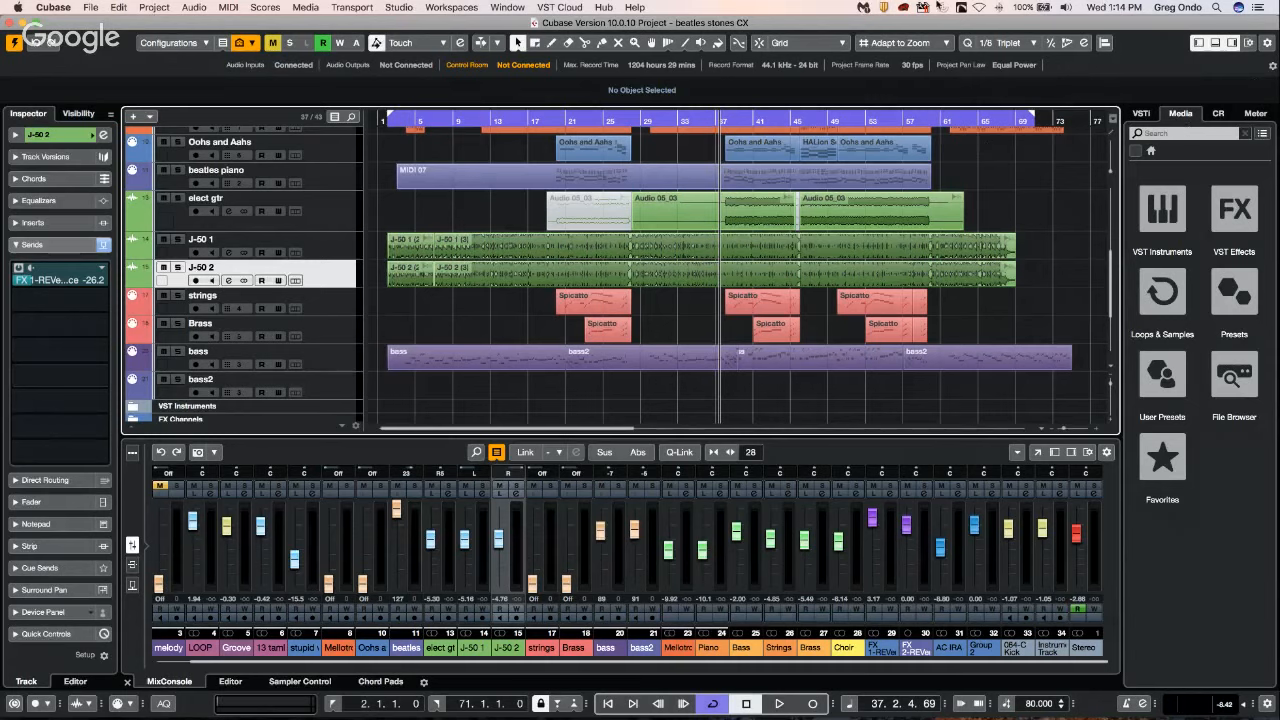
Open the Key Commands window and show its macros section.
left_click(200, 9)
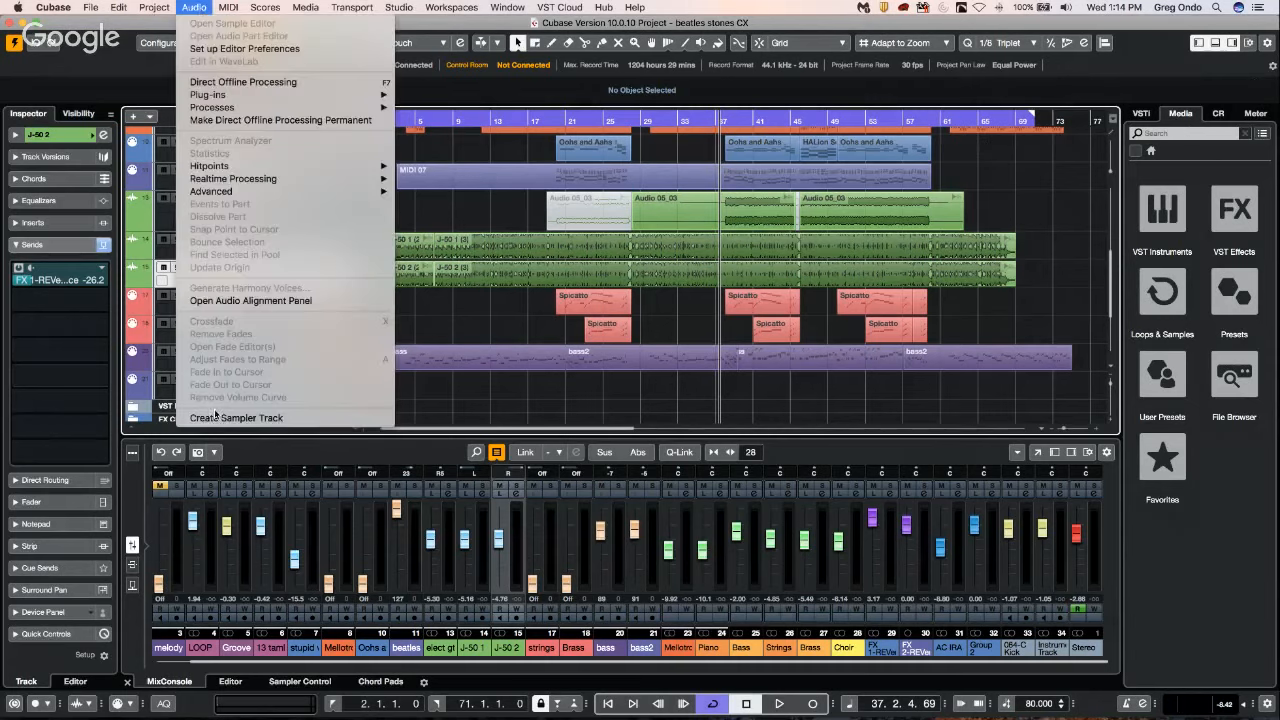
mouse_move(155, 8)
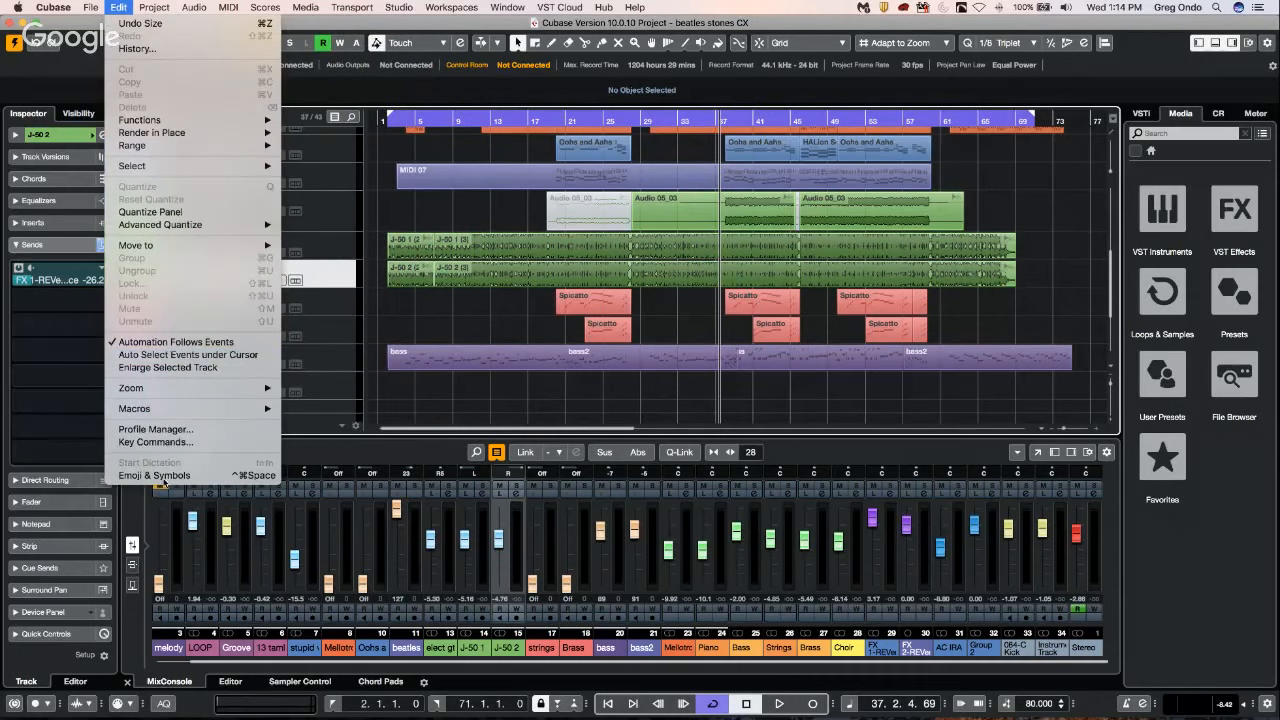
left_click(158, 442)
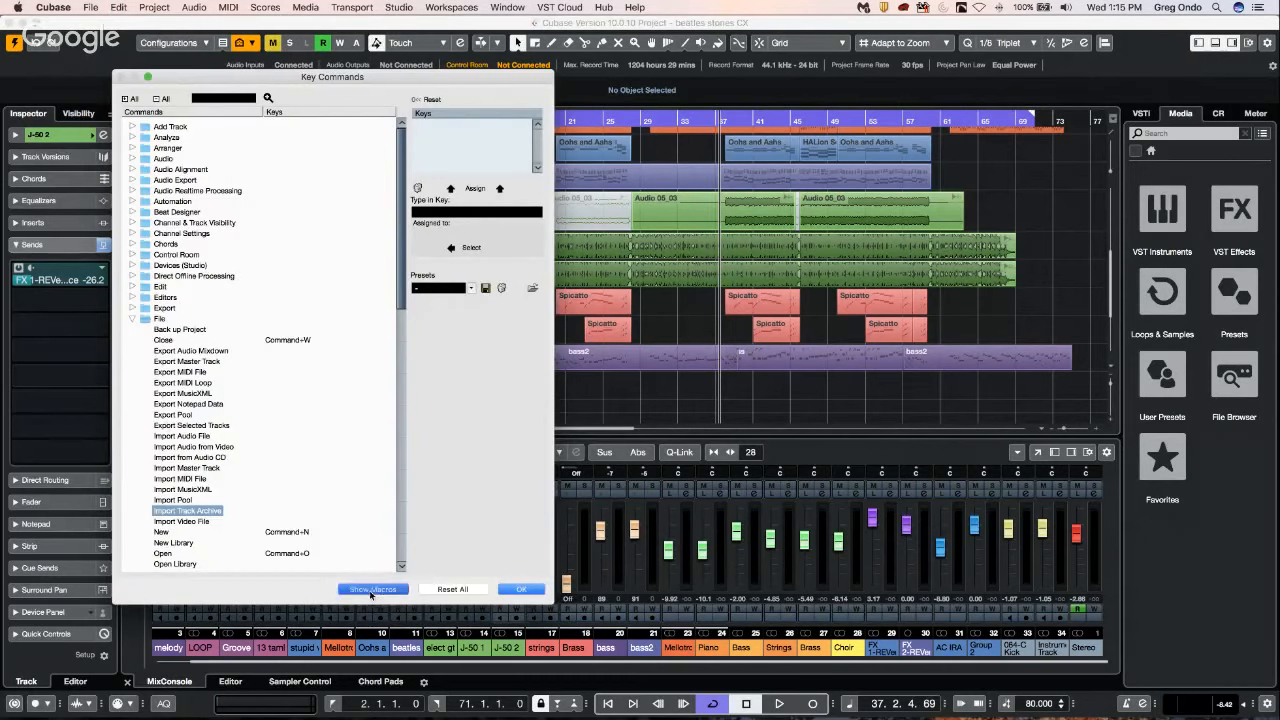
left_click(371, 590)
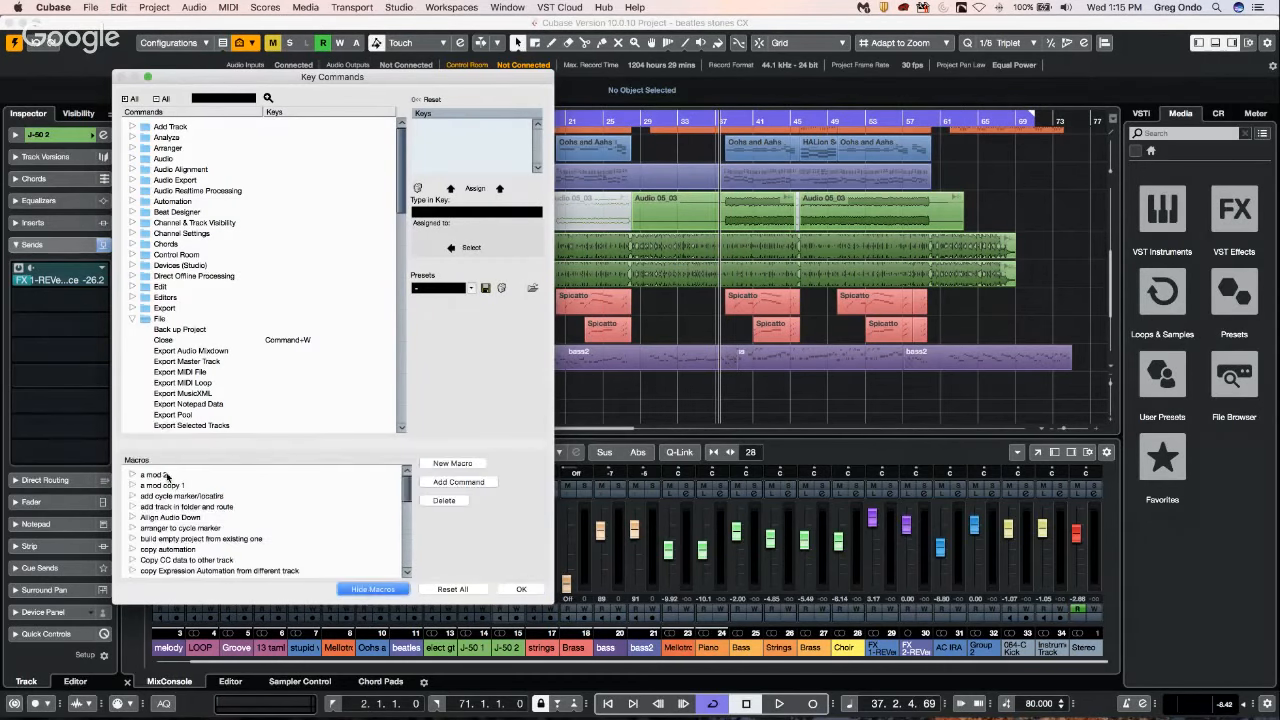
Examine the commands inside the saved macros, including "build empty project from existing one", and close the Key Commands window.
left_click(131, 496)
left_click(133, 538)
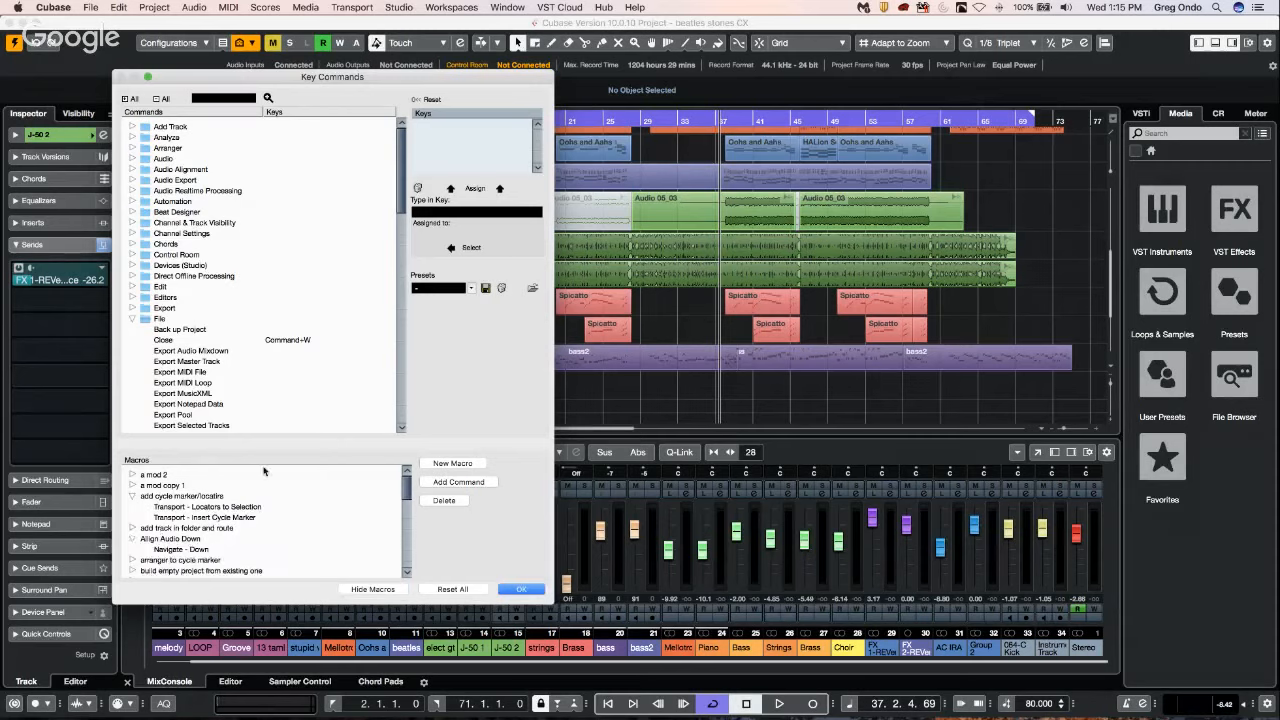
scroll(264, 470, "down", 2)
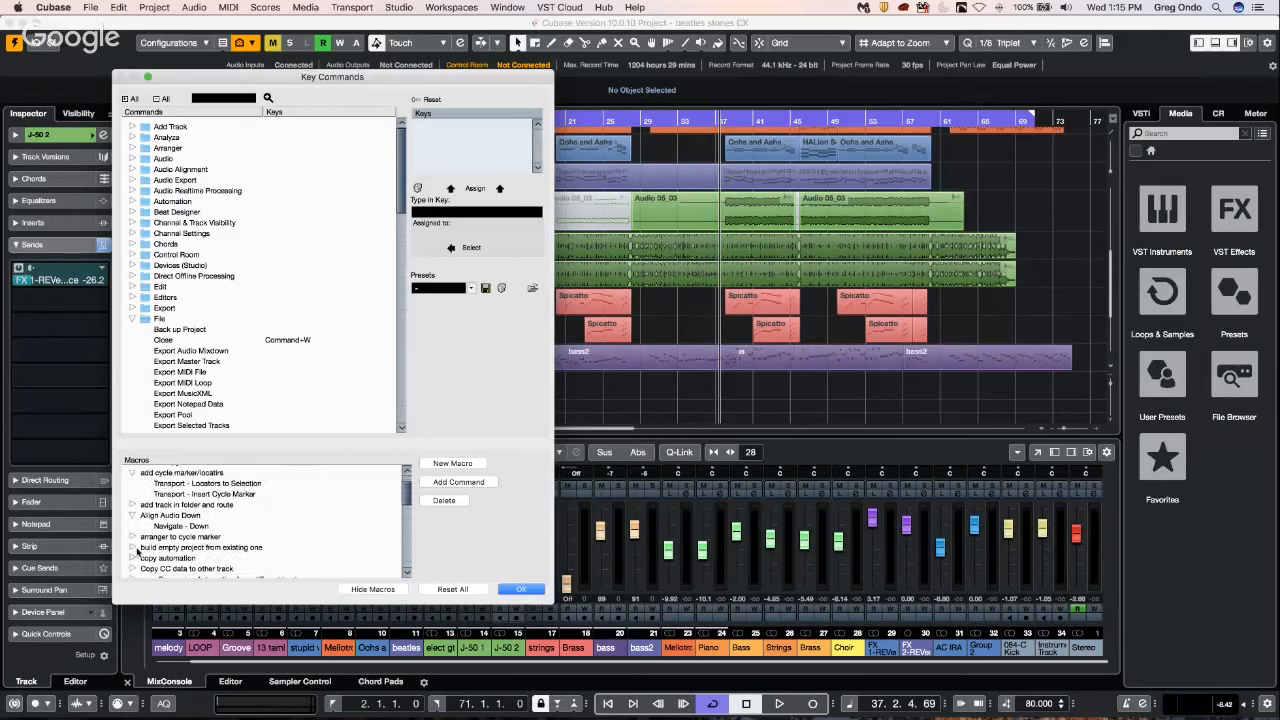
scroll(219, 490, "down", 4)
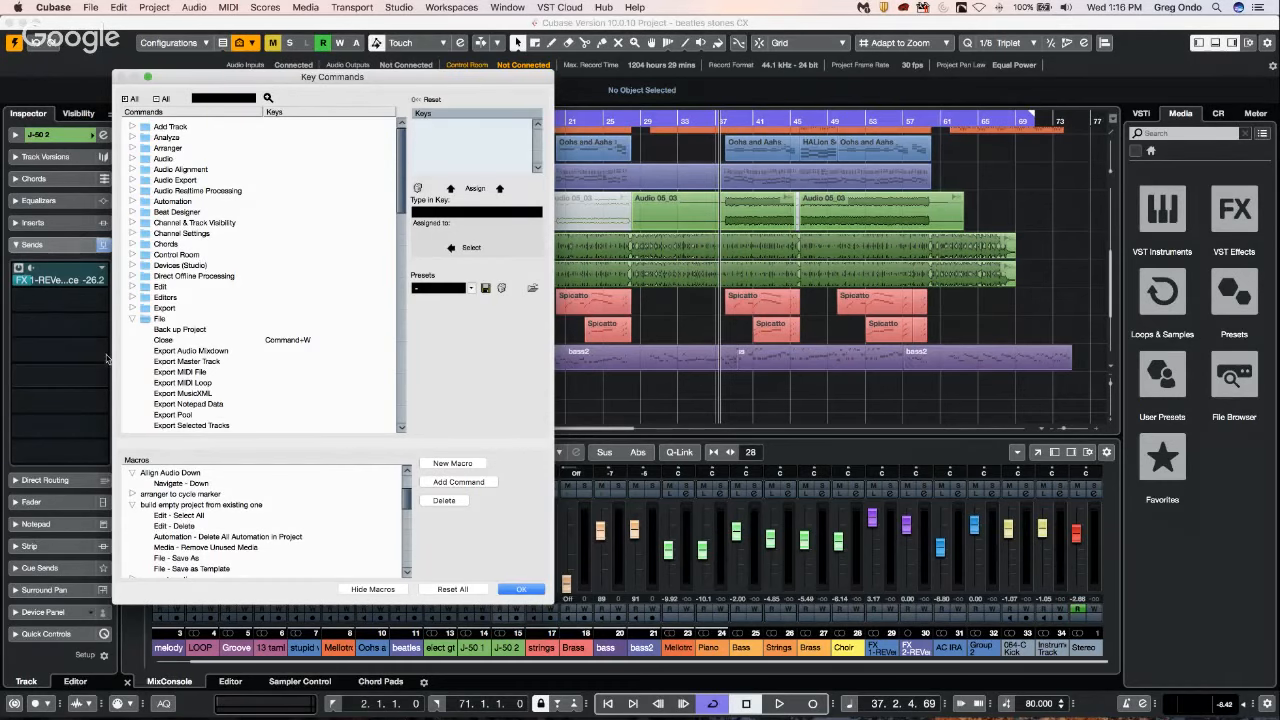
left_click(530, 593)
Select the bass channel in the lower-zone mixer and widen the channel strips until 20 channels fit.
left_click_drag(447, 663, 535, 662)
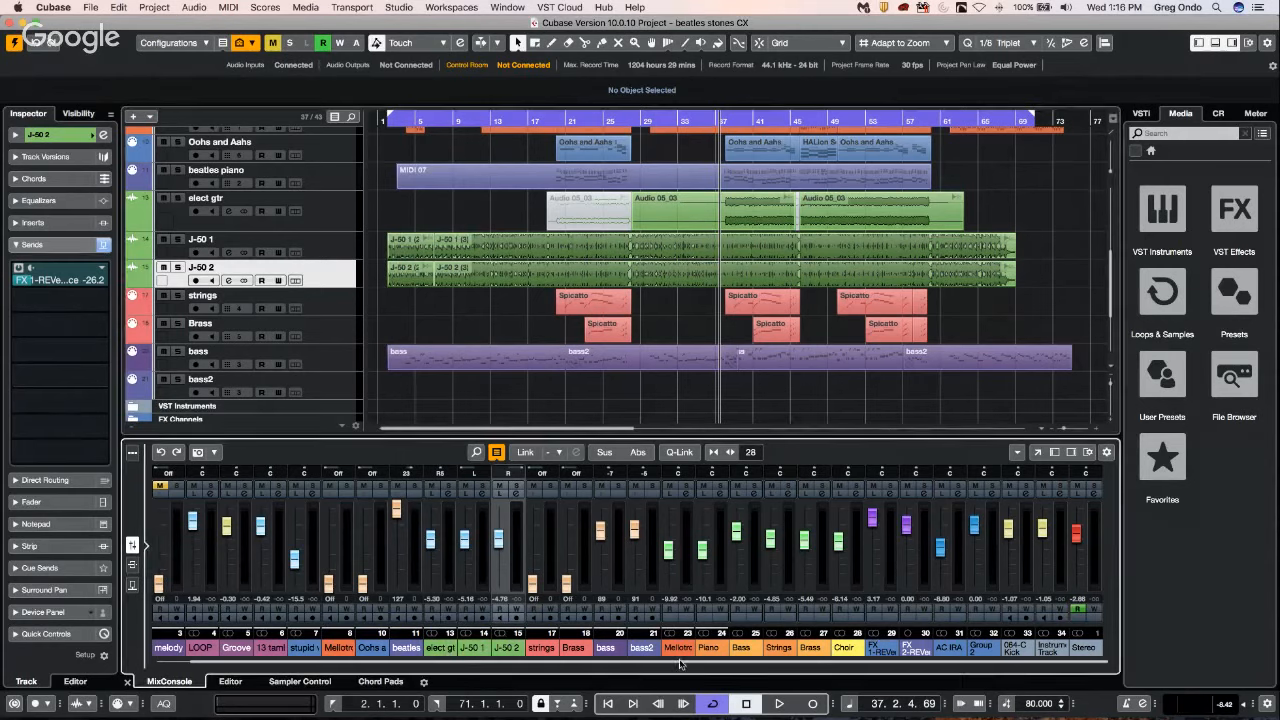
left_click(615, 562)
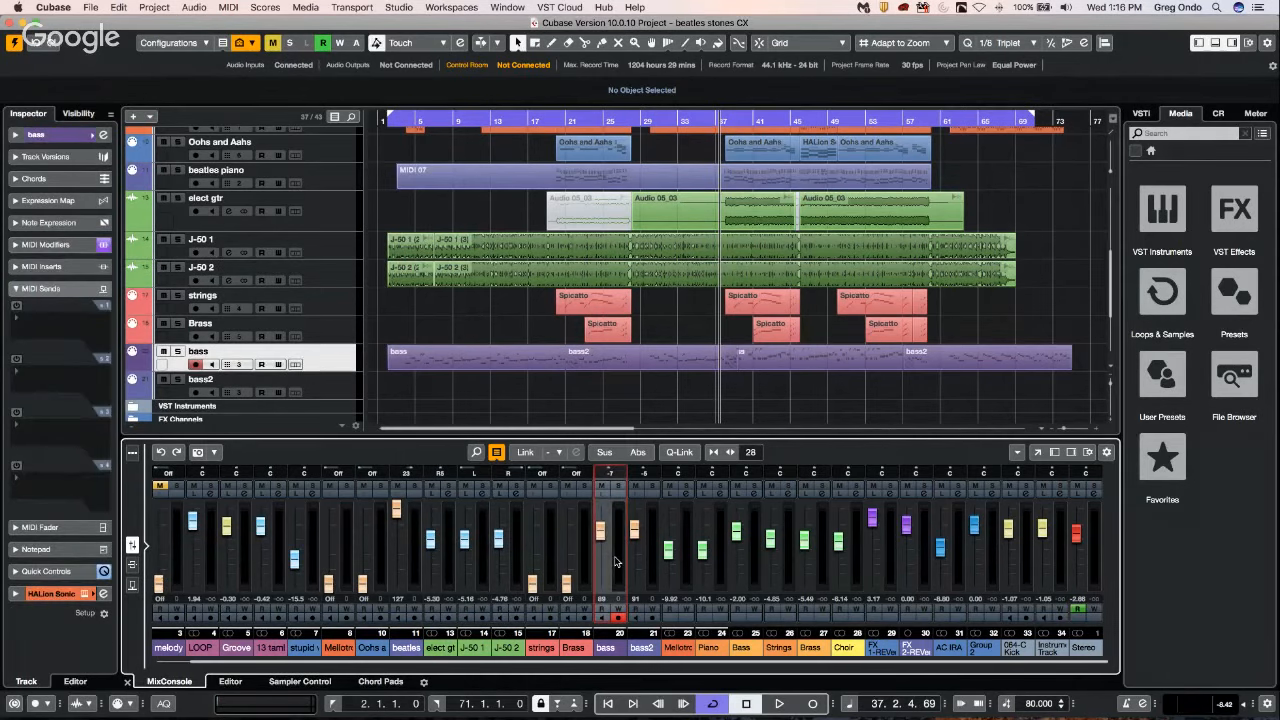
key("h")
key("h")
key("h")
key("h")
key("h")
key("h")
key("h")
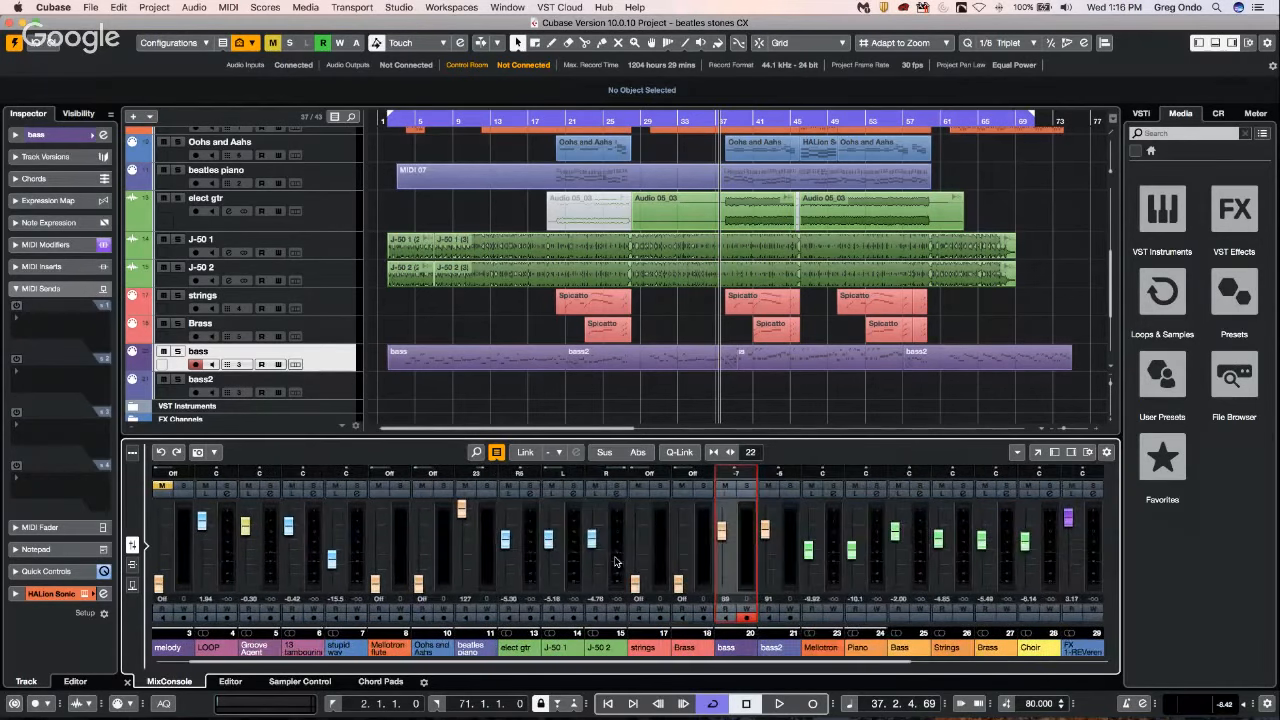
left_click_drag(516, 663, 850, 661)
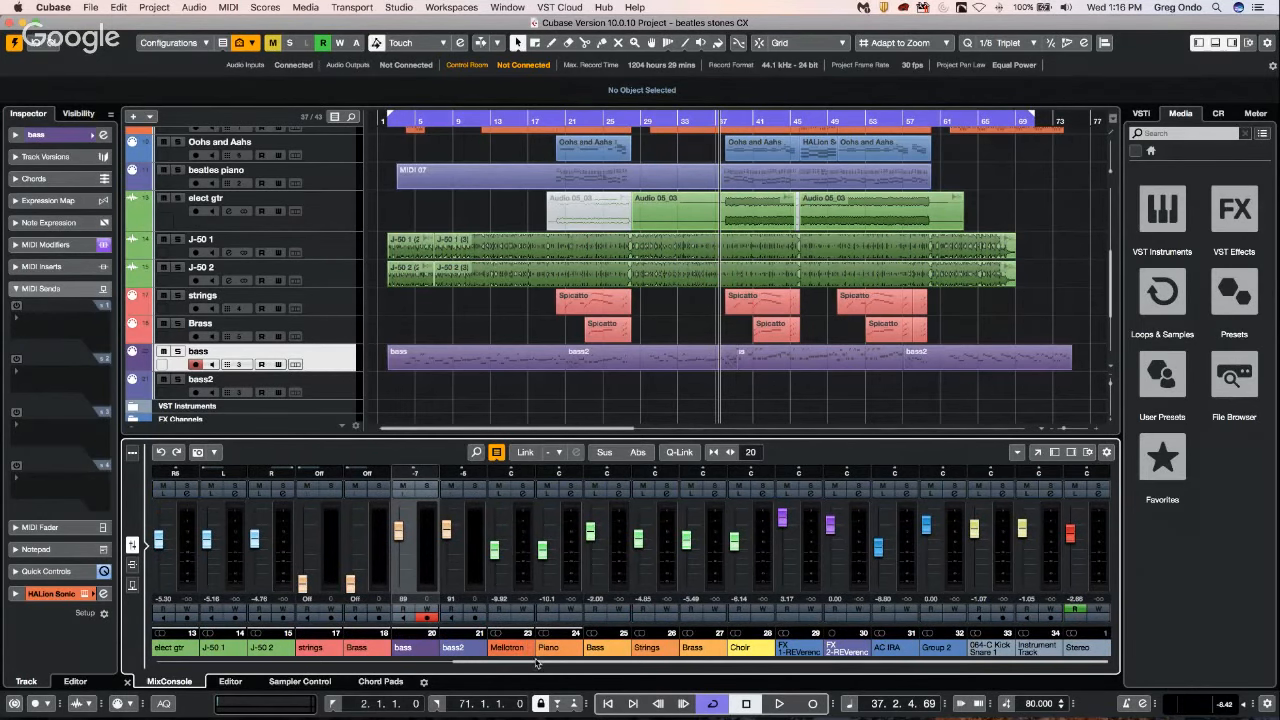
left_click_drag(481, 663, 640, 655)
Display the zone settings for the mixer channels and lock the Stereo output, first in the left zone, then in the right zone.
left_click(79, 113)
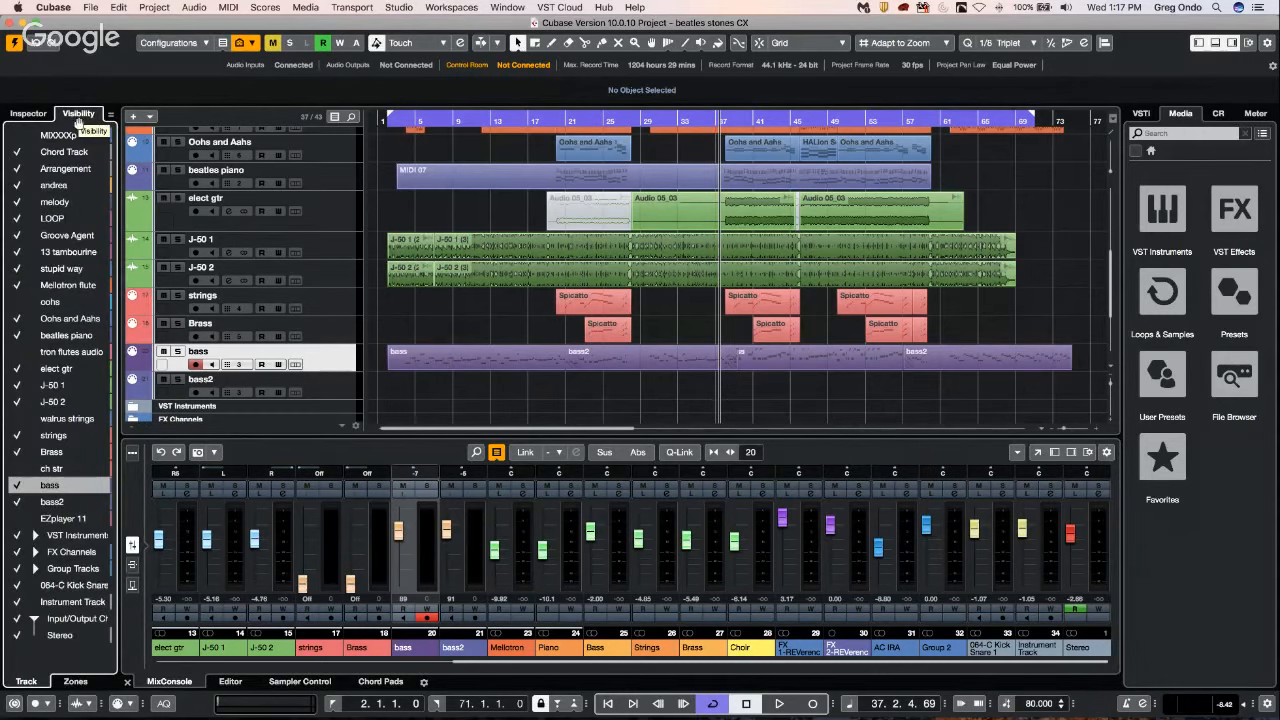
left_click(74, 681)
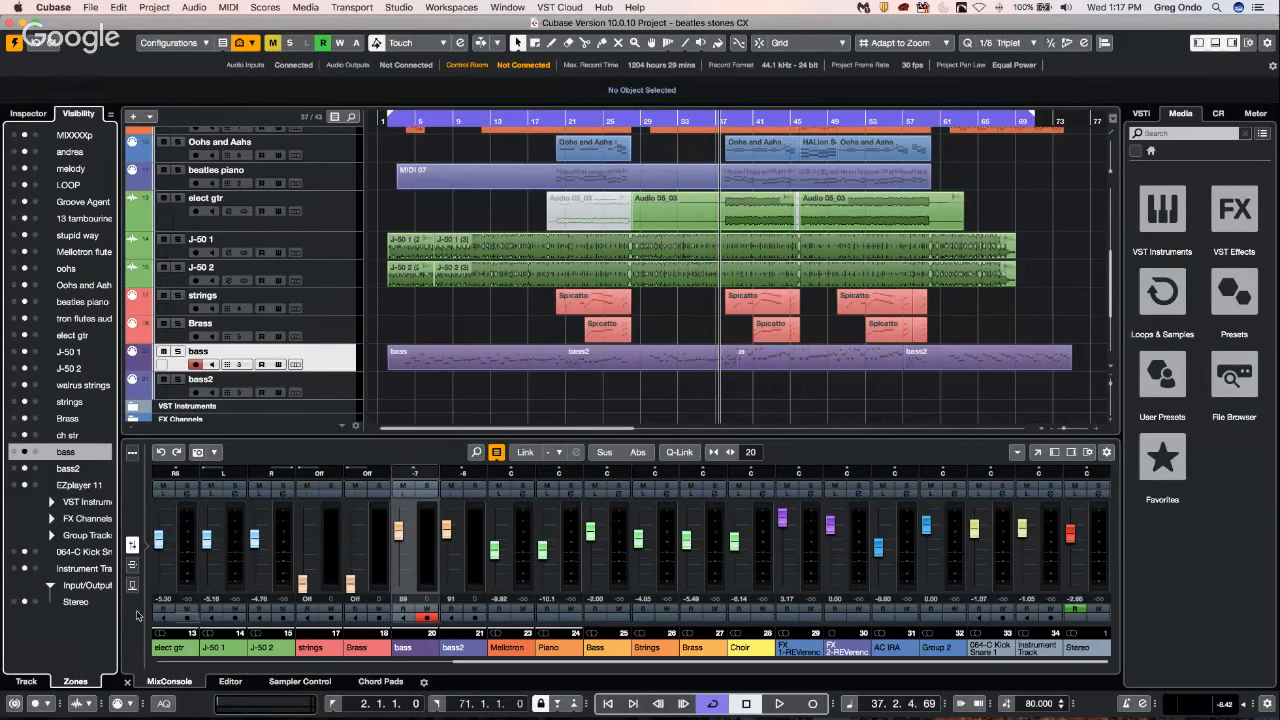
left_click(14, 602)
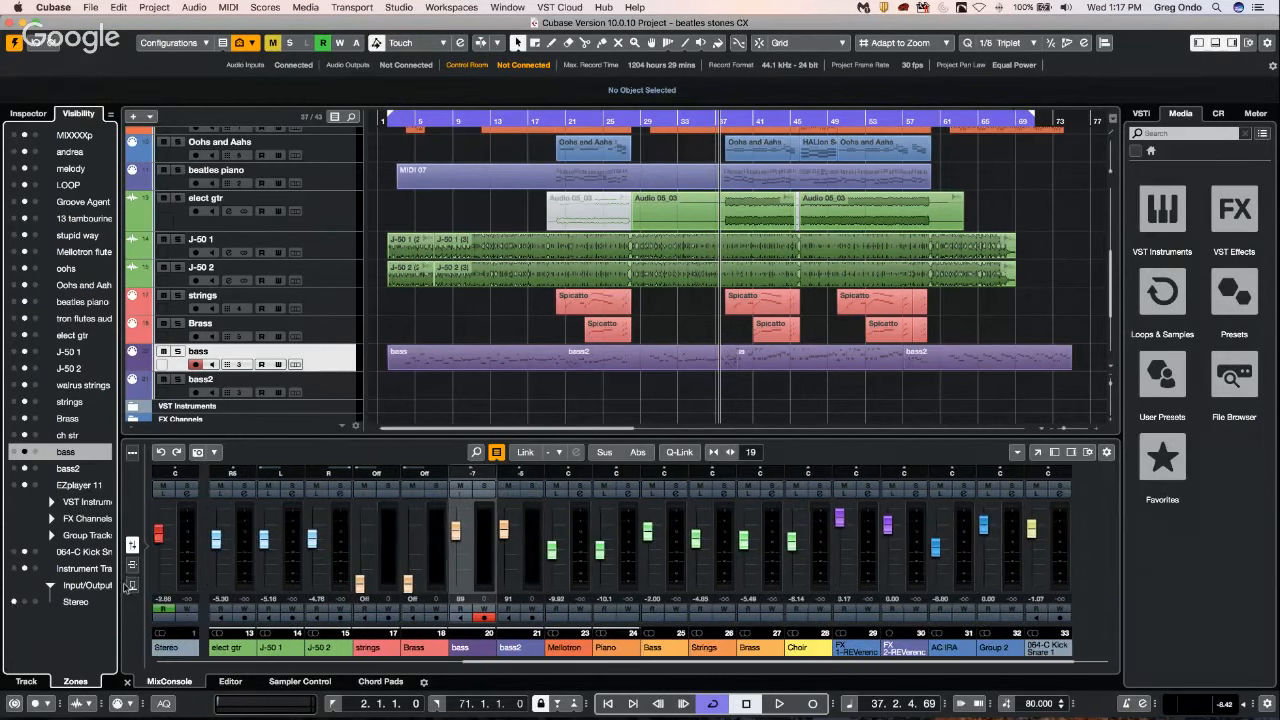
left_click(33, 602)
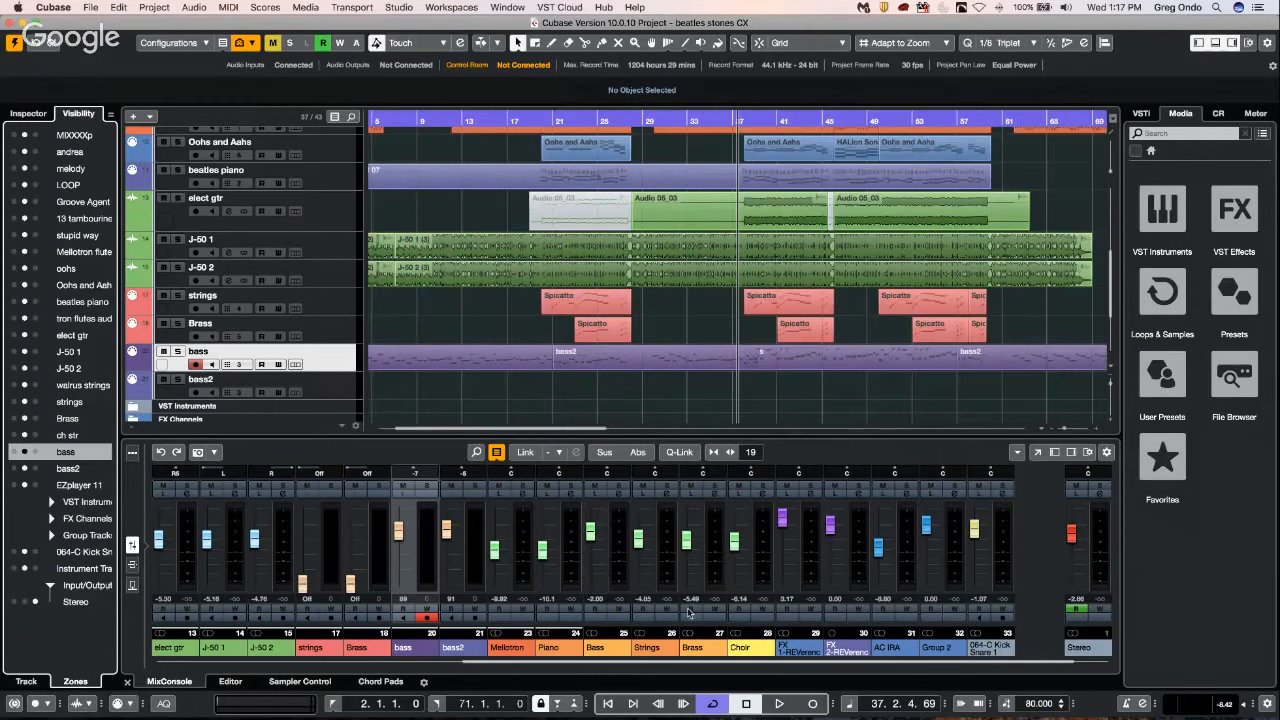
Select the Bass channel, widen the strips until 12 channels fit, and look through the channels beside the locked Stereo output.
left_click(620, 572)
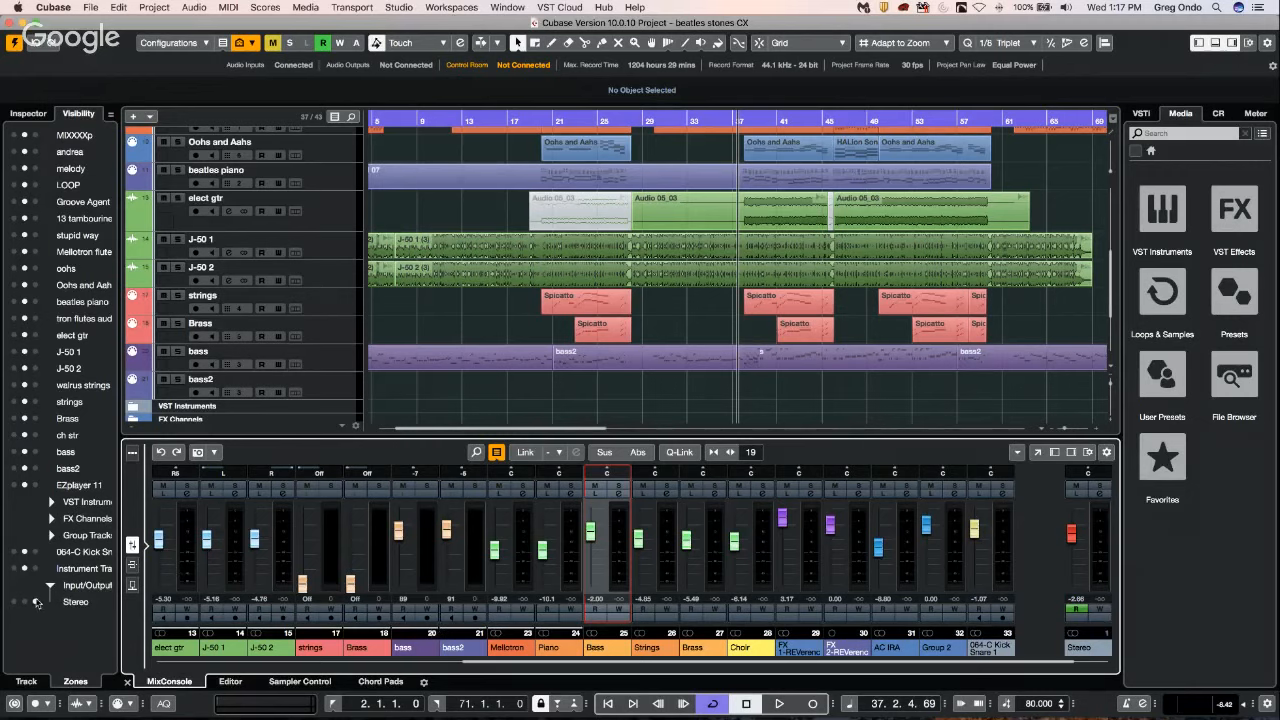
left_click(44, 604)
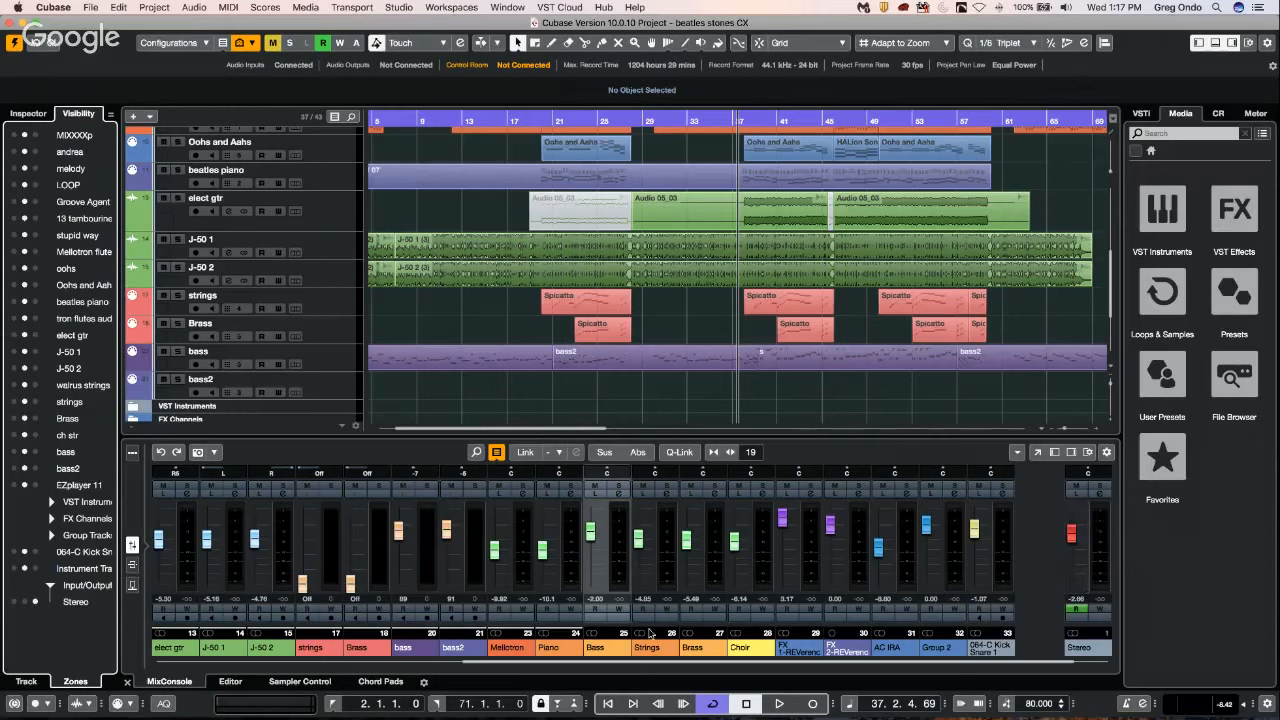
left_click(614, 566)
key("h")
key("h")
key("h")
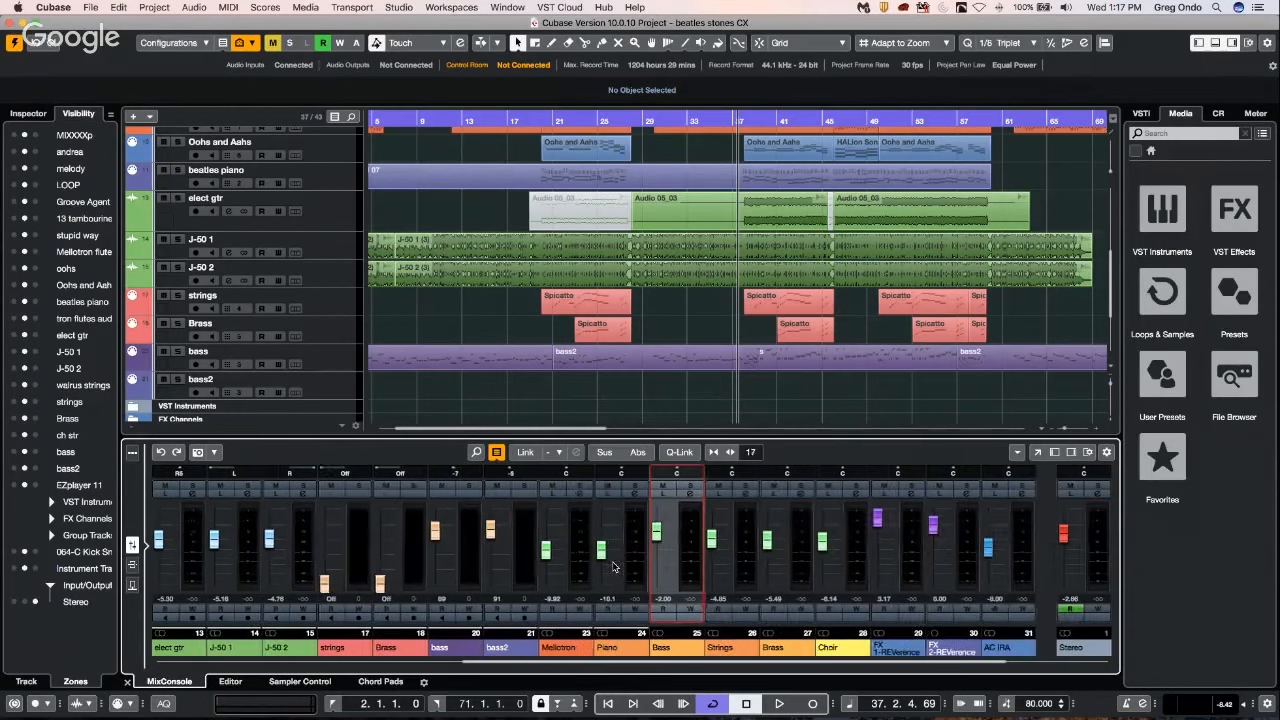
key("h")
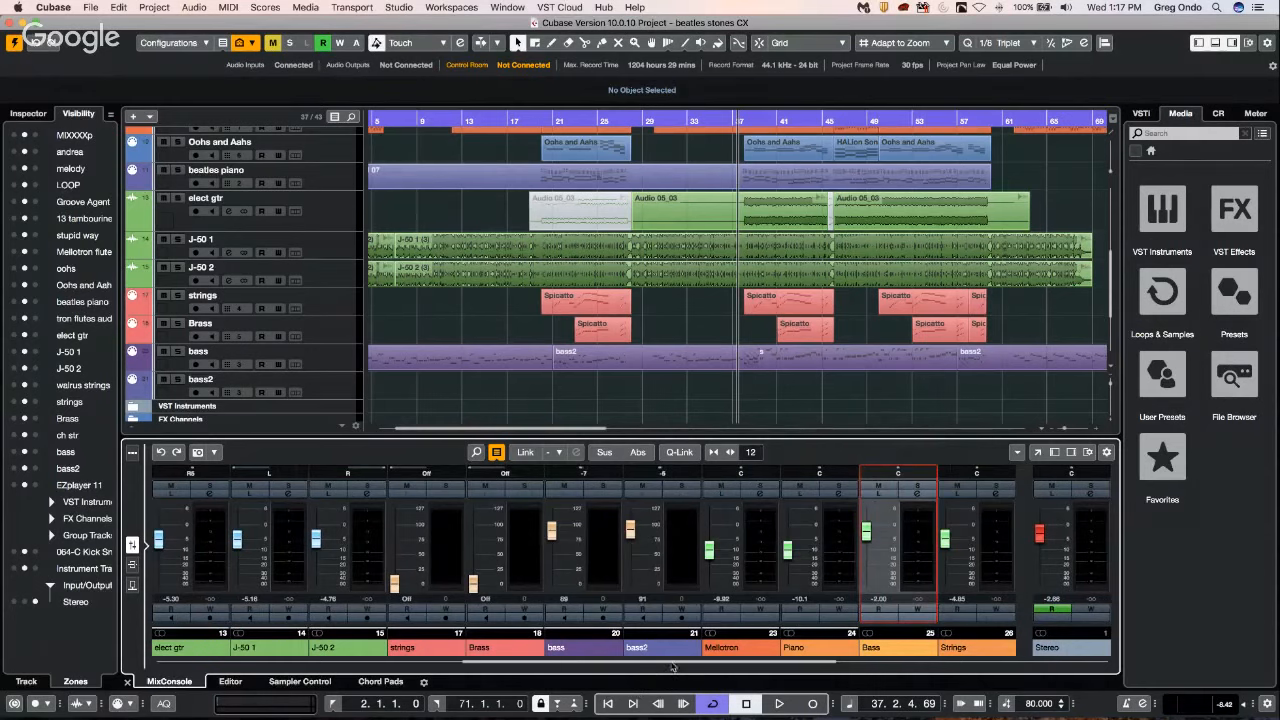
left_click_drag(671, 662, 885, 675)
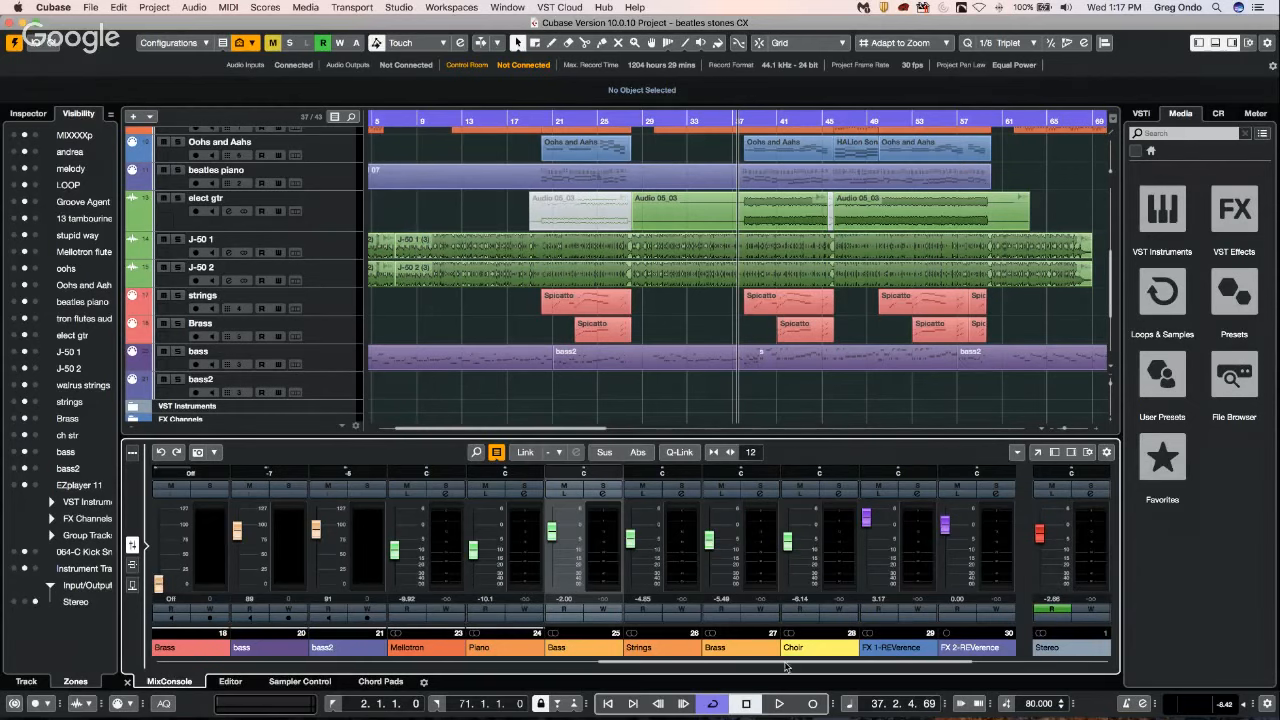
left_click_drag(784, 662, 711, 660)
scroll(700, 662, "right", 6)
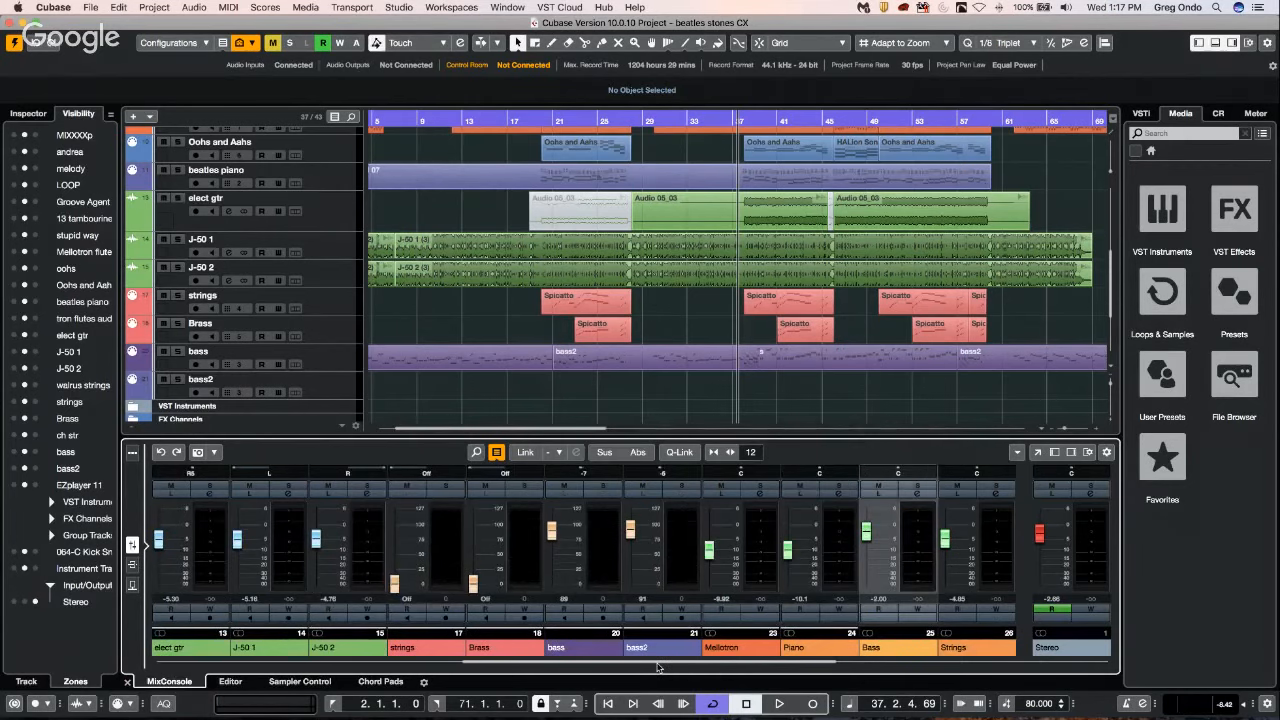
Narrow the mixer channel strips until 17 channels fit.
key("g")
key("g")
key("g")
key("g")
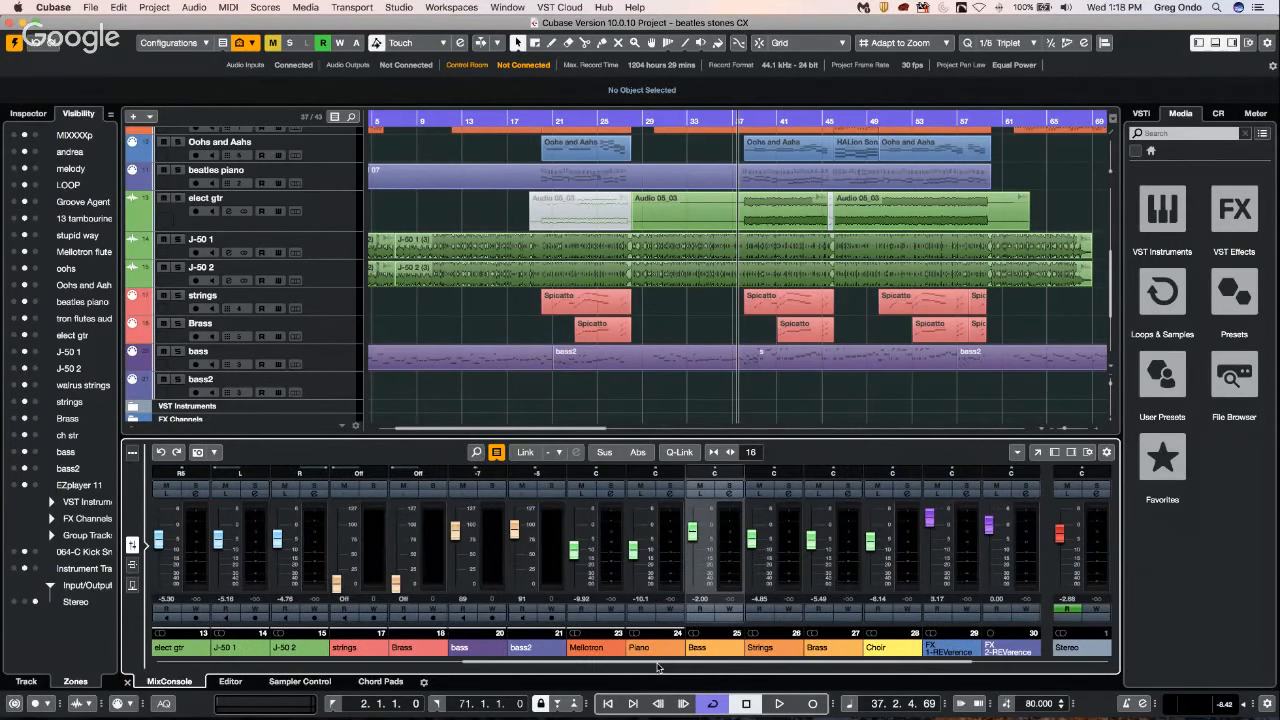
key("g")
Select channel 2 at the start of the mixer and lock it in the left zone.
left_click_drag(829, 663, 461, 696)
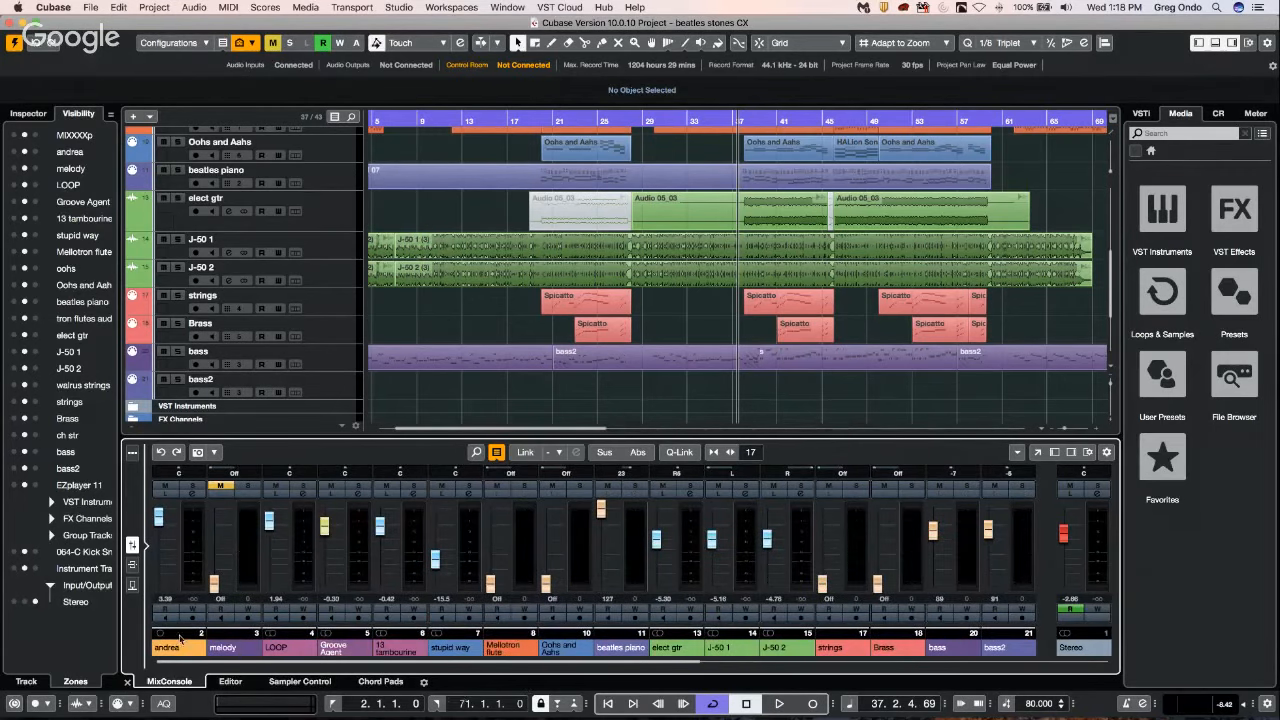
left_click(190, 560)
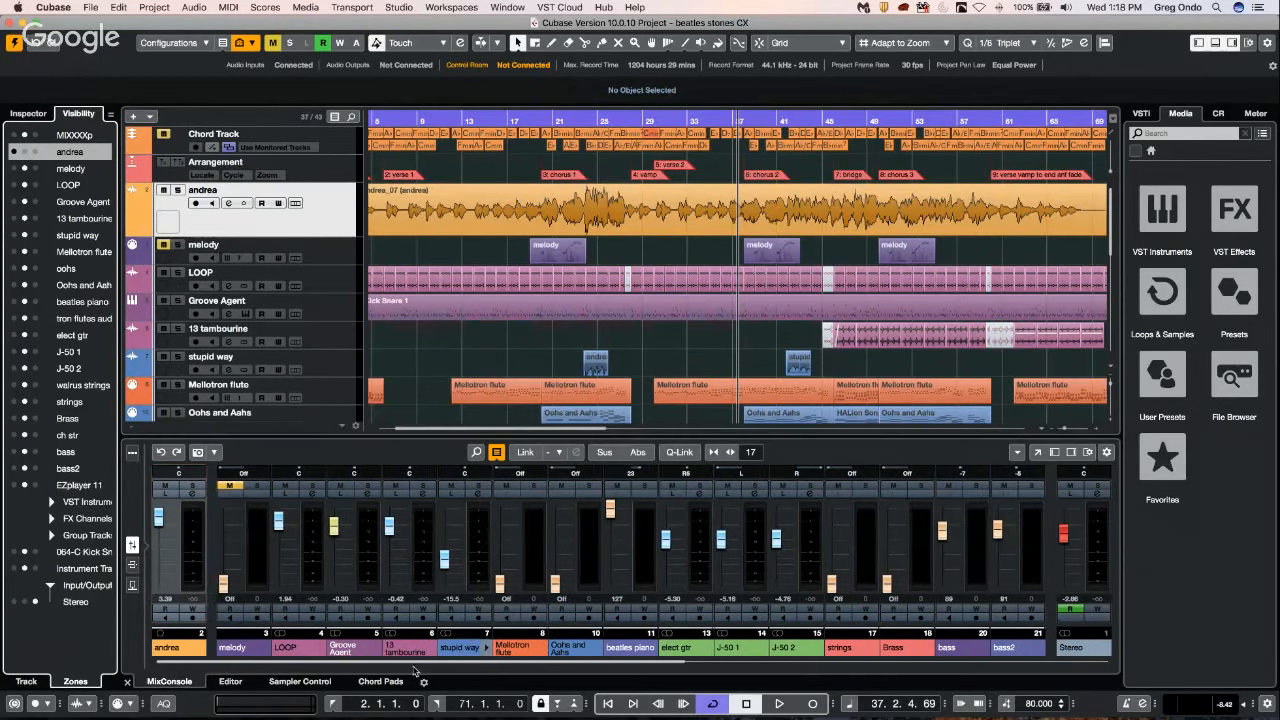
left_click_drag(418, 670, 439, 615)
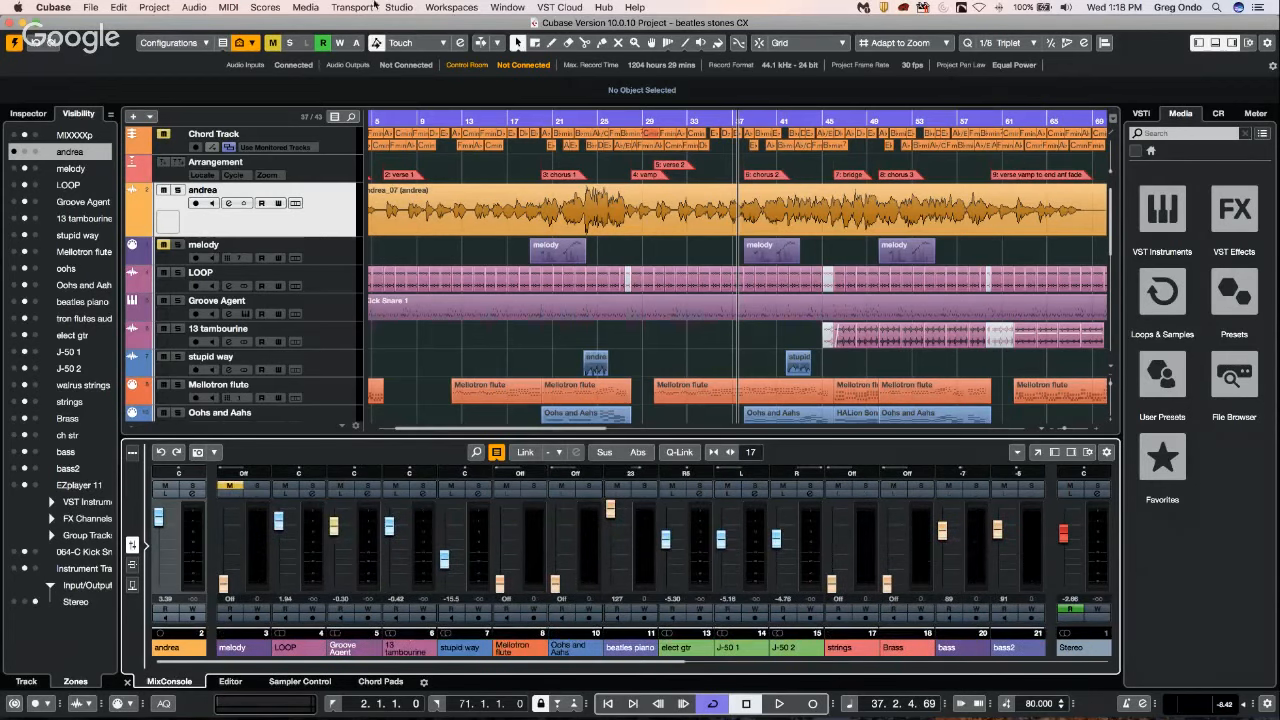
Open the full MixConsole window, display its channel zone settings, and lock the Stereo output in the right zone.
left_click(399, 8)
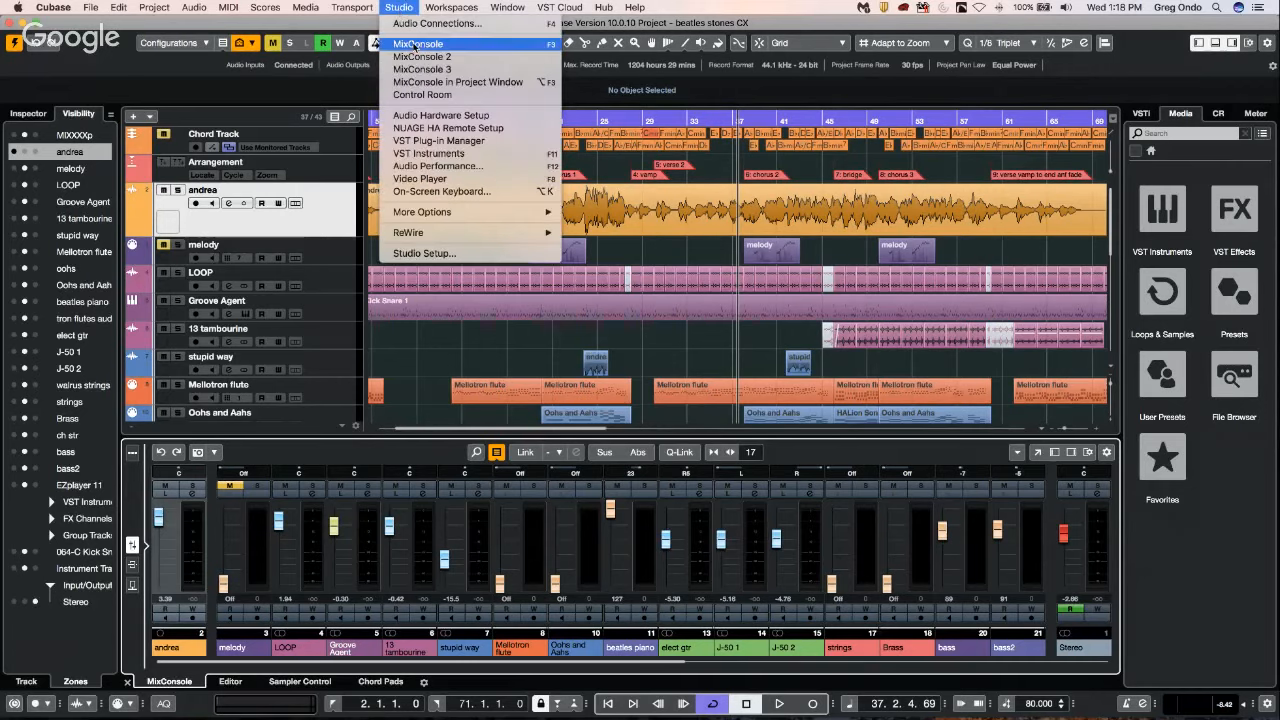
left_click(412, 44)
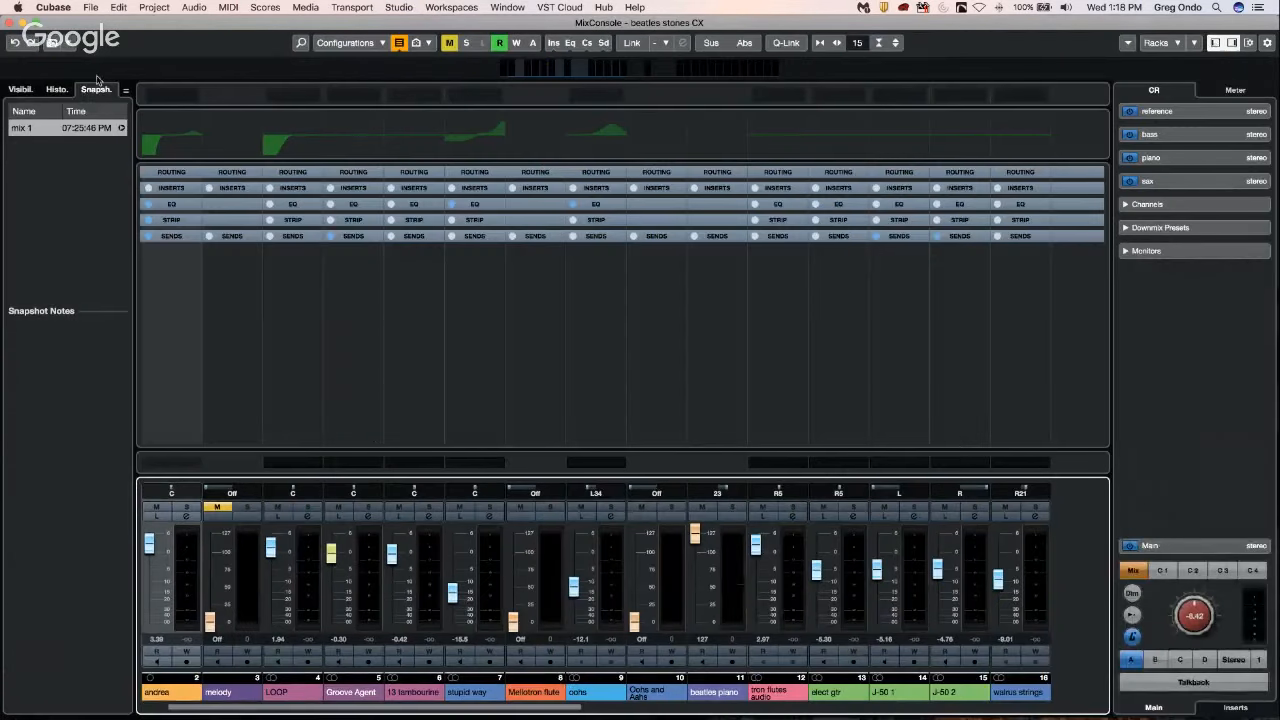
left_click(20, 89)
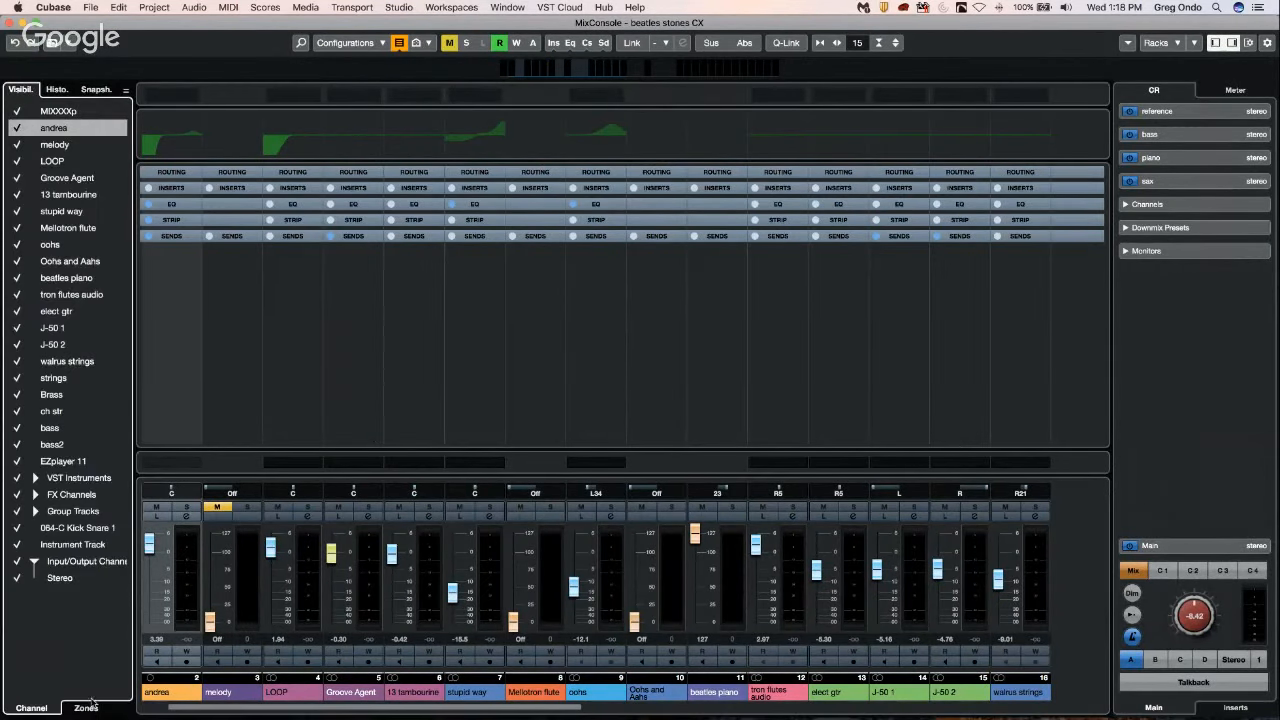
left_click(99, 708)
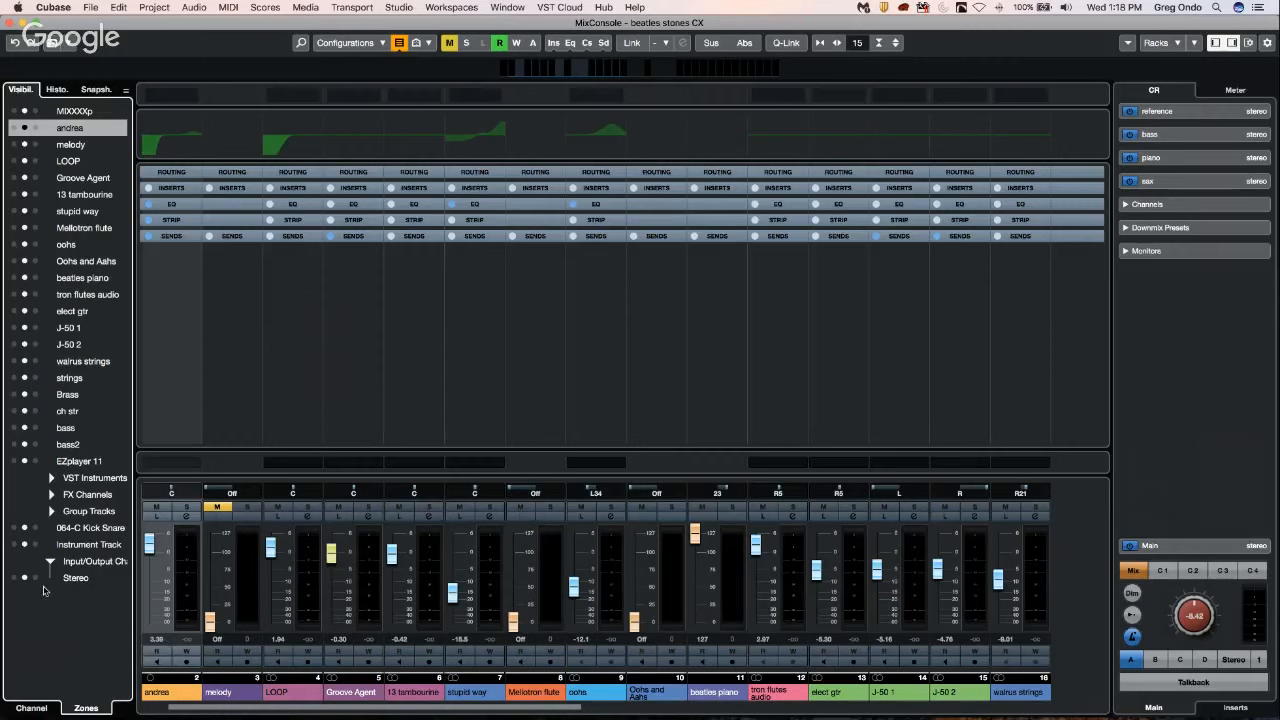
left_click(35, 577)
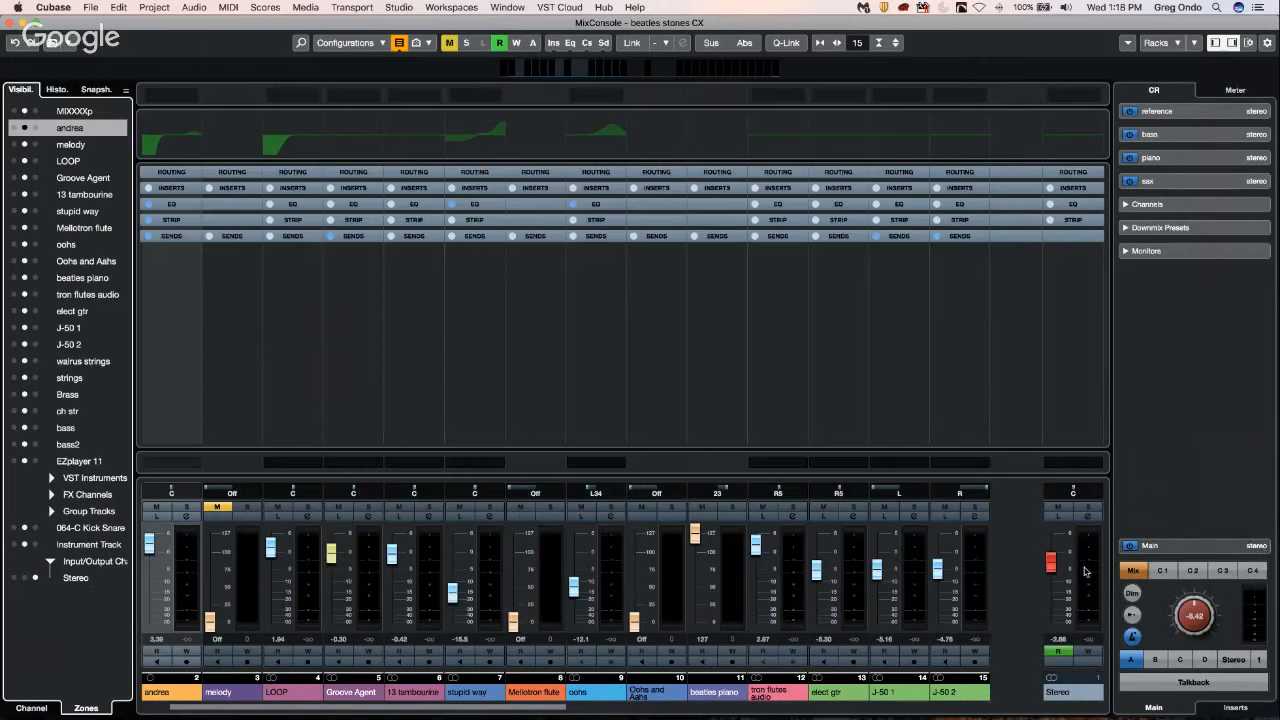
left_click_drag(538, 708, 496, 706)
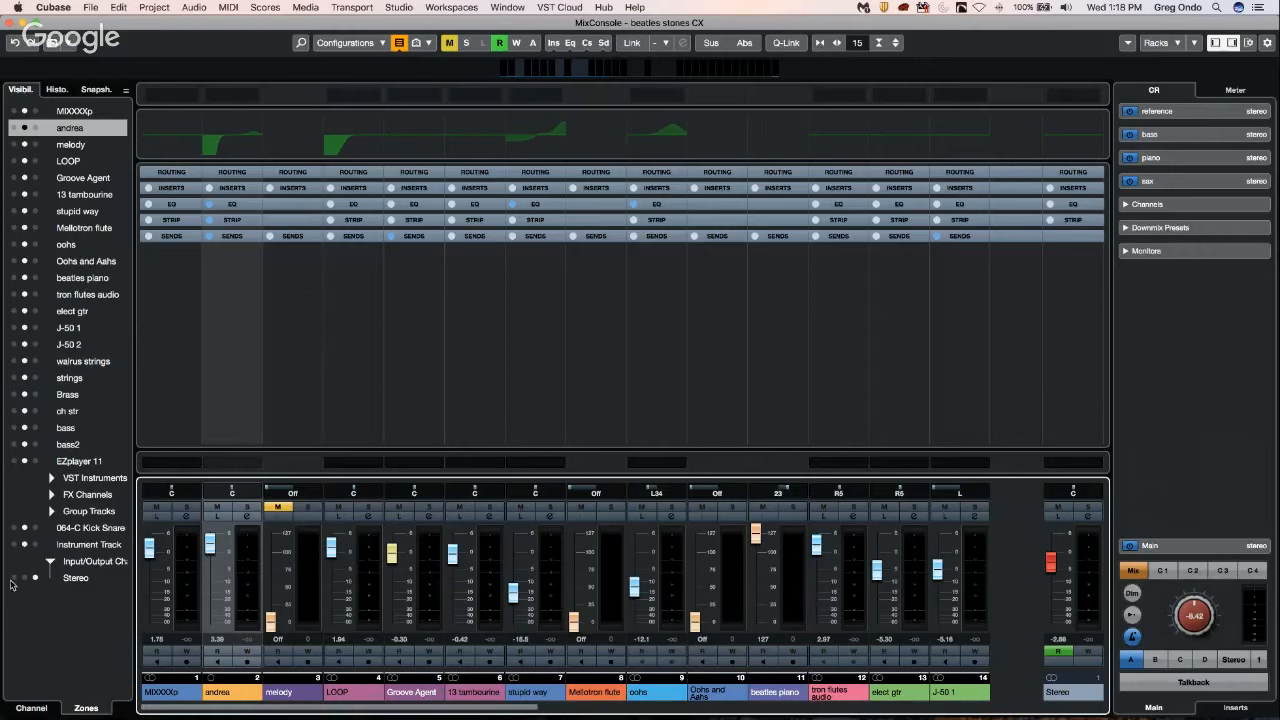
Try the Stereo output in the center, right and left zones, return it to the center, and close the MixConsole window.
left_click(26, 578)
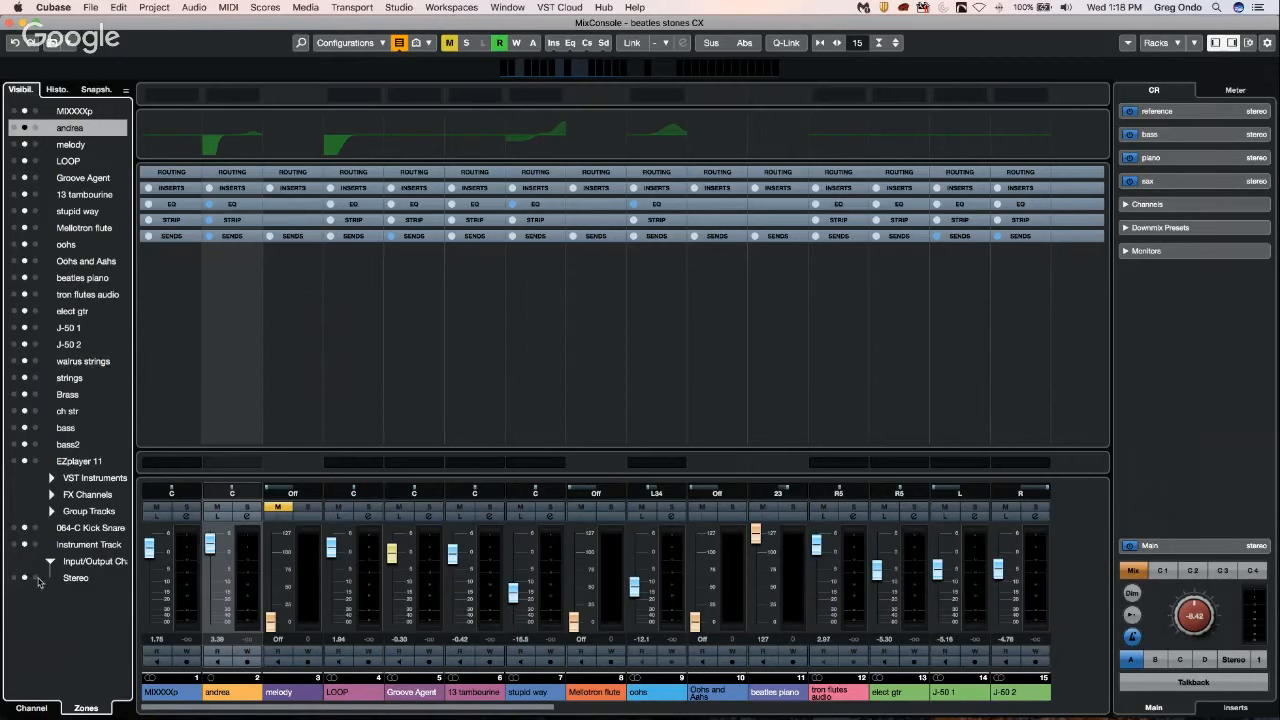
left_click(36, 579)
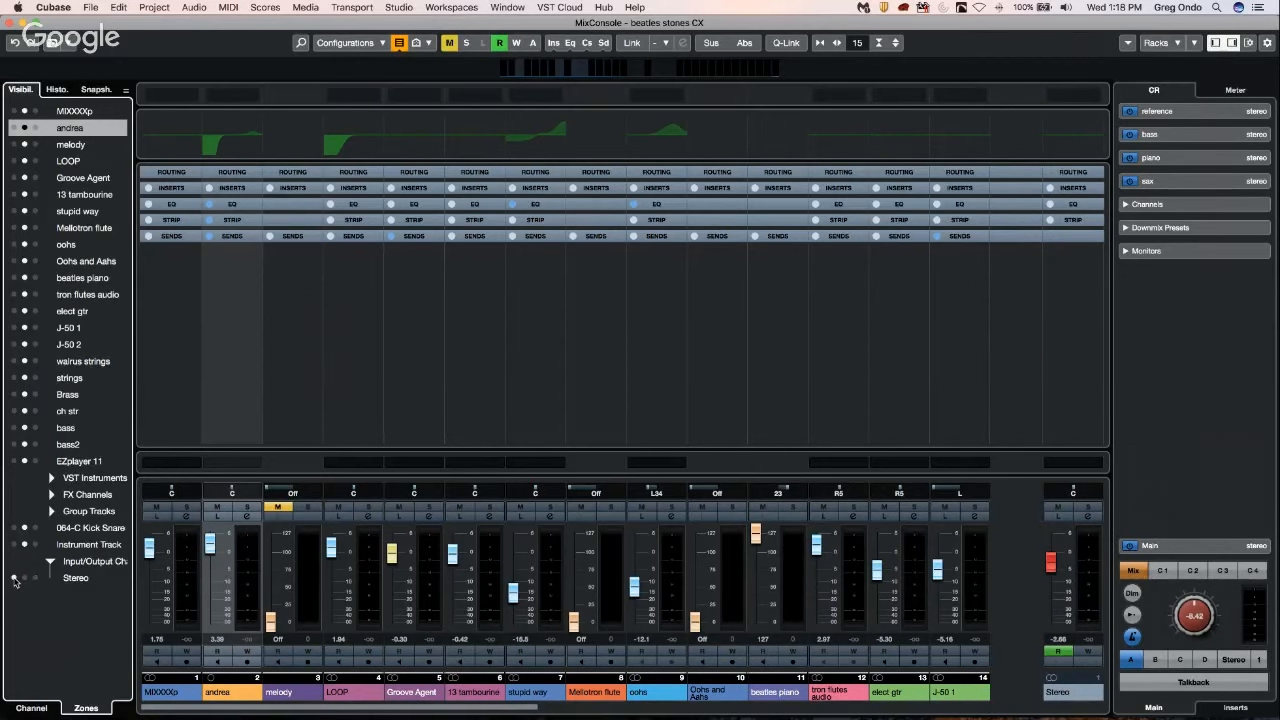
left_click(14, 578)
left_click(25, 579)
left_click(9, 21)
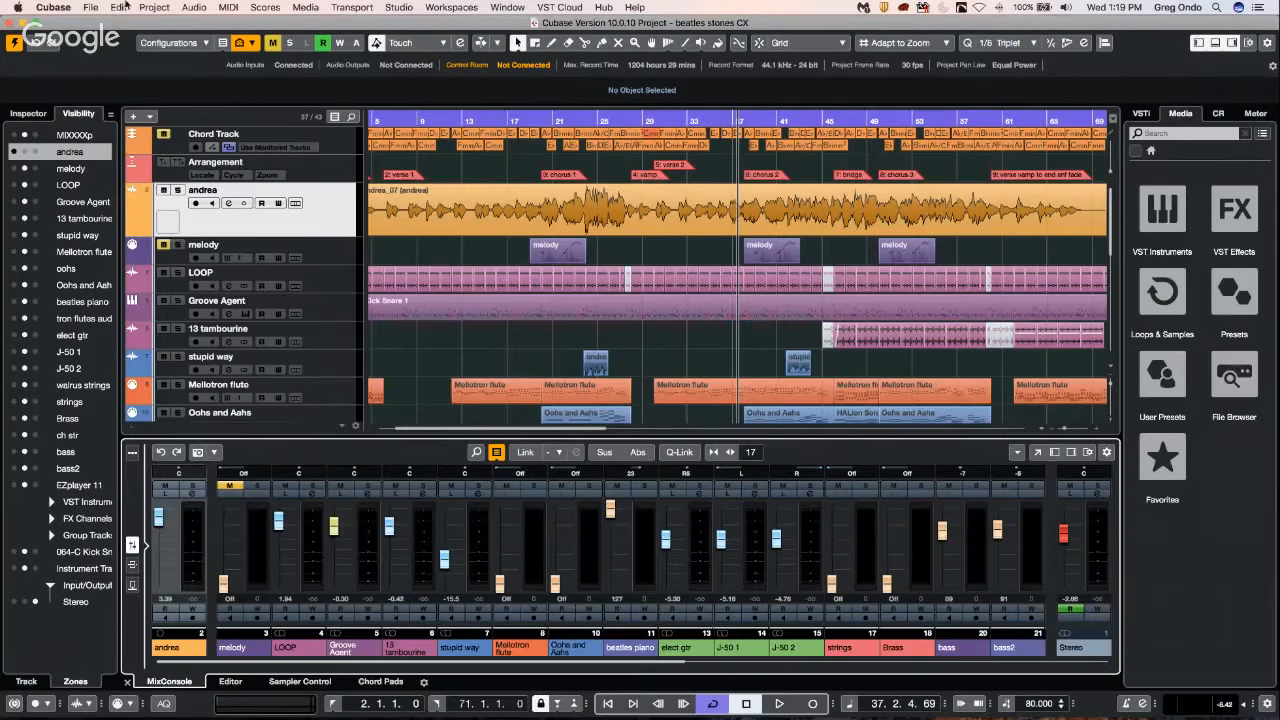
left_click(89, 7)
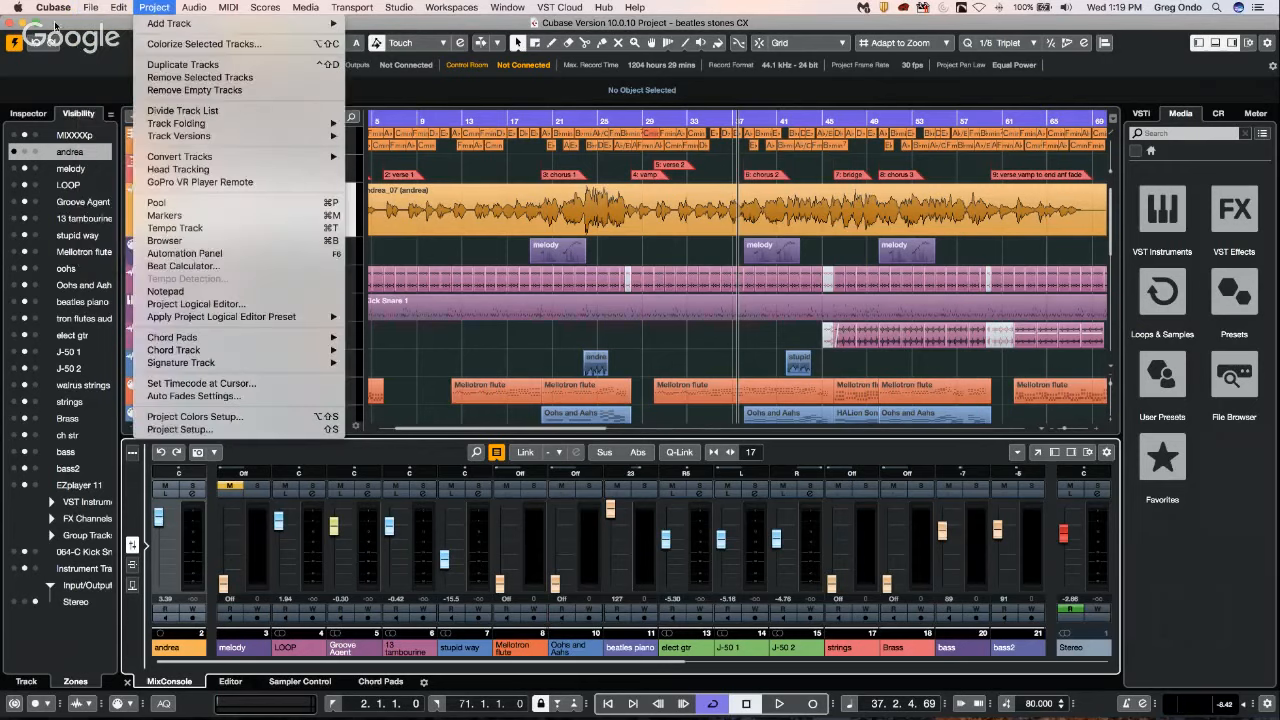
Create a new empty project, using the kuyfijytf folder as the project location.
left_click(340, 134)
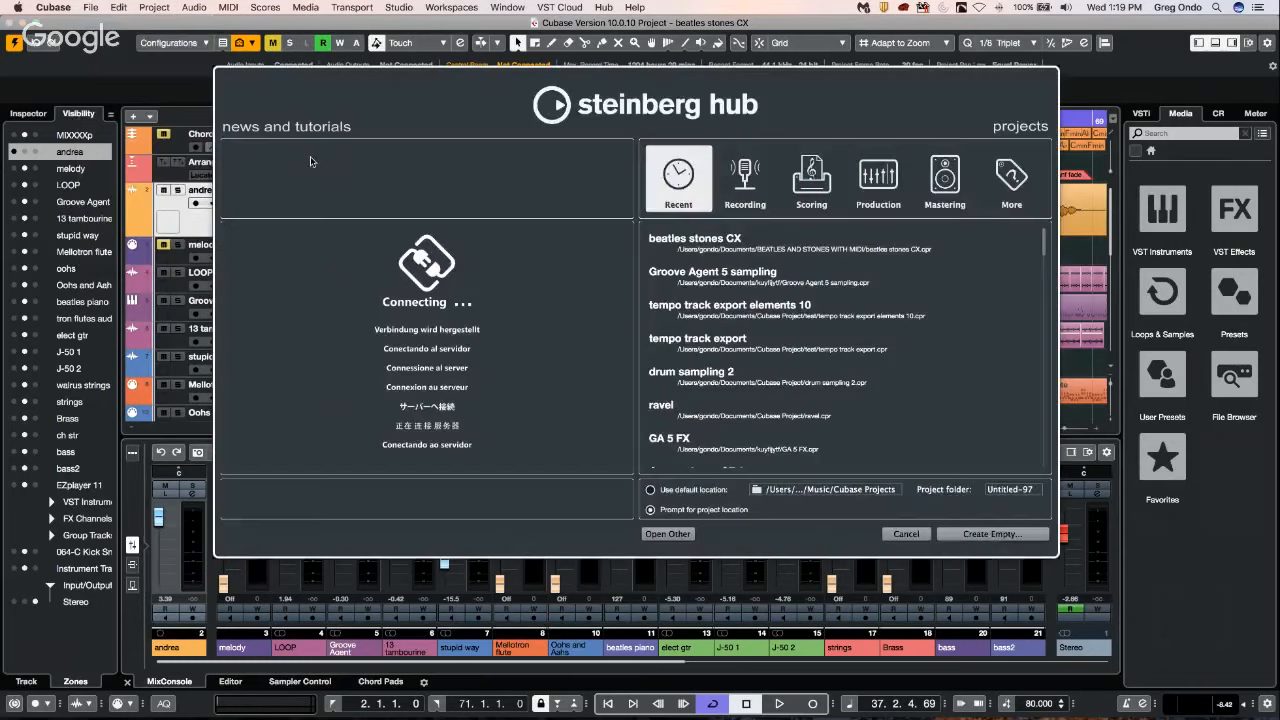
left_click(948, 533)
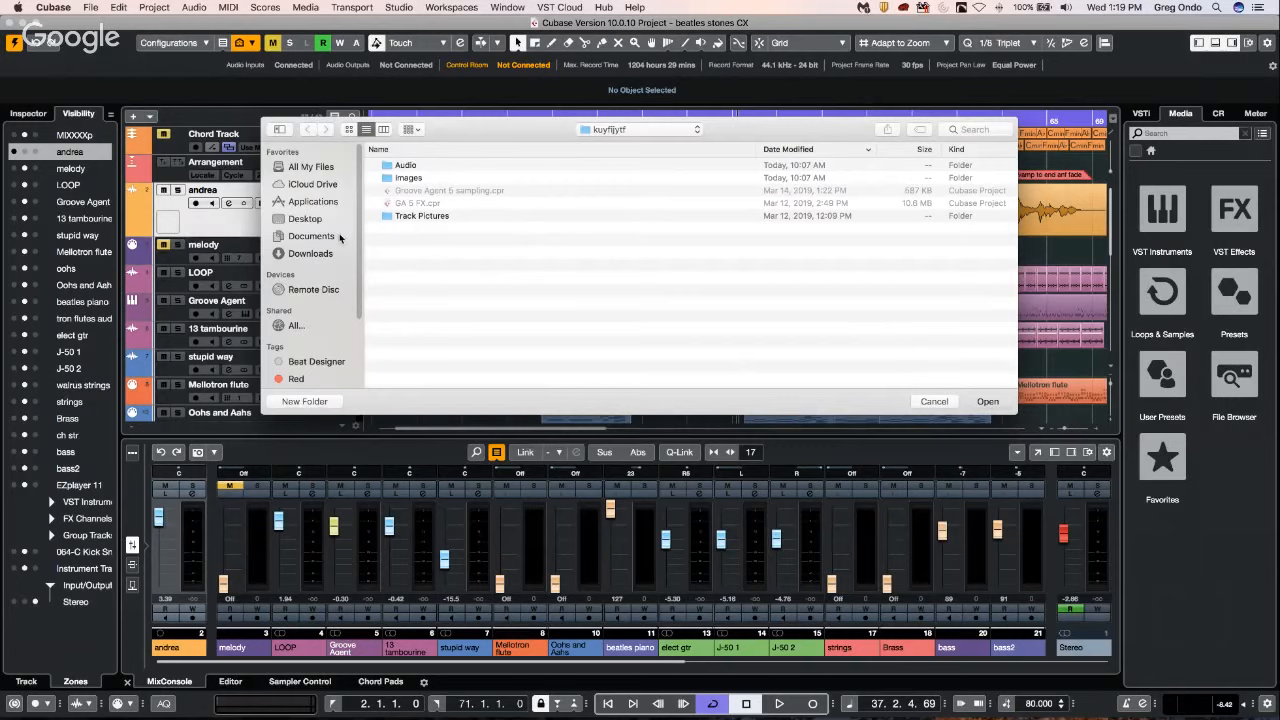
key("Return")
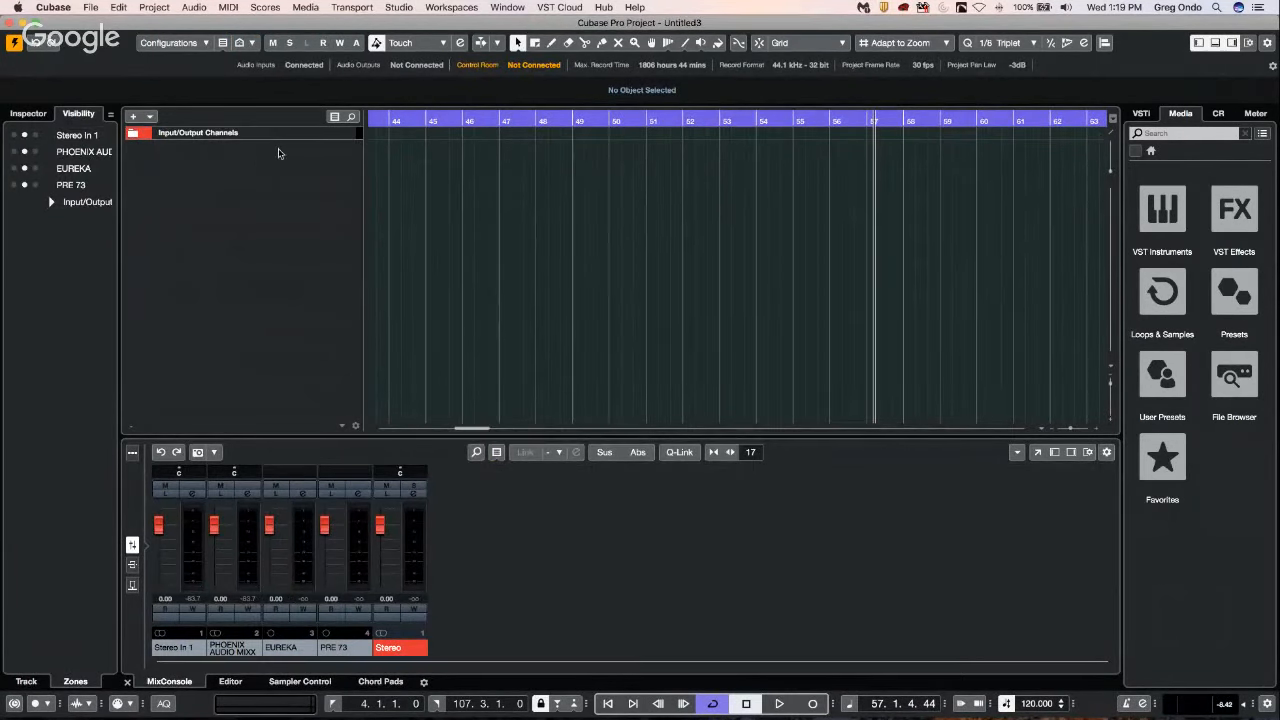
Add three mono audio tracks with Mono In 3 (UR44 Input 3) as input and Left - Stereo as output.
right_click(279, 152)
left_click(279, 151)
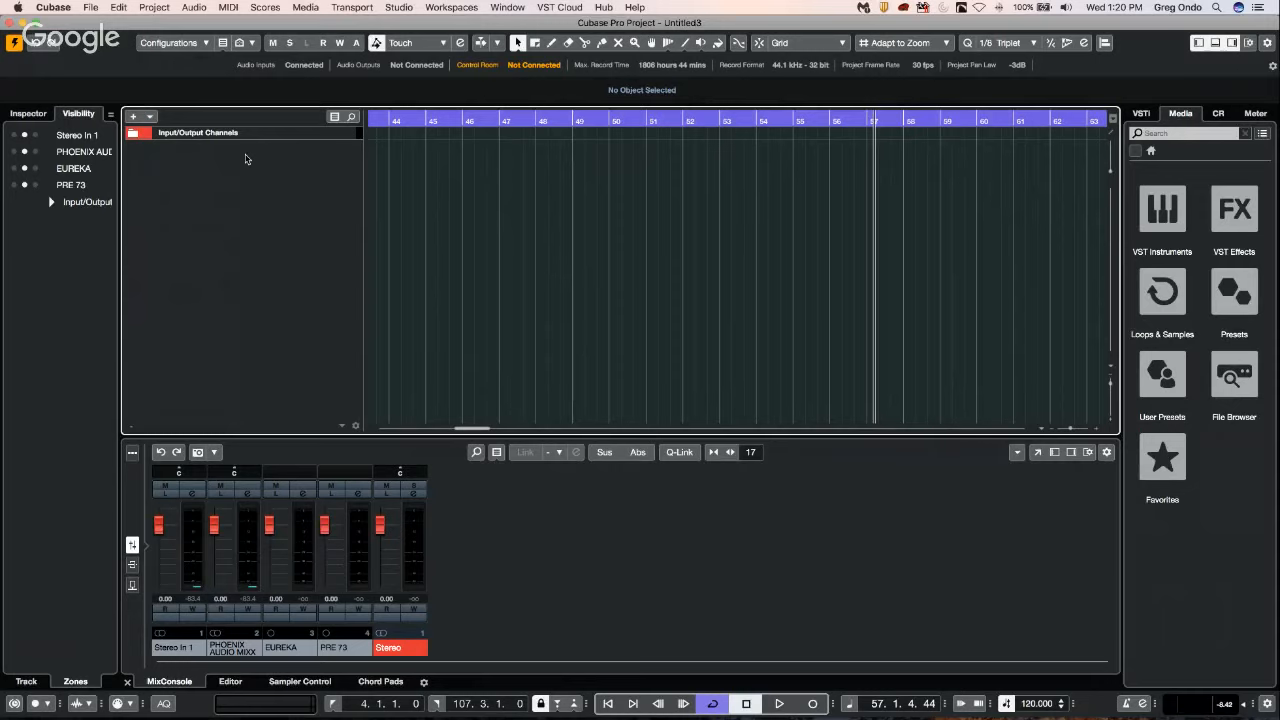
right_click(246, 159)
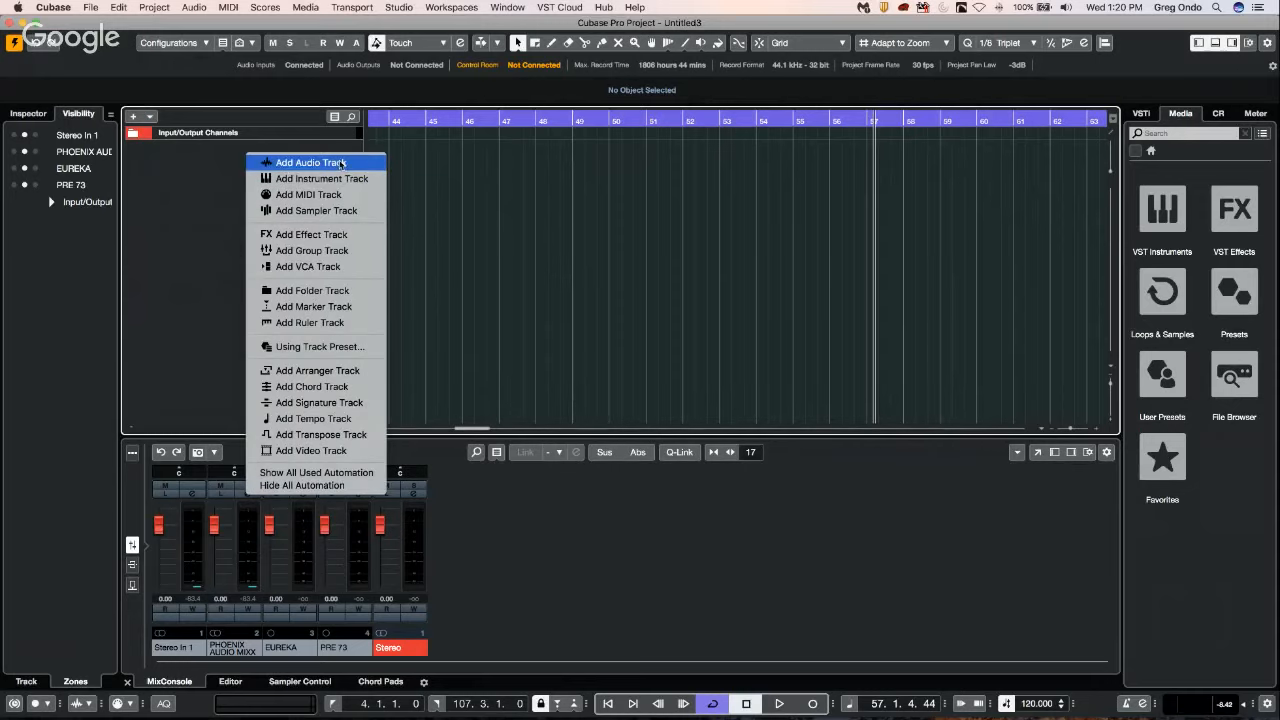
left_click(340, 162)
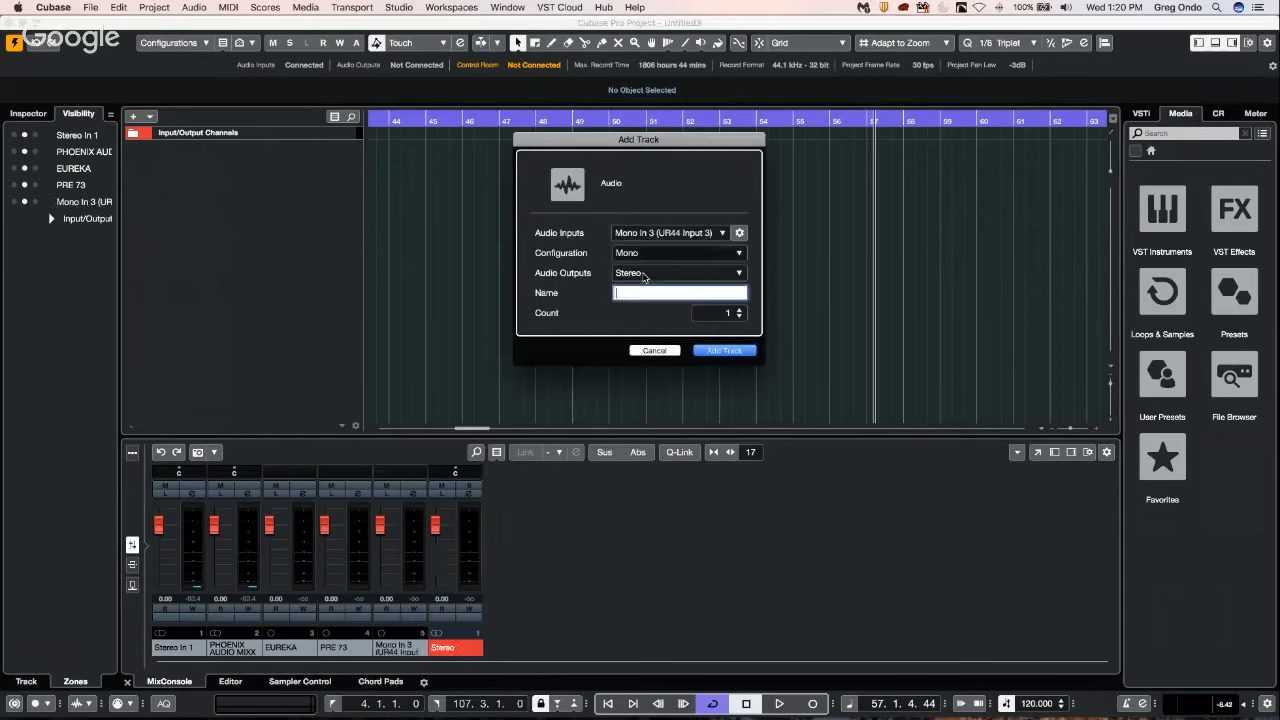
left_click(741, 311)
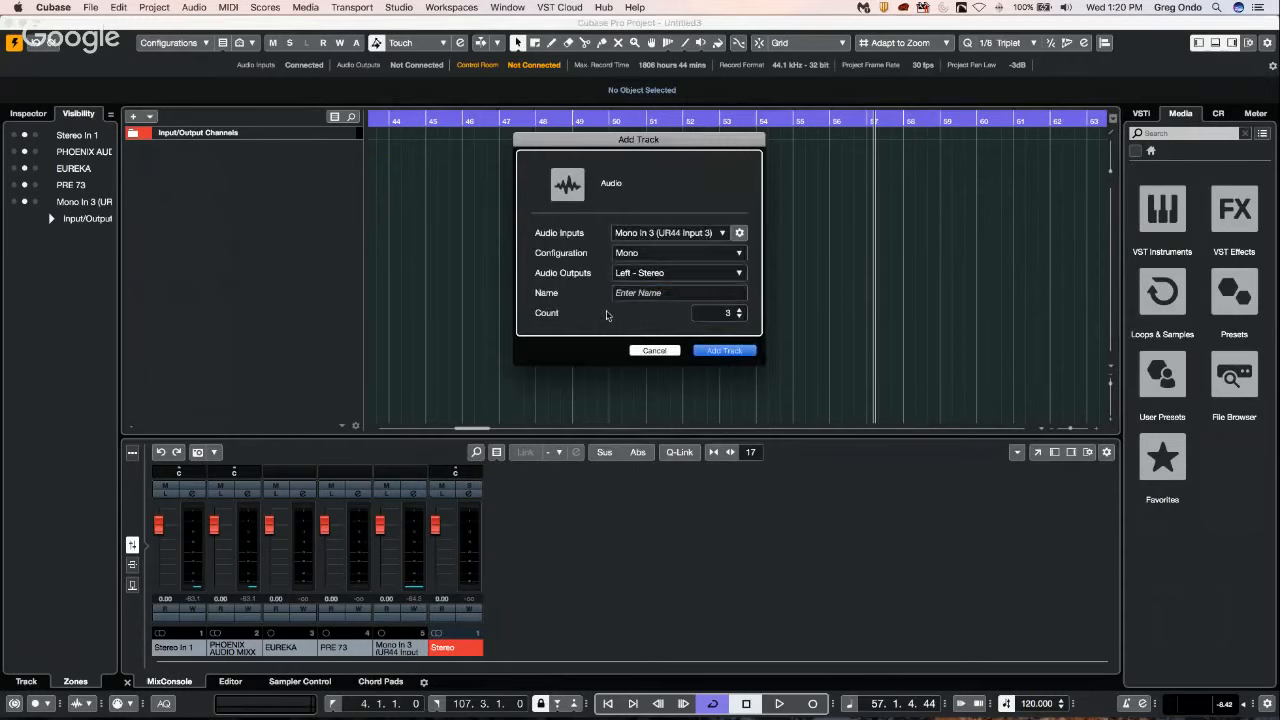
key("Return")
Add one mono group track routed to Left - Stereo, created outside the folder.
left_click(133, 117)
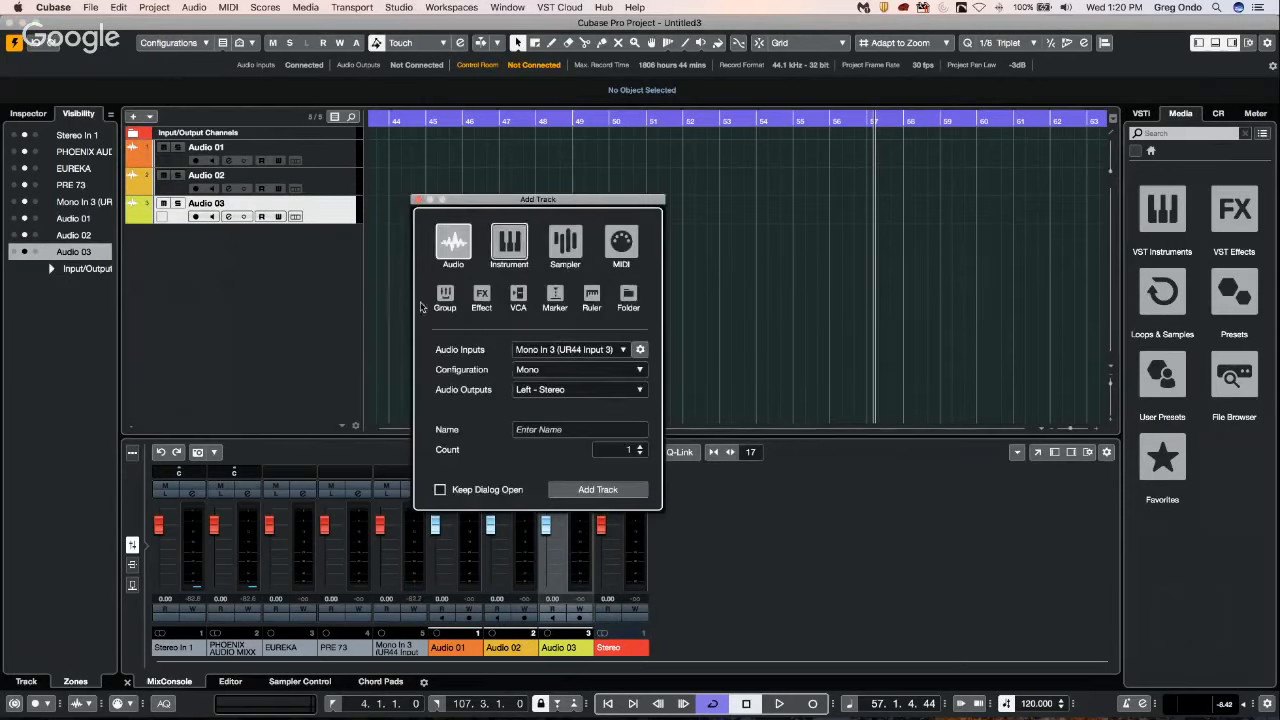
left_click(445, 296)
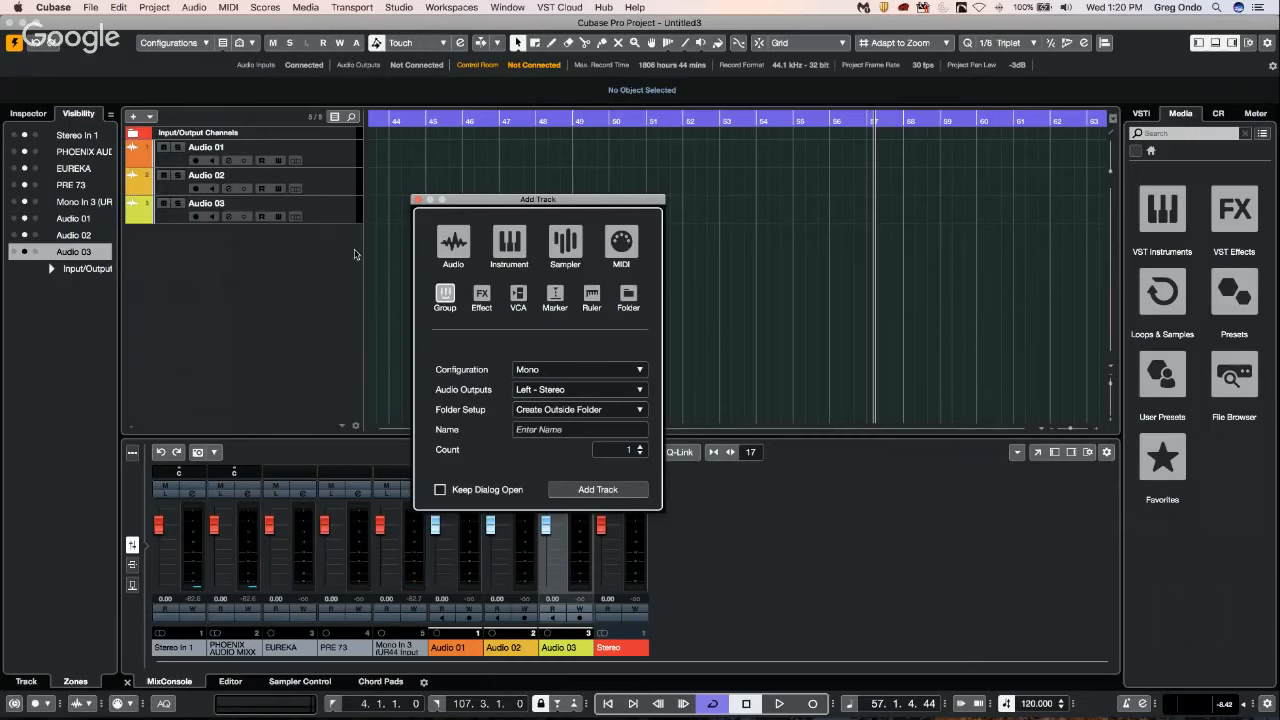
key("Return")
Select the three audio tracks together and set the input routing of all of them to Group 1.
left_click(328, 162)
left_click(333, 217)
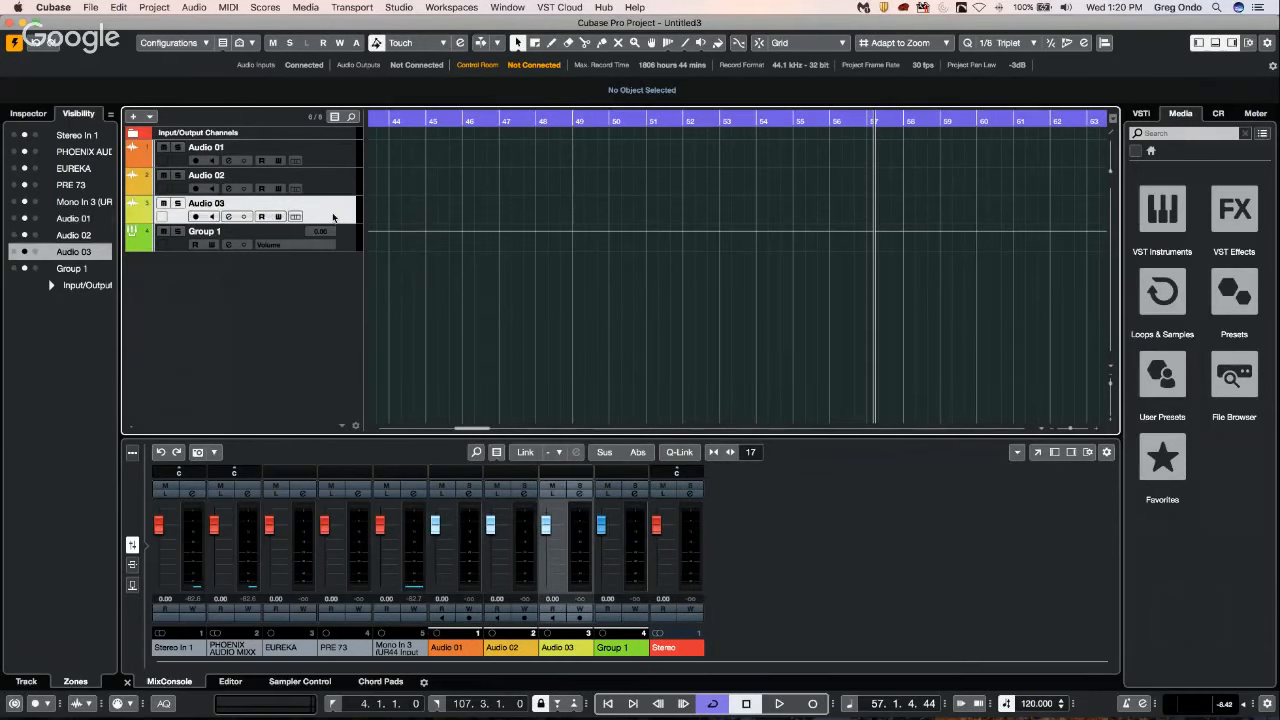
left_click(334, 157, "shift")
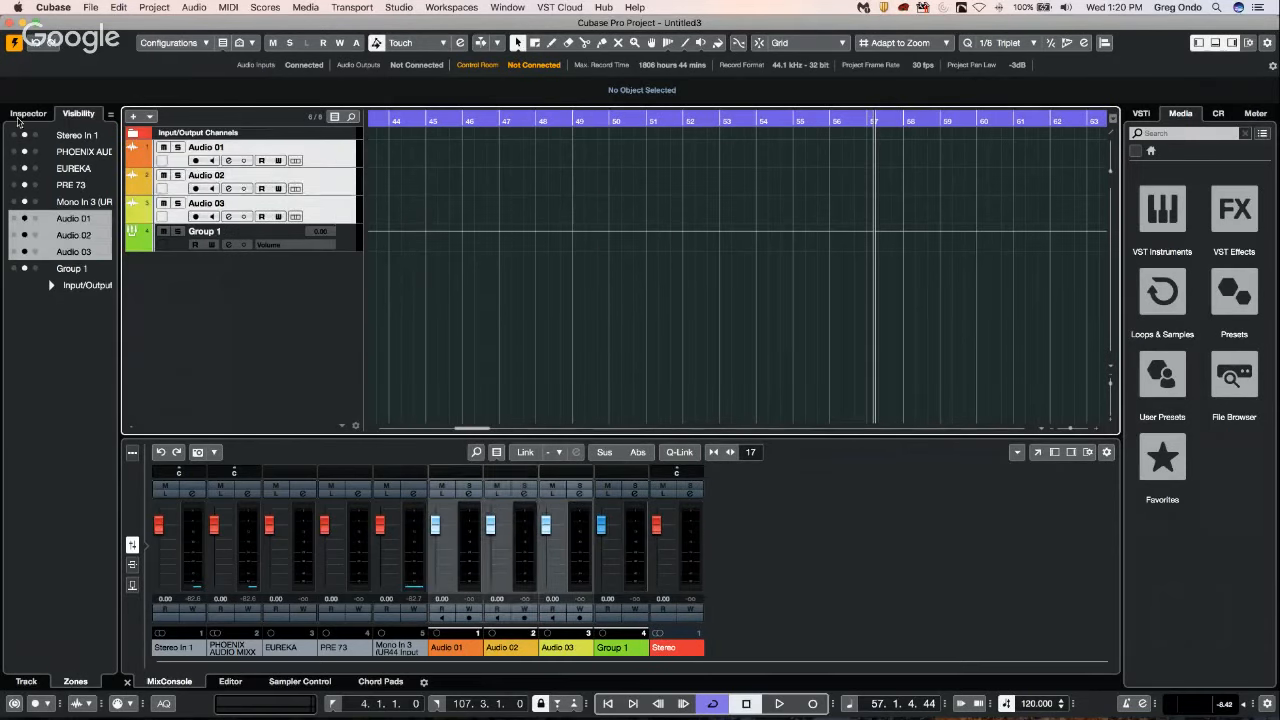
left_click(18, 120)
left_click(20, 116)
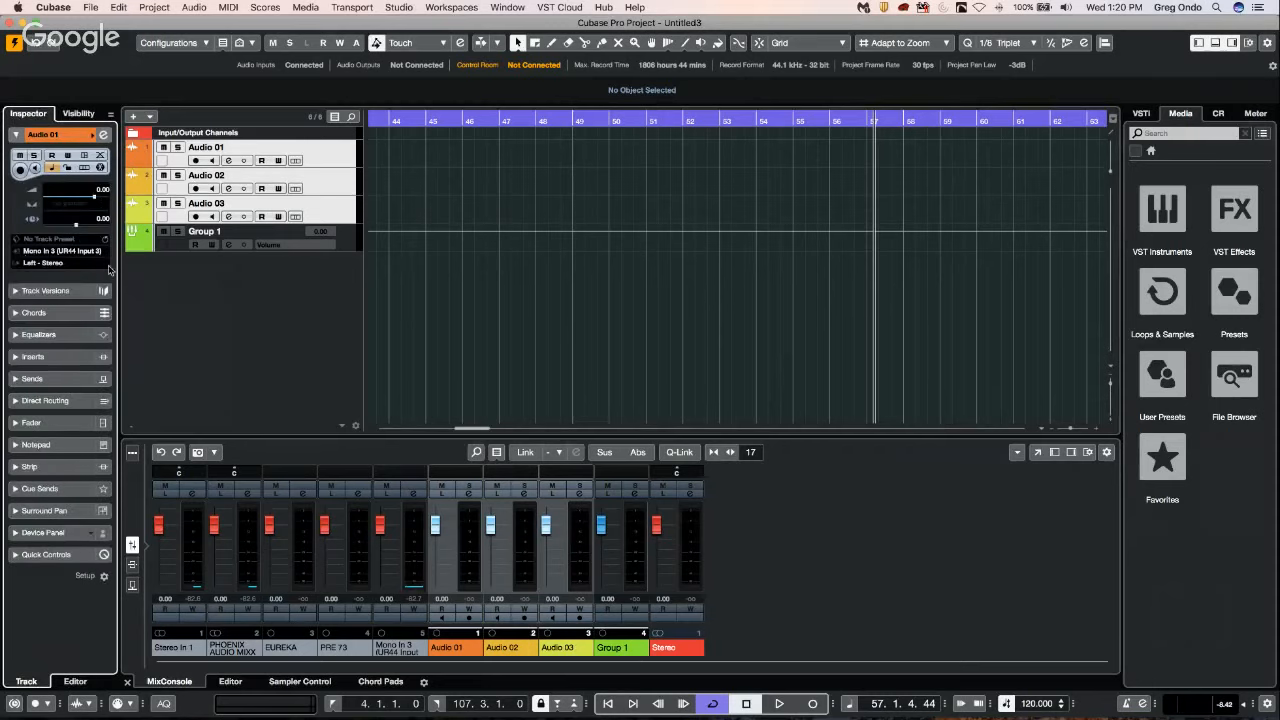
left_click(51, 251)
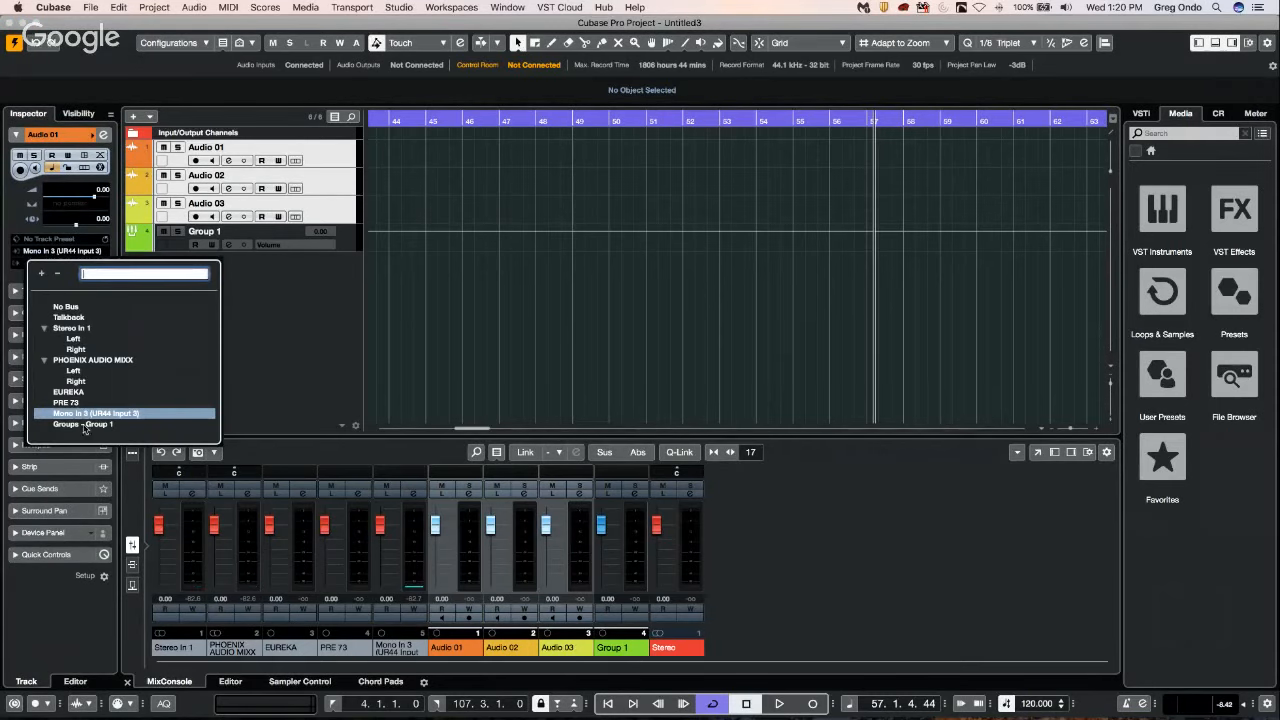
key("alt+shift")
left_click(89, 424)
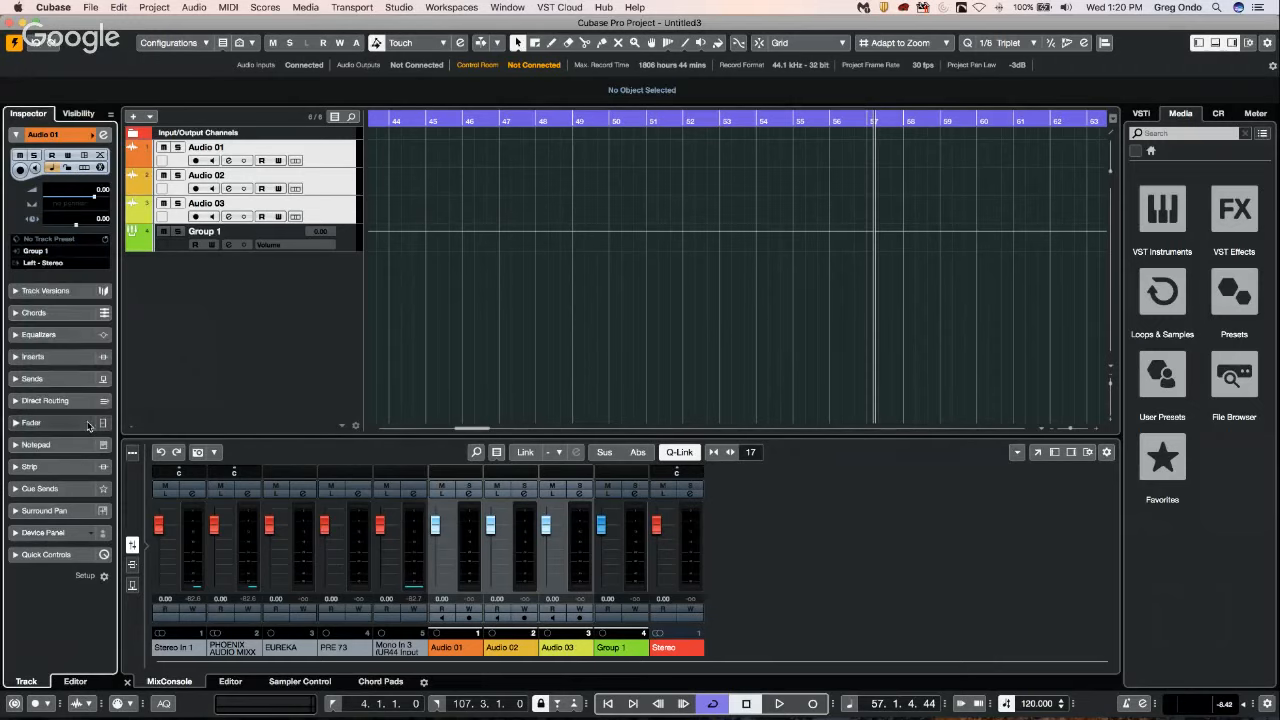
Check the input and output routing of each audio track and the group track.
left_click(337, 153)
left_click(336, 185)
left_click(340, 216)
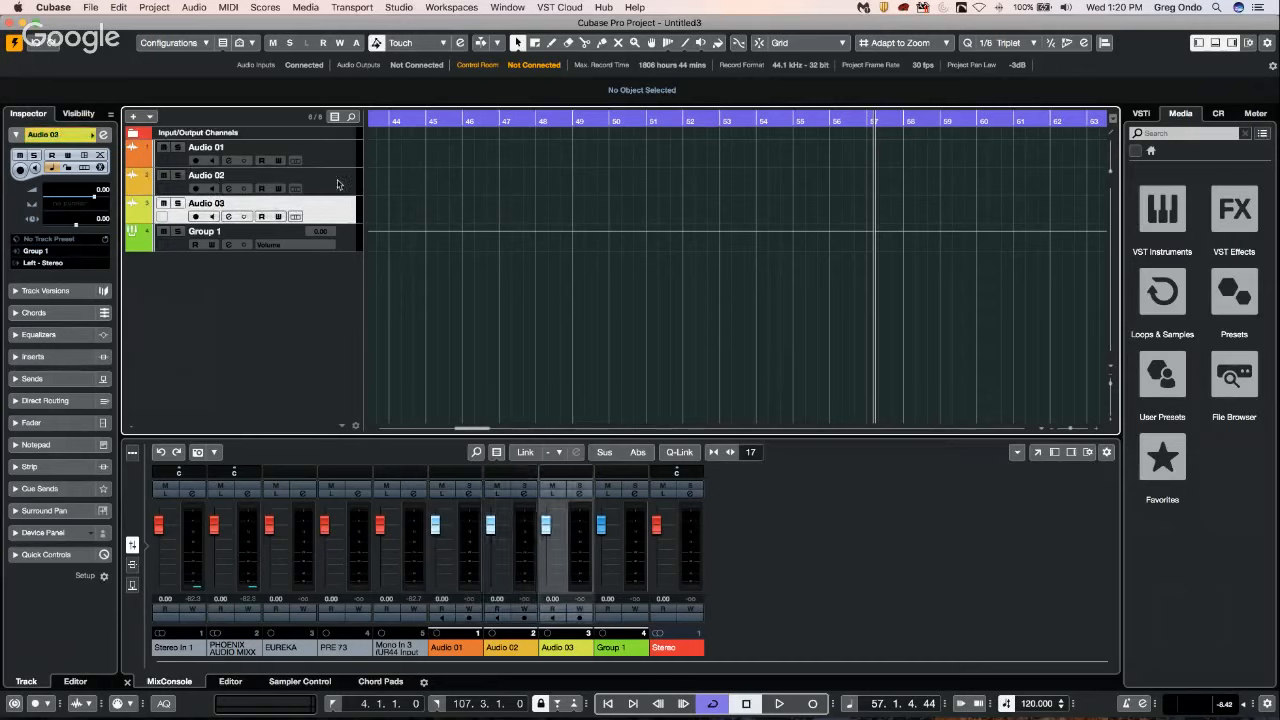
left_click(338, 184)
left_click(336, 155)
left_click(351, 249)
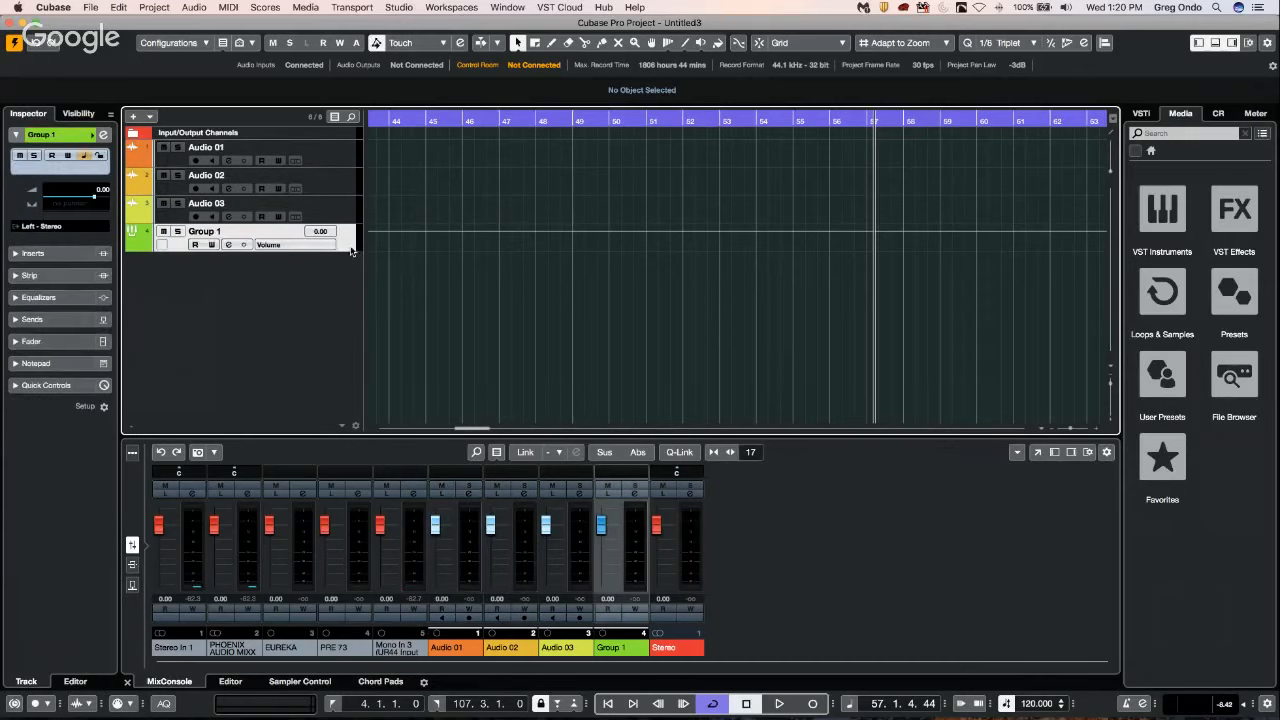
left_click(336, 155)
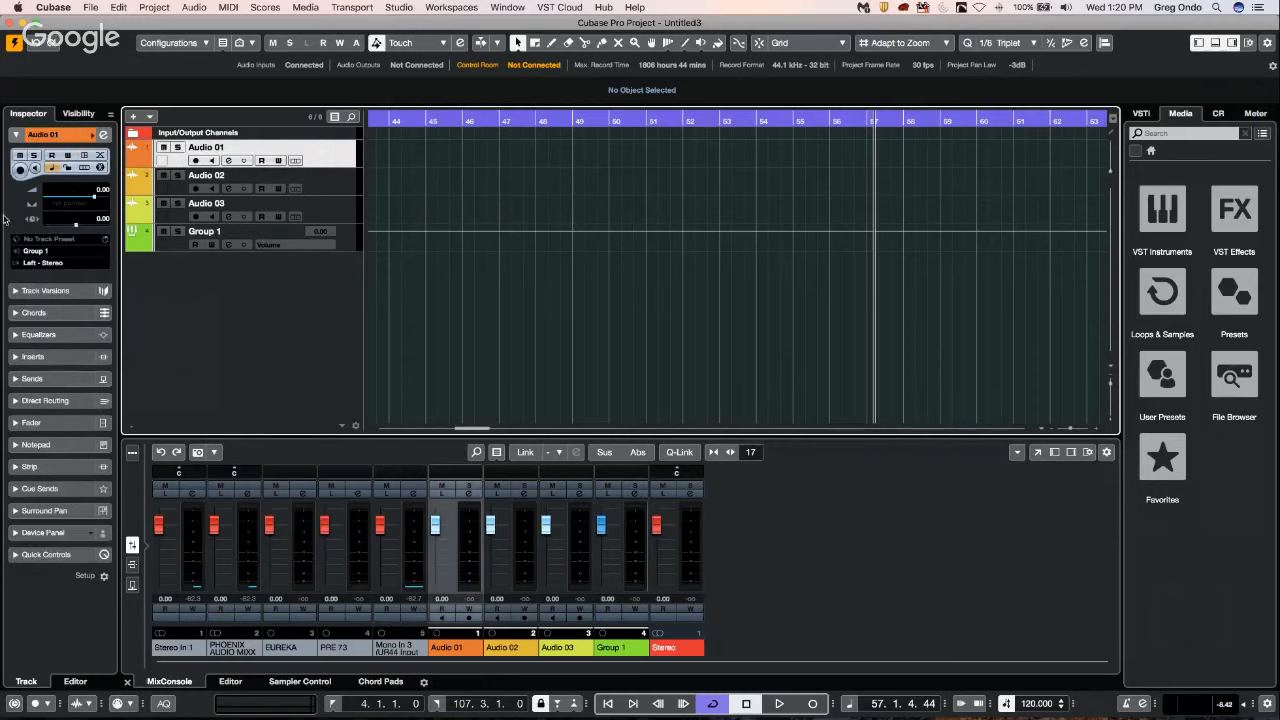
left_click(328, 151)
left_click(54, 217)
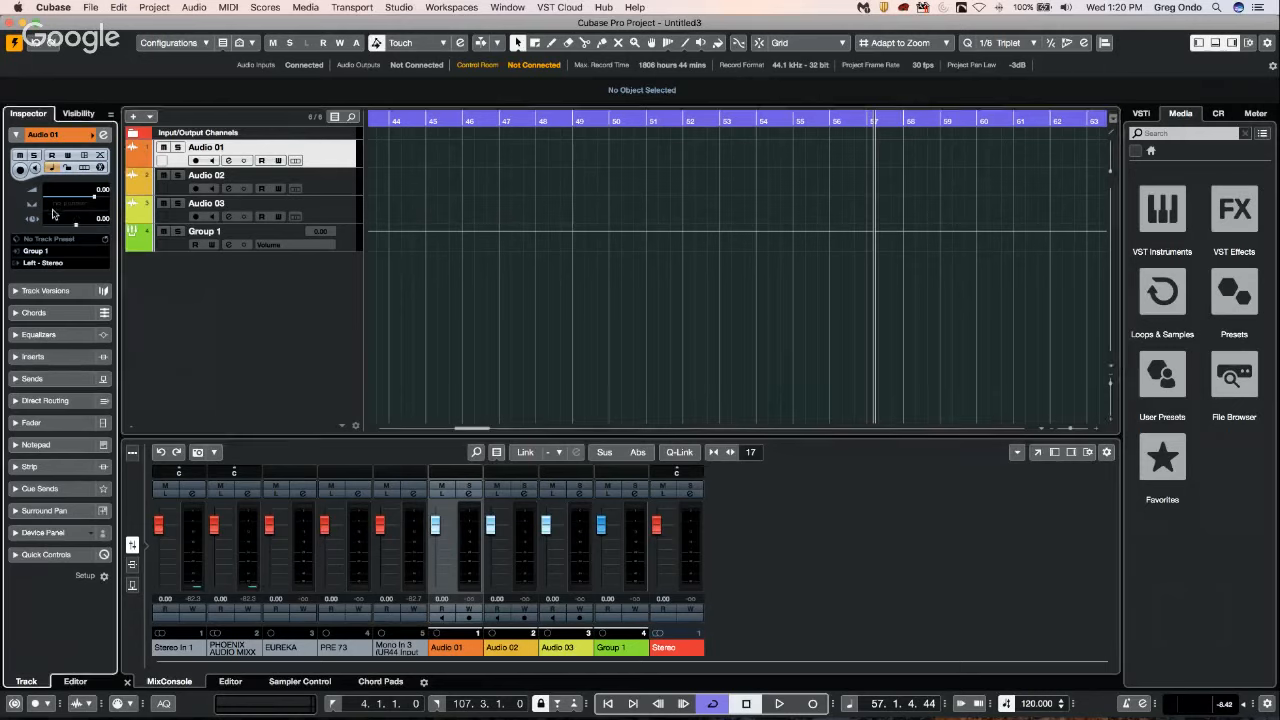
View the Audio 02 track's channel fader, then return to the Audio 01 track's basic settings.
left_click(320, 180)
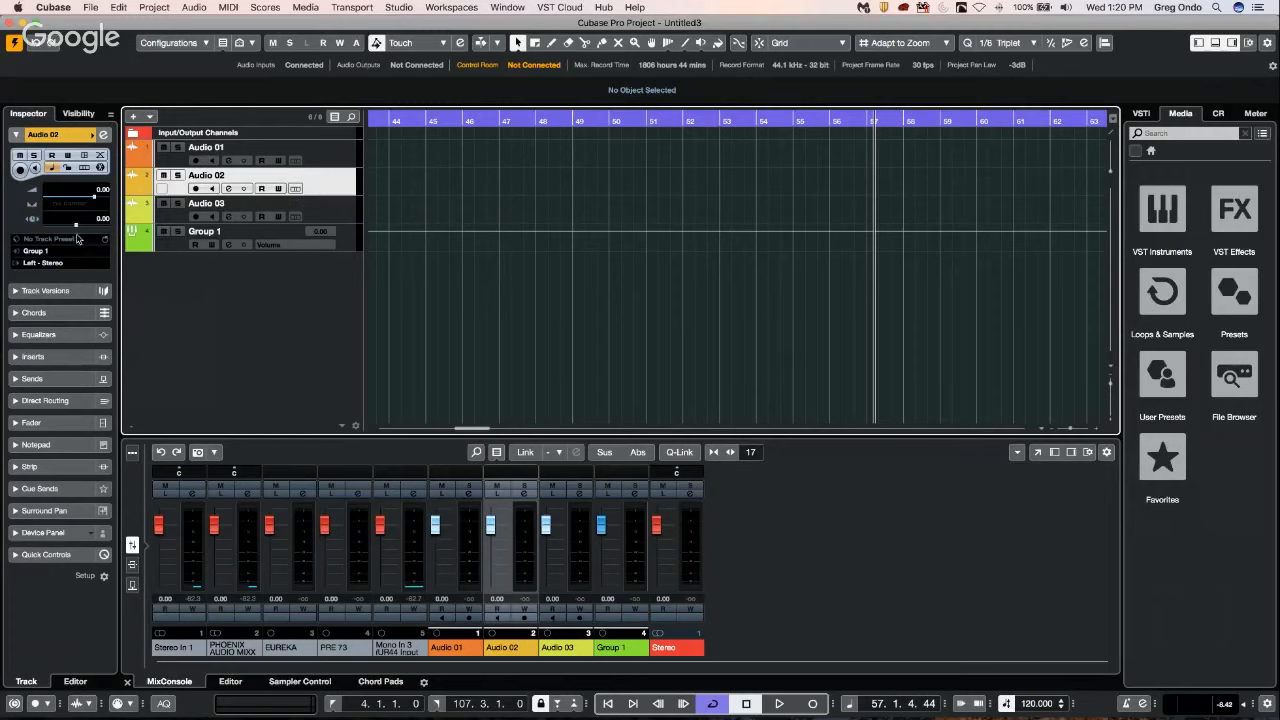
left_click(56, 425)
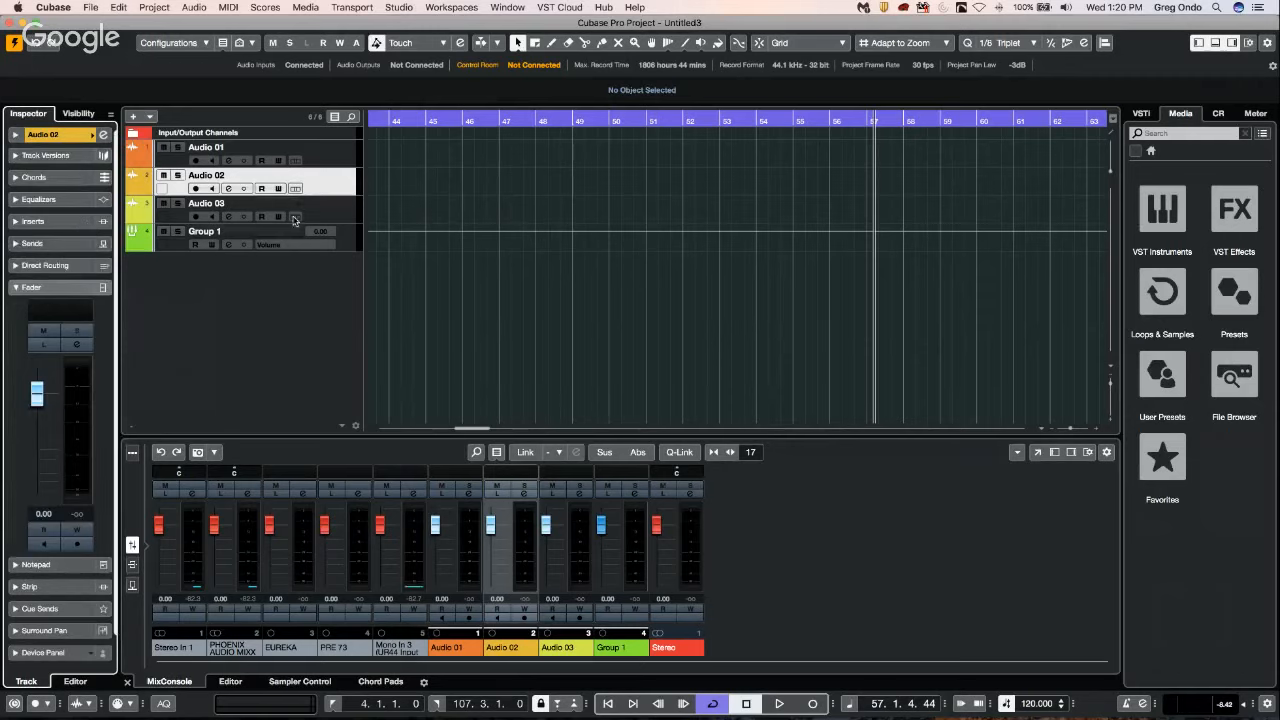
left_click(340, 148)
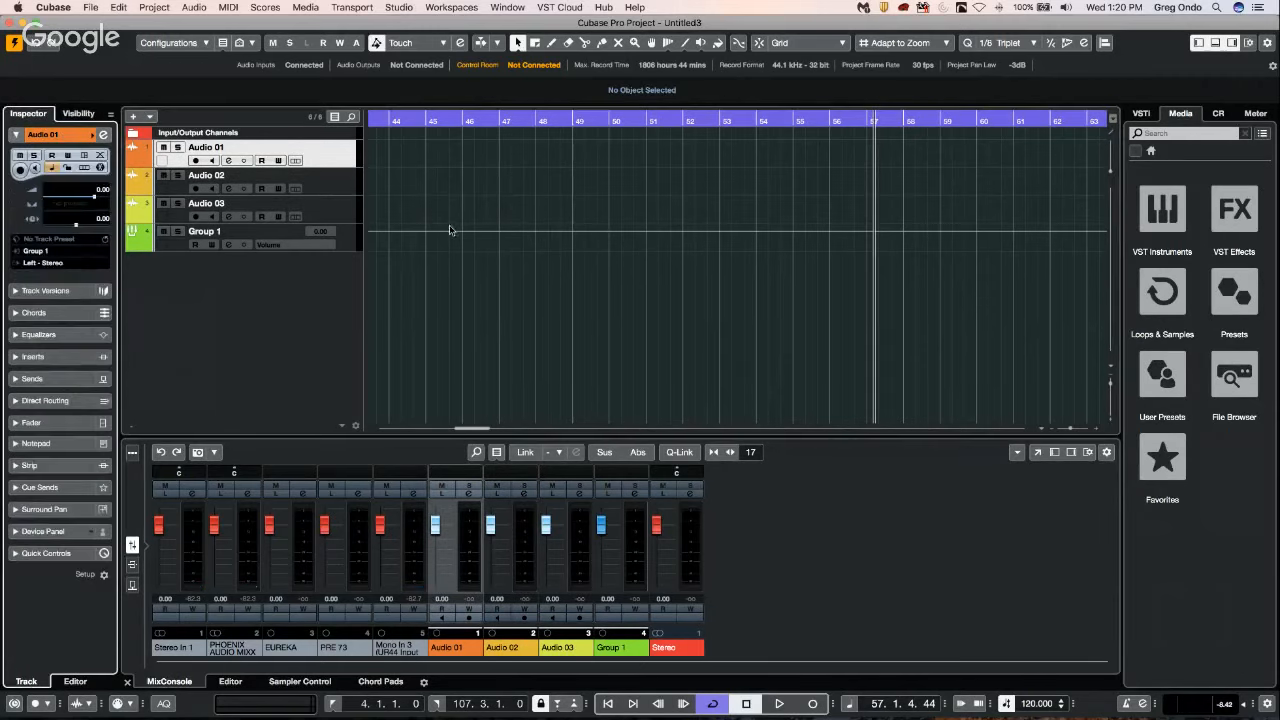
Export the three audio tracks and Group 1 as a track archive named "March 27 hangout" in the DELETE folder, referencing the media files.
left_click(348, 246, "shift")
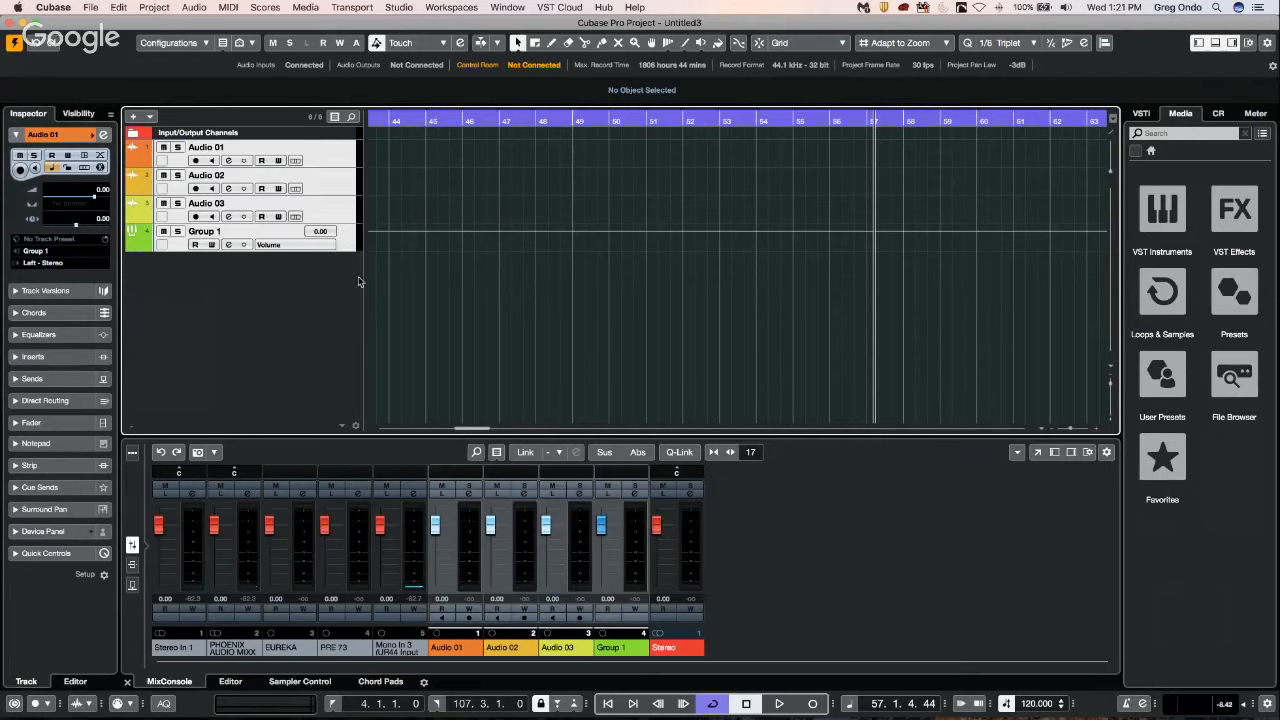
left_click(97, 9)
mouse_move(160, 199)
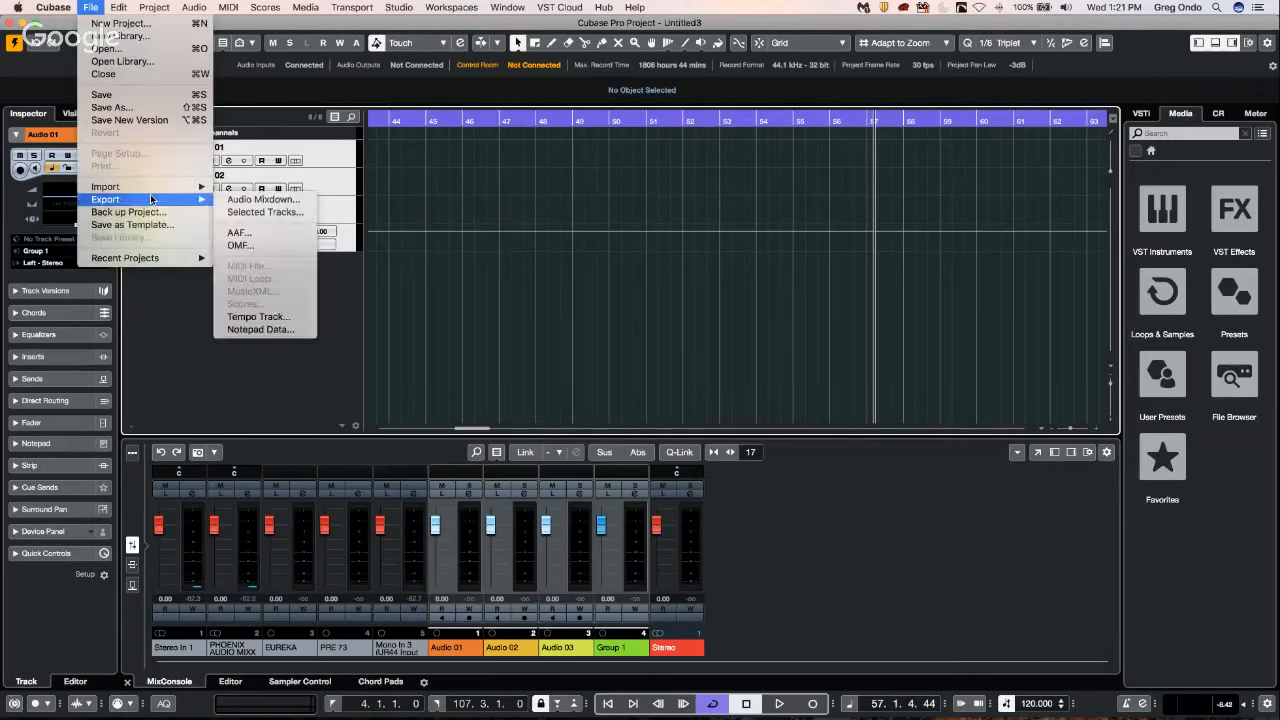
left_click(264, 212)
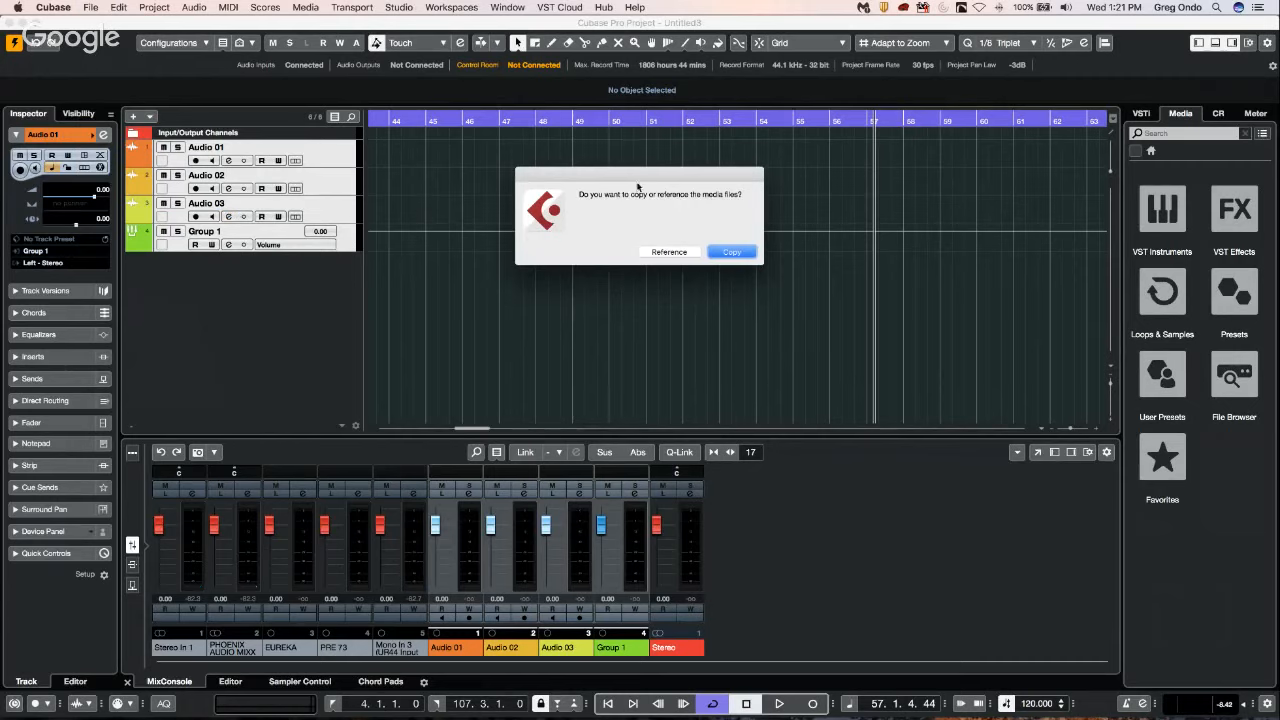
left_click(668, 251)
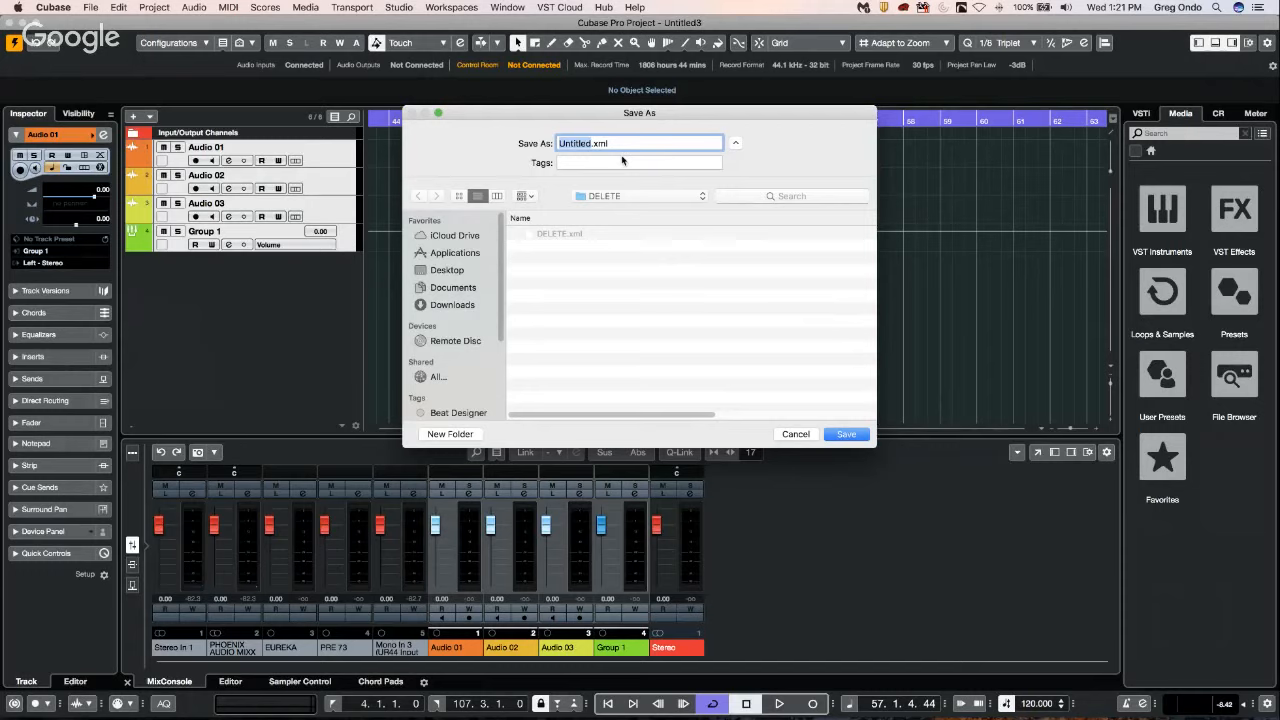
type("de")
key("BackSpace")
key("BackSpace")
type("March 27 hangout")
key("Return")
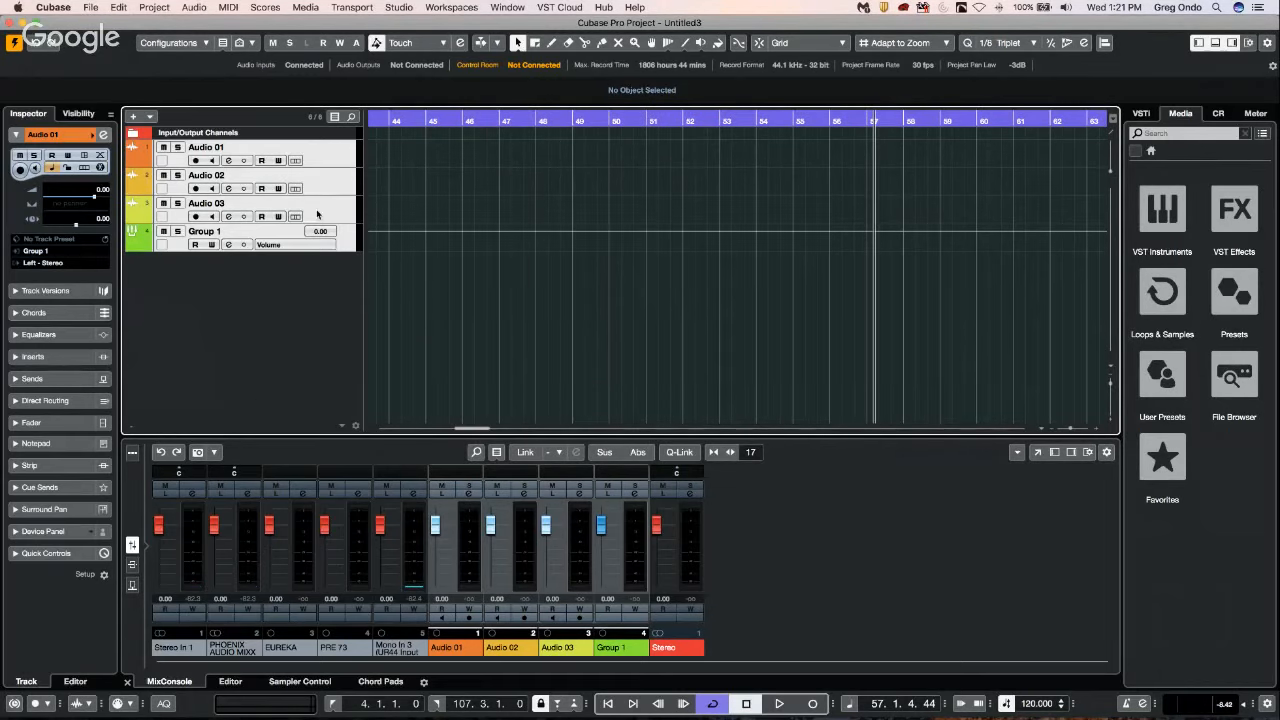
Remove the three selected audio tracks and Group 1 from the project.
right_click(317, 157)
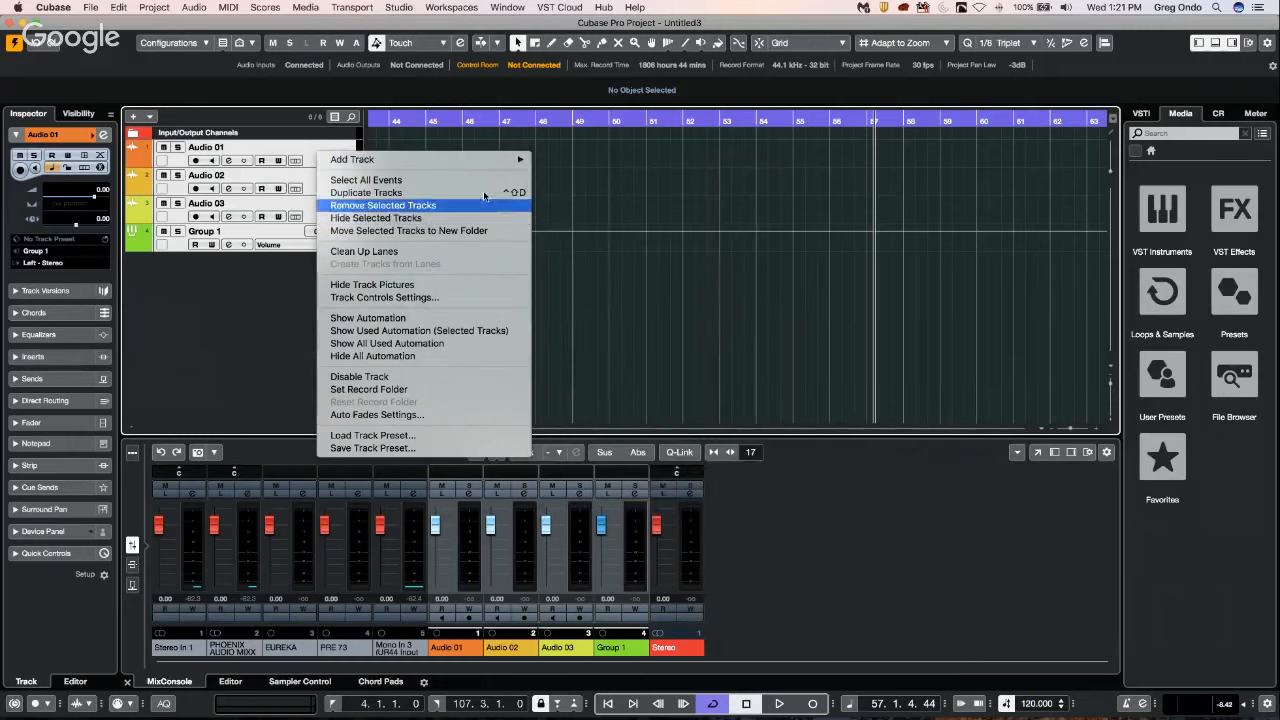
mouse_move(513, 161)
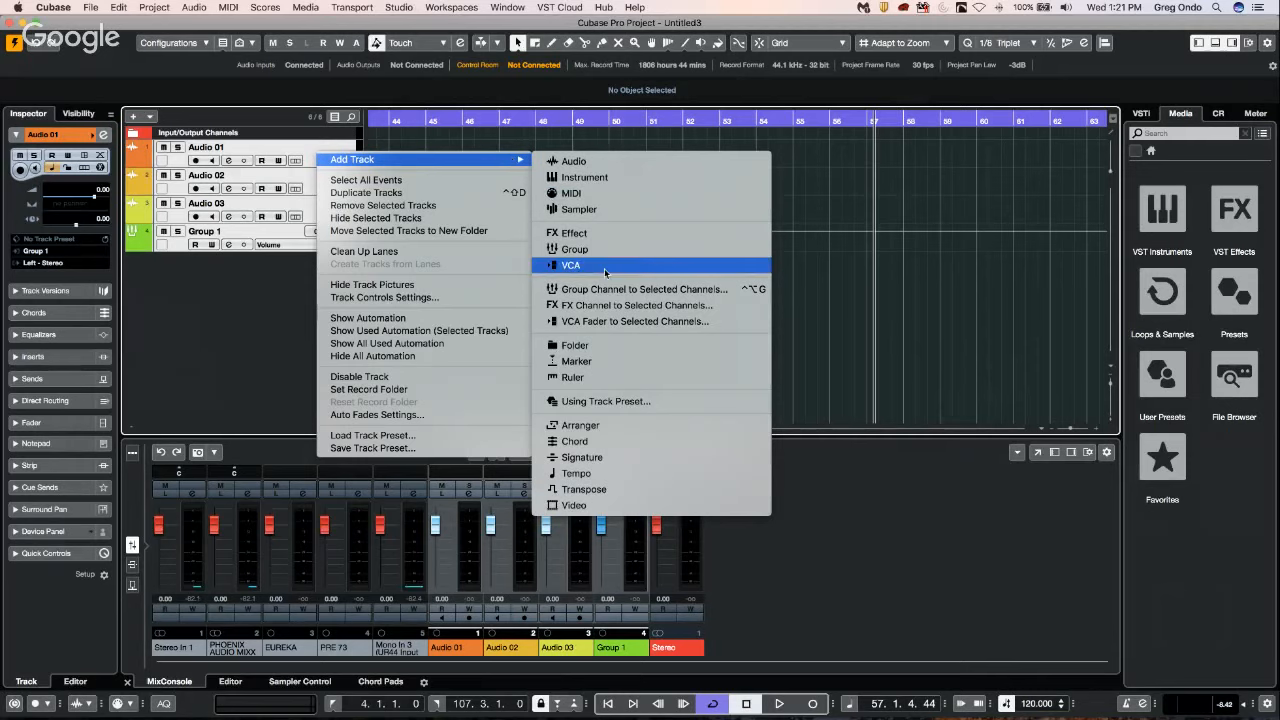
left_click(412, 208)
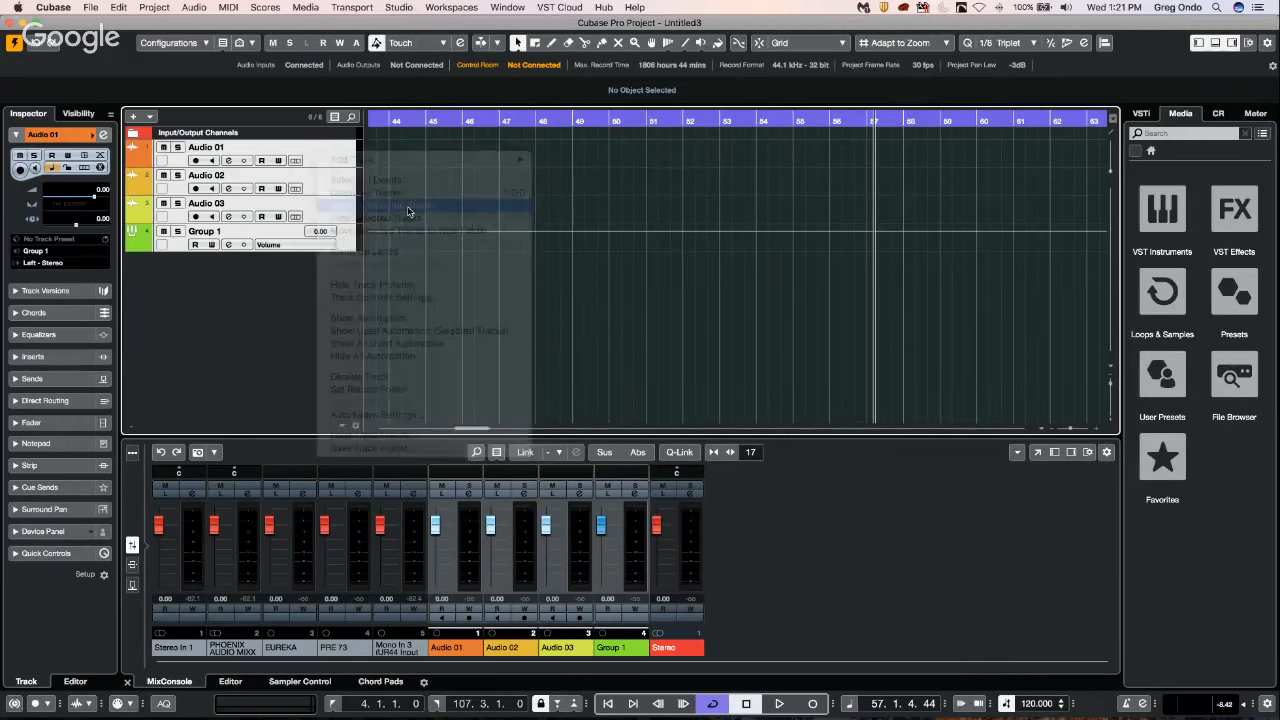
left_click(773, 265)
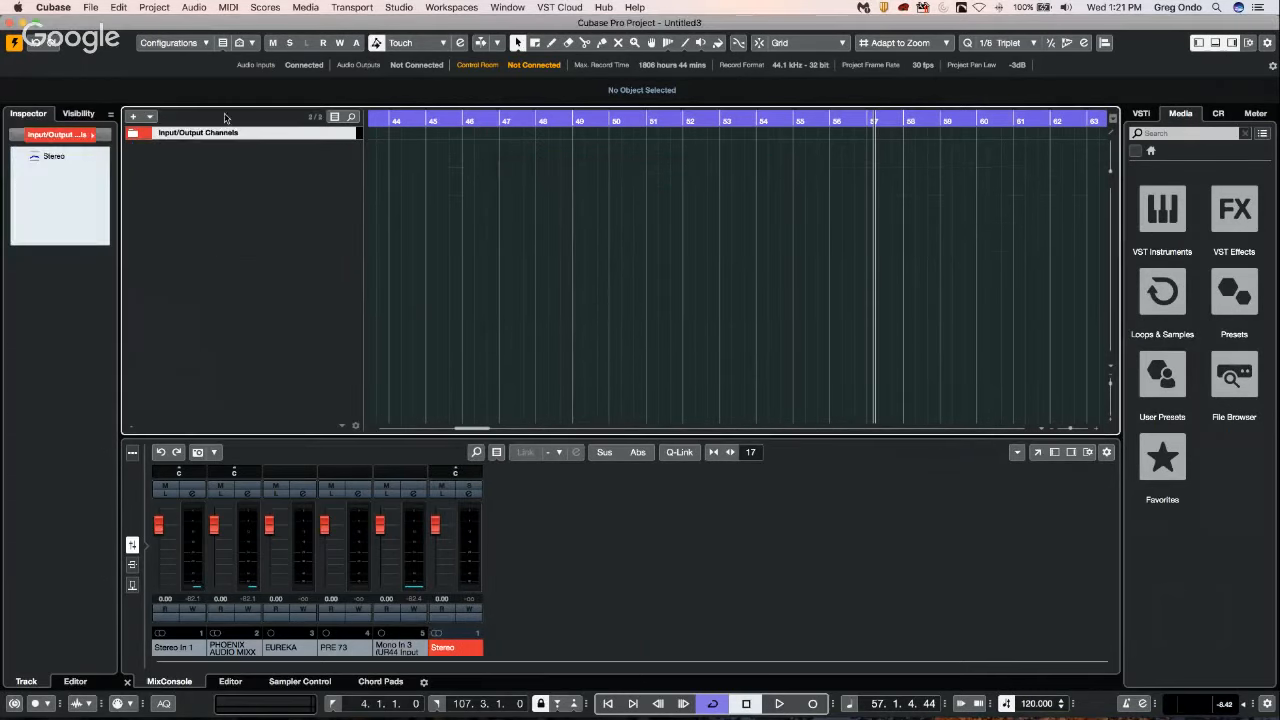
Import the "March 27 hangout" track archive from the DELETE folder, bringing in all three audio tracks and Group 1 as new tracks.
left_click(96, 9)
mouse_move(155, 192)
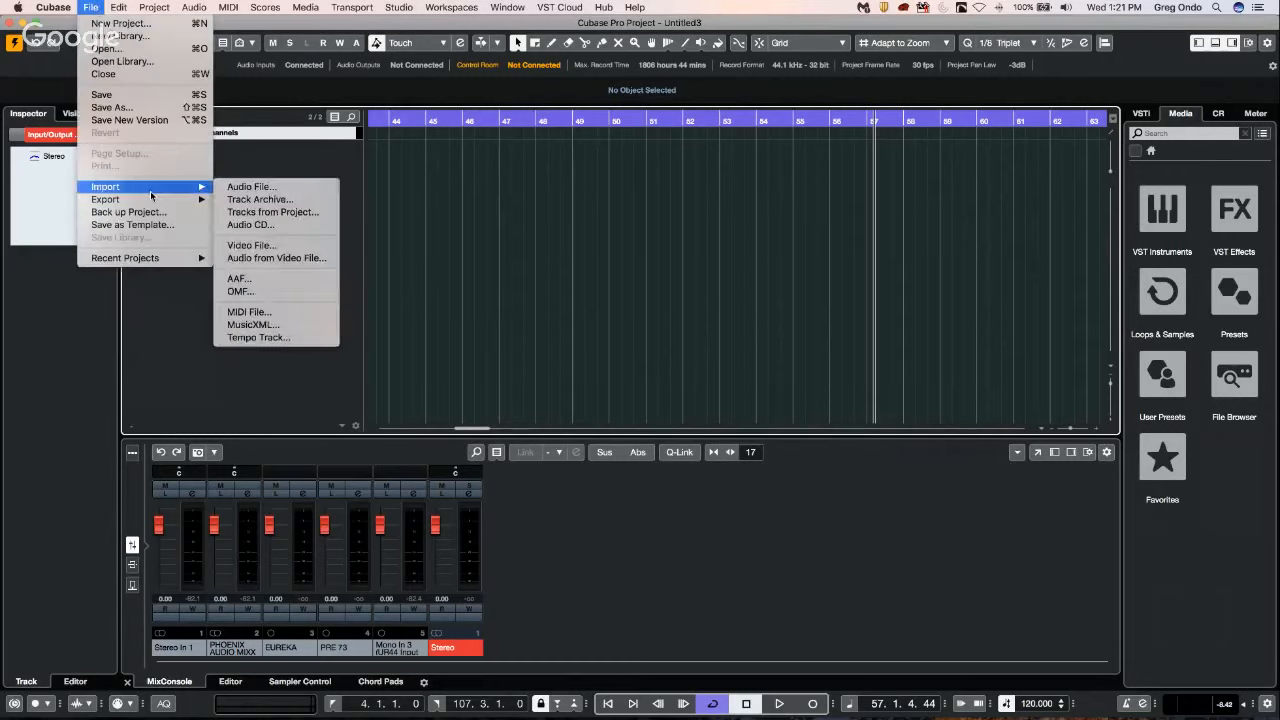
left_click(248, 200)
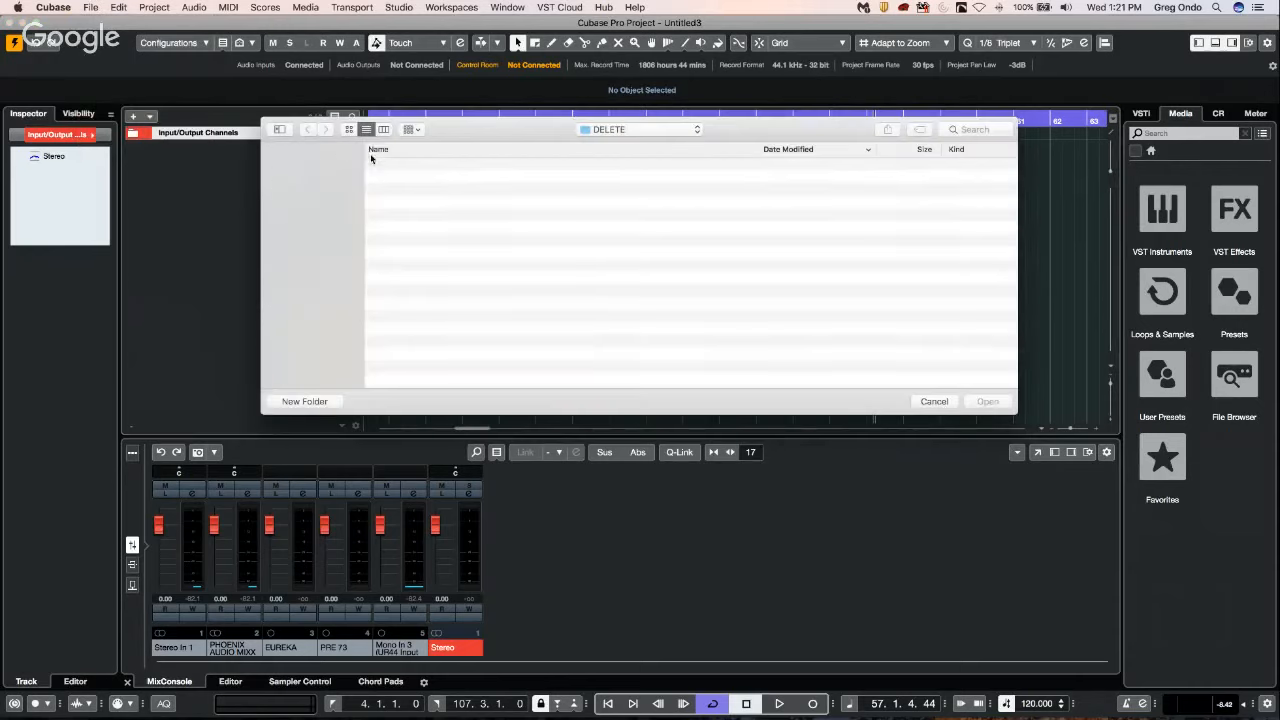
double_click(441, 166)
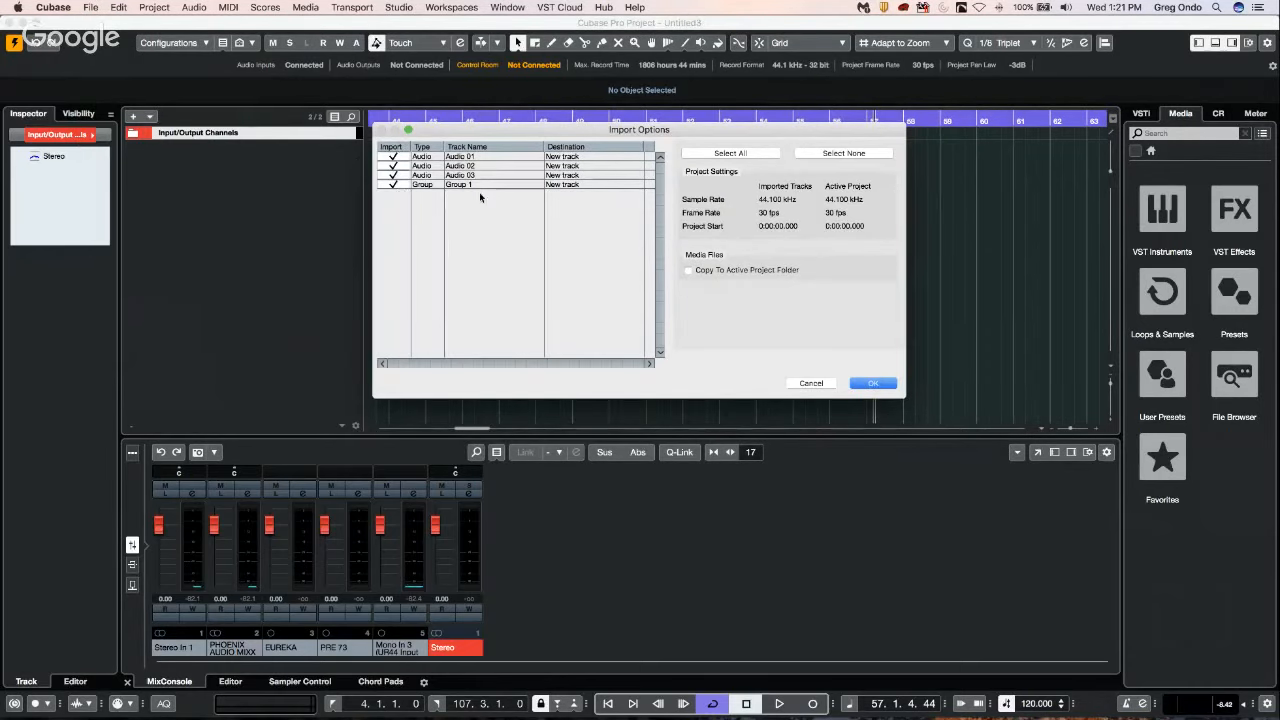
key("Return")
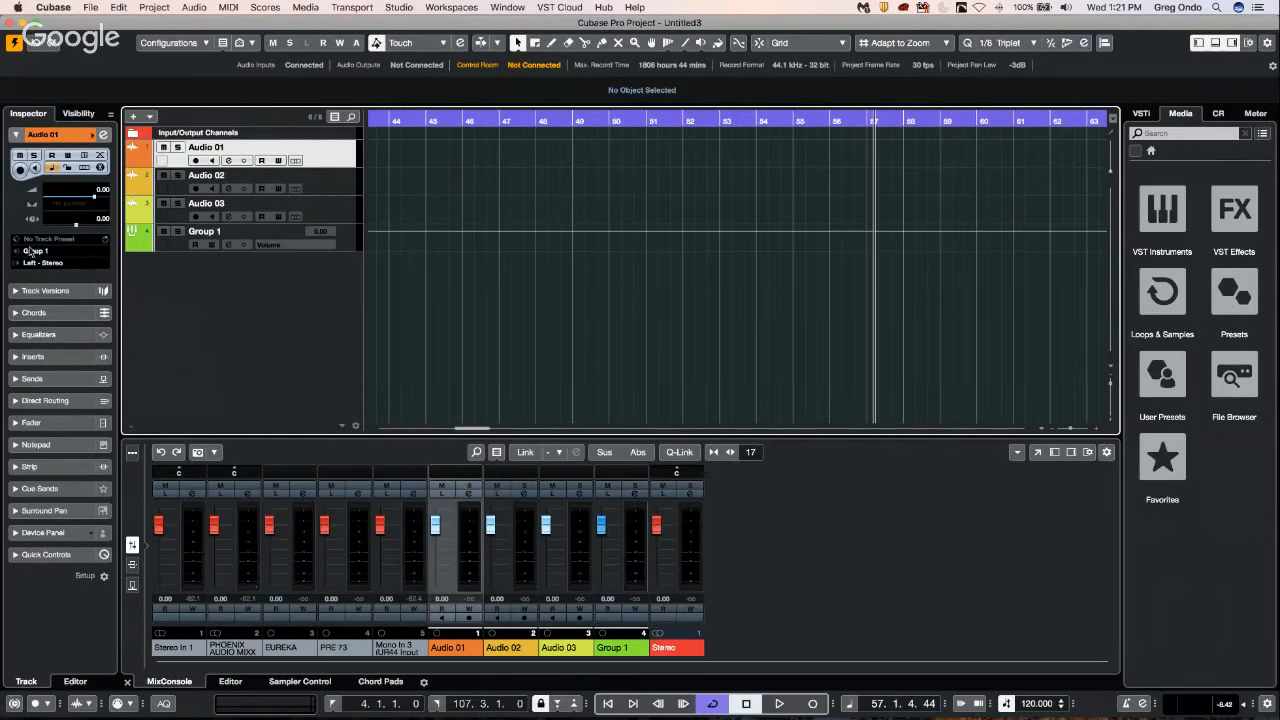
Check the output routing of the imported Audio 02, Audio 03 and Audio 01 tracks.
left_click(322, 189)
left_click(332, 212)
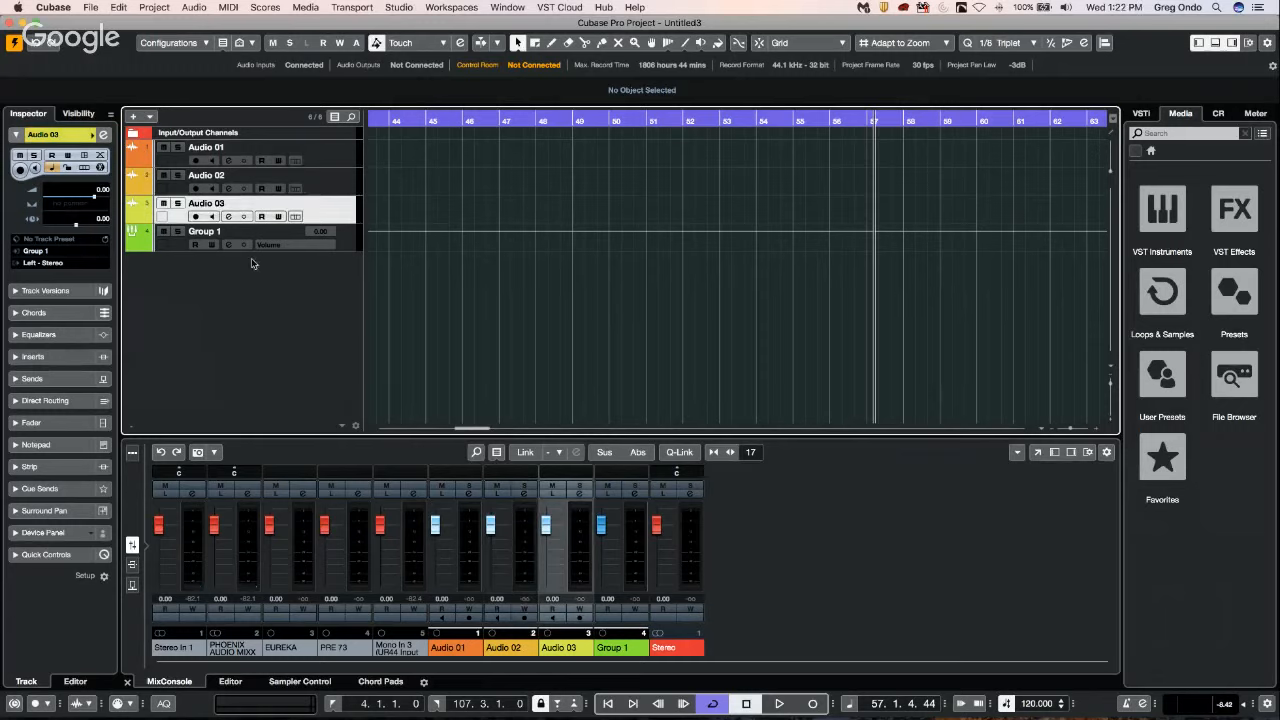
left_click(344, 161)
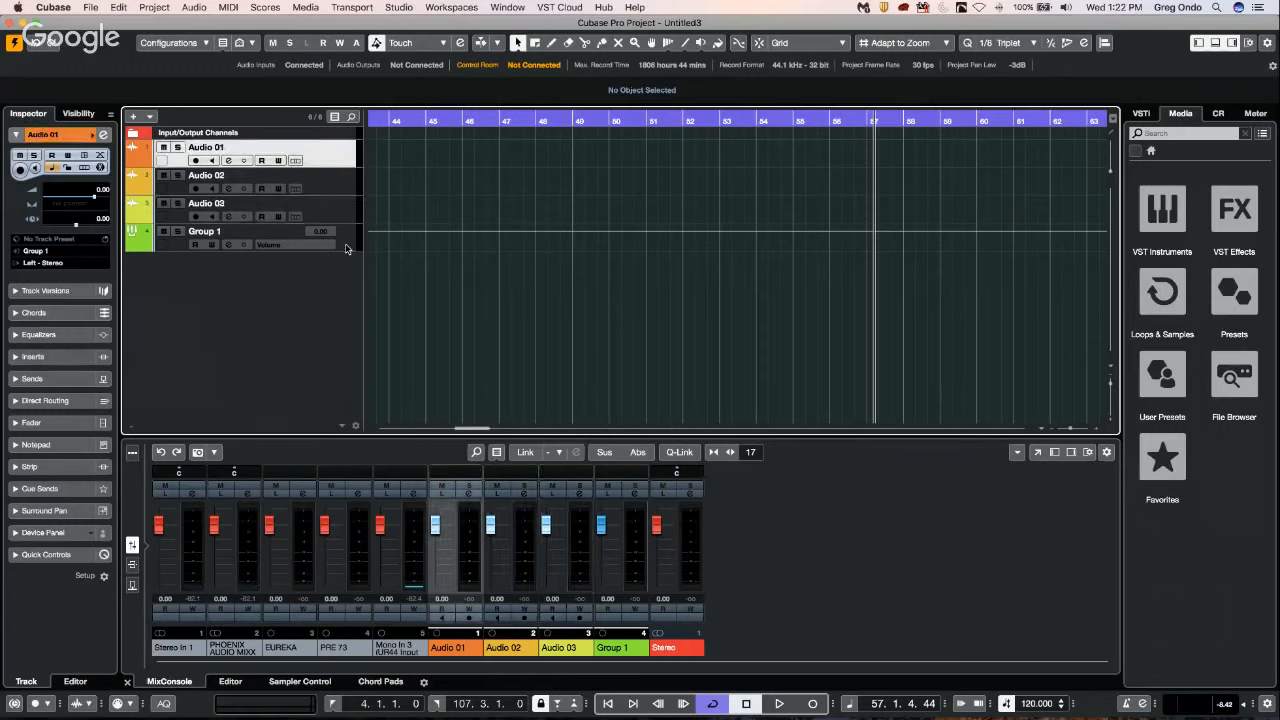
Select the three audio tracks with Group 1, review the track archive import and export options, and return to Audio 01 alone.
left_click(343, 247, "shift")
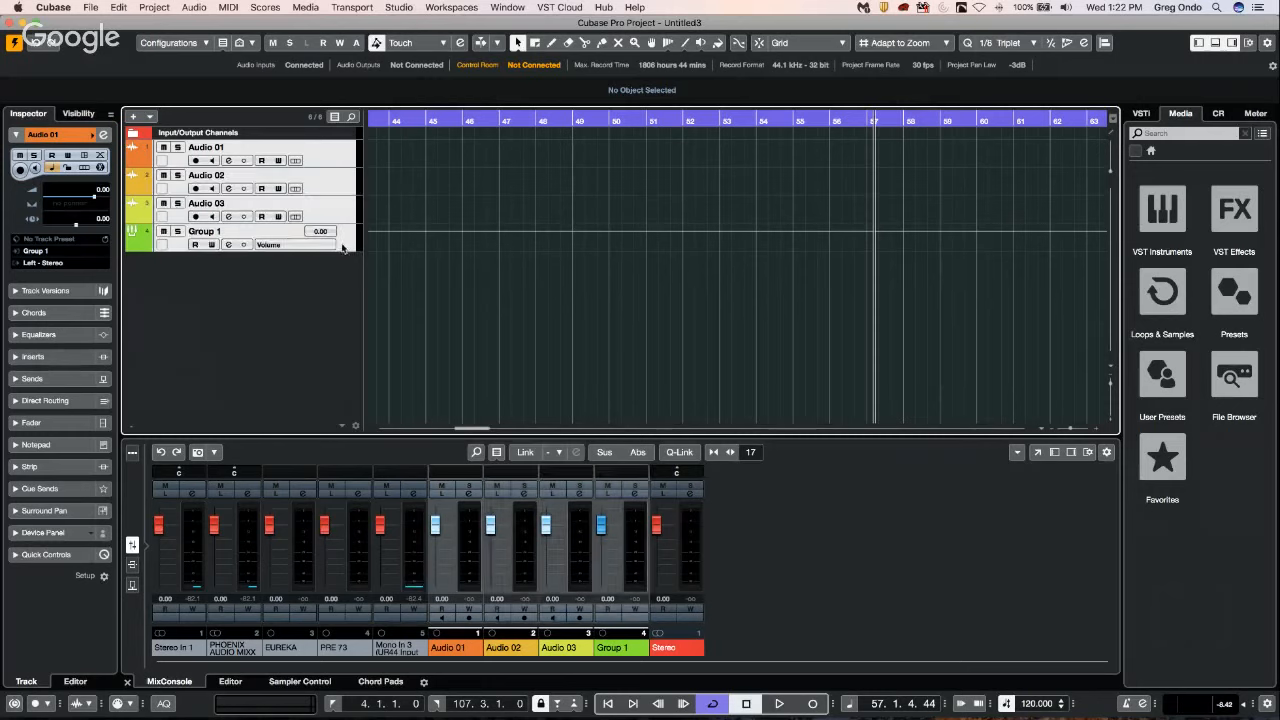
left_click(88, 7)
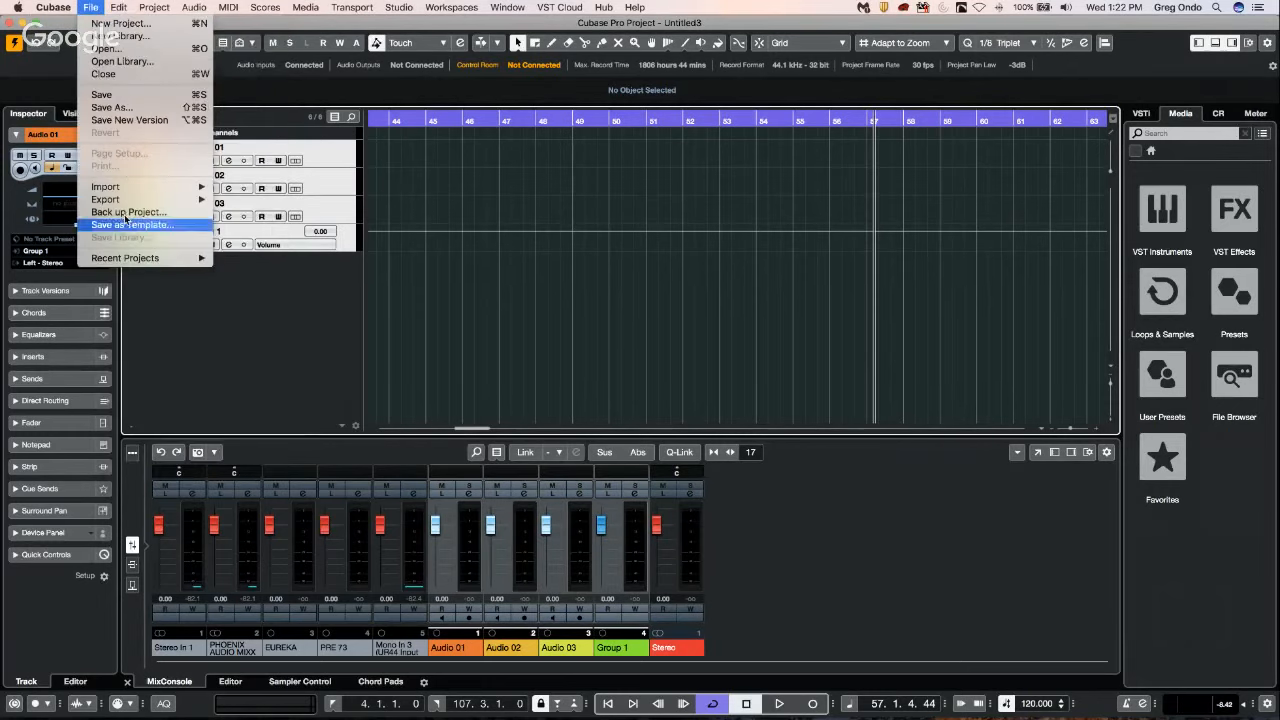
mouse_move(124, 199)
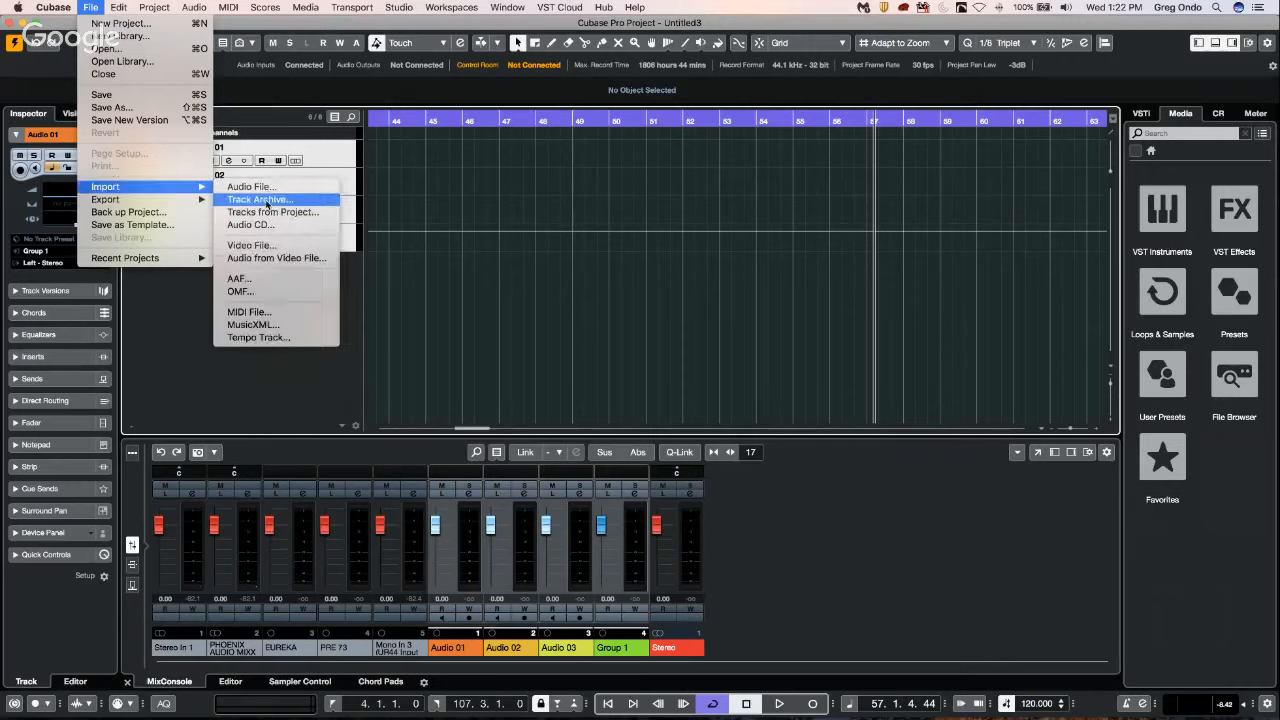
left_click(480, 251)
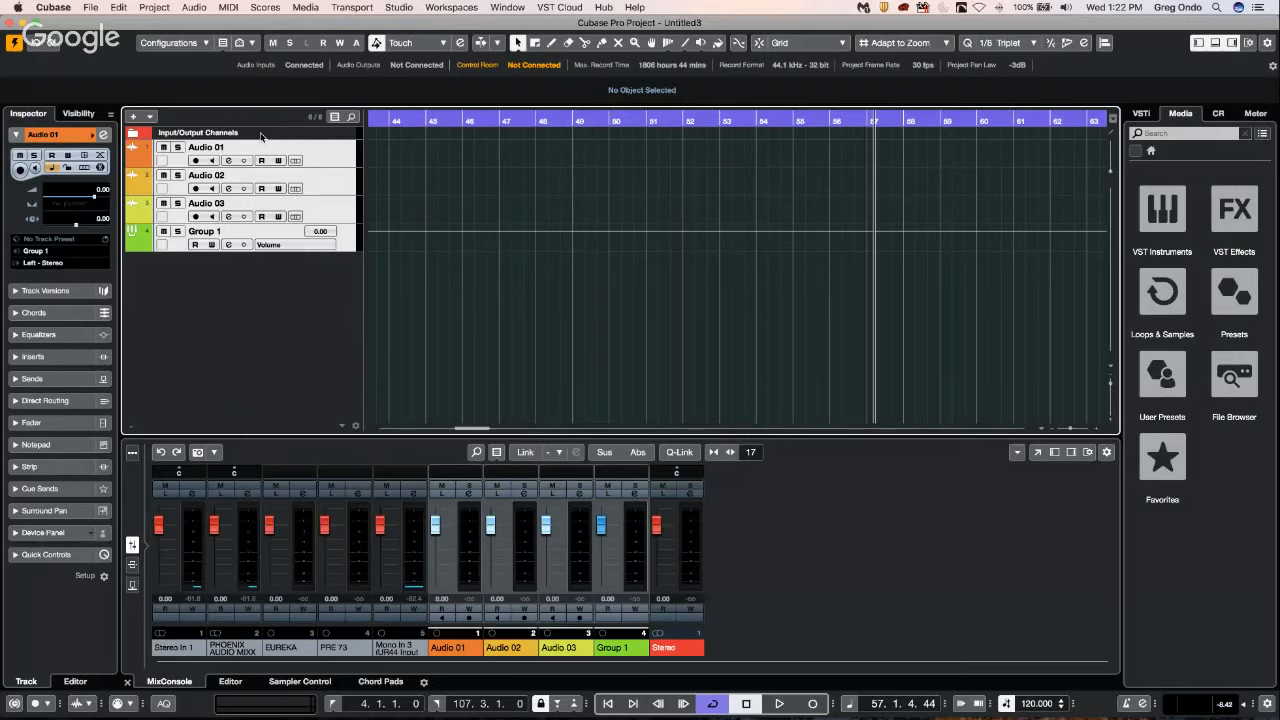
left_click(351, 152)
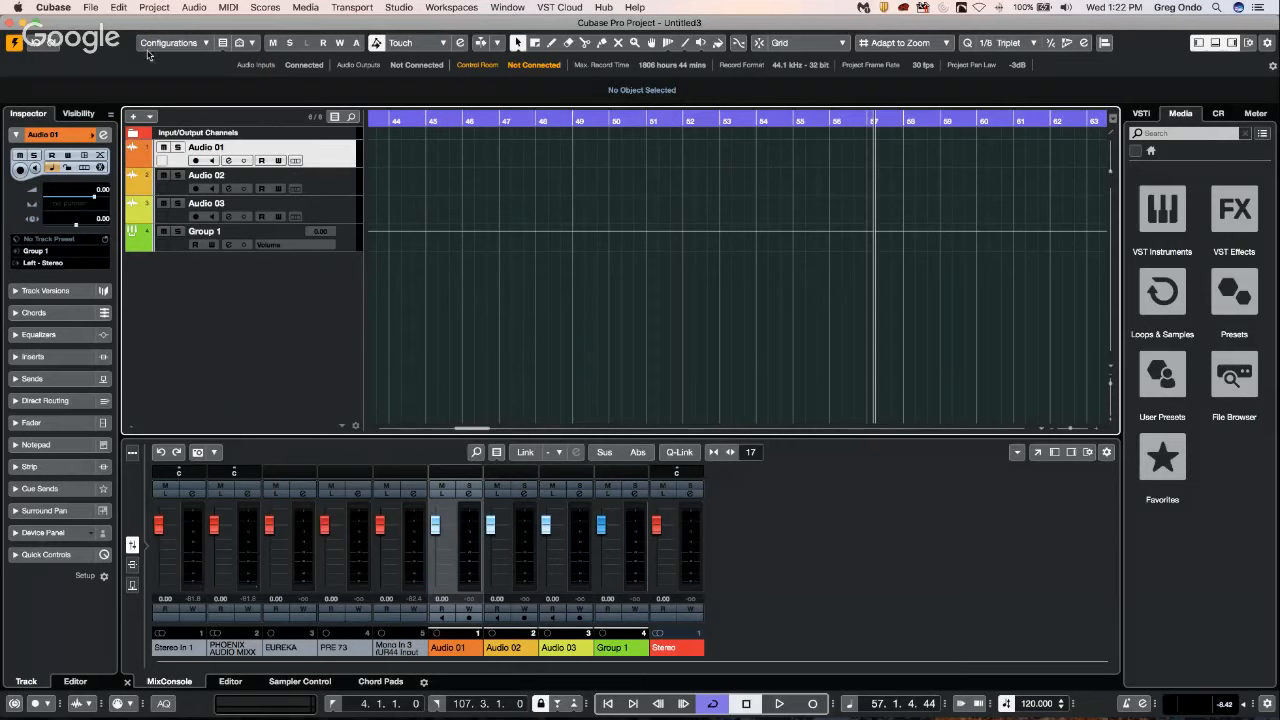
Add one Retrologue instrument track with Left - Stereo output, load the plug-in, and move its window clear of the arrangement.
right_click(224, 282)
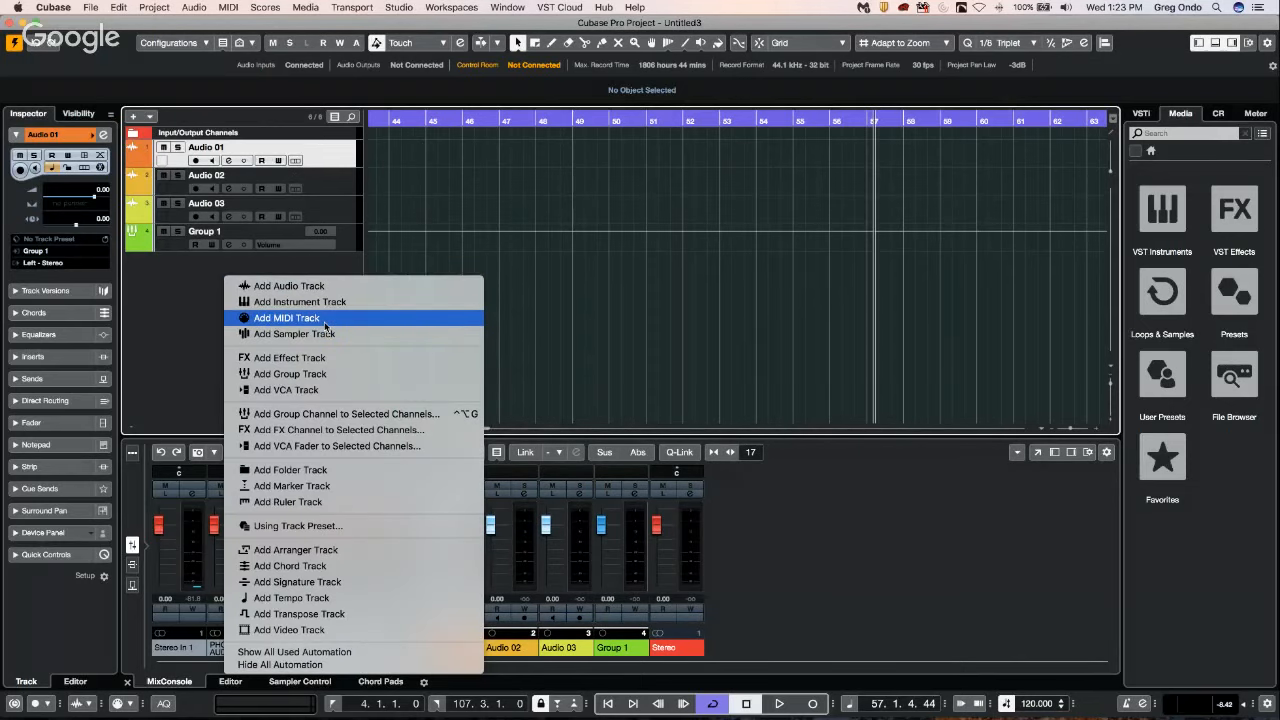
left_click(319, 302)
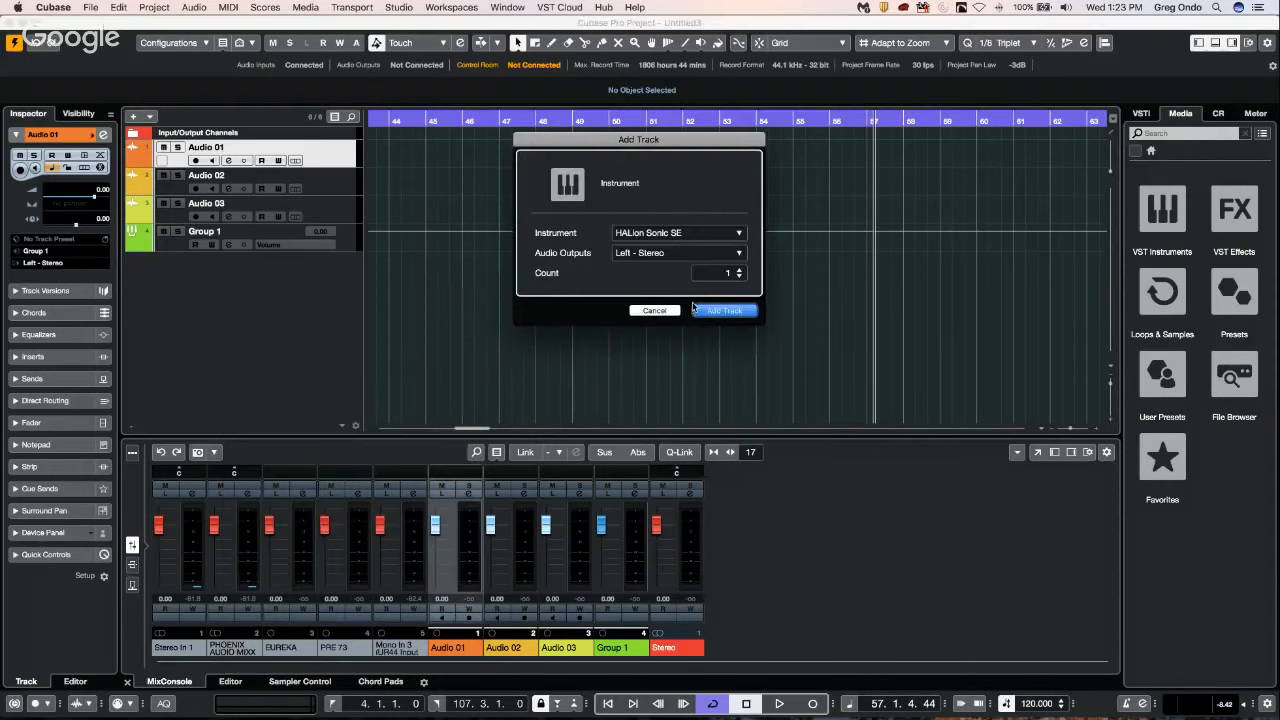
left_click(720, 232)
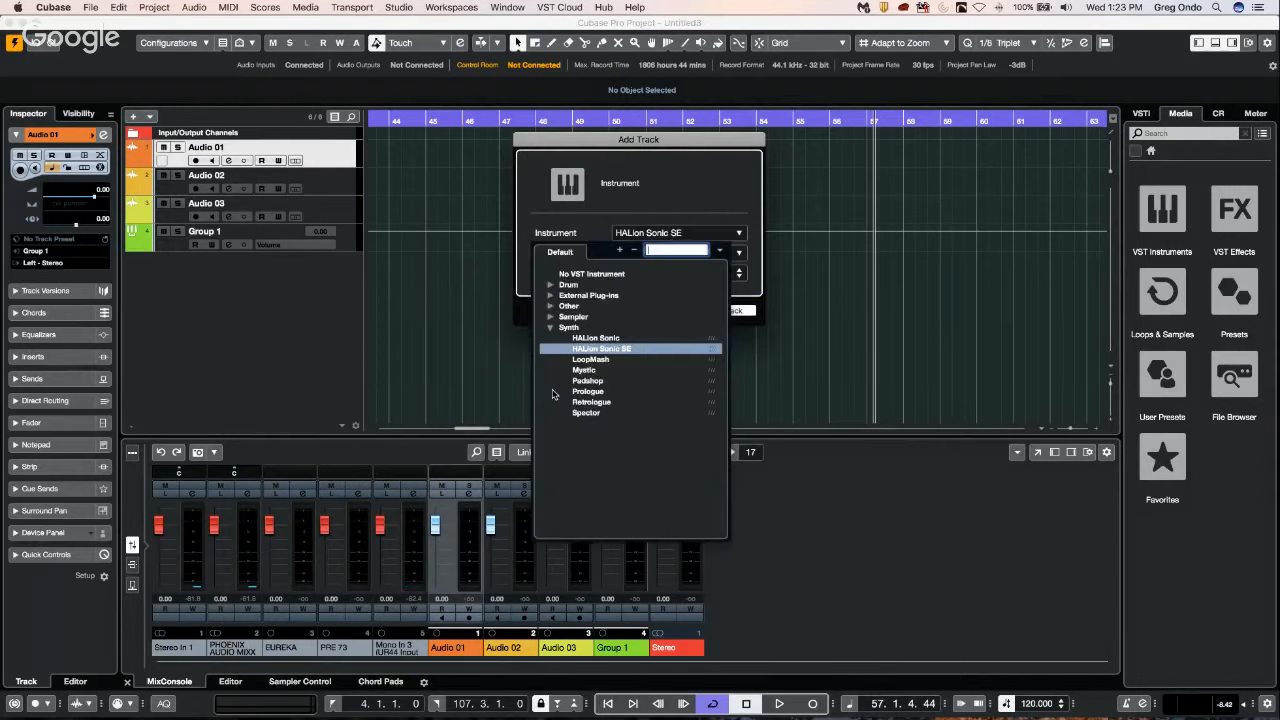
left_click(606, 401)
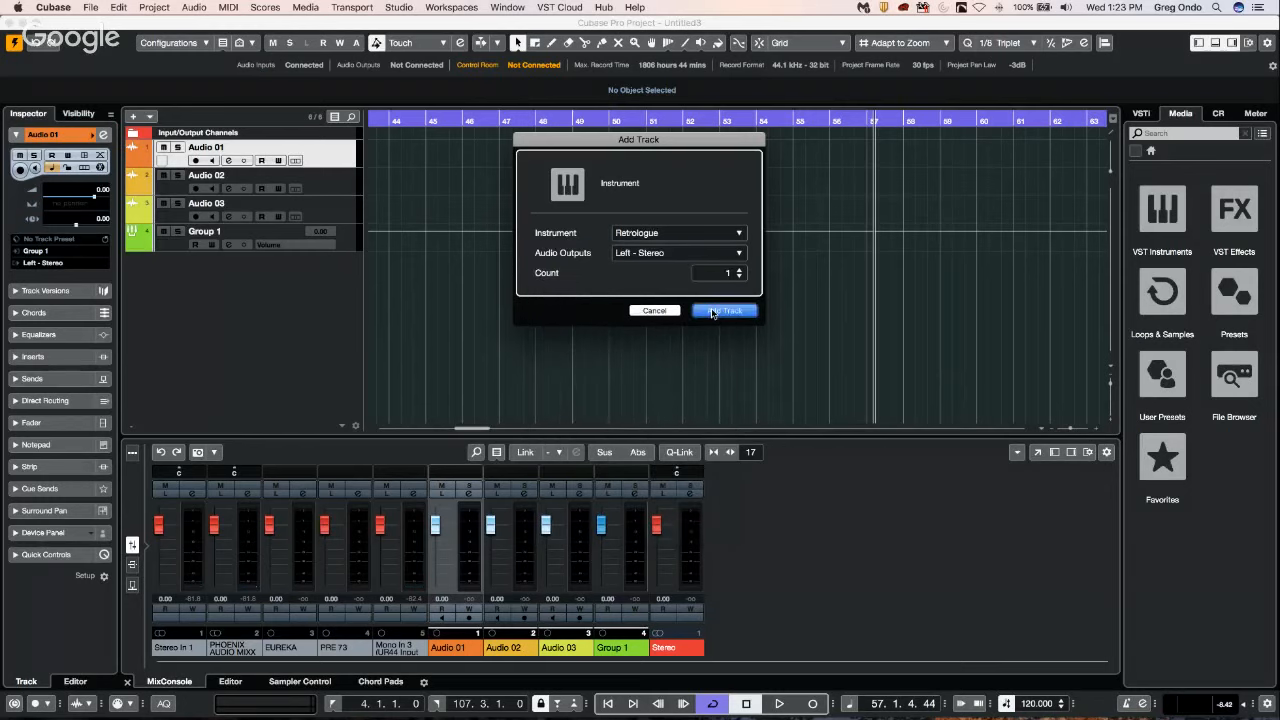
left_click(712, 312)
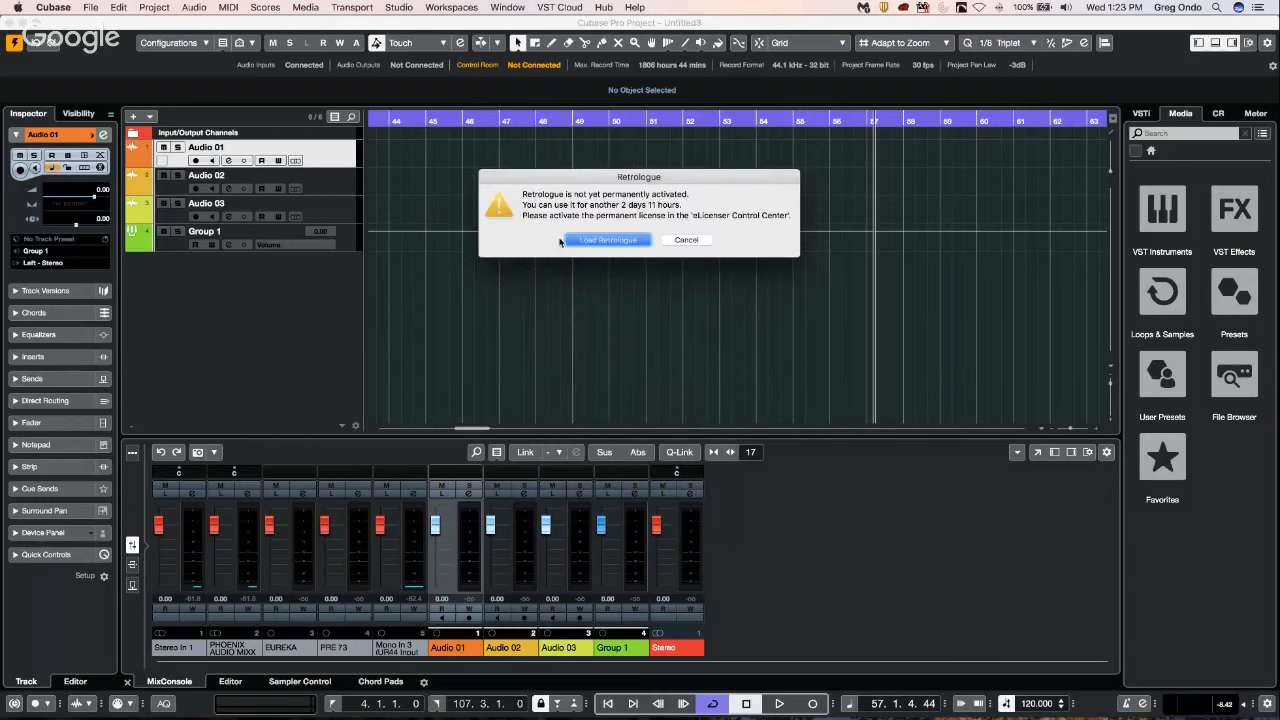
left_click(563, 241)
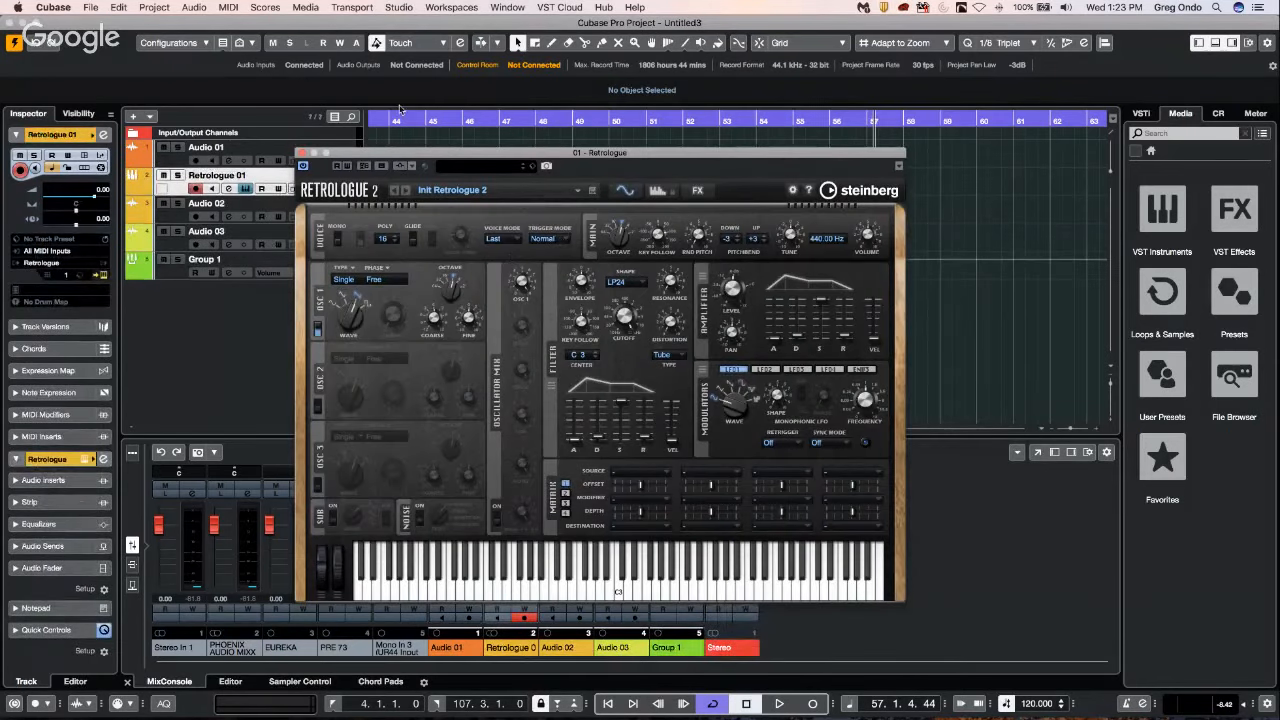
left_click_drag(454, 155, 850, 155)
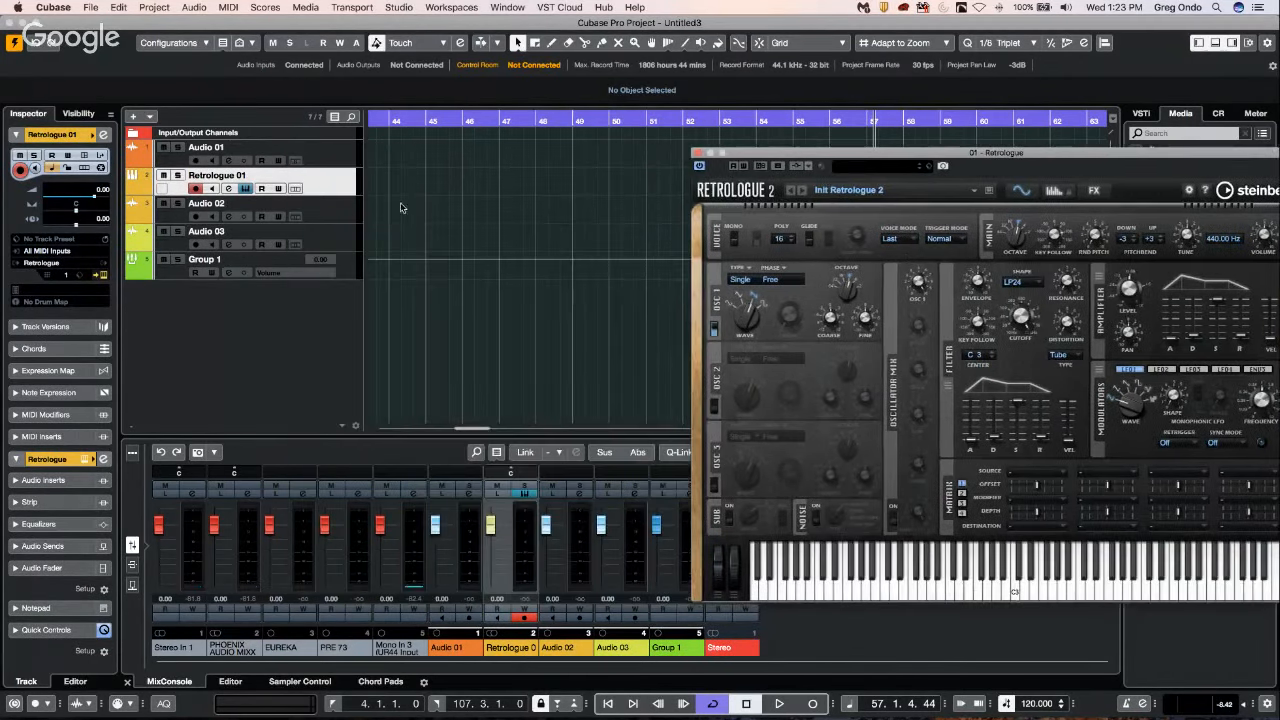
Draw a MIDI part on the Retrologue 01 track from about bar 43.3 to bar 47.3.
right_click(402, 196)
left_click_drag(383, 186, 521, 184)
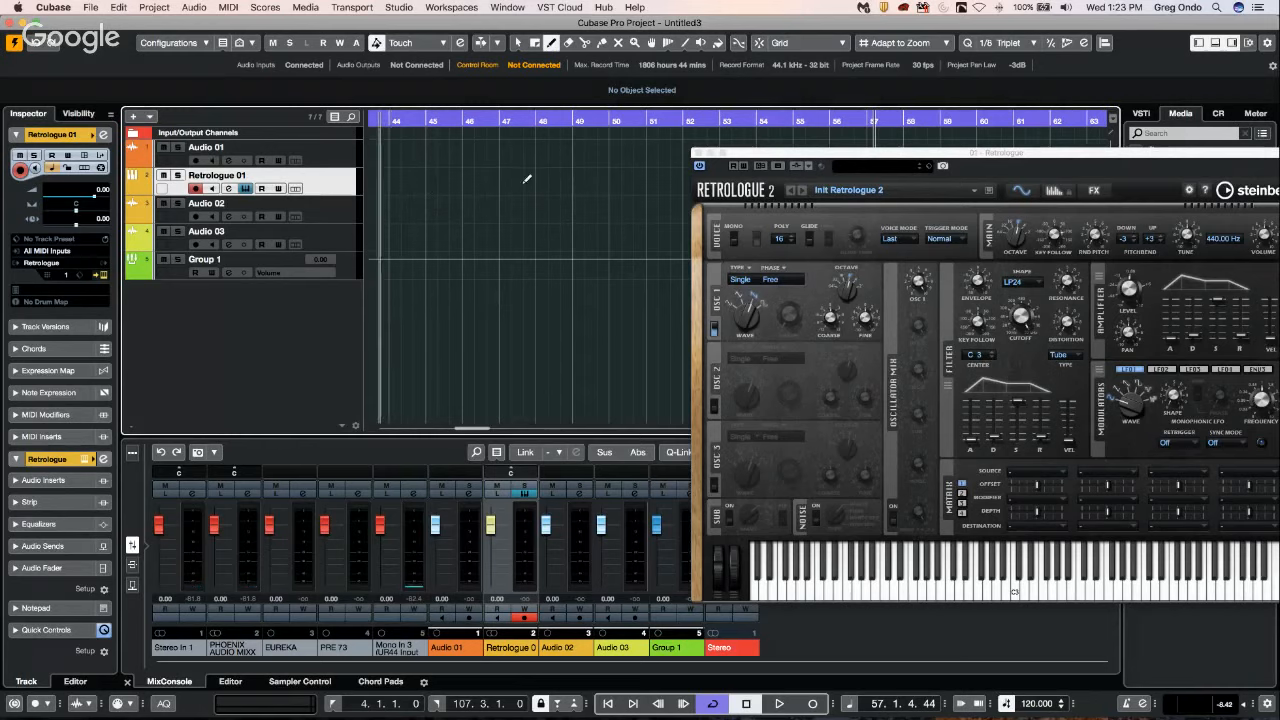
key("1")
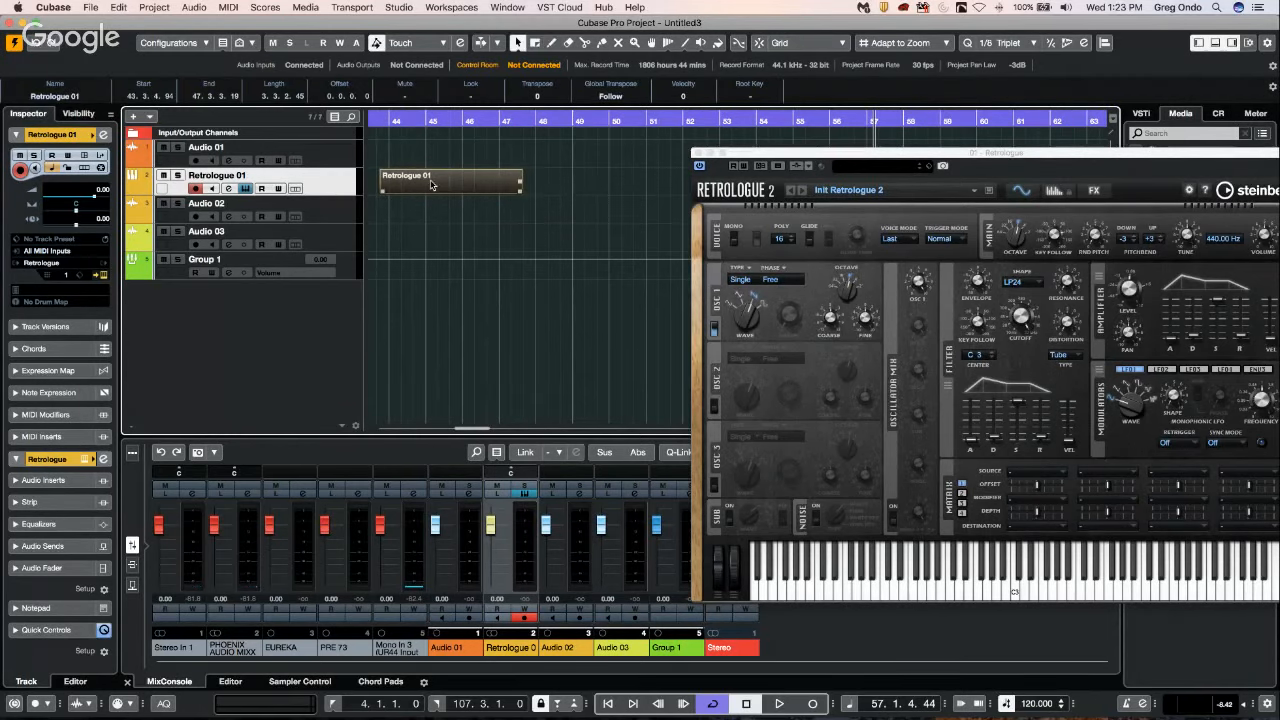
Open the new Retrologue part in the note editor and draw about a dozen notes at varied pitches and lengths.
double_click(431, 184)
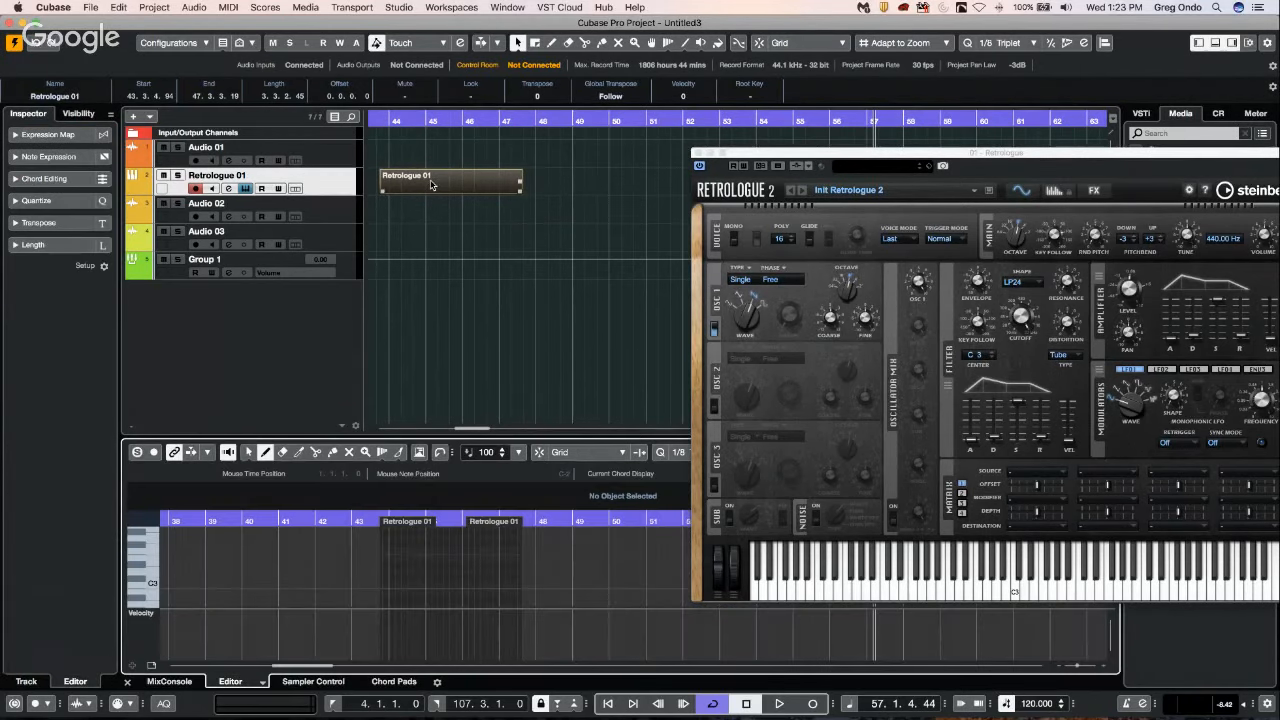
left_click(441, 560)
mouse_move(427, 566)
left_mouse_down()
mouse_move(468, 571)
mouse_move(450, 594)
mouse_move(493, 583)
left_mouse_up()
left_click(451, 583)
left_click(474, 594)
left_click(495, 560)
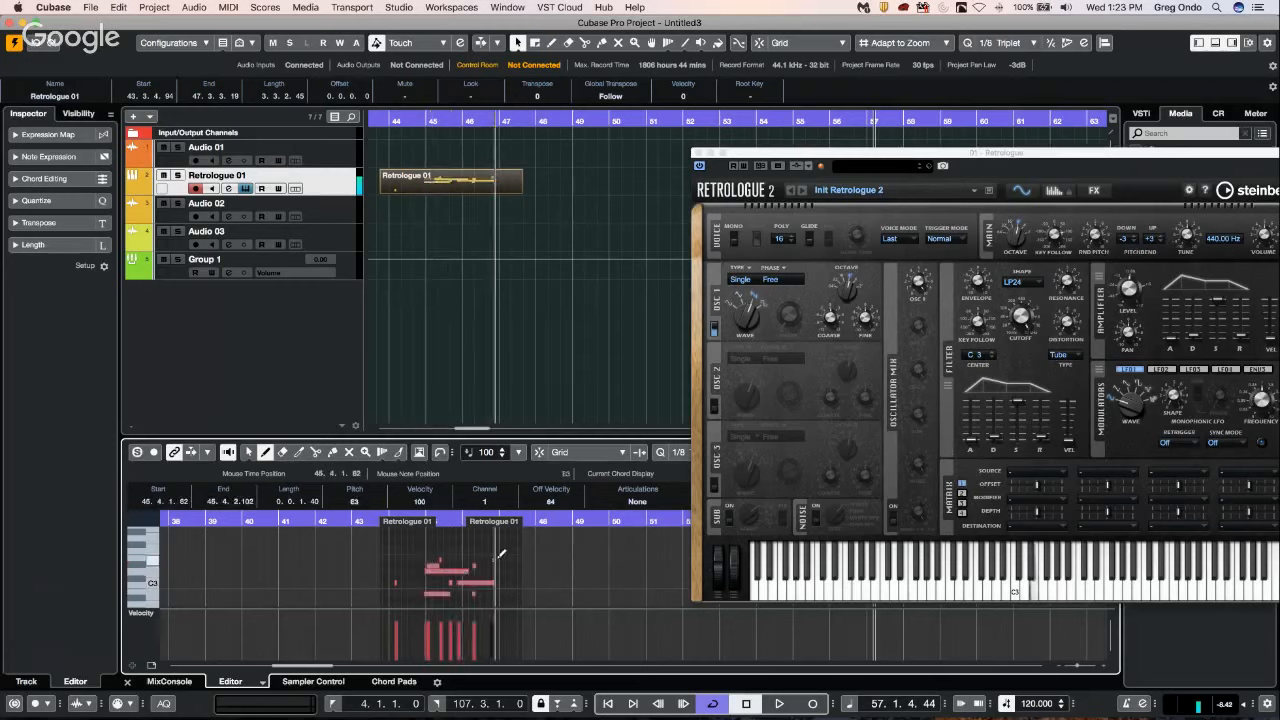
mouse_move(487, 532)
left_mouse_down()
mouse_move(499, 532)
mouse_move(485, 560)
left_mouse_up()
left_click_drag(400, 549, 409, 549)
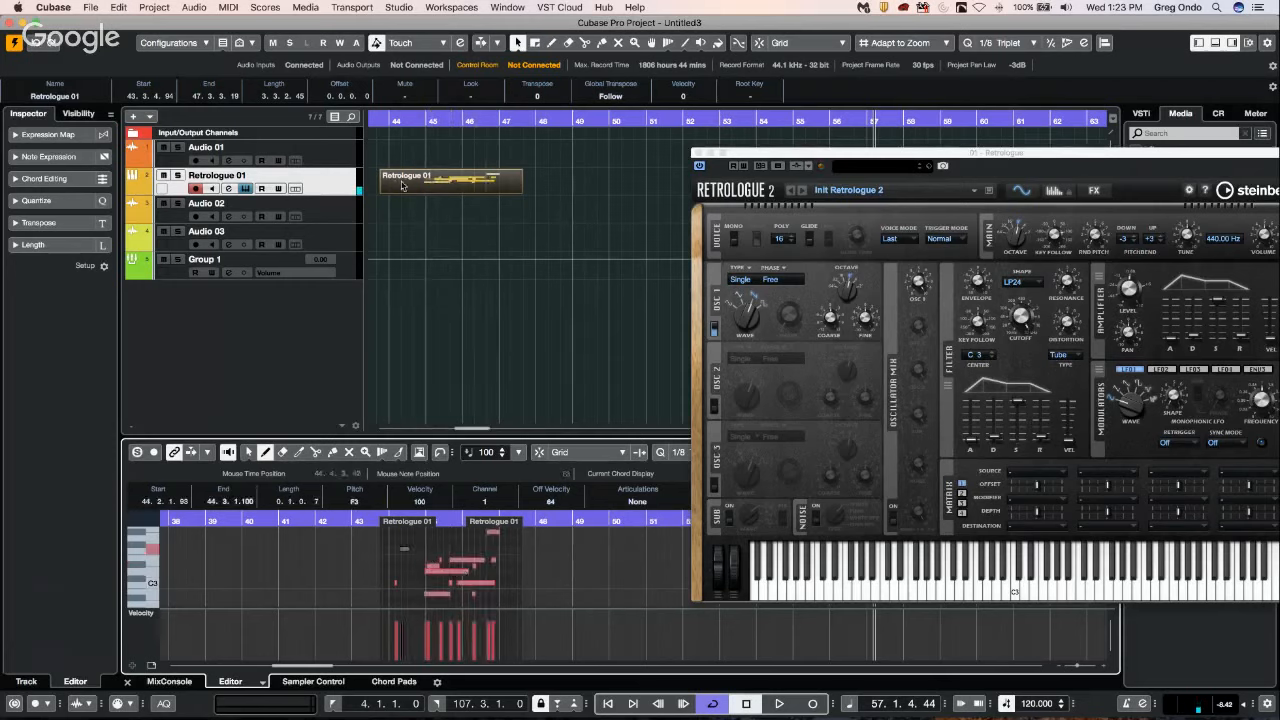
Duplicate the Retrologue 01 track and open the duplicate's MIDI part in the note editor.
right_click(325, 187)
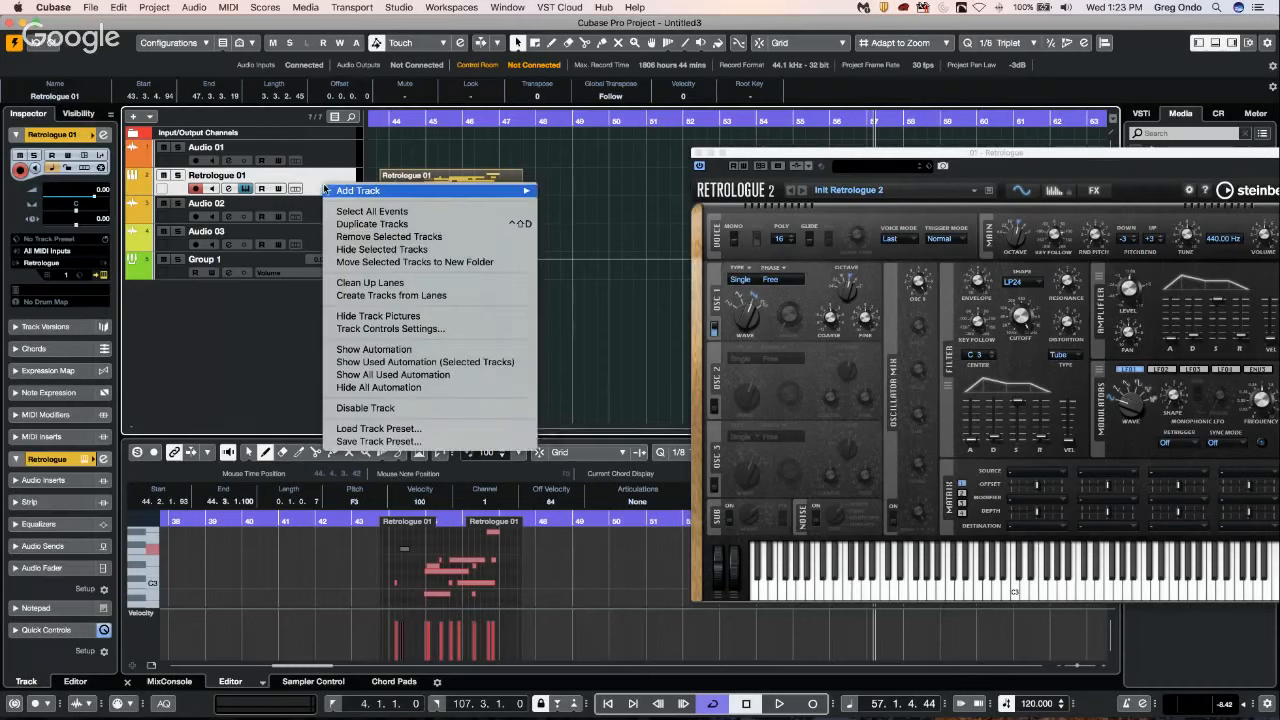
left_click(404, 224)
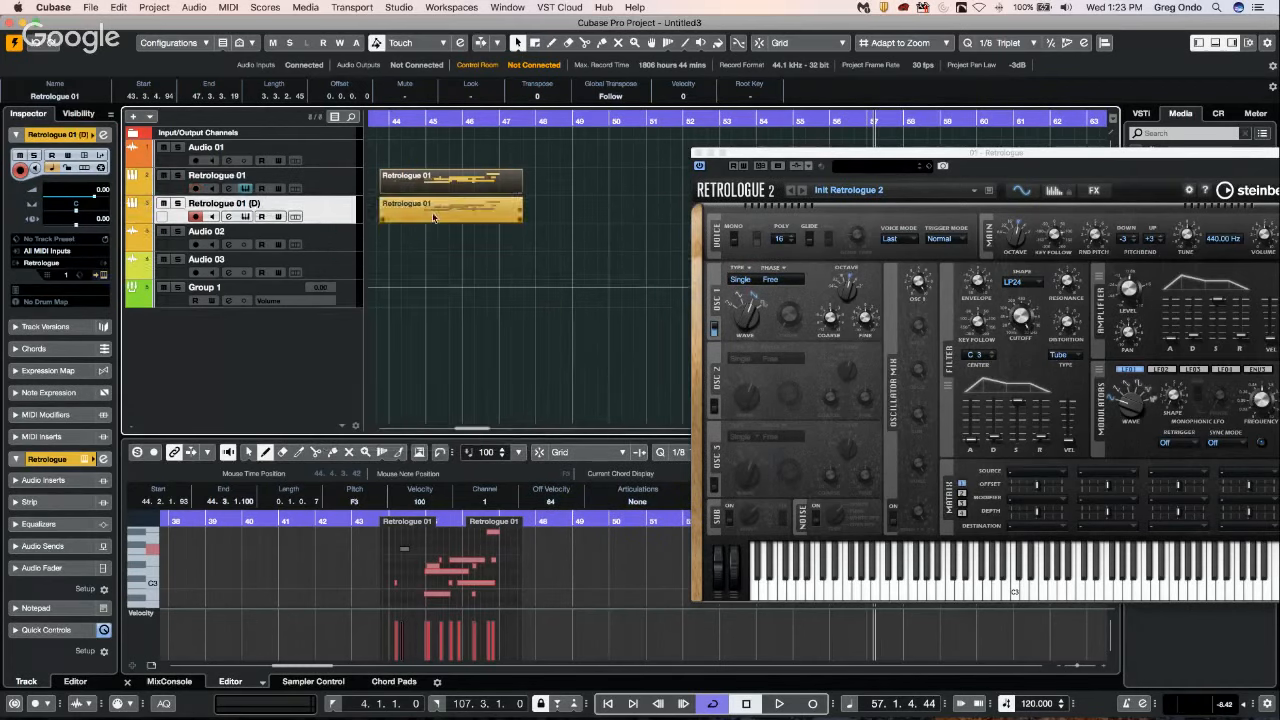
double_click(432, 214)
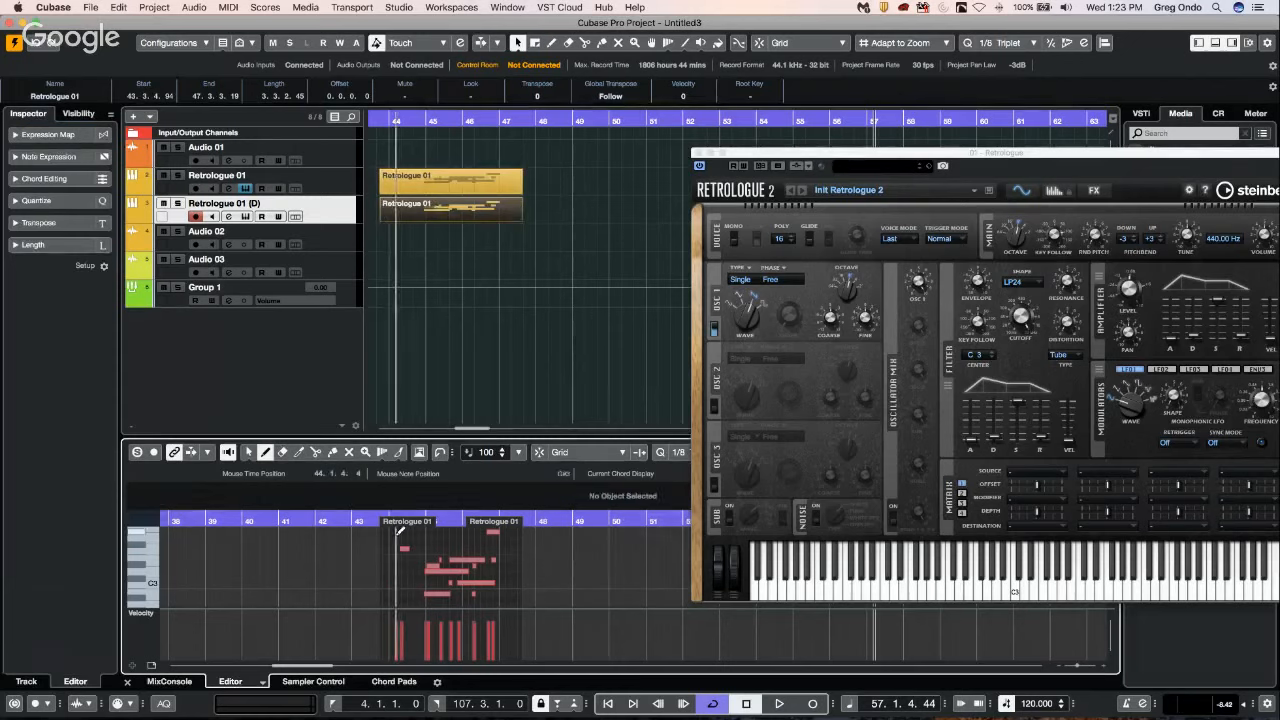
Select all notes in the duplicated part and move them to a lower pitch.
right_click(400, 540)
left_click(396, 531)
left_click_drag(399, 544, 484, 587)
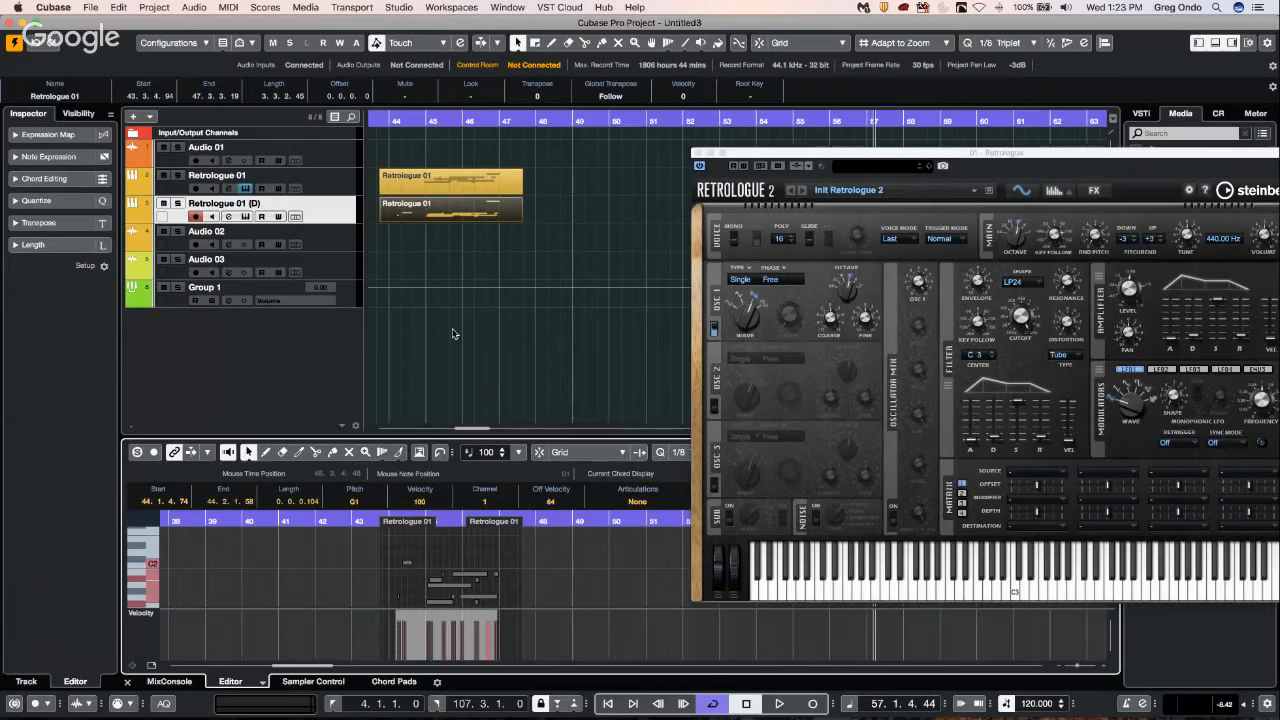
Compare the original and duplicated Retrologue parts by selecting each one in turn.
left_click(465, 208)
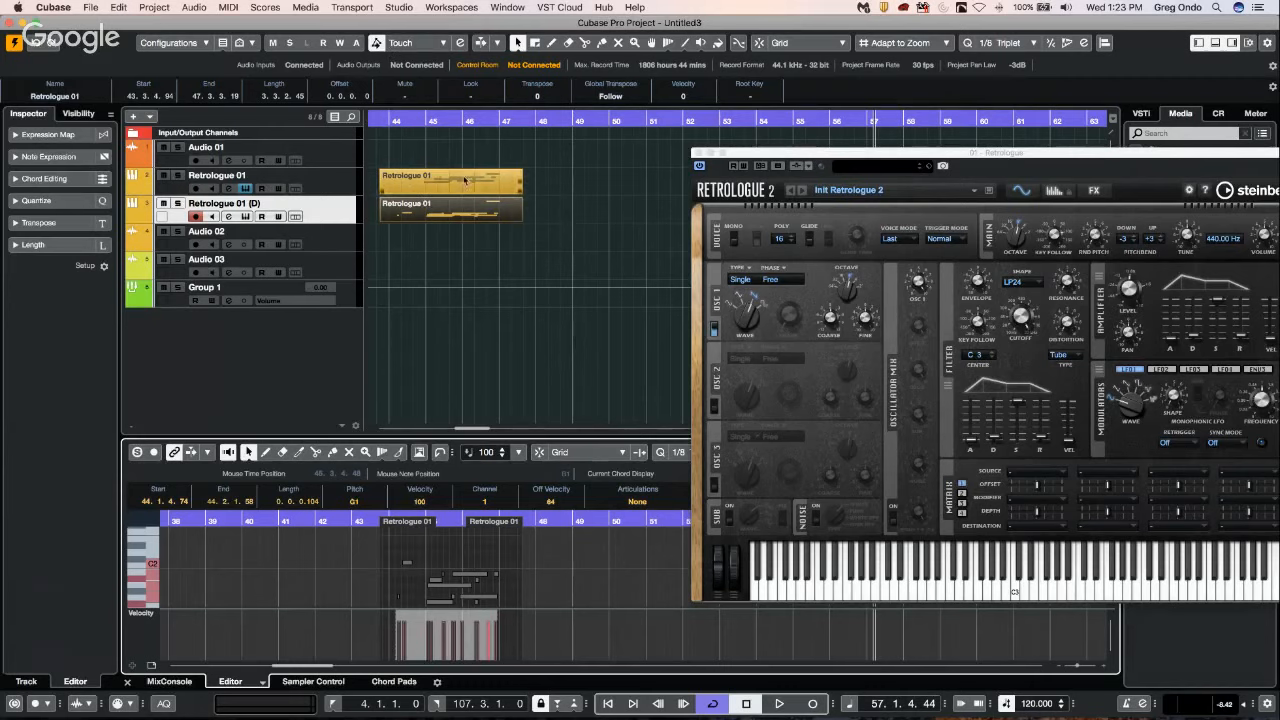
left_click(460, 180)
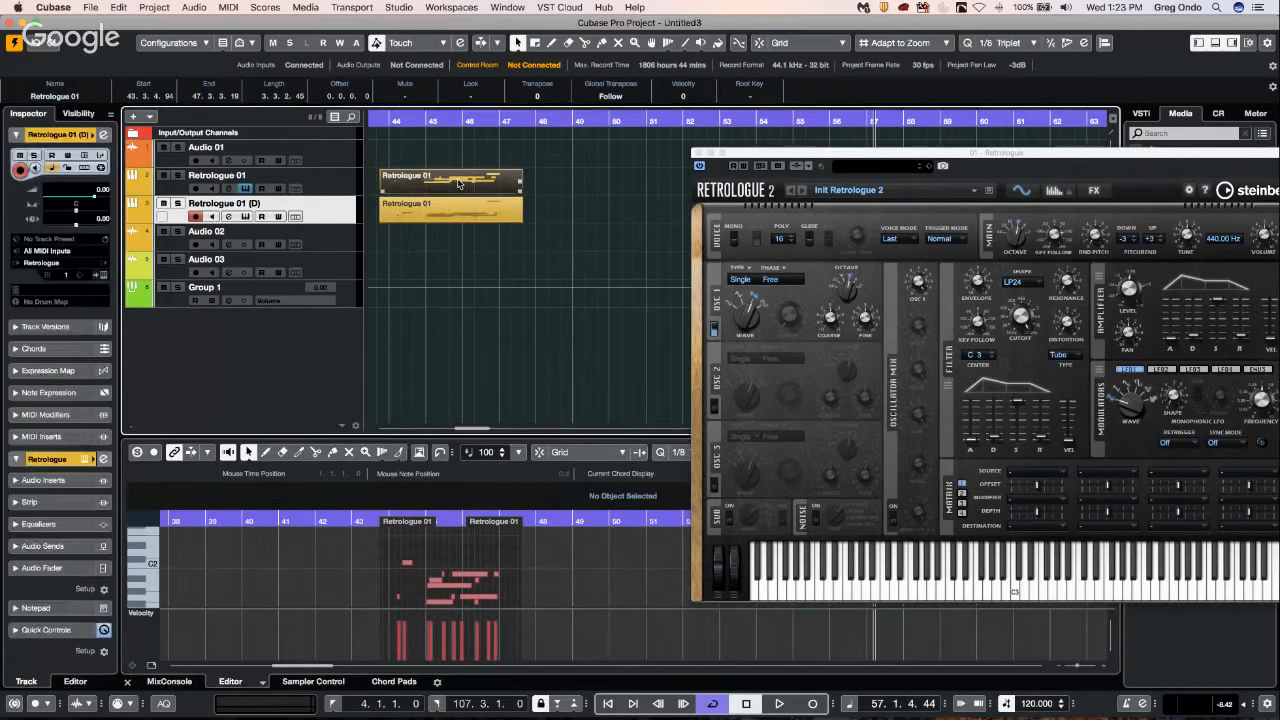
left_click(448, 208)
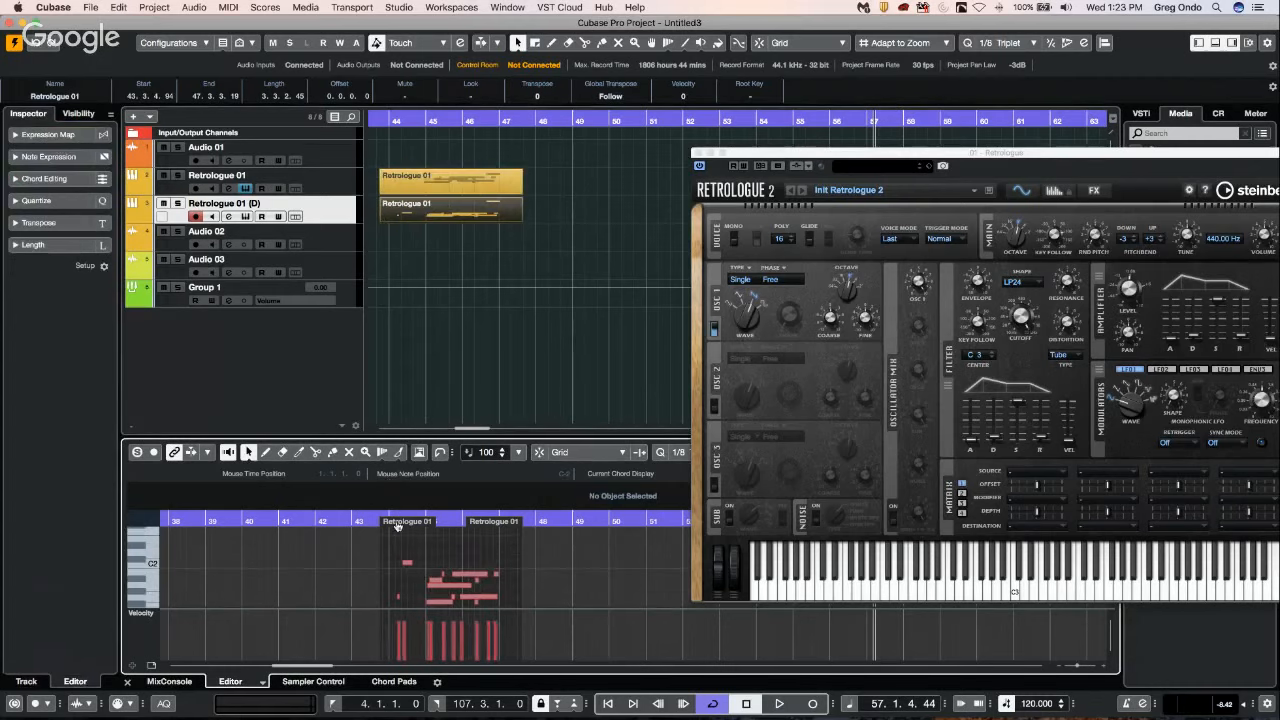
Move all notes in the duplicated part about one bar later, enlarging the part to fit them.
left_click_drag(385, 540, 509, 612)
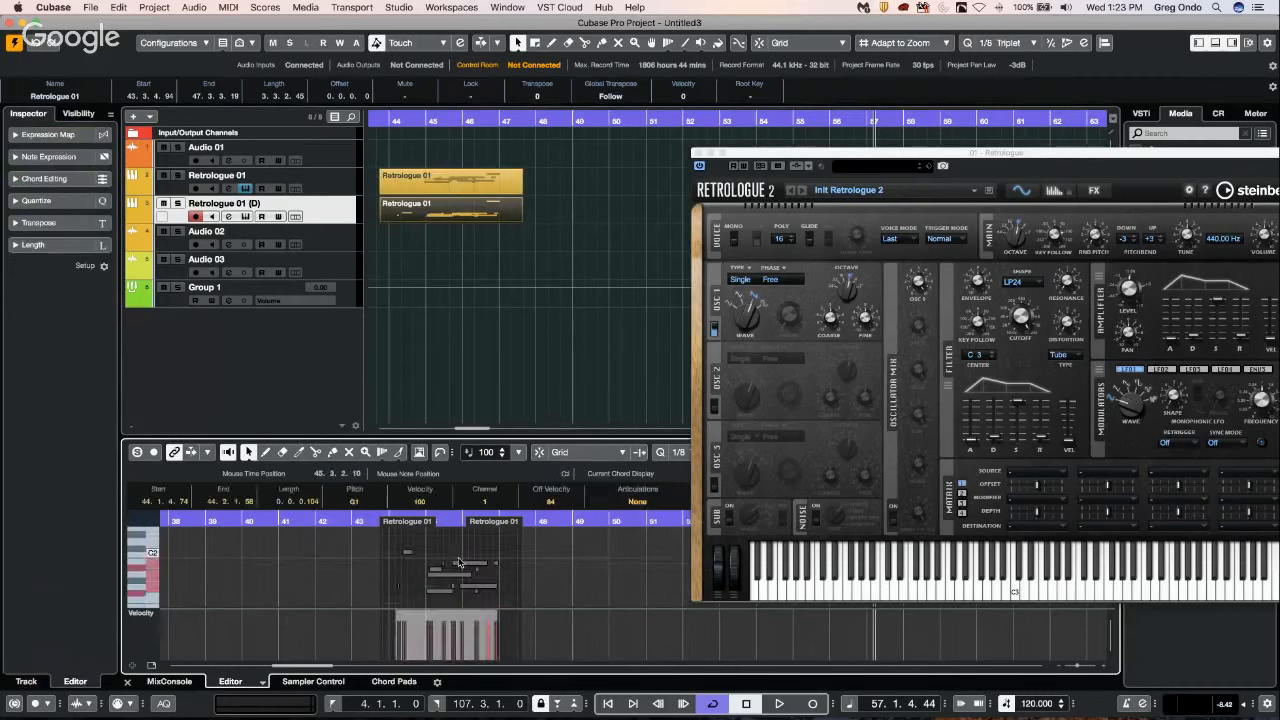
left_click_drag(468, 563, 494, 558)
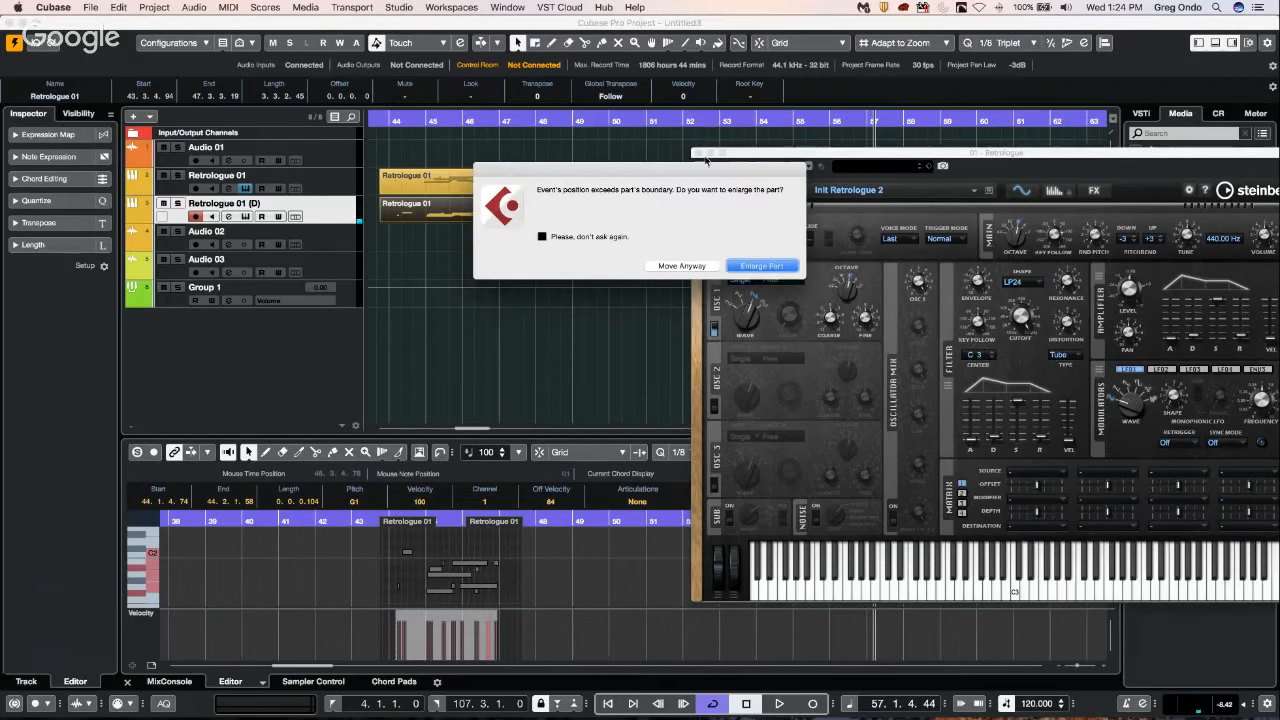
left_click(761, 266)
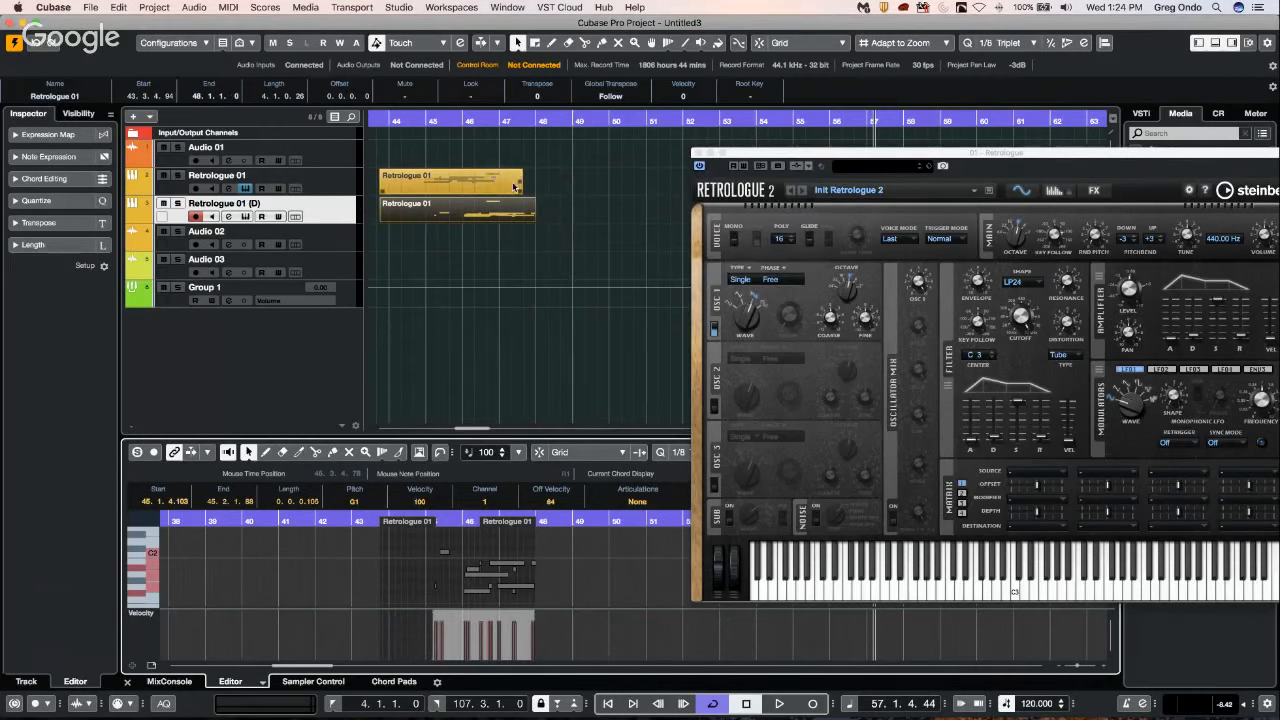
Close the Retrologue plug-in window, select both Retrologue parts, and open them together in the note editor.
left_click(443, 184)
left_click(447, 213)
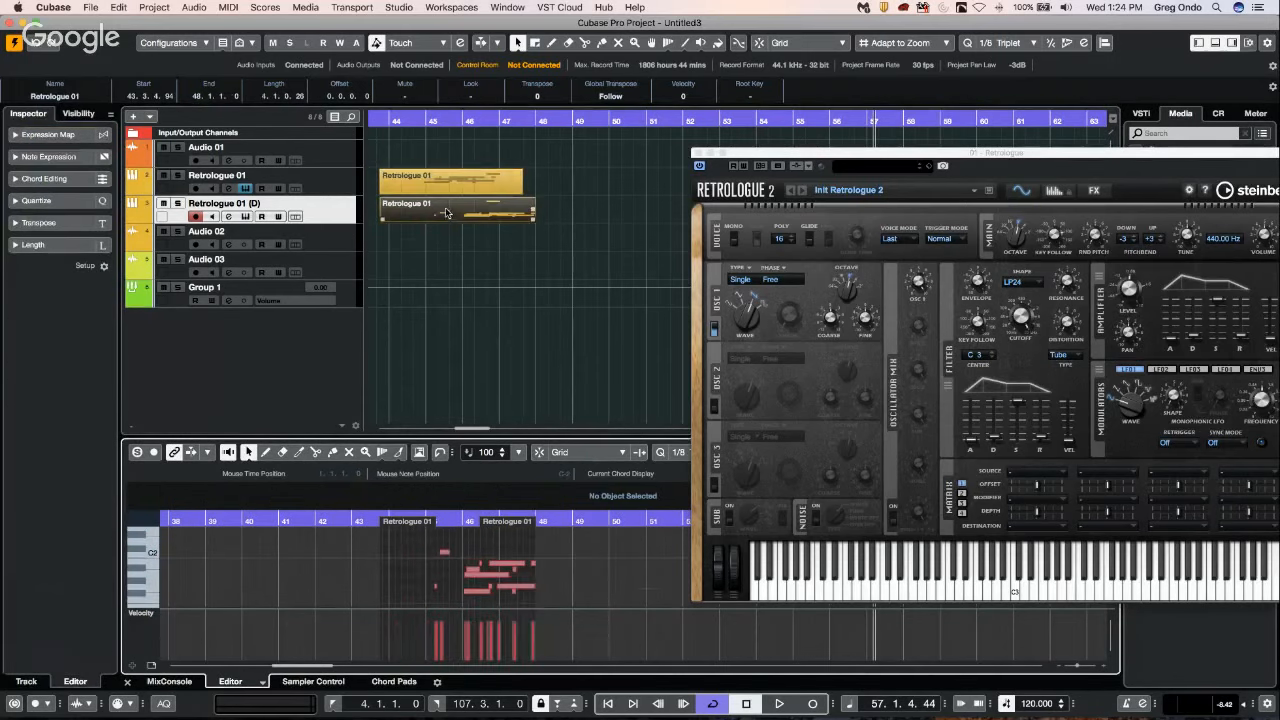
left_click(698, 153)
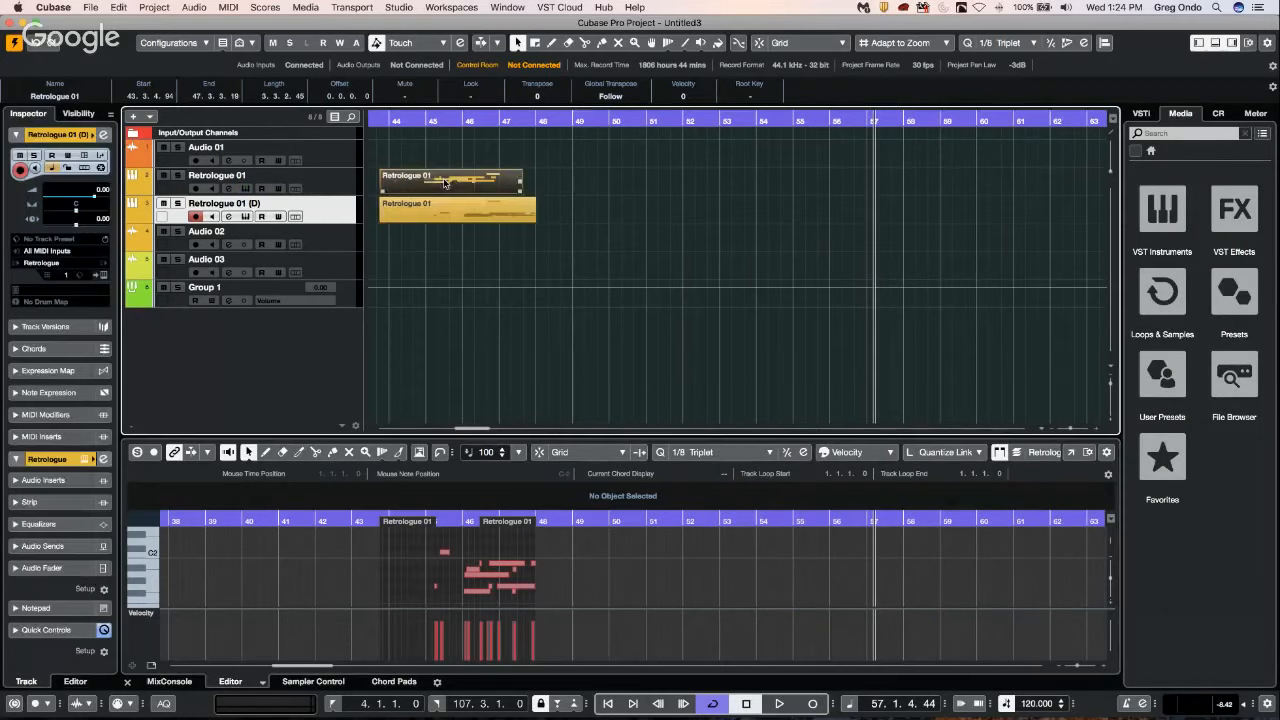
left_click(446, 216)
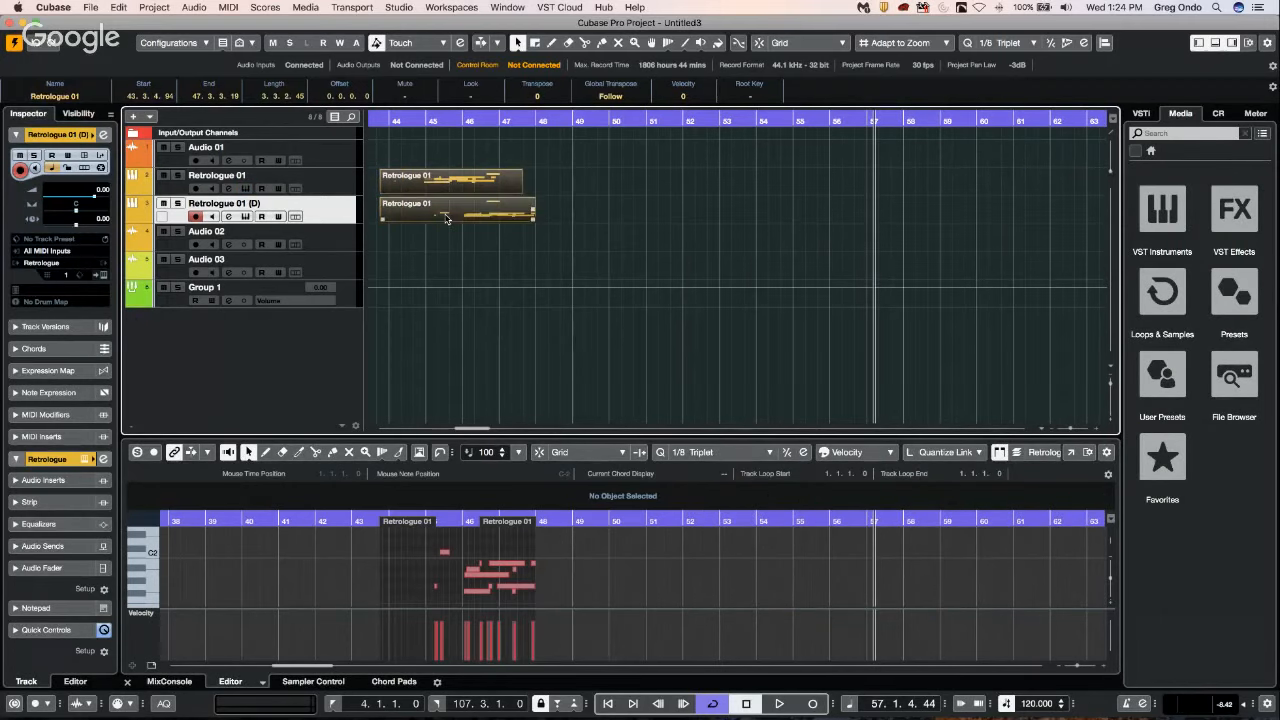
double_click(533, 213)
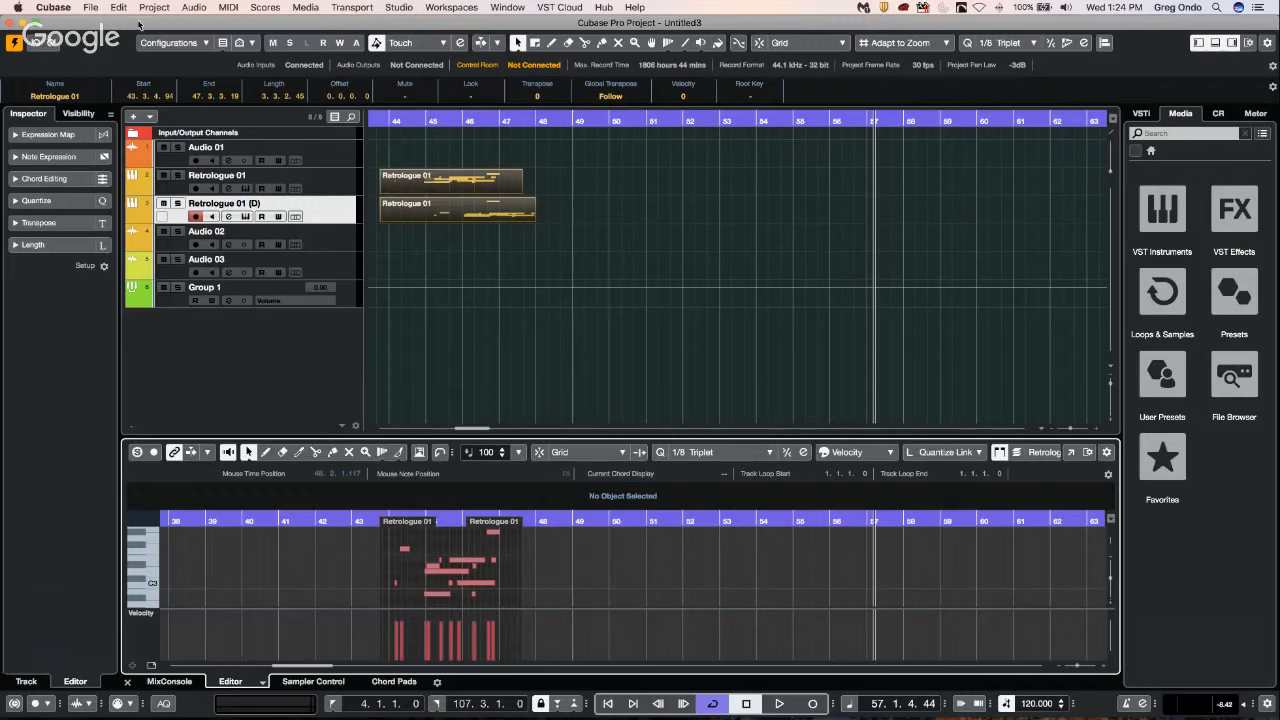
Open the preferences and examine the Editing, MIDI, Project & MixConsole, Tools, and Tool Modifiers settings.
left_click(93, 8)
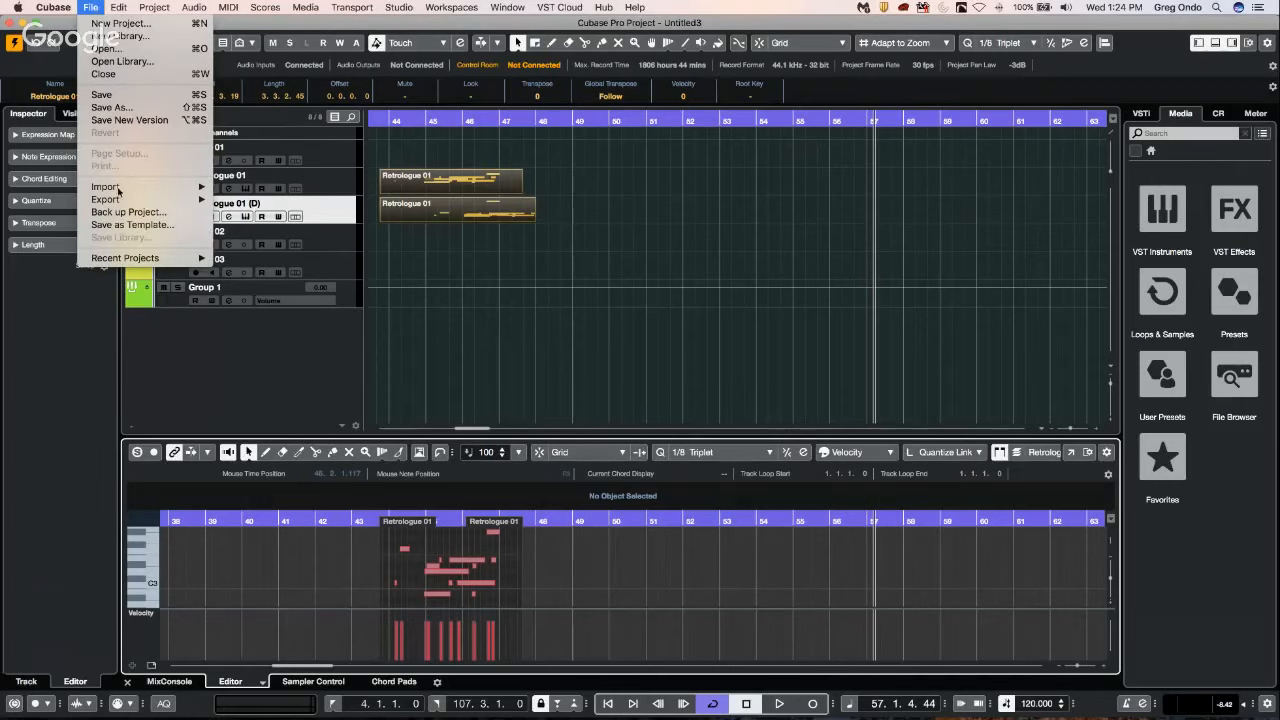
mouse_move(121, 14)
mouse_move(53, 8)
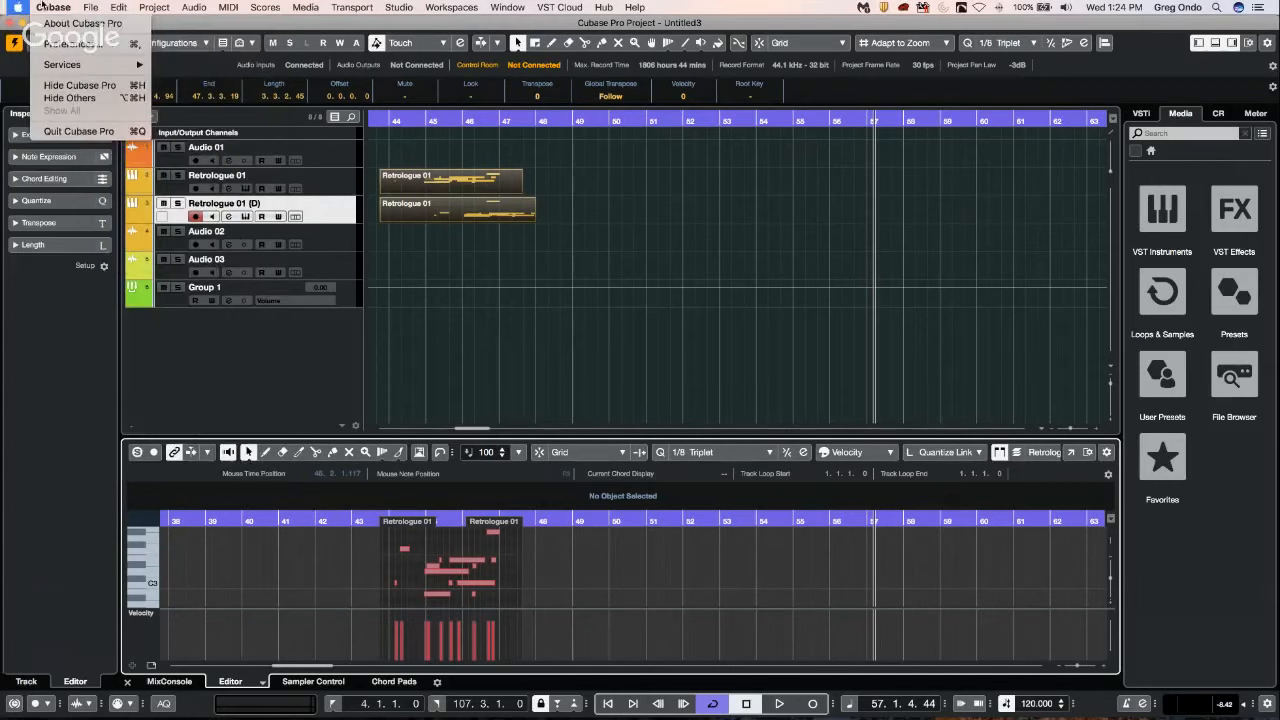
left_click(131, 48)
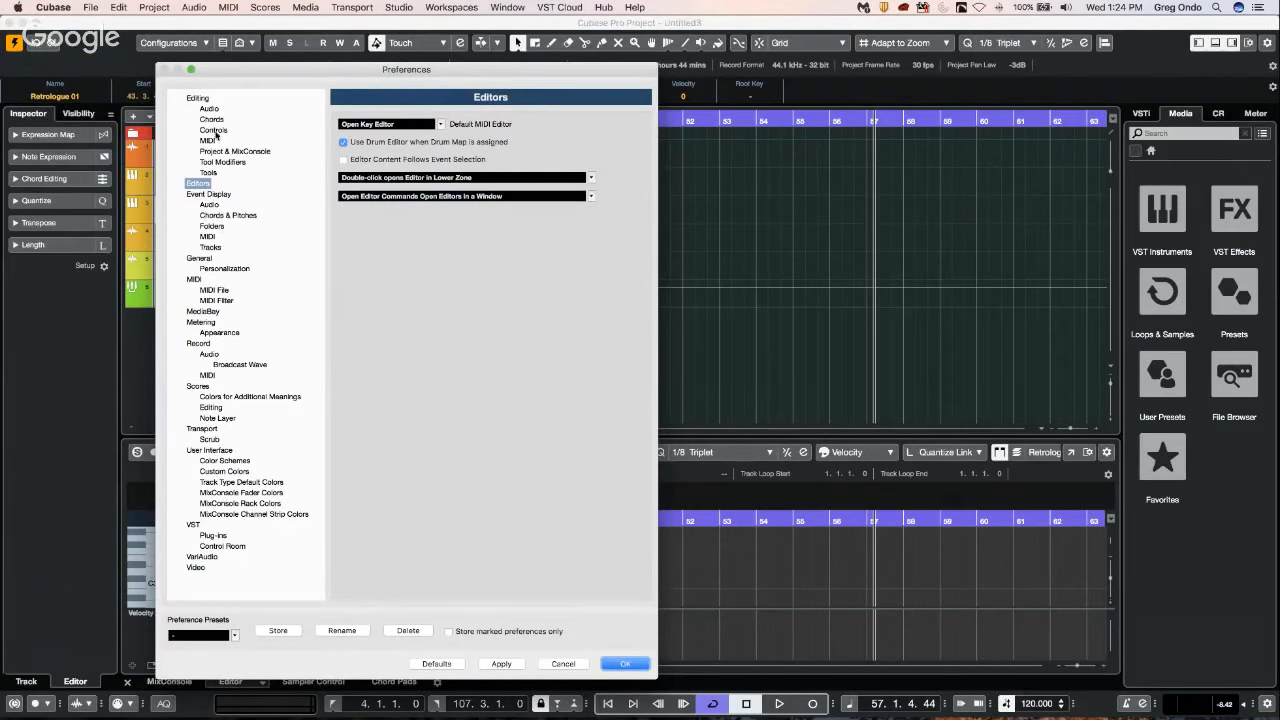
left_click(199, 98)
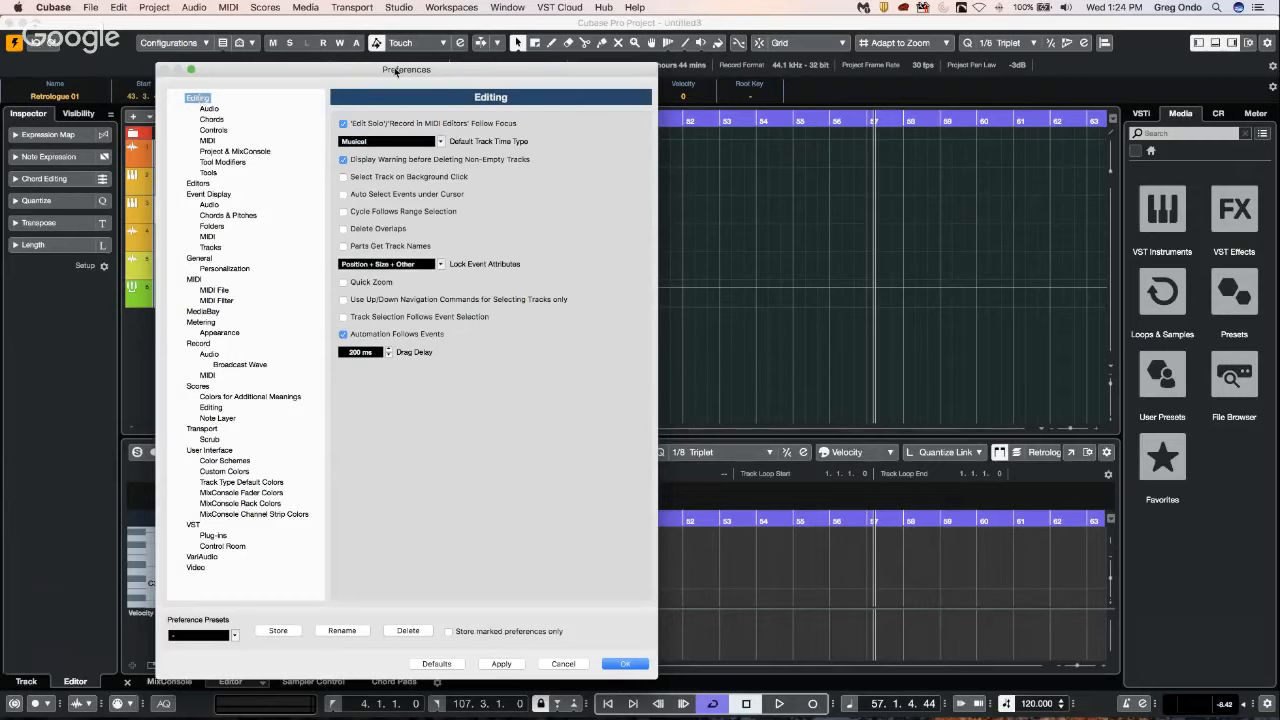
left_click(208, 141)
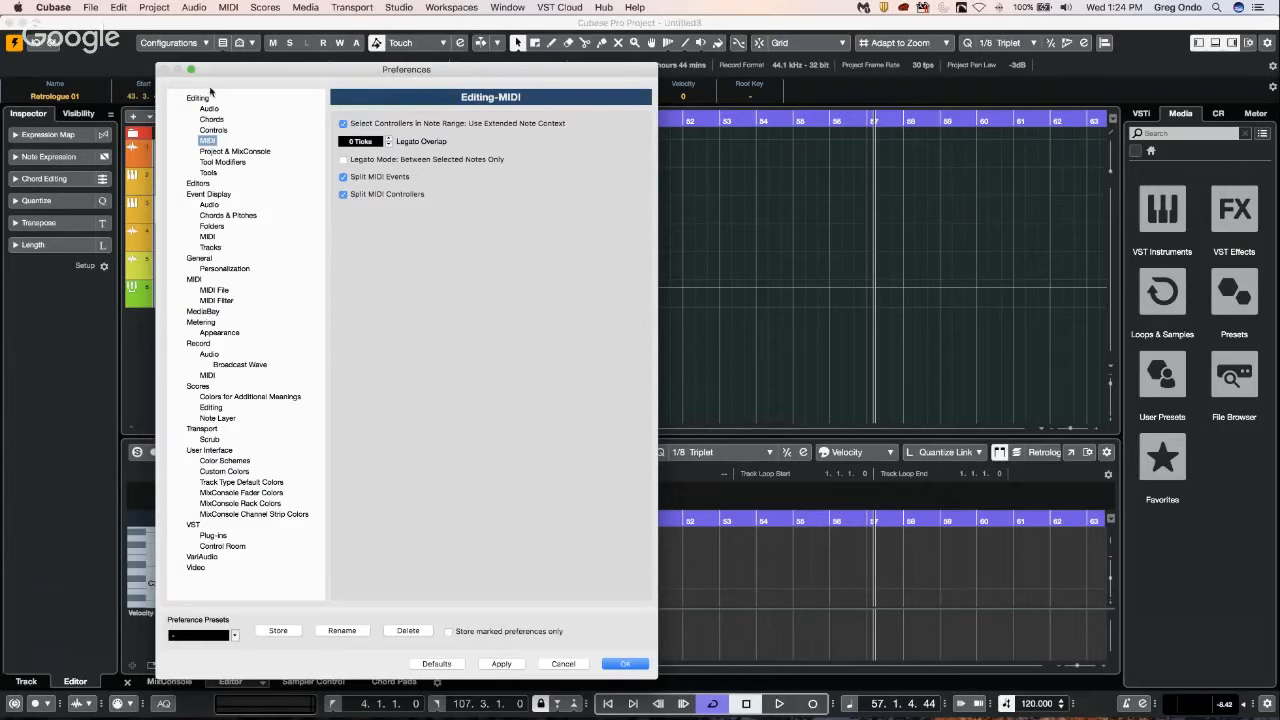
left_click(199, 98)
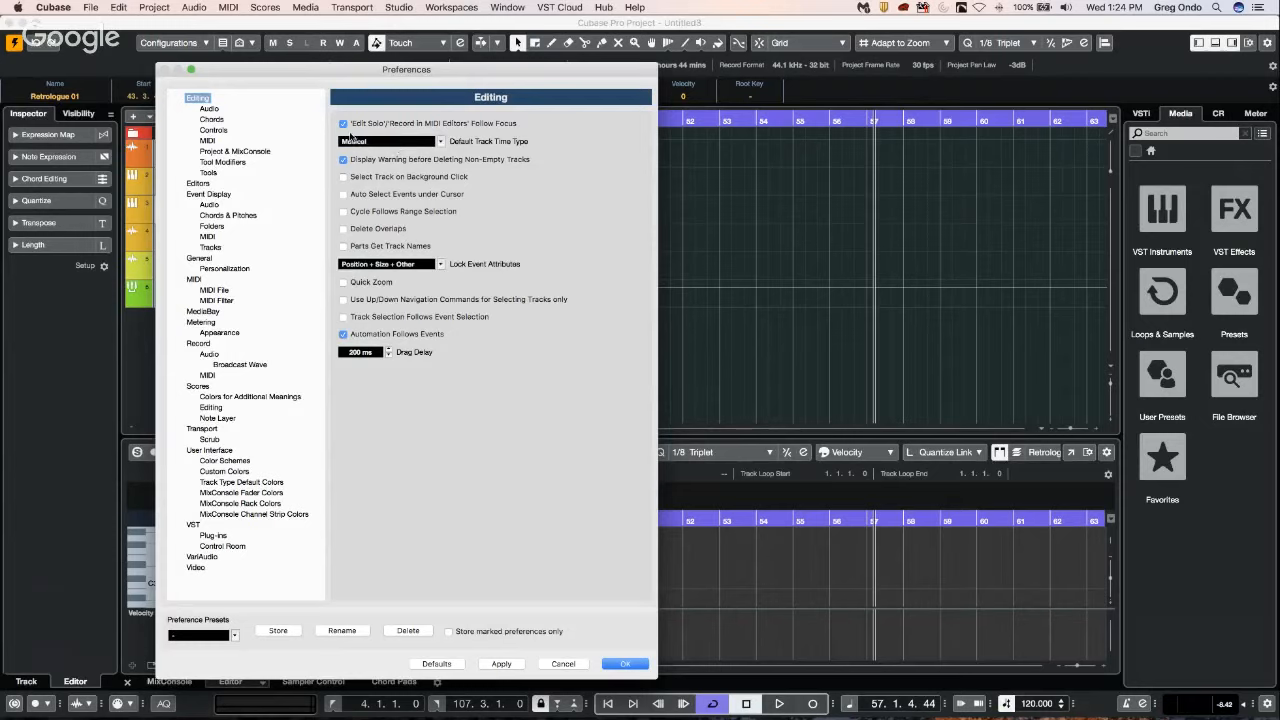
left_click(229, 152)
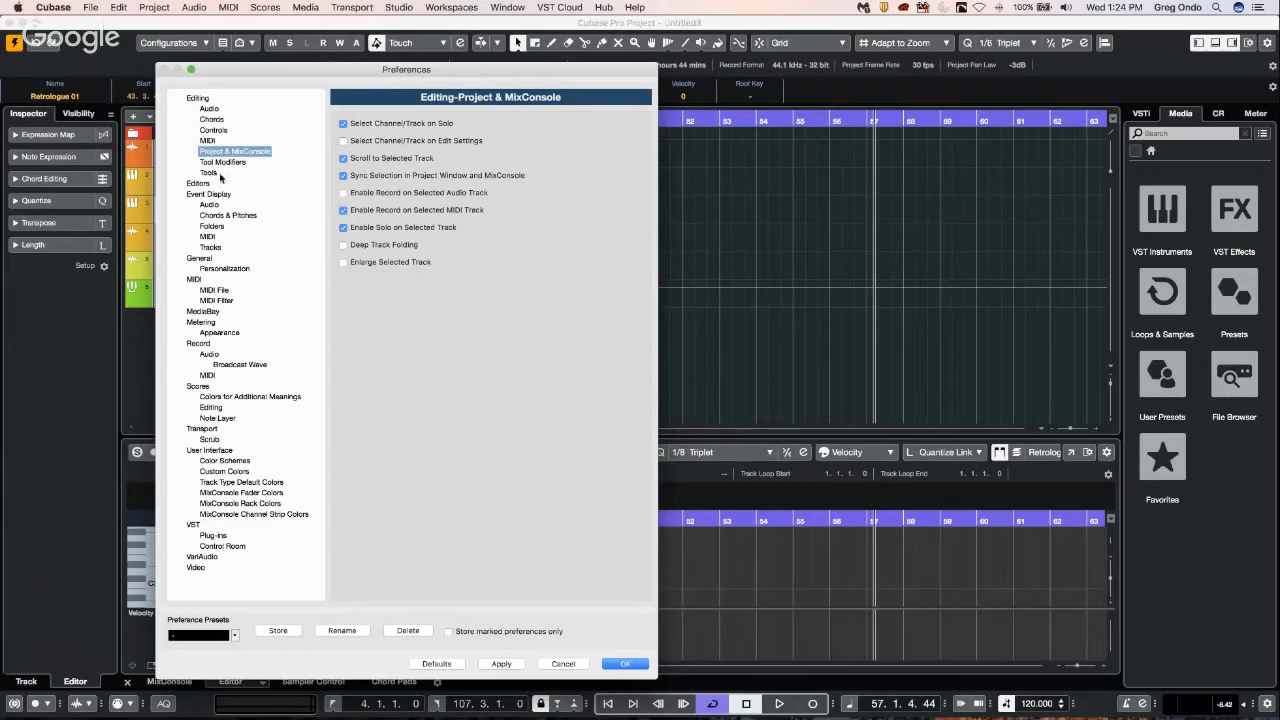
left_click(210, 173)
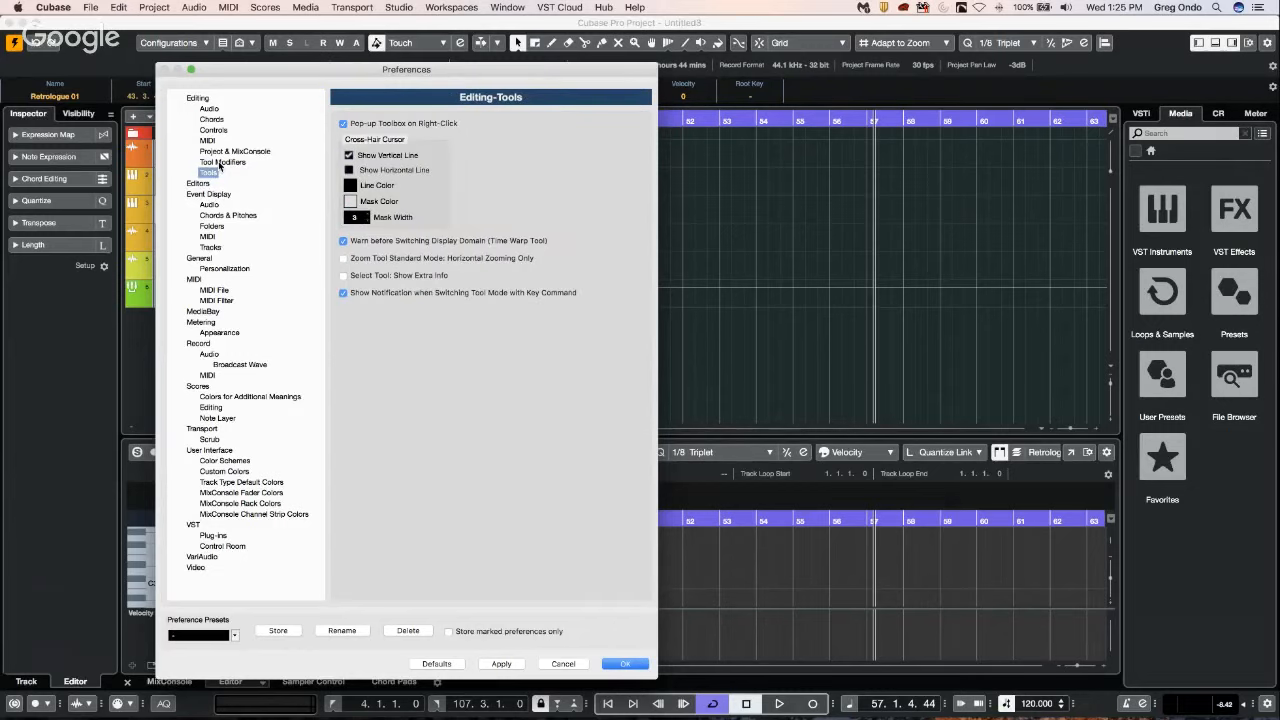
left_click(222, 162)
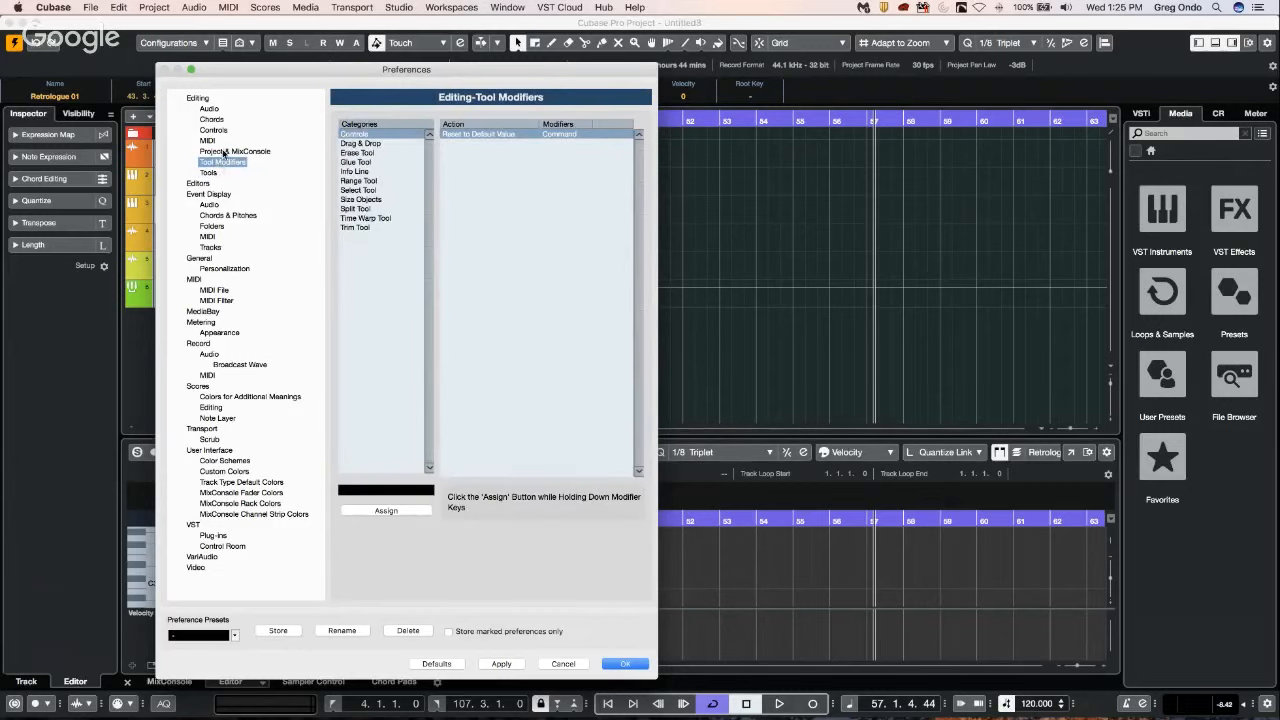
left_click(225, 152)
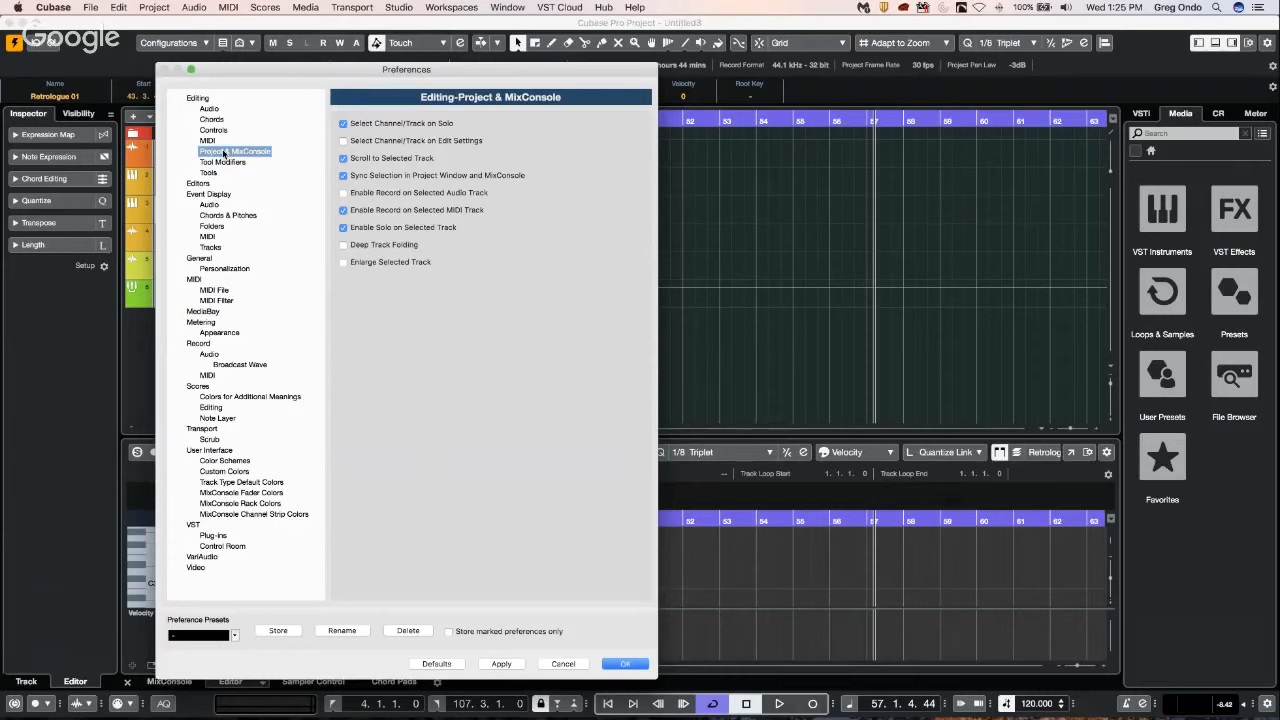
Recheck the Editing preferences and their Audio, Chords, Controls, and Project & MixConsole pages, examine the Editors page, and close the preferences.
left_click(205, 100)
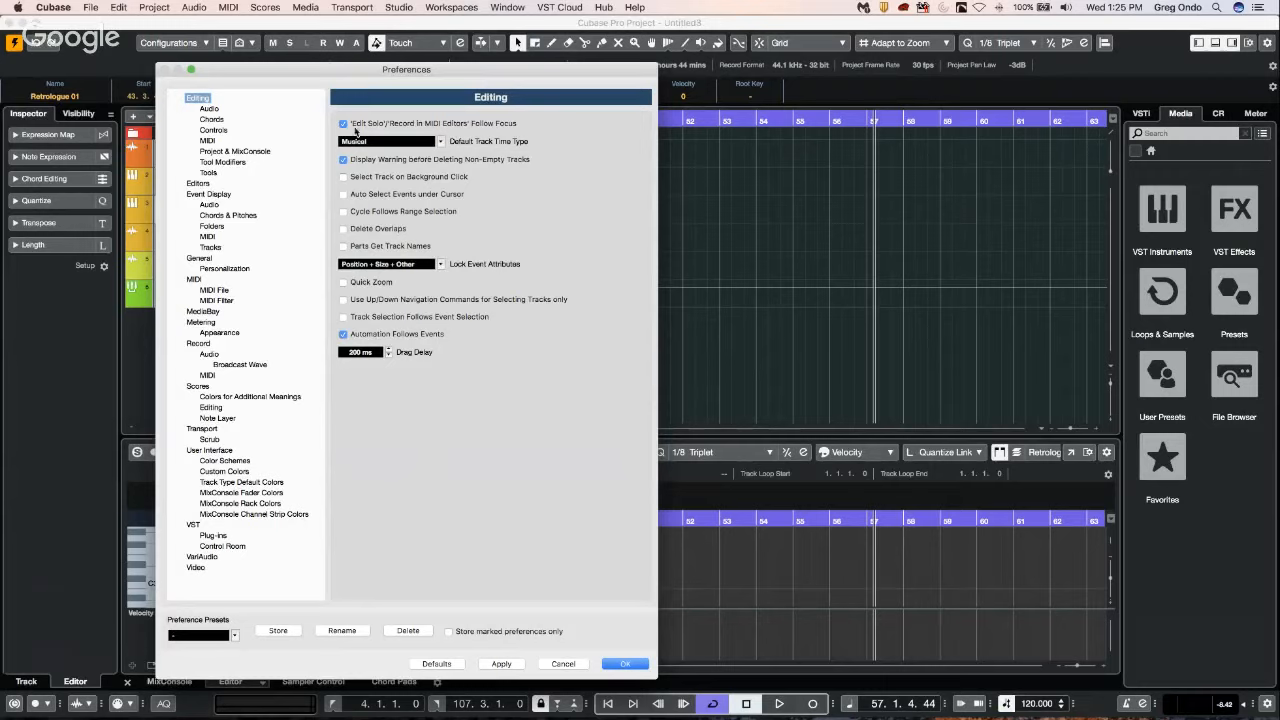
left_click(210, 109)
left_click(211, 119)
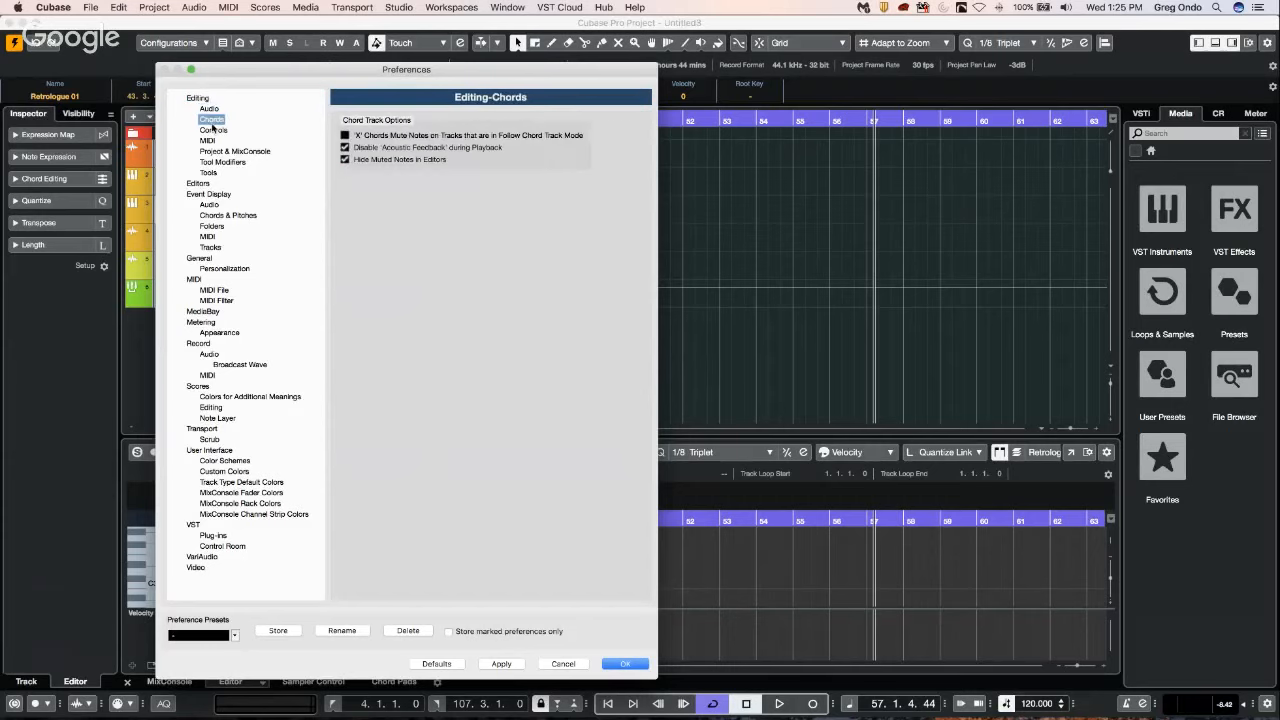
left_click(213, 130)
left_click(210, 150)
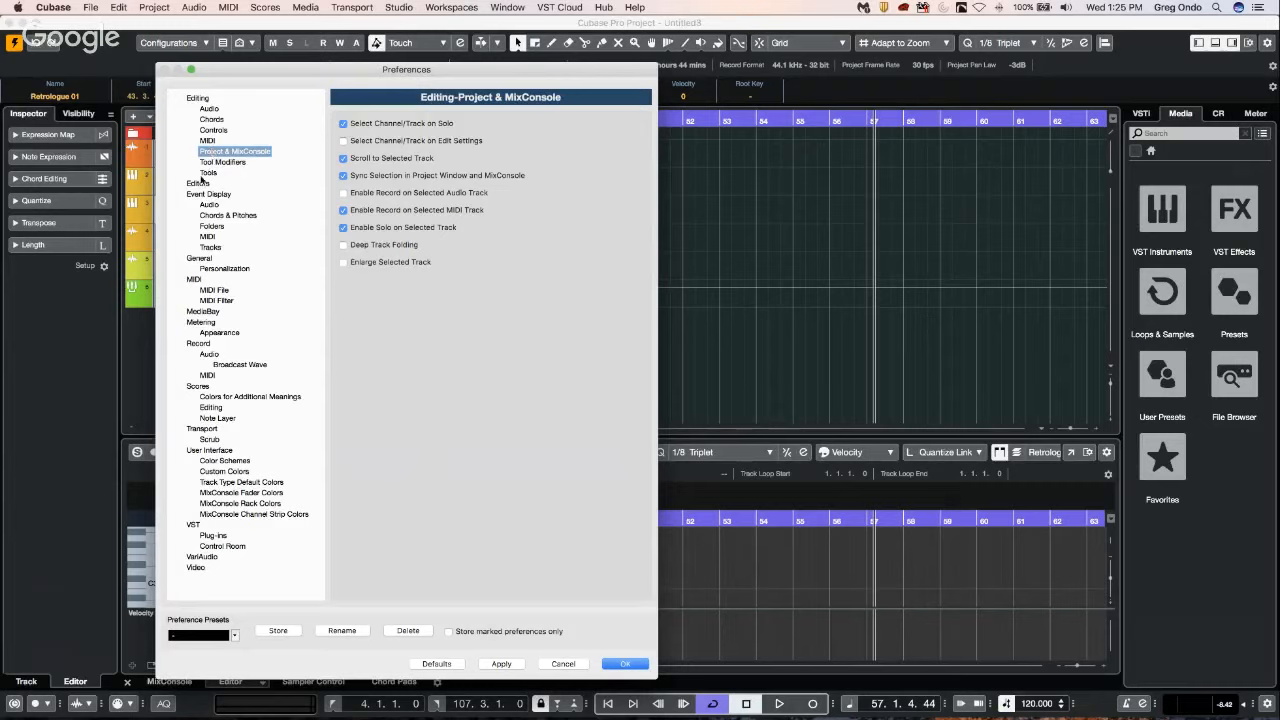
left_click(199, 183)
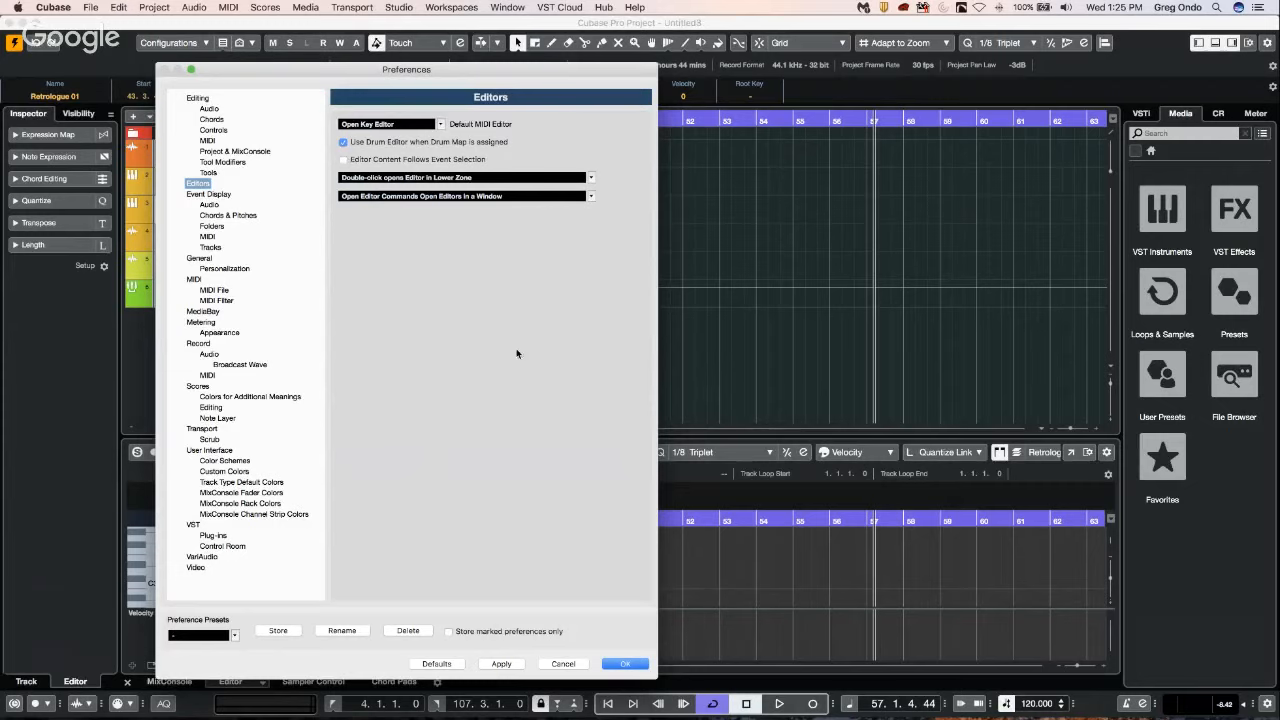
left_click(627, 664)
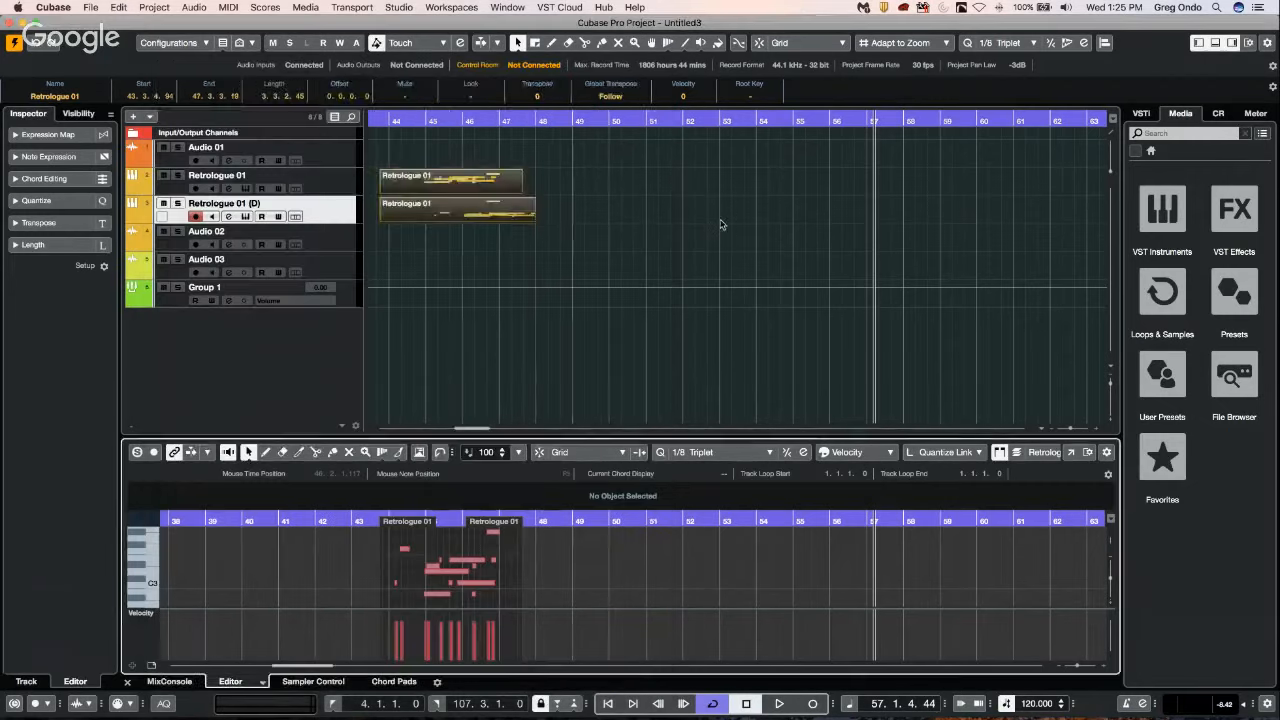
Open the original Retrologue part in a separate Key Editor window and place it beside the project window.
left_click(475, 190)
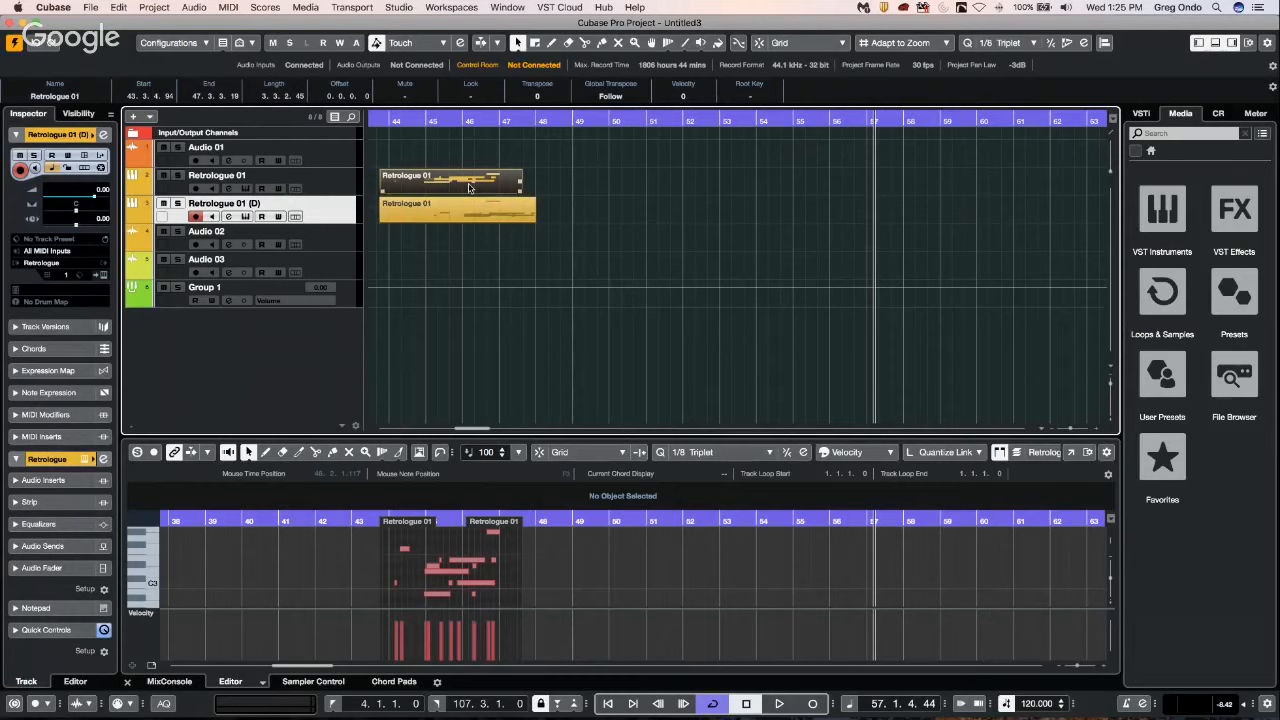
double_click(470, 188)
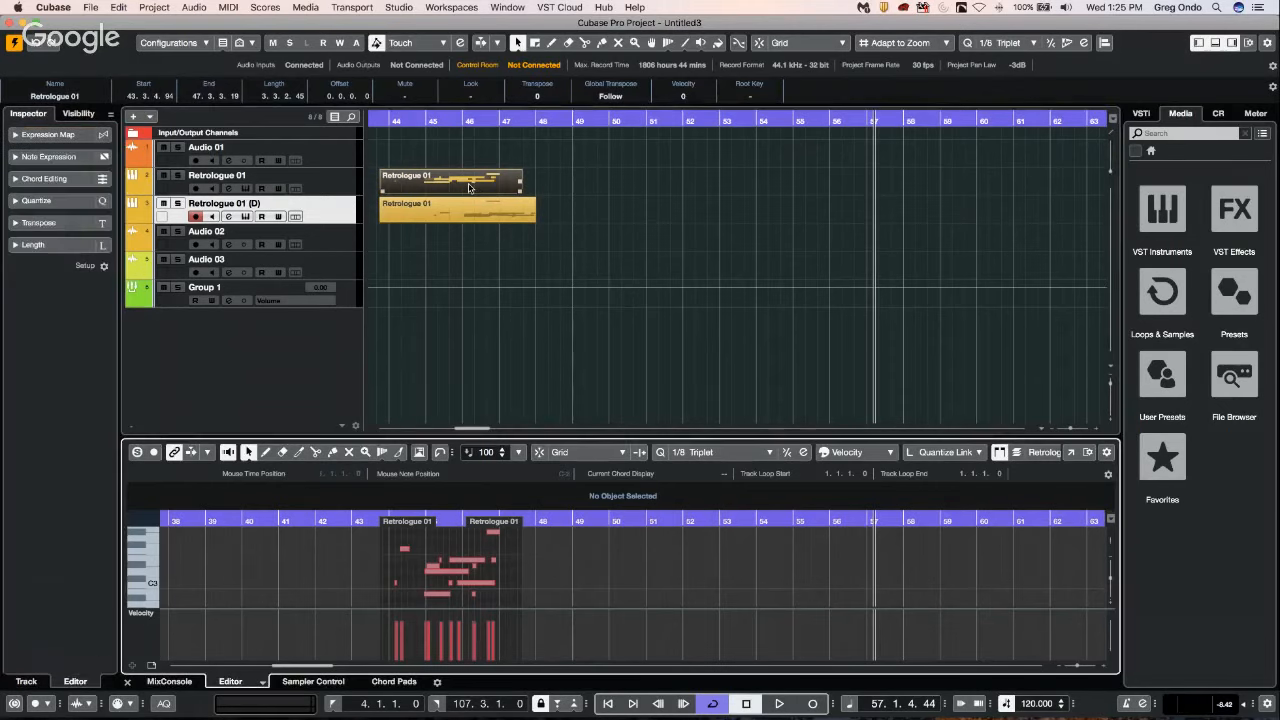
left_click(1088, 452)
left_click_drag(494, 124, 1042, 111)
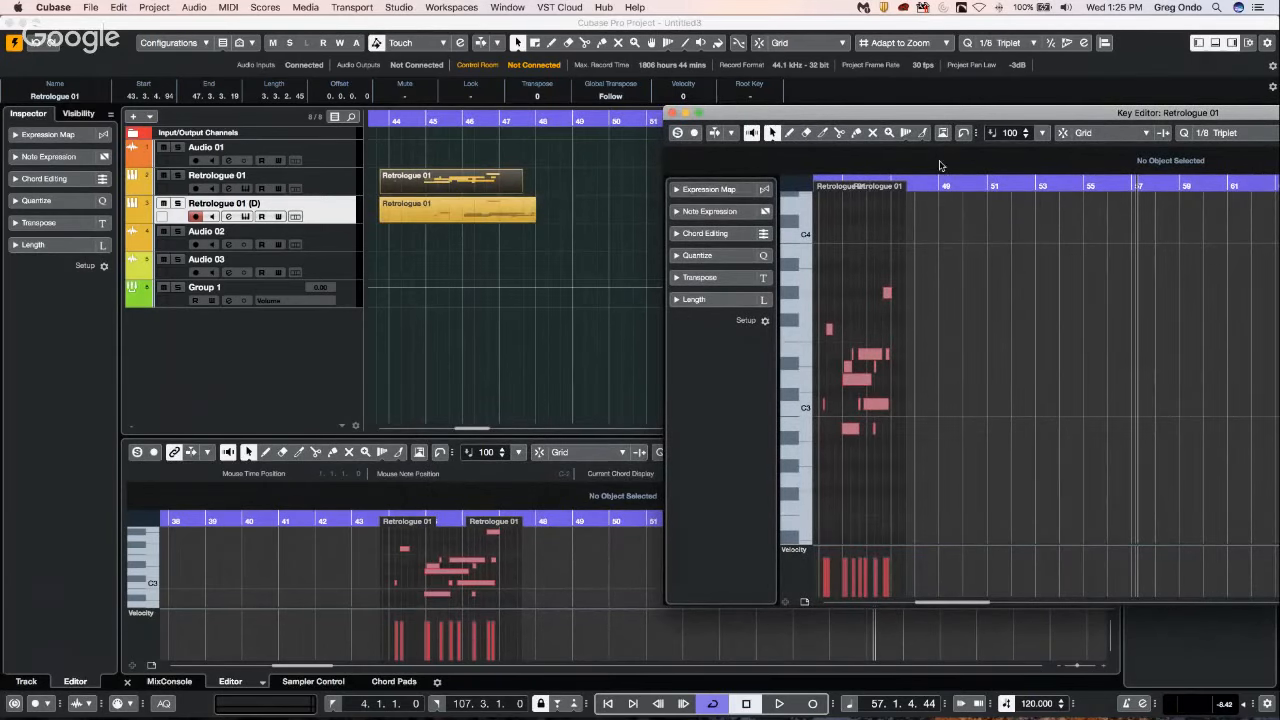
left_click(547, 24)
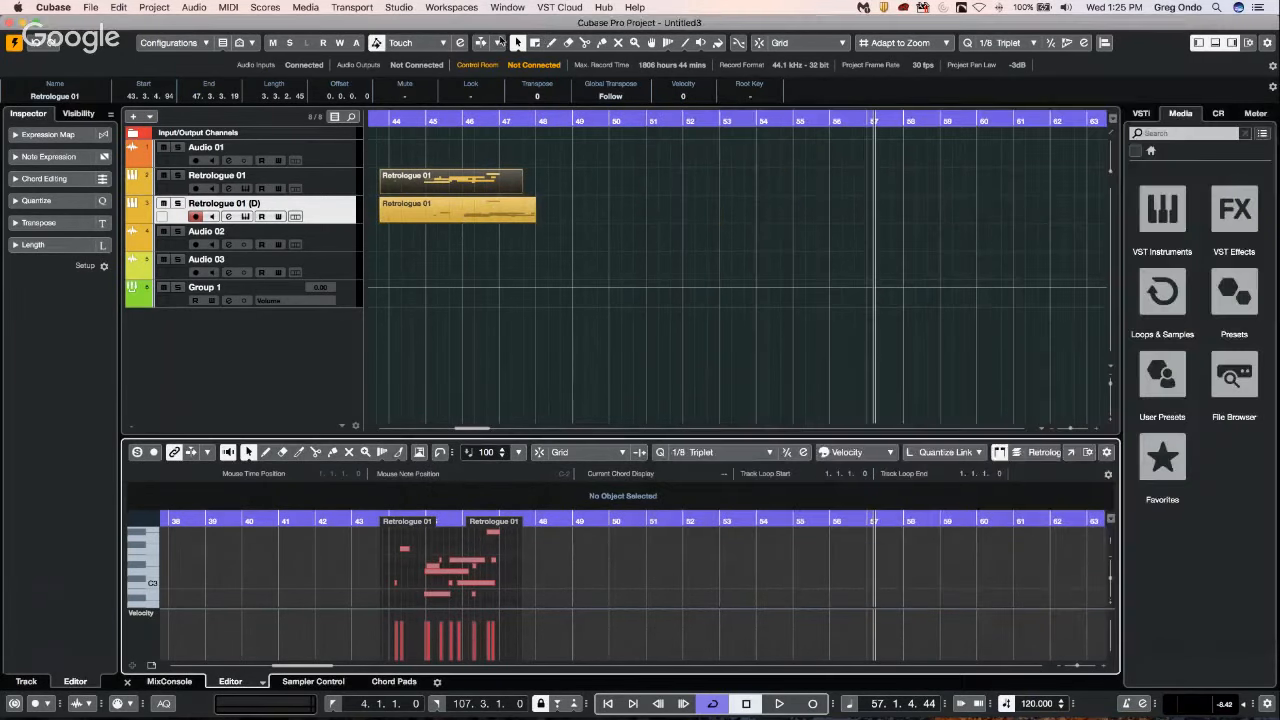
left_click_drag(501, 39, 358, 45)
left_click(1146, 209)
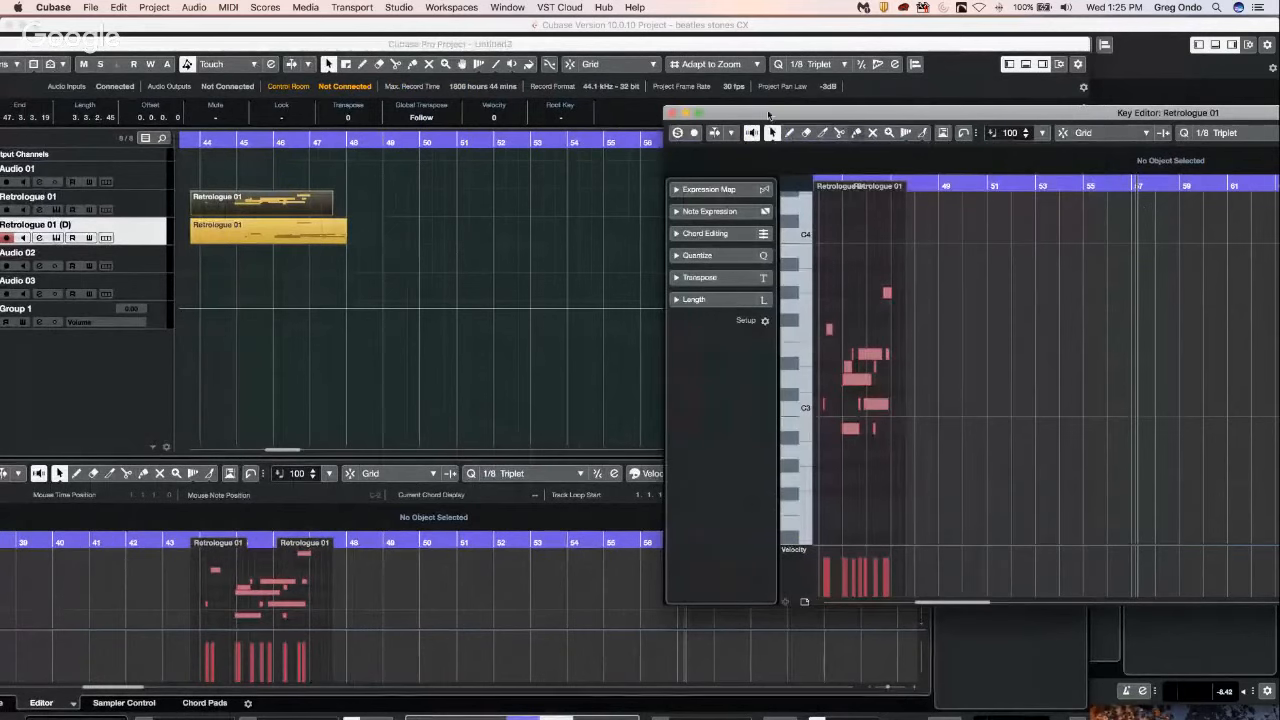
left_click_drag(788, 113, 983, 108)
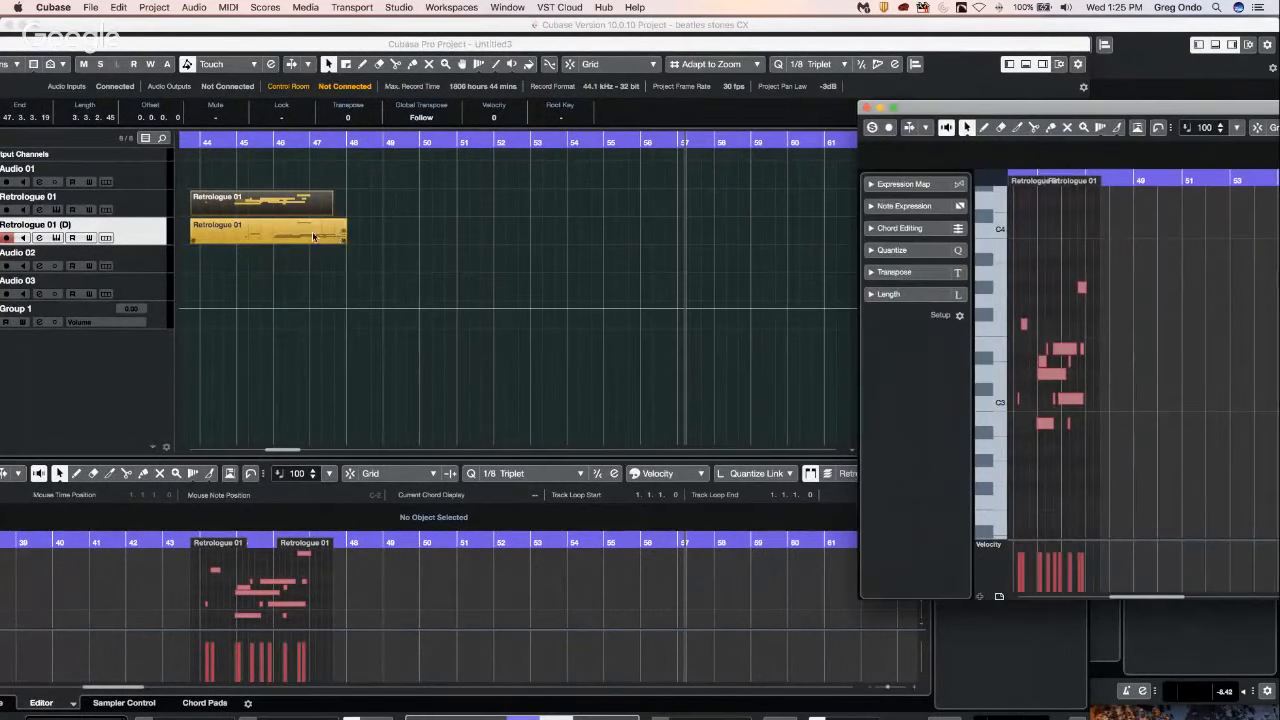
Open the duplicated Retrologue part in its own Key Editor window and place it beside the original part's editor.
left_click(313, 236)
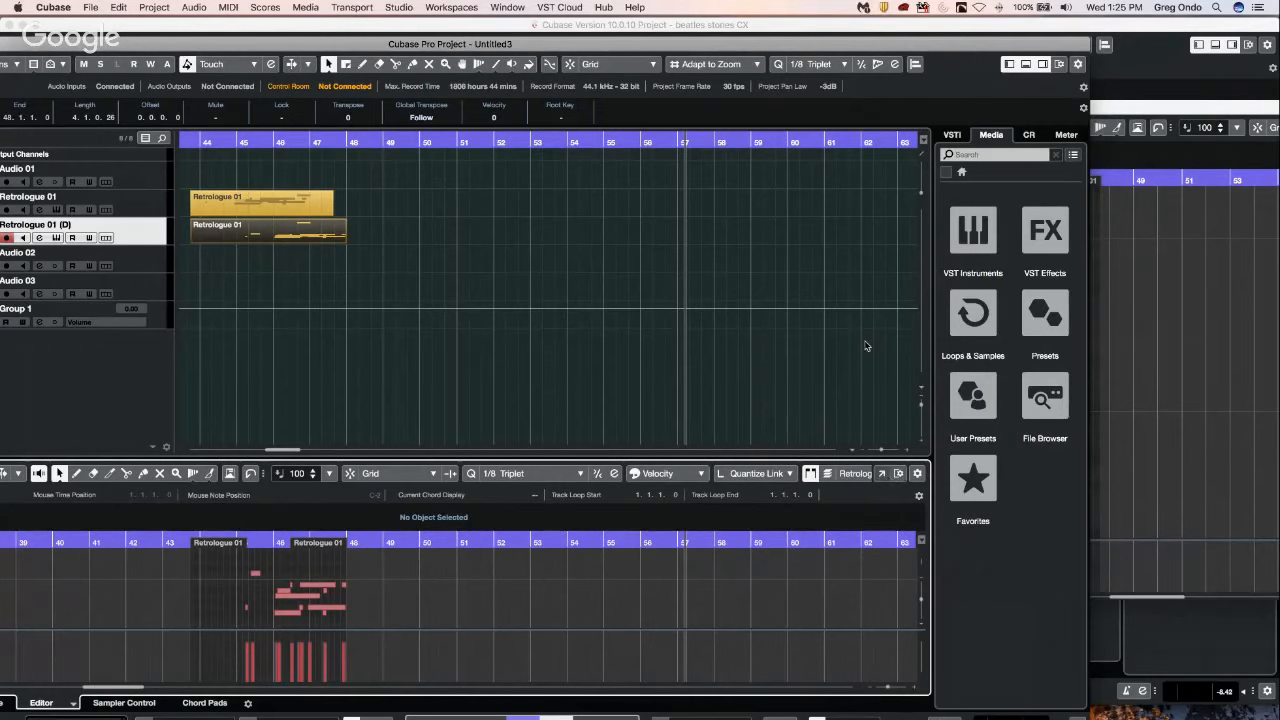
left_click(898, 474)
left_click_drag(505, 133, 461, 218)
In the original part's separate Key Editor, select the notes after the first one and move them lower in pitch and slightly later.
left_click(1104, 195)
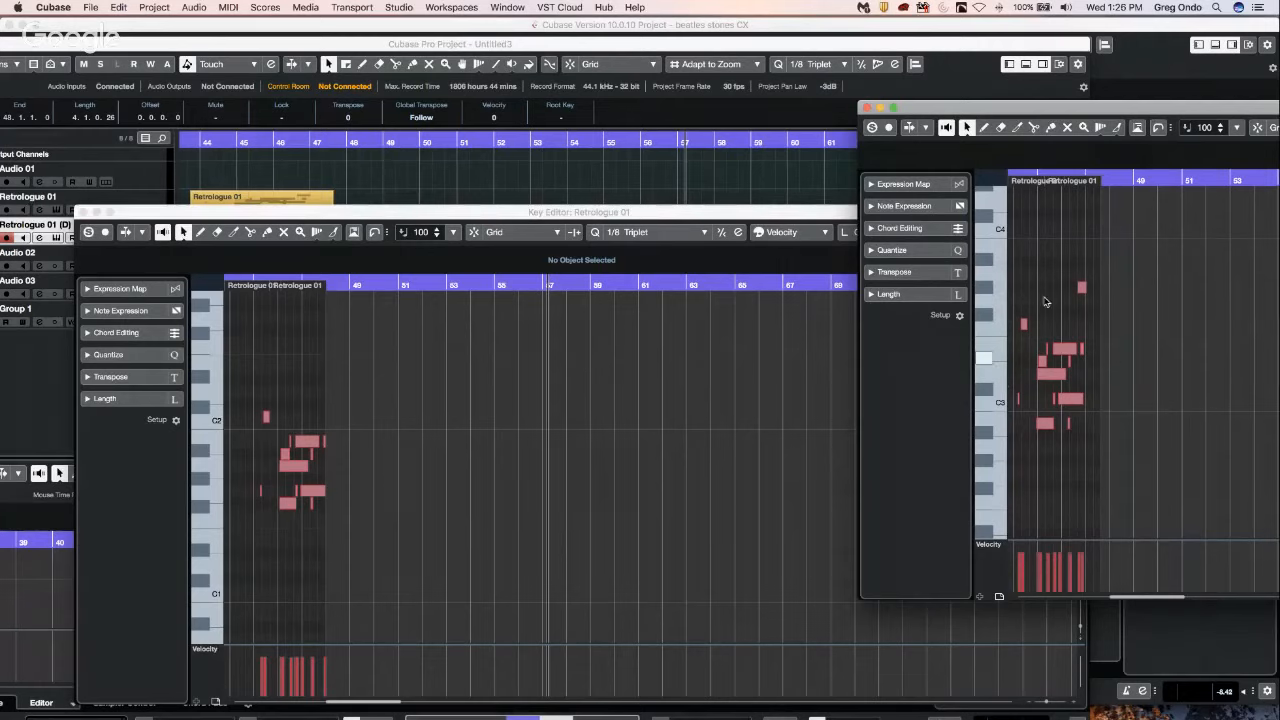
left_click_drag(1020, 257, 1105, 446)
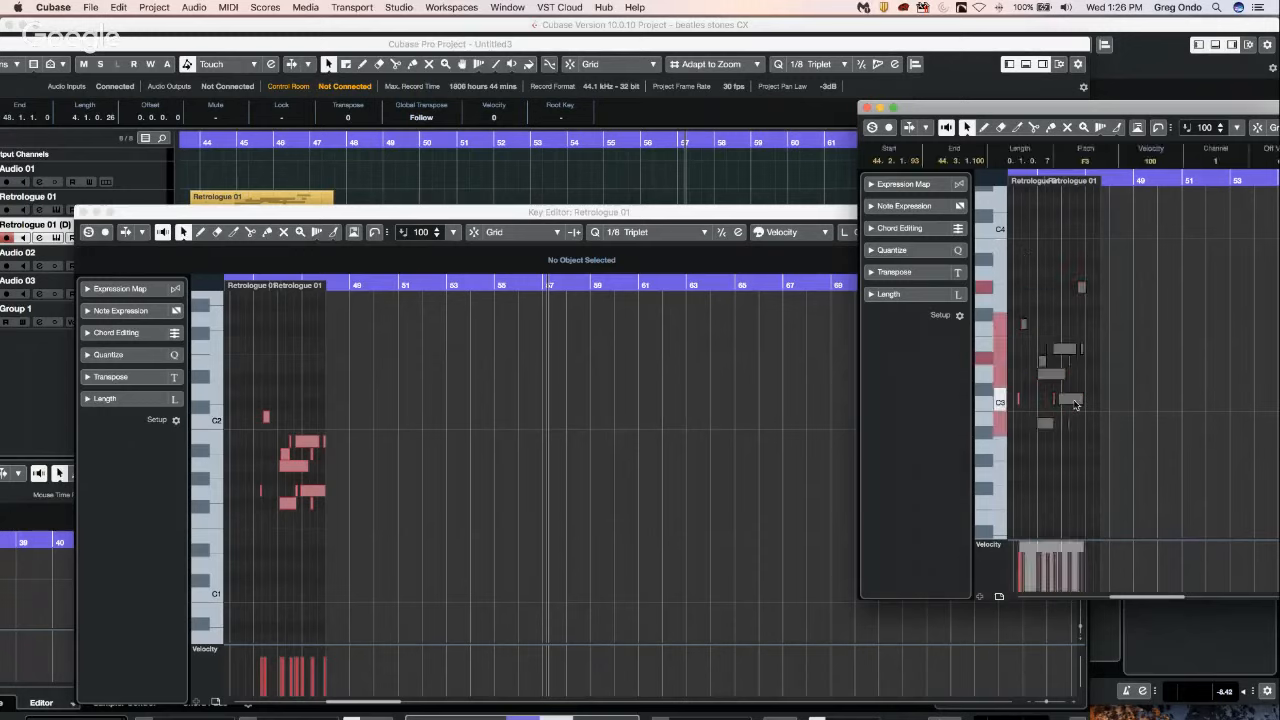
left_click_drag(1077, 401, 1086, 491)
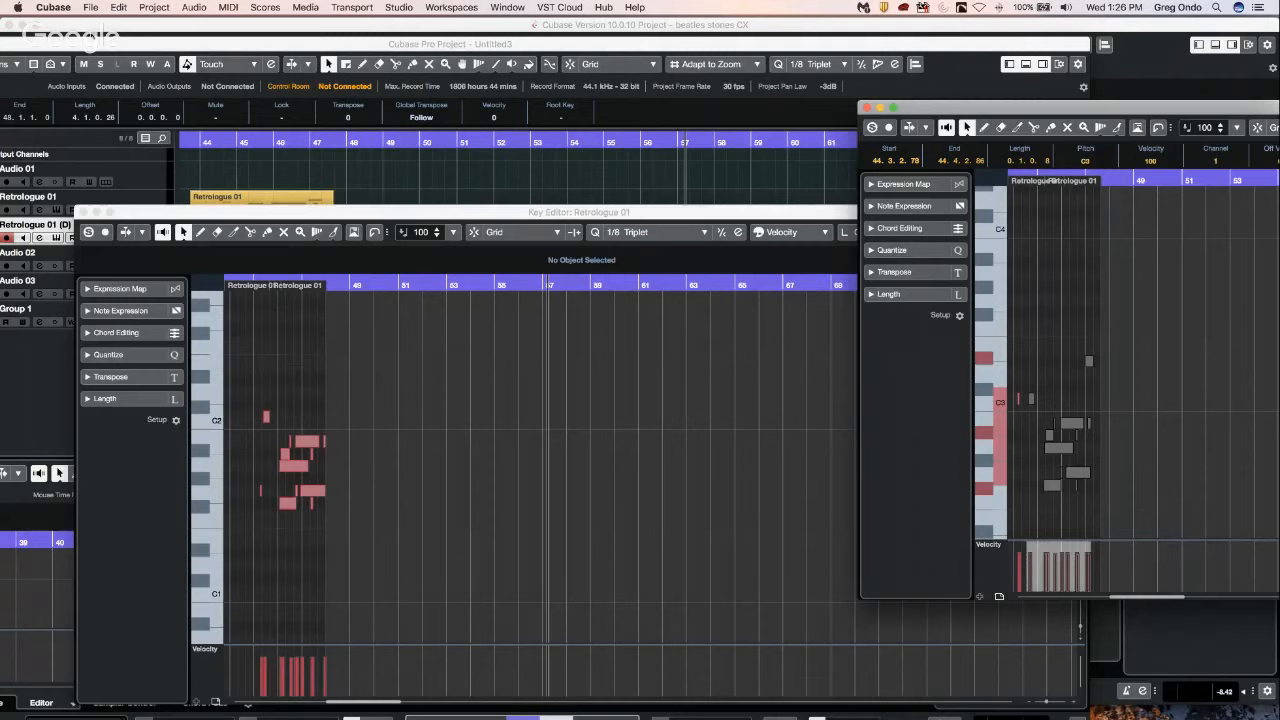
Open the Editors preferences, examine how double-clicking and editor commands open editors, and close the preferences.
left_click(52, 7)
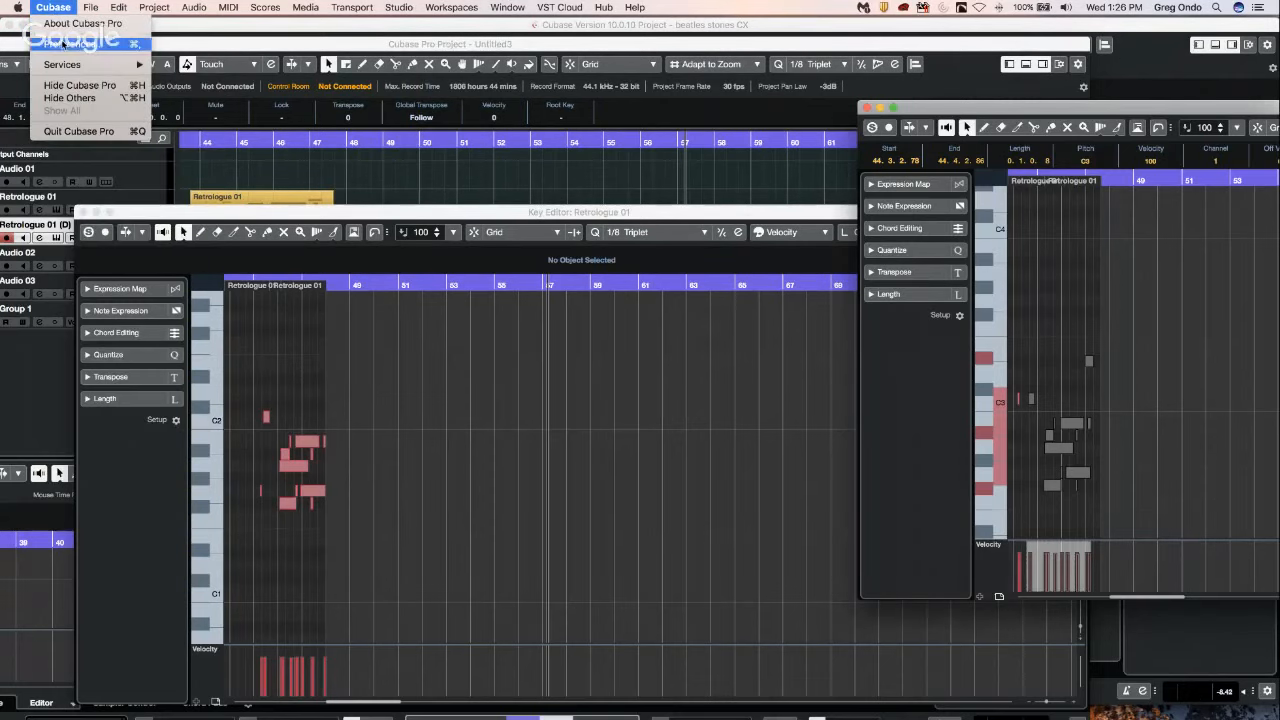
left_click(62, 44)
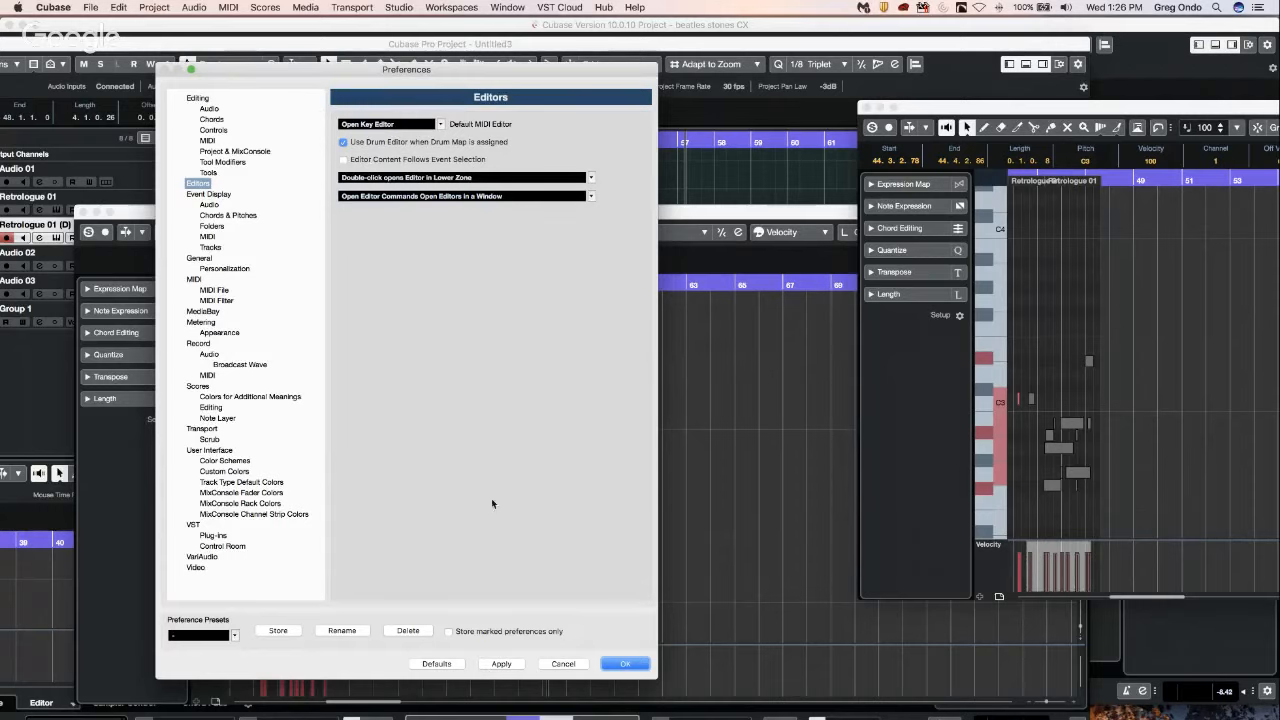
left_click(620, 664)
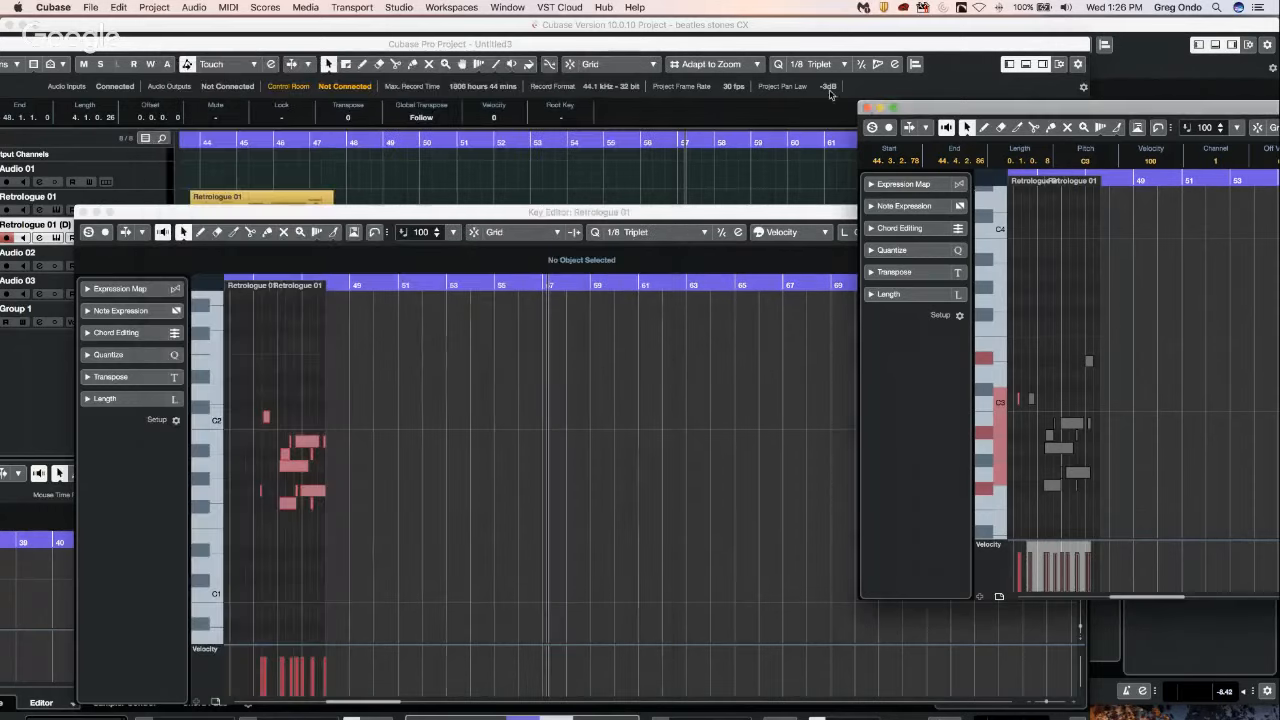
Close both separate Key Editor windows and restore the project window to full-screen size.
left_click(870, 110)
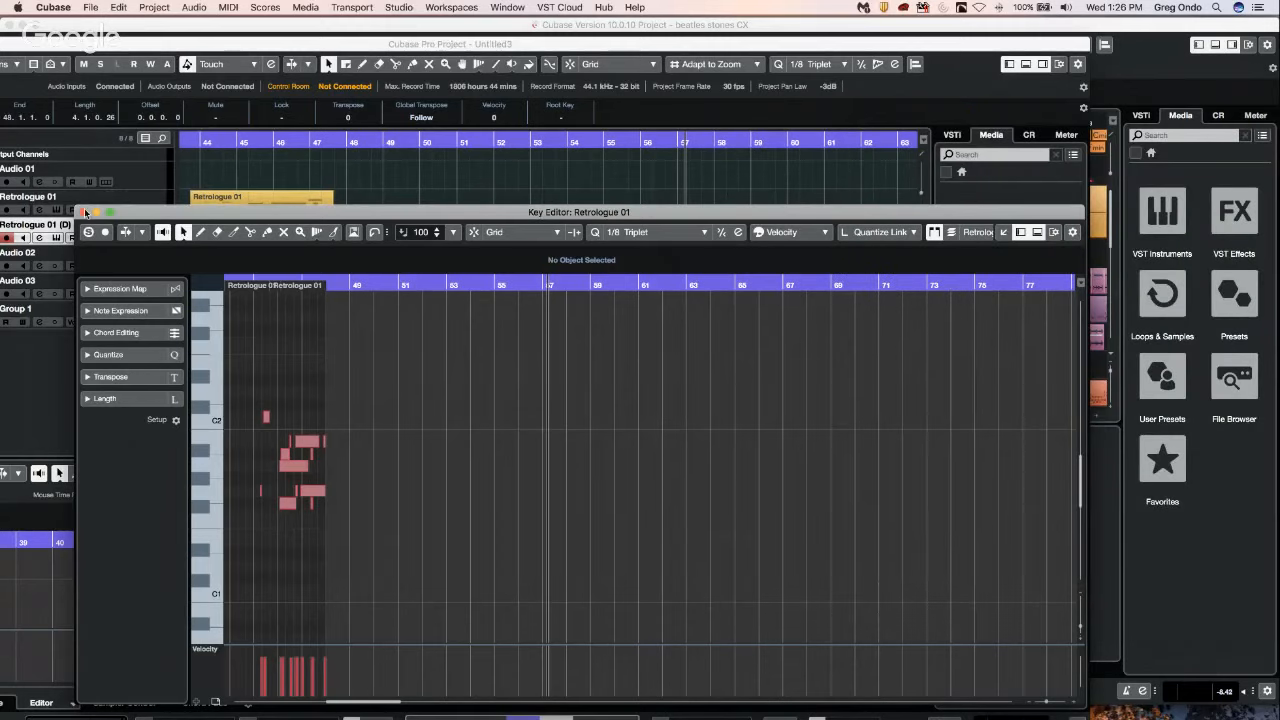
left_click(83, 211)
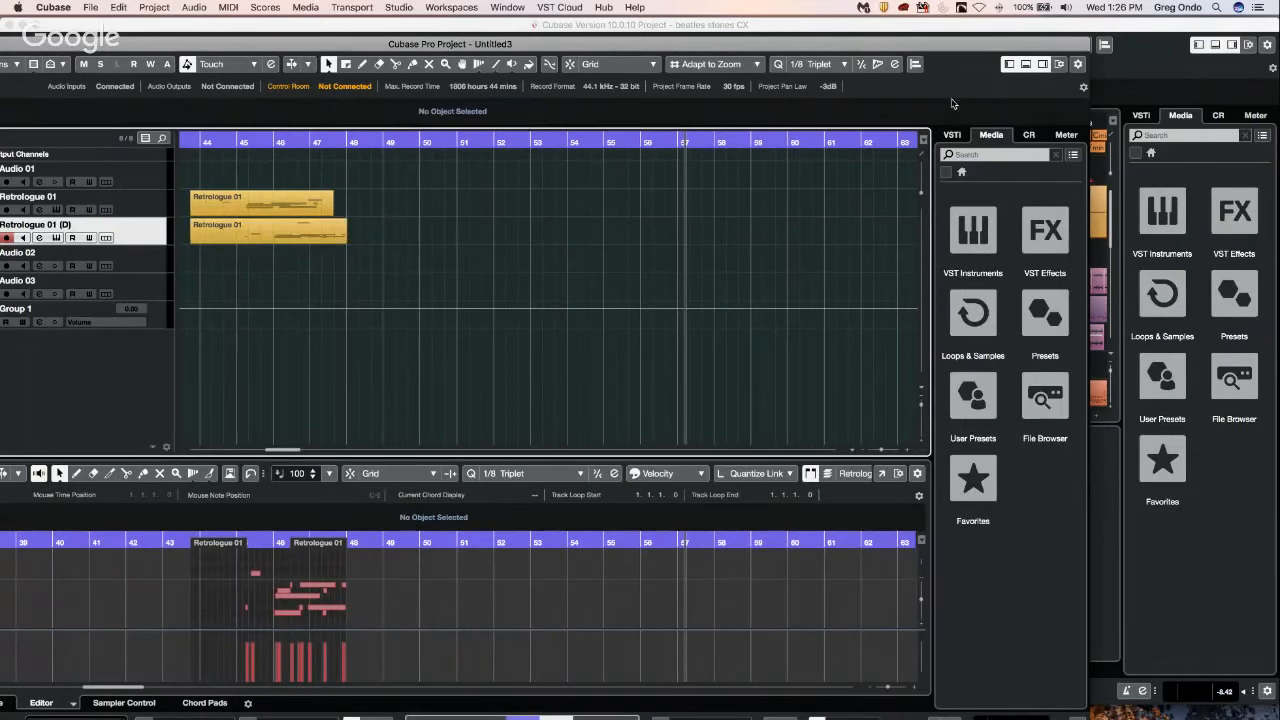
double_click(102, 44)
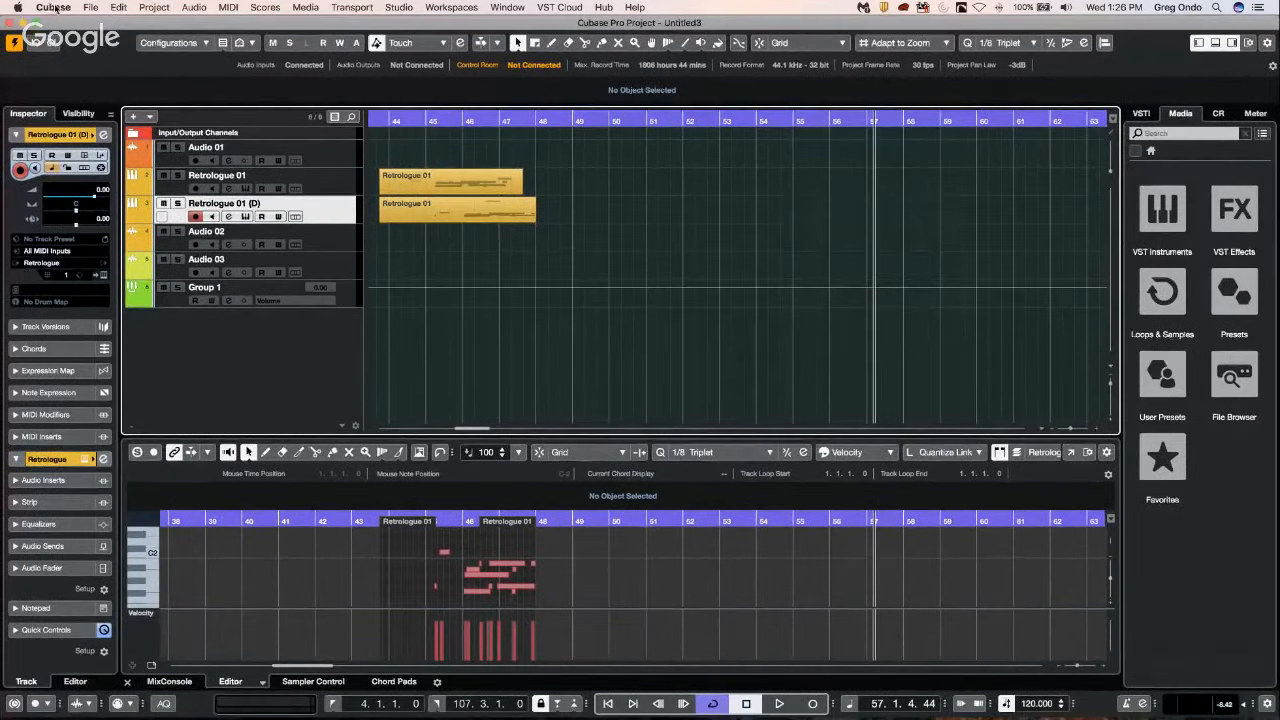
Recheck the Editors preferences for the default MIDI editor and event selection options, and close them.
left_click(52, 7)
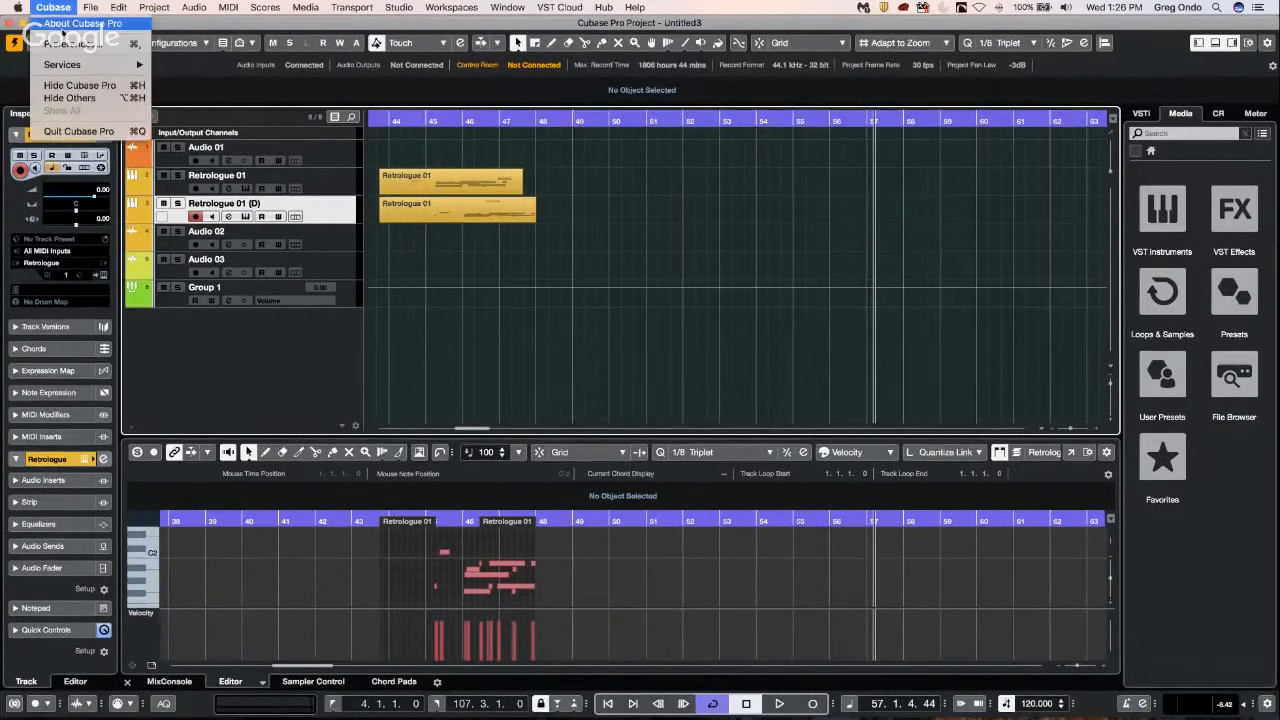
left_click(70, 44)
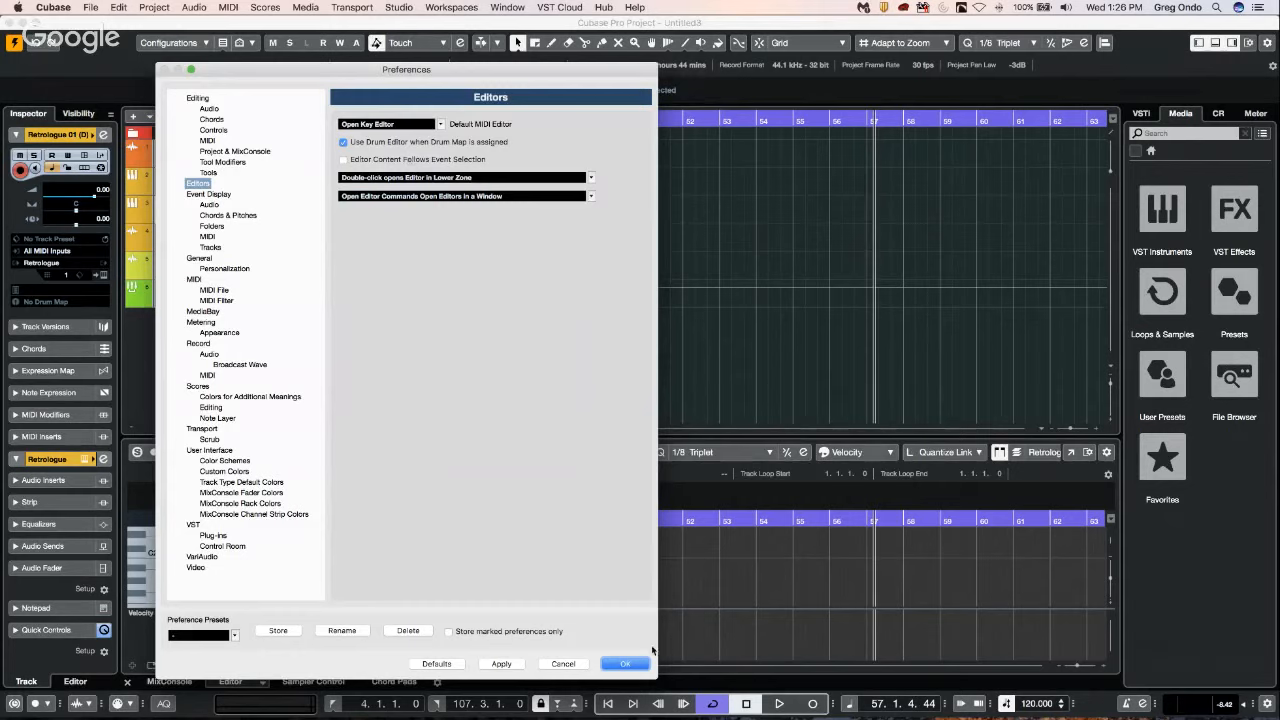
left_click(625, 664)
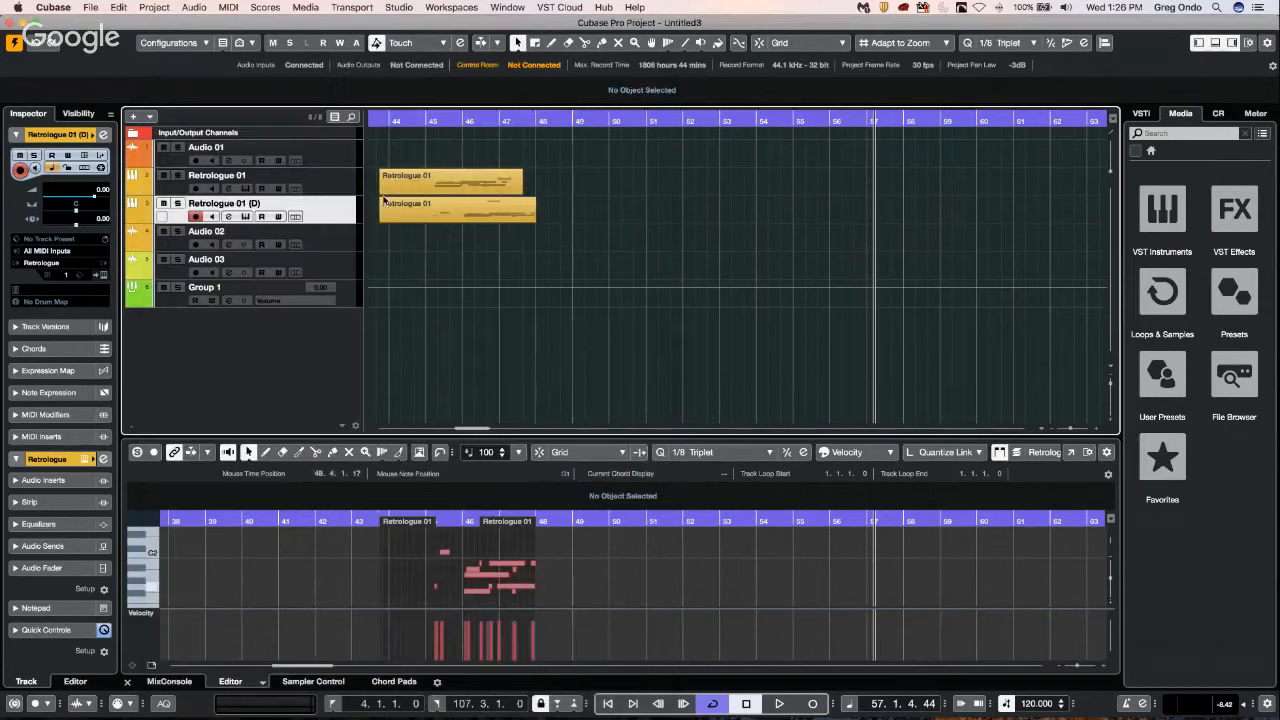
left_click(98, 8)
mouse_move(130, 203)
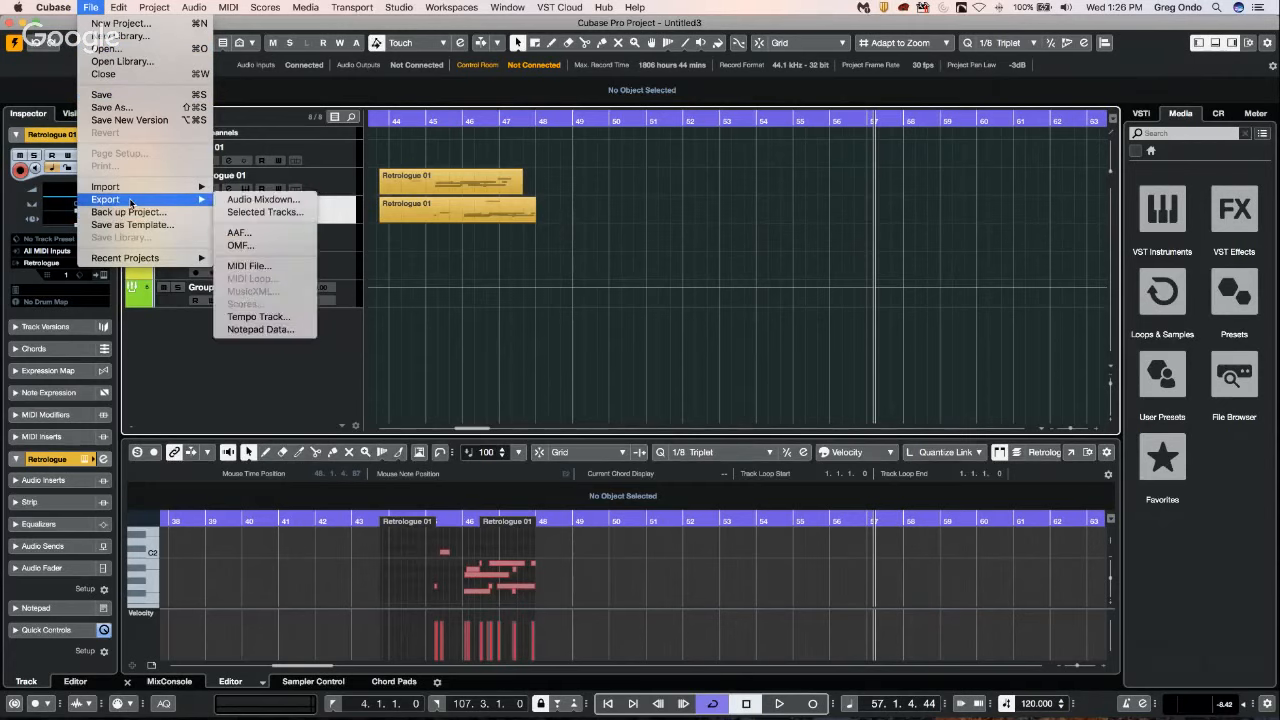
left_click(385, 361)
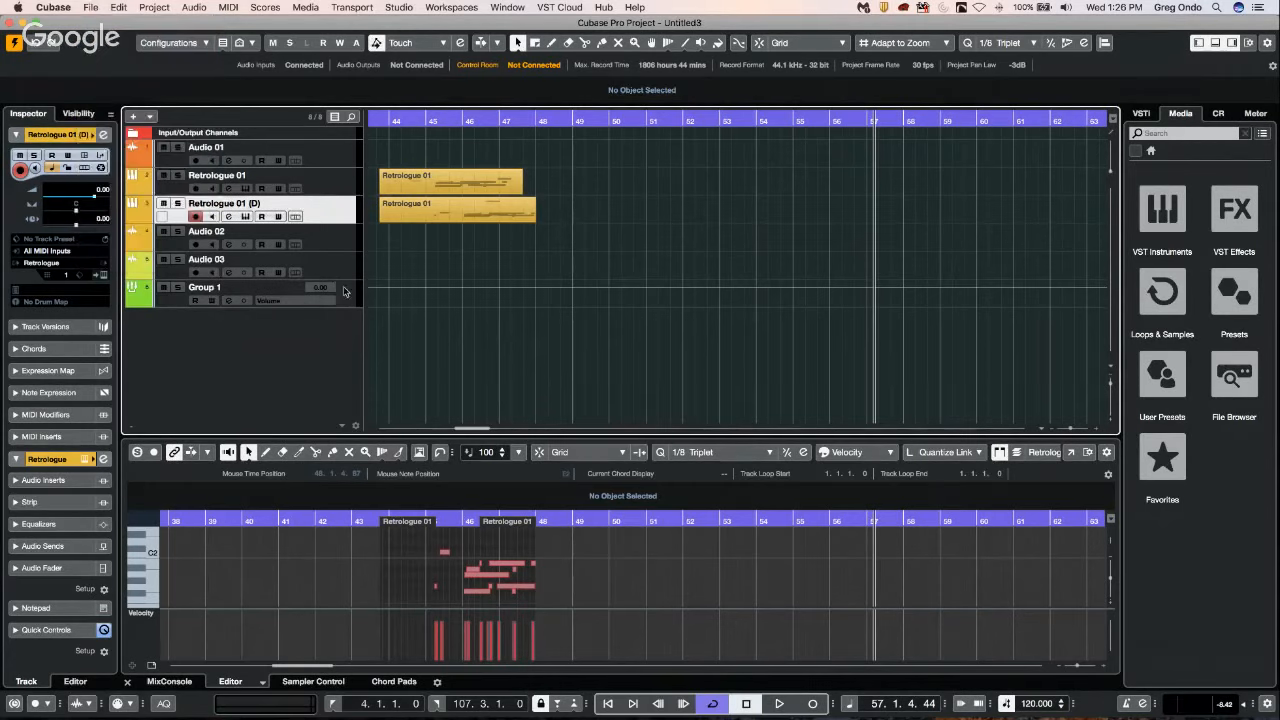
Remove all tracks from Audio 01 through Group 1, and turn off further display of the deletion warning.
left_click(345, 287)
left_click(350, 154)
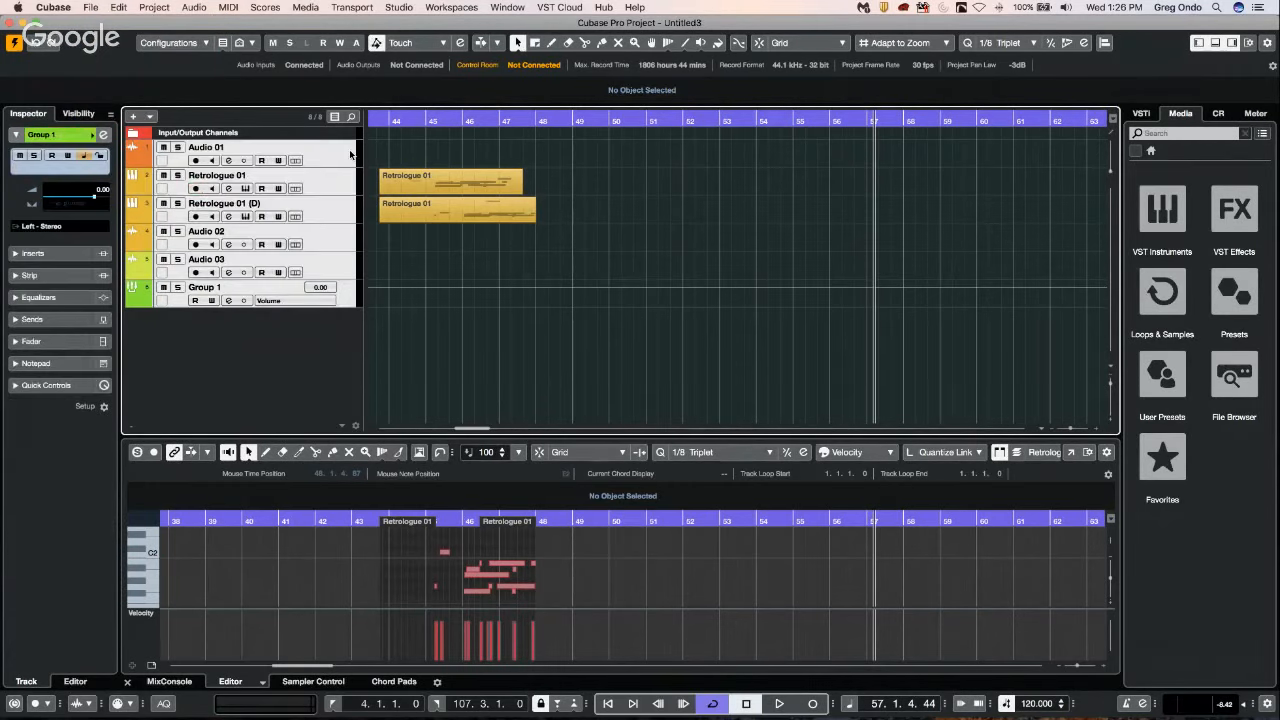
right_click(350, 152)
mouse_move(427, 166)
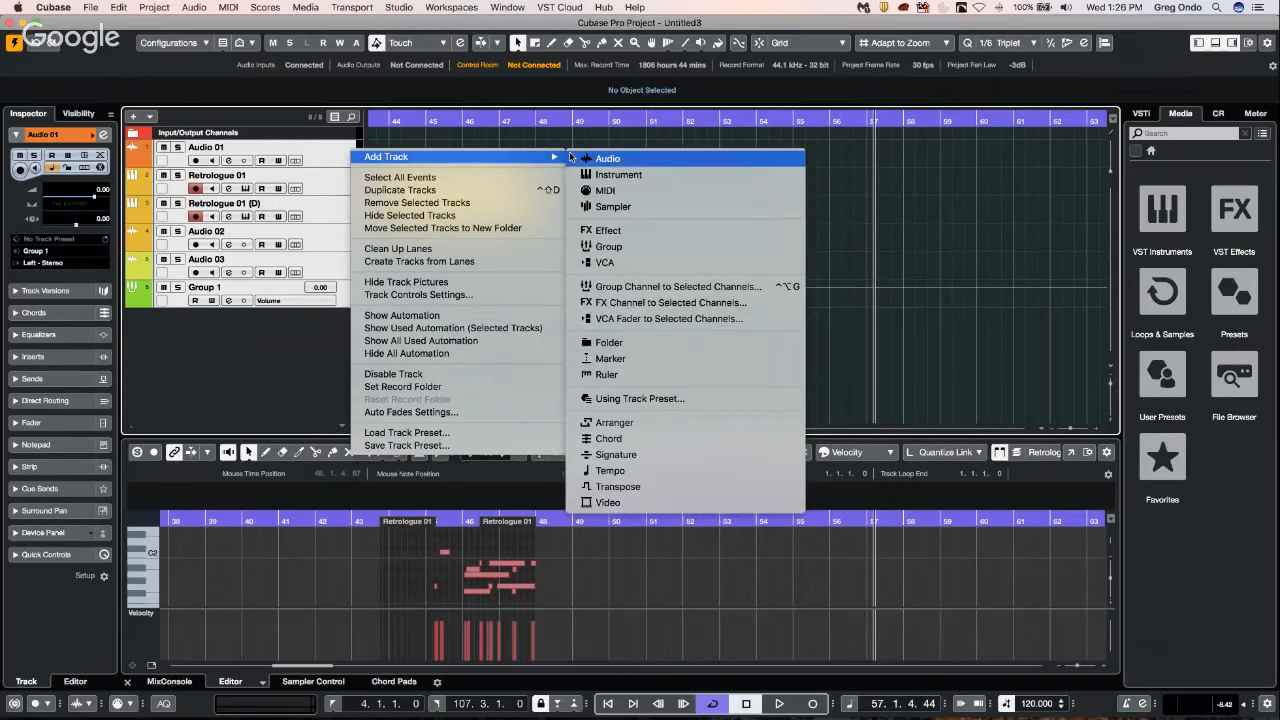
mouse_move(526, 155)
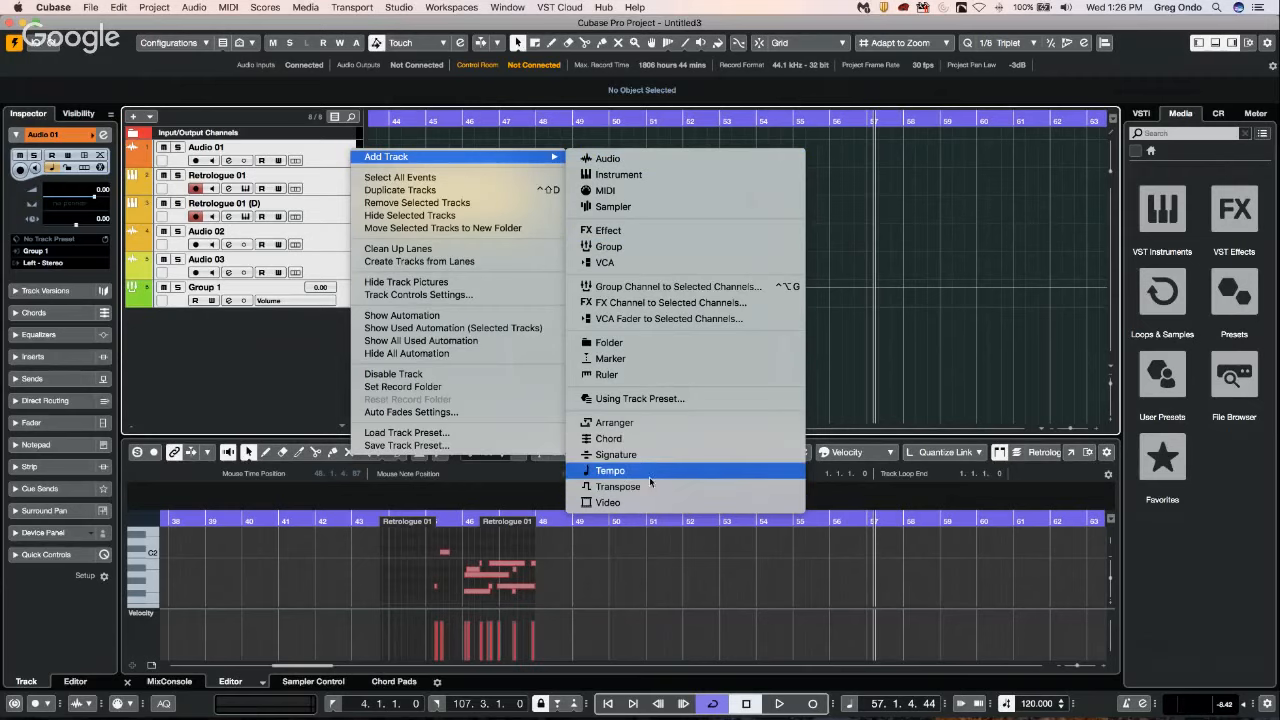
left_click(440, 203)
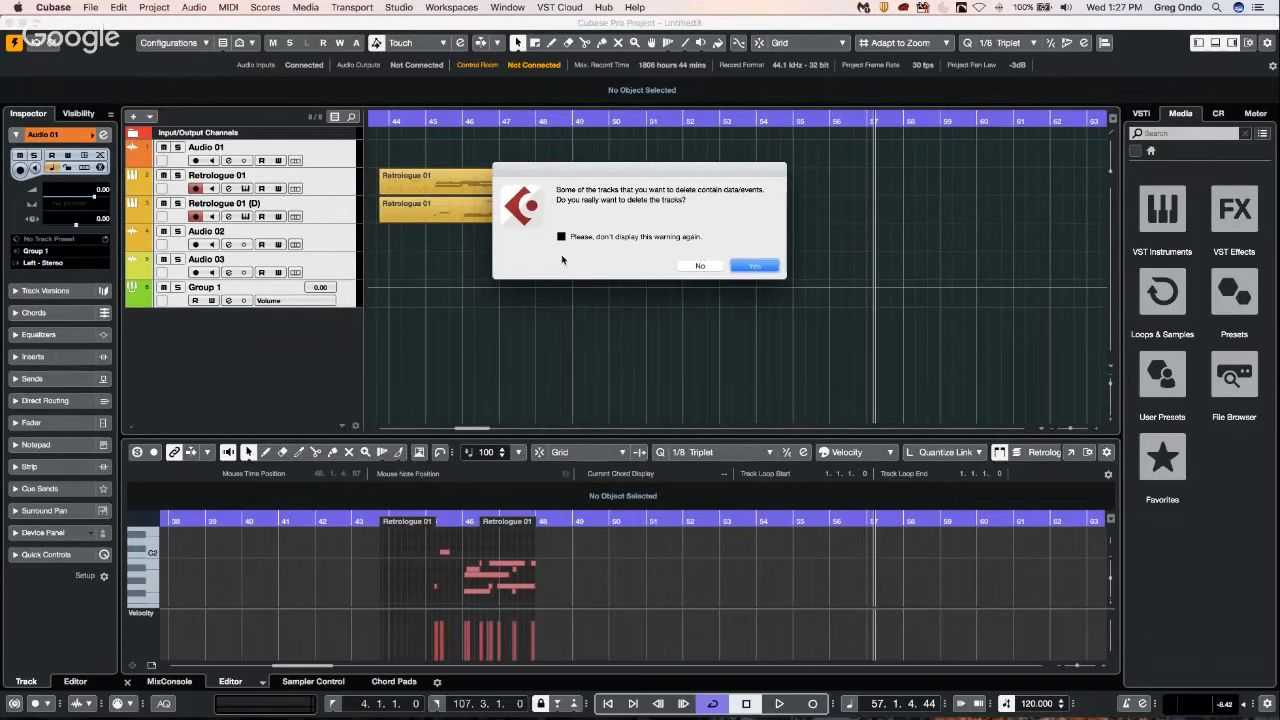
left_click(561, 236)
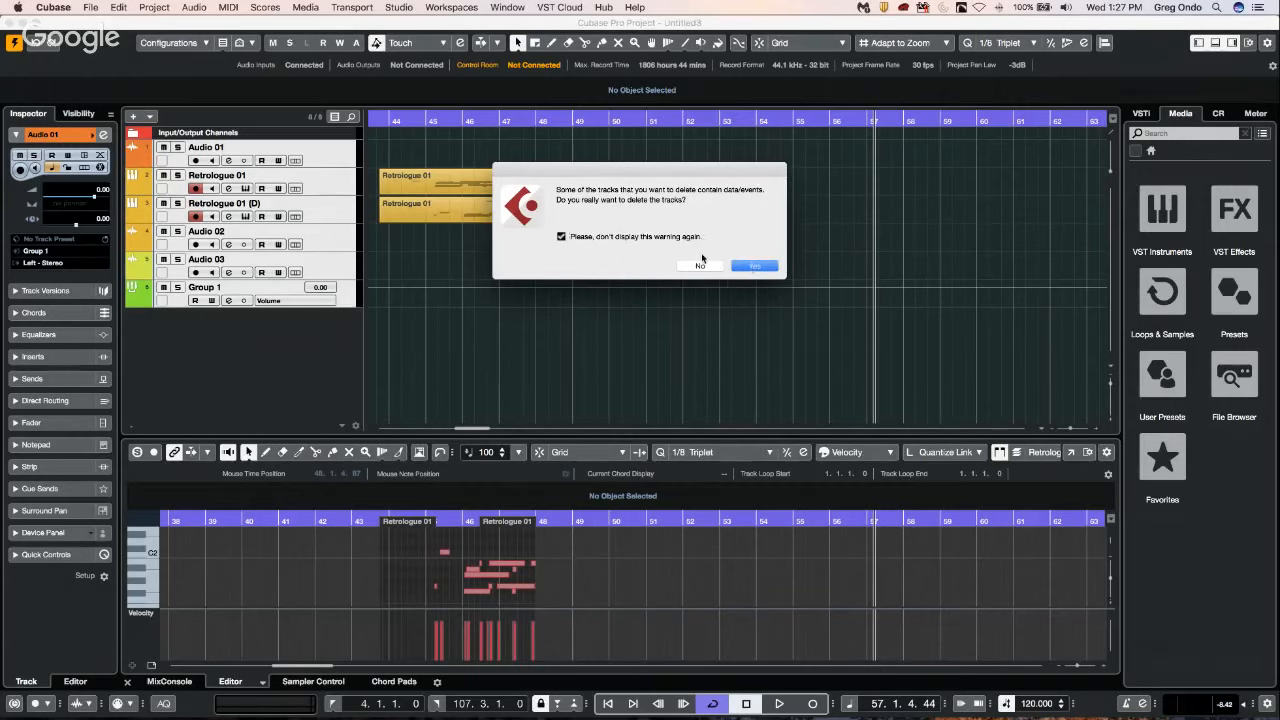
key("Return")
Add five Retrologue instrument tracks routed to Left - Stereo and close the synth windows that open.
right_click(271, 166)
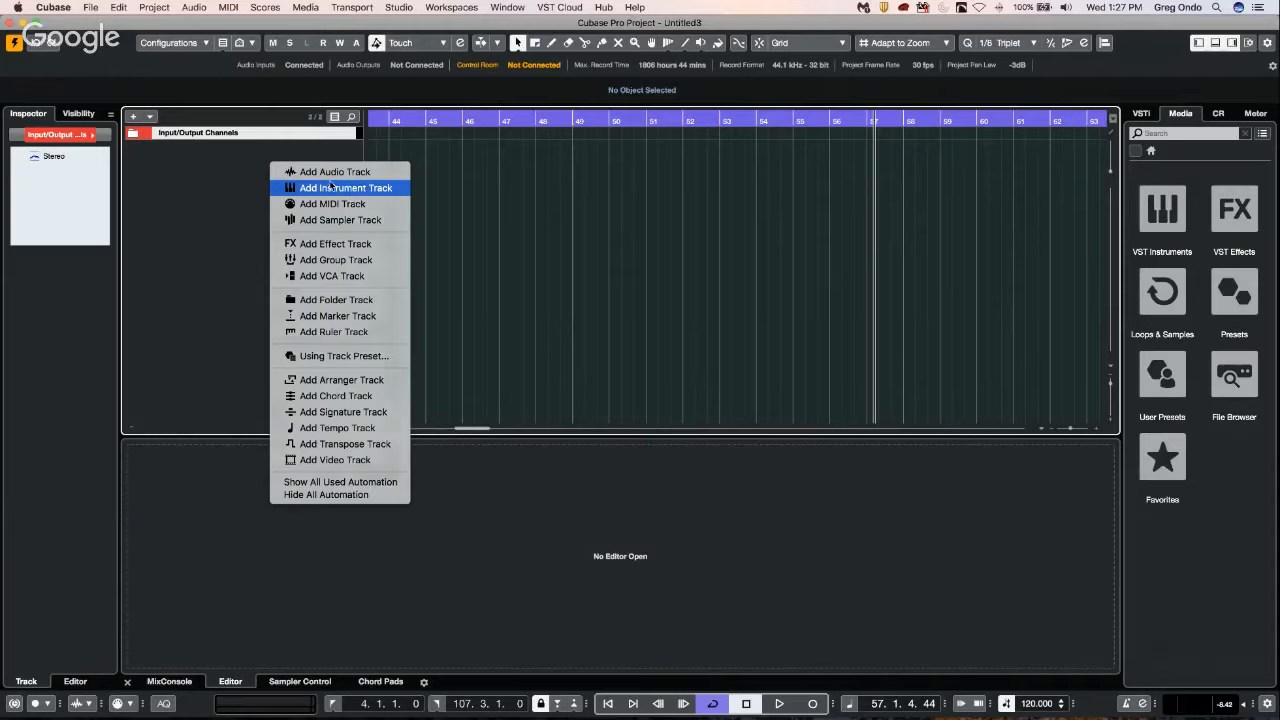
left_click(335, 187)
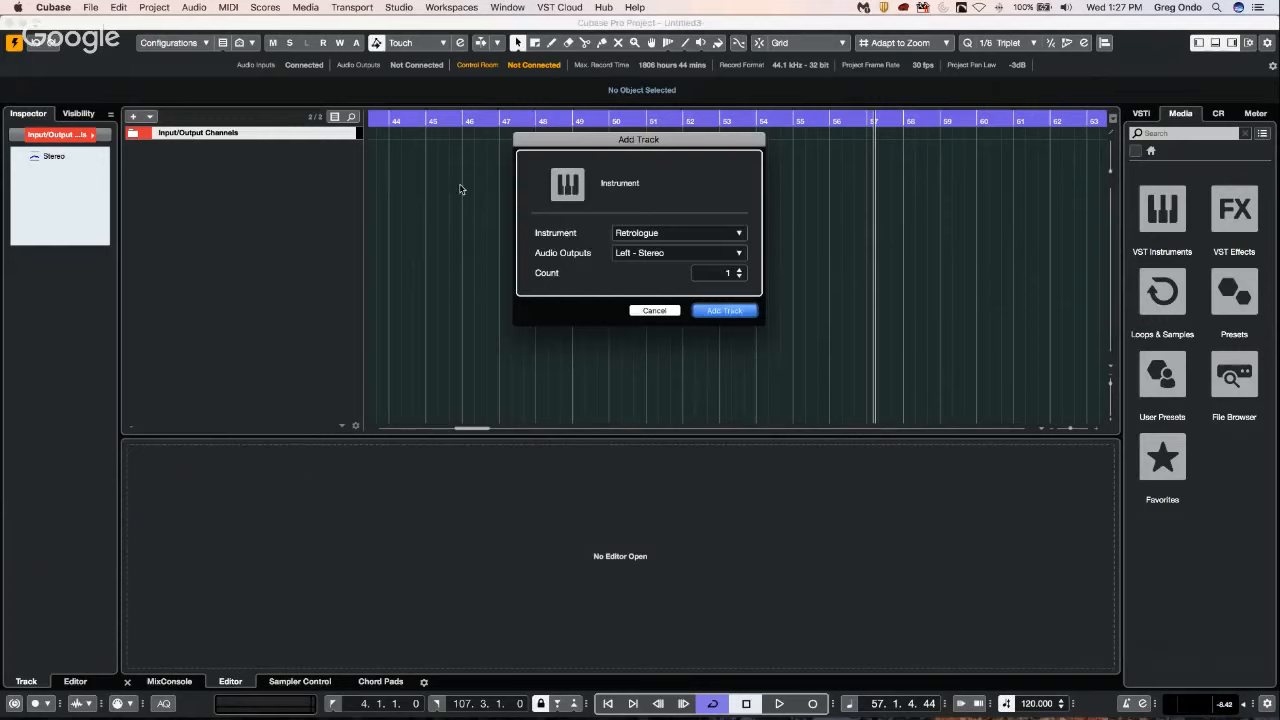
left_click(730, 310)
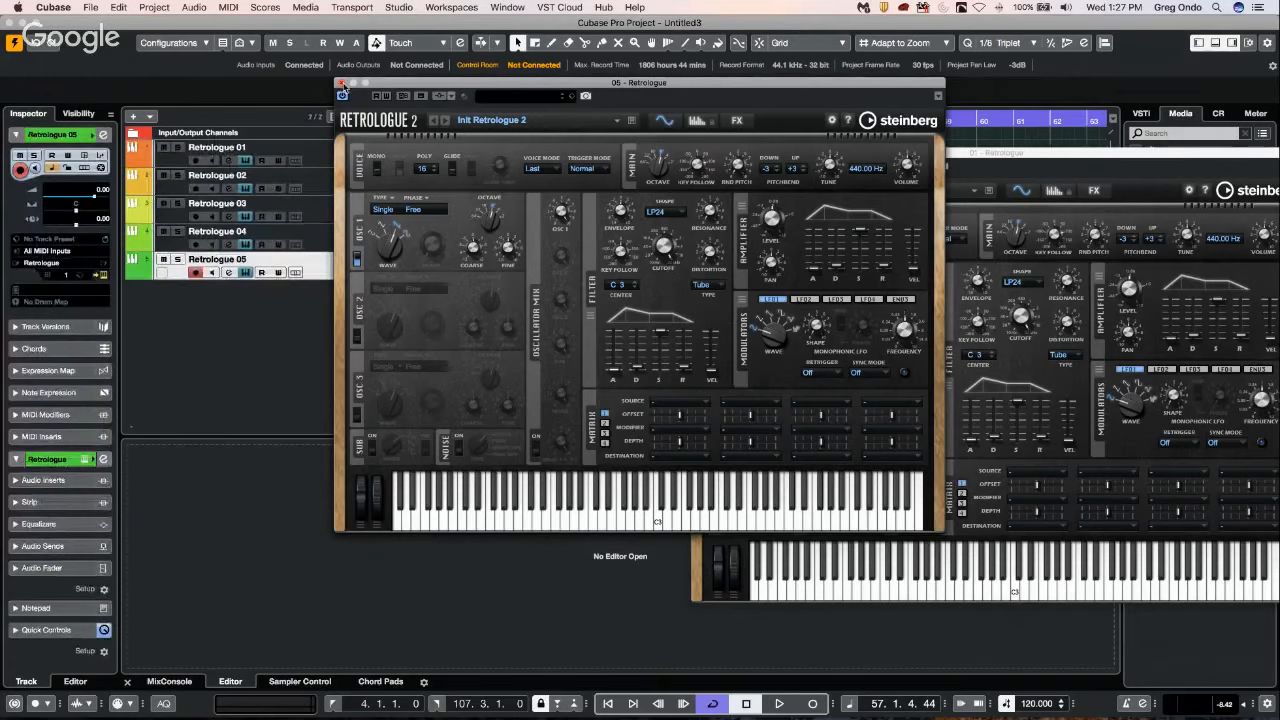
left_click(342, 84)
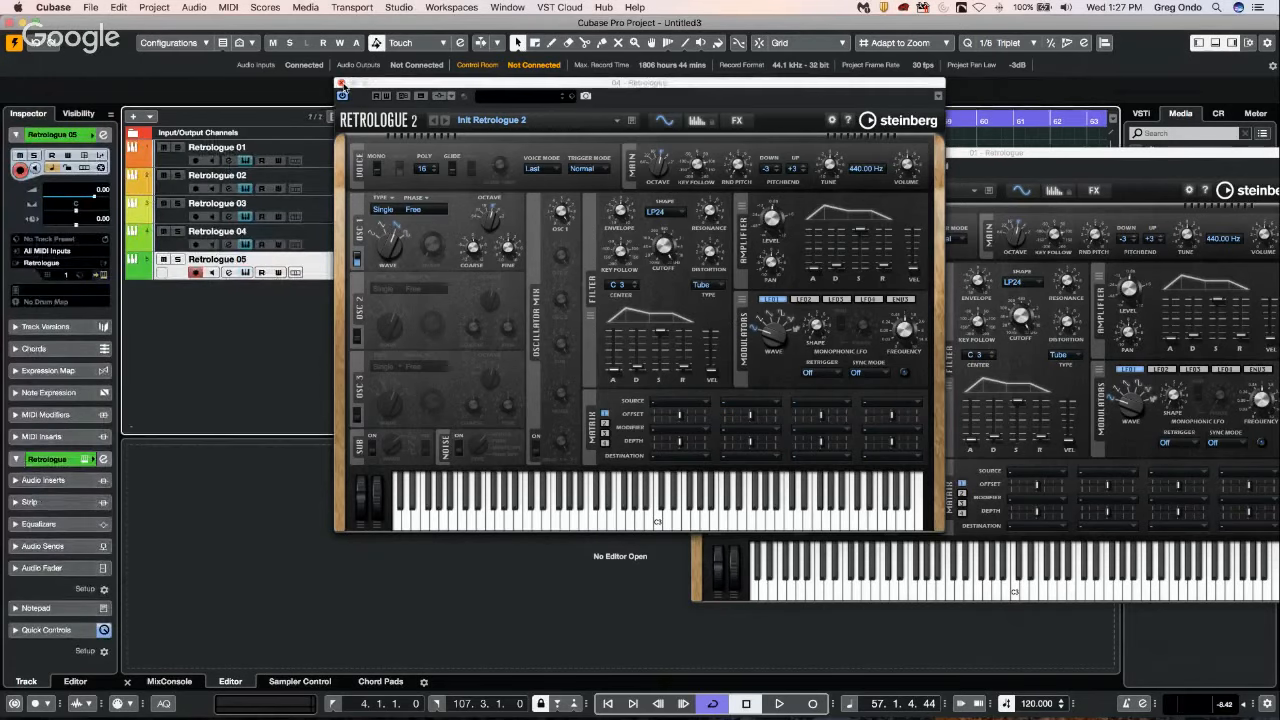
left_click(342, 84)
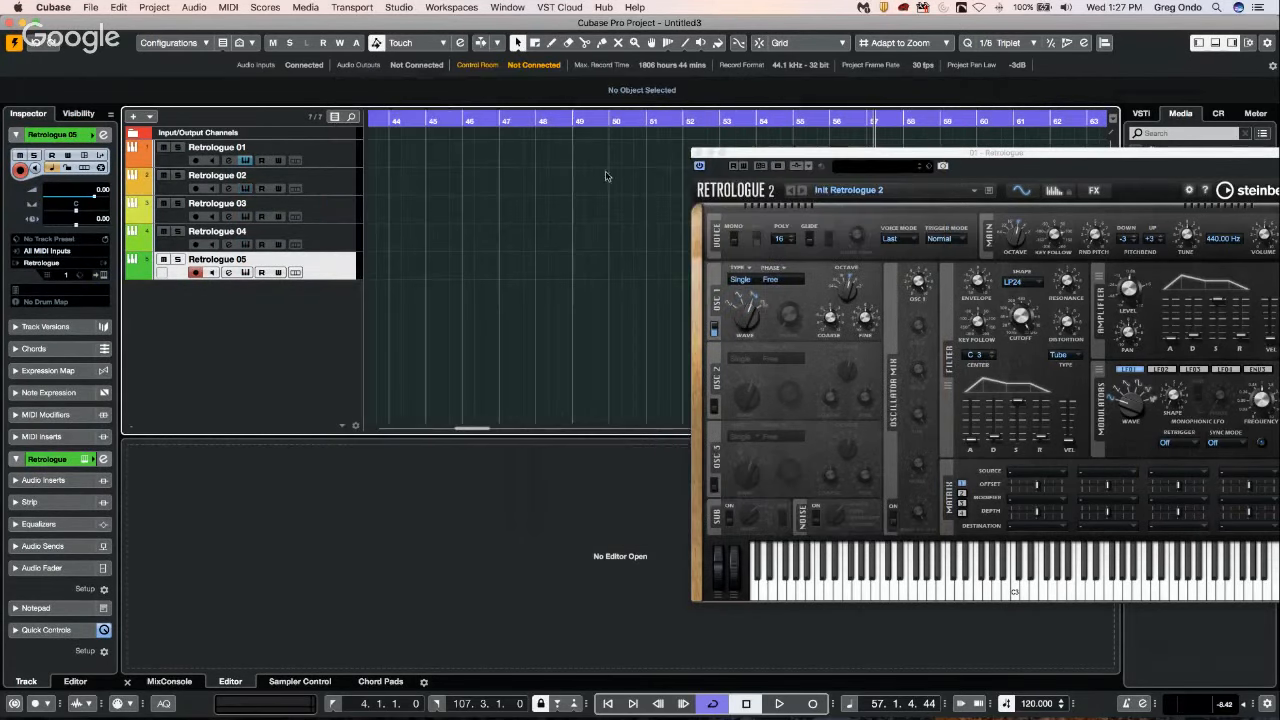
left_click(699, 154)
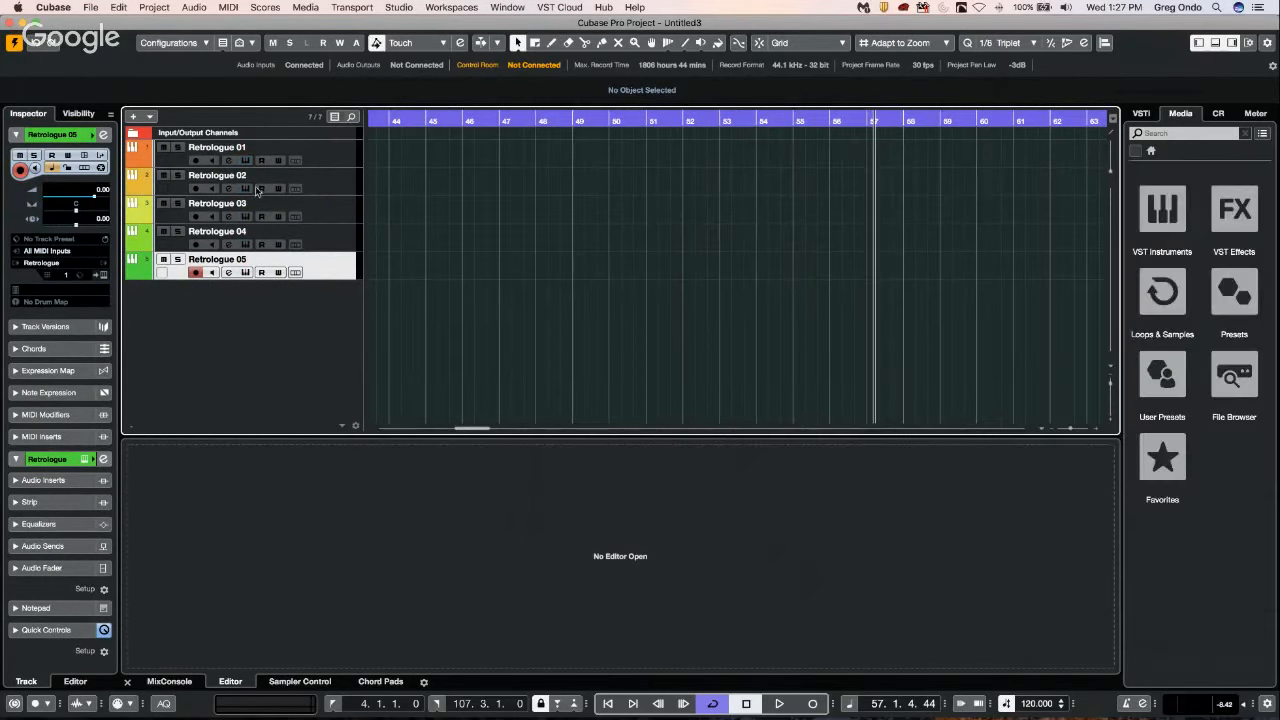
Select all five Retrologue tracks and move them into a new folder track.
left_click(325, 158, "shift")
right_click(328, 153)
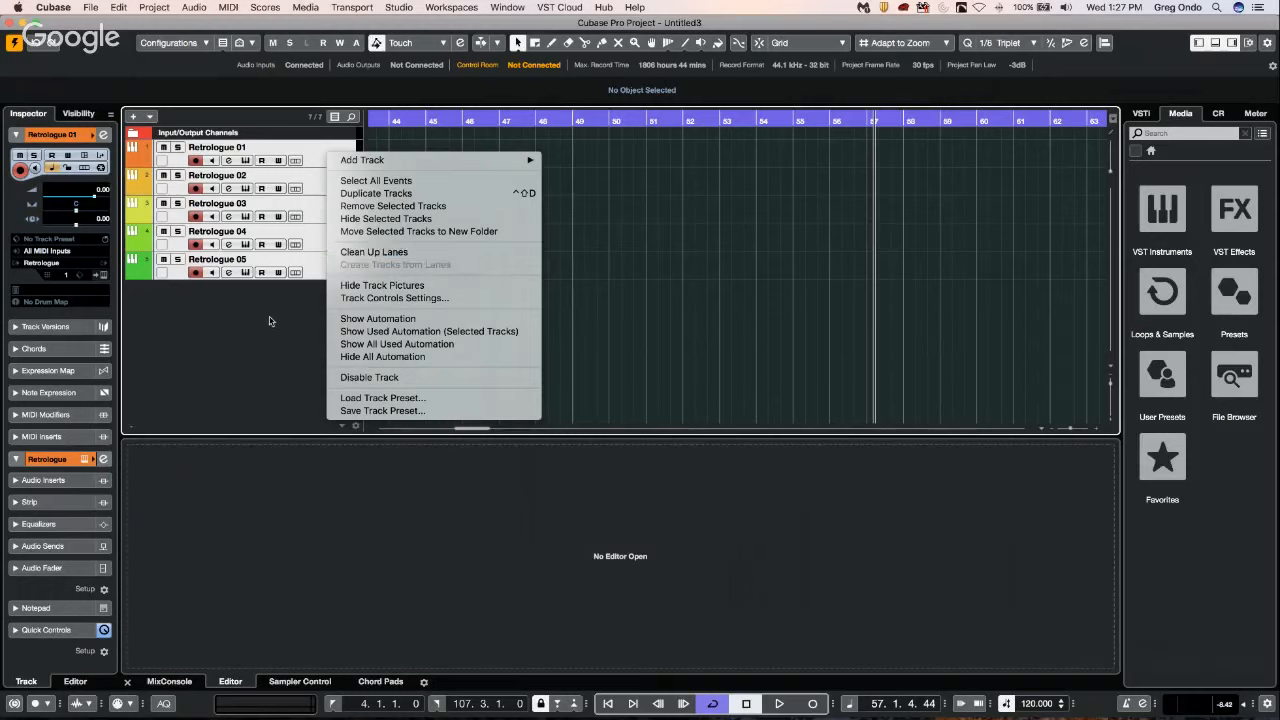
left_click(418, 231)
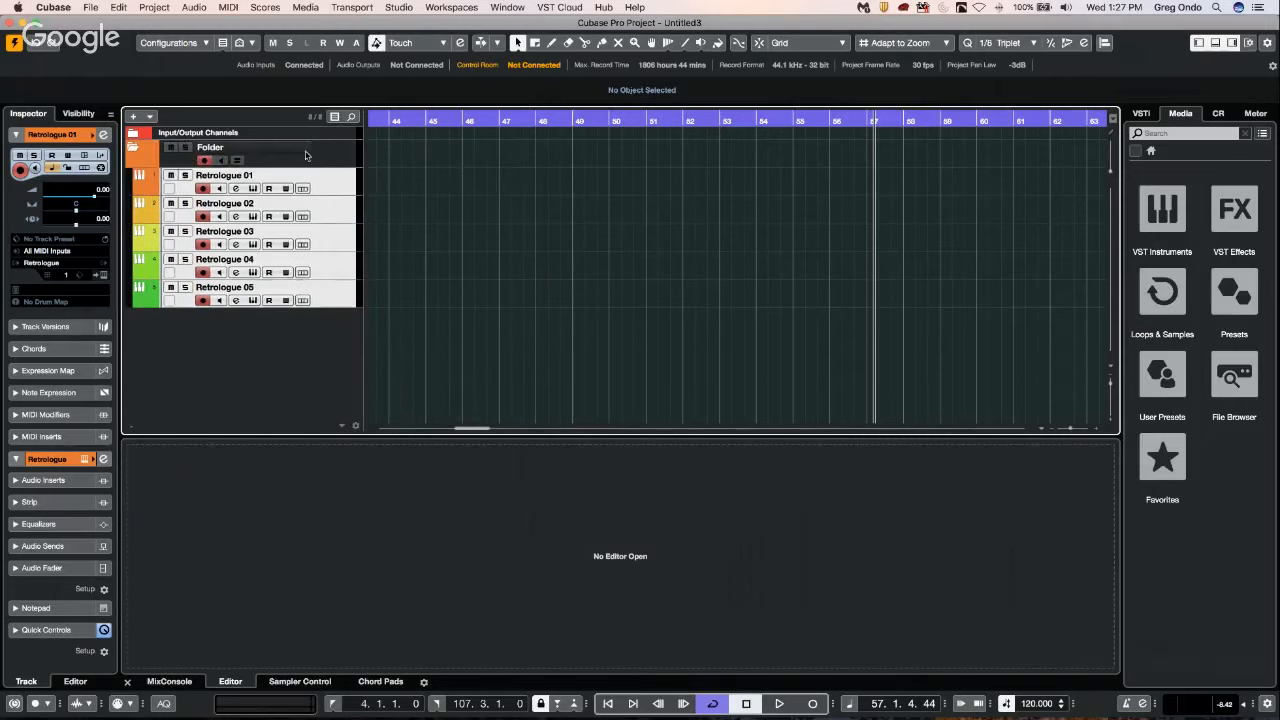
Duplicate the folder track together with its five empty Retrologue tracks.
left_click(305, 155)
right_click(306, 152)
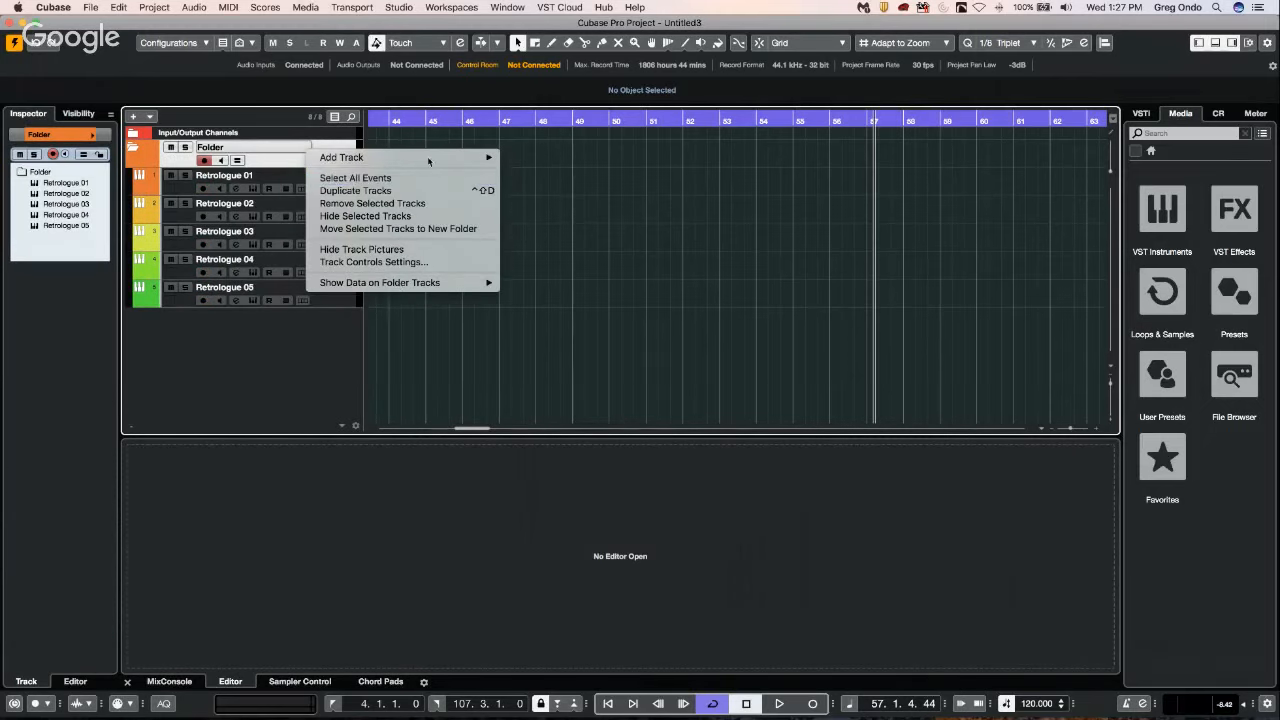
left_click(388, 191)
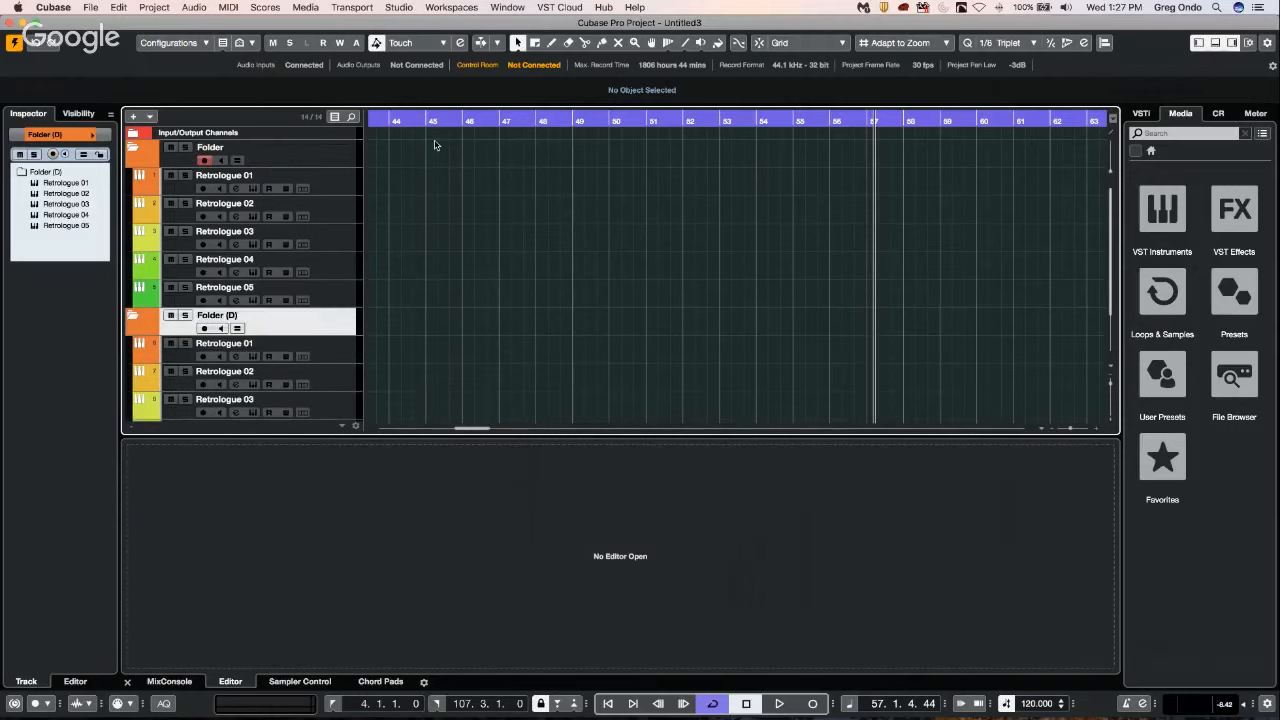
Draw MIDI parts of varying lengths on Retrologue 01 to 05 in the original folder, between about bars 44 and 48.
right_click(396, 170)
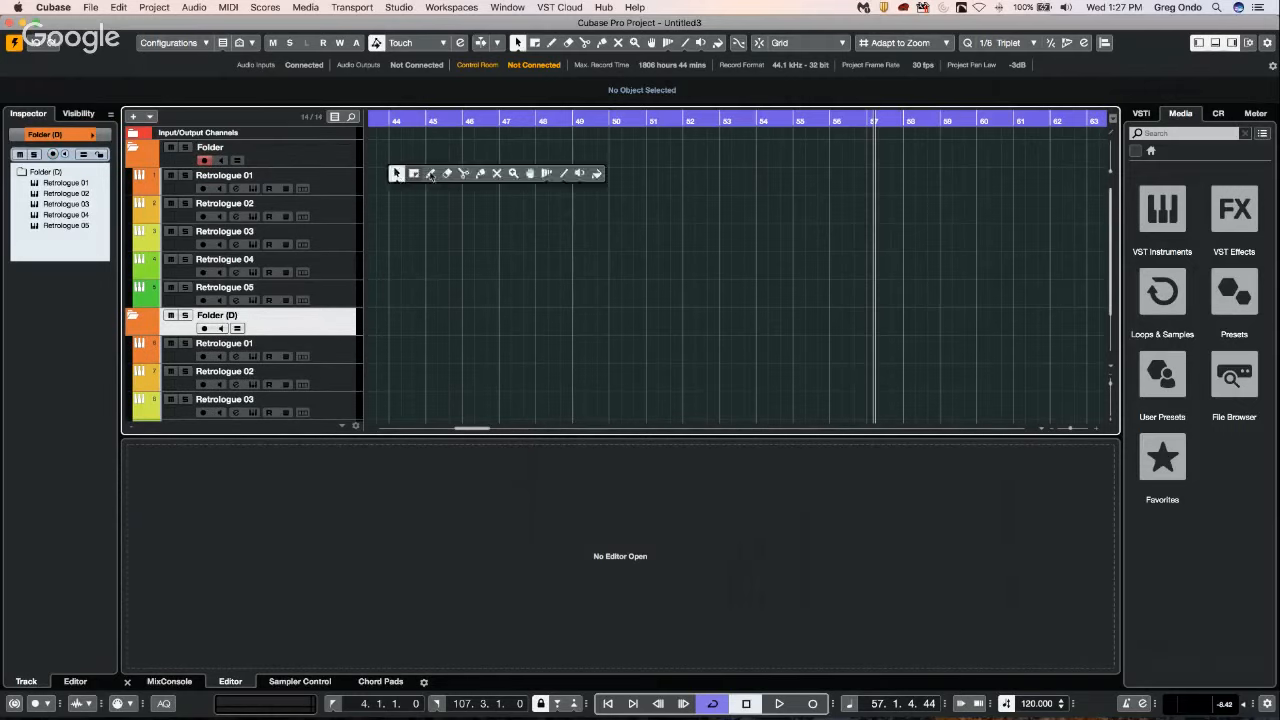
left_click(404, 175)
left_click_drag(392, 178, 558, 194)
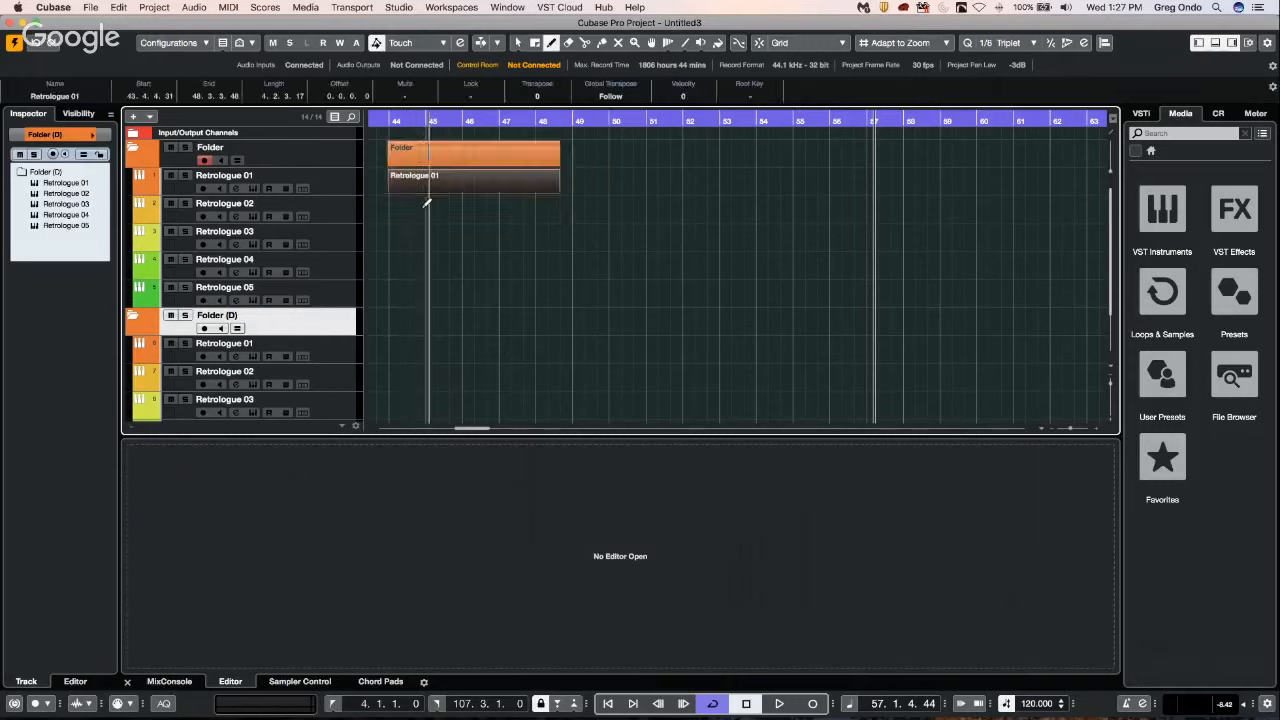
mouse_move(391, 211)
left_mouse_down()
mouse_move(468, 213)
mouse_move(433, 237)
mouse_move(528, 257)
left_mouse_up()
left_click_drag(450, 273, 541, 292)
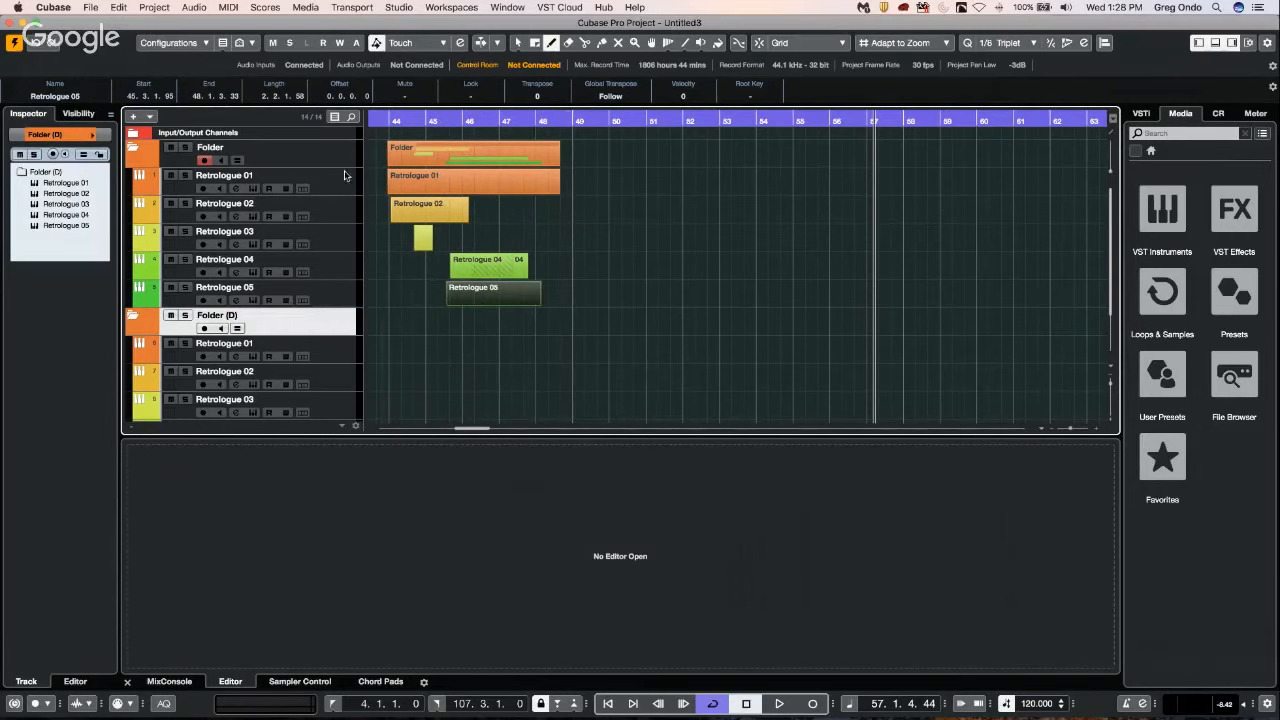
Collapse the duplicated folder without parts and remove it from the project.
left_click(133, 316)
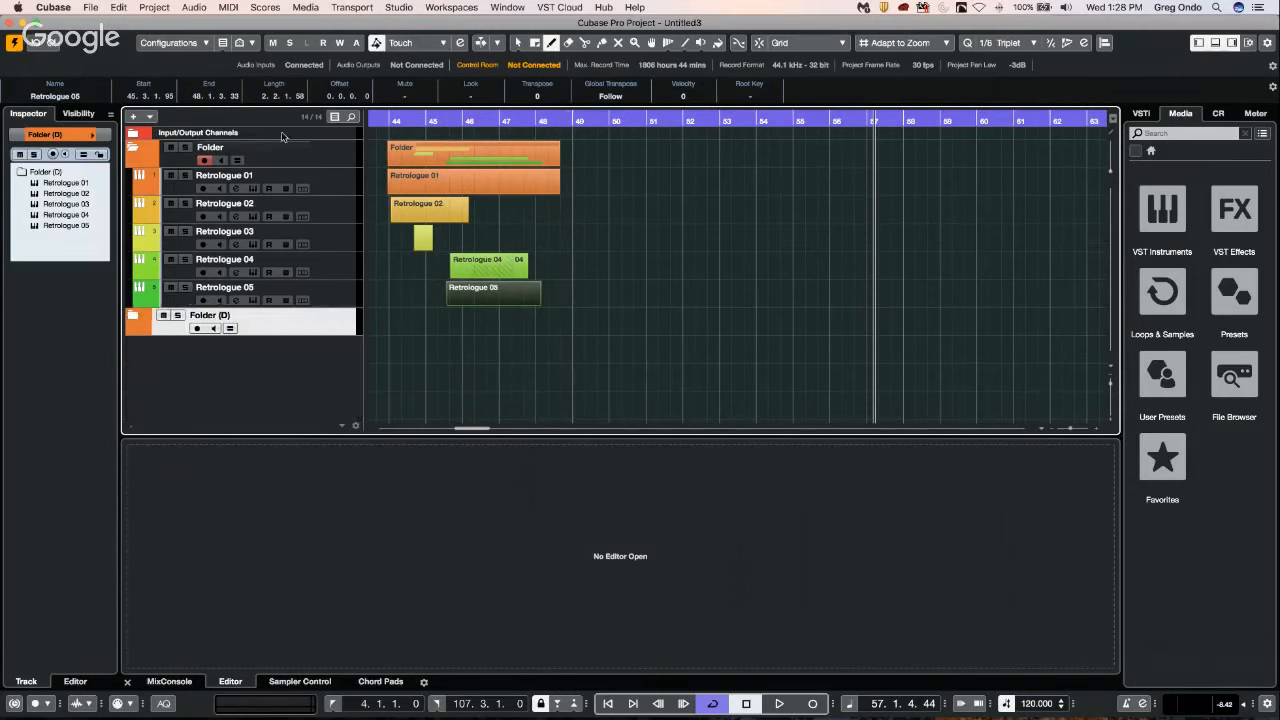
left_click(310, 155)
right_click(310, 155)
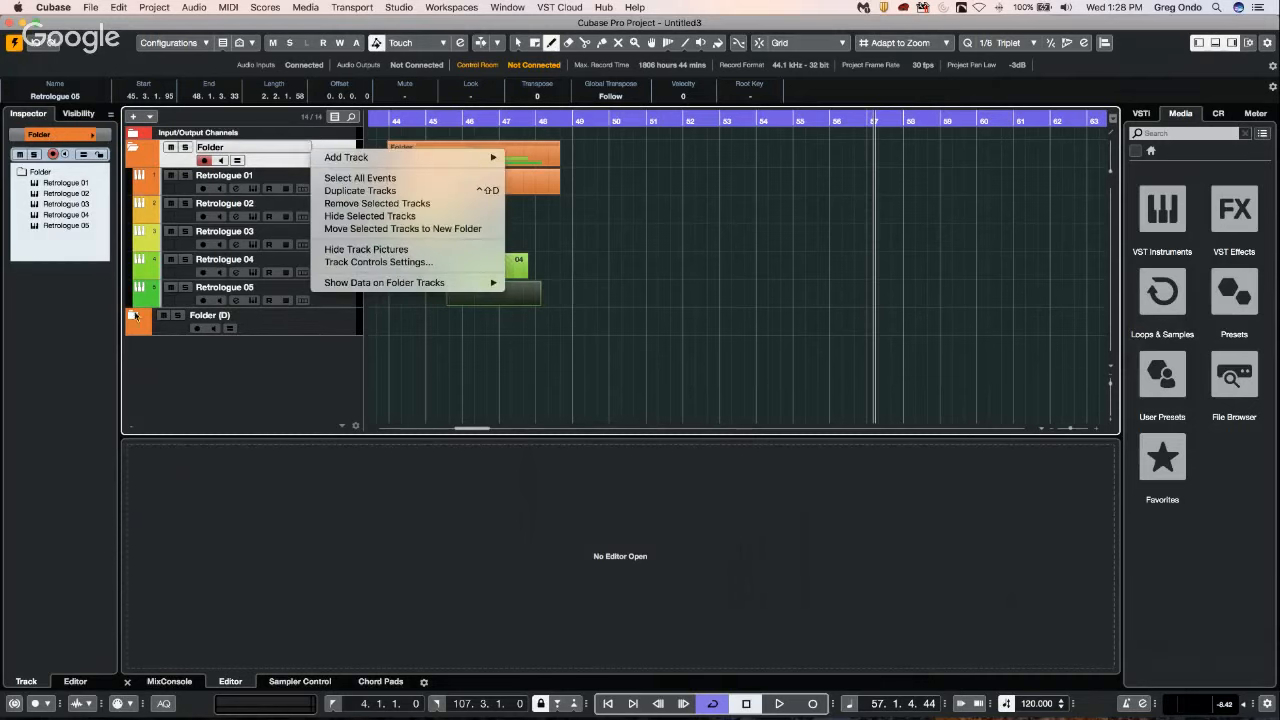
left_click(311, 332)
right_click(311, 332)
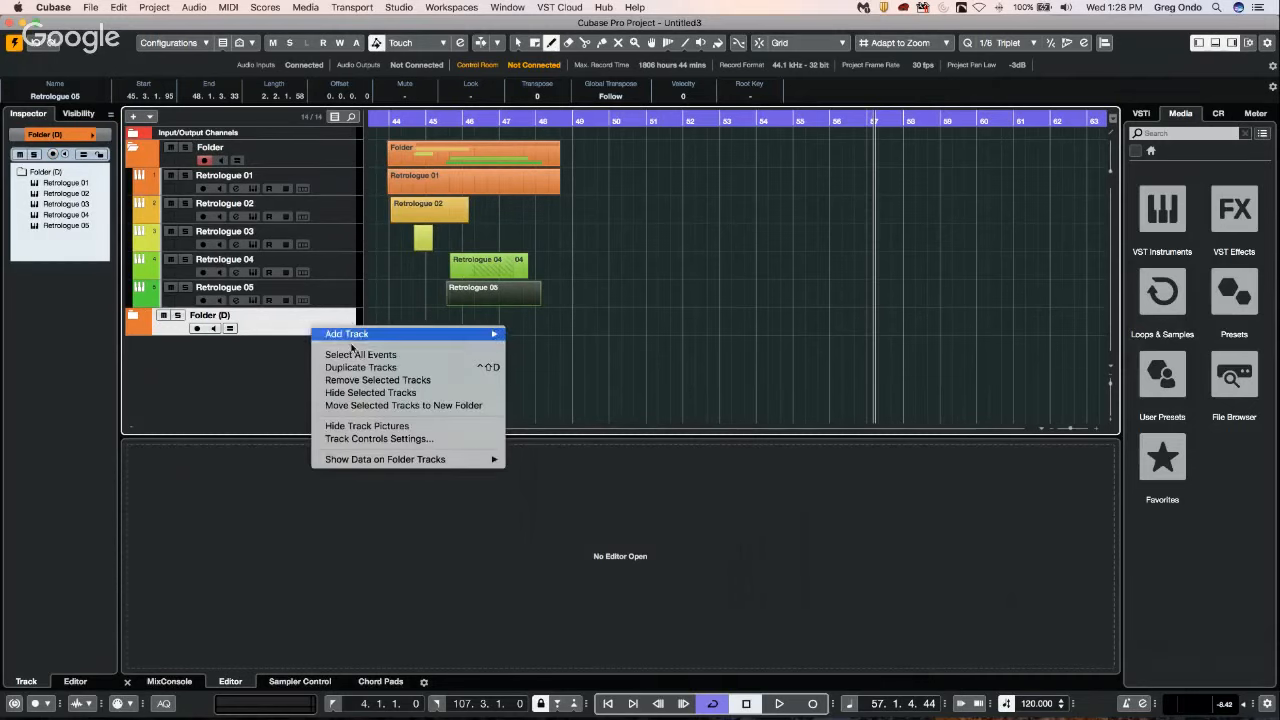
left_click(404, 380)
Duplicate the original folder track with its drawn parts and switch to the Object Selection tool.
right_click(323, 149)
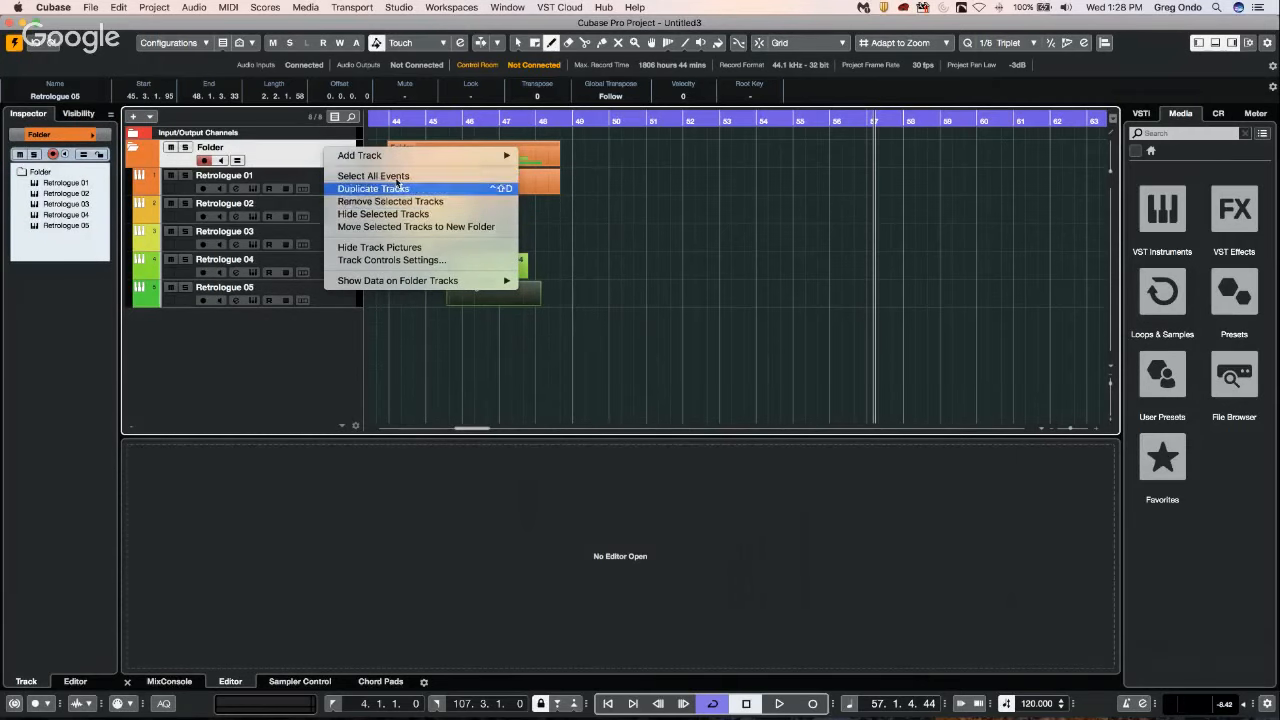
left_click(400, 188)
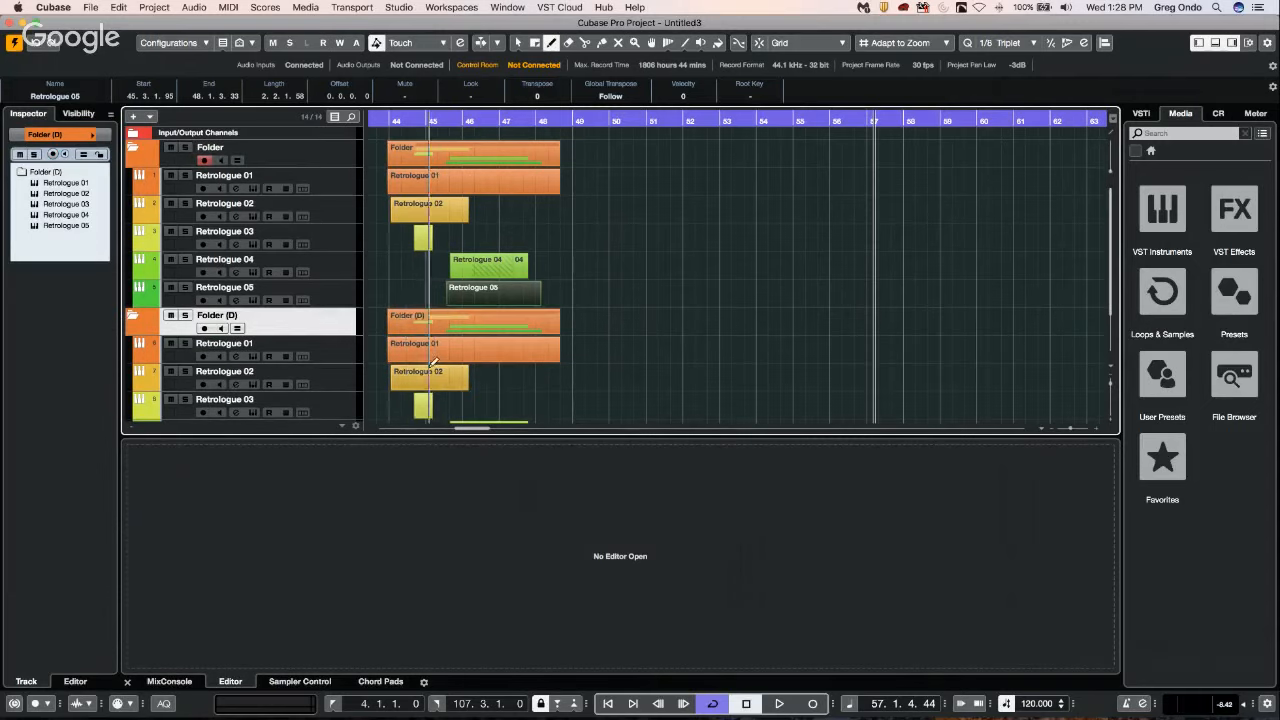
right_click(445, 180)
left_click(445, 180)
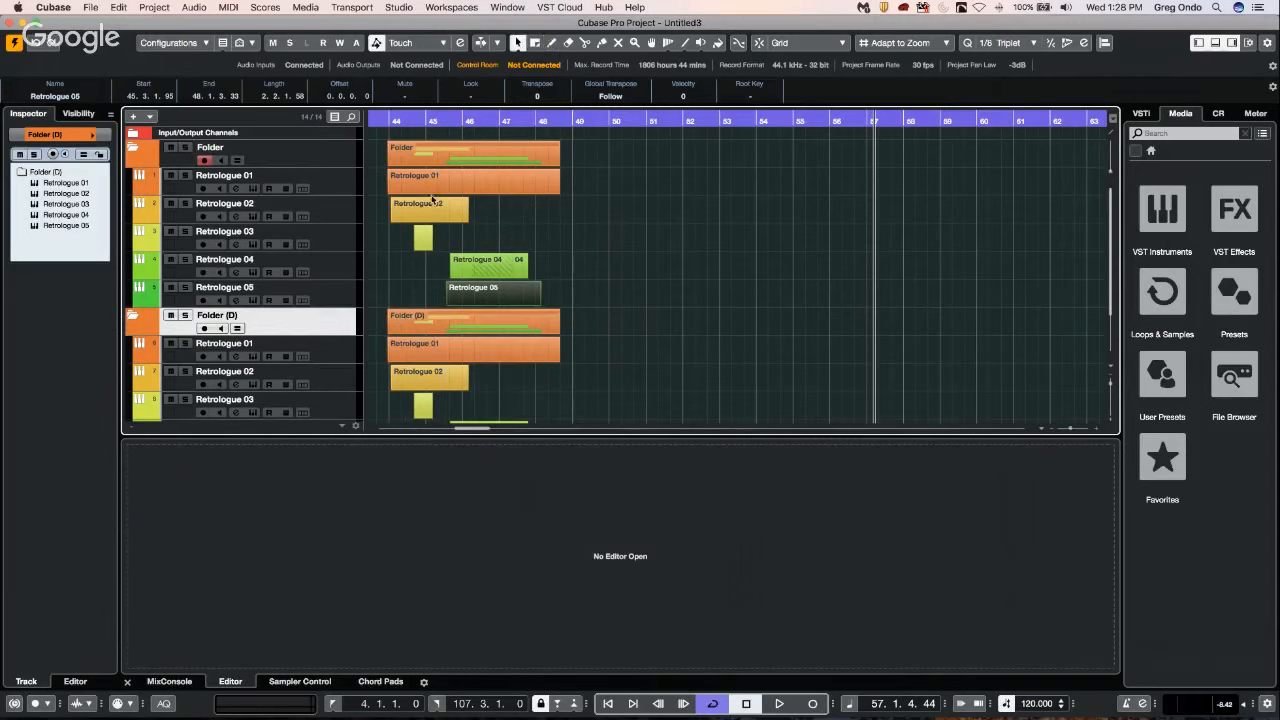
Erase the Retrologue 03 part in the original folder and the Retrologue 01 and 02 parts in the duplicate, and return to the Draw tool.
right_click(423, 243)
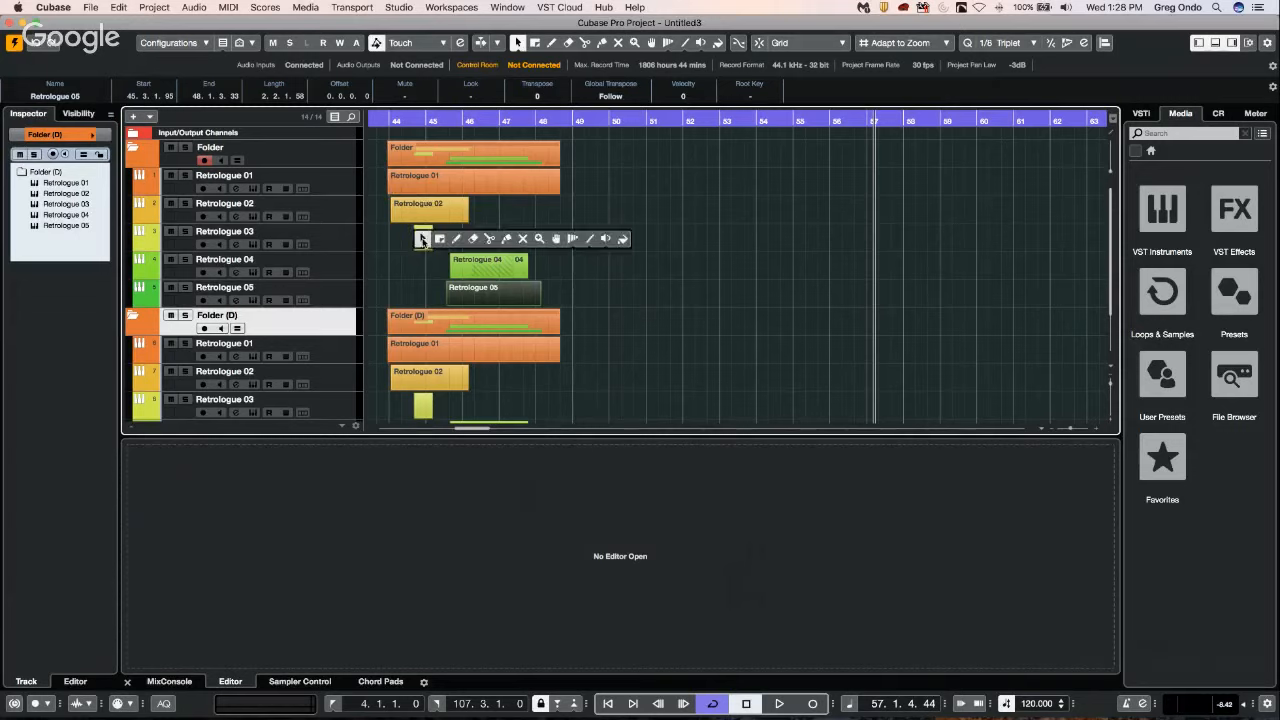
left_click(473, 241)
left_click(426, 237)
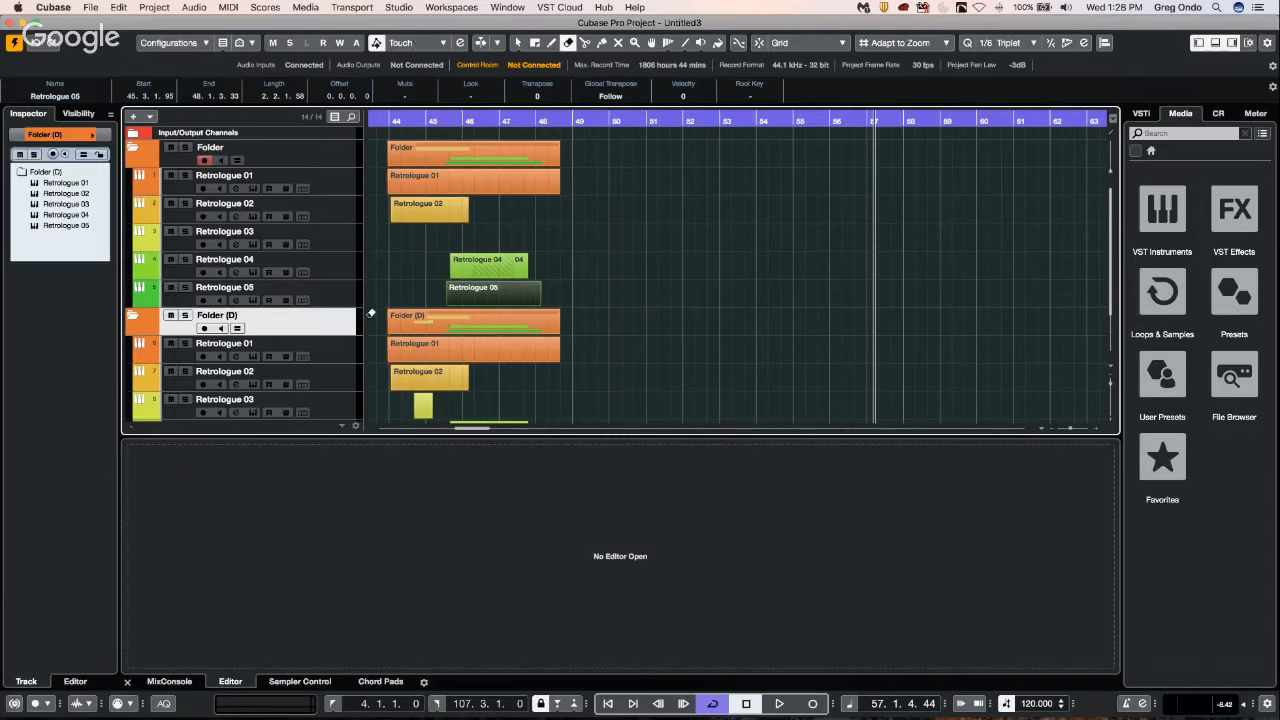
left_click(450, 374)
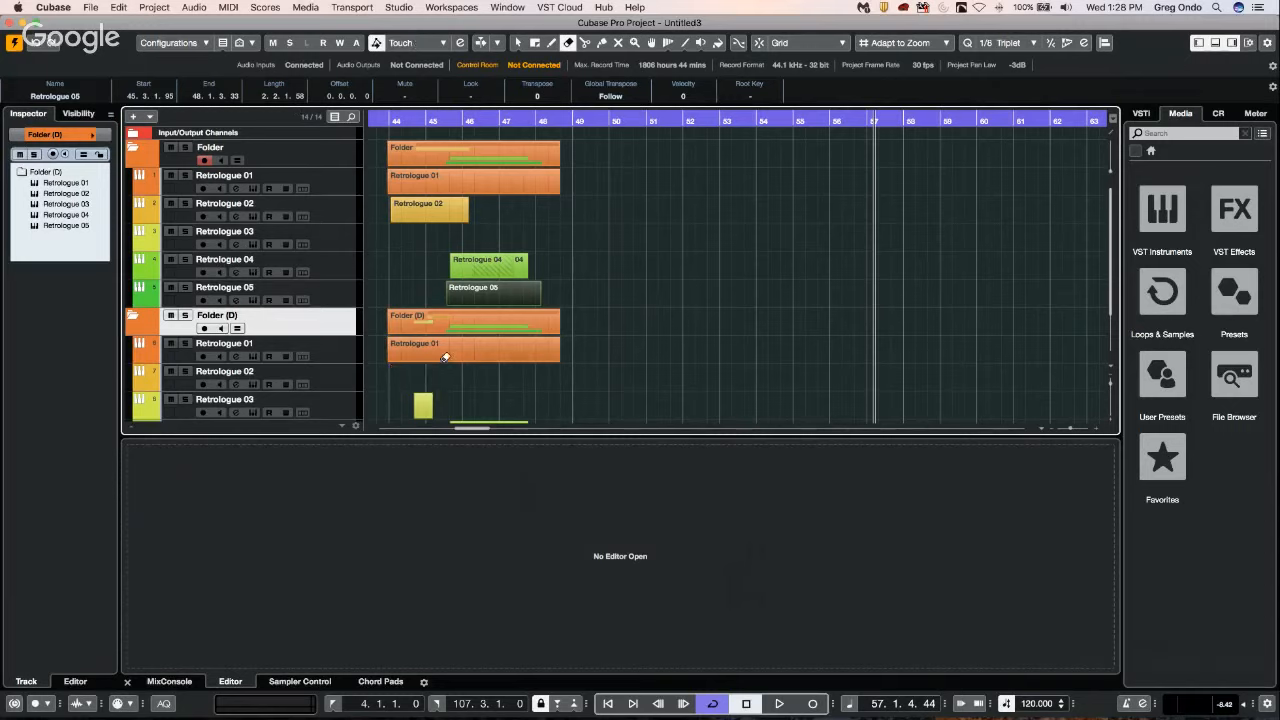
left_click(443, 361)
right_click(417, 293)
left_click(456, 287)
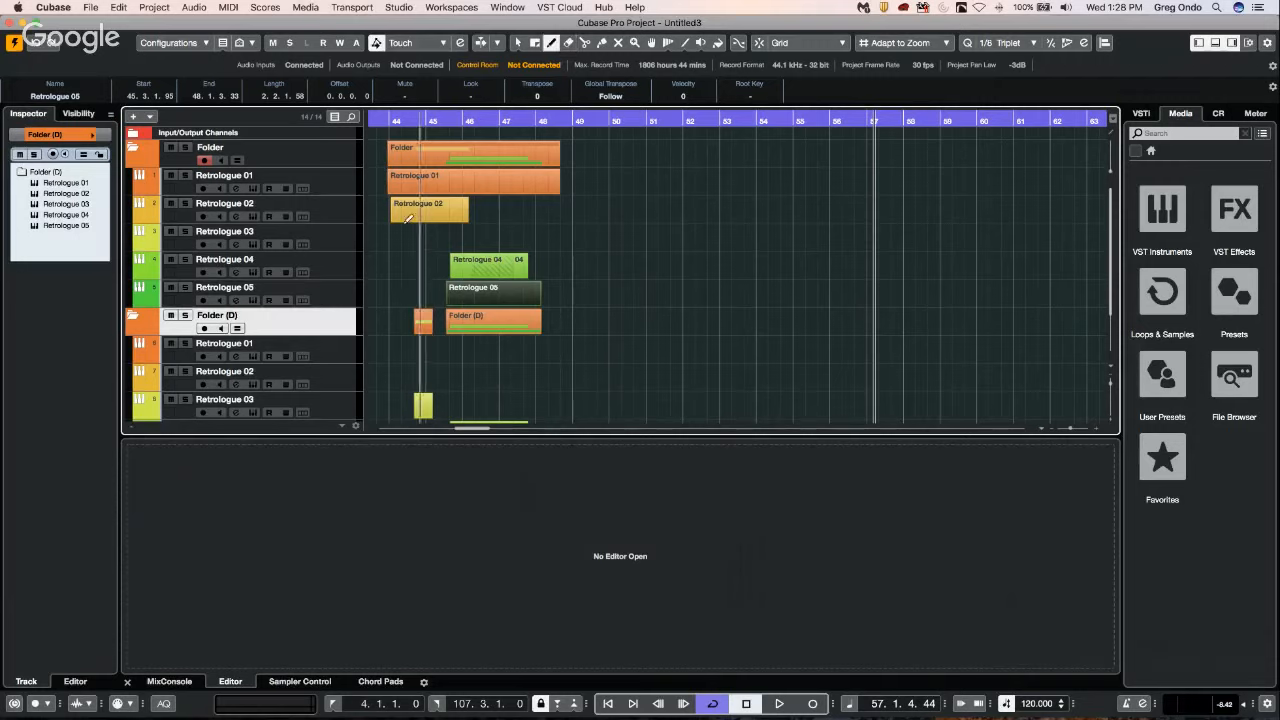
left_click_drag(447, 290, 541, 290)
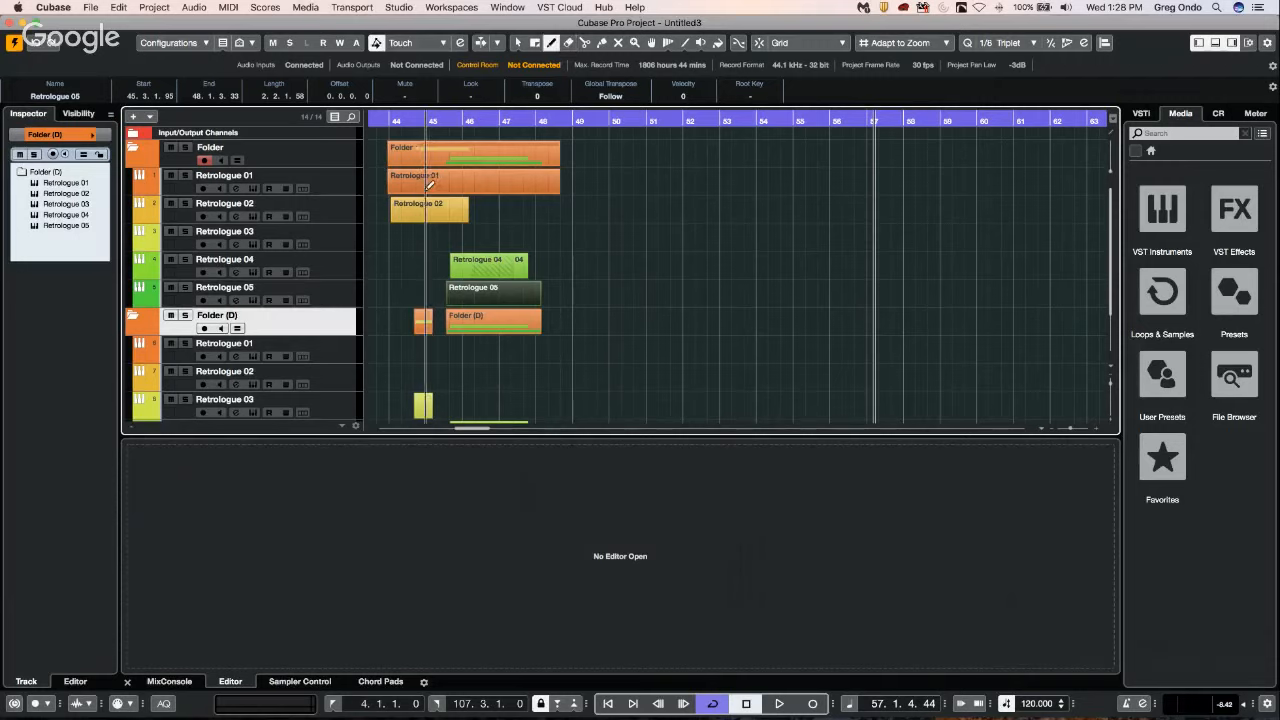
Filter the track list to show only the tracks with data.
left_click(250, 43)
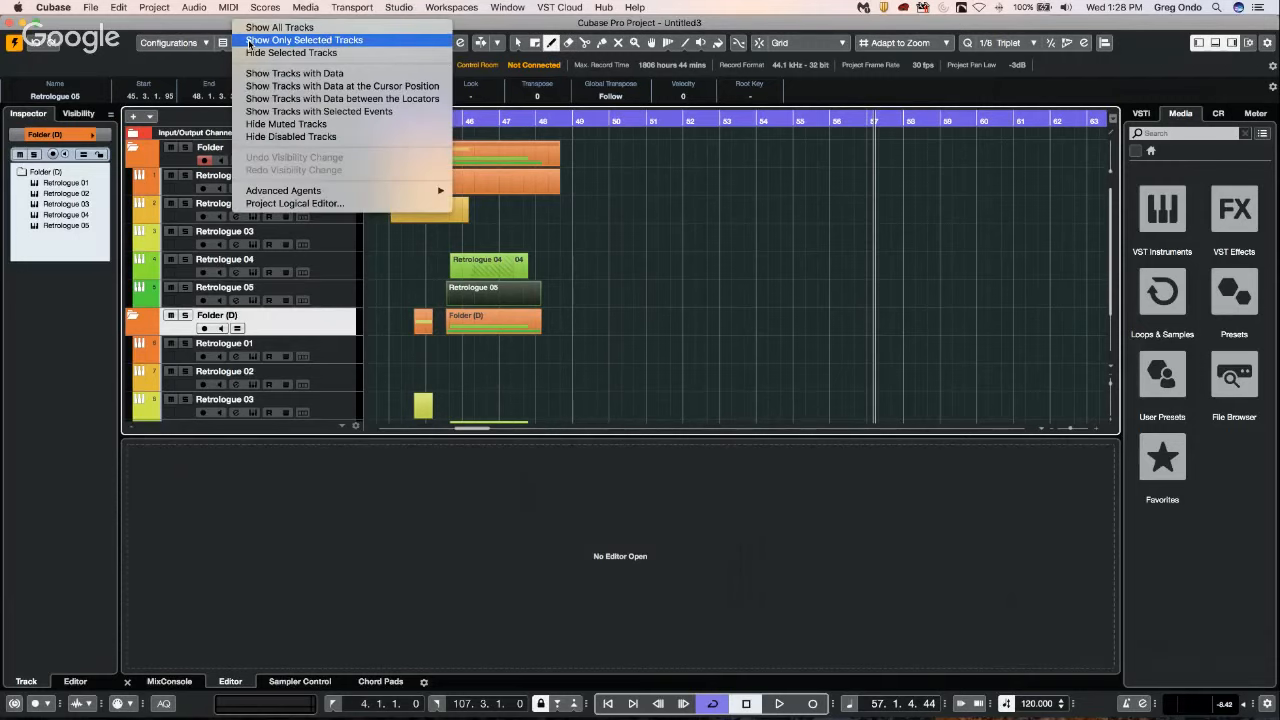
left_click(362, 78)
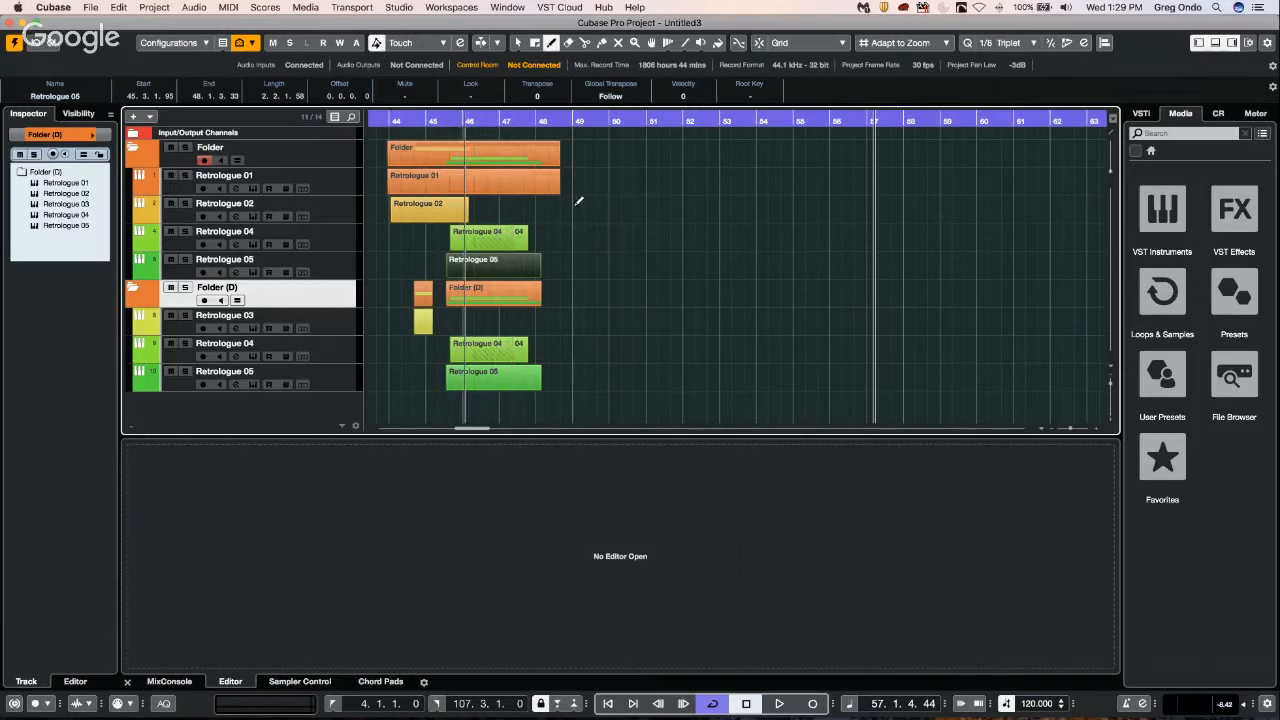
In the Event Display folder preferences, apply Never Show Data for folder tracks and move the dialog clear of the arrangement.
left_click(90, 7)
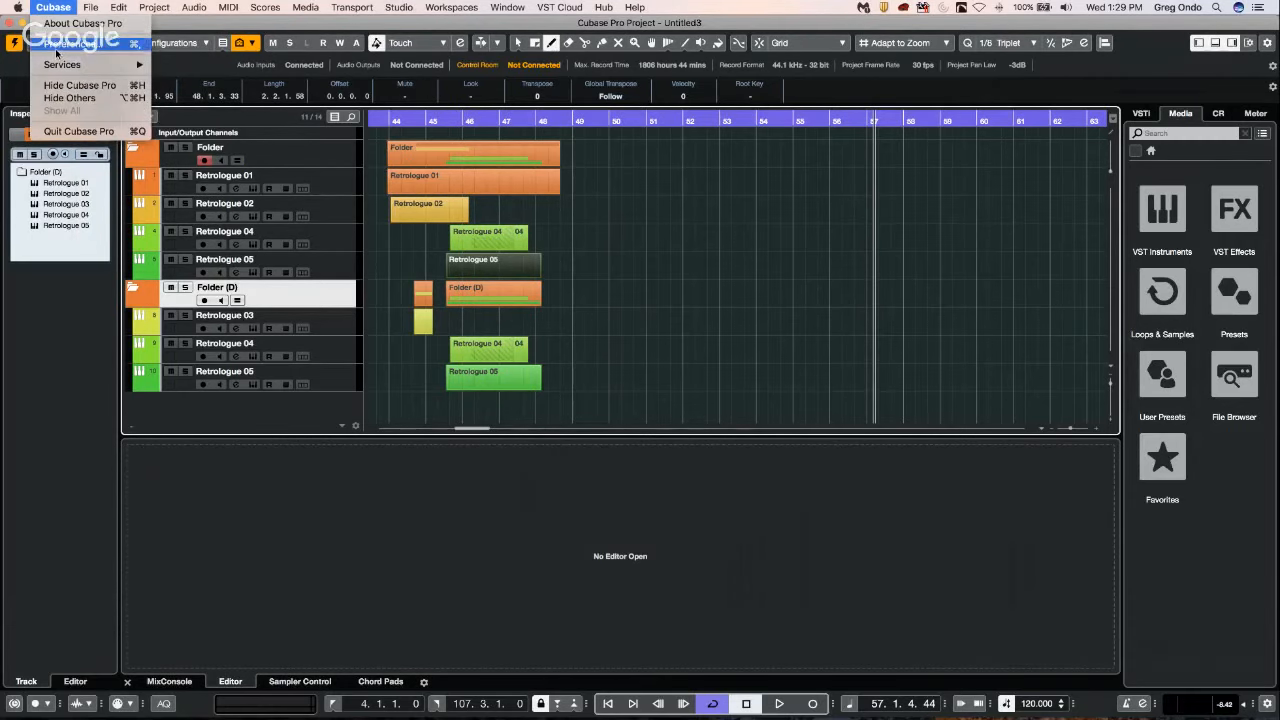
left_click(60, 44)
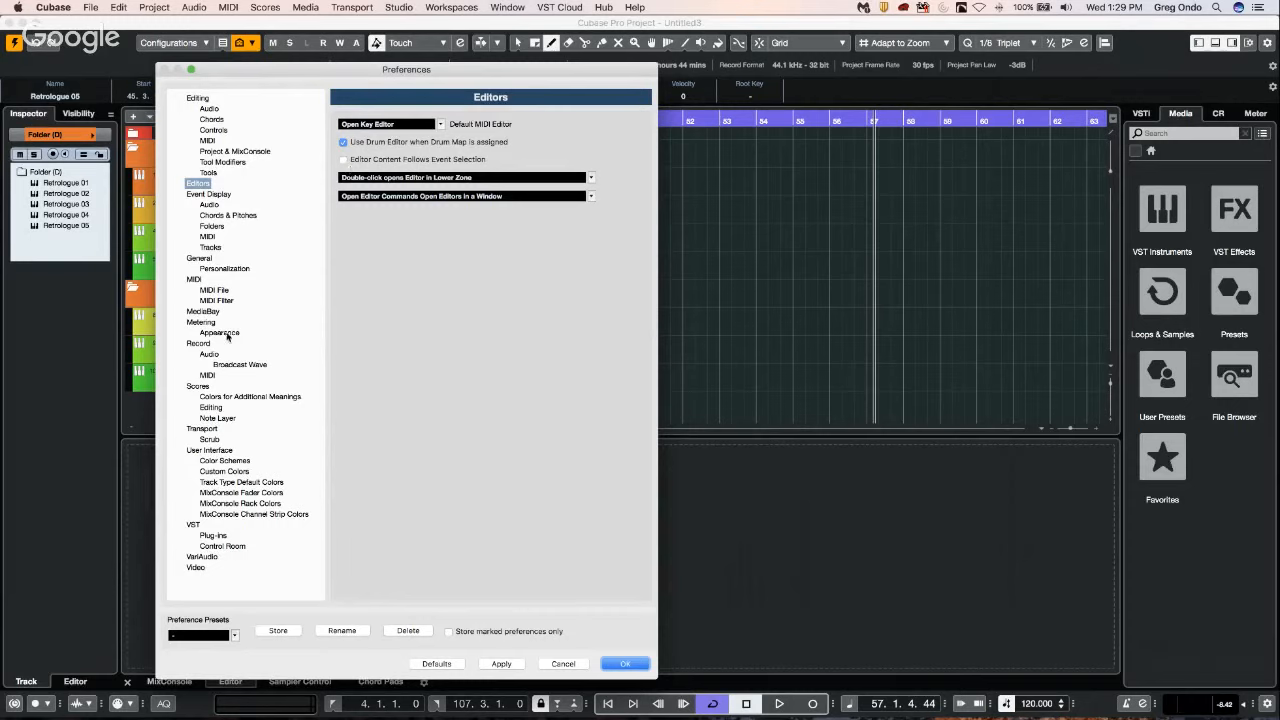
left_click(219, 195)
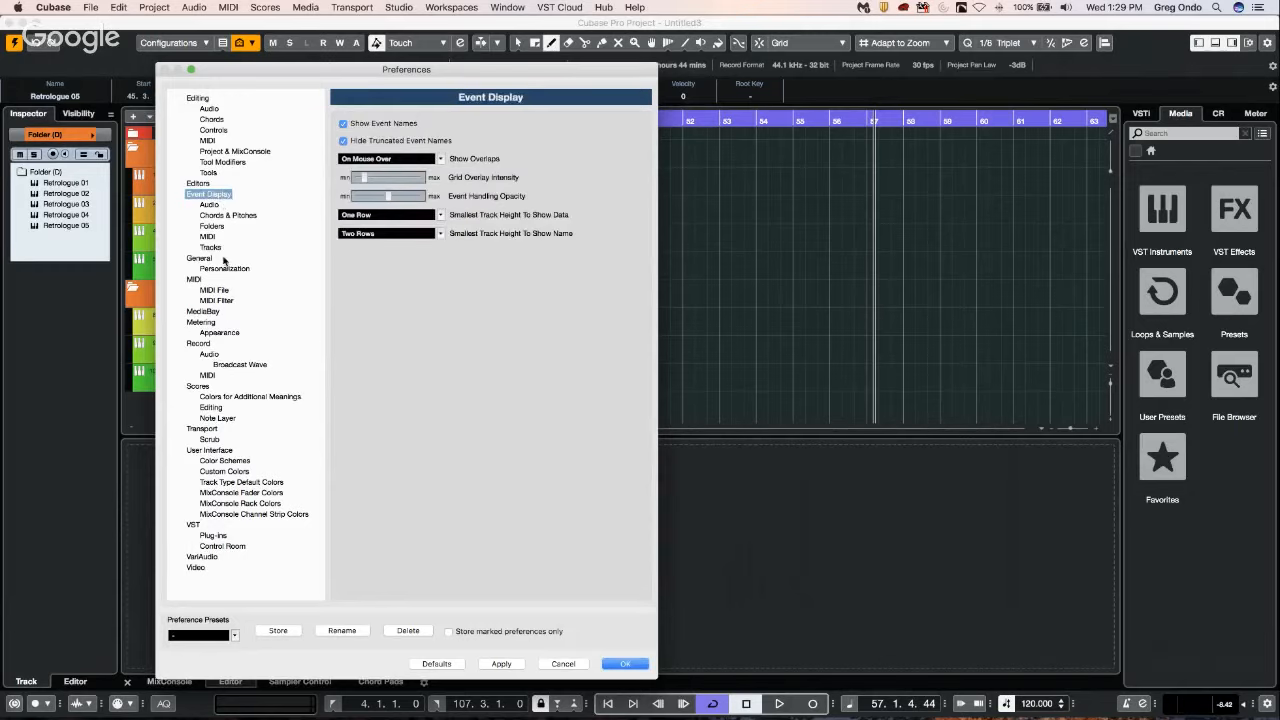
left_click(210, 227)
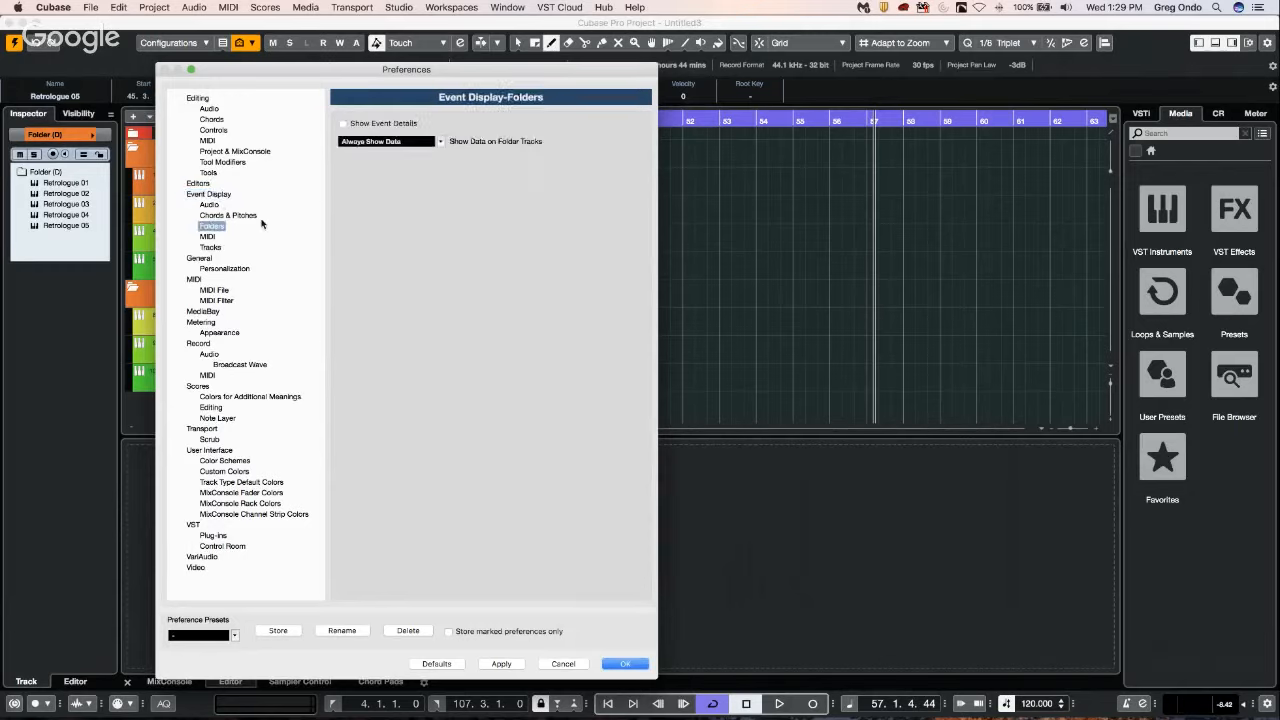
left_click(403, 146)
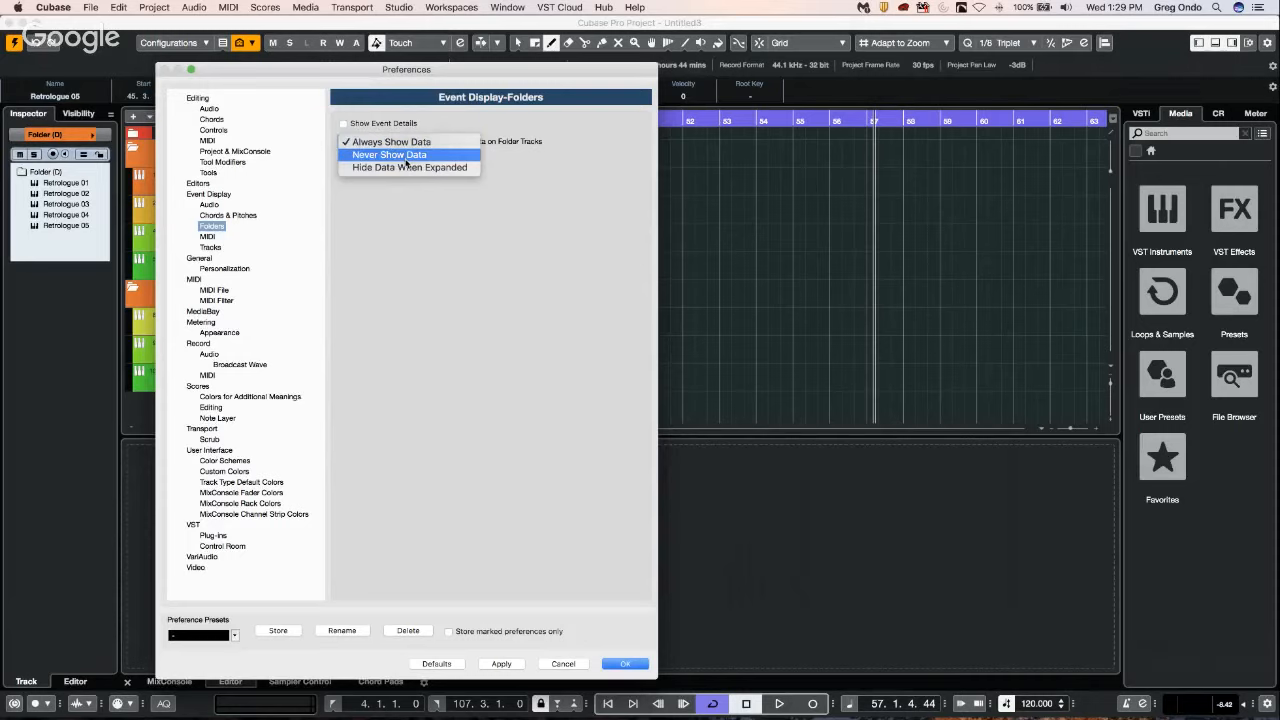
left_click(406, 157)
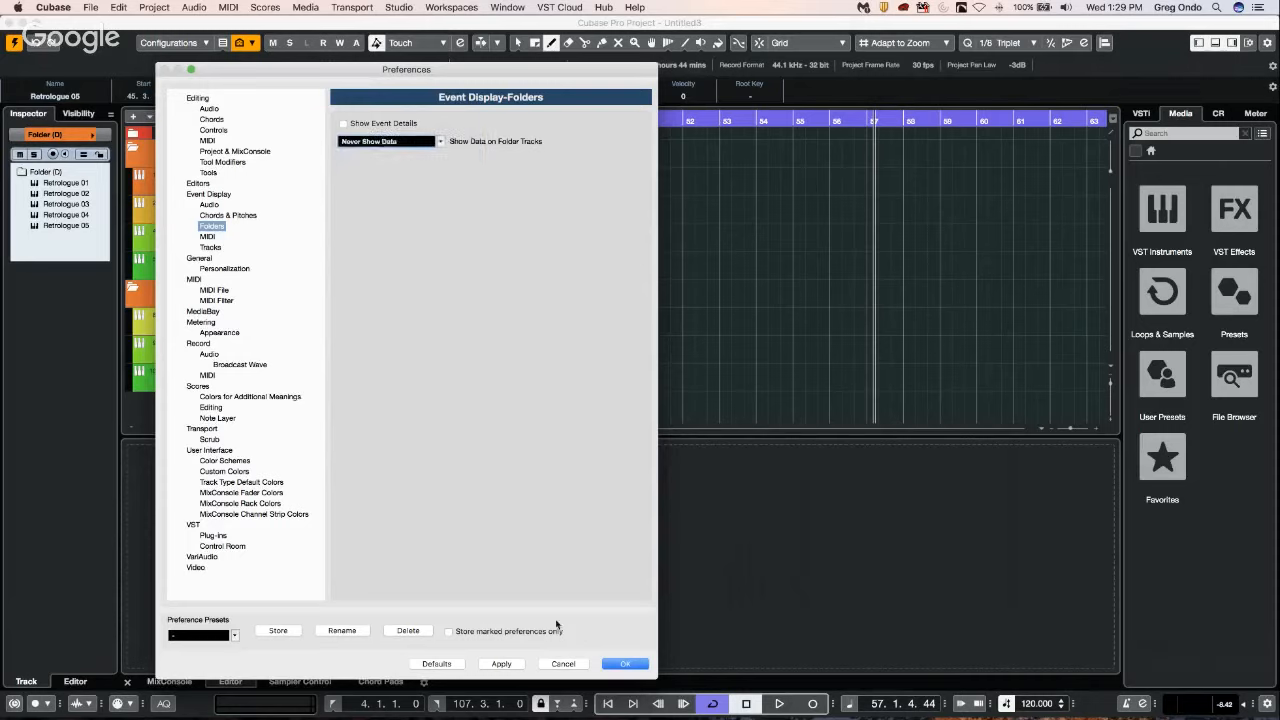
left_click(501, 663)
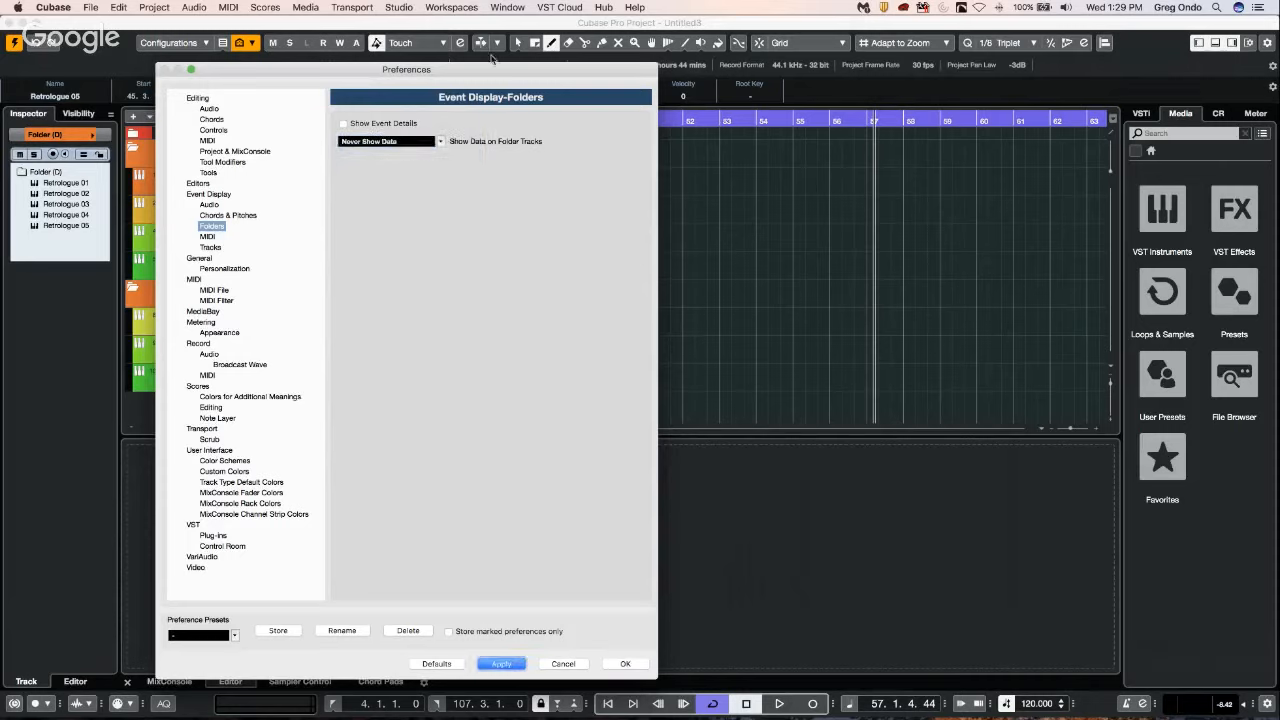
left_click_drag(492, 72, 991, 78)
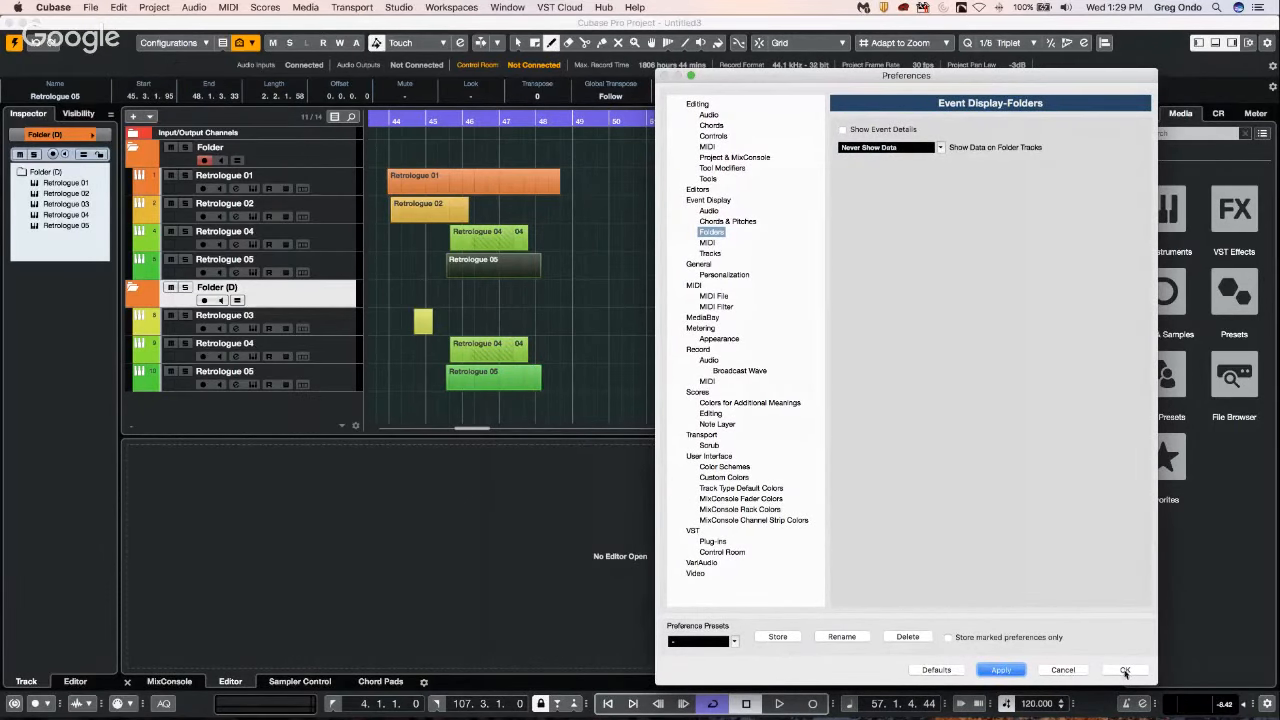
Set Show Data on Folder Tracks to Always Show Data and apply it.
left_click(940, 150)
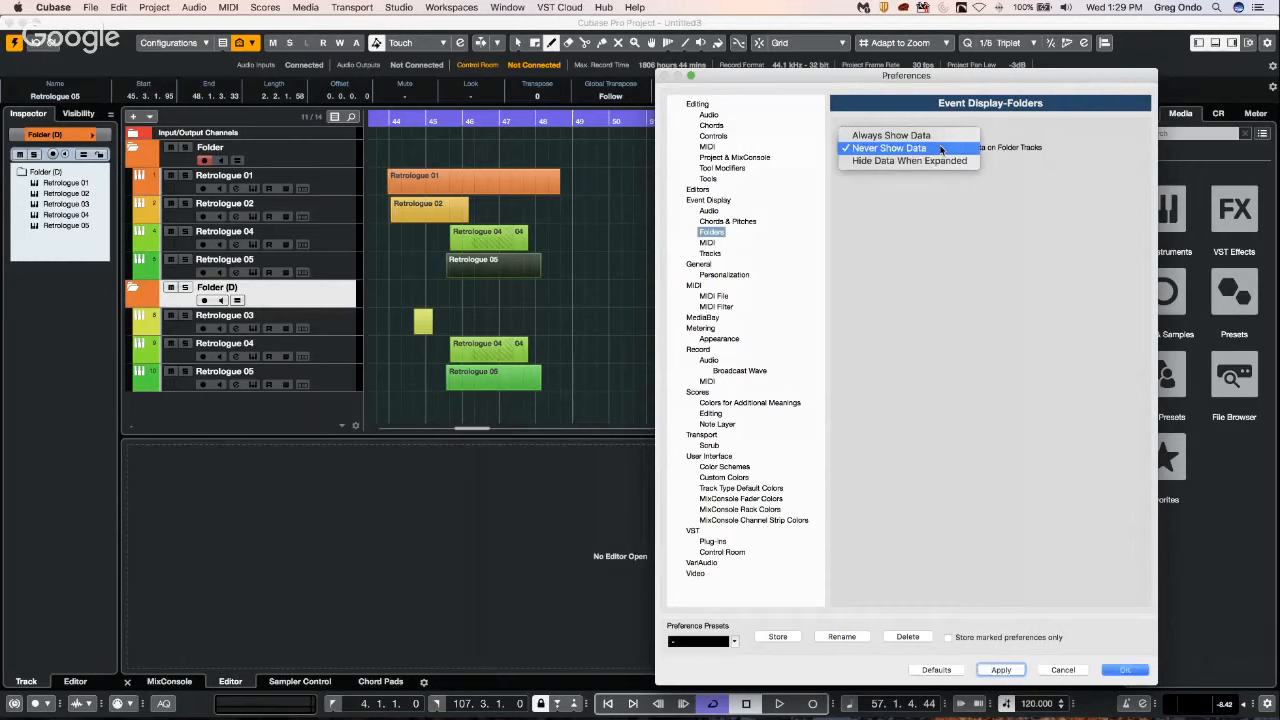
left_click(890, 137)
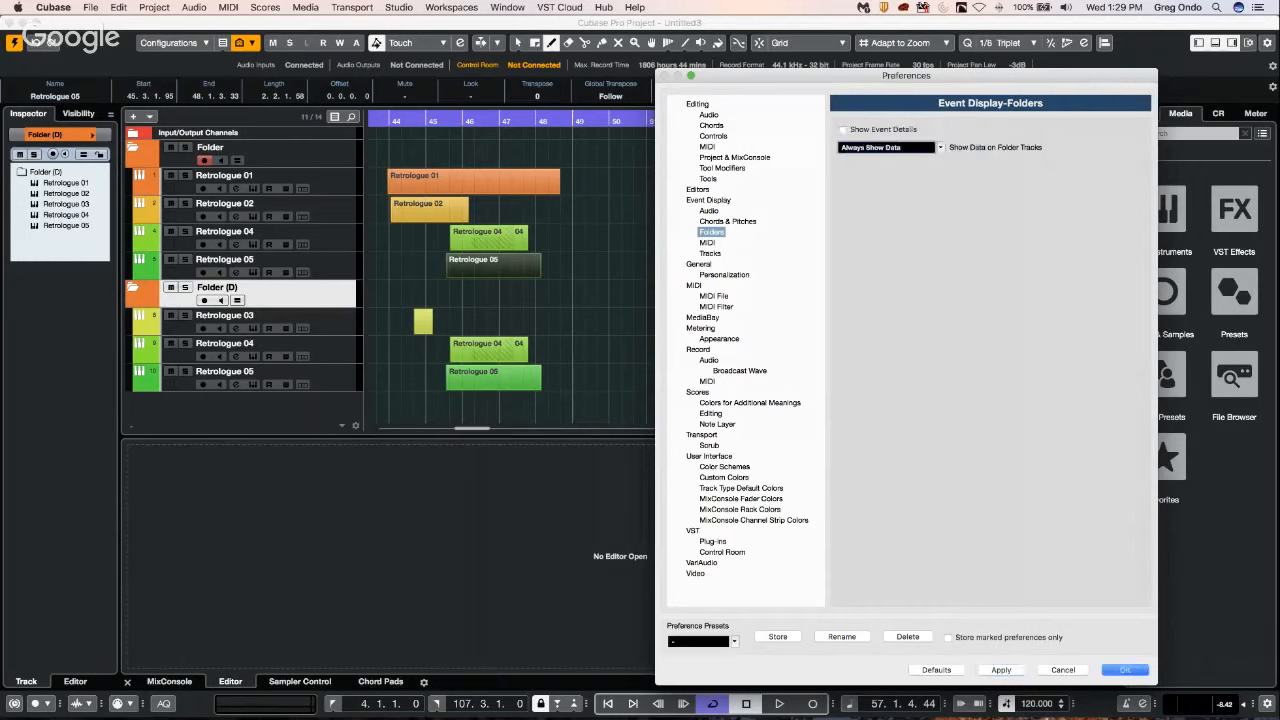
left_click(1000, 670)
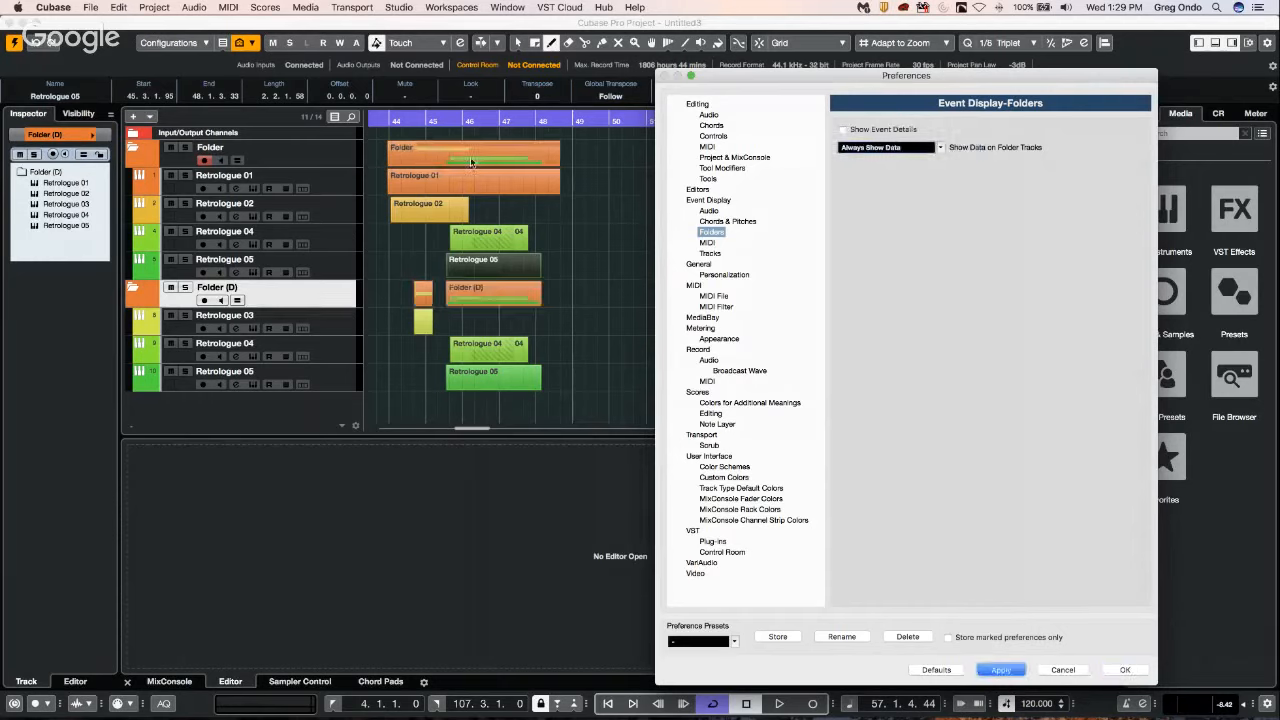
Set Show Data on Folder Tracks to Hide Data When Expanded, apply it and close the preferences.
left_click(897, 148)
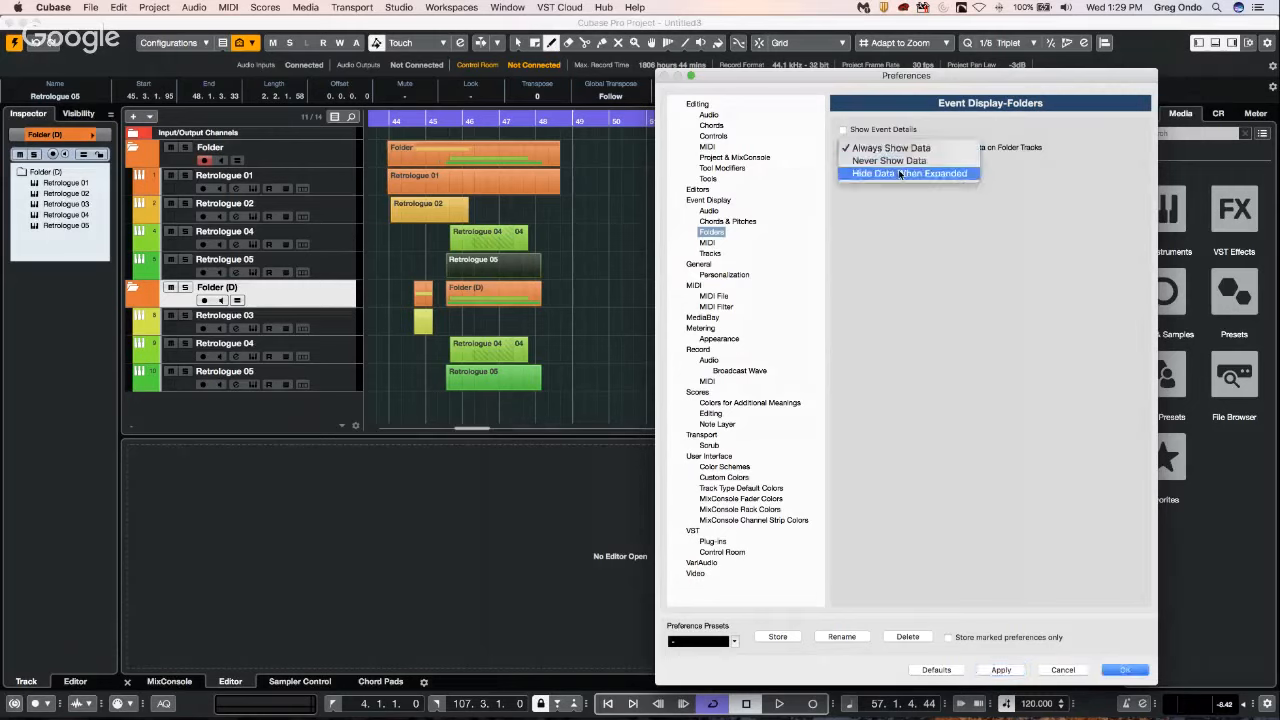
left_click(899, 174)
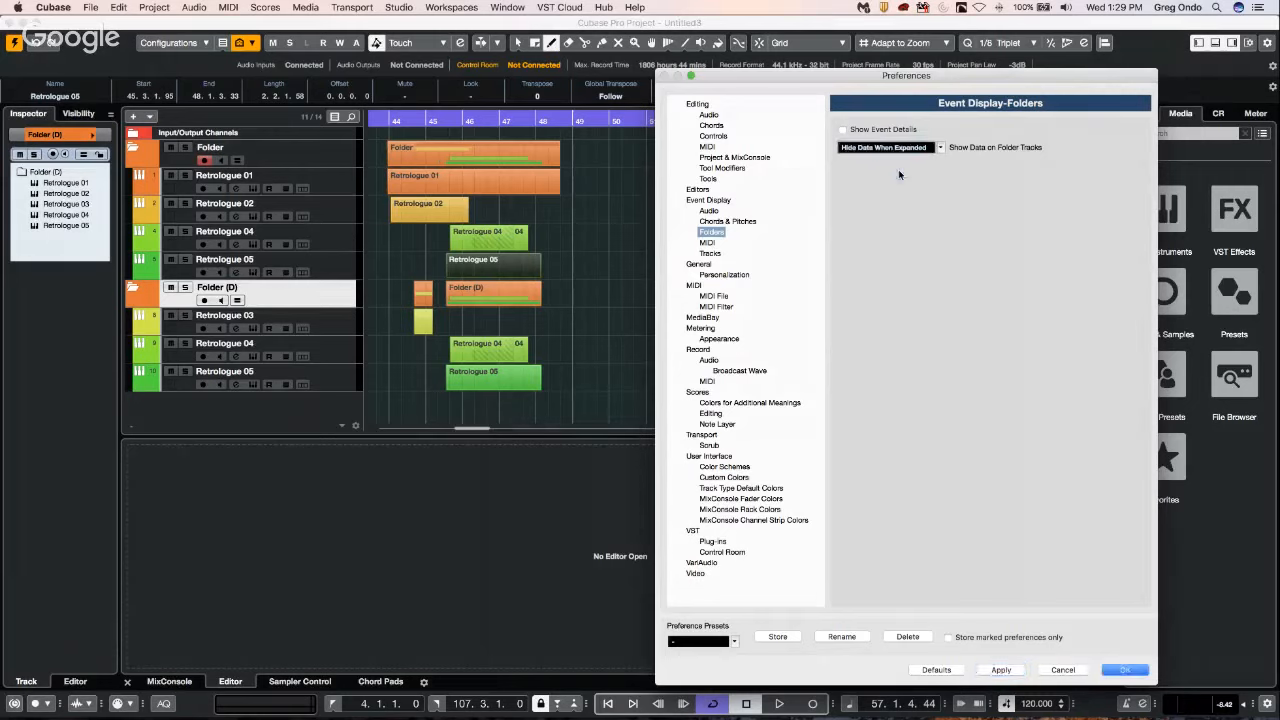
left_click(998, 671)
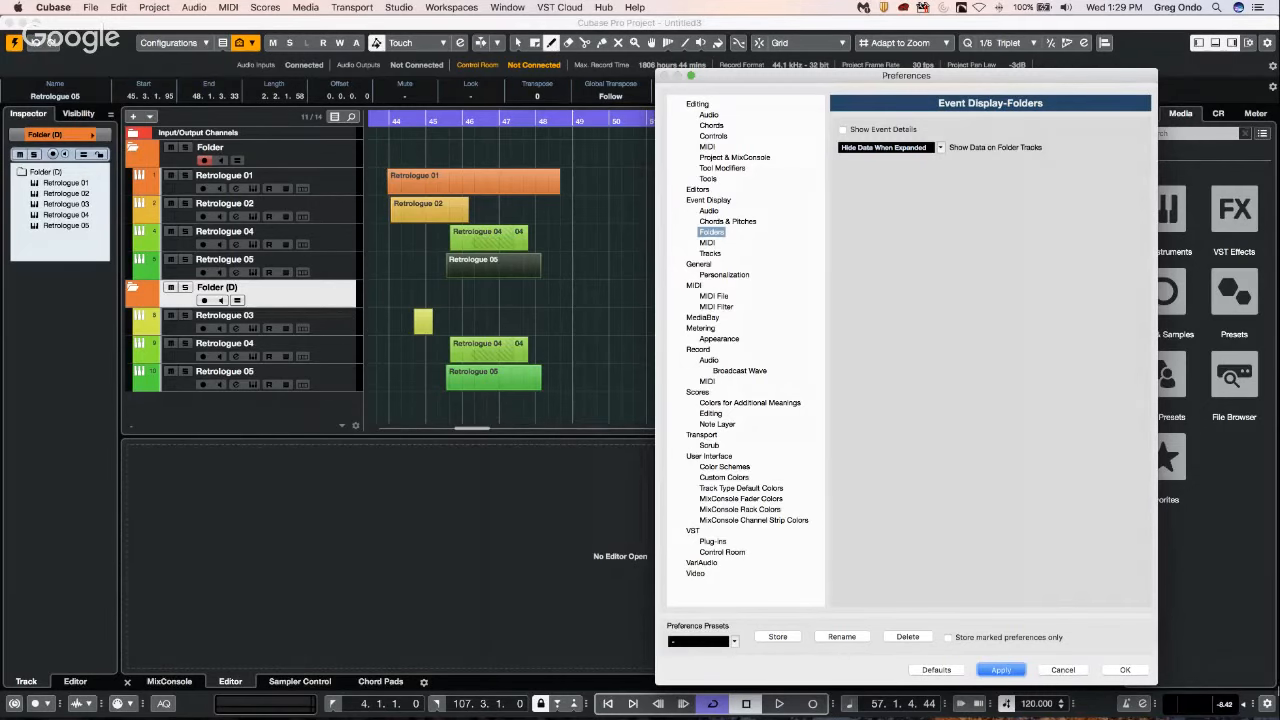
left_click(1125, 670)
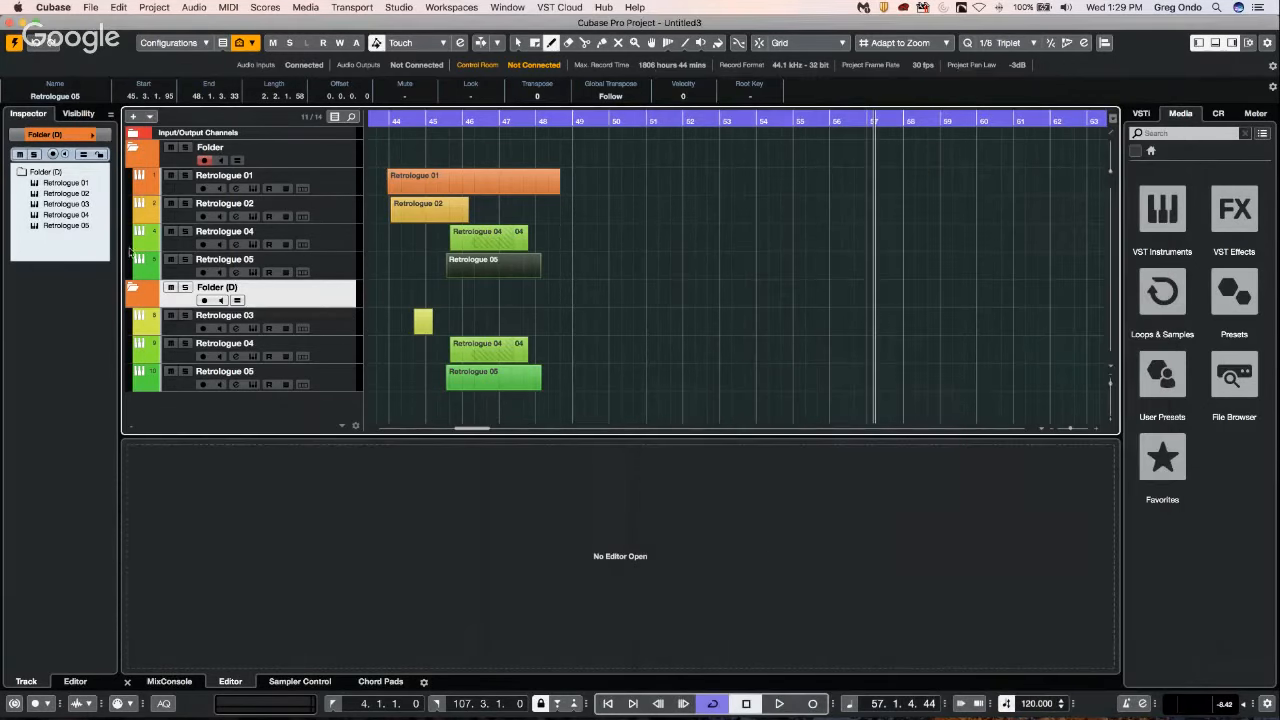
Collapse both the original folder and its duplicate to check their data display, and expand them again.
left_click(129, 147)
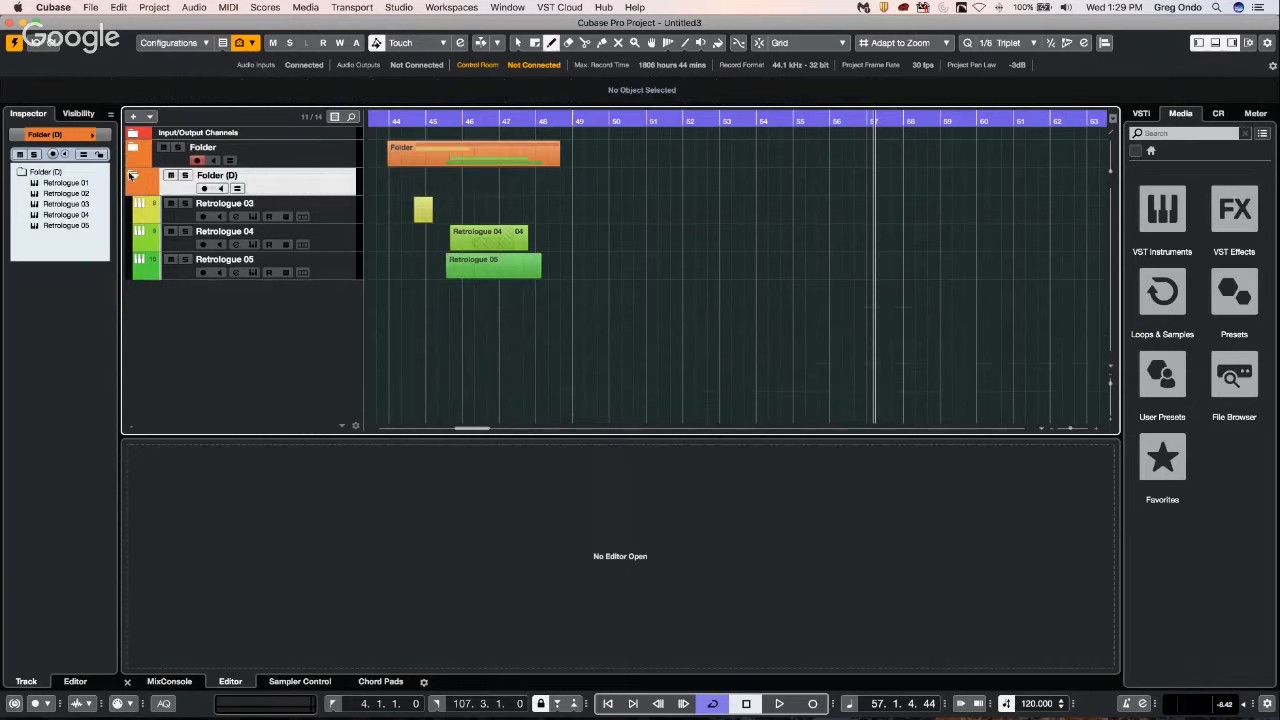
left_click(131, 175)
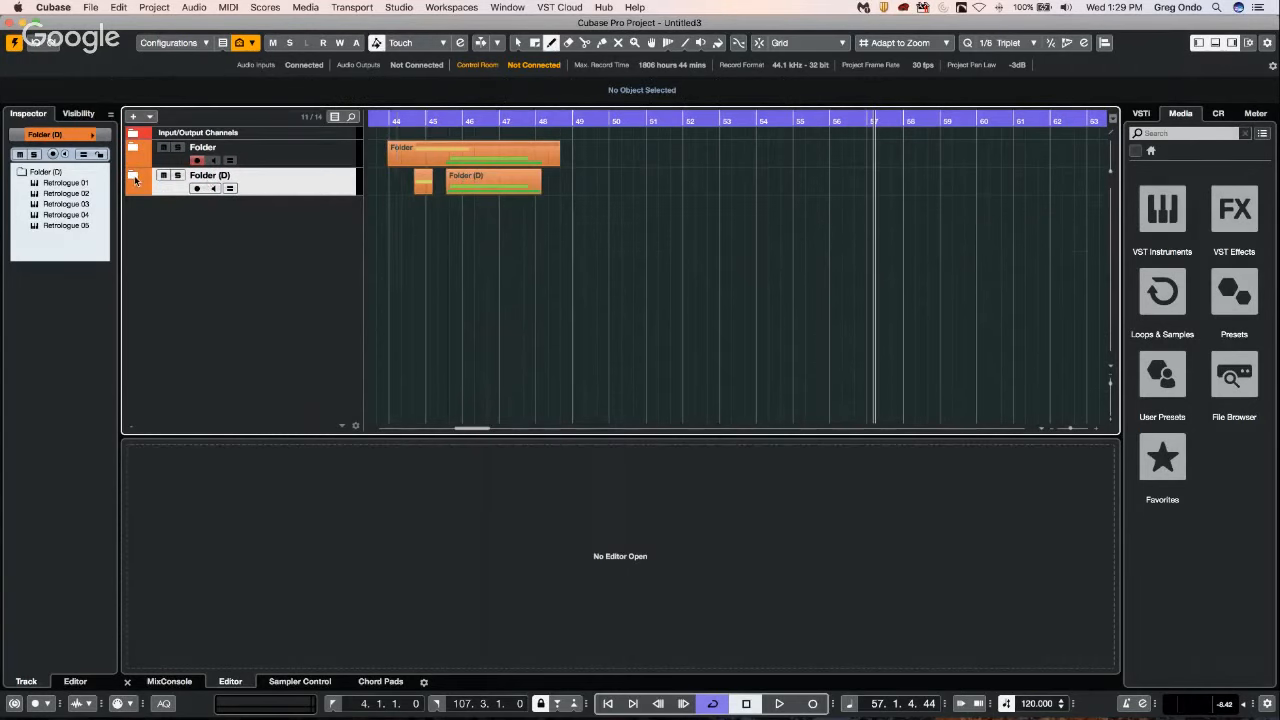
left_click(133, 176)
left_click(131, 147)
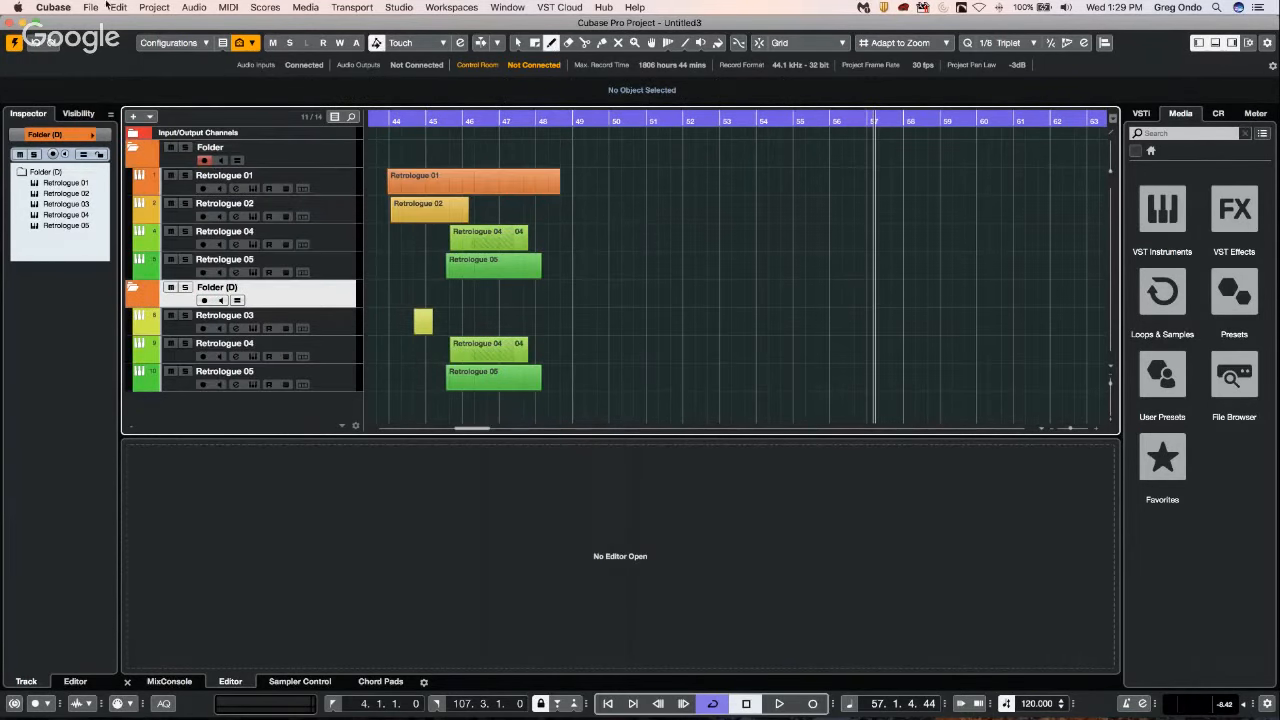
Reopen the folder display preferences, choose Never Show Data for folder tracks and accept the change.
left_click(54, 7)
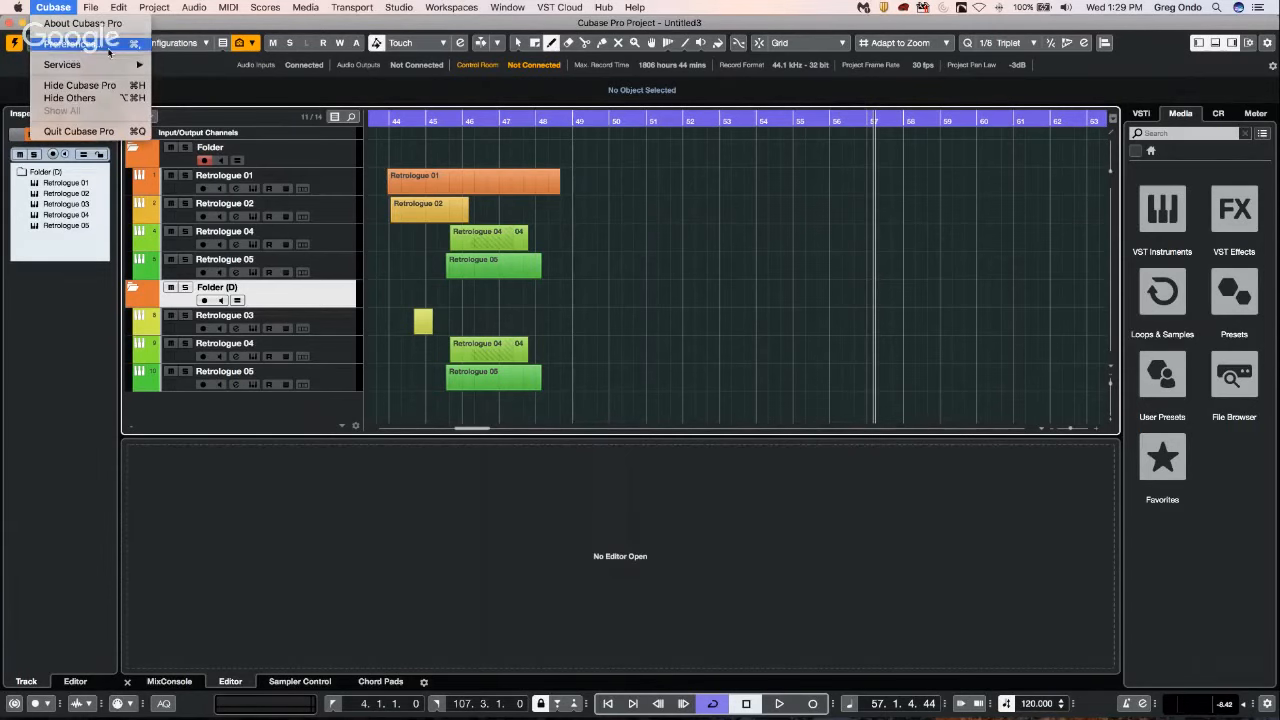
left_click(70, 44)
left_click(883, 148)
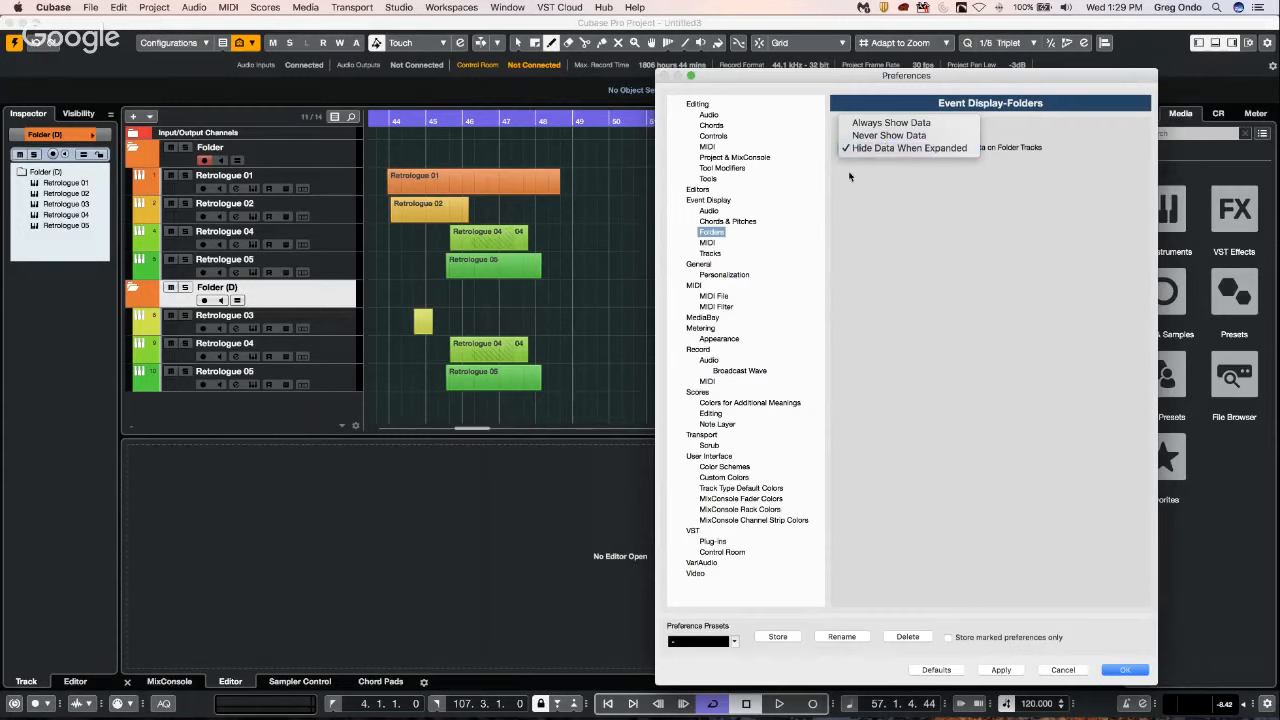
left_click(889, 135)
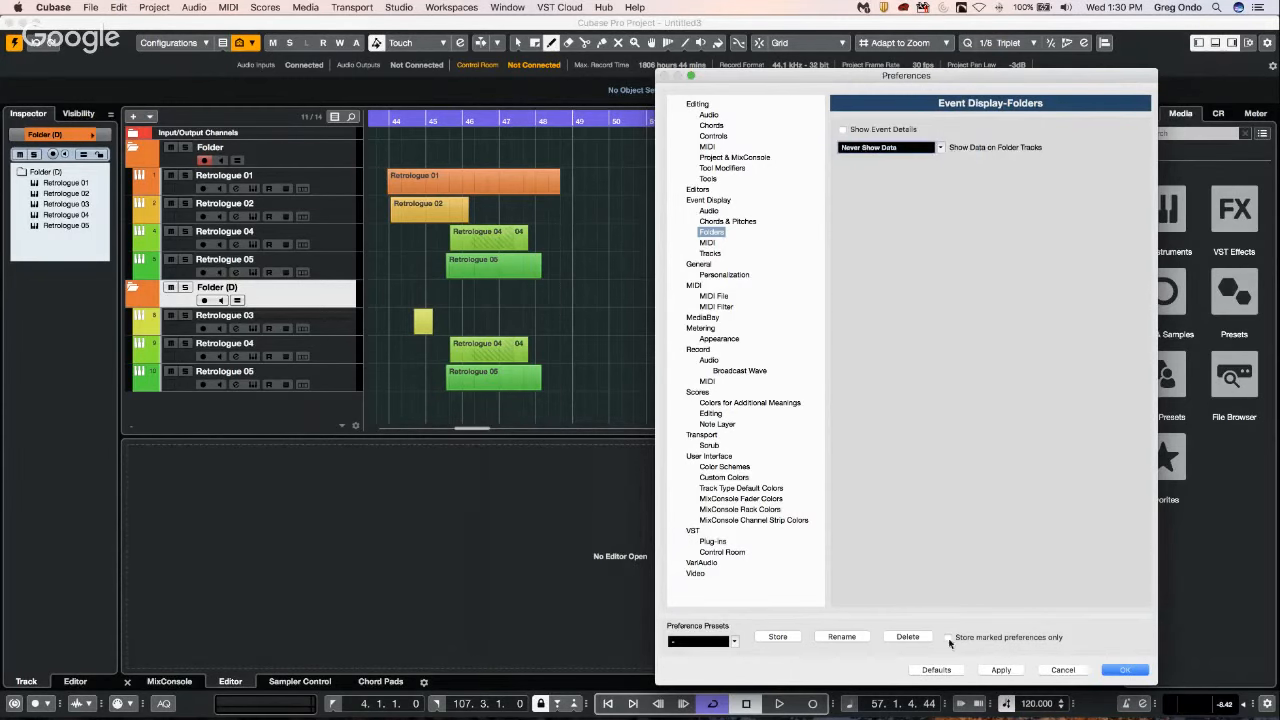
left_click(1125, 669)
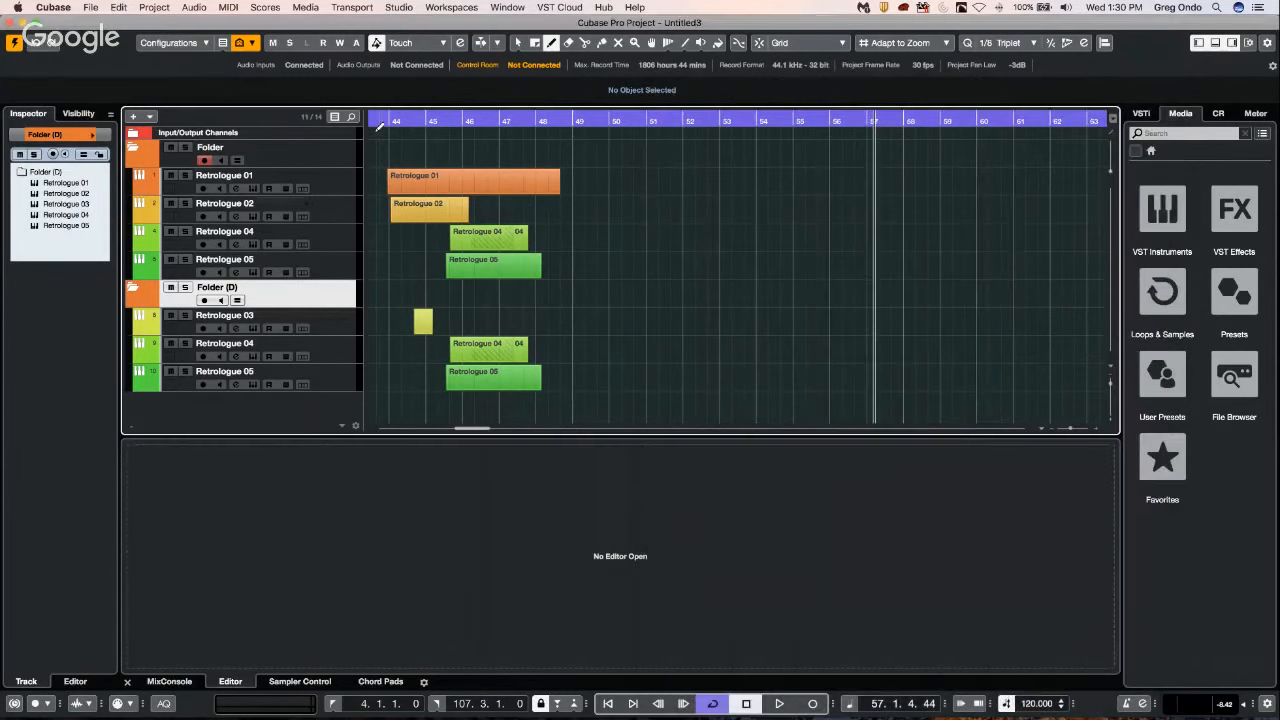
Reopen the preferences and apply Always Show Data for the folder tracks.
left_click(53, 7)
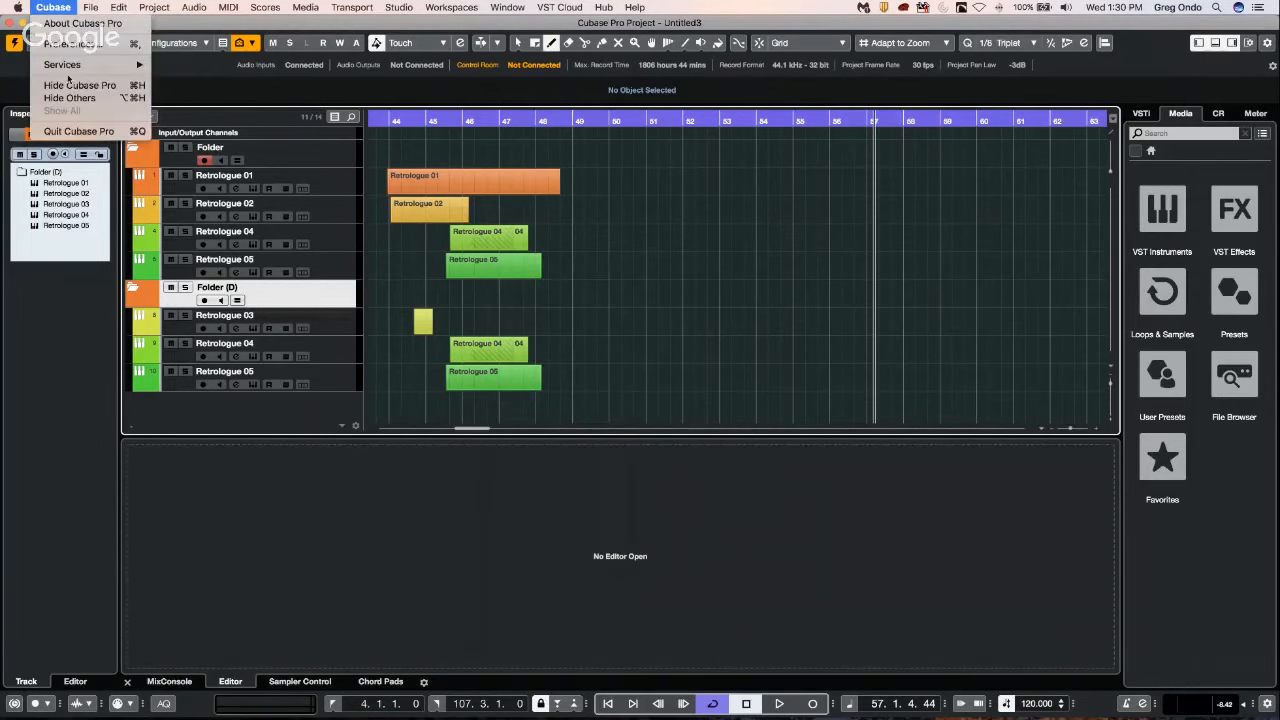
left_click(82, 45)
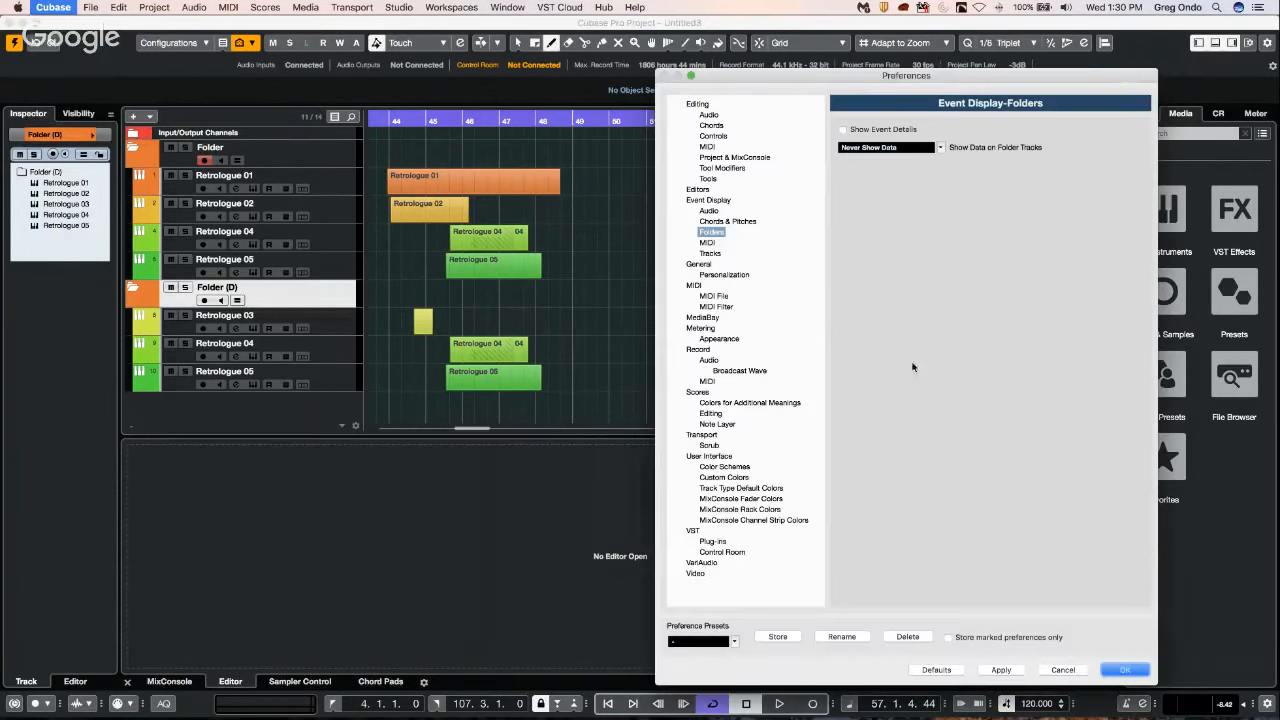
left_click(882, 149)
left_click(886, 135)
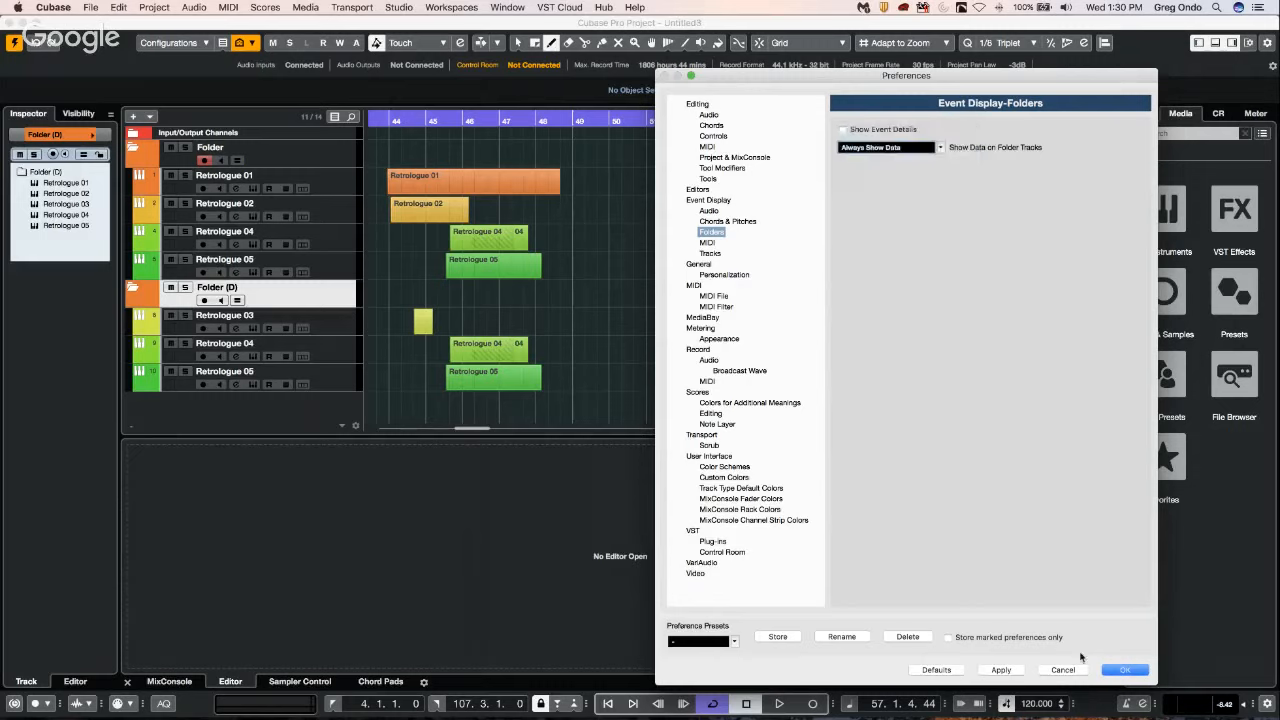
left_click(1003, 670)
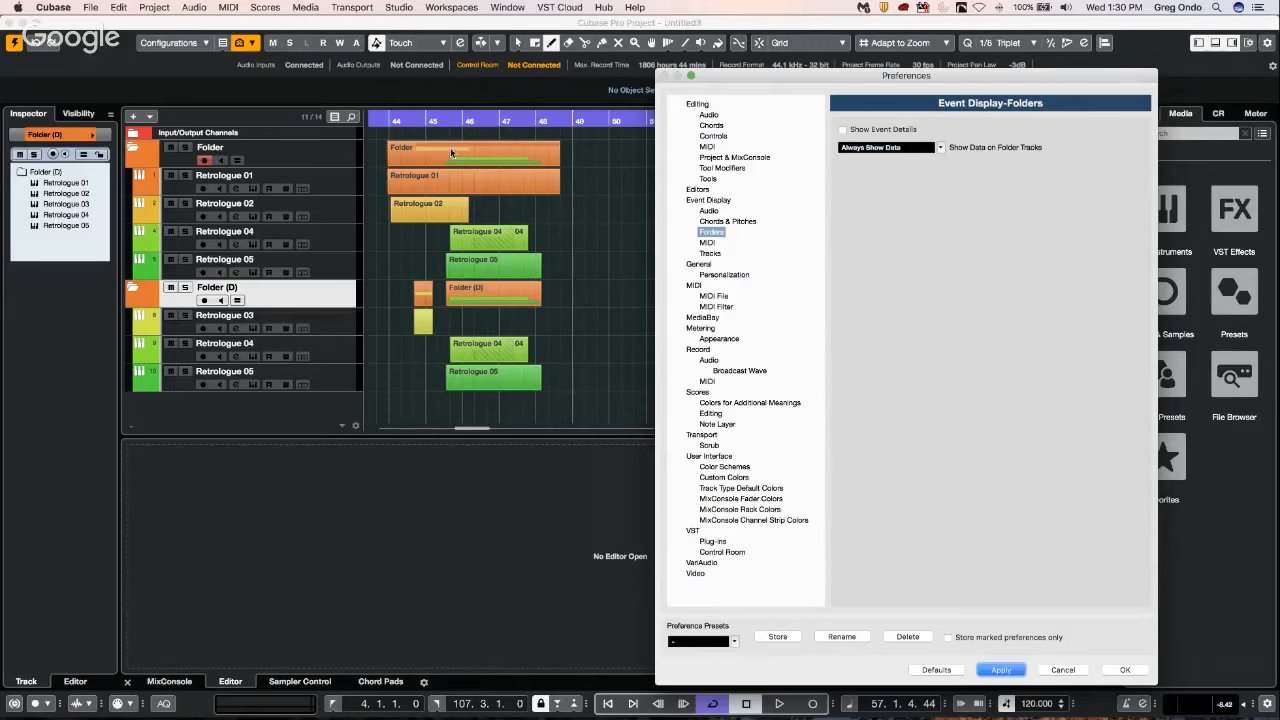
left_click(998, 670)
Switch the folder track data display back to Never Show Data, apply it and close the preferences.
left_click(886, 148)
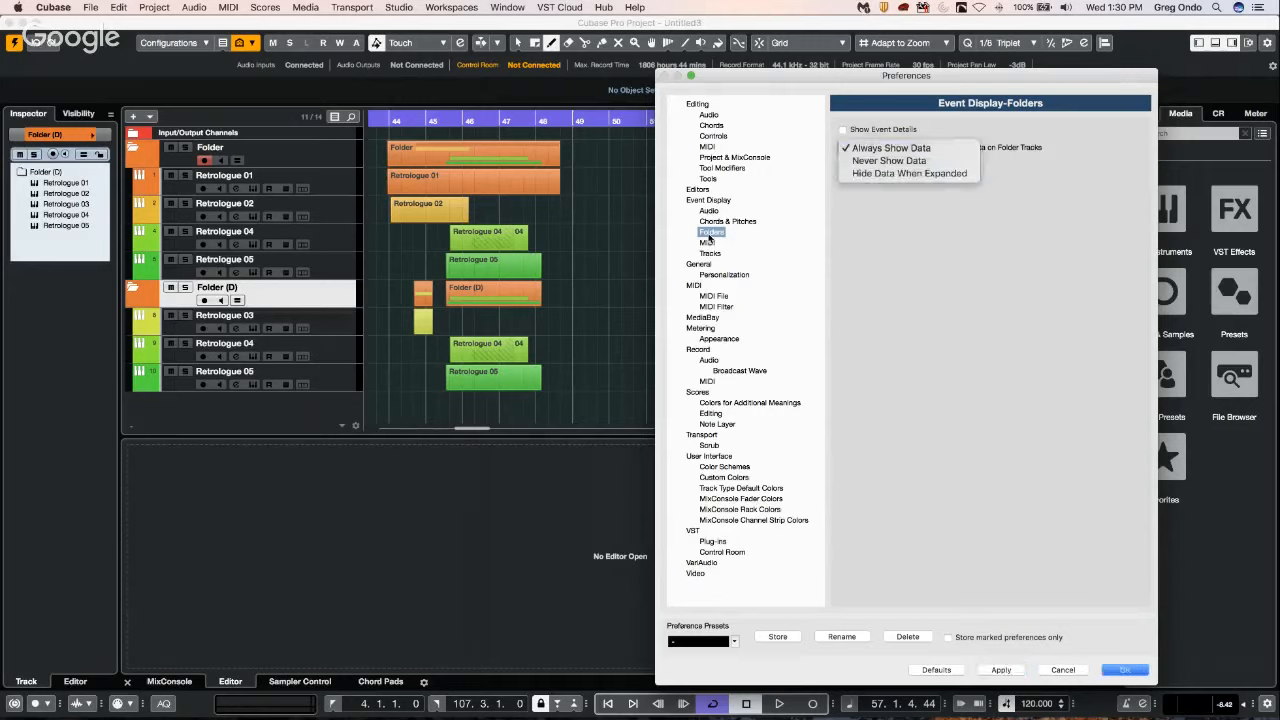
left_click(889, 161)
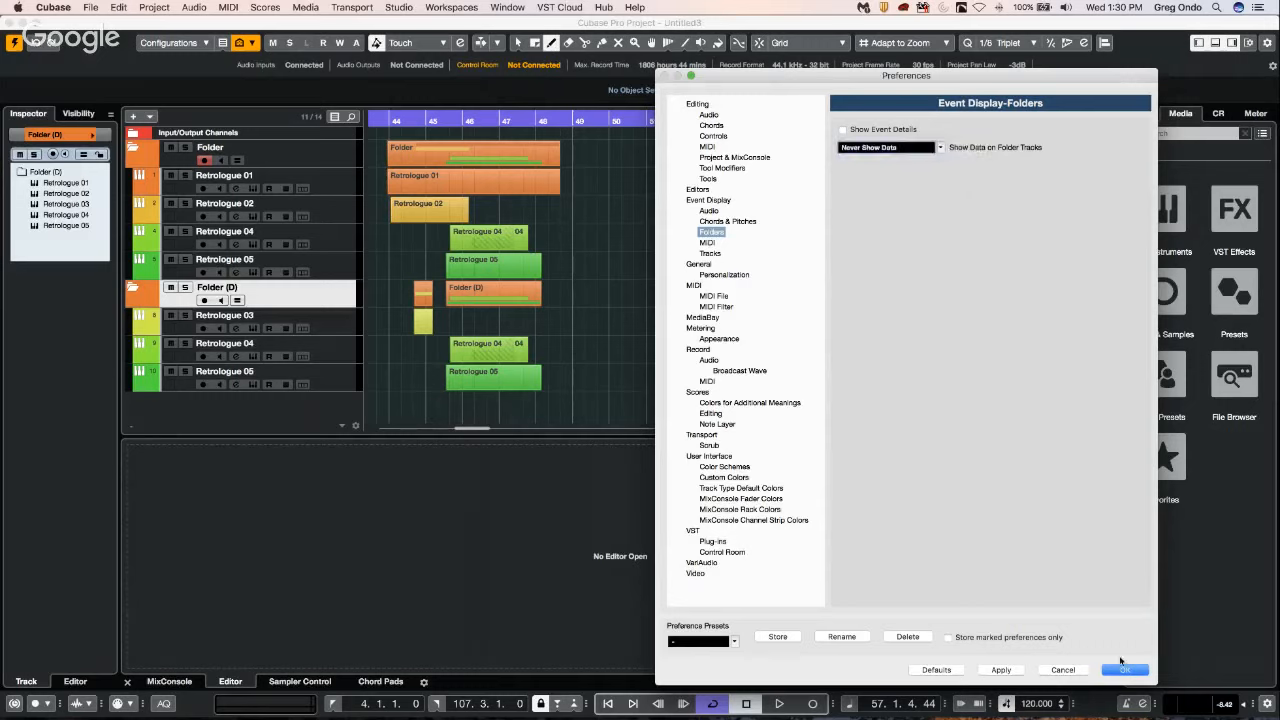
left_click(1010, 673)
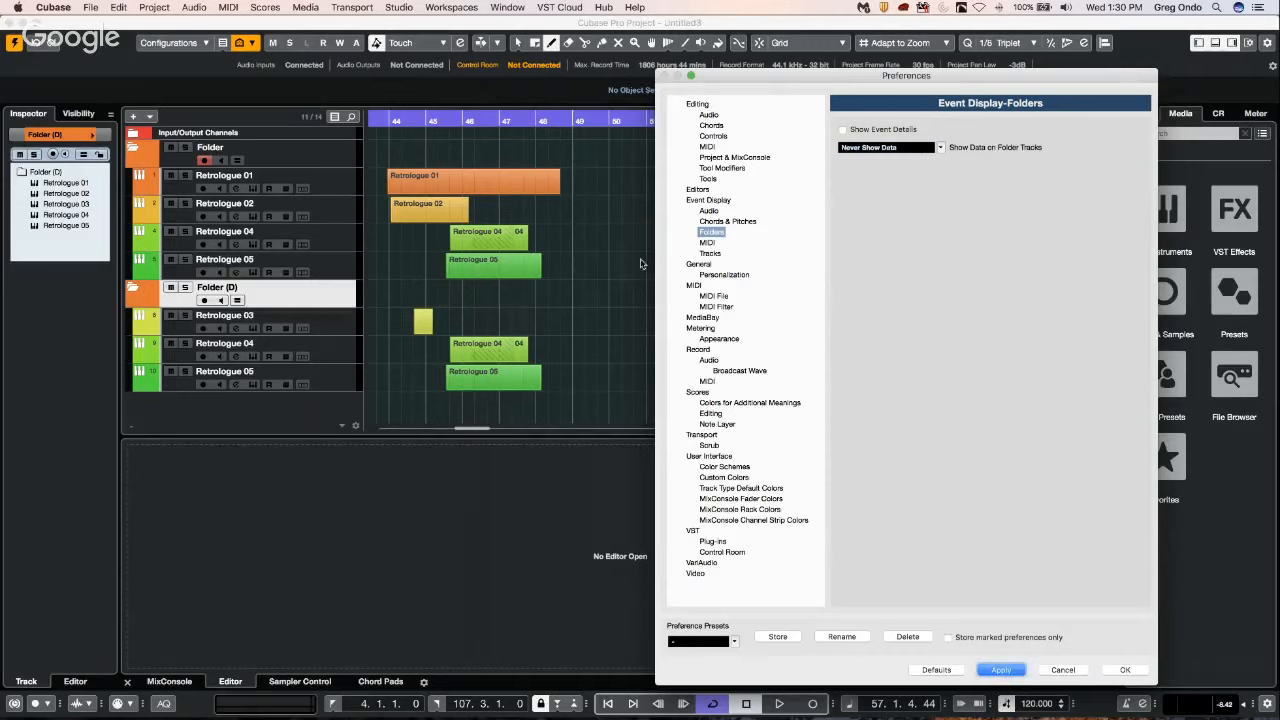
left_click(1063, 670)
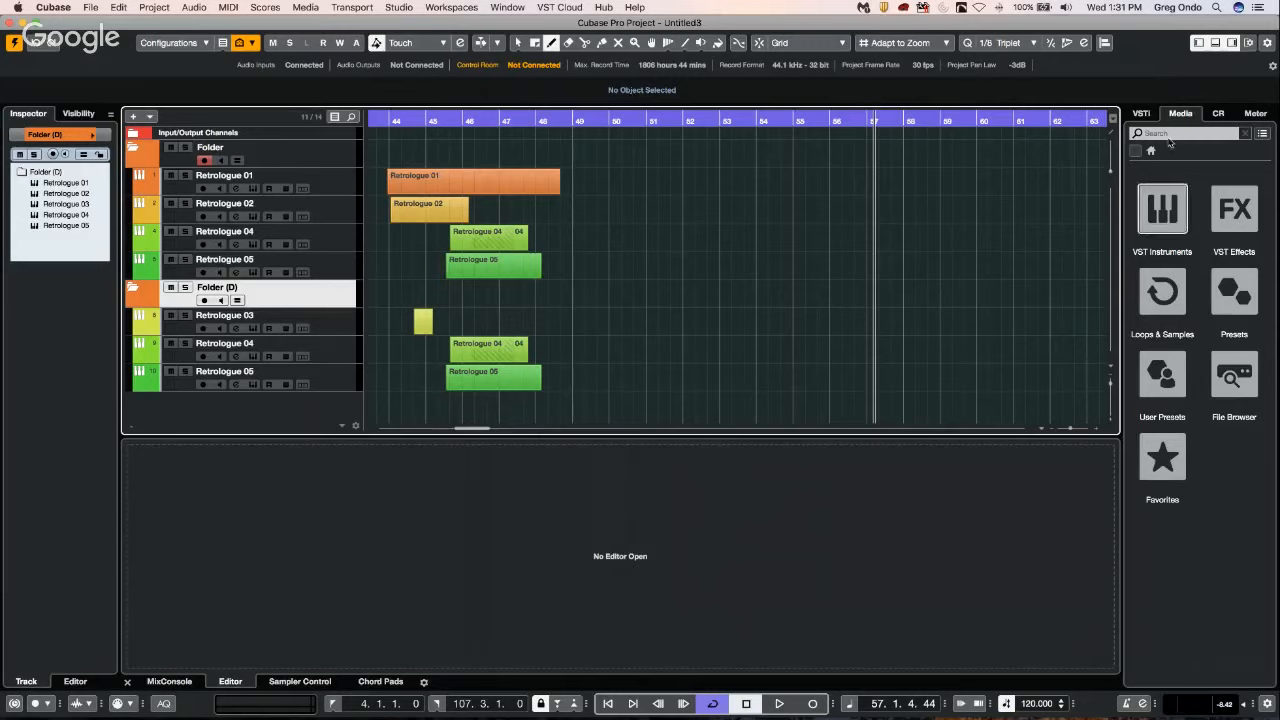
Browse the VST Instruments collection in the media browser, from the Drum category through the Synth category.
left_click(1159, 193)
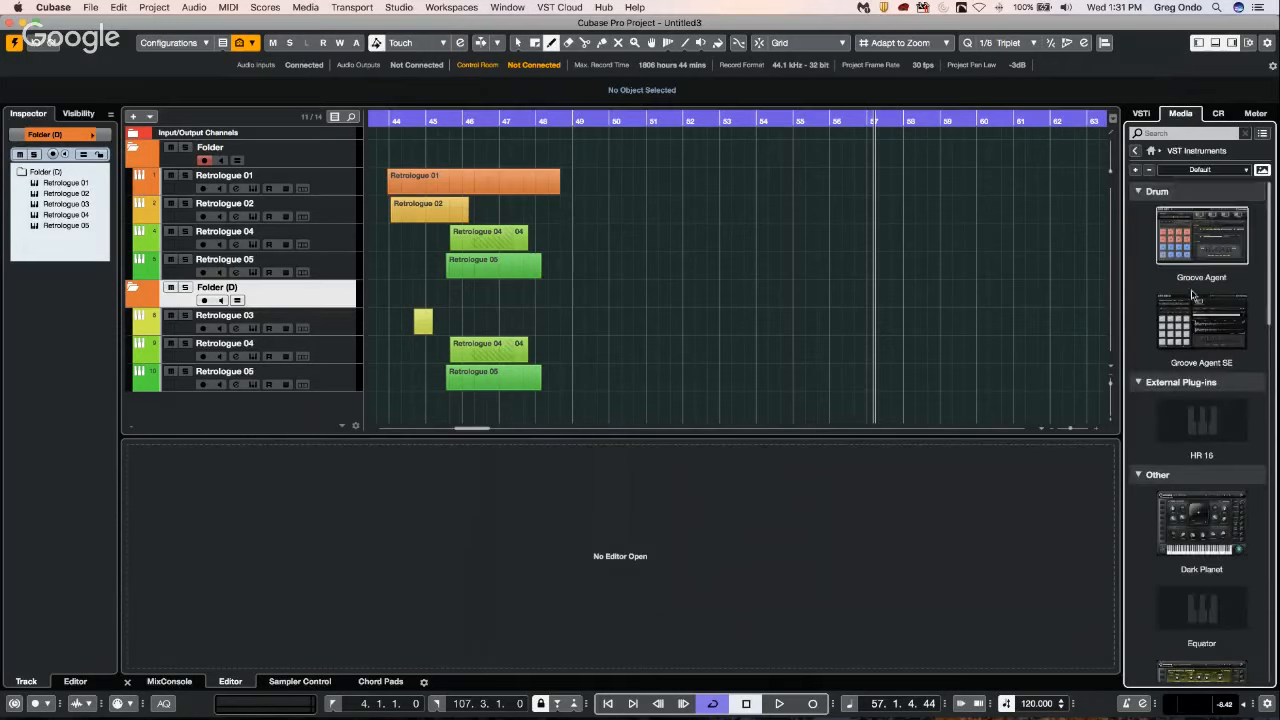
scroll(1203, 290, "down", 3)
scroll(1205, 298, "down", 8)
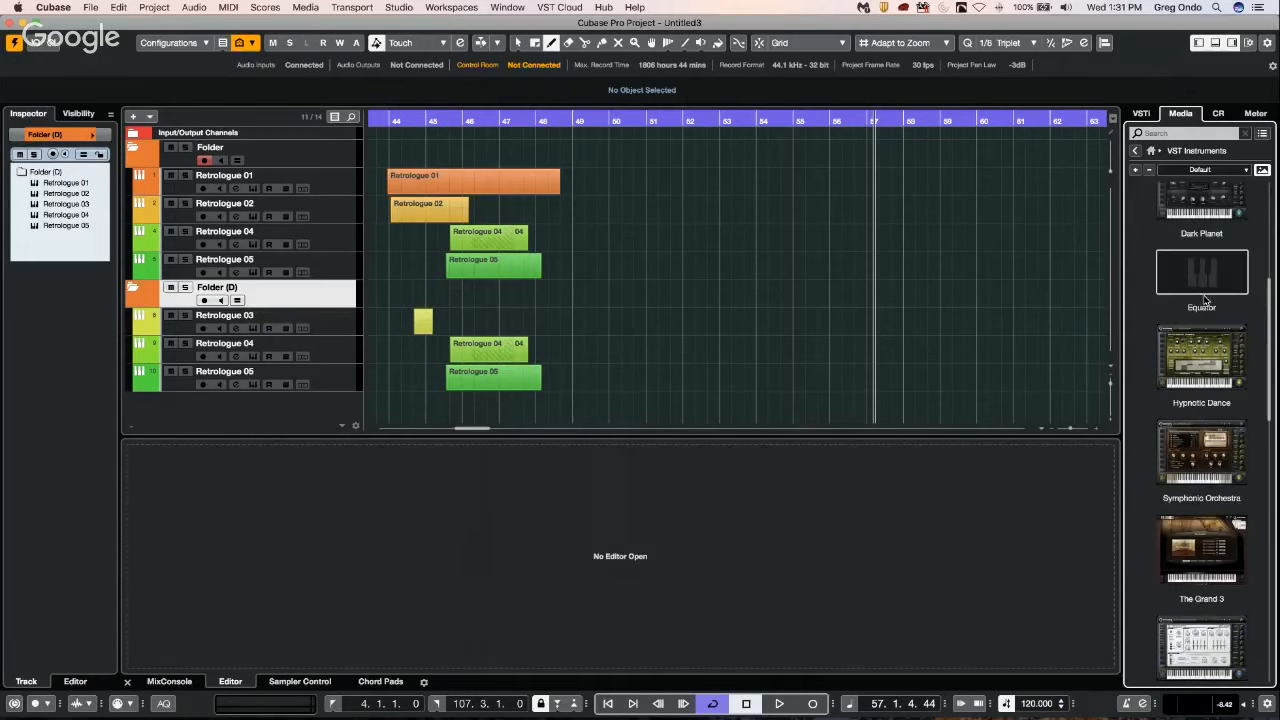
scroll(1205, 298, "down", 1)
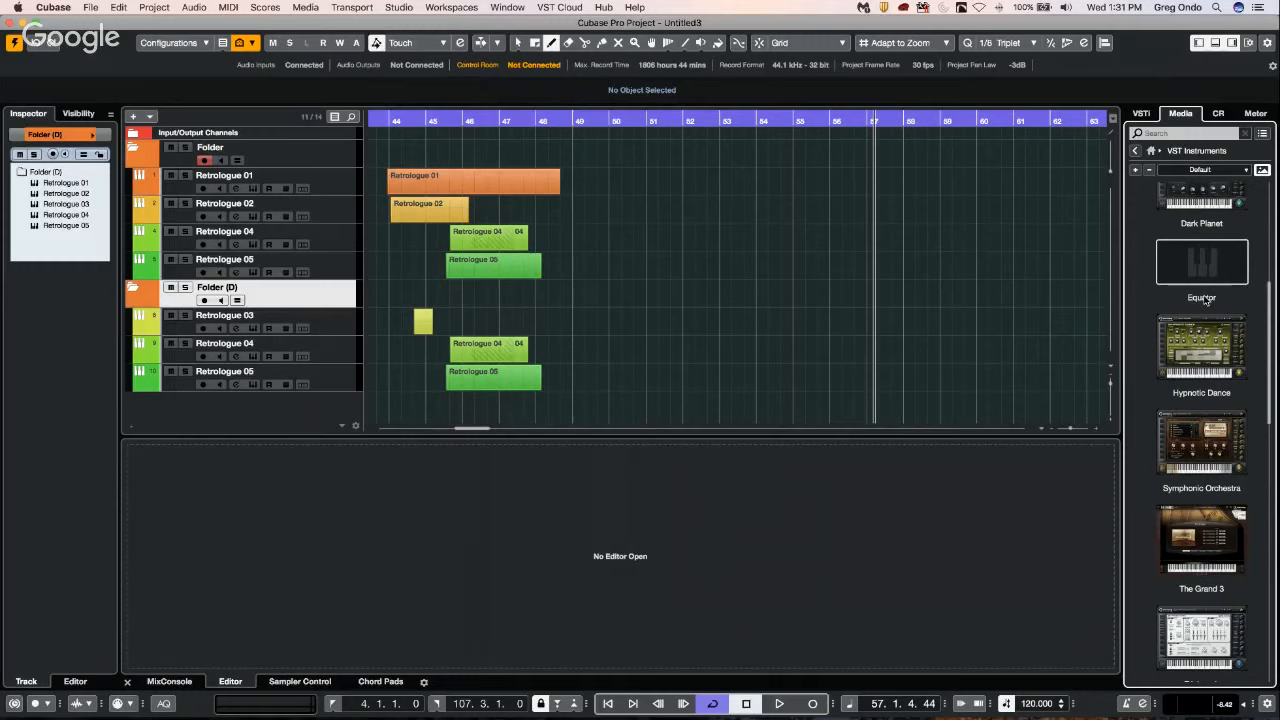
scroll(1203, 300, "down", 6)
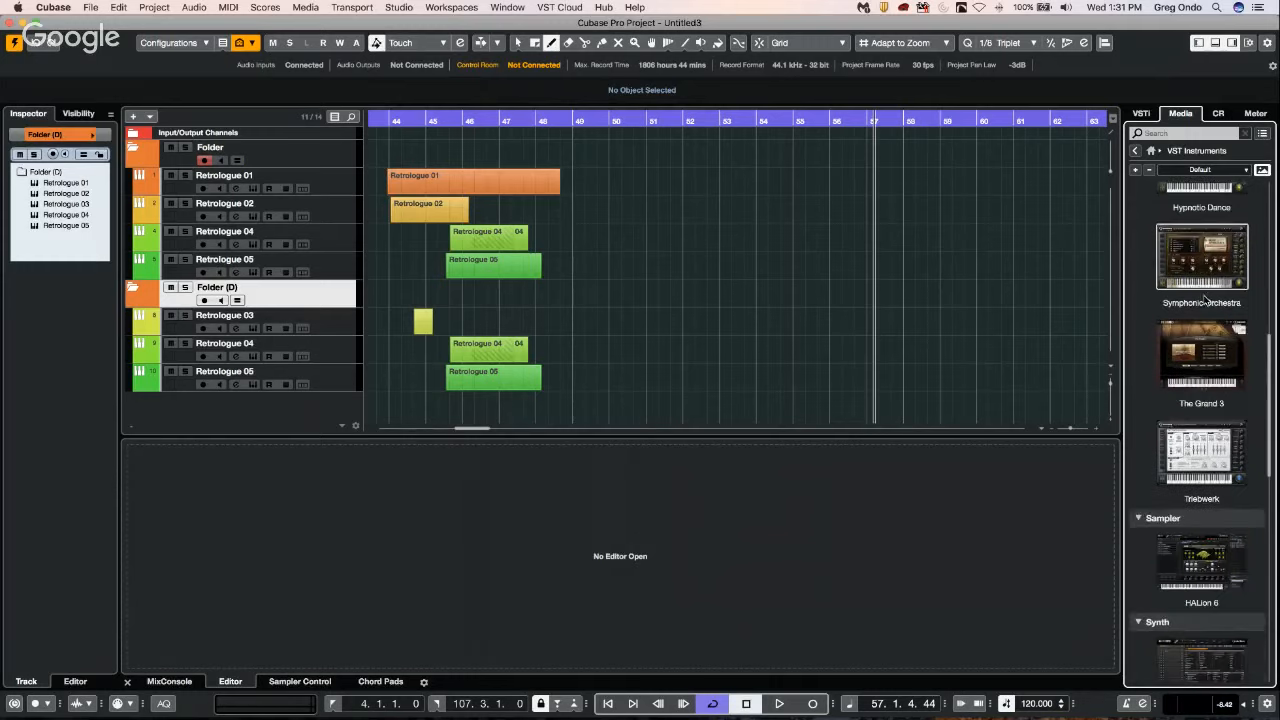
scroll(1205, 298, "down", 15)
scroll(1203, 298, "down", 1)
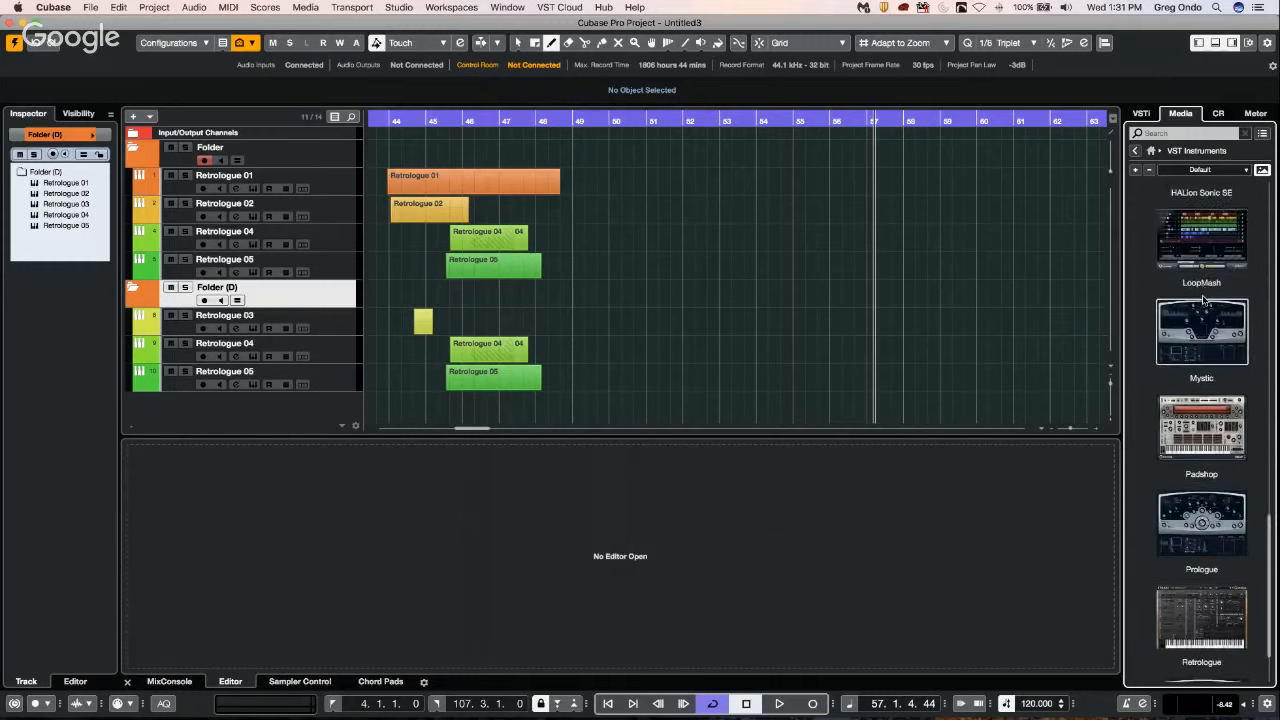
scroll(1203, 300, "down", 3)
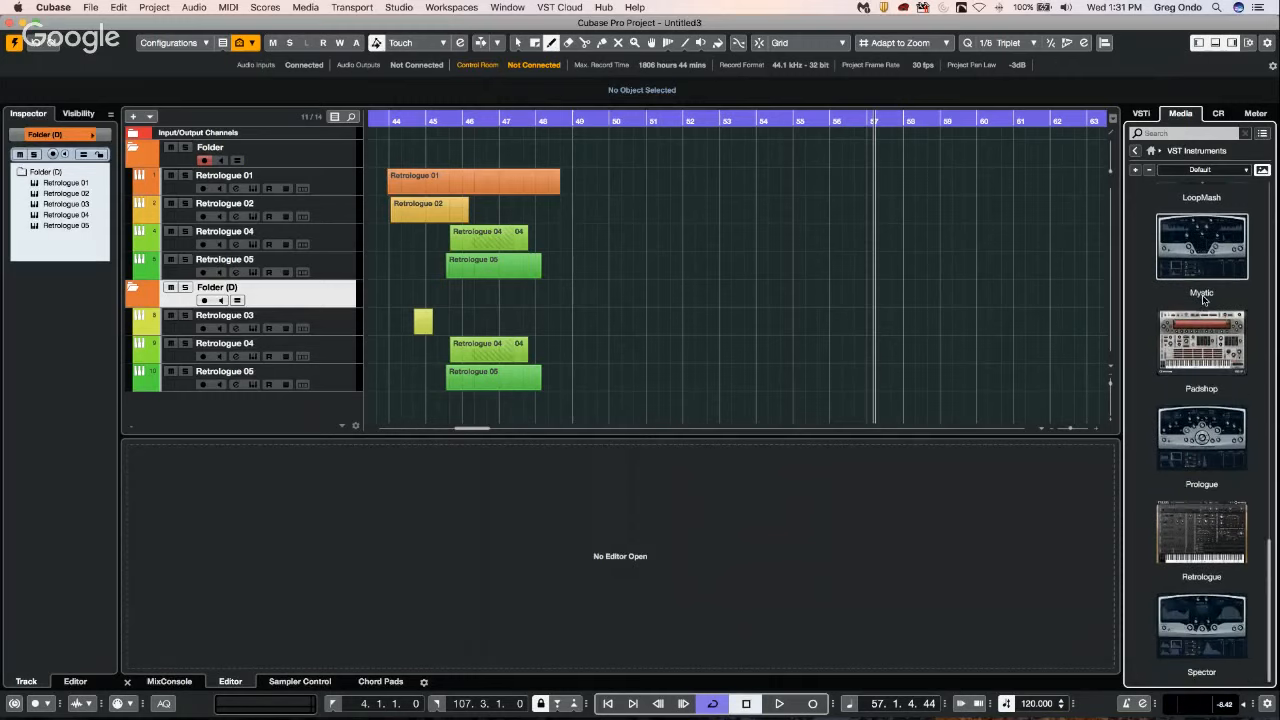
scroll(1203, 298, "up", 10)
scroll(1203, 298, "up", 12)
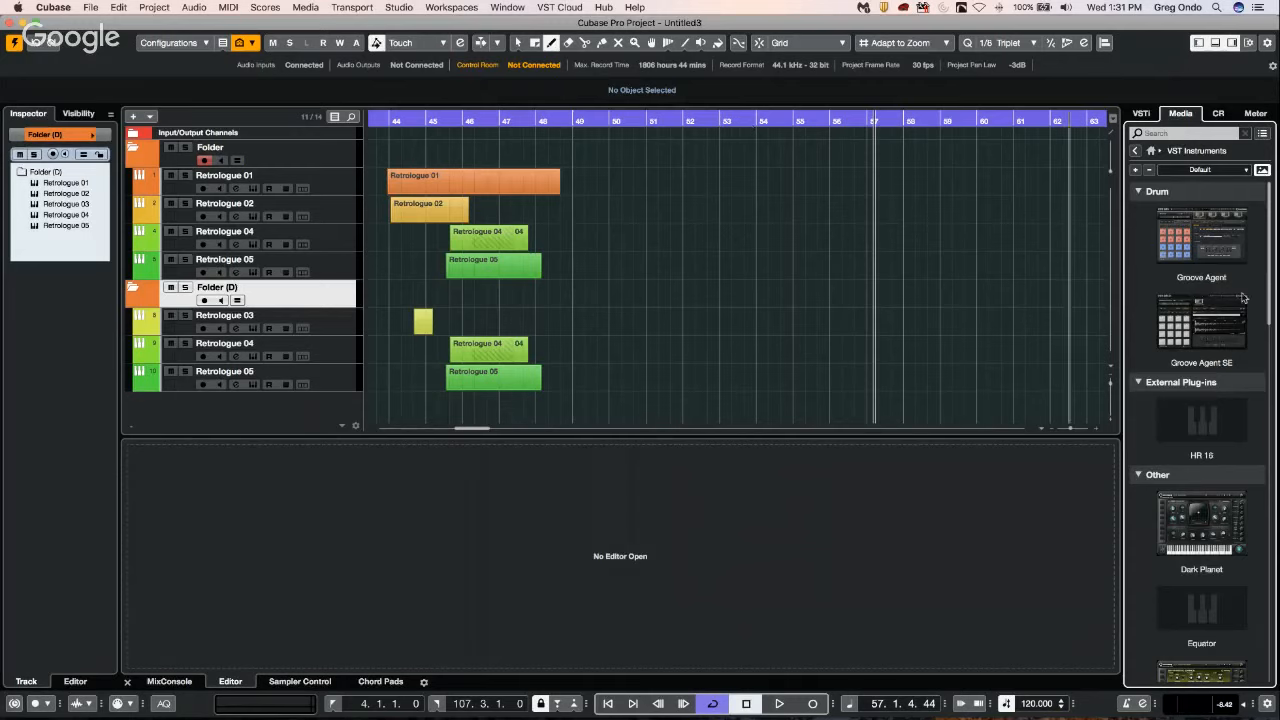
scroll(1210, 298, "down", 7)
scroll(1212, 298, "down", 3)
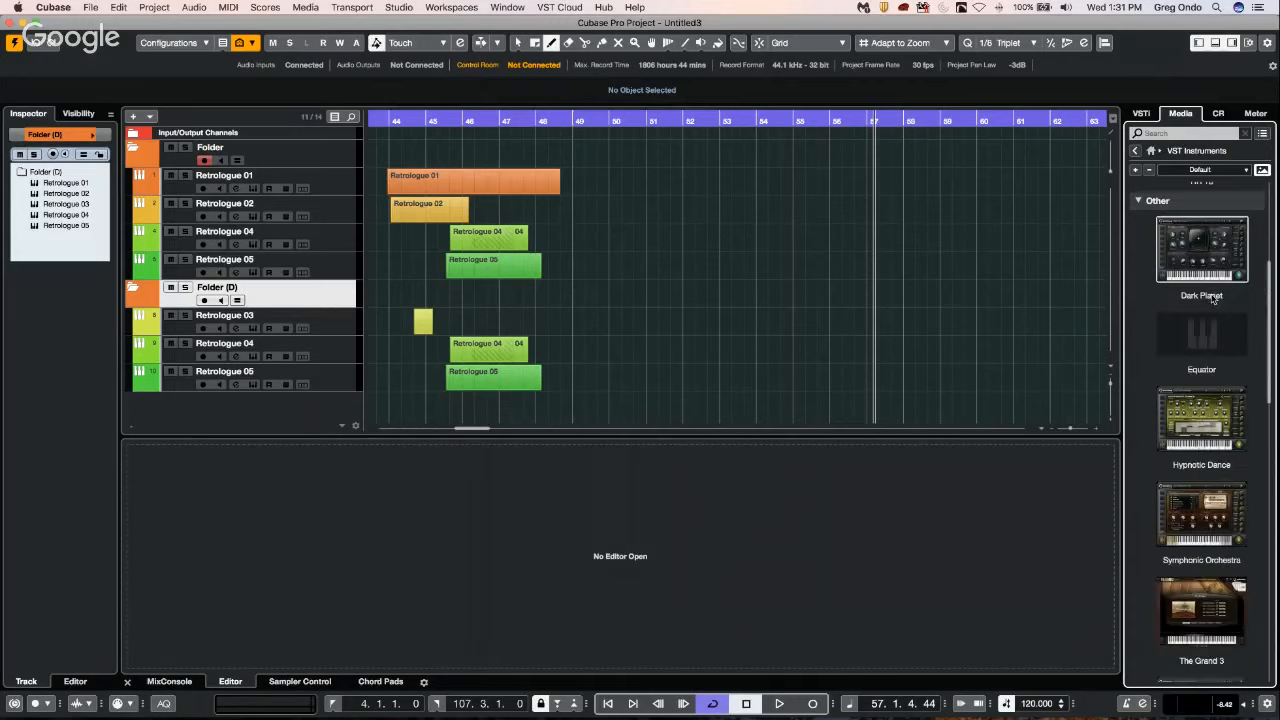
scroll(1213, 298, "down", 4)
scroll(1213, 298, "down", 8)
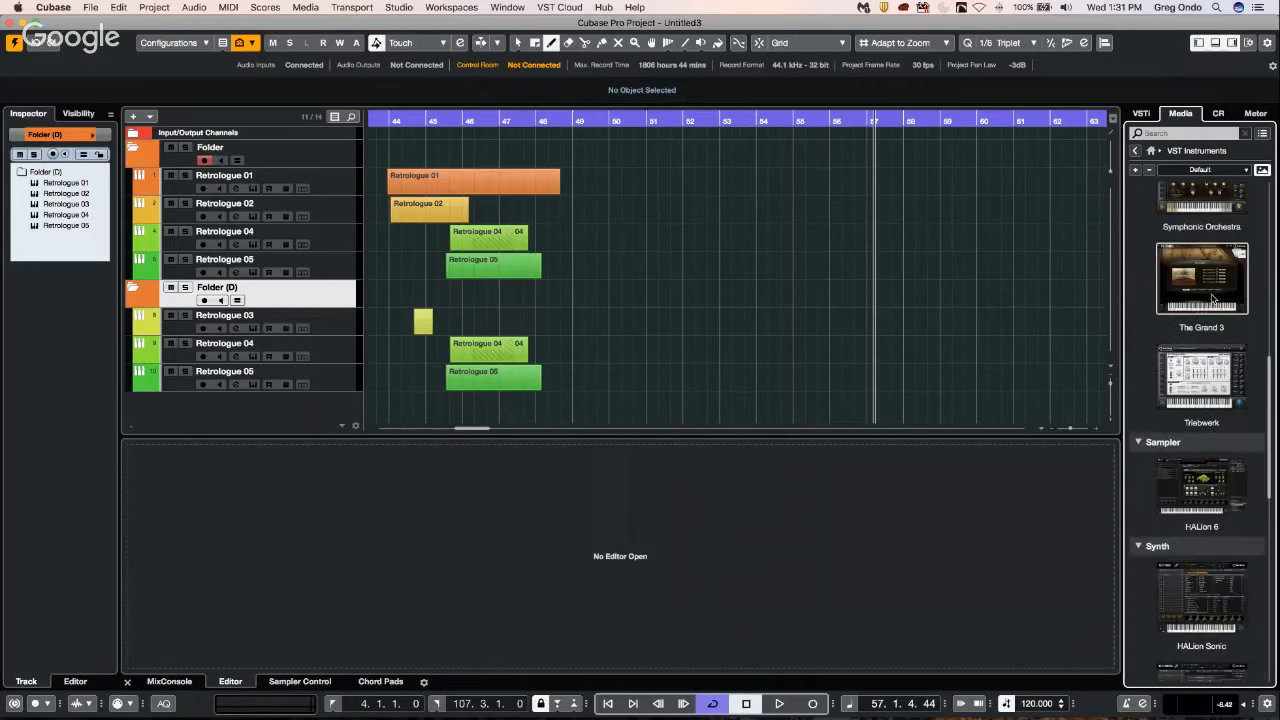
scroll(1213, 298, "down", 3)
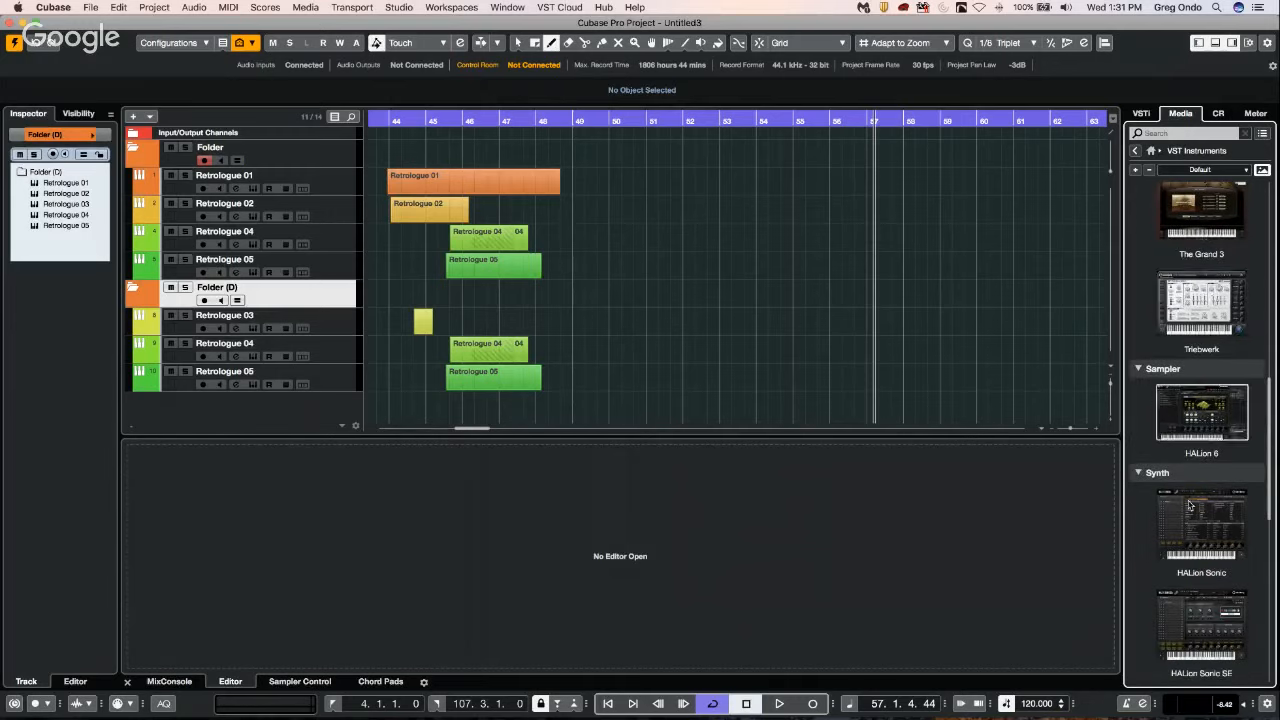
Add a HALion Sonic SE instrument track below Retrologue 04 and load the Flux program Wobble Hard - Play Hard.
left_click_drag(1184, 611, 269, 259)
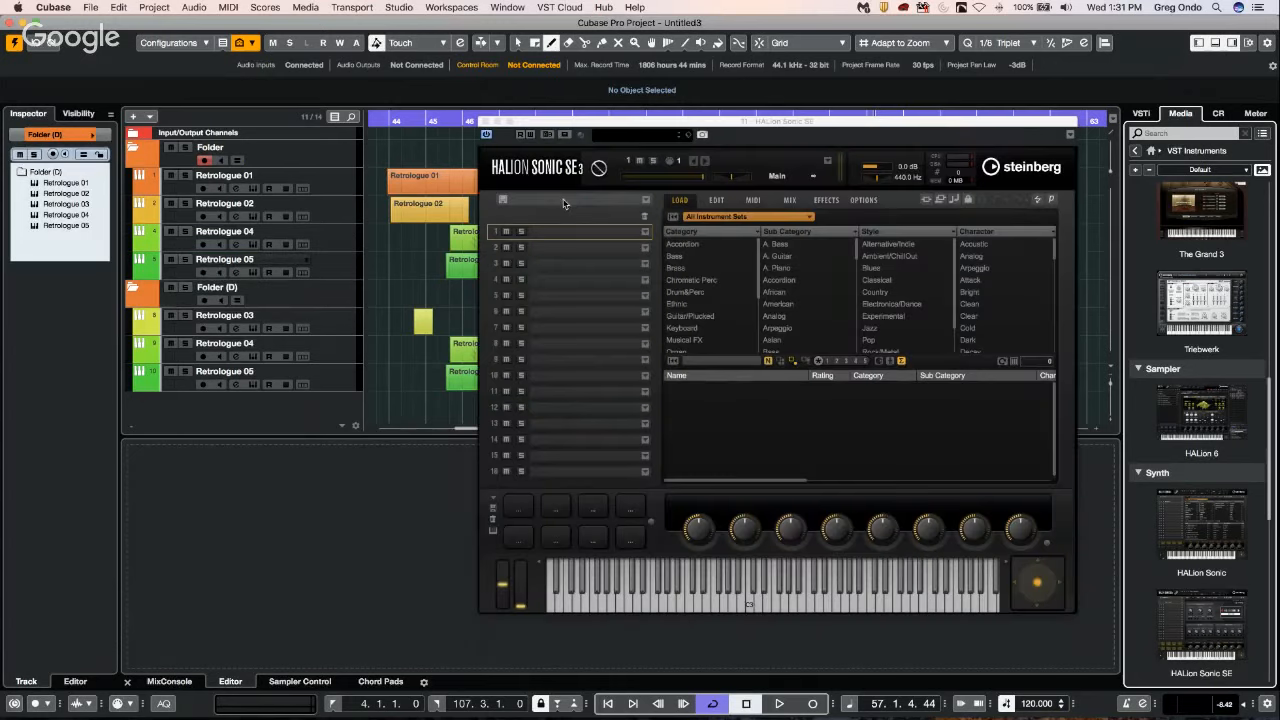
left_click(727, 219)
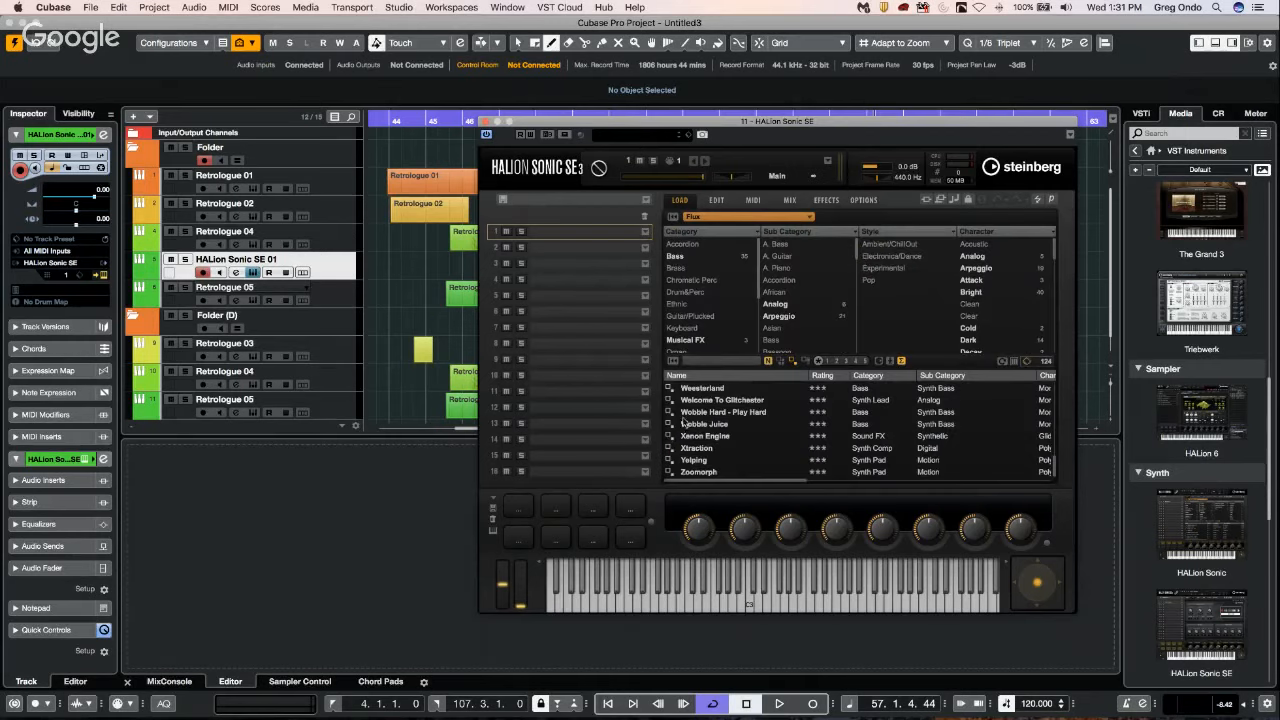
left_click(683, 413)
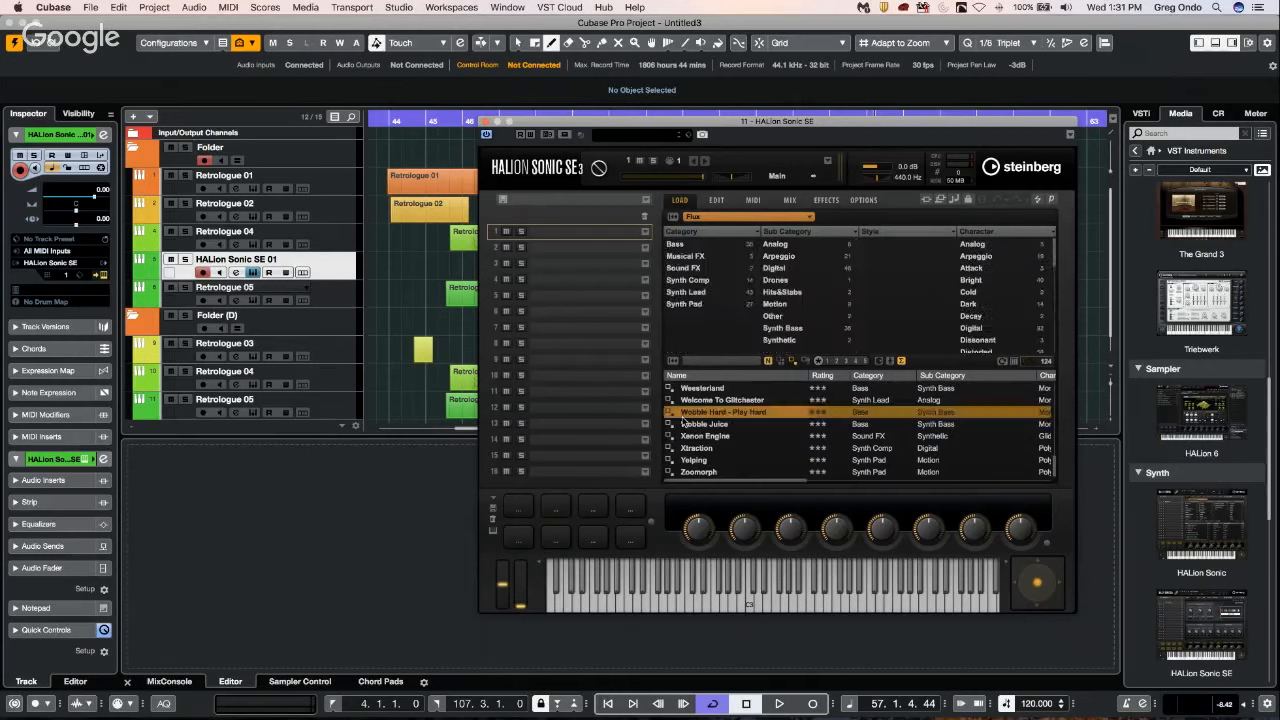
Audition the loaded program with two notes on the HALion Sonic SE keyboard and close the instrument window.
left_click(829, 607)
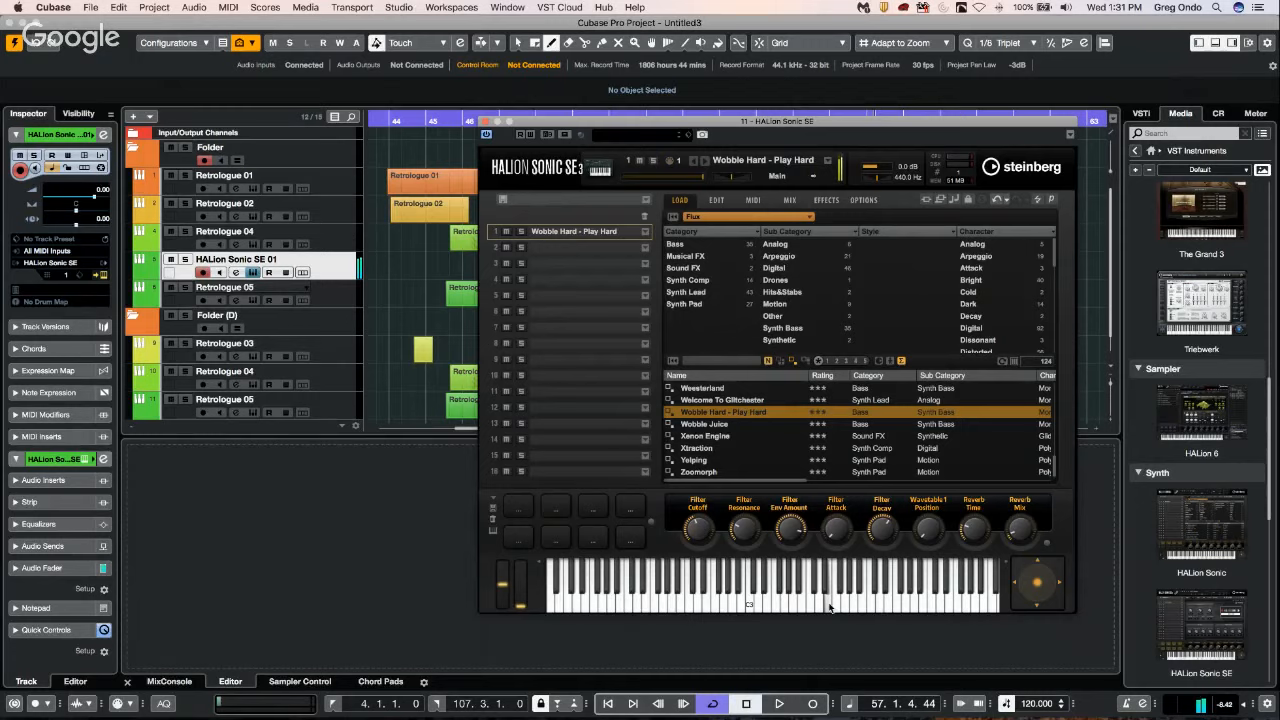
left_click(765, 604)
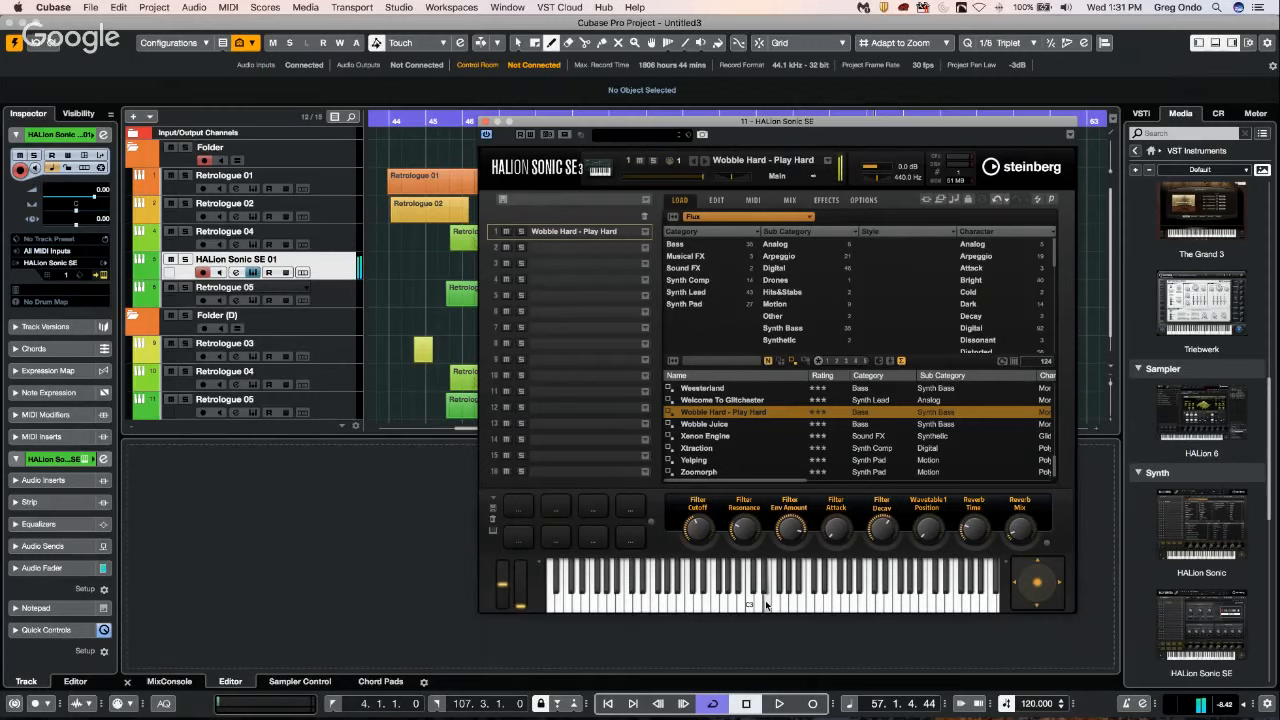
left_click(486, 121)
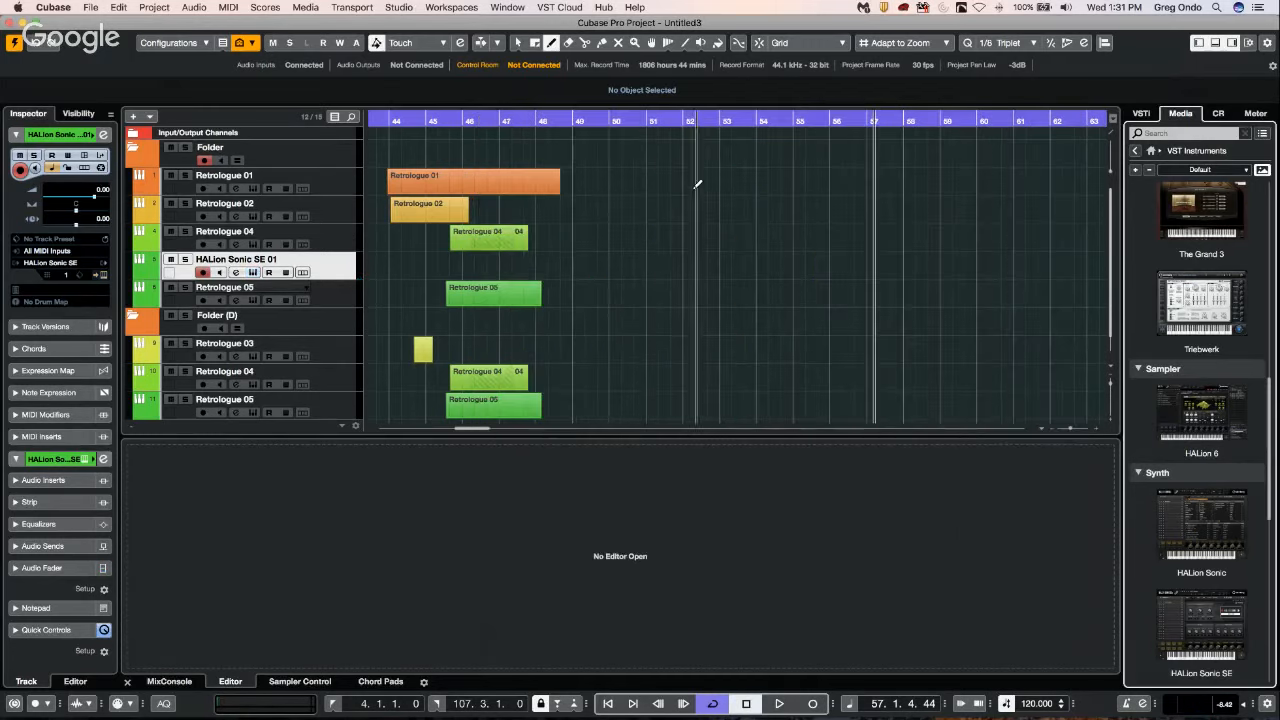
Reopen the HALion Sonic SE track's instrument window, reposition it, and show the arpeggiator page of the Flux editor.
left_click(104, 278)
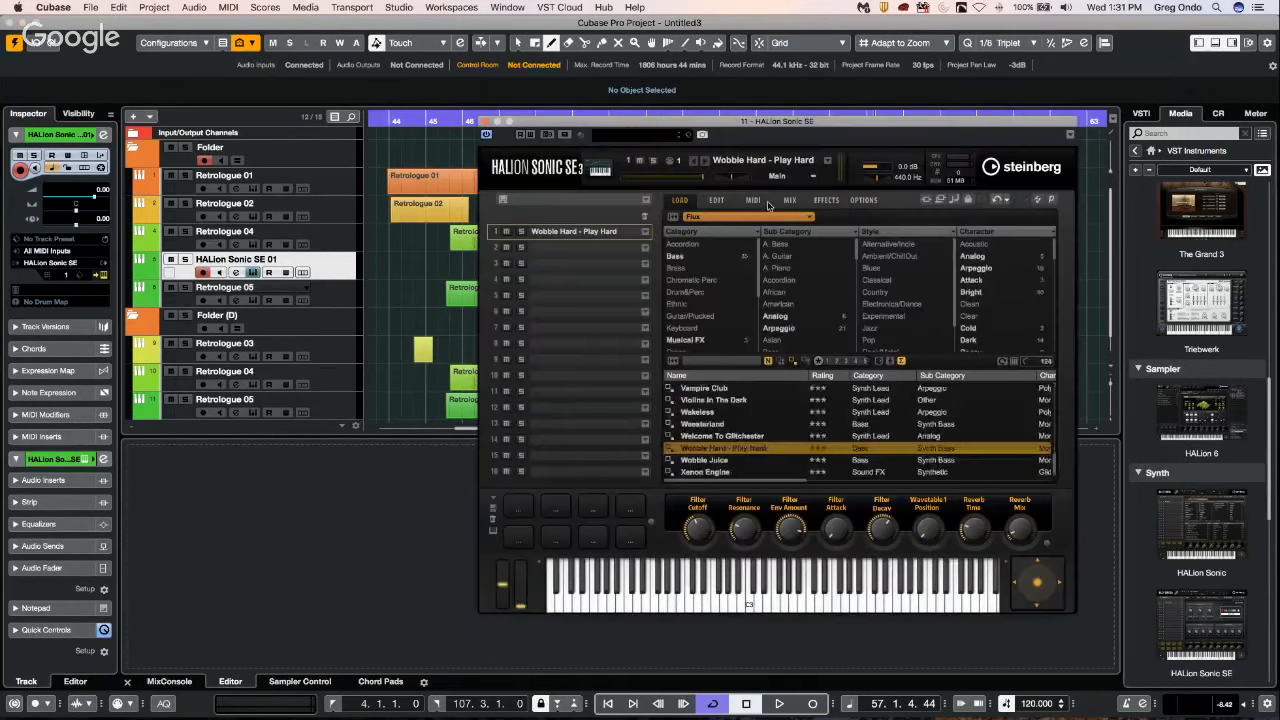
left_click(716, 199)
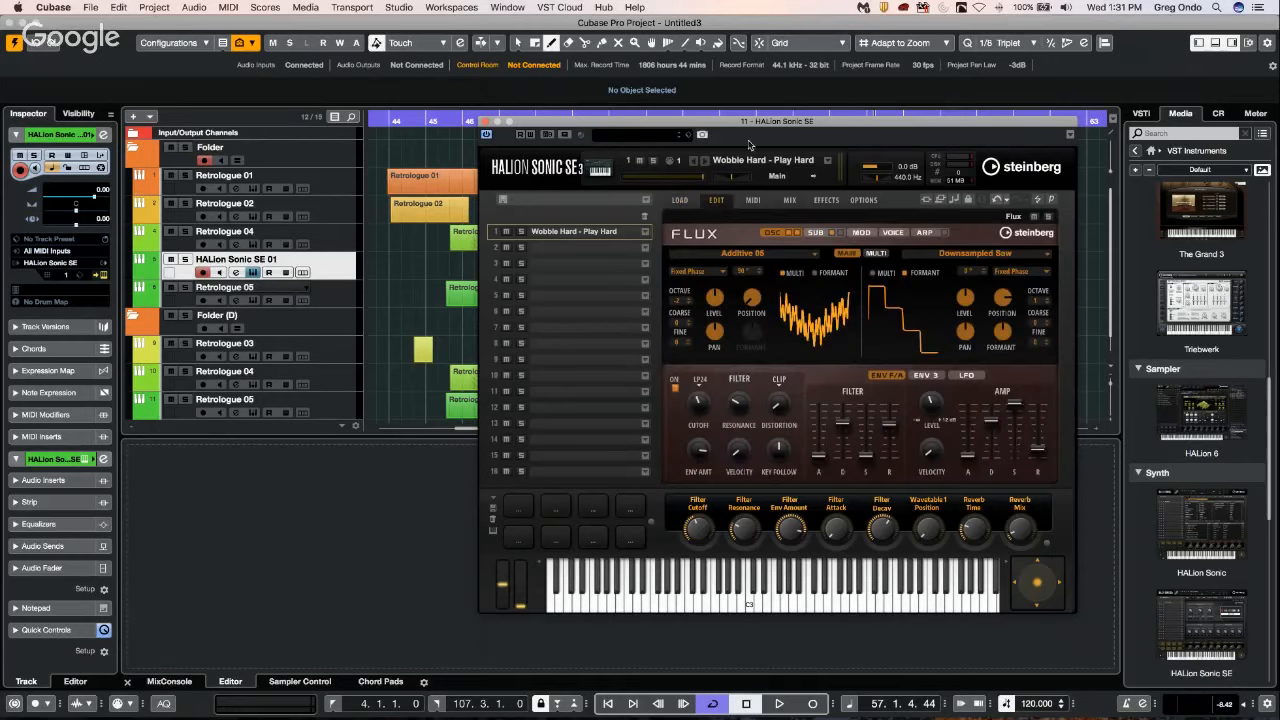
left_click_drag(767, 121, 593, 106)
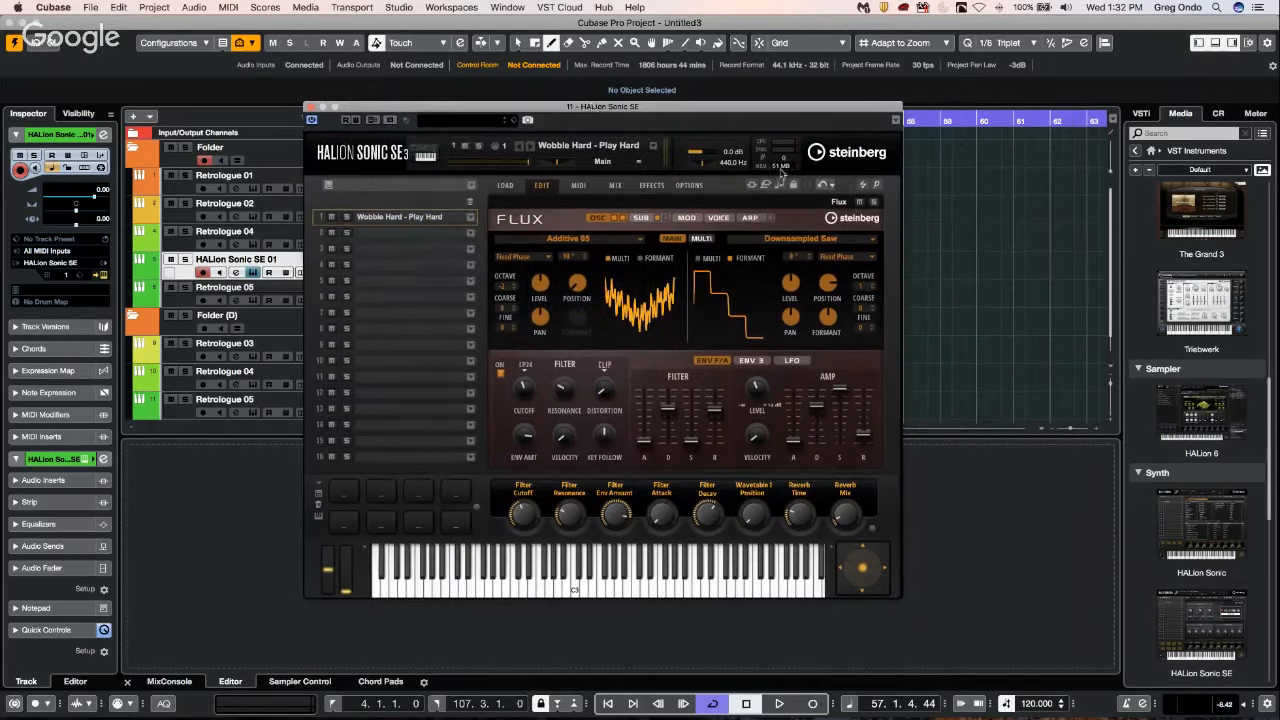
left_click(757, 219)
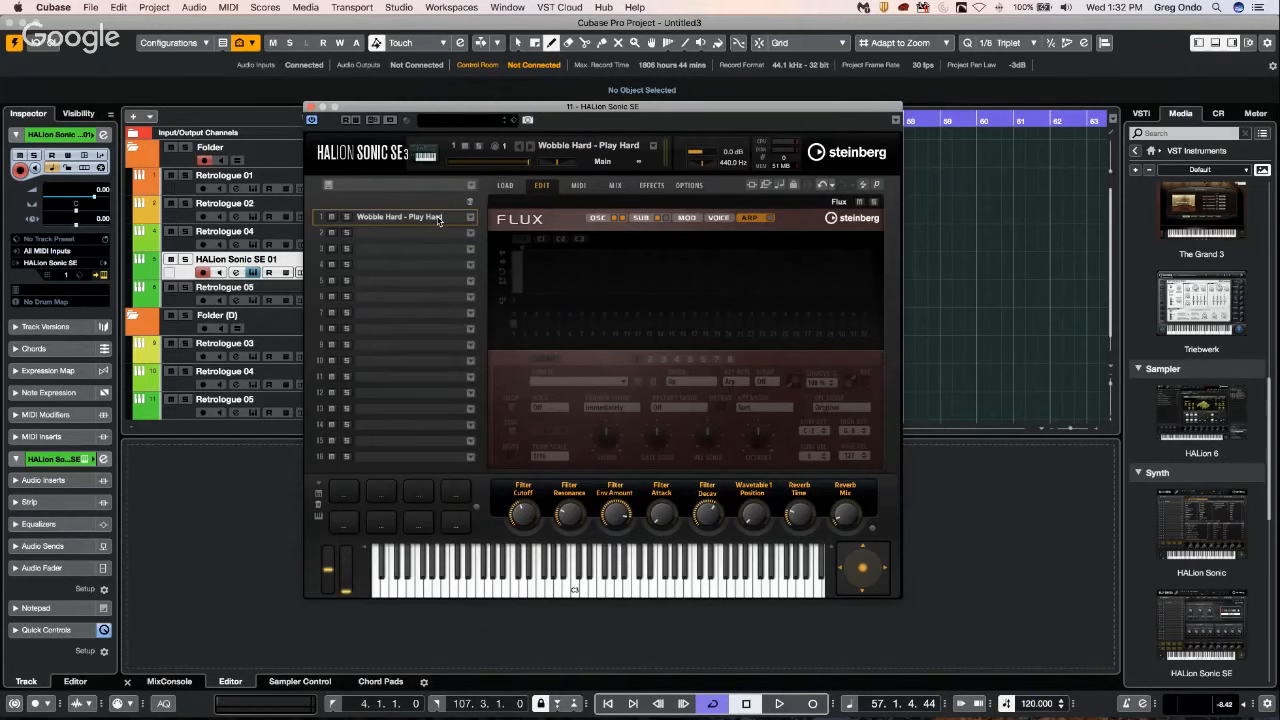
Load the program Underneath The Ground into slot 1 and enable its Flux arpeggiator.
left_click(471, 217)
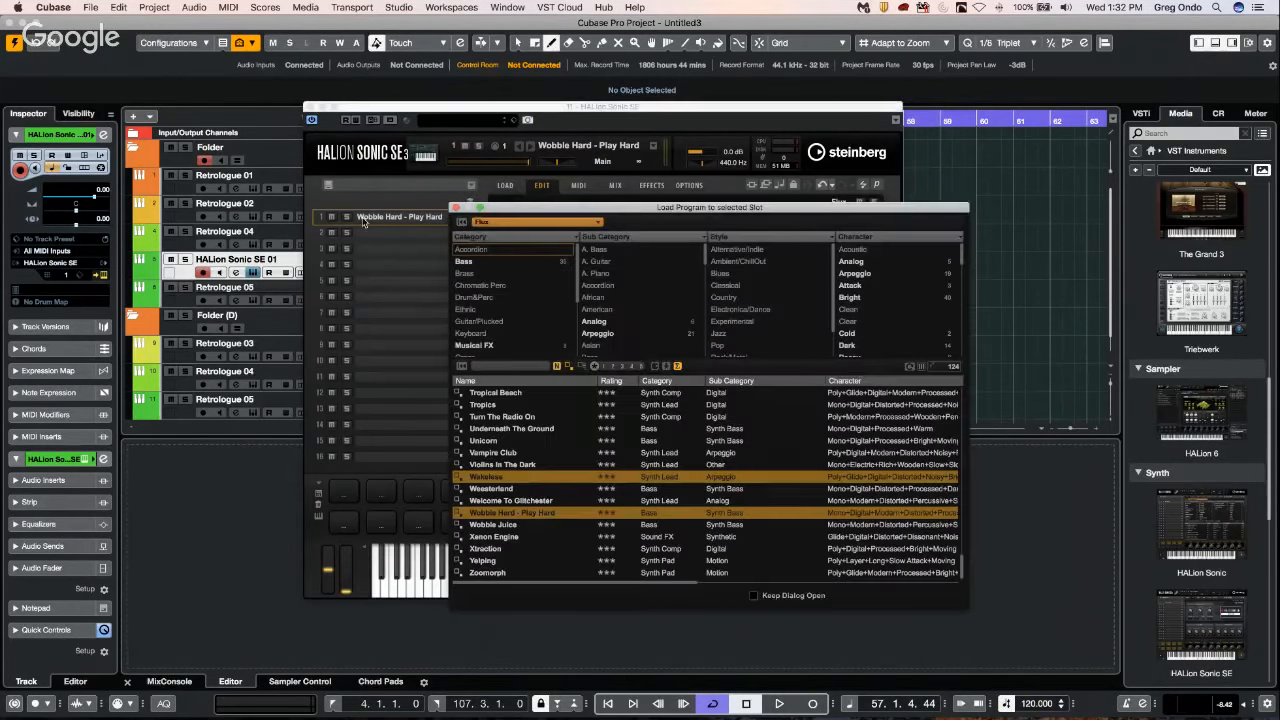
double_click(546, 429)
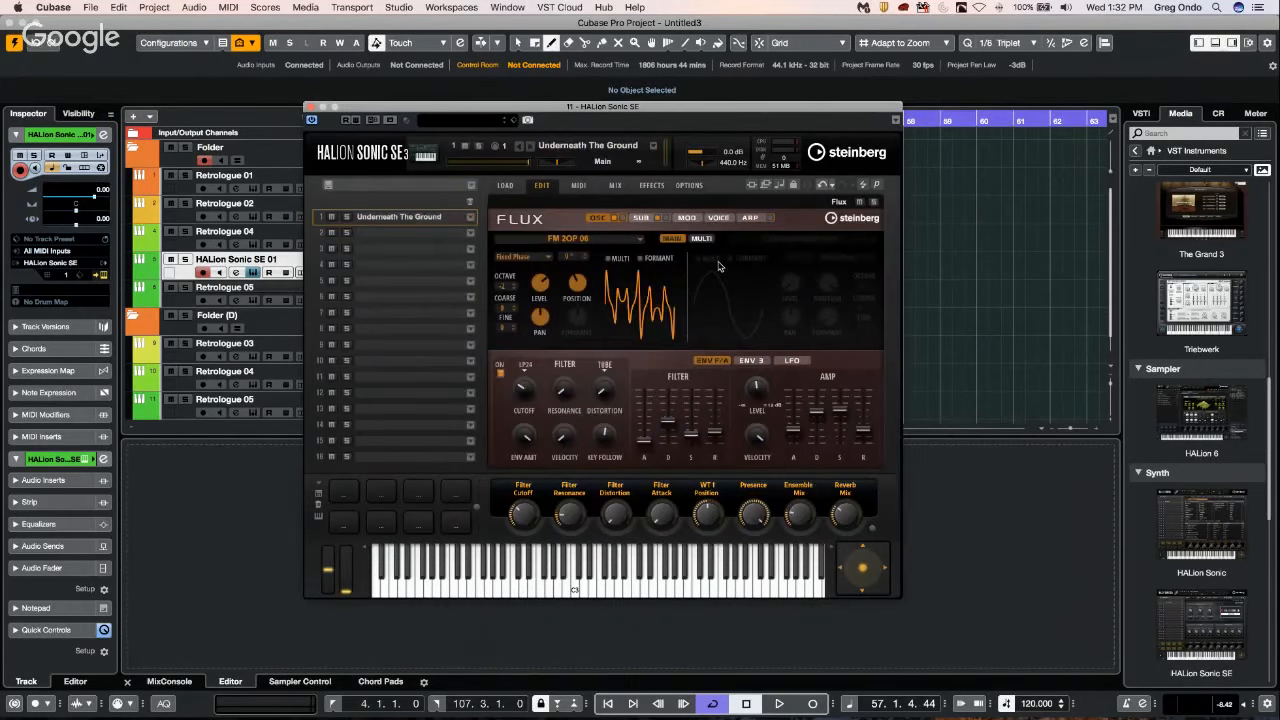
left_click(750, 217)
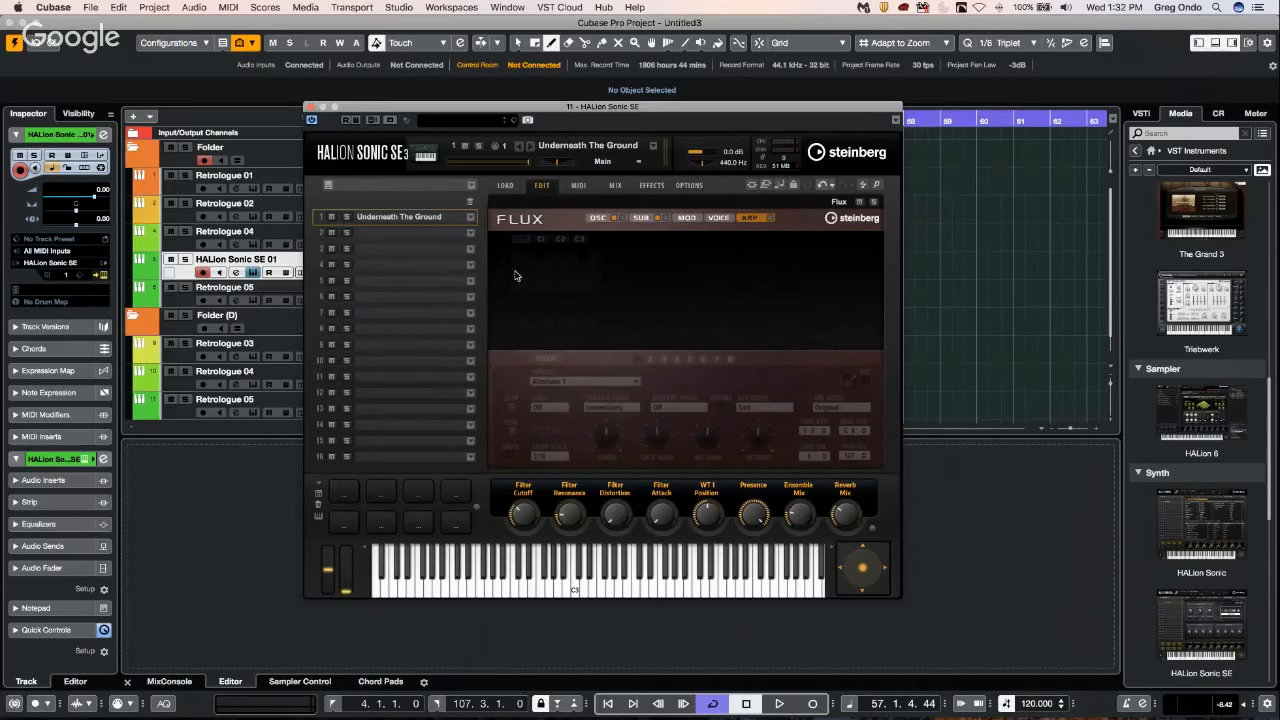
left_click(769, 219)
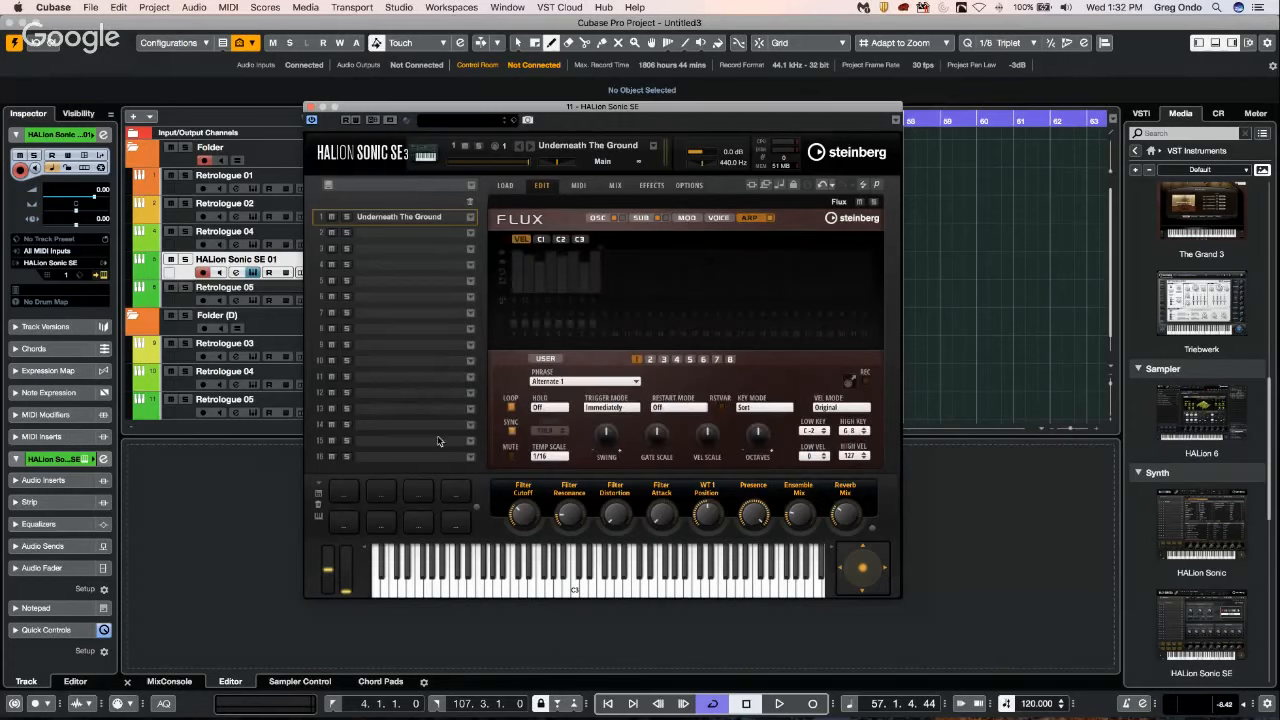
Examine the arpeggiator's phrase categories, the velocity and C1 controller lanes, and the C1 destination and step reset options.
left_click(569, 381)
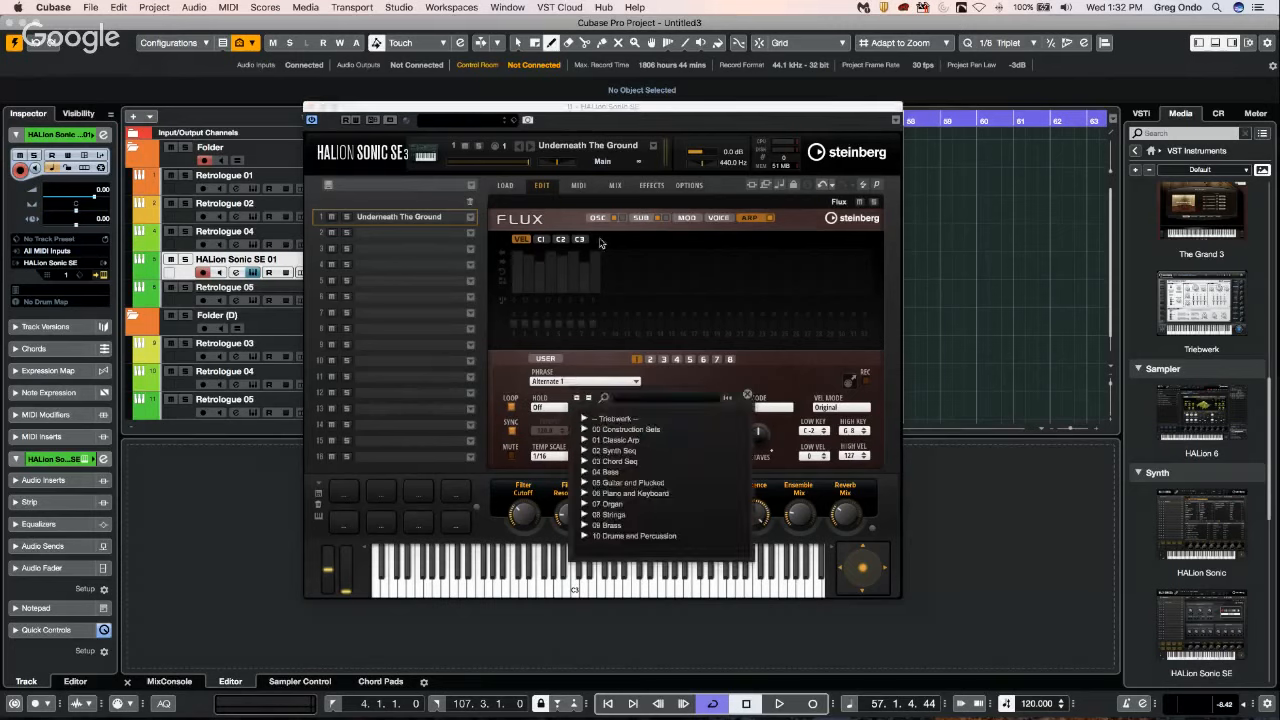
left_click(539, 240)
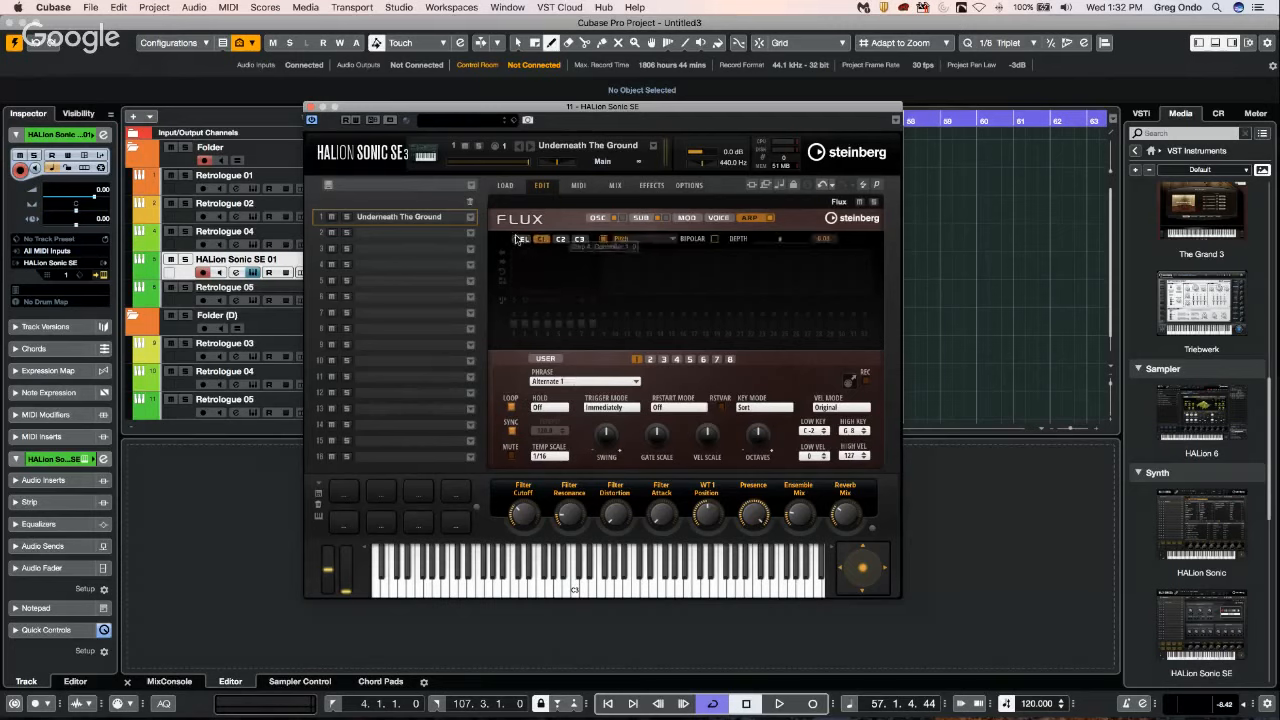
left_click(520, 240)
left_click(542, 240)
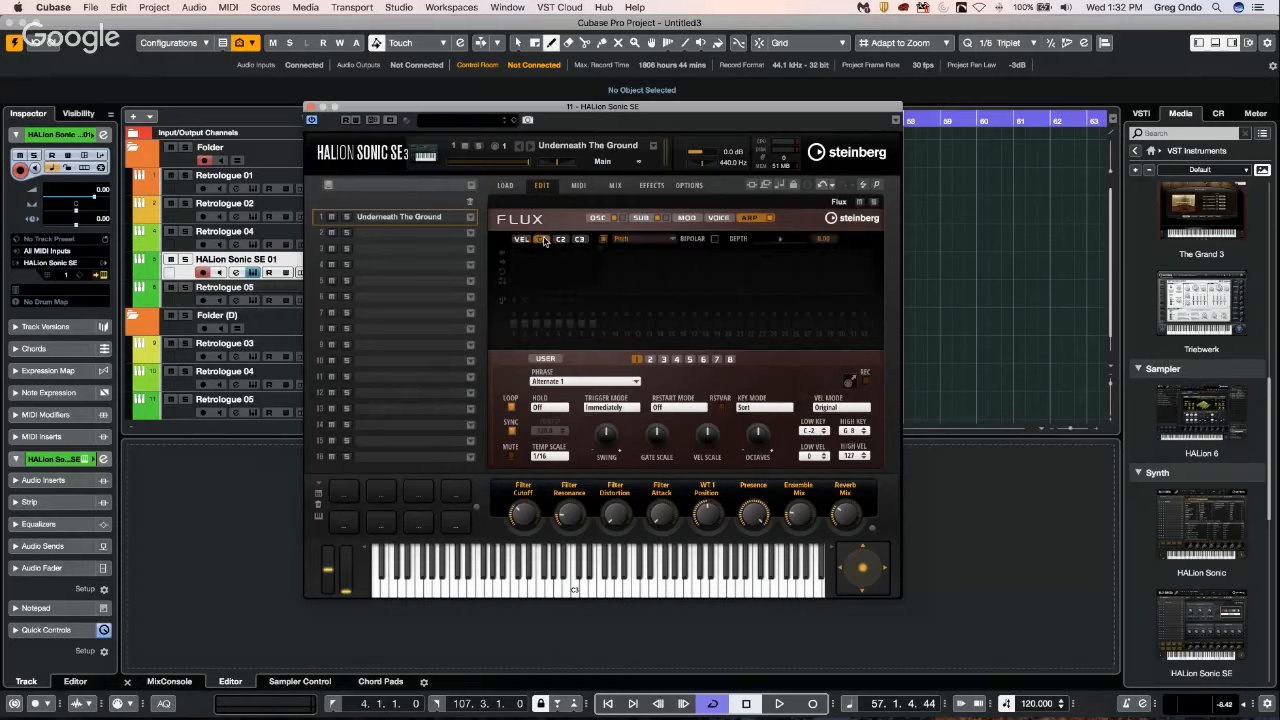
left_click(625, 240)
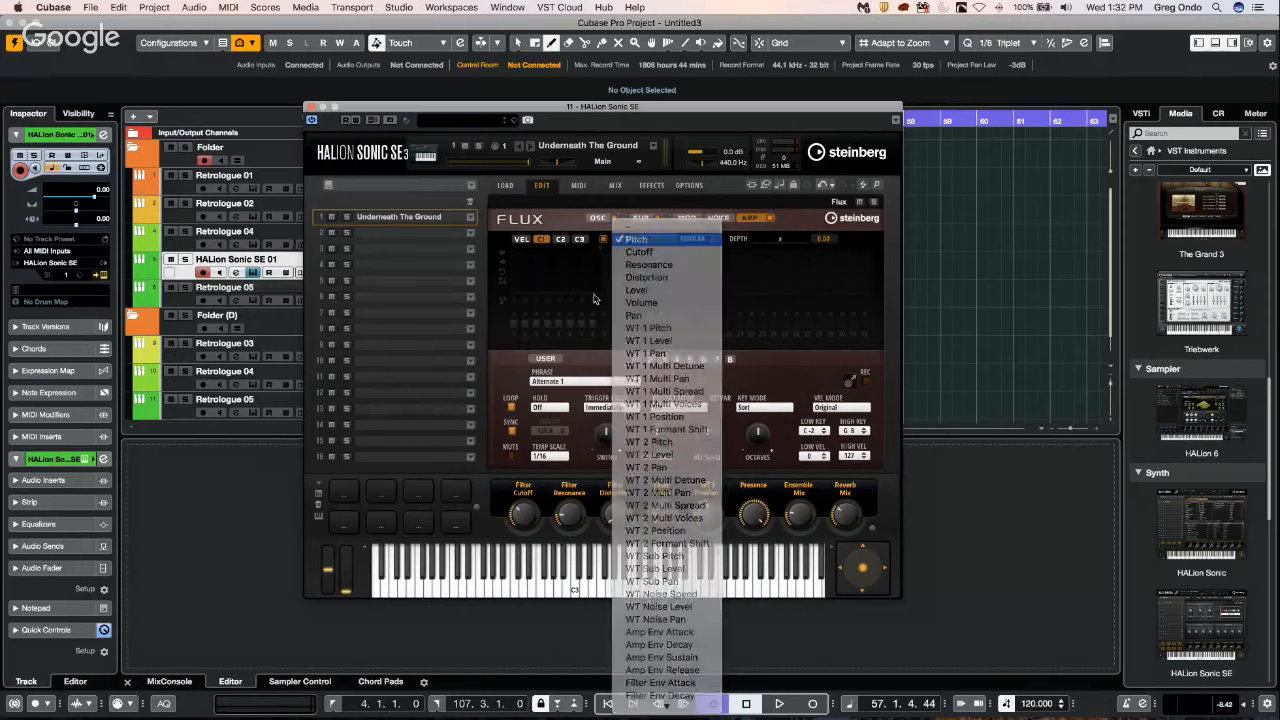
left_click(595, 298)
right_click(563, 286)
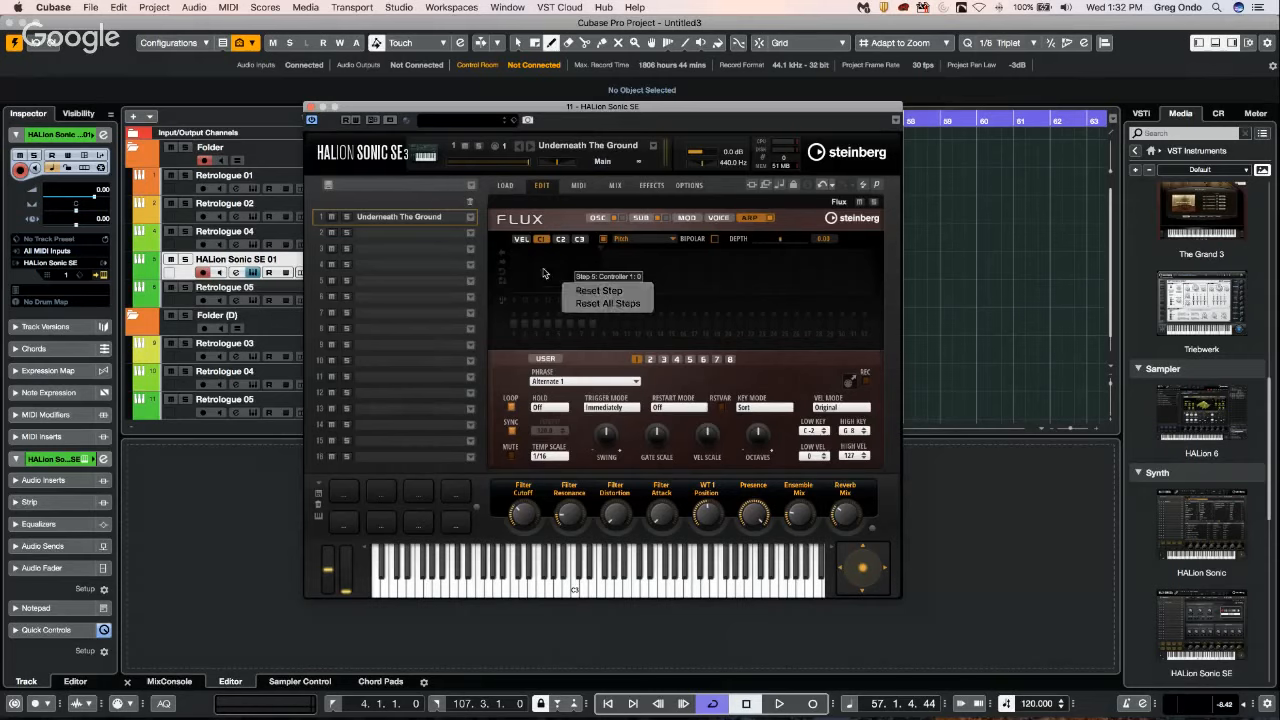
left_click(544, 273)
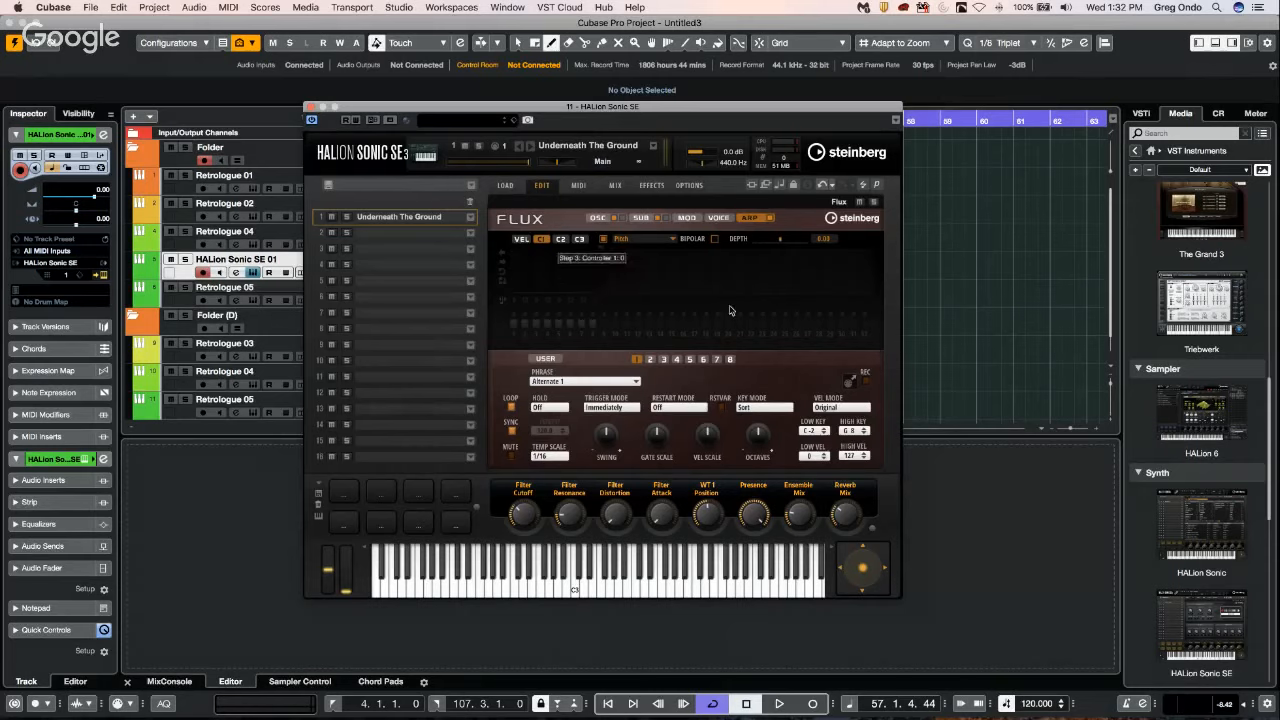
Set the arpeggiator phrase to Analog Seq from the General group of 02 Synth Seq.
left_click(579, 382)
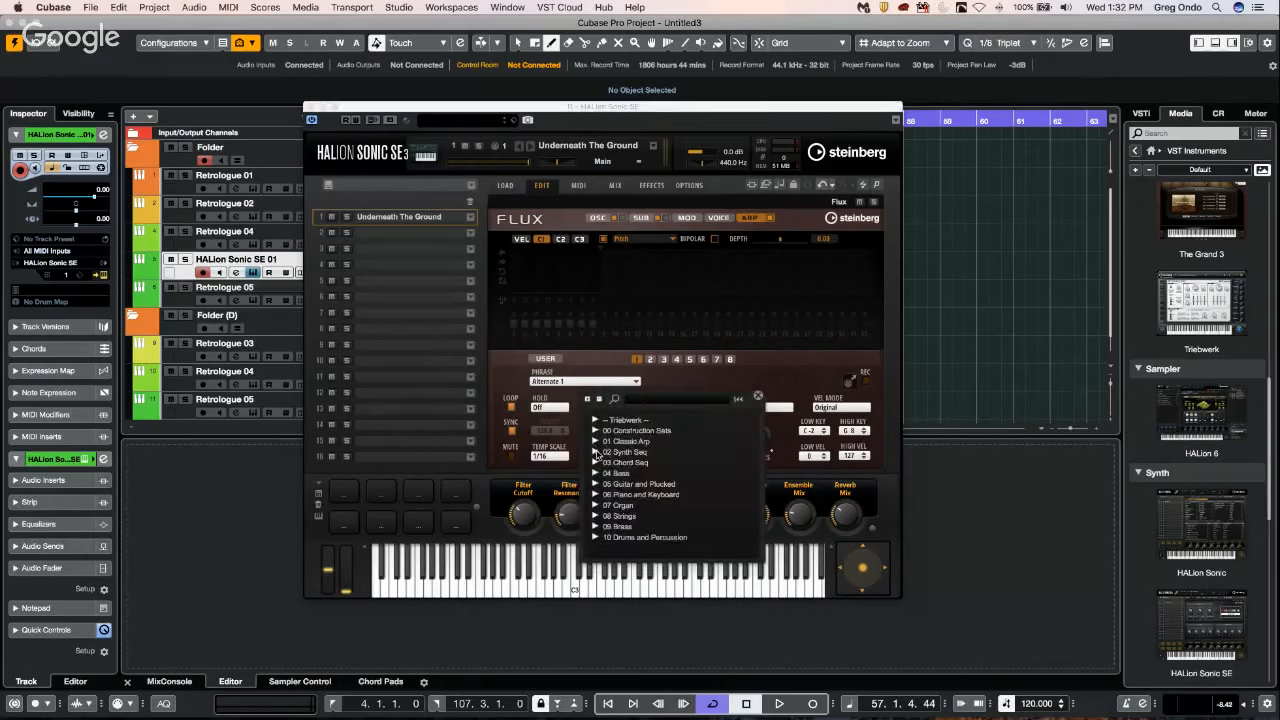
left_click(596, 452)
left_click(609, 474)
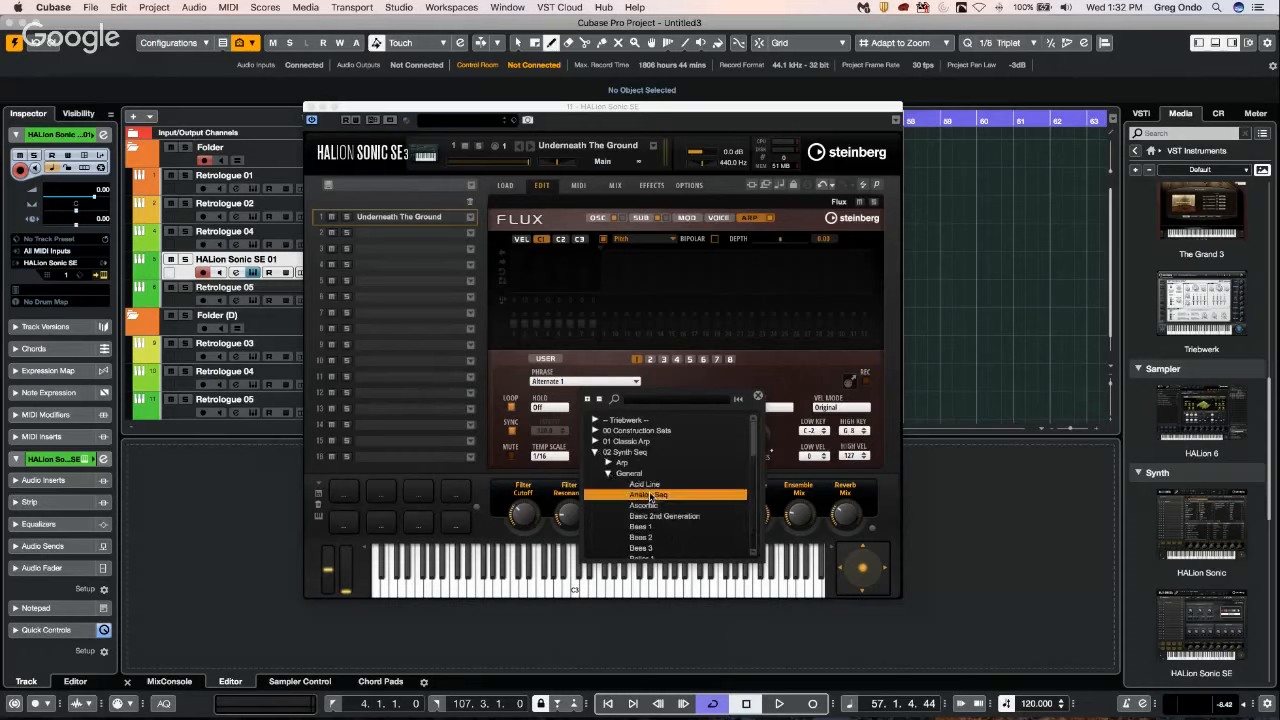
double_click(648, 494)
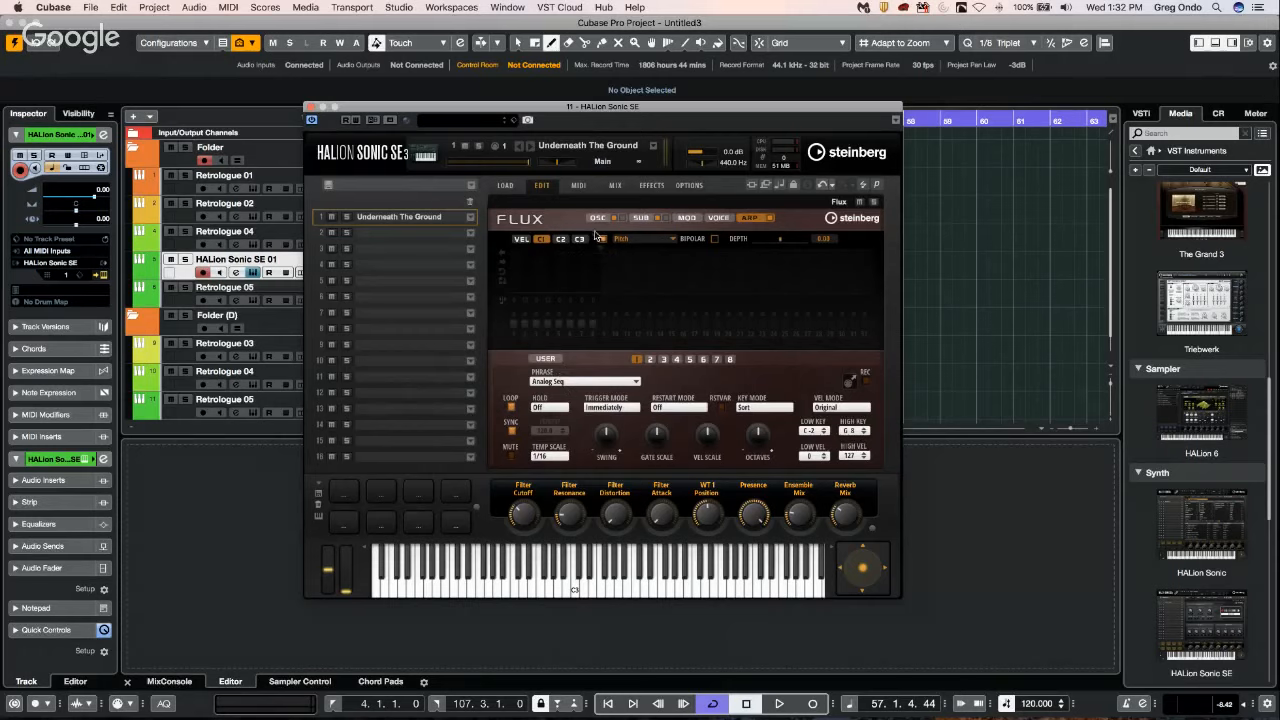
Show the velocity lane, switch the arpeggiator to User mode and extend the step pattern to 18 steps with varied velocities.
right_click(549, 283)
left_click(718, 285)
left_click(521, 239)
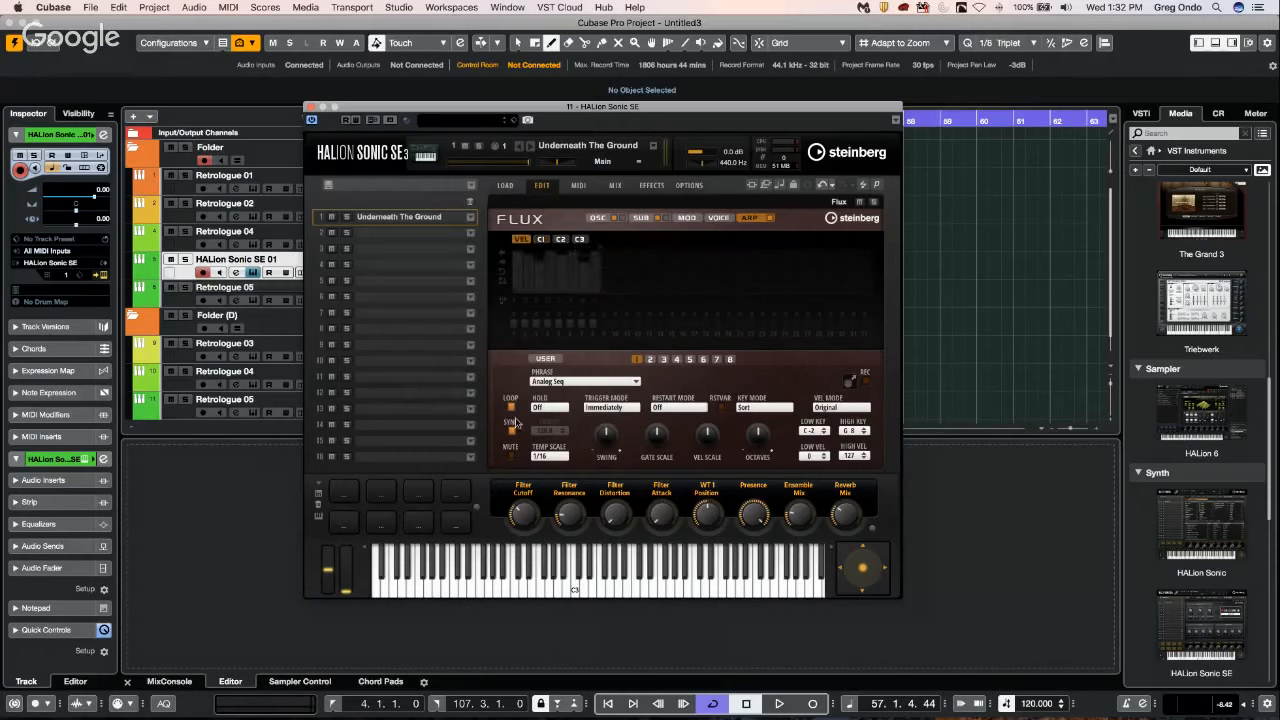
left_click(540, 358)
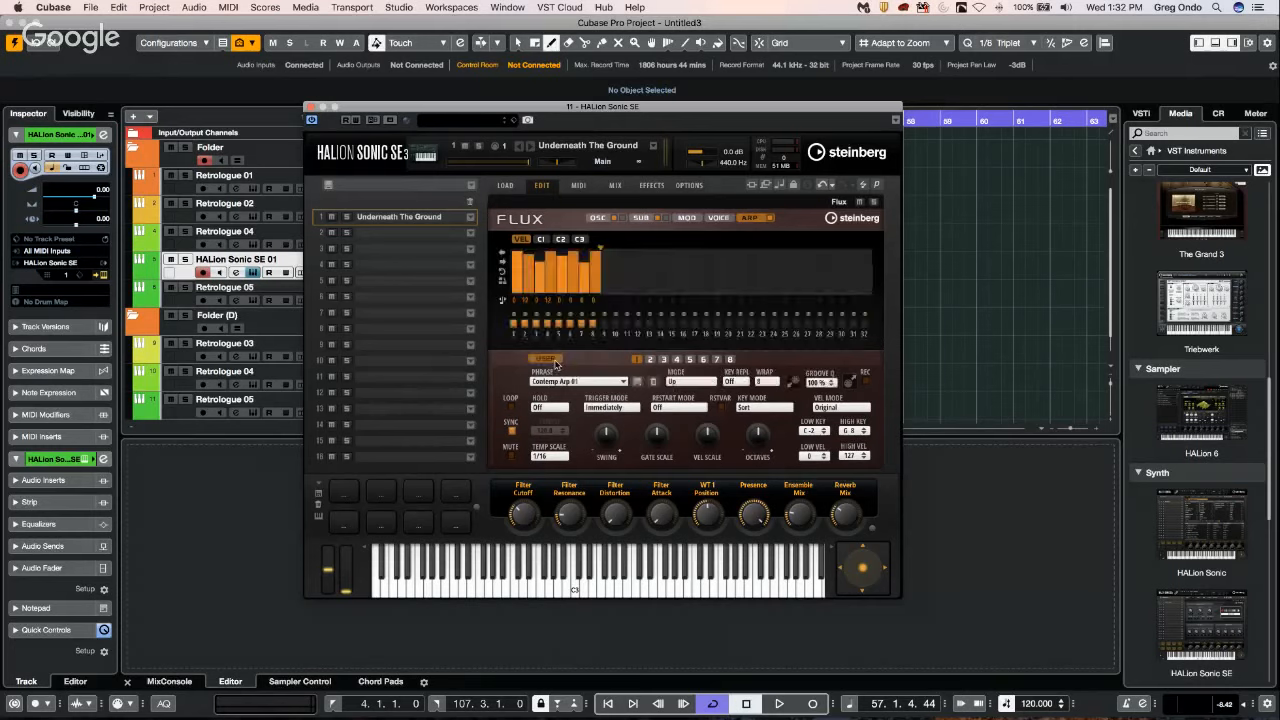
mouse_move(600, 277)
left_mouse_down()
mouse_move(622, 284)
mouse_move(660, 254)
mouse_move(800, 250)
mouse_move(679, 266)
left_mouse_up()
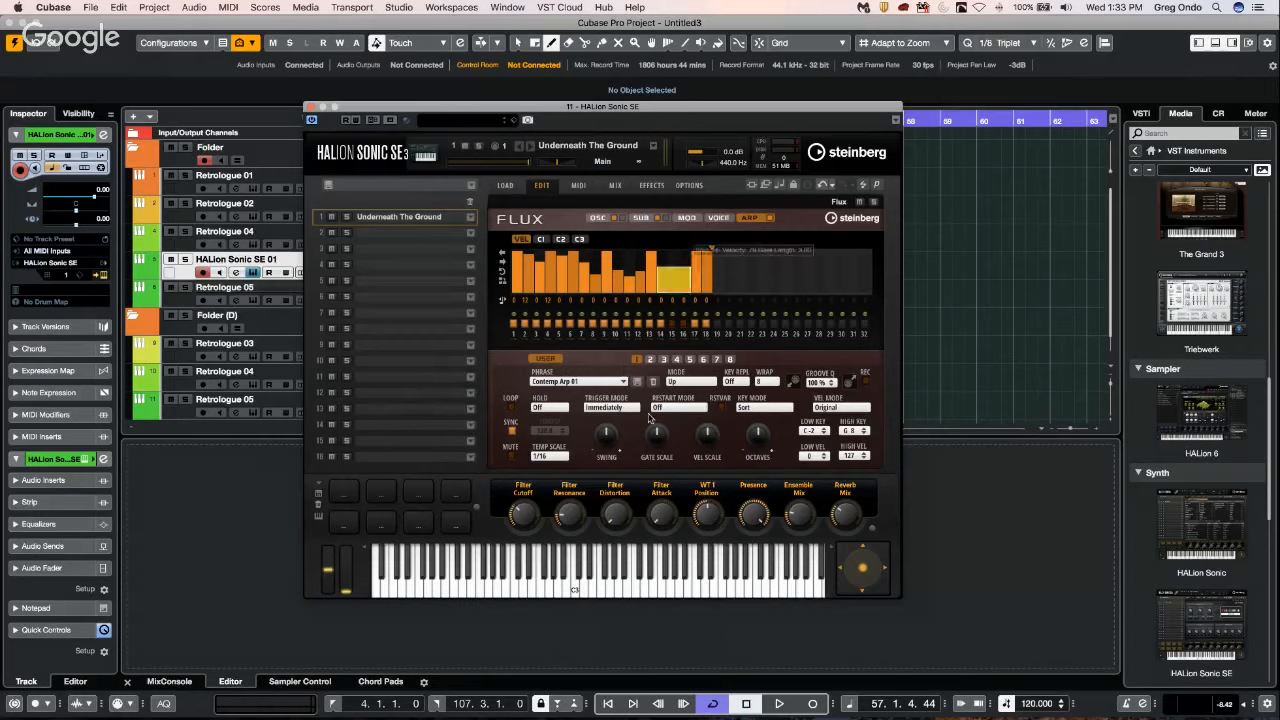
Copy the FlexPhraser pattern of variation 1 and paste it into variation 2.
left_click(651, 359)
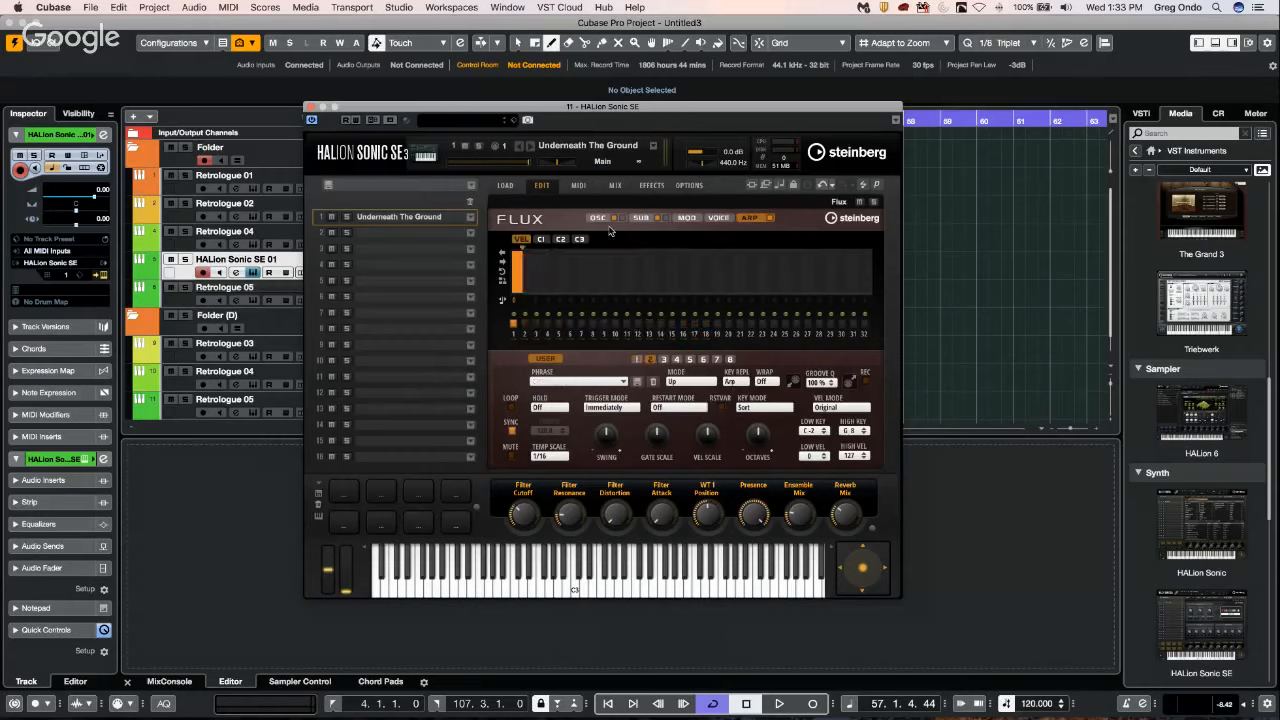
left_click(637, 360)
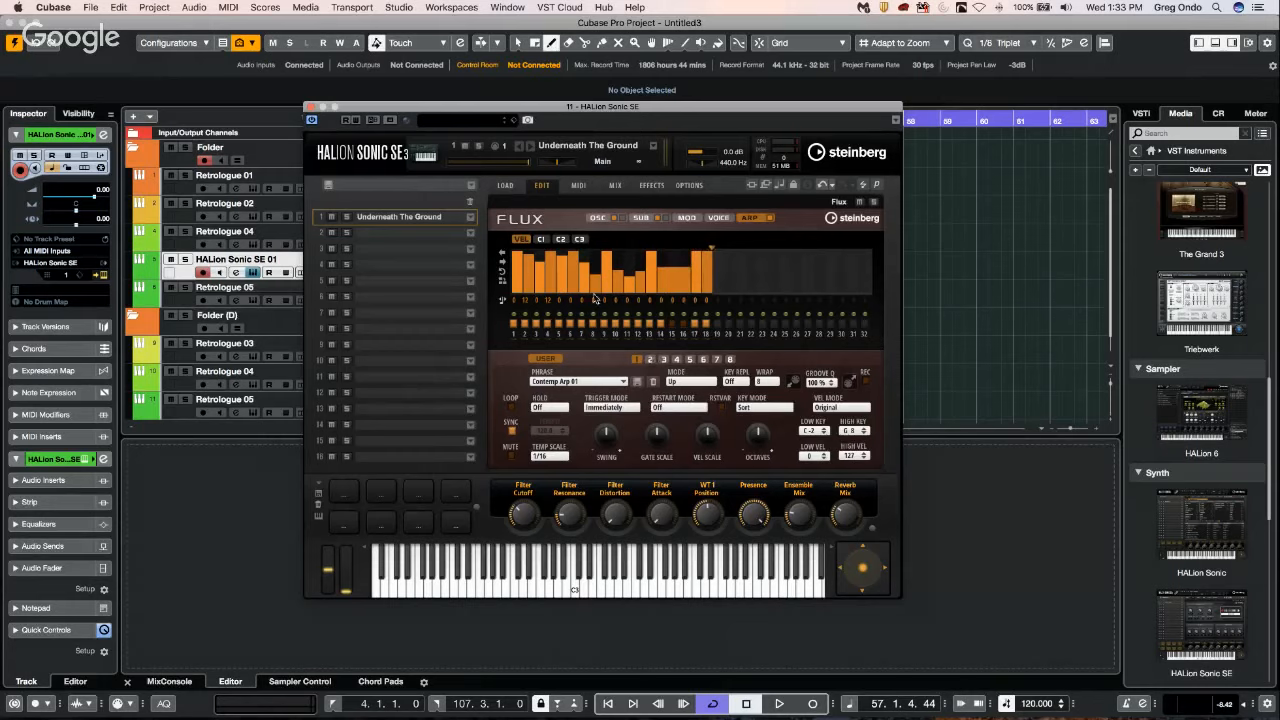
right_click(636, 361)
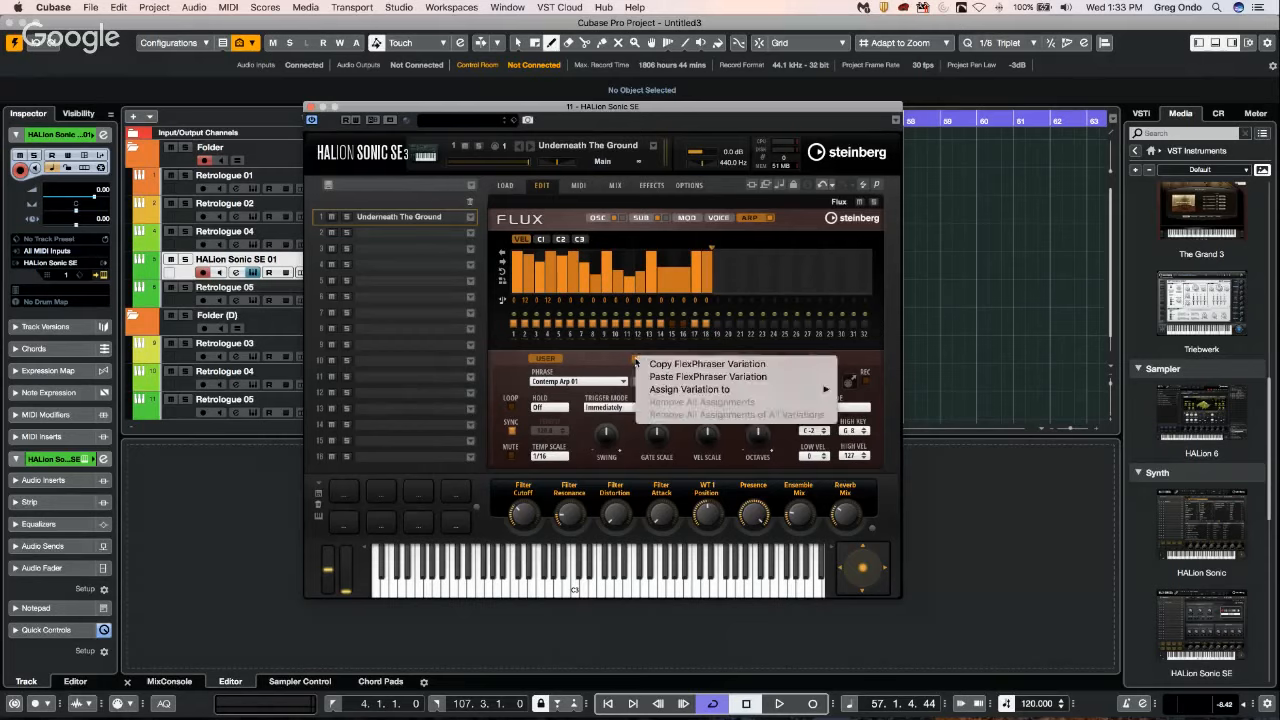
left_click(751, 365)
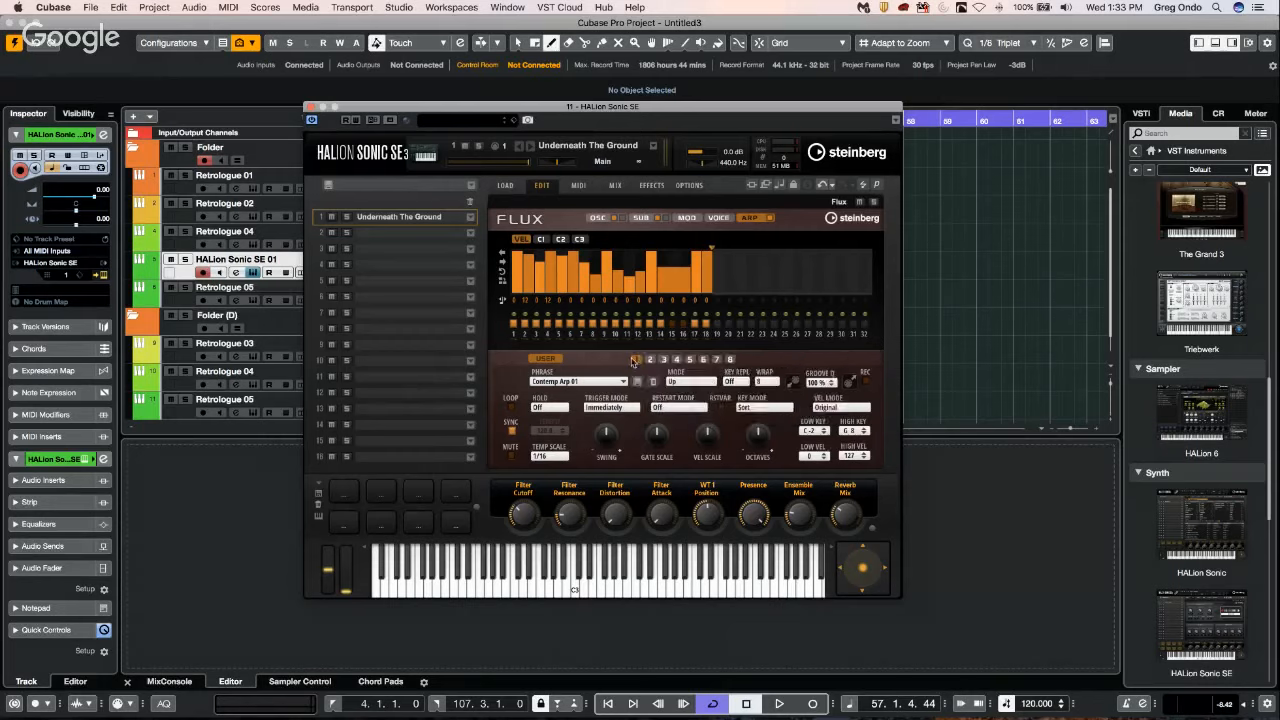
left_click(664, 360)
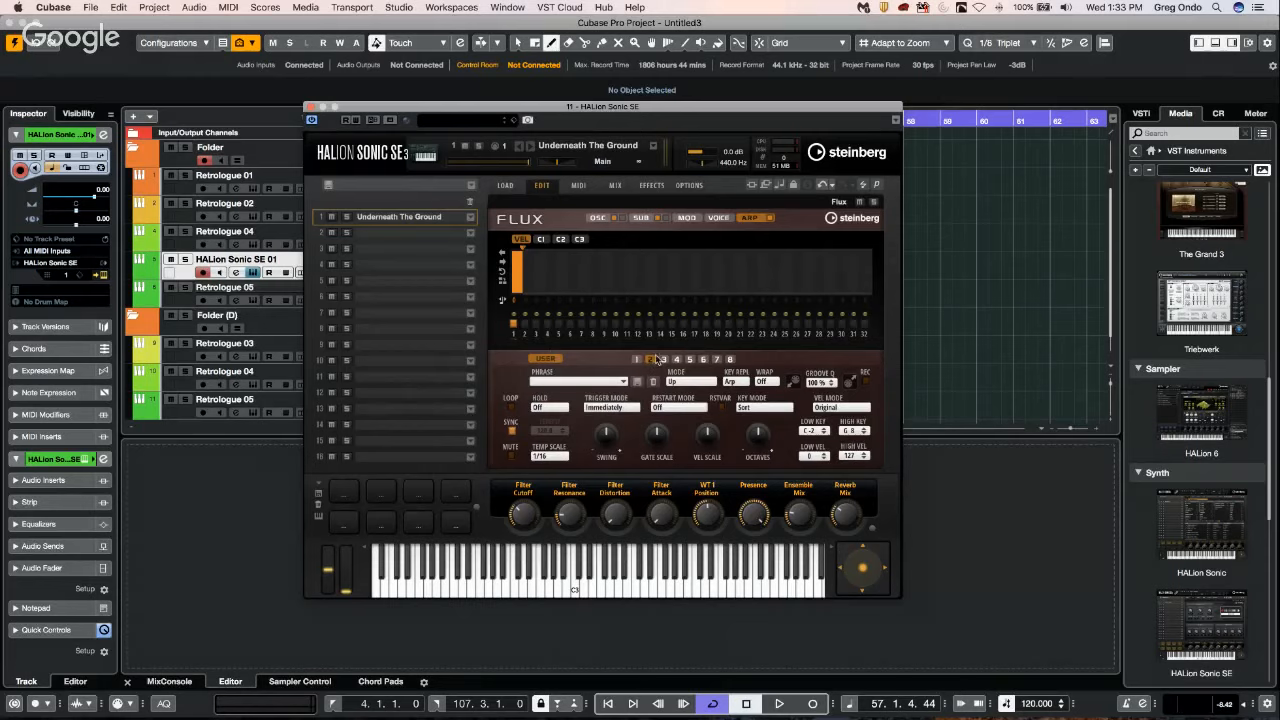
right_click(650, 362)
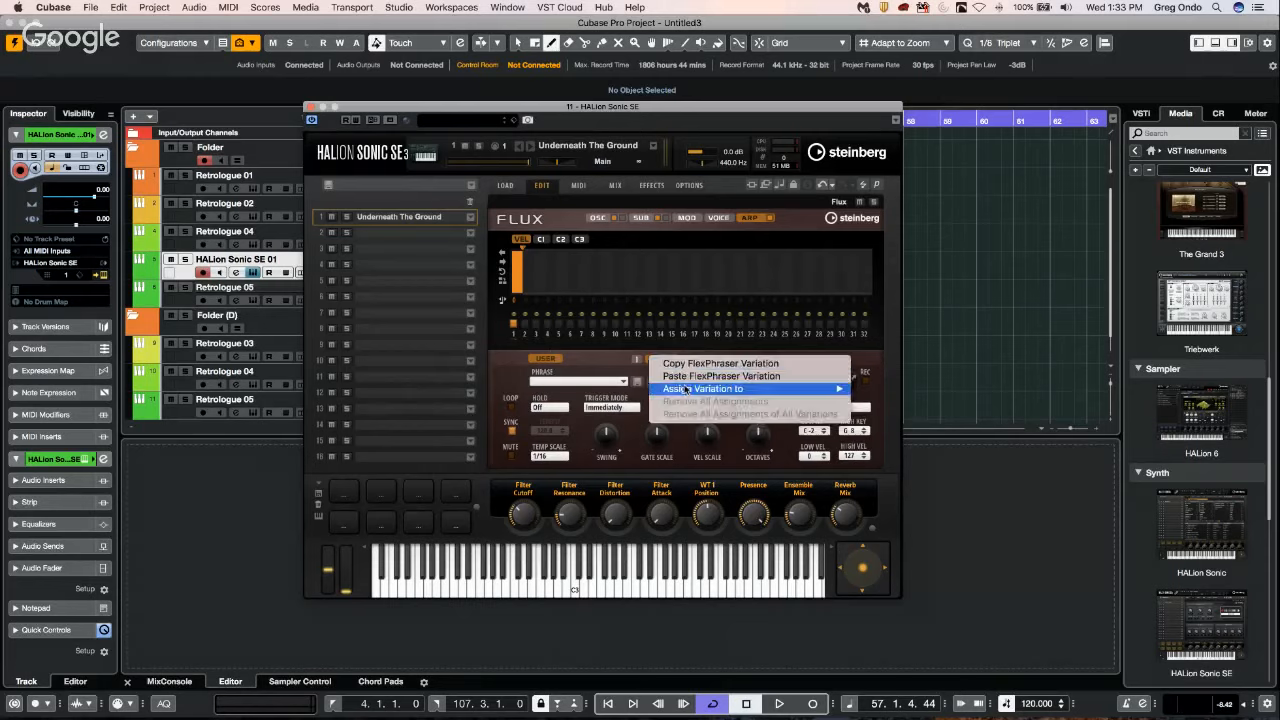
left_click(720, 380)
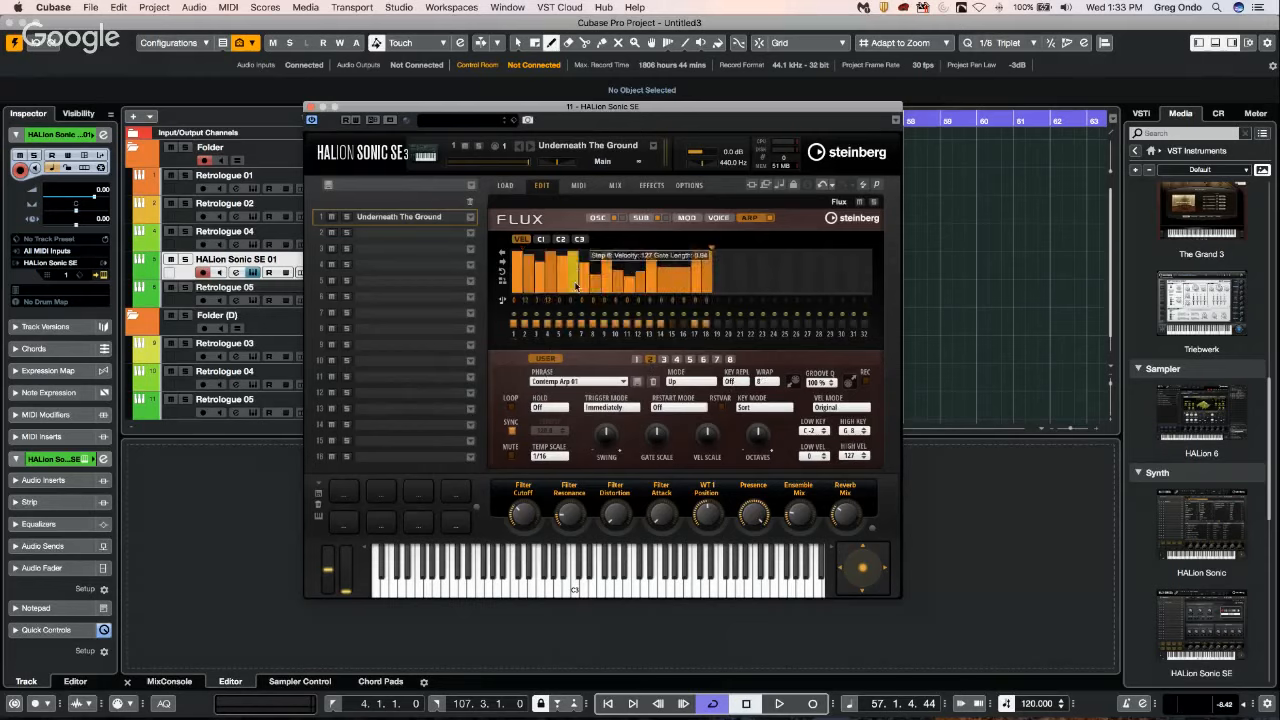
Redraw the step velocities and gate lengths in variation 2 and compare the pattern with the other variations.
mouse_move(560, 260)
left_mouse_down()
mouse_move(556, 292)
mouse_move(590, 262)
mouse_move(625, 258)
mouse_move(694, 298)
left_mouse_up()
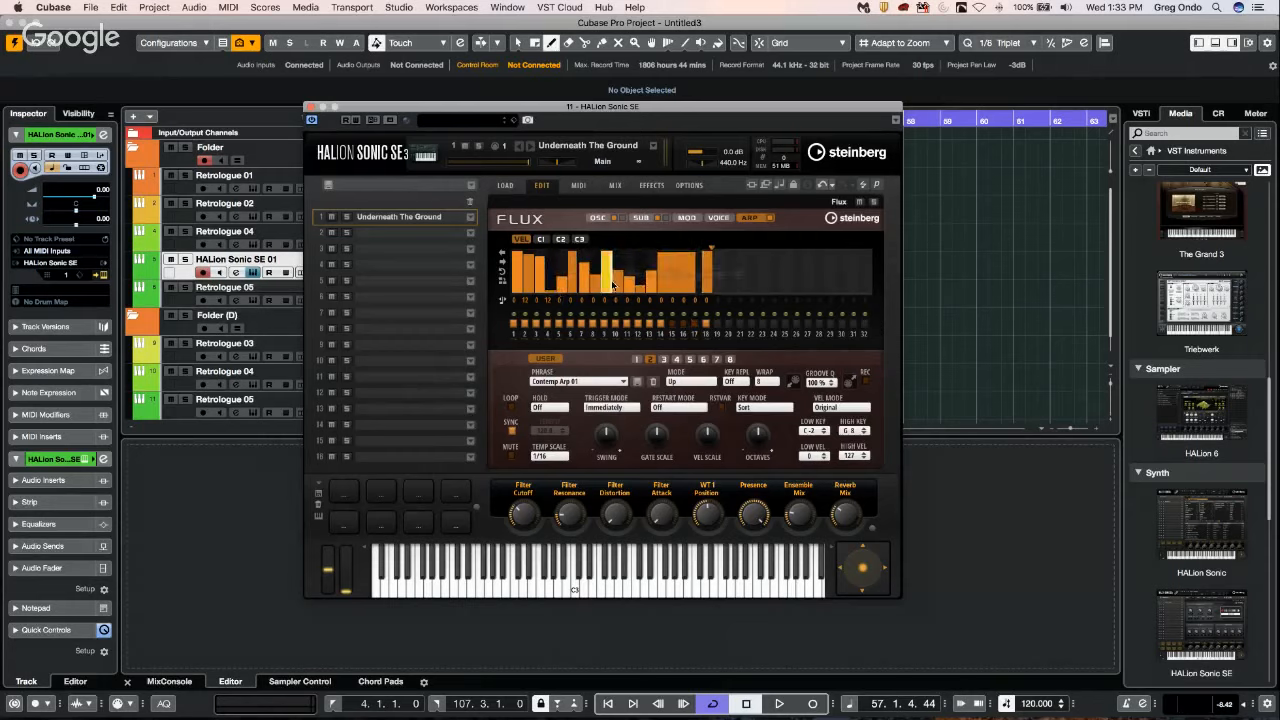
left_click_drag(610, 279, 620, 275)
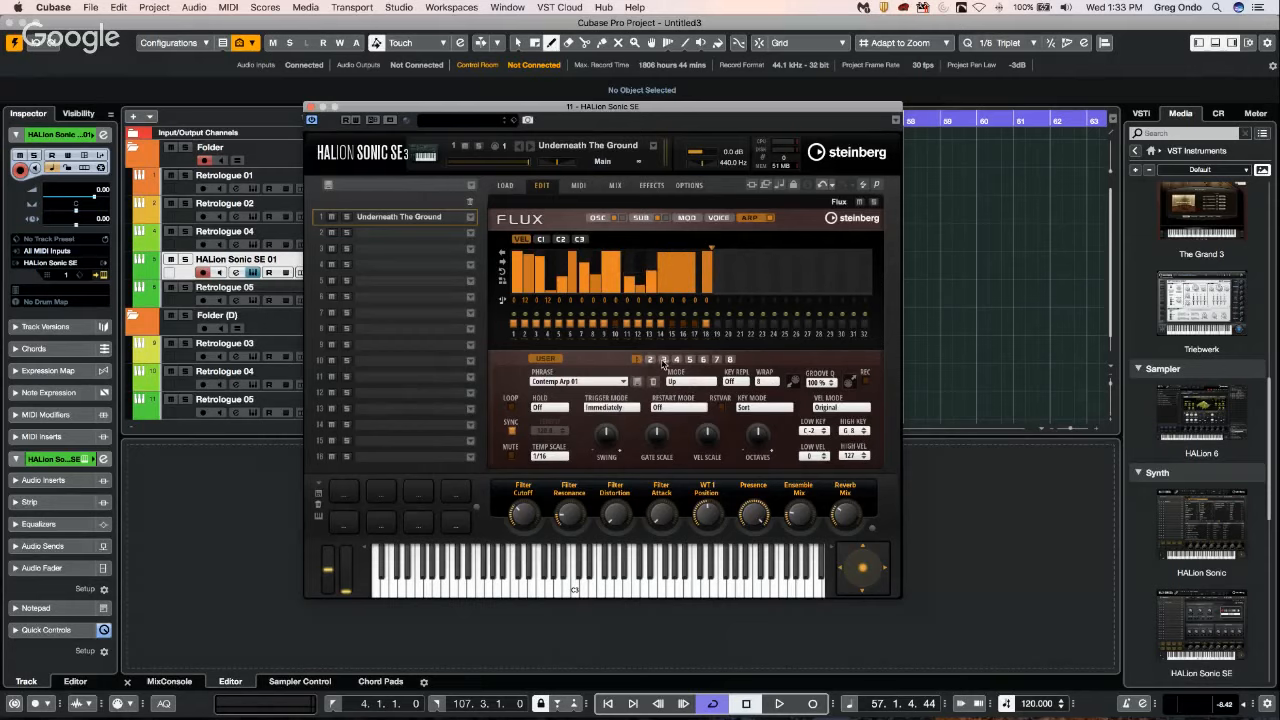
left_click(663, 360)
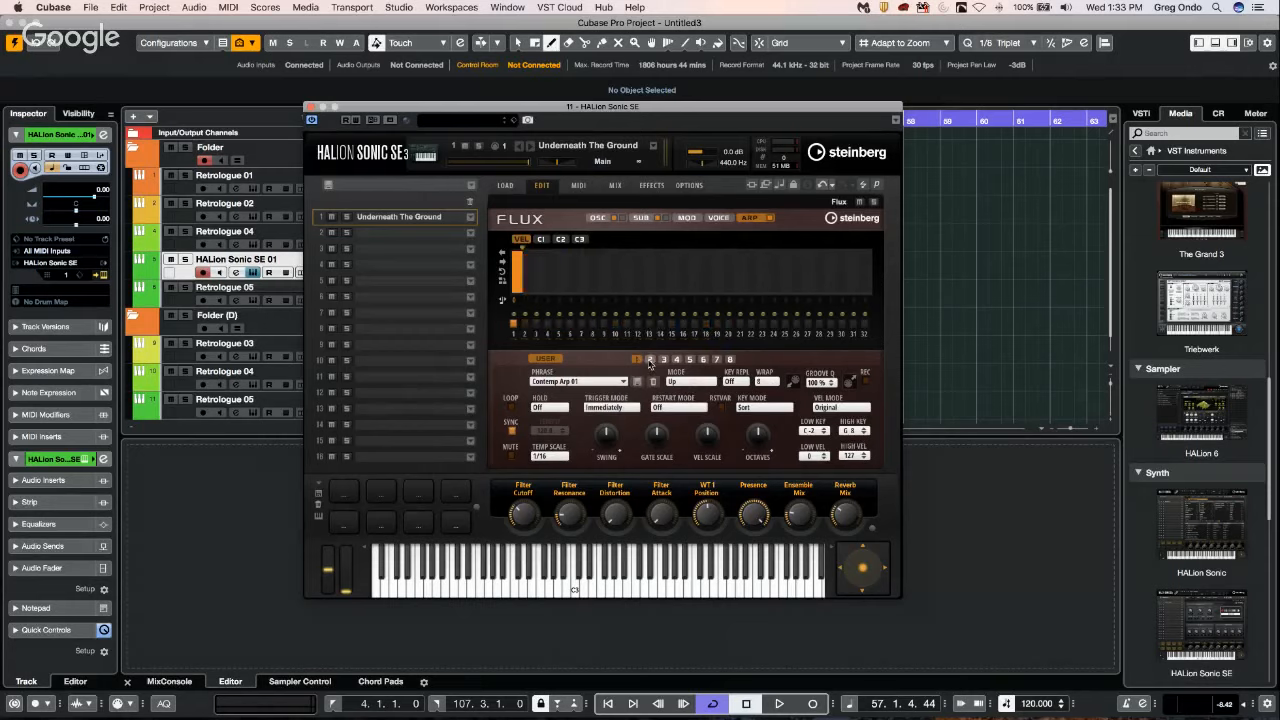
left_click(640, 362)
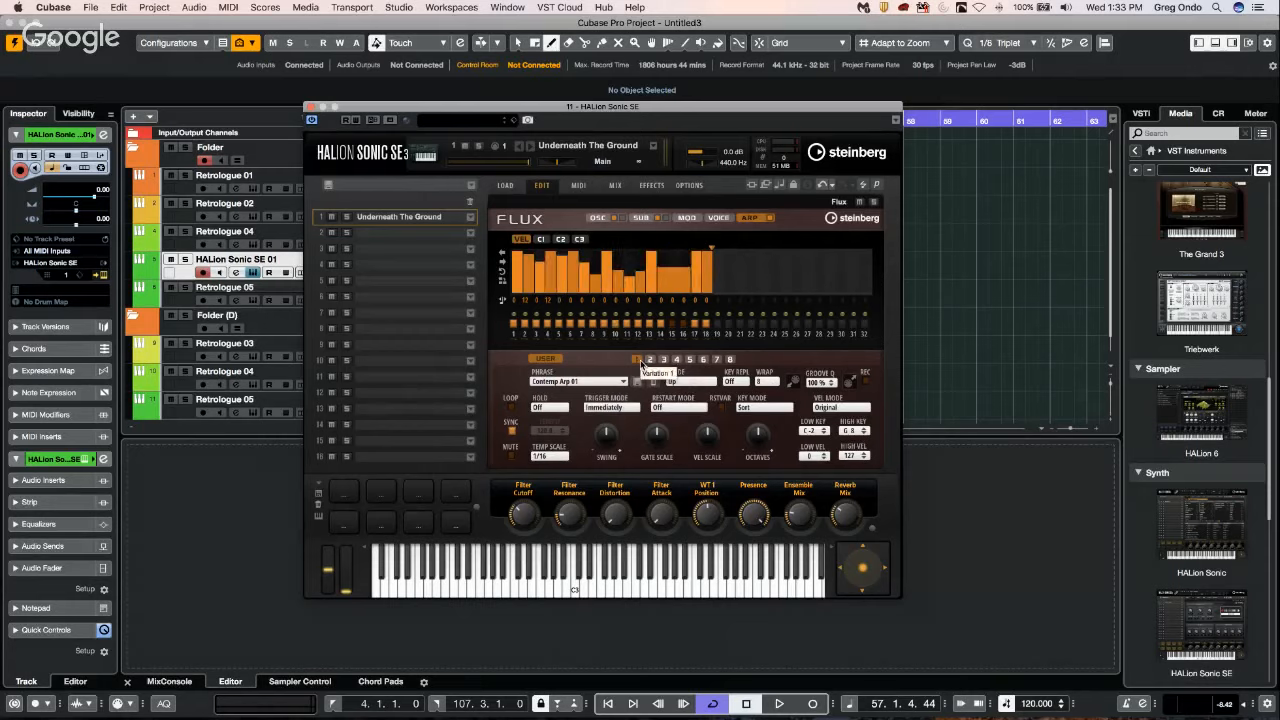
left_click(649, 360)
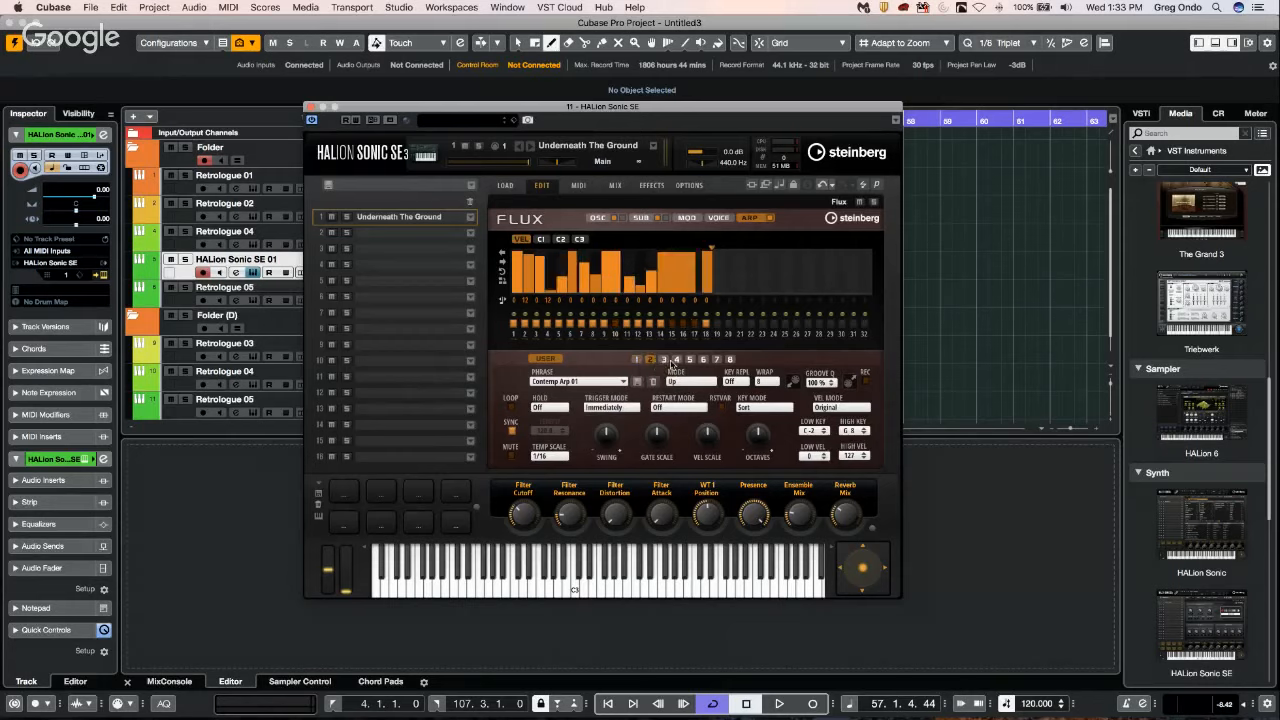
Select arpeggiator variation 3 and assign it to Trigger Pad 3.
left_click(664, 360)
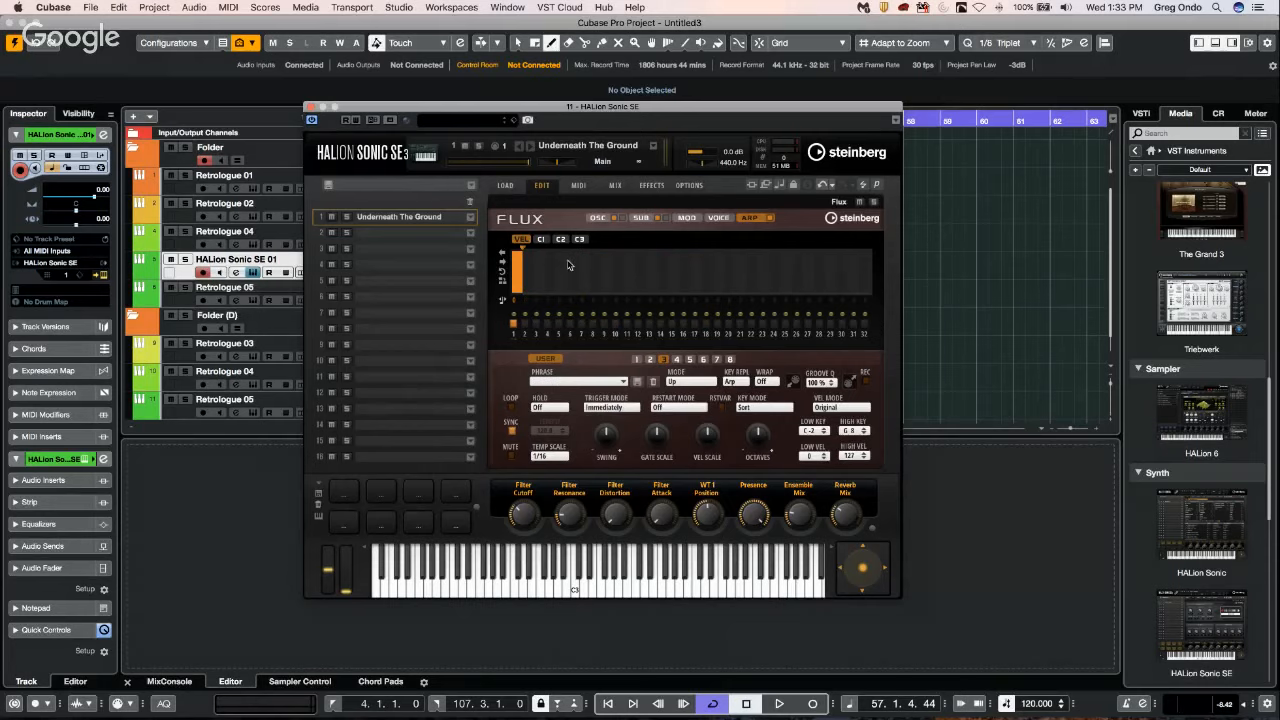
right_click(660, 364)
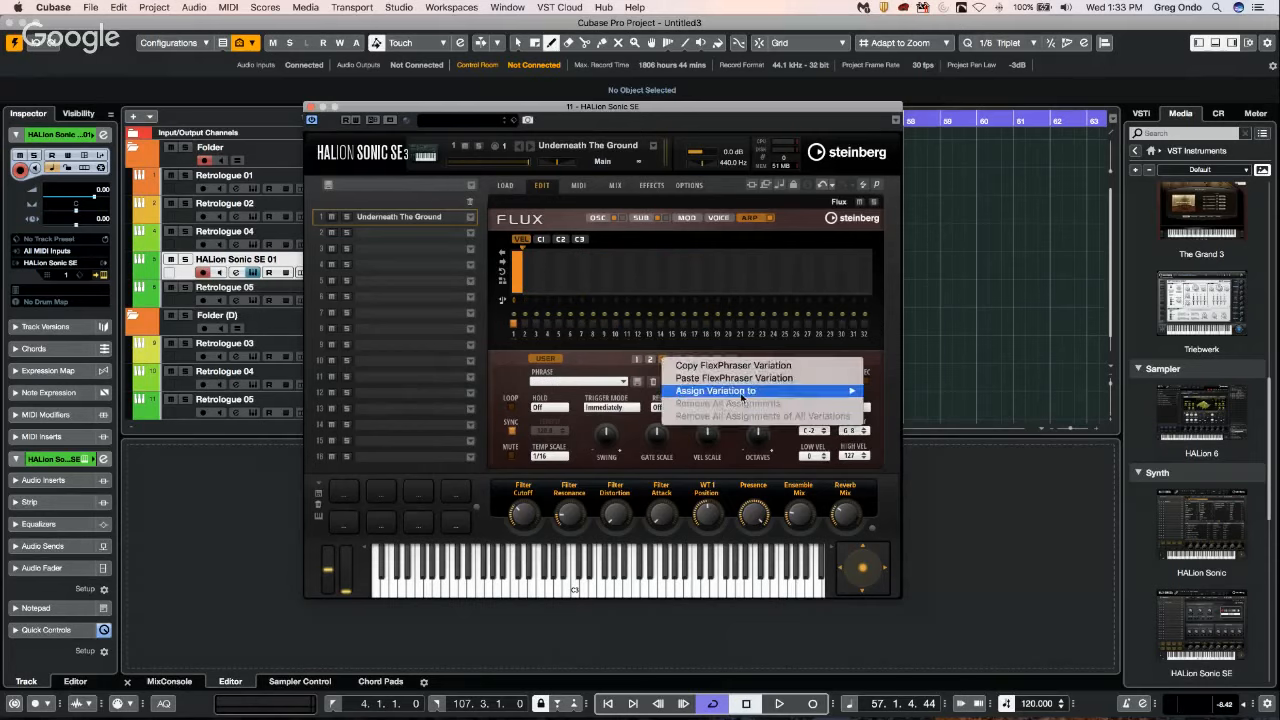
mouse_move(743, 391)
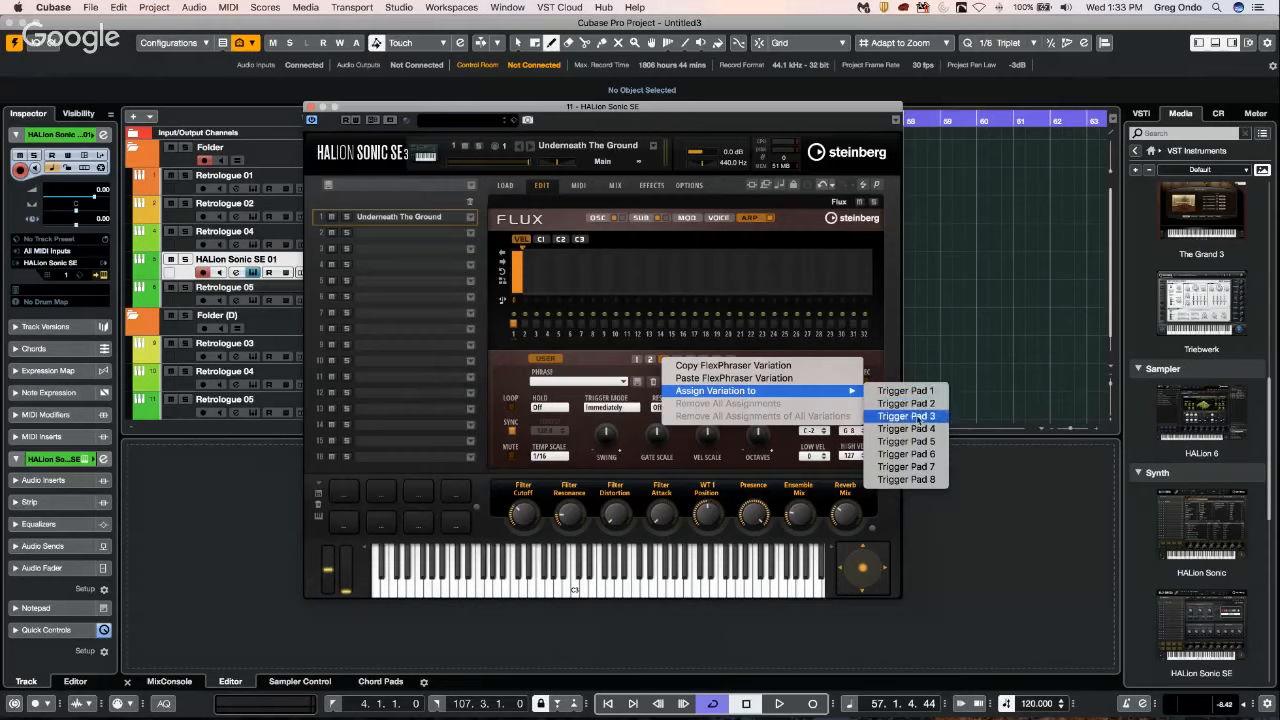
left_click(918, 416)
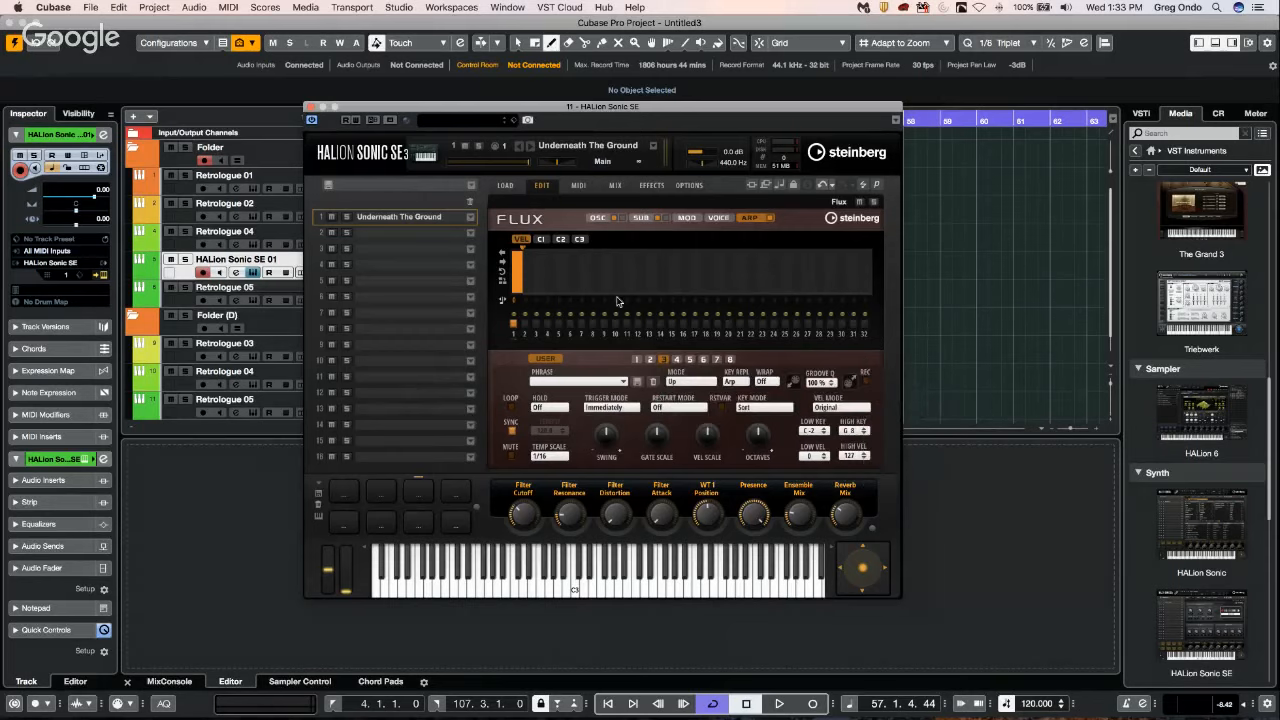
Paste the copied FlexPhraser pattern into variation 3, redraw its step velocities and extend it to 22 steps.
right_click(663, 359)
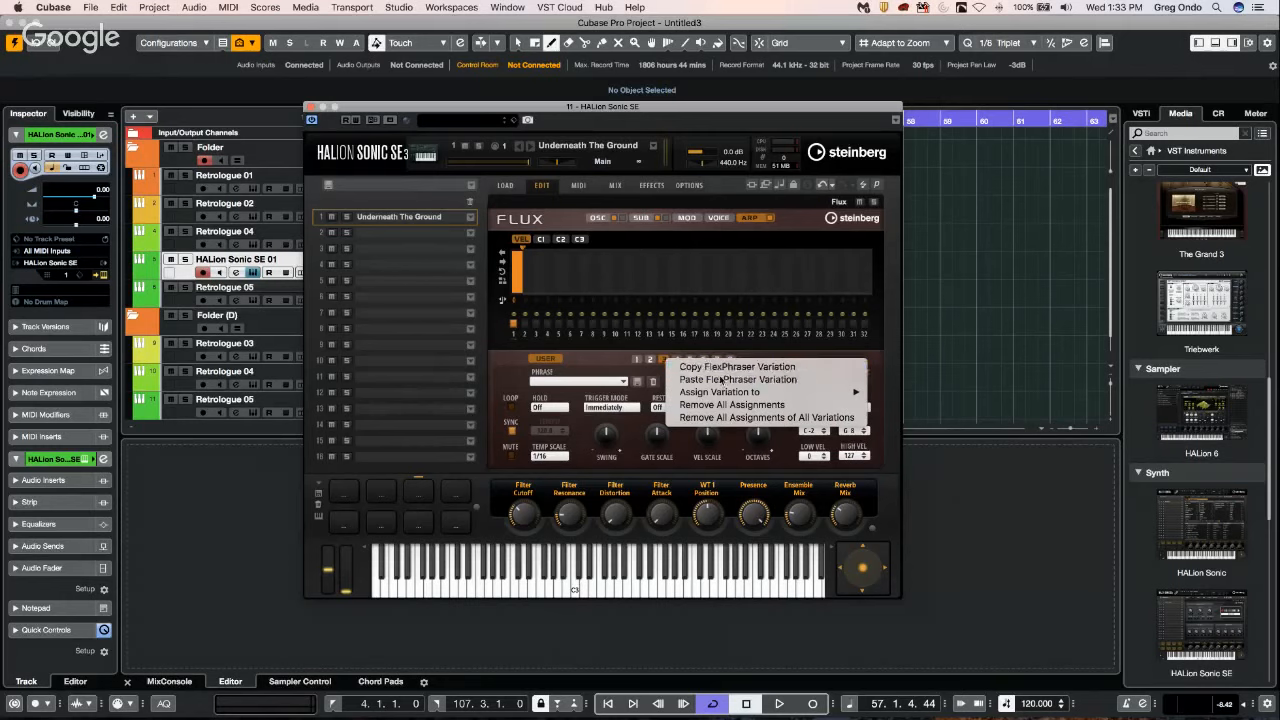
left_click(572, 242)
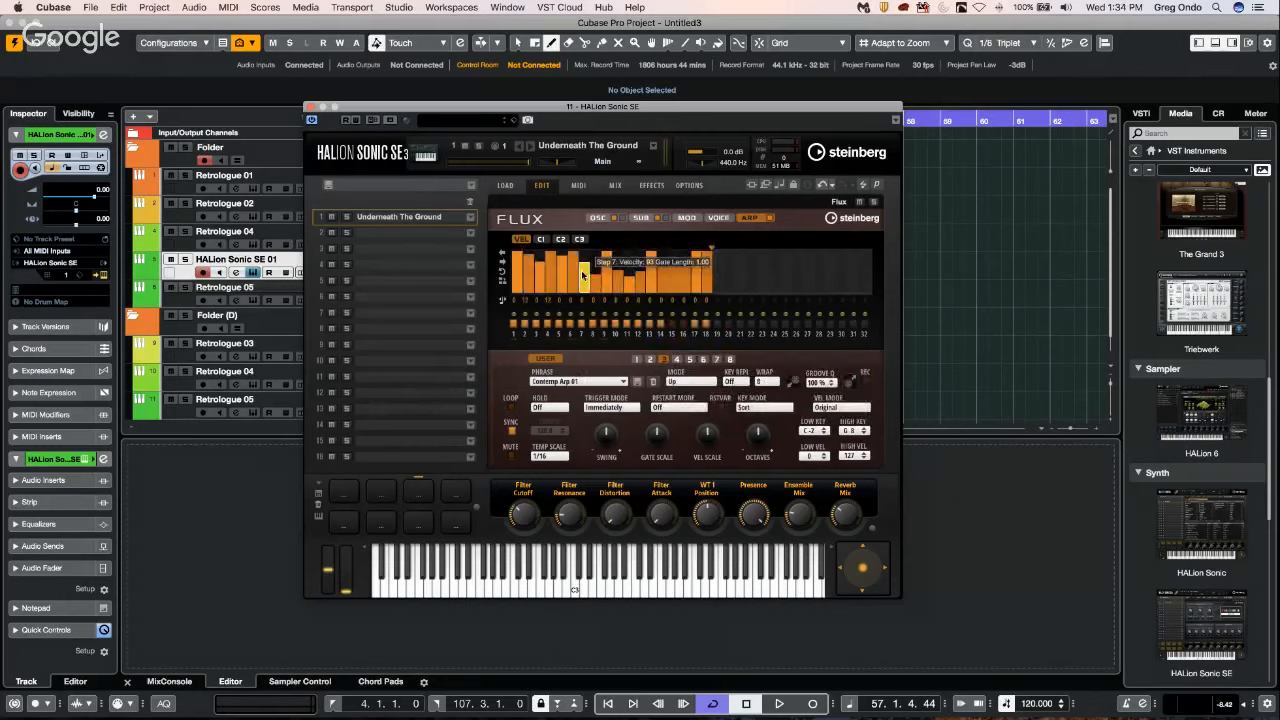
left_click_drag(530, 258, 517, 275)
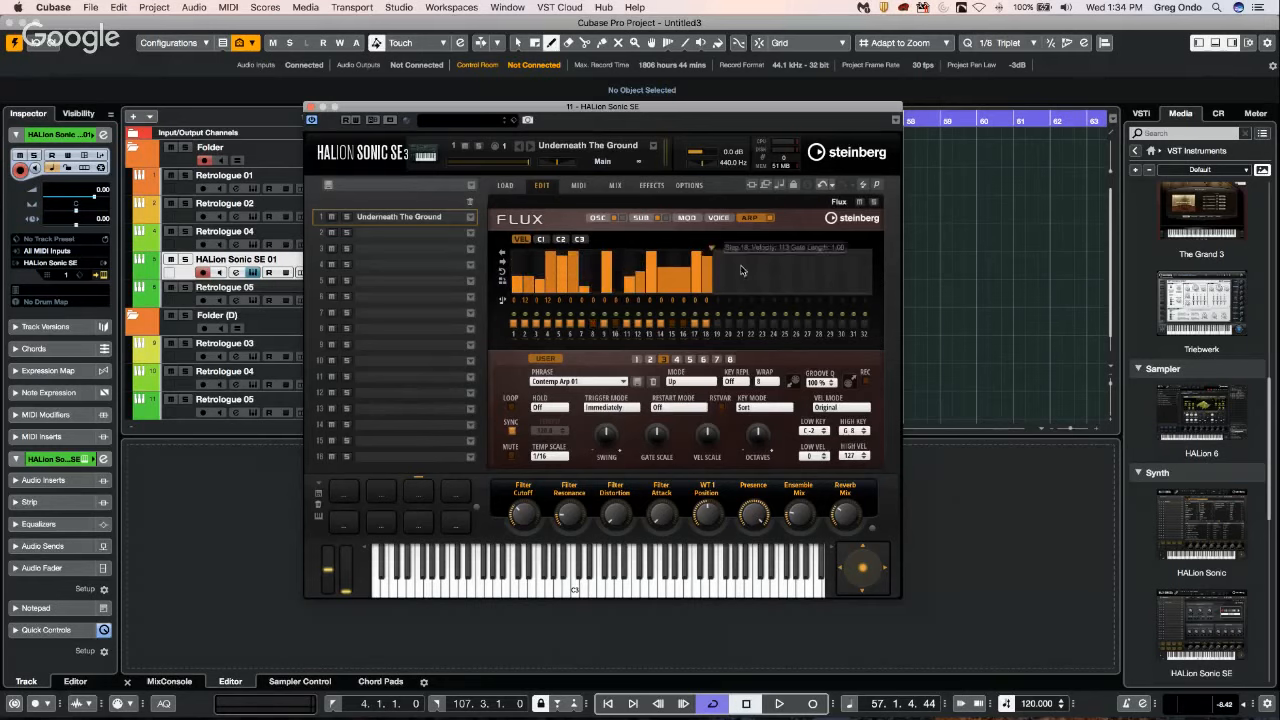
mouse_move(711, 247)
left_mouse_down()
mouse_move(858, 260)
mouse_move(778, 295)
mouse_move(753, 258)
mouse_move(706, 263)
left_mouse_up()
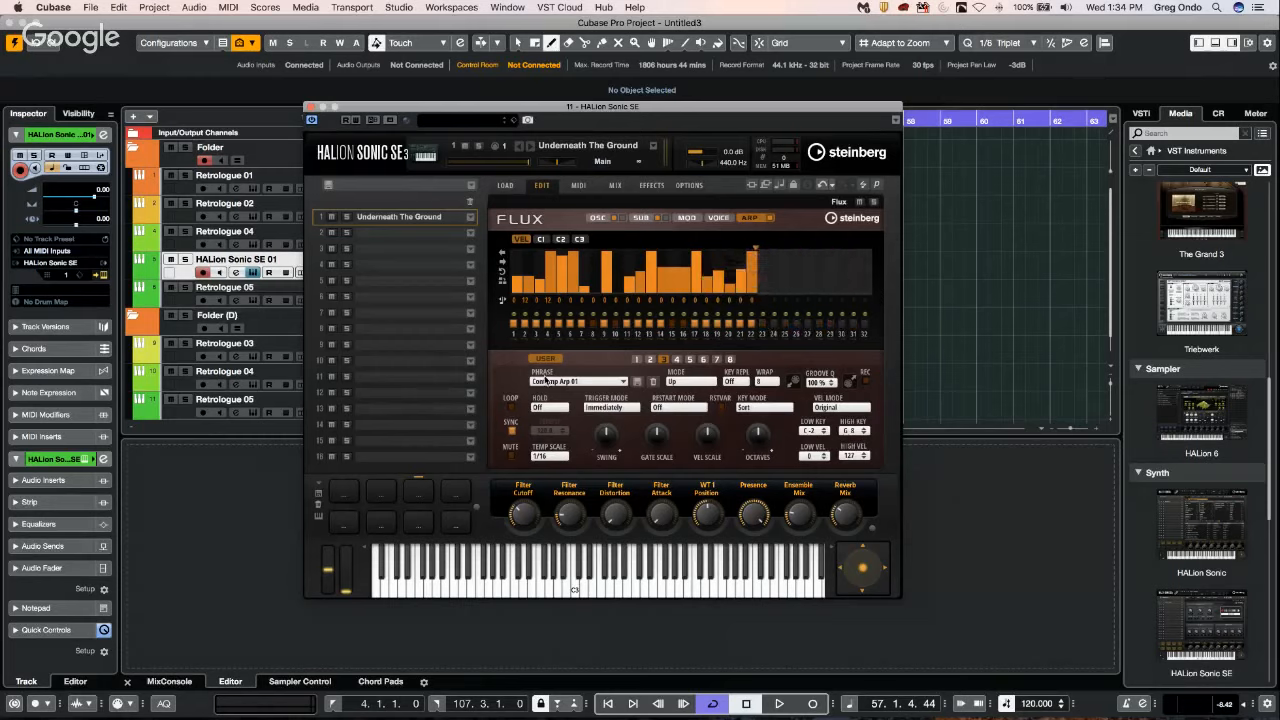
Examine the copy, paste and trigger pad assignment options for variations 1 and 2, and dismiss them.
right_click(638, 365)
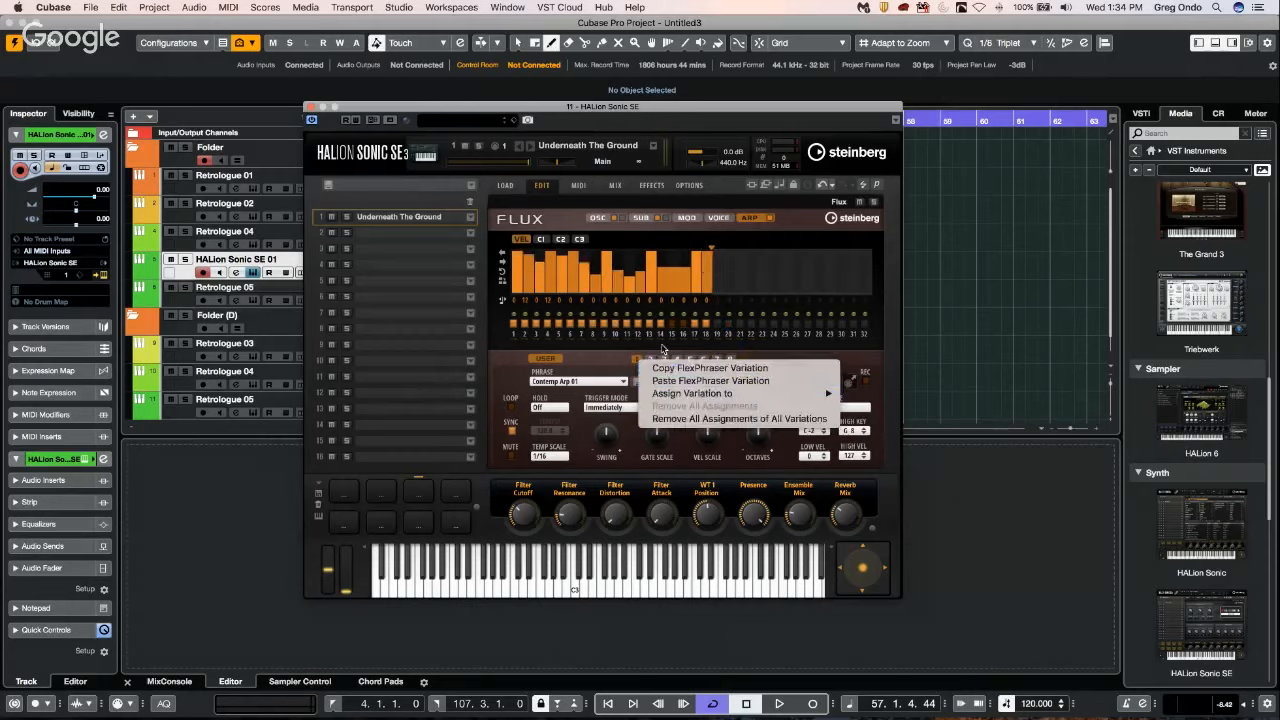
left_click(608, 357)
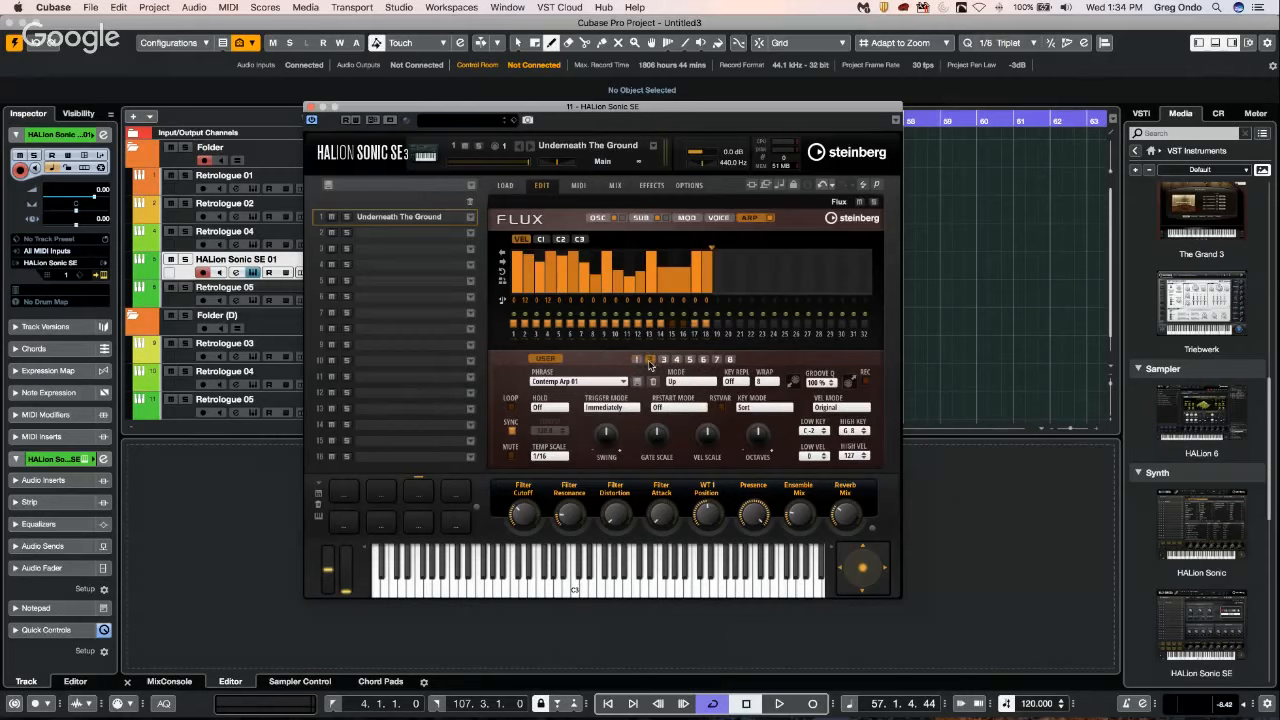
right_click(650, 362)
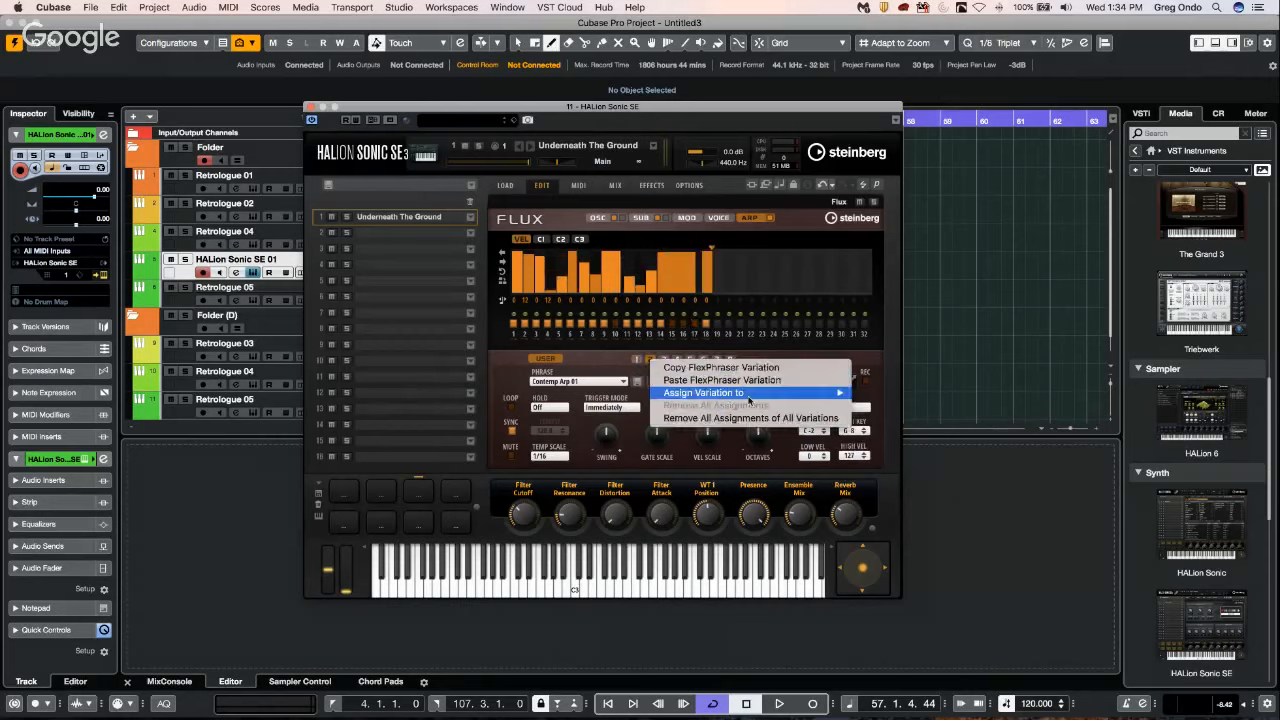
mouse_move(748, 395)
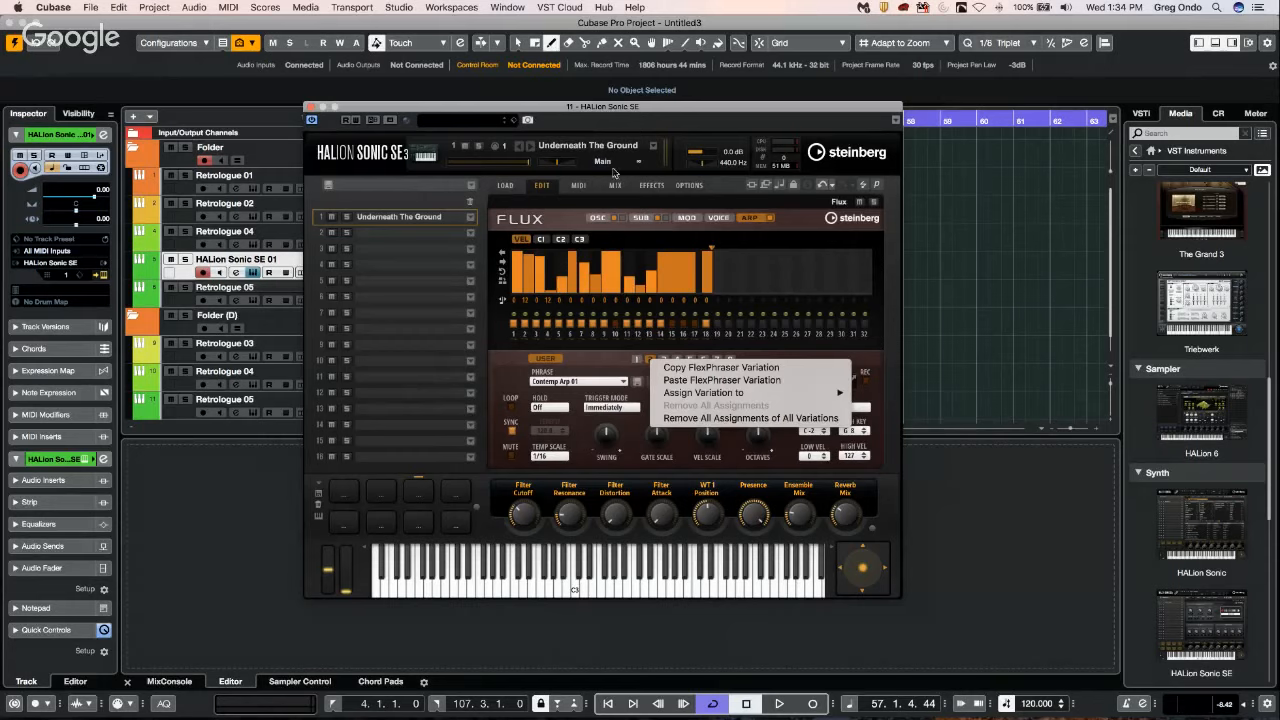
left_click(312, 108)
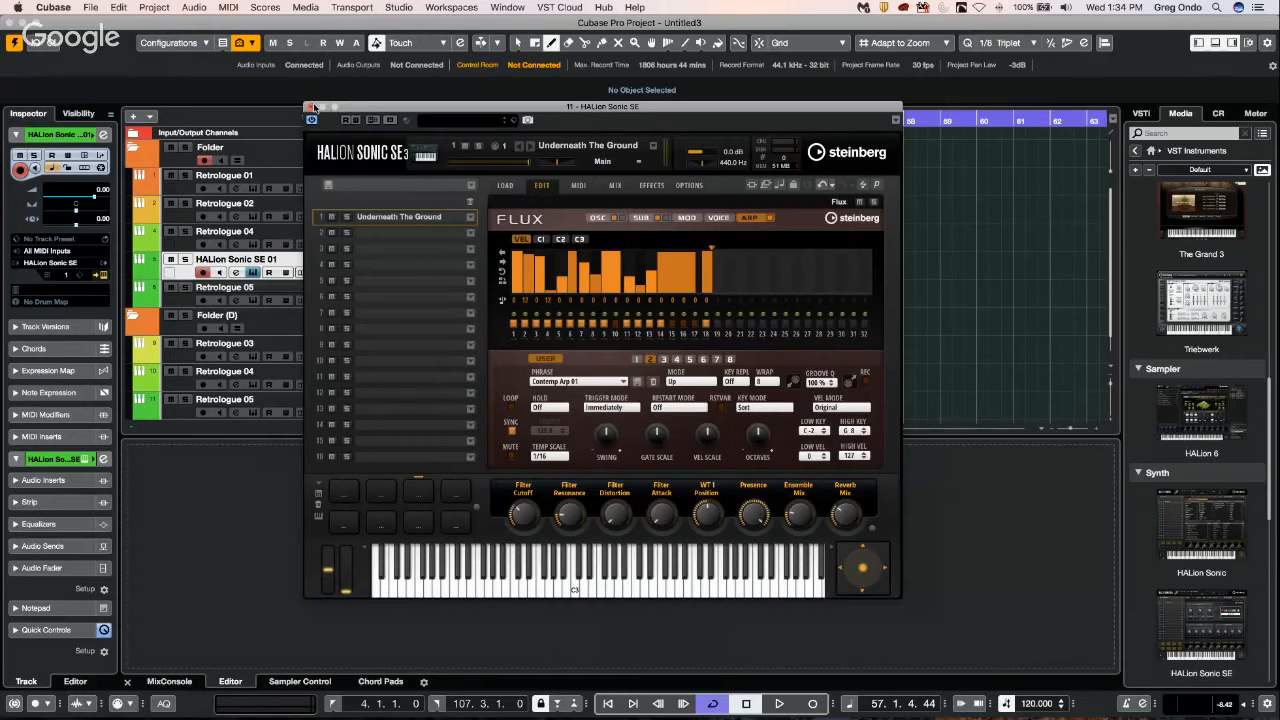
Close the HALion Sonic SE editor and add 90s Hip Hop - Drum Loop 04 from the Hip Hop Vault loops on a new audio track.
left_click(311, 106)
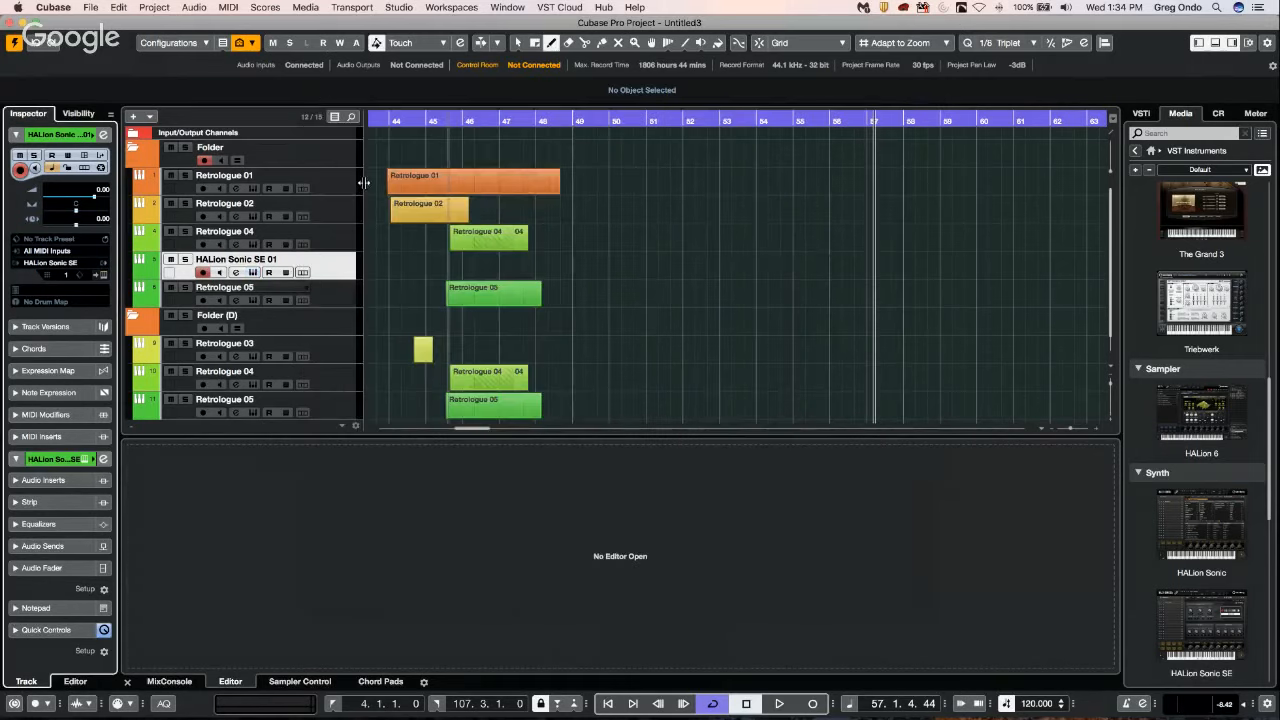
left_click(1141, 113)
left_click(1180, 114)
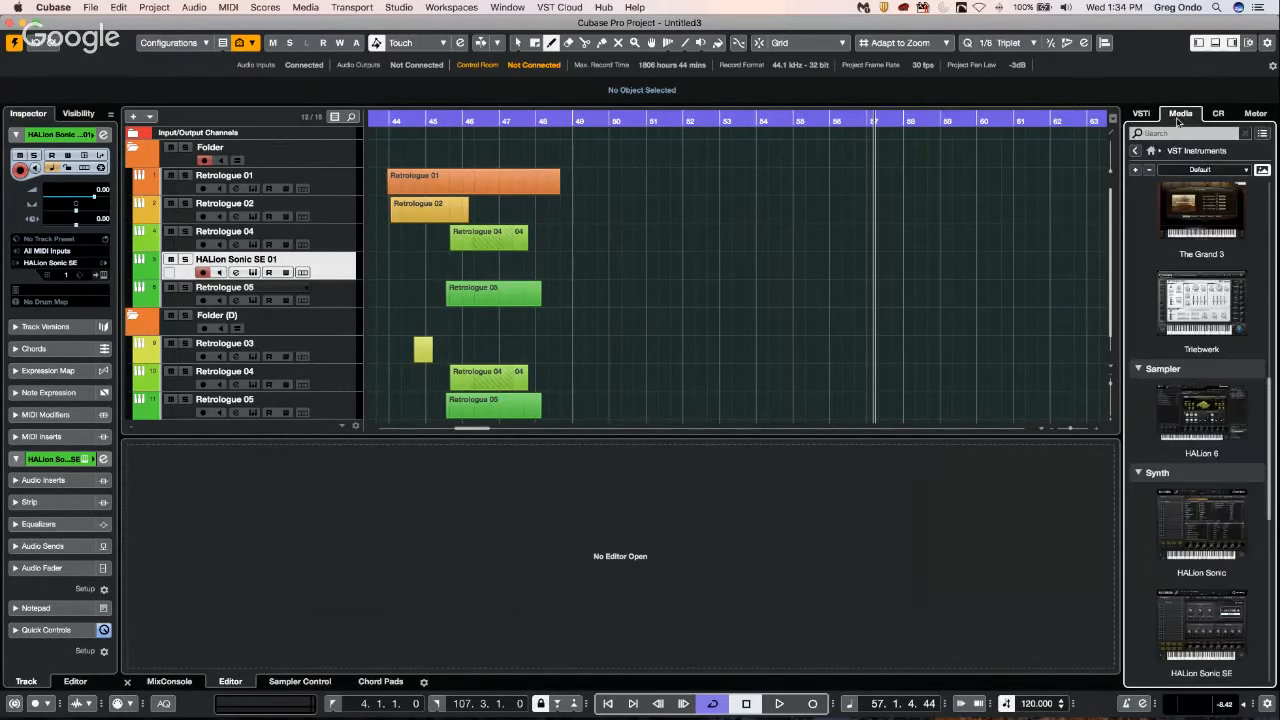
left_click(1151, 151)
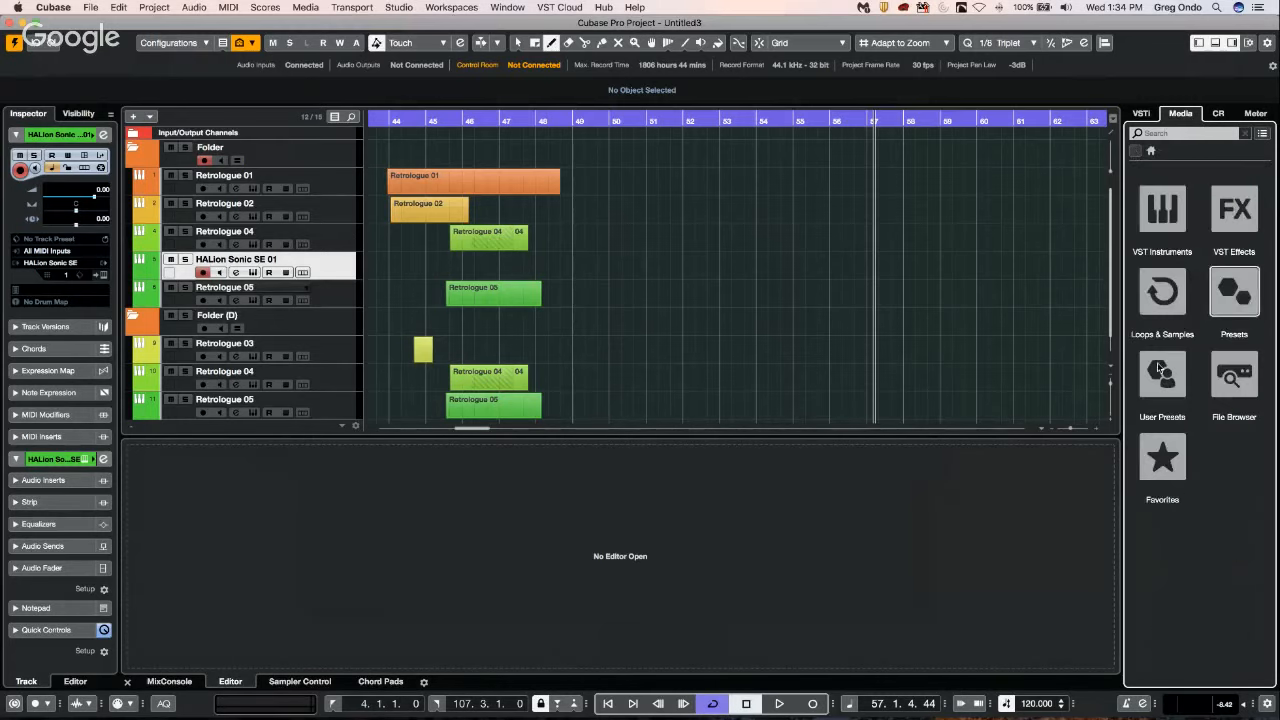
left_click(1163, 293)
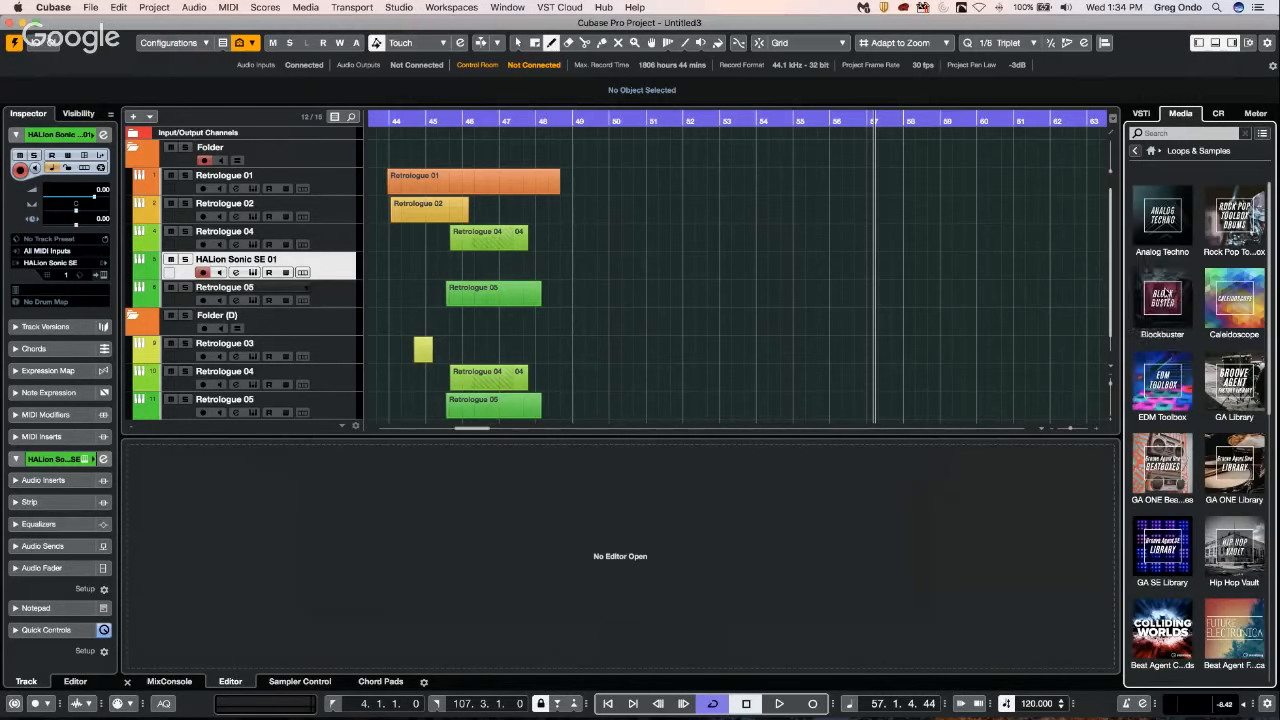
left_click(1245, 535)
left_click_drag(1203, 365, 311, 283)
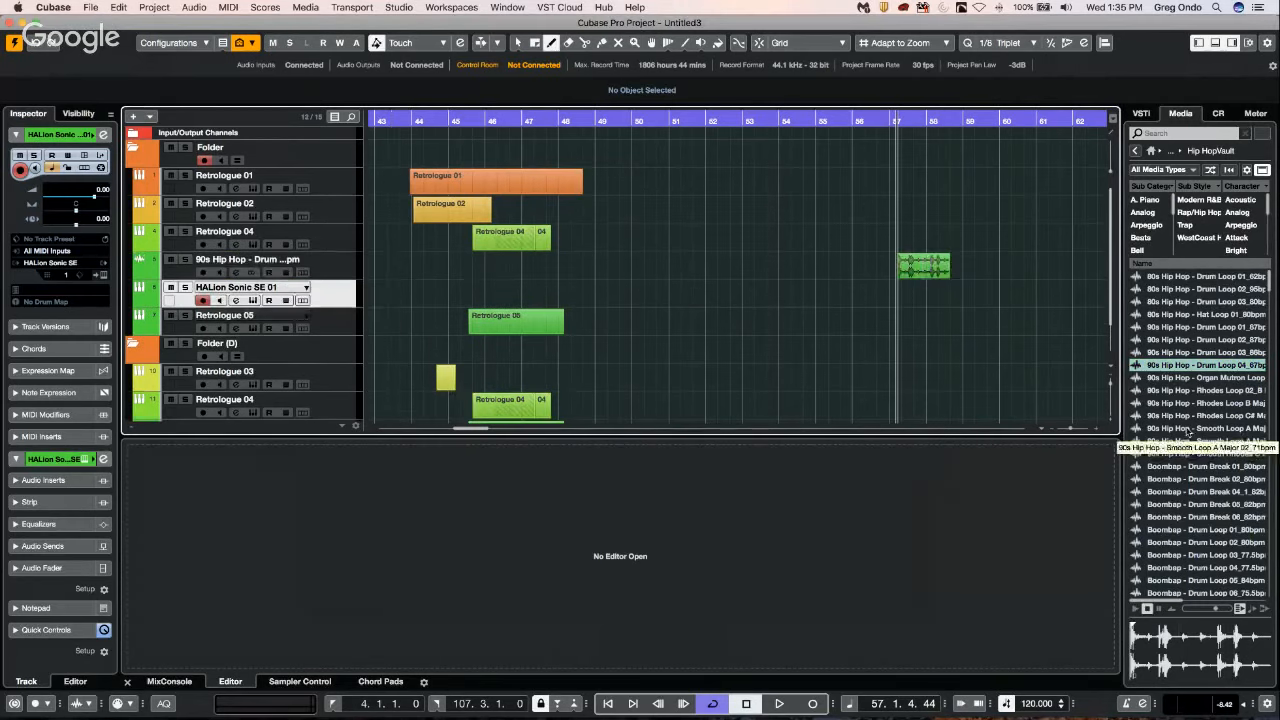
Place the Hip Hop - Disco Clav Loop Bb Major 01 on the drum loop's track from about bar 52, overlapping the drum loop, and play it.
scroll(1190, 527, "down", 5)
left_click(1178, 580)
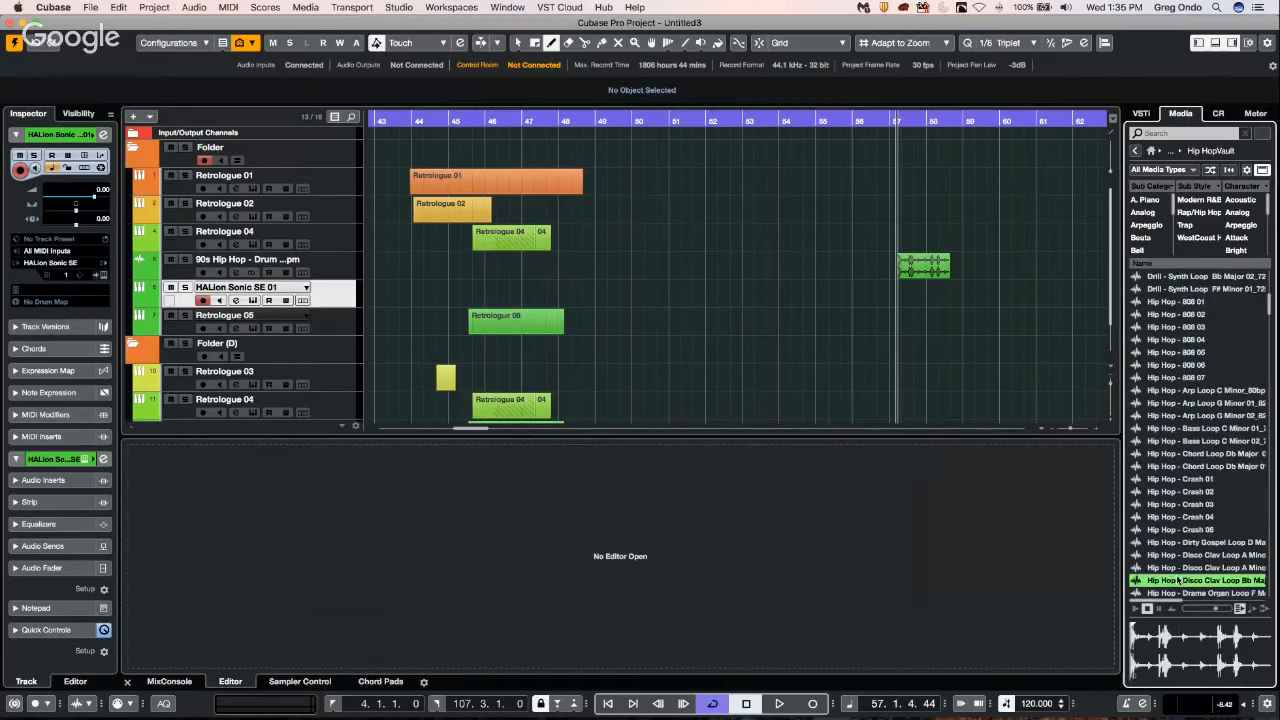
left_click_drag(740, 271, 729, 263)
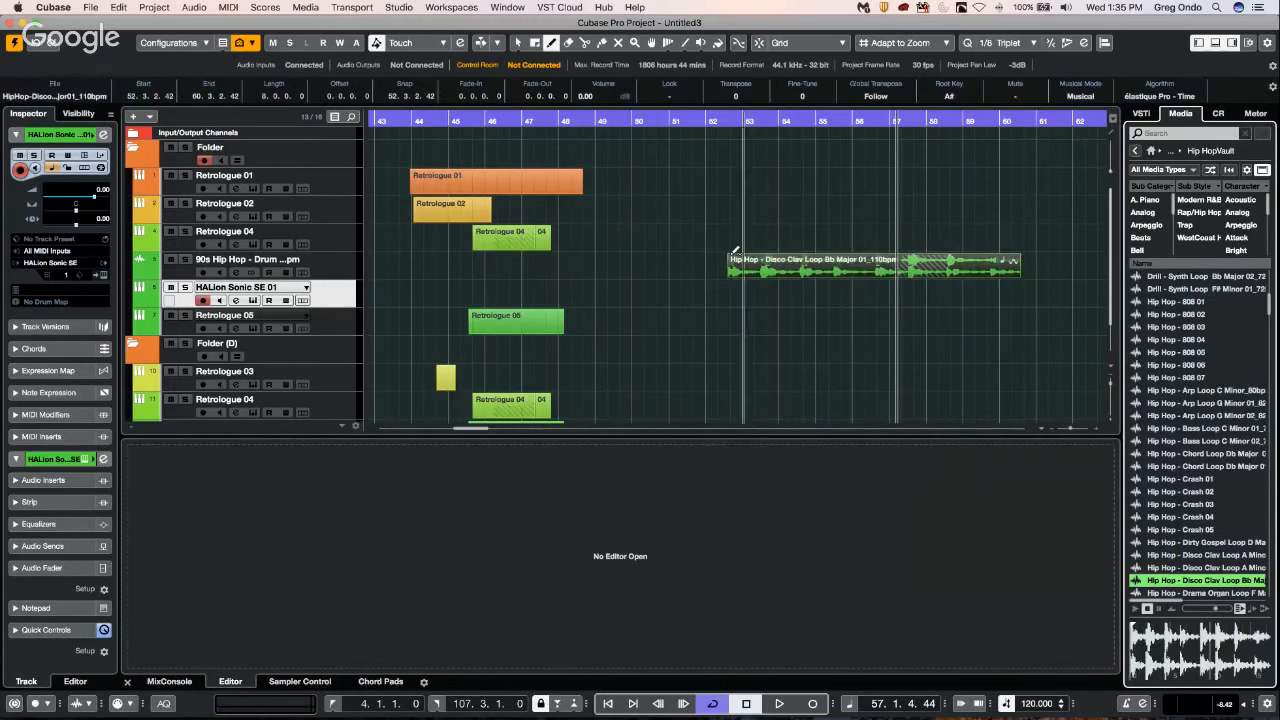
left_click(728, 125)
key("space")
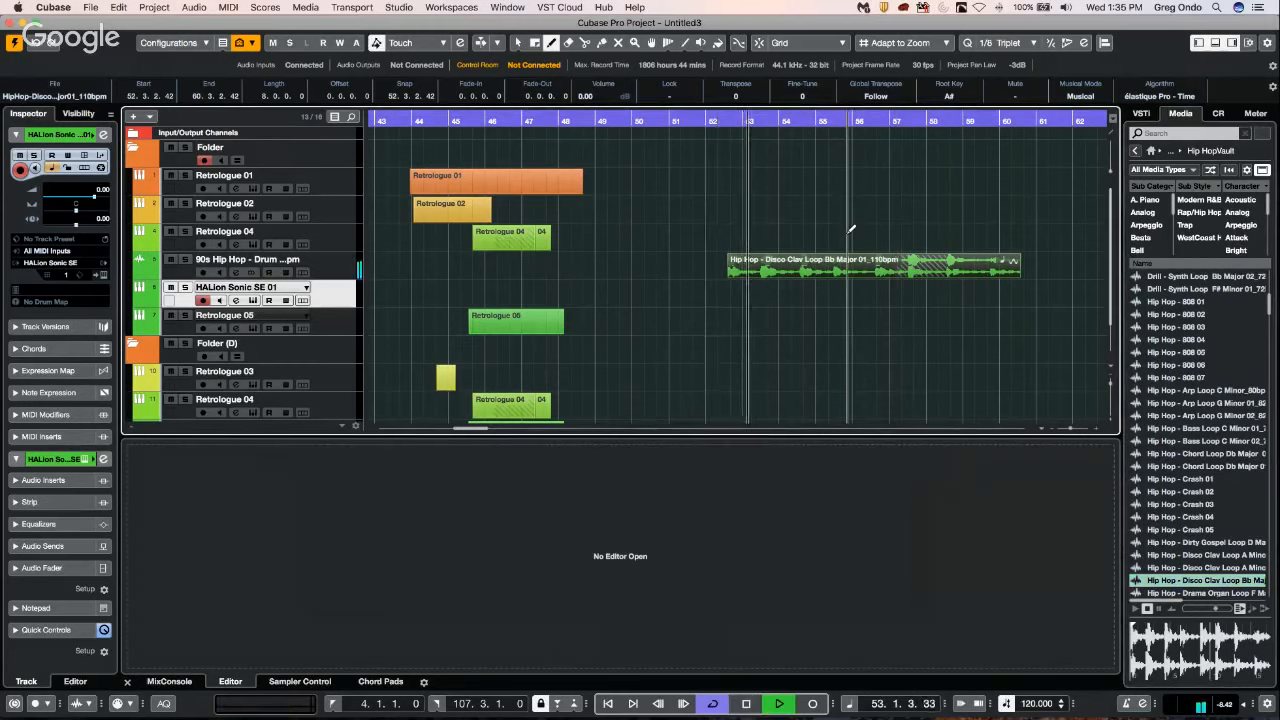
key("space")
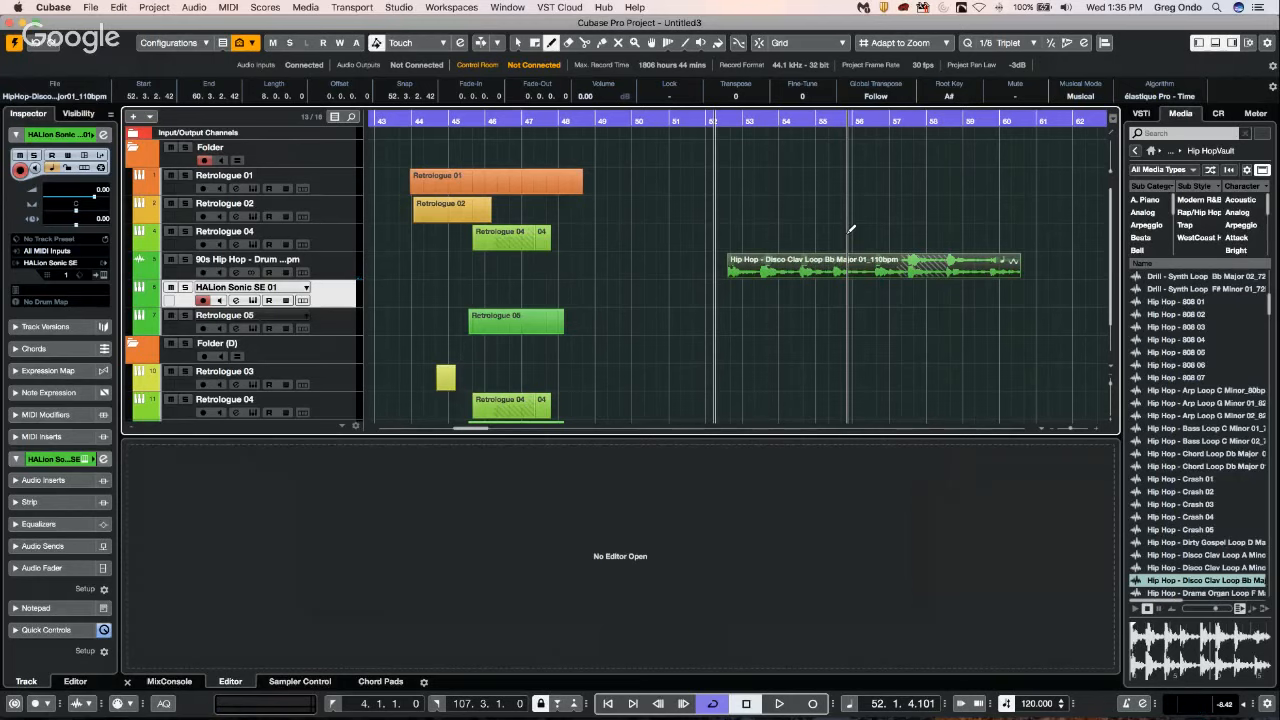
Connect the Yamaha HS 7 monitor outputs in the Control Room audio connections to the Steinberg UR44.
key("F4")
left_click(983, 180)
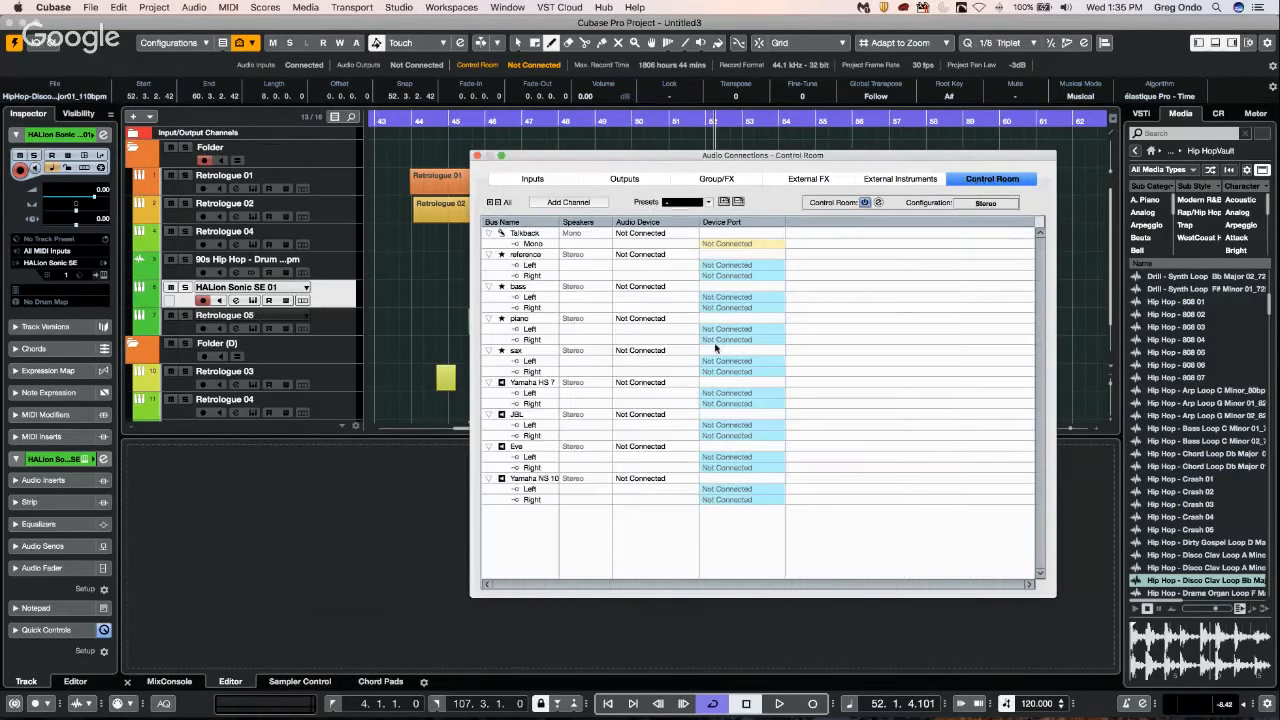
left_click(652, 383)
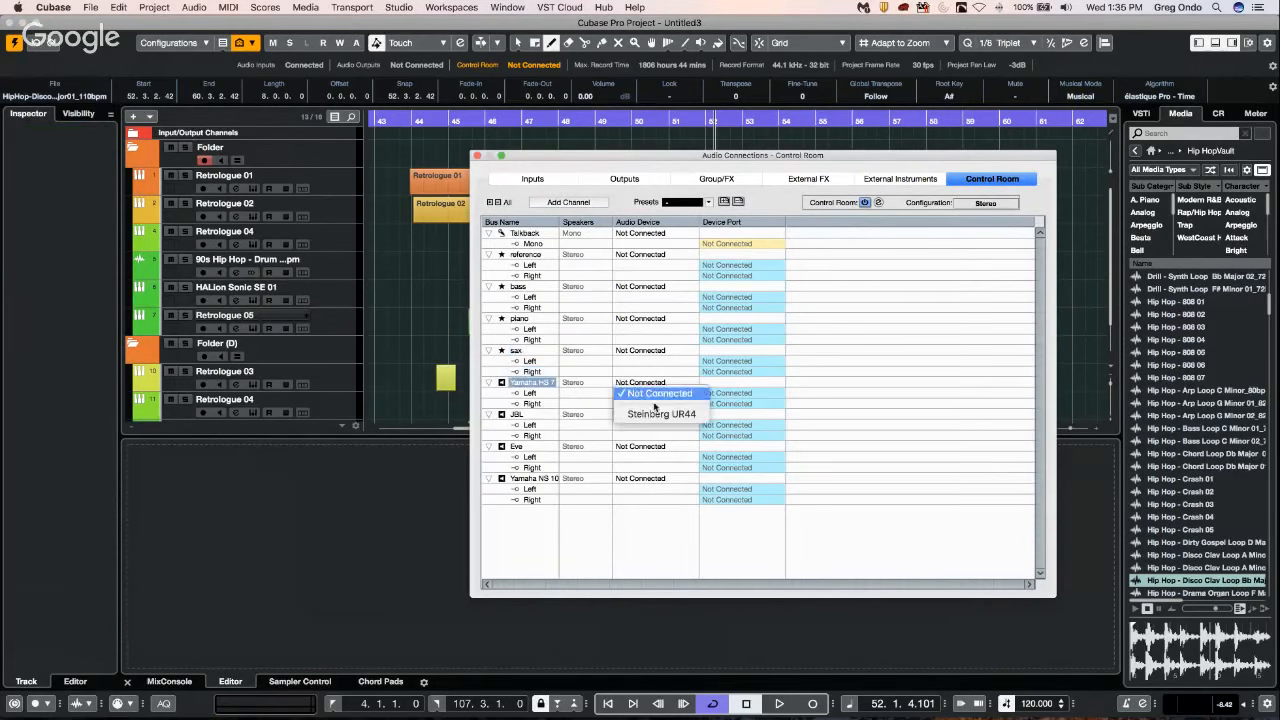
left_click(657, 427)
left_click(644, 383)
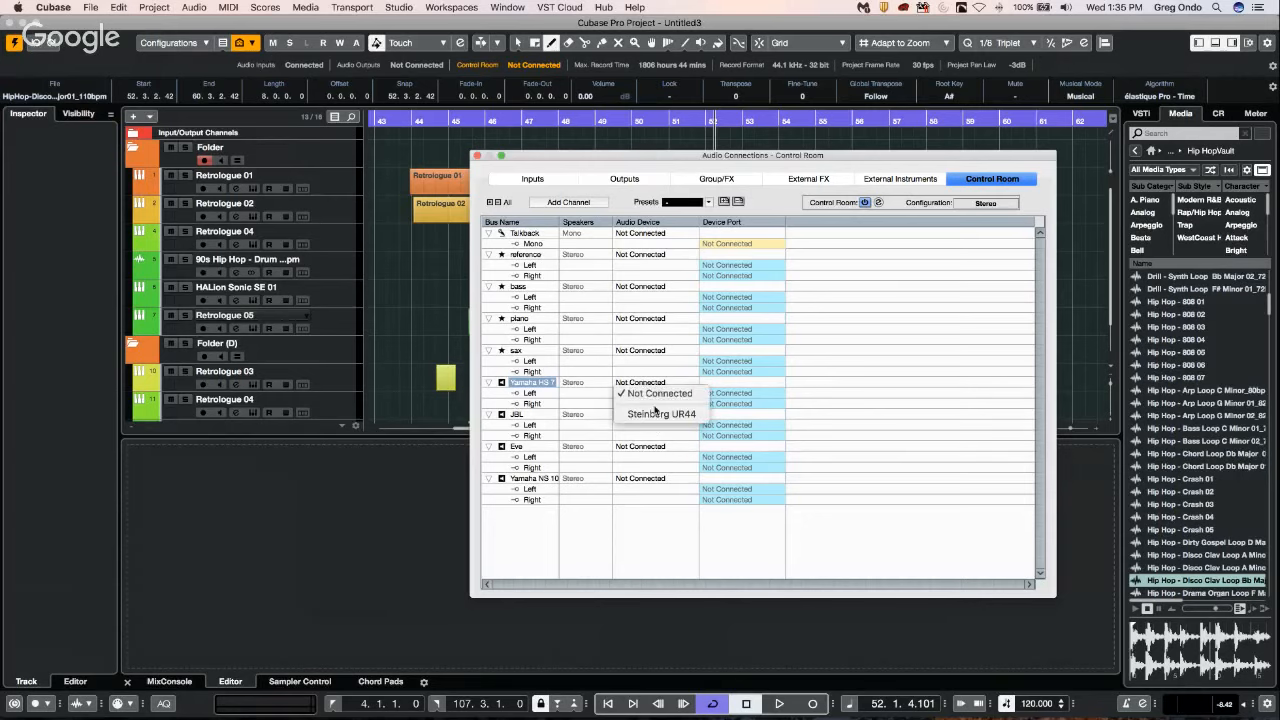
left_click(658, 413)
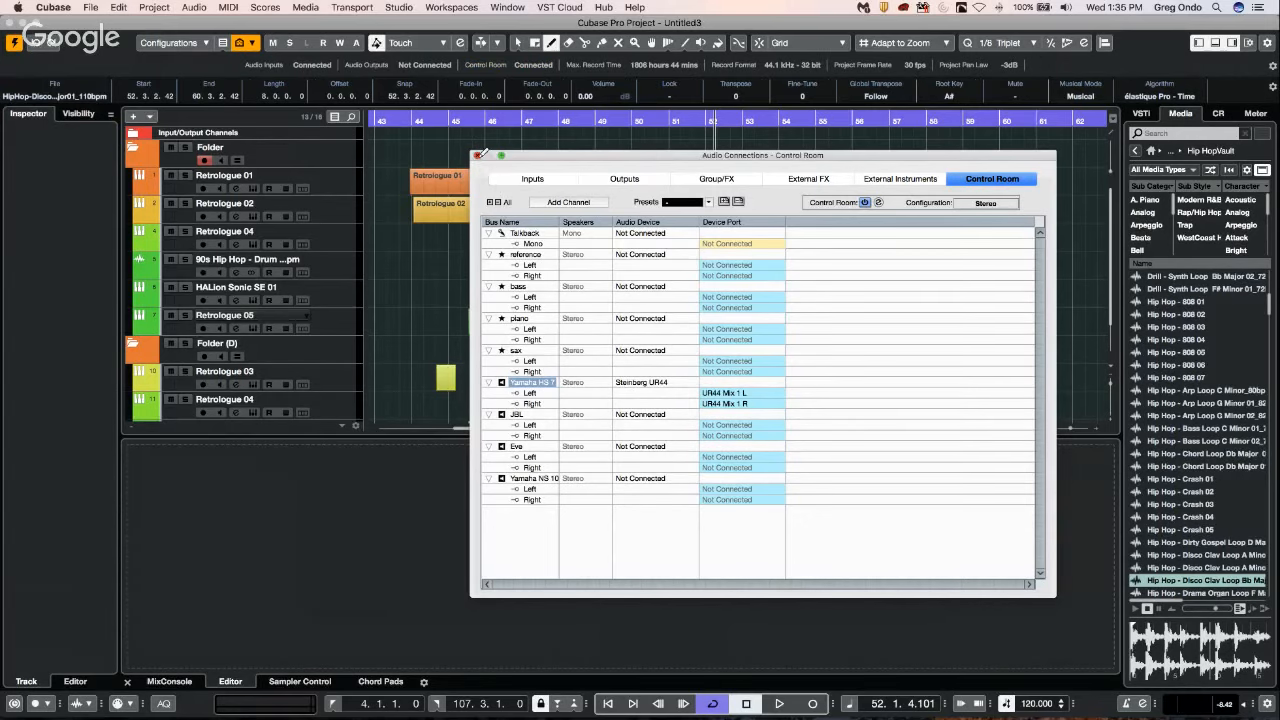
left_click(479, 155)
Play back the Disco Clav loop from just before its start to check the audio output.
left_click(717, 121)
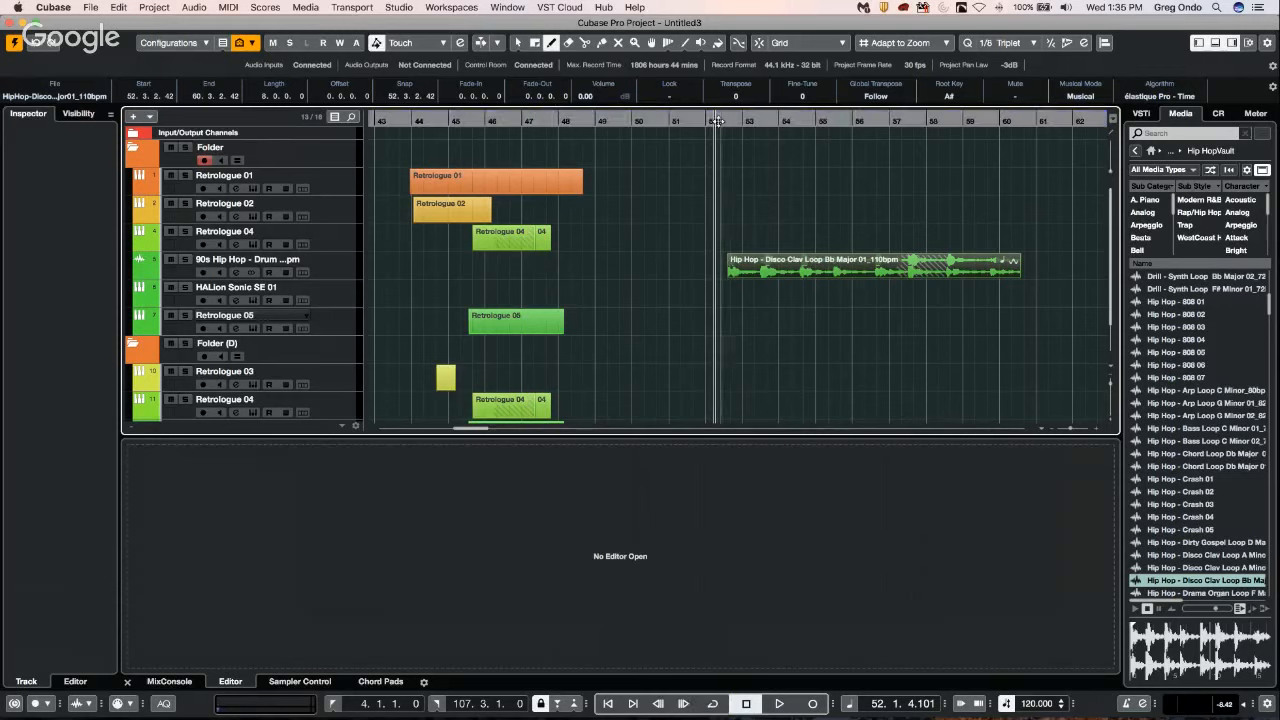
key("space")
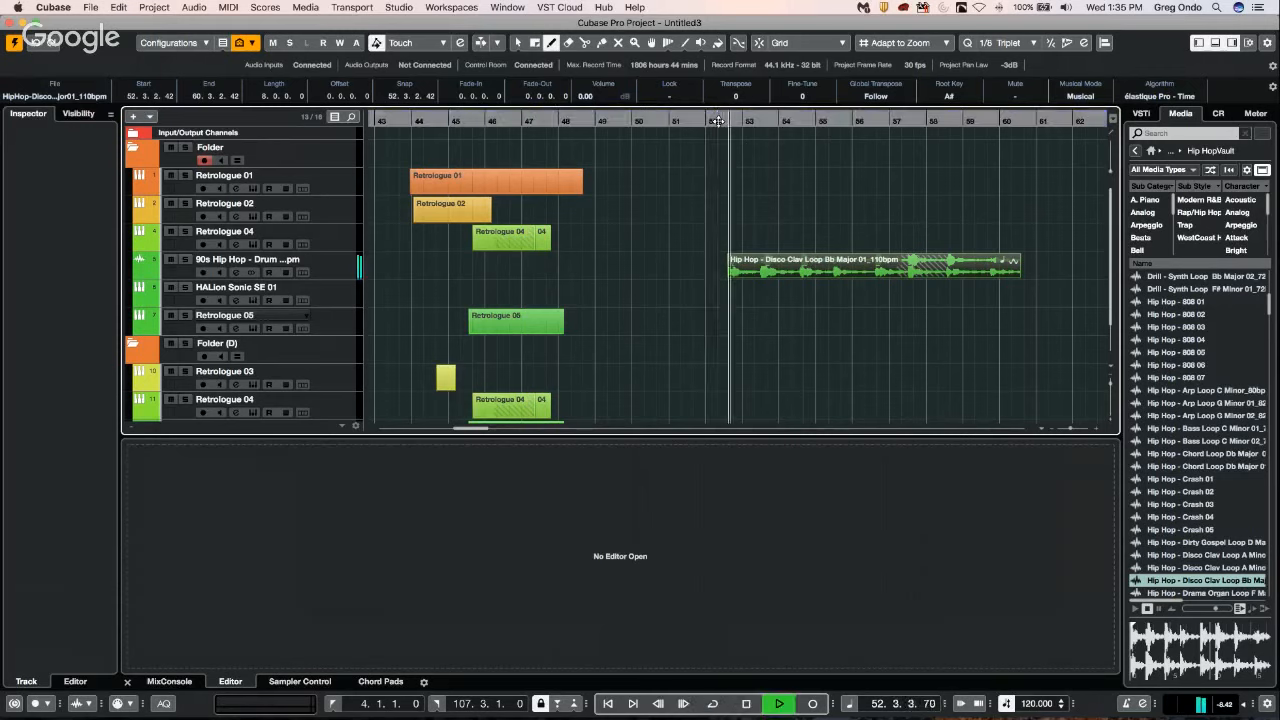
key("space")
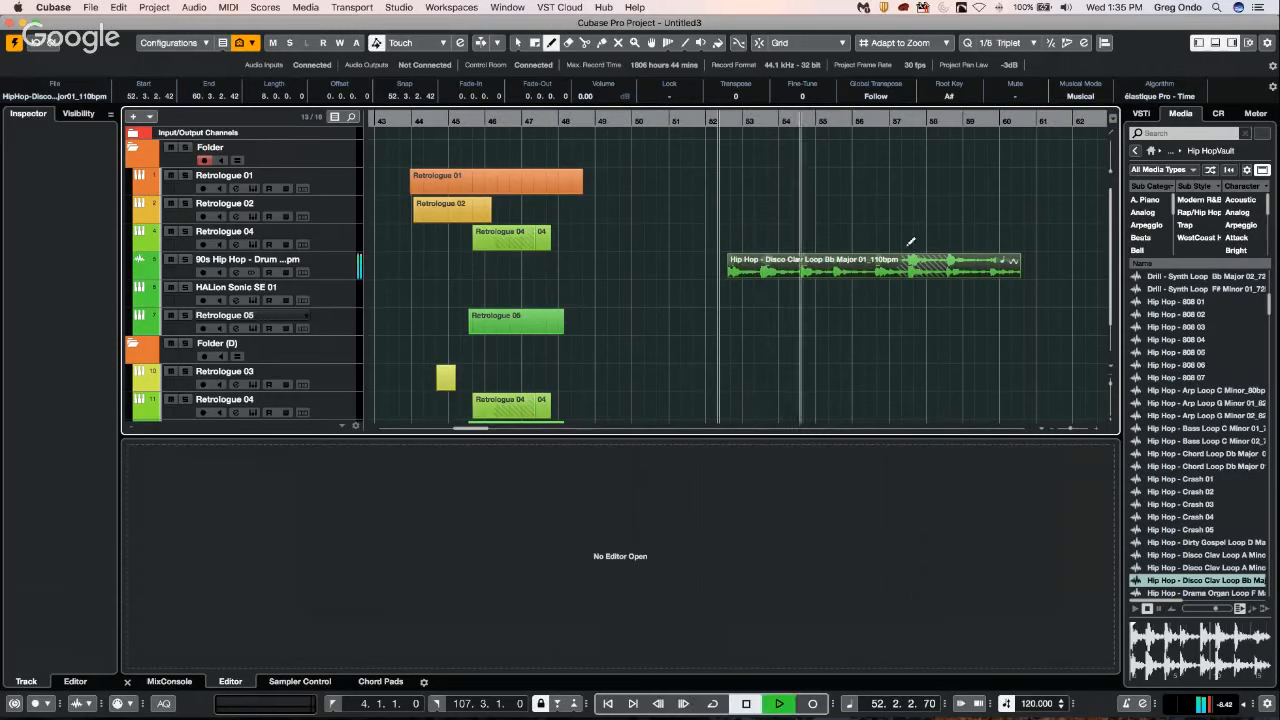
Separate the two overlapping loops, moving the Disco Clav loop to about bar 49 and the drum loop to bar 59.
key("1")
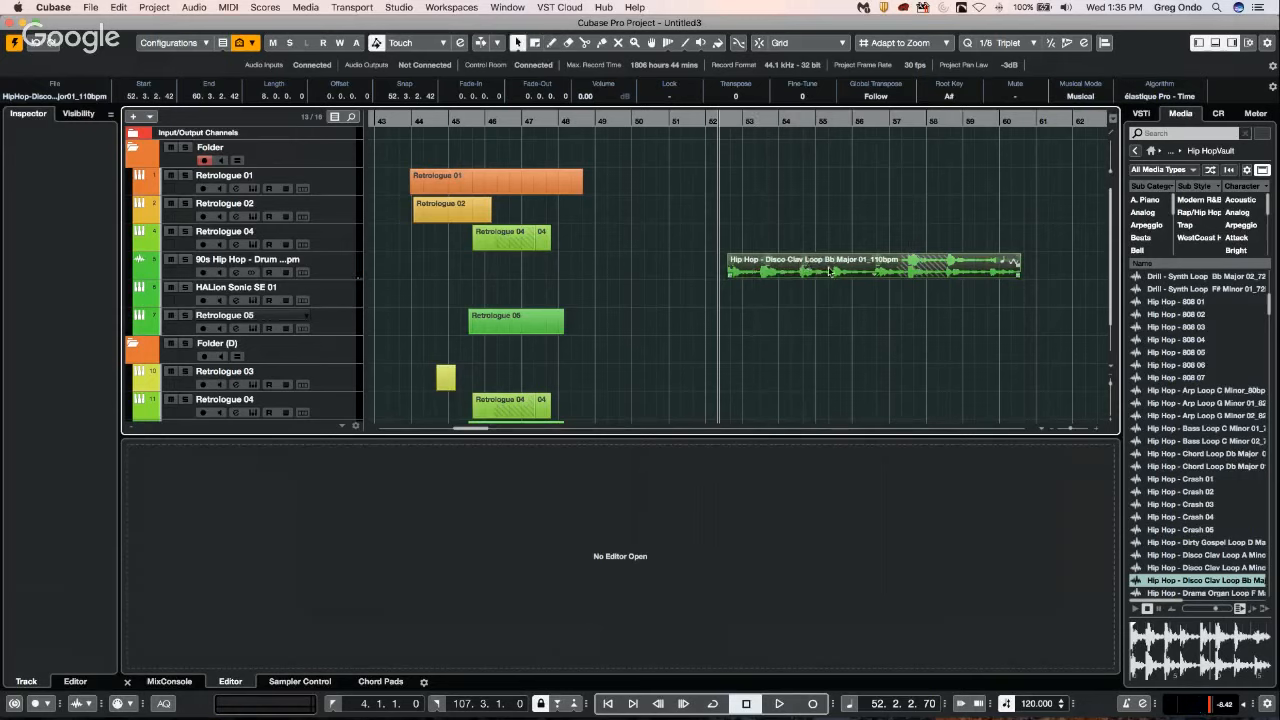
left_click_drag(745, 272, 642, 272)
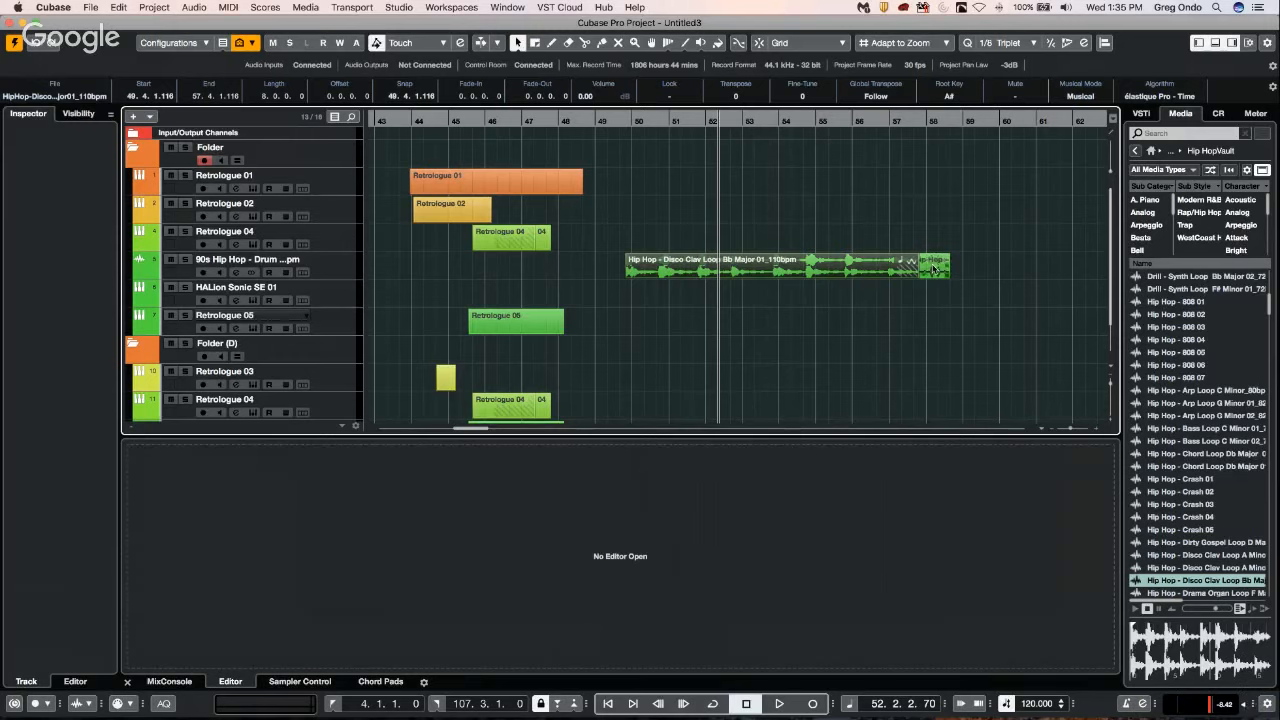
left_click_drag(932, 268, 982, 268)
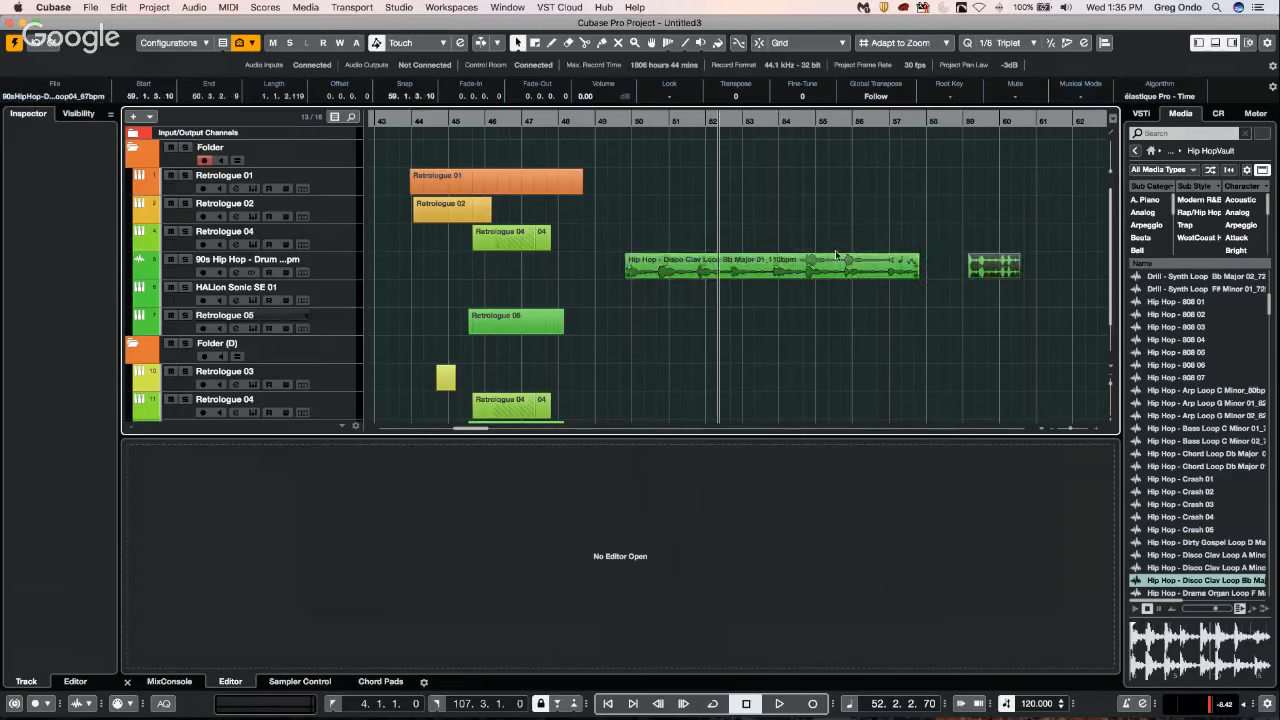
Play back the two separated loops and lower the output level to -18.6.
key("space")
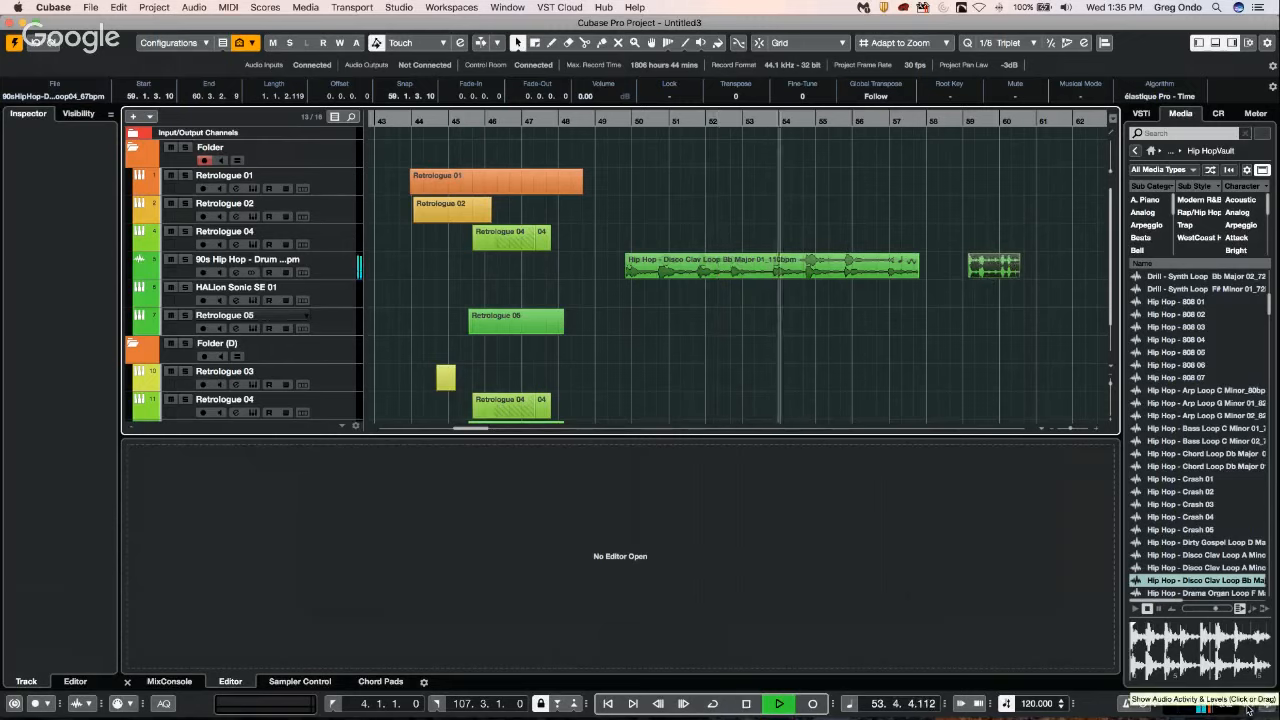
mouse_move(1261, 706)
left_mouse_down()
mouse_move(1264, 670)
mouse_move(1262, 684)
left_mouse_up()
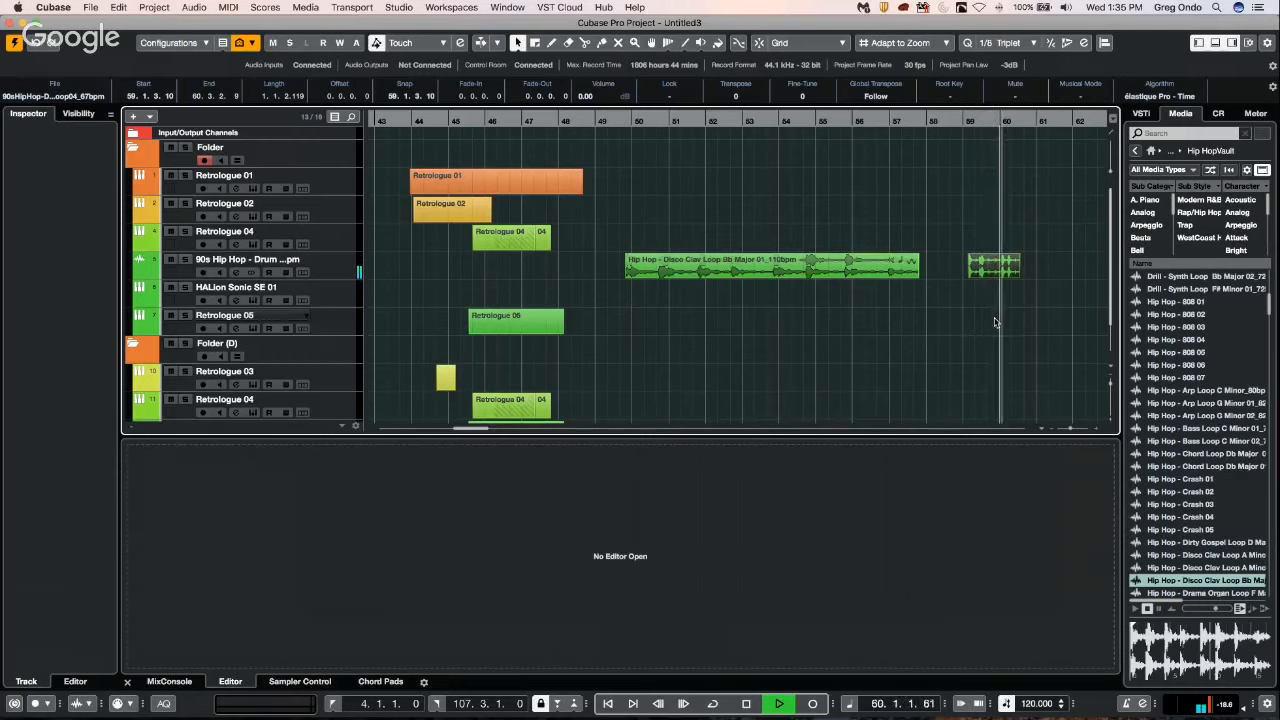
key("space")
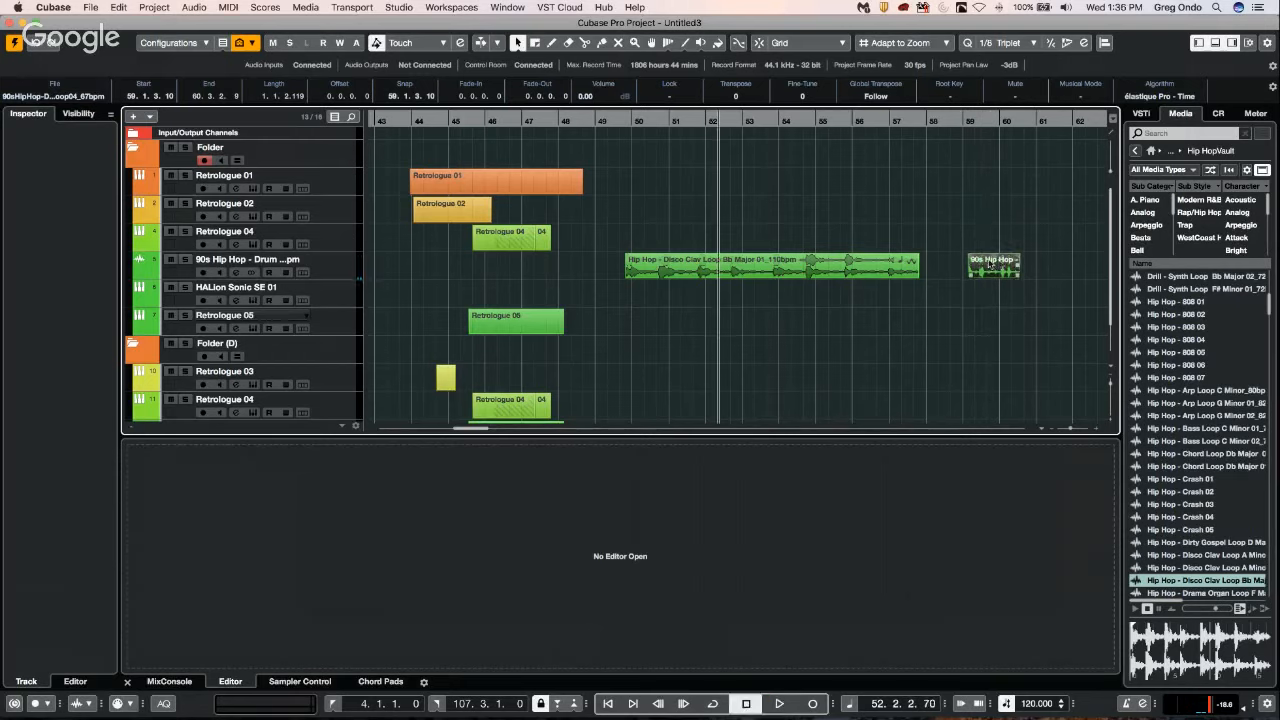
Move the drum loop to bar 56 over the end of the Disco Clav loop and play through the overlap.
left_click_drag(990, 262, 888, 264)
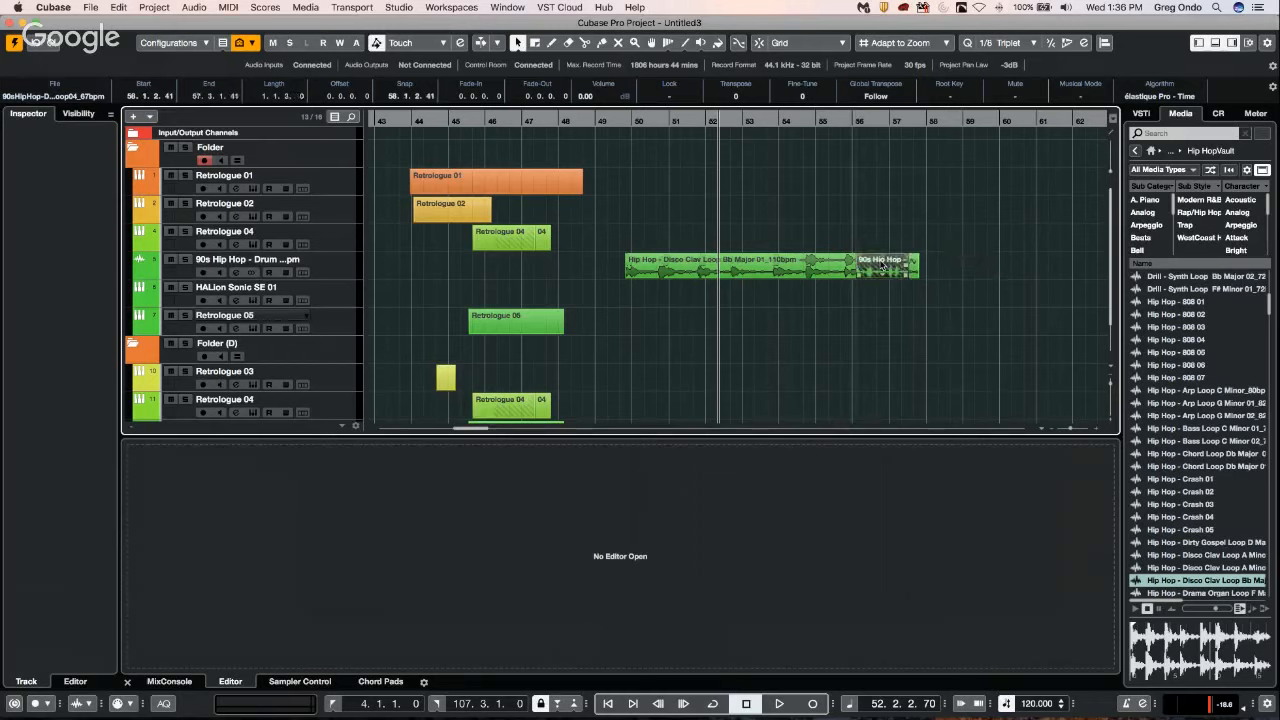
left_click(815, 119)
key("space")
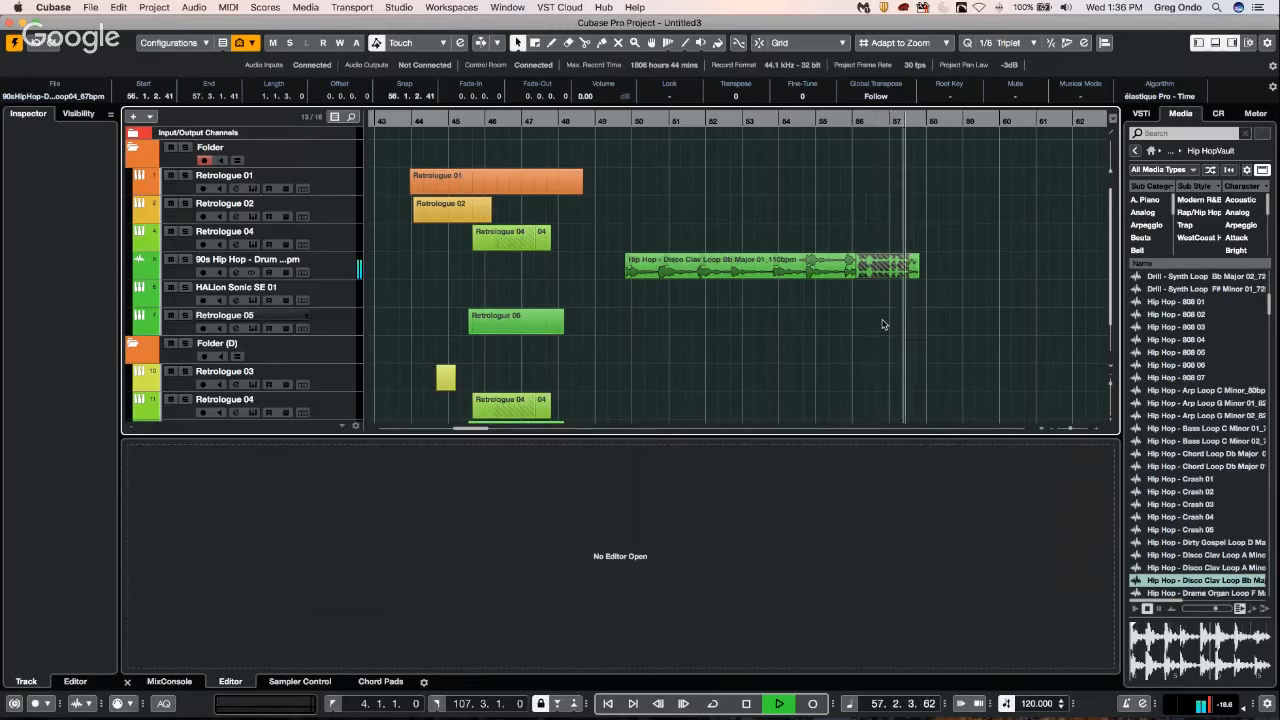
key("space")
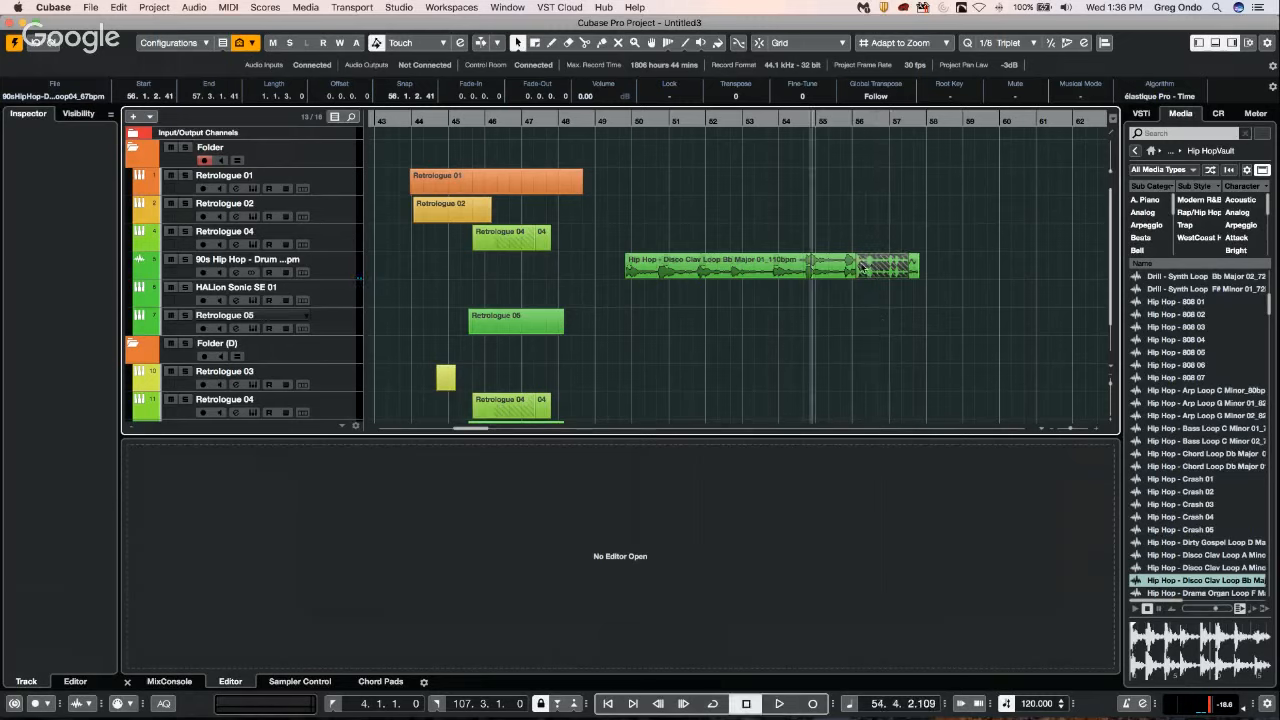
Select the Disco Clav loop and play the overlapping section from about bar 55.
left_click(802, 278)
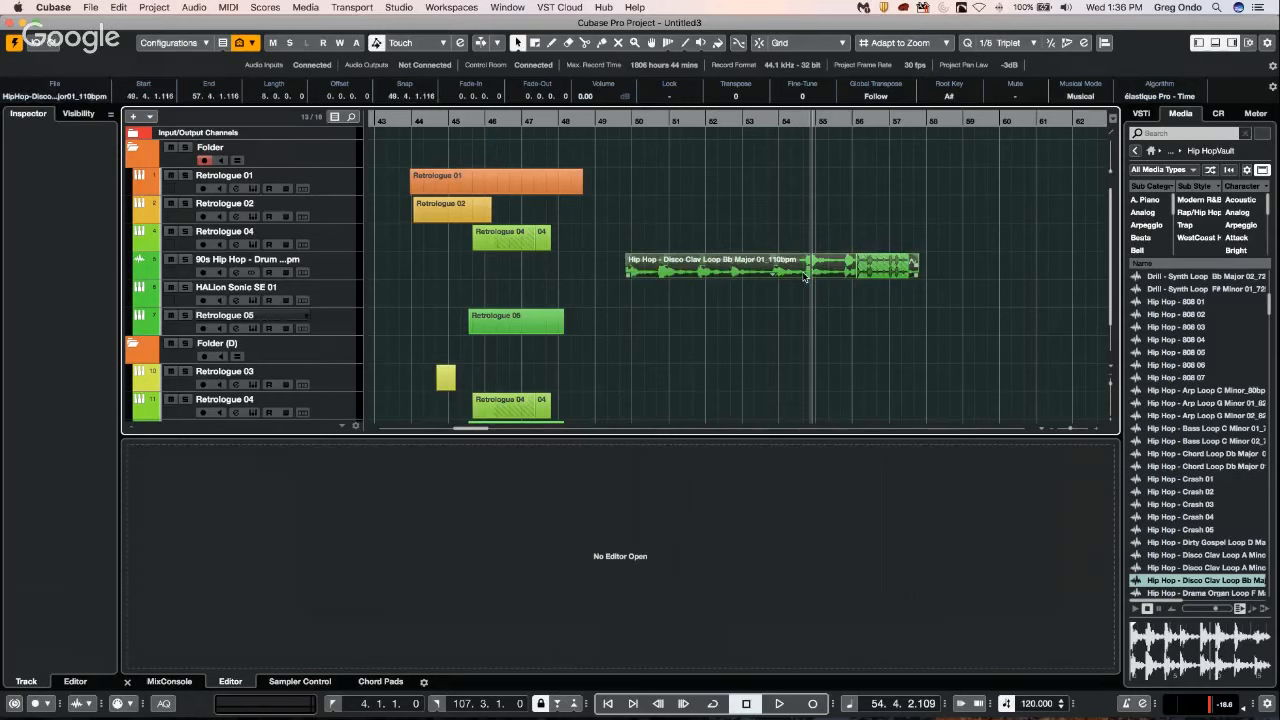
left_click(831, 120)
key("space")
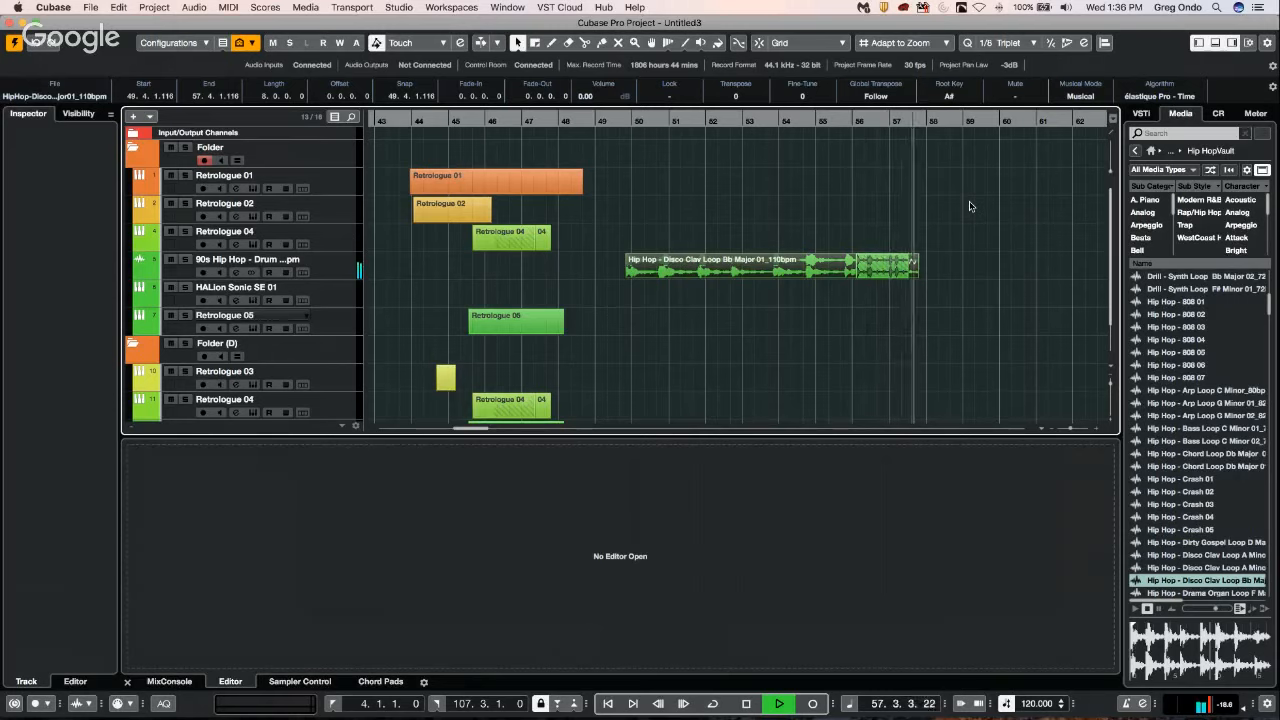
key("space")
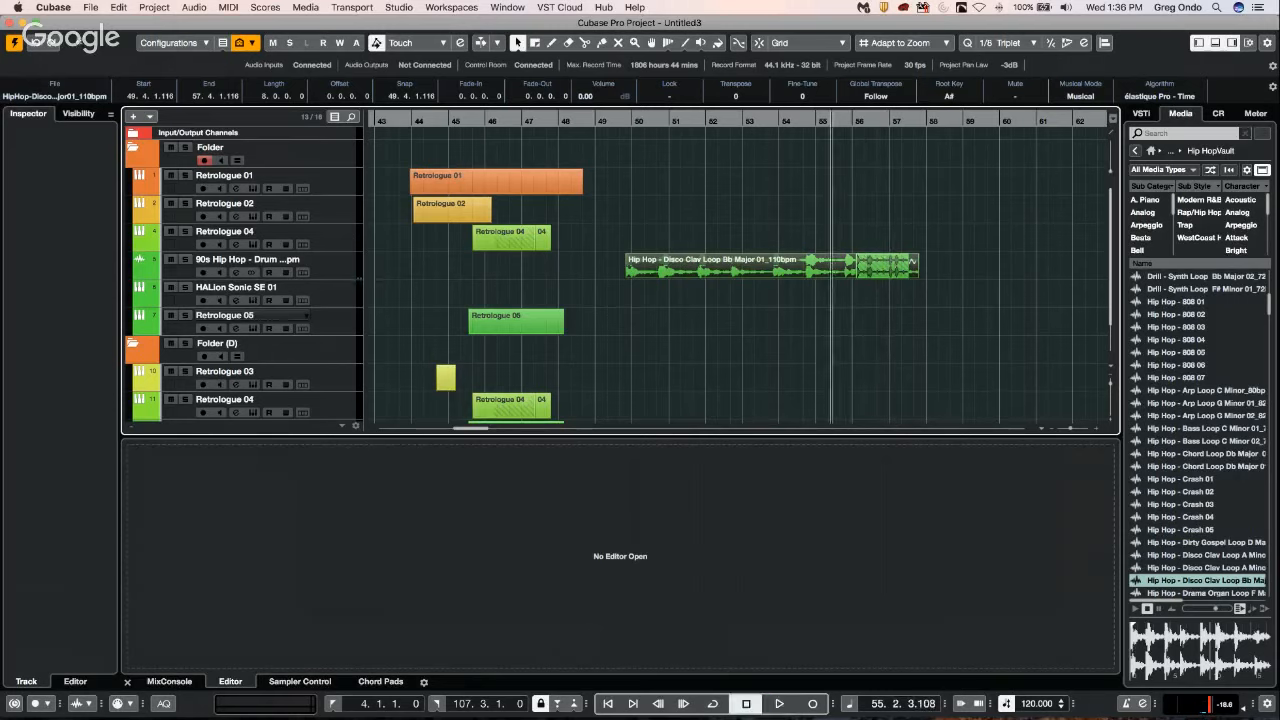
Send the drum loop to the back, behind the Disco Clav loop, and play the overlap from about bar 54.
left_click(118, 8)
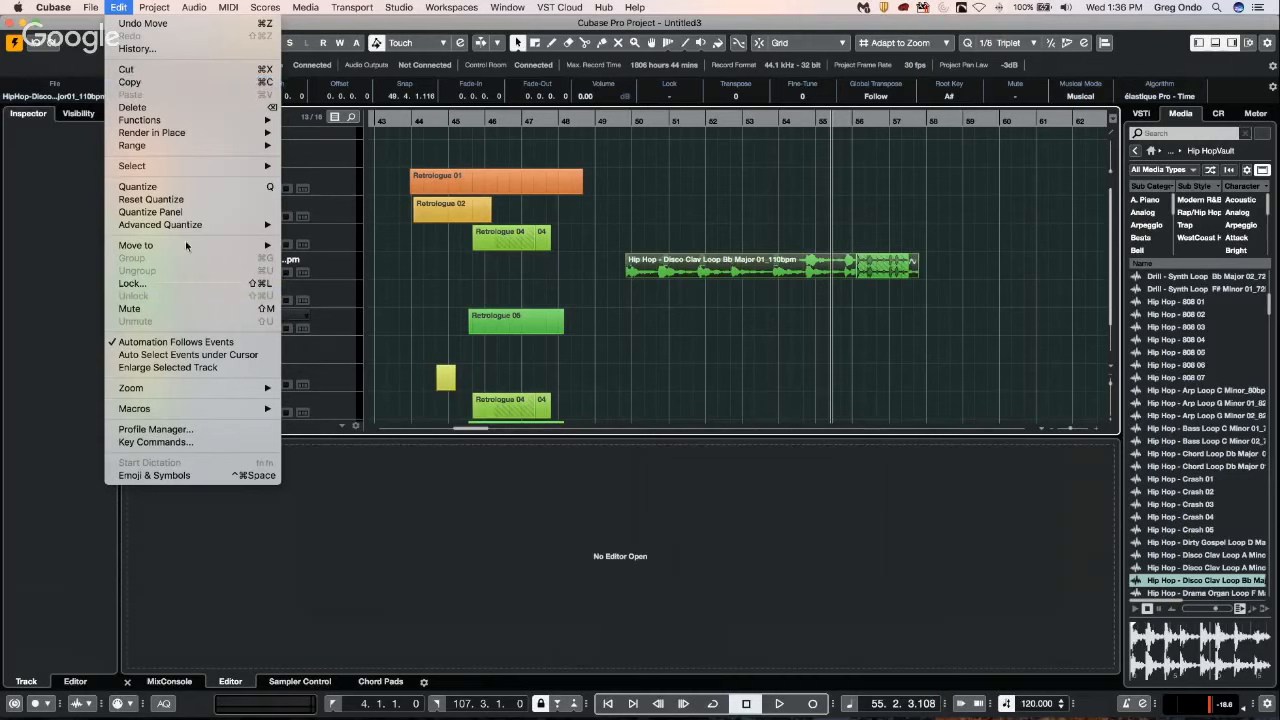
mouse_move(188, 245)
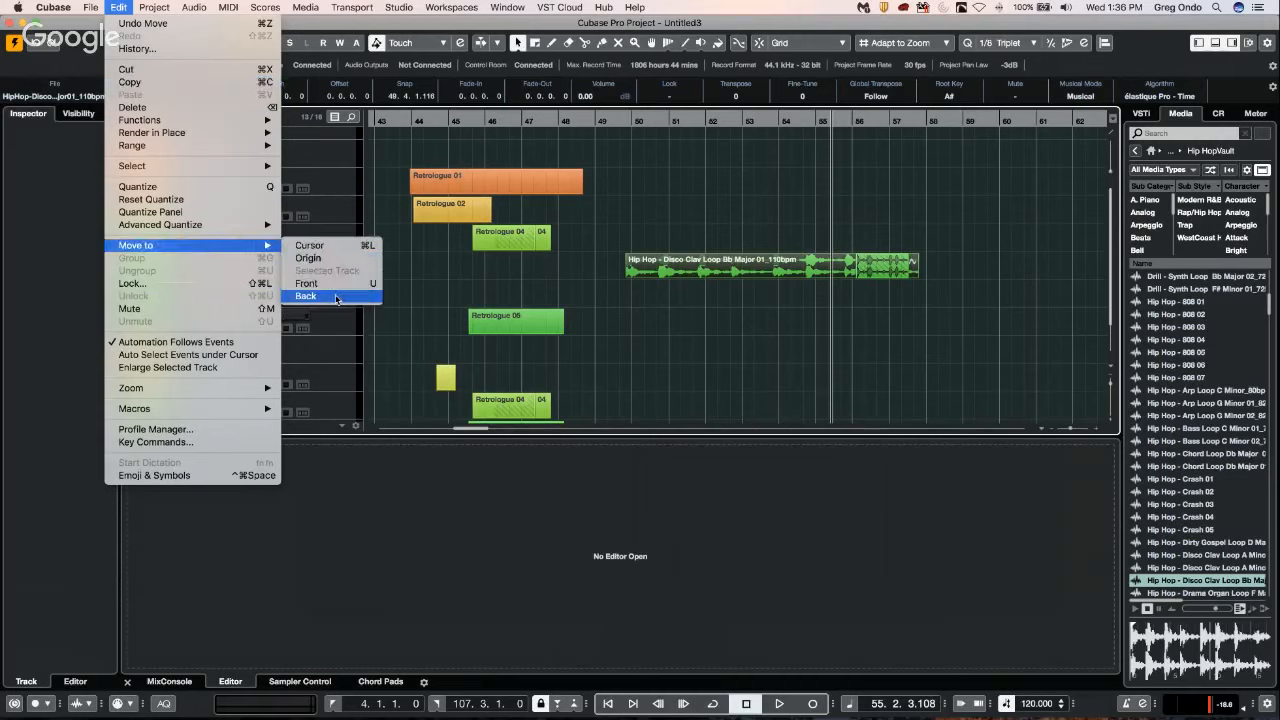
left_click(886, 268)
left_click(886, 269)
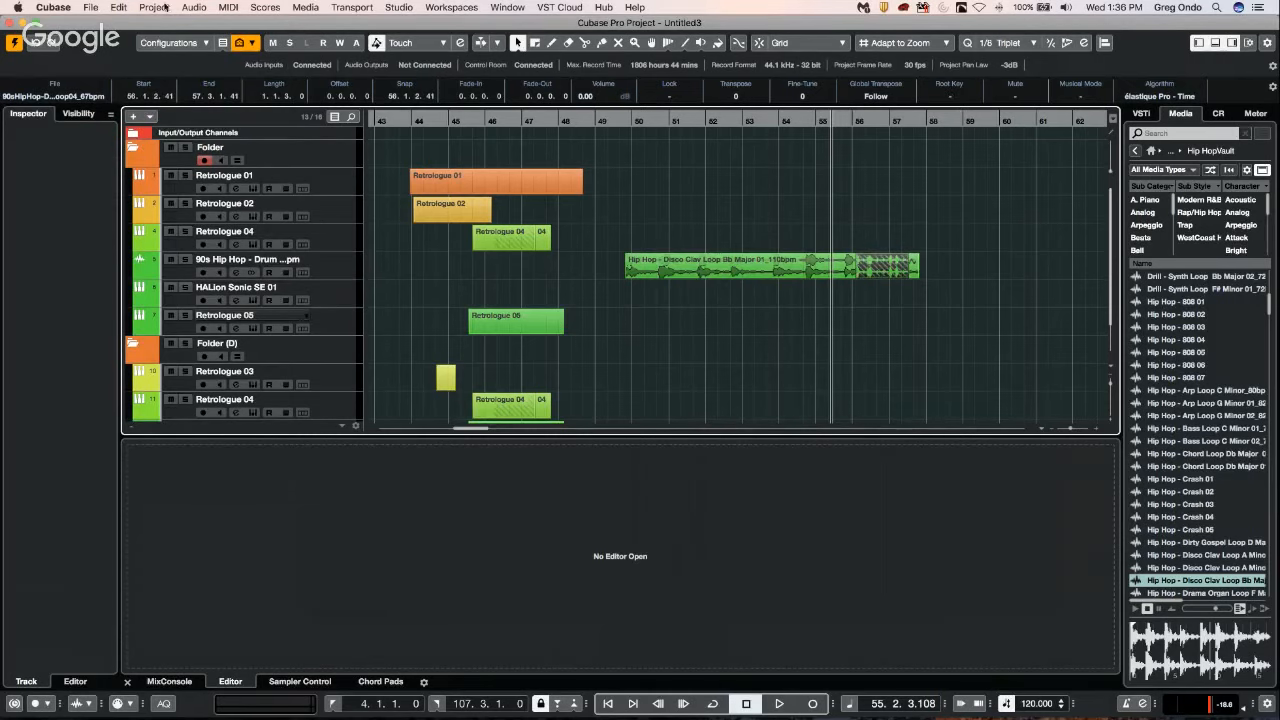
left_click(121, 7)
mouse_move(190, 245)
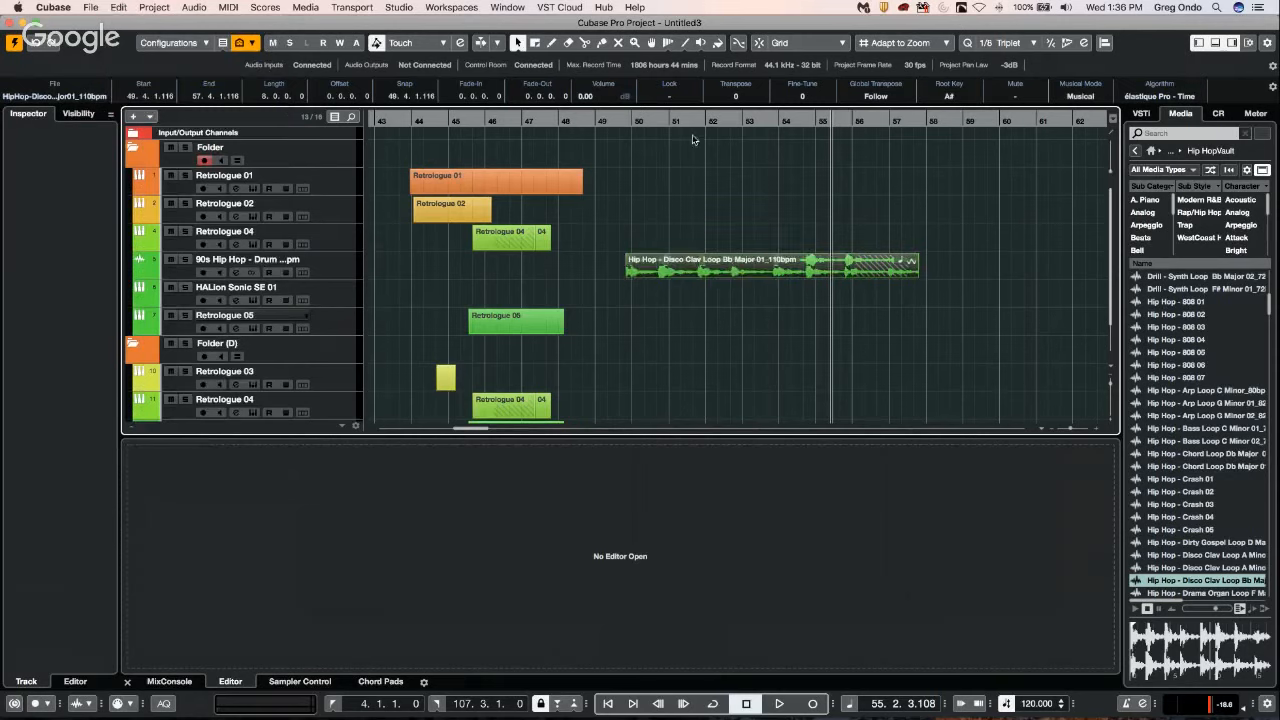
double_click(797, 125)
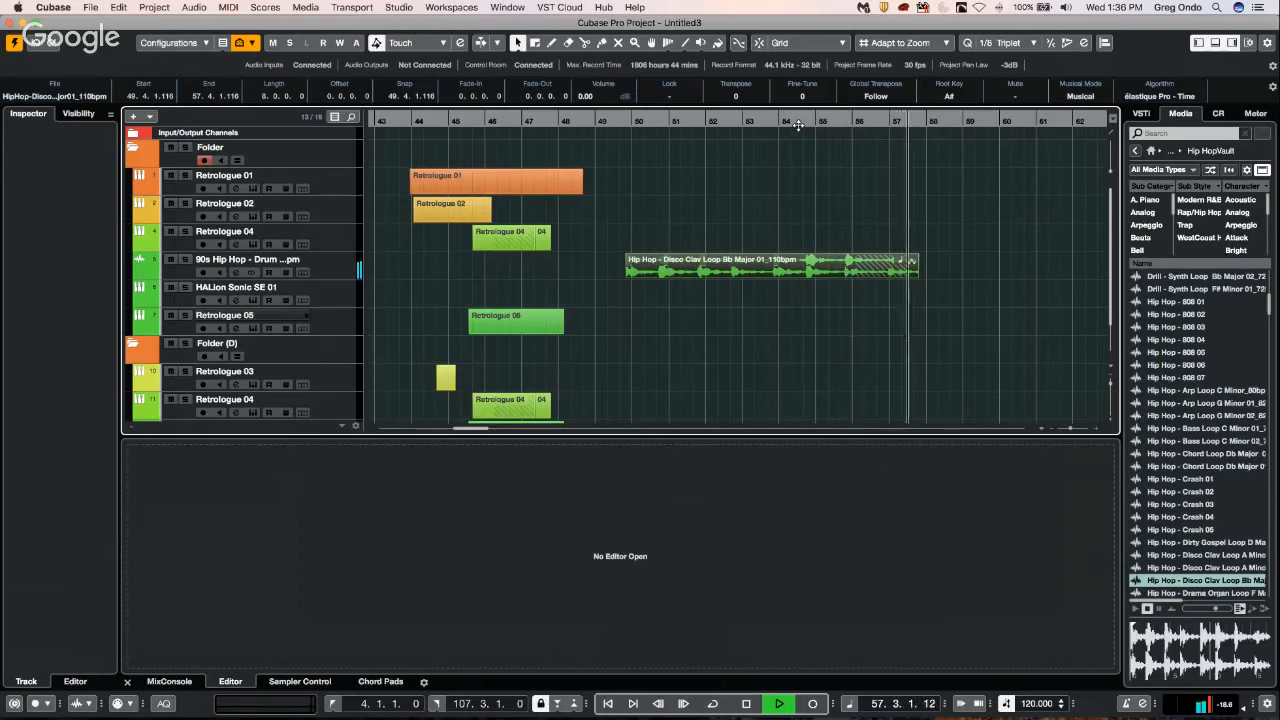
key("space")
Send the Disco Clav loop to the back, behind the drum loop, and play the overlap from about bar 54.
left_click(118, 7)
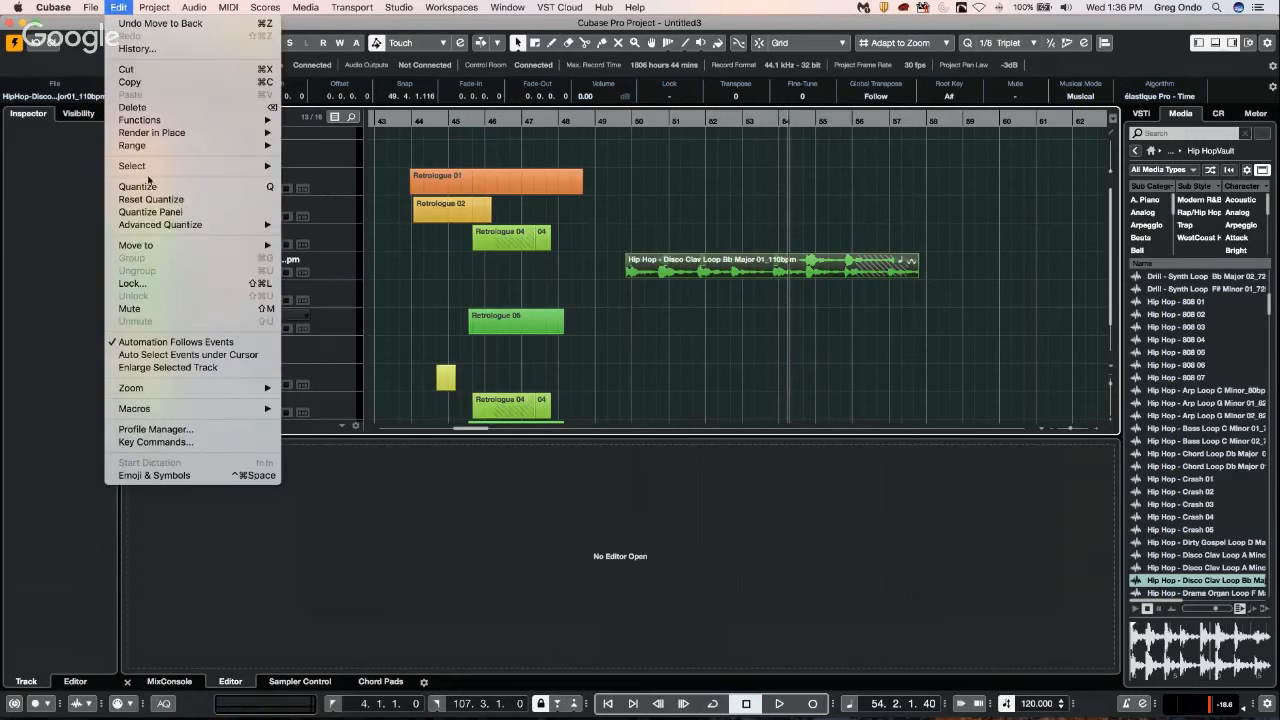
mouse_move(168, 245)
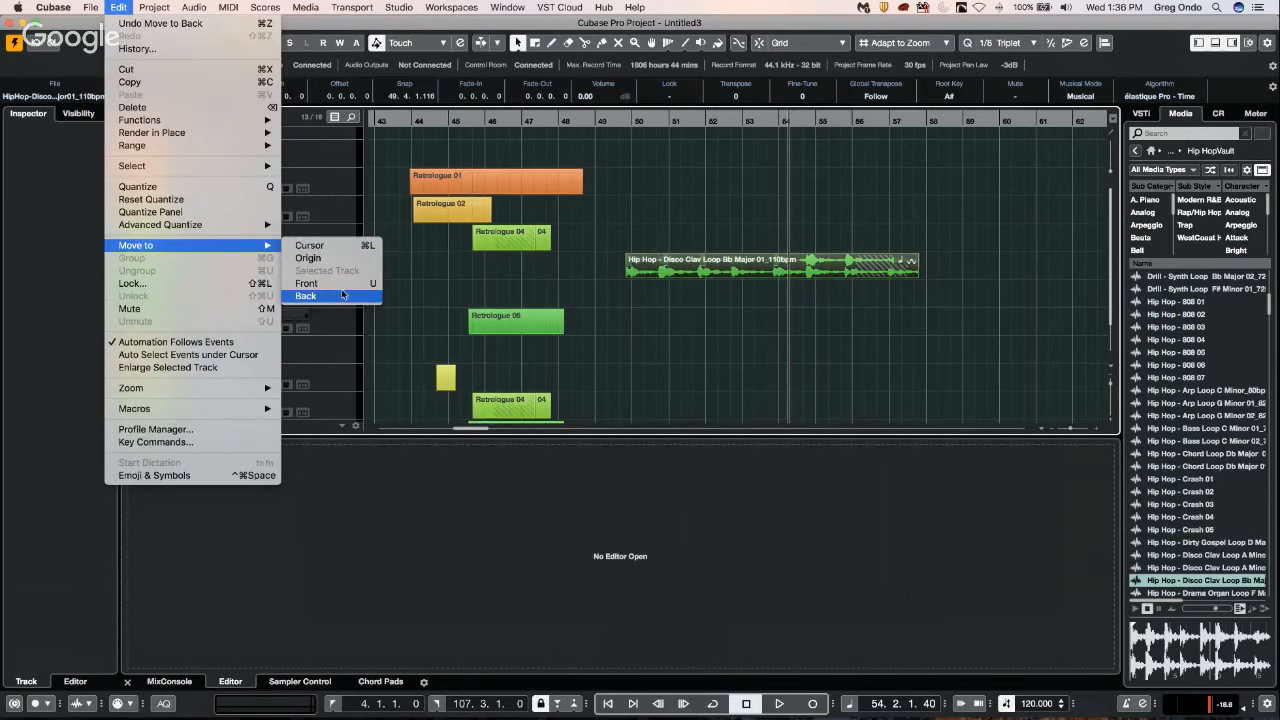
left_click(306, 296)
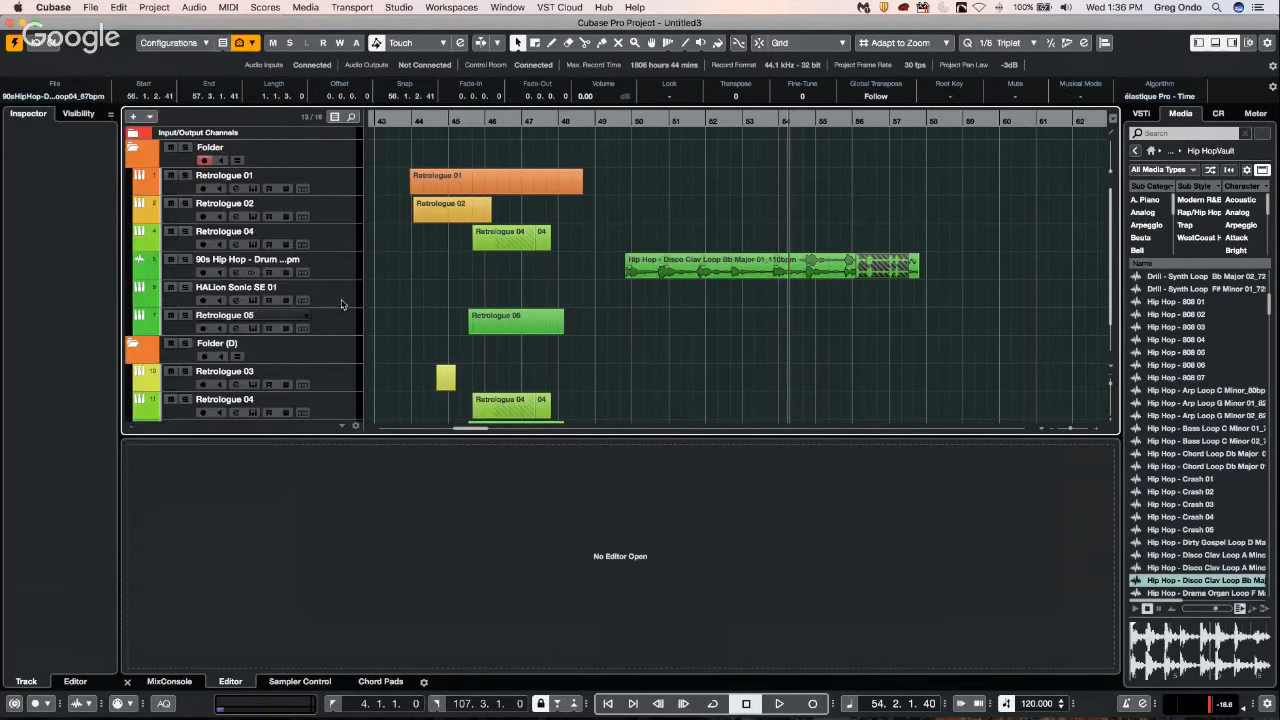
key("space")
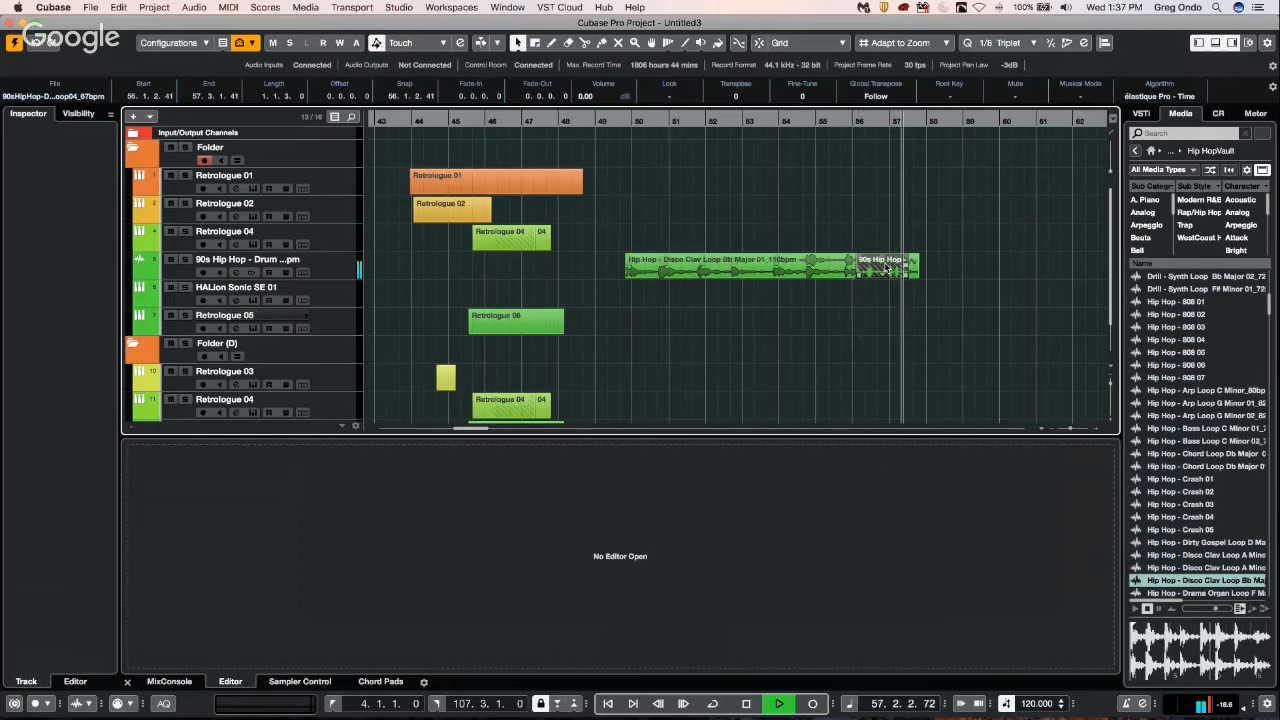
key("space")
Move the drum loop to about bar 55 over the Disco Clav loop and play through the overlap.
left_click_drag(863, 266, 833, 264)
key("space")
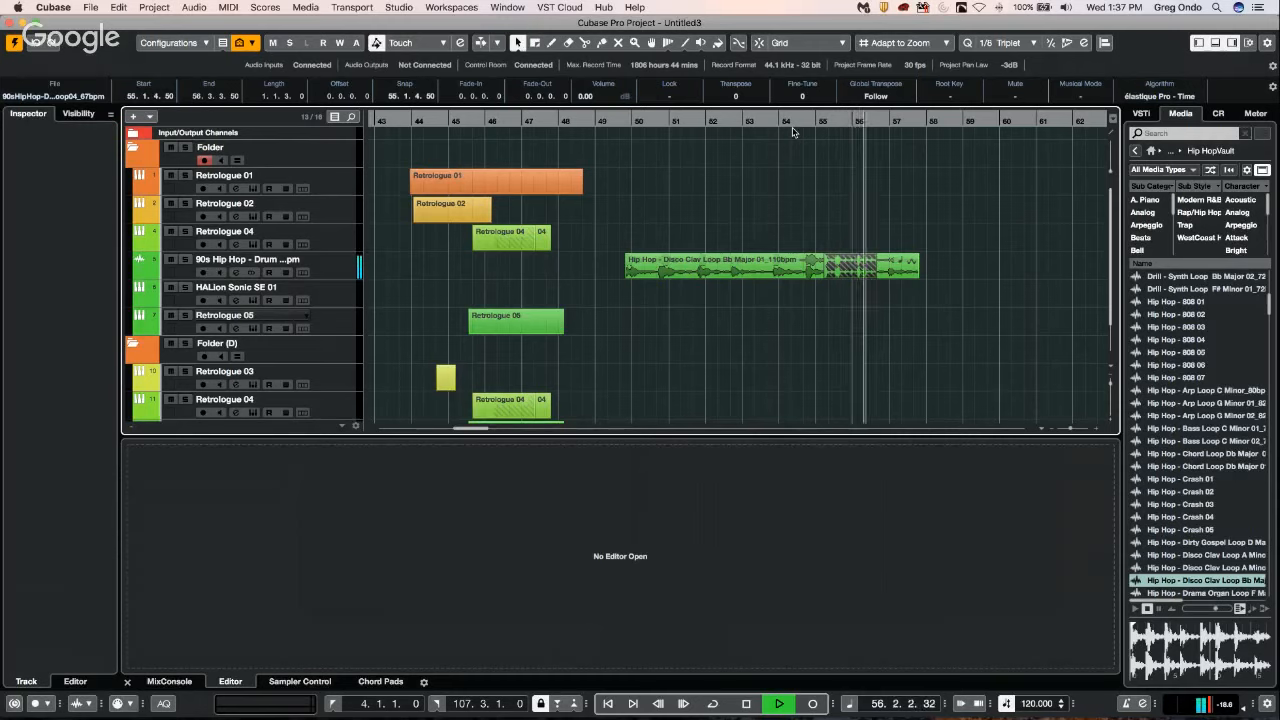
key("space")
left_click(119, 7)
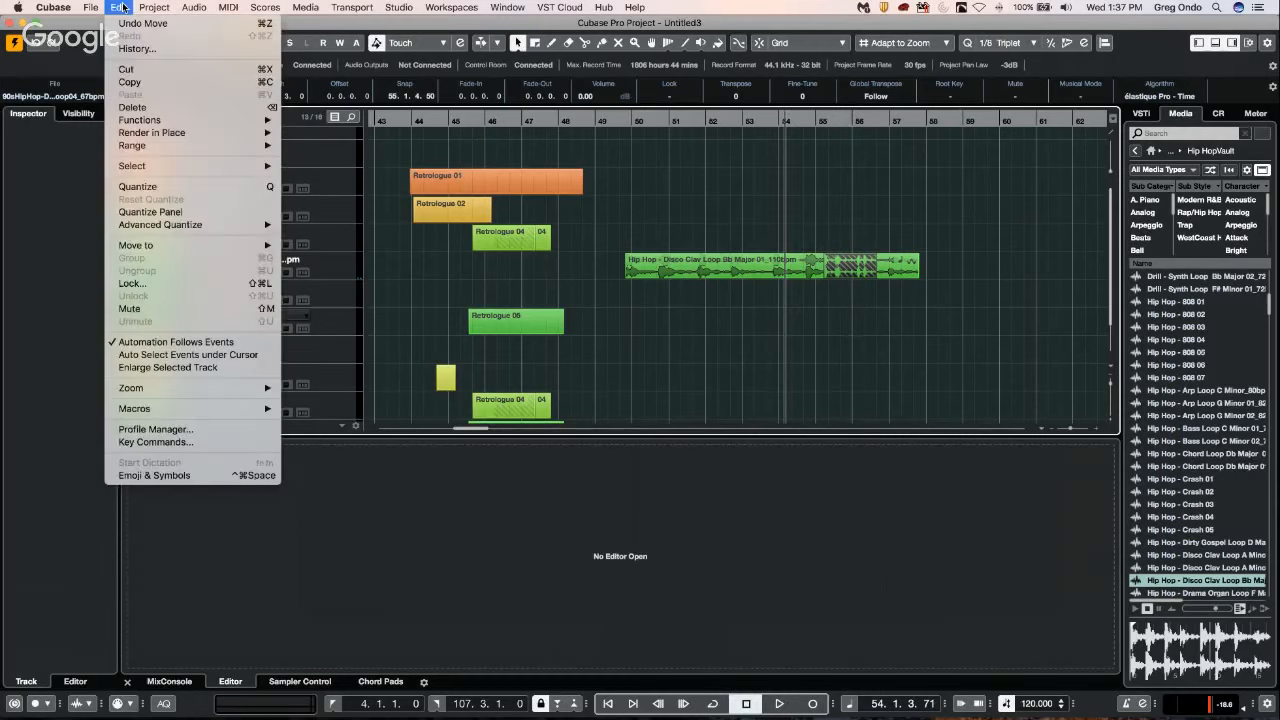
mouse_move(165, 246)
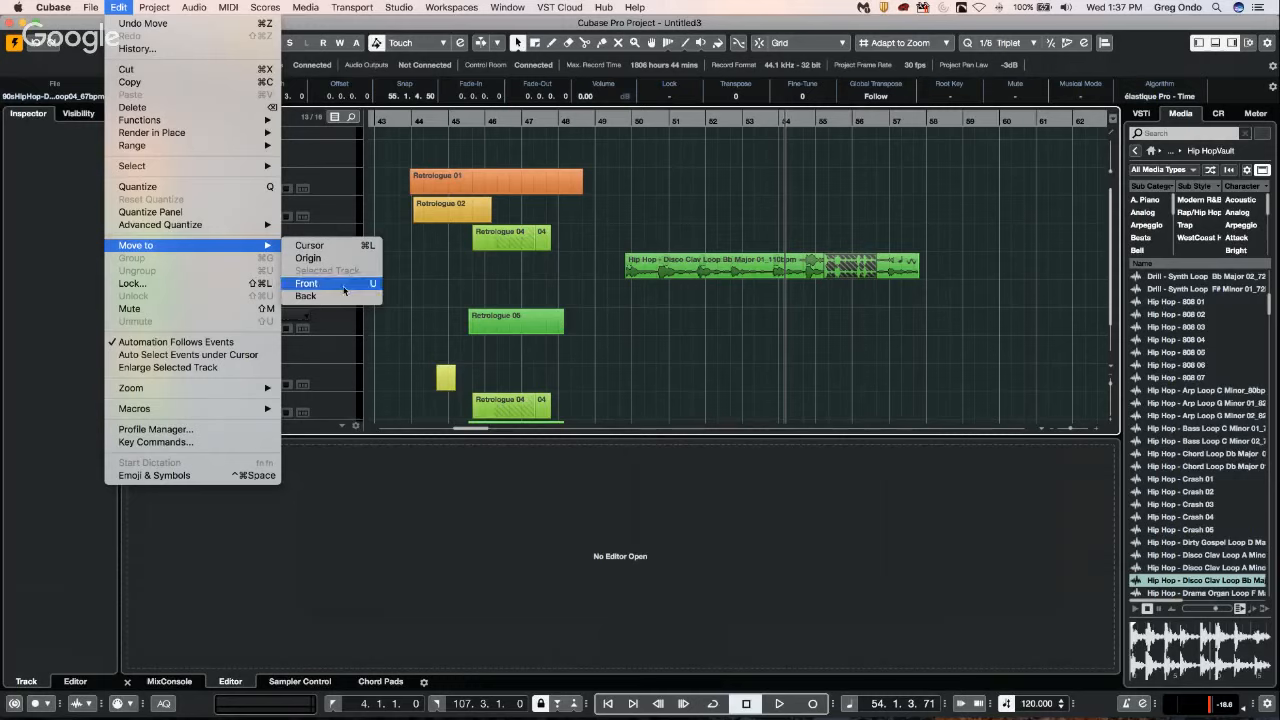
left_click(672, 169)
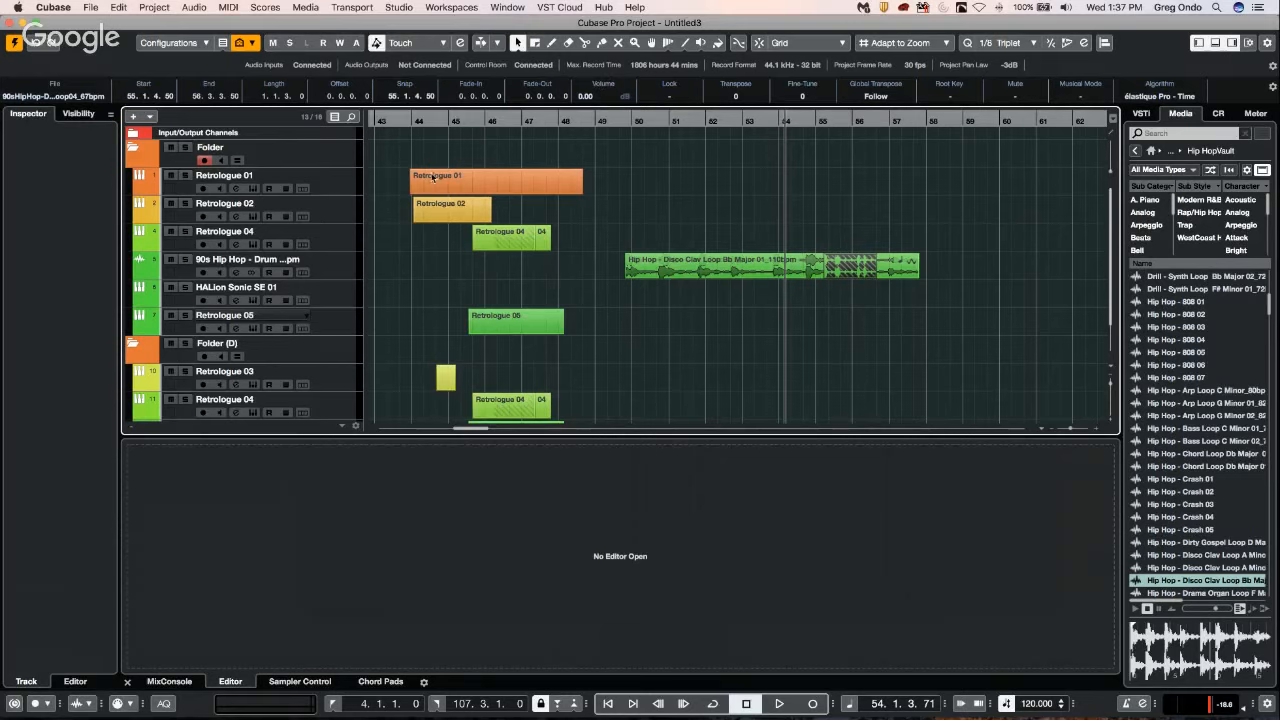
left_click(473, 192)
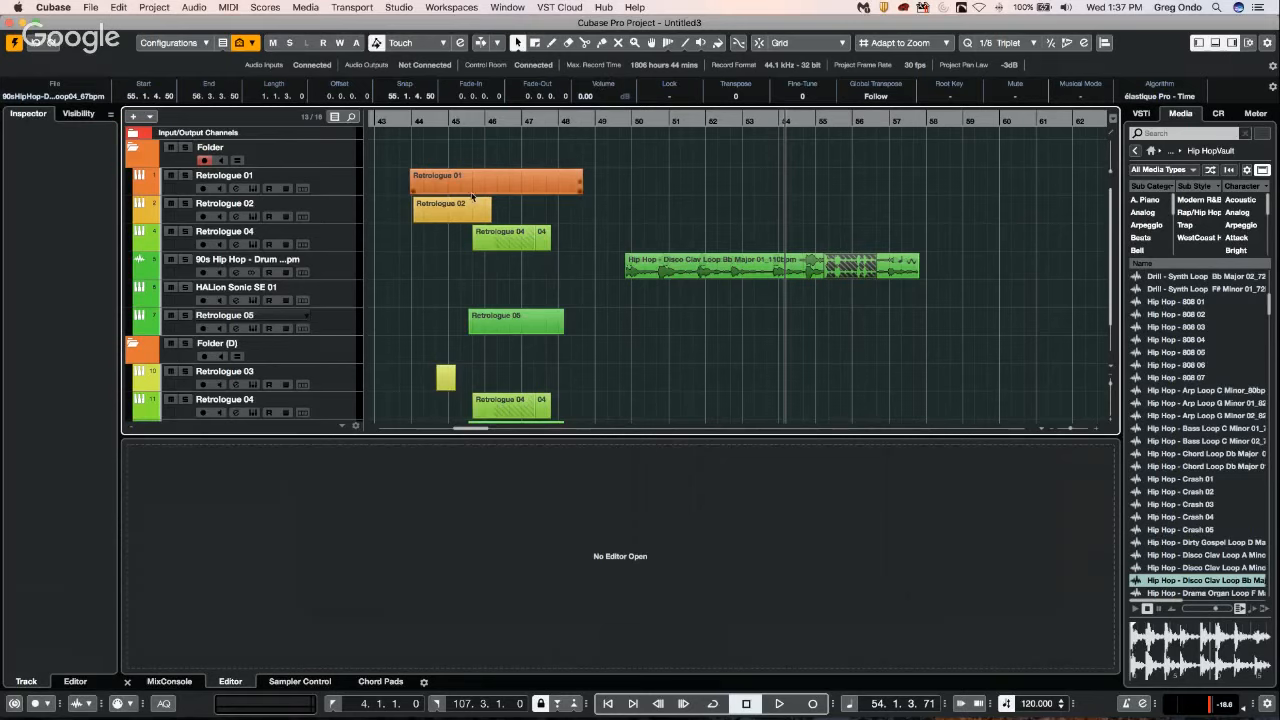
left_click(327, 156)
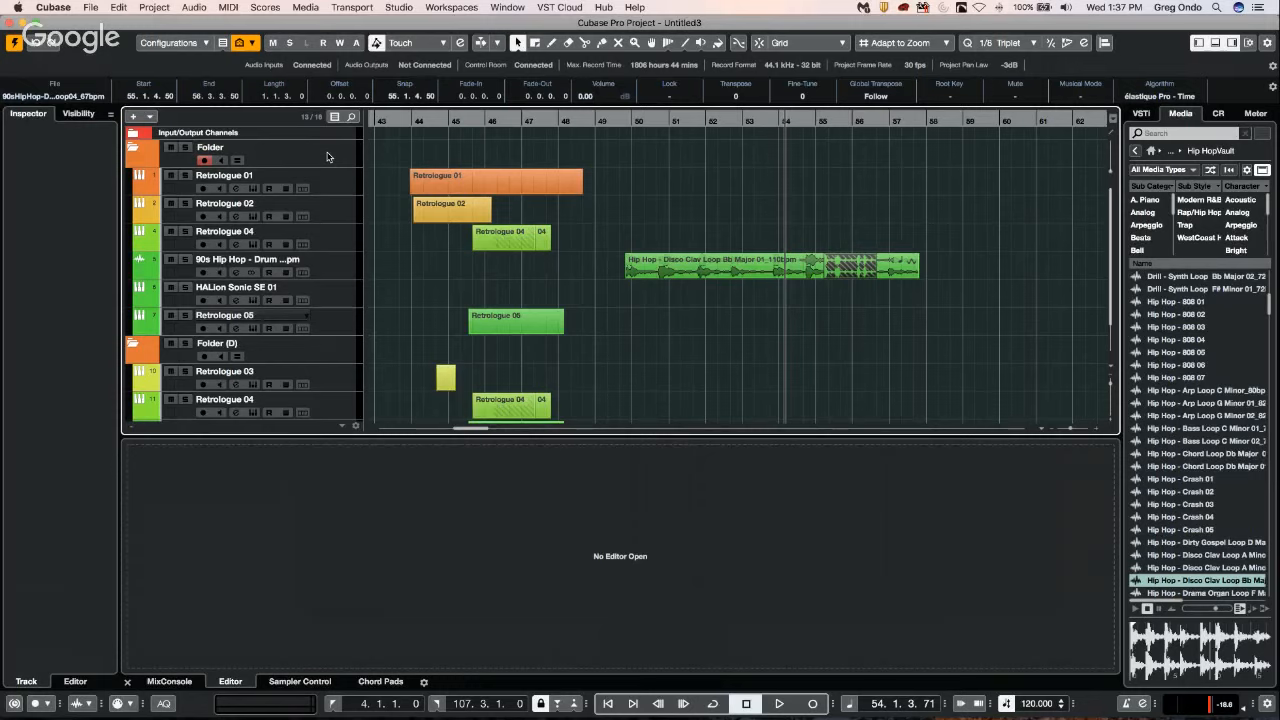
Show the fader section of the 90s Hip Hop drum track and pan the track to about L15.
left_click(338, 266)
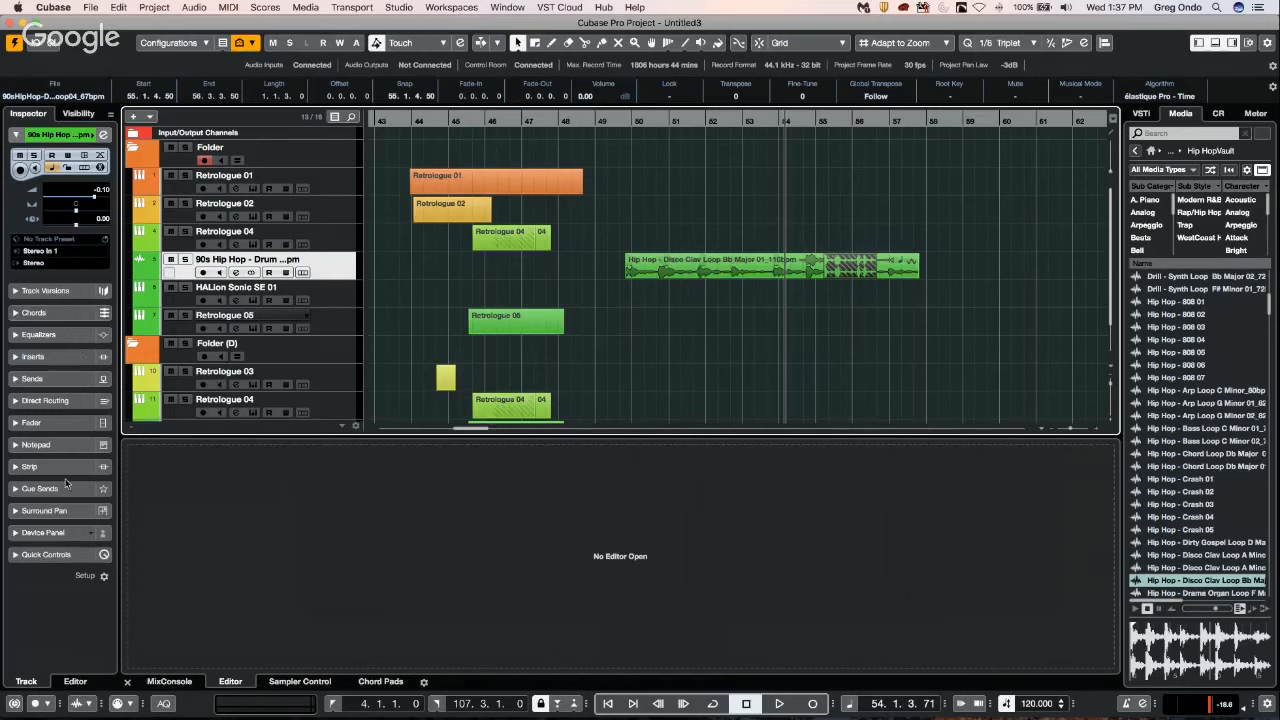
left_click(73, 424)
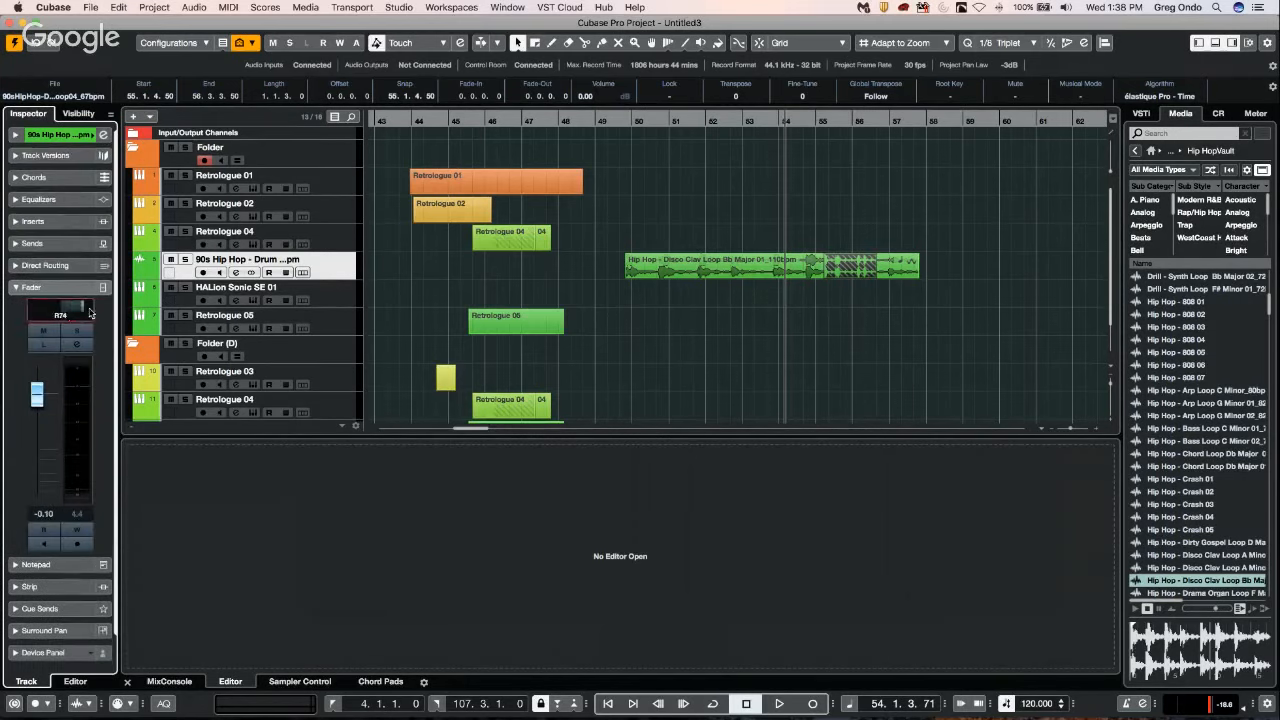
mouse_move(78, 315)
left_mouse_down()
mouse_move(60, 316)
mouse_move(91, 315)
mouse_move(37, 317)
mouse_move(62, 317)
left_mouse_up()
mouse_move(58, 310)
Switch the drum track to the Stereo Combined Panner and adjust its range to about L86 and full right.
left_click(96, 311)
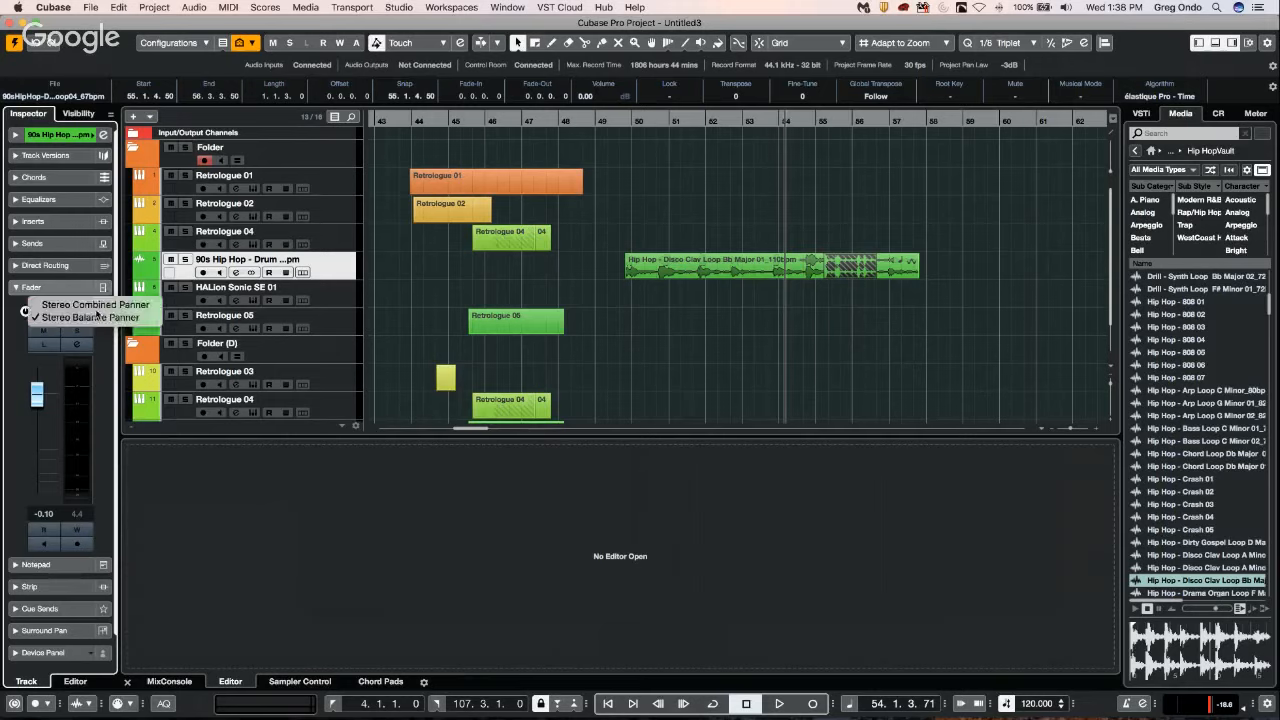
left_click(112, 306)
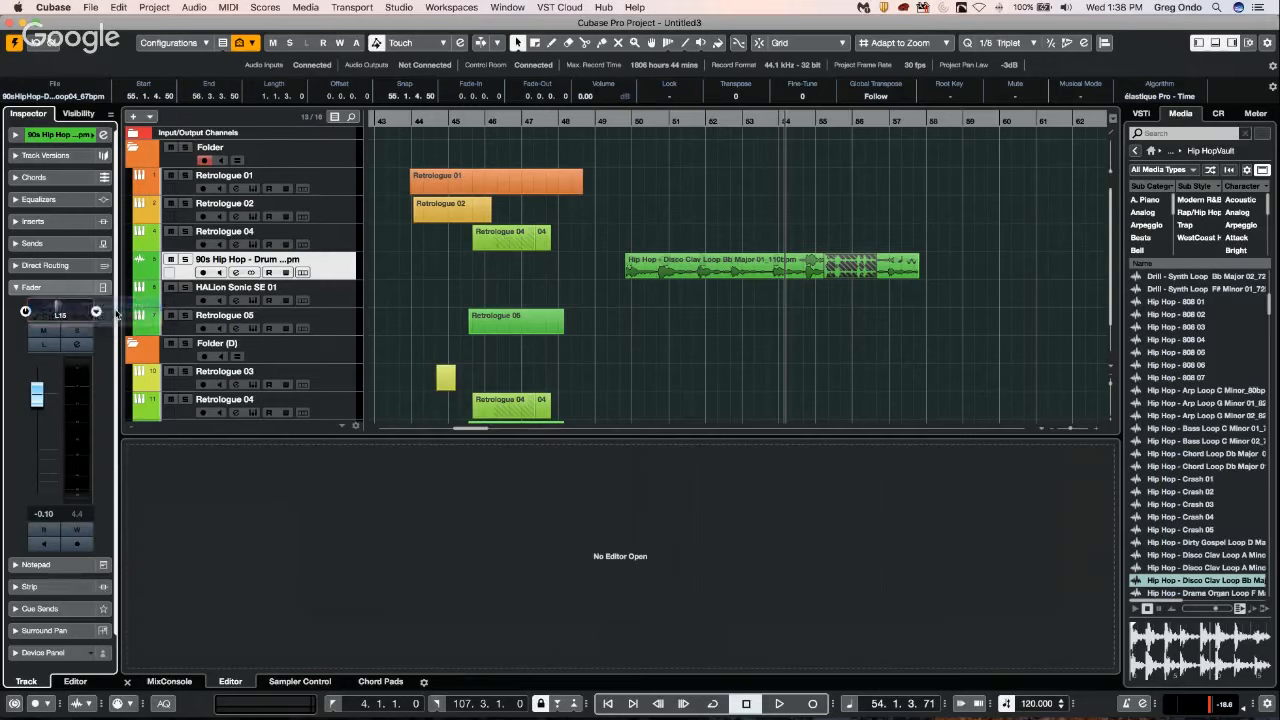
left_click_drag(69, 310, 73, 226)
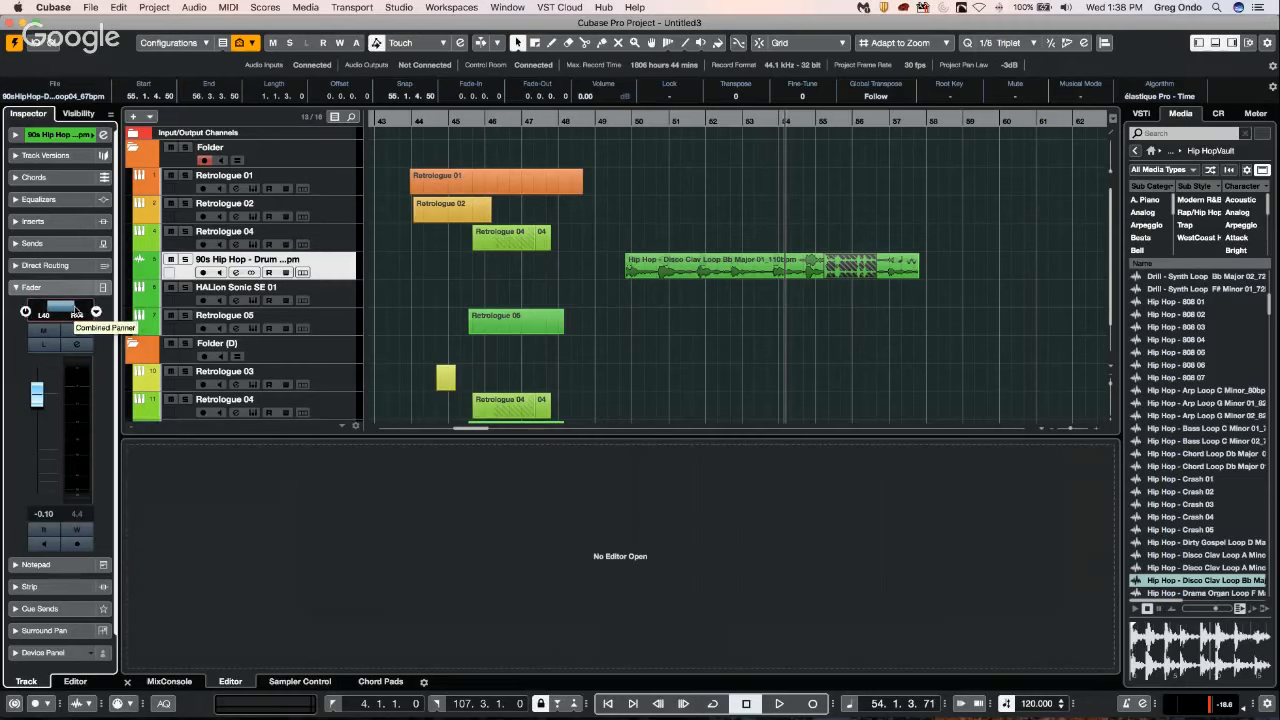
left_click_drag(77, 308, 50, 310)
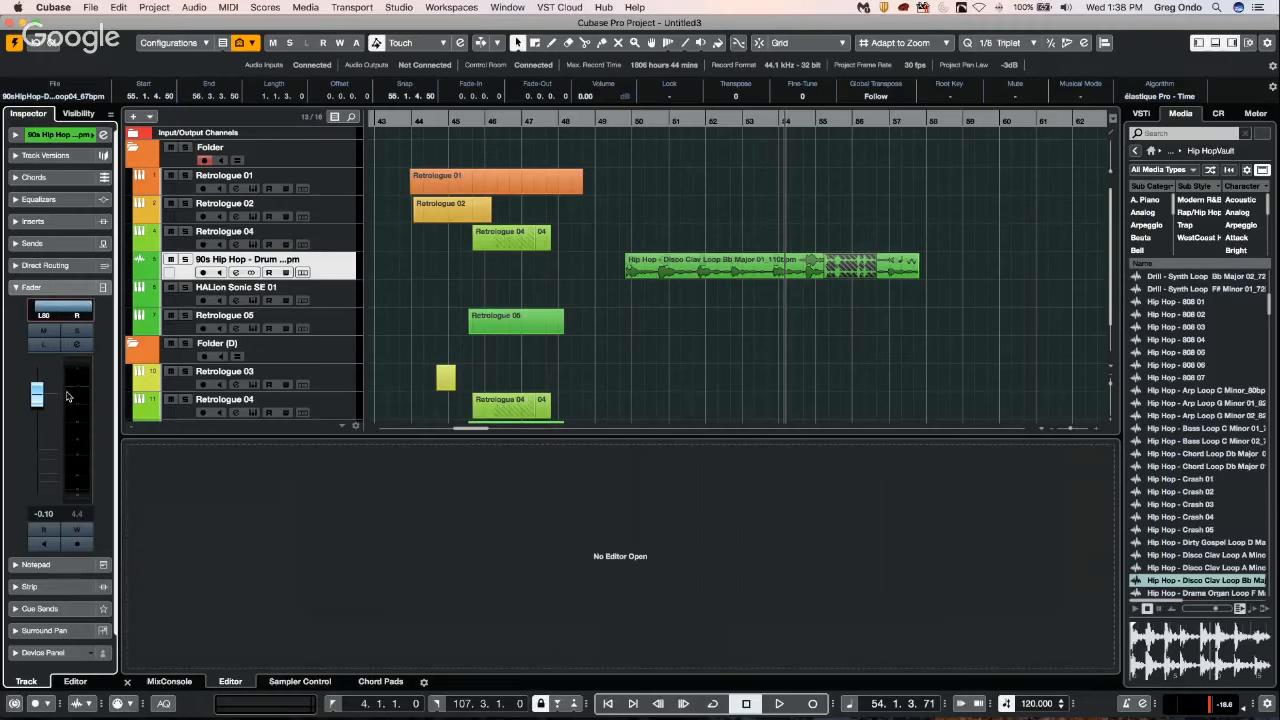
left_click_drag(71, 406, 66, 430)
left_click_drag(63, 330, 62, 373)
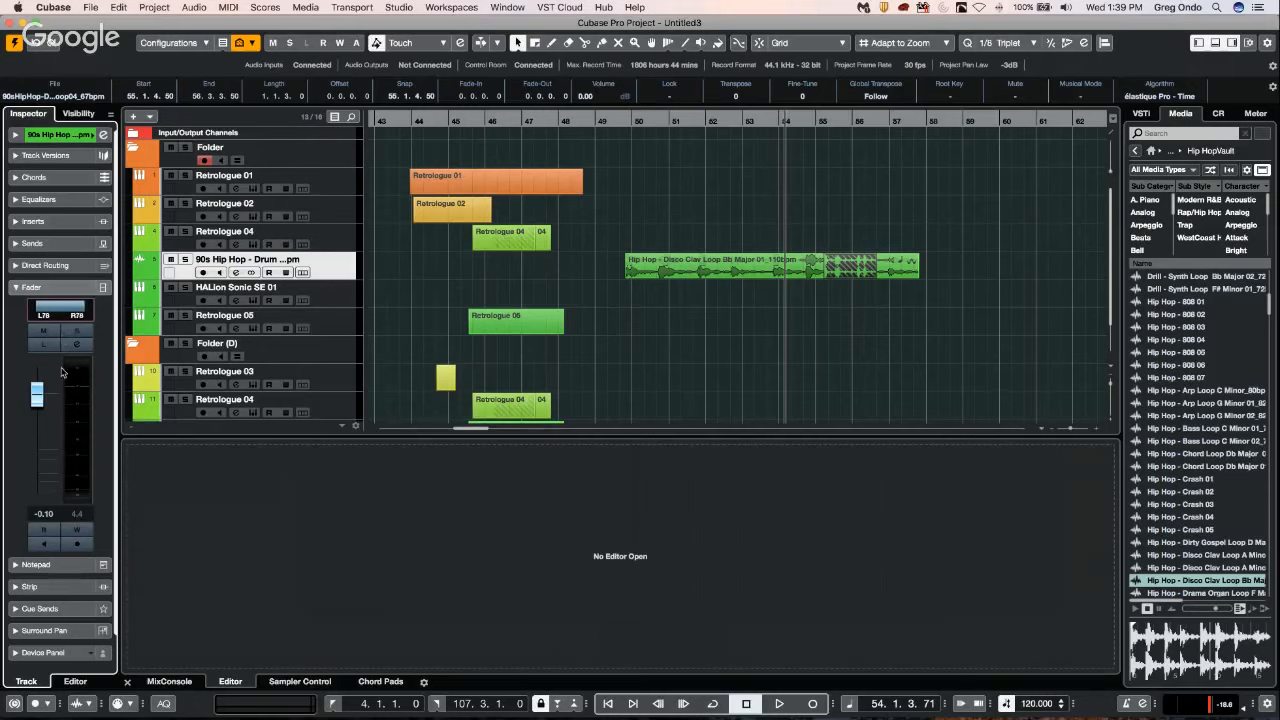
Switch the drum track to the Stereo Balance Panner and pan it to about R11.
right_click(60, 312)
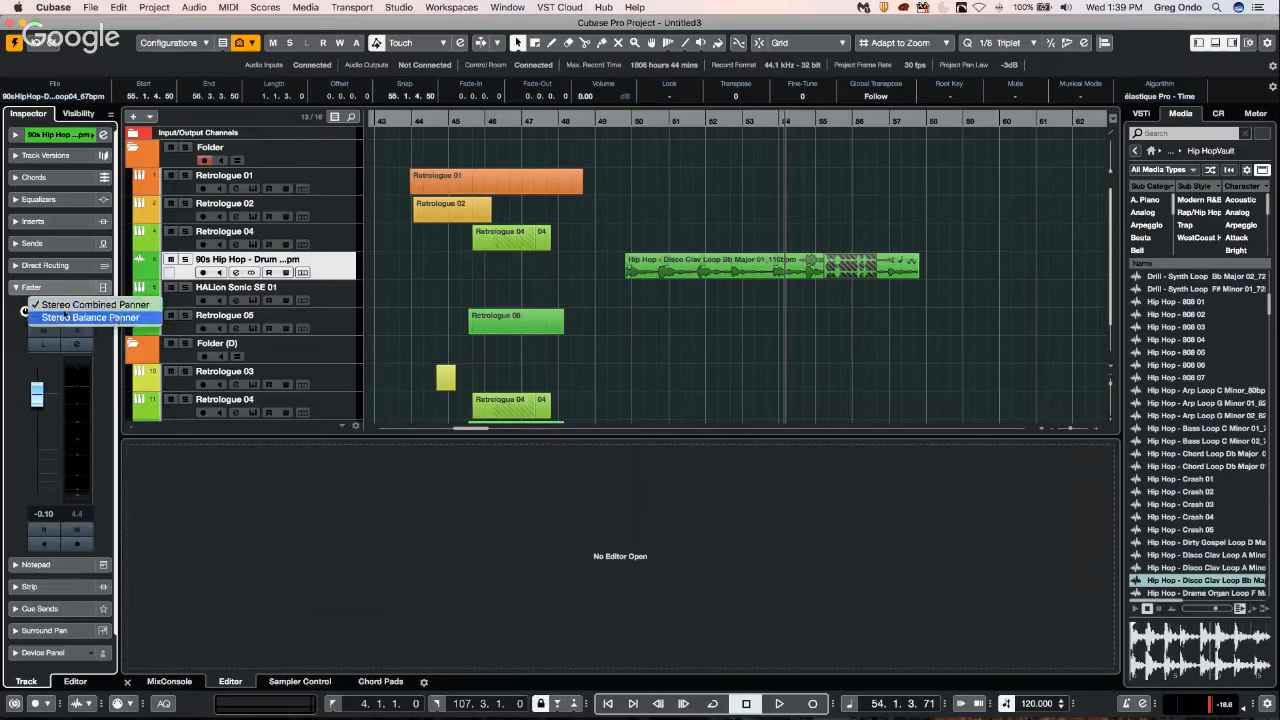
left_click(62, 317)
left_click_drag(62, 312, 99, 311)
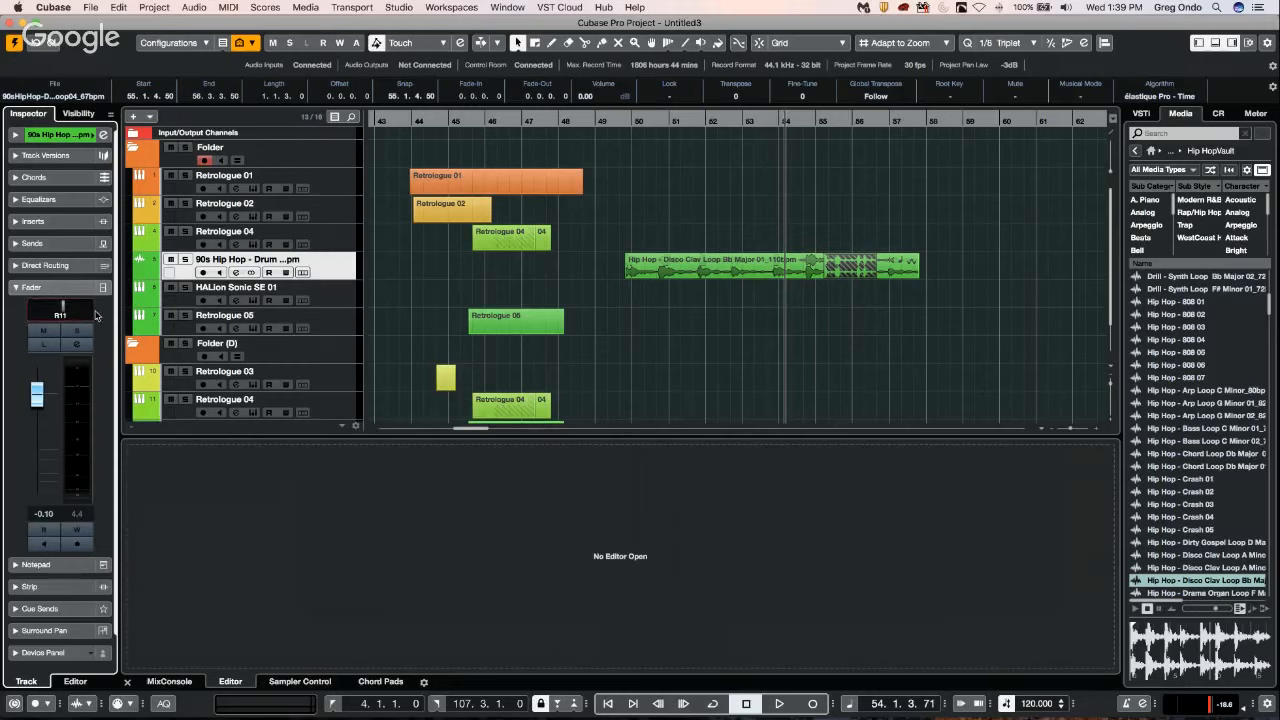
Set the drum track to the Stereo Combined Panner and narrow its stereo range to about L36 and R34.
left_click(96, 312)
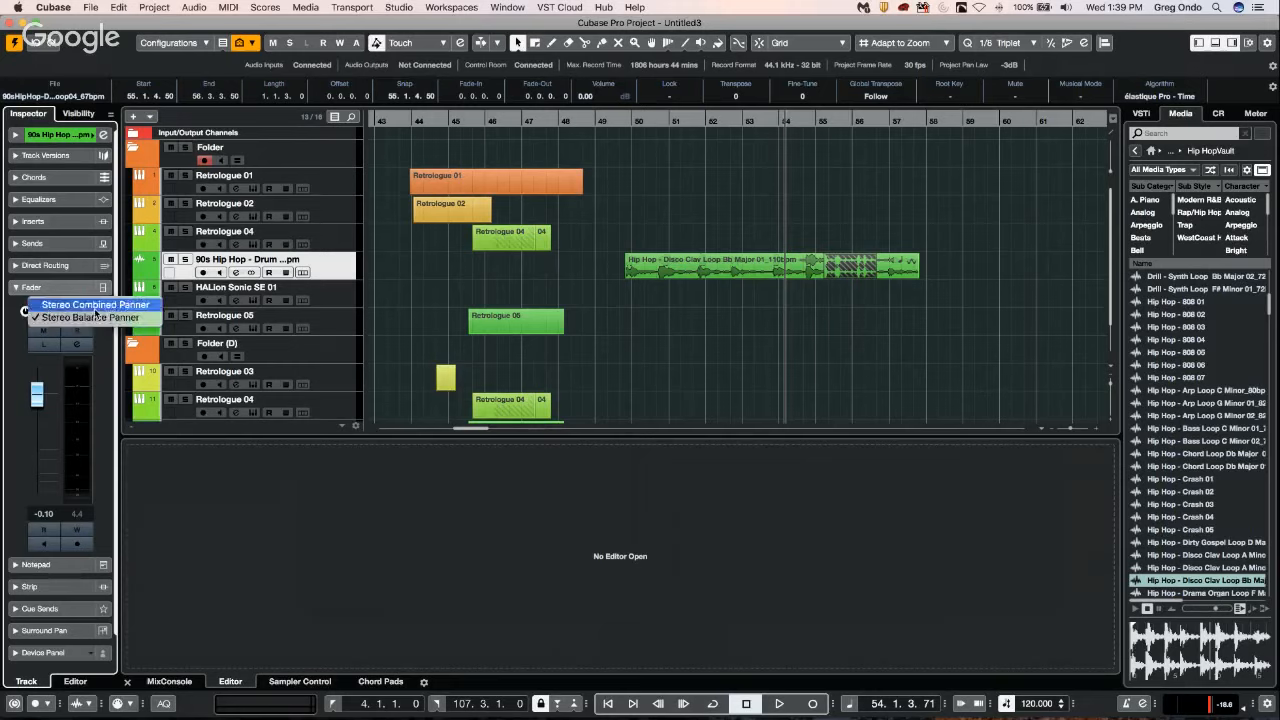
left_click(62, 312)
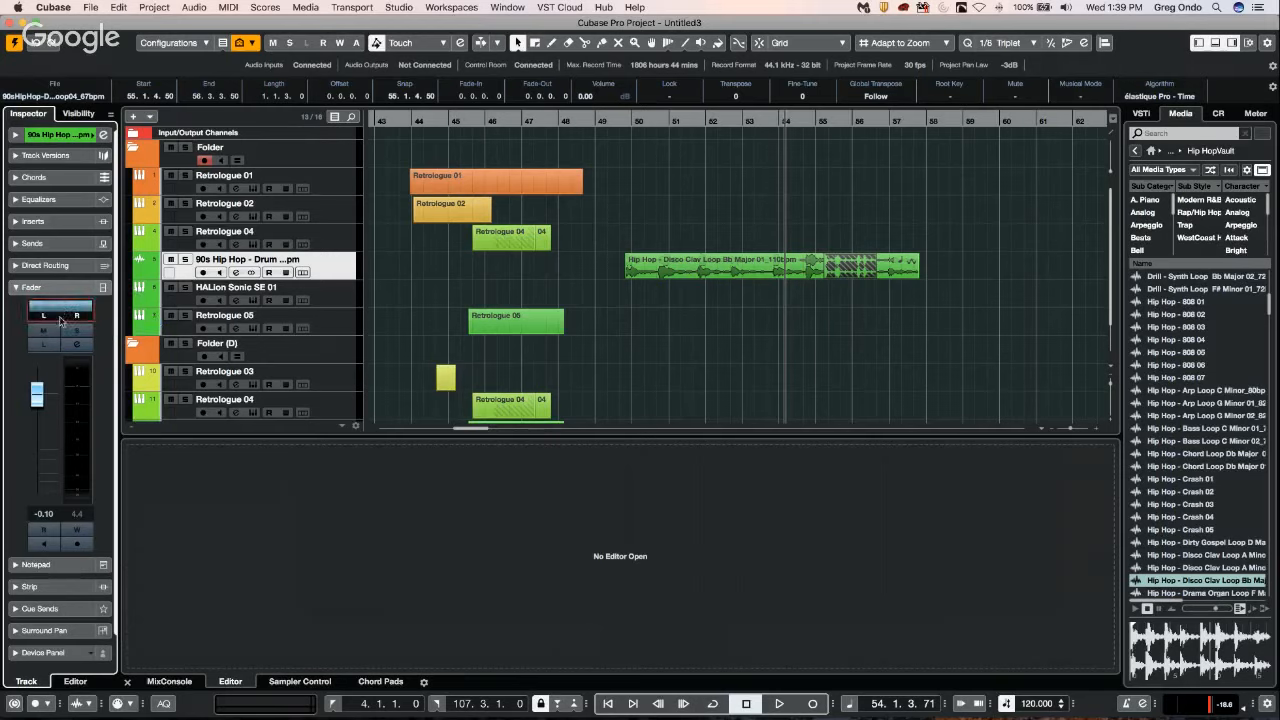
mouse_move(42, 314)
mouse_move(41, 315)
left_mouse_down()
mouse_move(84, 306)
mouse_move(64, 258)
mouse_move(58, 310)
left_mouse_up()
left_click_drag(63, 265, 58, 333)
left_click_drag(65, 232, 57, 264)
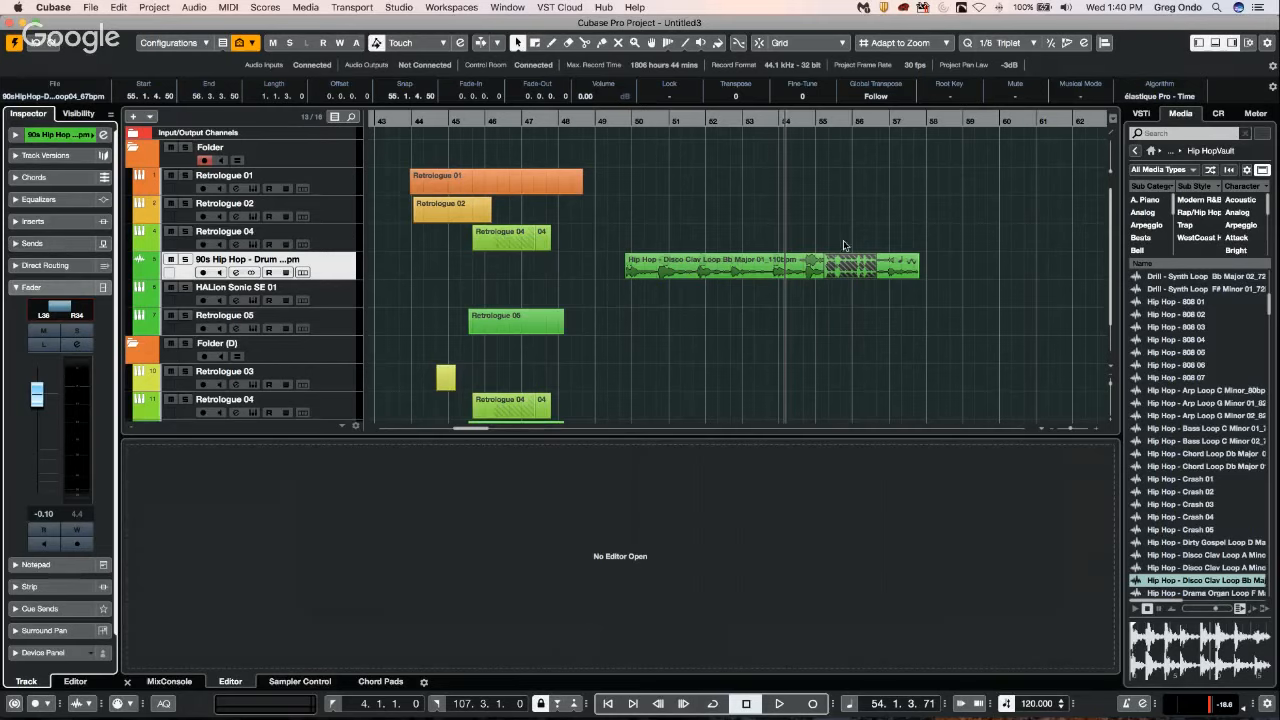
Delete the drum loop and close the project, deleting the files created since the last save.
key("Delete")
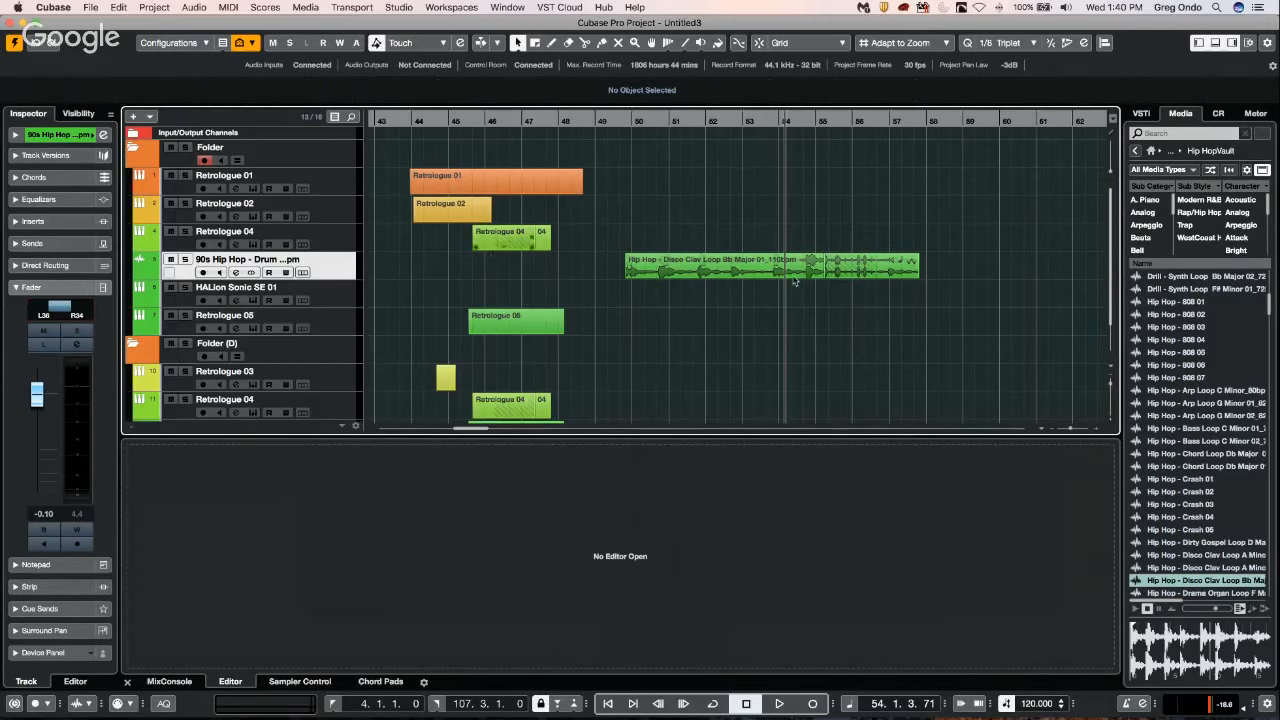
left_click(1141, 114)
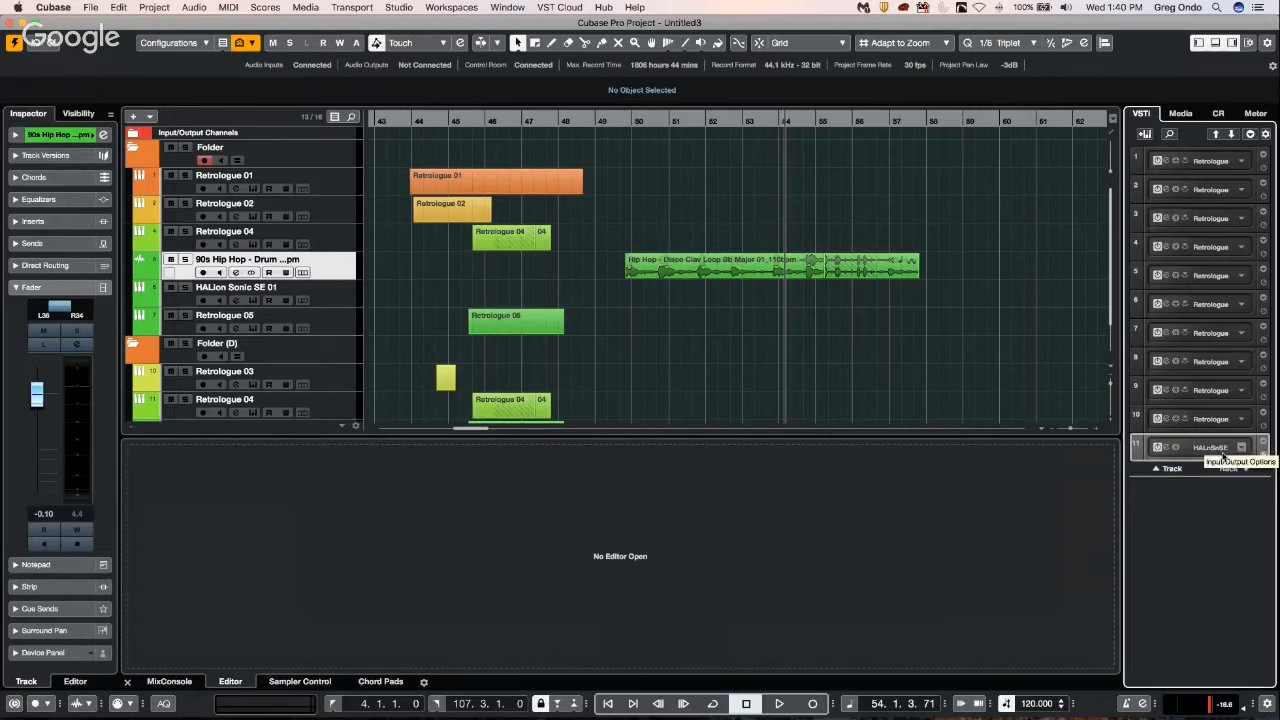
left_click(10, 24)
left_click(612, 253)
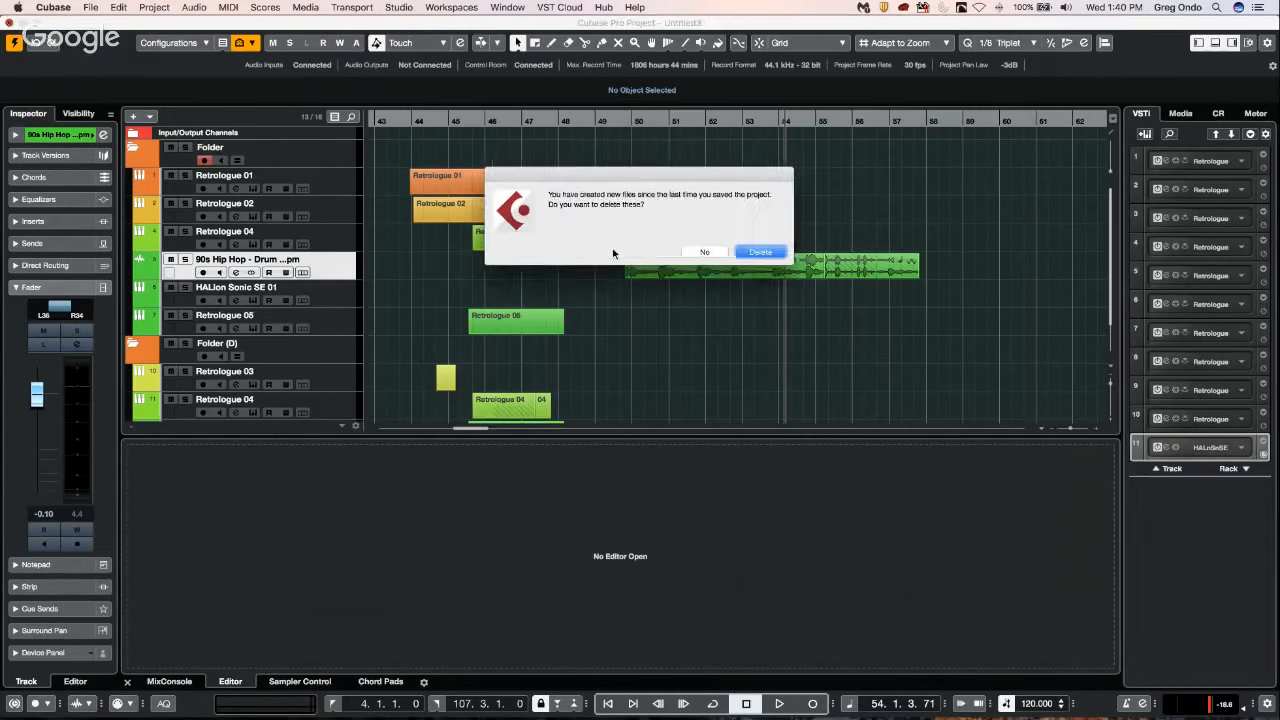
left_click(760, 252)
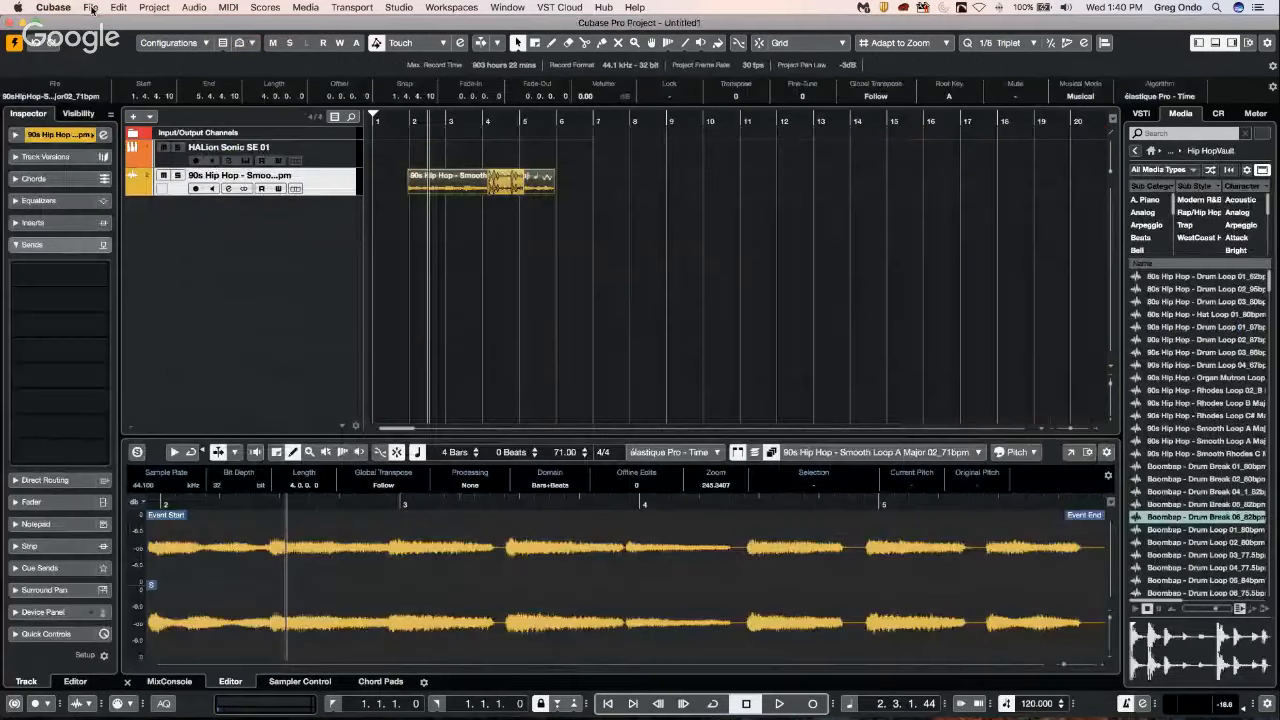
Create a new empty project in the kuyfijytf folder.
left_click(90, 7)
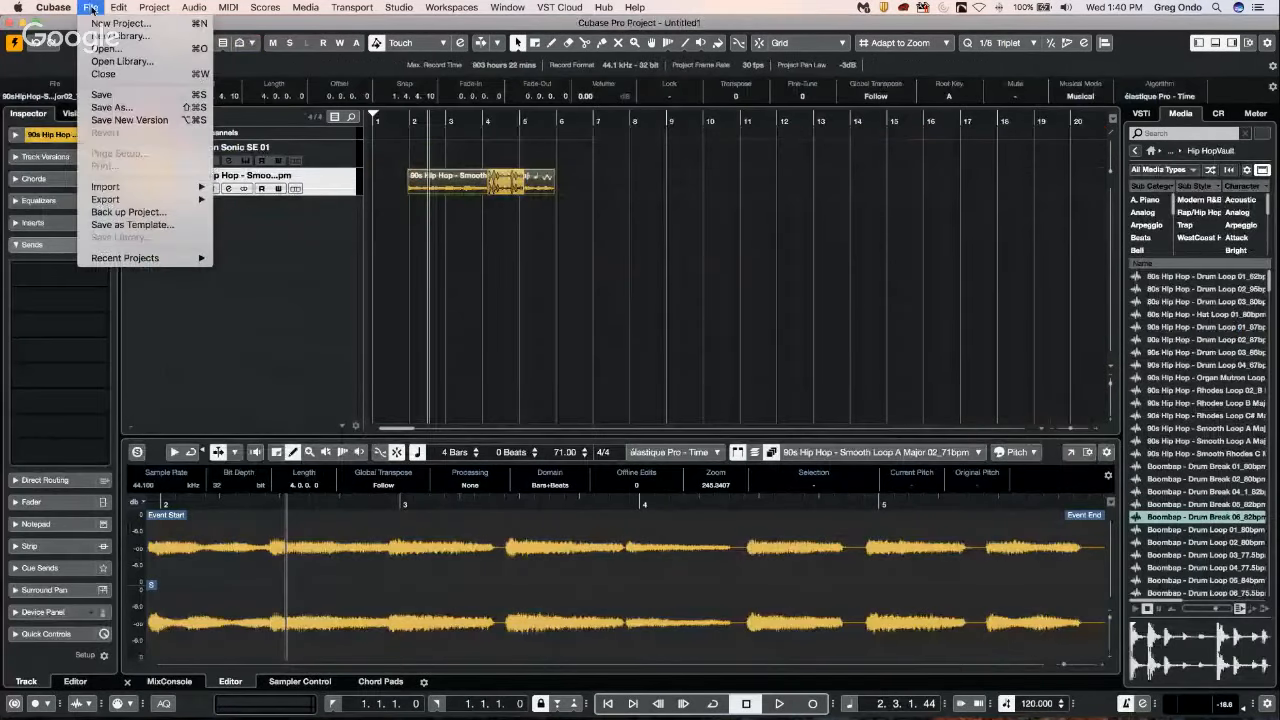
left_click(100, 23)
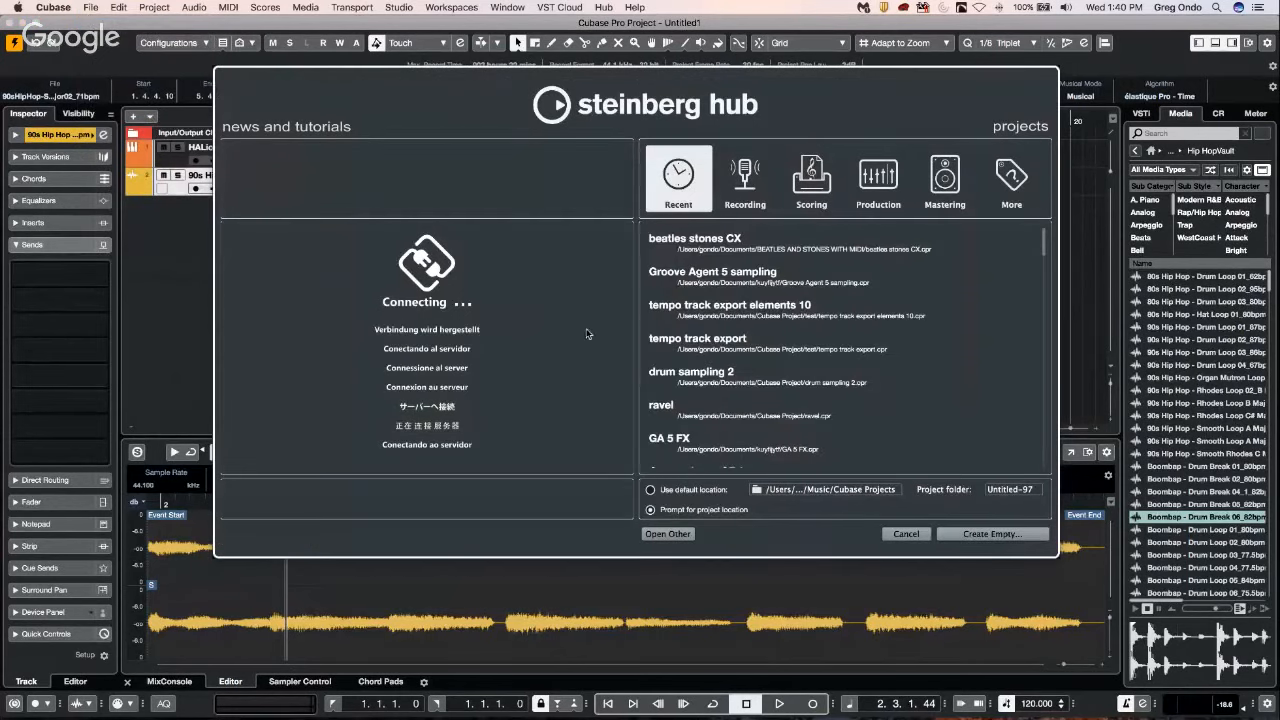
left_click(992, 534)
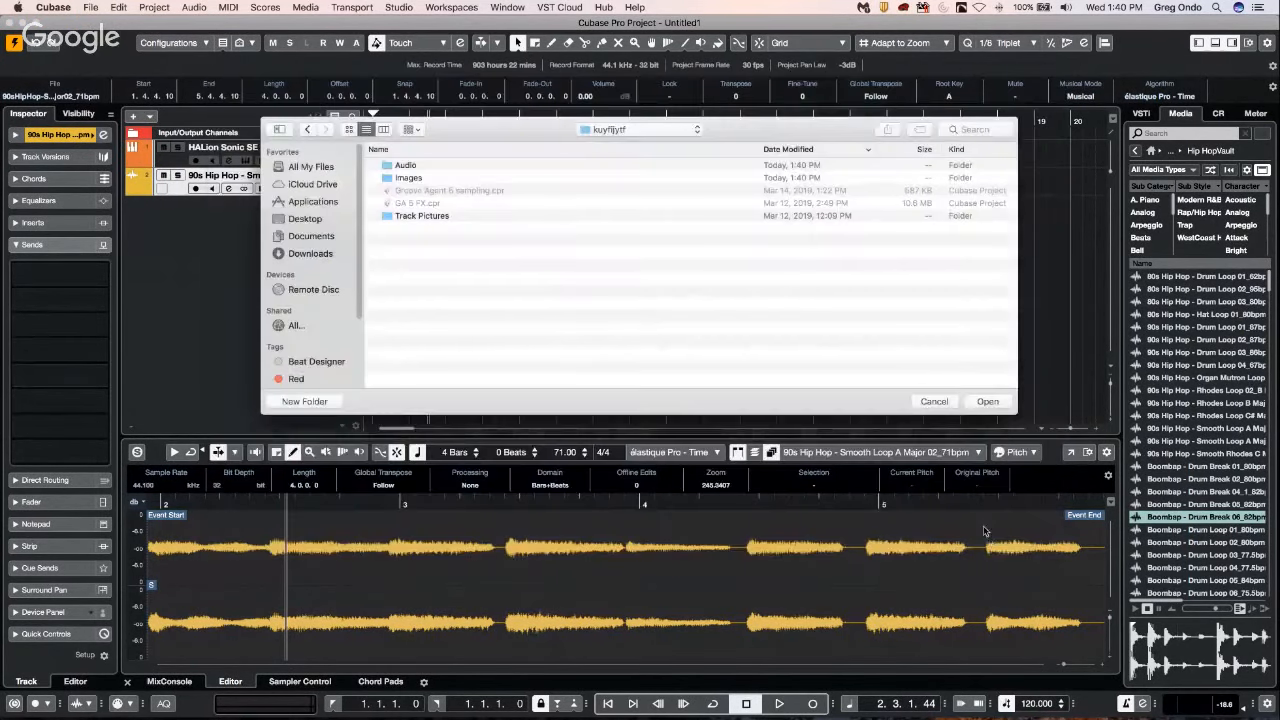
left_click(988, 402)
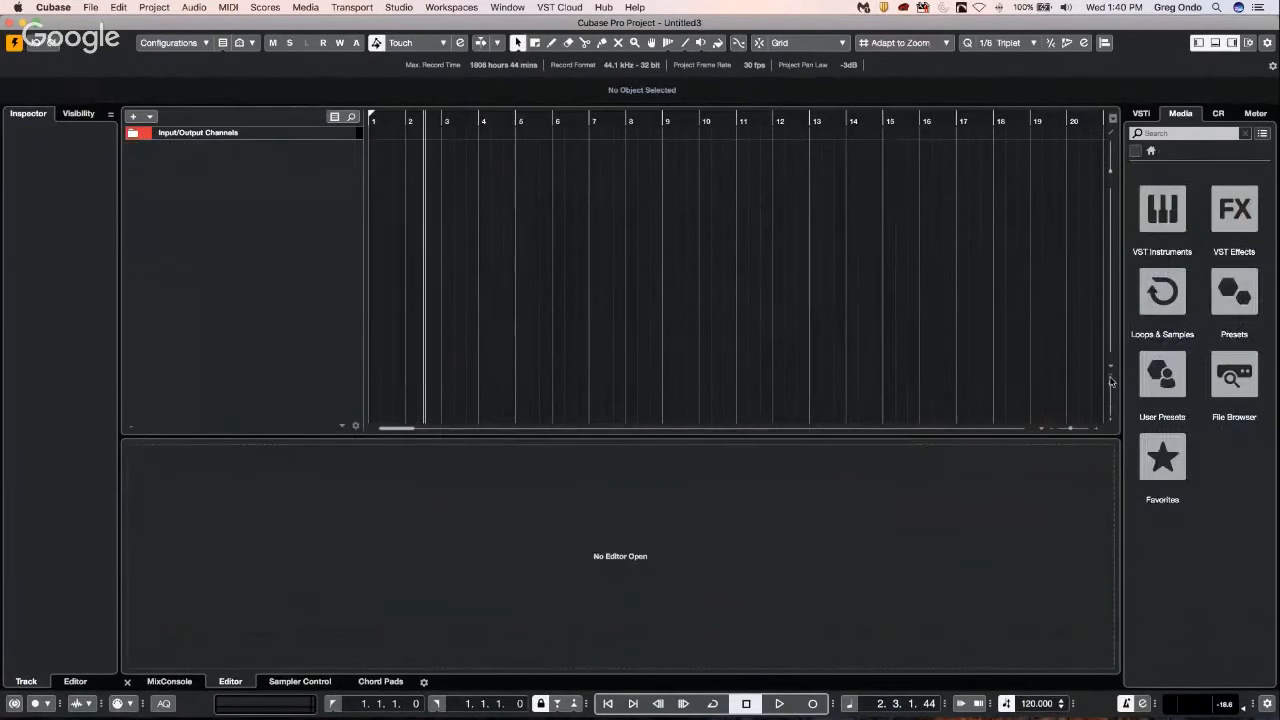
Add a Groove Agent SE instrument track to the project from the VST Instruments in the media browser.
left_click(1170, 207)
scroll(1192, 264, "up", 5)
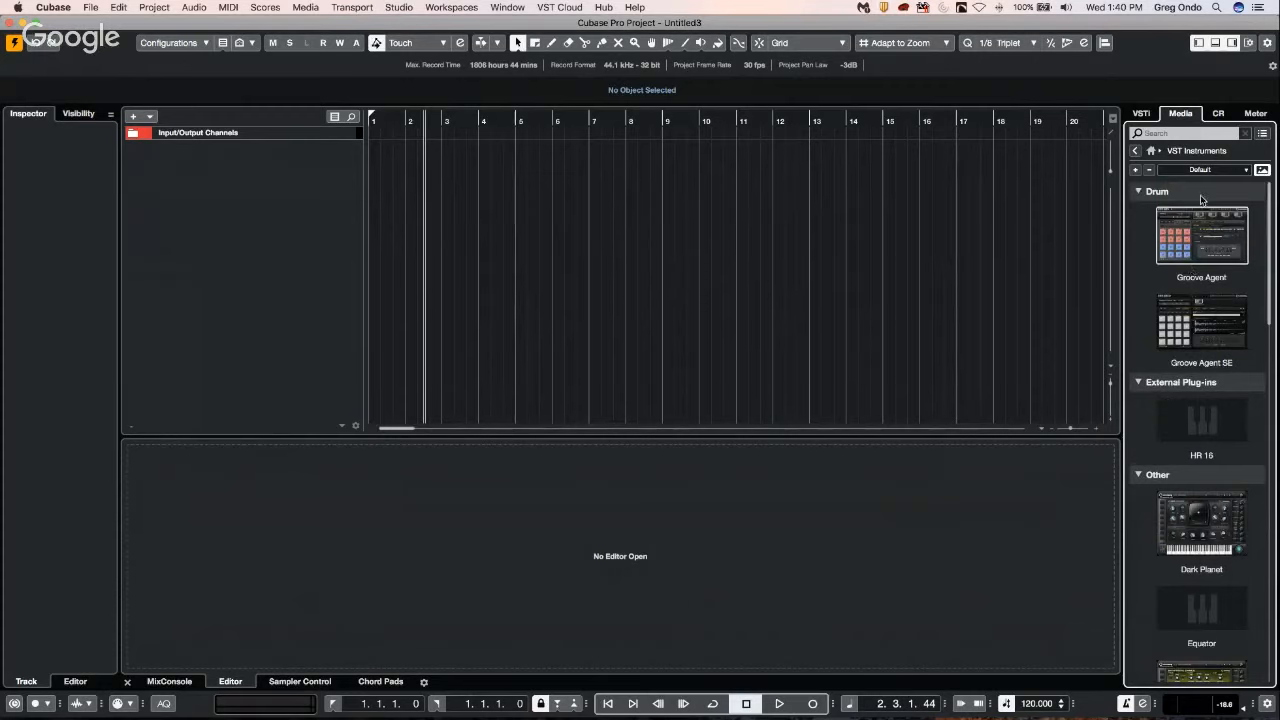
left_click_drag(1227, 338, 361, 190)
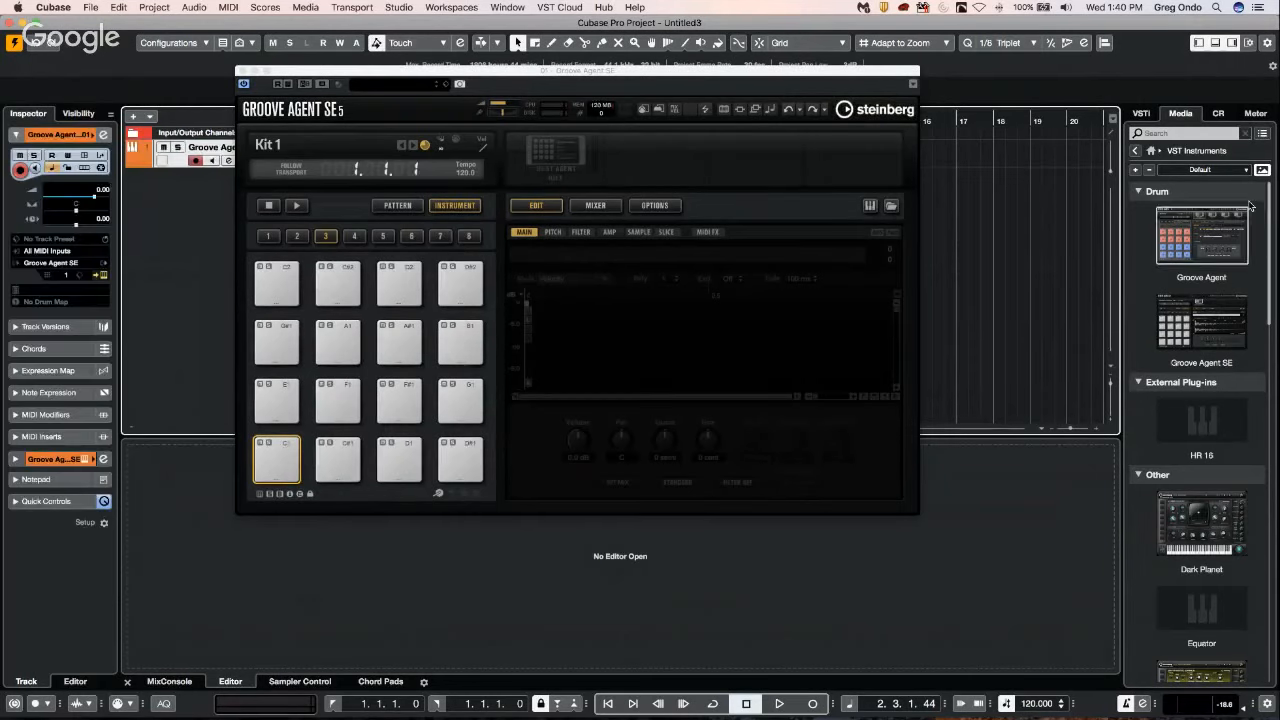
Browse the Loops & Samples content to the GA ONE Library and filter its samples to Kick Drum.
left_click(1150, 151)
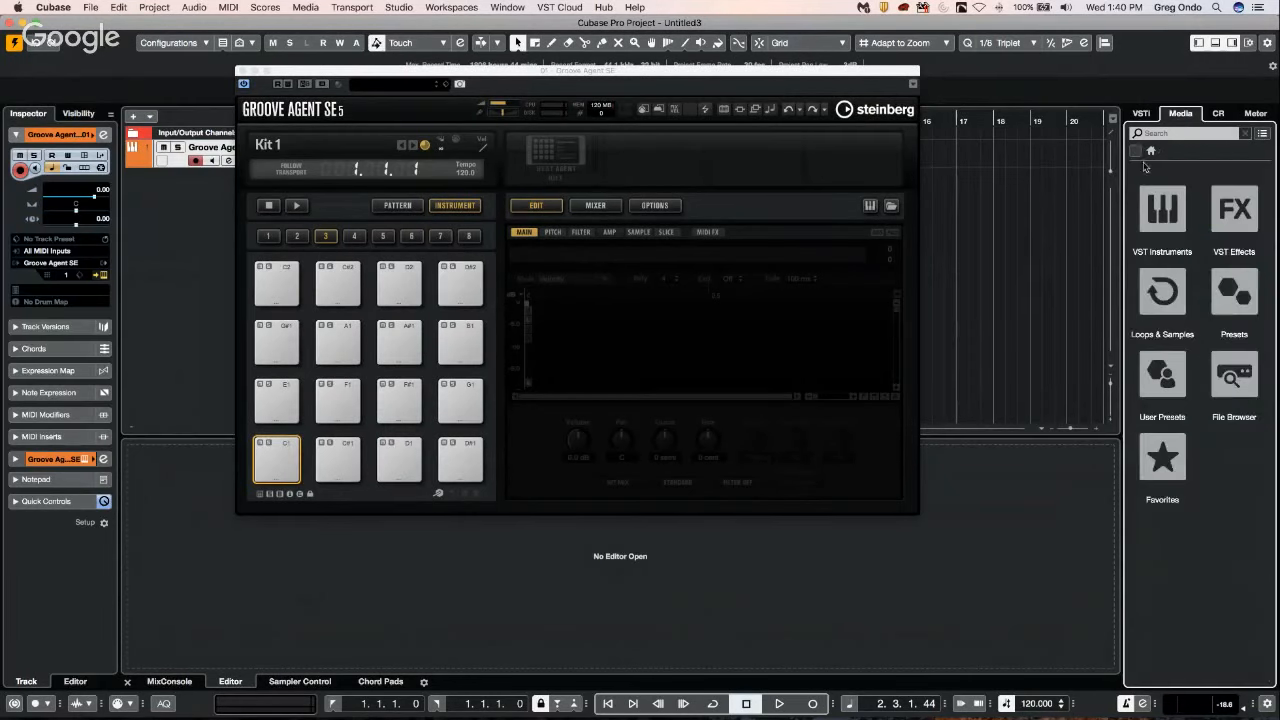
left_click(1162, 292)
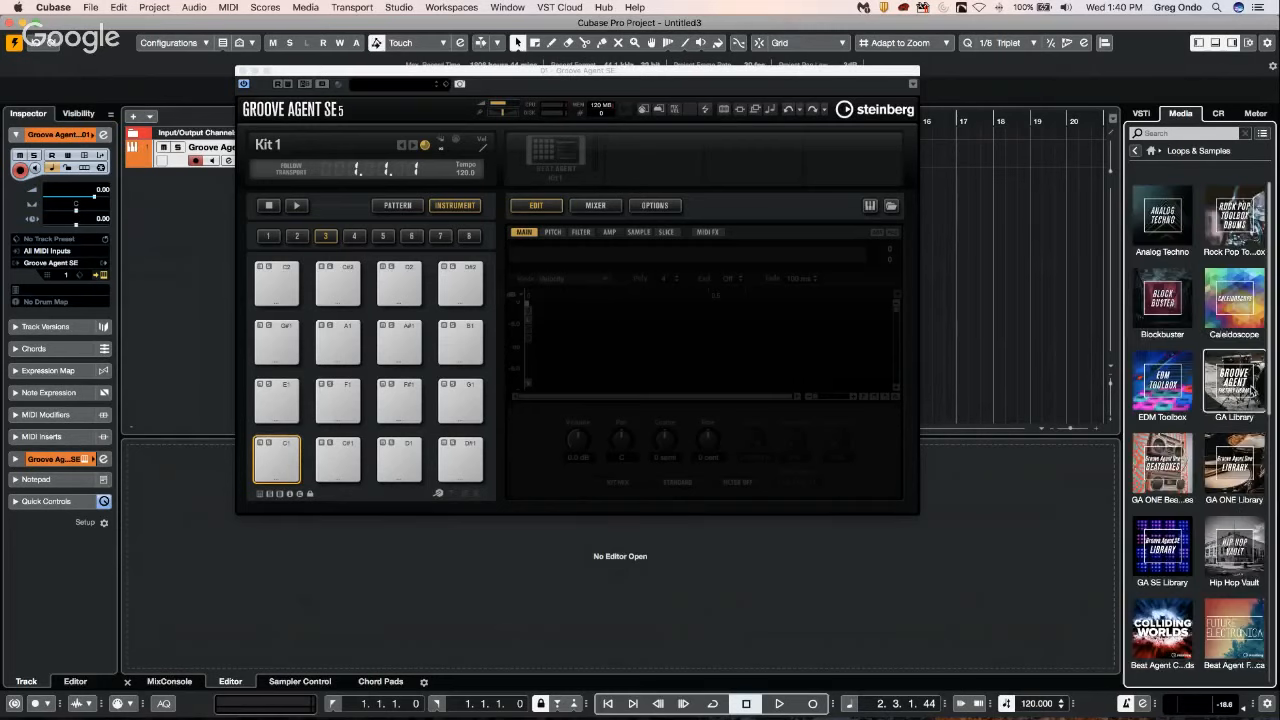
left_click(1232, 484)
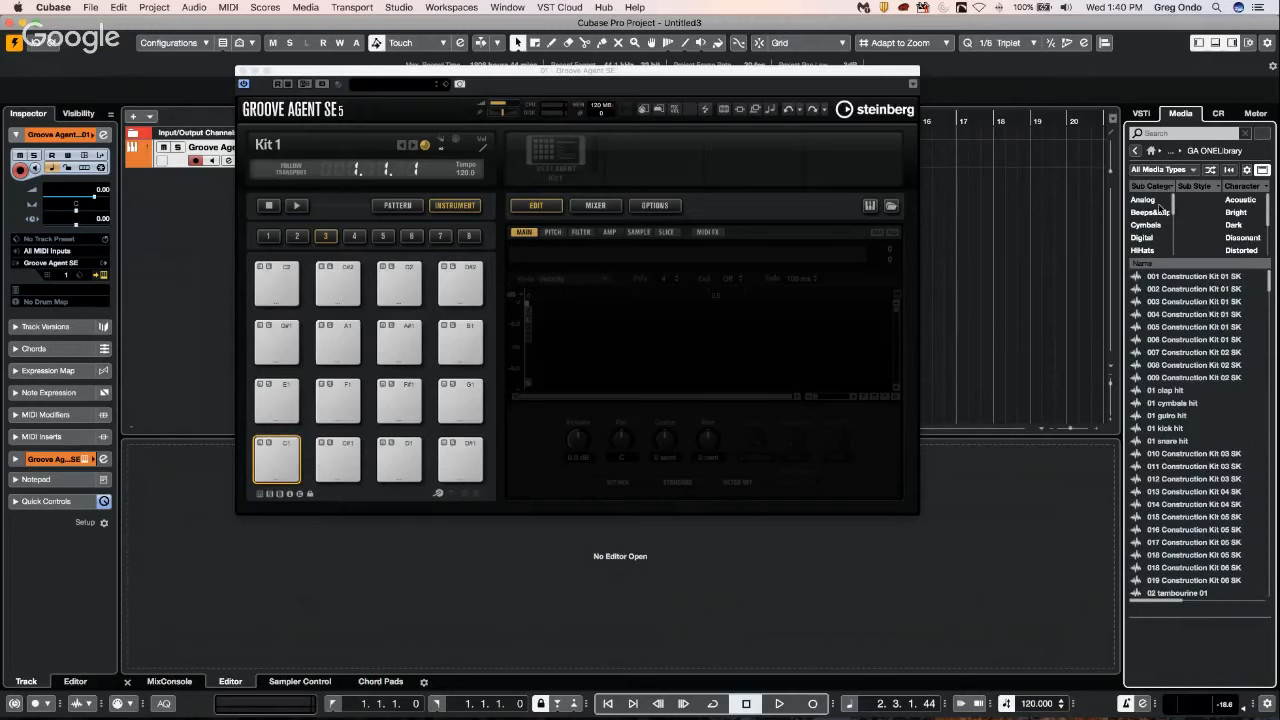
scroll(1156, 240, "down", 1)
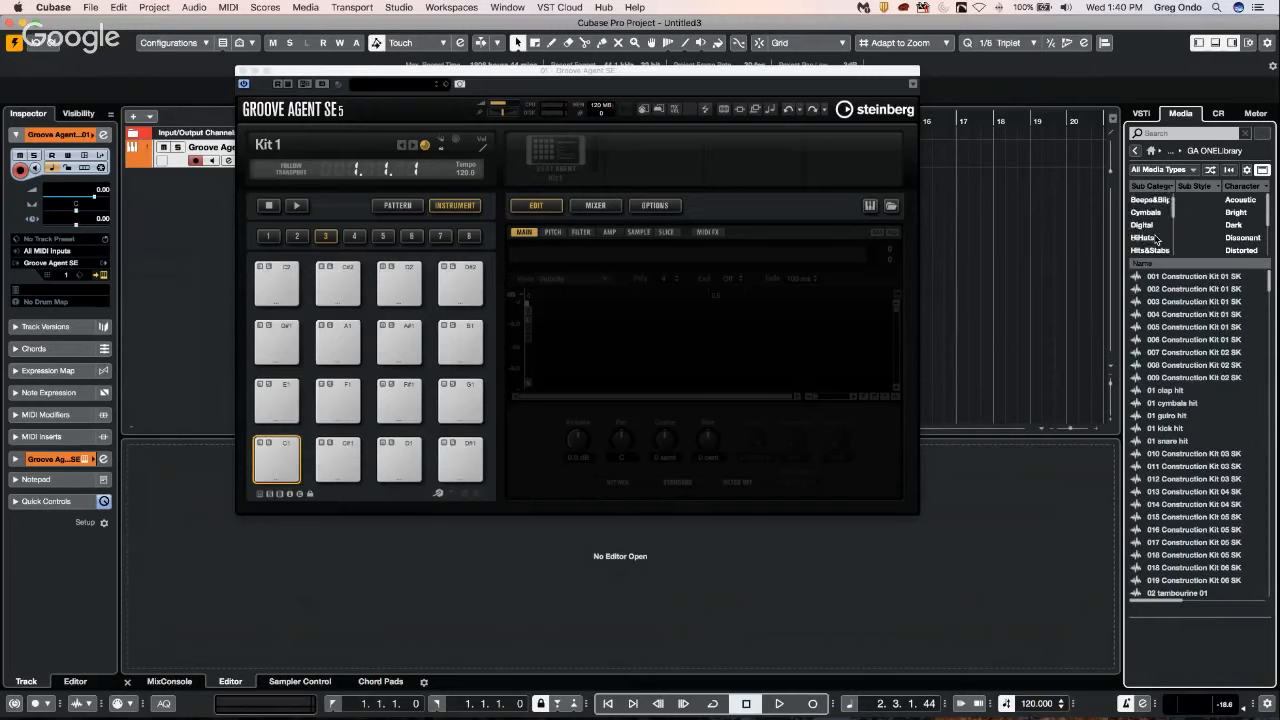
scroll(1155, 240, "down", 5)
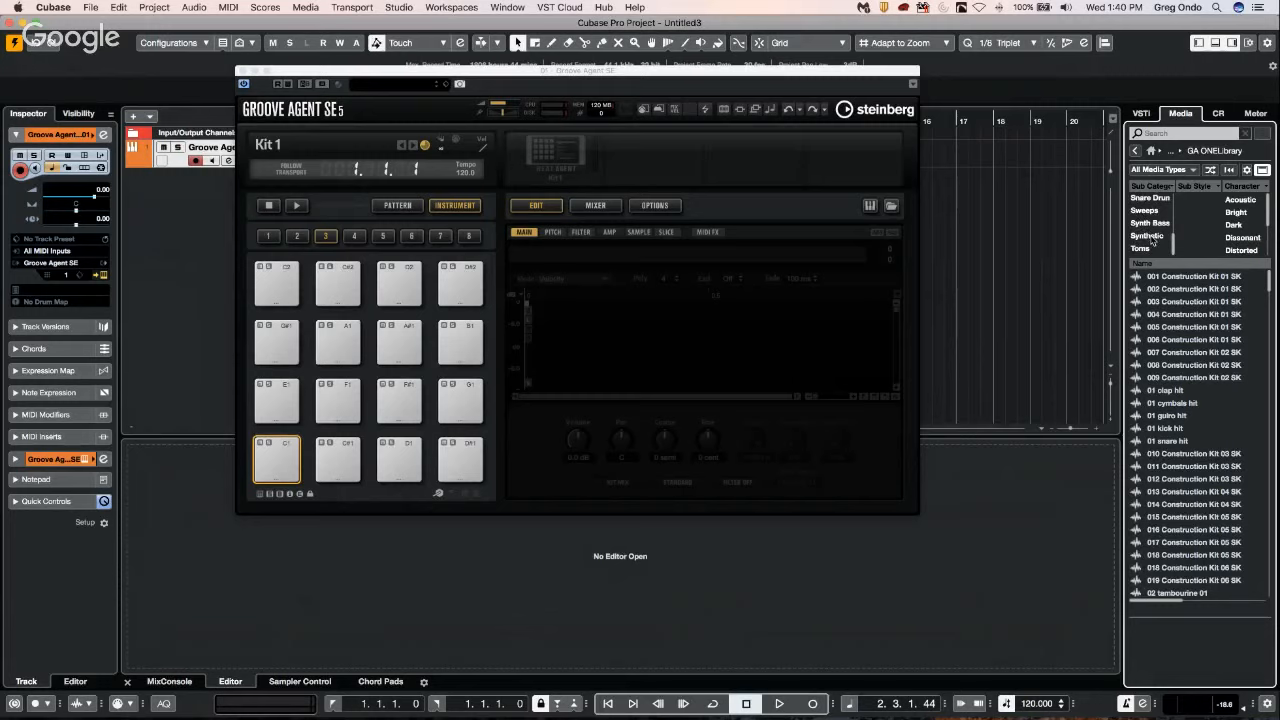
scroll(1152, 241, "up", 4)
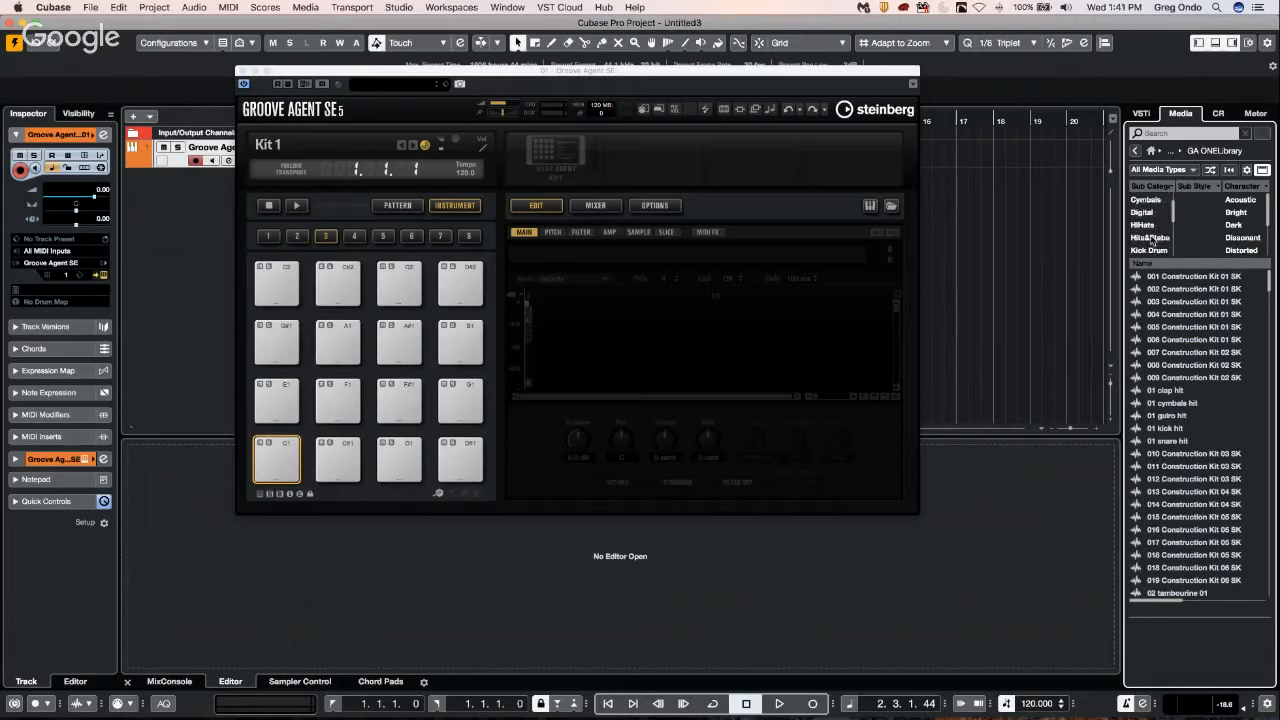
left_click(1150, 250)
Audition several kick samples in the filtered list, ending on 038 Kick SK.
left_click(1172, 315)
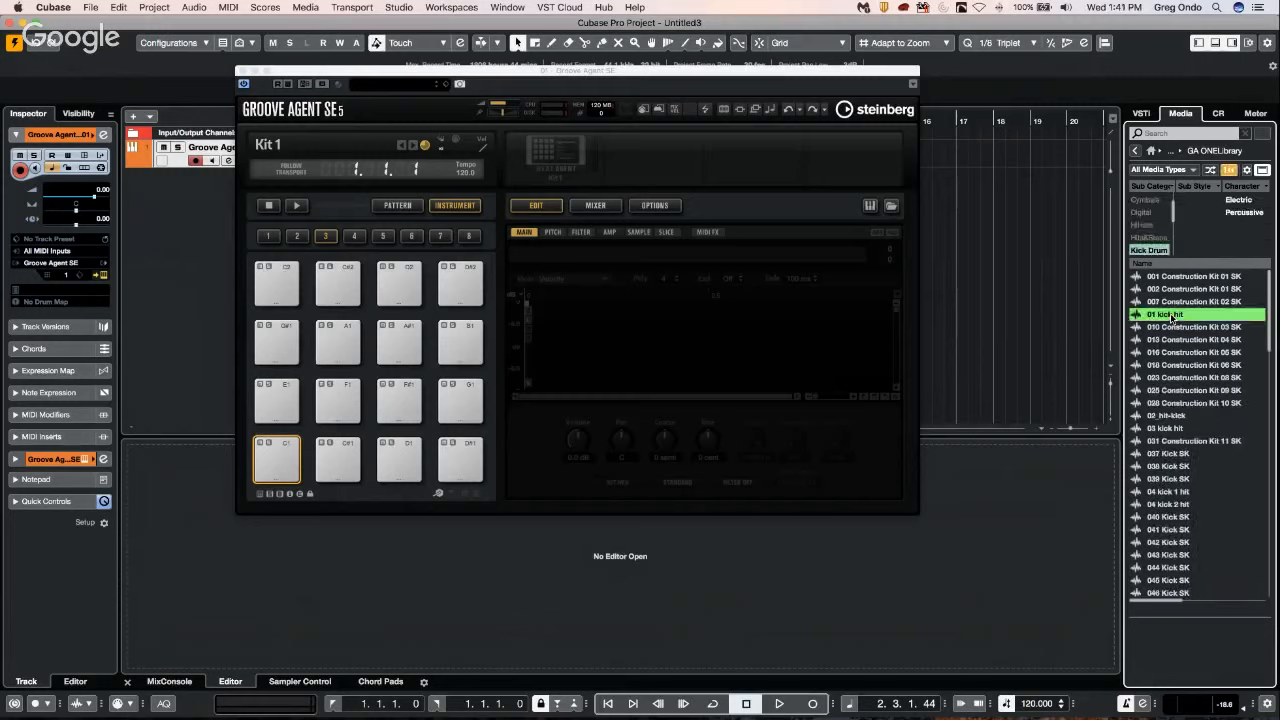
left_click(1172, 379)
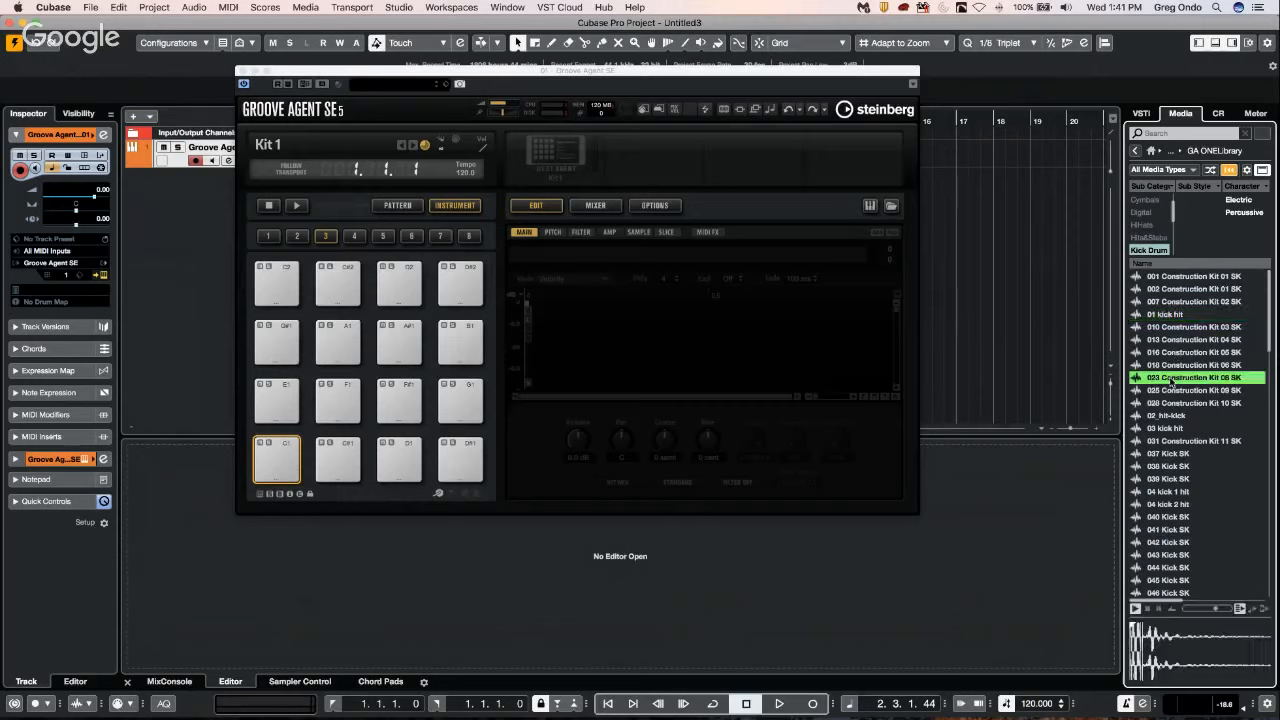
left_click(1172, 441)
left_click(1172, 466)
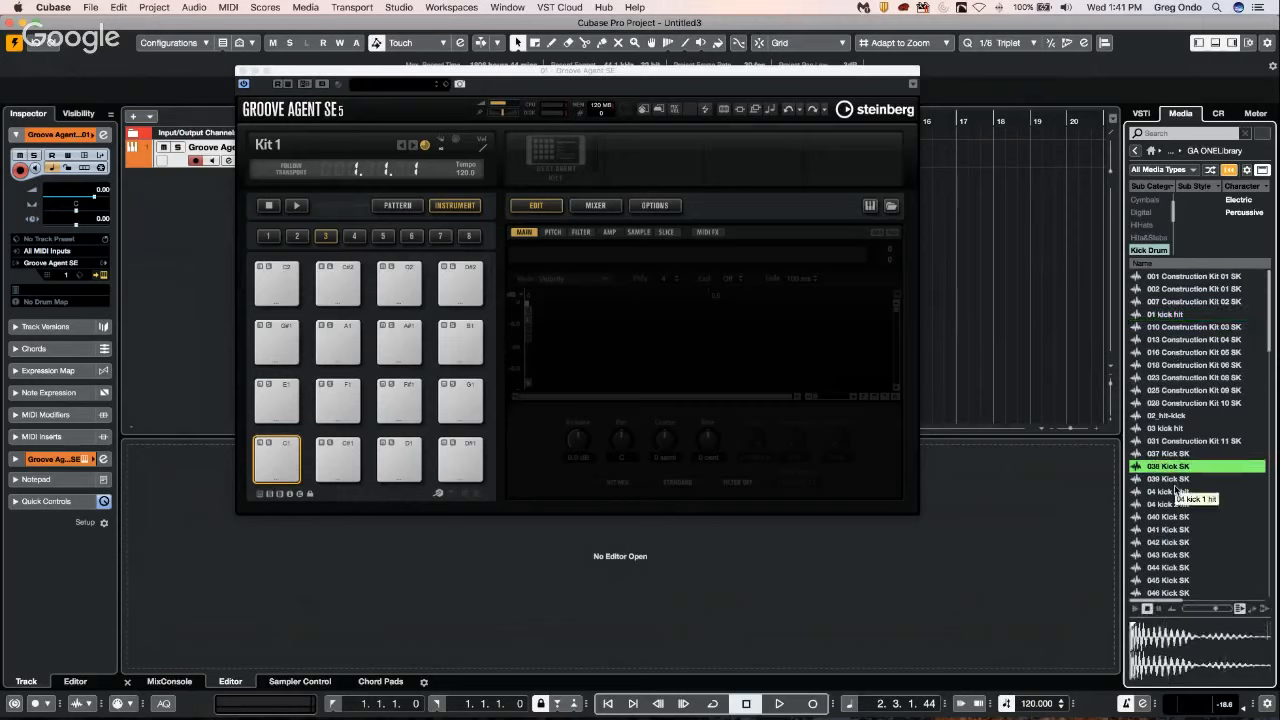
key("Down")
key("Down")
key("Down")
key("Down")
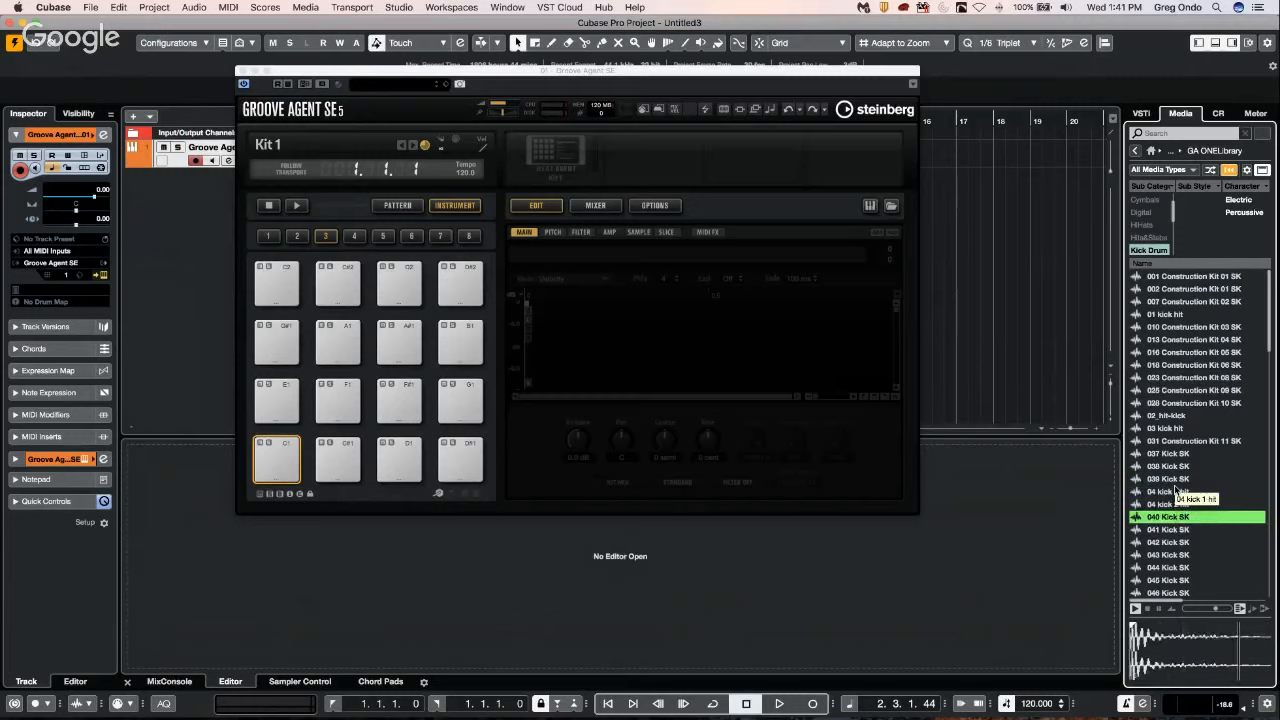
key("Up")
key("Down")
key("Up")
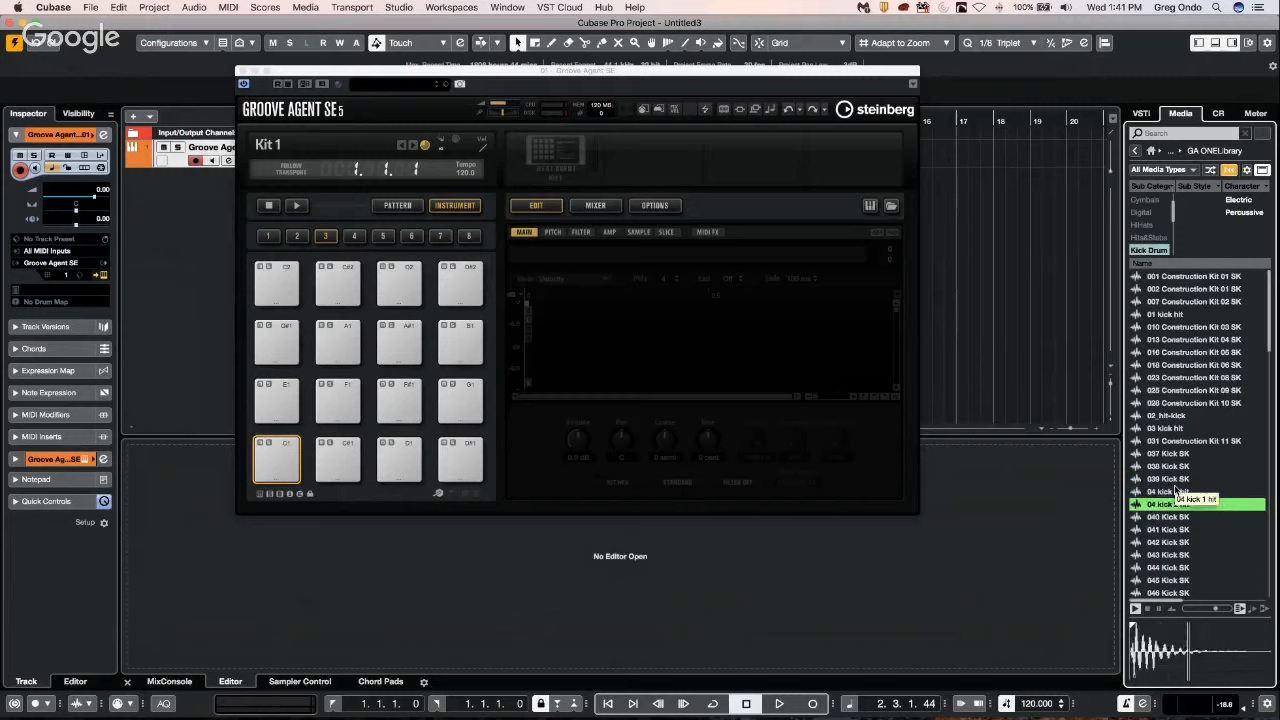
key("Up")
key("Up")
key("Up")
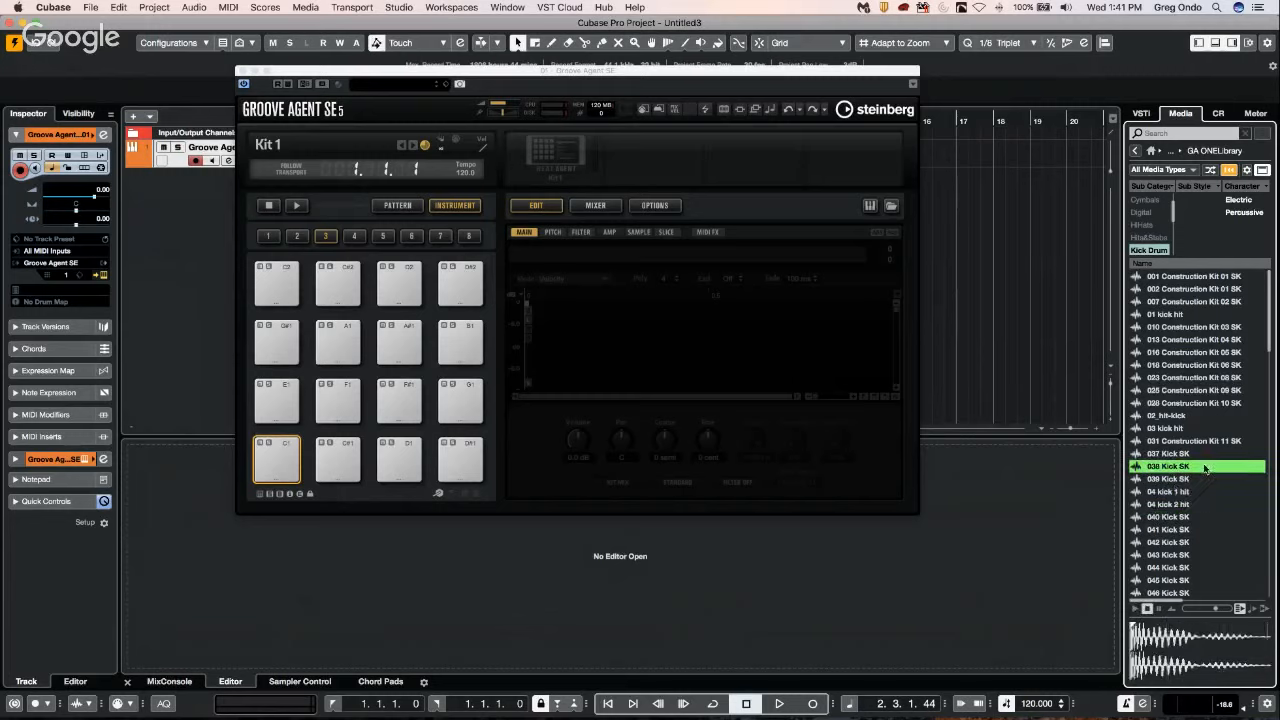
Load the 038 Kick SK sample onto the C1 pad of Groove Agent SE and copy that pad.
left_click_drag(1170, 466, 279, 460)
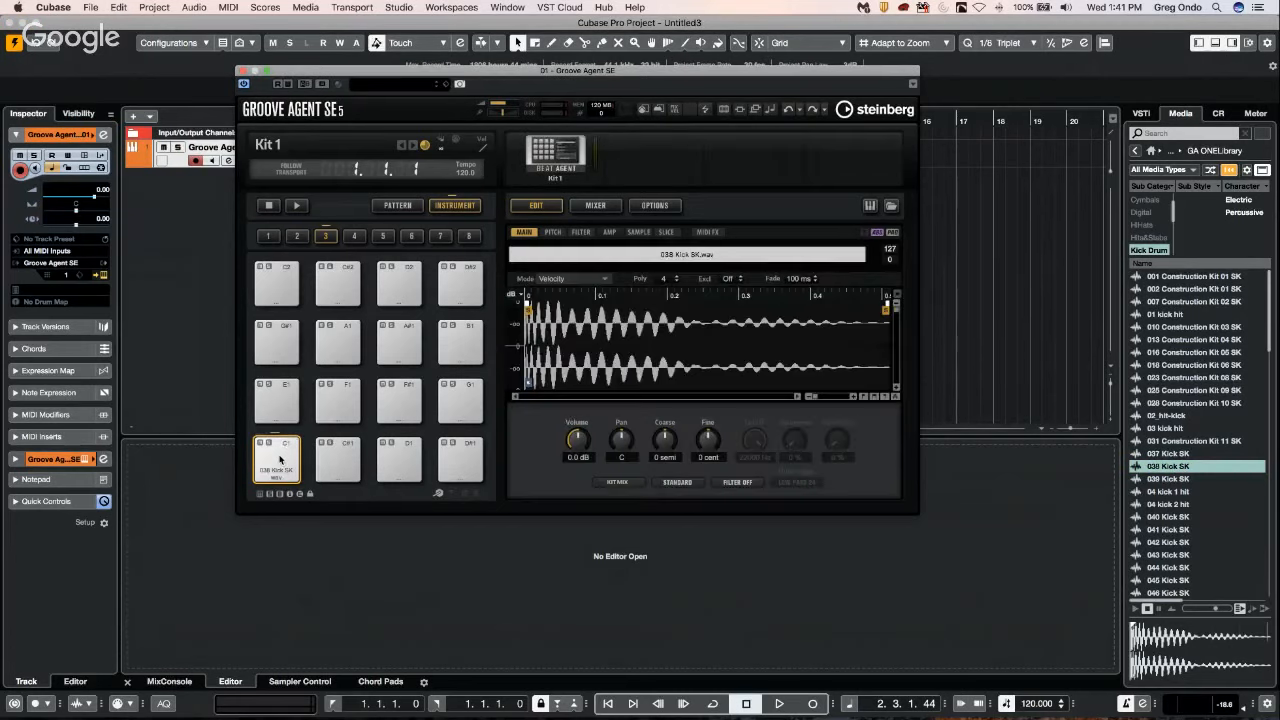
right_click(280, 460)
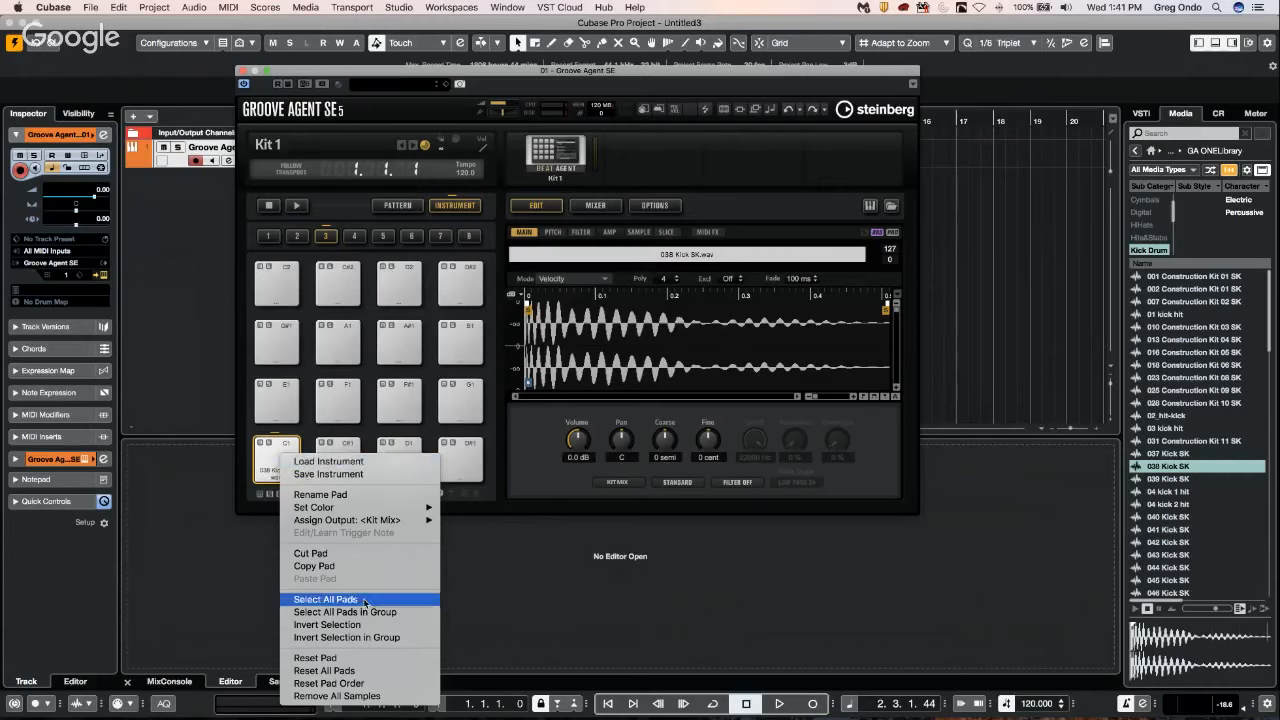
left_click(353, 567)
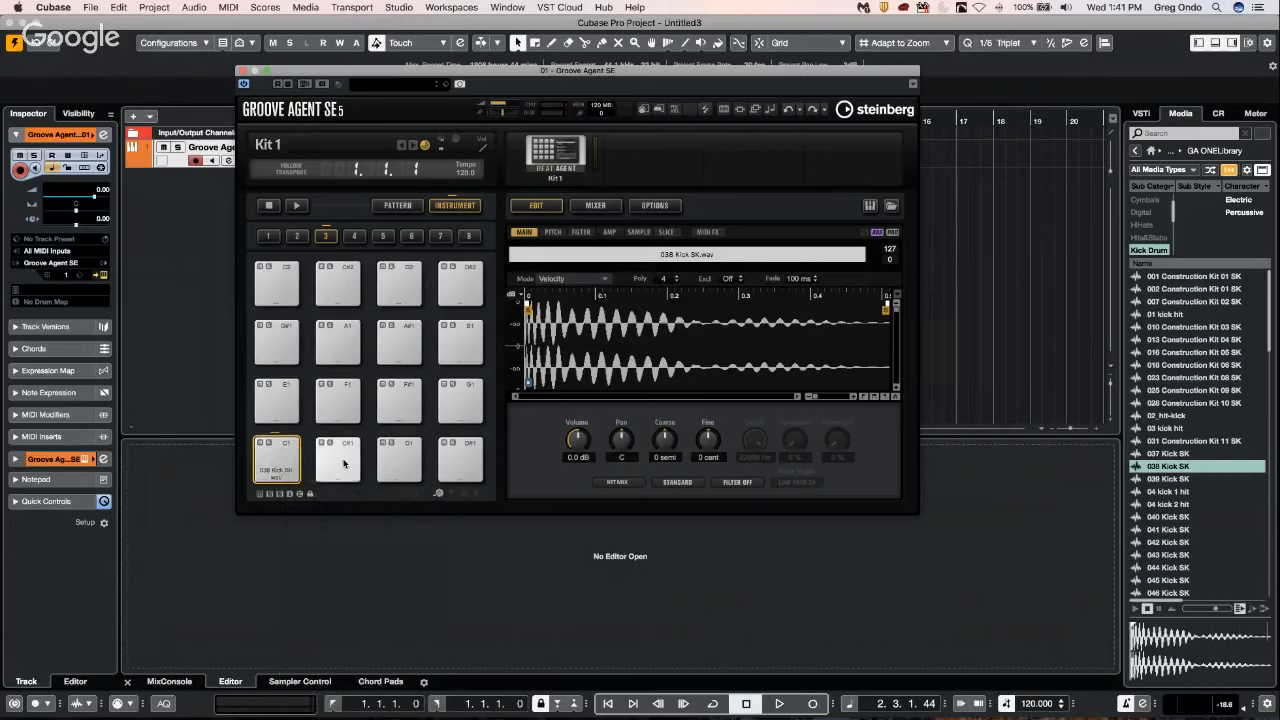
Paste the copied kick pad onto the C#1, D1 and D#1 pads, then play the pads to check them.
left_click(344, 463)
left_click(402, 463, "super")
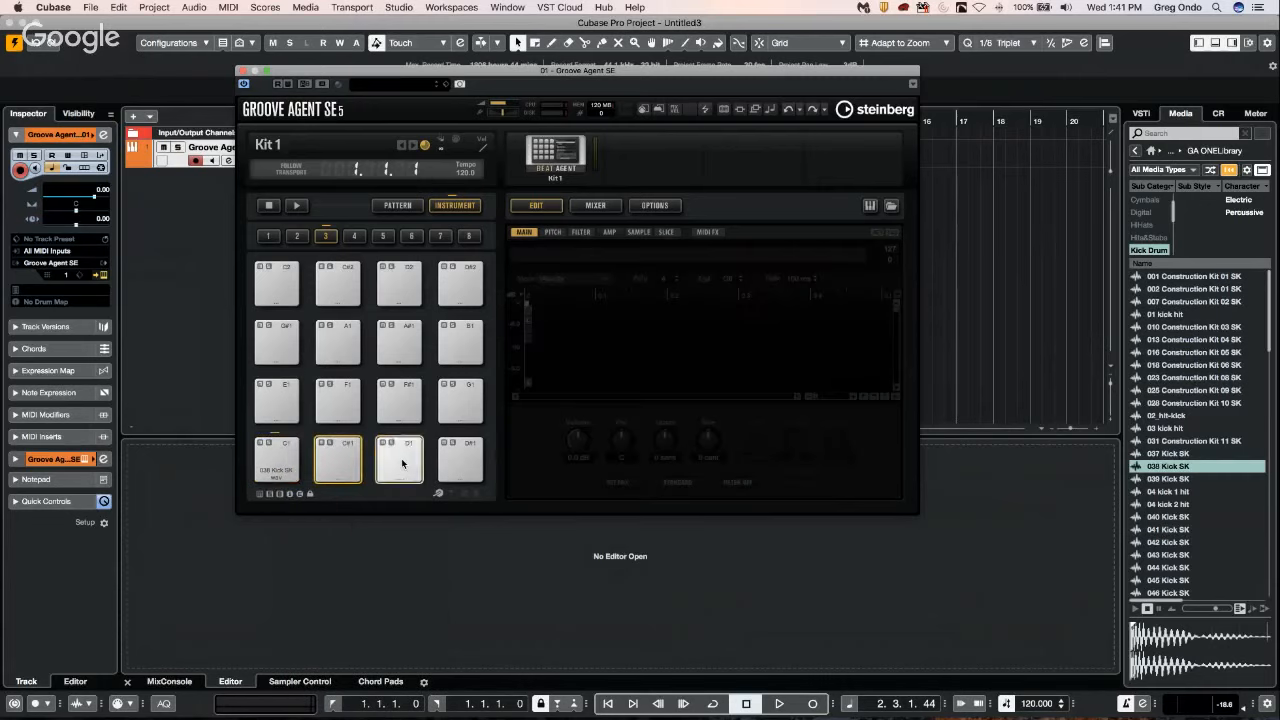
left_click(464, 465, "super")
right_click(335, 467)
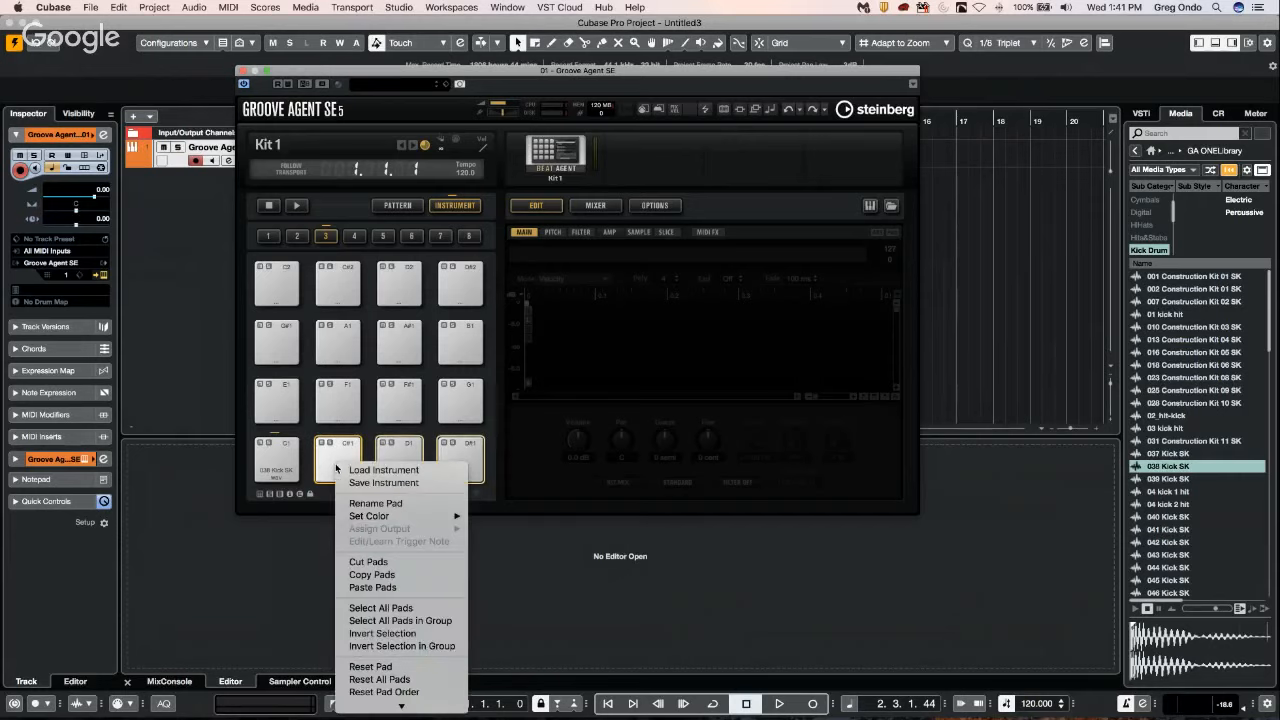
left_click(414, 592)
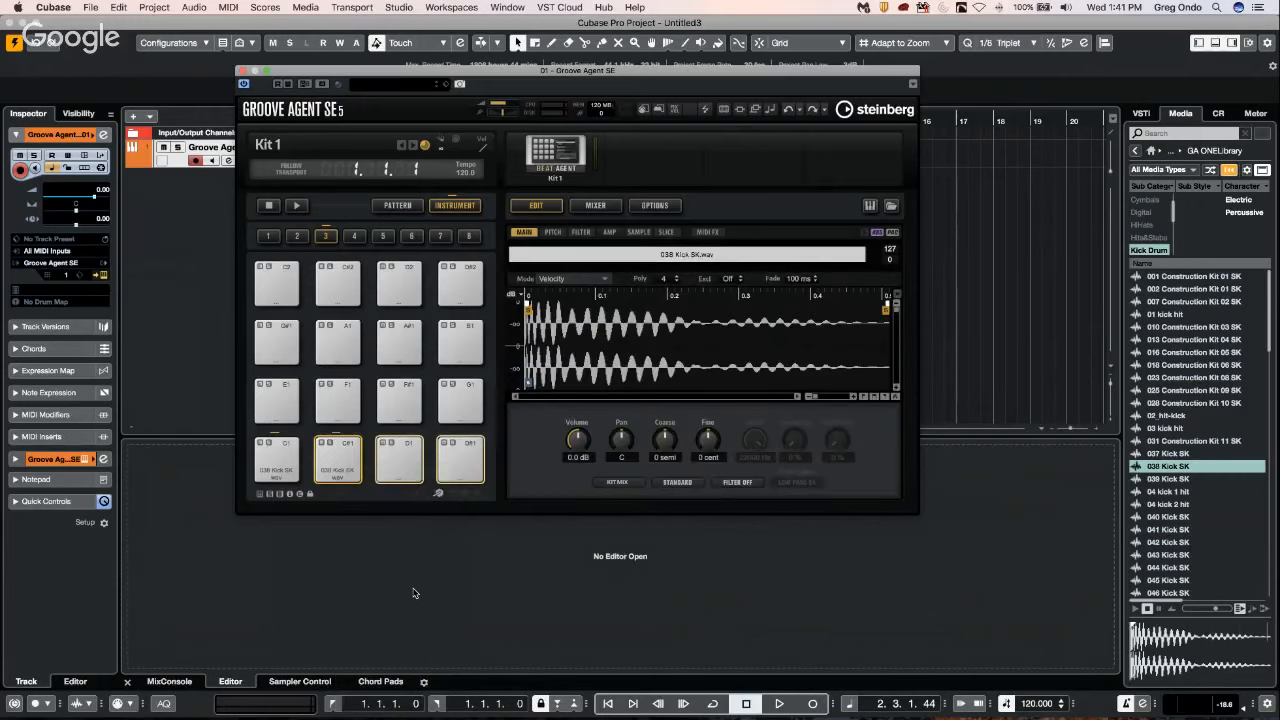
right_click(409, 471)
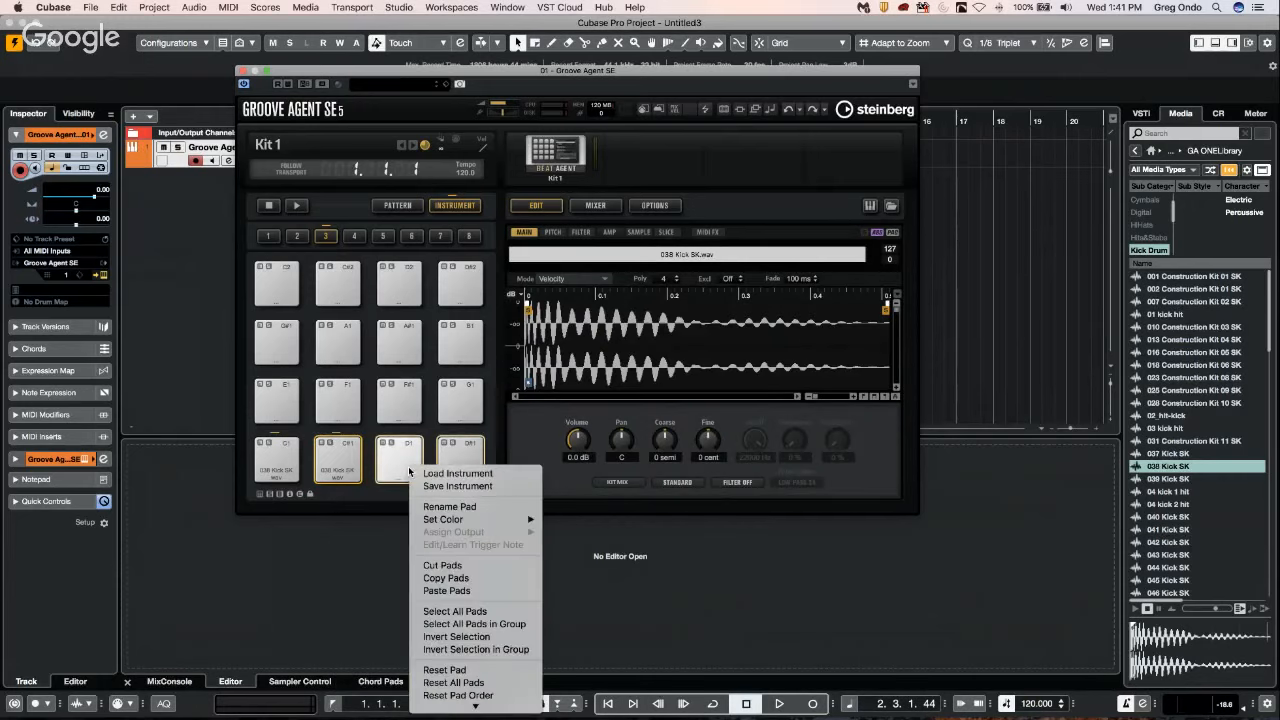
left_click(468, 591)
right_click(462, 465)
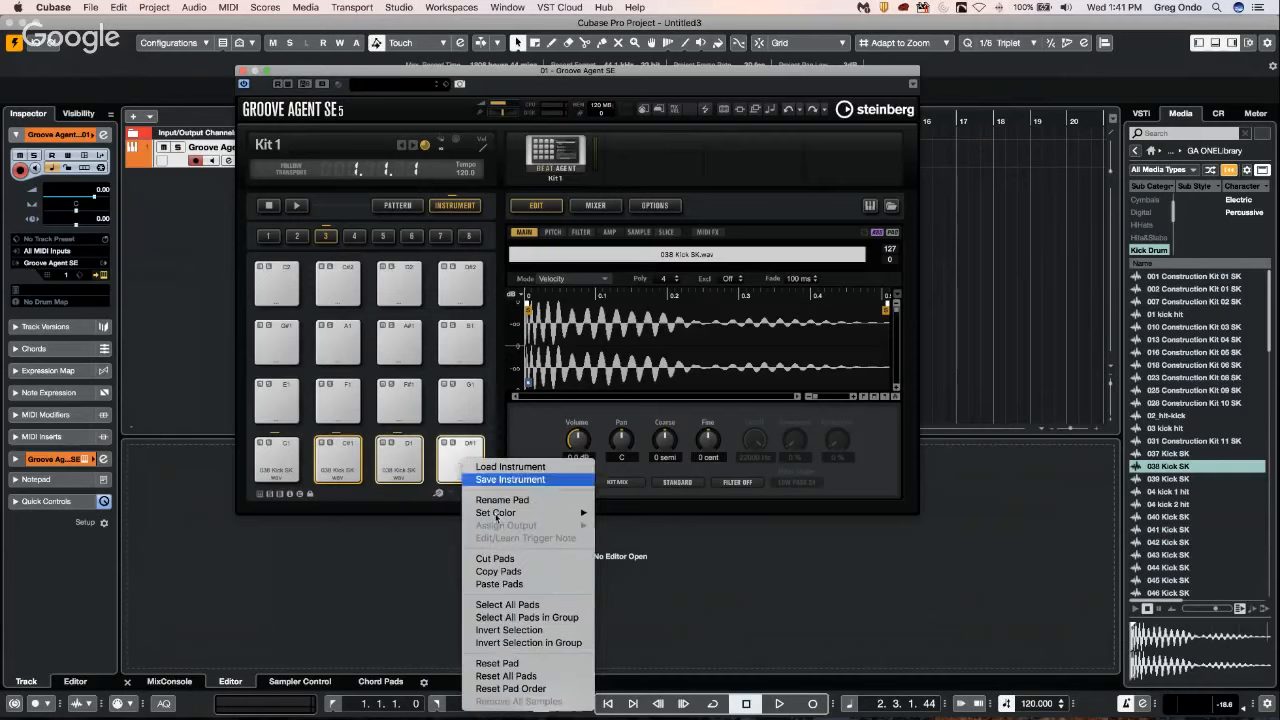
left_click(498, 584)
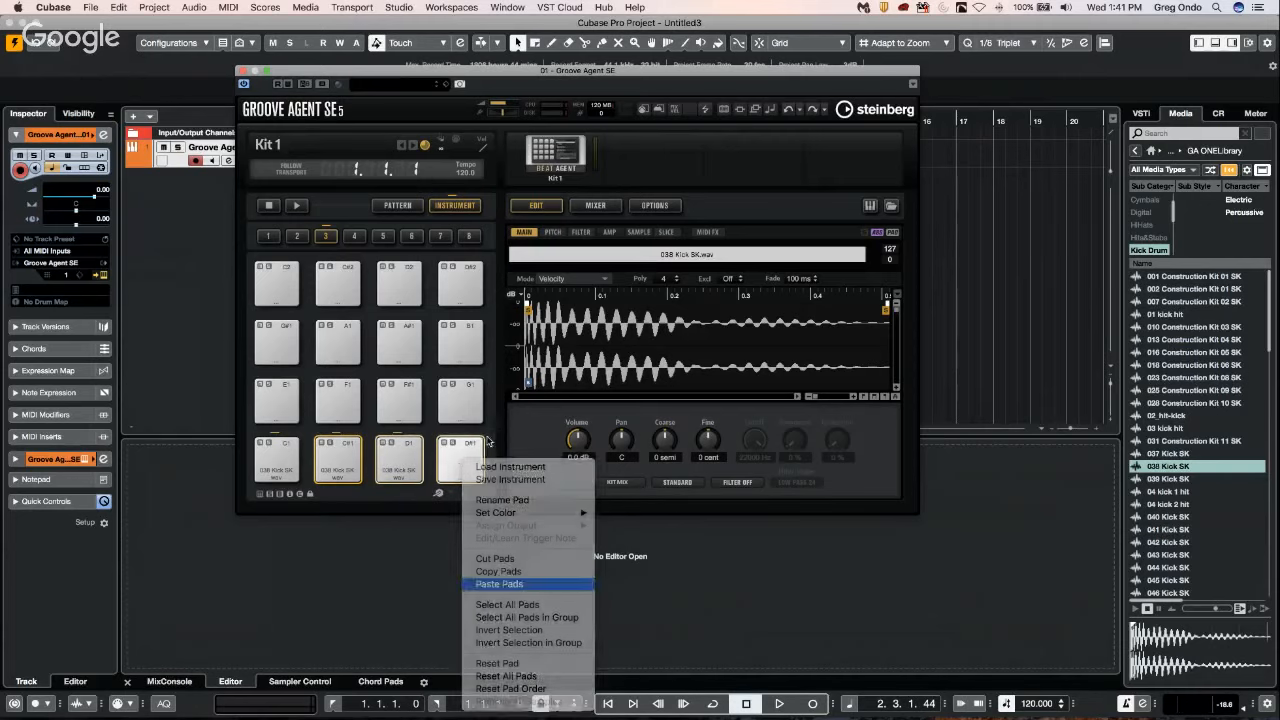
left_click(270, 463)
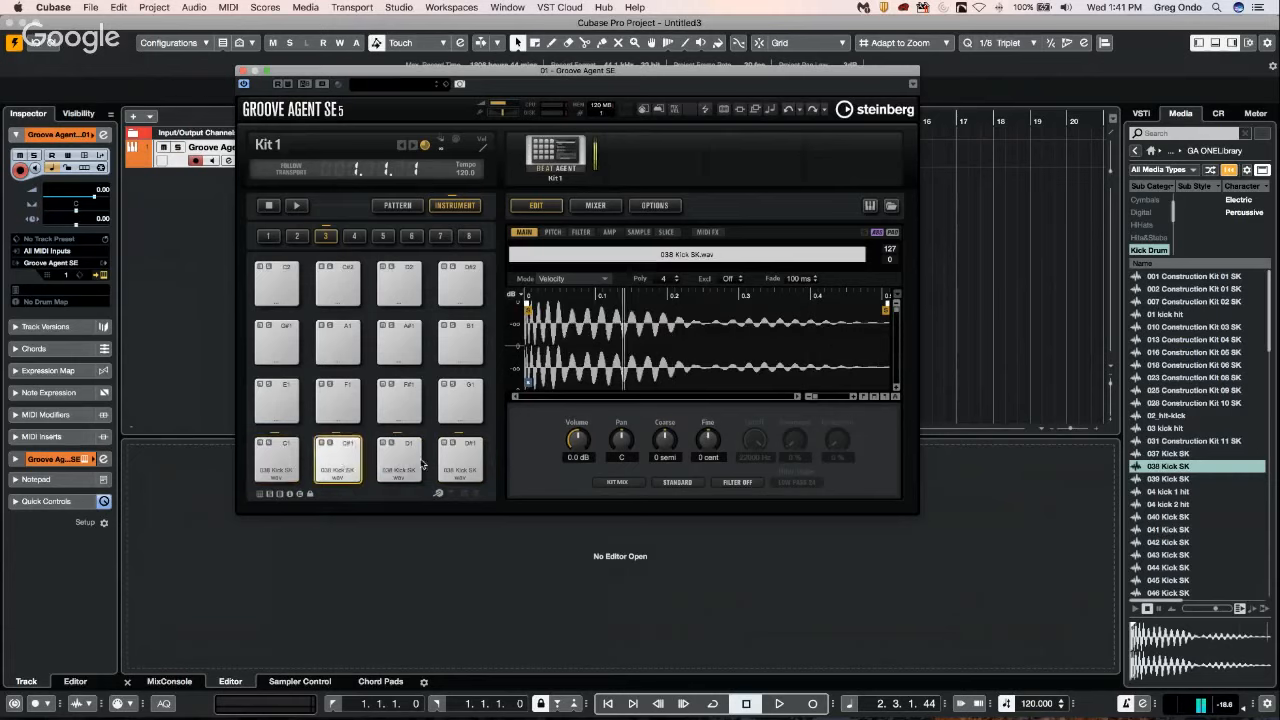
left_click(460, 460)
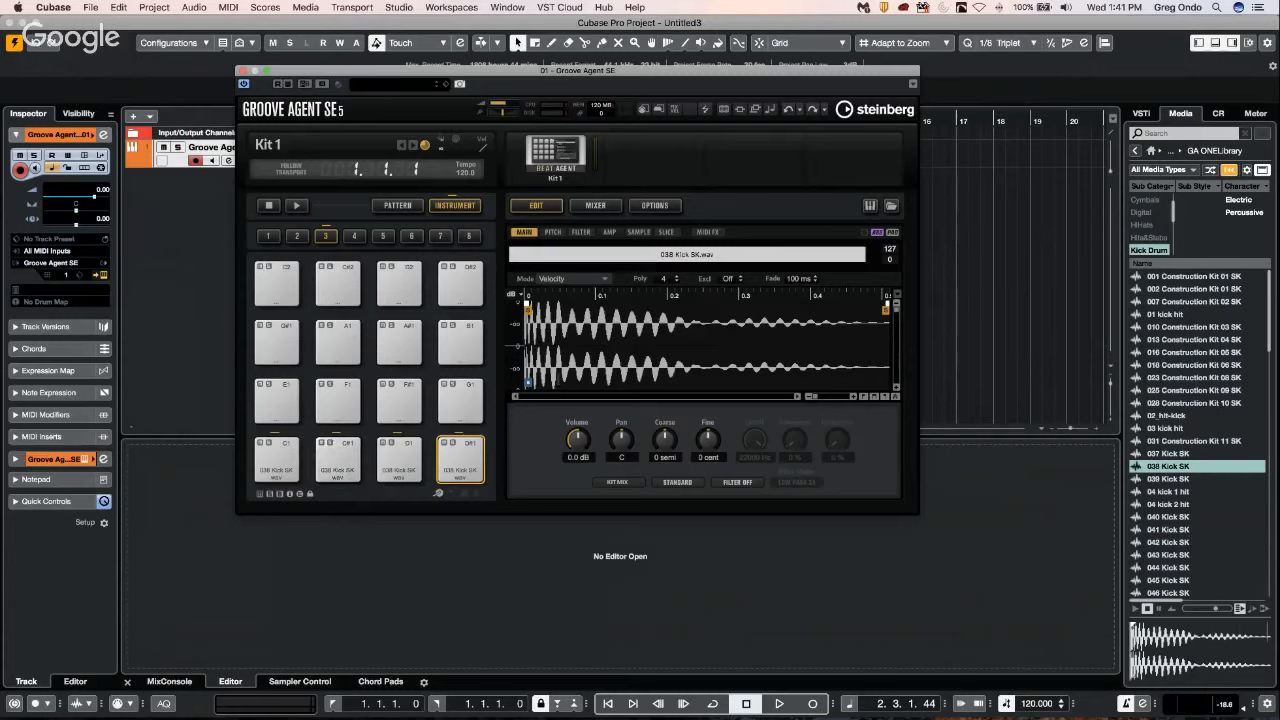
Examine the commands available for the C#1 pad and for the Beat Agent kit without choosing any.
right_click(336, 480)
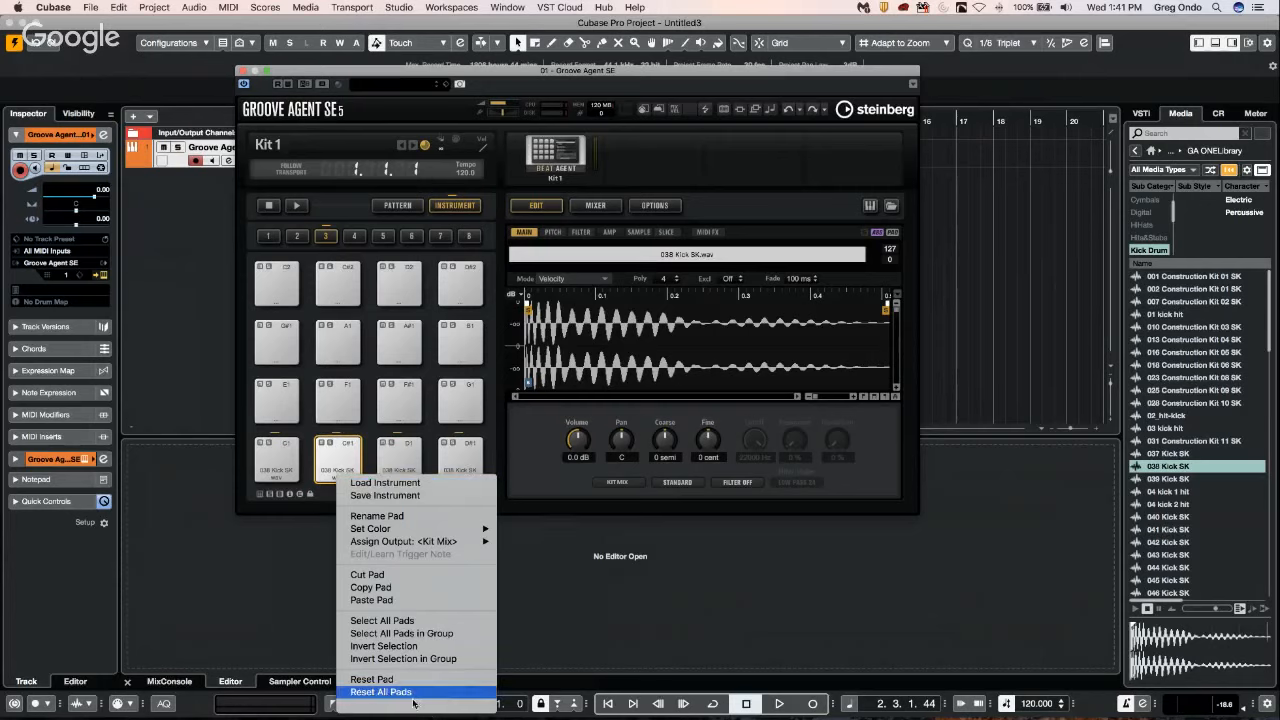
mouse_move(416, 706)
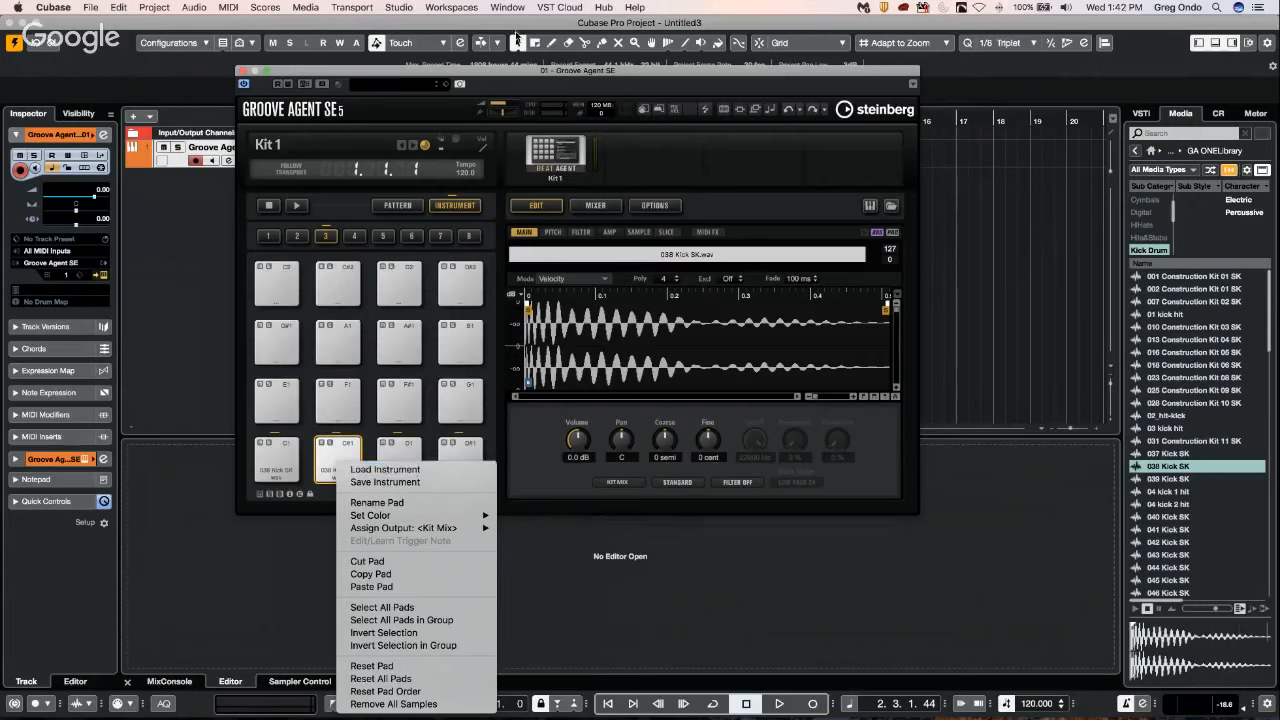
left_click(572, 160)
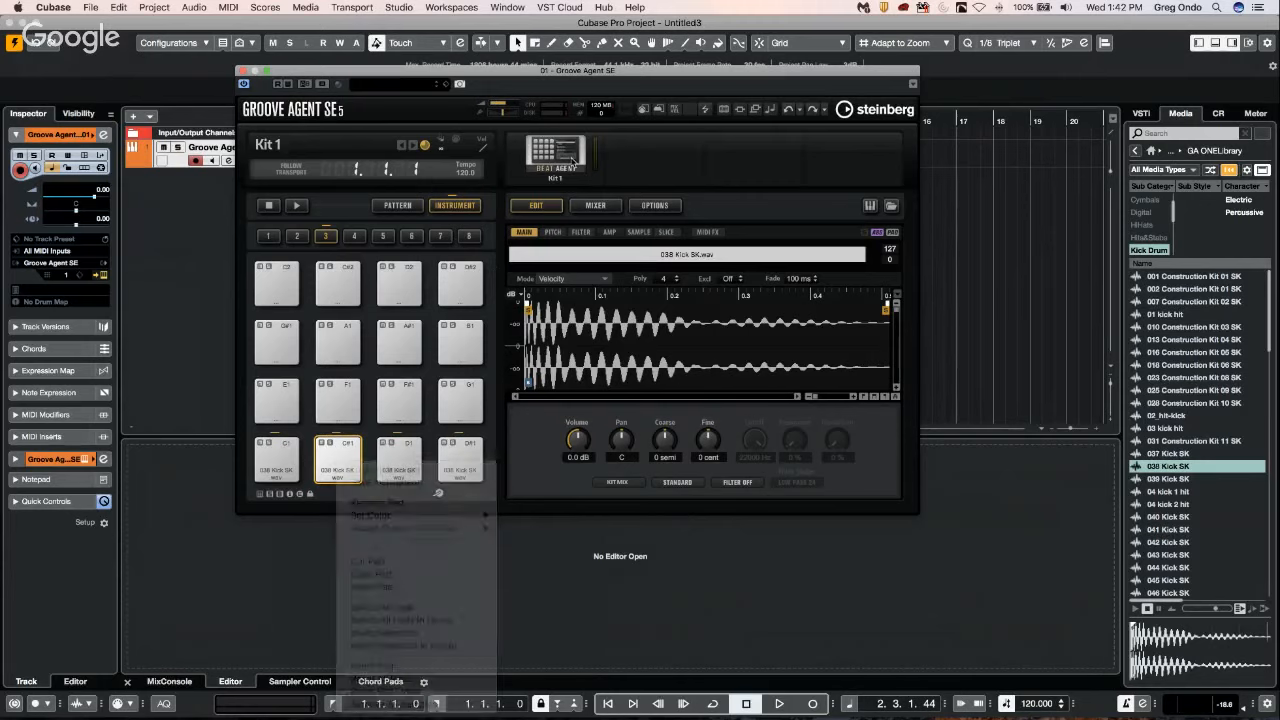
left_click(572, 160)
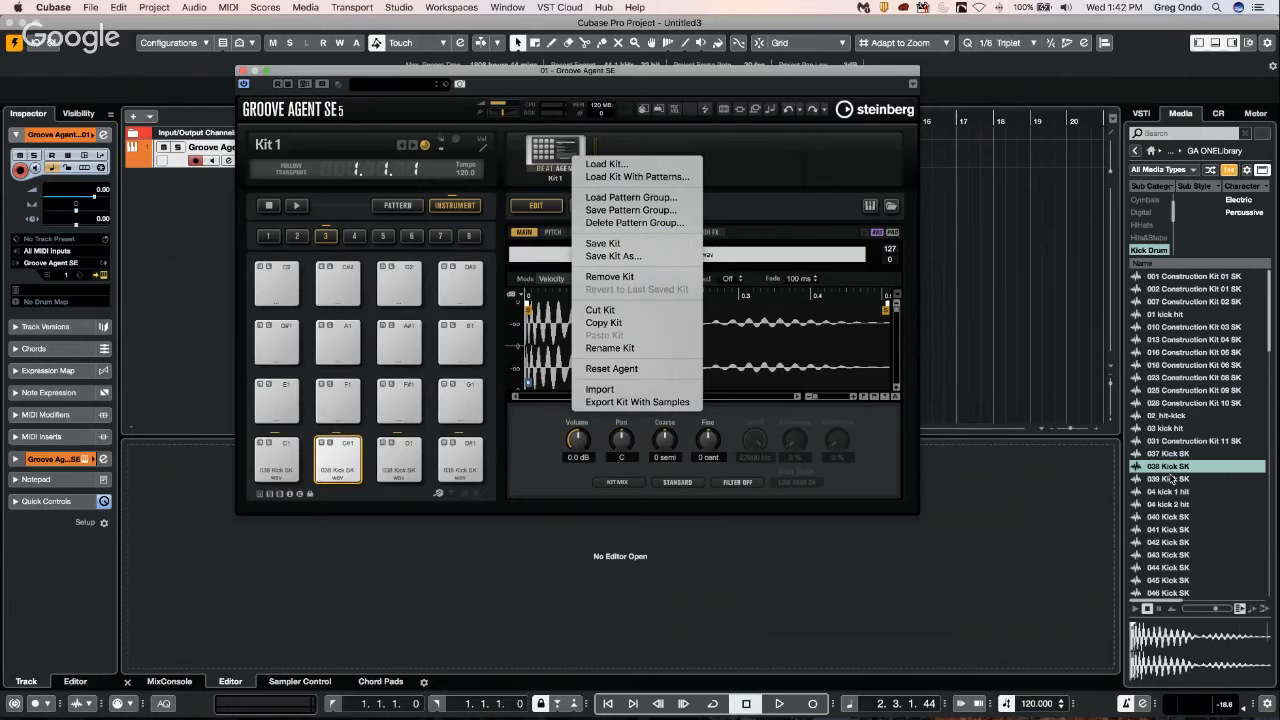
left_click(936, 341)
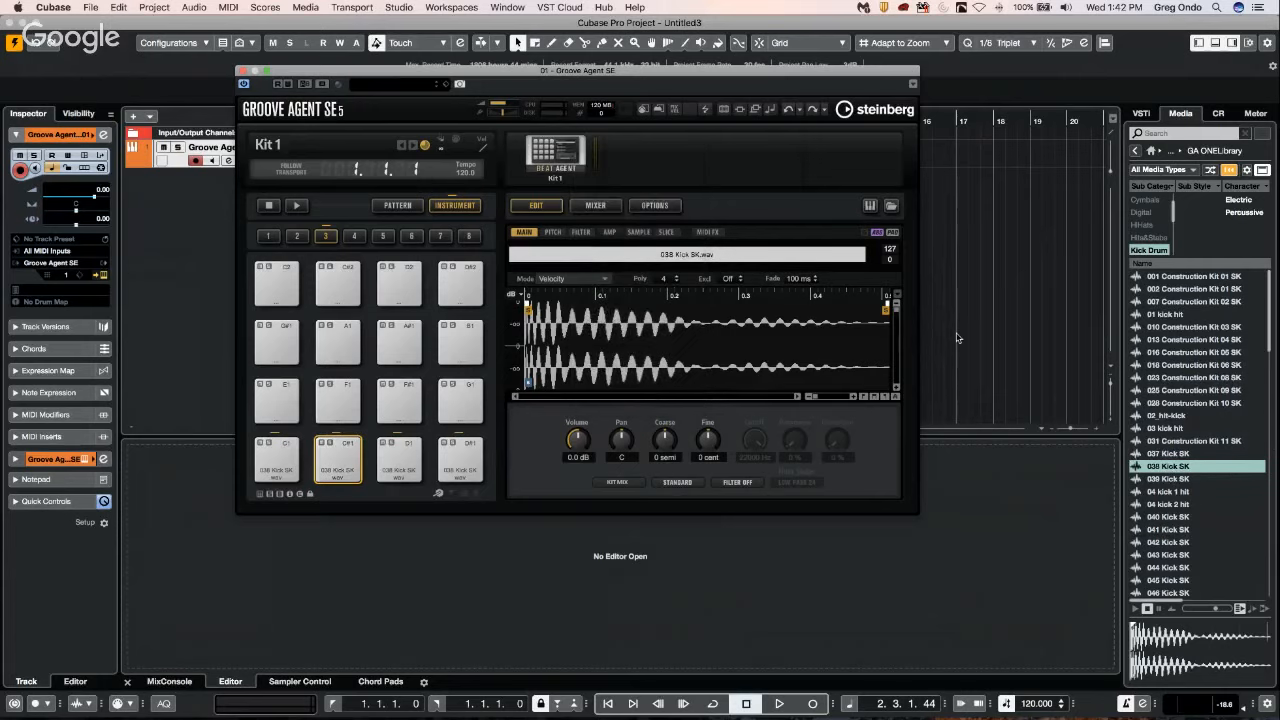
Place 038 Kick SK from the media browser on a new audio track in bar 17 and rename the track 038 Kick SK 1.
left_click(1177, 470)
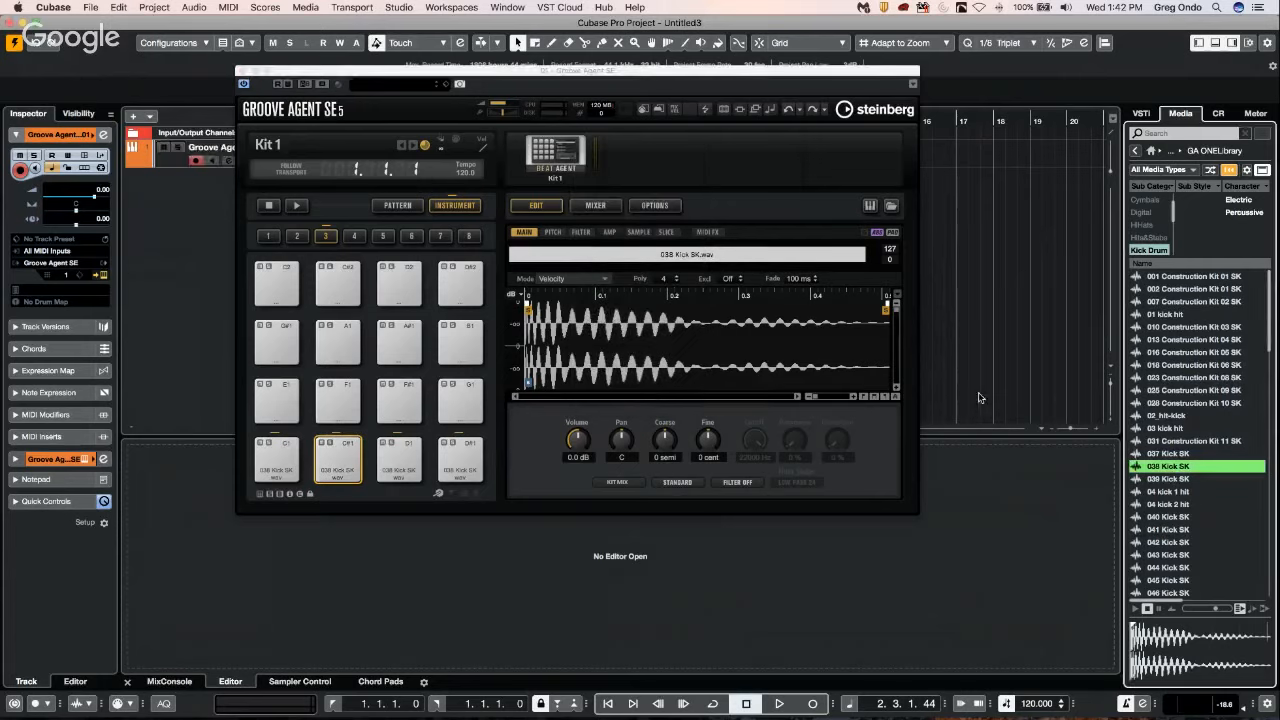
left_click_drag(1177, 468, 980, 398)
left_click_drag(597, 71, 607, 333)
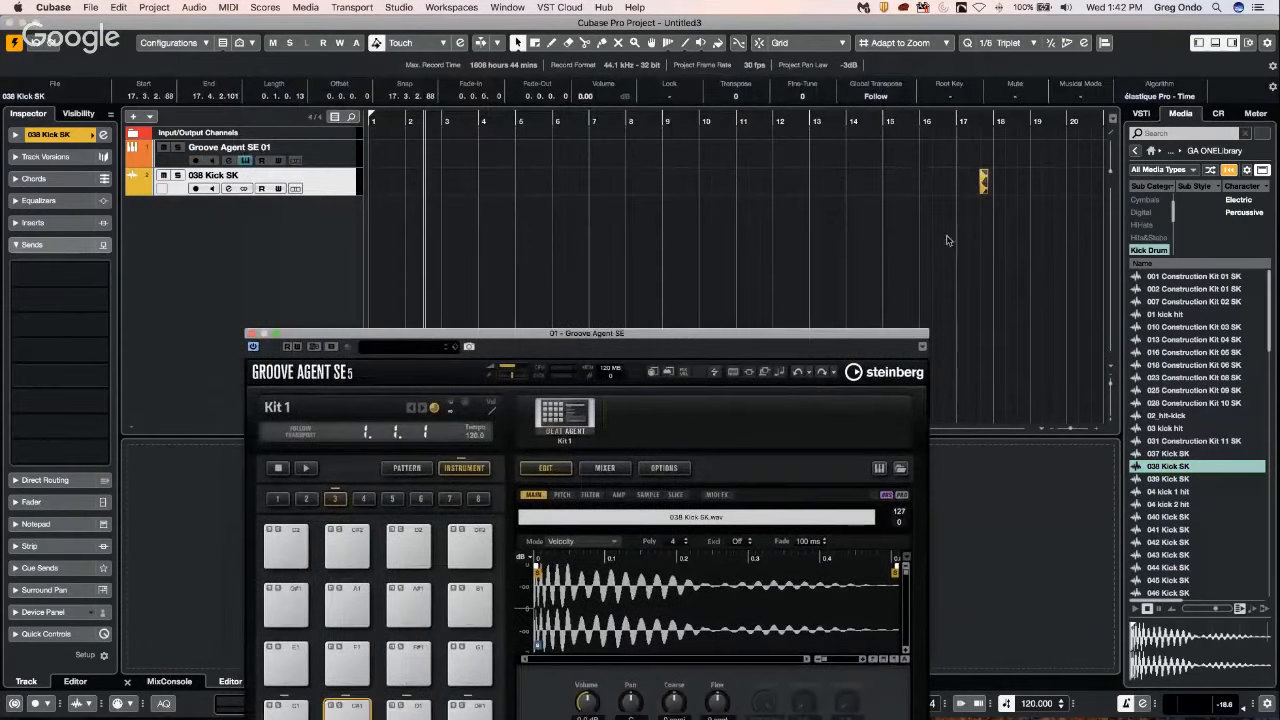
left_click_drag(982, 124, 984, 205)
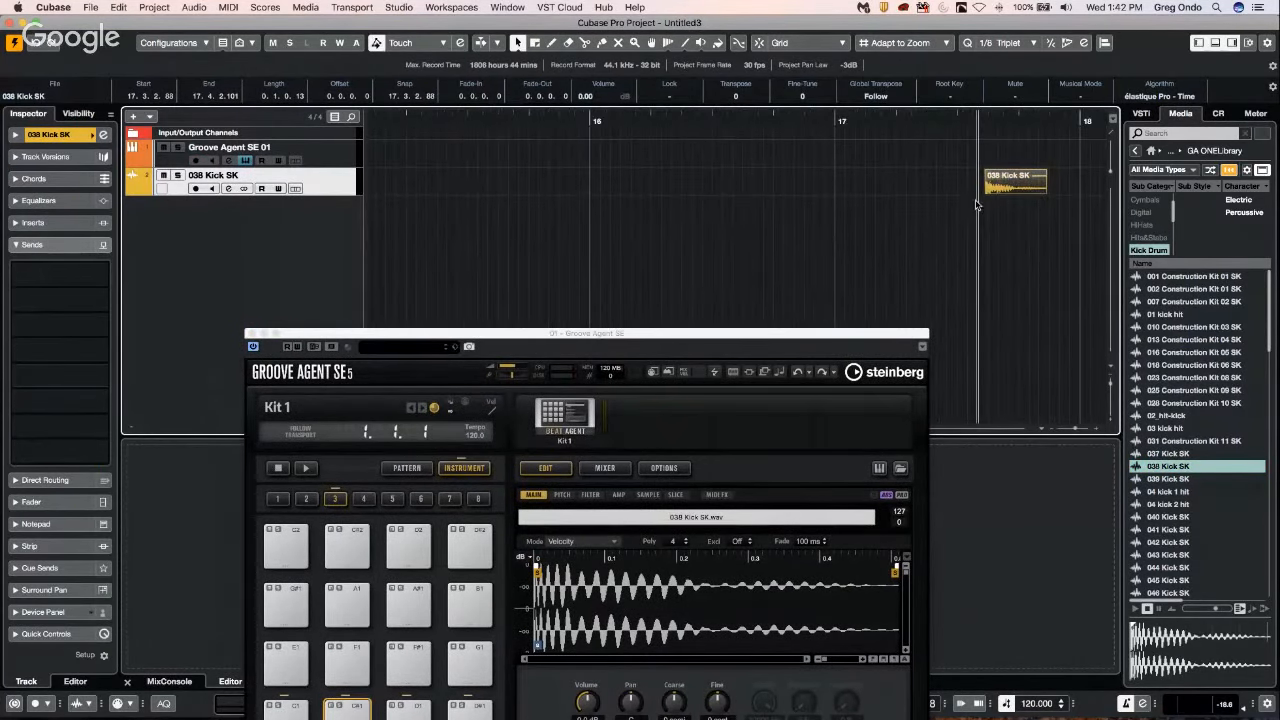
double_click(240, 176)
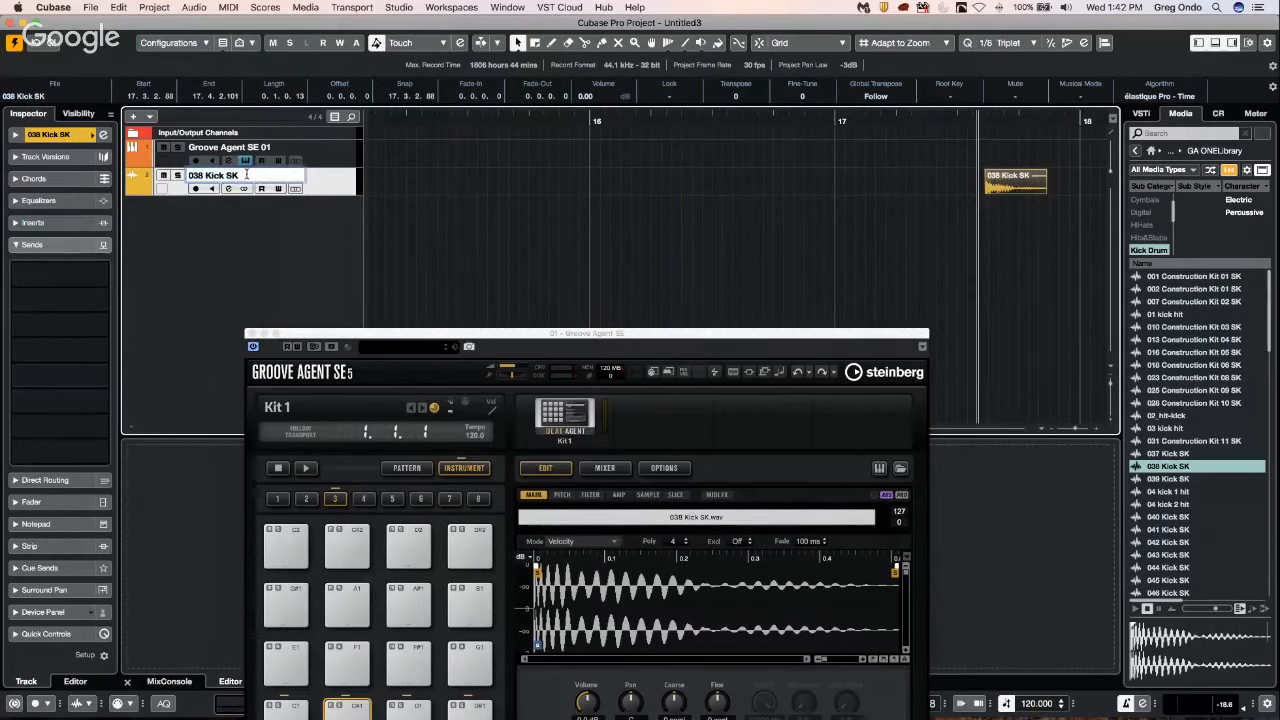
type("1")
Bounce the 038 Kick SK event in bar 17 and replace the original event with the bounced audio.
left_click(1018, 188)
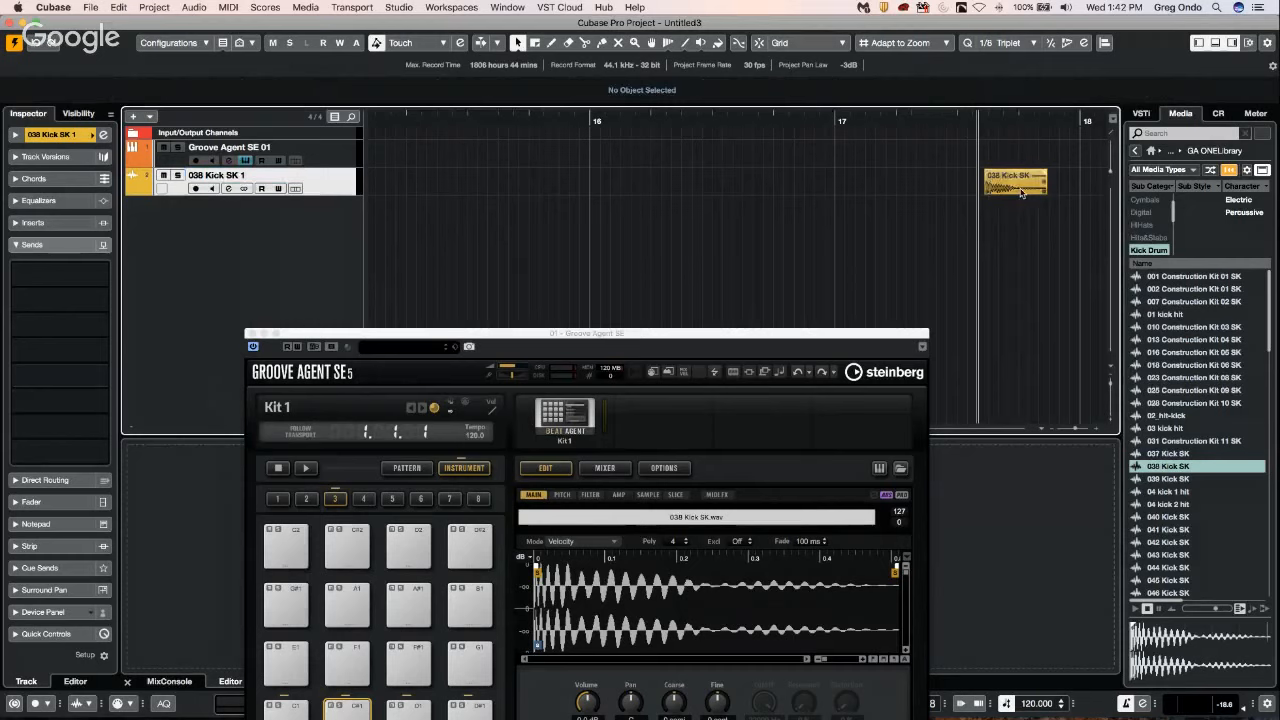
left_click(169, 10)
mouse_move(194, 7)
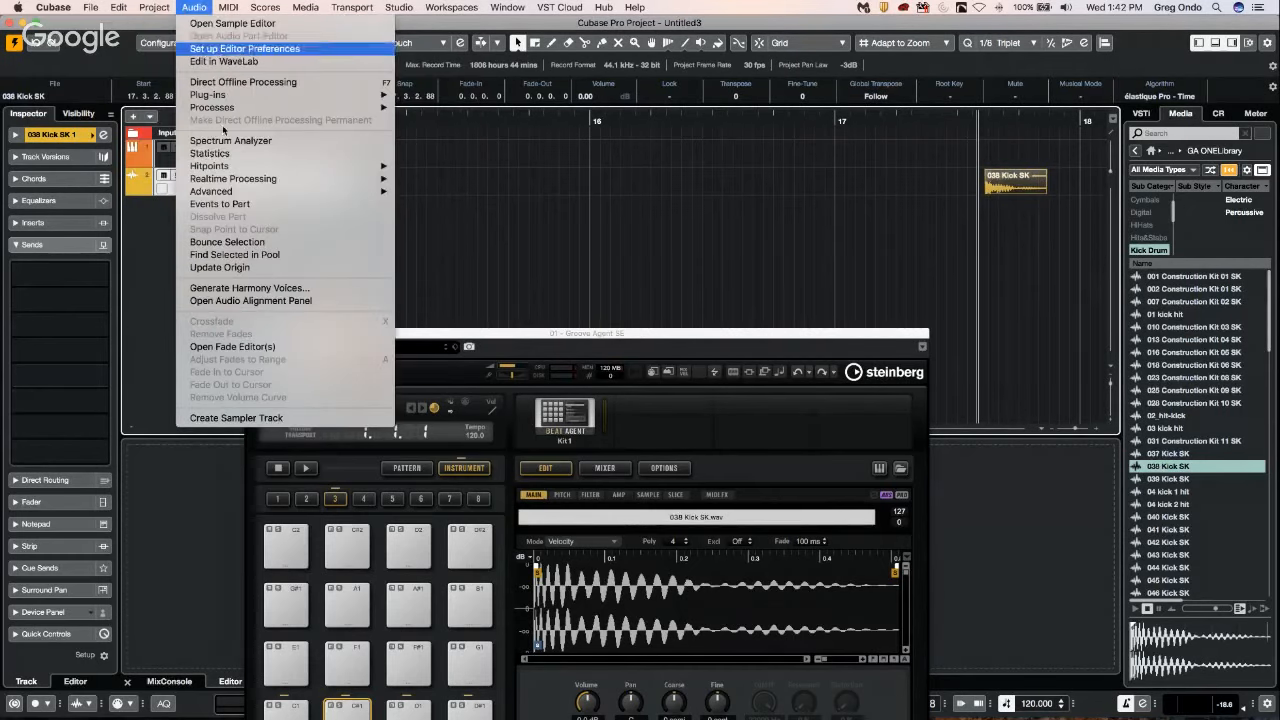
left_click(227, 242)
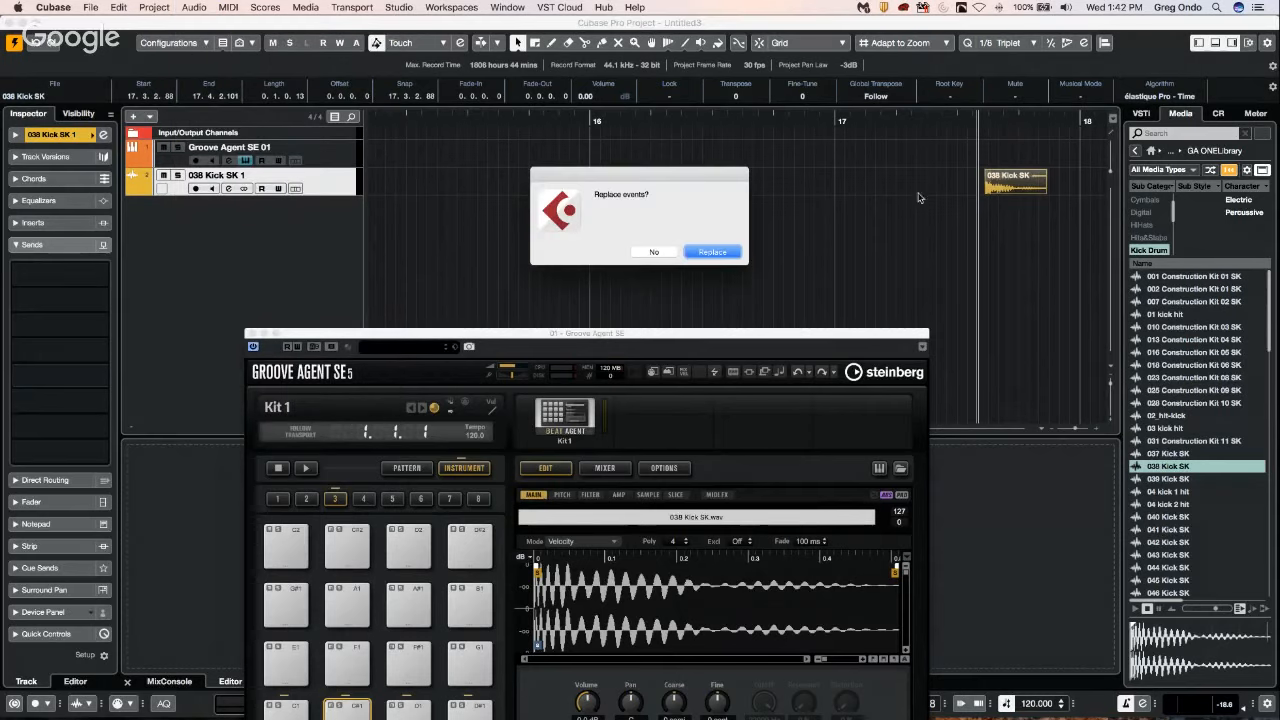
left_click(712, 251)
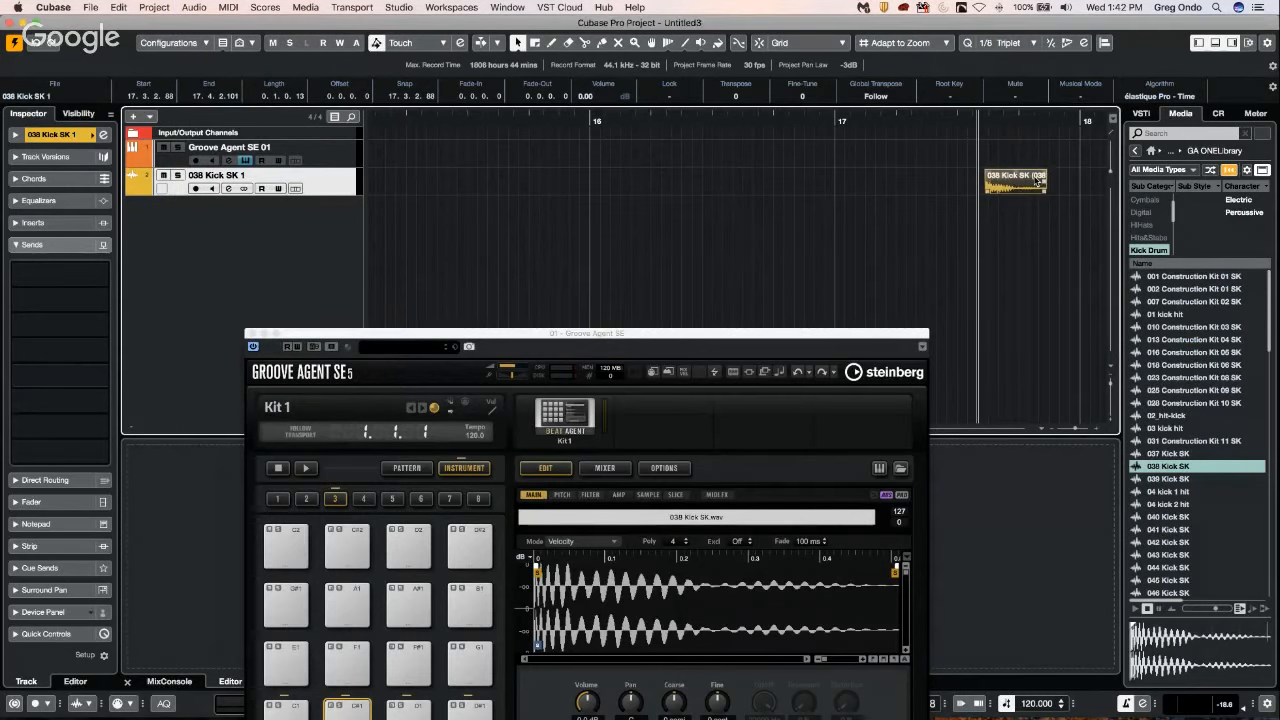
Load the bounced kick event from the project onto the E1 pad of Groove Agent SE.
left_click_drag(588, 332, 583, 191)
left_click_drag(1011, 183, 293, 526)
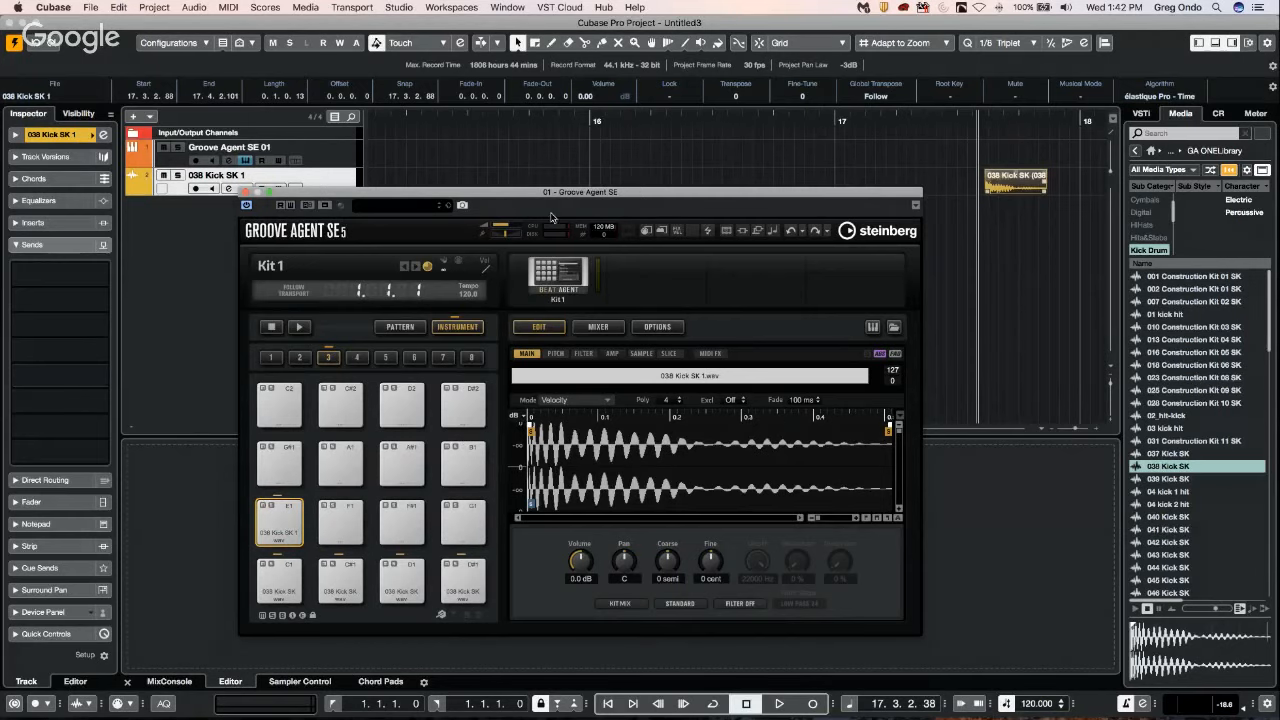
left_click_drag(549, 197, 512, 127)
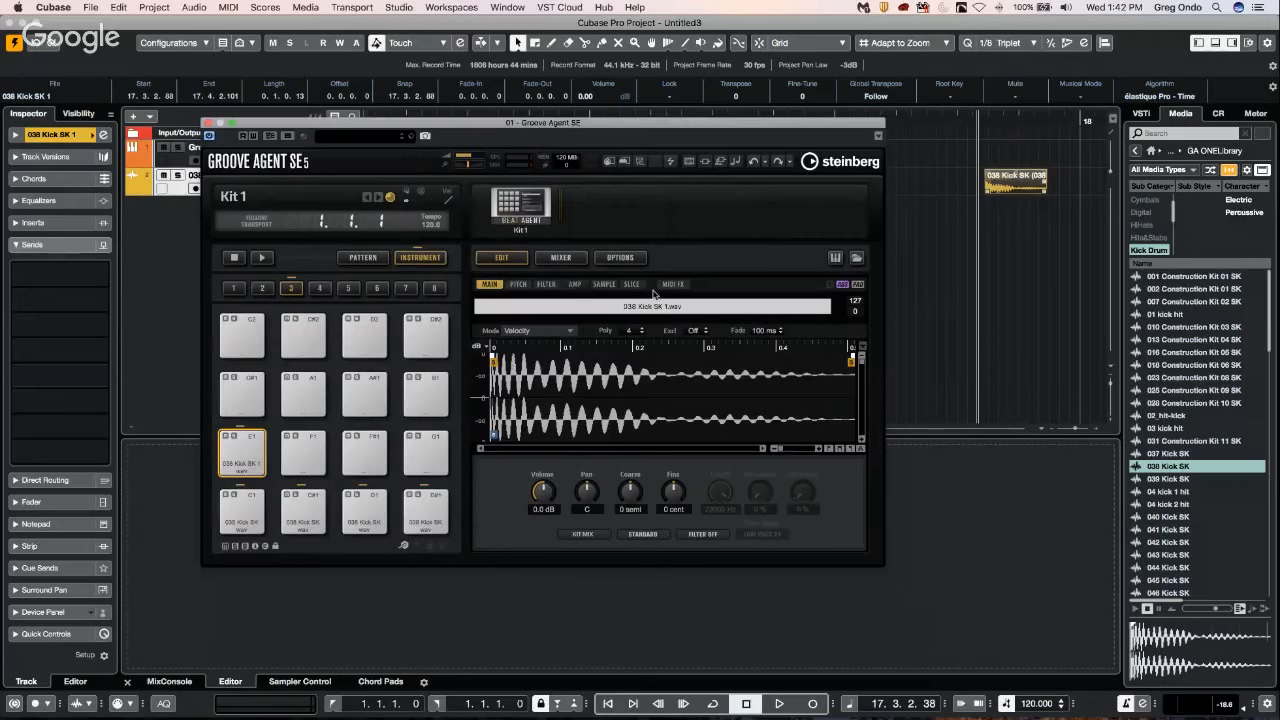
Examine the sample and main settings of the E1 pad, plus the mixer and global options of Groove Agent SE.
left_click(605, 285)
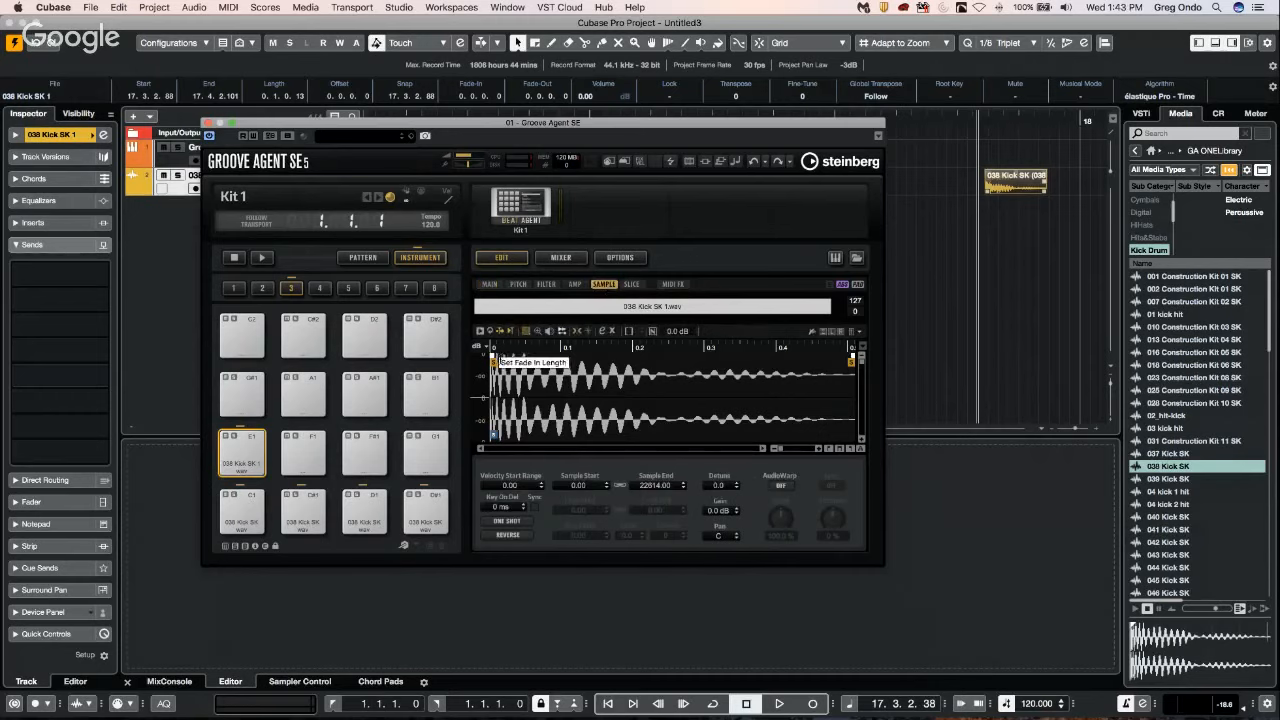
left_click(488, 285)
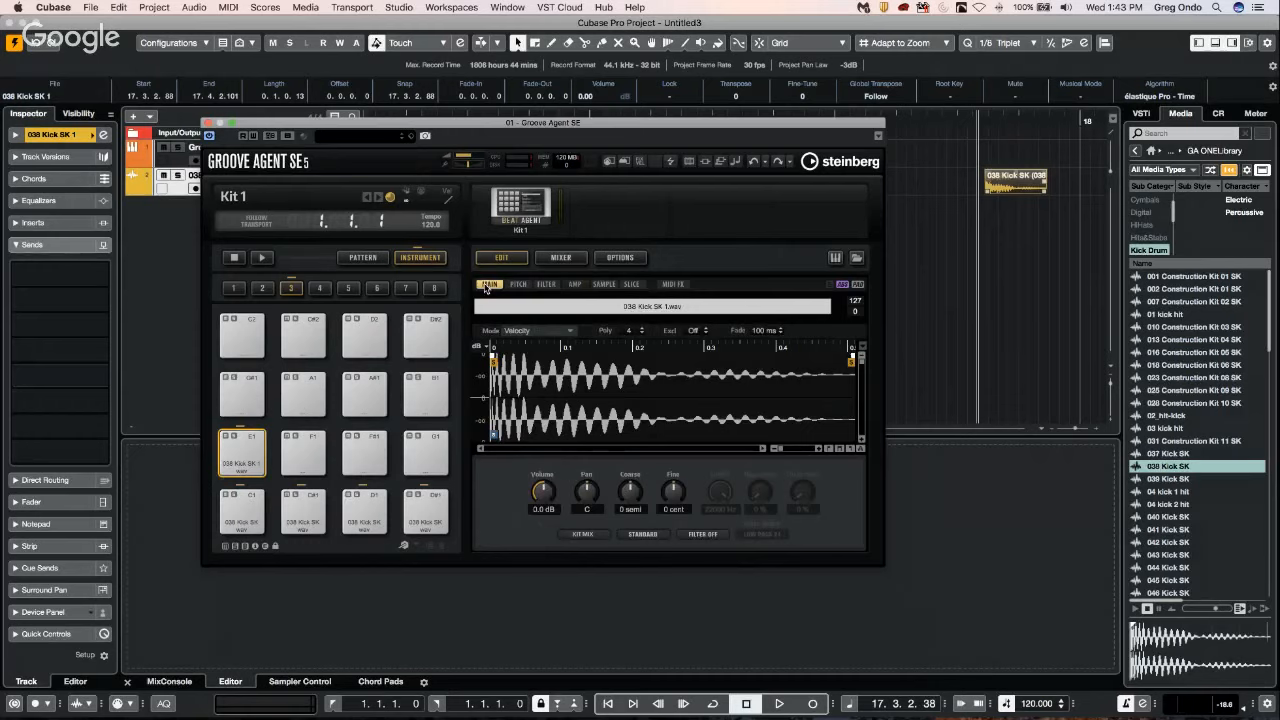
left_click(560, 257)
left_click(614, 257)
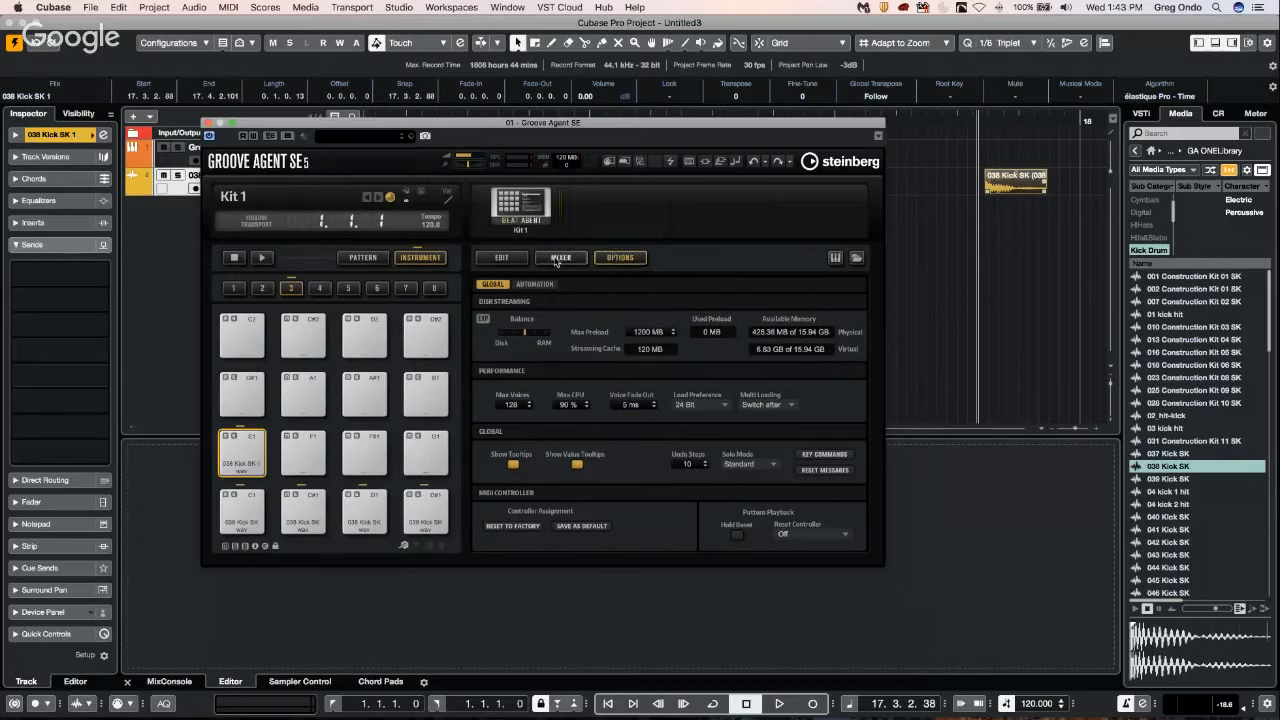
left_click(502, 257)
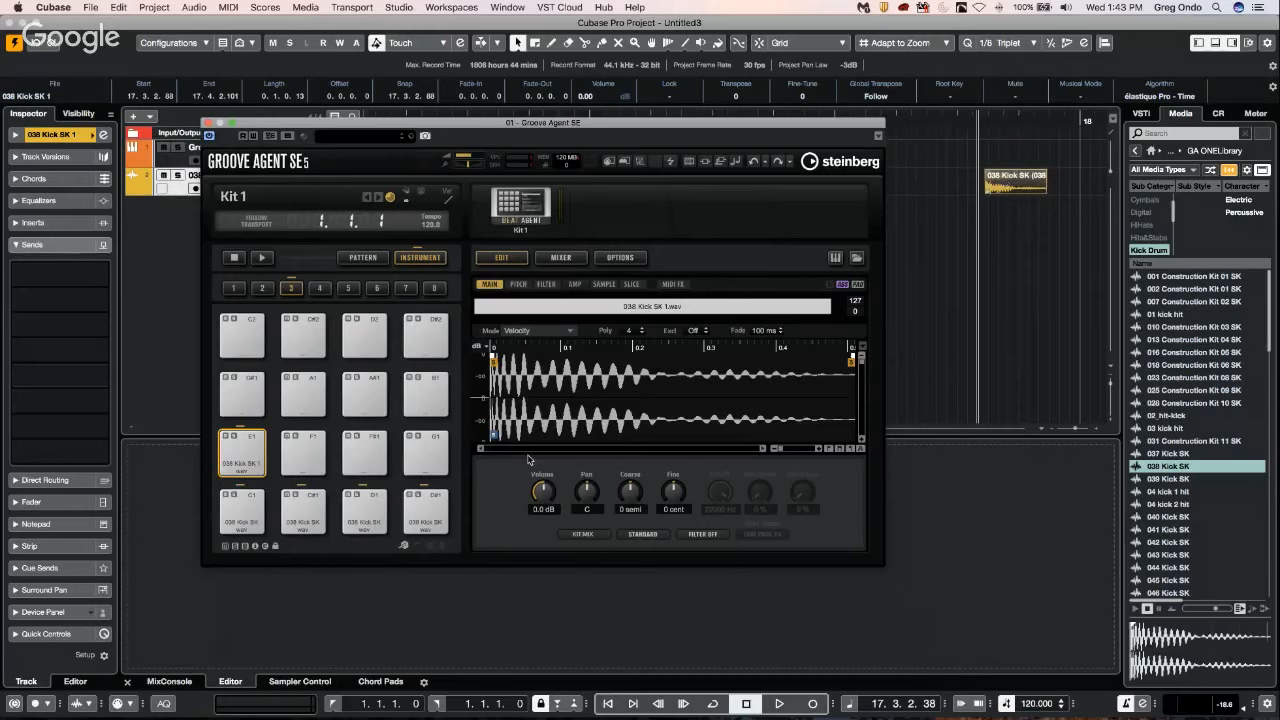
Examine the commands available for the E1 pad's waveform in the sample and main settings without choosing any.
left_click(604, 285)
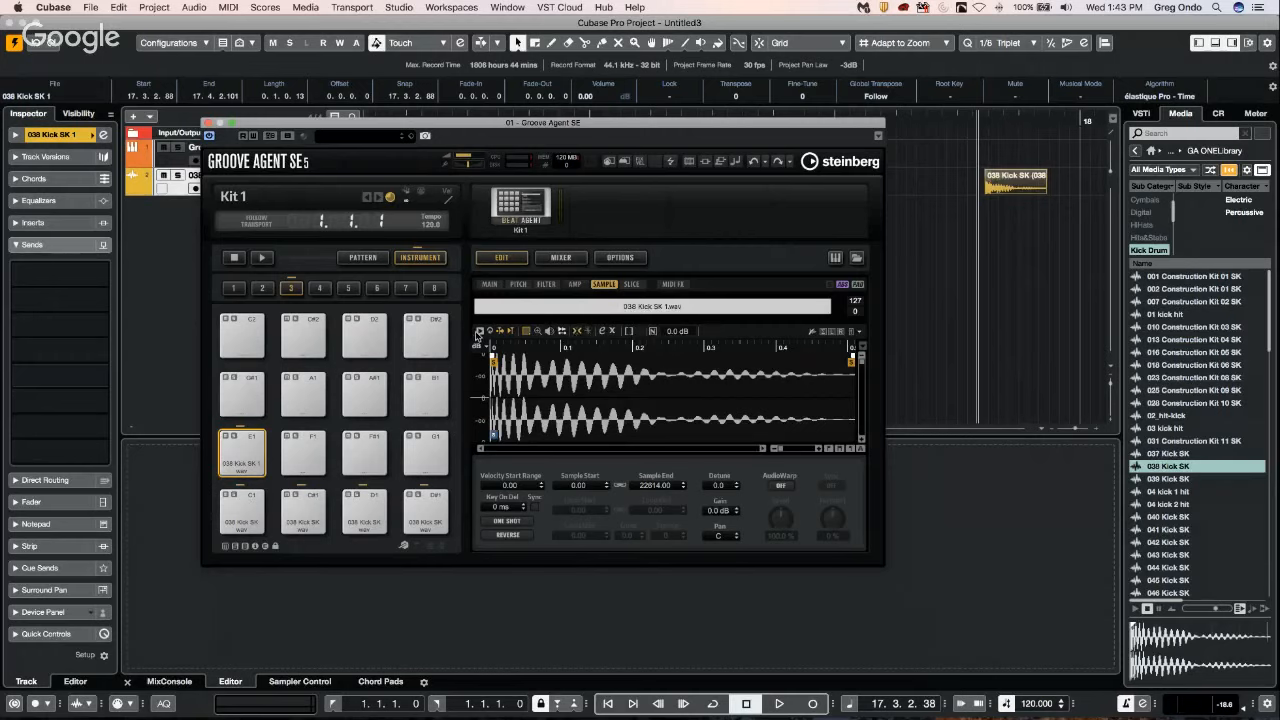
right_click(563, 394)
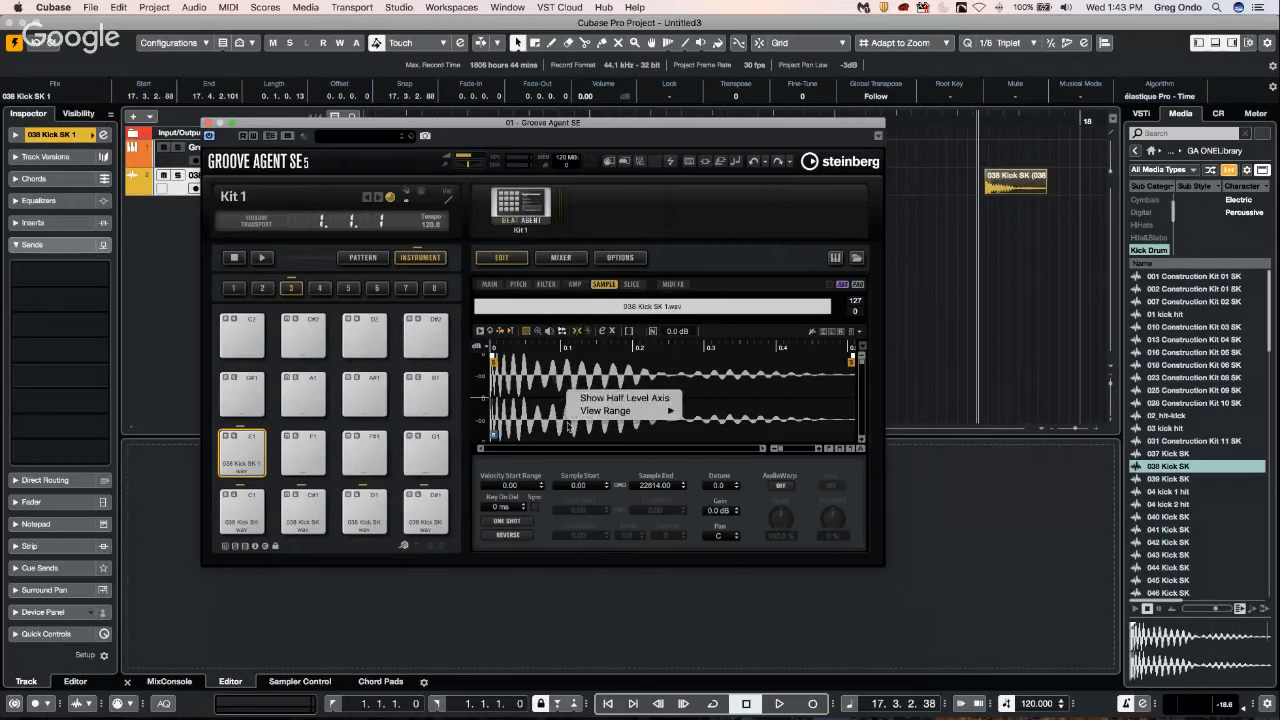
mouse_move(600, 412)
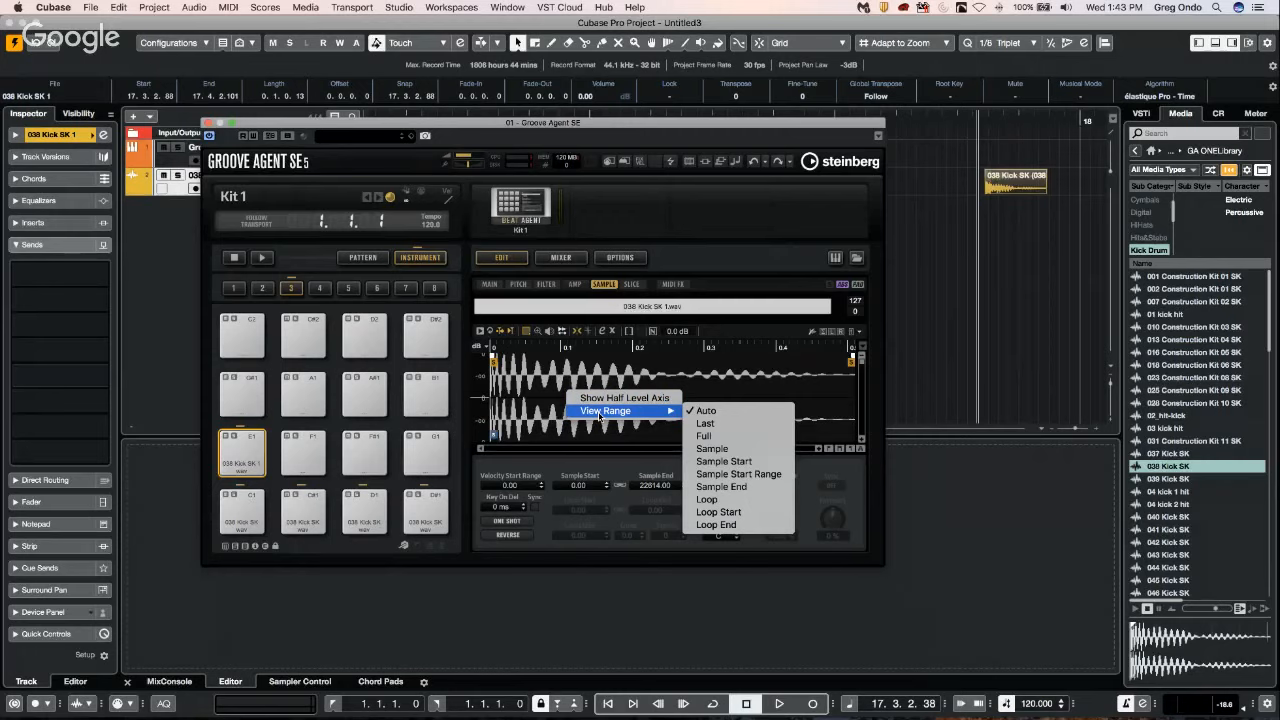
left_click(537, 397)
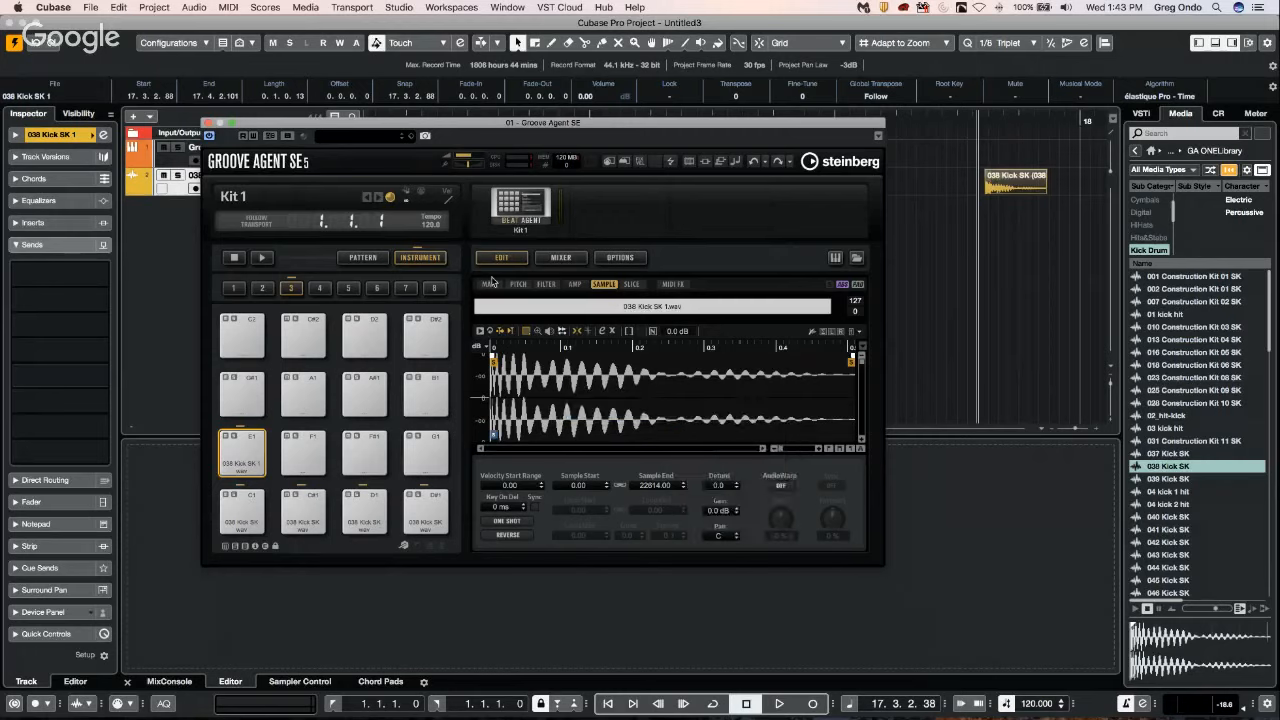
left_click(490, 283)
right_click(605, 417)
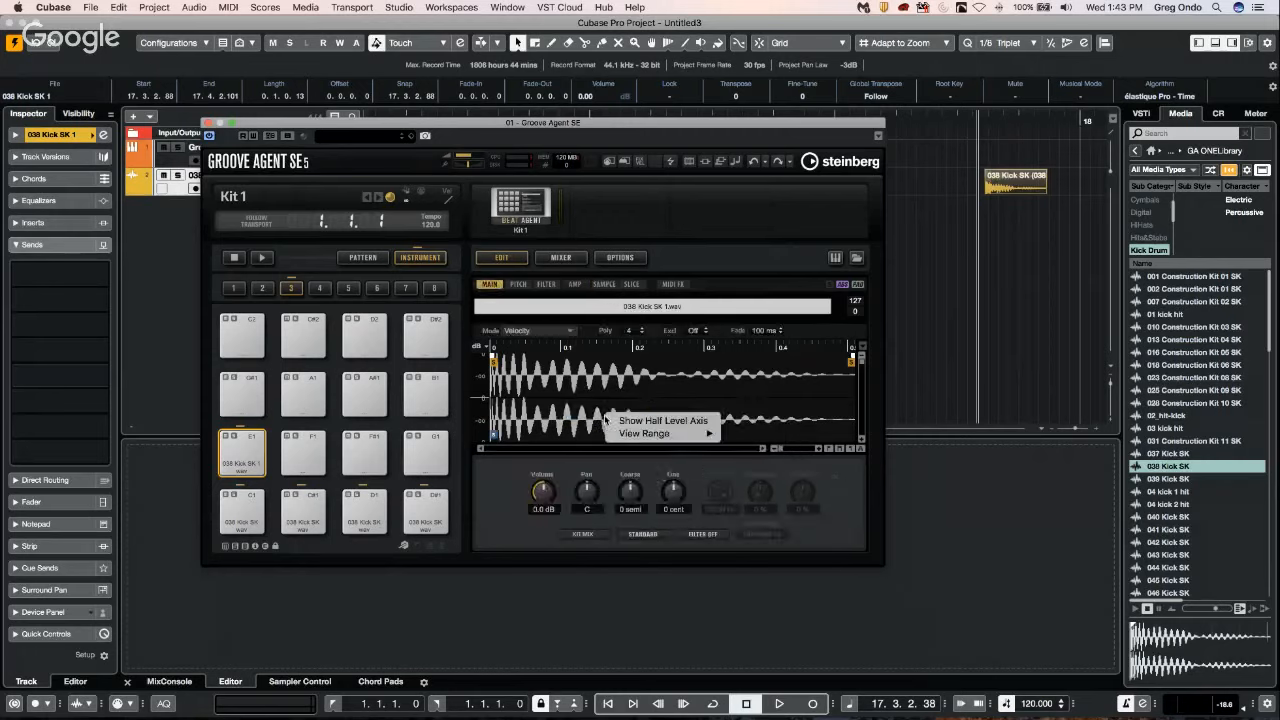
left_click(538, 289)
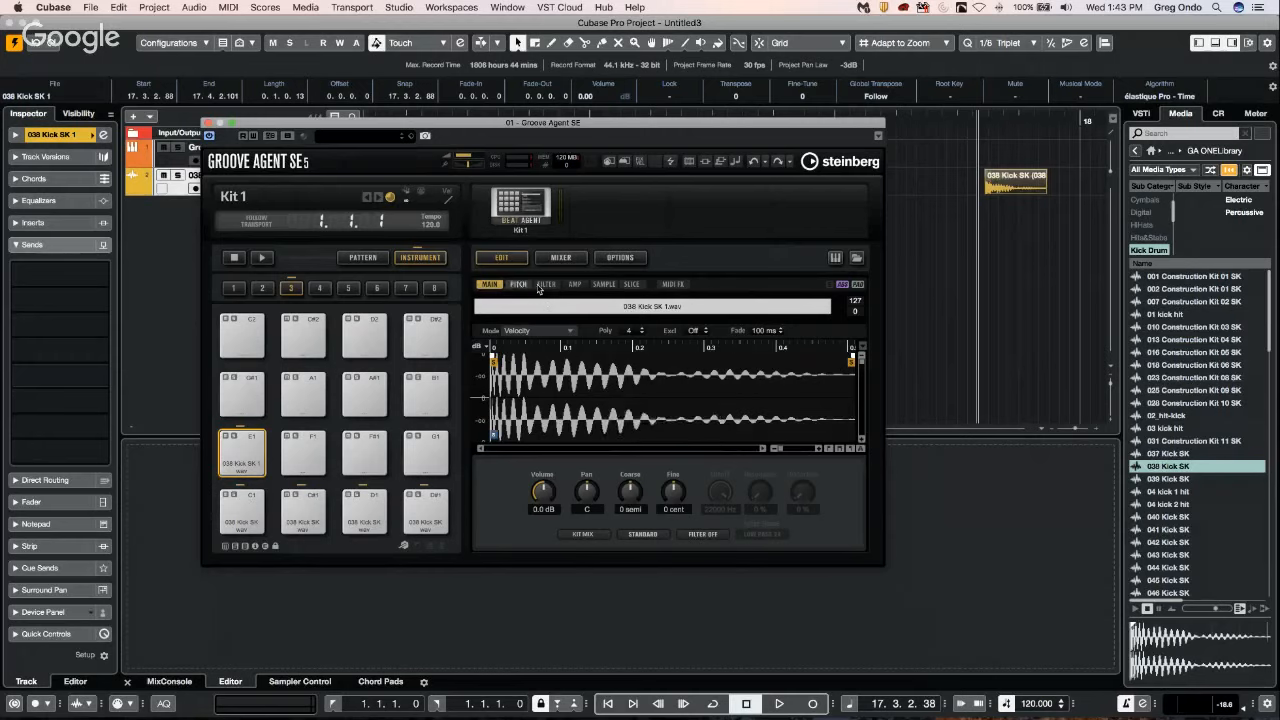
Check the E1 pad's filter settings and the Groove Agent SE mixer, then close the instrument window.
left_click(538, 289)
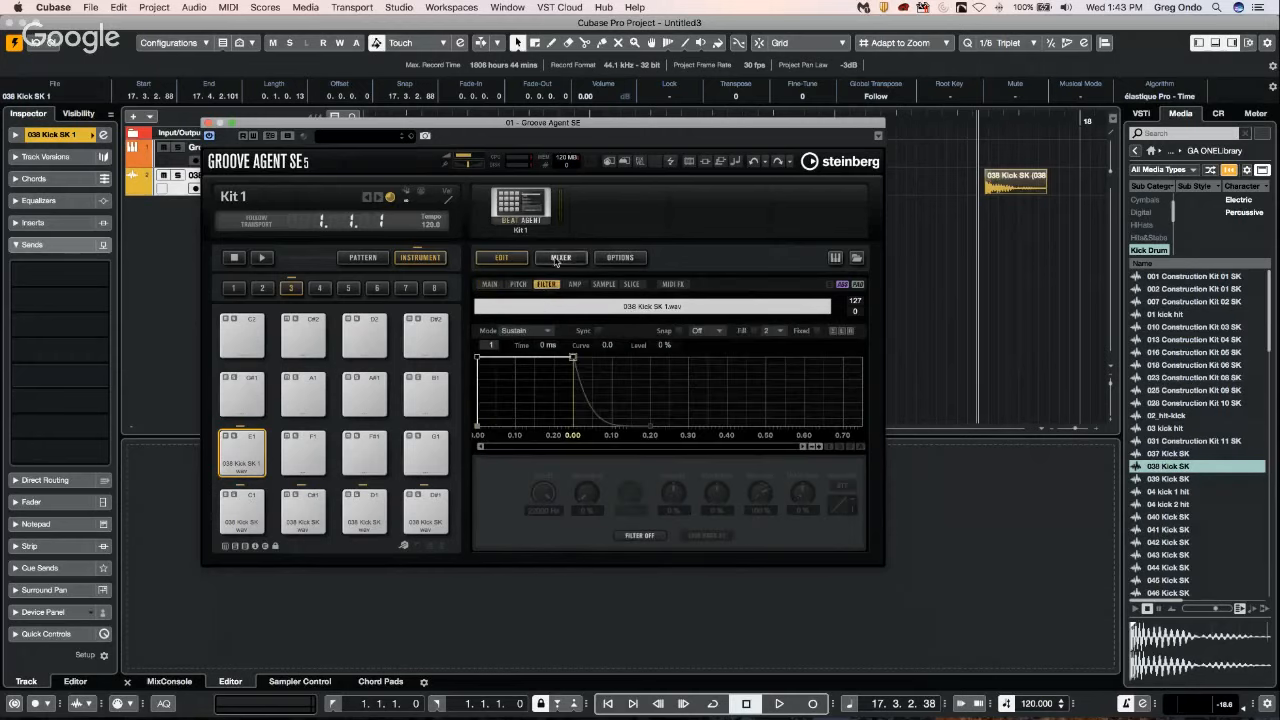
left_click(556, 259)
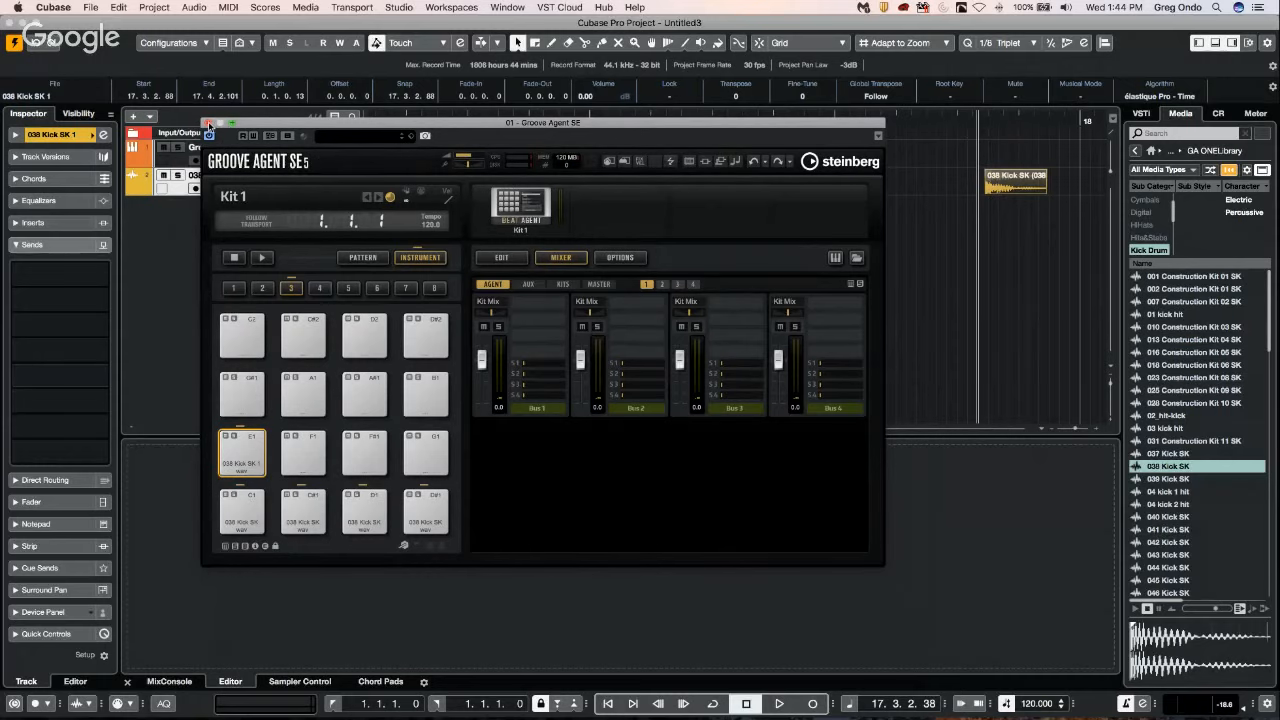
left_click(207, 122)
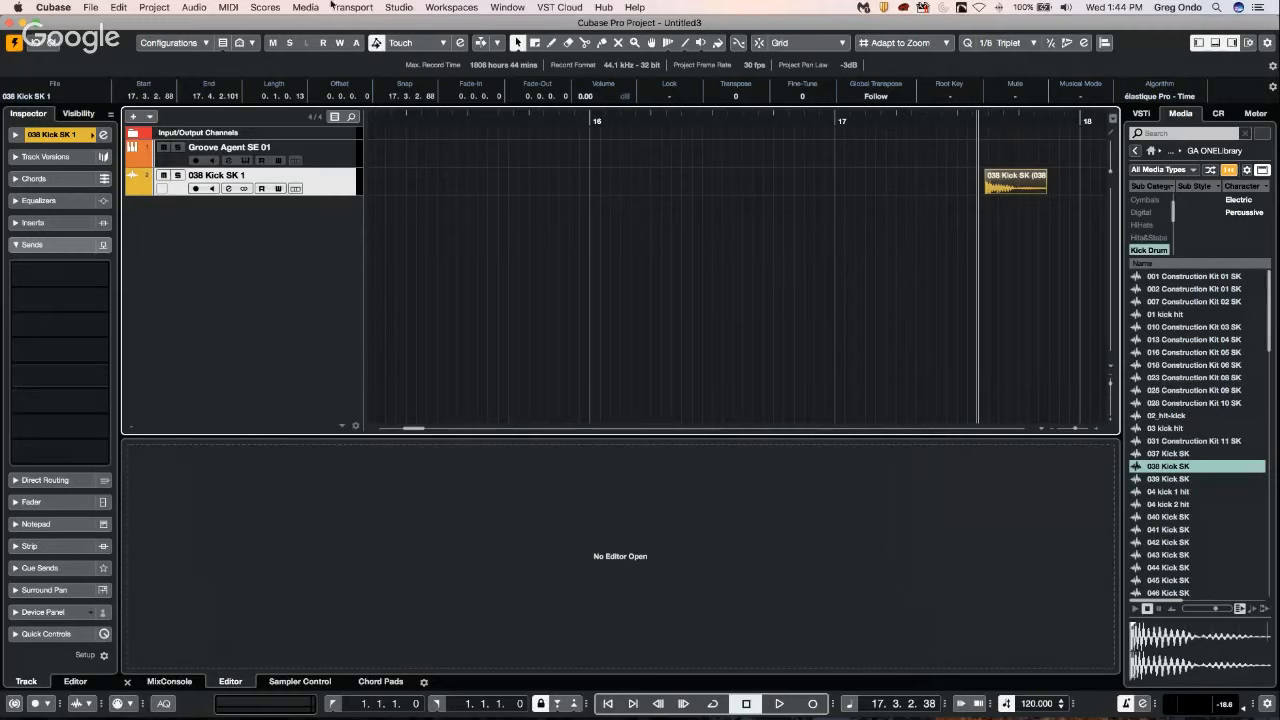
Set the Steinberg UR44 audio interface's buffer size to 256 samples and confirm the studio setup.
left_click(398, 7)
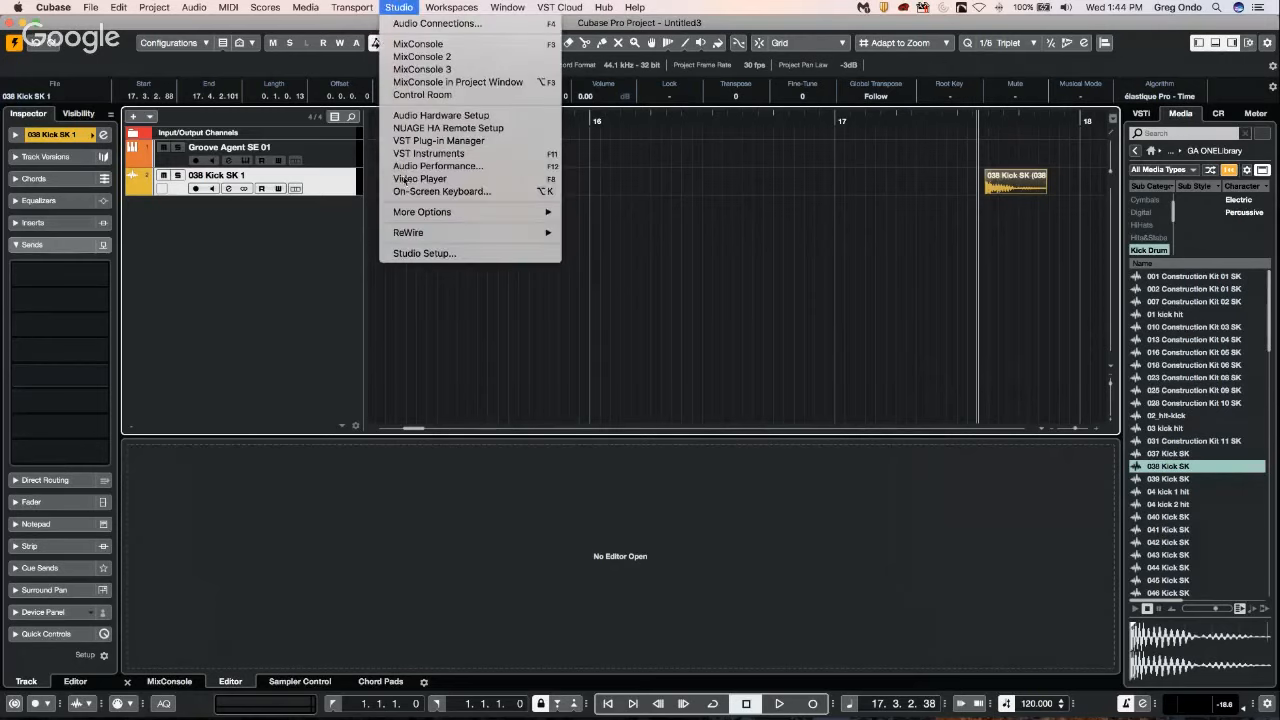
left_click(440, 254)
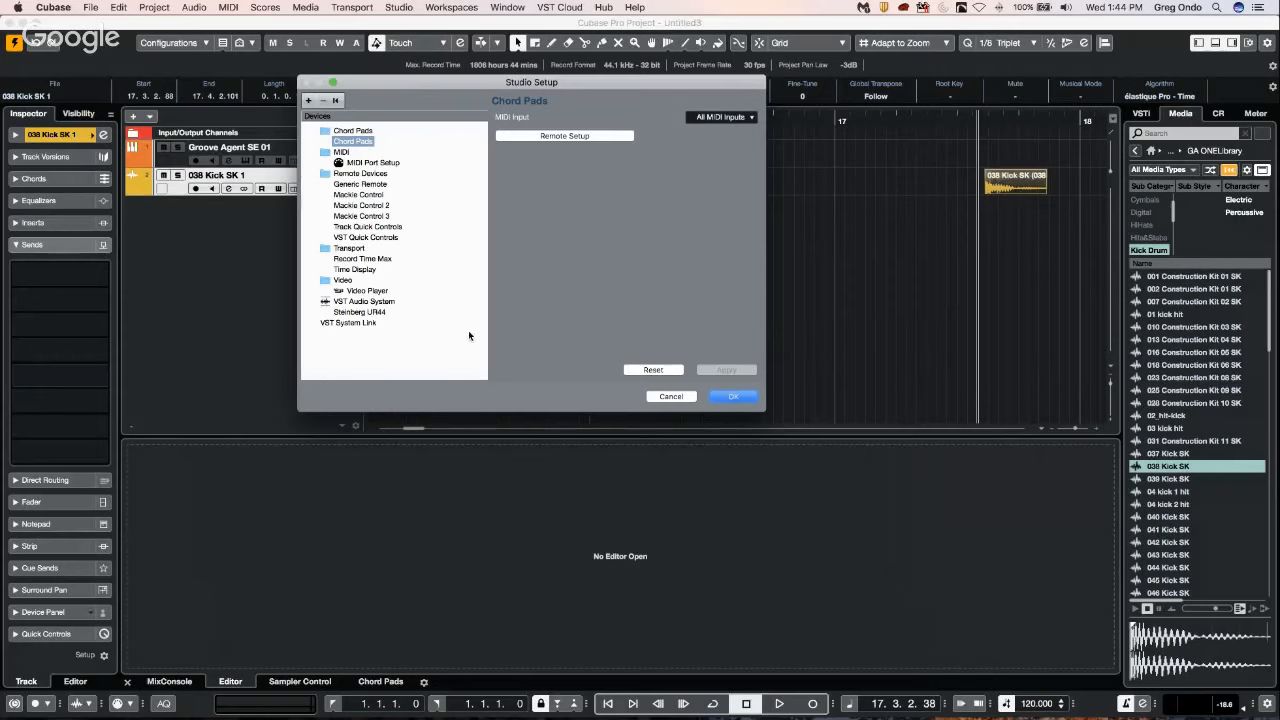
left_click(358, 312)
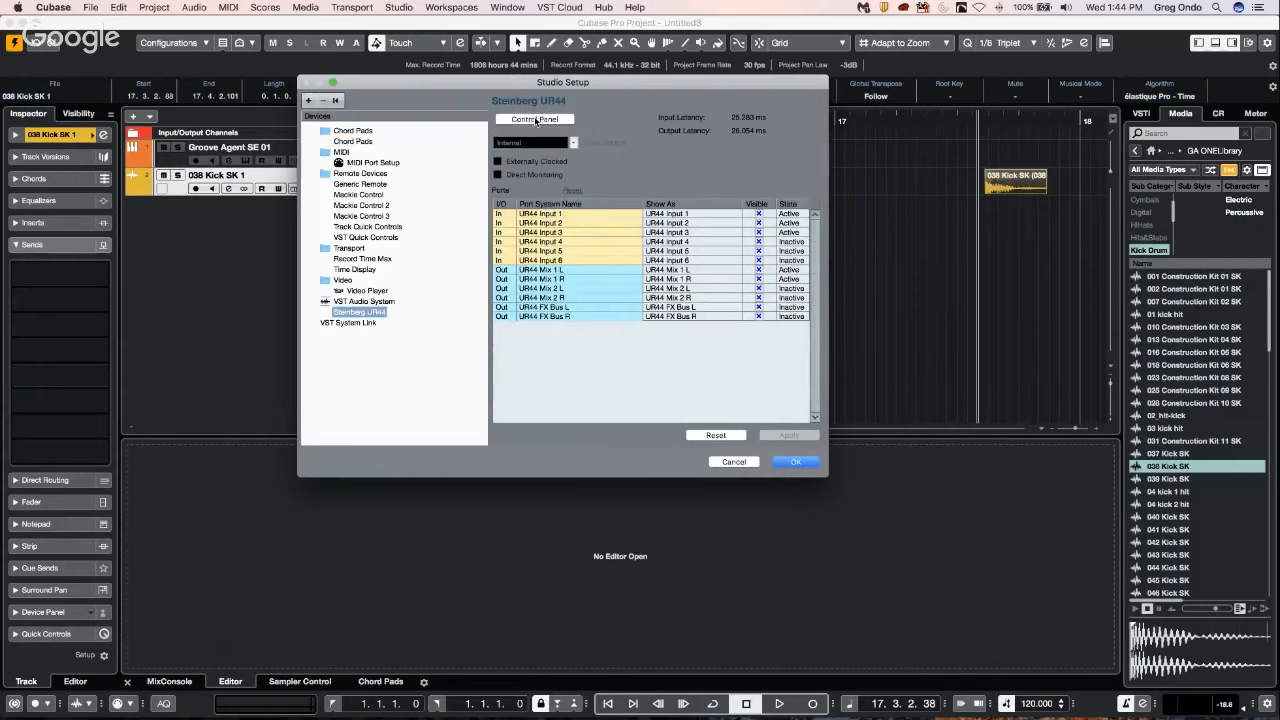
left_click(535, 121)
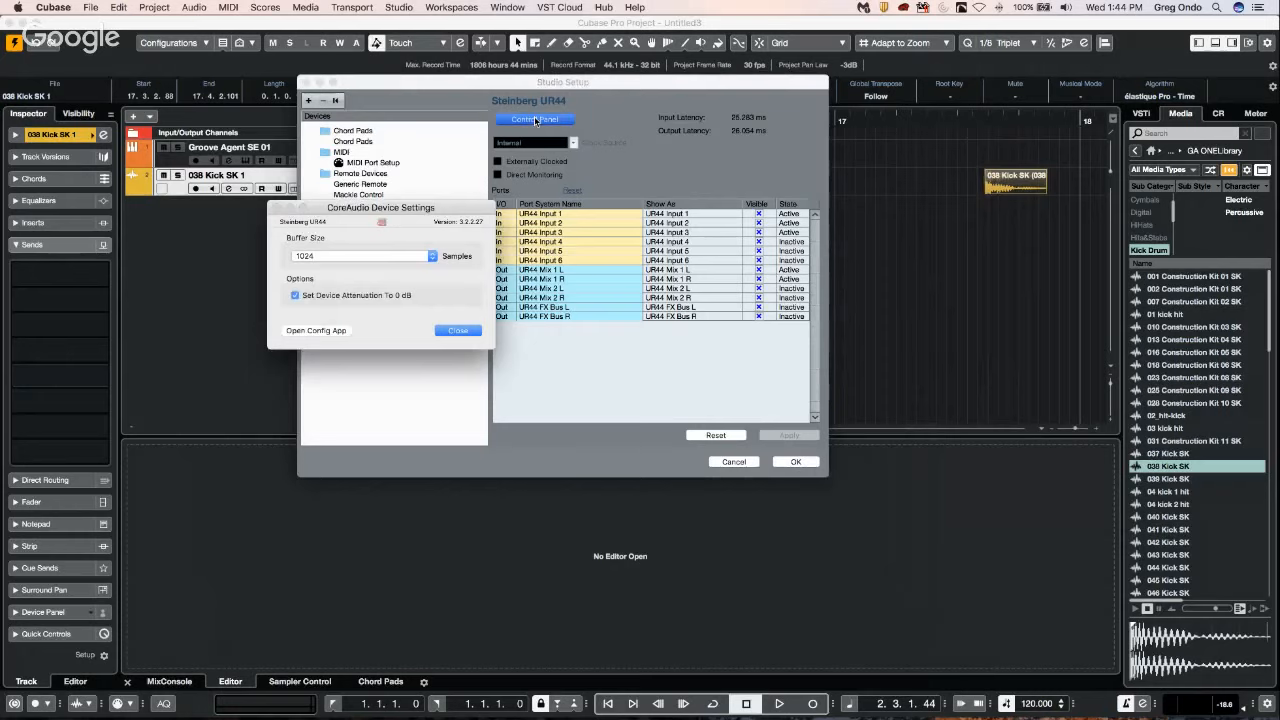
left_click(370, 255)
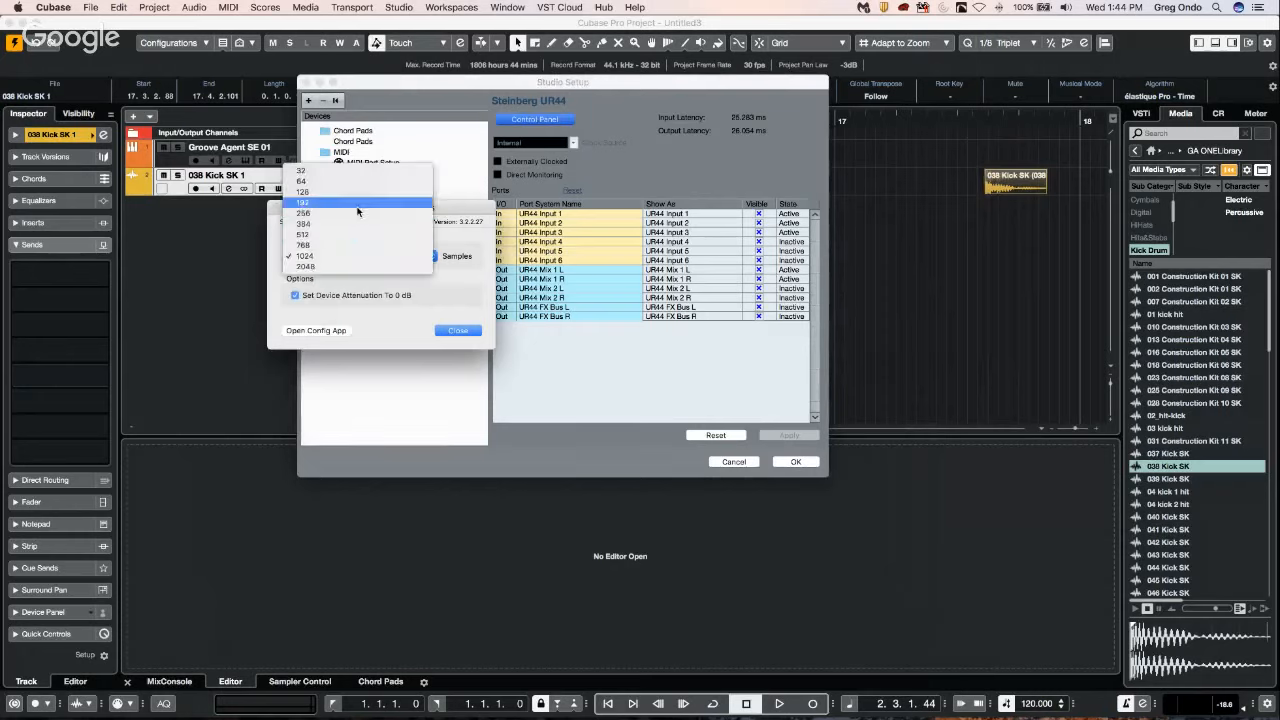
left_click(355, 213)
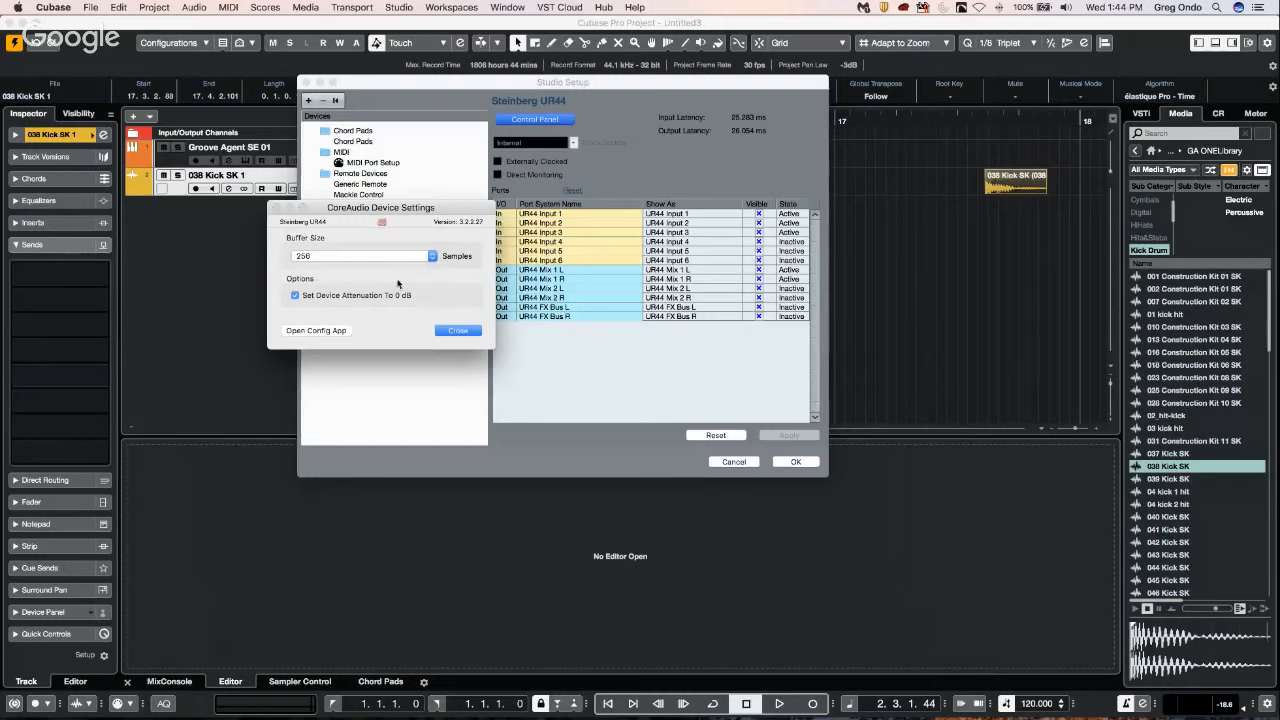
left_click(465, 330)
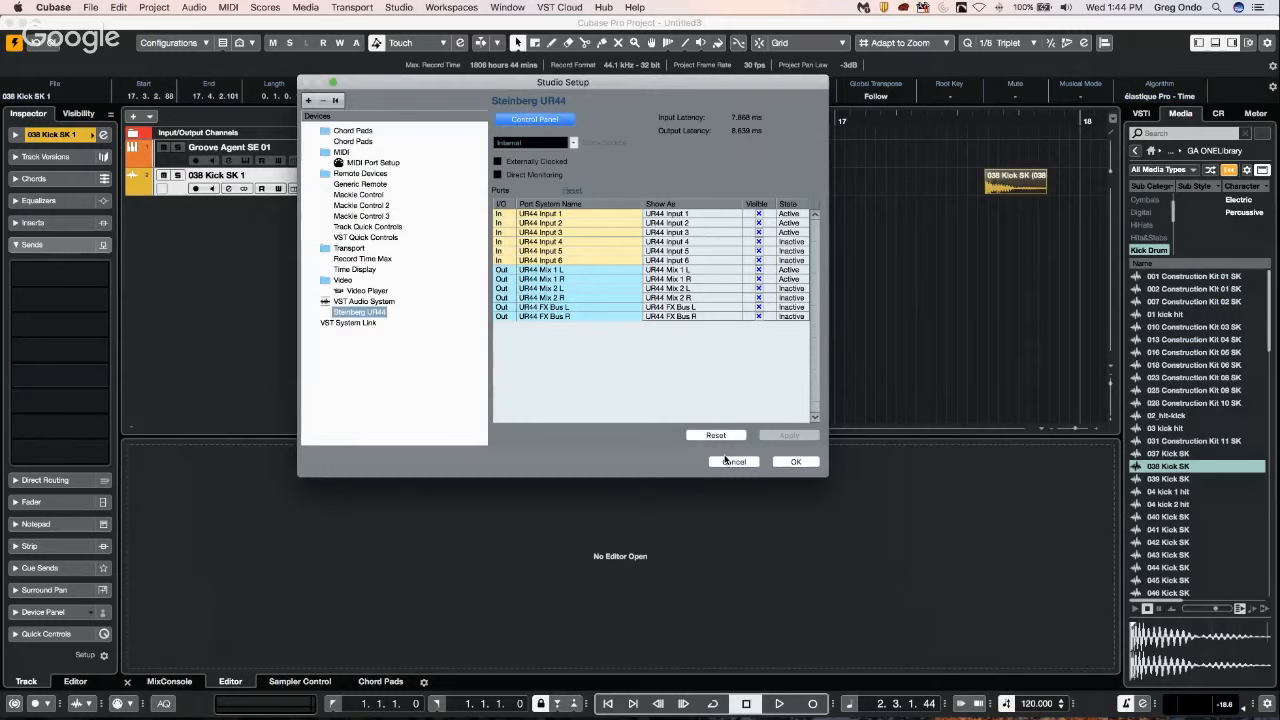
left_click(790, 461)
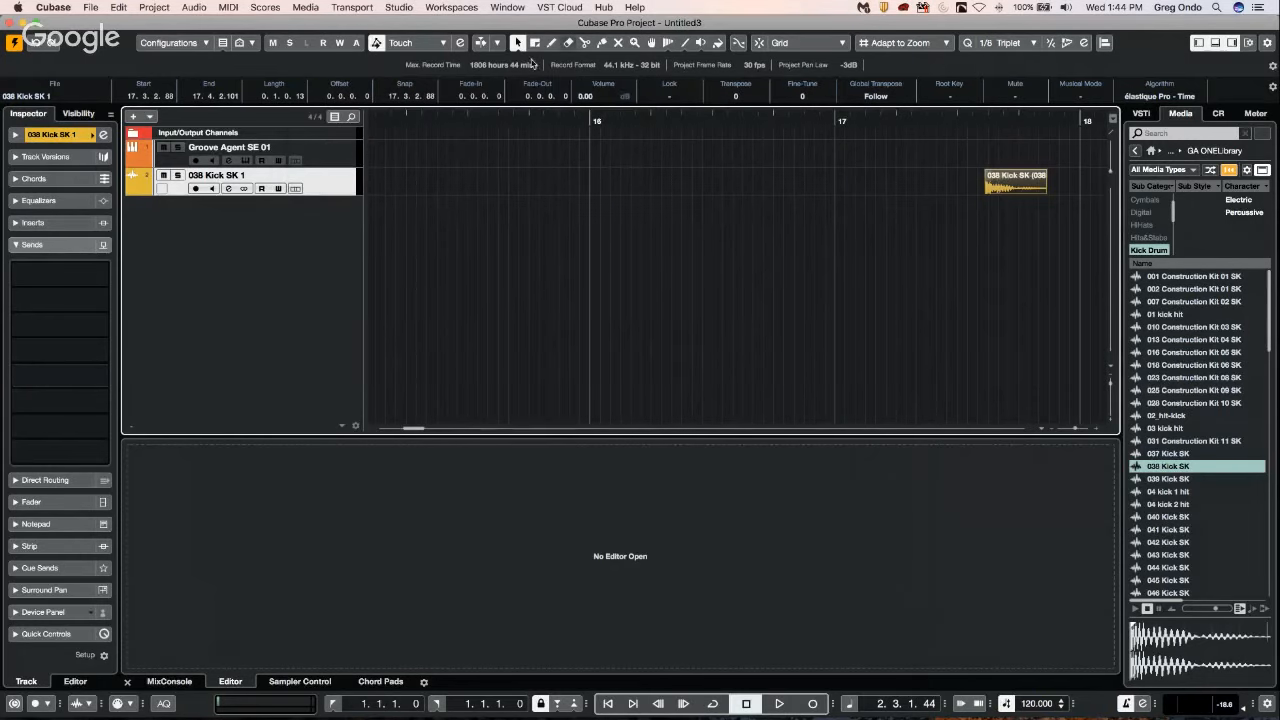
left_click(472, 8)
mouse_move(399, 7)
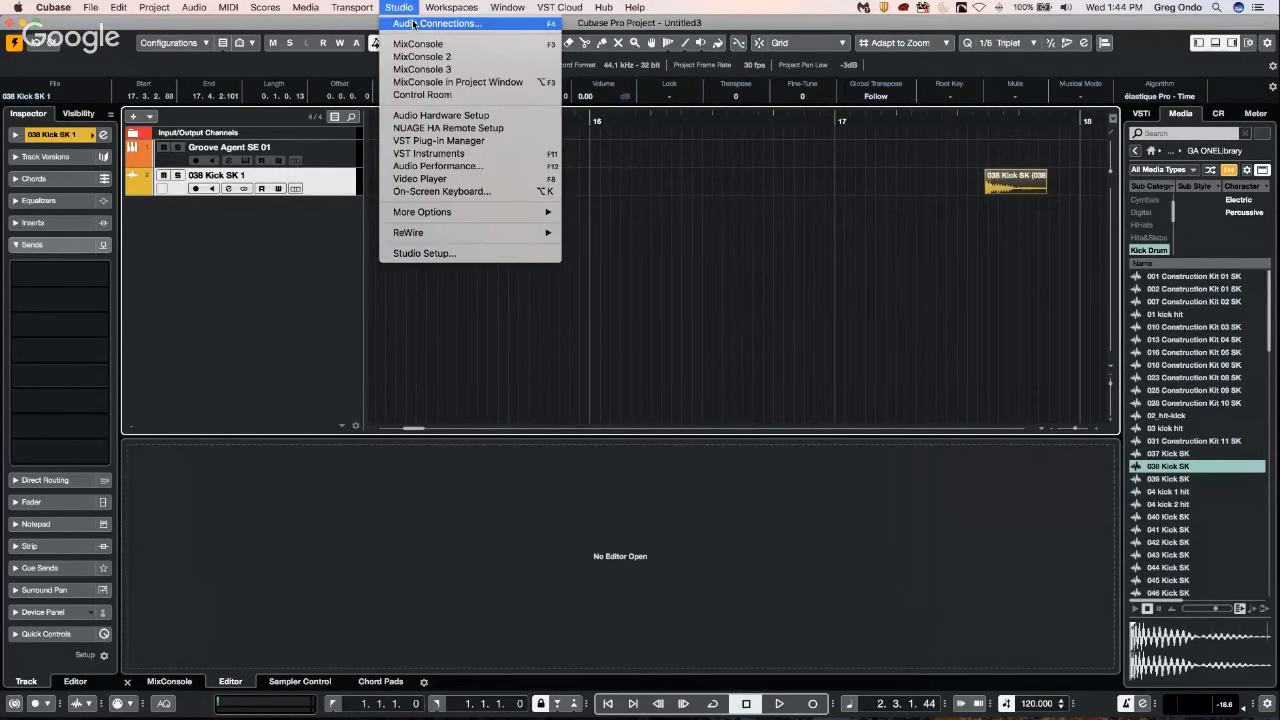
left_click(700, 223)
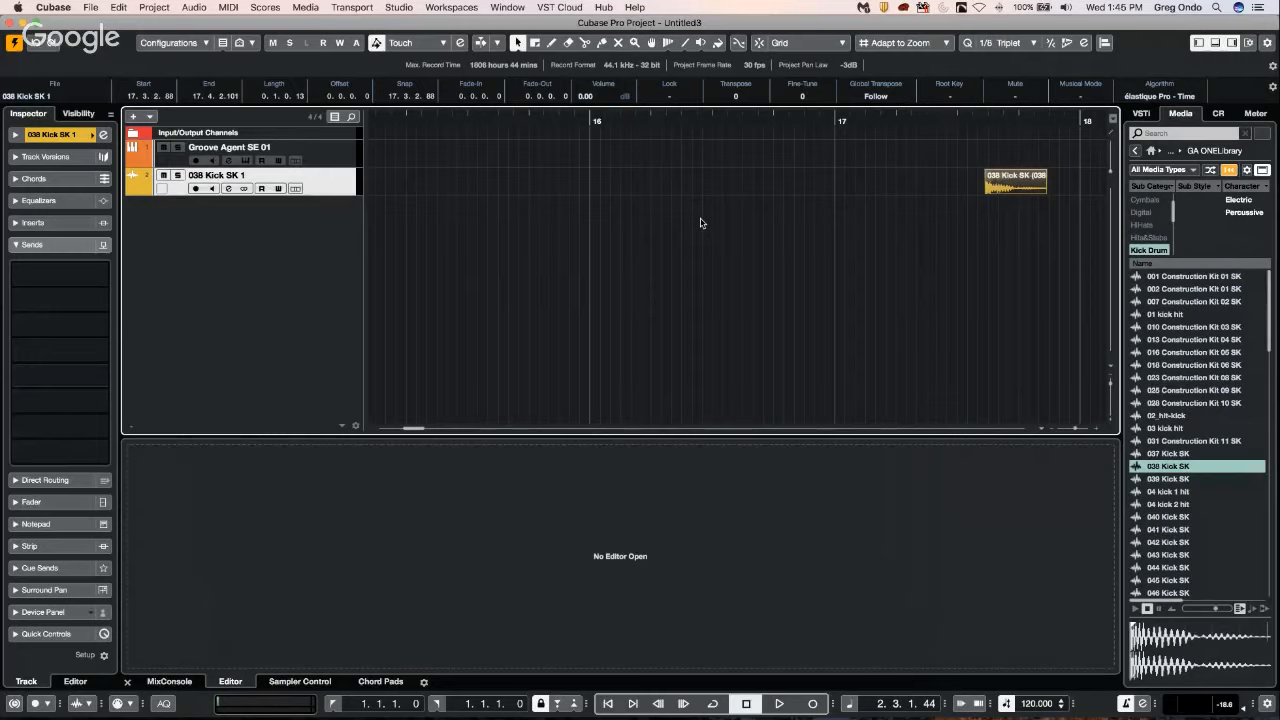
Add a Retrologue instrument track below the 038 Kick SK 1 track and close the synth's window.
key("g")
key("g")
key("g")
key("g")
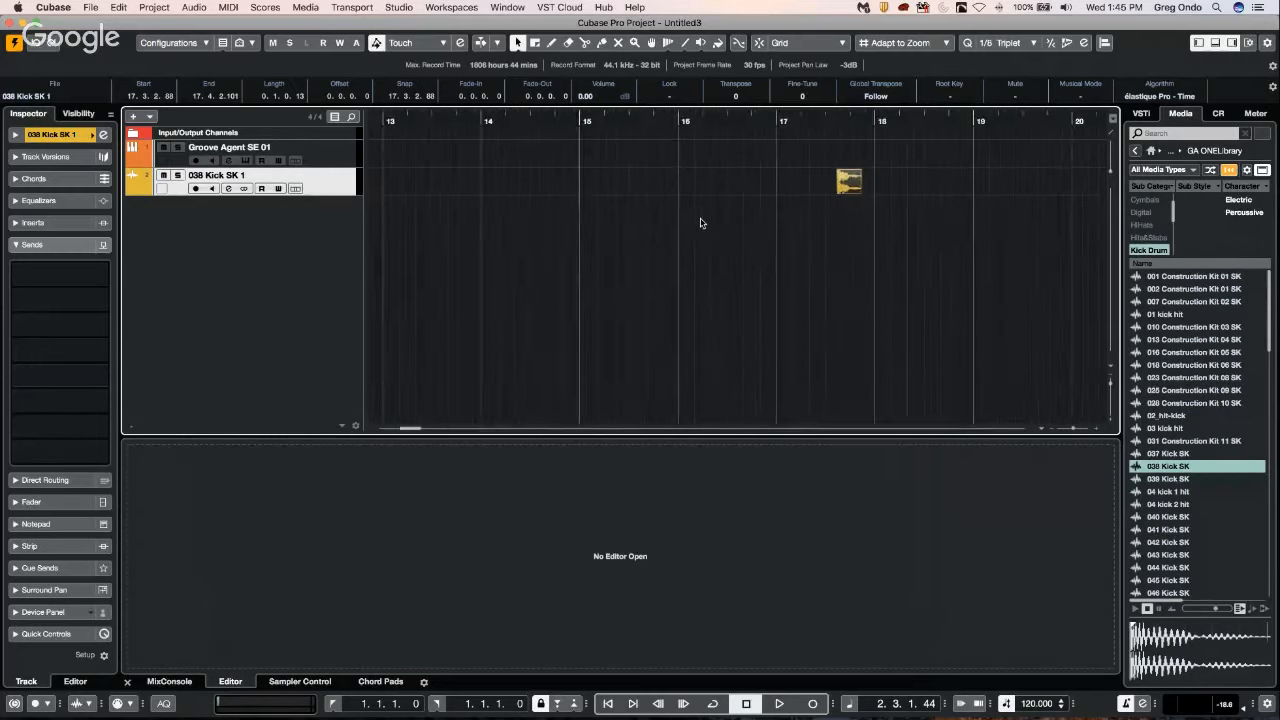
key("g")
key("g")
key("g")
key("g")
key("g")
key("g")
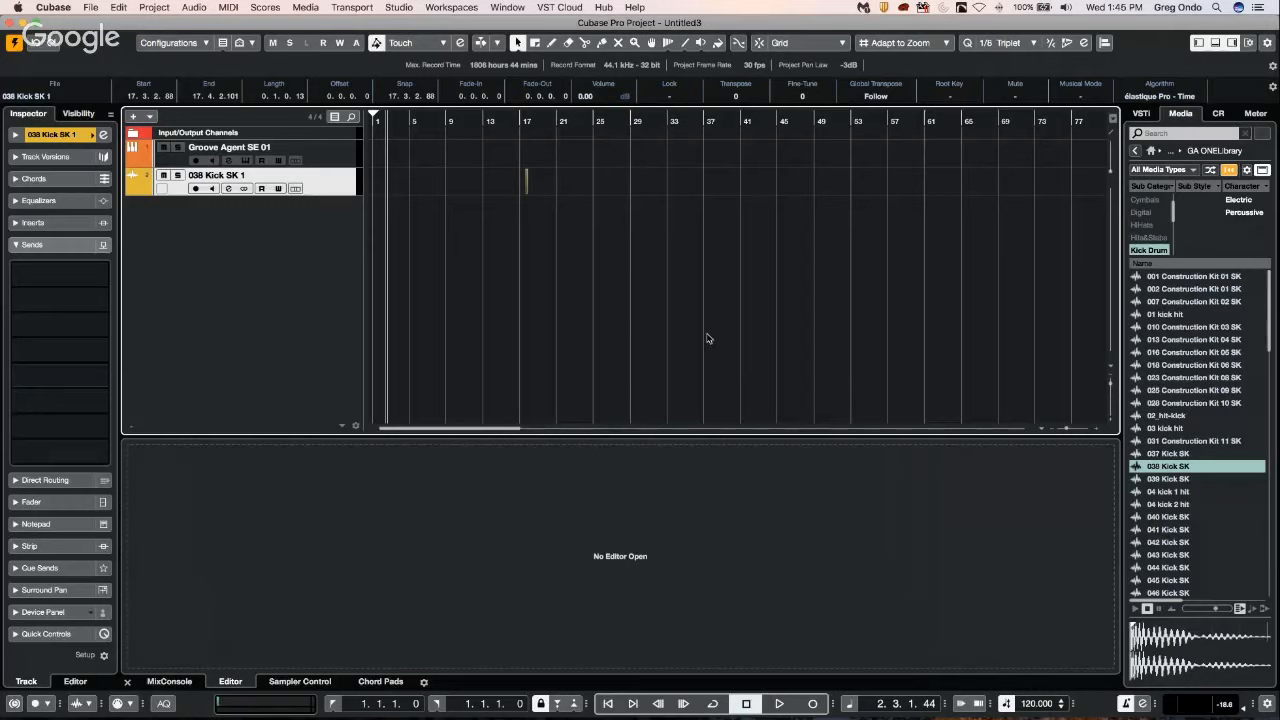
right_click(291, 229)
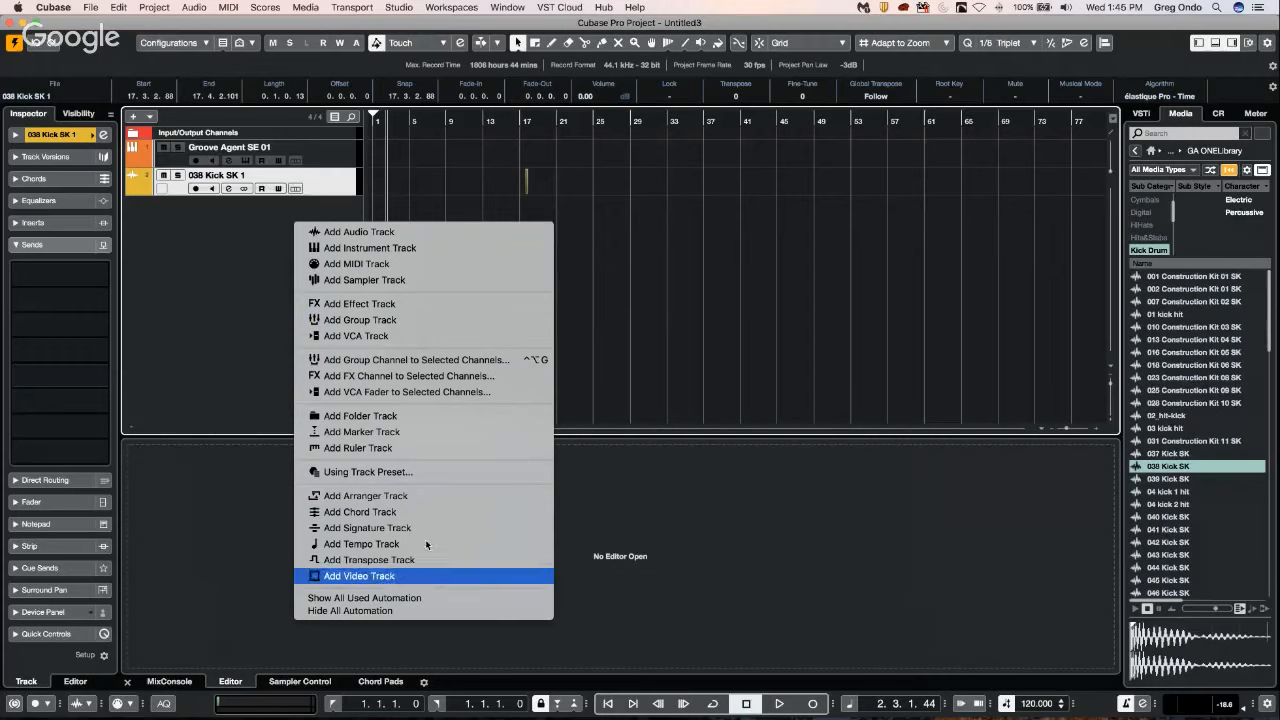
right_click(242, 211)
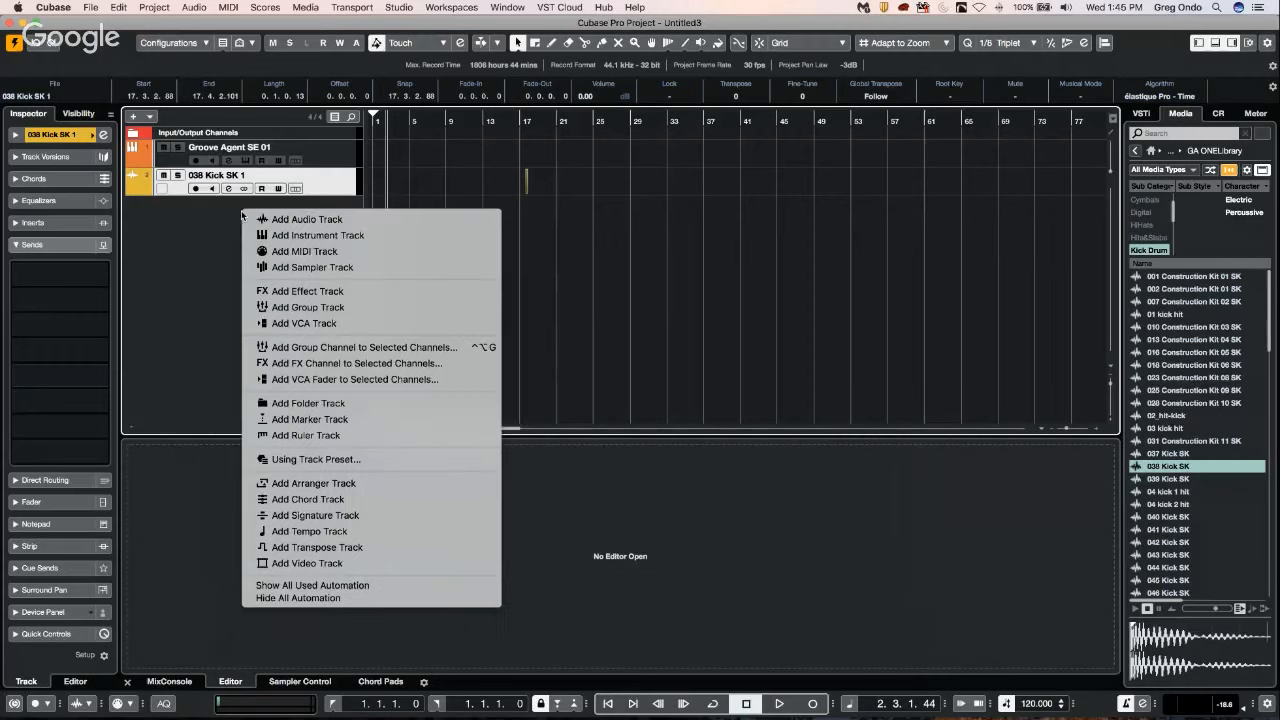
left_click(335, 235)
left_click(724, 310)
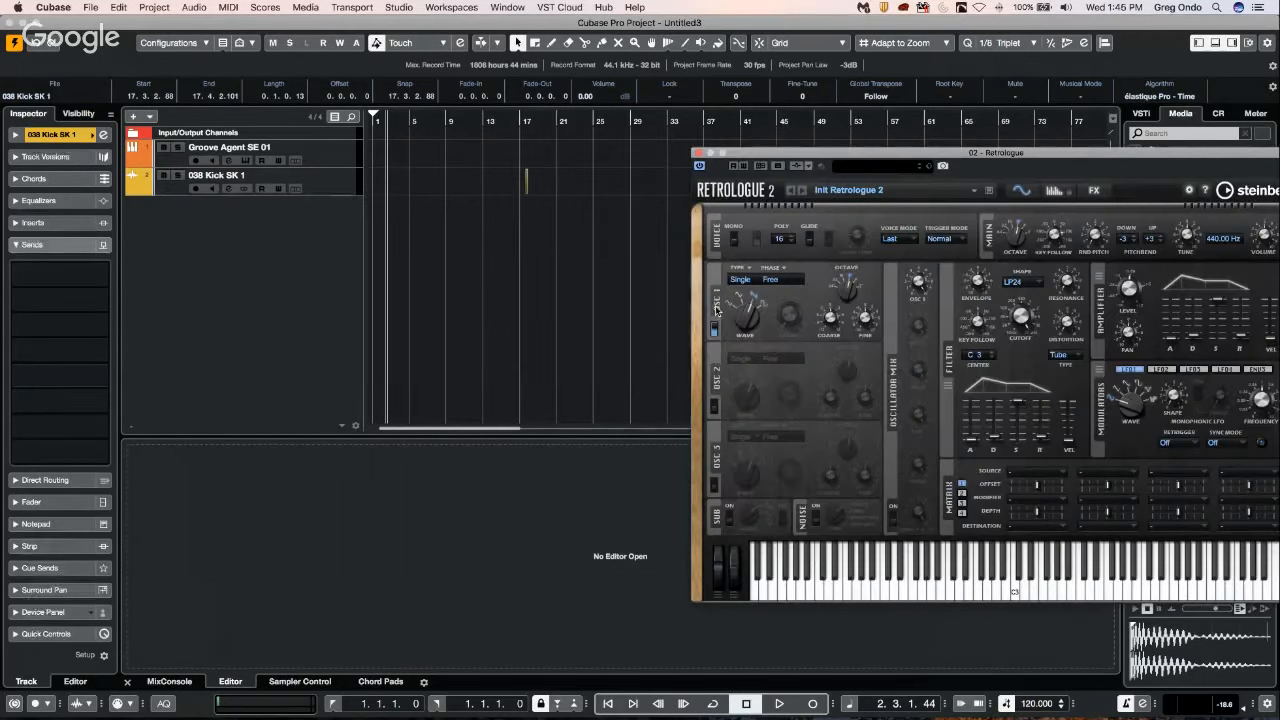
left_click(698, 154)
Draw a MIDI part on the Retrologue 01 track from about bar 3 to bar 17 and return to the Object Selection tool.
right_click(418, 208)
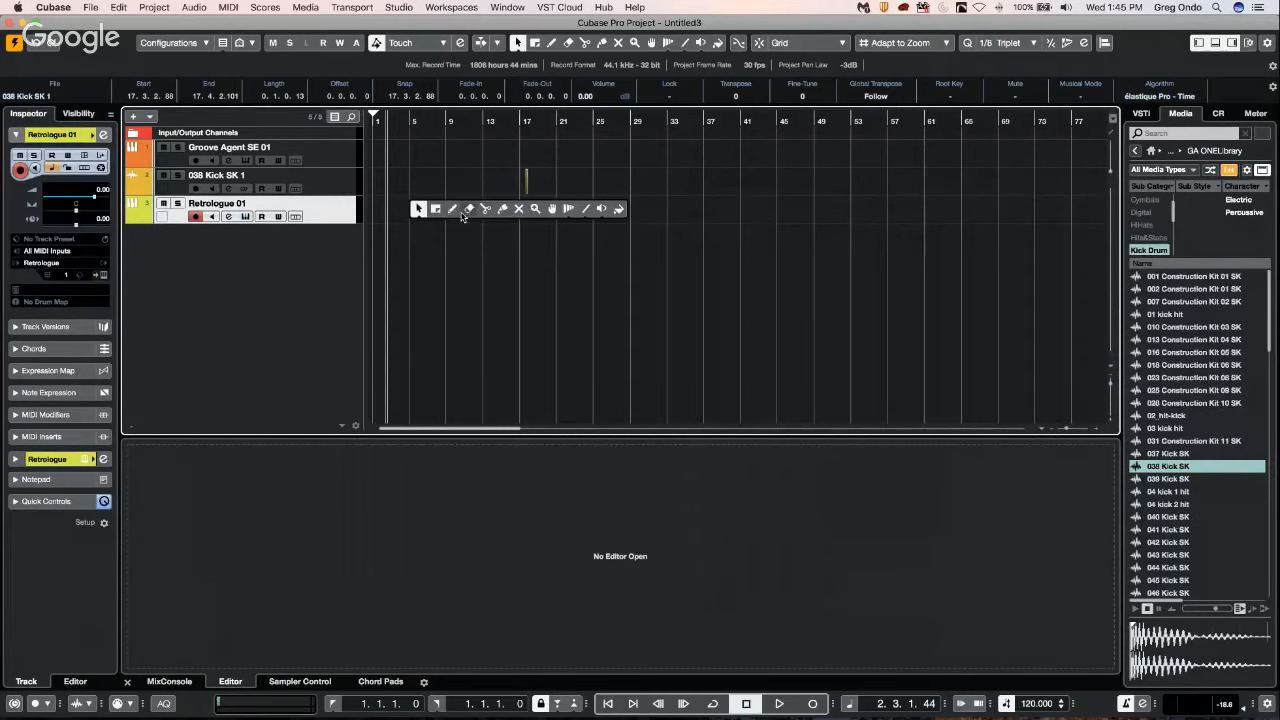
left_click(452, 208)
left_click_drag(396, 208, 530, 220)
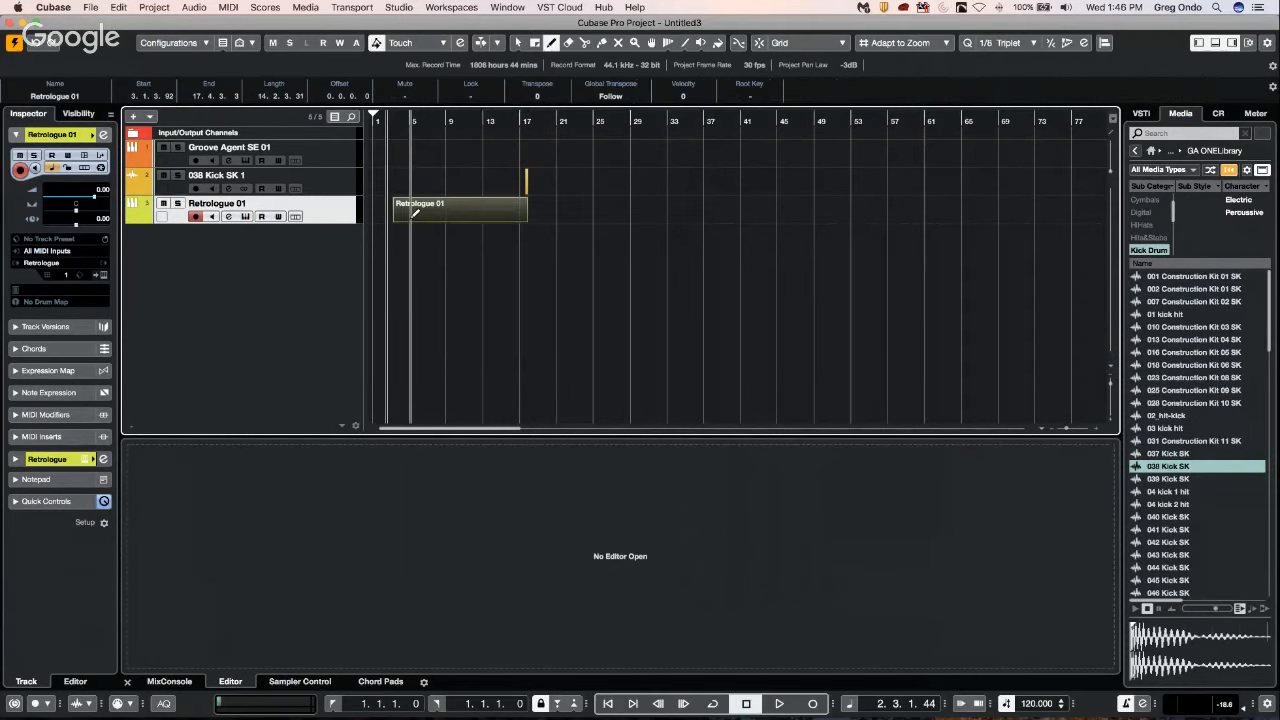
right_click(418, 219)
left_click(412, 218)
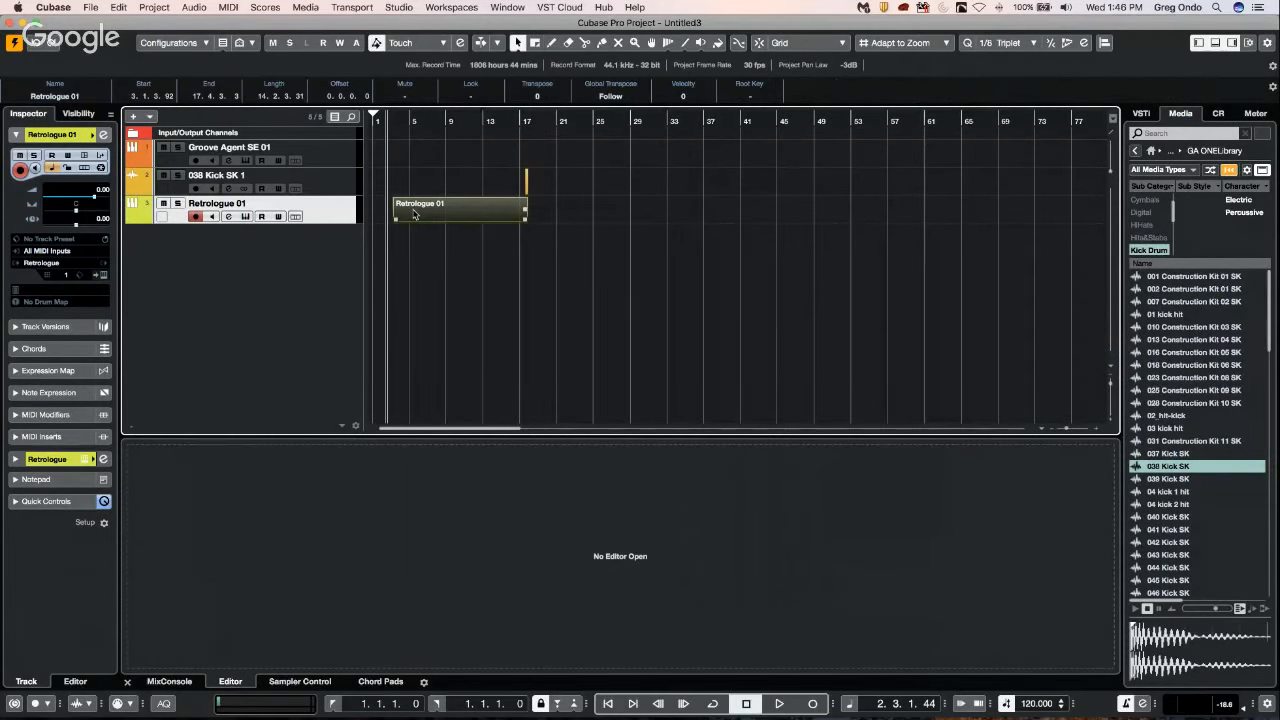
Open the Retrologue 01 part in a separate Key Editor window and paint scattered short notes between about bars 4 and 12.
left_click(414, 213)
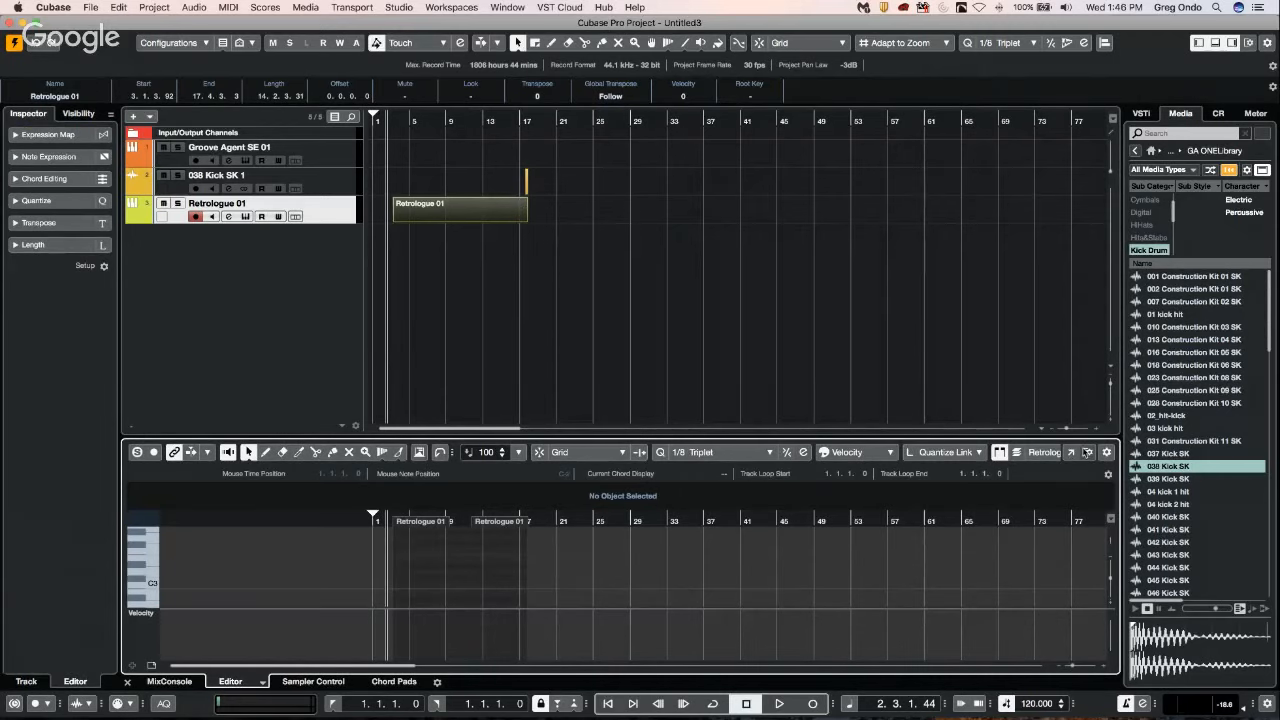
left_click(1068, 453)
right_click(305, 390)
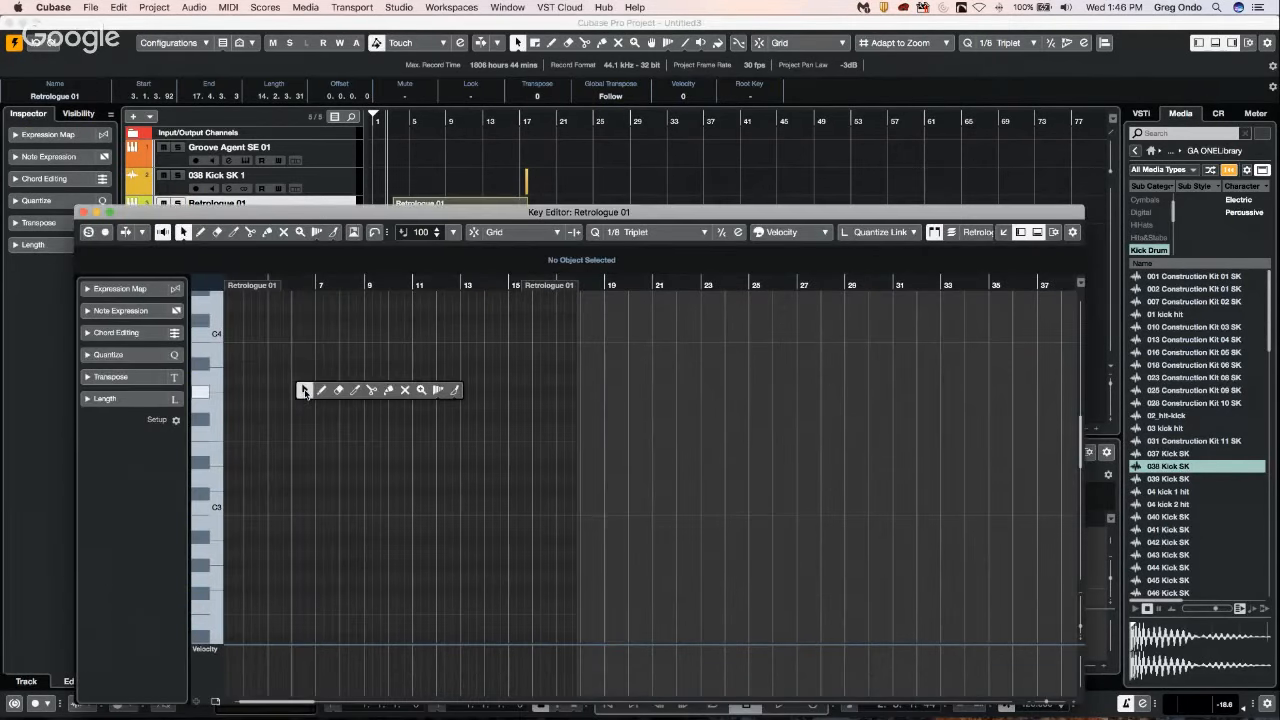
left_click(321, 392)
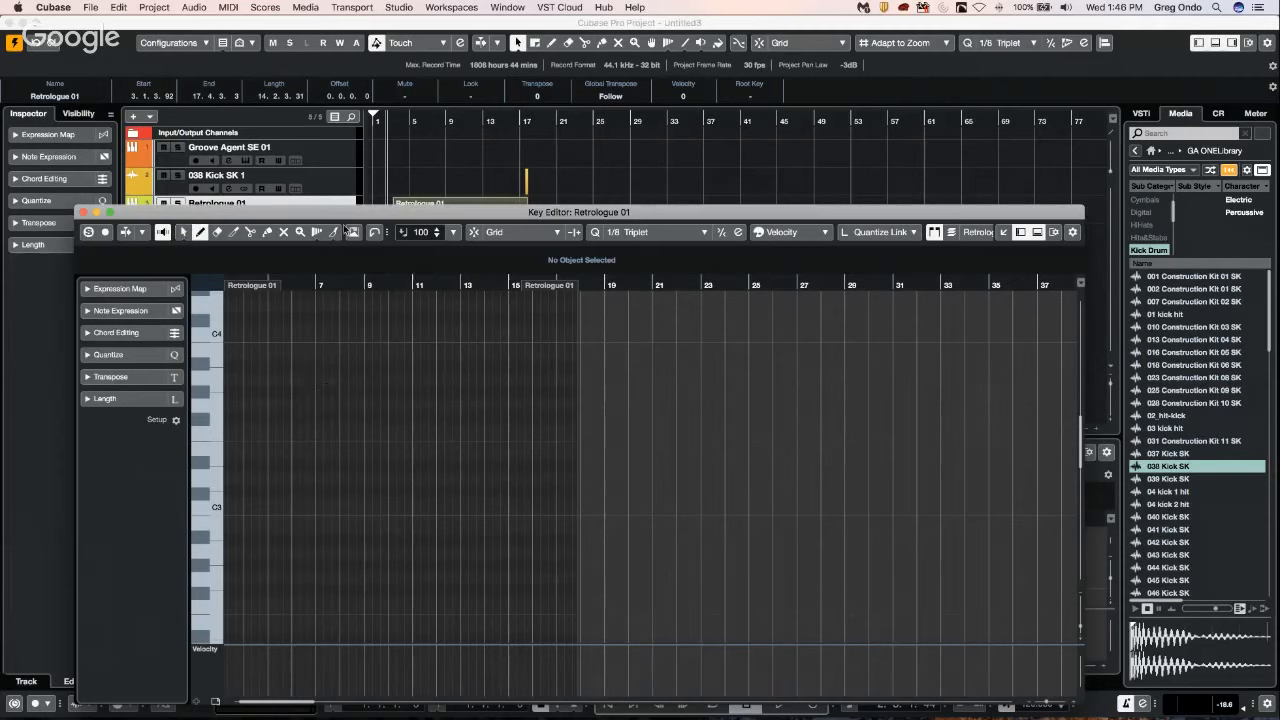
left_click(333, 232)
left_click(257, 390)
left_click(271, 403)
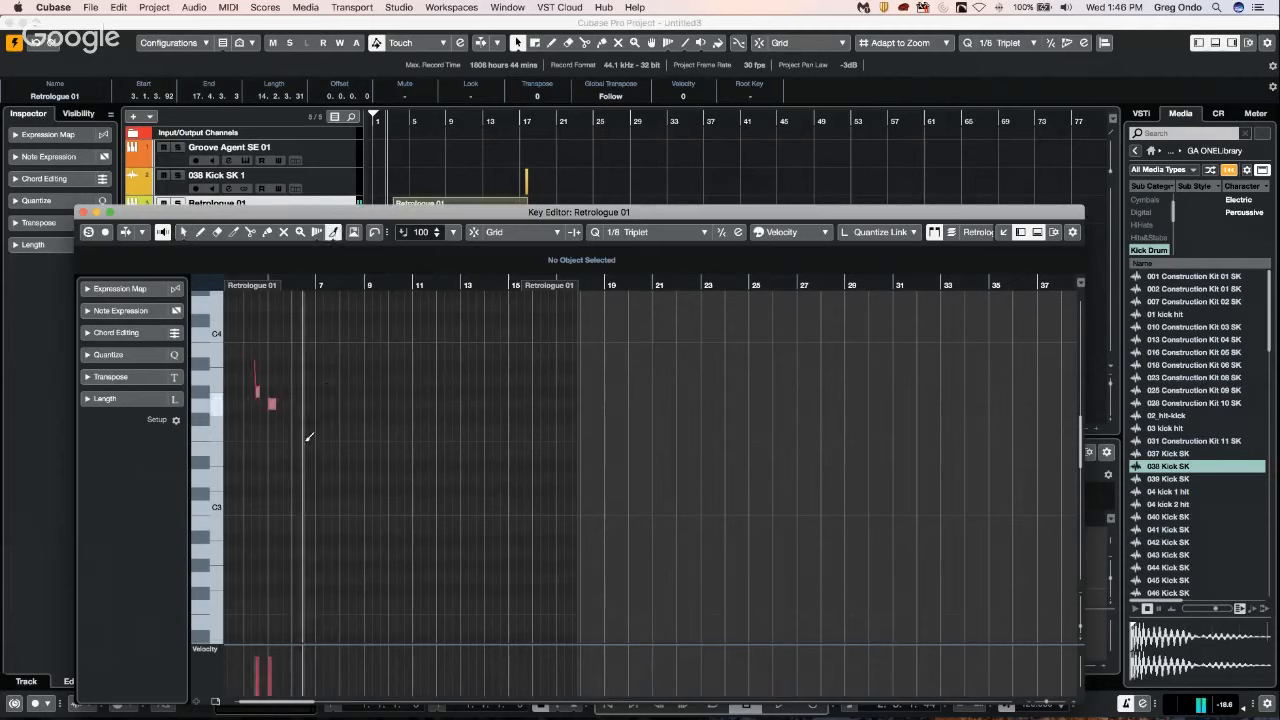
left_click(286, 453)
left_click(432, 428)
left_click(305, 503)
left_click_drag(283, 565, 286, 577)
left_click(334, 590)
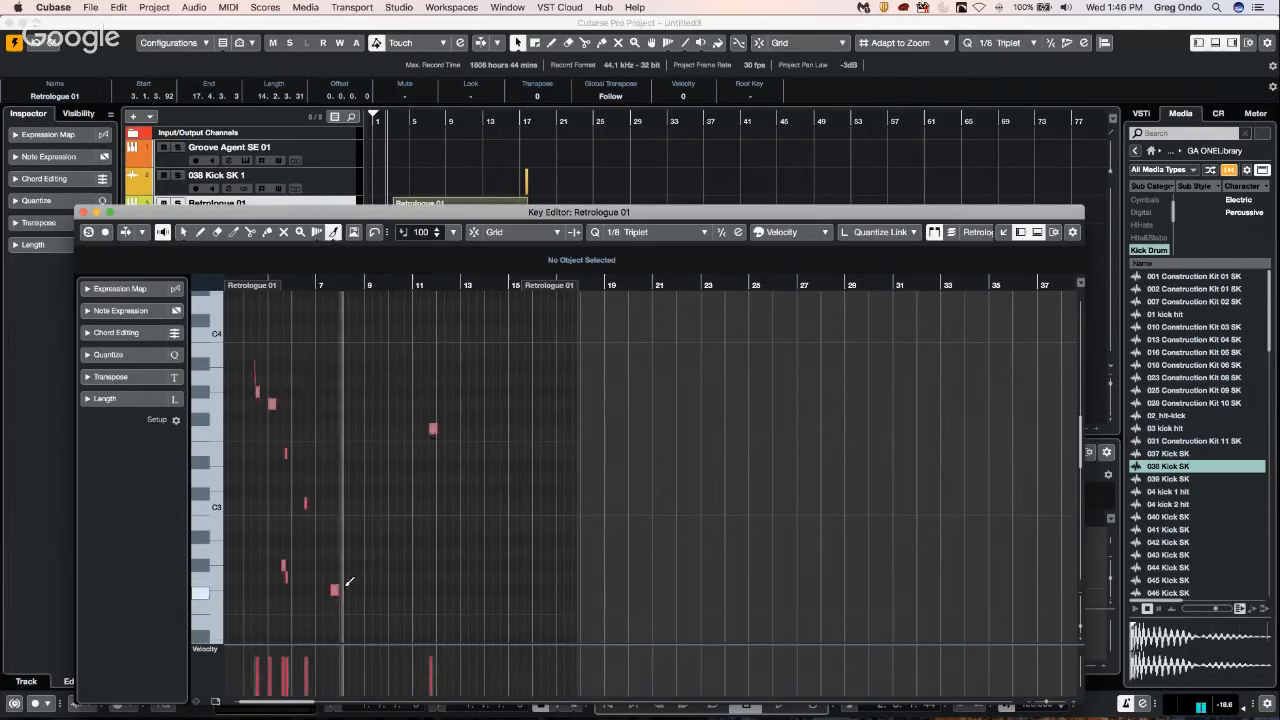
left_click(328, 528)
left_click_drag(384, 553, 396, 553)
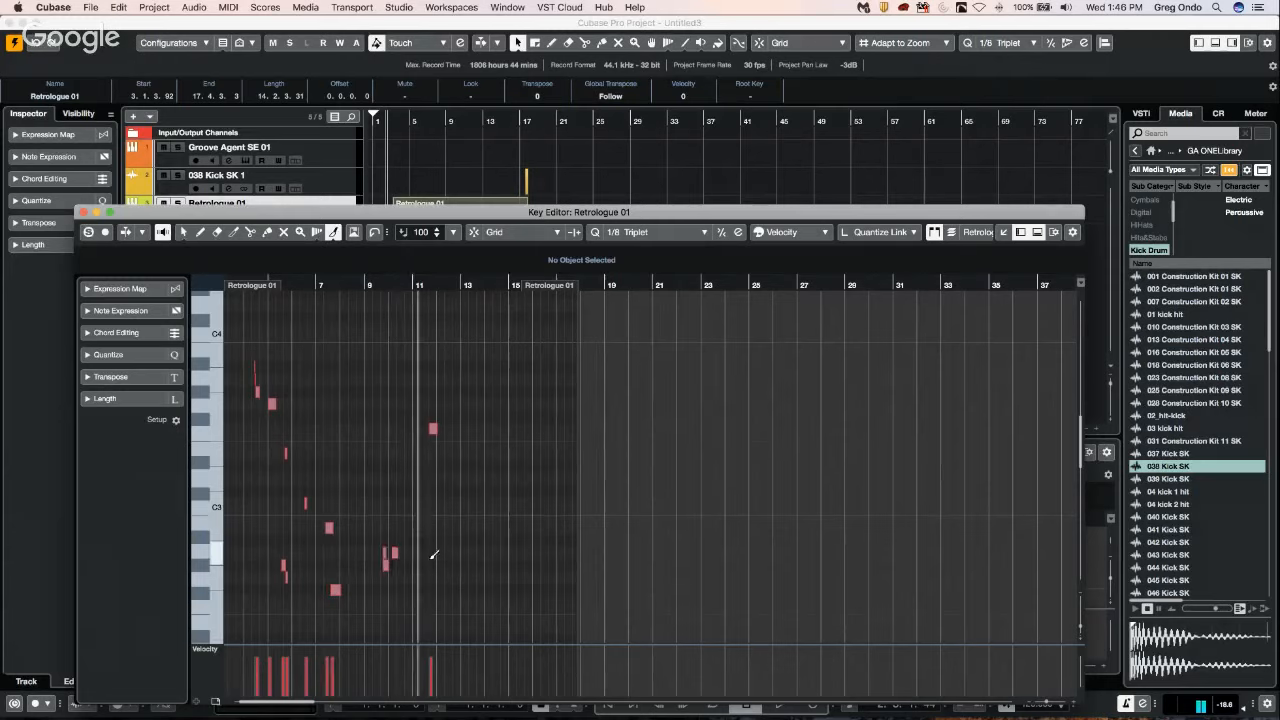
Select the group of short notes below C3 between bars 5 and 10 and move it to start at about bar 10.
right_click(330, 385)
left_click(323, 380)
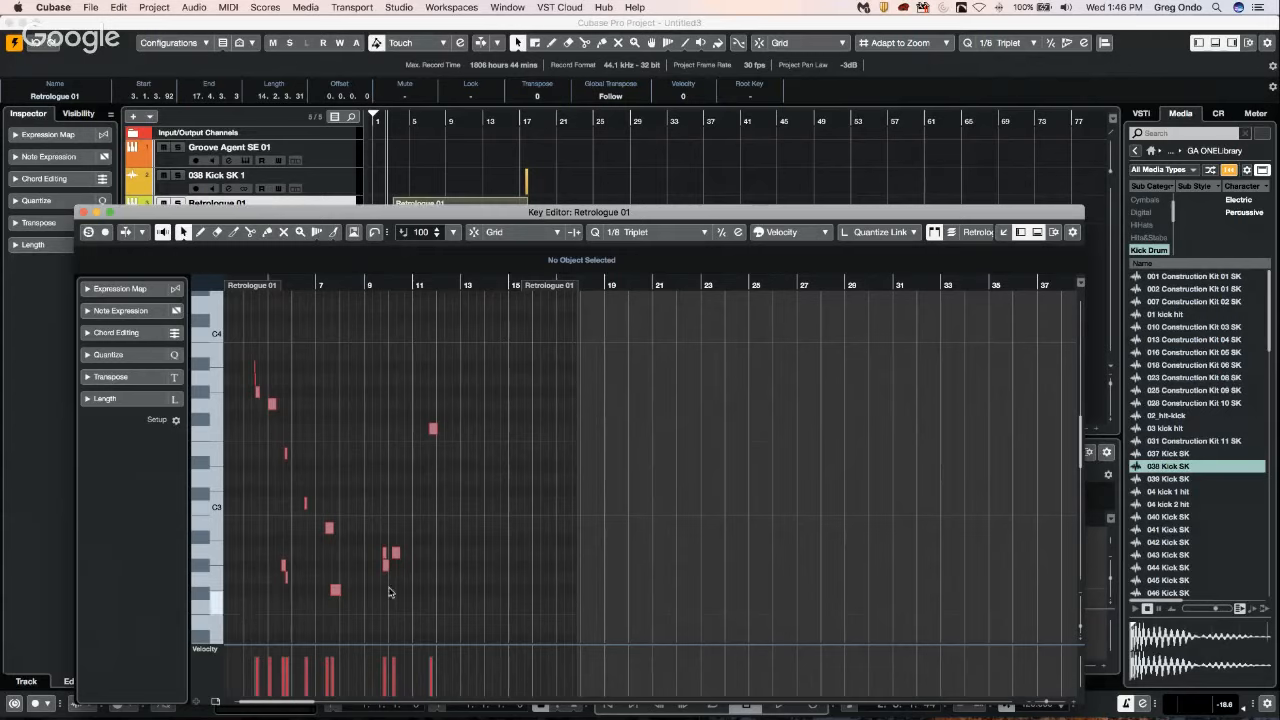
scroll(380, 517, "down", 5)
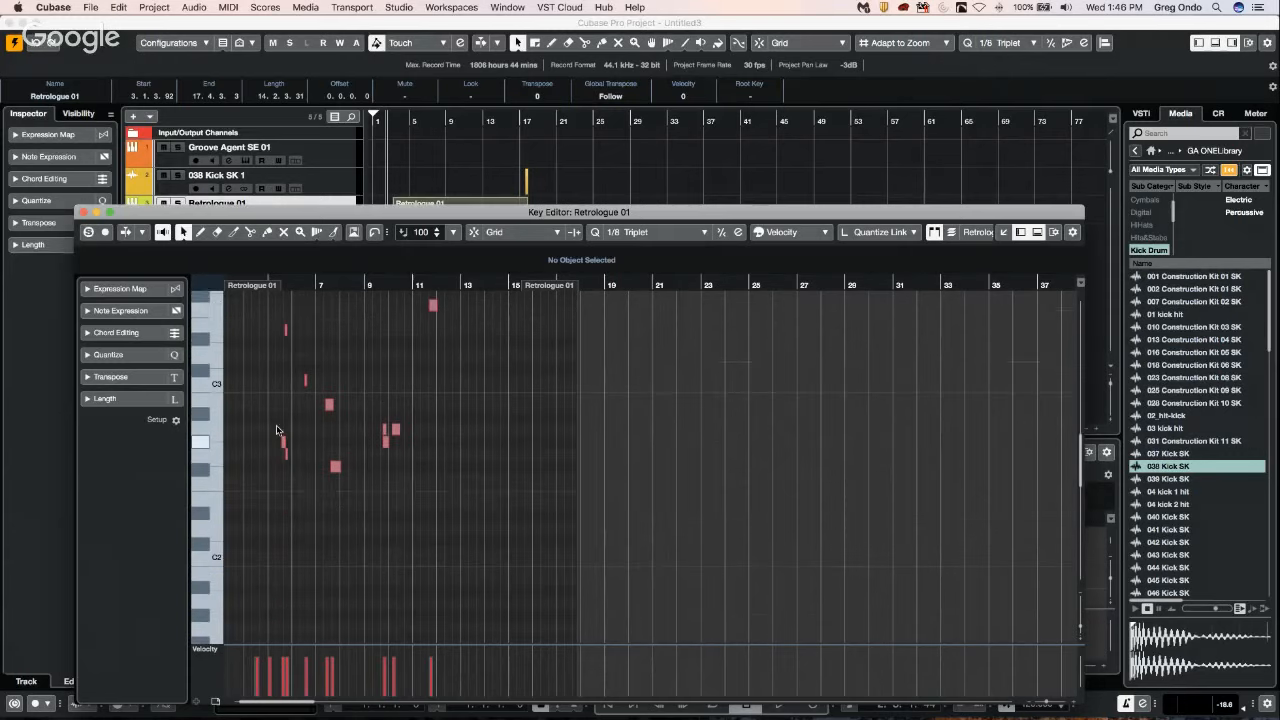
right_click(270, 399)
left_click(270, 399)
left_click_drag(253, 399, 407, 489)
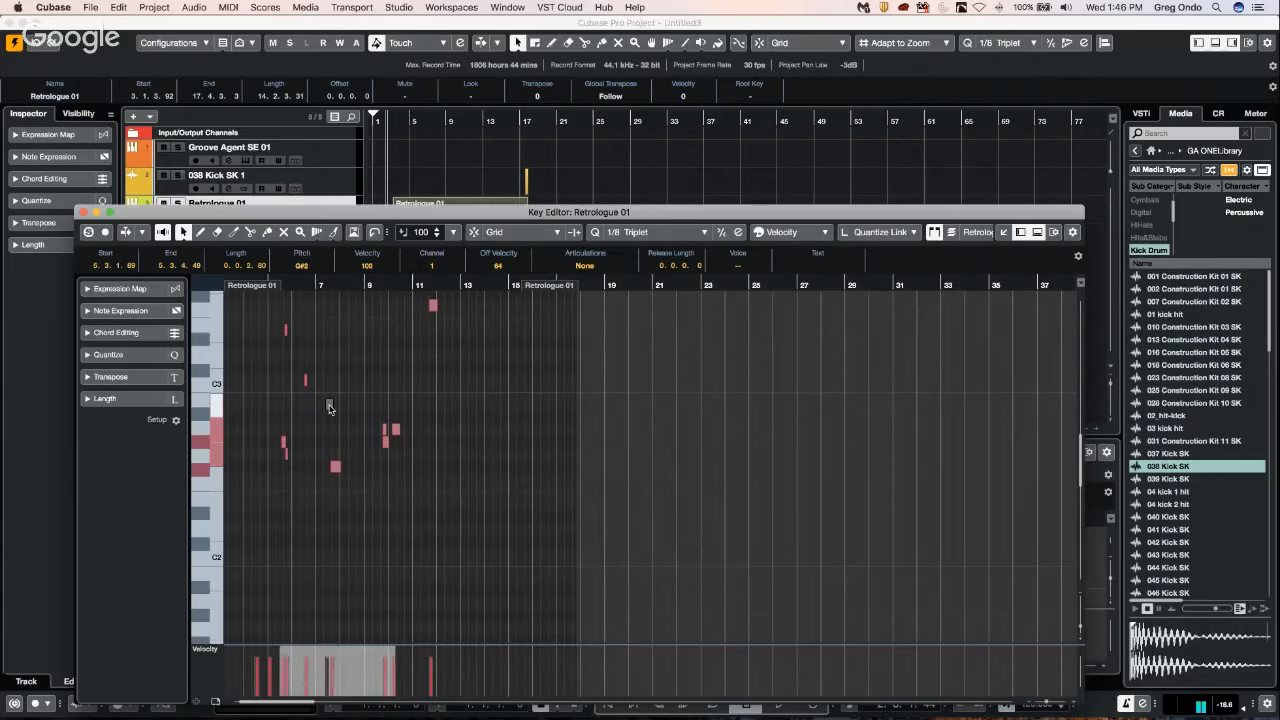
left_click(330, 406)
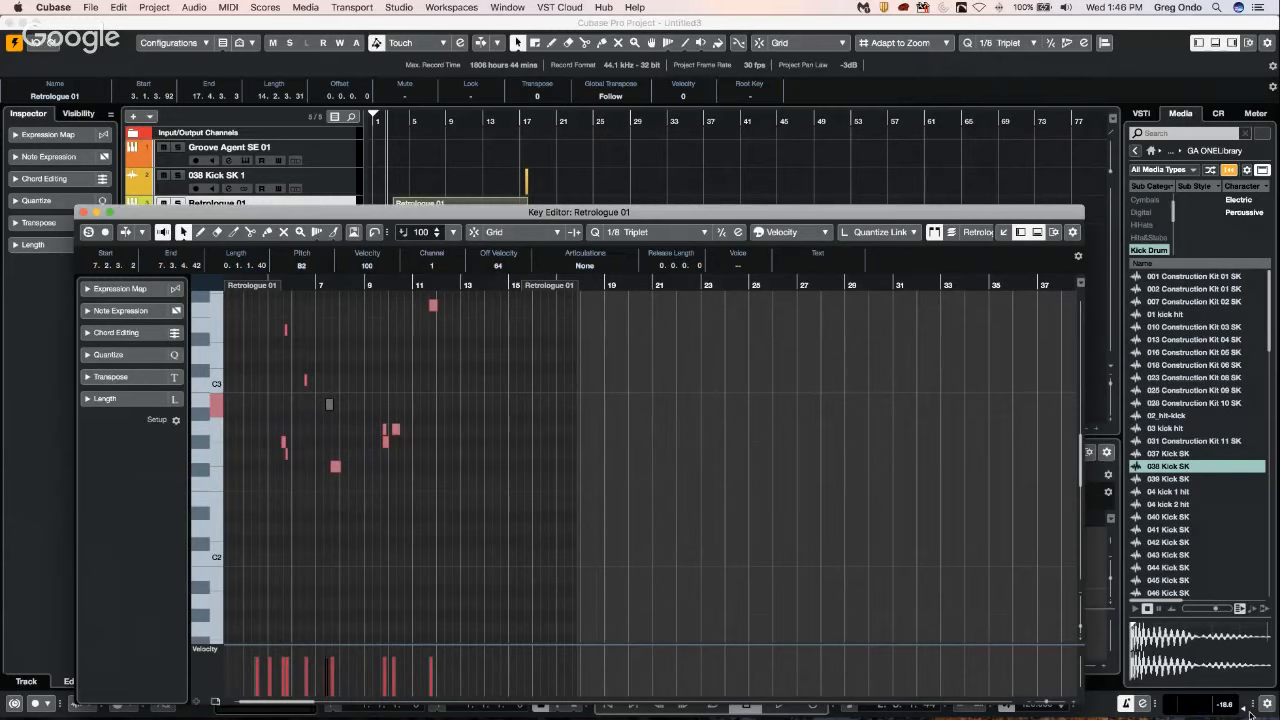
key("Return")
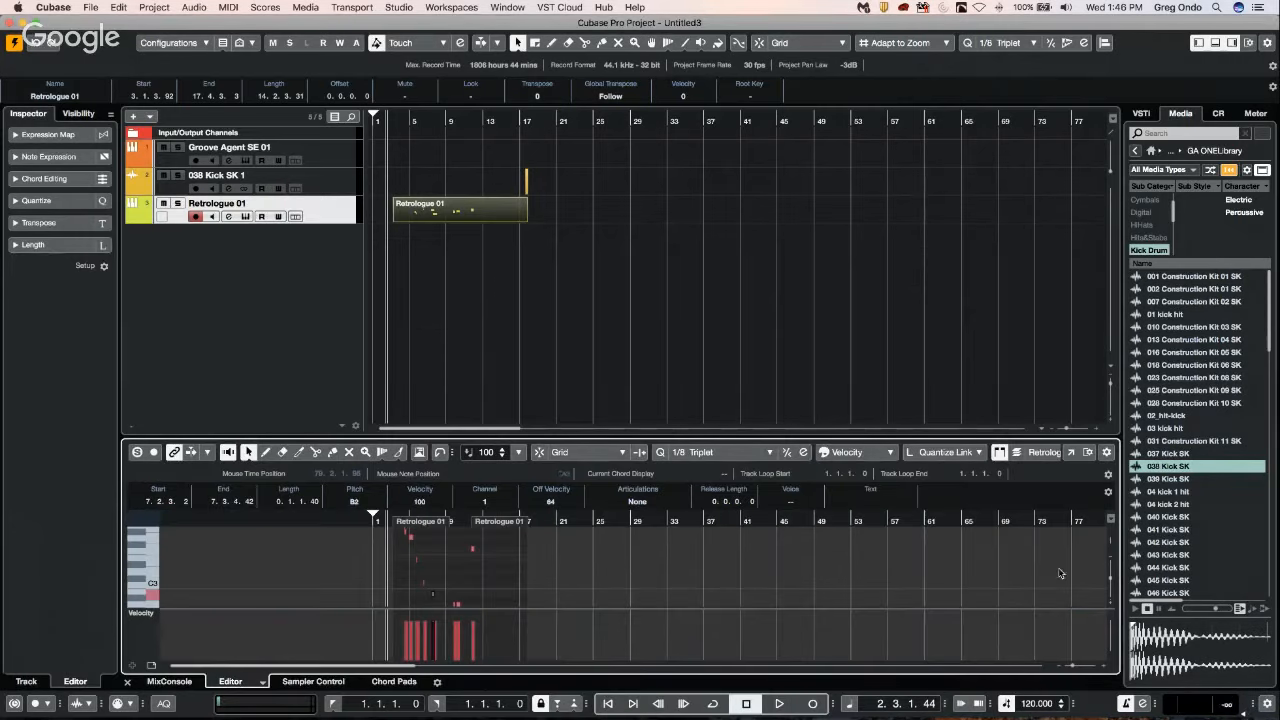
left_click(1071, 452)
left_click_drag(256, 402, 408, 476)
left_click_drag(397, 433, 507, 434)
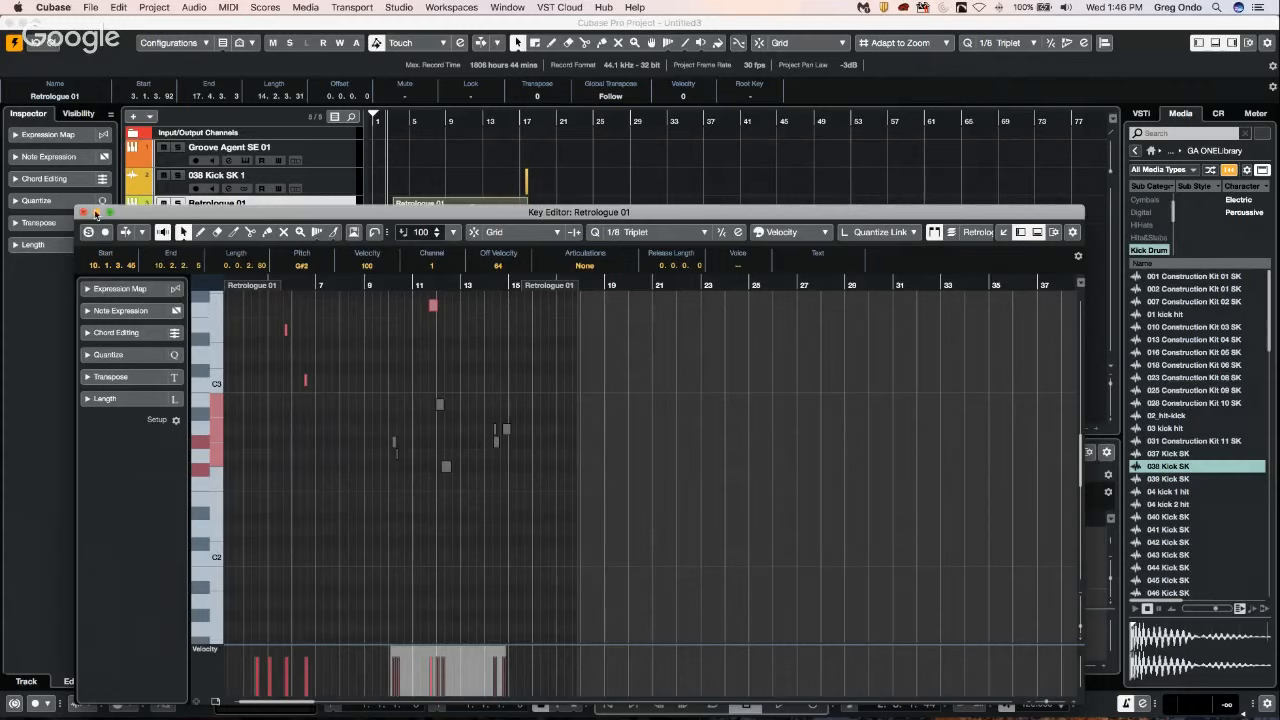
Draw four longer overlapping notes from C2 upward between about bars 7 and 9.
right_click(380, 470)
left_click(400, 468)
mouse_move(329, 504)
left_mouse_down()
mouse_move(370, 506)
mouse_move(386, 481)
left_mouse_up()
mouse_move(356, 541)
left_mouse_down()
mouse_move(375, 541)
mouse_move(372, 554)
left_mouse_up()
scroll(372, 428, "down", 1)
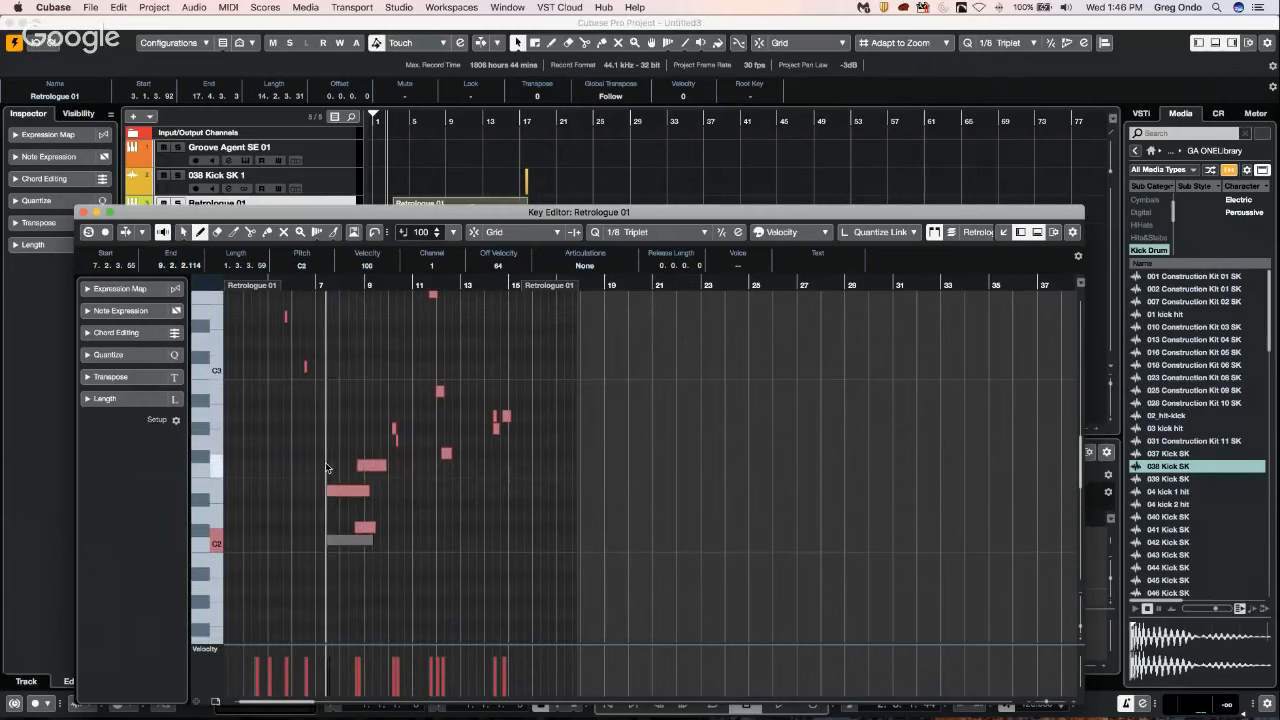
Select the four long notes and turn off acoustic feedback in the Key Editor.
right_click(326, 468)
left_click(332, 458)
left_click_drag(324, 442, 440, 582)
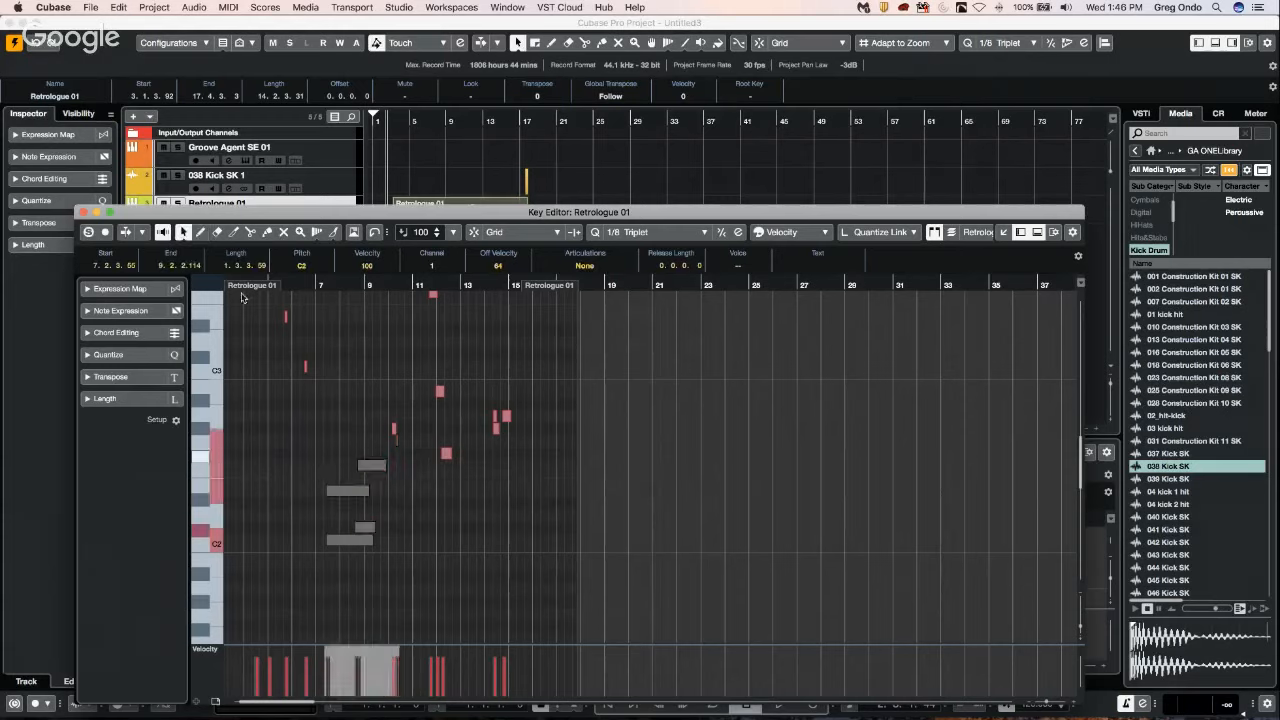
left_click(163, 232)
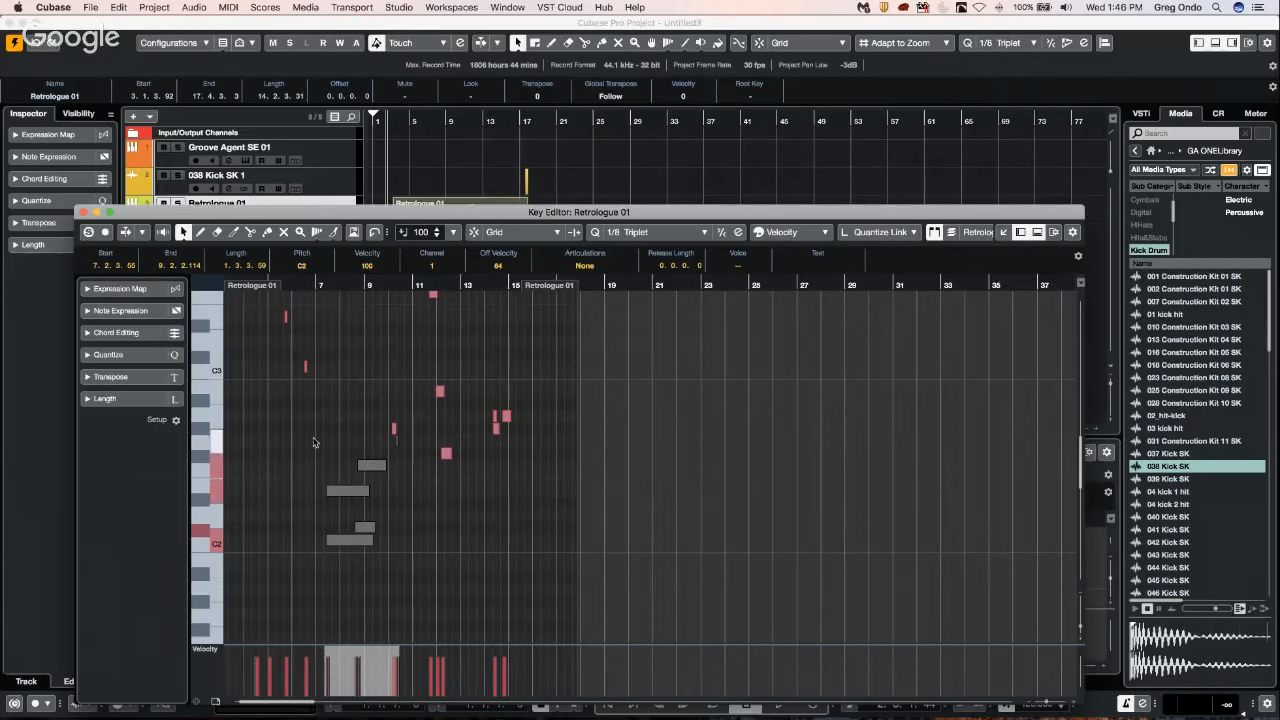
Try shifting the four long notes to later bars, and undo the change.
left_click_drag(313, 458, 404, 555)
left_click_drag(374, 470, 488, 475)
key("super+z")
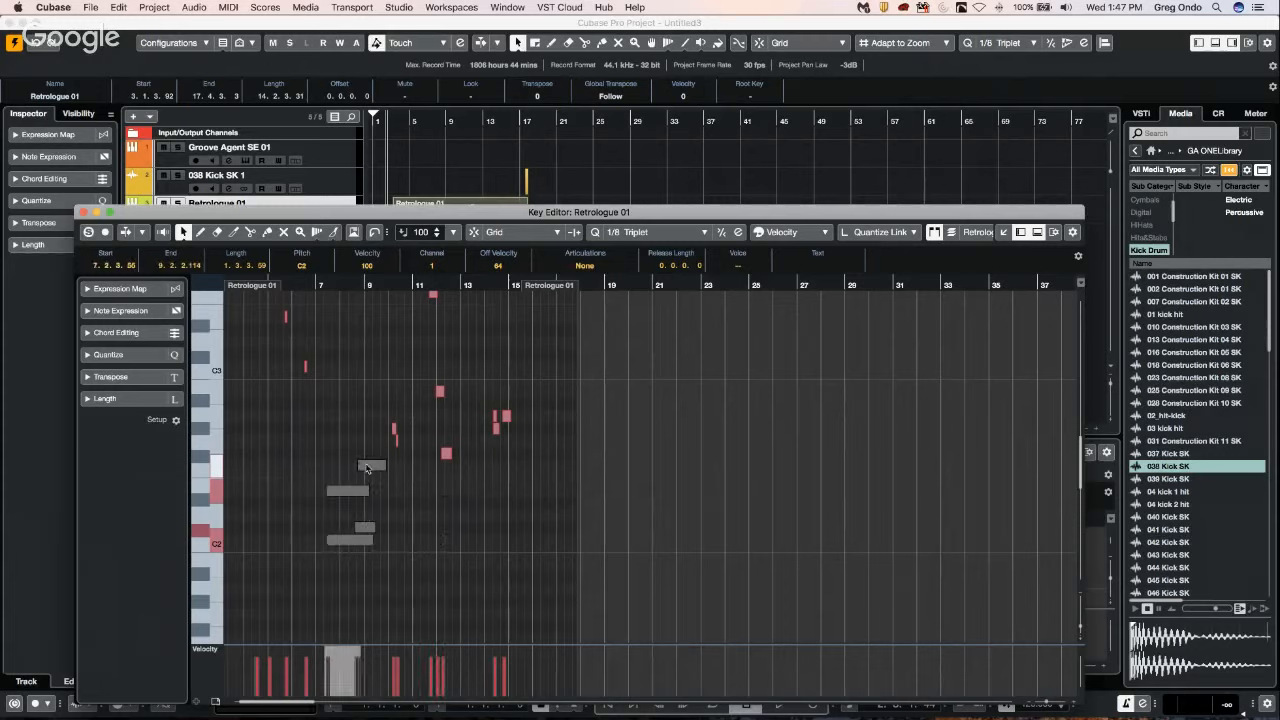
Duplicate the four long notes repeatedly up to about bar 34, and undo all the duplicates.
key("super+d")
key("super+d")
key("super+d")
key("super+d")
key("super+d")
key("super+d")
key("super+d")
key("super+d")
key("super+d")
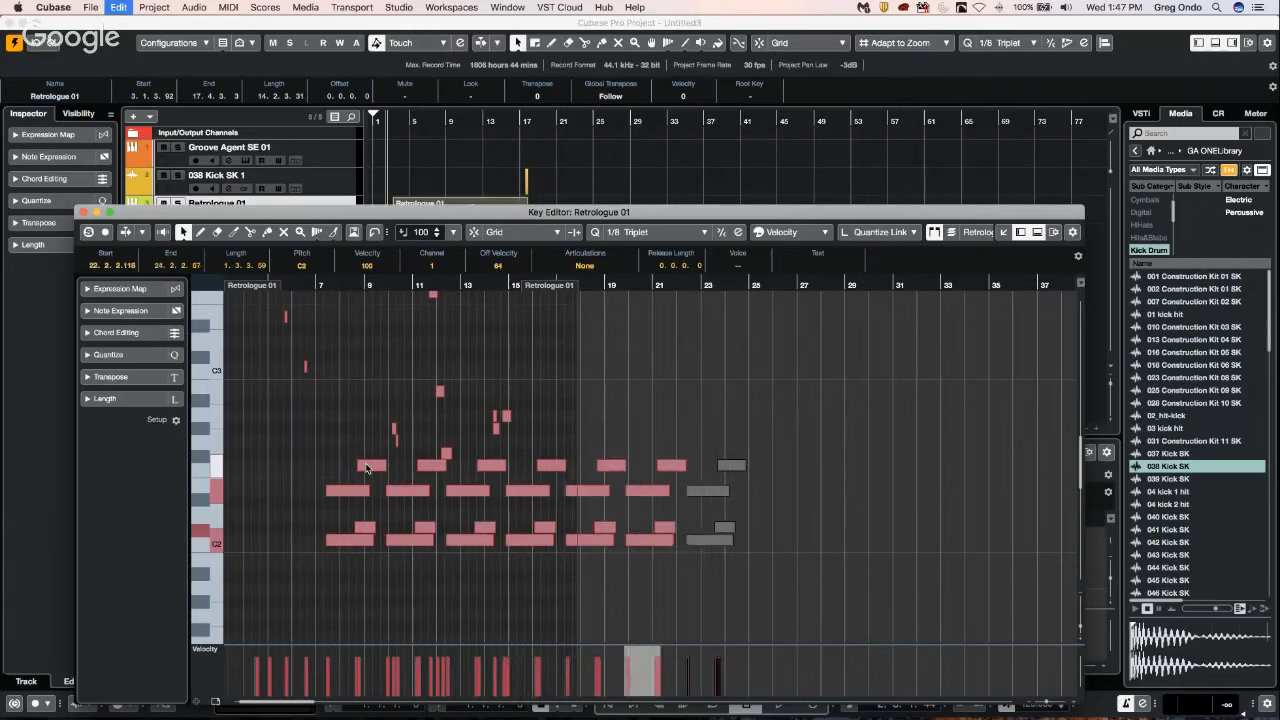
key("super+d")
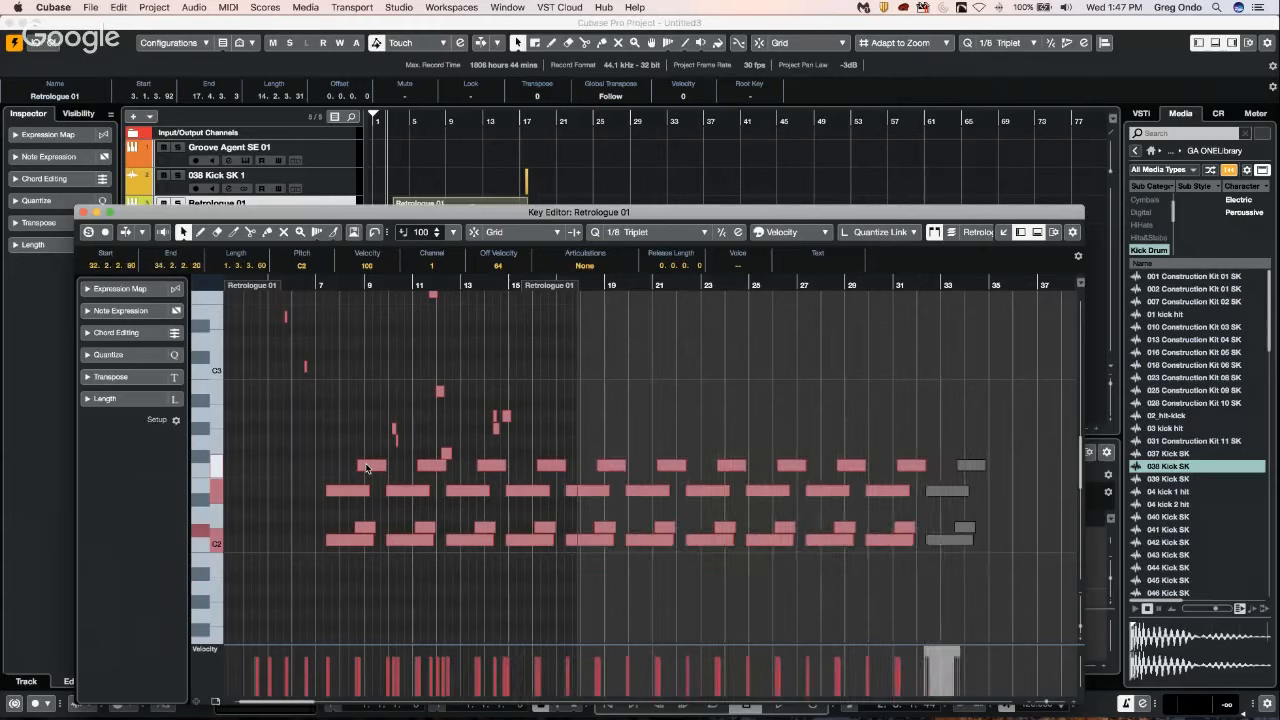
key("super+z")
key("super+z")
key("super+z")
key("super+z")
key("super+z")
key("super+z")
key("super+z")
key("super+z")
key("super+z")
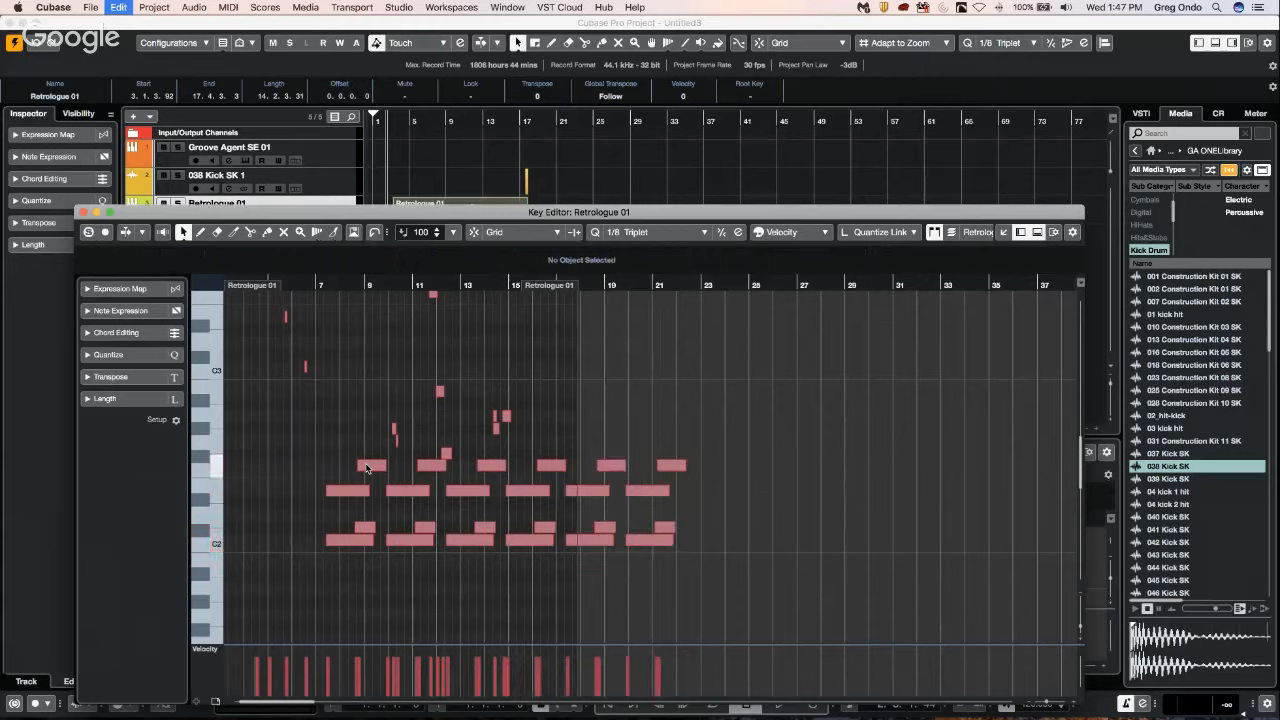
key("super+z")
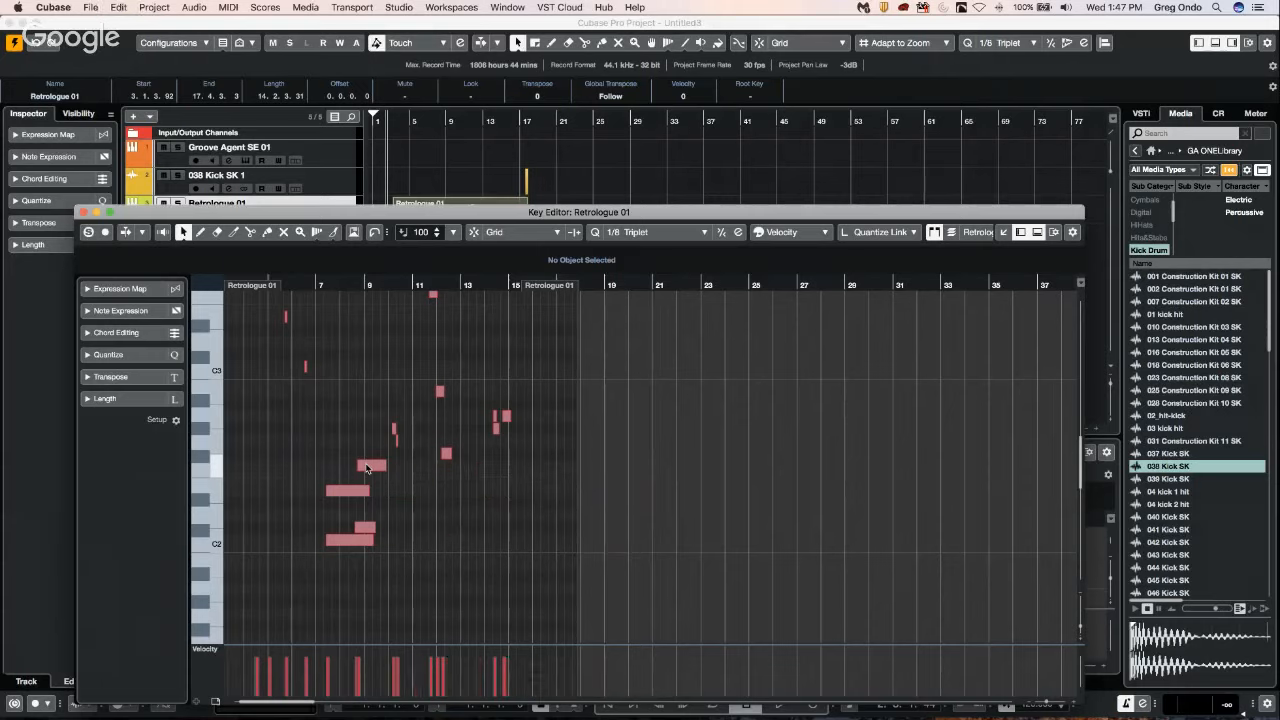
Try placing the notes from bars 7 to 12 further along with the part enlarged to fit, and undo it.
left_click_drag(302, 411, 472, 566)
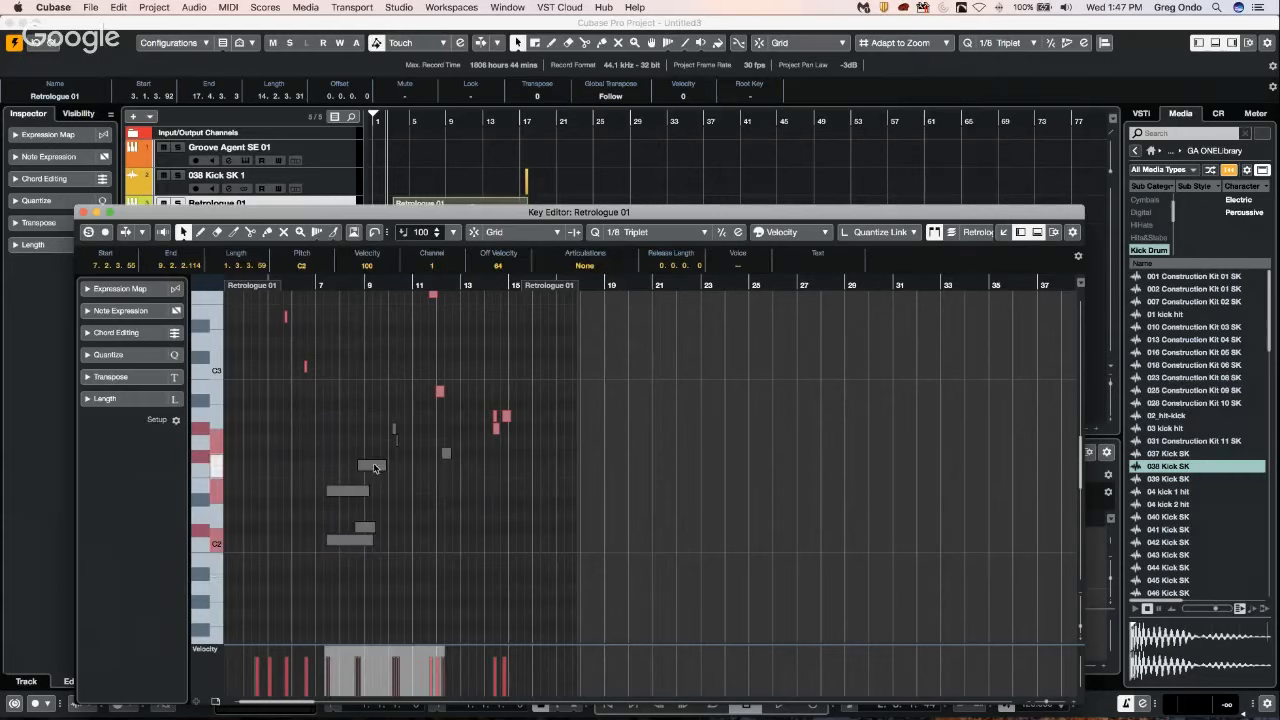
left_click_drag(375, 468, 546, 463)
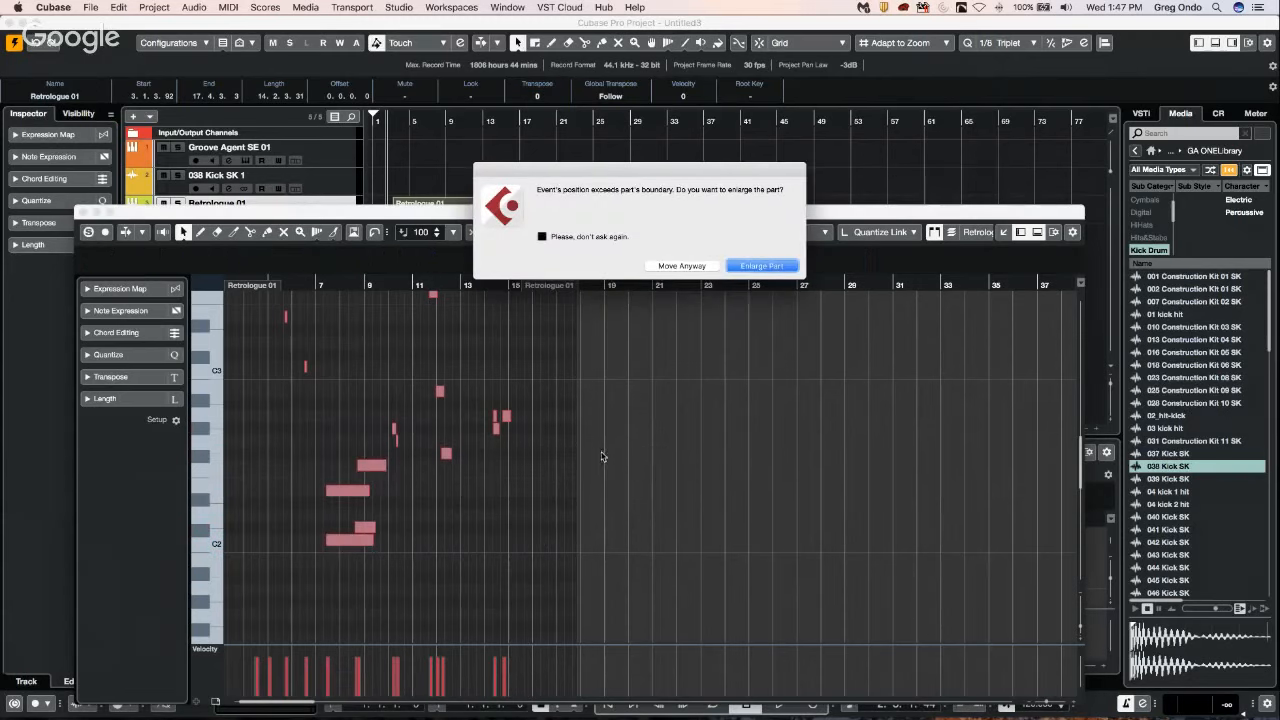
left_click(780, 269)
key("super+z")
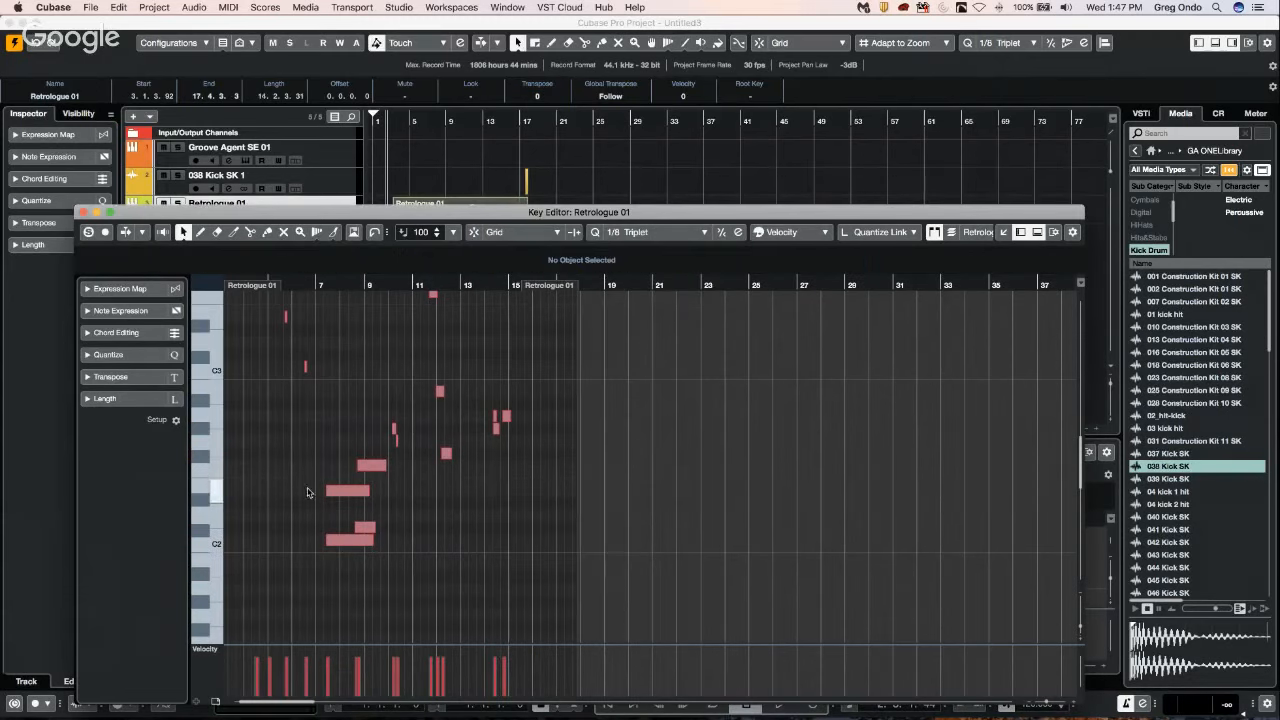
Select the four long notes plus the two short notes at bar 10, duplicate them repeatedly to about bar 25, and undo the duplicates.
left_click_drag(312, 420, 425, 552)
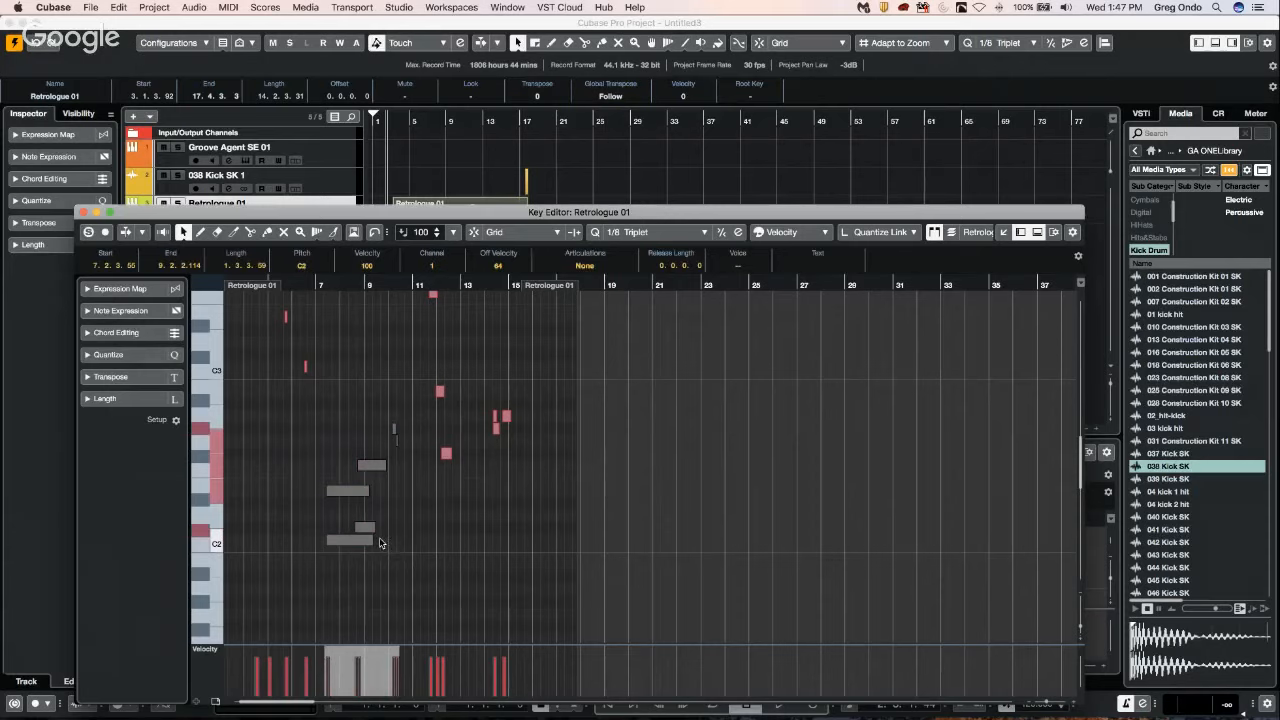
key("super+d")
key("super+d")
key("super+d")
key("super+d")
key("super+d")
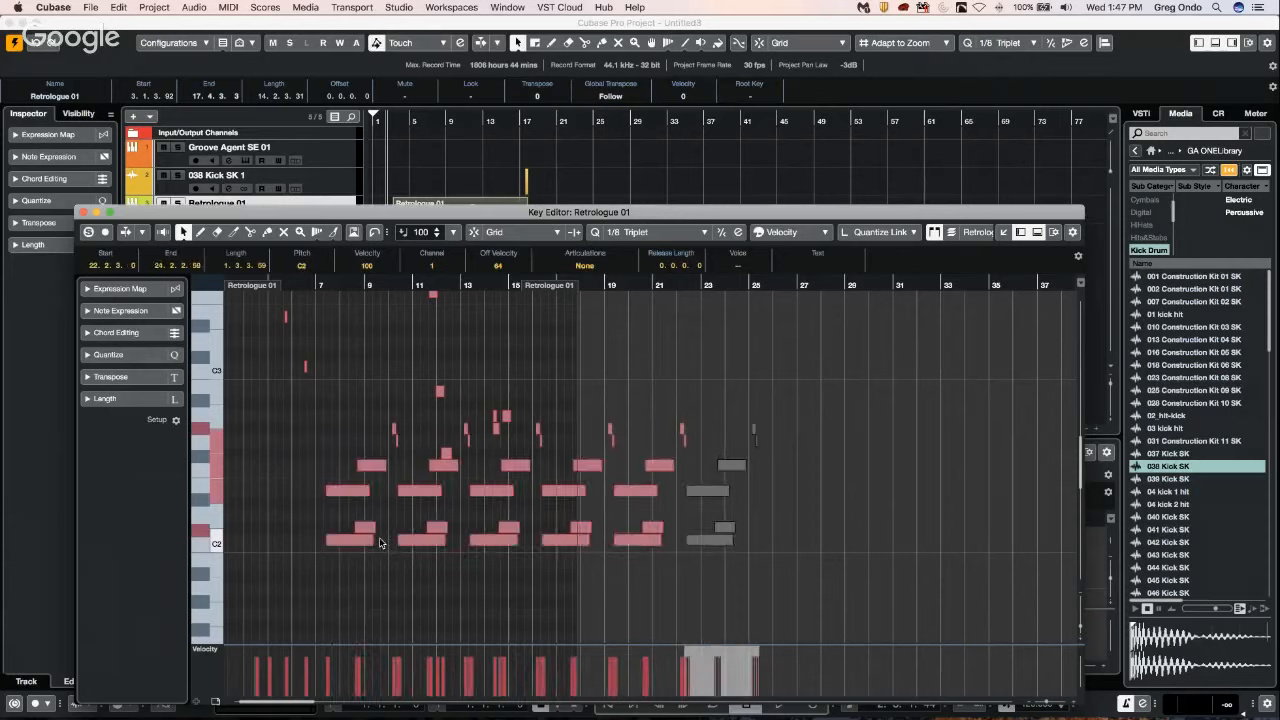
key("super+z")
key("super+z")
key("super+z")
key("super+z")
key("super+z")
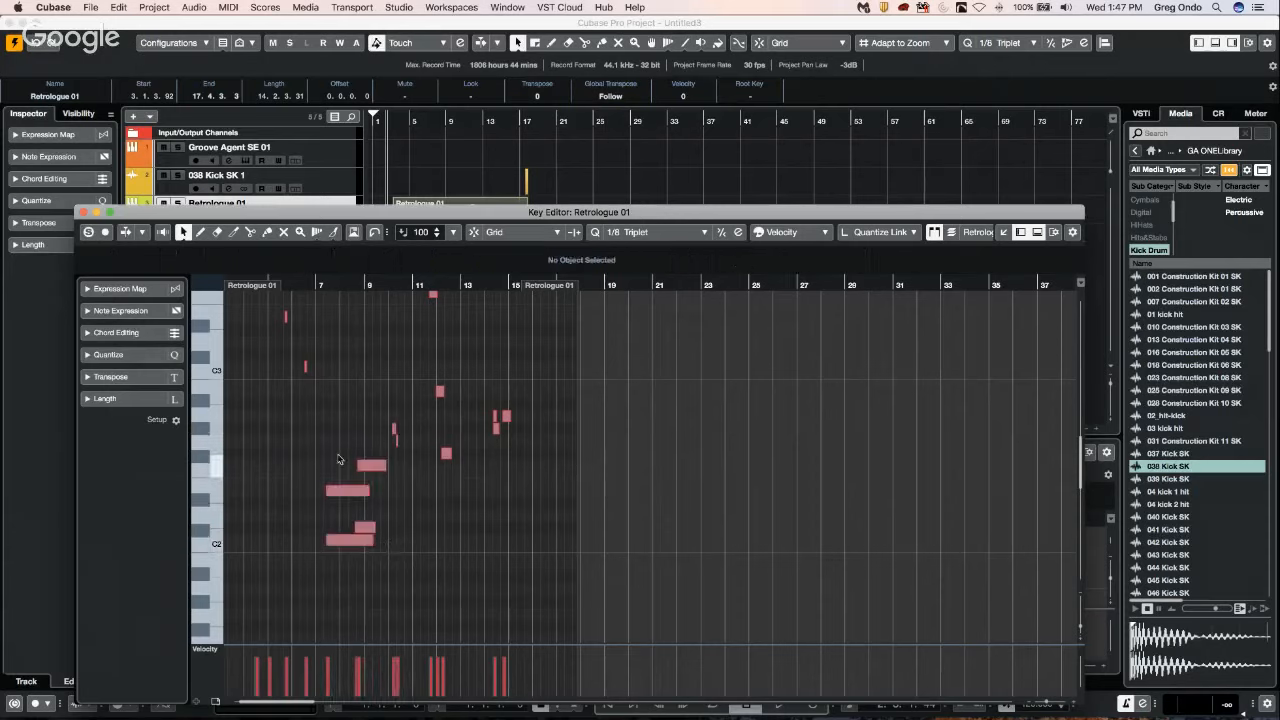
Reselect the six notes between bars 7 and 10 and repeat them back to back up to about bar 25.
left_click_drag(305, 401, 428, 527)
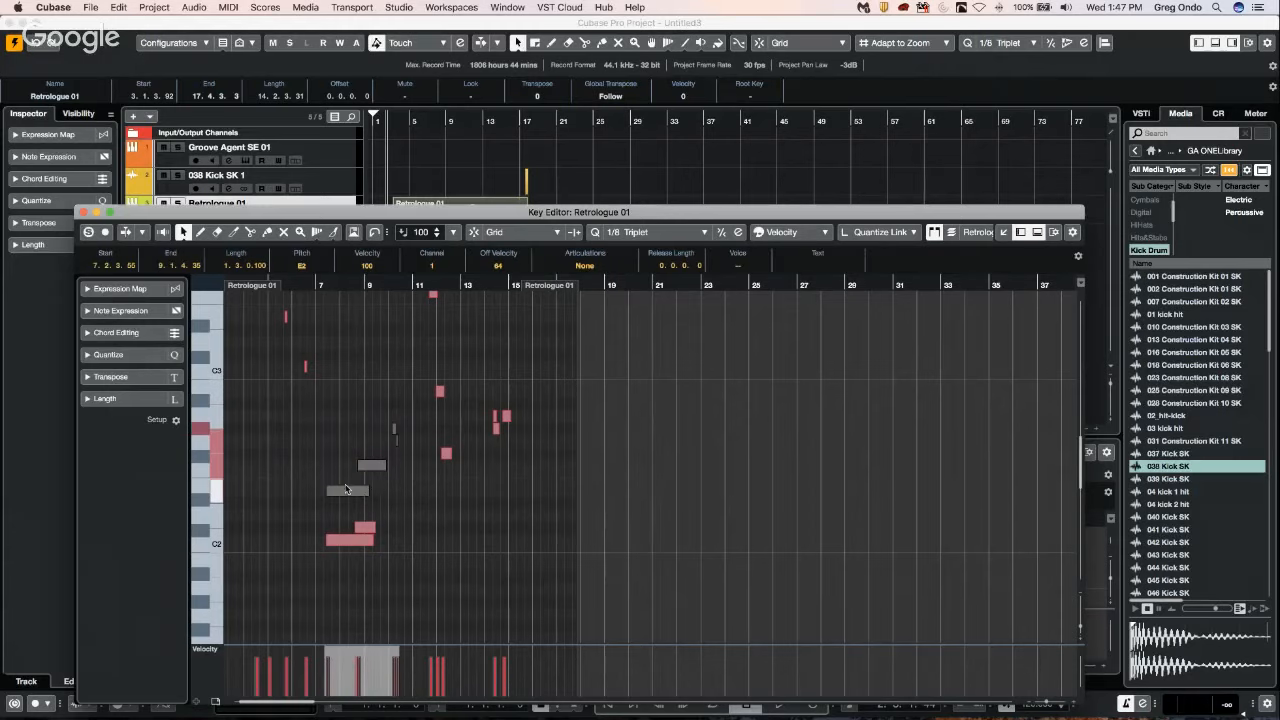
left_click_drag(289, 395, 405, 605)
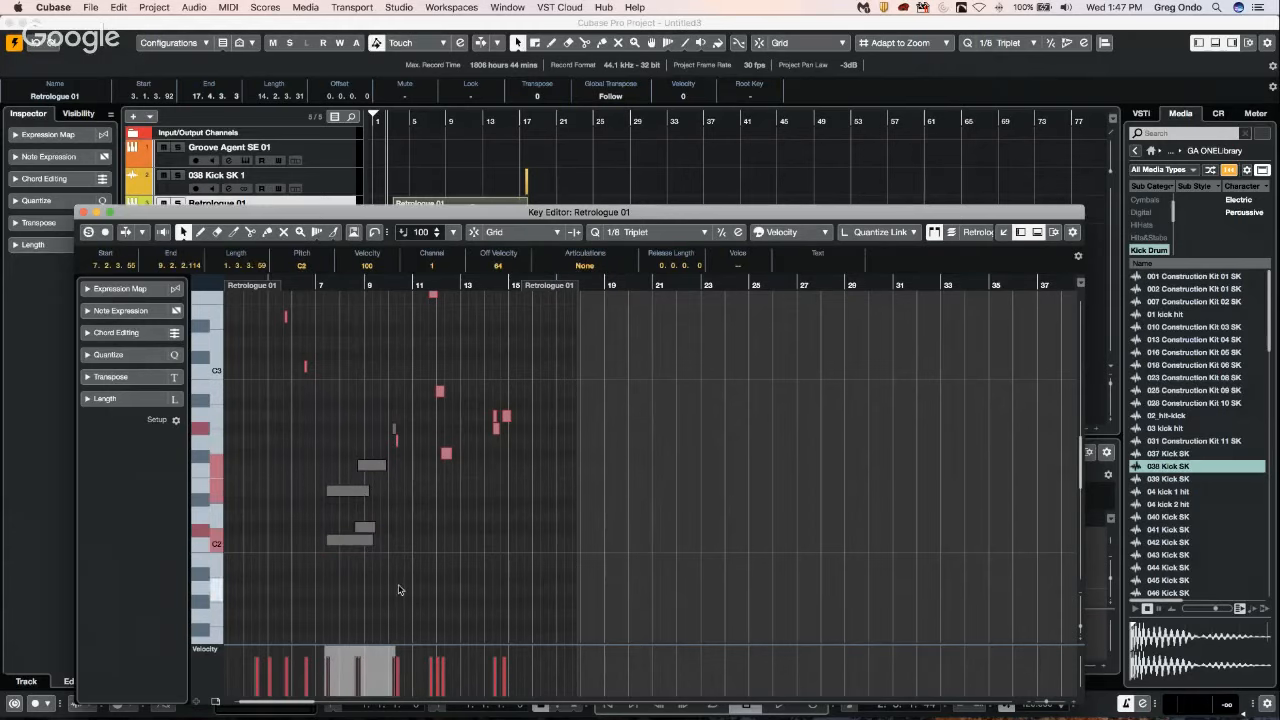
left_click_drag(265, 405, 405, 563)
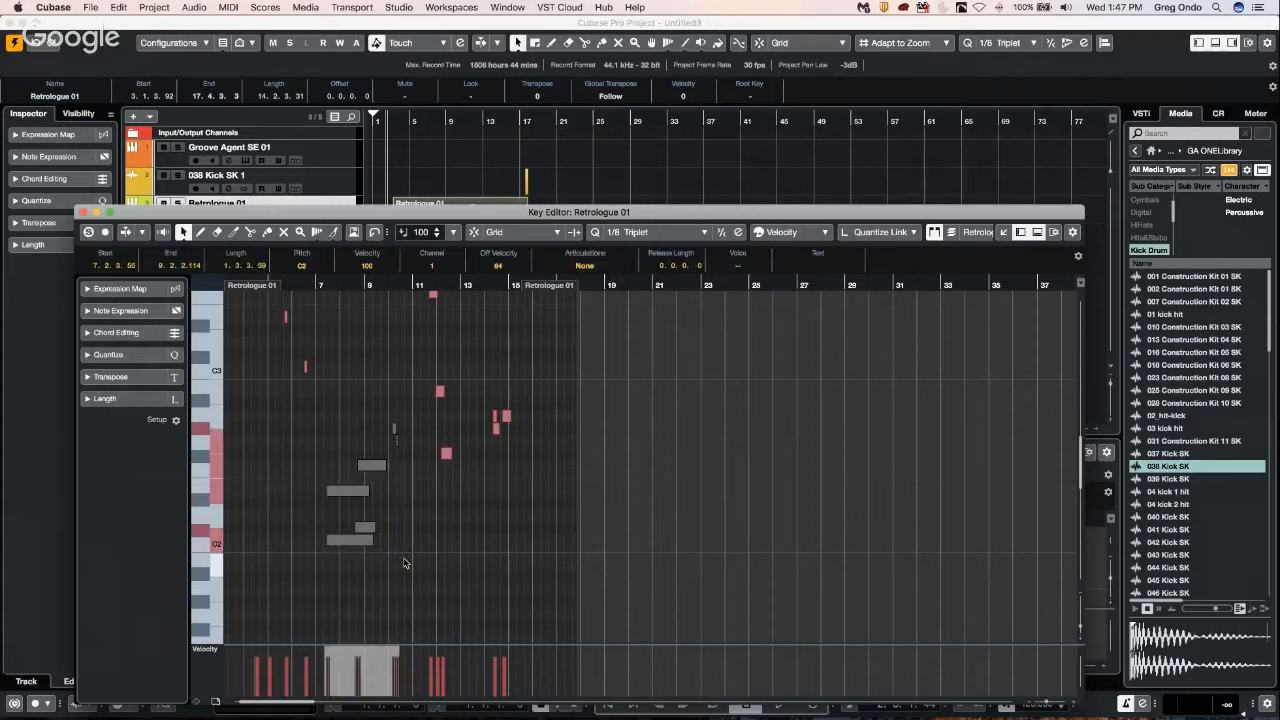
key("alt+d")
key("alt+d")
key("alt+d")
key("alt+d")
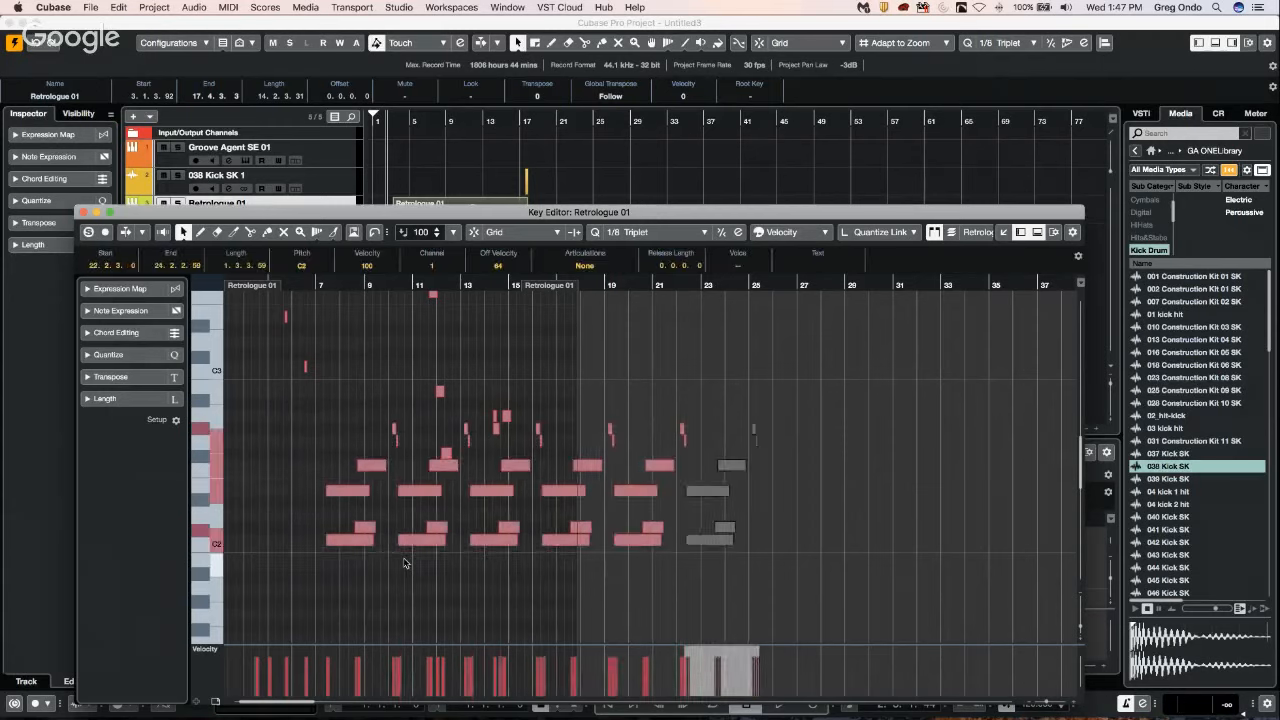
Undo the repeated notes and the drawing of the long C2 note, and close the Key Editor window.
left_click(405, 563)
key("super+z")
key("super+z")
key("super+z")
key("super+z")
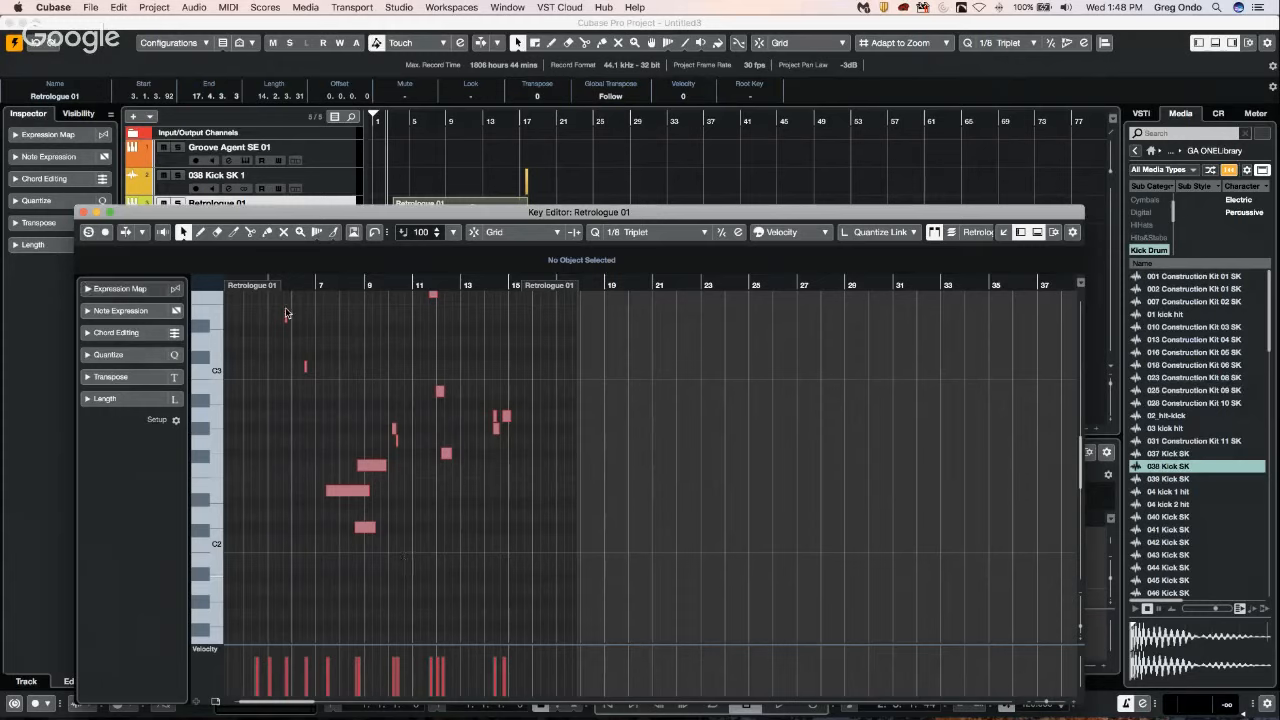
left_click(84, 212)
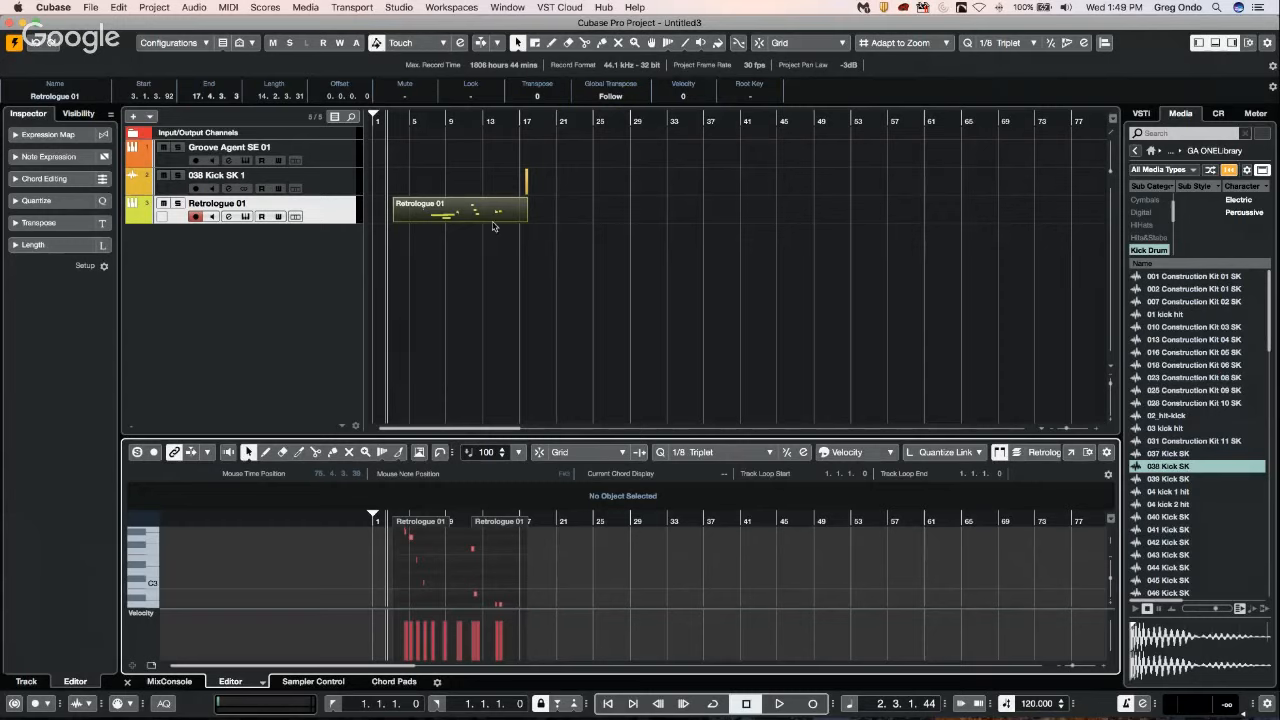
Trim the Retrologue 01 part to run from about bar 6 to bar 11, and pick the Draw tool in the project.
left_click_drag(524, 219, 423, 220)
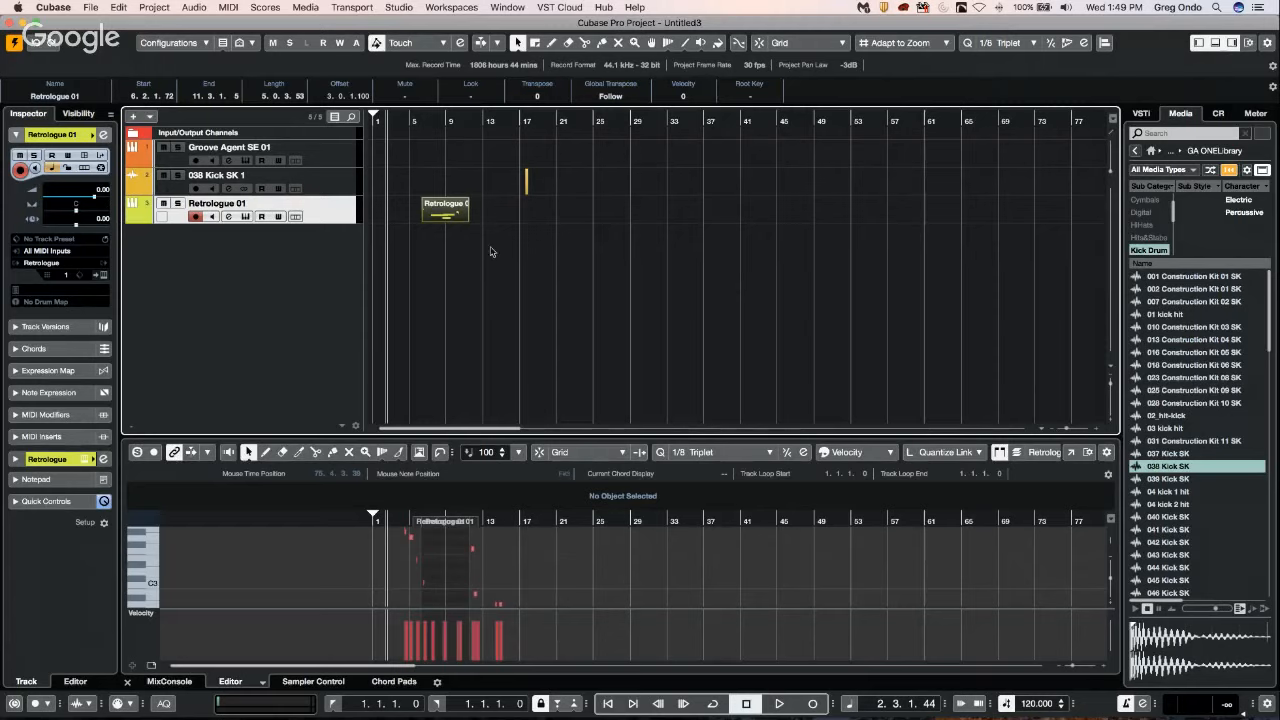
double_click(449, 218)
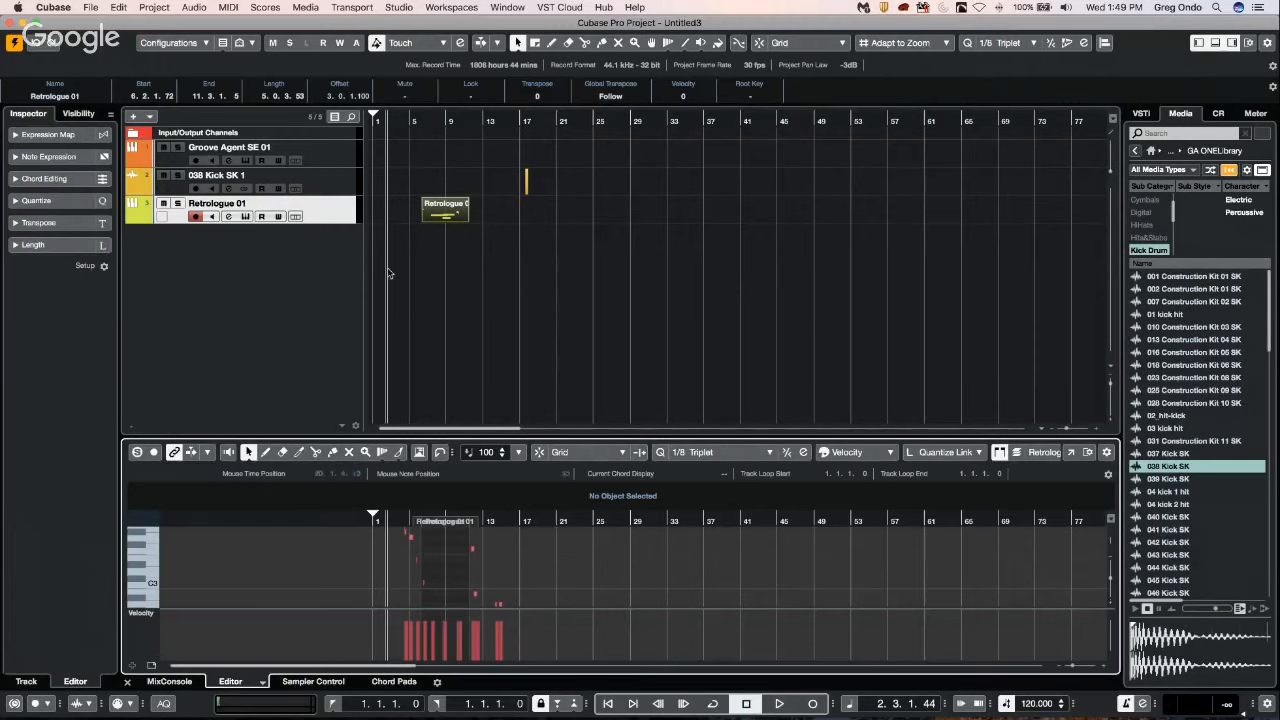
right_click(425, 215)
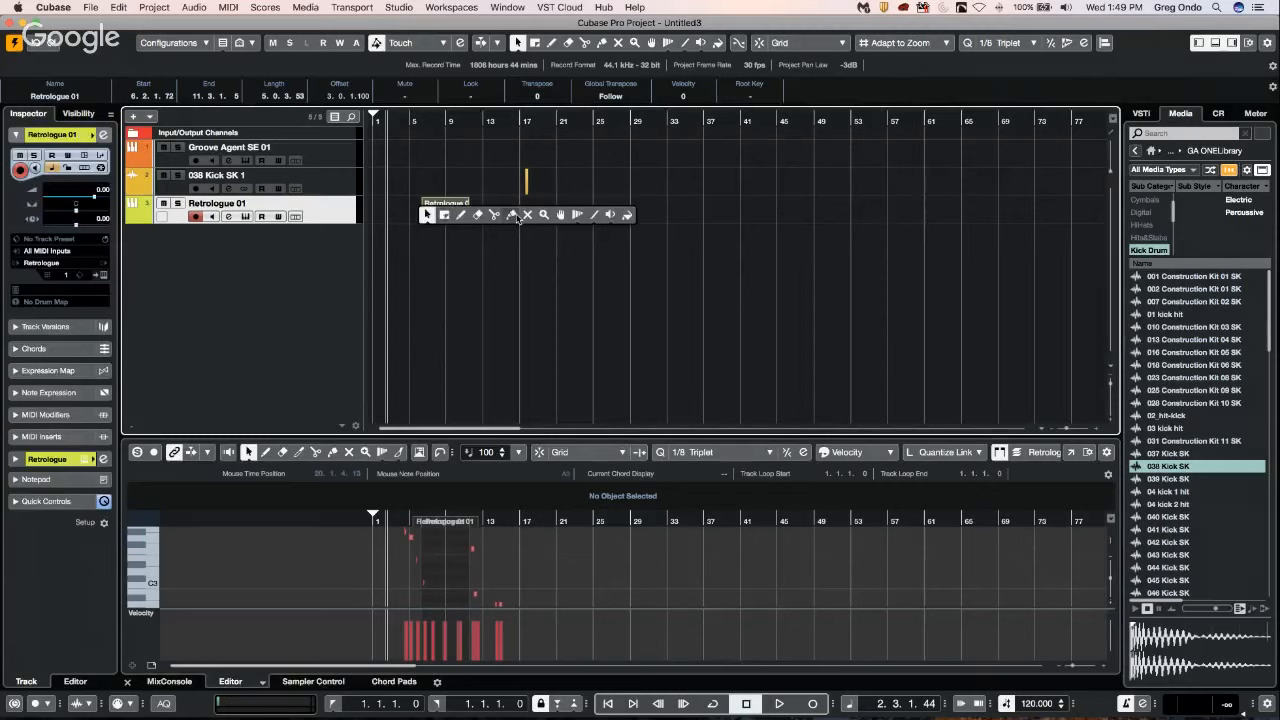
left_click(458, 216)
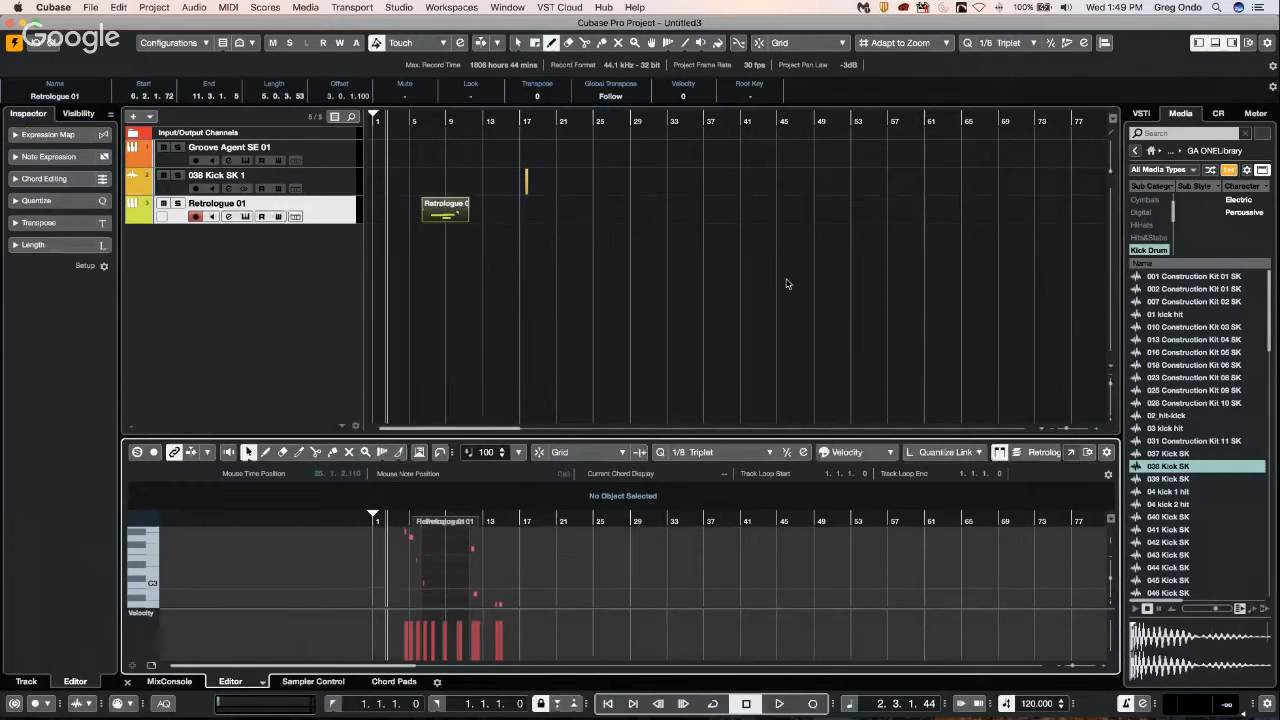
Show the part in a separate Key Editor window, delete the notes beyond the part's end, and close the window.
left_click(1071, 452)
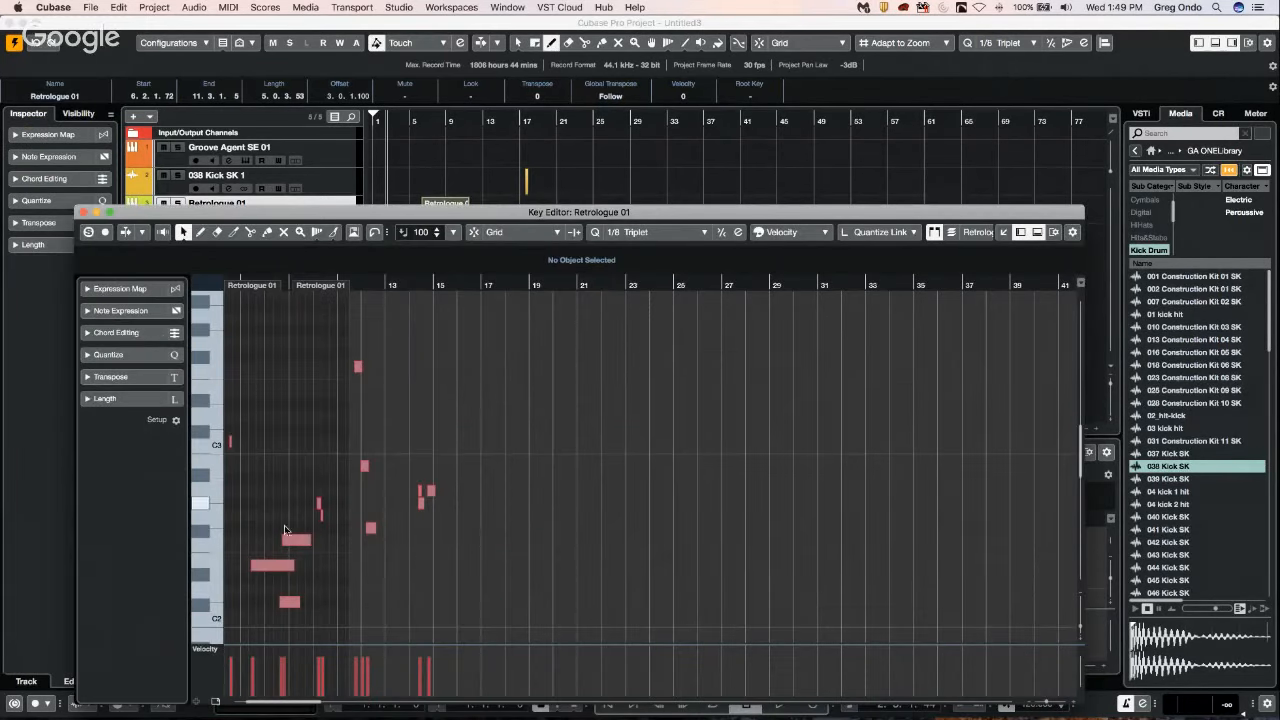
left_click_drag(342, 339, 443, 537)
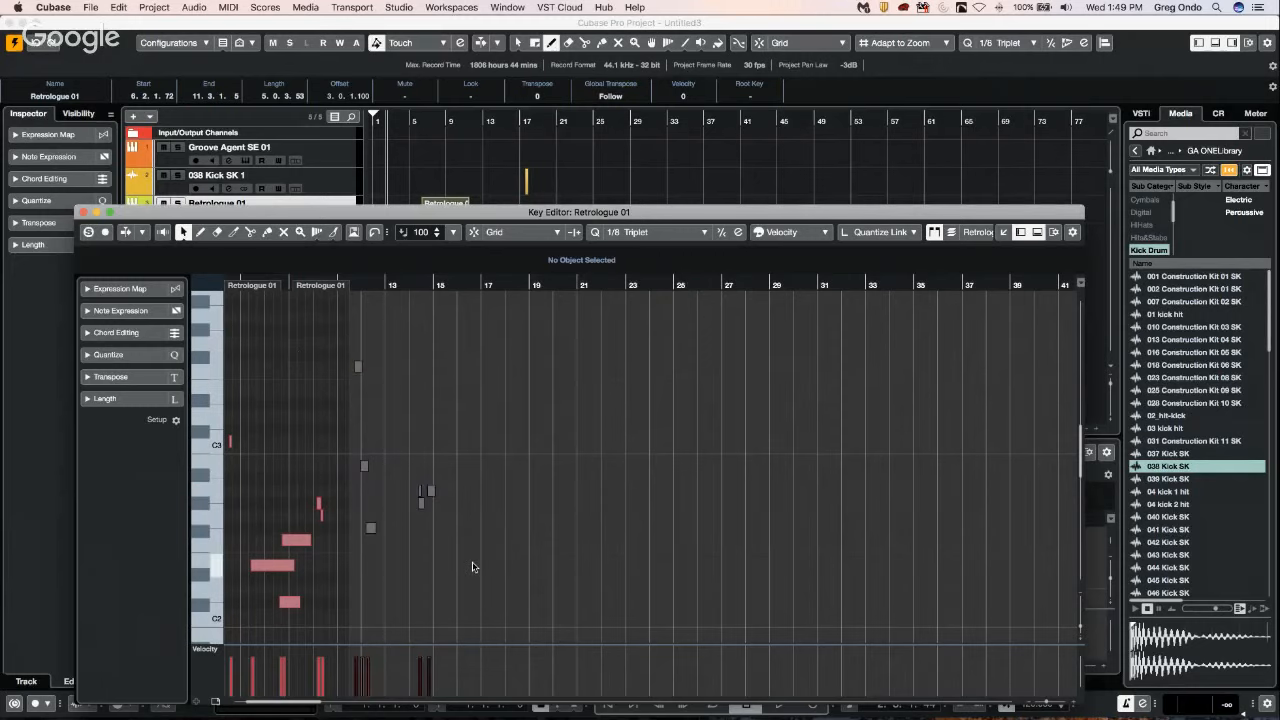
key("Delete")
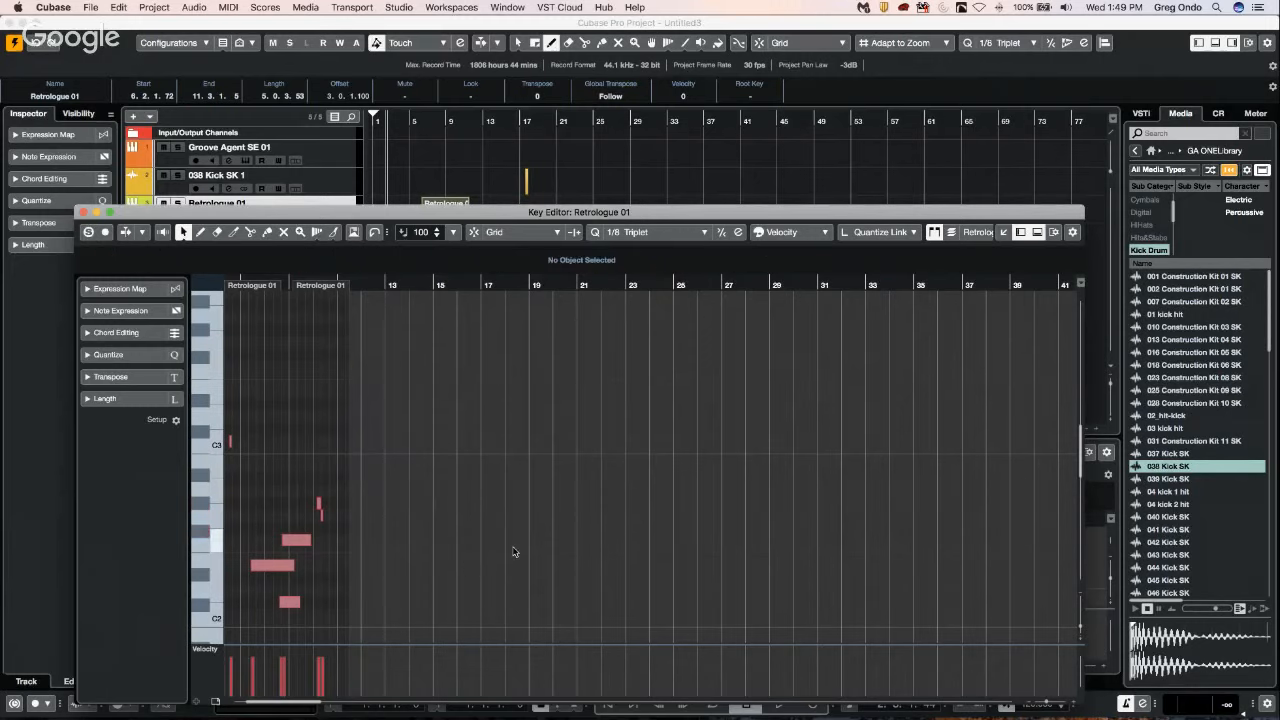
left_click(83, 212)
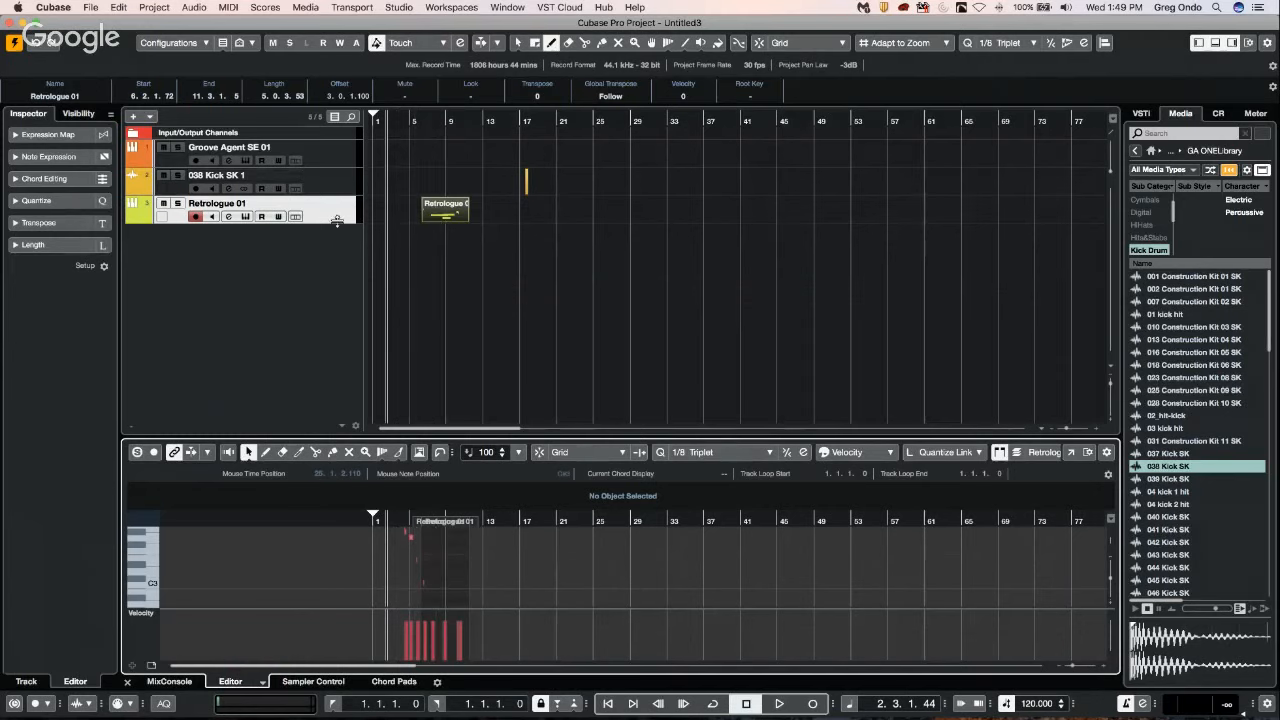
Enlarge the height of the Retrologue 01 track and switch back to the Object Selection tool.
left_click(436, 224)
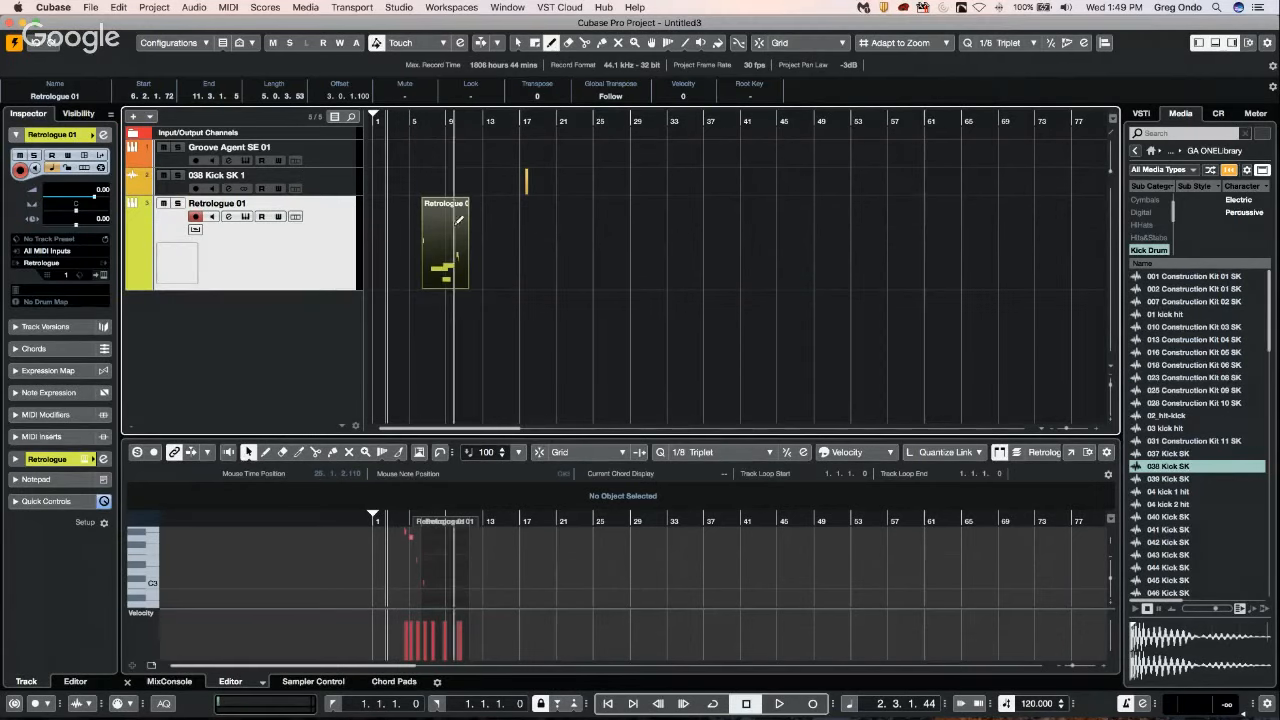
key("1")
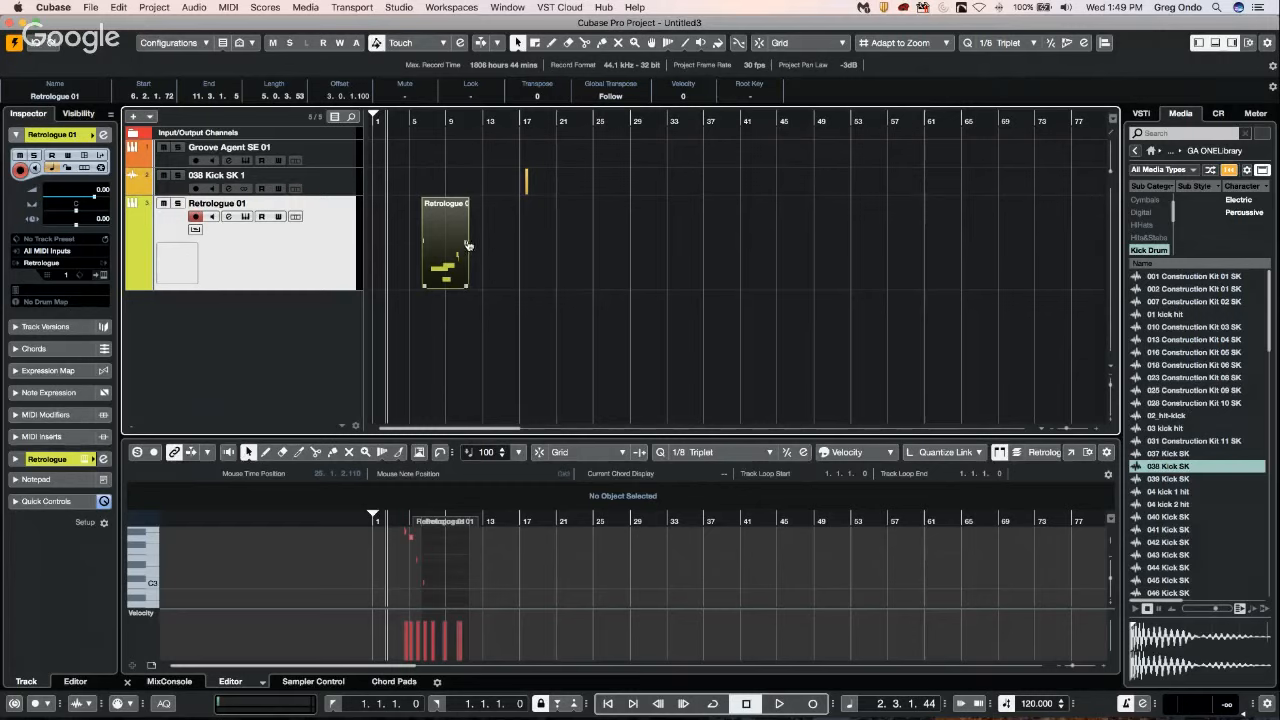
Try repeating the Retrologue part back to back up to about bar 32, twice, removing the copies each time.
left_click_drag(467, 246, 629, 248)
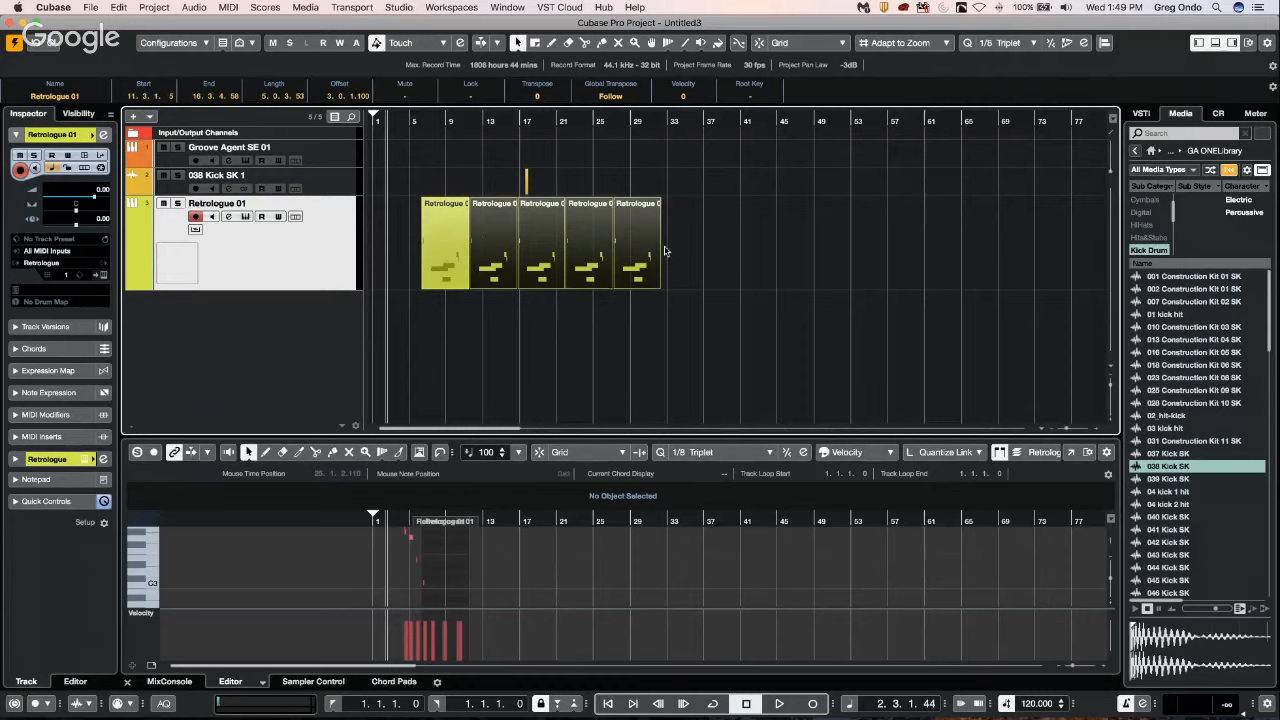
key("Delete")
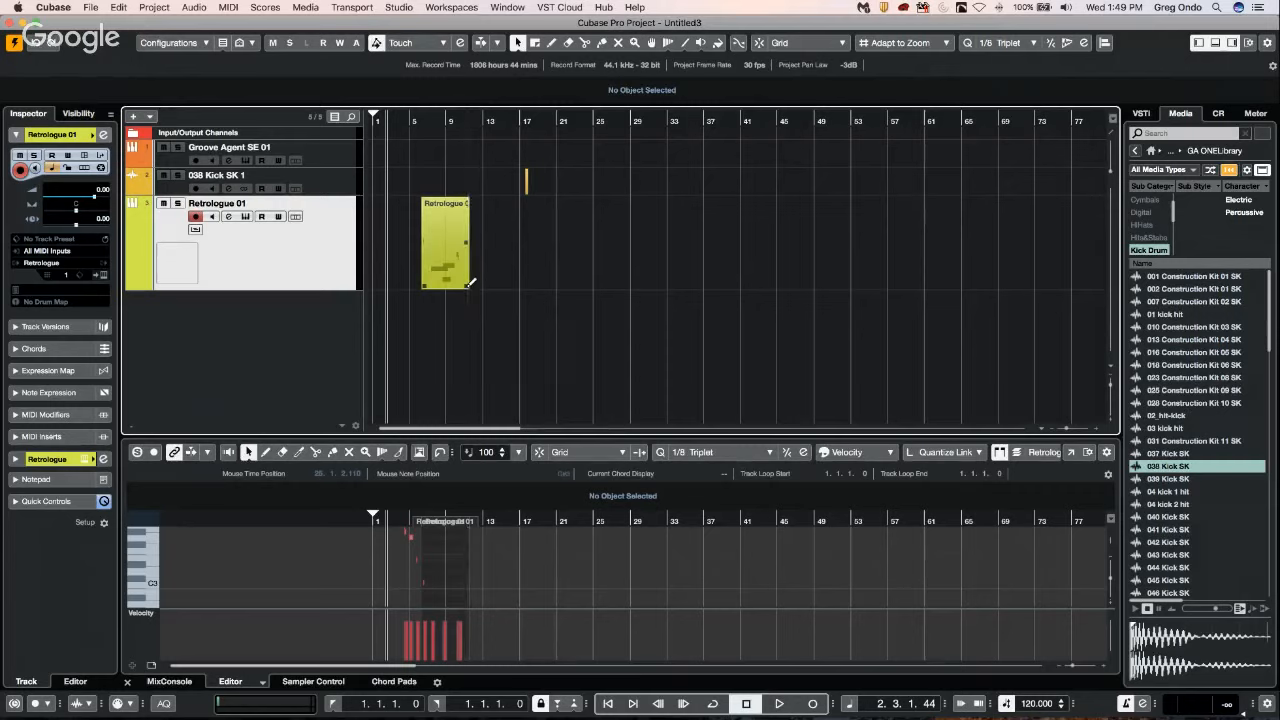
left_click_drag(468, 283, 654, 290)
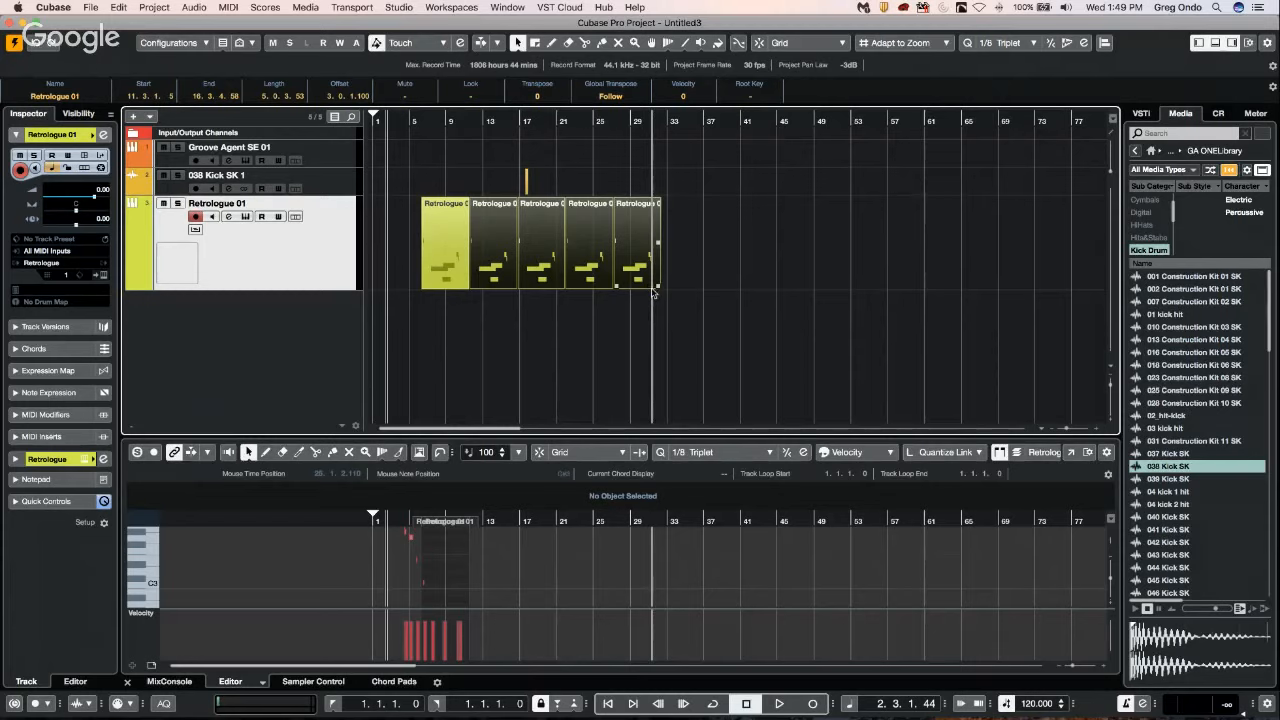
key("super+z")
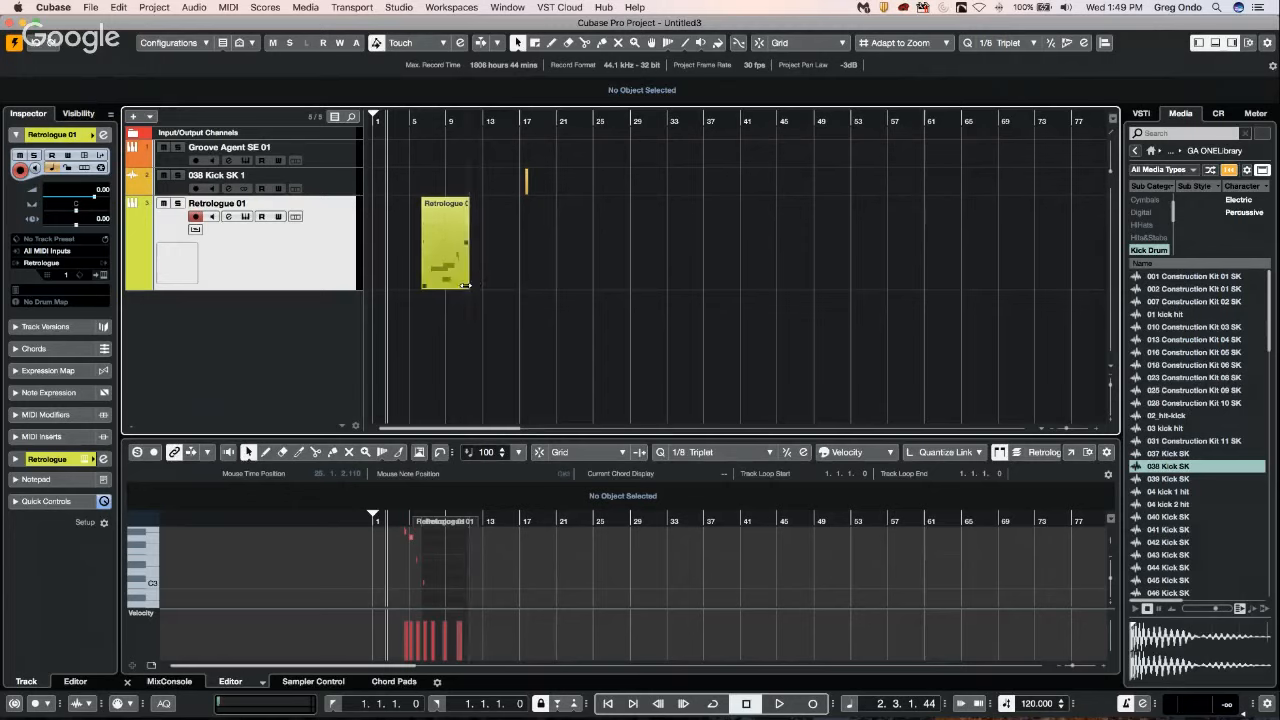
Repeat the Retrologue part four times as shared copies up to about bar 32, and show the first part's notes in the editor.
left_click_drag(470, 283, 617, 283)
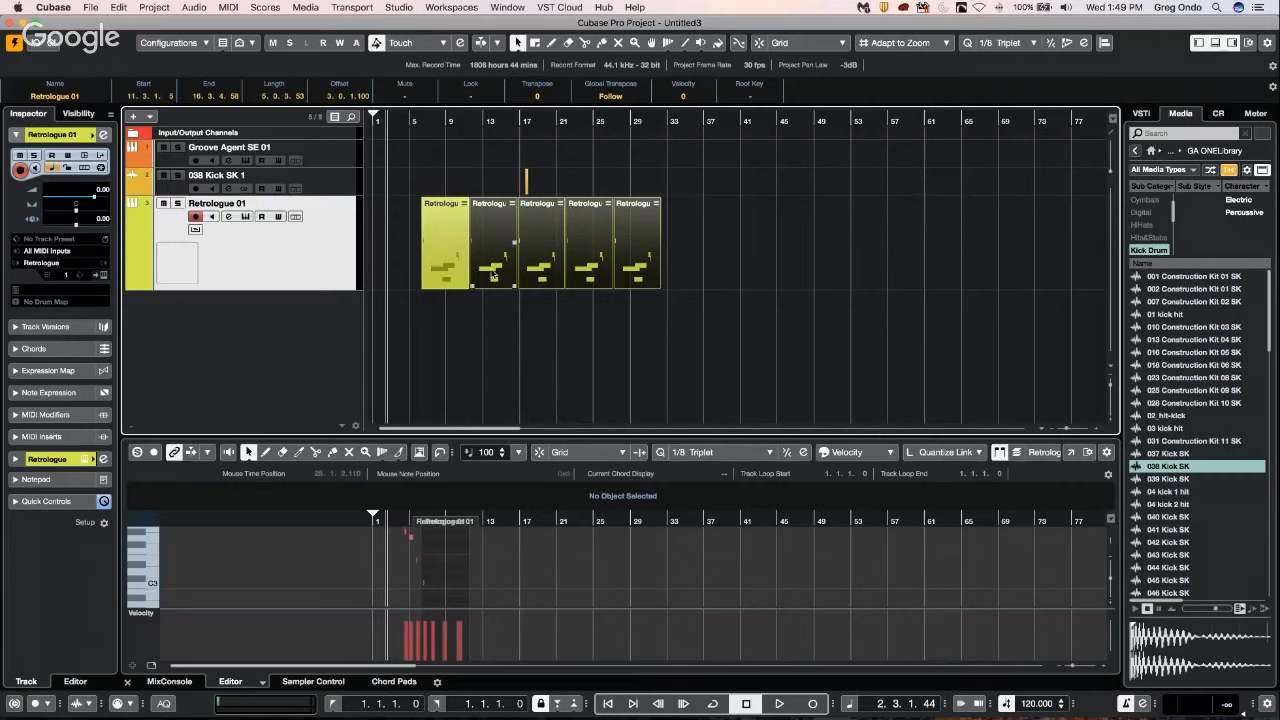
left_click(447, 248)
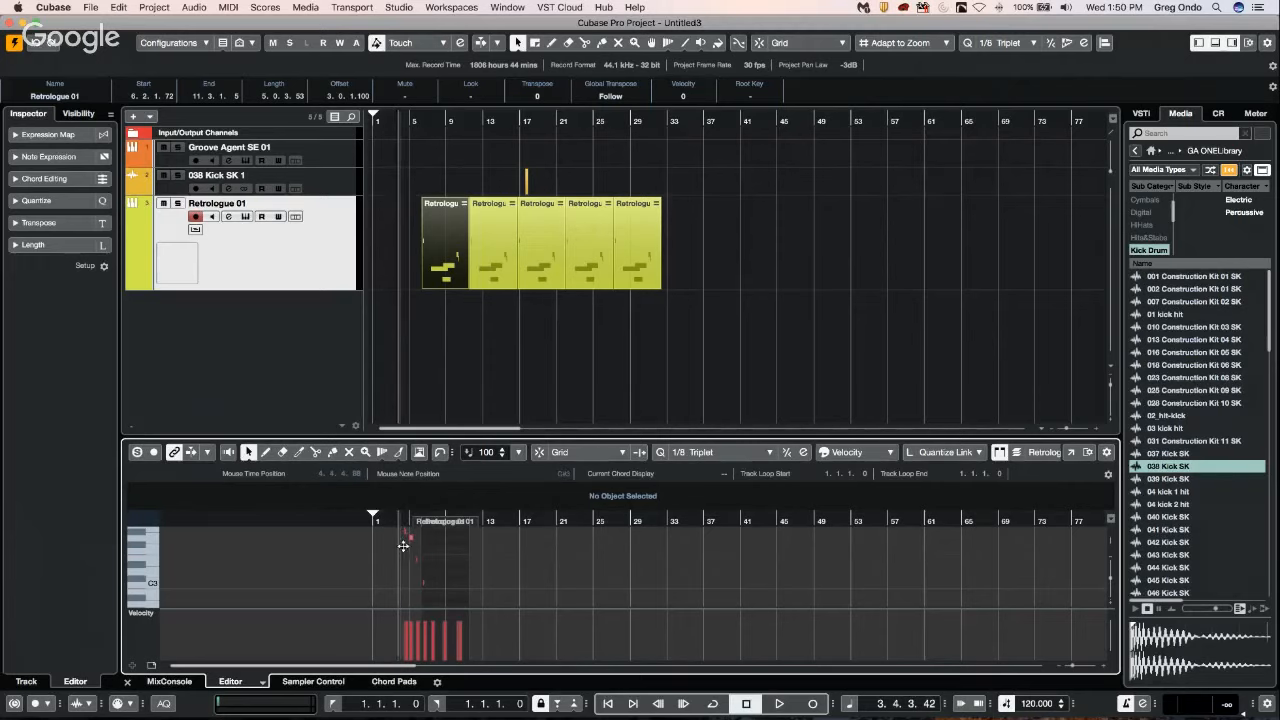
key("h")
key("h")
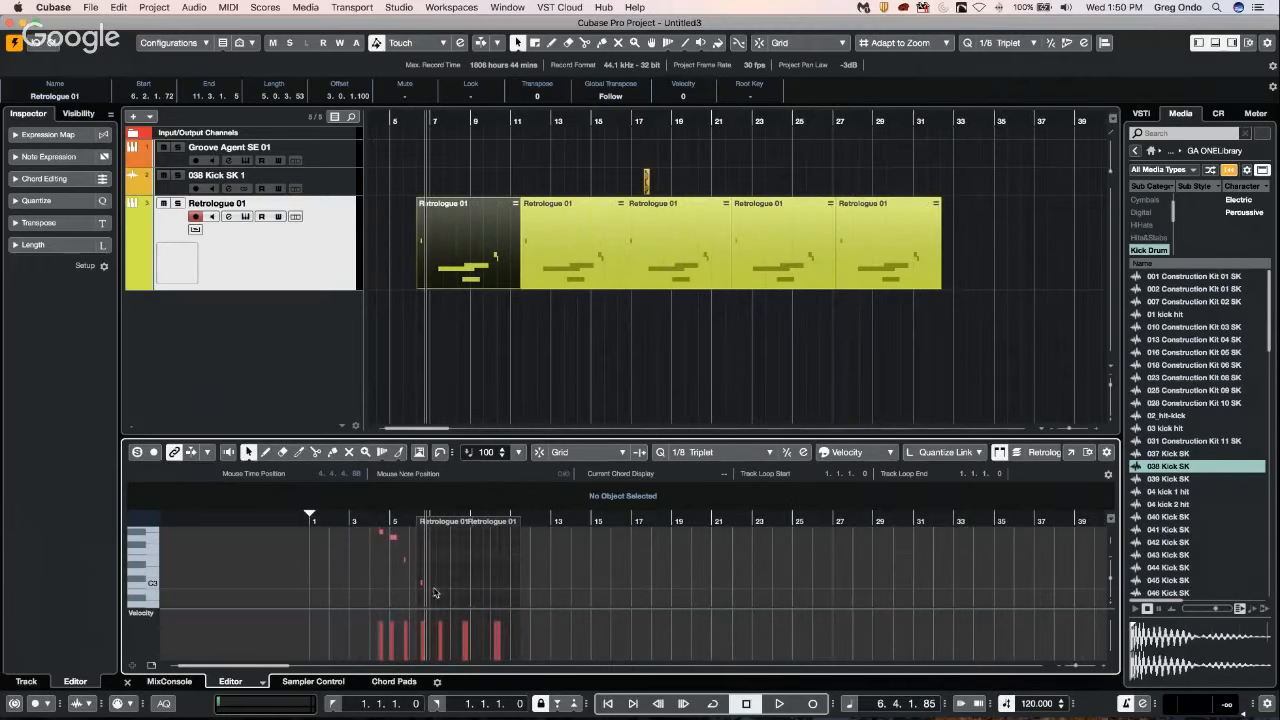
scroll(447, 562, "up", 2)
scroll(448, 555, "down", 3)
scroll(447, 552, "down", 2)
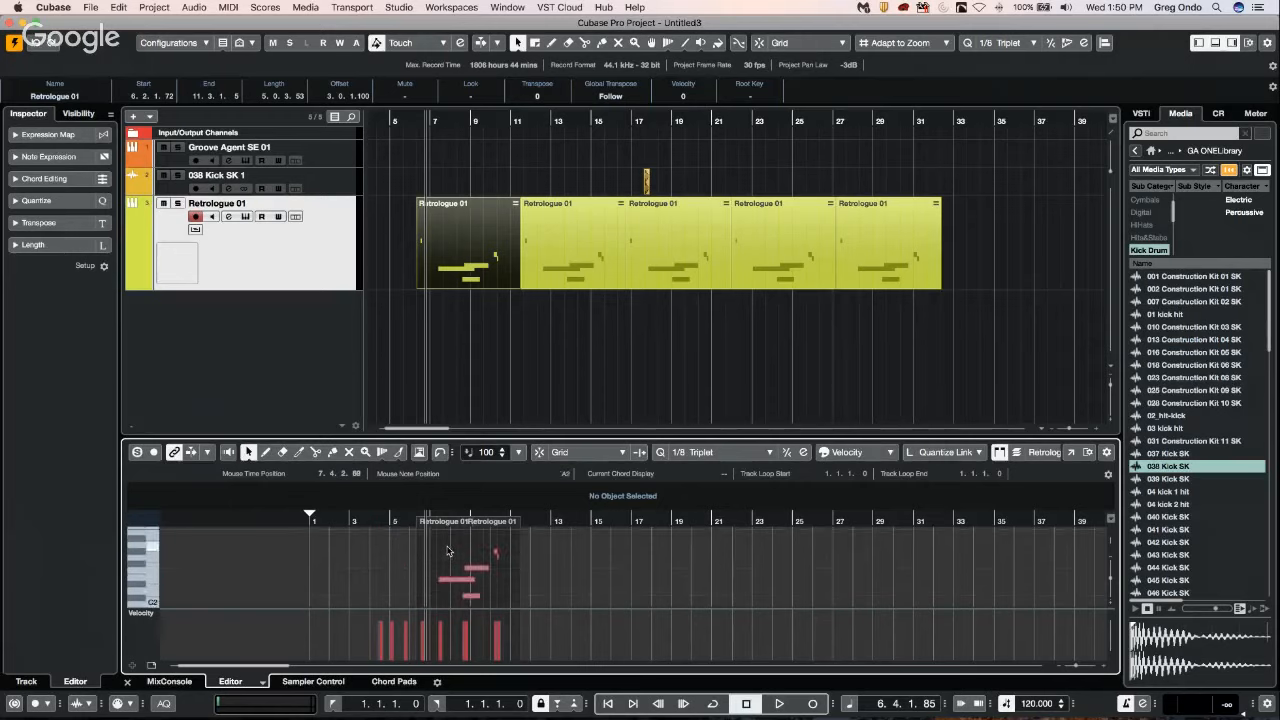
Try moving the notes of the first part about one bar earlier with the part enlarged to fit, and undo the move.
left_click_drag(432, 552, 455, 566)
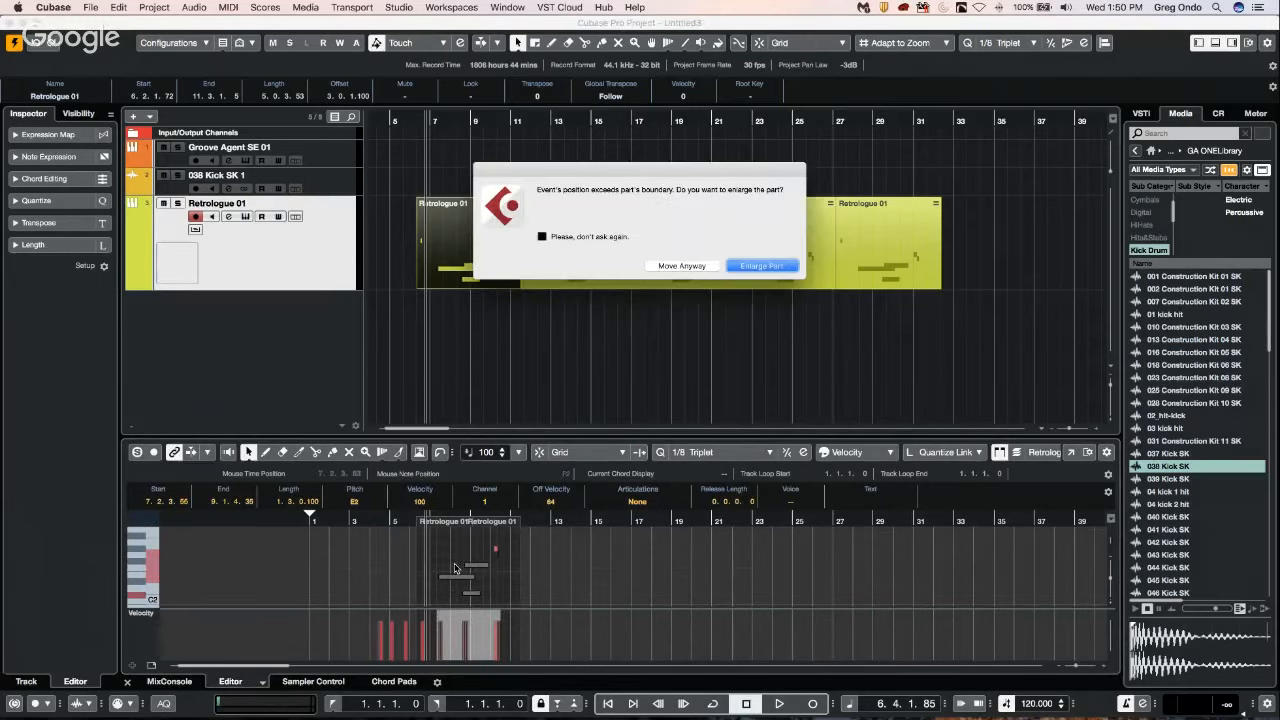
left_click(763, 266)
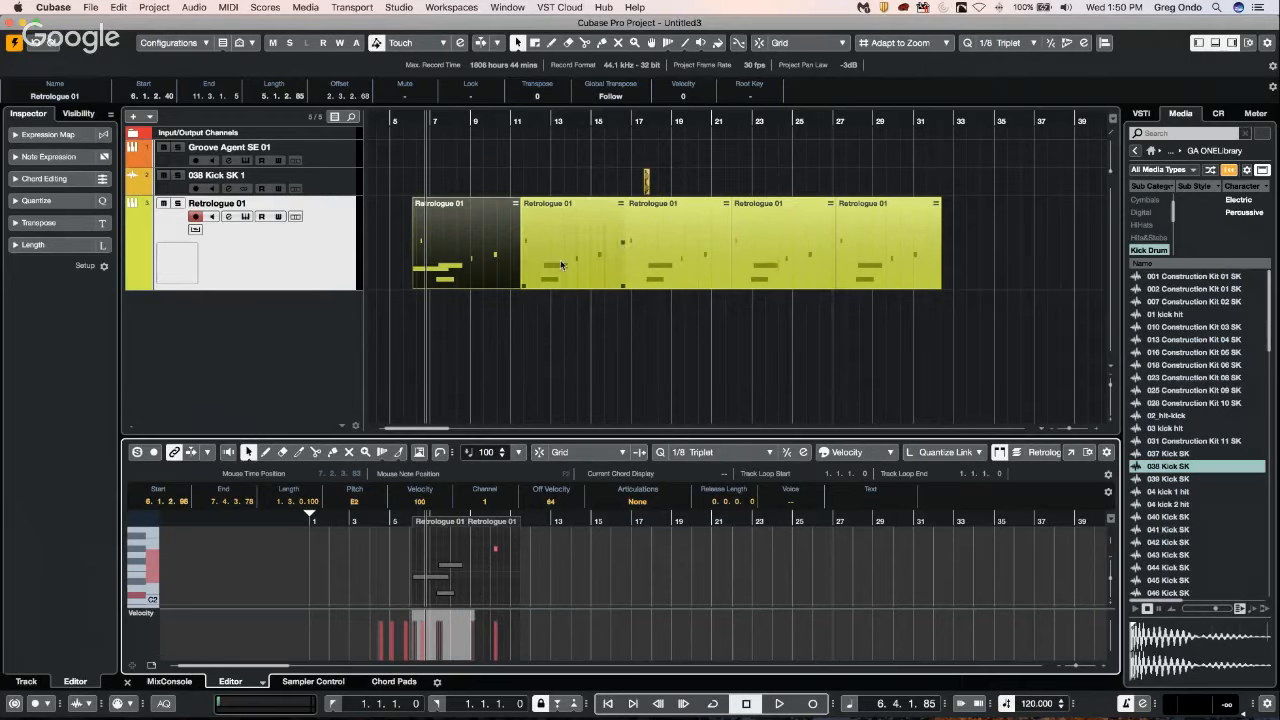
key("super+z")
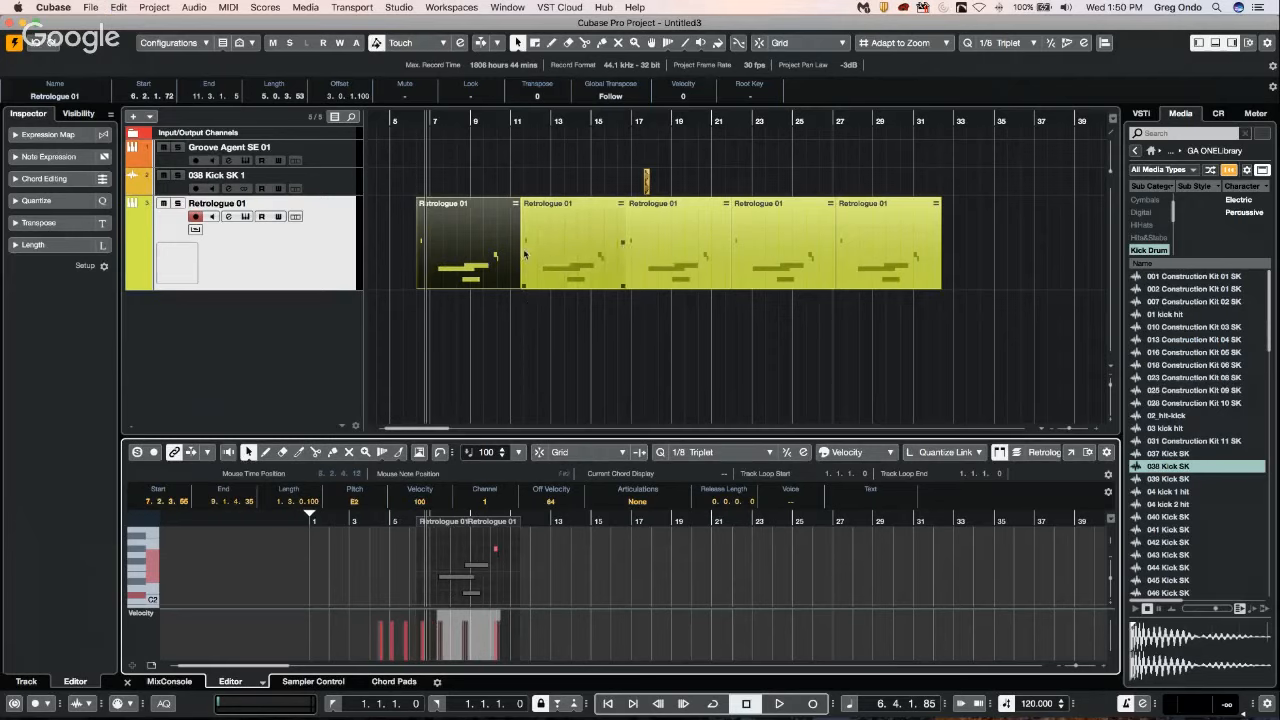
Rearrange the notes in the first shared part, lowering the long note at bar 7 to B1.
left_click_drag(476, 568, 447, 596)
left_click(484, 548)
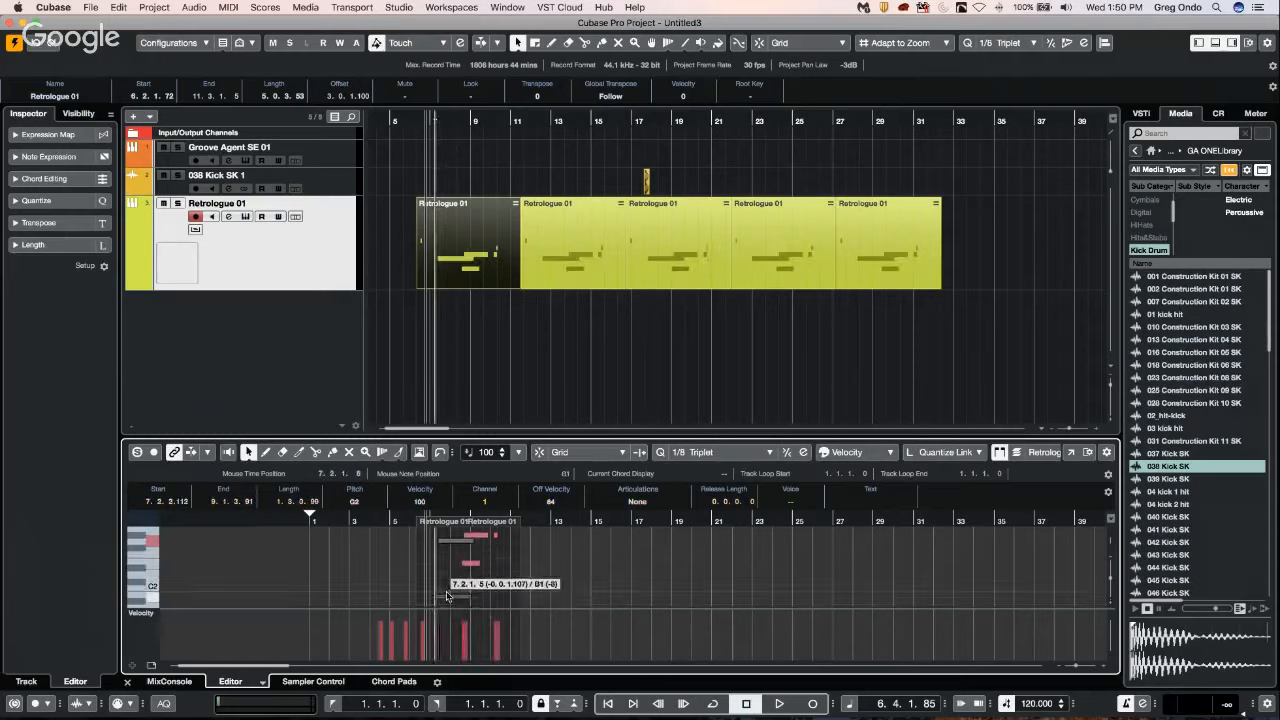
Make an independent copy of the last part at bar 32, and raise the bar 29 note in the shared part at bar 27 to C#3.
left_click(908, 236)
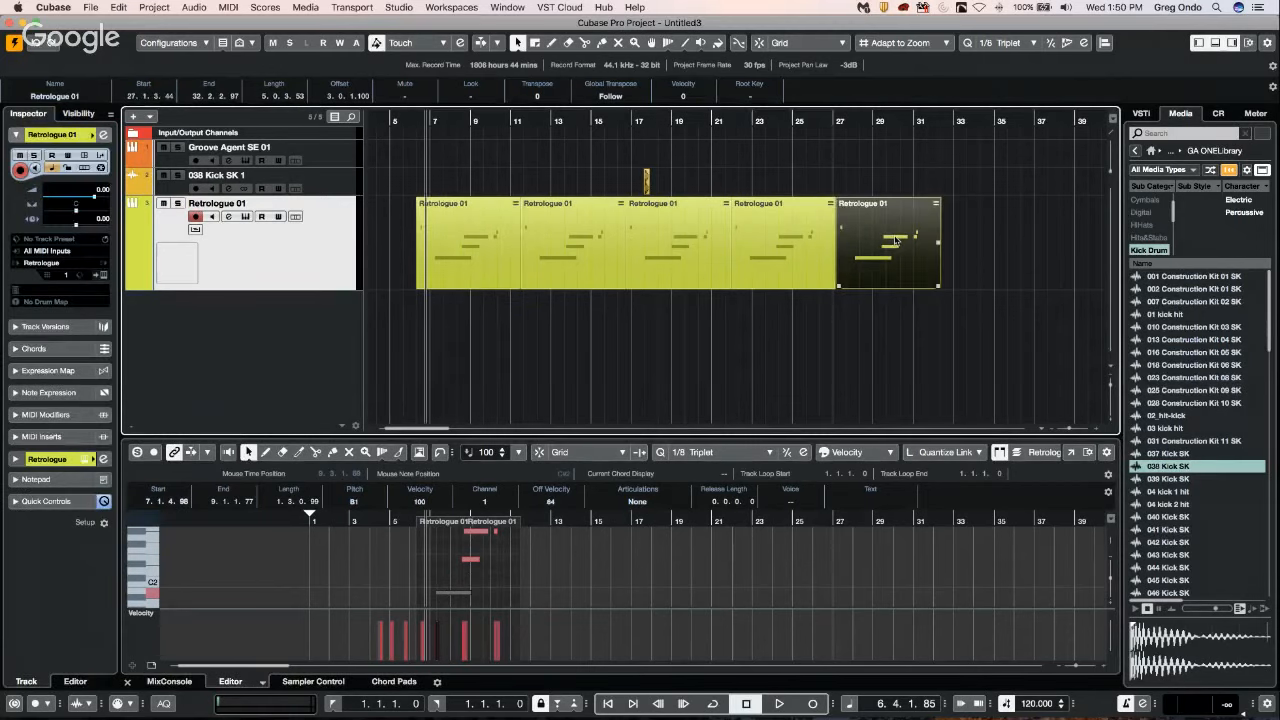
left_click_drag(895, 241, 1006, 249)
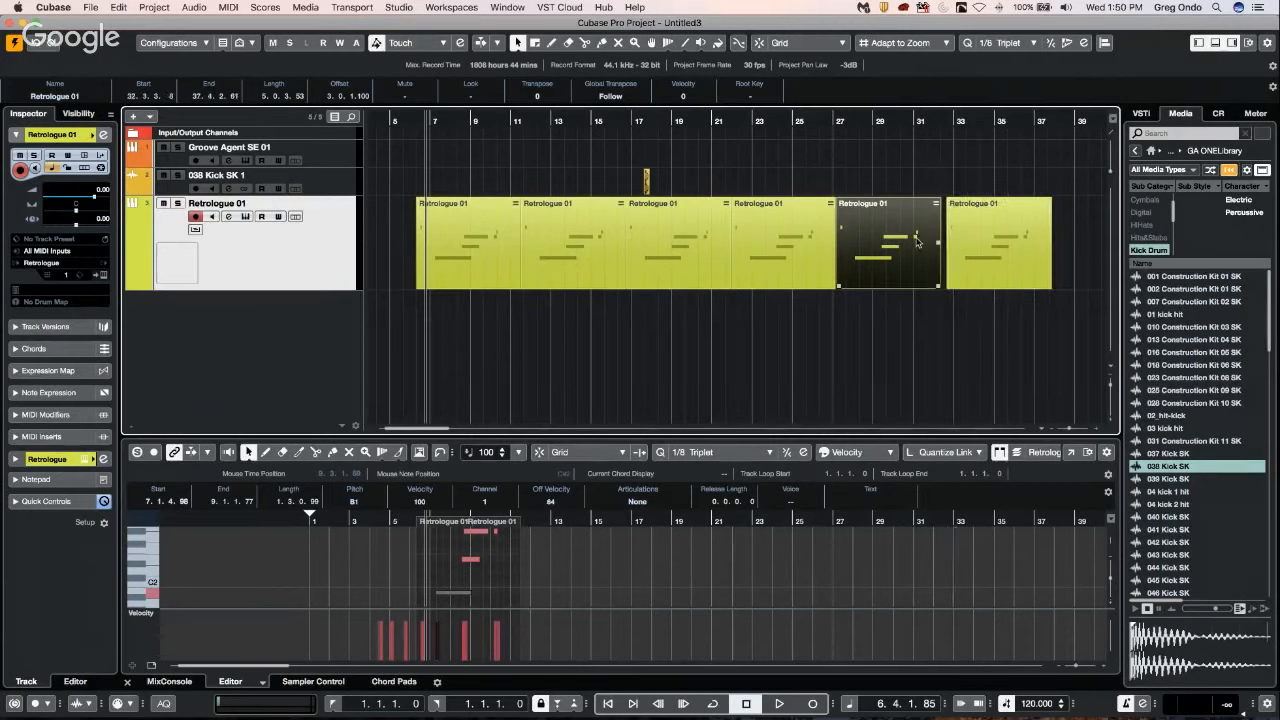
left_click(916, 241)
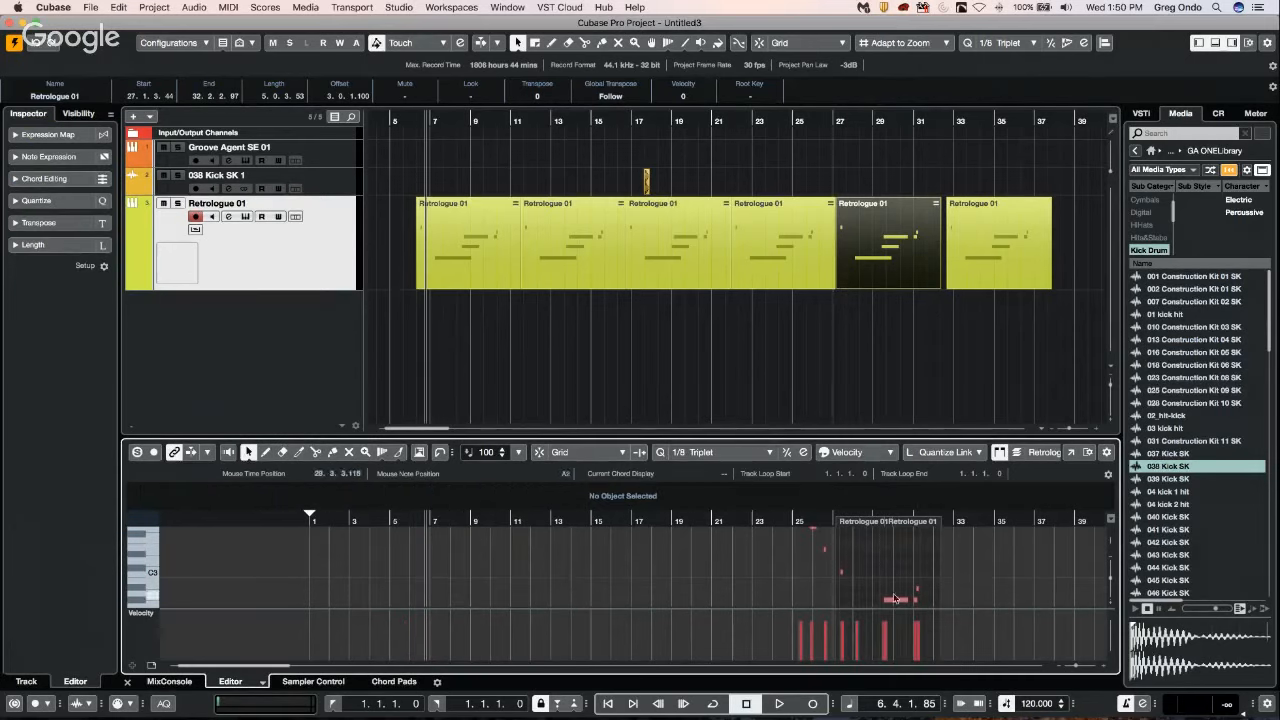
left_click_drag(898, 598, 899, 572)
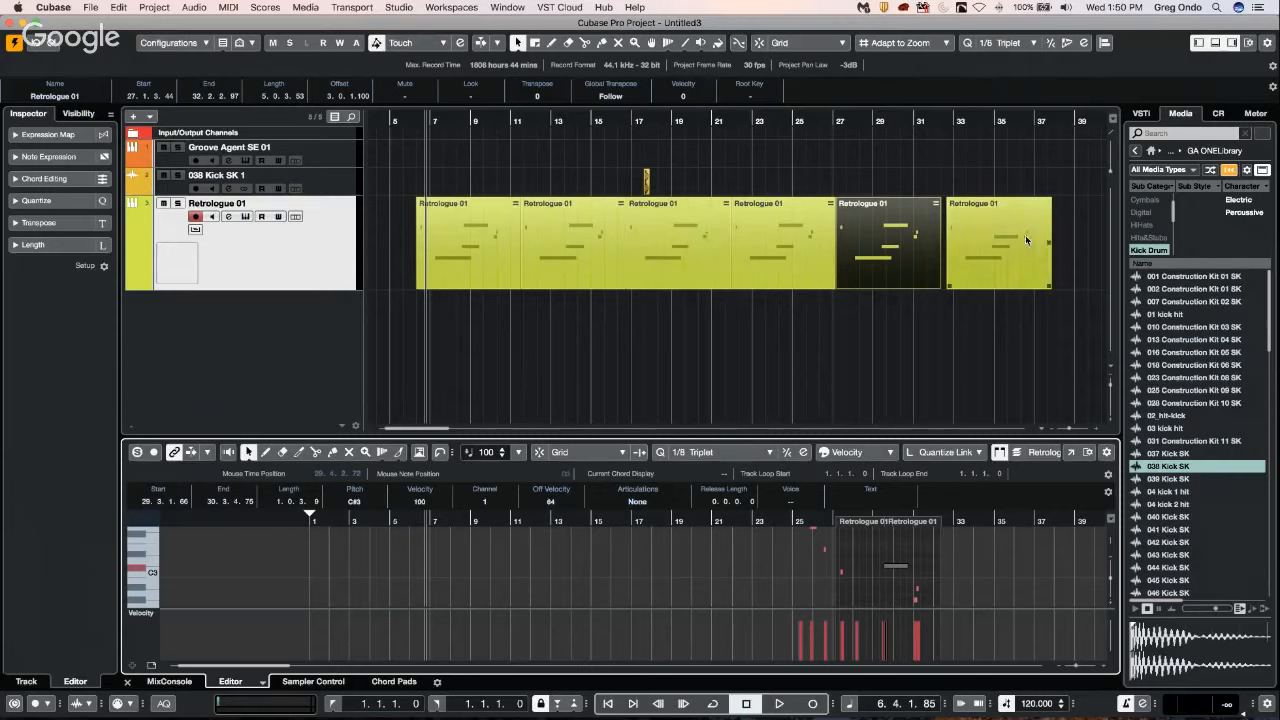
Reopen the first part and move its two lower long notes slightly earlier and down a semitone, the lowest to A#1.
left_click(486, 280)
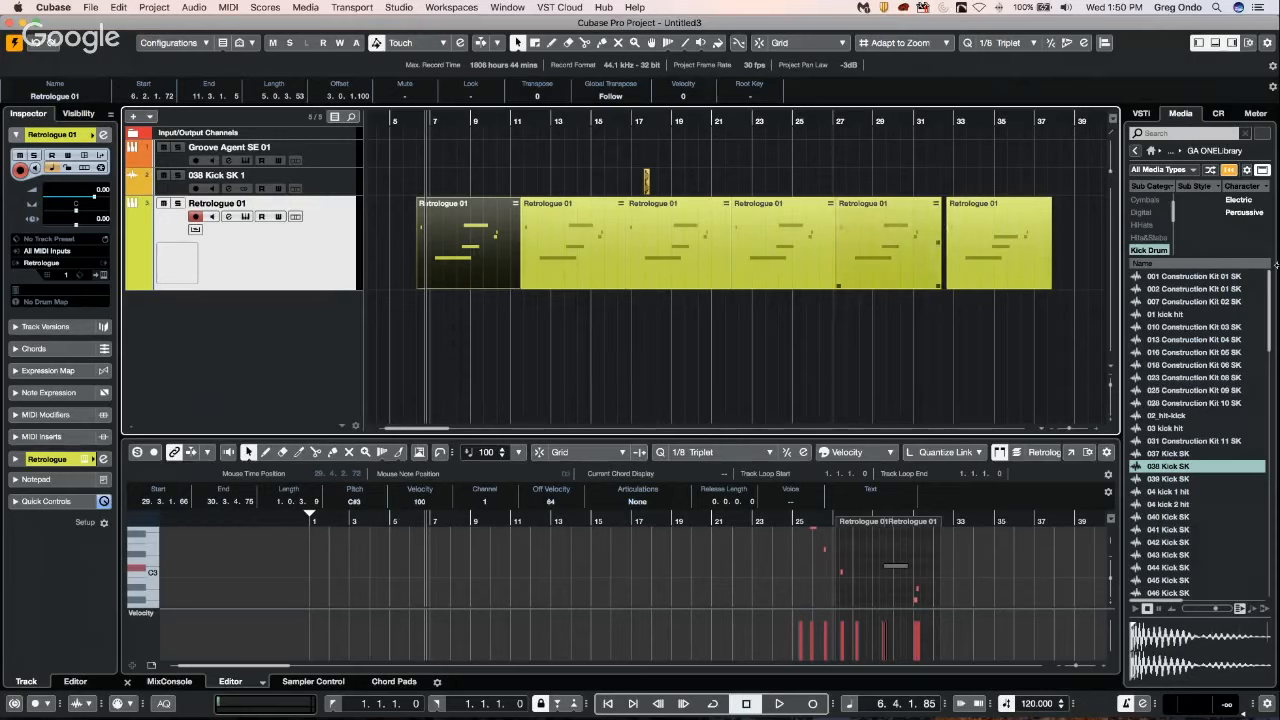
double_click(480, 241)
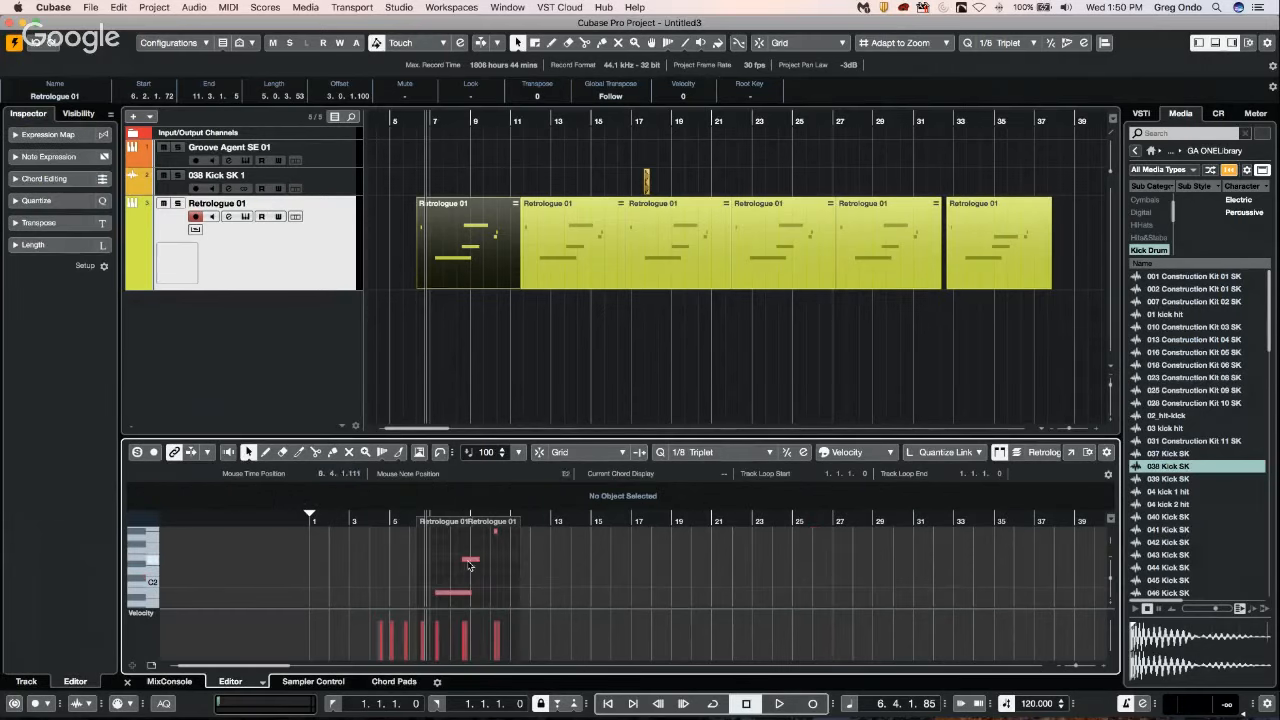
left_click_drag(436, 544, 470, 566)
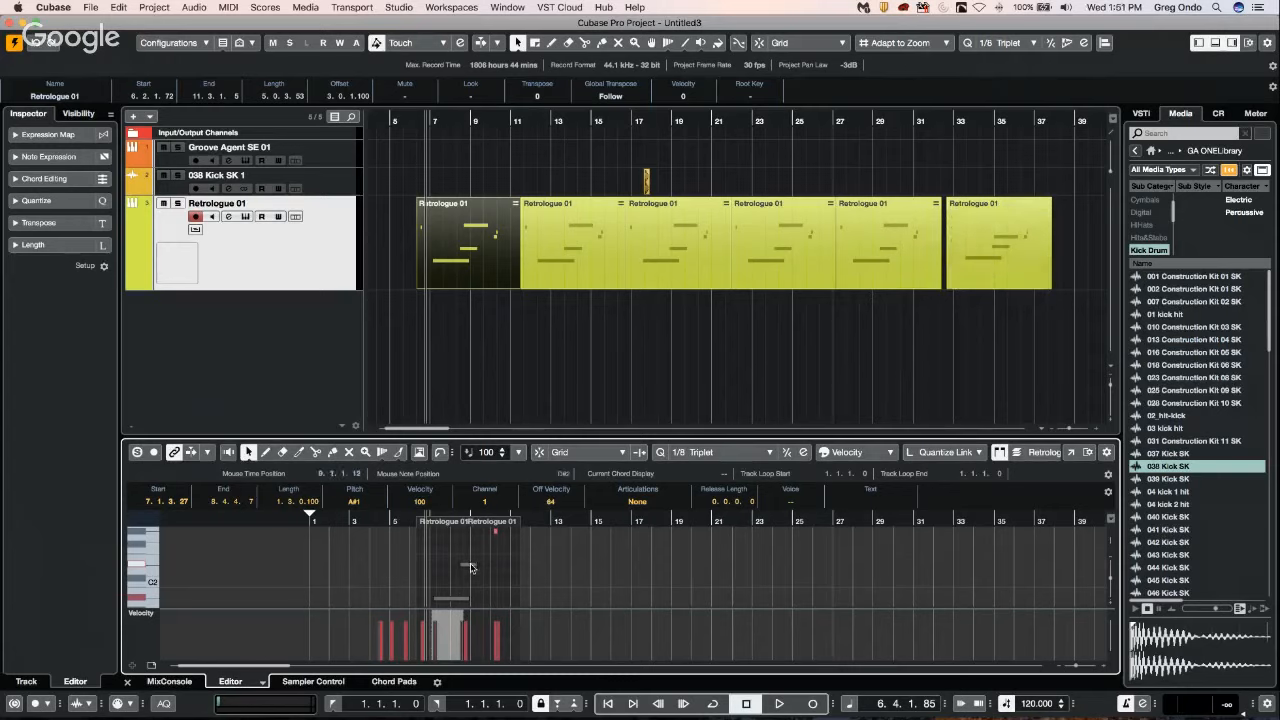
Try moving the first part's two lower long notes up and down in pitch, and undo both moves.
left_click_drag(472, 568, 474, 547)
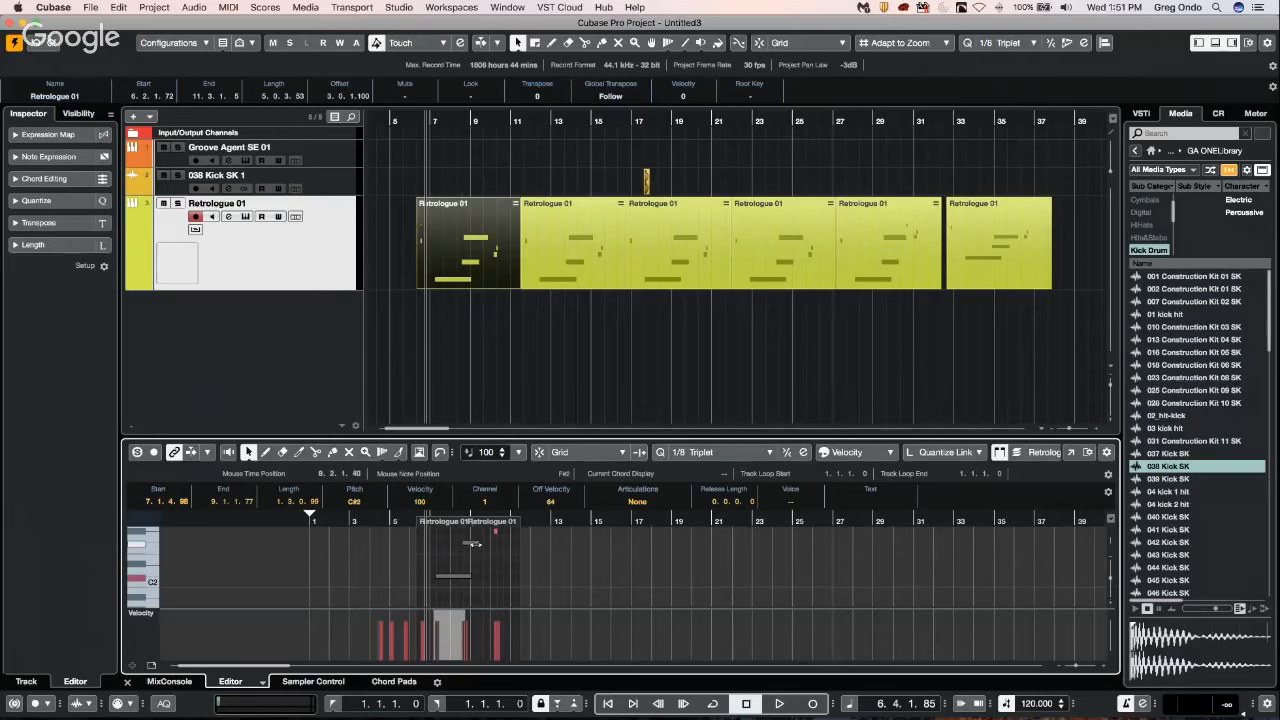
left_click_drag(472, 544, 472, 572)
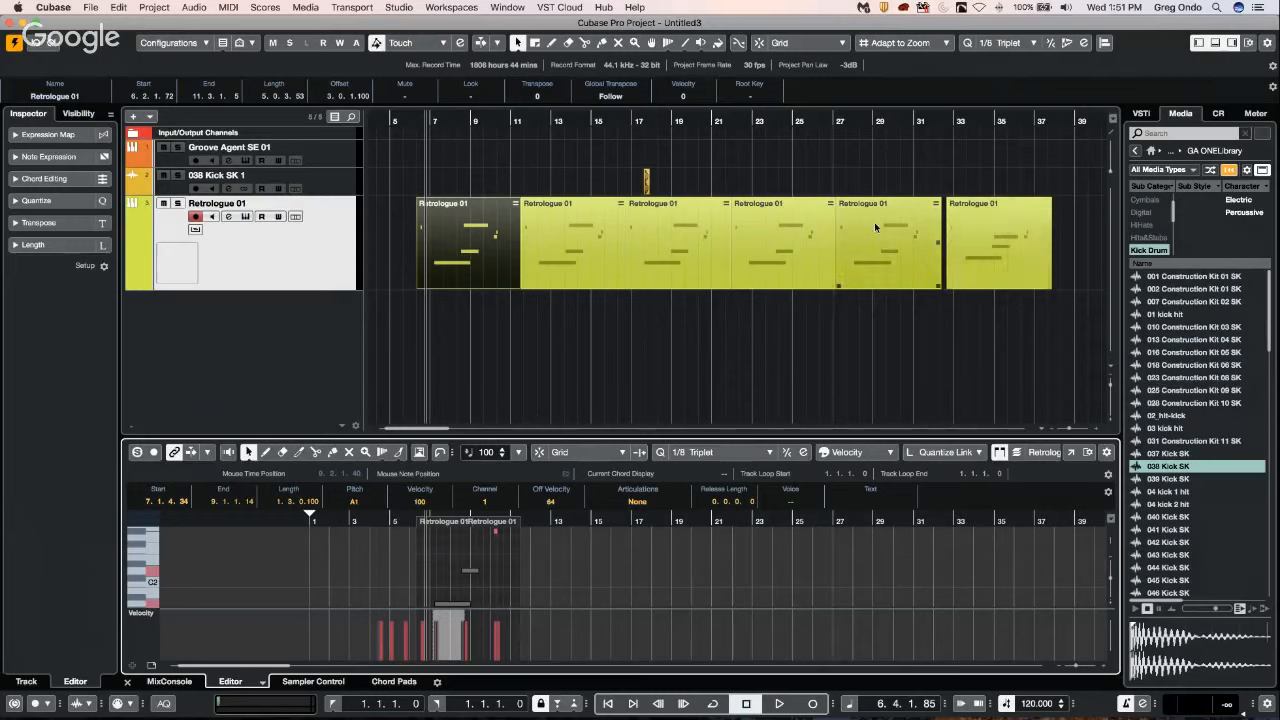
key("super+z")
key("super+z")
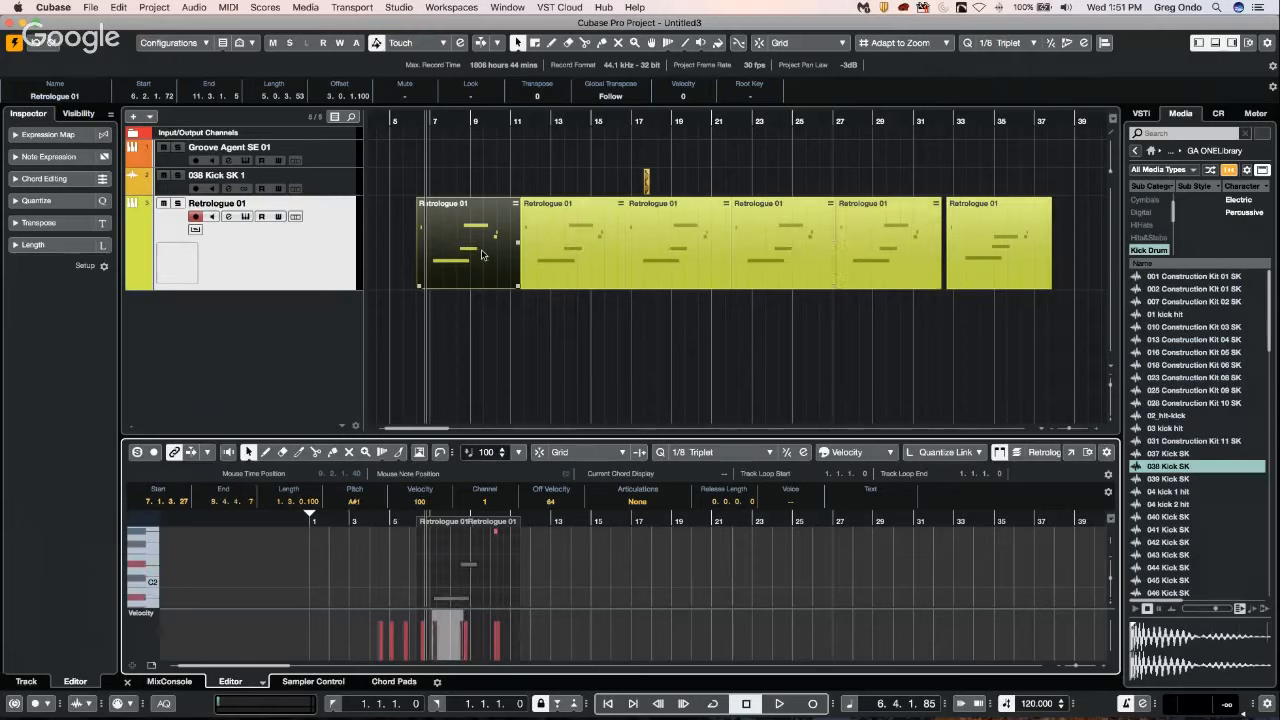
Place a shared copy of the bar 32 part at bar 39, and open the bar 32 part's notes in the editor.
left_click(1000, 257)
left_click_drag(1028, 256, 995, 256)
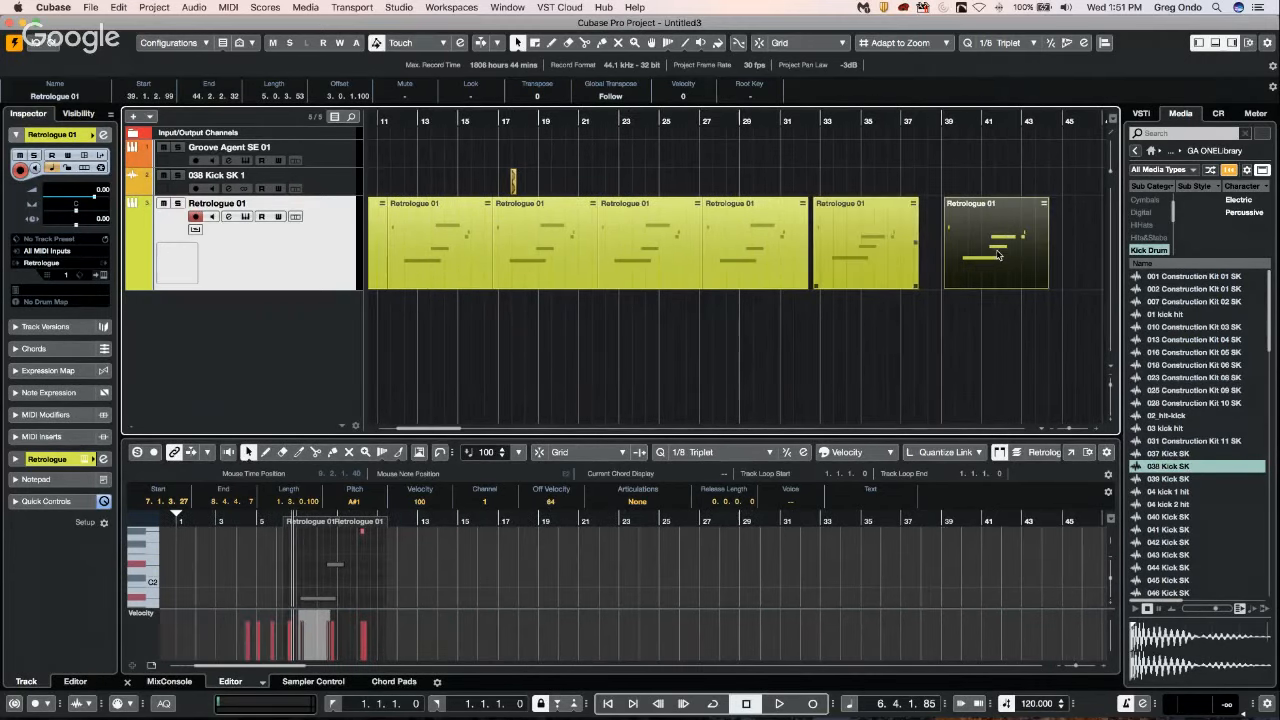
left_click(872, 260)
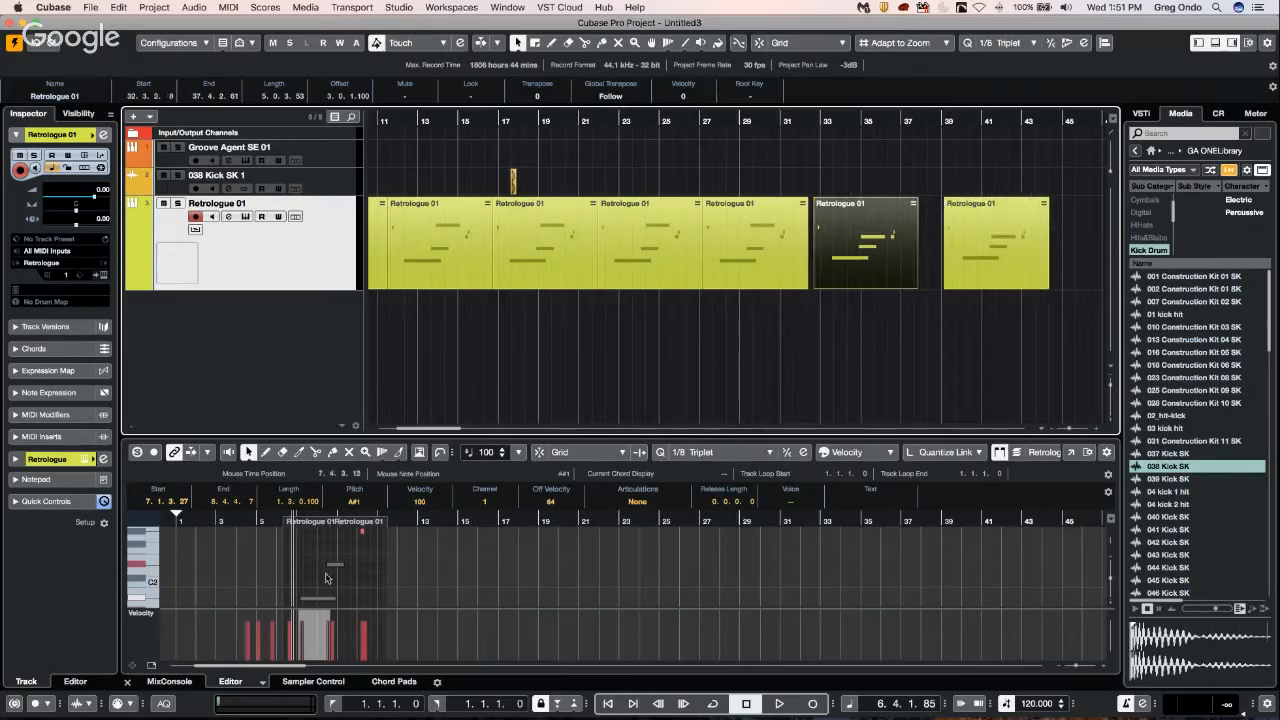
double_click(866, 270)
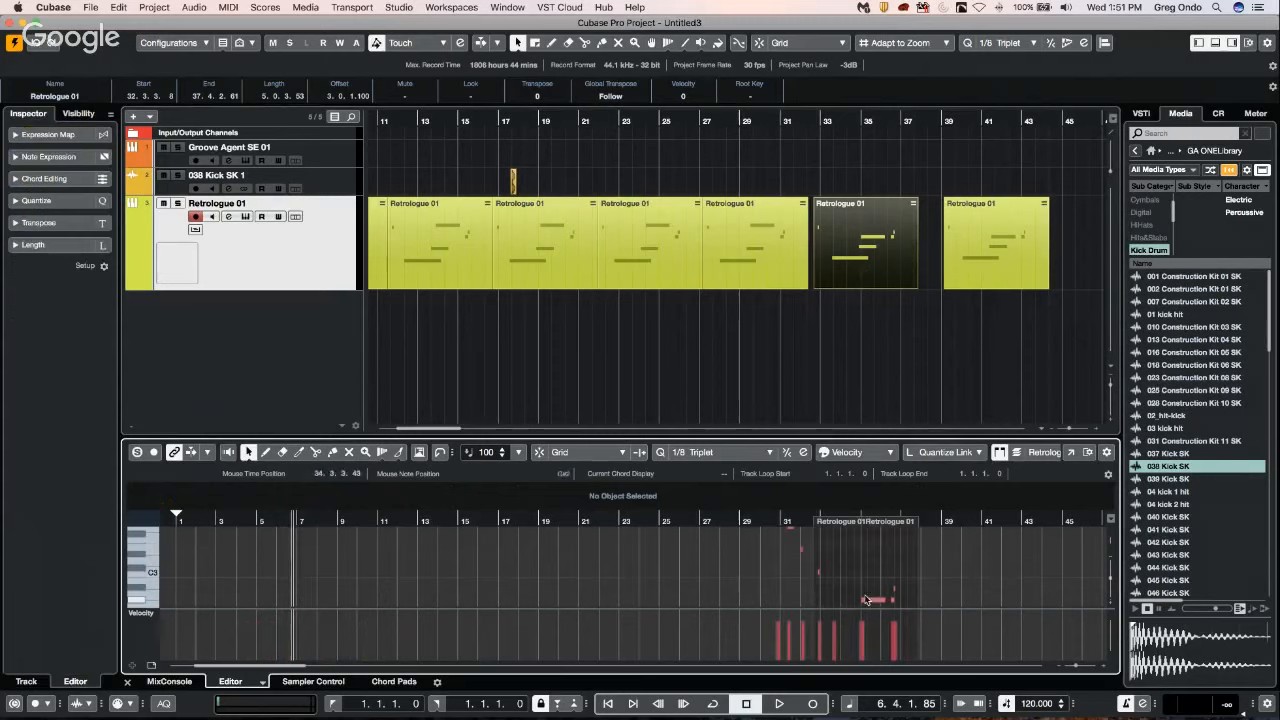
Move the upper long note near bar 35 in the bar 32 Retrologue part to B2, starting at 34.4.2.72.
left_click_drag(870, 601, 872, 591)
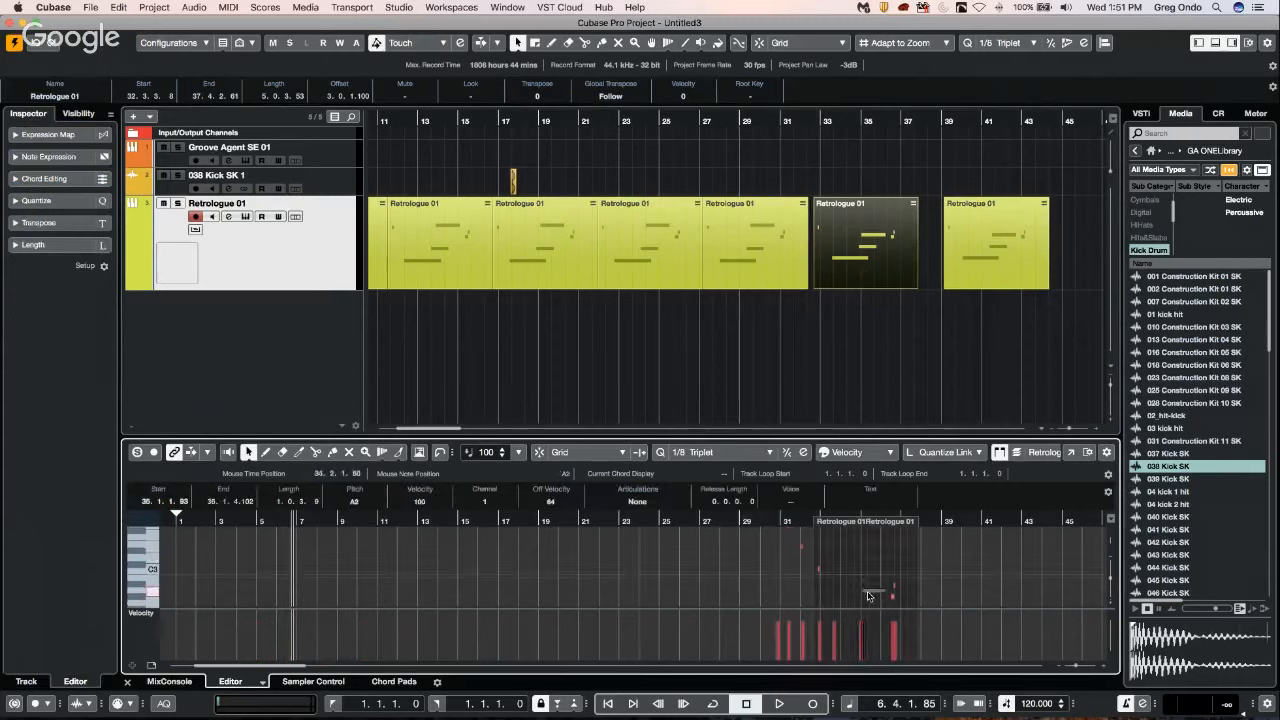
left_click_drag(872, 592, 870, 565)
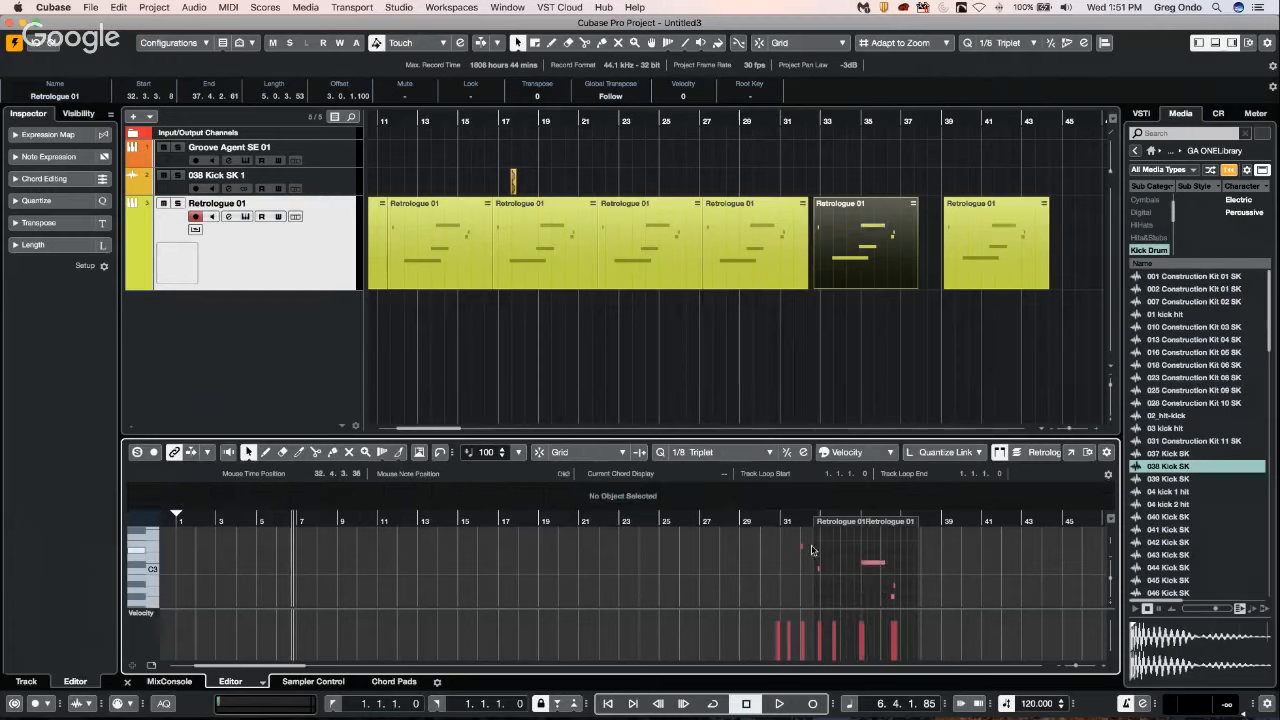
left_click_drag(812, 548, 897, 599)
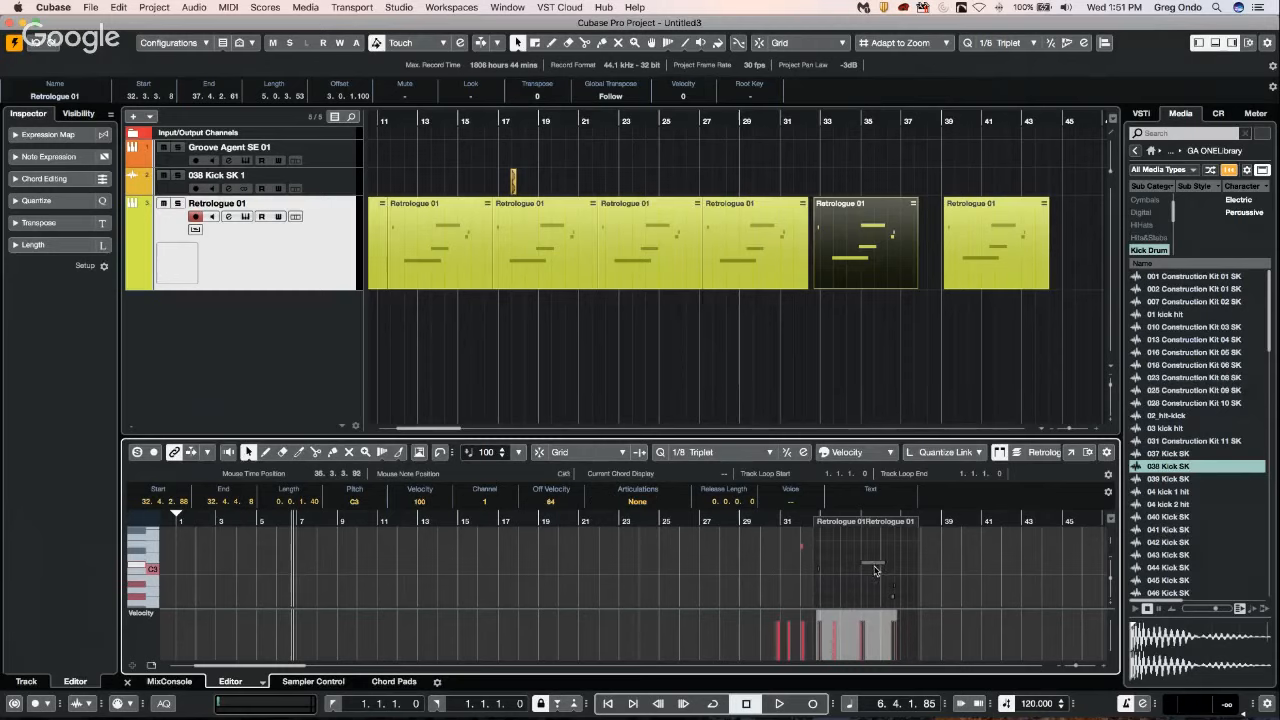
left_click(874, 567)
mouse_move(873, 567)
left_mouse_down()
mouse_move(869, 597)
mouse_move(870, 559)
left_mouse_up()
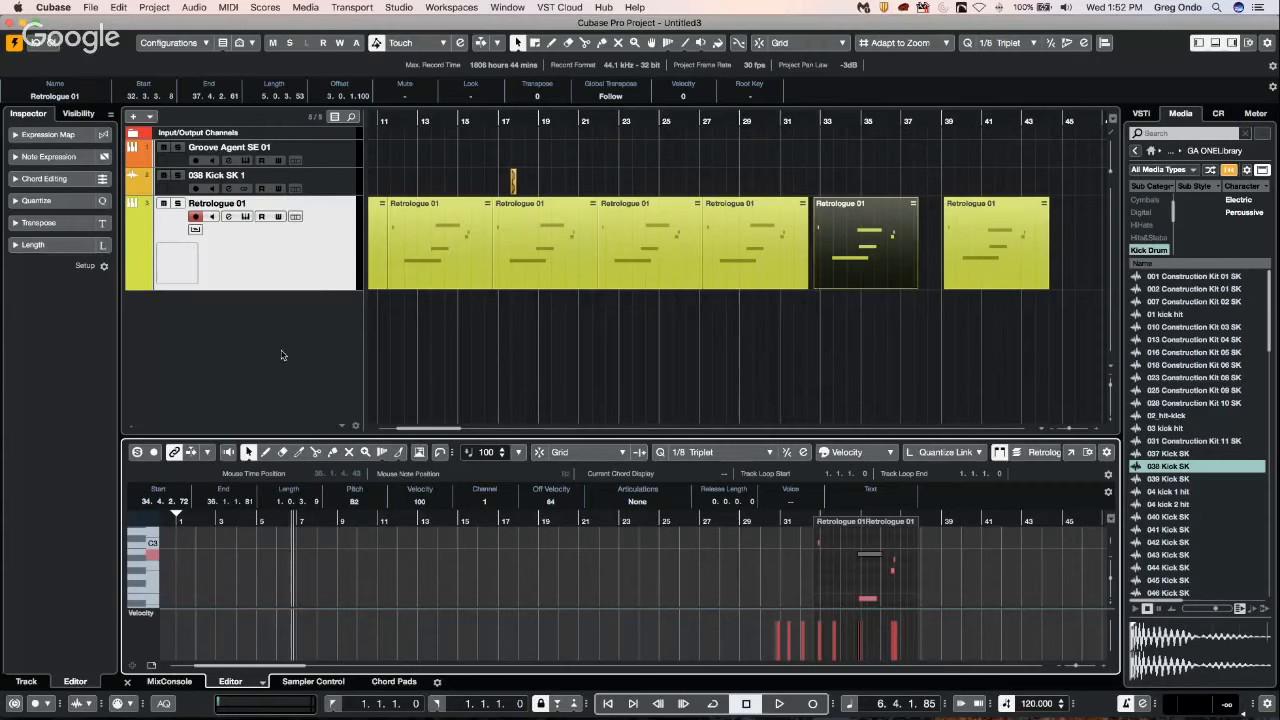
Add a 3rd Order Ambisonics output bus in the audio connections.
right_click(279, 306)
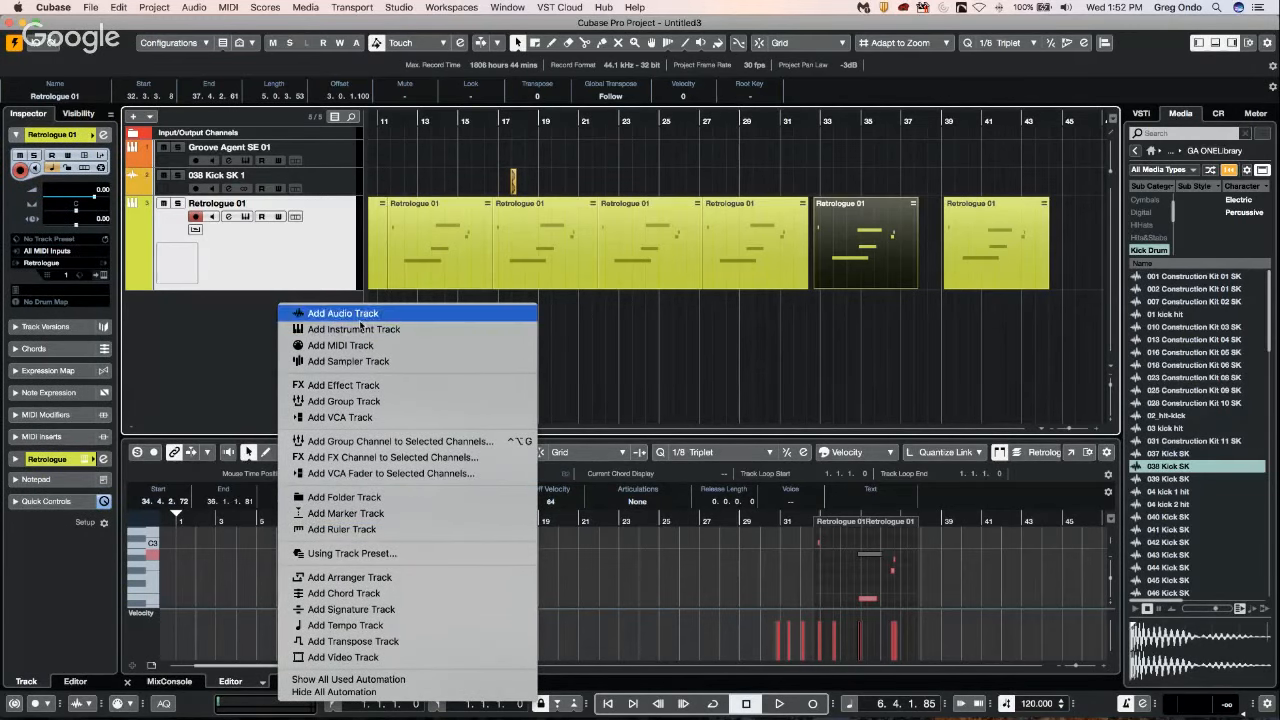
left_click(399, 7)
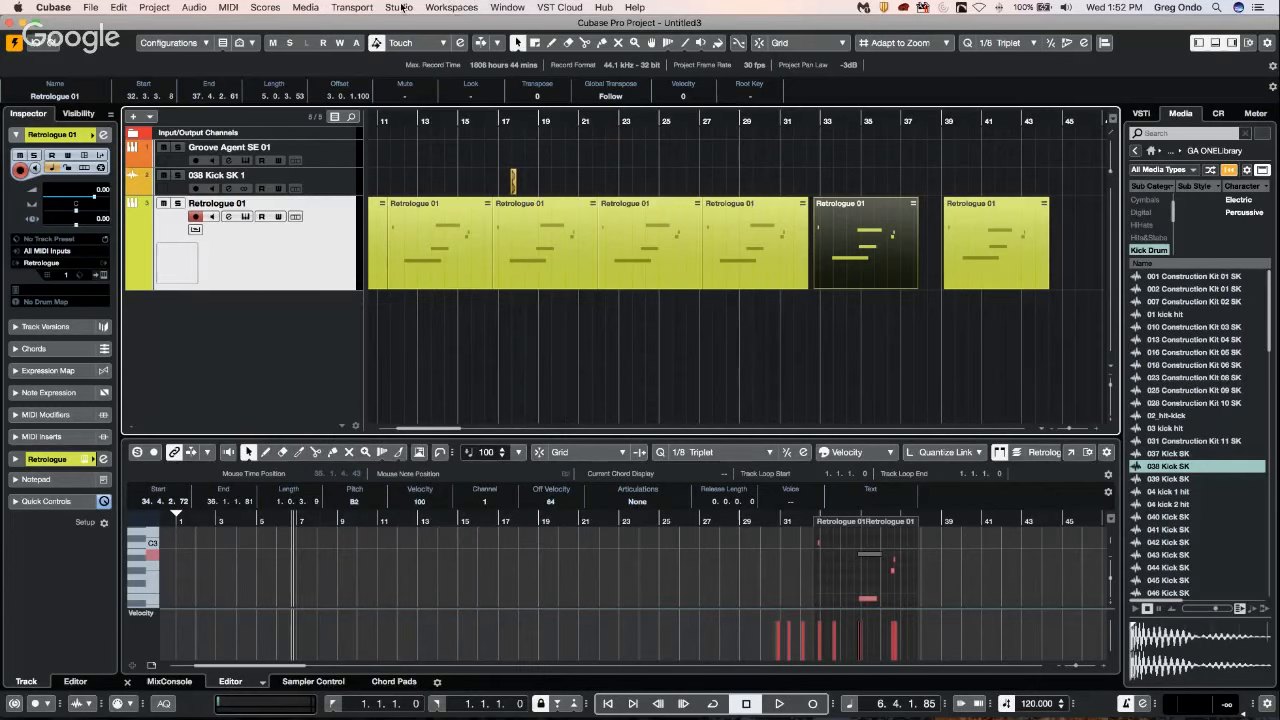
left_click(399, 7)
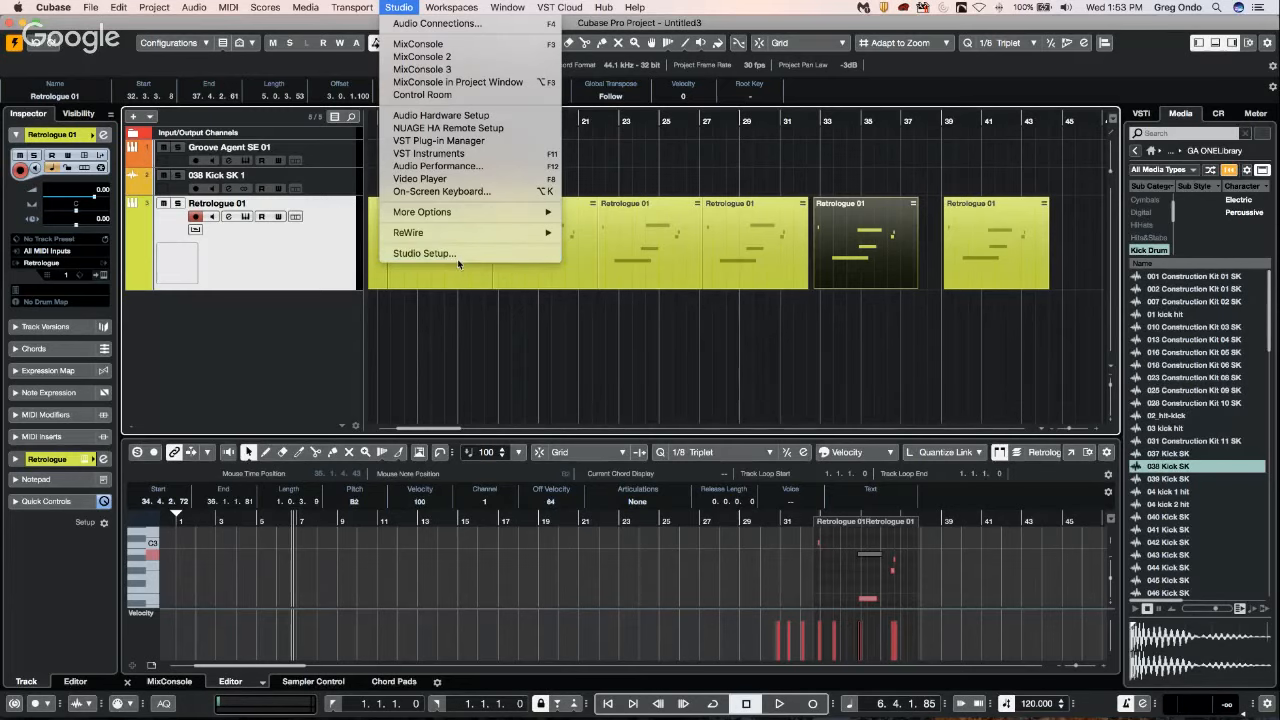
left_click(437, 24)
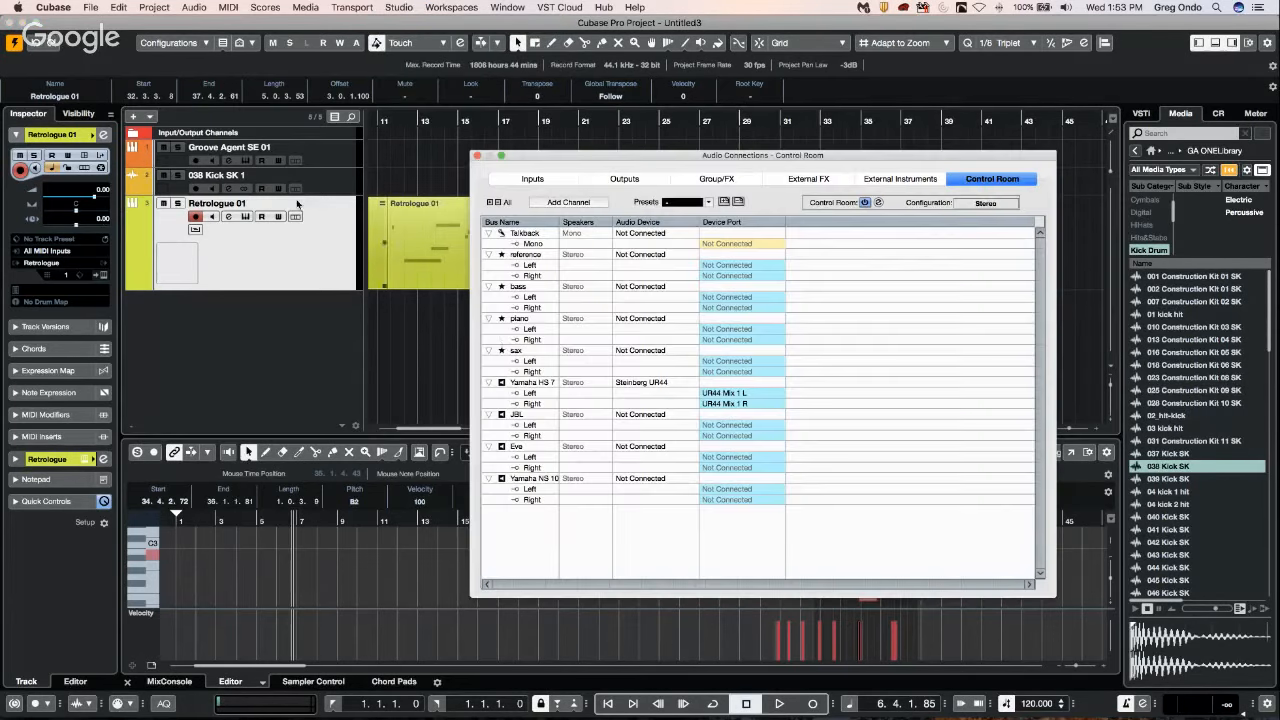
left_click(628, 182)
right_click(541, 319)
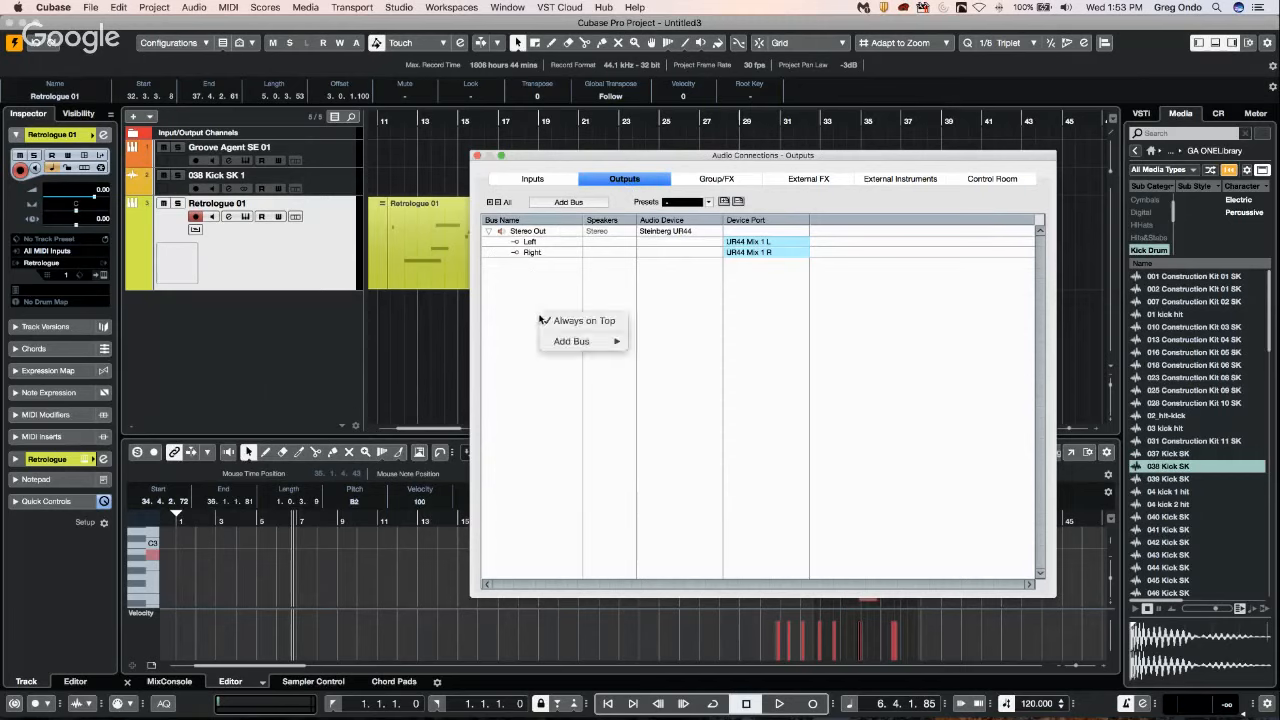
mouse_move(582, 345)
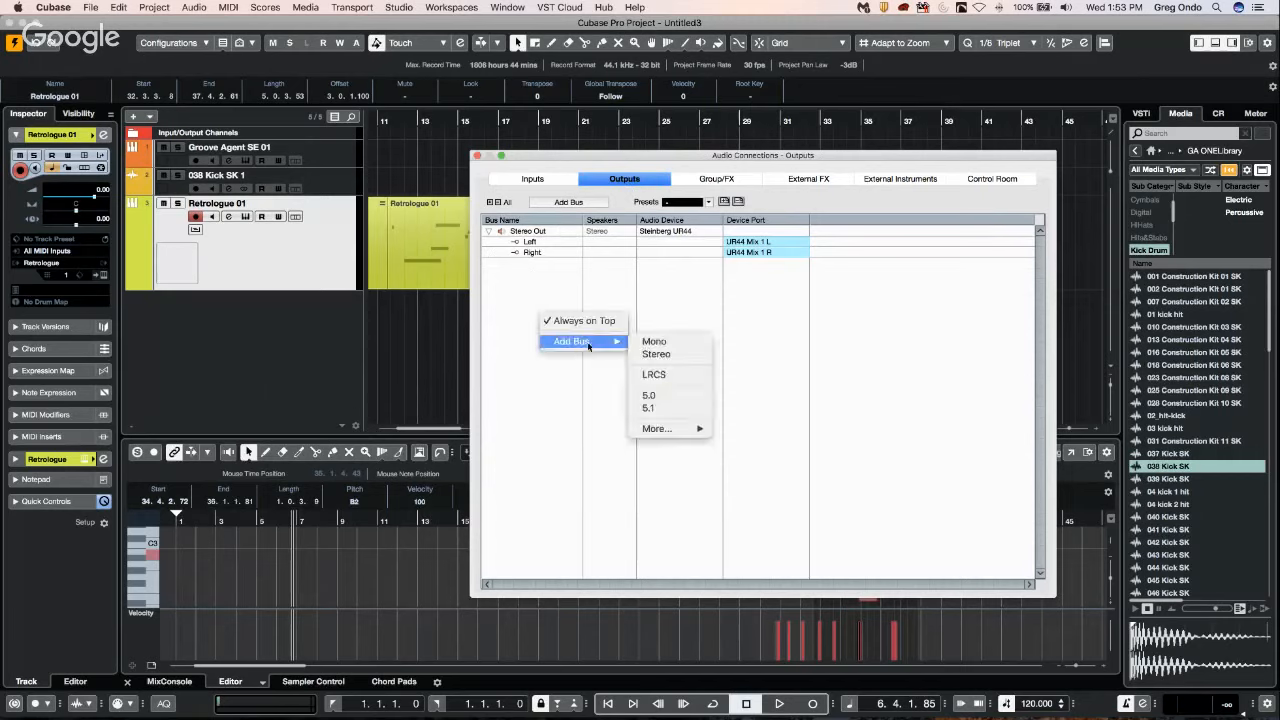
mouse_move(660, 428)
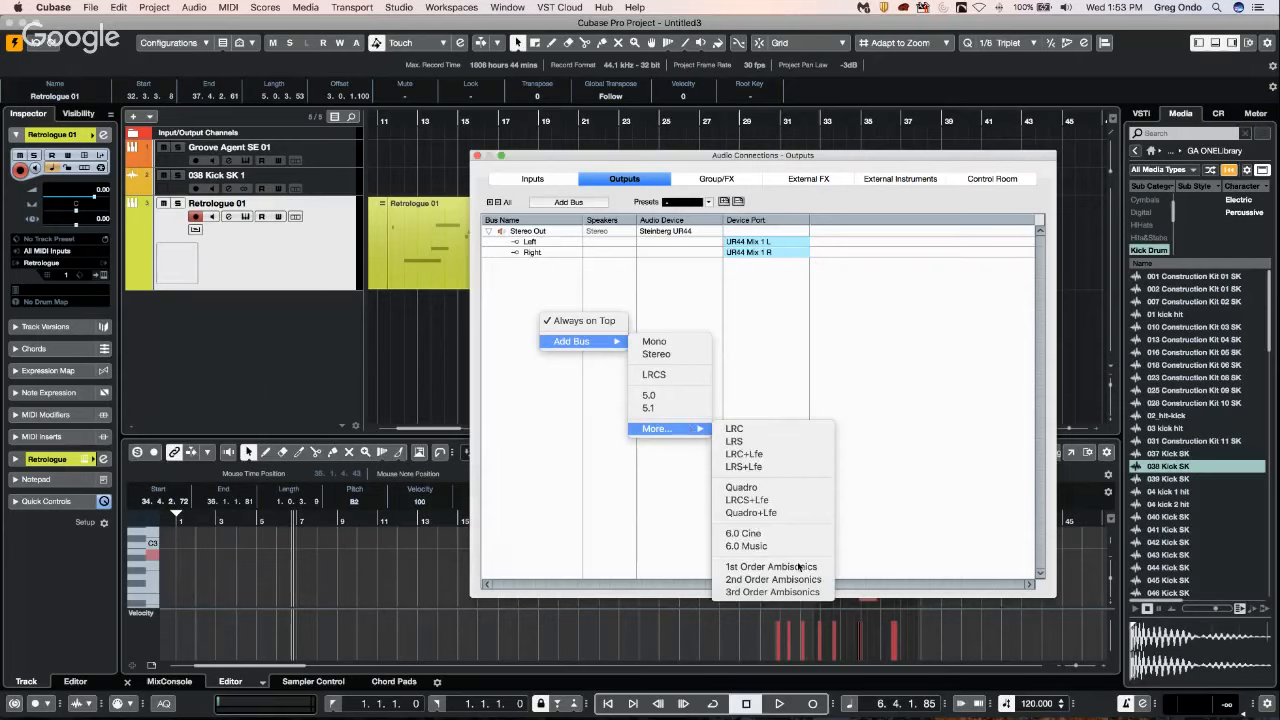
left_click(767, 592)
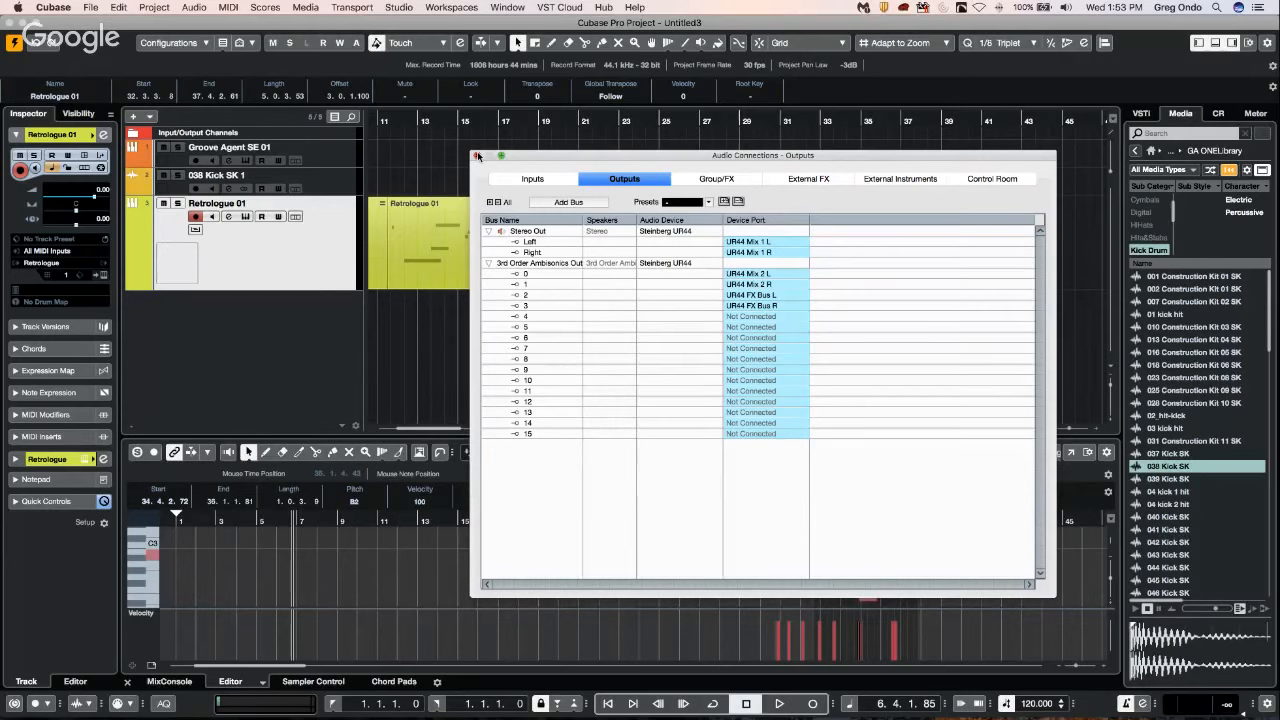
left_click(478, 156)
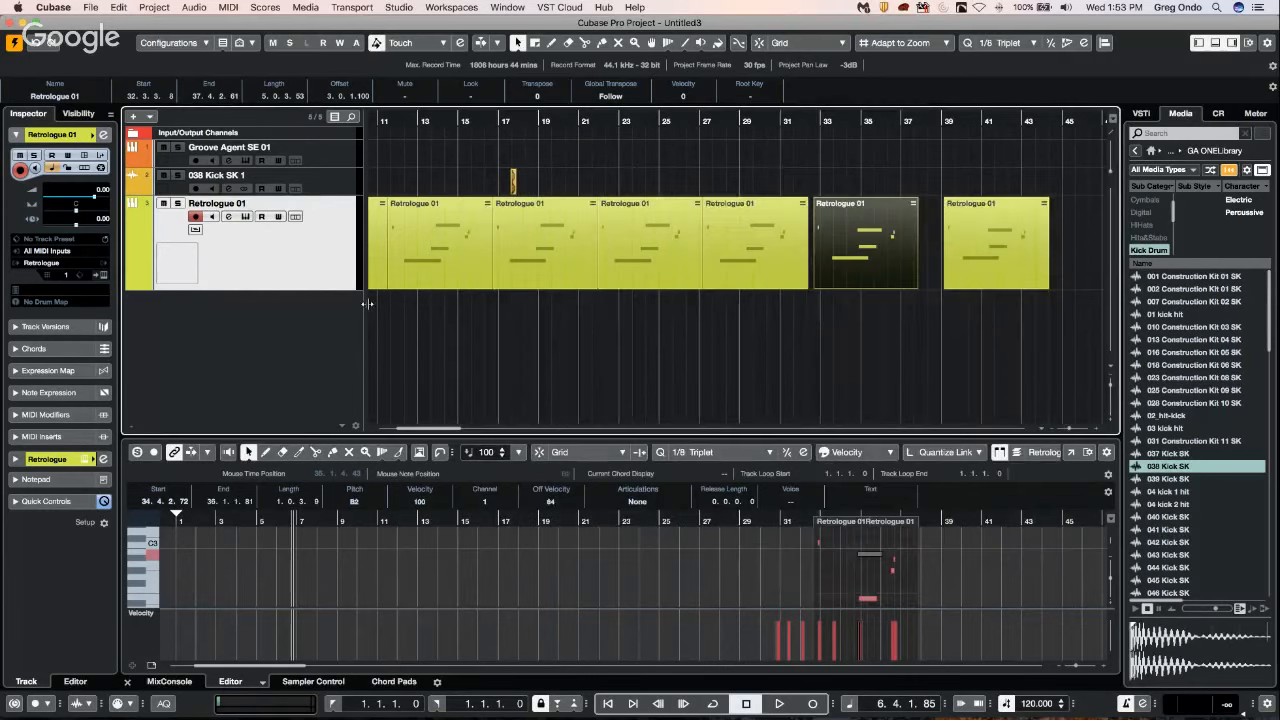
Add one mono audio track with input Mono In 3, routed to 3rd Order Ambisonics Out.
right_click(218, 320)
left_click(285, 323)
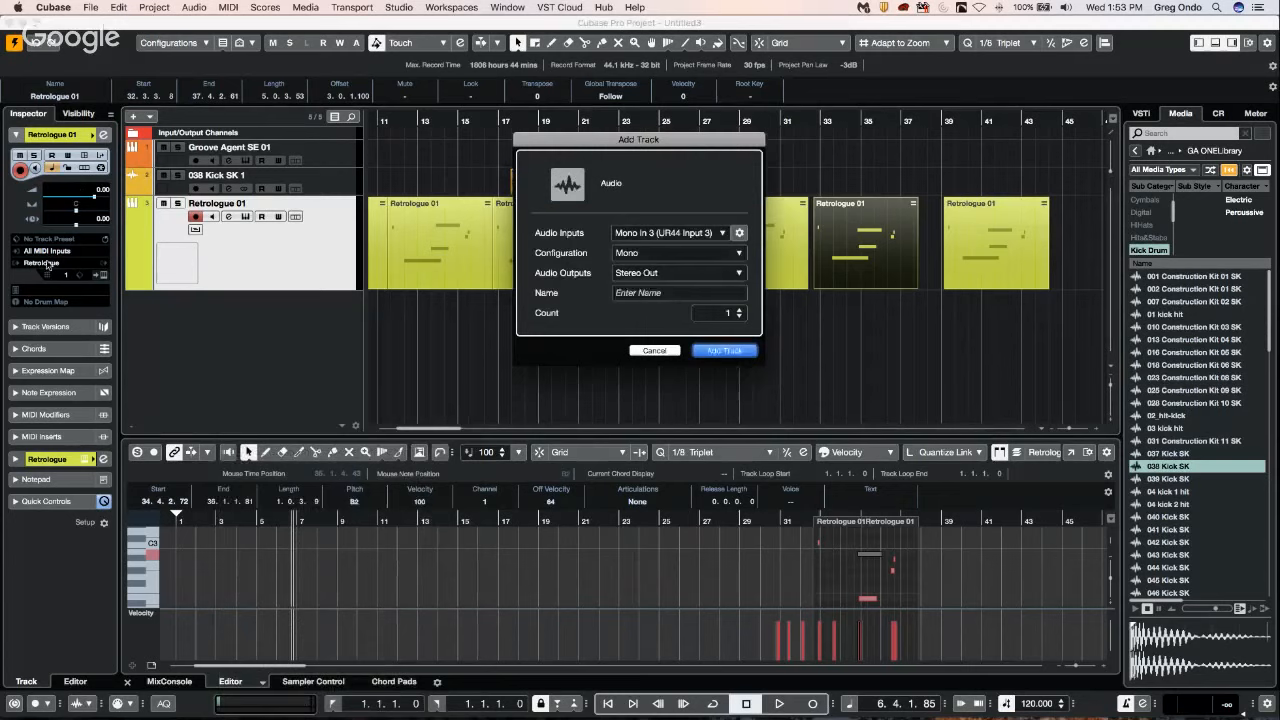
left_click(682, 272)
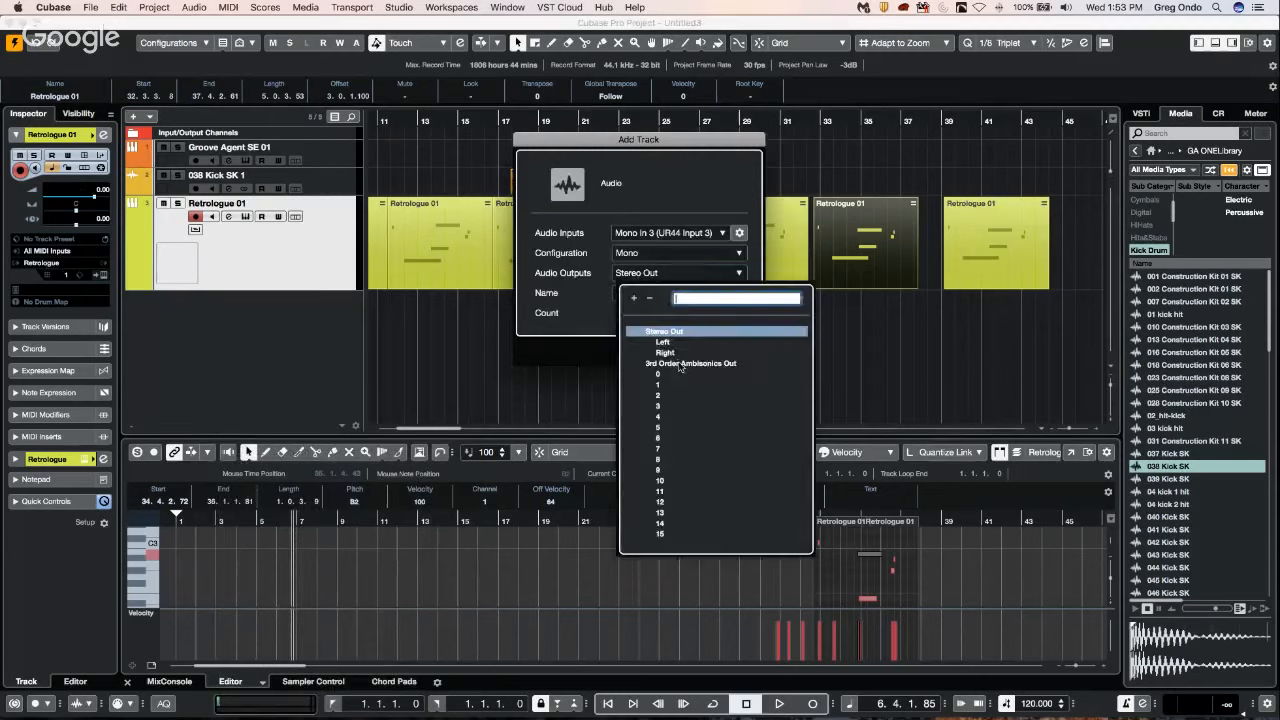
left_click(680, 364)
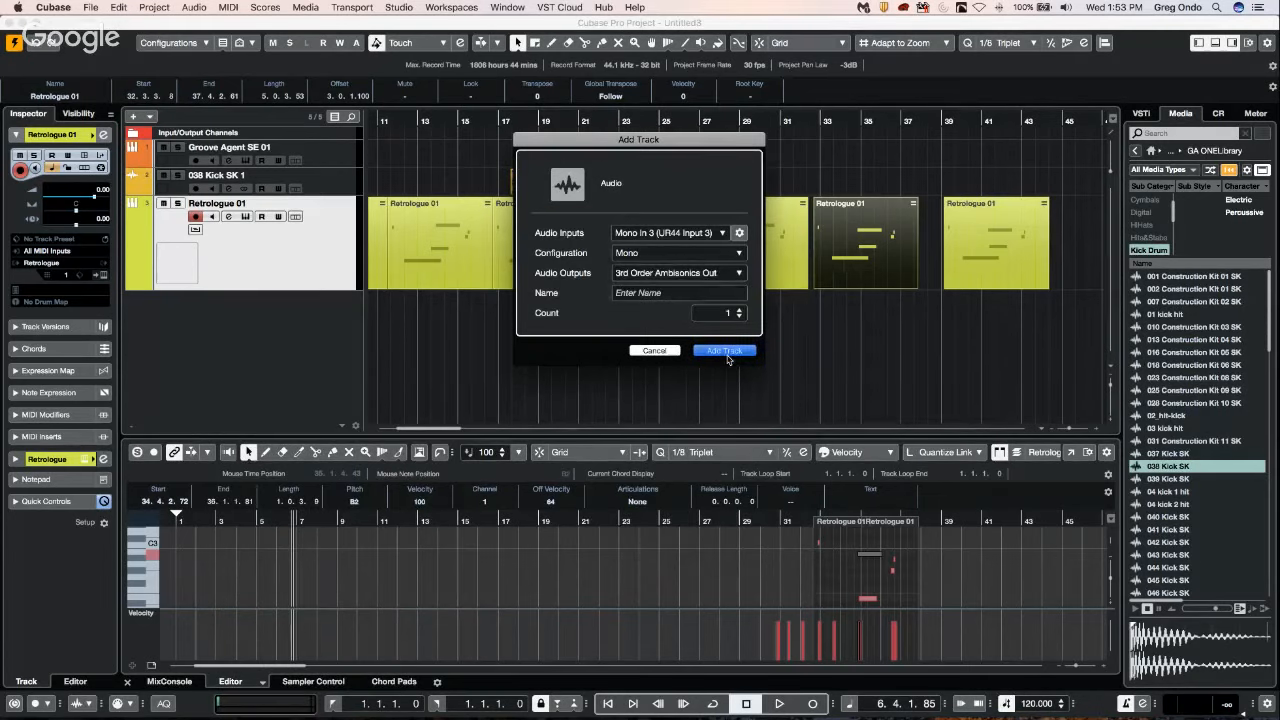
left_click(725, 351)
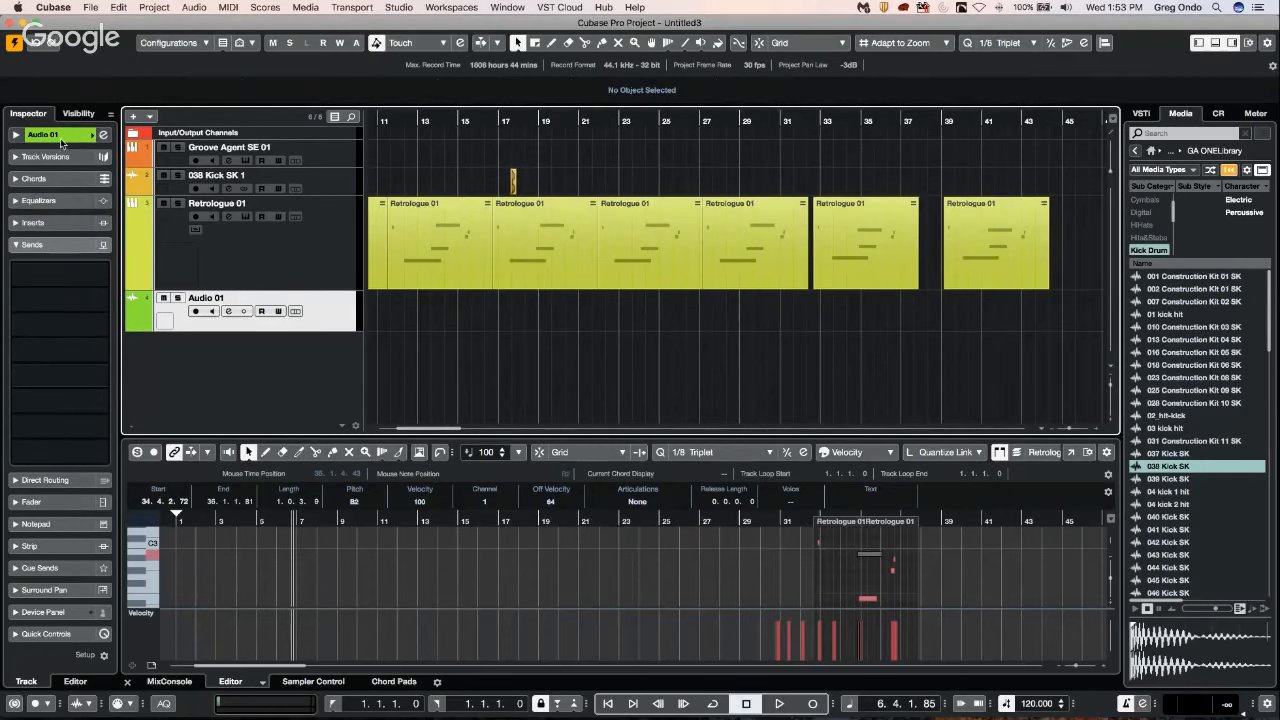
Open the MultiPanner of the Audio 01 channel, pan the source to about L26, and show the rear view alongside the top view.
left_click(102, 135)
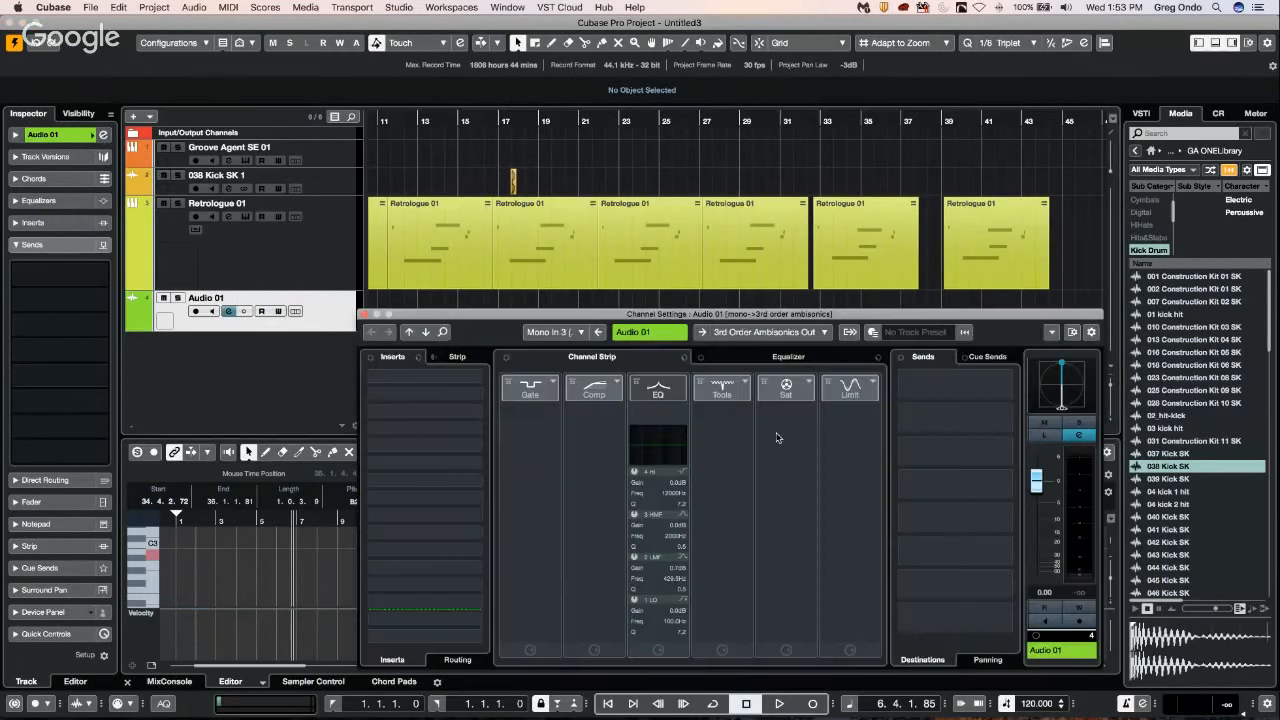
double_click(1071, 386)
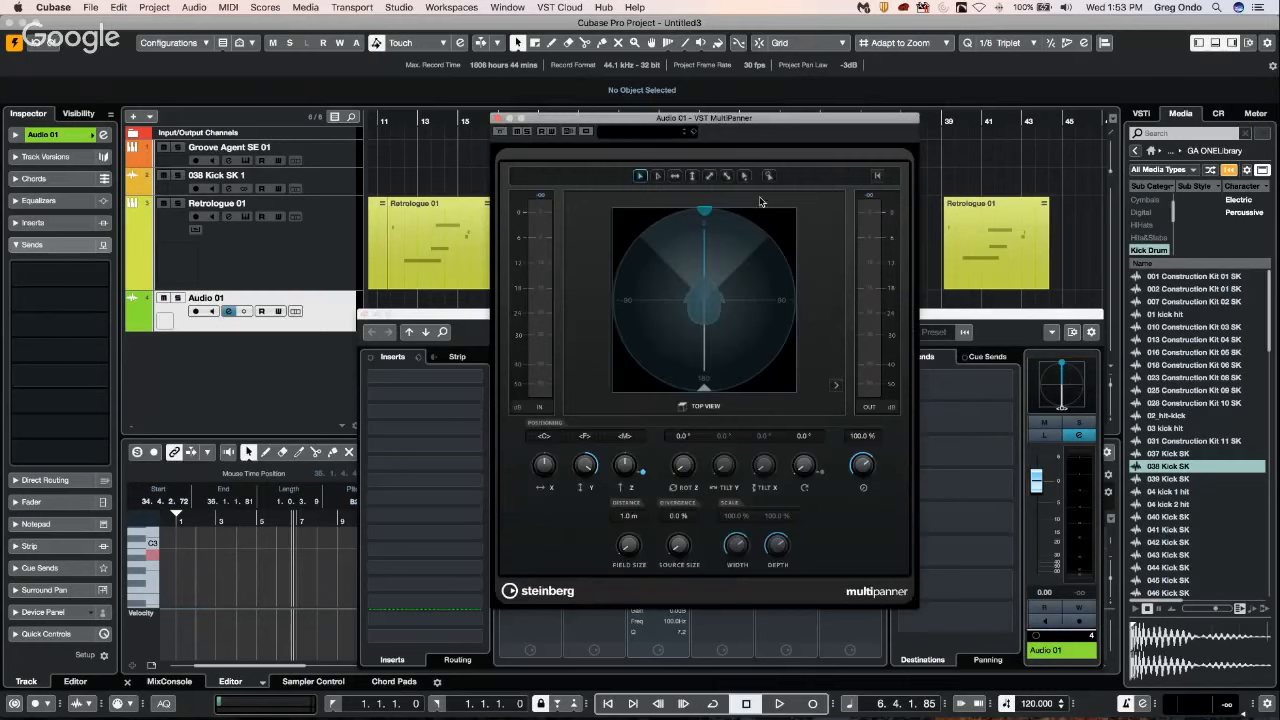
left_click_drag(718, 213, 684, 292)
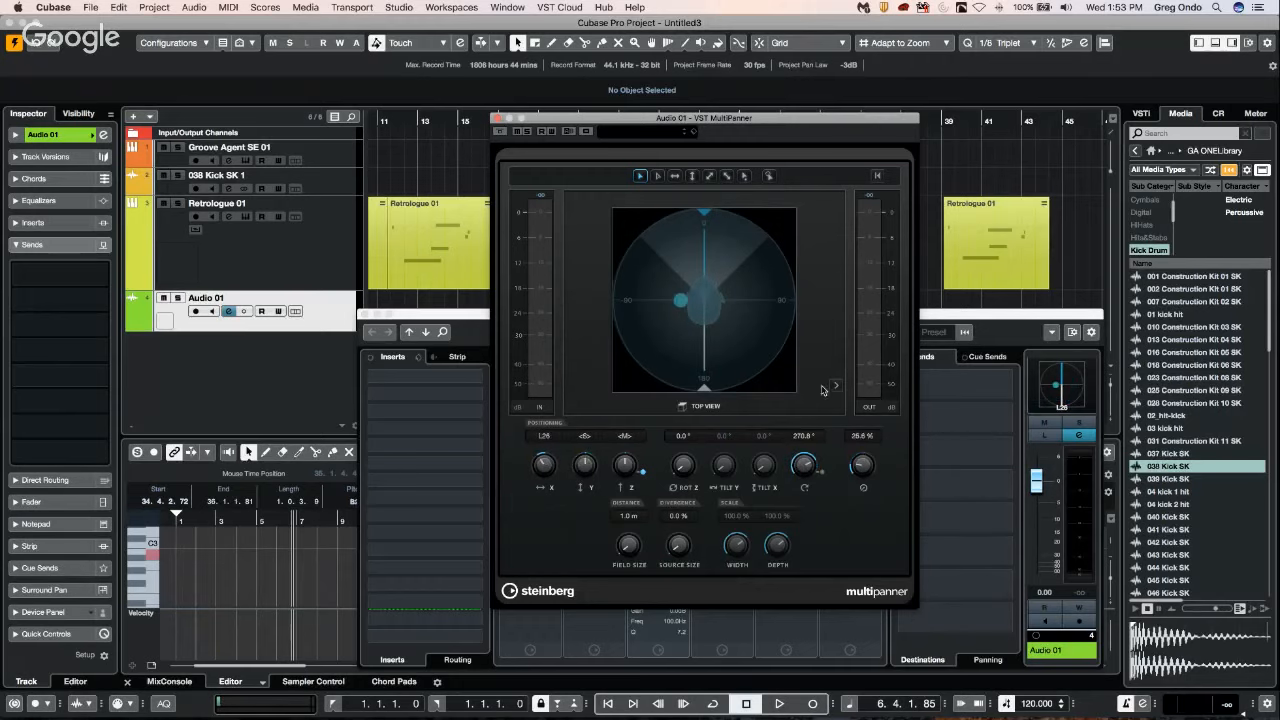
left_click(836, 385)
left_click_drag(734, 124, 568, 104)
Reposition the source in the top and rear views to about R8, R57 and B20, and close the panner and channel settings.
left_click_drag(719, 283, 776, 286)
left_click_drag(552, 288, 489, 307)
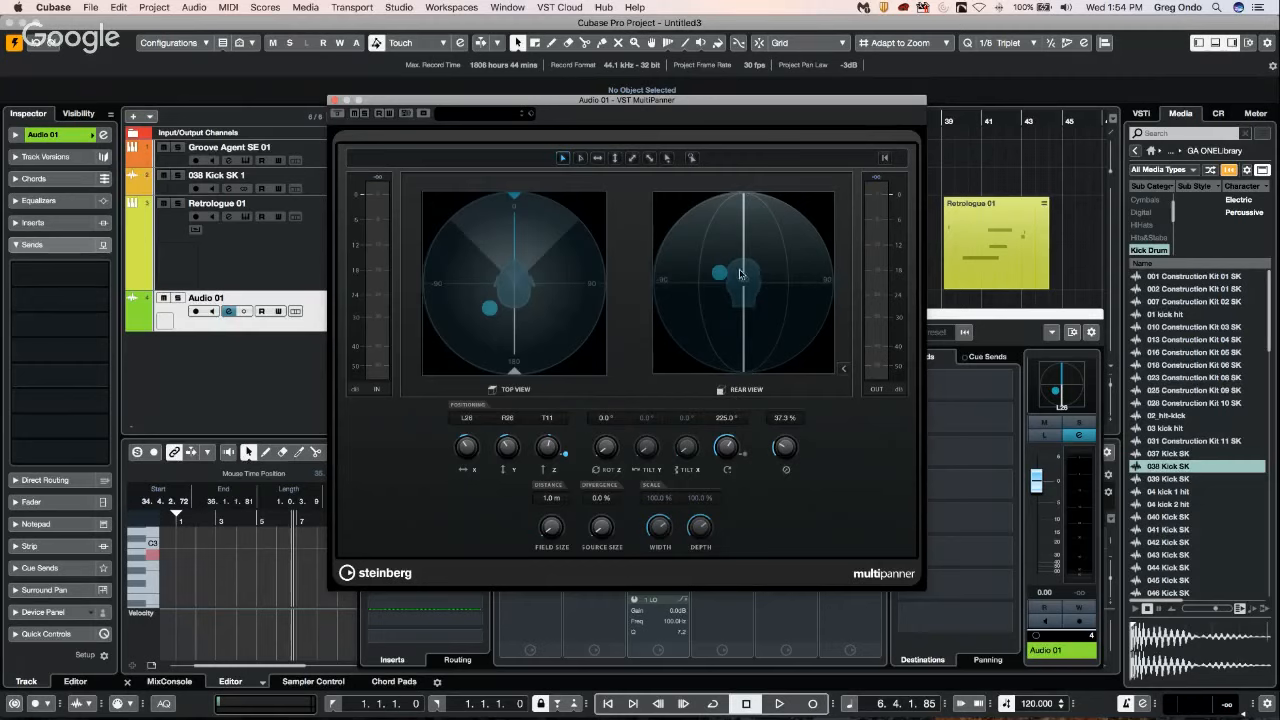
mouse_move(717, 273)
left_mouse_down()
mouse_move(745, 350)
mouse_move(772, 268)
mouse_move(726, 314)
mouse_move(766, 275)
mouse_move(722, 284)
mouse_move(708, 320)
mouse_move(687, 268)
mouse_move(716, 240)
mouse_move(702, 260)
left_mouse_up()
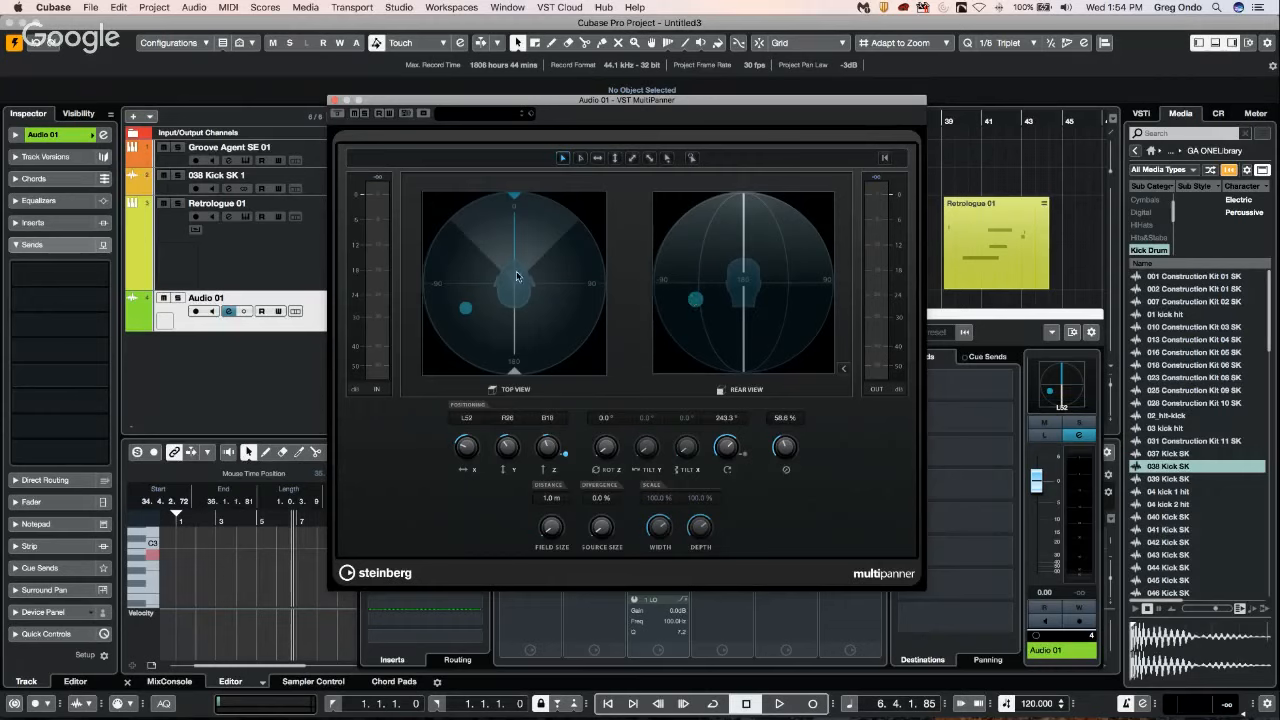
left_click_drag(459, 306, 510, 338)
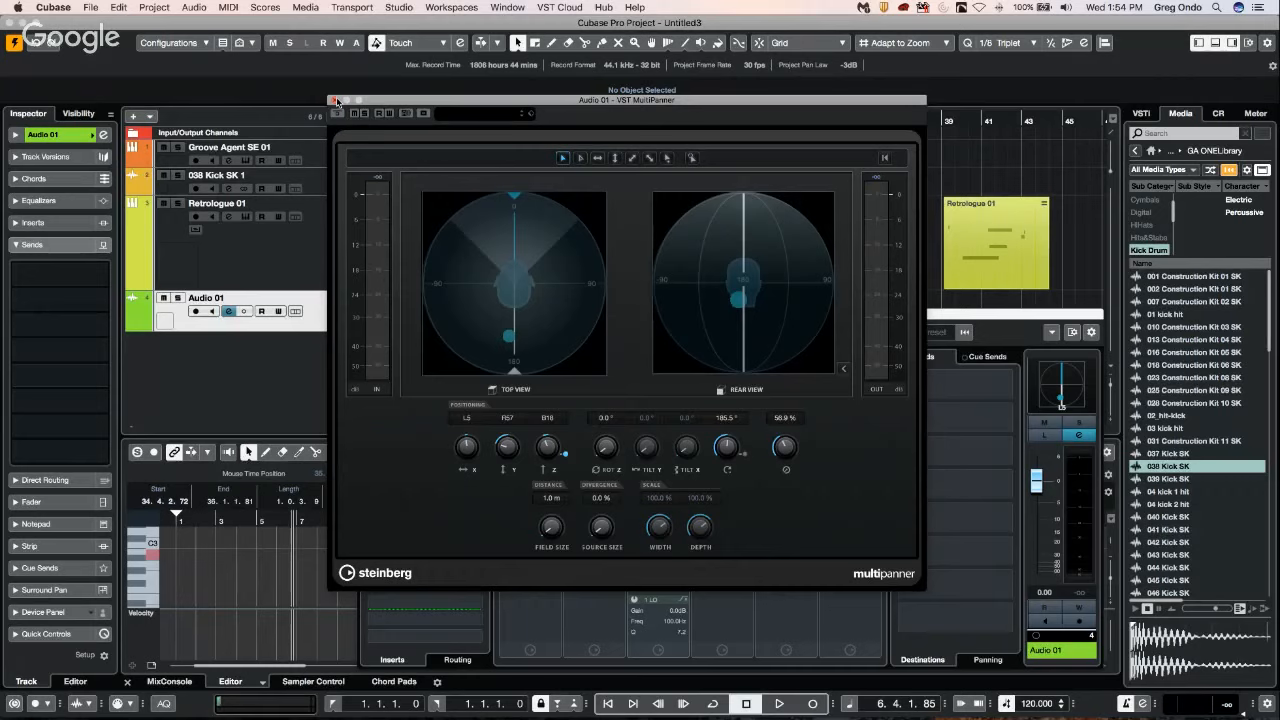
mouse_move(738, 302)
left_mouse_down()
mouse_move(766, 320)
mouse_move(748, 300)
left_mouse_up()
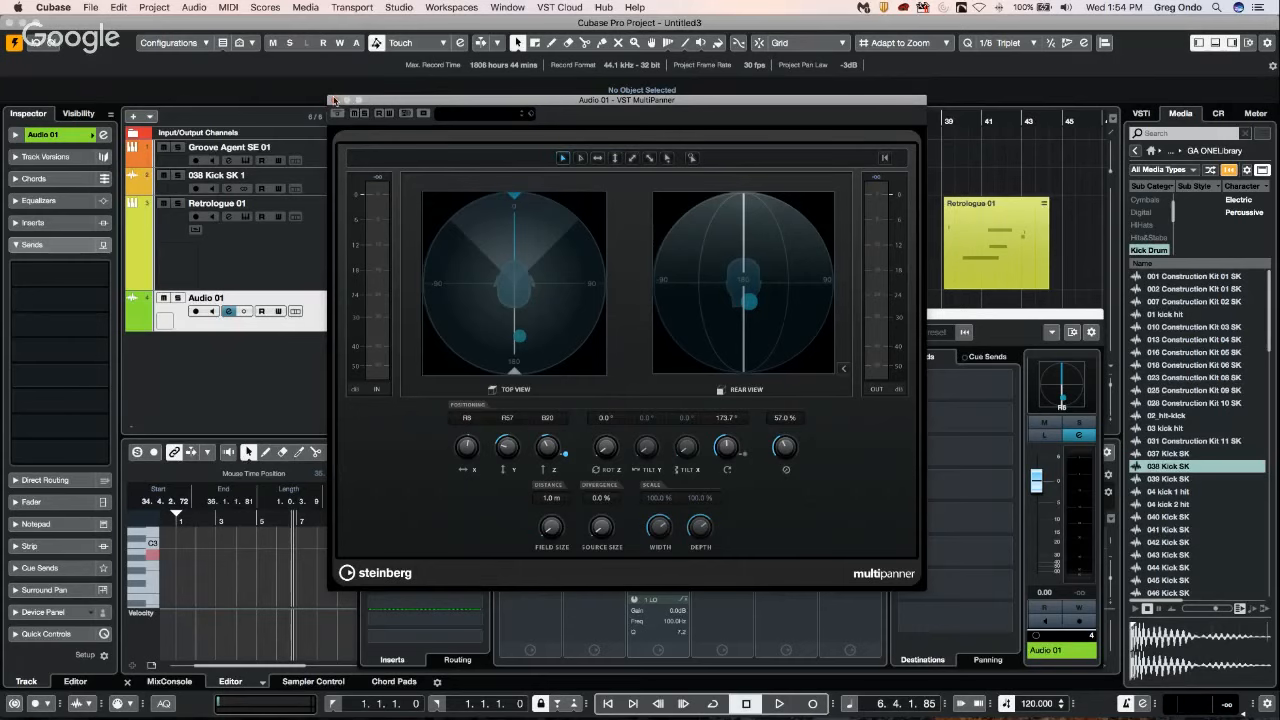
left_click(335, 102)
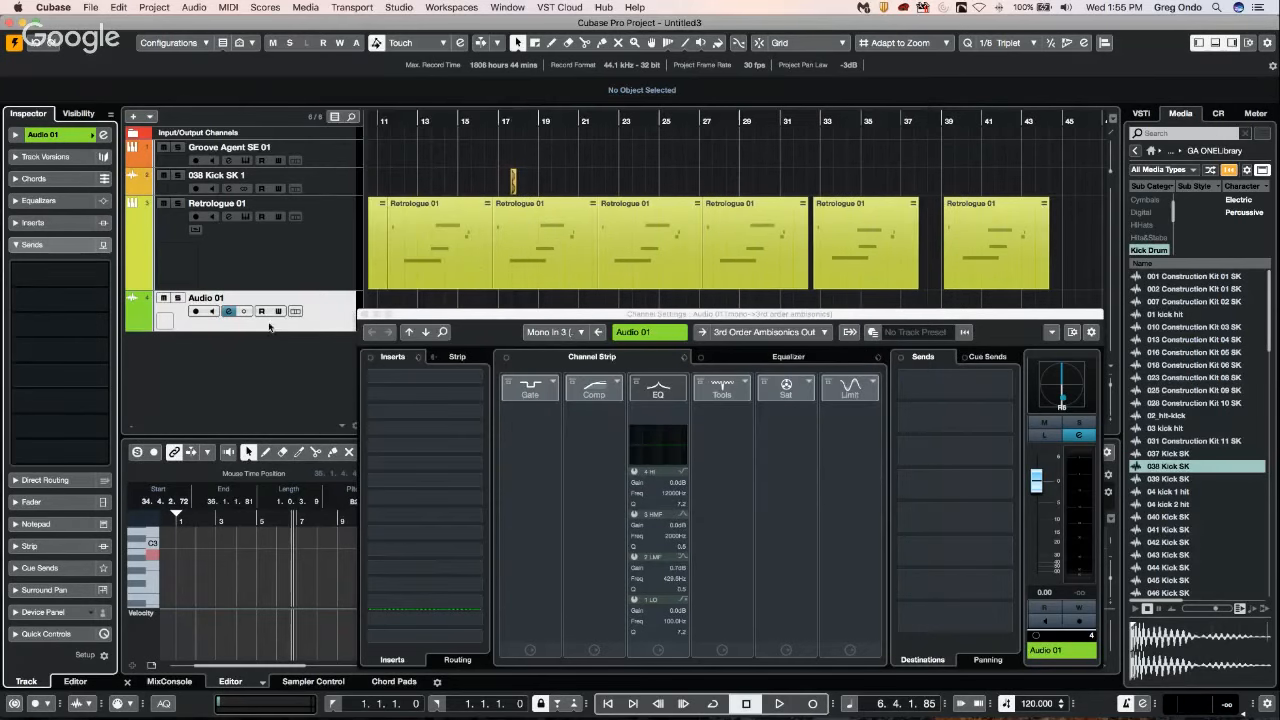
left_click(364, 315)
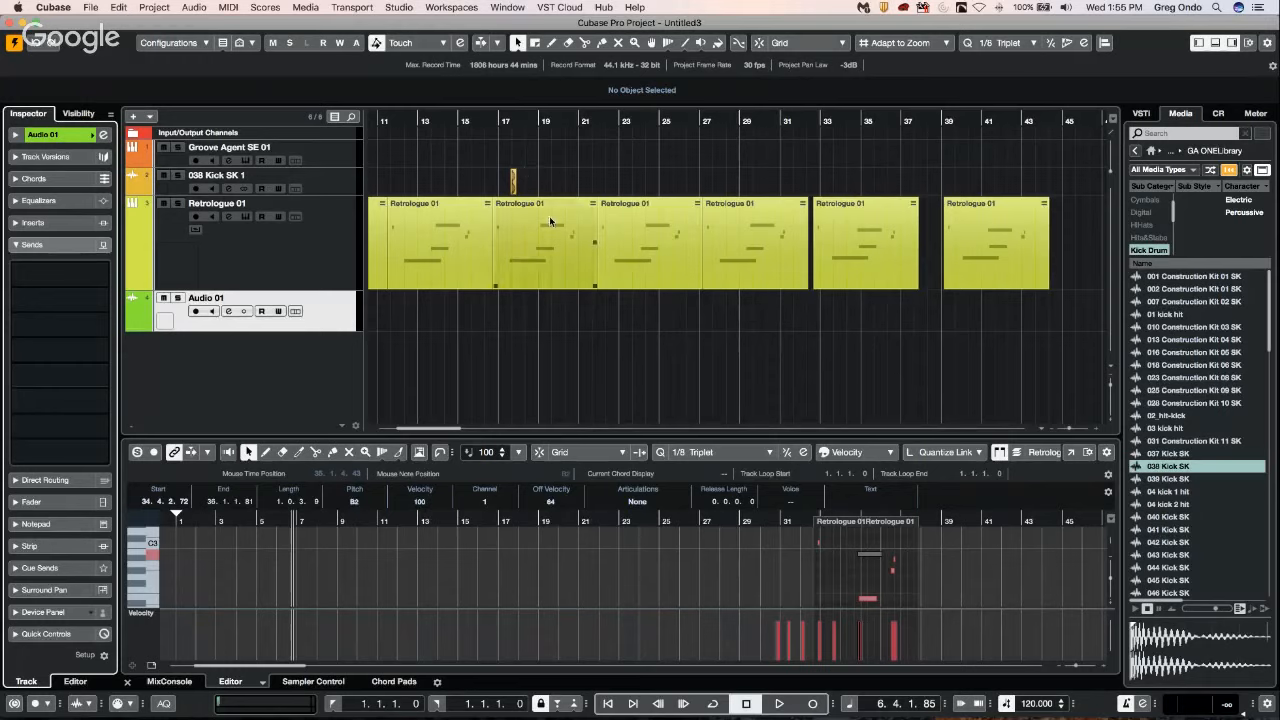
left_click(455, 6)
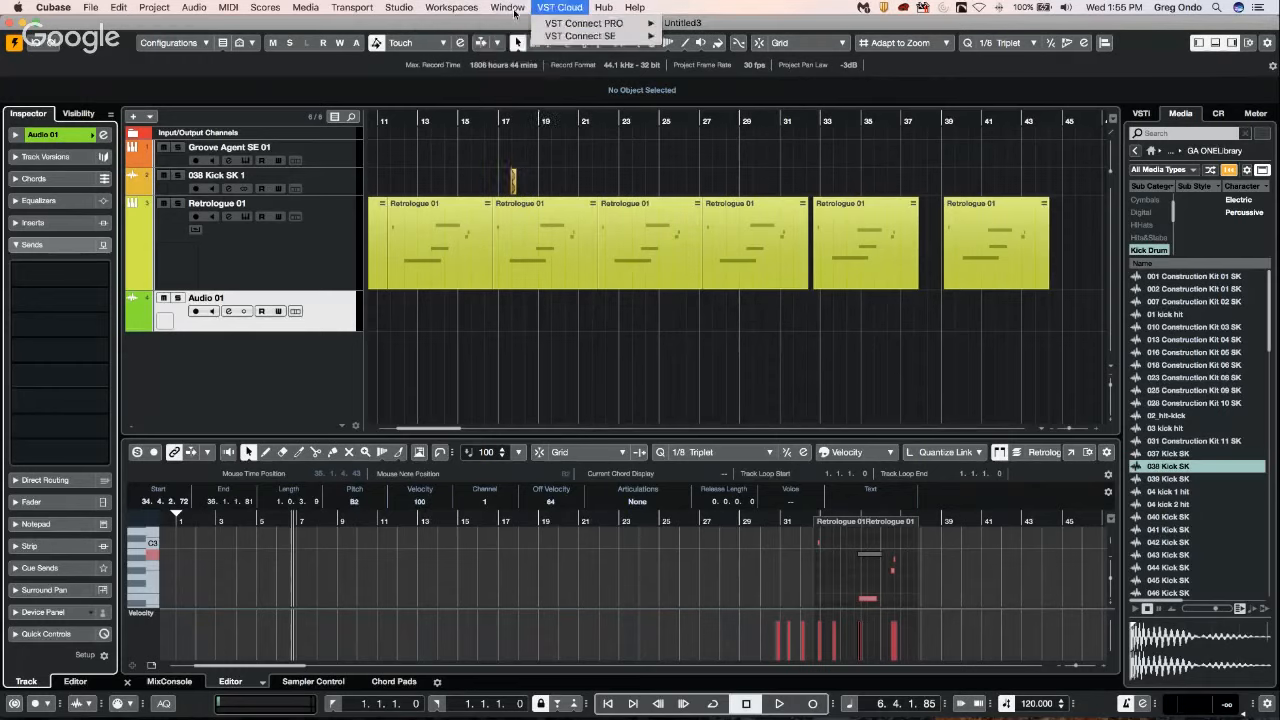
mouse_move(399, 7)
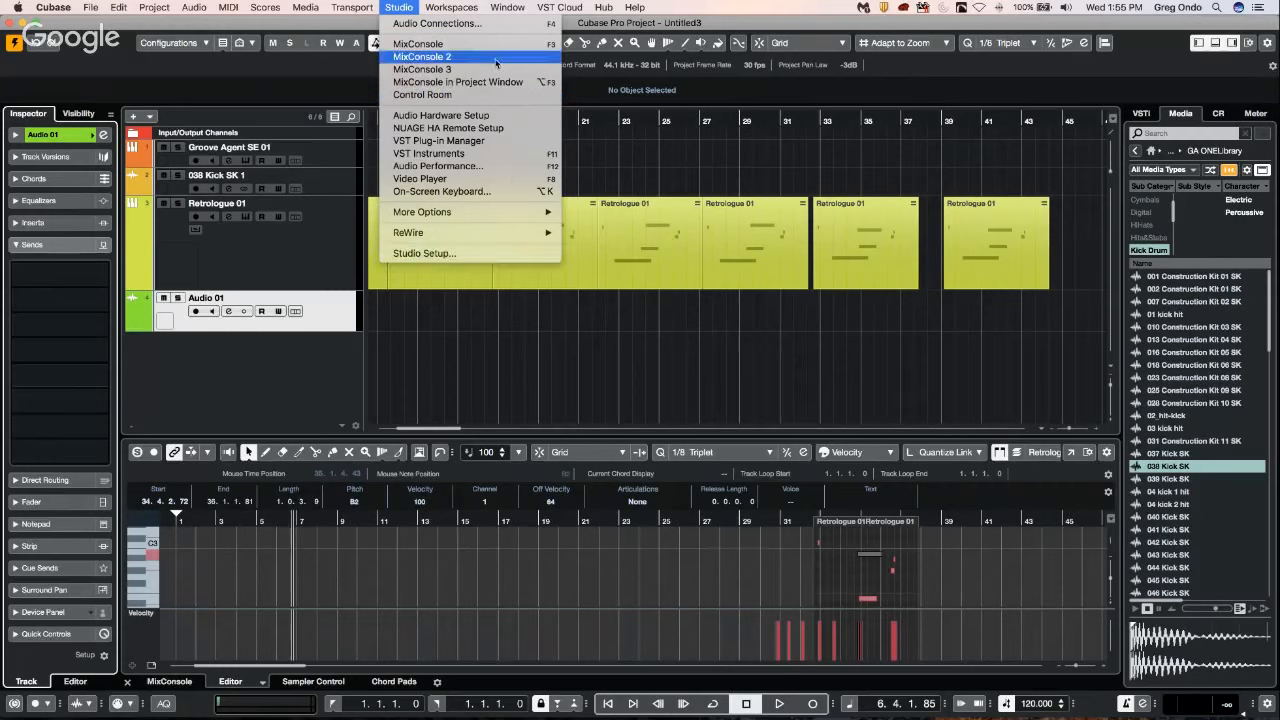
left_click(736, 247)
left_click(735, 247)
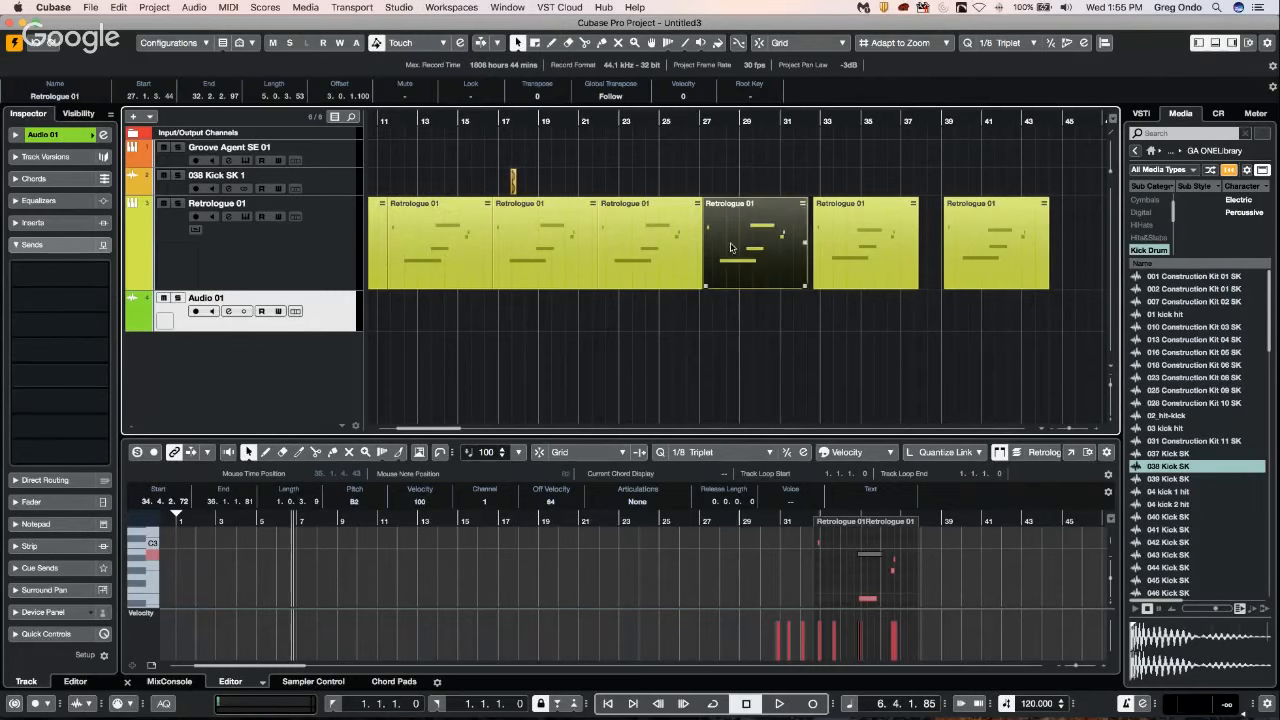
Add a HALion 6 instrument track below the Retrologue track, routed to 3rd Order Ambisonics Out, and load the instrument.
left_click(281, 242)
right_click(281, 242)
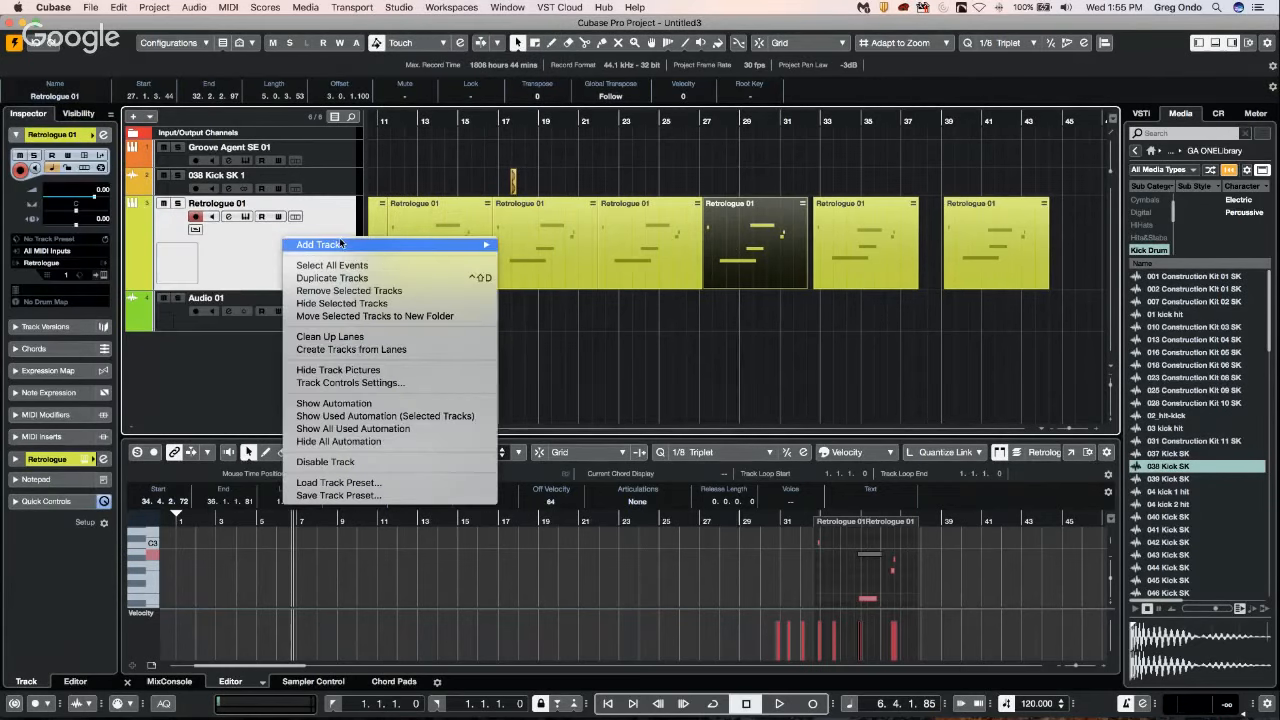
mouse_move(320, 244)
left_click(545, 262)
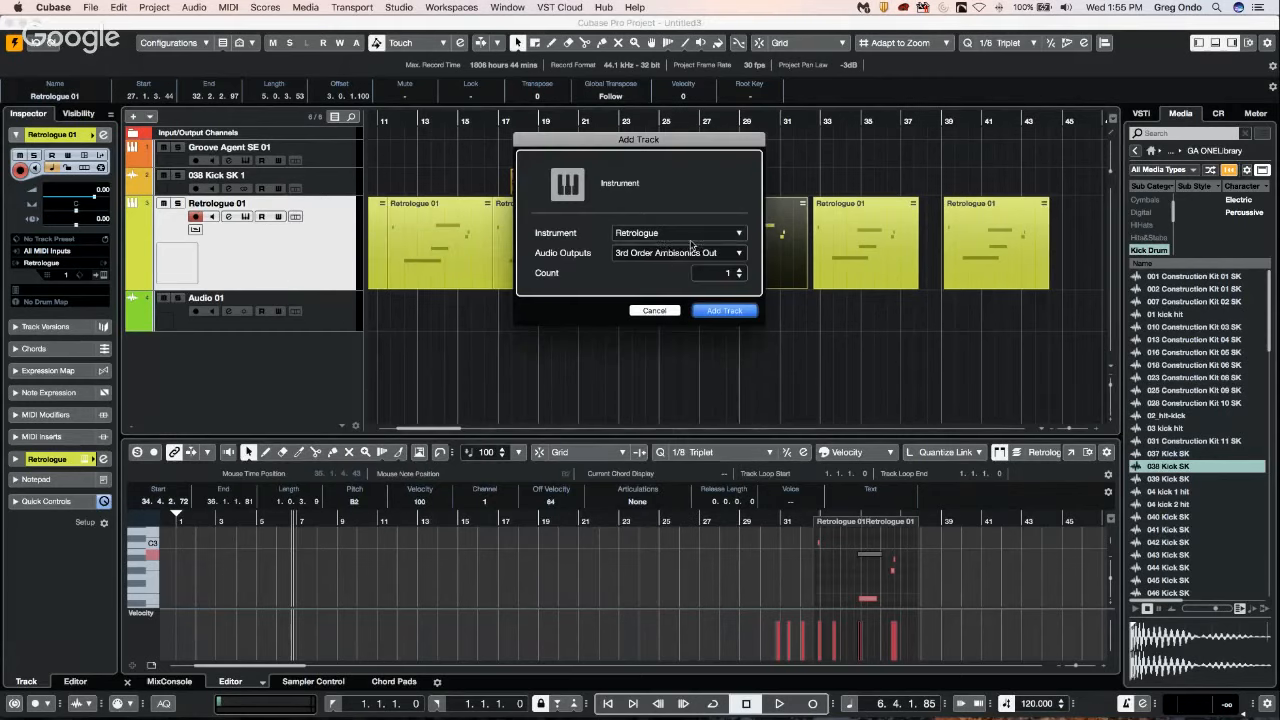
left_click(668, 234)
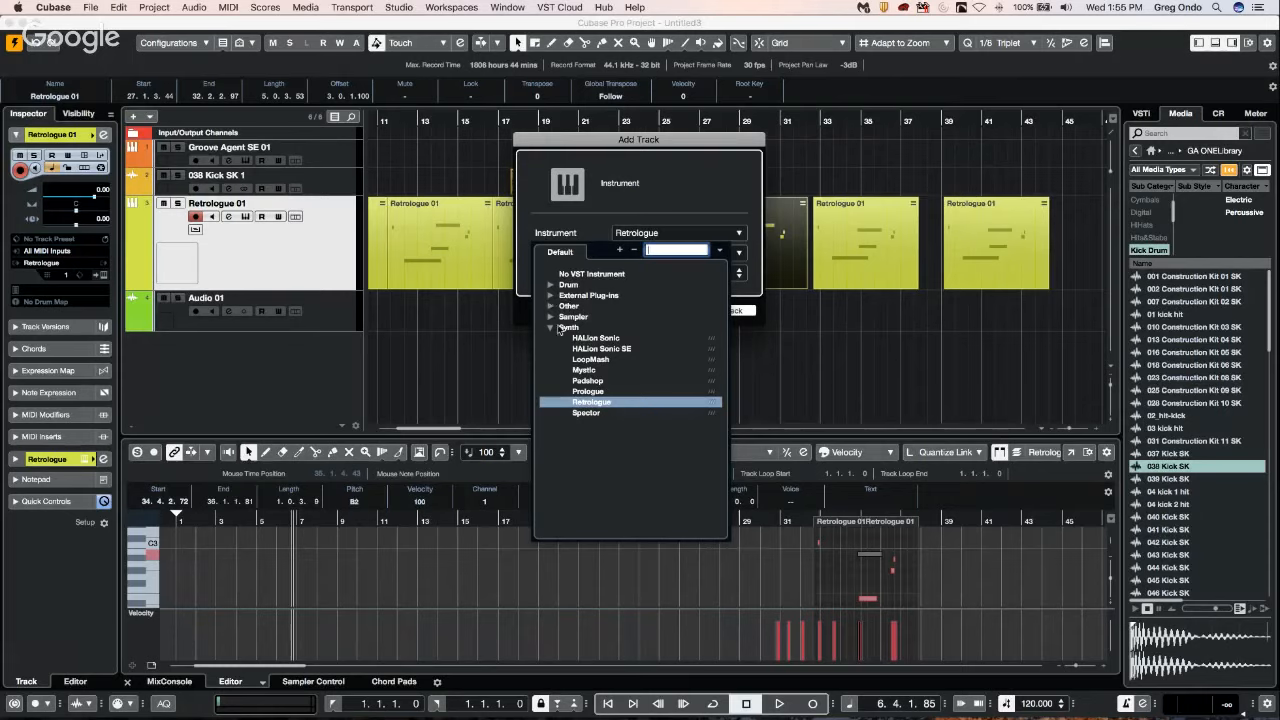
left_click(552, 317)
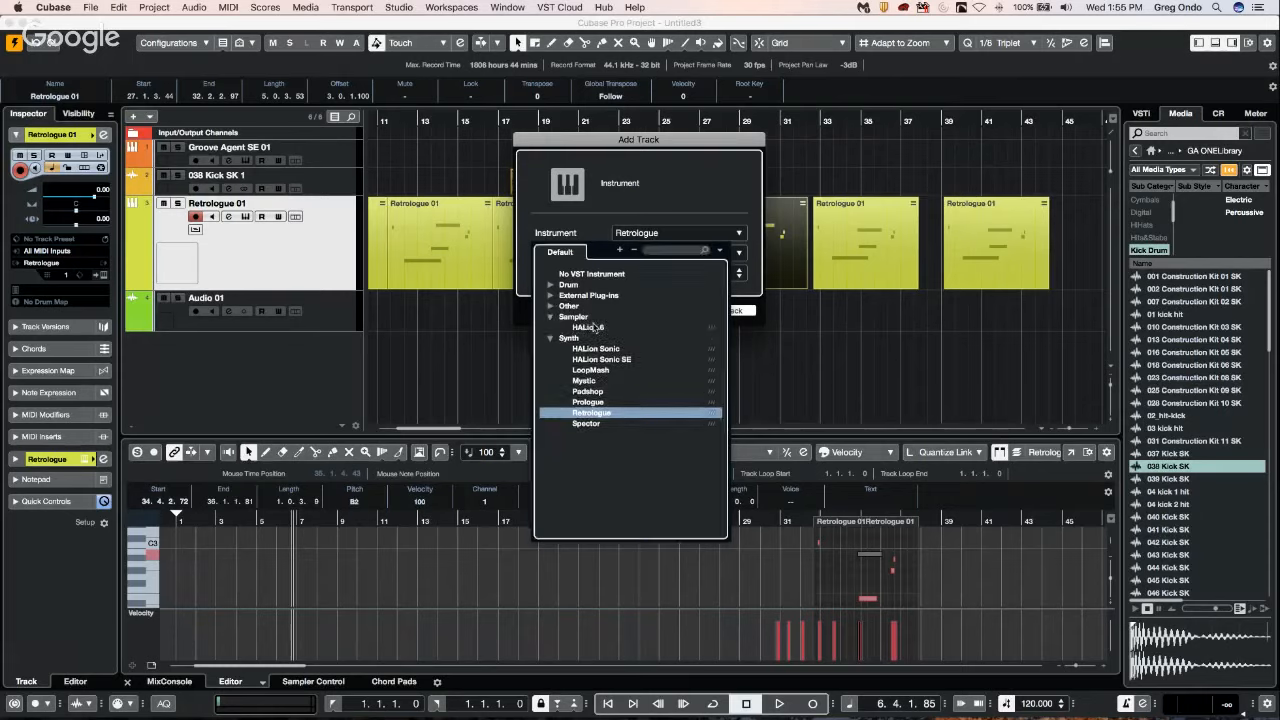
left_click(595, 328)
left_click(726, 314)
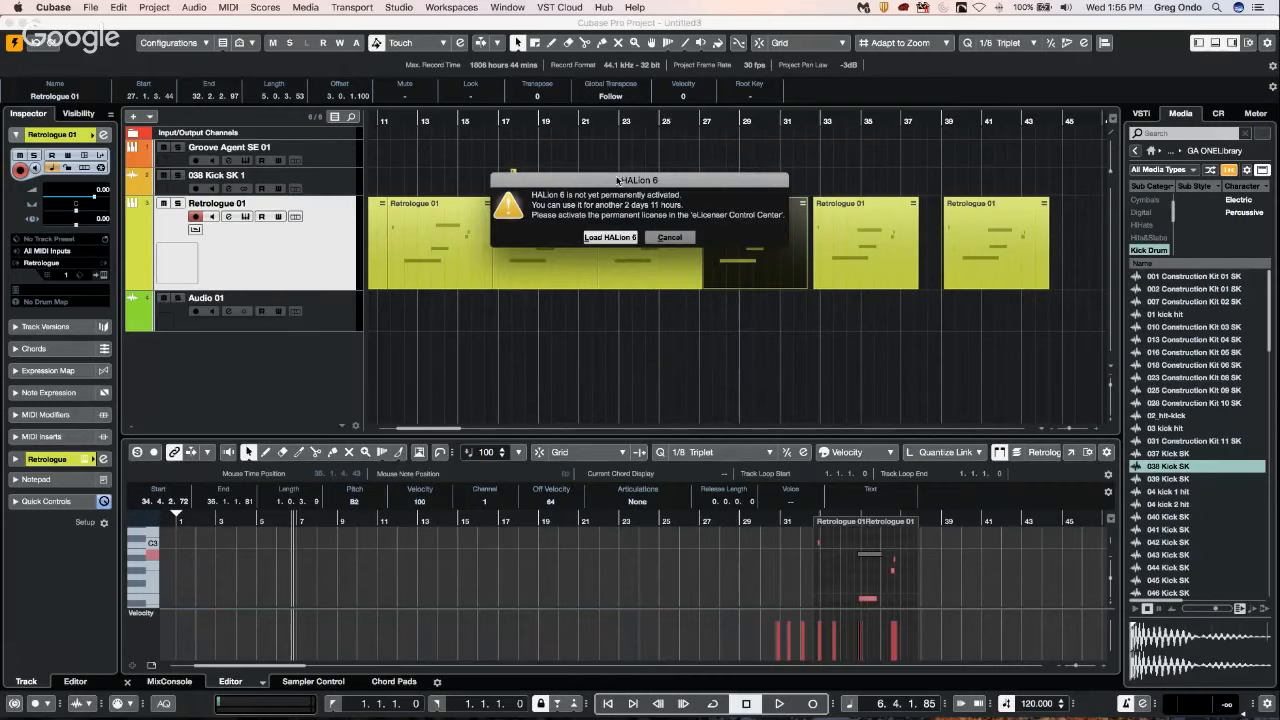
left_click(620, 237)
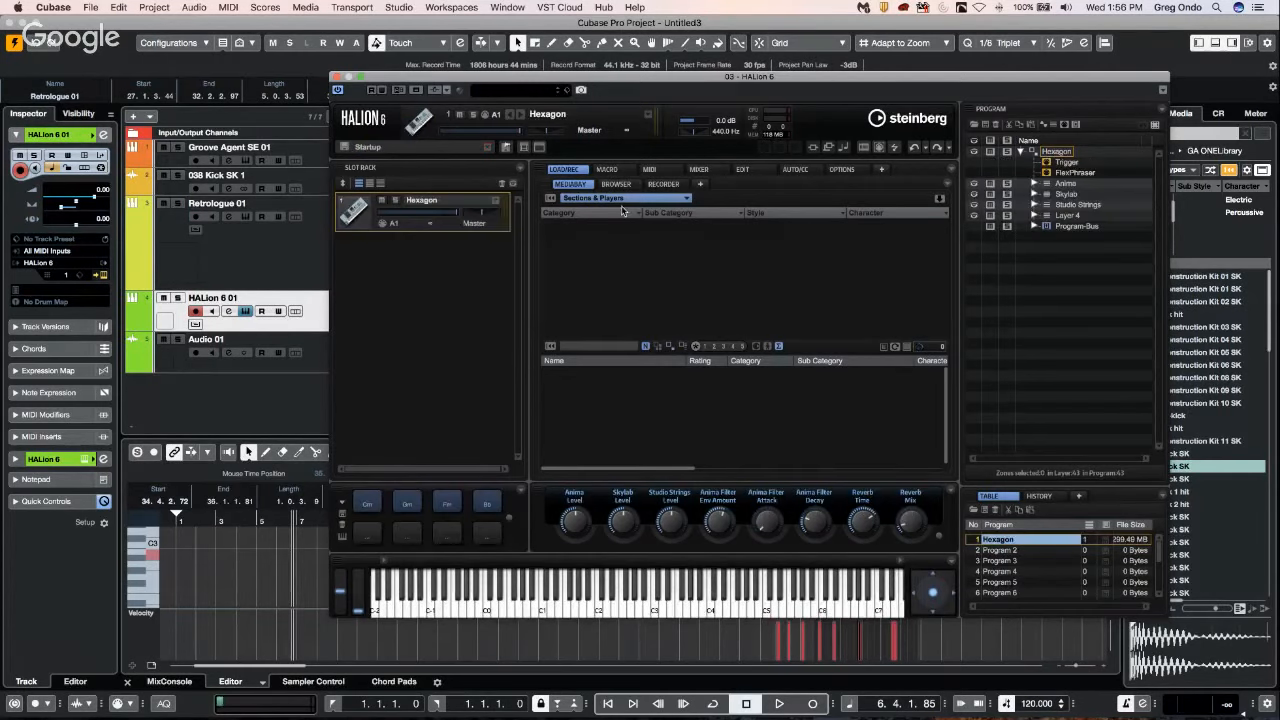
Load the Strings High Ensemble program from the Strings category of the Iconica Ensembles content set.
left_click(617, 200)
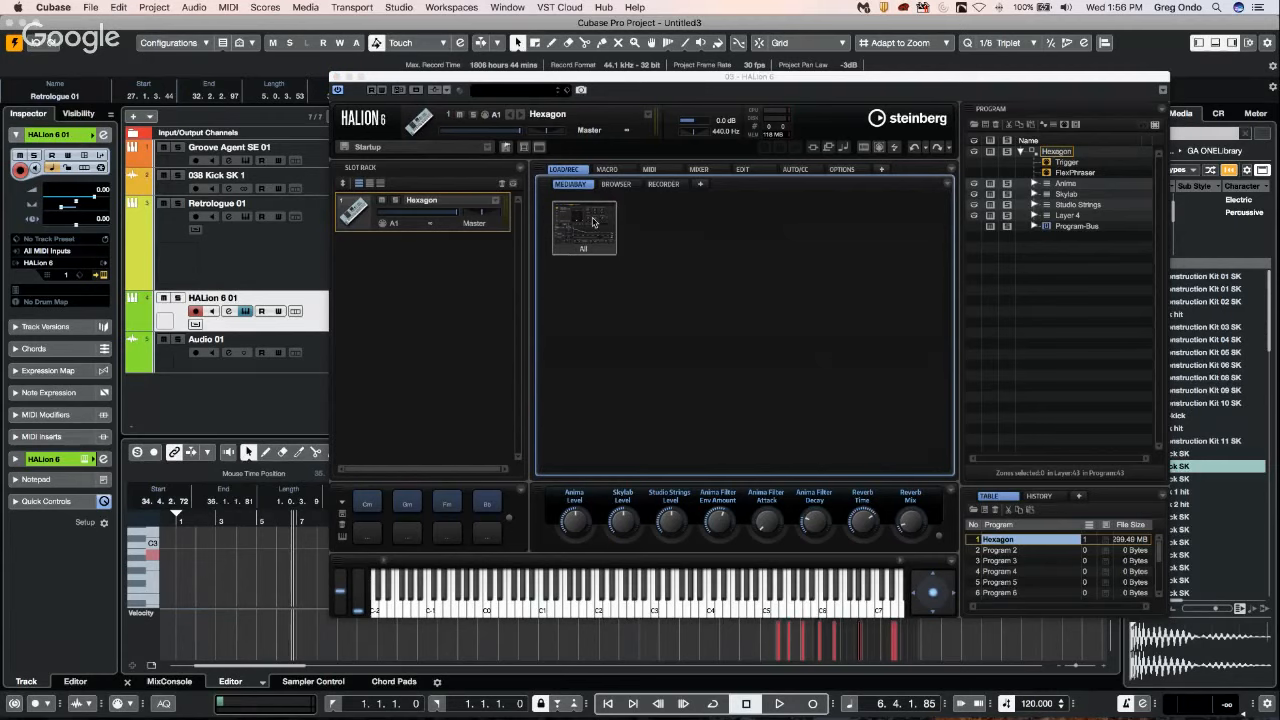
left_click(593, 222)
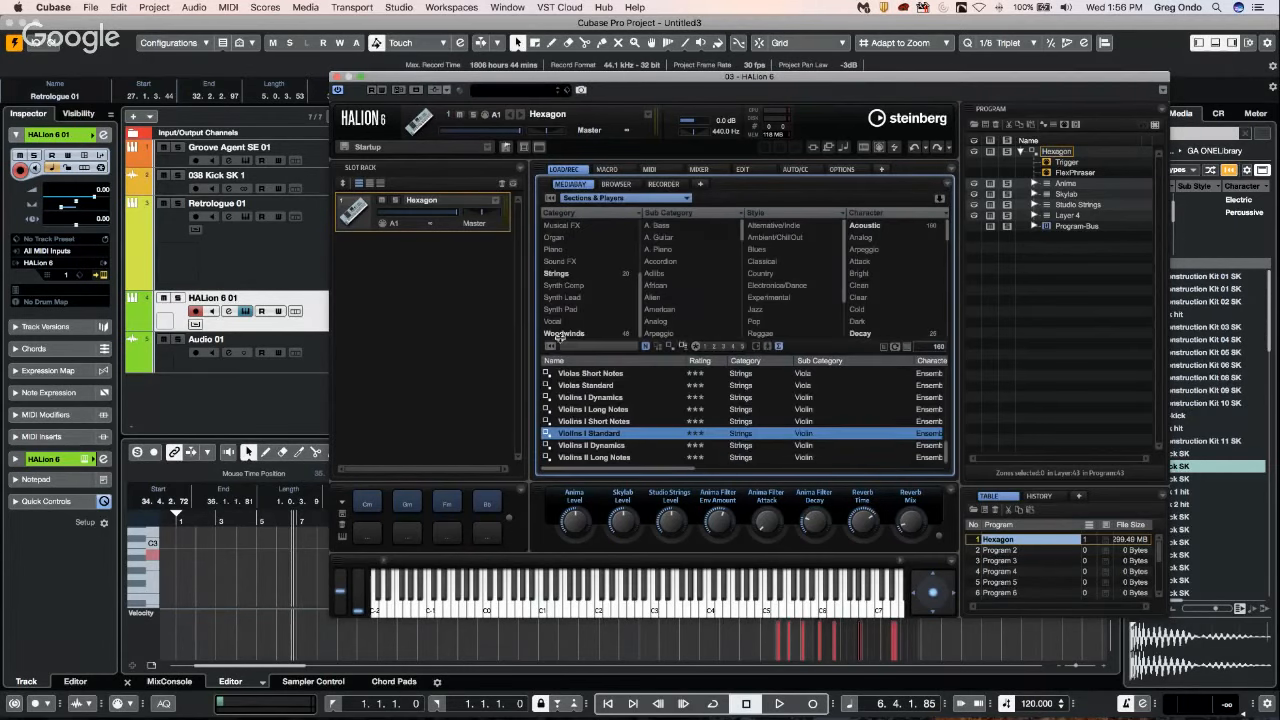
left_click(609, 200)
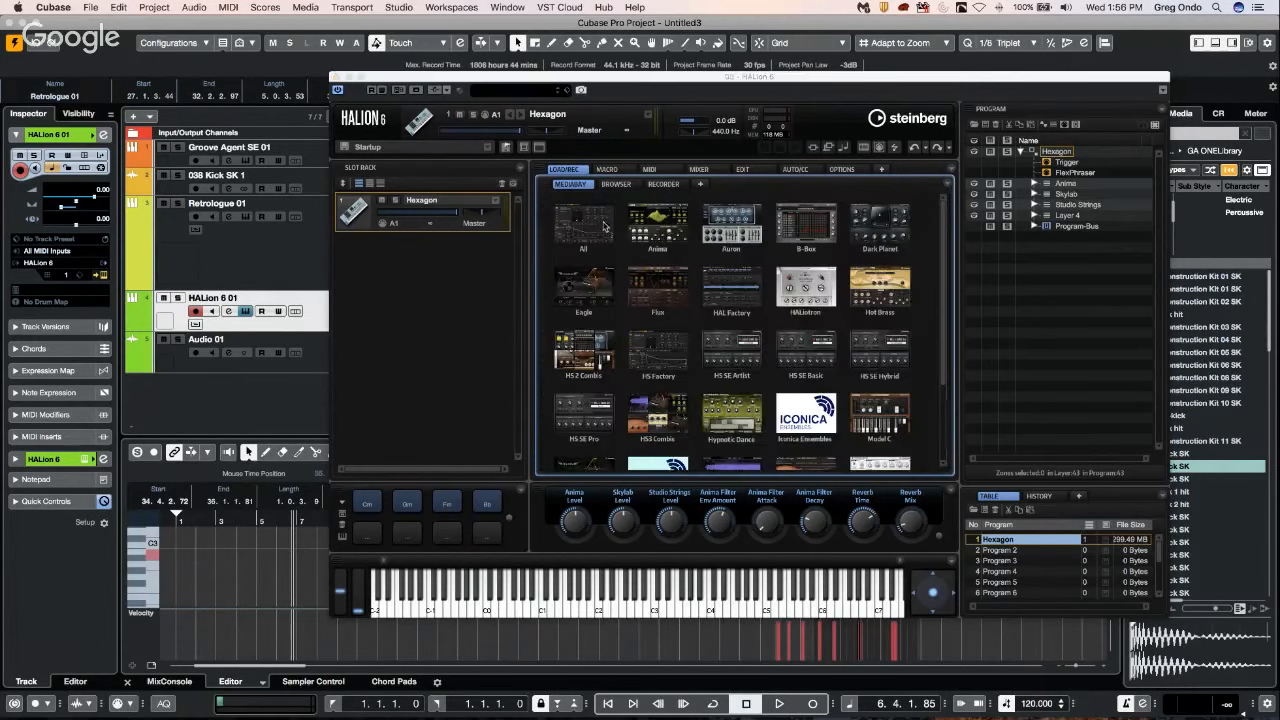
left_click(806, 418)
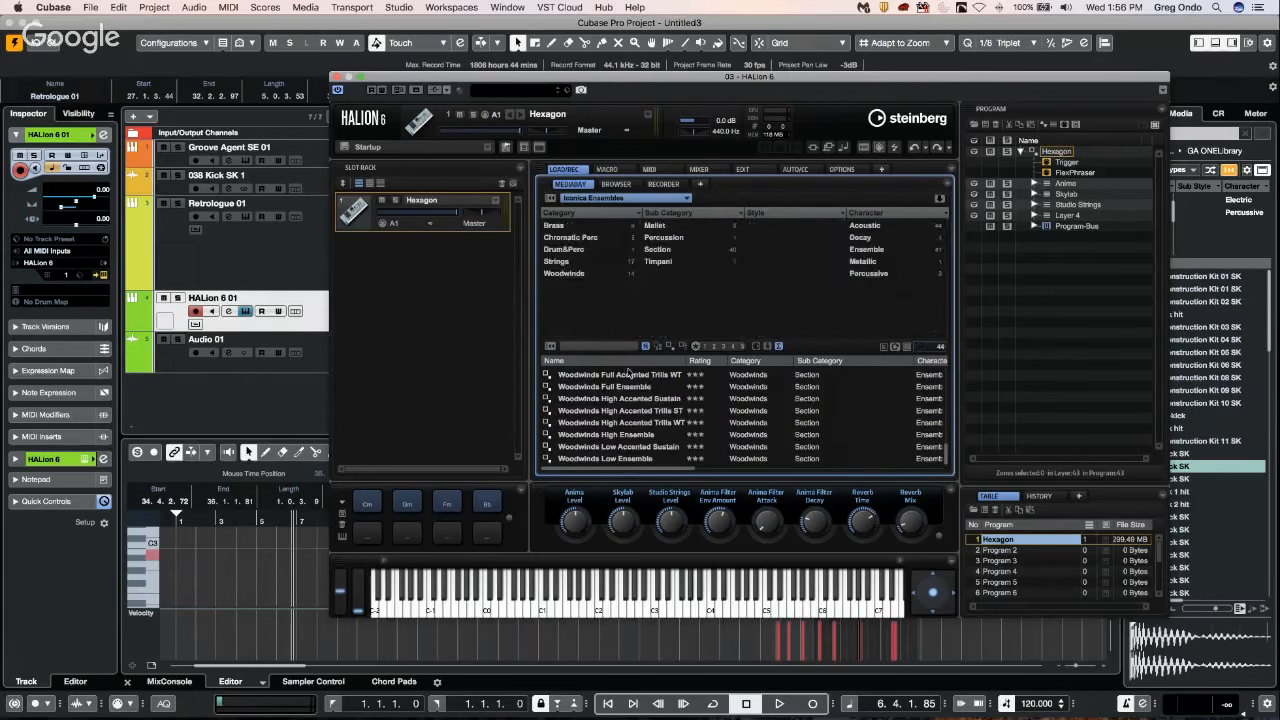
left_click(556, 262)
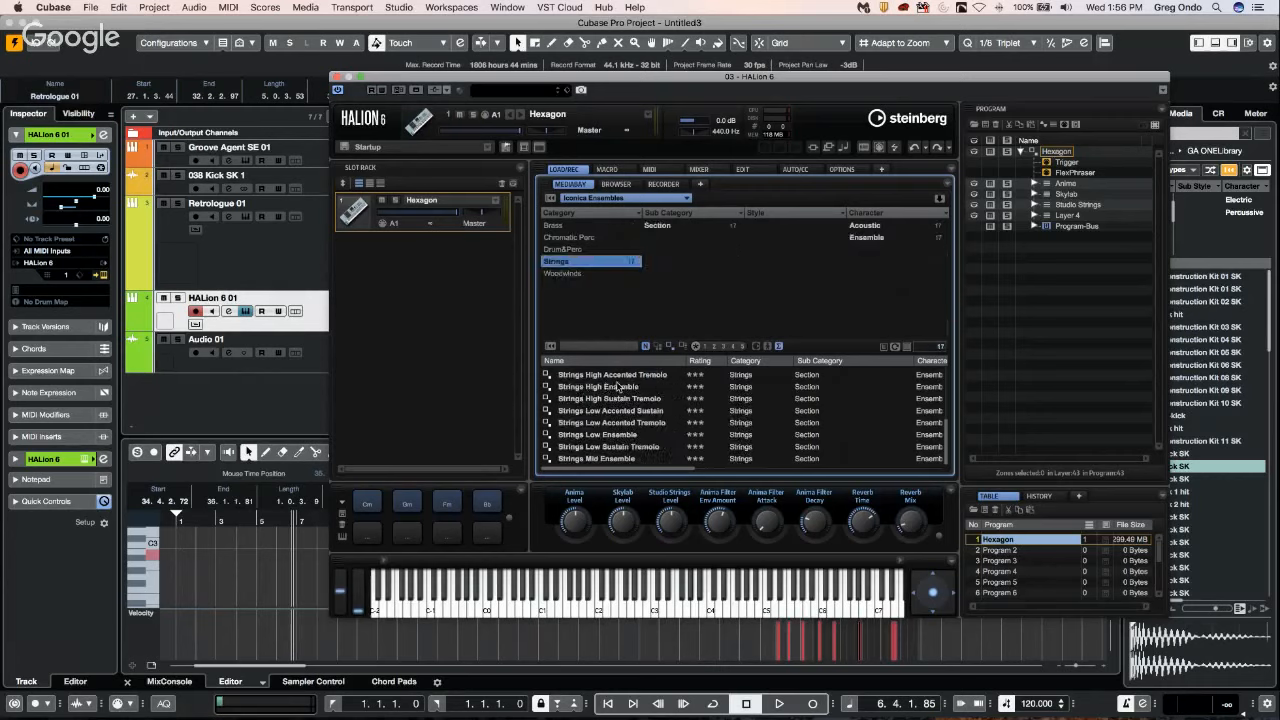
double_click(613, 387)
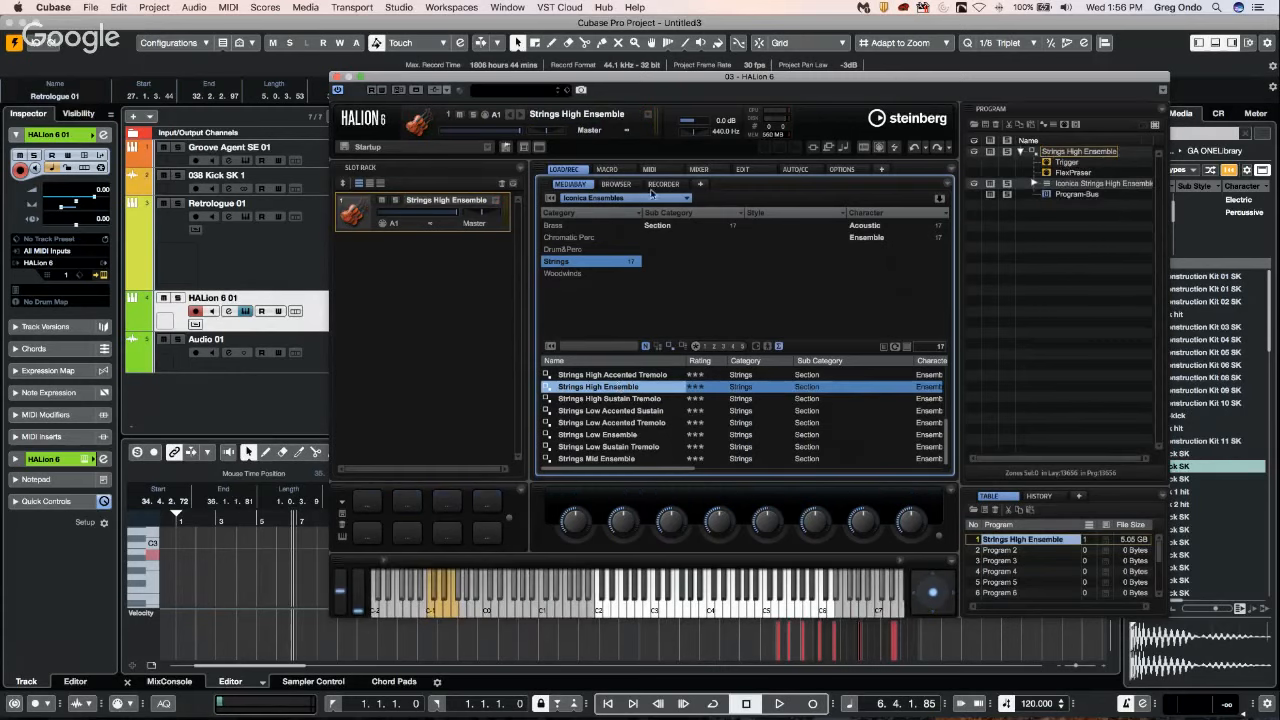
Show the macro page of the Strings High Ensemble and set the Staccato articulation's Switch controller to Expression.
left_click(747, 170)
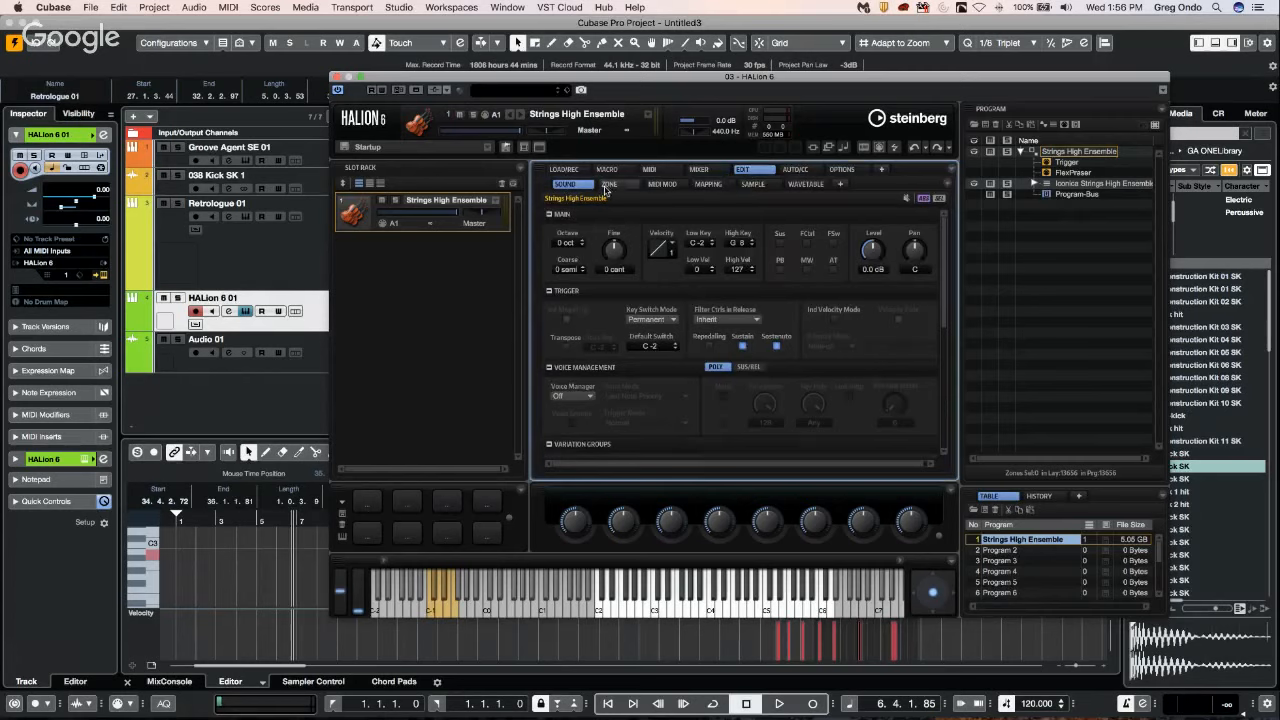
left_click(607, 169)
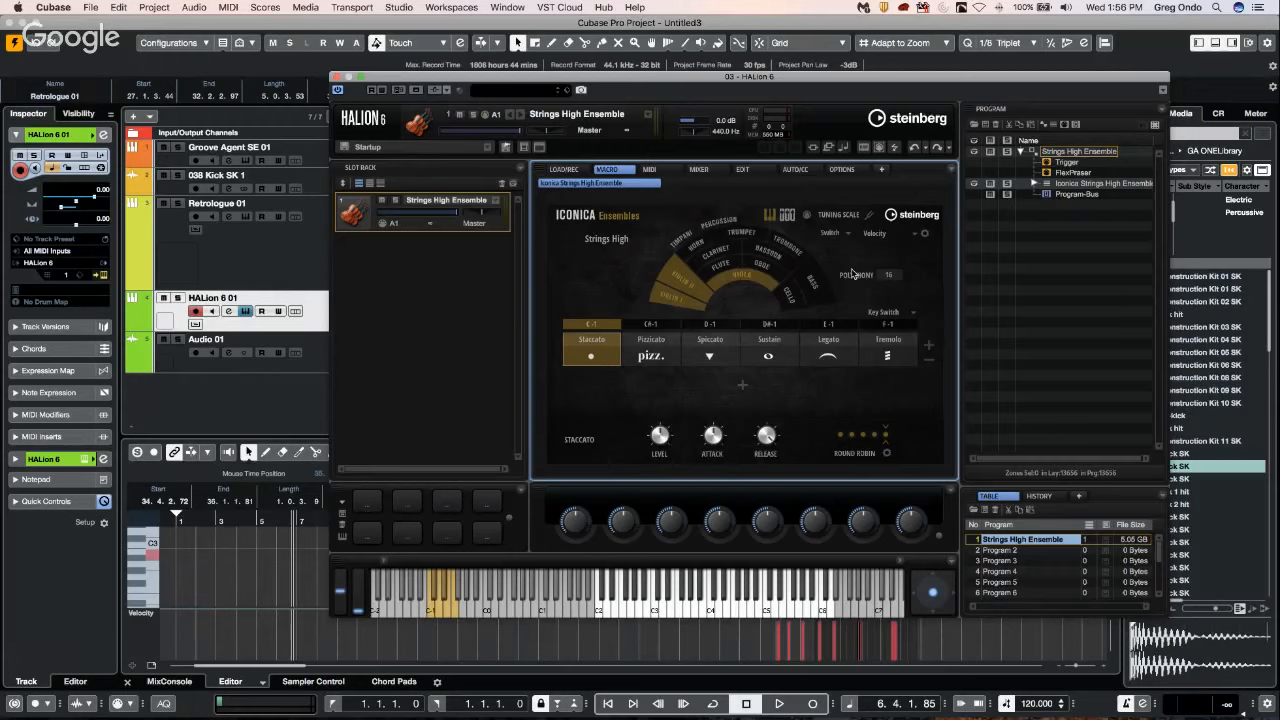
left_click(884, 238)
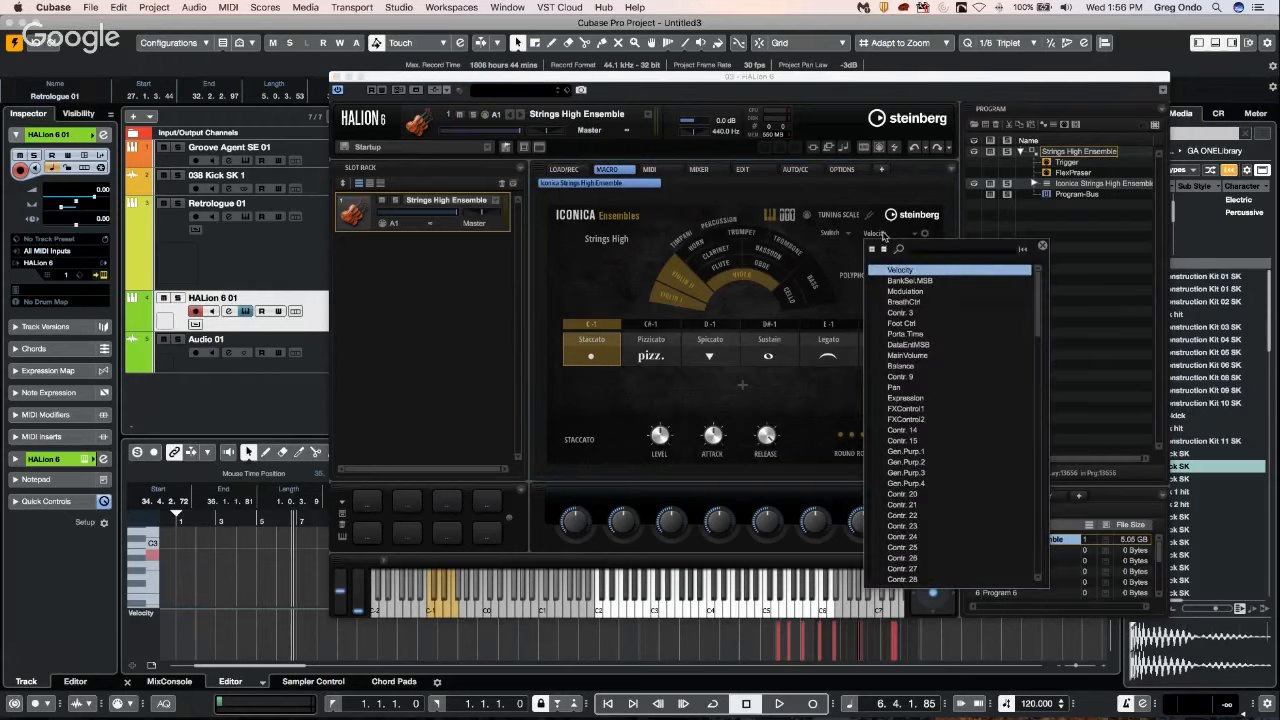
left_click(920, 399)
left_click(895, 234)
left_click(914, 399)
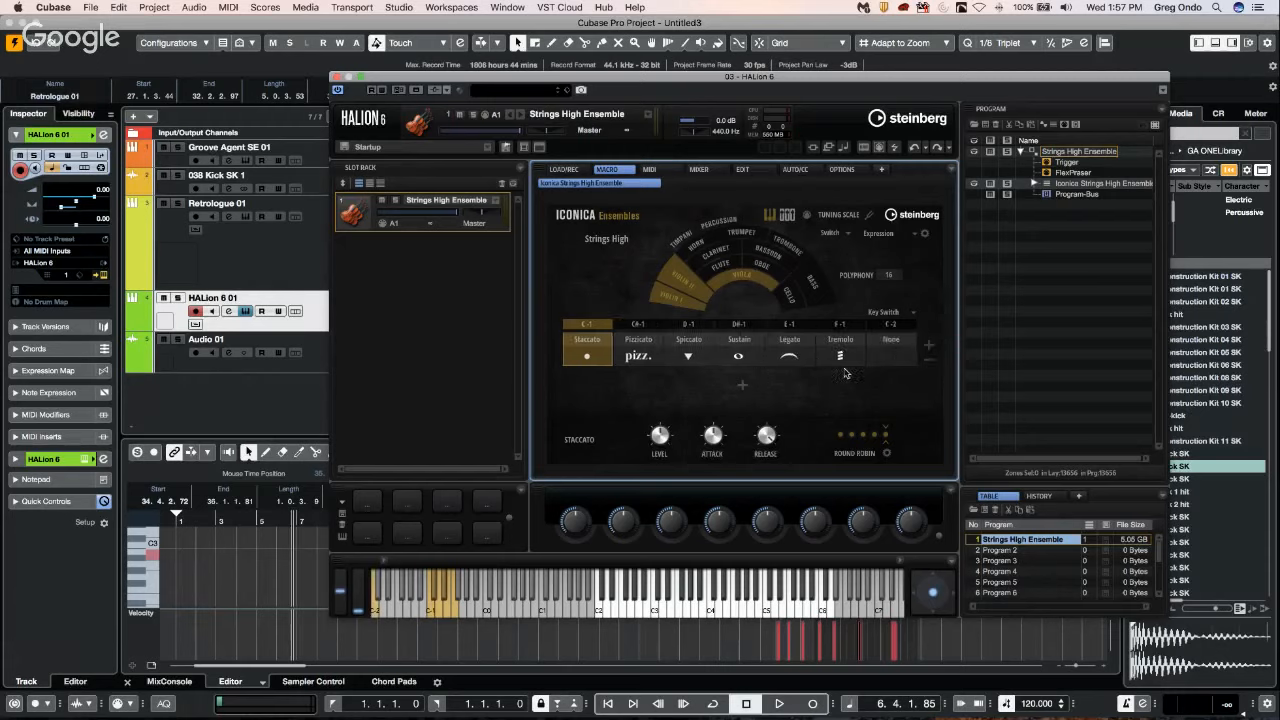
Remove the empty C-2 articulation slot and assign Legato beneath Sustain in a second articulation row, showing its settings.
left_click(928, 361)
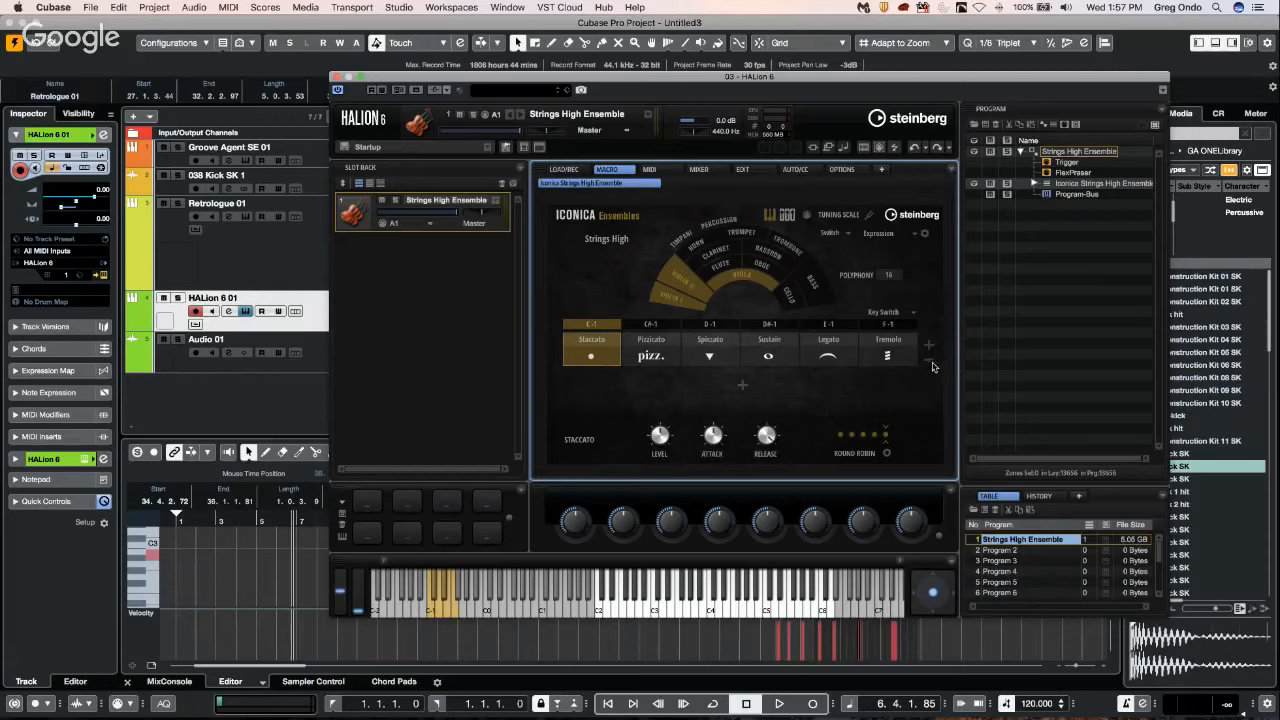
left_click(740, 387)
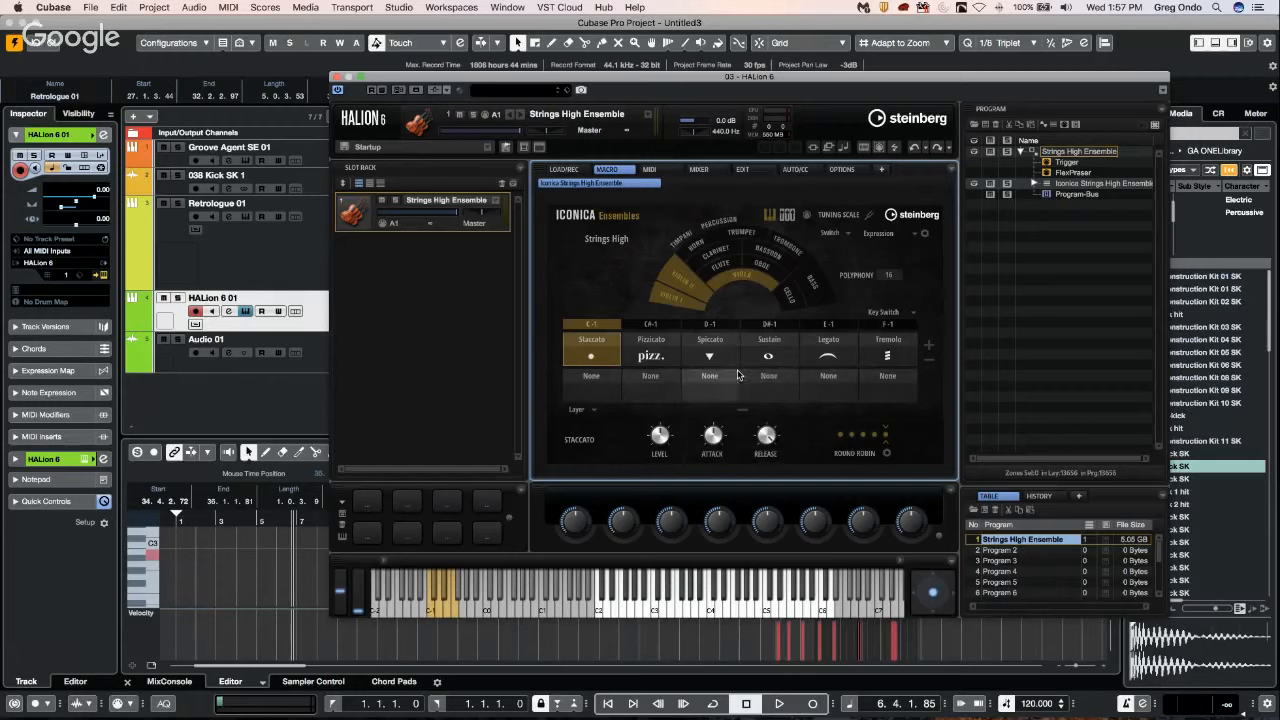
left_click(779, 384)
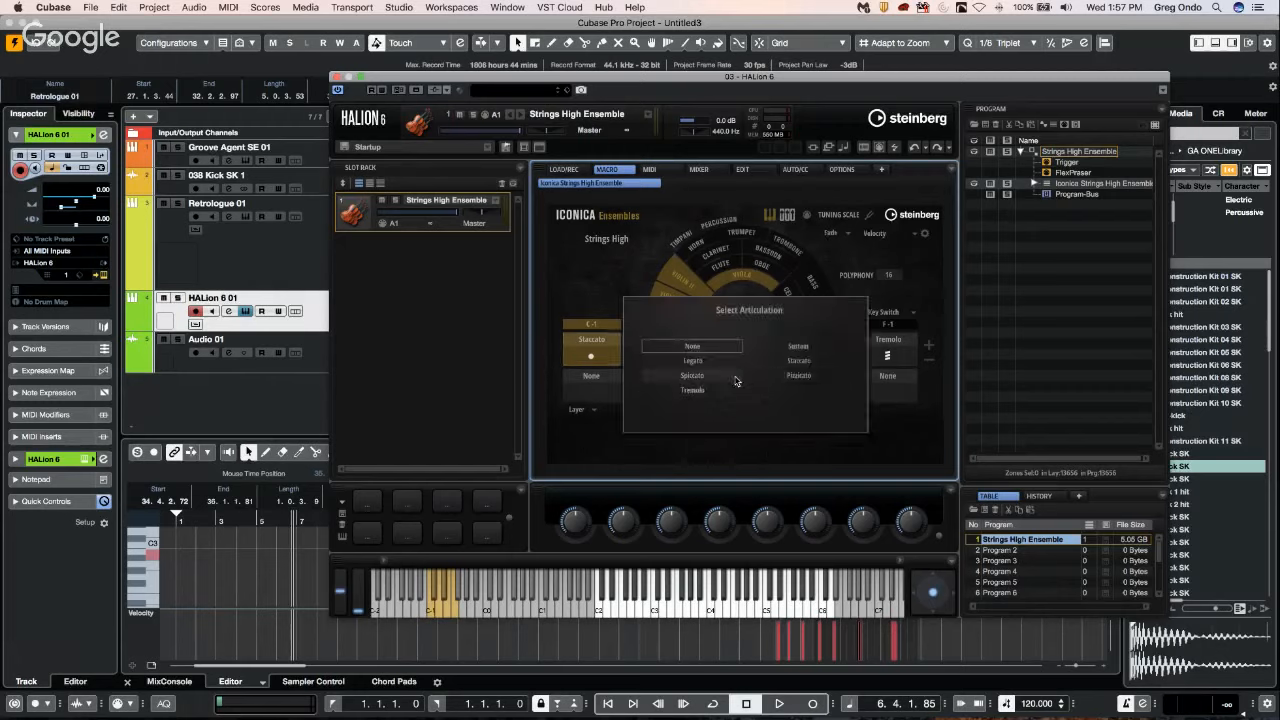
left_click(699, 368)
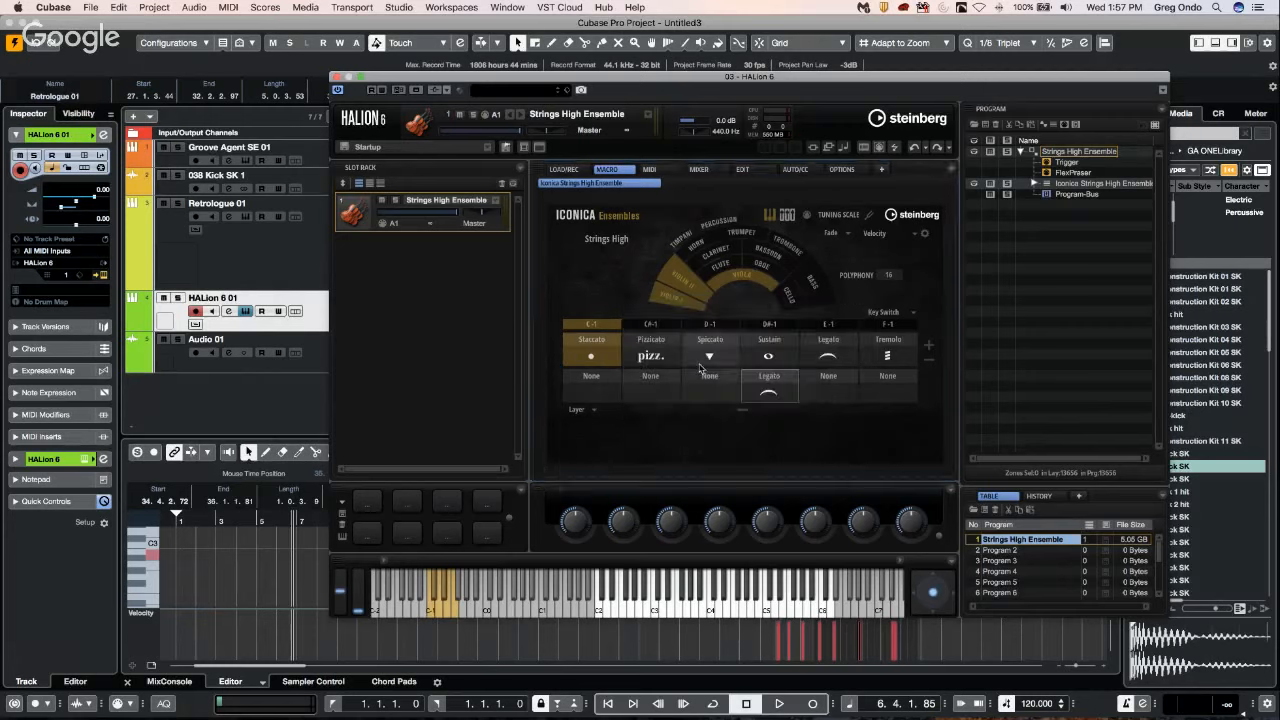
left_click(775, 390)
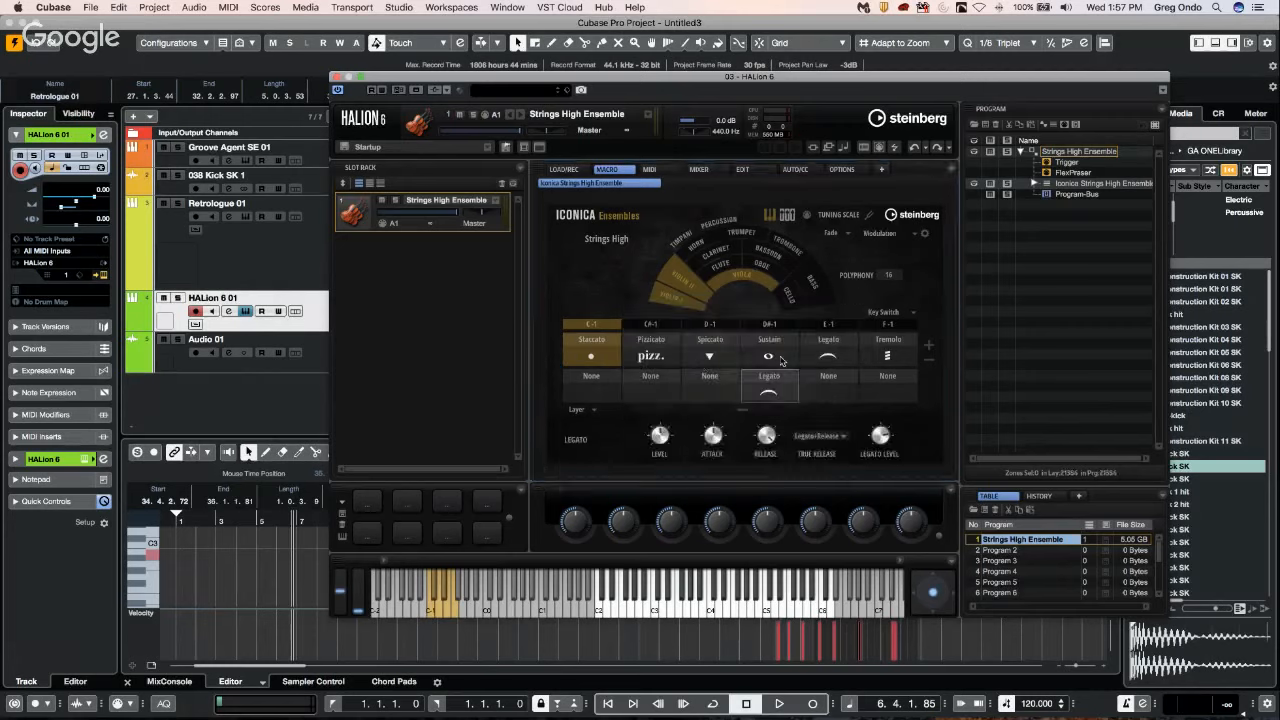
Set the mode between the two articulation rows to Switch, controlled by Expression.
left_click(590, 410)
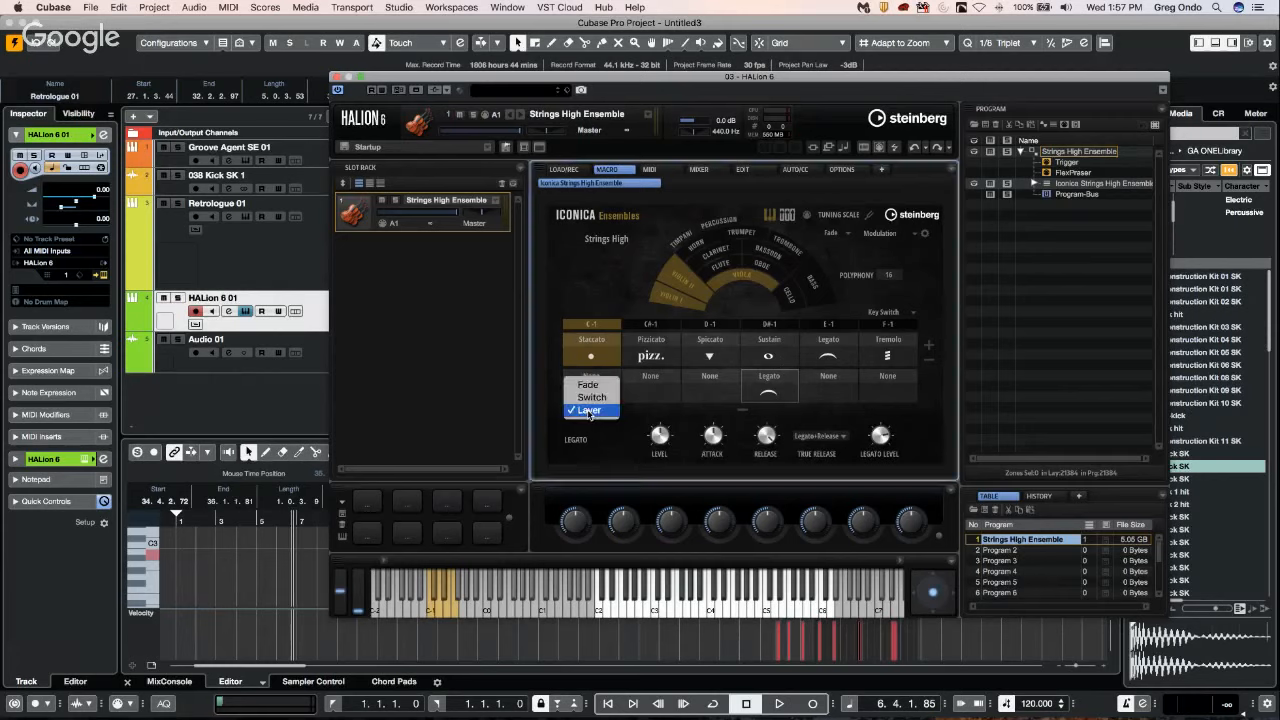
left_click(603, 398)
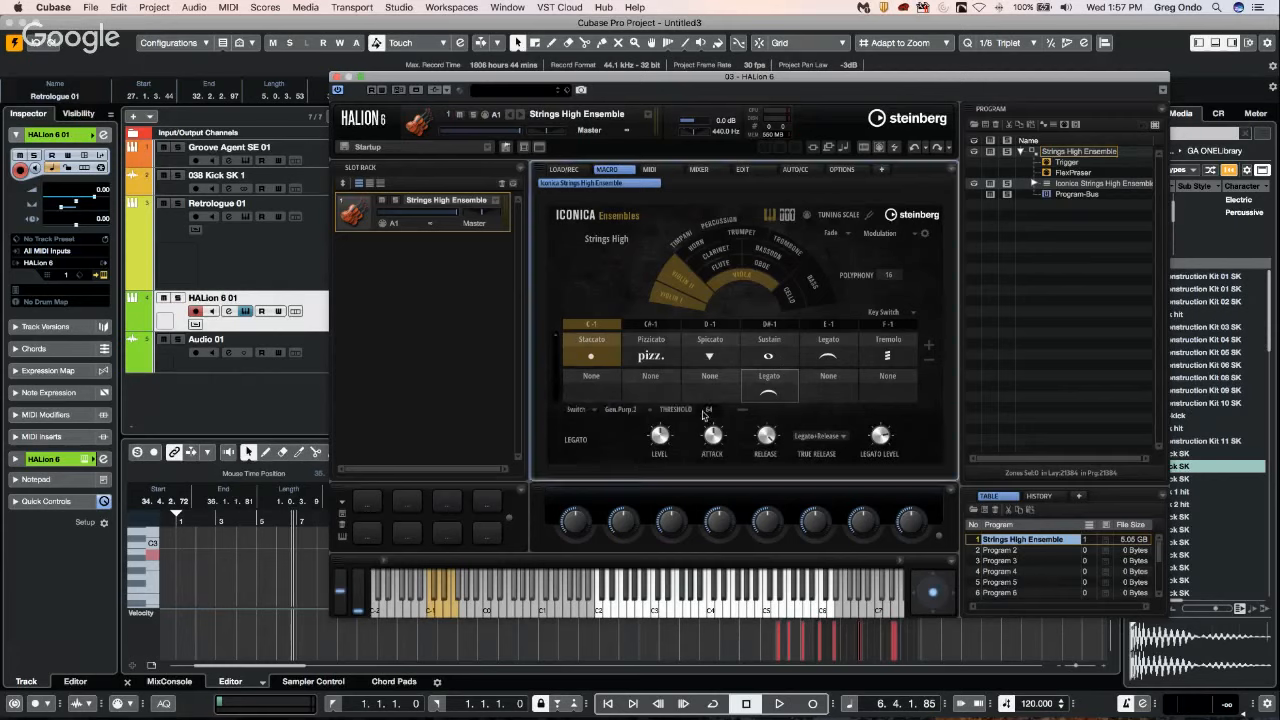
left_click(634, 410)
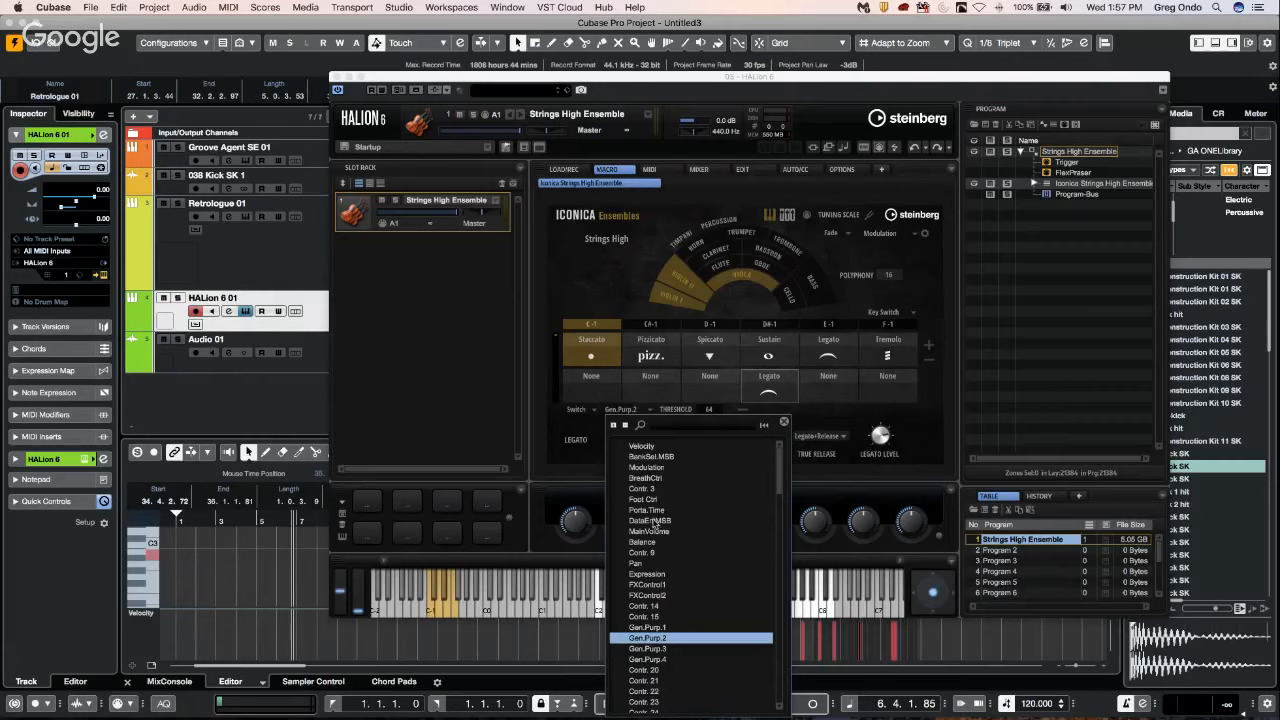
left_click(647, 574)
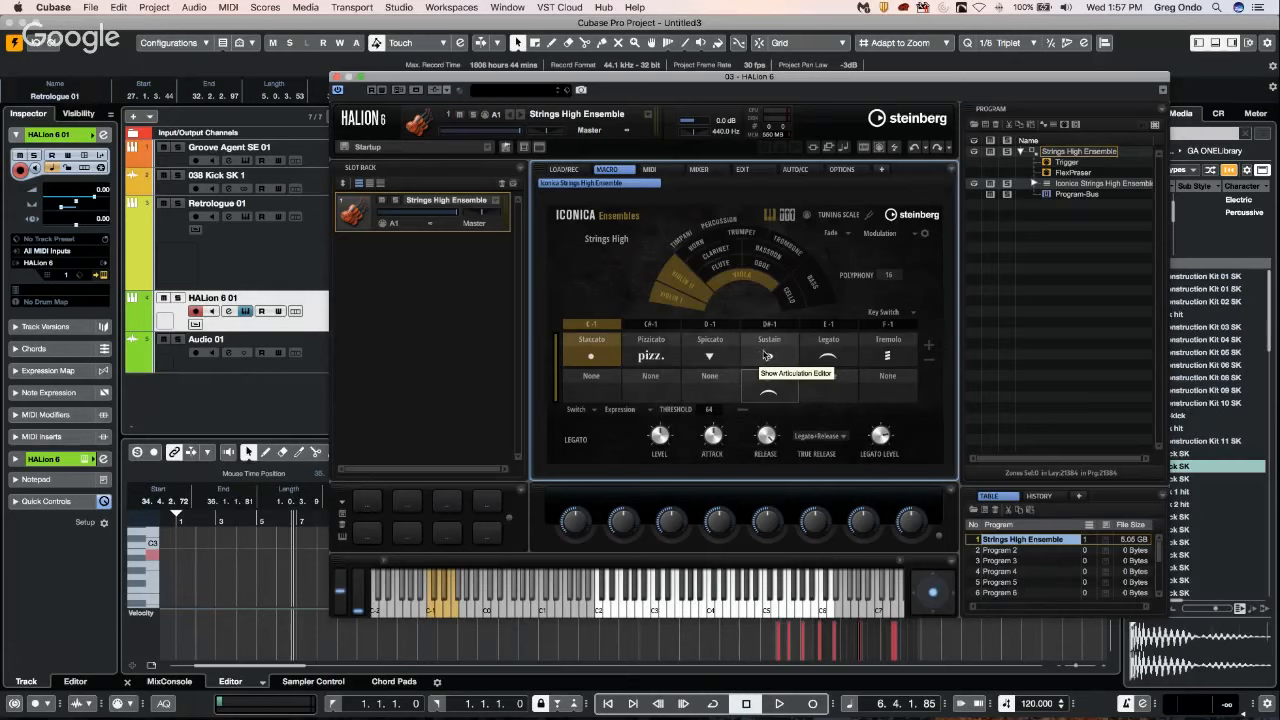
left_click(628, 411)
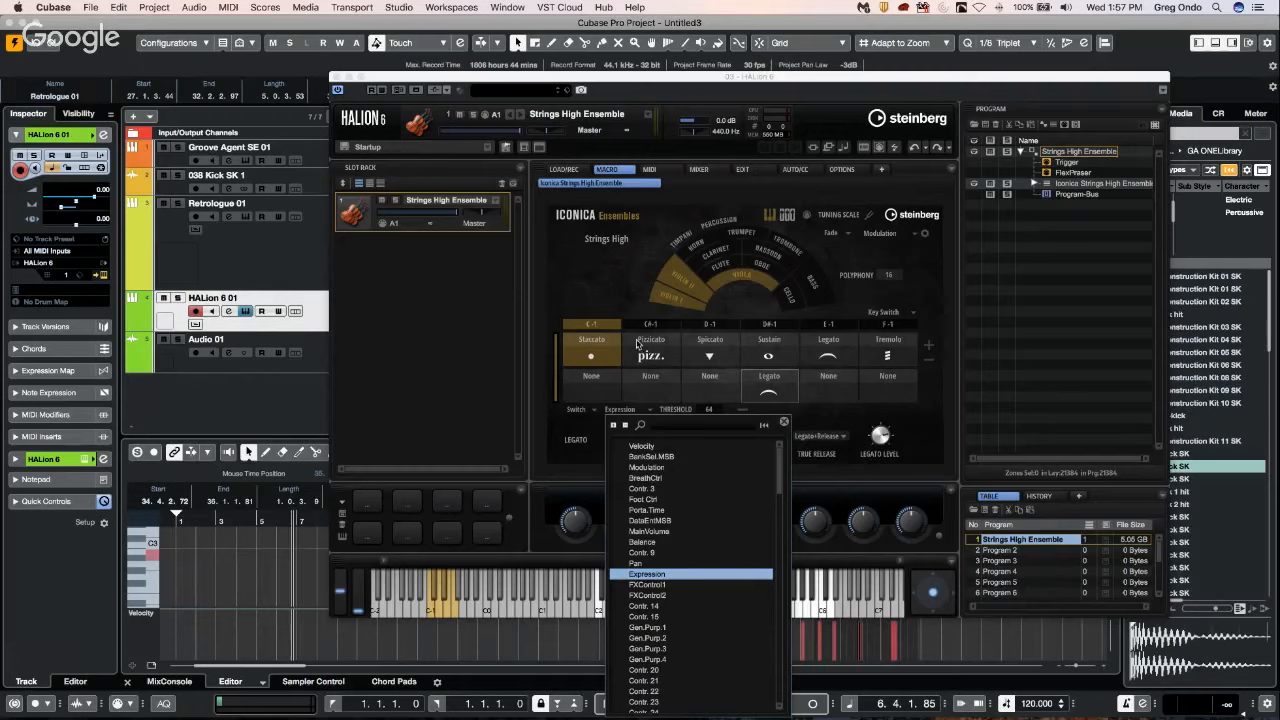
left_click(815, 243)
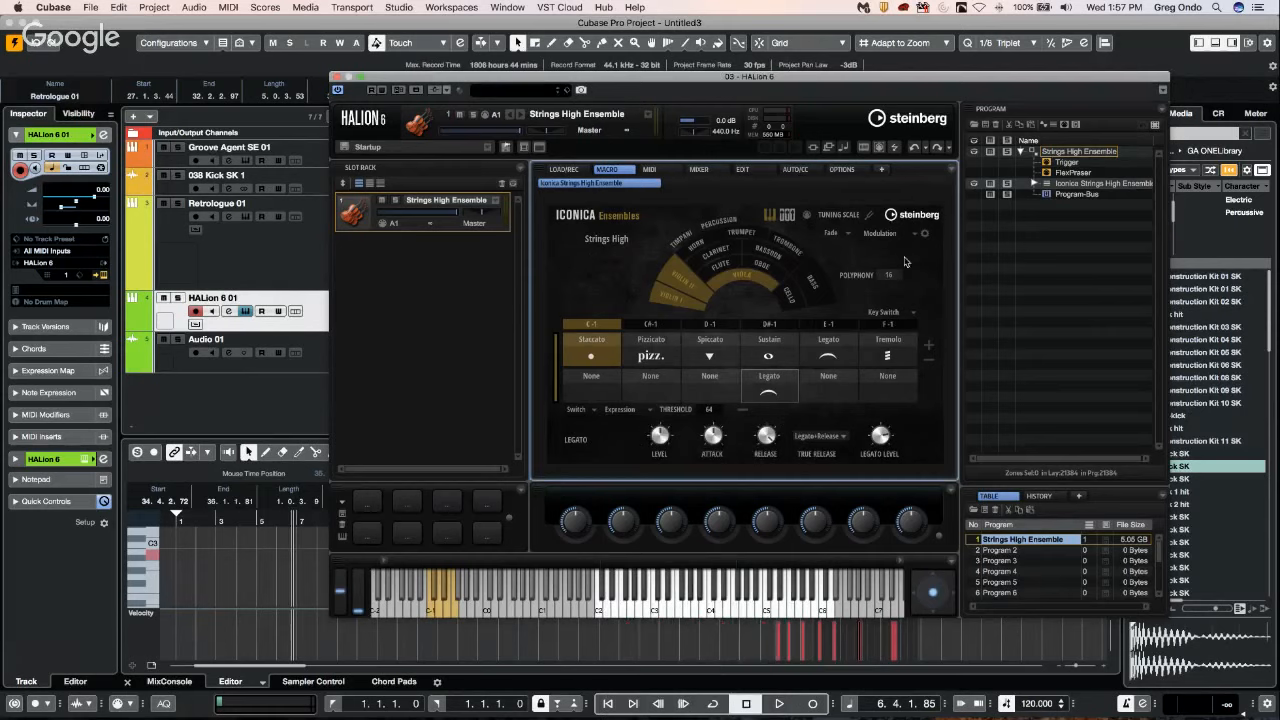
left_click(879, 236)
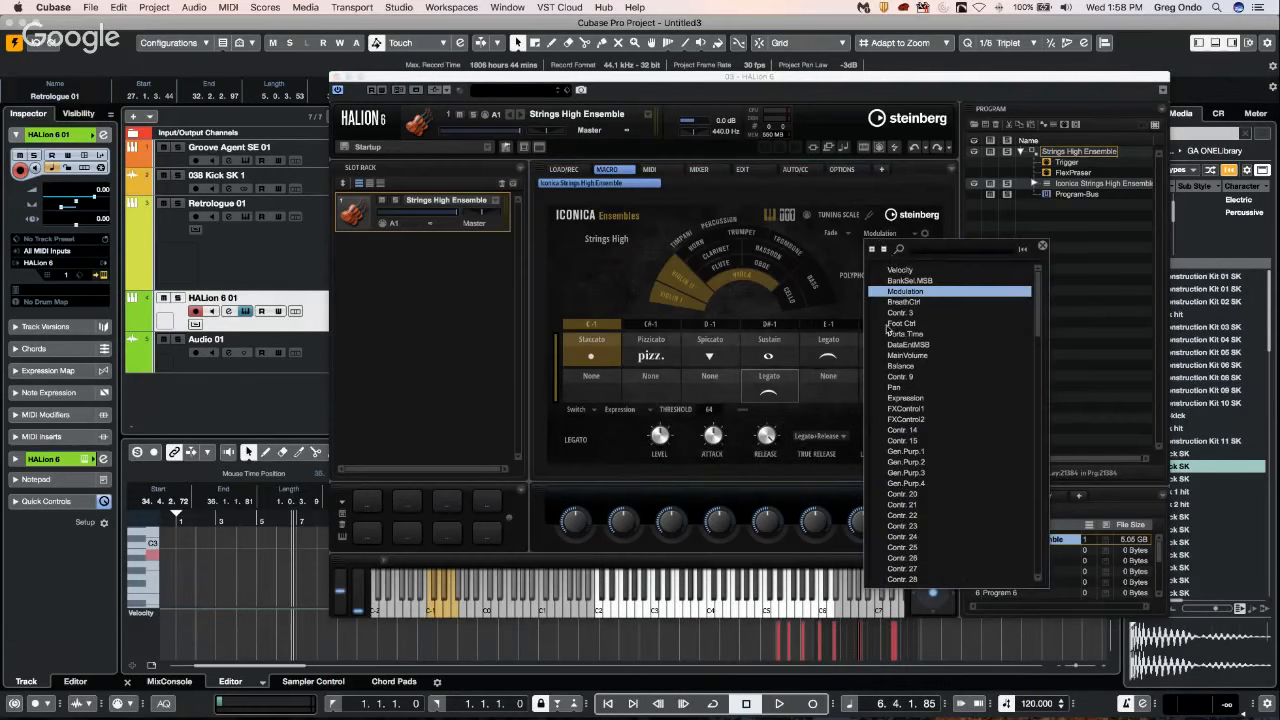
left_click(850, 262)
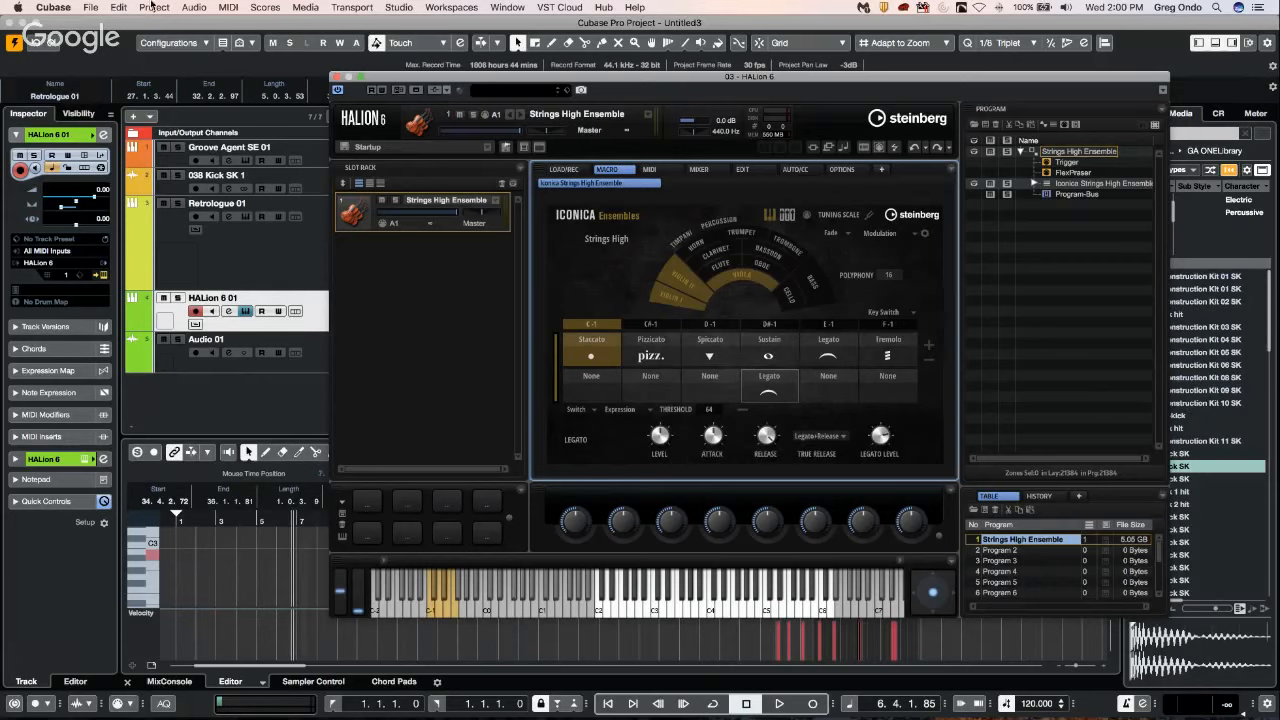
left_click(194, 7)
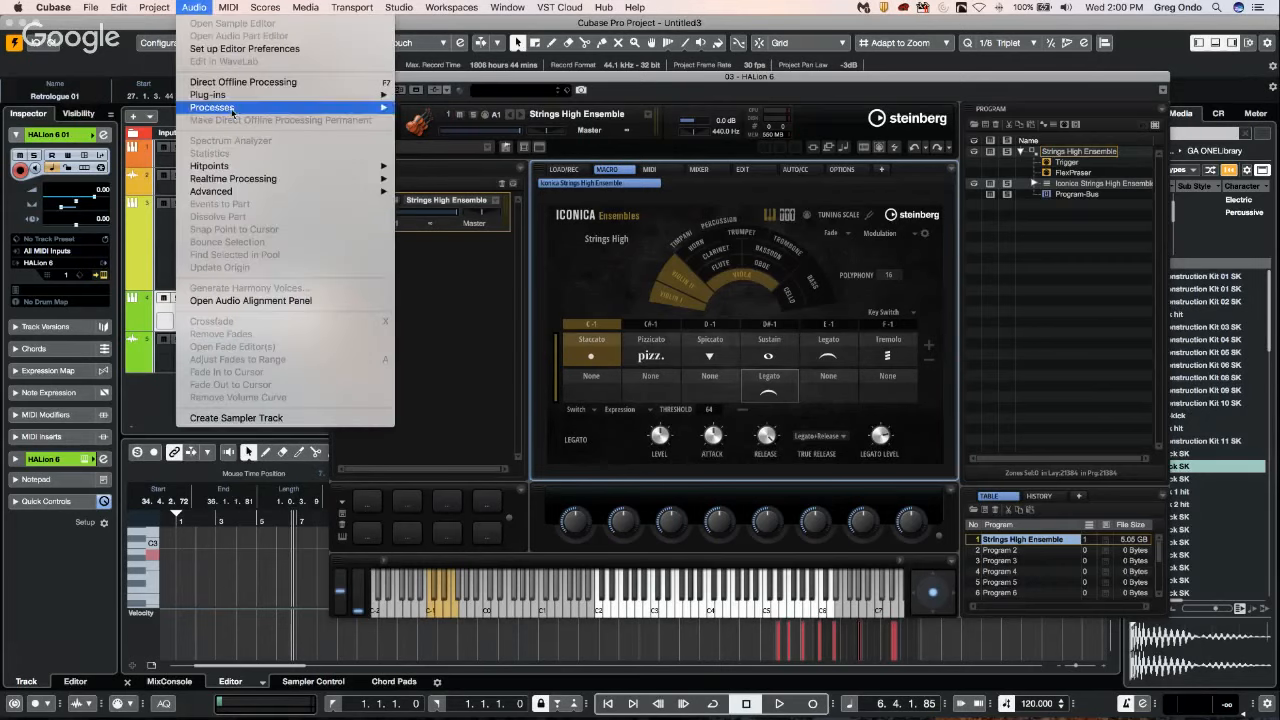
mouse_move(259, 99)
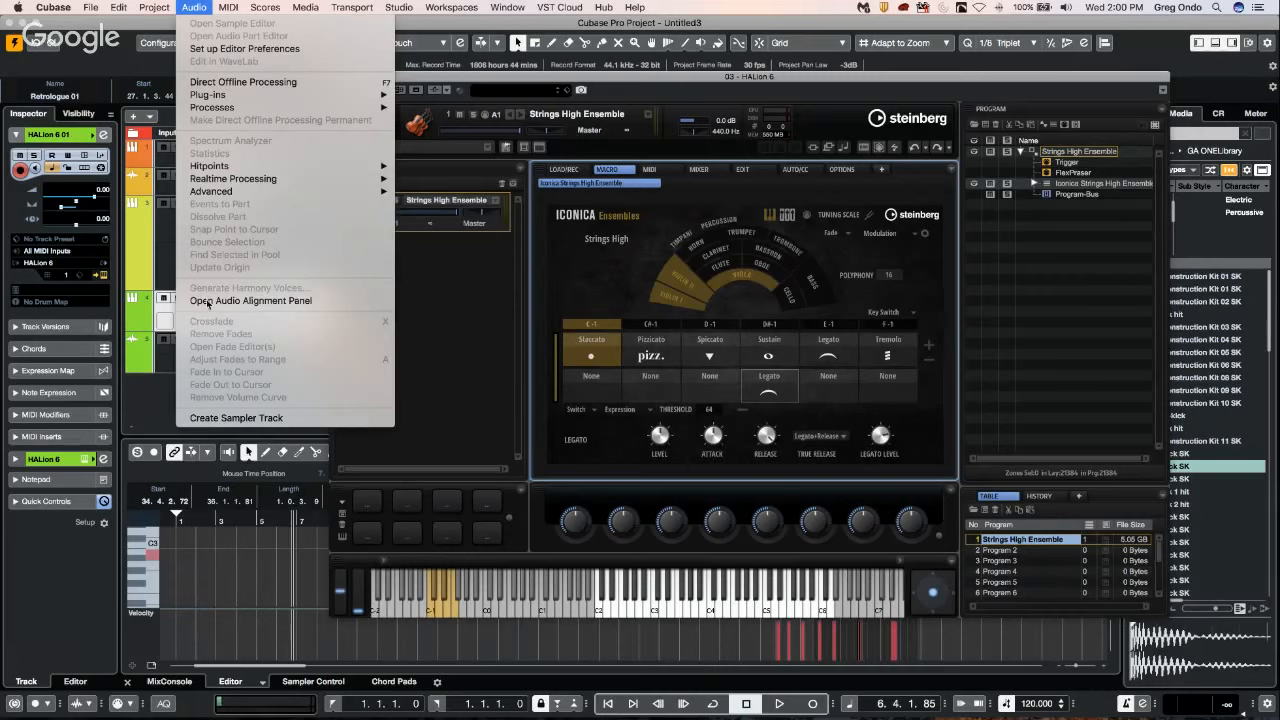
mouse_move(228, 8)
mouse_move(308, 8)
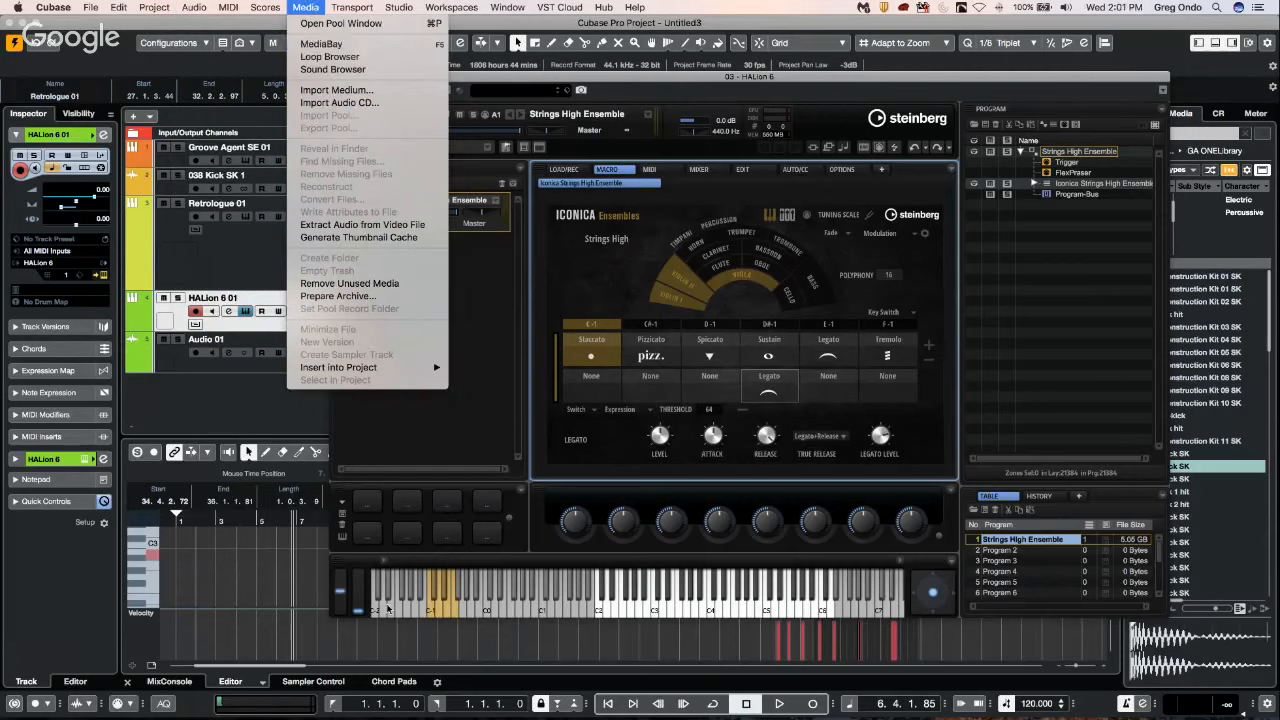
left_click(484, 412)
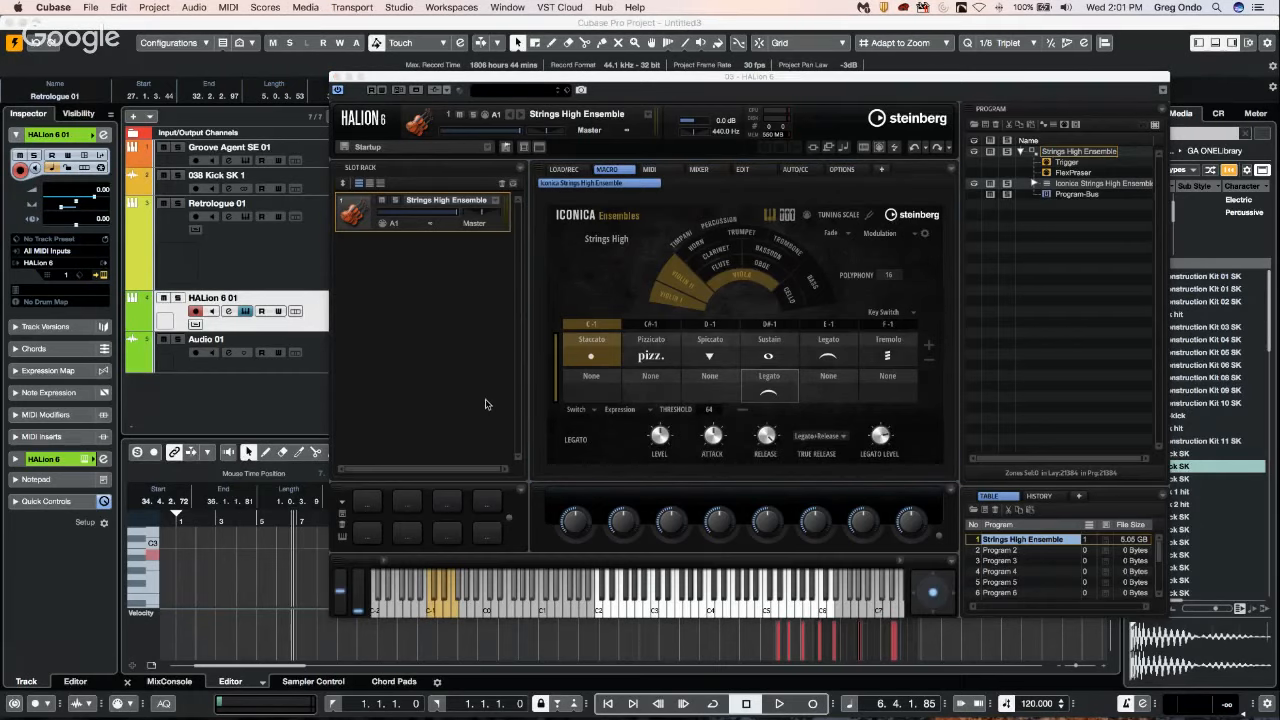
Close the HALion 6 instrument window and the Pool window to return to the project arrangement.
right_click(341, 84)
left_click(338, 84)
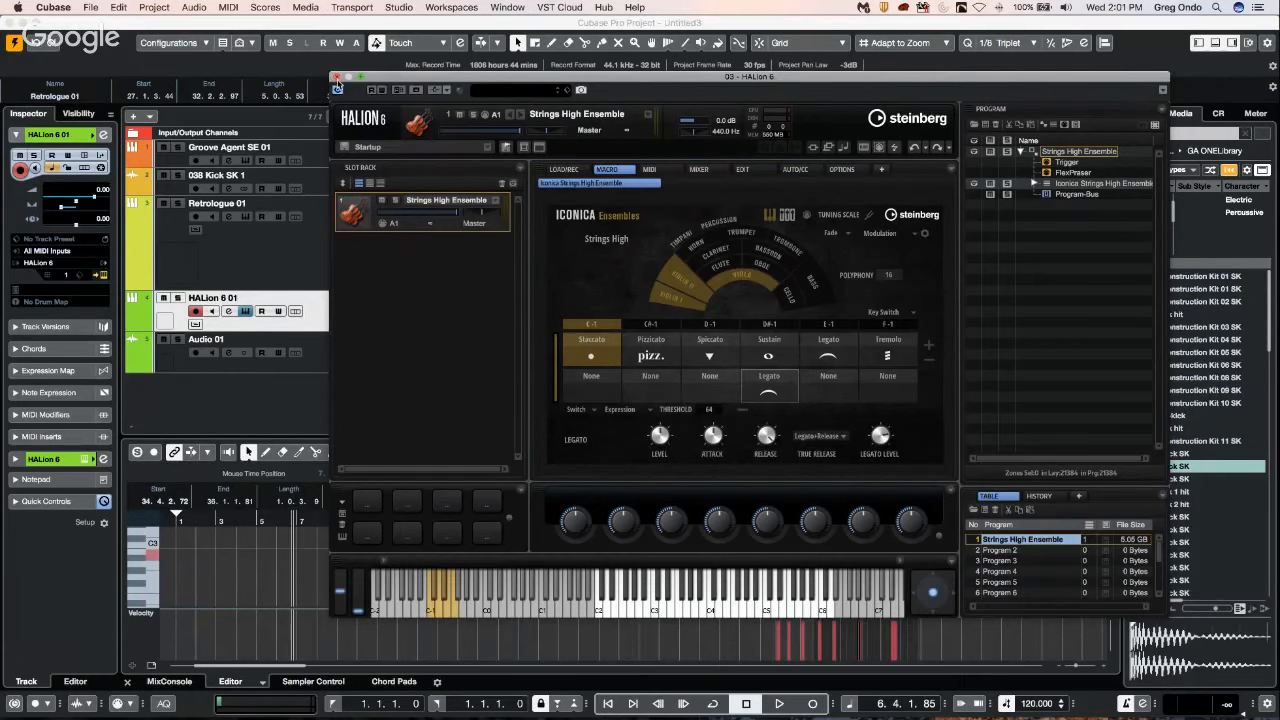
left_click(337, 78)
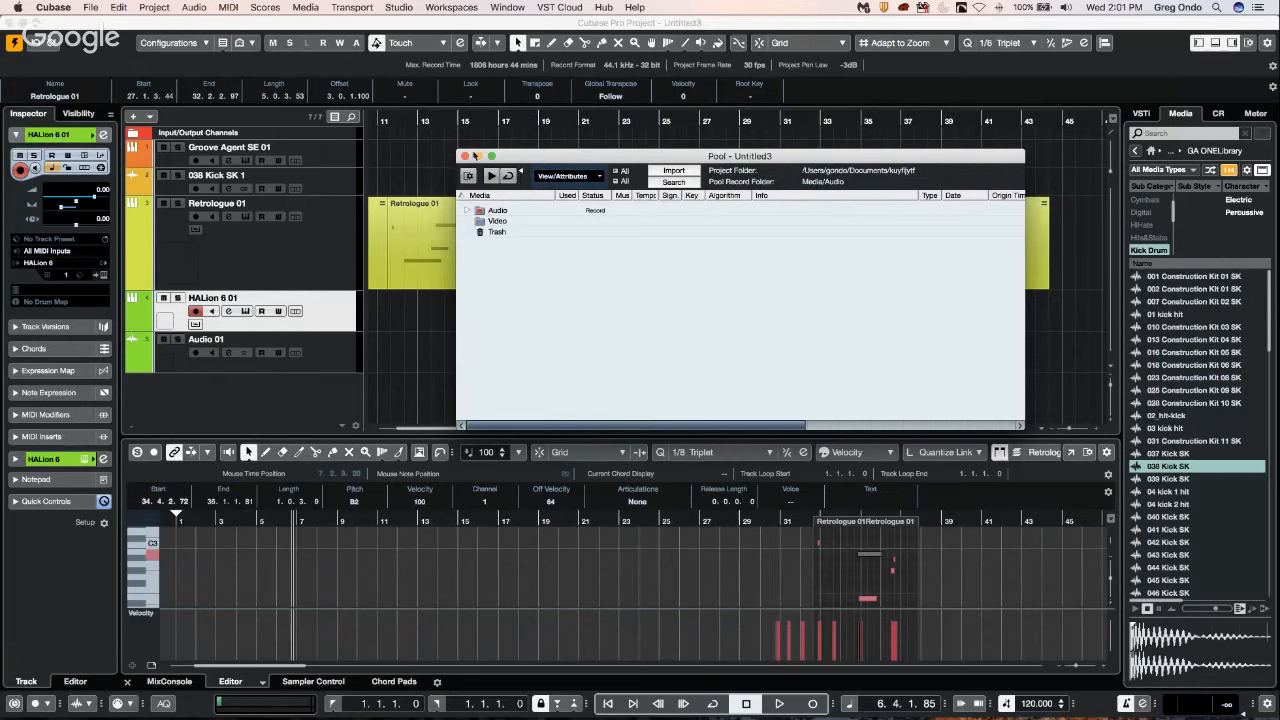
left_click(465, 157)
left_click(252, 10)
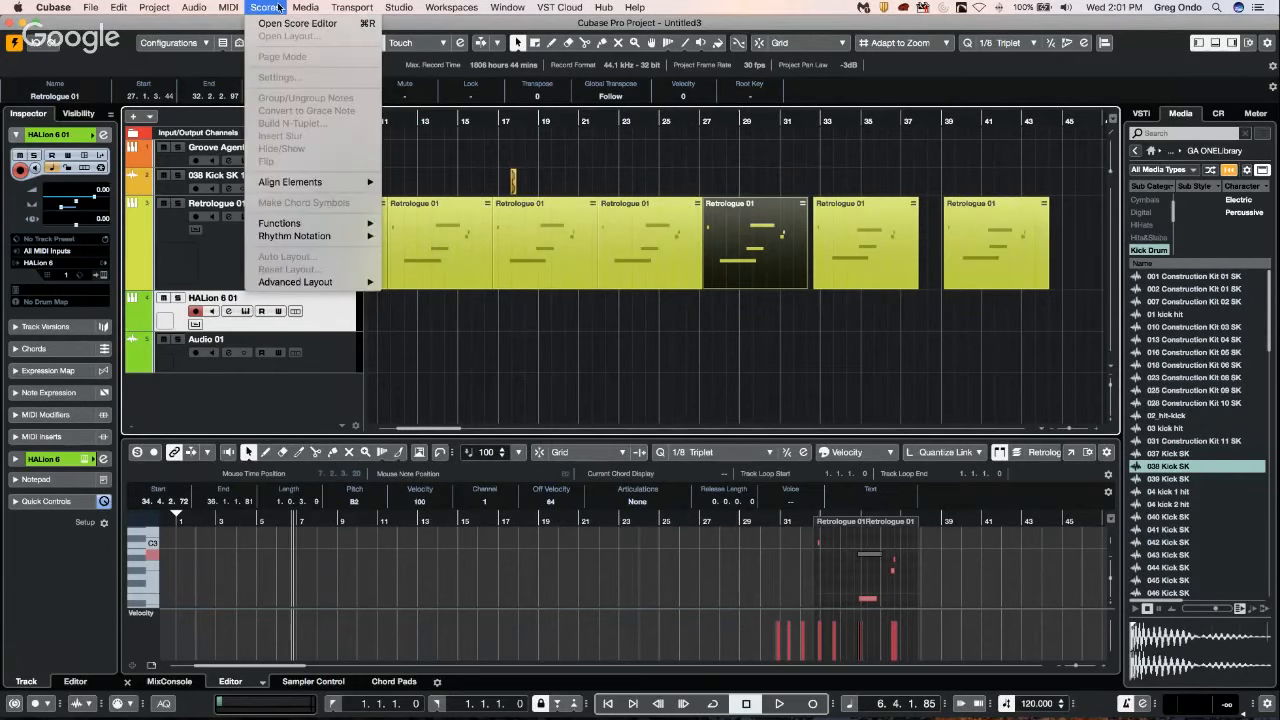
mouse_move(304, 8)
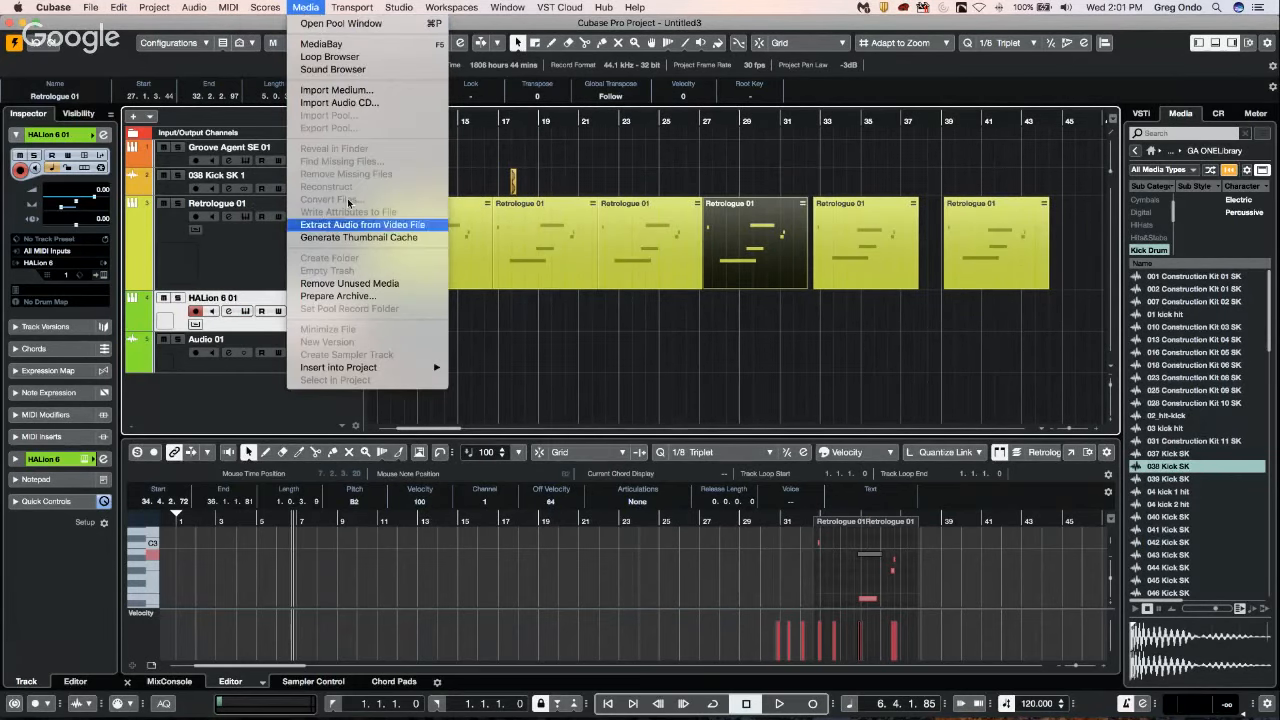
left_click(603, 274)
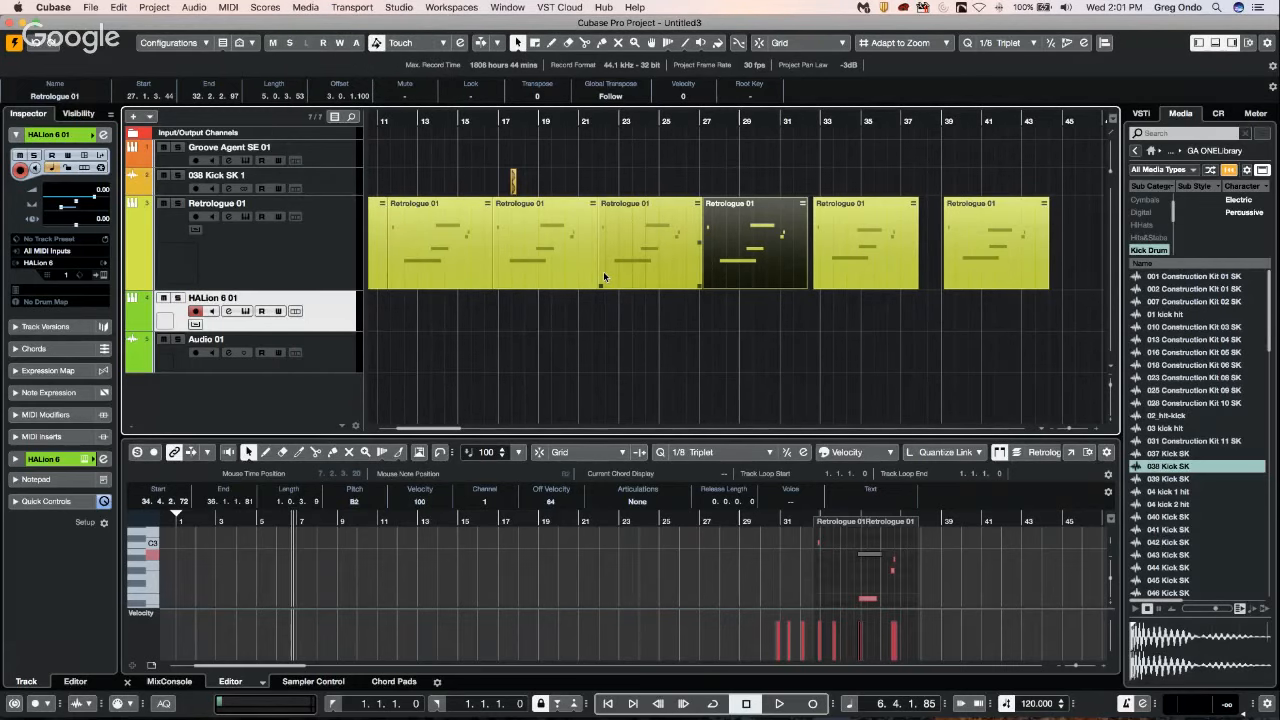
key("super+p")
key("super+p")
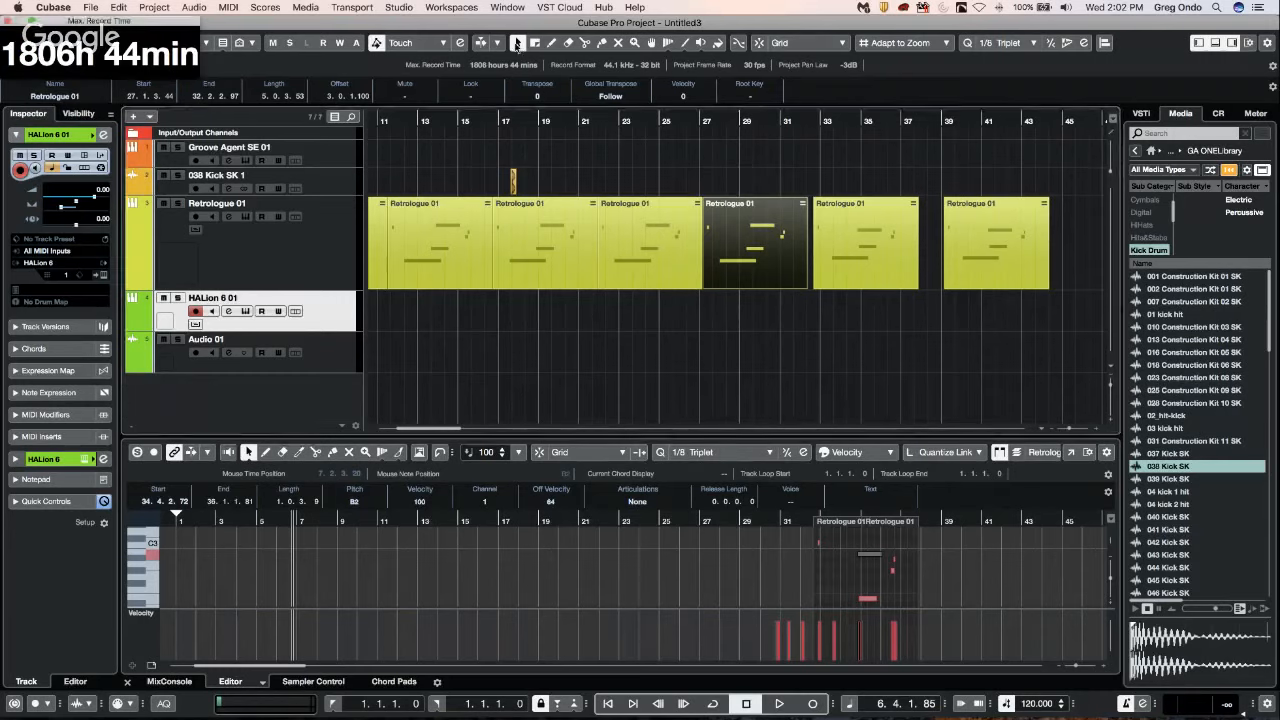
Select the Retrologue 01 part at bar 11, look through the MIDI functions available for it, and deselect it.
left_click(463, 258)
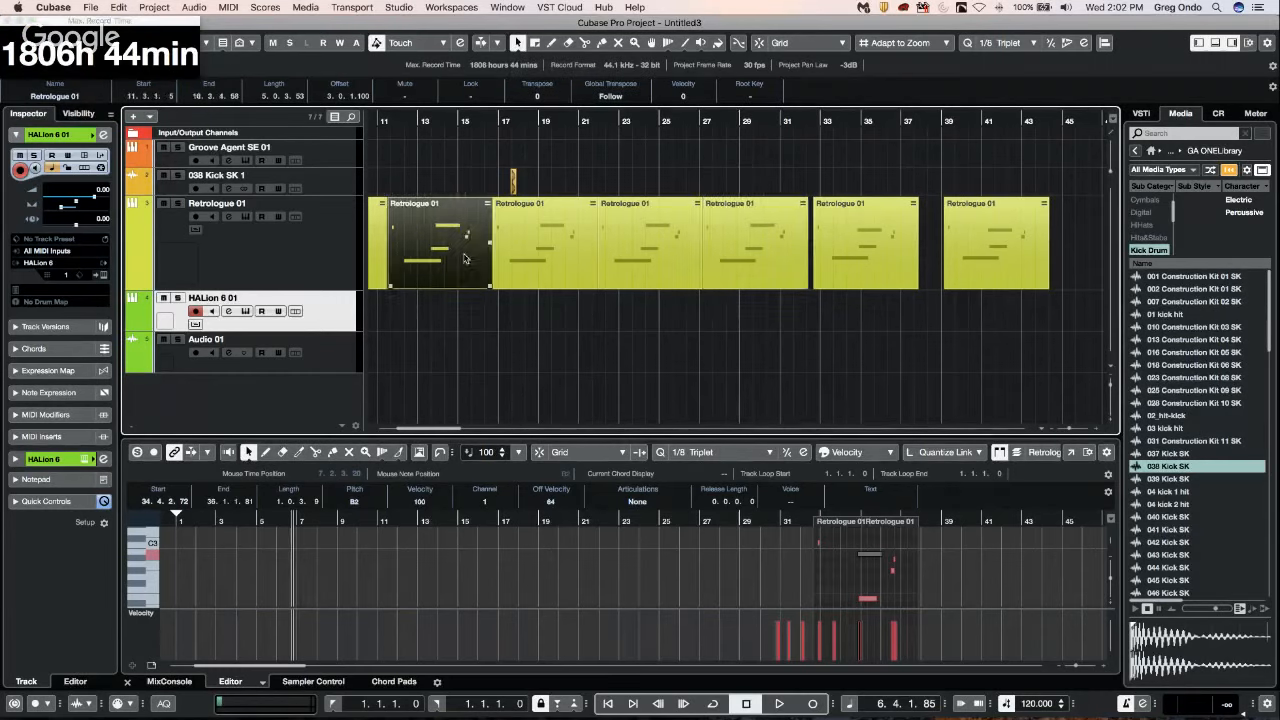
left_click(227, 7)
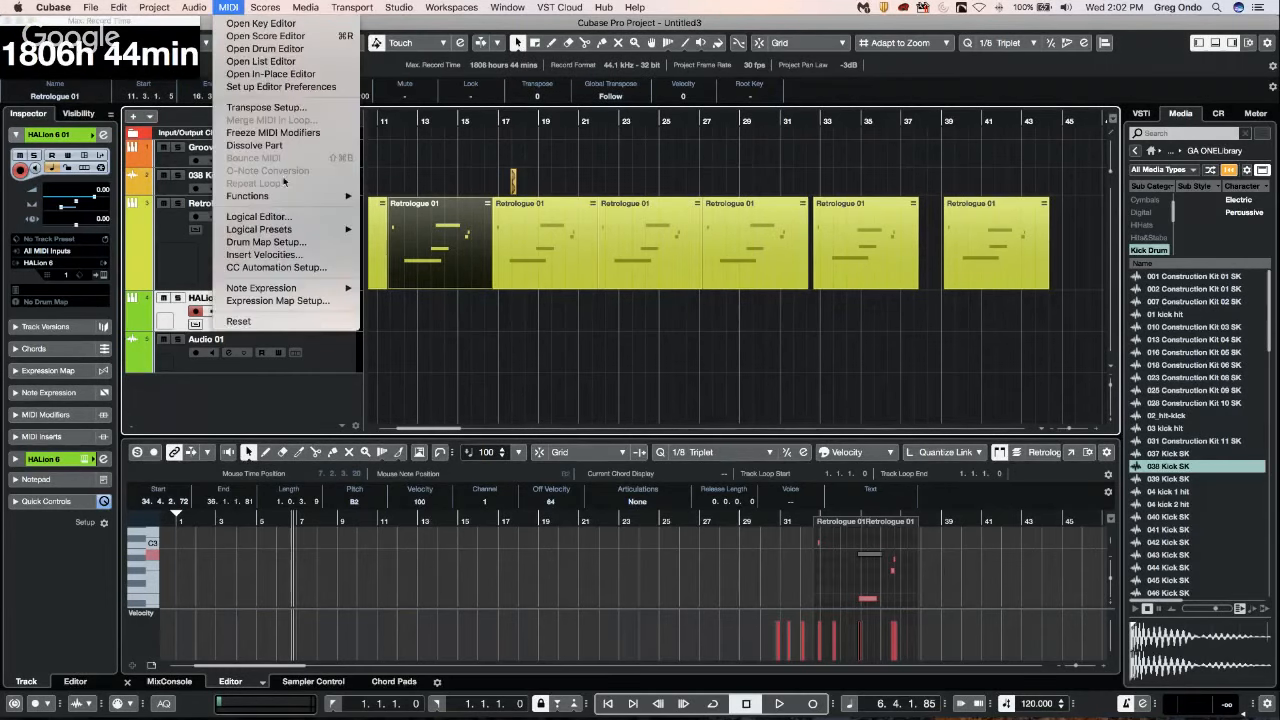
mouse_move(284, 197)
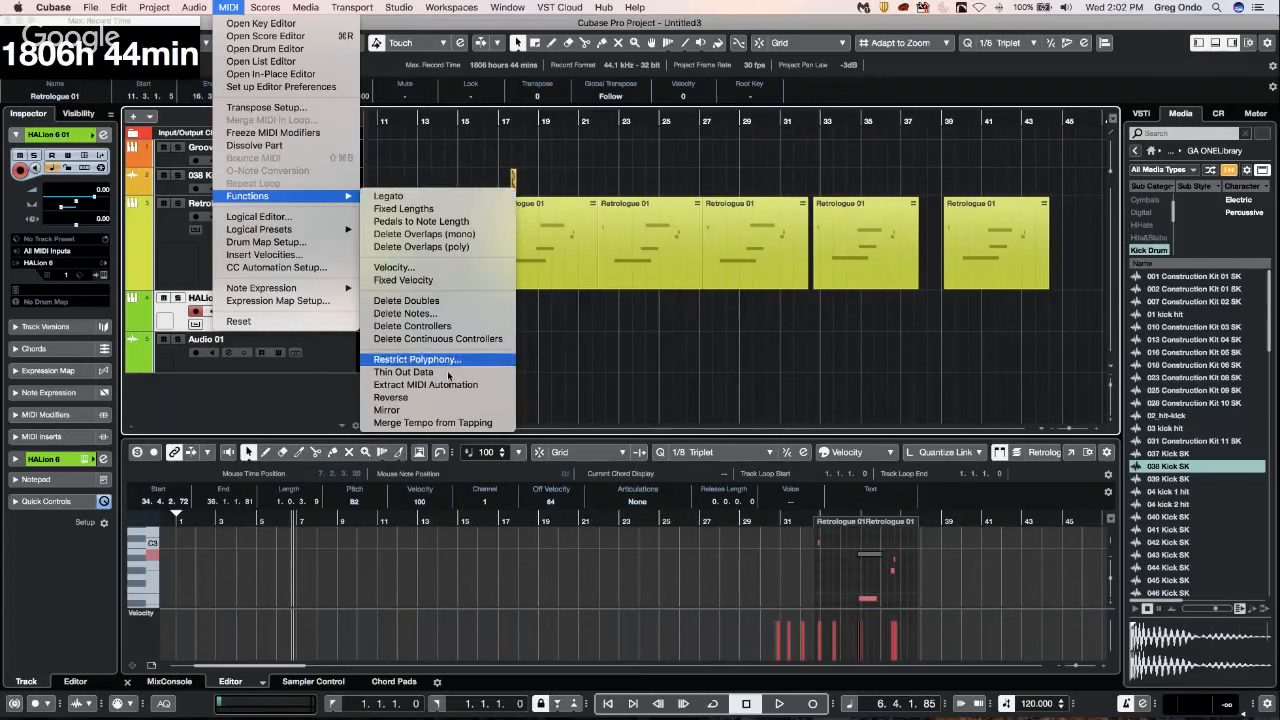
mouse_move(143, 8)
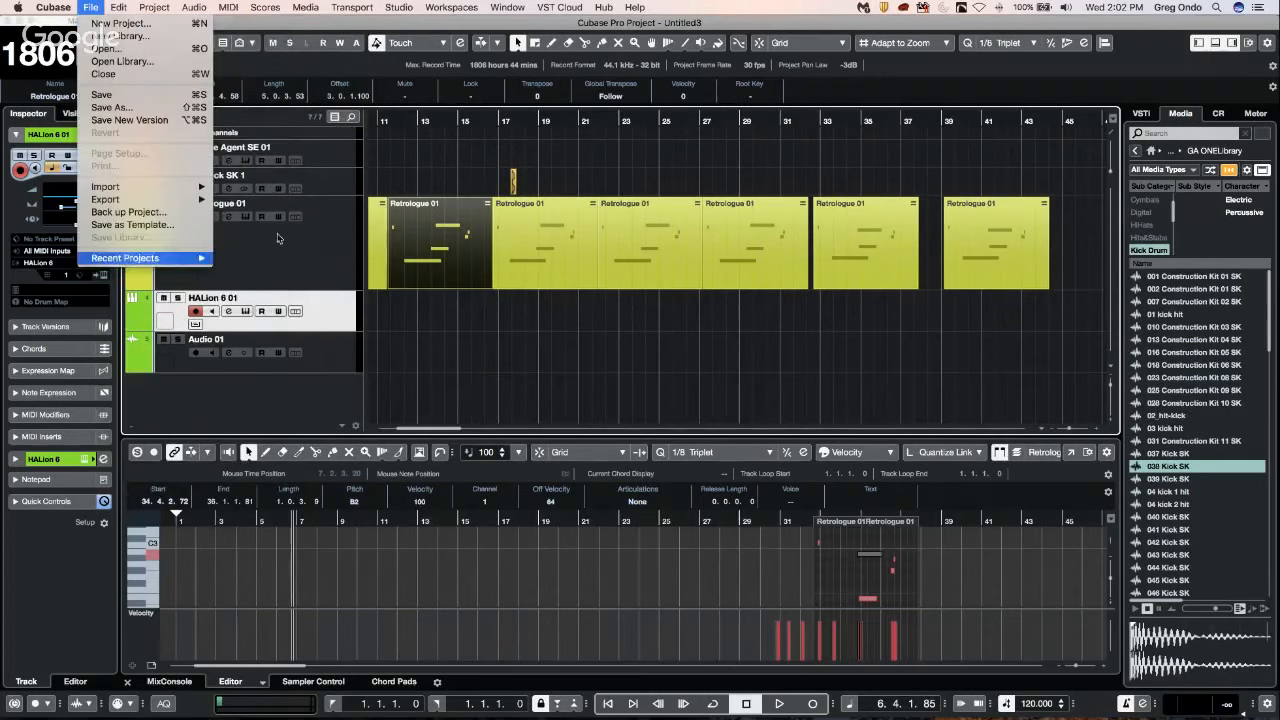
left_click(503, 349)
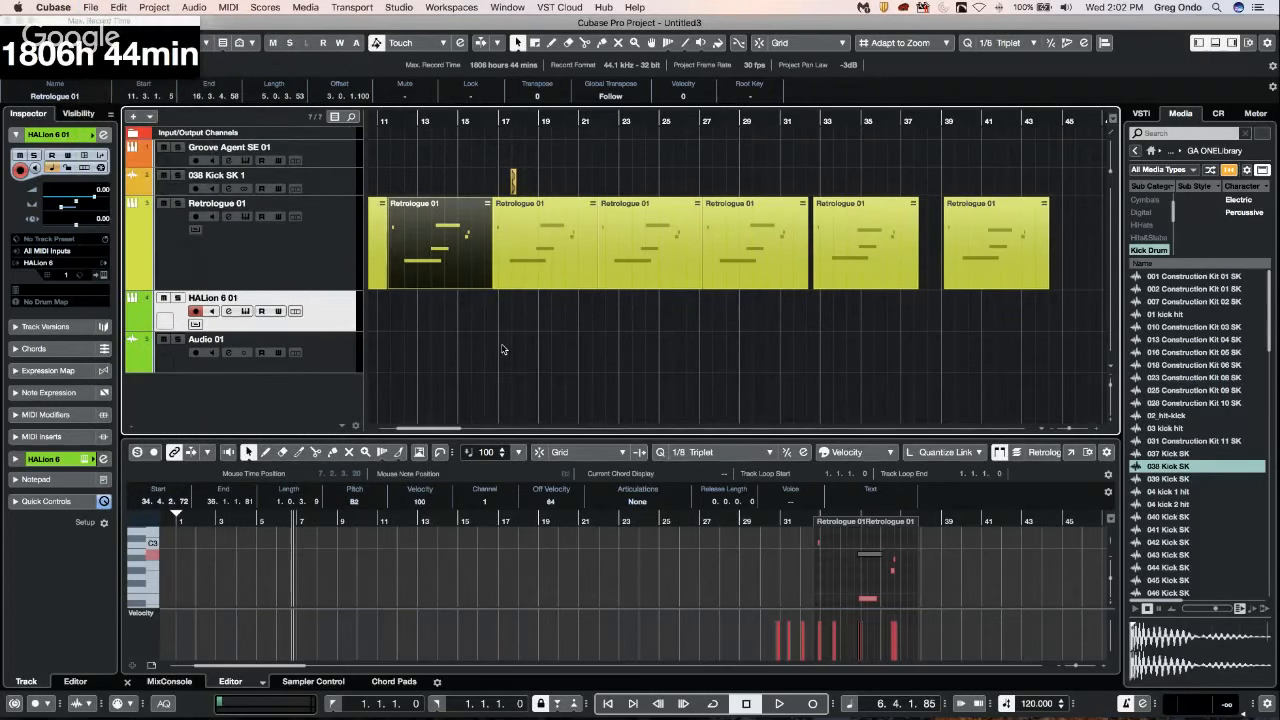
left_click(418, 174)
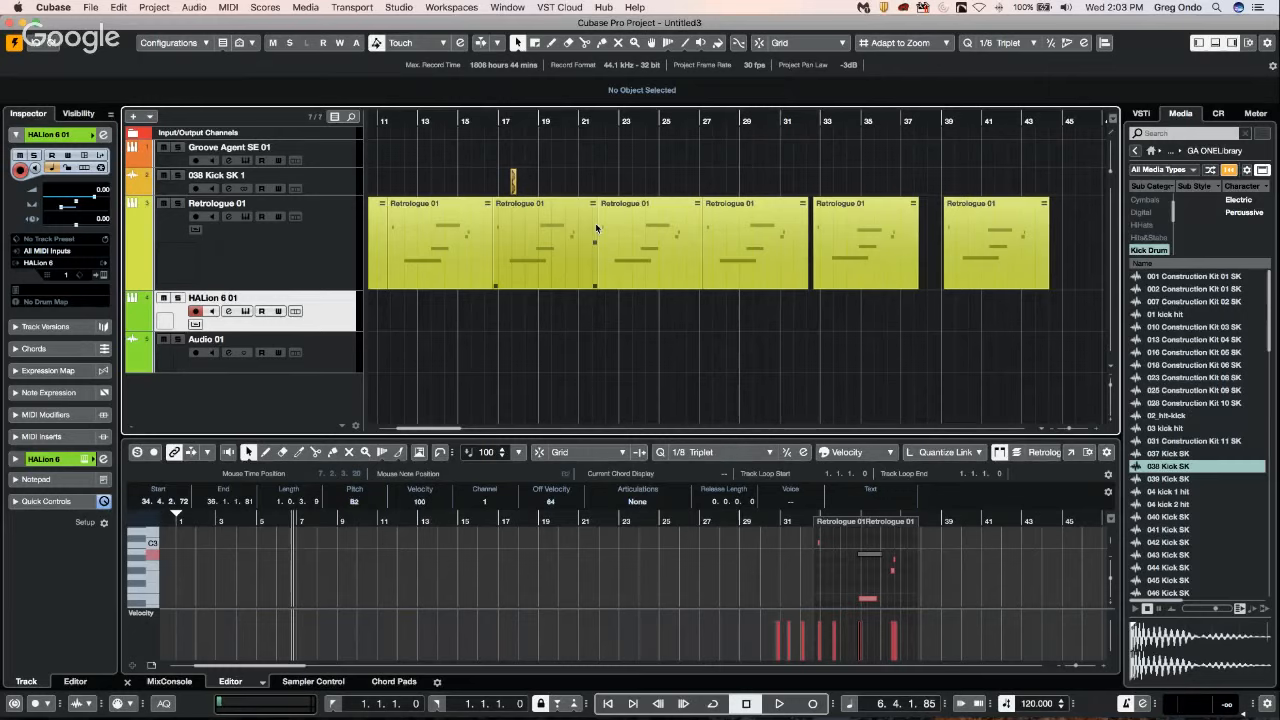
Open the program preferences and show the MediaBay settings page.
left_click(303, 8)
mouse_move(62, 8)
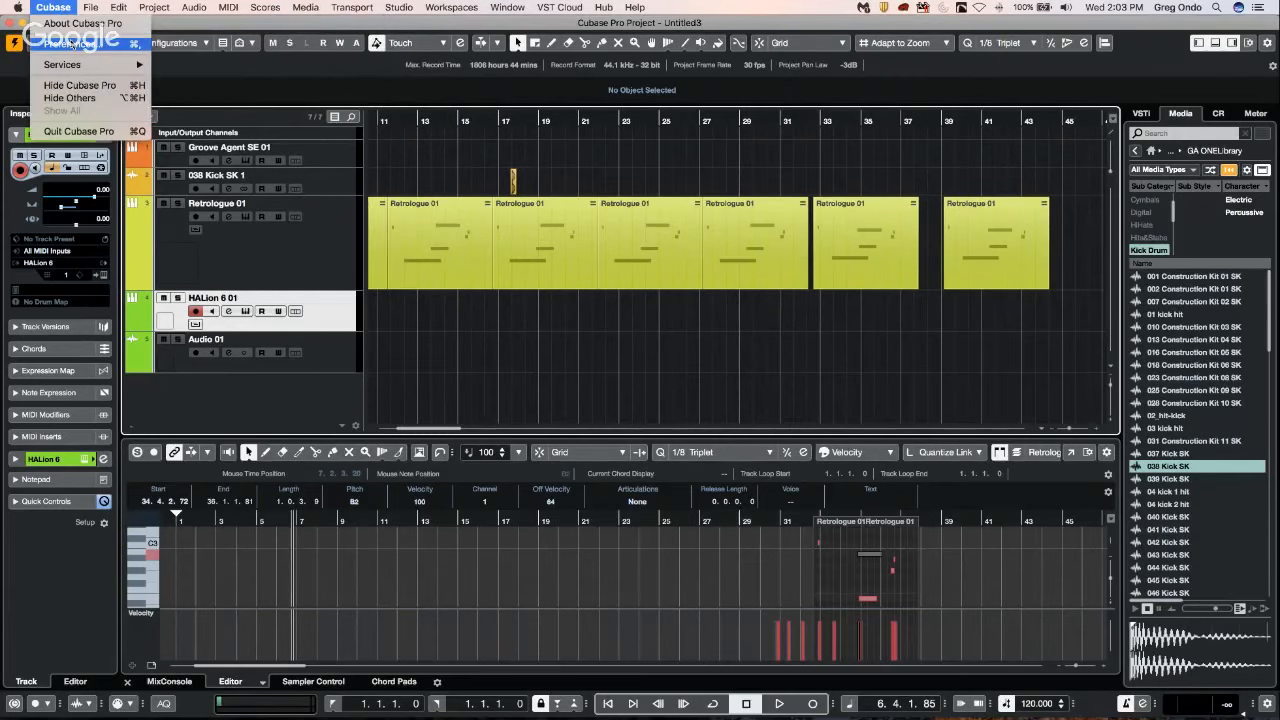
left_click(71, 43)
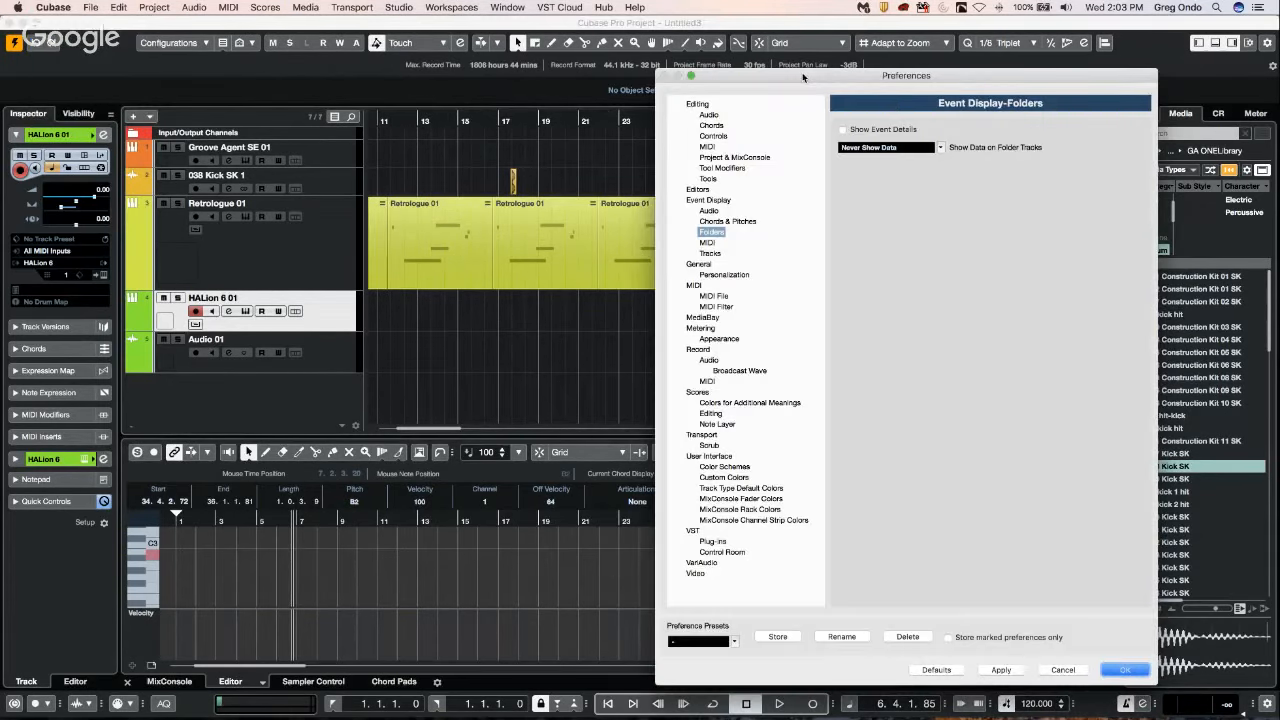
left_click_drag(802, 72, 322, 56)
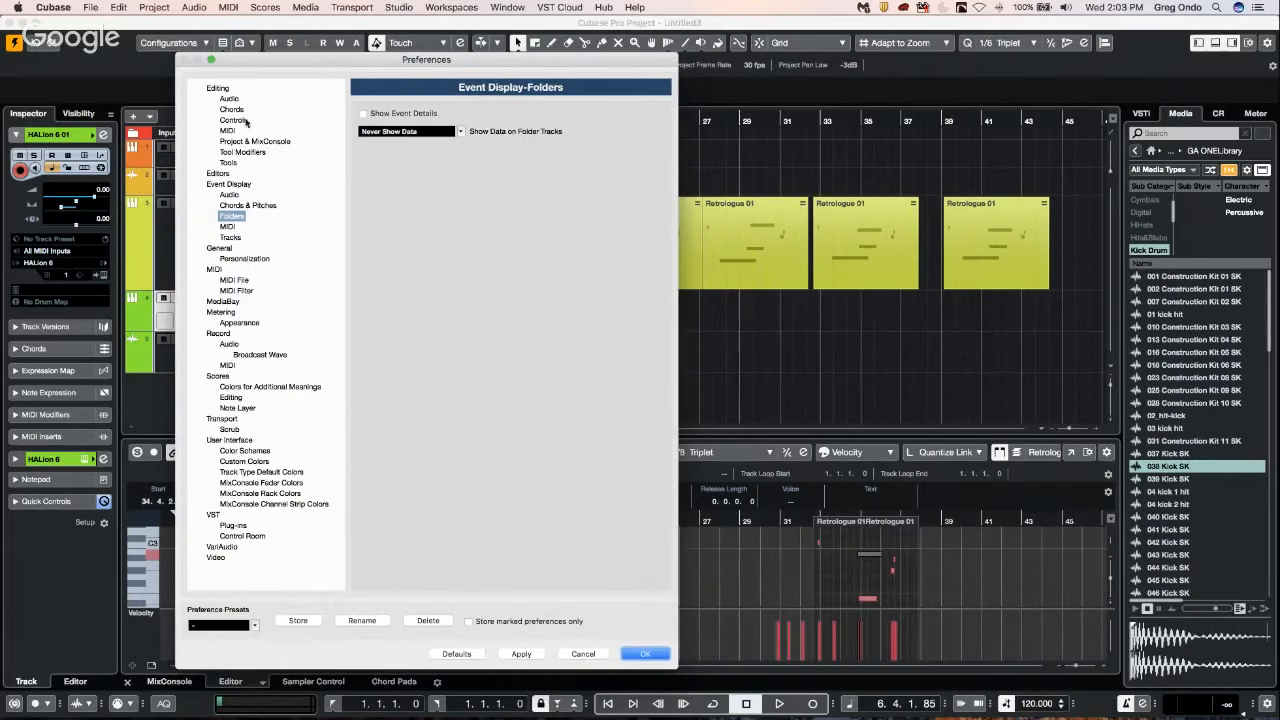
left_click(223, 304)
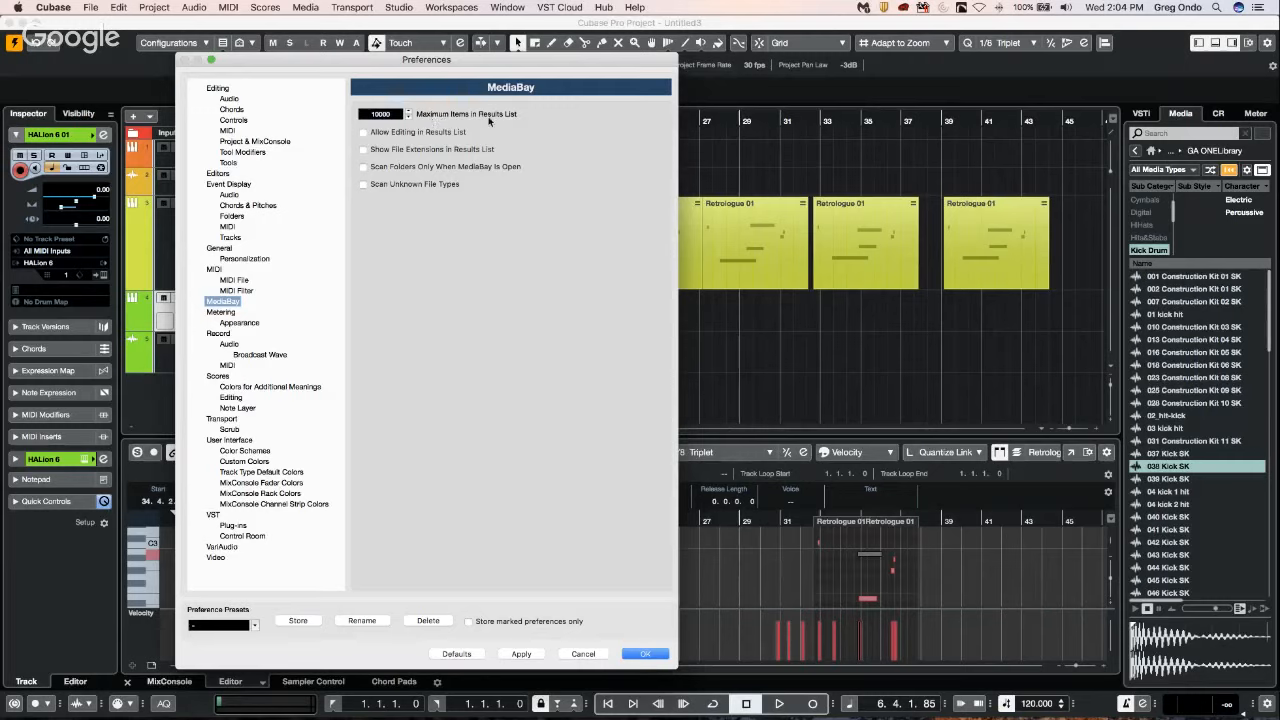
Try out the Scan Folders Only When MediaBay Is Open option, leave it off, and accept the preferences.
left_click(380, 115)
left_click(362, 167)
left_click(362, 167)
left_click(364, 167)
left_click(650, 654)
Show the MediaBay window, review the MediaBay preferences alongside it, and close both windows.
key("F5")
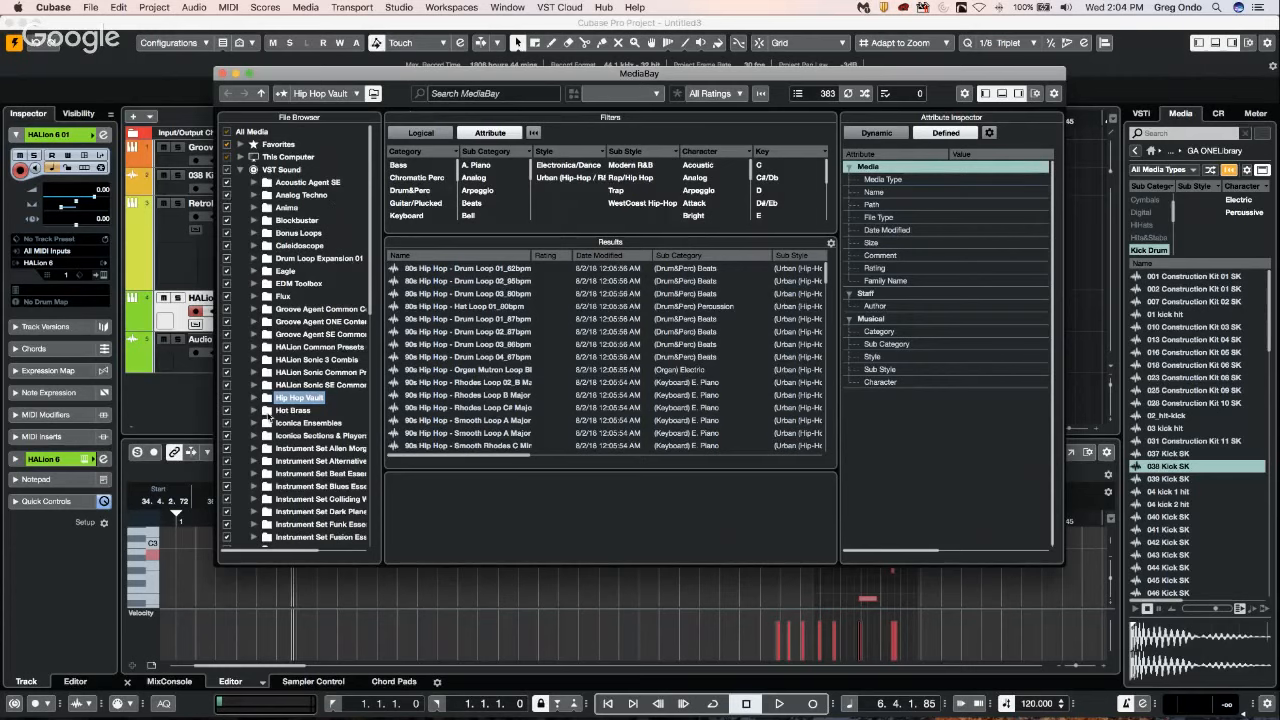
left_click(82, 7)
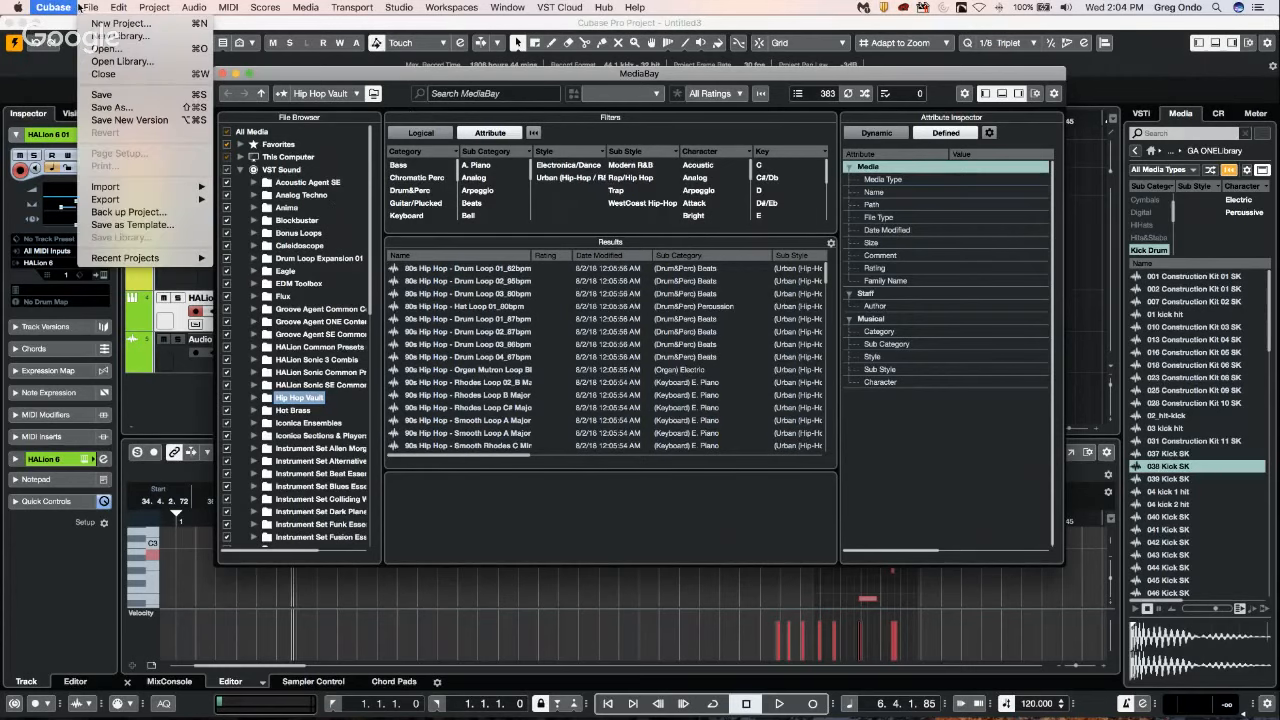
mouse_move(56, 7)
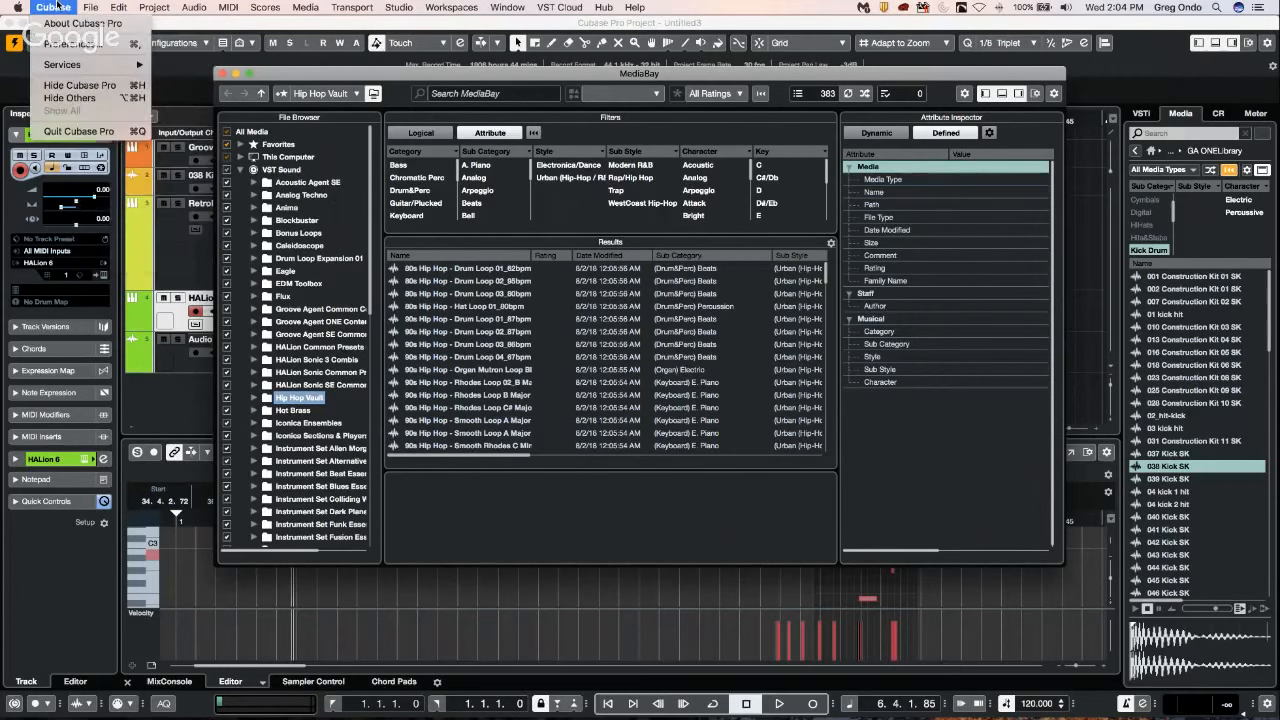
left_click(85, 45)
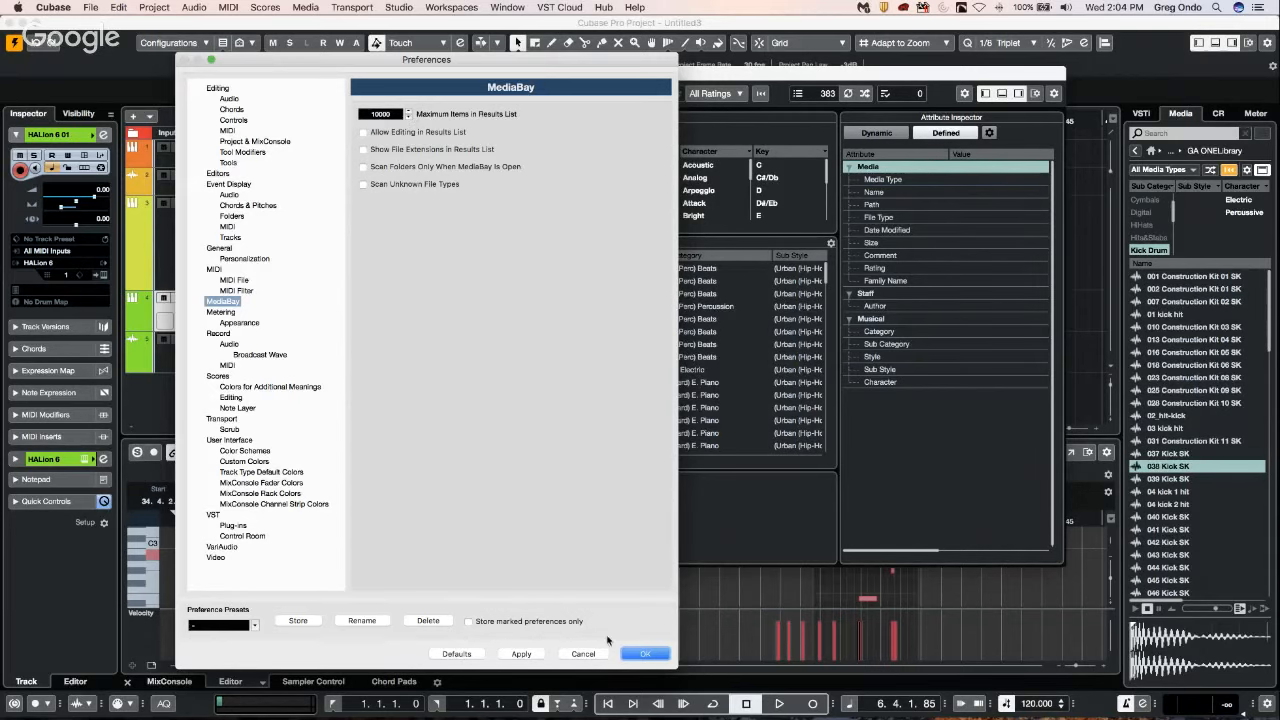
left_click(645, 654)
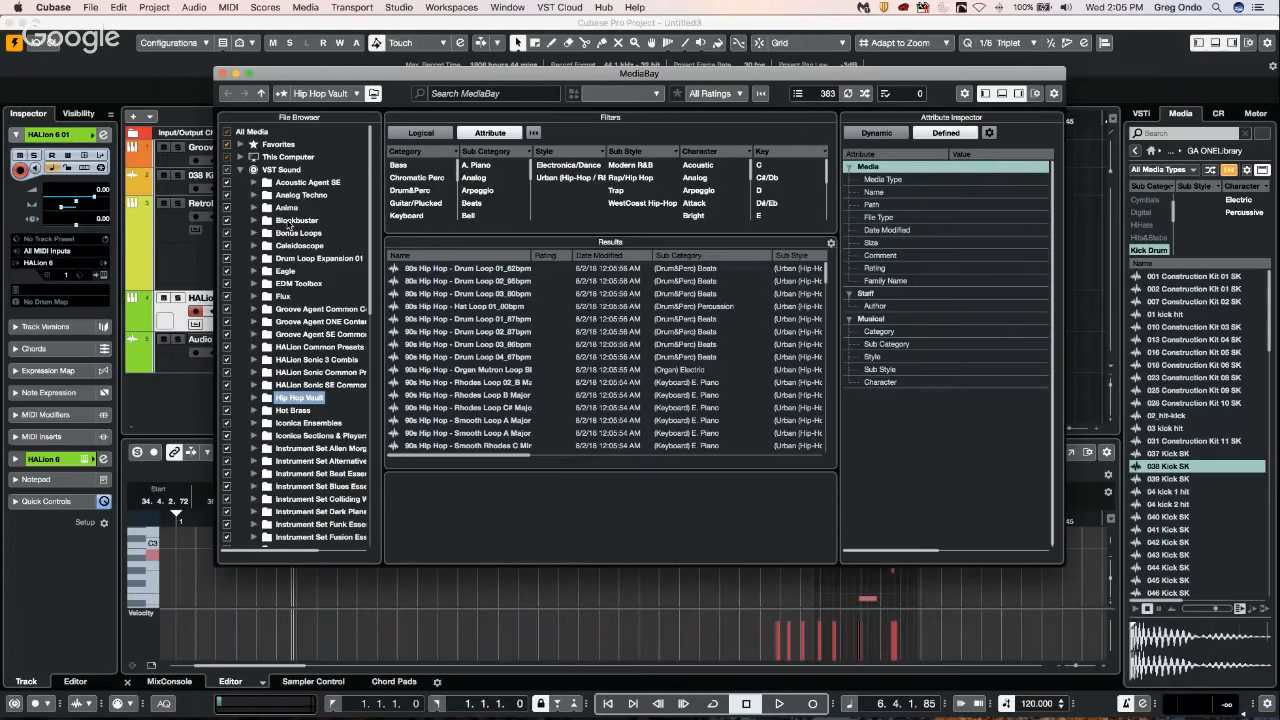
left_click(223, 73)
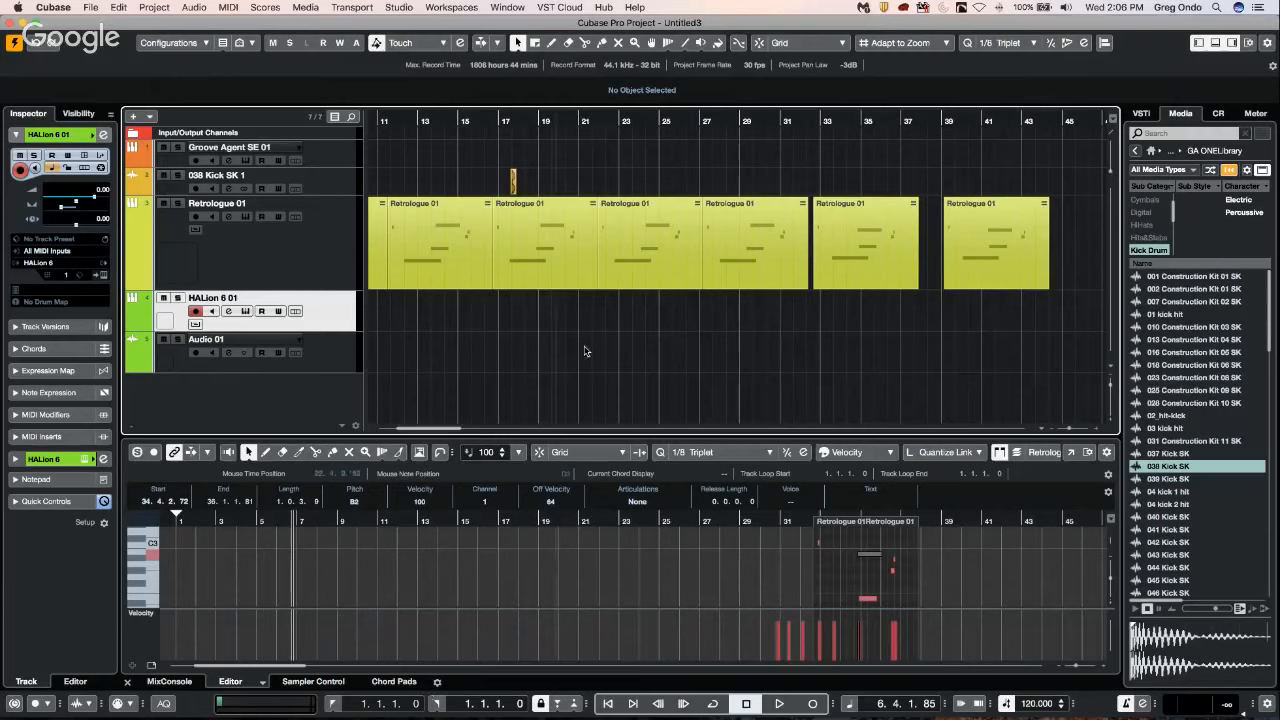
Show the VST Audio System page of Studio Setup and review the ASIO drivers available, keeping Steinberg UR44.
left_click(397, 6)
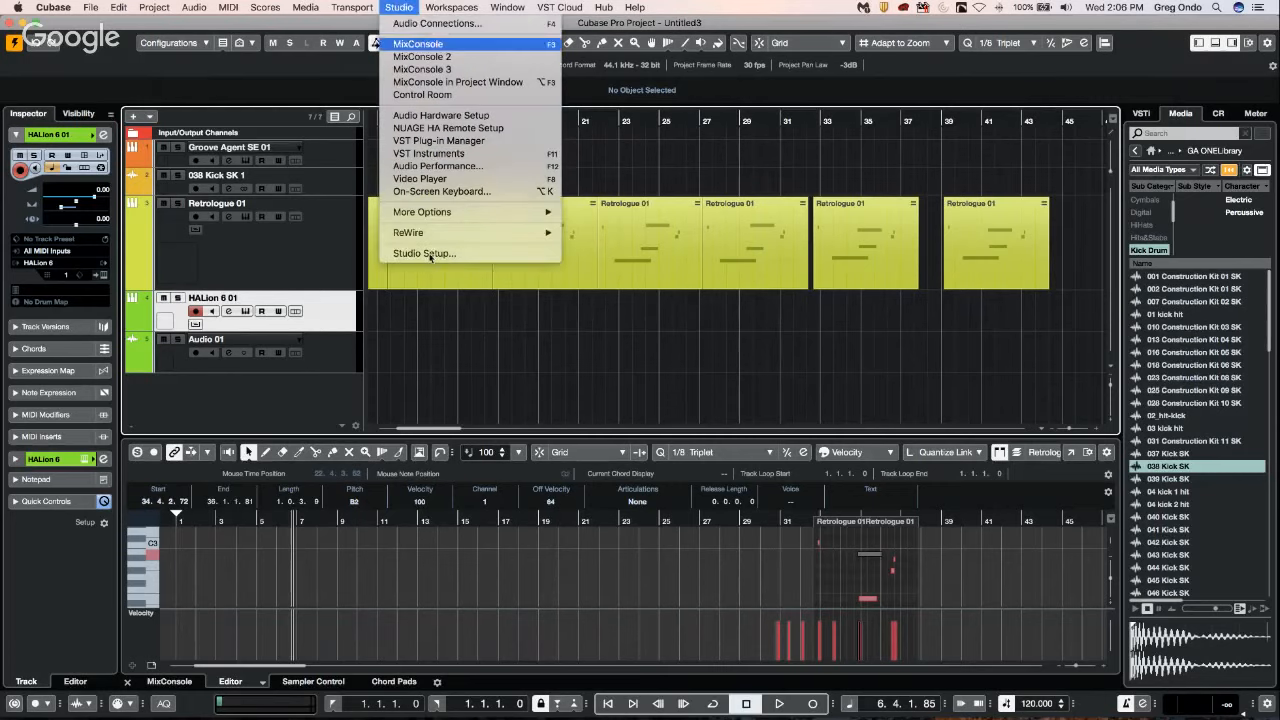
left_click(432, 254)
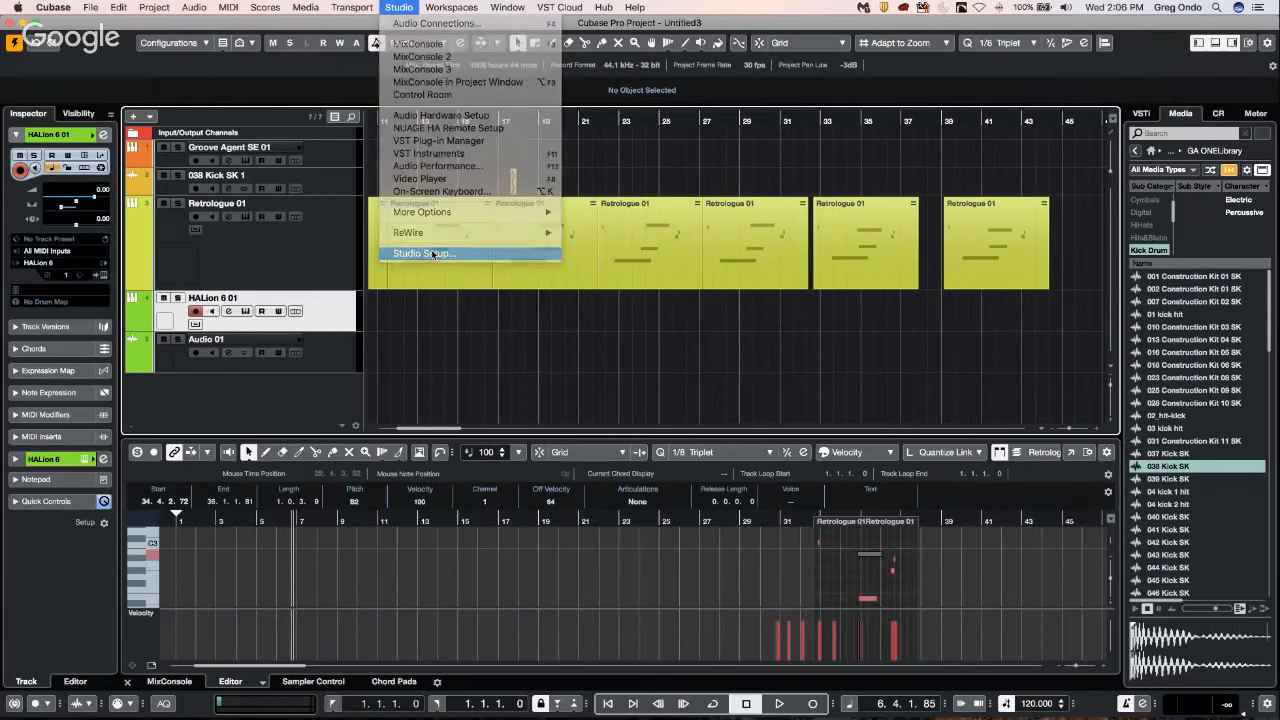
left_click(370, 302)
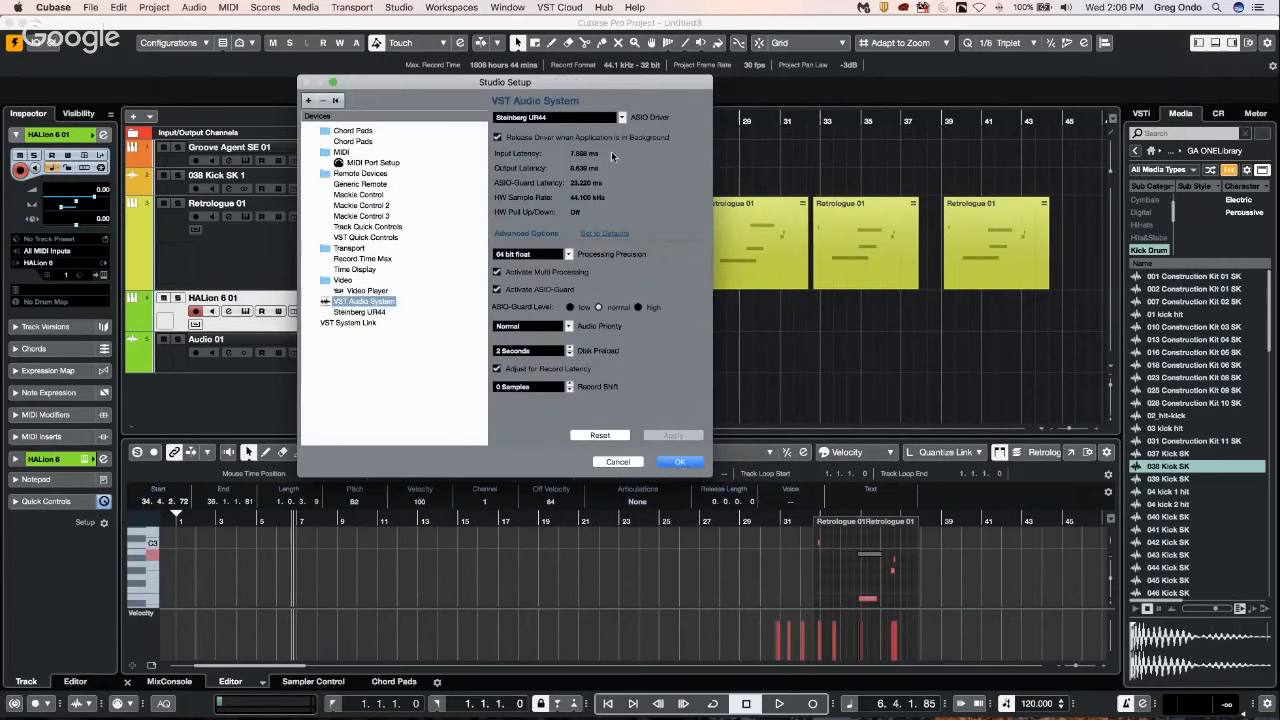
left_click(551, 118)
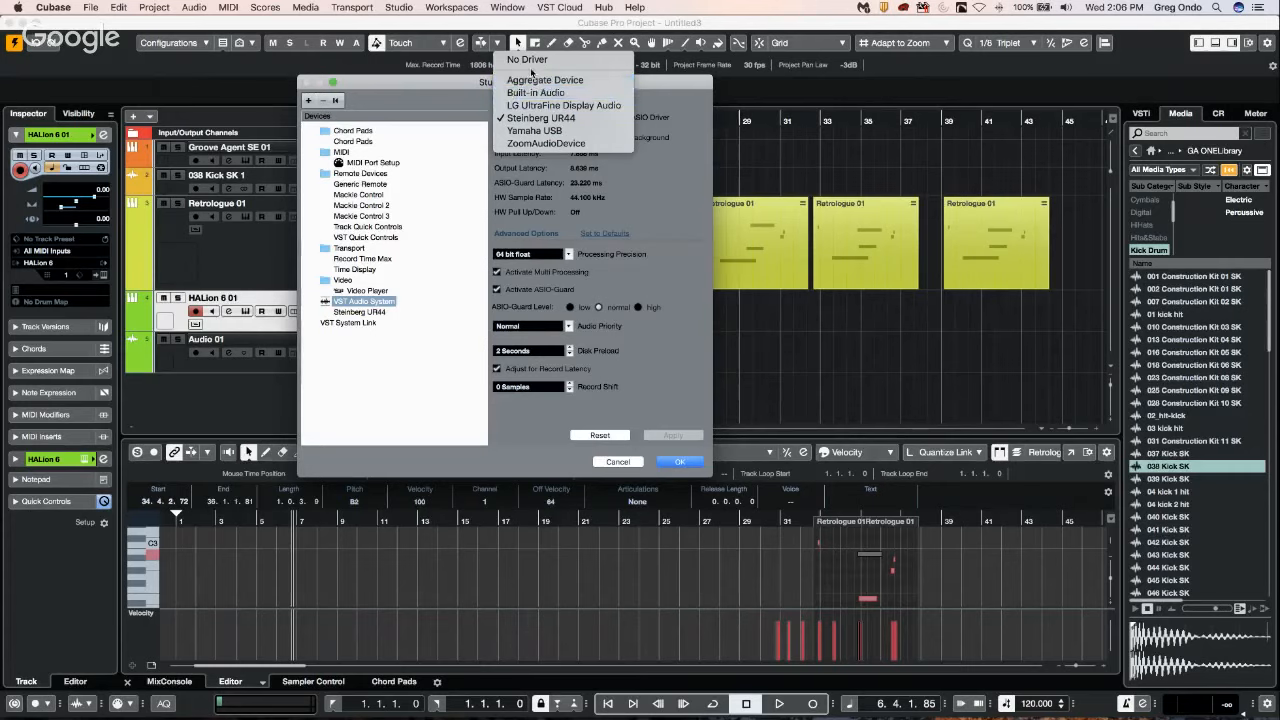
left_click(459, 84)
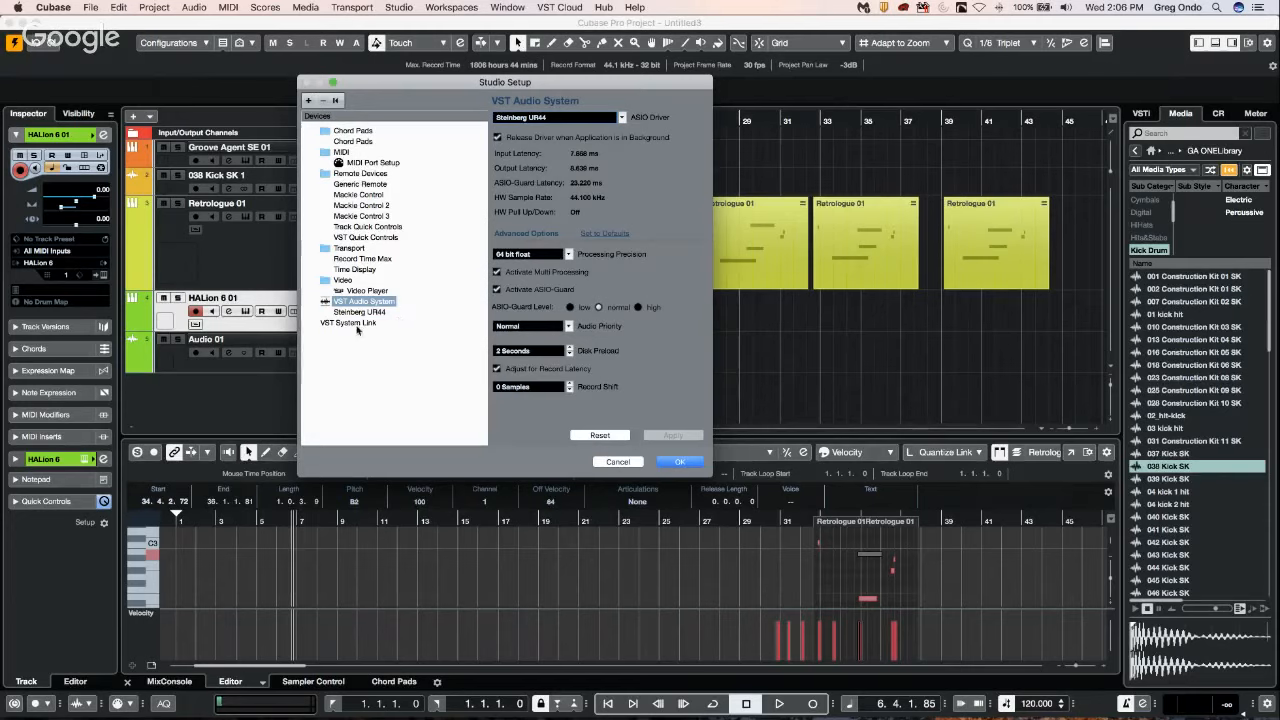
left_click(517, 118)
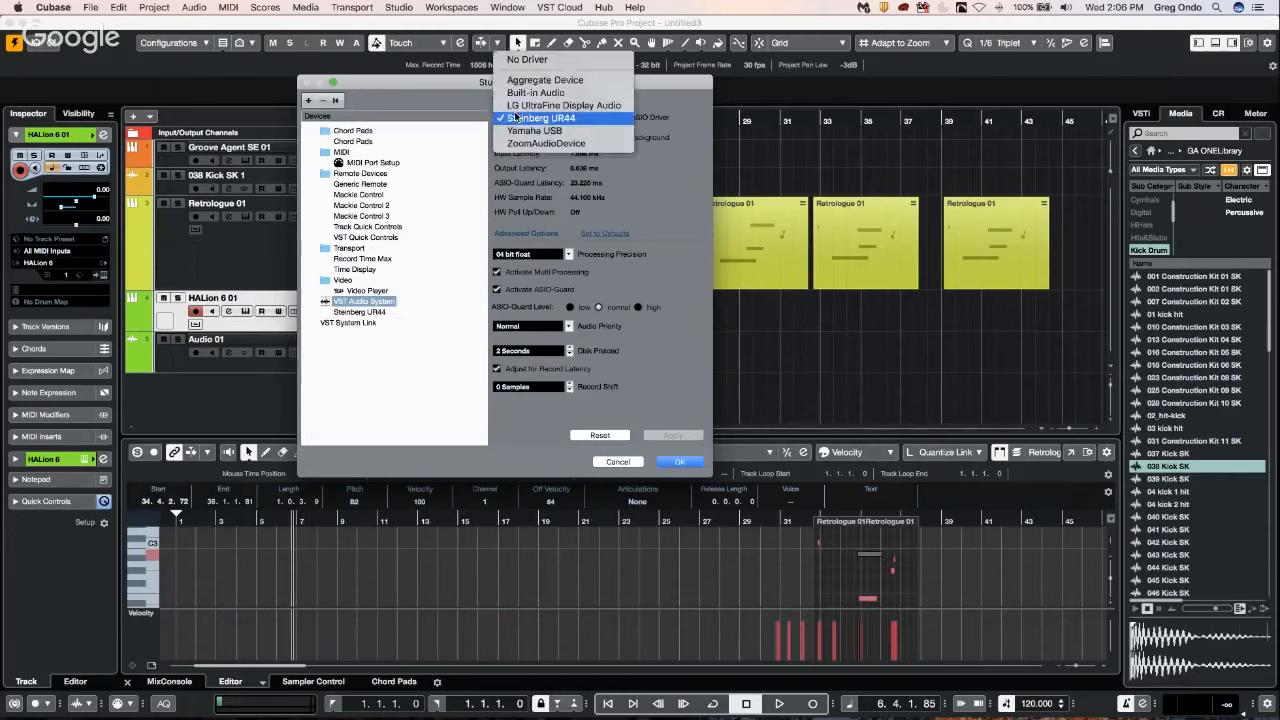
left_click(434, 85)
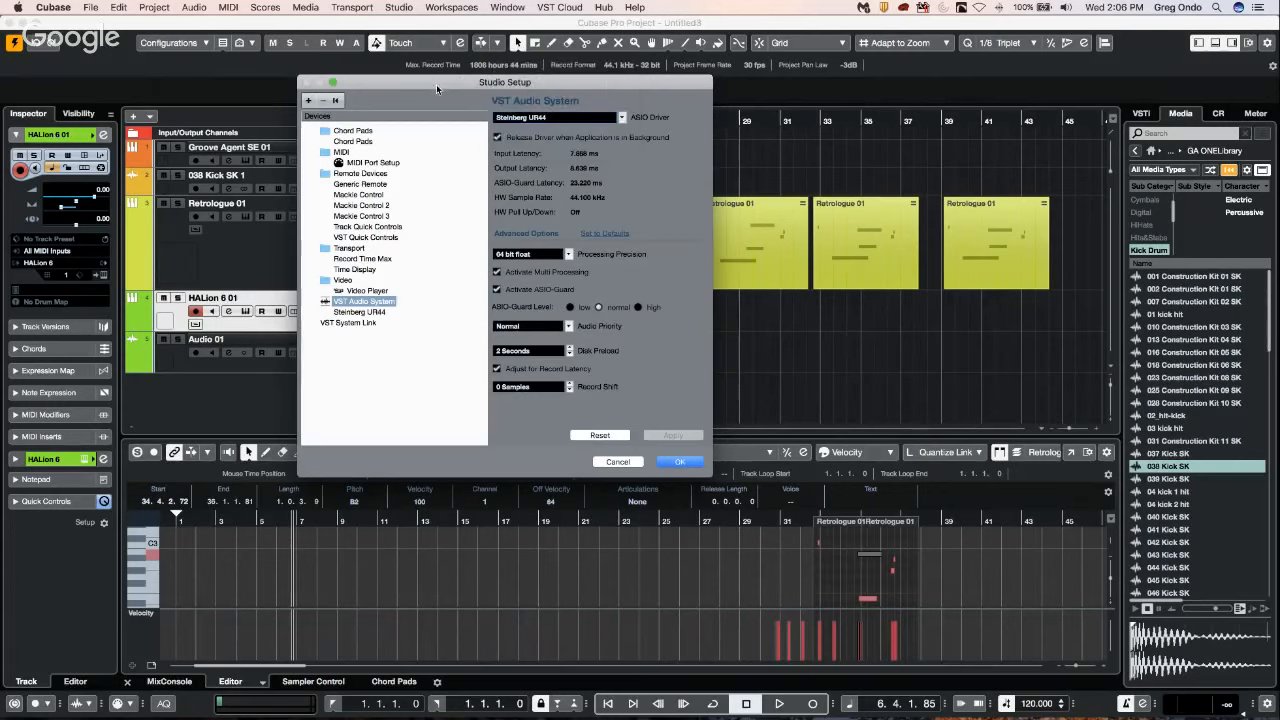
Show the Steinberg UR44 device page and open its control panel with the buffer size settings.
left_click(357, 312)
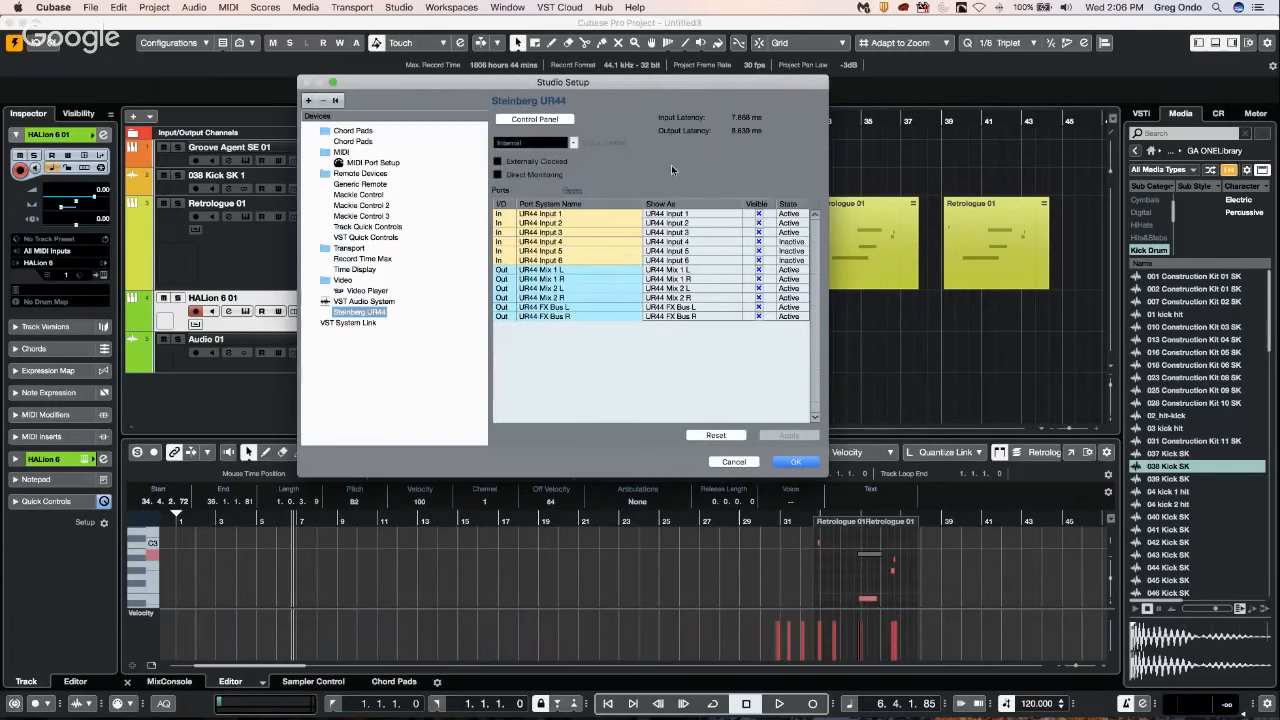
left_click(540, 119)
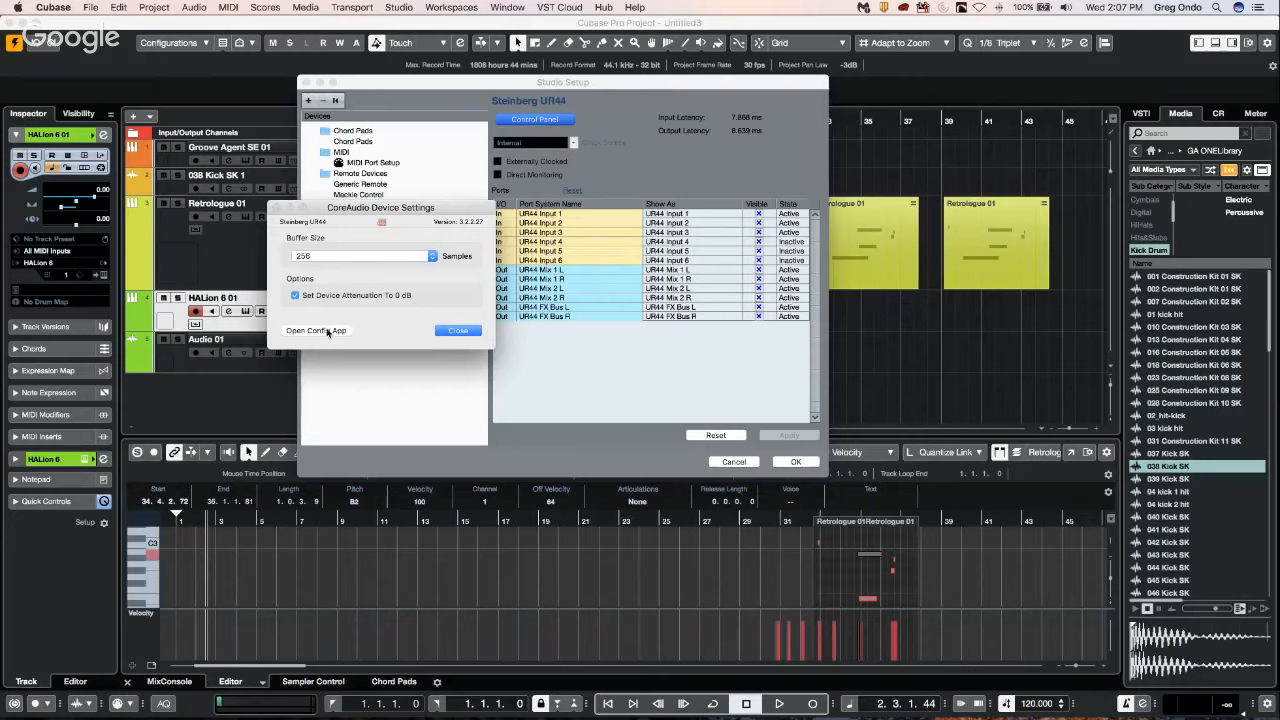
Revisit the Steinberg UR44 device page and its control panel to examine the buffer size setting, and close the control panel.
left_click(462, 331)
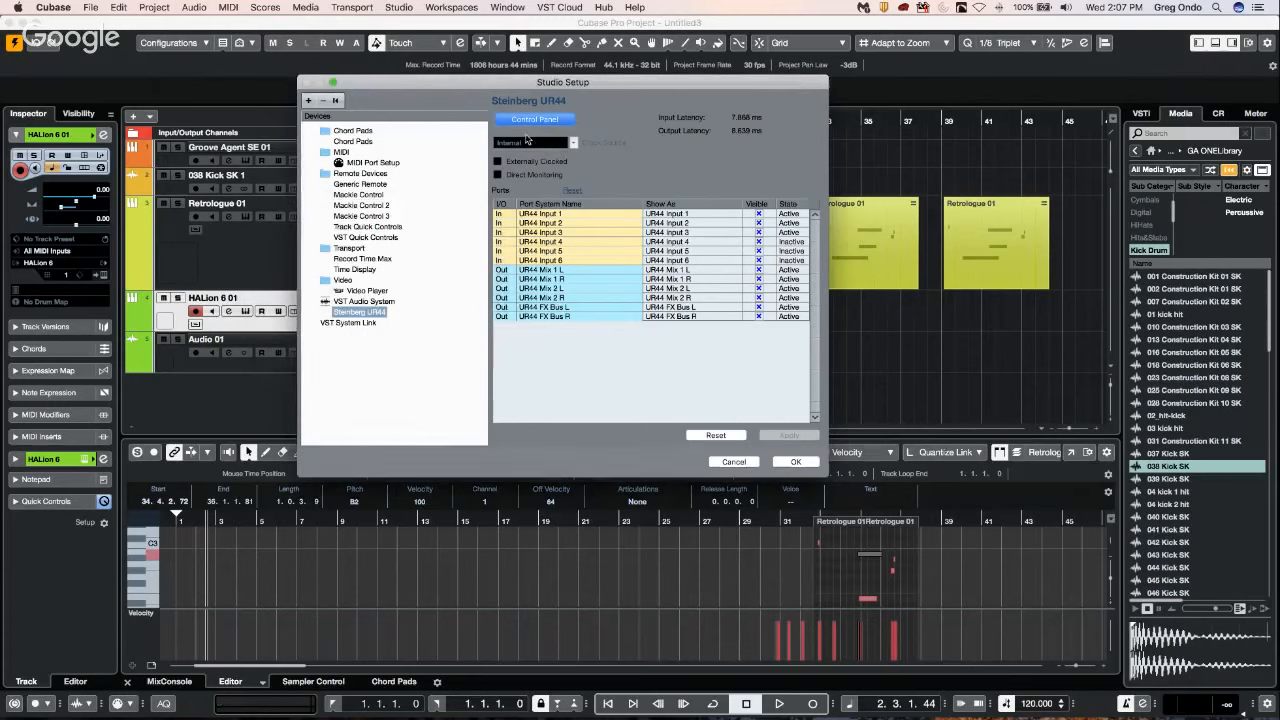
left_click(528, 121)
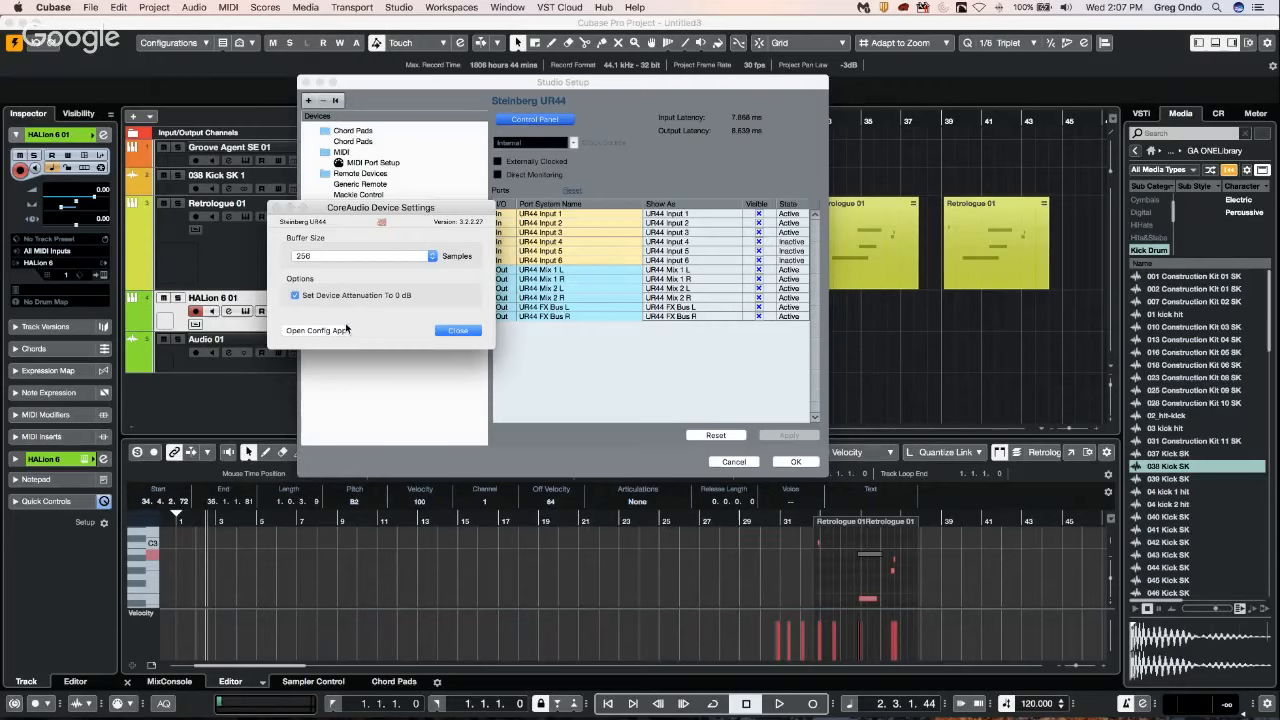
left_click(458, 330)
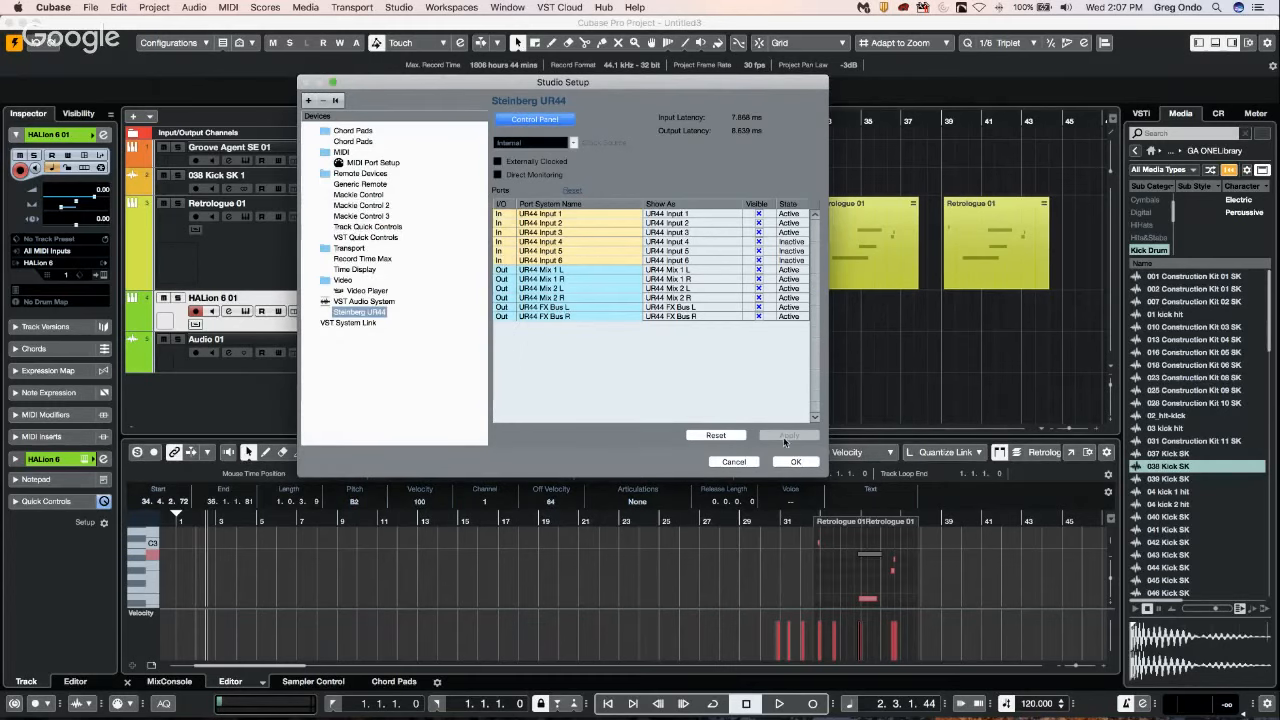
left_click(367, 301)
left_click(348, 312)
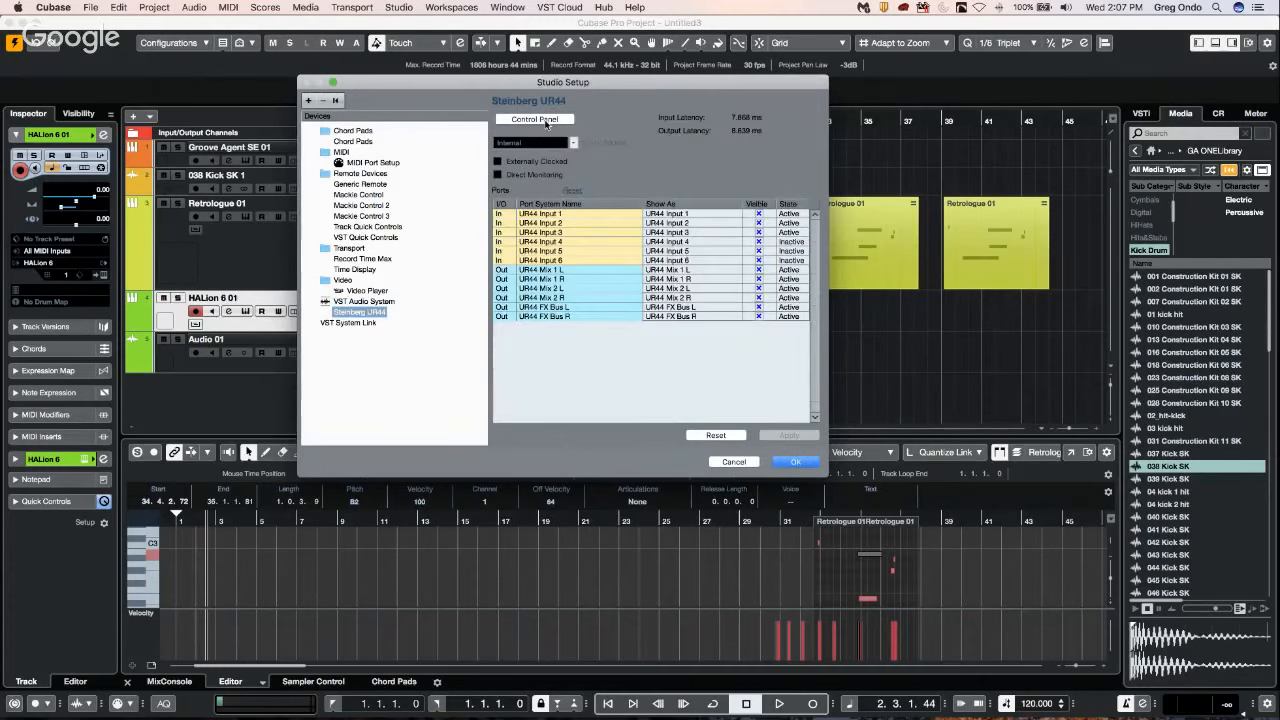
left_click(546, 121)
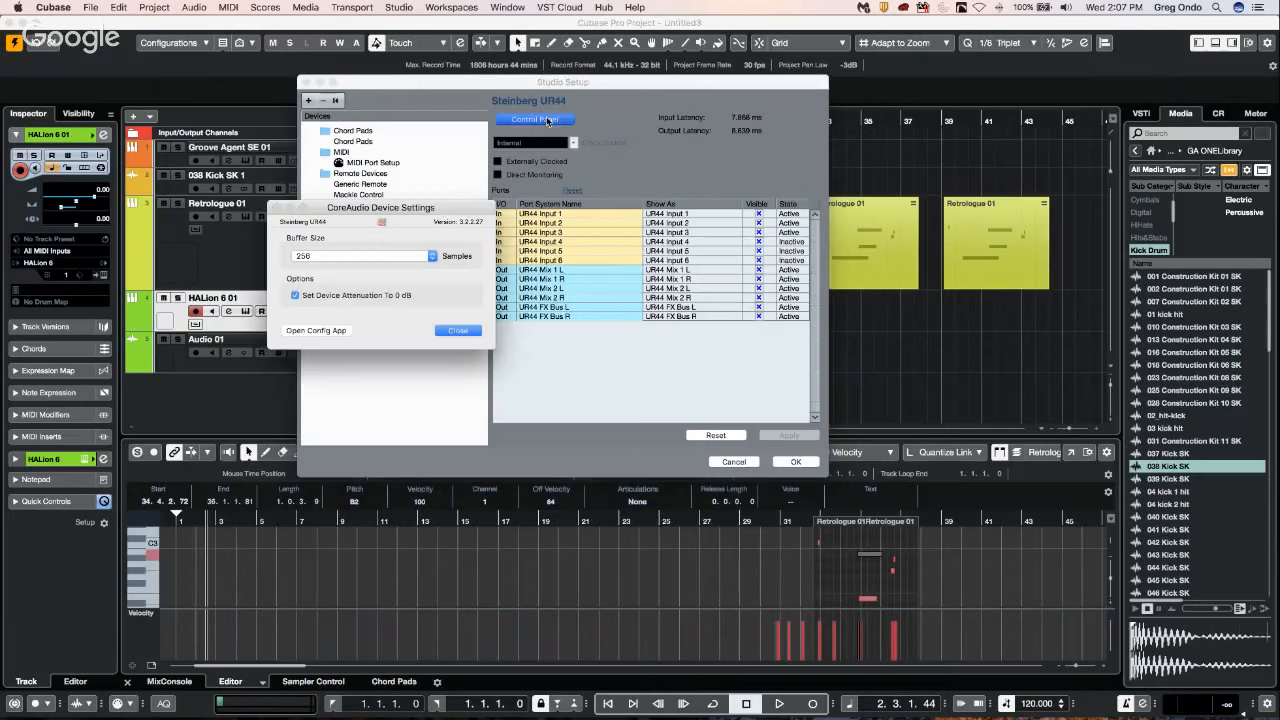
left_click(457, 330)
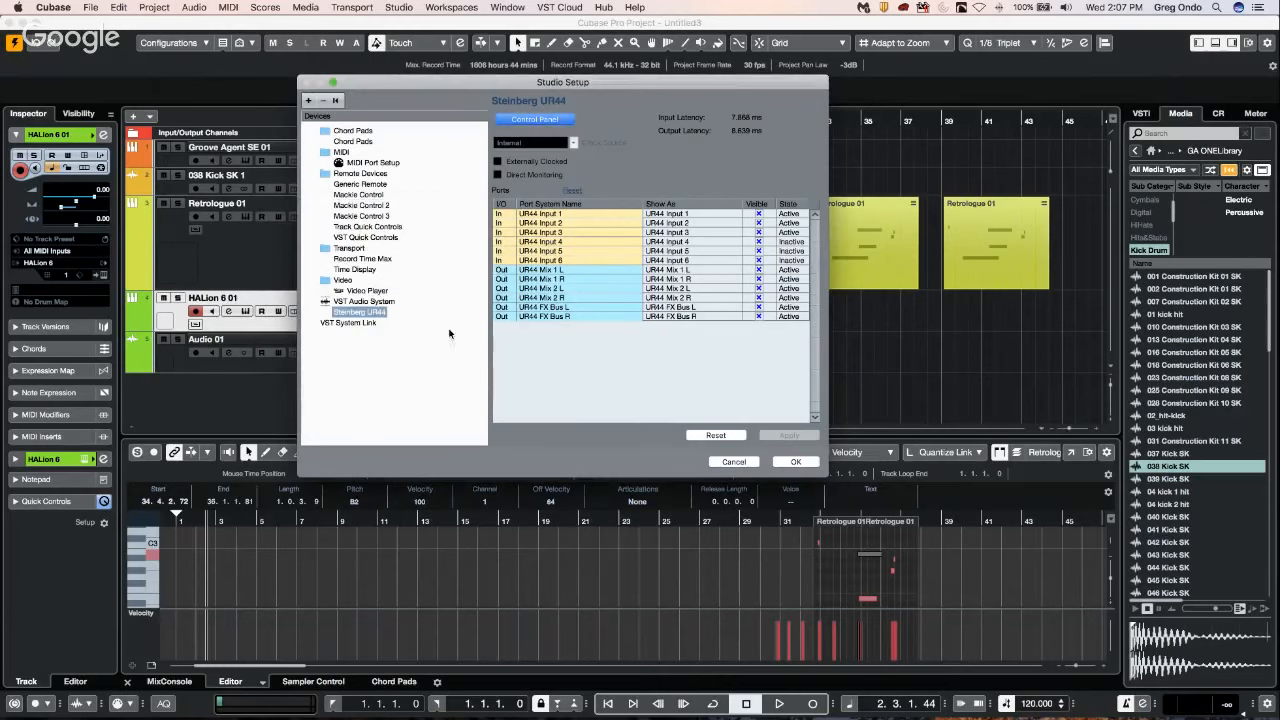
Examine the available ASIO drivers on the VST Audio System page, keeping Steinberg UR44 selected.
left_click(364, 301)
left_click(576, 118)
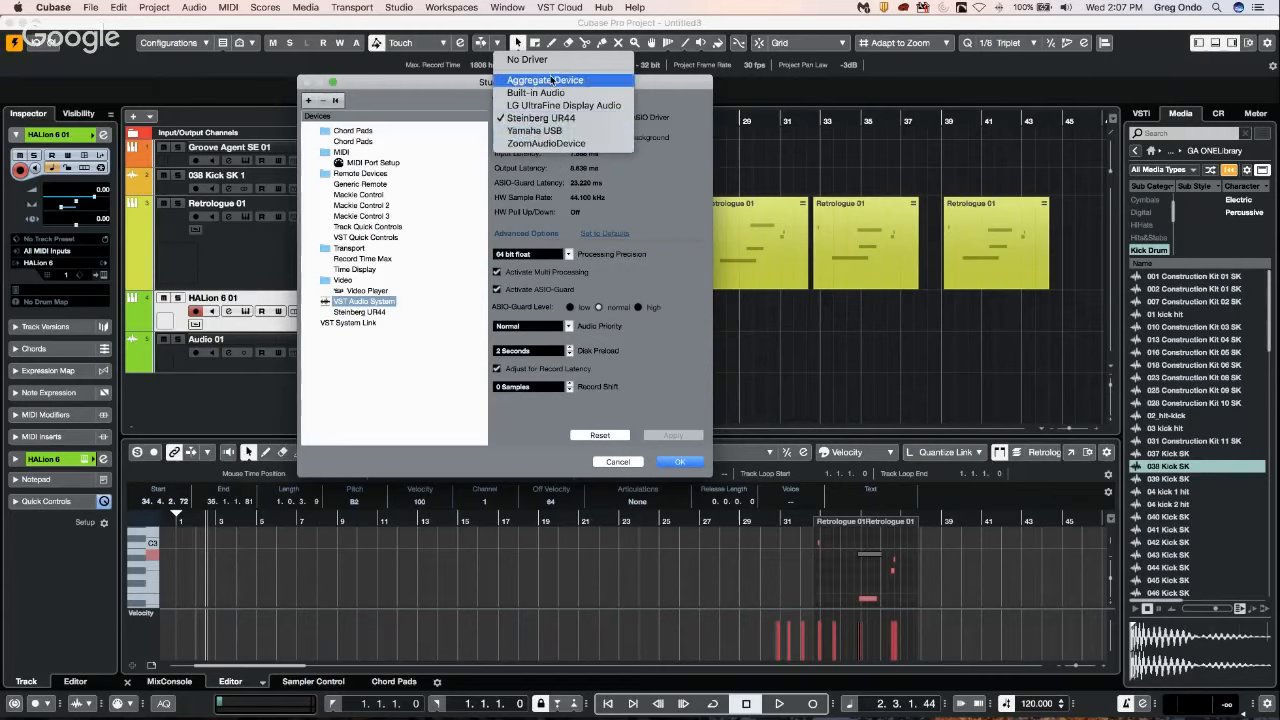
left_click(544, 118)
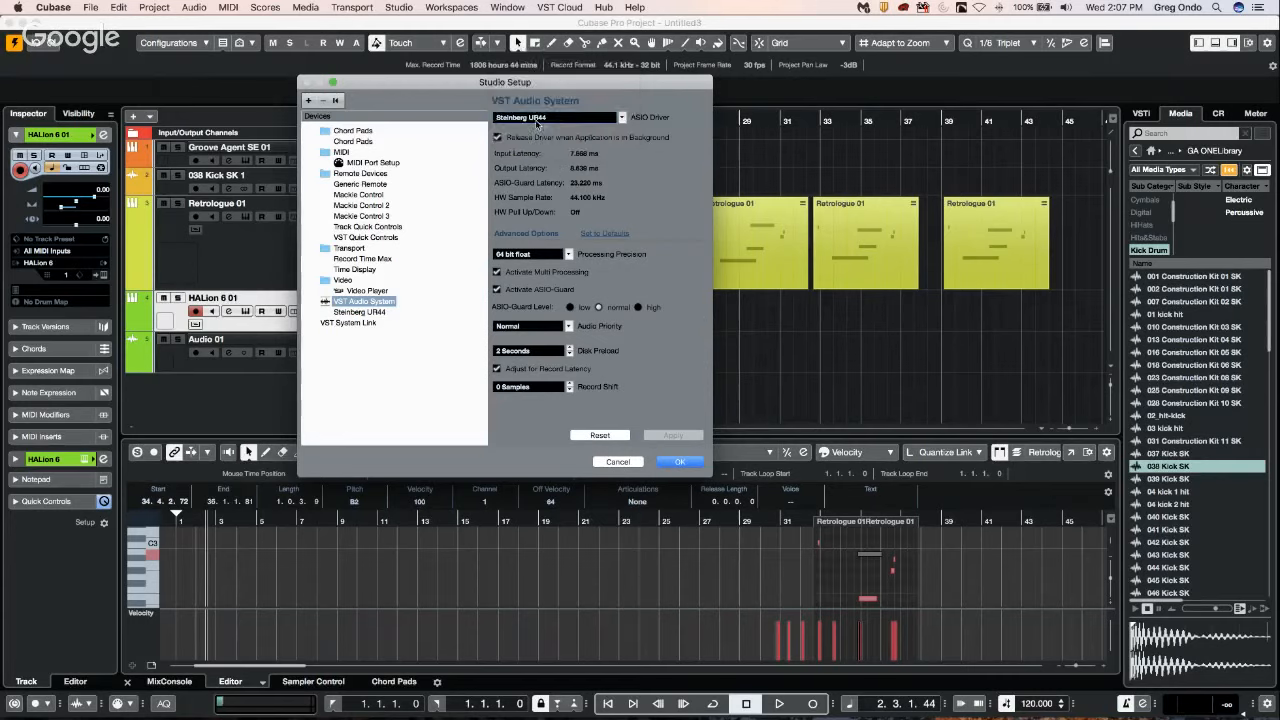
left_click(544, 120)
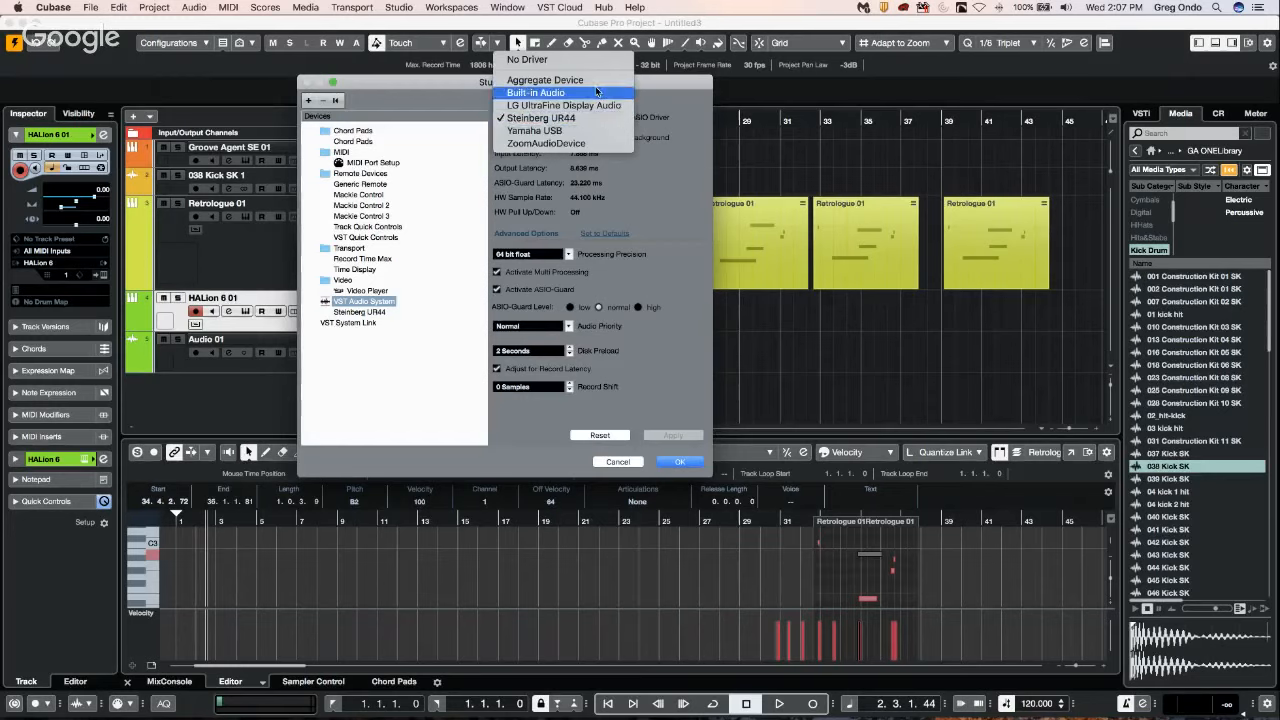
left_click(560, 118)
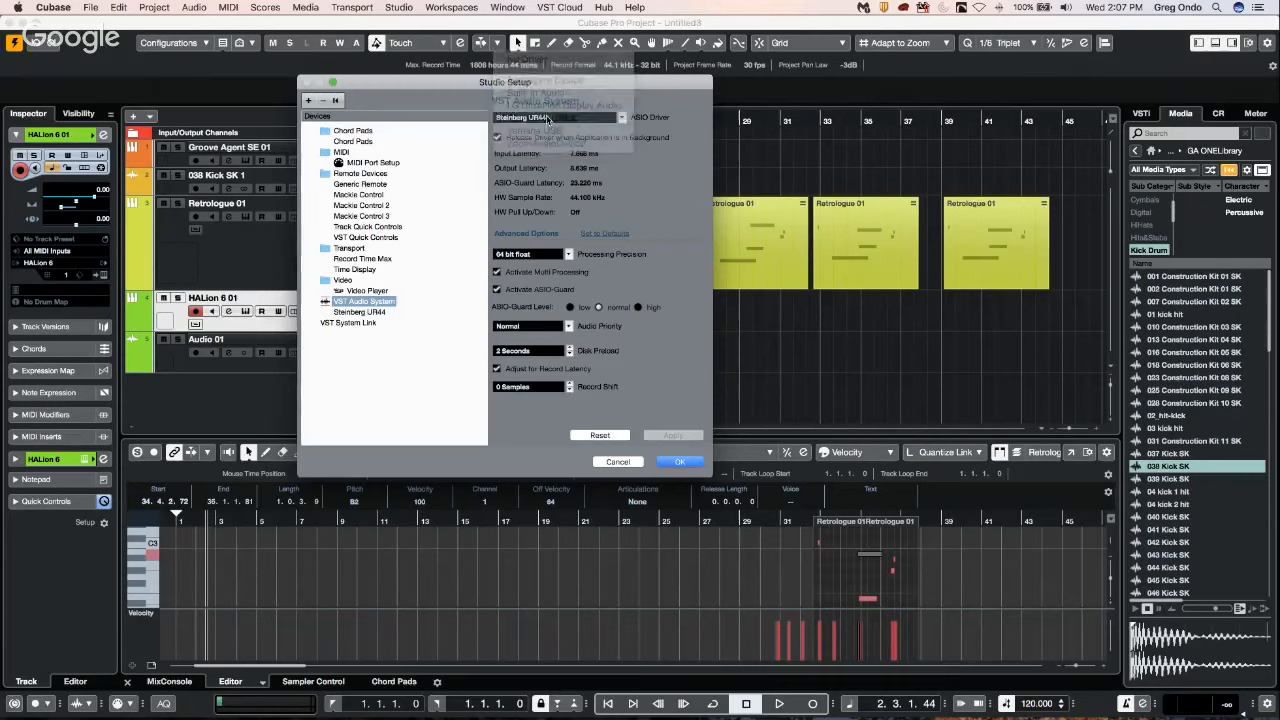
Show the control panel of the Steinberg UR44 device once more, close it, and accept Studio Setup.
left_click(358, 312)
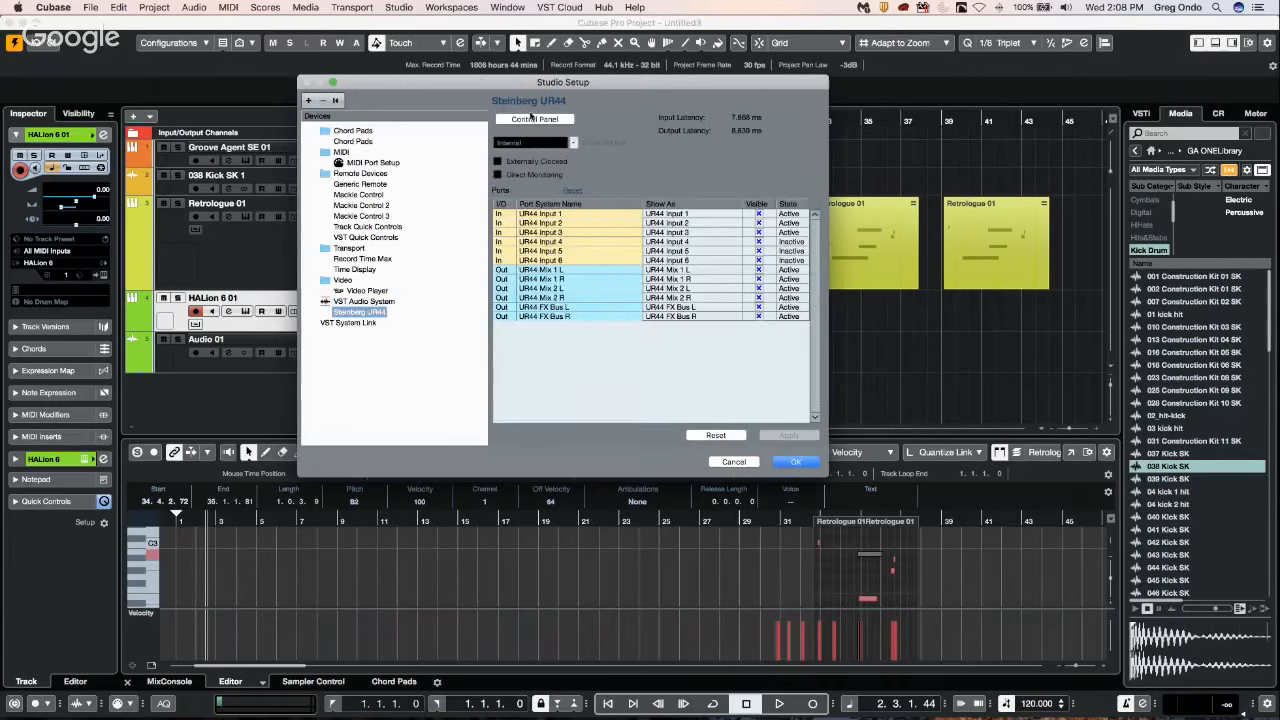
left_click(533, 119)
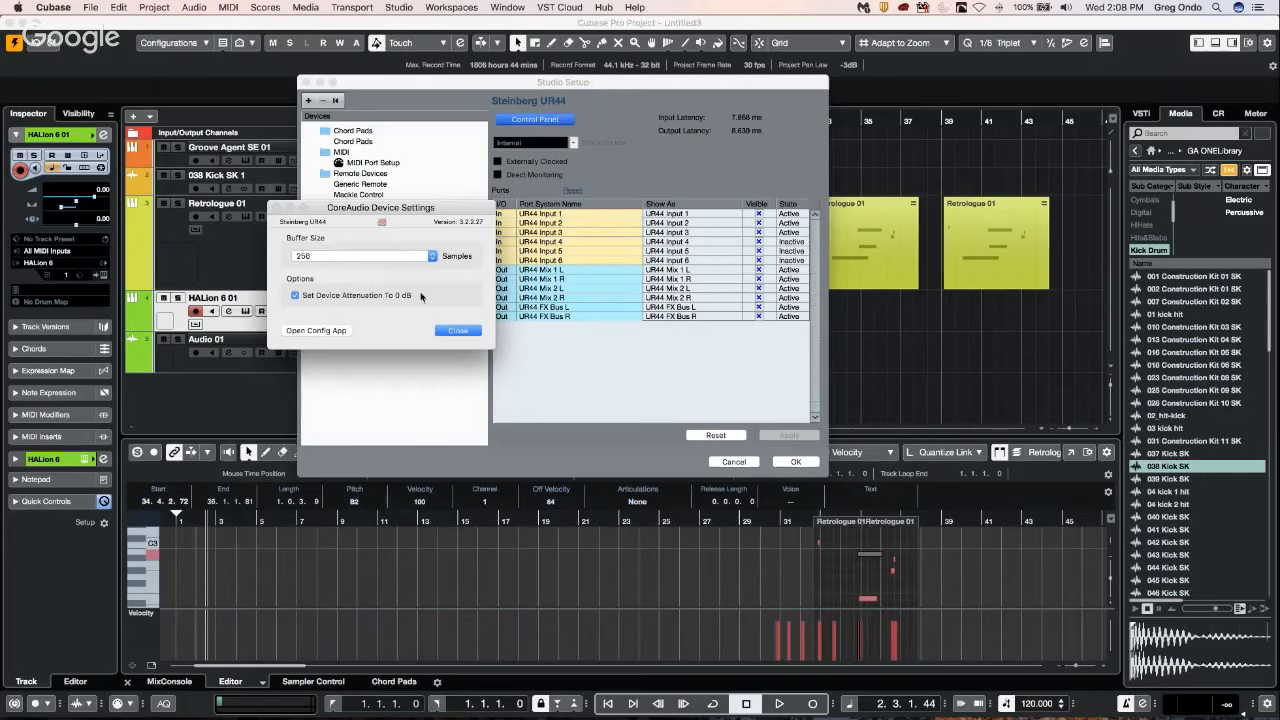
left_click(457, 331)
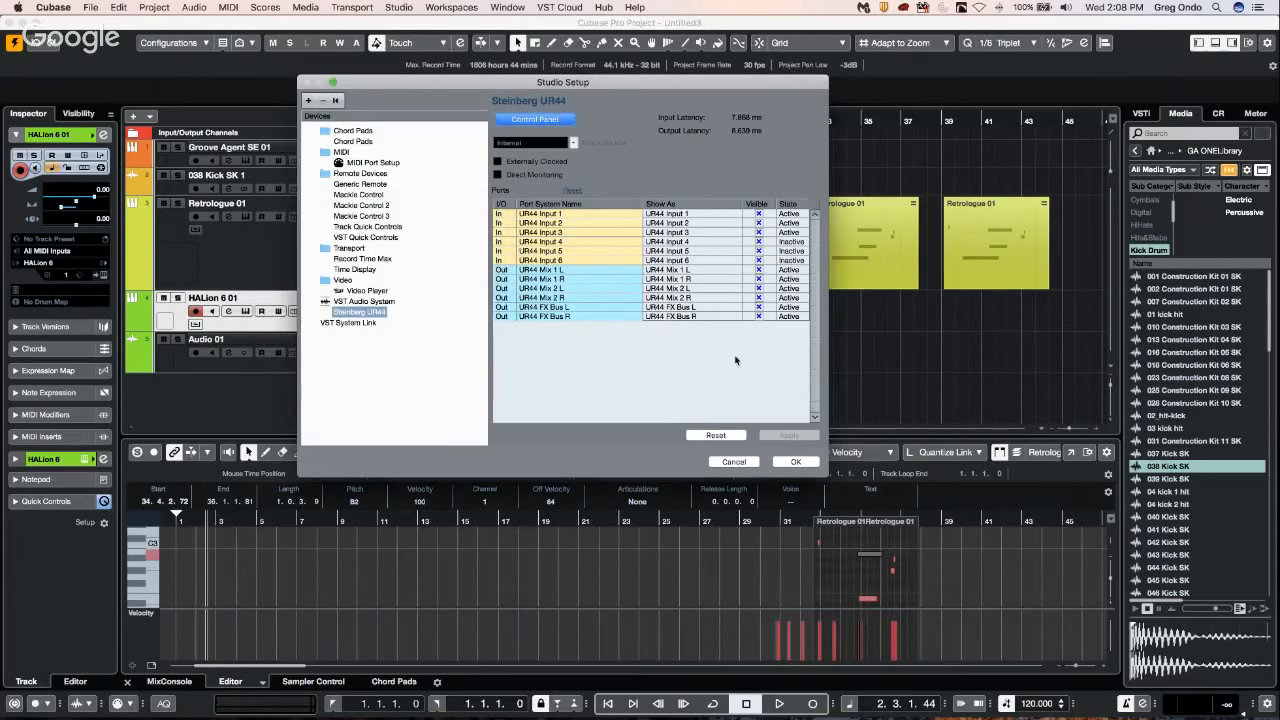
left_click(795, 462)
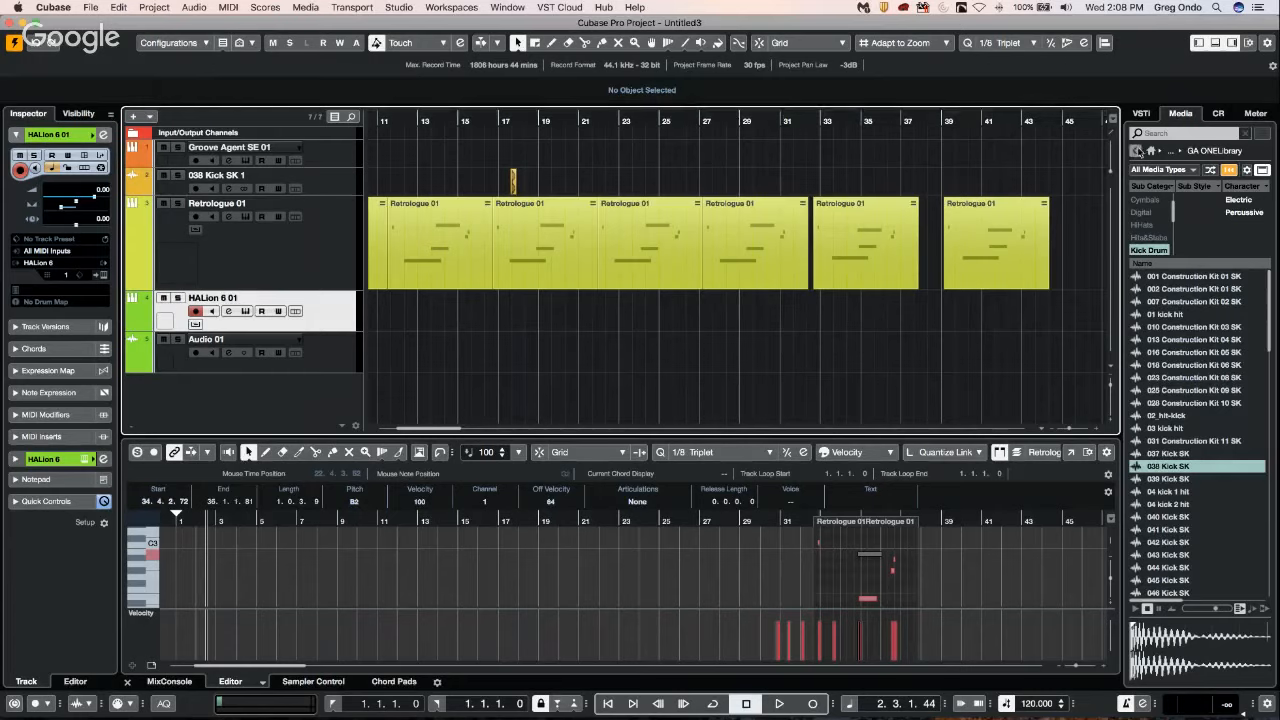
Browse to the Hip Hop Vault in Loops & Samples and audition the samples Hip Hop - 808 05 and Kick 01.
left_click(1136, 150)
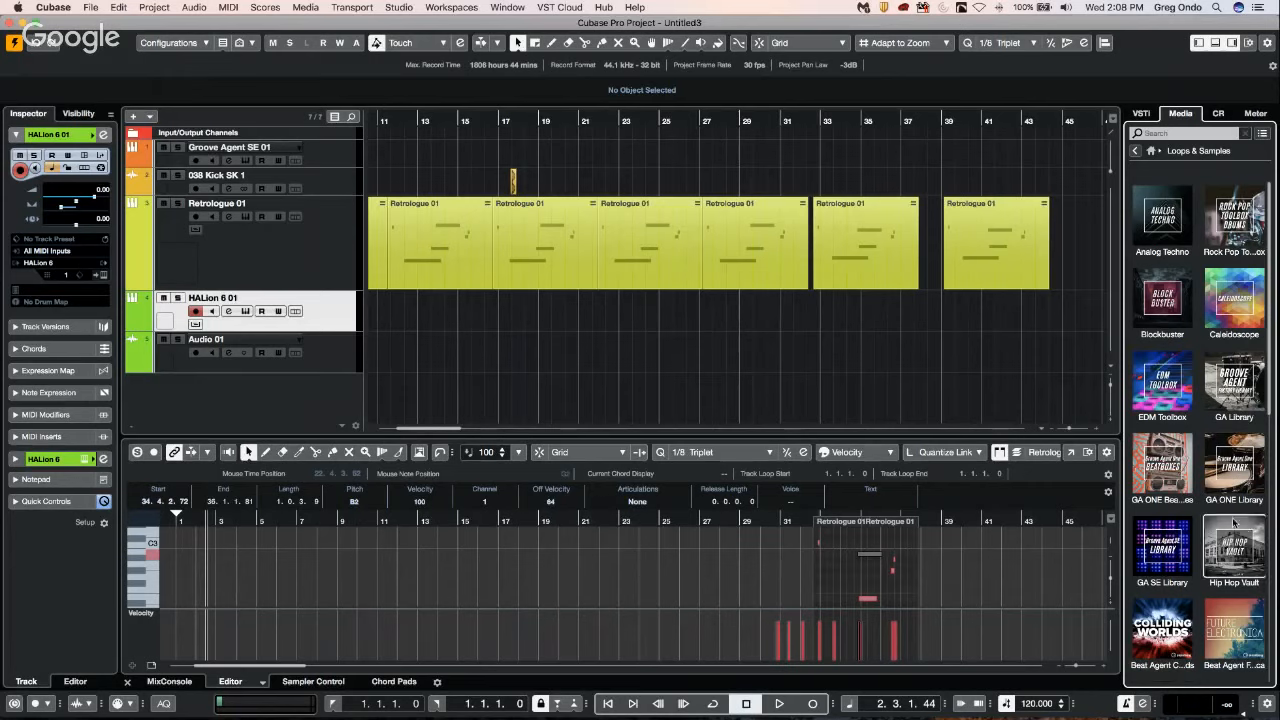
left_click(1234, 548)
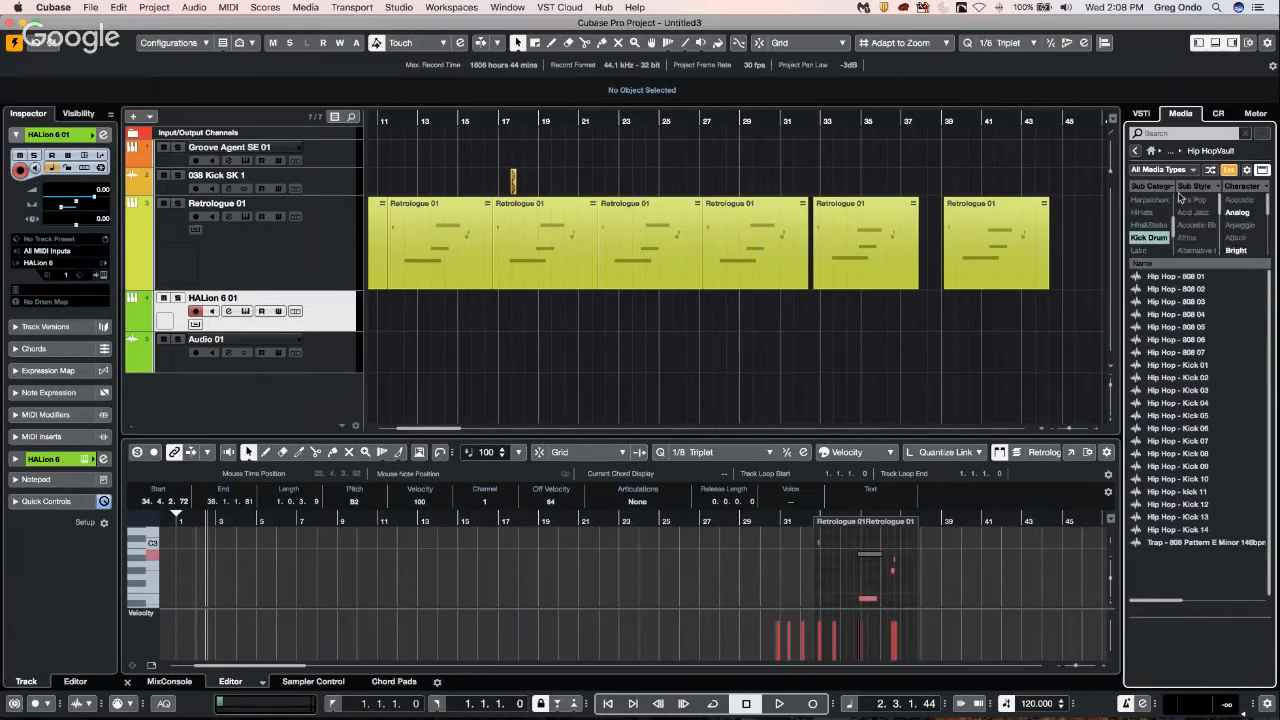
left_click(1169, 301)
left_click(1168, 328)
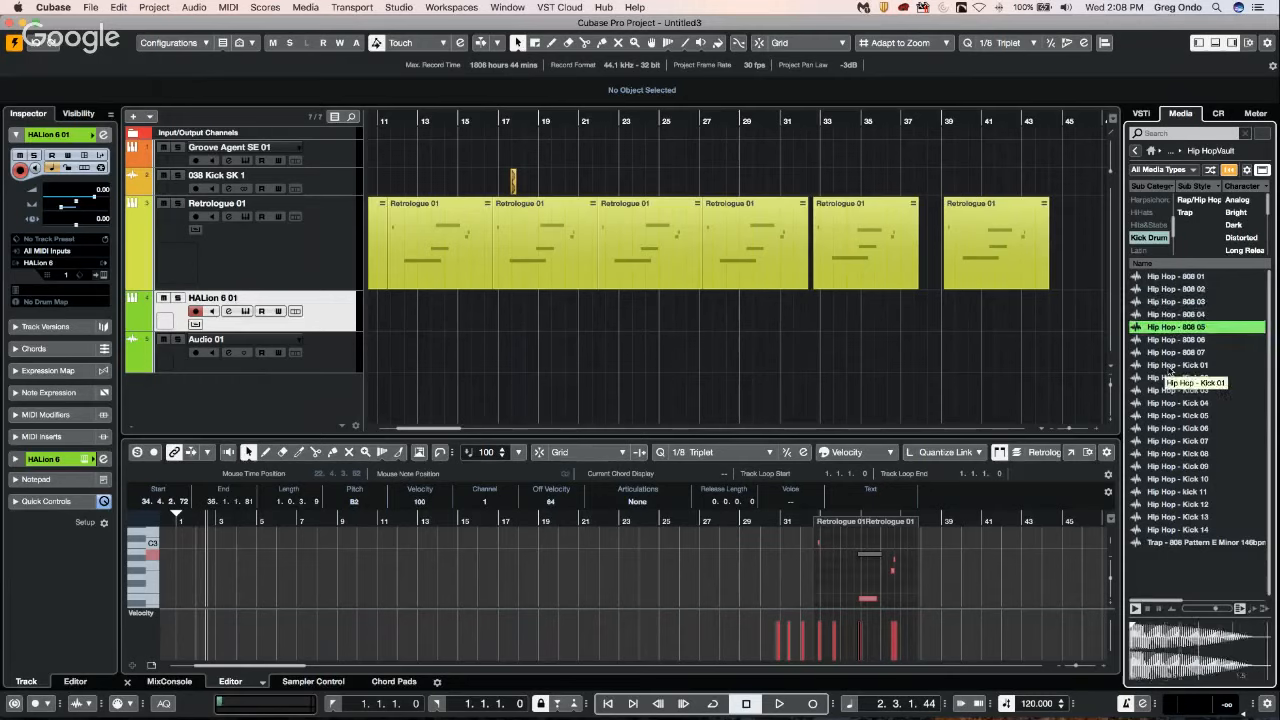
left_click(1174, 365)
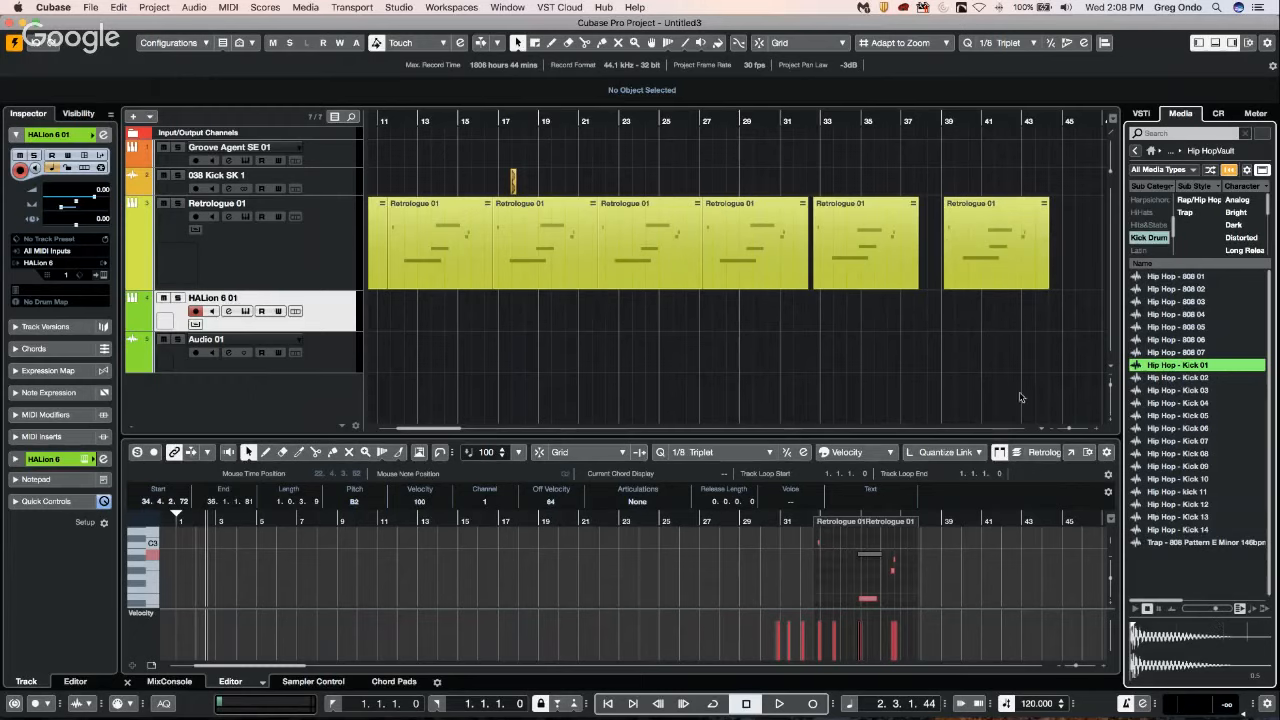
Remove the 3rd Order Ambisonics Out bus from the outputs in Audio Connections and confirm its deletion.
left_click(399, 7)
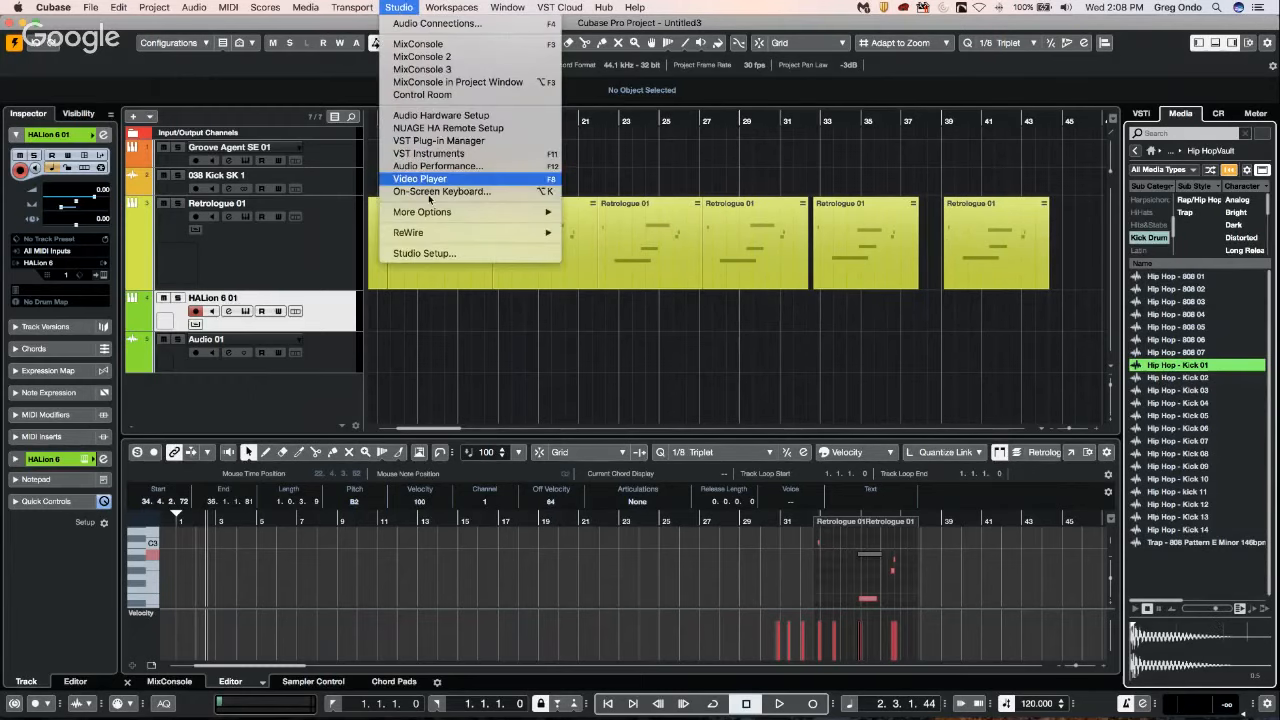
left_click(291, 177)
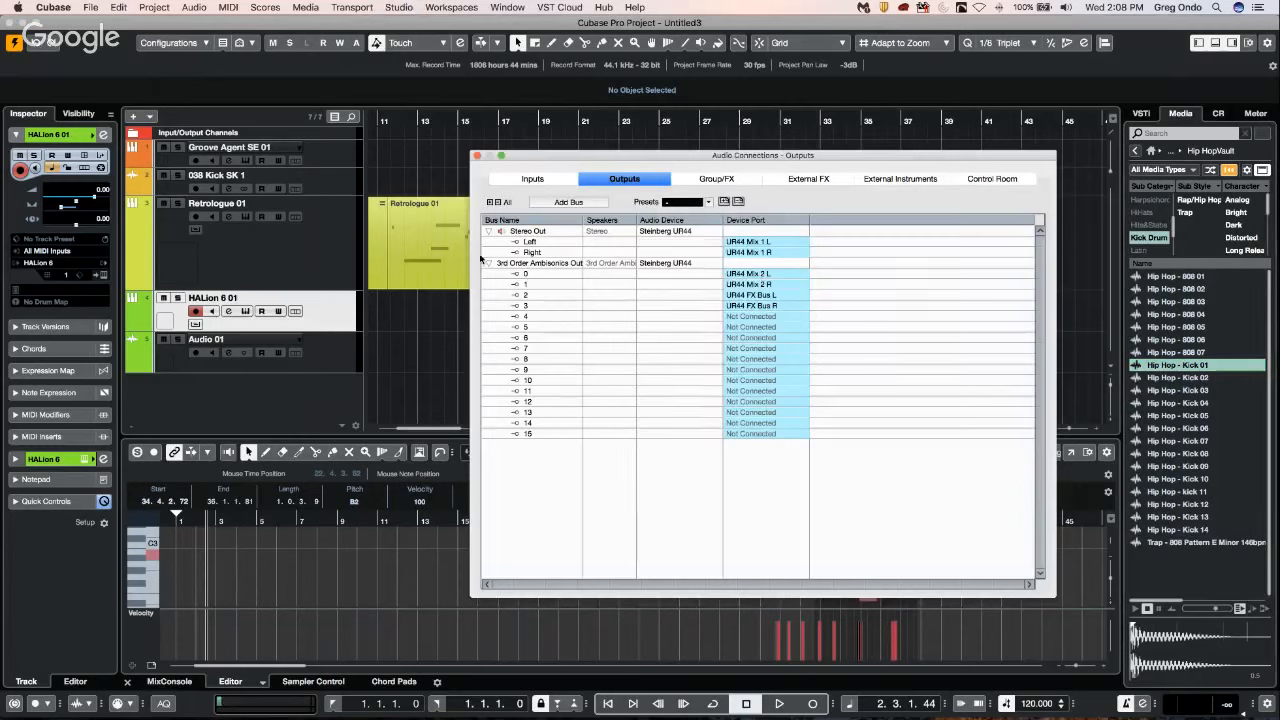
left_click(520, 262)
right_click(520, 263)
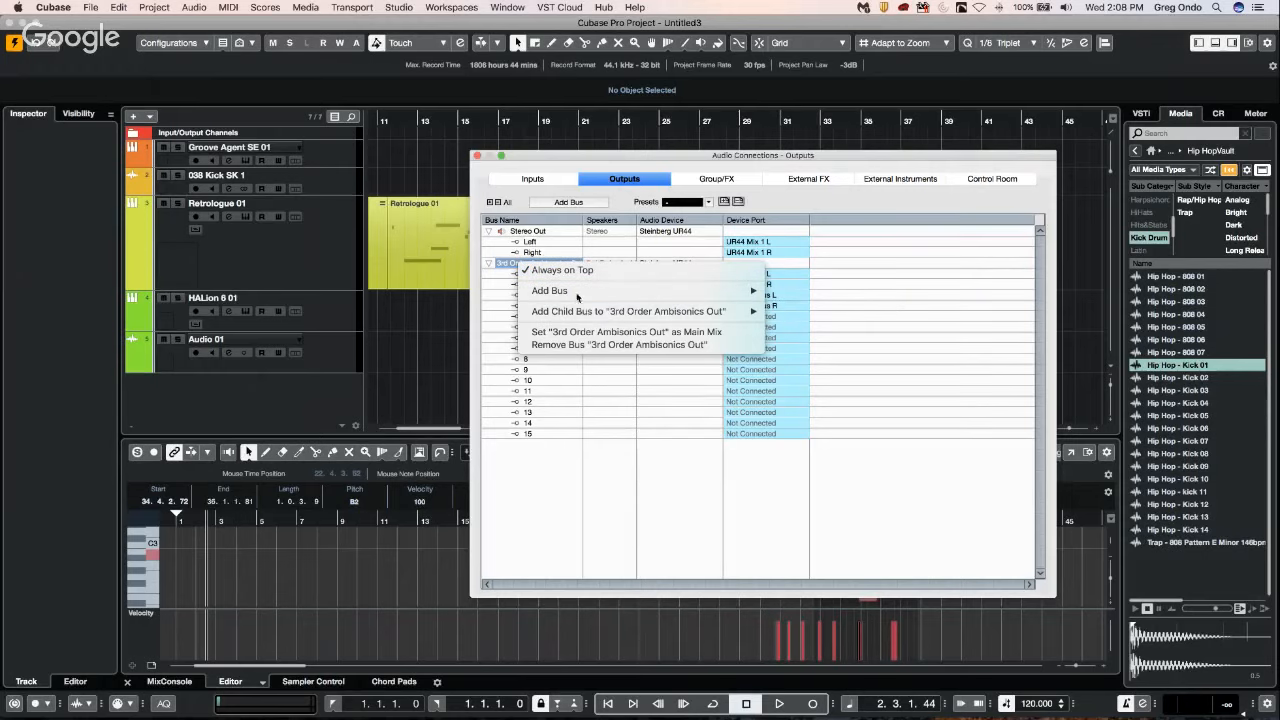
left_click(580, 345)
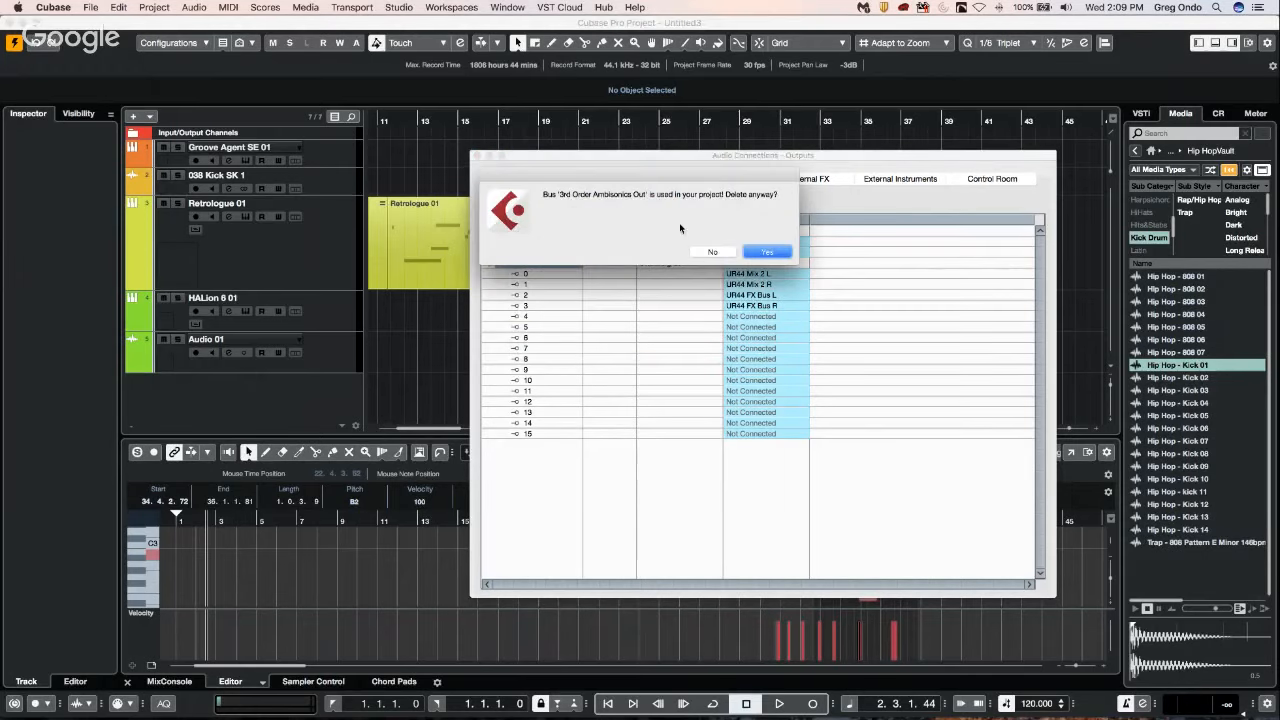
left_click(767, 253)
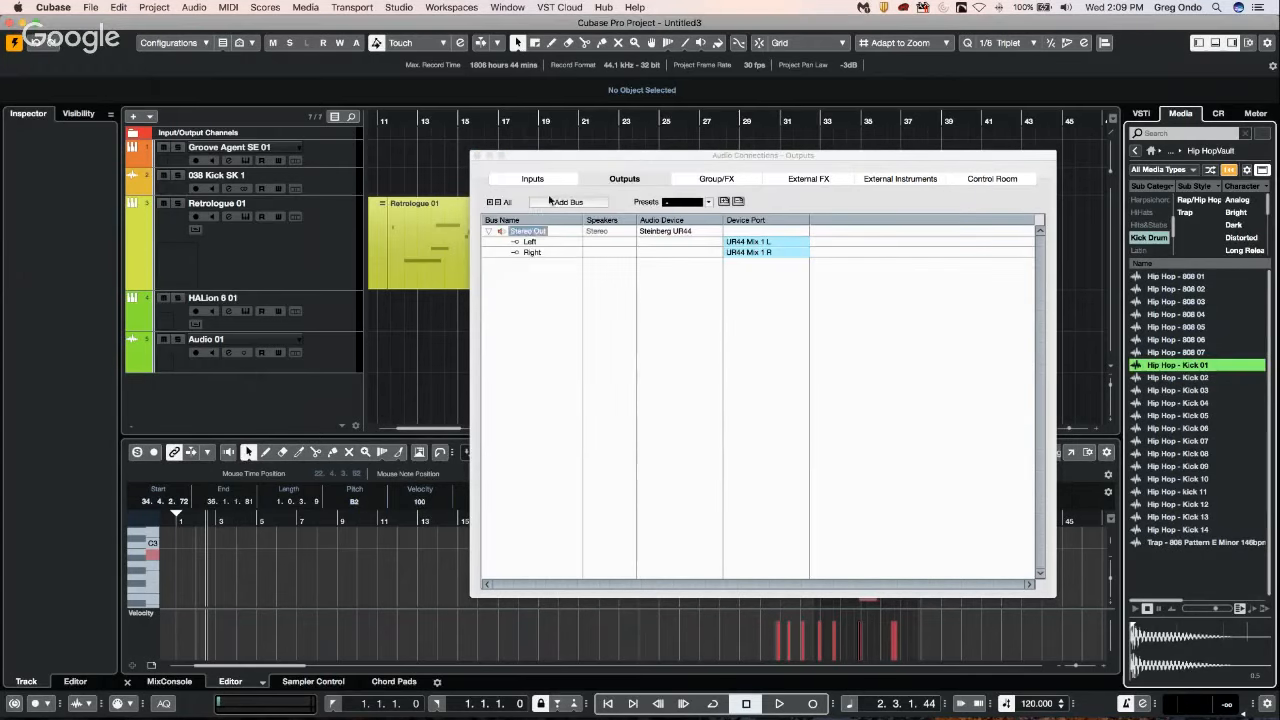
Set the Stereo Out bus's audio device to Not Connected, check the Control Room connections, and close Audio Connections.
left_click(673, 233)
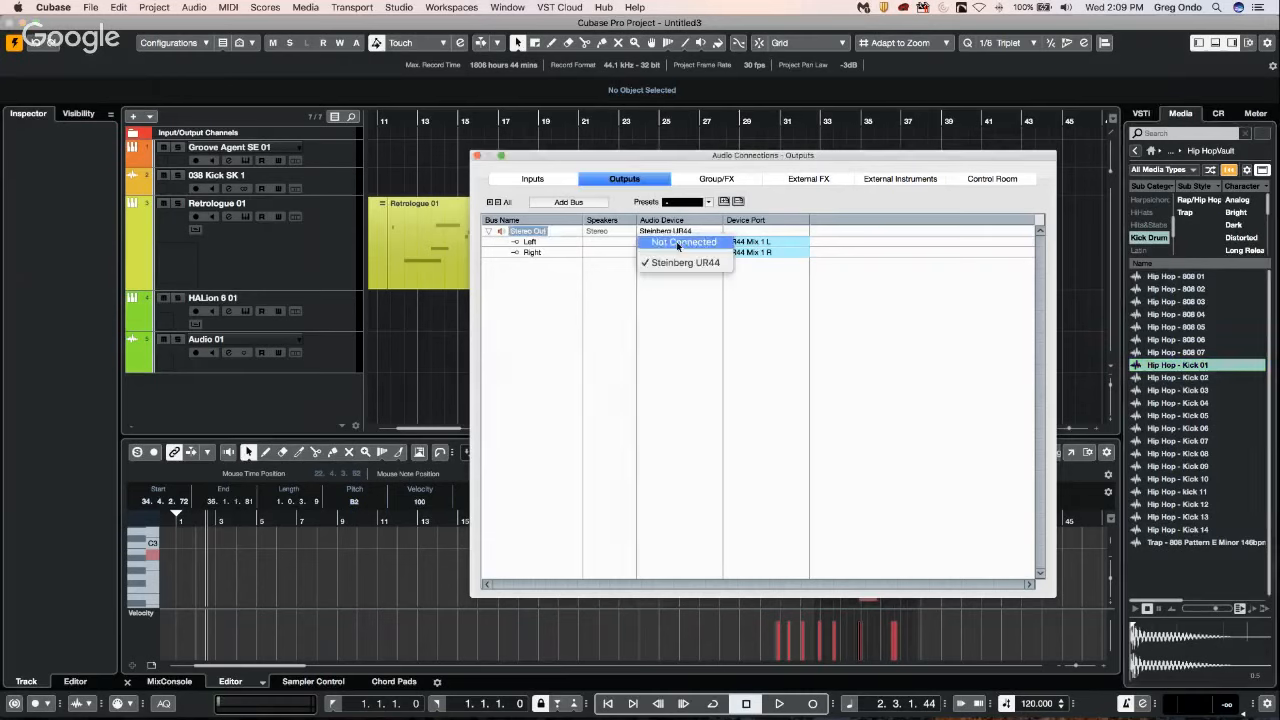
left_click(678, 244)
left_click(980, 179)
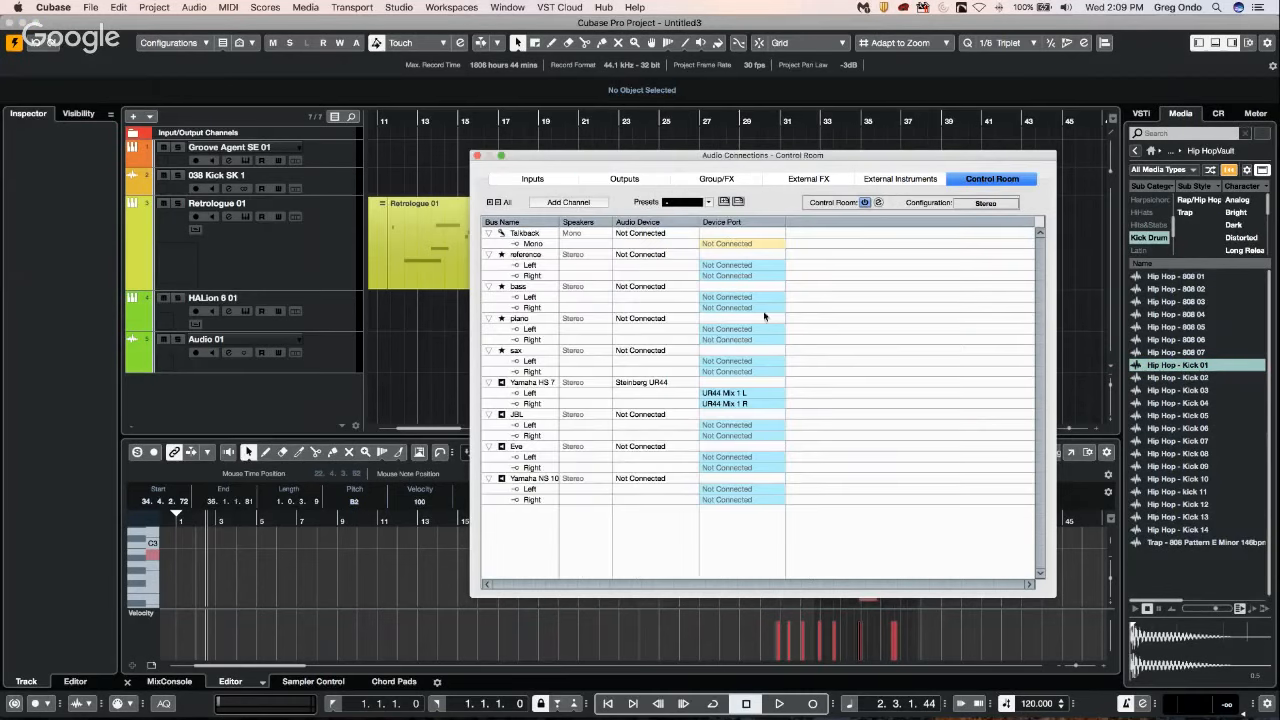
left_click(477, 156)
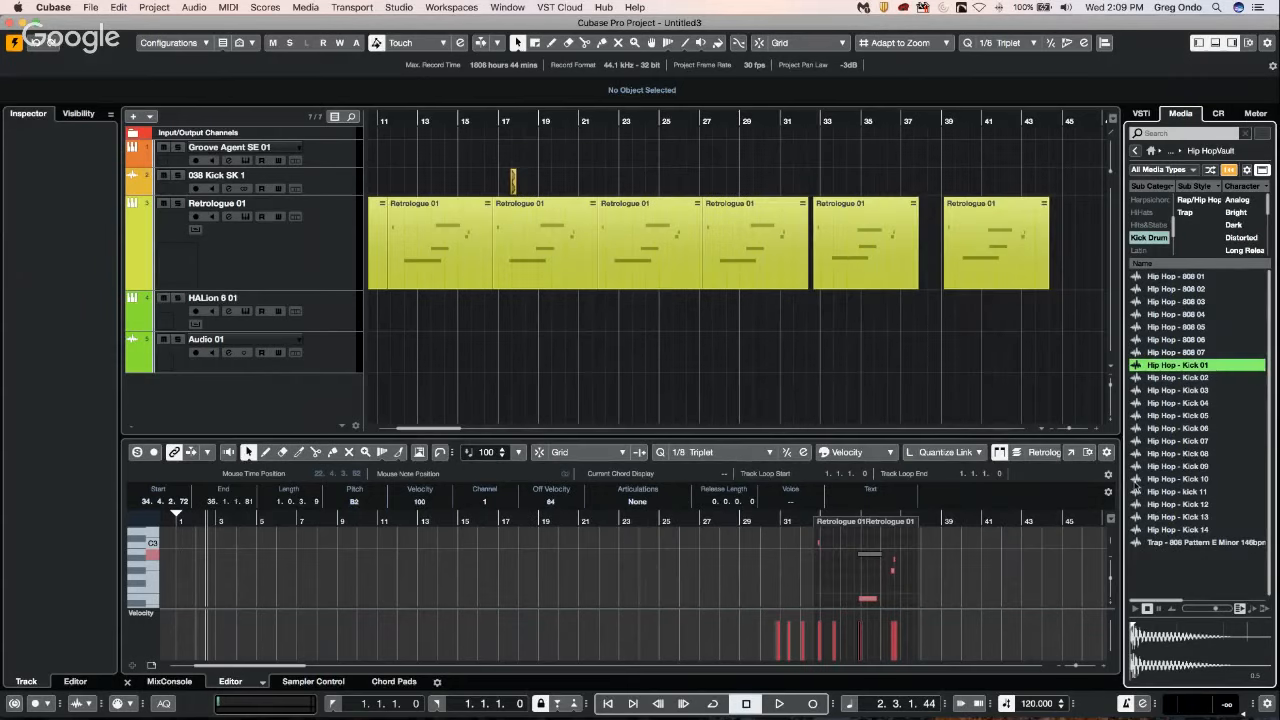
Audition Hip Hop - 808 05, Kick 02 and Kick 06 while rechecking the Control Room connections, and close Audio Connections.
left_click(1168, 327)
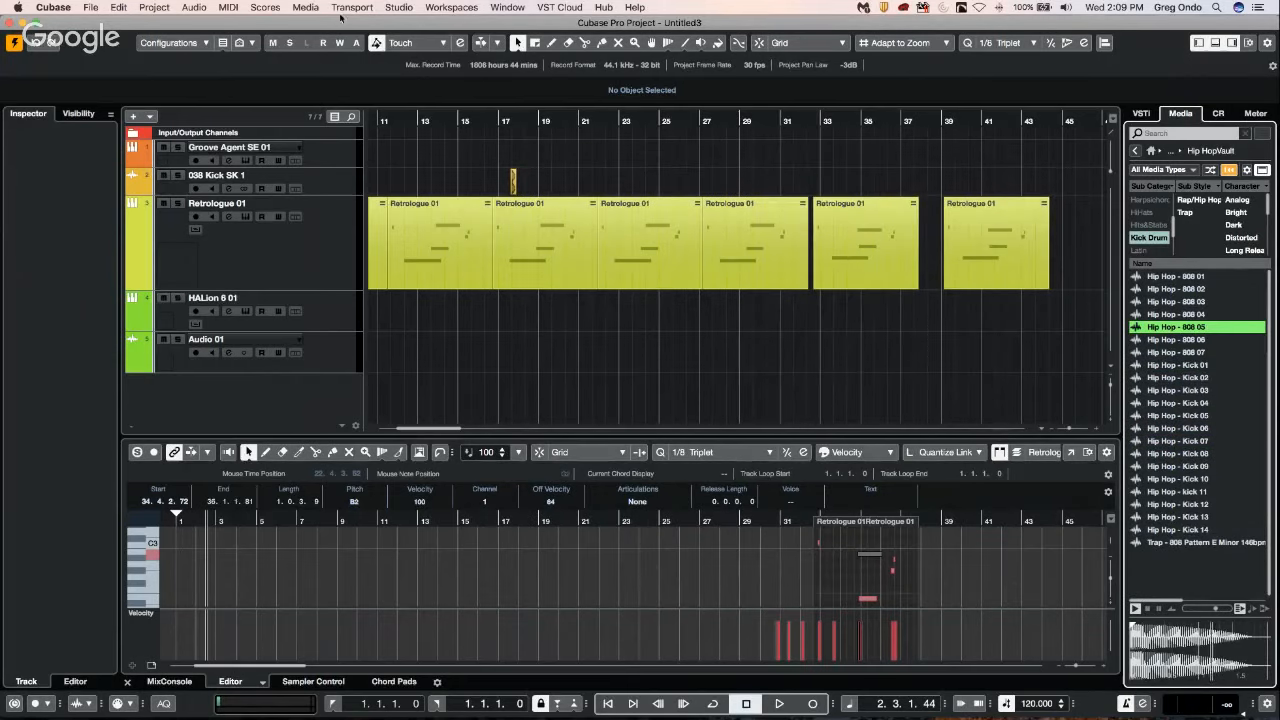
left_click(398, 7)
left_click(406, 24)
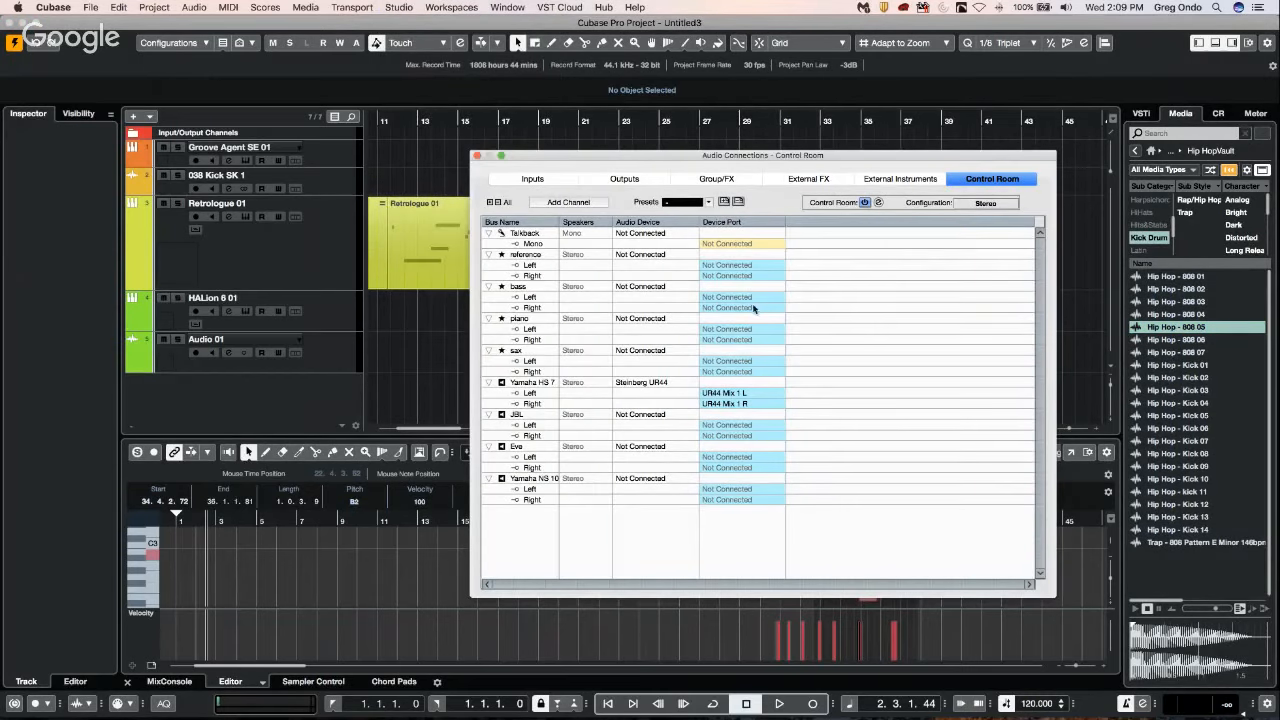
left_click(1166, 379)
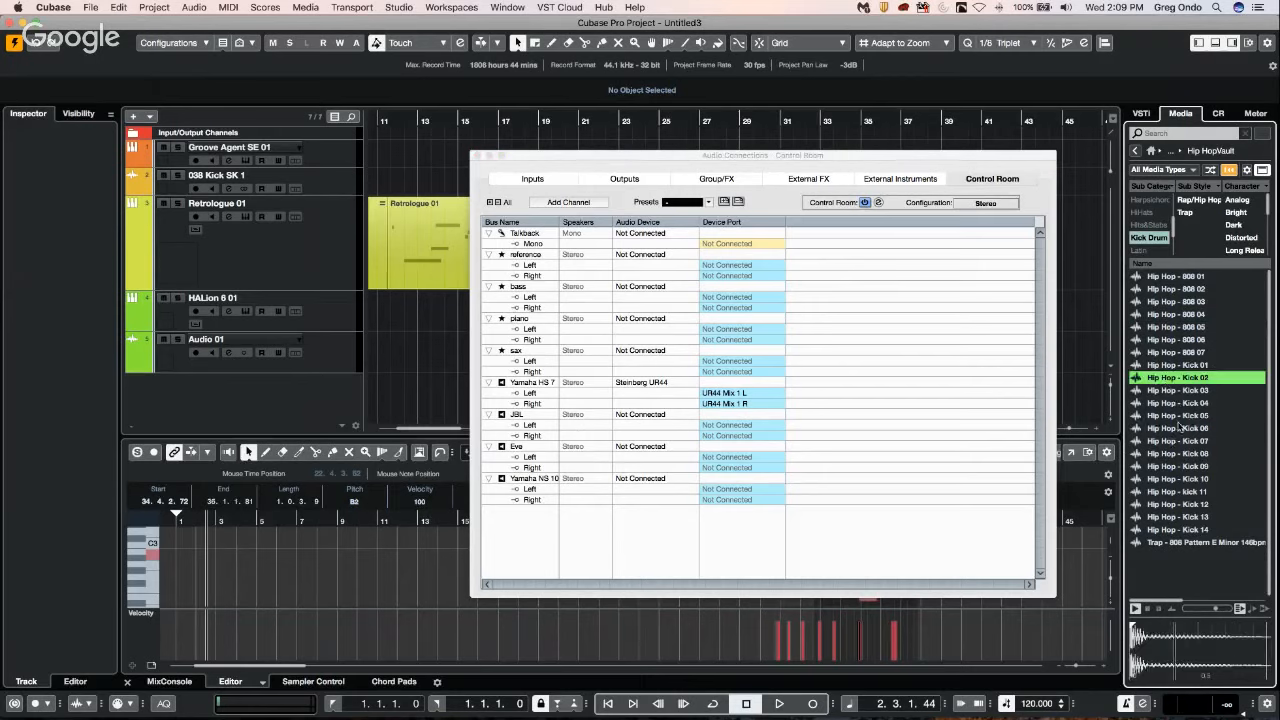
left_click(1166, 428)
left_click(478, 156)
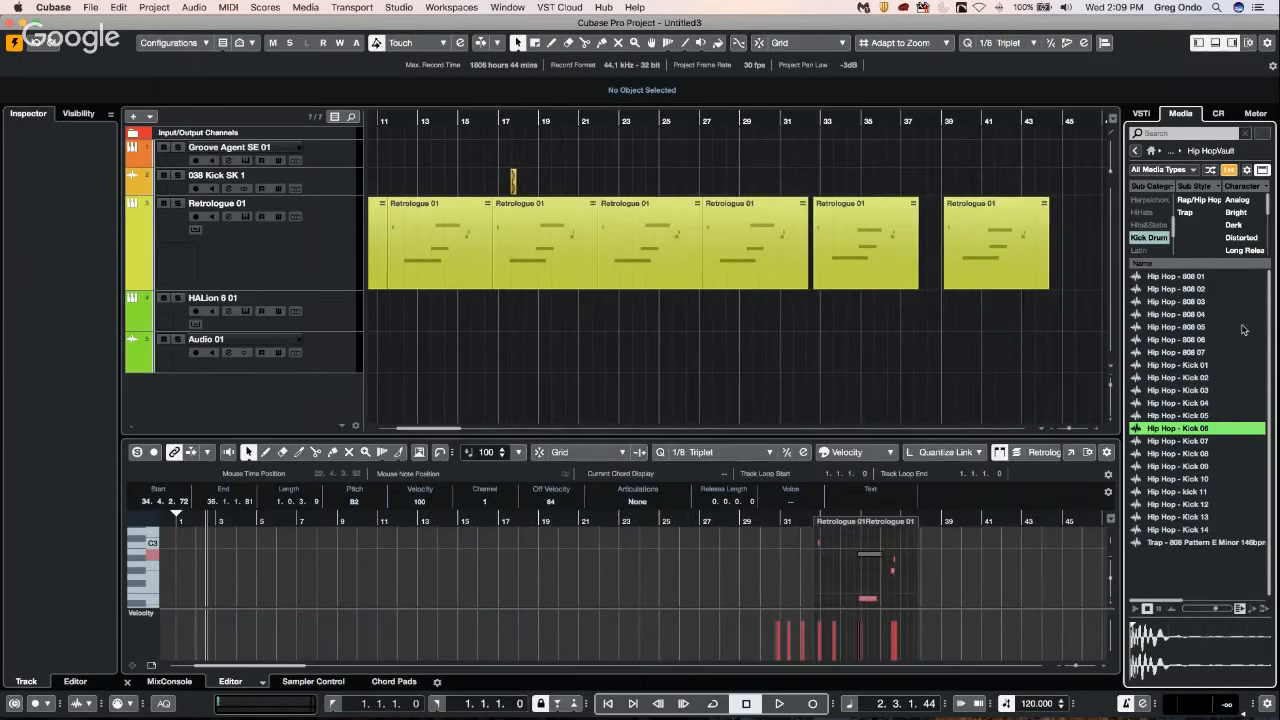
Audition several Hip Hop Vault samples, including 808 05, Kick 02, Kick 04, Kick 07 and Kick 08.
left_click(1161, 326)
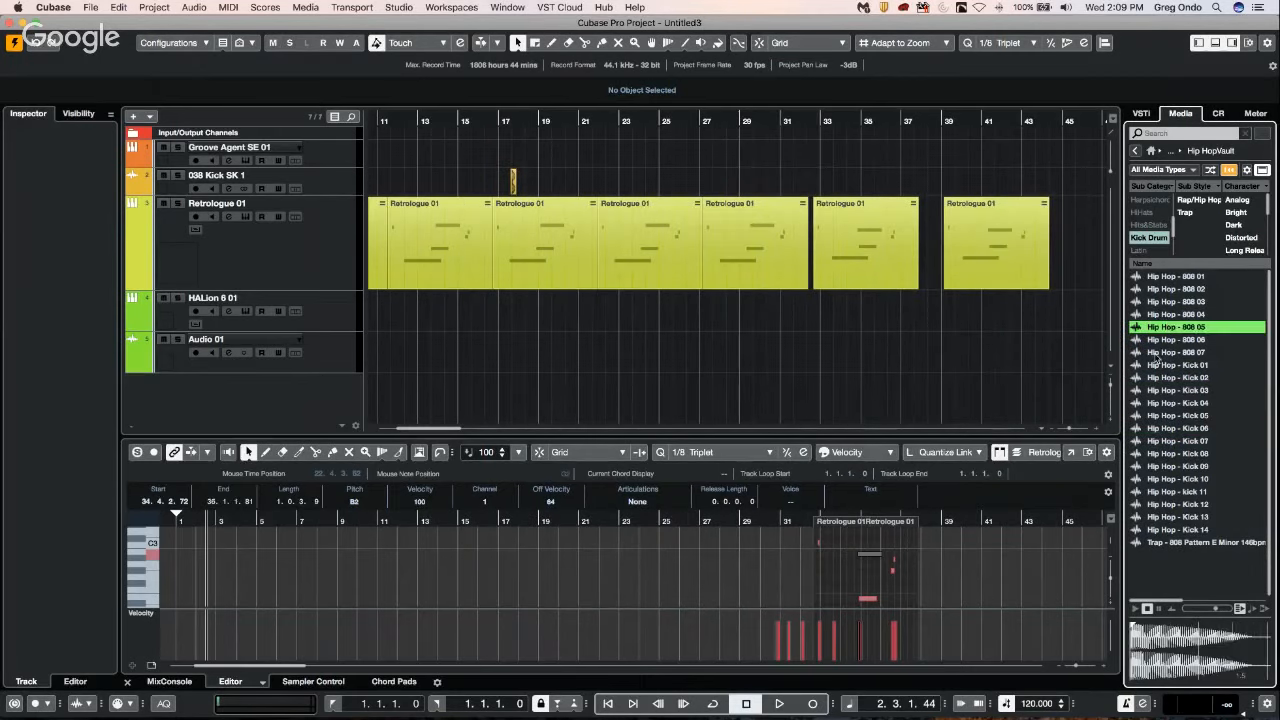
left_click(1158, 378)
left_click(1154, 440)
left_click(1162, 328)
left_click(1165, 403)
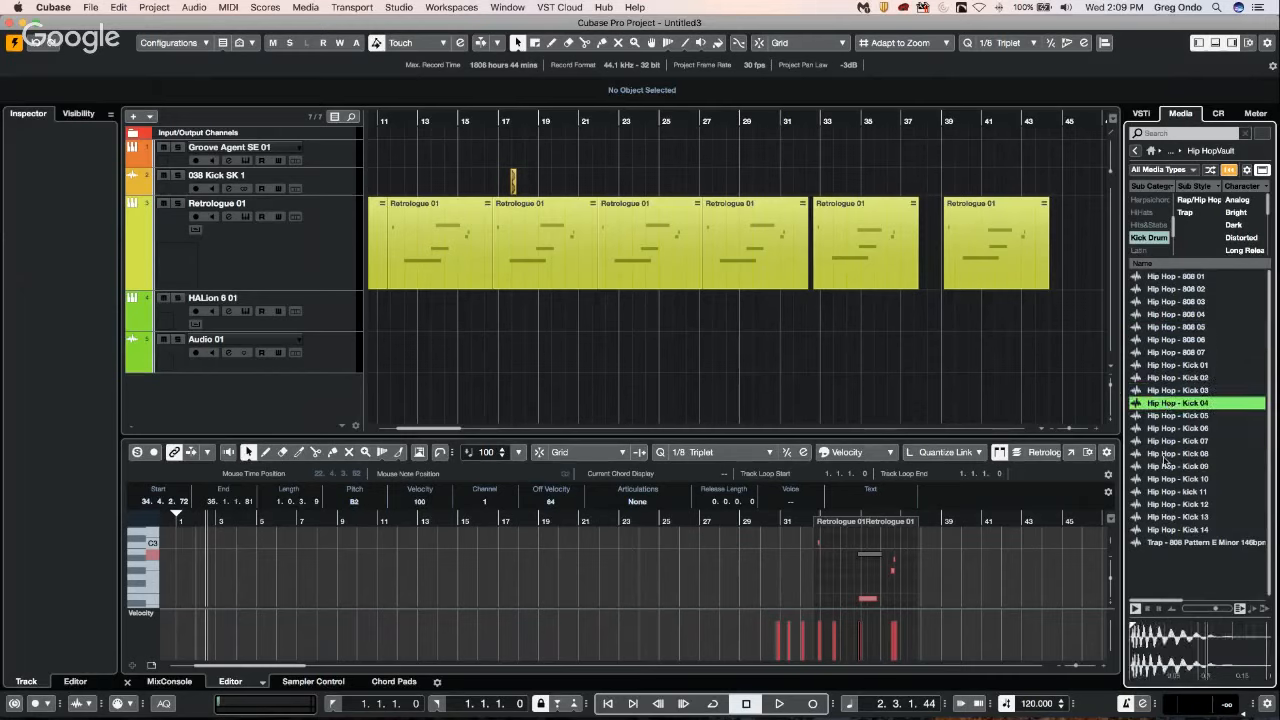
left_click(1164, 456)
Create a sampler track from the Hip Hop - Kick 02 sample and agree to load Sampler Track.
right_click(1168, 377)
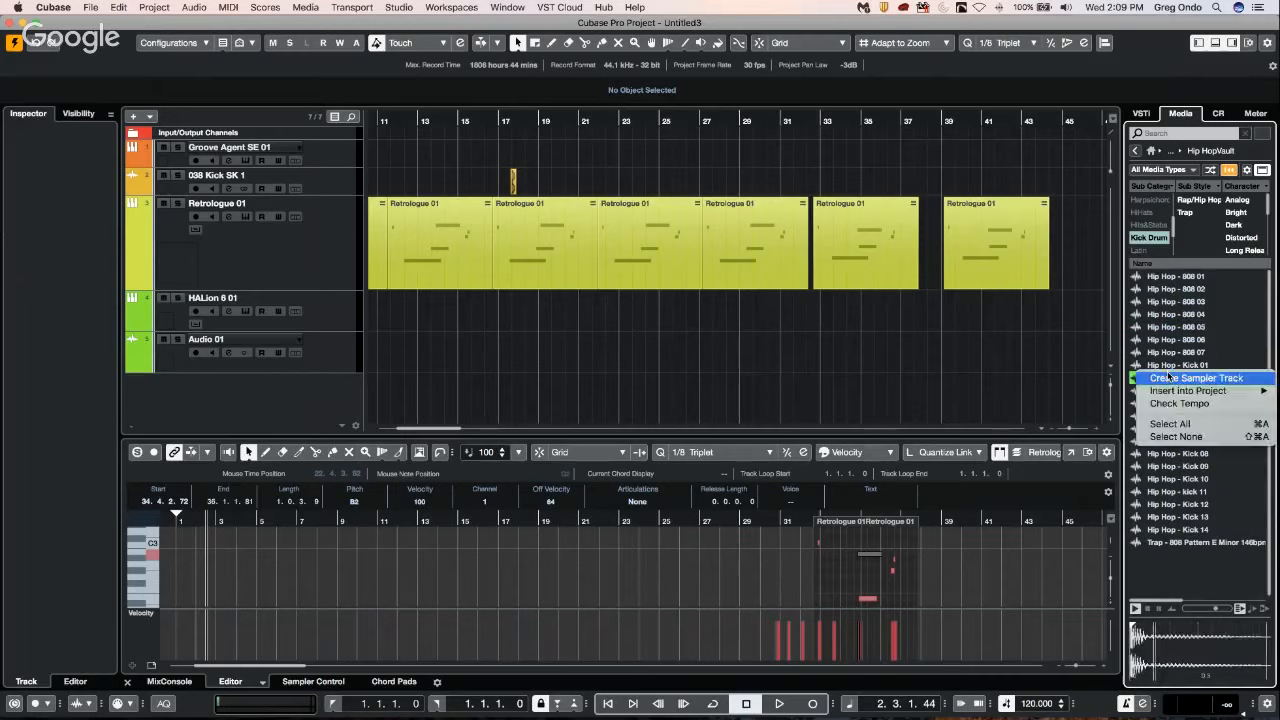
left_click(503, 677)
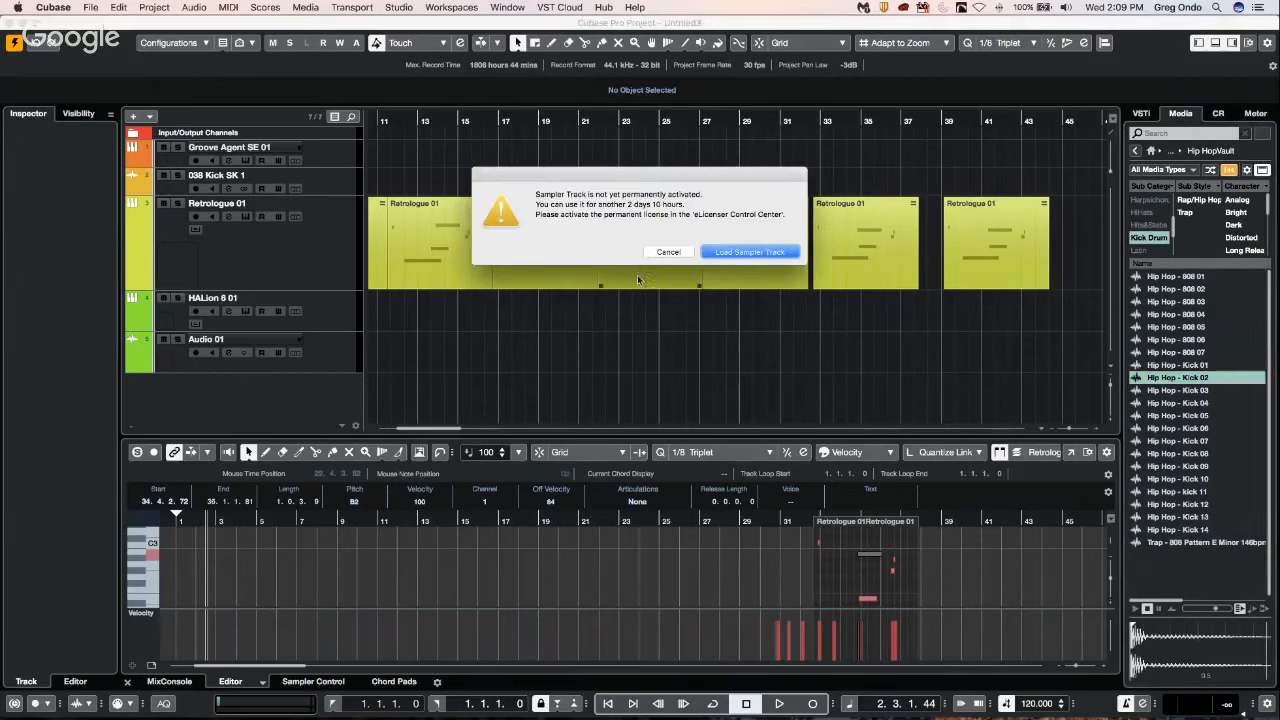
left_click(757, 253)
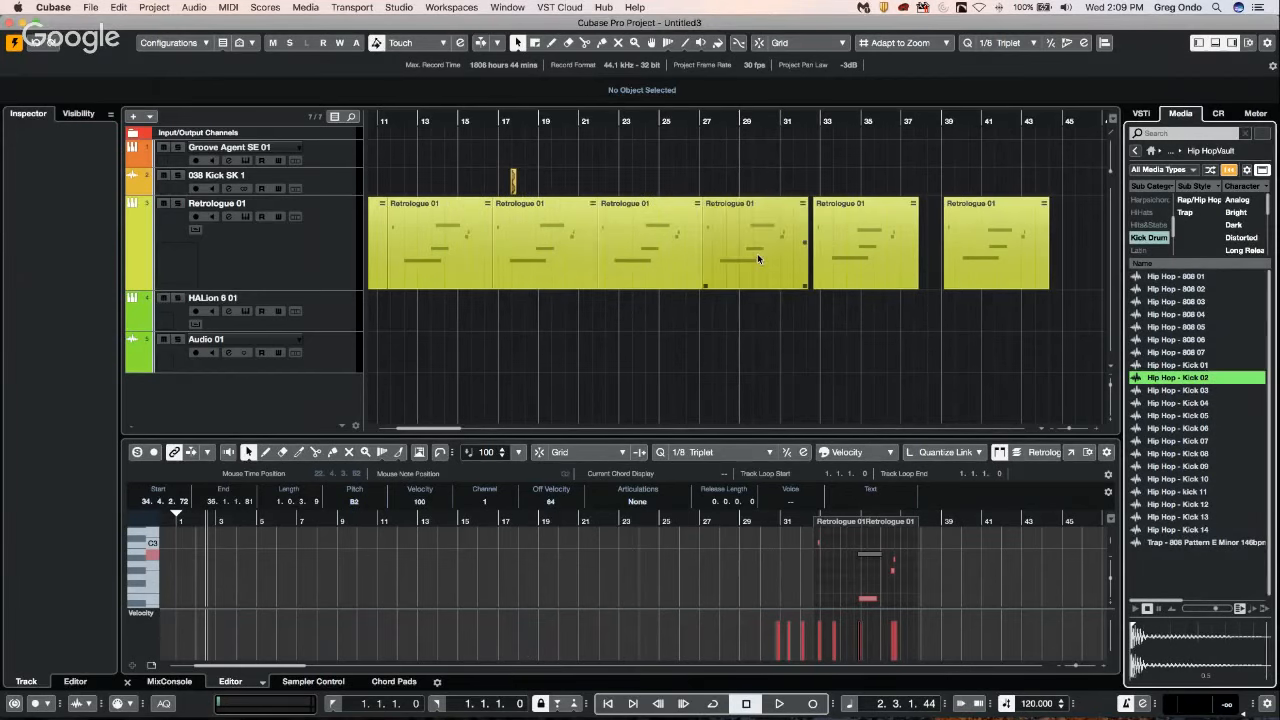
Play several notes of the Hip Hop - Kick 02 sampler track on its keyboard and audition Hip Hop - 808 05.
left_click(638, 664)
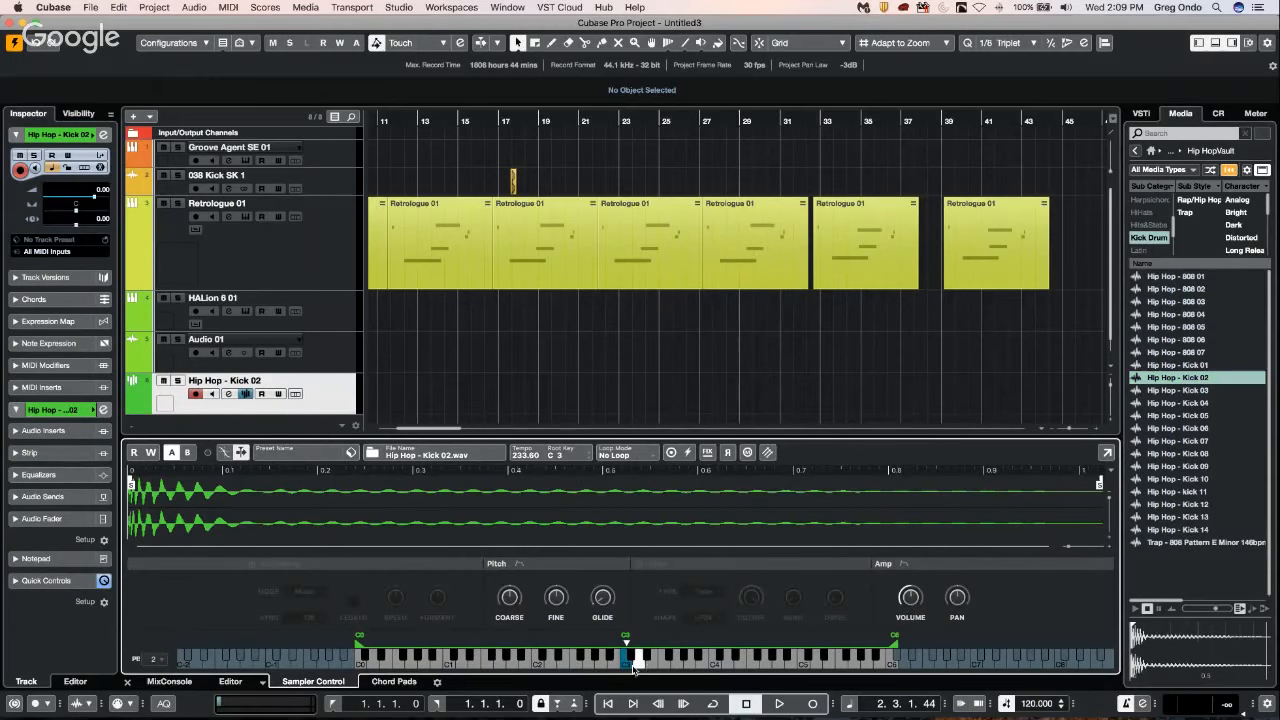
left_click(577, 665)
left_click(540, 665)
left_click(500, 664)
left_click(555, 664)
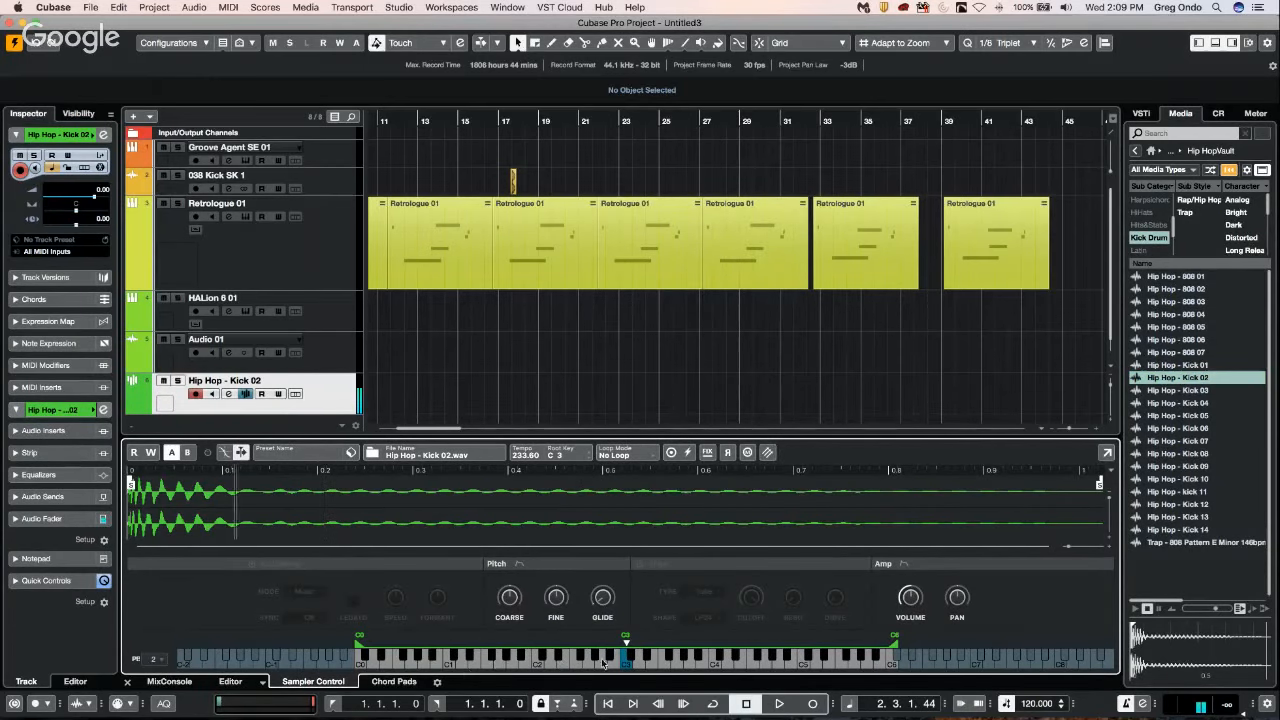
left_click(603, 663)
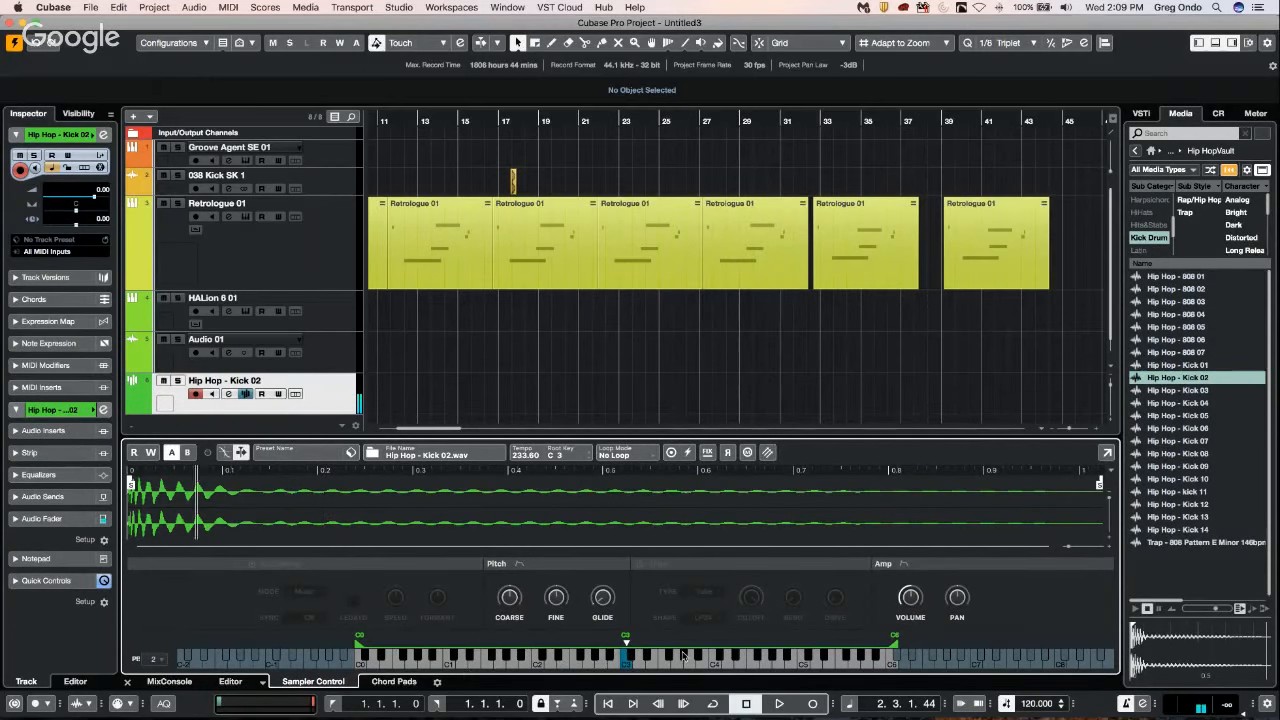
left_click(1220, 327)
Create a new empty project and accept its project location.
left_click(90, 7)
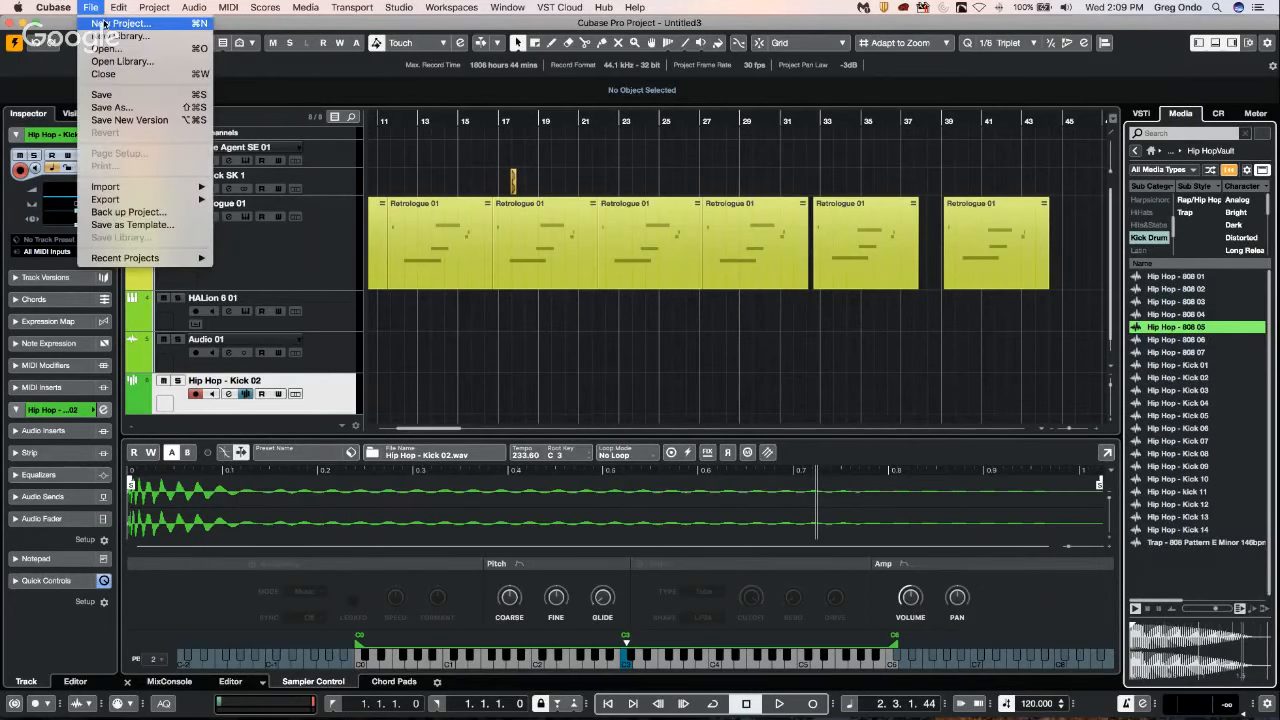
left_click(102, 25)
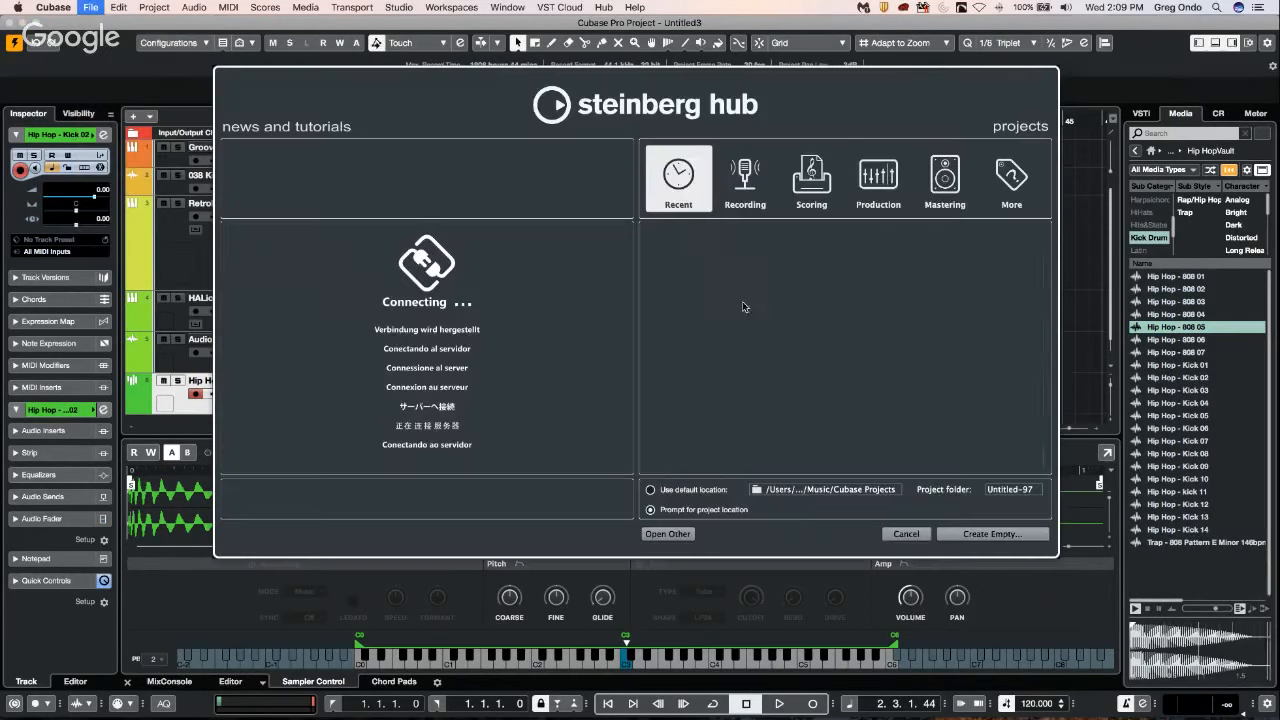
left_click(966, 533)
left_click(984, 401)
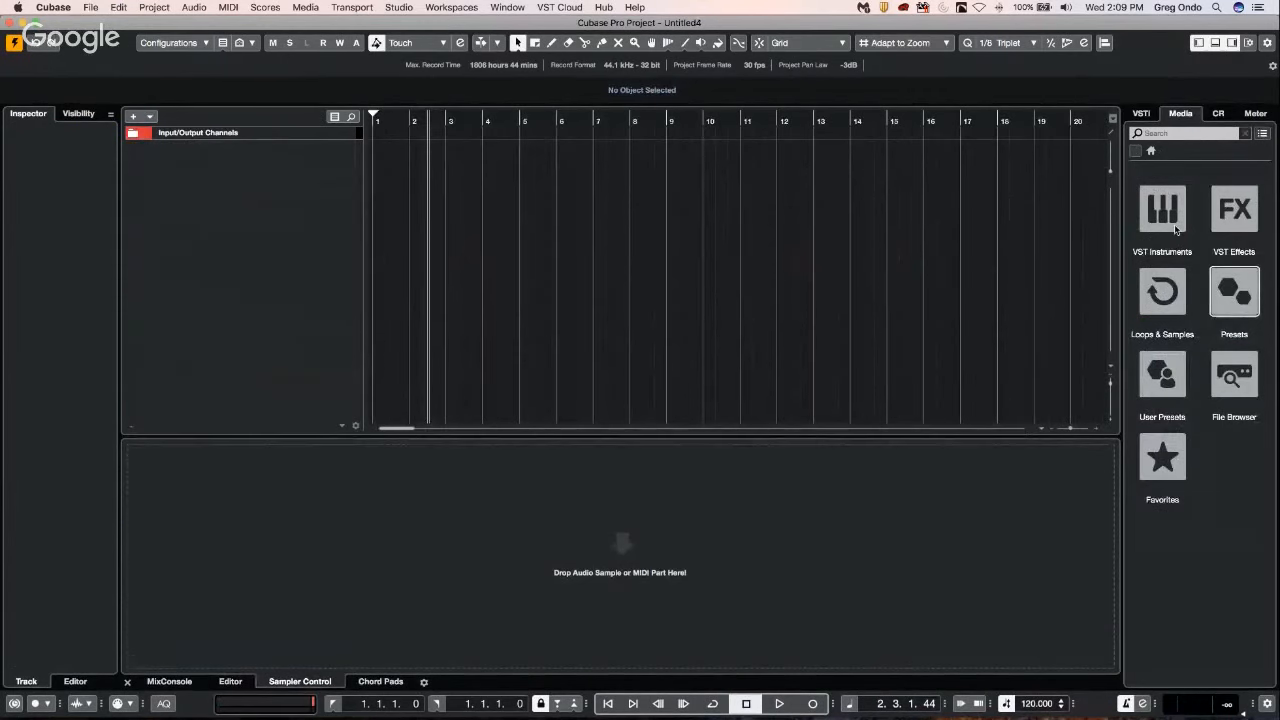
Open the Hip Hop Vault library under Loops & Samples and audition several kick samples, including Kick 04 and 808 03.
left_click(1175, 304)
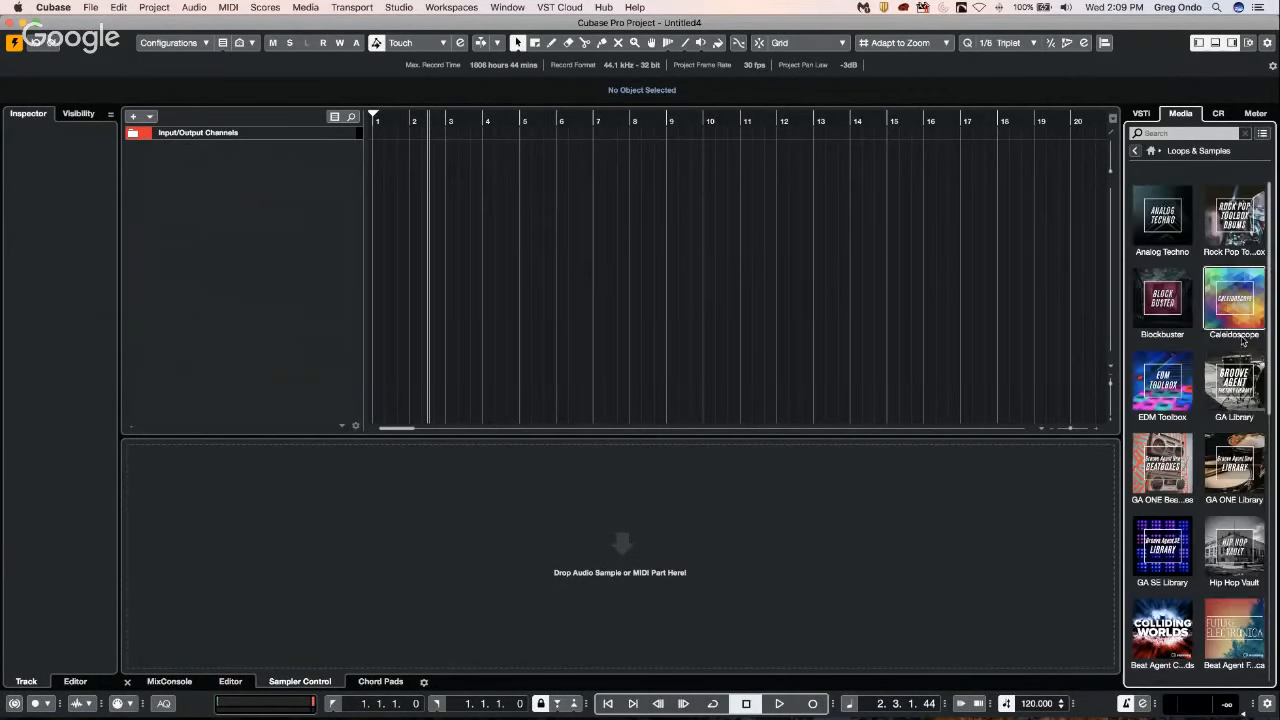
left_click(1243, 550)
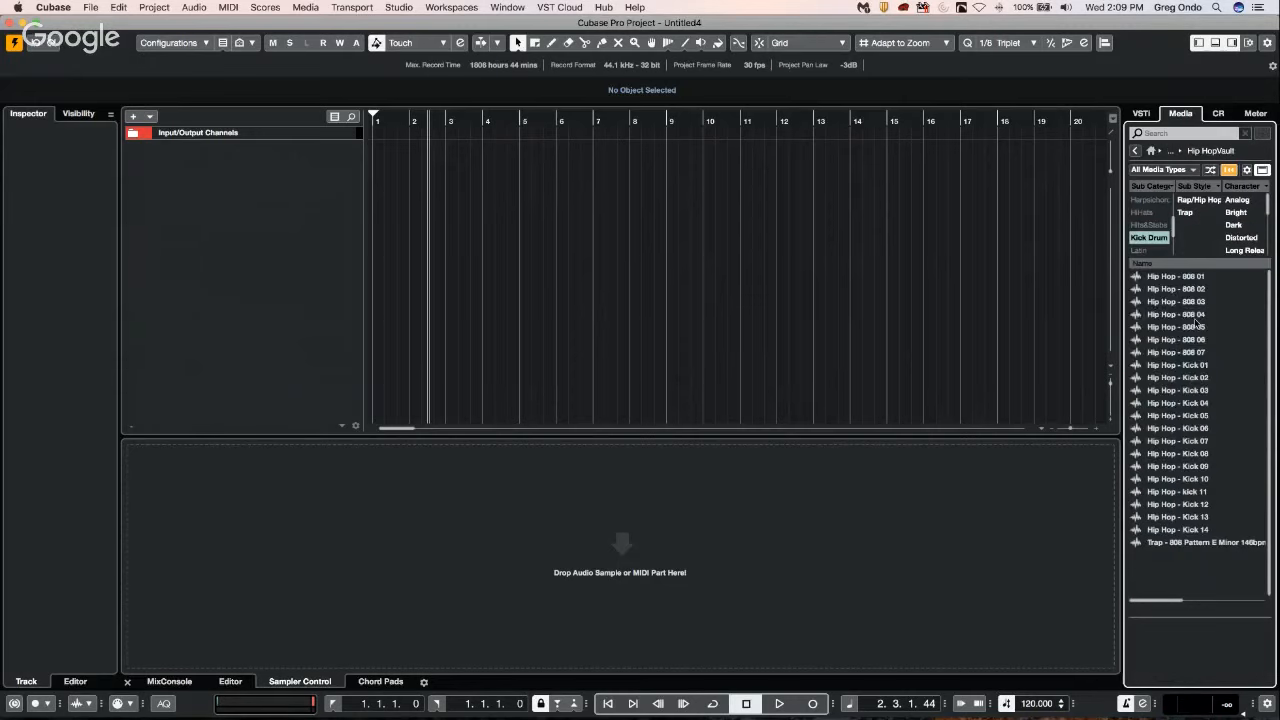
left_click(1194, 315)
left_click(1174, 353)
left_click(1175, 404)
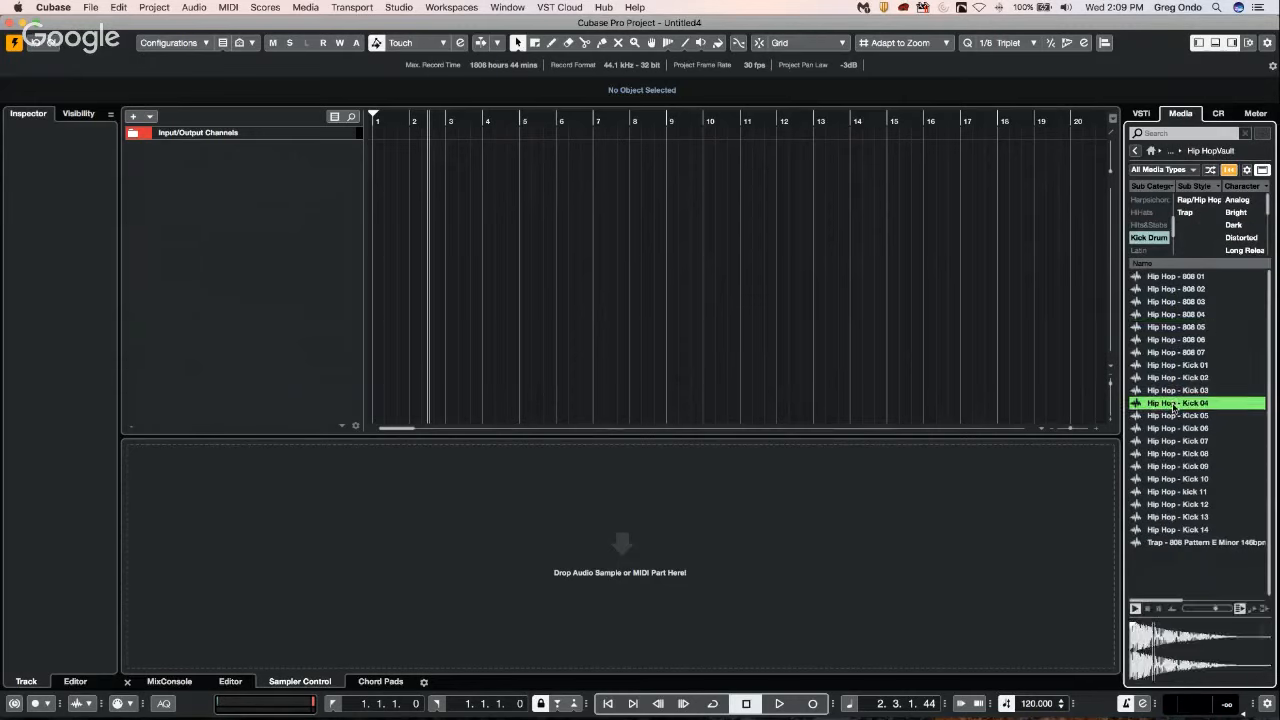
left_click(1165, 340)
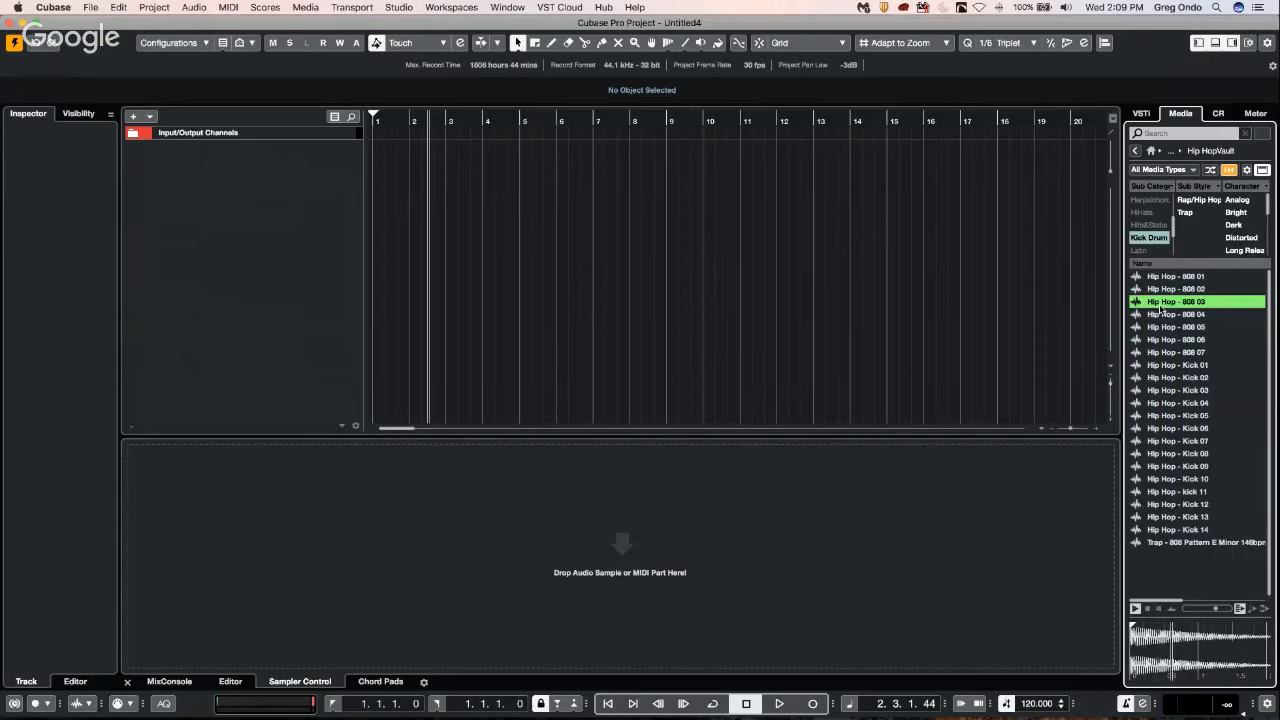
Switch the VST Audio System's ASIO driver to Built-In Audio in Studio Setup.
left_click(401, 8)
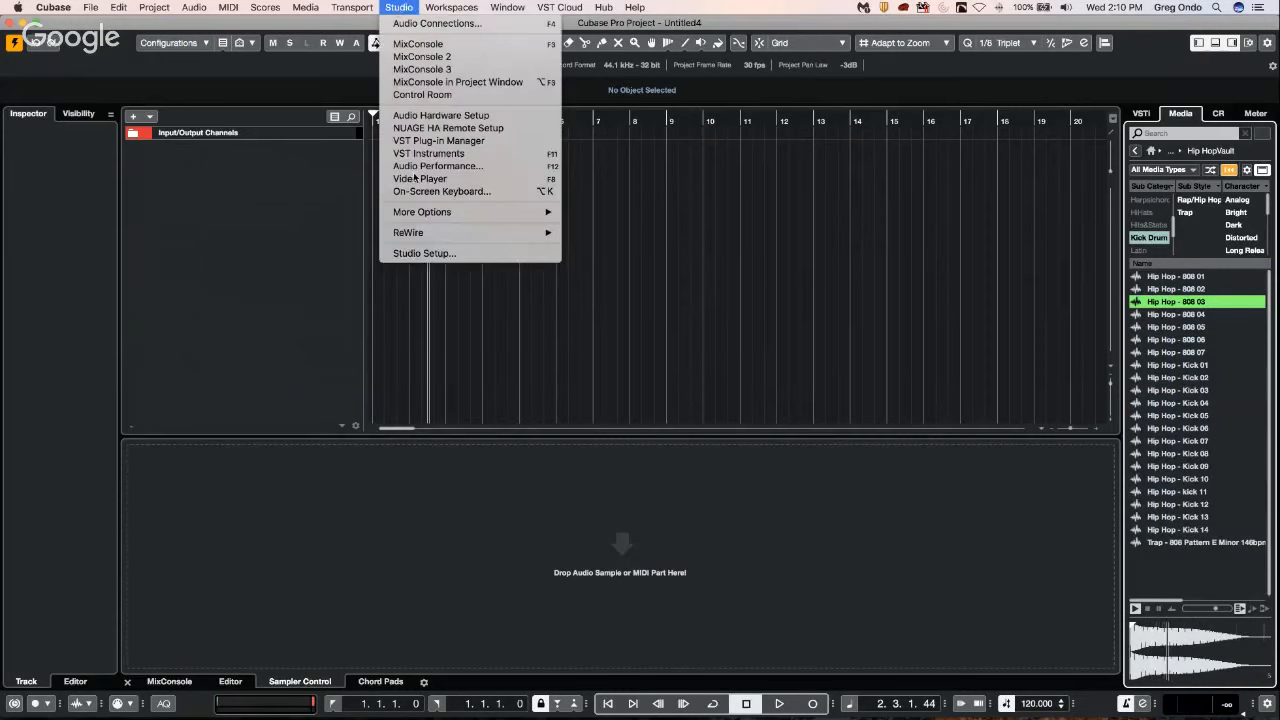
left_click(424, 253)
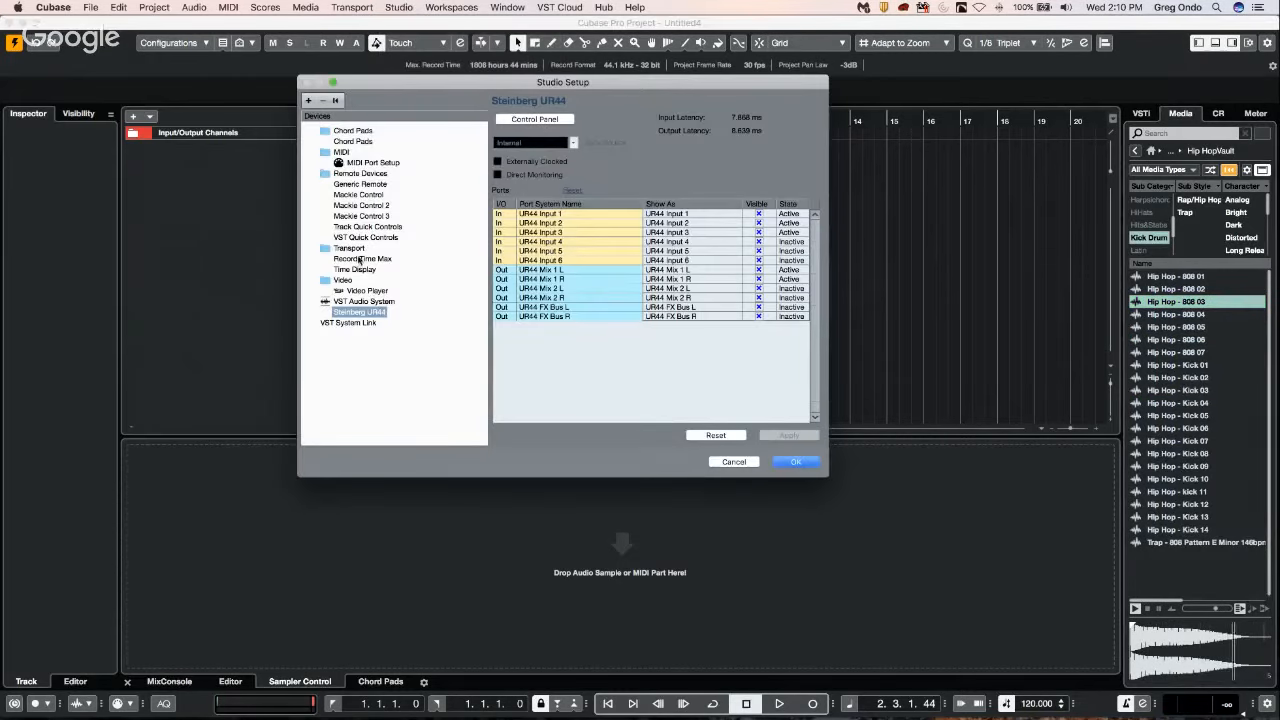
left_click(367, 294)
left_click(368, 302)
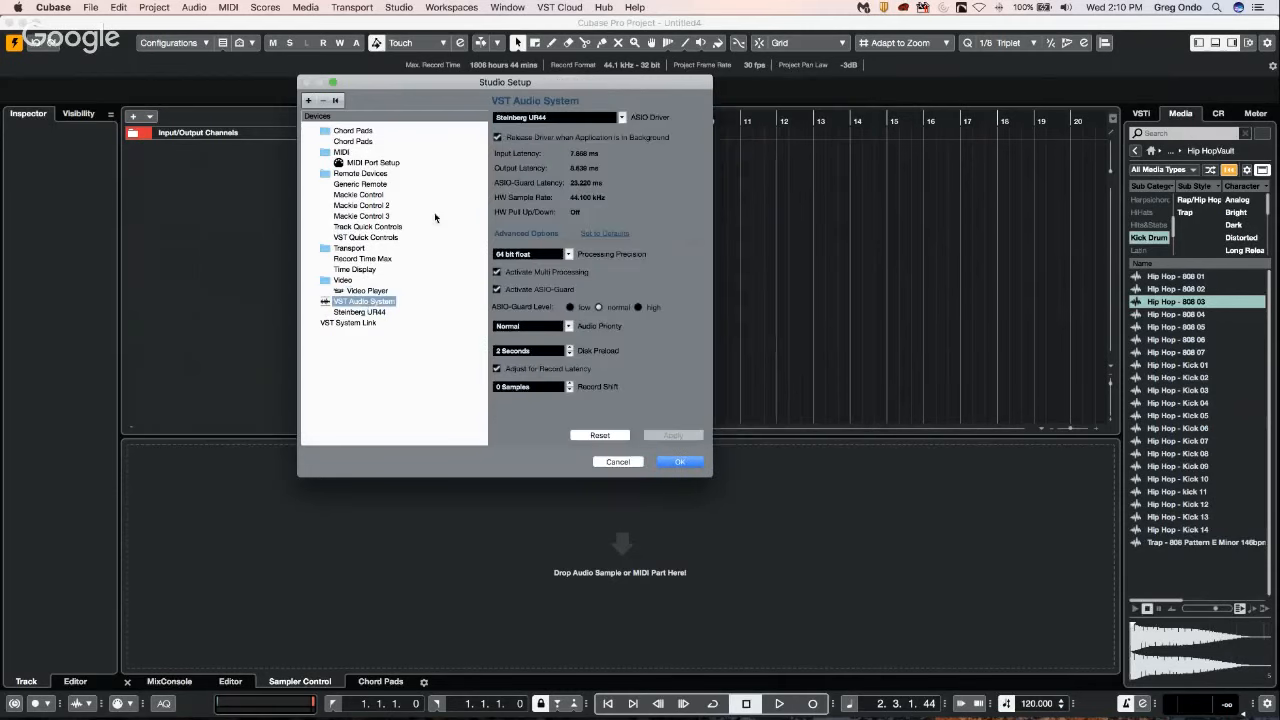
left_click(535, 120)
left_click(553, 93)
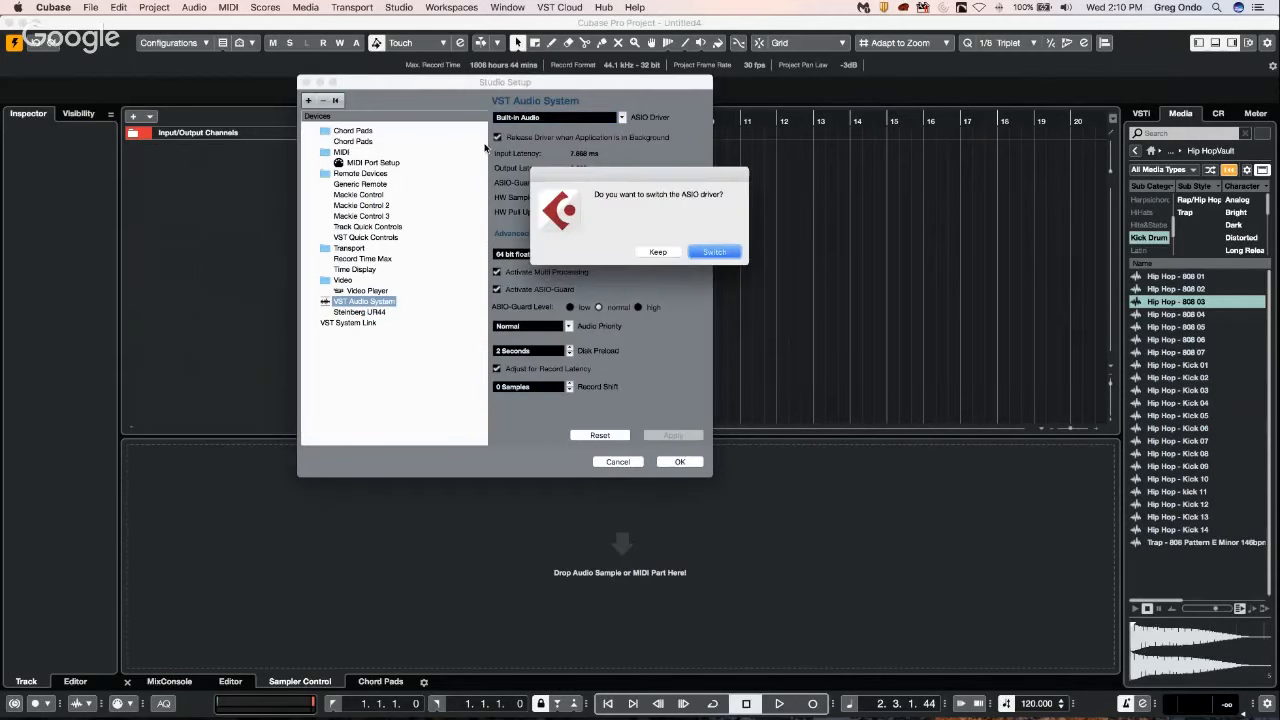
key("Return")
Set the ASIO driver back to Steinberg UR44, agree to the switch and close Studio Setup.
left_click(545, 119)
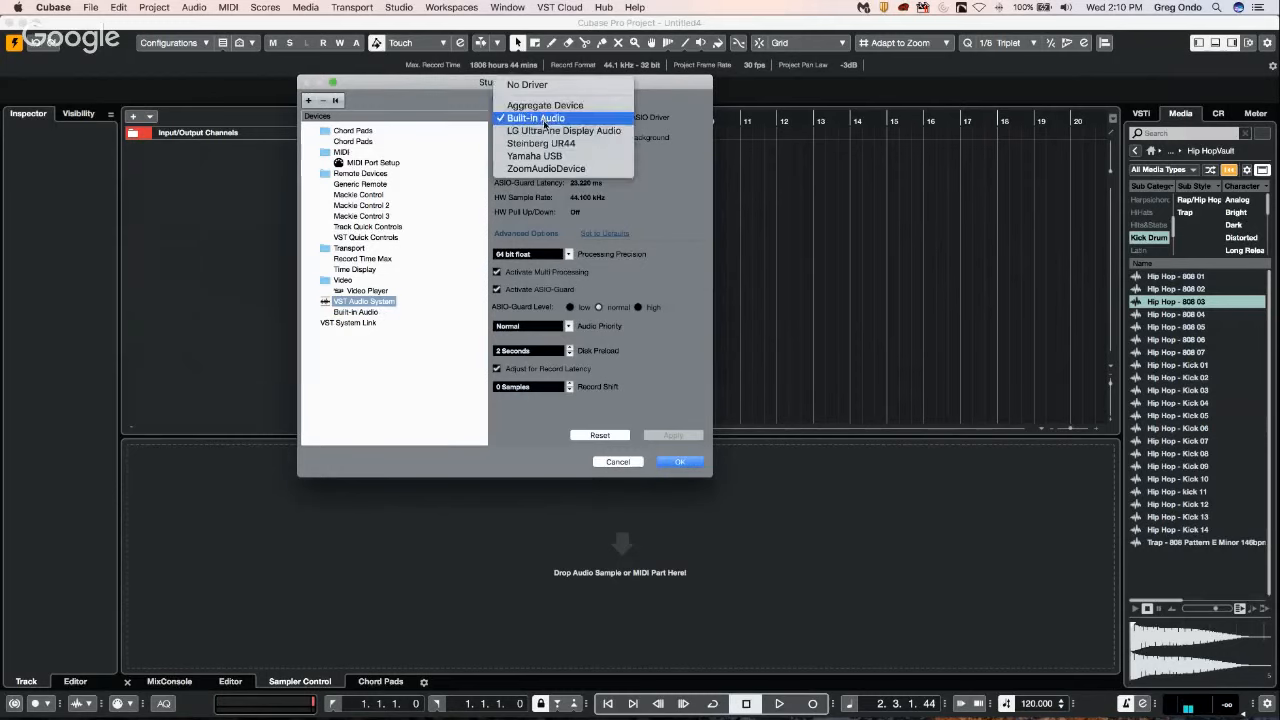
left_click(545, 145)
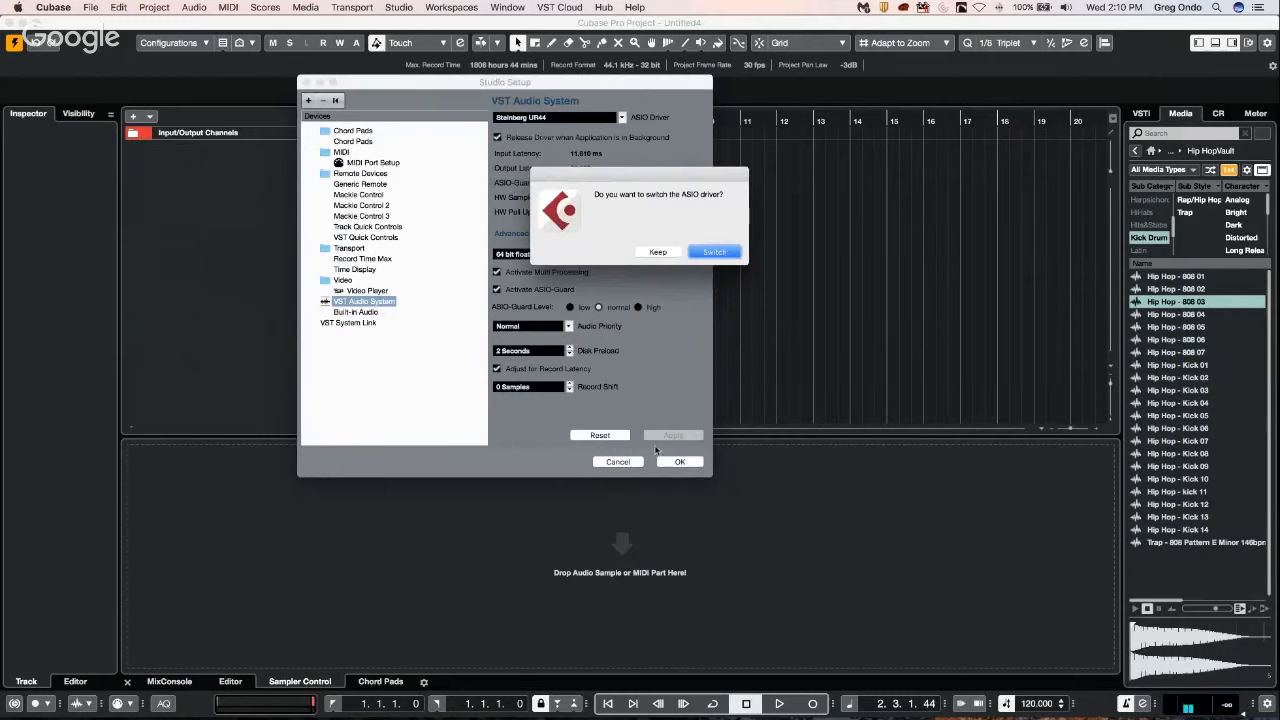
left_click(712, 253)
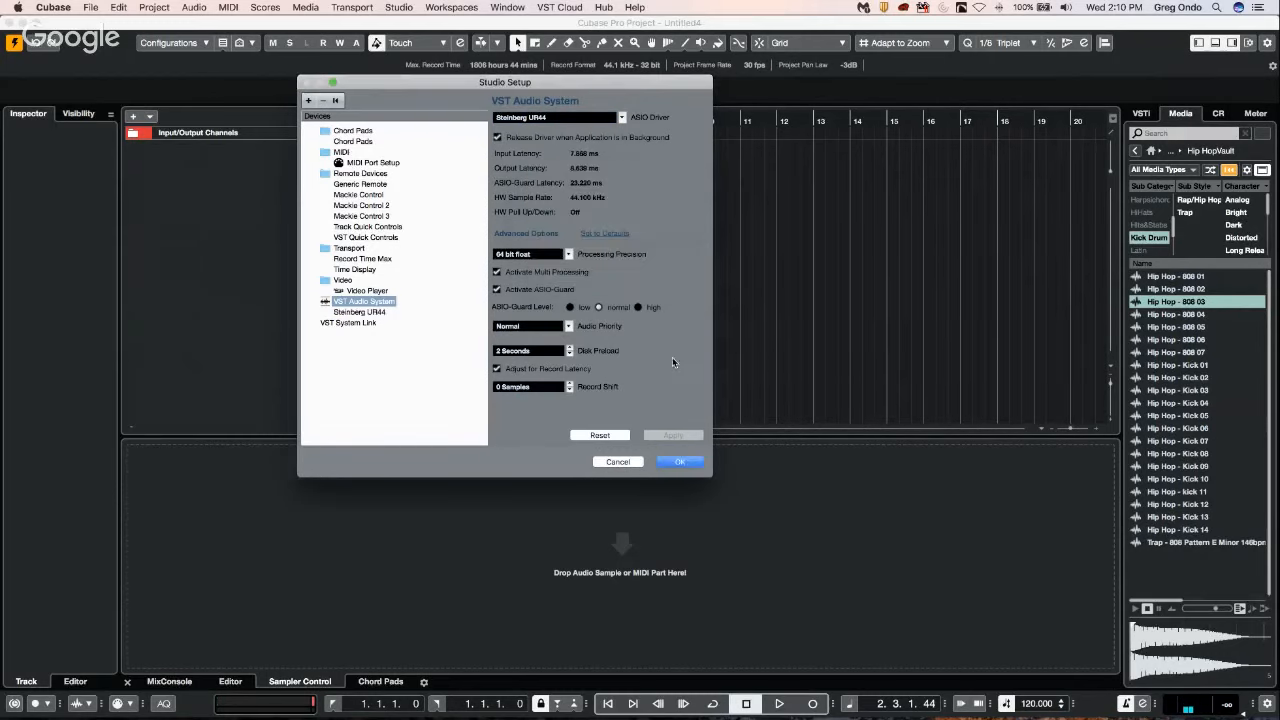
left_click(671, 458)
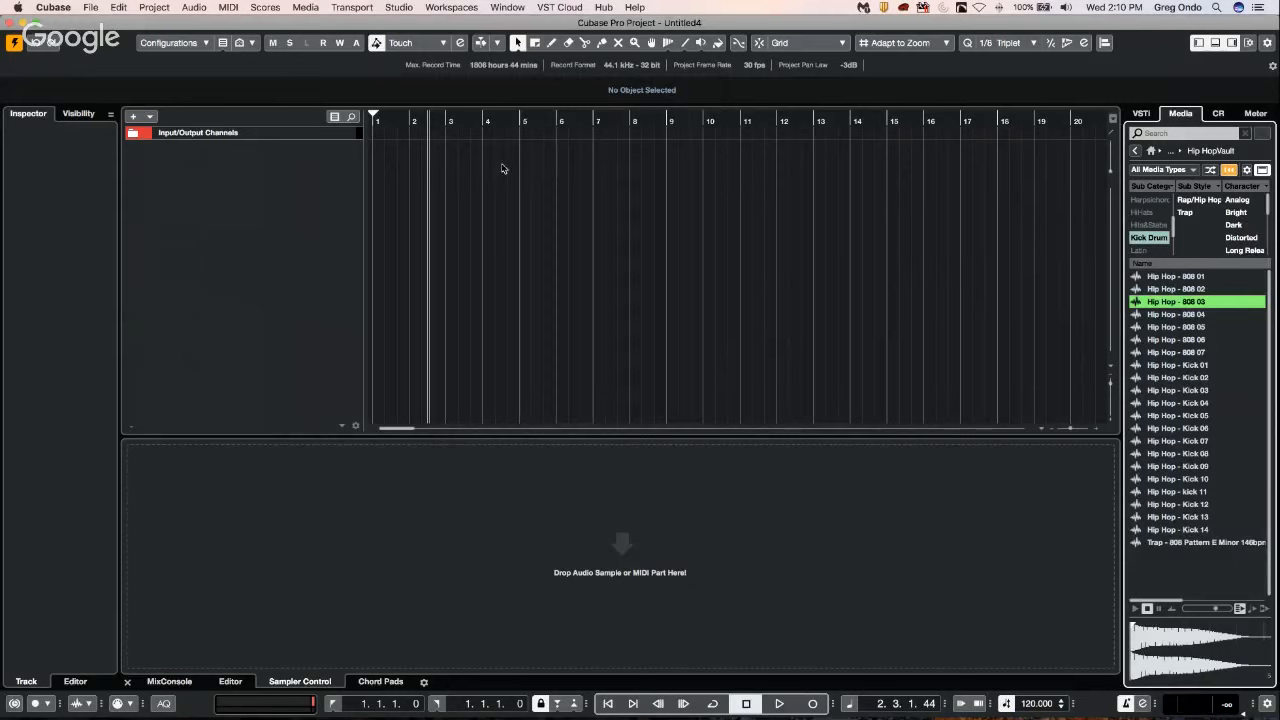
Check the Yamaha HS 7 monitor's device and port assignment in the Control Room connections, and close Audio Connections.
left_click(454, 6)
left_click(398, 27)
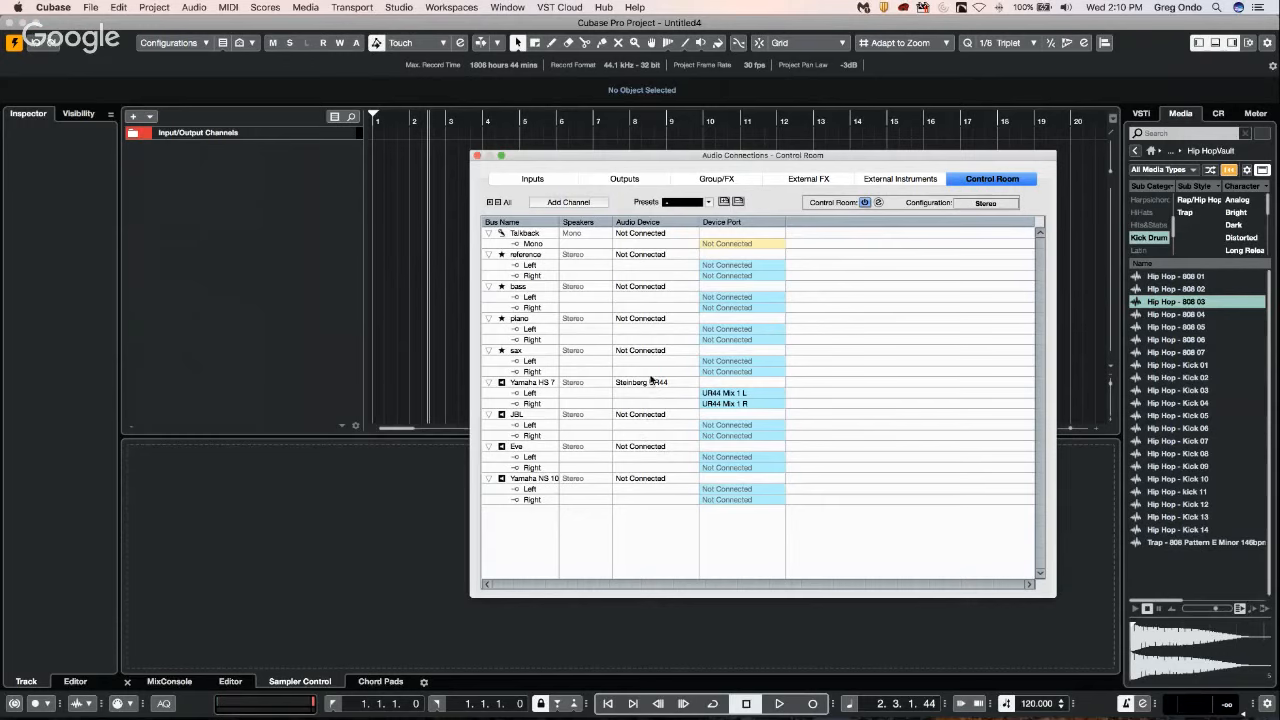
left_click(651, 382)
left_click(723, 395)
left_click(723, 395)
left_click(476, 156)
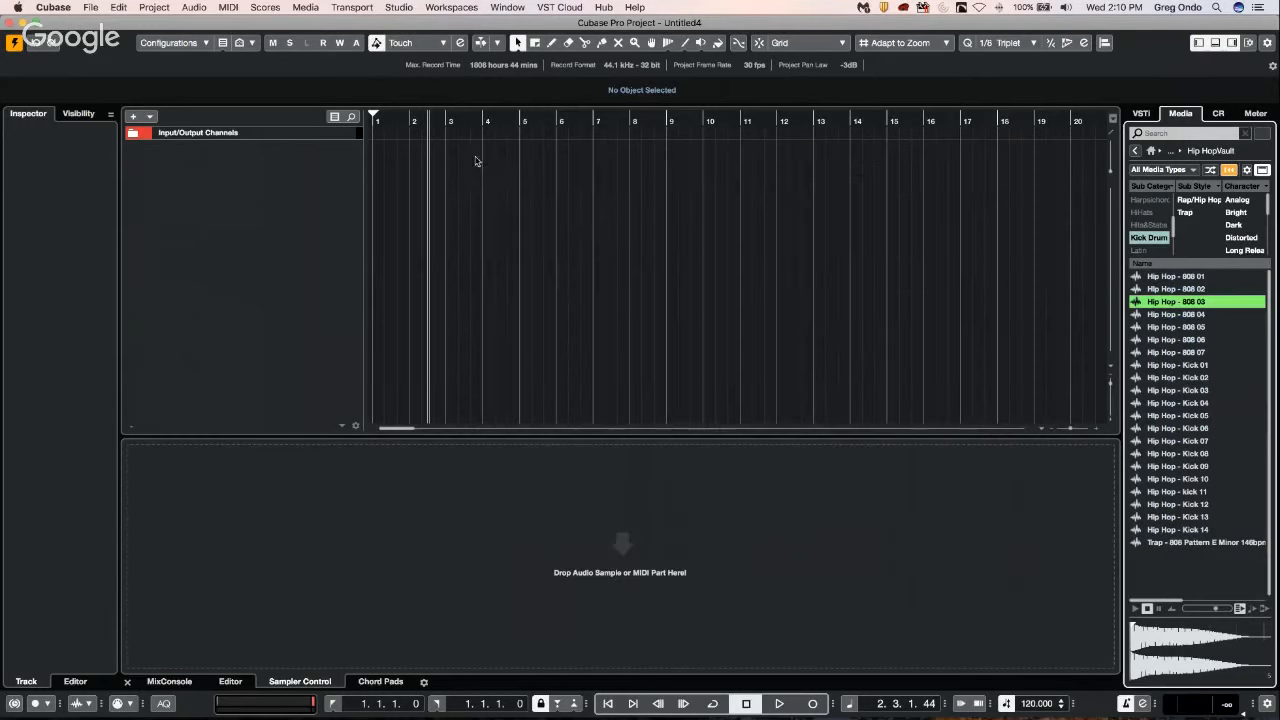
Audition Hip Hop - Kick 06, Kick 09, Kick 10 and Kick 03.
left_click(1186, 430)
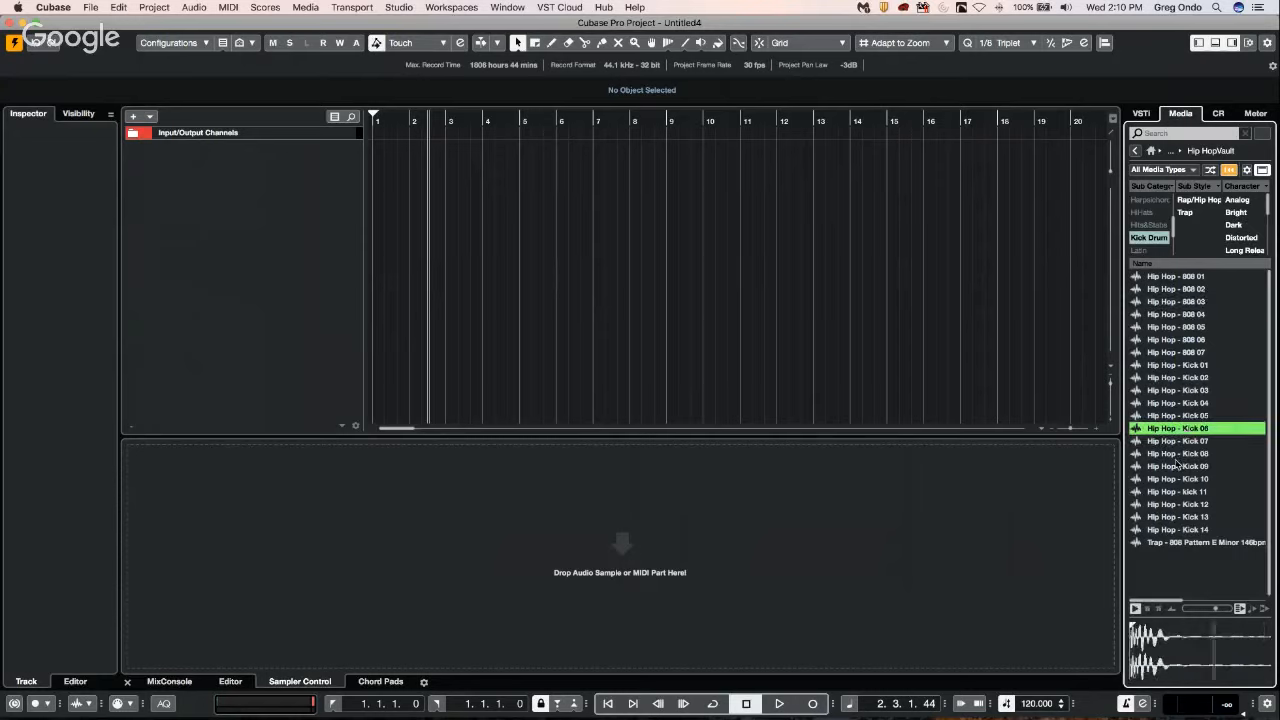
left_click(1178, 466)
left_click(1178, 479)
left_click(1178, 390)
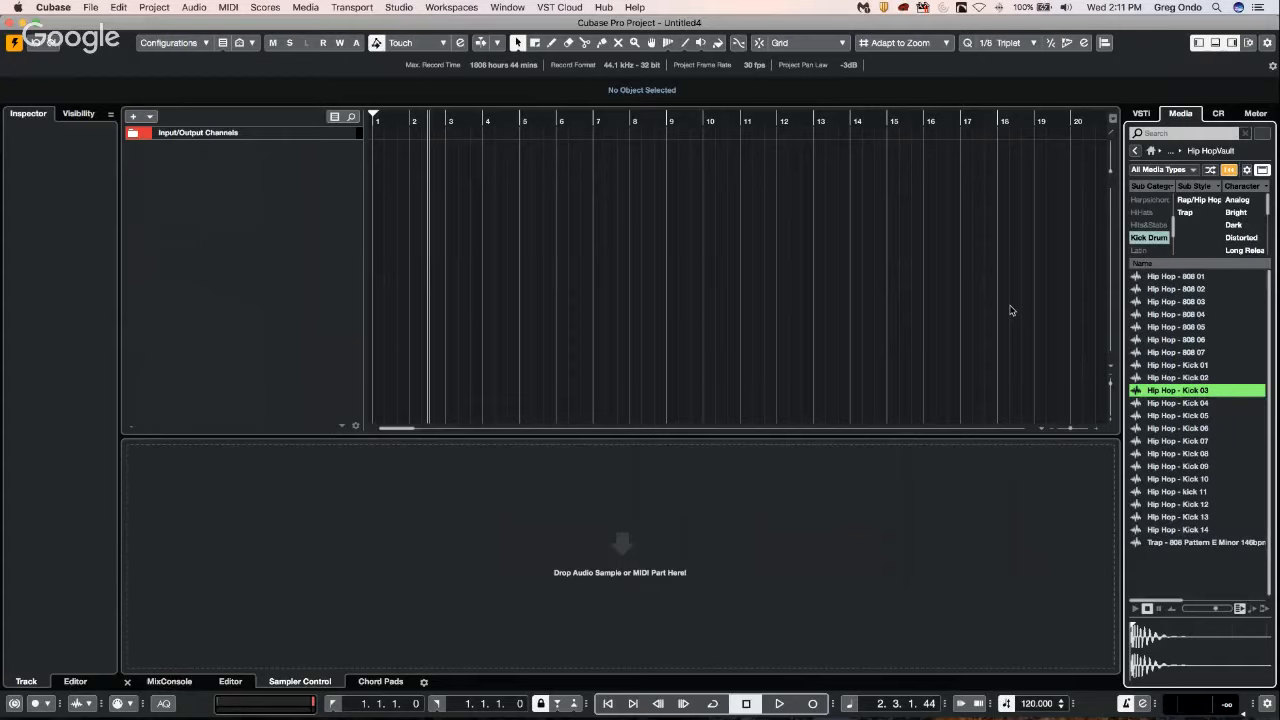
Add one mono audio track with input Mono In 3 and output Stereo Out, and expand its basic settings in the Inspector.
right_click(250, 168)
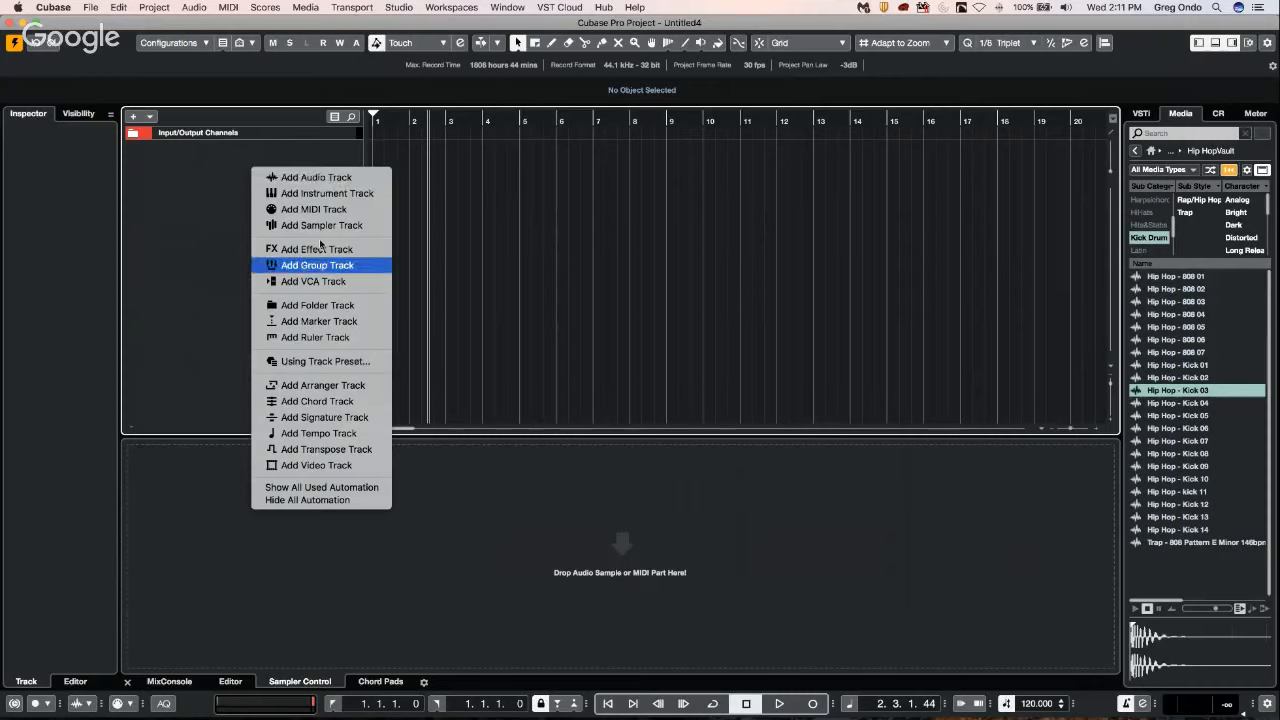
left_click(316, 177)
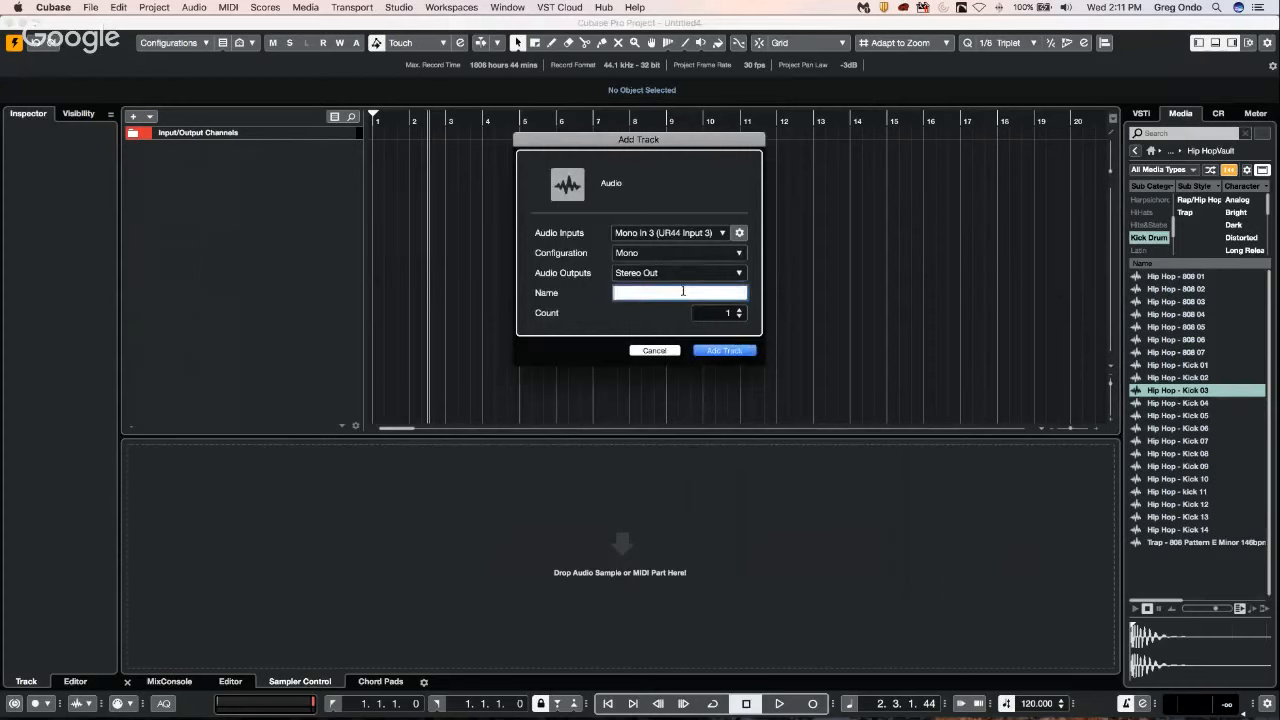
left_click(726, 351)
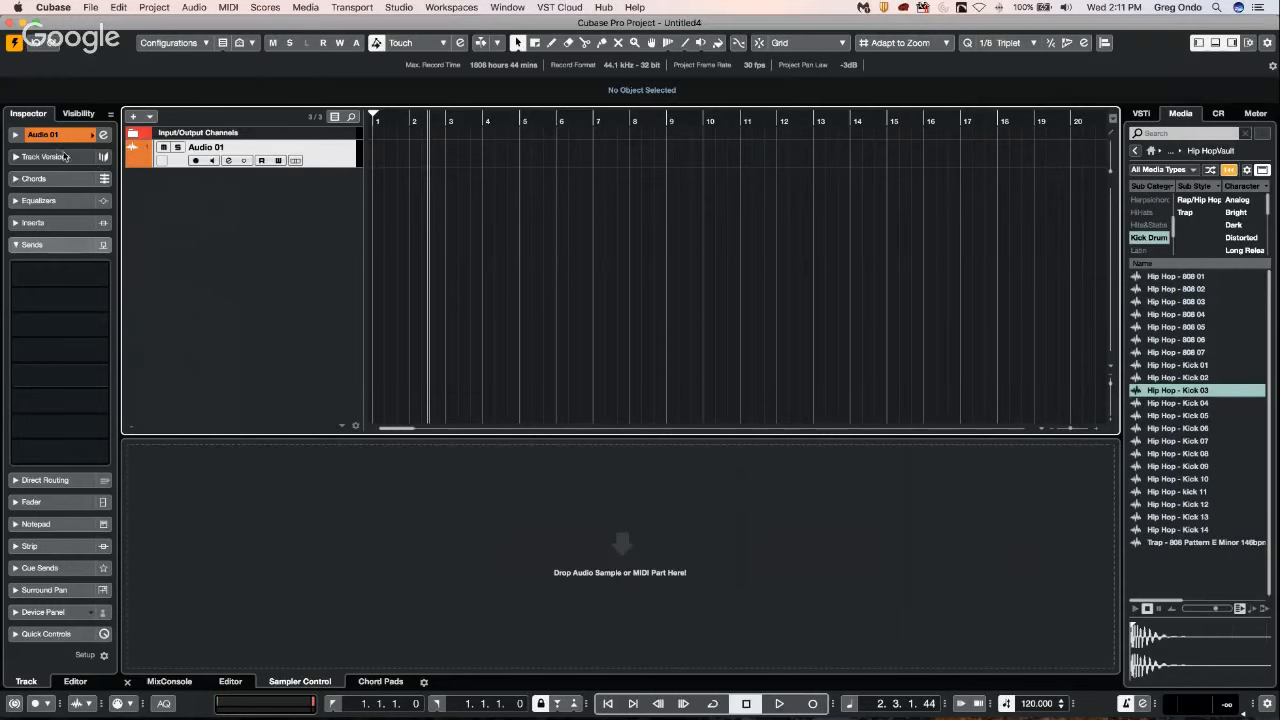
left_click(16, 134)
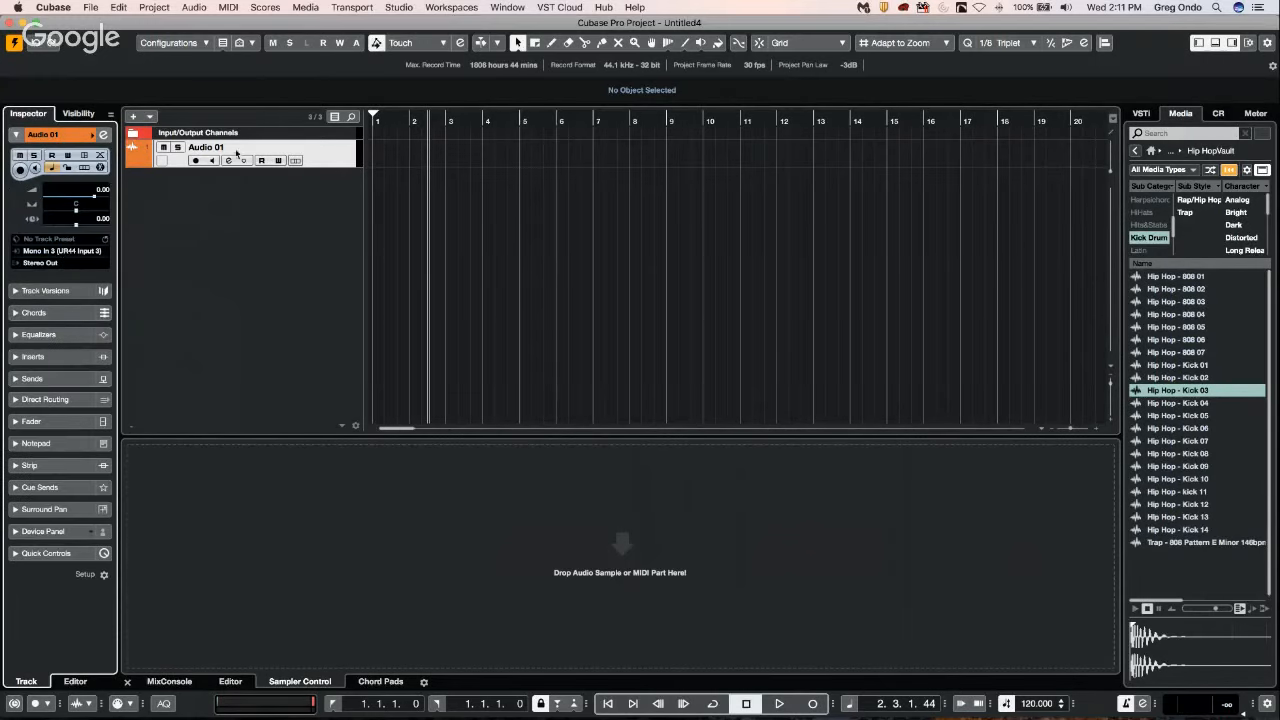
In the Audio 01 channel settings, shape the equalizer with a band 2 boost and cuts on bands 3 and 4.
left_click(228, 160)
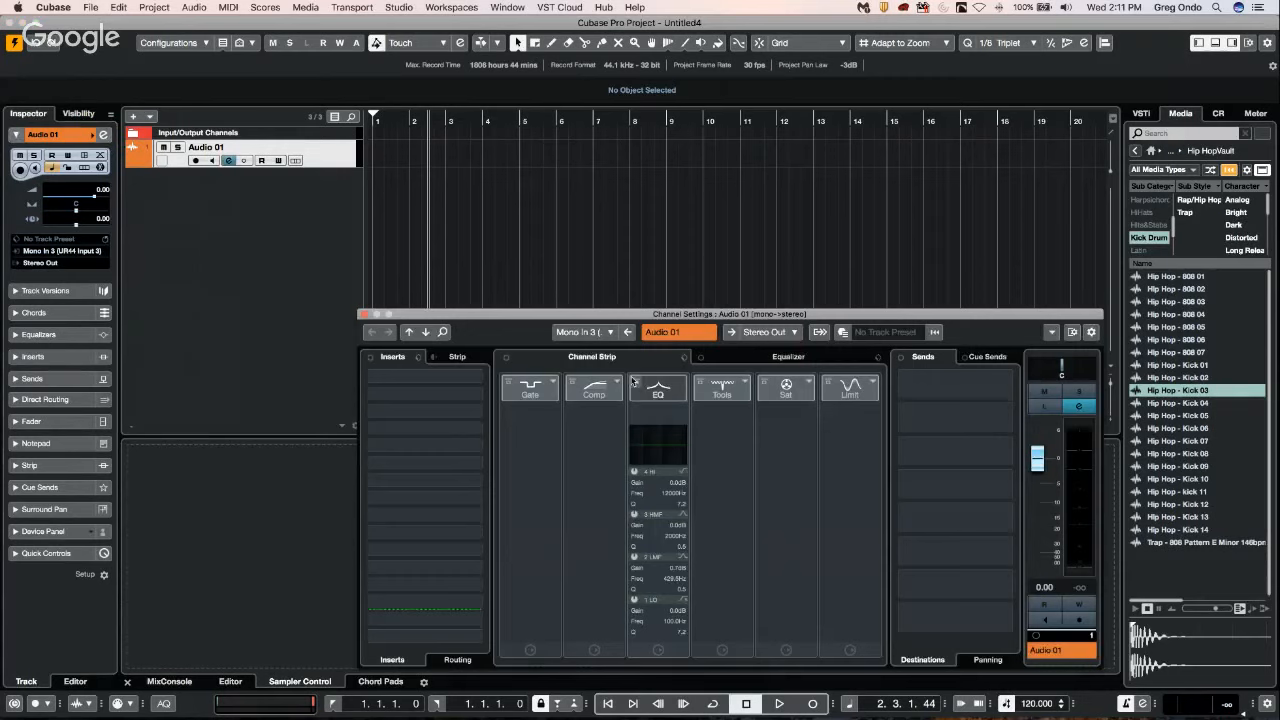
left_click(800, 358)
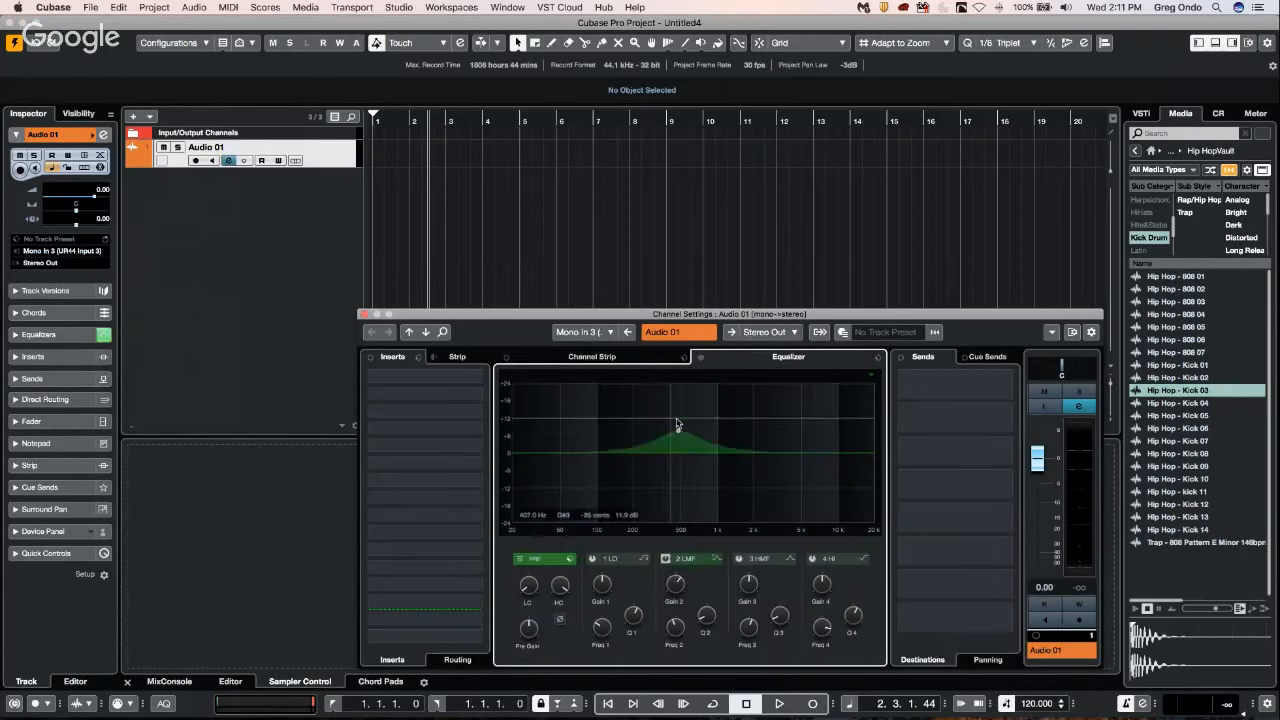
left_click(795, 461)
left_click(697, 506)
Load ModMachine in Audio 01's first insert slot and DaTube in its third, and close the channel settings.
left_click(475, 377)
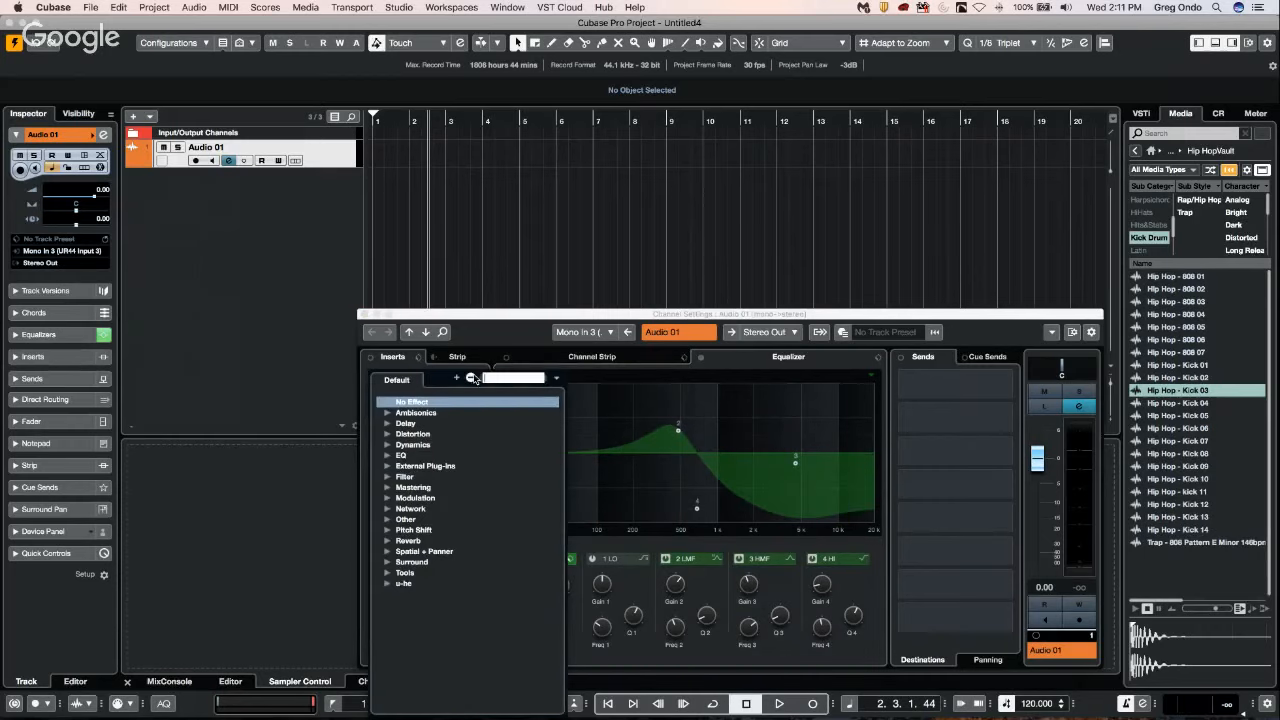
left_click(388, 423)
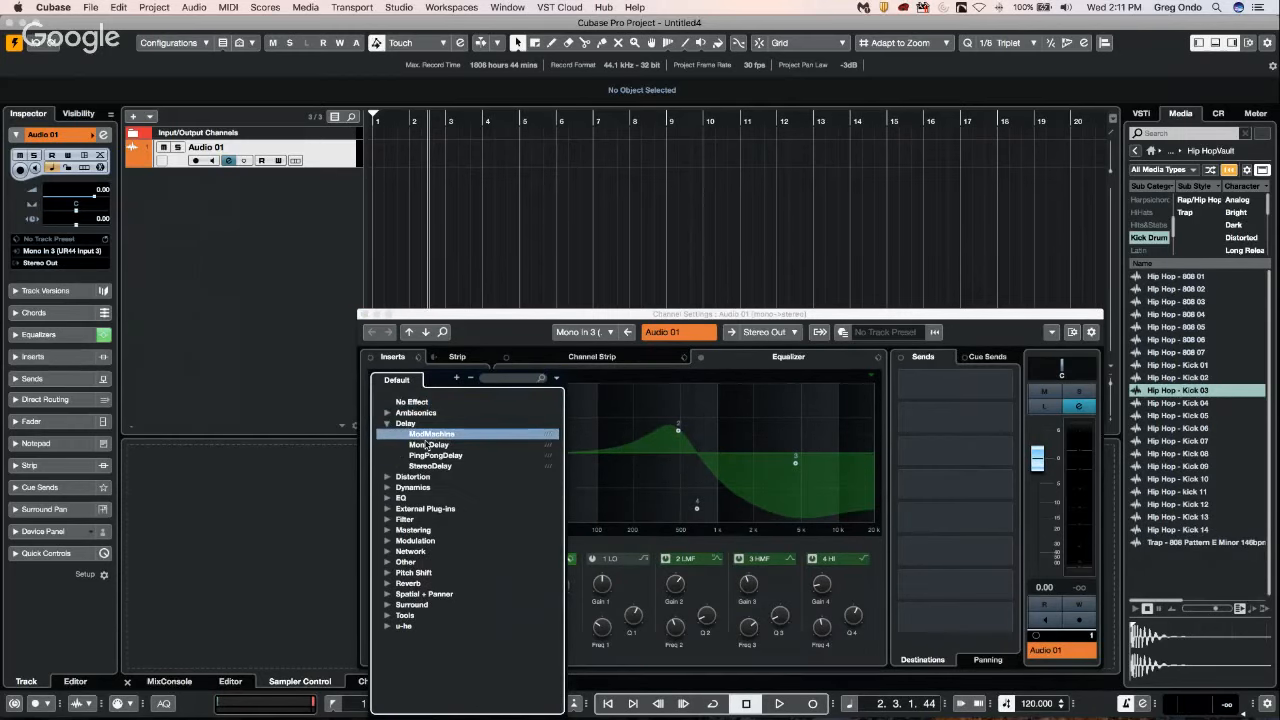
left_click(428, 436)
left_click(420, 392)
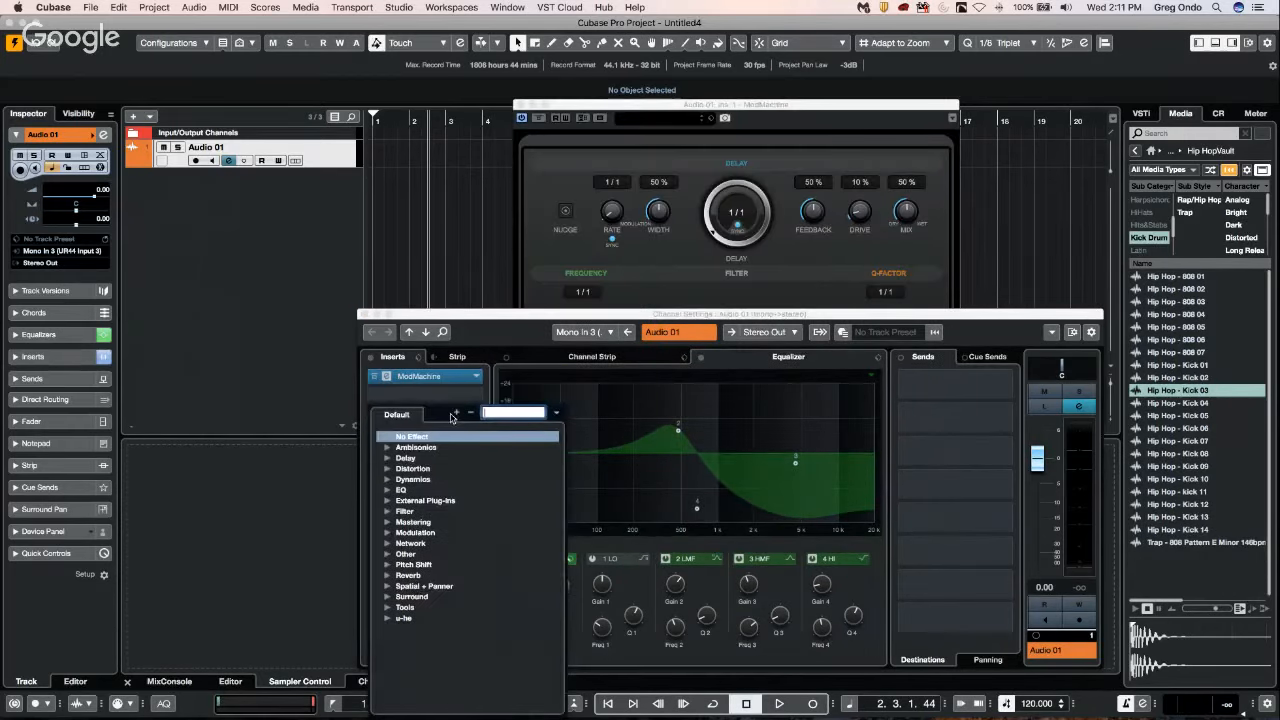
left_click(389, 469)
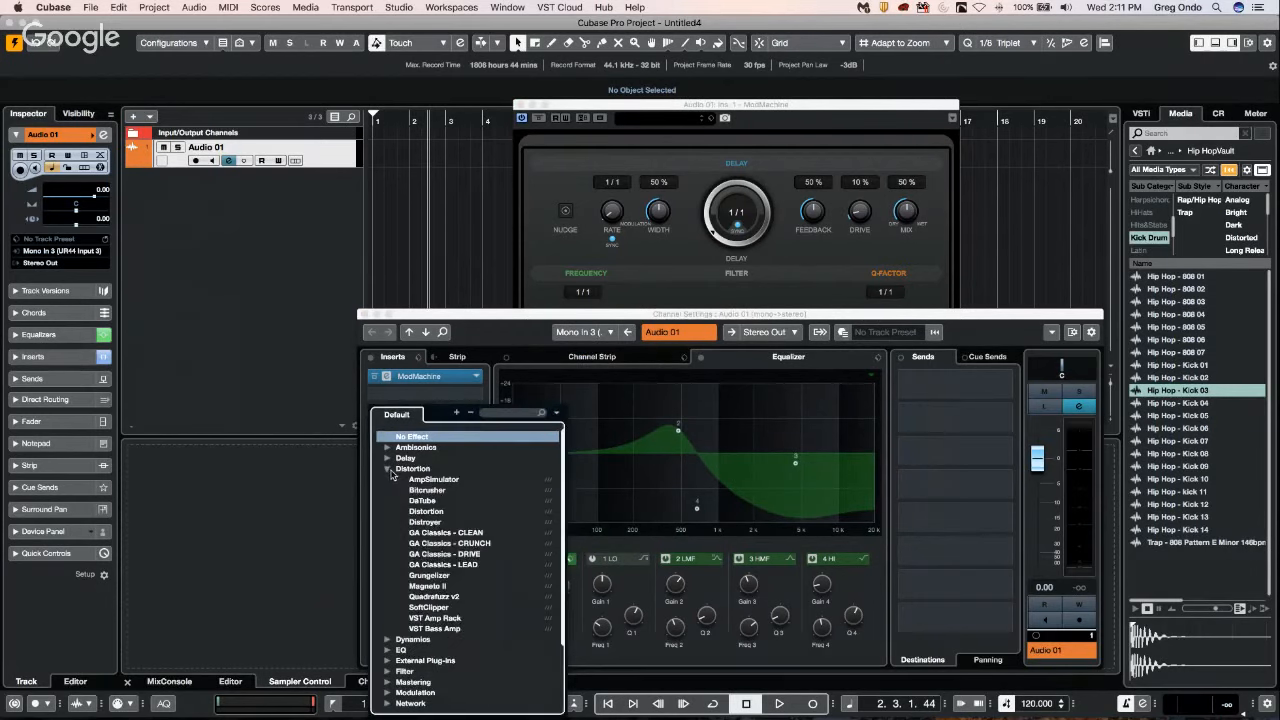
left_click(435, 501)
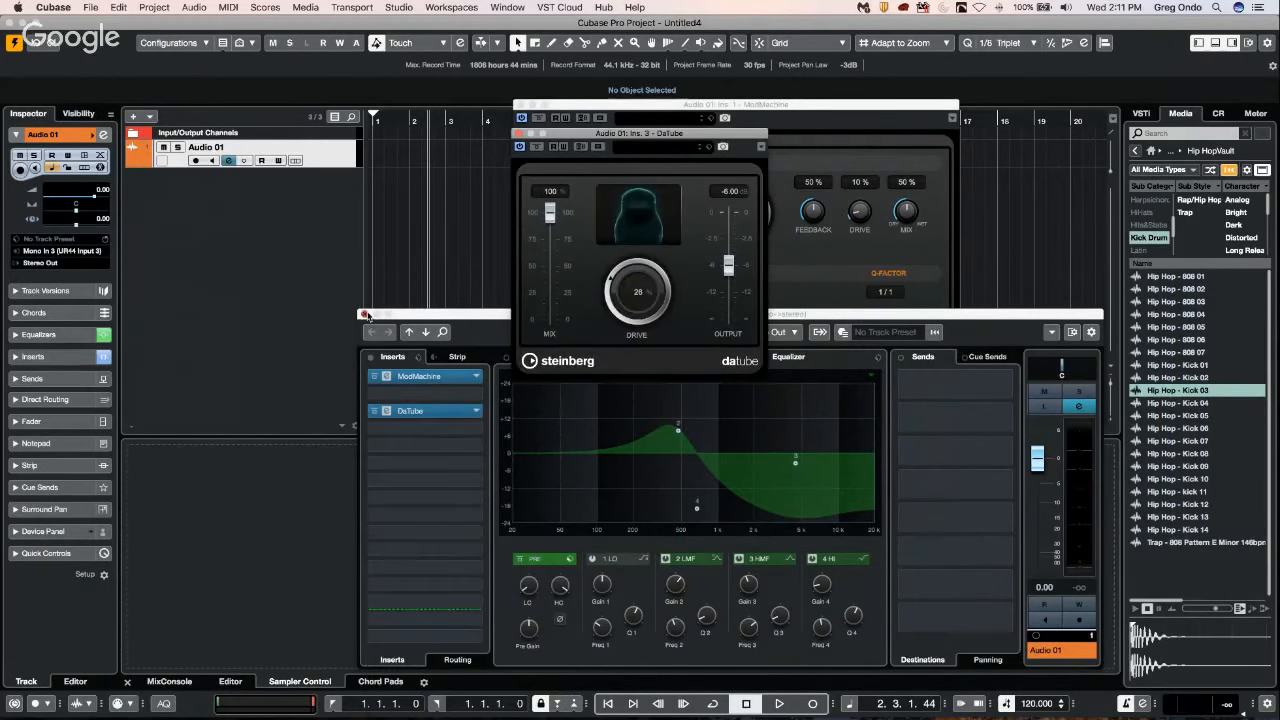
left_click(365, 314)
Rename the Audio 01 track with the person's first name.
left_click(231, 151)
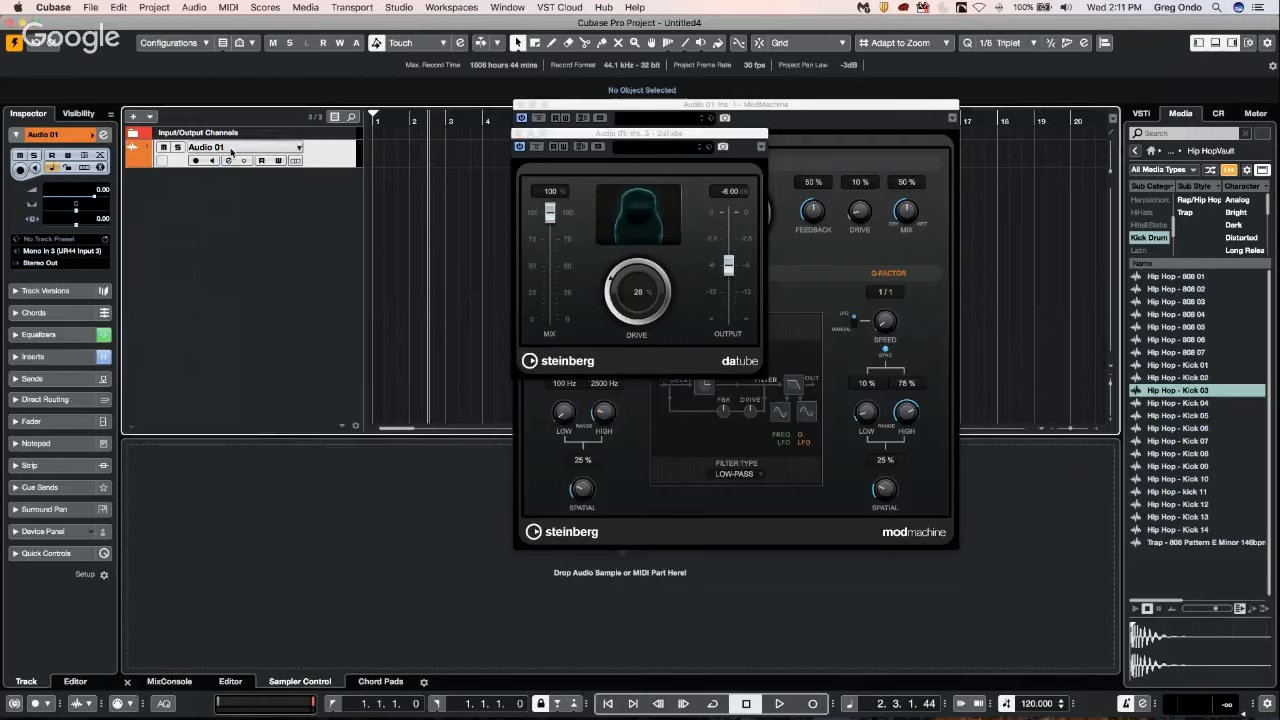
double_click(232, 146)
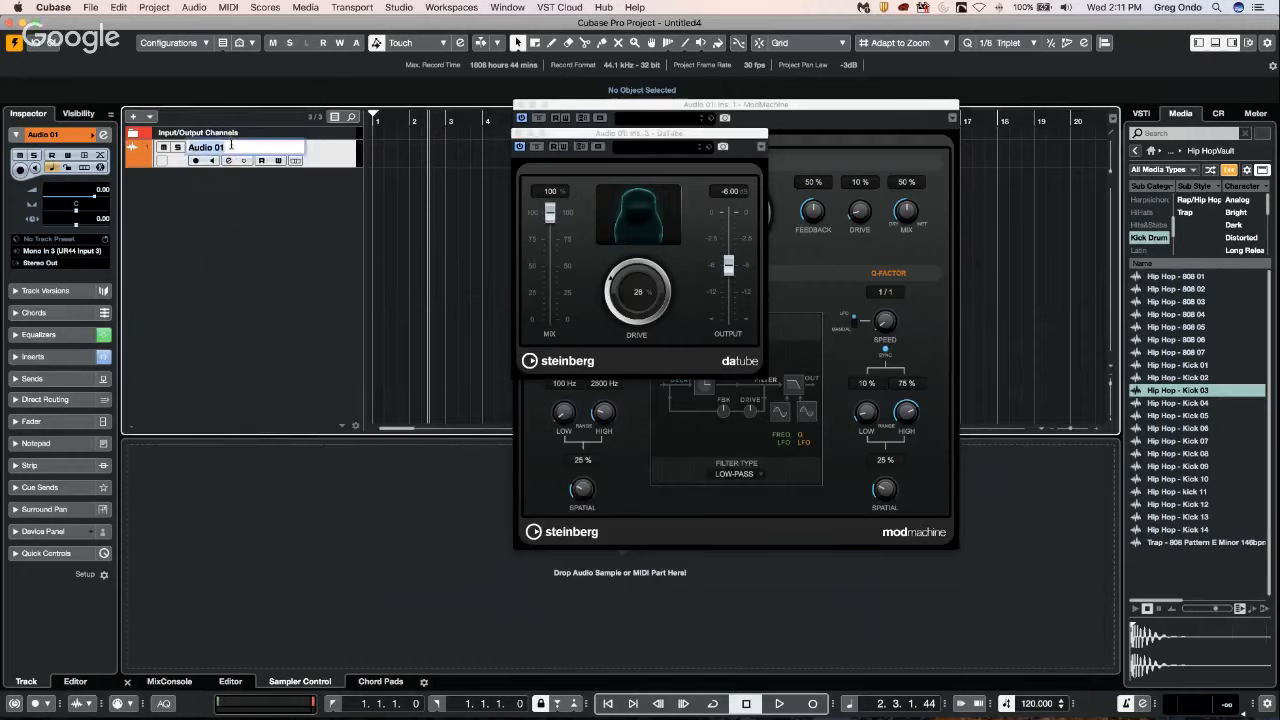
type("vinny")
key("Return")
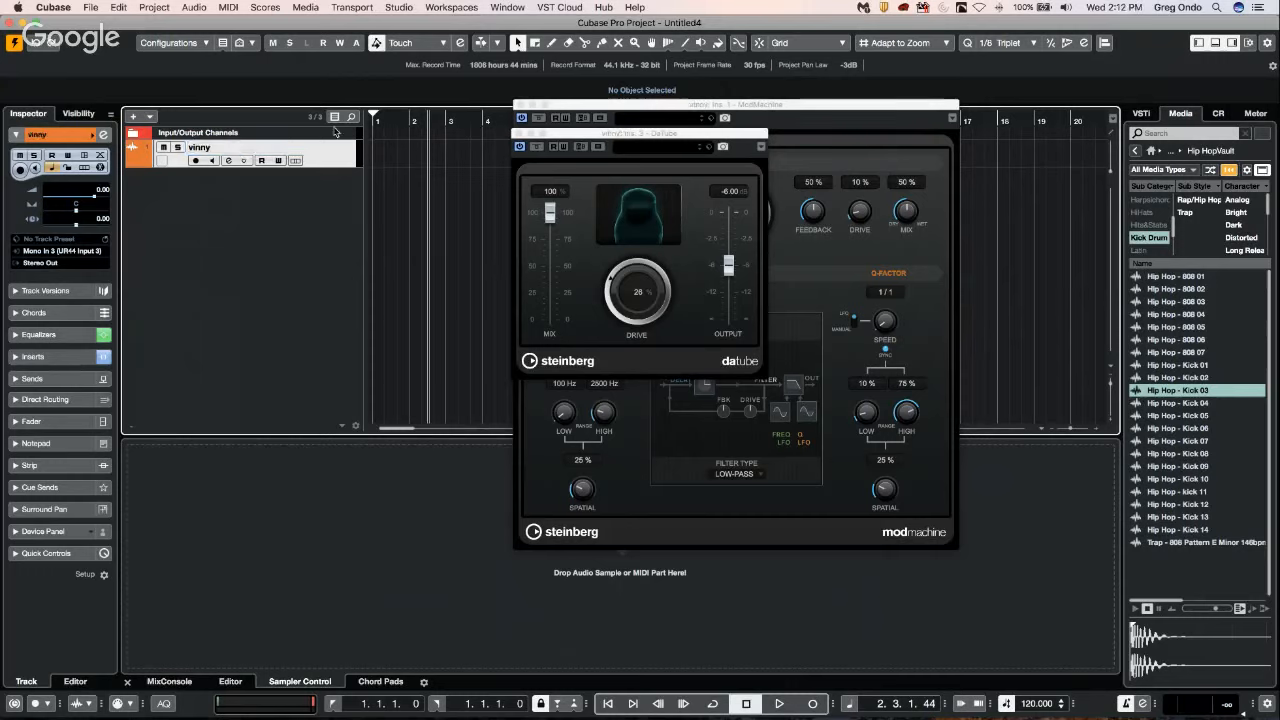
Save the renamed track's settings as a track preset under the same first name, and remove the track from the project.
right_click(324, 162)
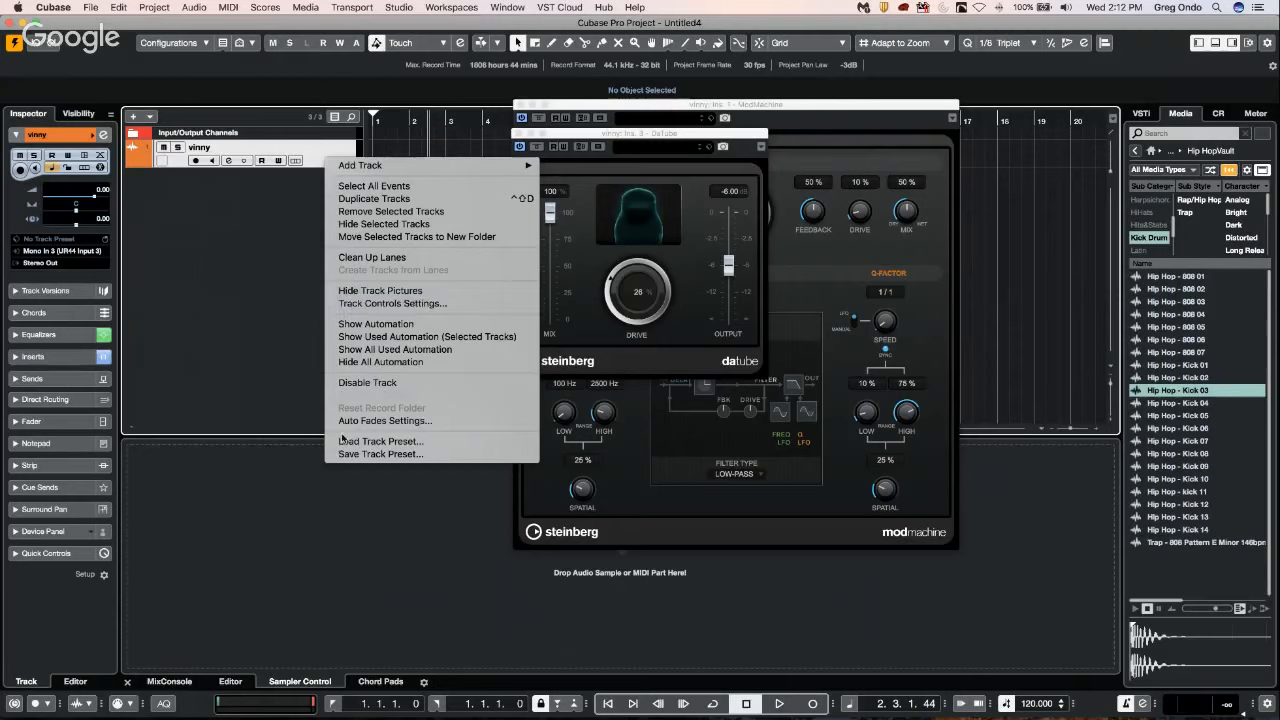
left_click(403, 456)
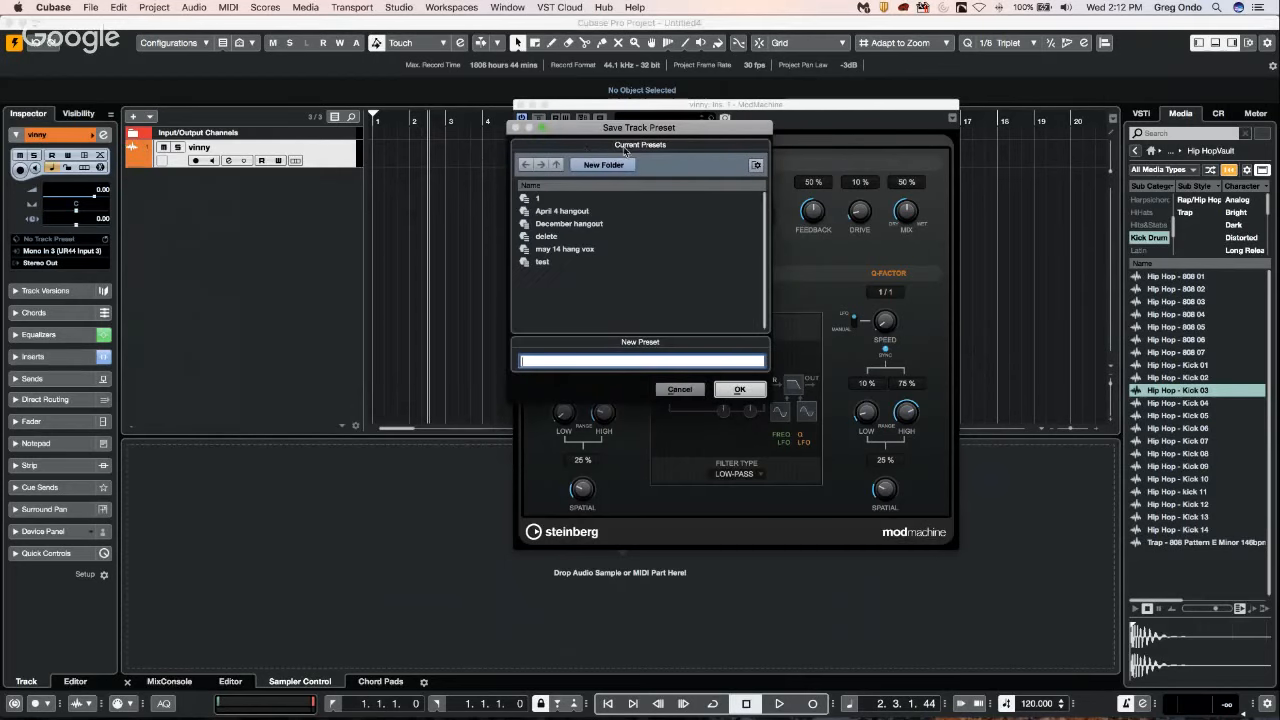
left_click_drag(589, 131, 335, 142)
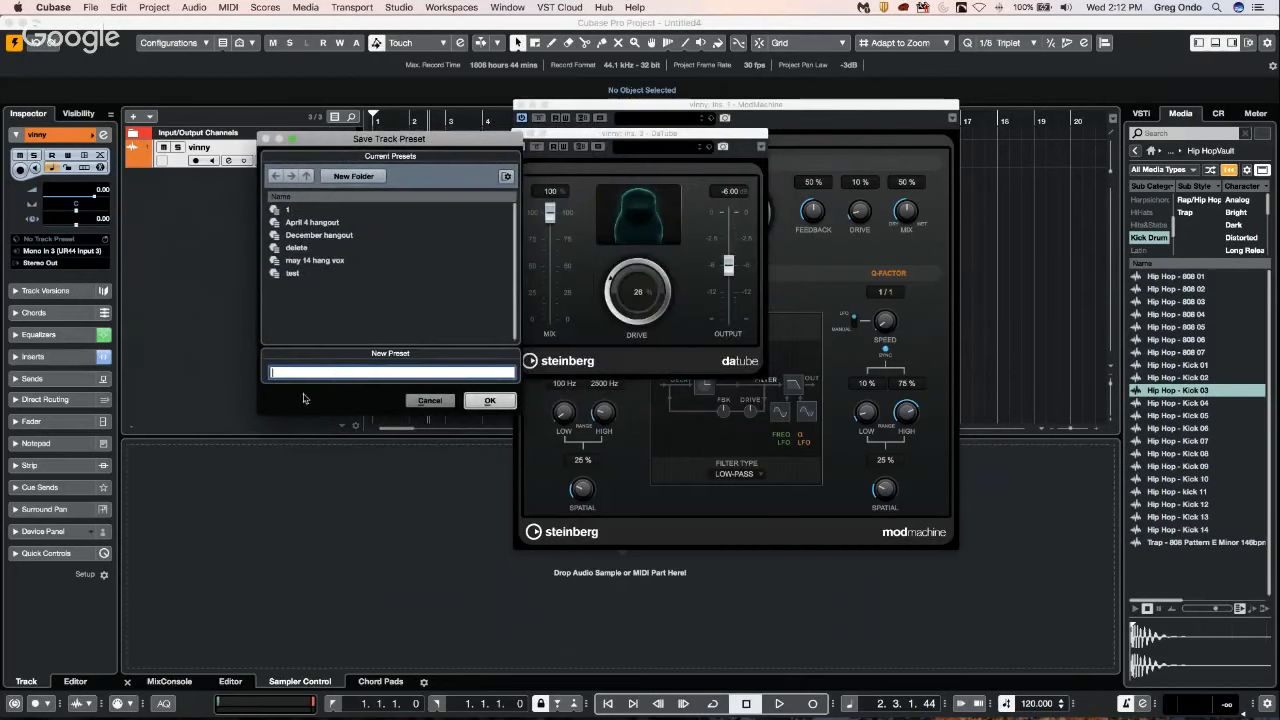
type("vinny")
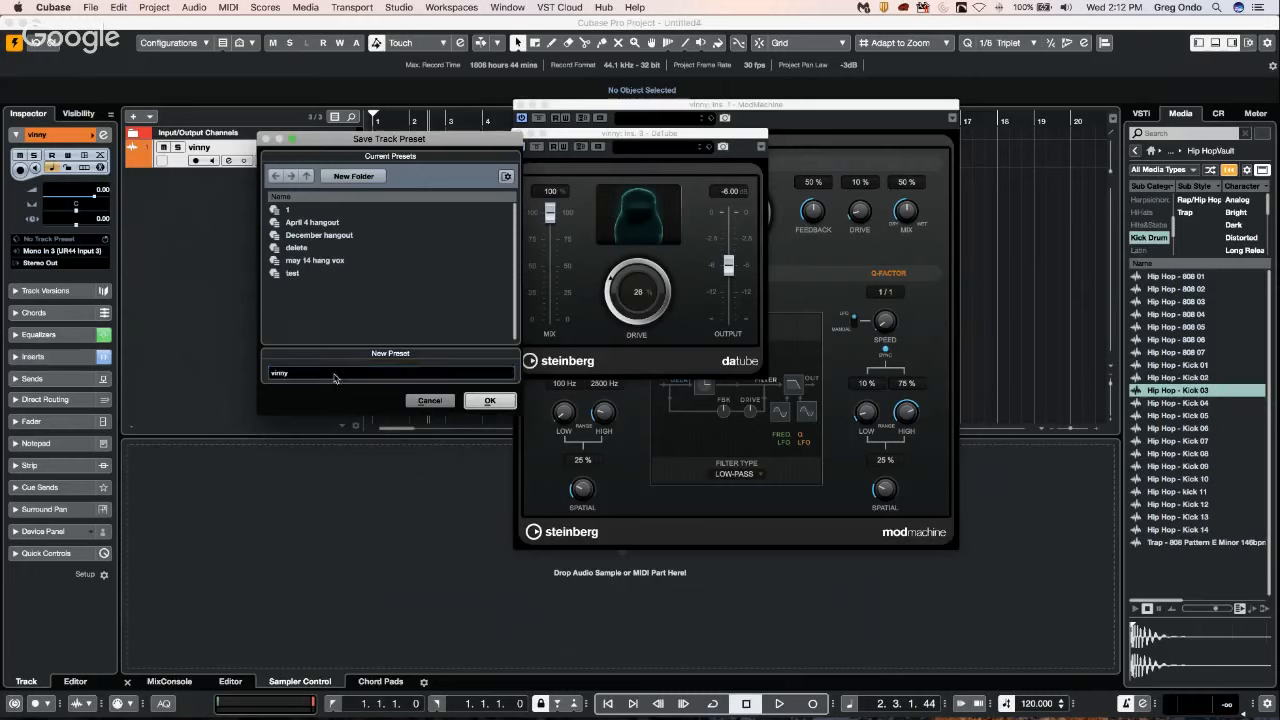
left_click(490, 400)
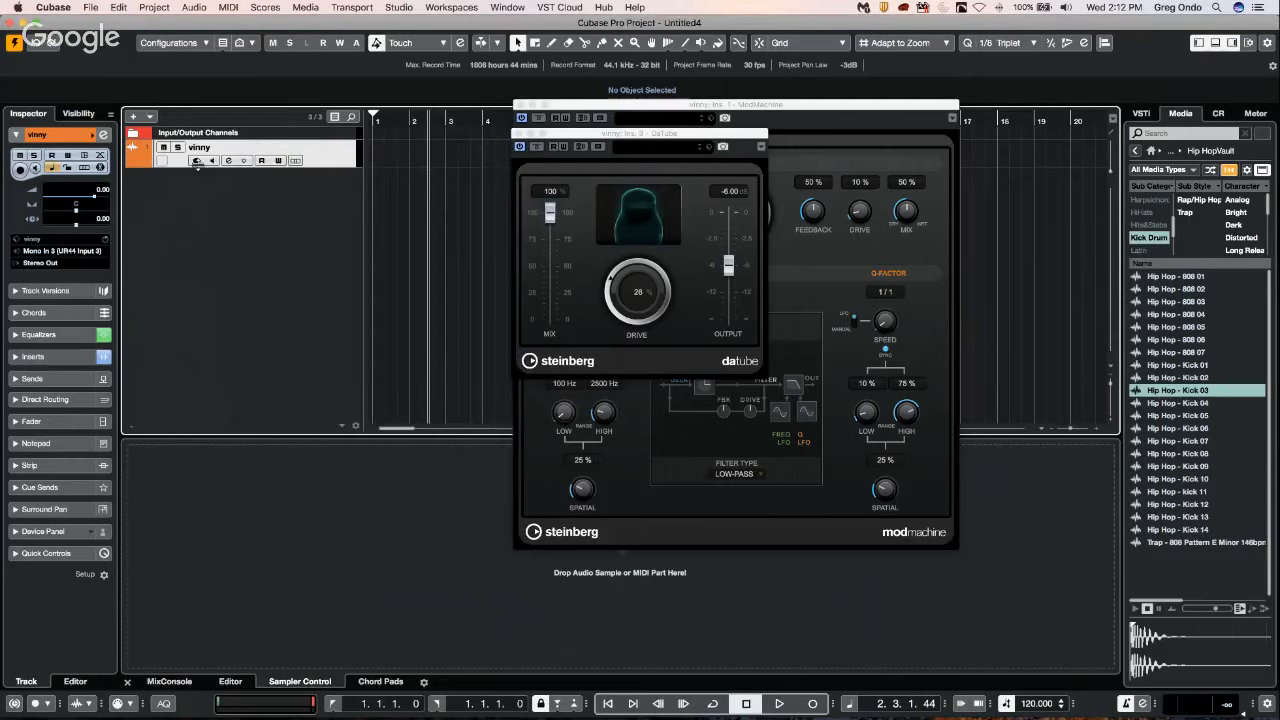
right_click(336, 156)
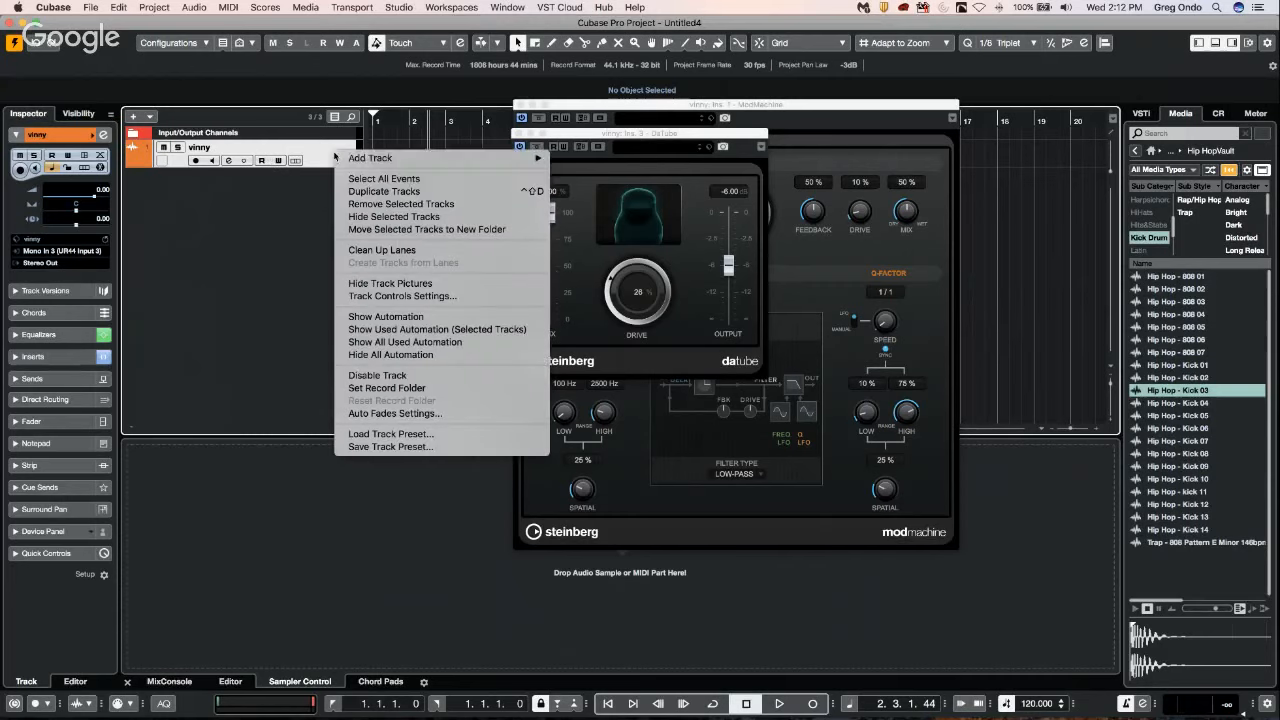
left_click(422, 205)
Clear the preset search filter, add a track from the newly saved track preset, and open its channel settings.
right_click(214, 196)
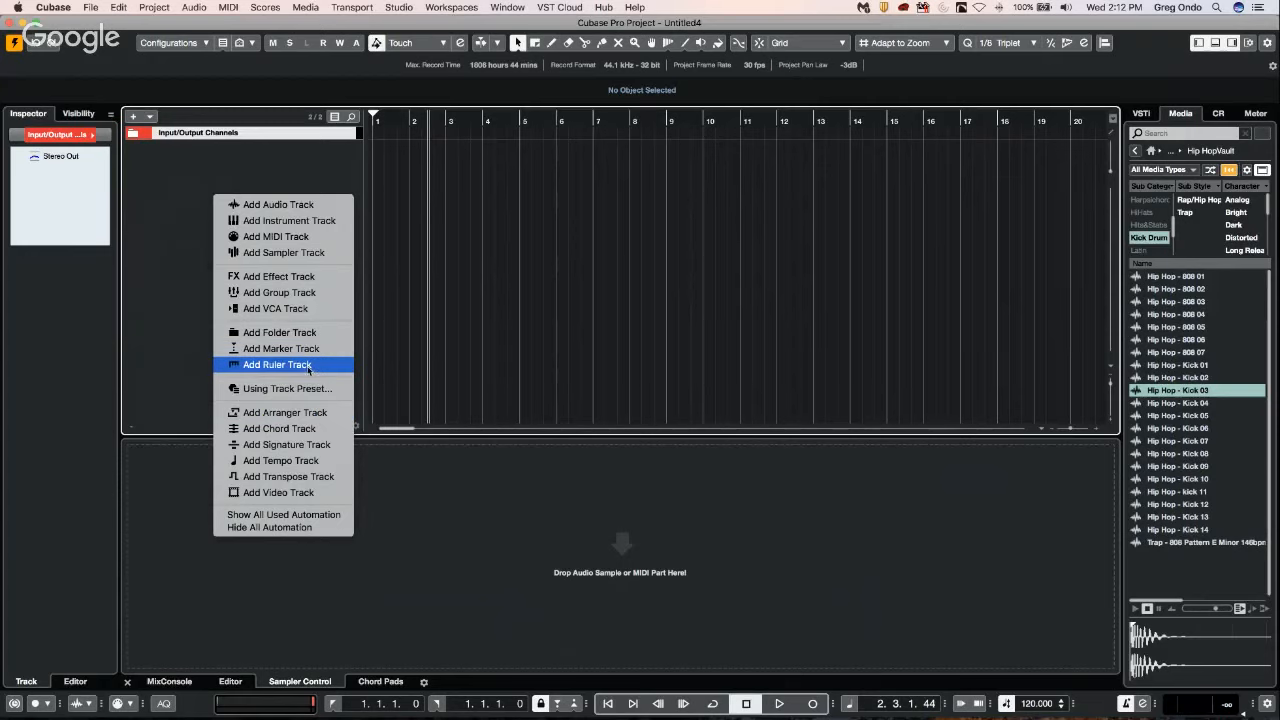
left_click(305, 389)
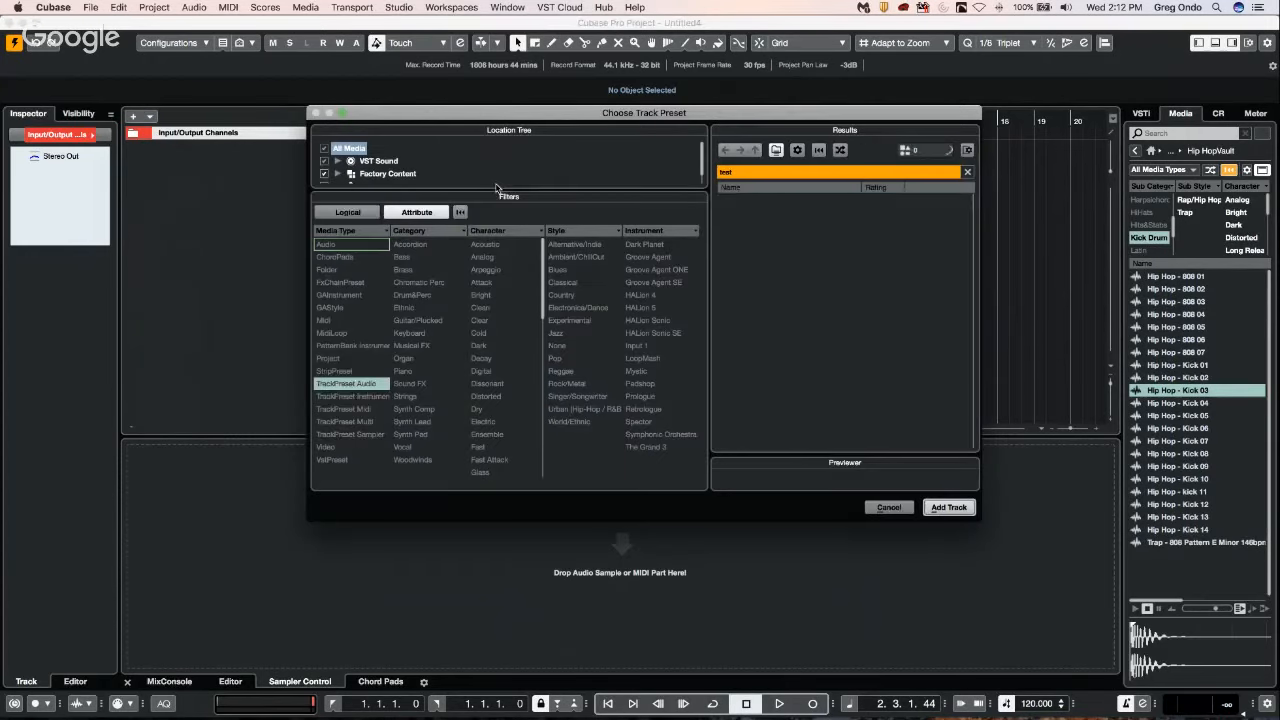
left_click(742, 172)
key("BackSpace")
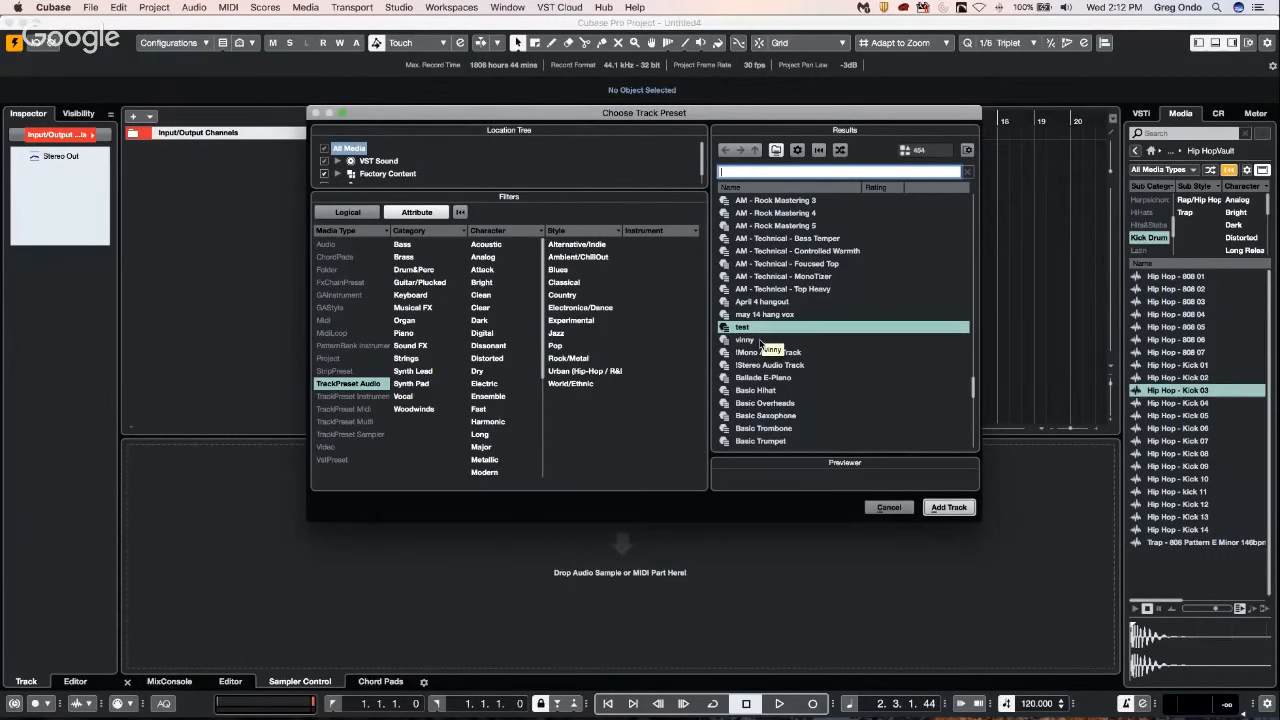
key("Escape")
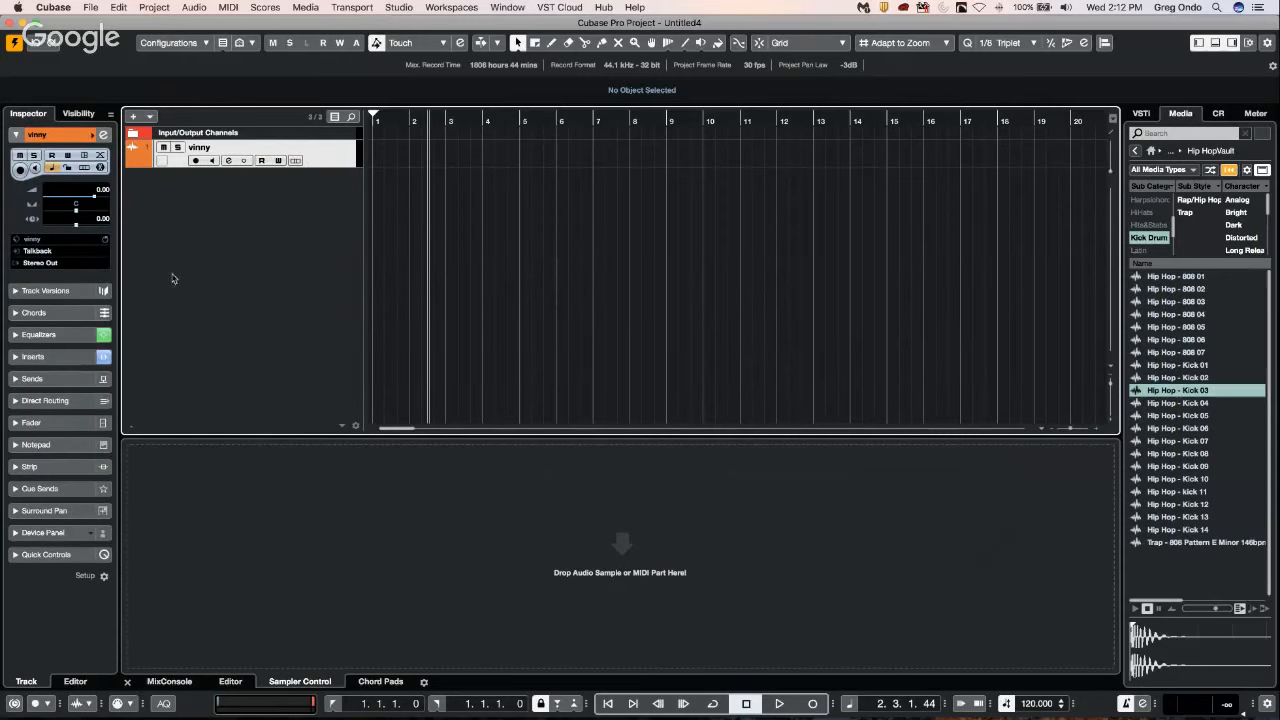
left_click(103, 134)
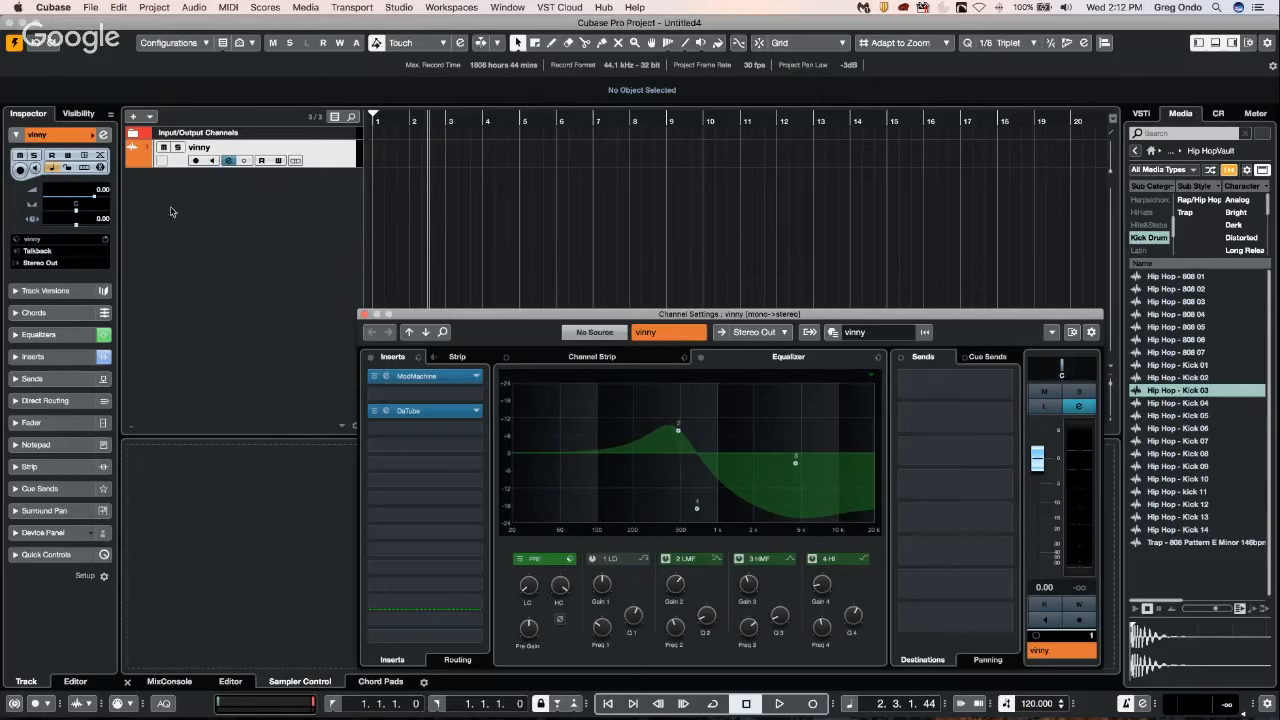
Examine the audio track presets offered under User Content, Factory Content and VST Sound, and leave without adding a track.
right_click(264, 211)
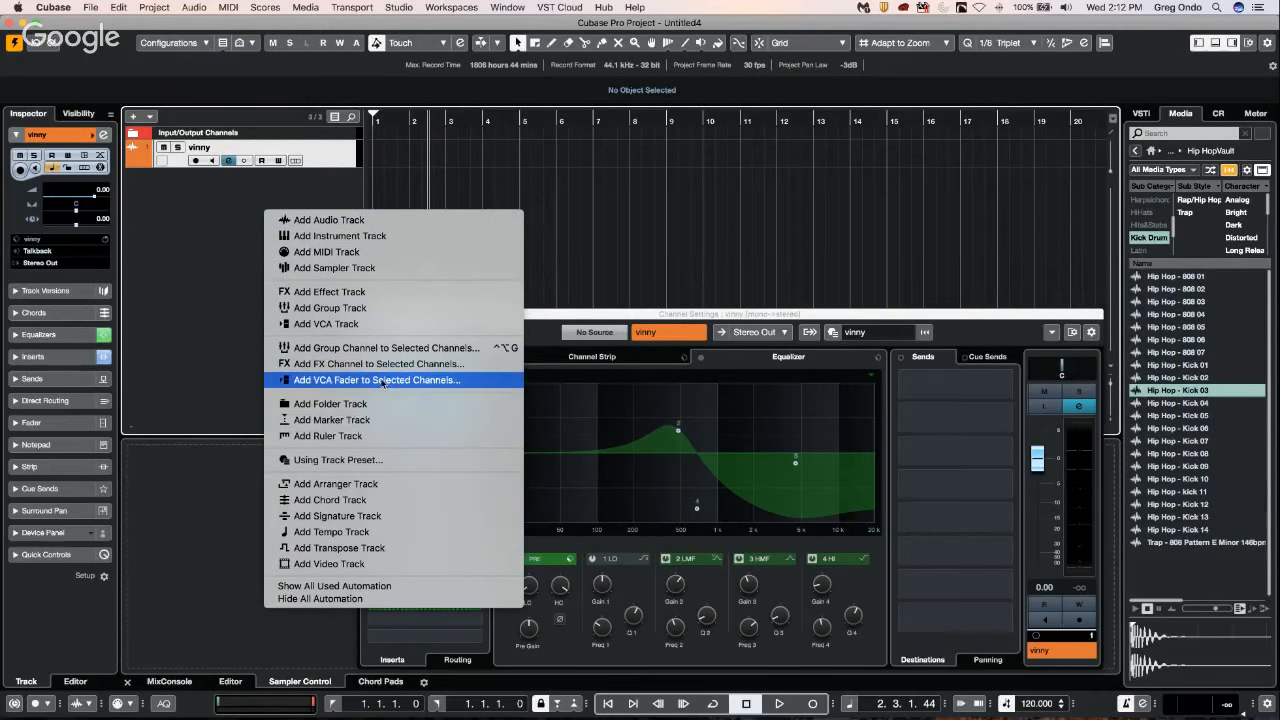
left_click(372, 458)
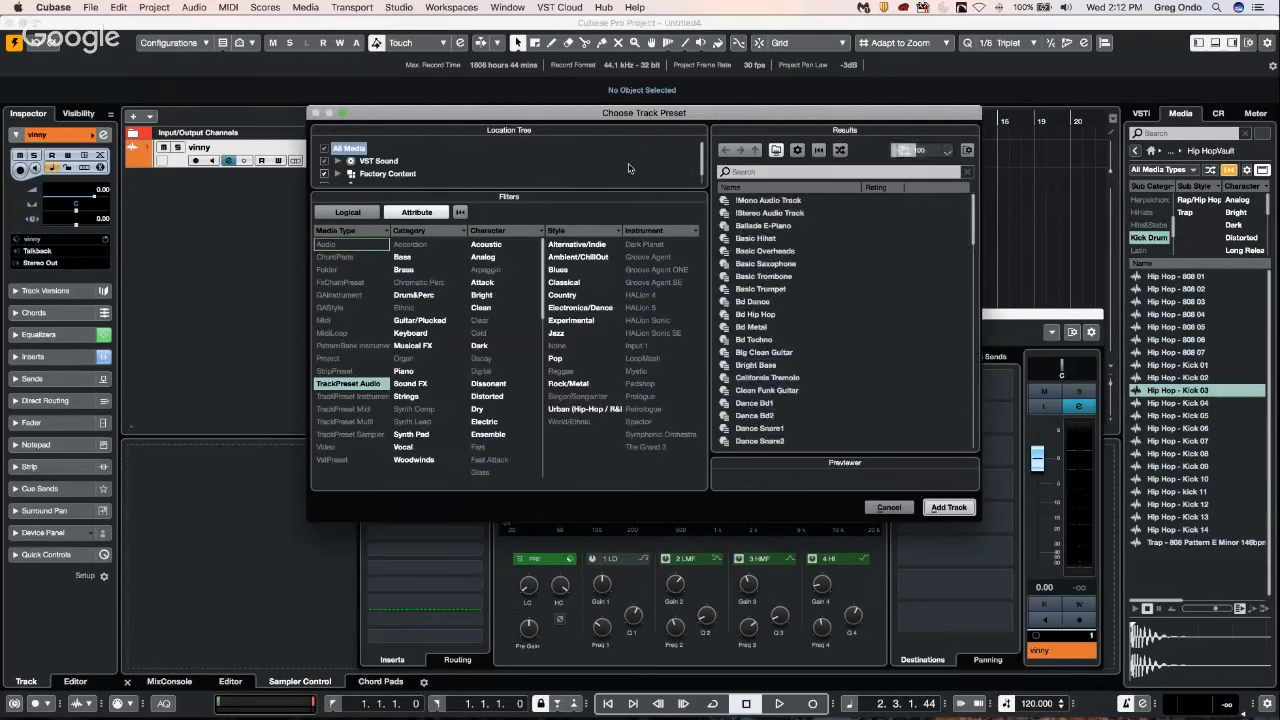
scroll(424, 171, "down", 1)
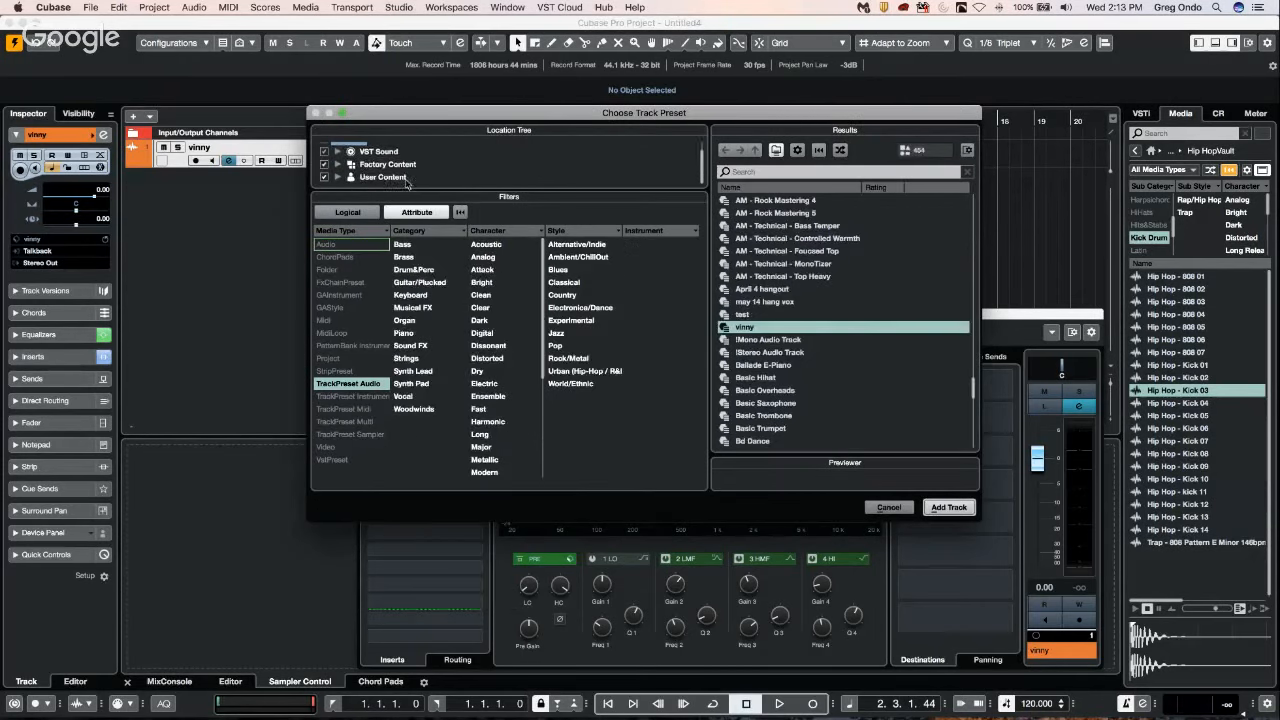
left_click(383, 177)
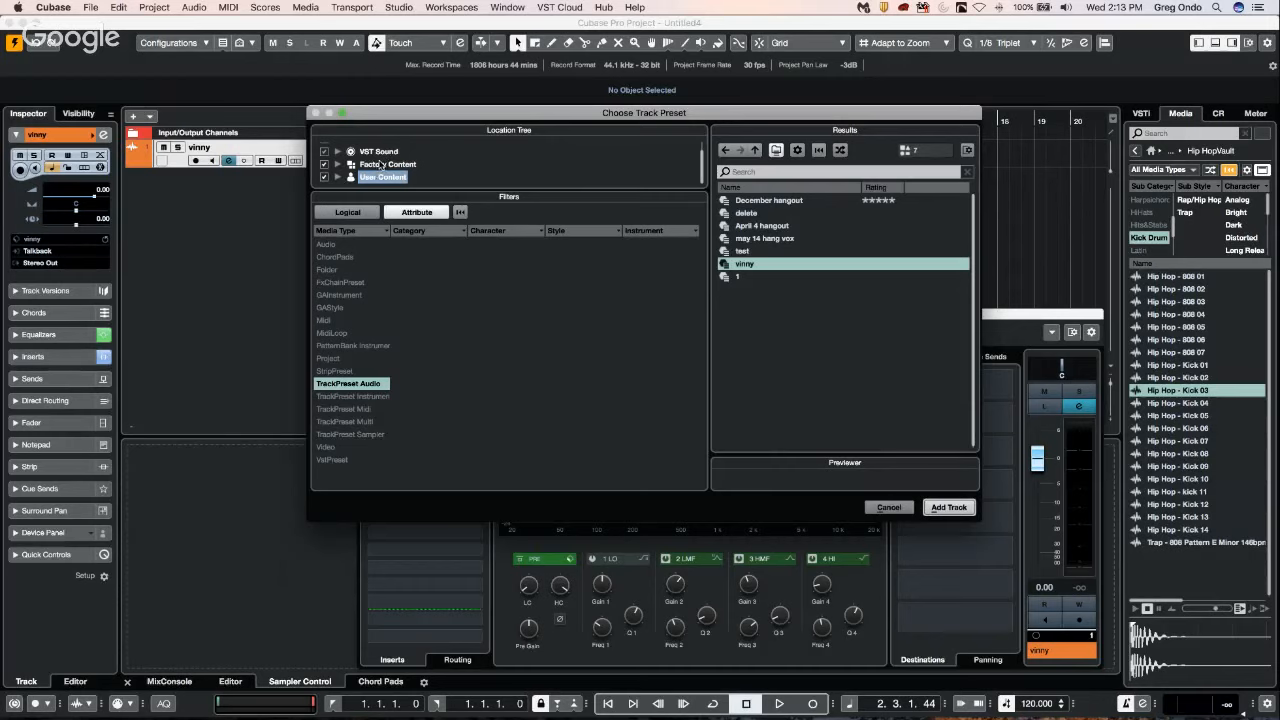
left_click(381, 164)
left_click(378, 147)
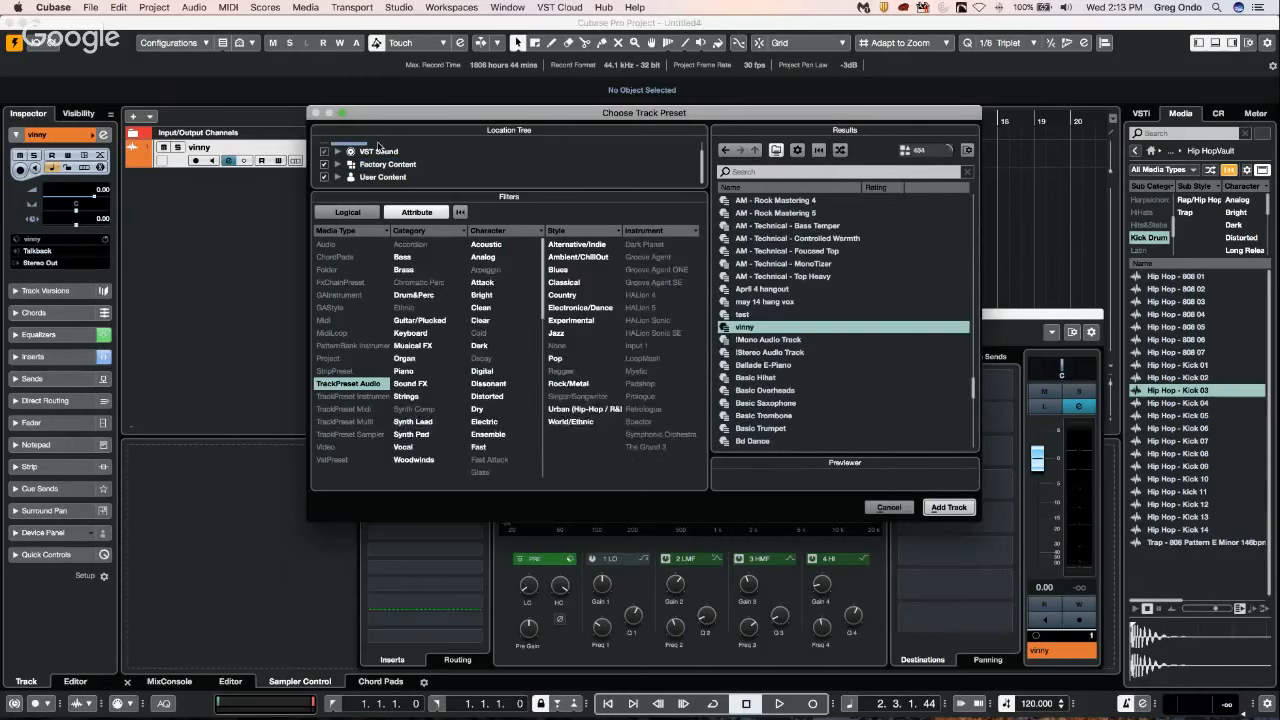
left_click(381, 166)
left_click(381, 177)
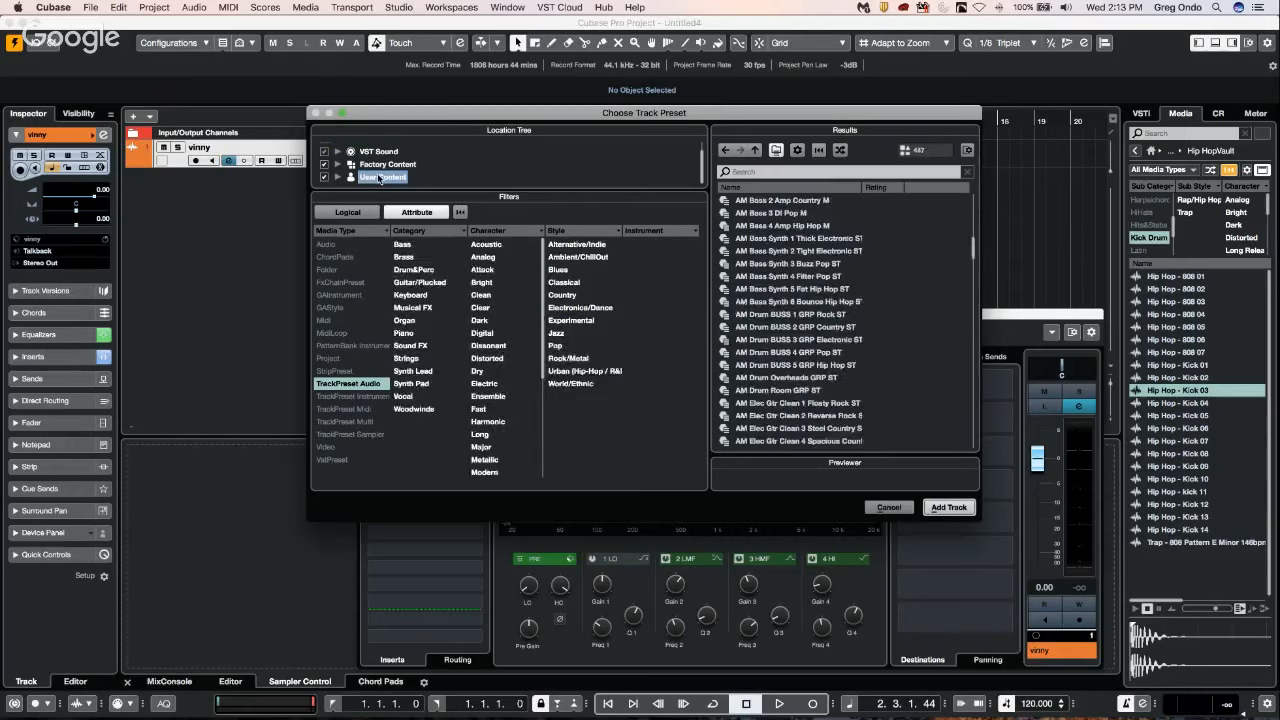
left_click(380, 153)
left_click(377, 177)
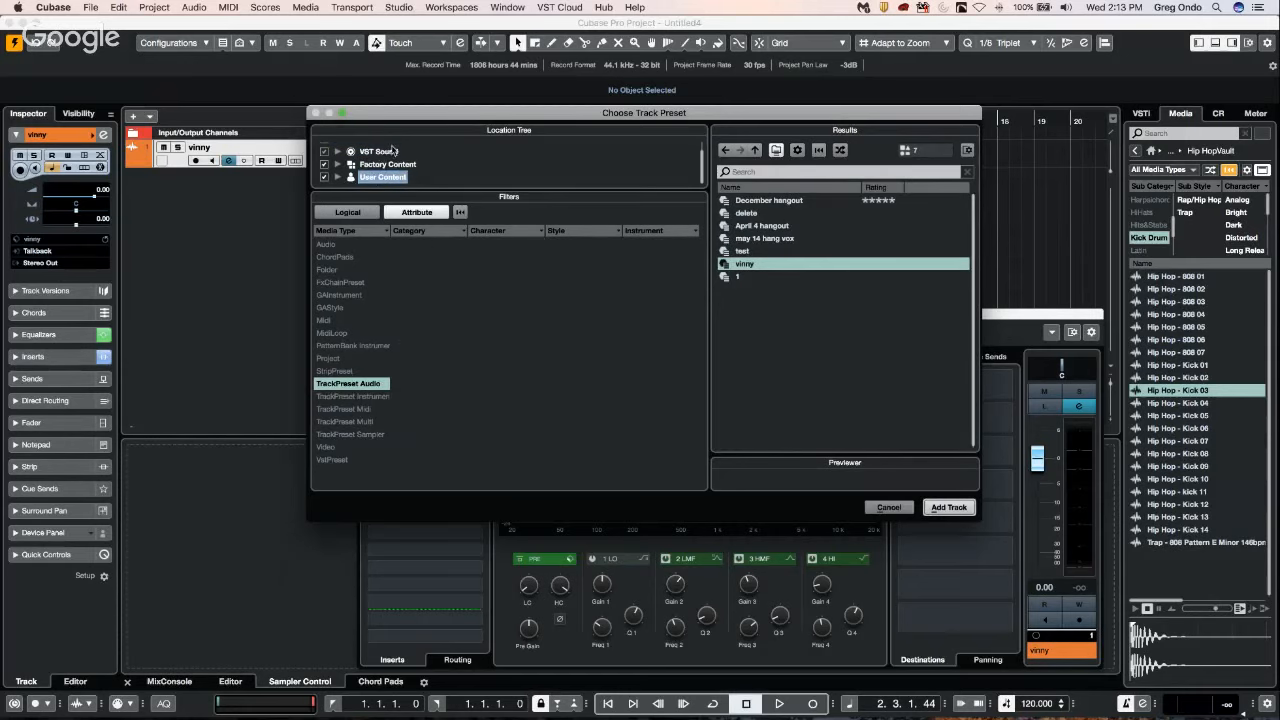
left_click(752, 263)
left_click(772, 171)
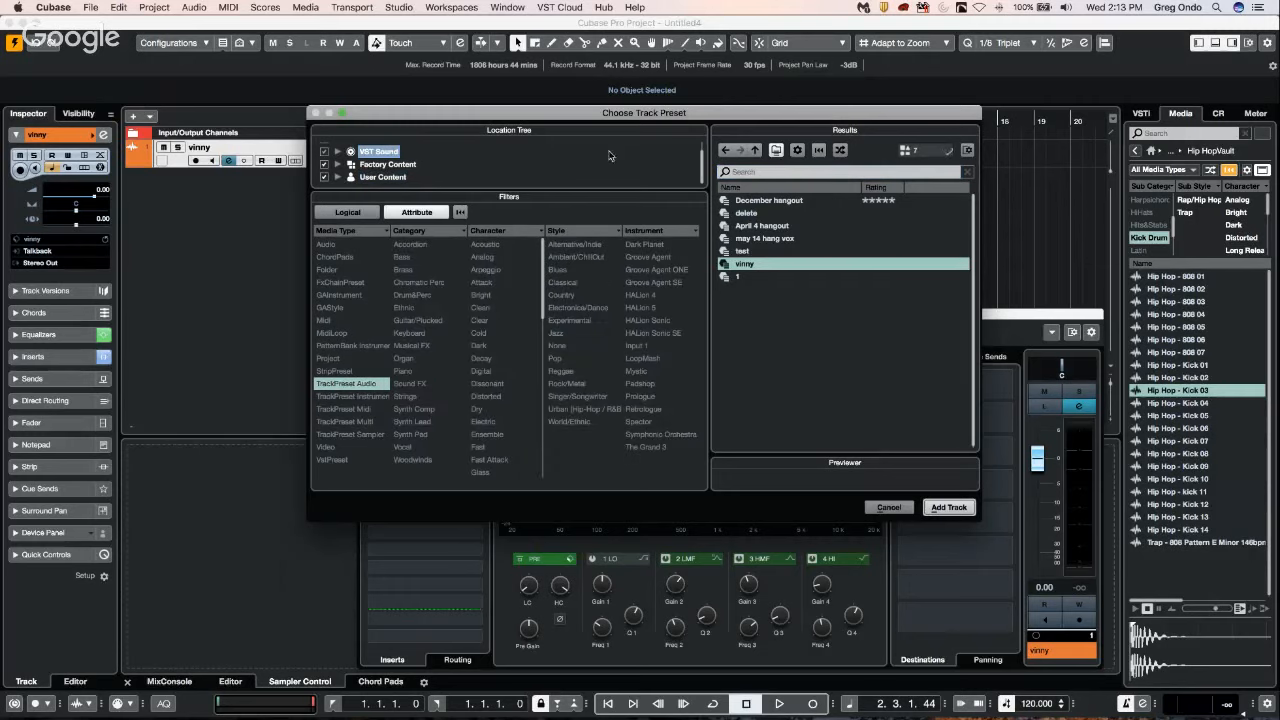
left_click(396, 178)
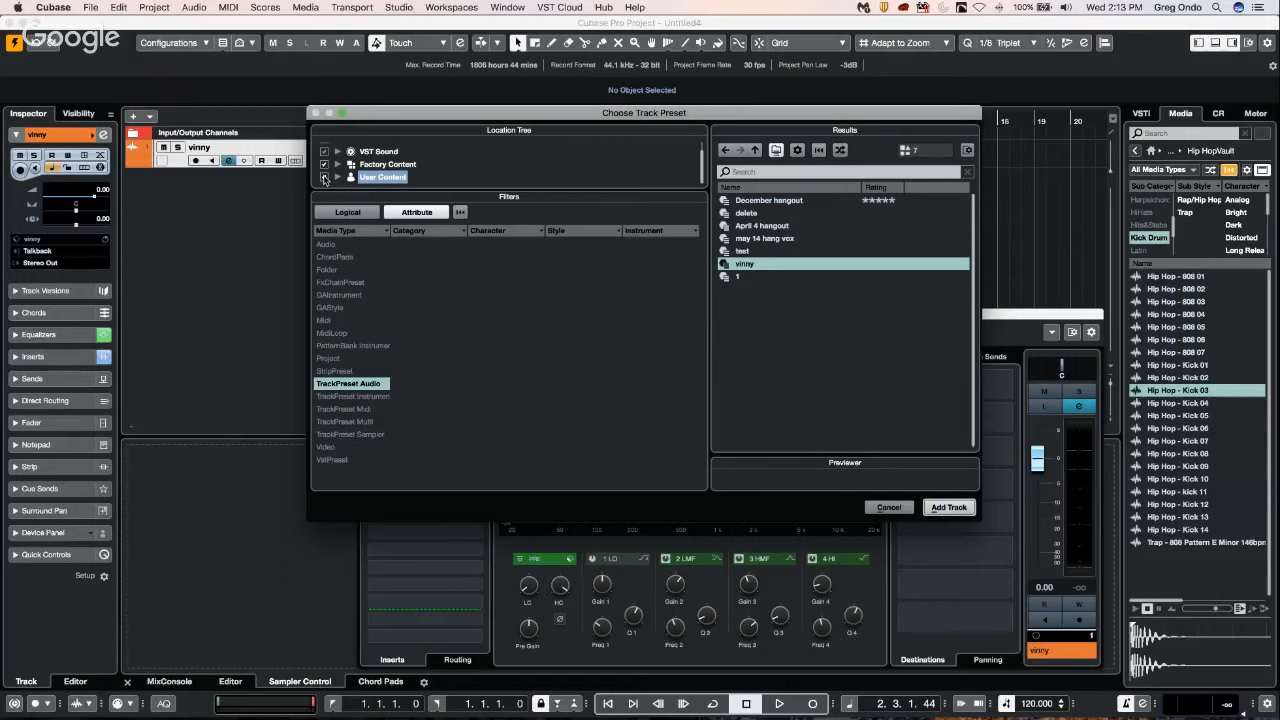
left_click(324, 177)
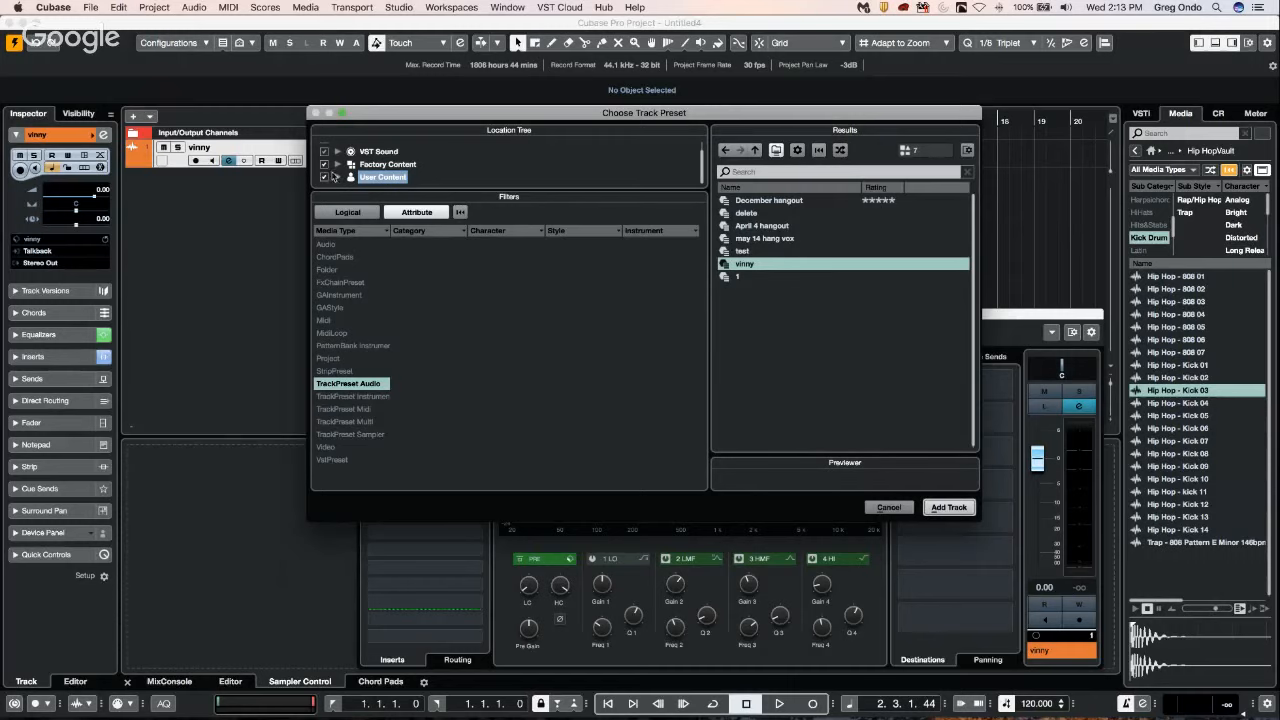
left_click(889, 508)
left_click(362, 313)
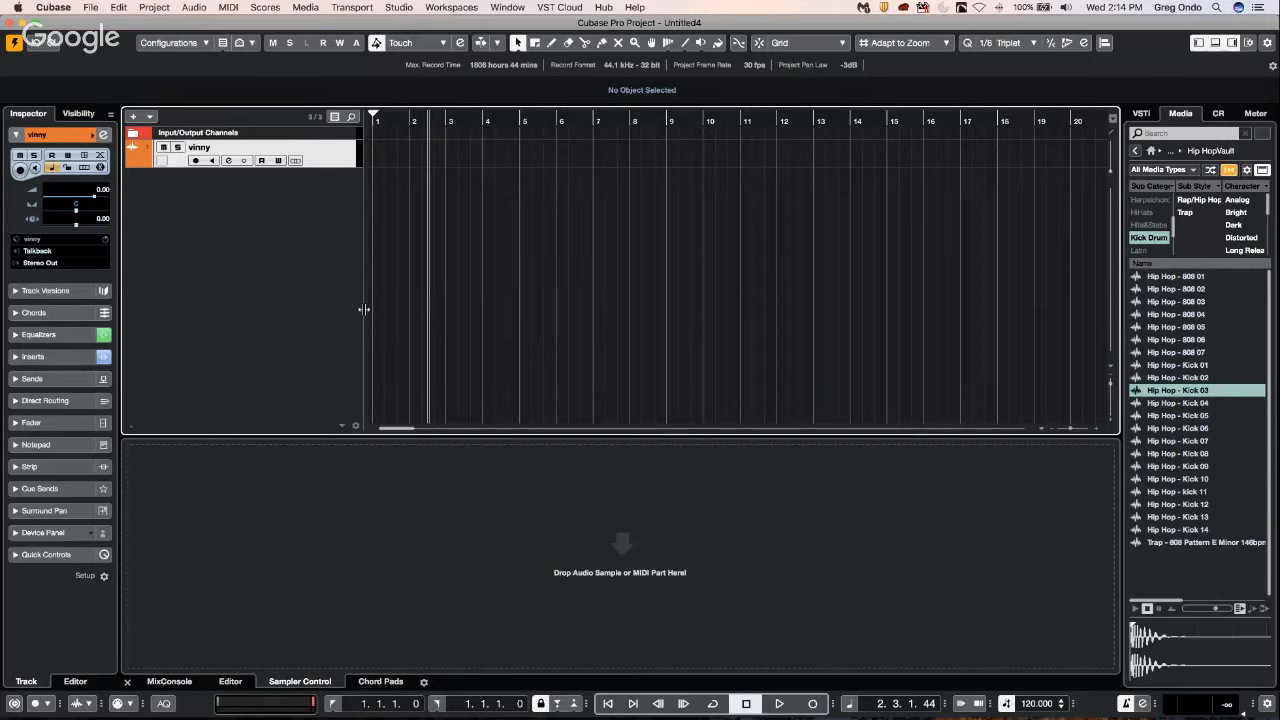
right_click(252, 195)
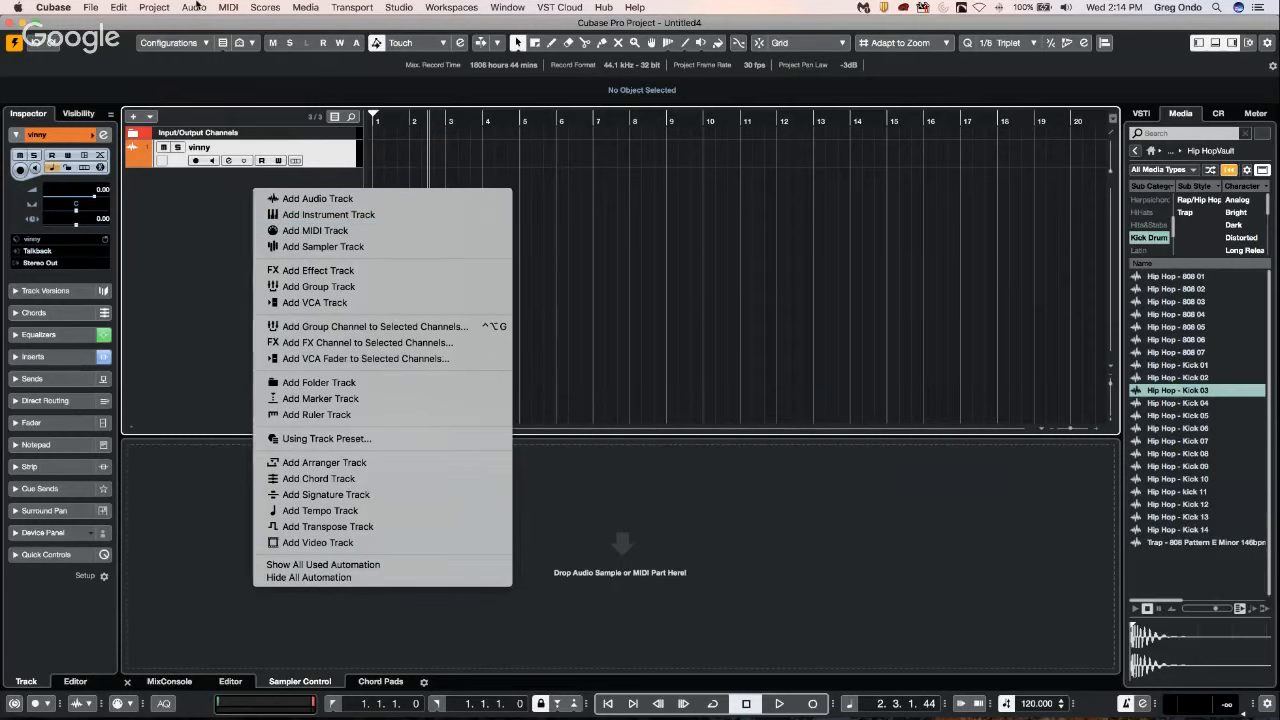
left_click(156, 11)
left_click(155, 9)
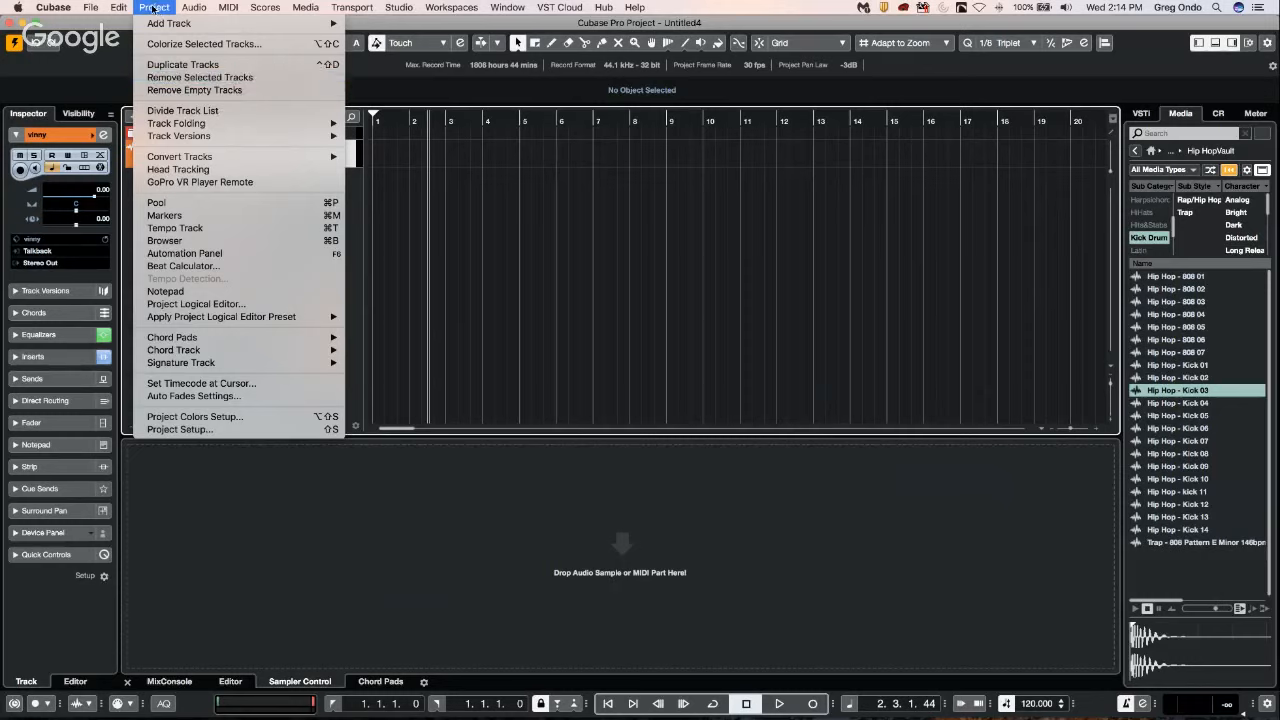
left_click(435, 160)
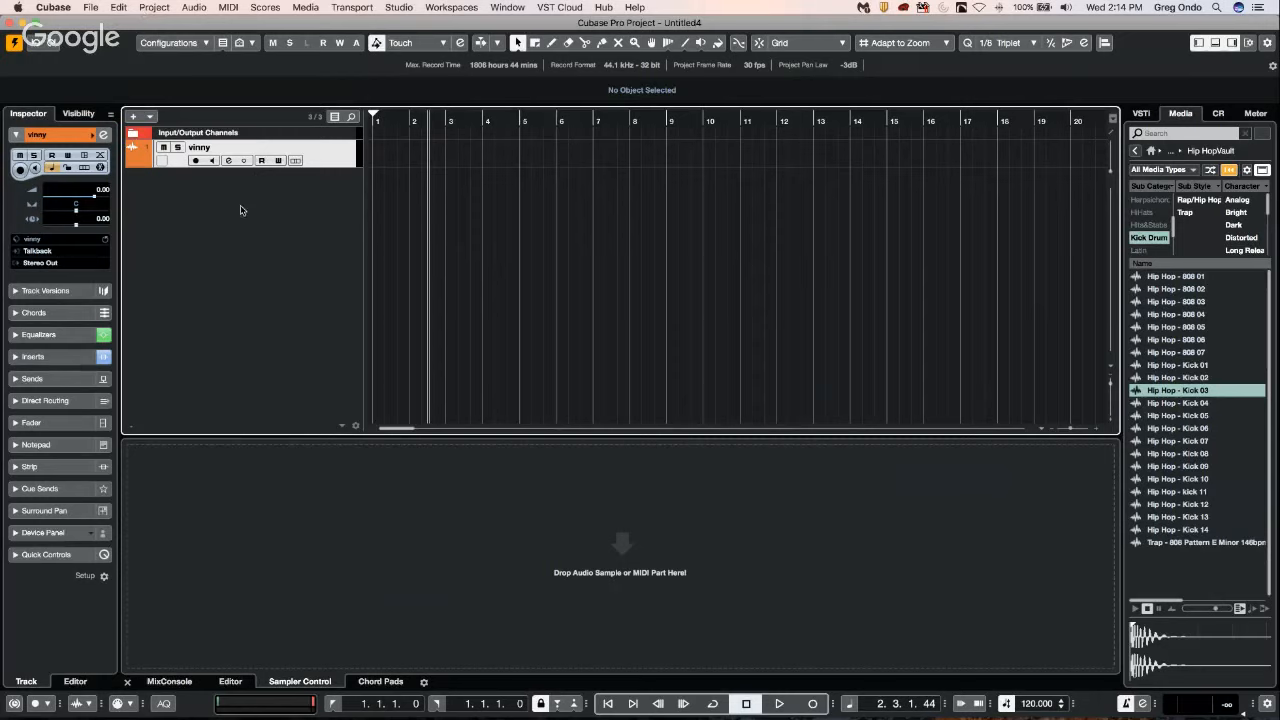
Add five mono audio tracks with input Mono In 3 and output Stereo Out, named with the person's full name.
left_click(133, 116)
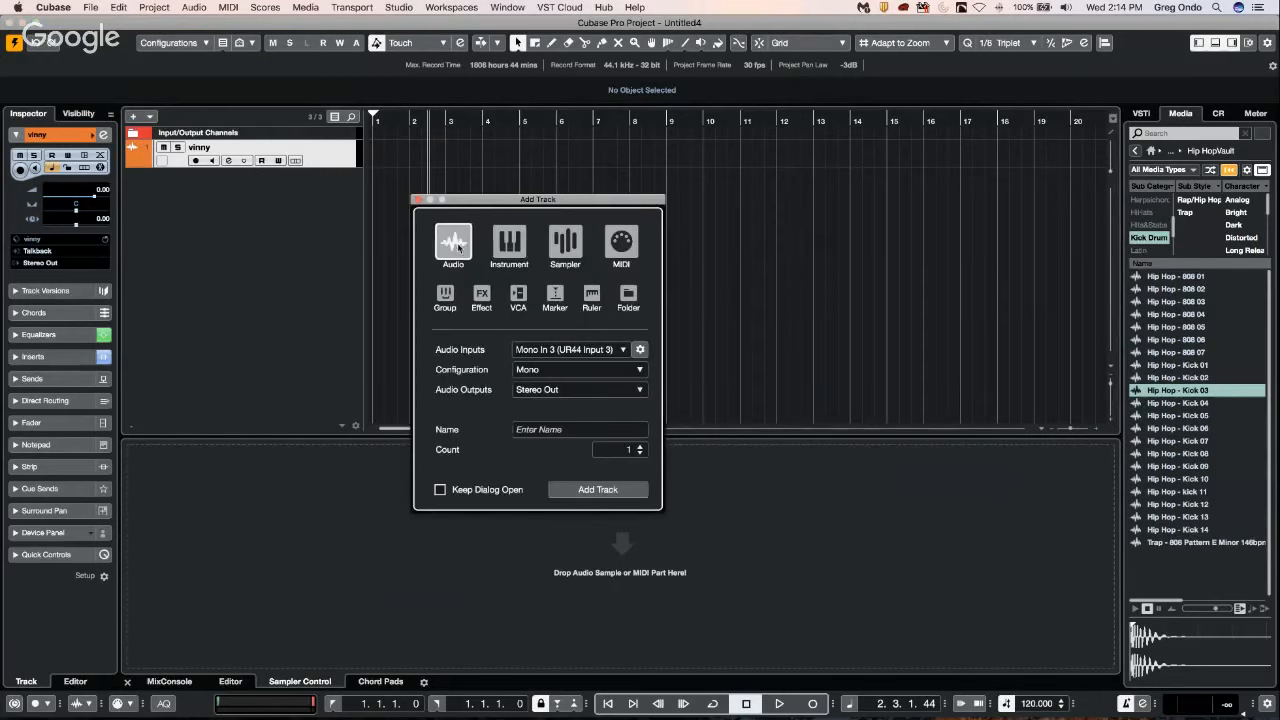
left_click(640, 446)
left_click(640, 446)
left_click(640, 446)
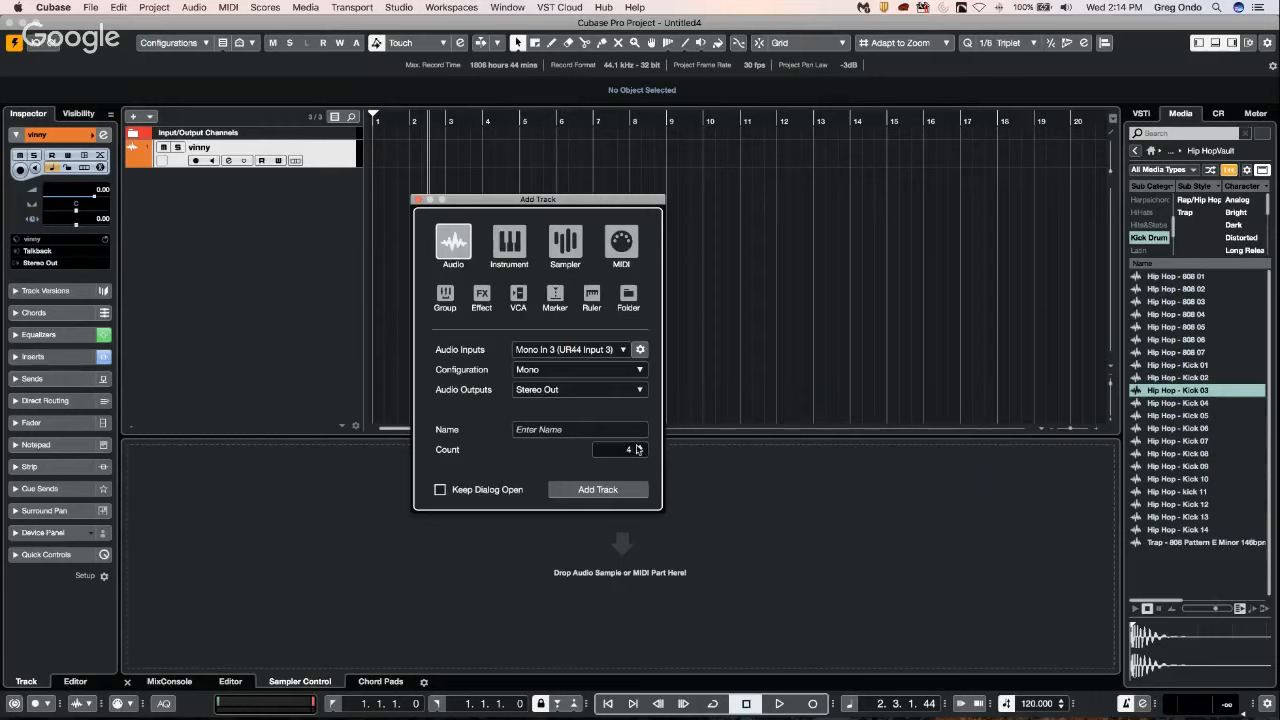
left_click(638, 447)
left_click(569, 428)
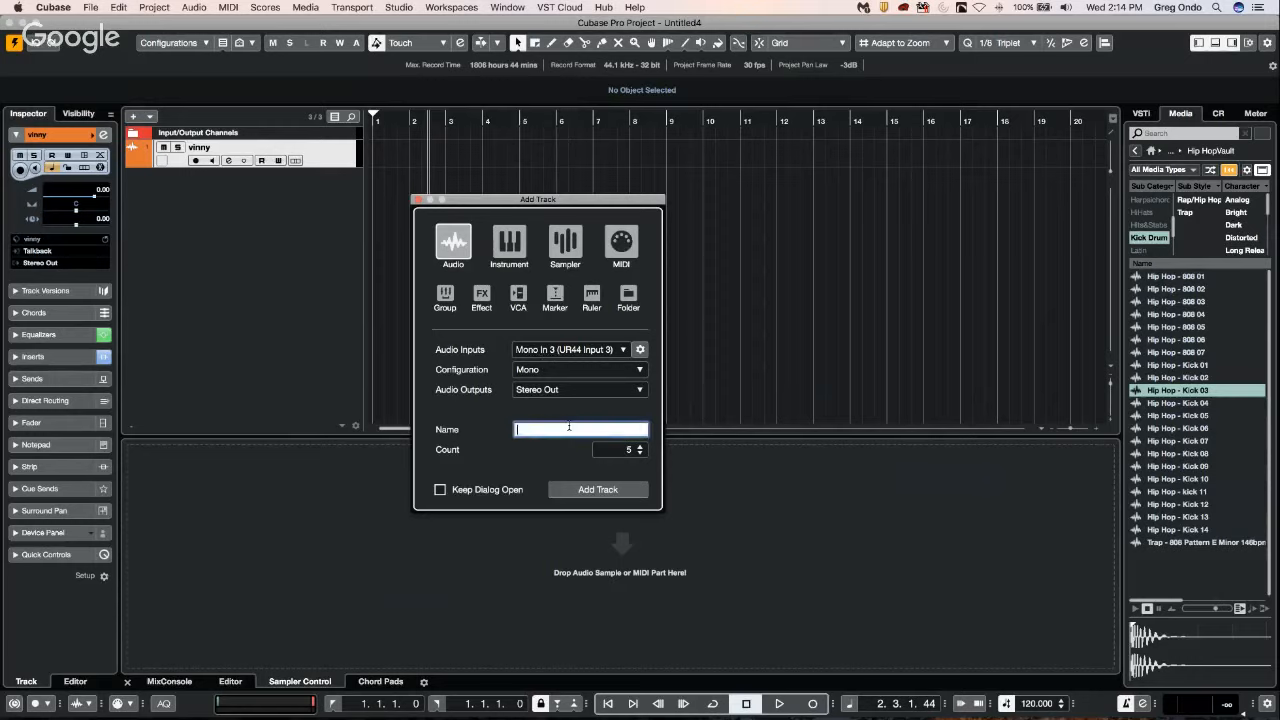
key("Return")
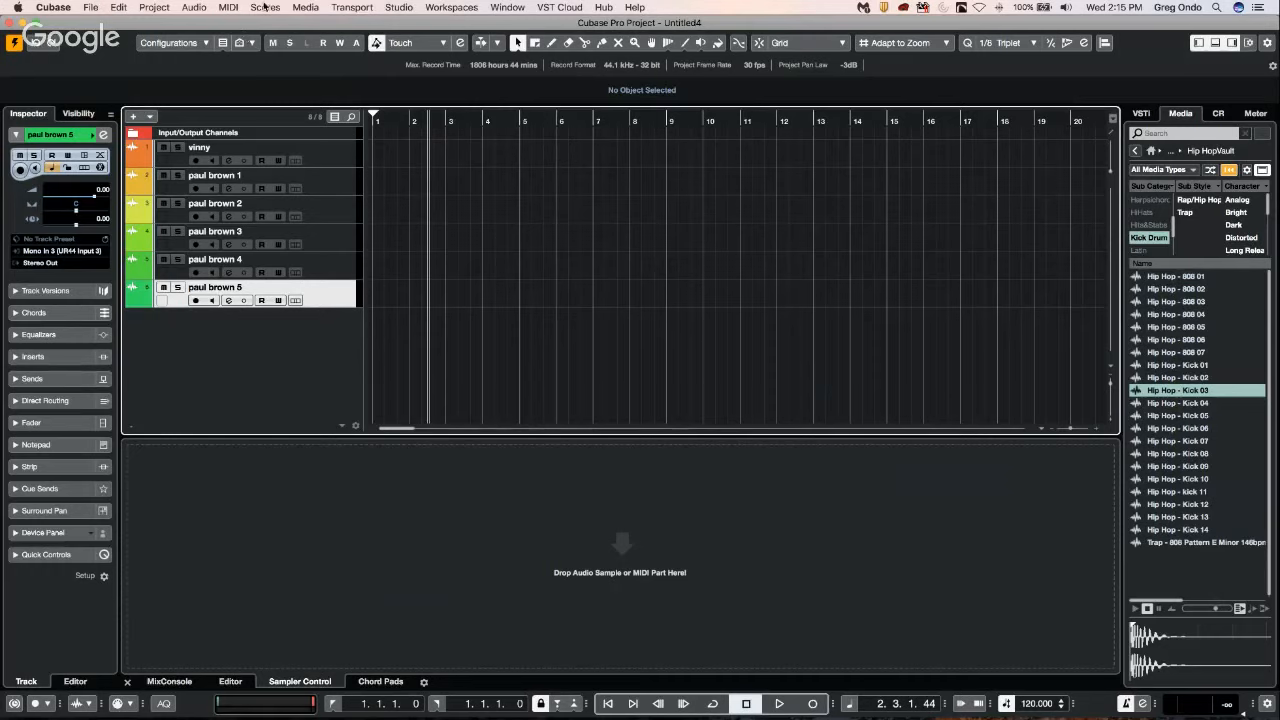
Open the Project Logical Editor and set its filter condition to Container Type Is, Equal, Track.
left_click(160, 7)
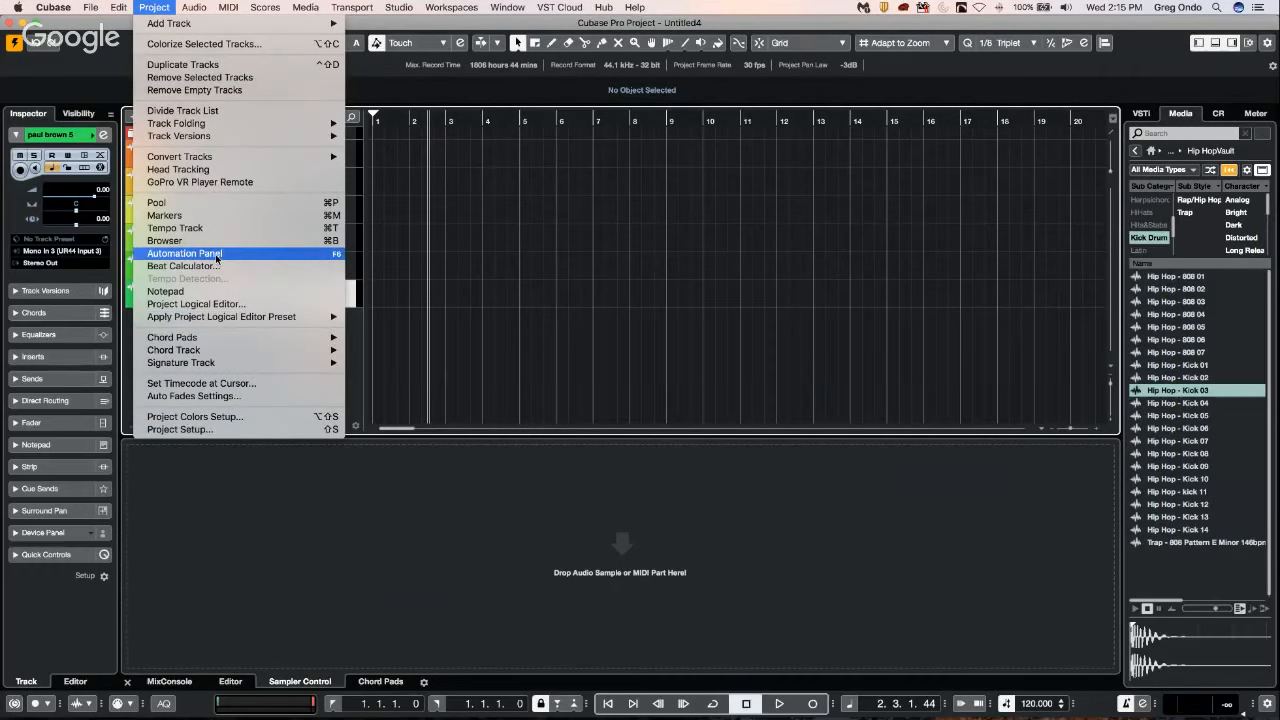
mouse_move(119, 7)
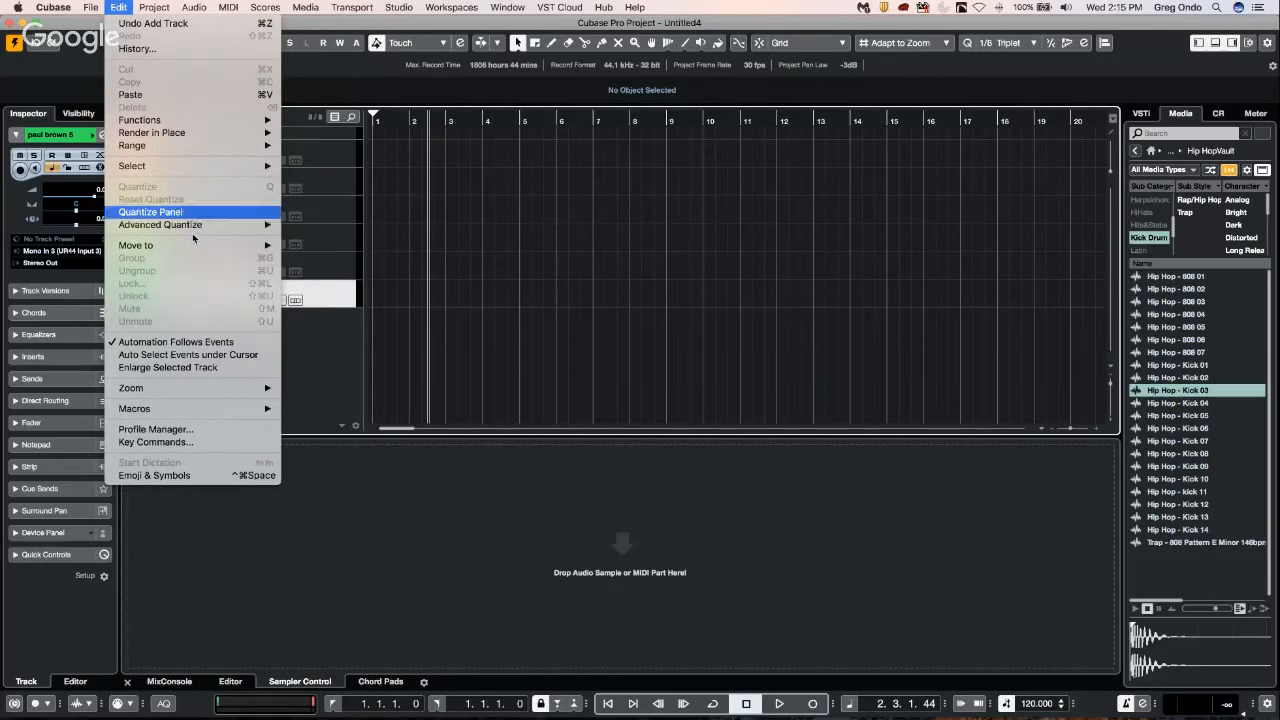
mouse_move(176, 6)
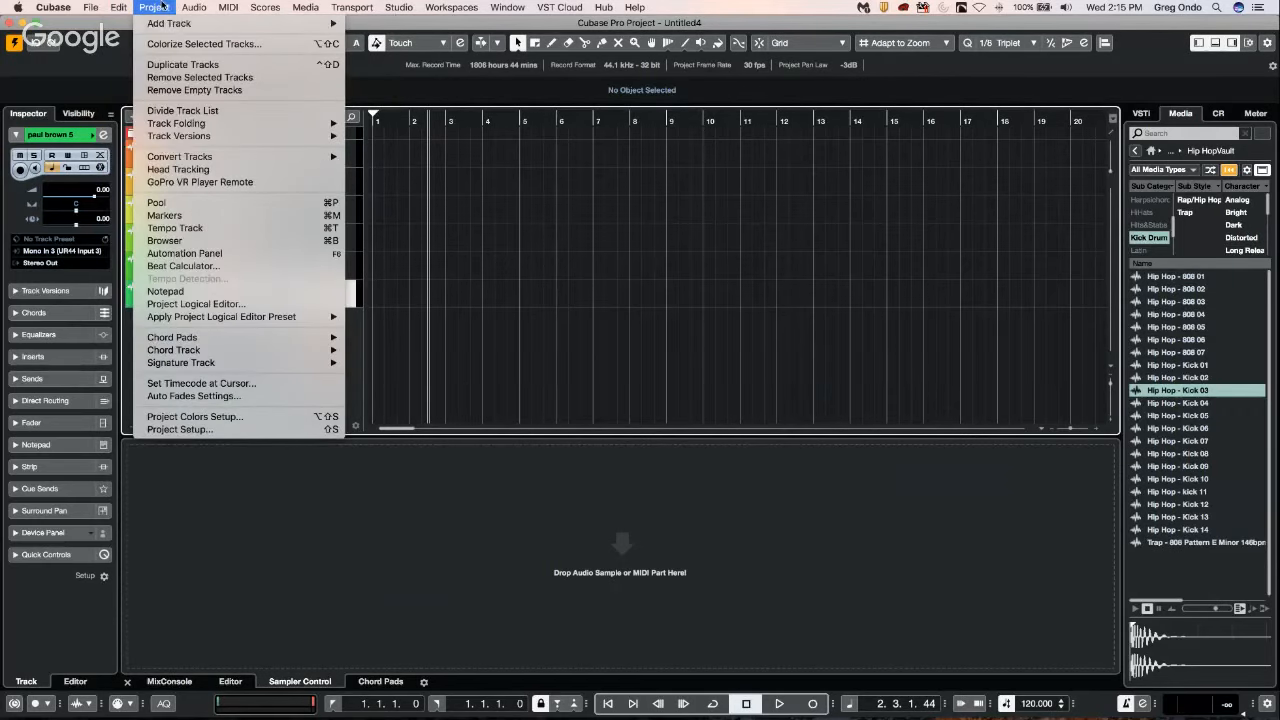
left_click(222, 307)
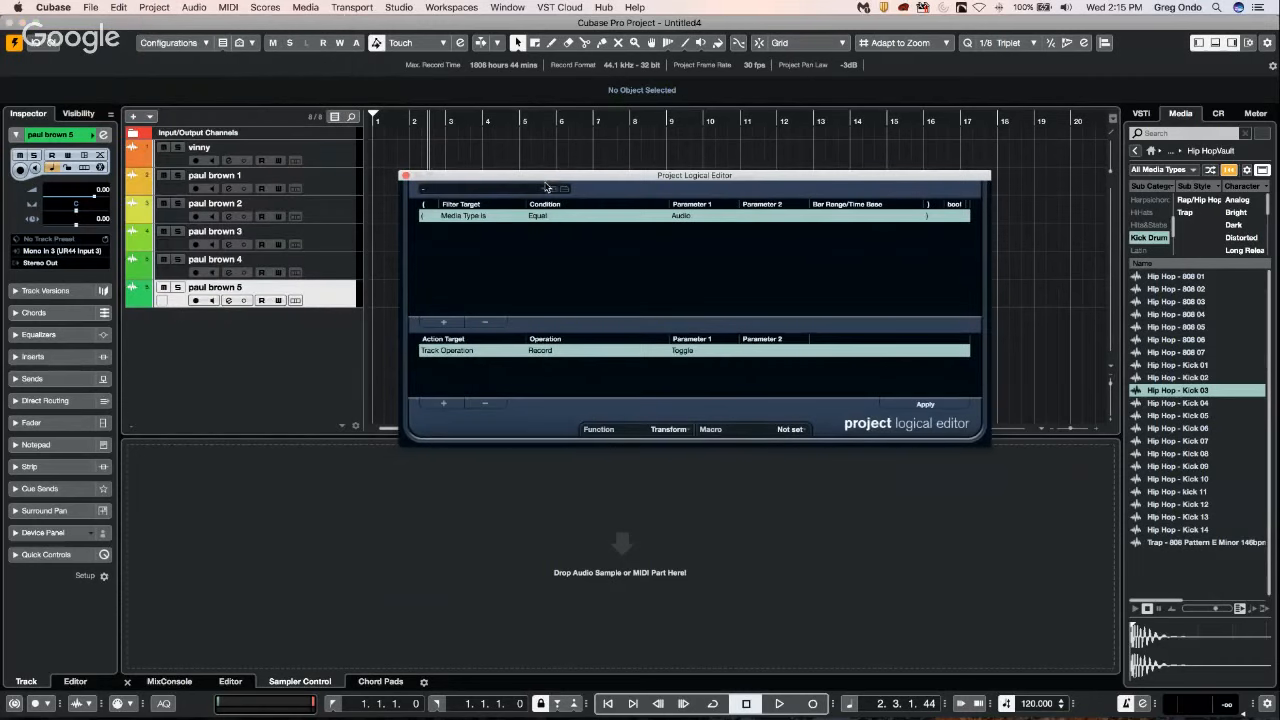
left_click_drag(423, 174, 255, 145)
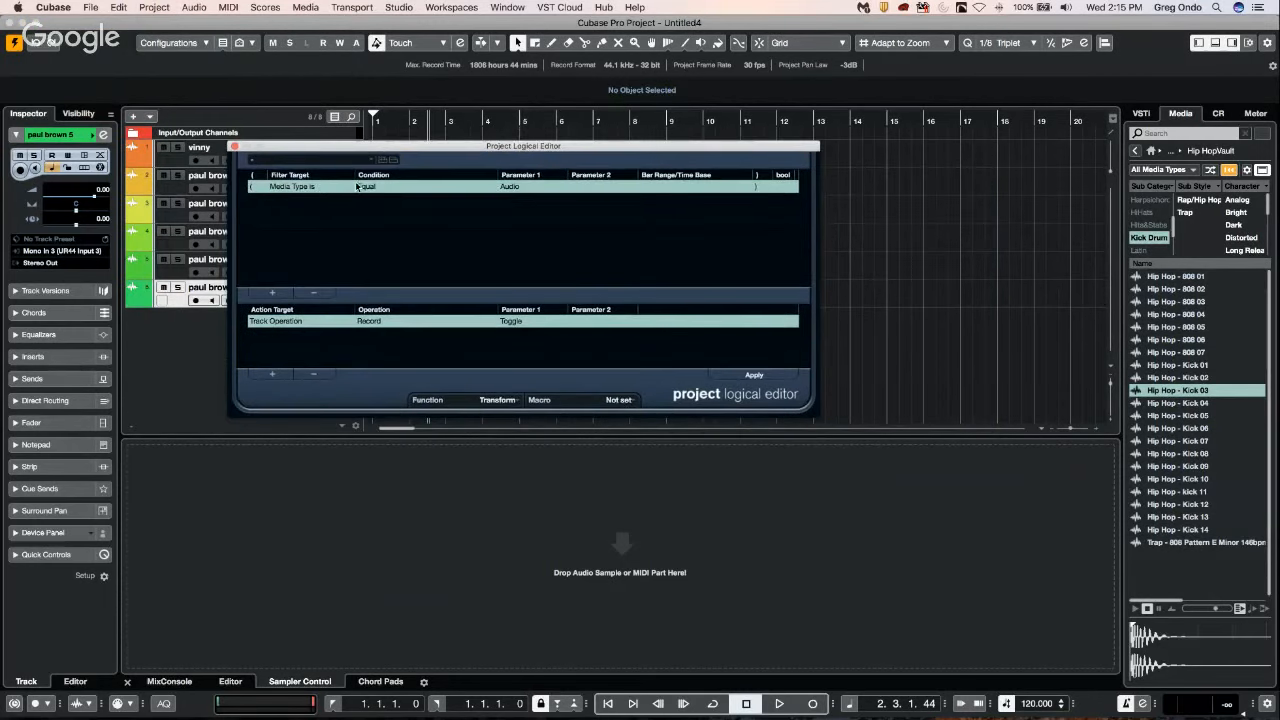
left_click(509, 187)
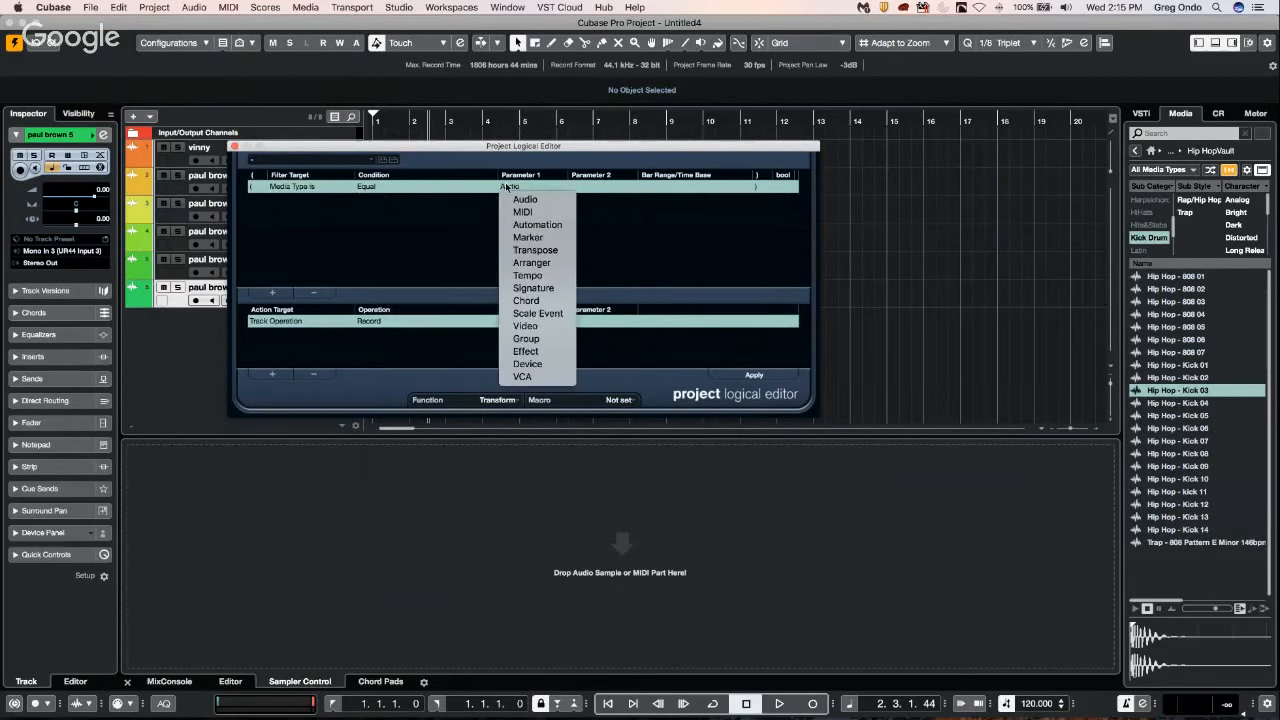
left_click(298, 187)
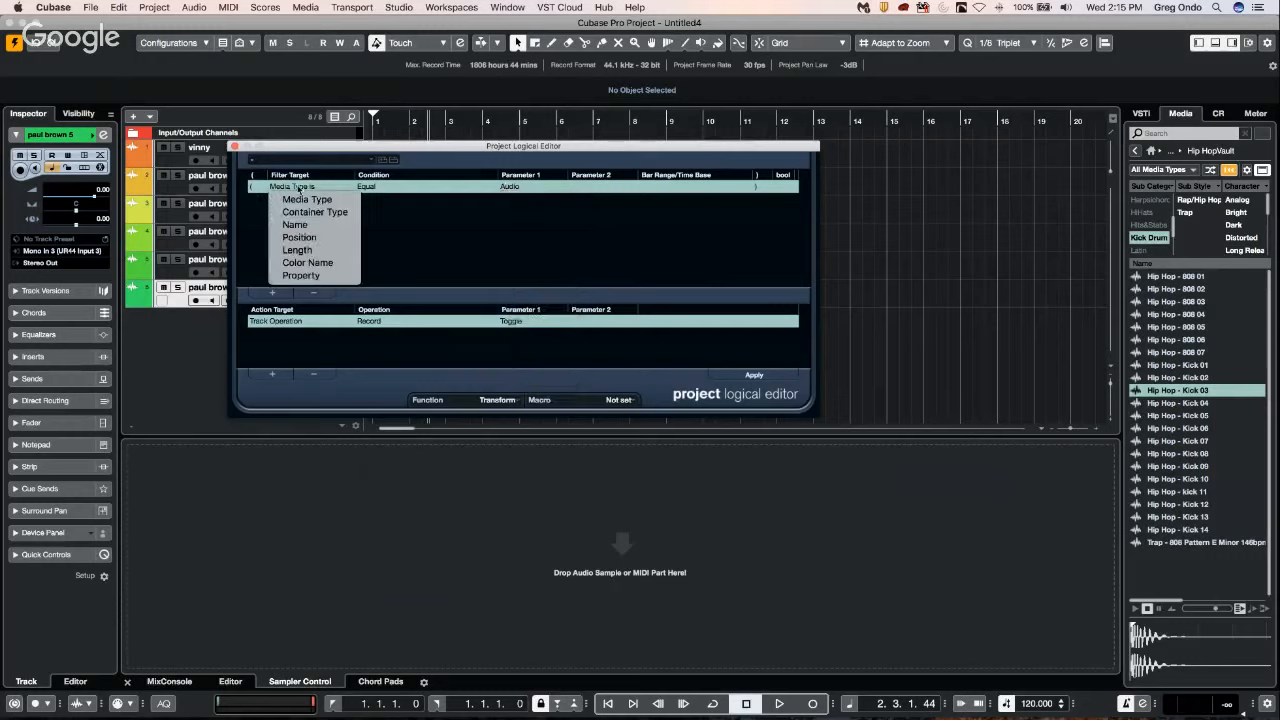
left_click(298, 187)
left_click(314, 212)
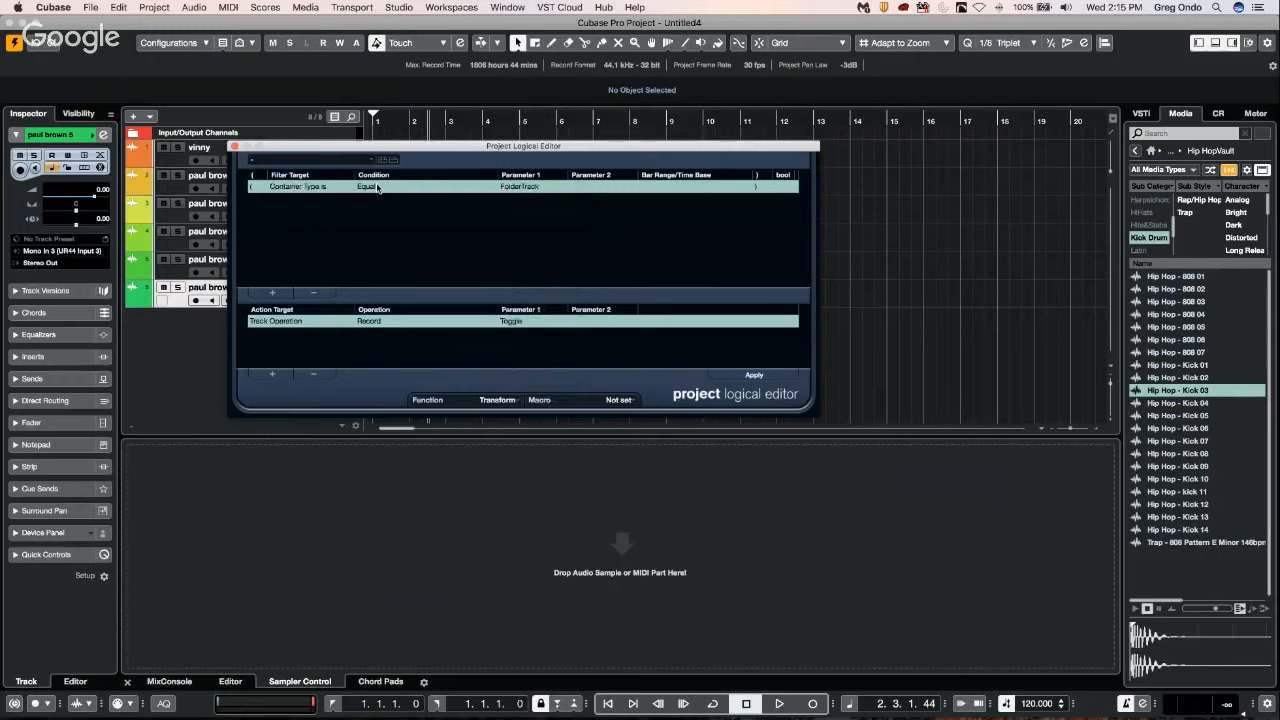
left_click(517, 188)
left_click(527, 212)
Examine the operations and parameters available for a Track Operation action, and close the Project Logical Editor without applying it.
left_click(291, 320)
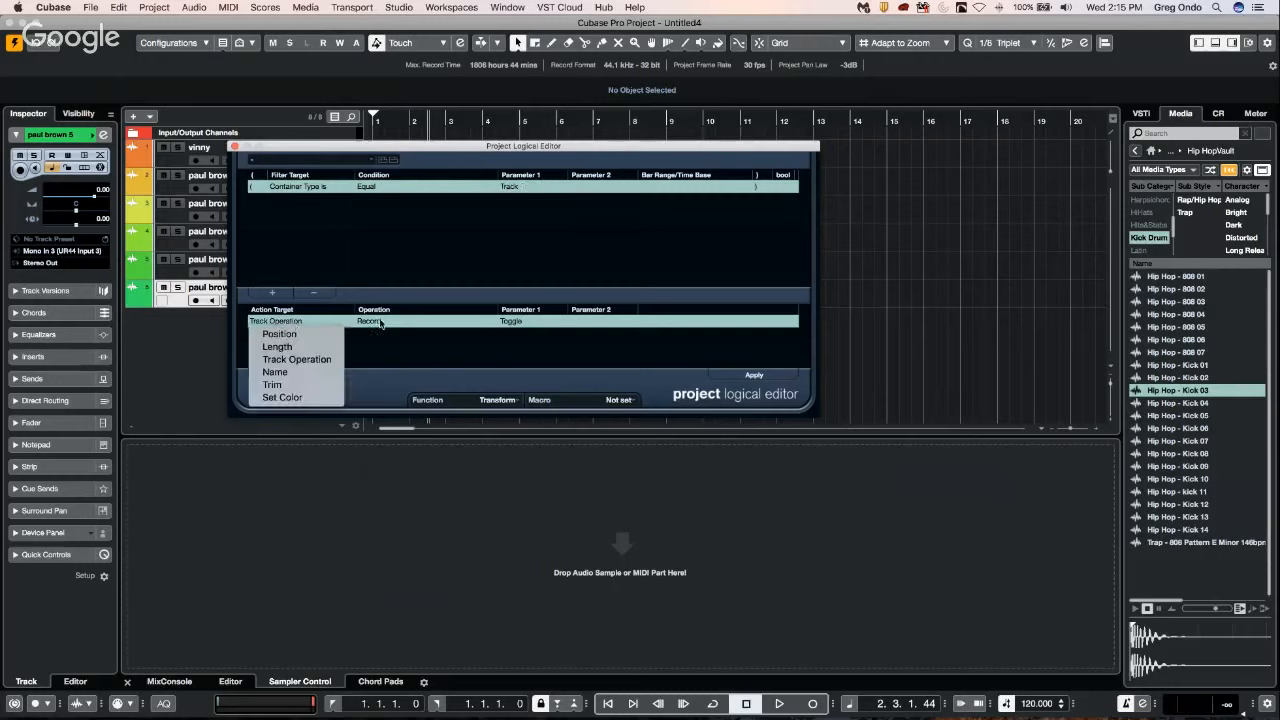
left_click(284, 359)
left_click(368, 322)
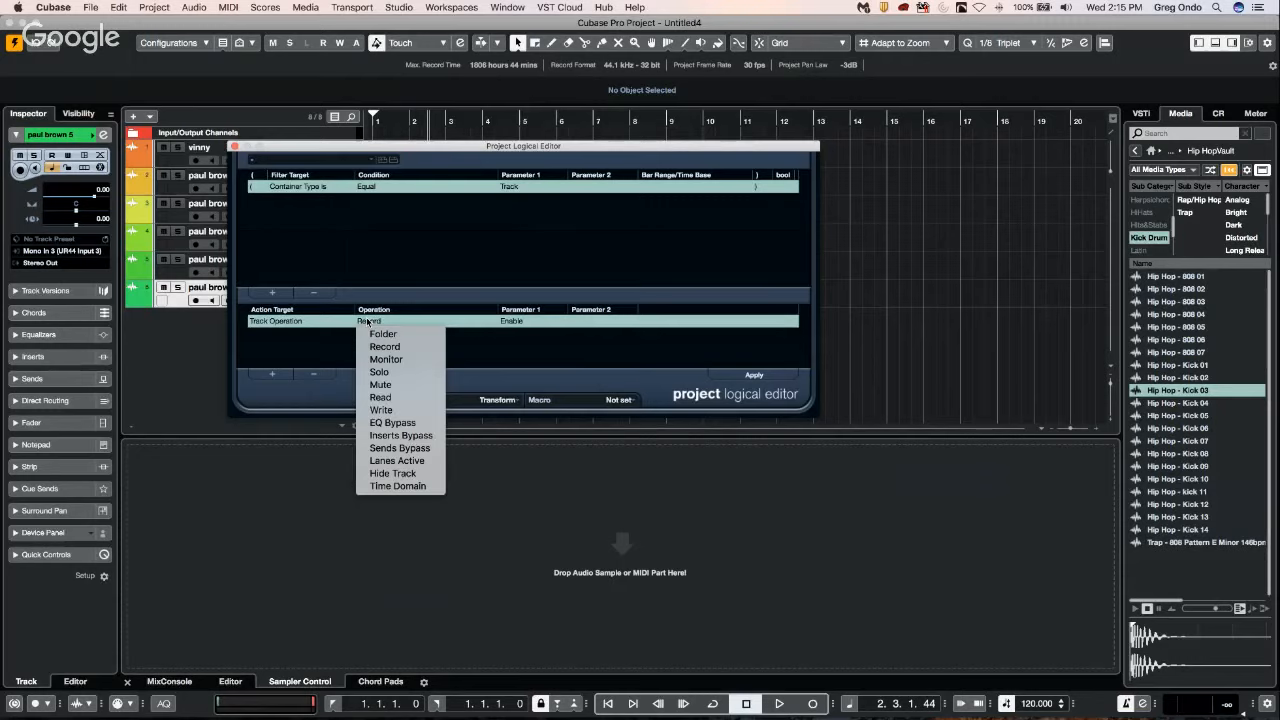
left_click(287, 326)
left_click(287, 325)
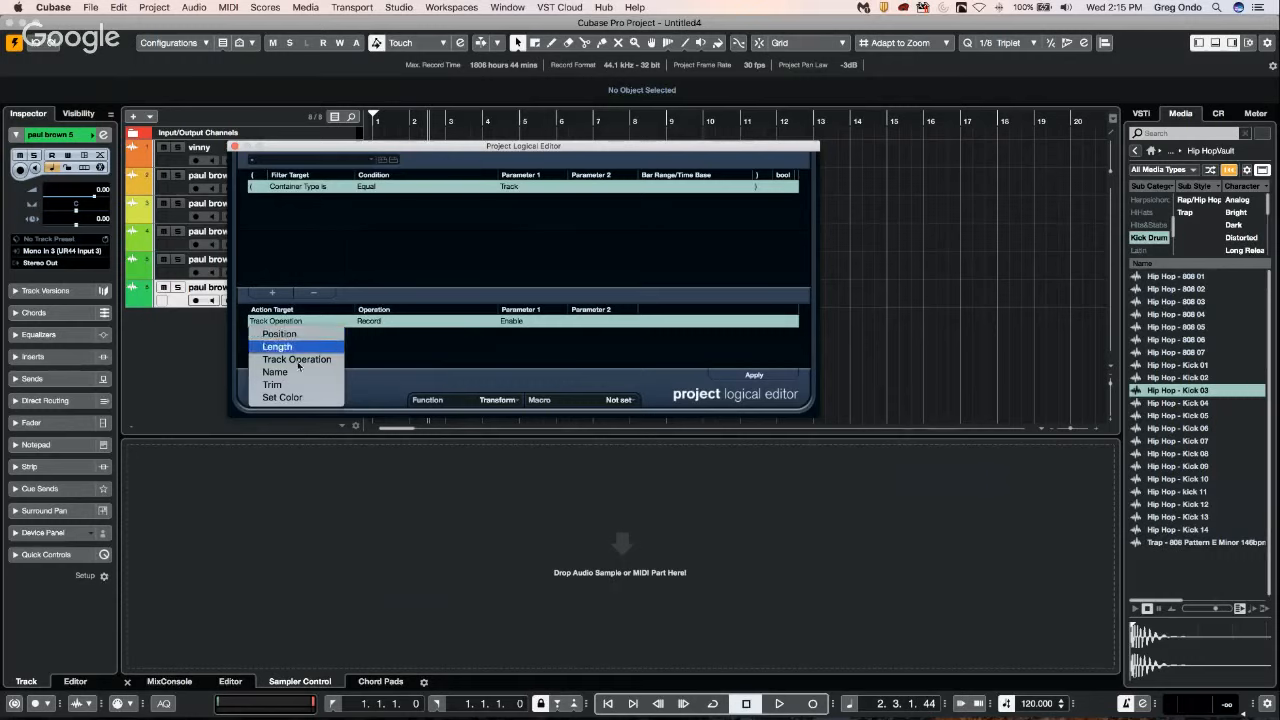
left_click(297, 359)
left_click(376, 320)
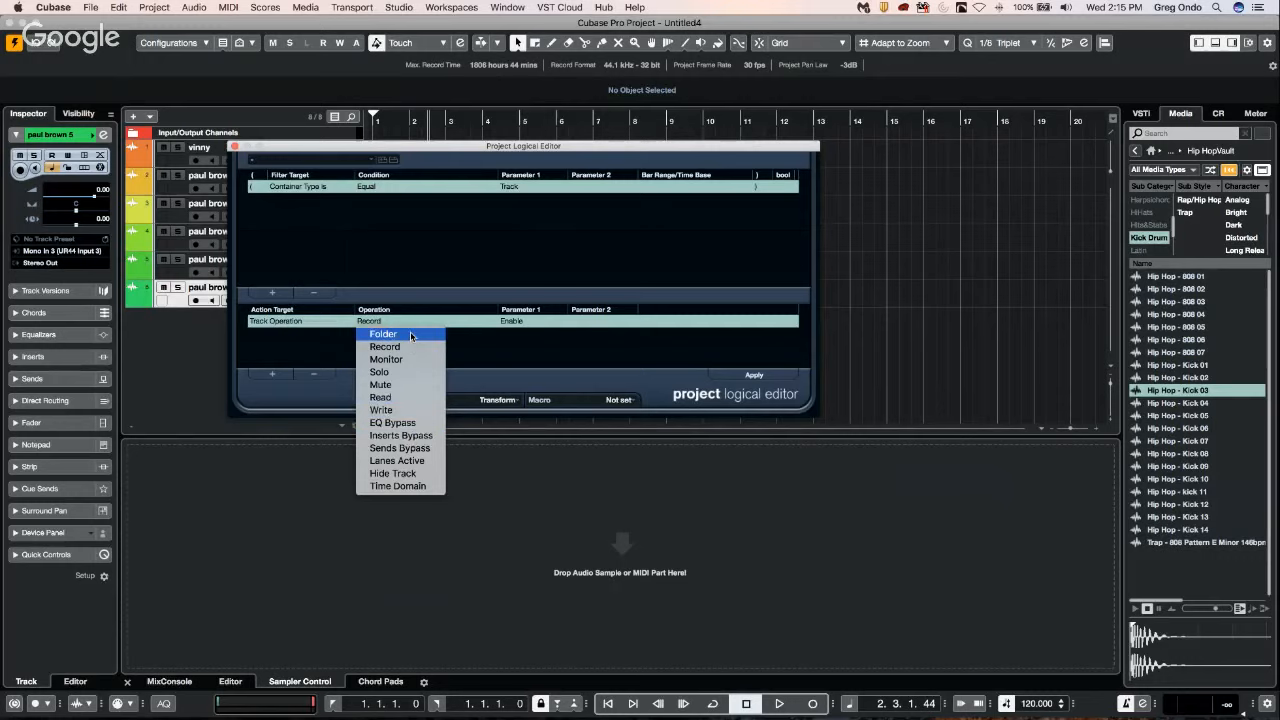
left_click(517, 324)
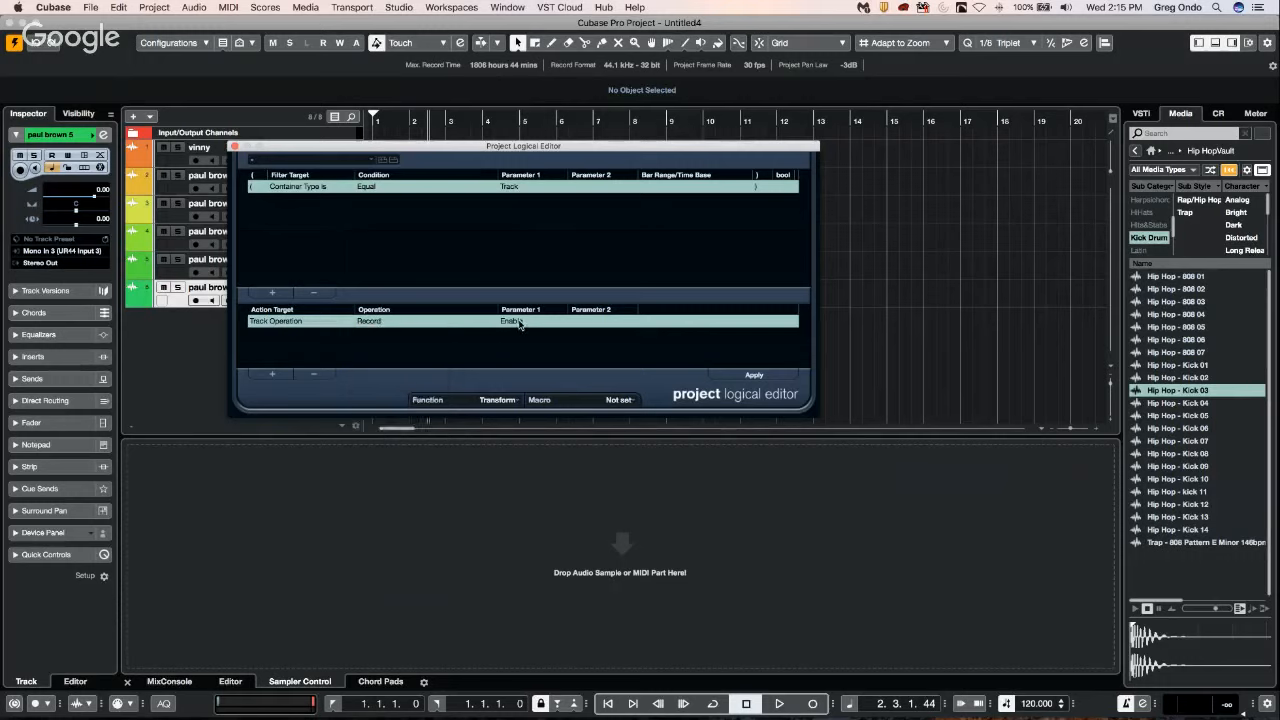
left_click(519, 323)
left_click(618, 350)
left_click(388, 322)
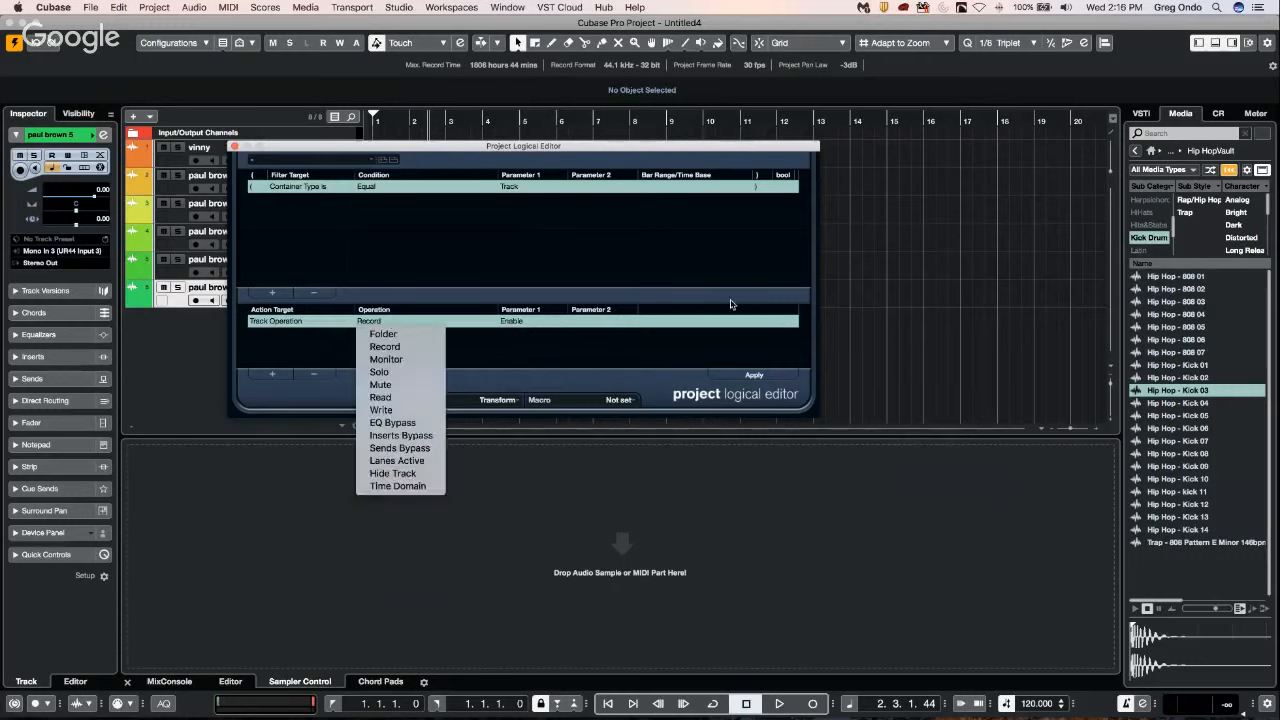
left_click(235, 148)
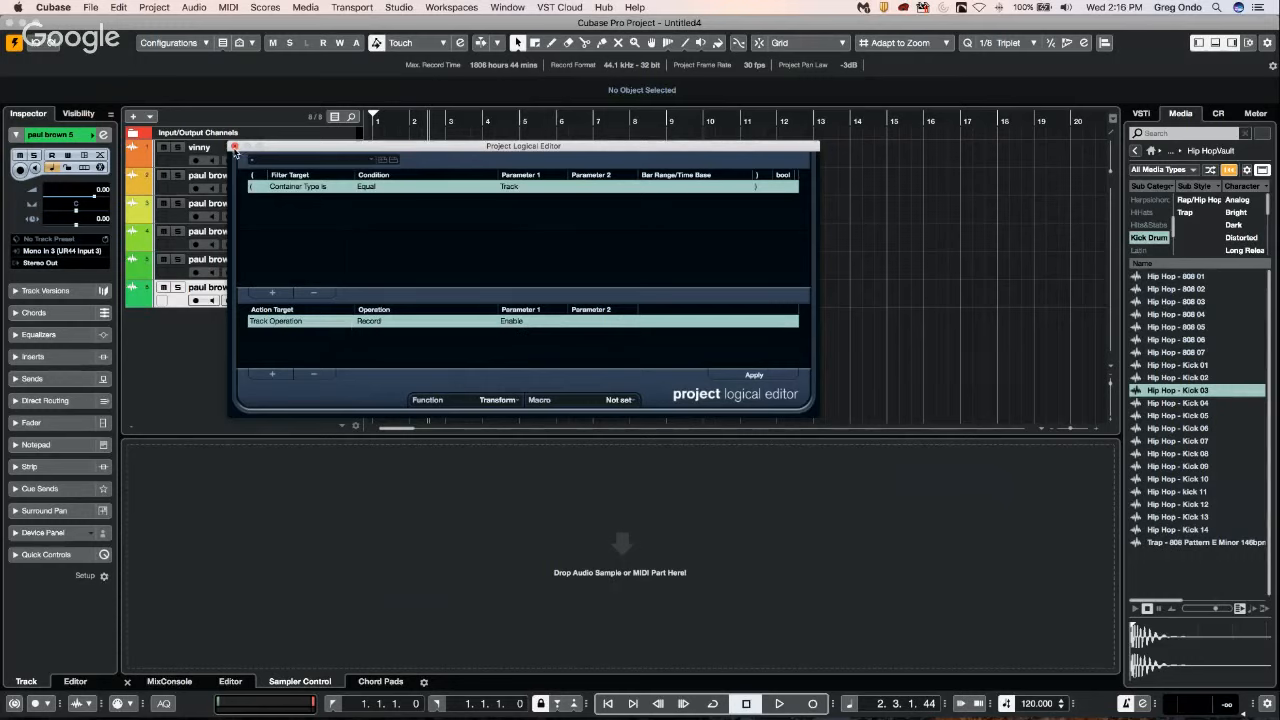
left_click(235, 148)
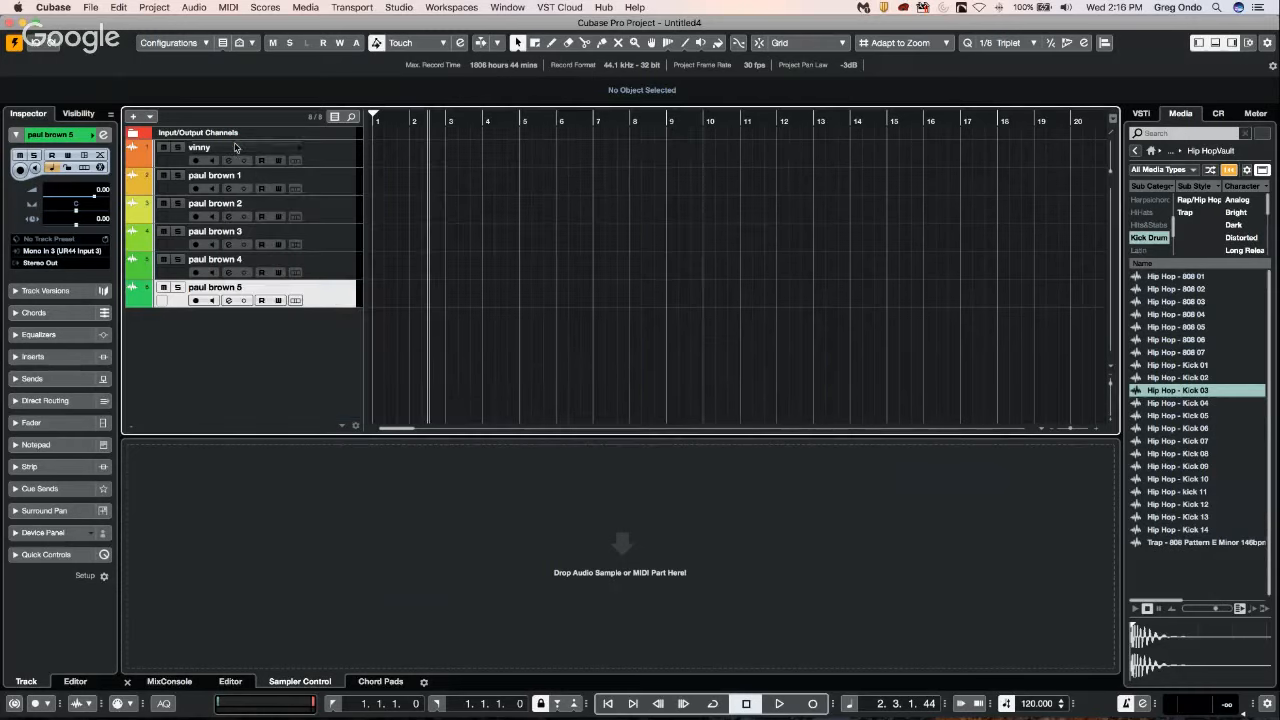
Pan the first four numbered tracks individually, with the first at L74, the second at R83 and the fourth hard right.
left_click(341, 161, "shift")
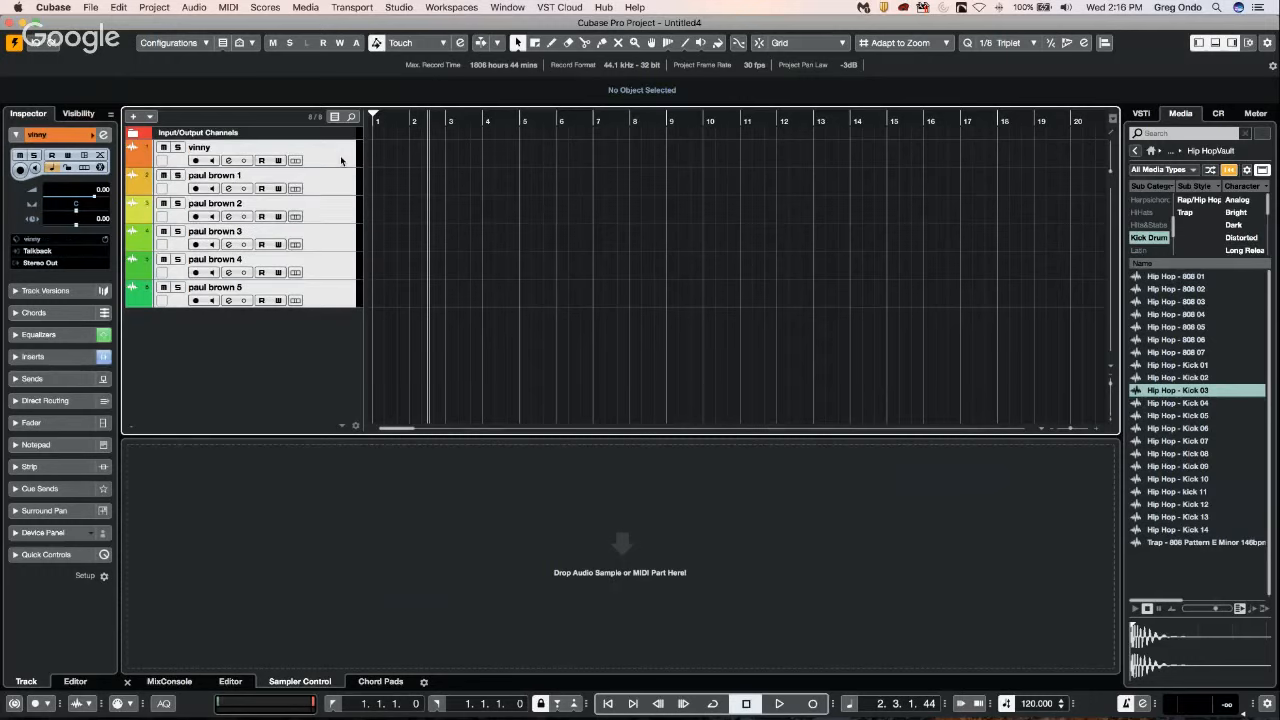
left_click(322, 182)
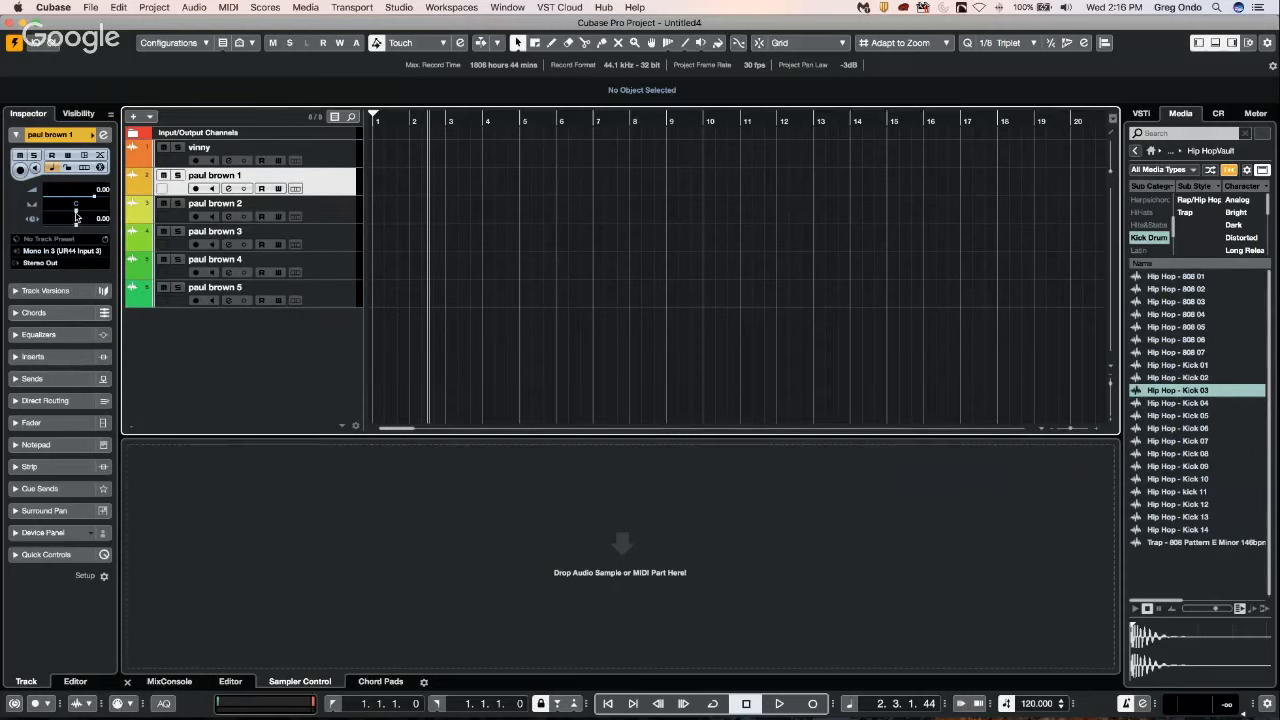
left_click_drag(76, 216, 102, 214)
left_click(326, 218)
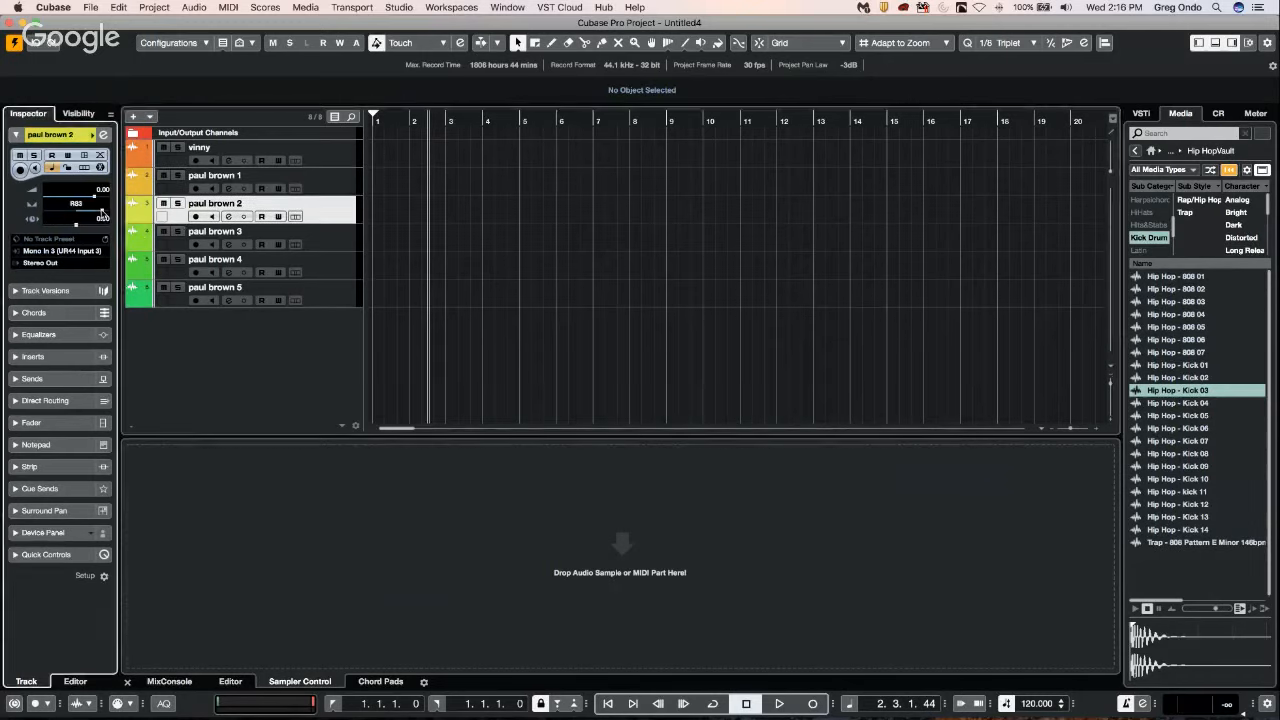
left_click(325, 236)
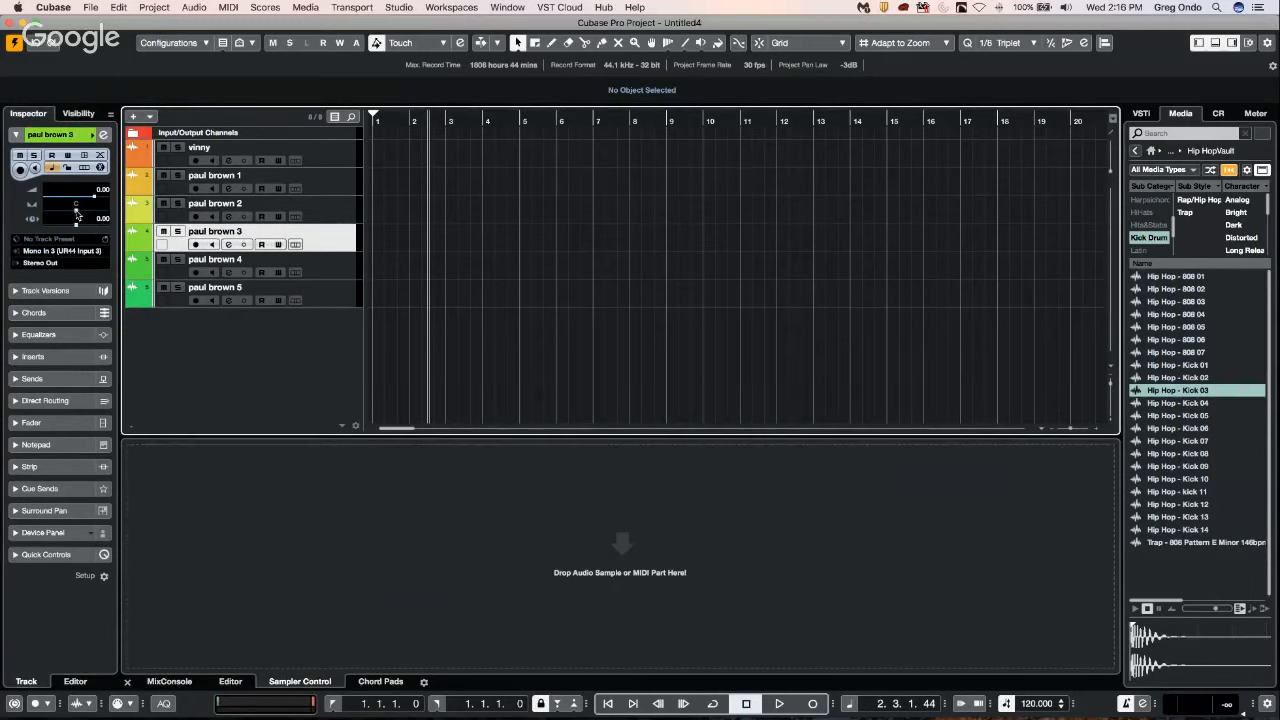
left_click(335, 266)
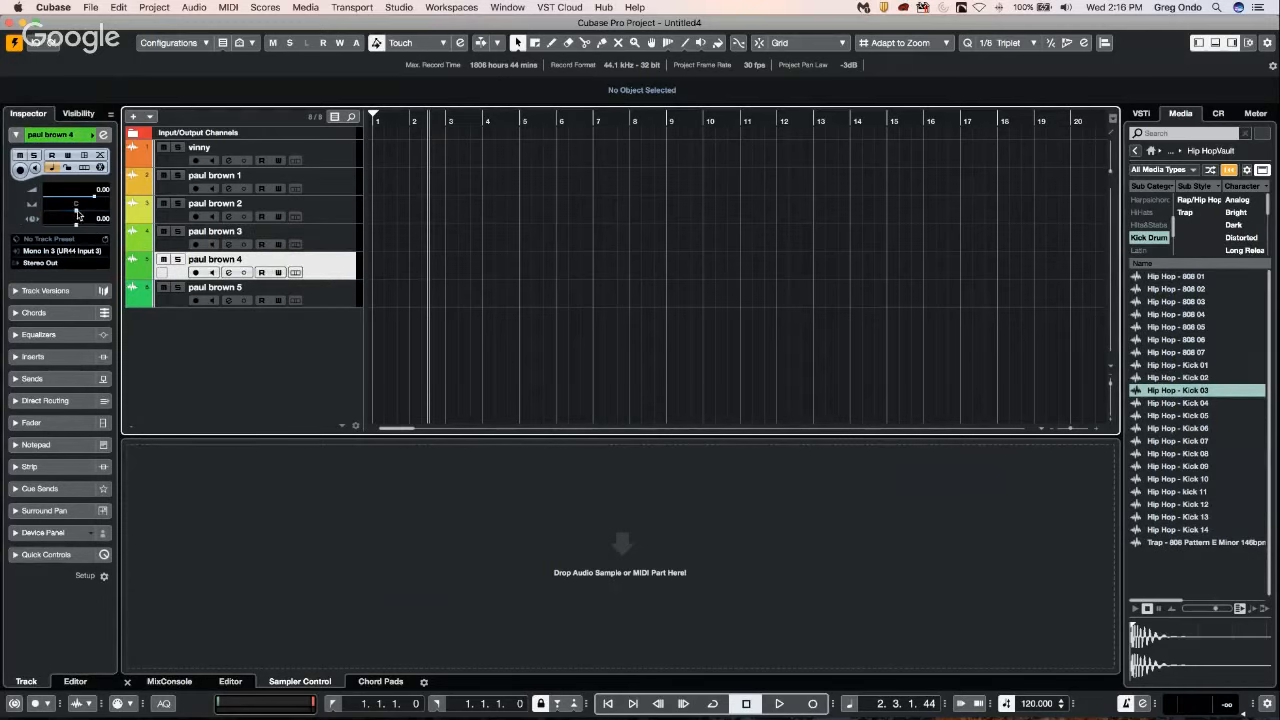
left_click_drag(77, 213, 66, 213)
Review the pan settings of the first four numbered tracks one after another.
left_click(328, 190)
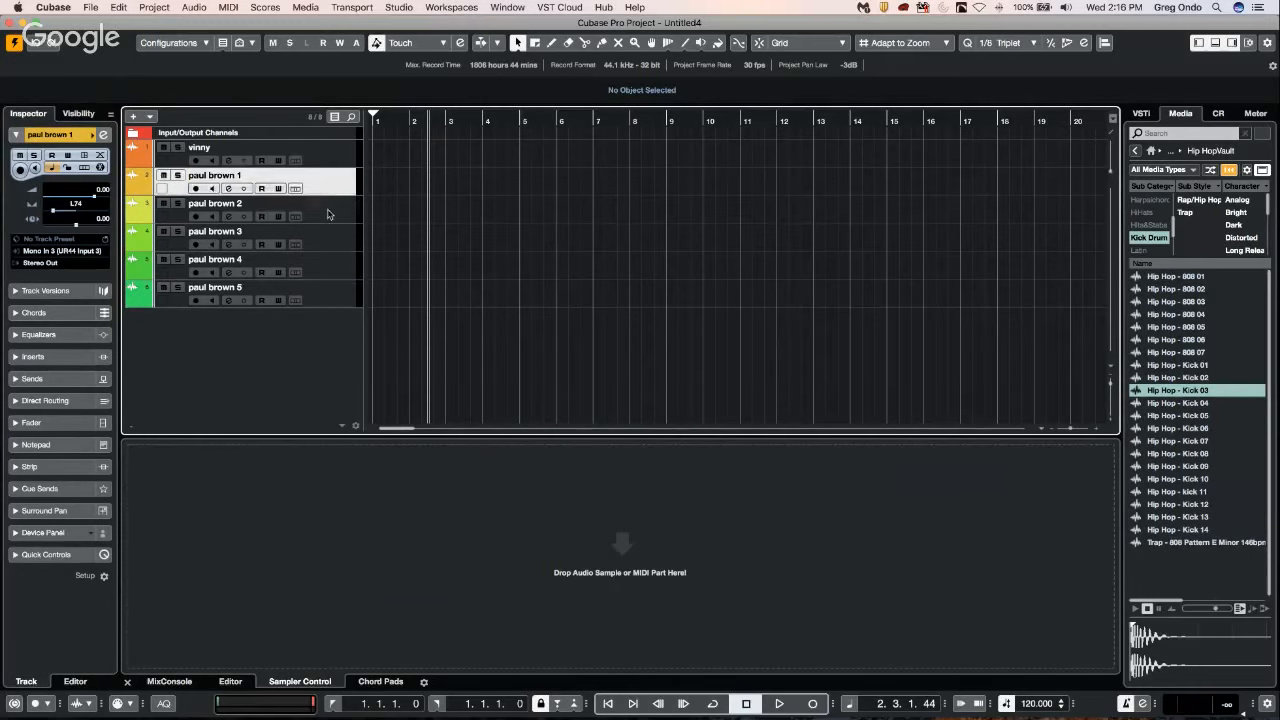
left_click(326, 218)
left_click(332, 242)
left_click(334, 266)
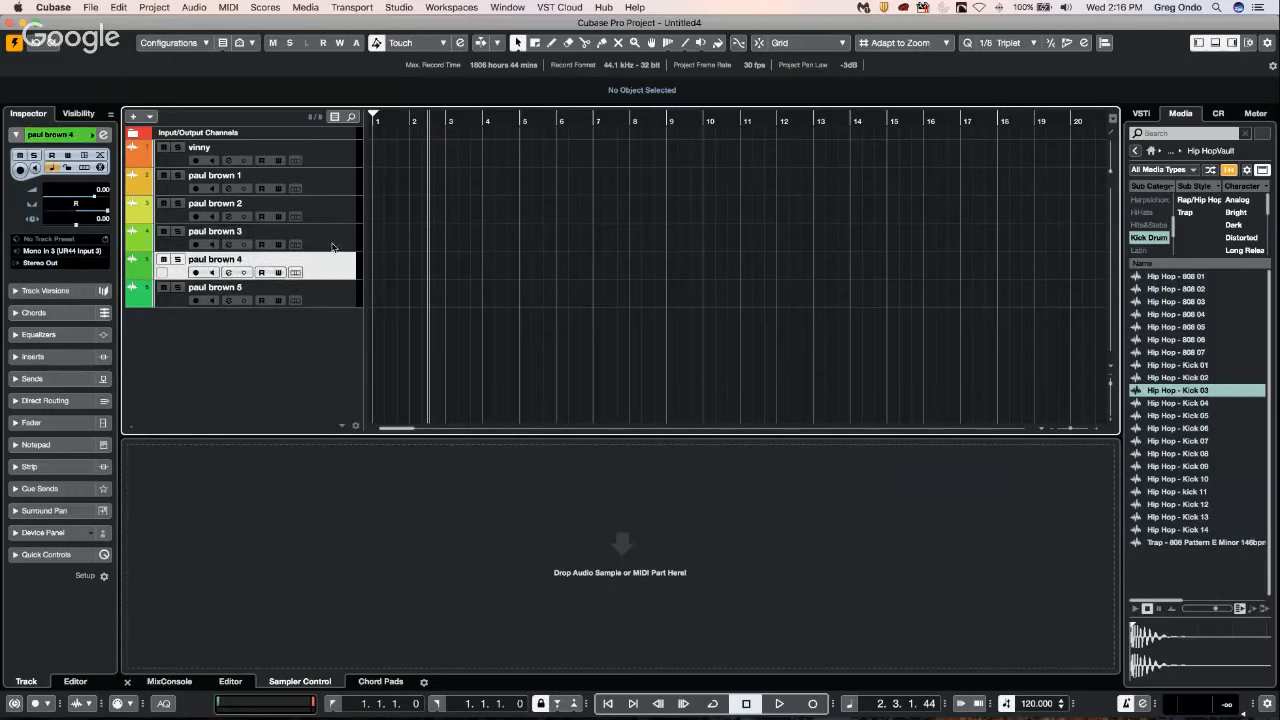
left_click(330, 218)
left_click(326, 186)
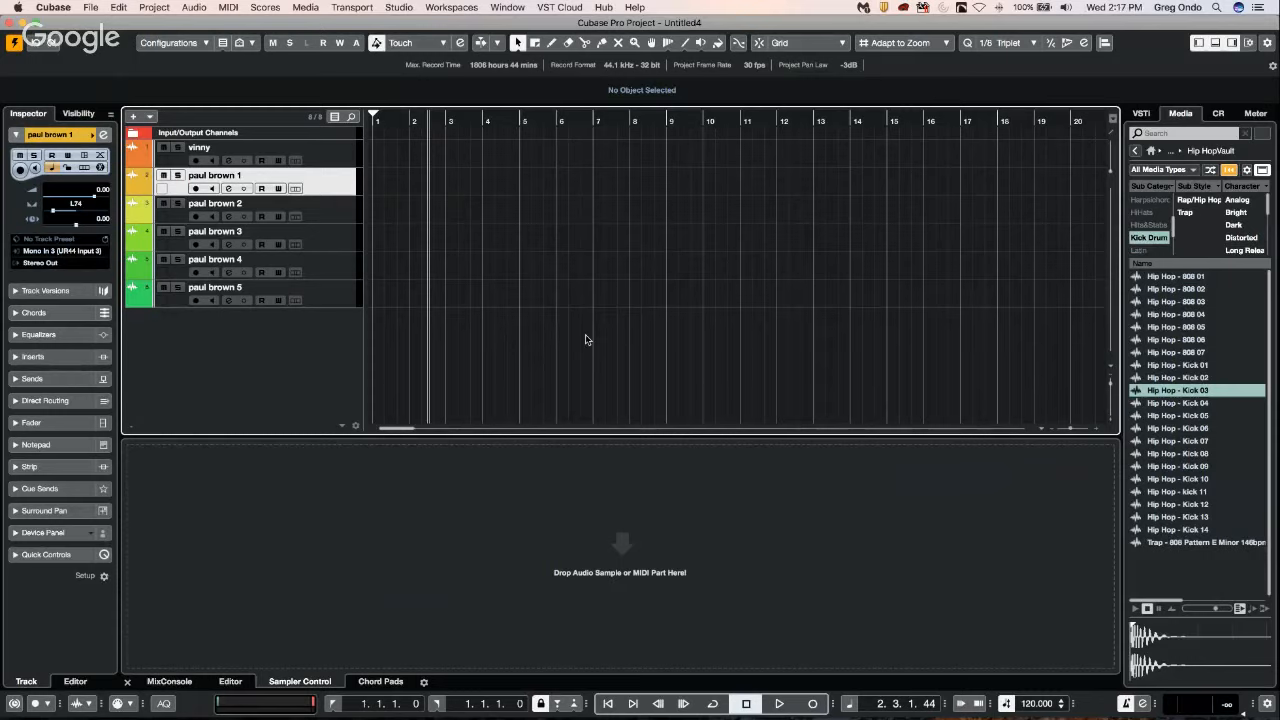
Examine the project's export, backup and template-saving commands, and leave without choosing one.
left_click(91, 8)
mouse_move(138, 198)
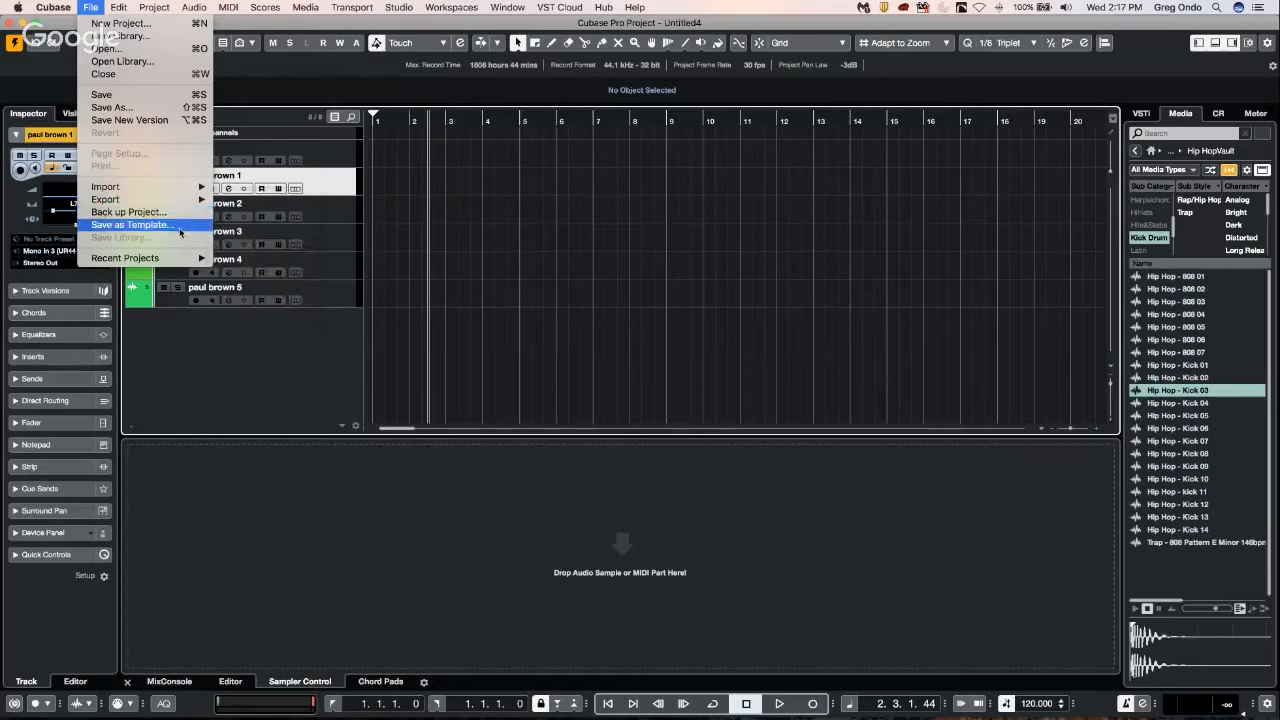
mouse_move(178, 204)
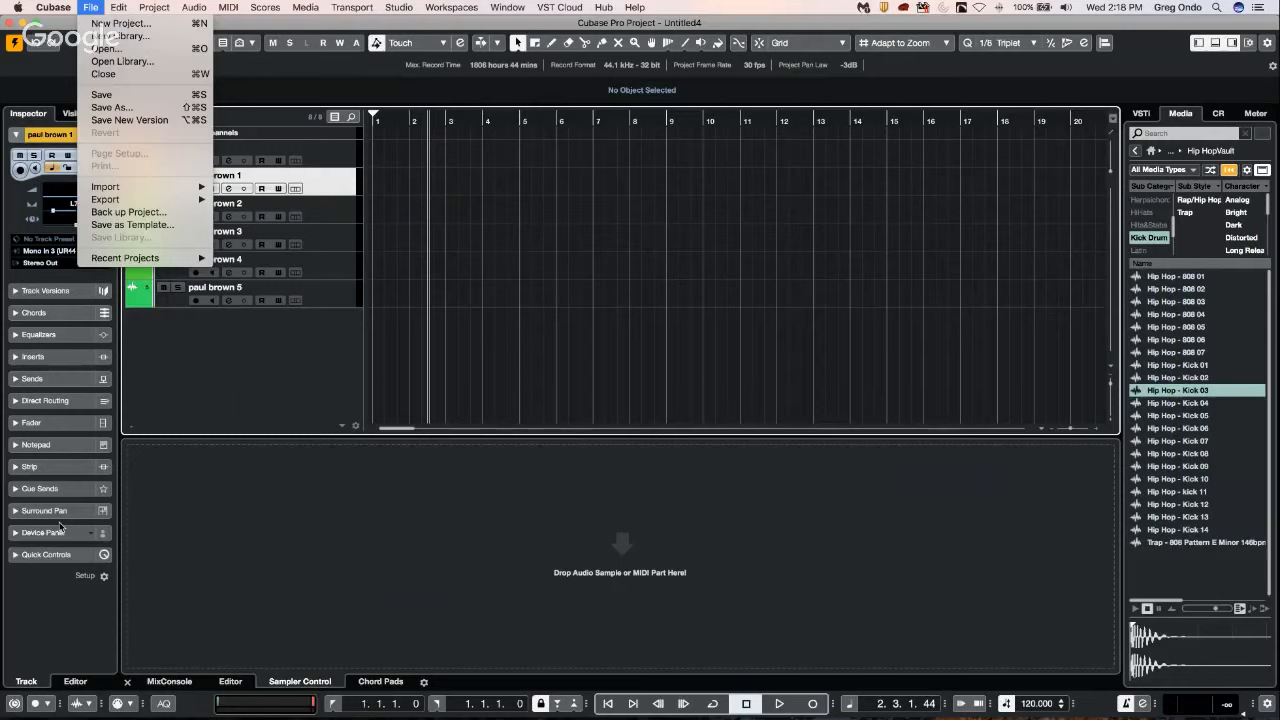
left_click(344, 160)
Select all six audio tracks and remove them from the project.
left_click(344, 160)
left_click(350, 304, "shift")
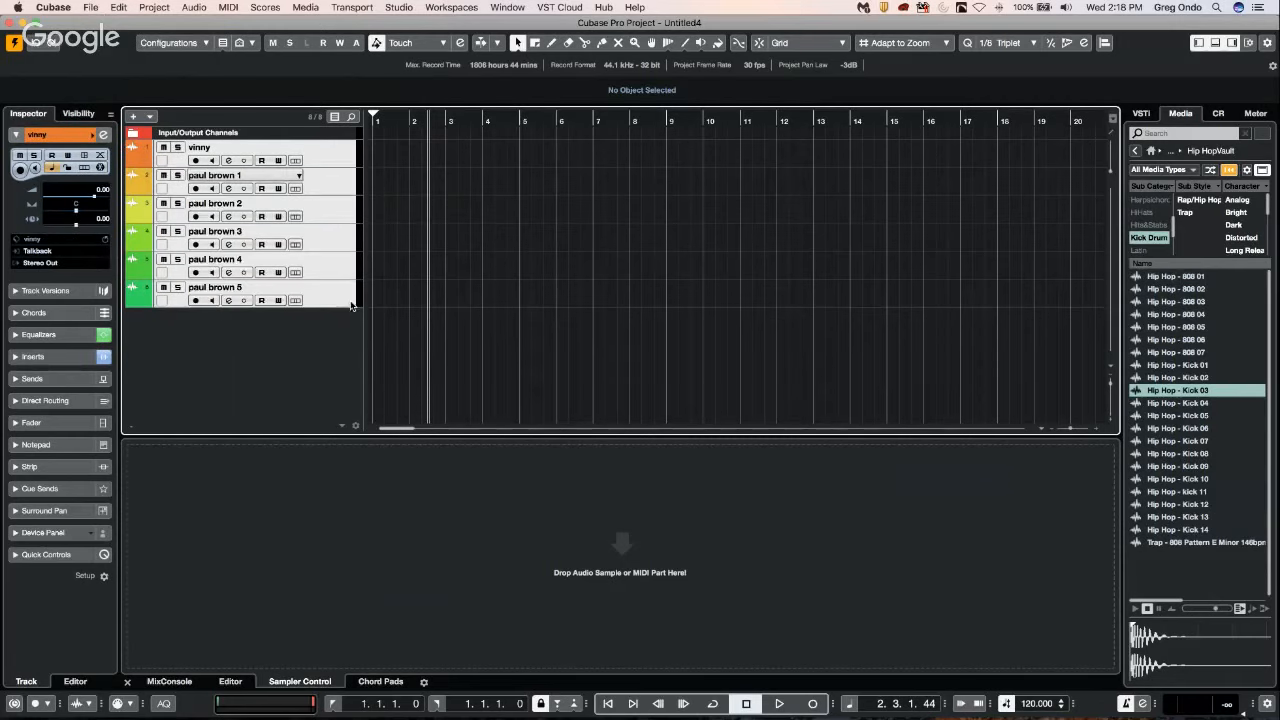
right_click(323, 283)
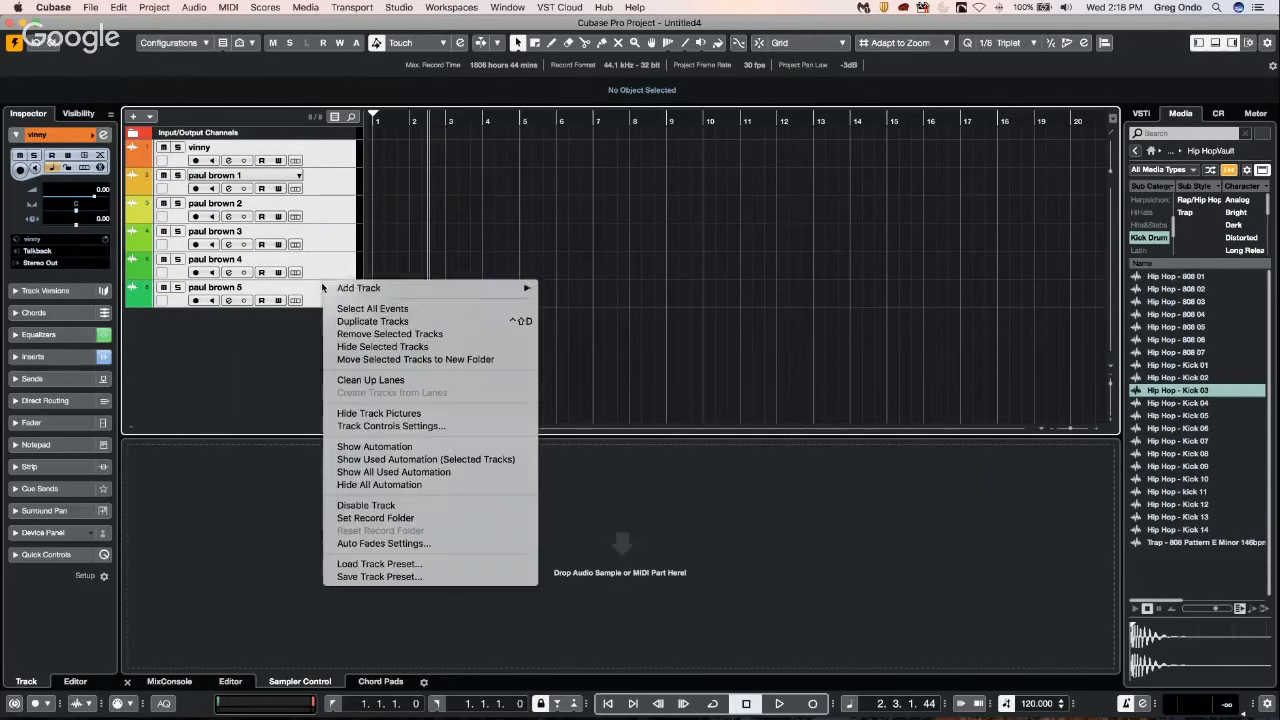
left_click(402, 346)
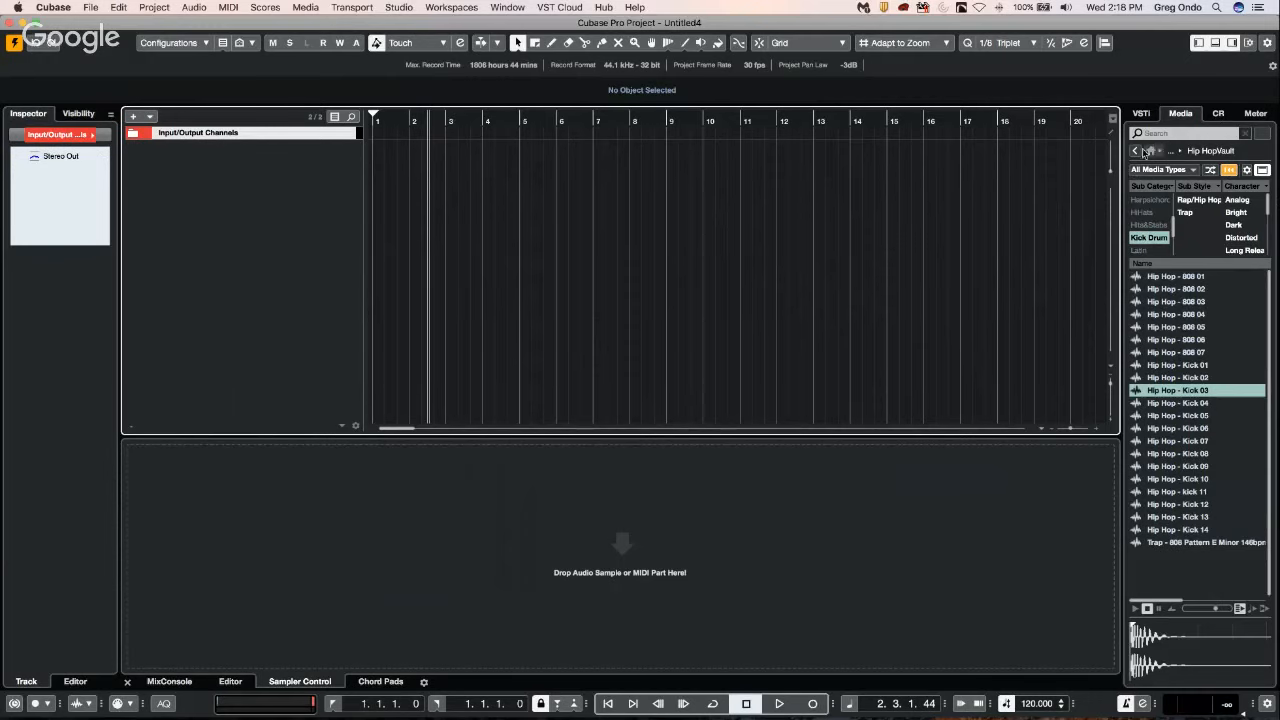
Browse the media library to VST Instruments and add a Groove Agent SE instrument track to the project.
left_click(1135, 150)
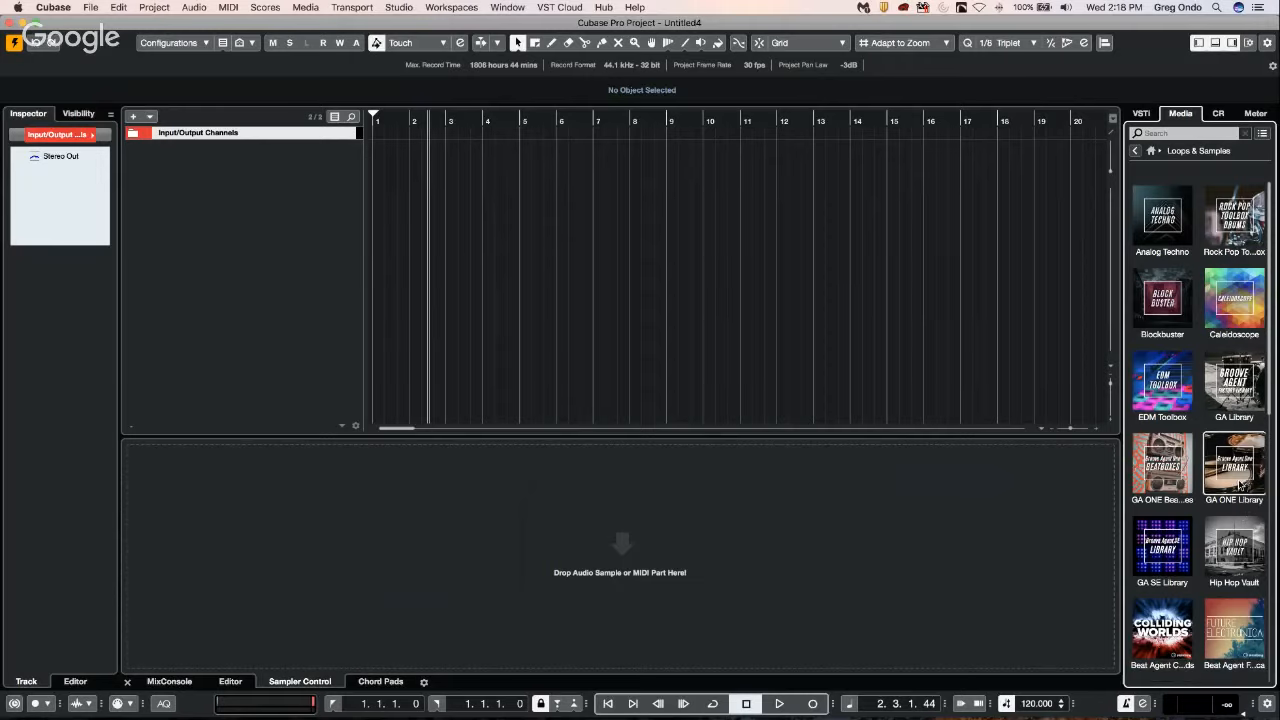
left_click(1135, 150)
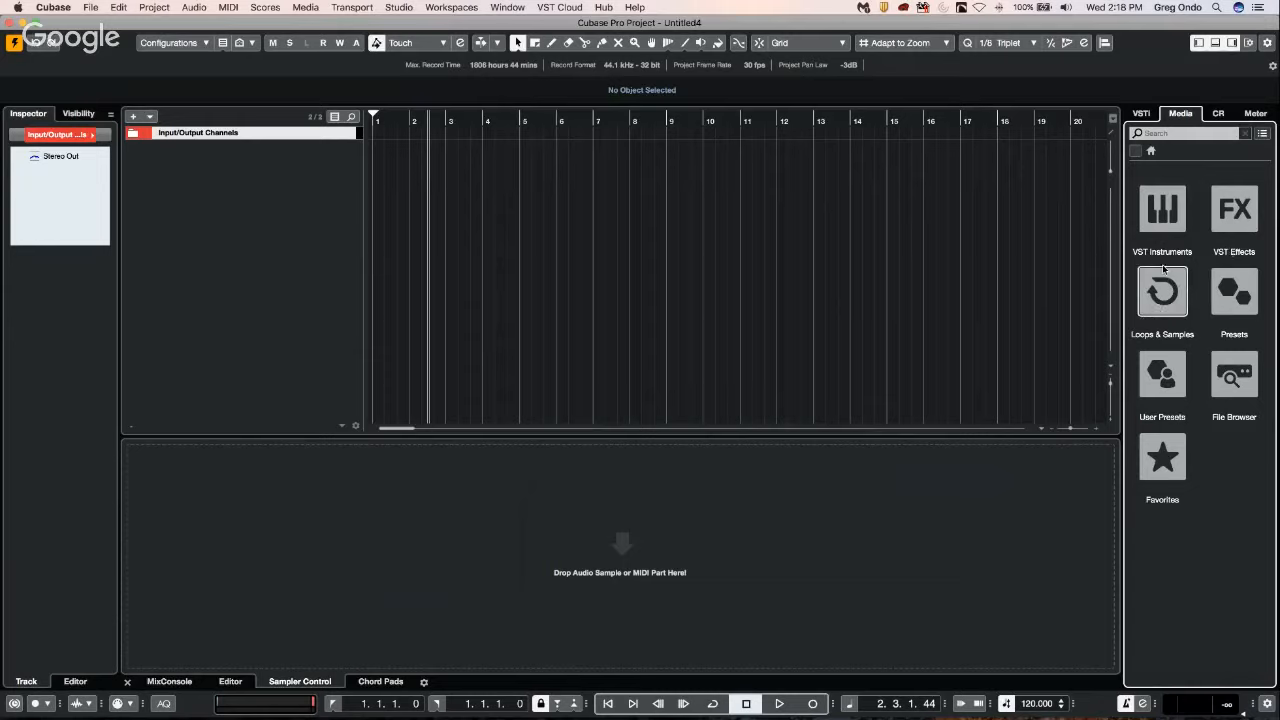
left_click(1164, 210)
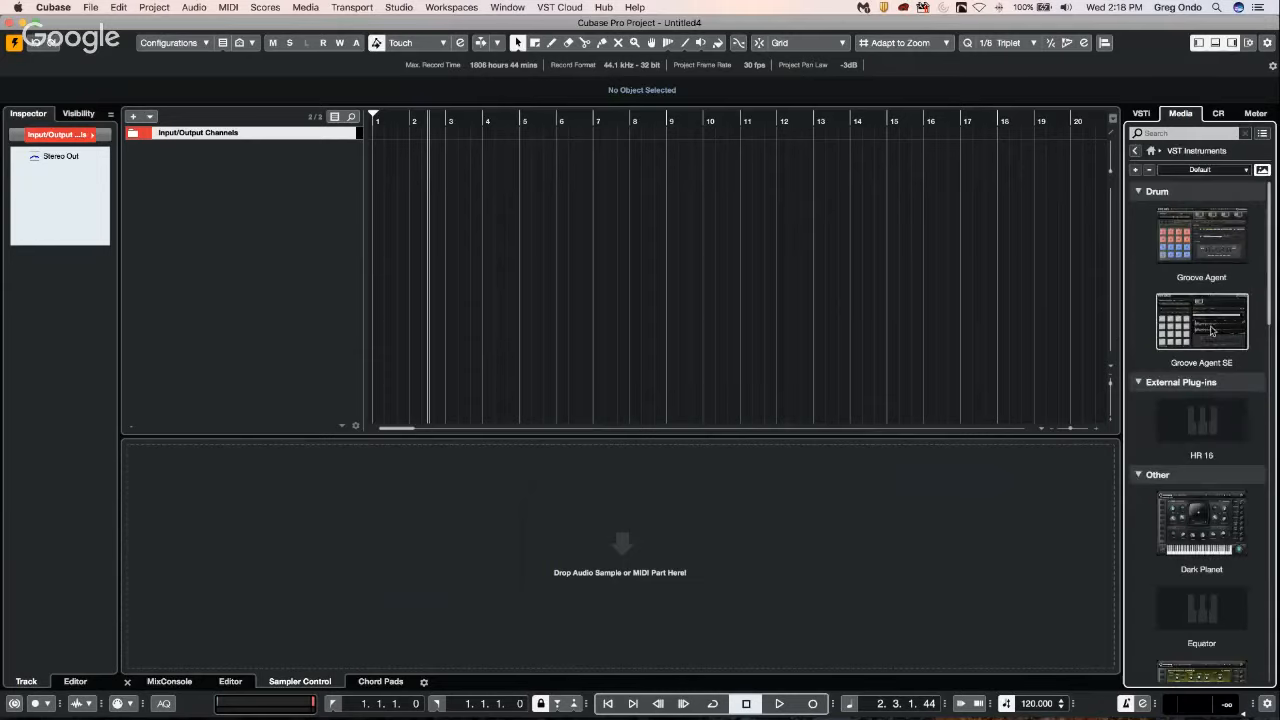
left_click_drag(1212, 330, 627, 82)
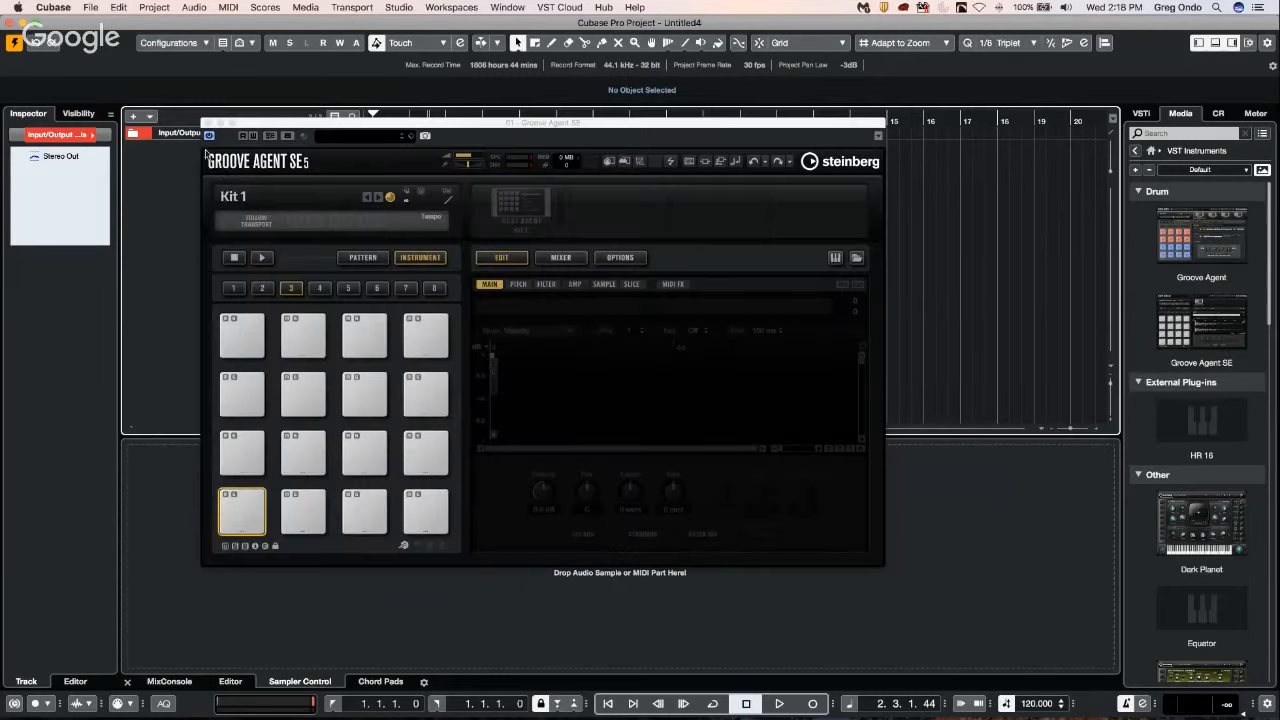
Load the Haywire kit with its patterns from the Laser Beams instrument set into the empty Groove Agent SE kit slot.
right_click(503, 196)
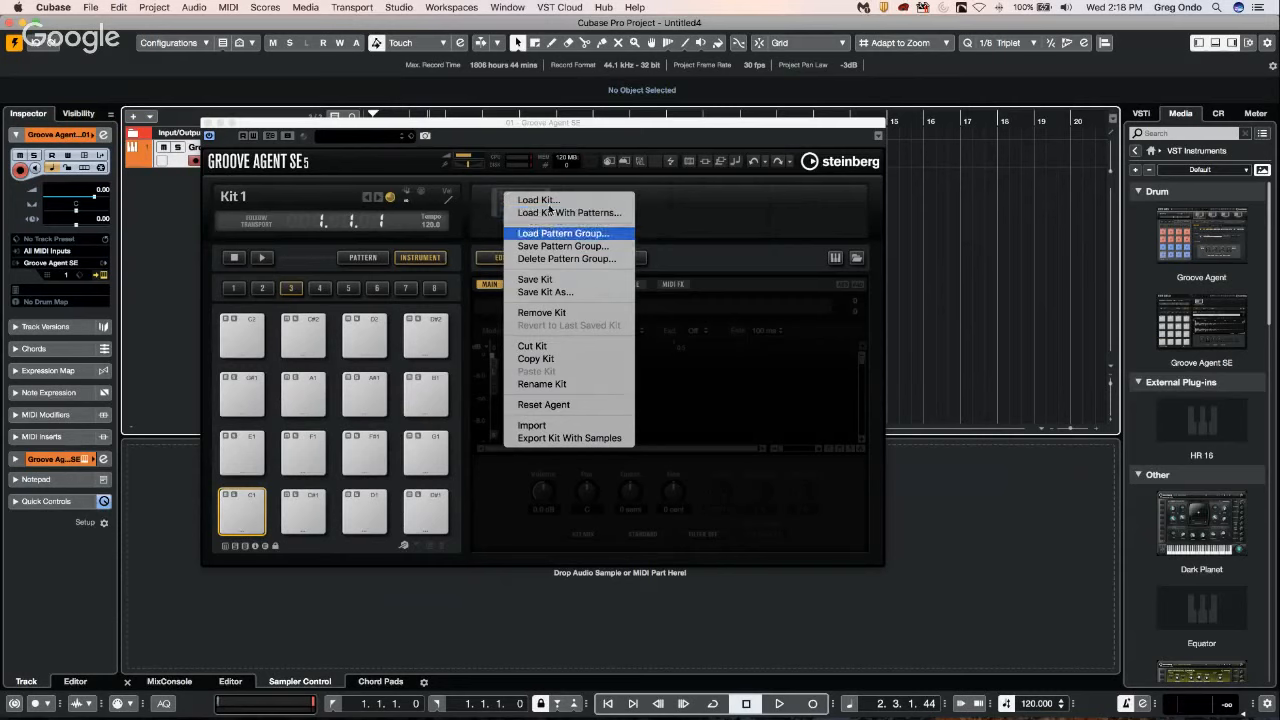
left_click(548, 213)
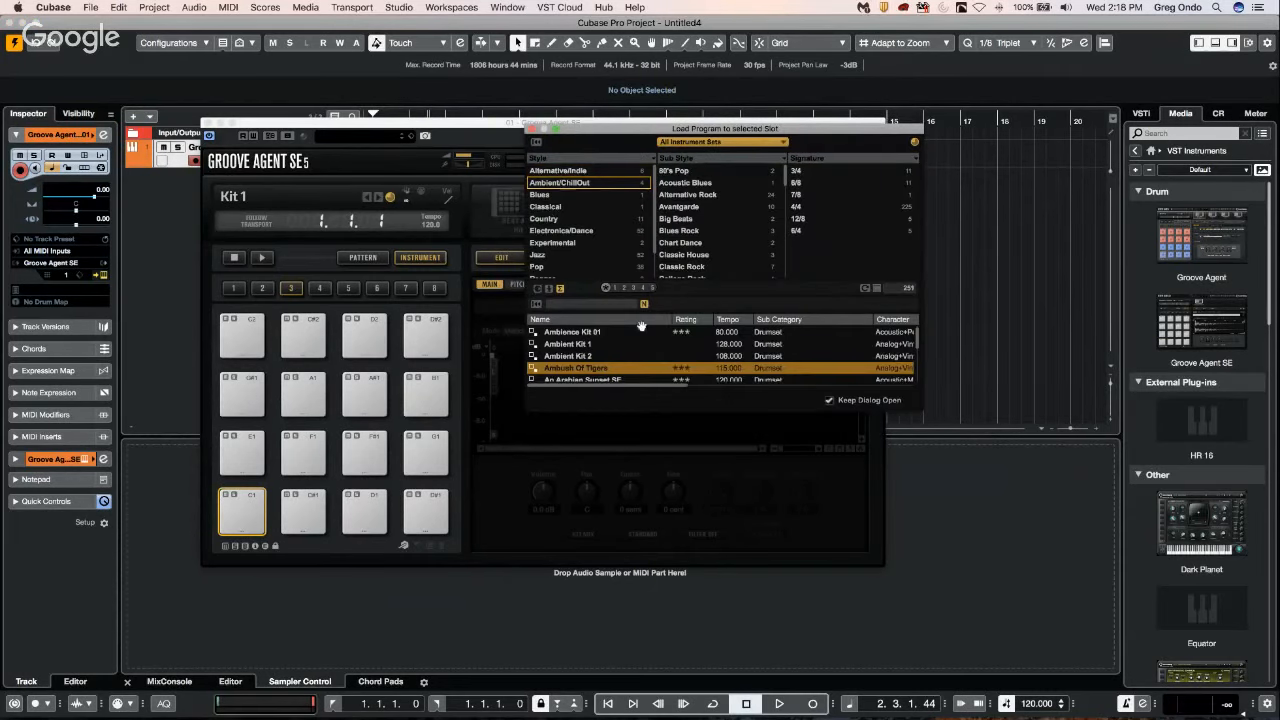
left_click(704, 143)
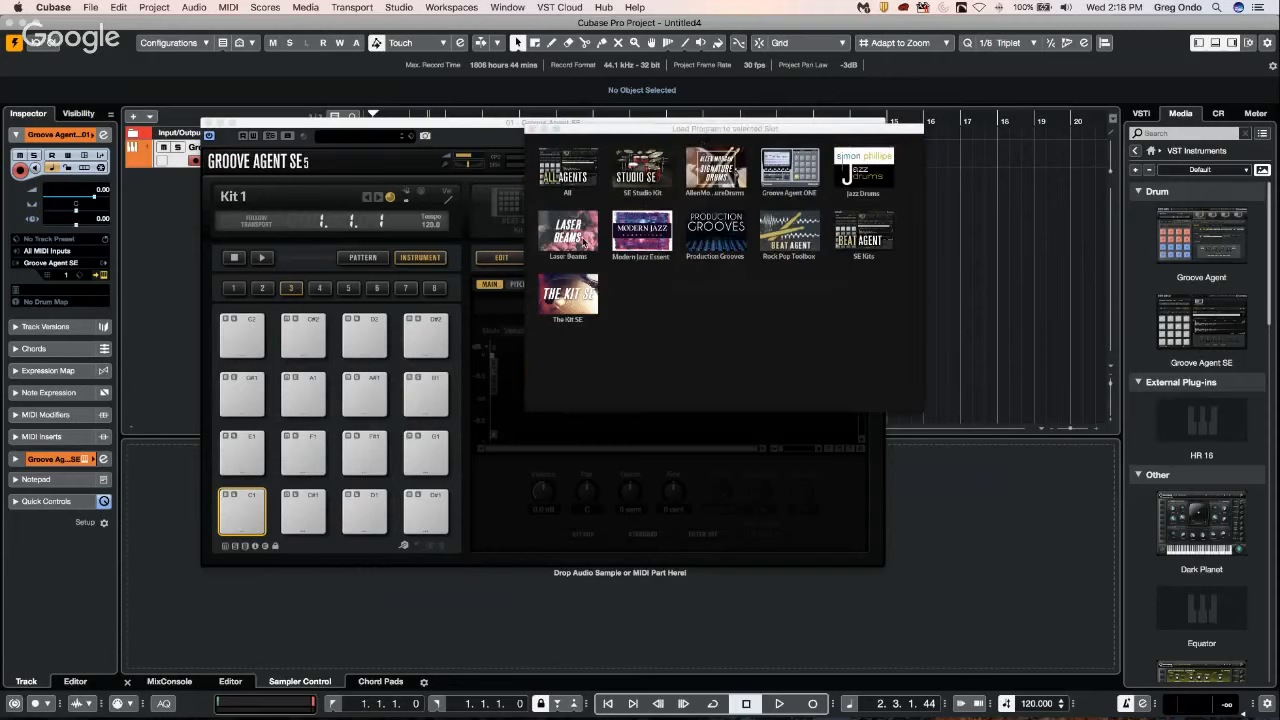
left_click(585, 242)
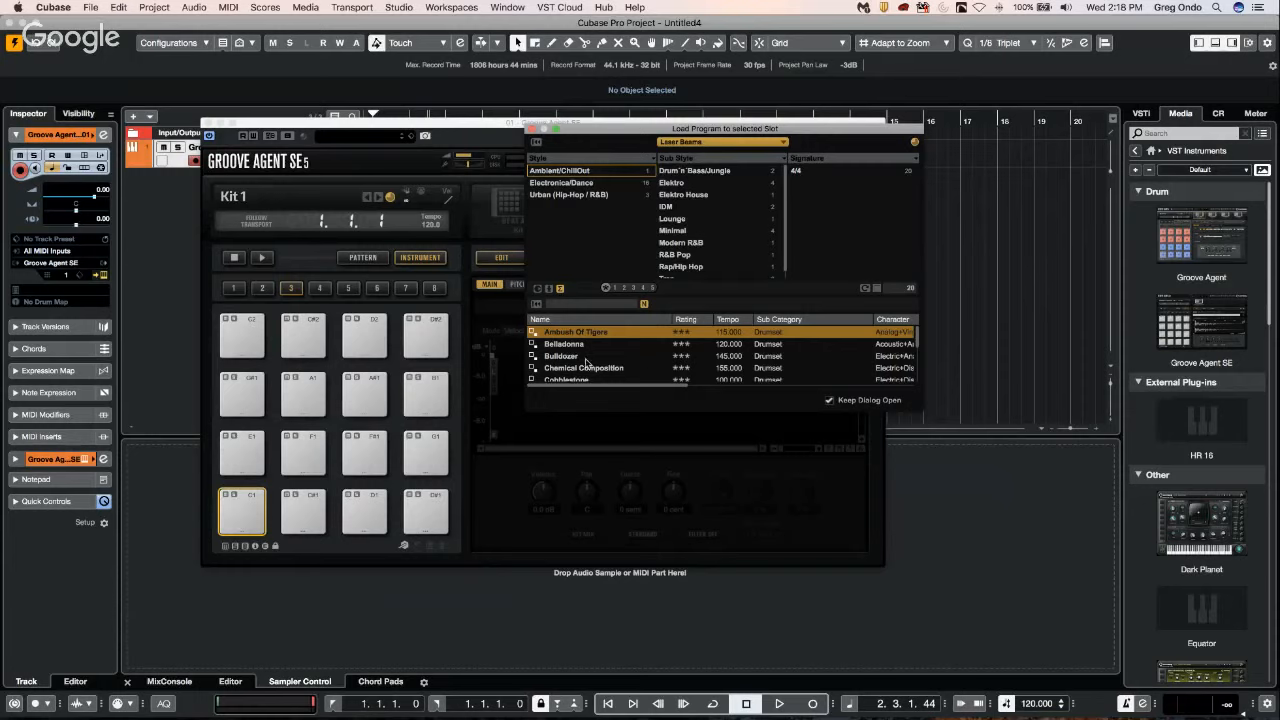
scroll(587, 364, "down", 2)
scroll(587, 364, "down", 3)
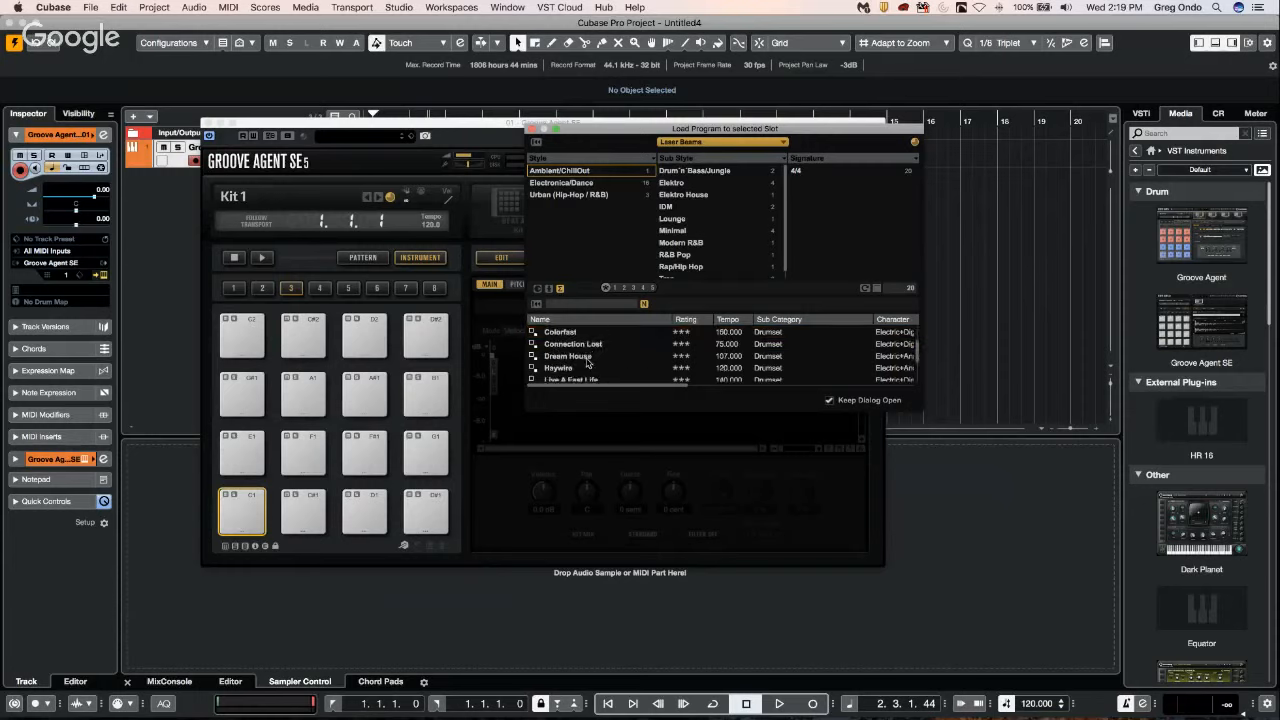
left_click(566, 356)
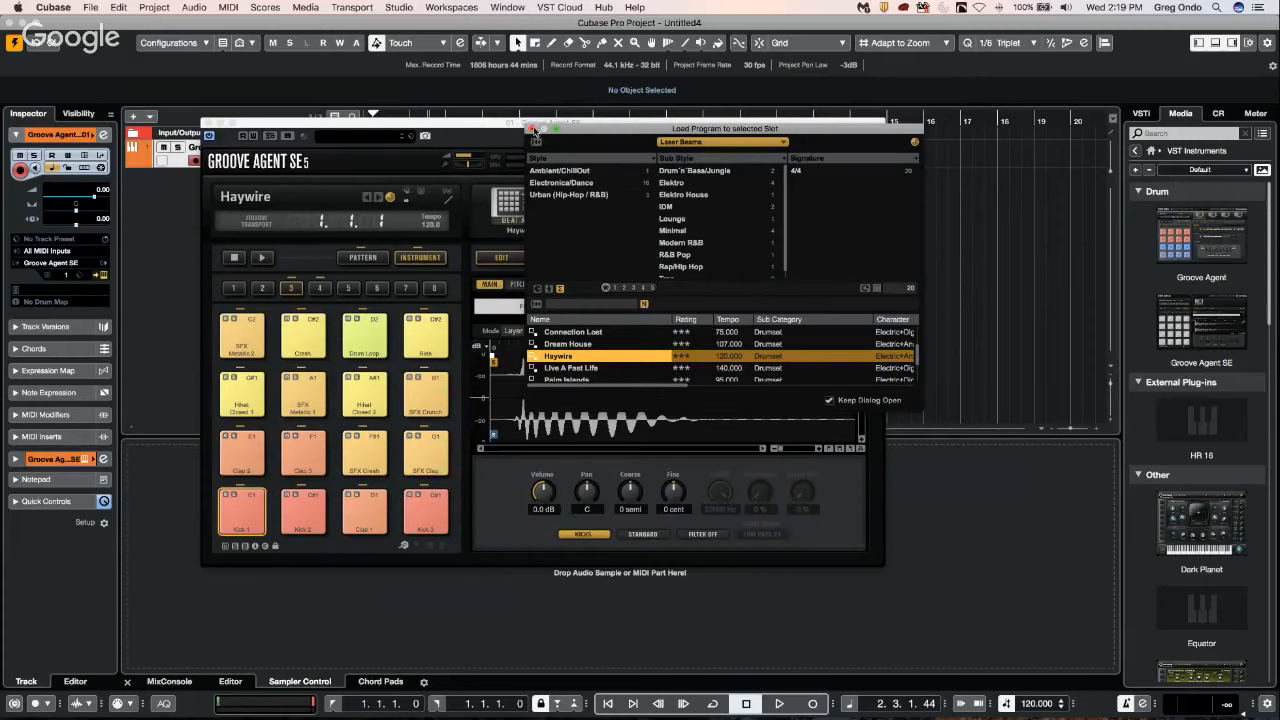
left_click(531, 129)
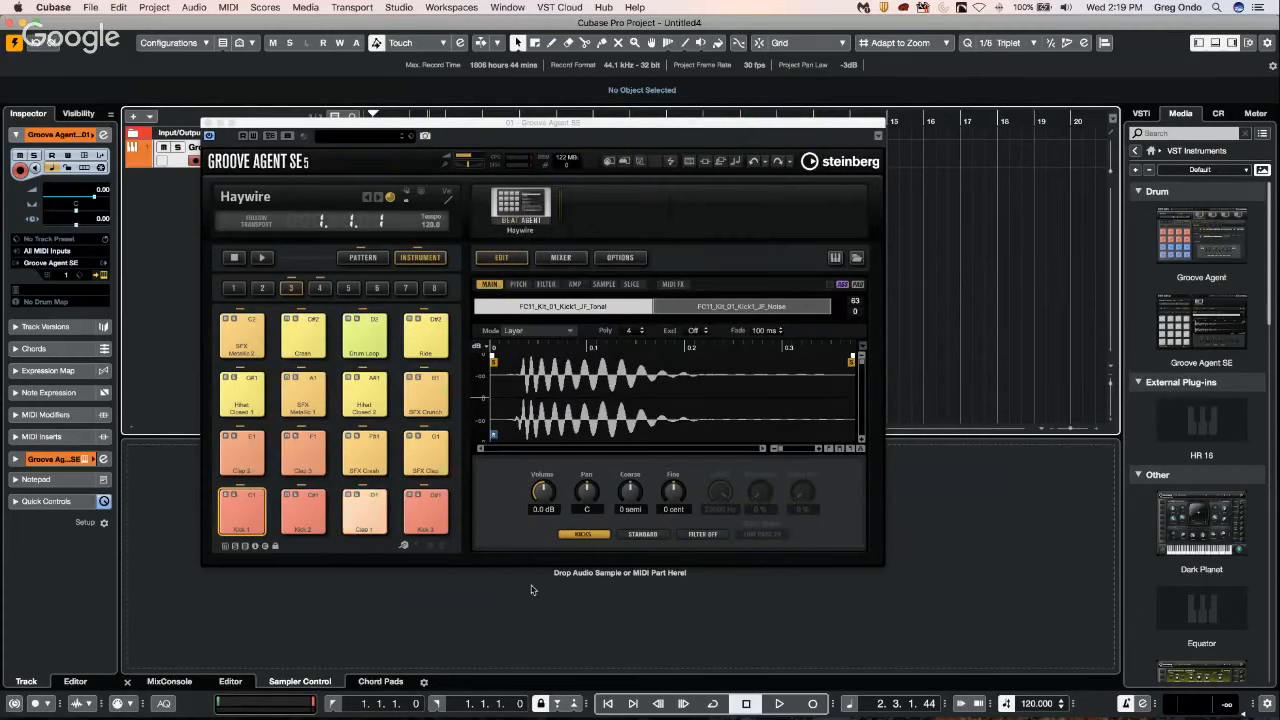
Display the MixConsole with the Groove Agent SE window moved clear of the track list, and play the kit's Intro pattern along with the project.
left_click(171, 685)
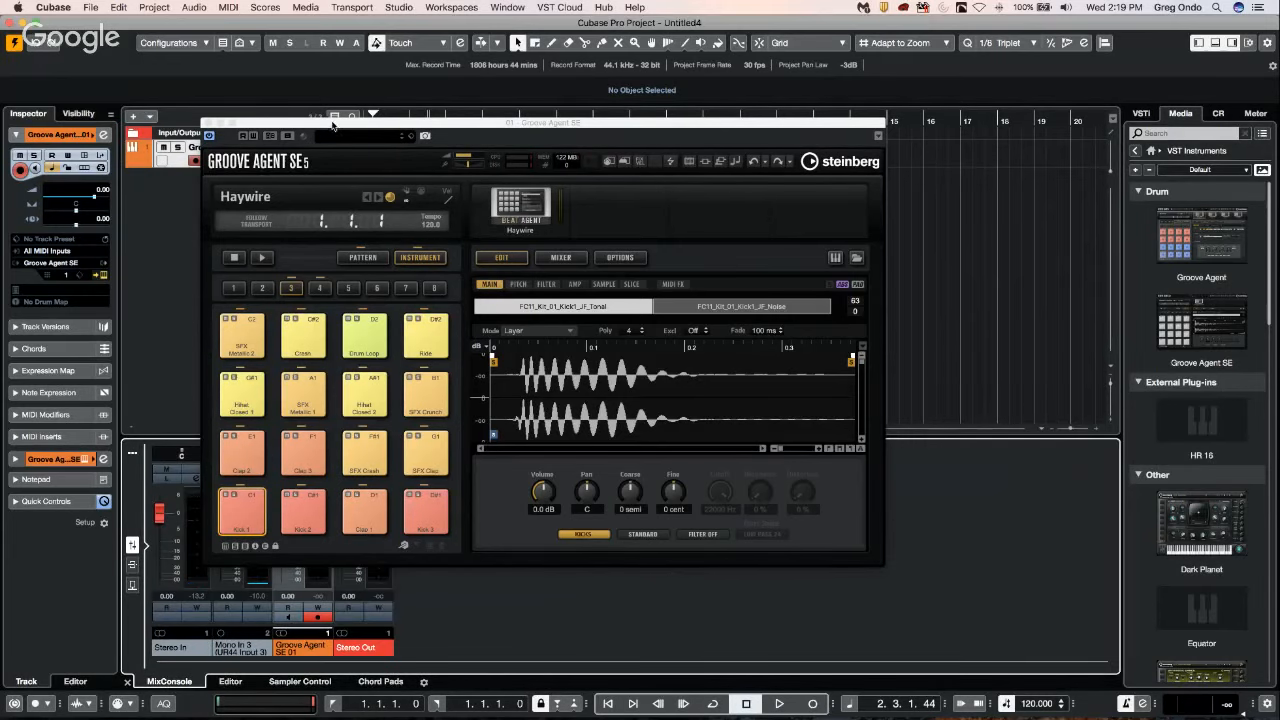
left_click_drag(343, 123, 513, 46)
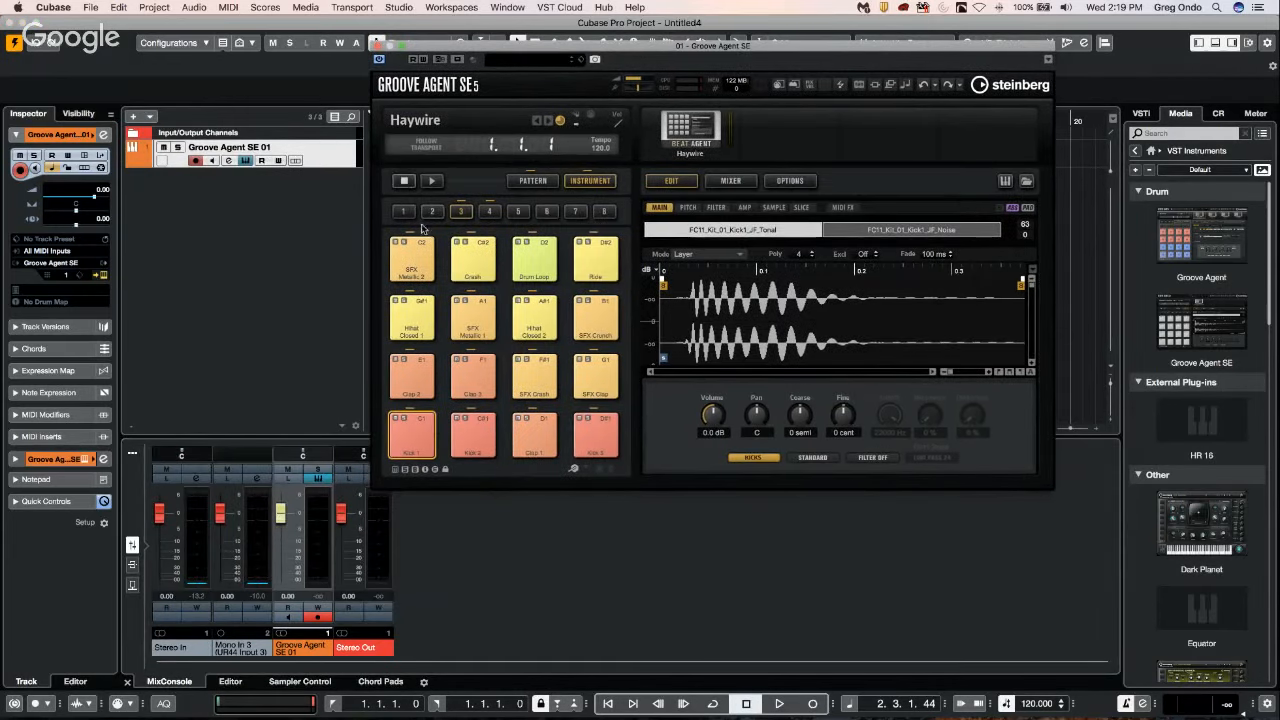
left_click(431, 180)
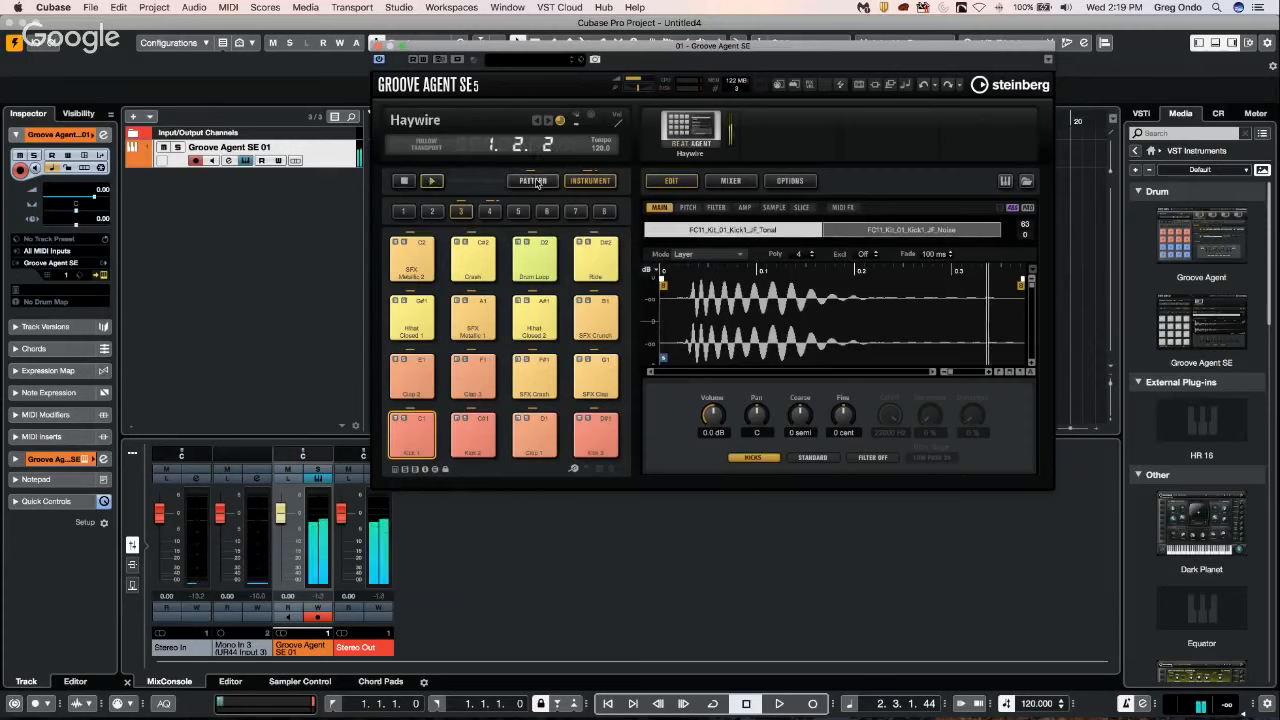
left_click(407, 182)
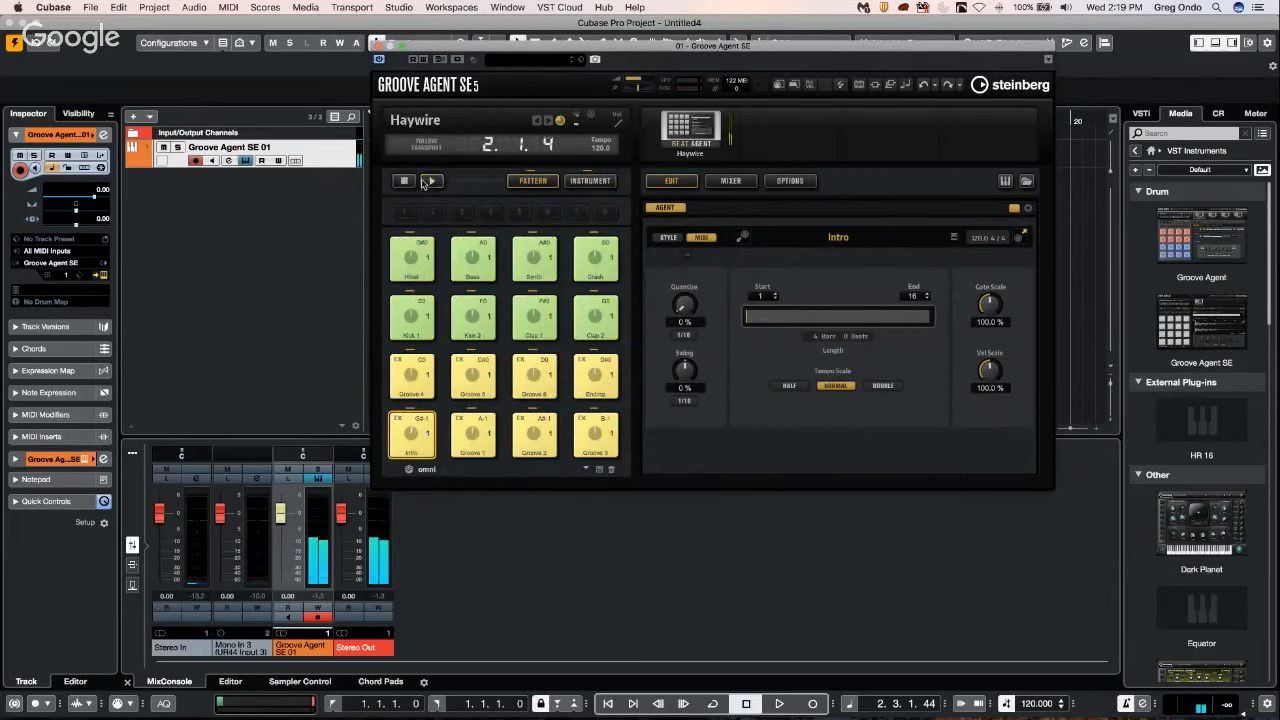
left_click(432, 182)
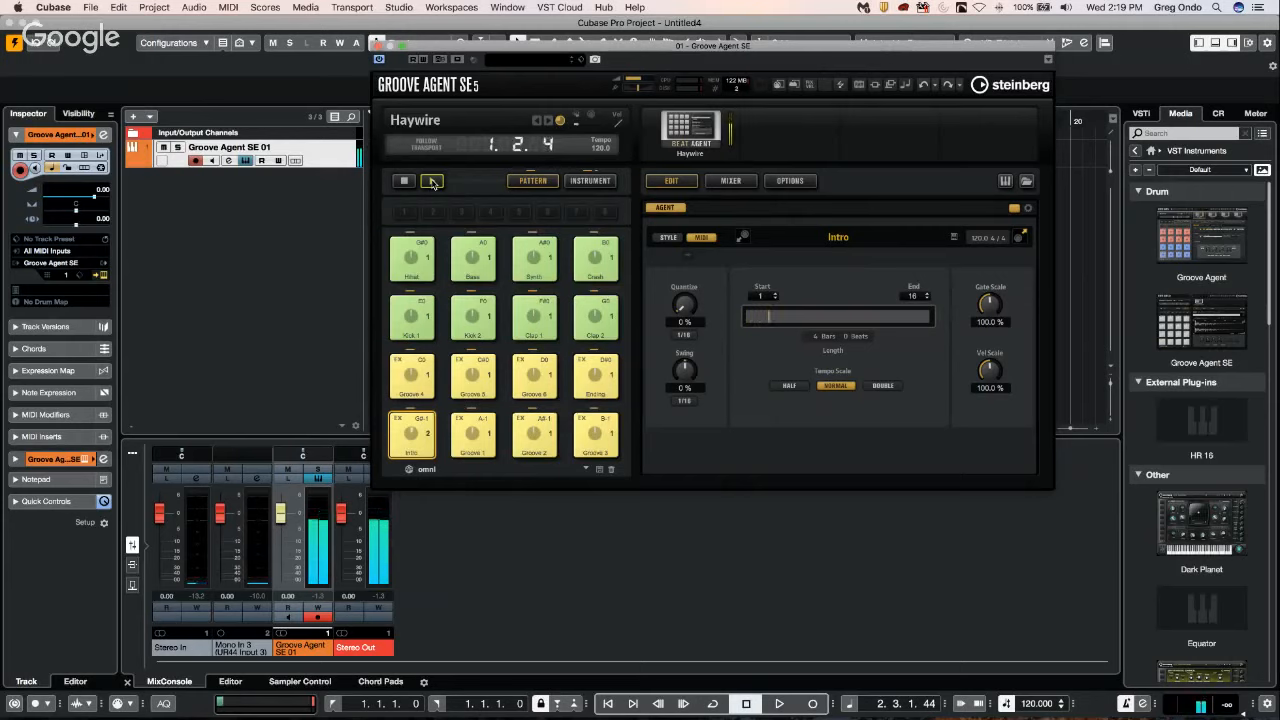
key("space")
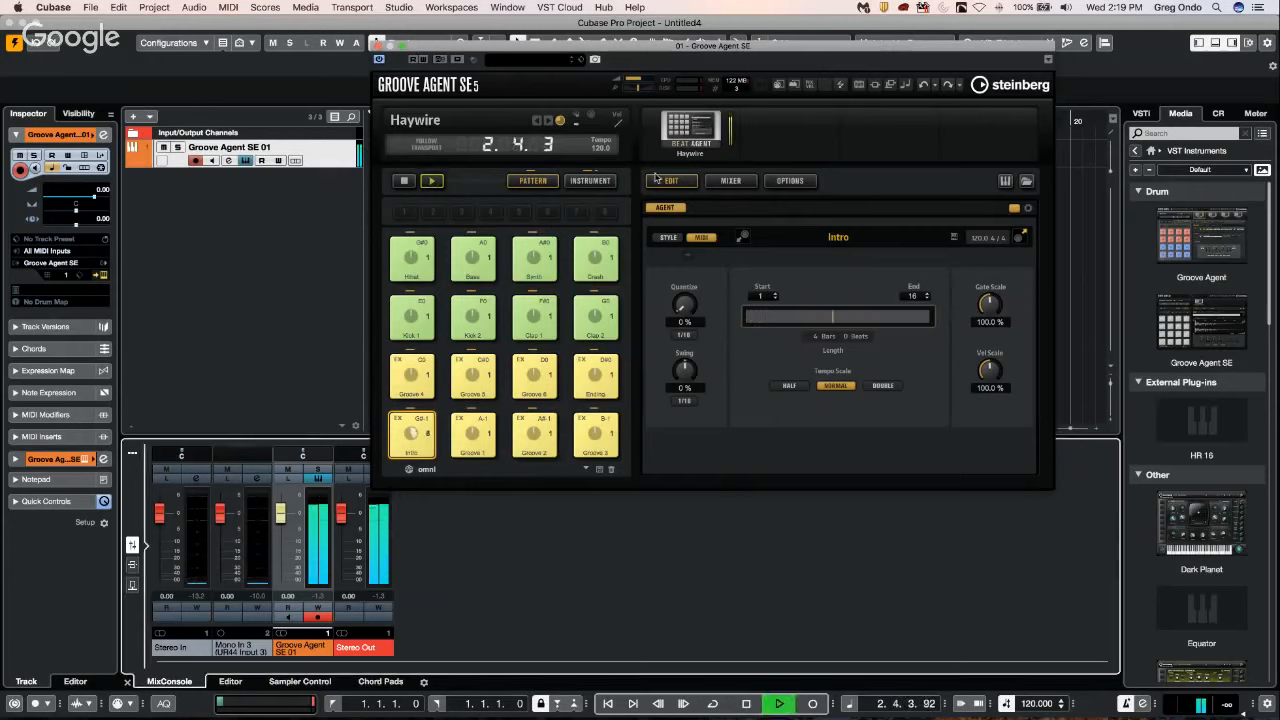
Return to the instrument pads and review the output choices for the Kick 1 pad without picking one.
left_click(590, 182)
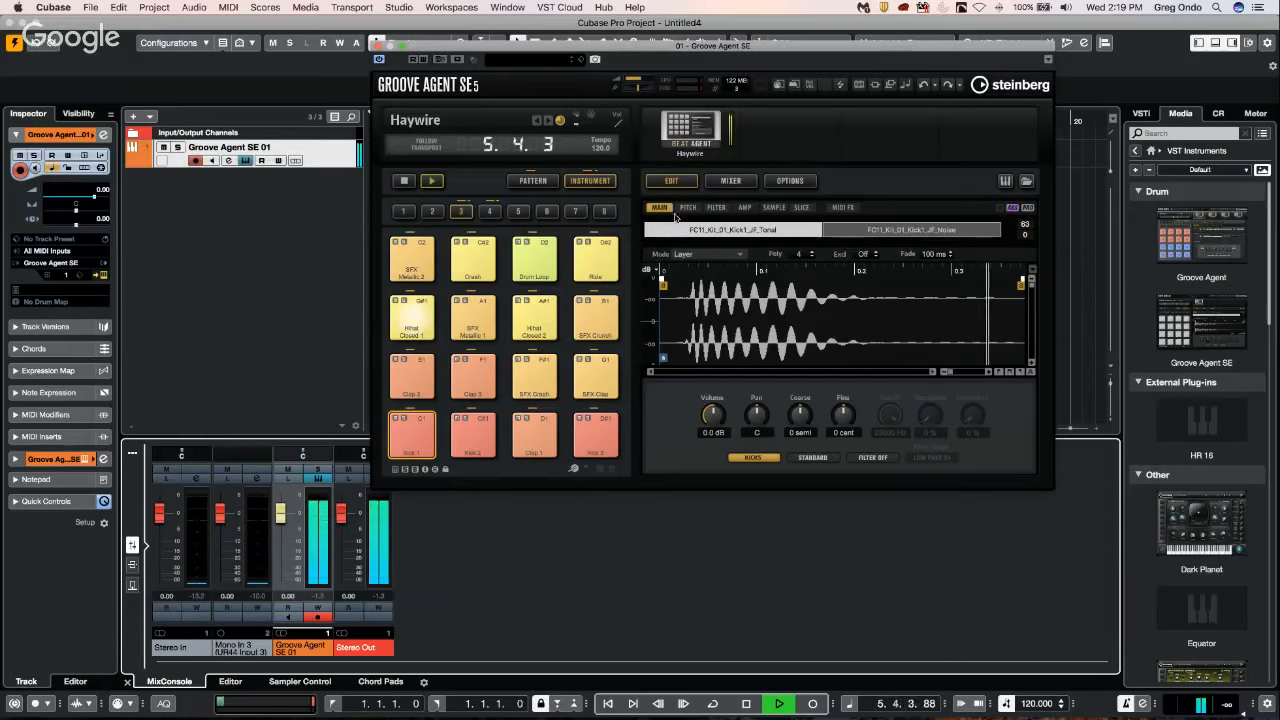
left_click(755, 457)
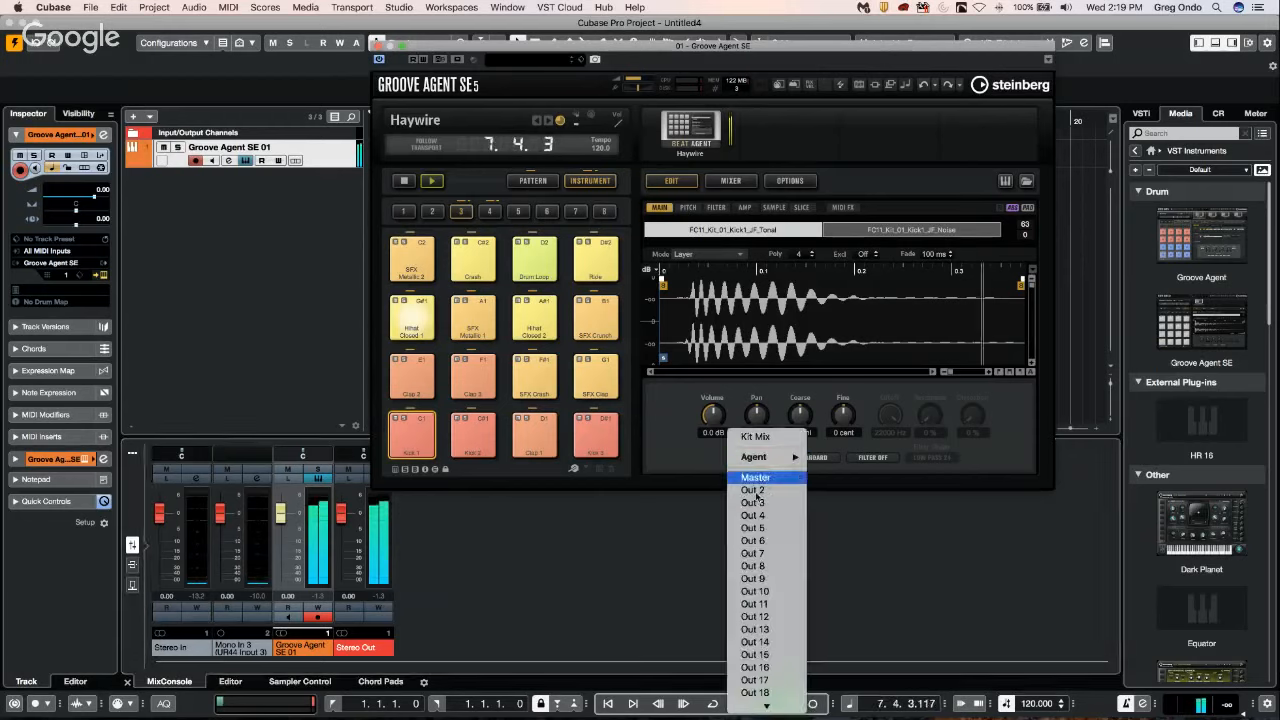
left_click(1044, 350)
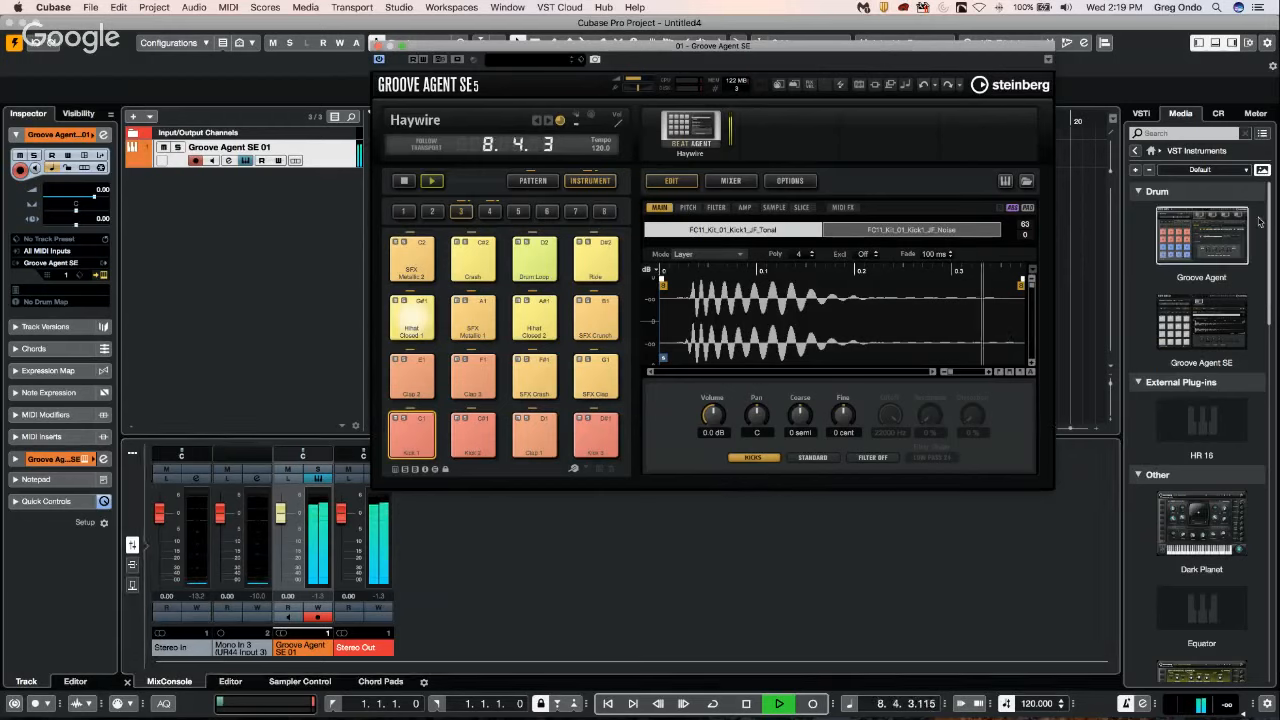
Activate all outputs of the Groove Agent SE instrument in the VST instrument rack.
left_click(1147, 114)
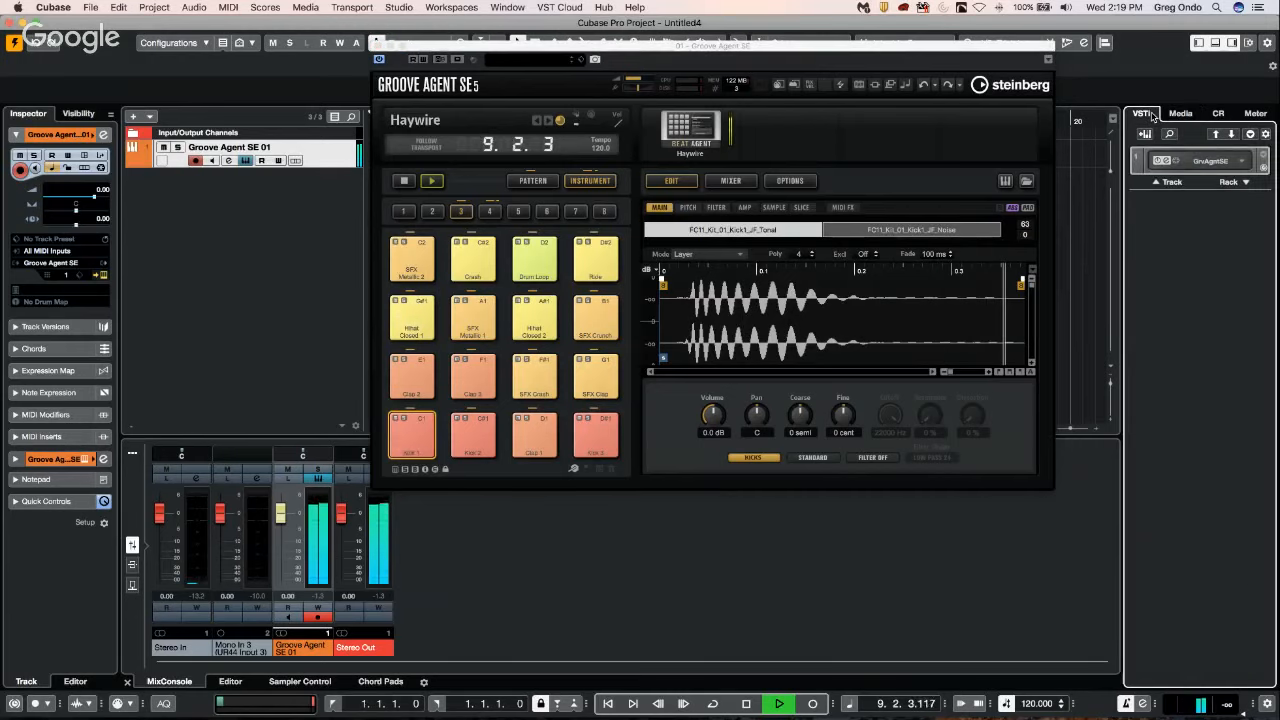
left_click(1239, 166)
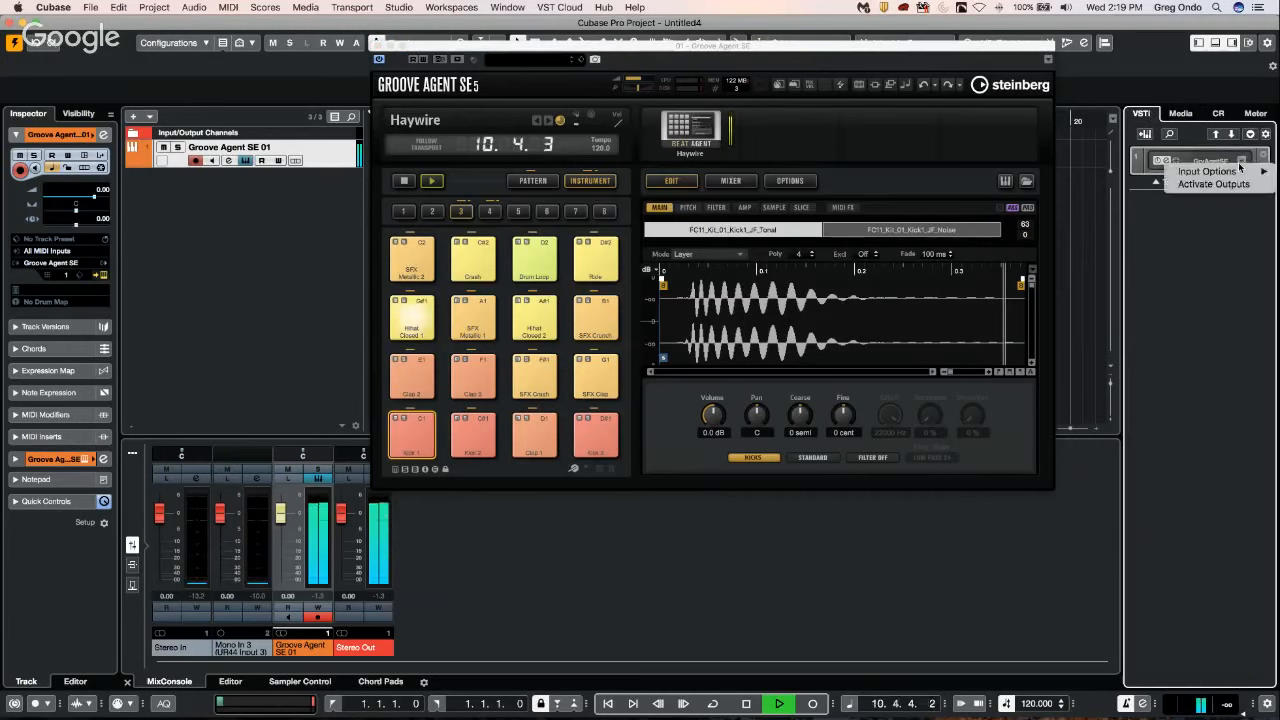
left_click(1218, 185)
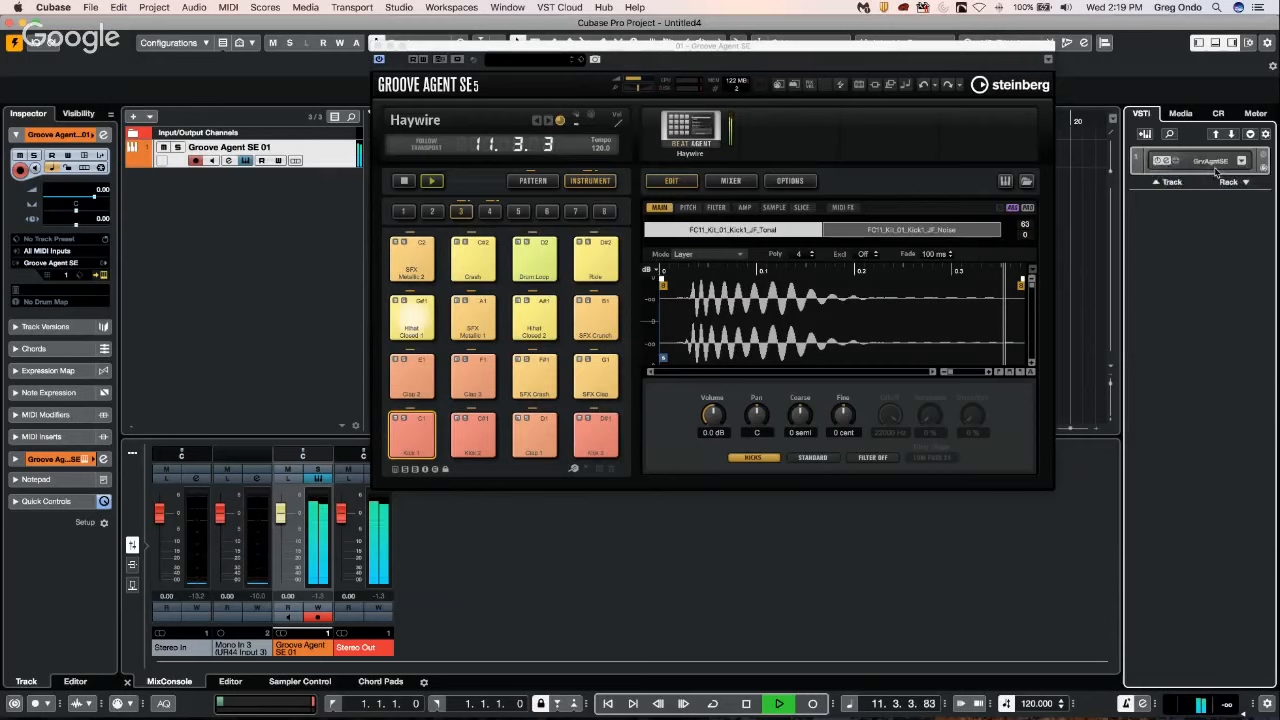
left_click(1139, 165)
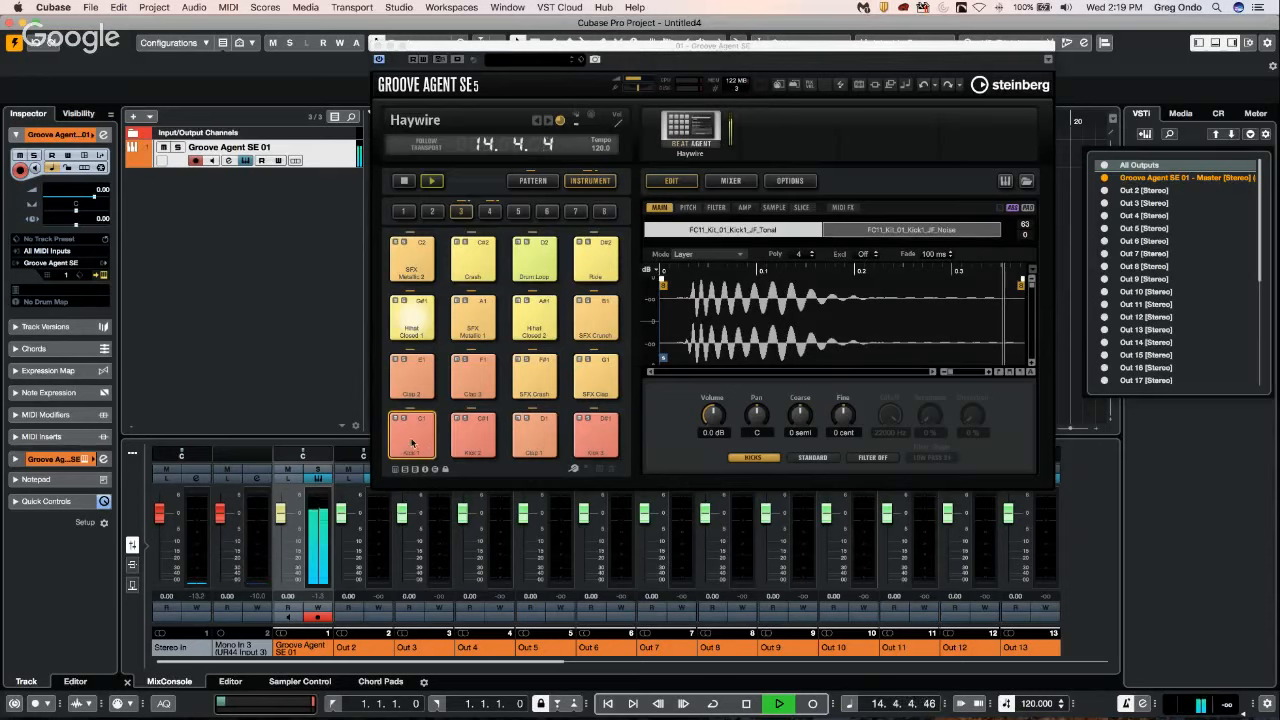
Route the Kick 1 pad to the Master output after trying Out 2, and route the Kick 2 pad to Out 2.
left_click(755, 458)
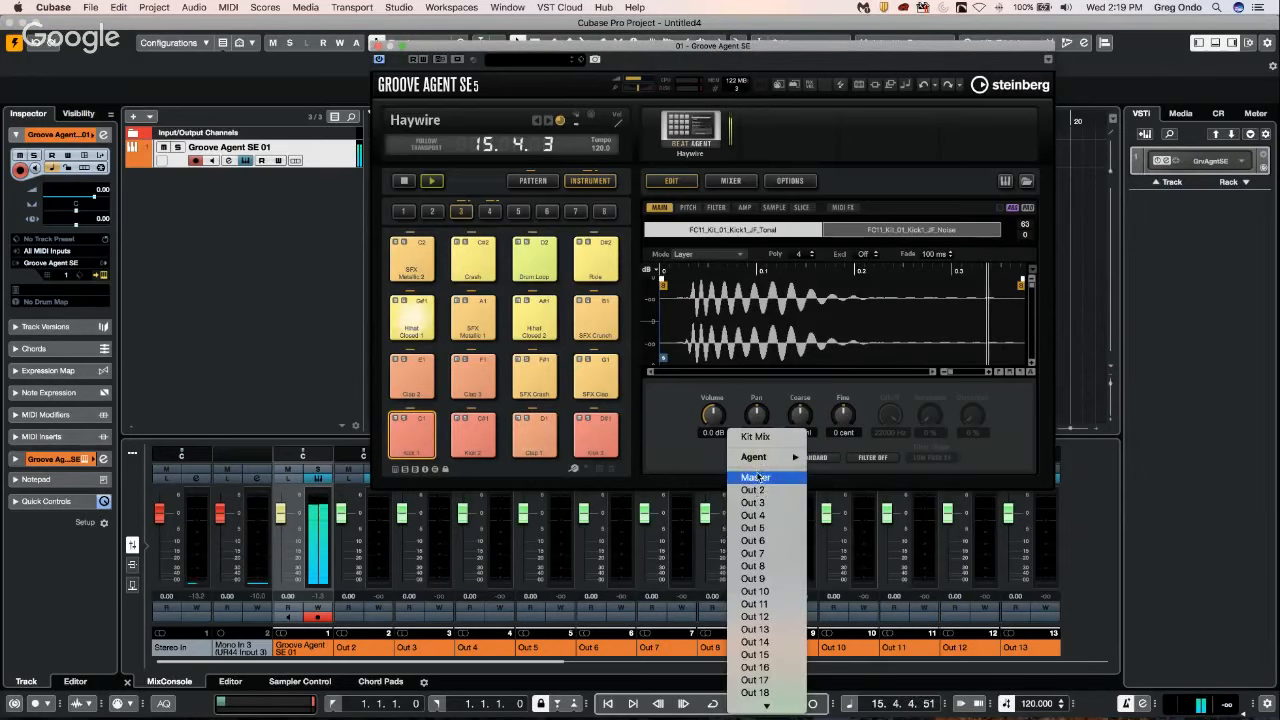
left_click(756, 490)
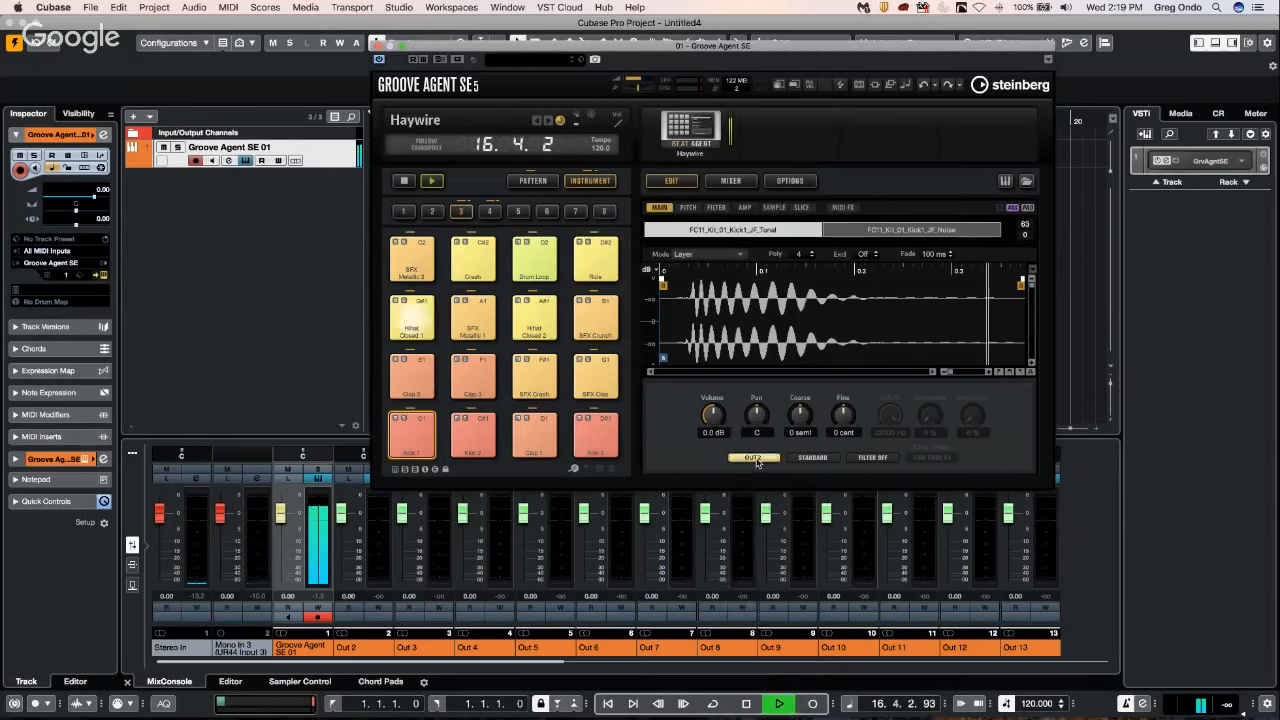
left_click(755, 458)
left_click(752, 444)
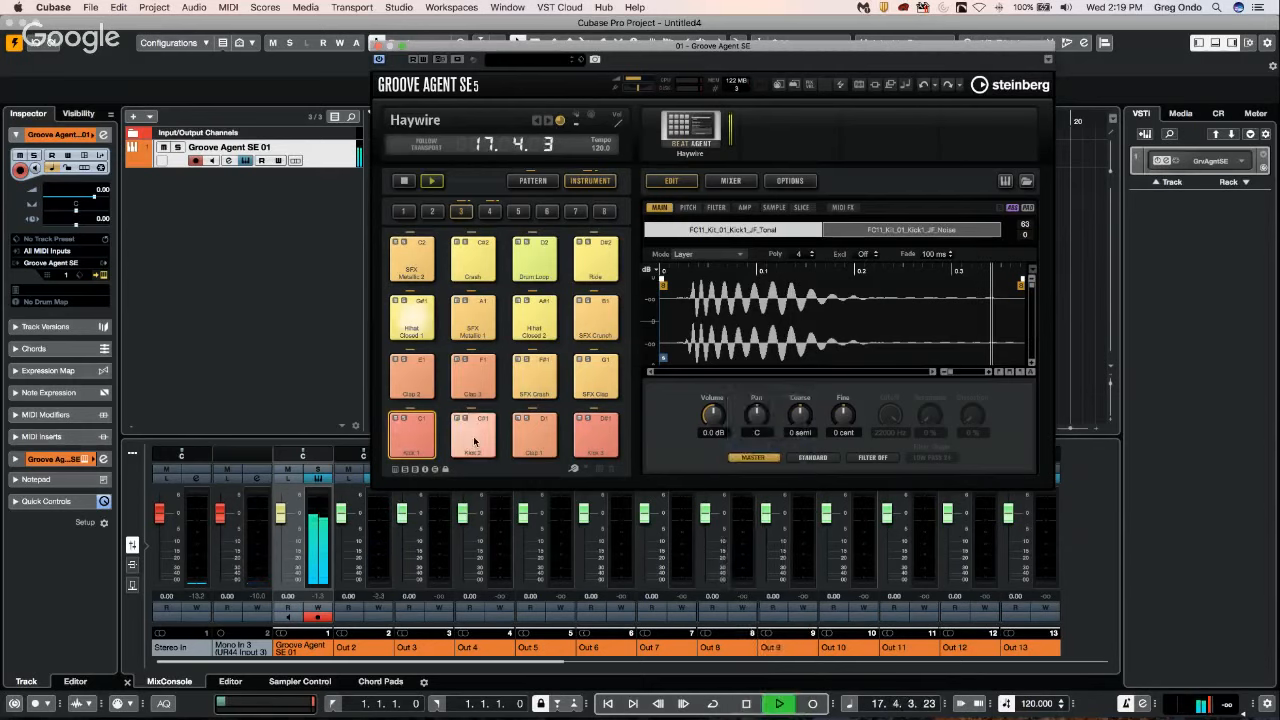
left_click(473, 435)
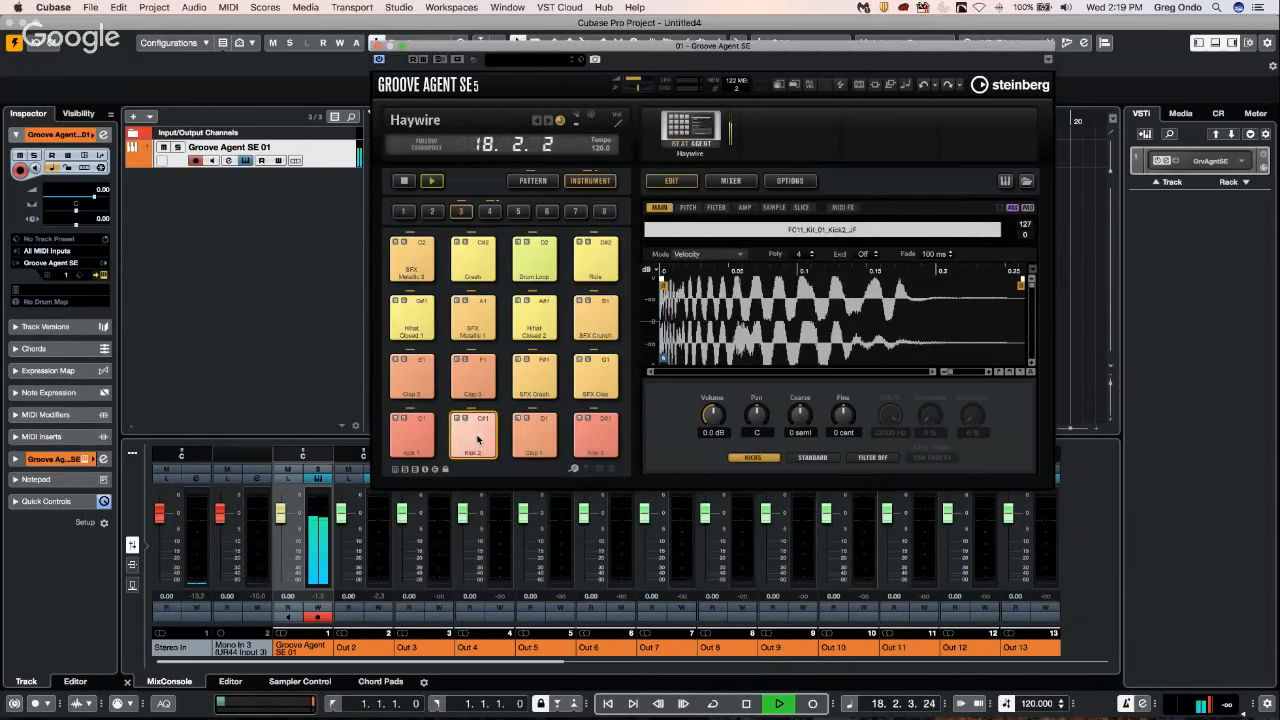
left_click(753, 457)
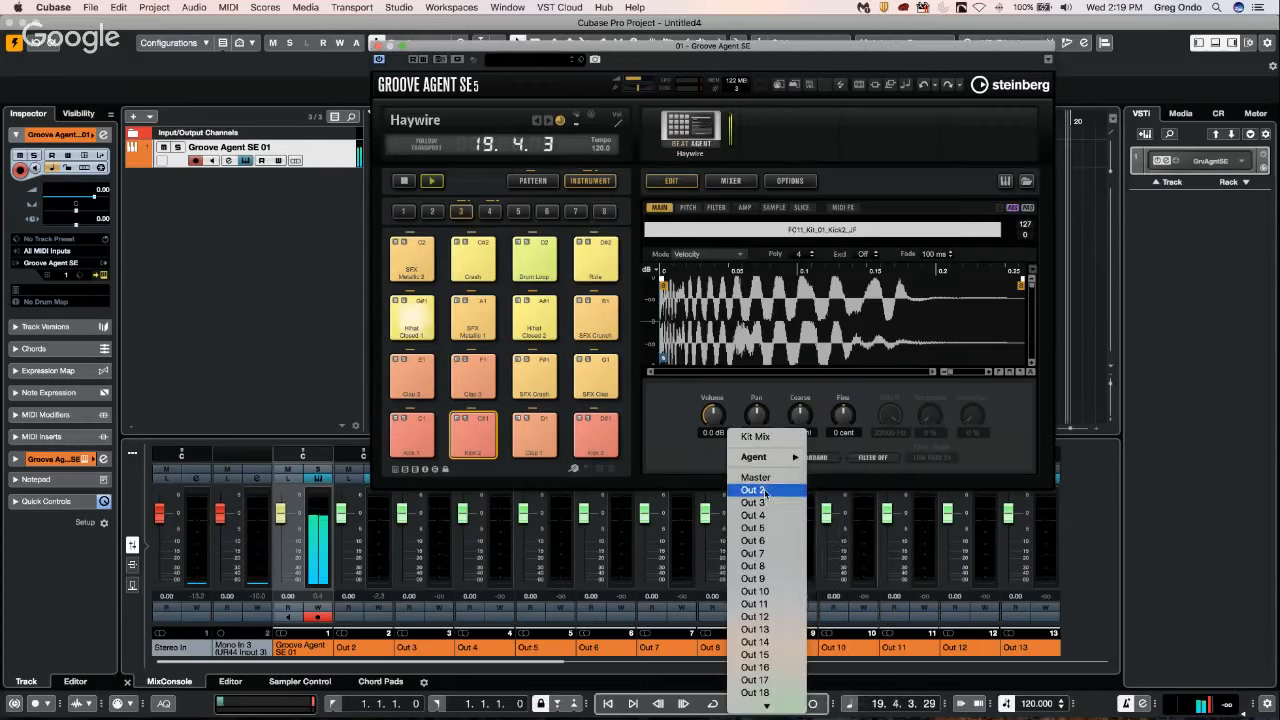
Route the Clap 1 pad to Out 3 and the Kick 3 pad to Out 4, then stop the project playback.
left_click(537, 442)
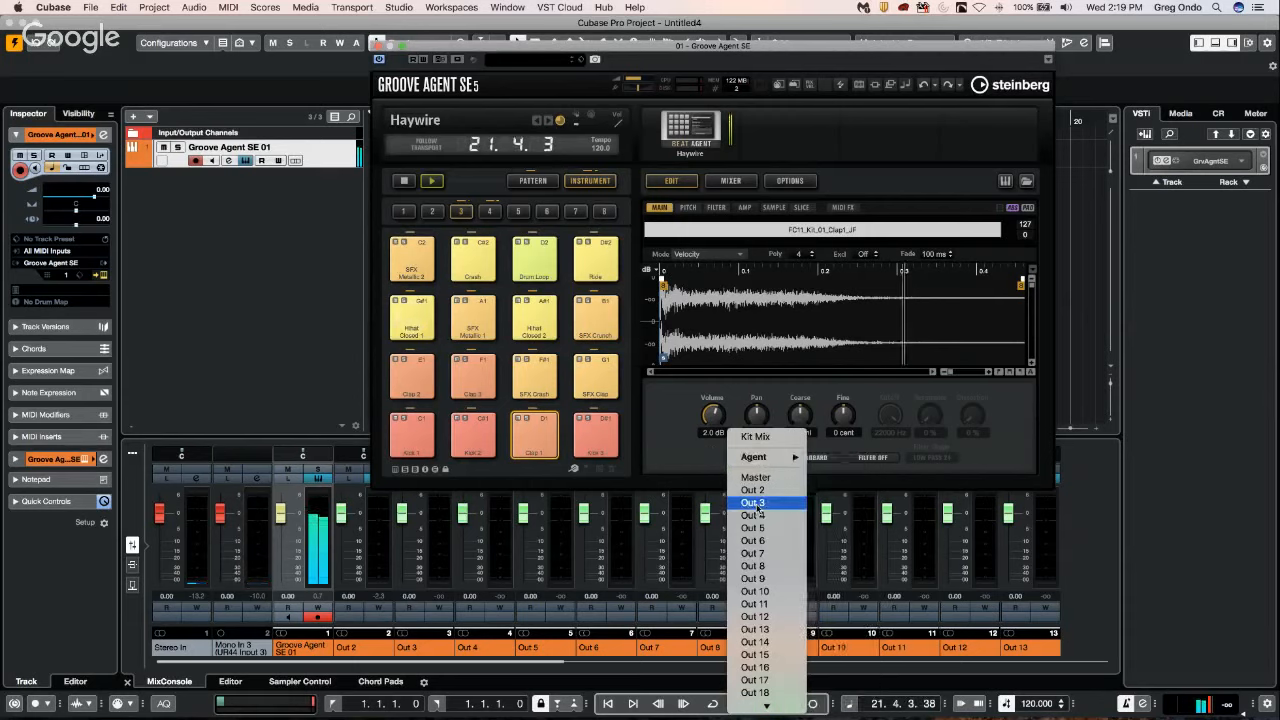
left_click(752, 503)
left_click(597, 432)
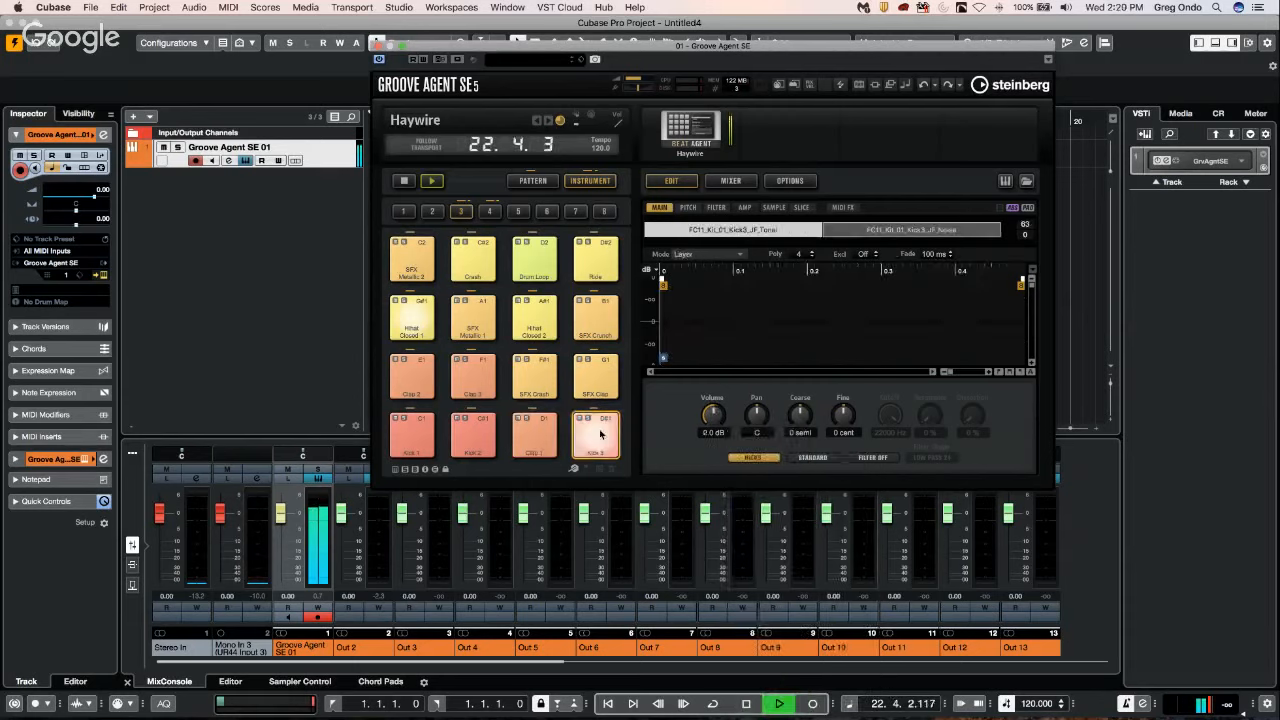
left_click(752, 458)
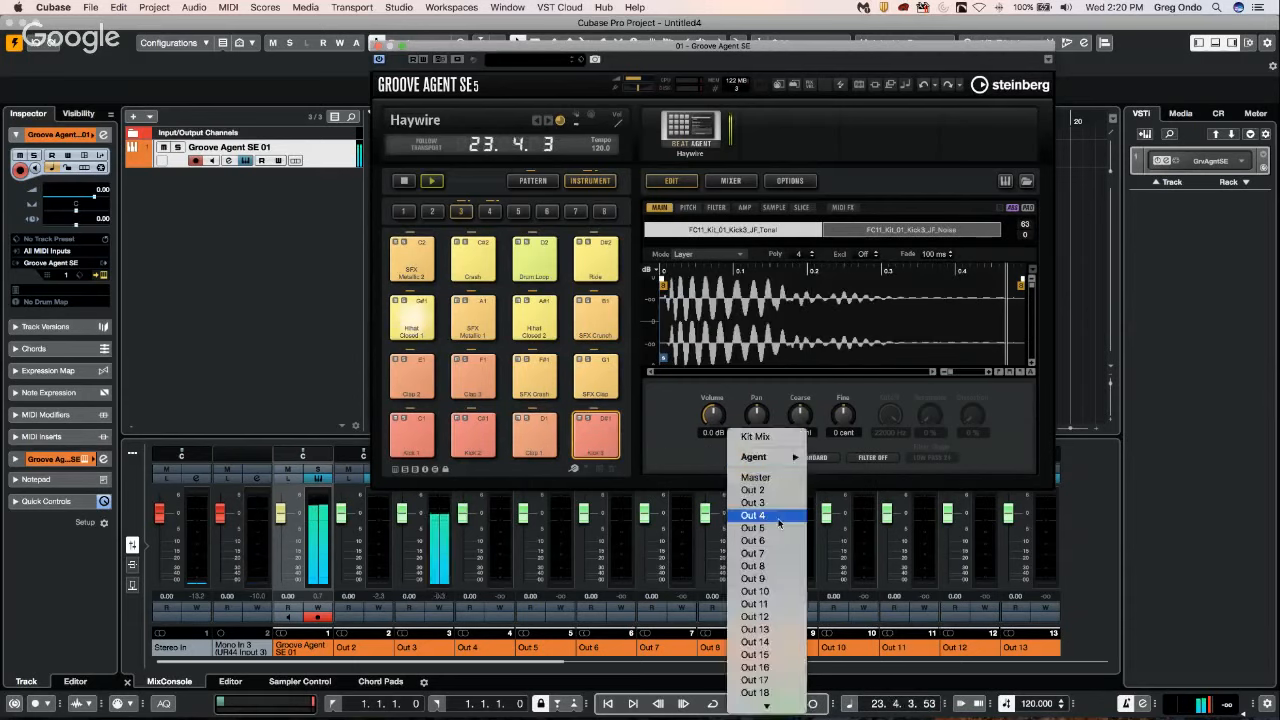
left_click(800, 490)
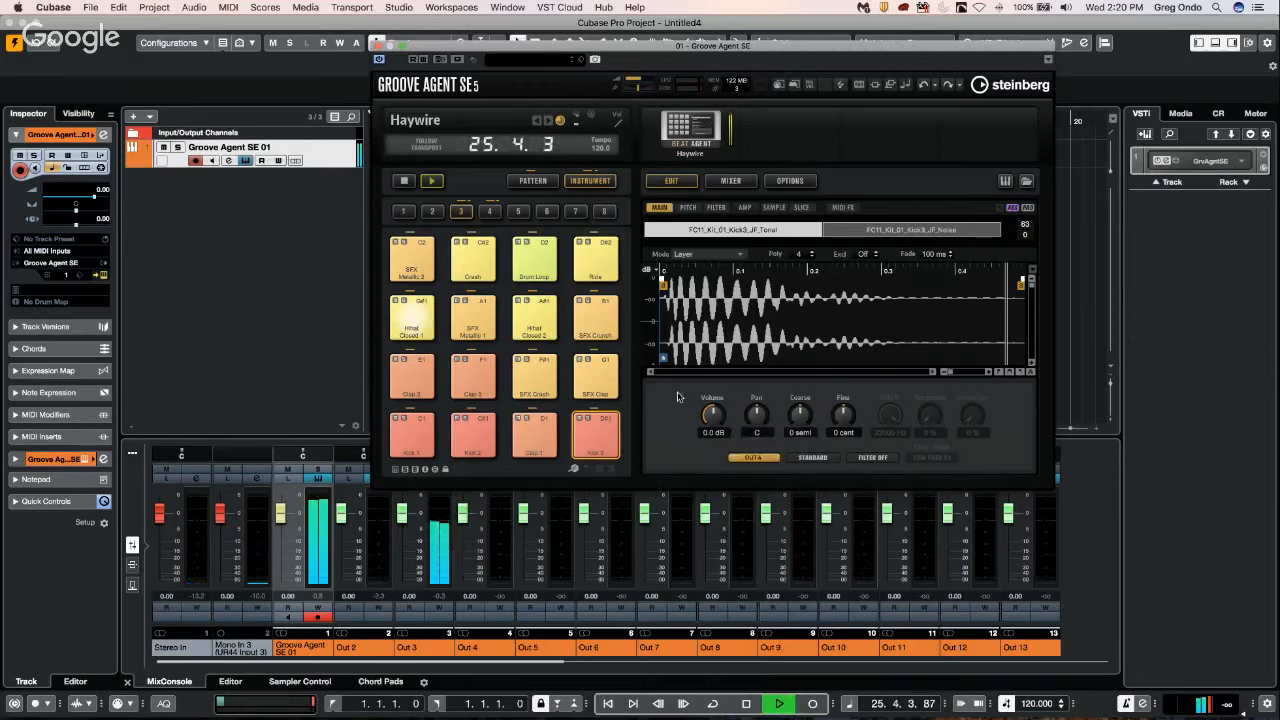
key("space")
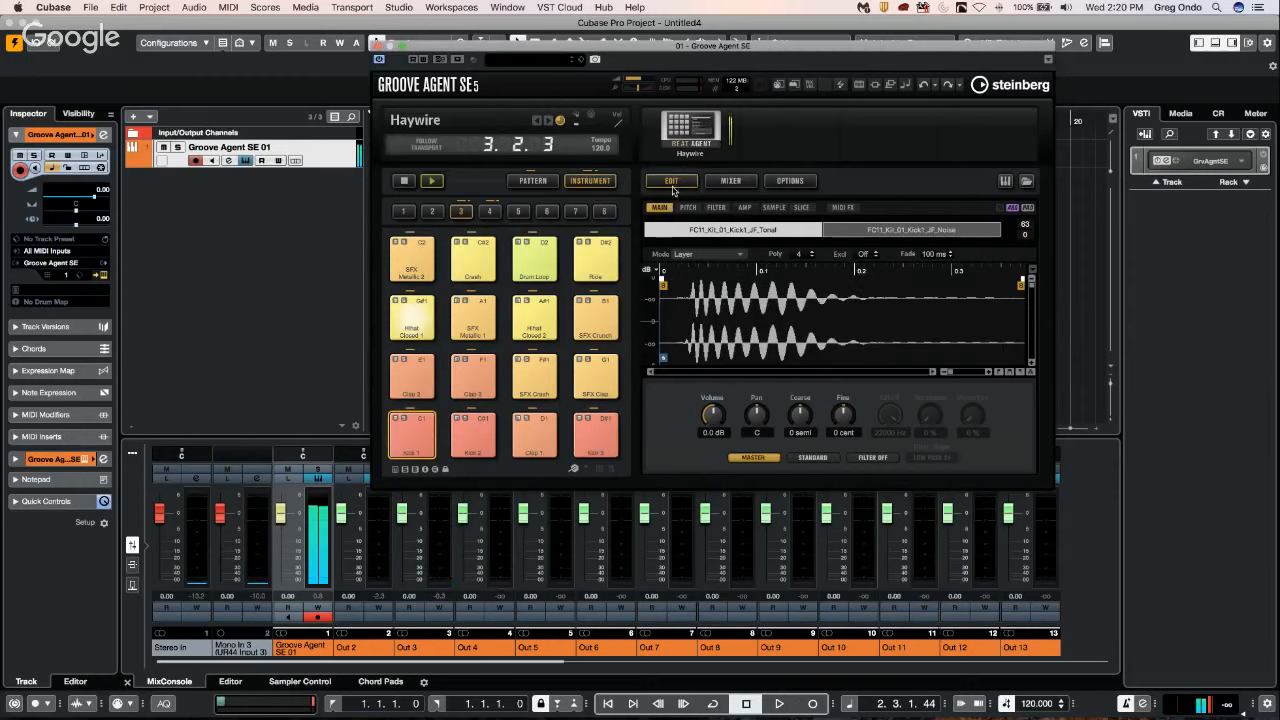
Examine the full list of outputs available for the Kick 1 pad and leave its routing as it is.
left_click(756, 458)
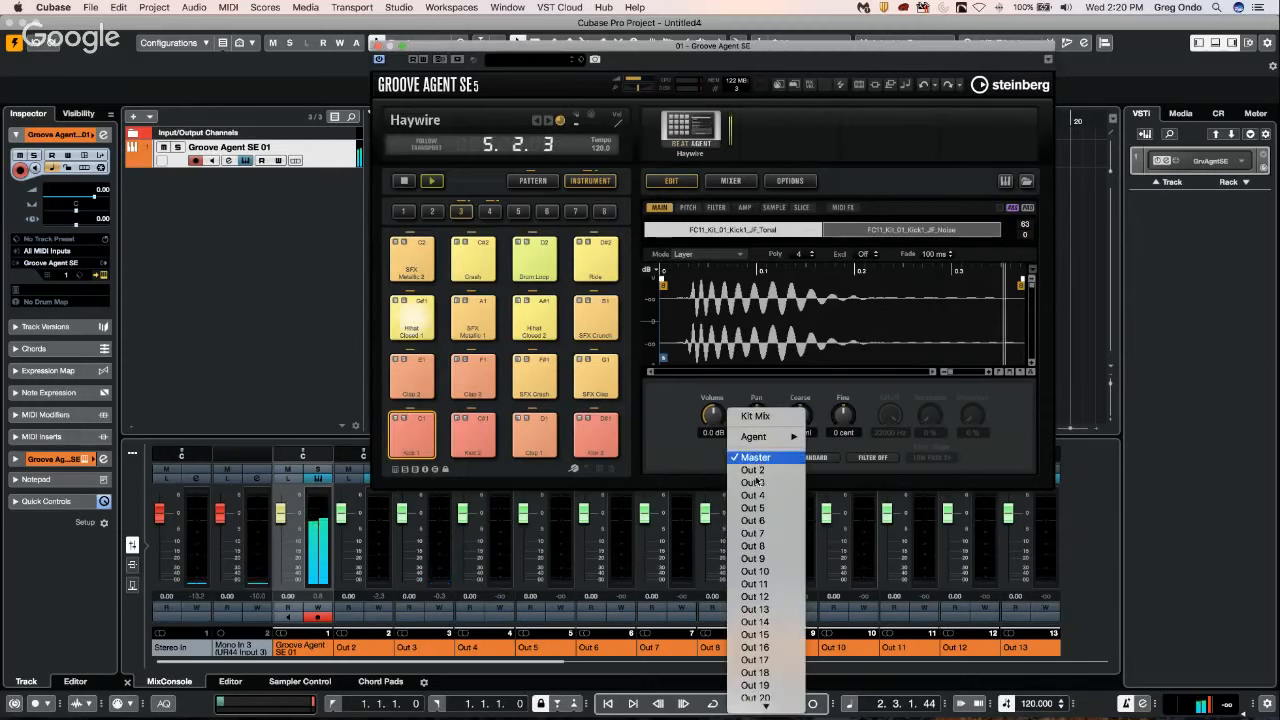
mouse_move(765, 437)
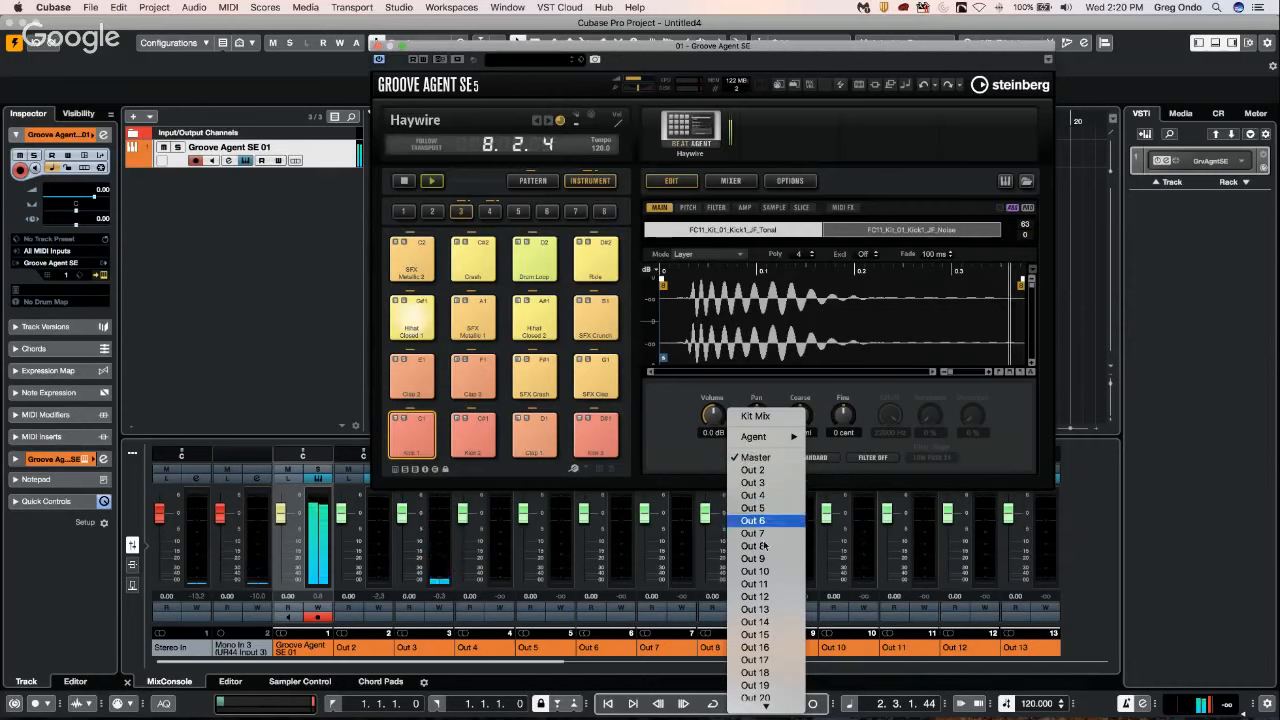
mouse_move(762, 708)
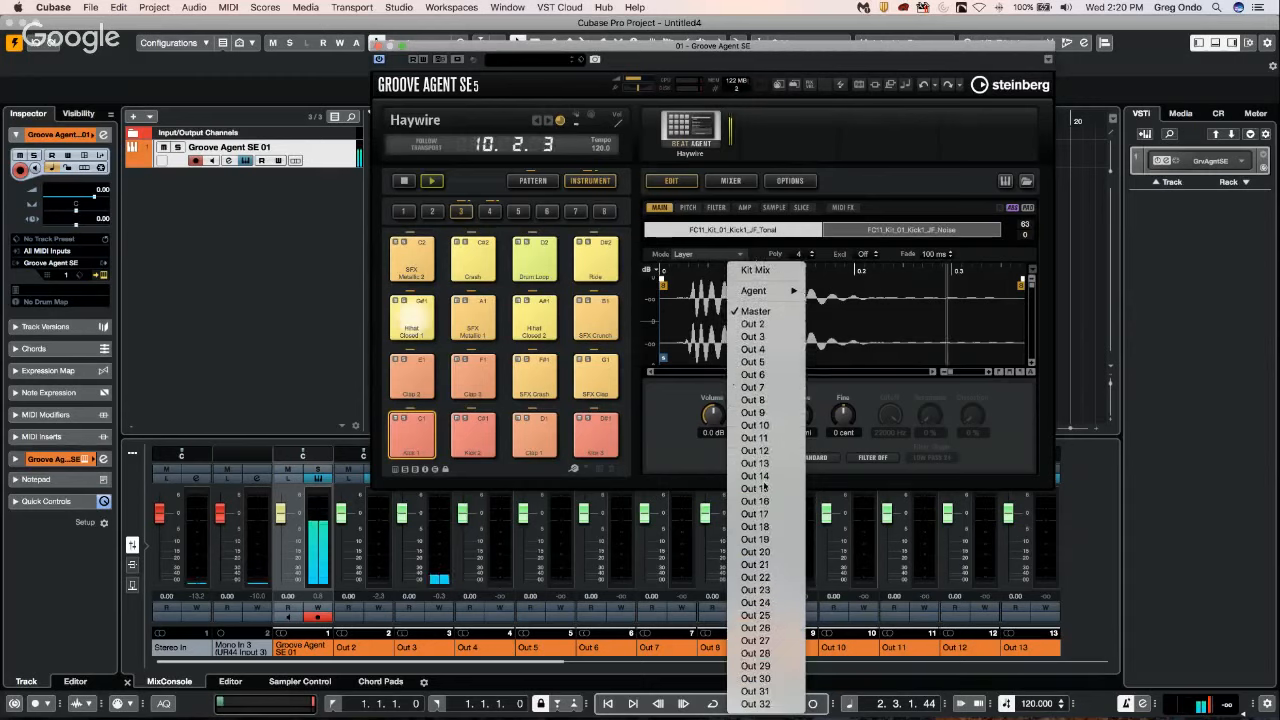
left_click(676, 427)
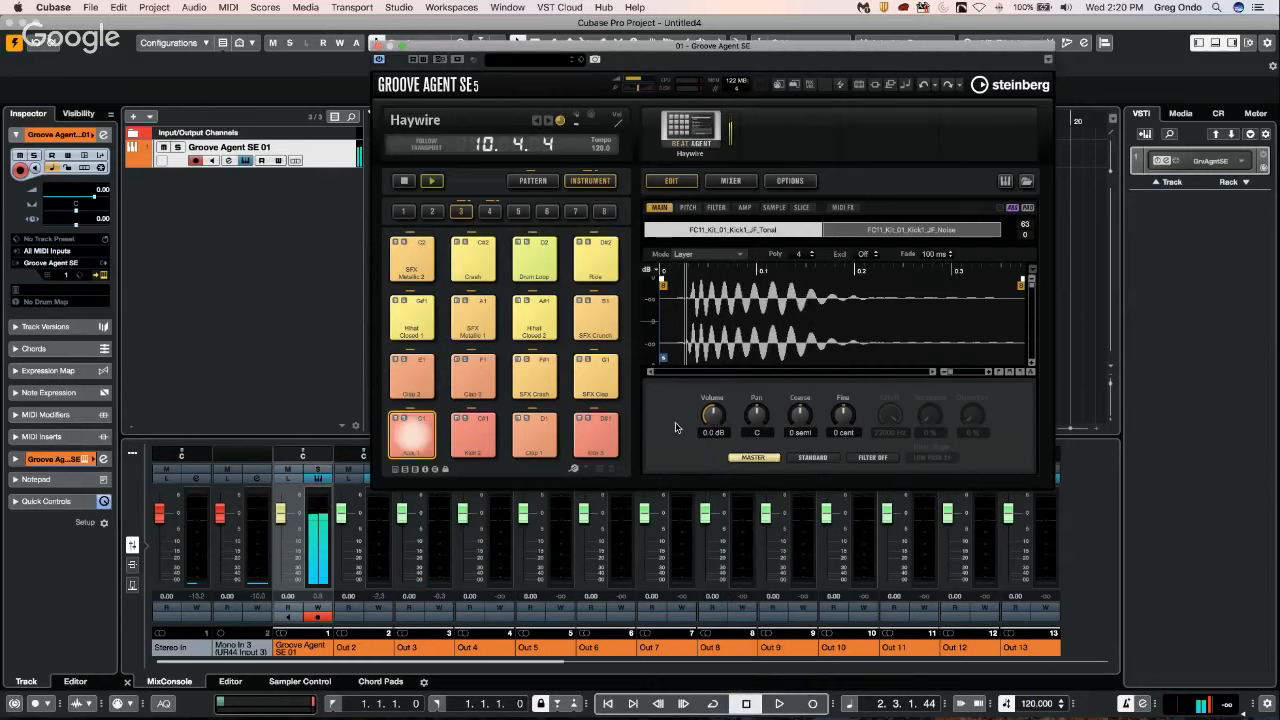
Load the Forgive Me kit with patterns from the Acoustic Agent SE Studio Kit content, close the load dialog and stop the pattern playback.
right_click(697, 128)
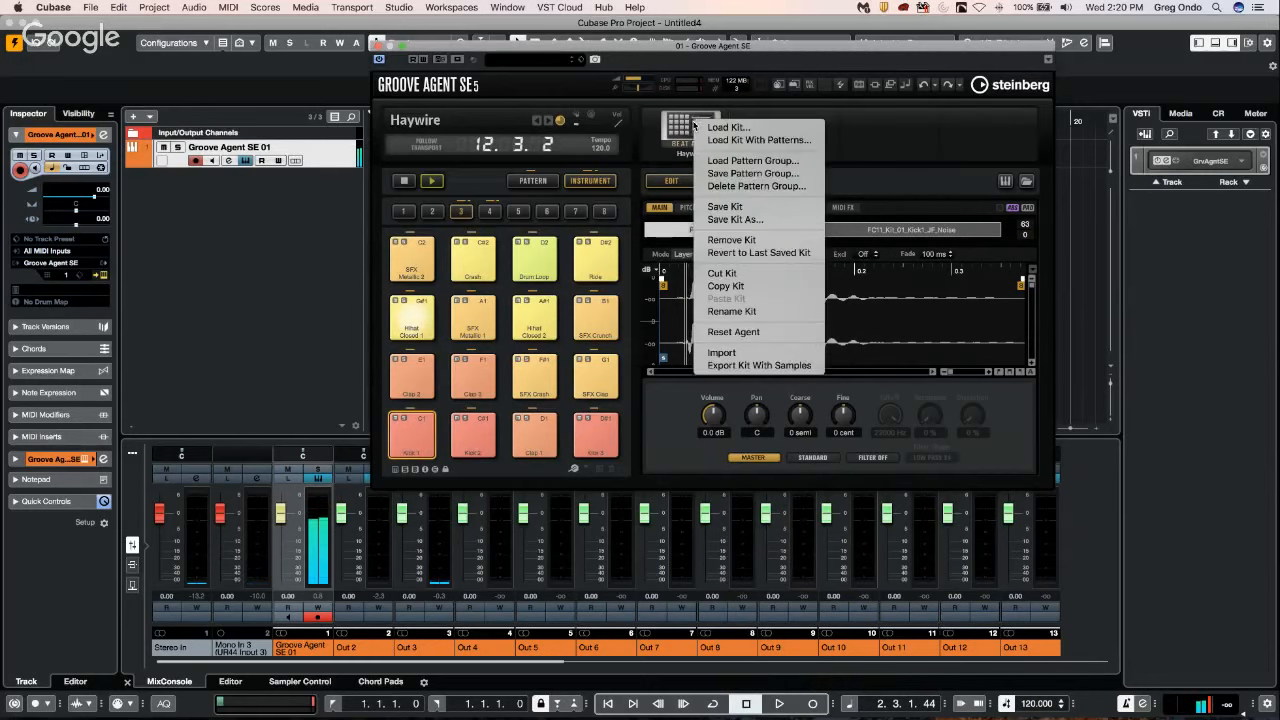
left_click(750, 141)
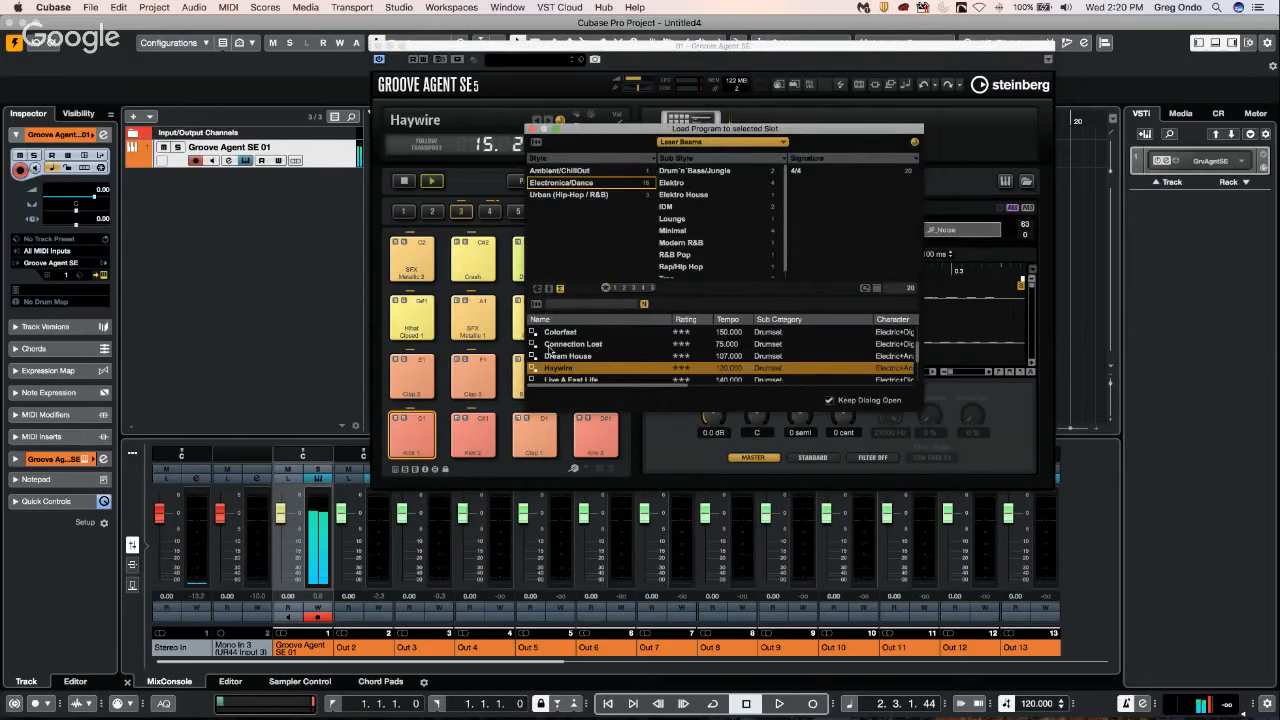
left_click(688, 142)
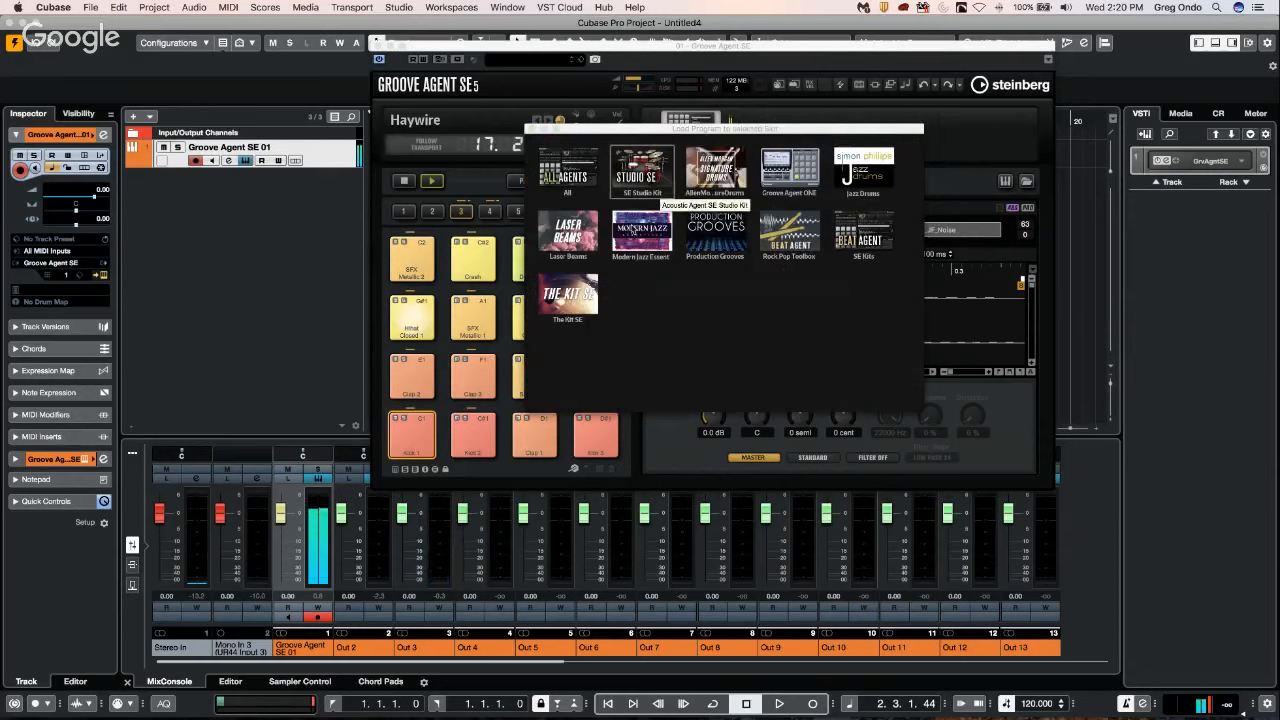
left_click(641, 175)
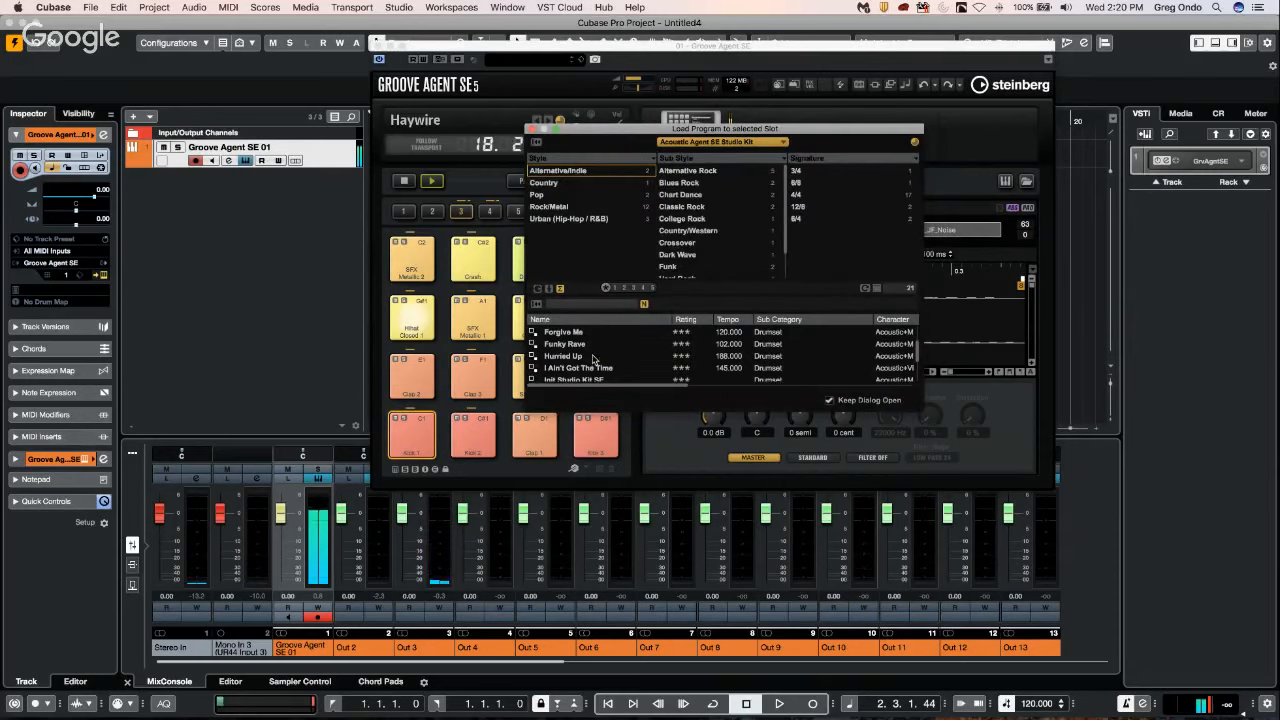
double_click(576, 333)
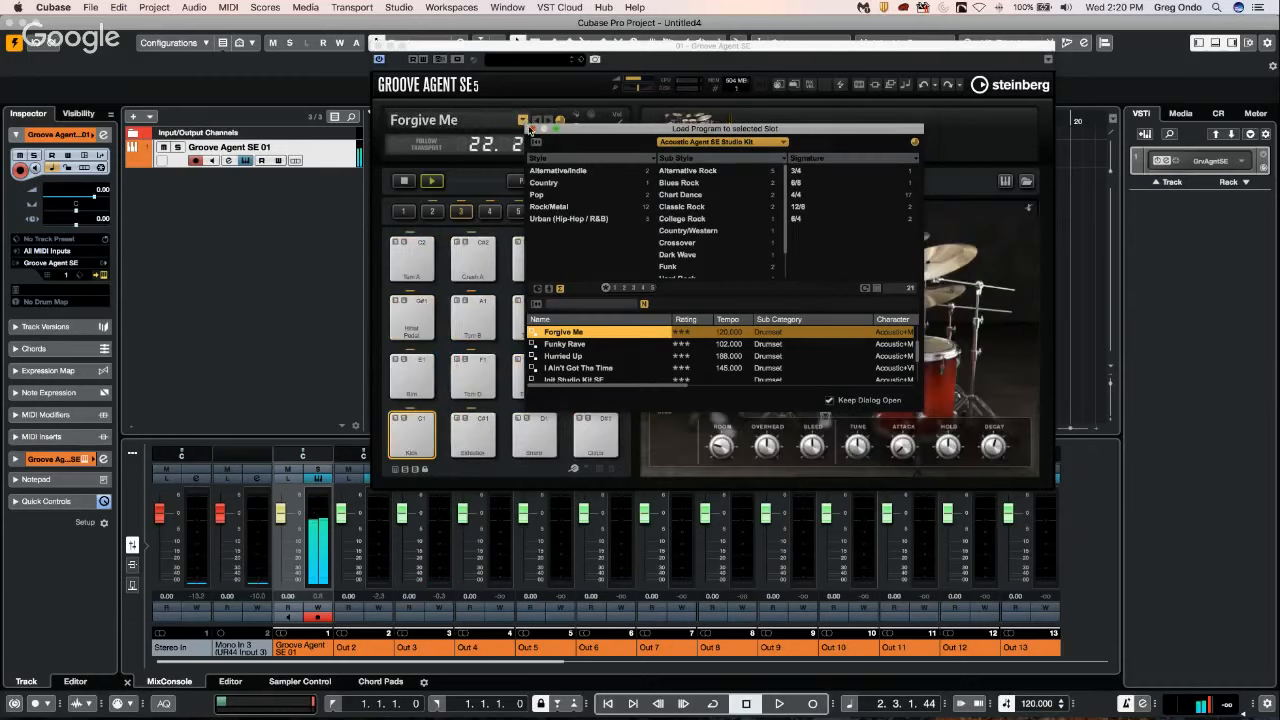
left_click(525, 122)
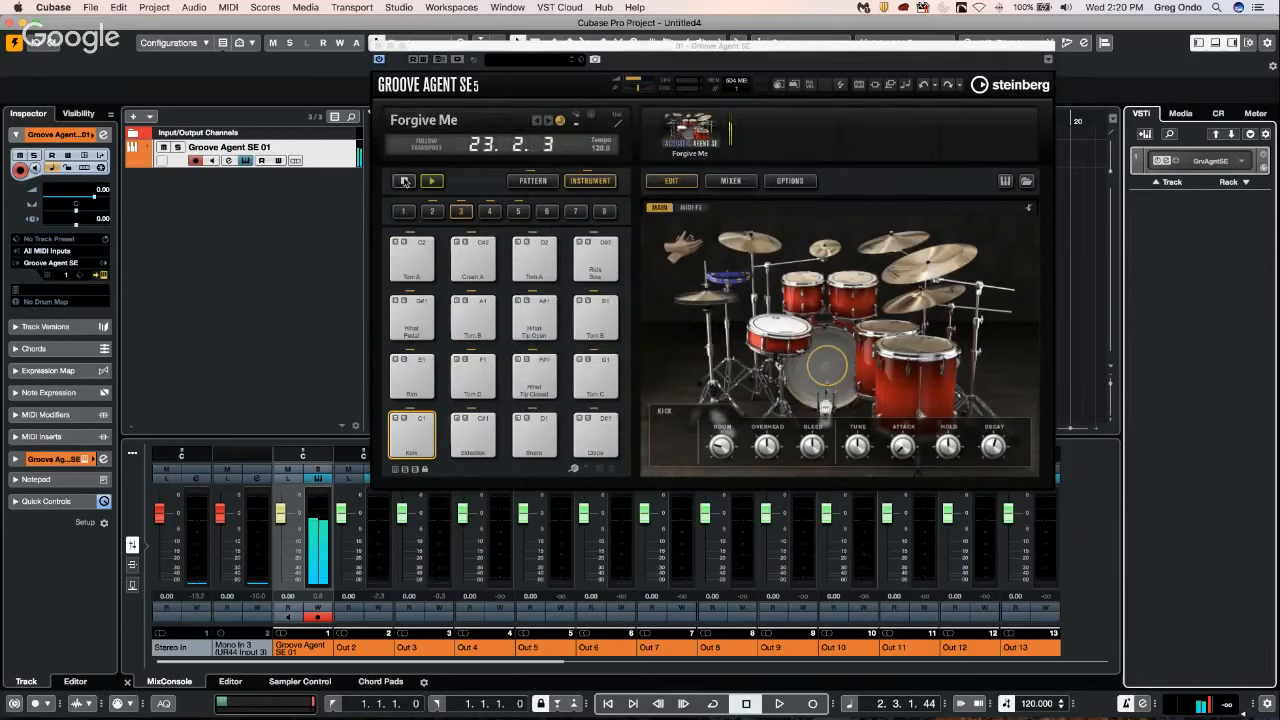
left_click(404, 181)
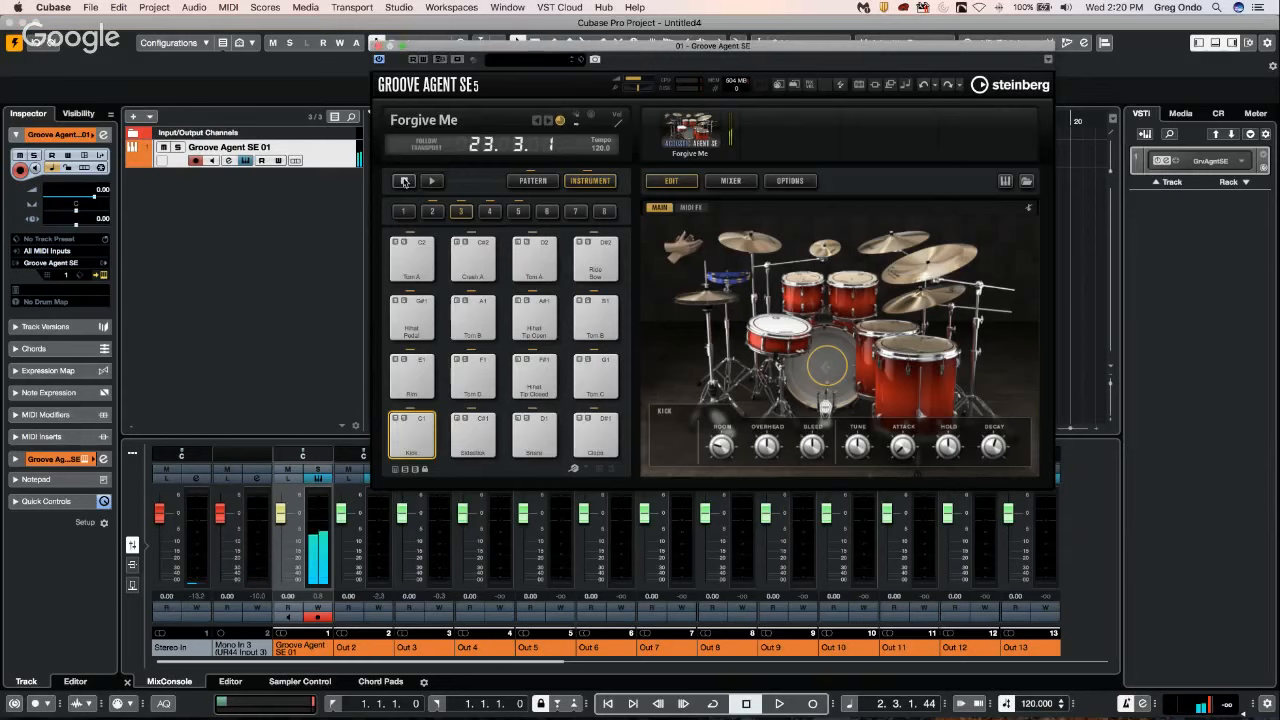
In the agent mixer of Groove Agent SE, route the Kick channel to Out 2 and the Snare channel to Out 3.
left_click(730, 181)
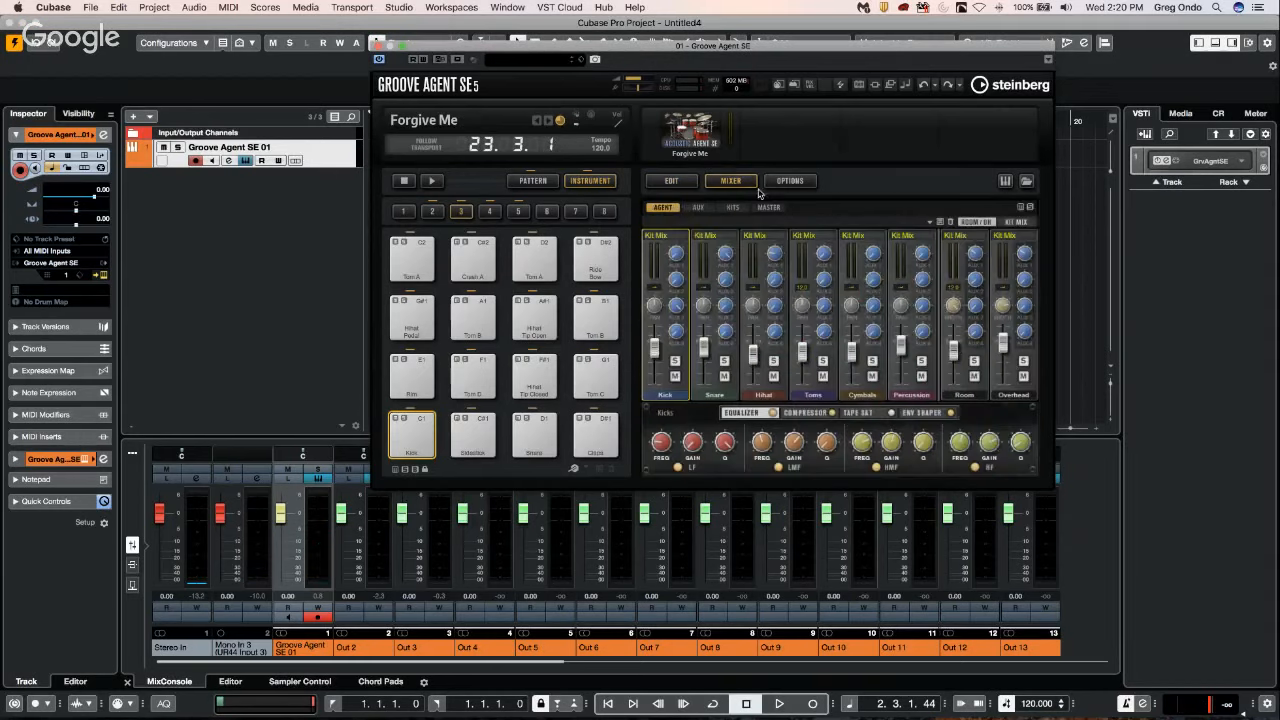
left_click(675, 240)
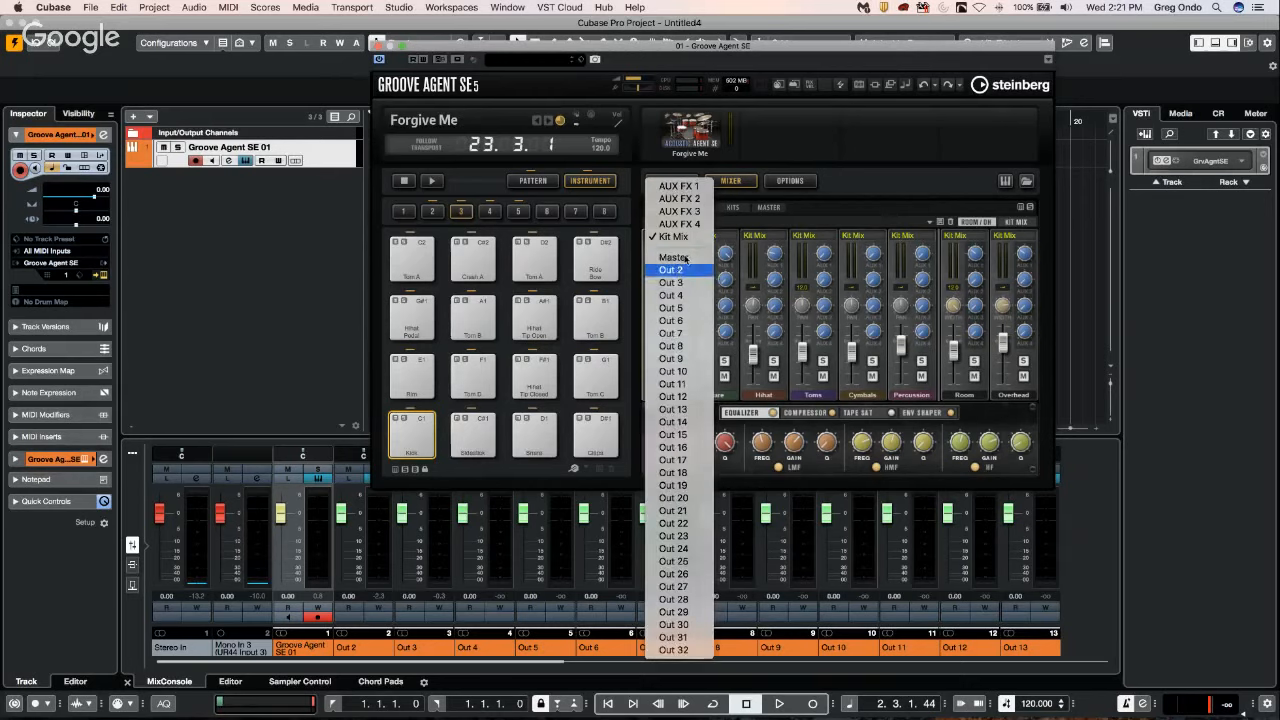
left_click(671, 270)
left_click(719, 237)
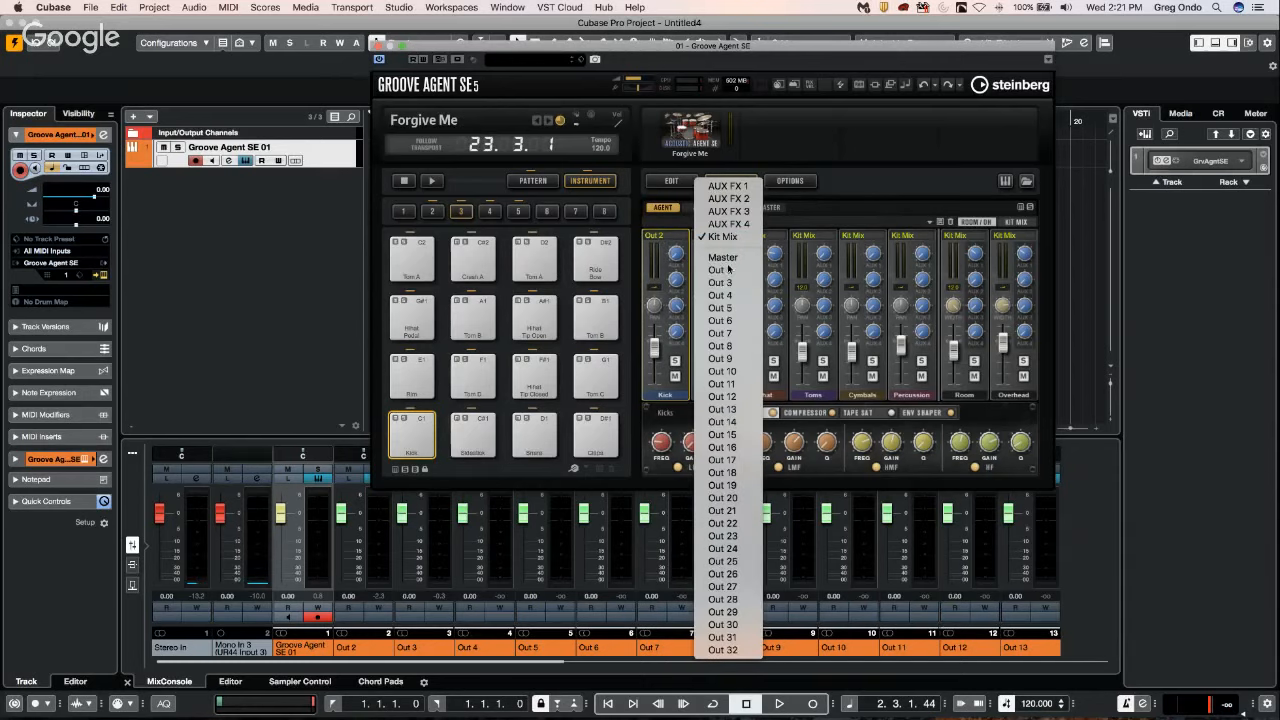
left_click(729, 283)
Route the Hihat channel to Out 4 and the Toms channel to Out 5.
left_click(775, 243)
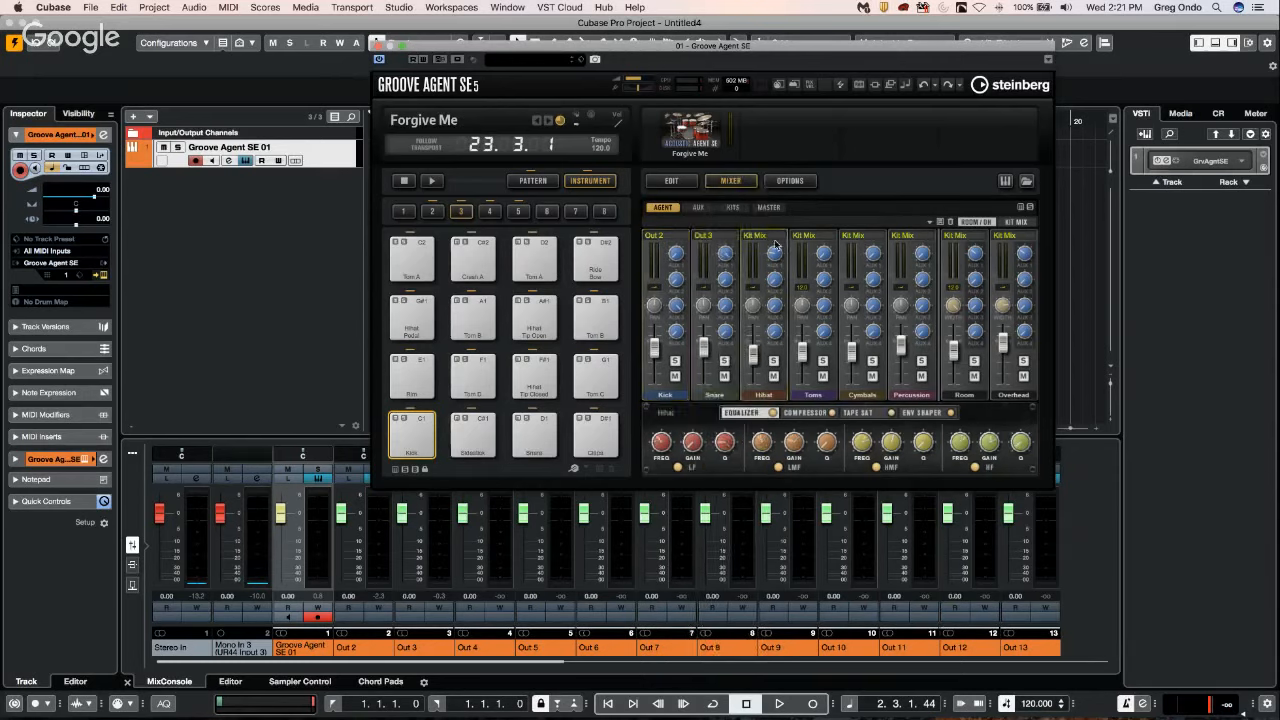
left_click(776, 242)
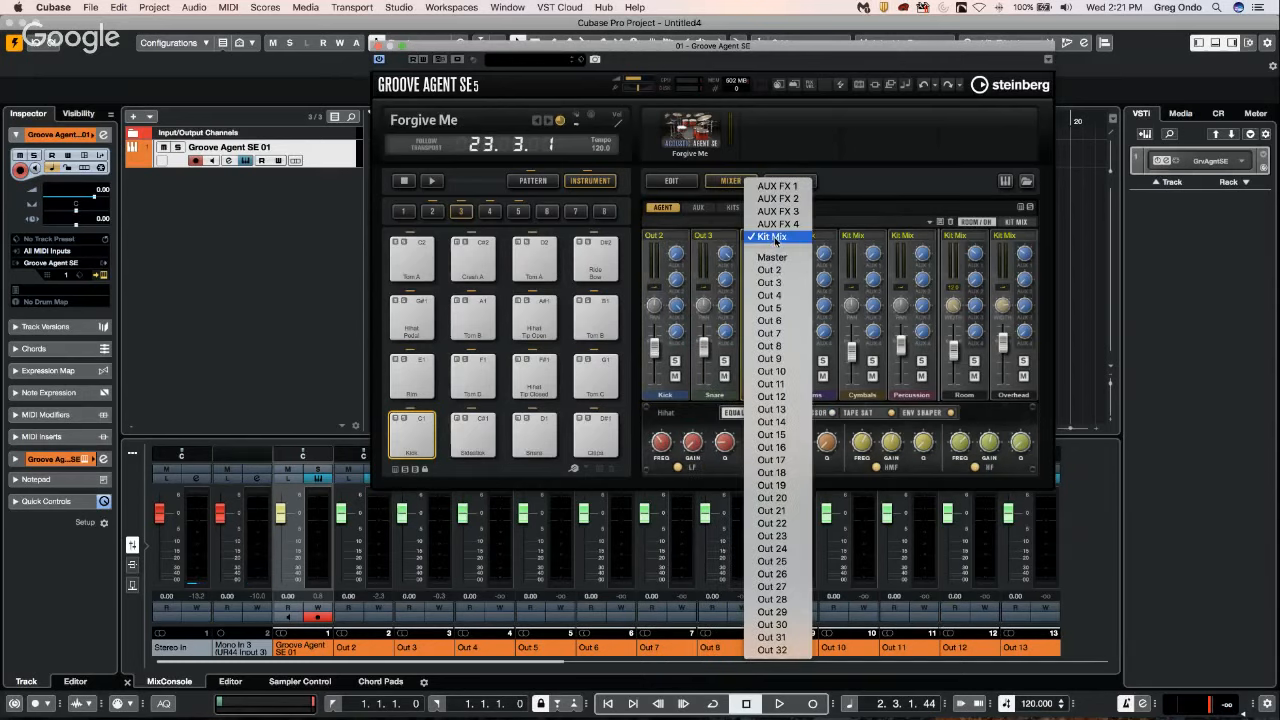
left_click(770, 295)
left_click(824, 243)
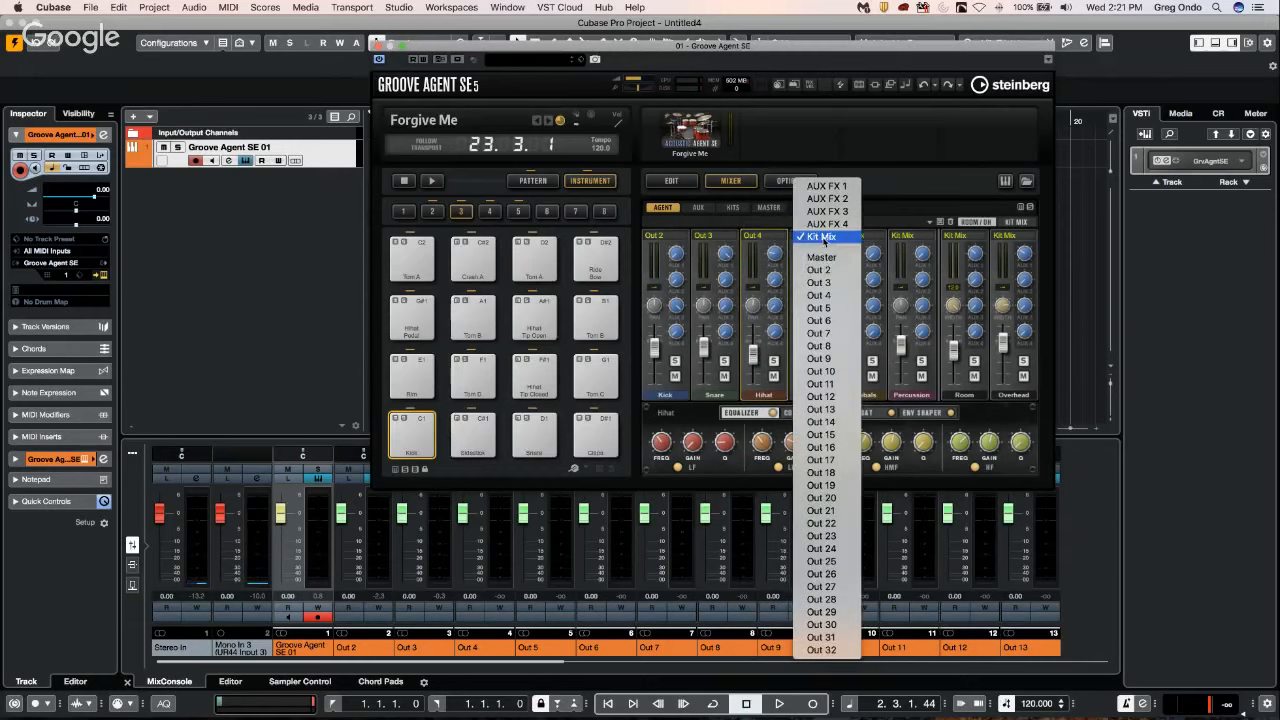
left_click(829, 310)
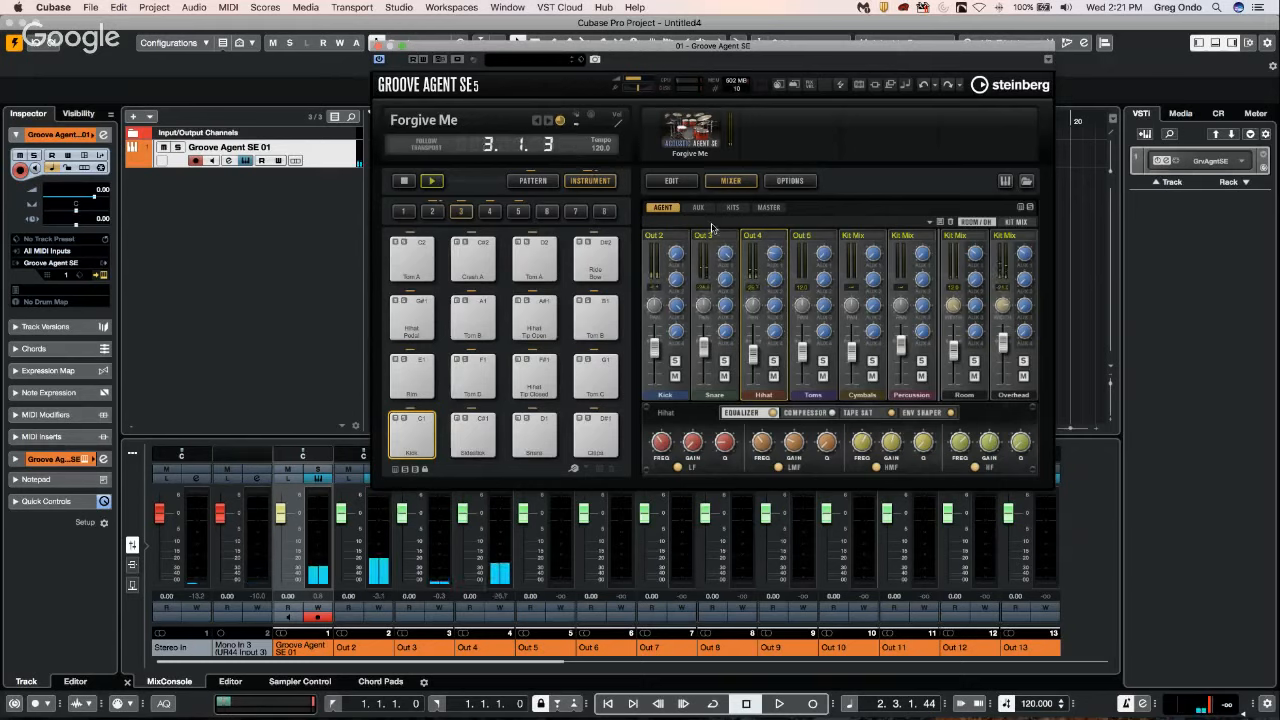
Close the Groove Agent SE window and play the project to check the separate output meters in the MixConsole, then stop playback.
left_click(379, 45)
key("space")
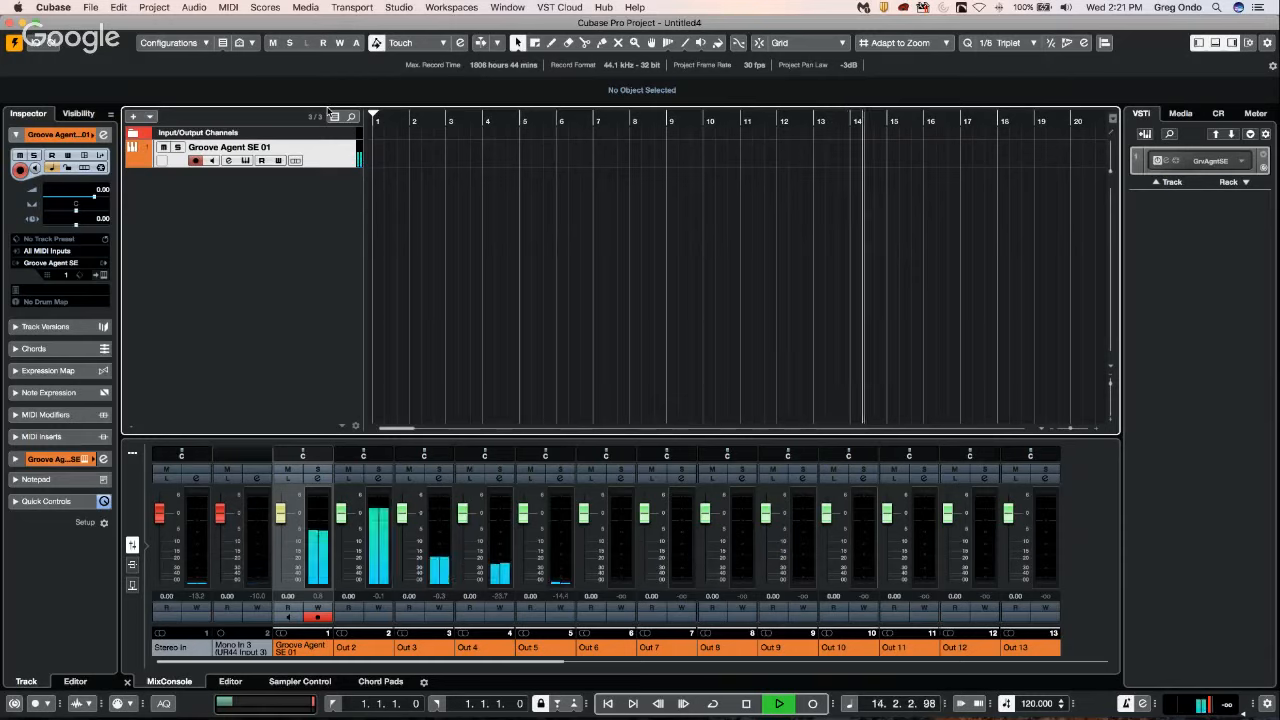
key("space")
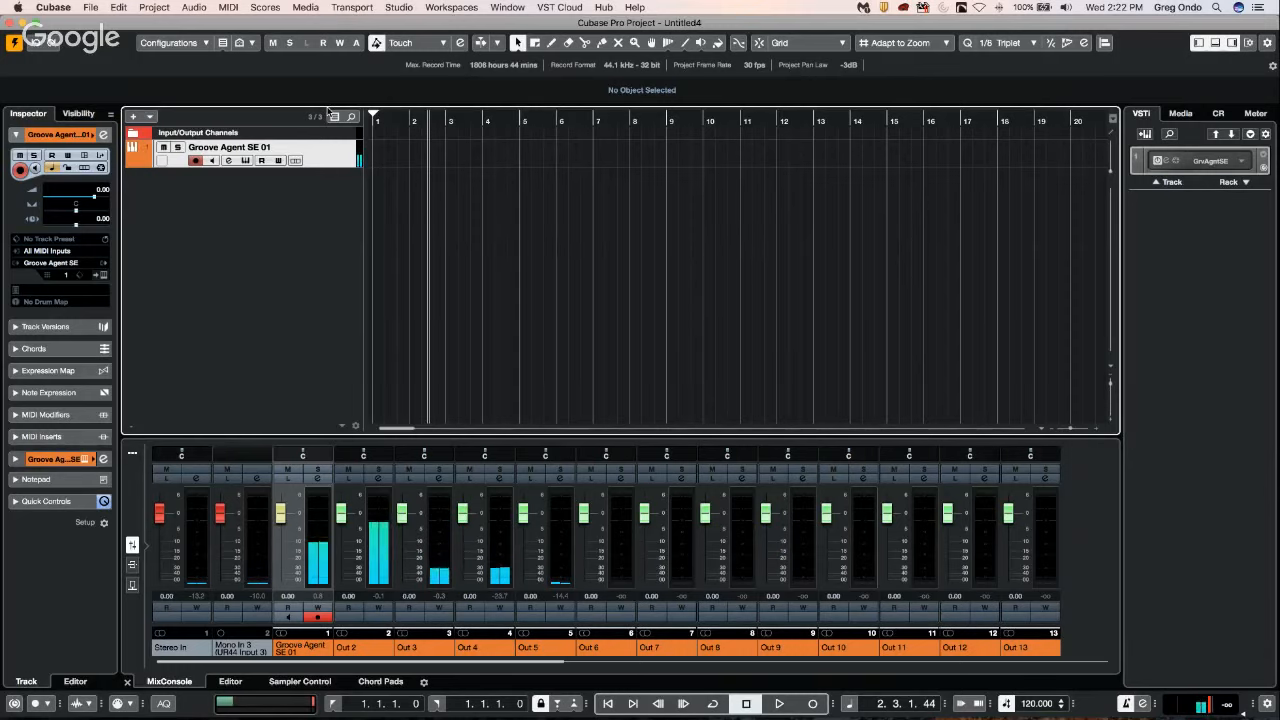
key("space")
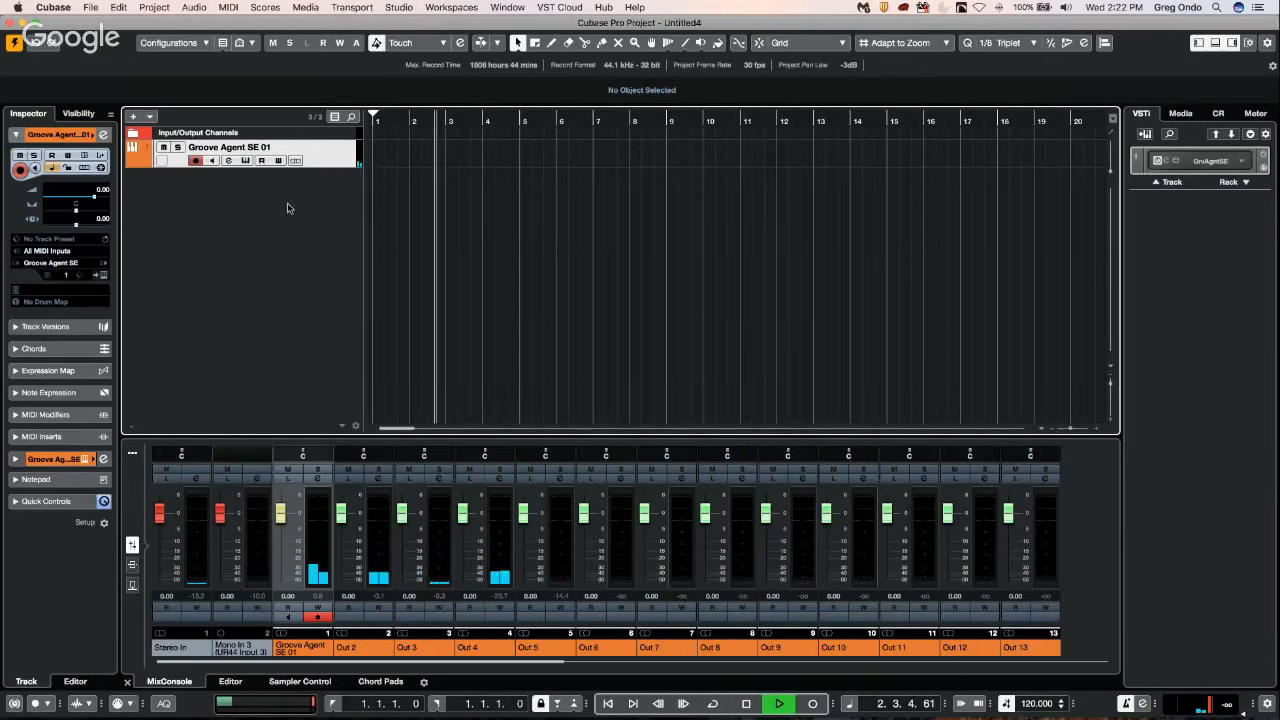
right_click(287, 208)
left_click(636, 170)
key("space")
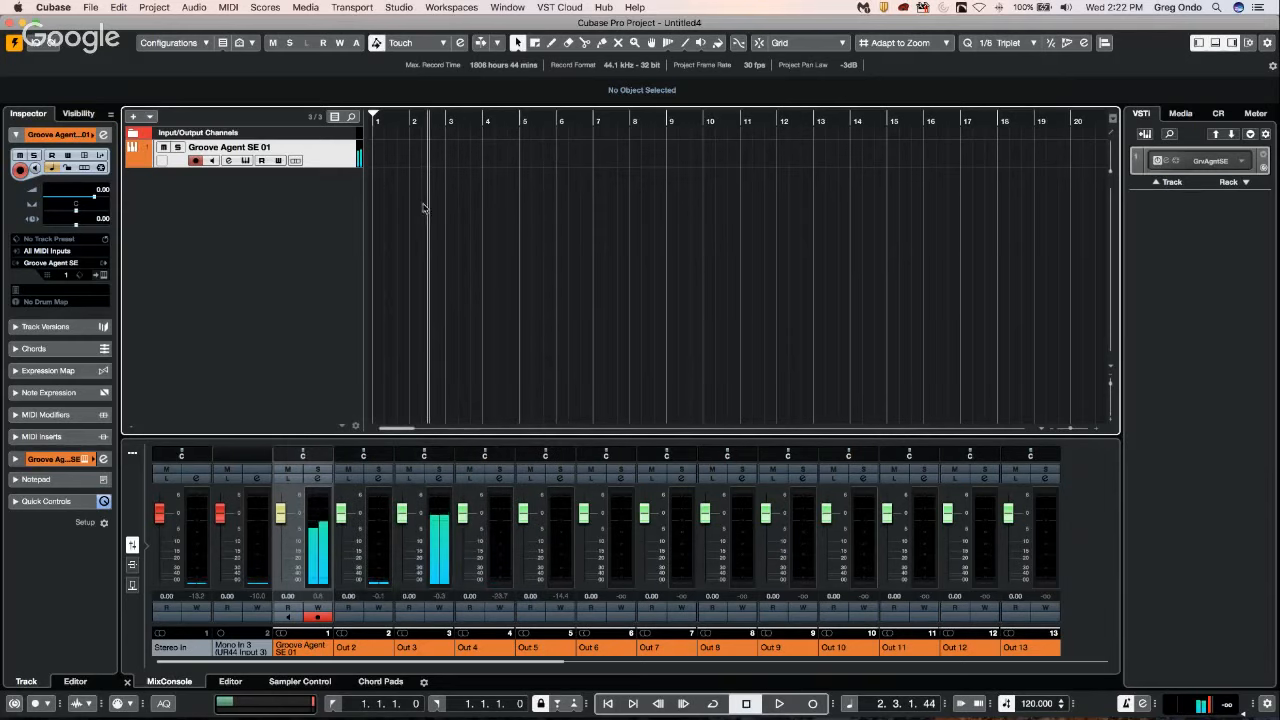
Add one instrument track with the Padshop synth routed to Stereo Out, and load Padshop at the licence notice.
right_click(239, 206)
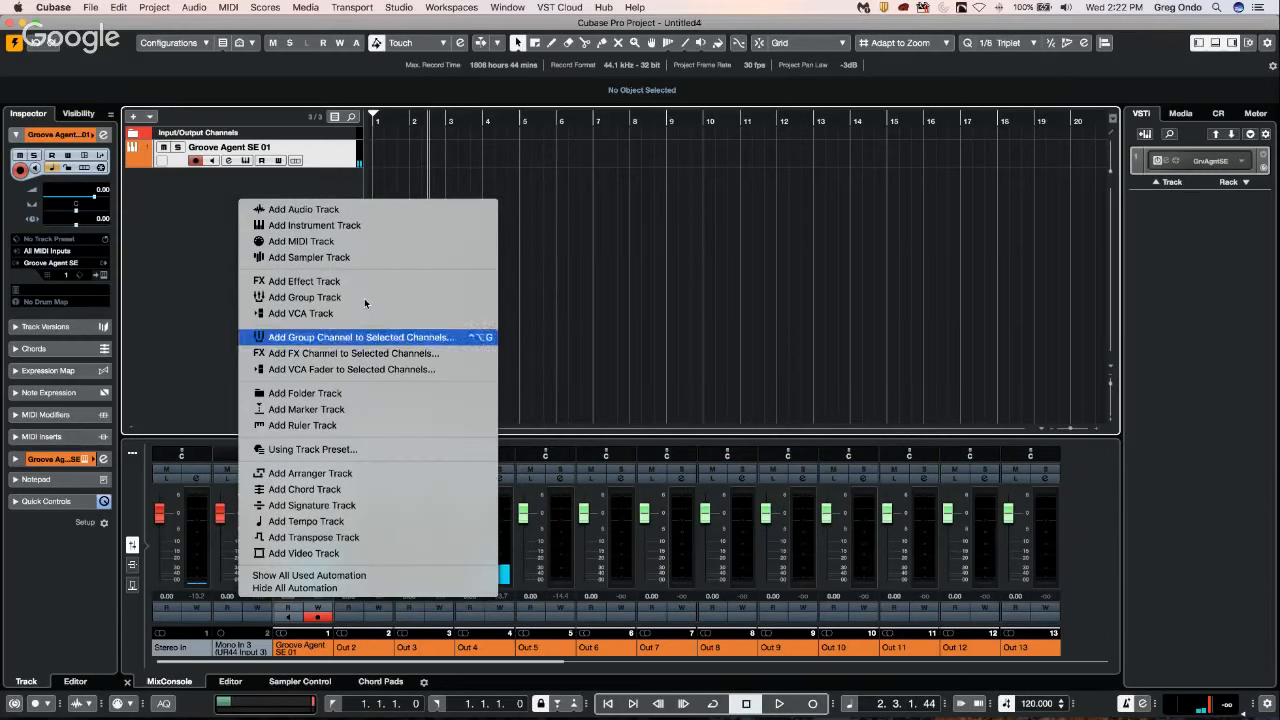
left_click(363, 226)
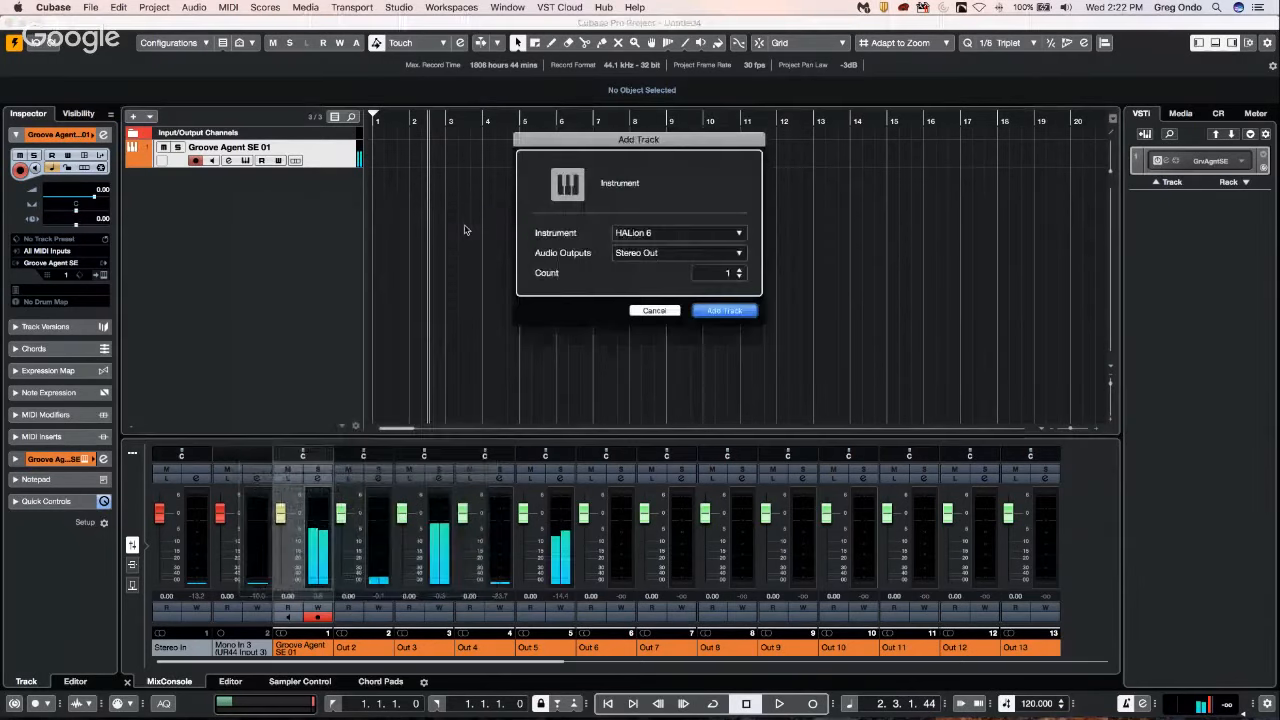
left_click(678, 232)
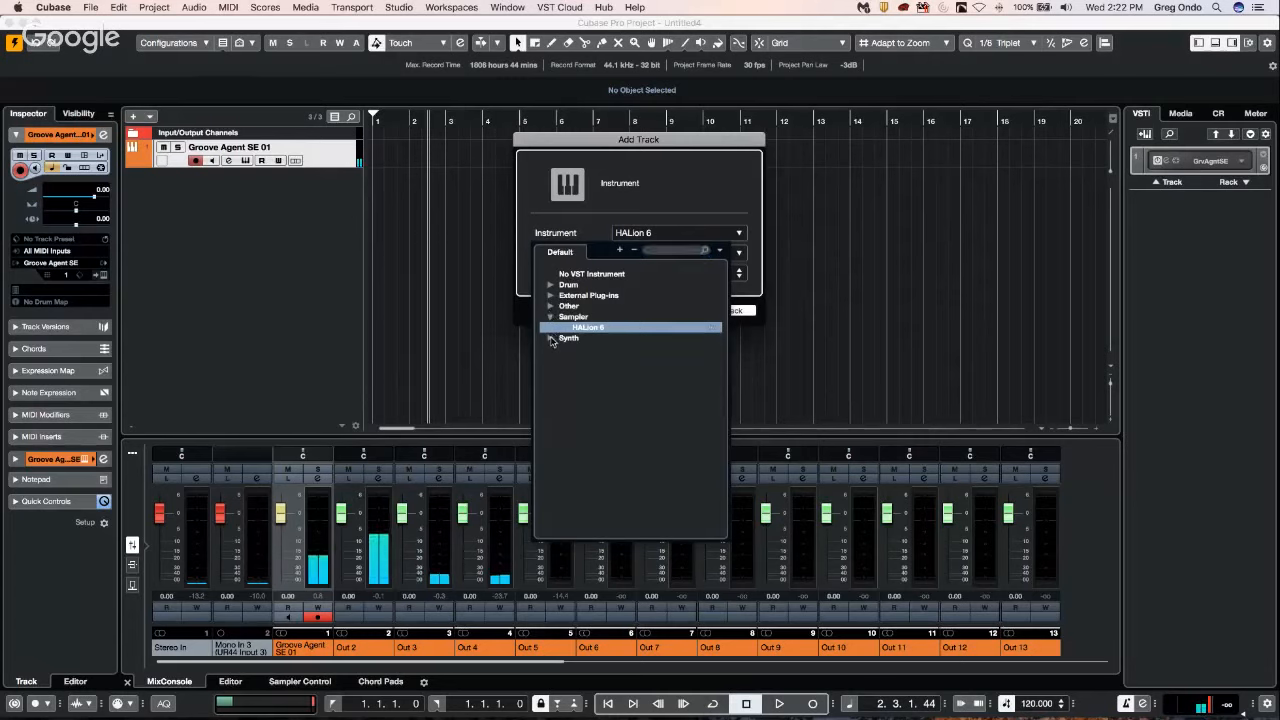
left_click(550, 339)
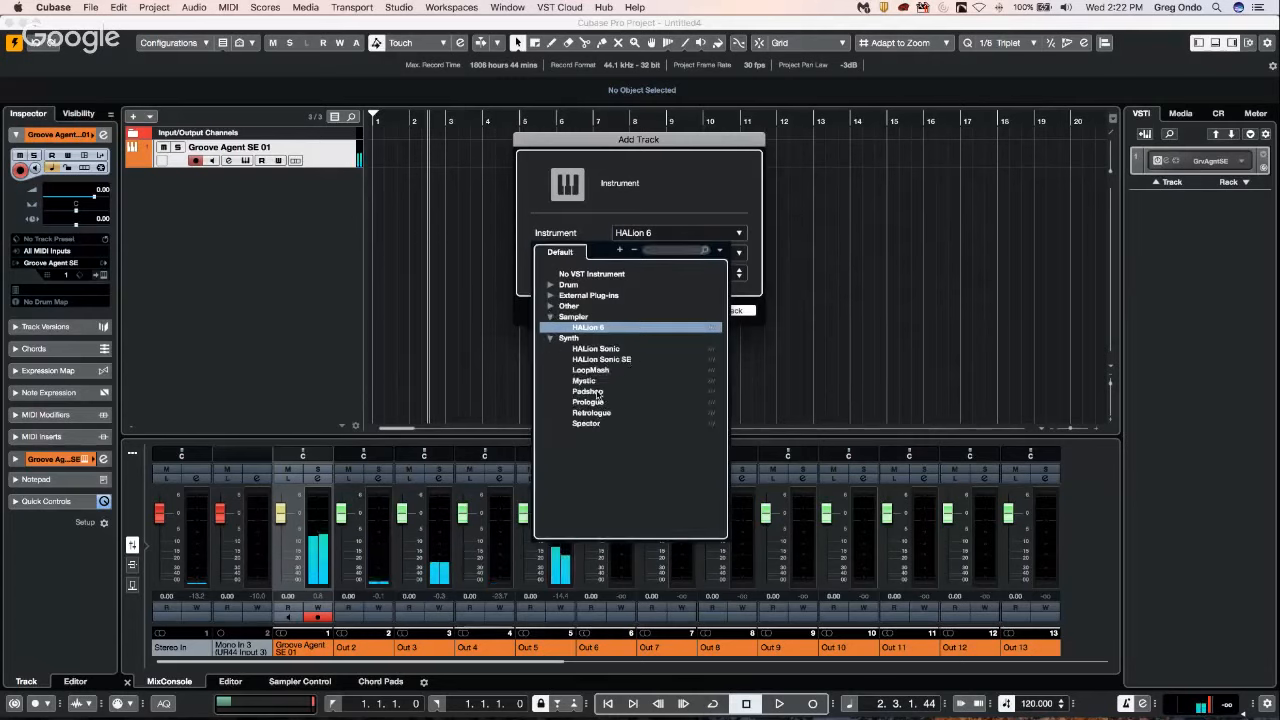
left_click(597, 394)
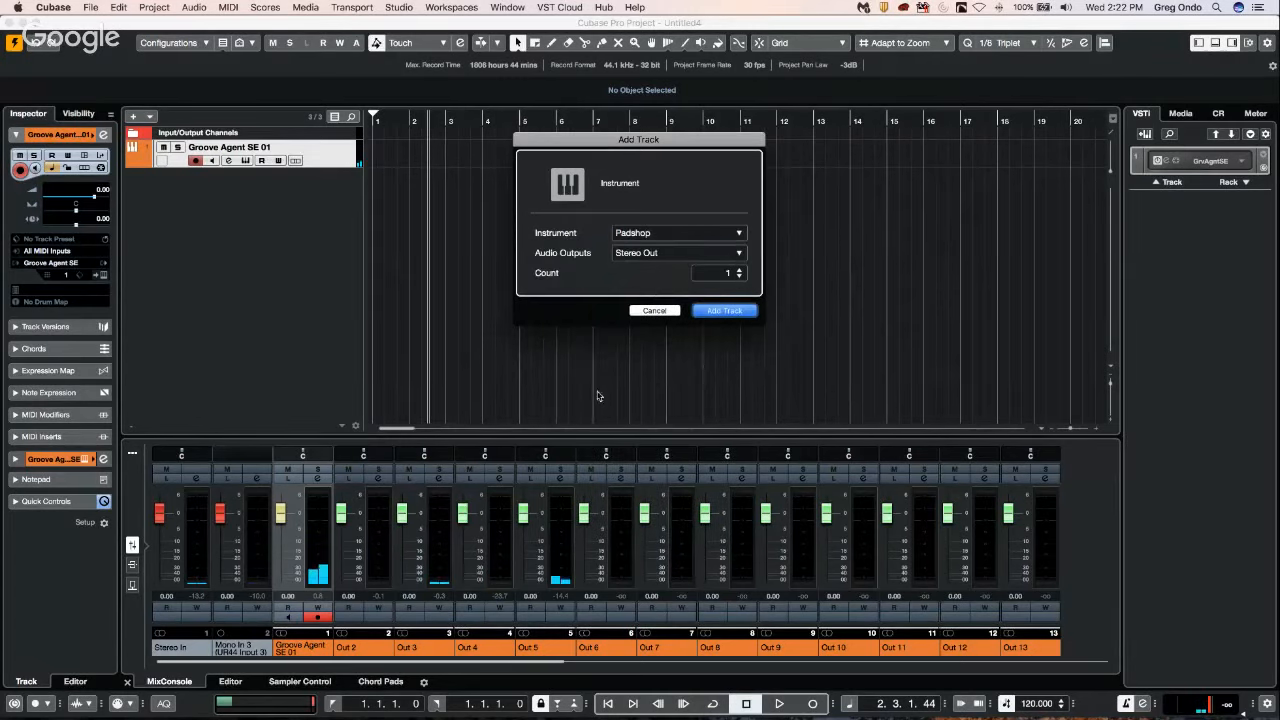
left_click(724, 310)
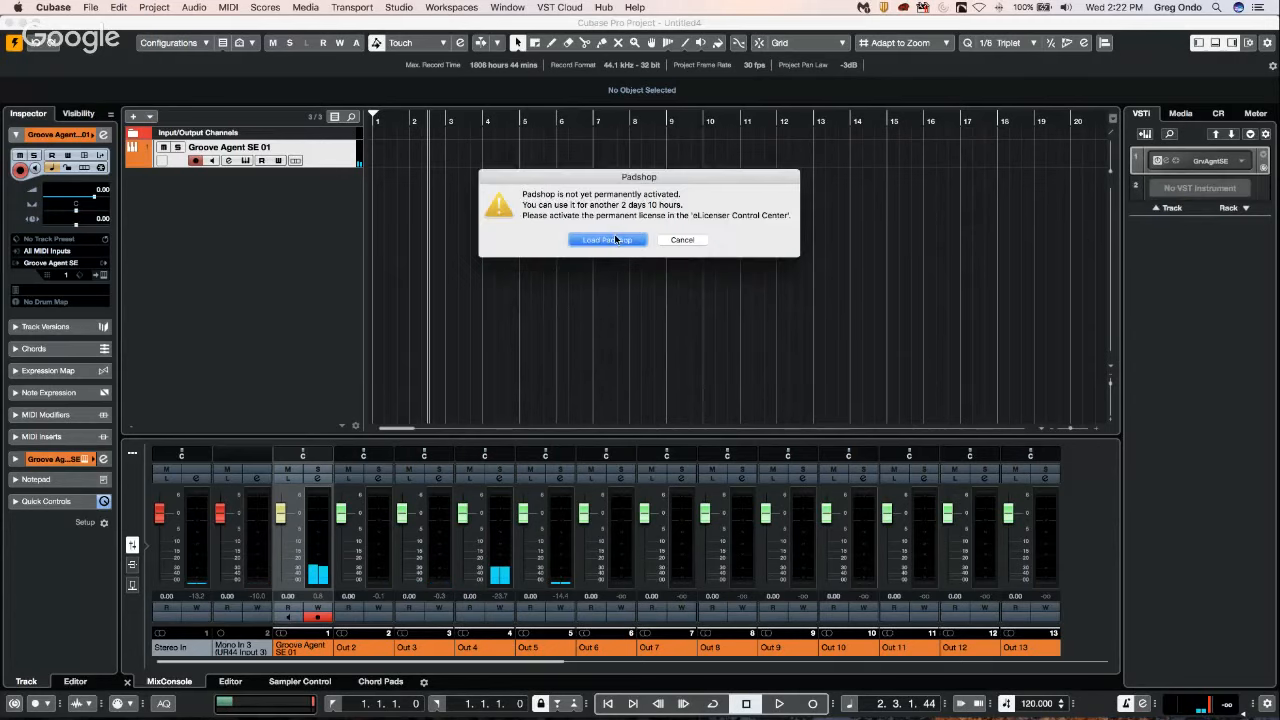
left_click(616, 240)
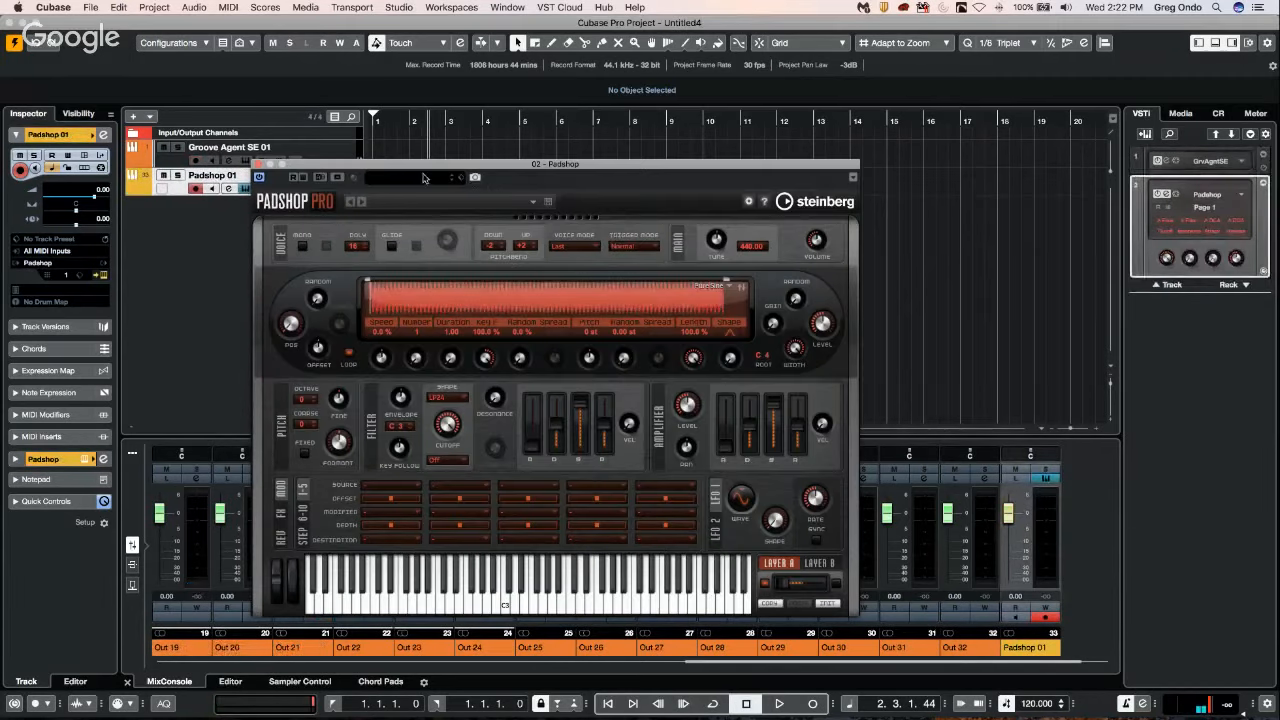
Load the Airy Overtones preset into Padshop and close the instrument window.
left_click(440, 177)
double_click(828, 327)
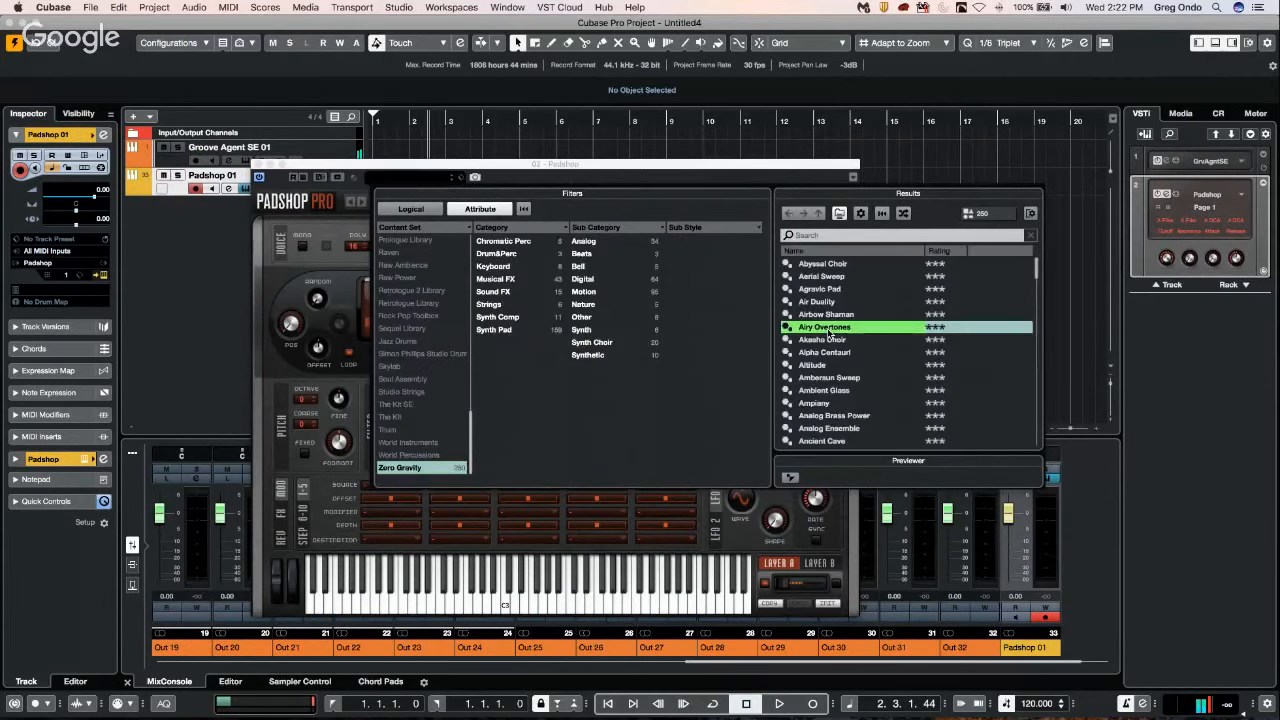
left_click(258, 164)
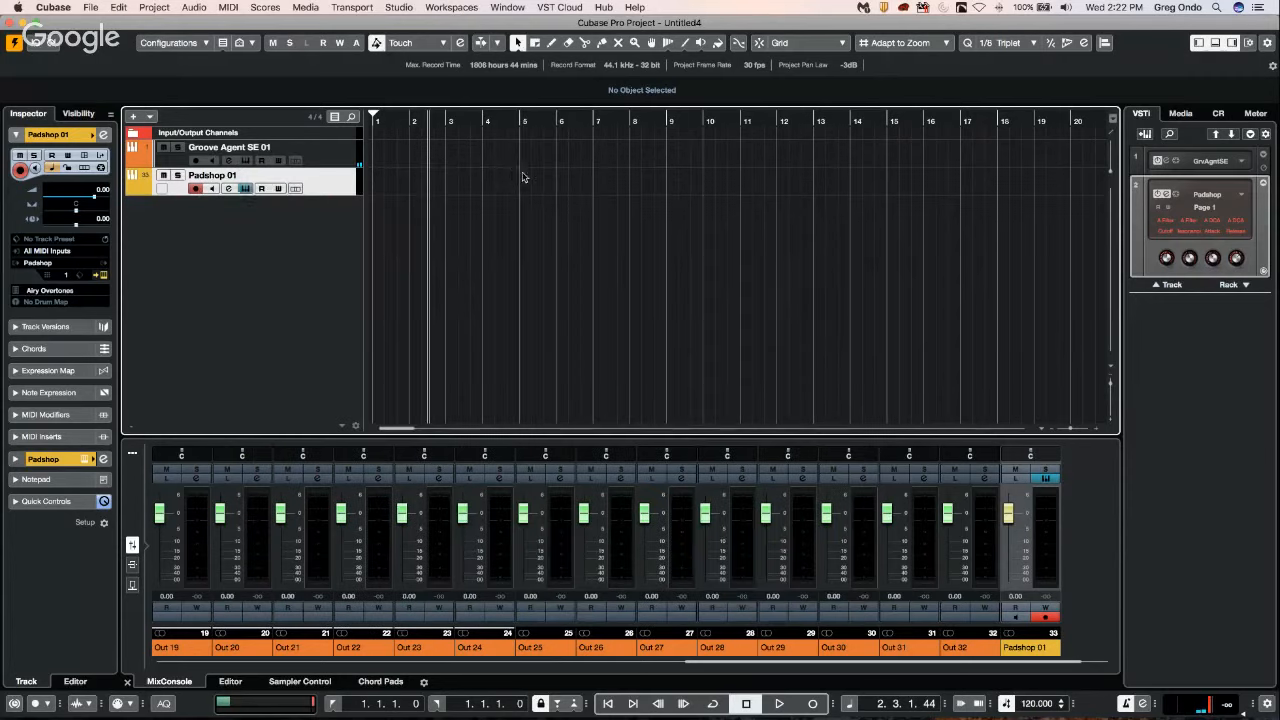
Draw an empty MIDI part about three and a half bars long on the Padshop 01 track and return to the selection tool.
key("space")
right_click(418, 189)
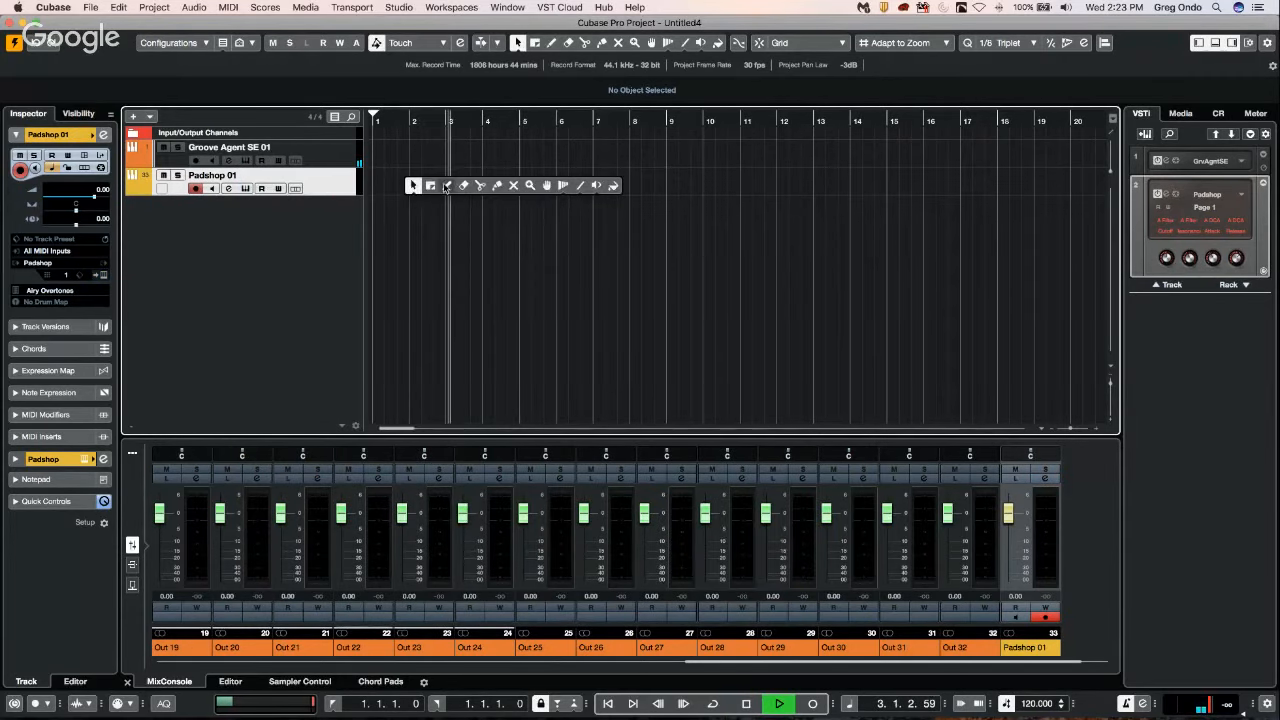
left_click(418, 182)
left_click_drag(405, 183, 537, 183)
key("space")
right_click(485, 190)
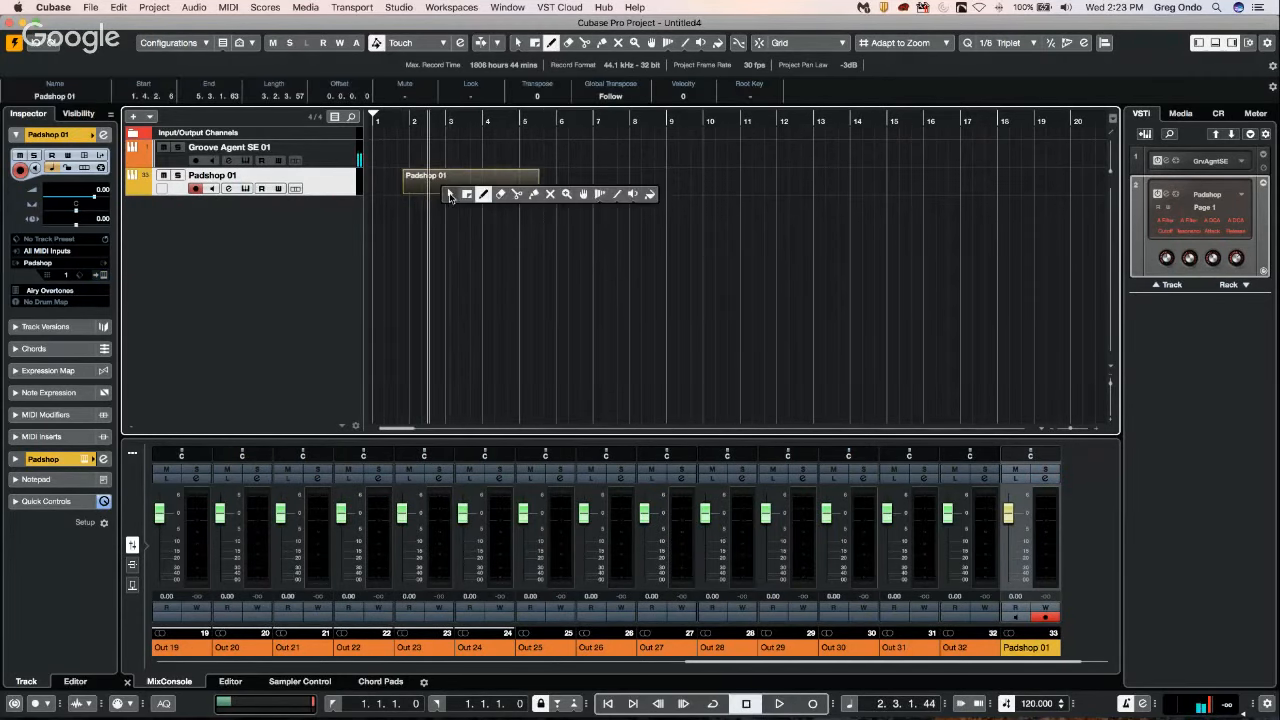
left_click(451, 195)
Open the Padshop 01 part in the Key Editor and draw a D#3 note a little over two bars long.
double_click(450, 186)
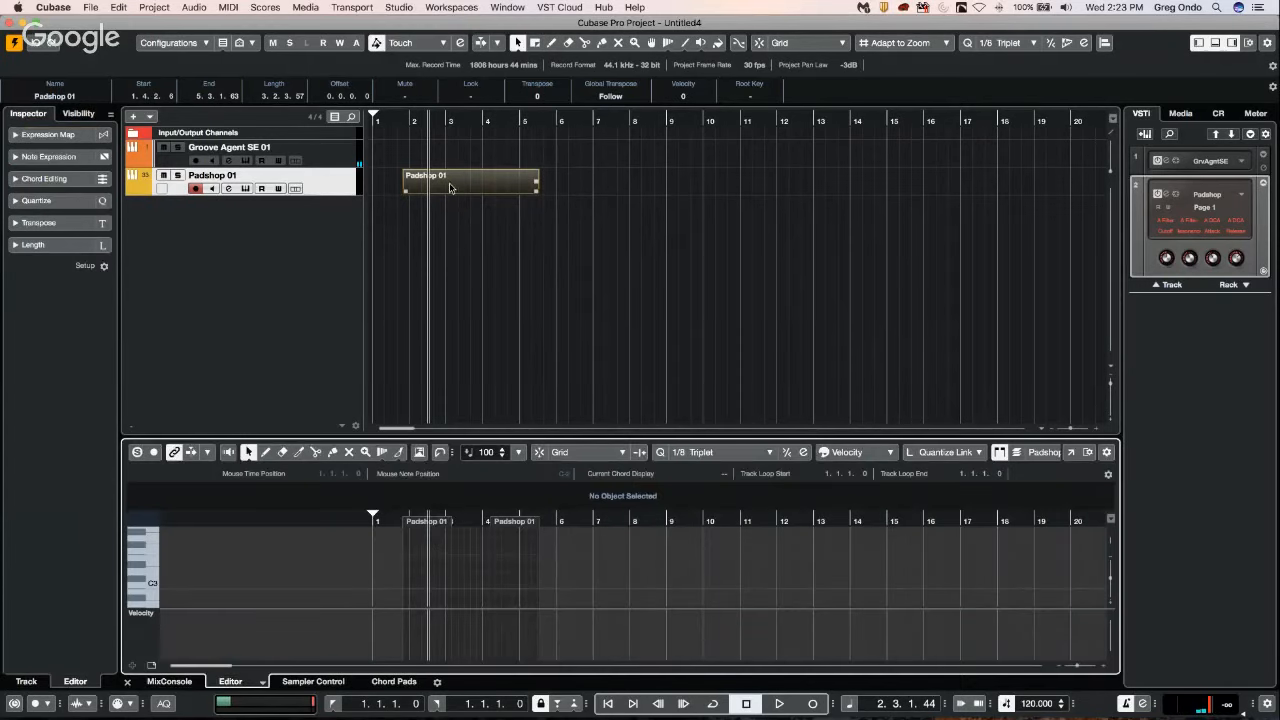
right_click(442, 573)
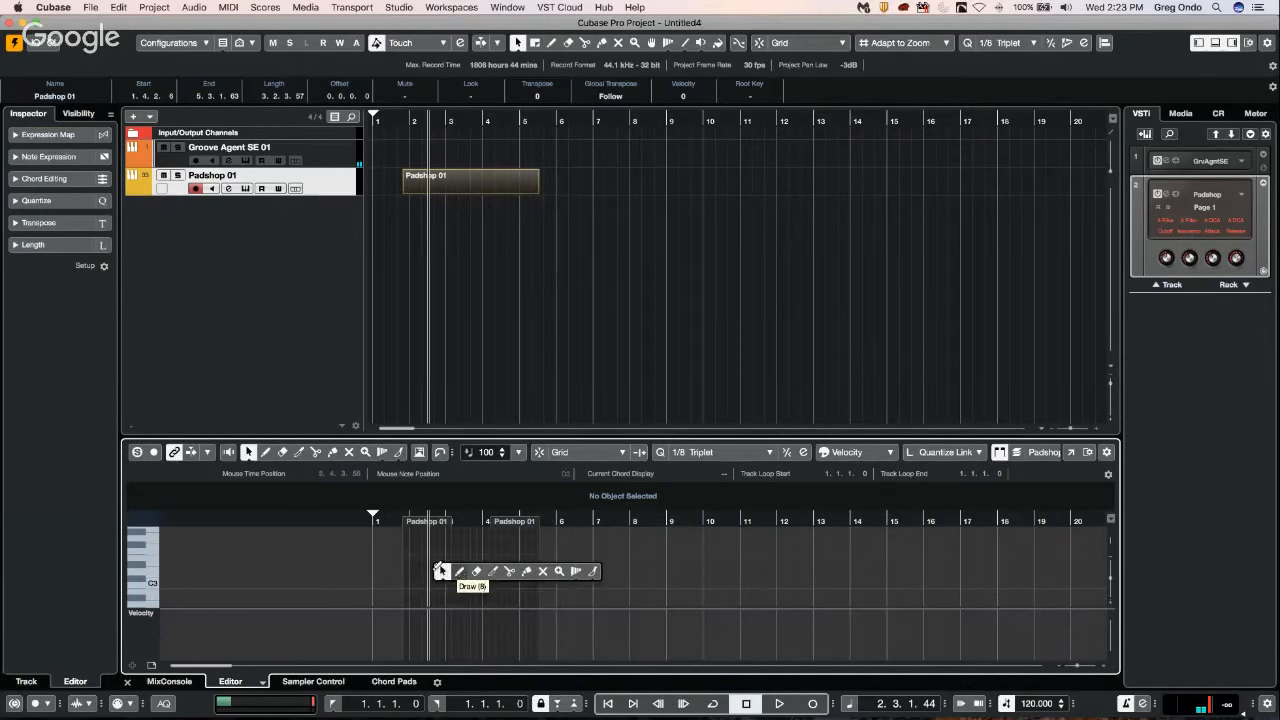
left_click(461, 573)
left_click_drag(433, 566, 520, 566)
right_click(472, 568)
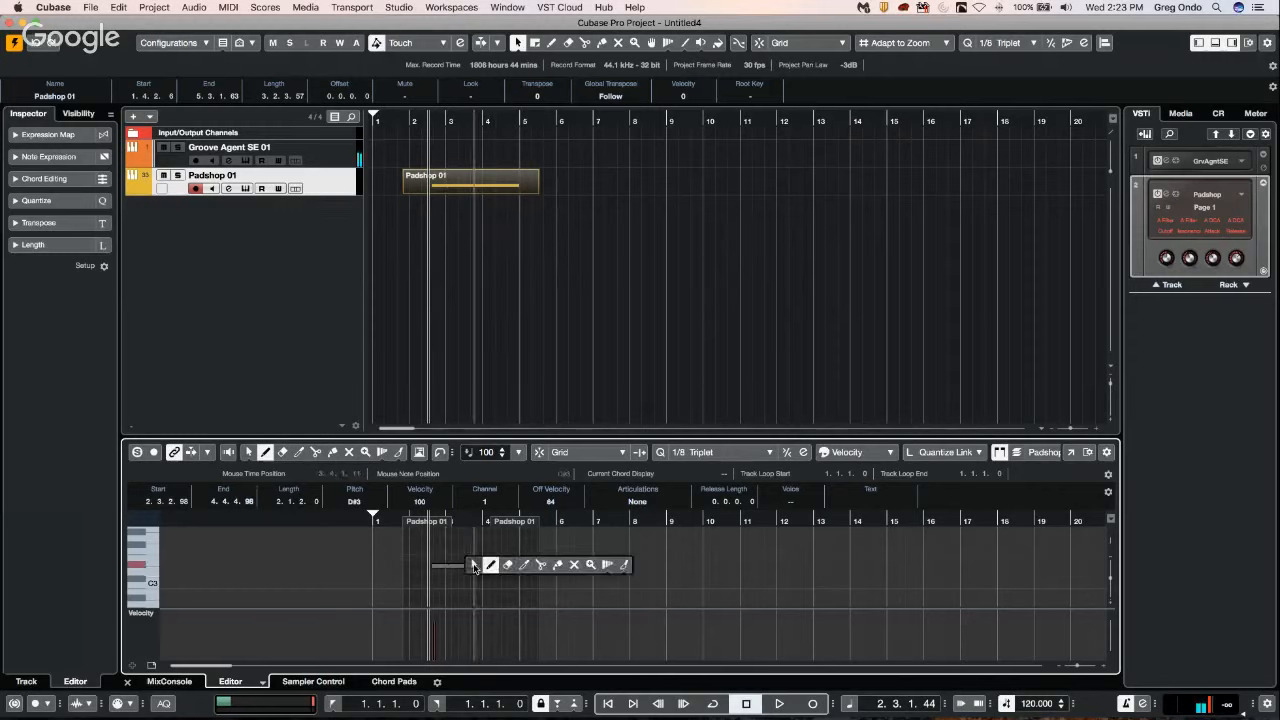
left_click(467, 572)
Open the Note Expression editor for the D#3 note with the selection tool and choose Tuning as the expression parameter.
left_click(470, 572)
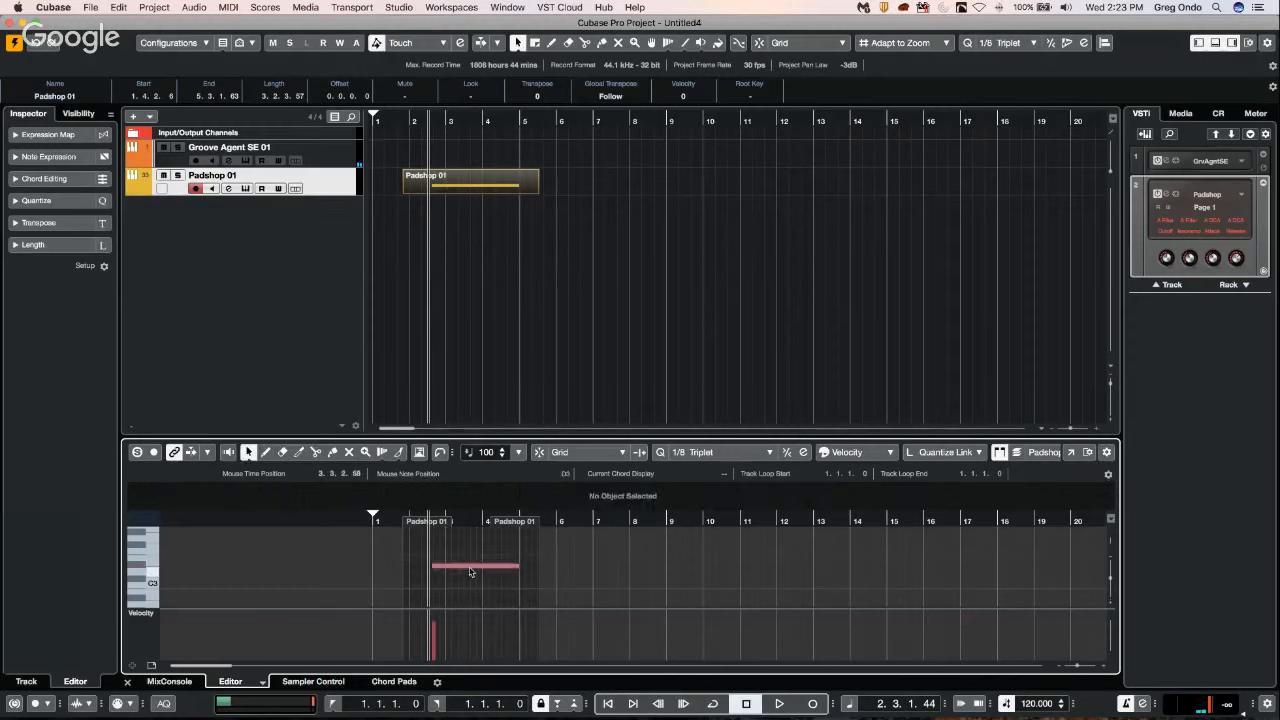
right_click(470, 571)
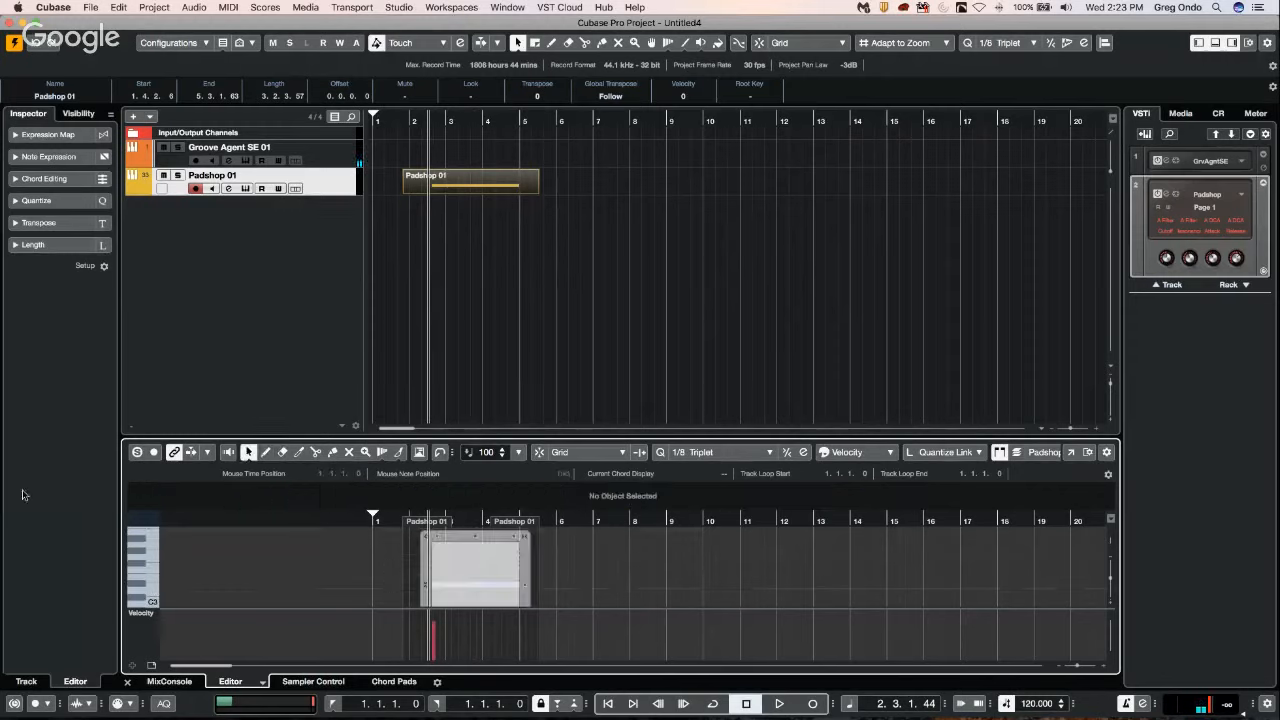
left_click(46, 157)
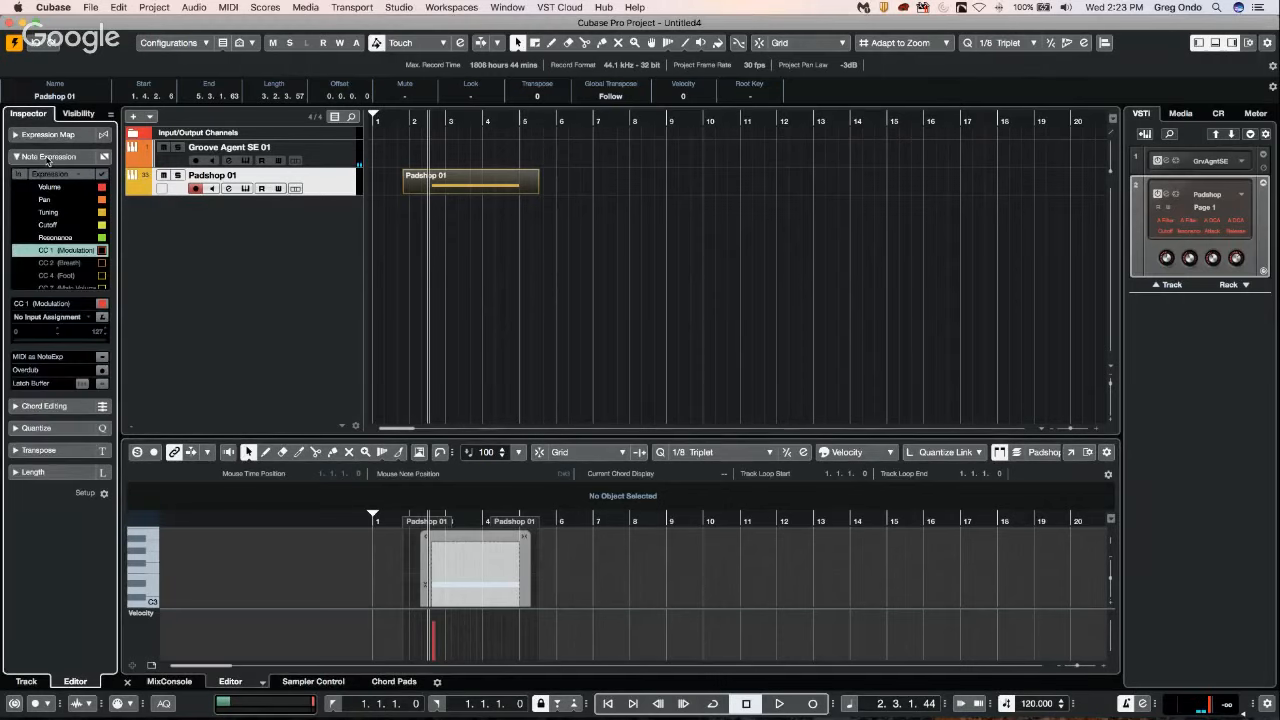
left_click(47, 213)
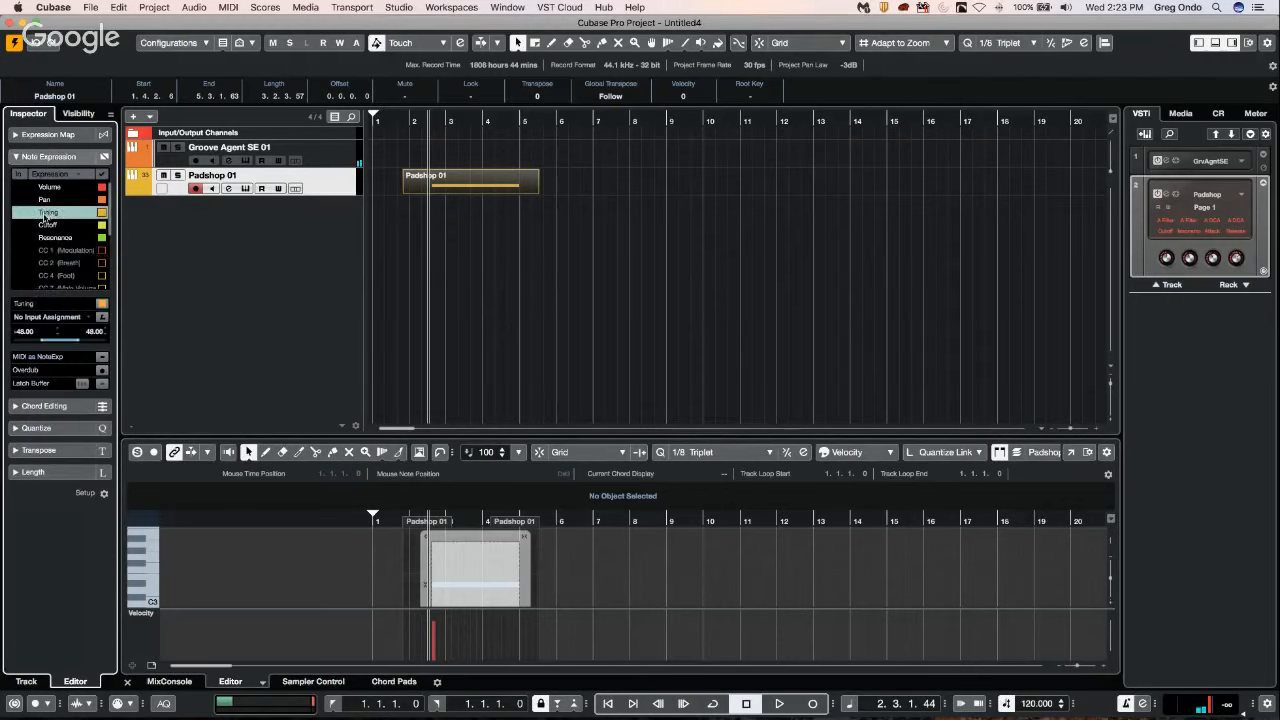
Draw a wavering Tuning curve across the D#3 note, return to the selection tool and close the note's expression editor.
right_click(452, 565)
left_click(469, 563)
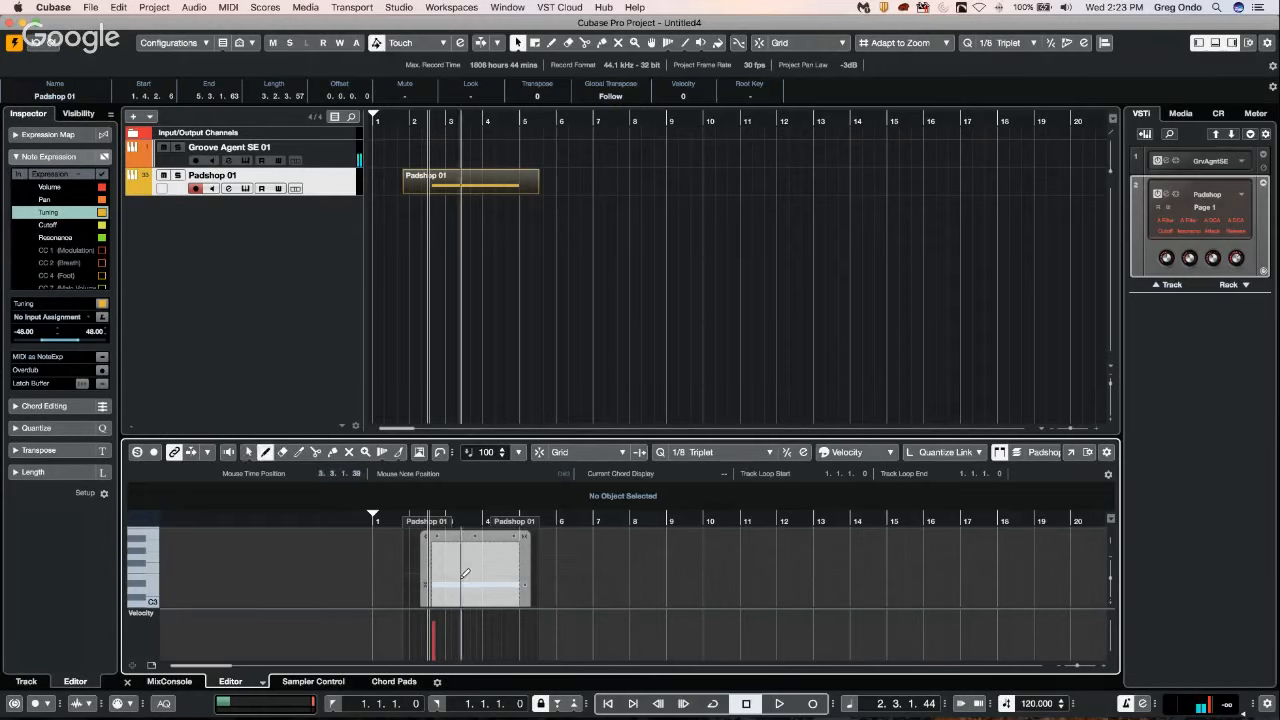
mouse_move(461, 577)
left_mouse_down()
mouse_move(483, 569)
mouse_move(514, 588)
mouse_move(449, 580)
mouse_move(489, 571)
left_mouse_up()
right_click(551, 548)
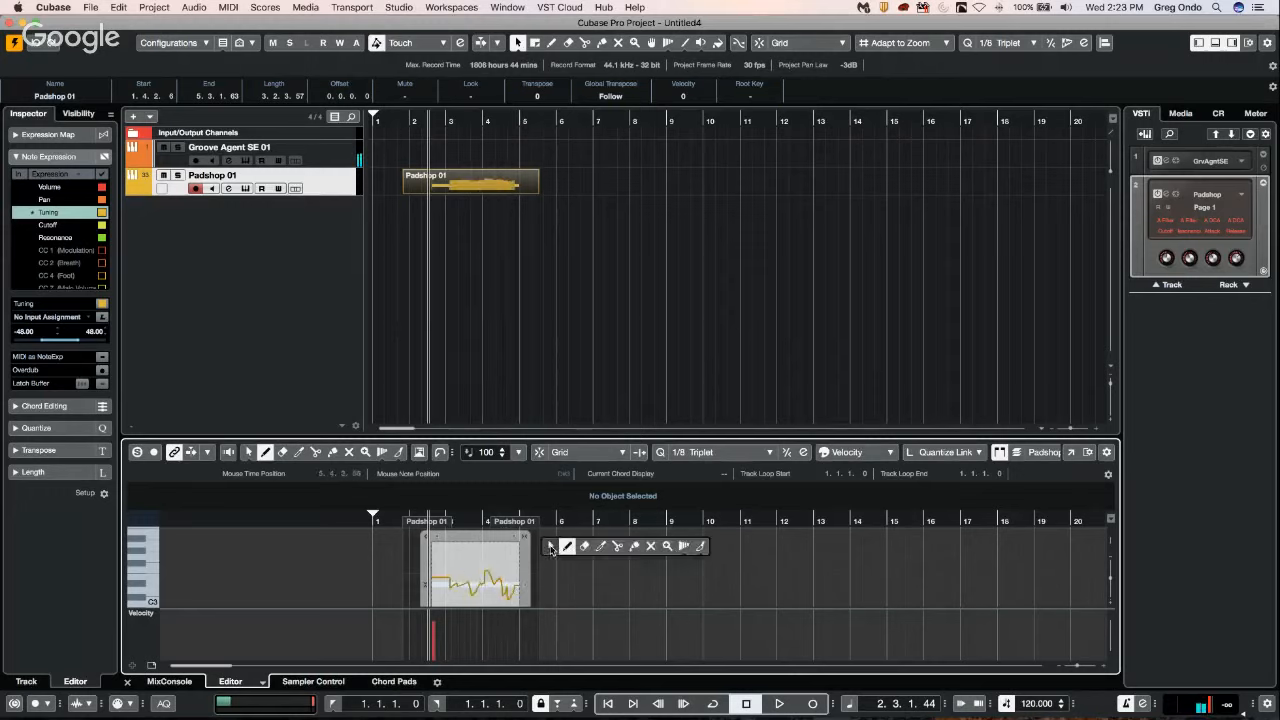
left_click(552, 548)
left_click(549, 558)
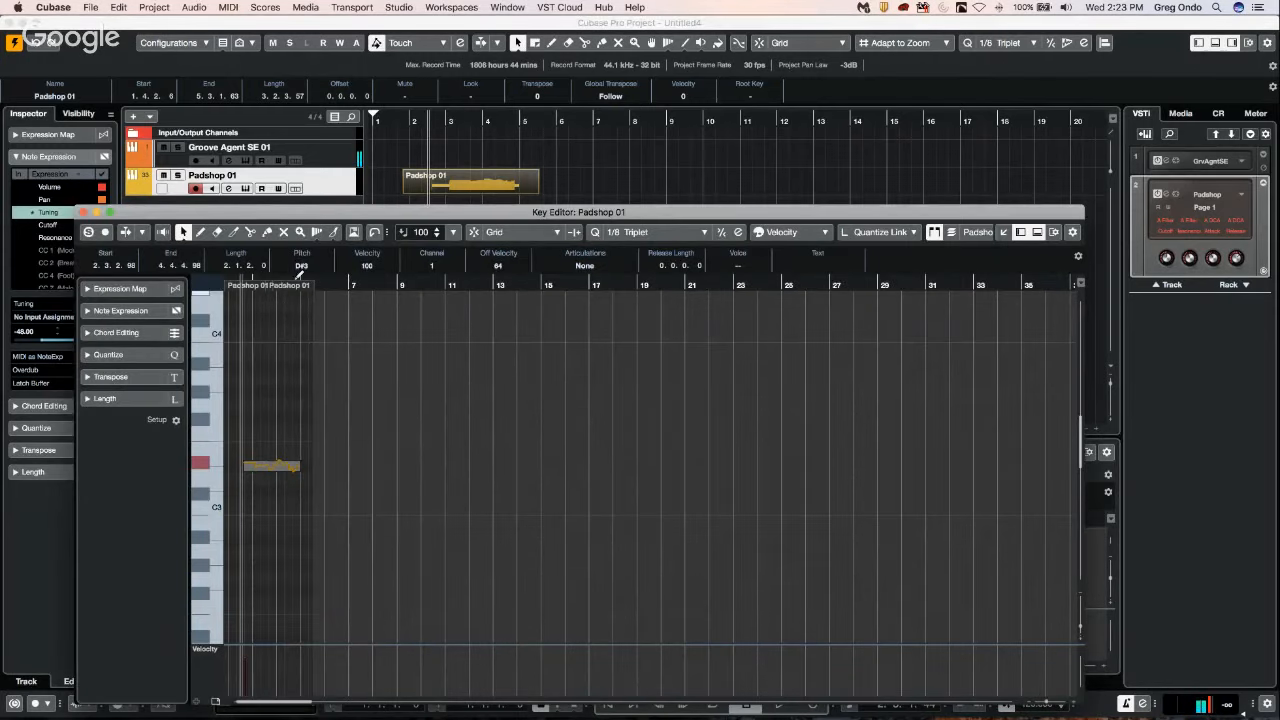
Open the Padshop 01 part in a separate Key Editor window and shorten the part to end at about 4.2.1.
left_click(340, 284)
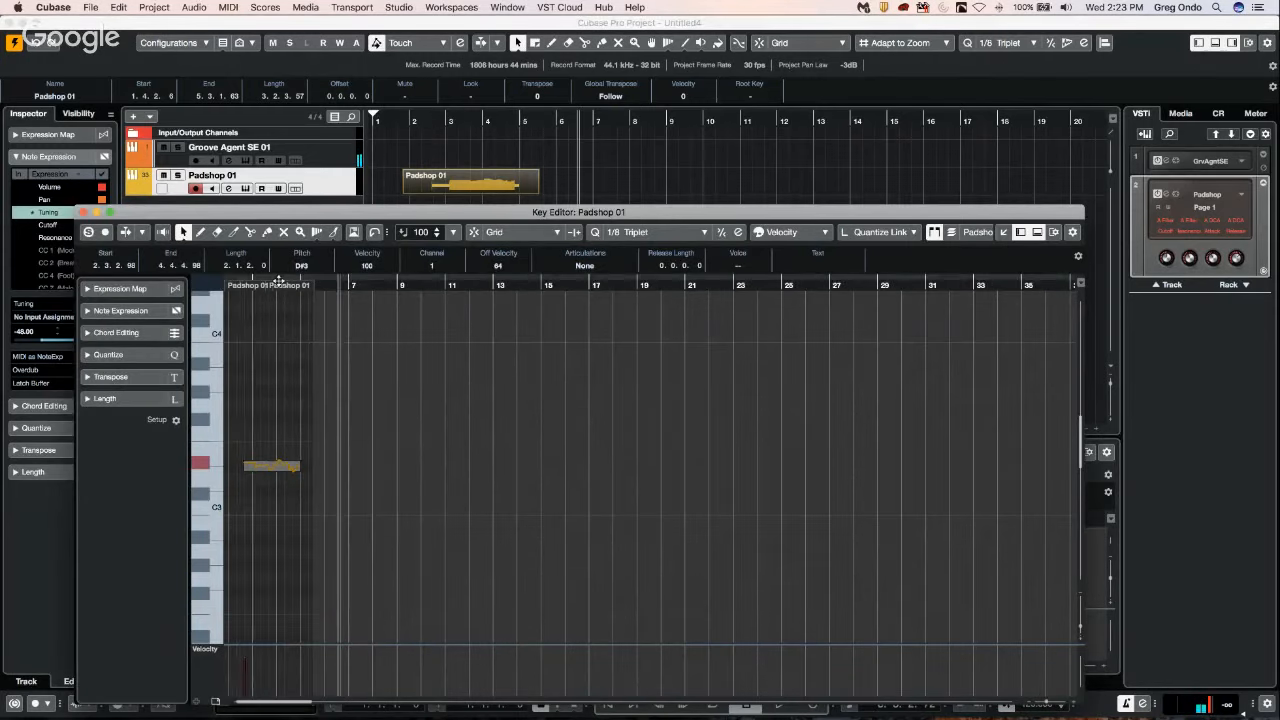
key("h")
key("h")
key("h")
key("h")
left_click_drag(308, 286, 280, 331)
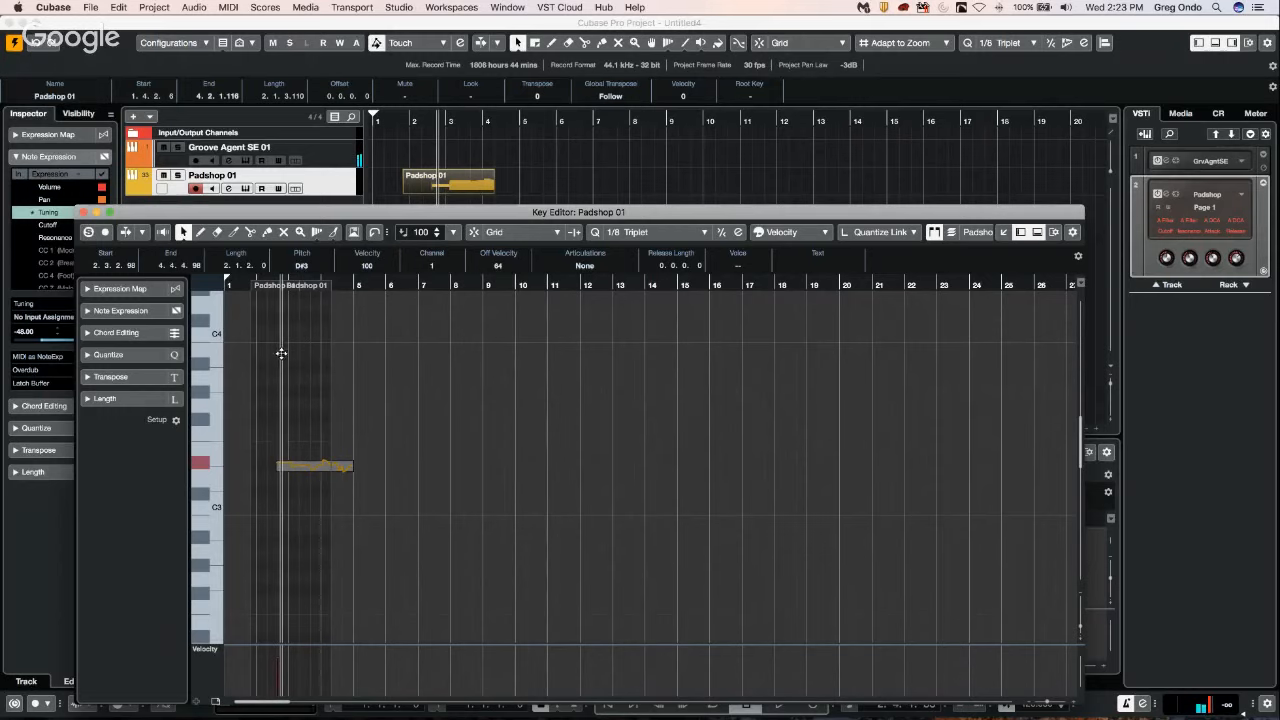
key("h")
key("h")
key("h")
key("h")
Draw an F3 note a little over two bars long above the D#3 note and return to the selection tool.
right_click(314, 430)
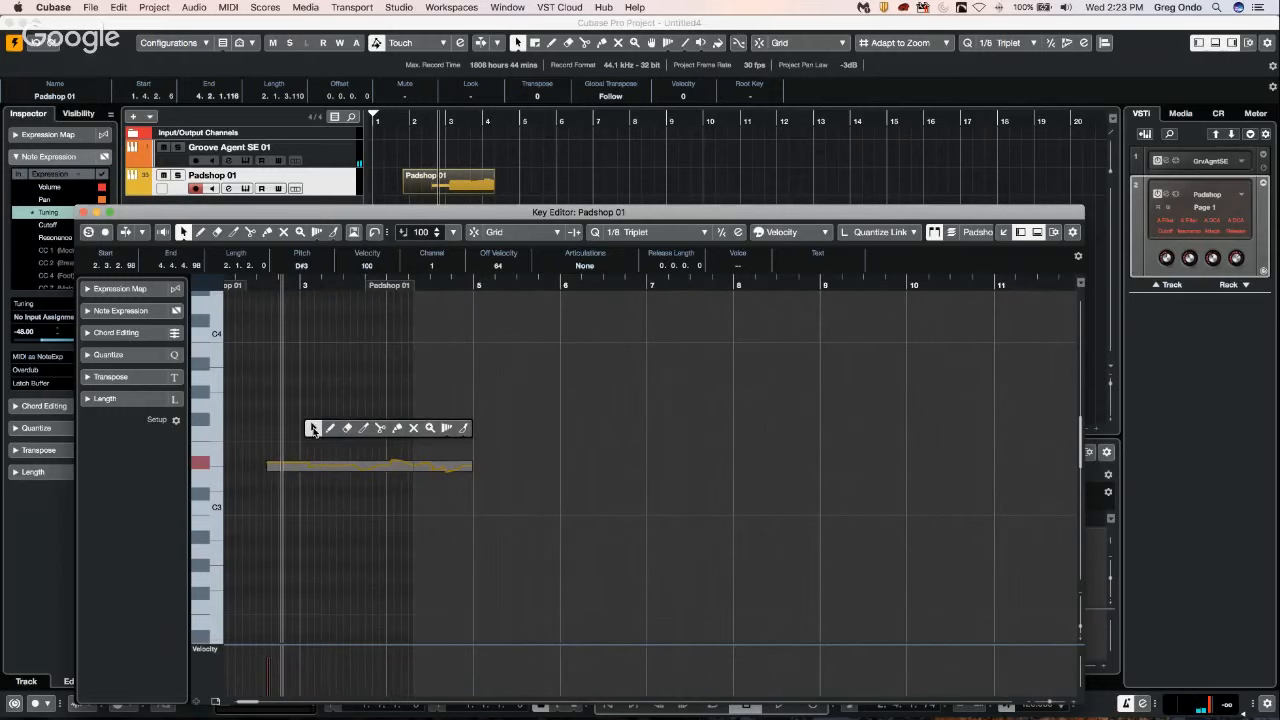
left_click(330, 428)
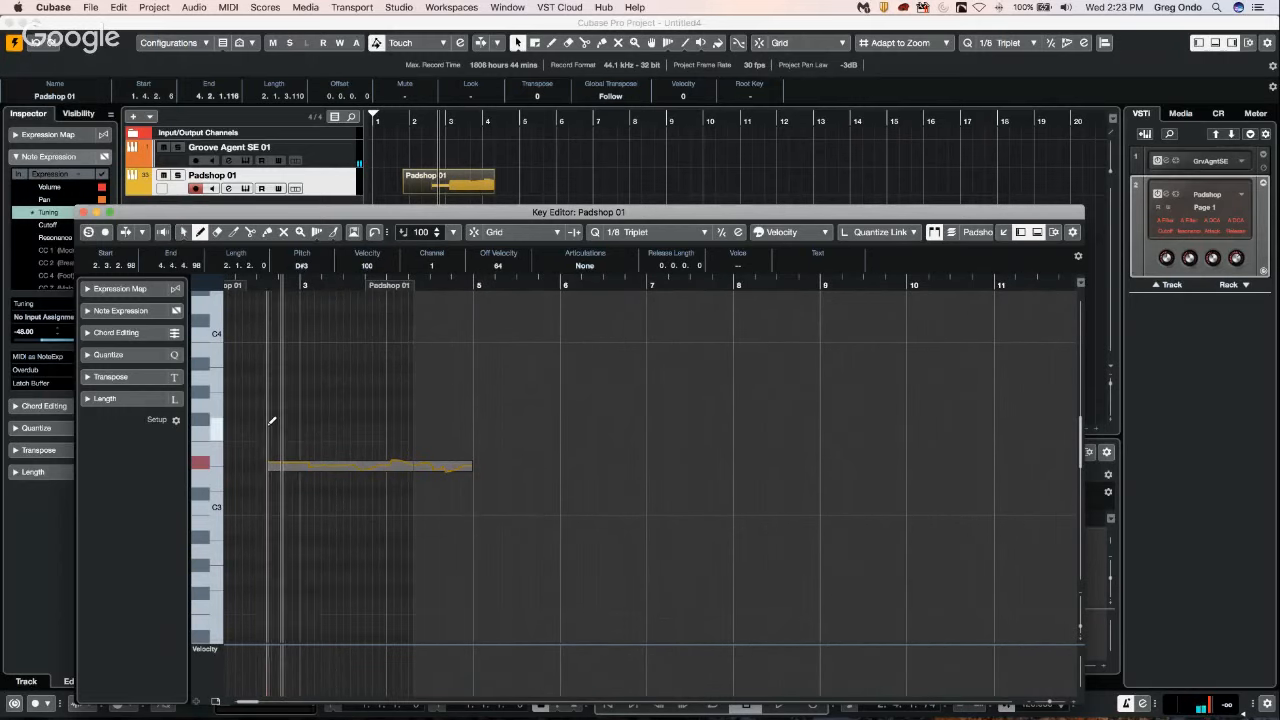
left_click_drag(270, 426, 486, 417)
right_click(369, 414)
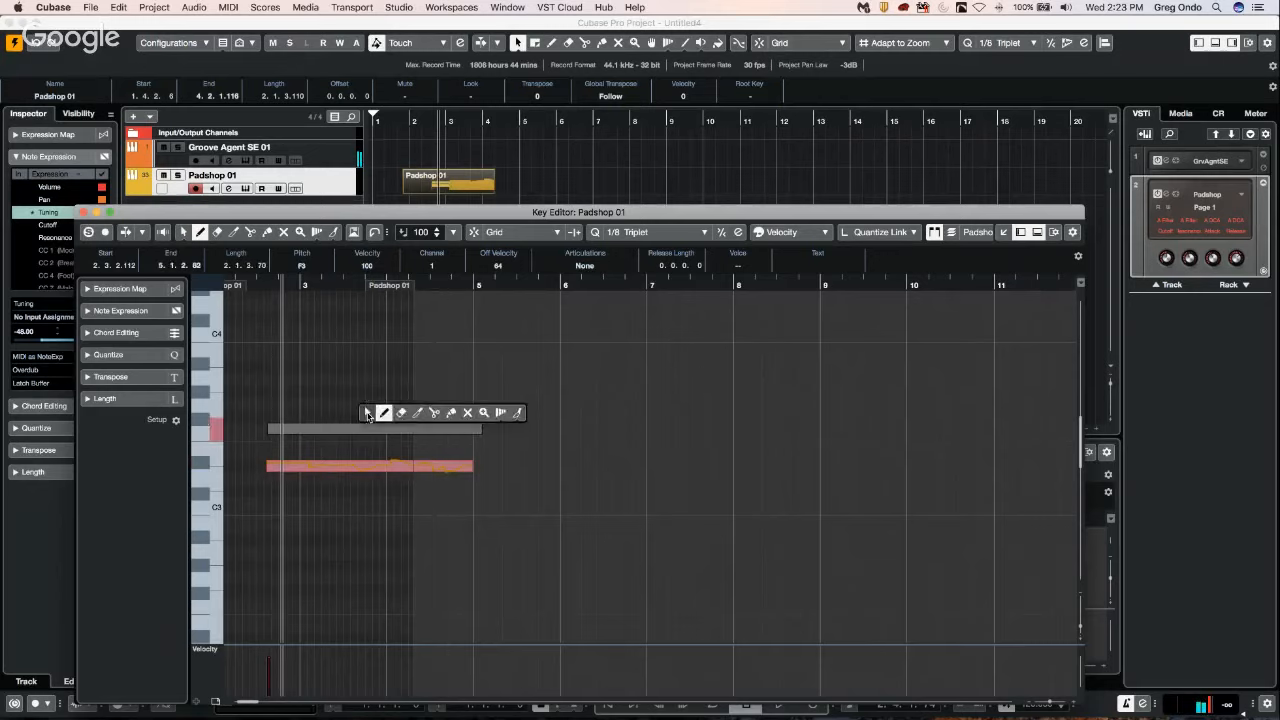
left_click(368, 414)
Draw a steadily falling Tuning curve in the F3 note's expression editor, close it and return to the selection tool.
double_click(353, 430)
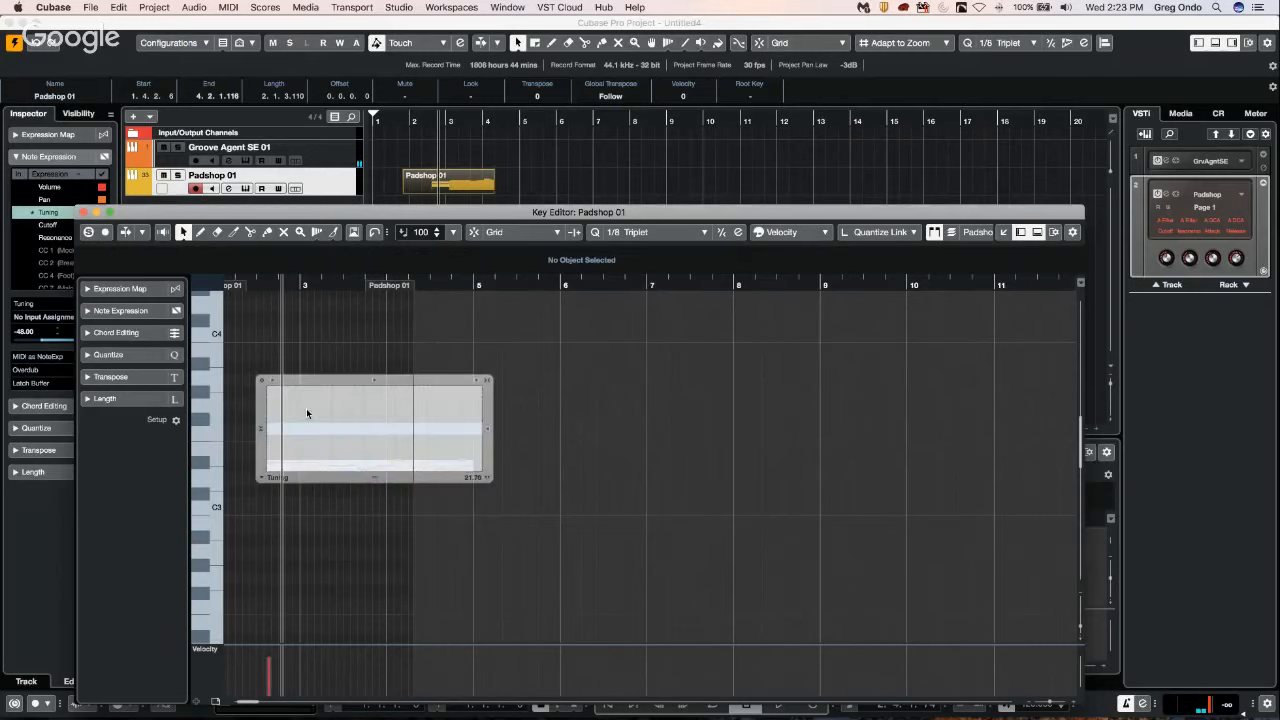
right_click(306, 408)
left_click(323, 409)
left_click_drag(278, 390, 455, 459)
right_click(356, 366)
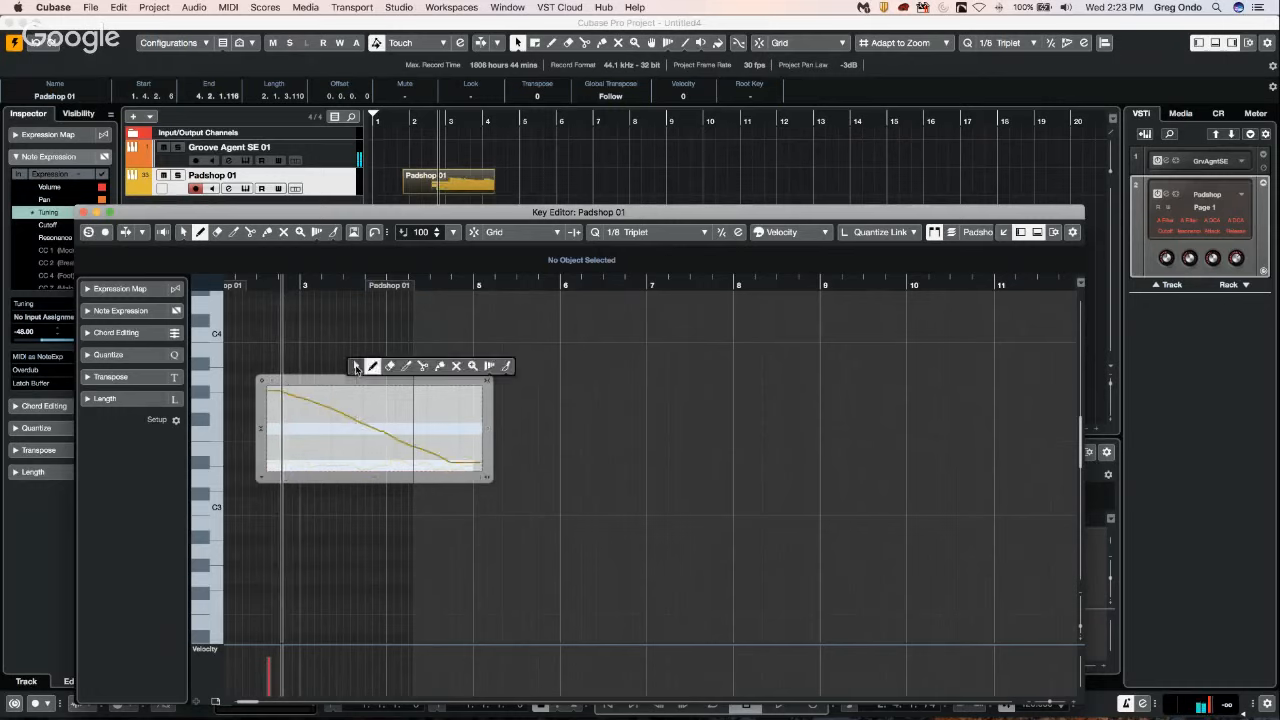
left_click(356, 366)
left_click(349, 351)
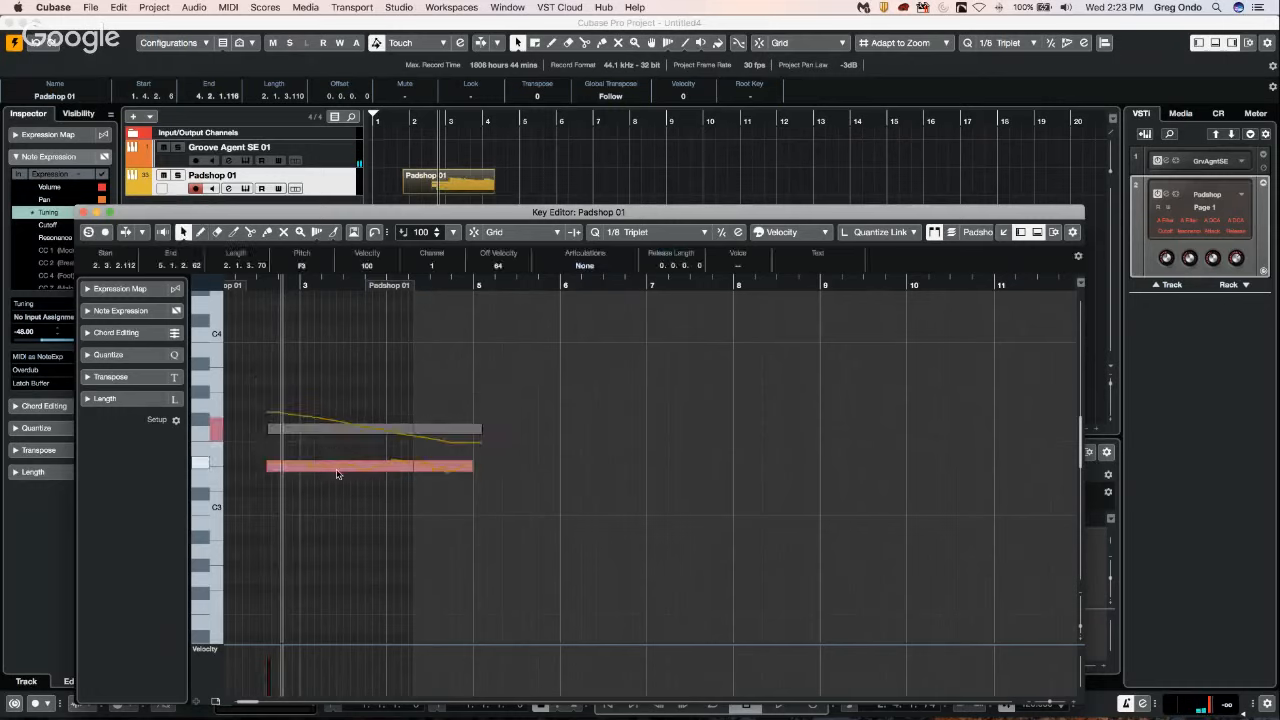
Draw an A#3 note a little over two bars long above the F3 note and return to the selection tool.
left_click(343, 464)
right_click(332, 370)
left_click(348, 369)
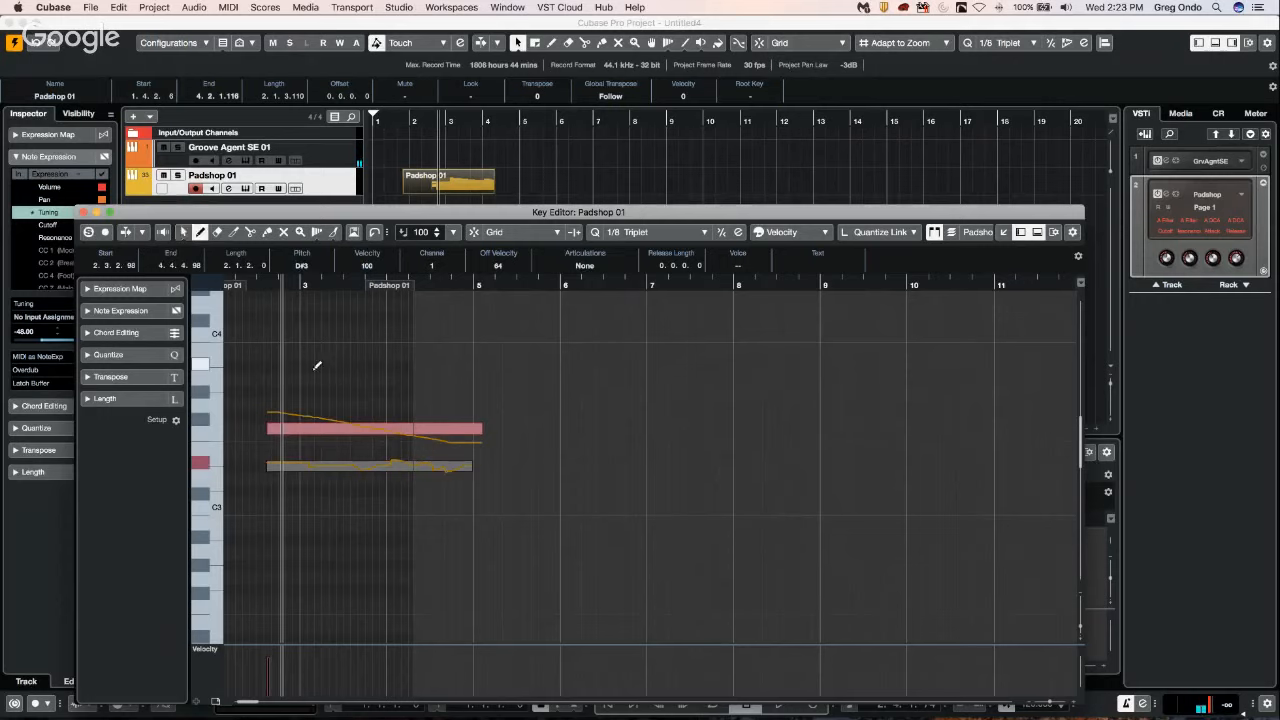
left_click_drag(276, 364, 486, 360)
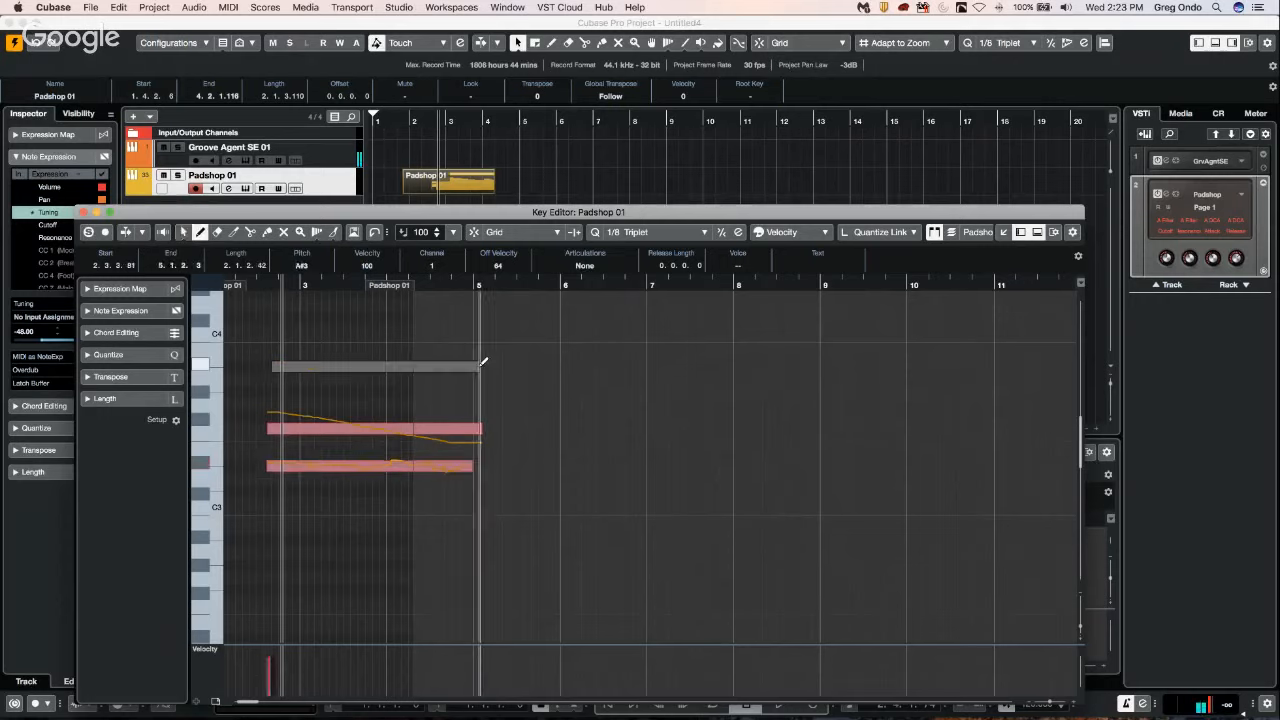
right_click(323, 358)
left_click(308, 356)
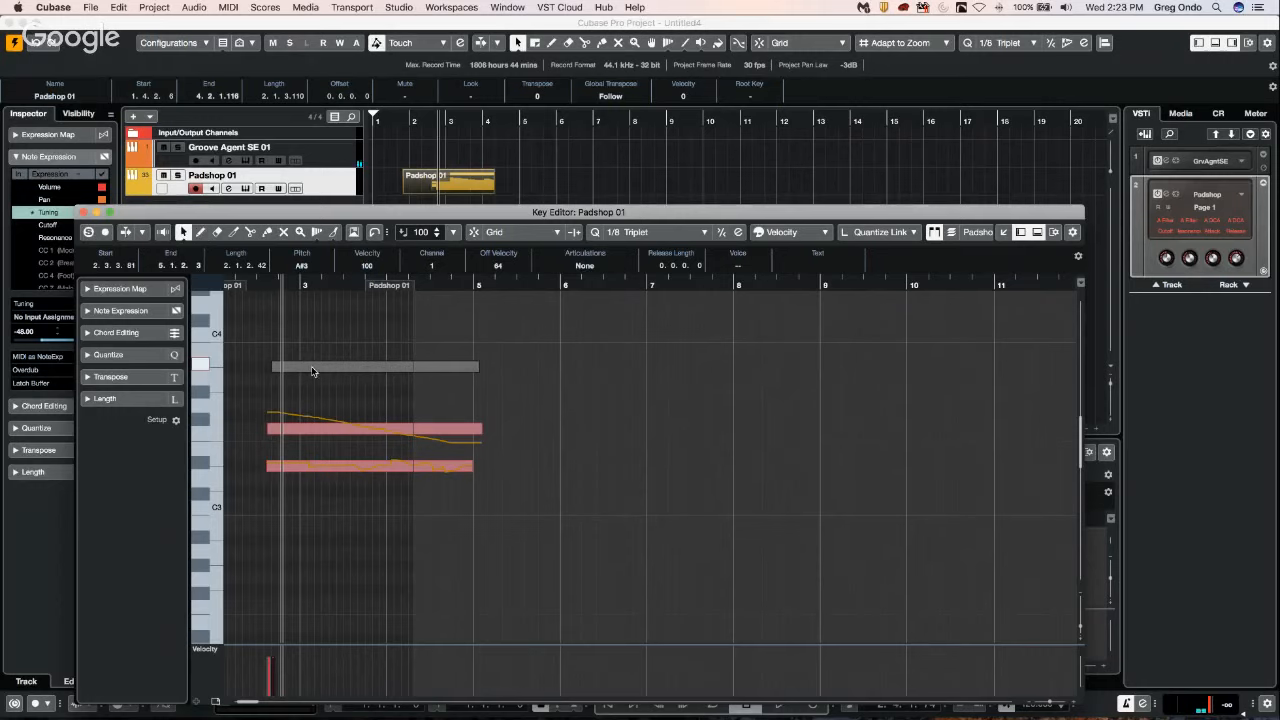
Draw a rising Tuning curve in the A#3 note's expression editor, close it and return to the selection tool.
double_click(312, 371)
right_click(312, 384)
left_click(332, 388)
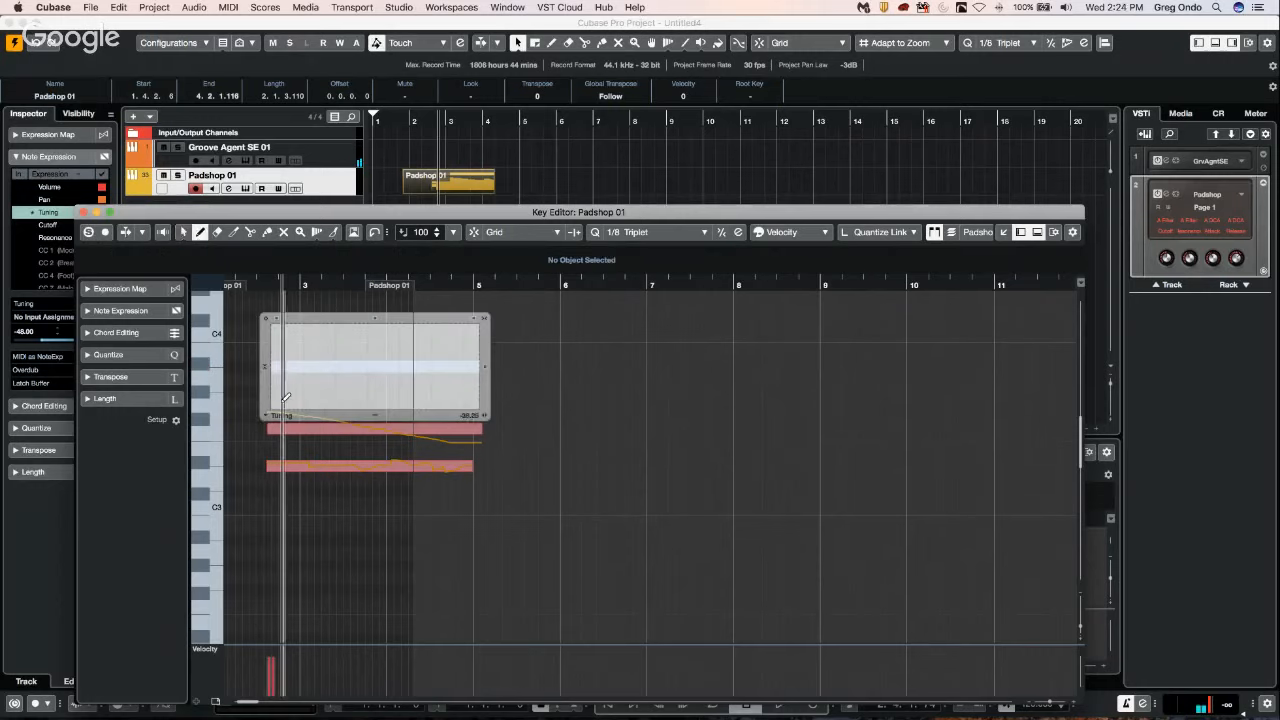
left_click_drag(286, 398, 464, 320)
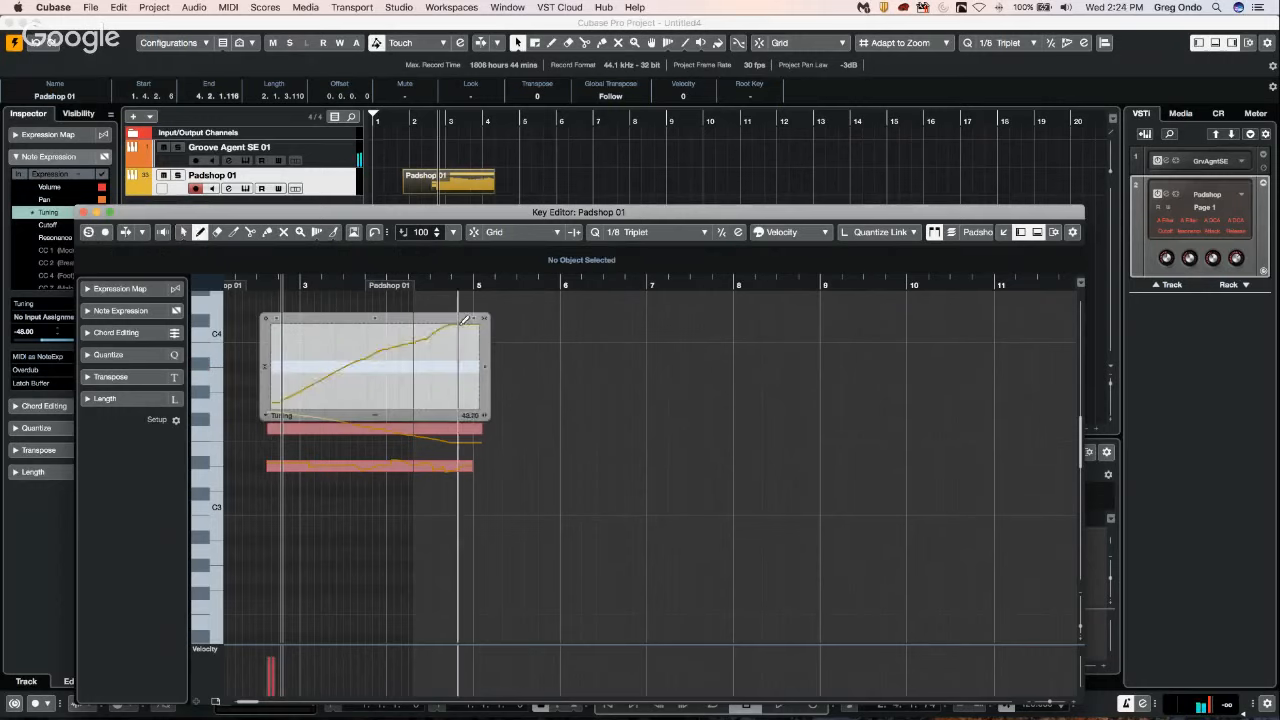
right_click(506, 343)
left_click(510, 346)
left_click(506, 343)
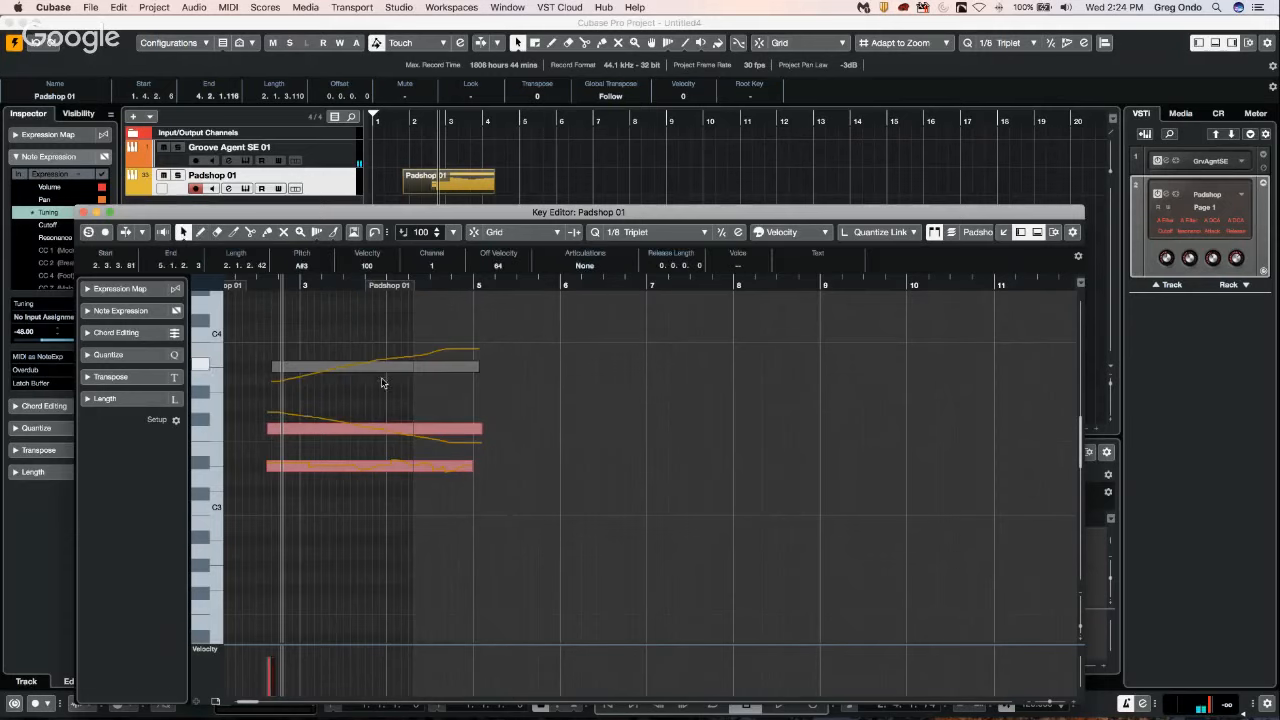
Add a Note Expression Input Device in Studio Setup, leaving its MIDI input not connected and MPE Mode active, and accept the setup.
left_click(451, 7)
mouse_move(408, 6)
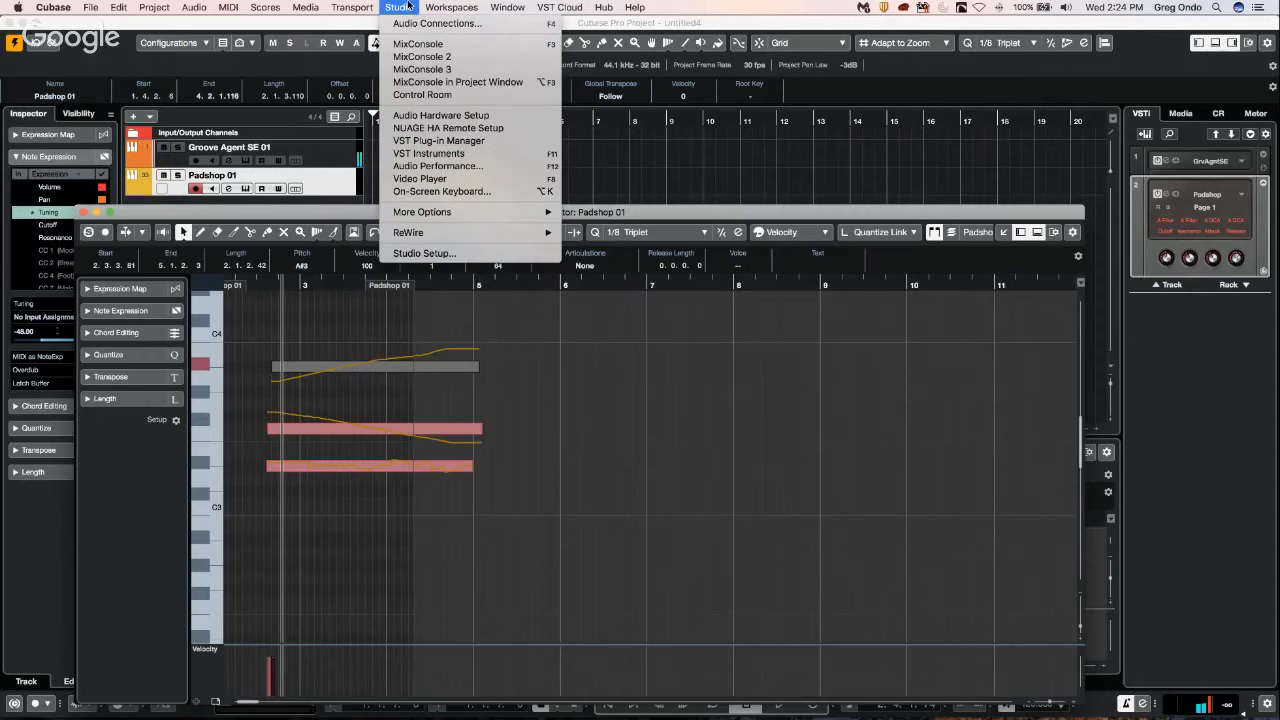
mouse_move(514, 8)
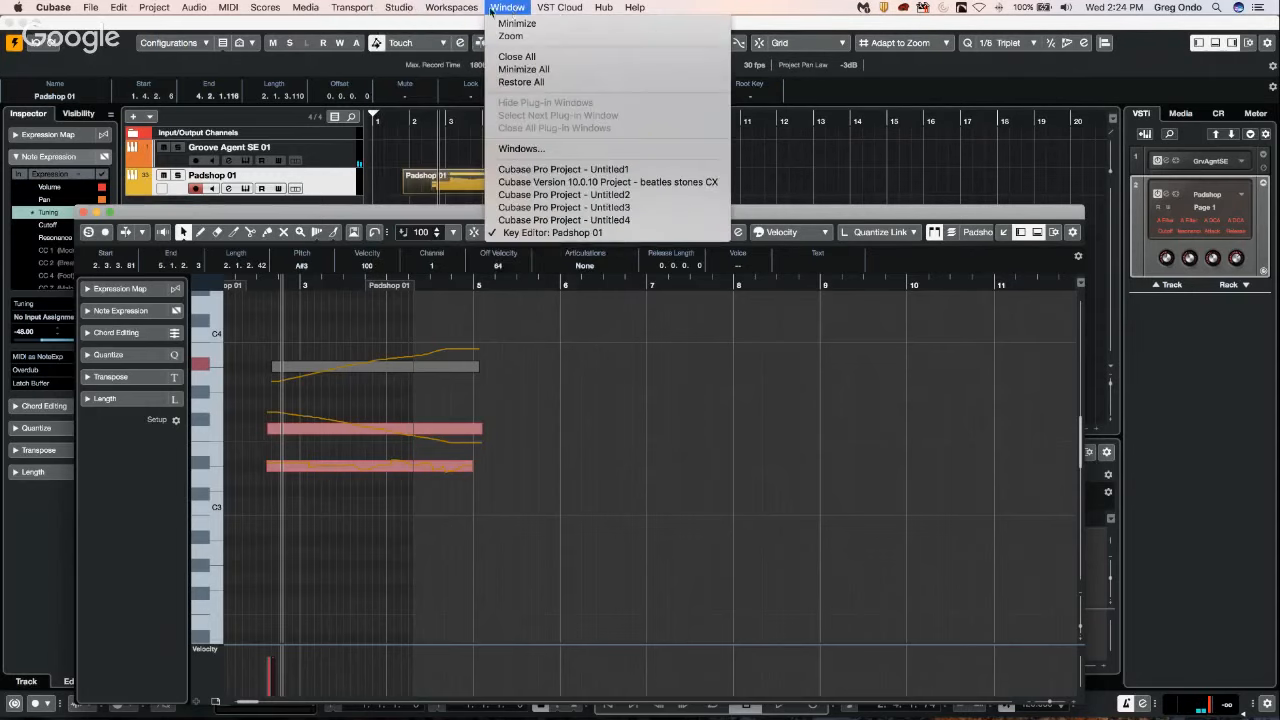
mouse_move(463, 7)
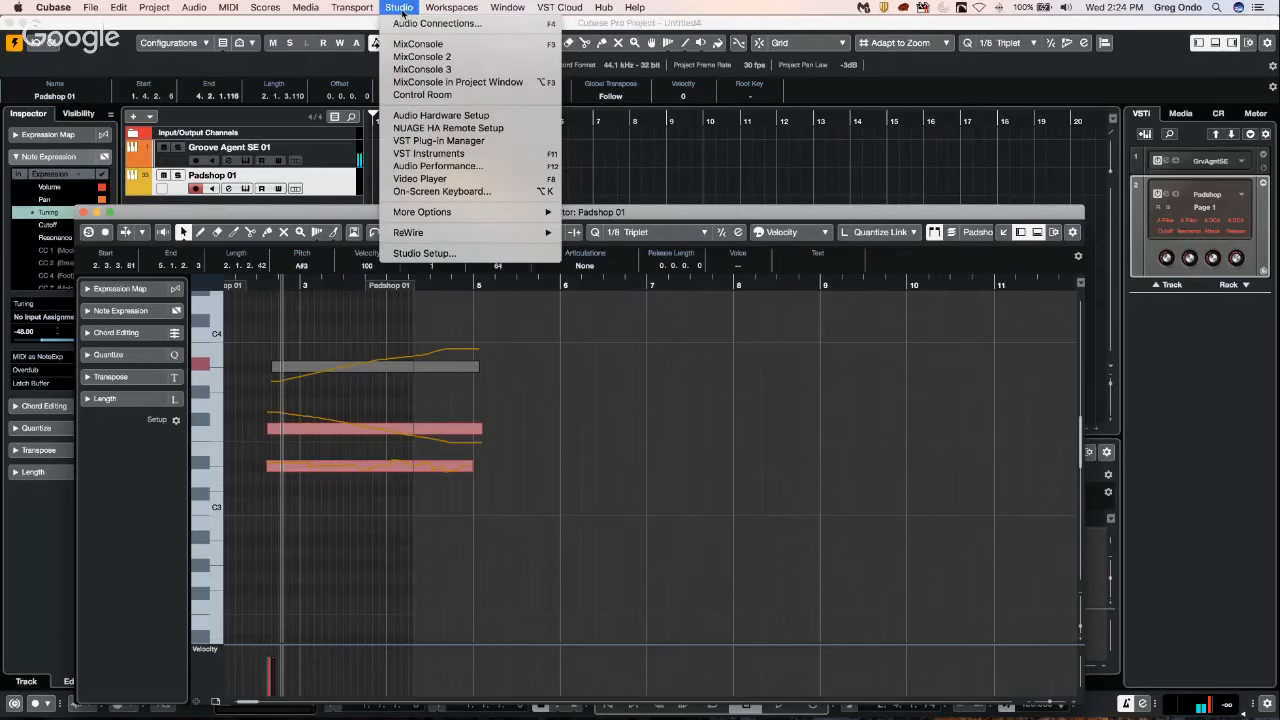
left_click(440, 253)
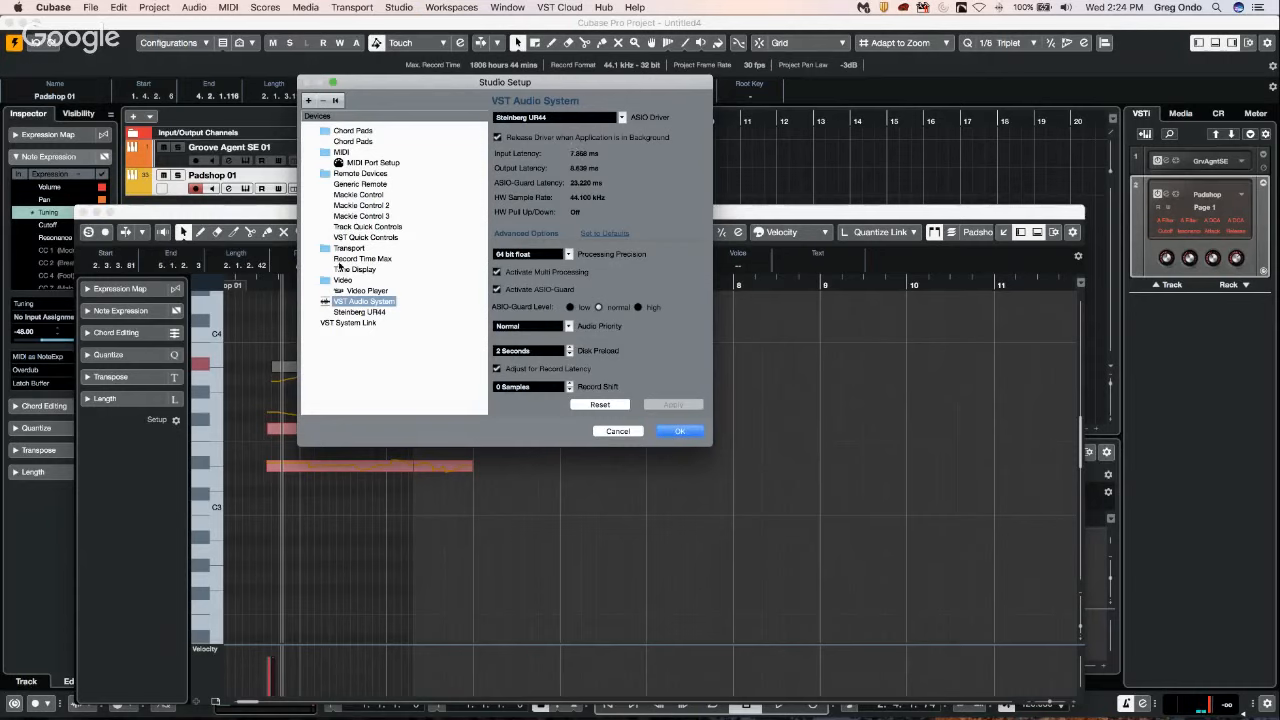
left_click(310, 103)
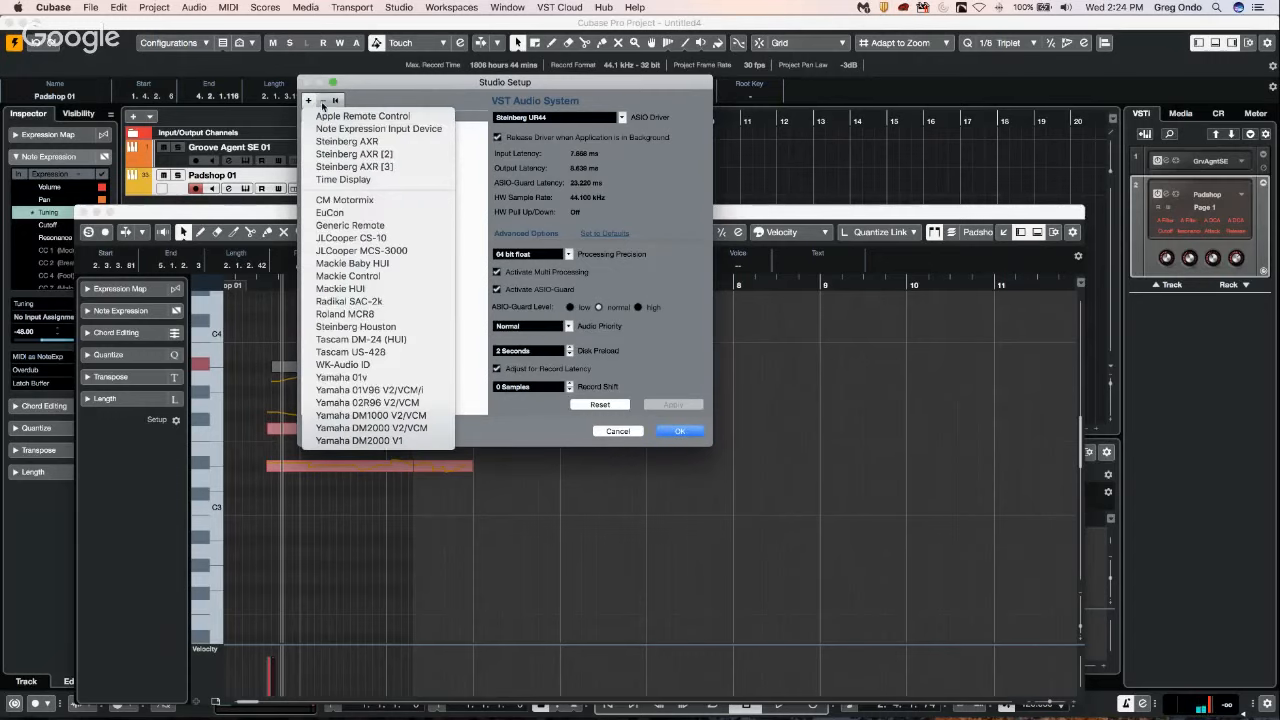
left_click(427, 129)
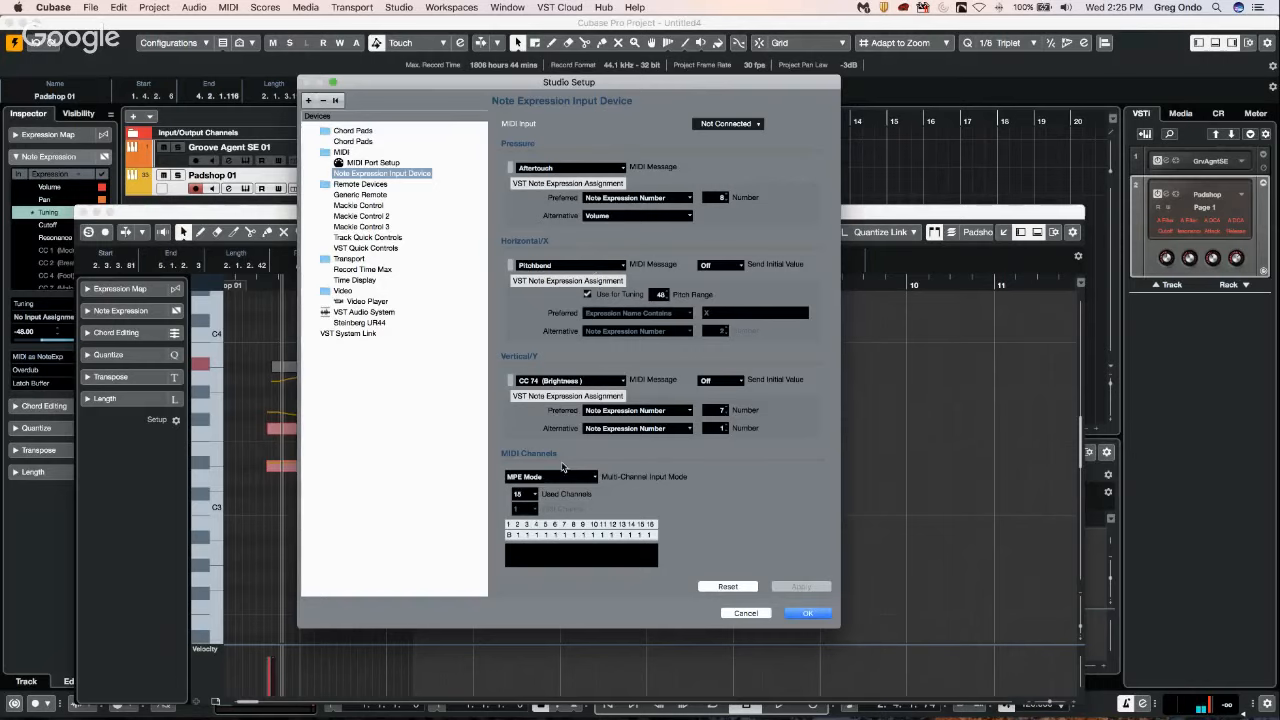
left_click(804, 612)
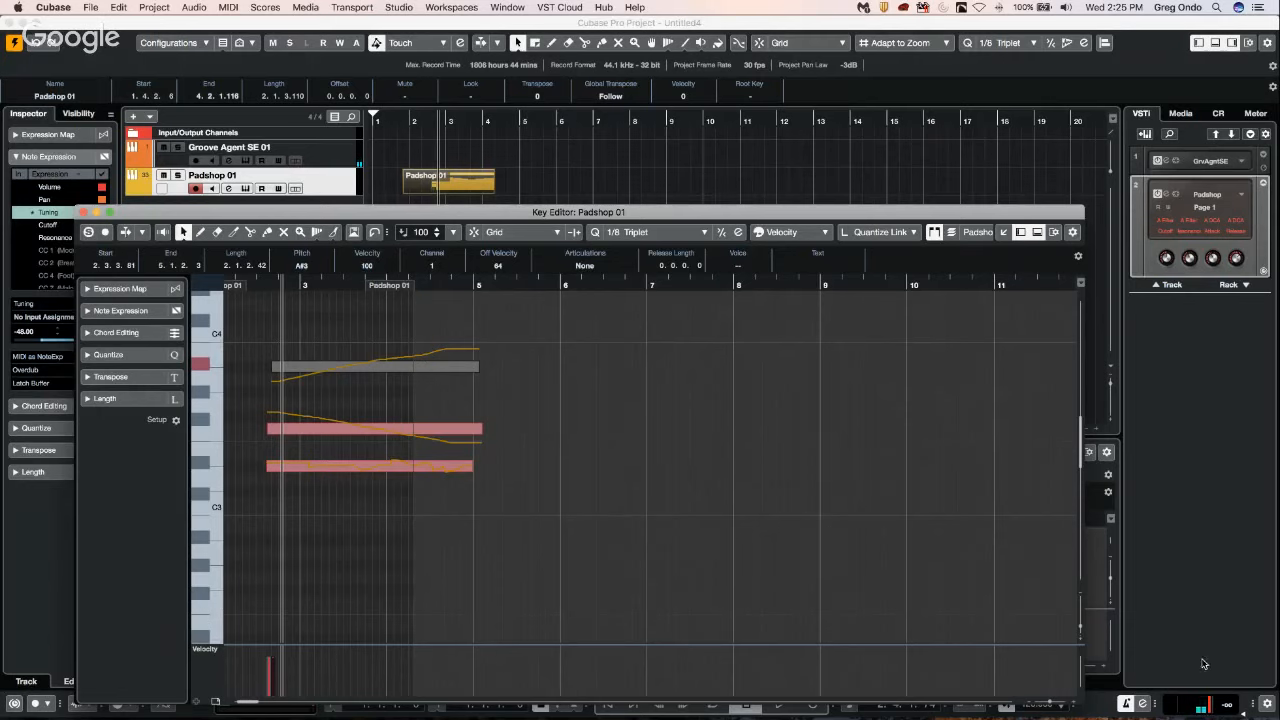
Return to the project window, select the Groove Agent SE 01 track, and view and close its instrument window.
left_click_drag(1263, 706, 1258, 662)
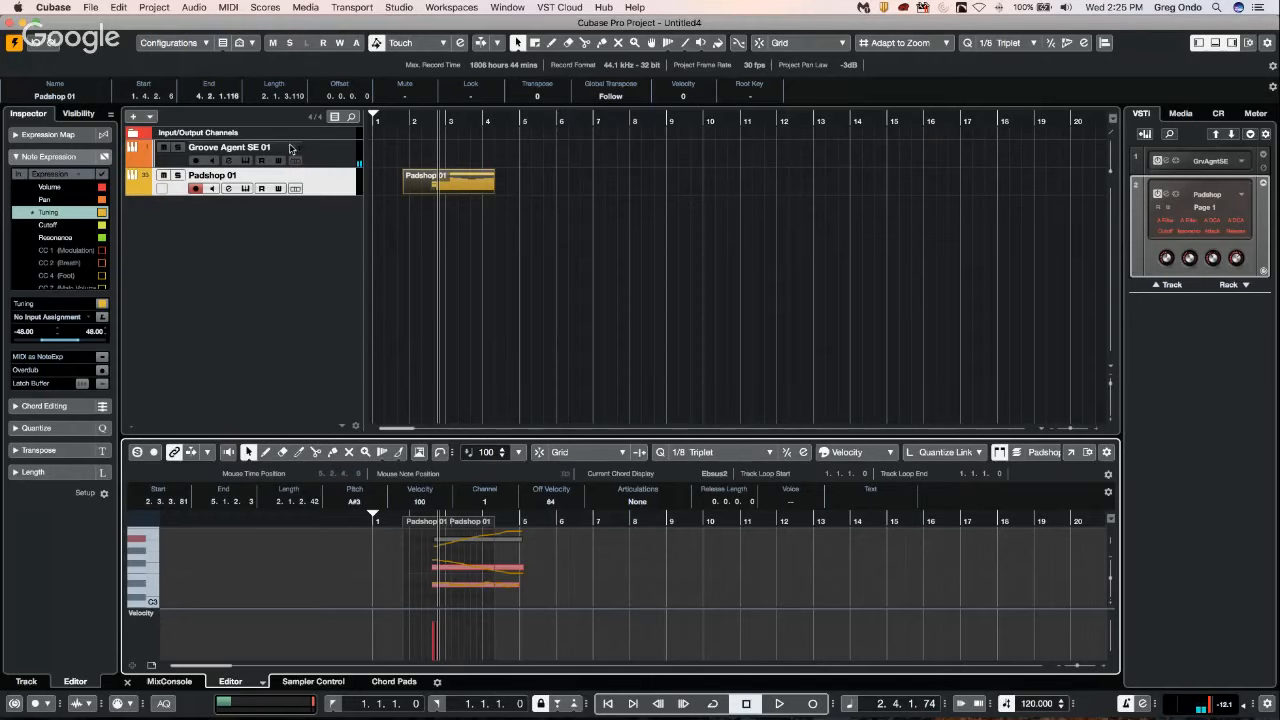
left_click(325, 152)
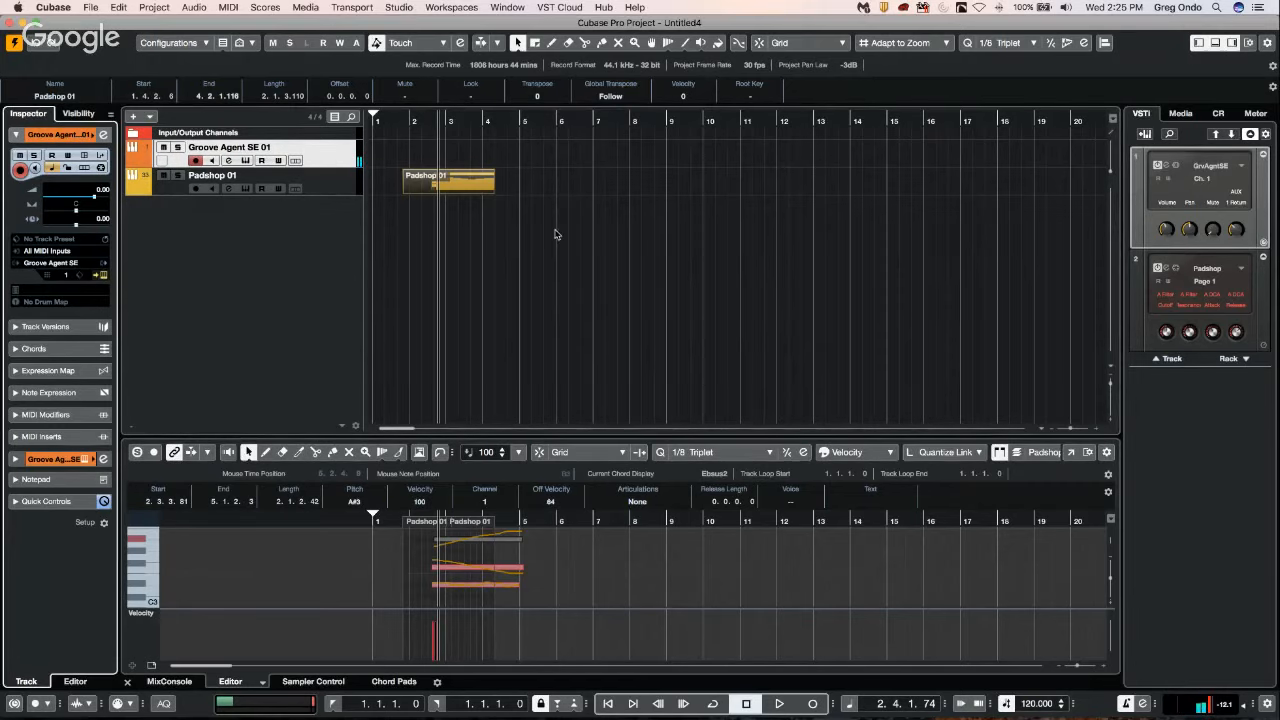
key("e")
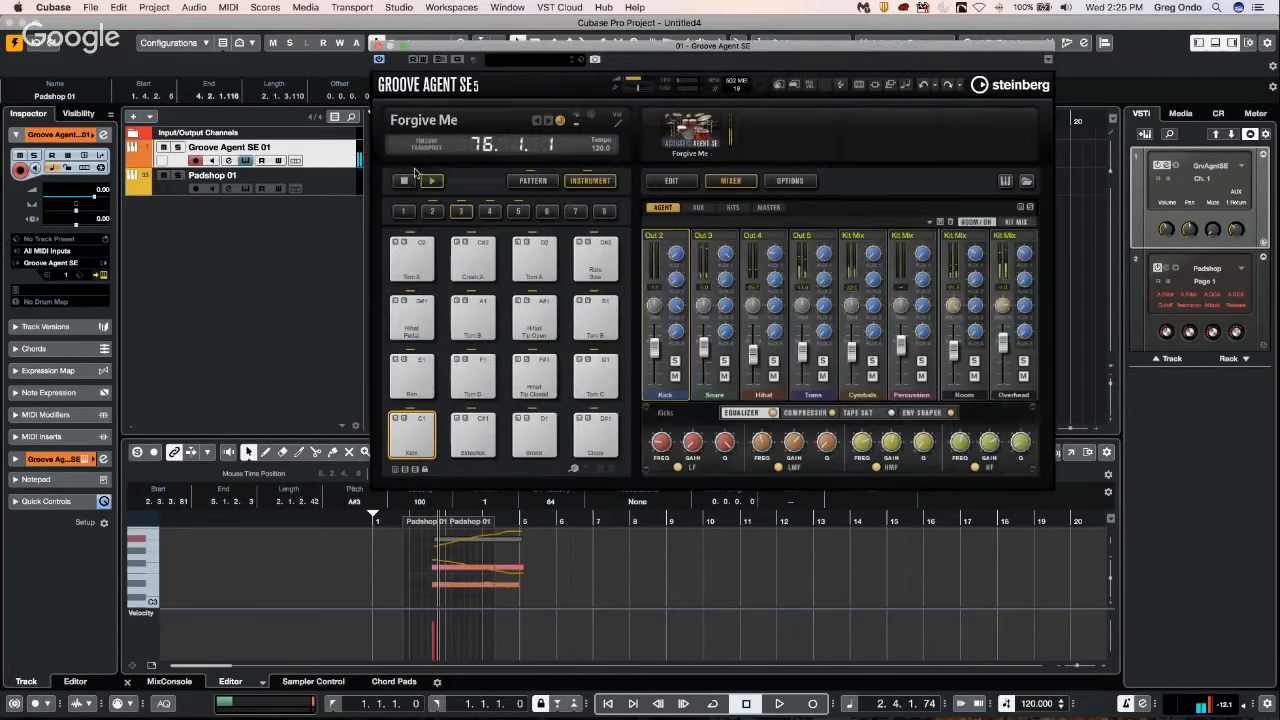
left_click(377, 45)
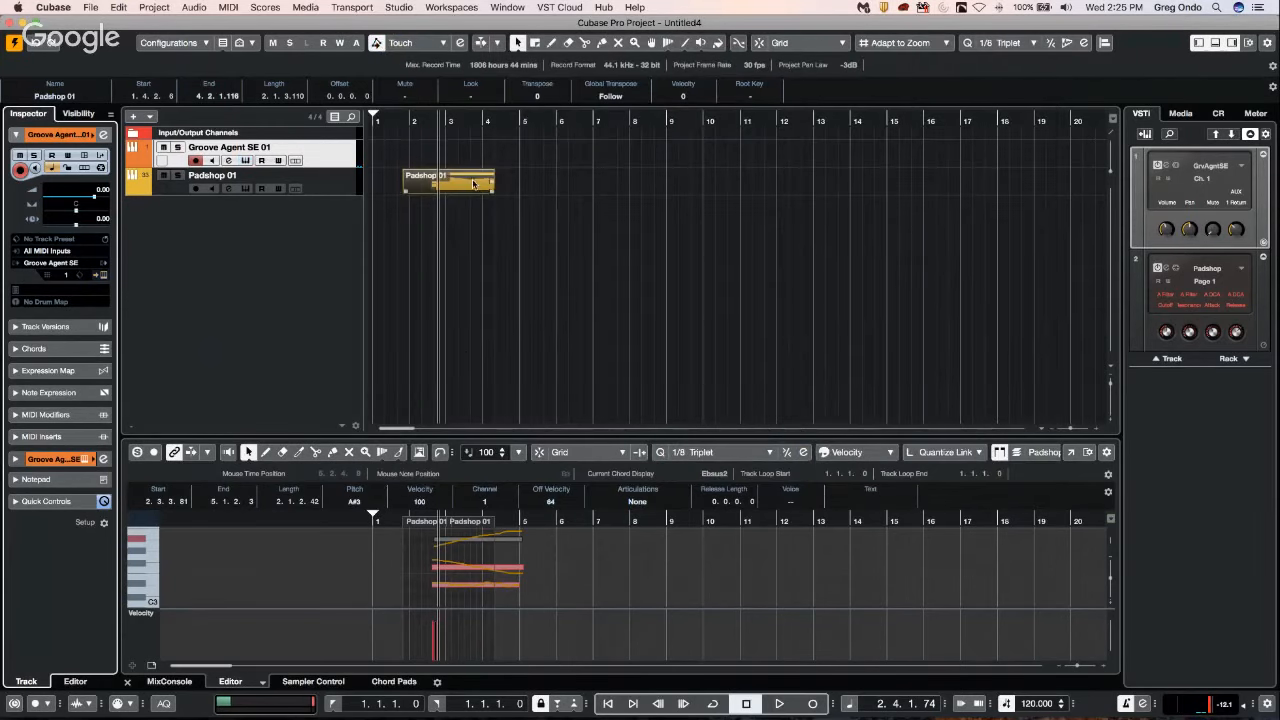
Open the Padshop 01 part in the lower Key Editor and examine the A#3 note's Tuning curve and Note Expression parameters.
double_click(466, 186)
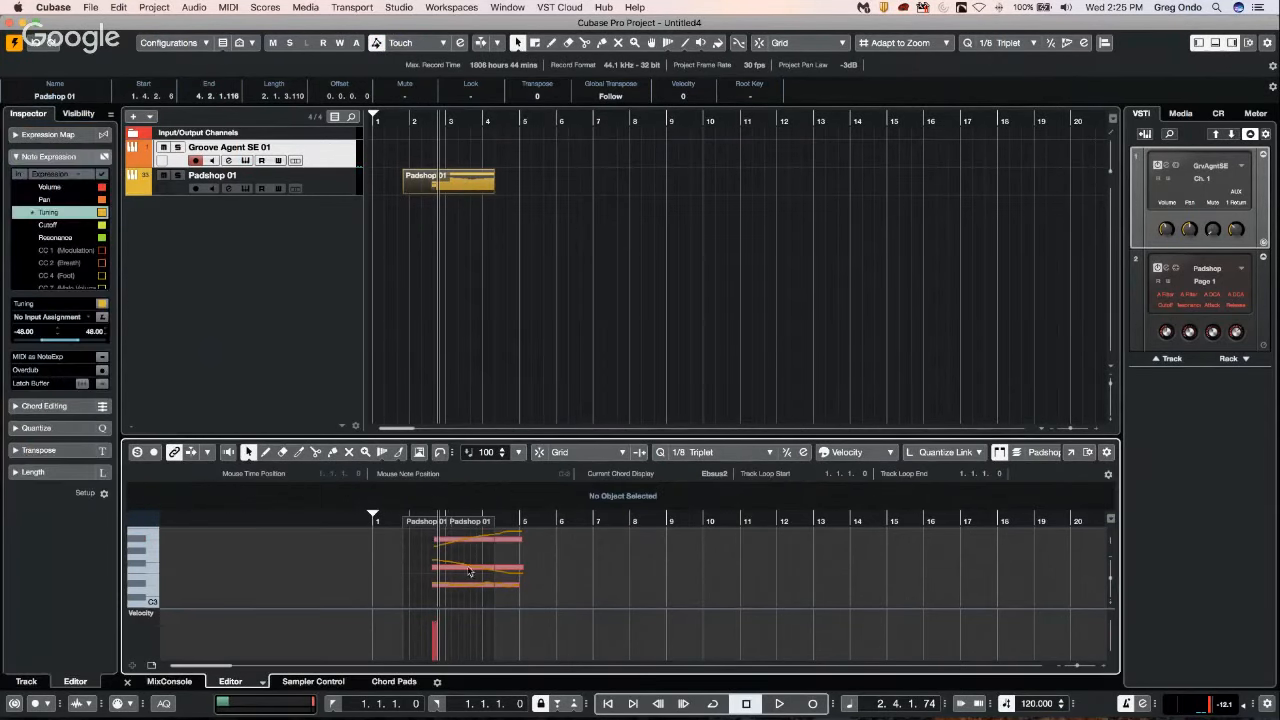
double_click(477, 545)
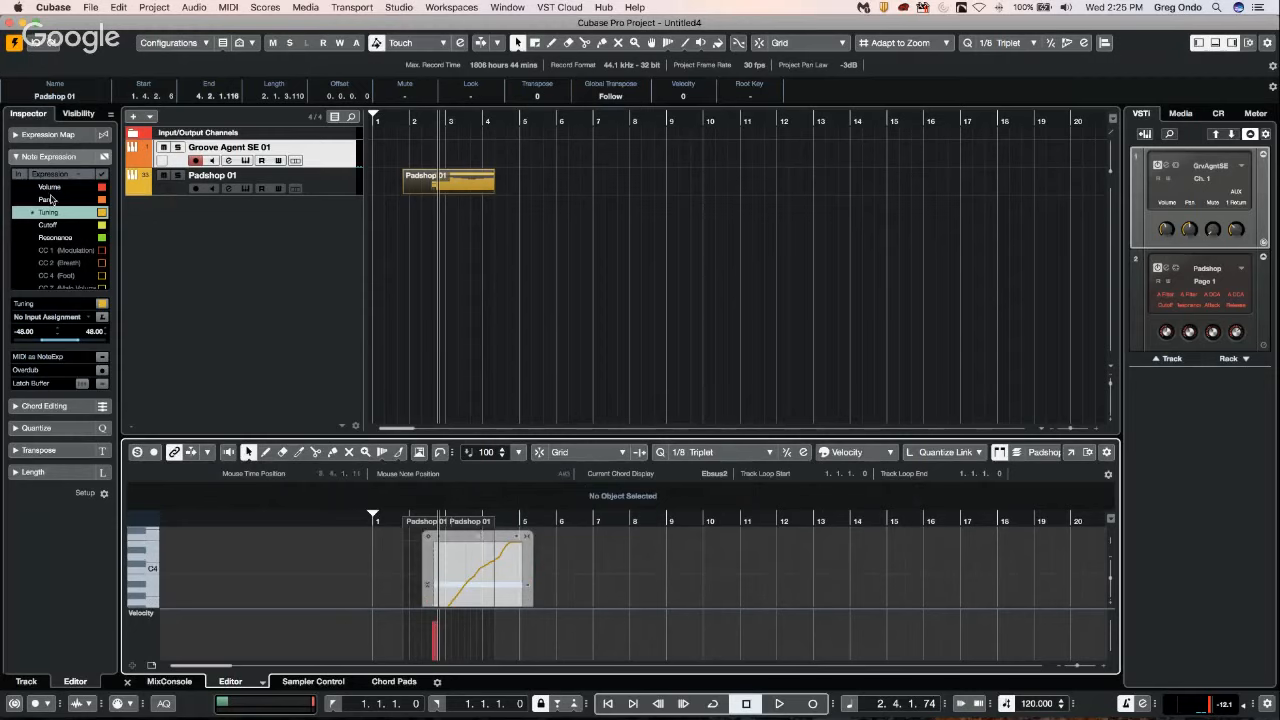
left_click(59, 157)
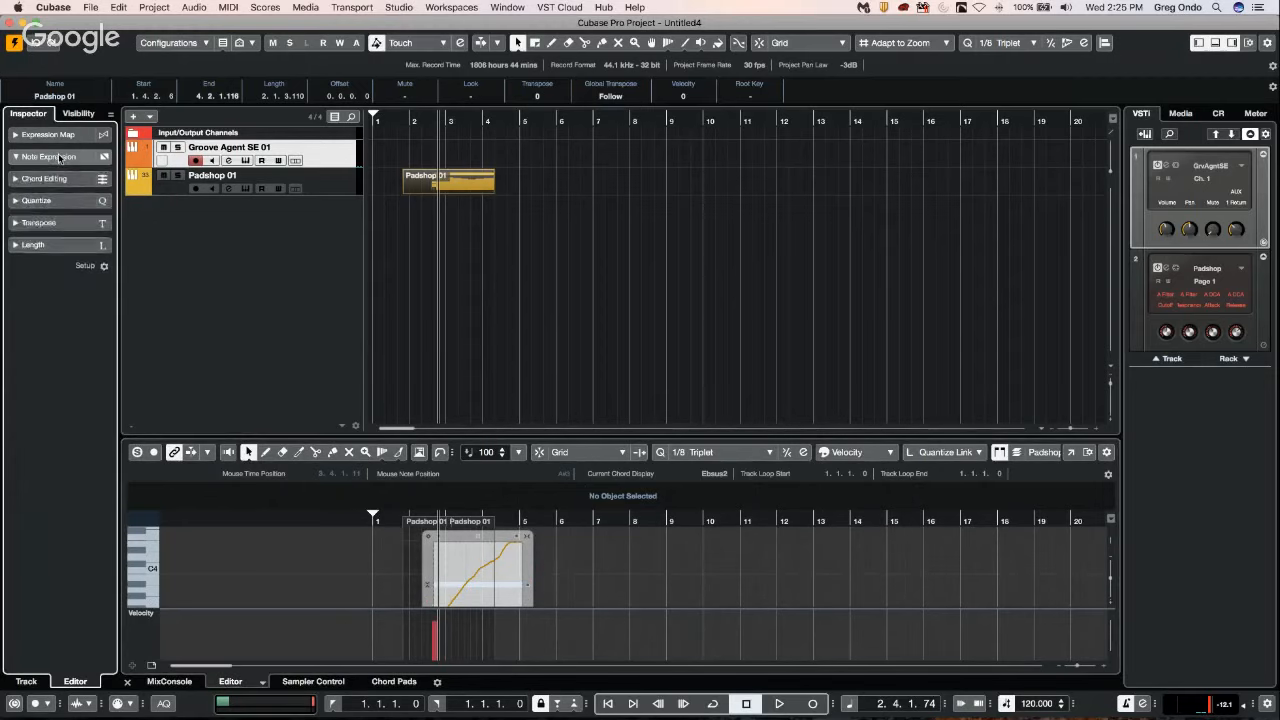
left_click(59, 157)
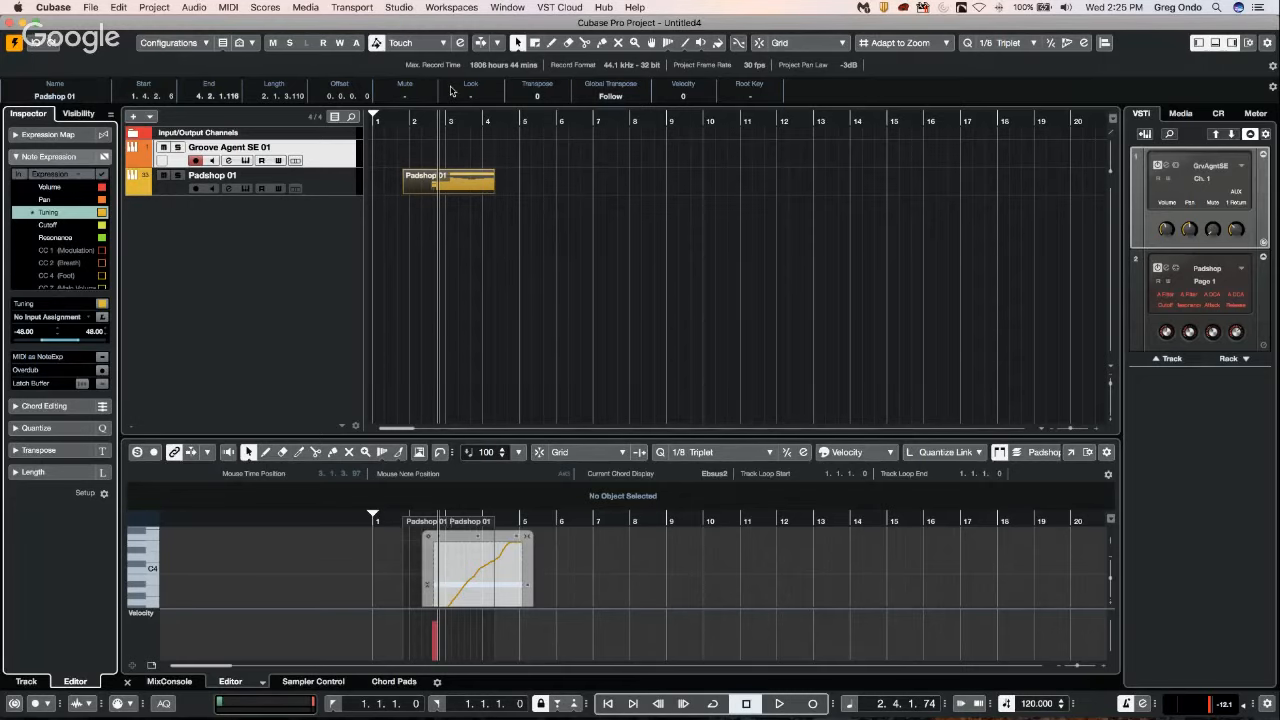
Examine the Hermode Tuning types in Project Setup, keep HMT Type at None and accept the dialog.
key("shift+s")
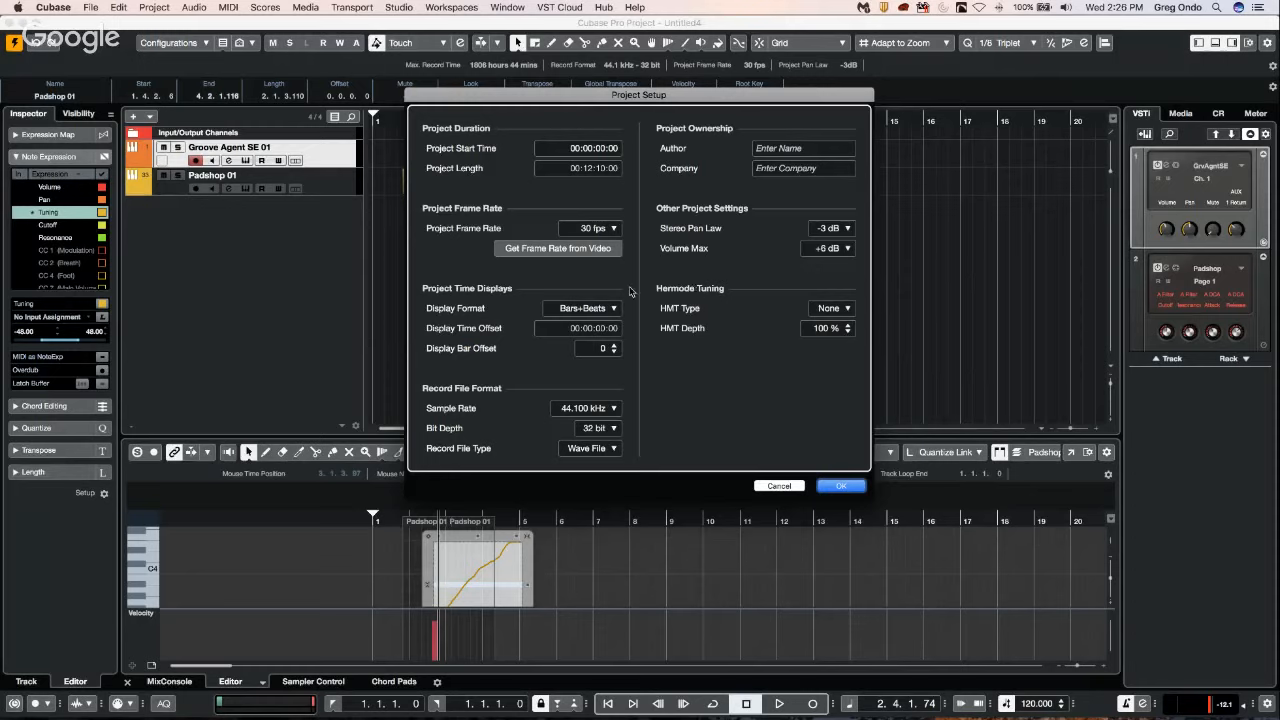
left_click(838, 313)
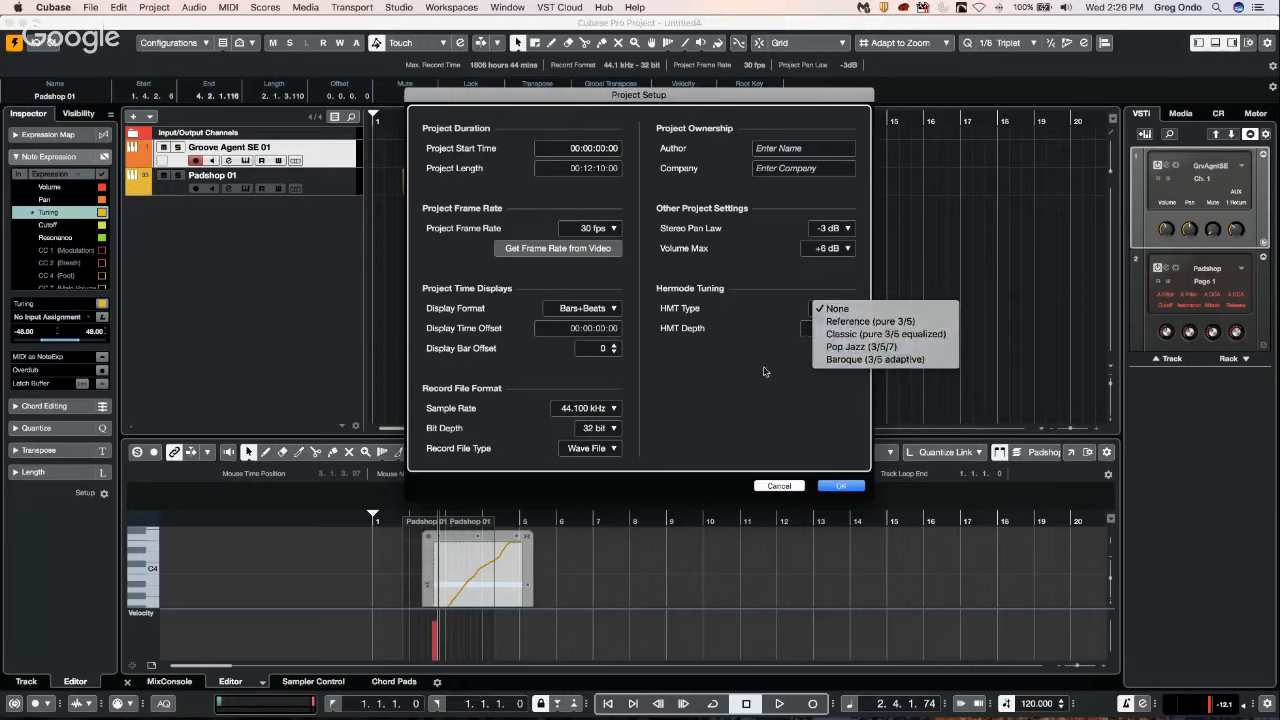
left_click(855, 305)
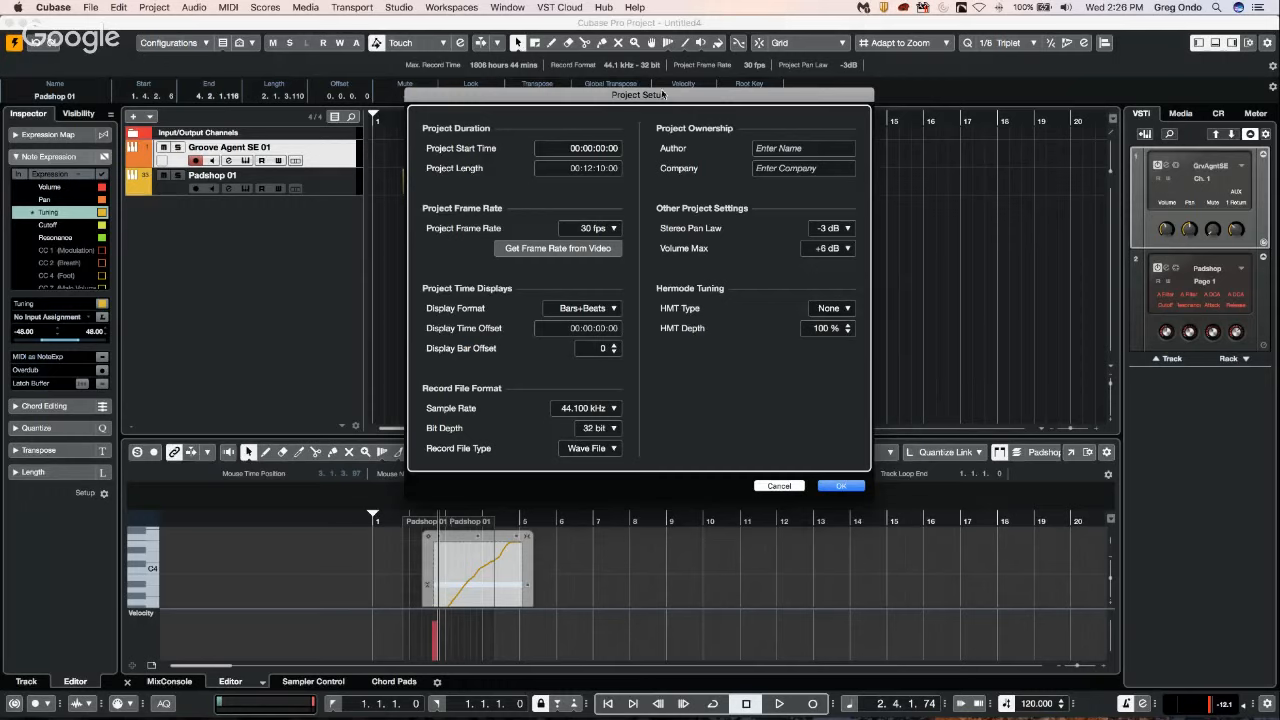
left_click(840, 486)
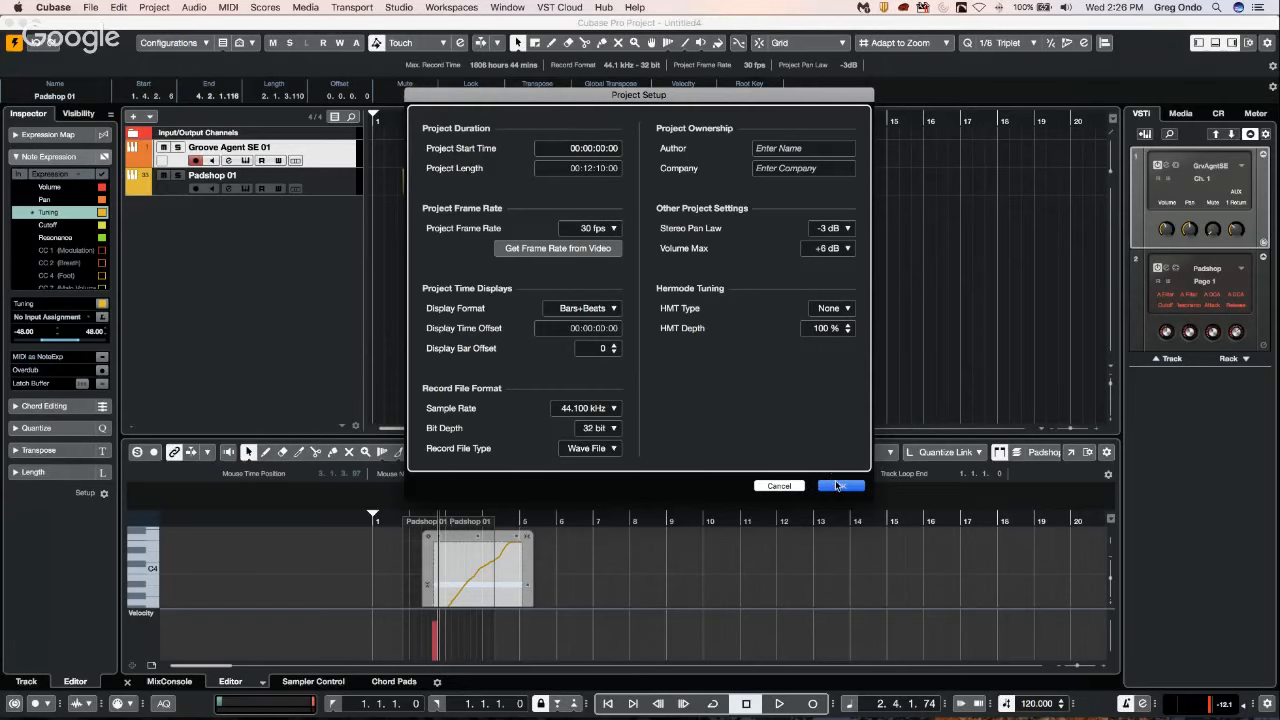
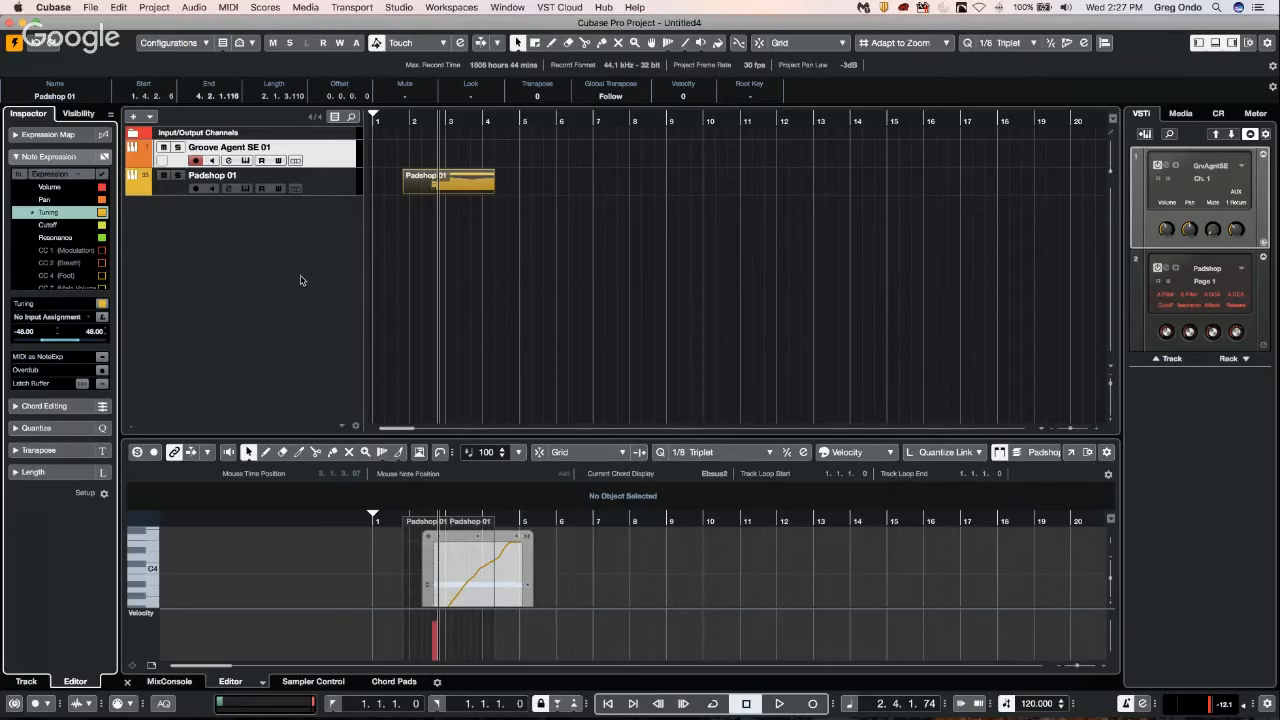
Add a video track and import Timelapse of Stockholm at Night.mp4 with its audio, keeping Split channels enabled.
right_click(218, 232)
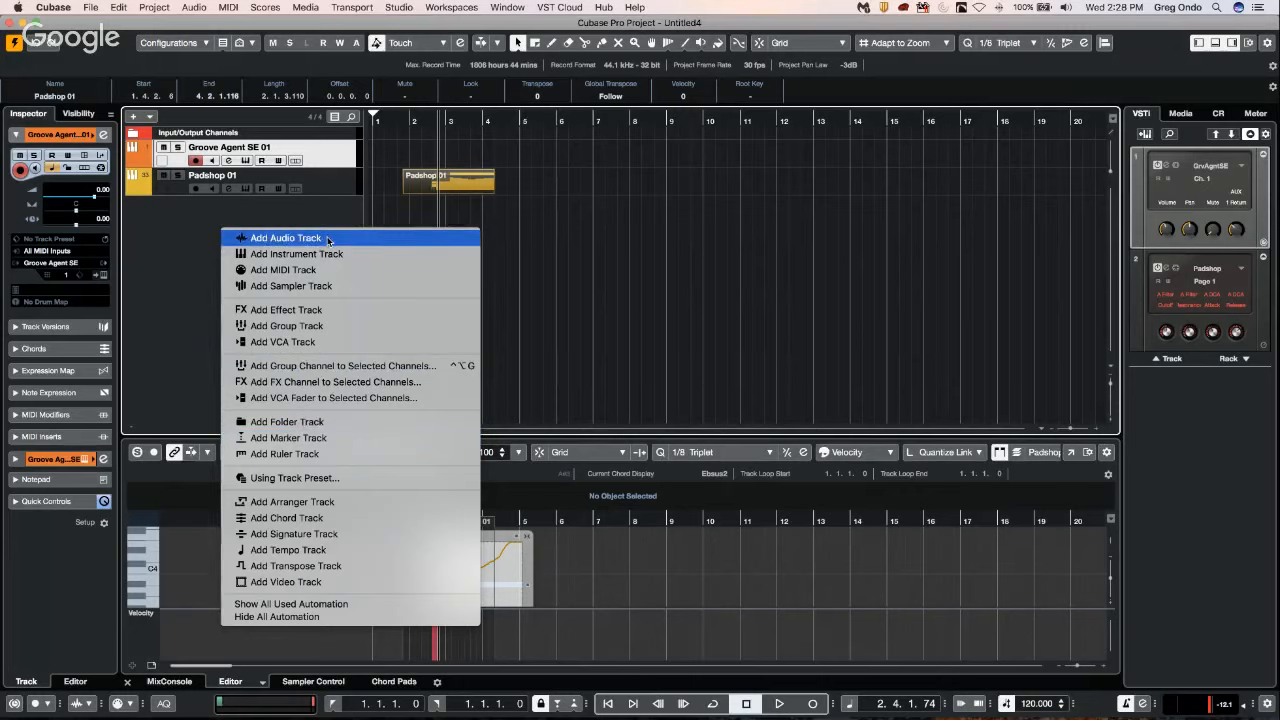
left_click(300, 581)
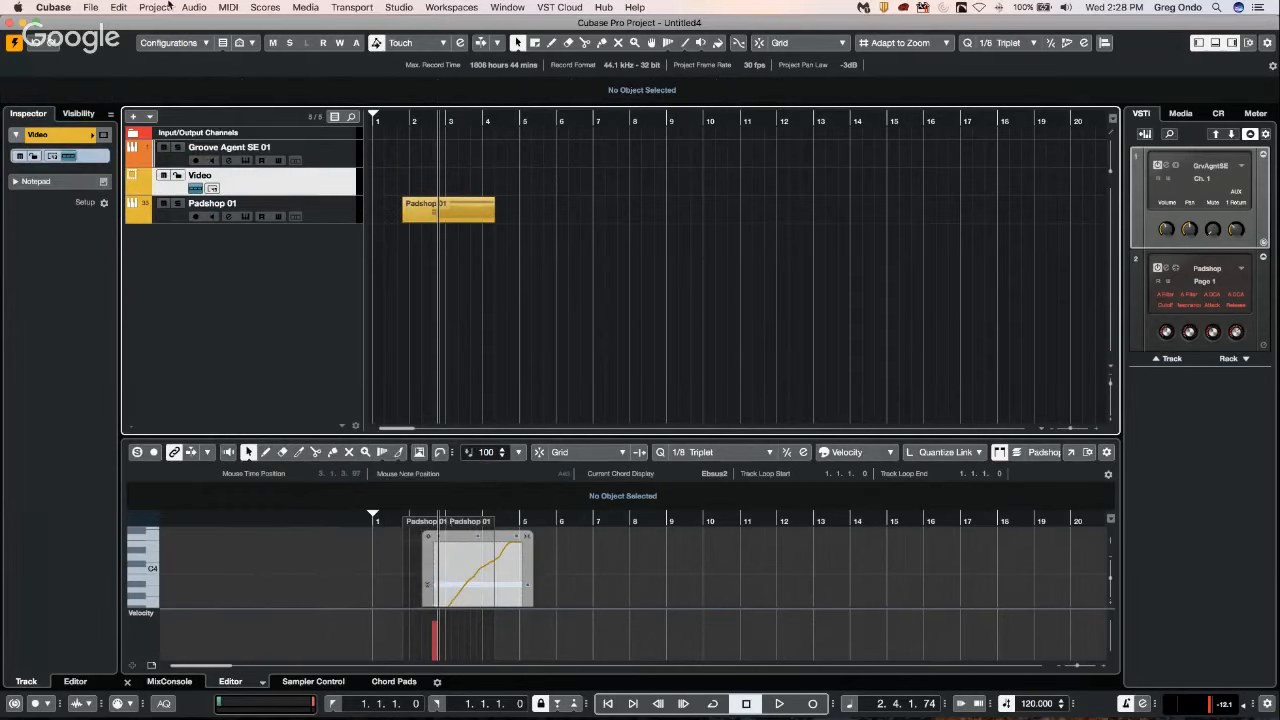
left_click(90, 7)
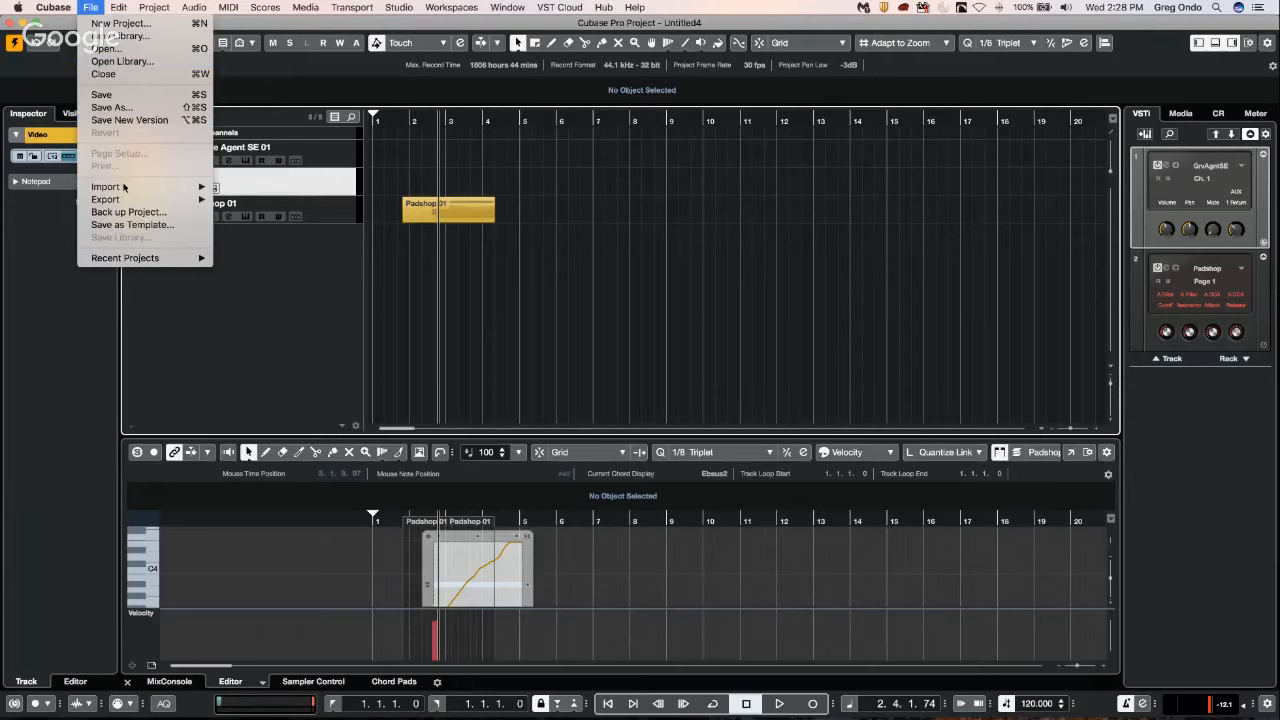
mouse_move(124, 189)
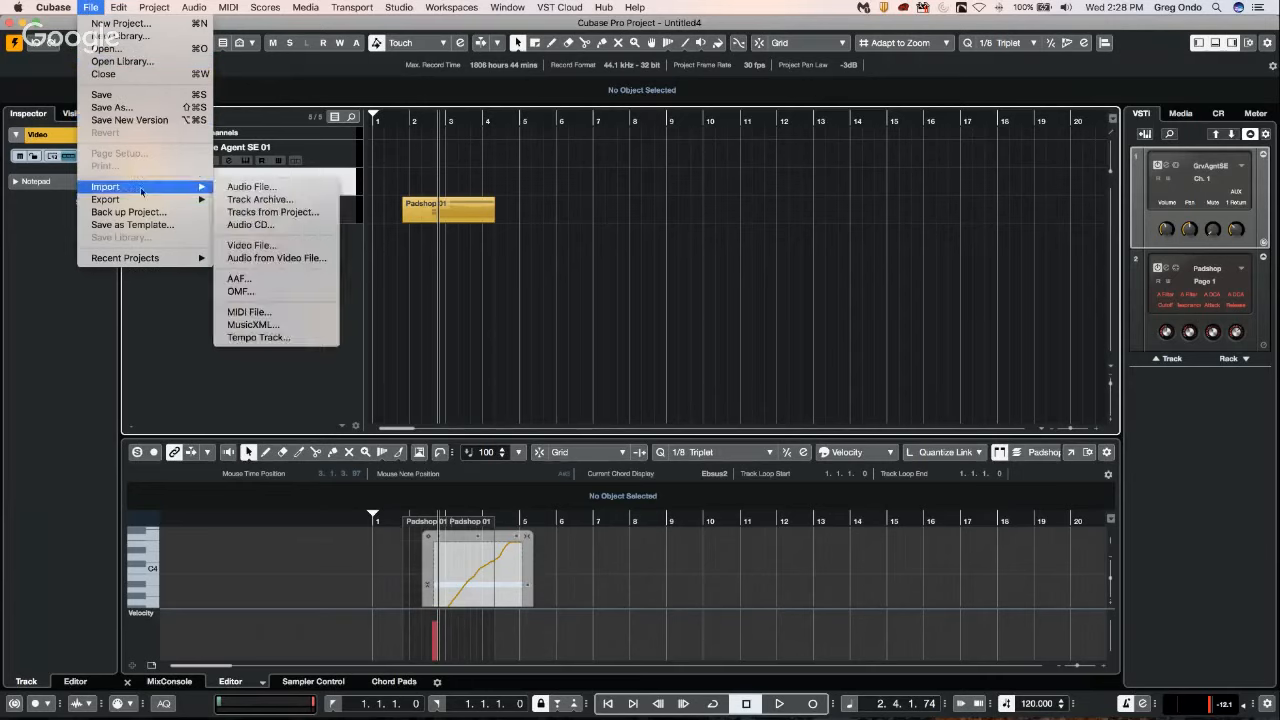
left_click(268, 247)
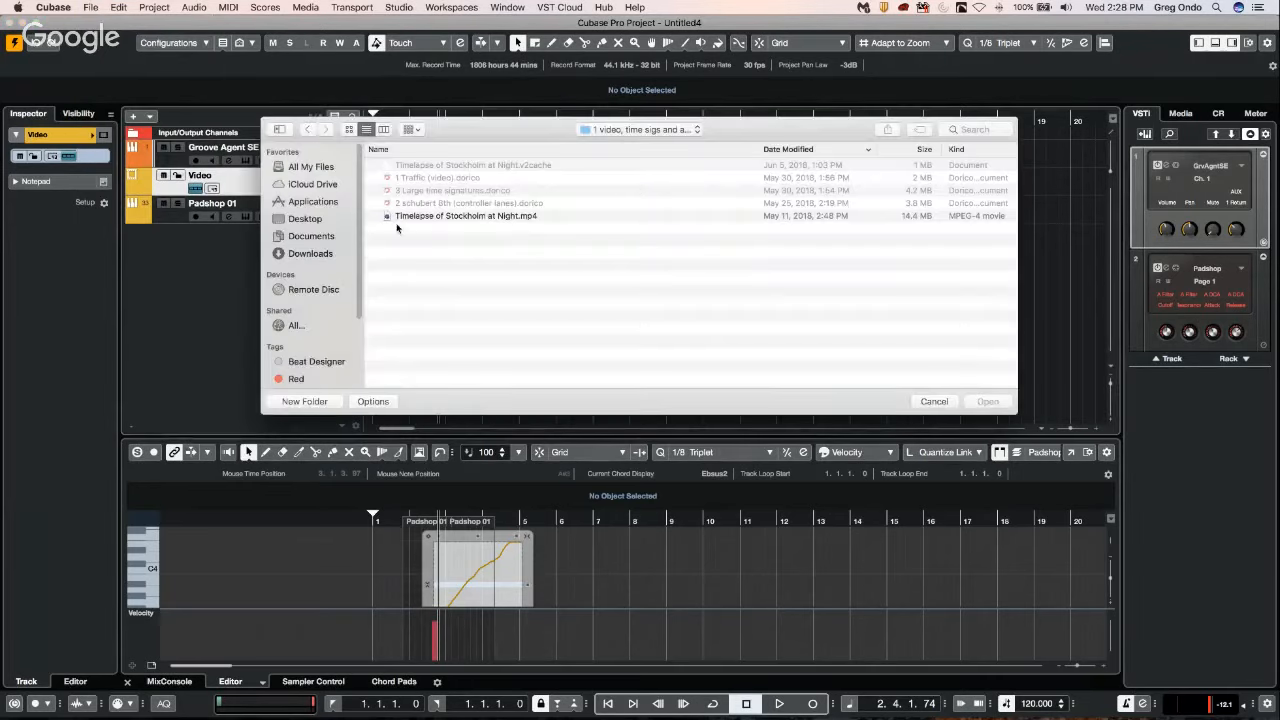
double_click(430, 215)
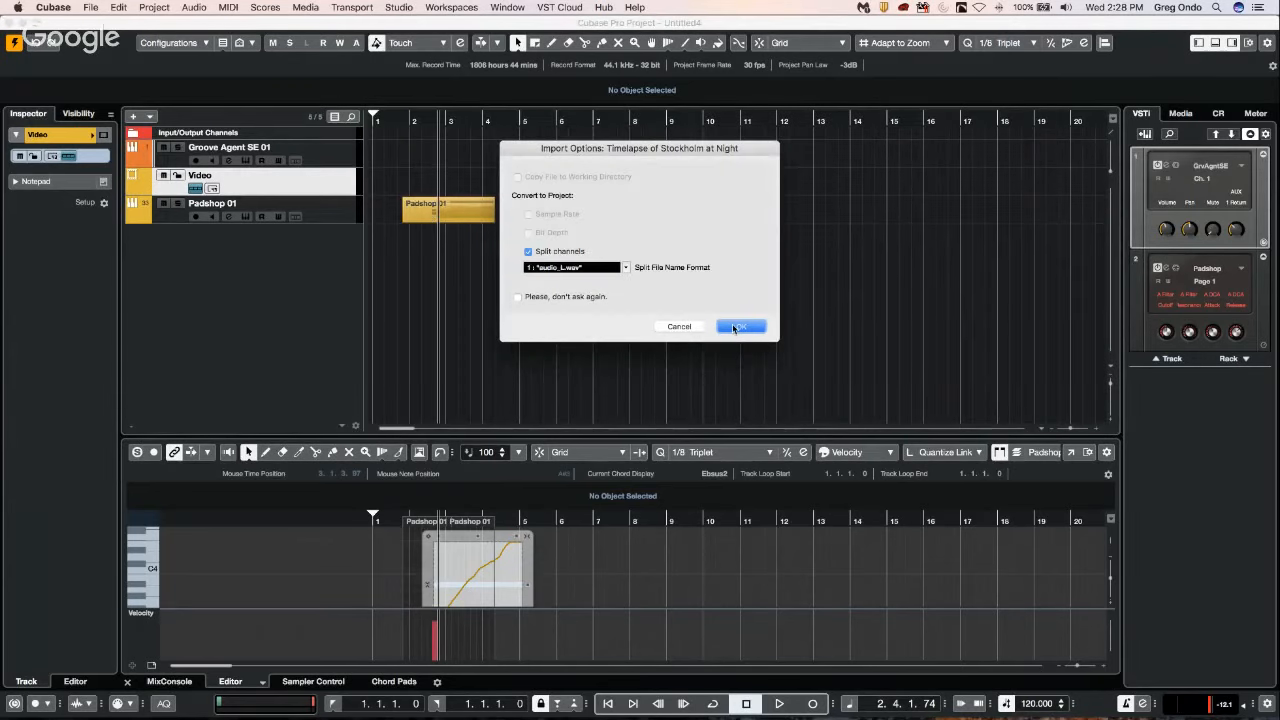
left_click(720, 326)
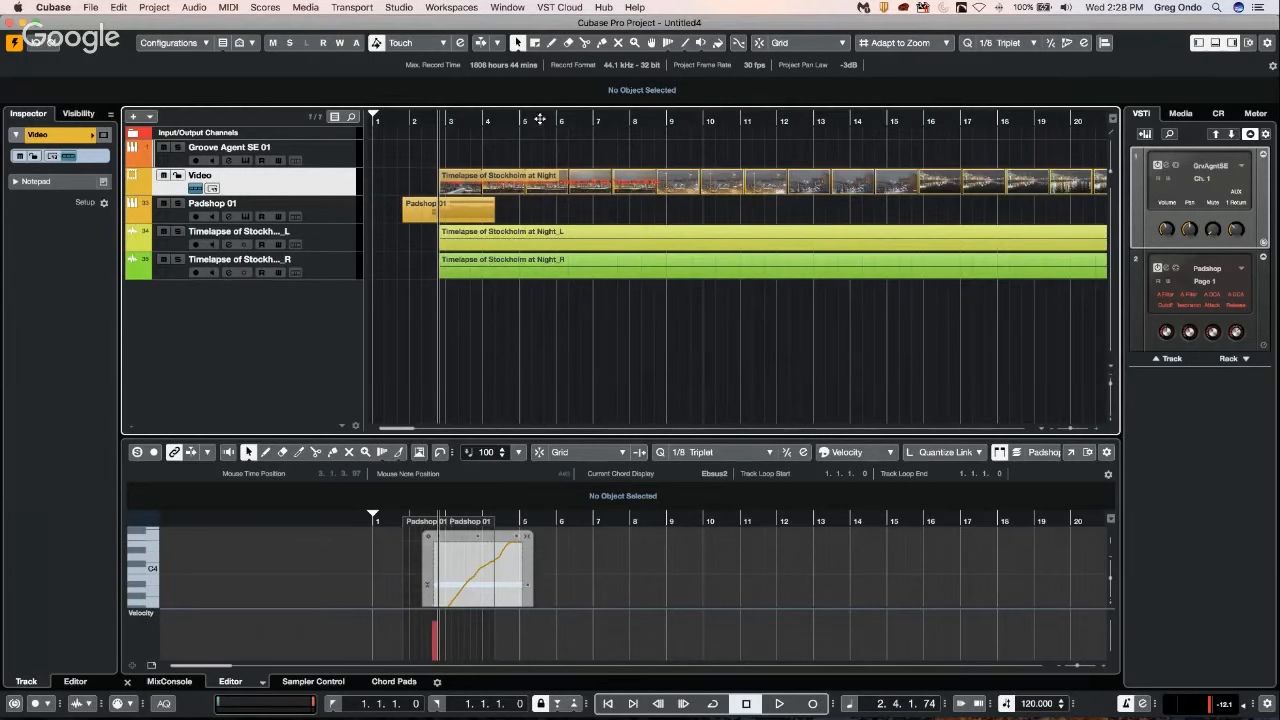
Move the playhead to about bar 7 and set the project frame rate to 23.98 fps by taking it from the video.
left_click_drag(571, 116, 607, 118)
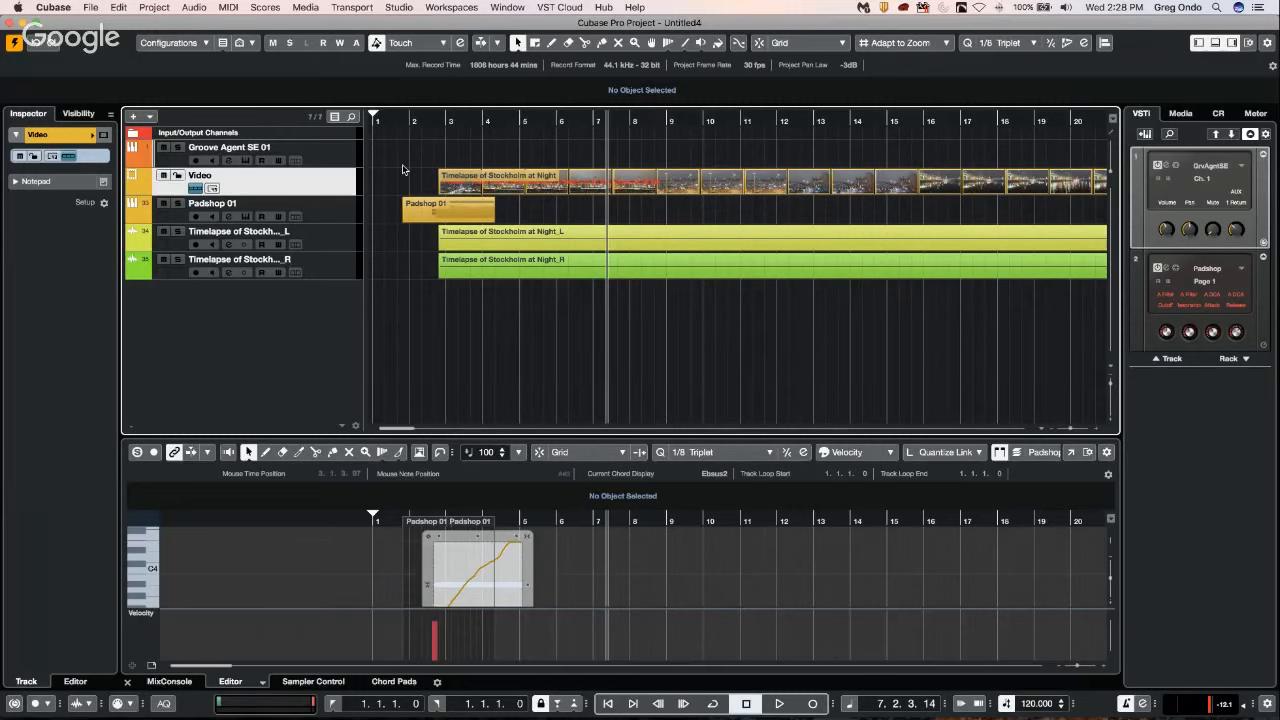
key("shift+s")
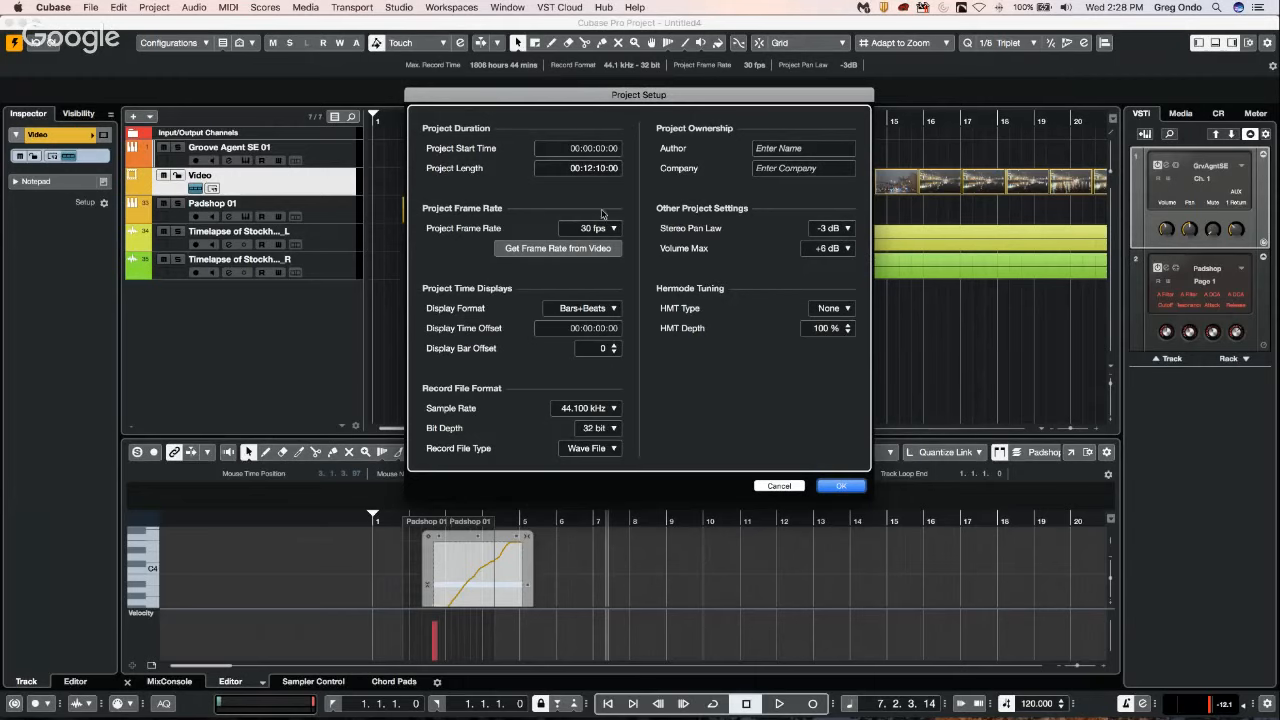
left_click(557, 248)
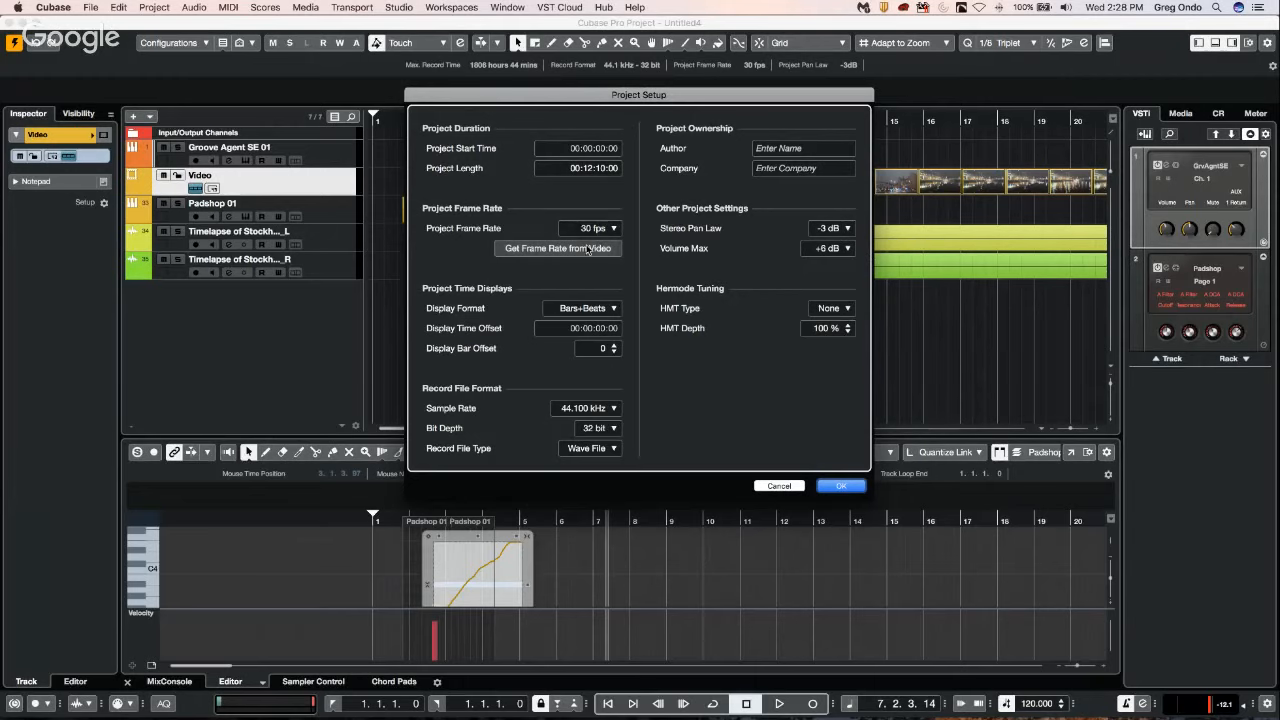
left_click(838, 488)
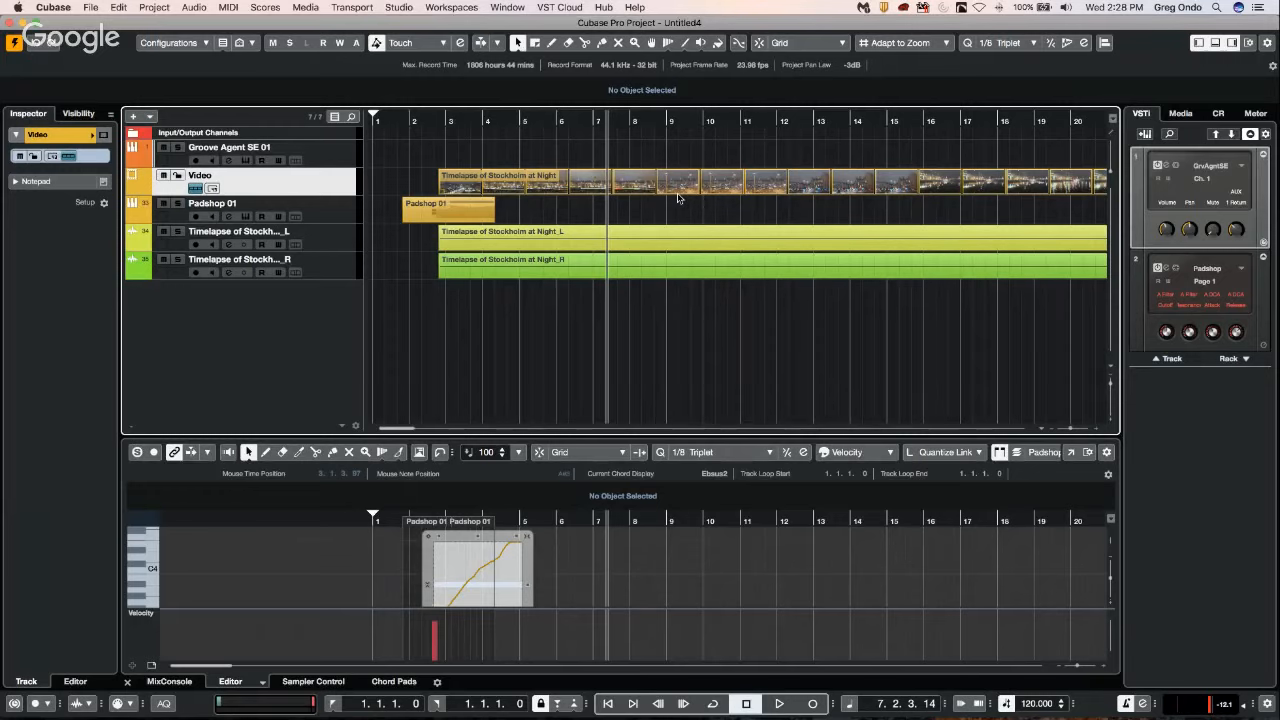
Show the Video Player and scrub the playhead along the timeline to about bar 9.
key("F7")
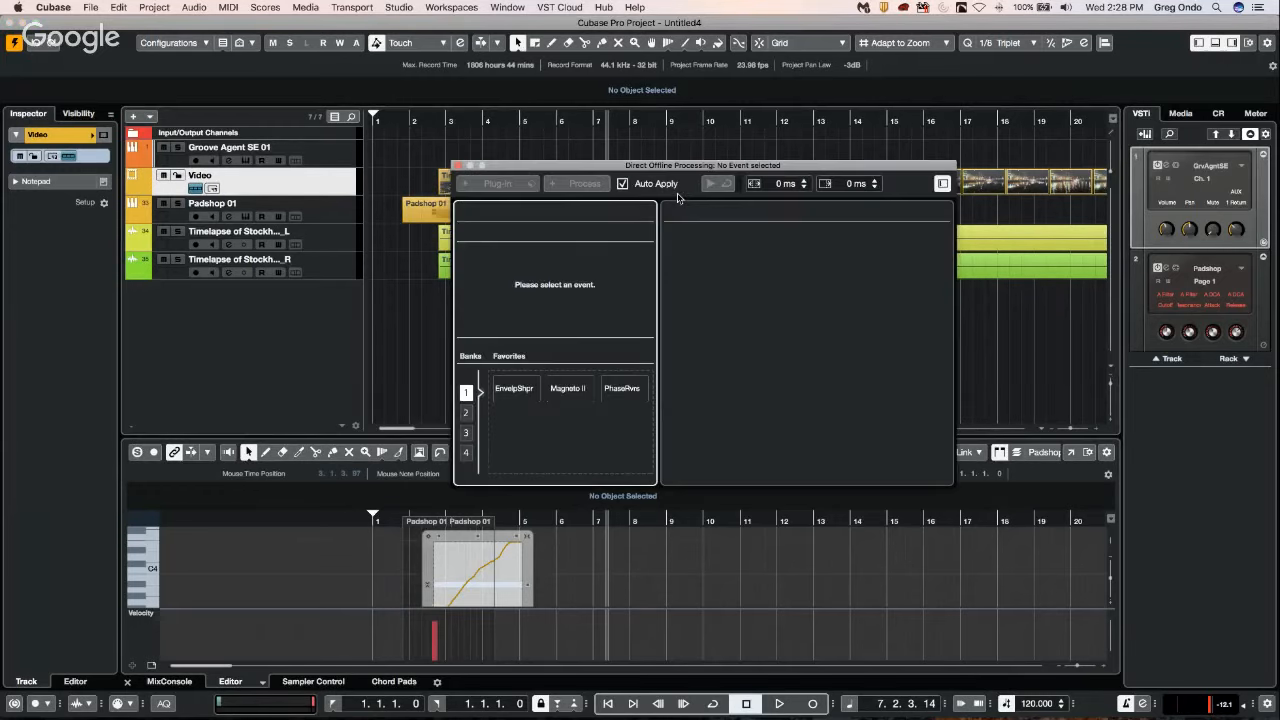
key("F8")
key("F7")
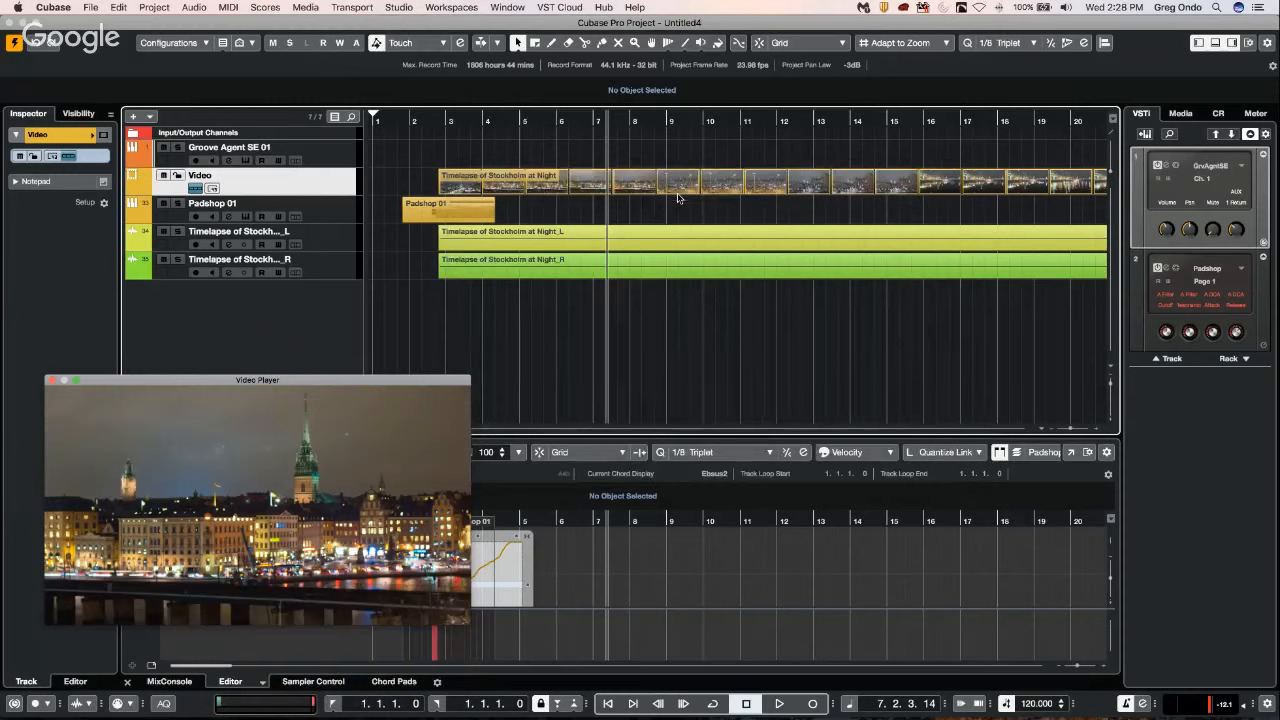
left_click_drag(585, 118, 688, 121)
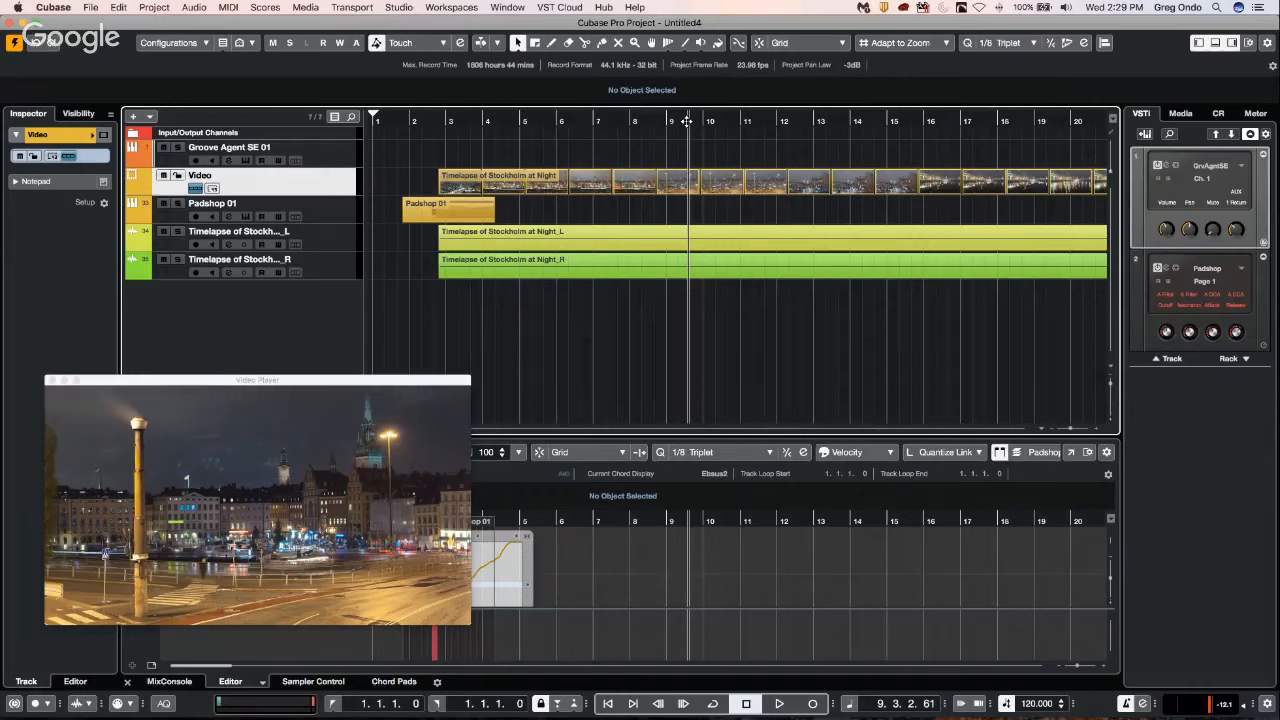
left_click(175, 43)
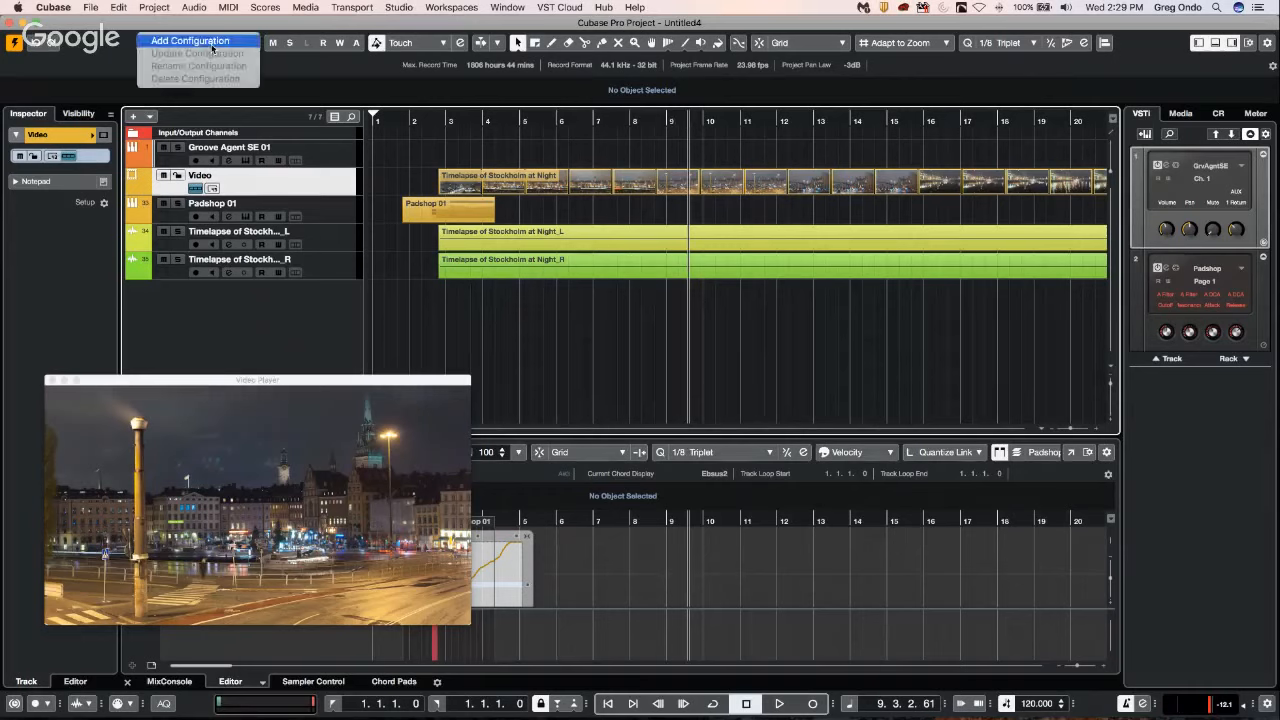
left_click(226, 10)
left_click(229, 8)
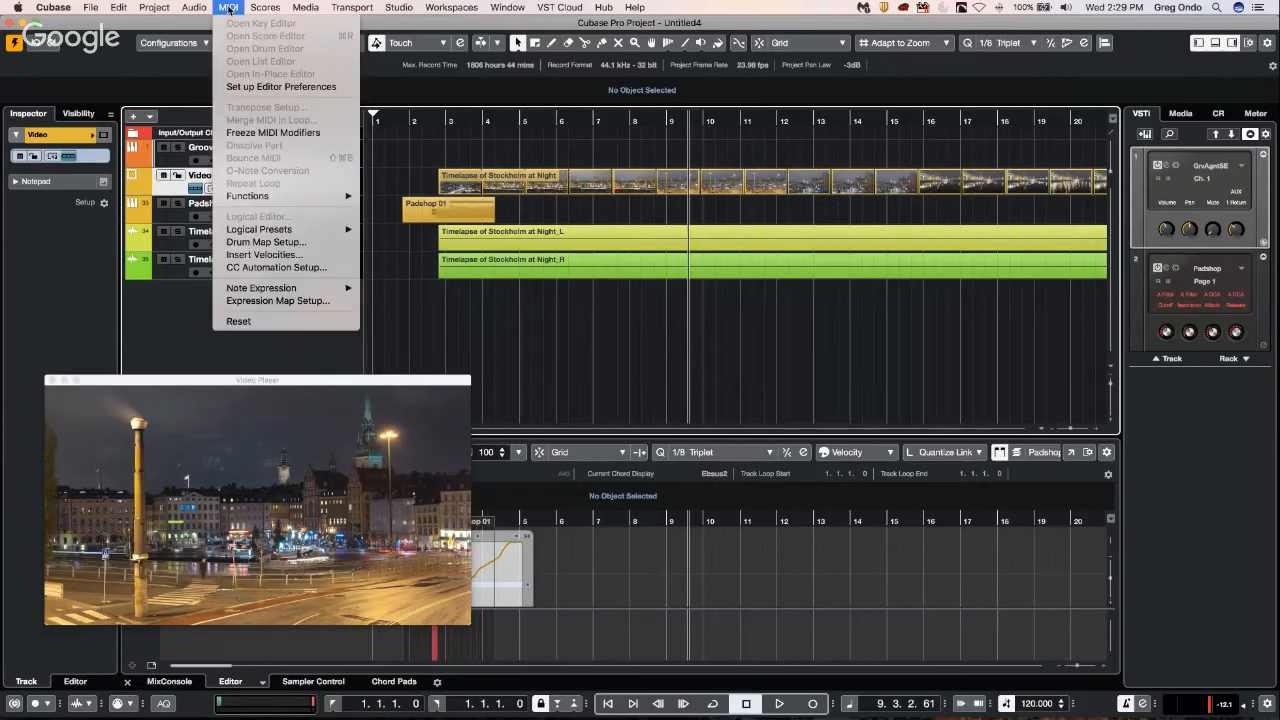
mouse_move(265, 196)
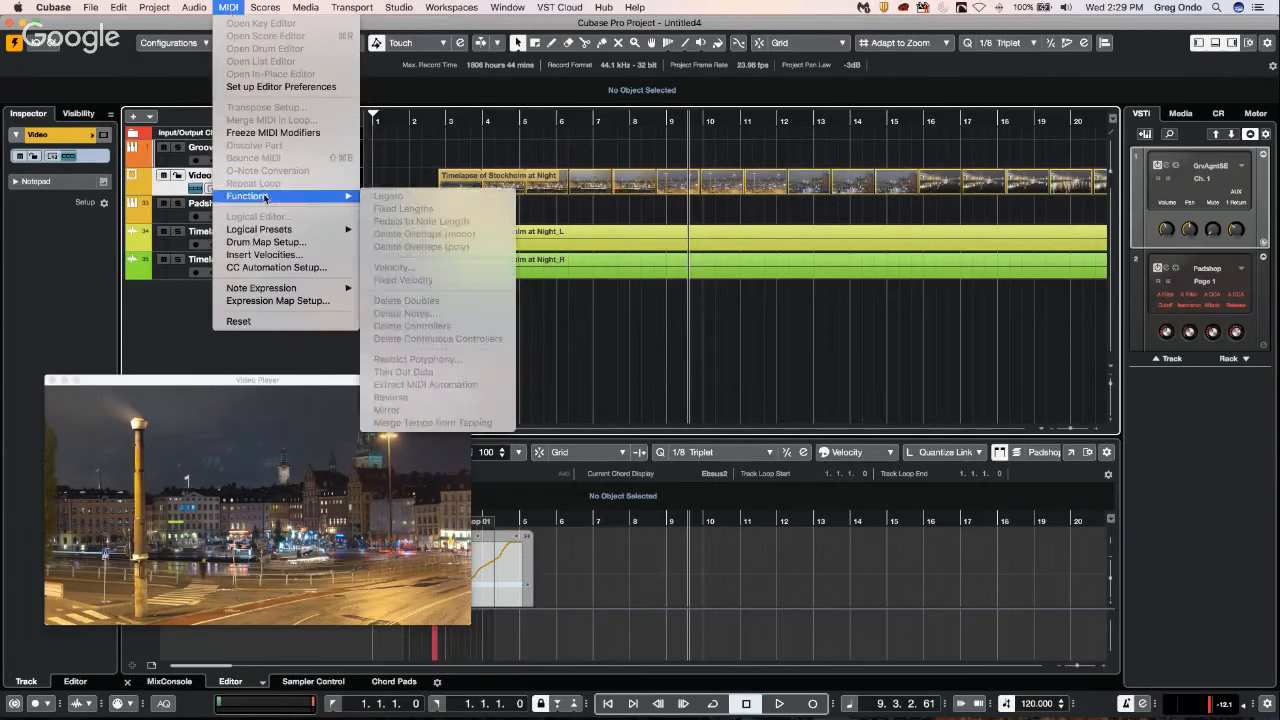
left_click(700, 349)
Examine the Editing-MIDI and general Editing pages in Preferences and accept the dialog without changing any option.
left_click(90, 7)
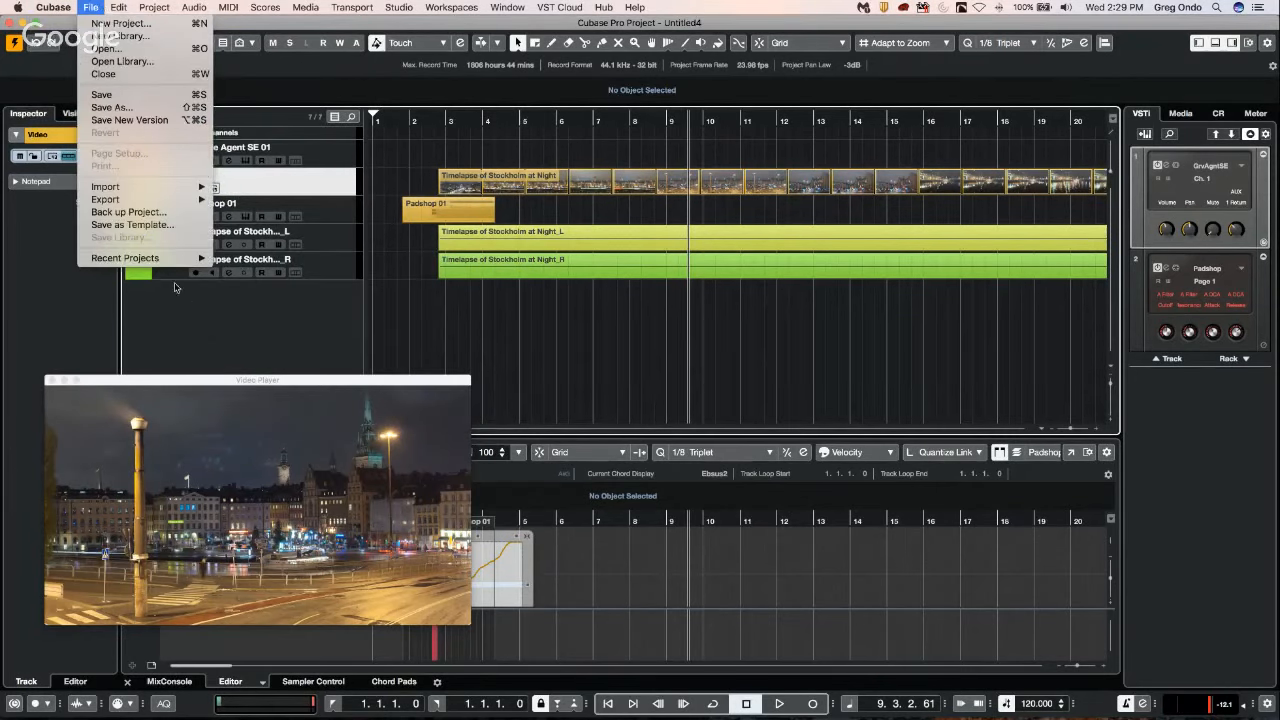
left_click(60, 7)
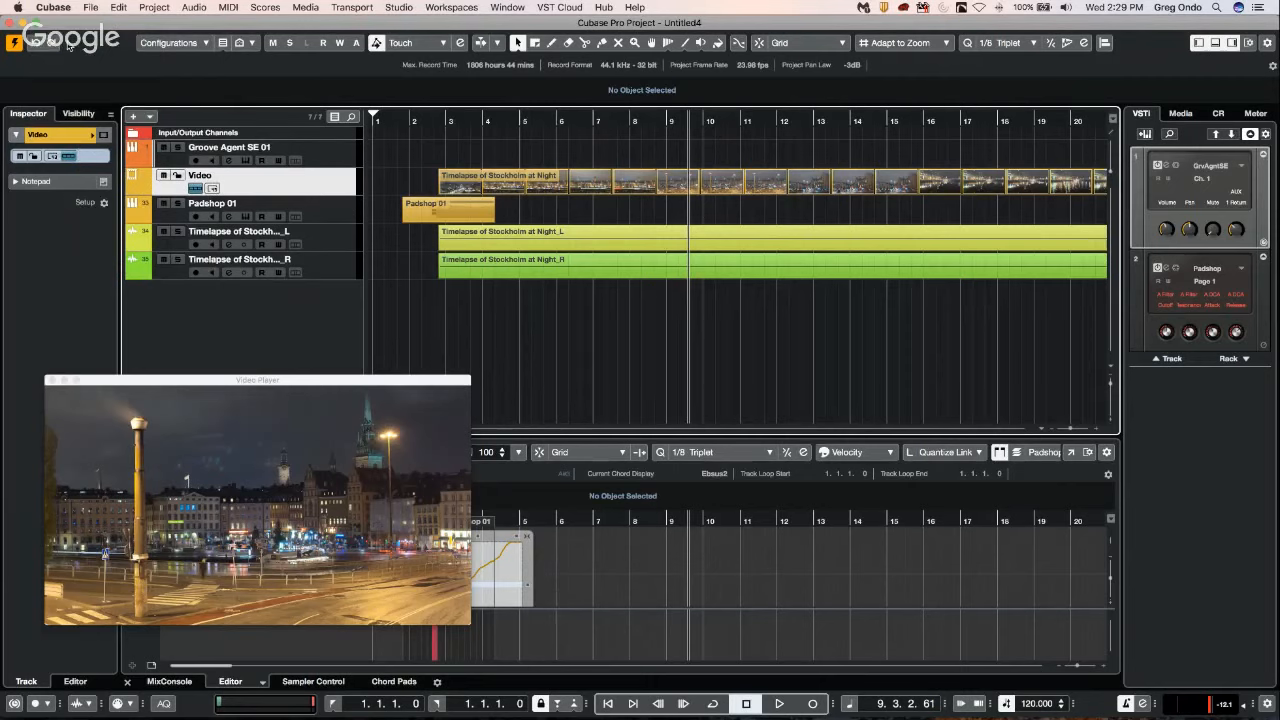
left_click(60, 7)
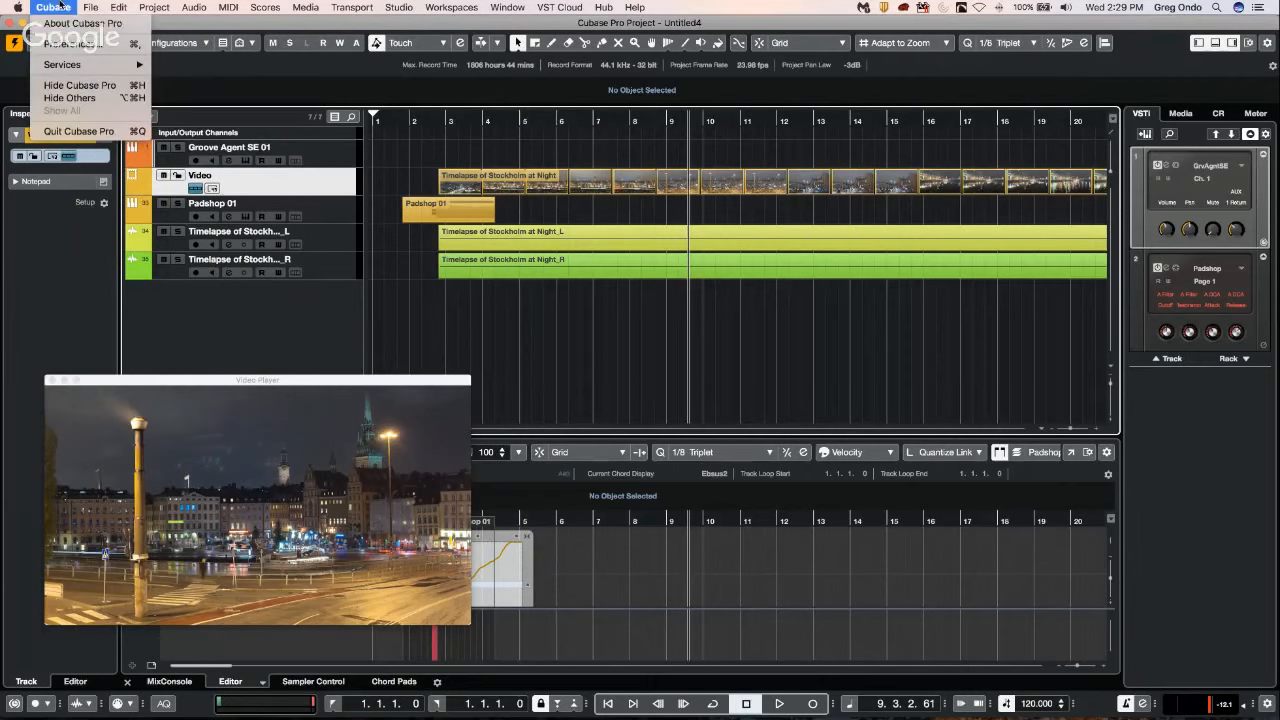
left_click(62, 45)
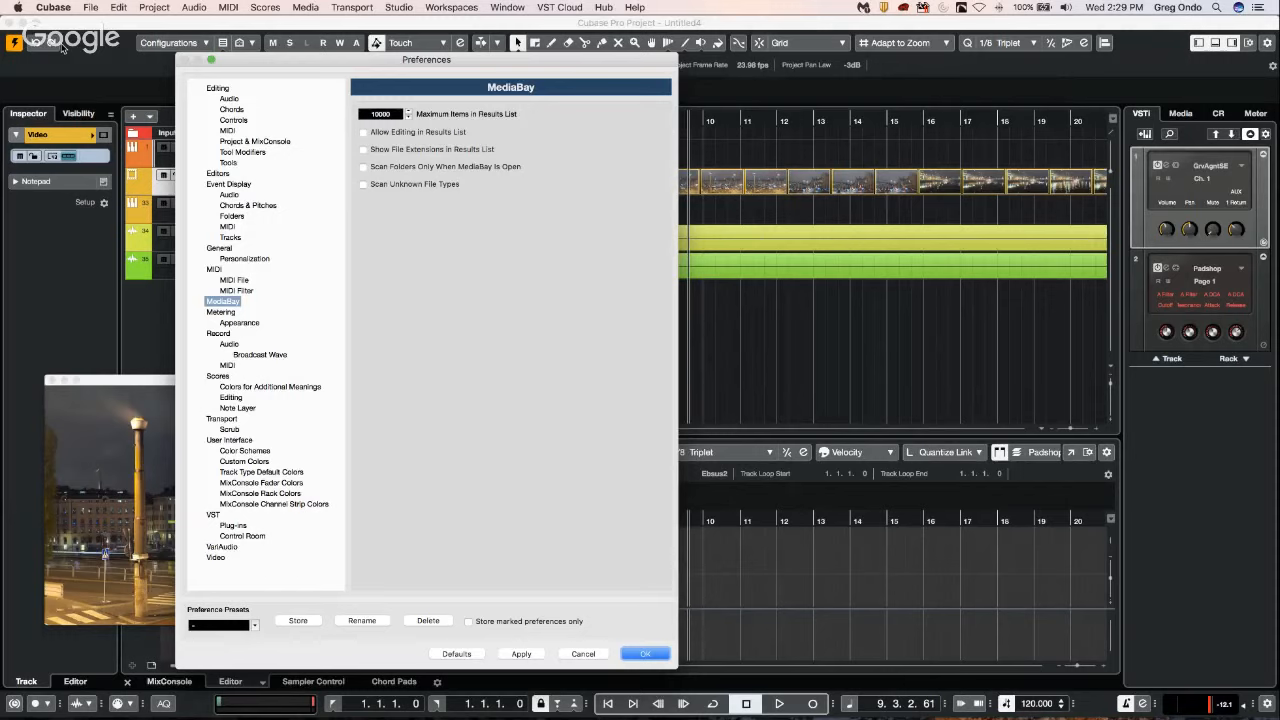
left_click(229, 131)
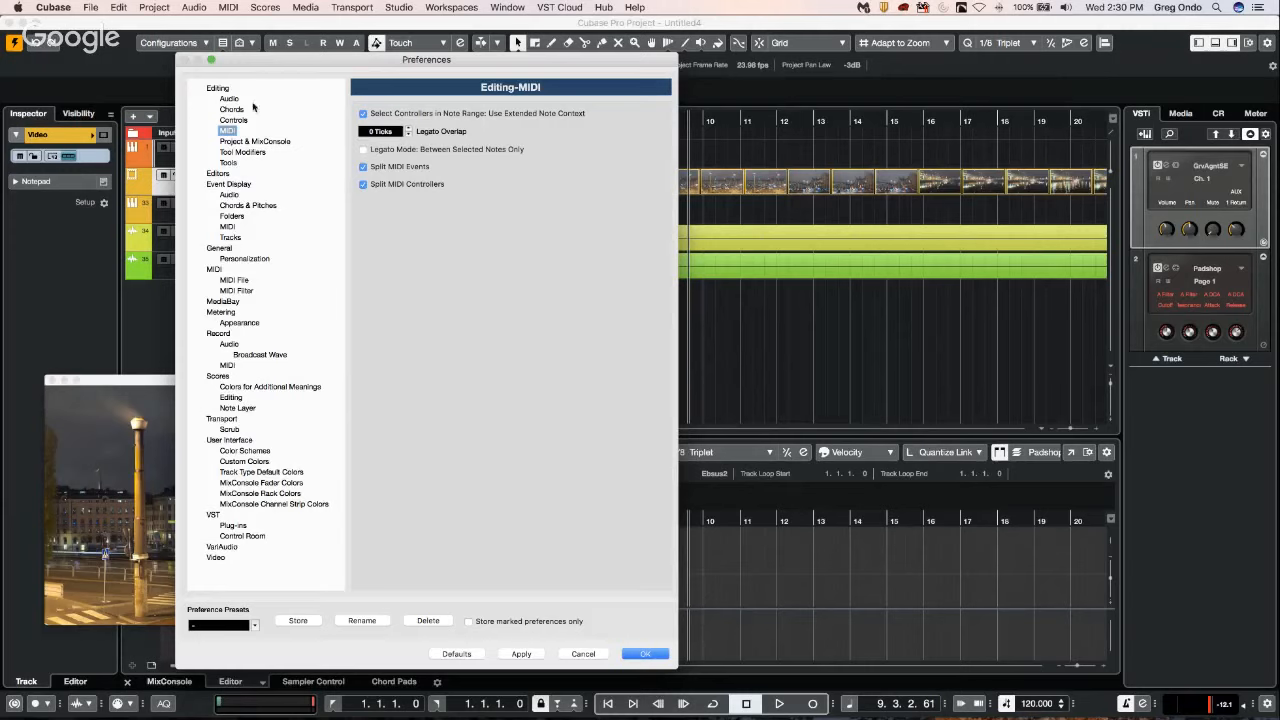
left_click(218, 89)
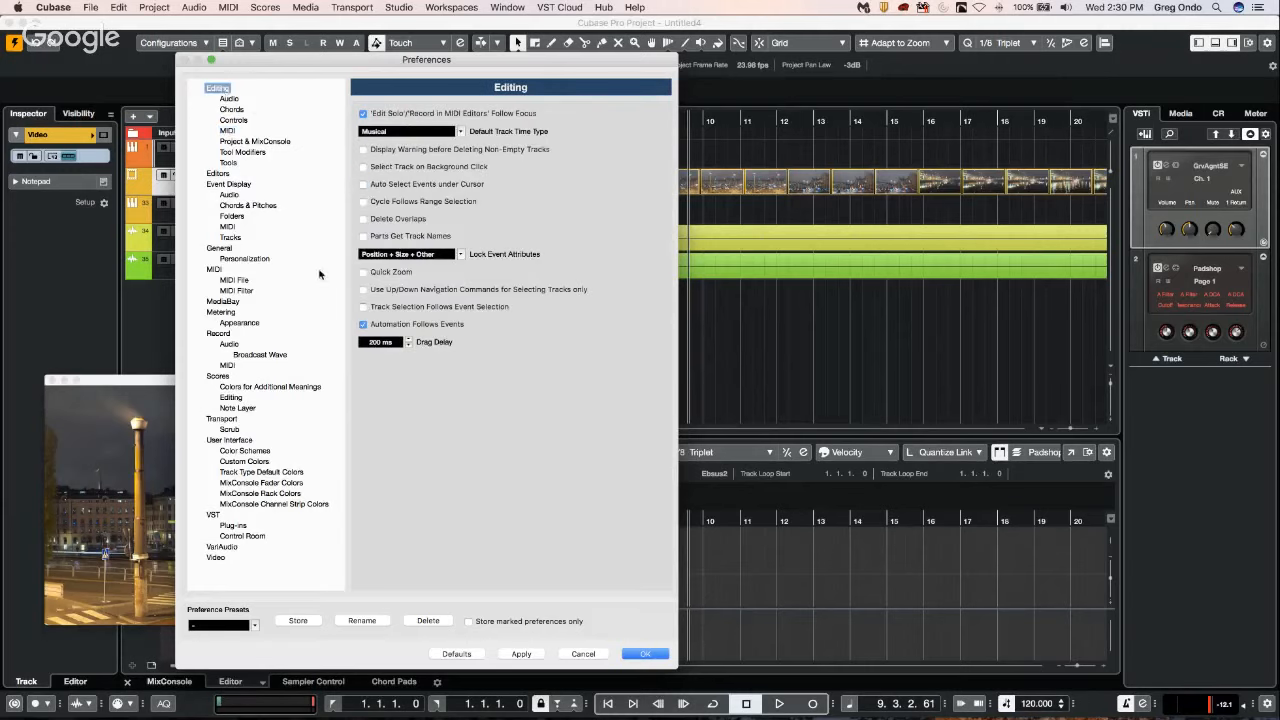
left_click(645, 655)
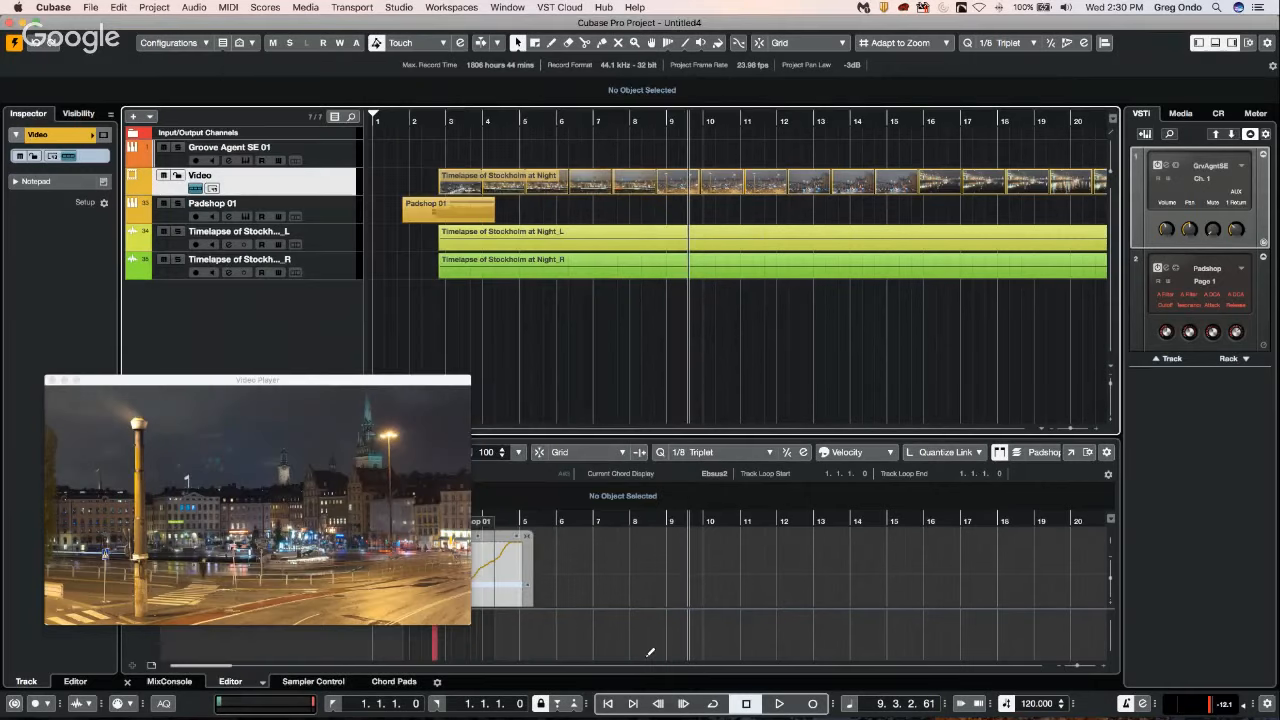
Activate the Draw tool and add one instrument track with no instrument loaded.
right_click(479, 302)
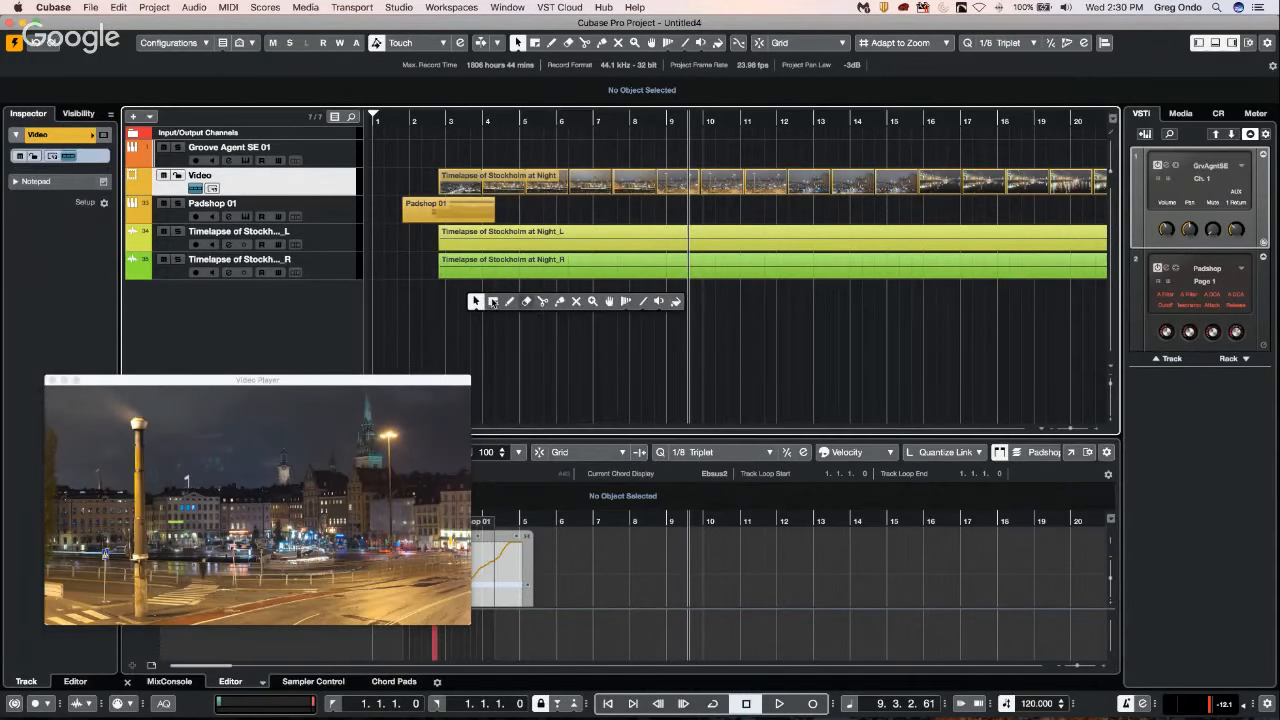
left_click(510, 301)
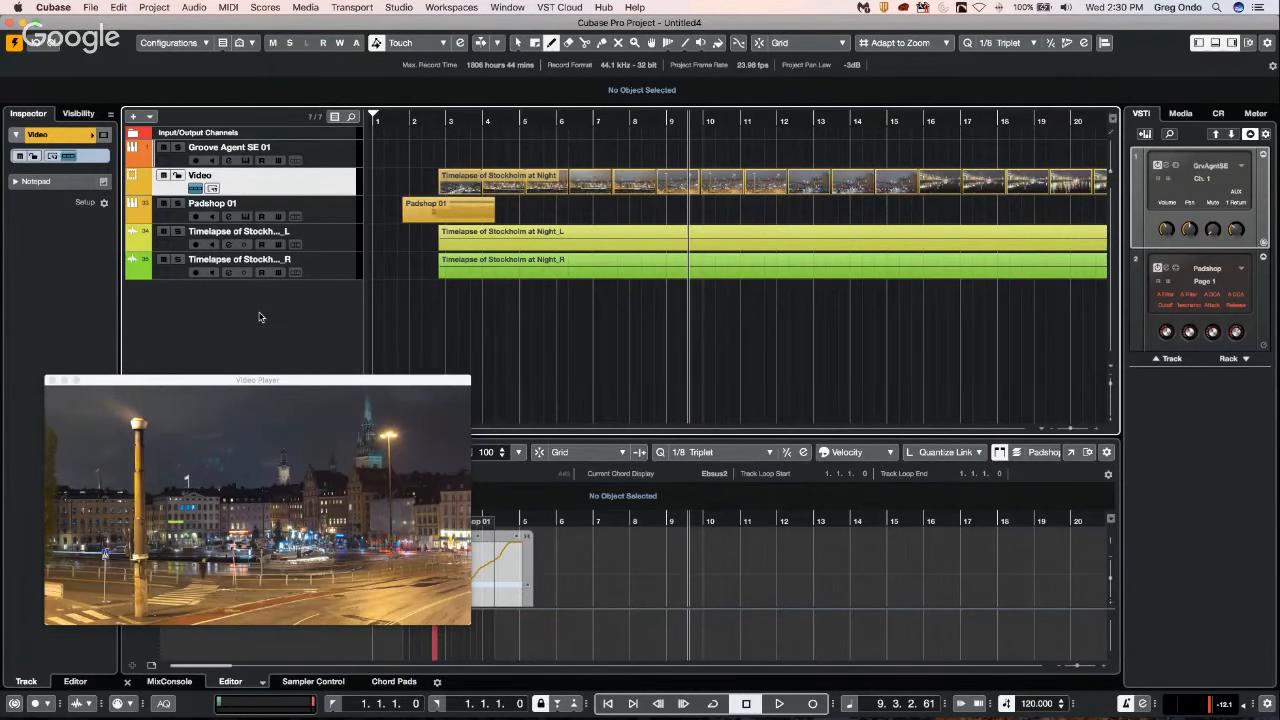
right_click(259, 317)
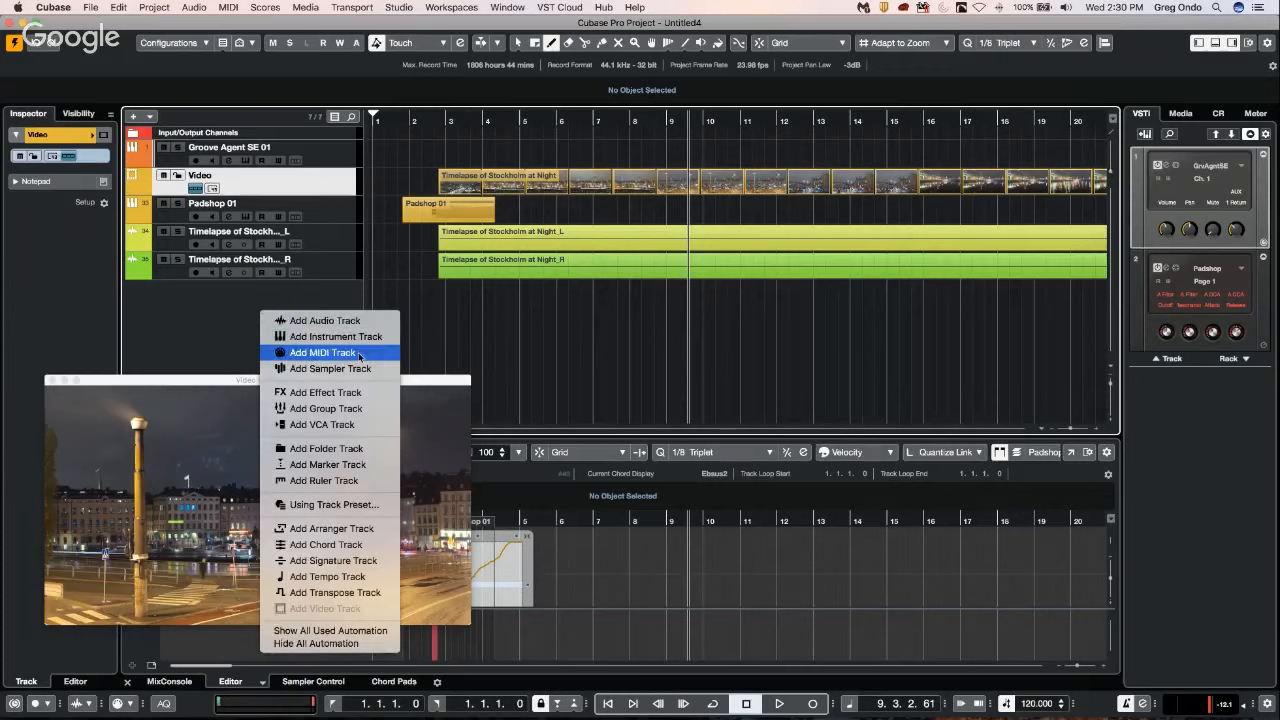
left_click(360, 337)
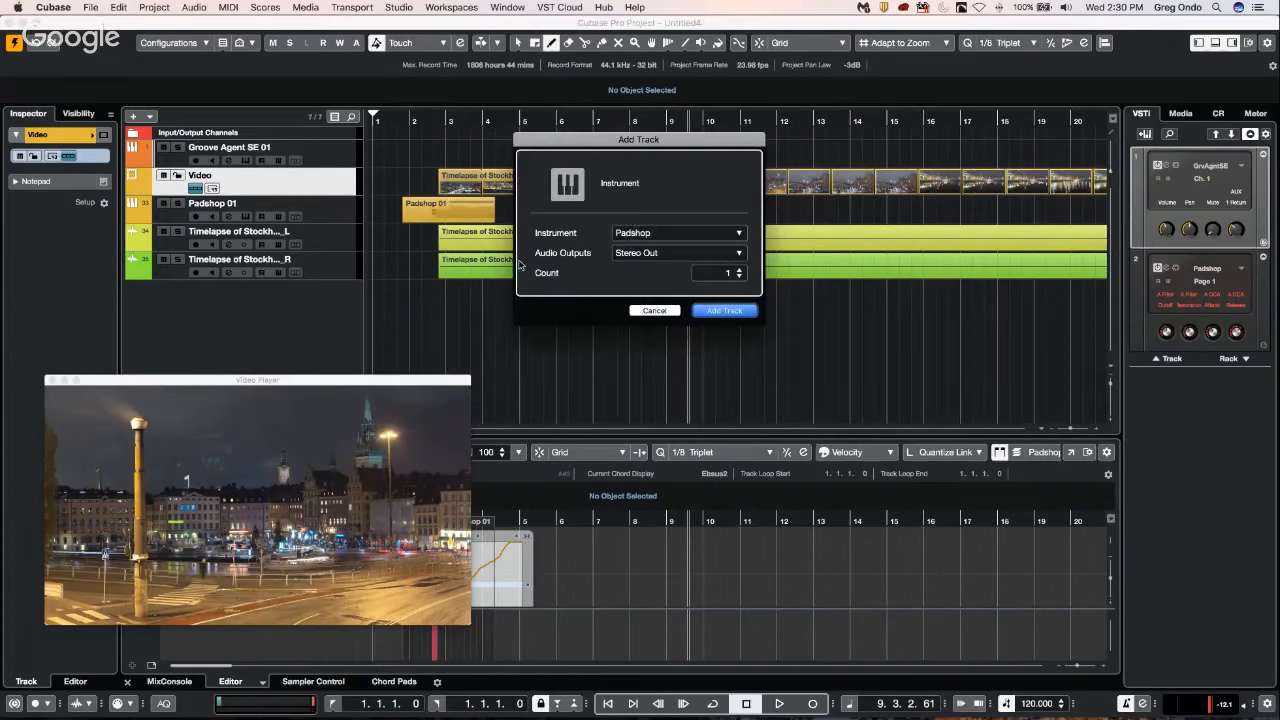
left_click(645, 238)
left_click(660, 250)
left_click(724, 312)
Draw a part on the Timelapse R track and one about four bars long on Instrument Track 01, and select the latter.
left_click_drag(420, 303, 664, 303)
left_click_drag(470, 213, 625, 204)
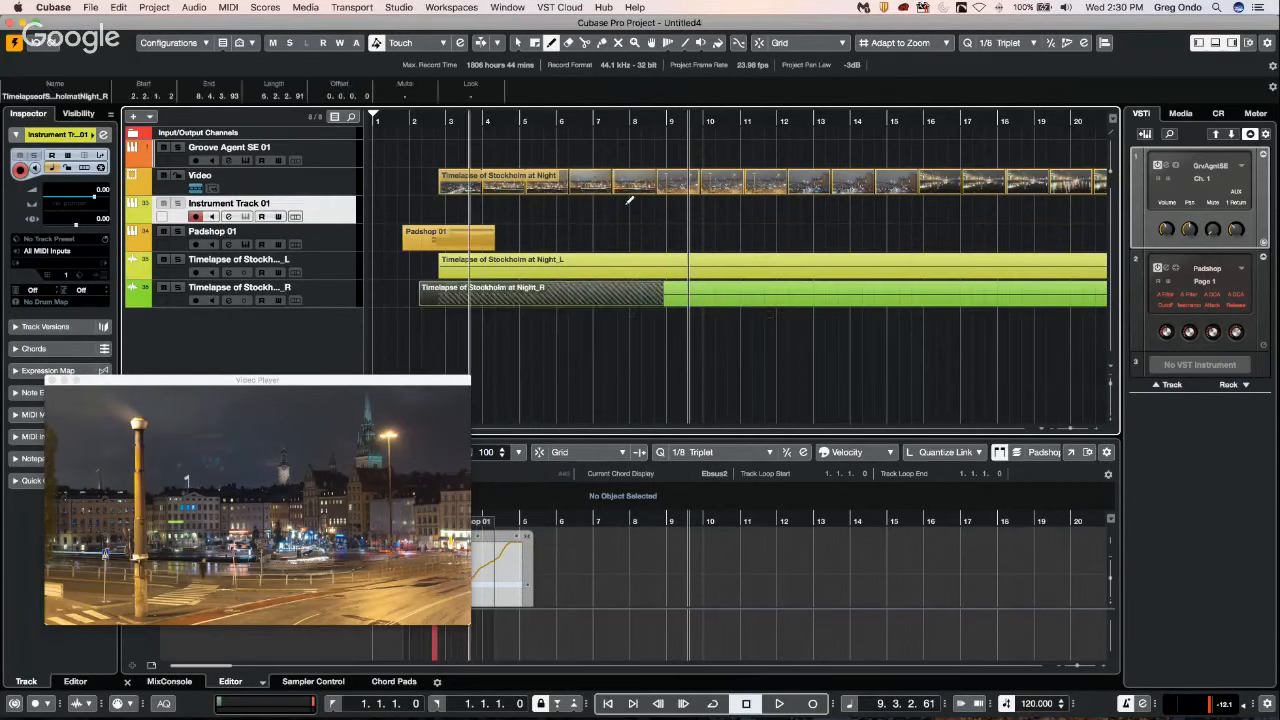
key("1")
left_click(547, 215)
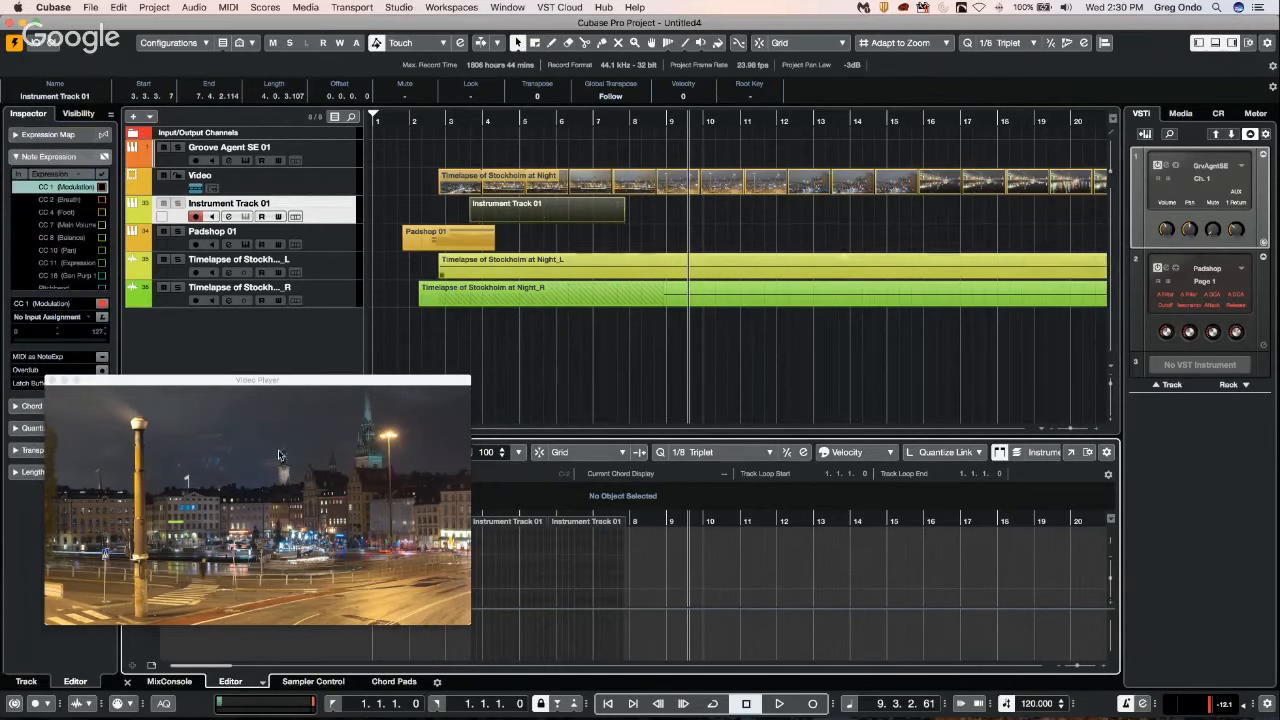
Close the Video Player and draw several notes of varying length into the Instrument Track 01 part in the lower Key Editor.
left_click(50, 379)
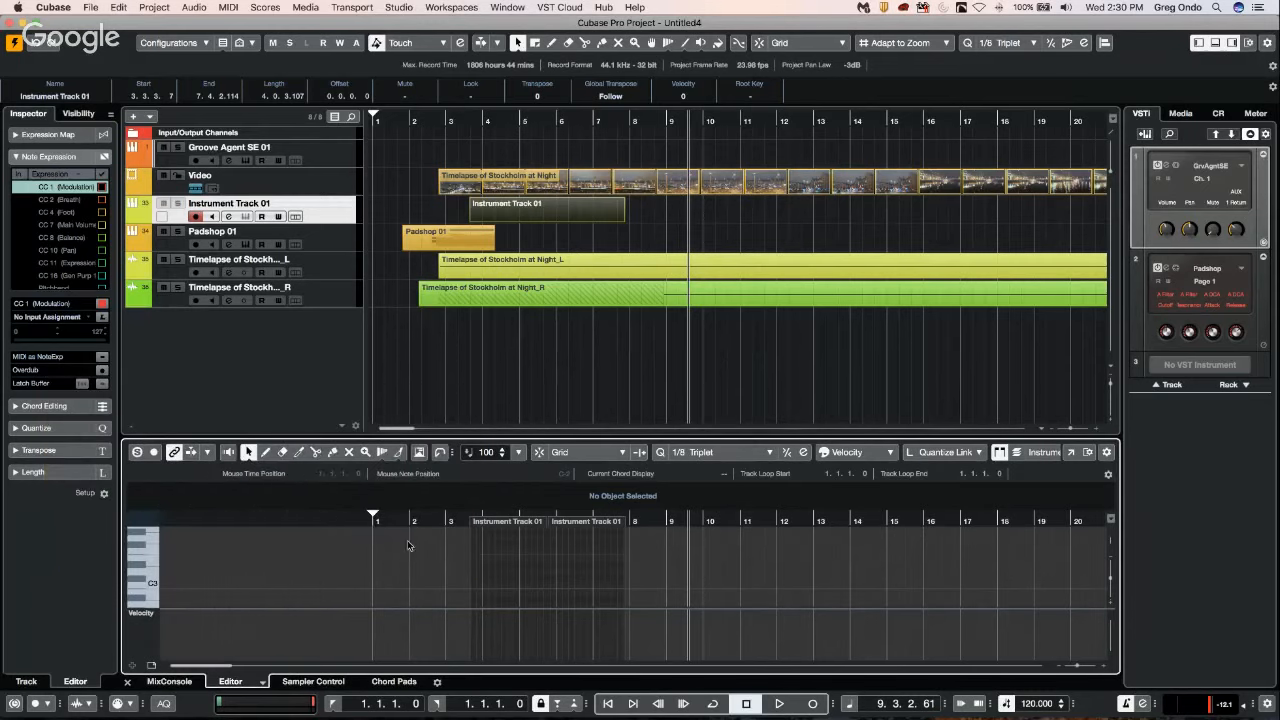
right_click(481, 553)
left_click(484, 558)
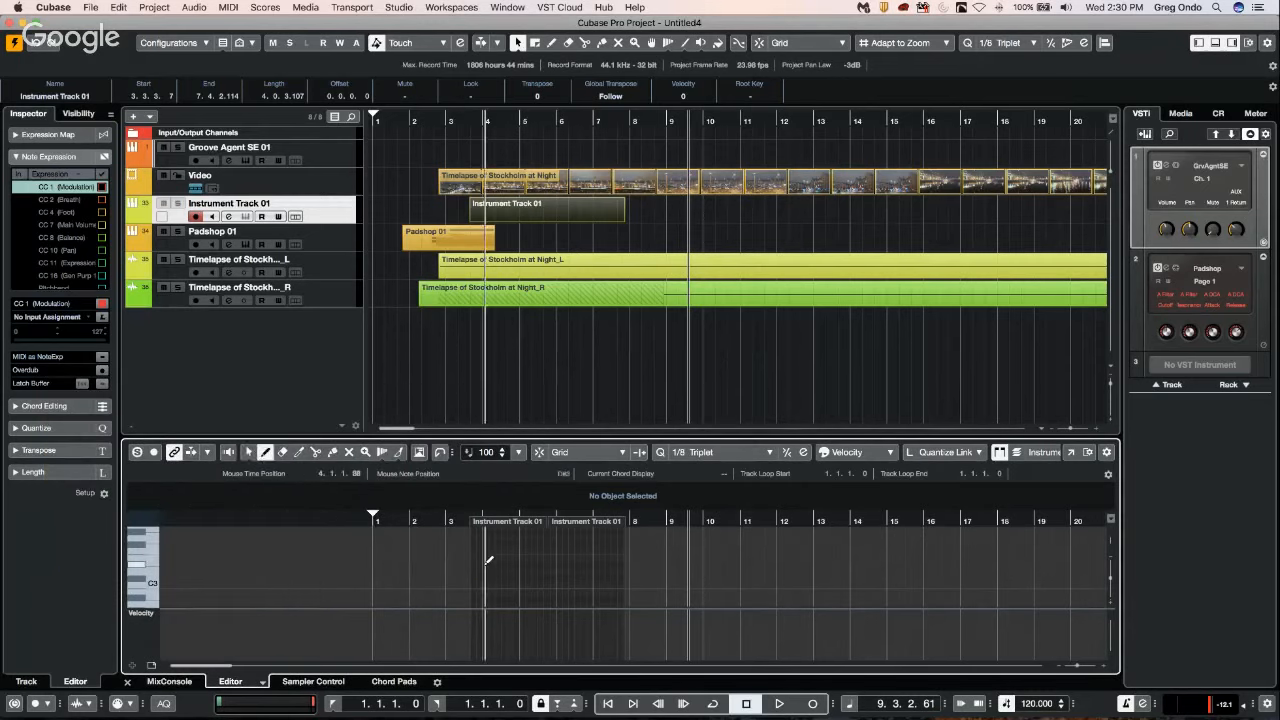
mouse_move(485, 564)
left_mouse_down()
mouse_move(576, 560)
mouse_move(592, 592)
mouse_move(612, 584)
left_mouse_up()
left_click(573, 583)
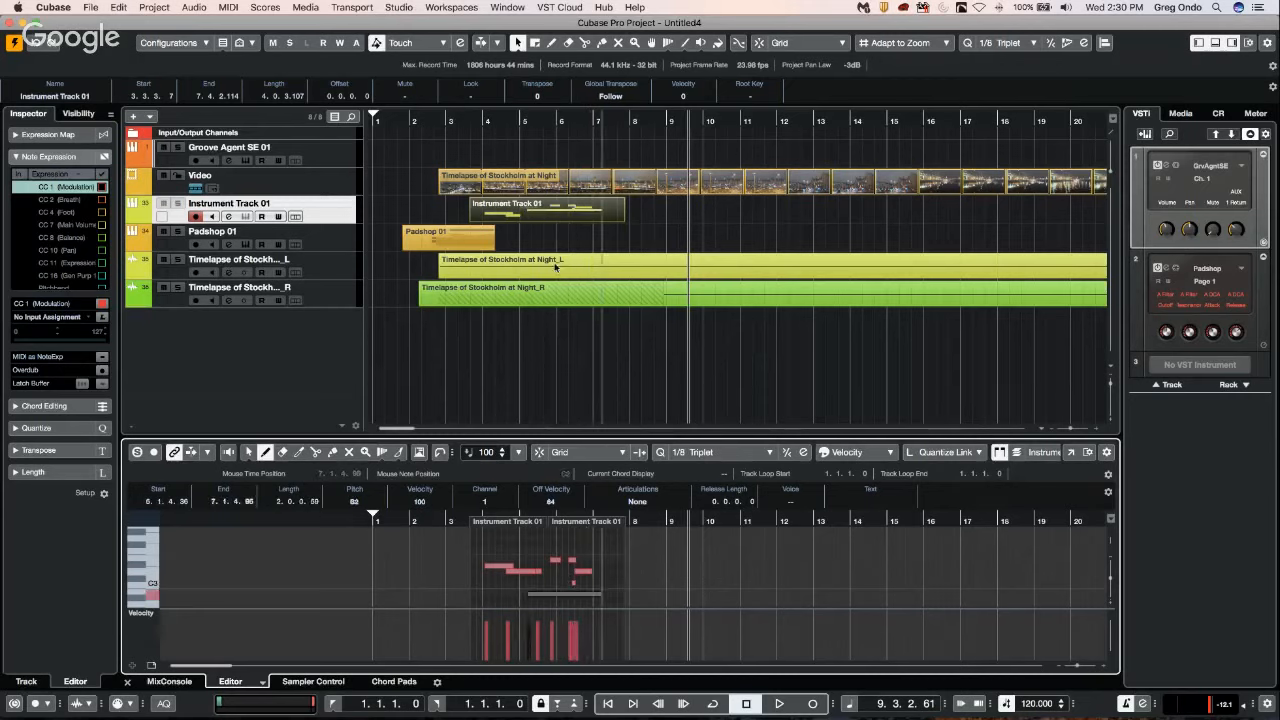
Place a shortened copy of the Instrument Track 01 part at about bar 9, deleting the overlapping duplicate, and reselect the original part.
left_click(553, 210)
left_click_drag(561, 210, 741, 213)
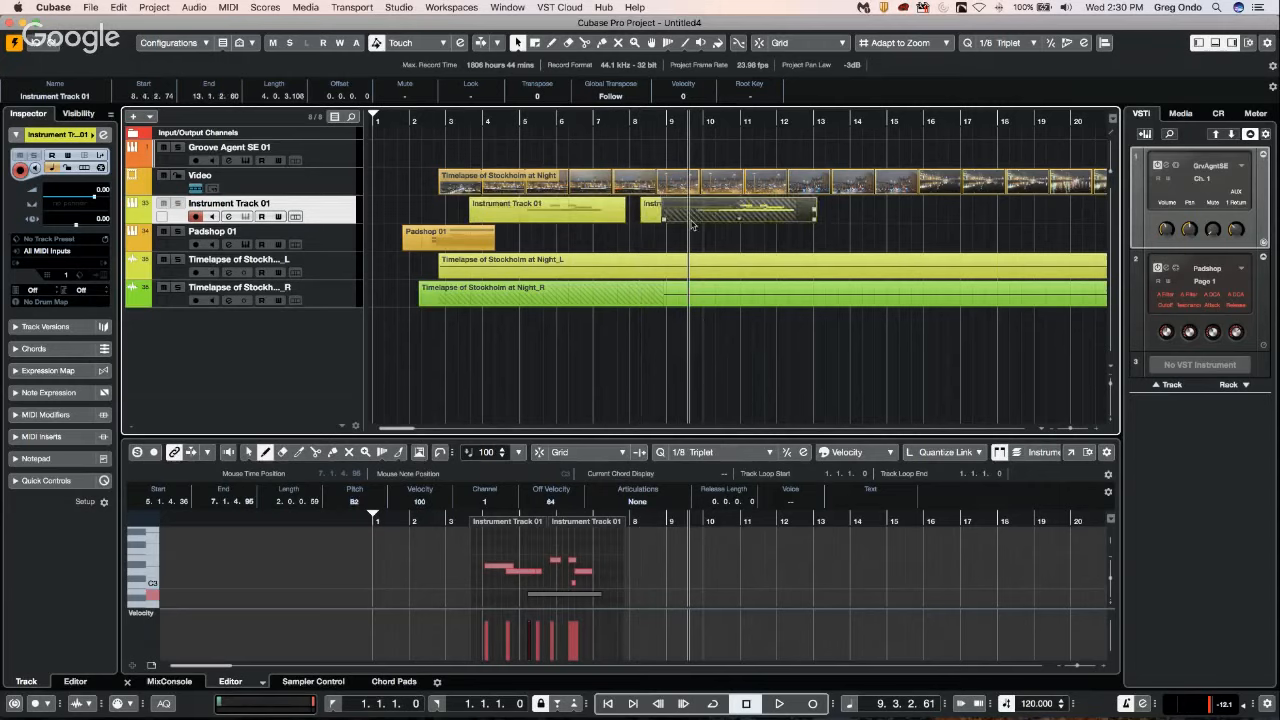
key("Delete")
left_click_drag(645, 218, 707, 220)
left_click(624, 222)
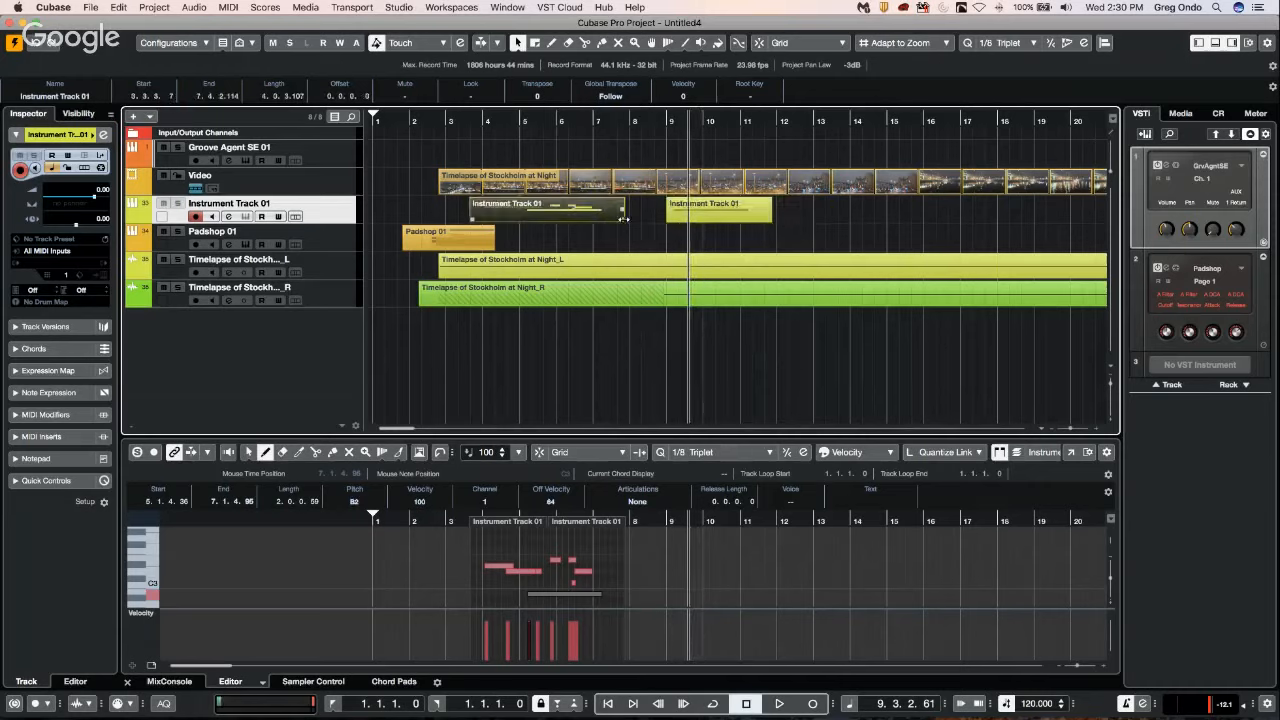
Shorten the original Instrument Track 01 part to end near bar 7 and move its copy to overlap it from about bar 6.
left_click_drag(624, 218, 597, 218)
left_click(677, 217)
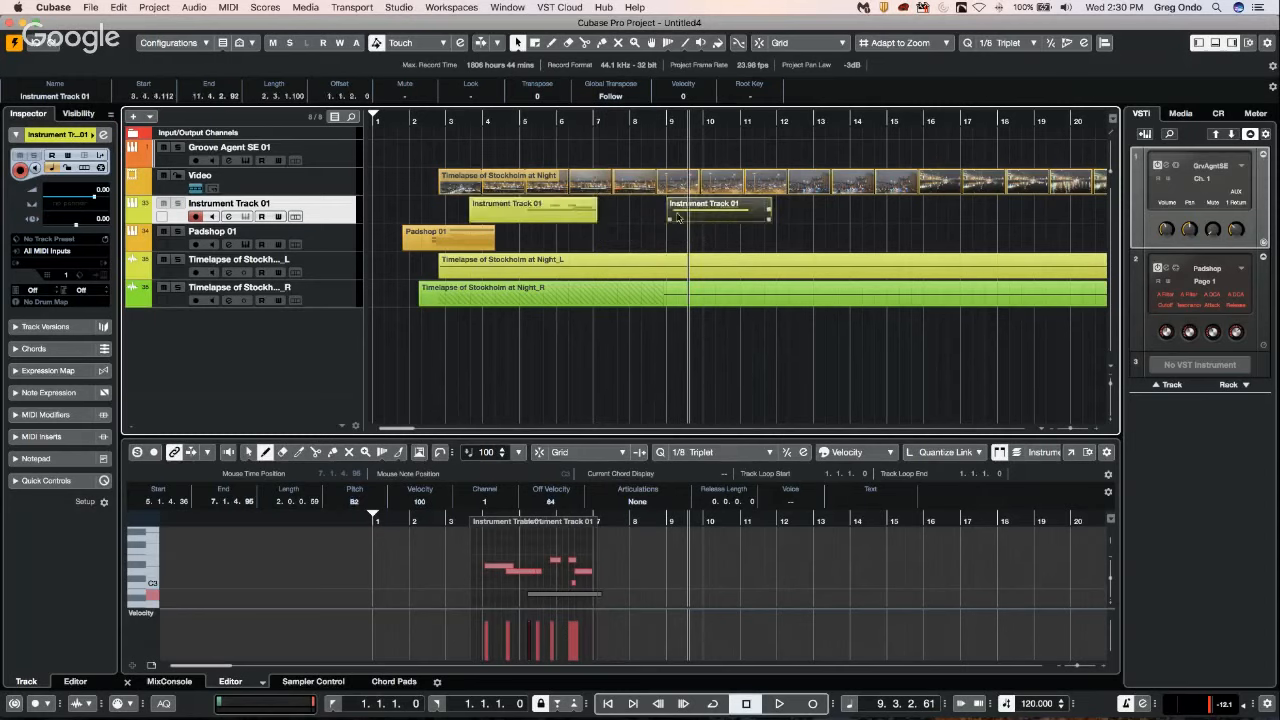
left_click_drag(677, 217, 585, 217)
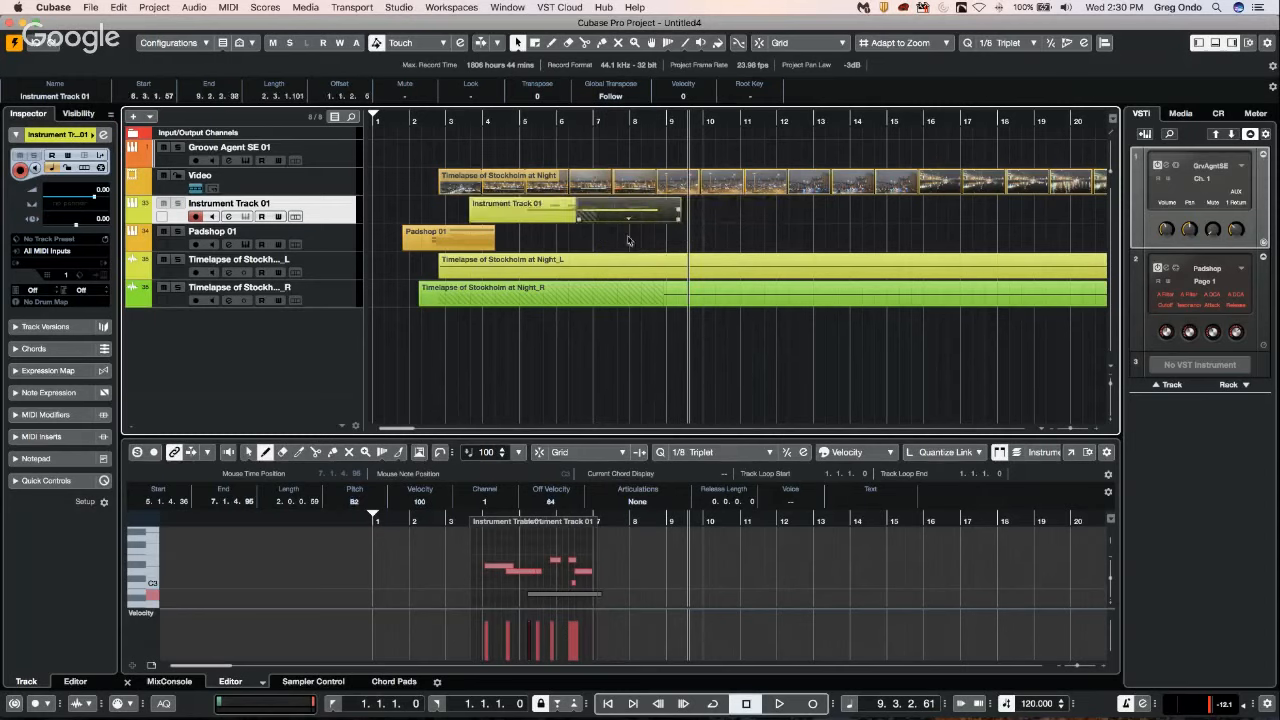
left_click(232, 8)
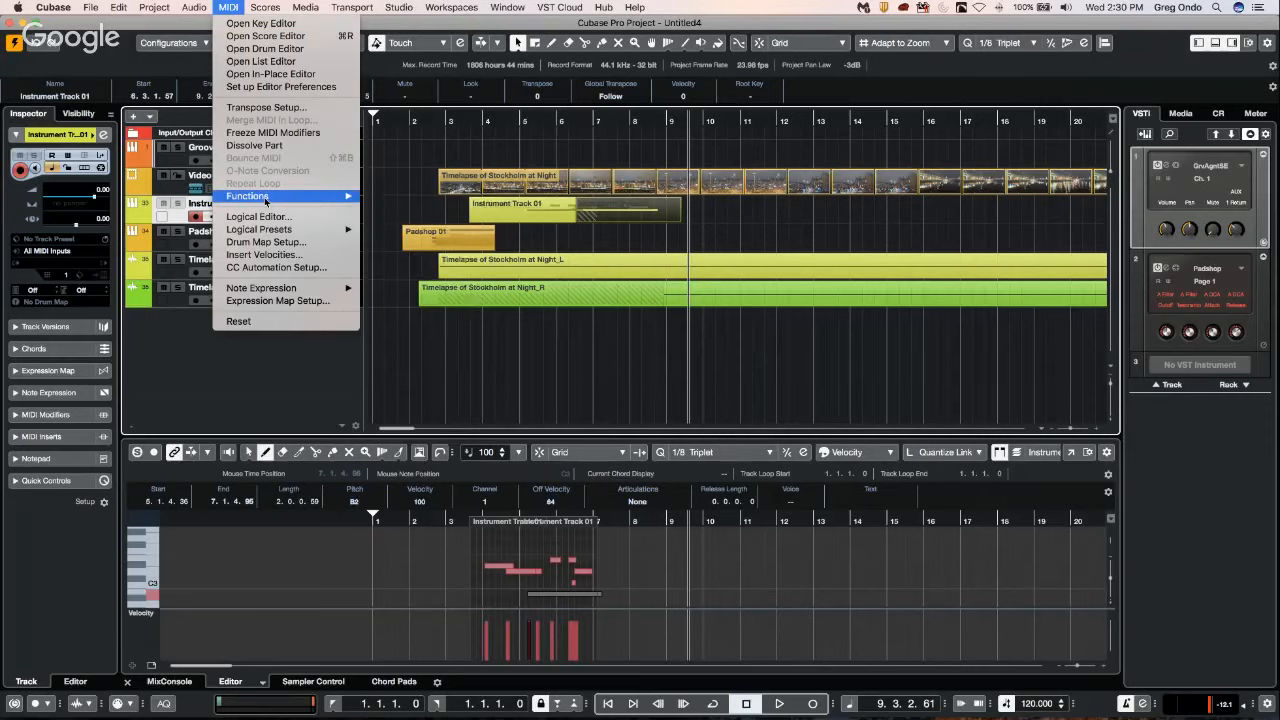
mouse_move(266, 200)
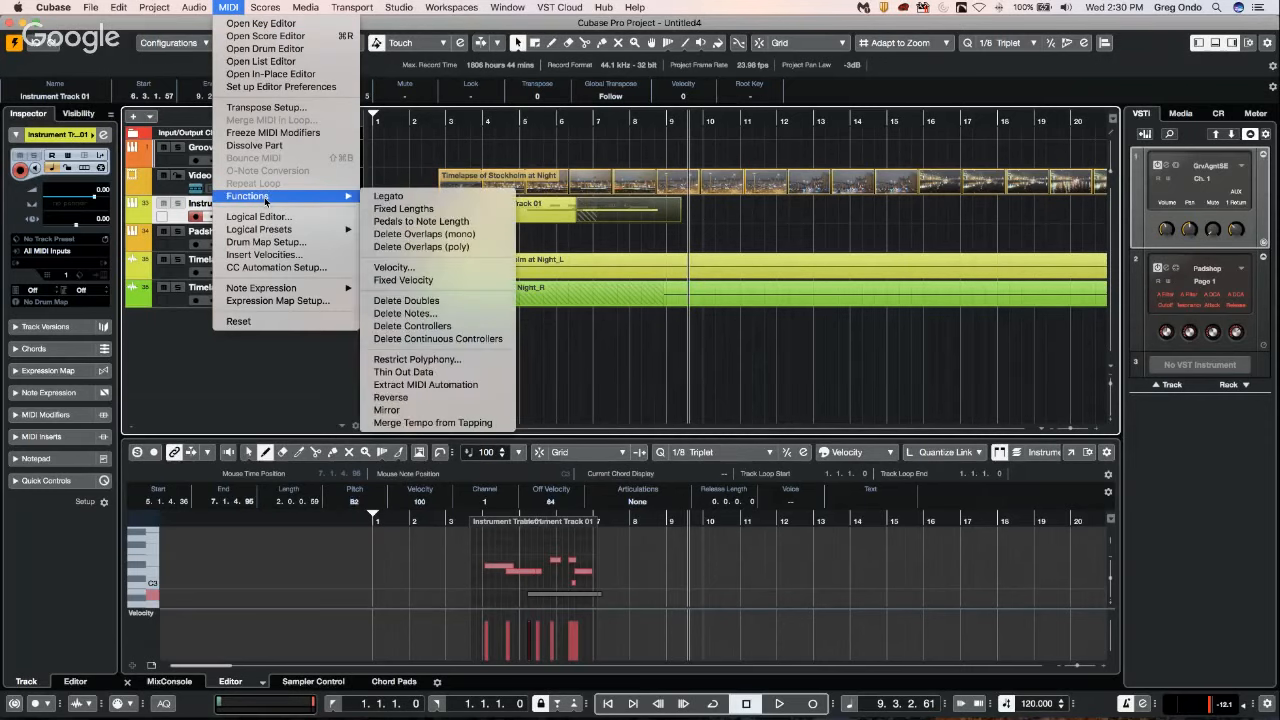
left_click(740, 225)
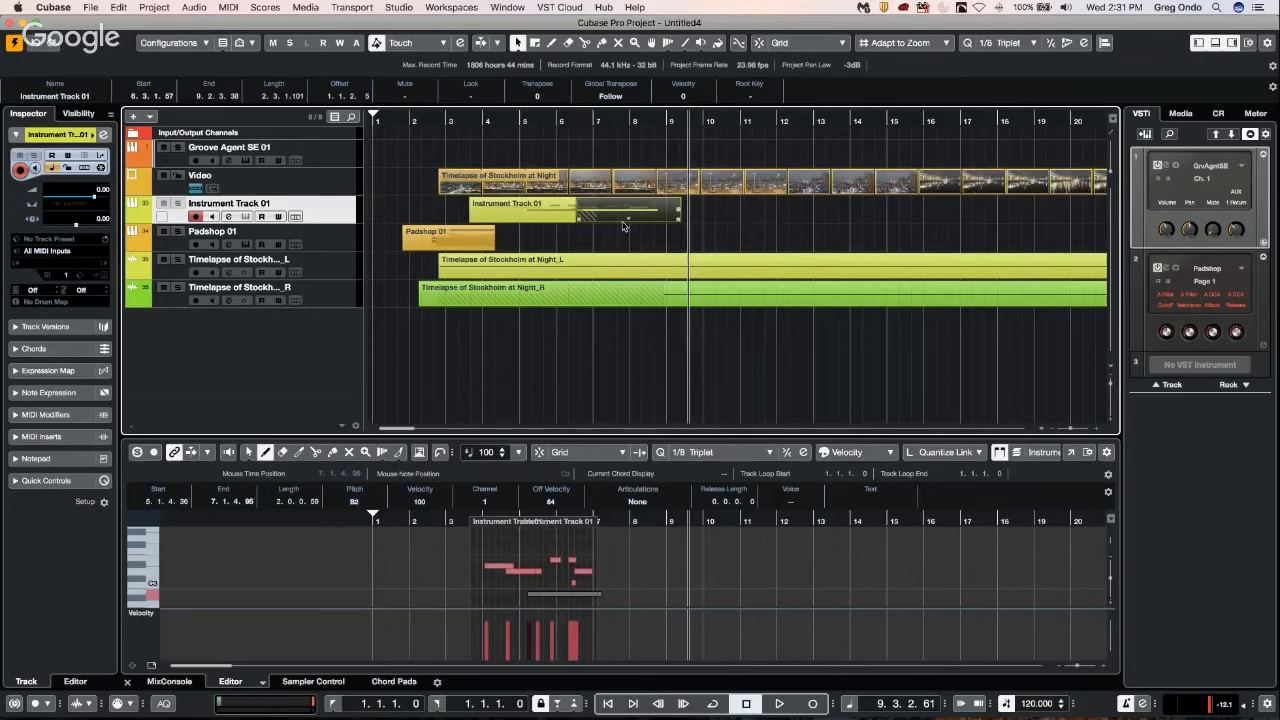
Shift the overlapping copy to start at 6.2.2.0 and apply the Delete Overlaps (poly) function to it.
mouse_move(620, 205)
left_mouse_down()
mouse_move(698, 207)
mouse_move(610, 207)
left_mouse_up()
left_click(232, 7)
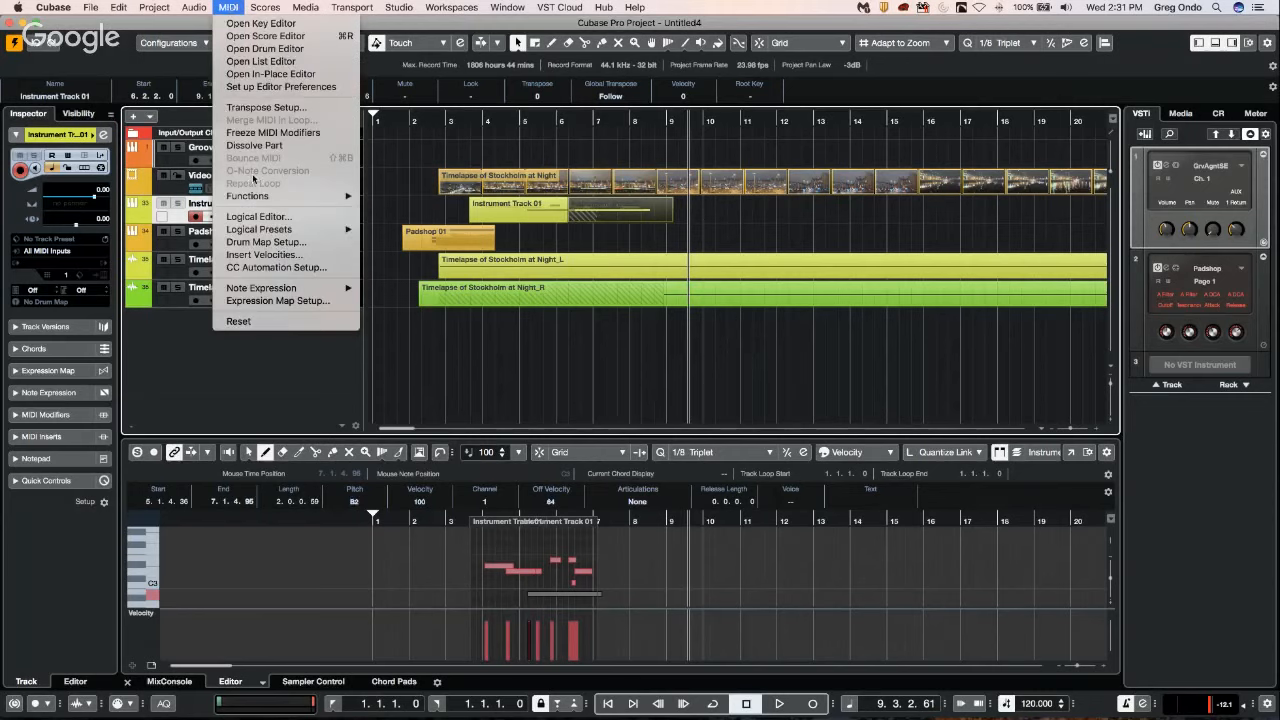
mouse_move(252, 205)
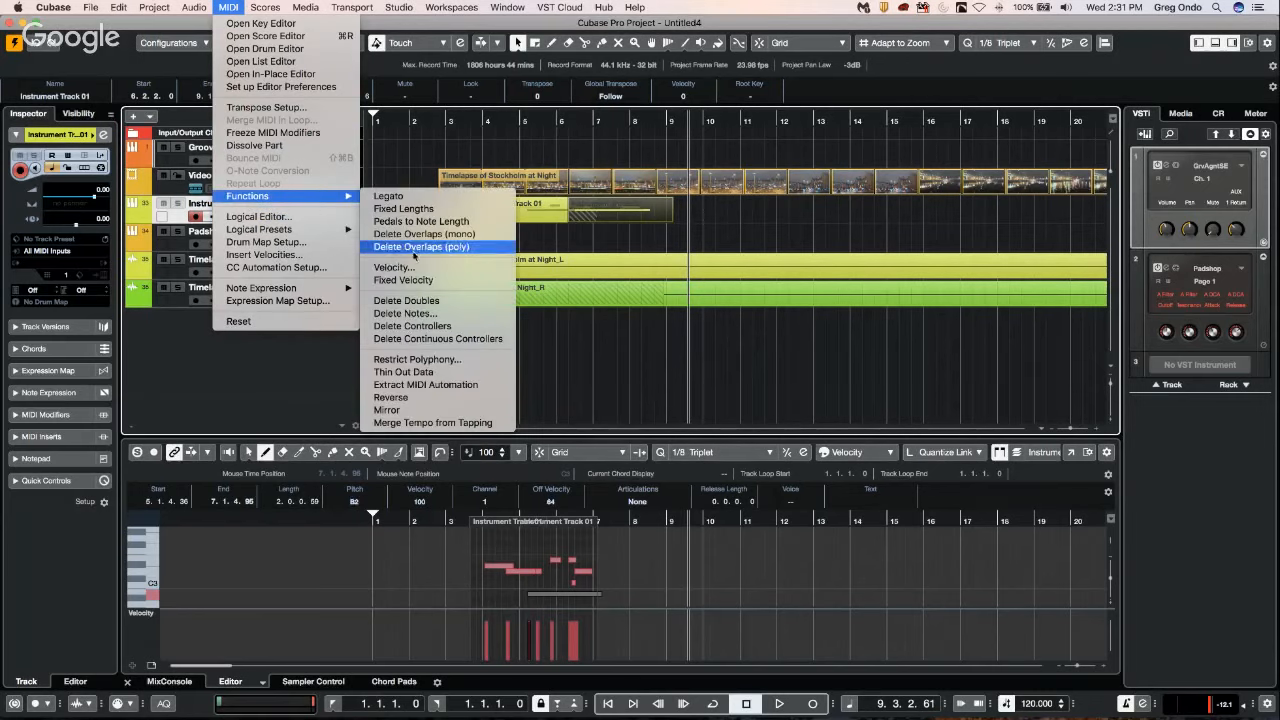
left_click(487, 246)
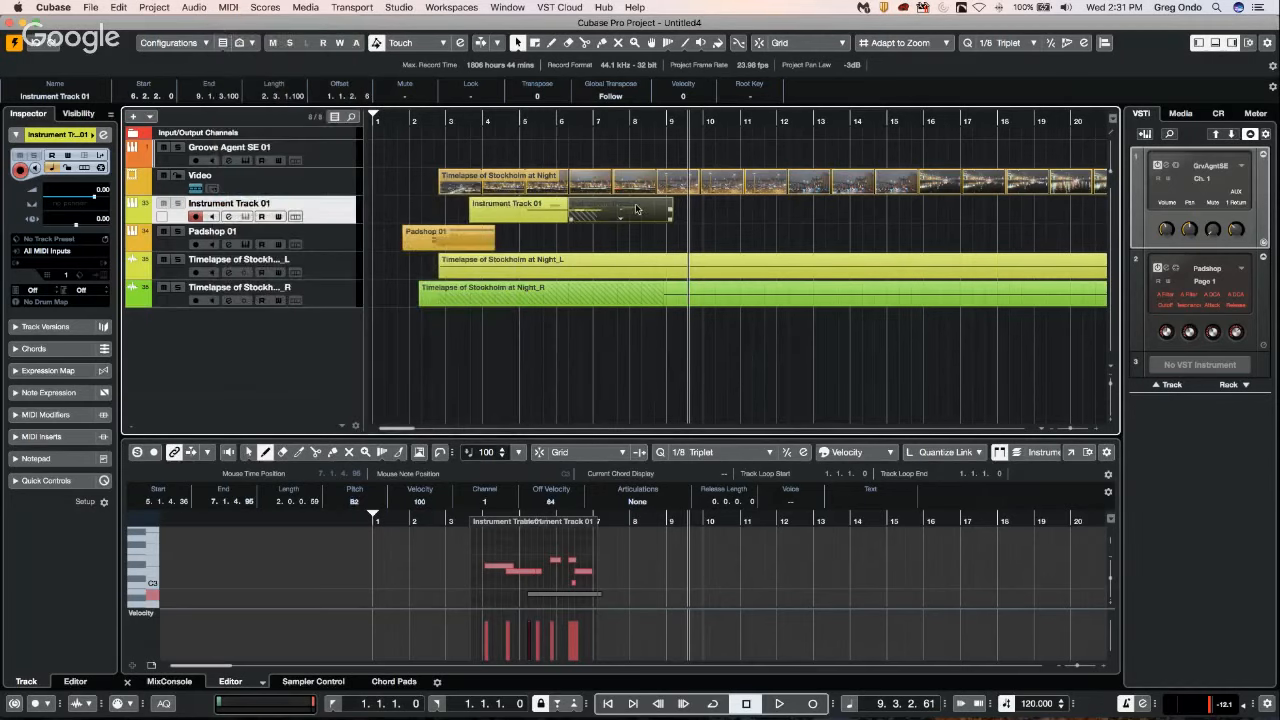
Undo the overlap deletion and place the copied Instrument Track 01 part clear of the original, starting at about 8.3.4.
left_click(546, 212)
left_click(617, 213)
left_click(229, 8)
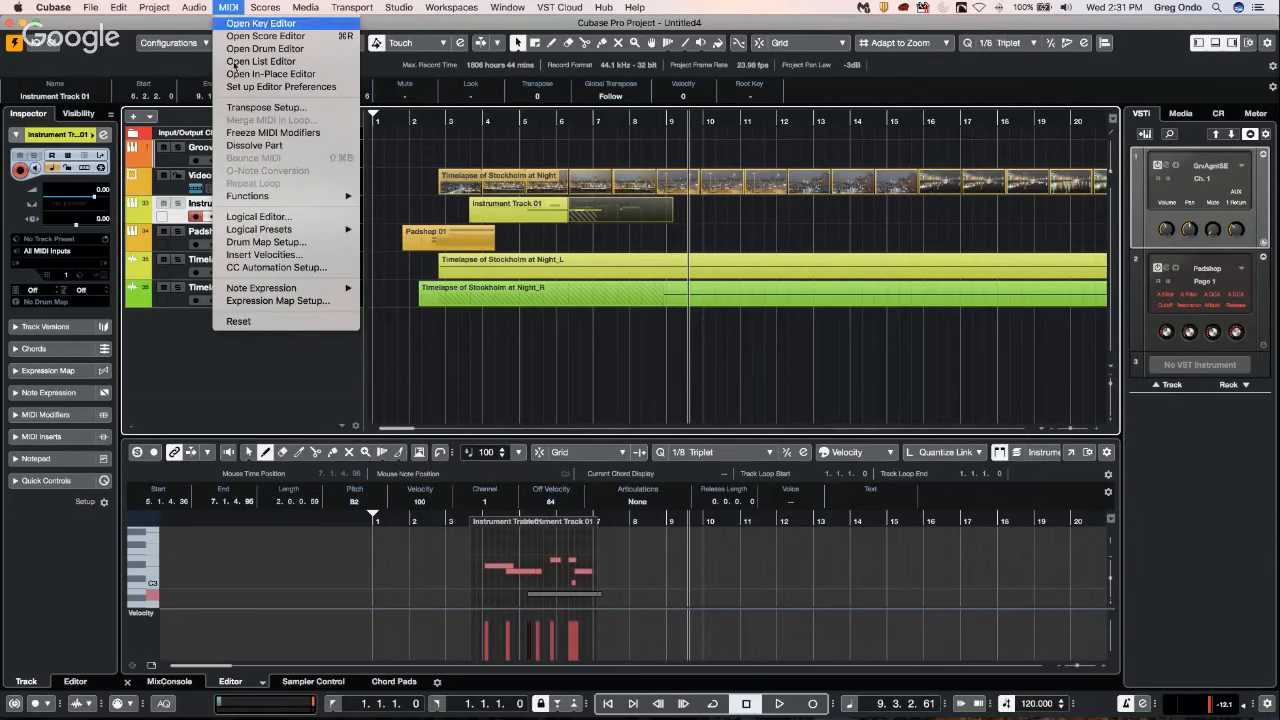
mouse_move(291, 200)
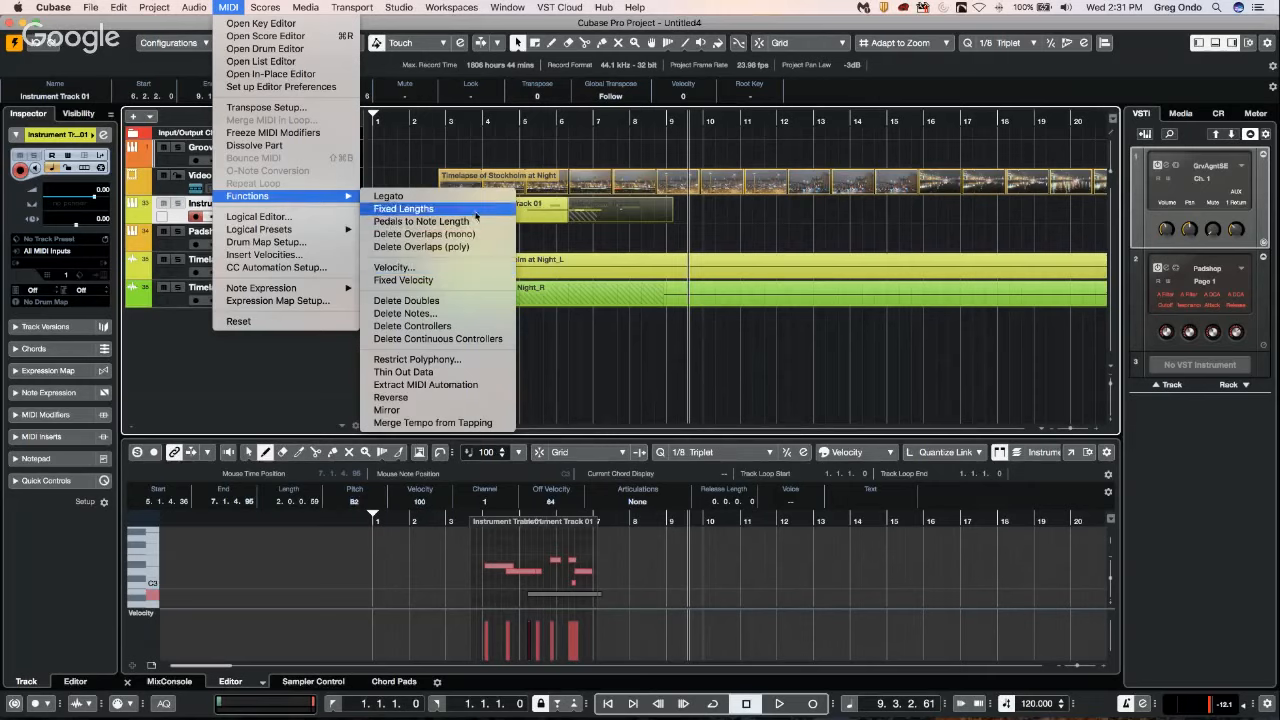
left_click(608, 222)
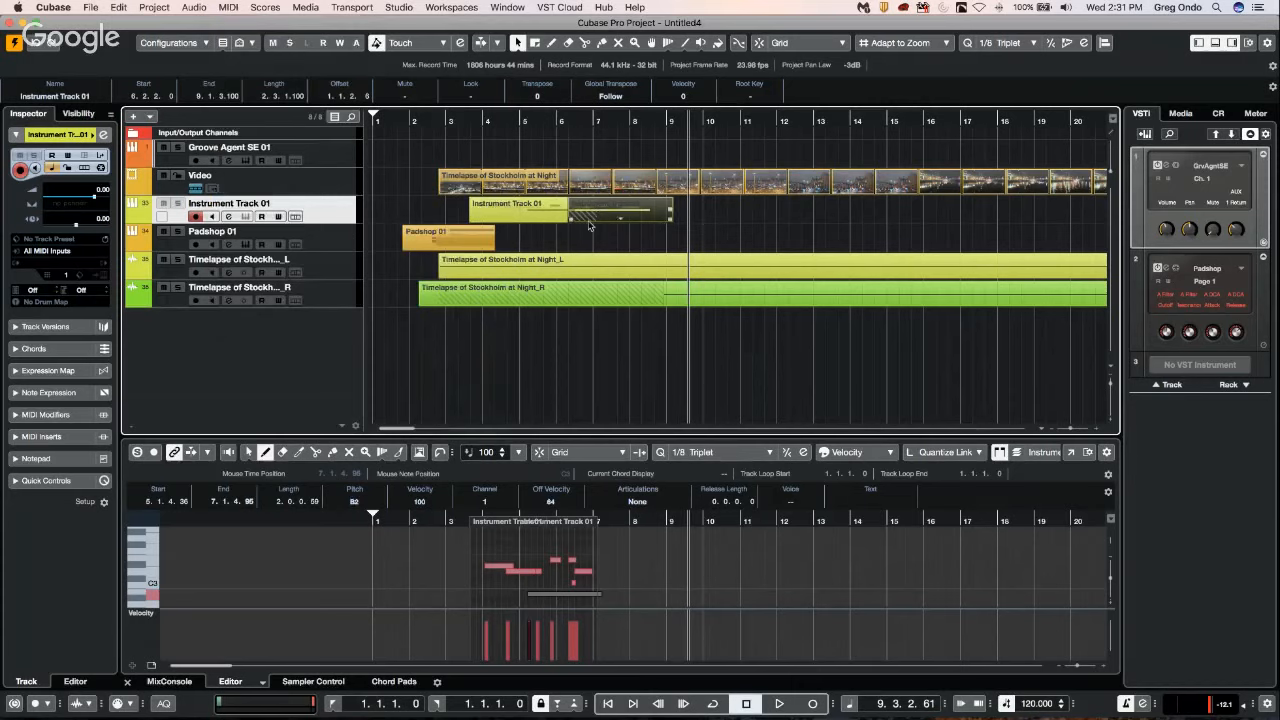
key("super+z")
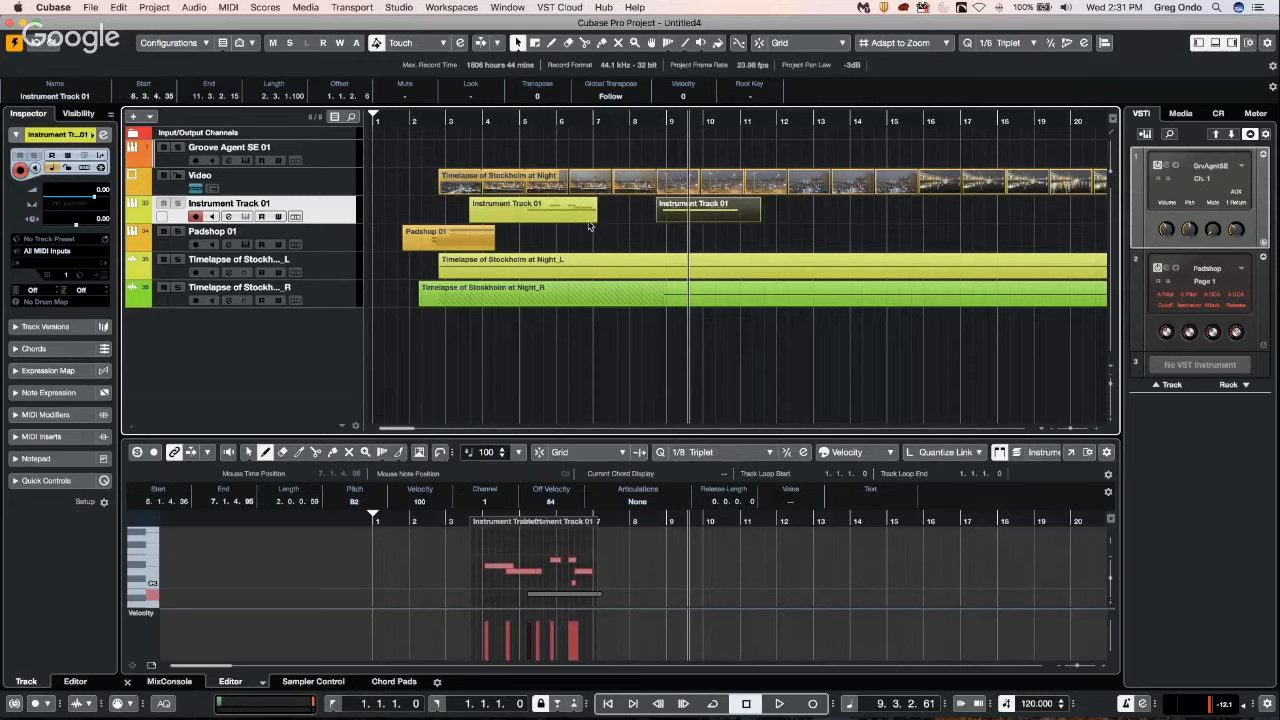
Enlarge Instrument Track 01's height, overlap the copy with the original at about 6.2.2, and move it clear to about 8.1.1.
left_click(684, 211)
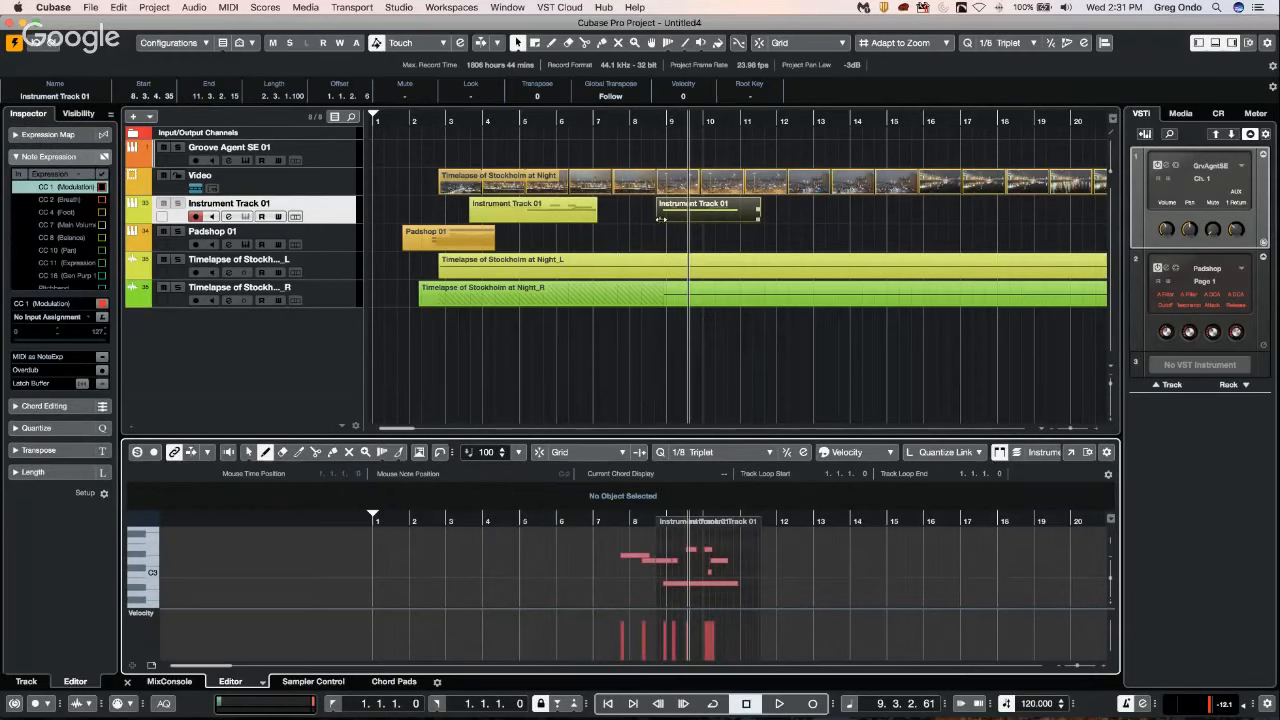
left_click_drag(326, 220, 326, 300)
left_click_drag(679, 243, 598, 244)
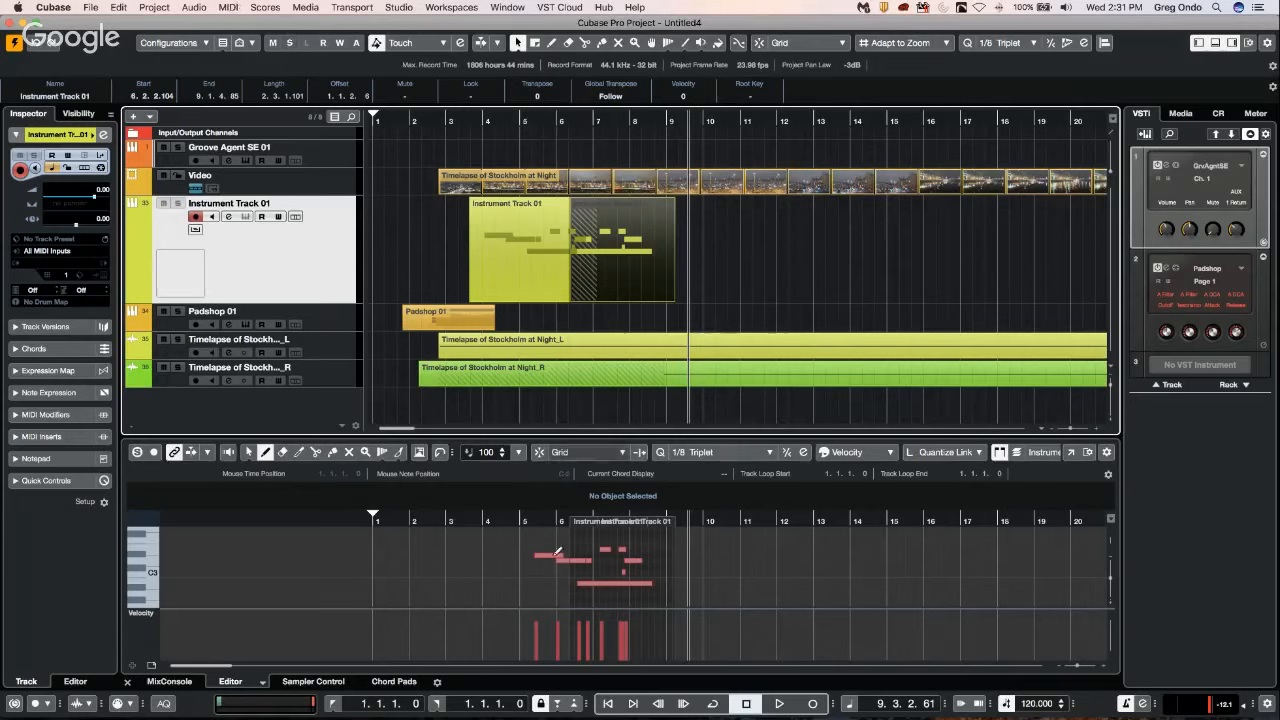
left_click_drag(646, 250, 718, 247)
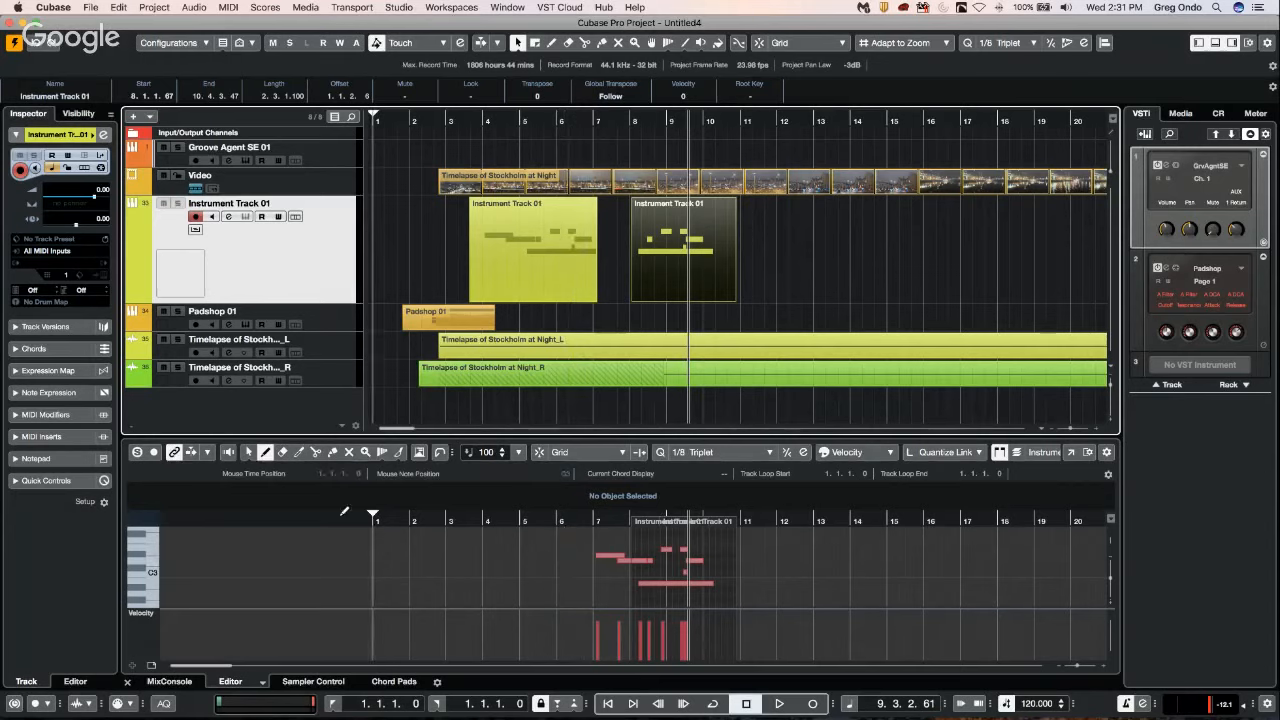
Select all notes of the copied part in the Key Editor with Object Selection and transpose them down, the first one to F#2.
right_click(537, 561)
left_click(537, 561)
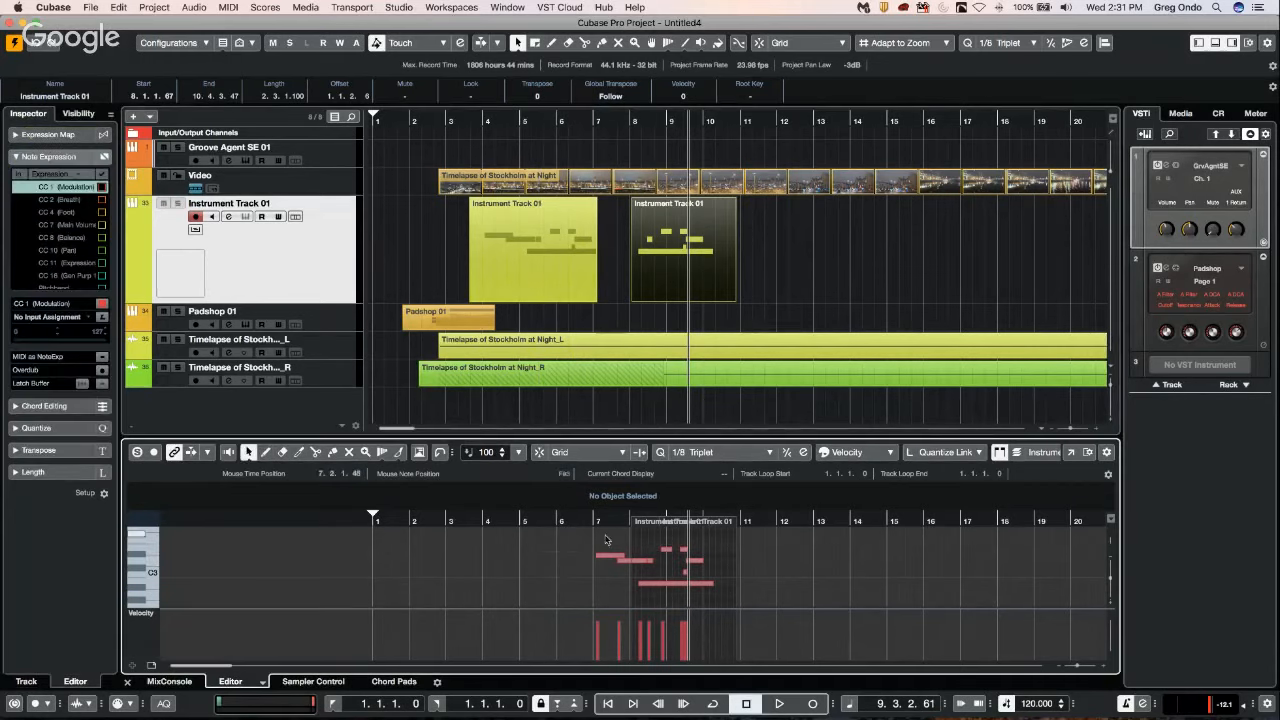
left_click_drag(592, 532, 742, 616)
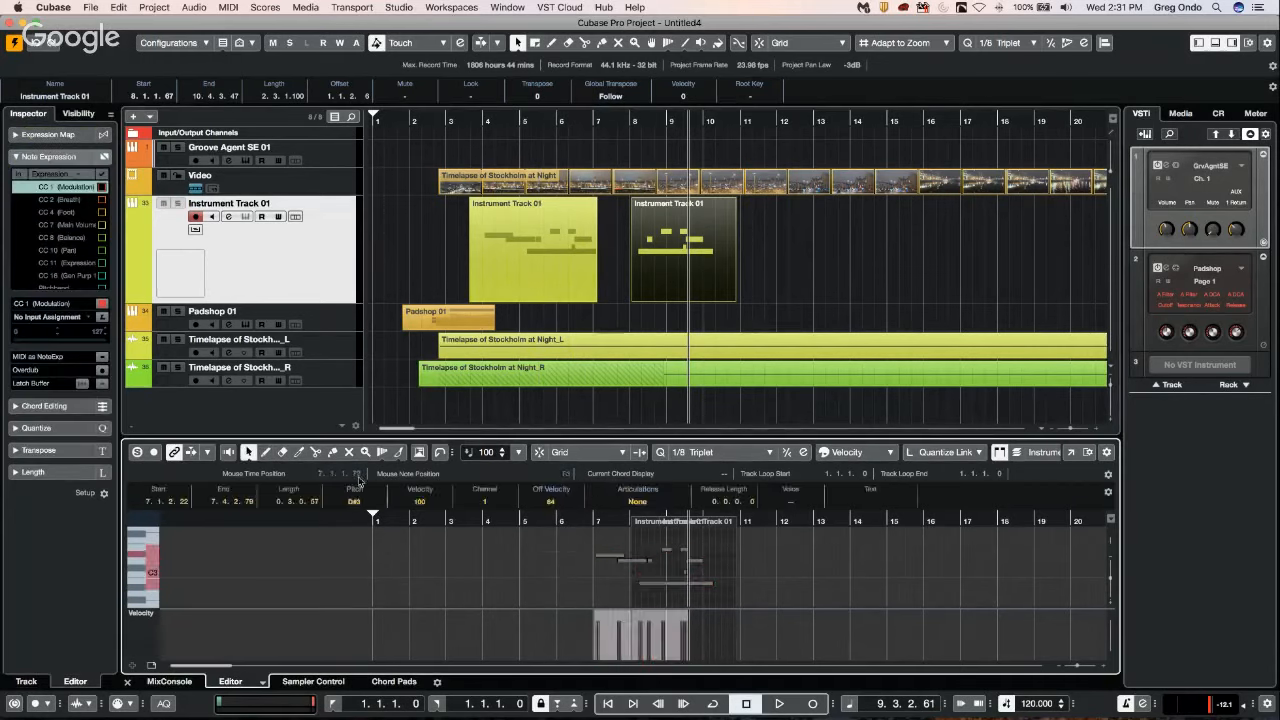
scroll(365, 504, "down", 9)
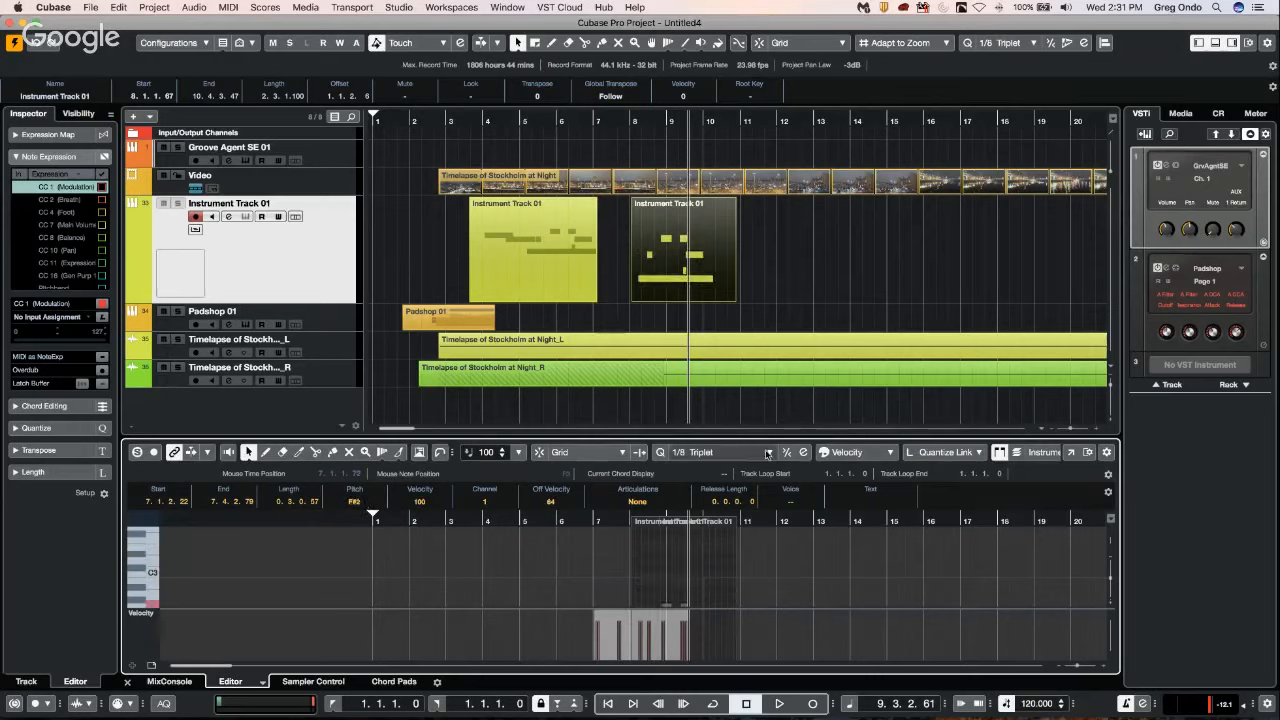
Move the transposed copy over the original to start at 6.2.2.0, apply Delete Overlaps (poly), and deselect the part.
left_click(796, 272)
left_click_drag(671, 268, 606, 268)
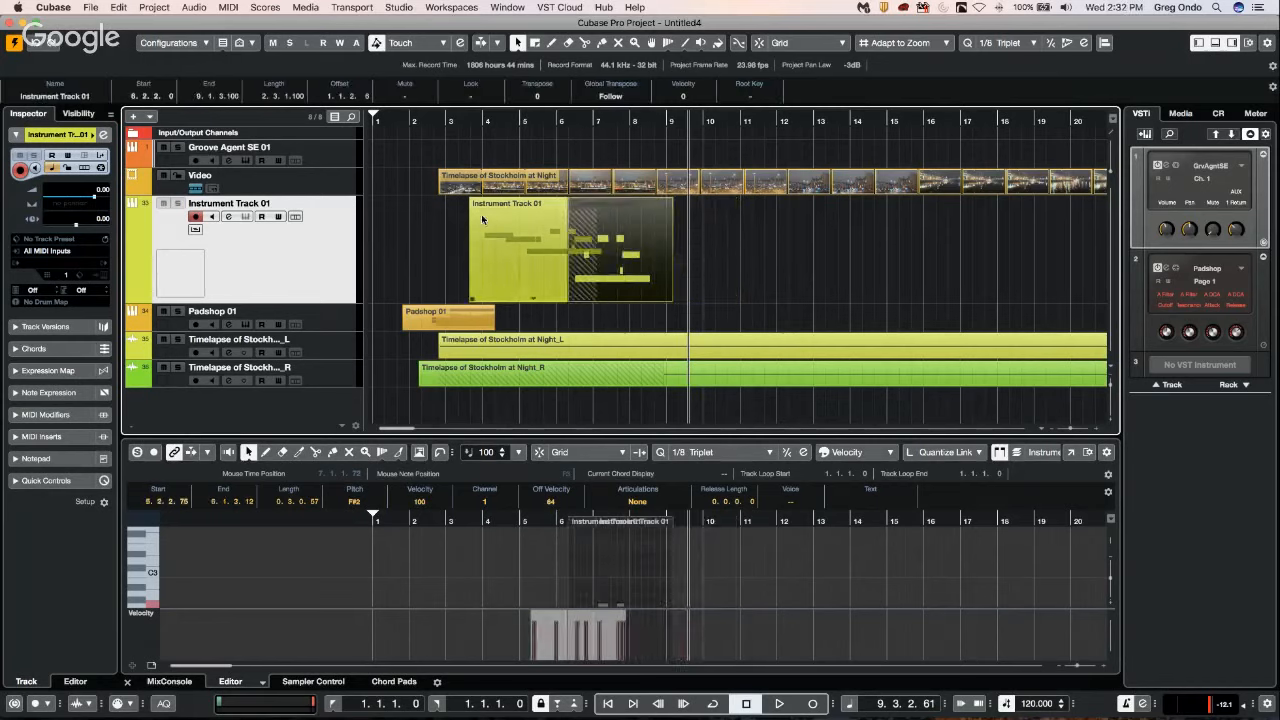
left_click(206, 8)
mouse_move(228, 7)
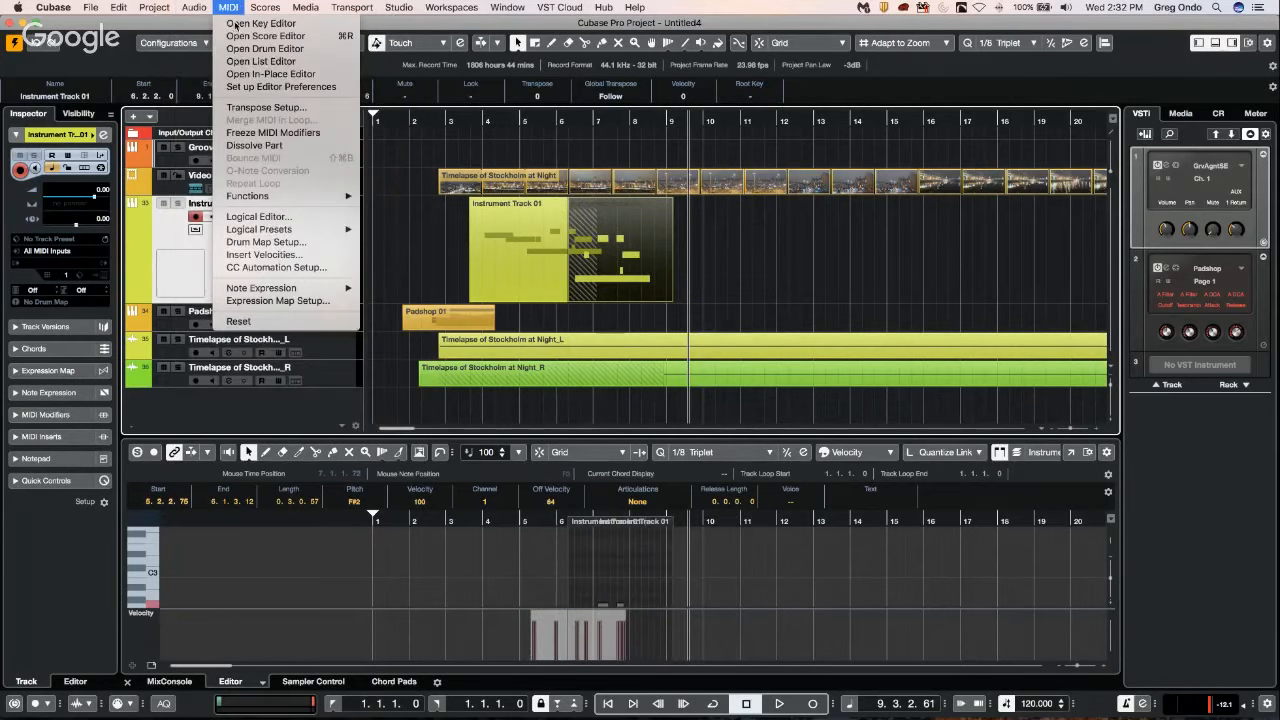
mouse_move(278, 199)
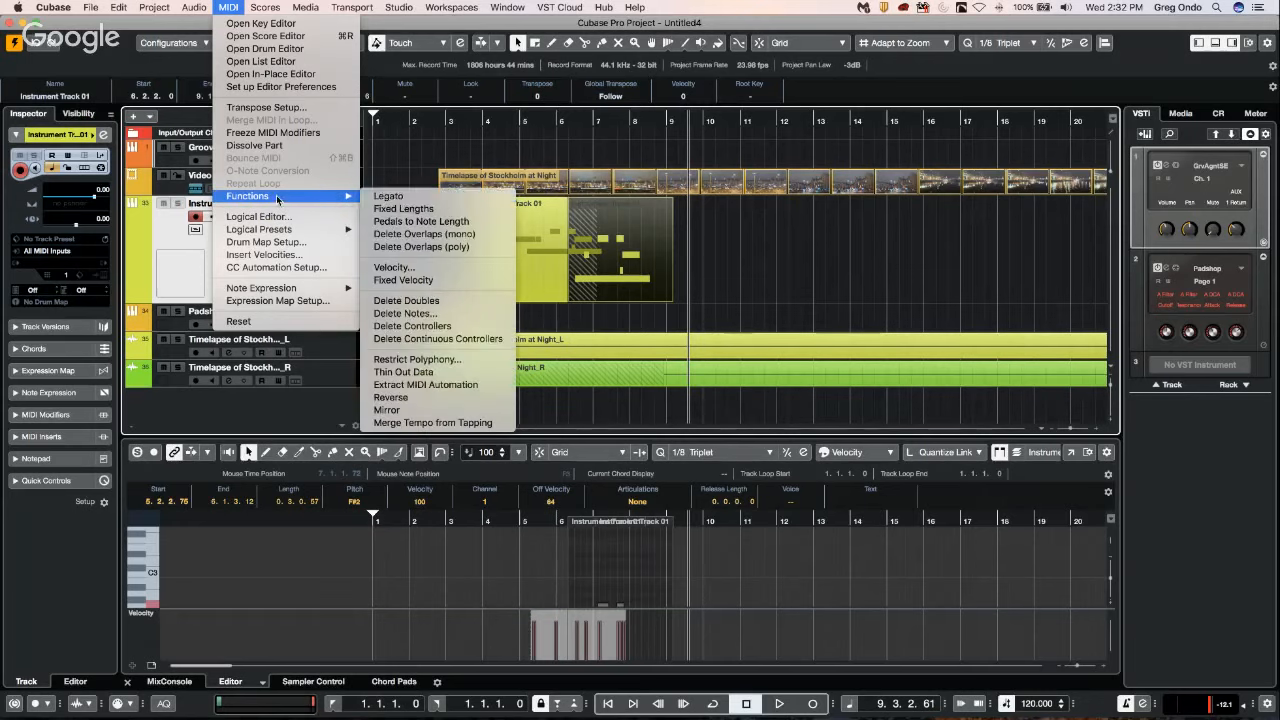
left_click(457, 247)
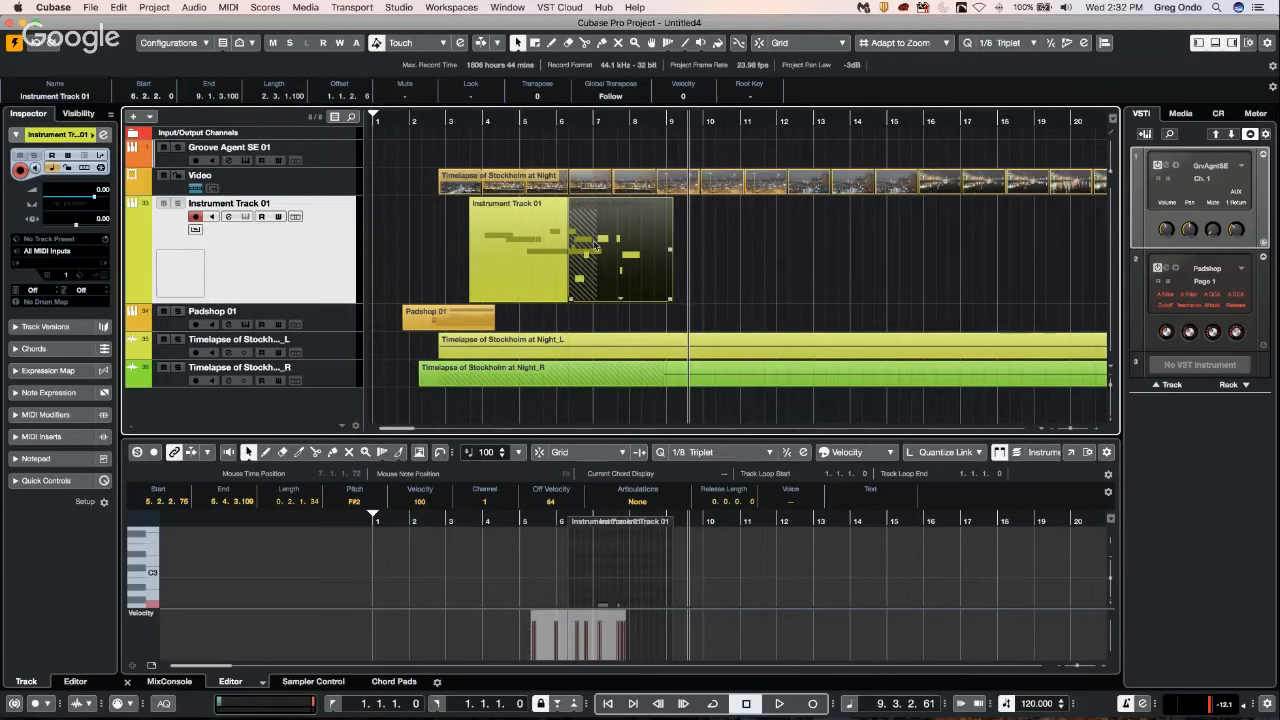
left_click(229, 7)
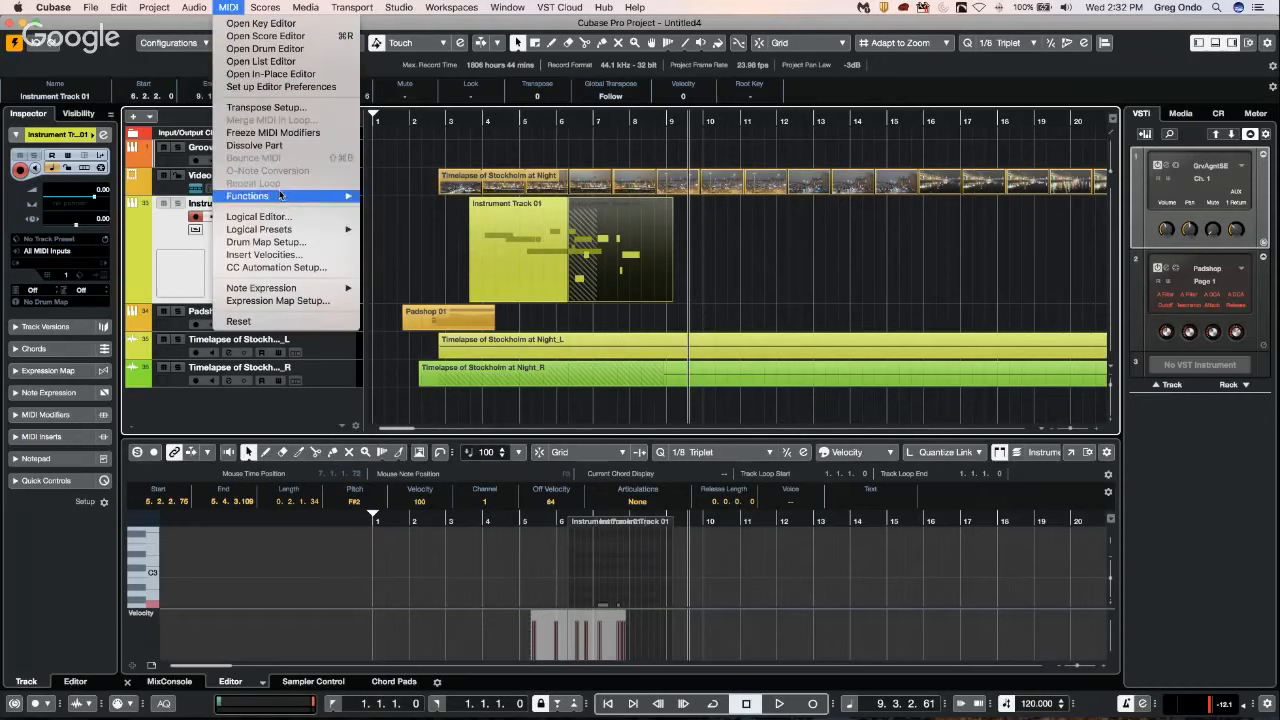
mouse_move(281, 196)
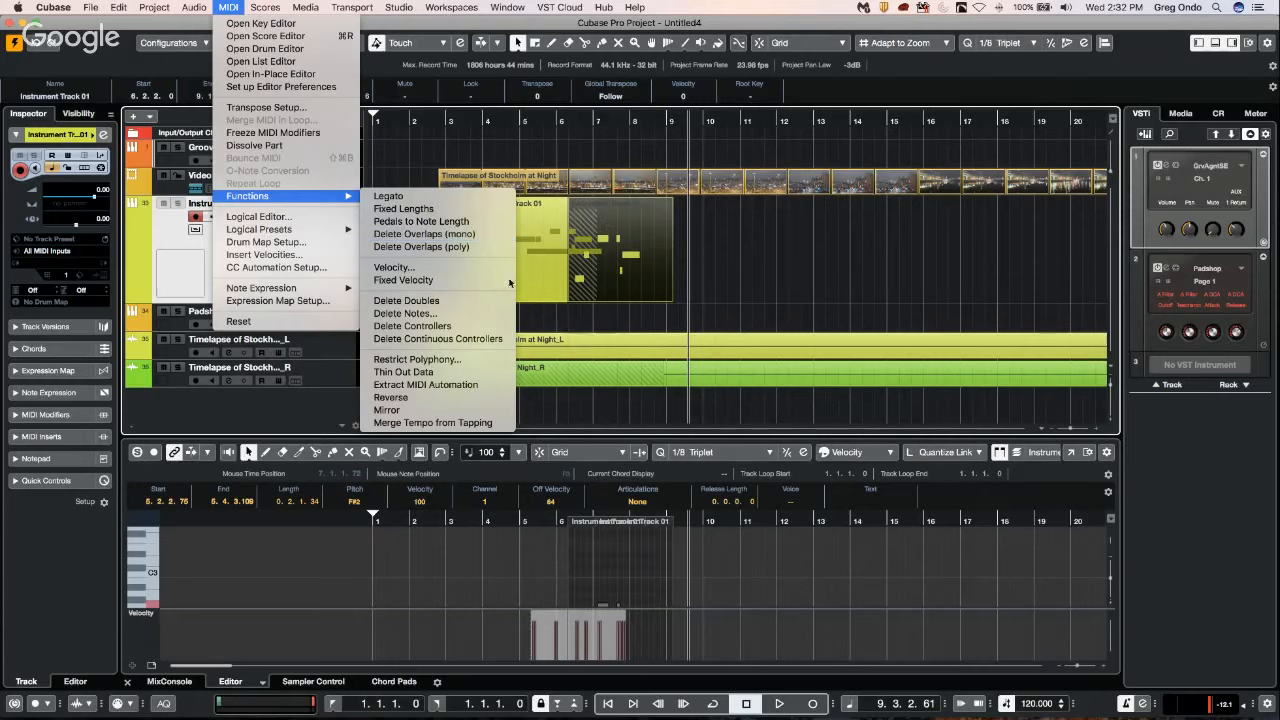
left_click(463, 244)
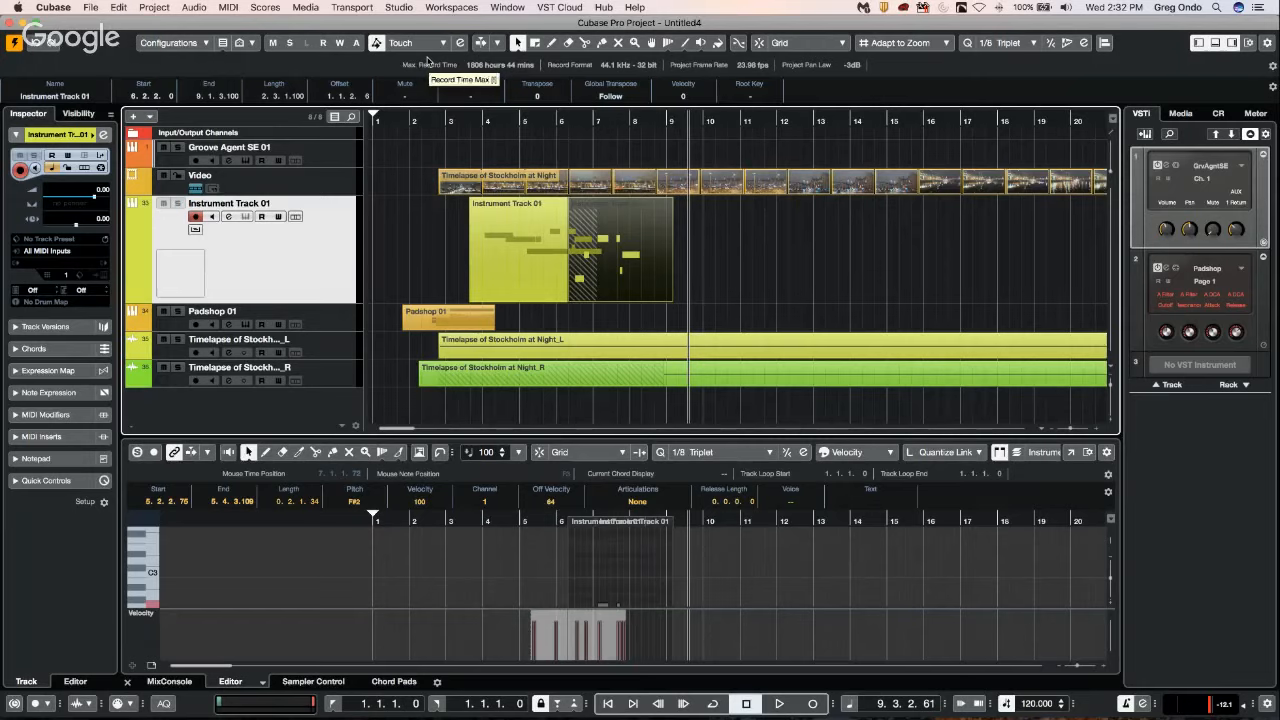
left_click(423, 225)
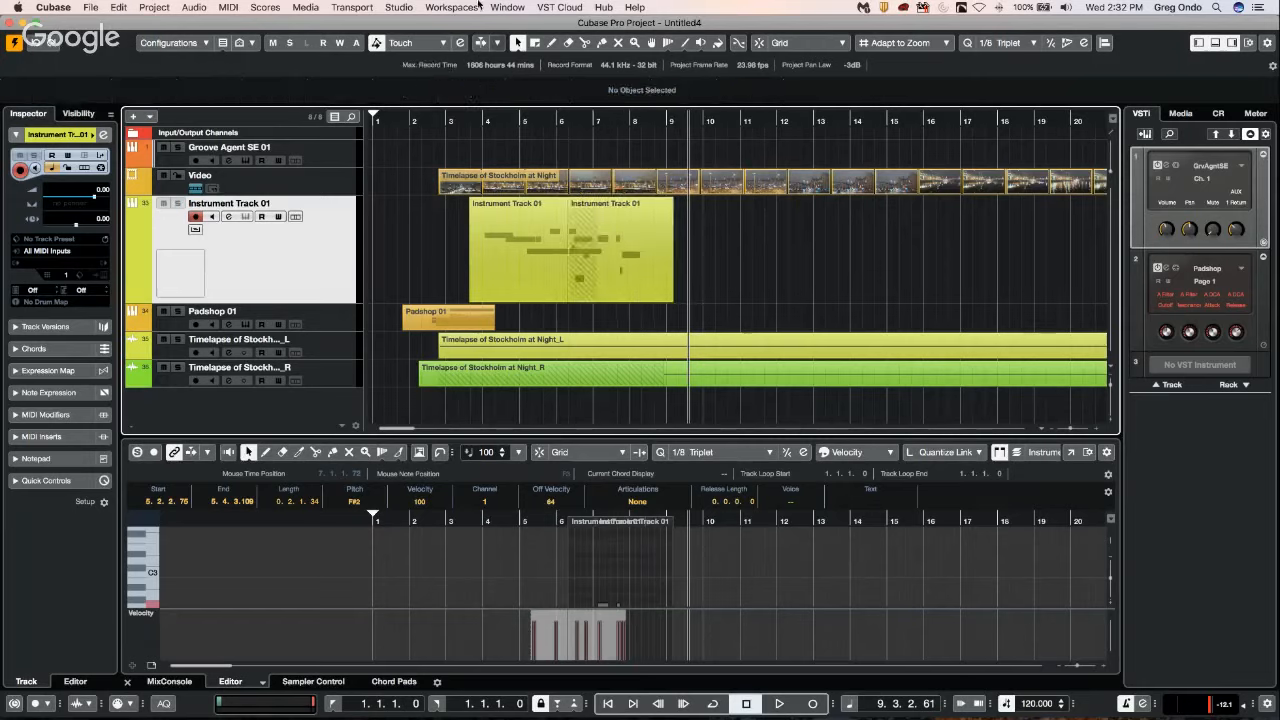
Examine the plug-in information for Chopper, Compressor 276, Distortion and Distroyer in the VST Plug-in Manager, sorting by instances, and close it.
left_click(399, 7)
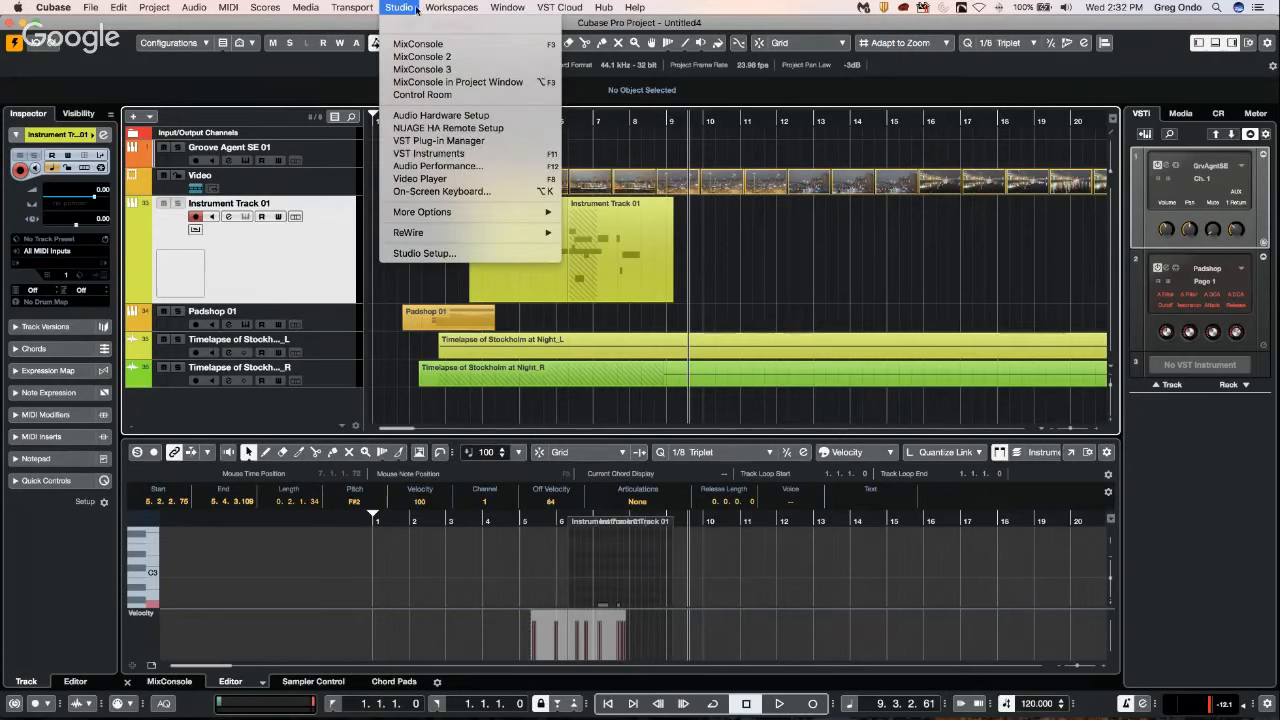
left_click(456, 142)
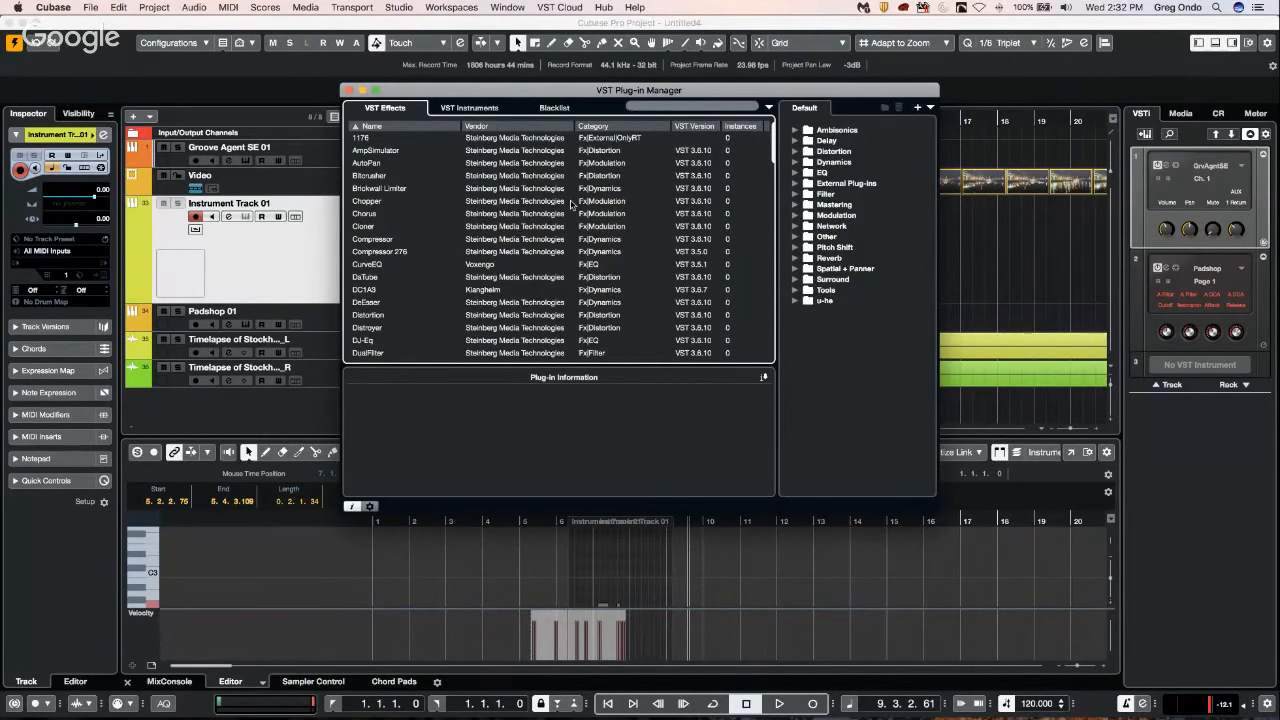
left_click(611, 201)
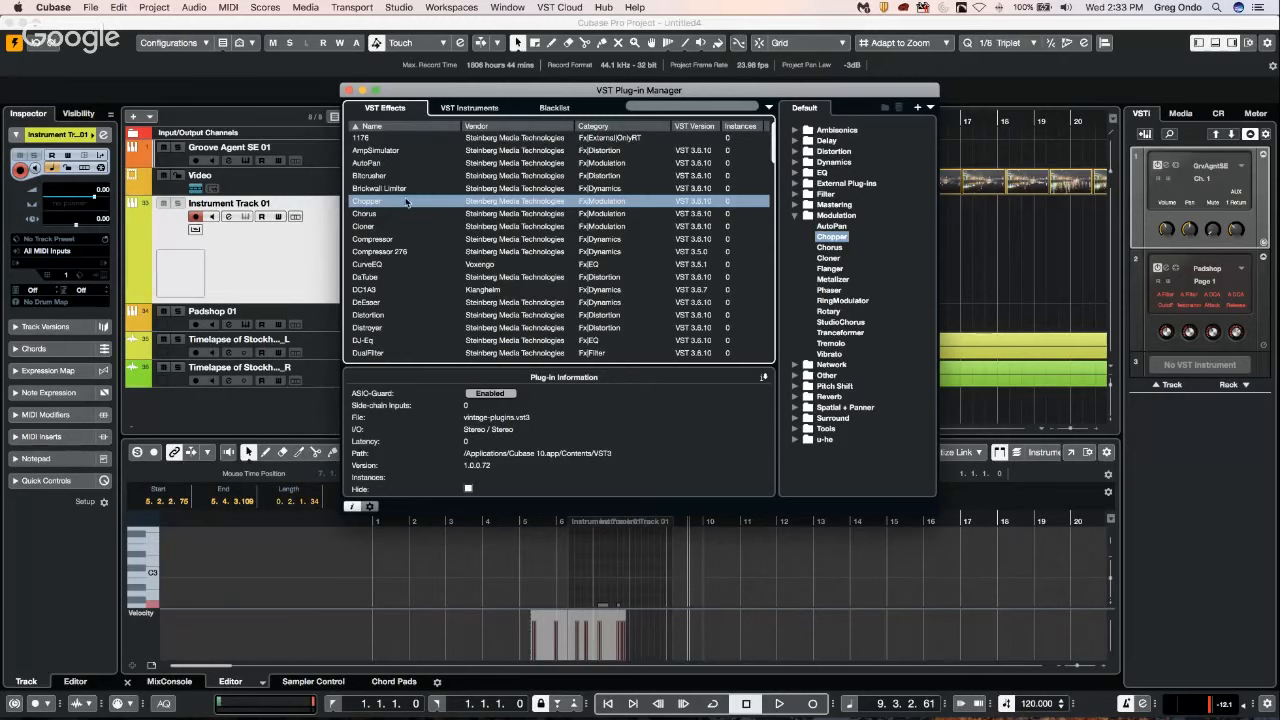
left_click(372, 253)
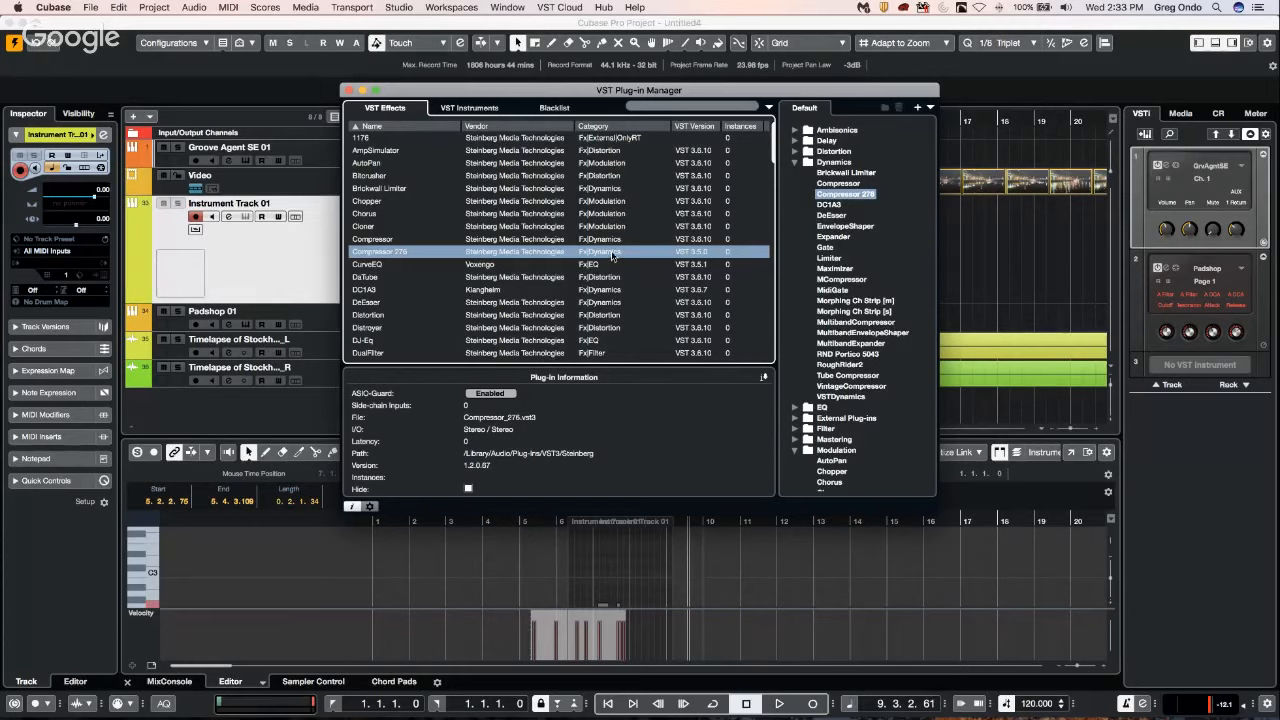
left_click(752, 127)
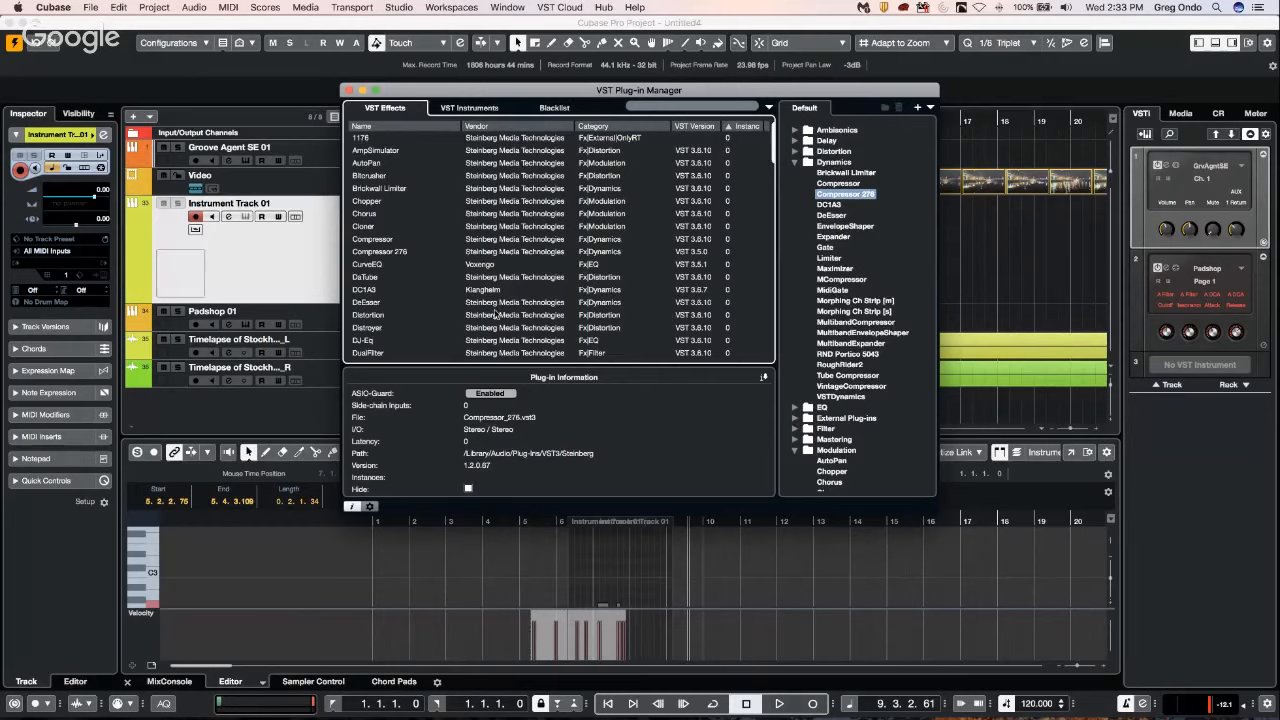
left_click(499, 314)
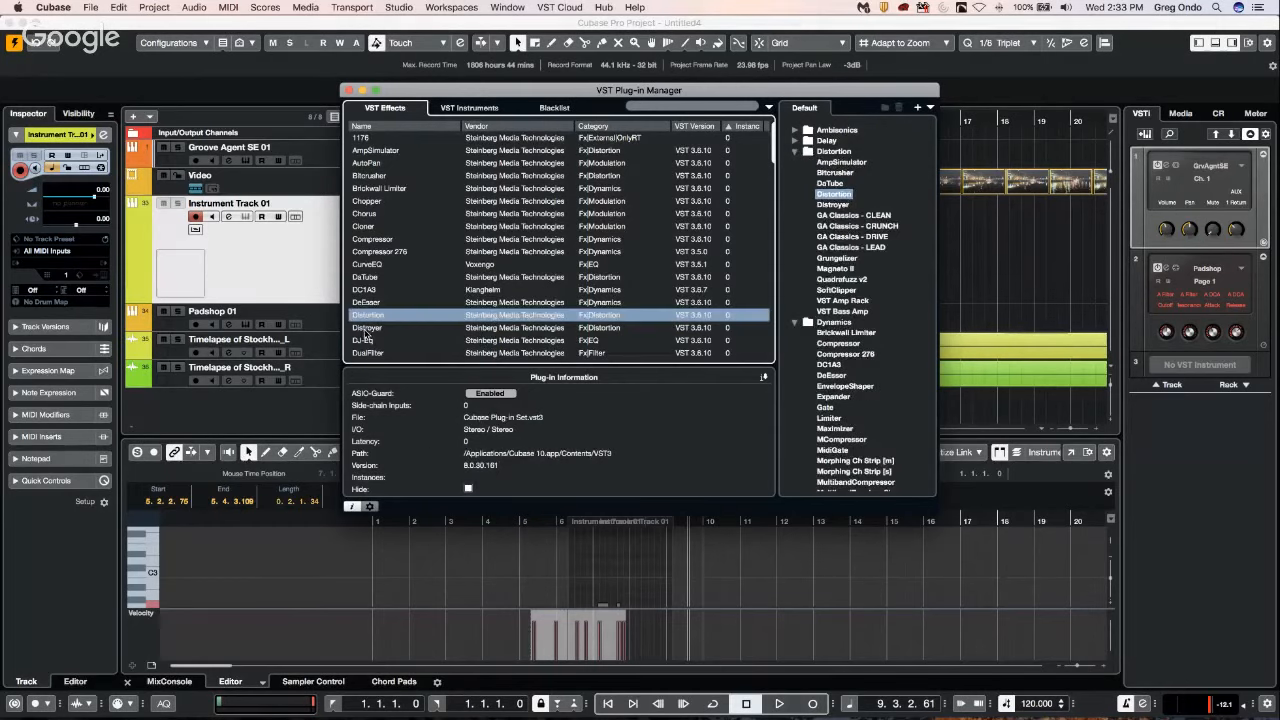
left_click(366, 330)
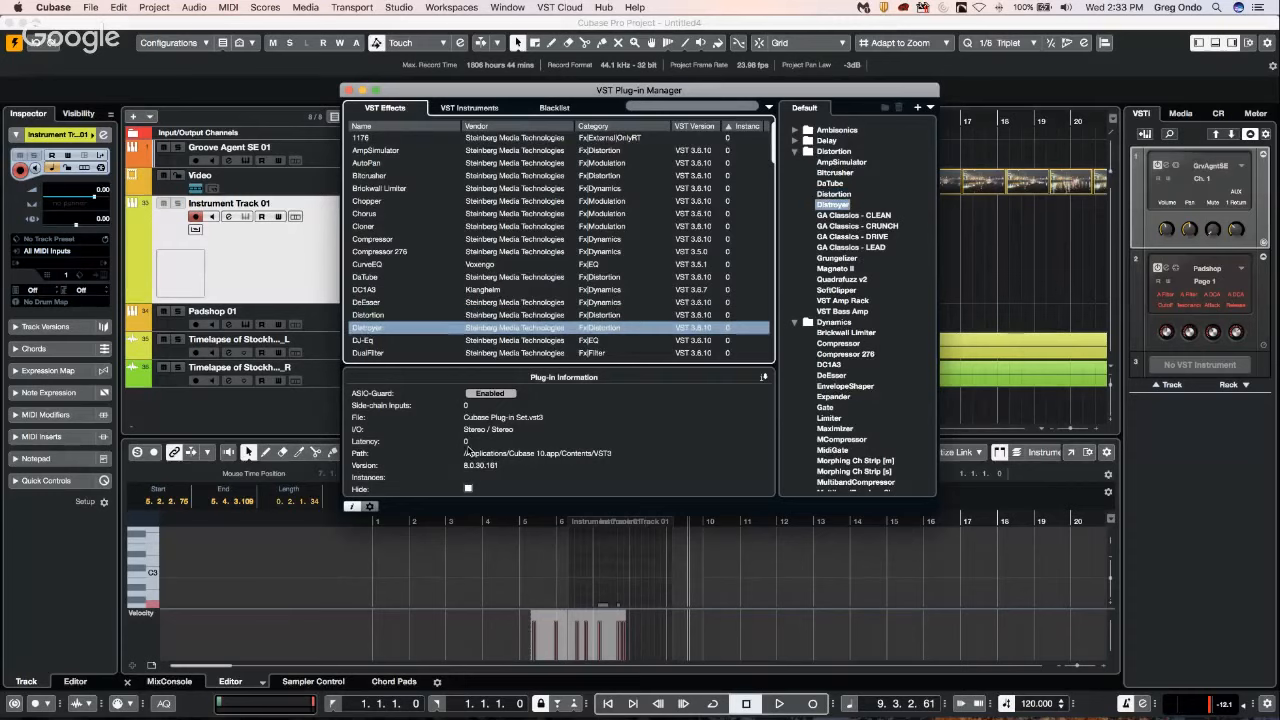
left_click(348, 91)
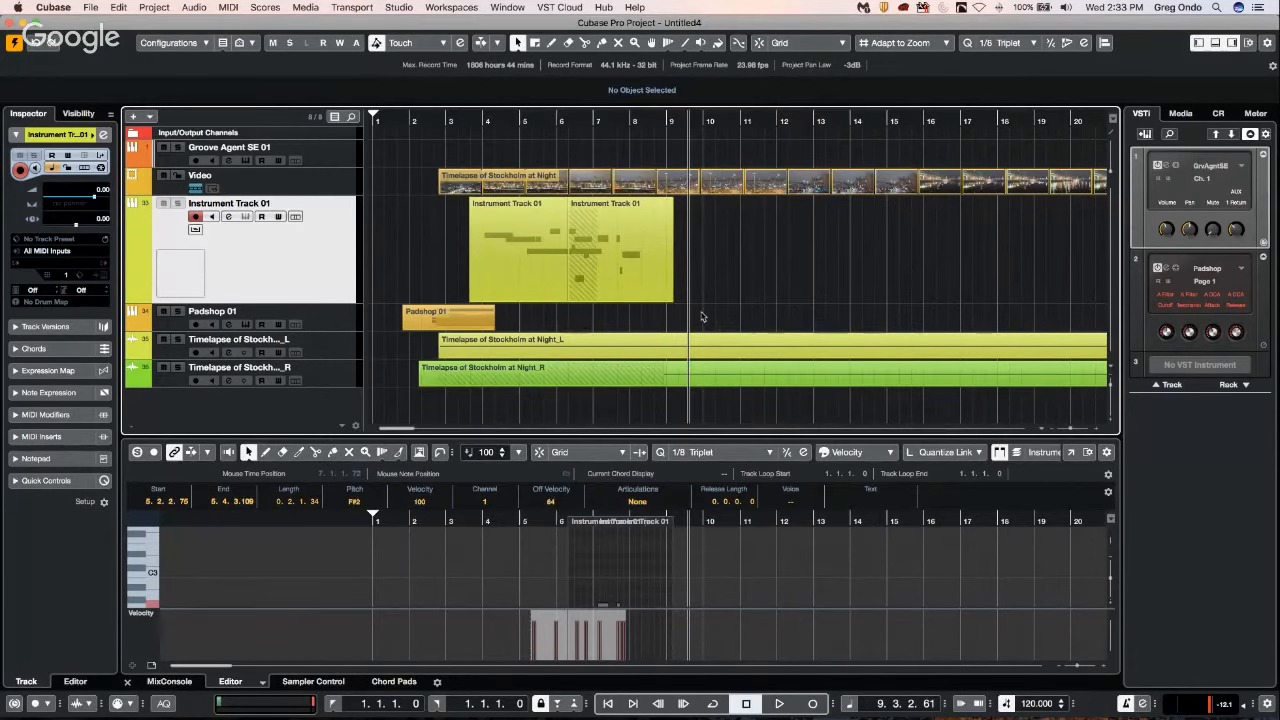
Open the MixConsole and insert the DJ-Eq effect in the first insert slot of channel Out 25.
key("F3")
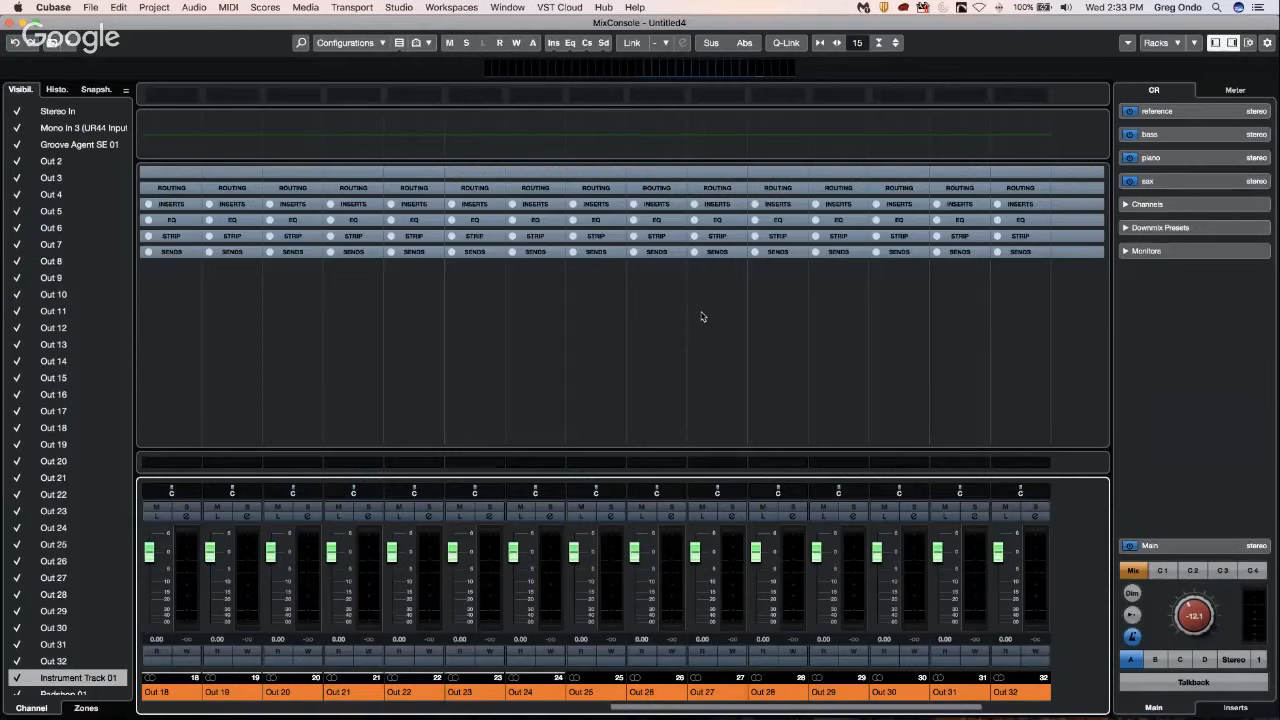
left_click(603, 206)
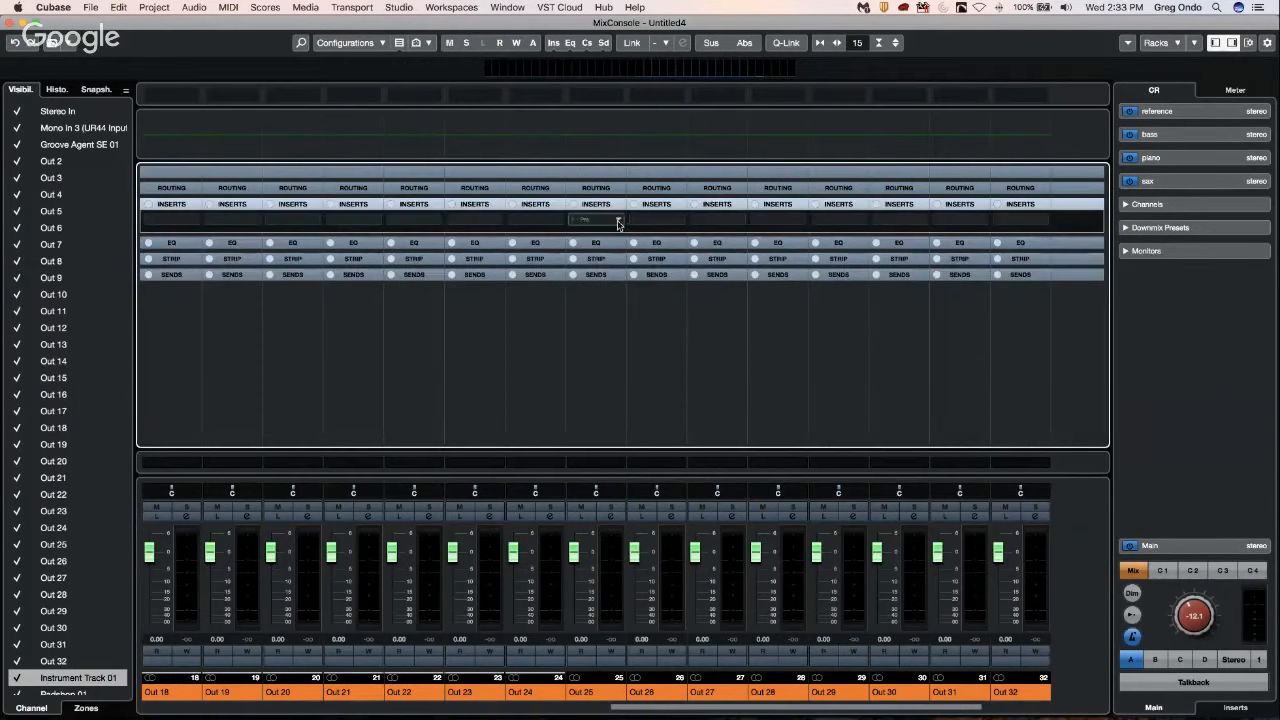
left_click(619, 222)
left_click(588, 299)
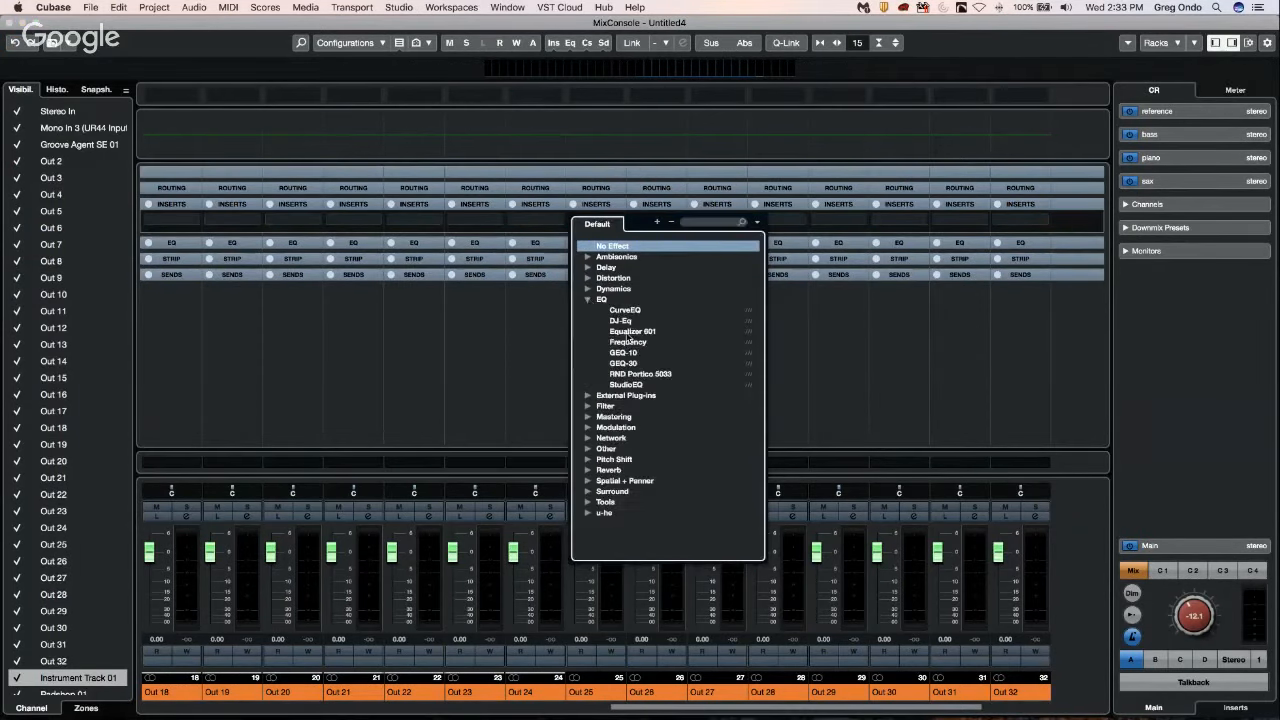
left_click(628, 320)
Insert the MorphFilter effect in Out 25's second insert slot and close its plug-in window.
left_click(622, 236)
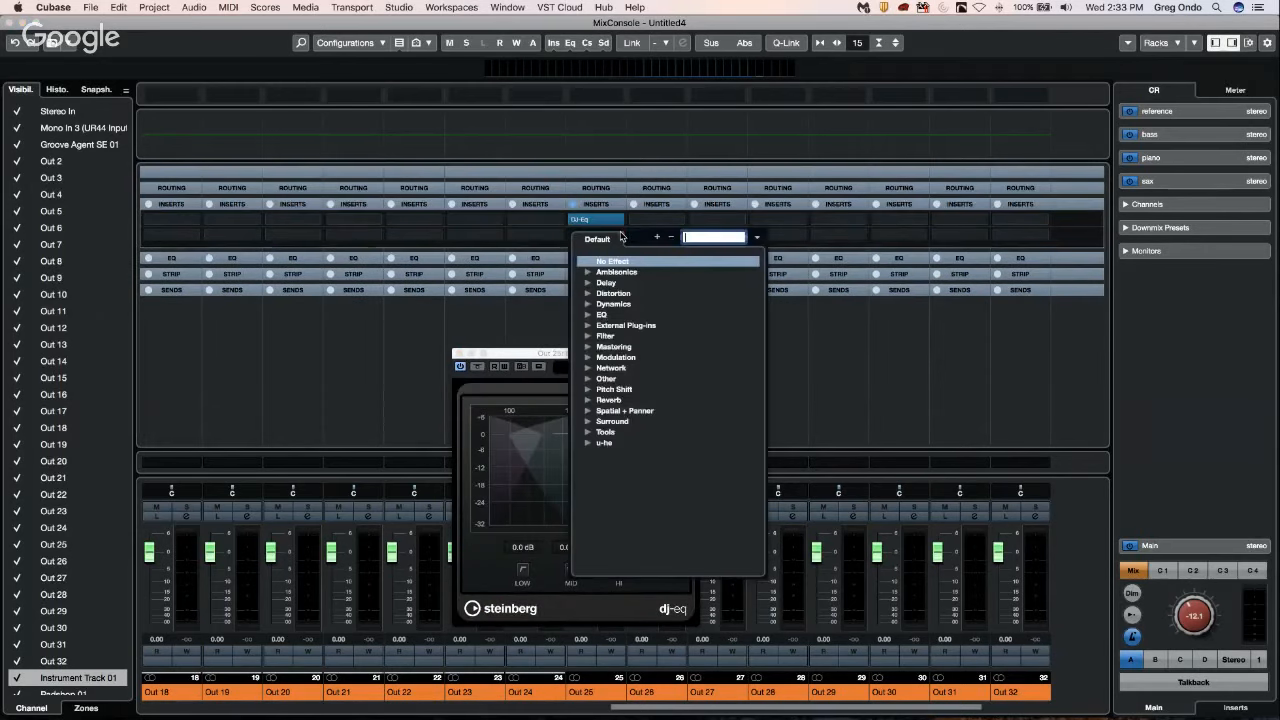
left_click(590, 340)
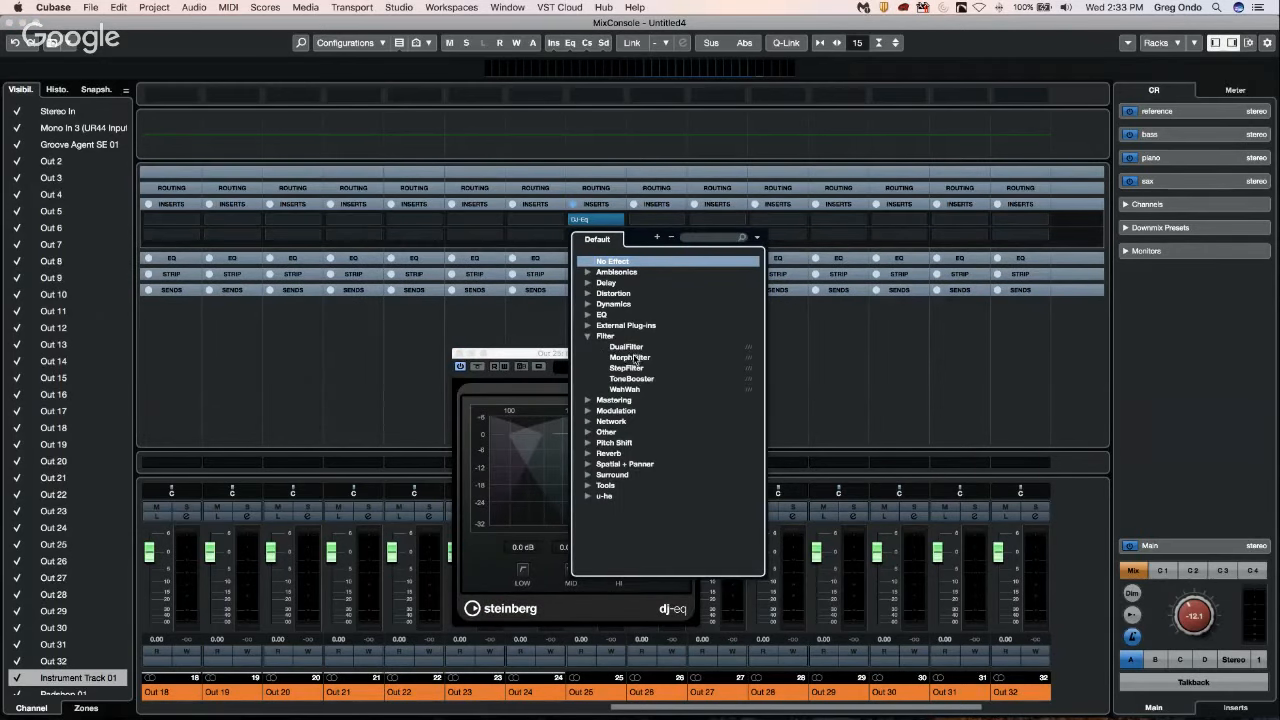
left_click(591, 225)
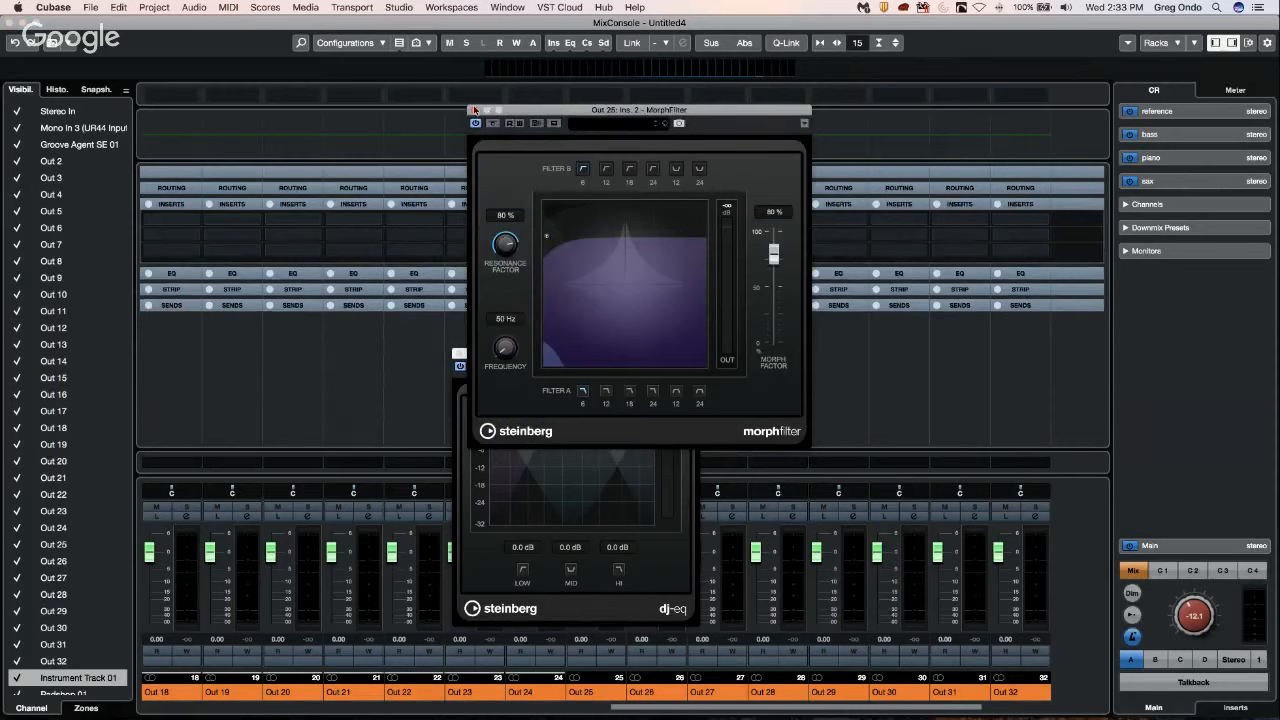
left_click(475, 109)
Insert Pitch Correct in Out 25's third insert slot and close the open plug-in windows.
left_click(619, 251)
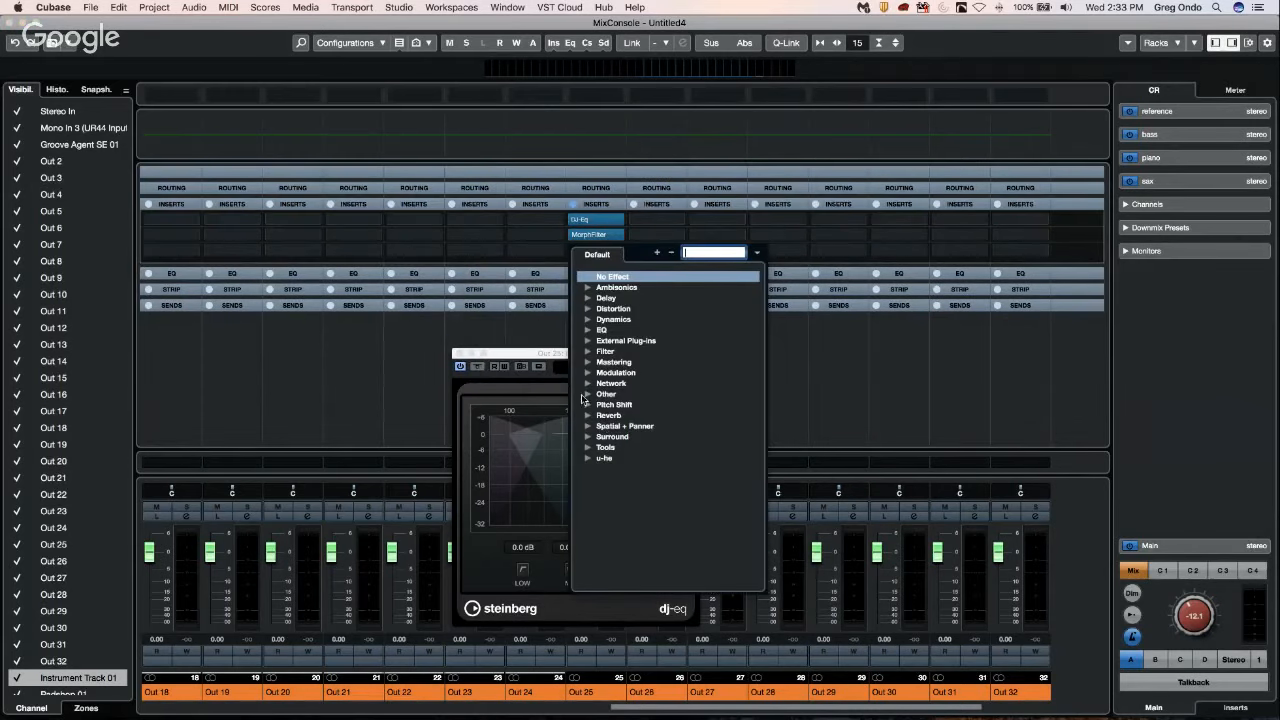
left_click(589, 405)
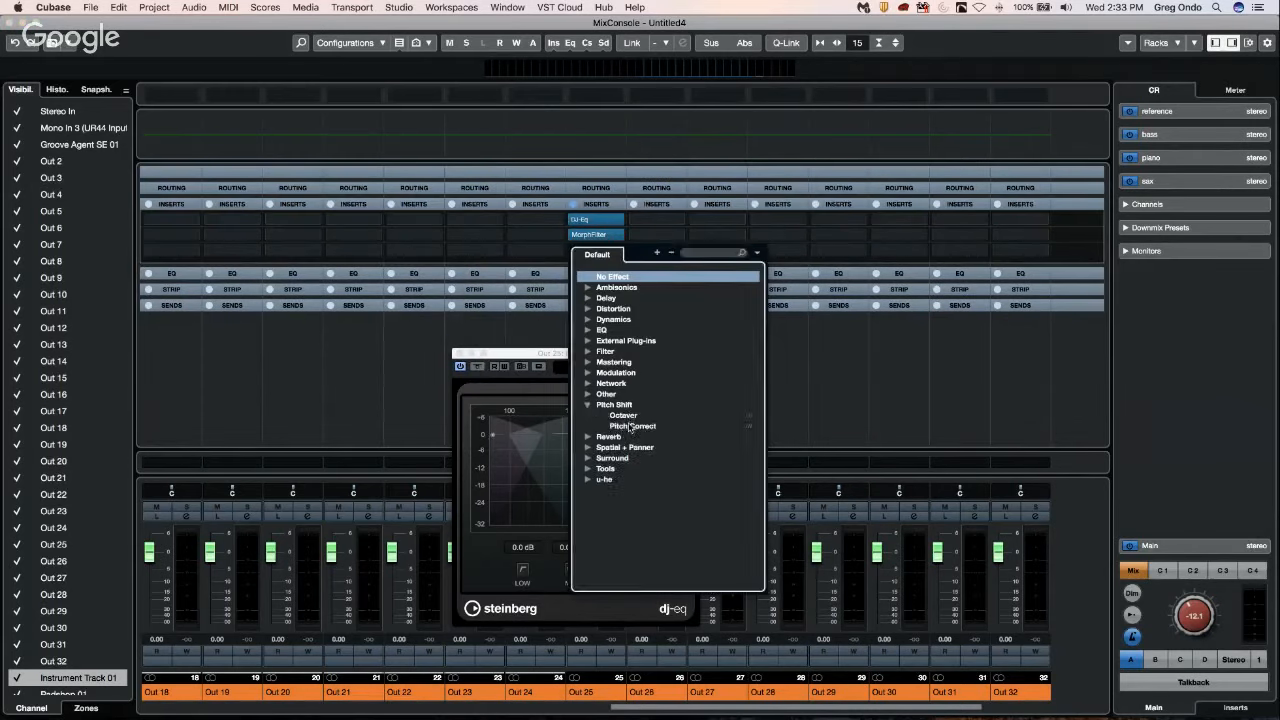
left_click(631, 426)
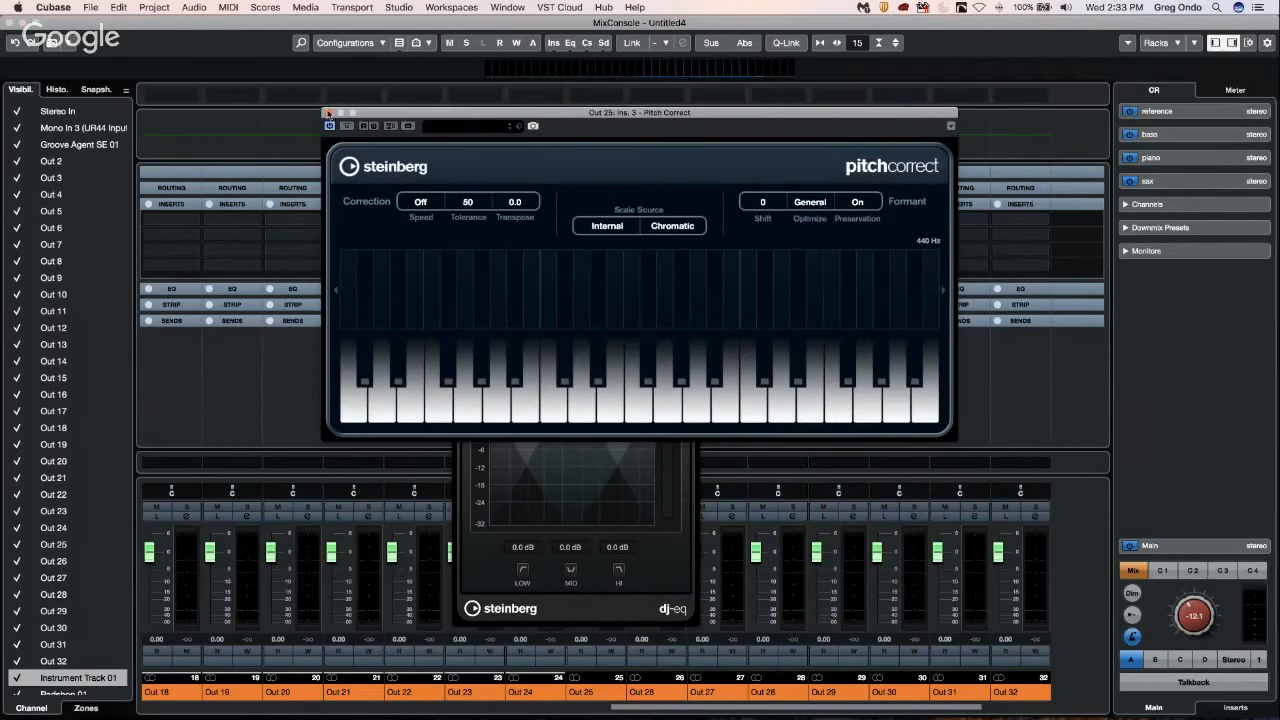
left_click(337, 116)
left_click(458, 353)
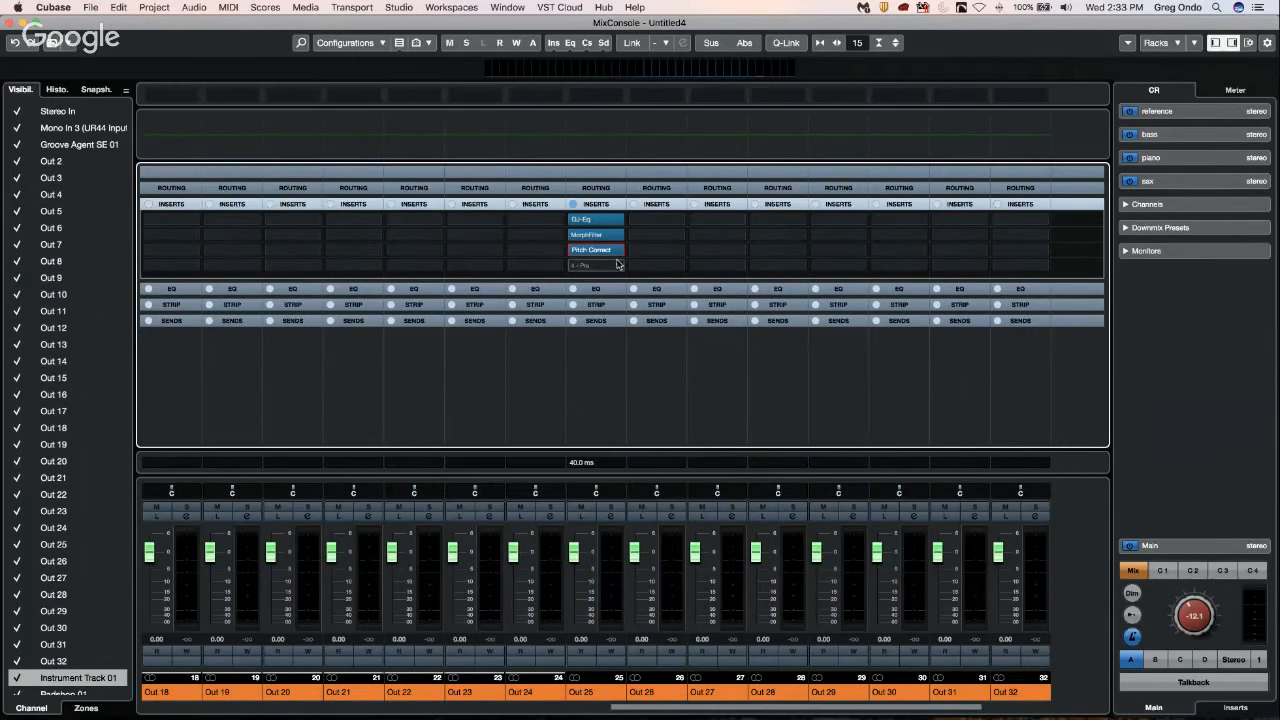
Insert the EnvelopeShaper dynamics effect in Out 25's fourth insert slot and close its plug-in window.
left_click(618, 265)
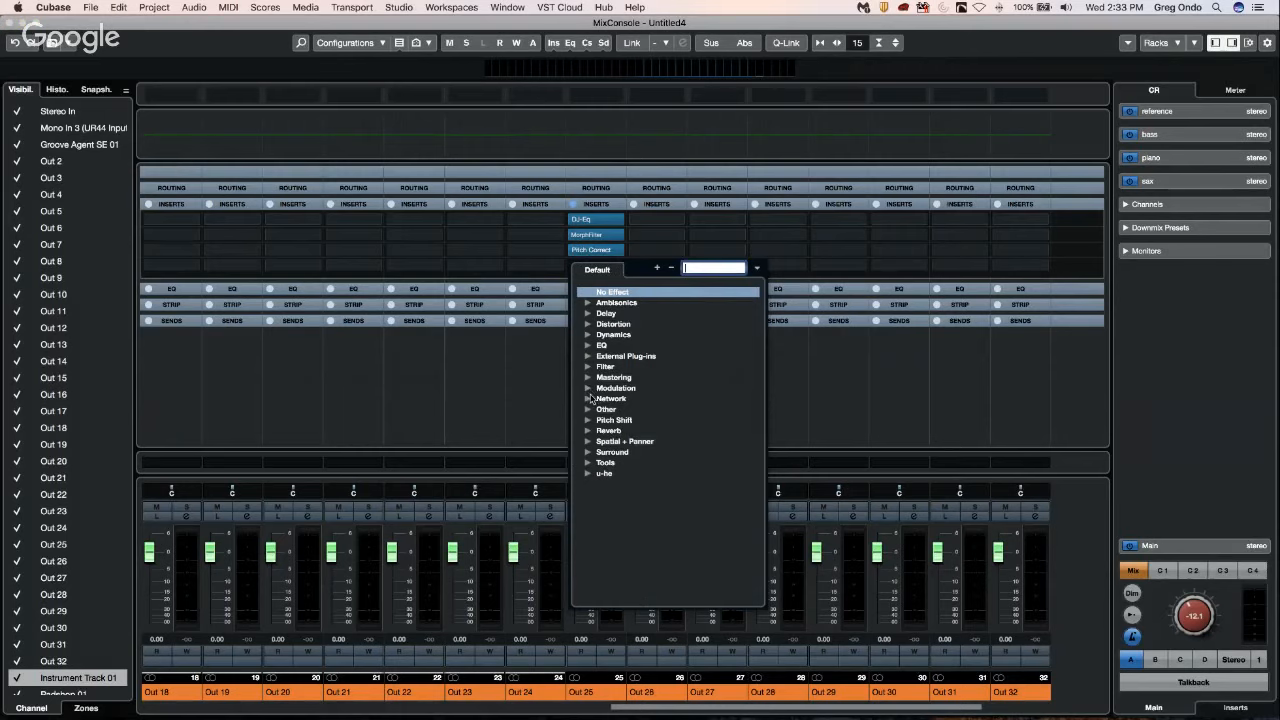
left_click(589, 335)
left_click(636, 399)
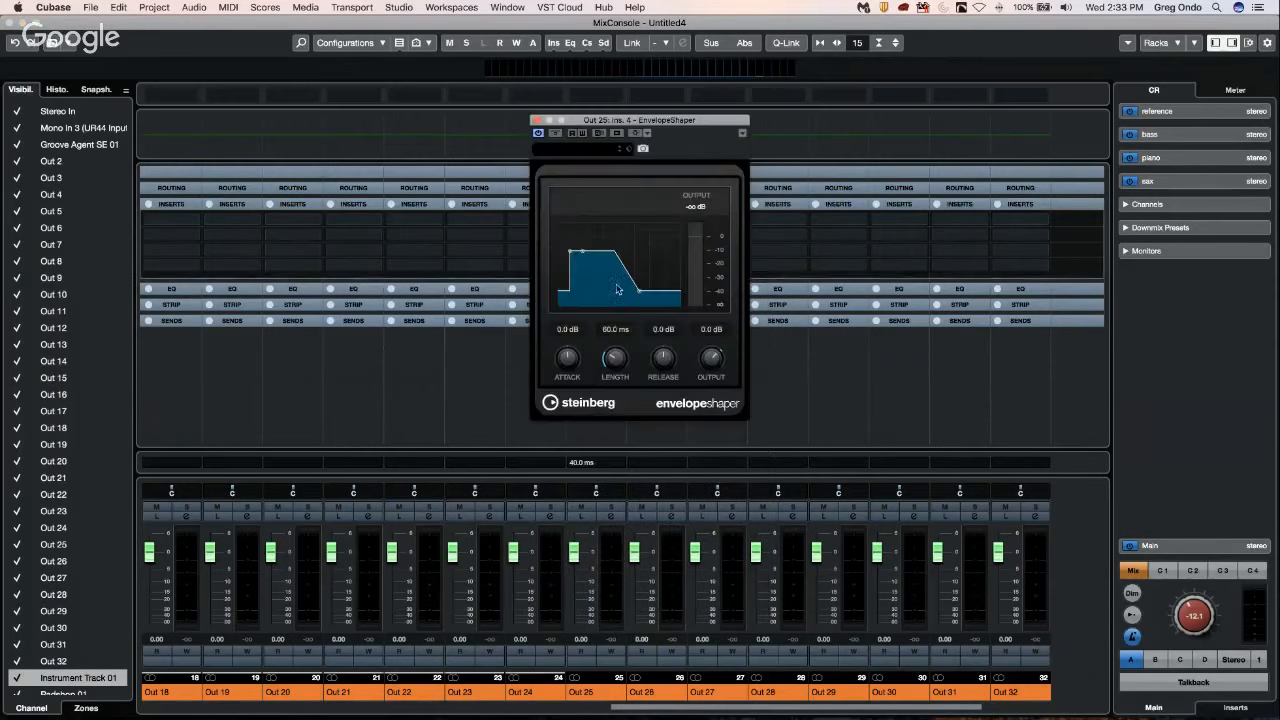
left_click(536, 120)
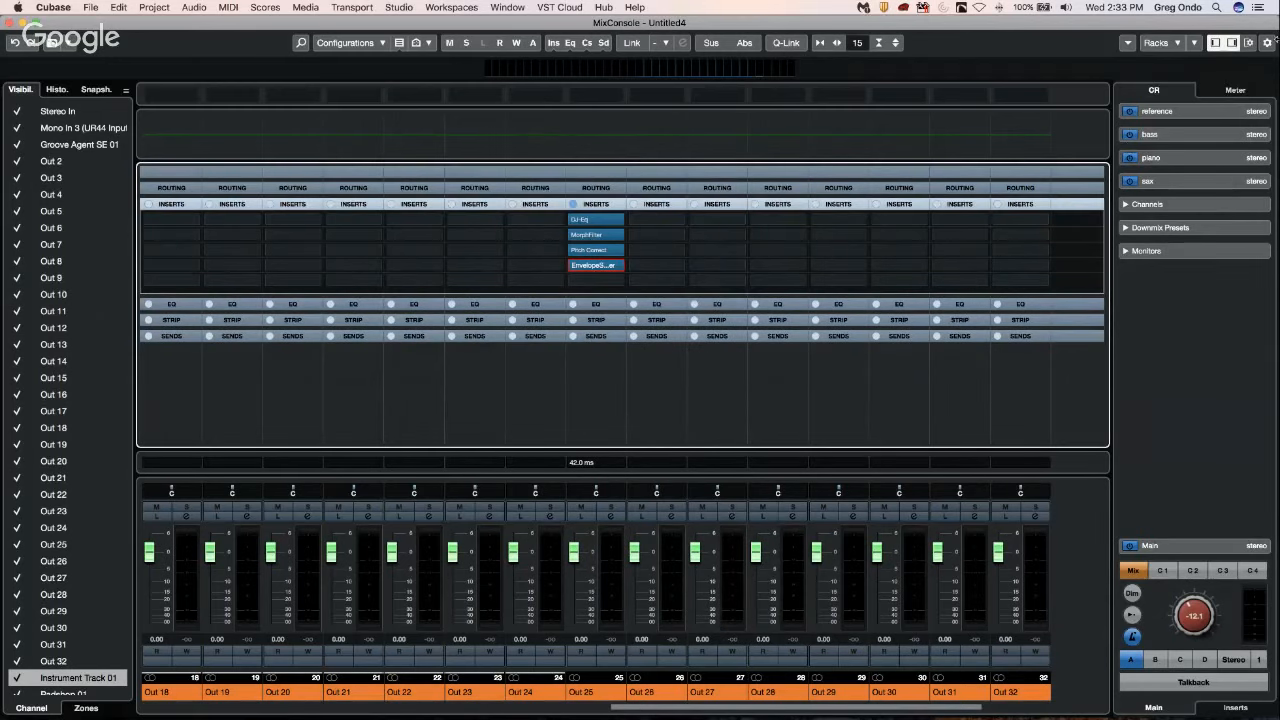
Hide and show the Channel Latency row in the MixConsole window layout, leaving it enabled, and close the layout setup.
left_click(1249, 44)
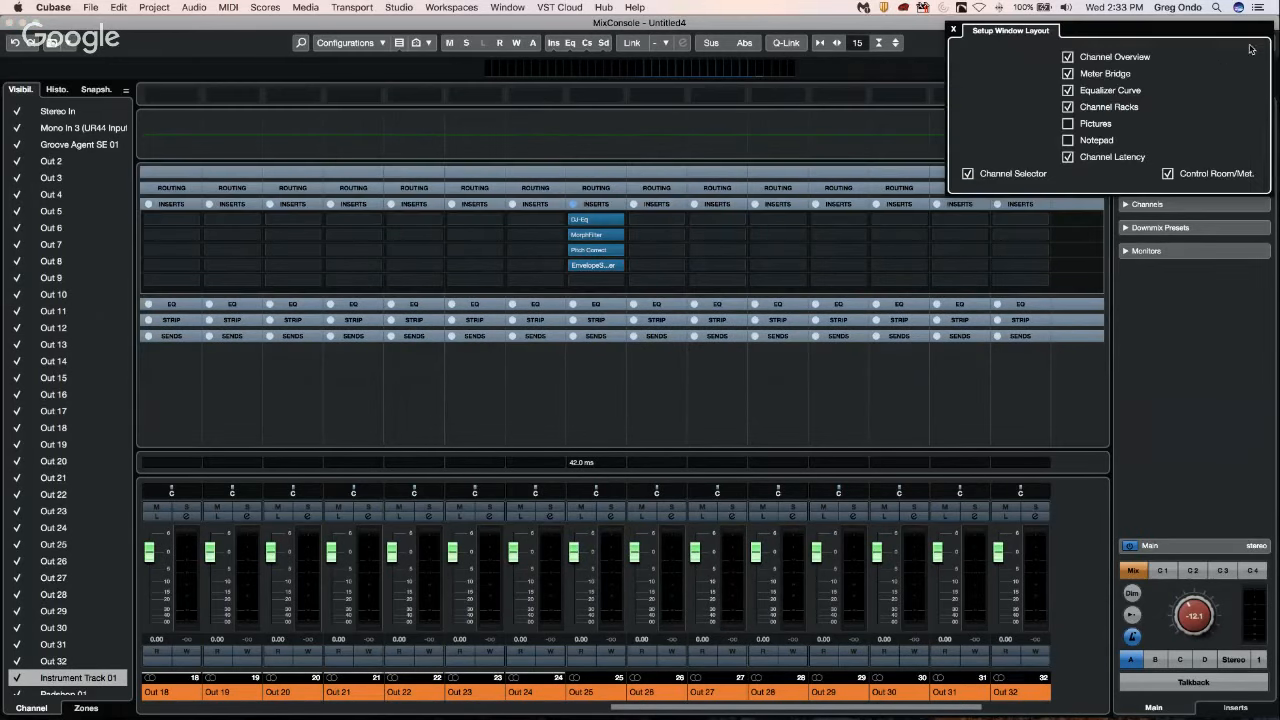
left_click(1068, 160)
left_click(1070, 161)
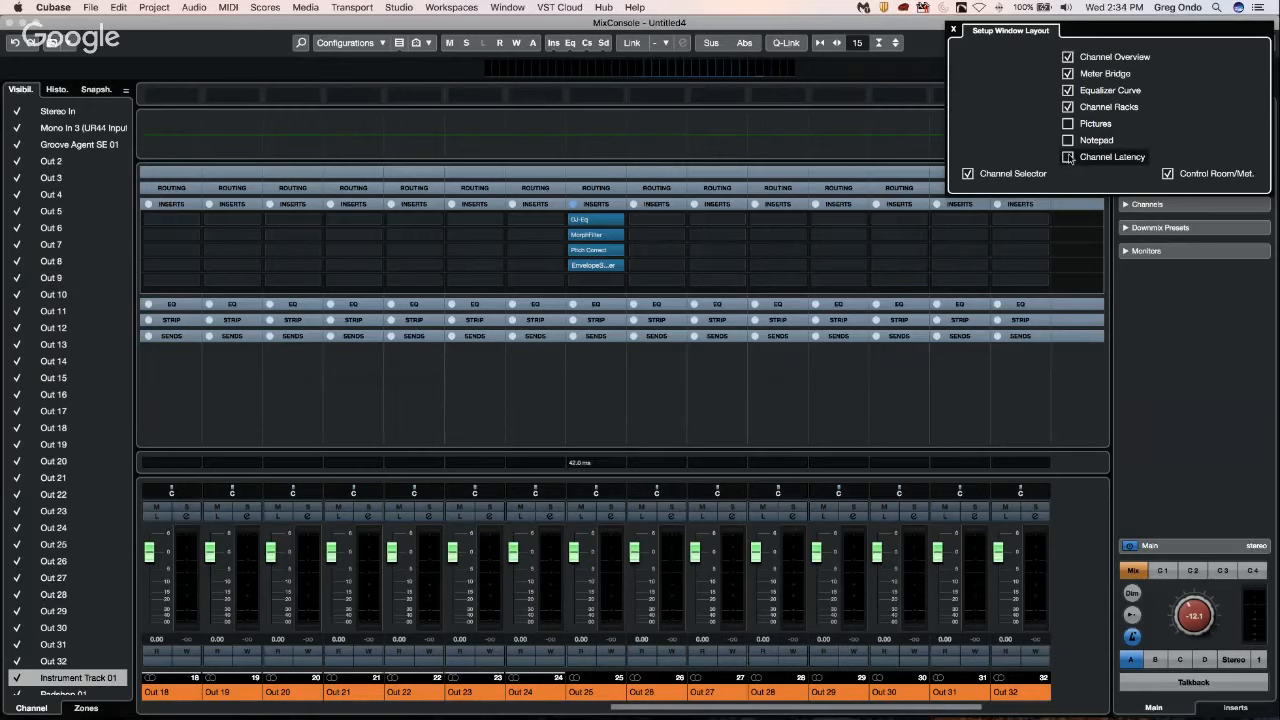
left_click(1068, 158)
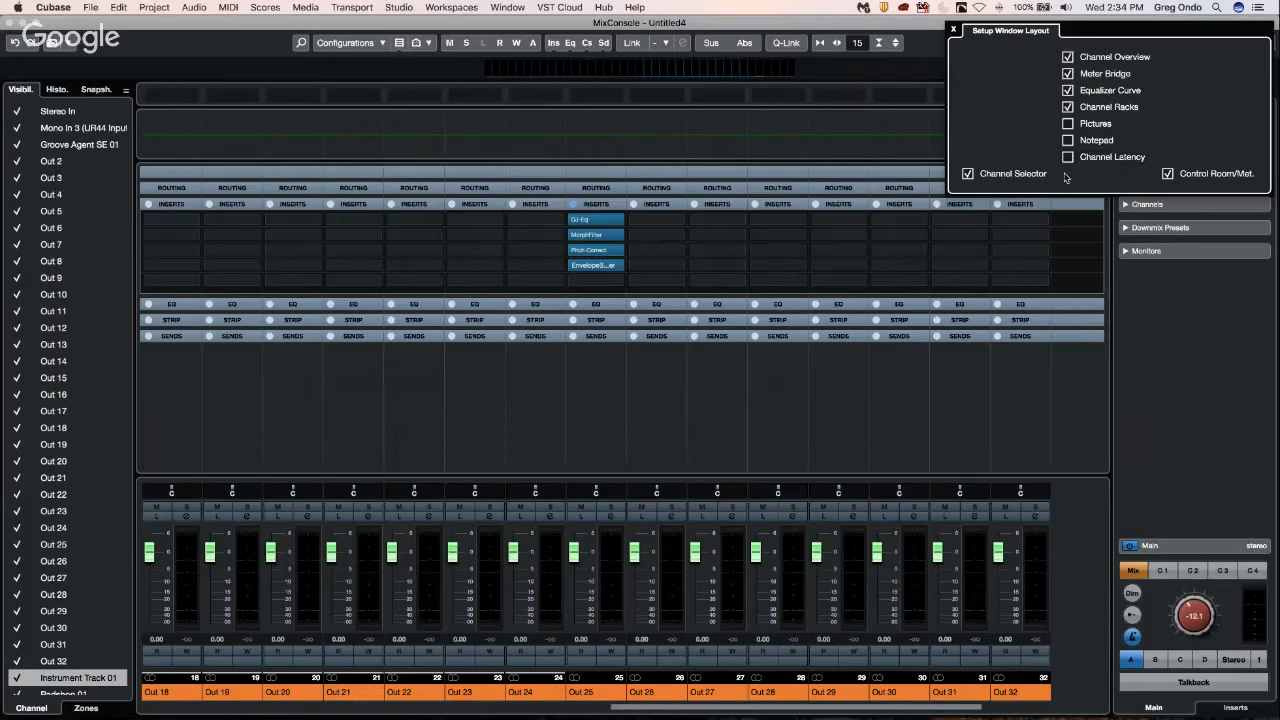
left_click(1068, 157)
left_click(1068, 158)
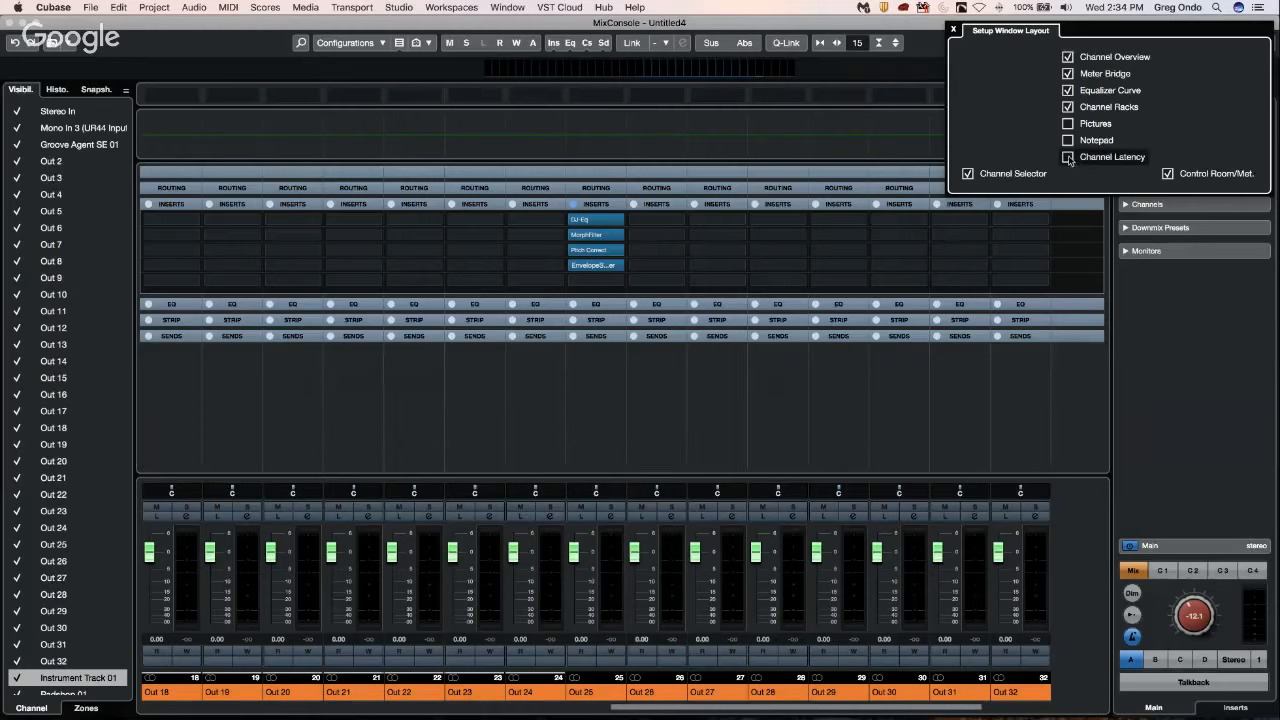
left_click(1068, 158)
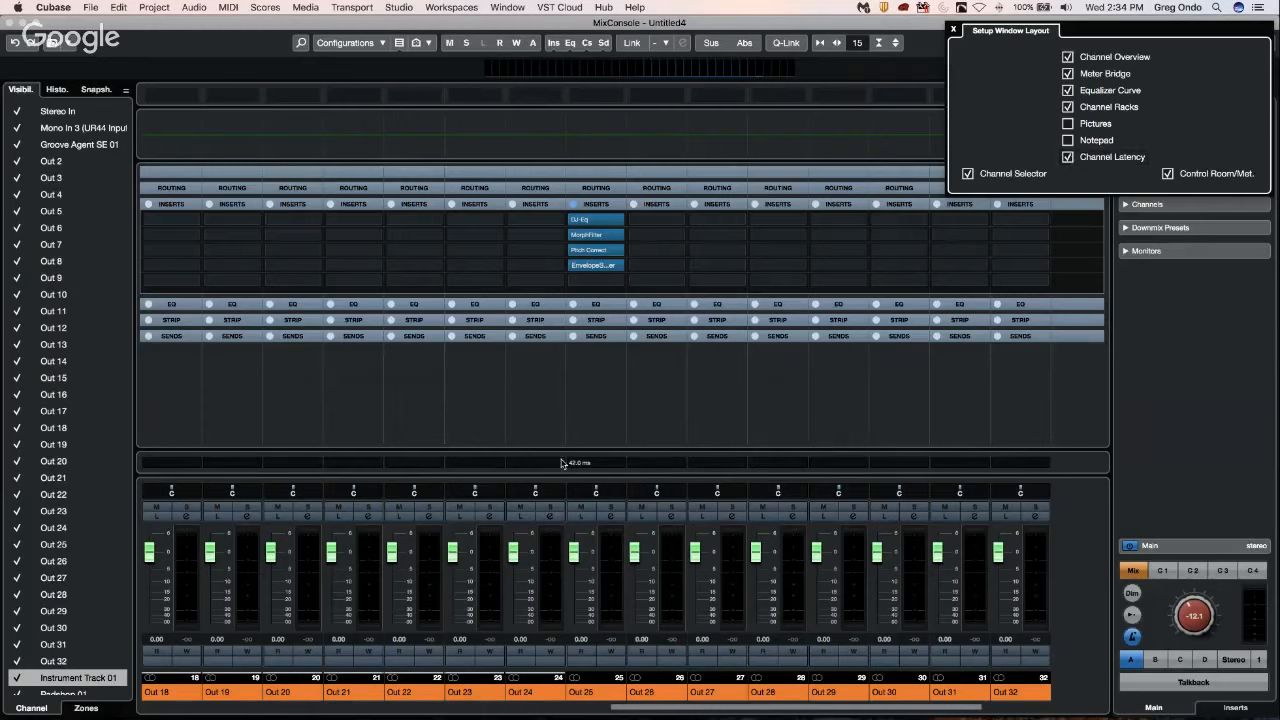
left_click(954, 30)
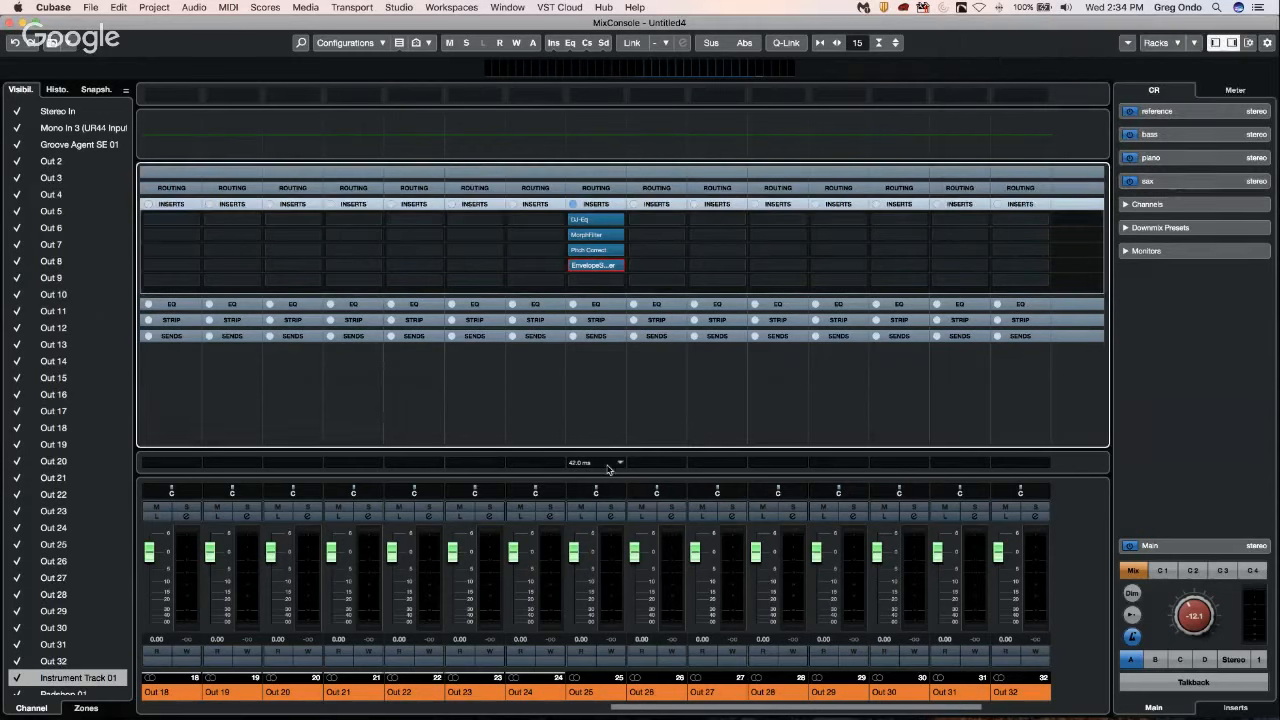
Examine the Channel Latency Overview for Out 25, look at its DJ-Eq plug-in window, and check the overview again.
left_click(621, 462)
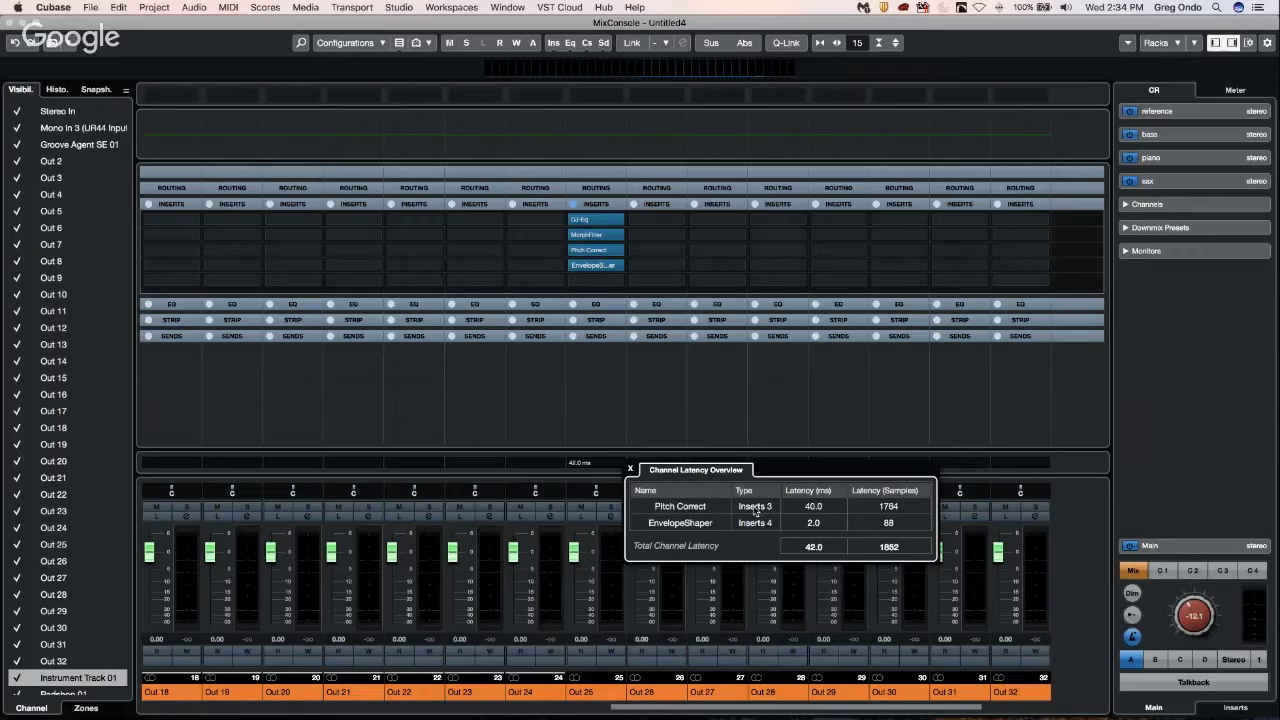
left_click(599, 384)
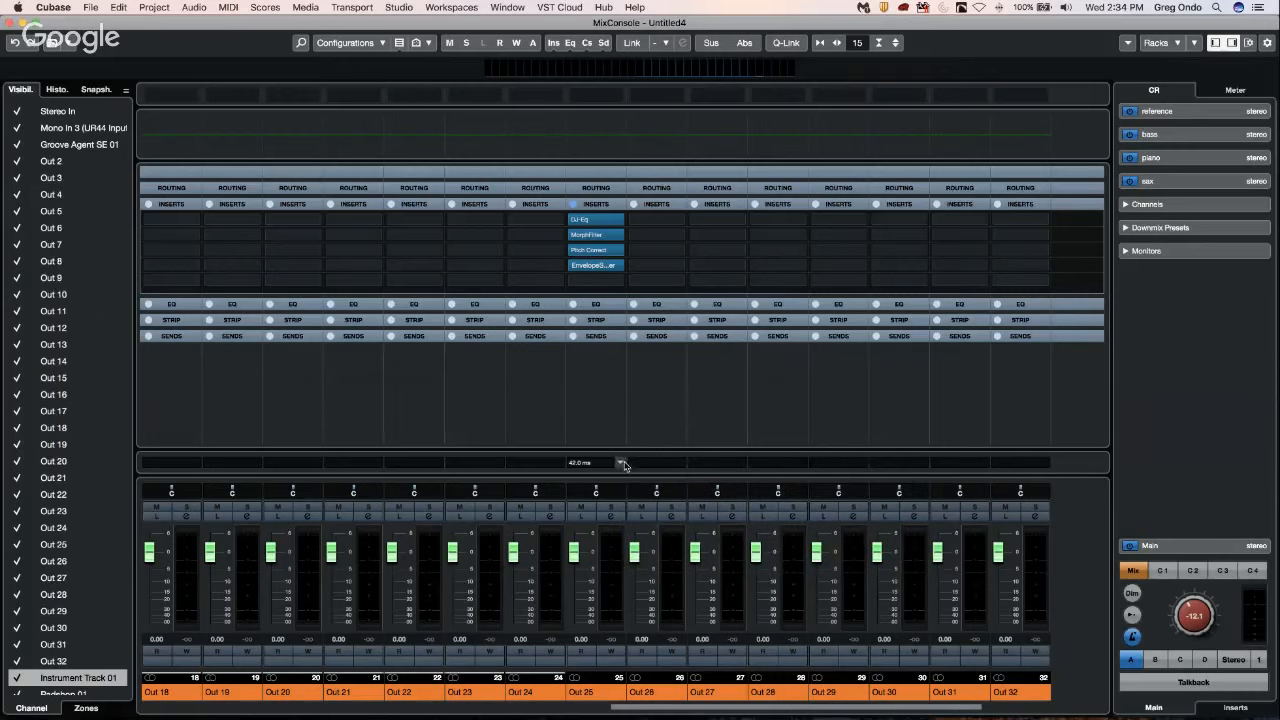
left_click(592, 221)
left_click(592, 221)
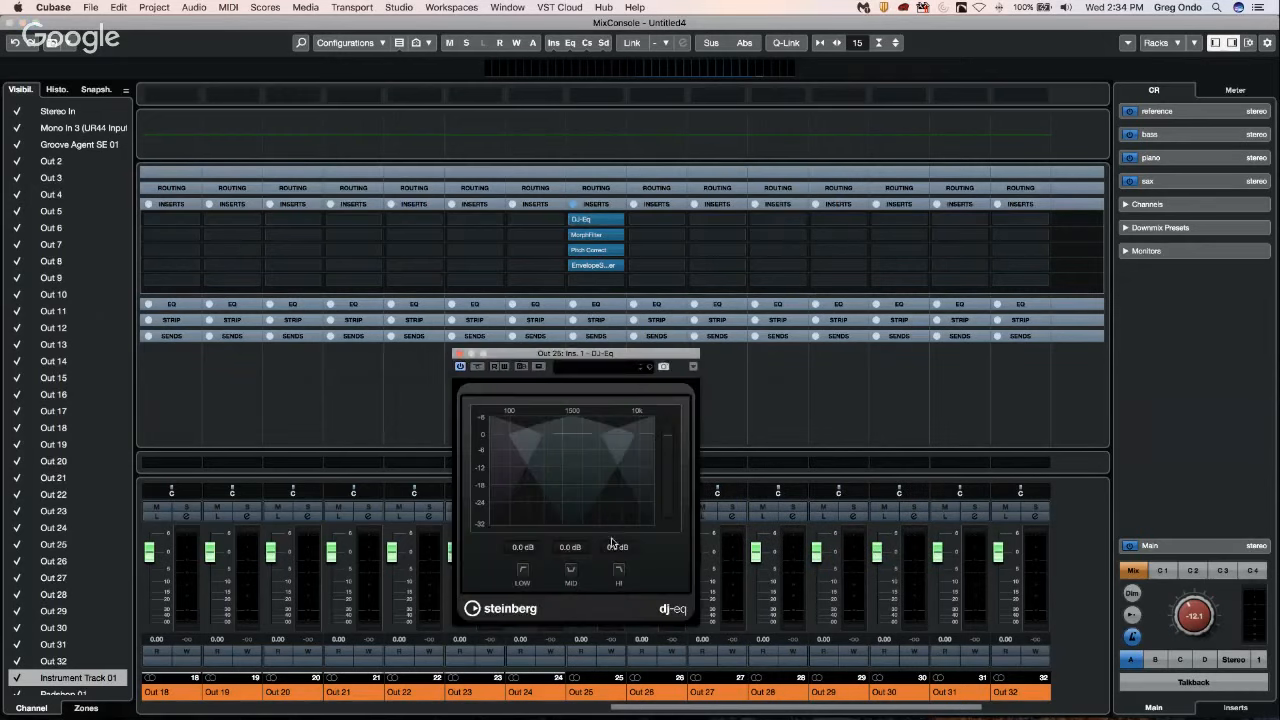
left_click(778, 402)
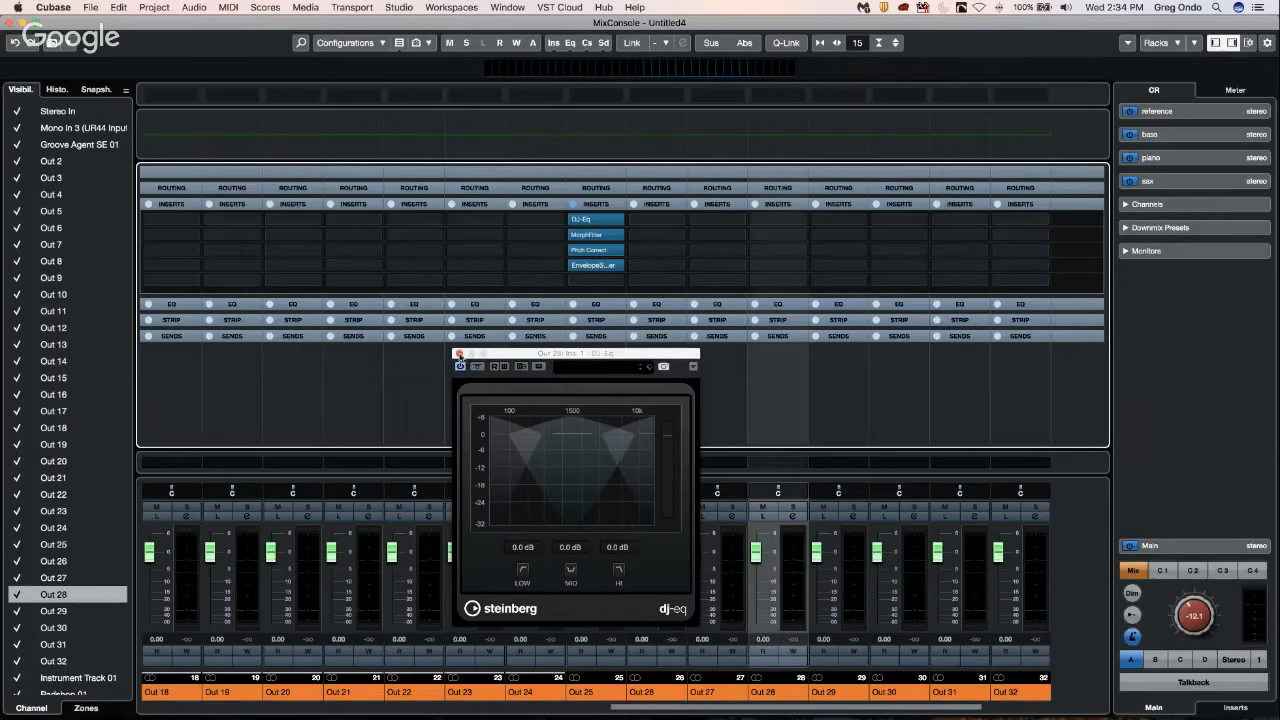
left_click(458, 353)
left_click(620, 465)
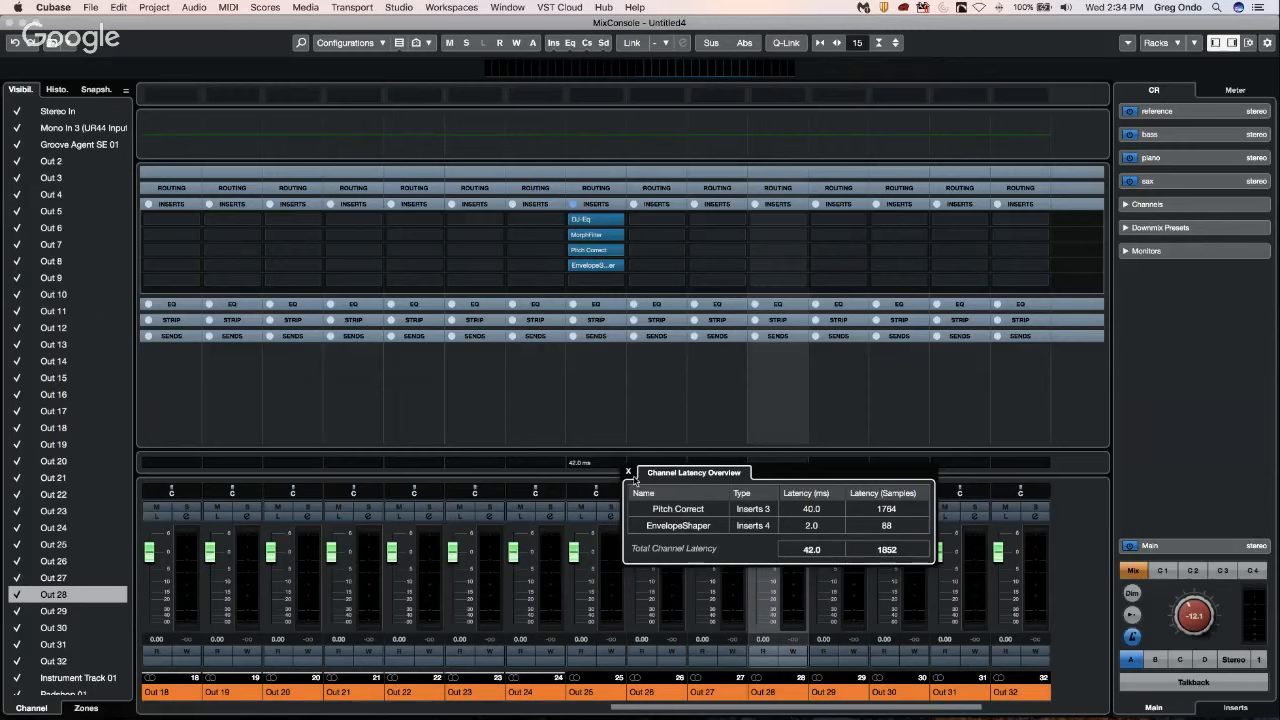
left_click(628, 471)
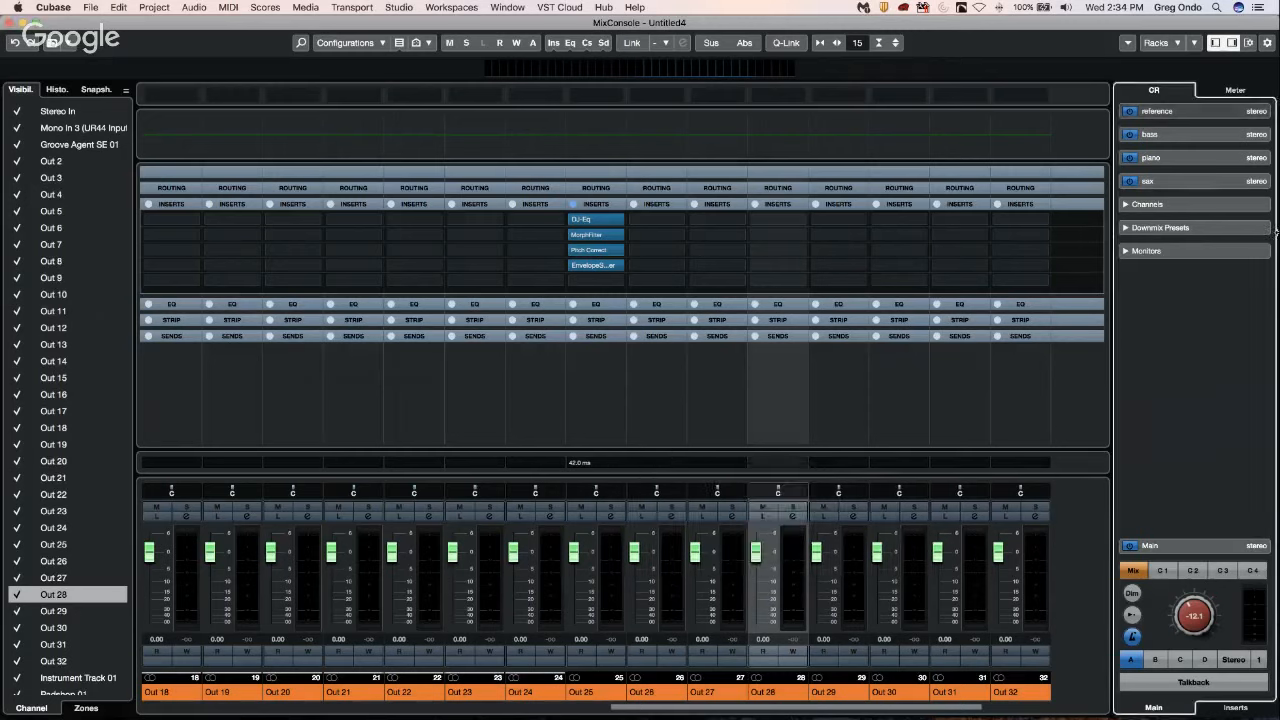
Remove EnvelopeShaper and Pitch Correct from Out 25's inserts by setting both slots to No Effect.
left_click(603, 265)
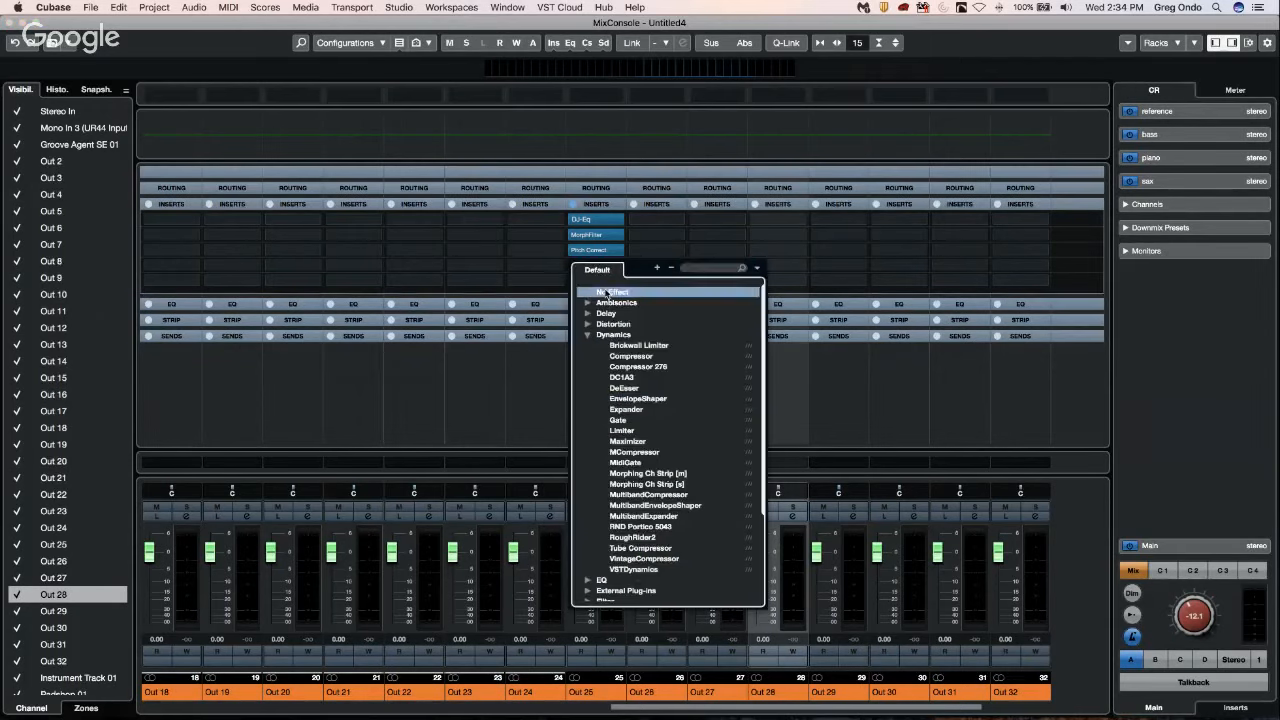
left_click(606, 291)
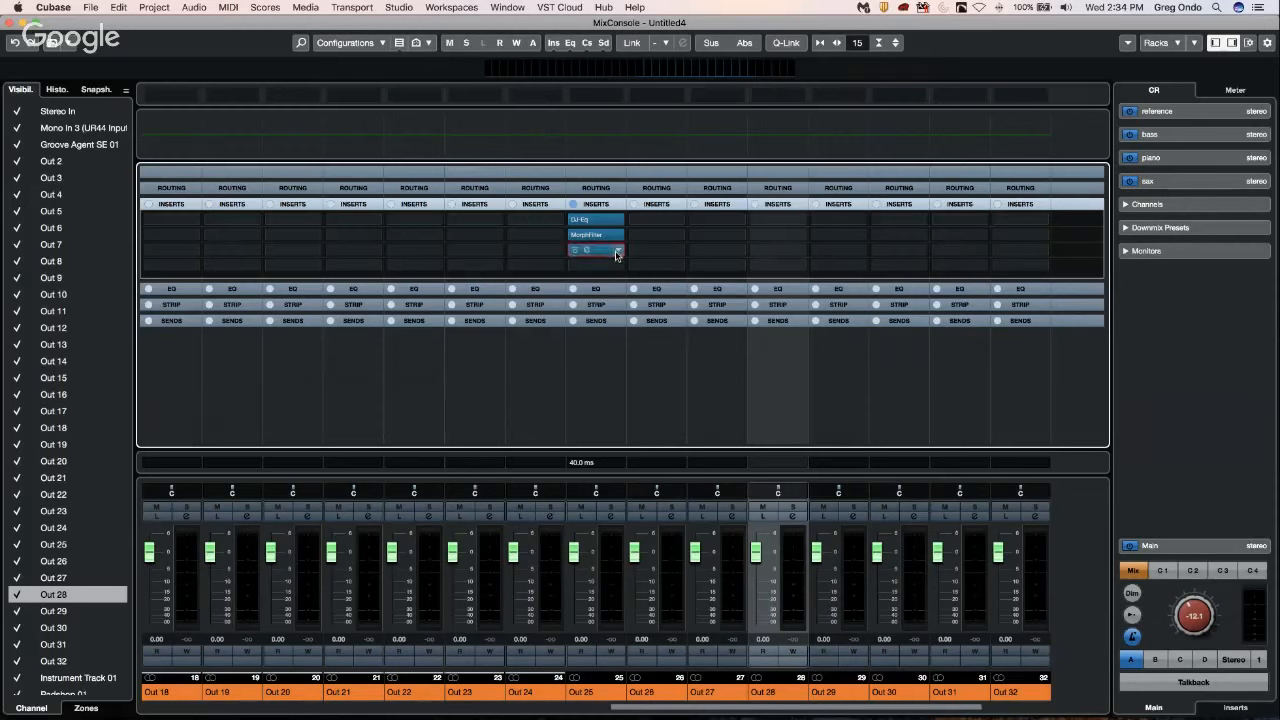
left_click(617, 251)
left_click(609, 279)
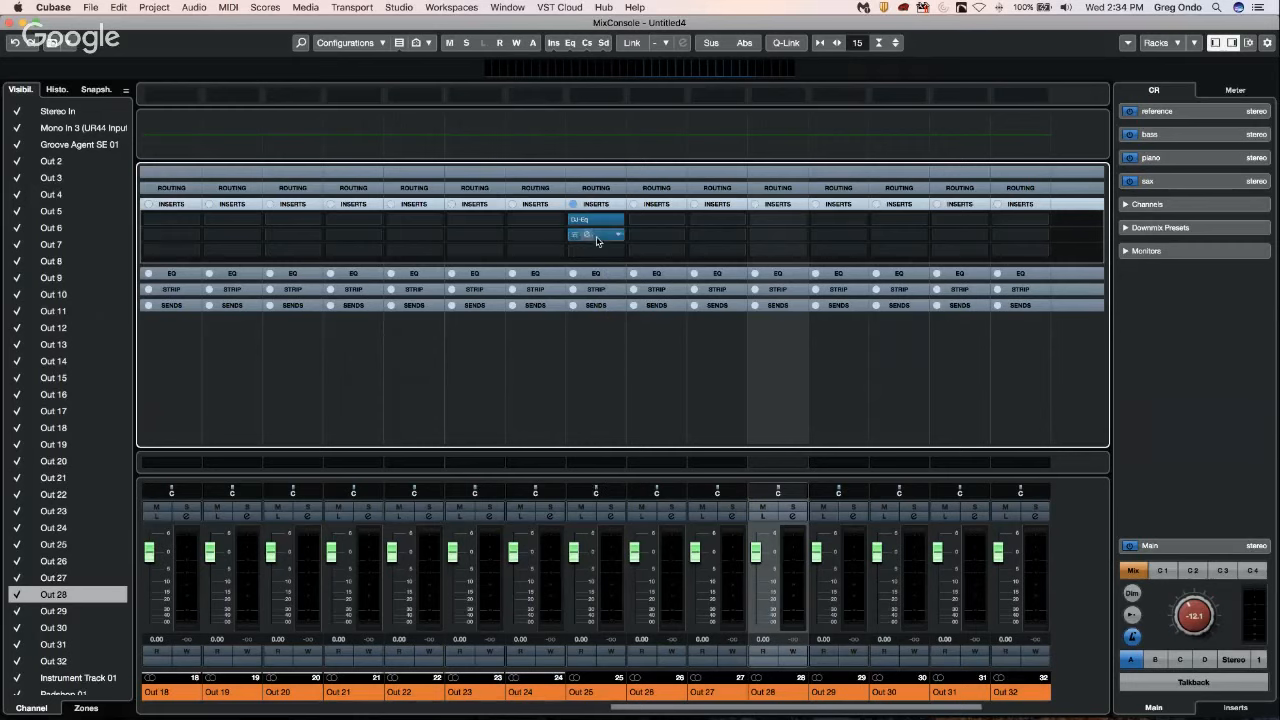
Insert the REVerence reverb in Out 25's third insert slot, close its plug-in window, and check the channel's latency overview.
left_click(618, 235)
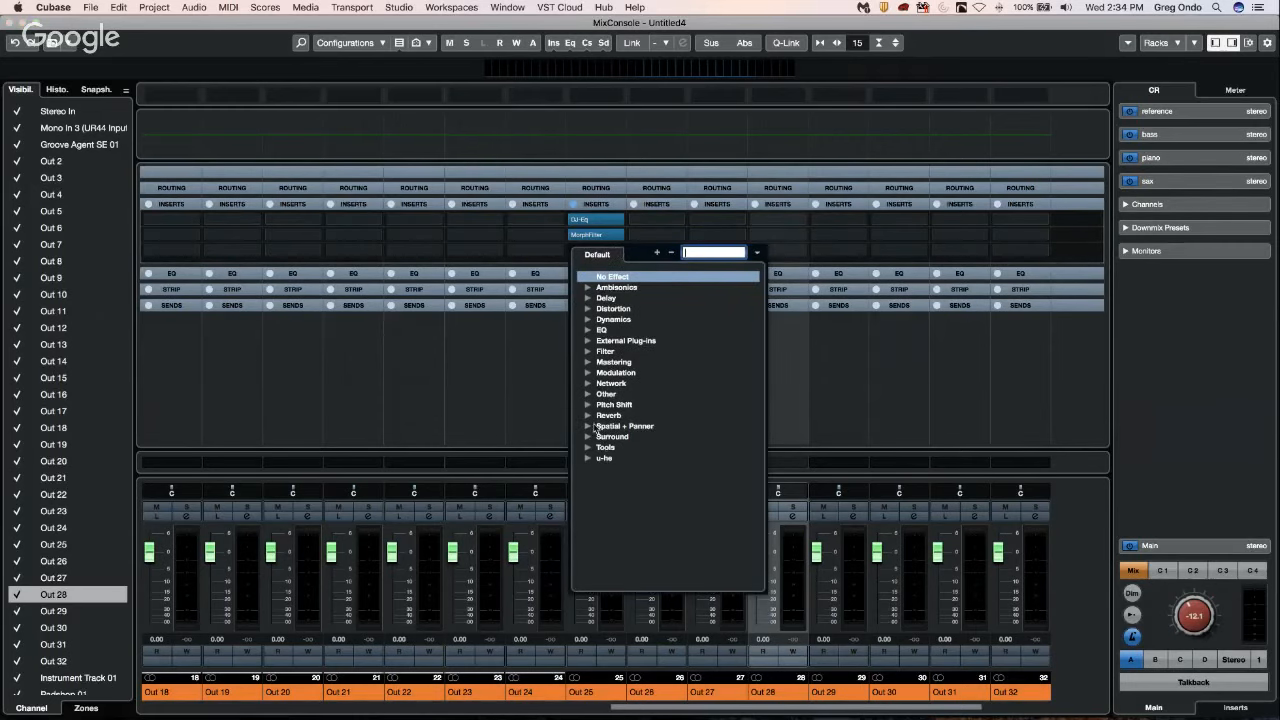
left_click(814, 410)
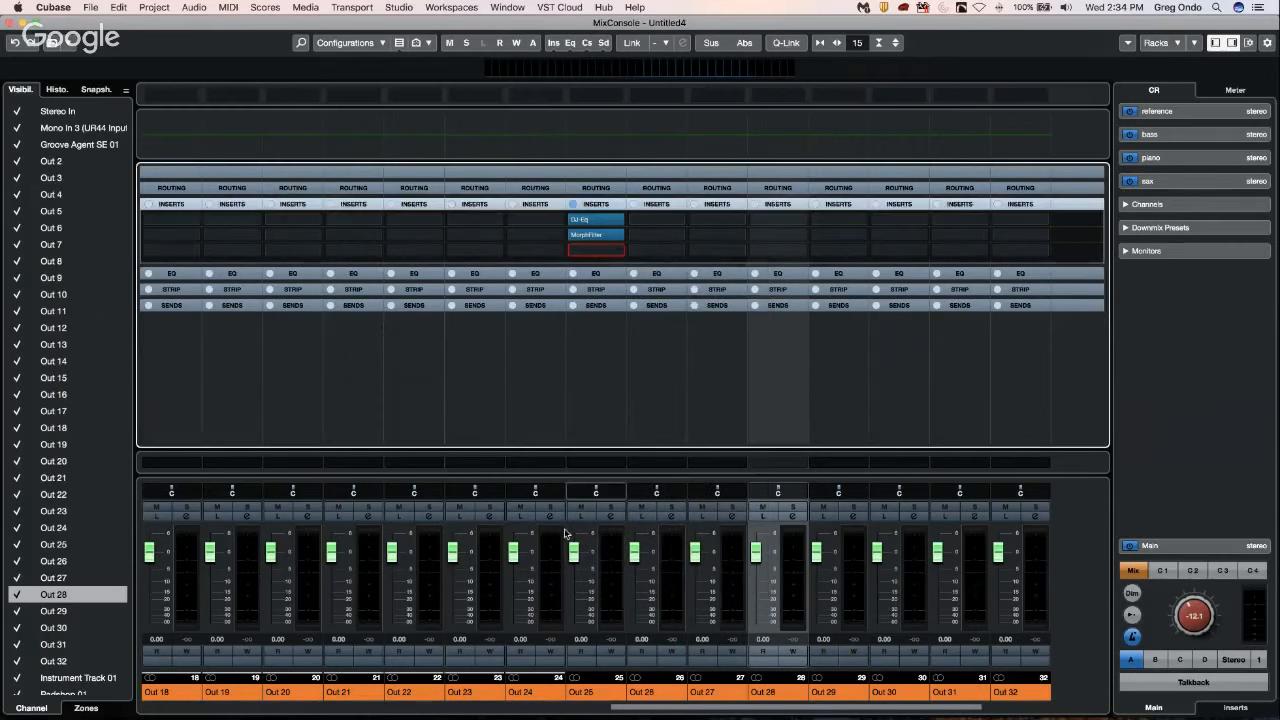
left_click(613, 251)
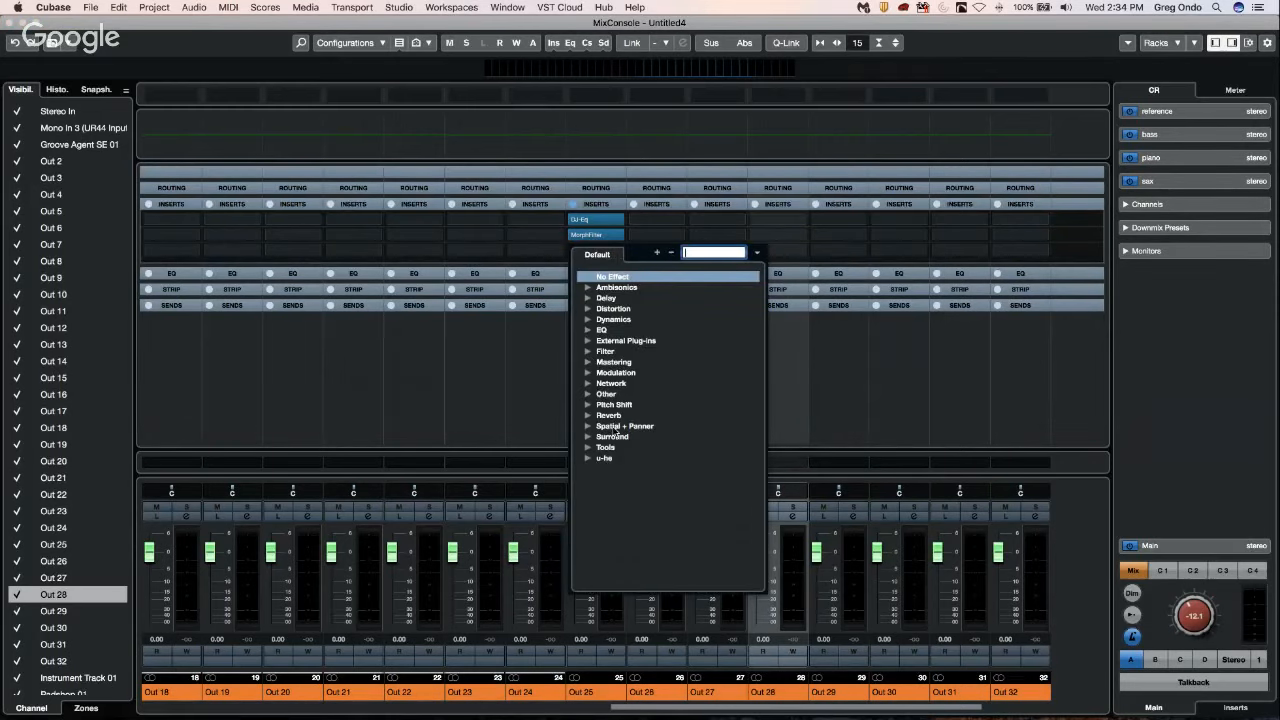
left_click(587, 416)
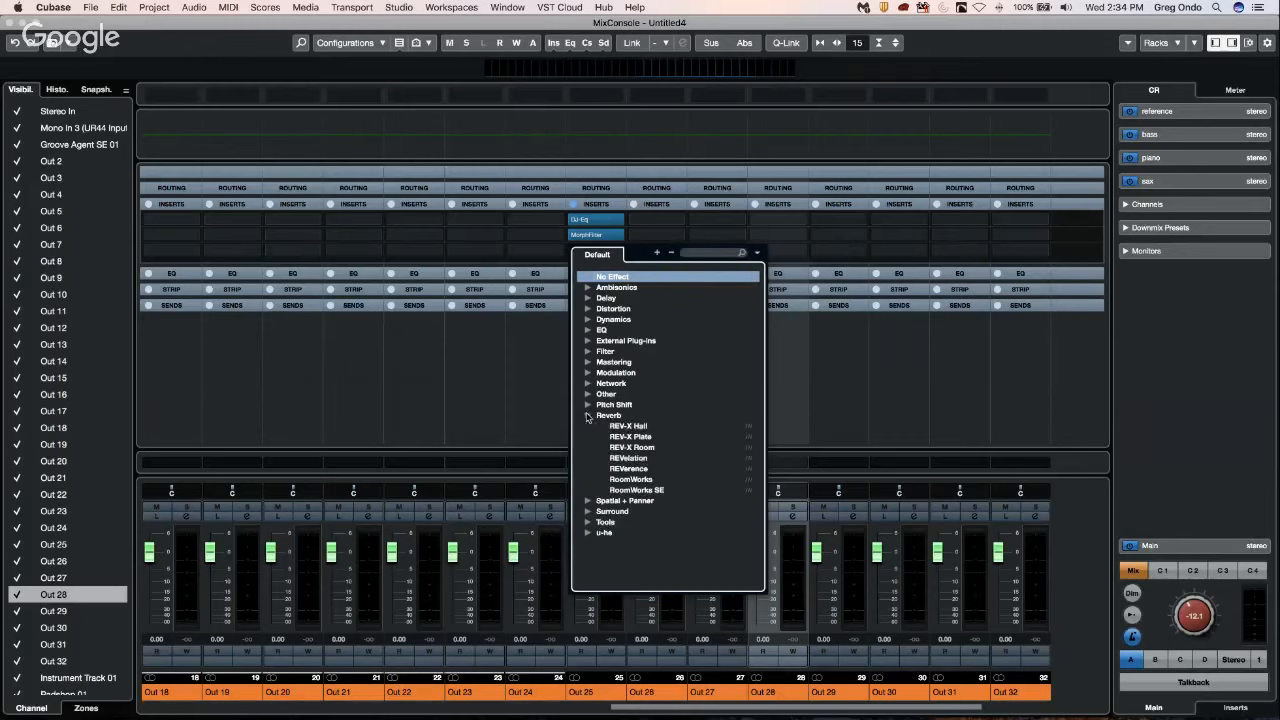
left_click(629, 468)
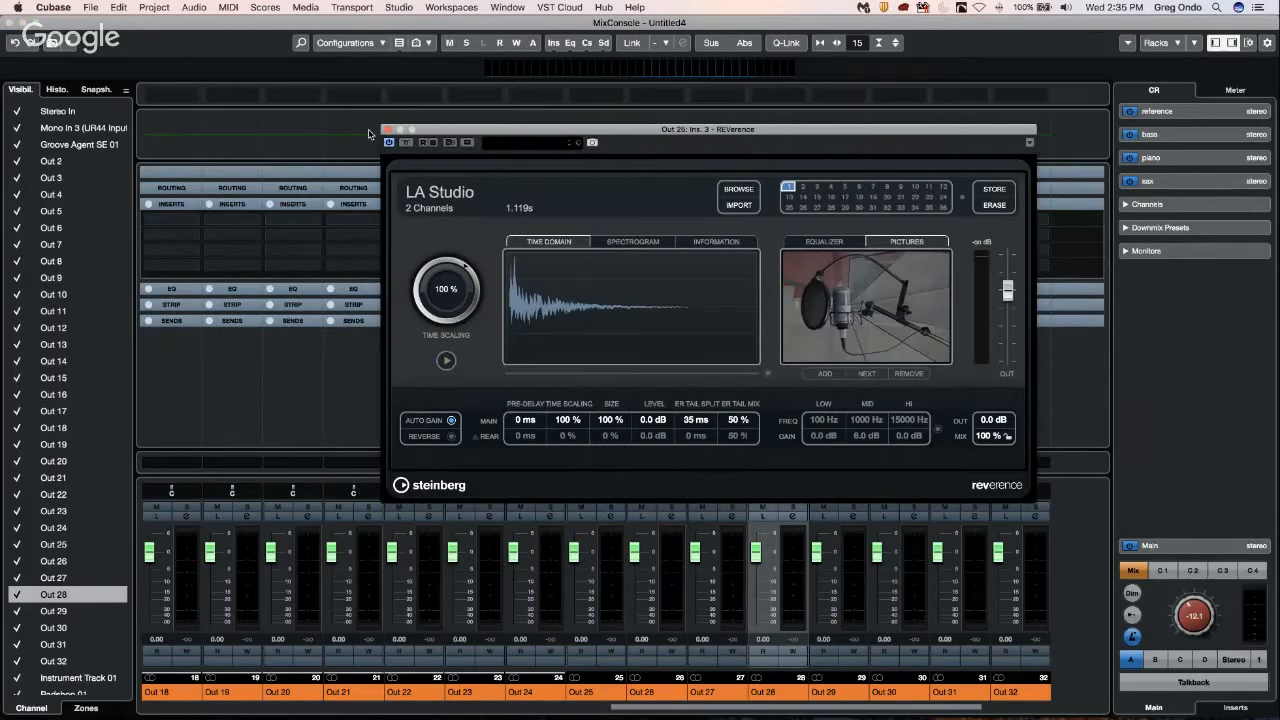
left_click(386, 129)
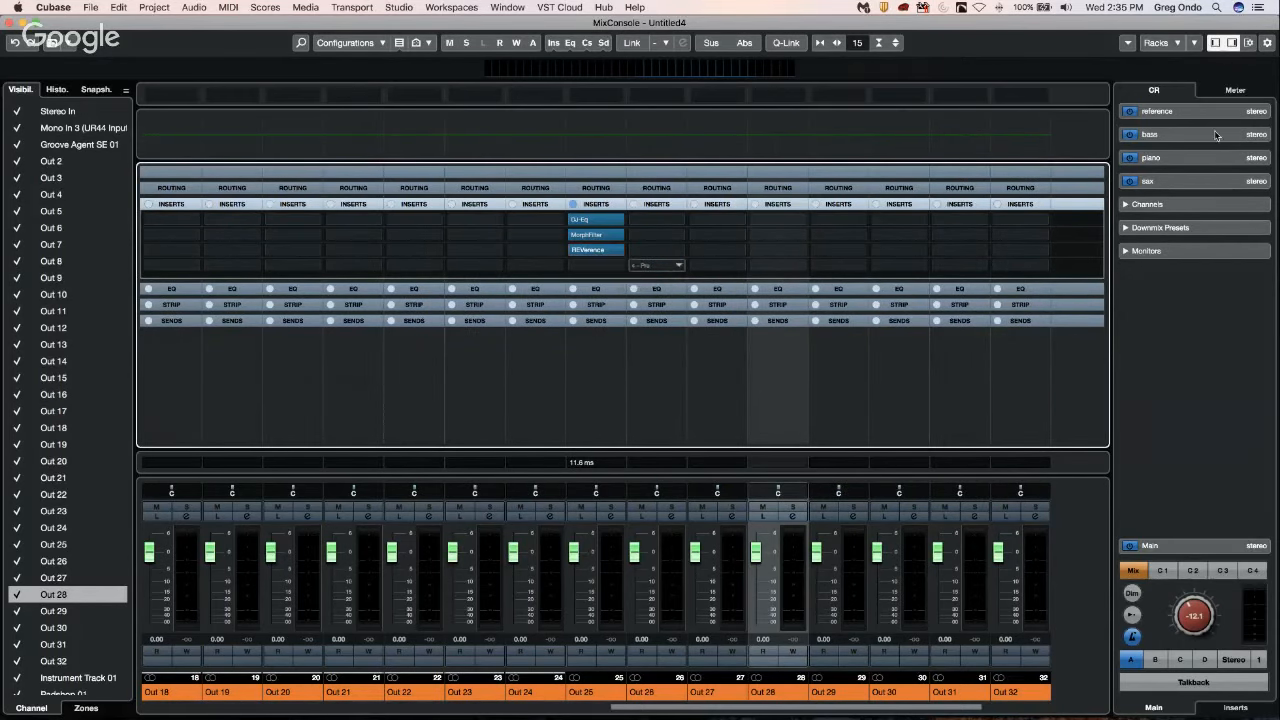
left_click(619, 464)
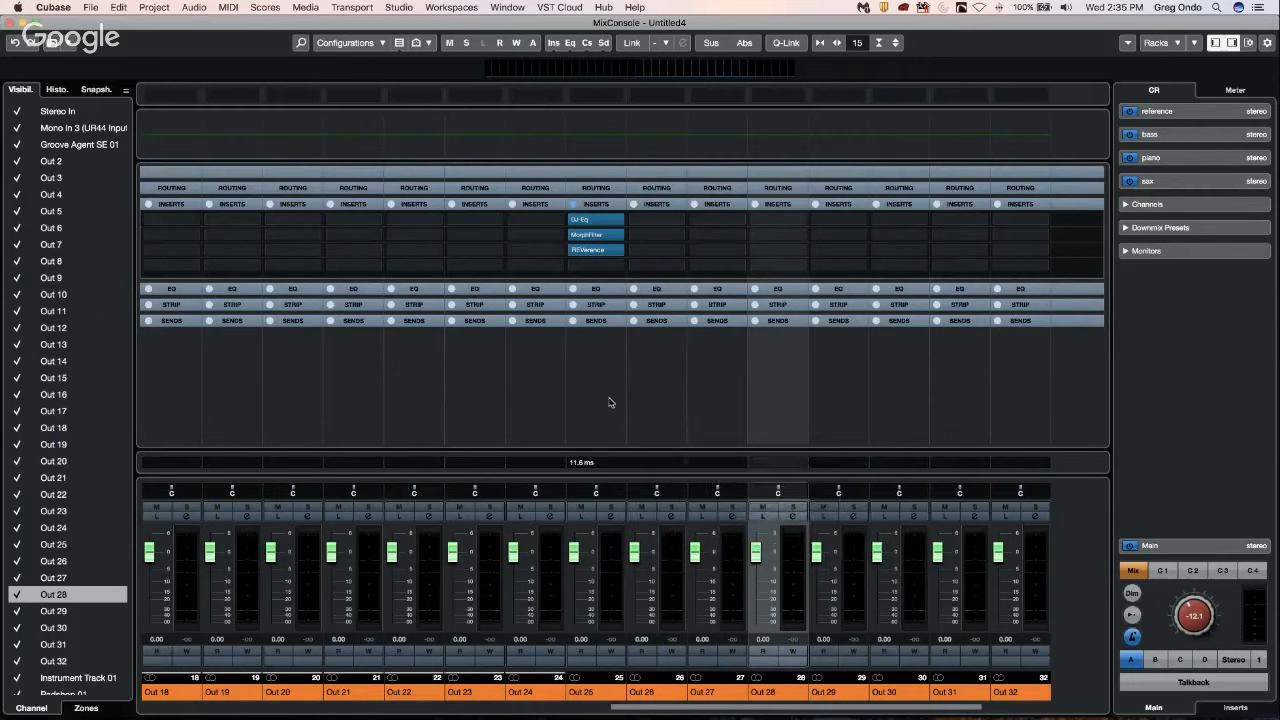
Examine the VST Effects list in the VST Plug-in Manager, checking plug-in information for REVelation, REV-X Room, RingModulator and RND Portico 5033.
left_click(400, 8)
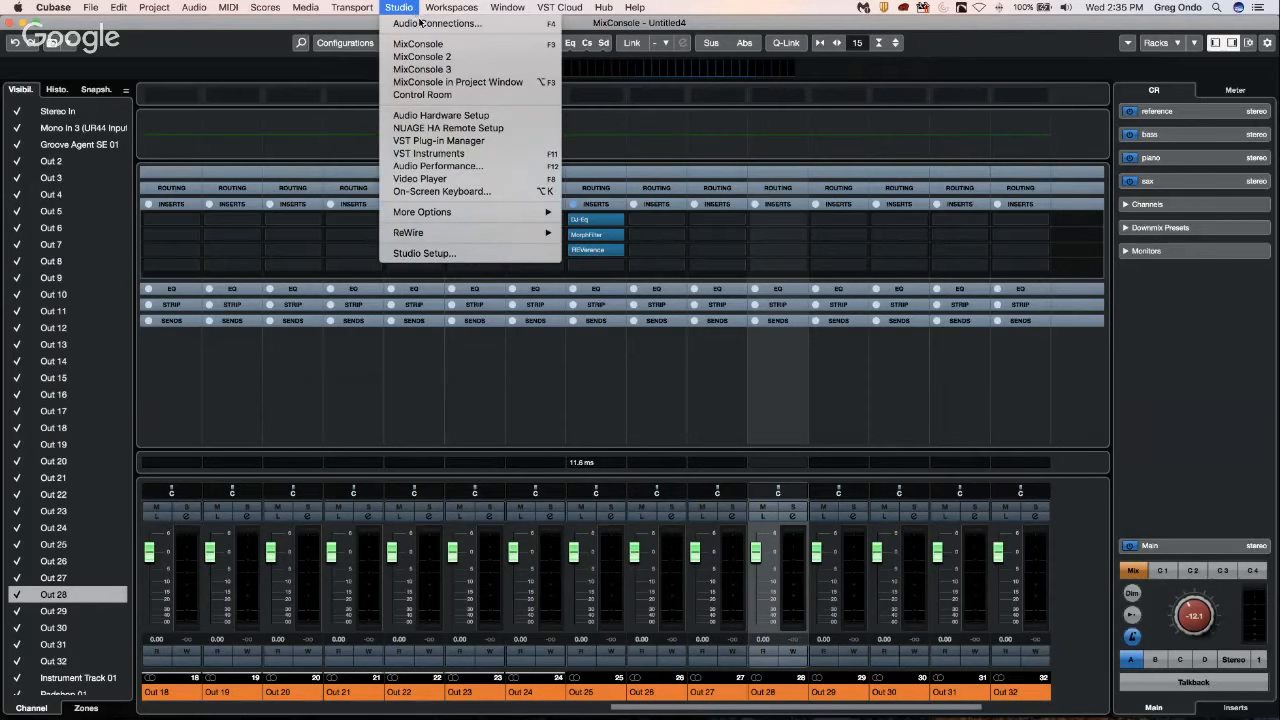
left_click(517, 141)
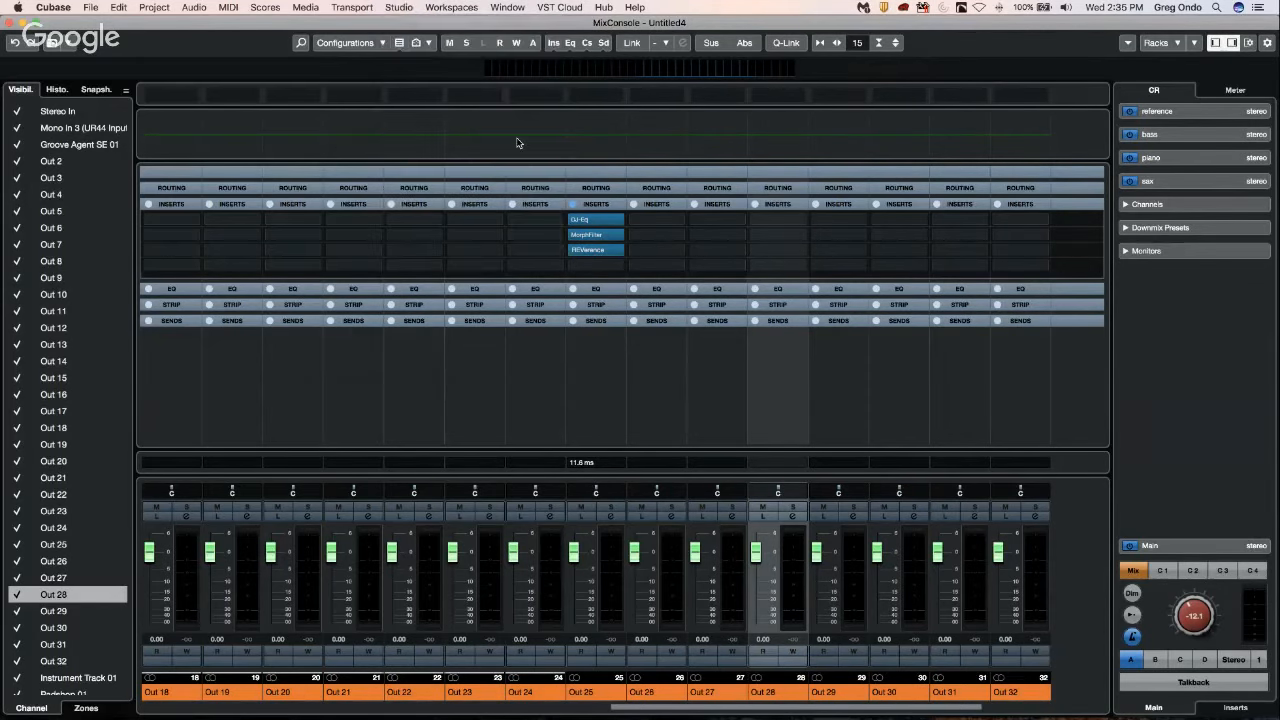
scroll(392, 272, "down", 10)
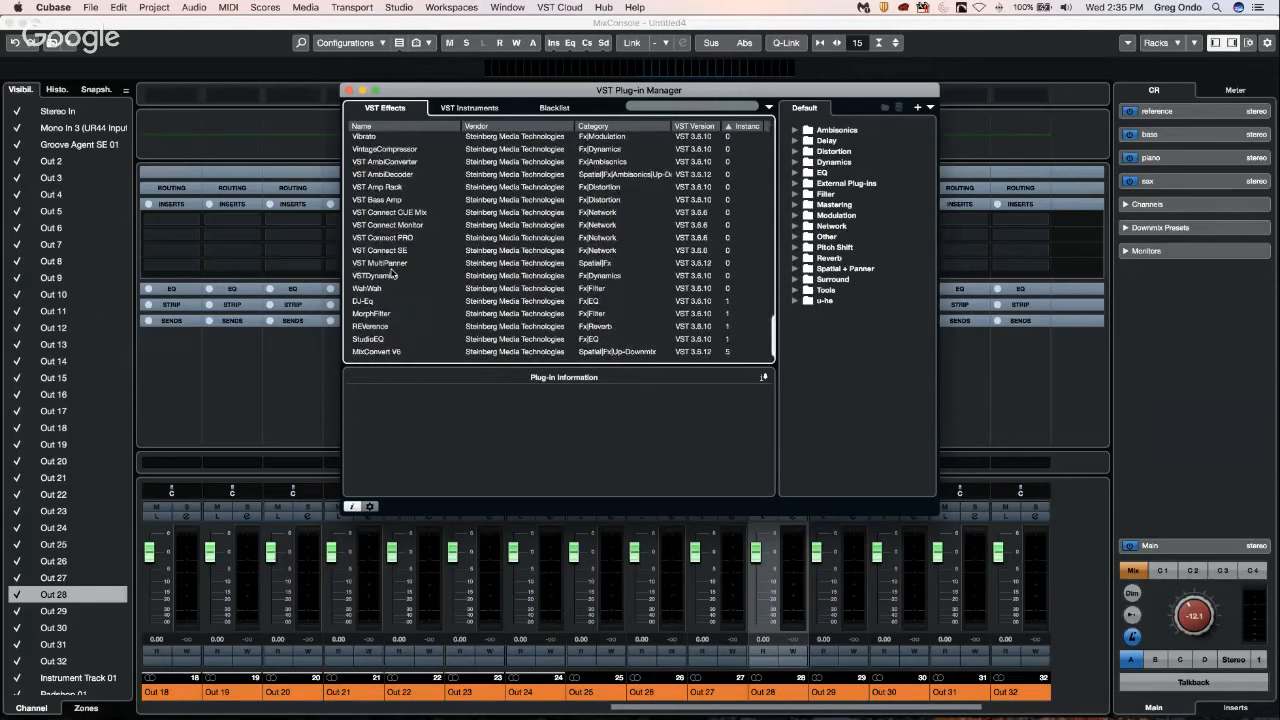
scroll(392, 272, "up", 5)
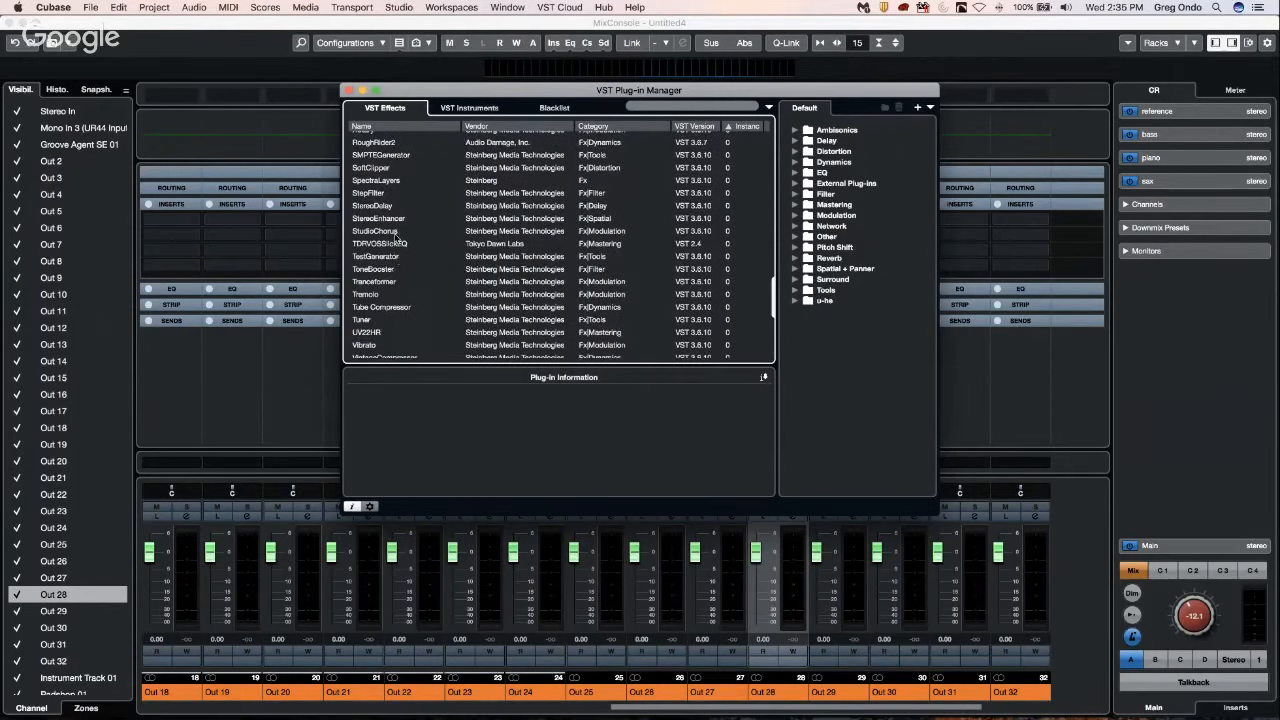
scroll(396, 240, "up", 4)
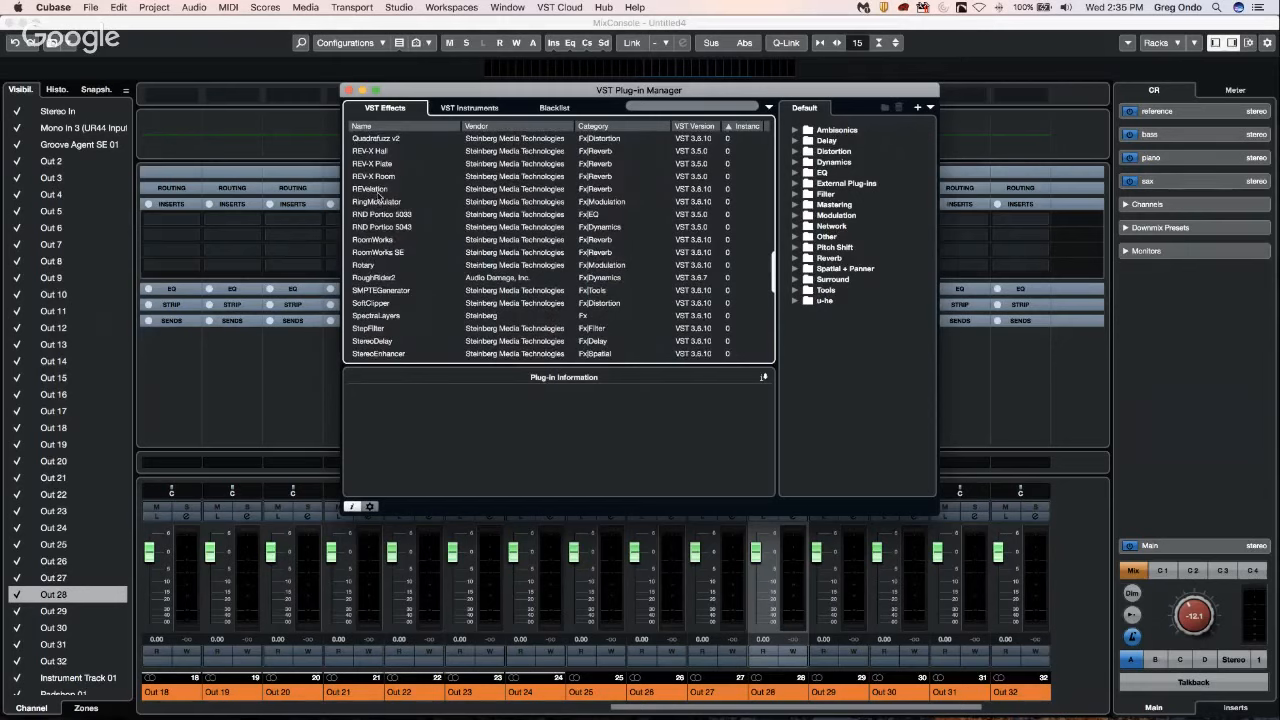
left_click(379, 189)
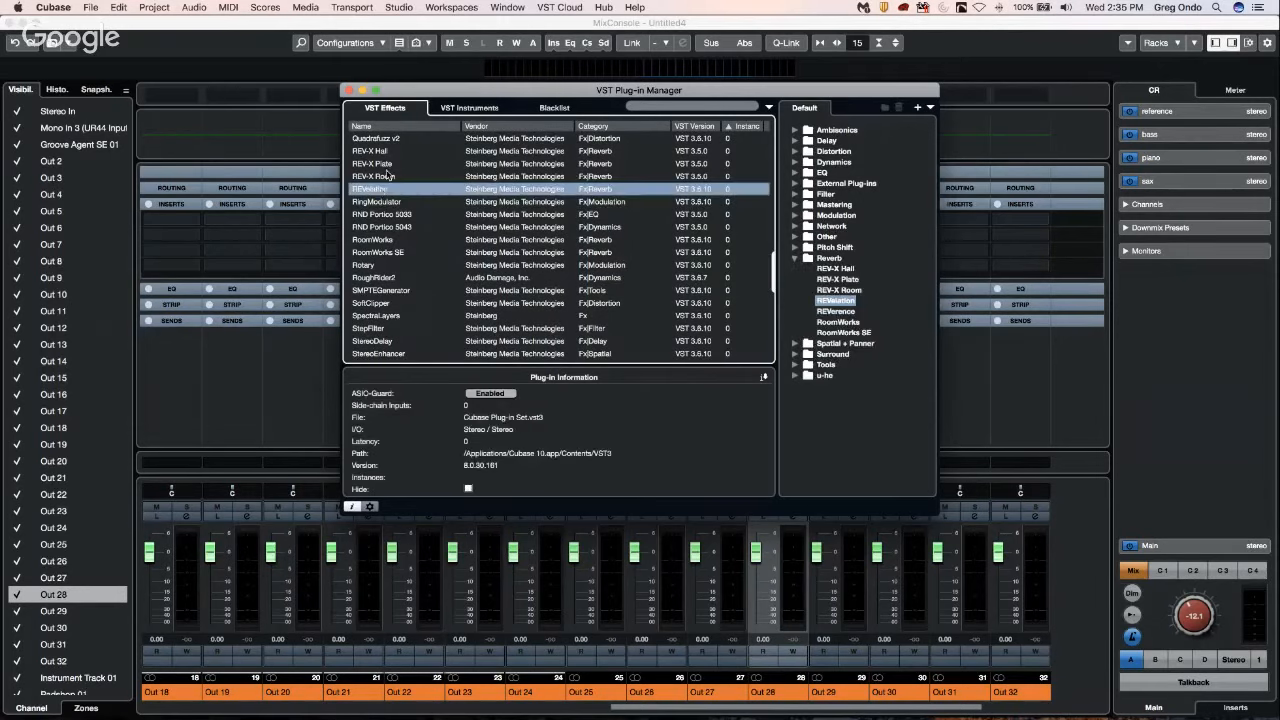
left_click(387, 175)
left_click(380, 202)
left_click(379, 215)
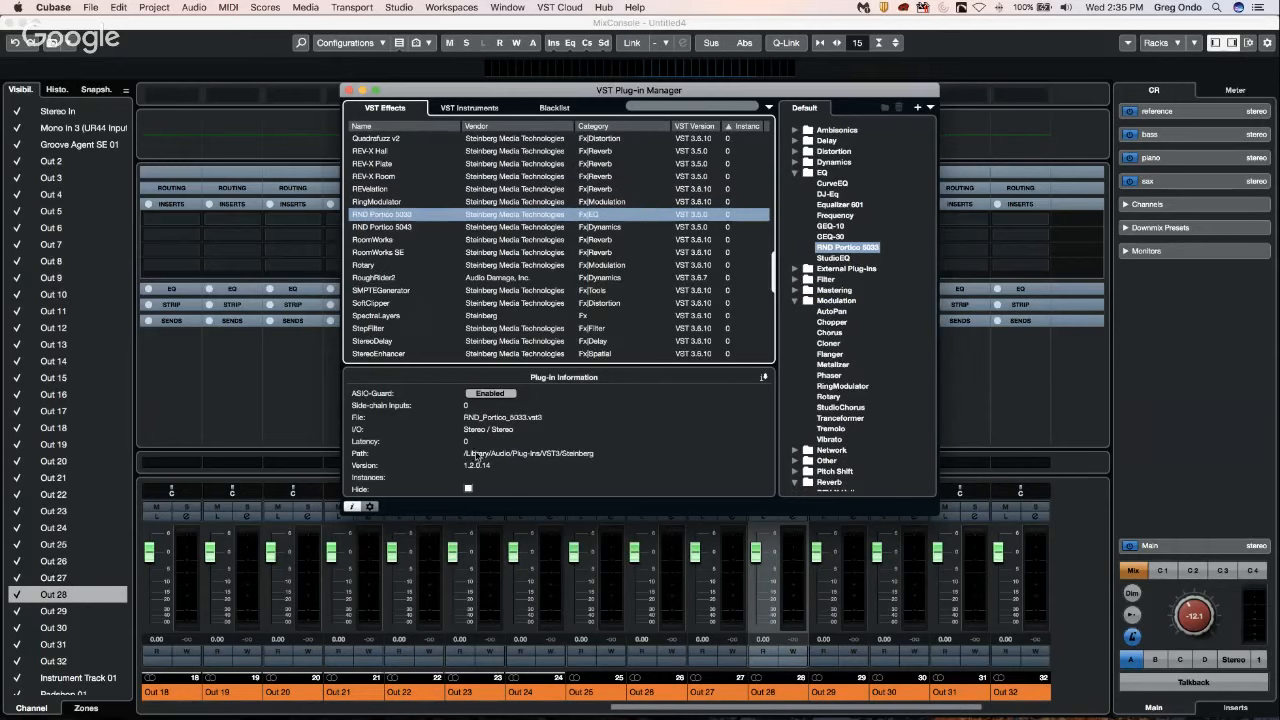
left_click(349, 90)
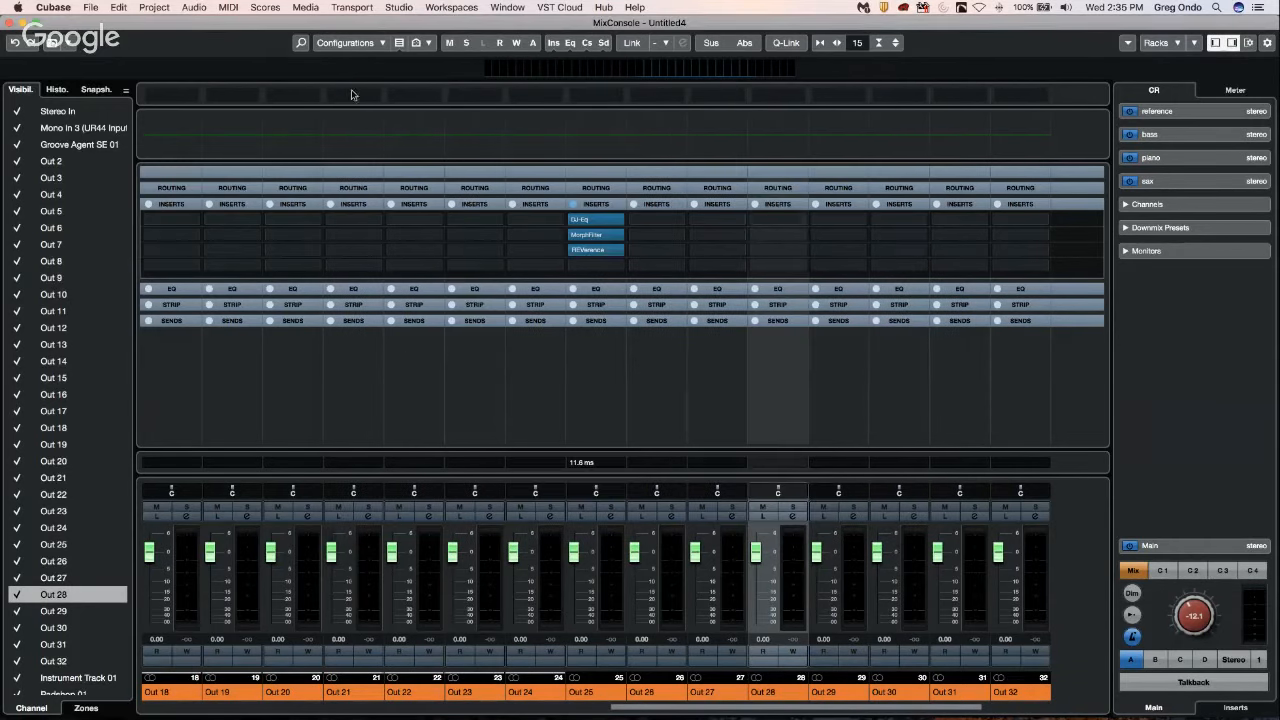
Toggle Channel Latency in the MixConsole window layout, leaving it enabled, and view the Channel Latency Overview for Out 25.
left_click(1233, 44)
left_click(1234, 44)
left_click(1246, 44)
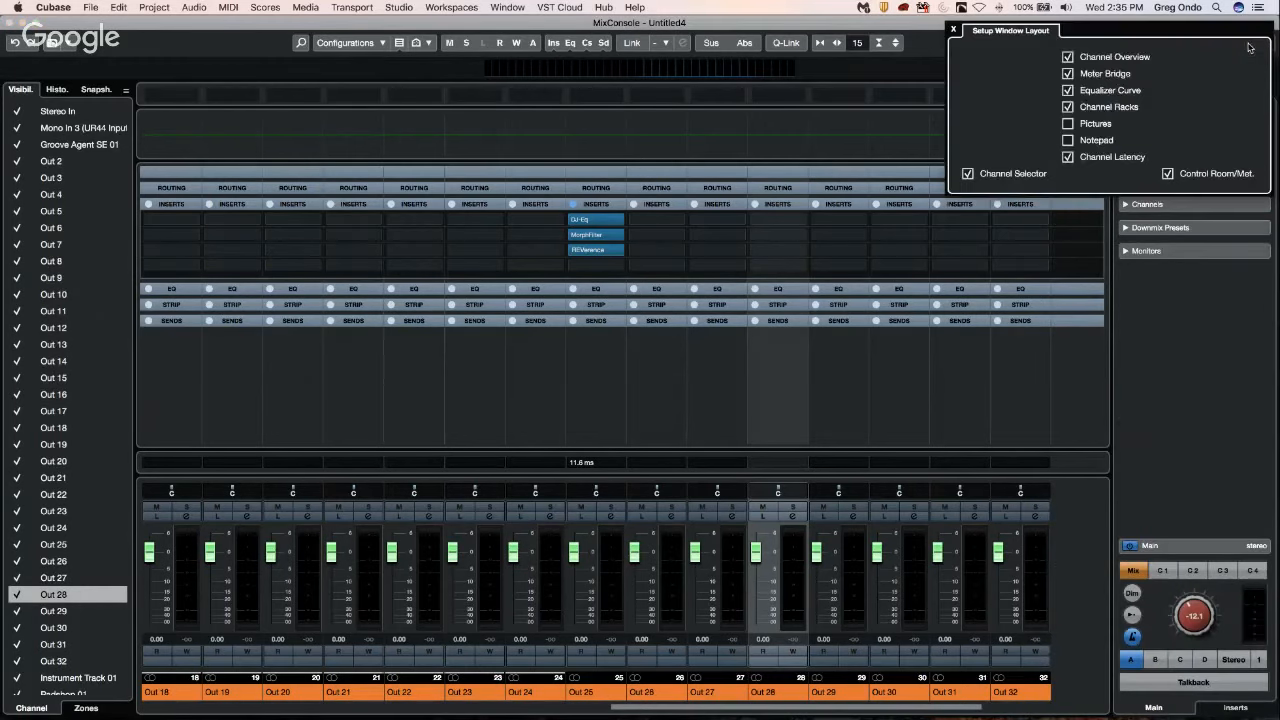
left_click(1068, 157)
left_click(1068, 157)
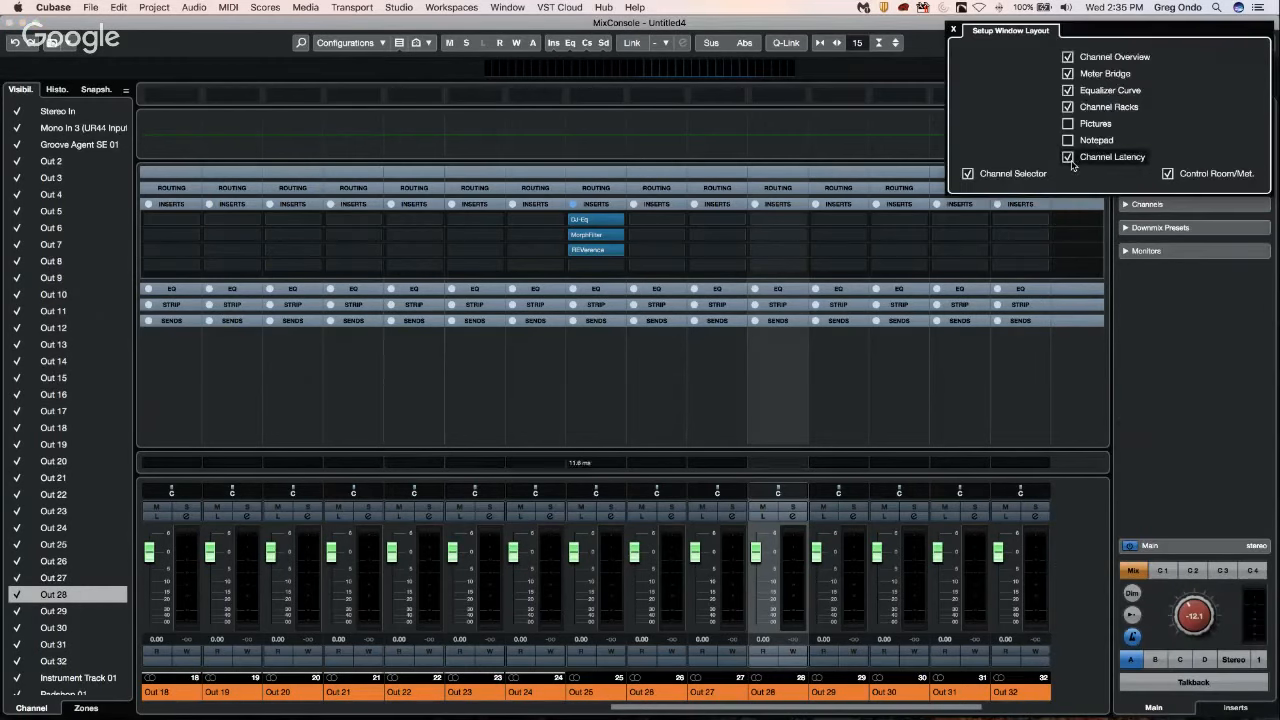
left_click(1068, 157)
left_click(1068, 157)
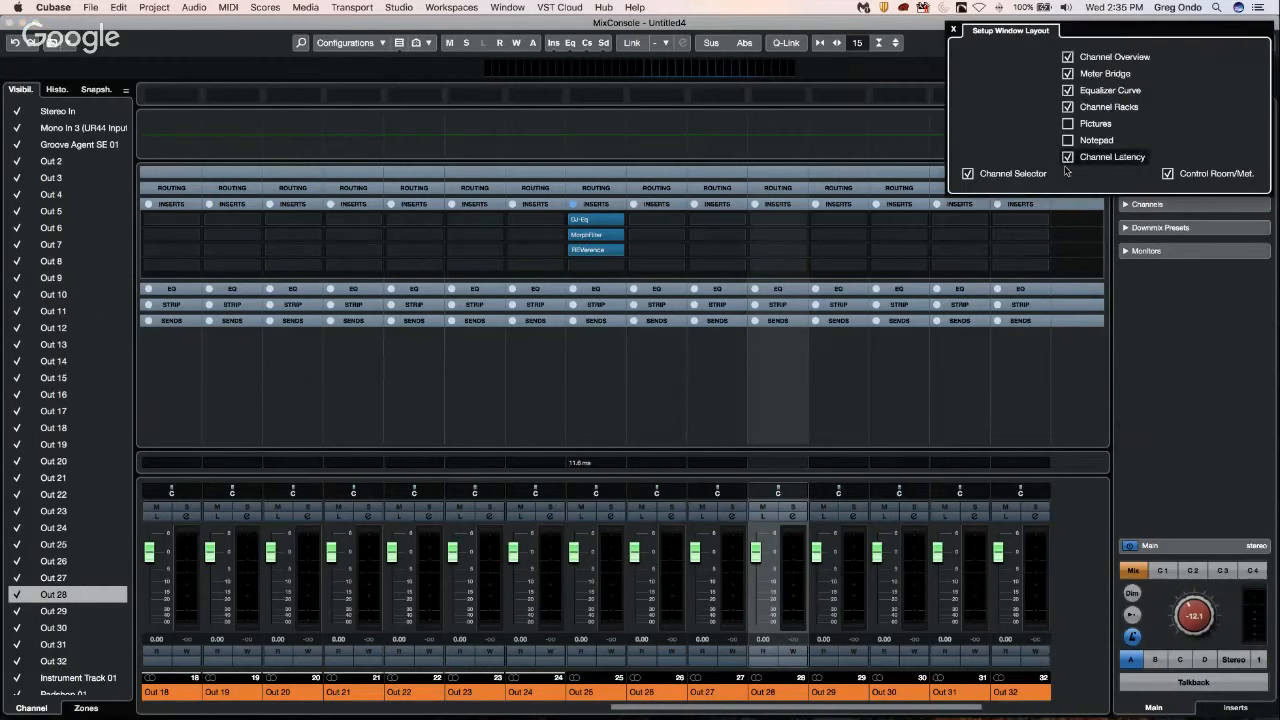
left_click(618, 466)
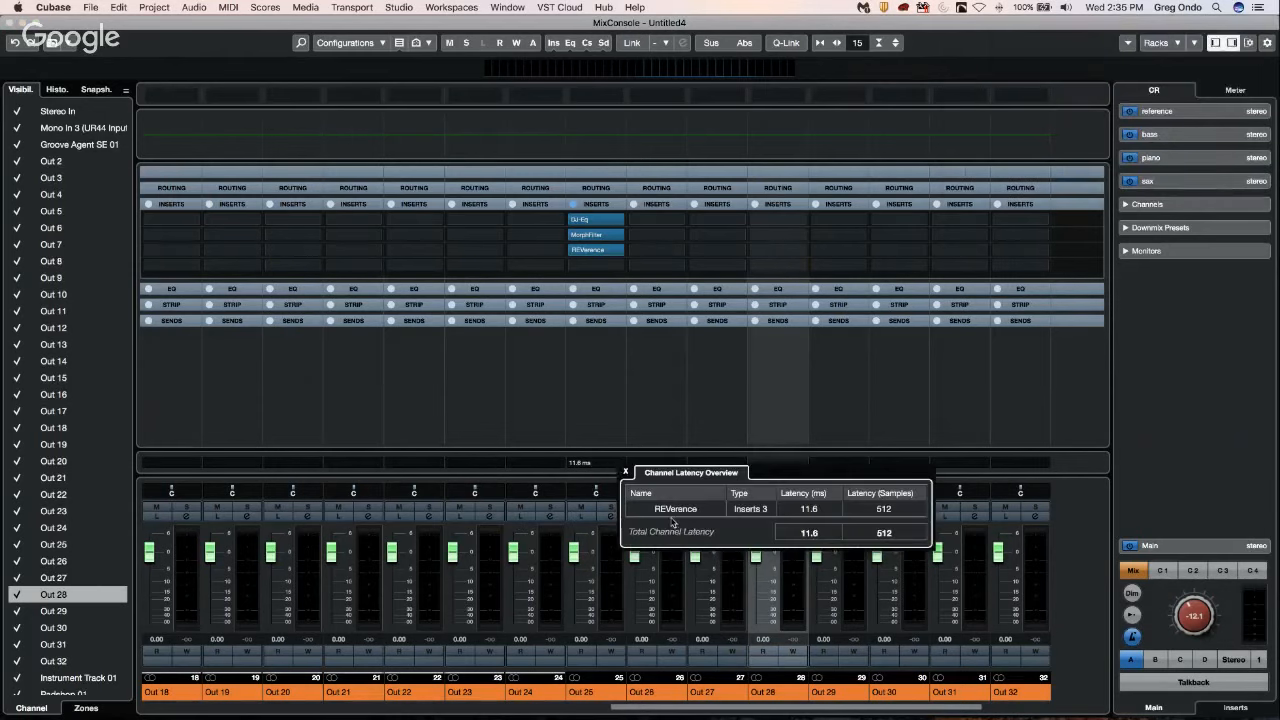
left_click(626, 472)
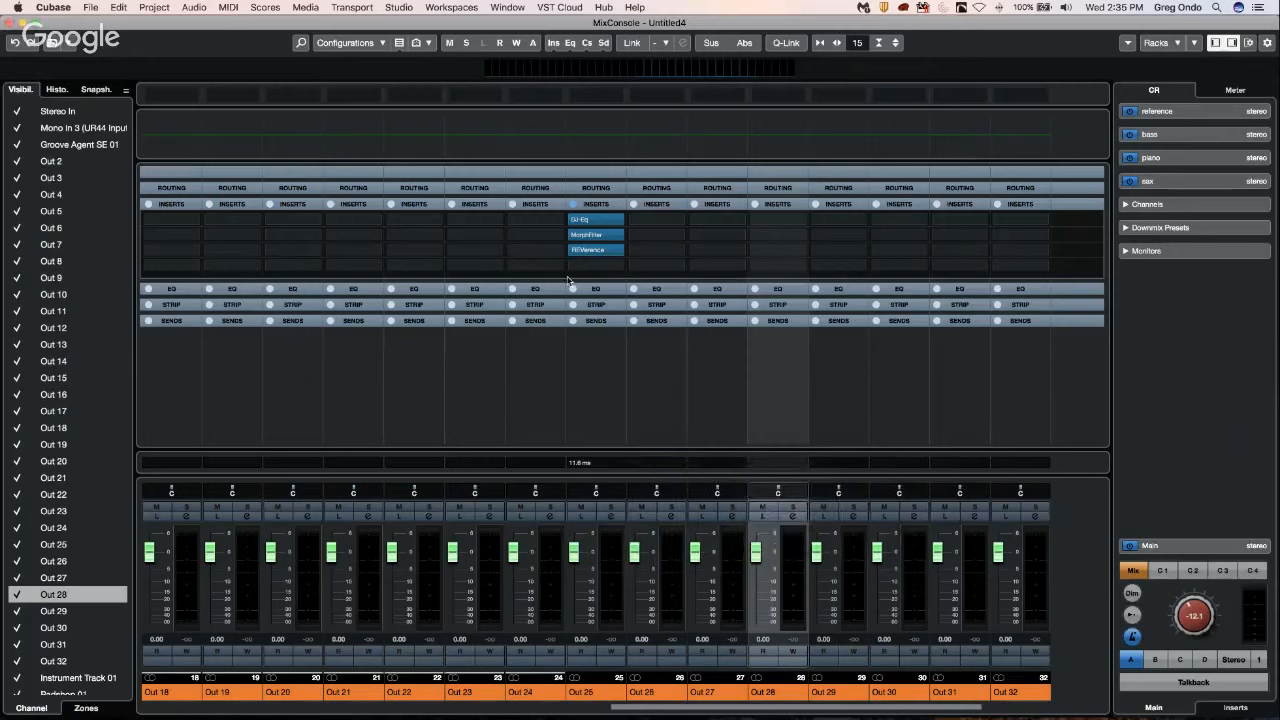
Remove REVerence, MorphFilter and DJ-Eq from Out 25's inserts by setting the slots to No Effect, and close the MixConsole.
left_click(622, 252)
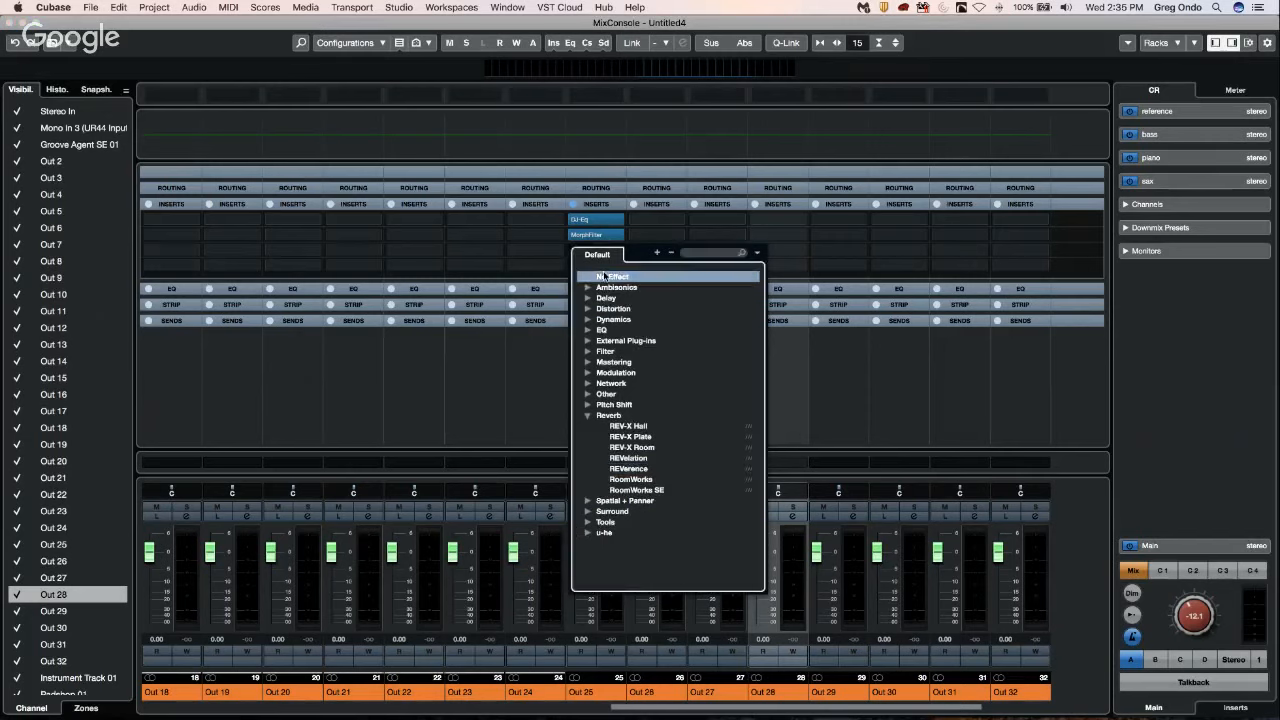
left_click(606, 274)
left_click(706, 251)
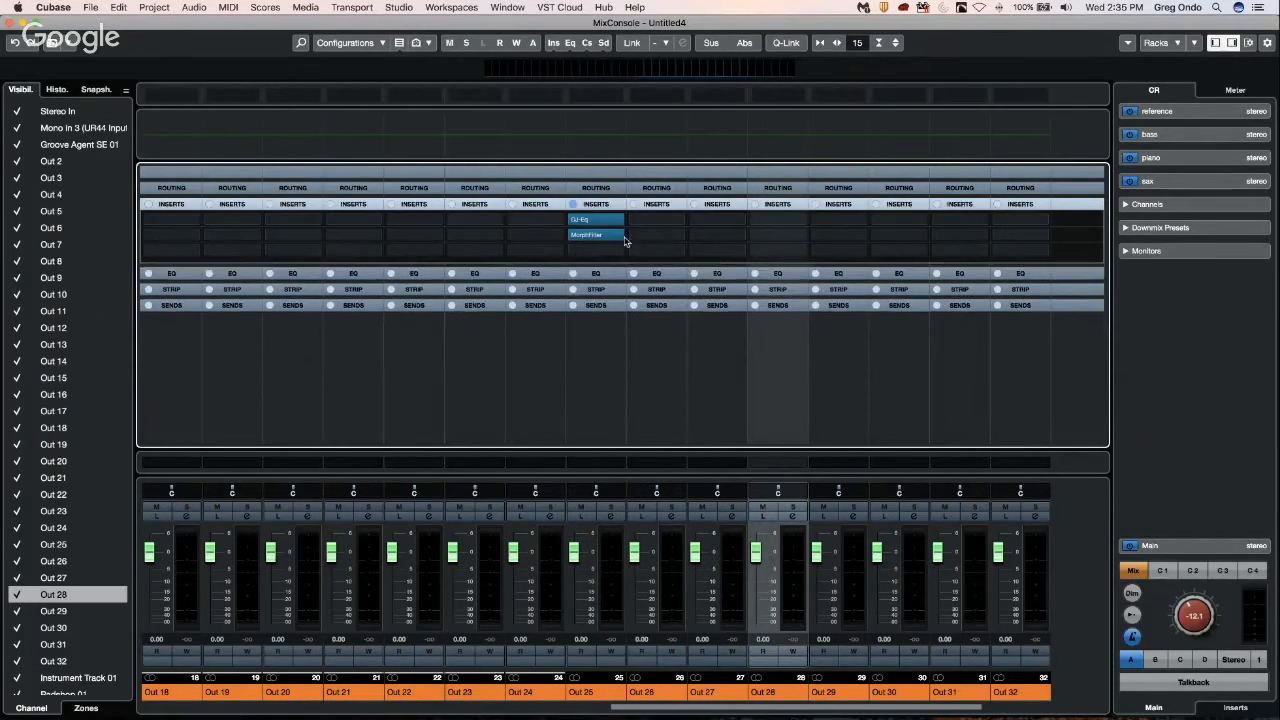
left_click(600, 238)
left_click(626, 261)
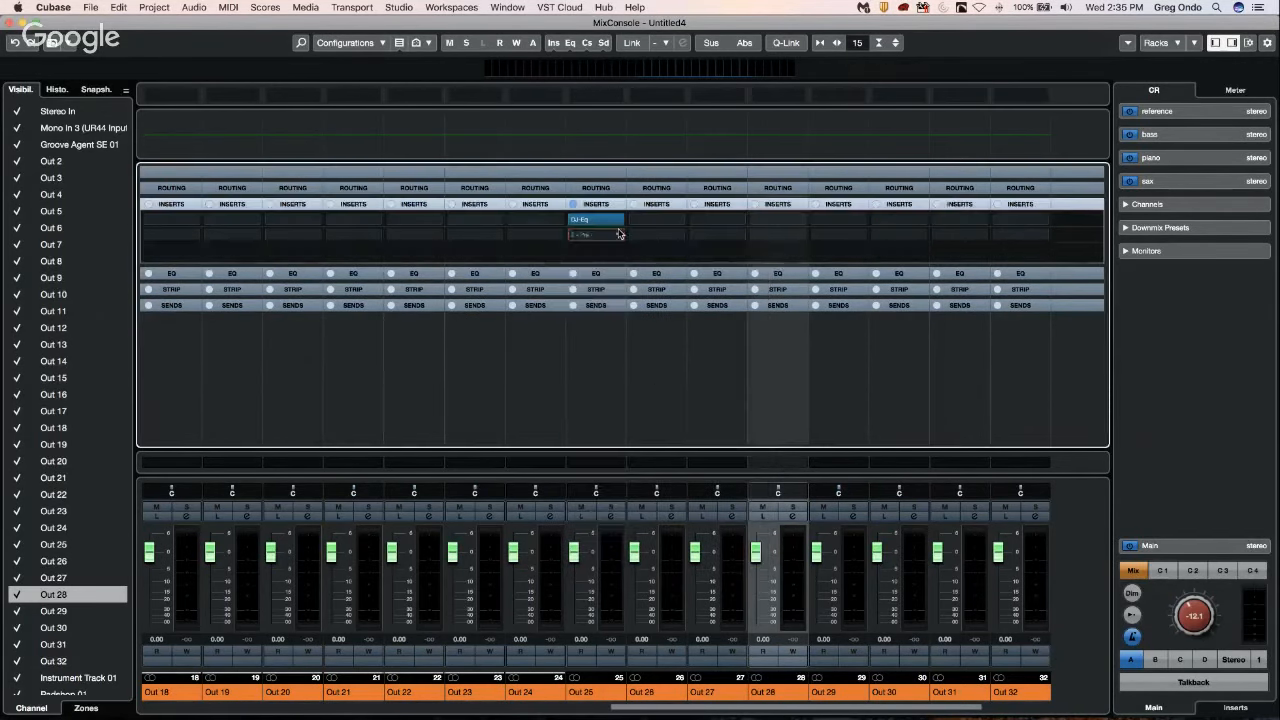
left_click(618, 222)
left_click(614, 246)
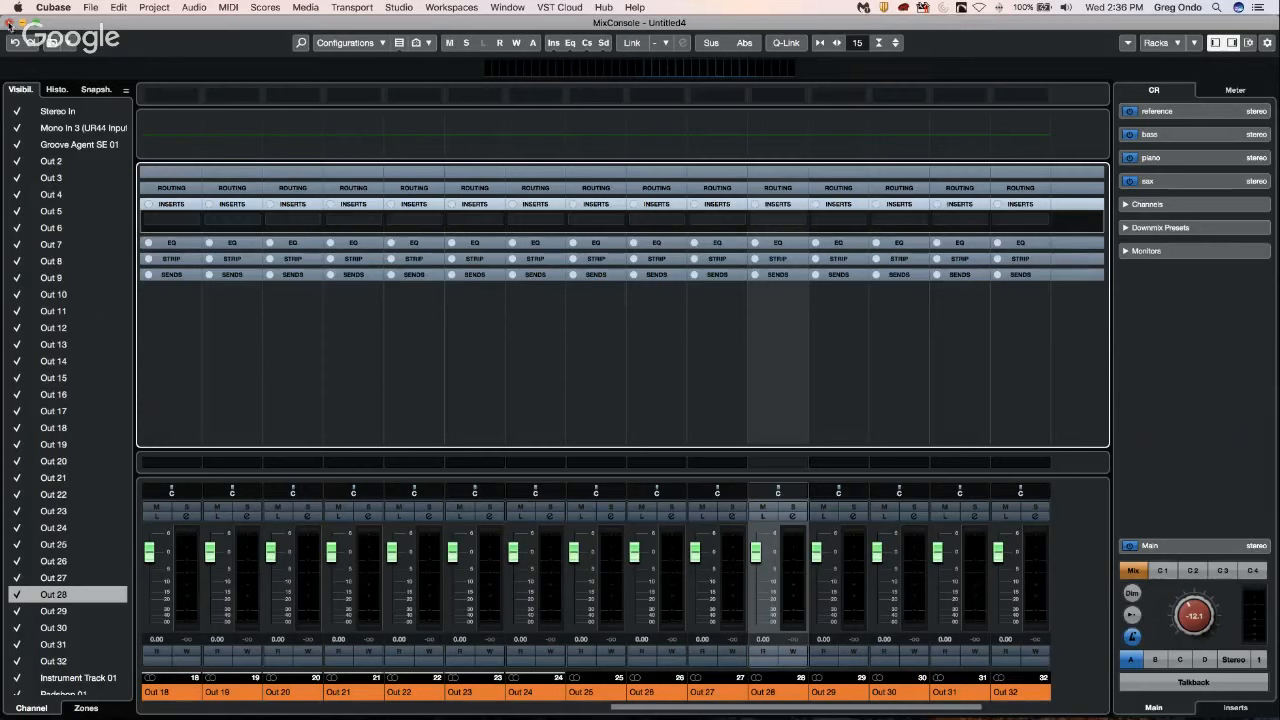
left_click(10, 24)
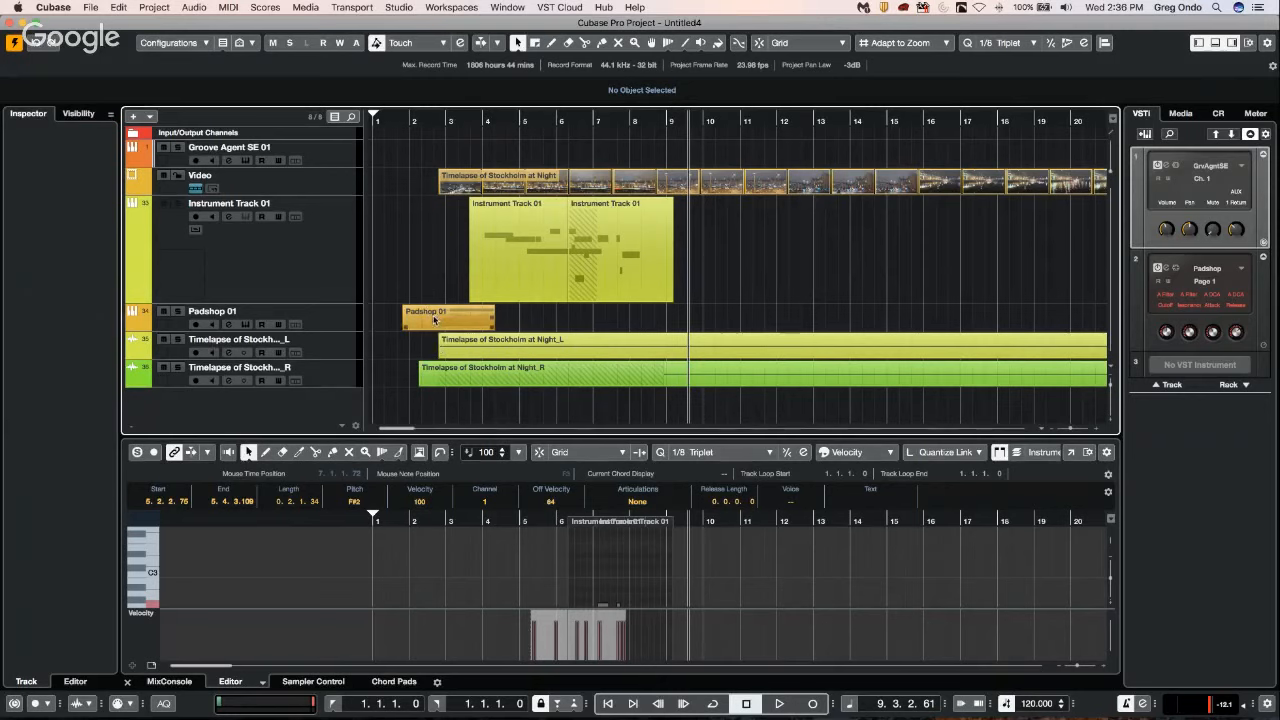
Select the first Instrument Track 01 event and look at the controller types offered for the Key Editor's Velocity lane.
left_click(505, 283)
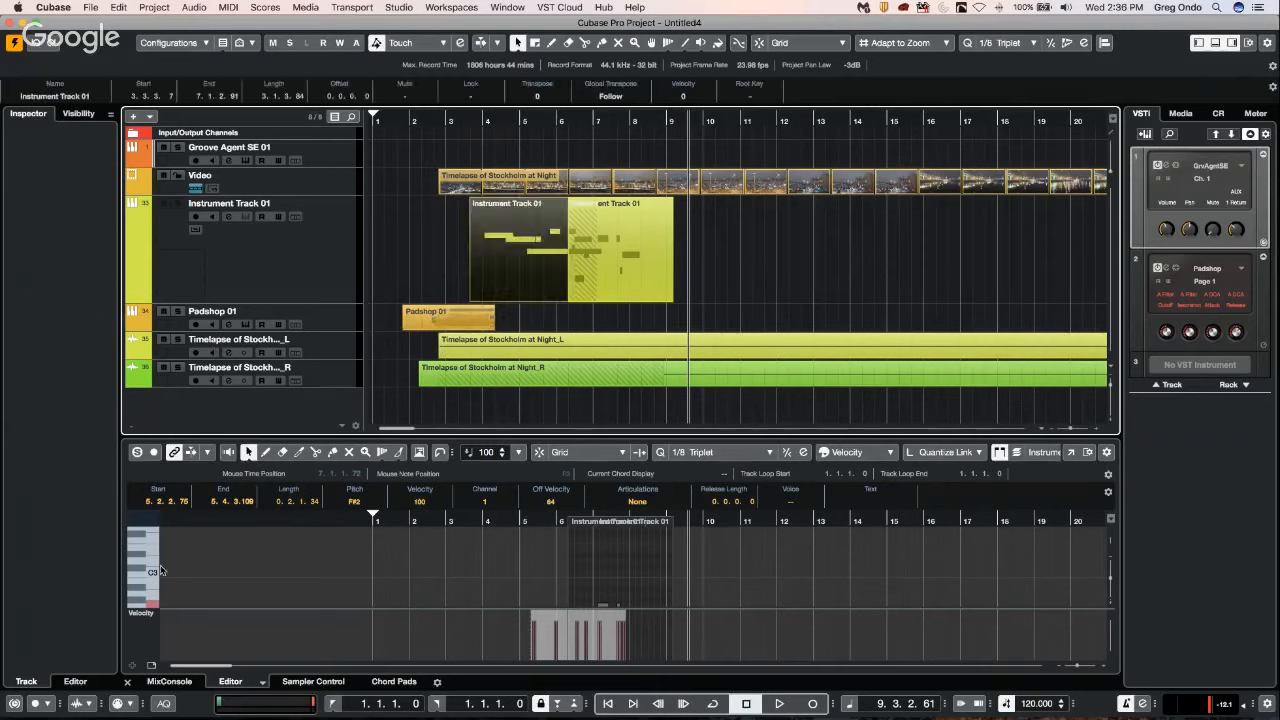
left_click(152, 617)
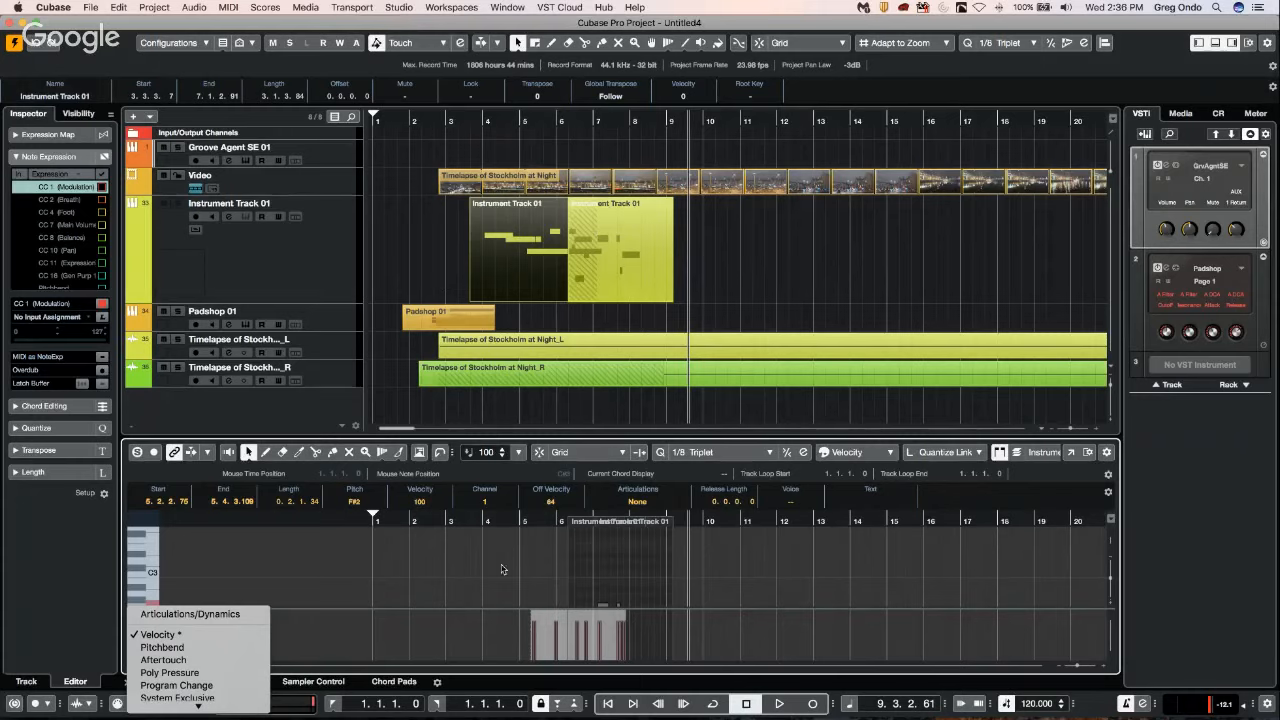
left_click(502, 569)
right_click(294, 253)
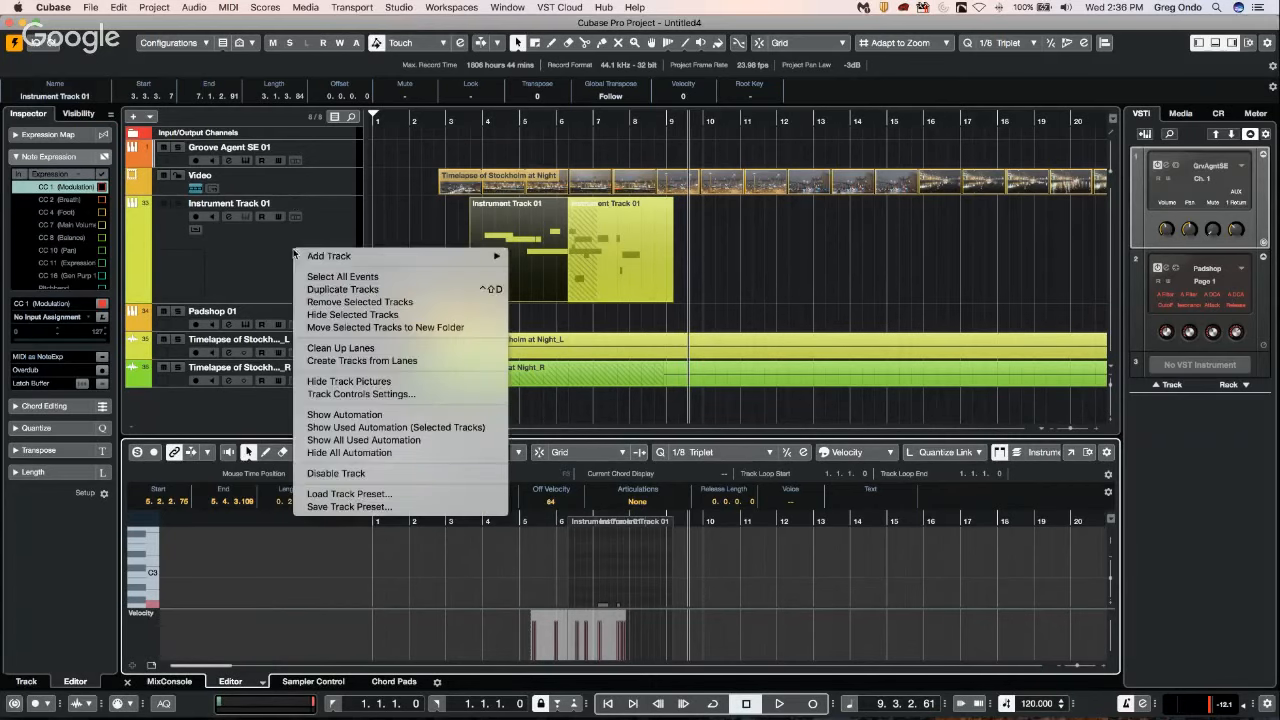
mouse_move(483, 257)
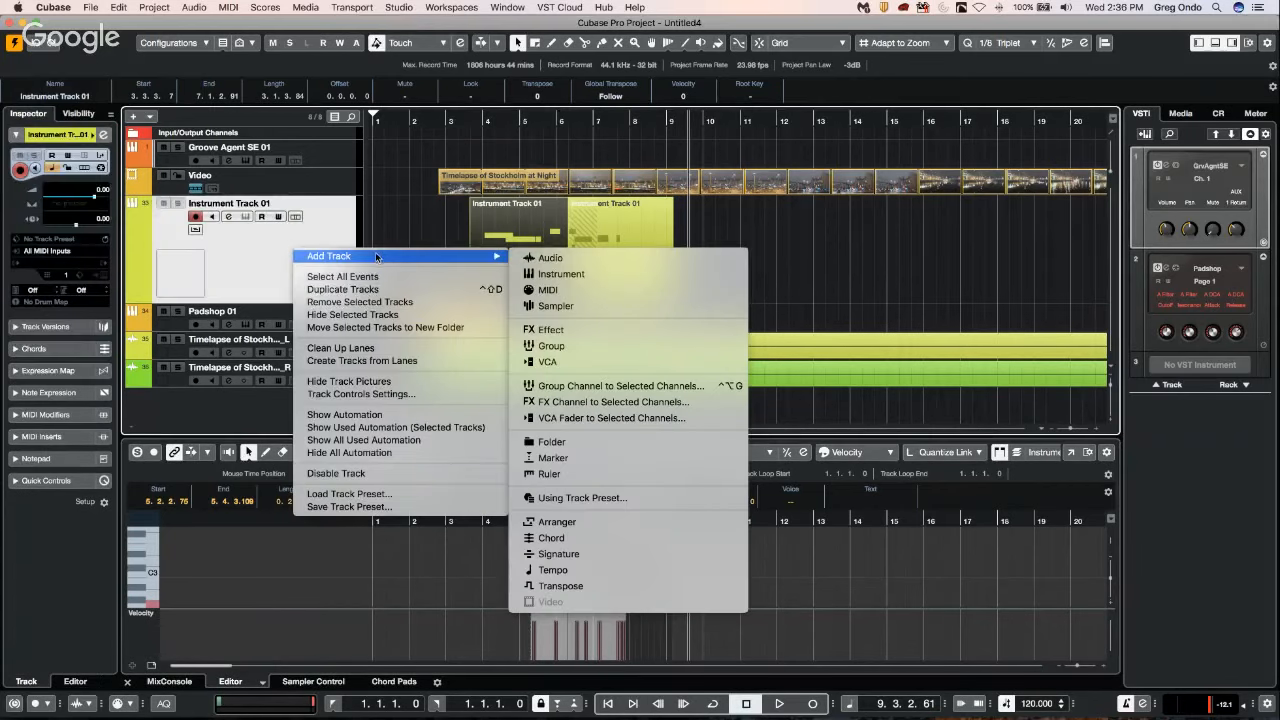
left_click(577, 290)
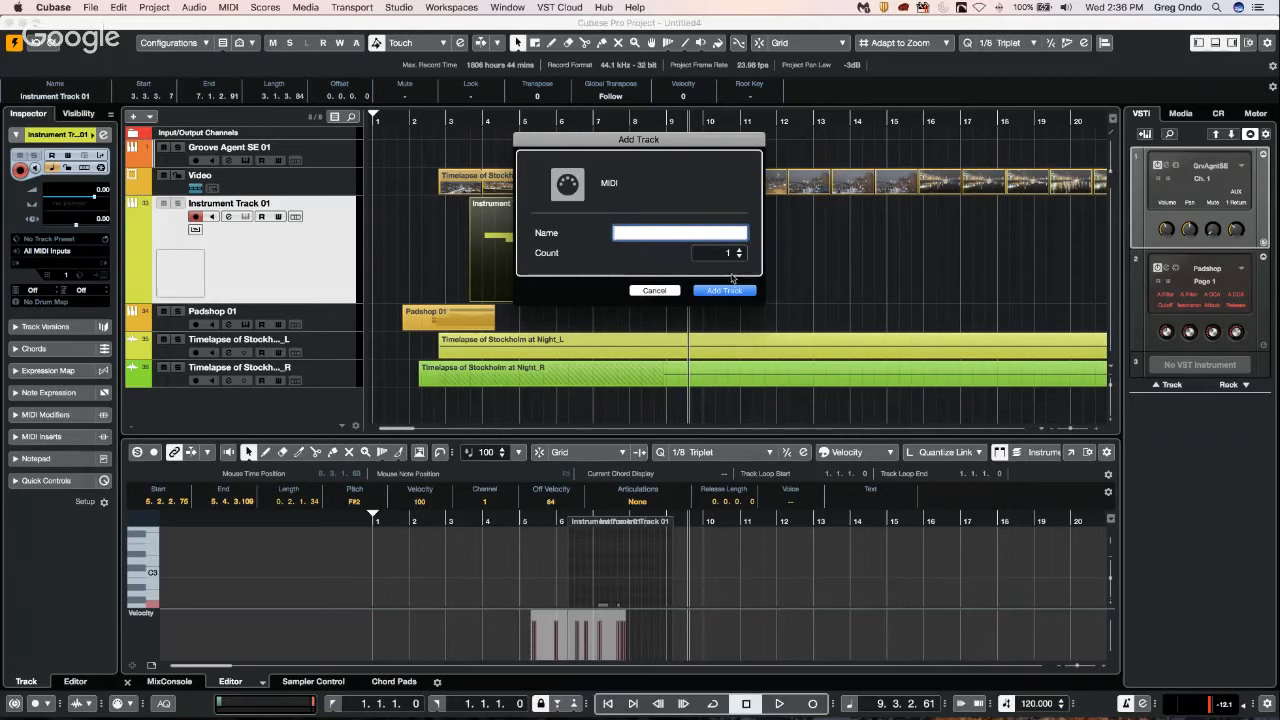
left_click(655, 291)
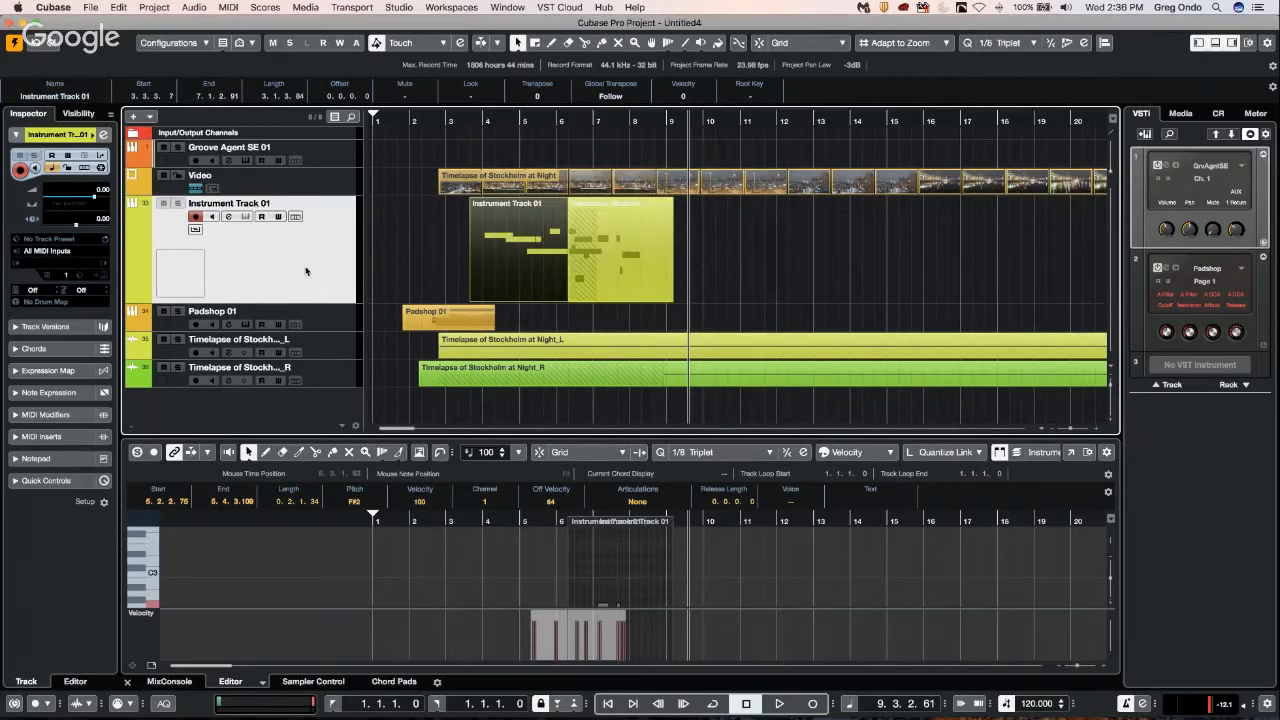
Add an instrument track below Instrument Track 01 with its instrument set to No VST Instrument.
right_click(306, 268)
mouse_move(312, 273)
left_click(609, 291)
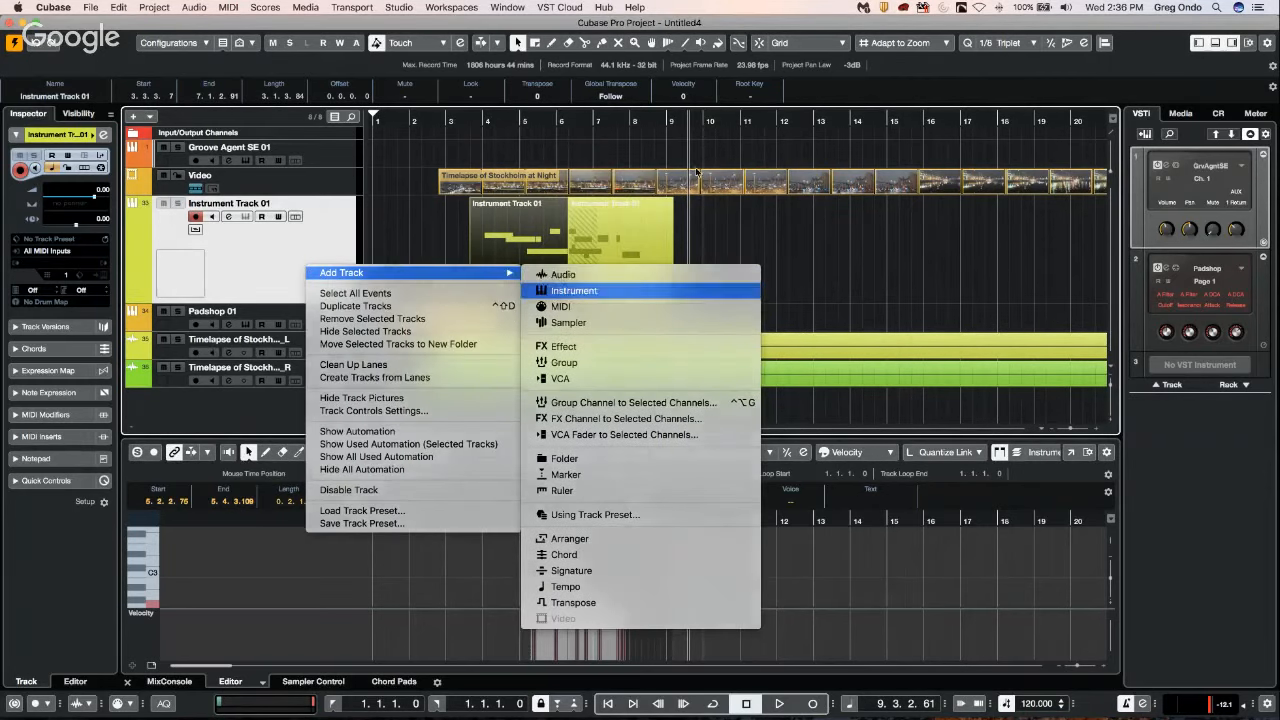
left_click(680, 232)
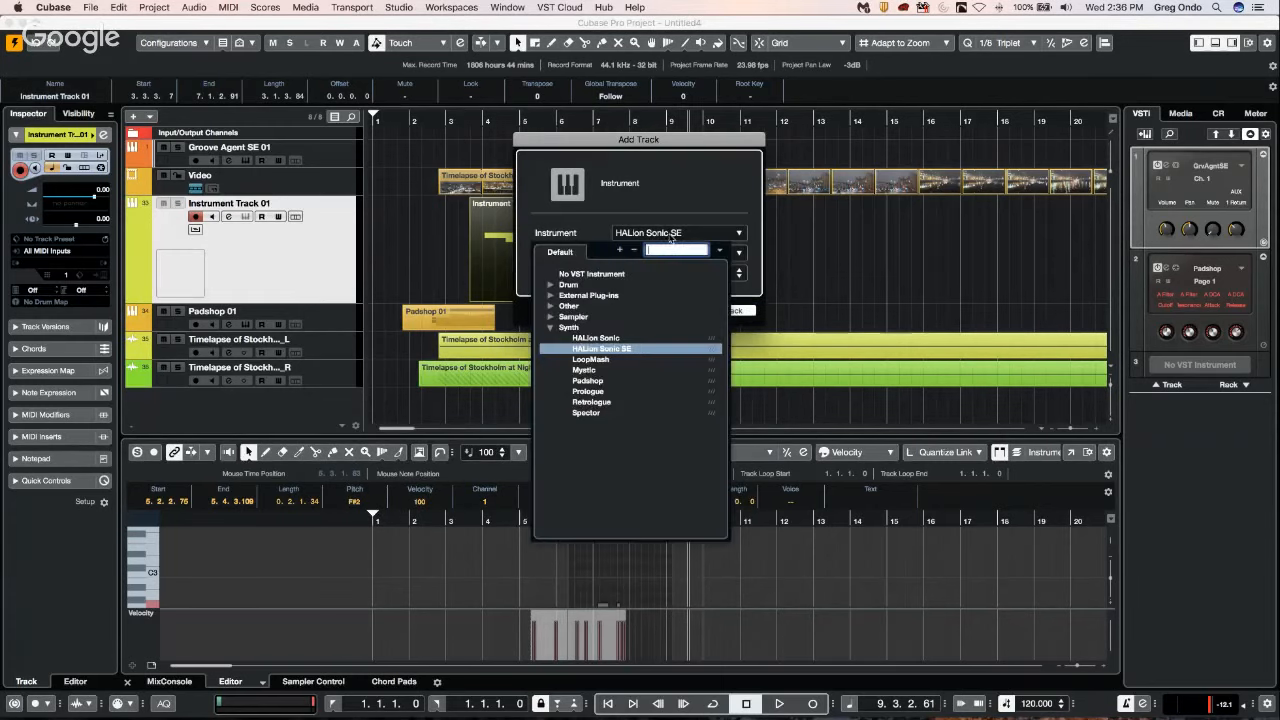
left_click(583, 274)
left_click(724, 314)
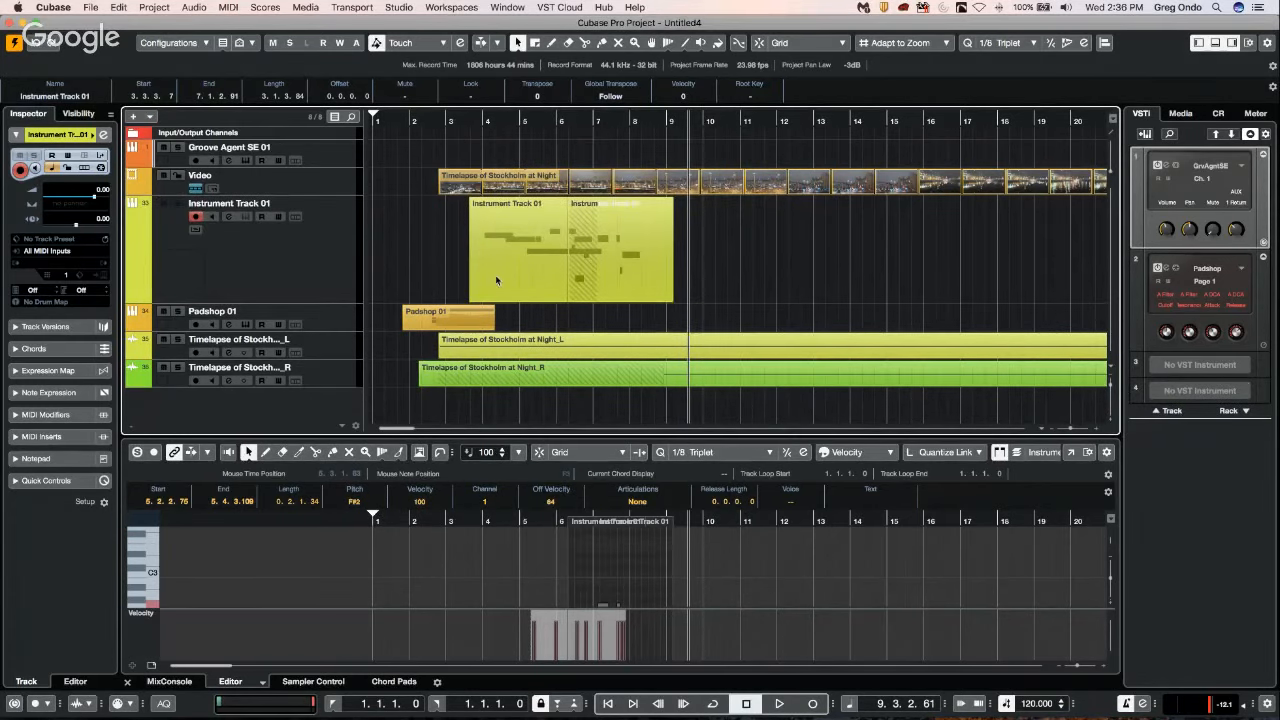
Draw an empty MIDI part about five bars long on Instrument Track 02, starting at 3.2.3.0, with the Draw tool.
right_click(485, 330)
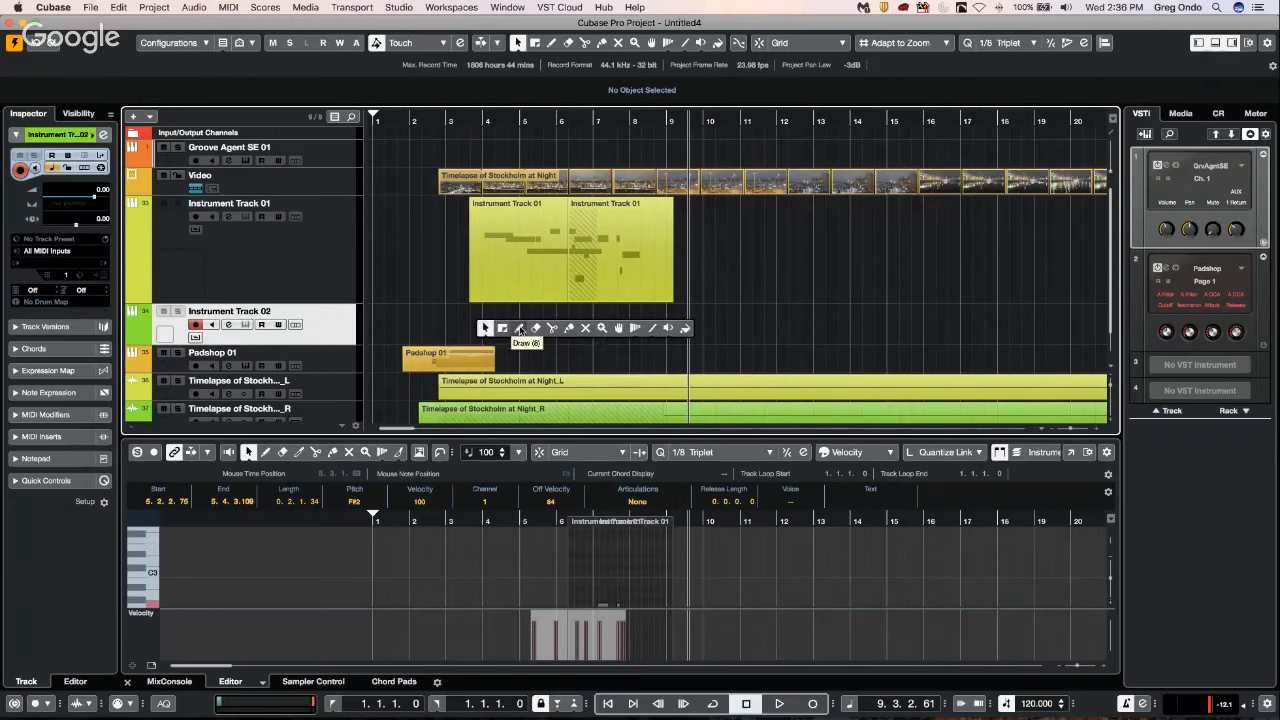
left_click(518, 328)
left_click_drag(462, 322, 655, 322)
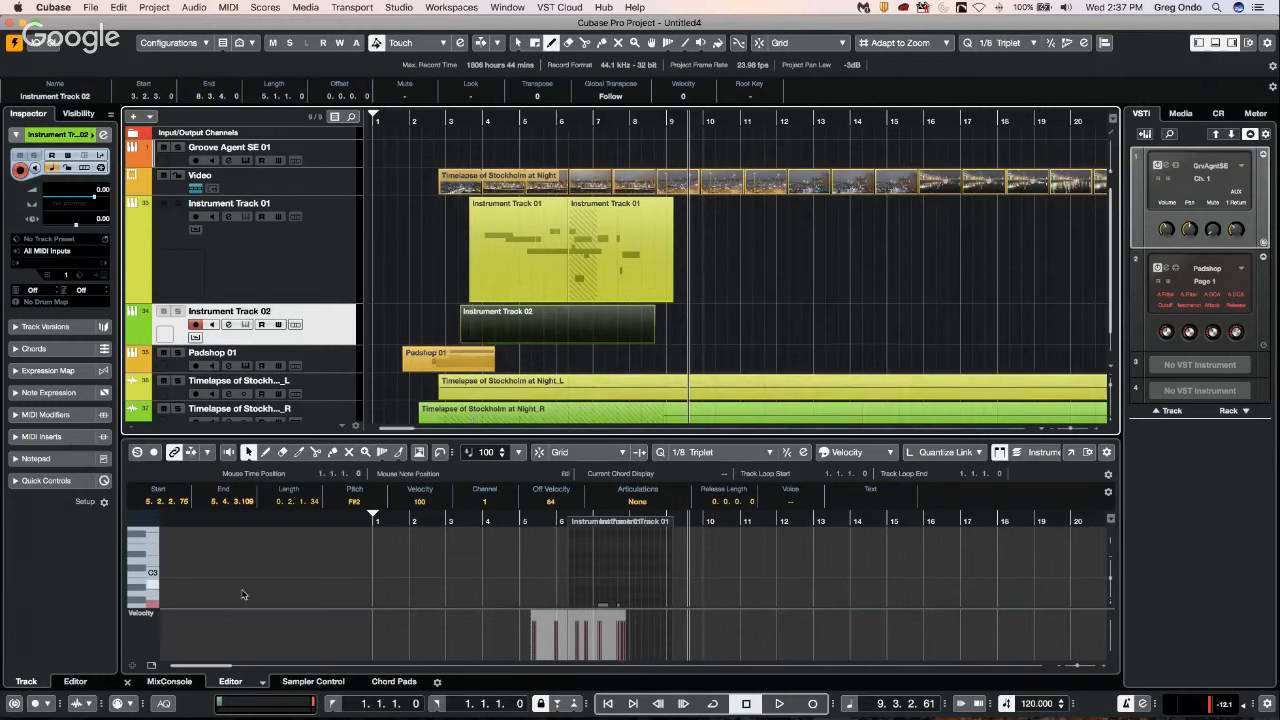
Try to add another controller lane in the Key Editor and look at the Velocity lane's controller types.
left_click(137, 668)
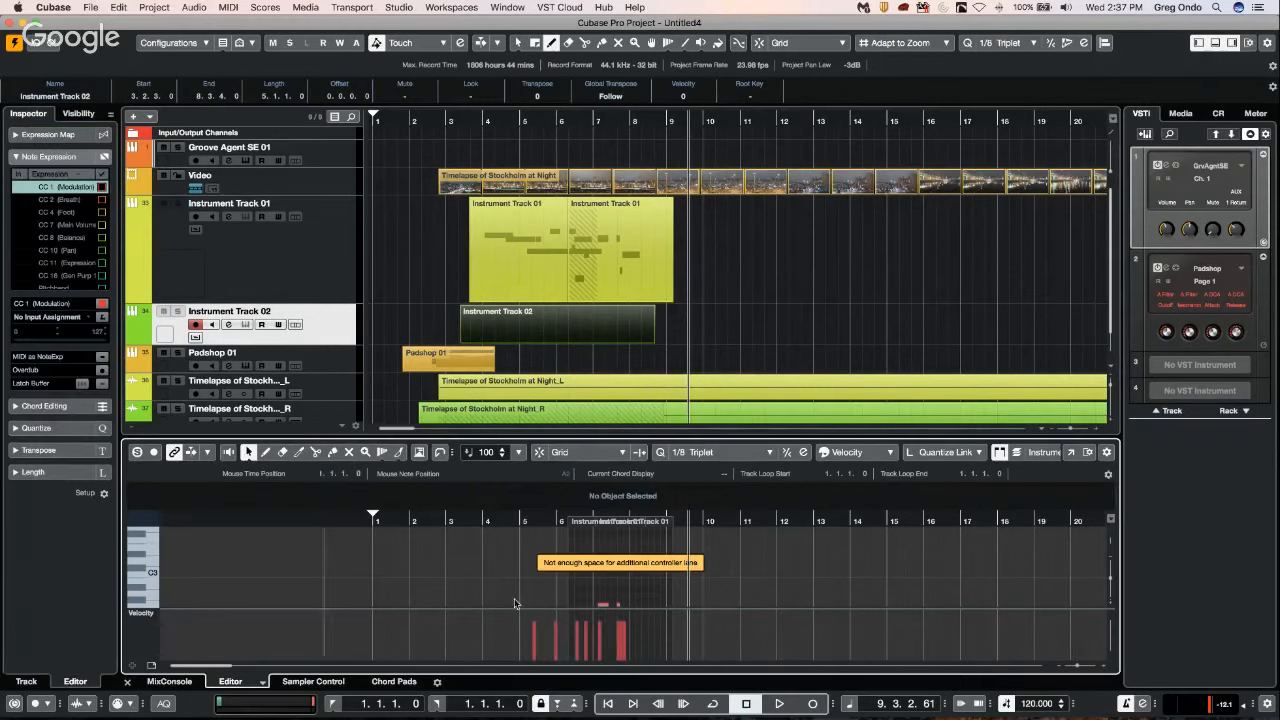
left_click(155, 614)
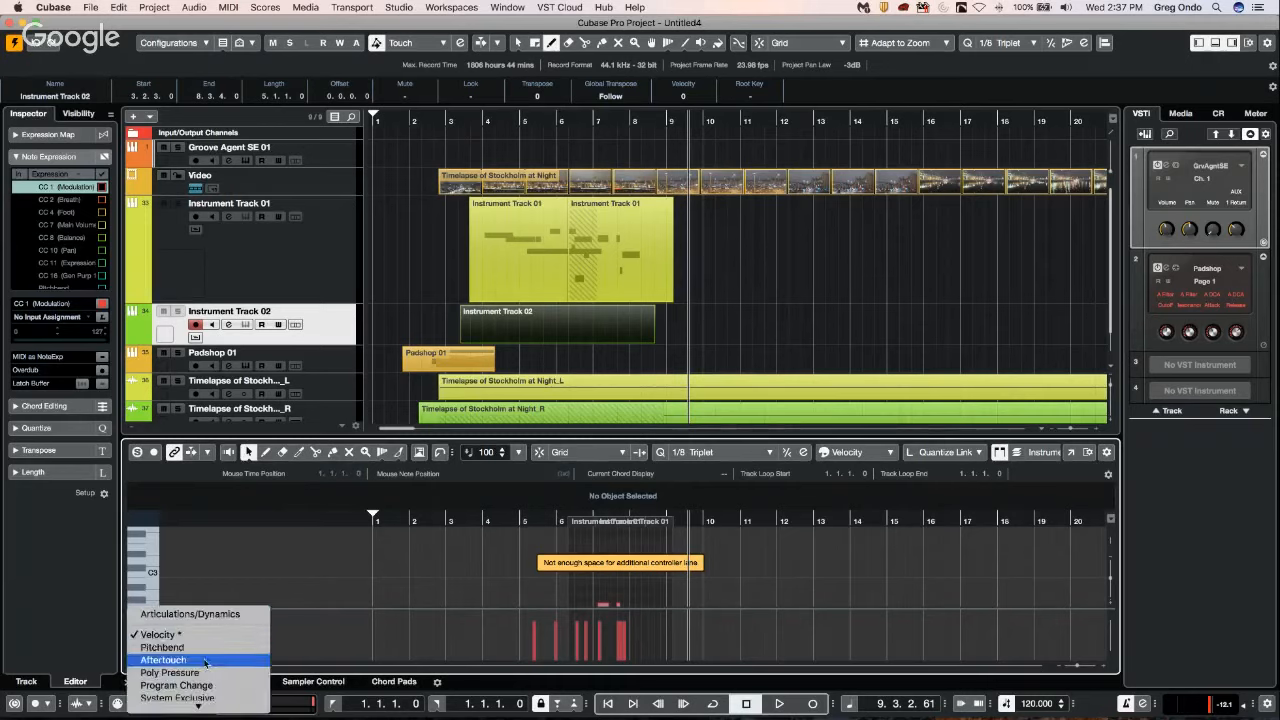
left_click(645, 328)
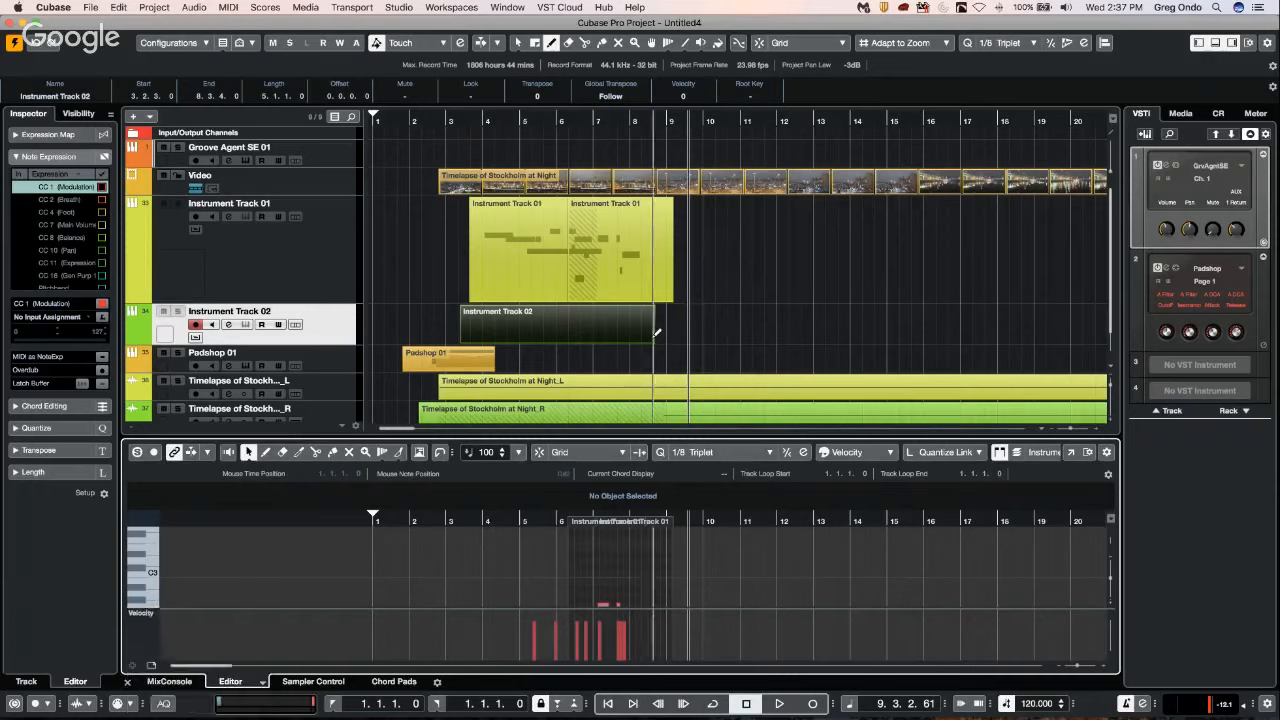
Shorten the Instrument Track 02 part to 0.1.3.99 at position 1.1.1.0 and open it in the Key Editor.
left_click(561, 328)
key("1")
left_click_drag(653, 339, 385, 329)
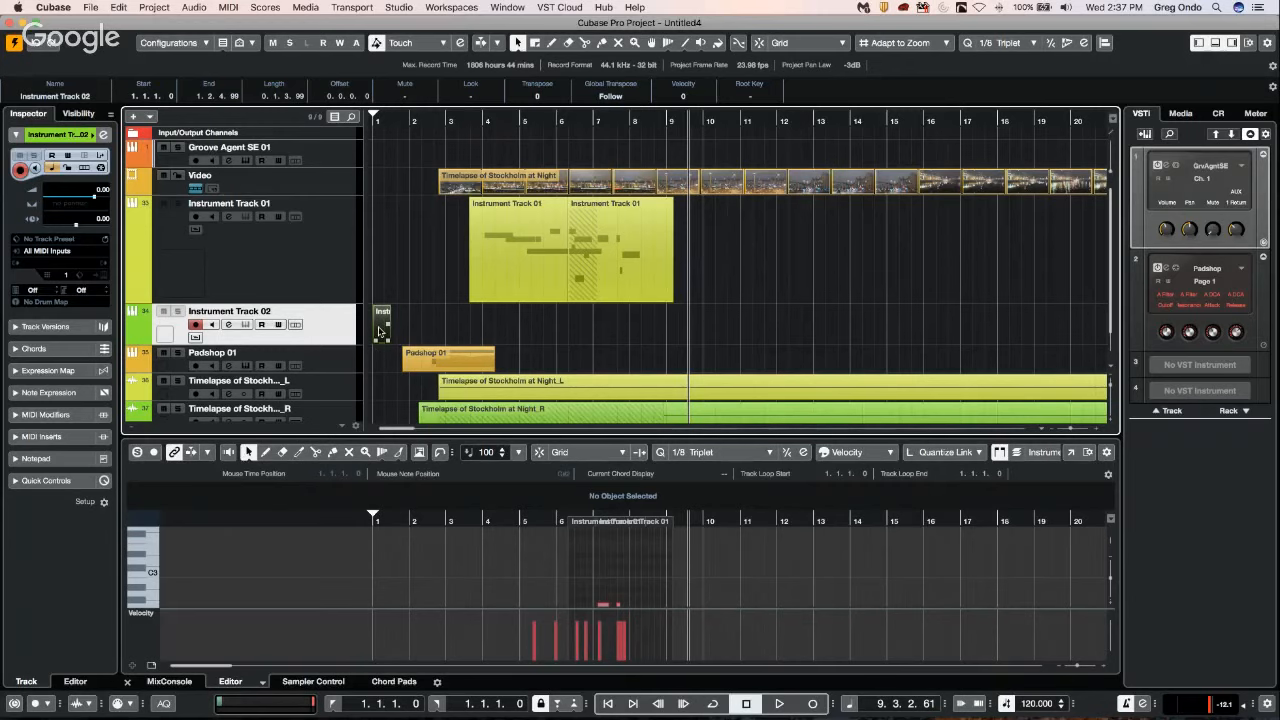
double_click(379, 332)
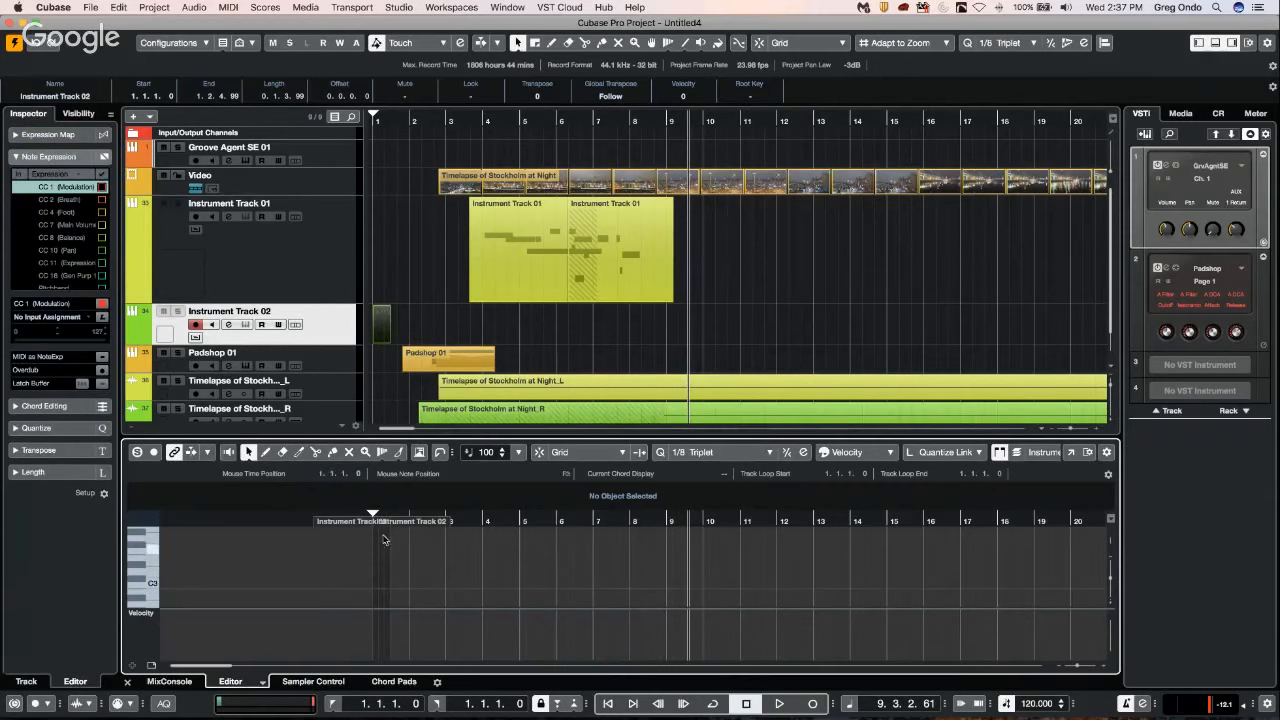
left_click_drag(303, 522, 374, 585)
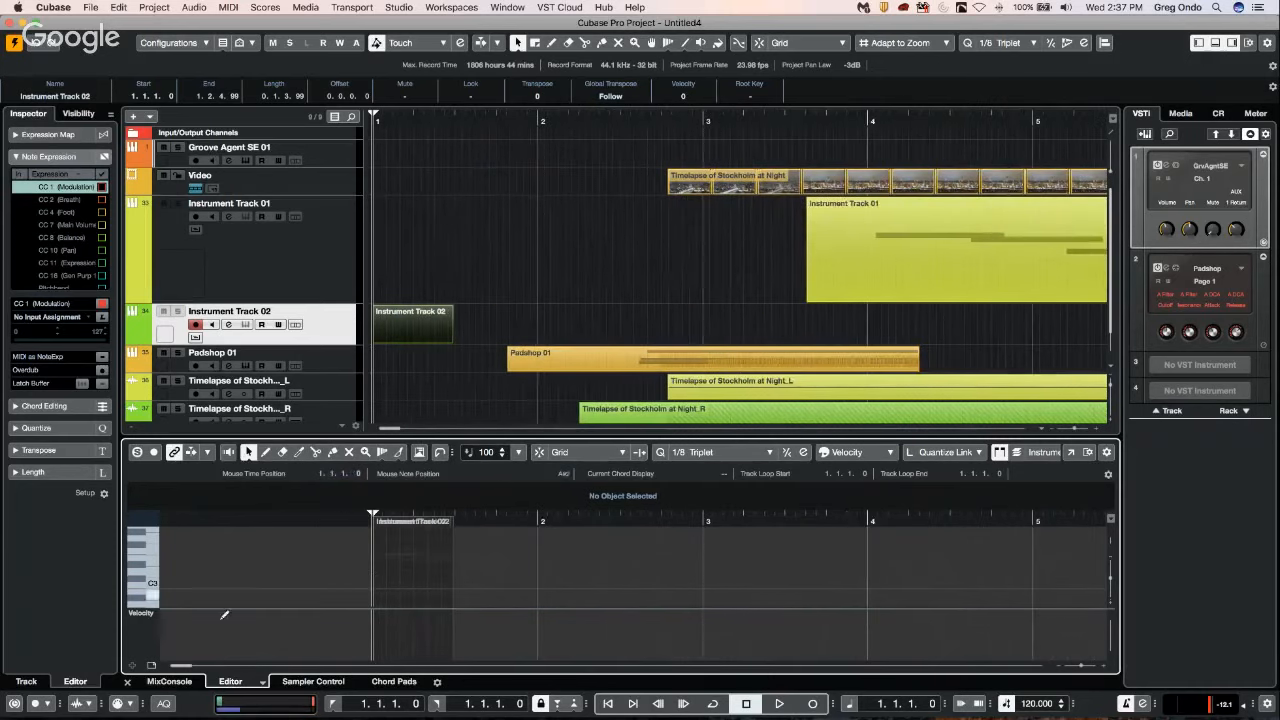
Switch the Key Editor's controller lane to CC 1 (Modulation) and draw a value at the start of the part.
left_click(155, 618)
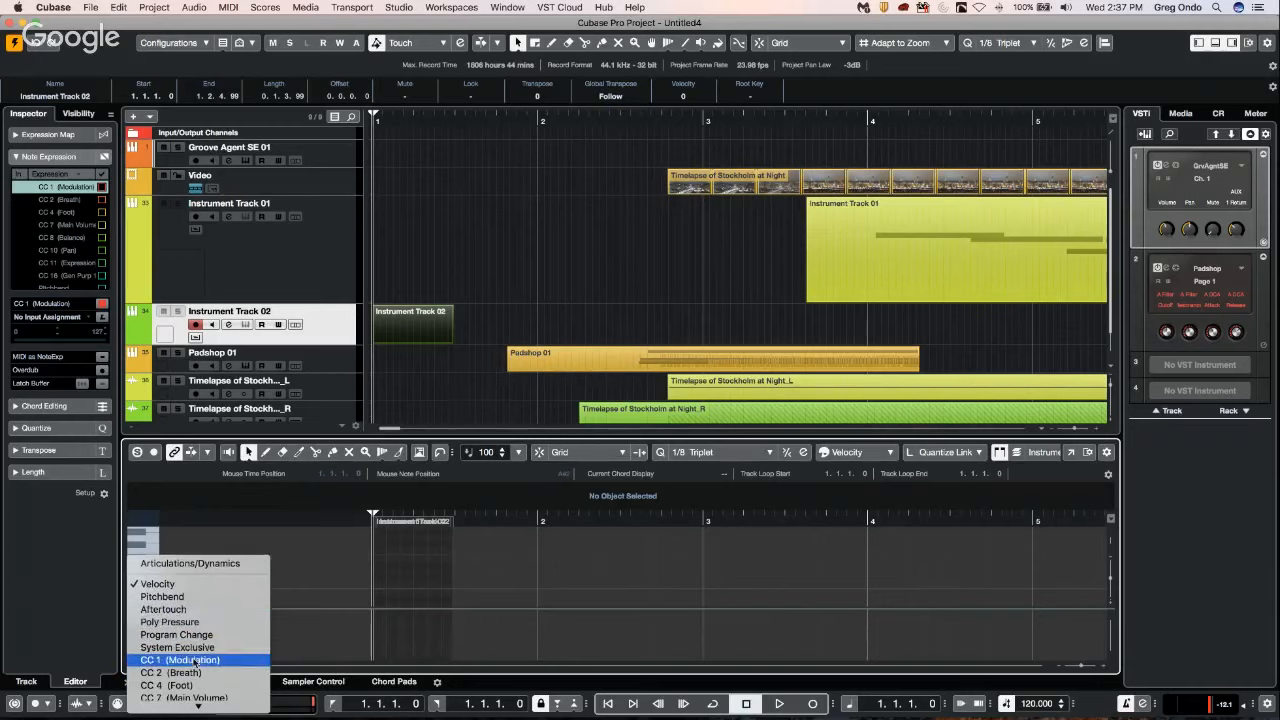
left_click(176, 660)
right_click(378, 631)
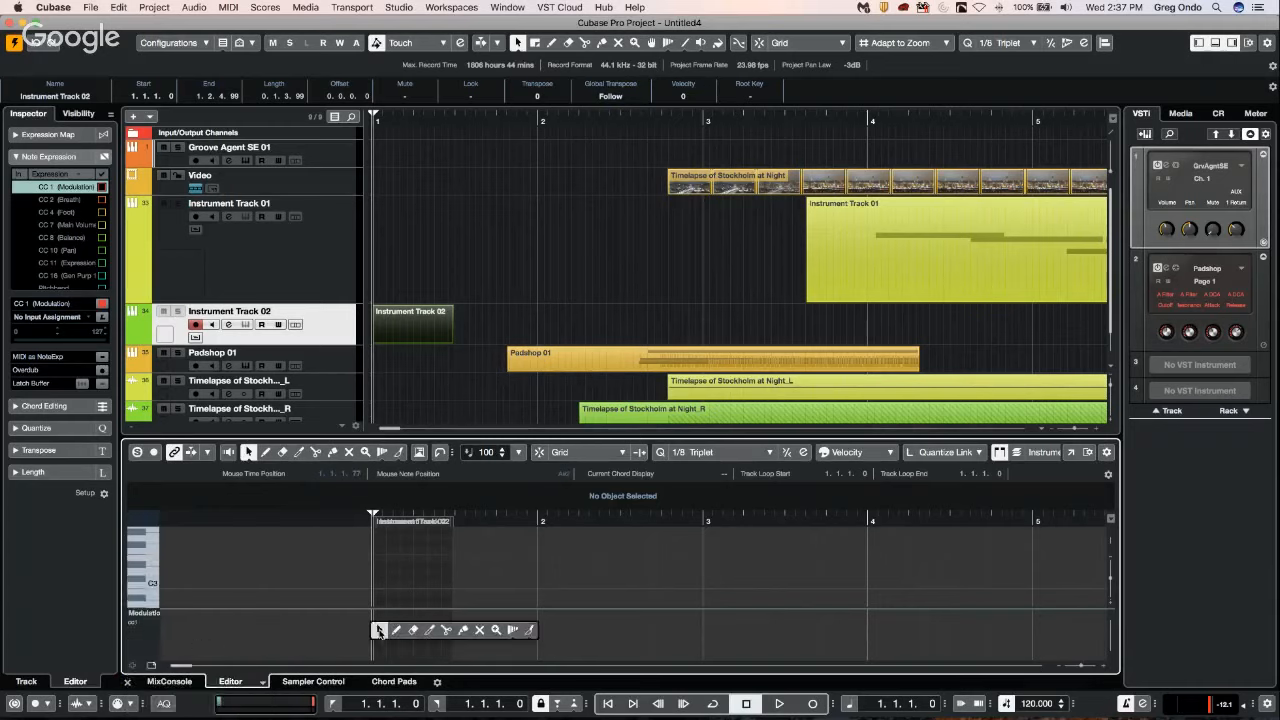
left_click(397, 630)
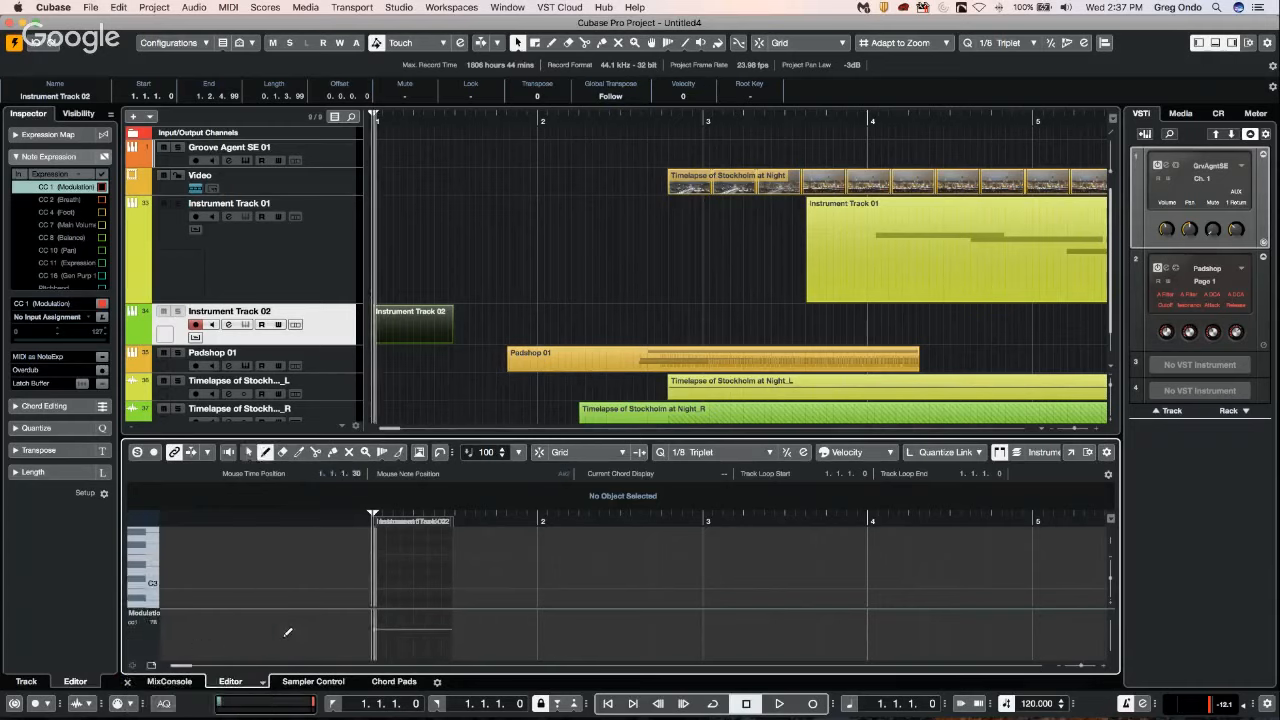
Enlarge the Key Editor, add a second controller lane for CC 11 (Expression), and draw a value at the part's start.
left_click(132, 665)
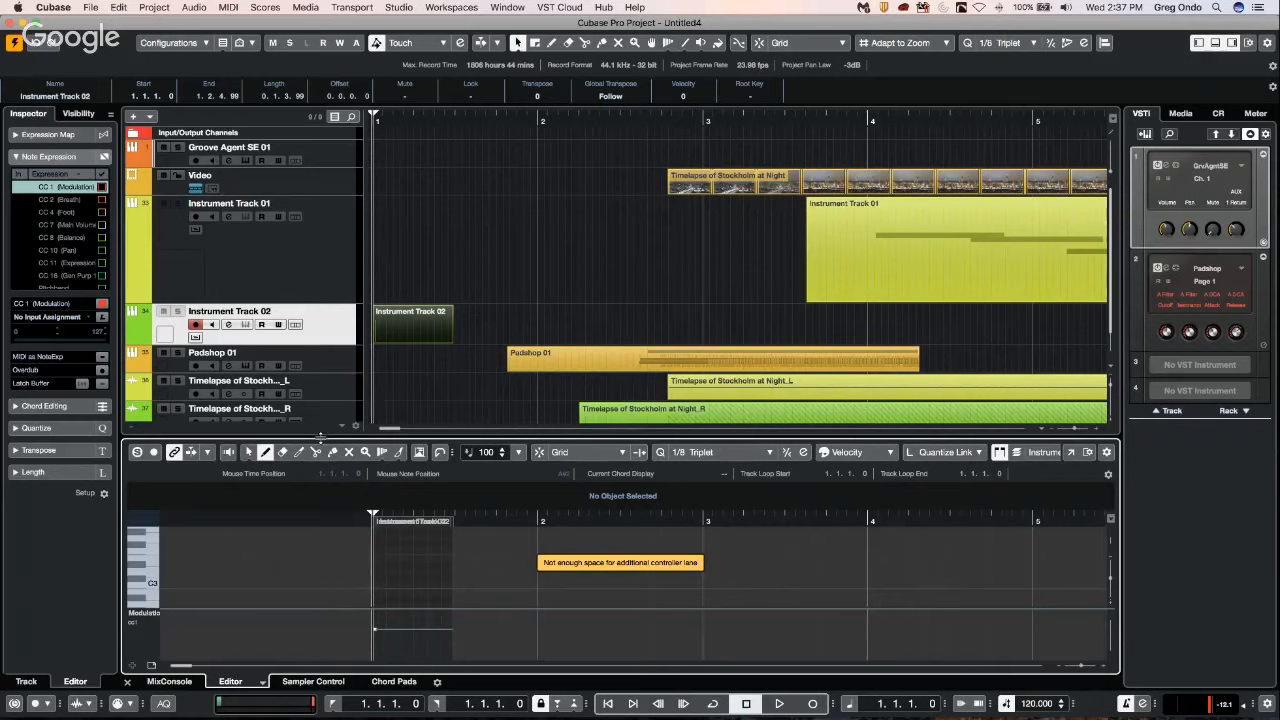
left_click_drag(322, 438, 335, 317)
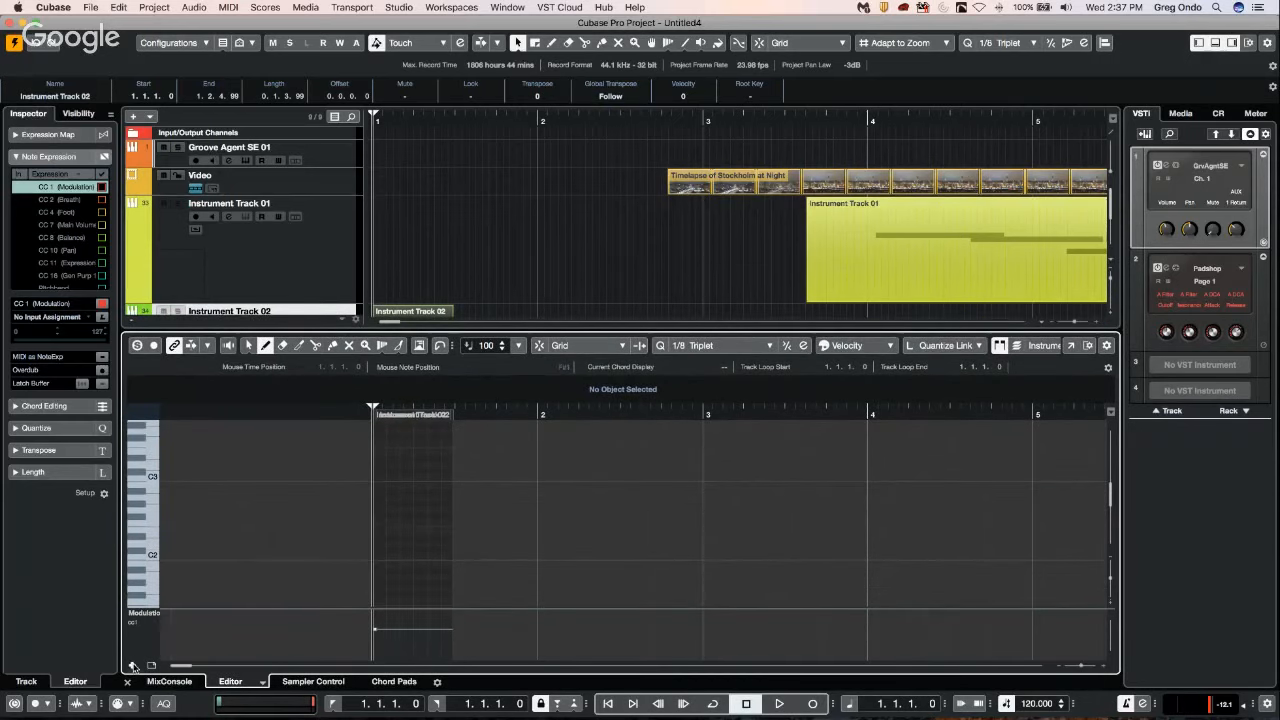
left_click(134, 665)
left_click(141, 618)
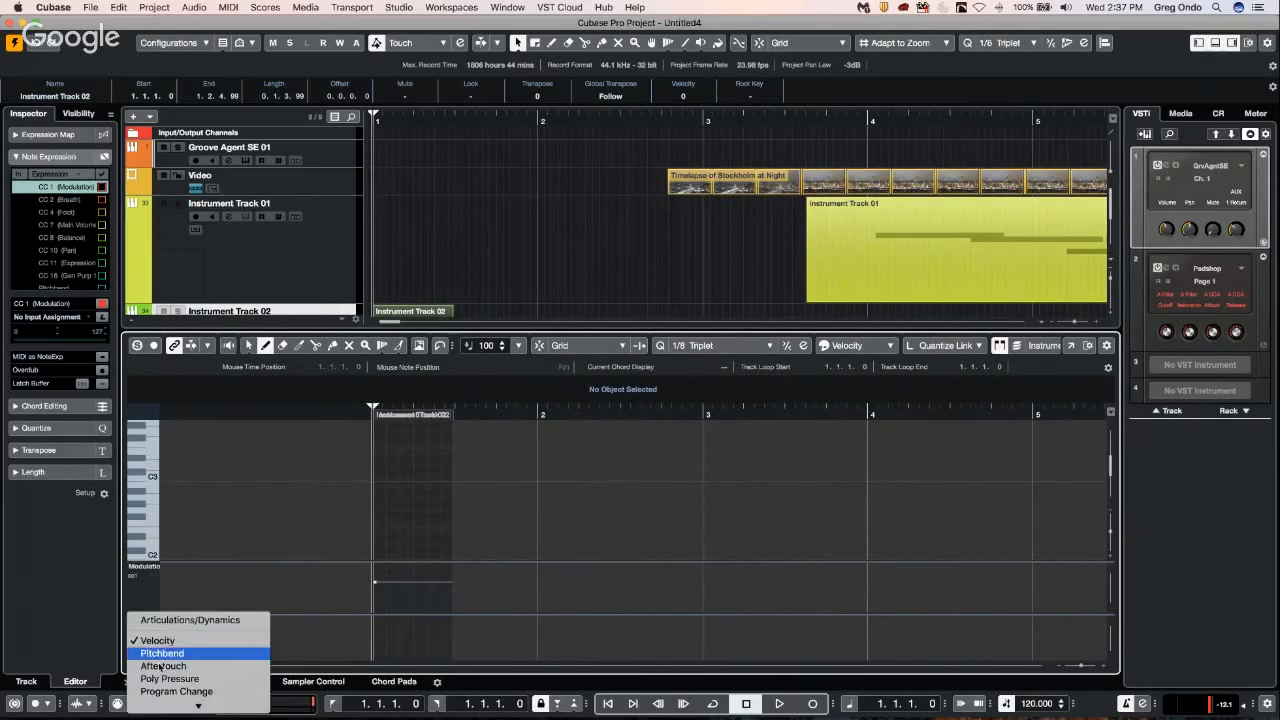
mouse_move(158, 706)
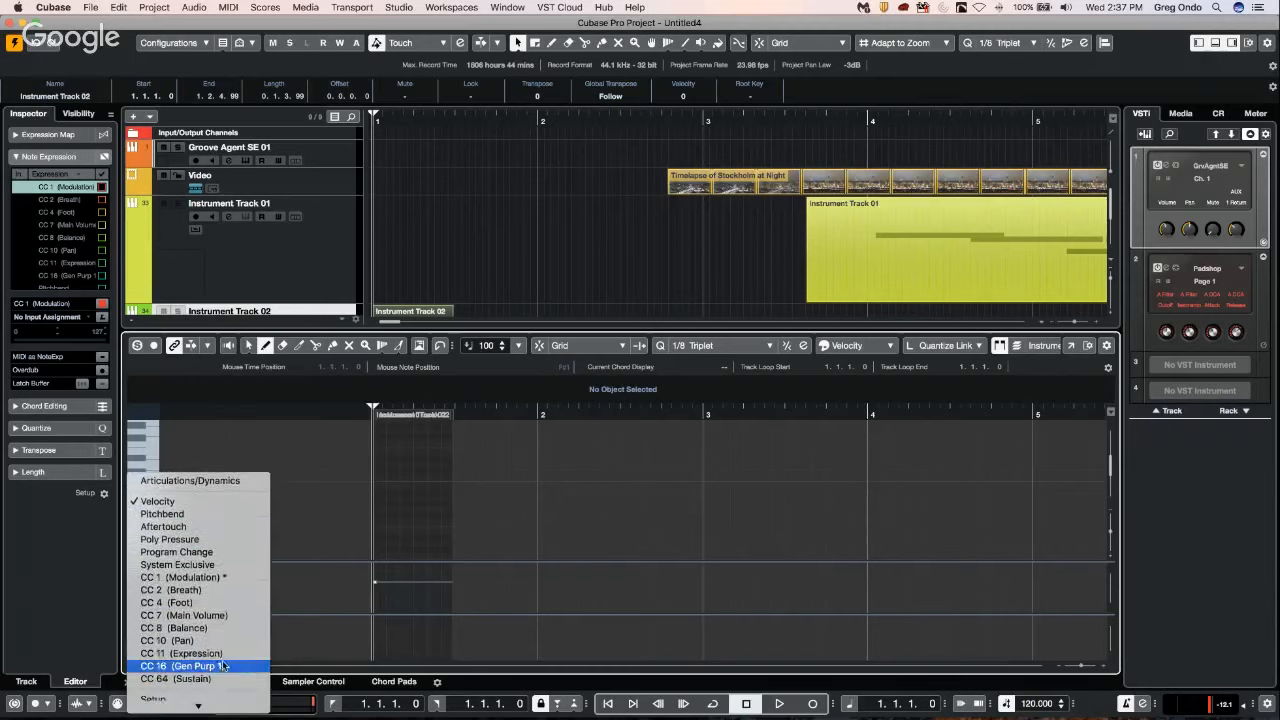
left_click(182, 653)
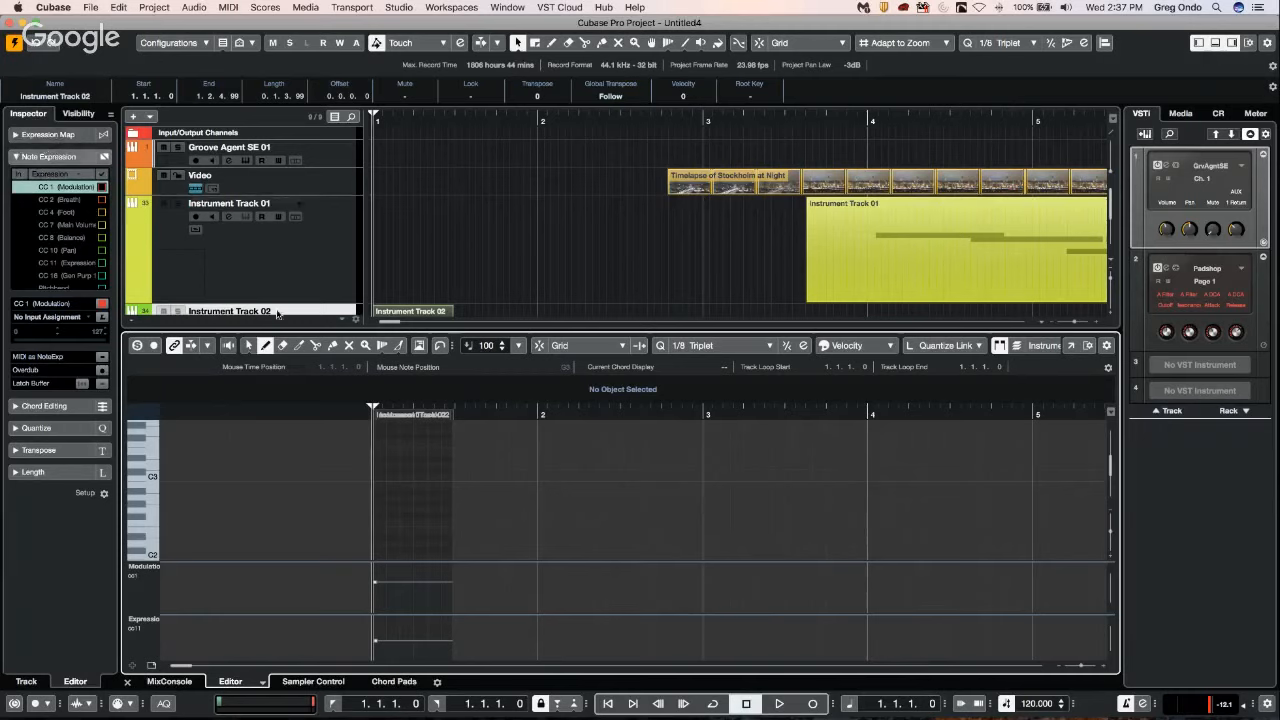
Add the MIDI Control effect to Instrument Track 02's first MIDI insert and set CC 1 (Modulation) to 17.
scroll(305, 296, "down", 1)
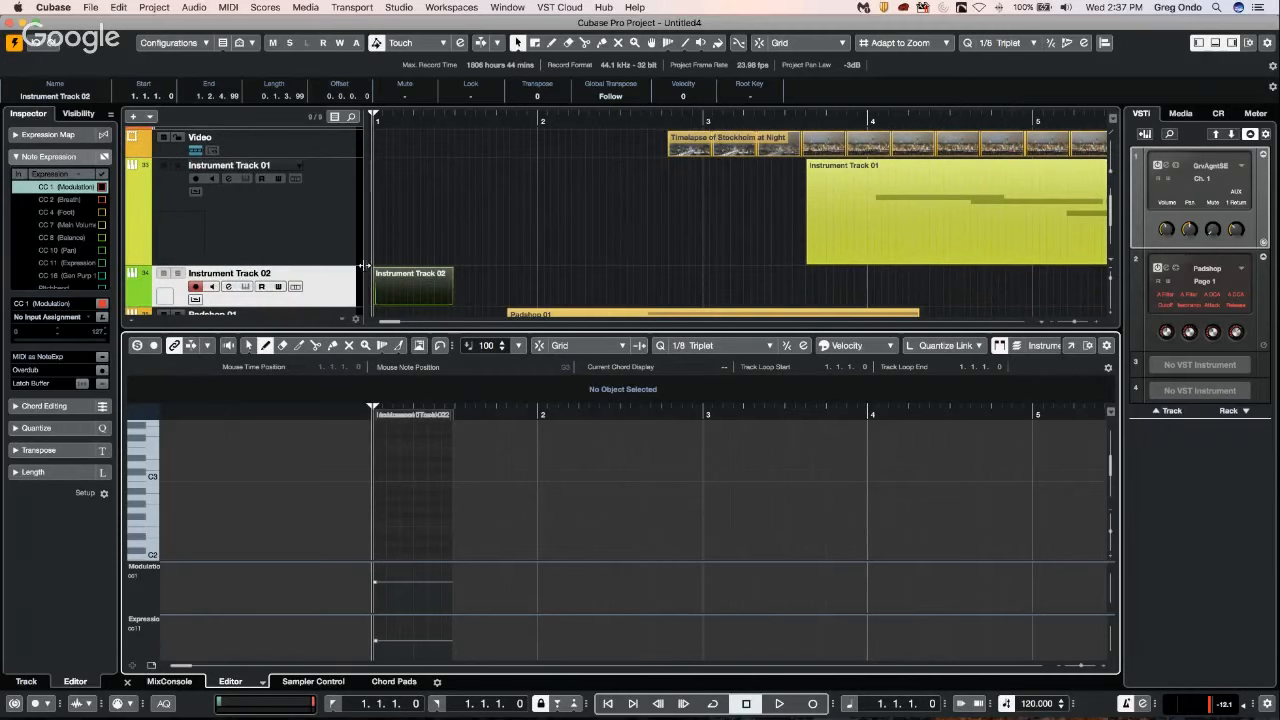
left_click(323, 288)
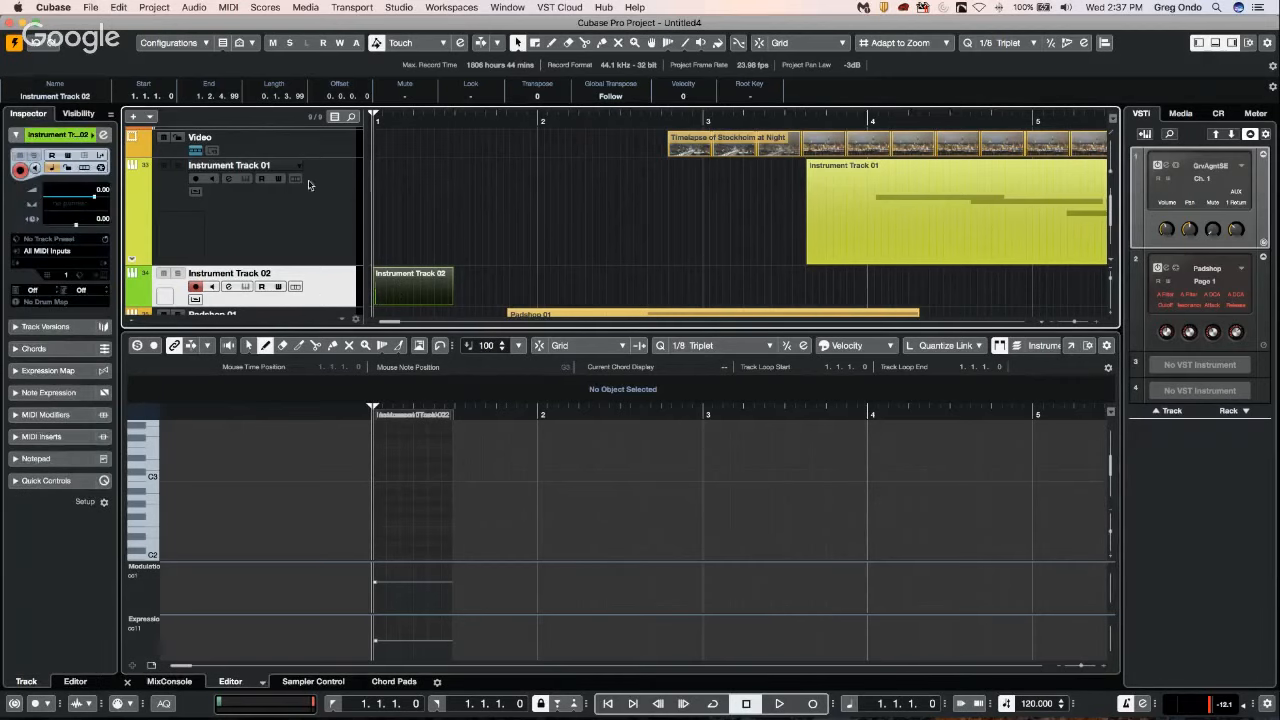
left_click(45, 436)
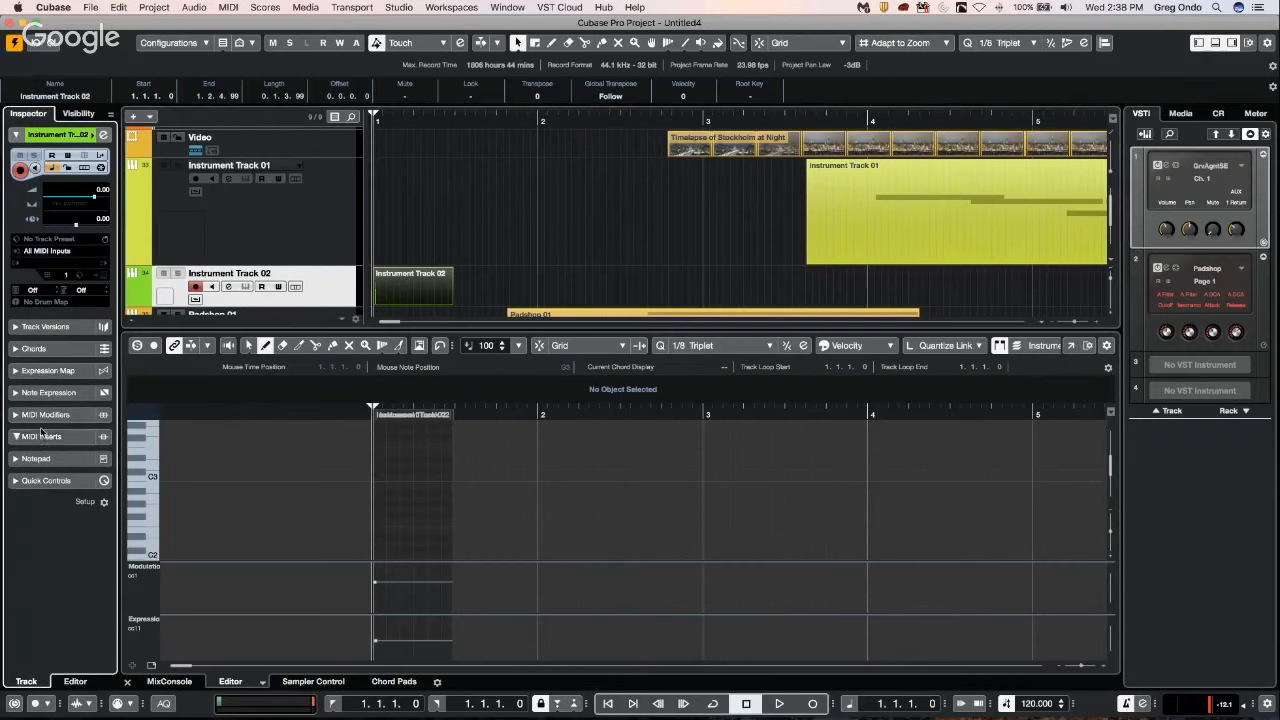
left_click(72, 297)
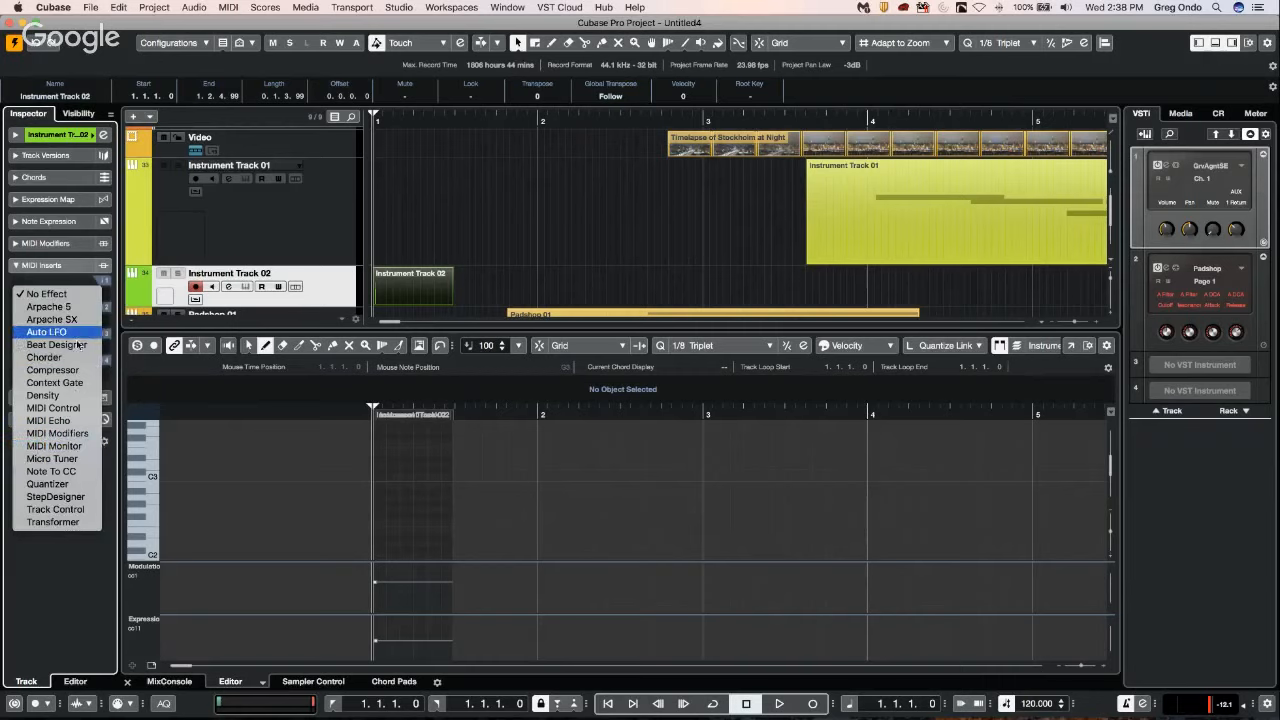
left_click(62, 408)
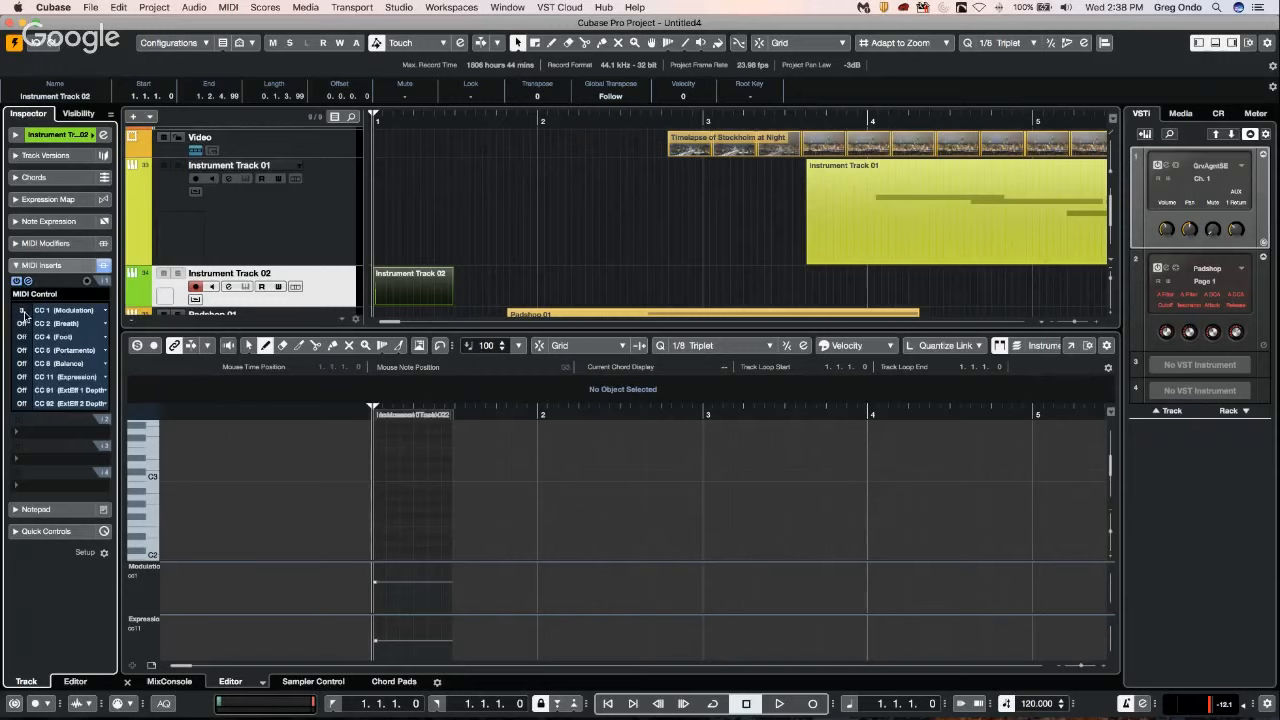
Assign the second MIDI Control row to CC 11 (Expression) with a value of 55.
left_click(78, 323)
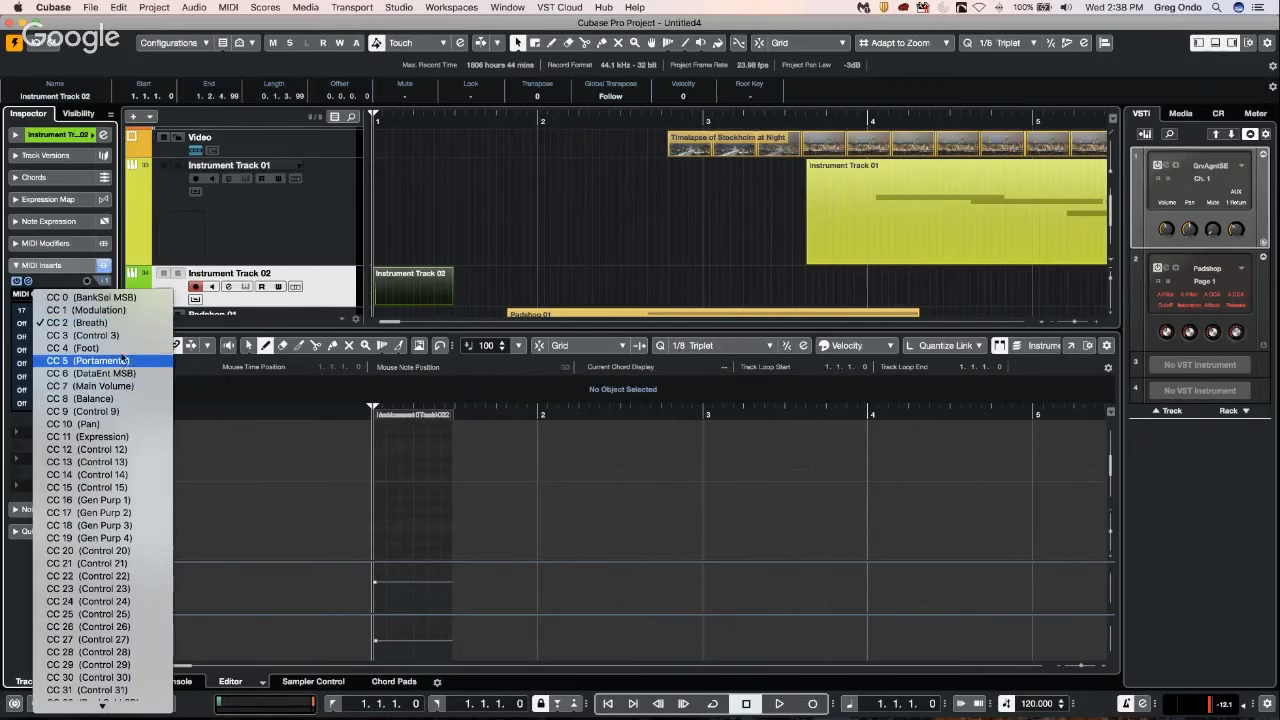
left_click(131, 438)
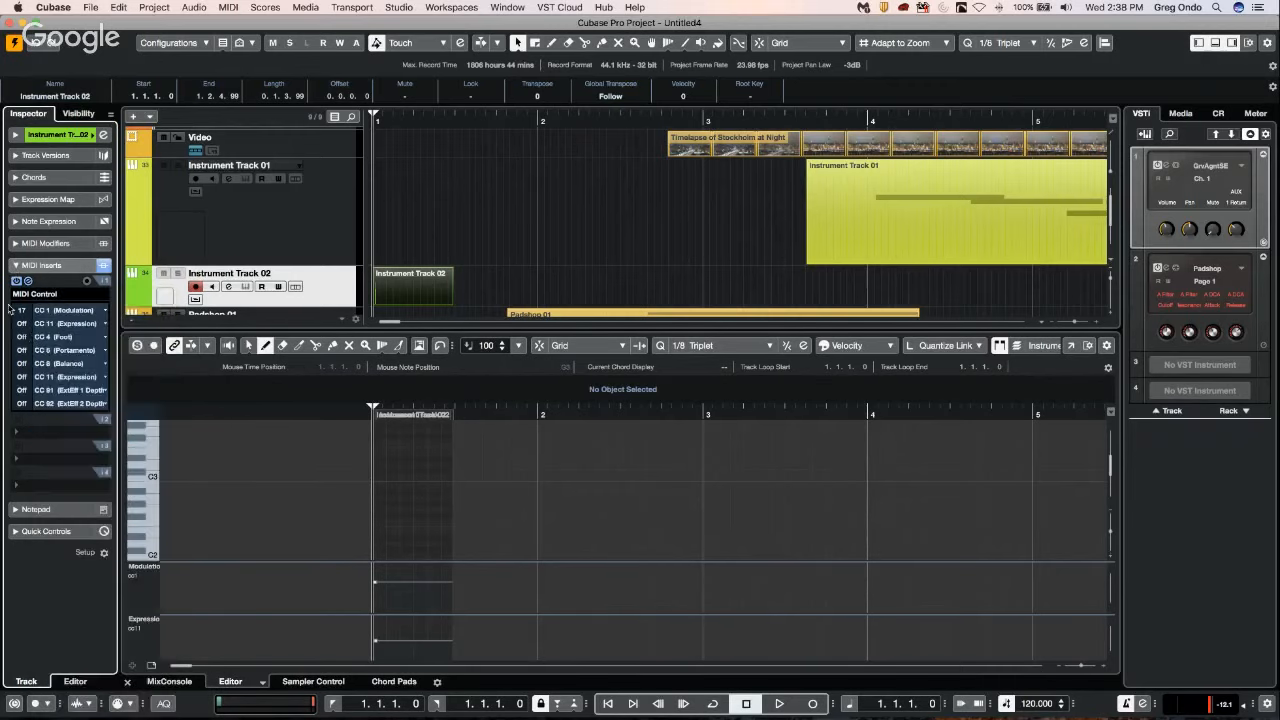
left_click_drag(22, 328, 33, 223)
Assign the third MIDI Control row to CC 7 (Main Volume) at 78 and the fourth to CC 24 (Control 24) at 127.
left_click(90, 340)
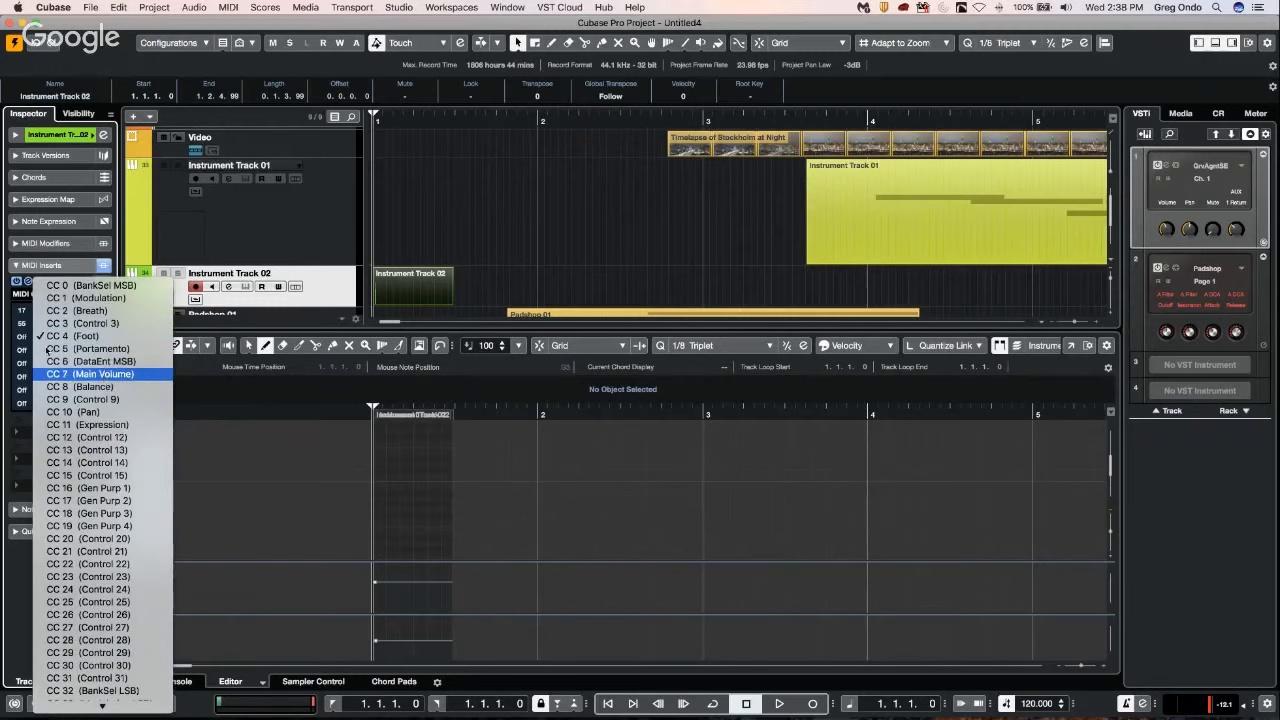
left_click(104, 376)
left_click_drag(26, 337, 34, 299)
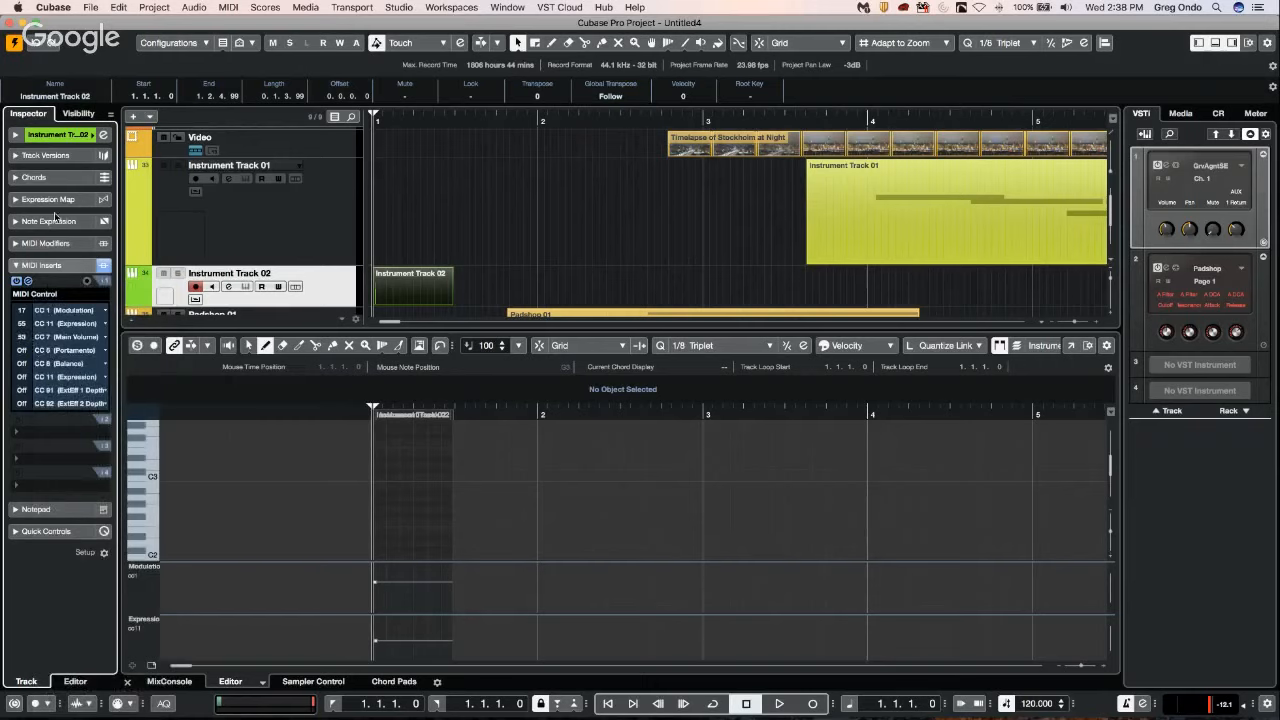
left_click(96, 350)
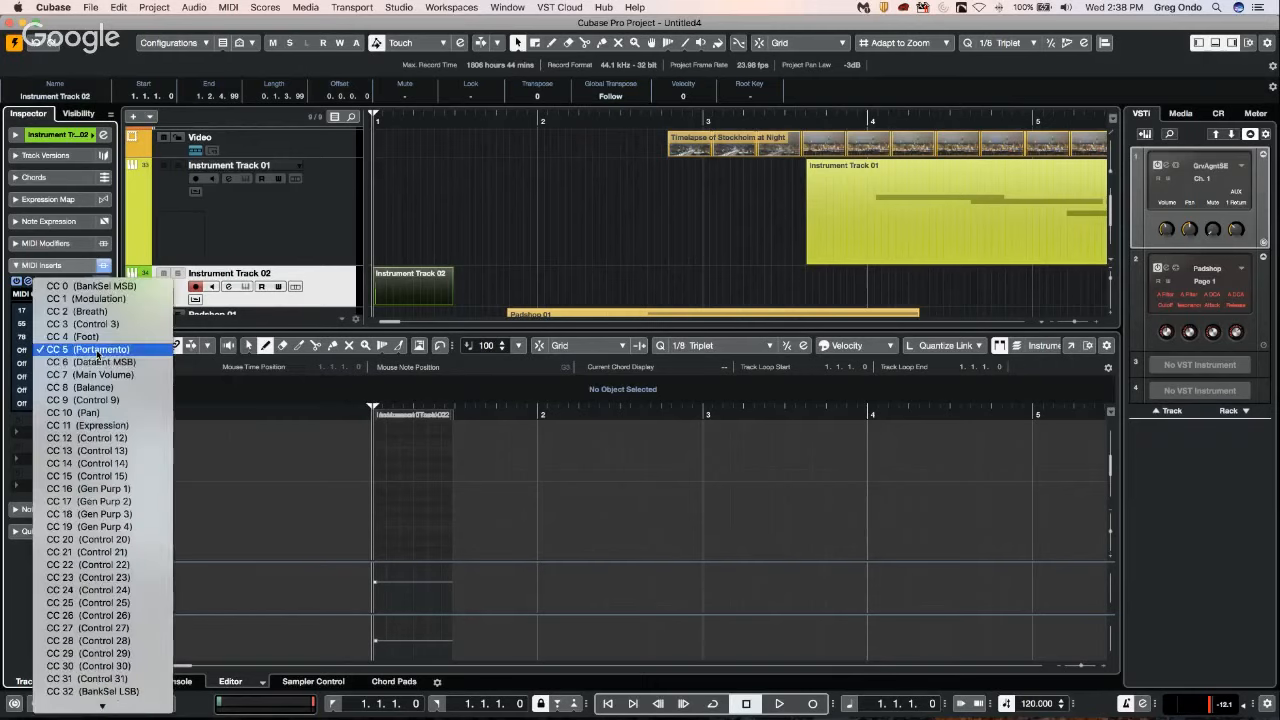
left_click(95, 591)
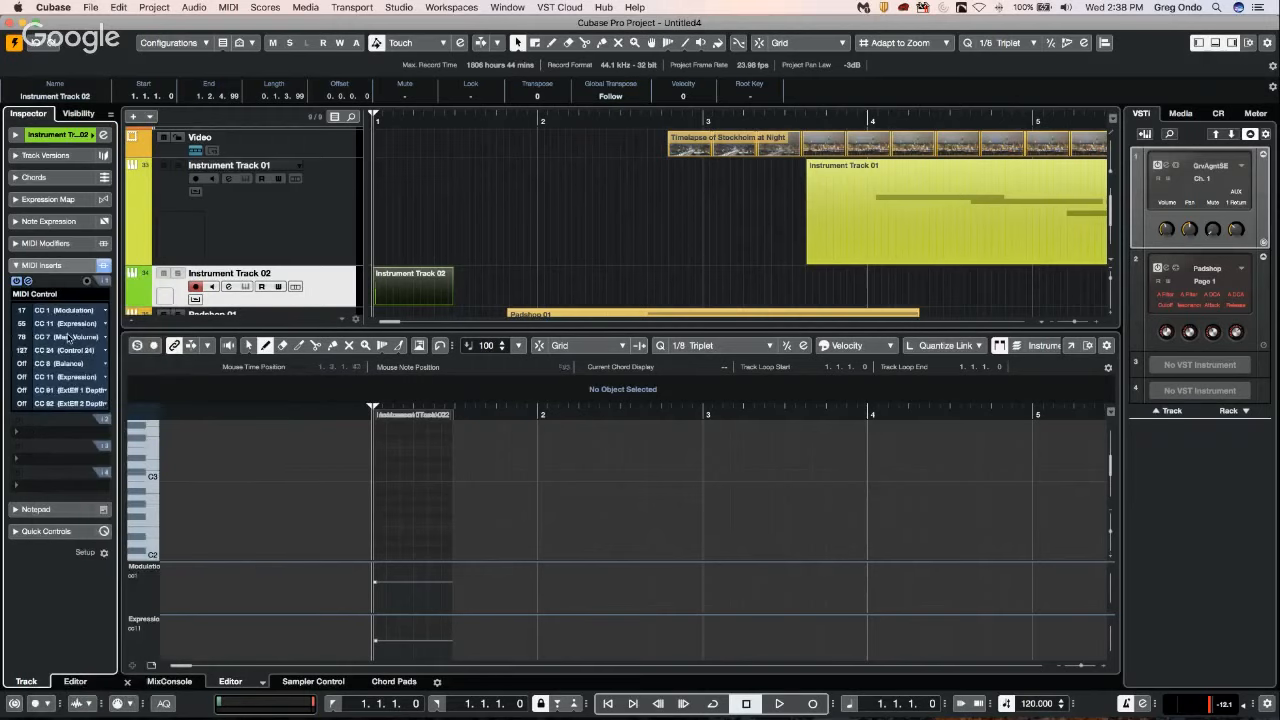
Compare the MIDI inserts of Instrument Track 01 and Instrument Track 02, ending with the Instrument Track 02 part selected.
left_click(485, 271)
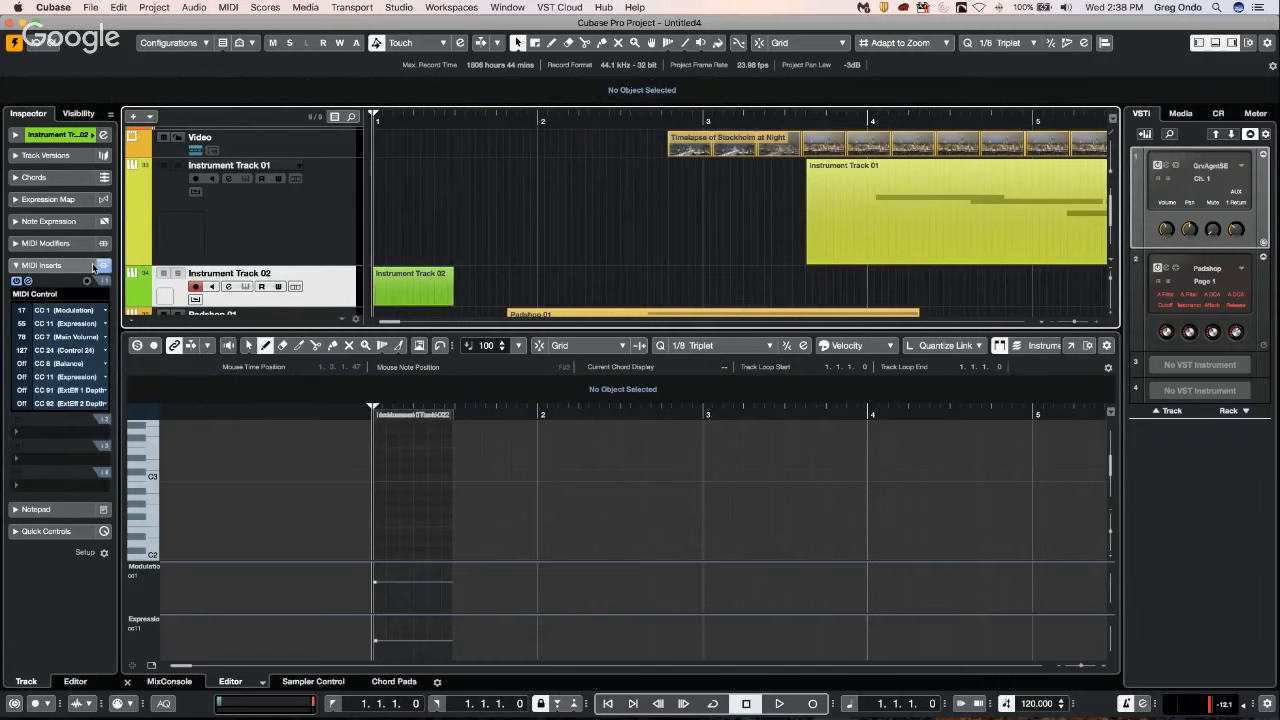
left_click(322, 244)
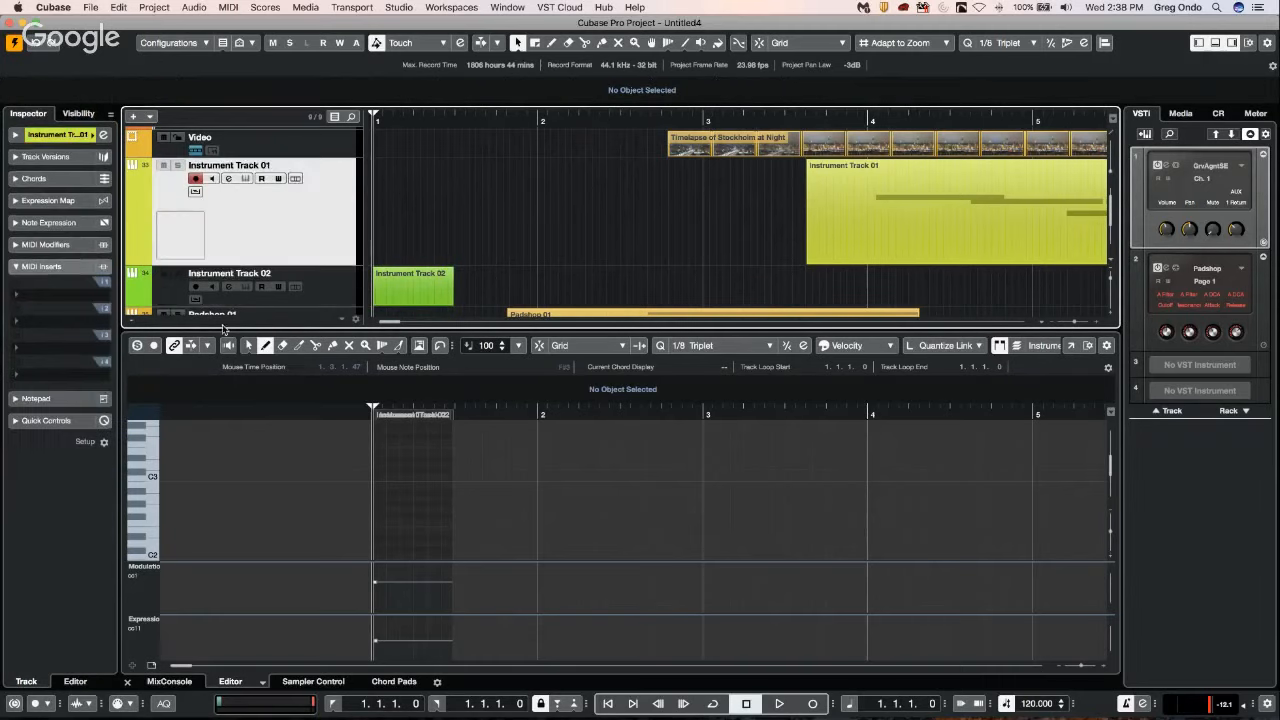
left_click(331, 297)
left_click(400, 287)
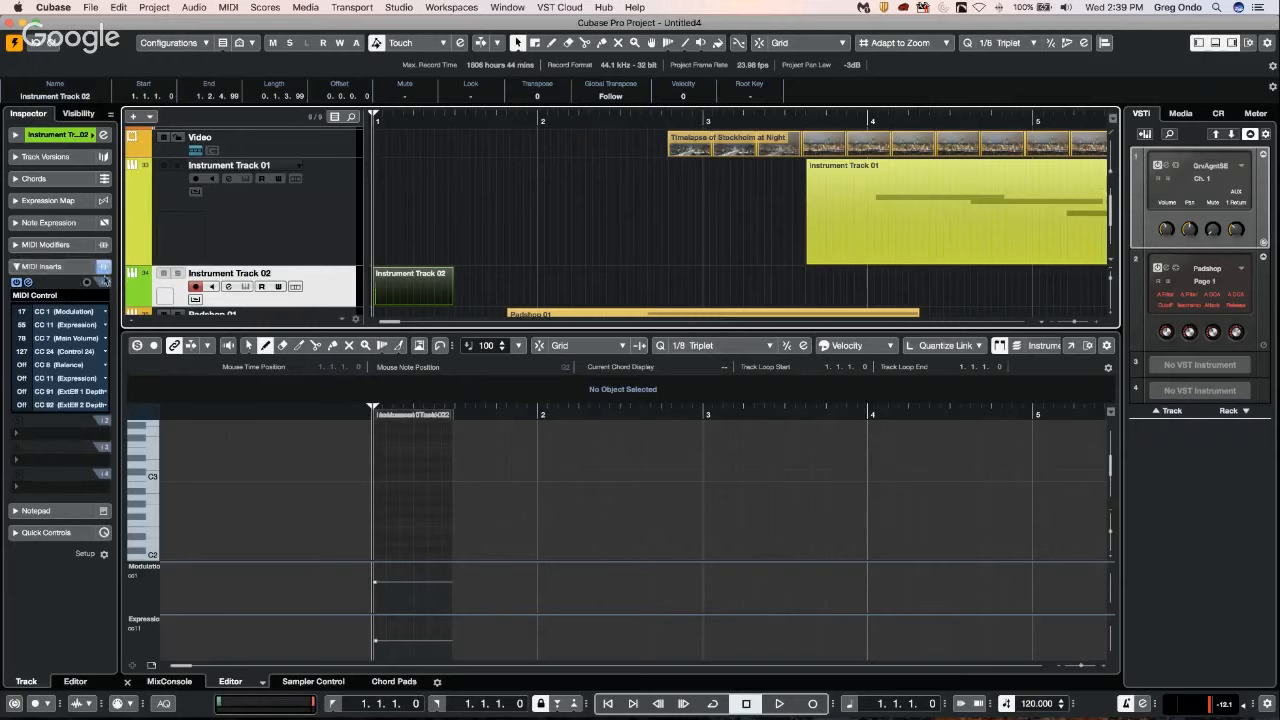
Examine the effect choices of Instrument Track 02's first MIDI insert, keeping MIDI Control.
left_click(73, 296)
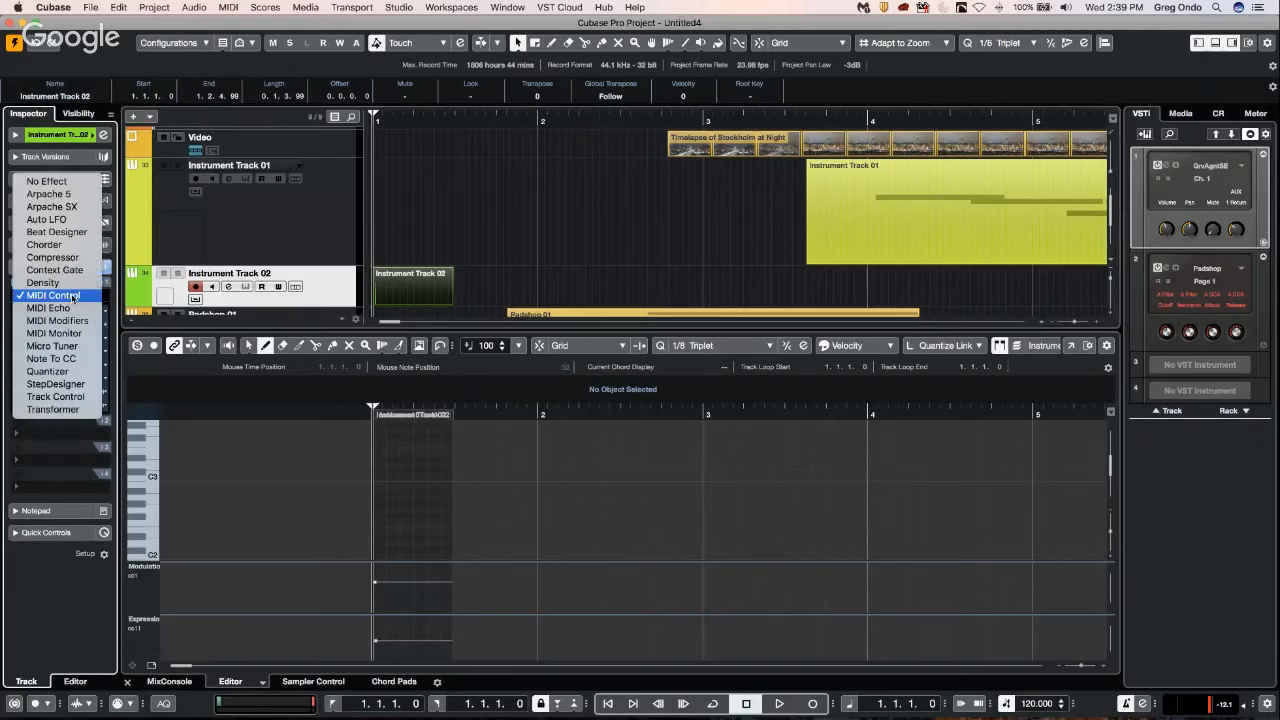
left_click(73, 296)
right_click(73, 296)
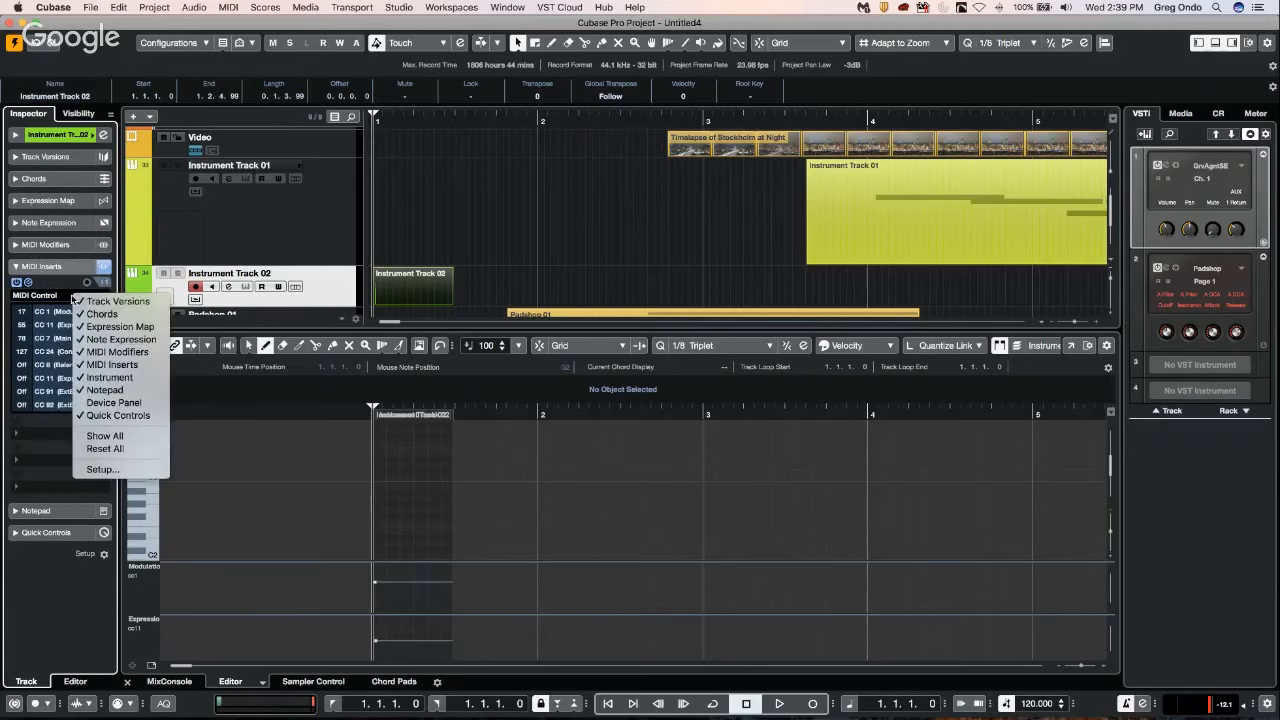
left_click(60, 297)
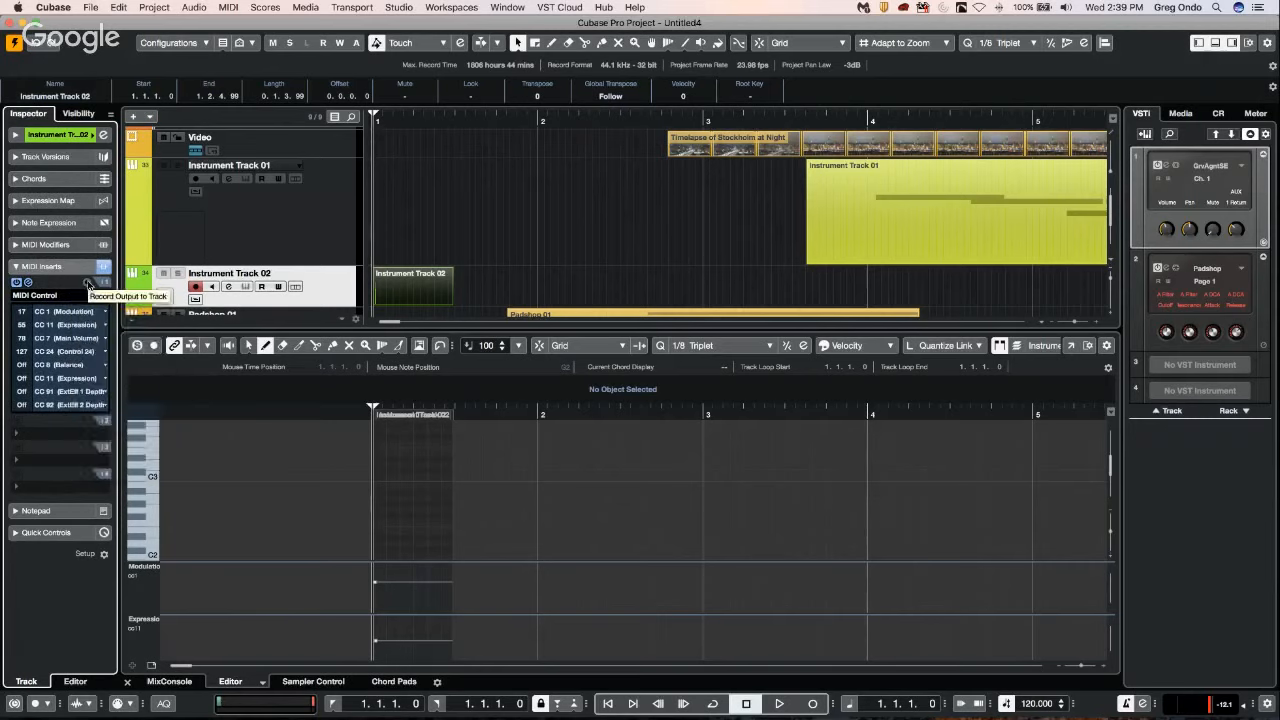
left_click(35, 297)
left_click(35, 296)
left_click(65, 297)
left_click(35, 296)
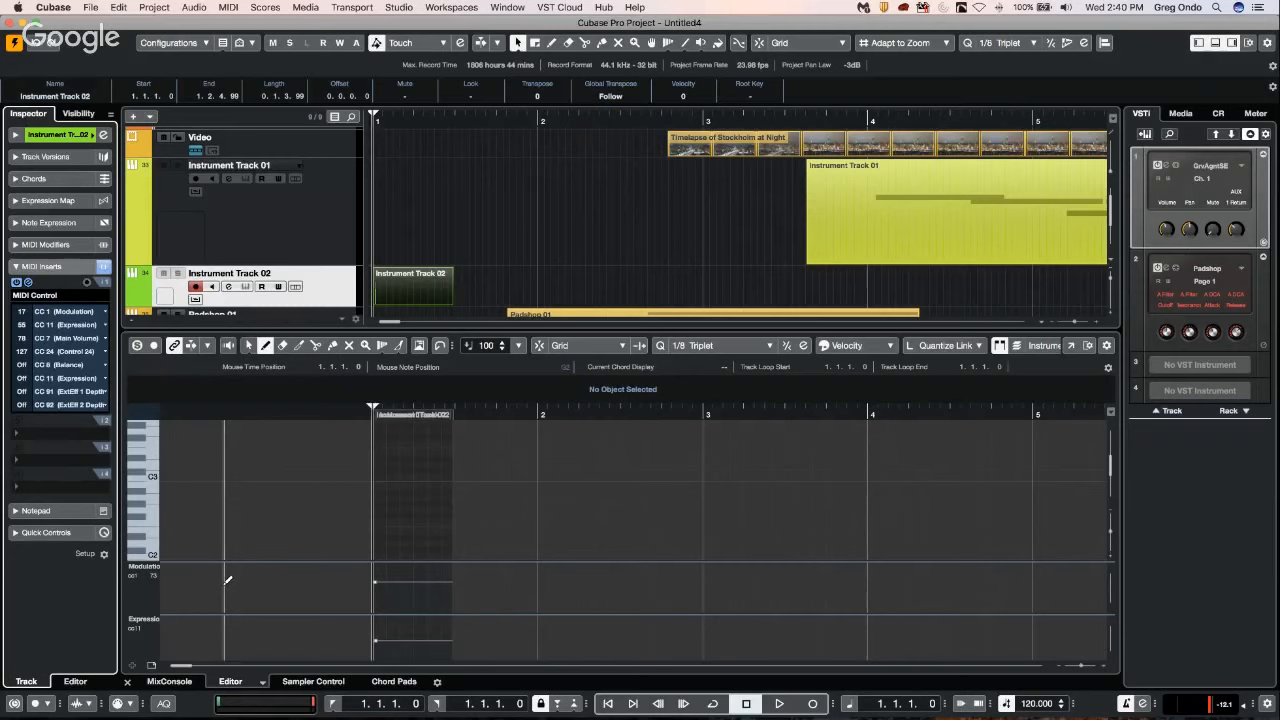
key("g")
key("g")
key("g")
key("g")
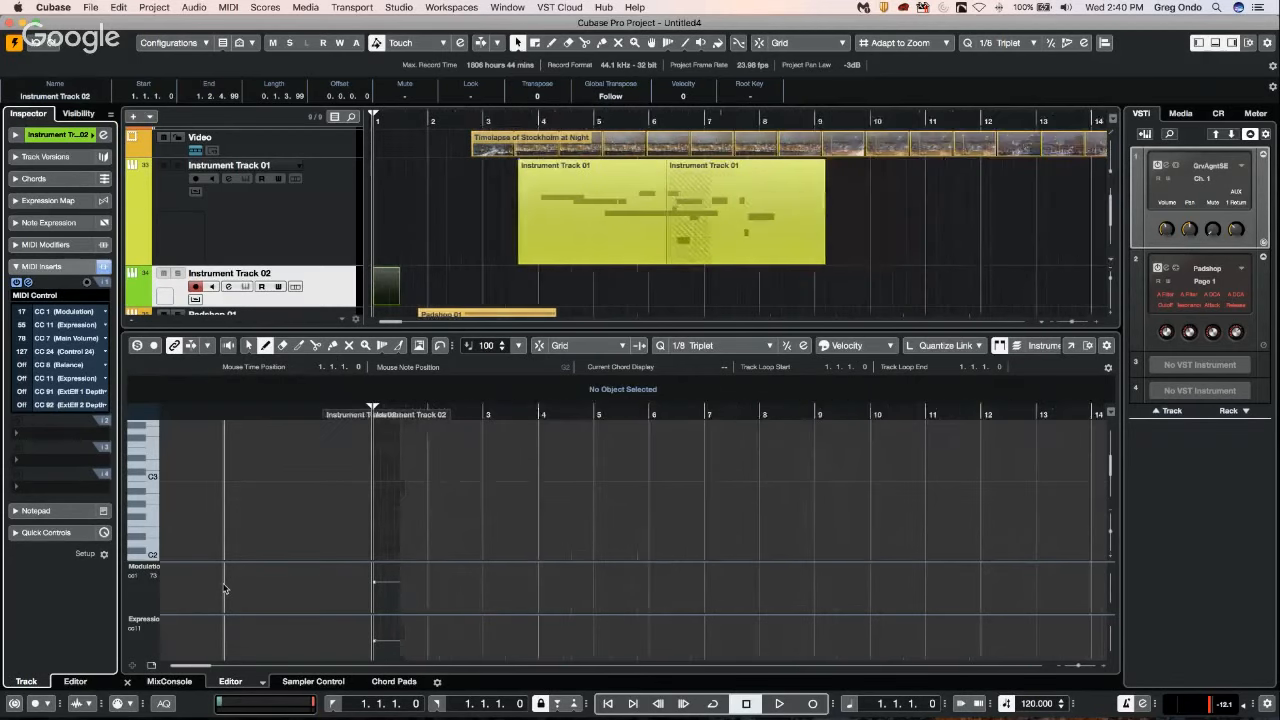
key("g")
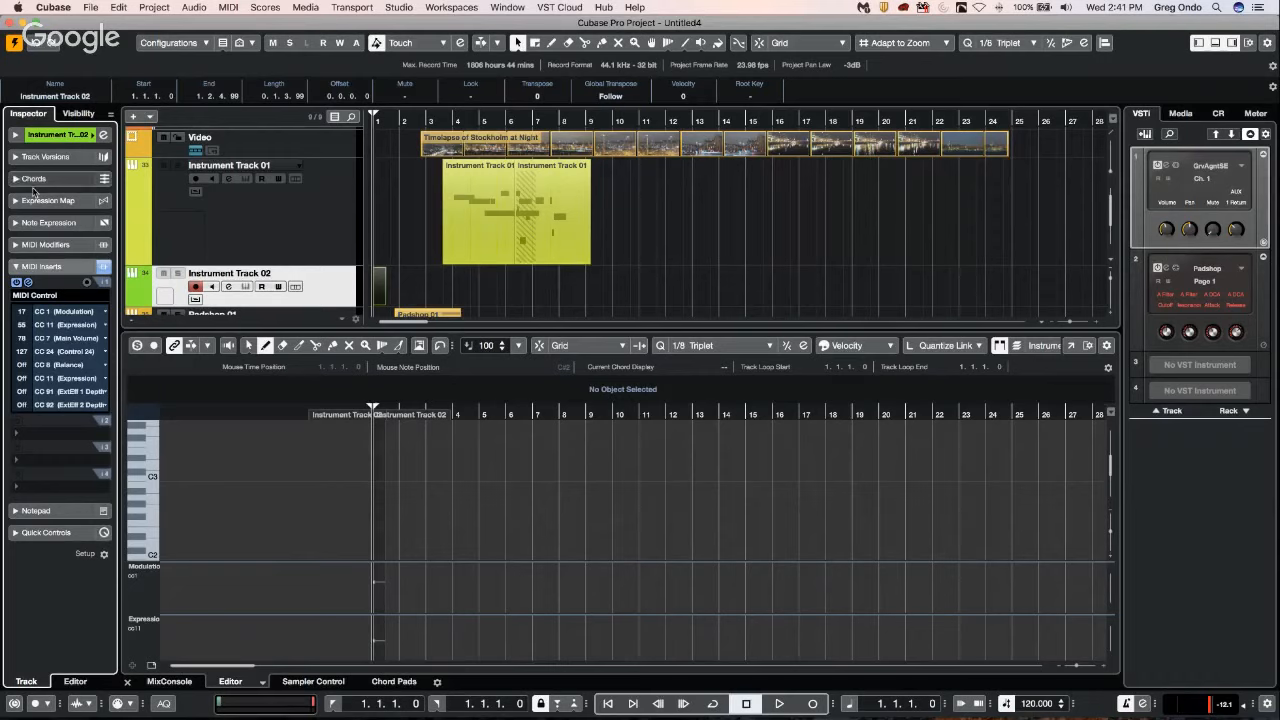
left_click(91, 7)
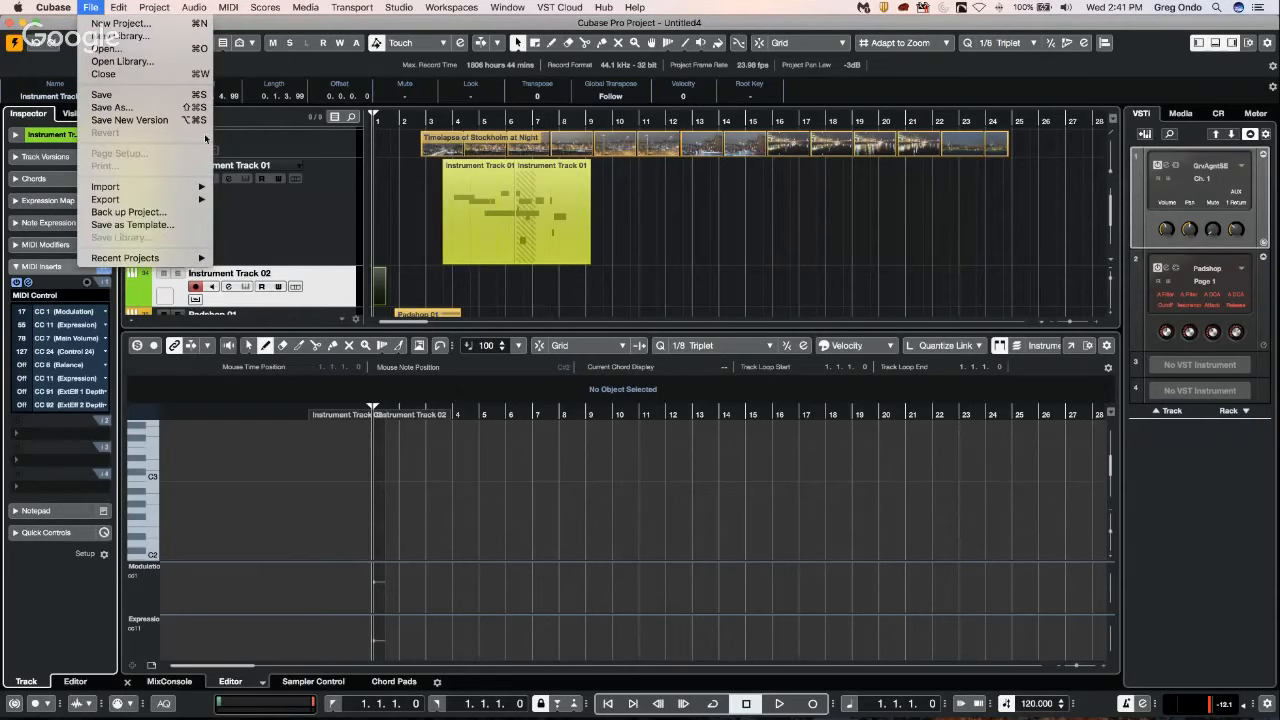
left_click(312, 226)
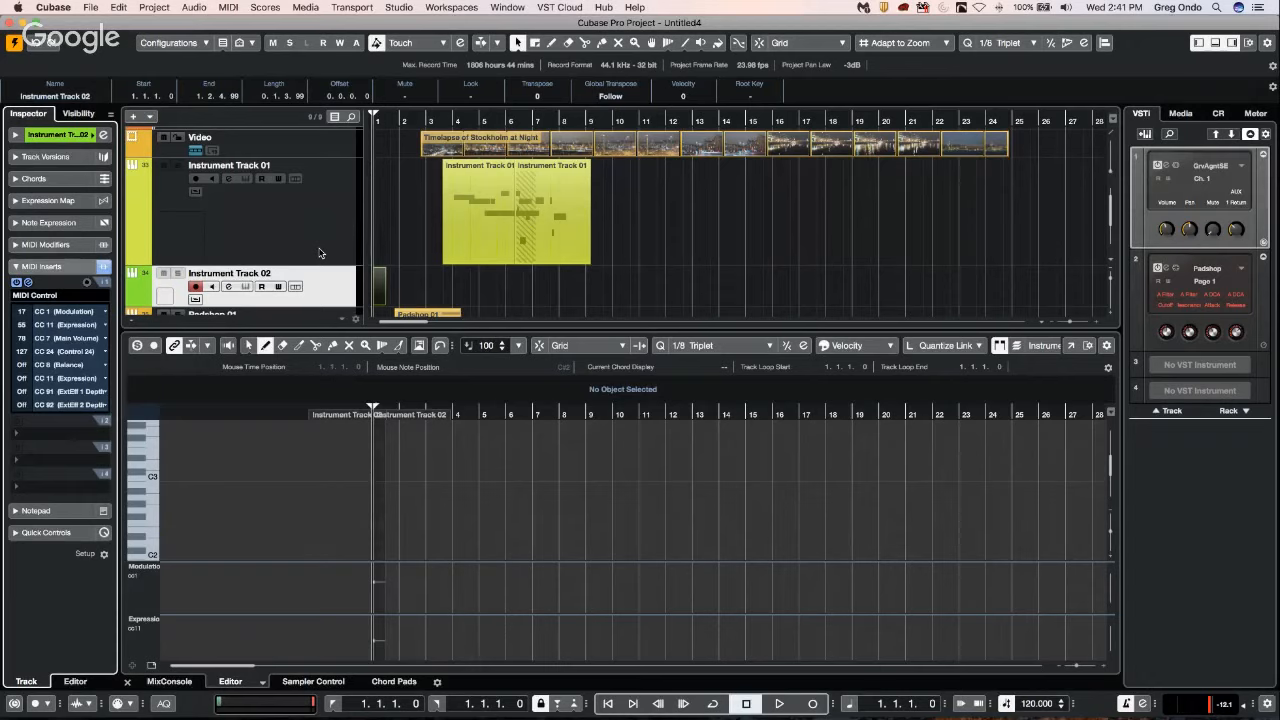
Search the Key Commands for "track preset" and close the dialog.
left_click(90, 7)
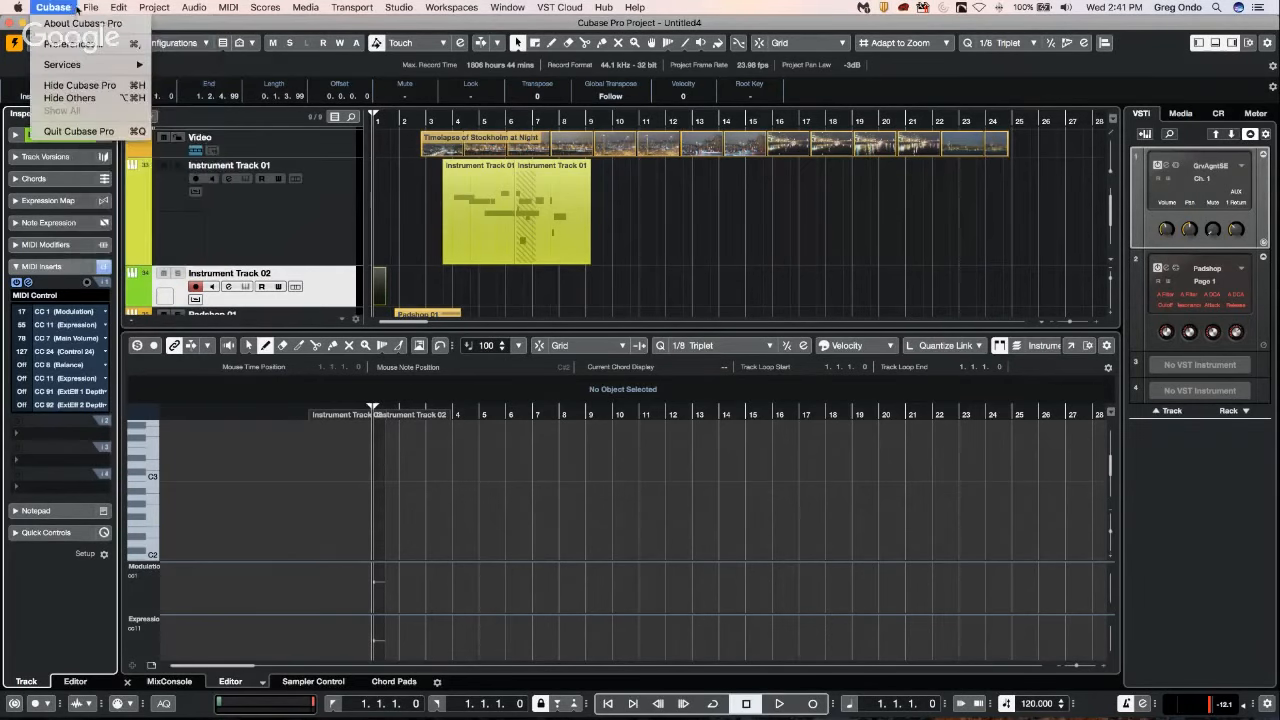
mouse_move(184, 260)
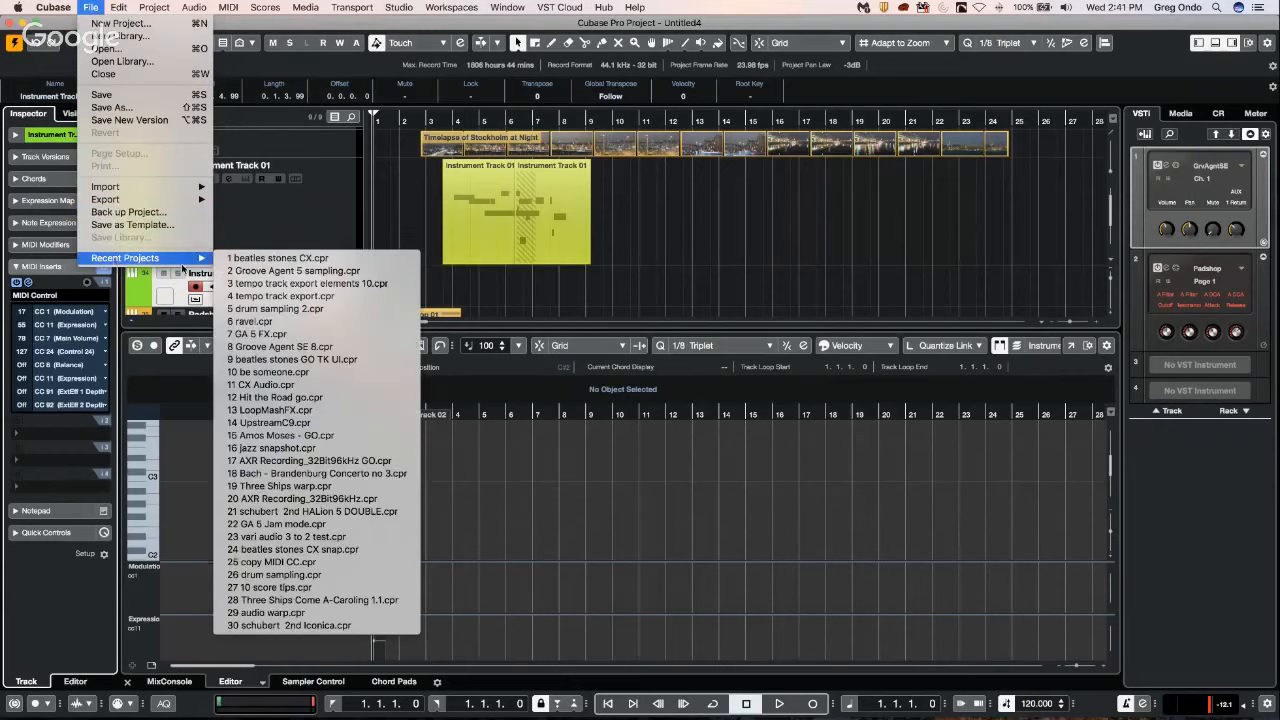
mouse_move(121, 7)
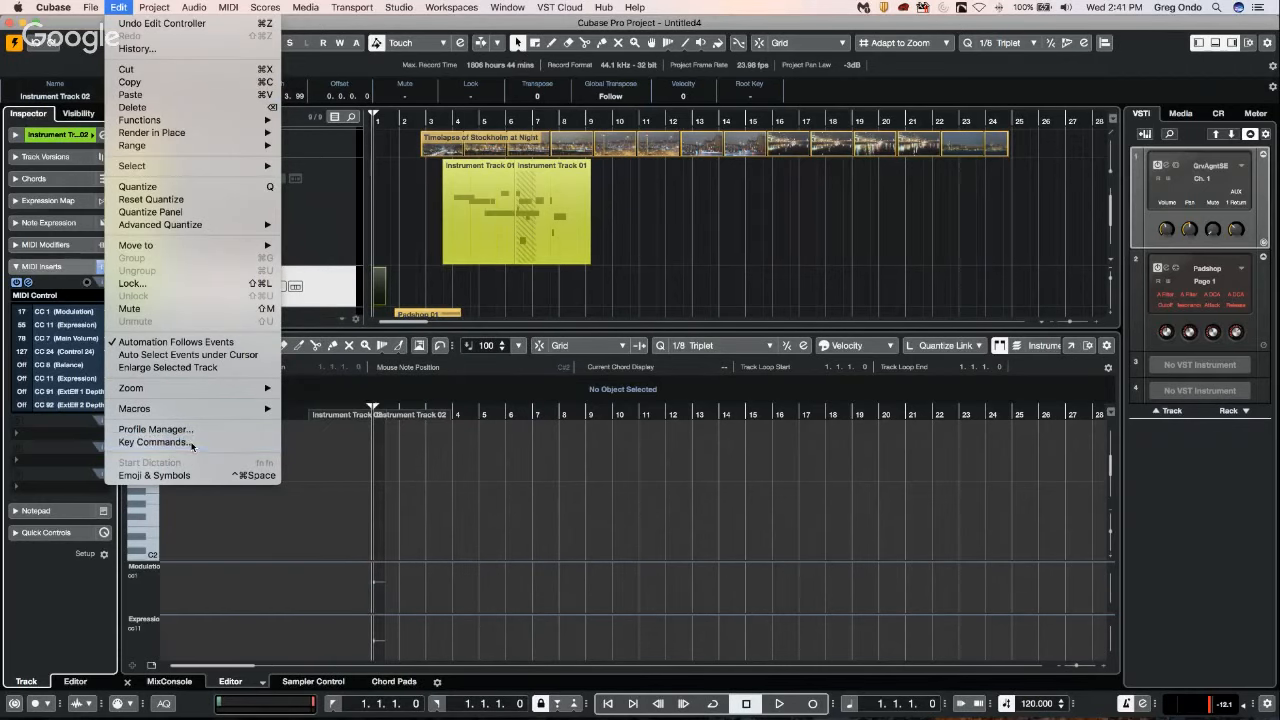
left_click(150, 441)
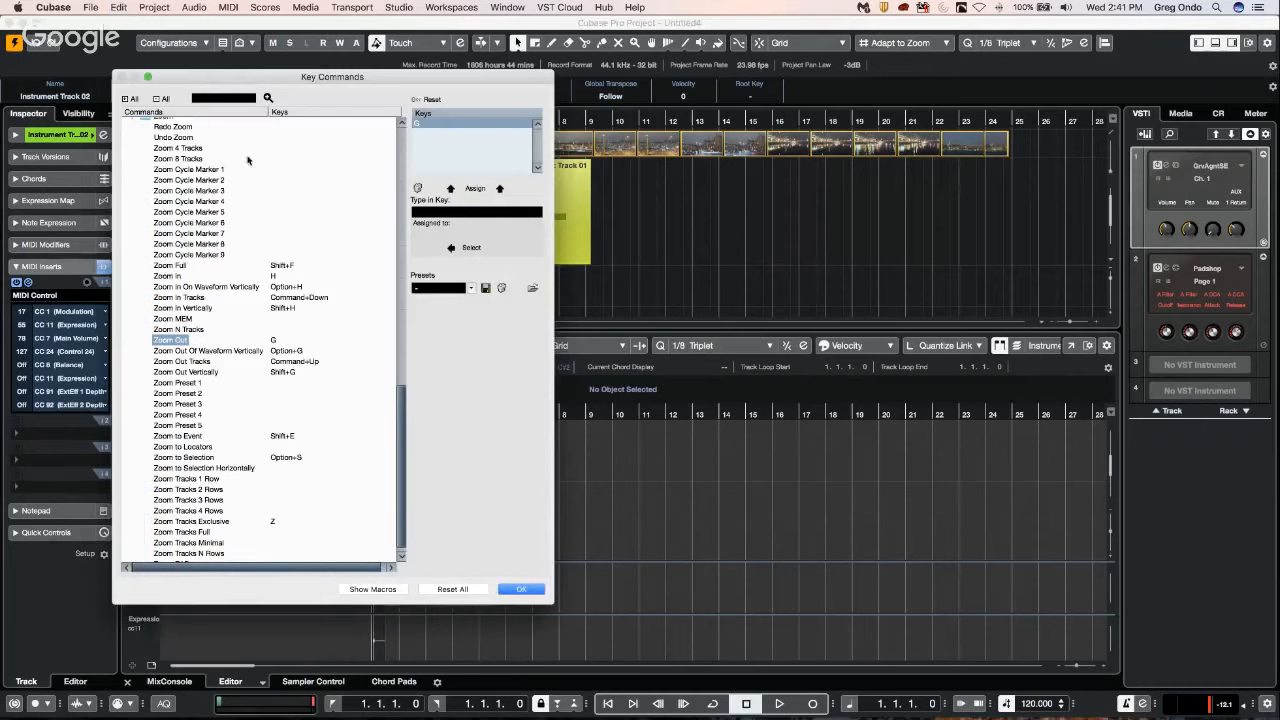
scroll(238, 310, "up", 15)
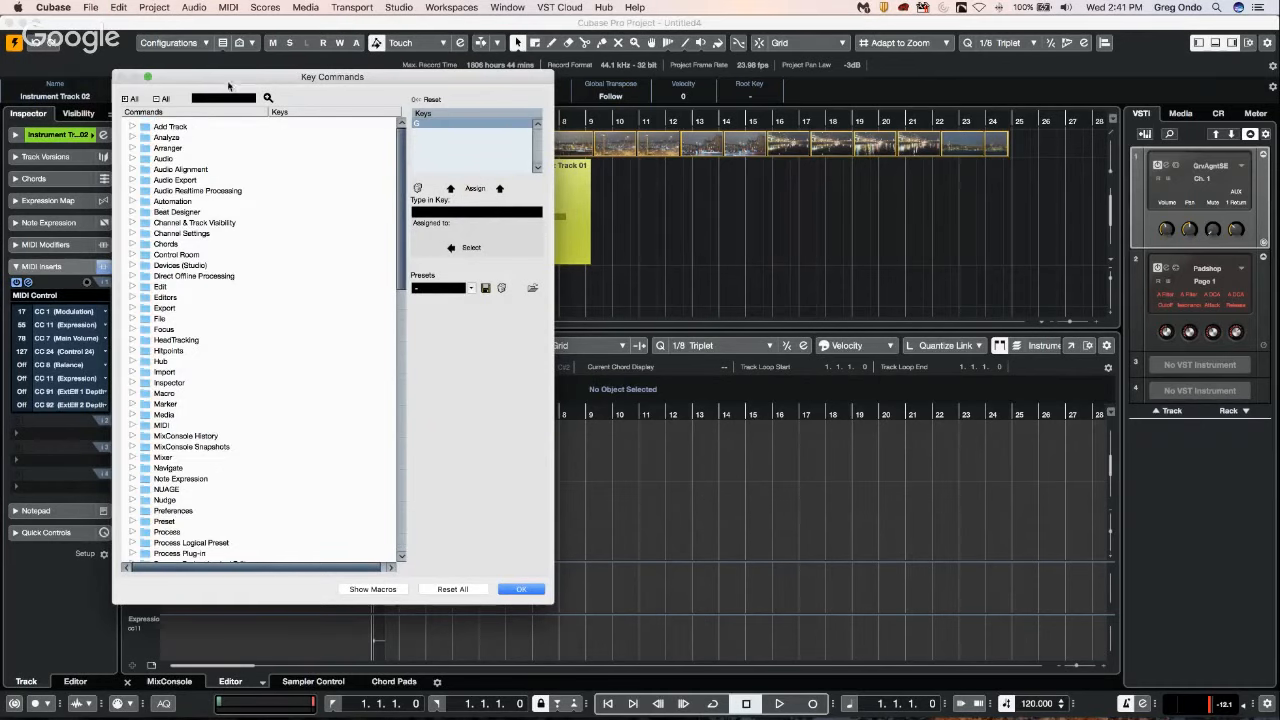
left_click(215, 97)
type("track")
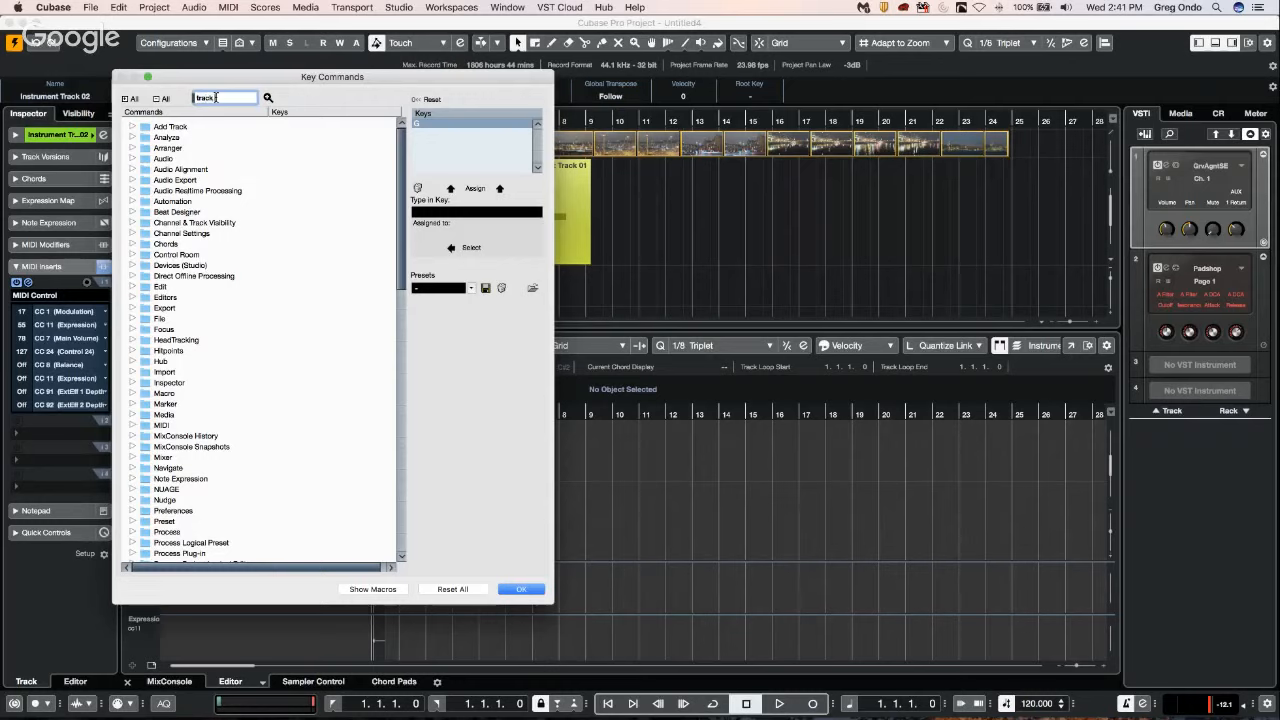
type(" preset")
key("Return")
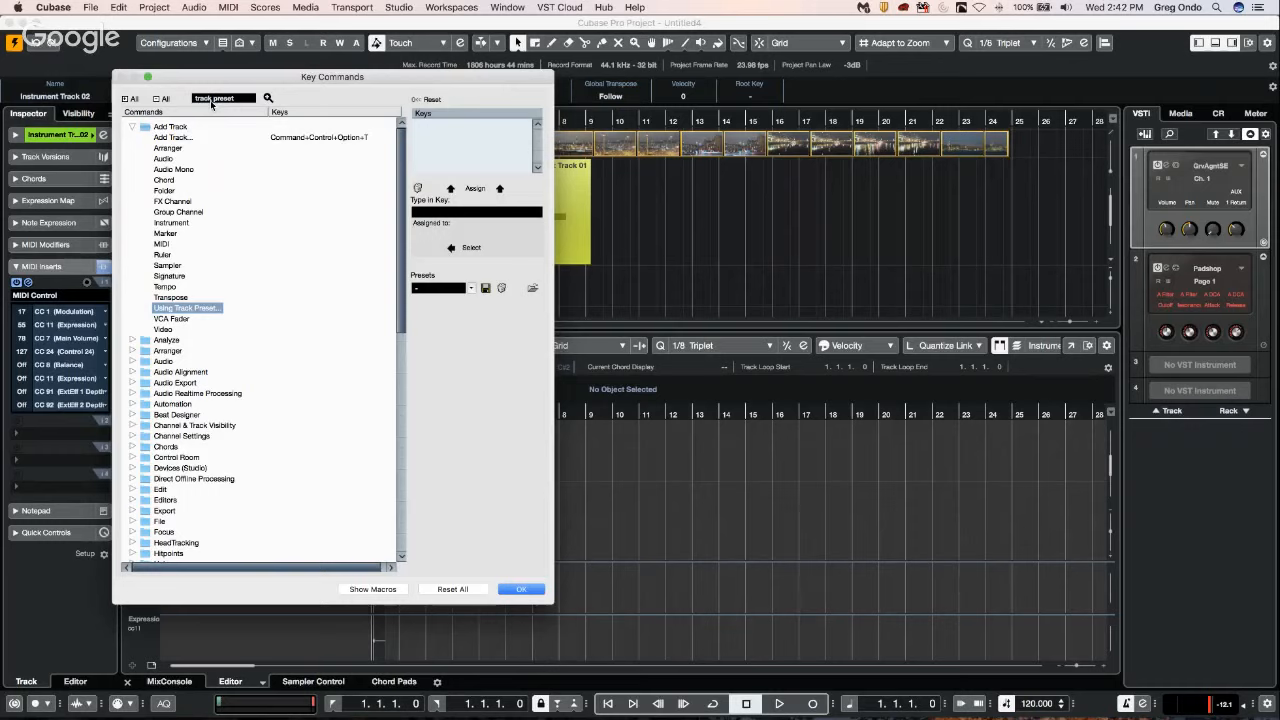
left_click(518, 591)
left_click(521, 589)
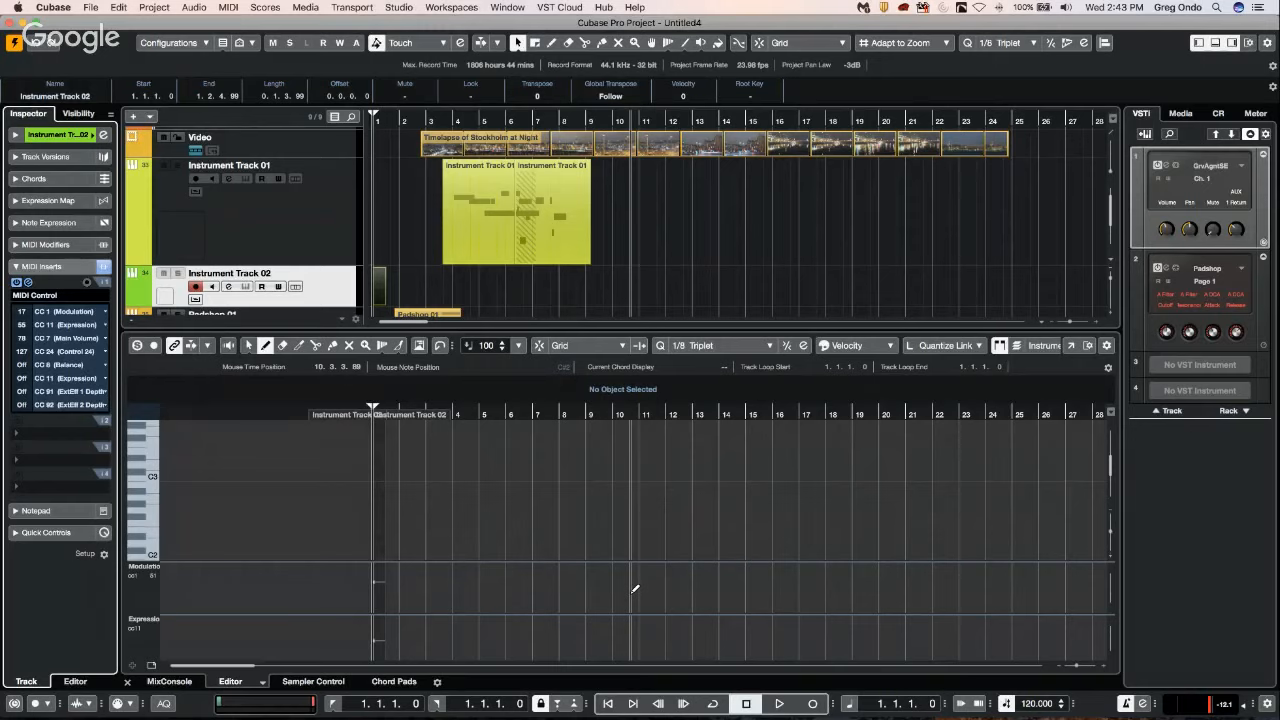
Browse the Loops & Samples media to the kick drum samples of the Hip Hop Vault library.
left_click(1181, 114)
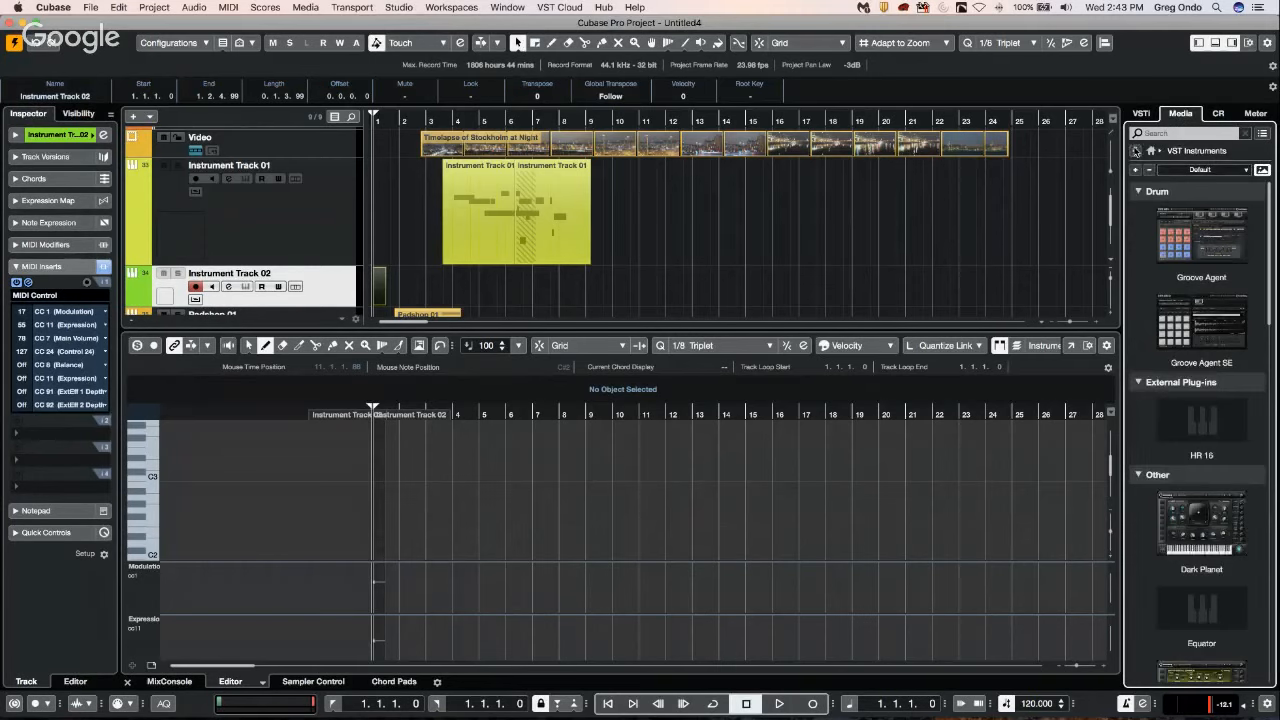
left_click(1136, 150)
left_click(1163, 292)
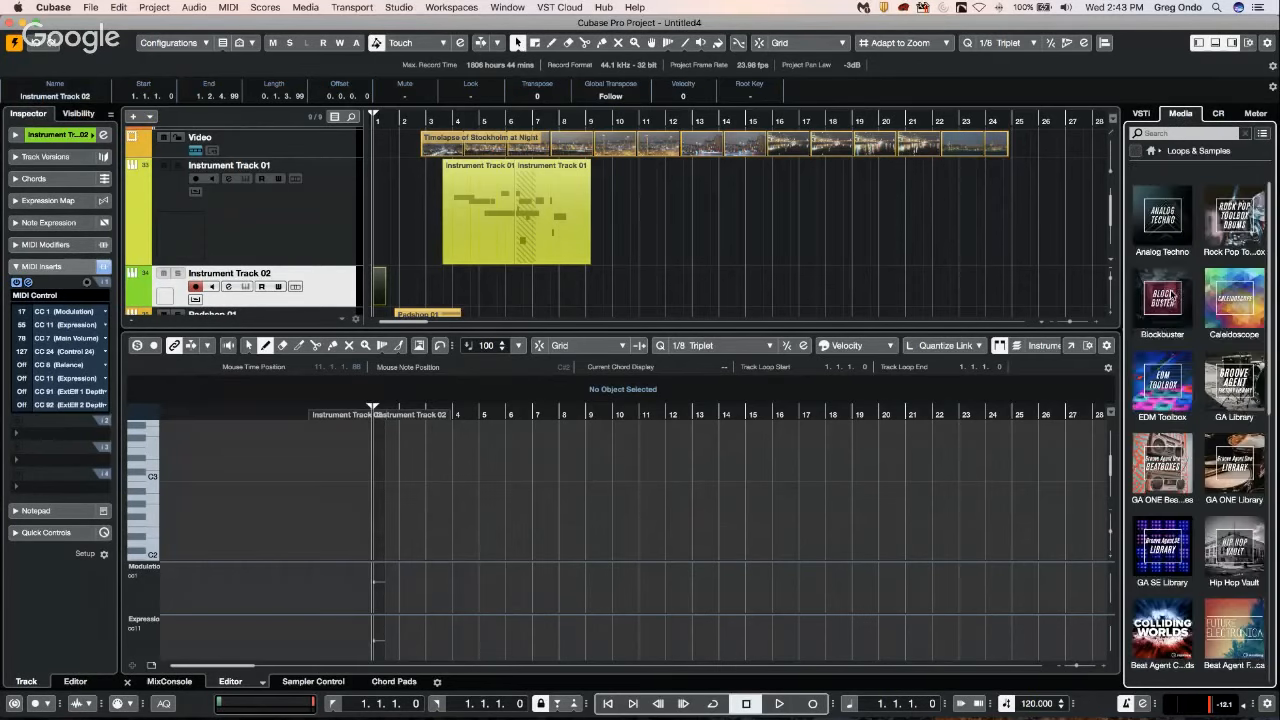
left_click(1245, 530)
Audition several Hip Hop 808 and kick samples, ending with Hip Hop - 808 07 selected.
left_click(1187, 303)
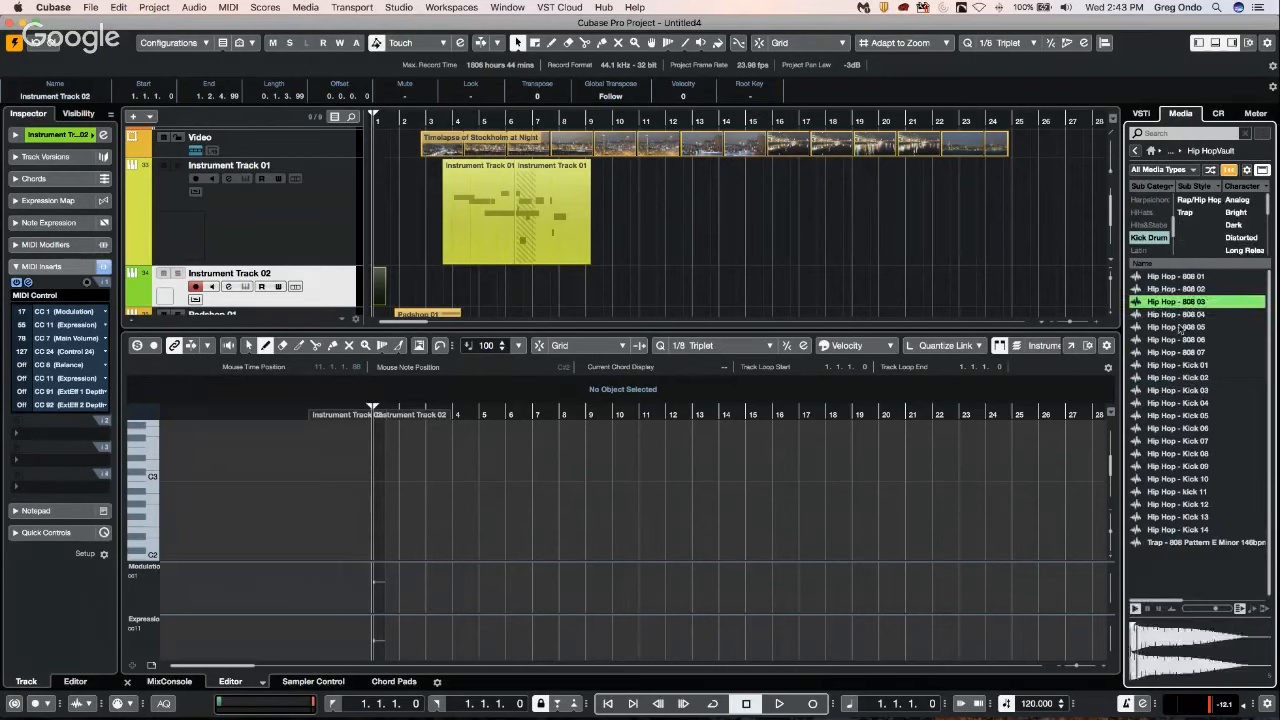
left_click(1182, 327)
left_click(1169, 353)
left_click(1167, 391)
left_click(1166, 353)
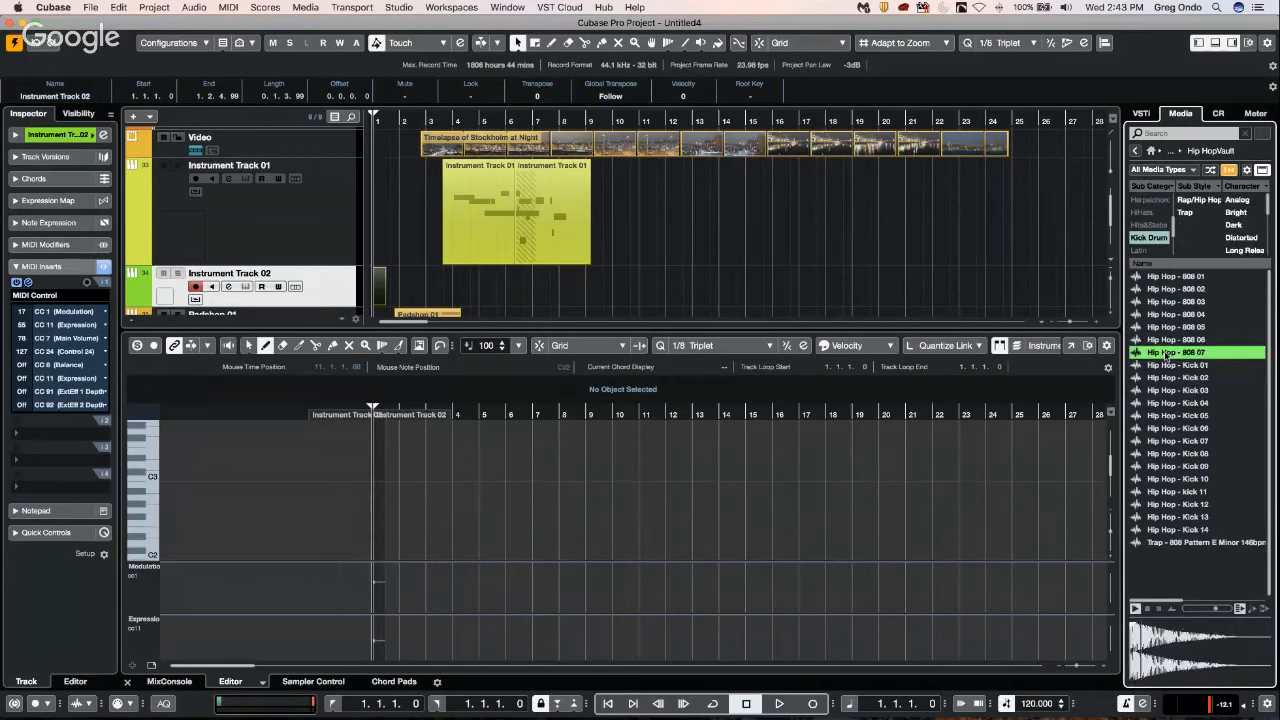
Create a sampler track from Hip Hop - 808 07 and play a few notes below C3.
right_click(1166, 353)
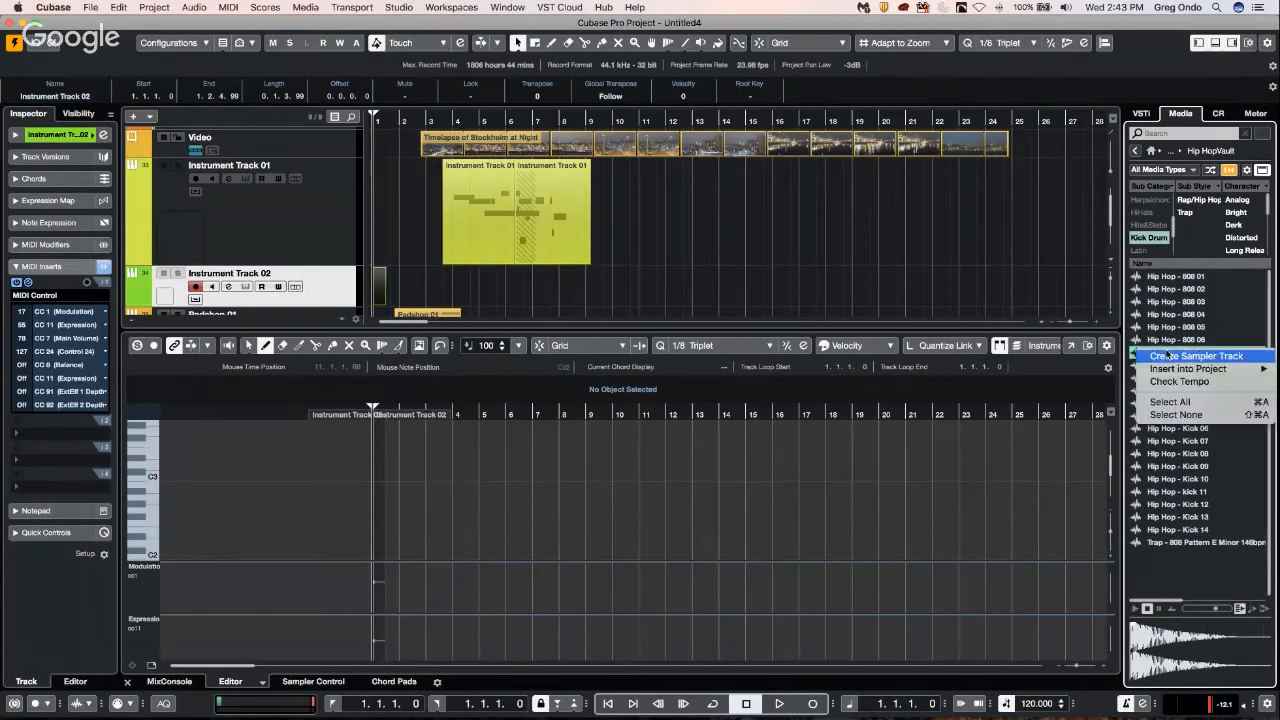
left_click(602, 350)
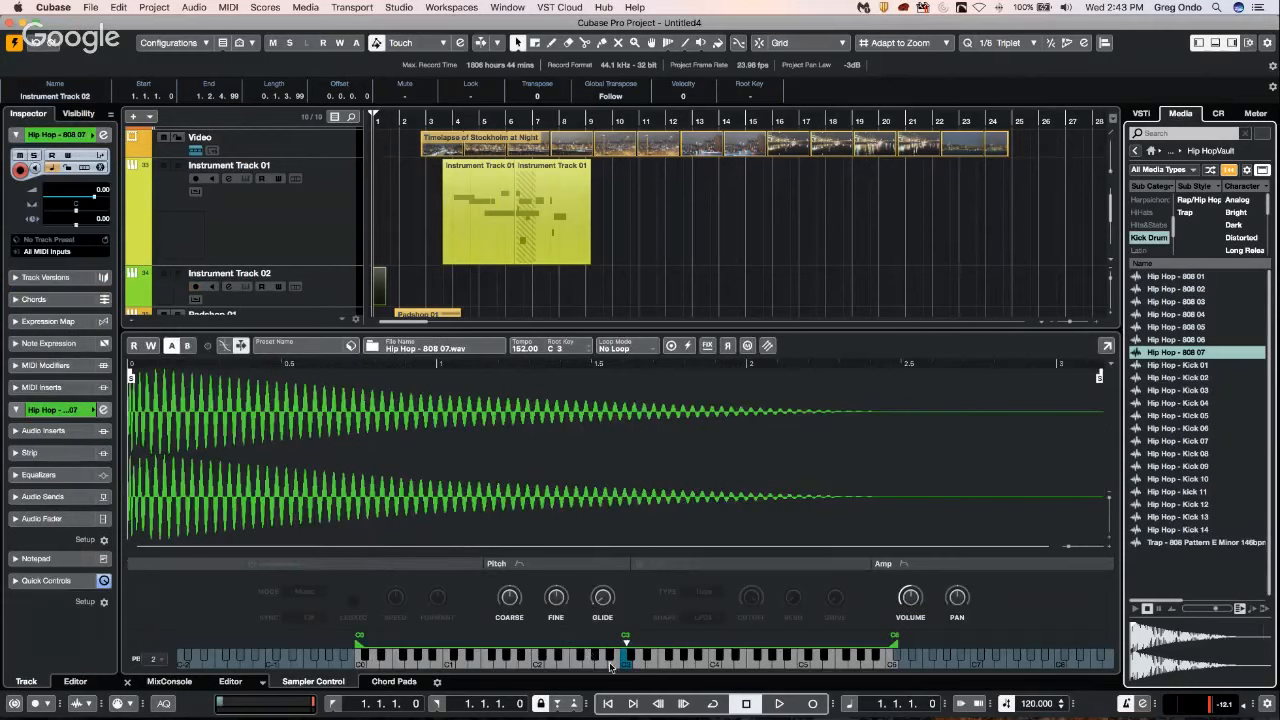
left_click(606, 666)
left_click(573, 662)
left_click(535, 662)
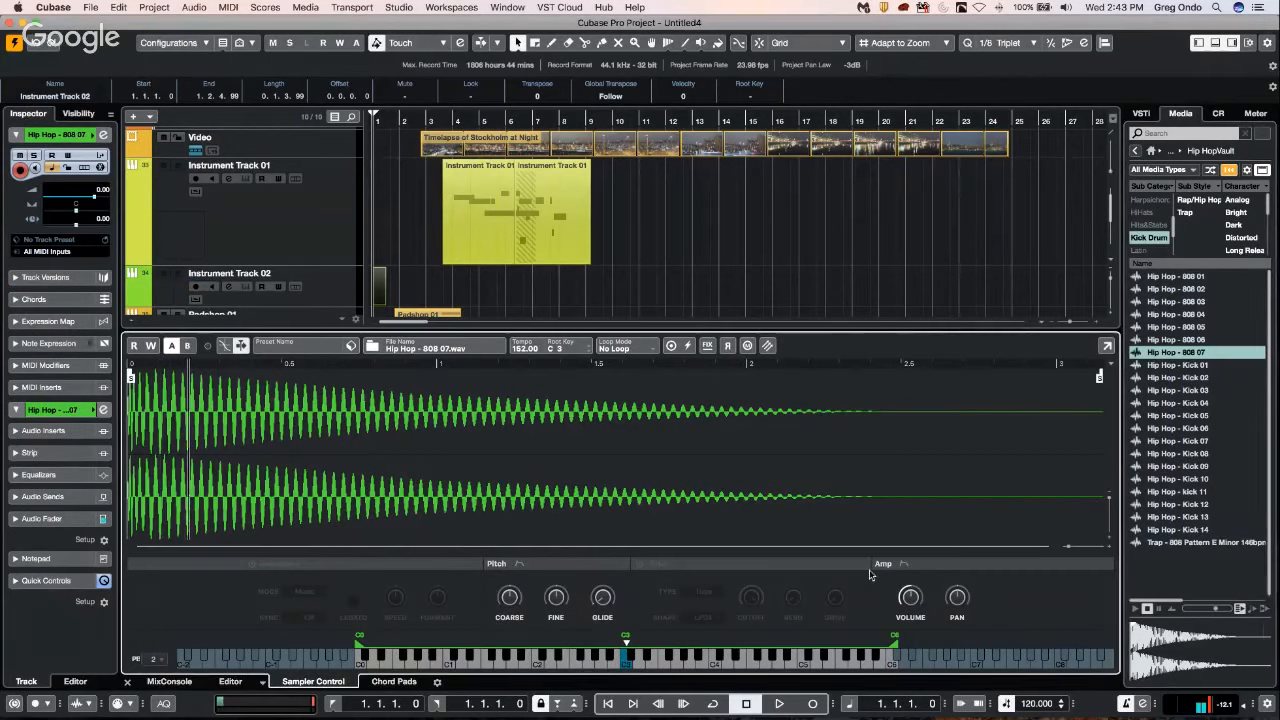
Raise the sampler's amp volume and audition notes above and below C3.
left_click_drag(919, 593, 919, 517)
left_click(667, 665)
left_click(688, 663)
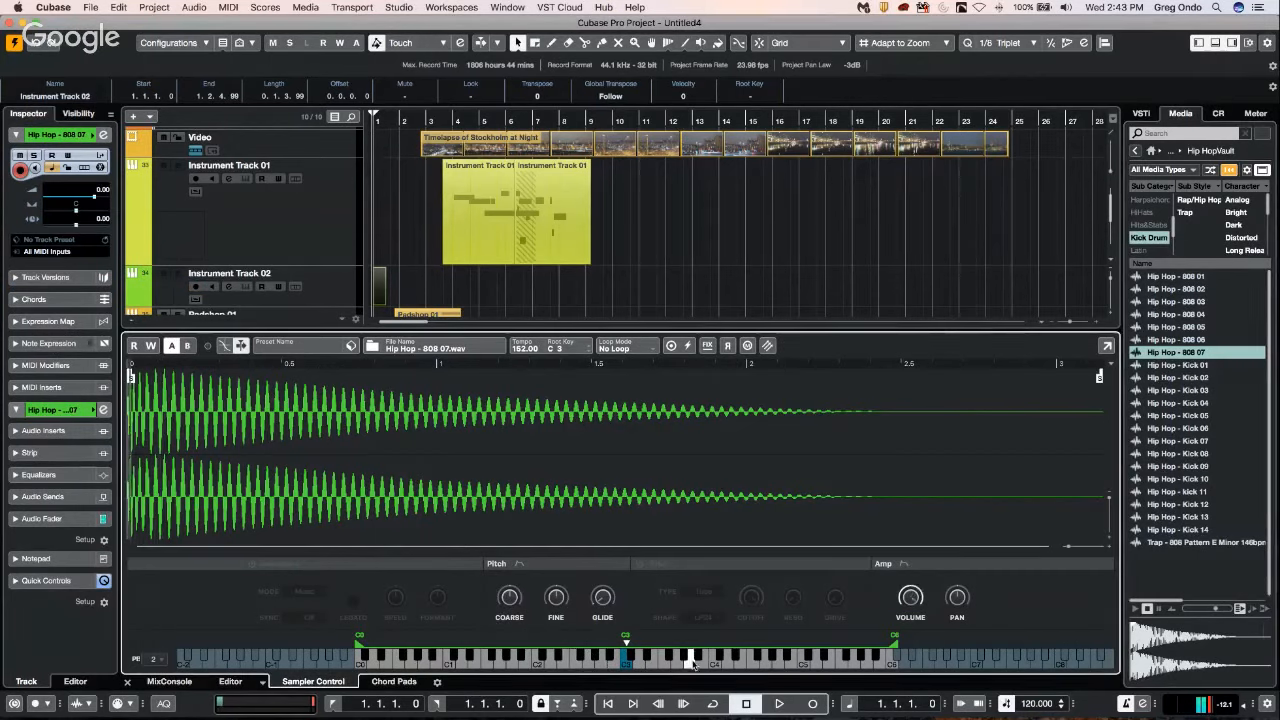
left_click(599, 665)
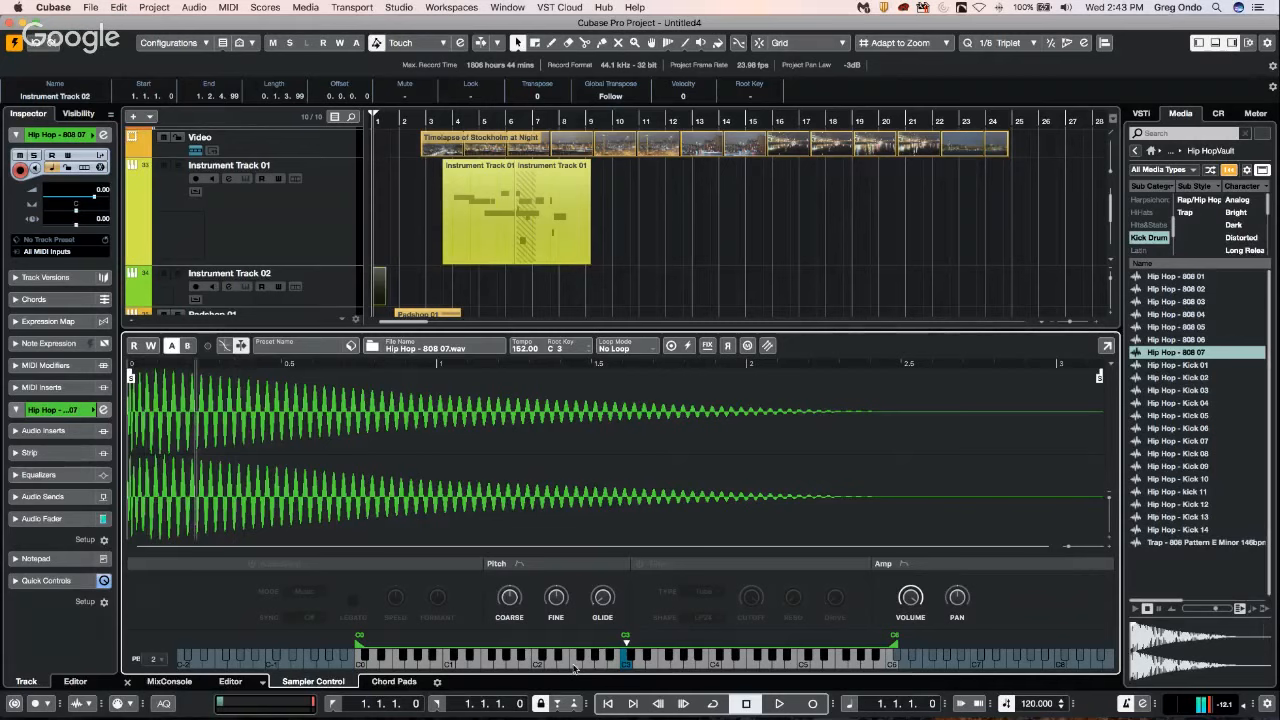
Turn on the sampler's filter and set its type to Classic.
left_click(639, 564)
mouse_move(757, 597)
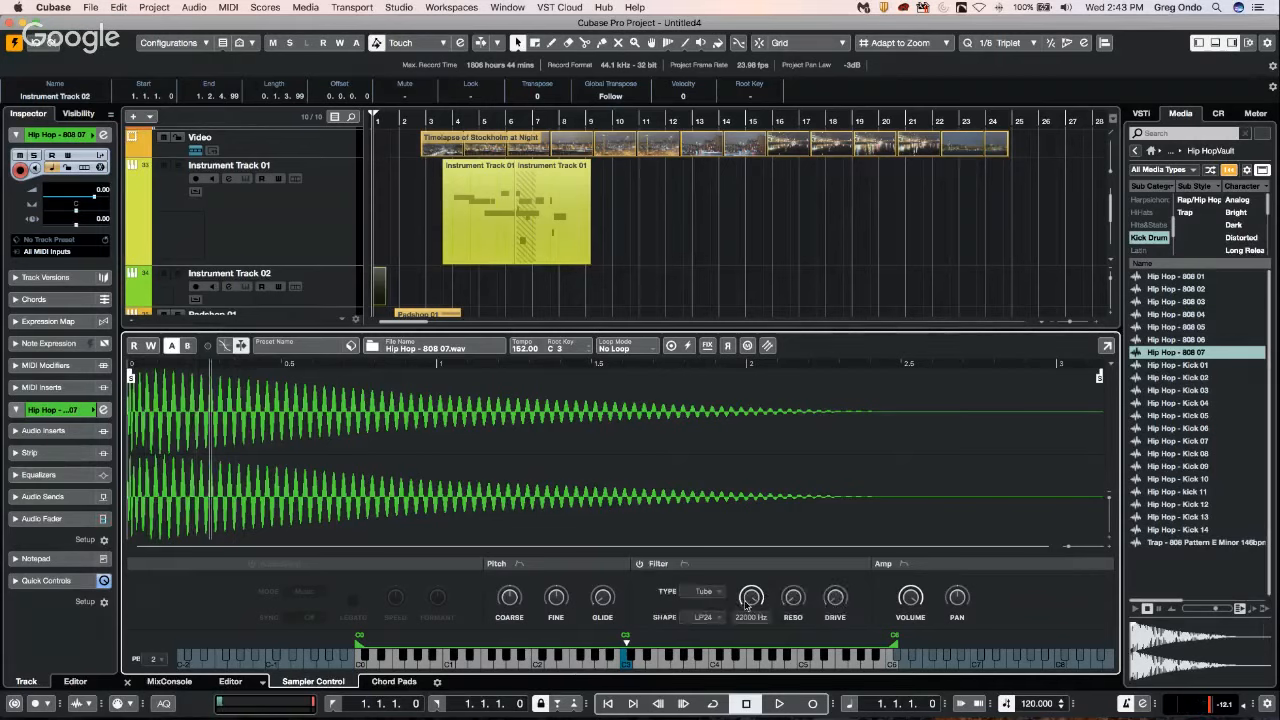
left_click(705, 593)
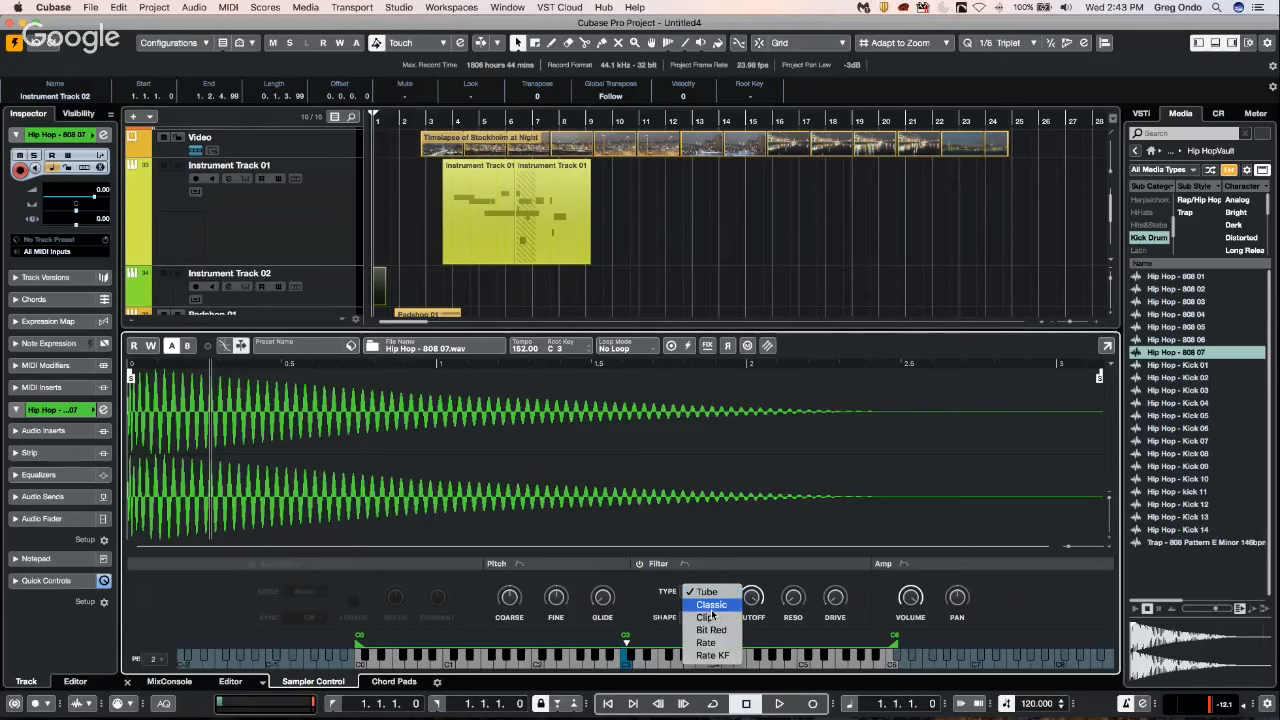
left_click(711, 605)
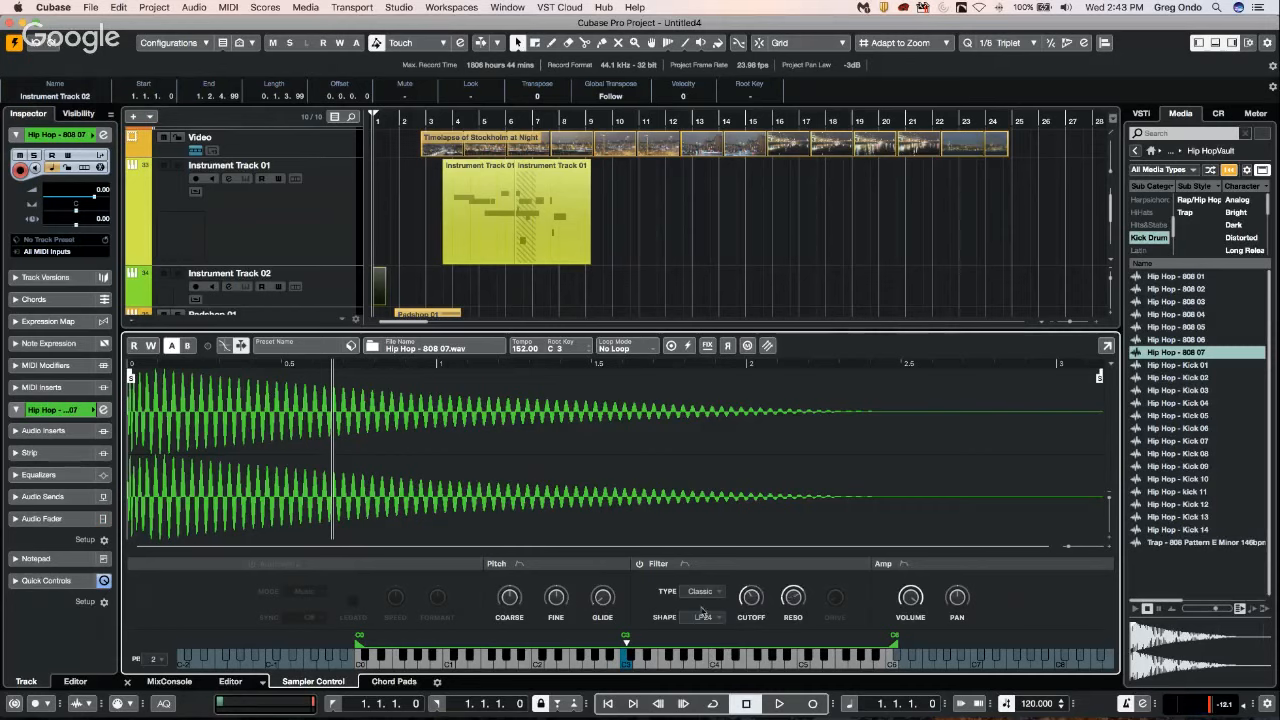
Play a range of low and high notes on the sampler keyboard to hear the filtered 808 sample.
left_click(652, 661)
left_click(587, 661)
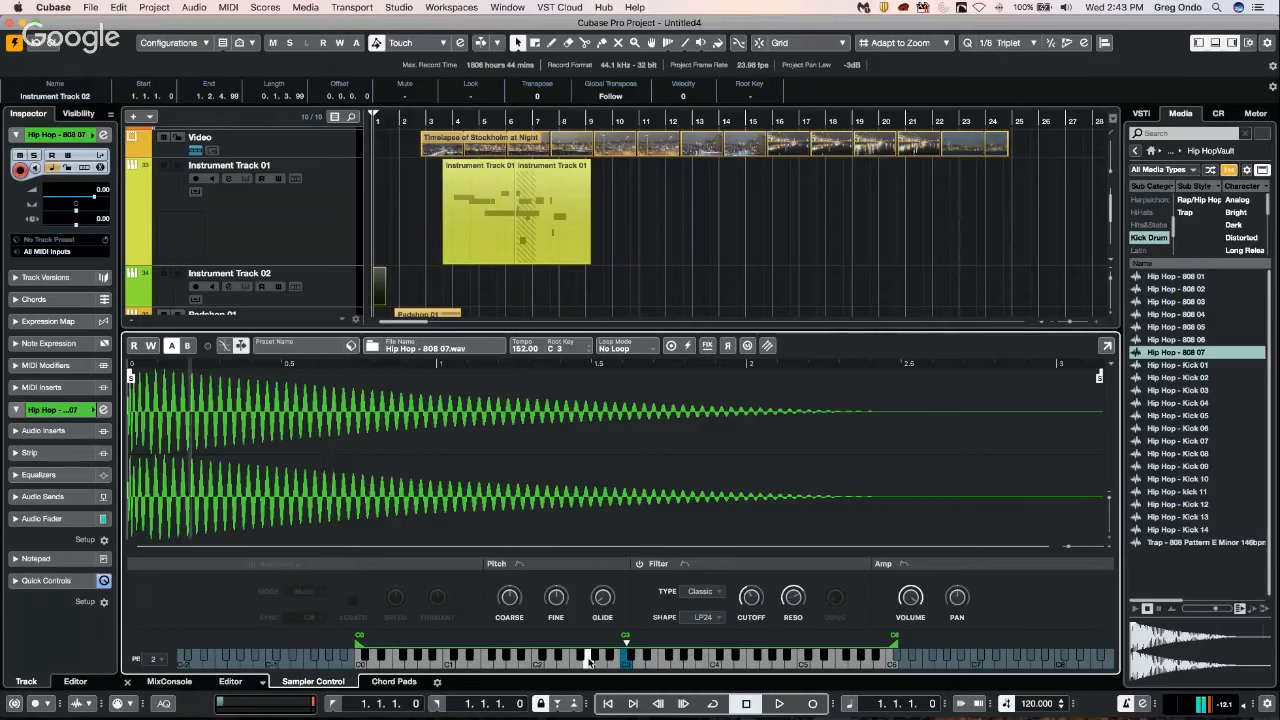
left_click(500, 660)
left_click(670, 660)
left_click(690, 660)
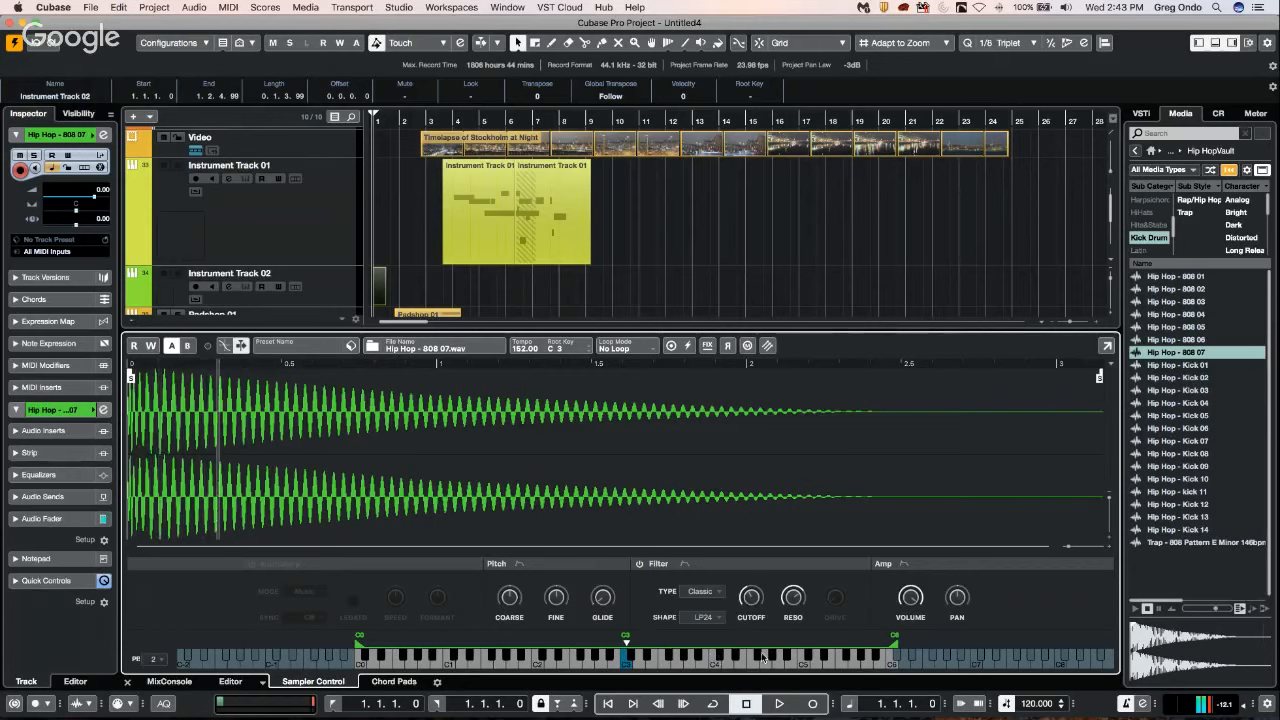
left_click(652, 660)
left_click(637, 660)
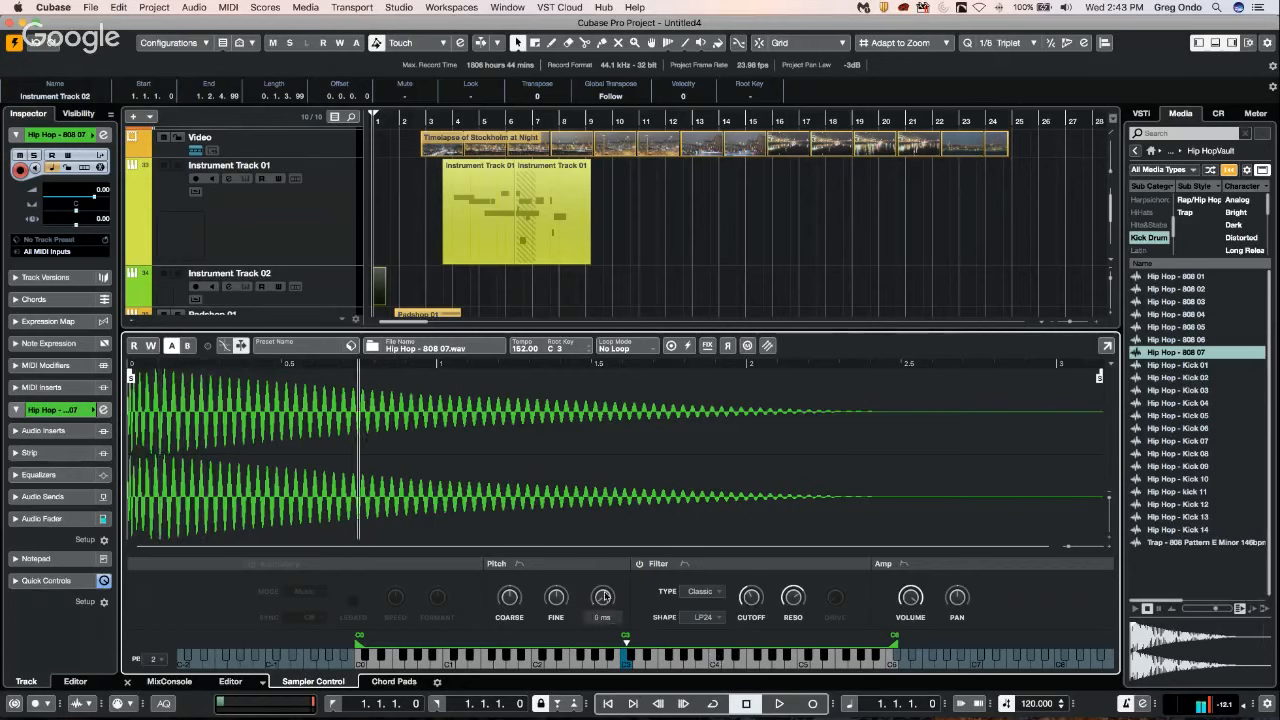
Increase the sampler's pitch glide and play notes at different pitches to hear it.
left_click_drag(603, 597, 607, 564)
left_click(690, 660)
left_click(637, 660)
left_click(574, 661)
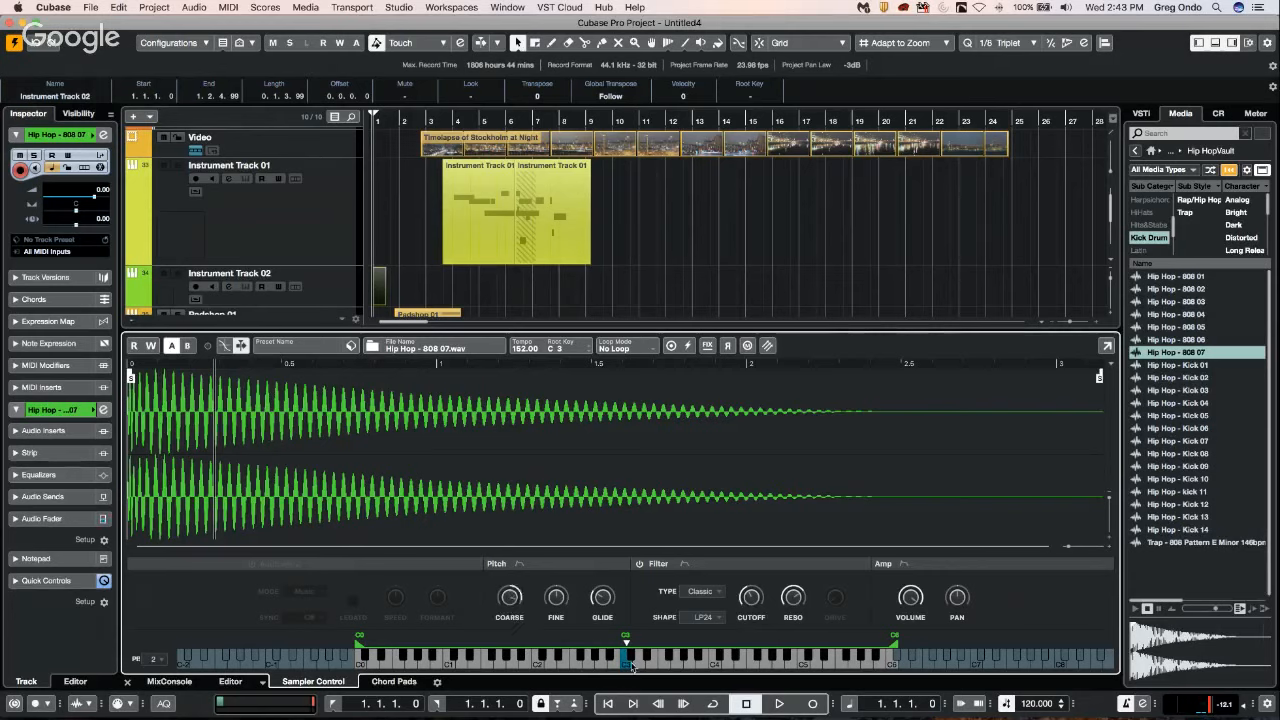
Audition the 808 sample on several notes while varying the Coarse tuning and Glide.
left_click(612, 658)
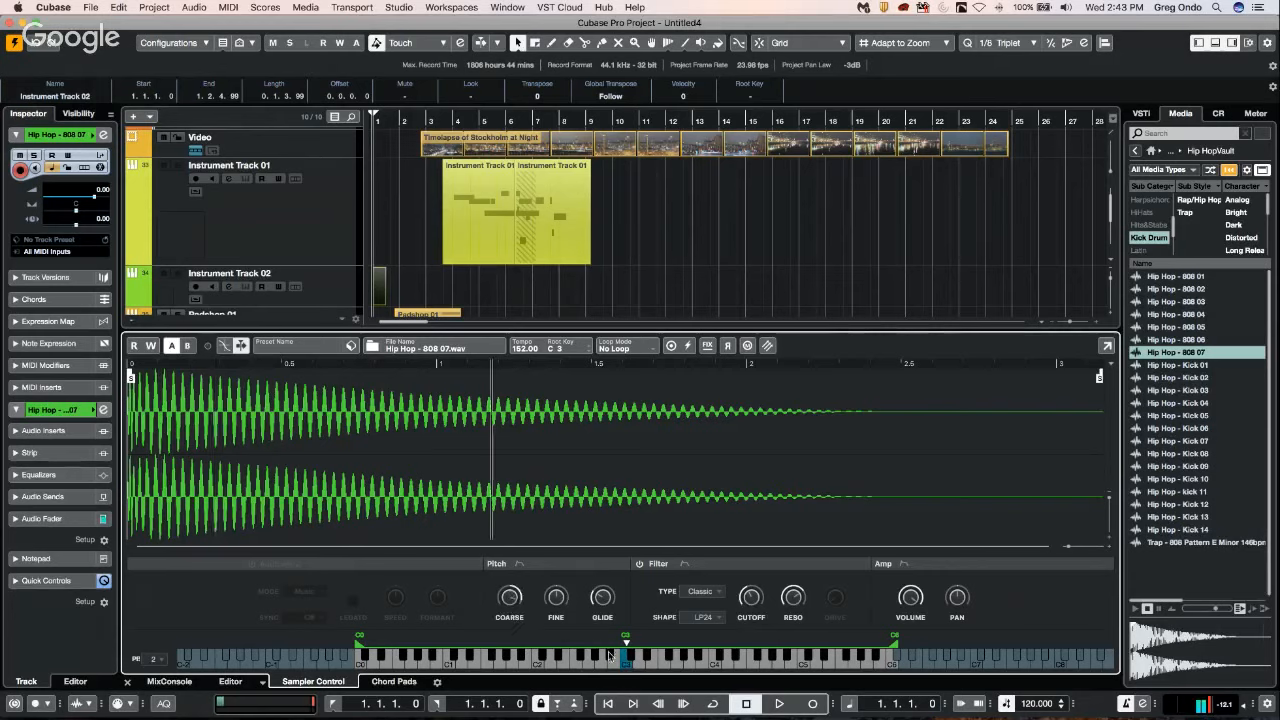
left_click(626, 662)
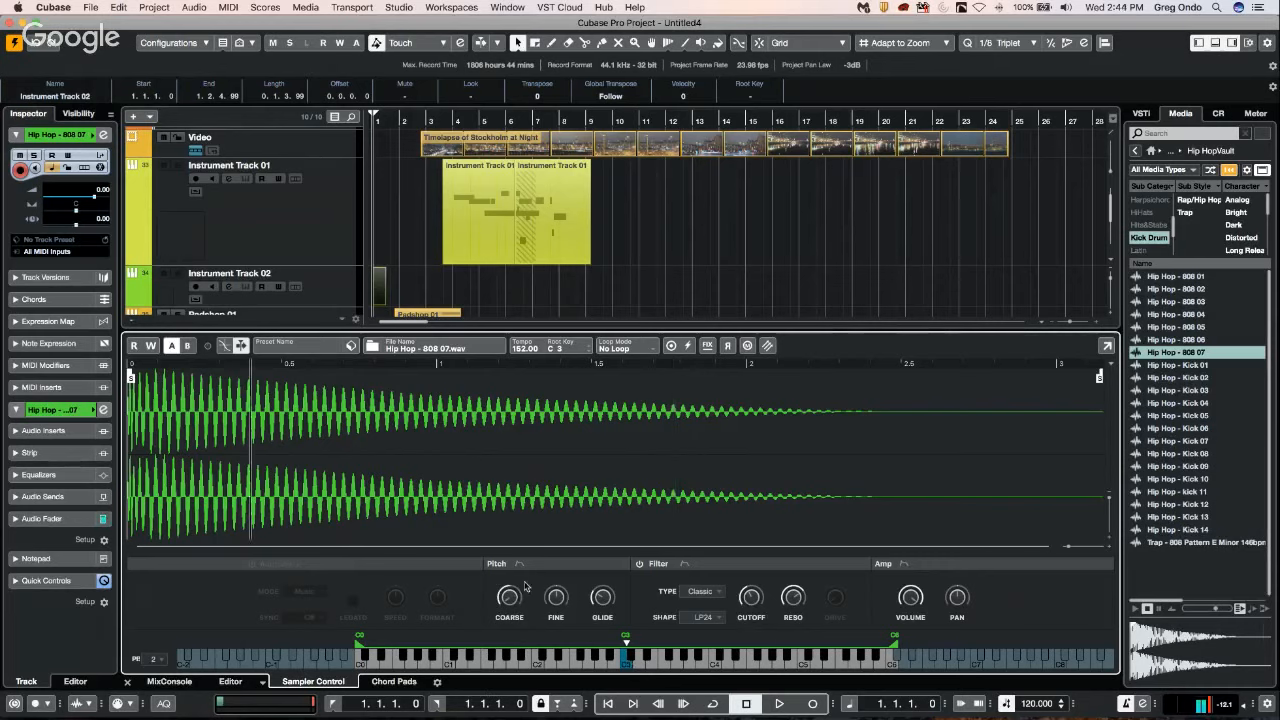
mouse_move(603, 598)
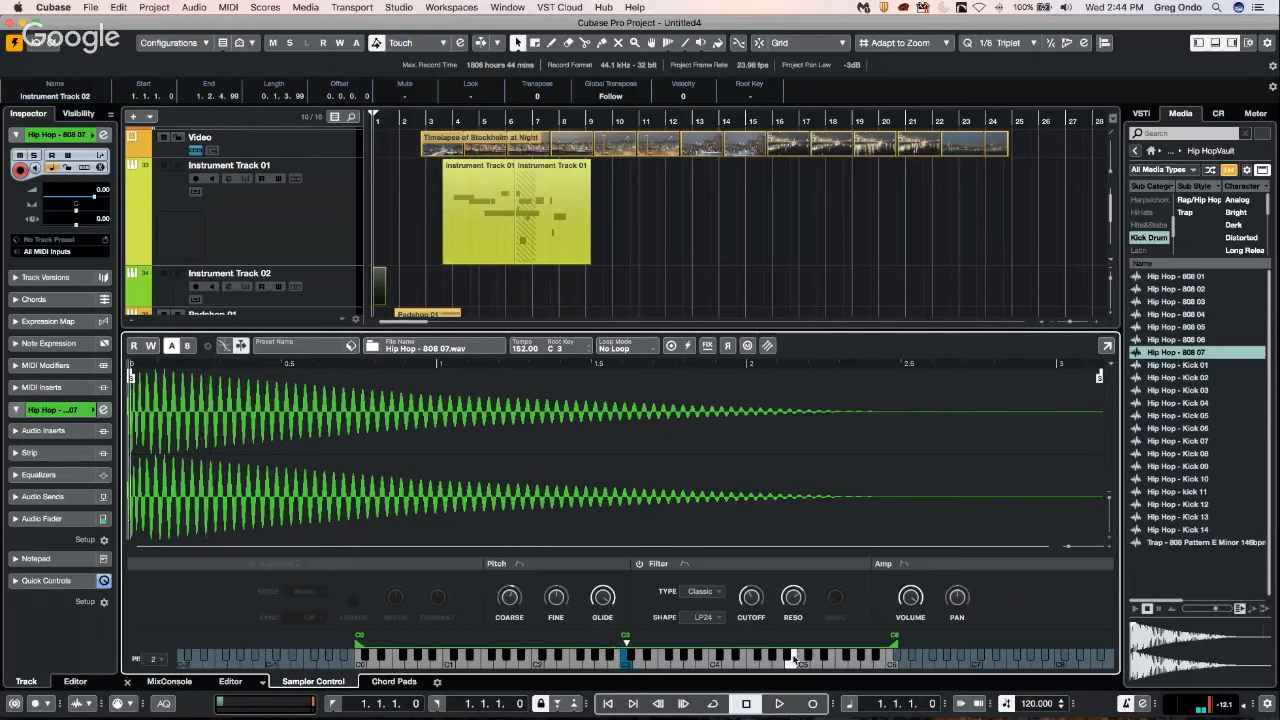
left_click(702, 658)
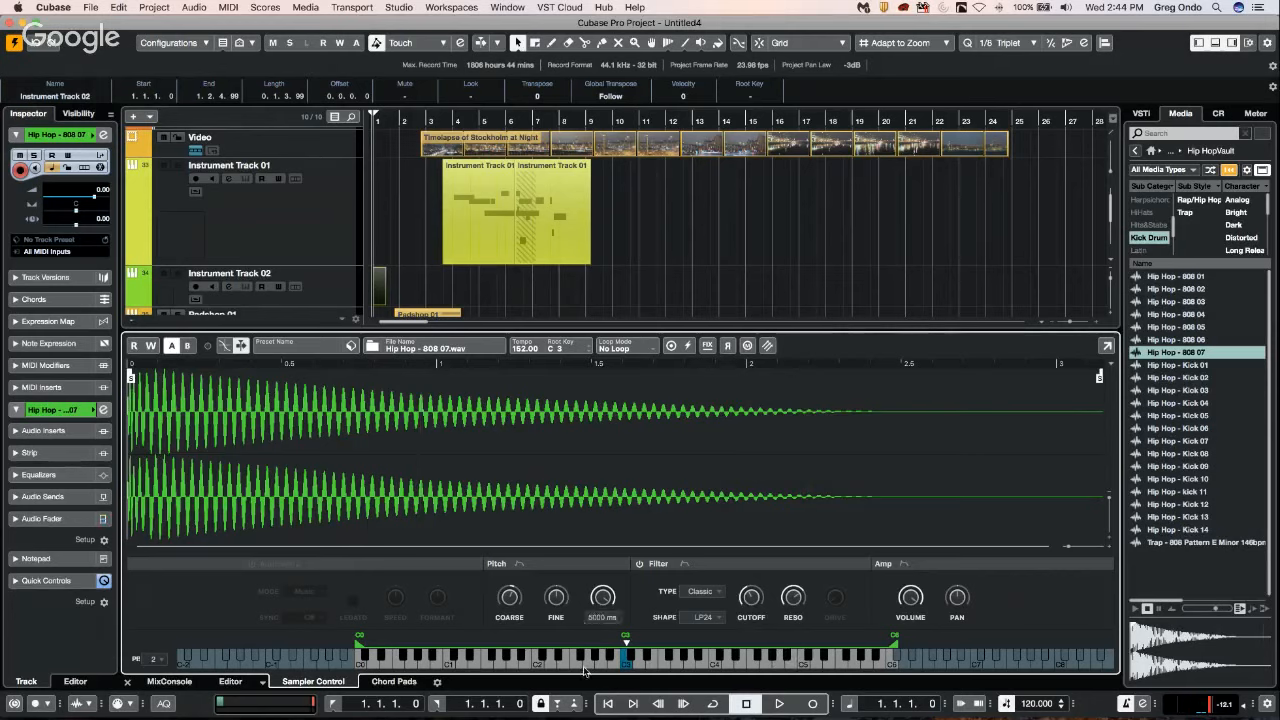
left_click(728, 655)
Lower the sampler's Coarse tuning and play repeated notes above C3.
mouse_move(513, 577)
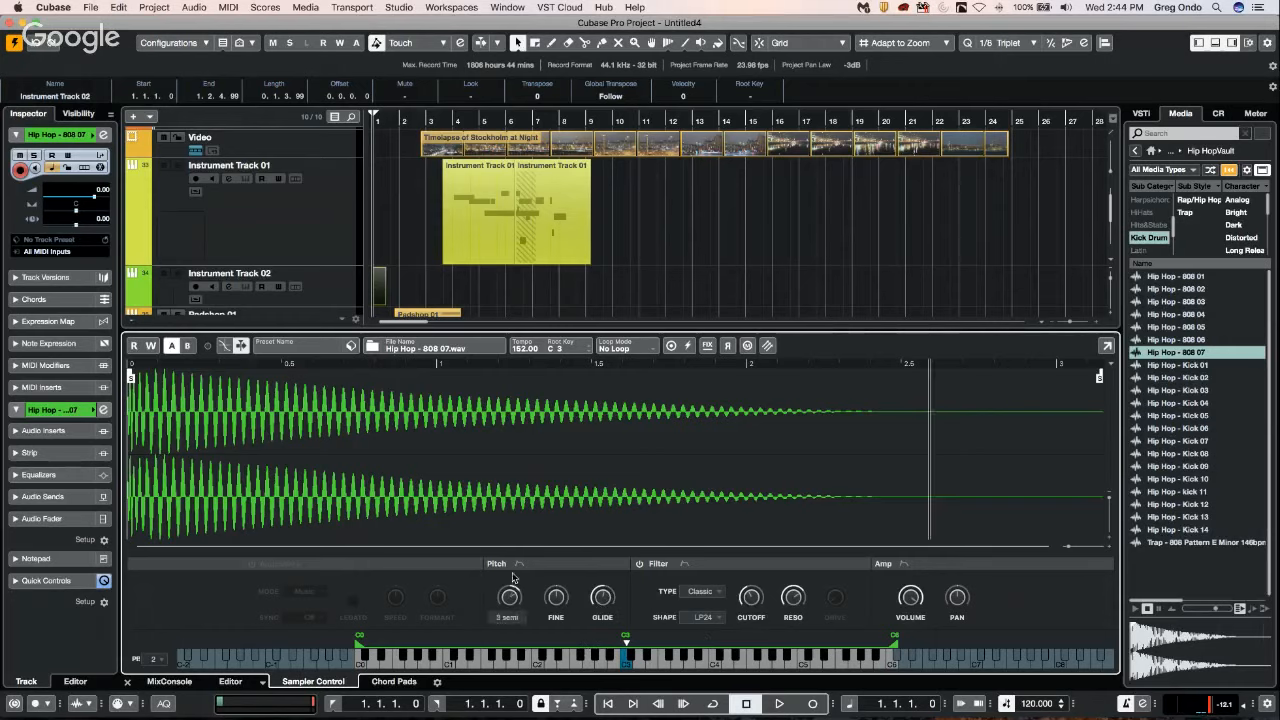
left_click(678, 662)
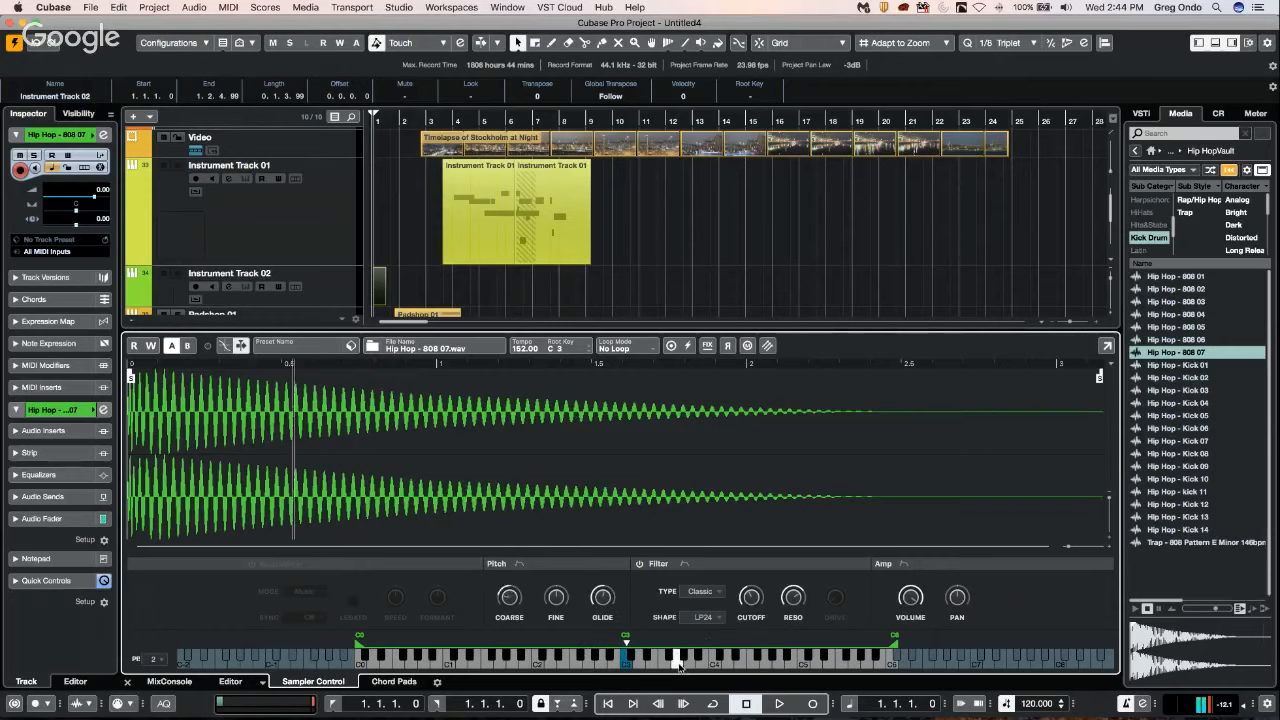
left_click(678, 662)
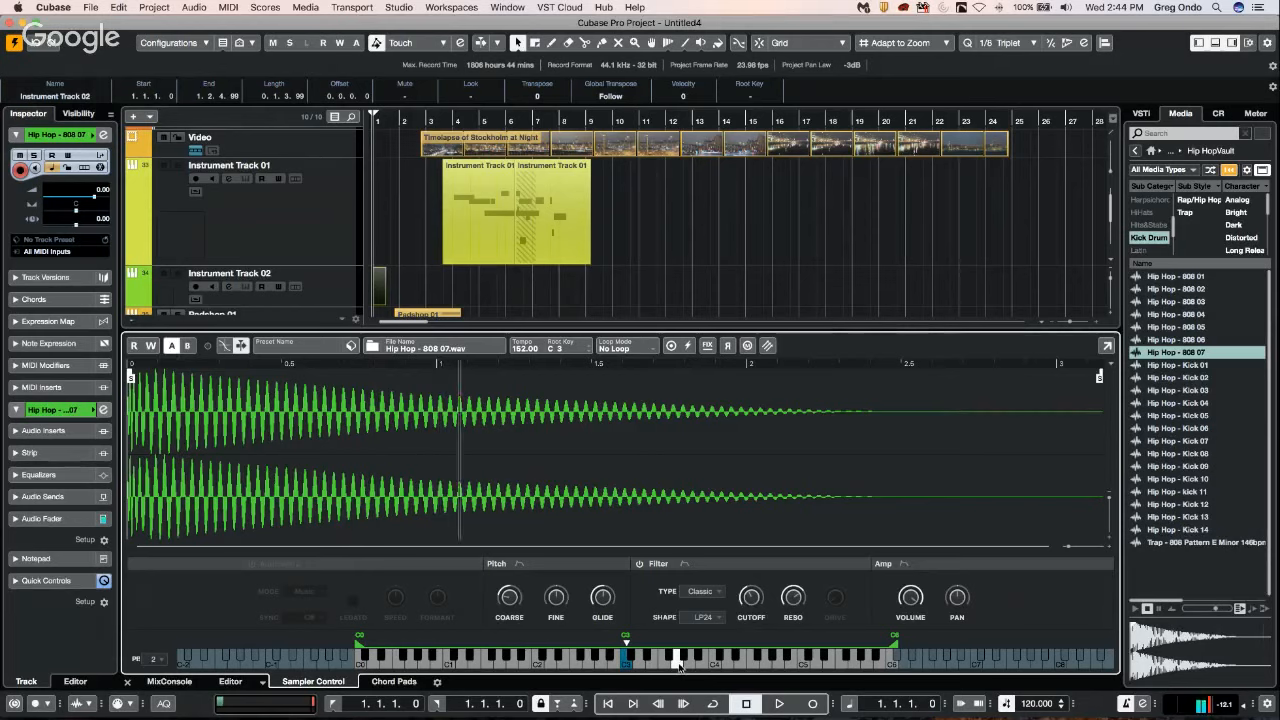
left_click(679, 662)
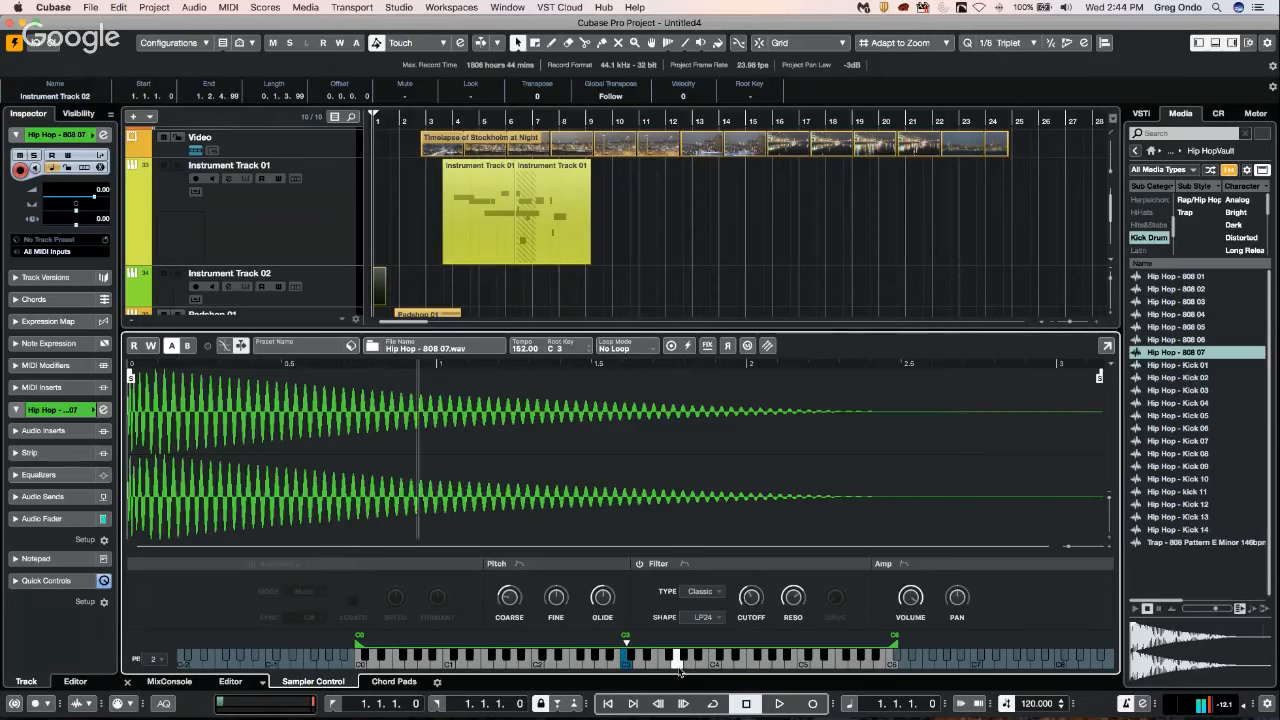
left_click(735, 660)
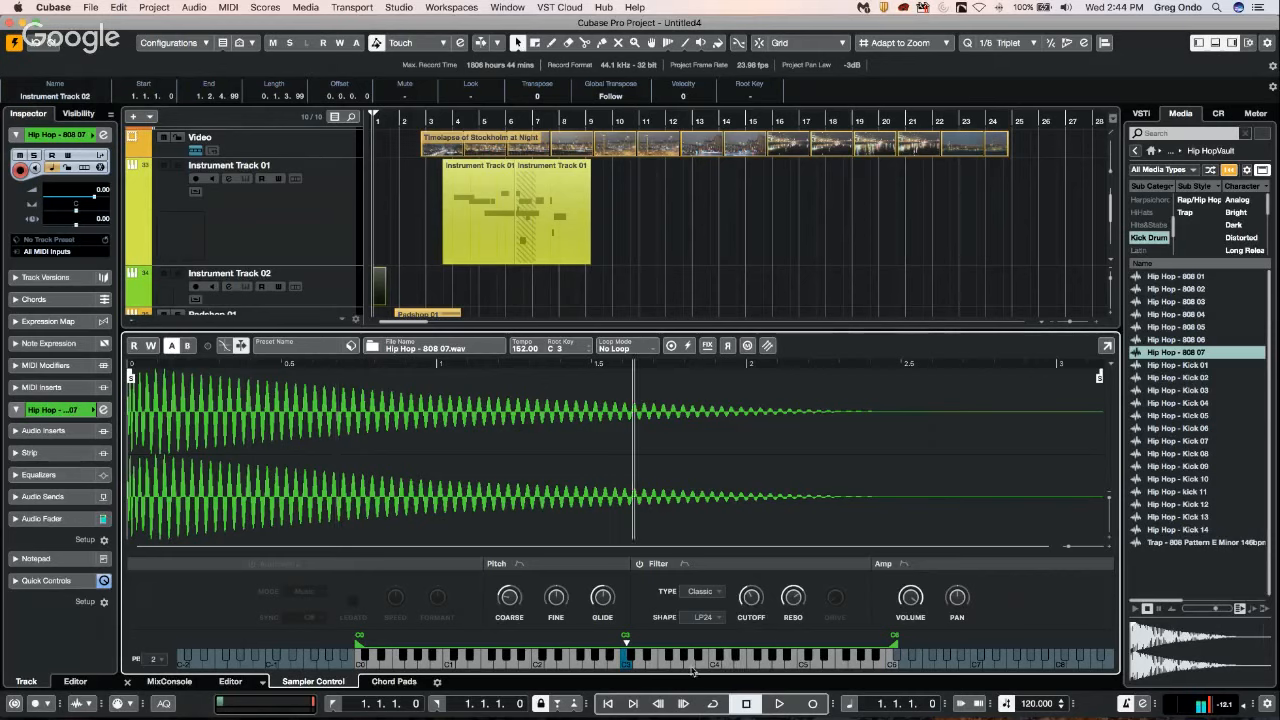
left_click(637, 660)
left_click(637, 660)
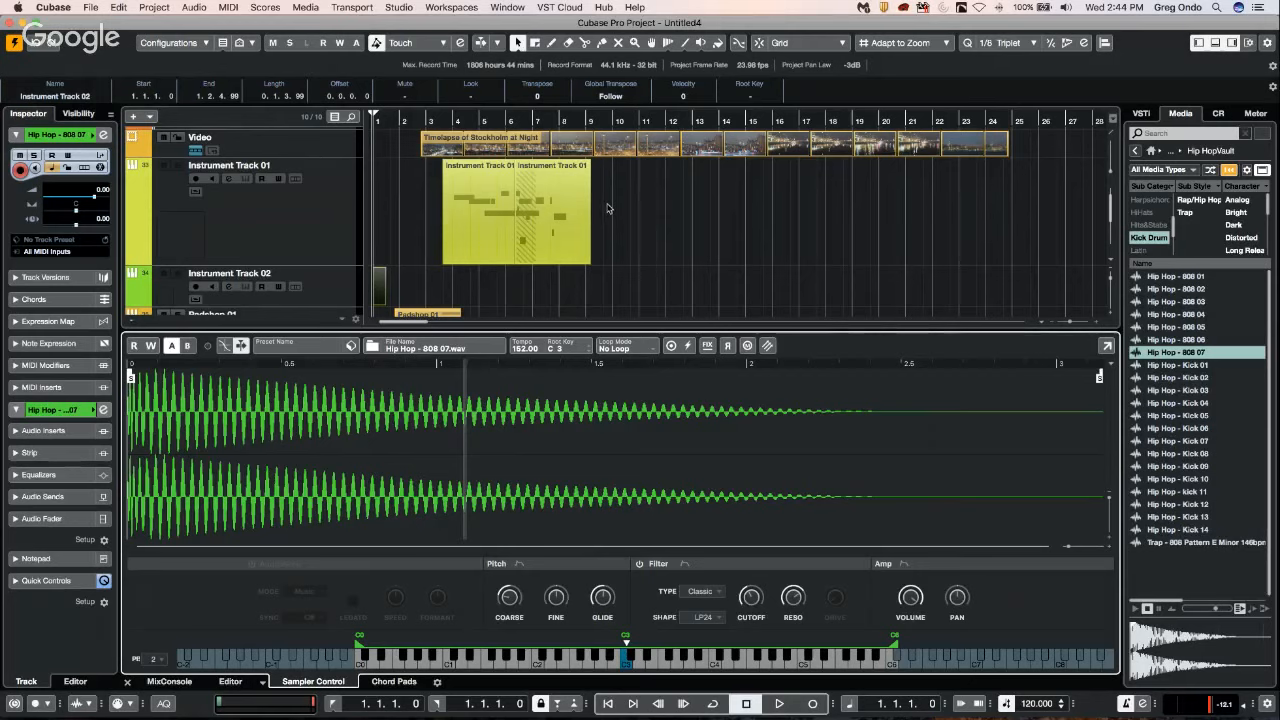
Move the second, overlapping part on Instrument Track 01 so that it starts at 8.1.4.114.
left_click_drag(564, 226, 613, 229)
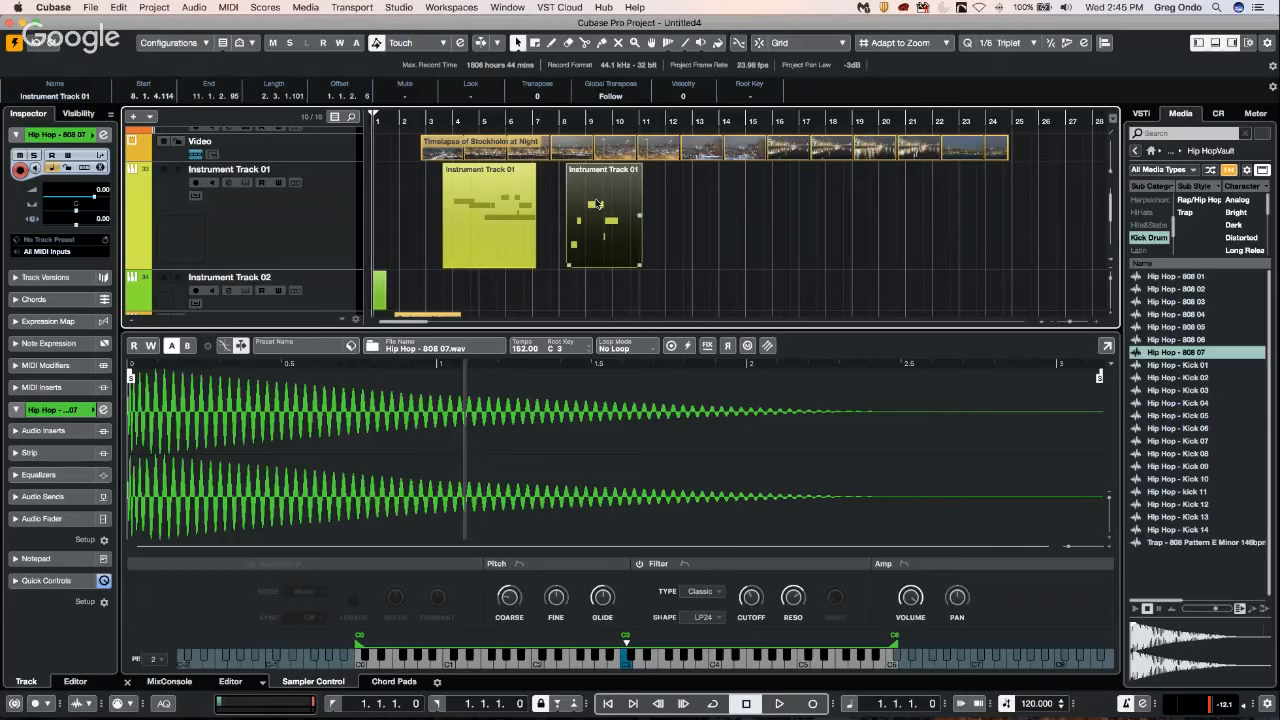
Open the first and then the second part on Instrument Track 01 in the Key Editor to inspect their notes.
double_click(513, 262)
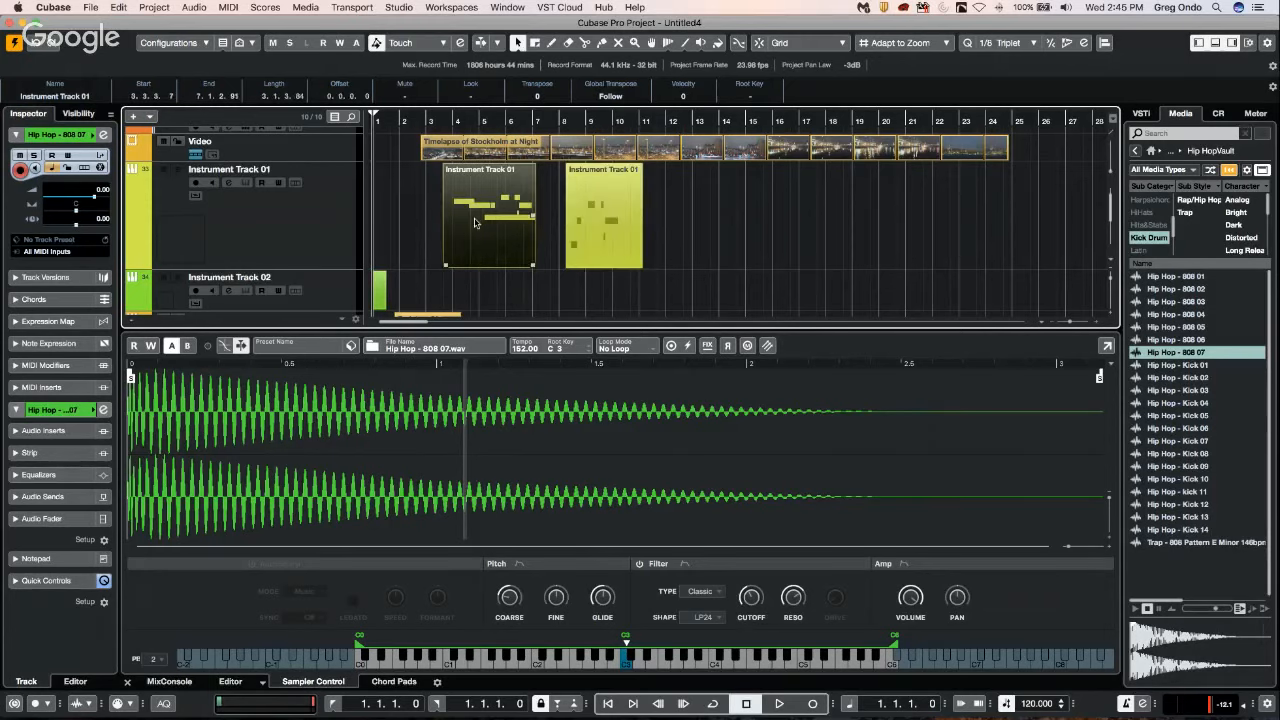
left_click(604, 214)
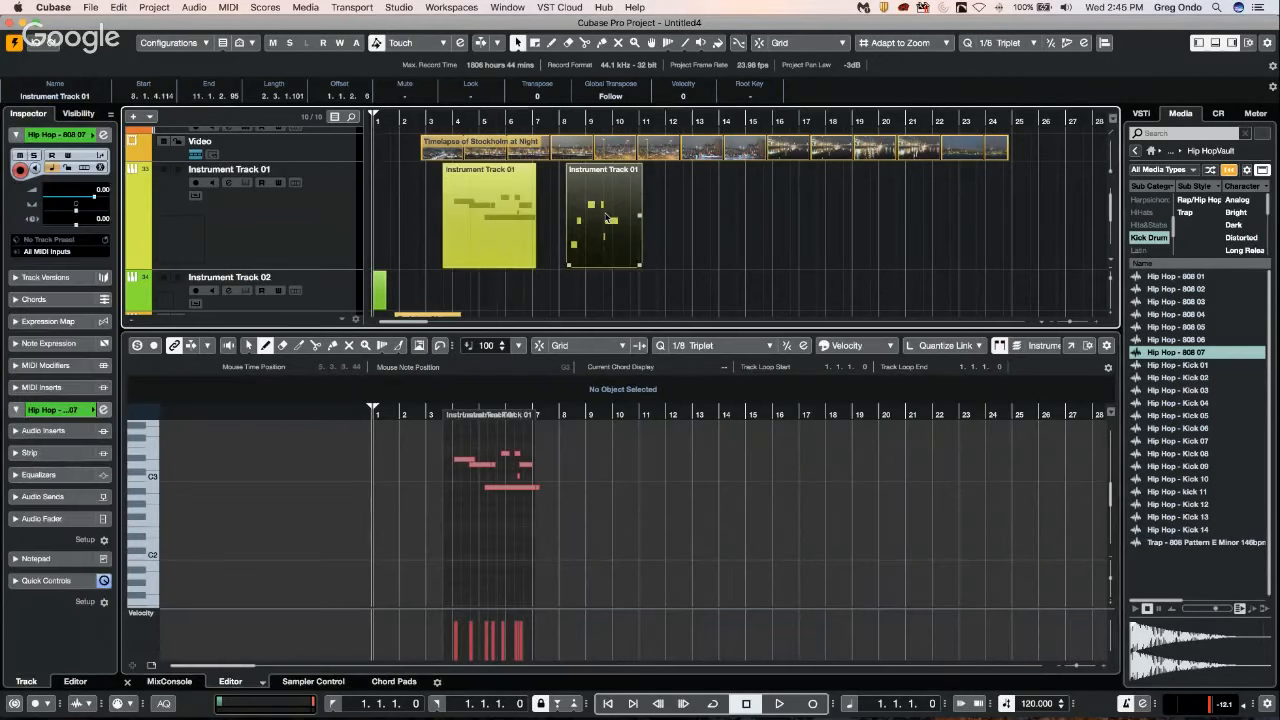
double_click(604, 214)
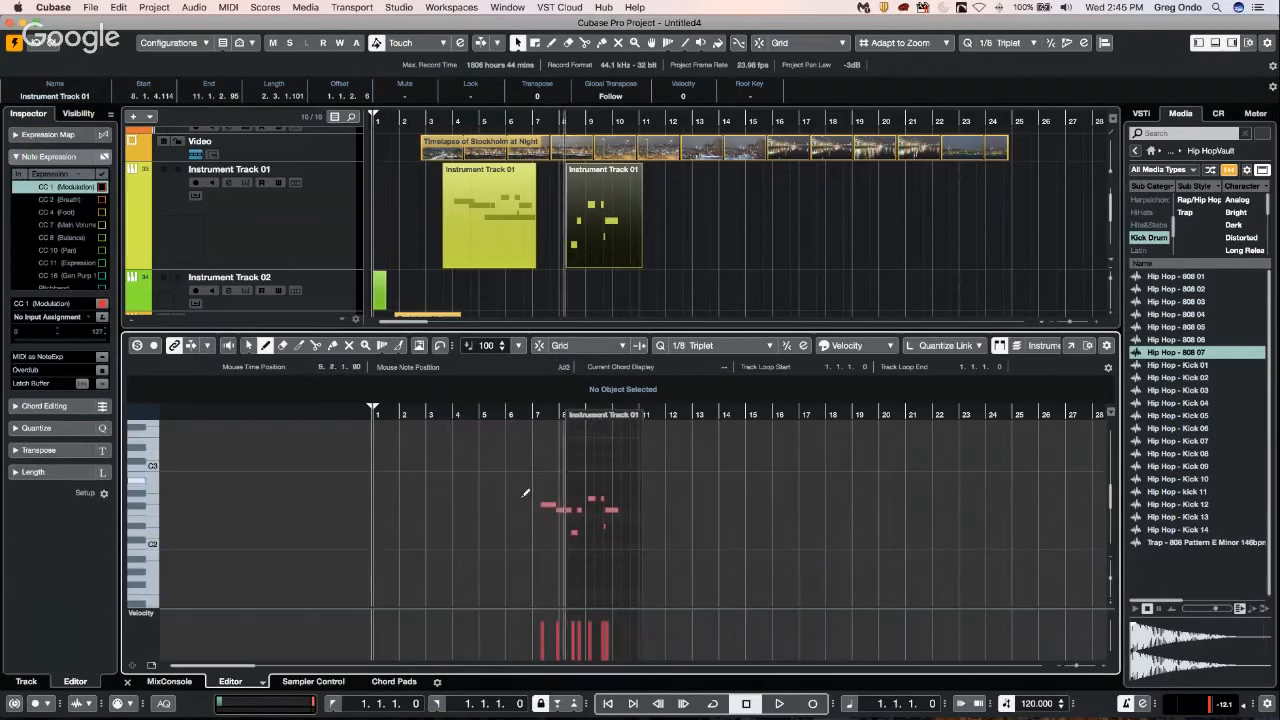
Move the second part over the end of the first so that it starts at 6.2.2.116, and select each overlapping part in turn.
left_click_drag(599, 222, 540, 222)
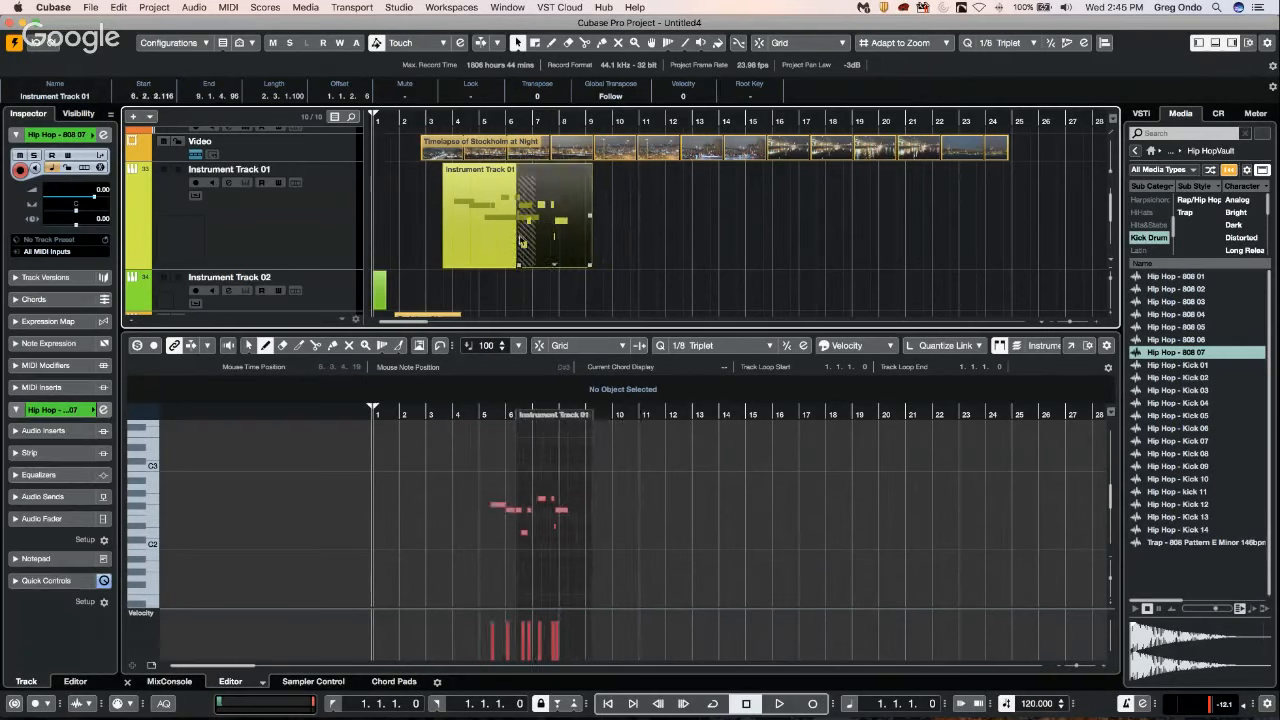
left_click(488, 243)
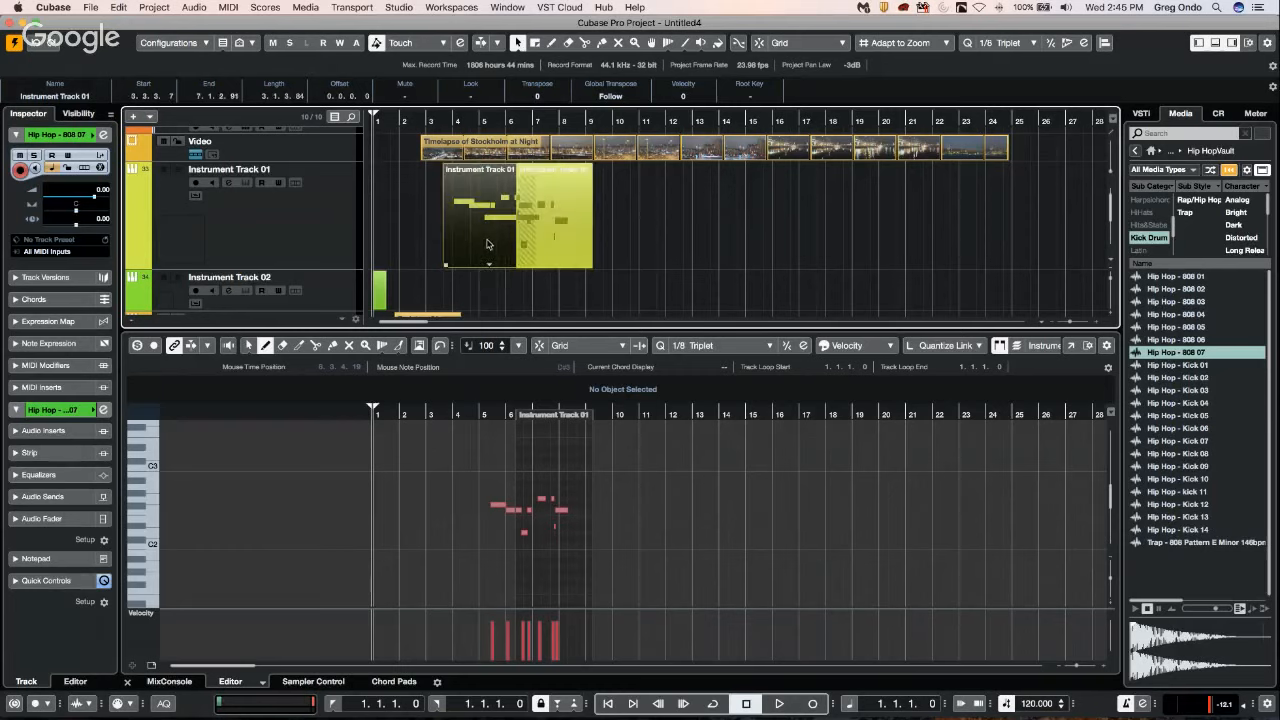
left_click(530, 236)
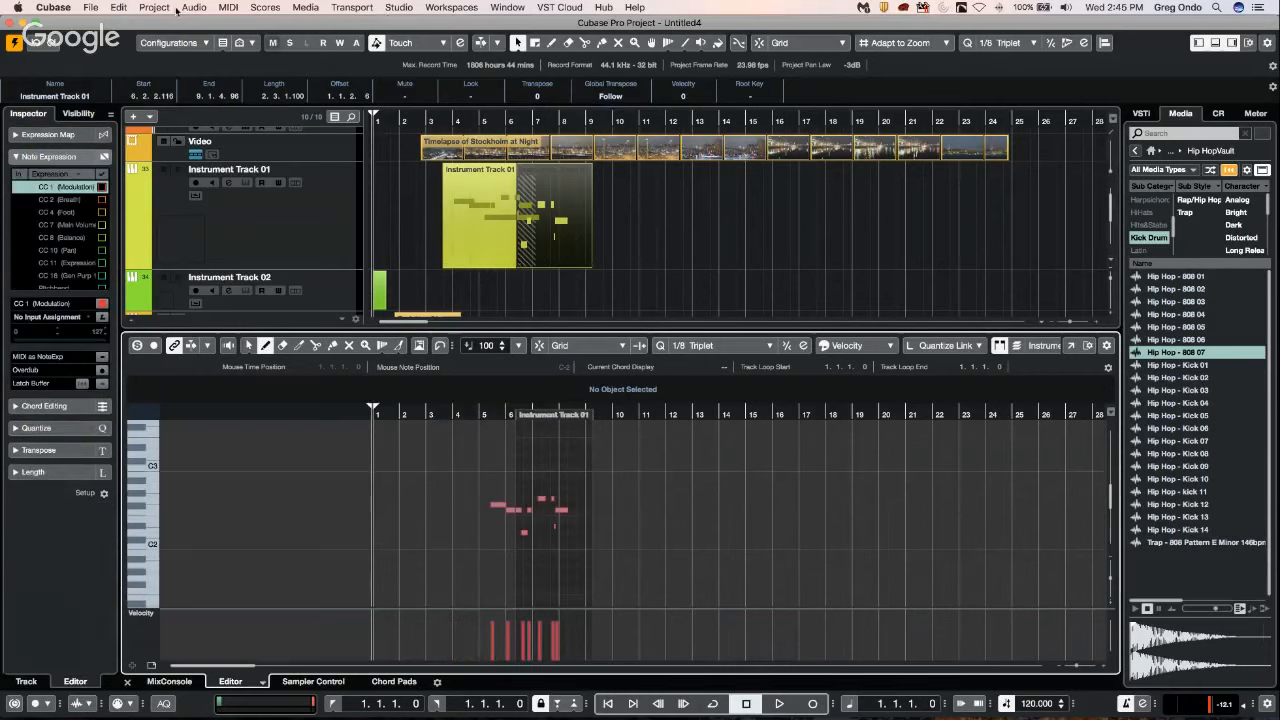
Enable Delete Overlaps in the Editing preferences and accept the change.
left_click(89, 7)
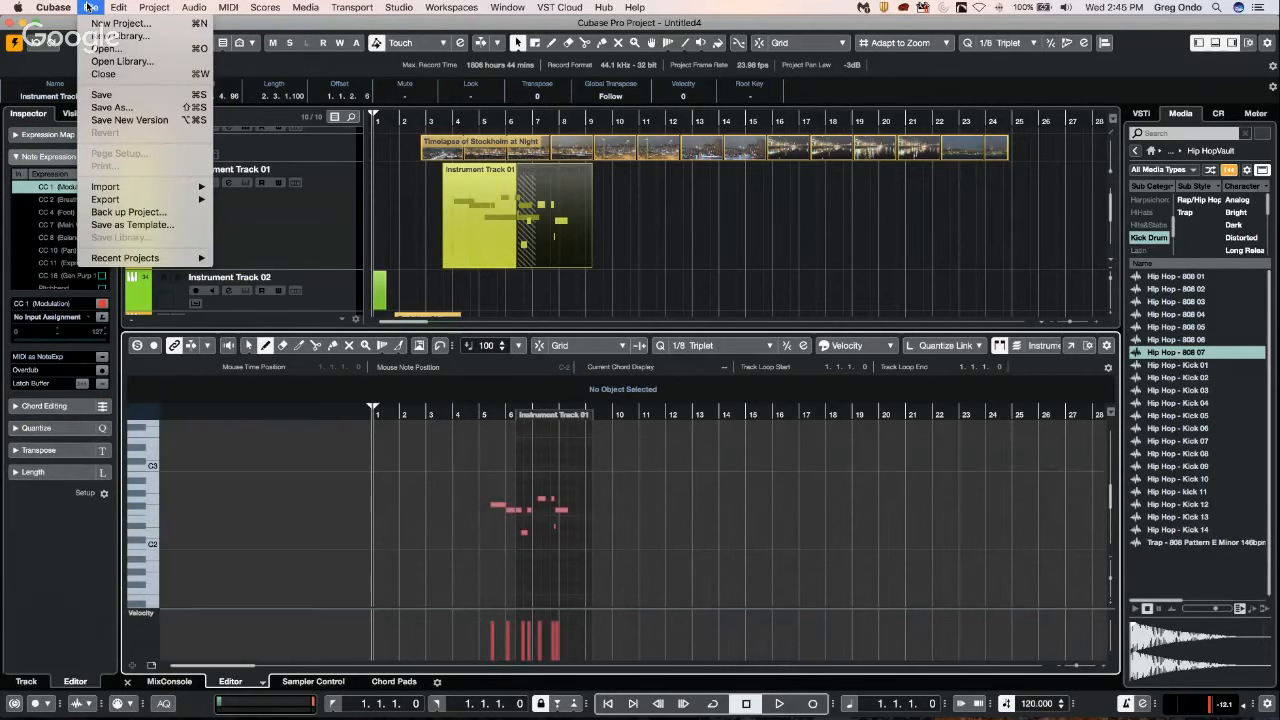
mouse_move(60, 8)
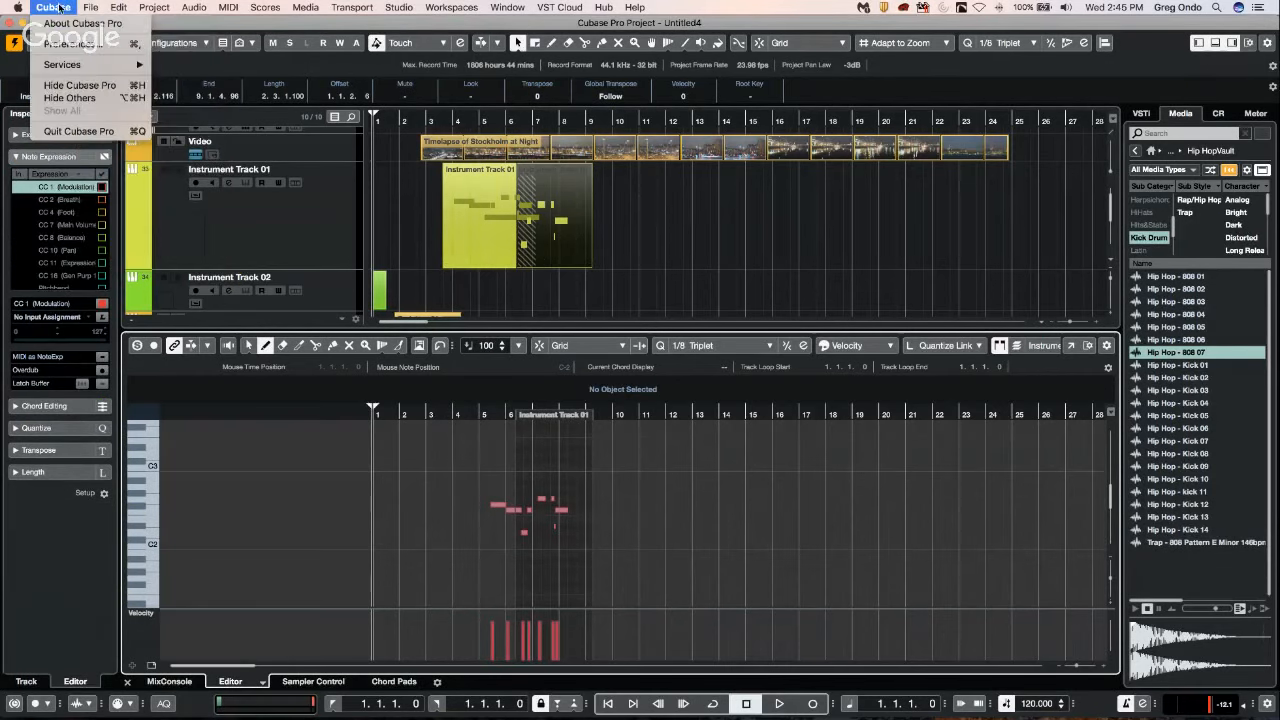
left_click(100, 44)
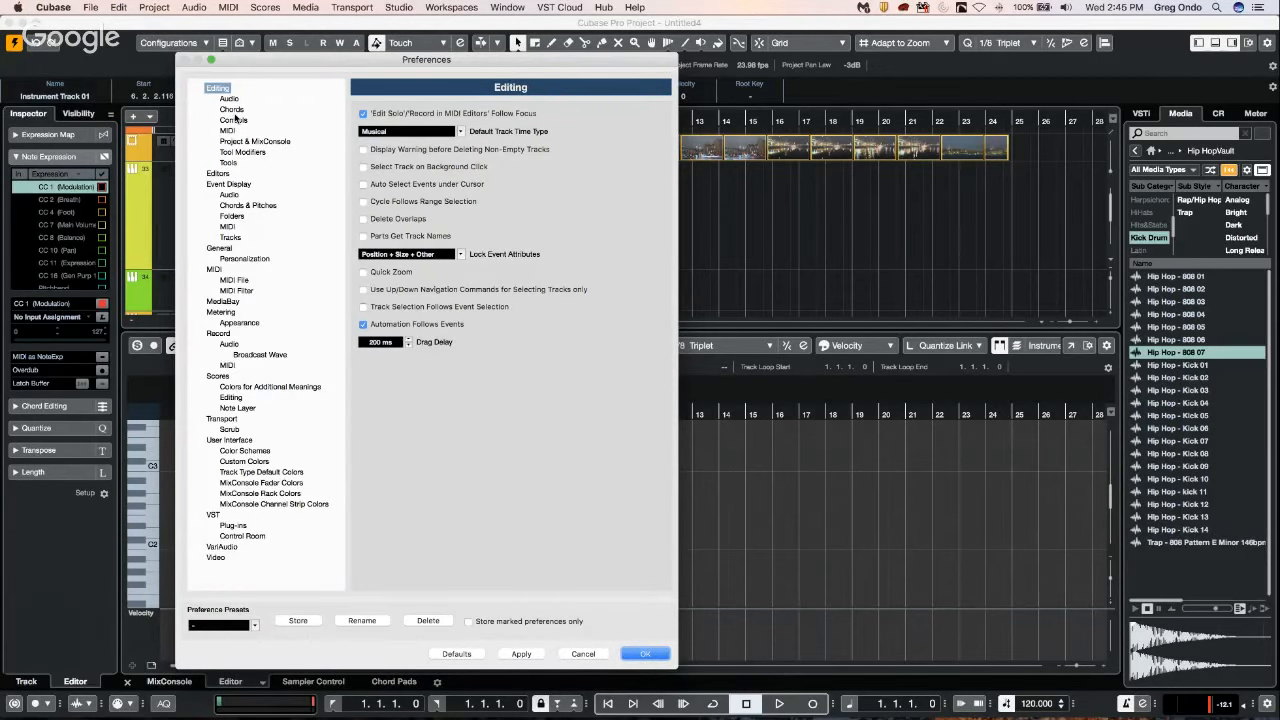
left_click(228, 131)
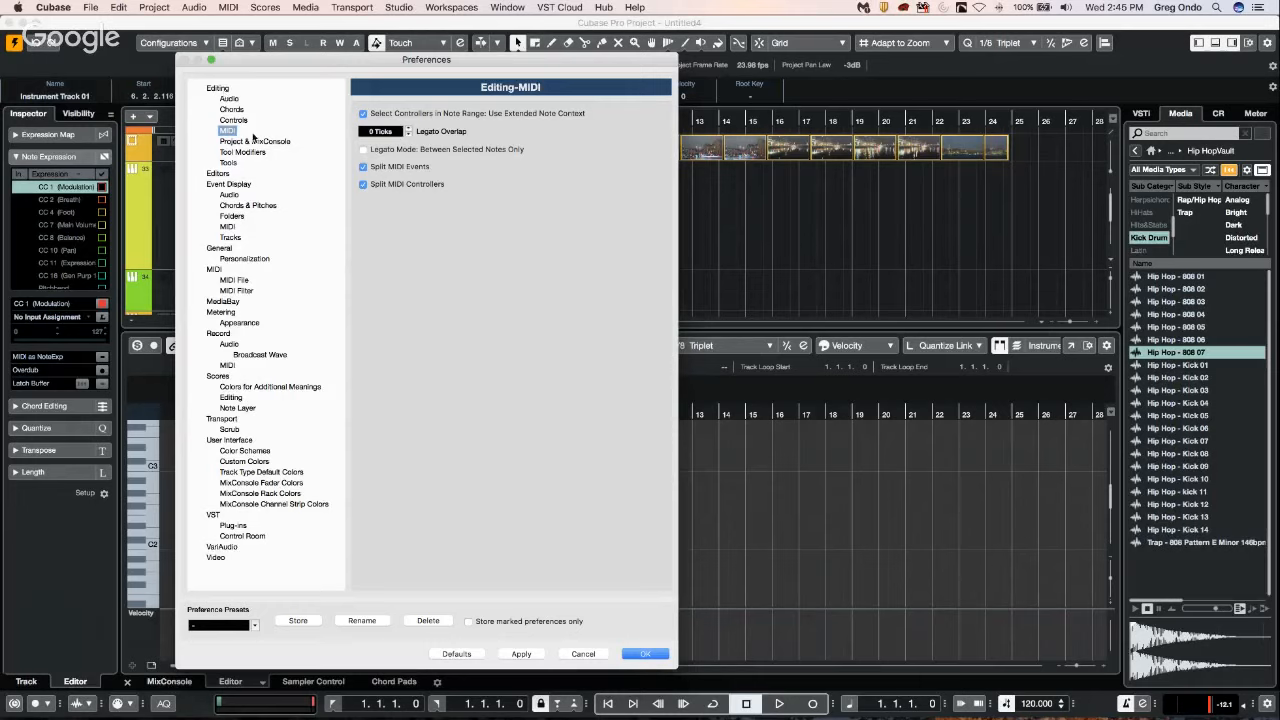
left_click(216, 88)
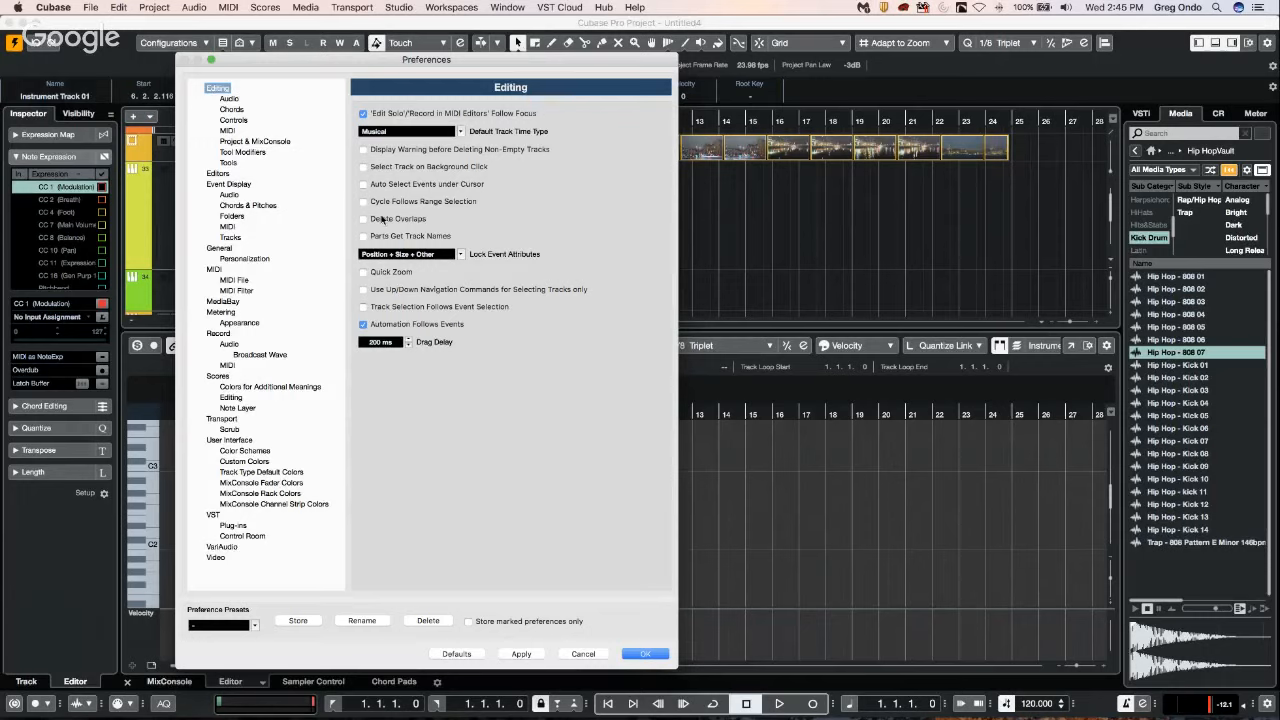
left_click(364, 219)
left_click(645, 654)
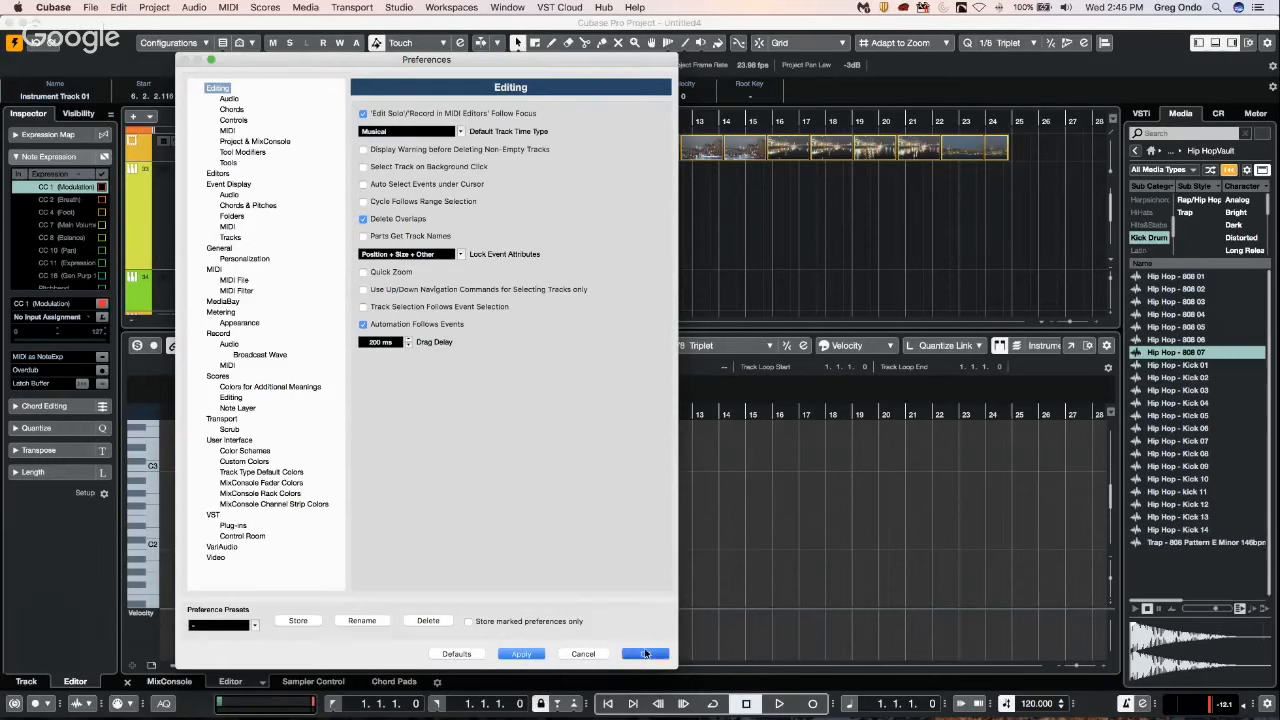
Move the second part clear of the first to 9.2.4.65 and undo the trimming of the first part.
left_click_drag(567, 222, 638, 228)
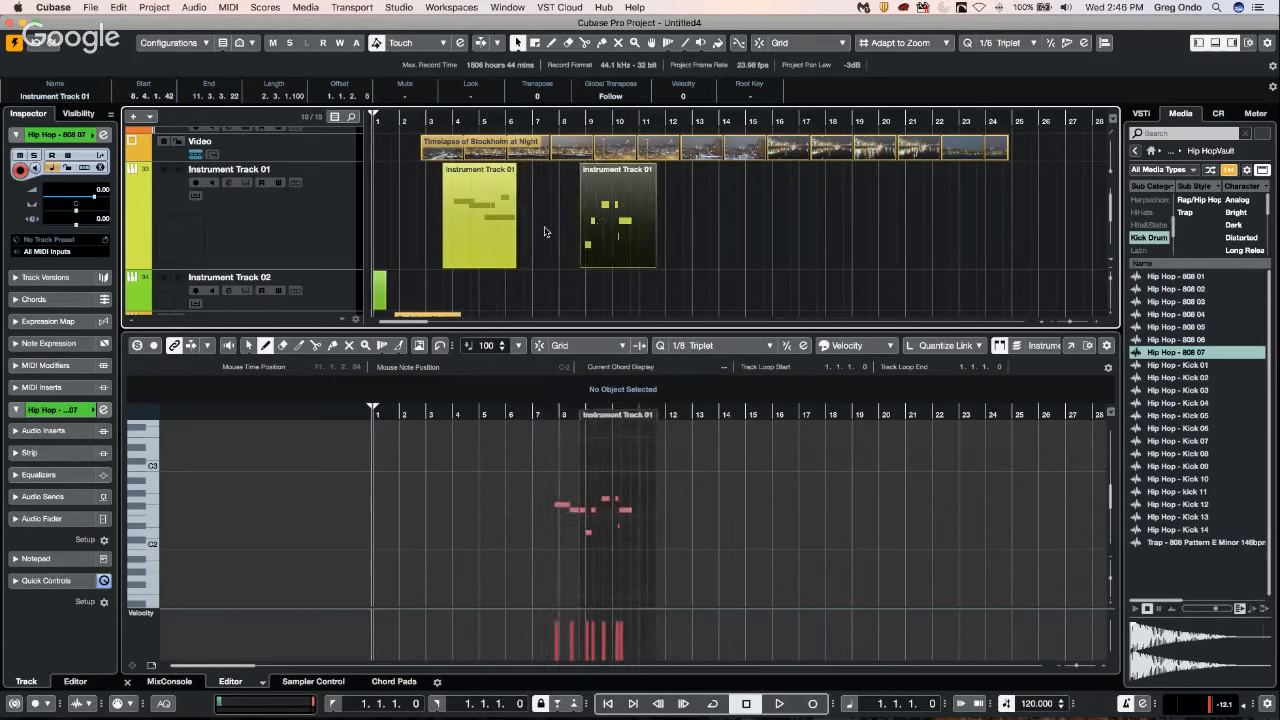
key("super+z")
key("super+z")
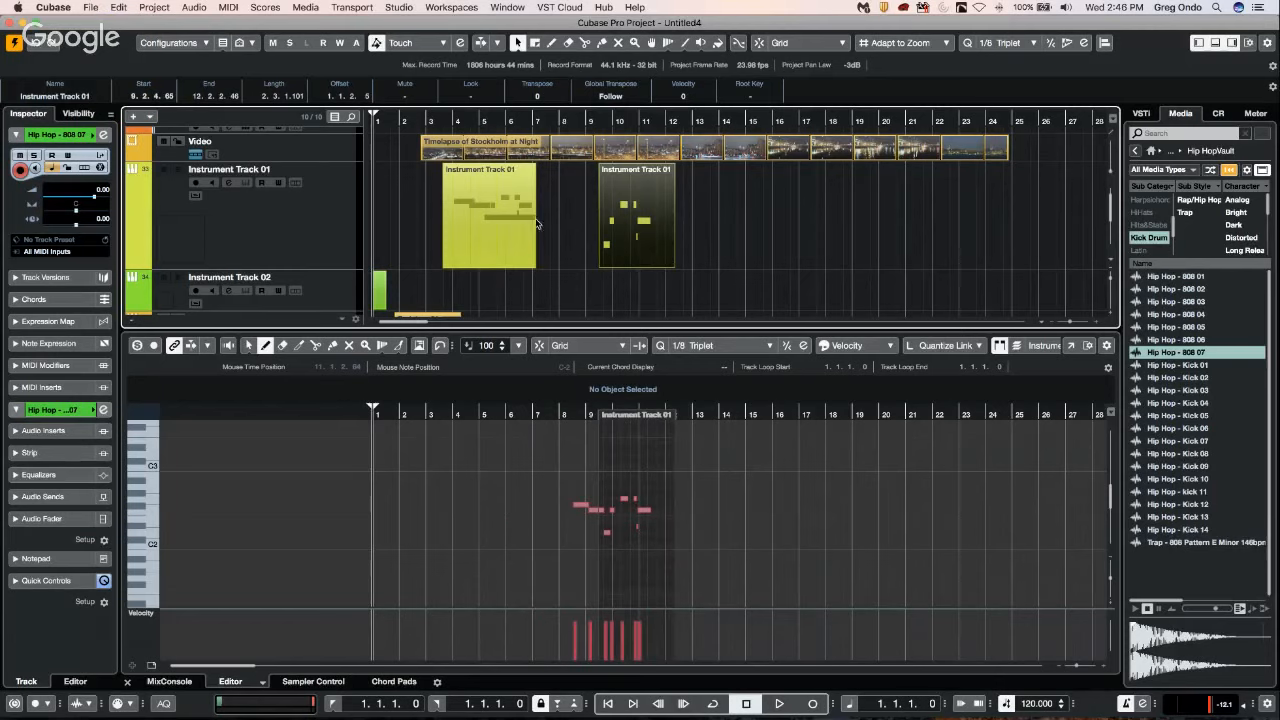
Move the second part over the first so that it starts at 6.2.2.116, and try pulling it away again.
left_click(514, 247)
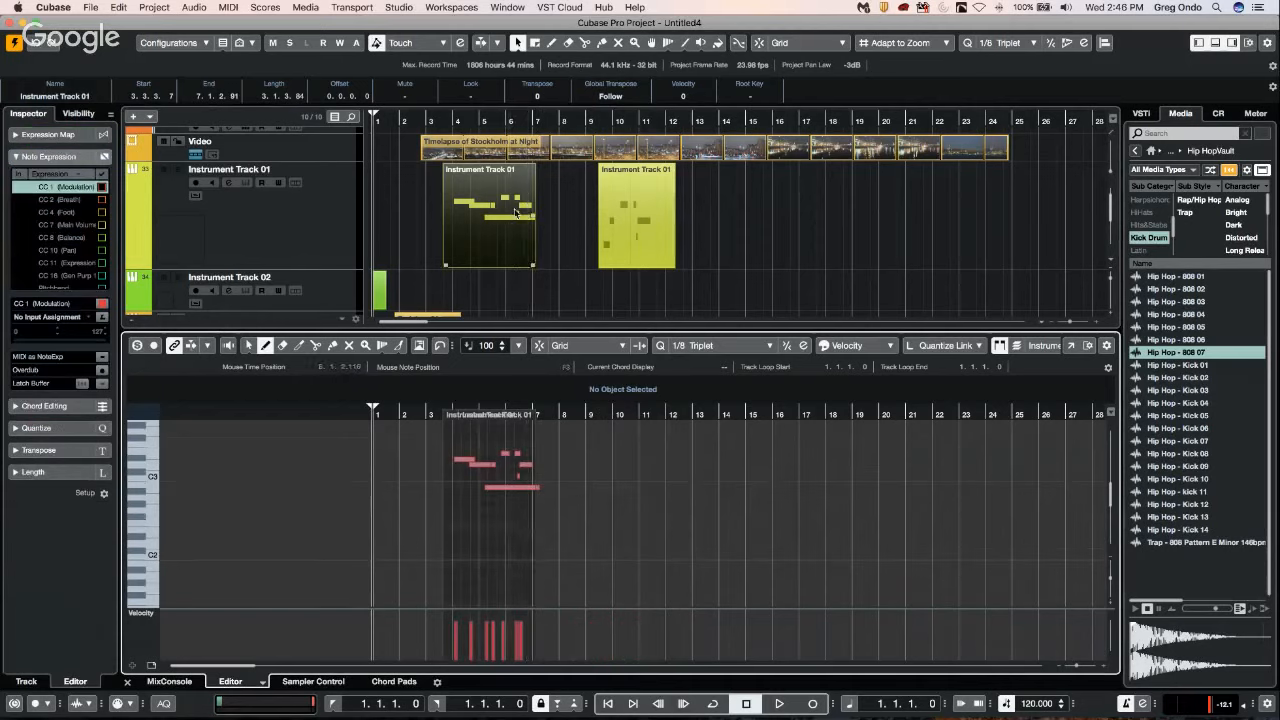
left_click(658, 214)
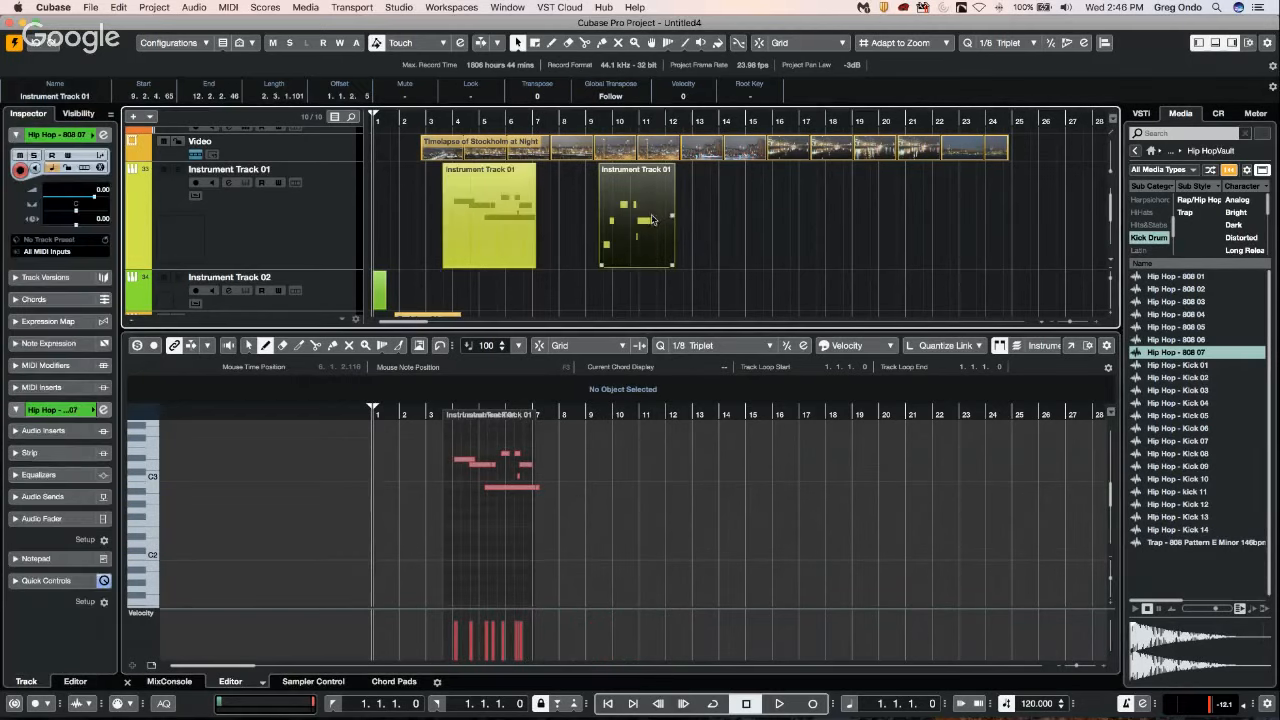
left_click_drag(648, 218, 524, 227)
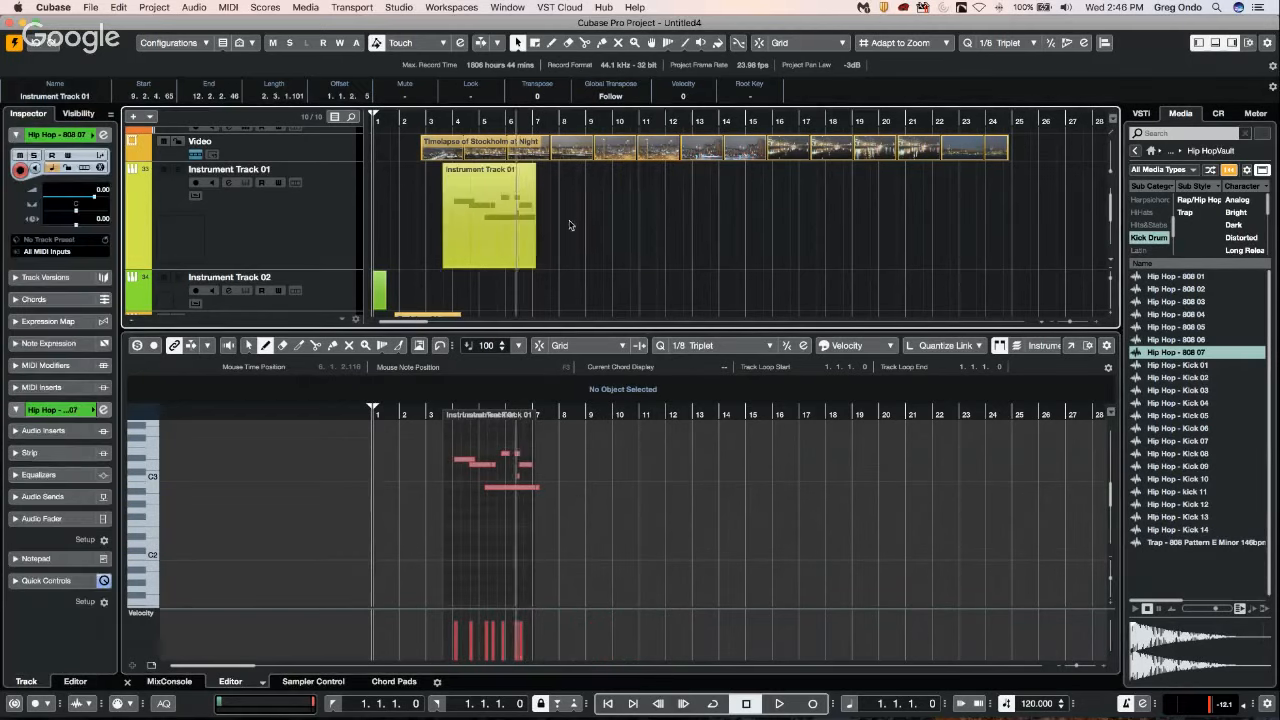
left_click(495, 235)
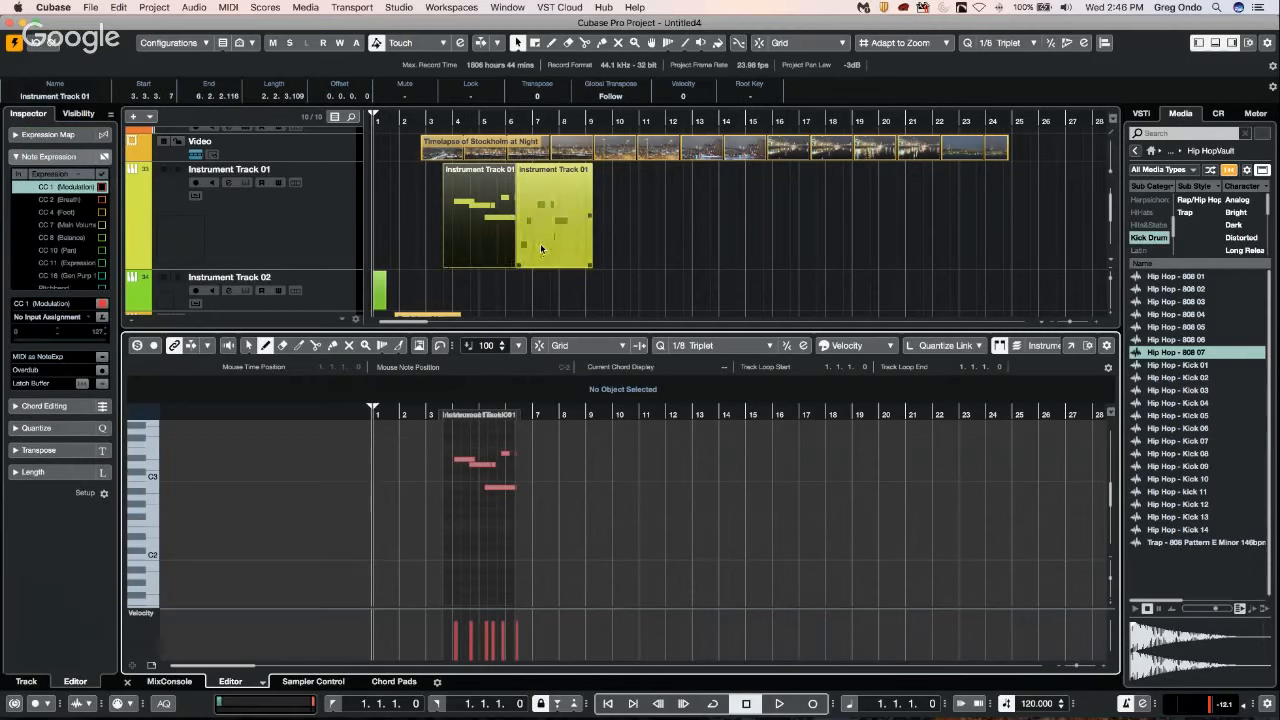
left_click_drag(540, 243, 595, 244)
Undo the recent moves of the second part back to before it overlapped the first part.
key("super+z")
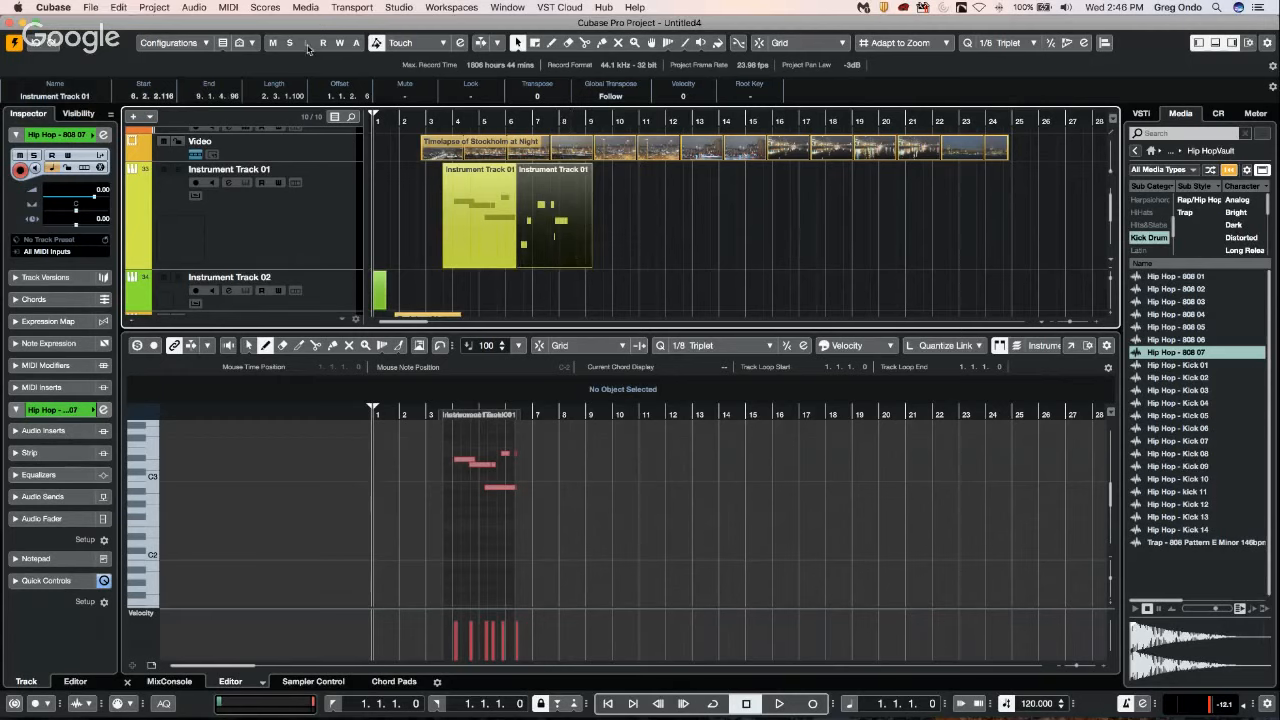
key("super+z")
key("super+z")
key("super+z")
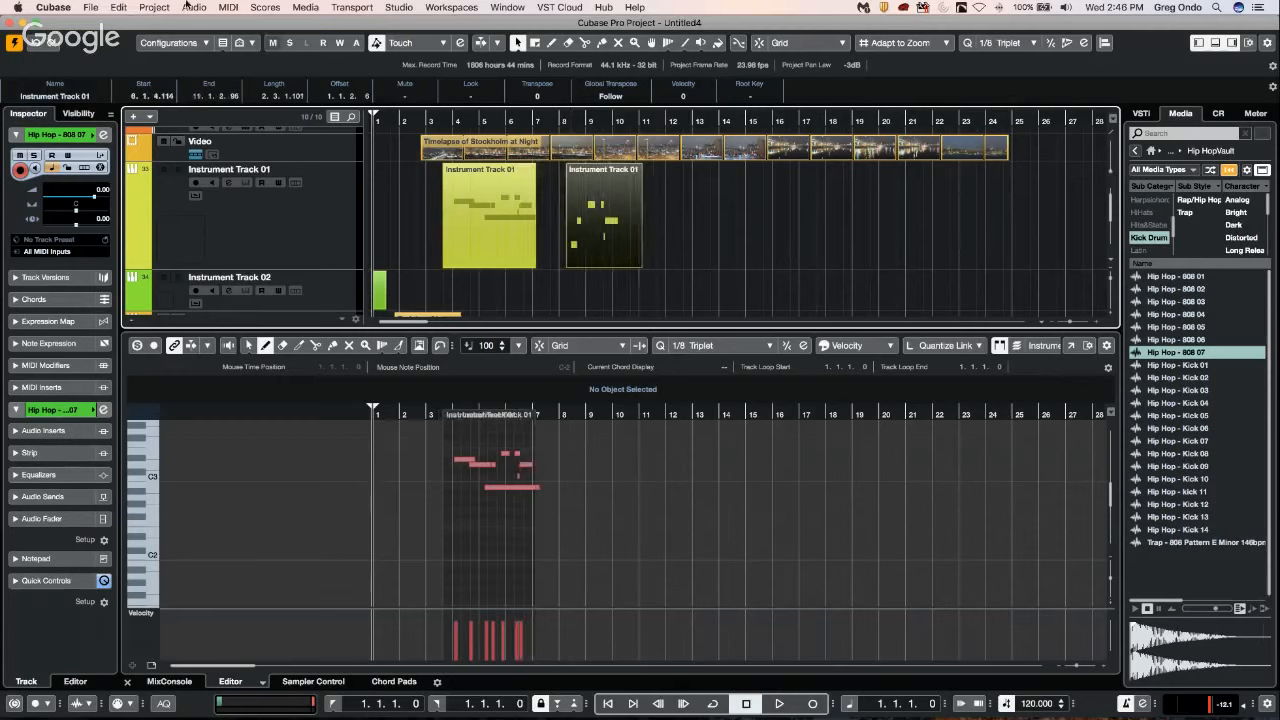
Disable Delete Overlaps in the Editing preferences, apply the change and close the preferences.
left_click(90, 7)
mouse_move(53, 7)
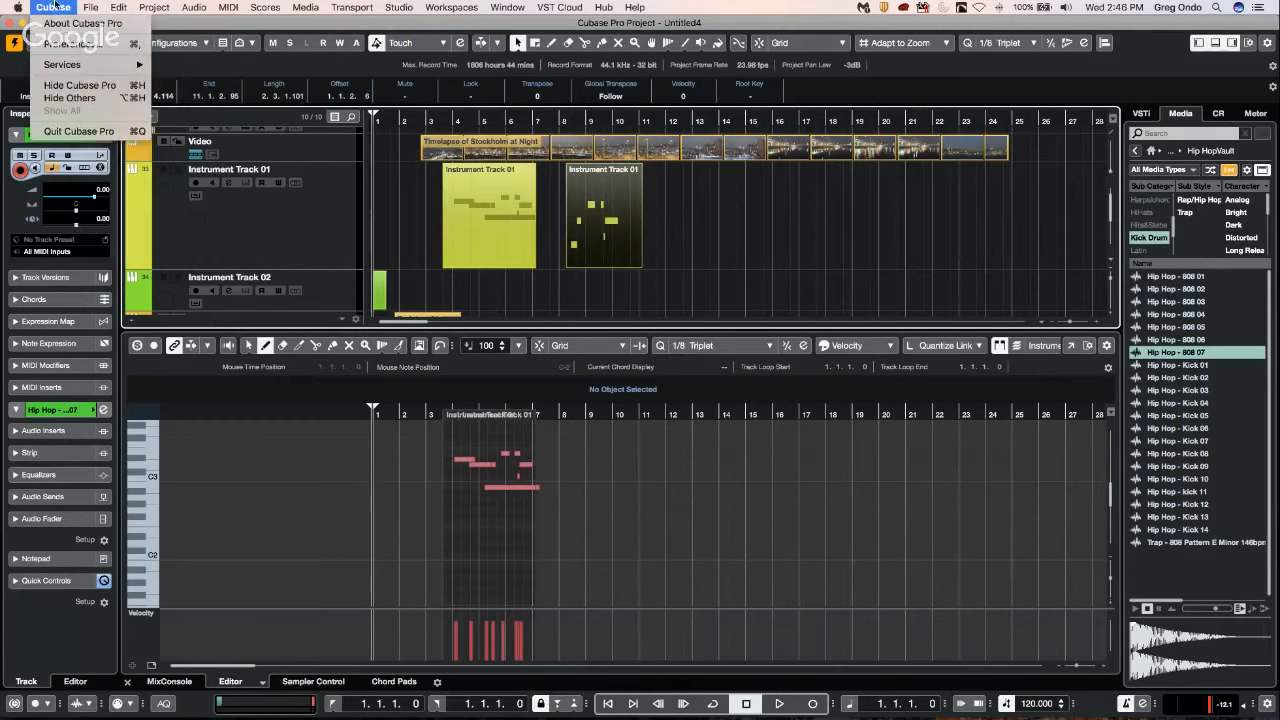
left_click(80, 44)
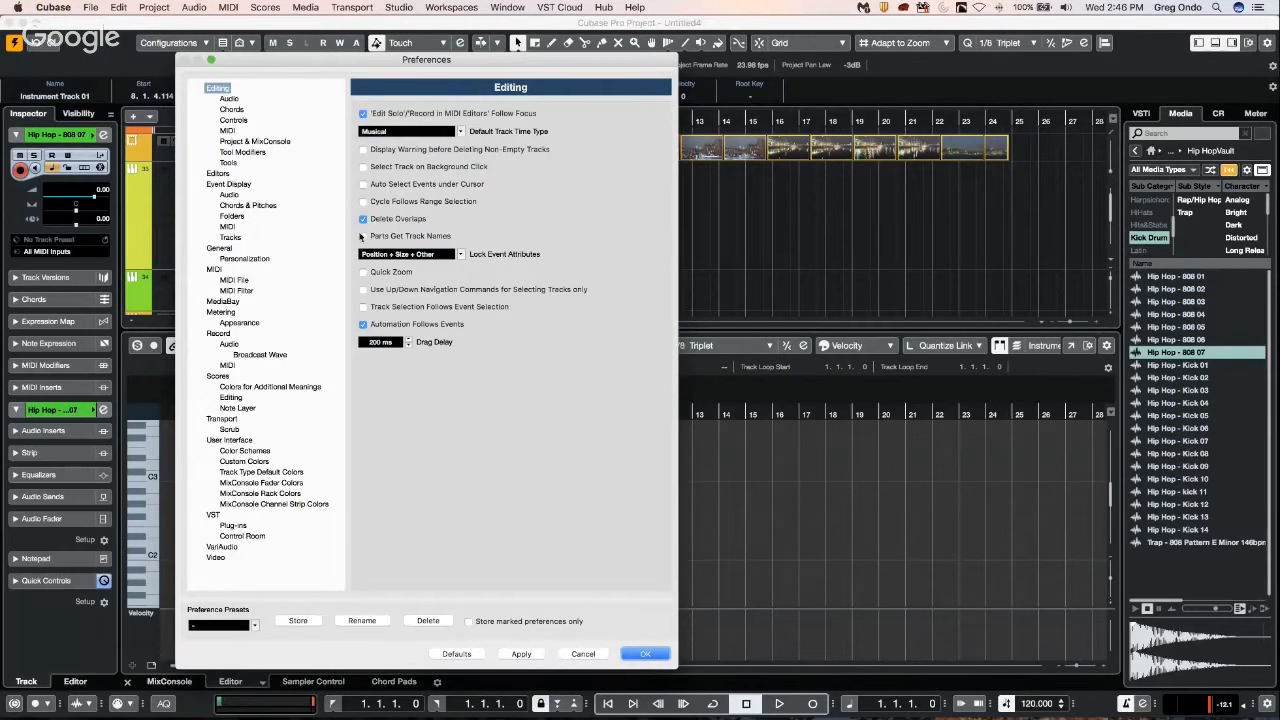
left_click(364, 219)
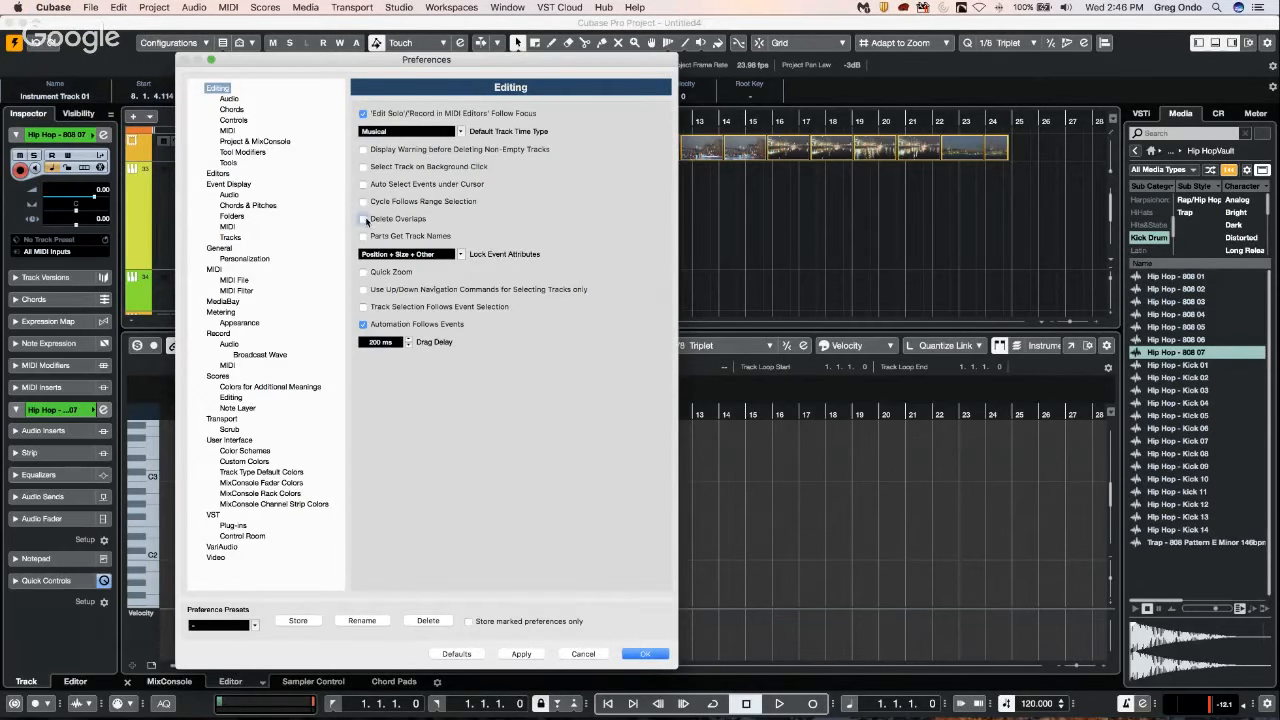
left_click(521, 652)
left_click(643, 654)
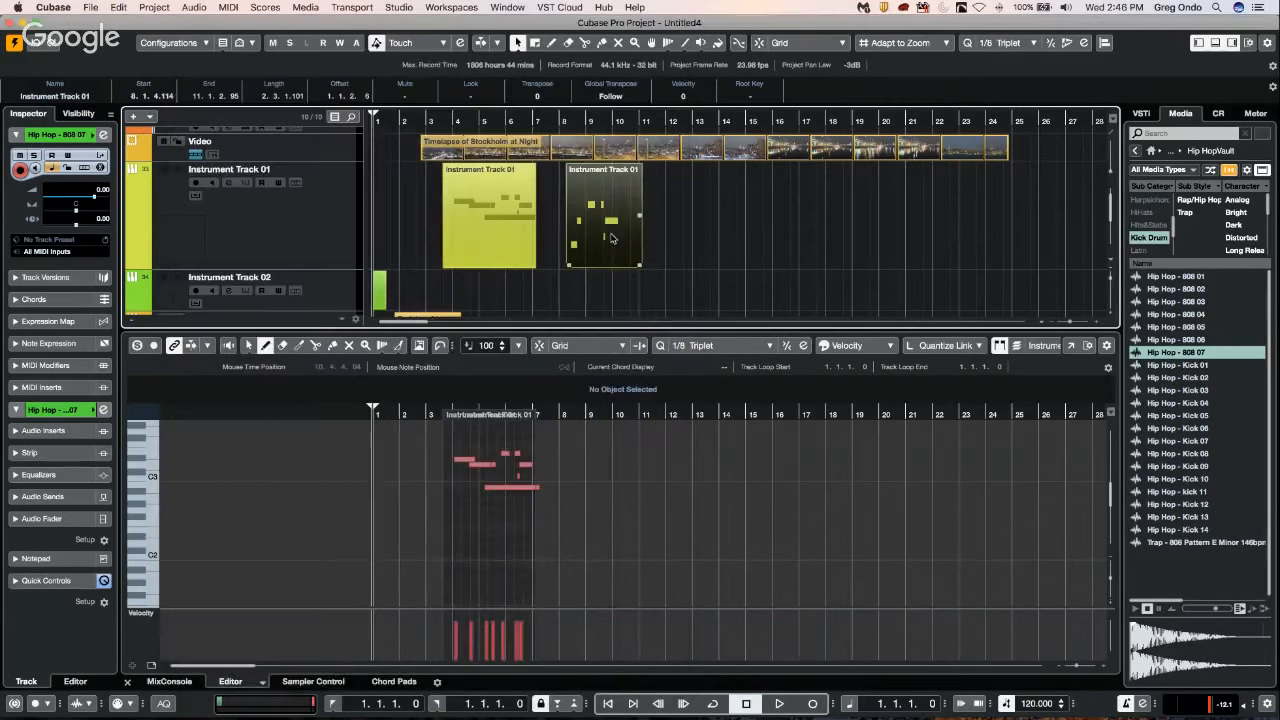
Move the second part over the first at 6.1.4.116 and pull it clear again so that it starts at 9.2.4.17.
left_click_drag(595, 237, 558, 237)
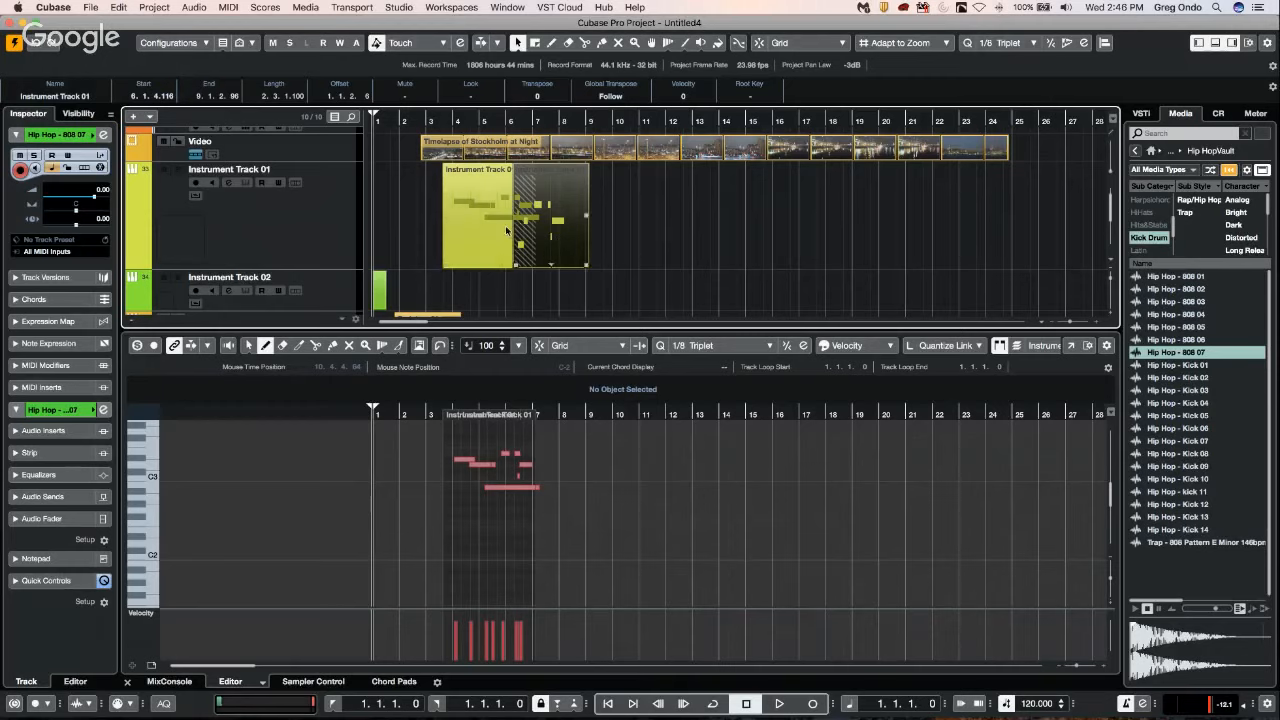
left_click_drag(559, 238, 643, 240)
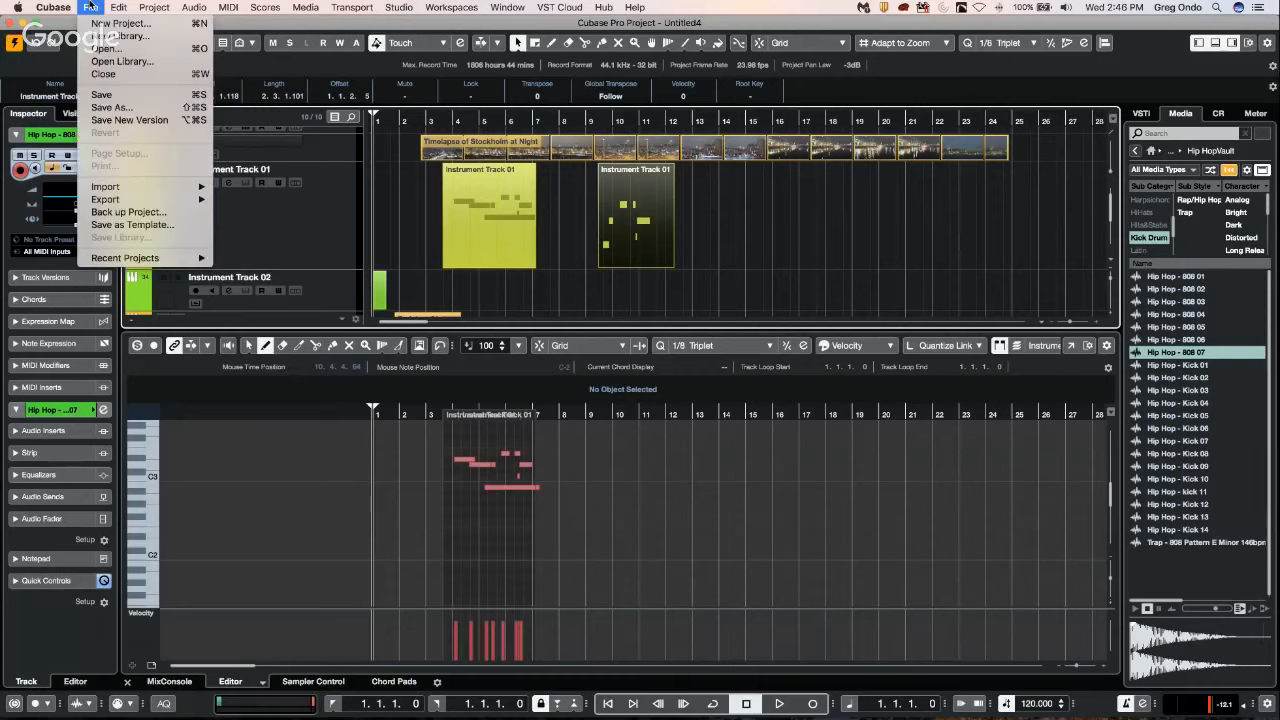
Review the Delete Overlaps option in the Editing preferences and close the preferences.
mouse_move(54, 8)
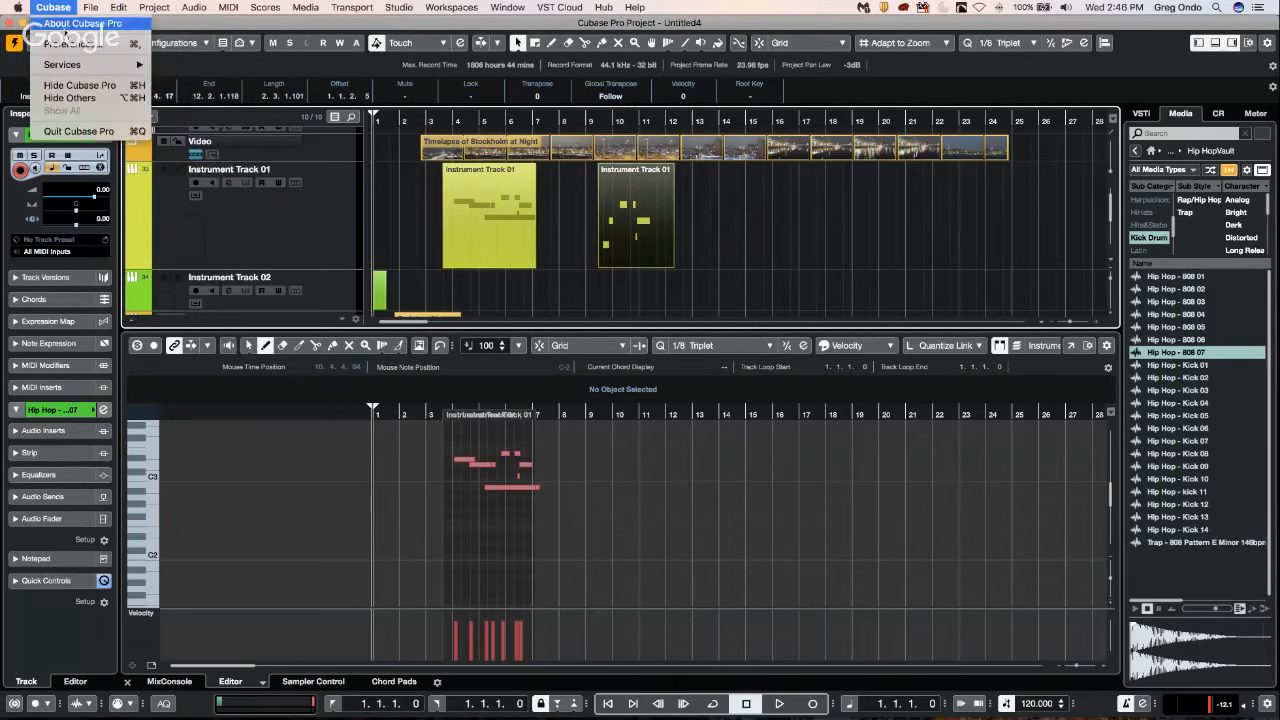
left_click(69, 44)
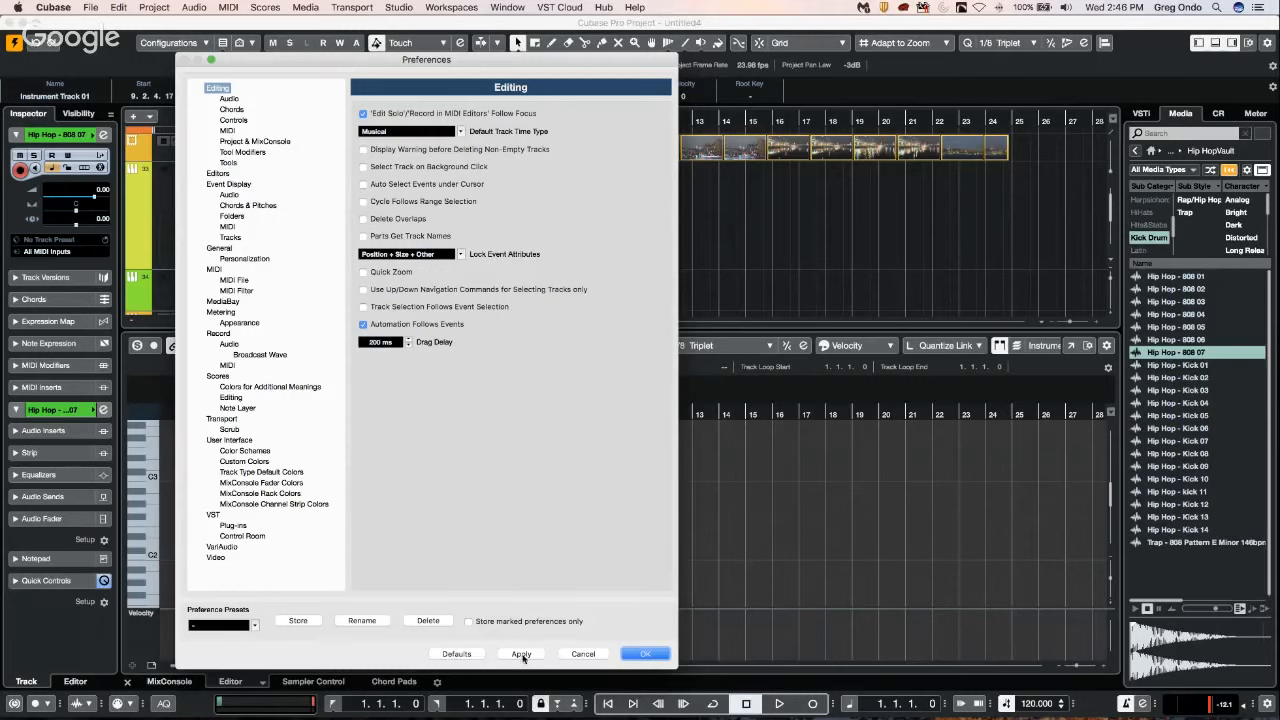
left_click(632, 654)
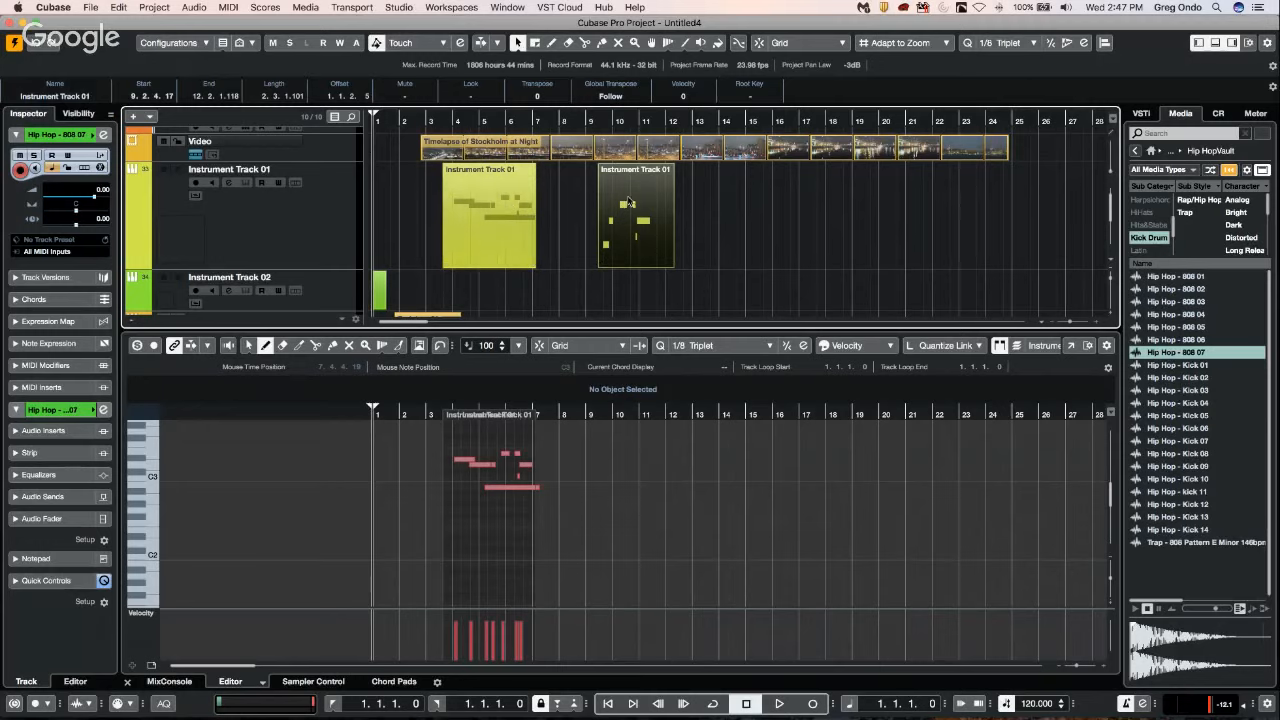
Erase both MIDI parts from Instrument Track 01.
right_click(628, 212)
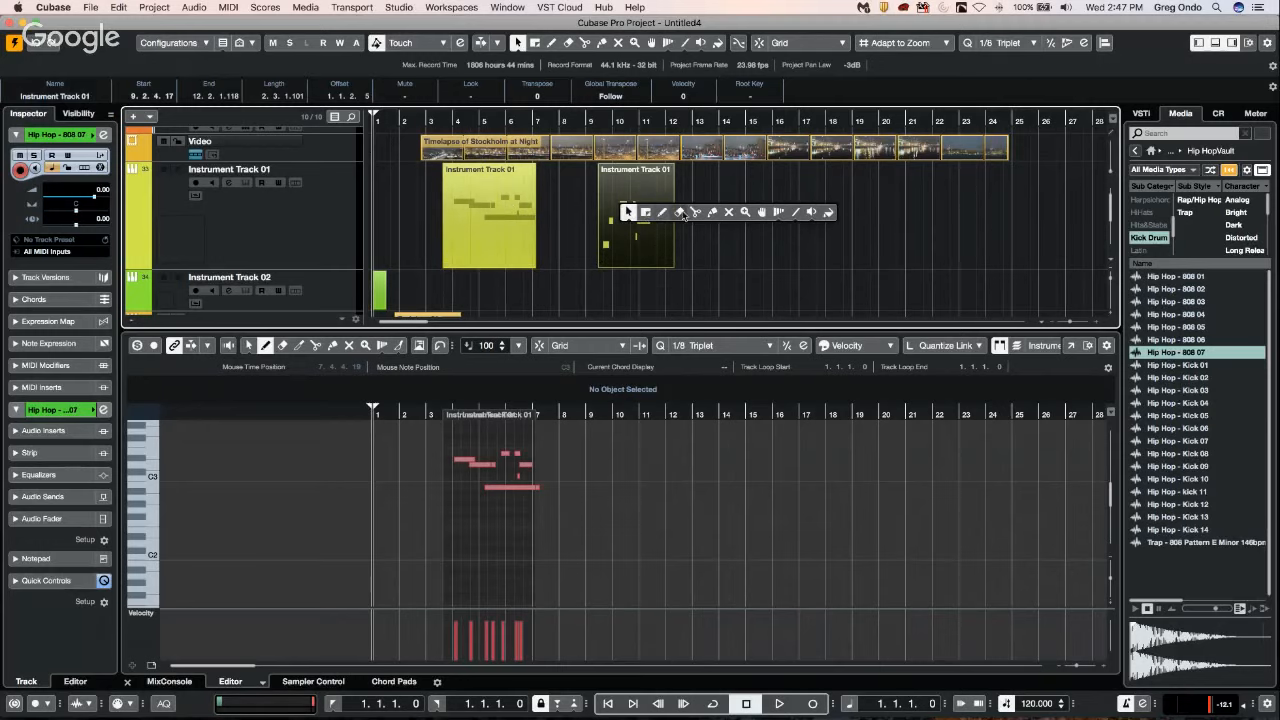
left_click(679, 212)
left_click(630, 218)
left_click(510, 222)
Draw an empty MIDI part about six bars long from bar 4 on Instrument Track 01 and open it for note editing.
right_click(510, 222)
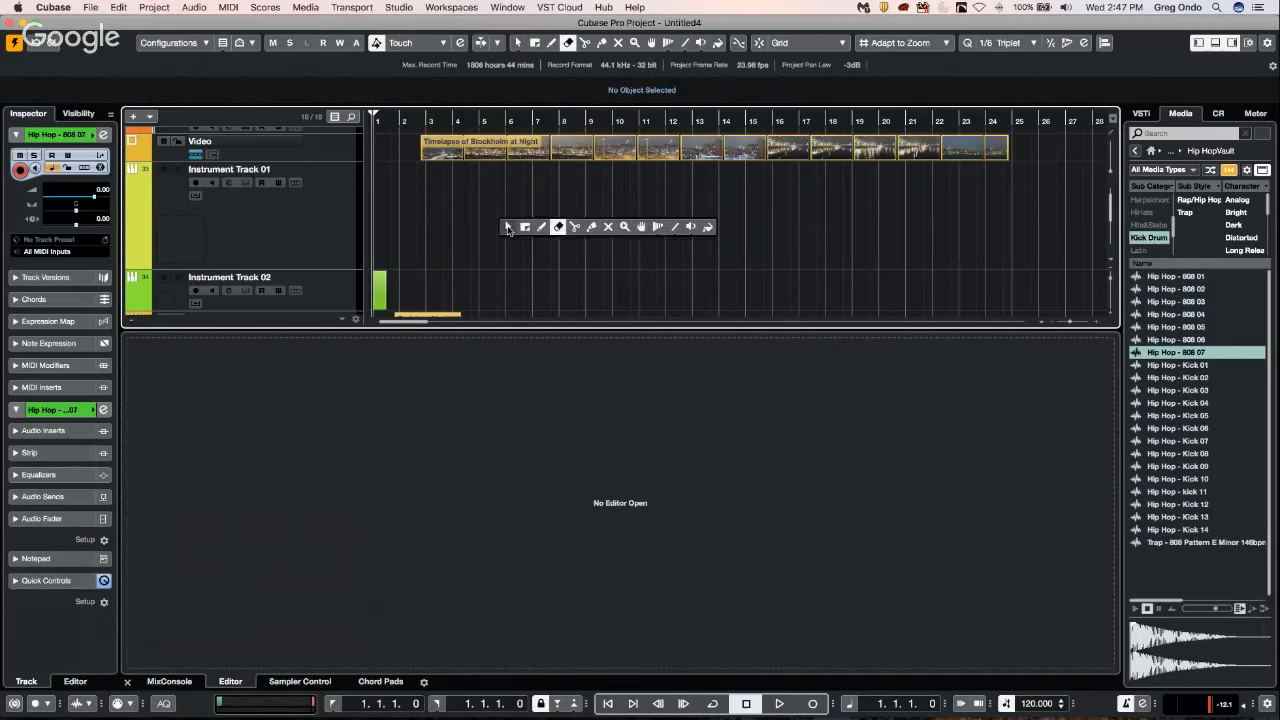
left_click(547, 225)
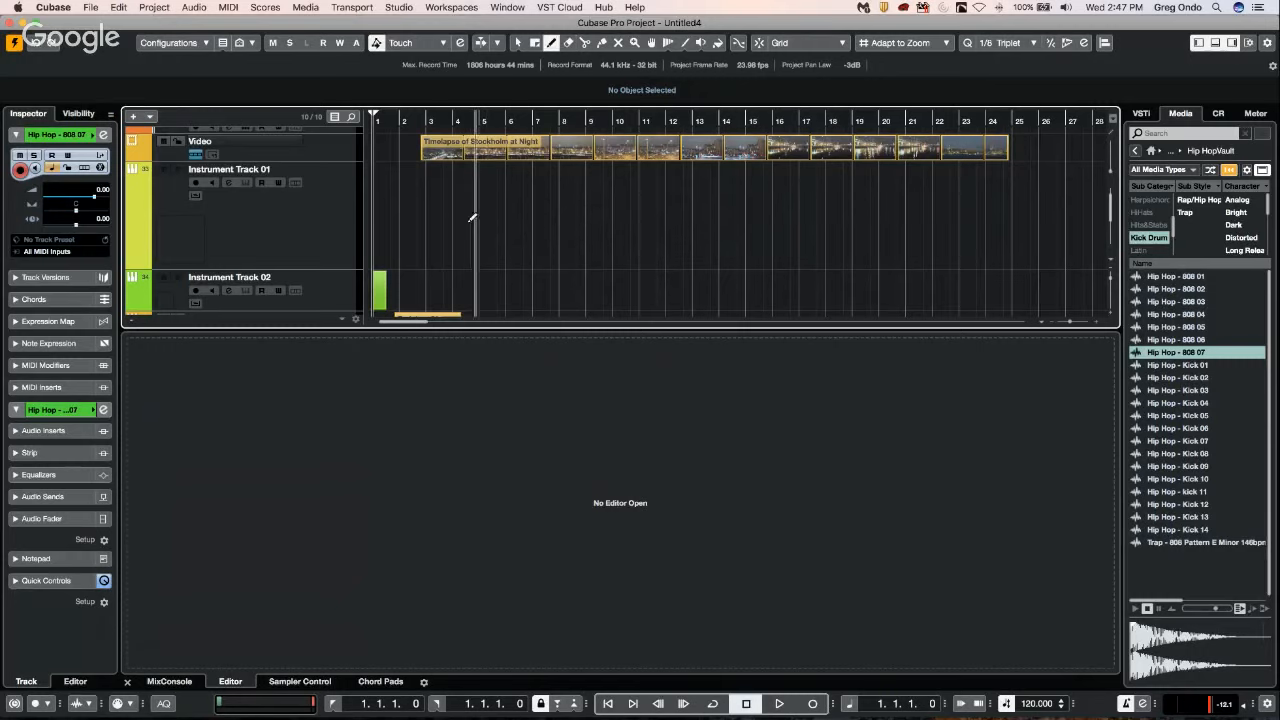
left_click_drag(466, 220, 623, 220)
right_click(515, 213)
left_click(516, 213)
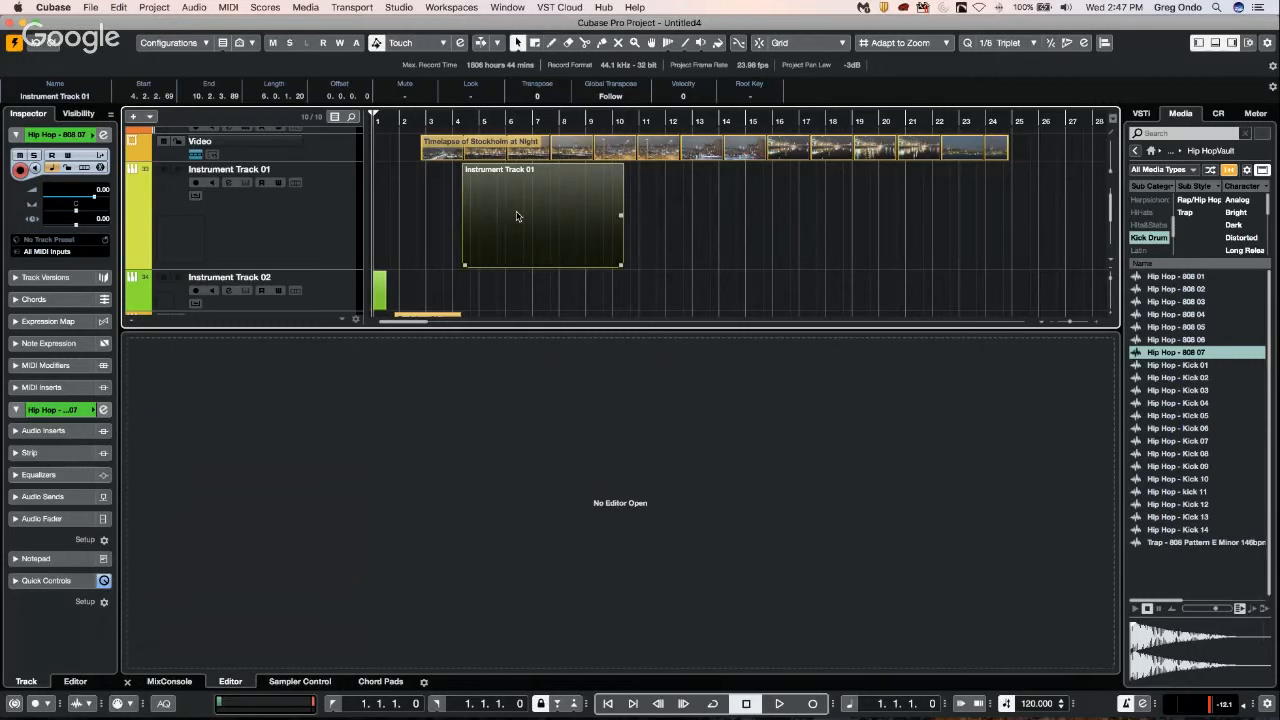
double_click(517, 216)
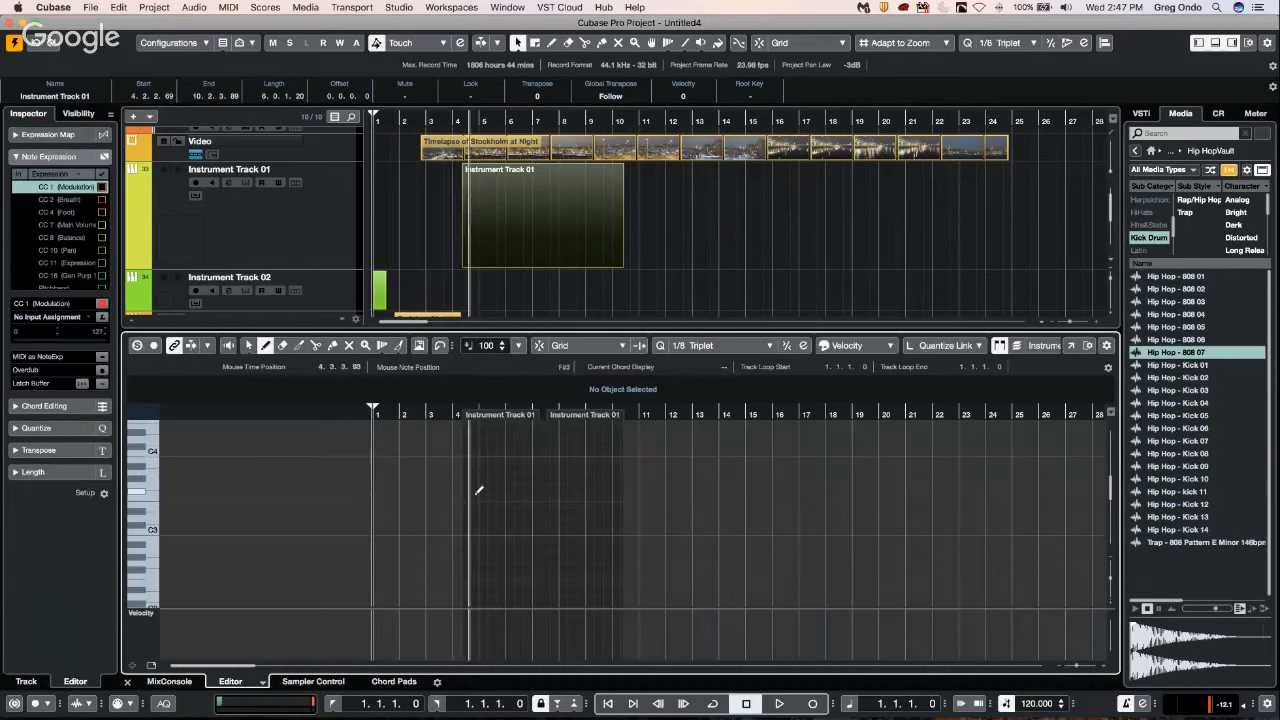
Add one instrument track using the Padshop synth with Stereo Out as its audio output.
right_click(268, 223)
mouse_move(346, 230)
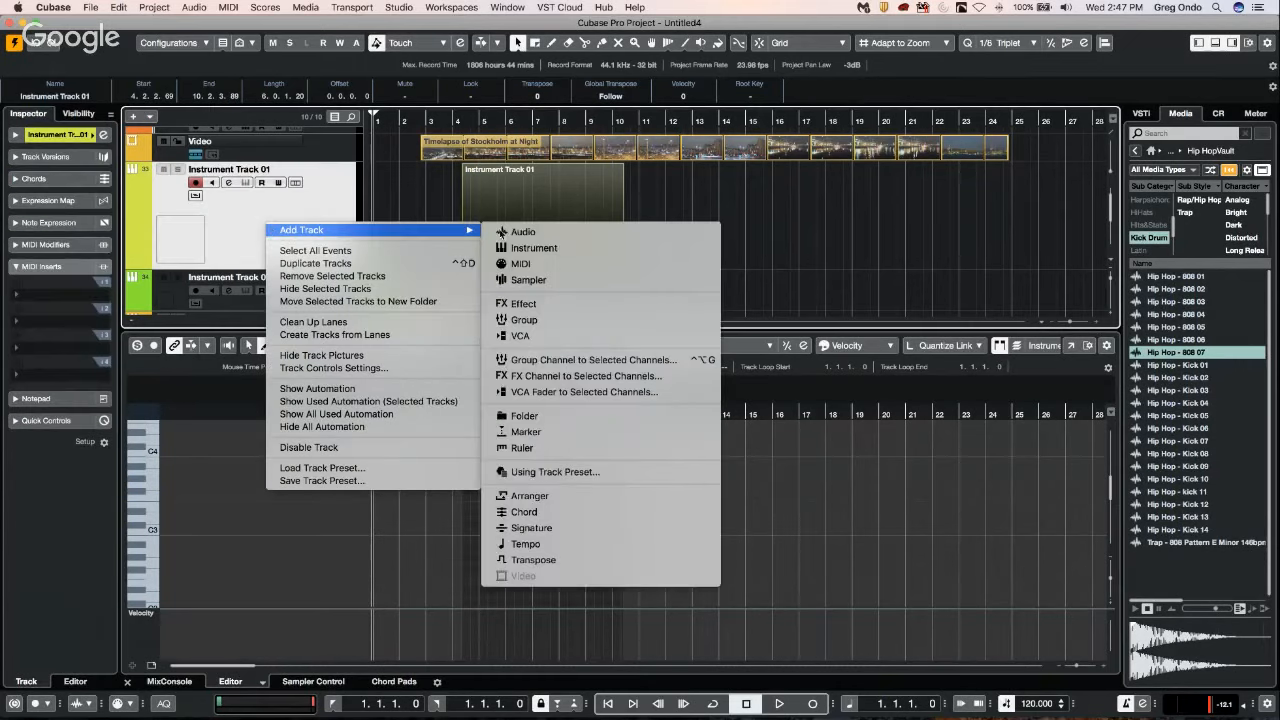
left_click(568, 249)
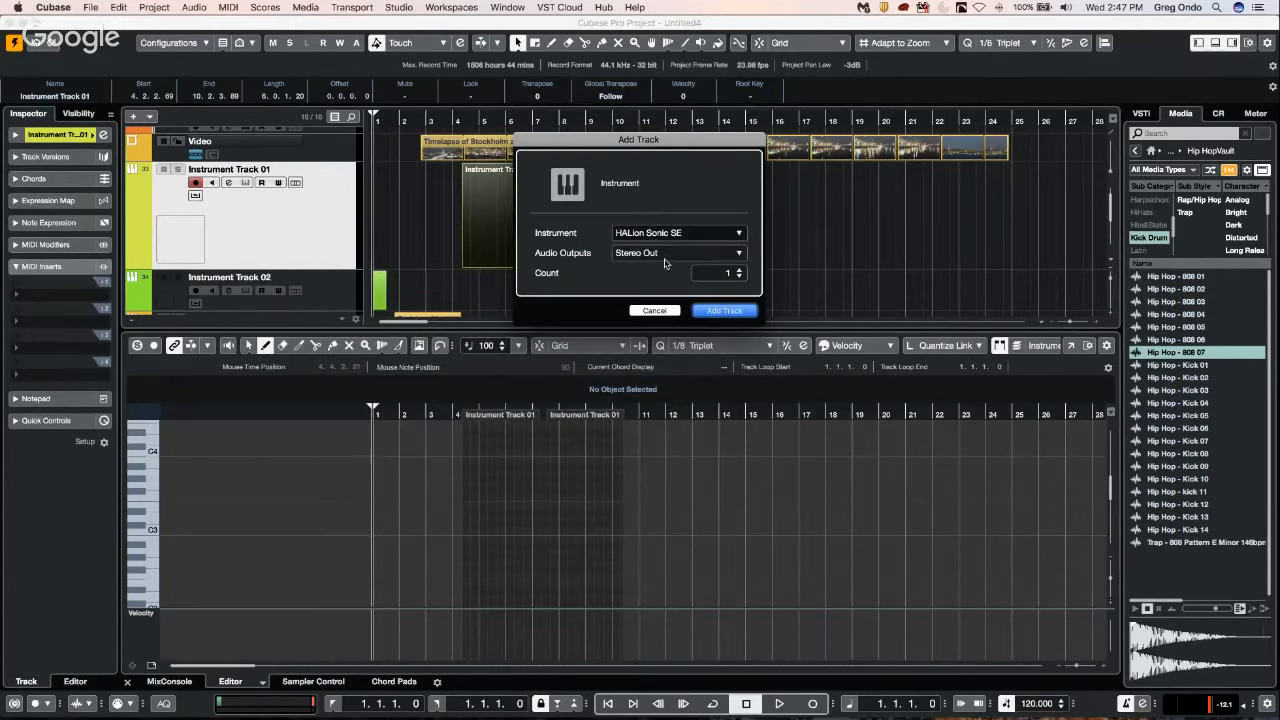
left_click(657, 234)
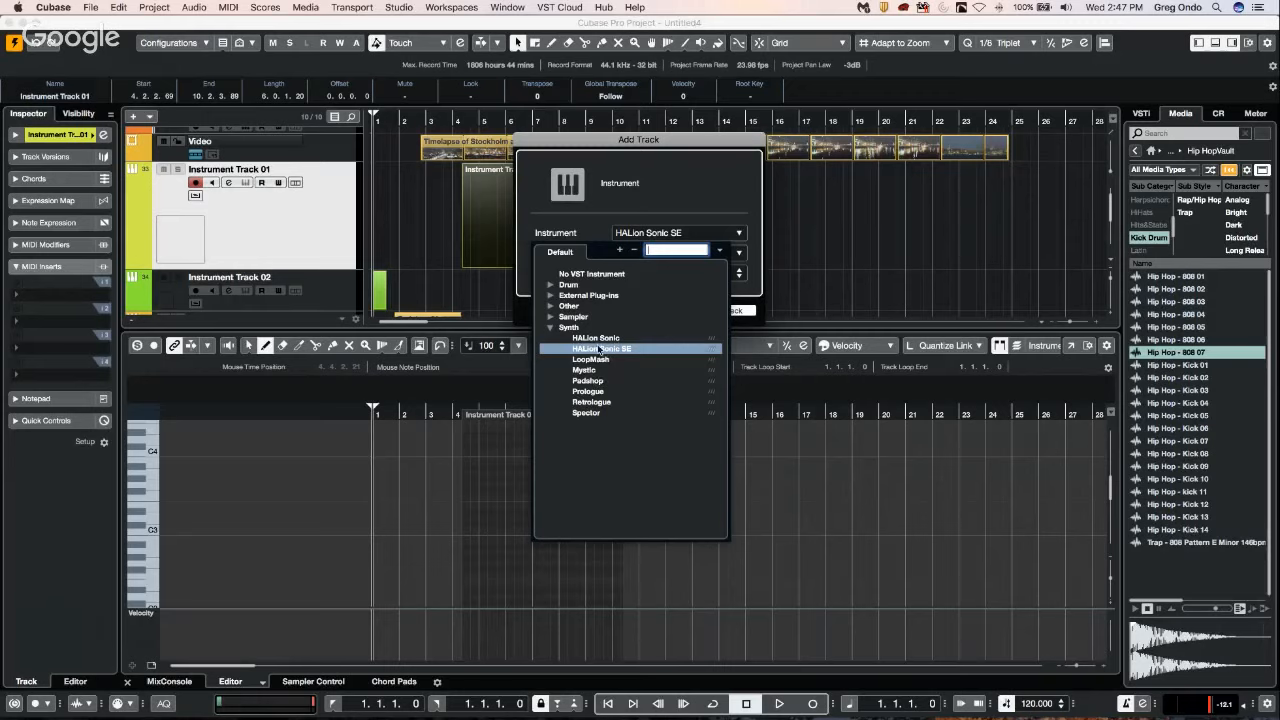
left_click(592, 381)
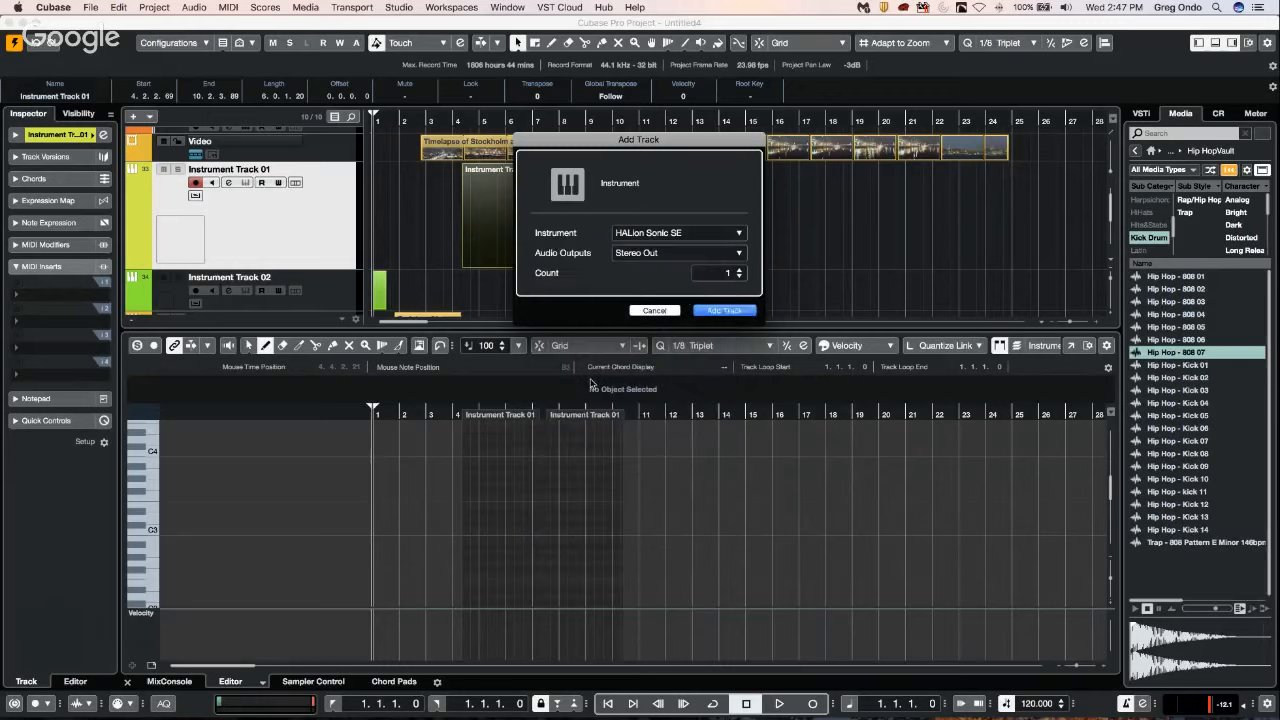
left_click(717, 311)
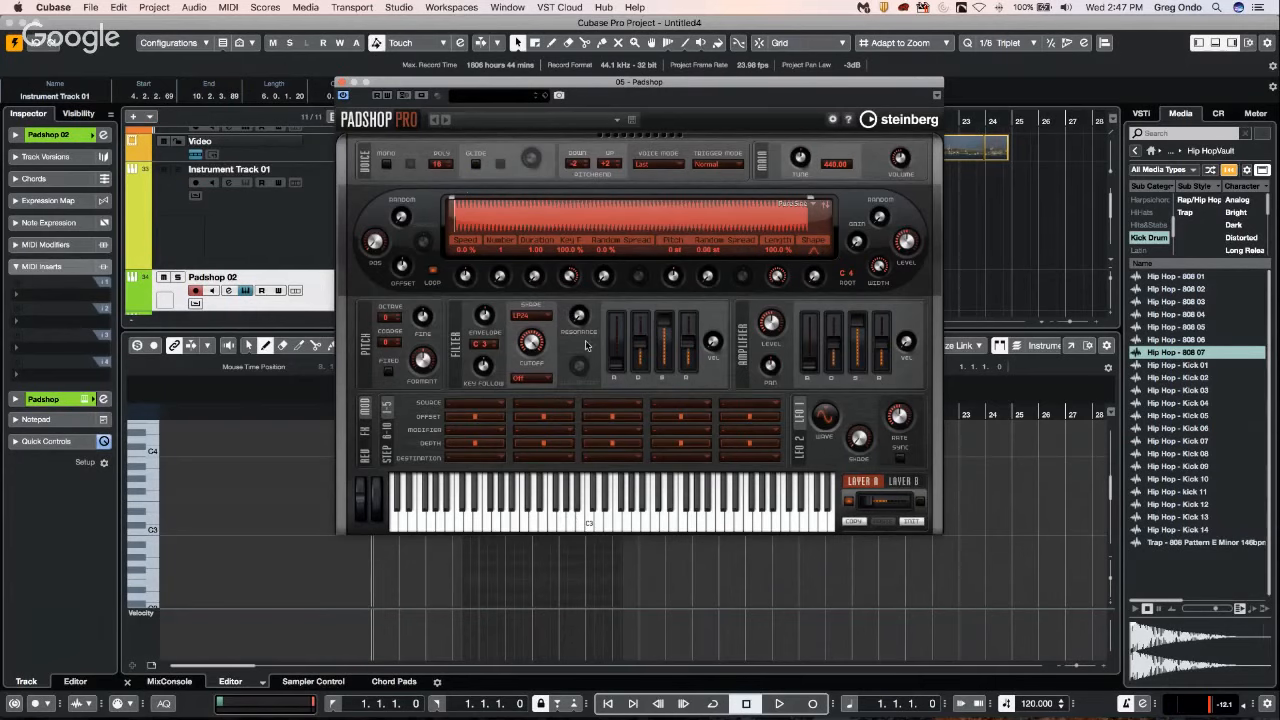
Load the Agravic Pad preset into Padshop, audition a note on its keyboard and close the instrument window.
left_click(510, 98)
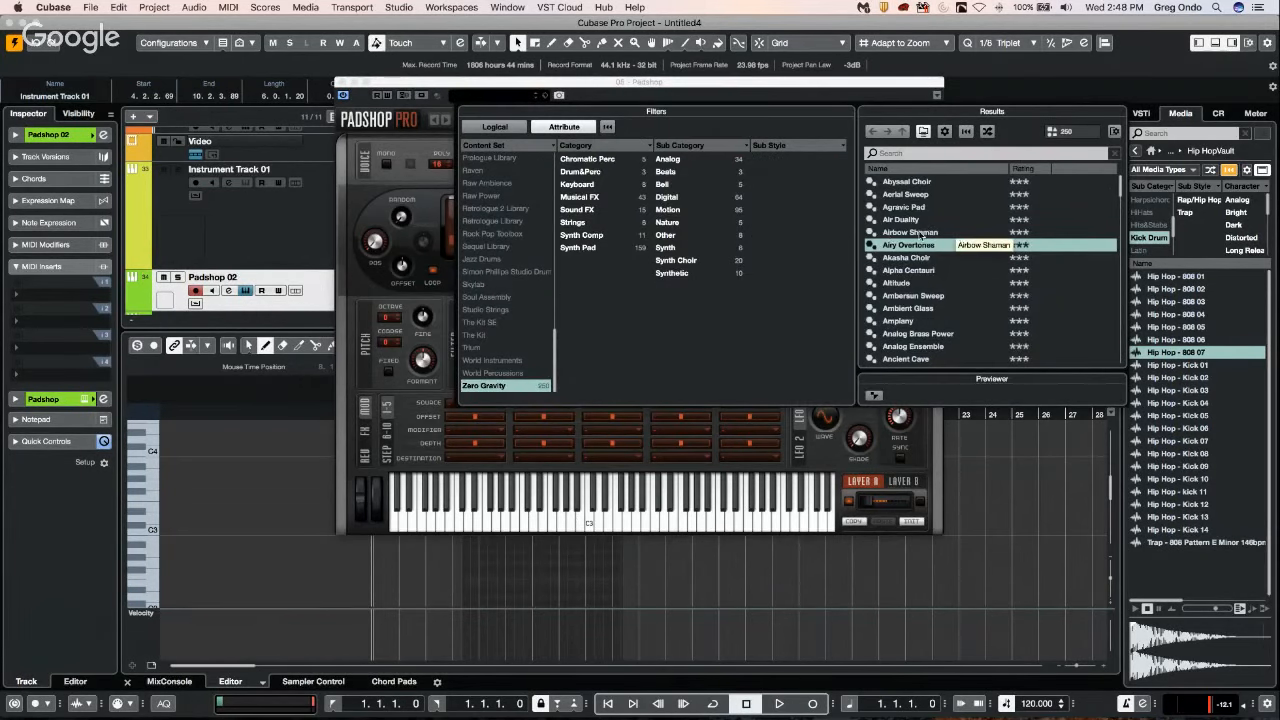
double_click(905, 207)
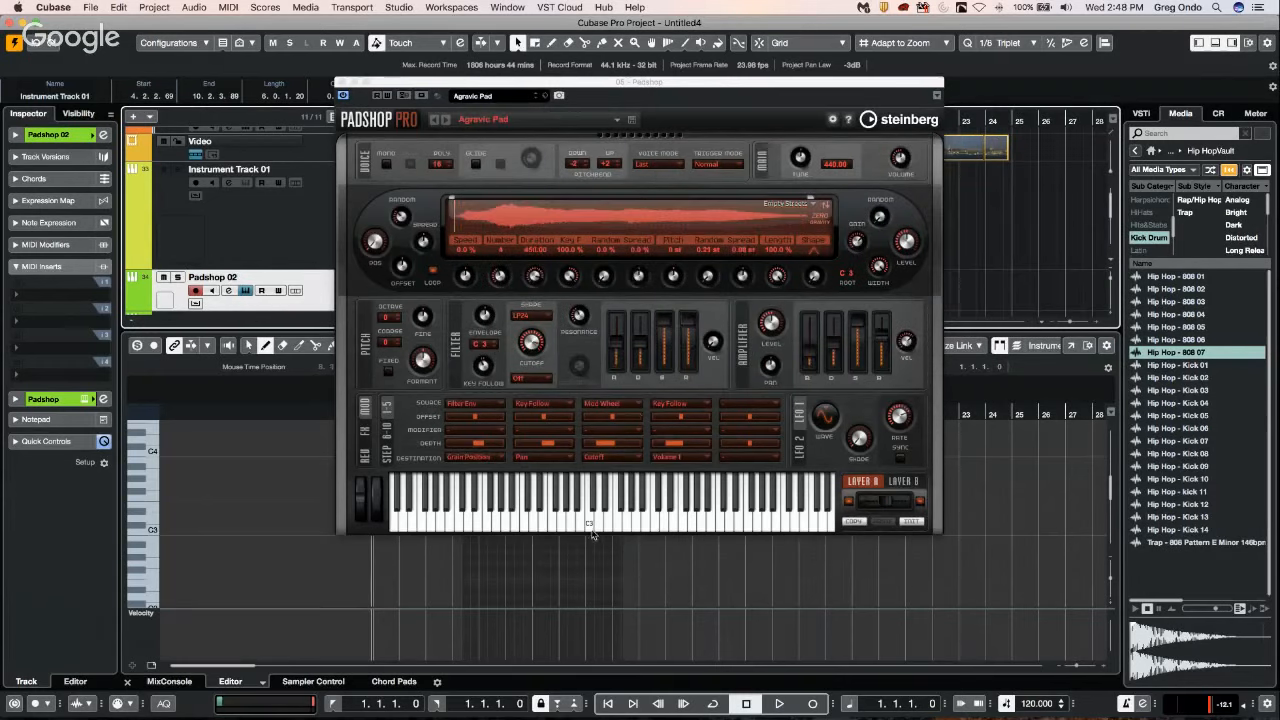
left_click(590, 528)
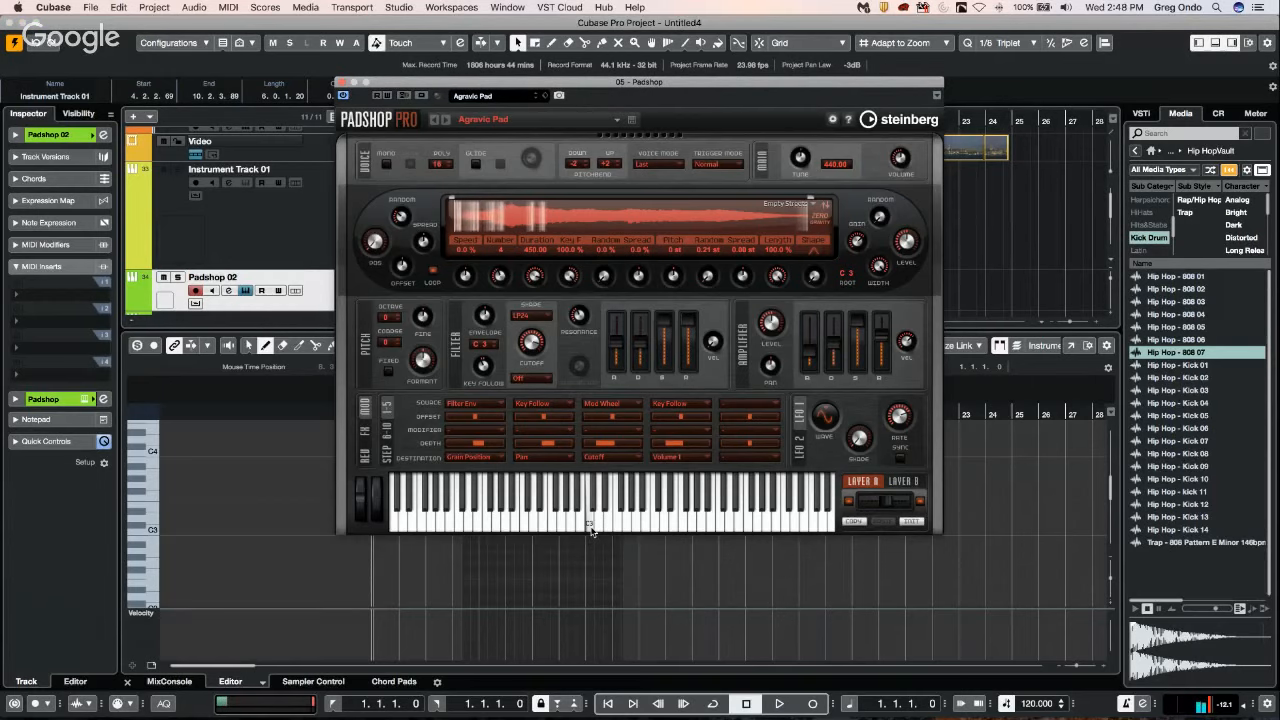
left_click(341, 84)
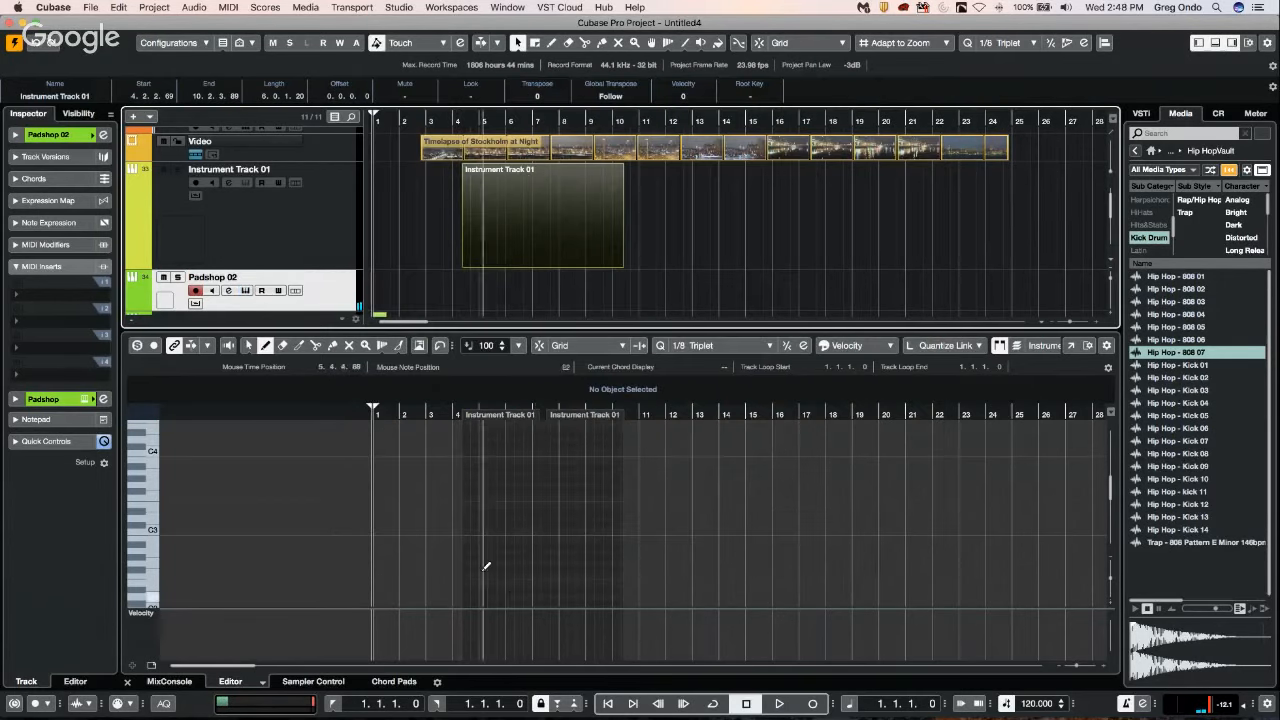
Draw two D3 notes, each about two bars long, in the Instrument Track 01 part and open the first note's expression editor.
left_click_drag(475, 515, 604, 511)
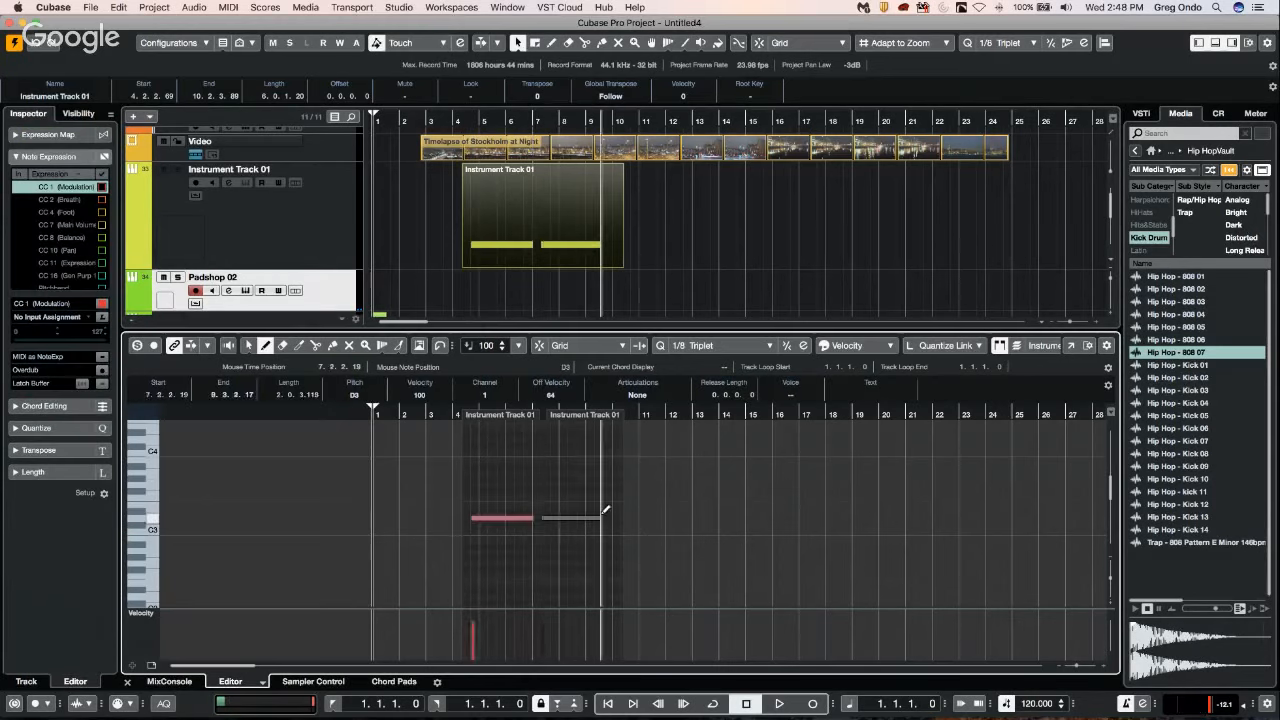
right_click(510, 550)
left_click(510, 549)
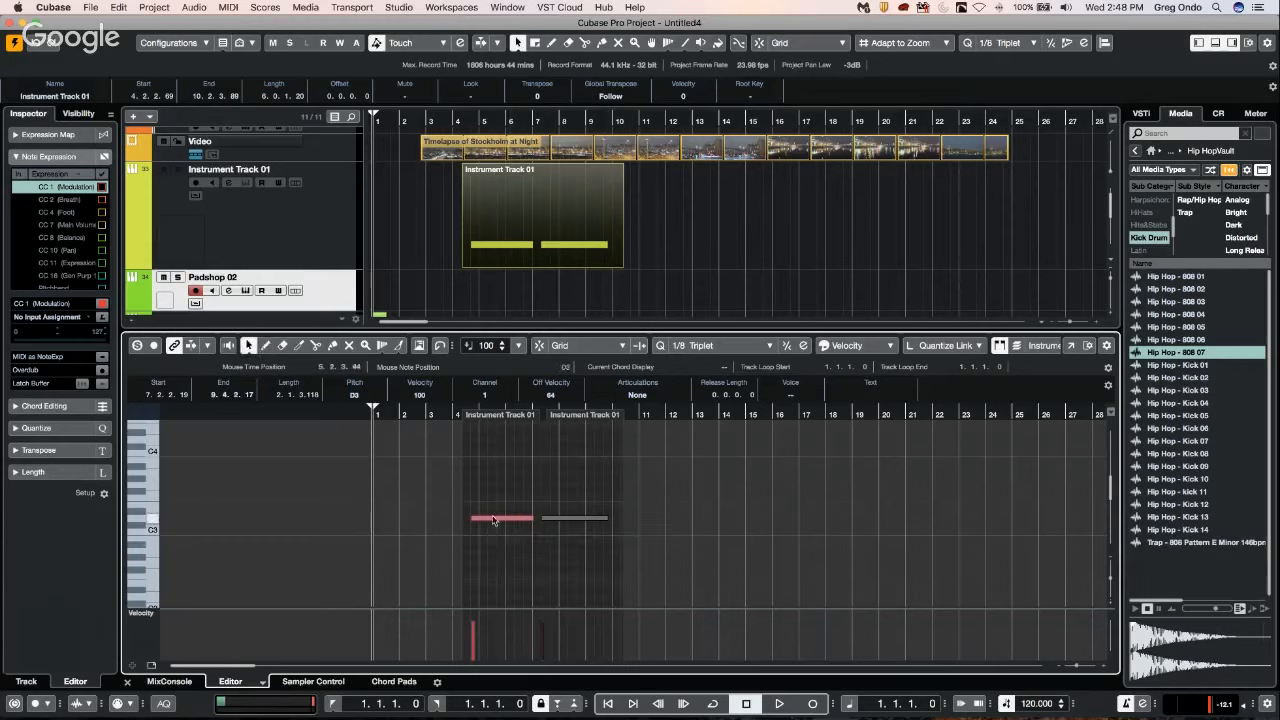
double_click(493, 523)
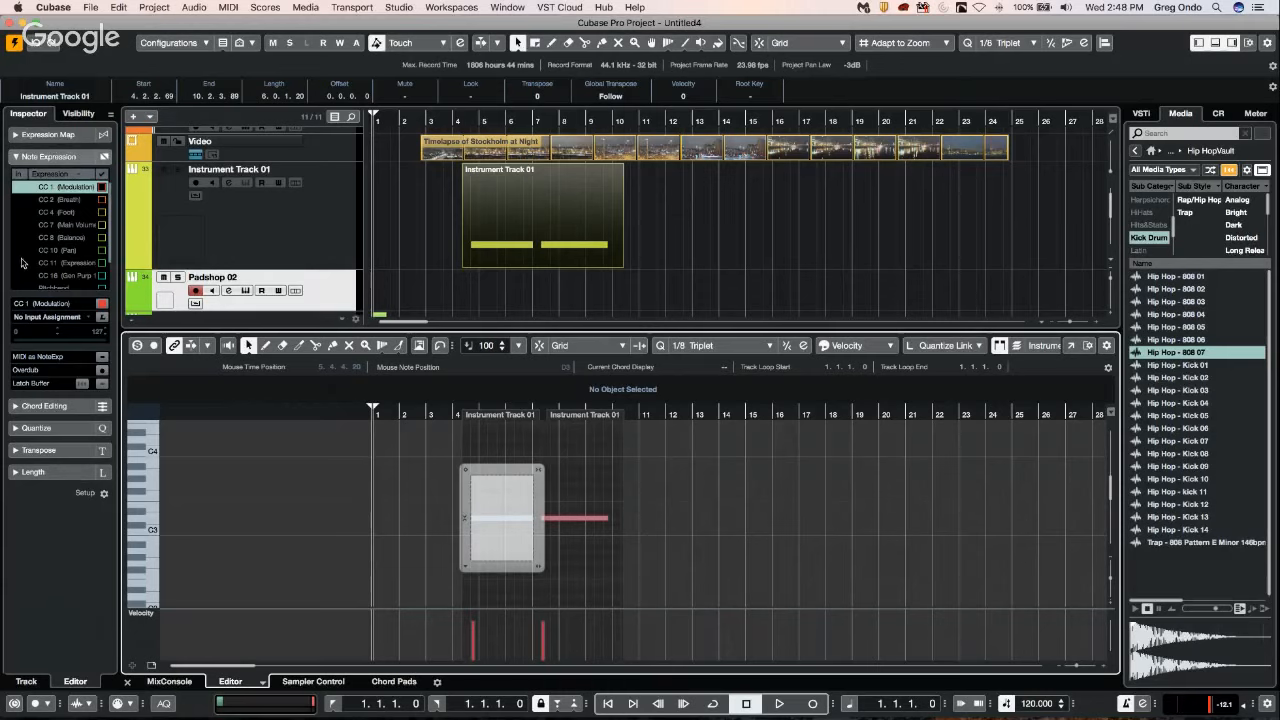
Select the Pitchbend parameter in the Note Expression list, keeping No Input Assignment, and collapse and re-expand the section.
scroll(24, 255, "down", 1)
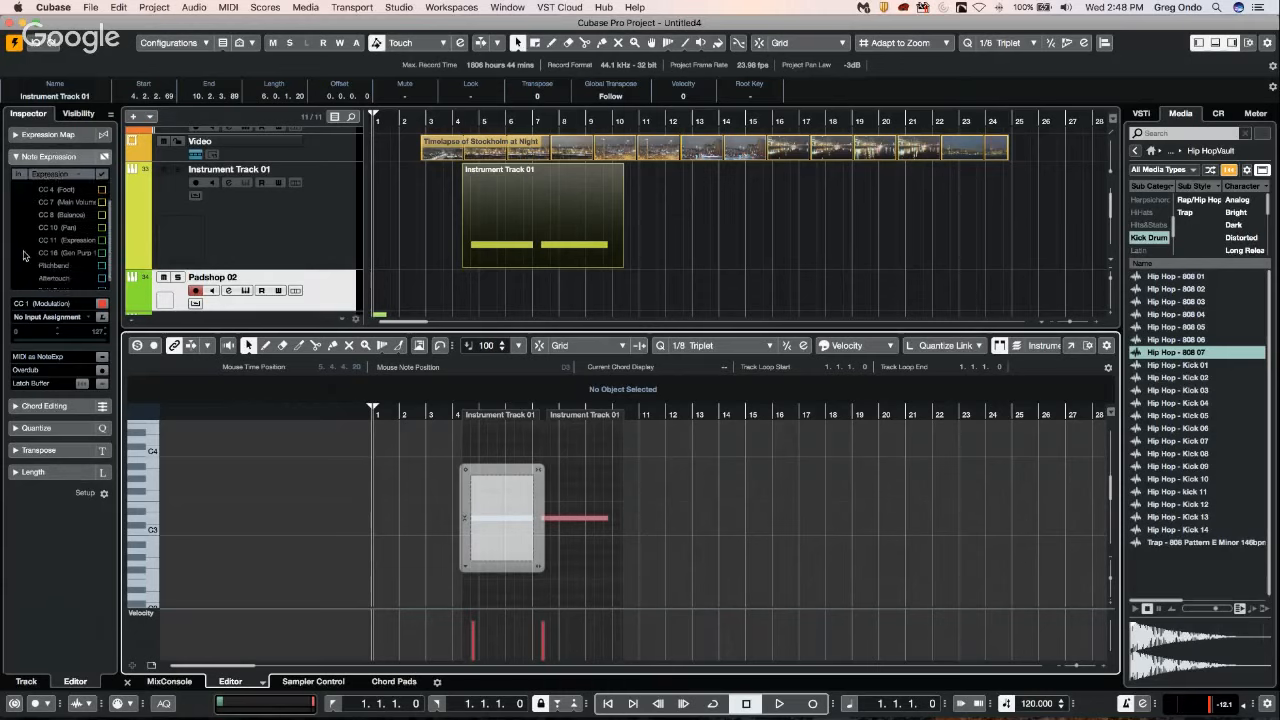
scroll(24, 255, "down", 1)
left_click(24, 264)
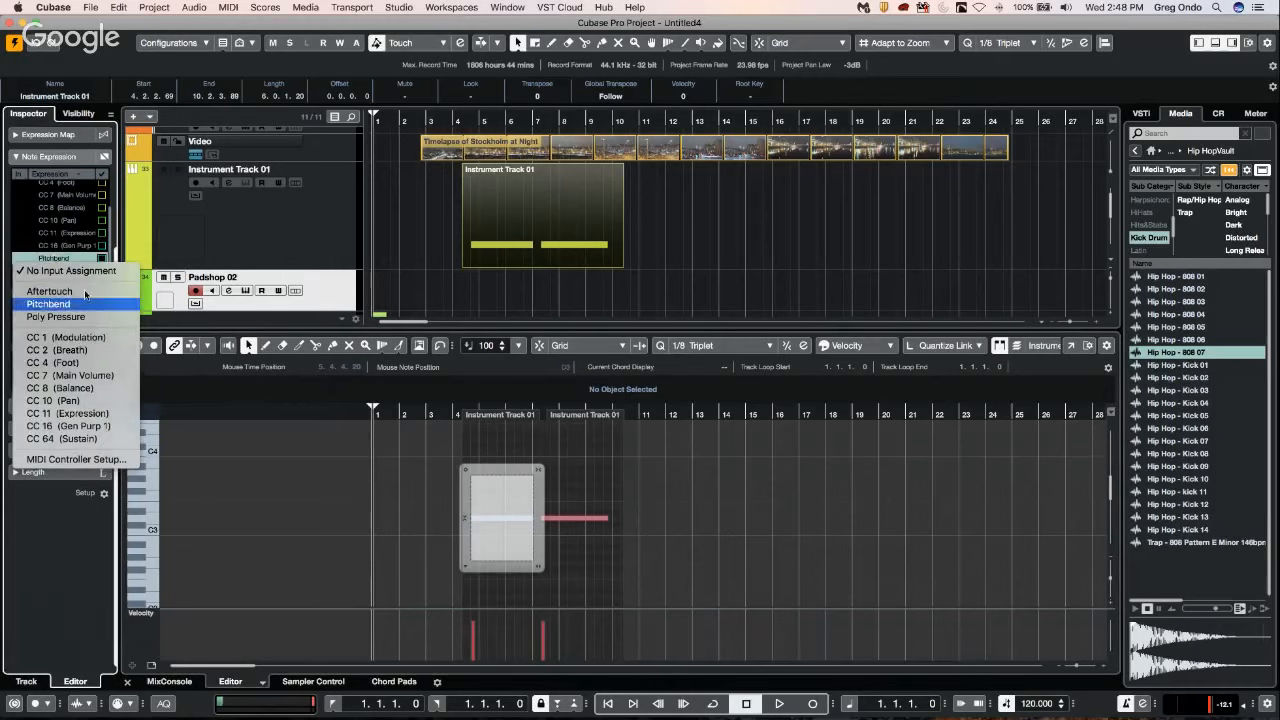
left_click(60, 270)
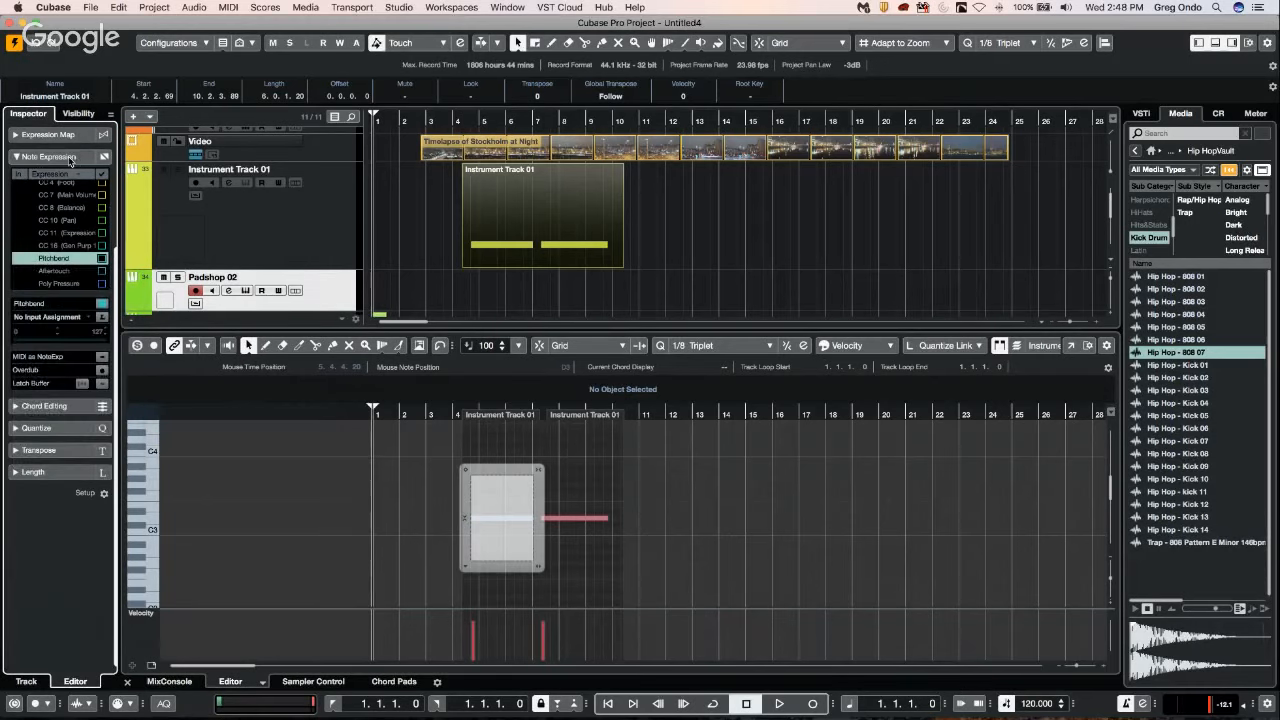
left_click(70, 158)
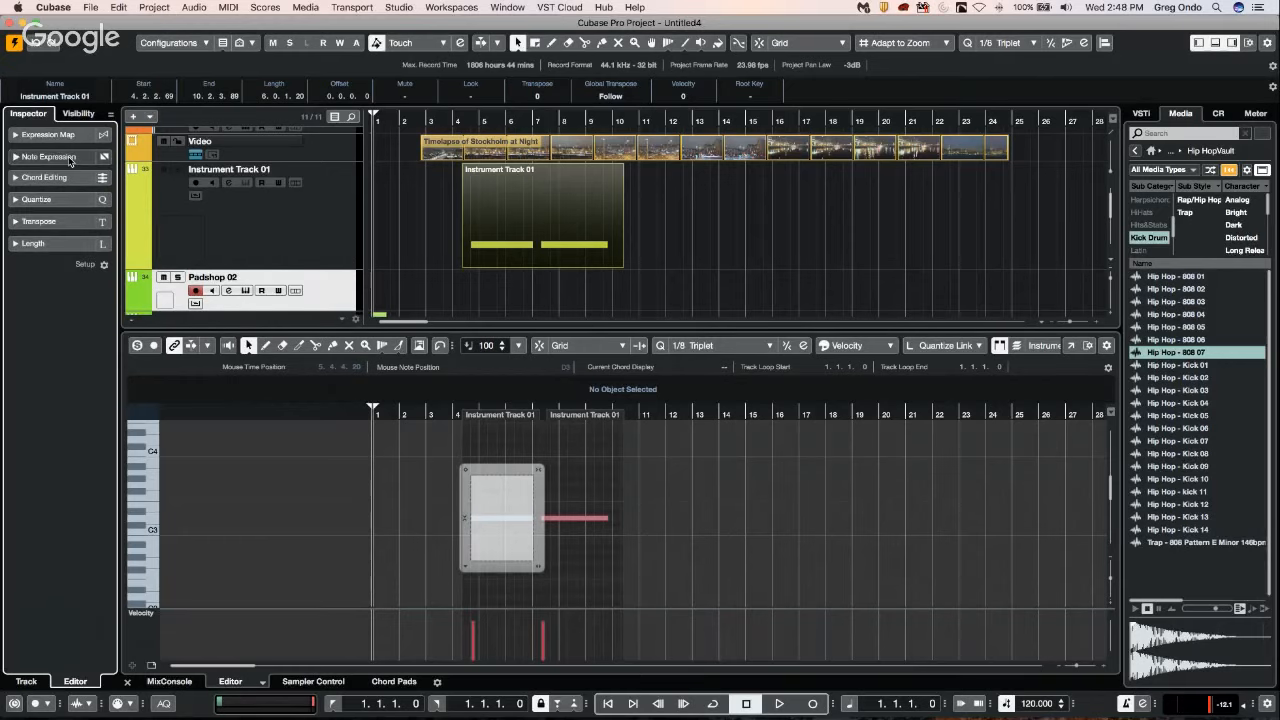
left_click(70, 158)
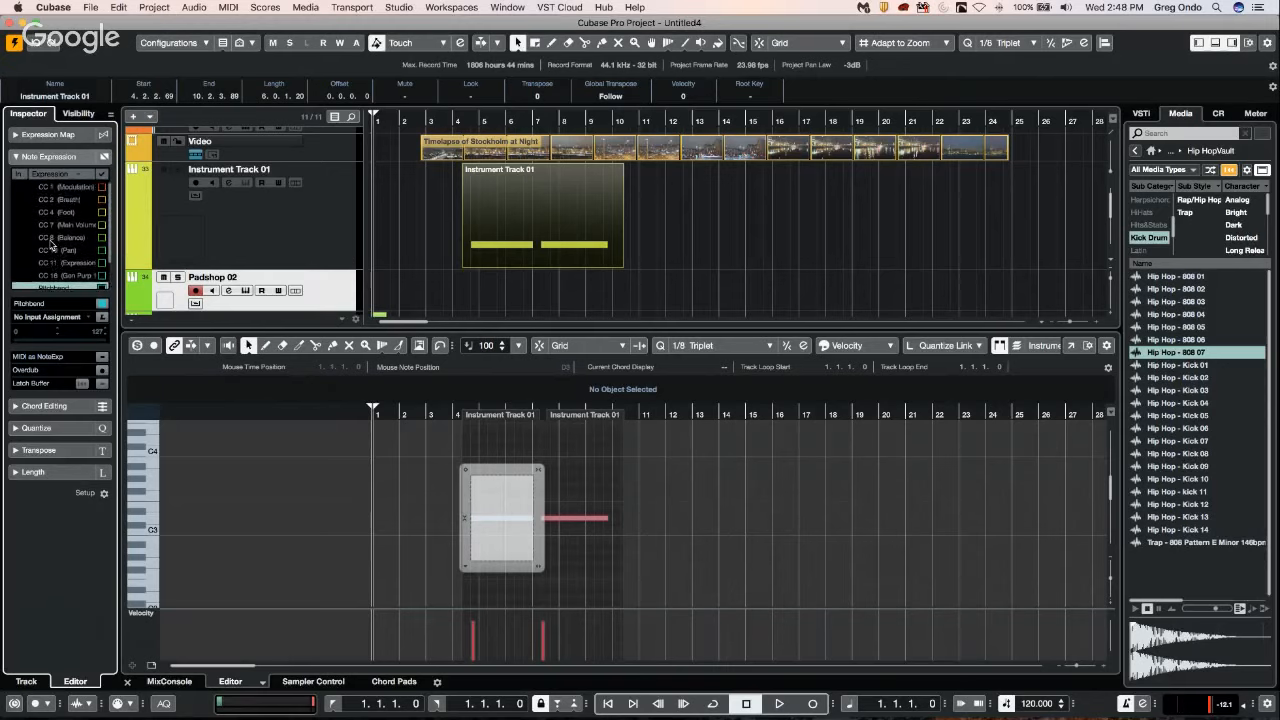
scroll(51, 244, "down", 2)
Remove the Note Expression Input Device in Studio Setup and confirm the dialog.
left_click(399, 7)
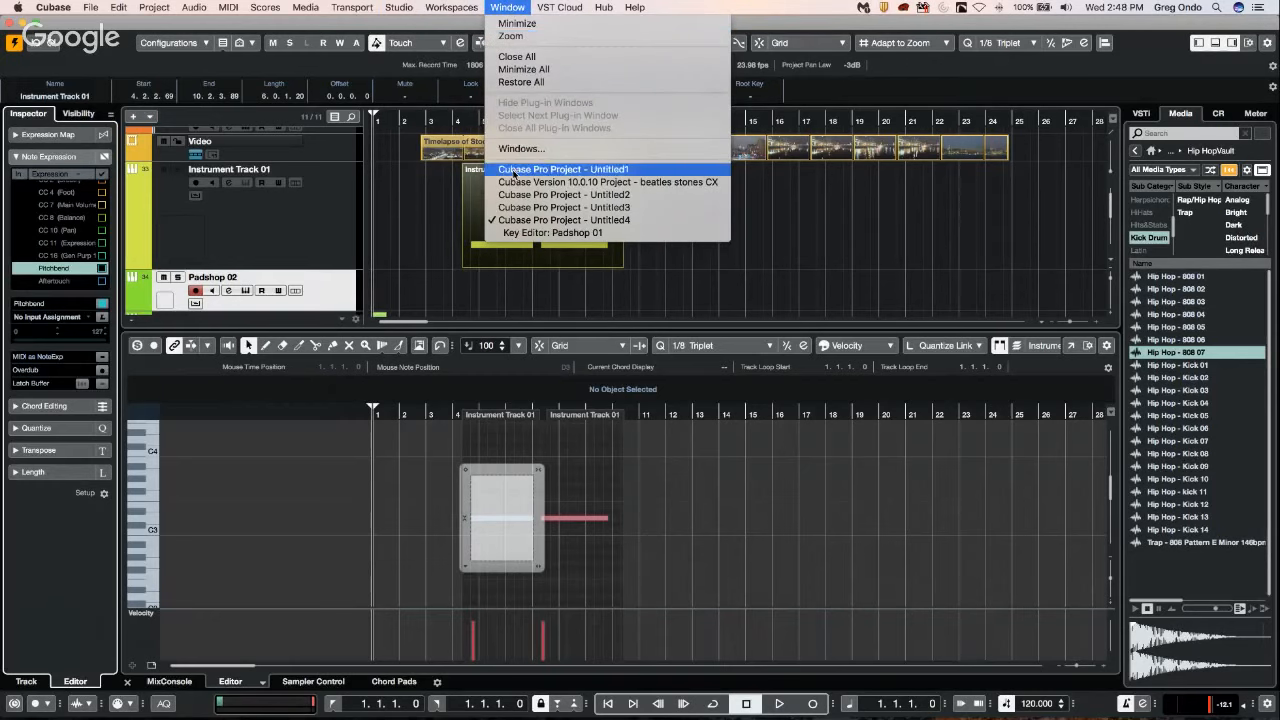
mouse_move(413, 7)
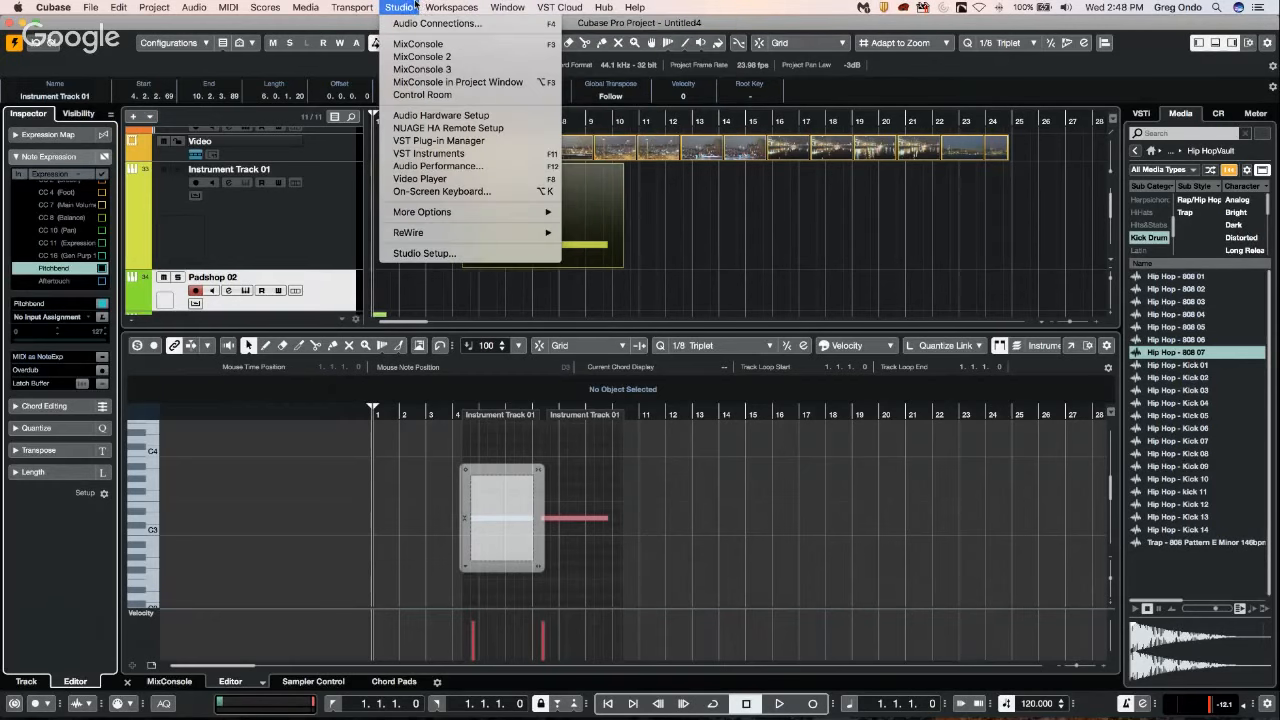
left_click(424, 253)
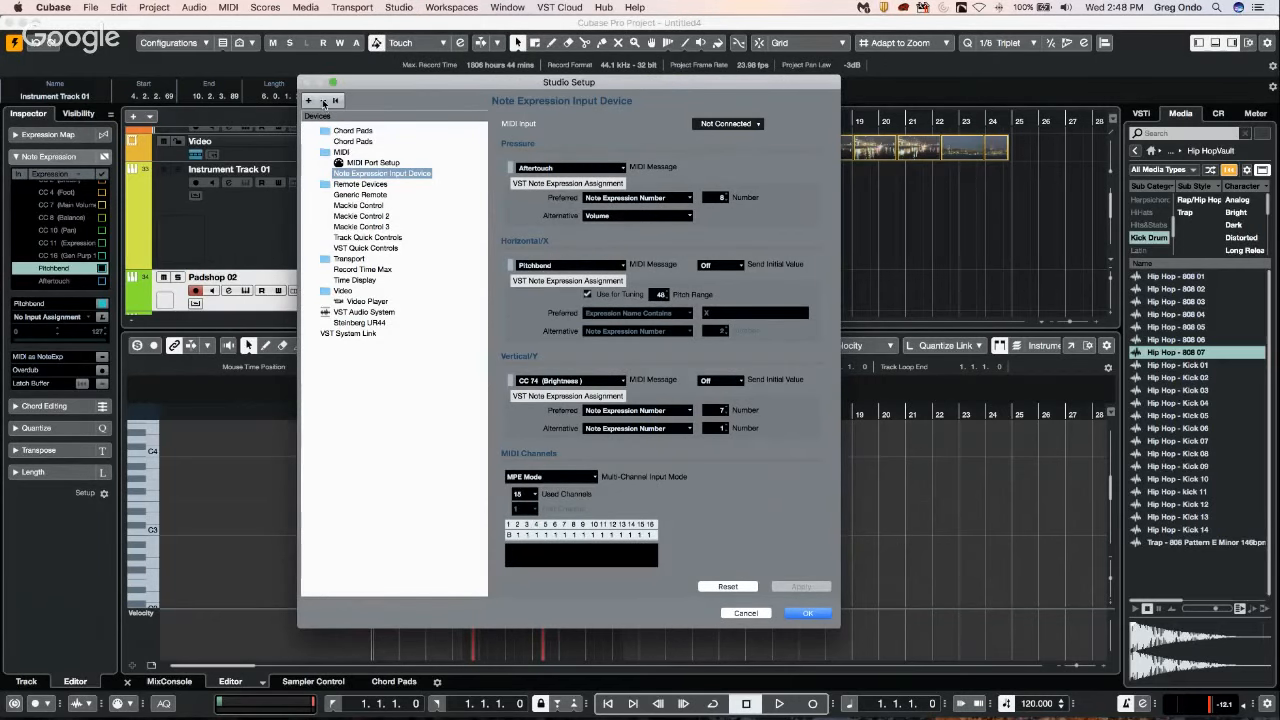
left_click(323, 103)
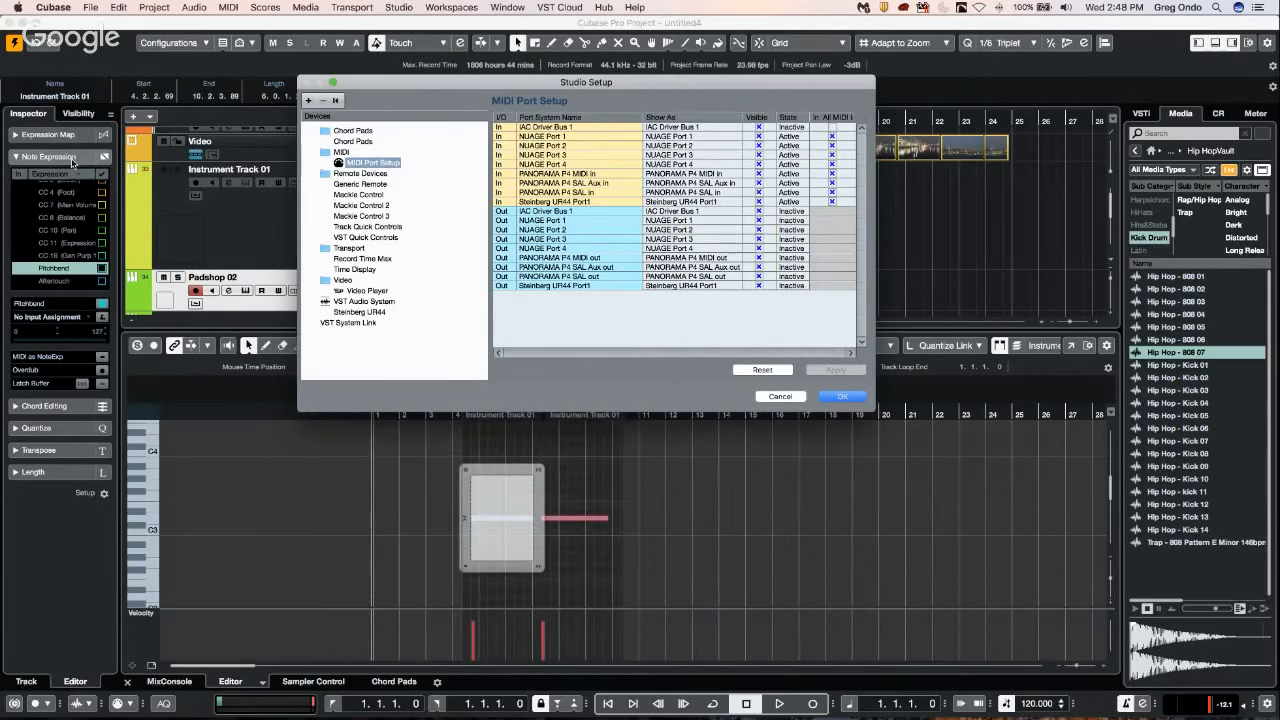
left_click(834, 396)
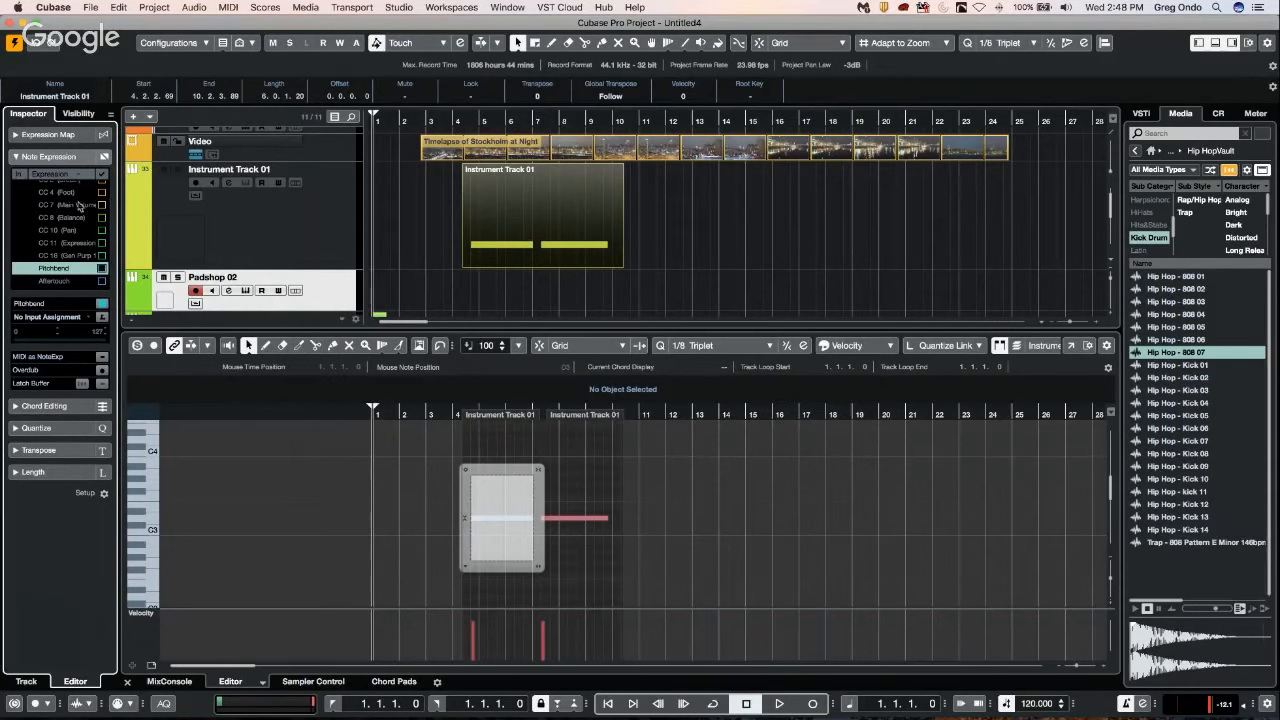
Assign Pitchbend as the input controller of the Pitchbend note expression parameter.
scroll(76, 210, "up", 2)
scroll(76, 210, "down", 1)
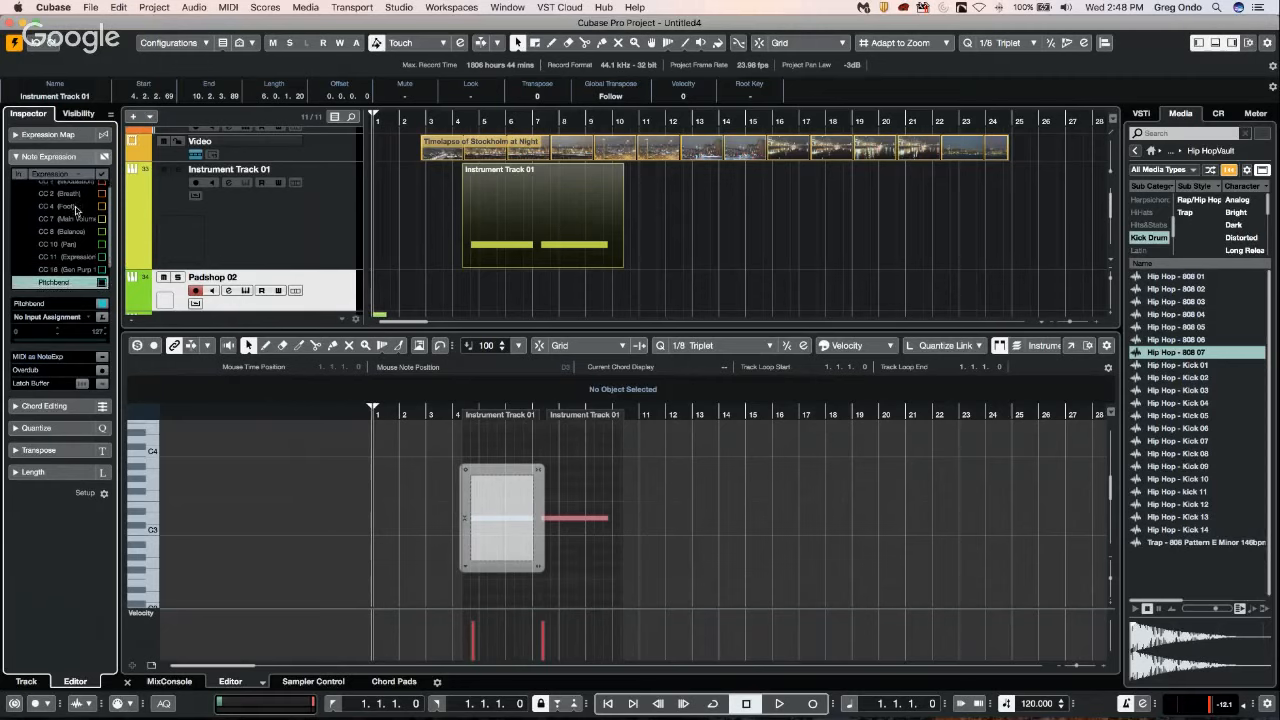
left_click(26, 277)
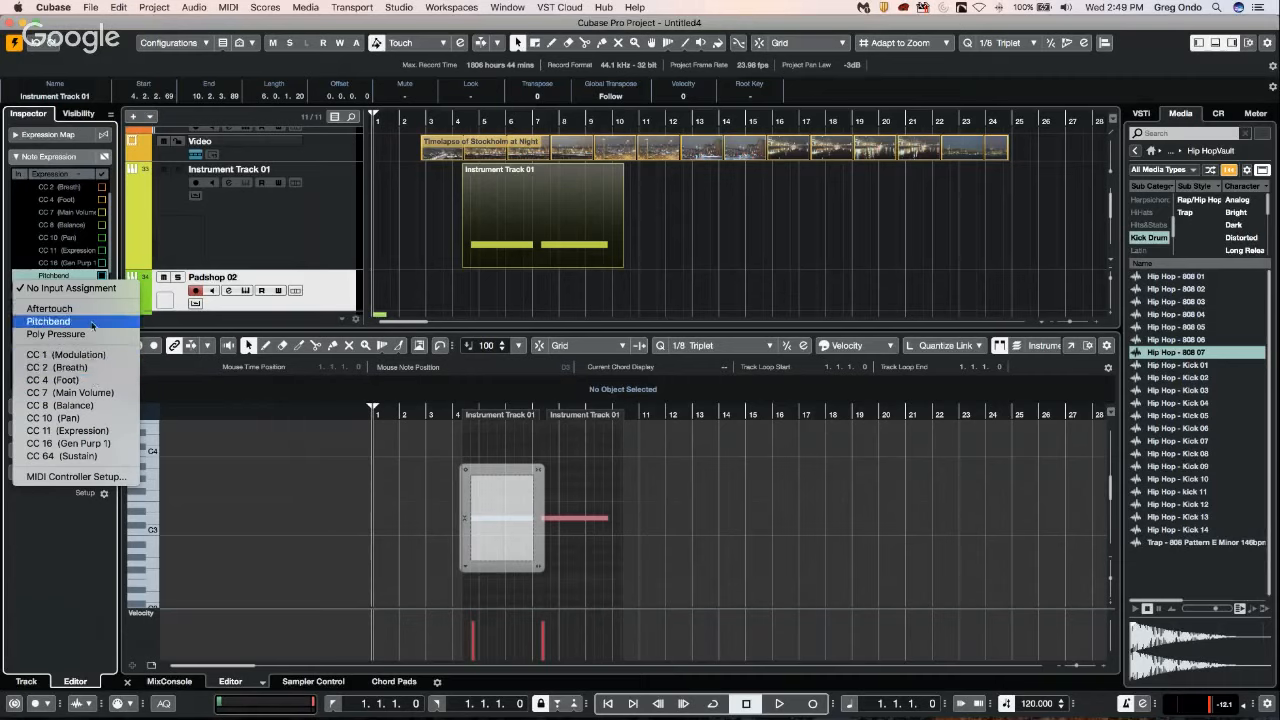
left_click(55, 192)
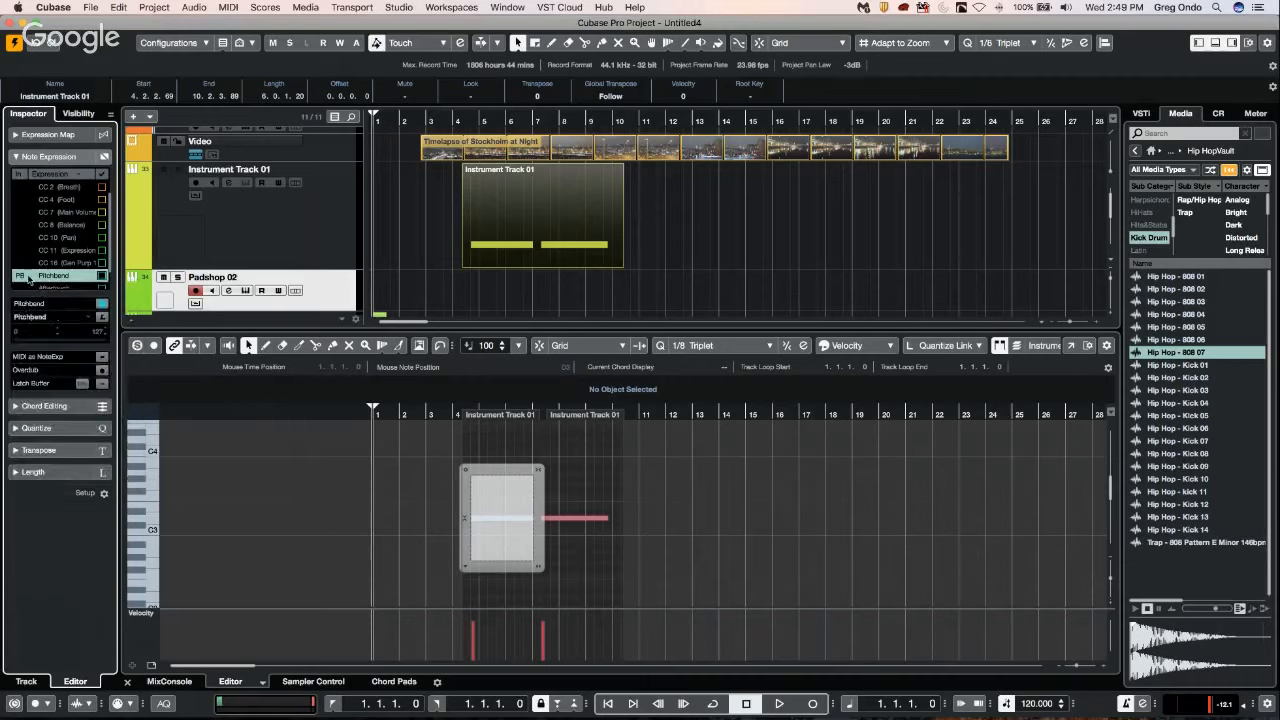
left_click(27, 277)
left_click(64, 290)
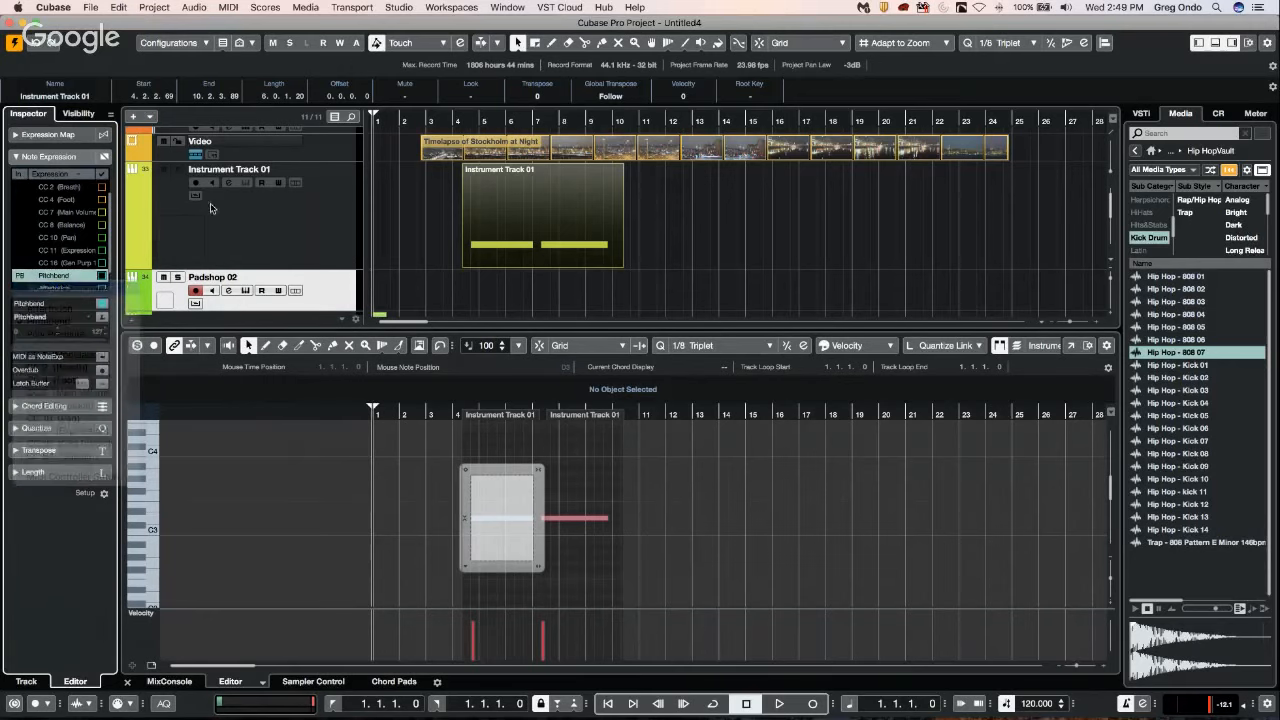
Select Instrument Track 01 and expand its Track Versions section.
right_click(295, 224)
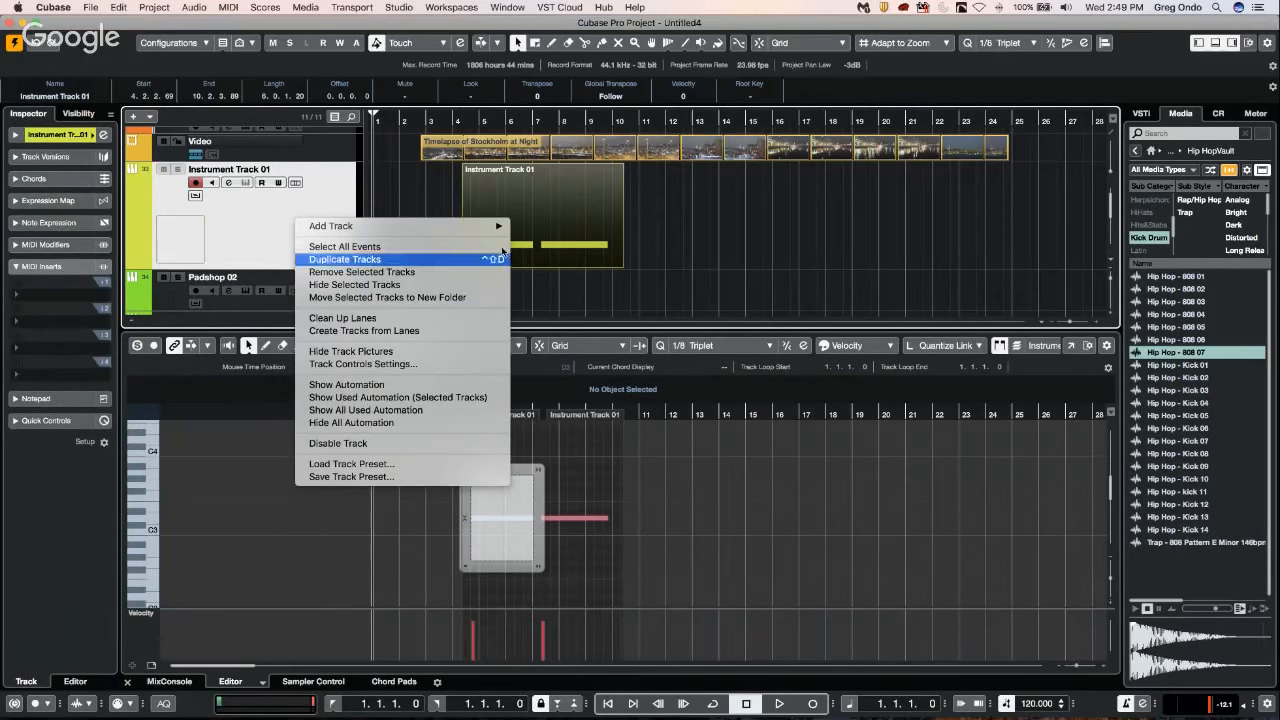
right_click(228, 231)
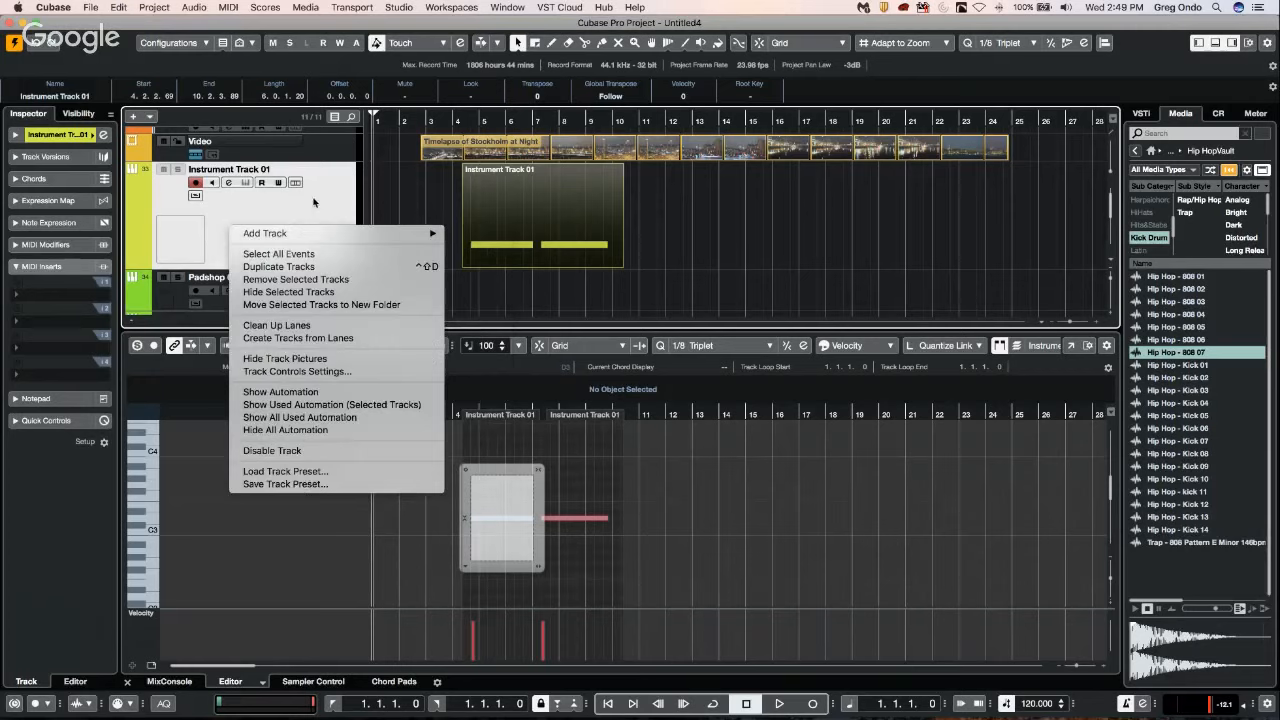
left_click(199, 222)
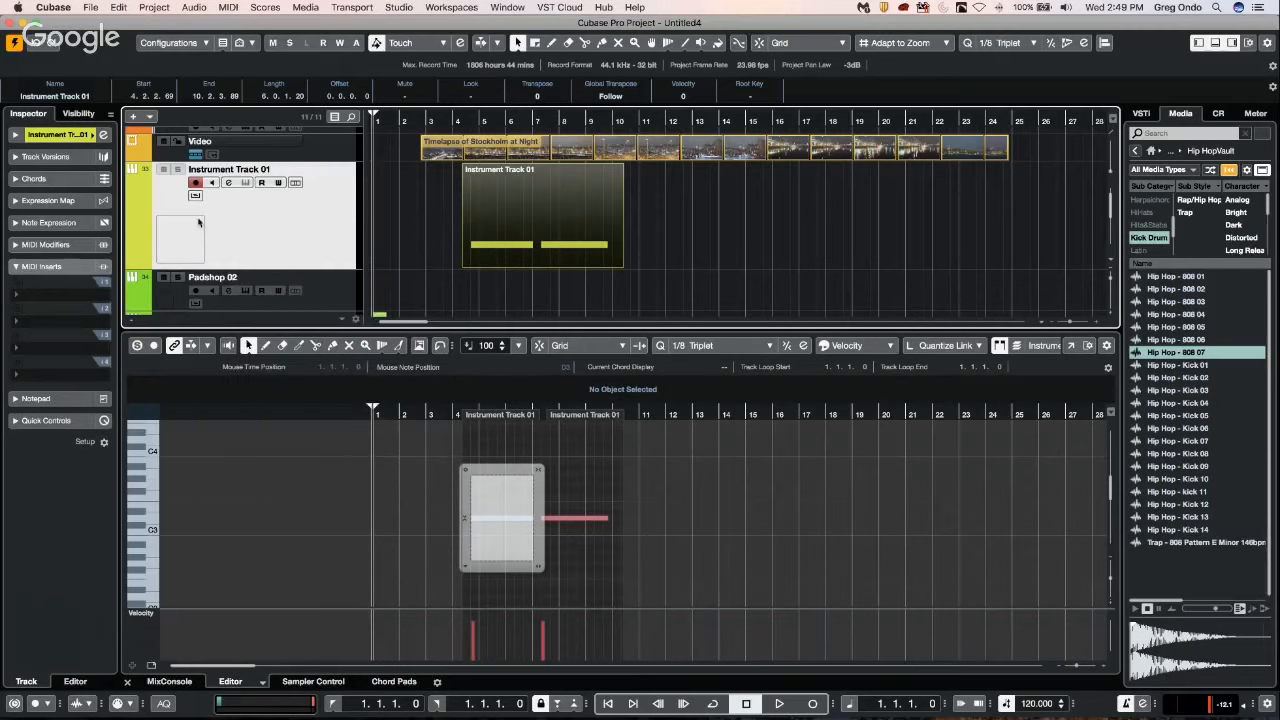
left_click(47, 157)
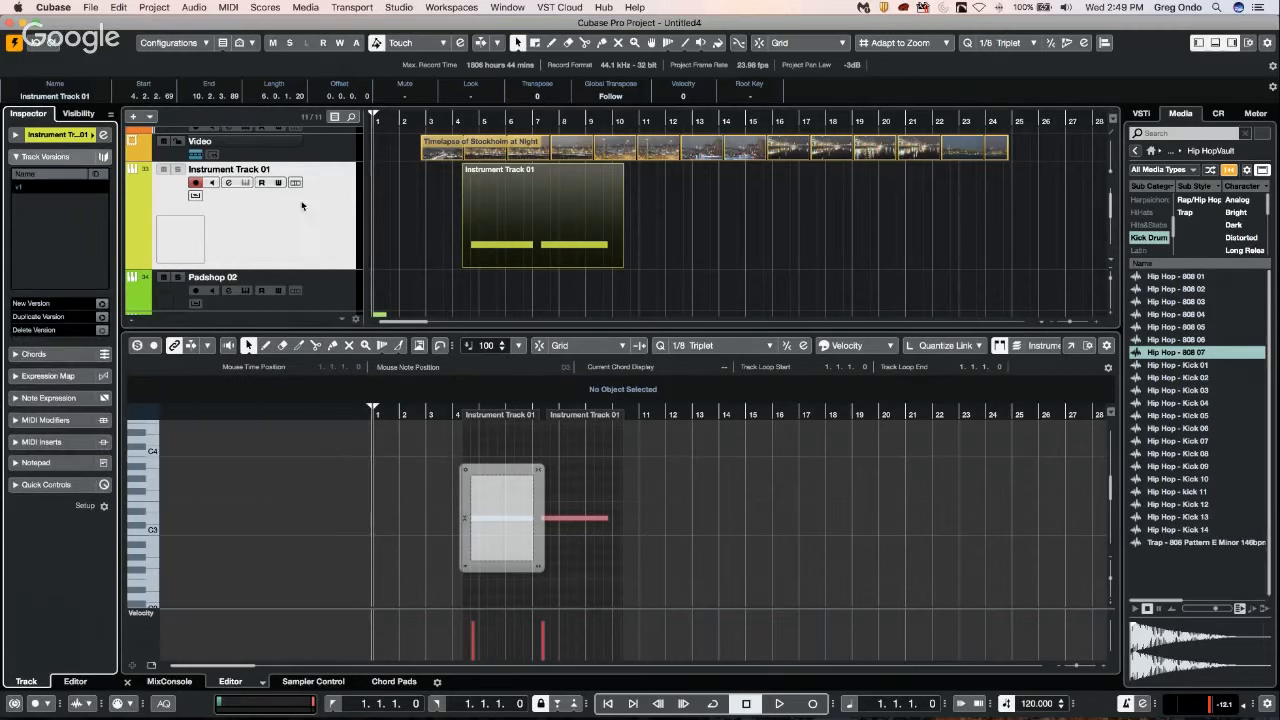
Open Instrument Track 01's MIDI part for editing and limit the Note Expression list to only used expressions.
left_click(330, 222)
double_click(527, 221)
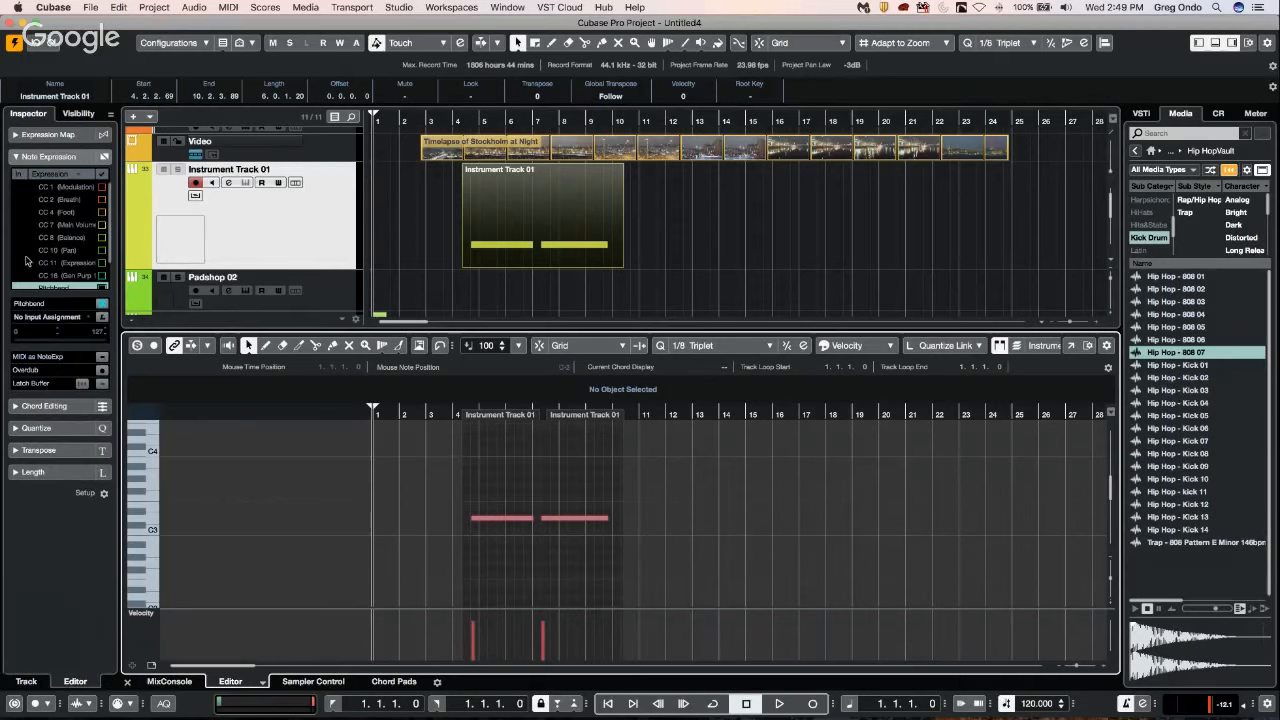
scroll(61, 266, "down", 1)
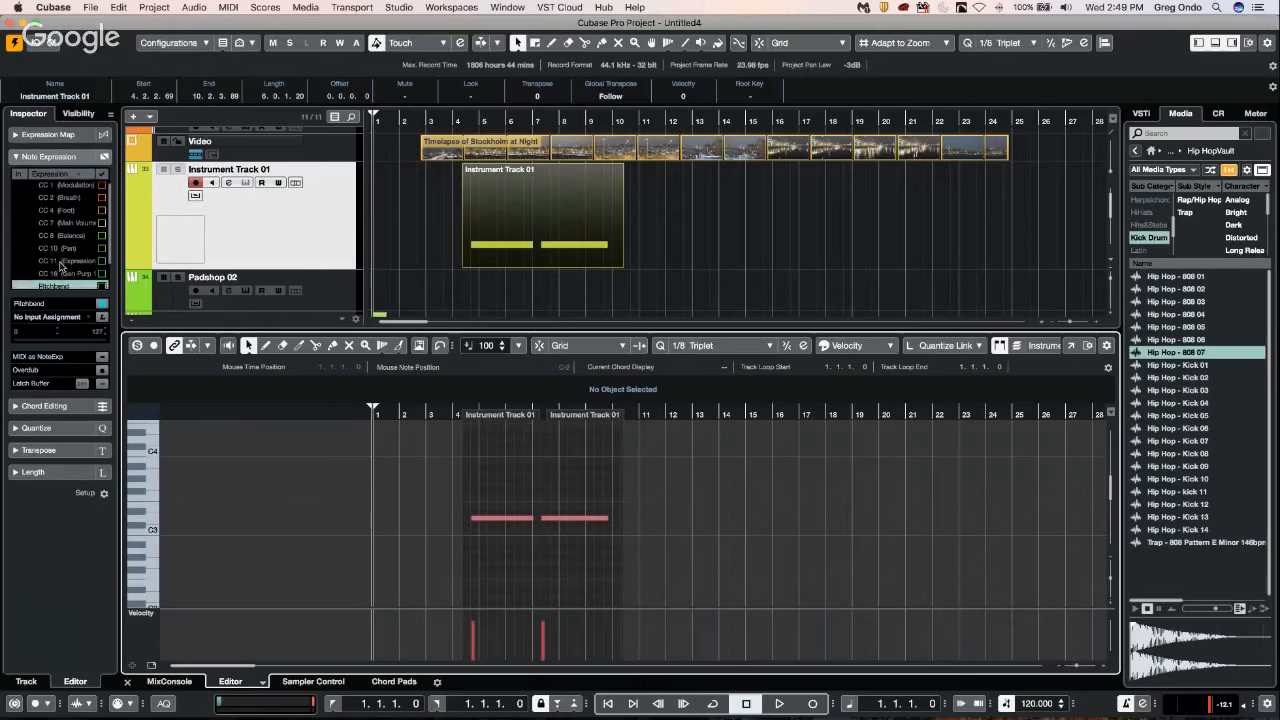
scroll(61, 266, "up", 1)
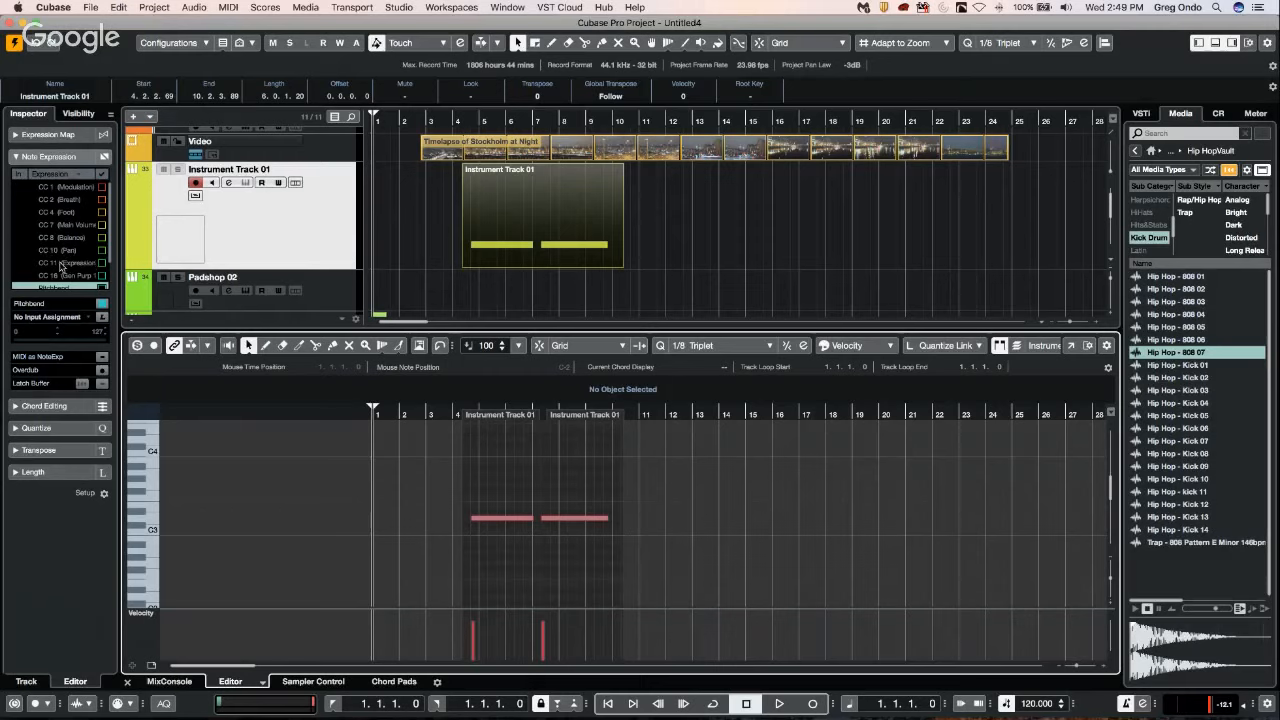
left_click(86, 175)
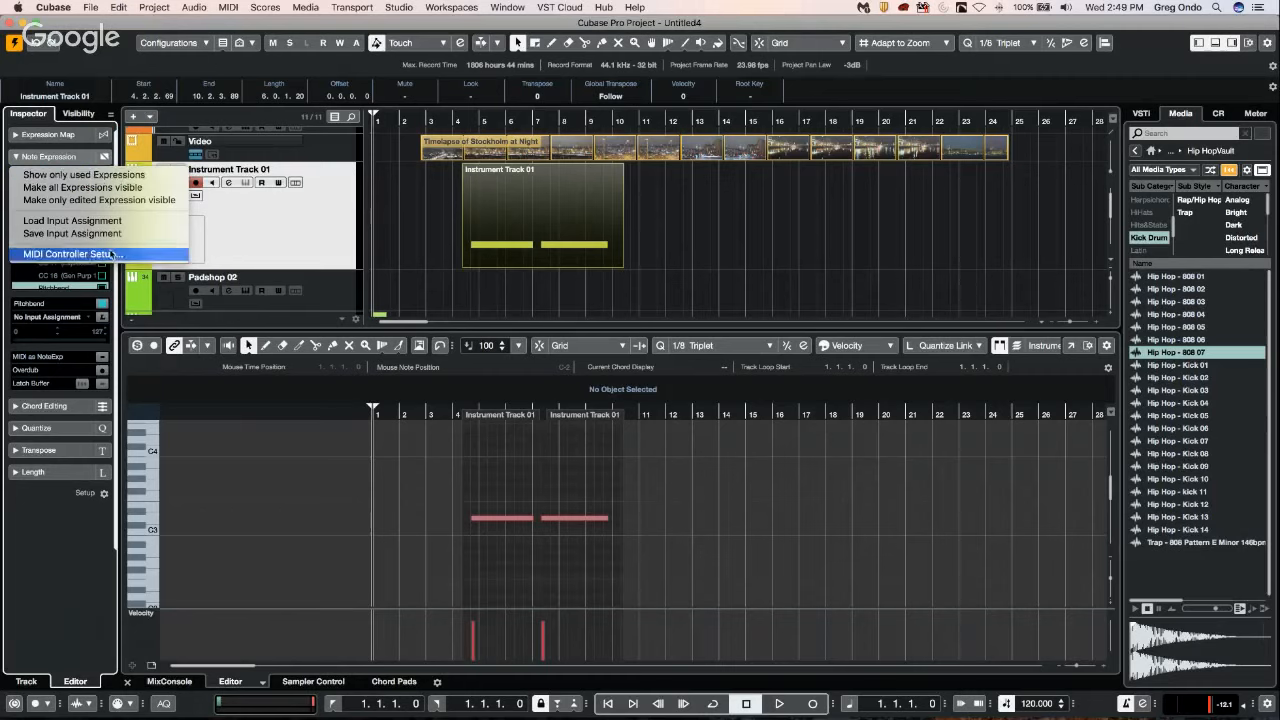
left_click(143, 177)
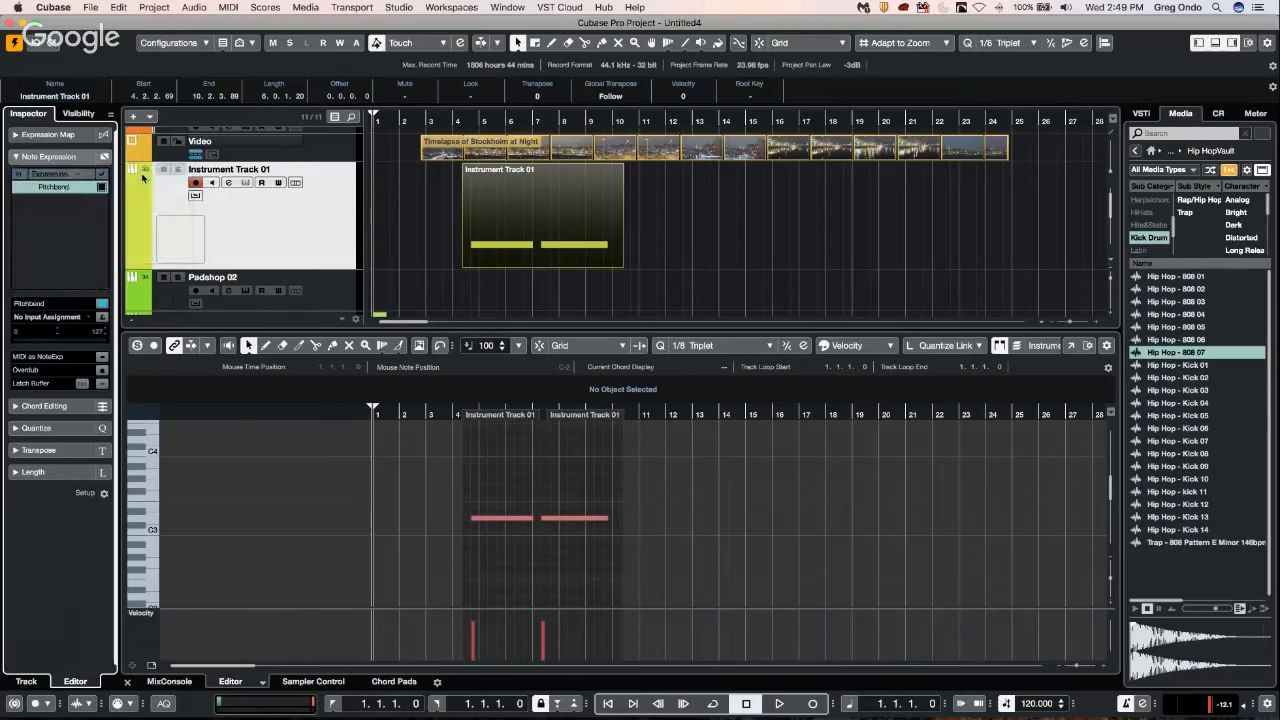
left_click(56, 177)
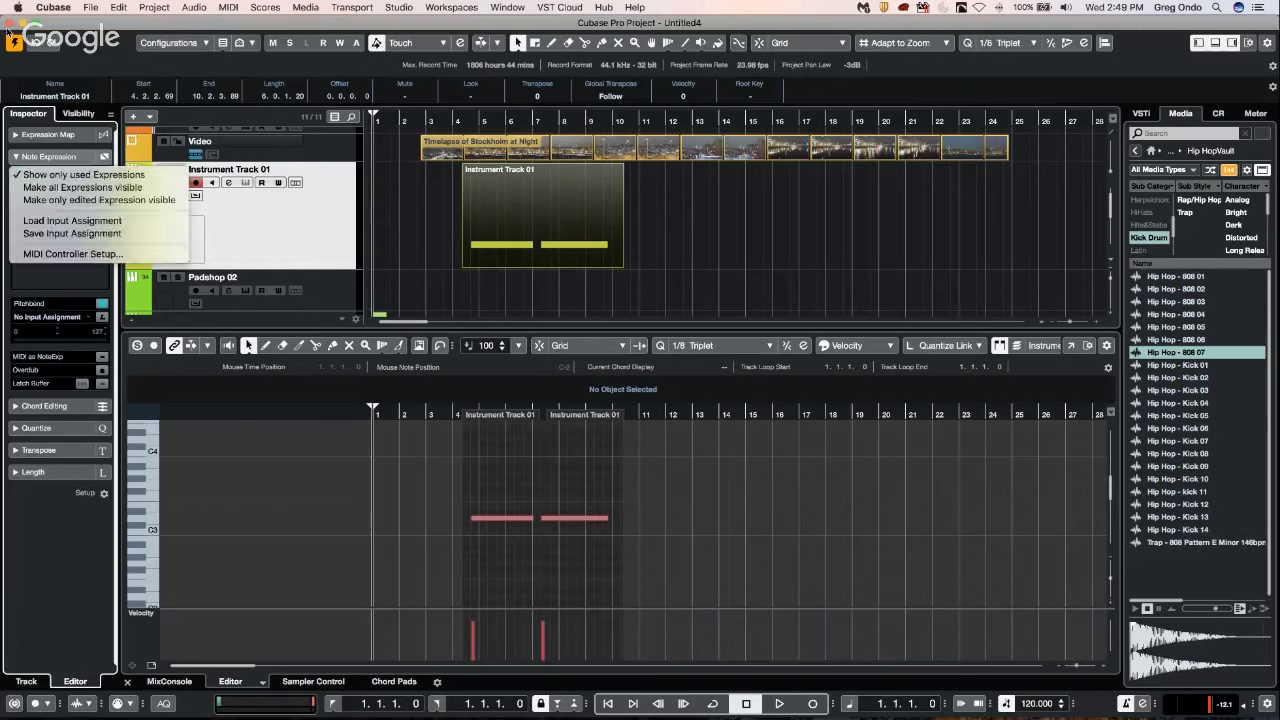
left_click(10, 33)
Create a new empty project in the kuyfijytf folder.
left_click(90, 7)
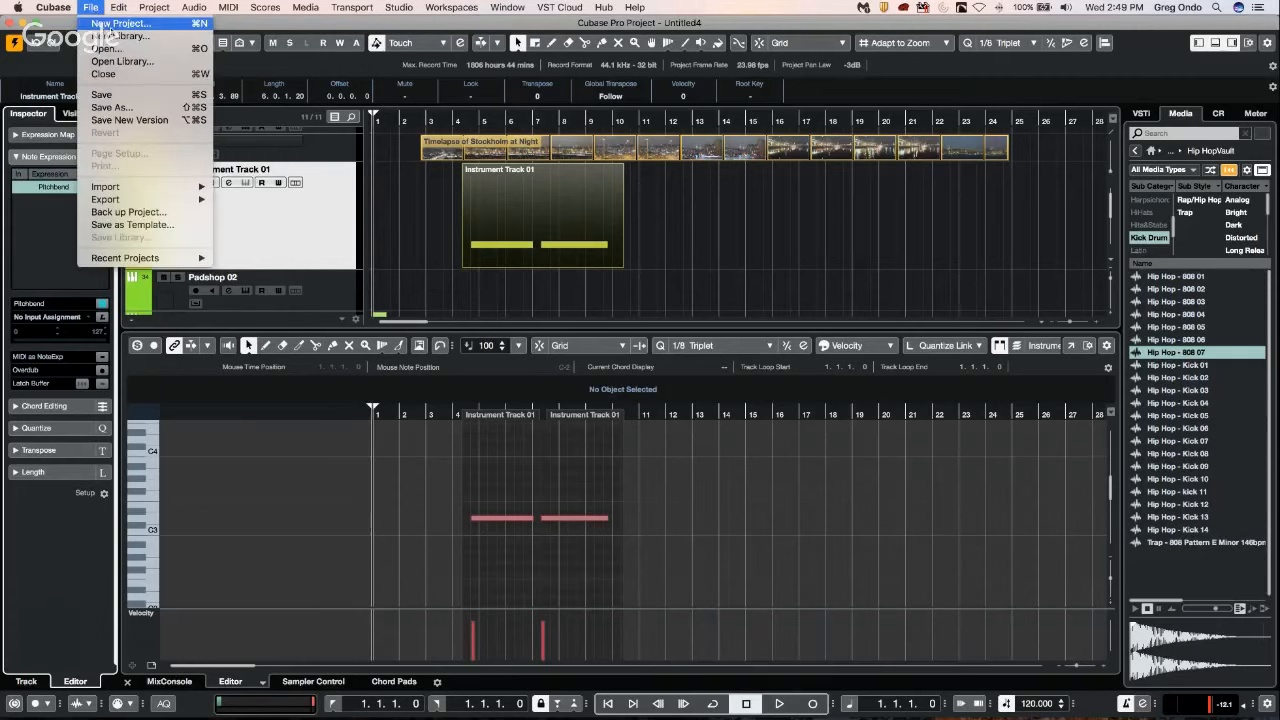
left_click(112, 25)
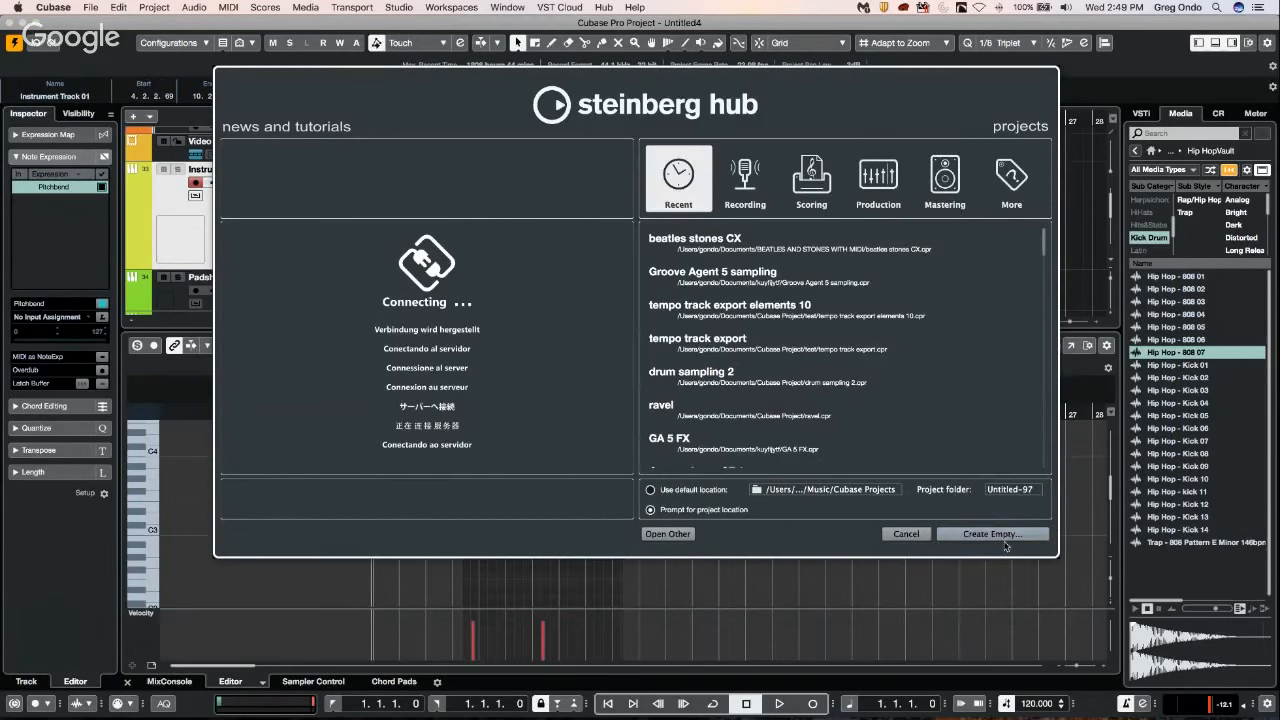
left_click(1005, 545)
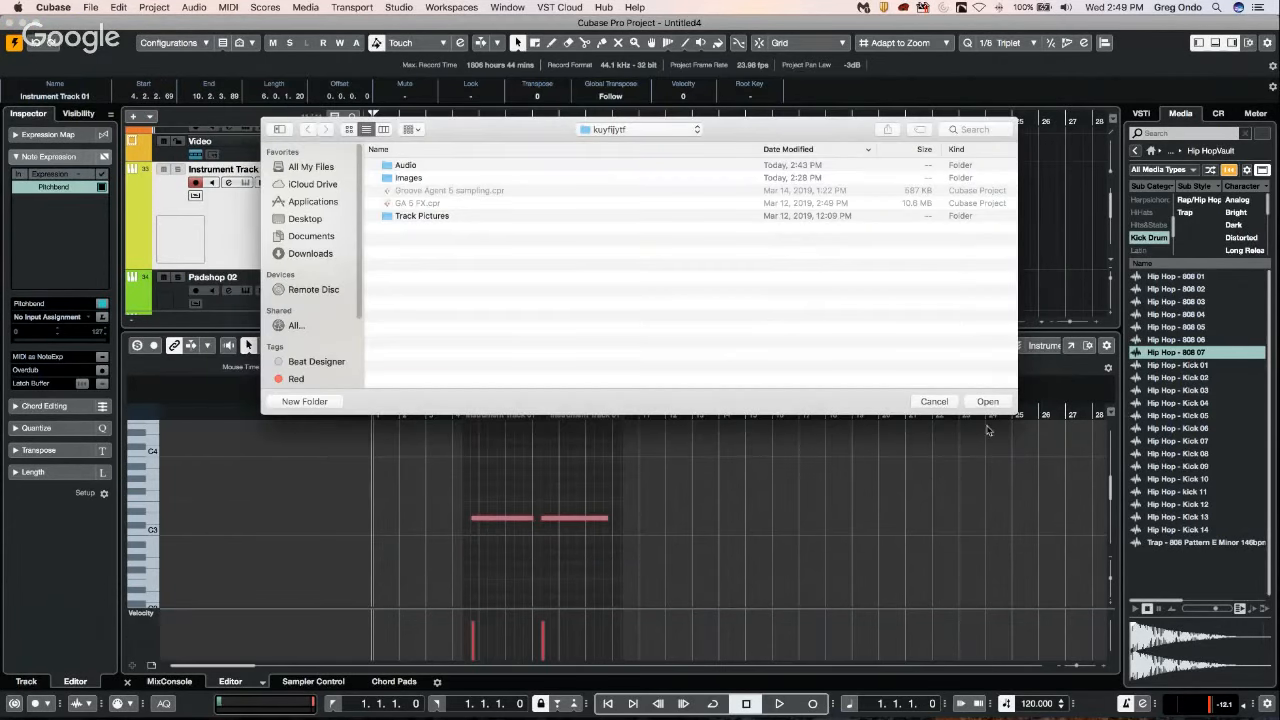
left_click(989, 401)
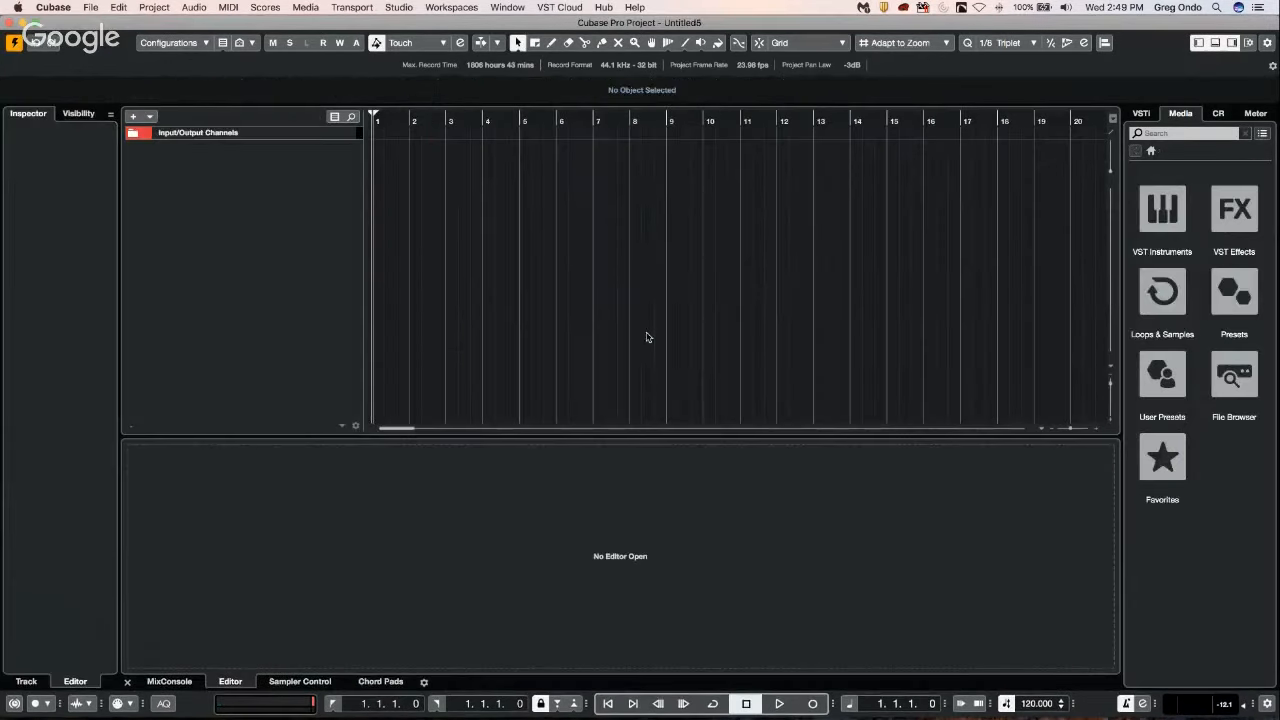
Add one Padshop instrument track routed to Stereo Out and load the Agravic Pad preset.
right_click(297, 177)
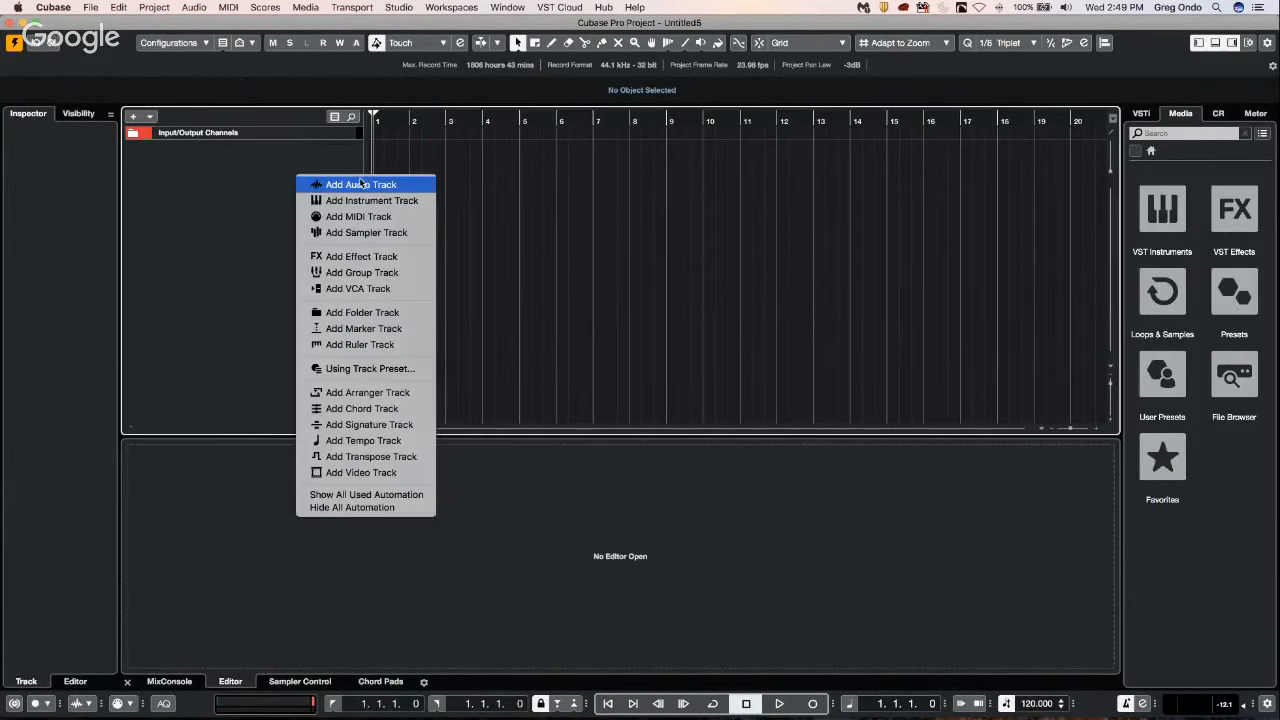
left_click(363, 201)
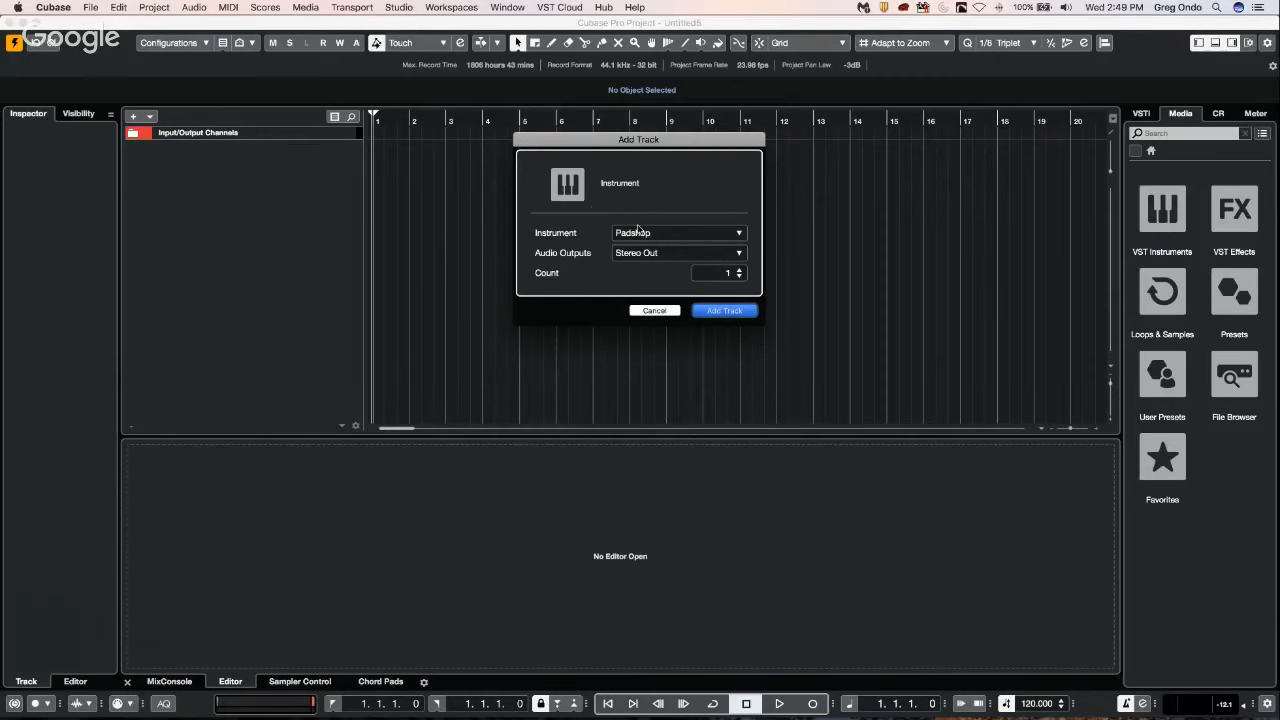
key("Return")
left_click(434, 180)
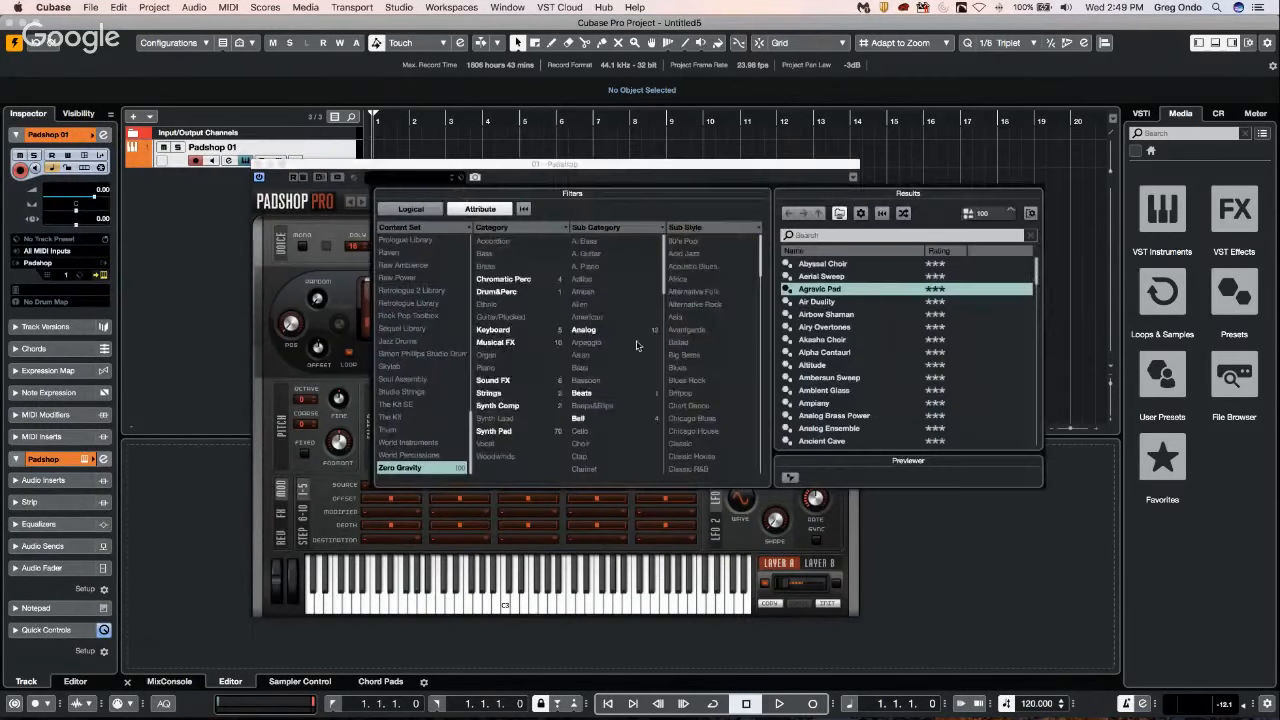
double_click(814, 292)
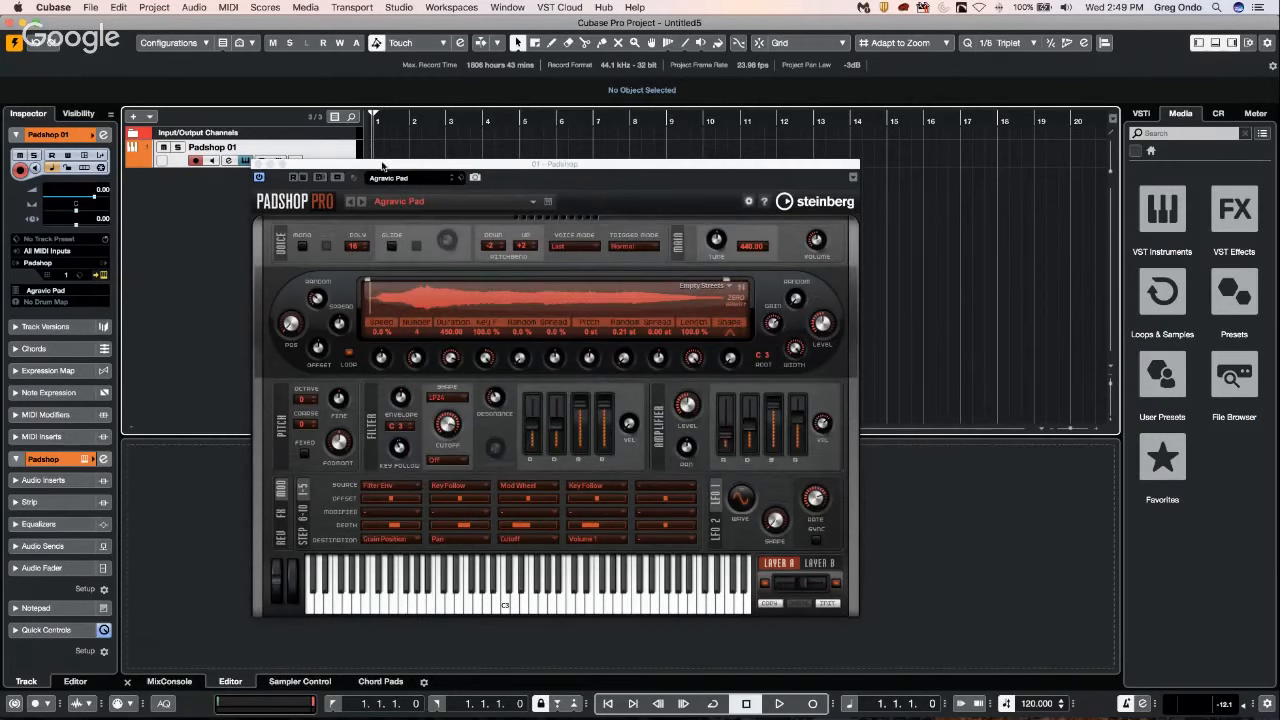
Draw a MIDI part on the Padshop 01 track from bar 1 to about bar 4.
left_click_drag(384, 164, 604, 176)
right_click(419, 159)
left_click(452, 160)
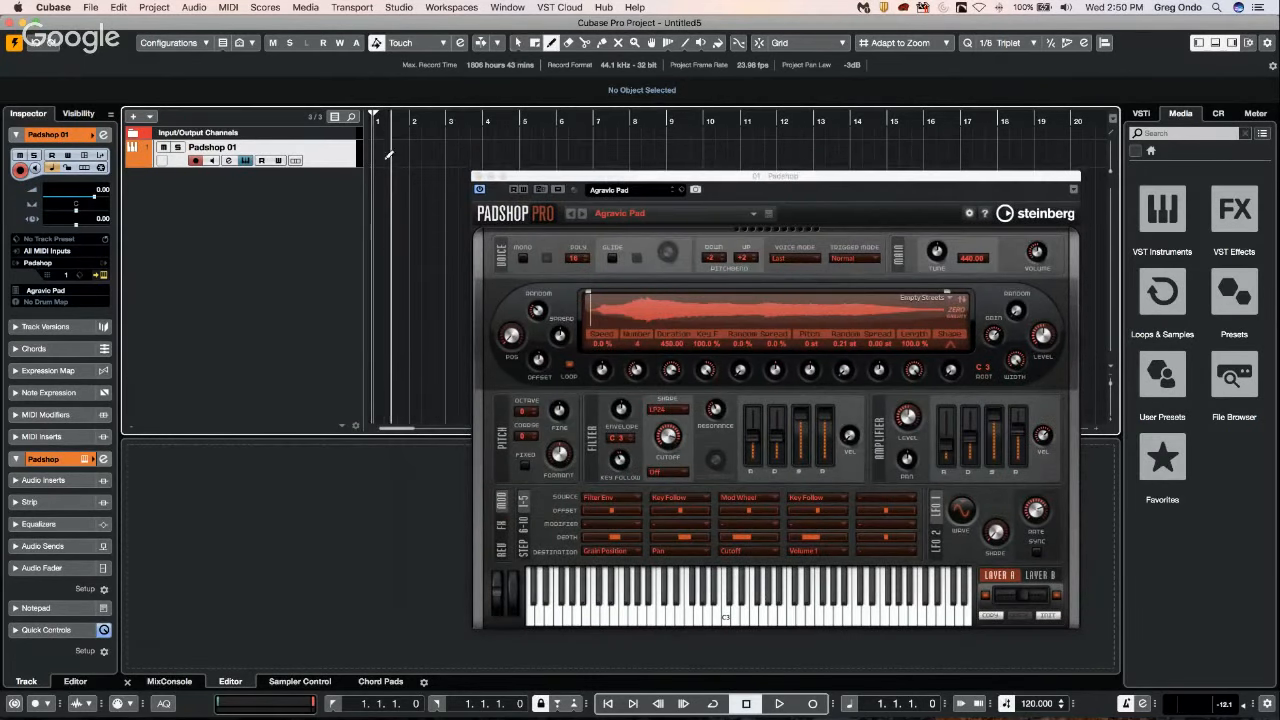
left_click_drag(487, 159, 376, 159)
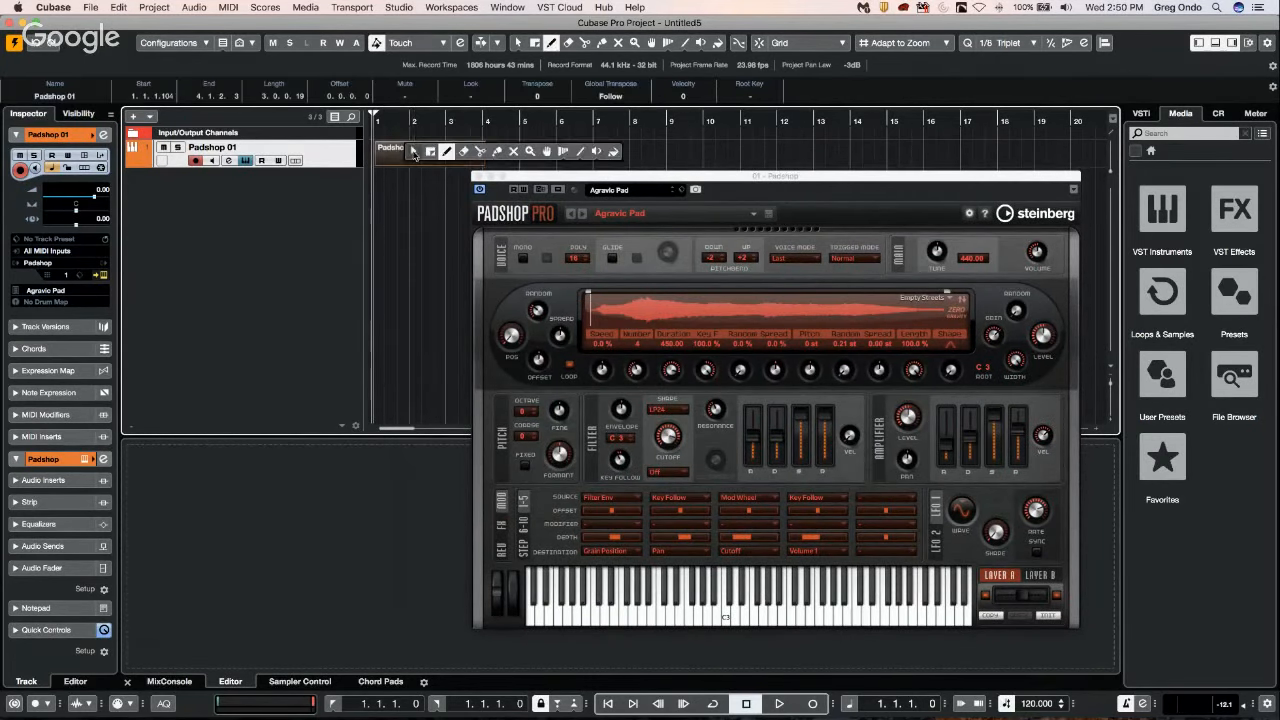
key("1")
Open the Padshop 01 part in the Key Editor and draw two consecutive C#3 notes across bars 1 to 3.
double_click(414, 155)
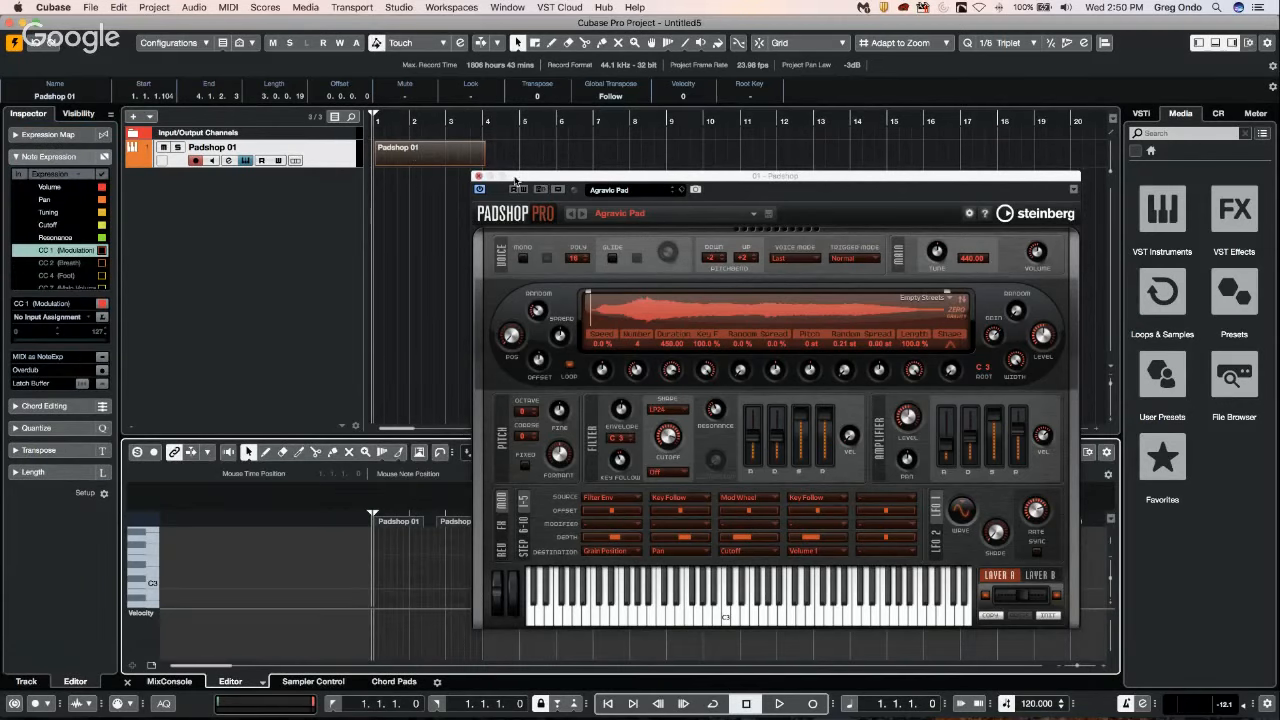
left_click_drag(515, 178, 724, 176)
right_click(390, 568)
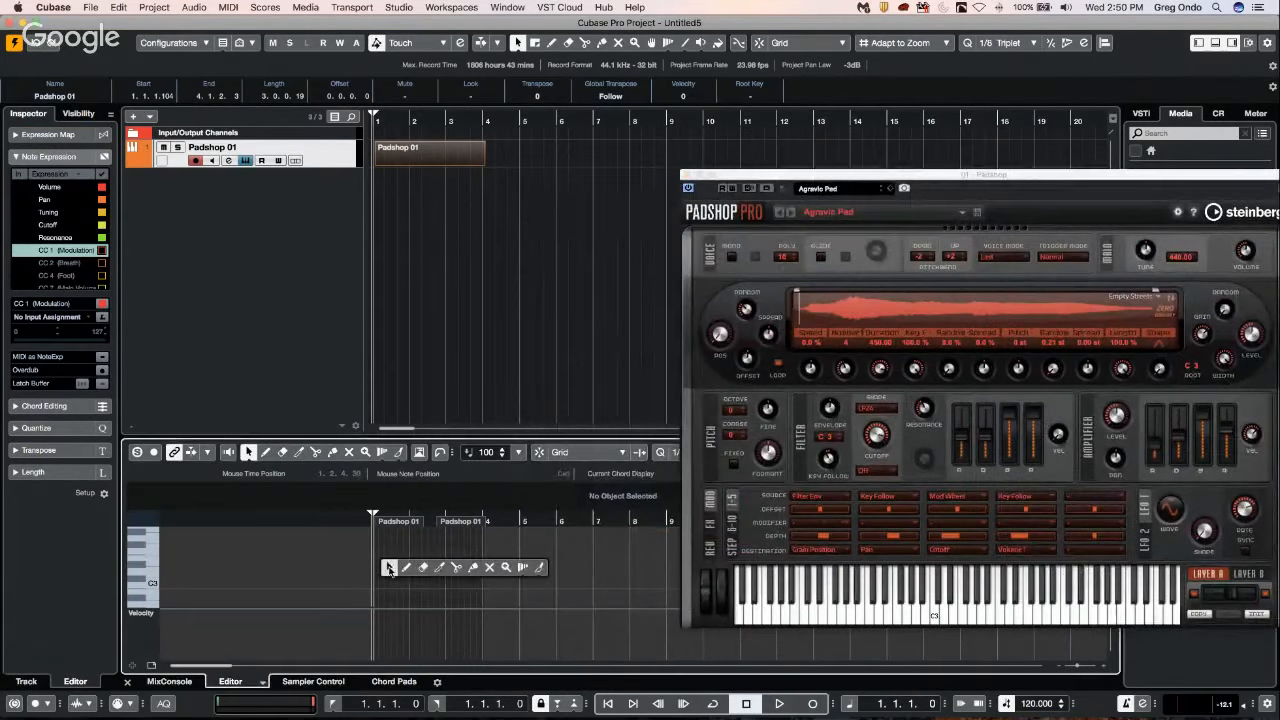
left_click(406, 568)
mouse_move(378, 577)
left_mouse_down()
mouse_move(434, 558)
mouse_move(490, 569)
mouse_move(414, 580)
mouse_move(479, 574)
left_mouse_up()
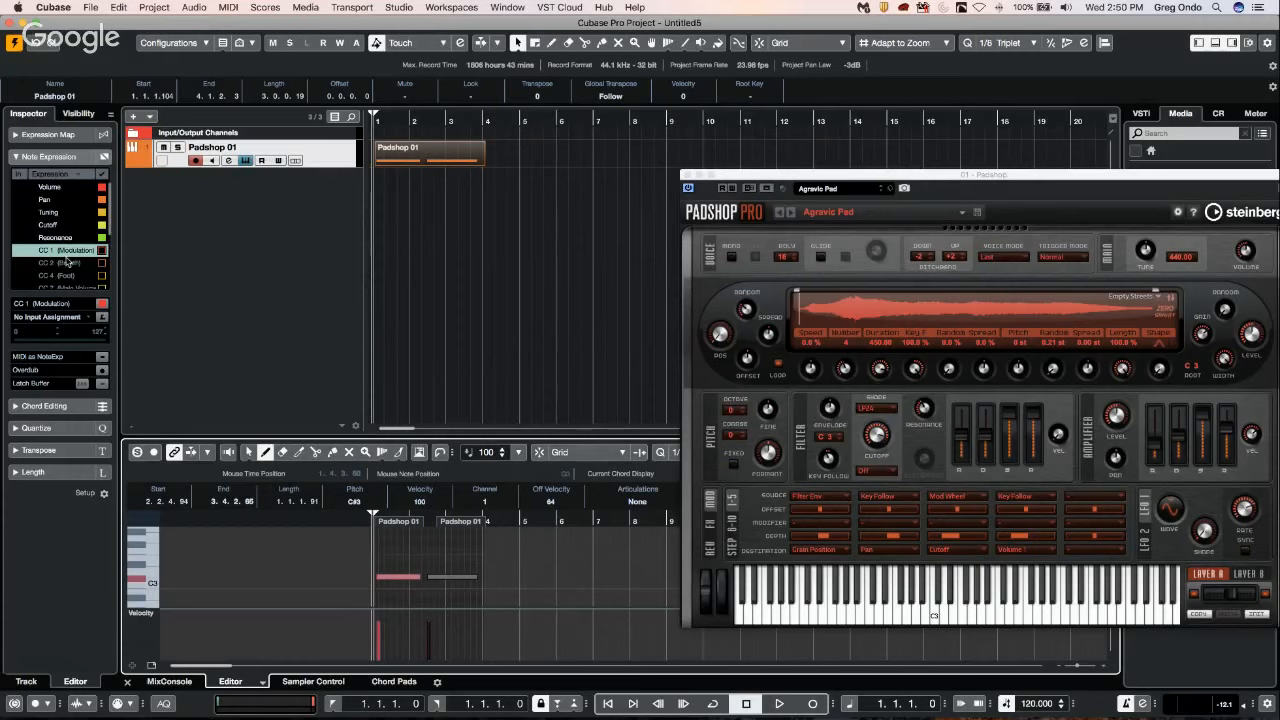
Clear the Zero Gravity content set filter in Padshop's preset browser and load the Airy Overtones preset.
scroll(63, 252, "down", 5)
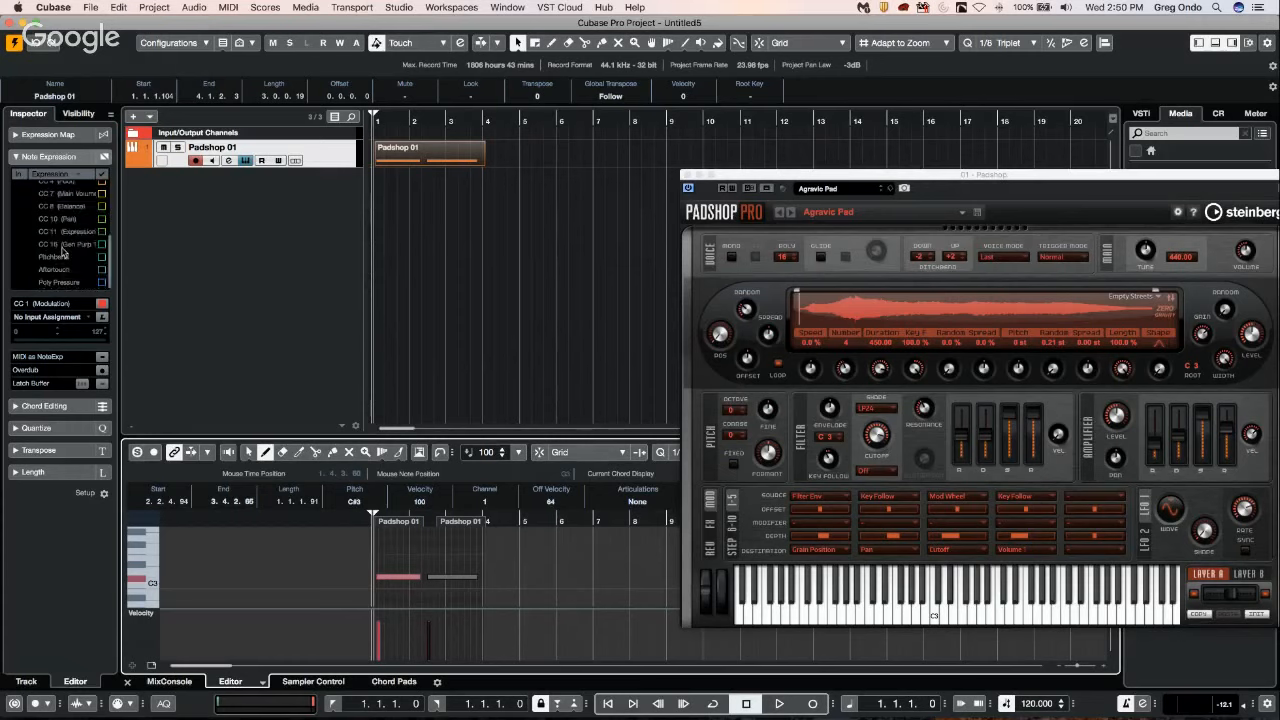
scroll(63, 252, "up", 2)
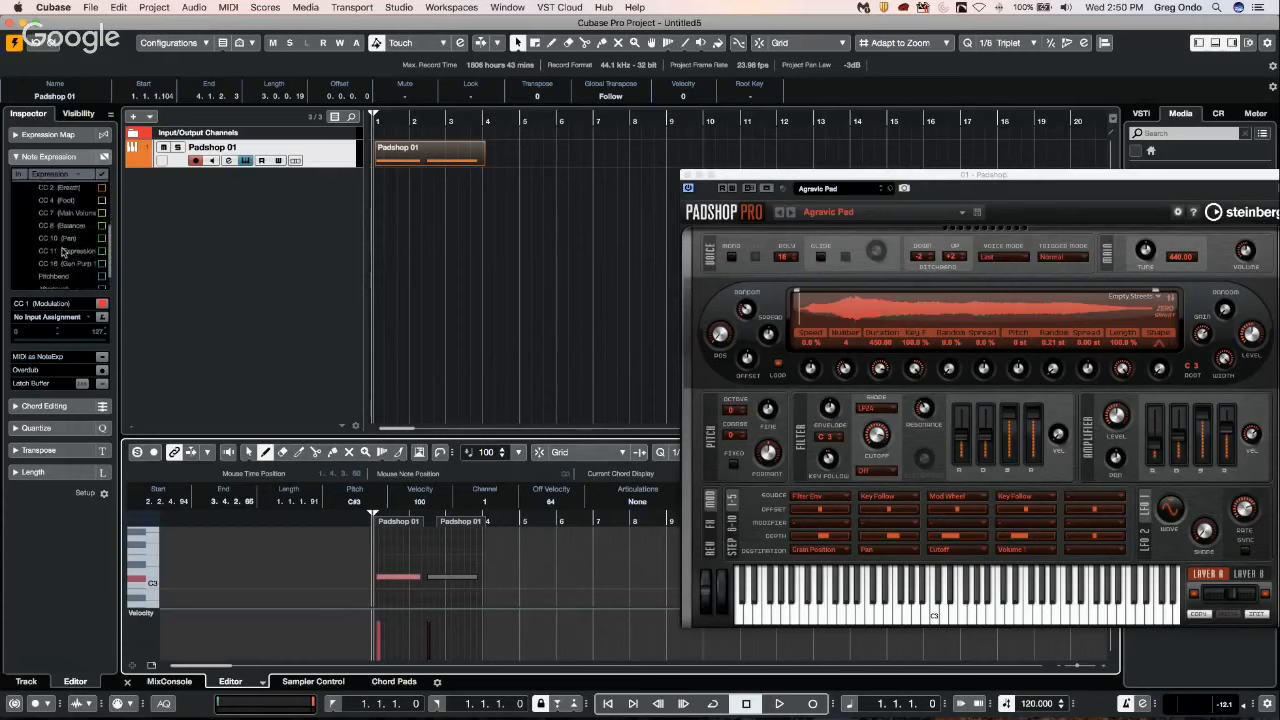
scroll(63, 252, "up", 2)
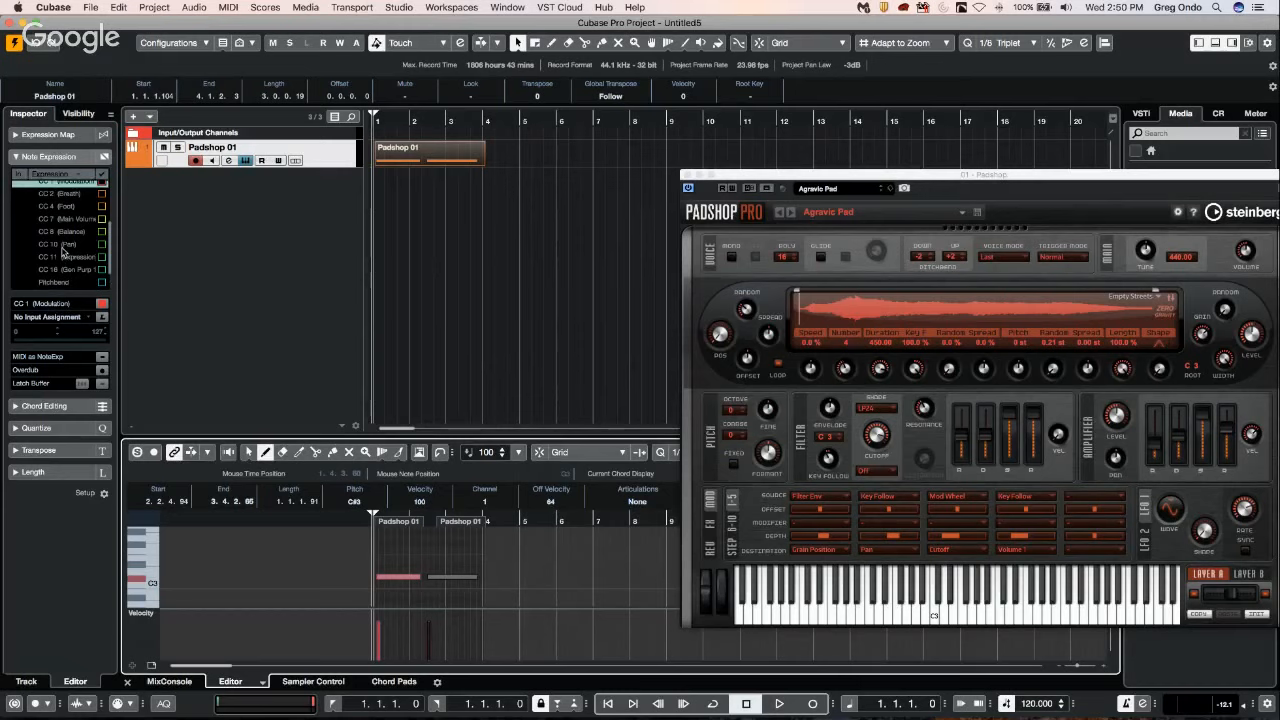
left_click(848, 189)
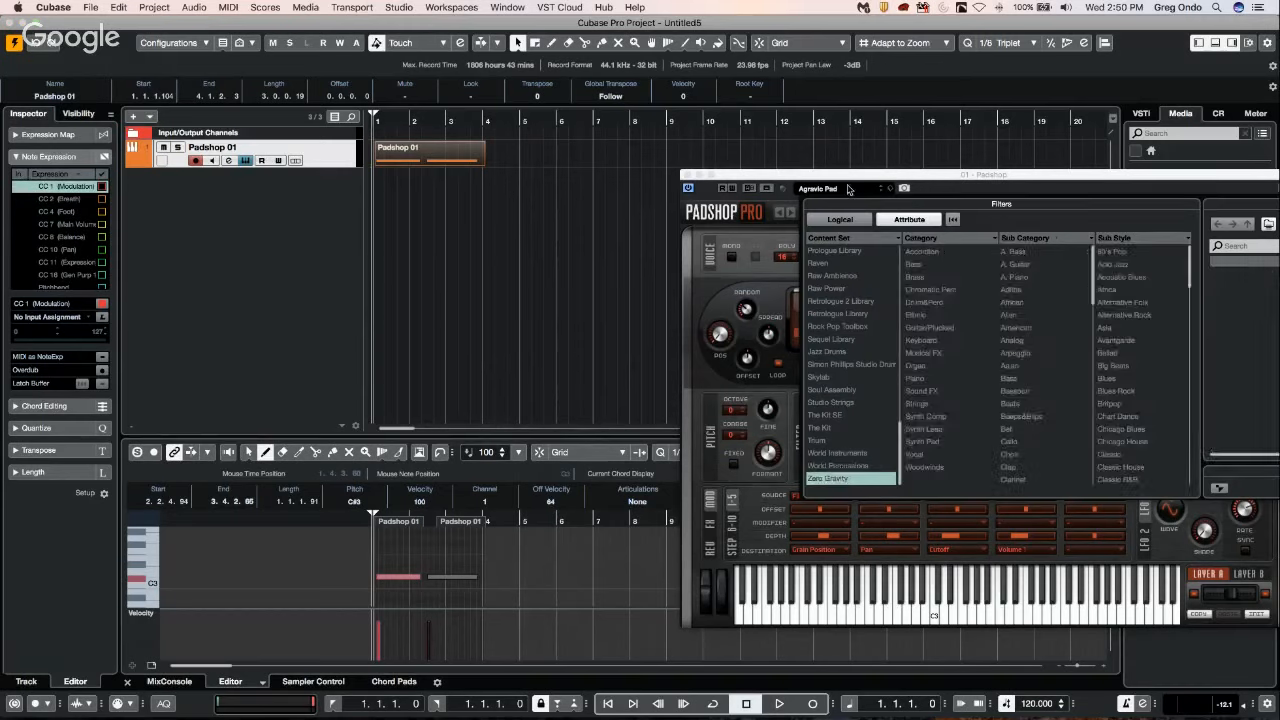
left_click(840, 480)
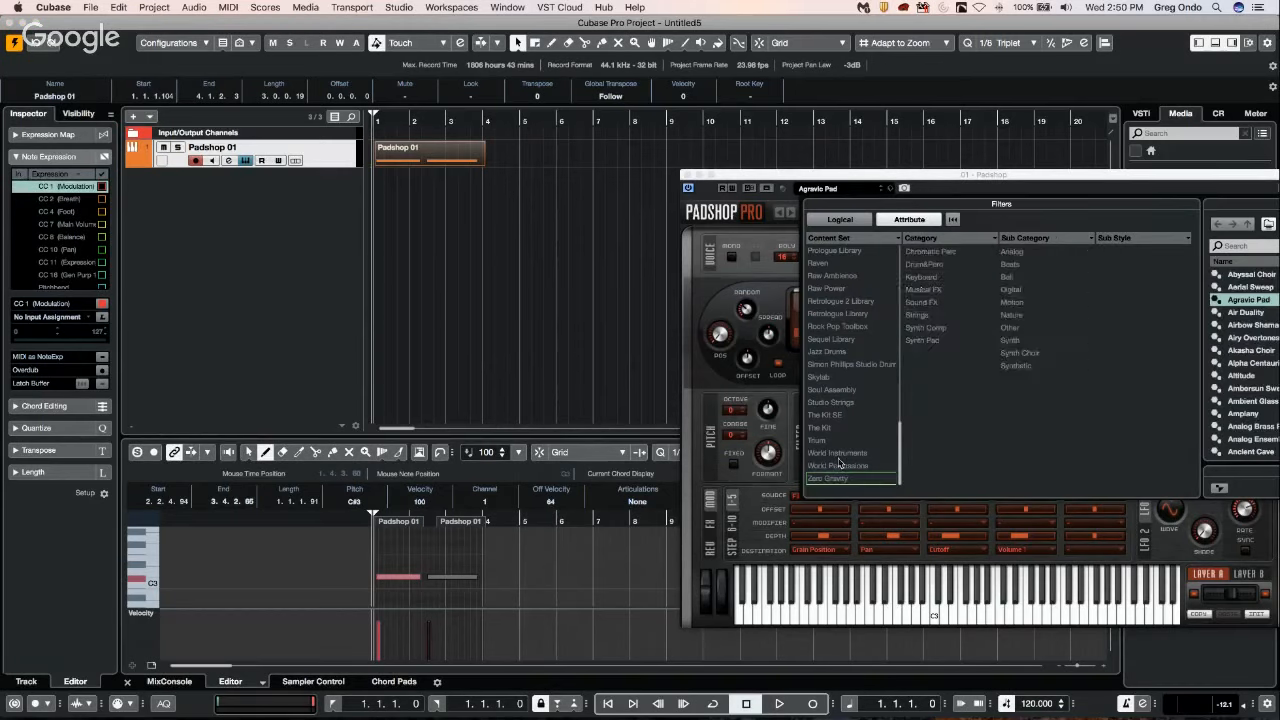
left_click(880, 186)
left_click_drag(880, 184, 626, 196)
left_click(626, 196)
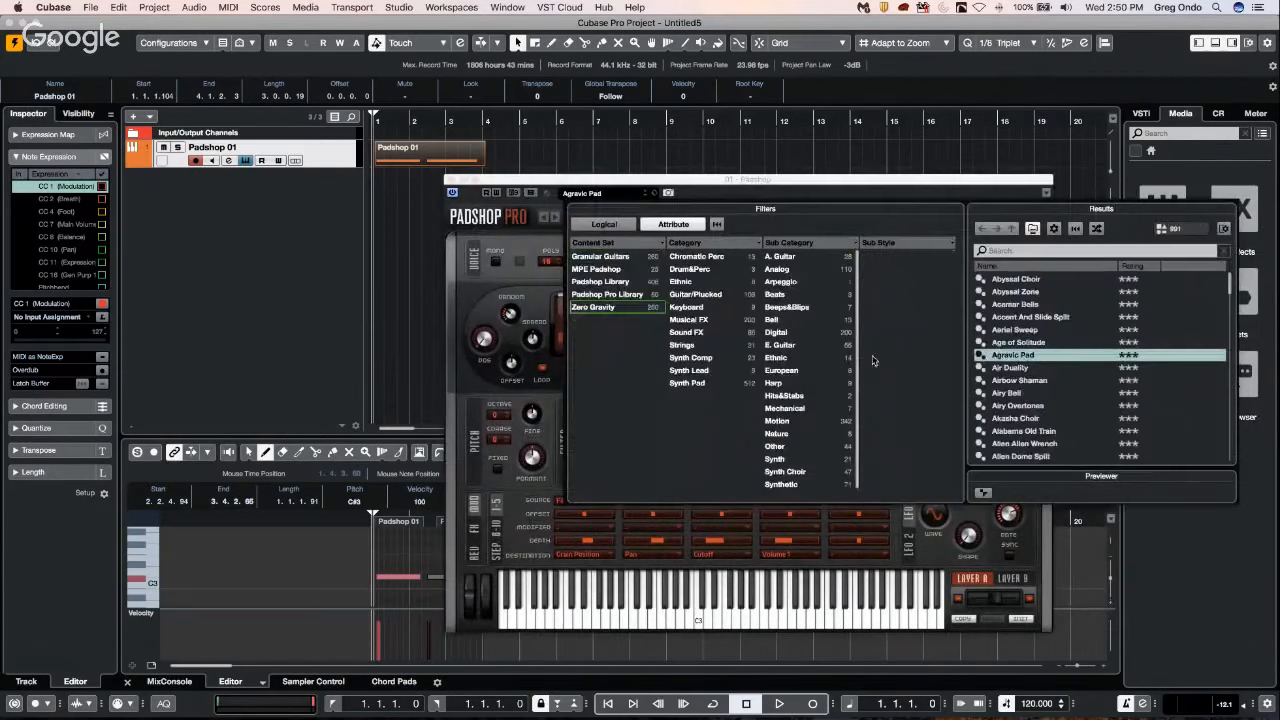
double_click(1018, 405)
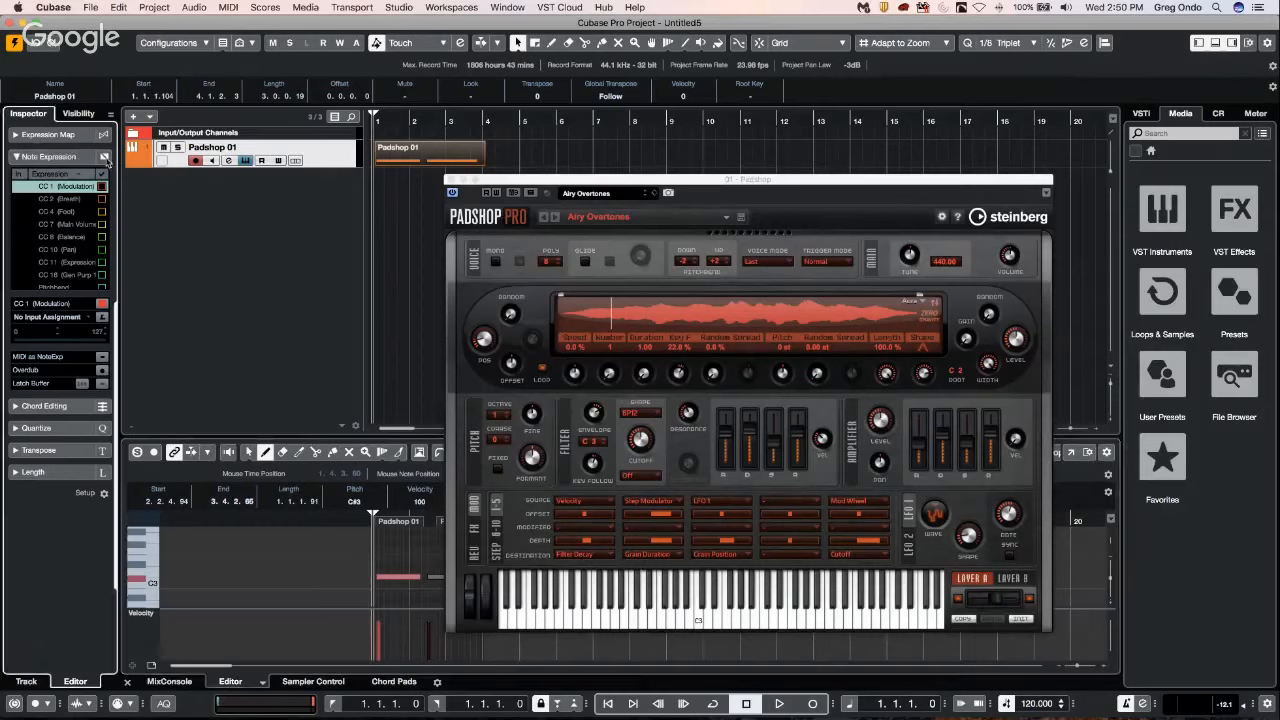
Collapse and re-expand the Note Expression section and select the Tuning parameter.
left_click(77, 157)
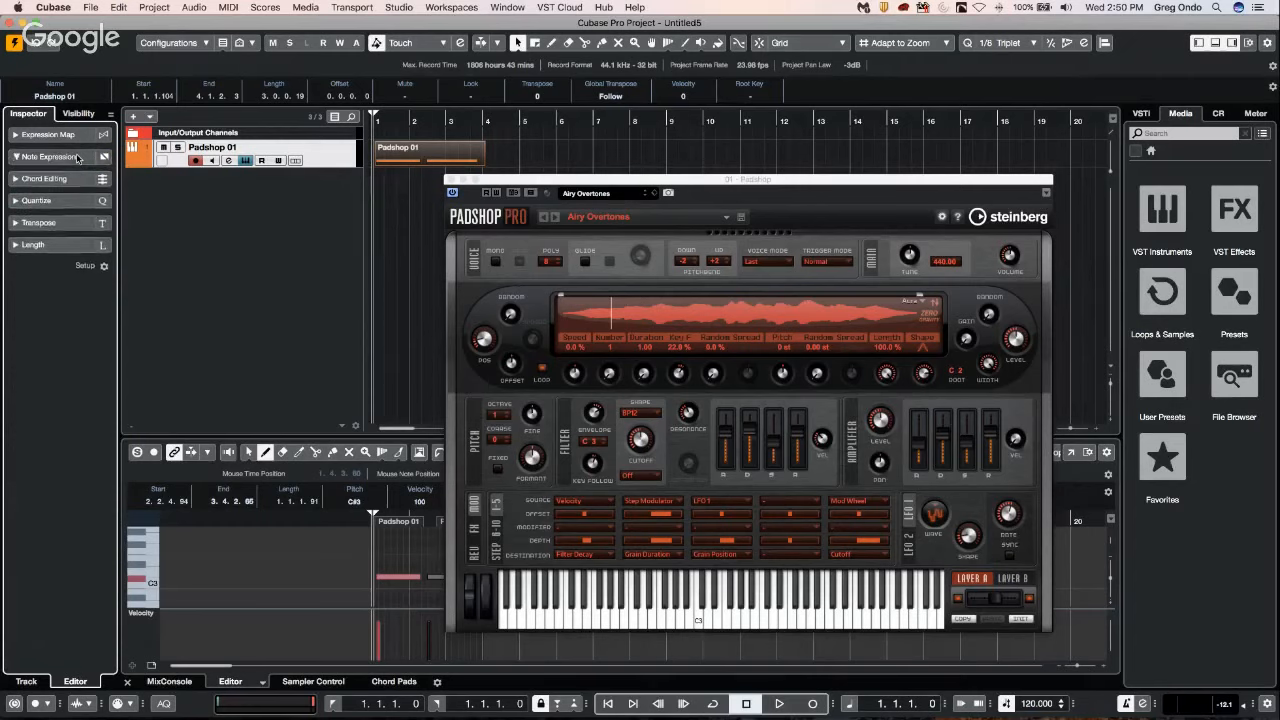
left_click(77, 157)
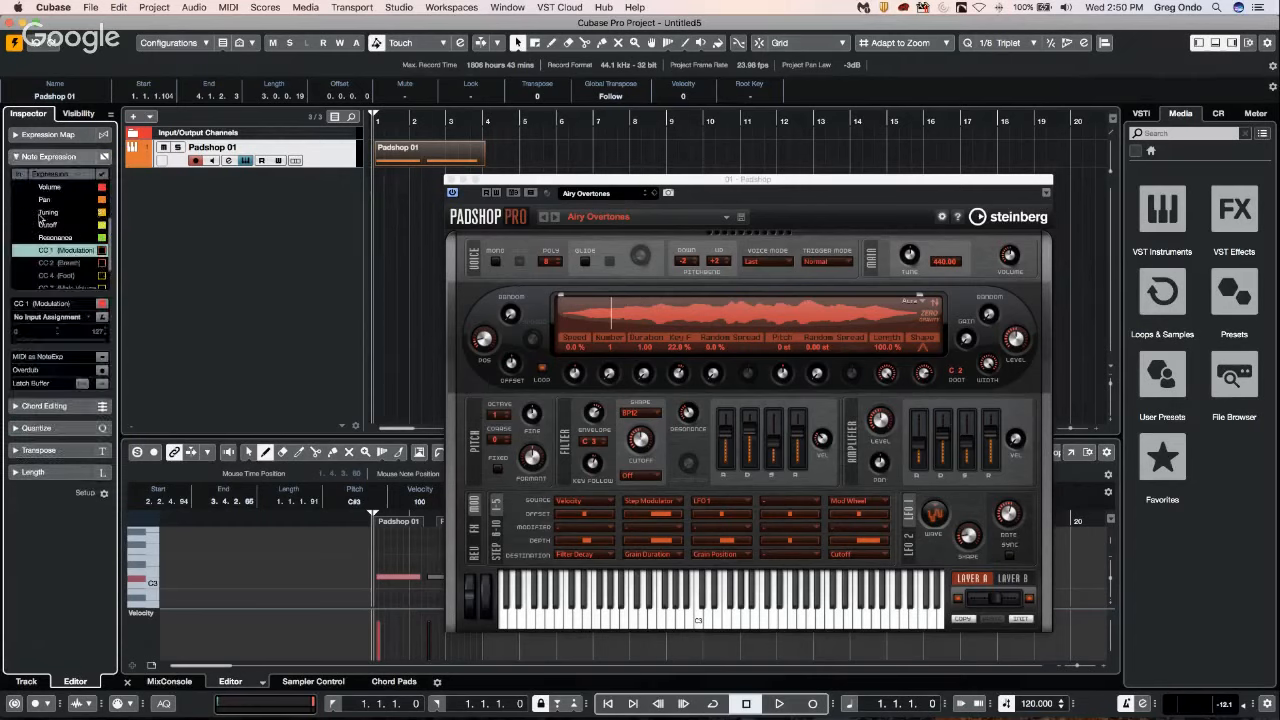
left_click(62, 213)
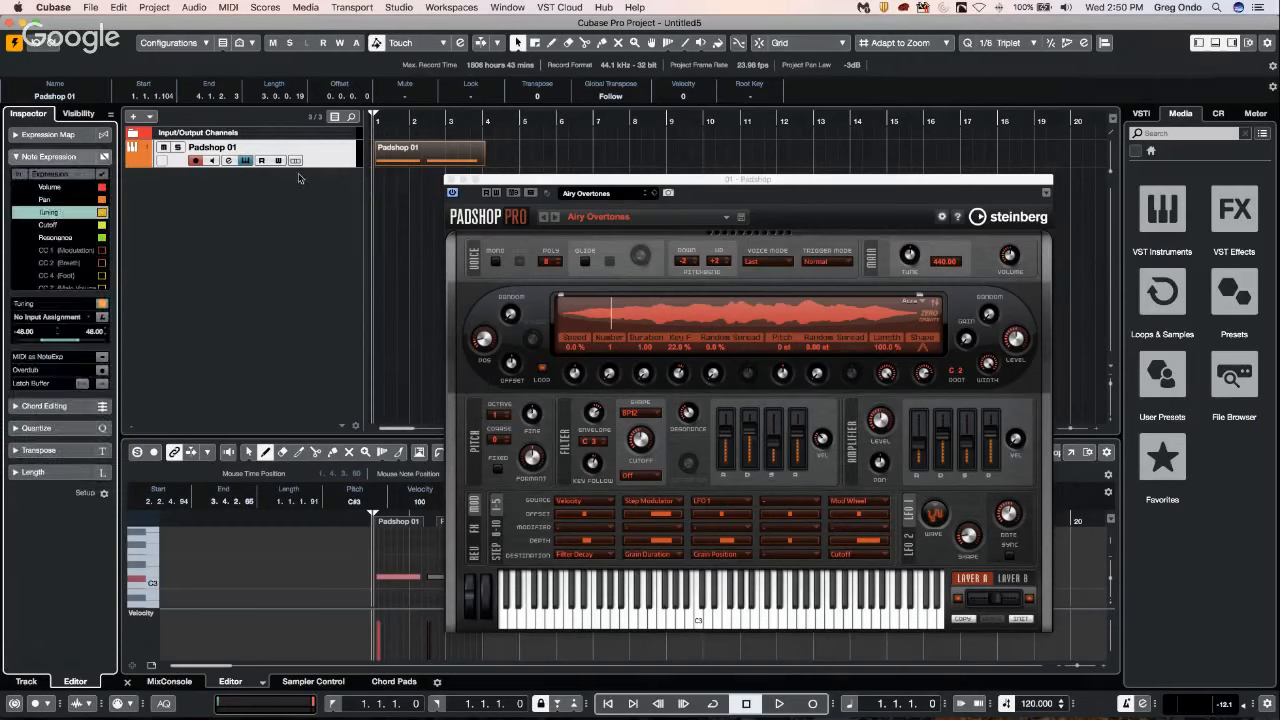
Close the Padshop window and draw a Tuning curve below center across the first note in its note expression editor.
left_click(450, 180)
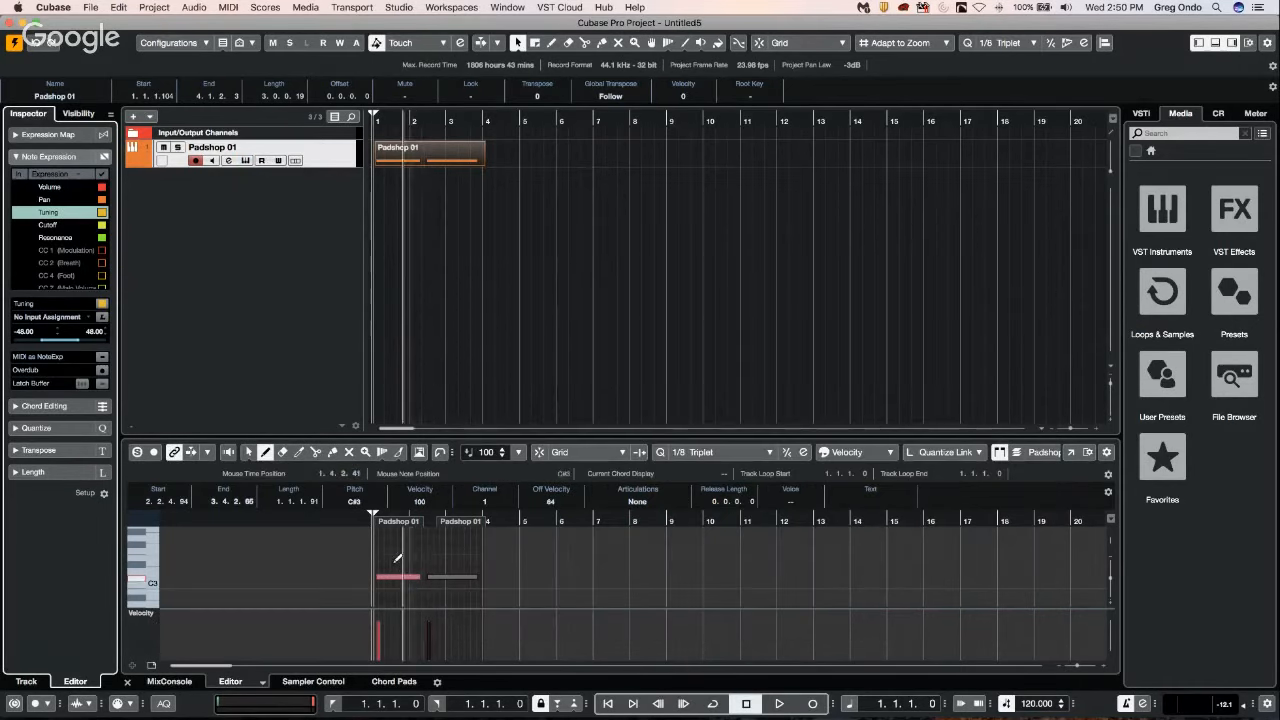
right_click(388, 575)
left_click(392, 565)
double_click(390, 577)
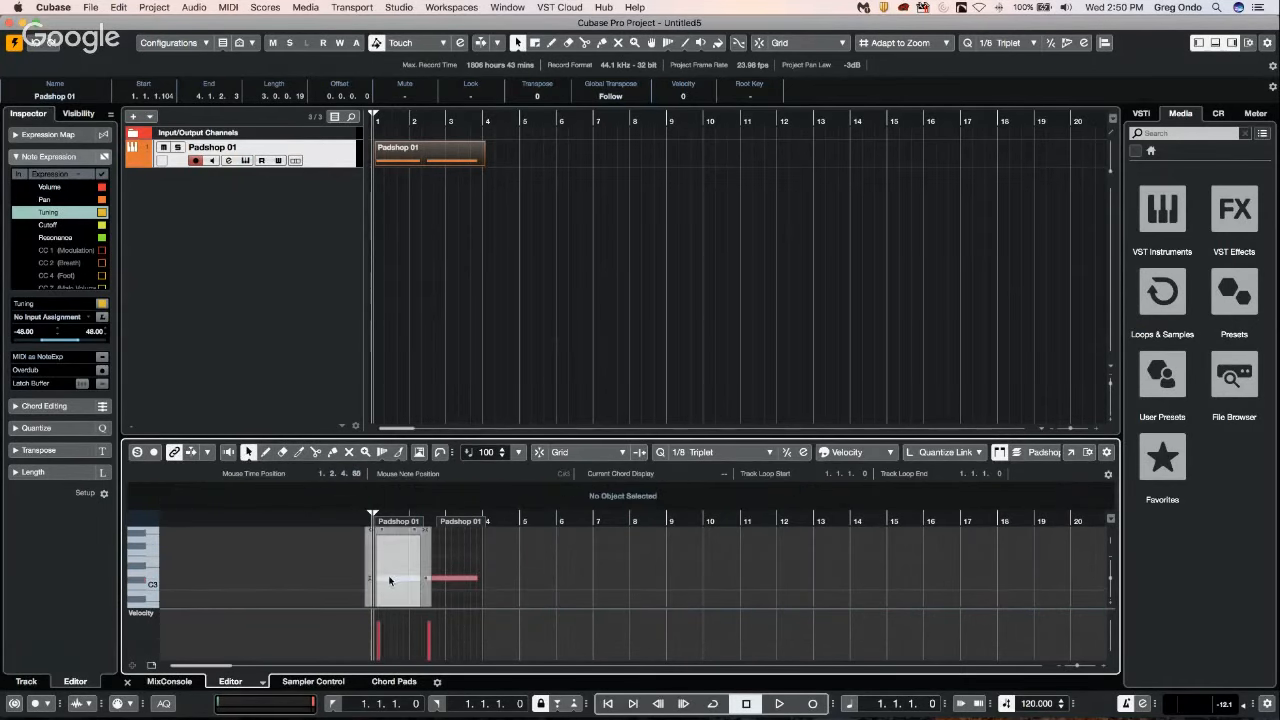
right_click(390, 584)
left_click(400, 580)
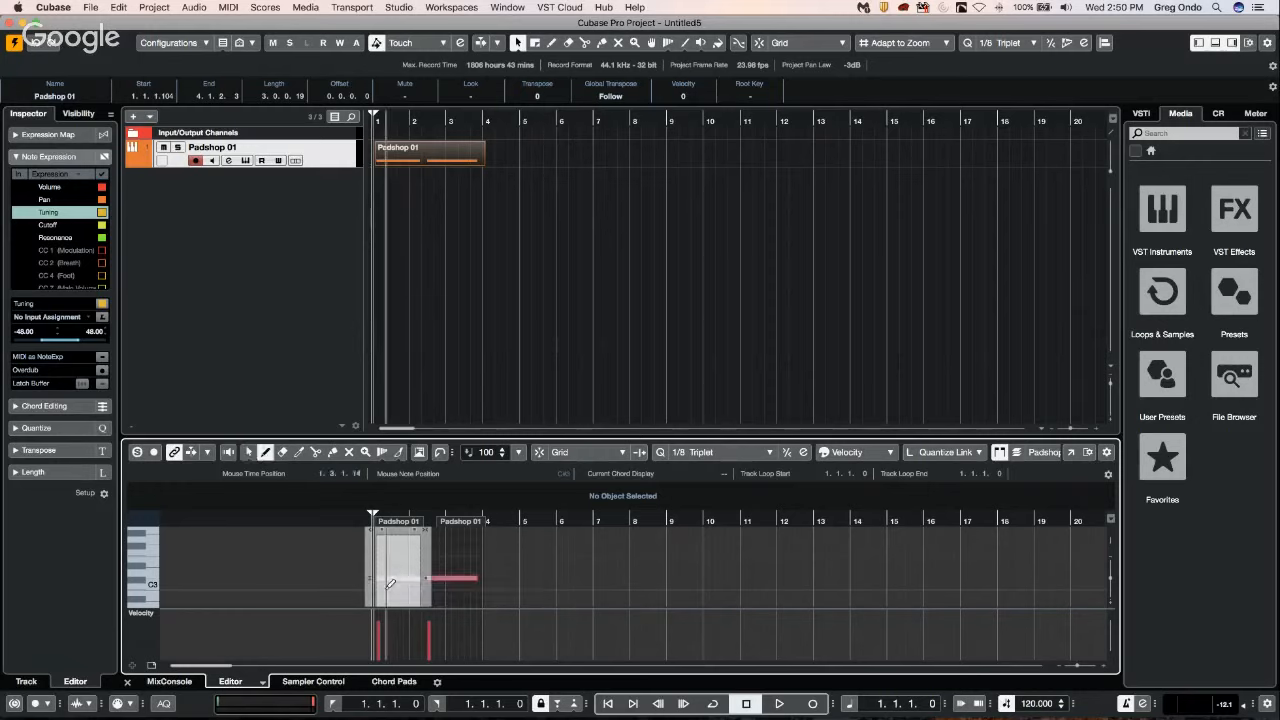
left_click_drag(377, 592, 424, 590)
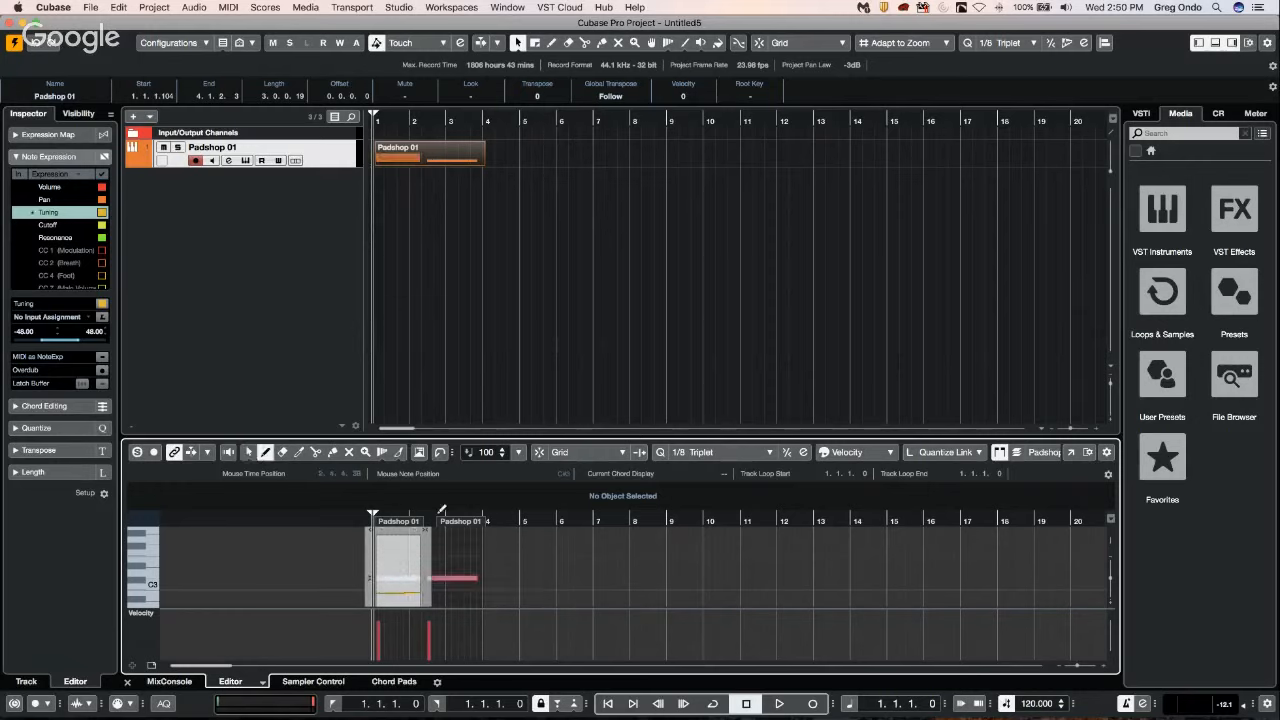
Close the note expression editor with the Object Selection tool and play the Padshop 01 part from the start.
right_click(472, 543)
left_click(473, 544)
left_click(474, 547)
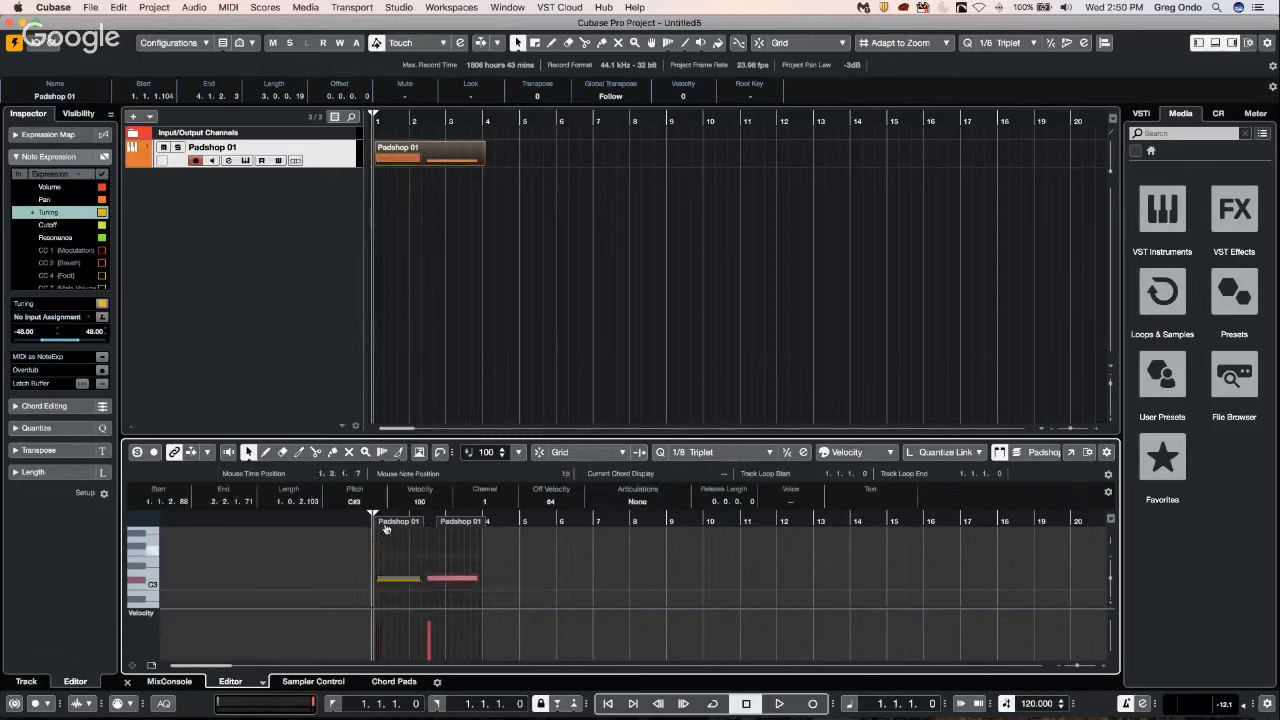
key("space")
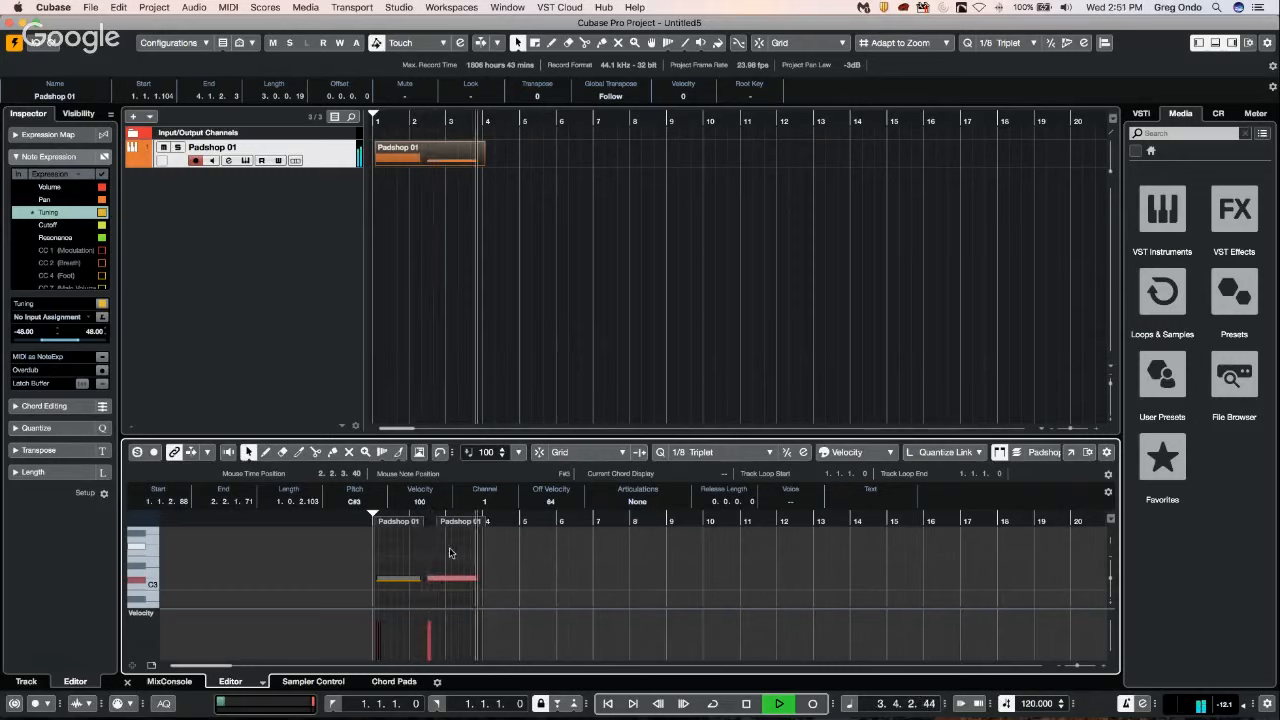
Stop playback and draw a nearly flat Tuning curve above center across the second note in its note expression editor.
key("space")
double_click(400, 585)
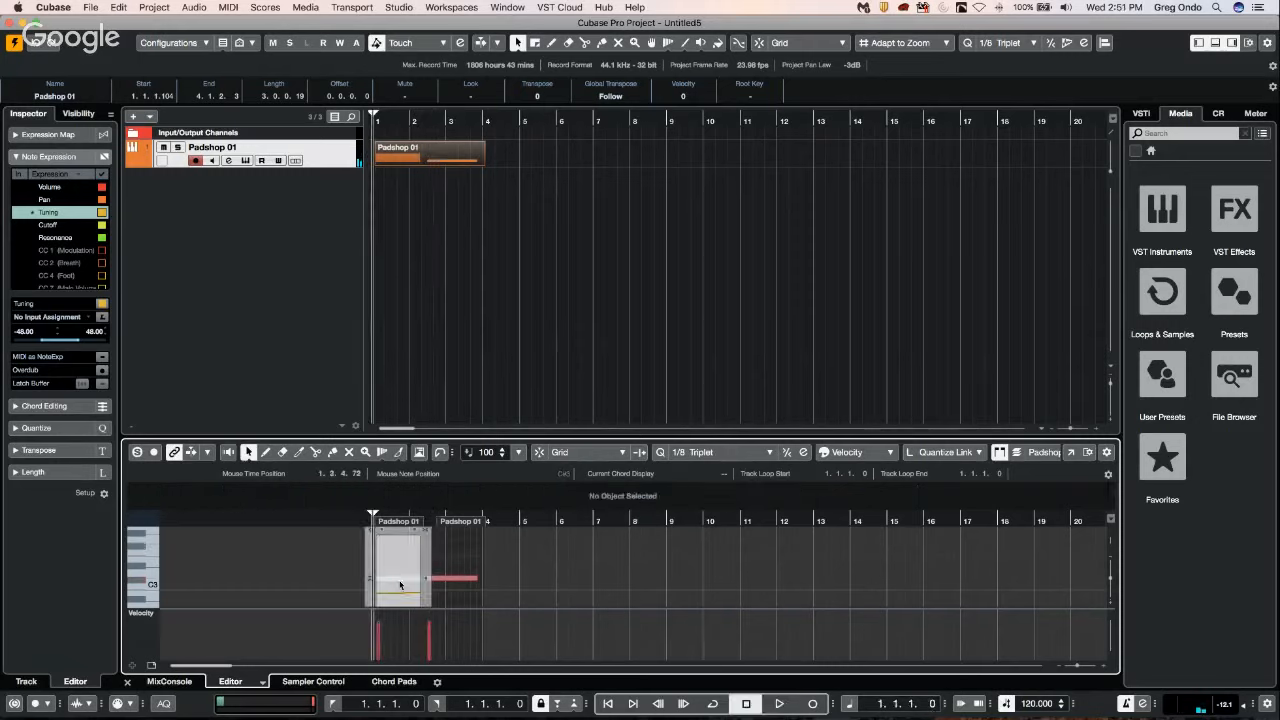
double_click(456, 580)
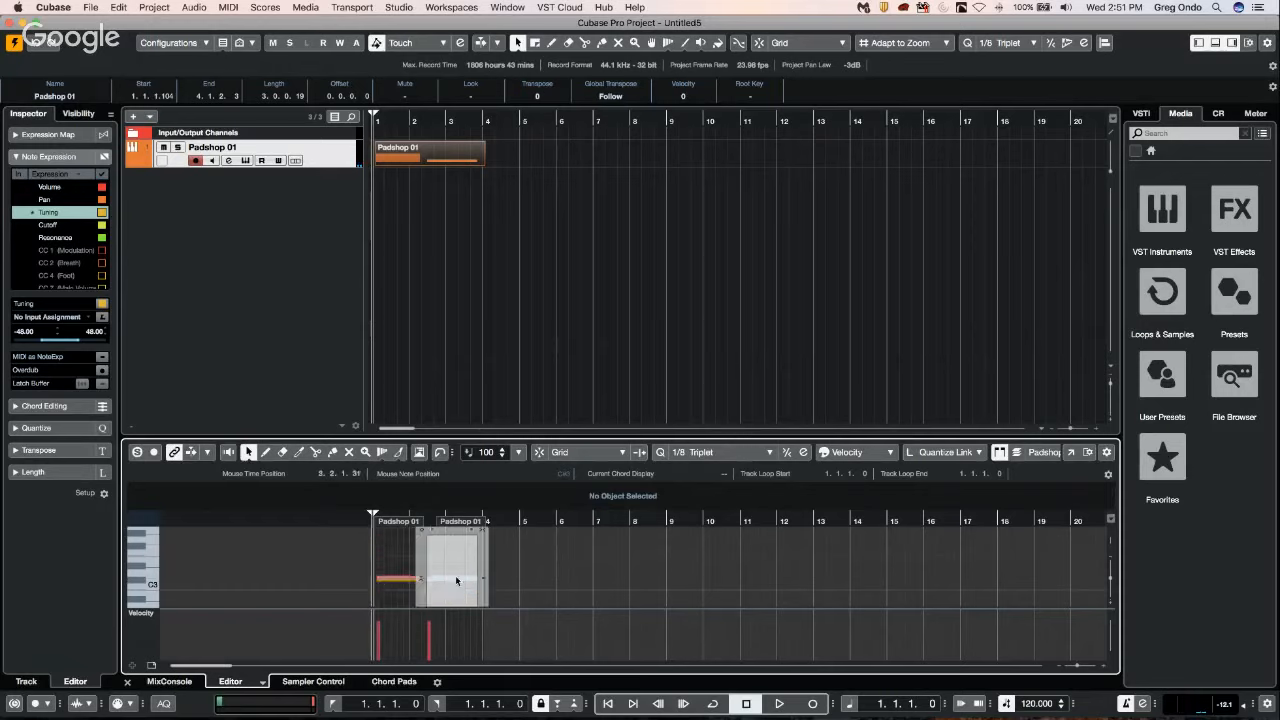
right_click(449, 551)
left_click(466, 551)
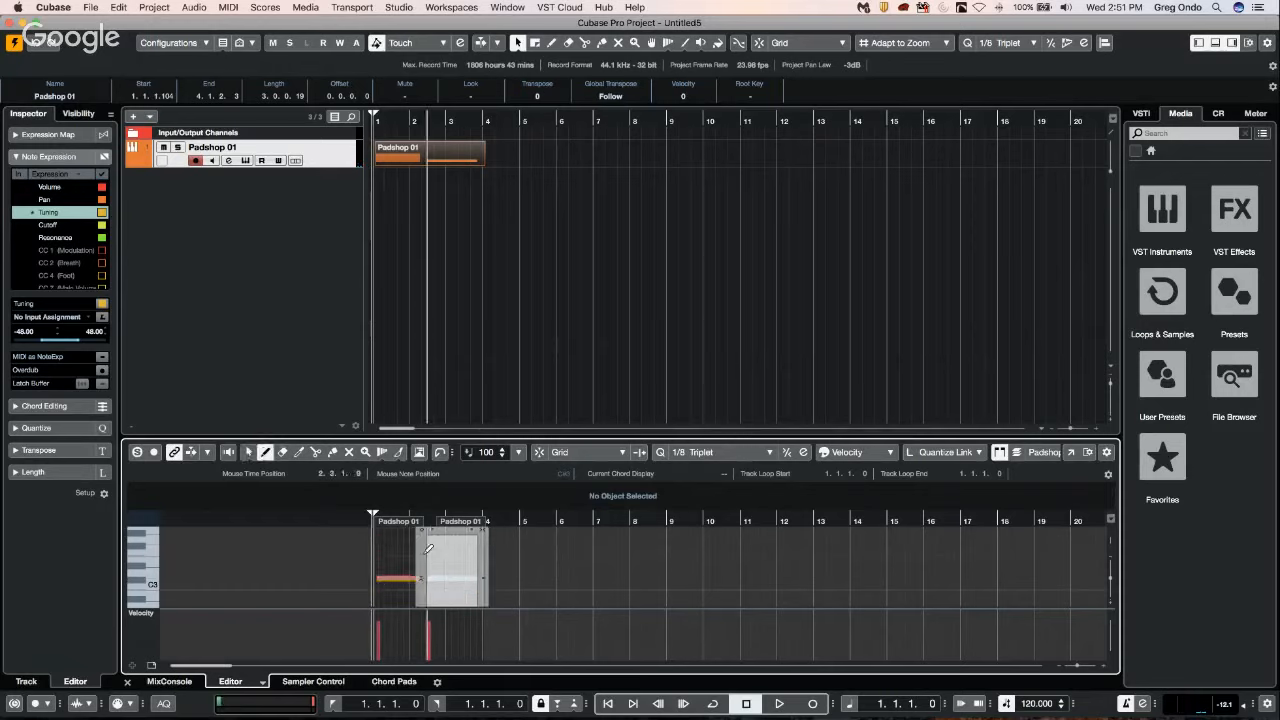
left_click_drag(428, 548, 479, 543)
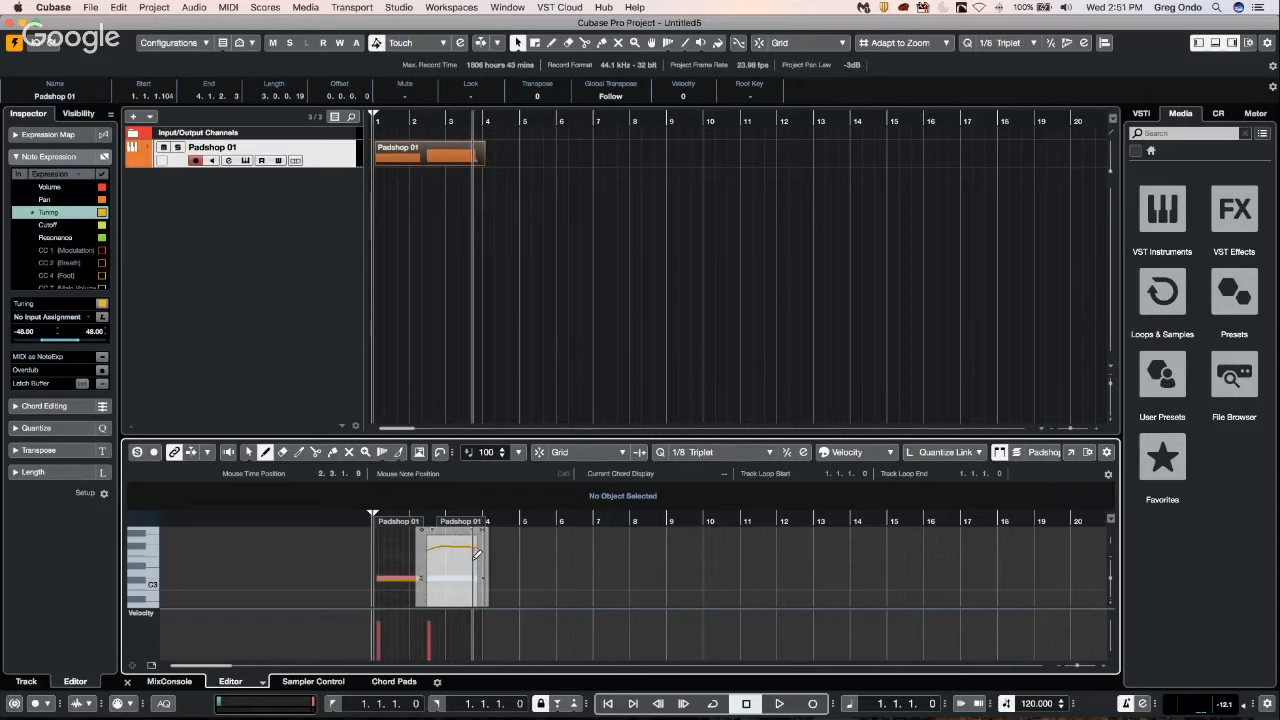
Close the second note's expression editor with the Object Selection tool and audition the Padshop 01 part from the start.
right_click(394, 545)
left_click(394, 547)
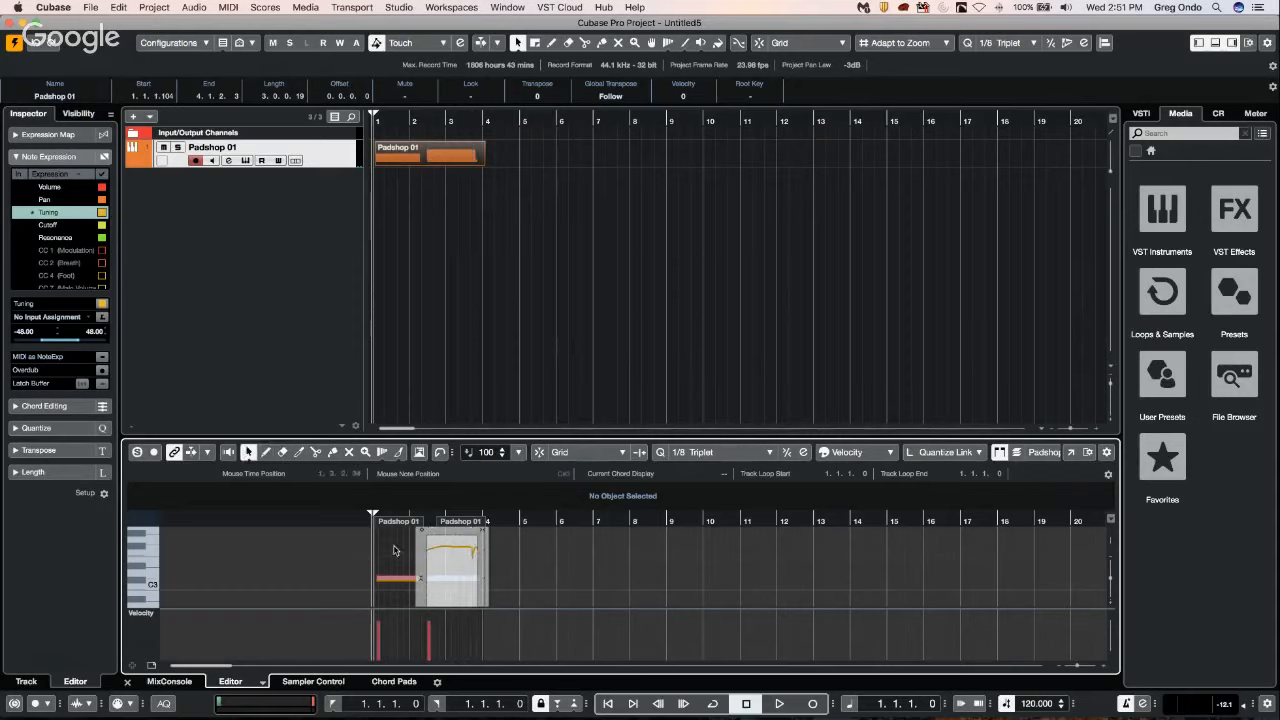
left_click(381, 543)
left_click(366, 532)
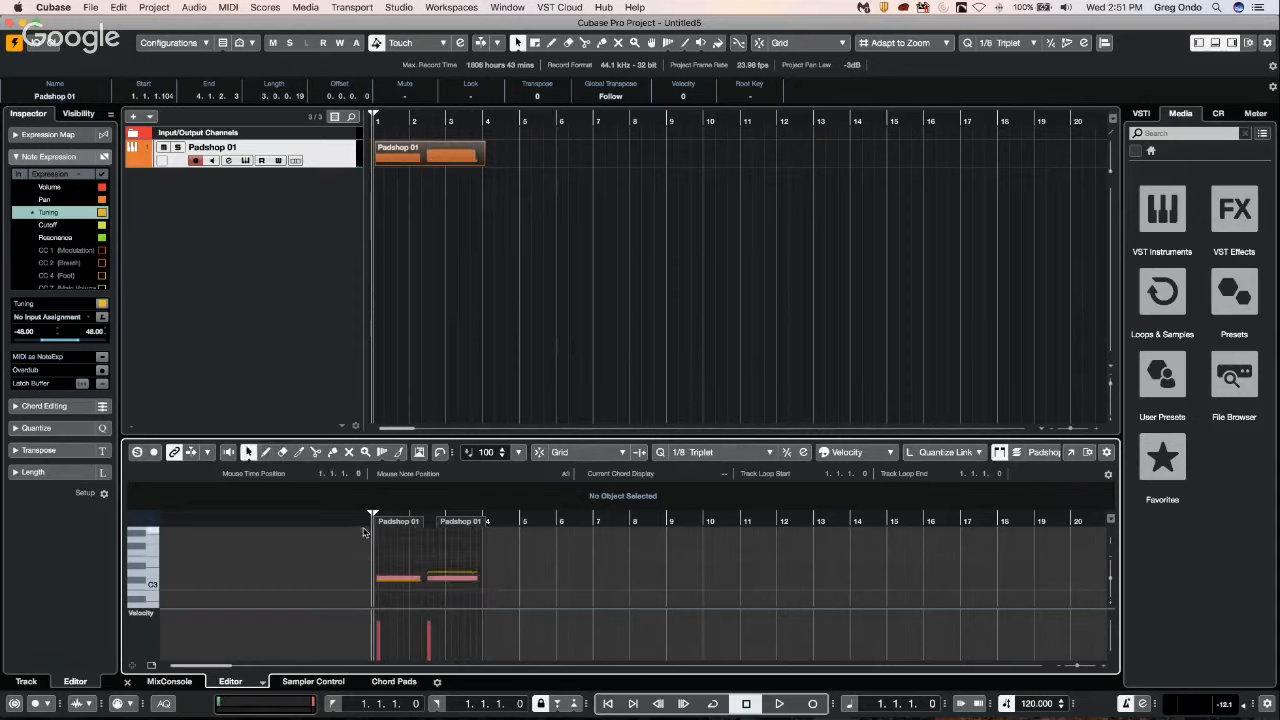
key("space")
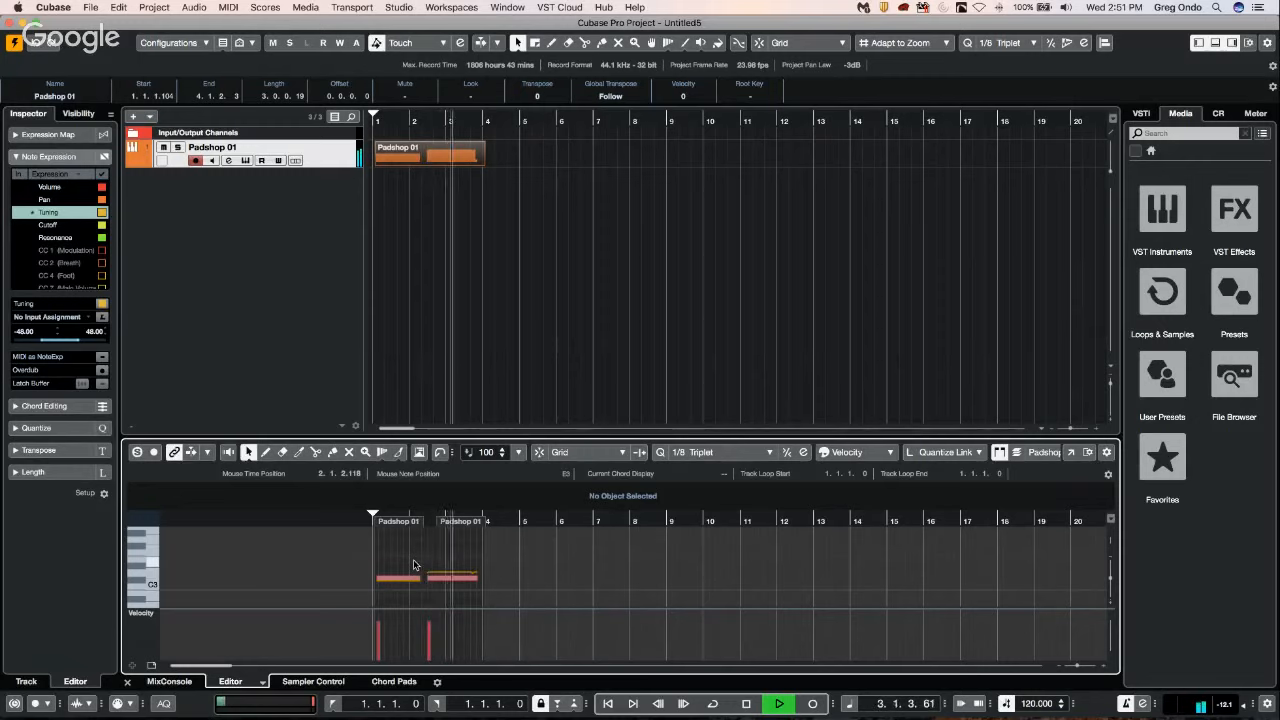
key("space")
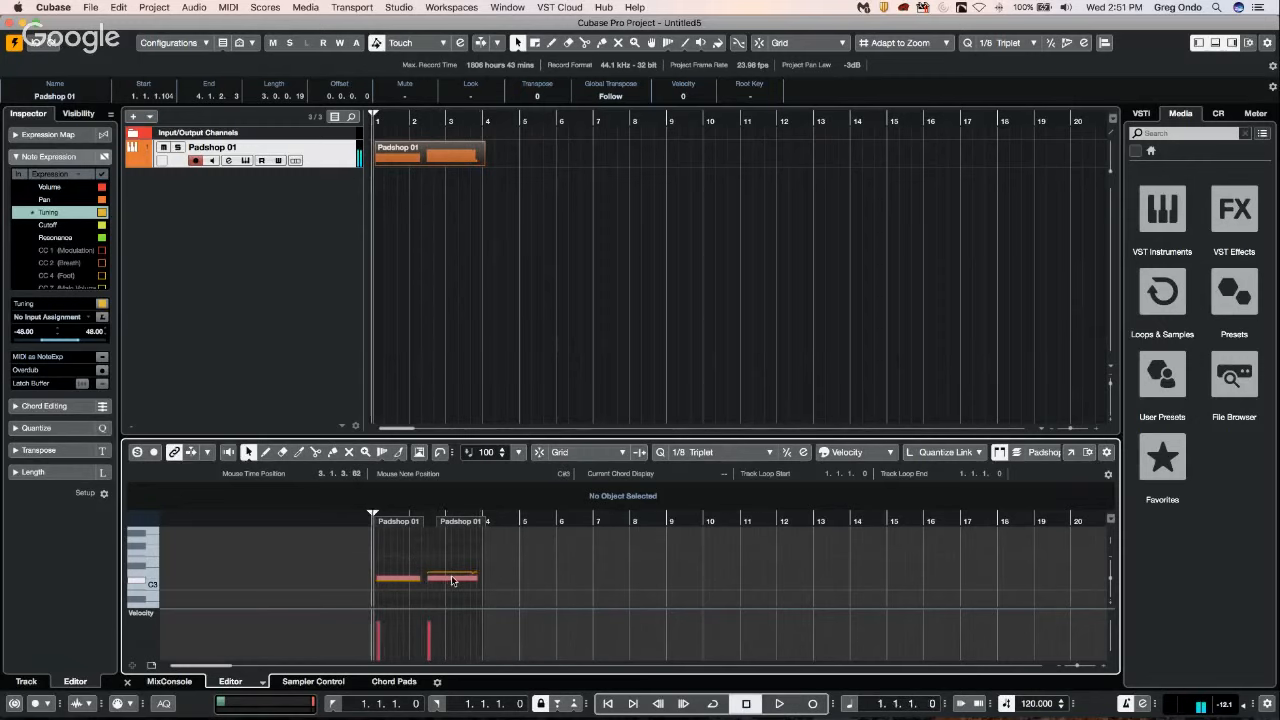
Redraw the second note's Tuning curve as a slope falling from above center to below center.
double_click(453, 581)
right_click(436, 554)
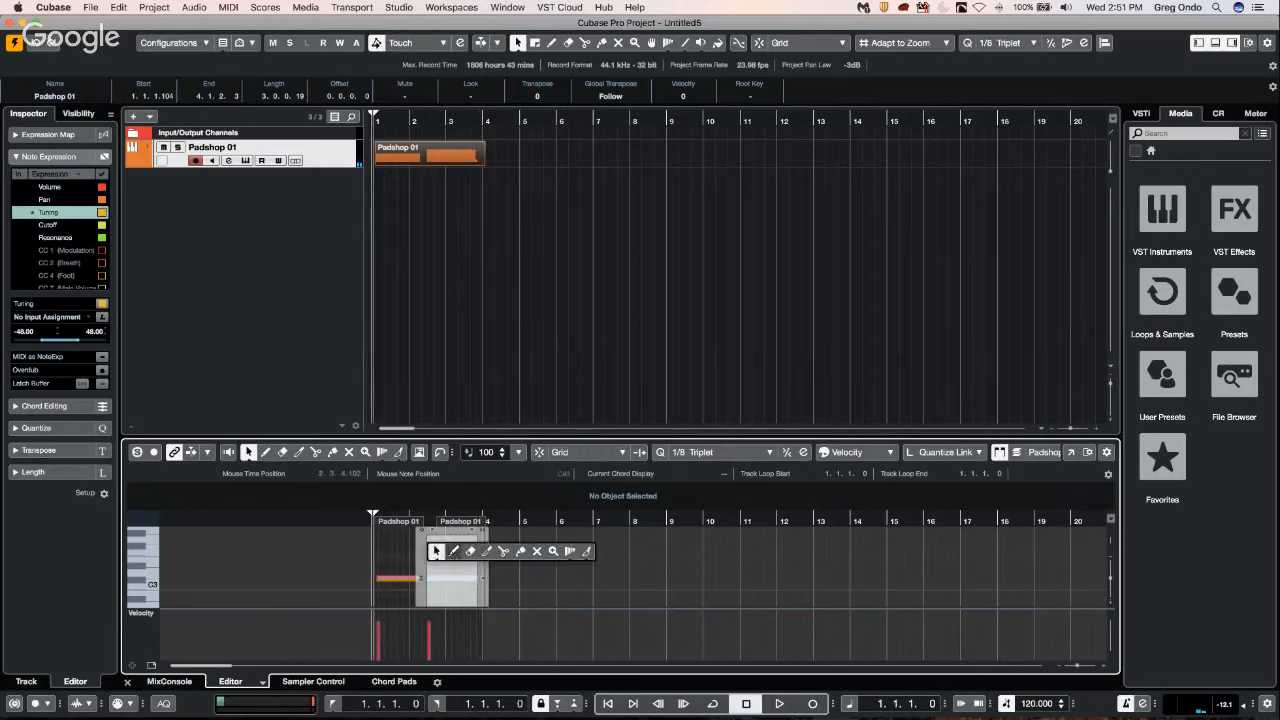
left_click(453, 551)
left_click_drag(430, 546, 482, 598)
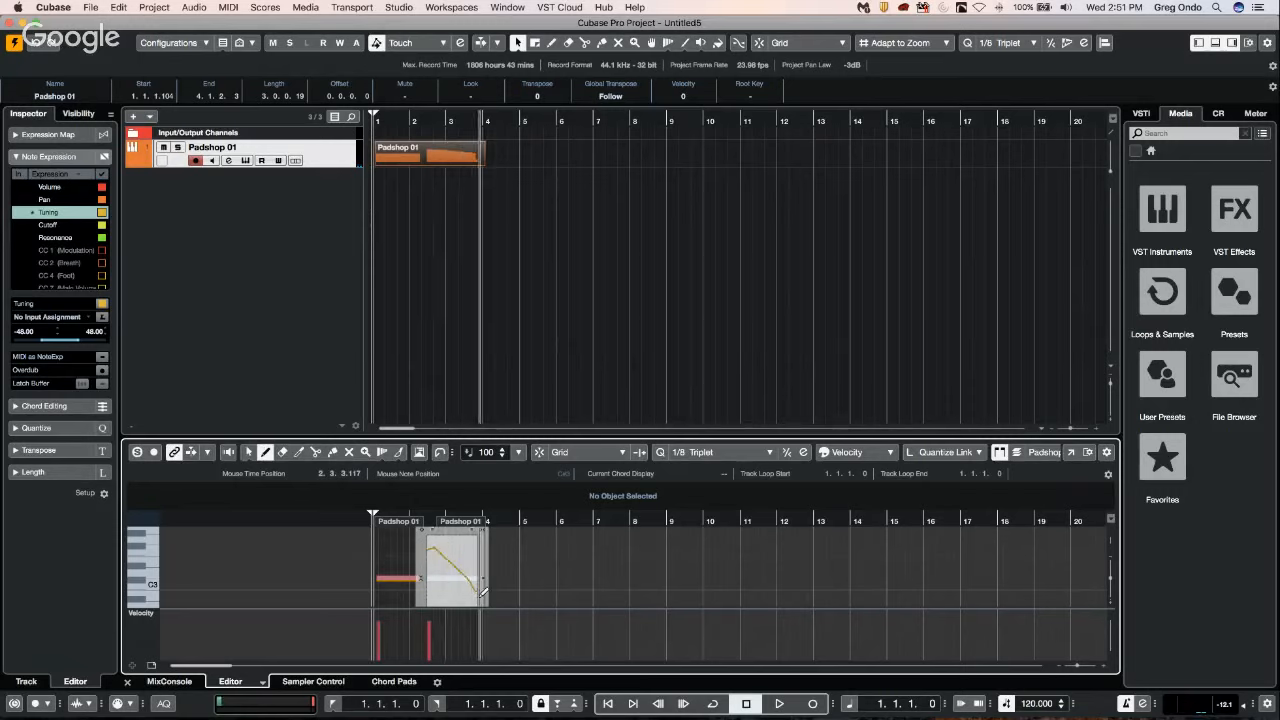
Audition the part with the falling Tuning curve and close the note expression editor using the Object Selection tool.
key("space")
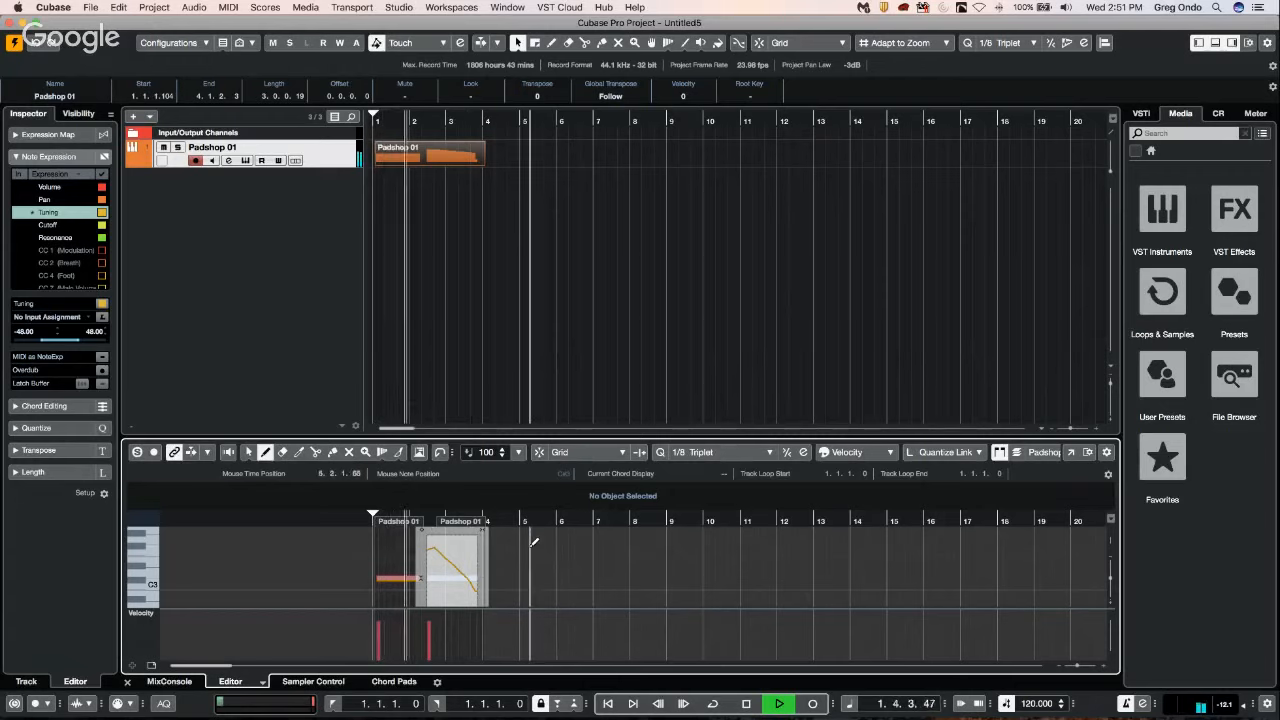
key("1")
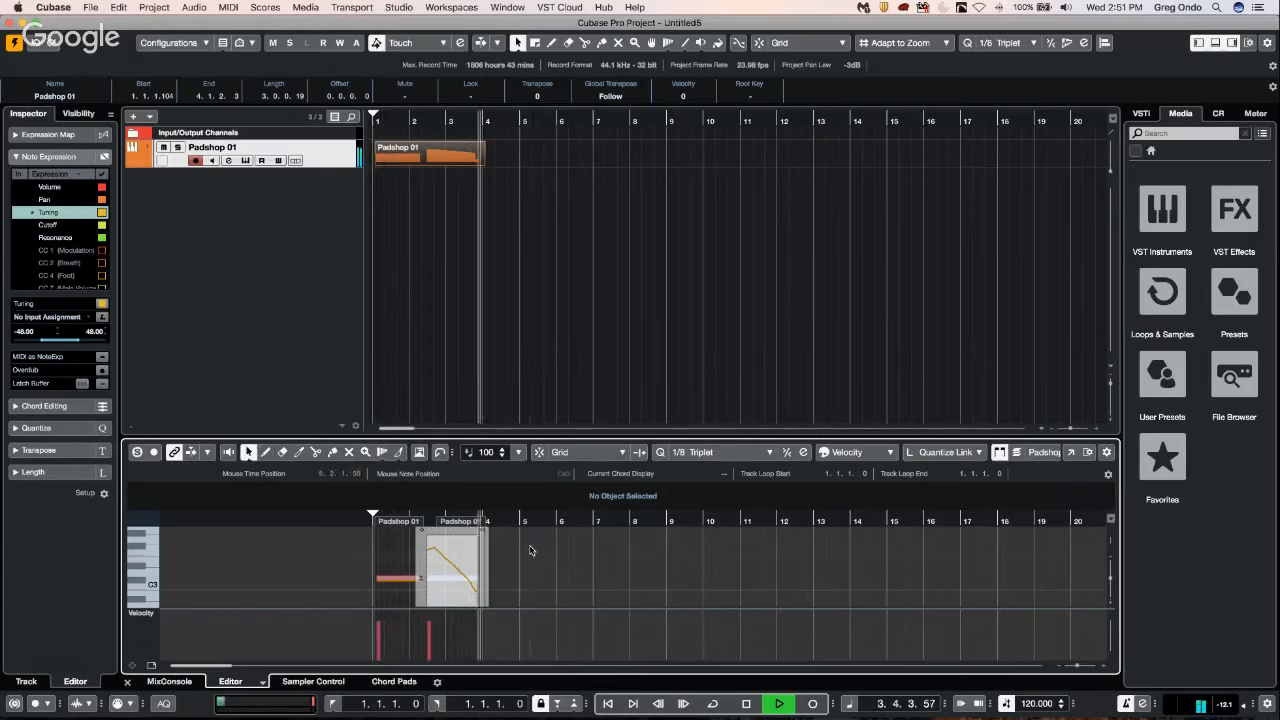
key("space")
left_click(530, 550)
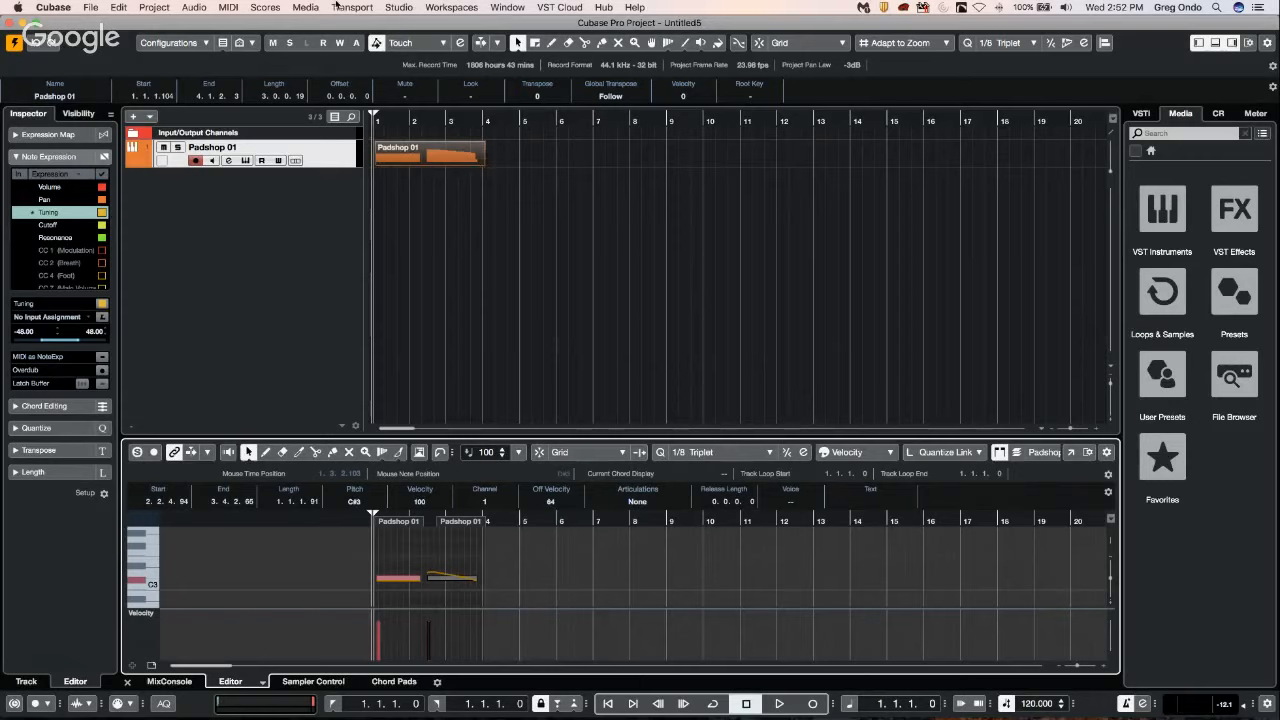
Open the MediaBay window and browse the VST Sound folders Drum Loop Expansion 01 and Caleidoscope.
left_click(400, 7)
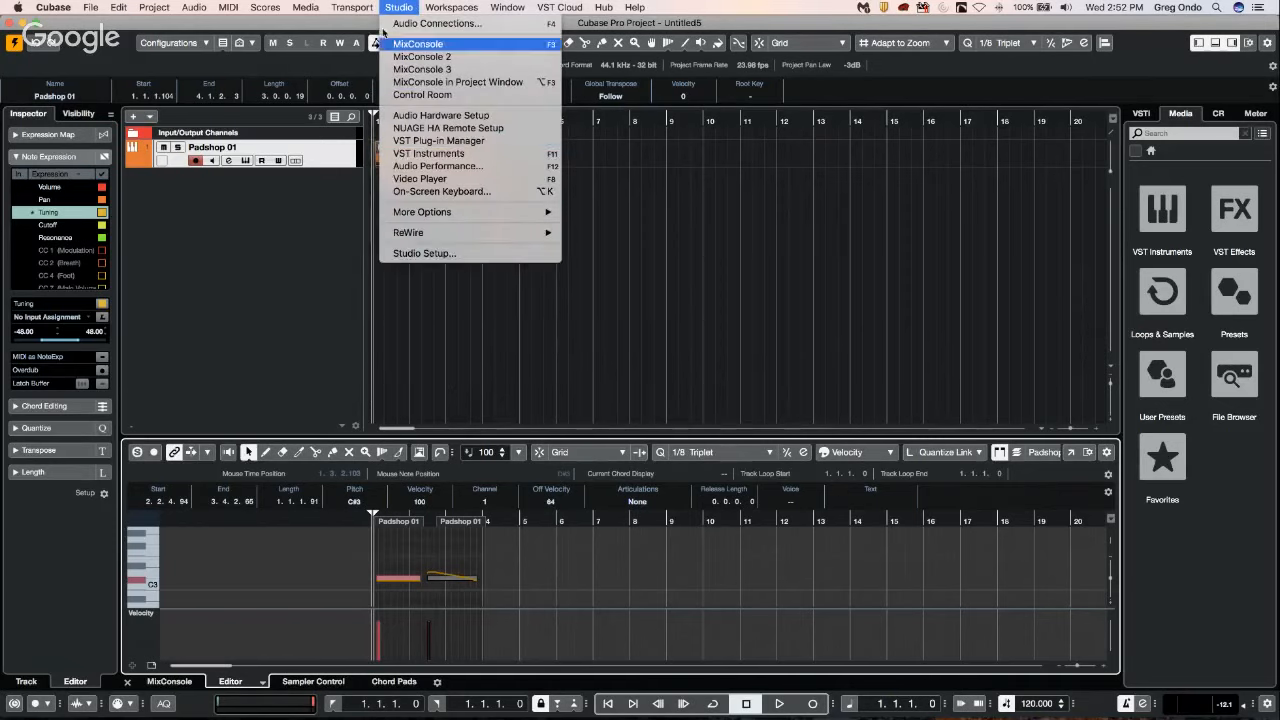
mouse_move(306, 7)
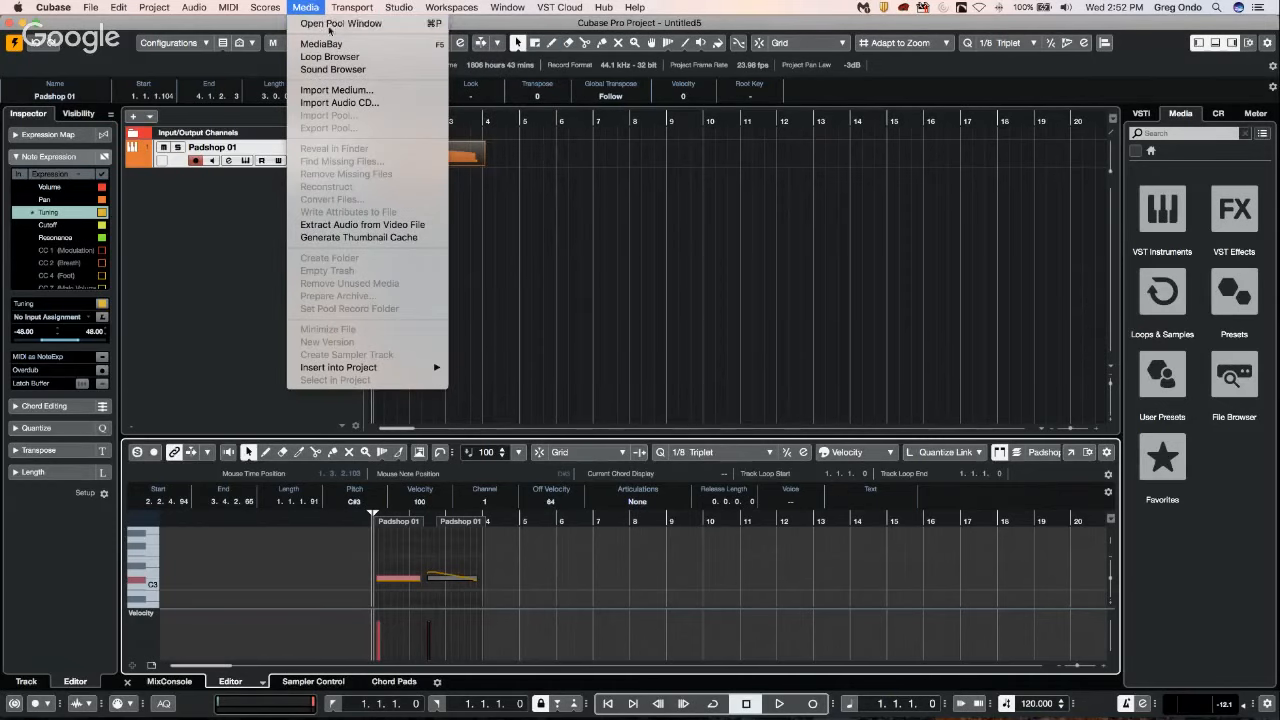
left_click(323, 44)
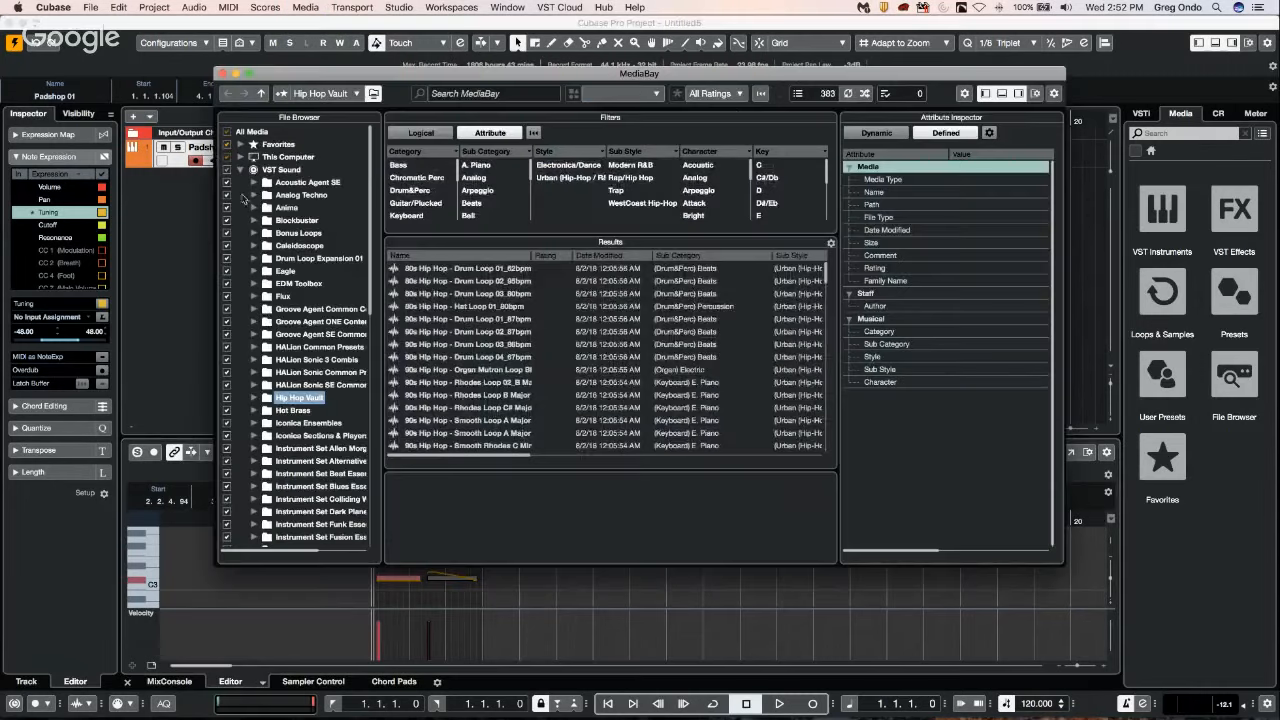
left_click(297, 209)
left_click(300, 258)
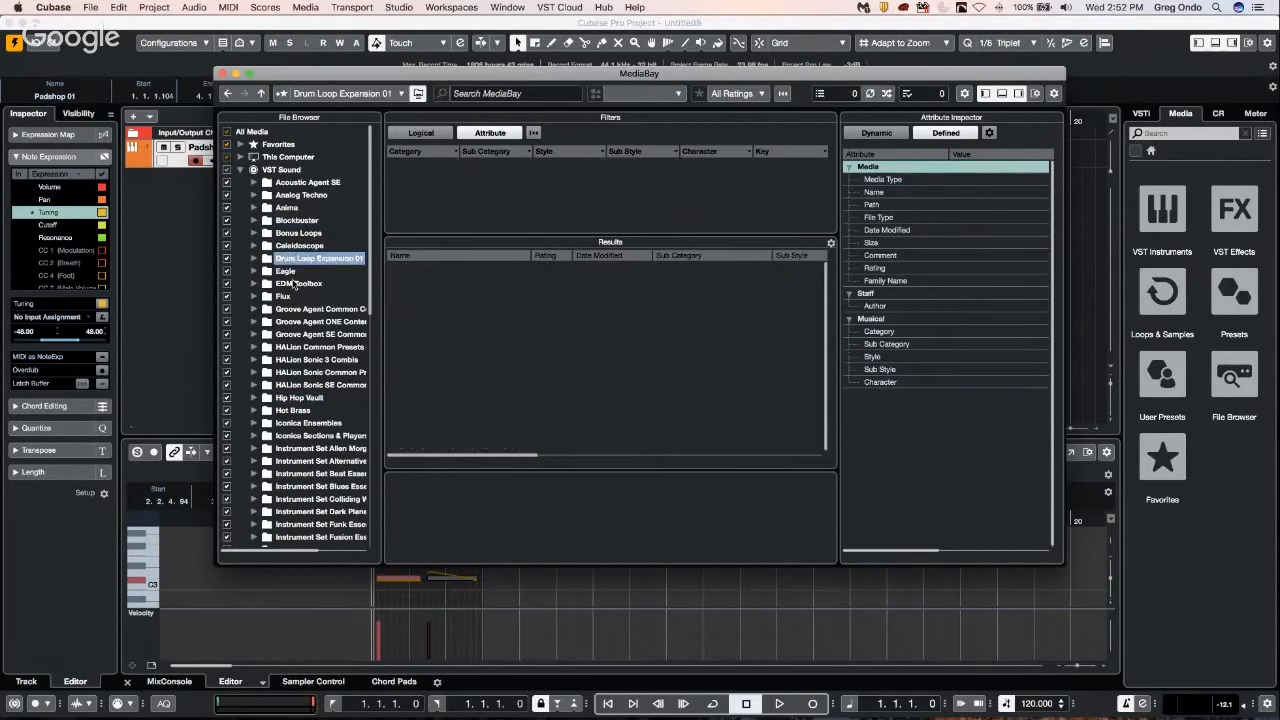
left_click(296, 245)
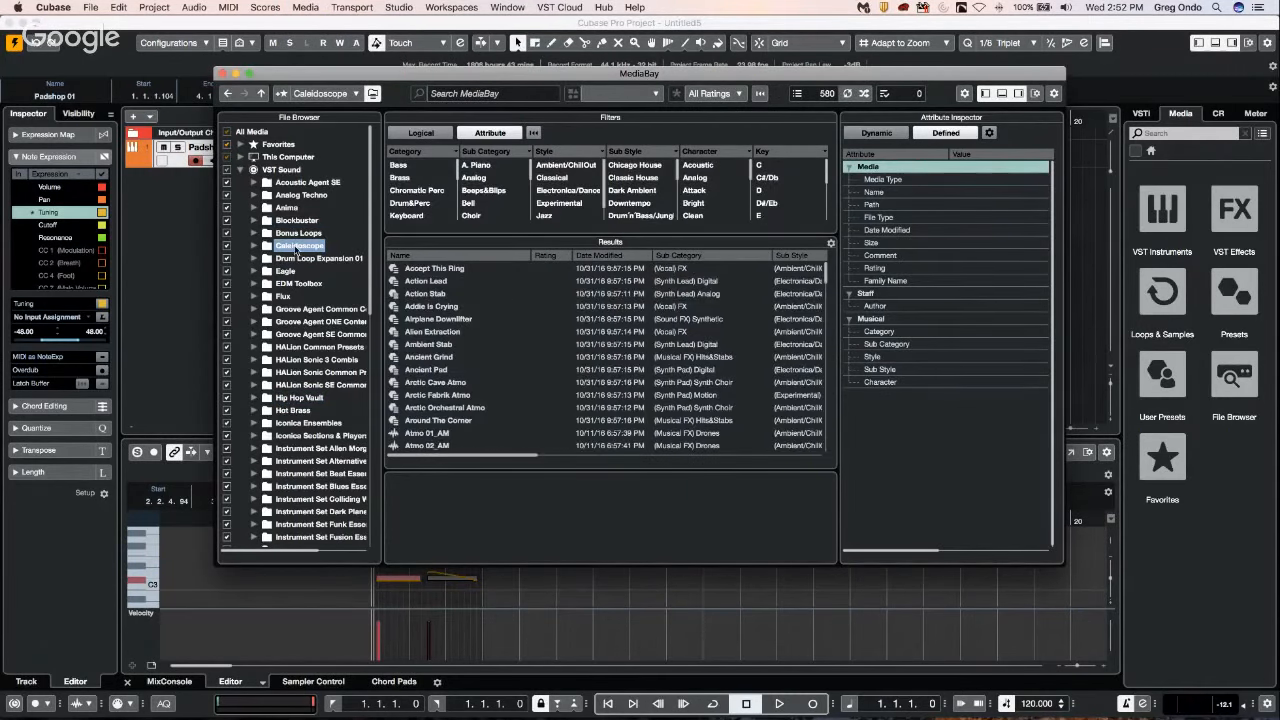
Compare the contents of the Bonus Loops and EDM Toolbox folders and return to Bonus Loops.
right_click(296, 247)
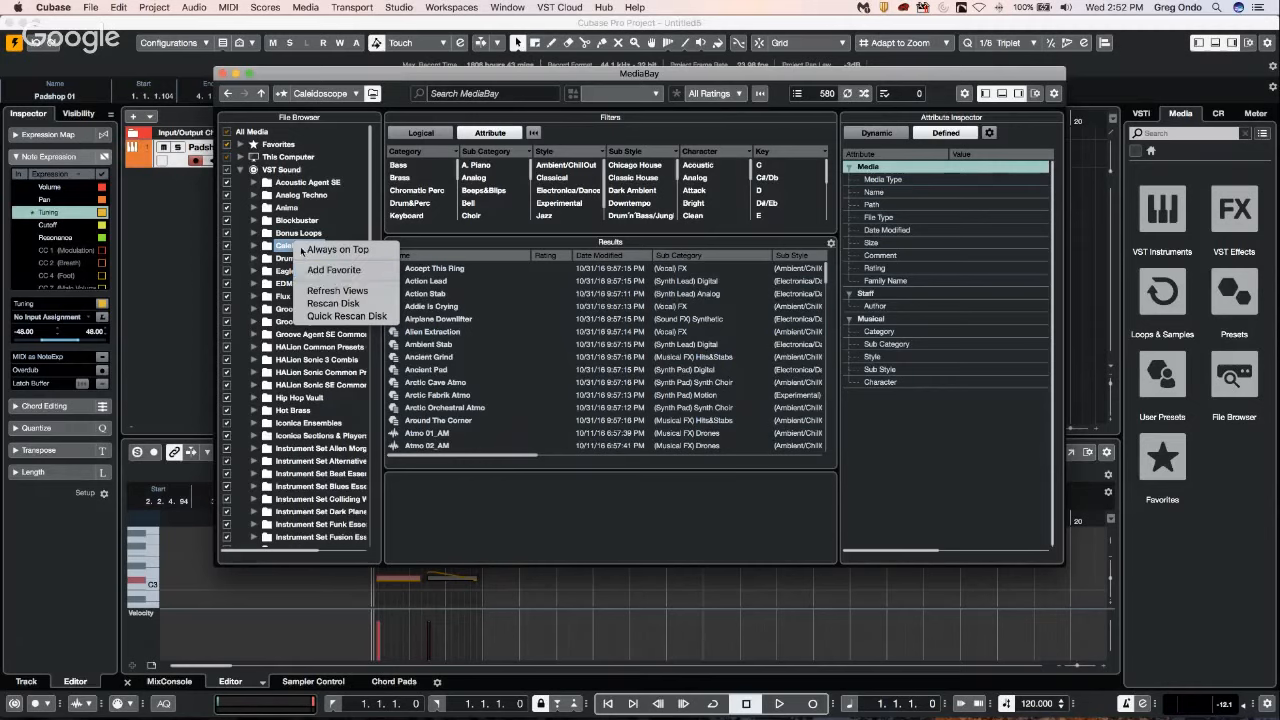
left_click(288, 233)
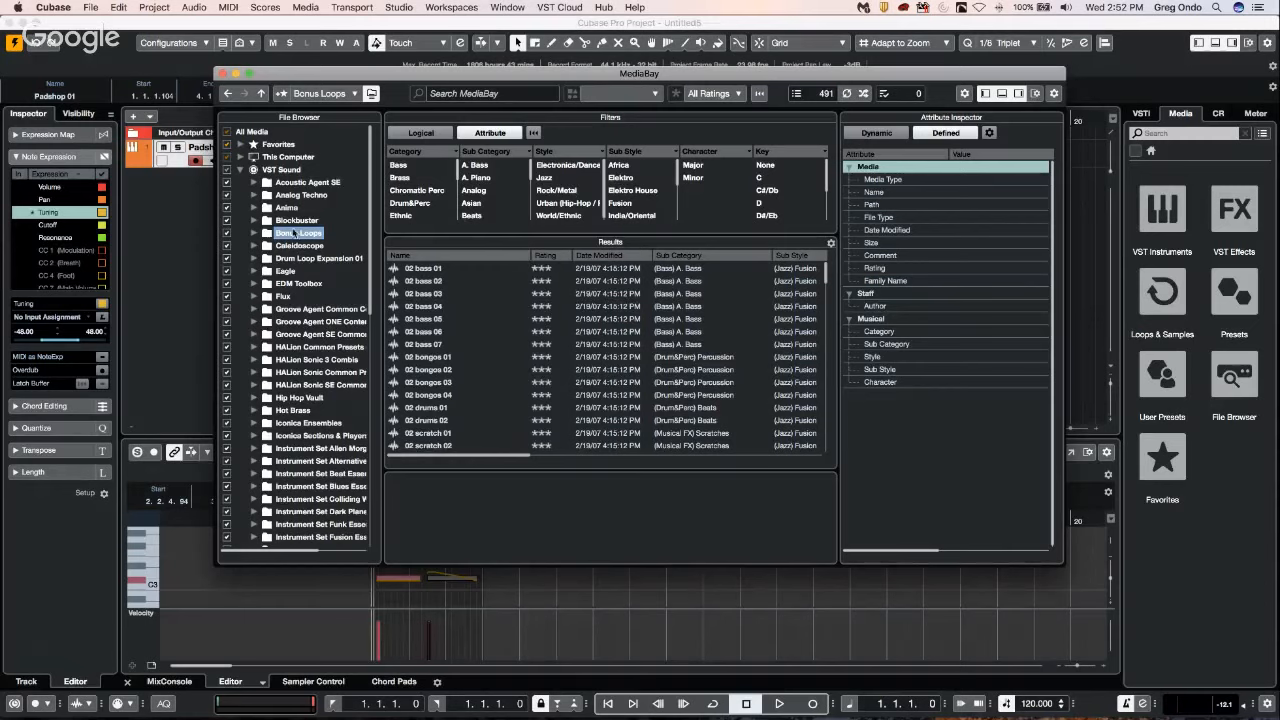
left_click(292, 285)
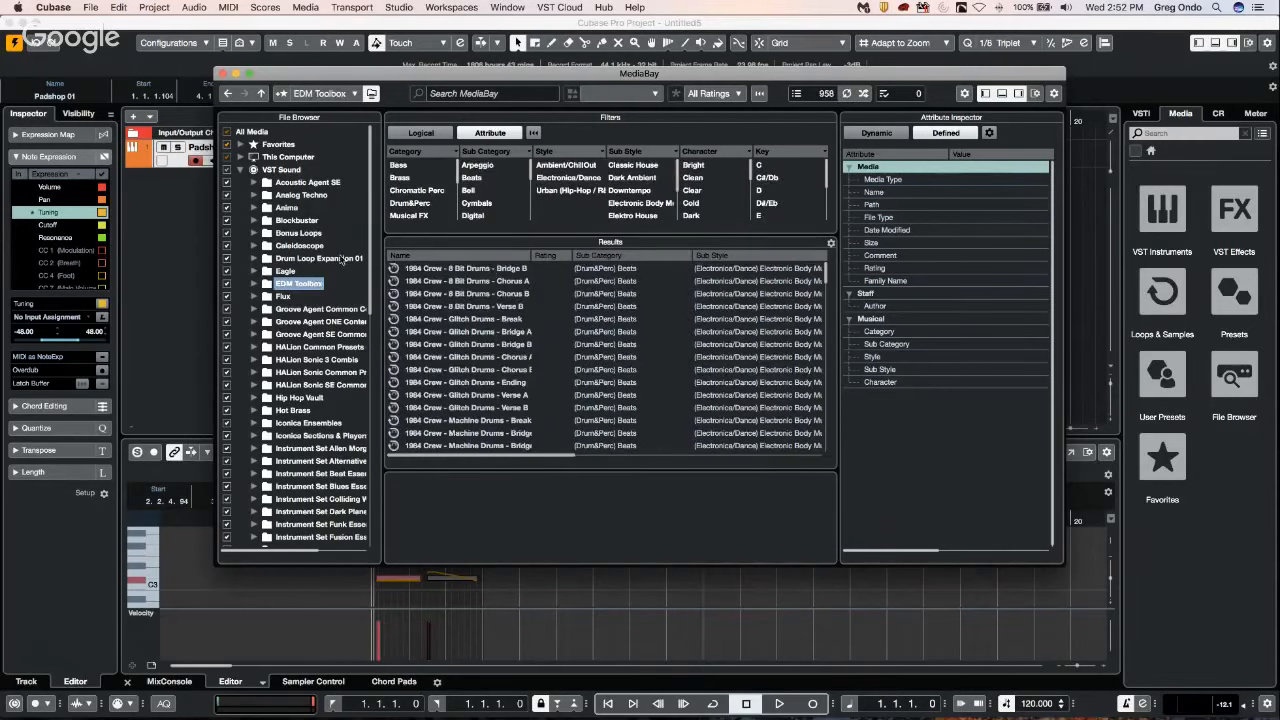
left_click(340, 260)
left_click(303, 234)
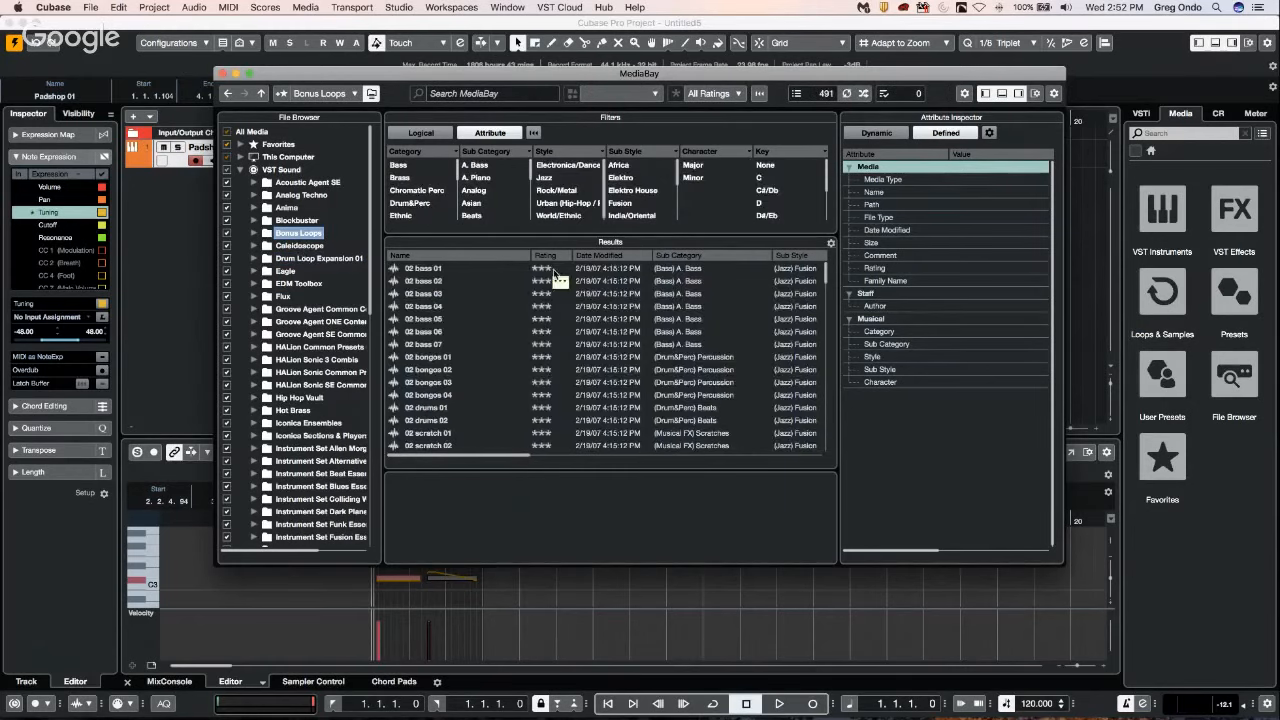
Rate 02 bass 01, 02 bass 07 and 02 drums 01 with five stars and close MediaBay.
left_click(558, 269)
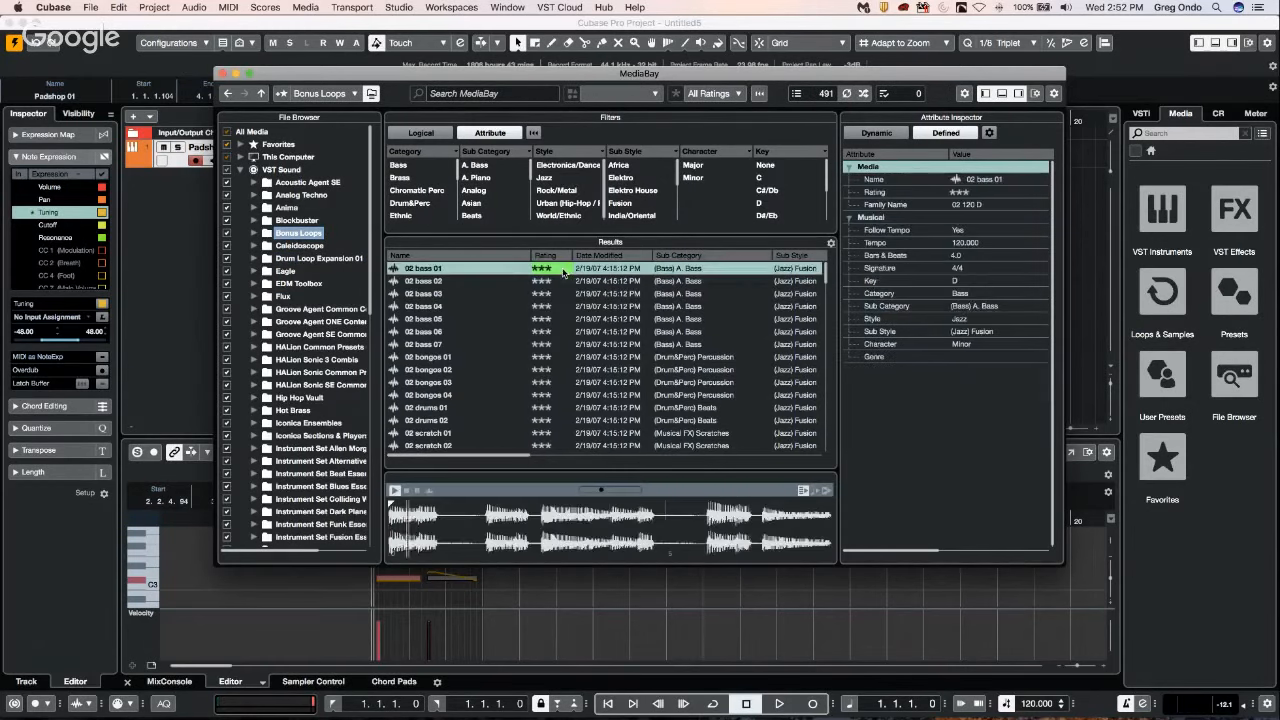
left_click(556, 344)
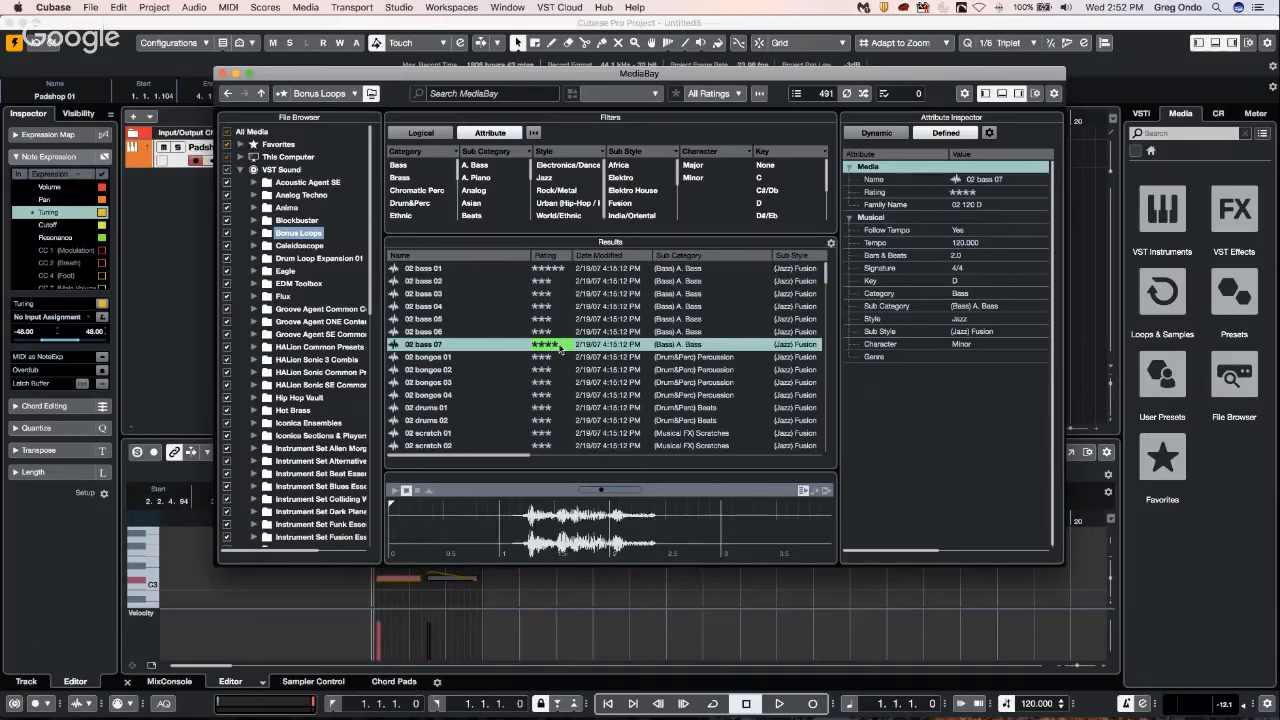
left_click(553, 409)
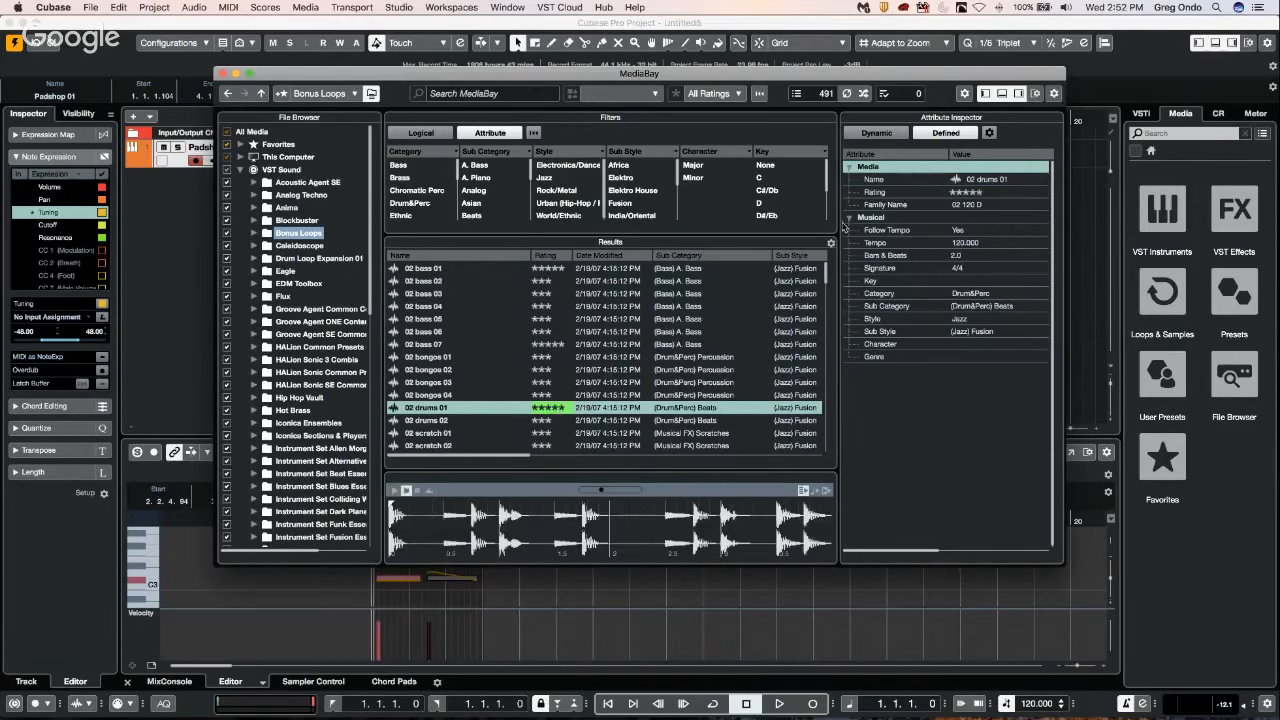
left_click(222, 74)
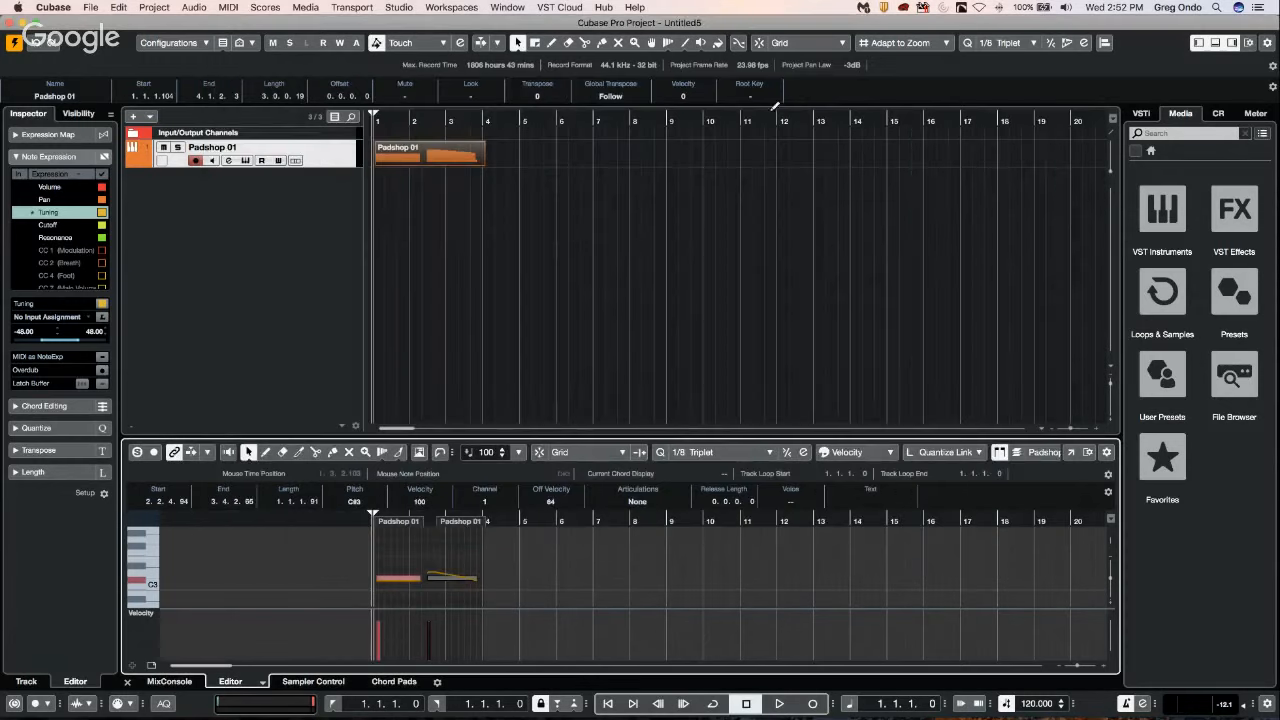
Reopen MediaBay, lower the rating of 02 bass 07 to two stars and restore it to five stars.
left_click(308, 8)
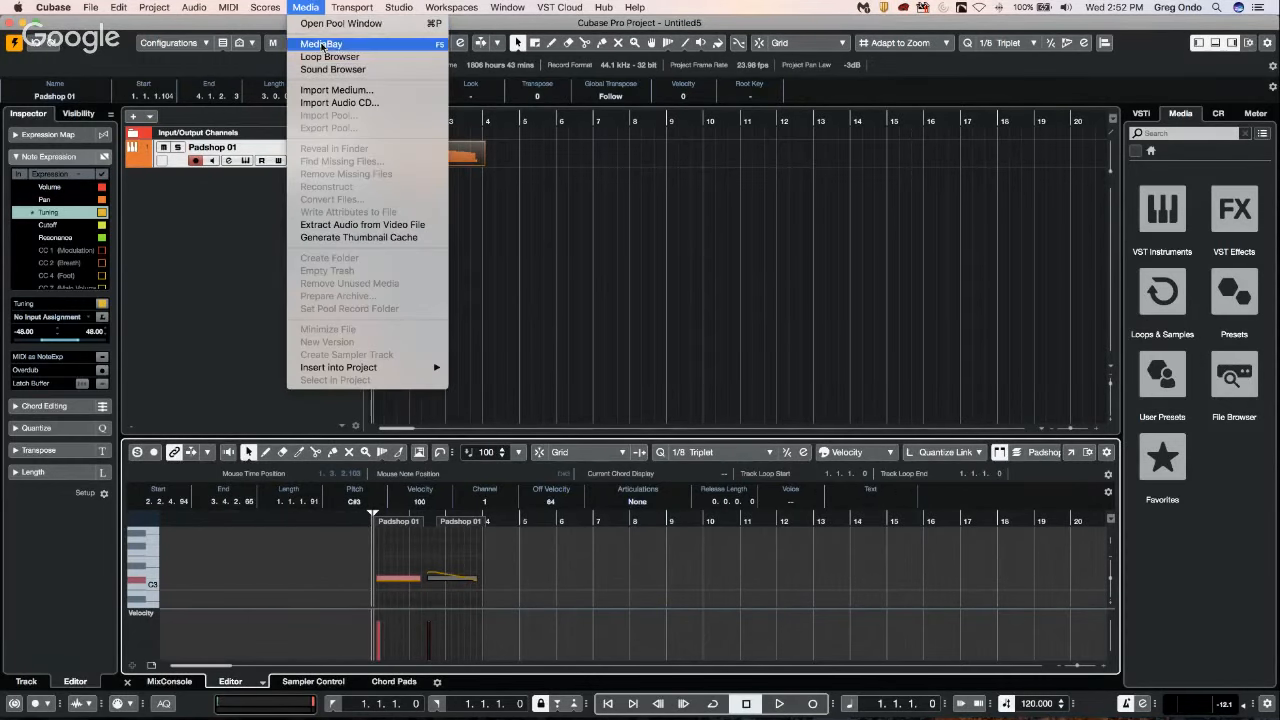
left_click(322, 44)
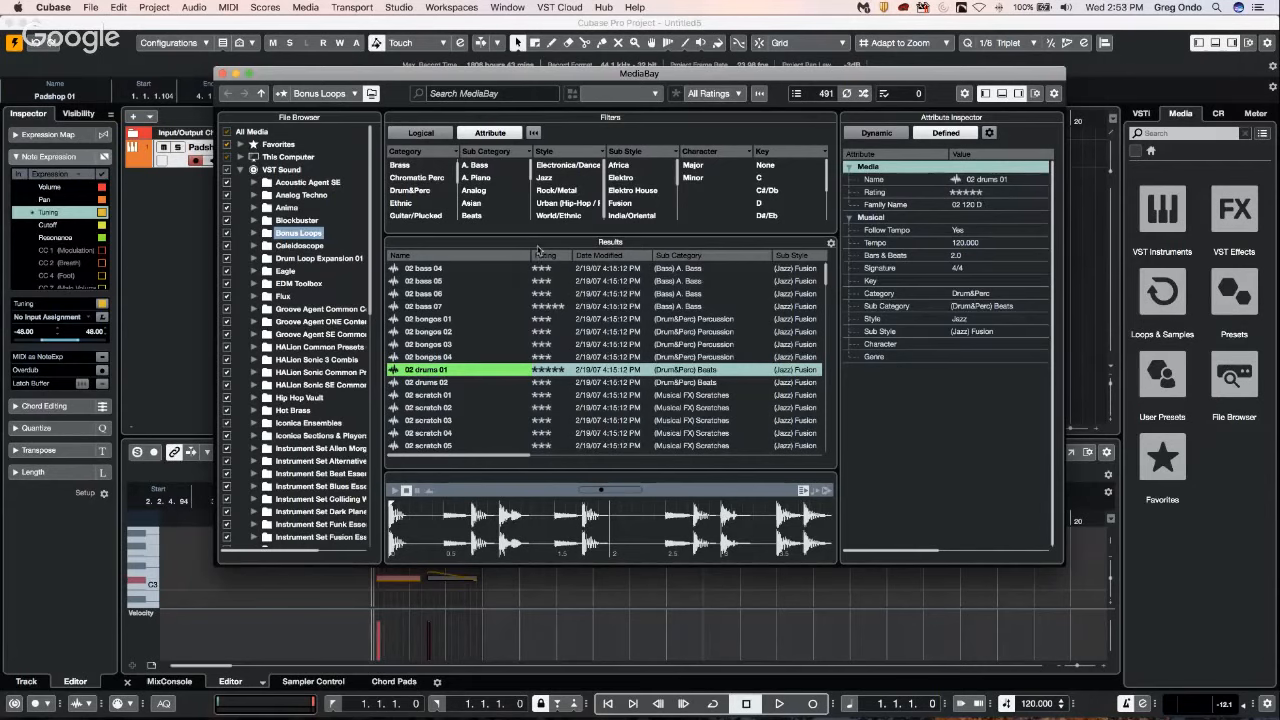
left_click(545, 306)
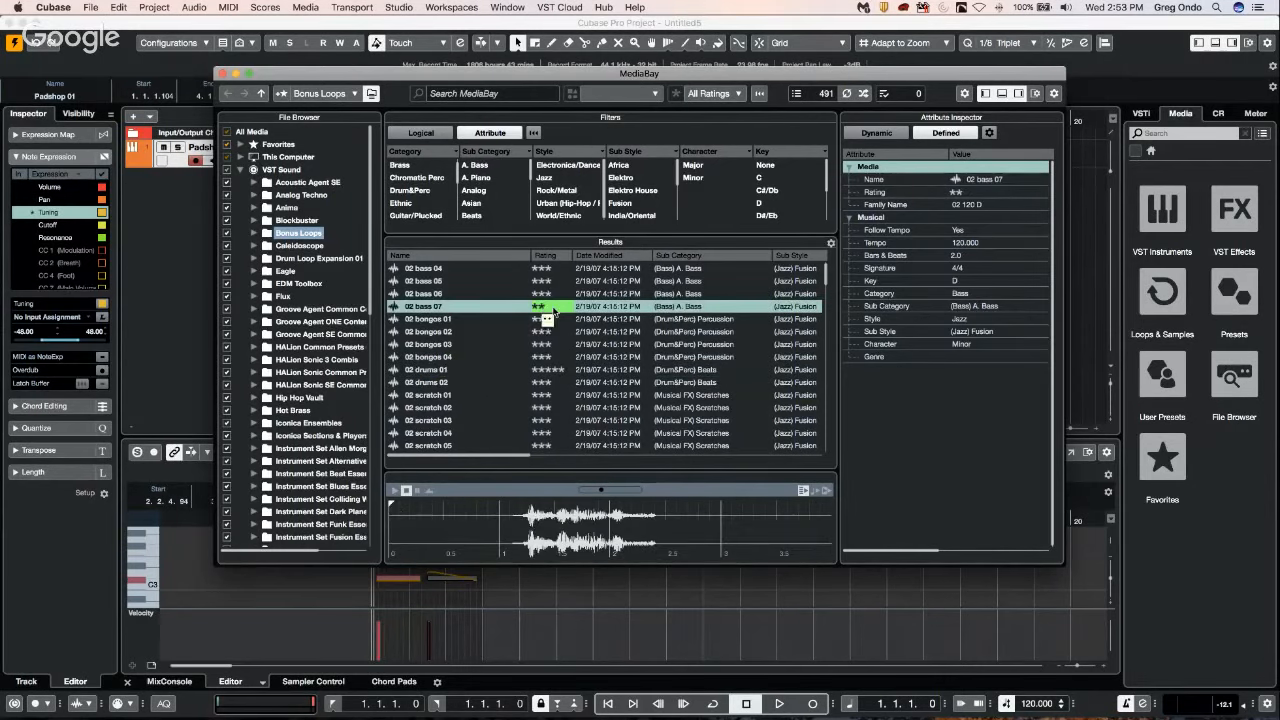
left_click_drag(554, 310, 560, 306)
left_click(563, 308)
Switch the MediaBay filters to Logical, view the available match conditions, and search the Bonus Loops folder for "lo".
left_click(421, 132)
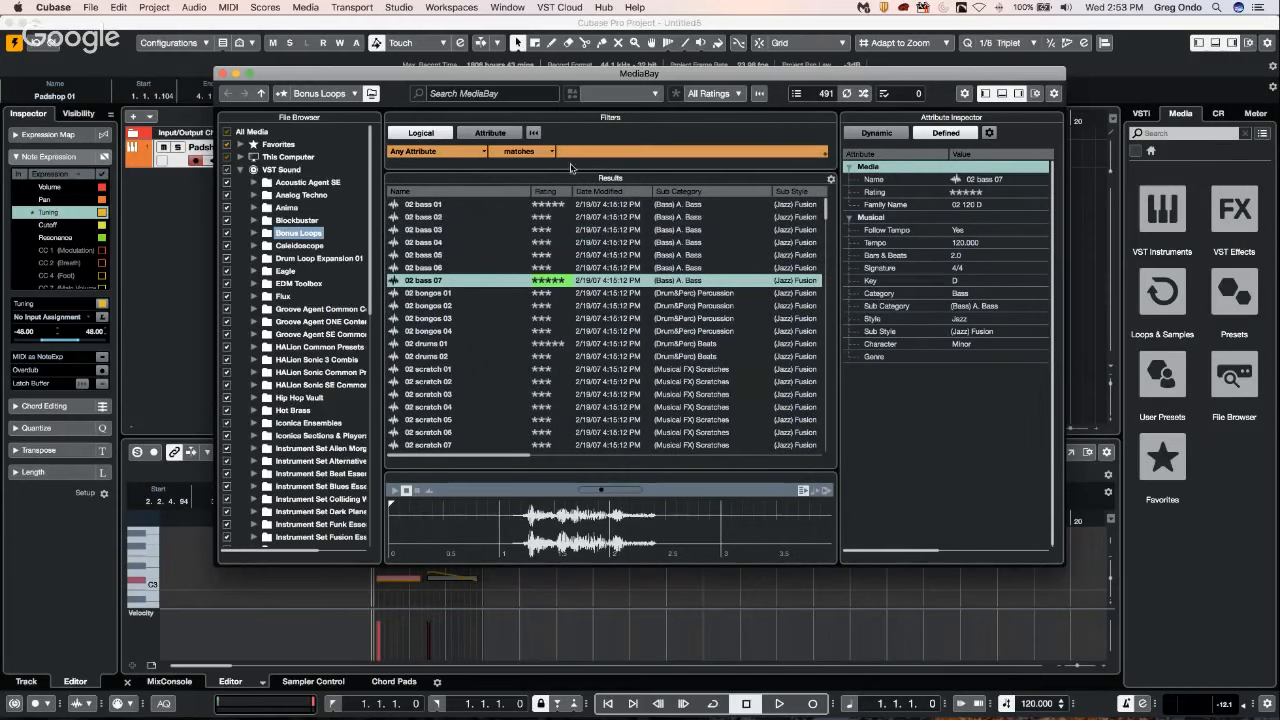
left_click(549, 153)
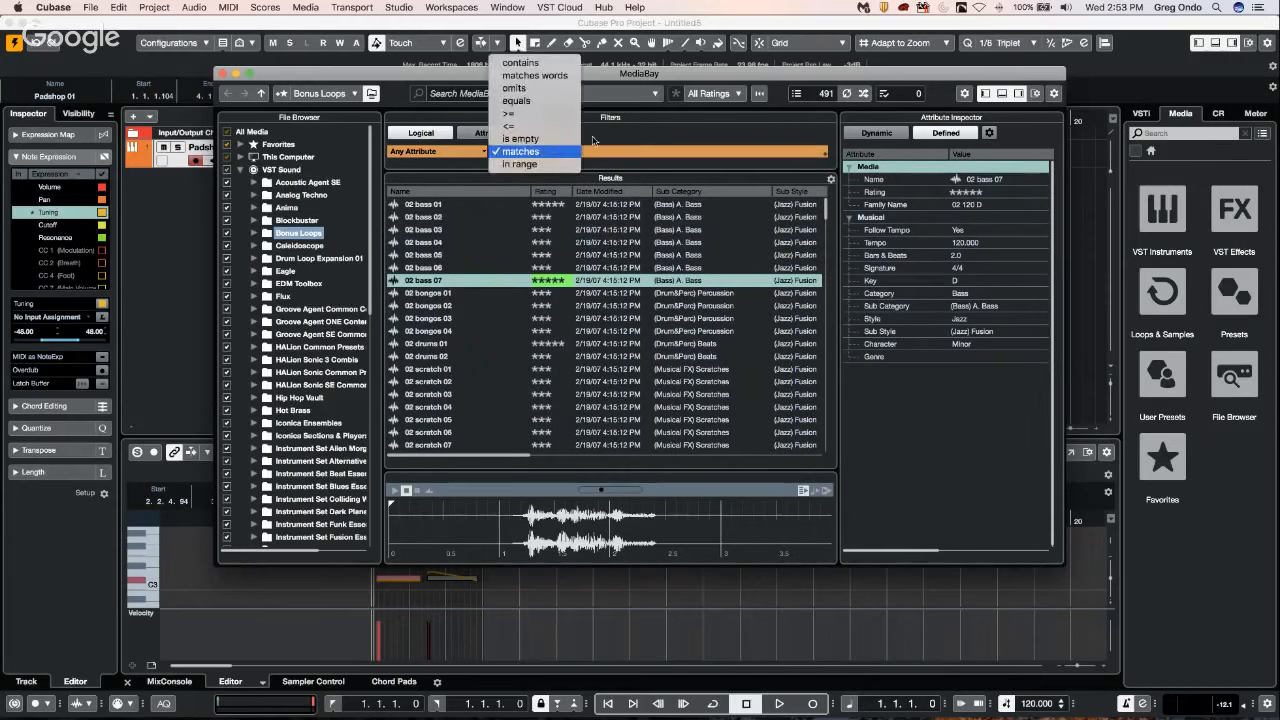
left_click(656, 151)
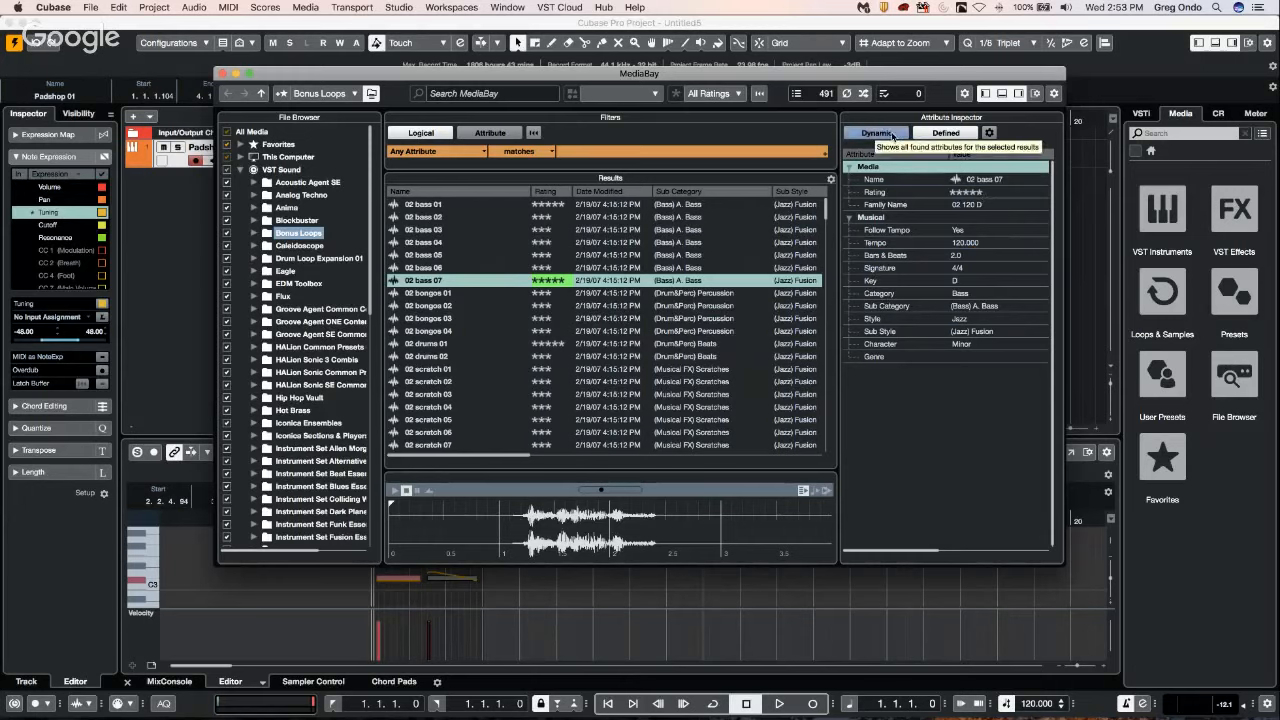
left_click(493, 92)
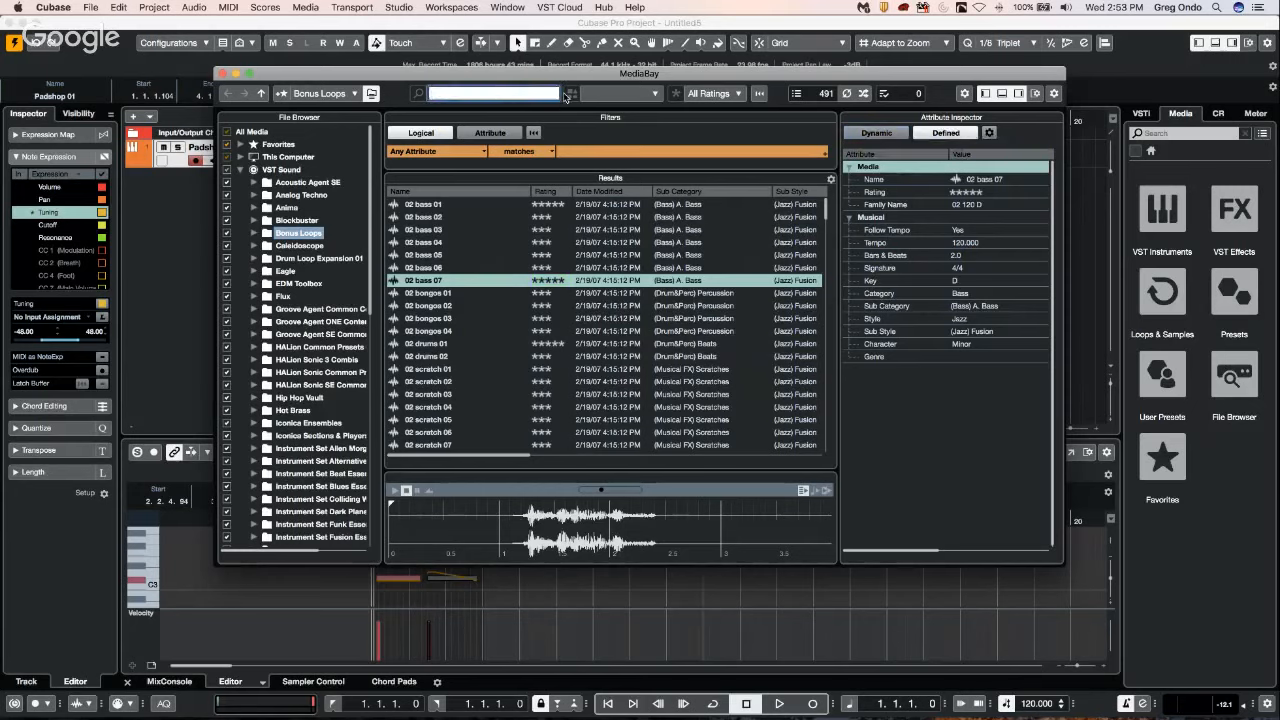
type("lo")
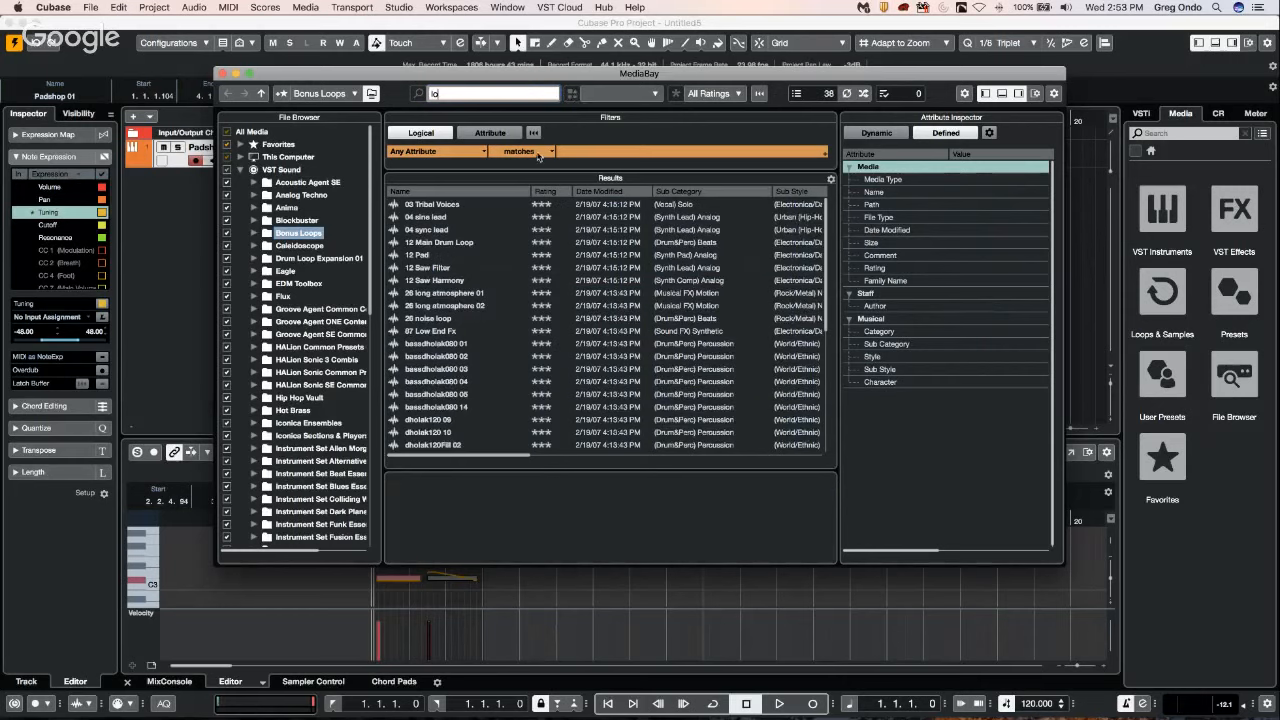
Review the match conditions, compare the Groove Agent SE Common Content and Groove Agent ONE Content folders, and close MediaBay.
left_click(539, 154)
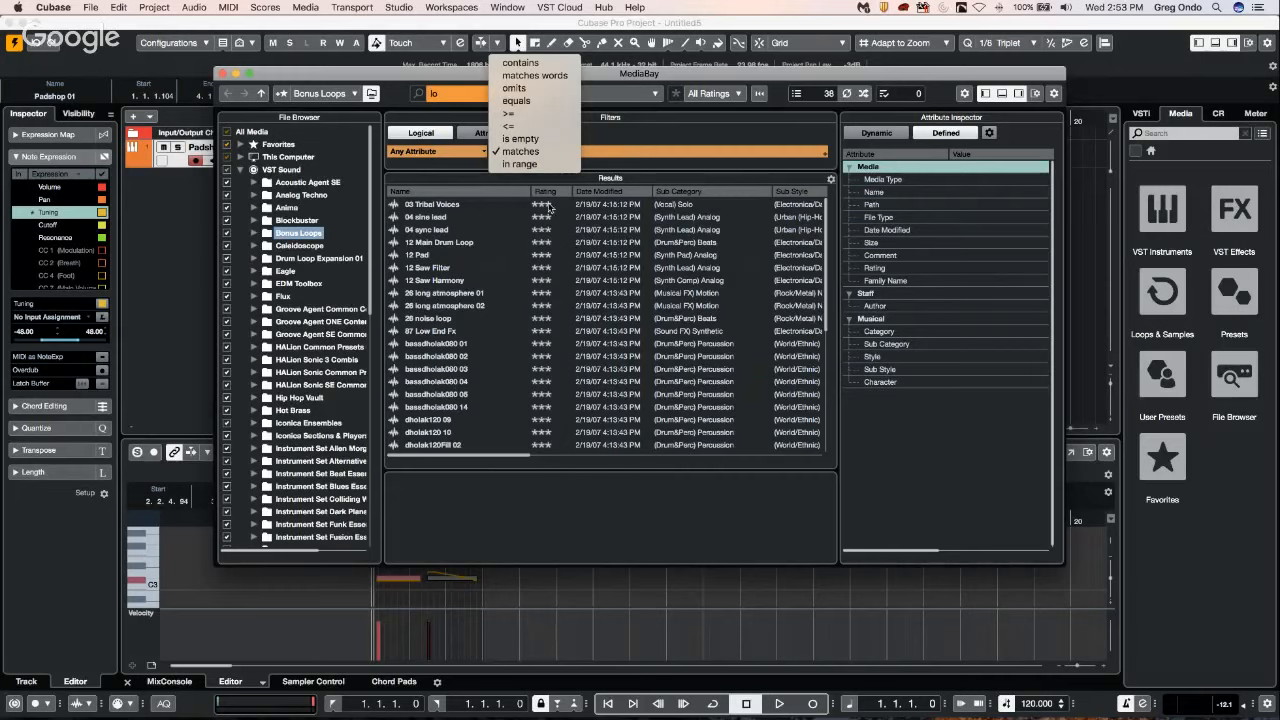
left_click(227, 76)
left_click(298, 335)
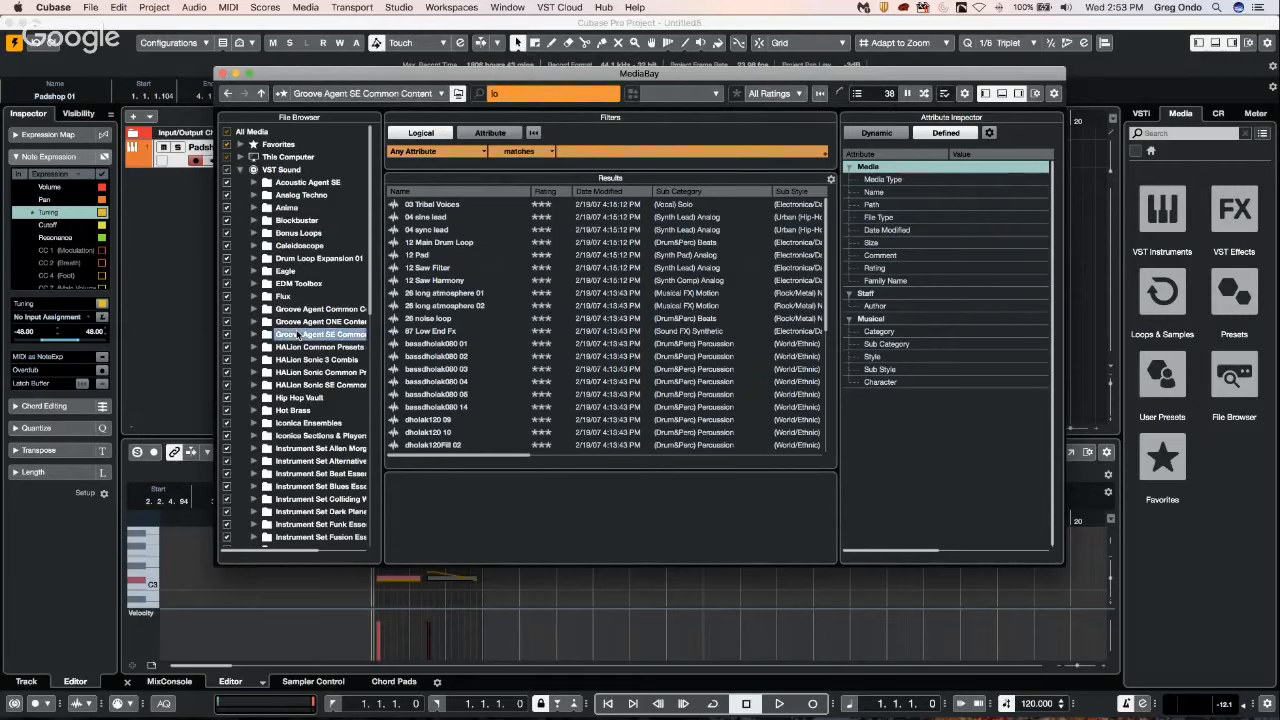
left_click(301, 323)
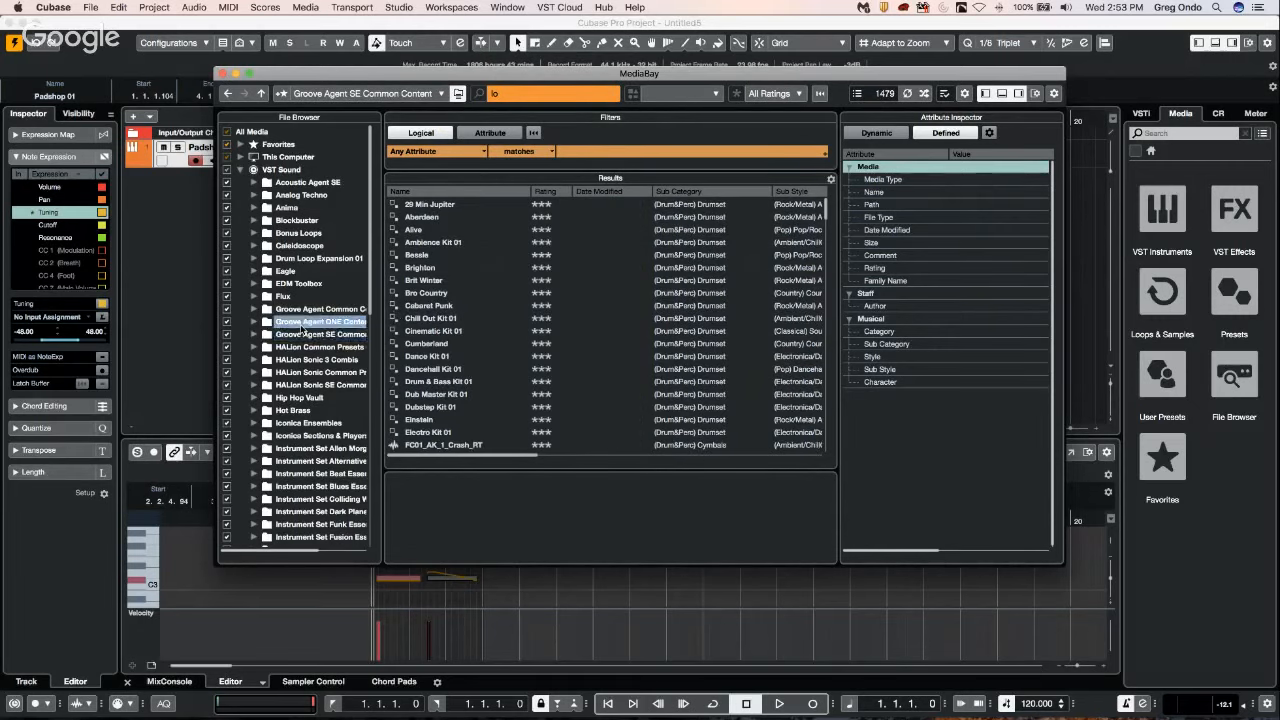
right_click(303, 330)
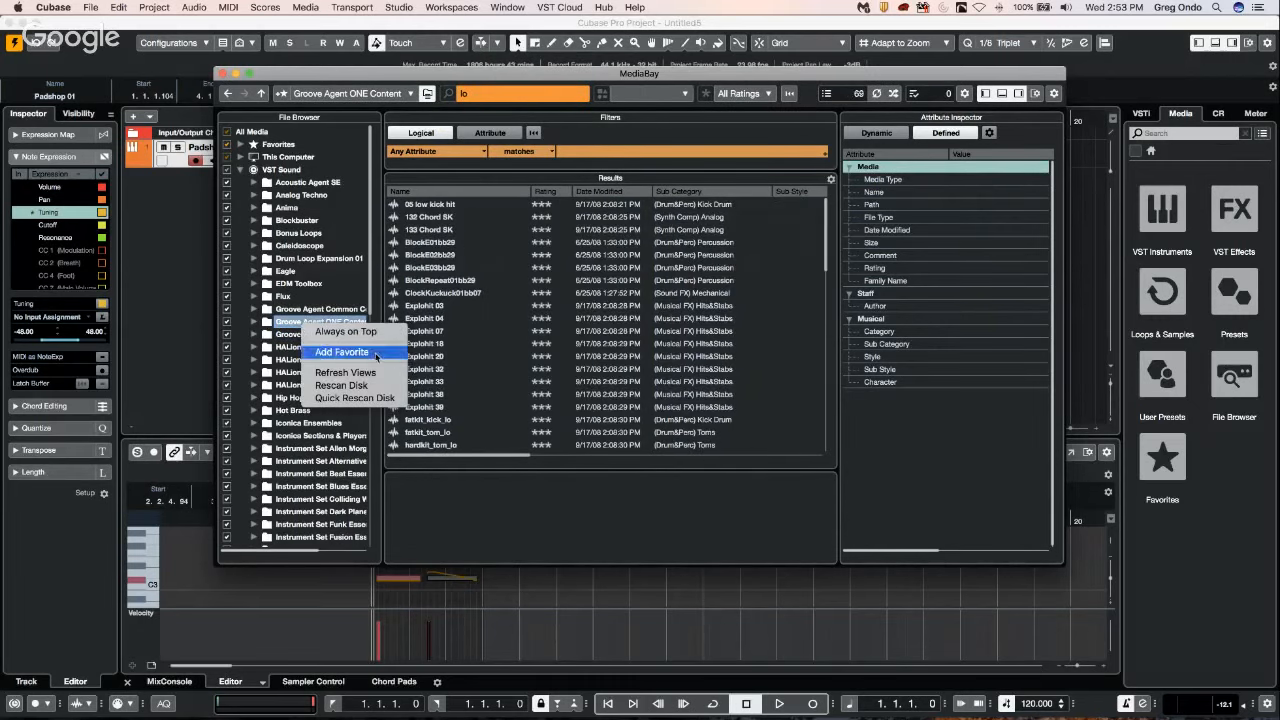
left_click(225, 78)
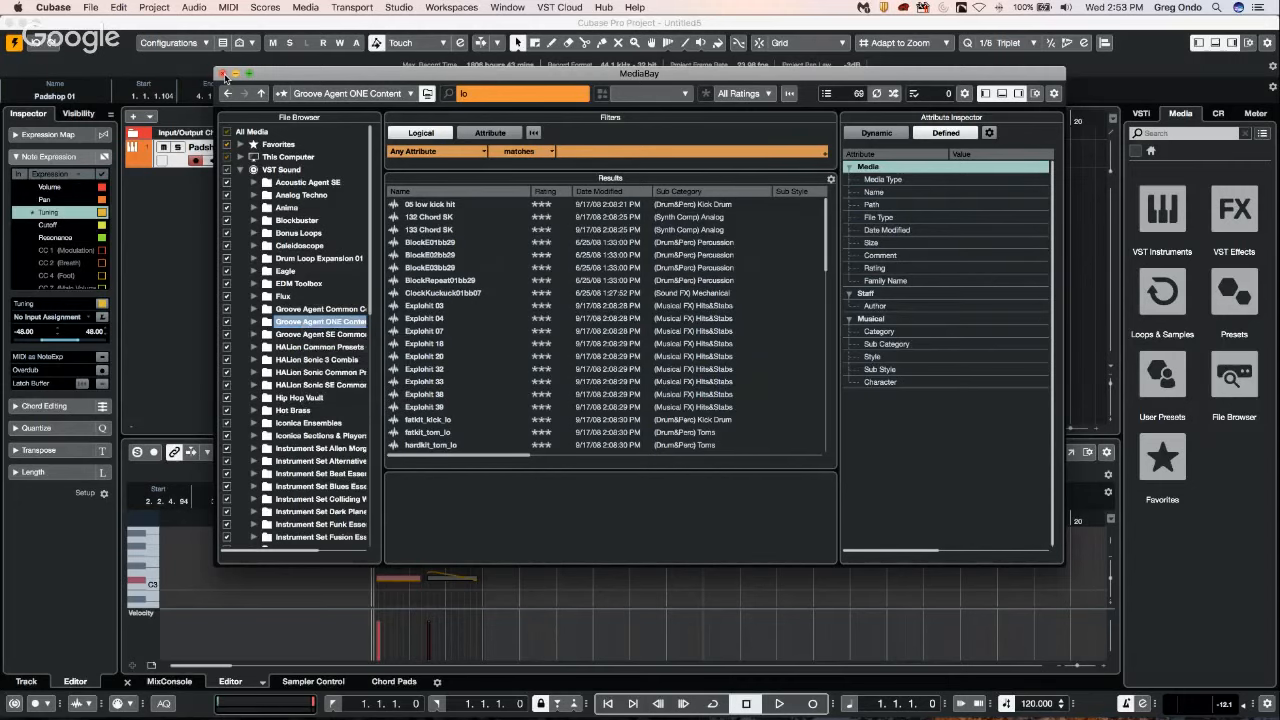
left_click(223, 74)
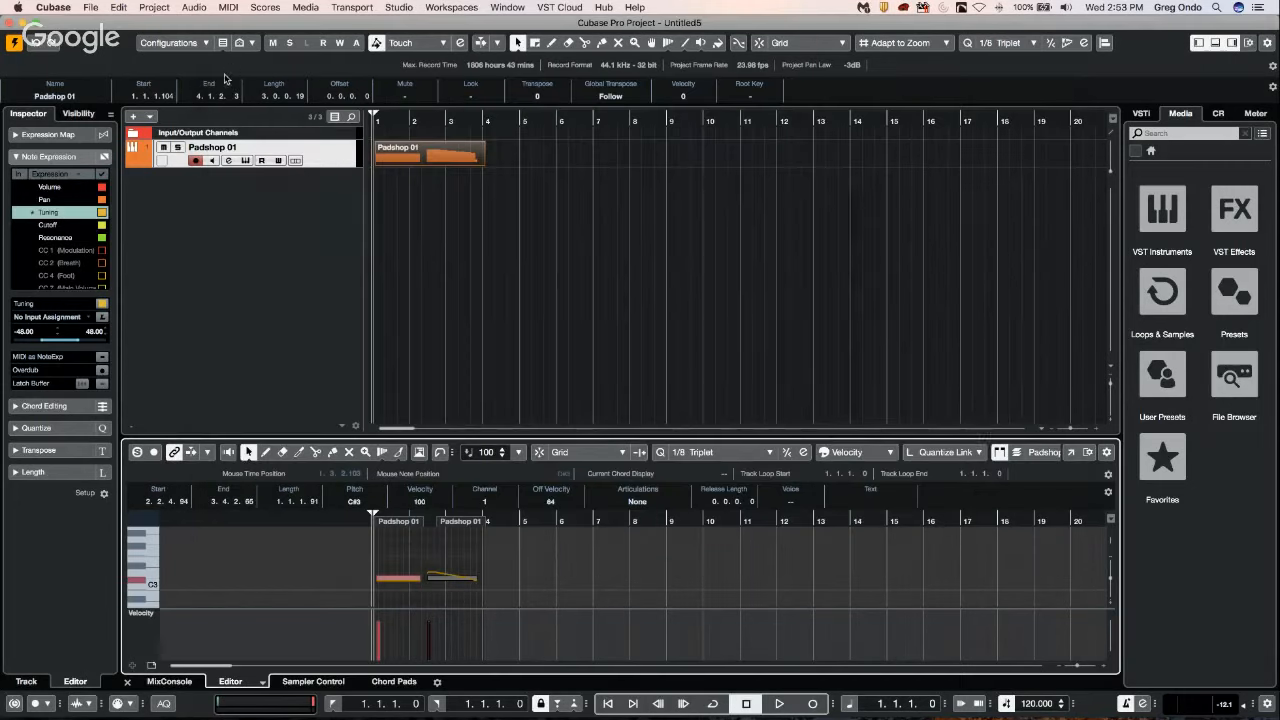
Look through the Favorites and File Browser sections of the media rack and return to its home view.
left_click(1163, 455)
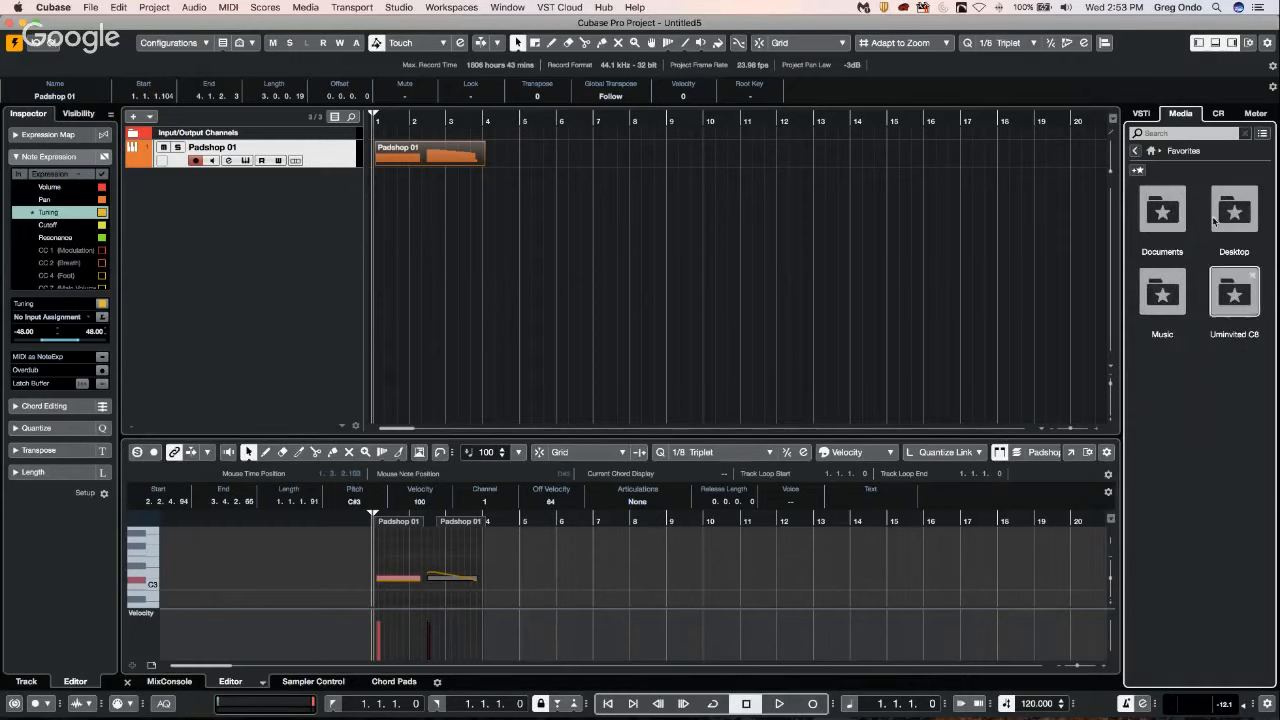
left_click(1136, 151)
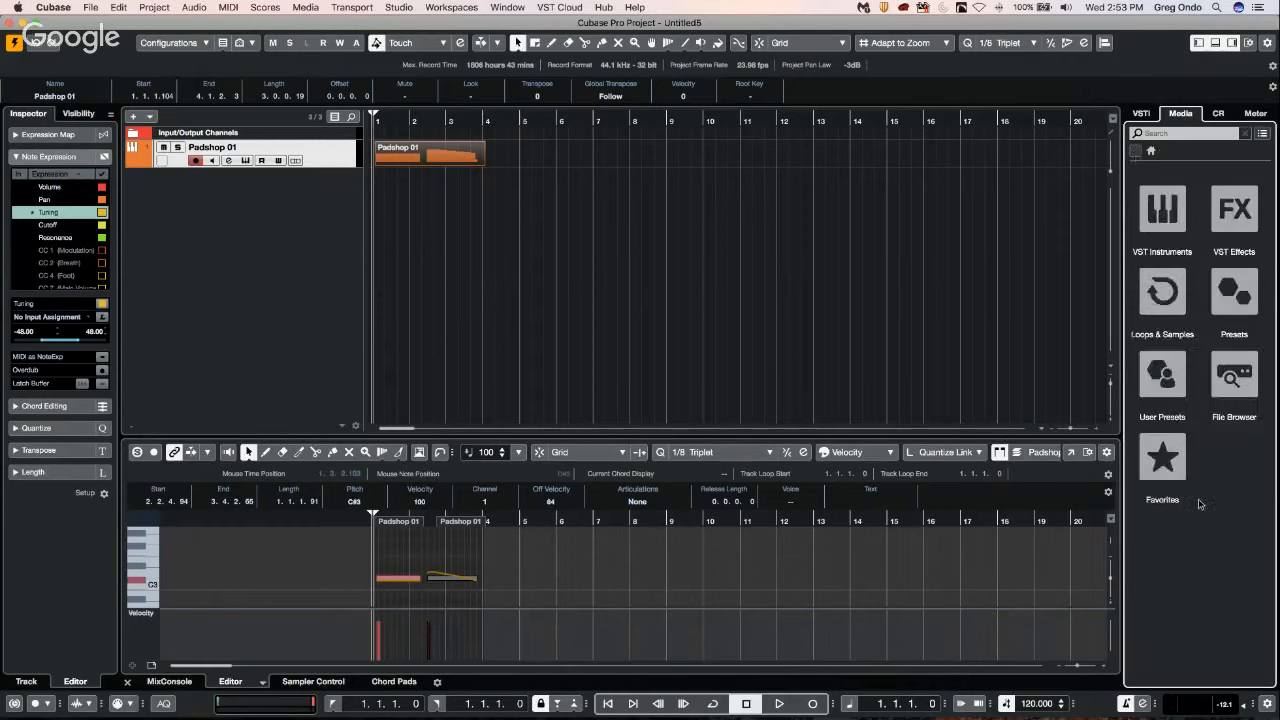
left_click(1230, 385)
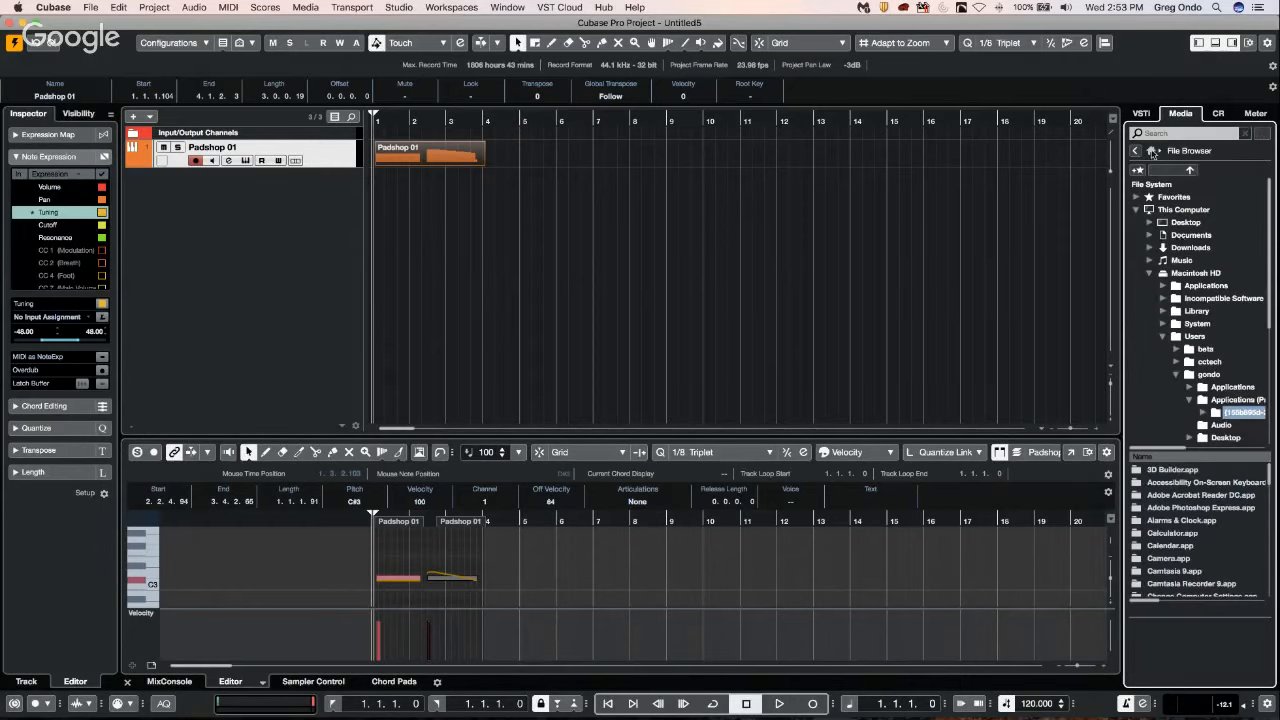
left_click(1136, 151)
left_click(1163, 457)
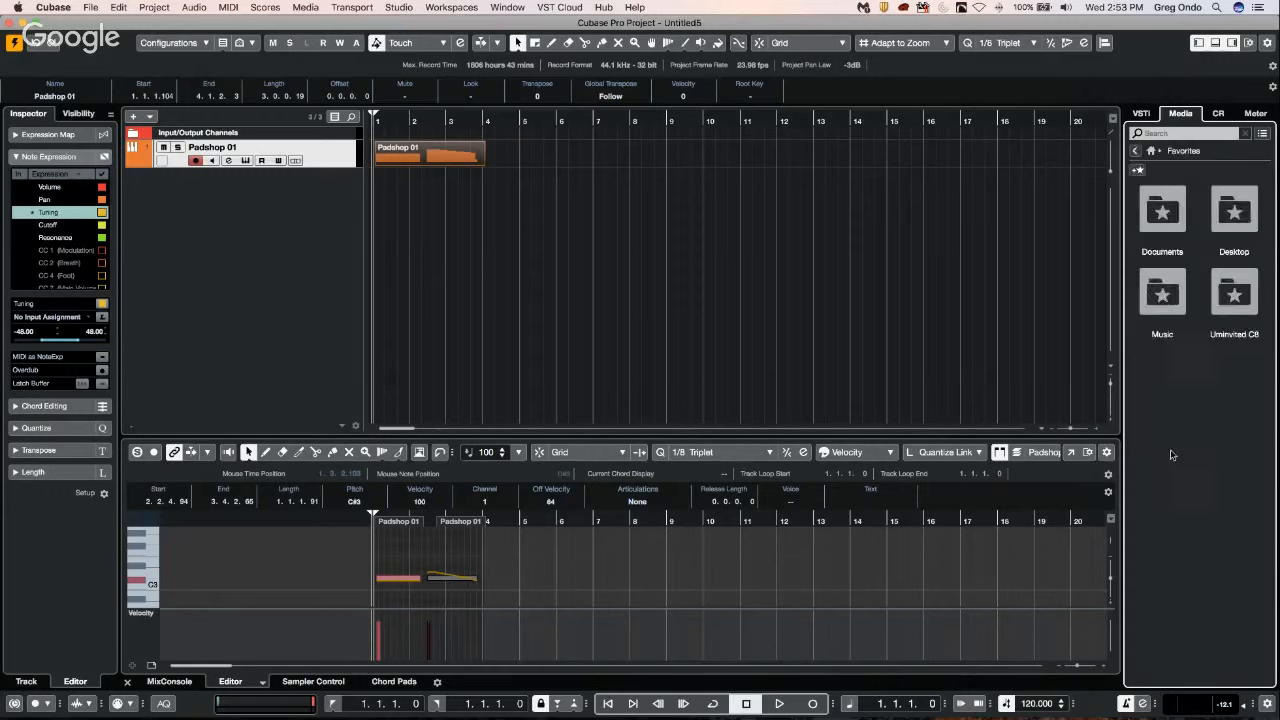
left_click(1139, 152)
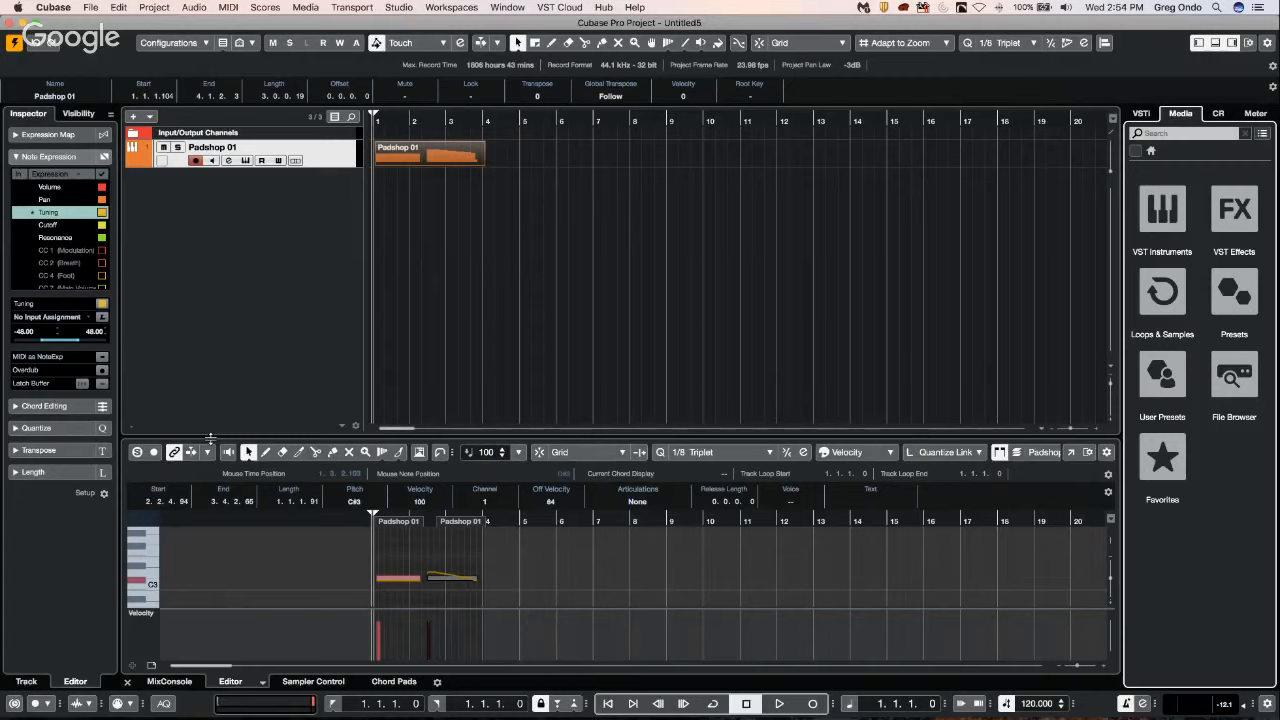
Expand the editor's Expression Map section and widen the metronome area of the transport bar.
left_click(60, 134)
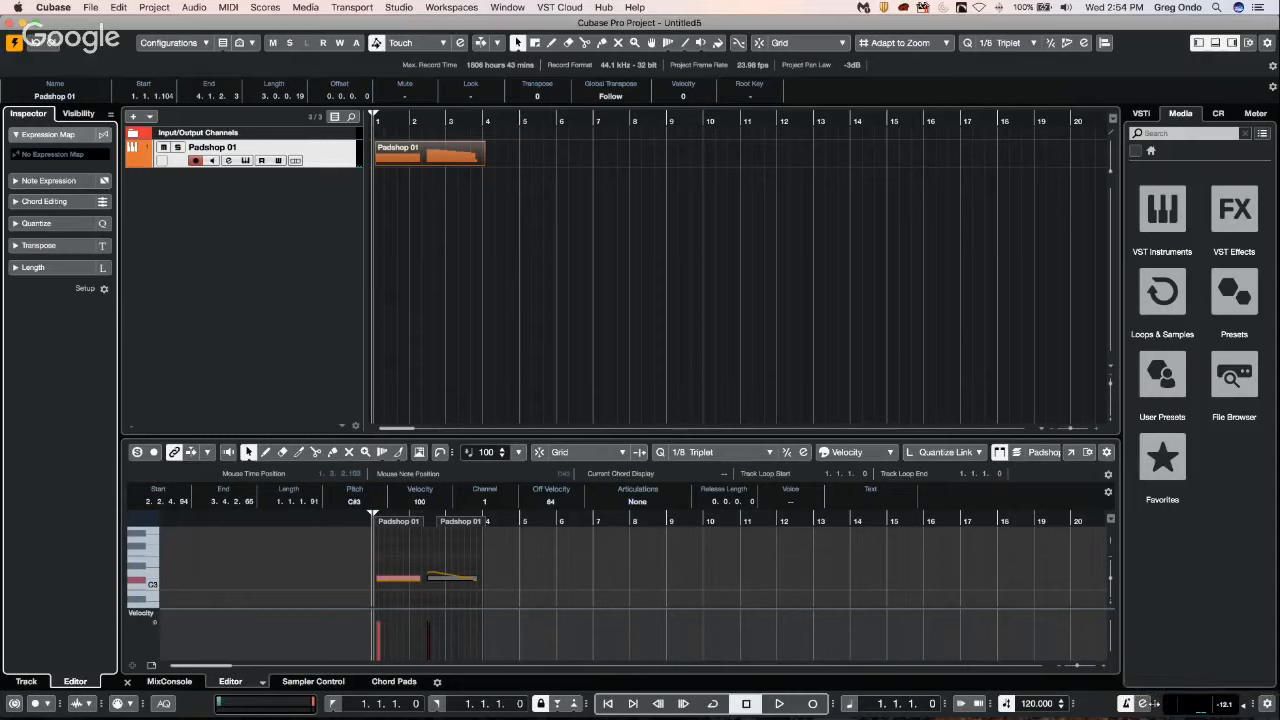
left_click_drag(1155, 704, 1210, 704)
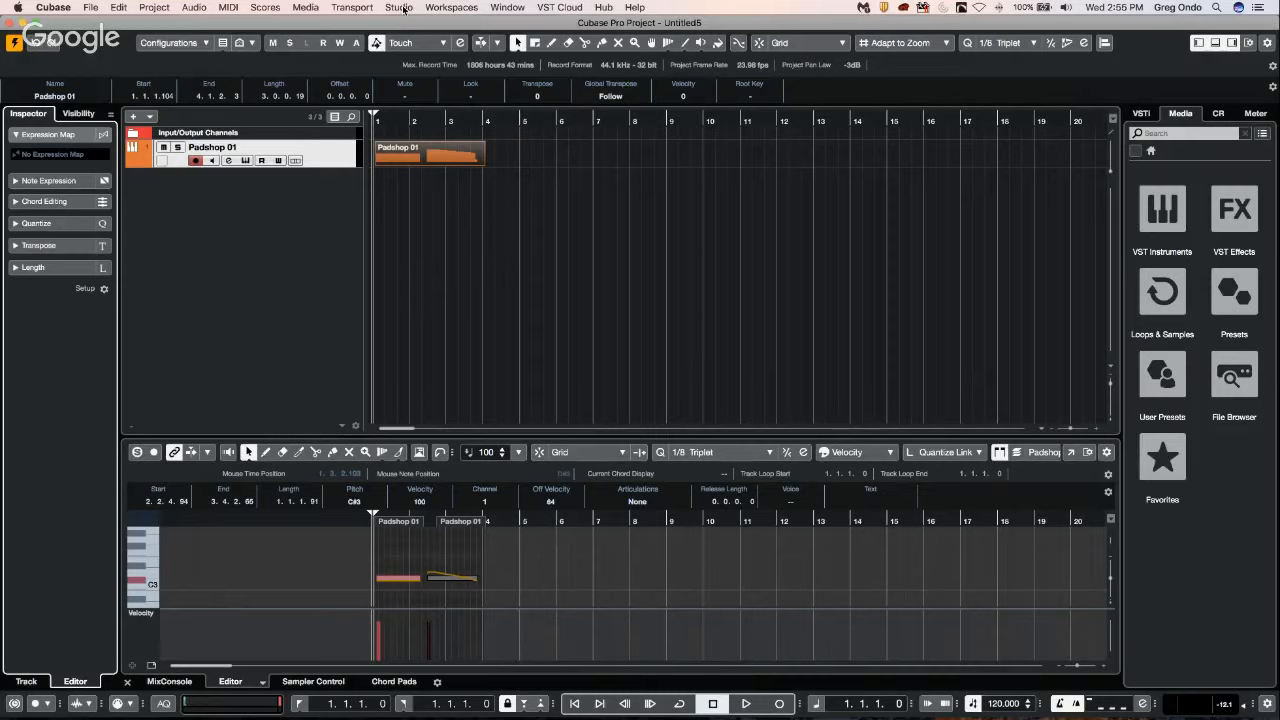
Add MIDI Monitor as the first MIDI insert on the Padshop 01 track and close its window.
left_click(348, 157)
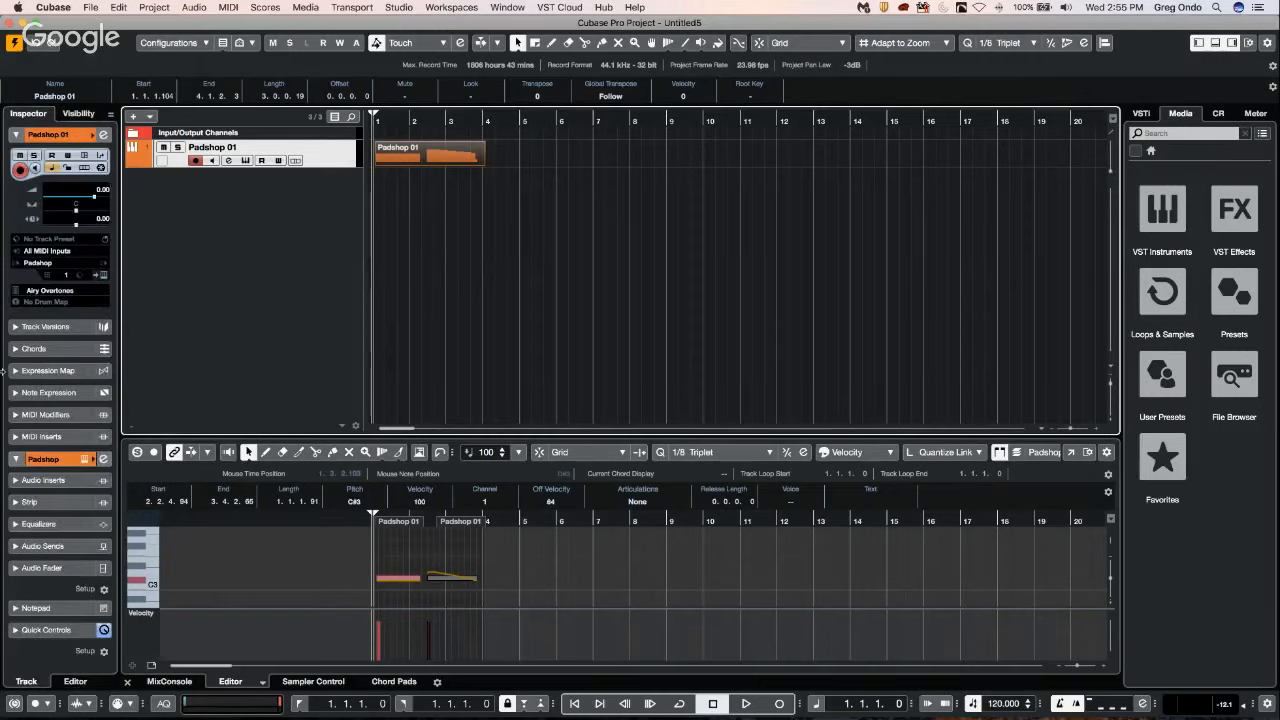
left_click(50, 437)
left_click(62, 298)
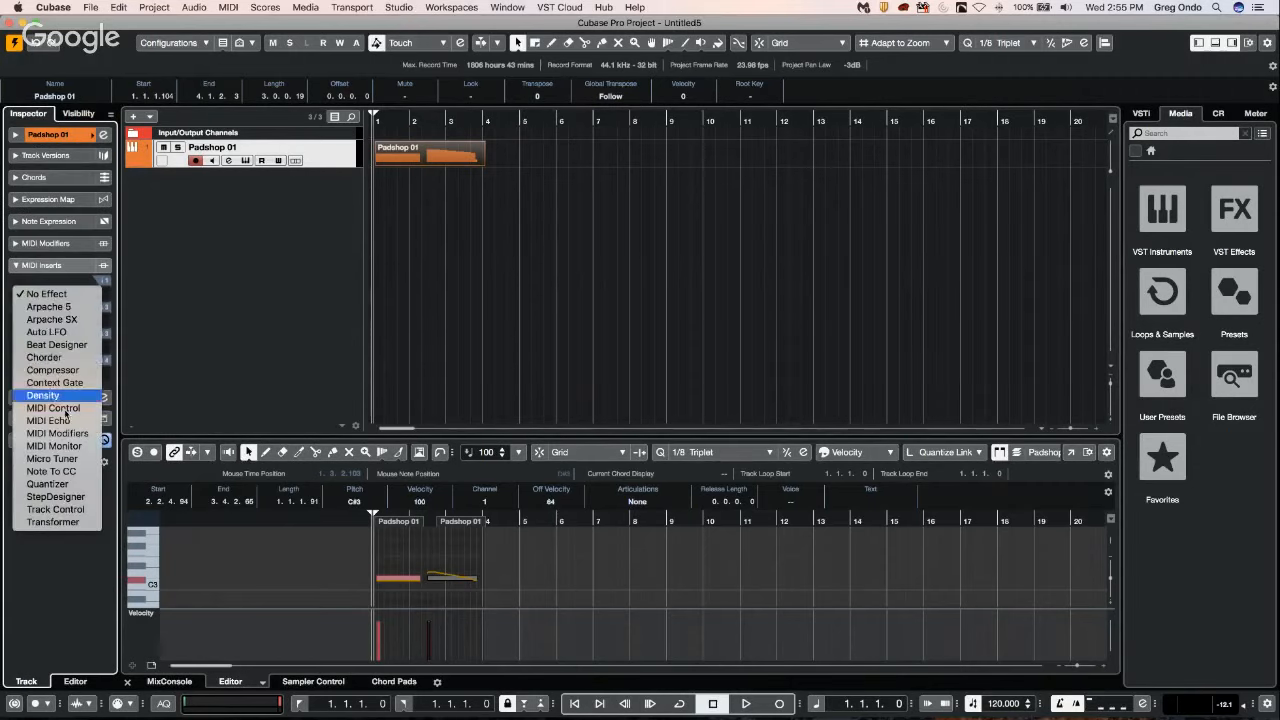
left_click(54, 446)
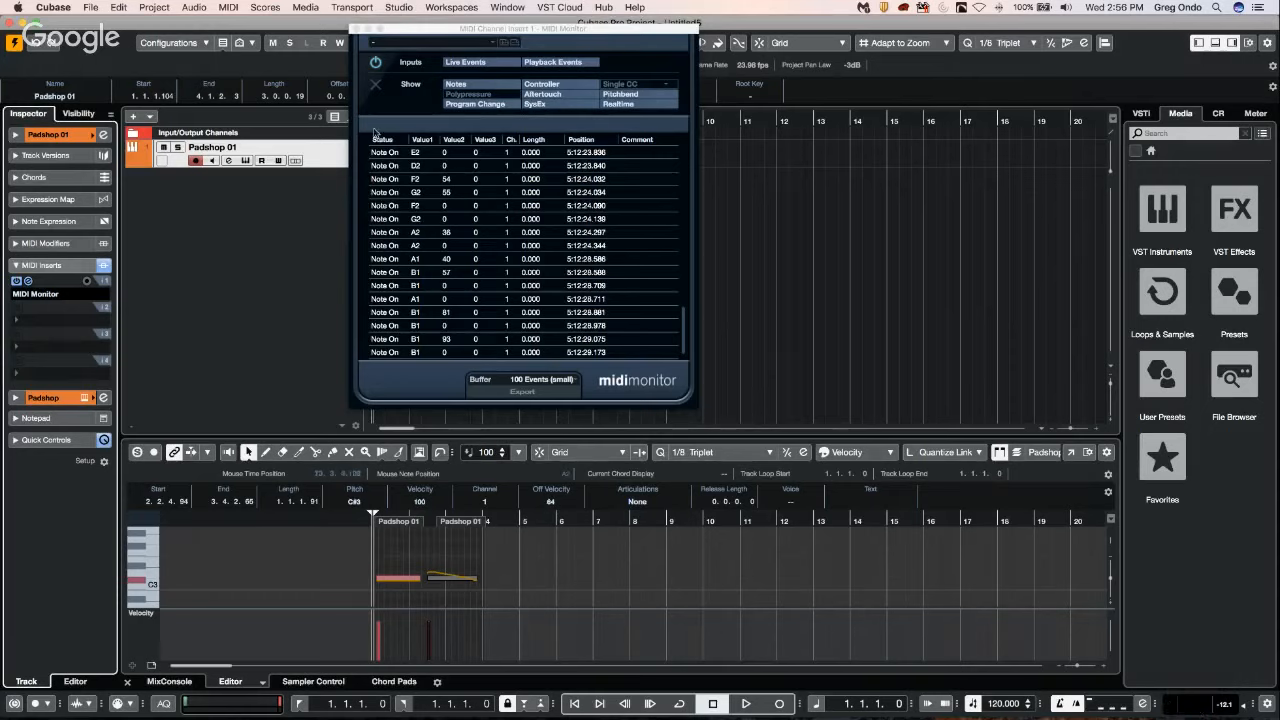
left_click(356, 29)
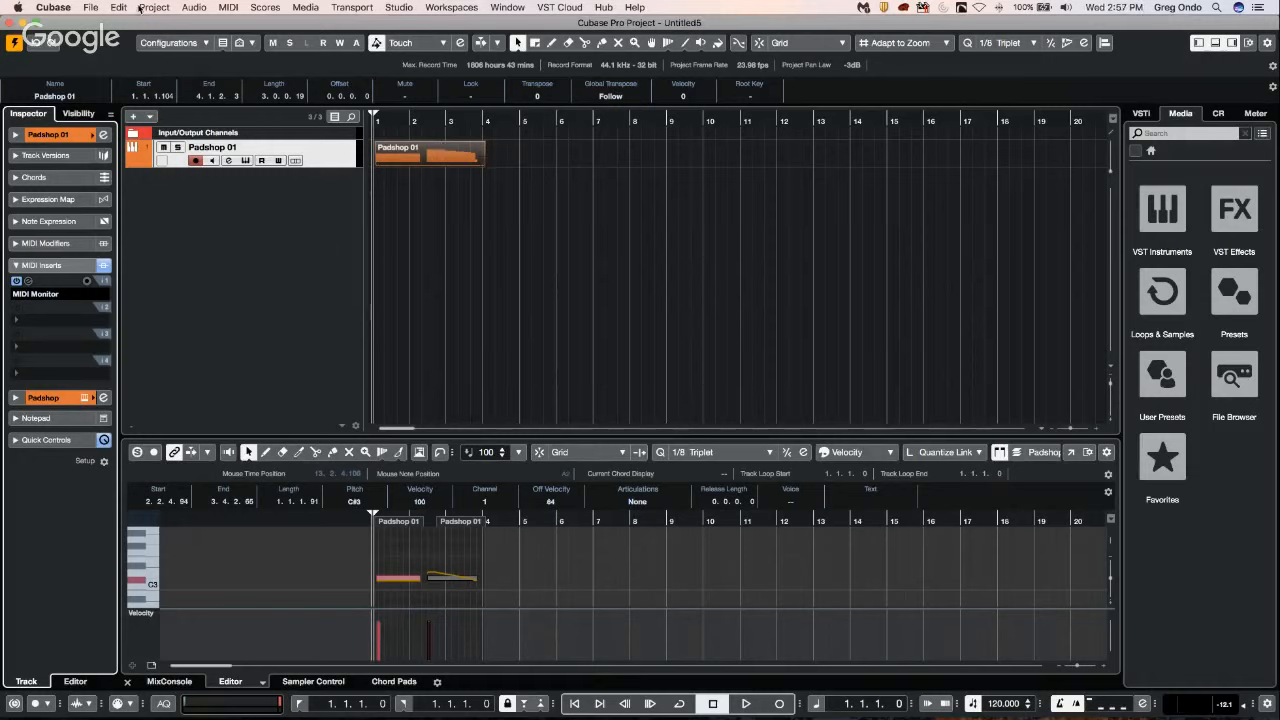
Open and activate the recent project Bach - Brandenburg Concerto no 3, using Cubase Project as the project folder.
left_click(90, 7)
mouse_move(112, 259)
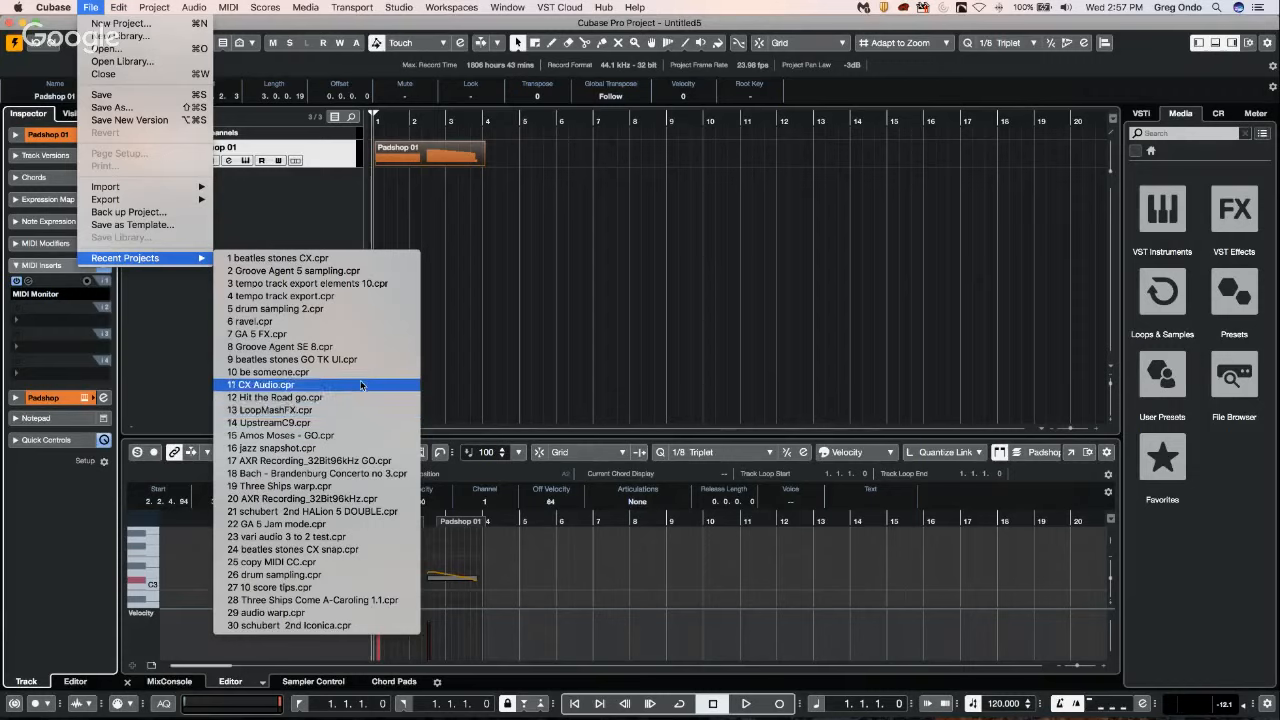
left_click(352, 481)
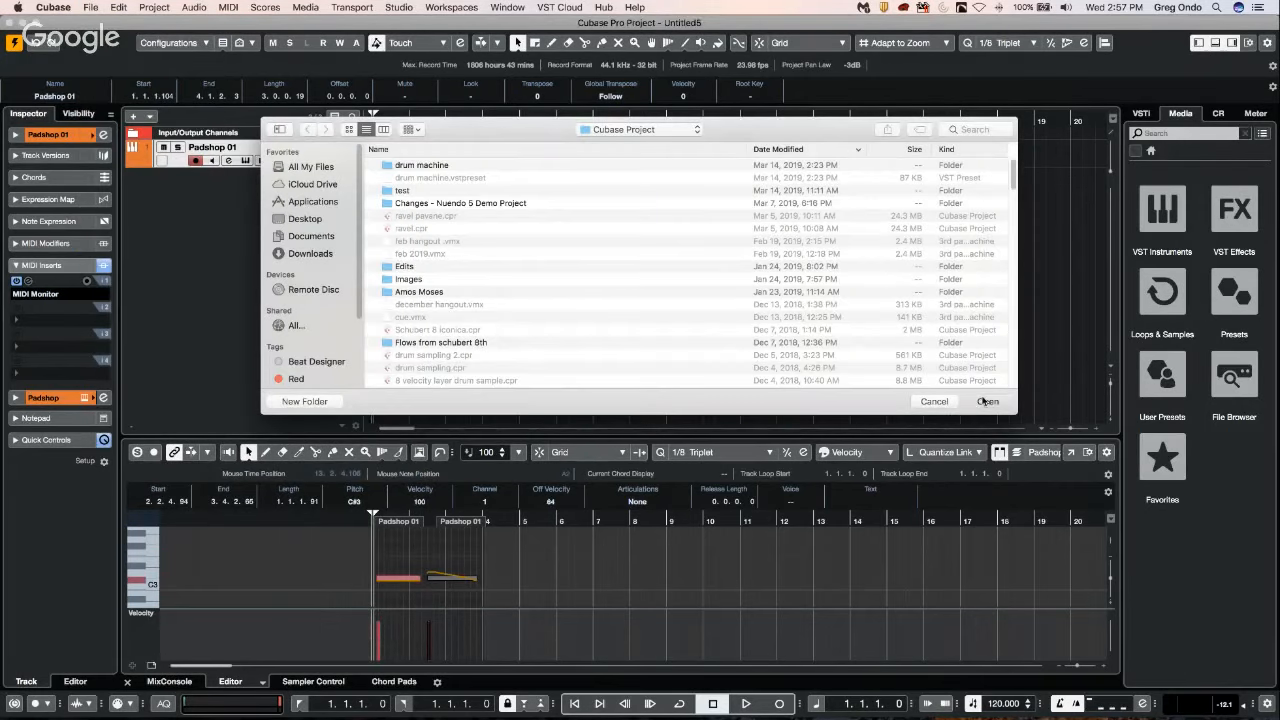
left_click(985, 401)
left_click(704, 253)
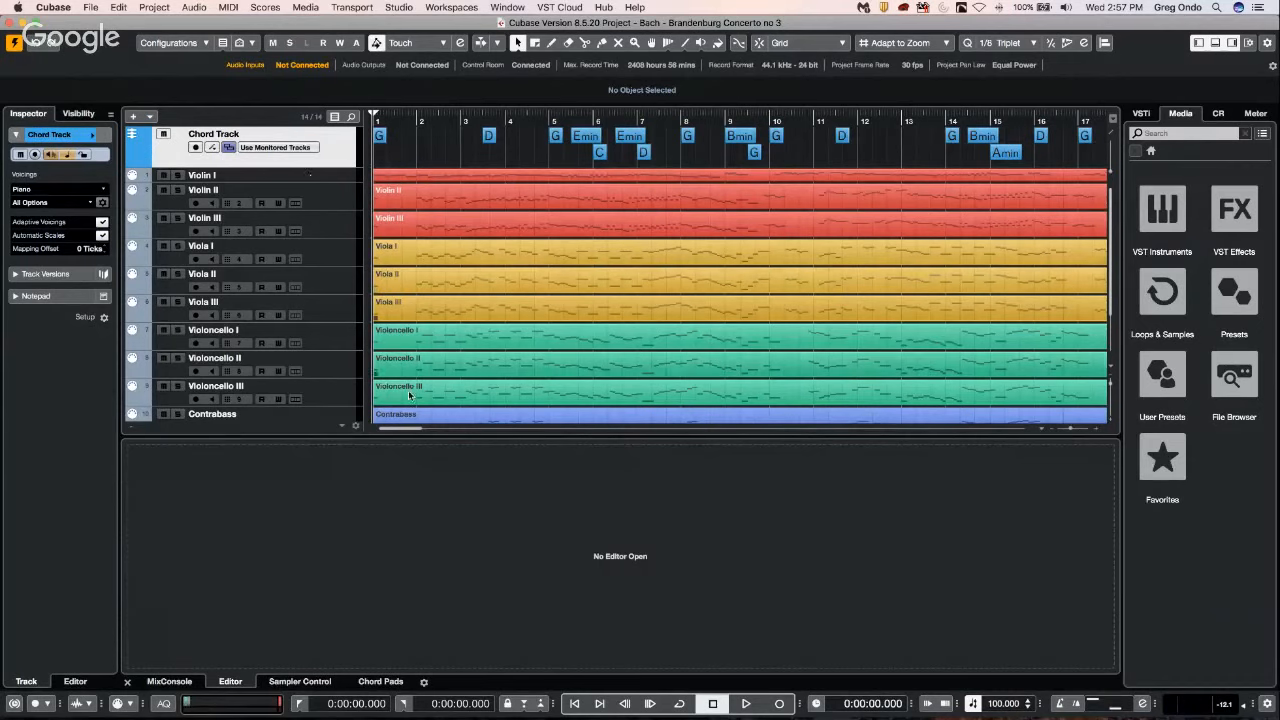
Open the three Violoncello parts and the Contrabass part together in the Key Editor, and view them briefly in a separate window.
left_click(1215, 42)
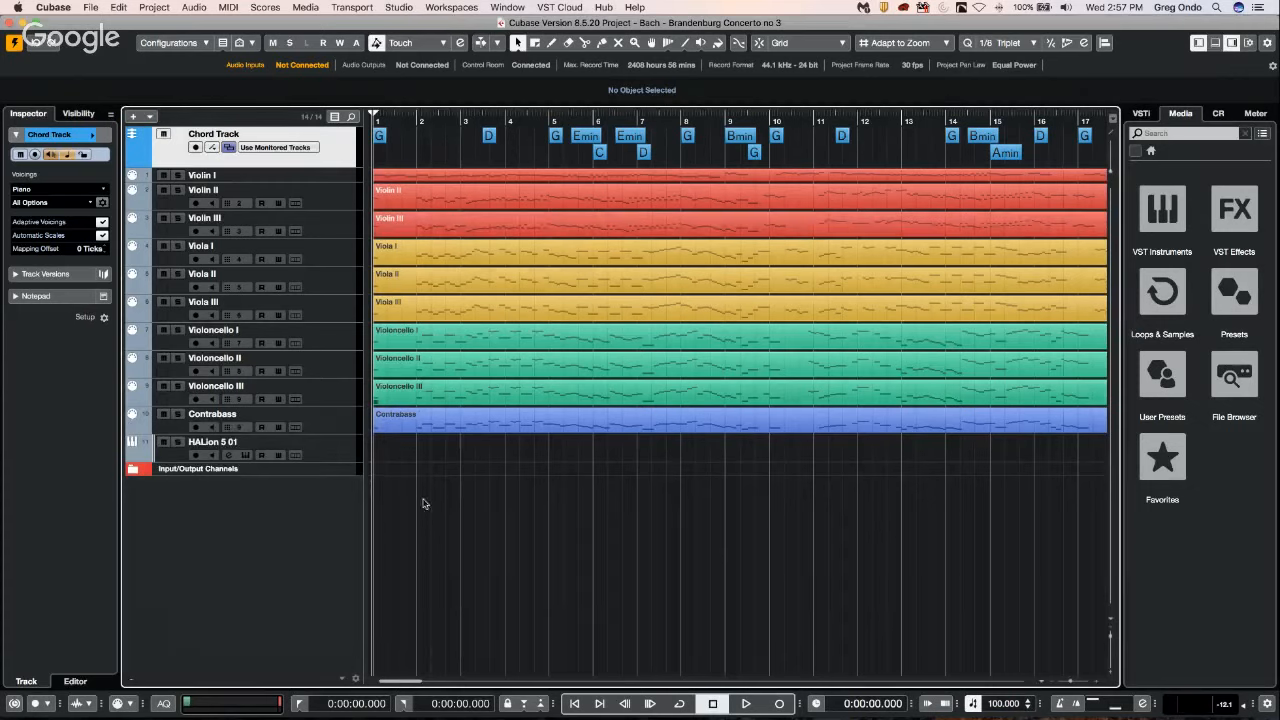
left_click_drag(471, 450, 517, 340)
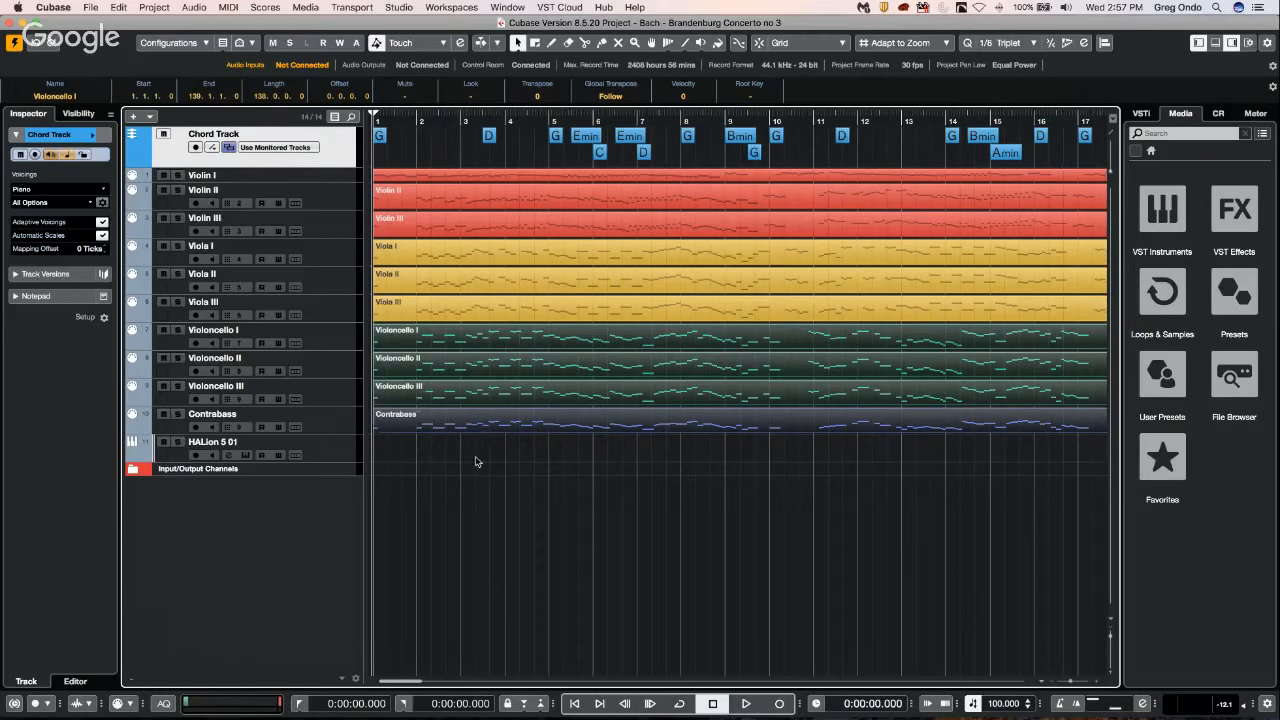
key("Return")
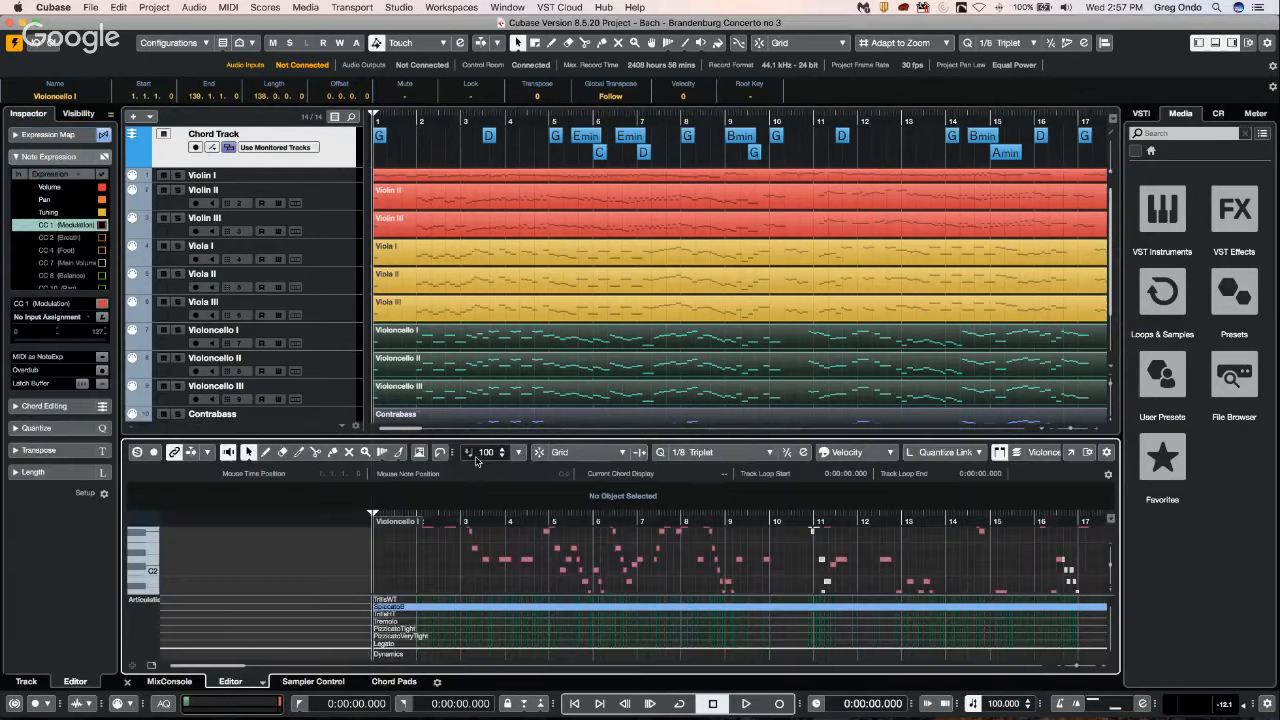
left_click(1070, 453)
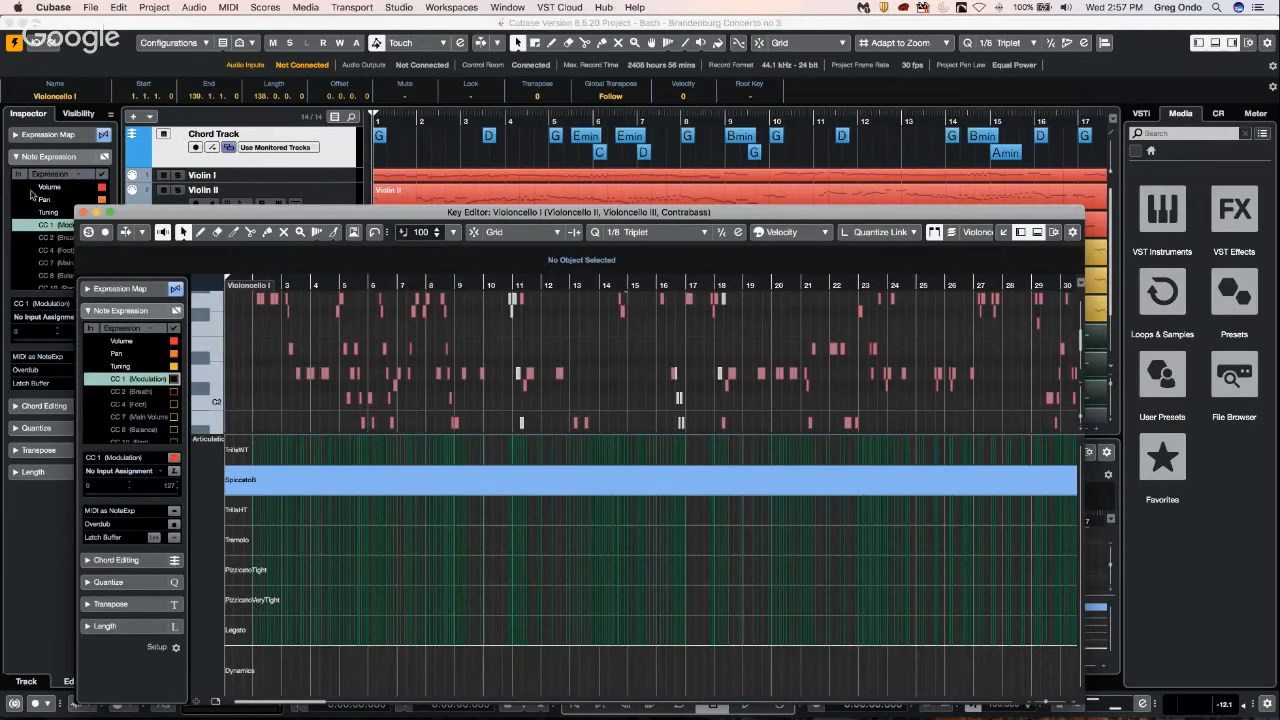
left_click(84, 213)
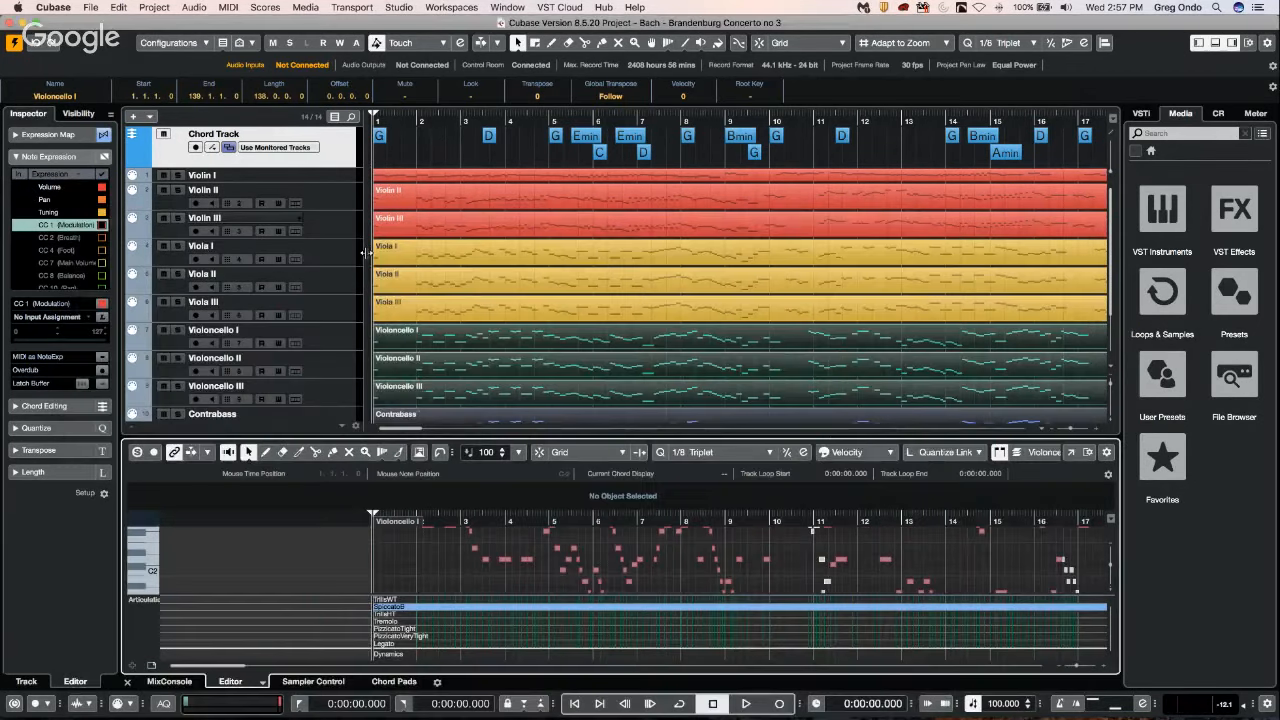
Colour the Violoncello I track red.
left_click(490, 138)
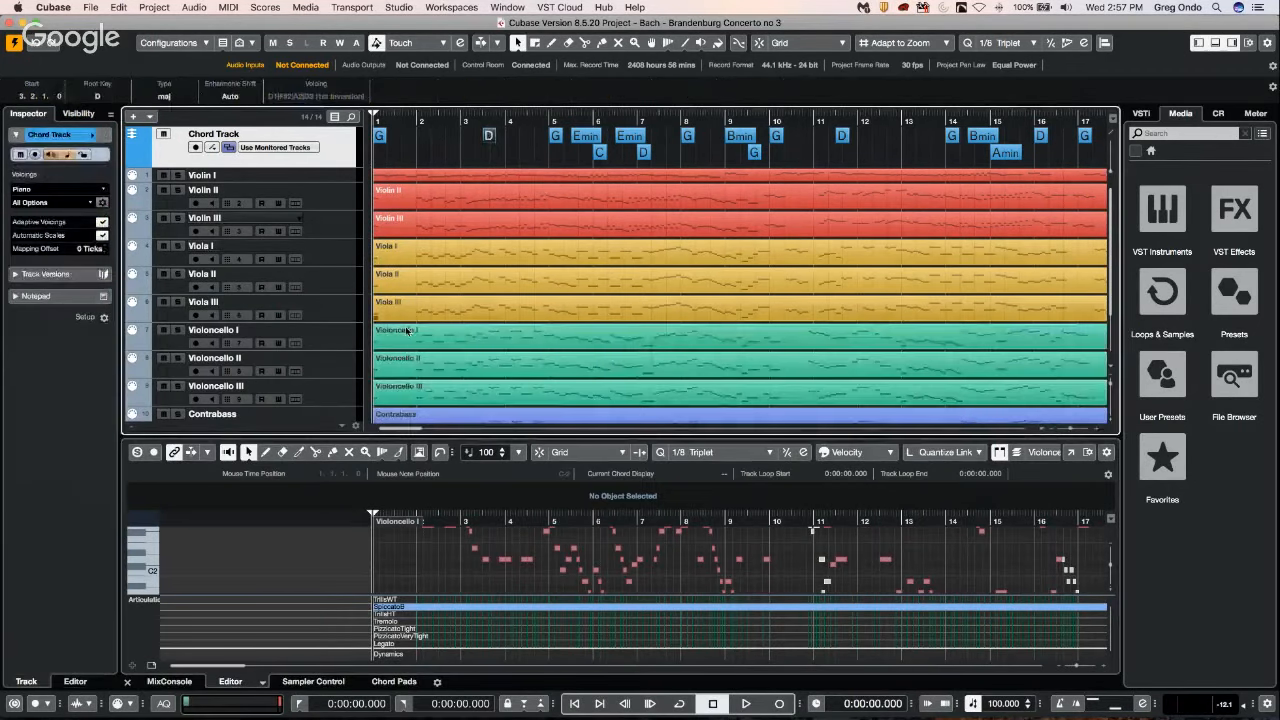
left_click(346, 342)
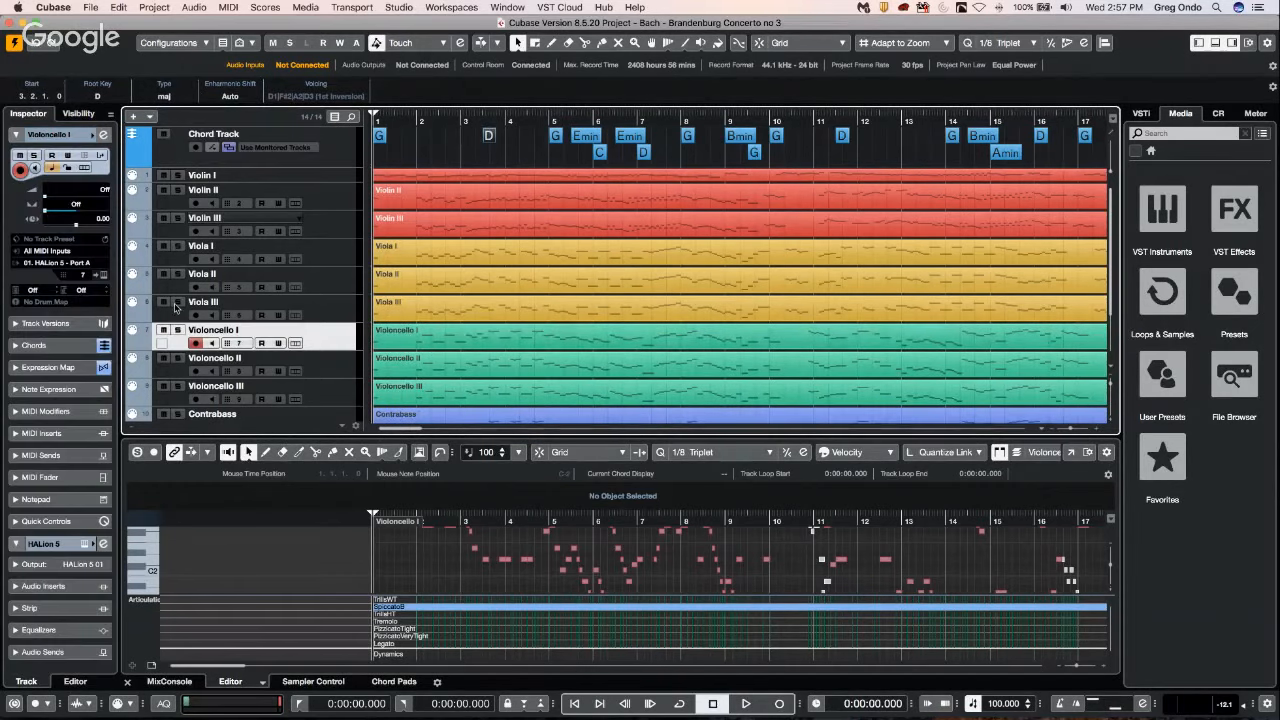
left_click(93, 134)
left_click(110, 175)
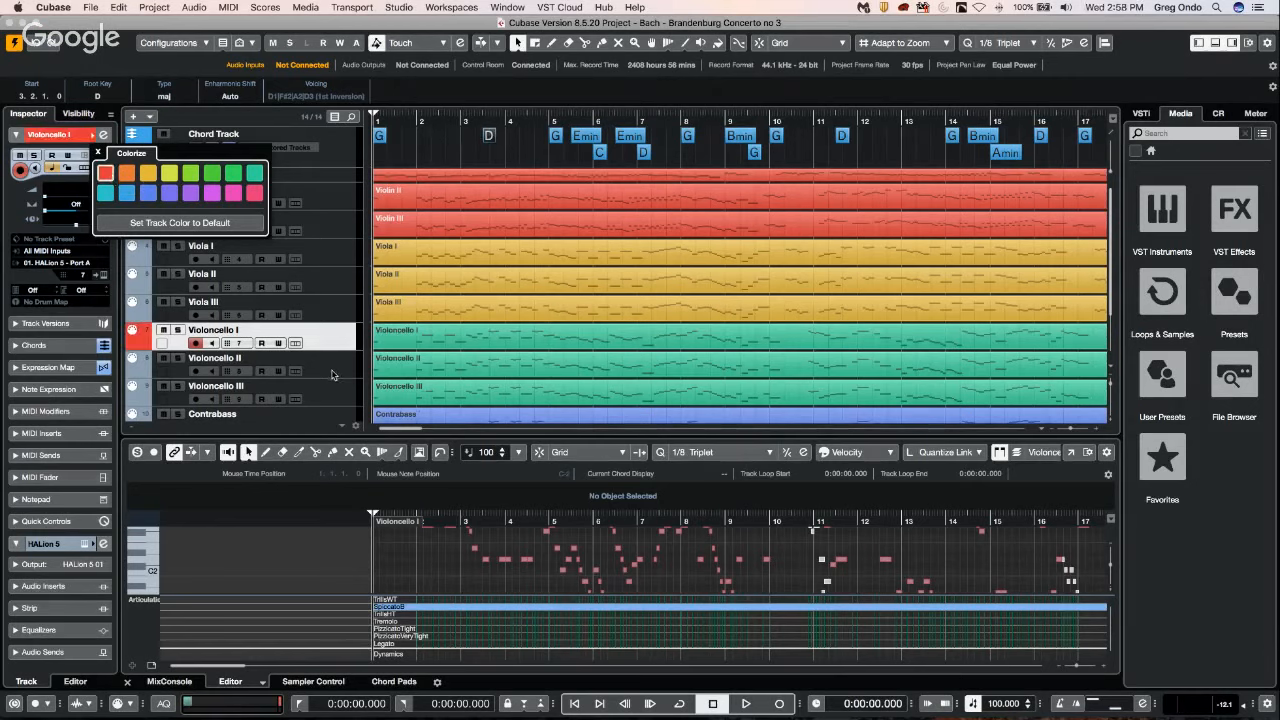
Colour the Violoncello II track amber and change it to light green.
left_click(333, 372)
left_click(333, 372)
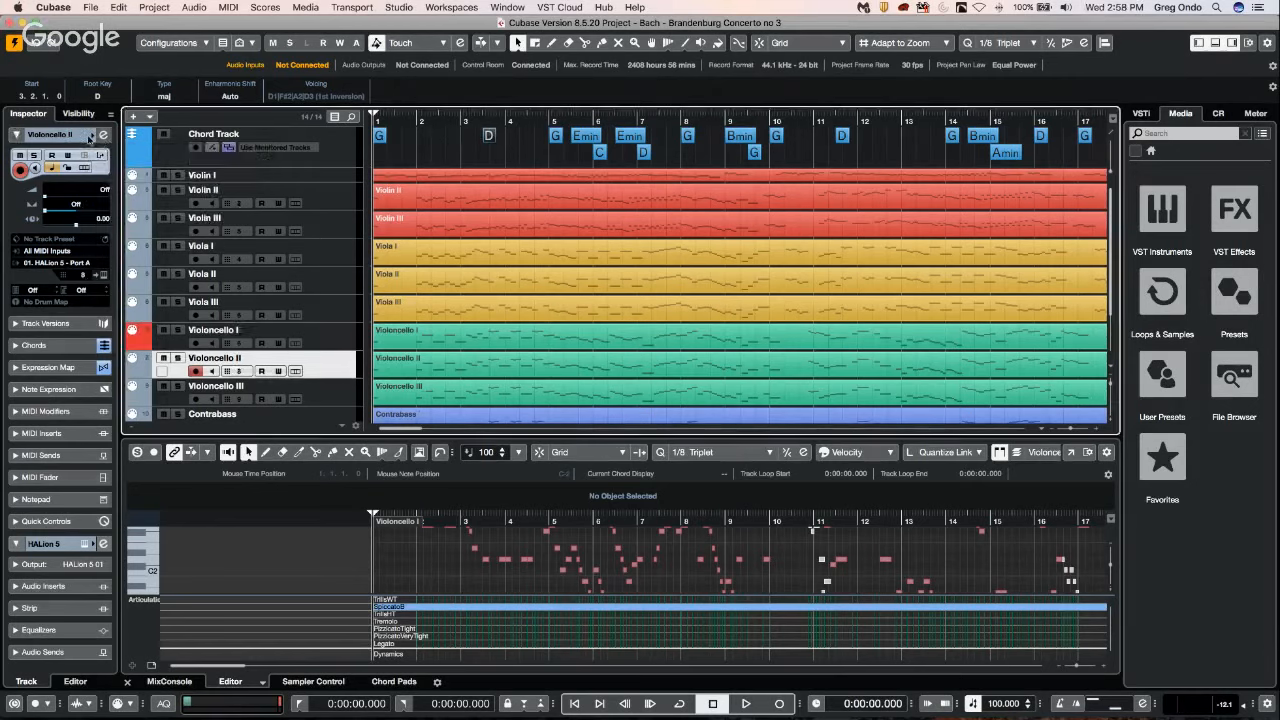
left_click(93, 135)
left_click(148, 173)
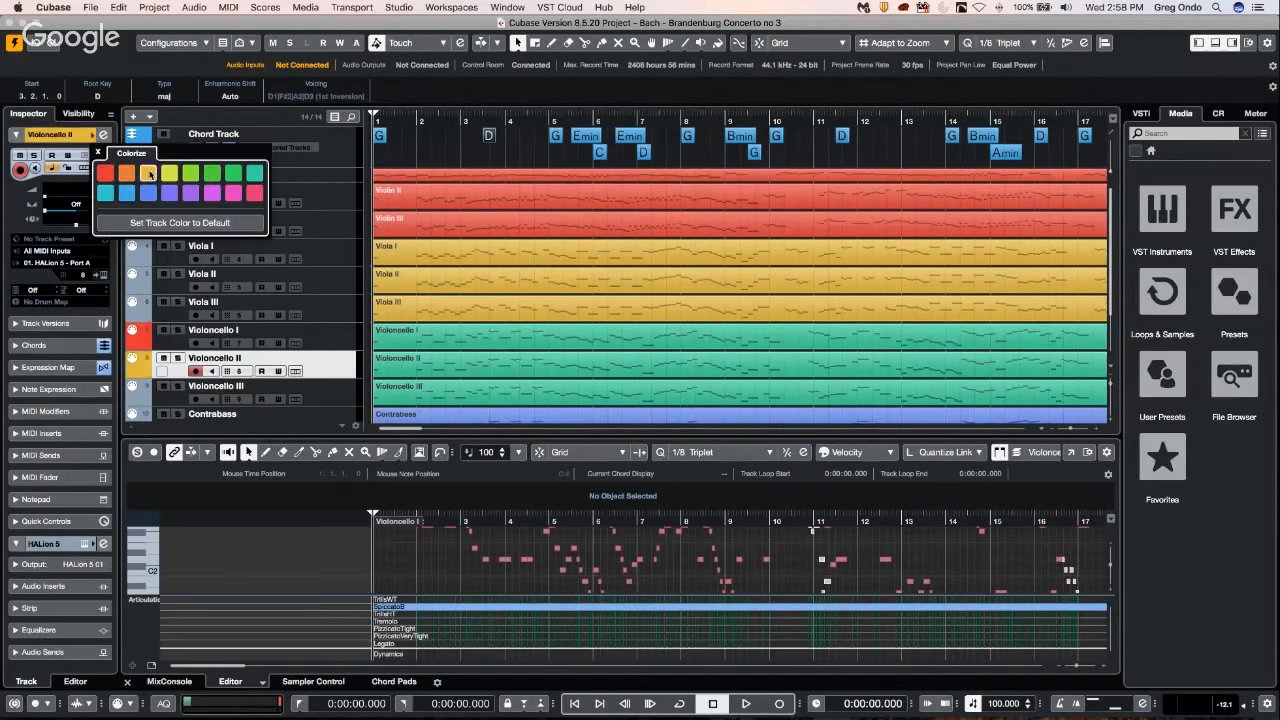
left_click(336, 405)
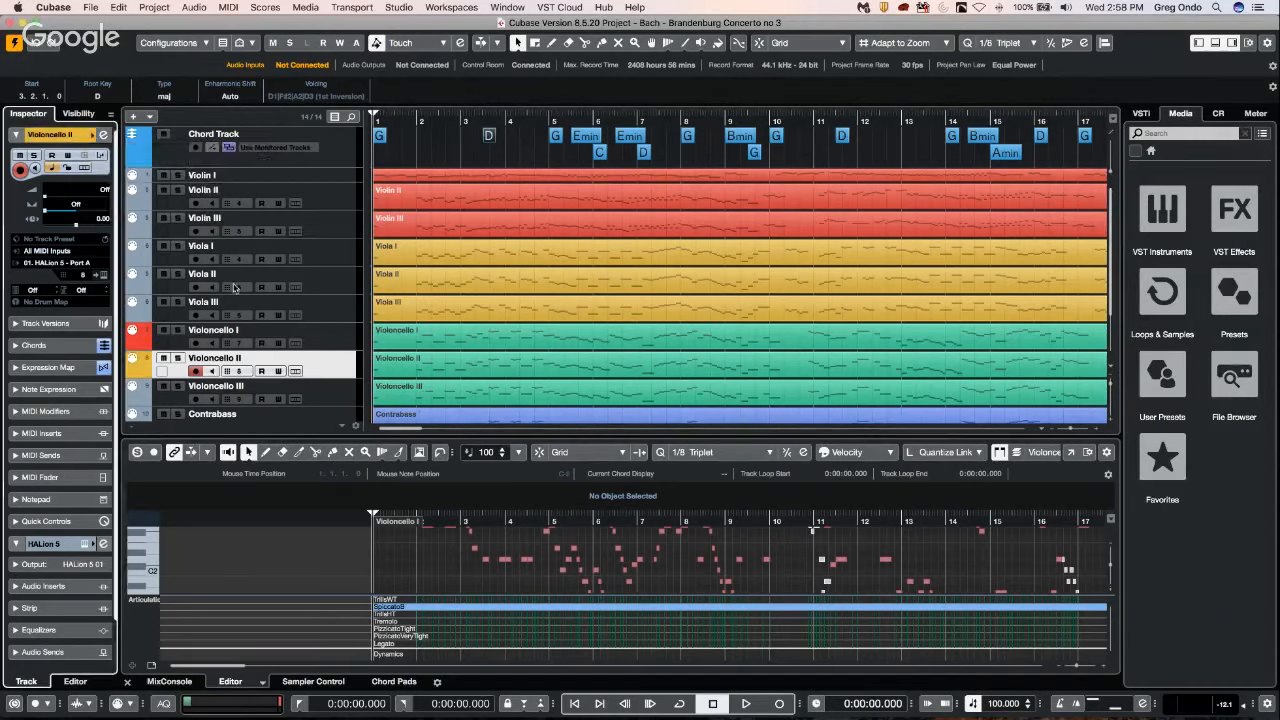
left_click(93, 135)
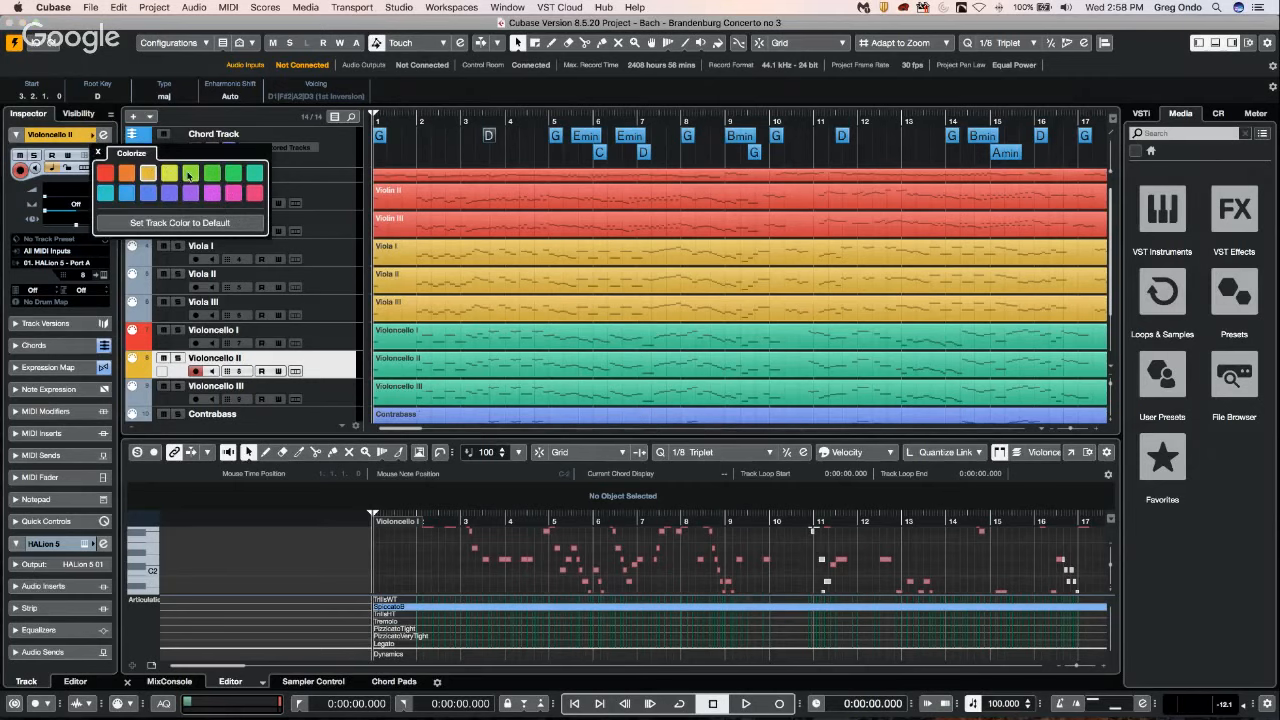
left_click(191, 174)
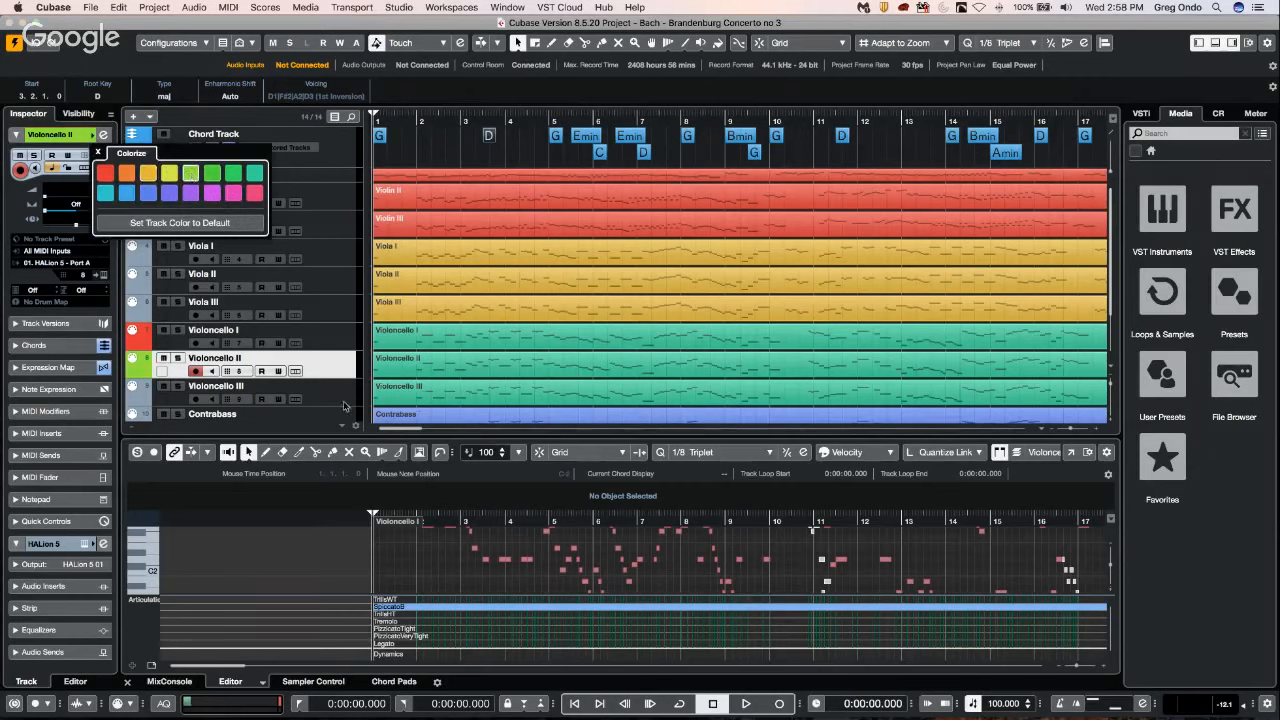
Colour the Violoncello III track blue.
left_click(342, 406)
left_click(333, 398)
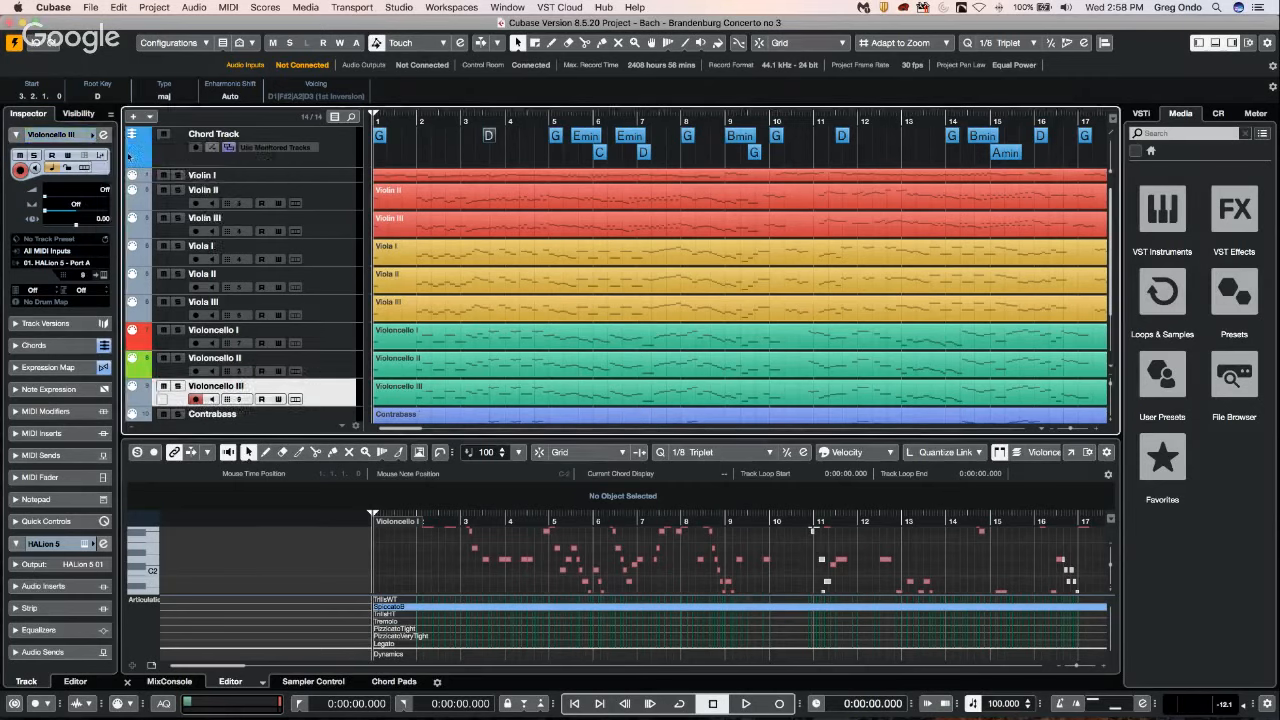
left_click(93, 135)
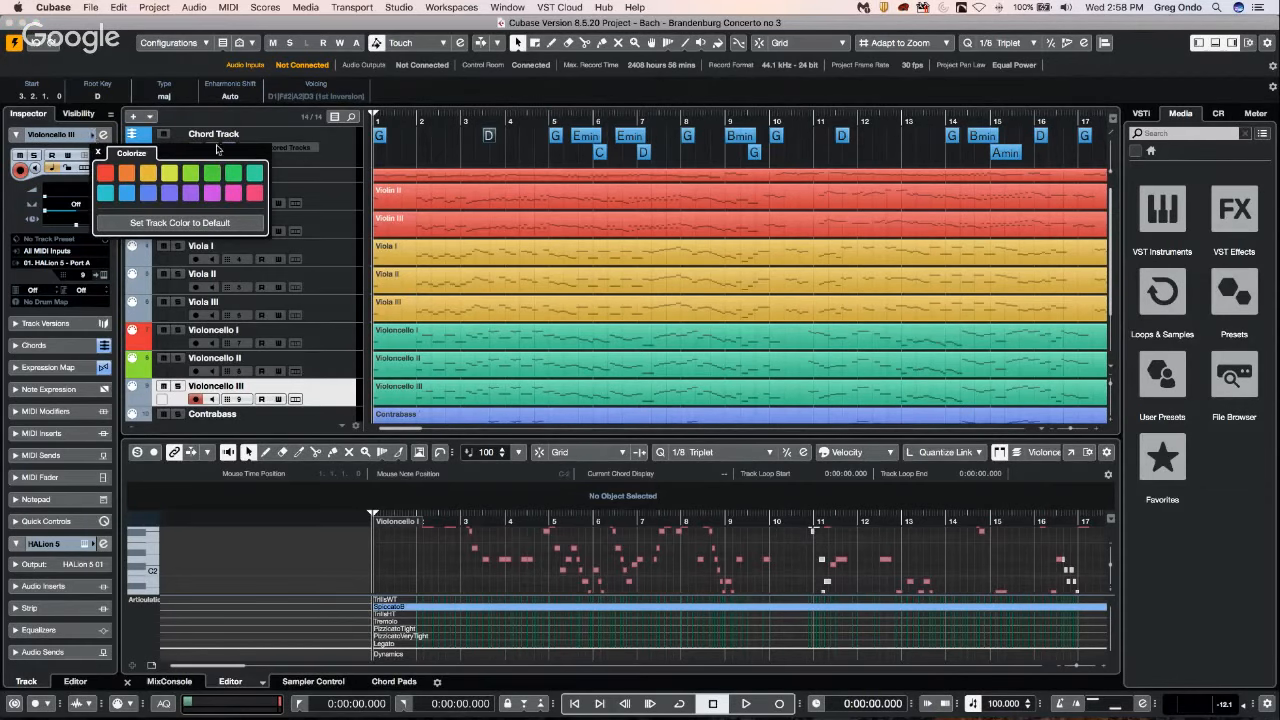
left_click(146, 194)
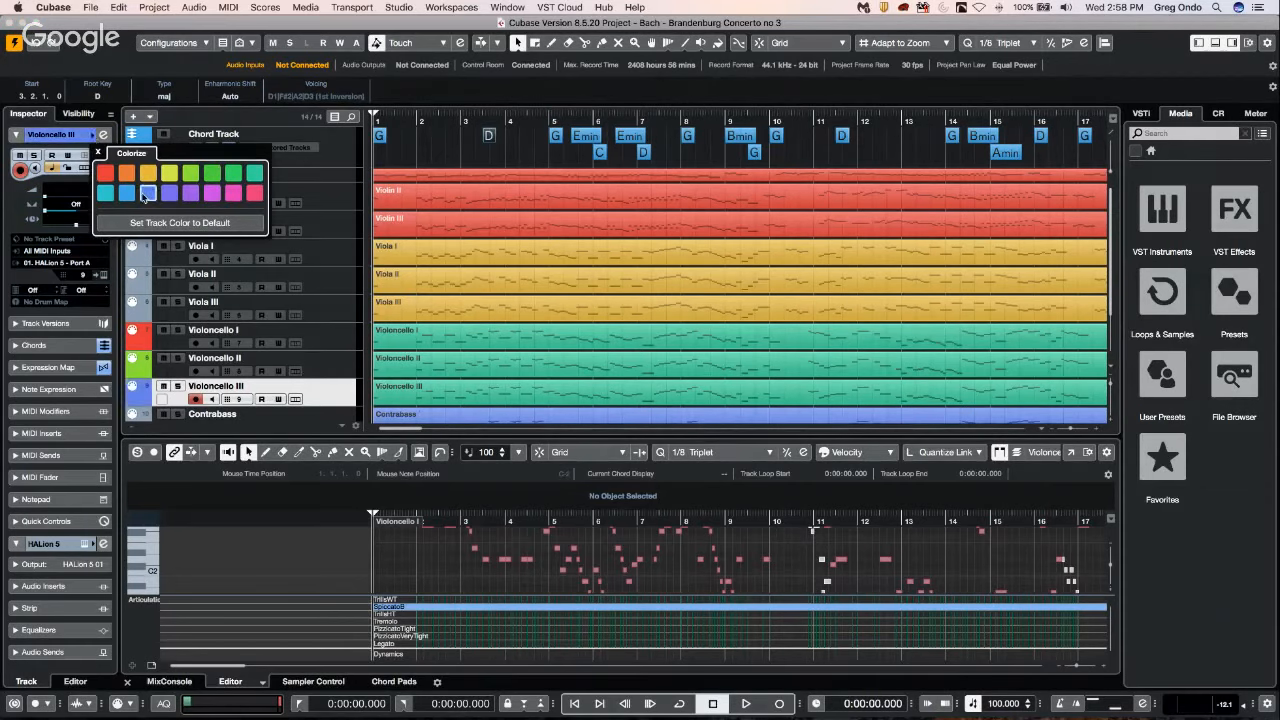
left_click(94, 136)
Colour the Contrabass track pink.
scroll(658, 269, "down", 3)
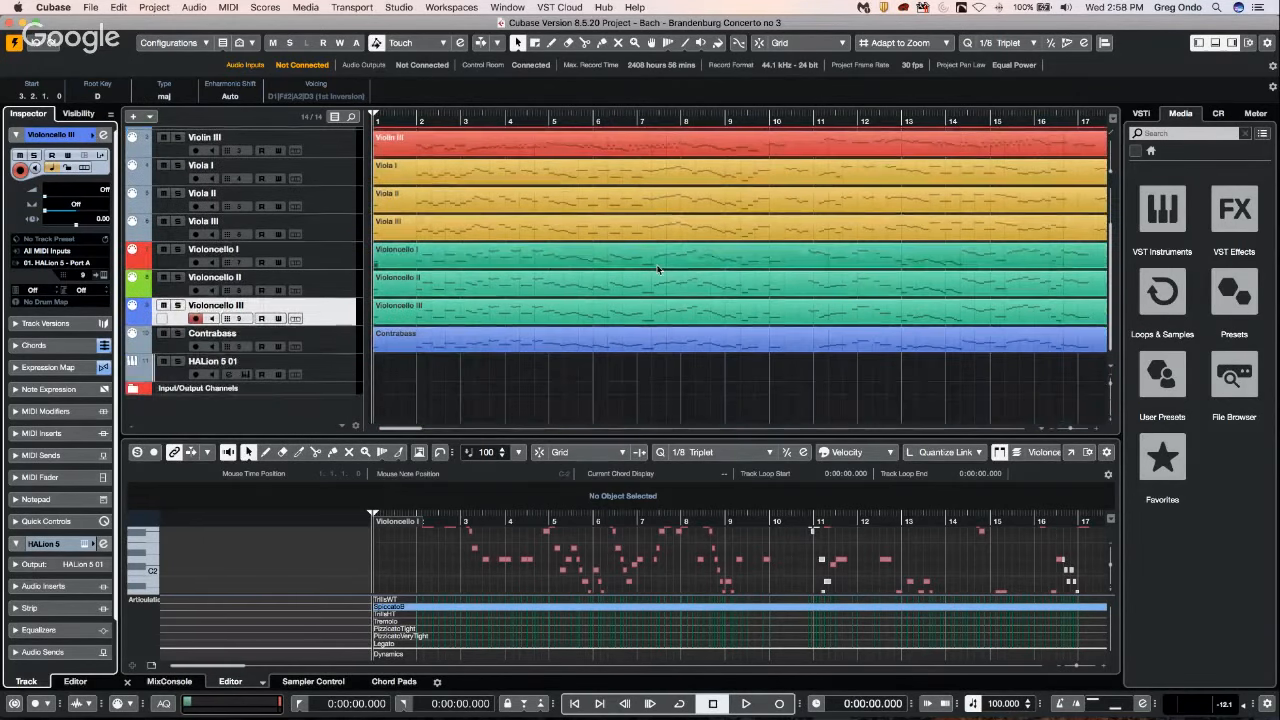
left_click(334, 345)
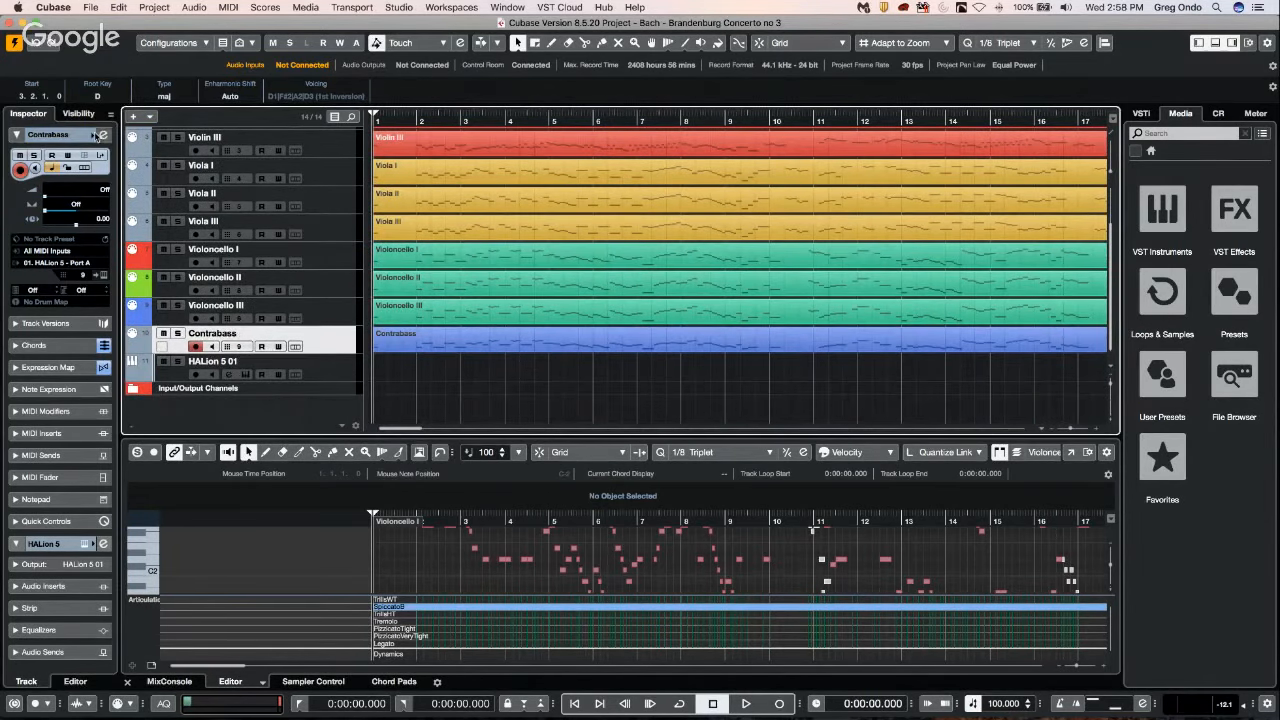
left_click(100, 135)
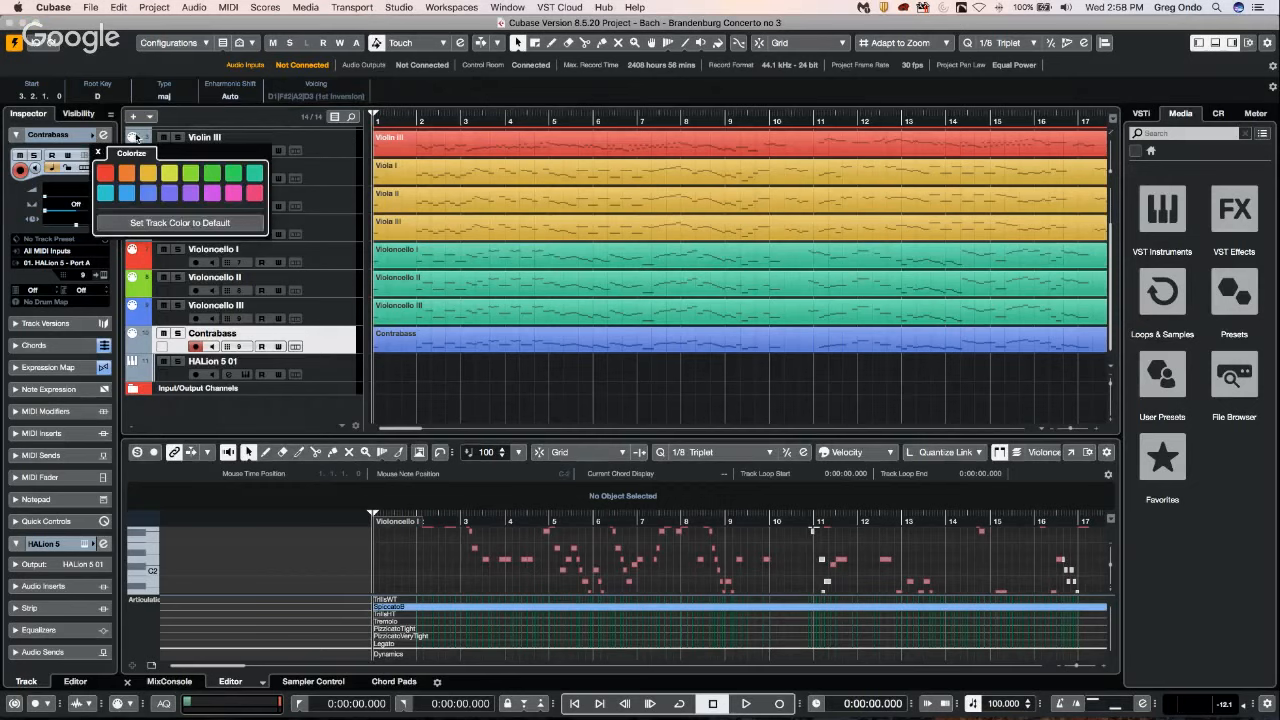
left_click(255, 193)
Open the Violoncello and Contrabass parts together in the Key Editor and switch the active part through Violoncello II, Violoncello III and Contrabass.
left_click_drag(500, 363, 525, 247)
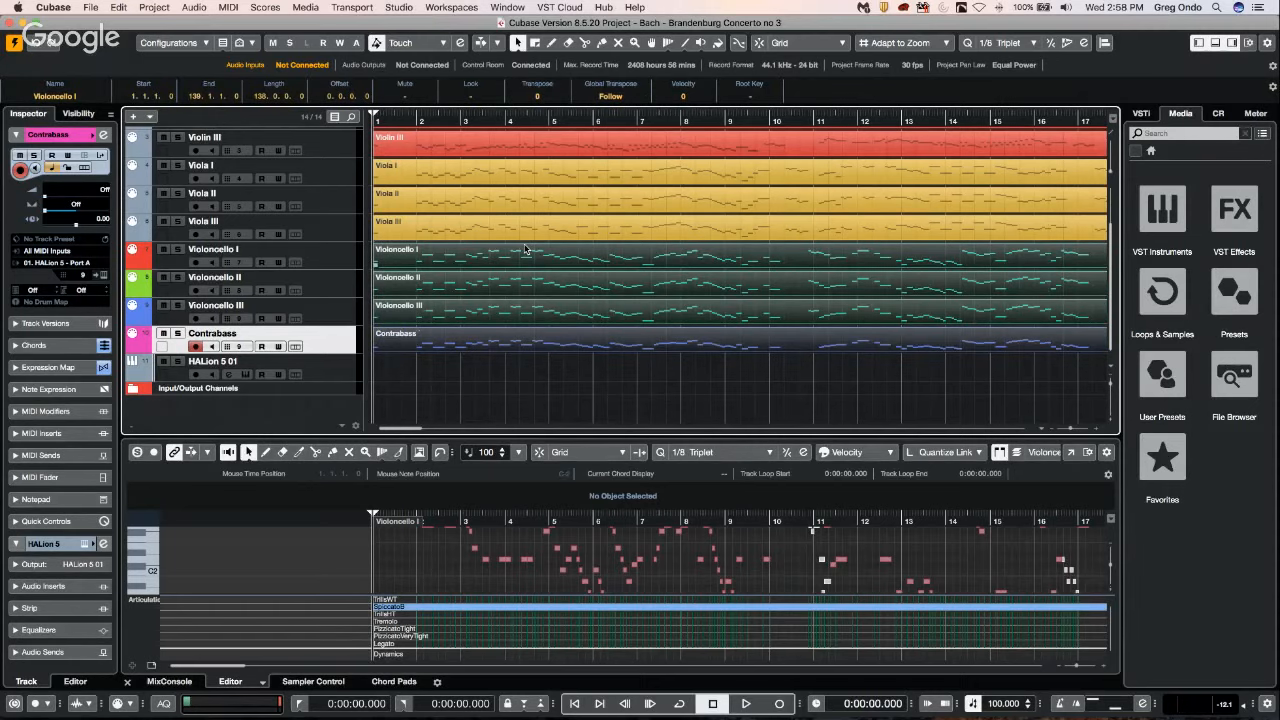
double_click(525, 249)
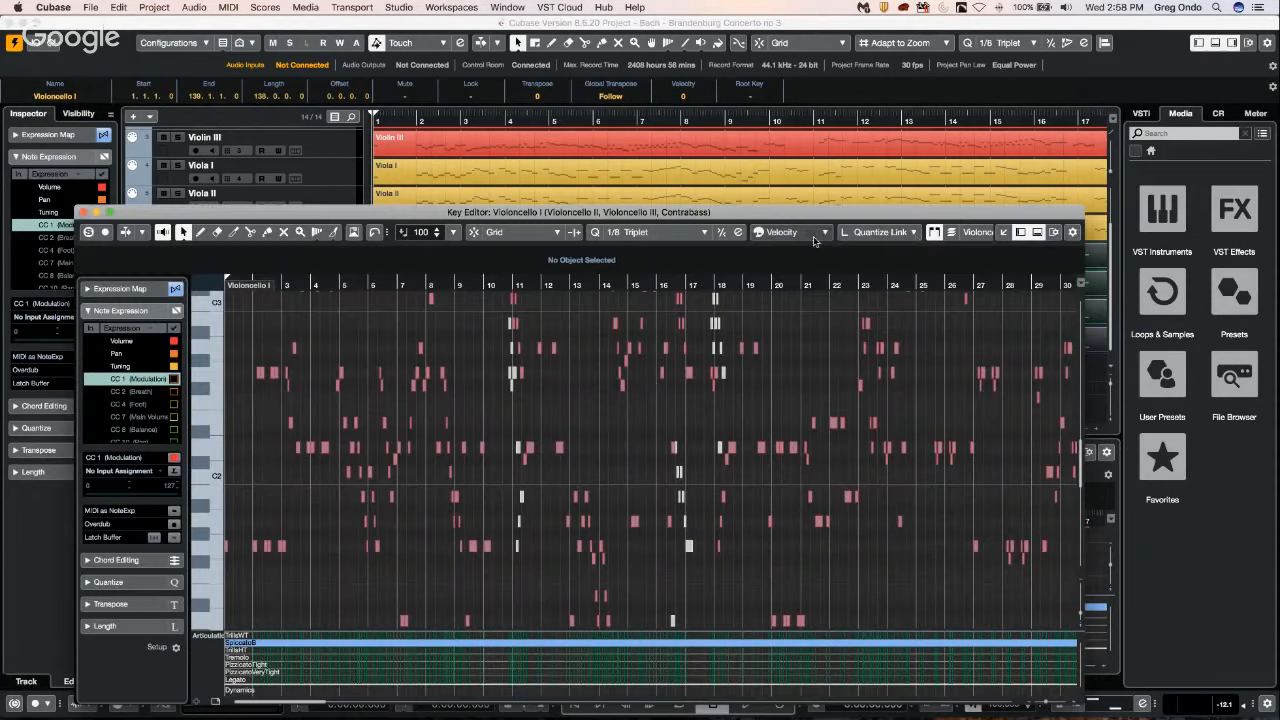
left_click(980, 233)
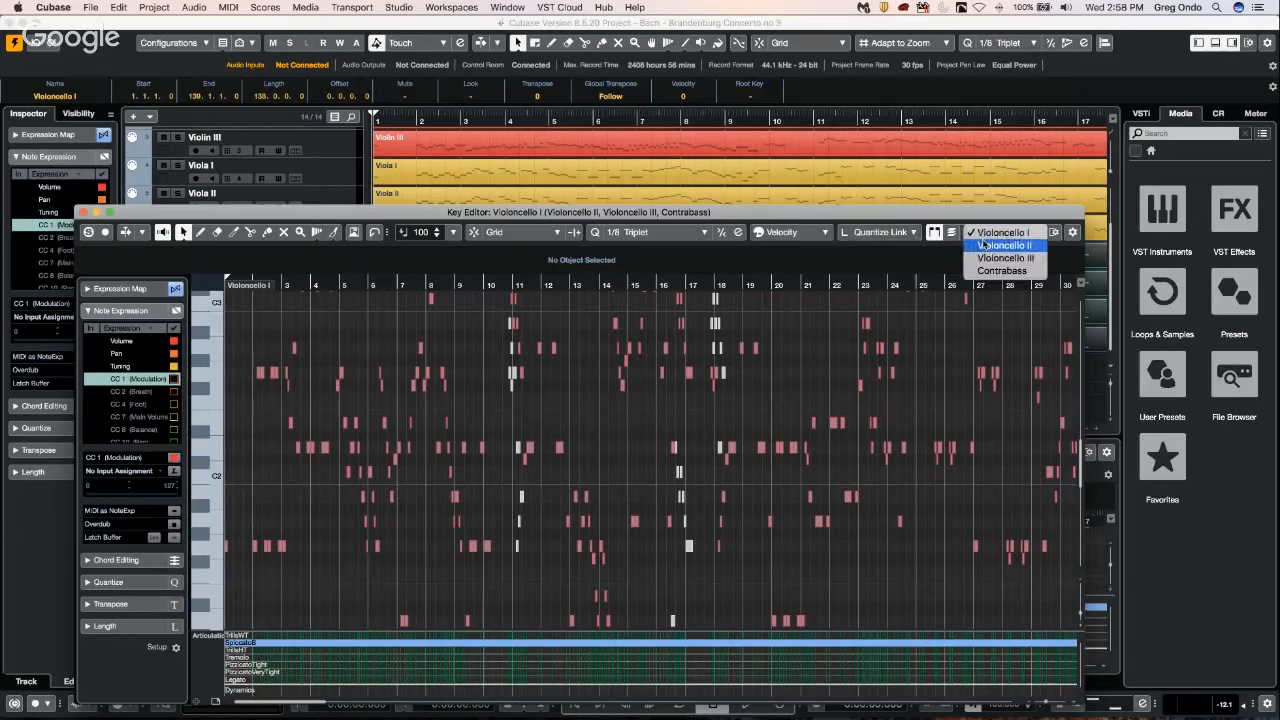
left_click(984, 245)
left_click(978, 236)
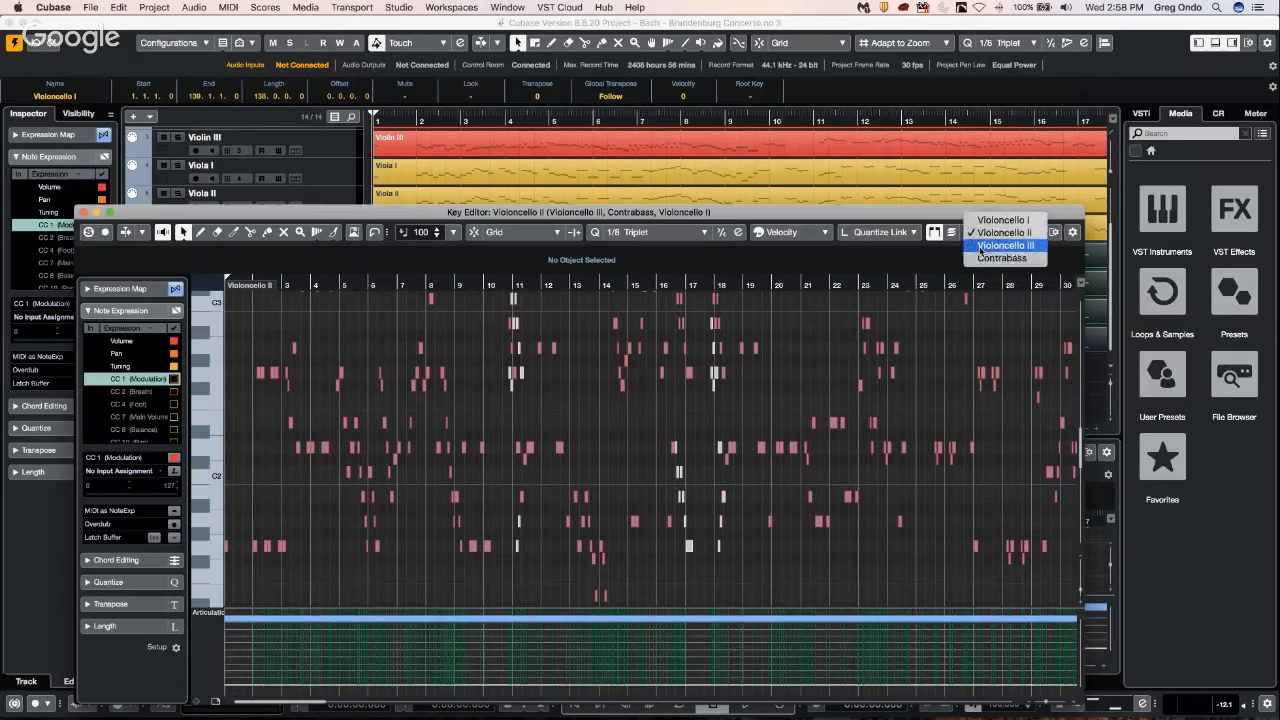
left_click(993, 247)
left_click(995, 236)
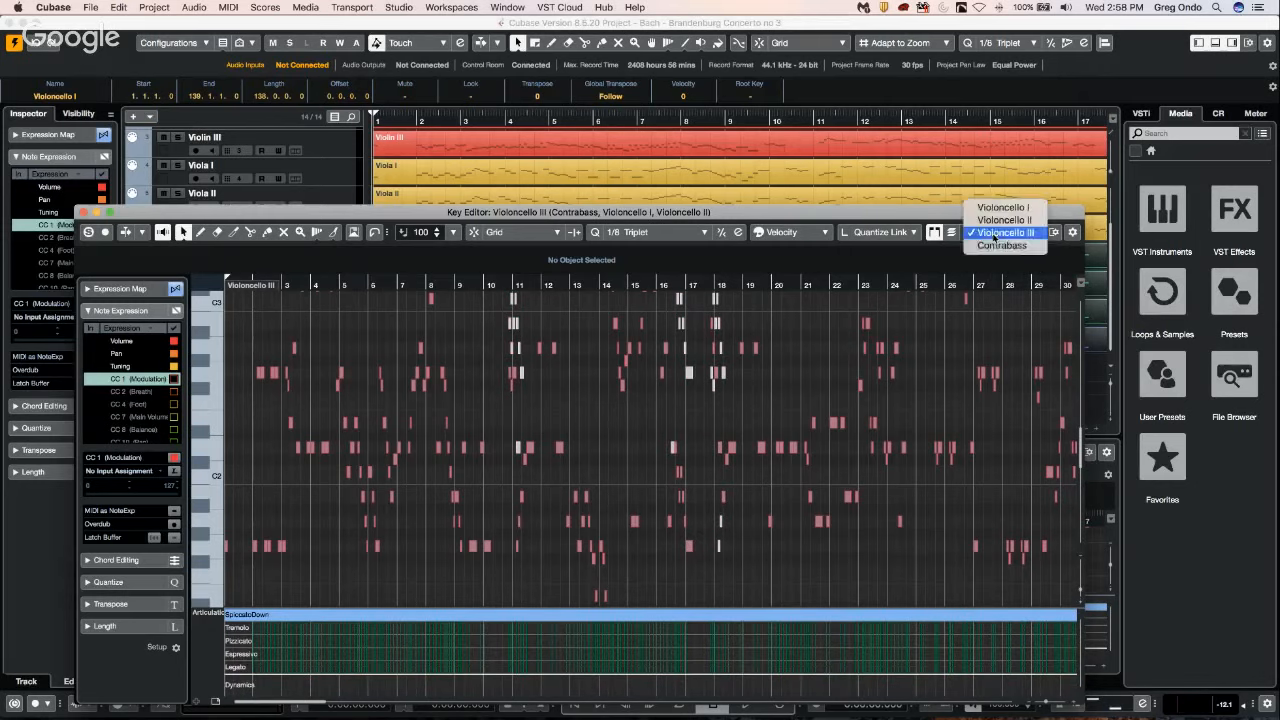
left_click(988, 247)
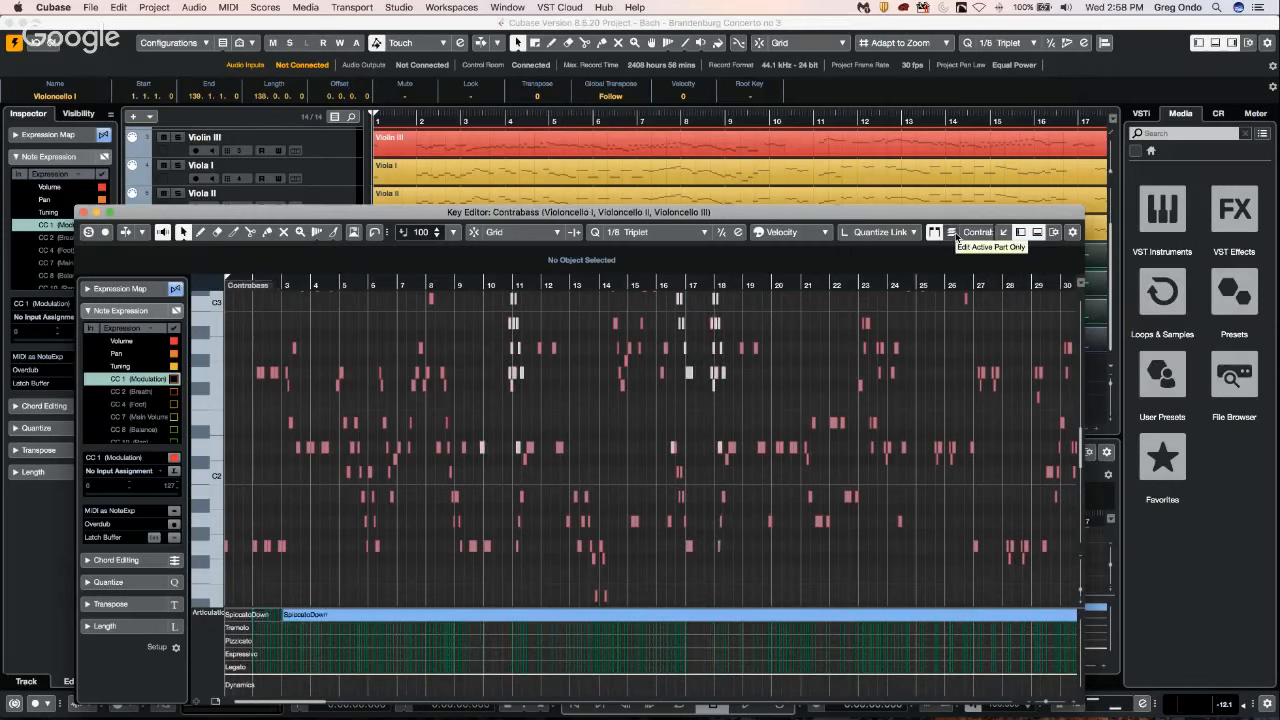
Turn on Edit Active Part Only and switch the active part to Violoncello III and back to Contrabass around bar 15.
left_click(953, 234)
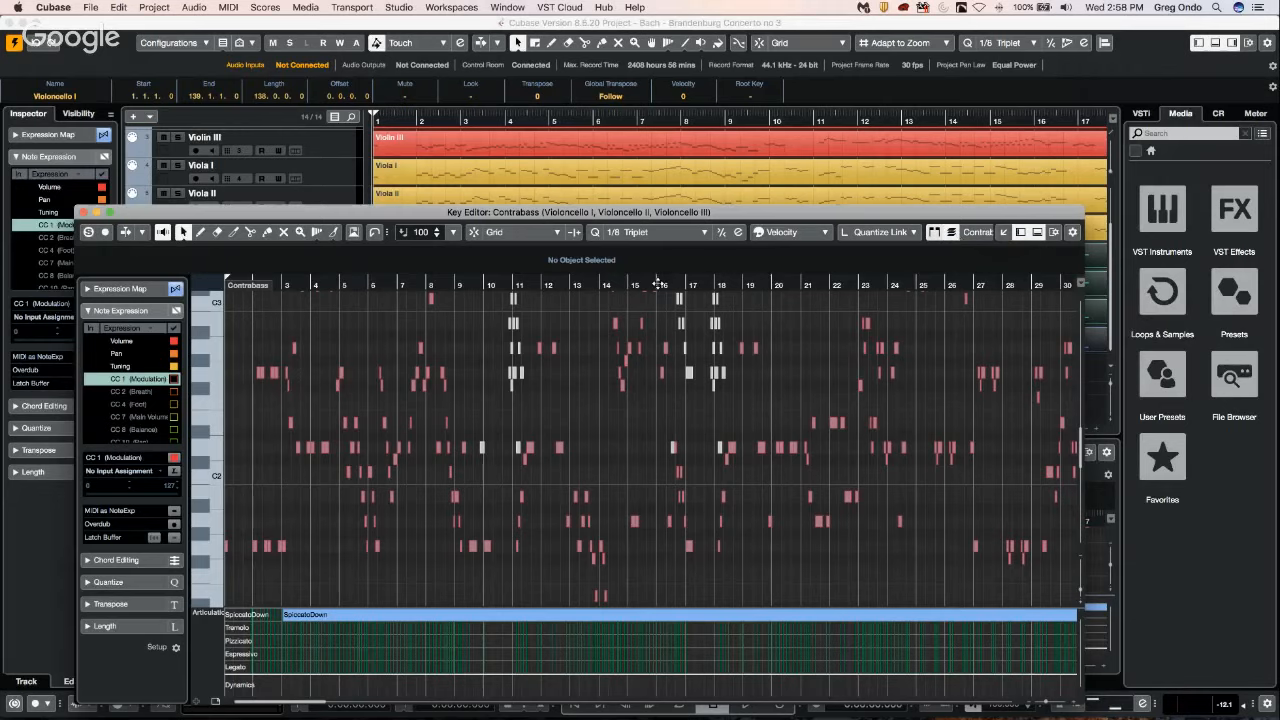
left_click(645, 286)
left_click_drag(645, 286, 649, 348)
left_click(985, 234)
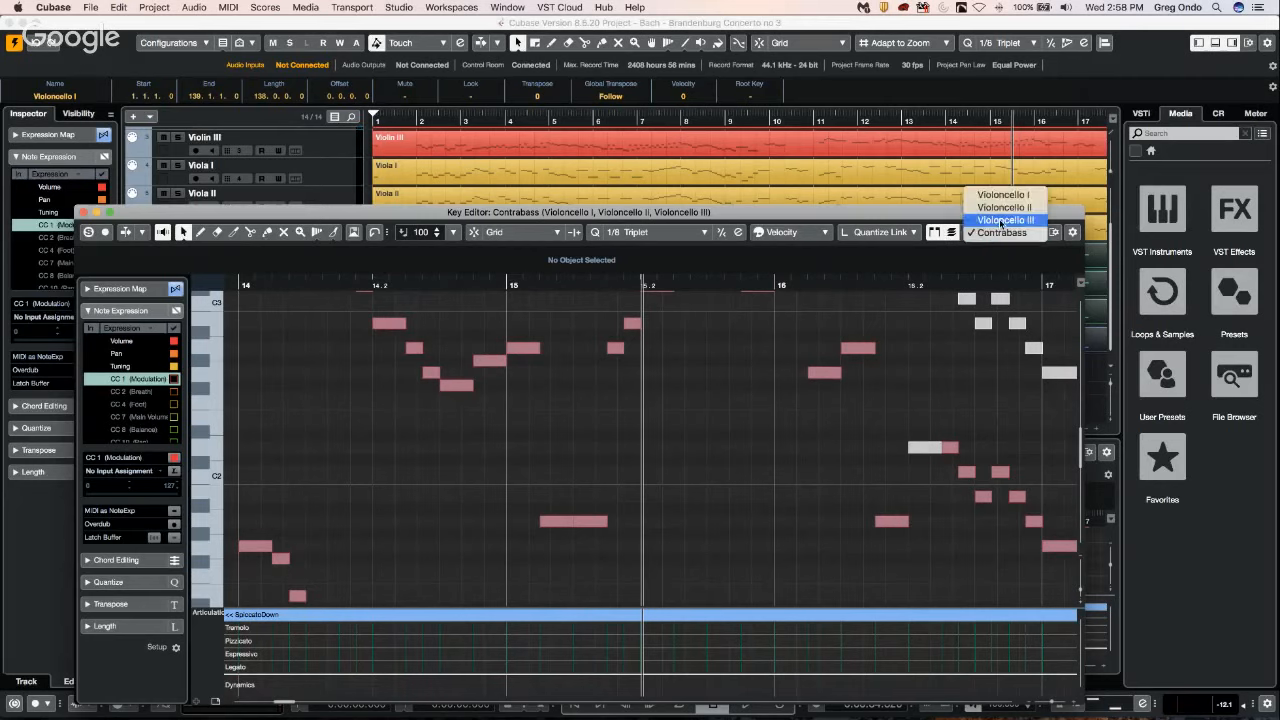
left_click(1001, 220)
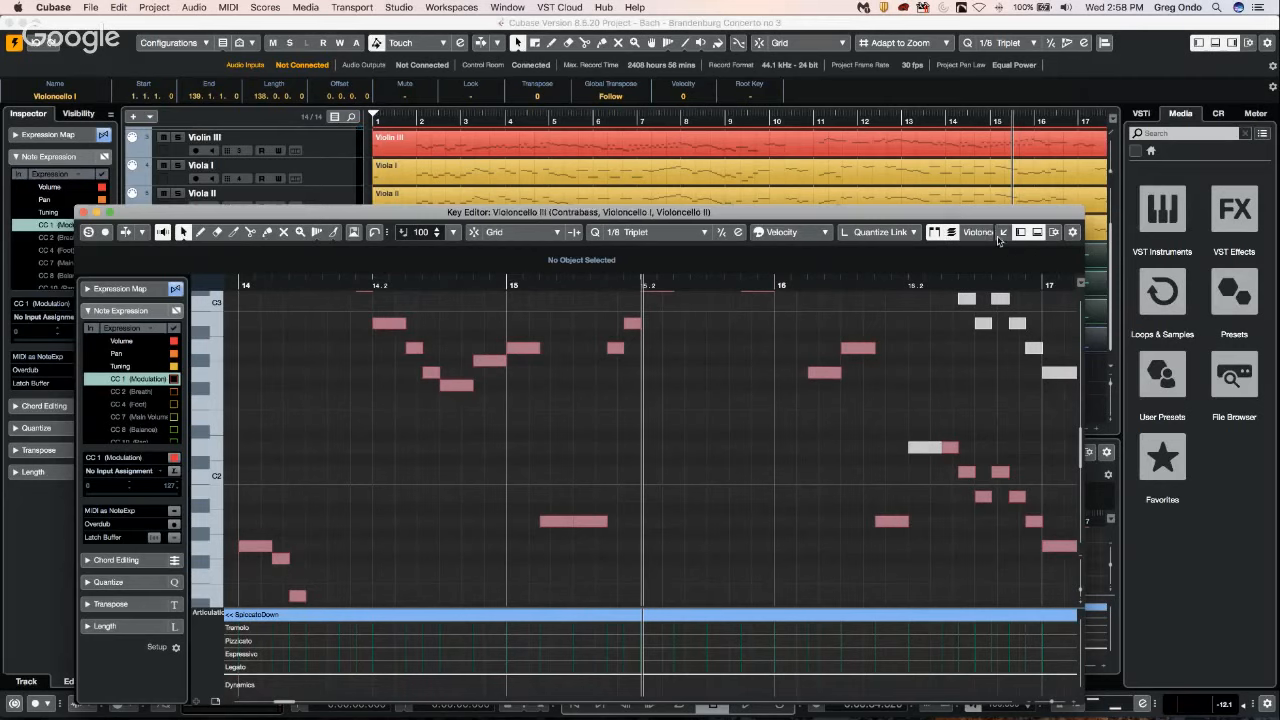
left_click(1000, 233)
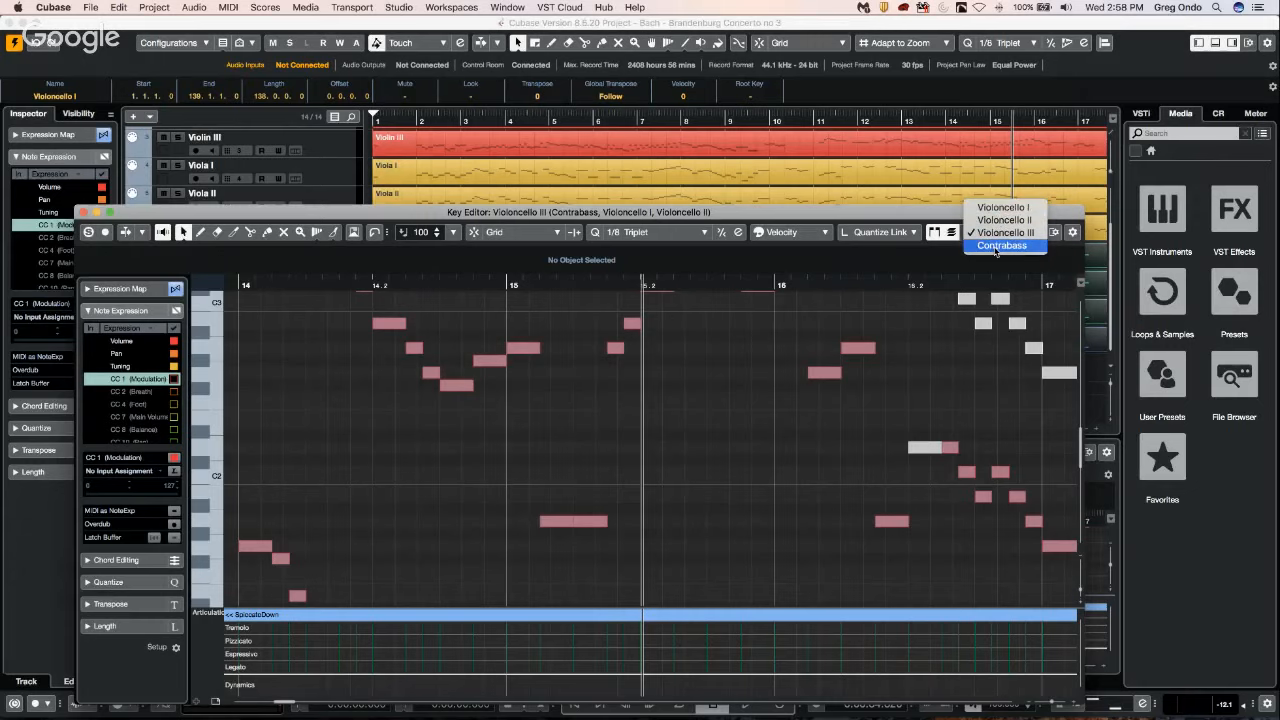
left_click(997, 245)
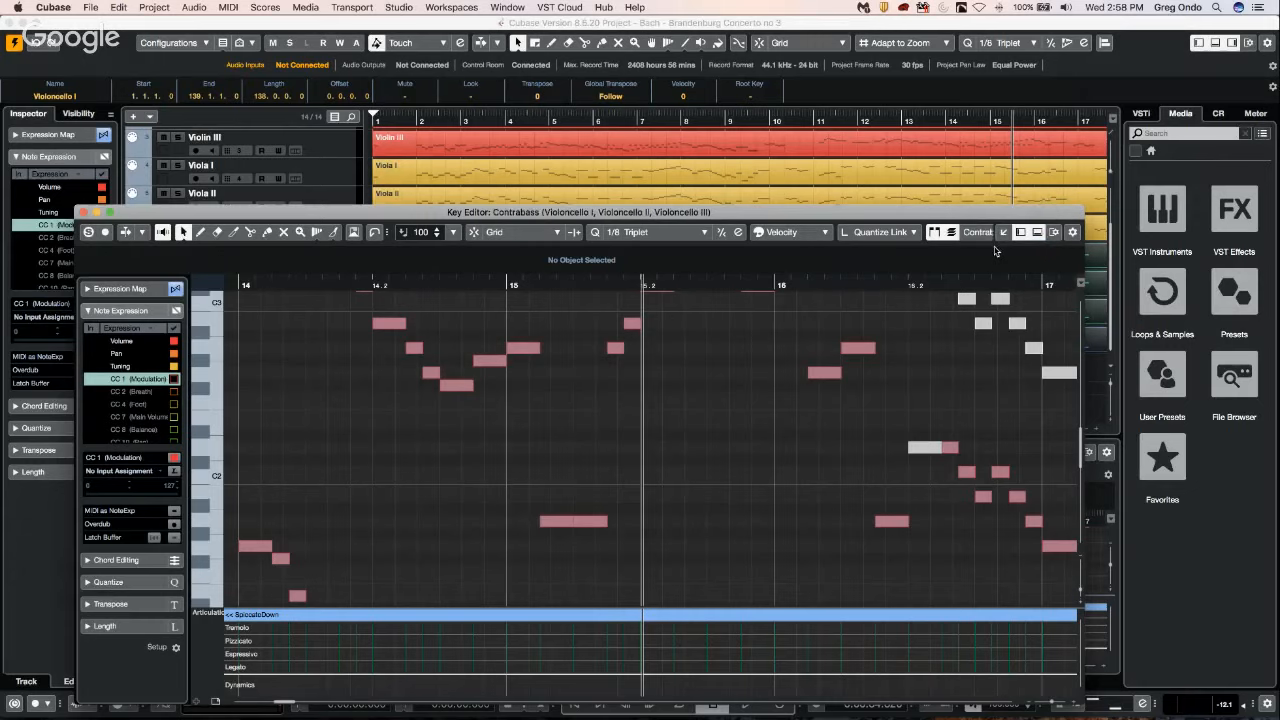
Select the Violin II, Viola I, Violoncello I and Contrabass parts together in the project and open the Key Editor in a separate window.
left_click(483, 179)
scroll(481, 195, "up", 3)
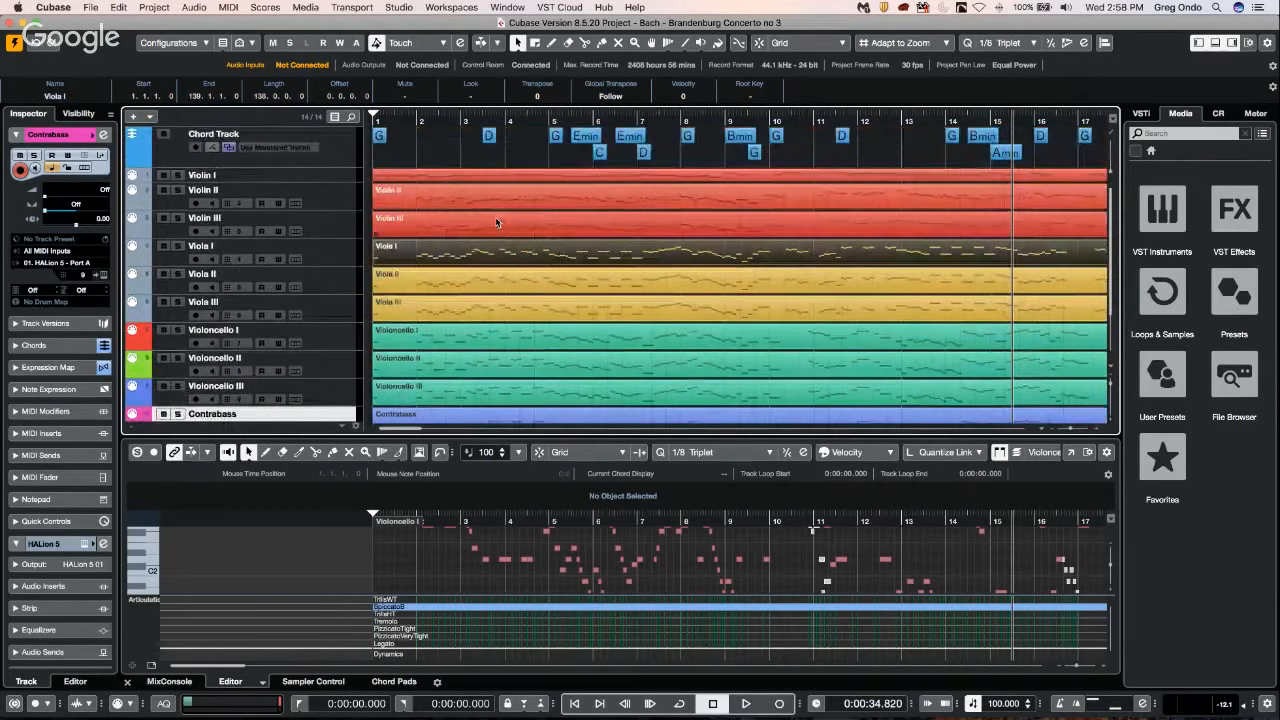
left_click(481, 200)
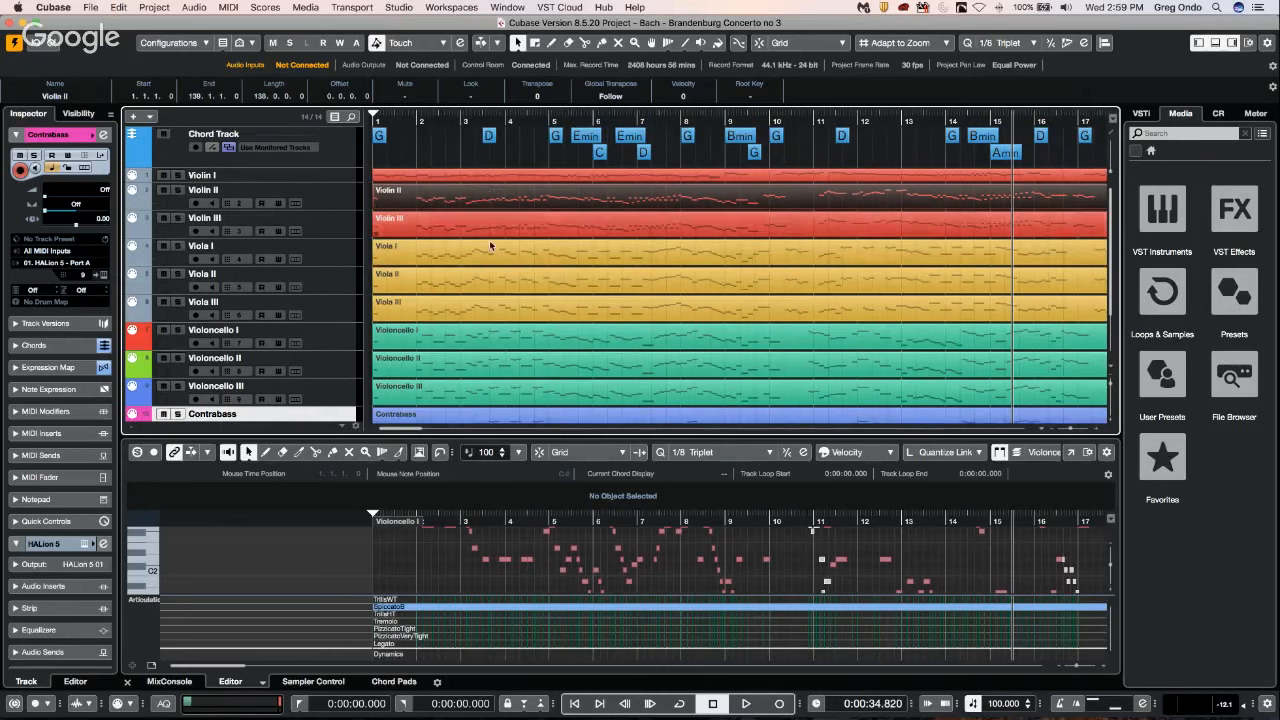
left_click(517, 335)
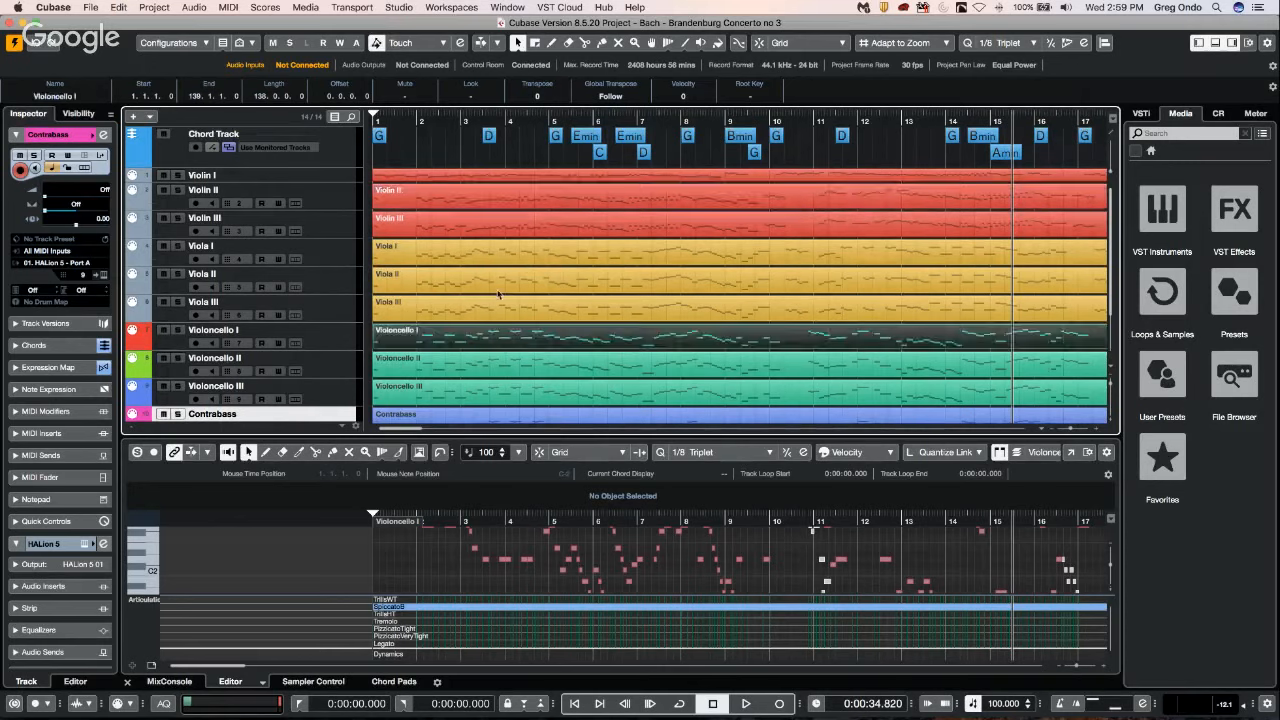
left_click(474, 255)
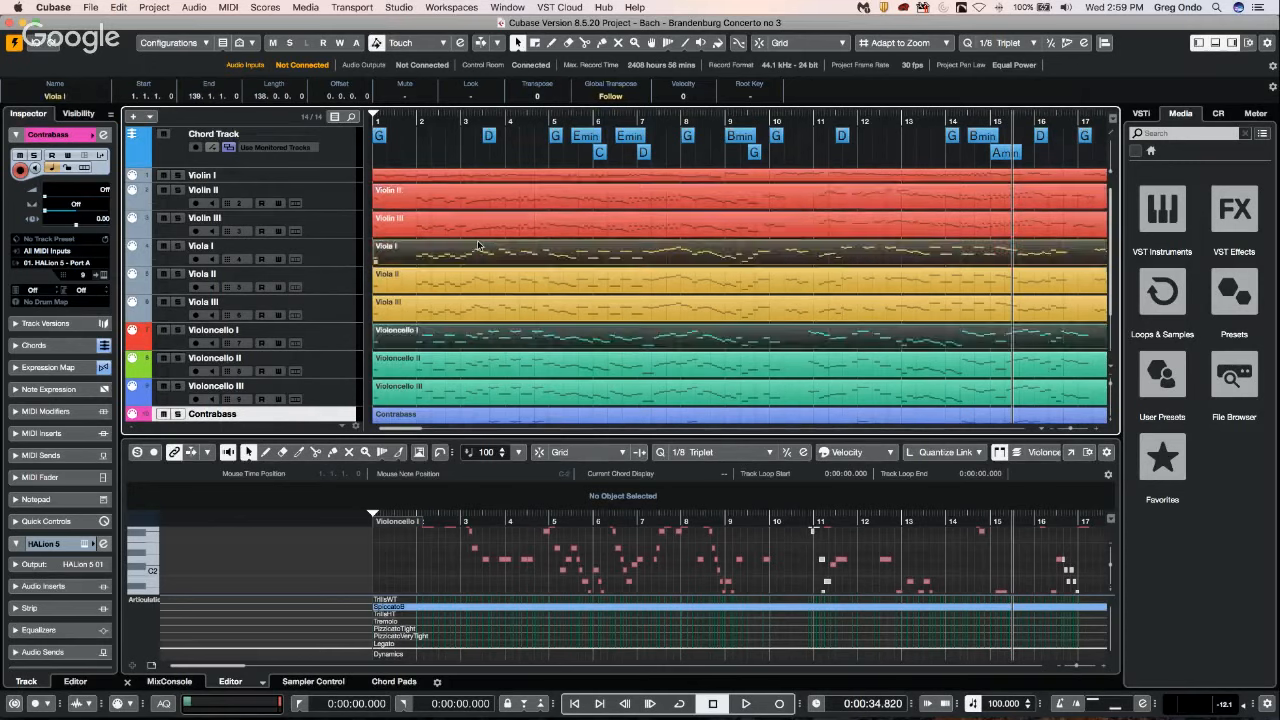
left_click(476, 205)
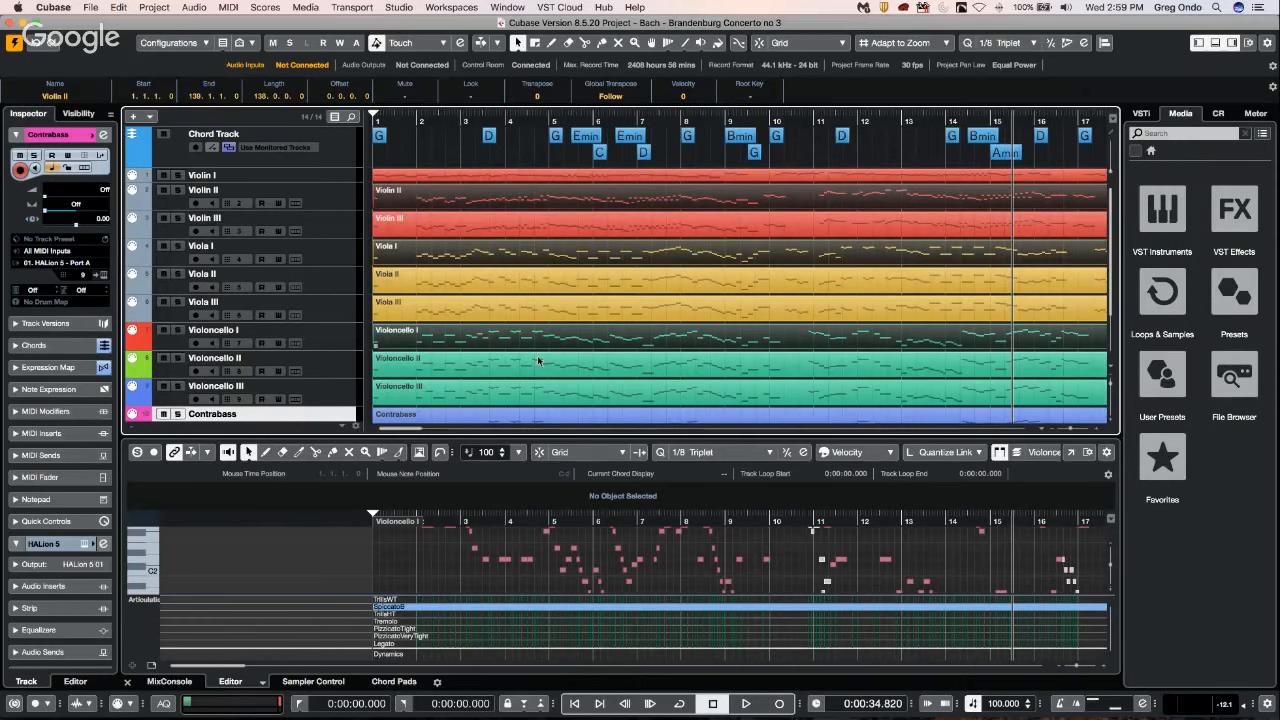
left_click(1072, 452)
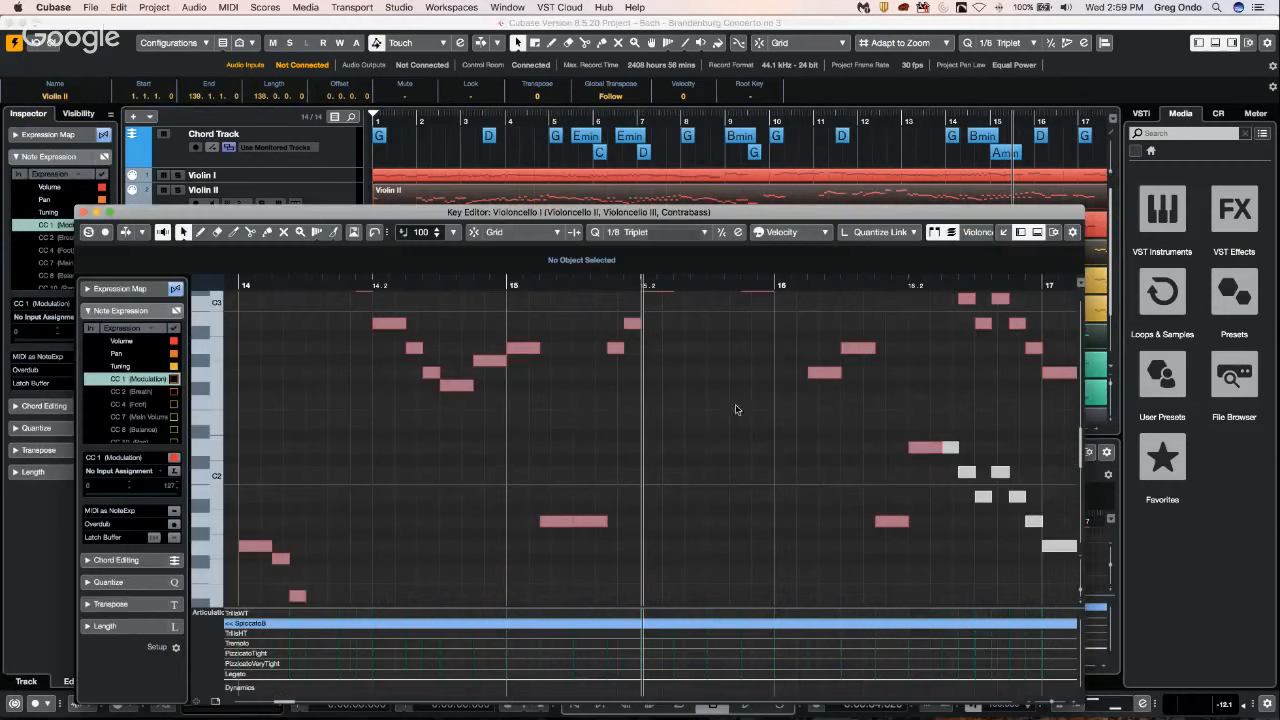
Switch the Key Editor's active part through Violoncello II, Violoncello III and Contrabass, and return to Violoncello I.
left_click(976, 232)
left_click(995, 245)
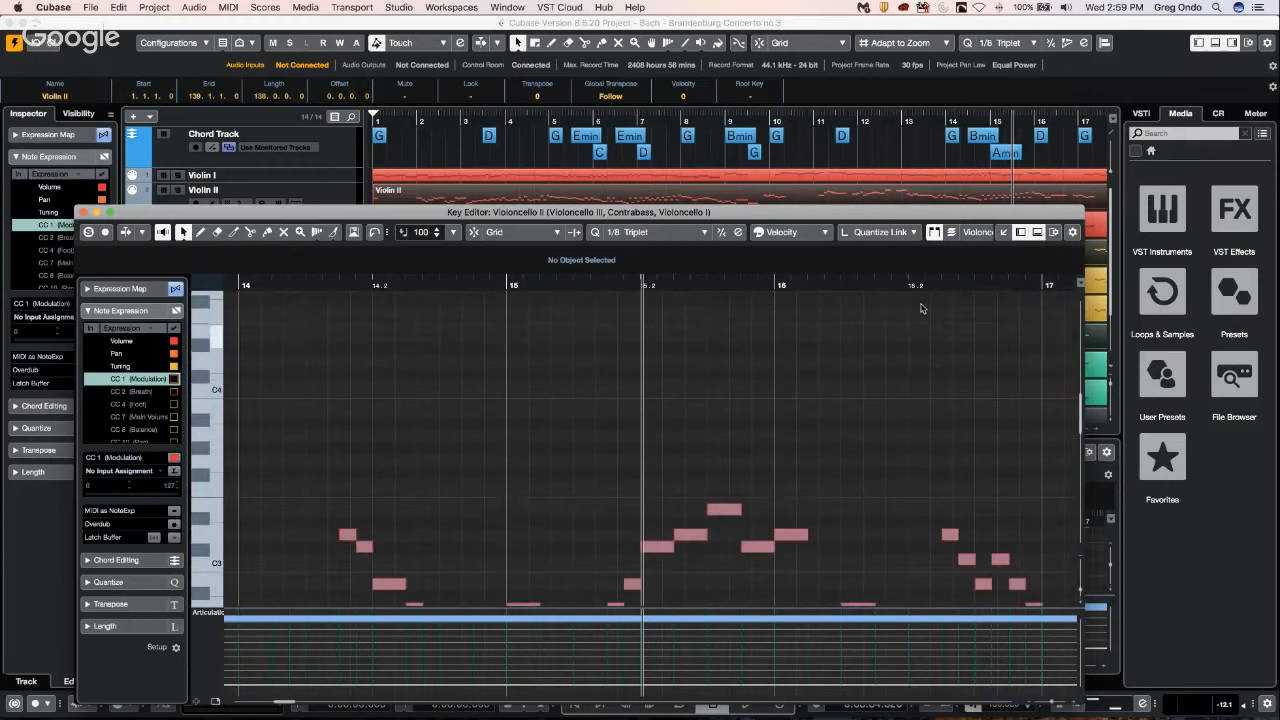
left_click(978, 232)
left_click(985, 246)
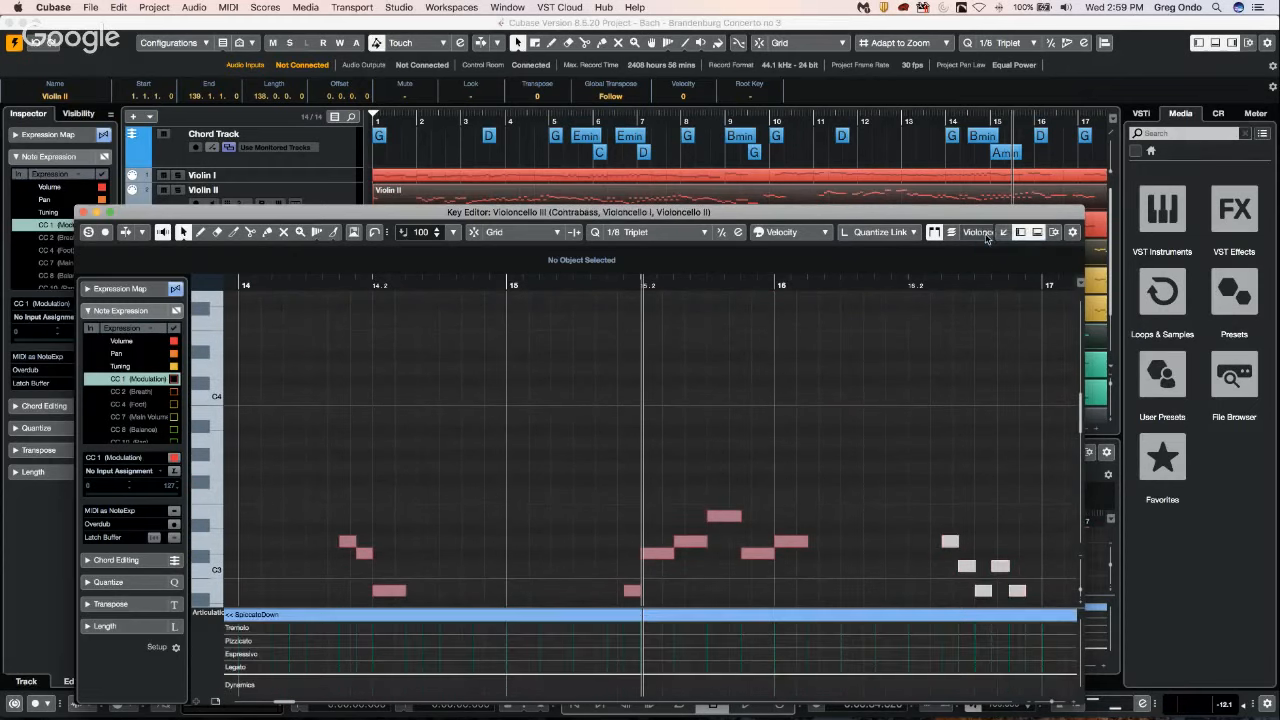
left_click(985, 233)
left_click(988, 246)
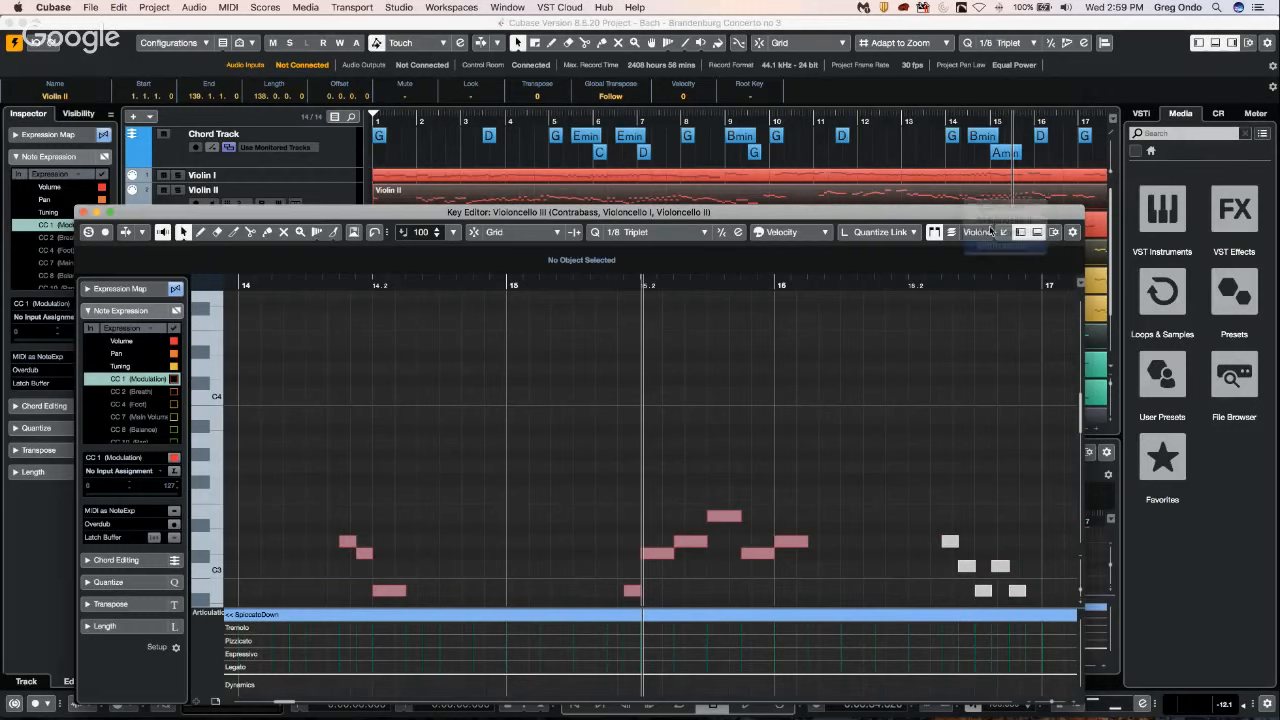
left_click(988, 232)
left_click(988, 197)
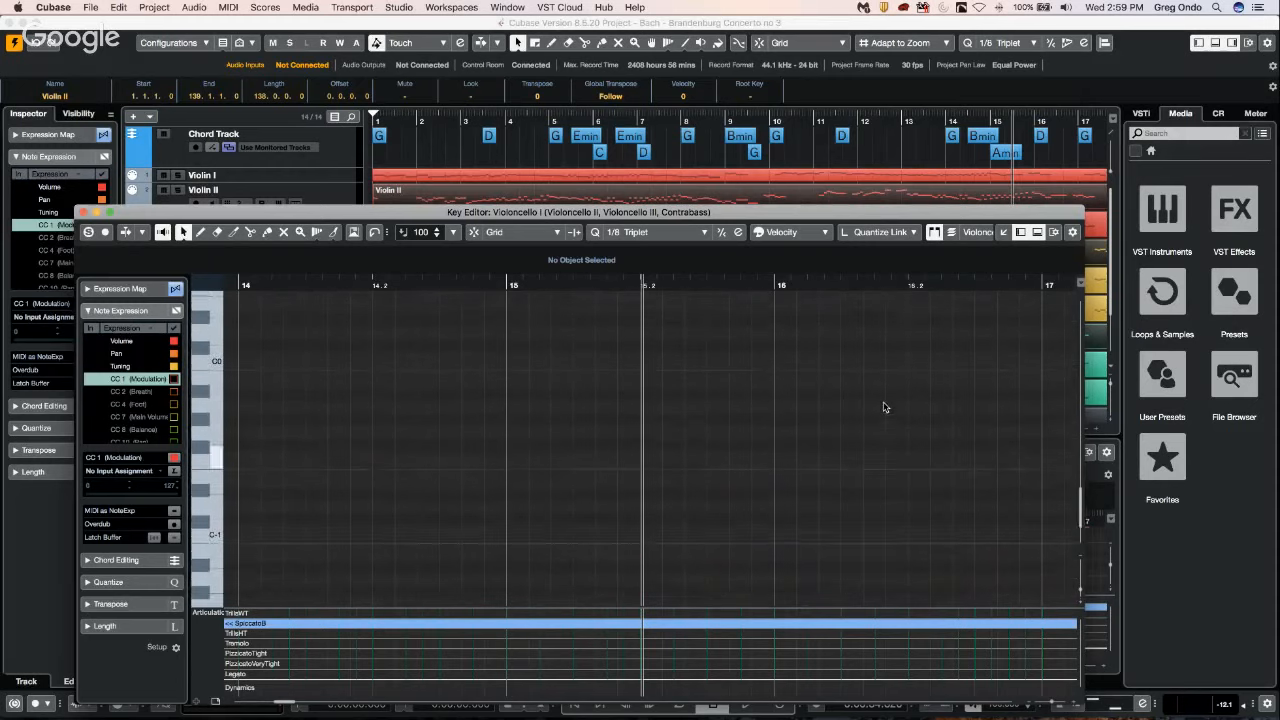
Set the Key Editor's event colours to Part.
left_click_drag(662, 283, 669, 208)
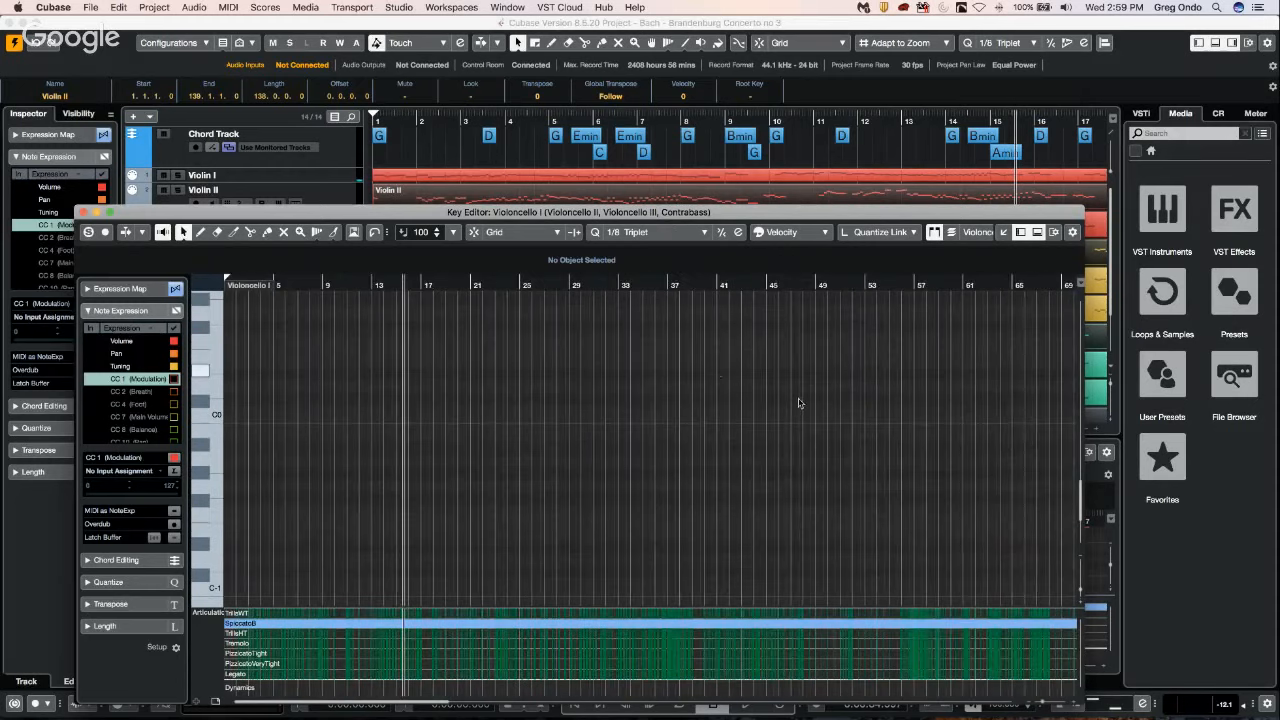
scroll(800, 402, "down", 5)
scroll(800, 400, "up", 1)
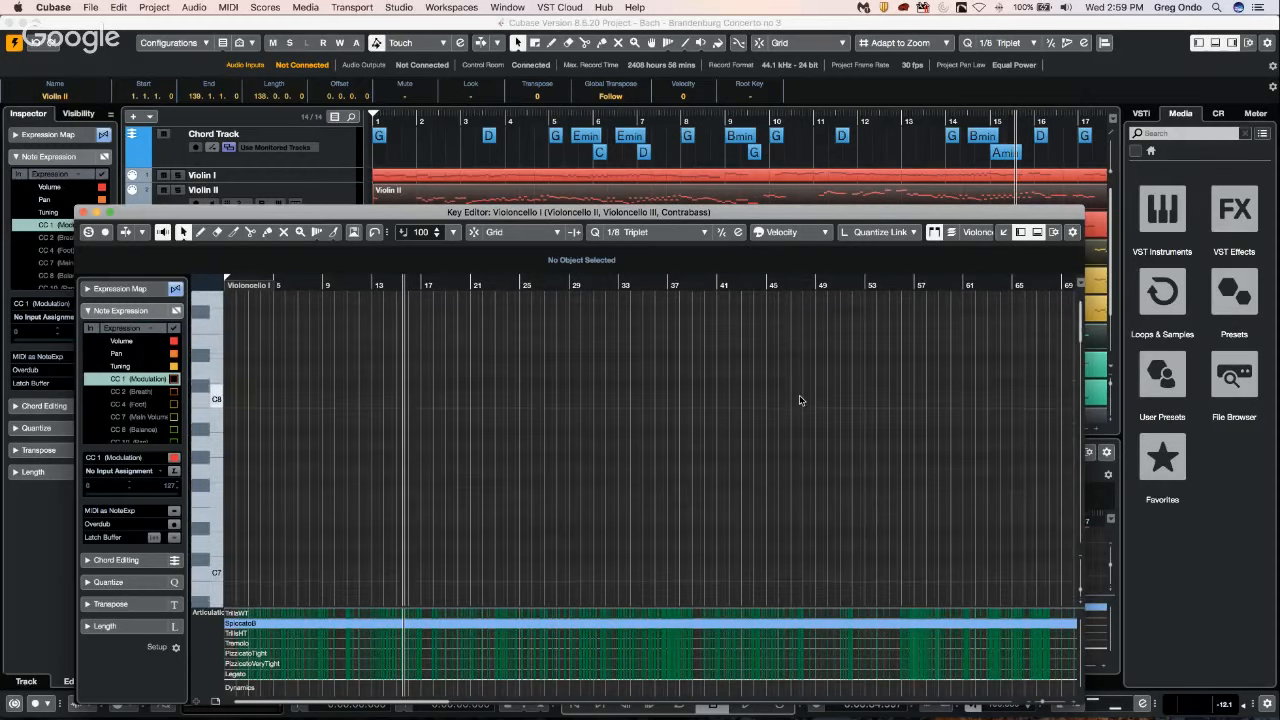
scroll(800, 400, "down", 2)
scroll(798, 398, "up", 4)
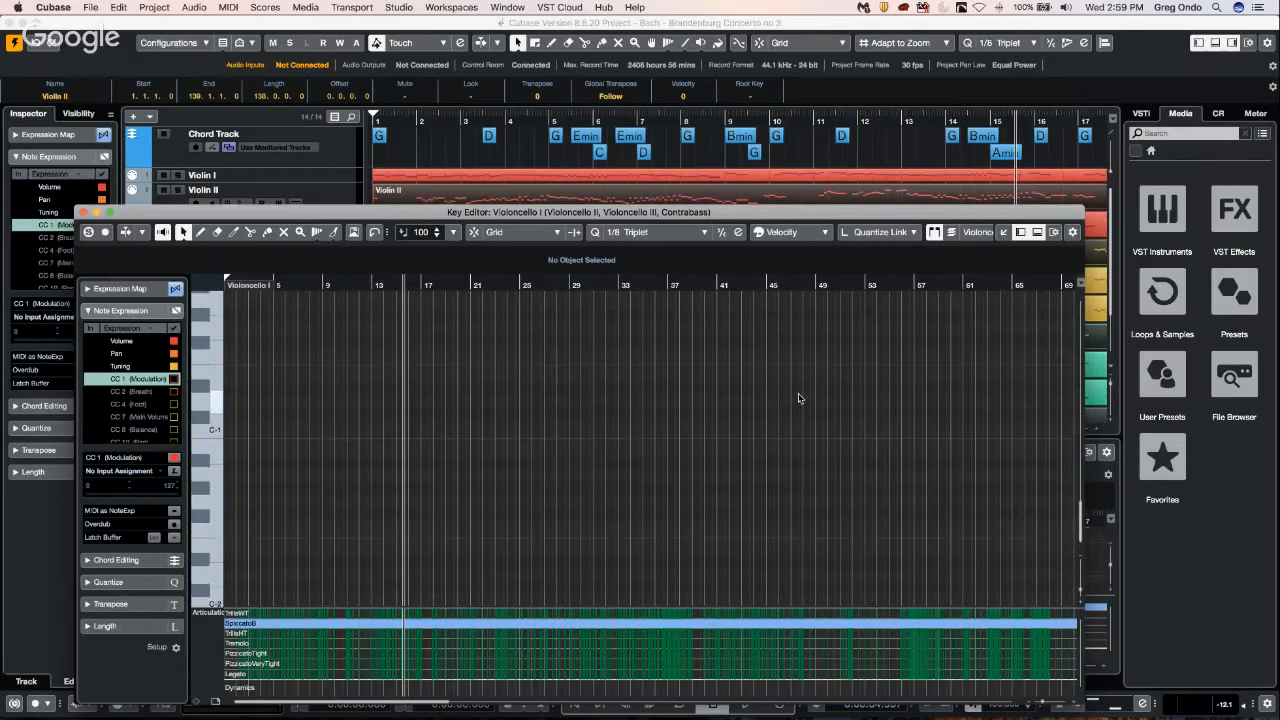
scroll(798, 398, "up", 6)
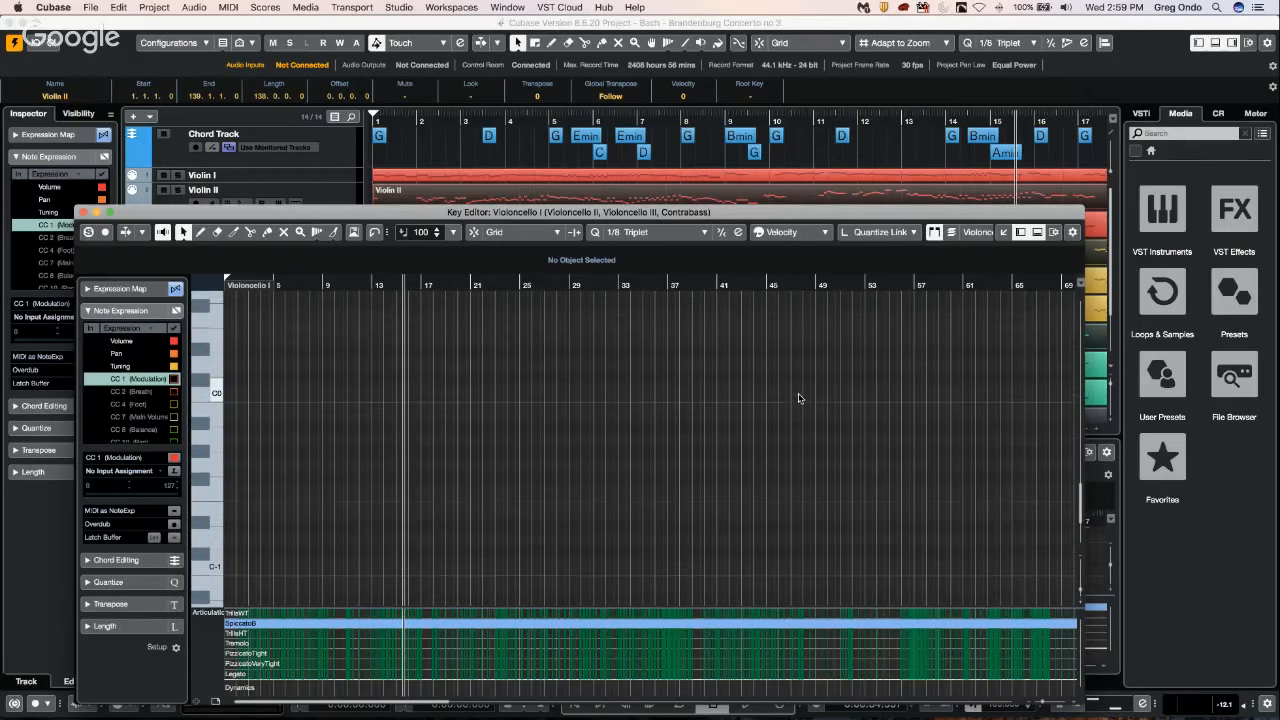
scroll(800, 396, "up", 2)
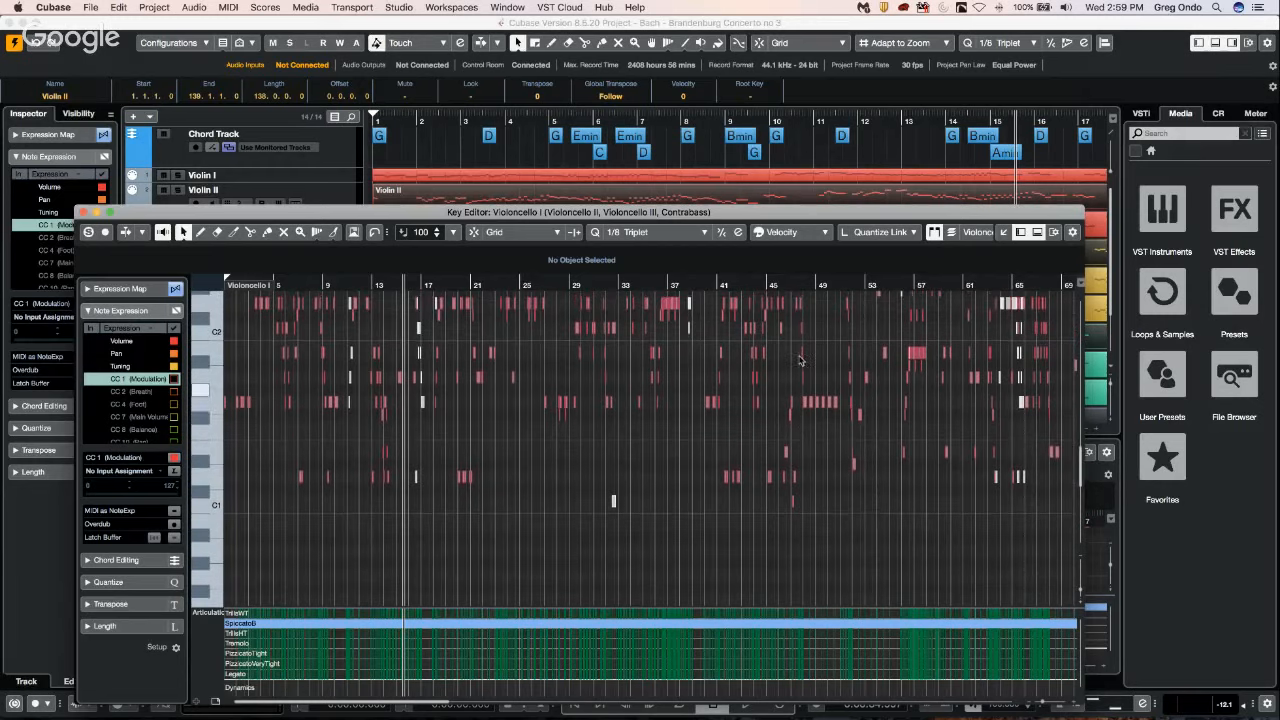
left_click(811, 231)
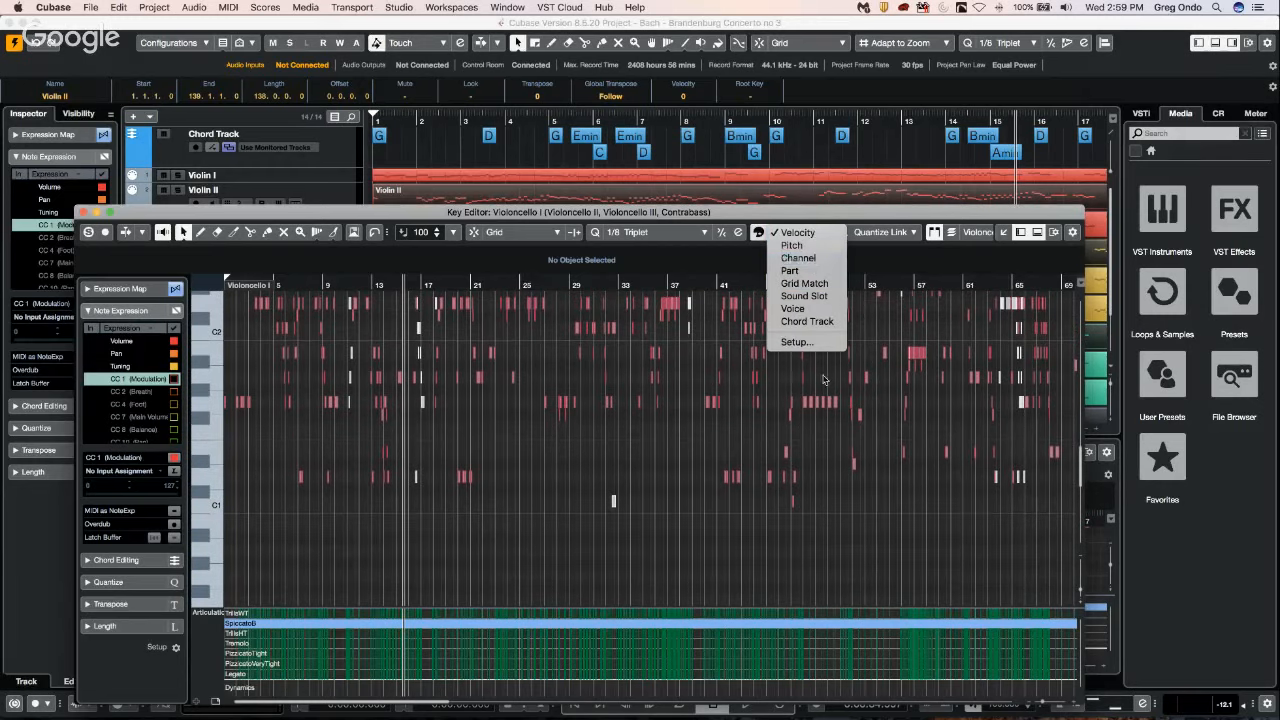
left_click(812, 273)
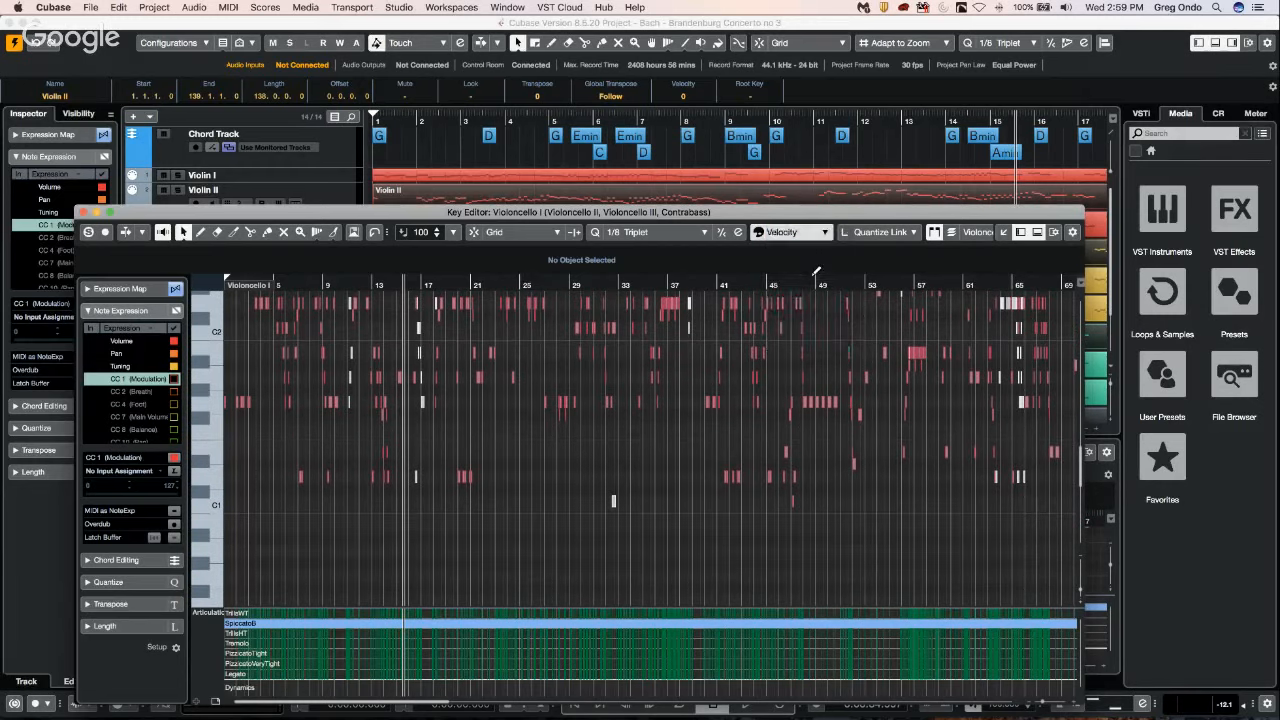
Zoom in on the Key Editor around bar 30 to examine the notes' part colours.
left_click(588, 284)
key("h")
key("h")
key("h")
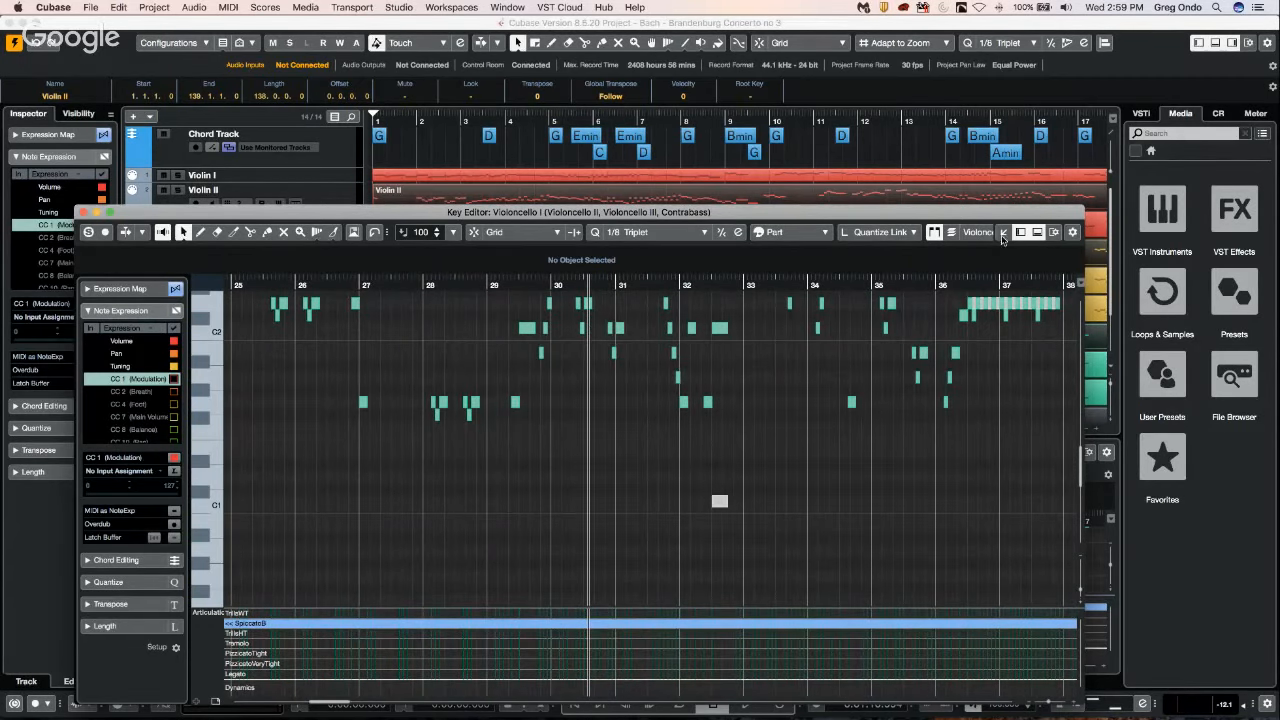
Switch the Key Editor's active part through Violoncello II, Contrabass and Violoncello III, and return to Violoncello II.
left_click(984, 232)
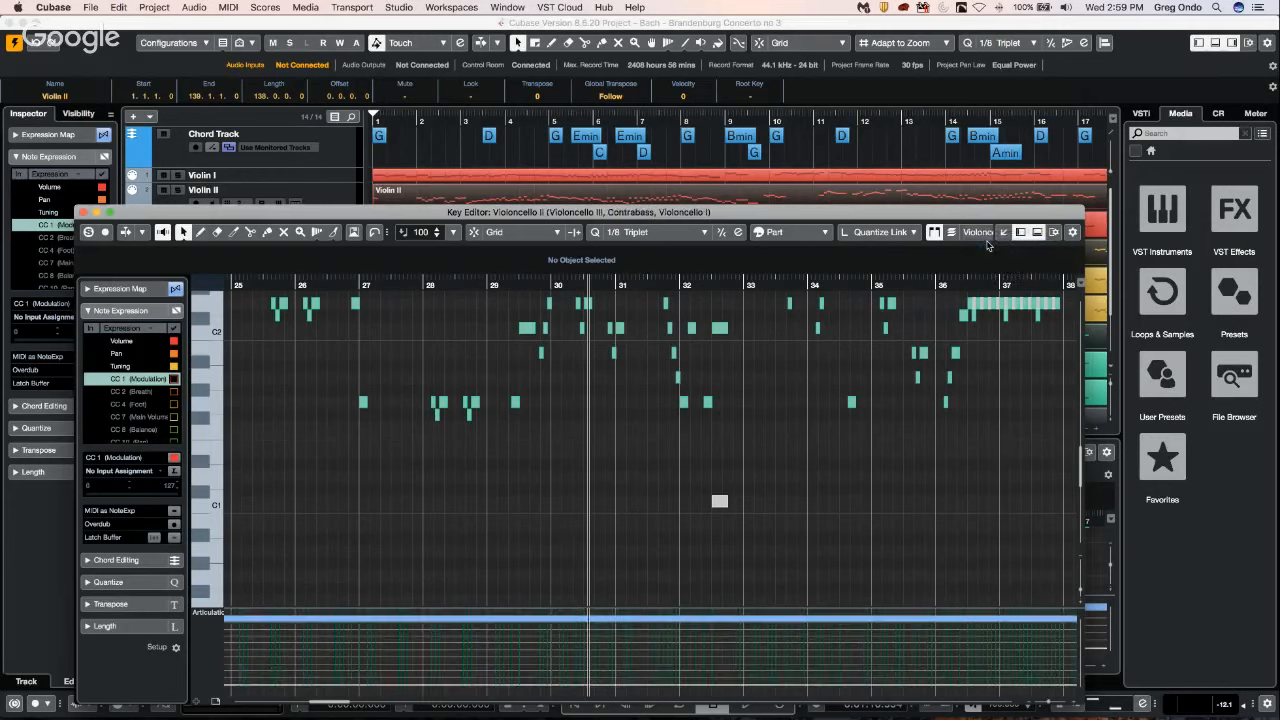
left_click(980, 232)
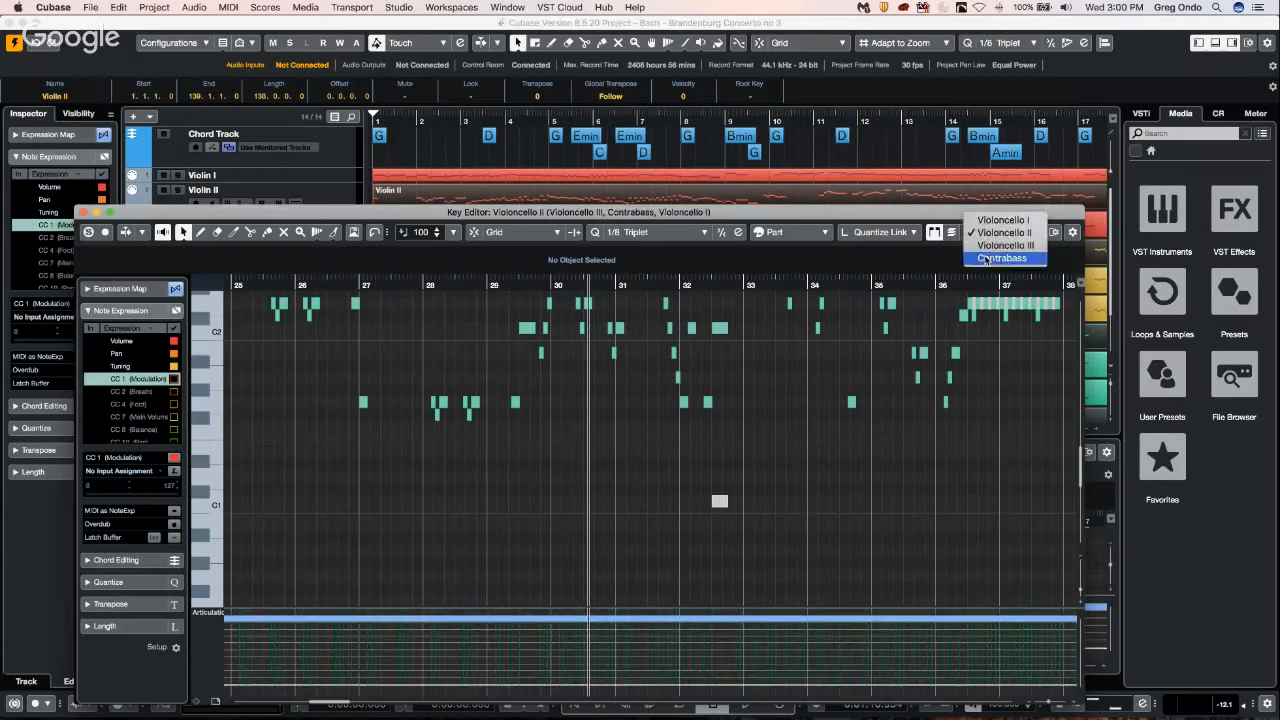
left_click(985, 258)
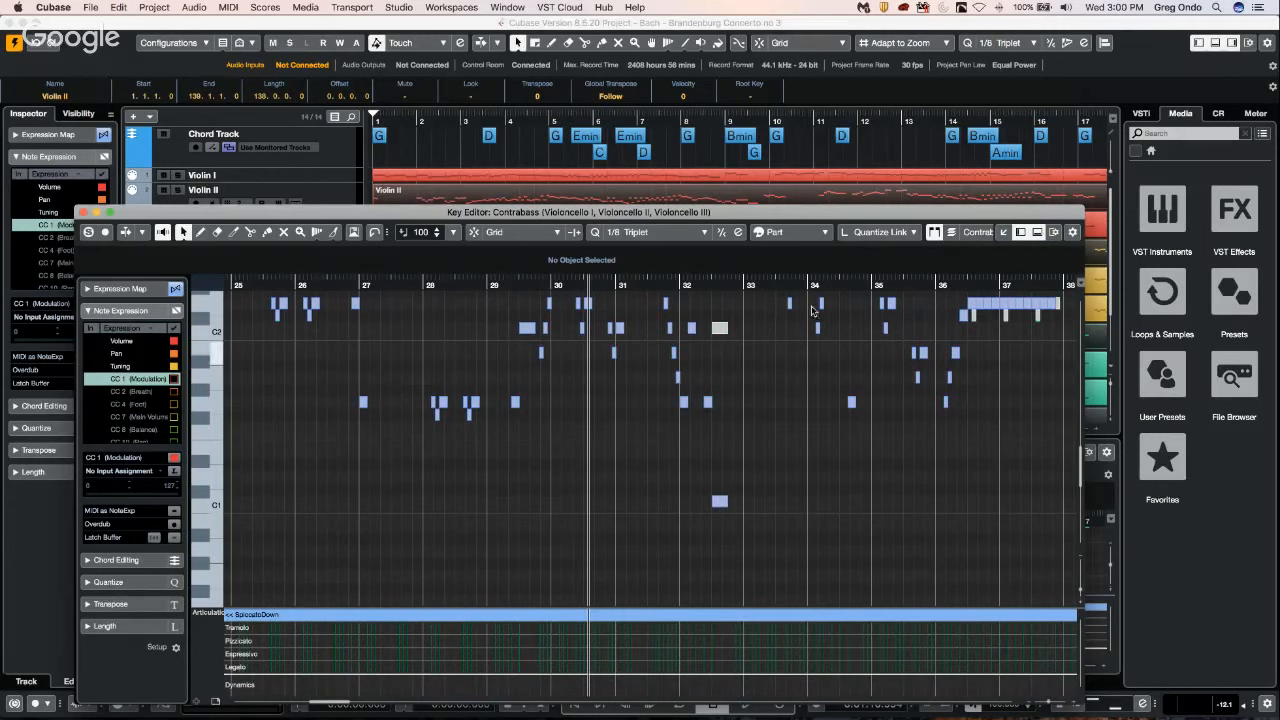
left_click(978, 234)
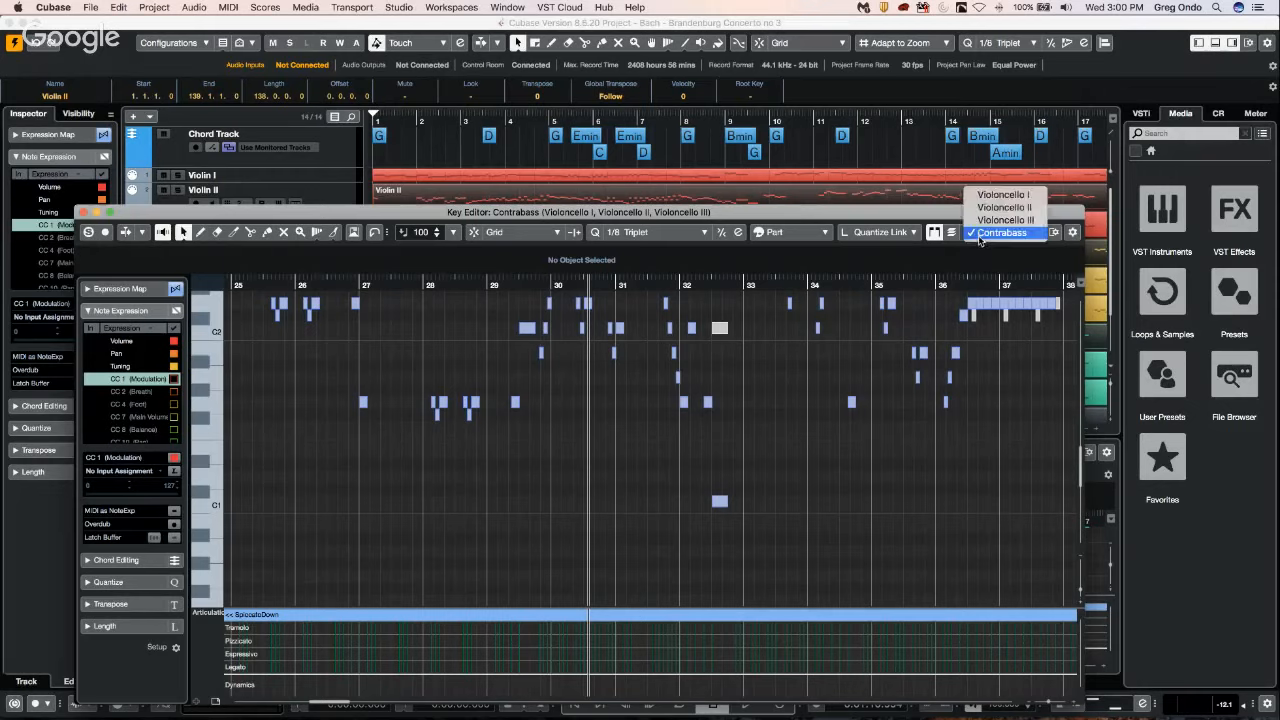
left_click(995, 220)
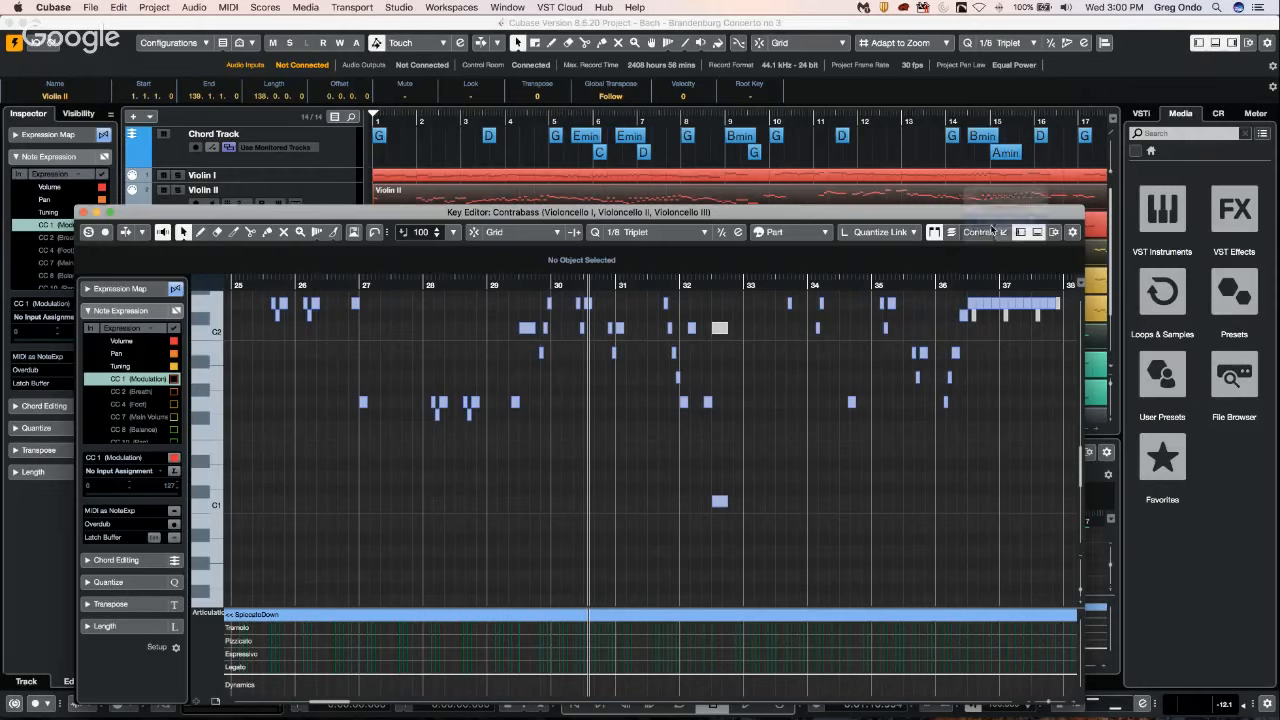
left_click(986, 236)
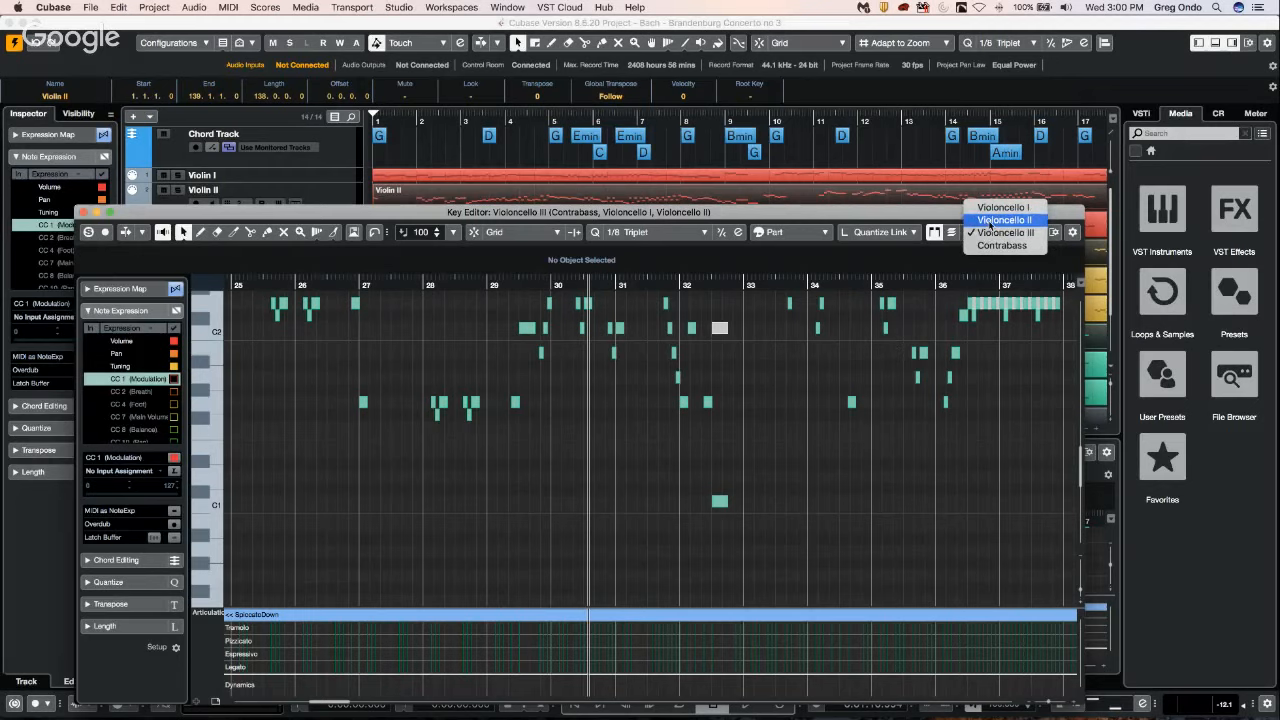
left_click(1000, 220)
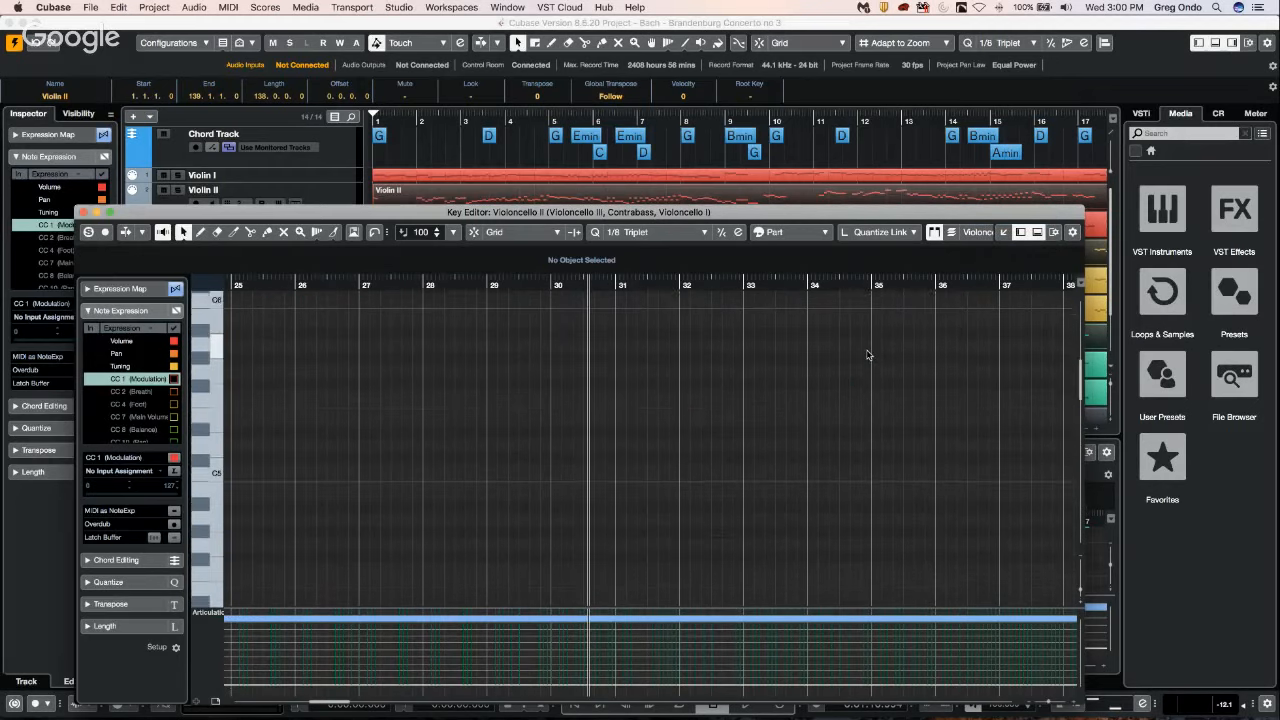
Toggle Edit Active Part Only in the Key Editor and make Violoncello III the active part.
scroll(868, 354, "down", 5)
left_click(978, 232)
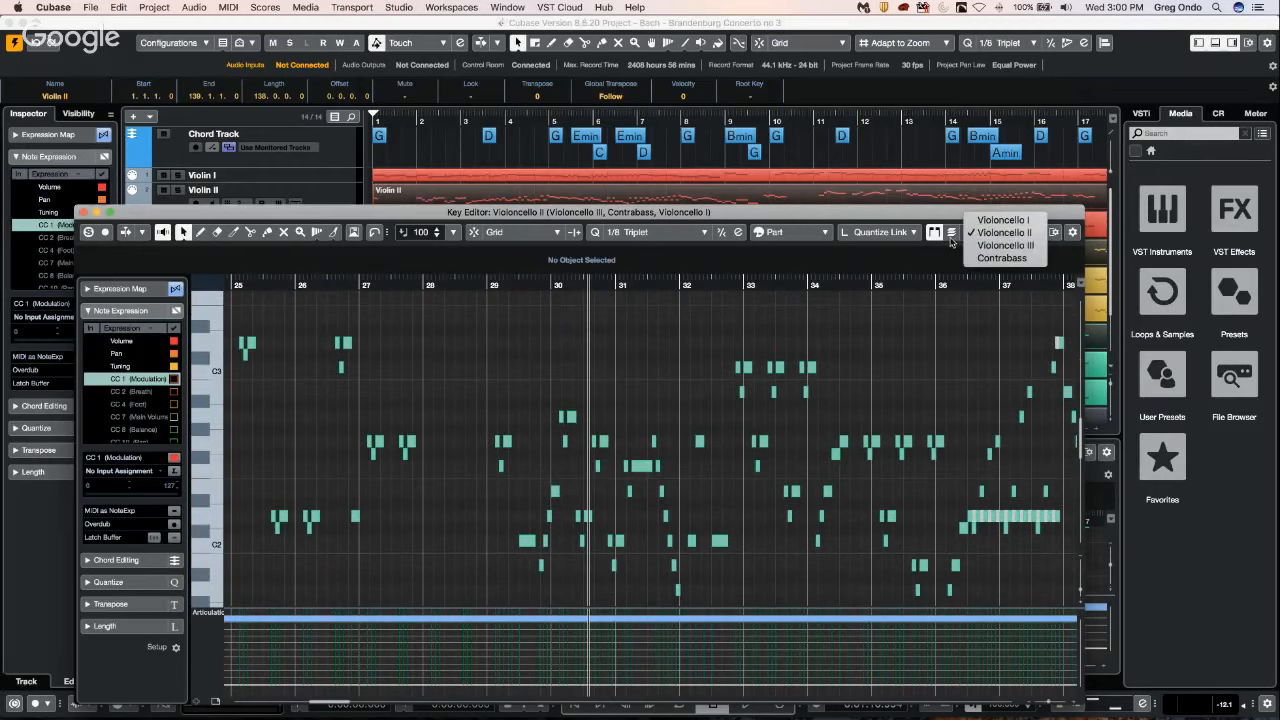
left_click(951, 238)
left_click(951, 233)
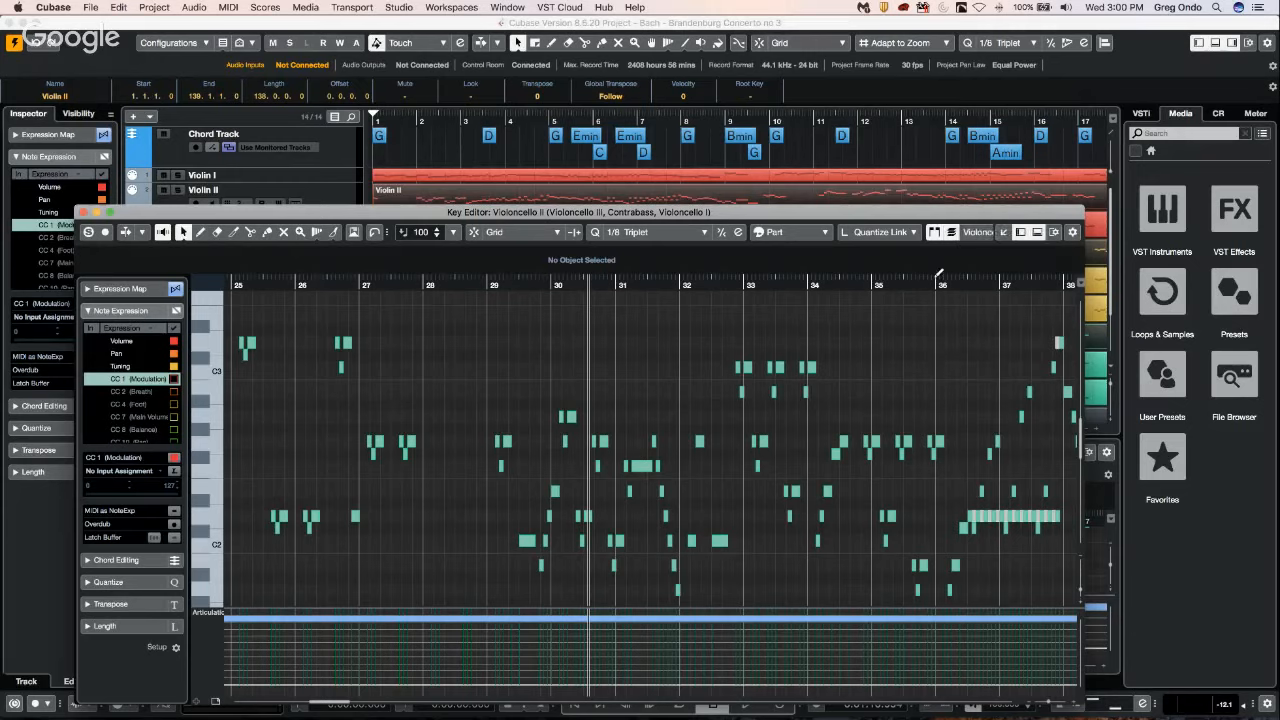
left_click(978, 232)
left_click(980, 248)
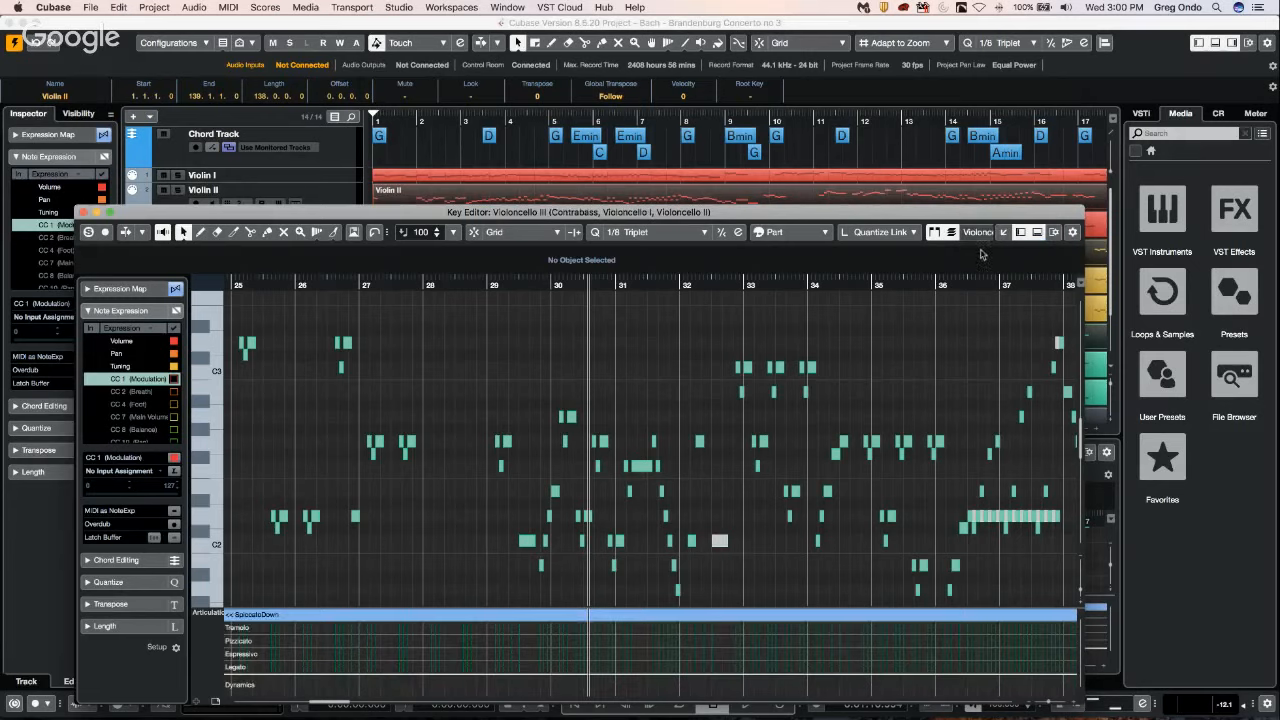
left_click(988, 232)
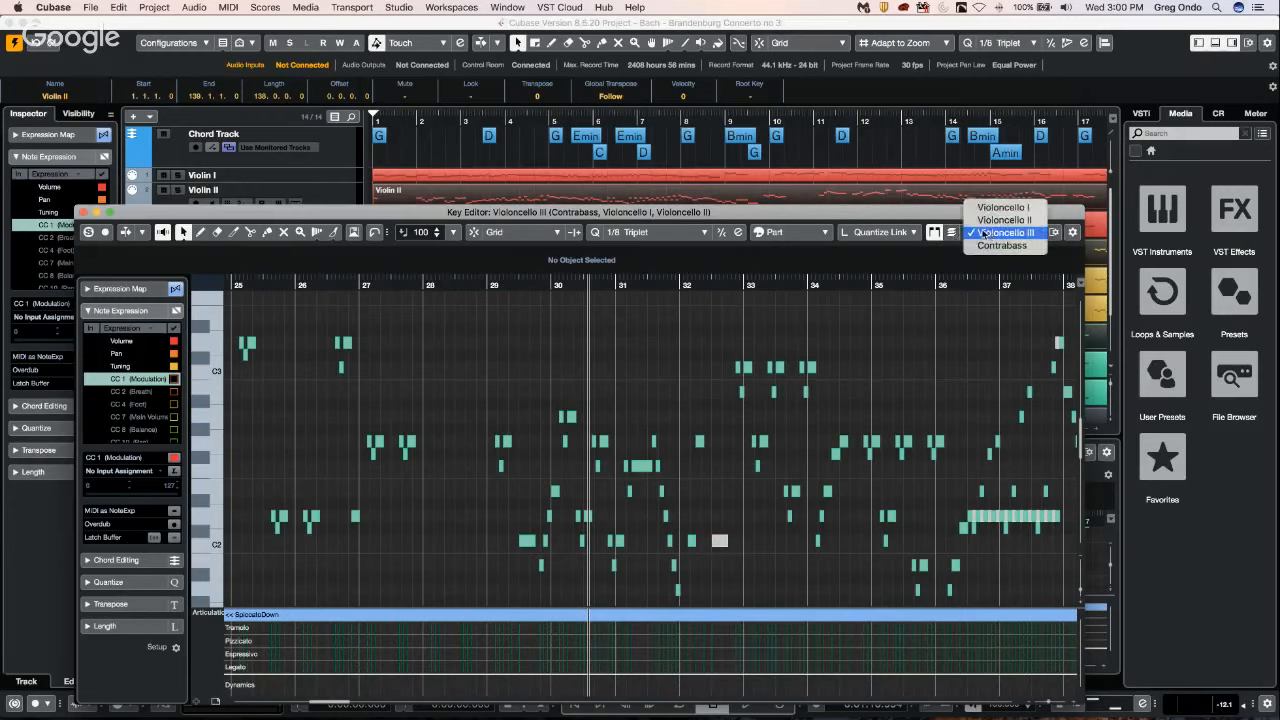
left_click(950, 236)
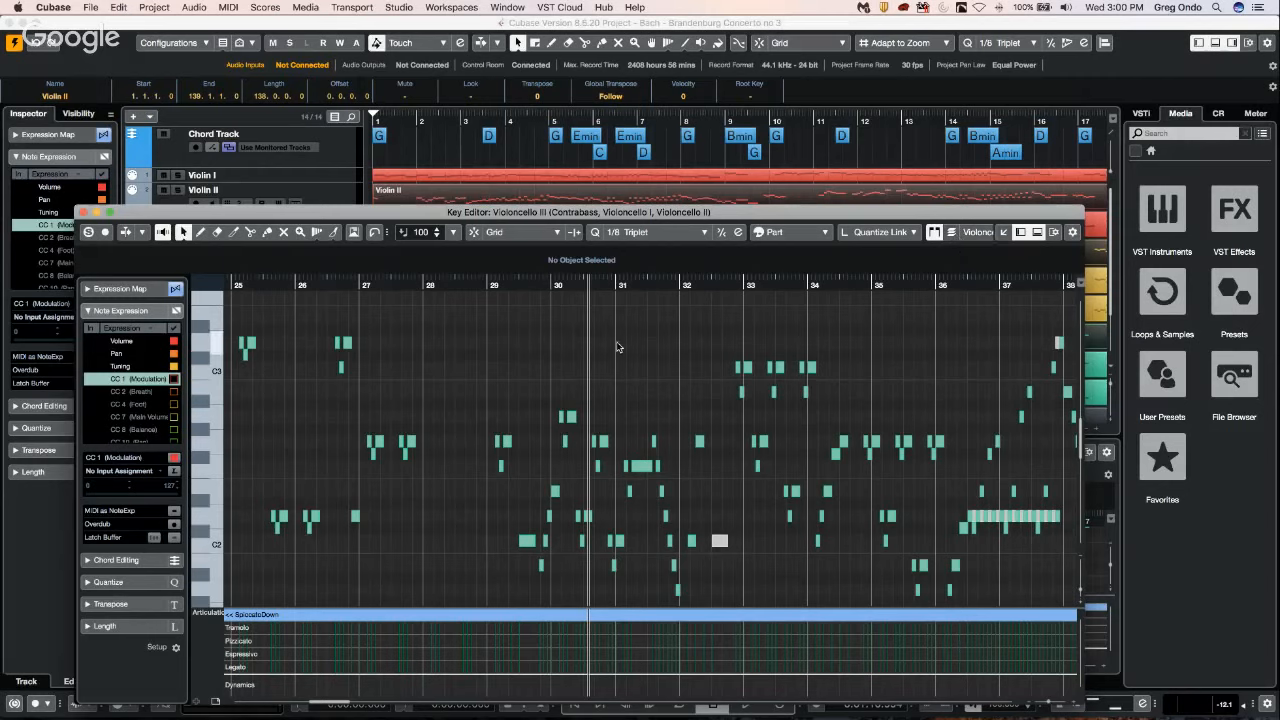
Try a rectangular selection of the notes between about bars 31 and 35, and close the Key Editor window.
left_click_drag(618, 347, 914, 498)
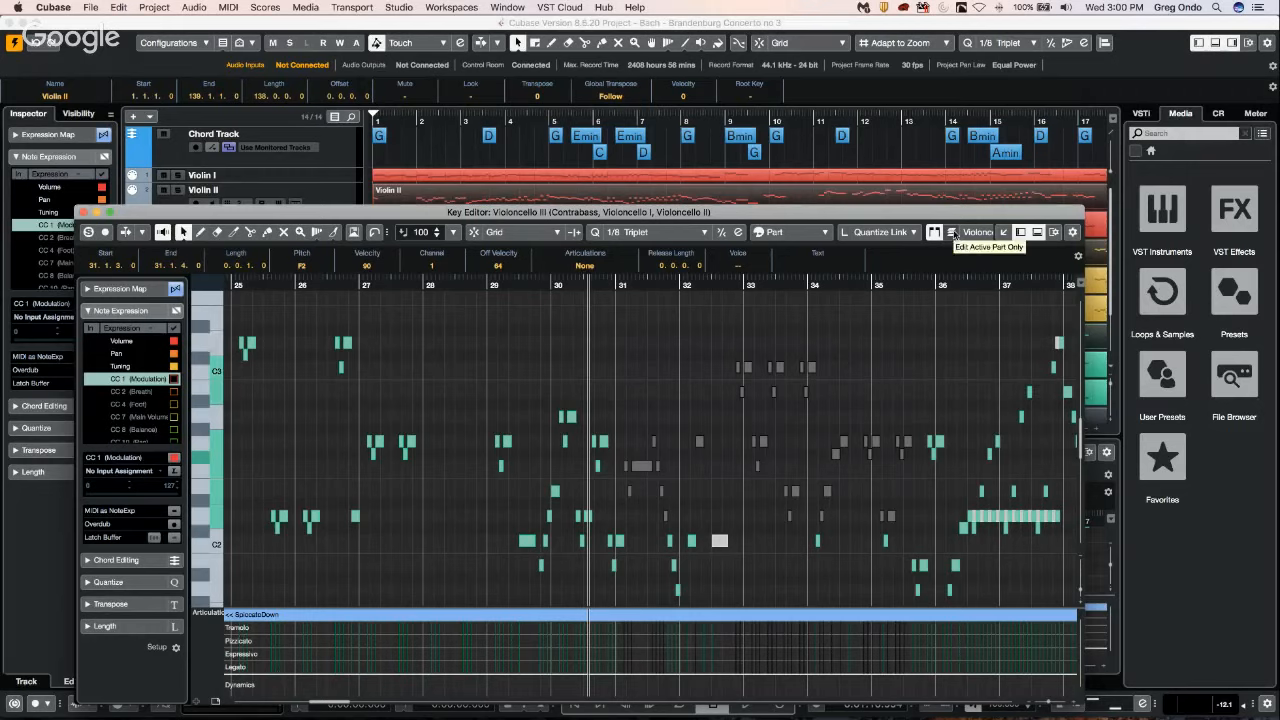
left_click(923, 346)
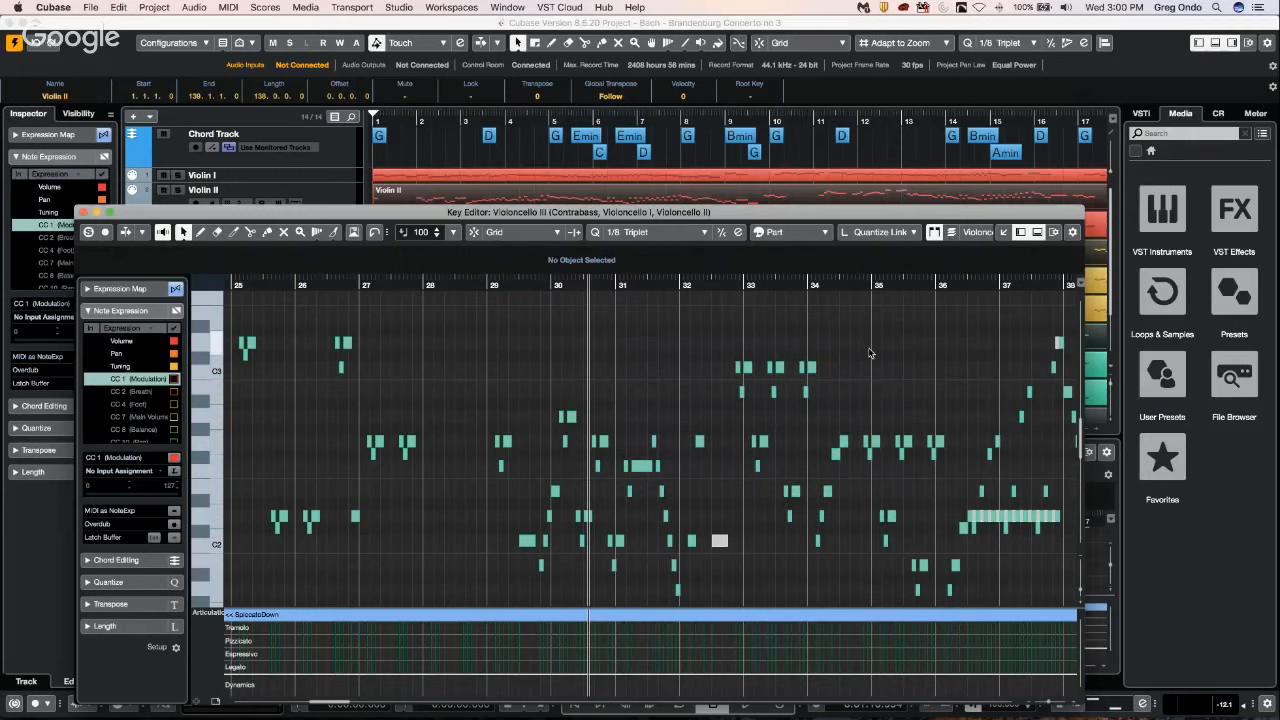
scroll(870, 352, "up", 5)
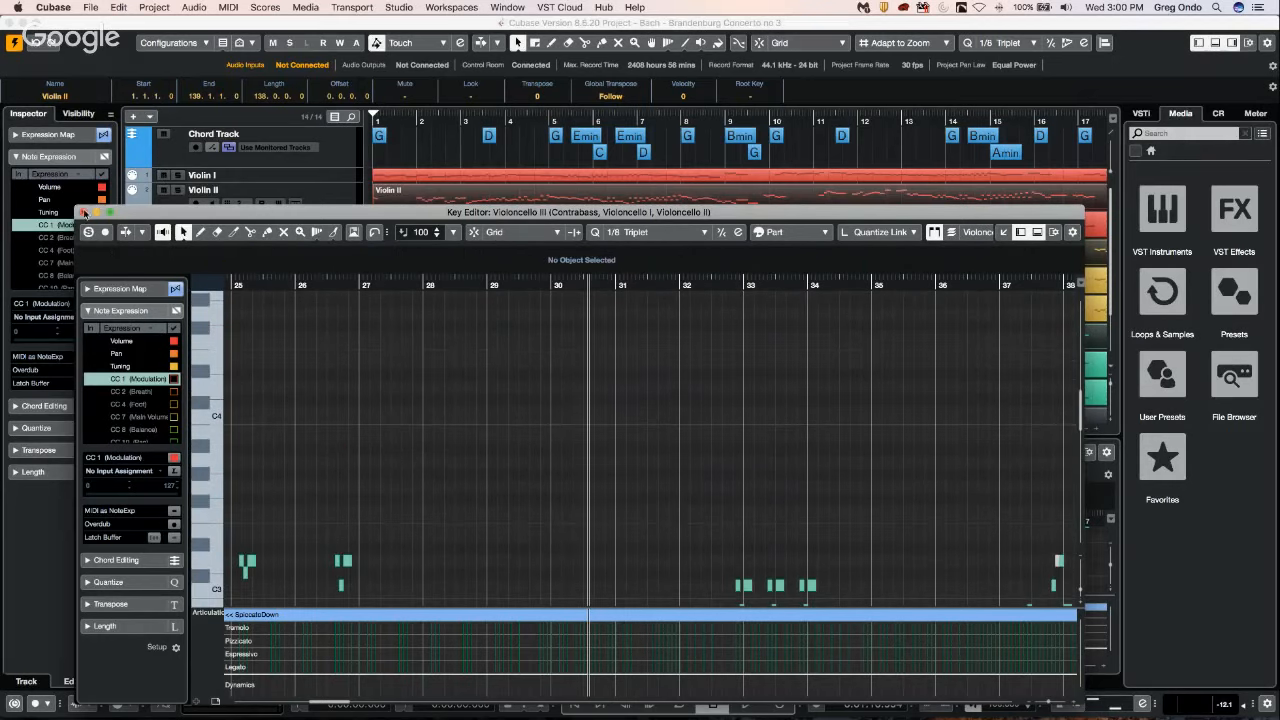
left_click(142, 203)
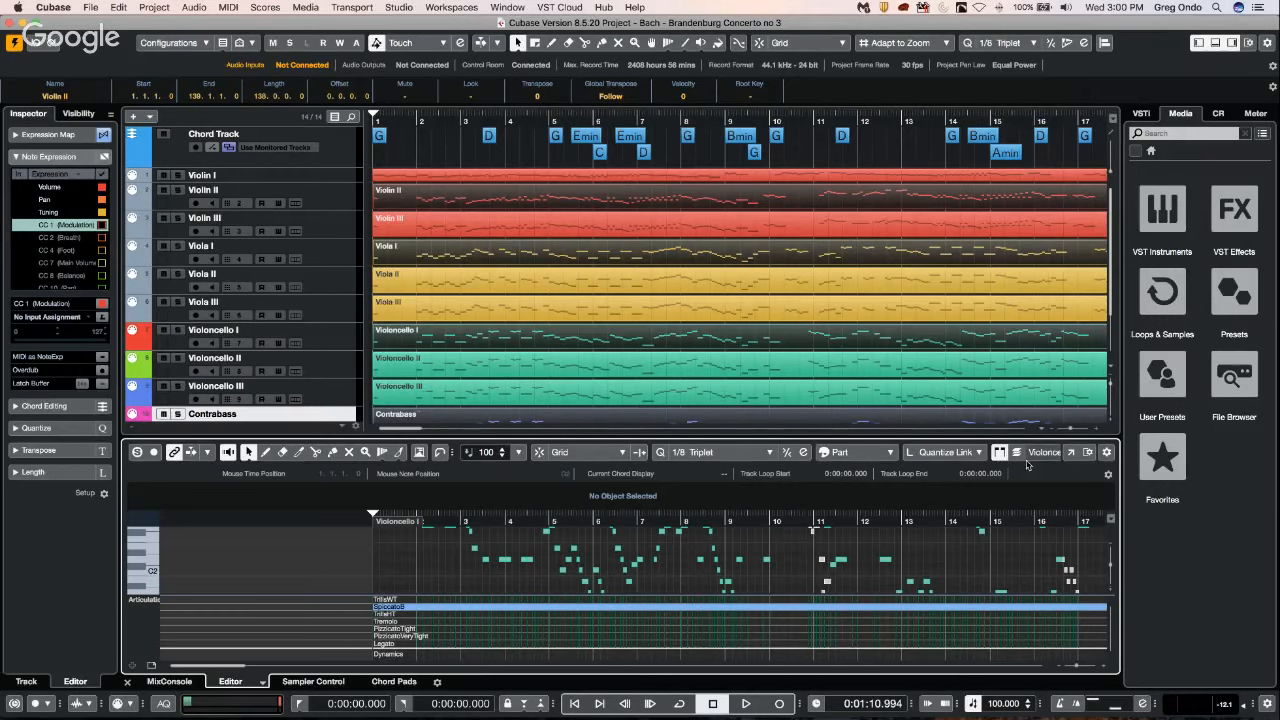
left_click(1068, 452)
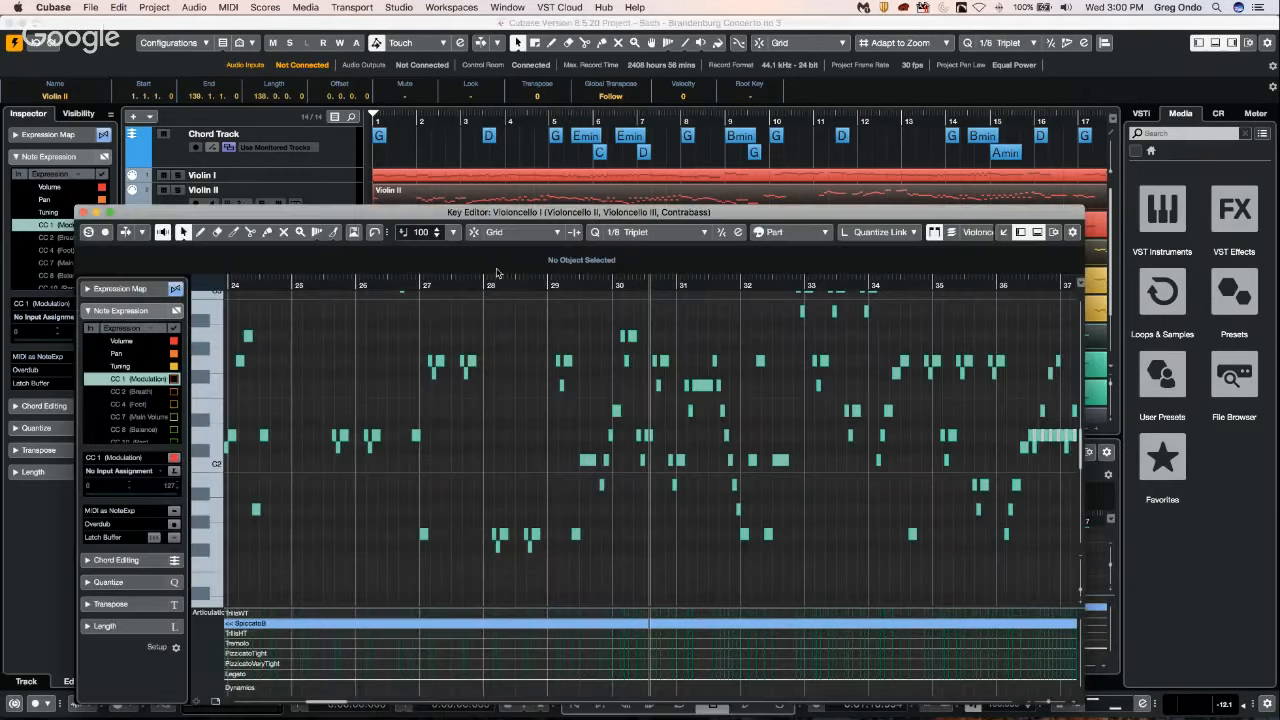
left_click(975, 232)
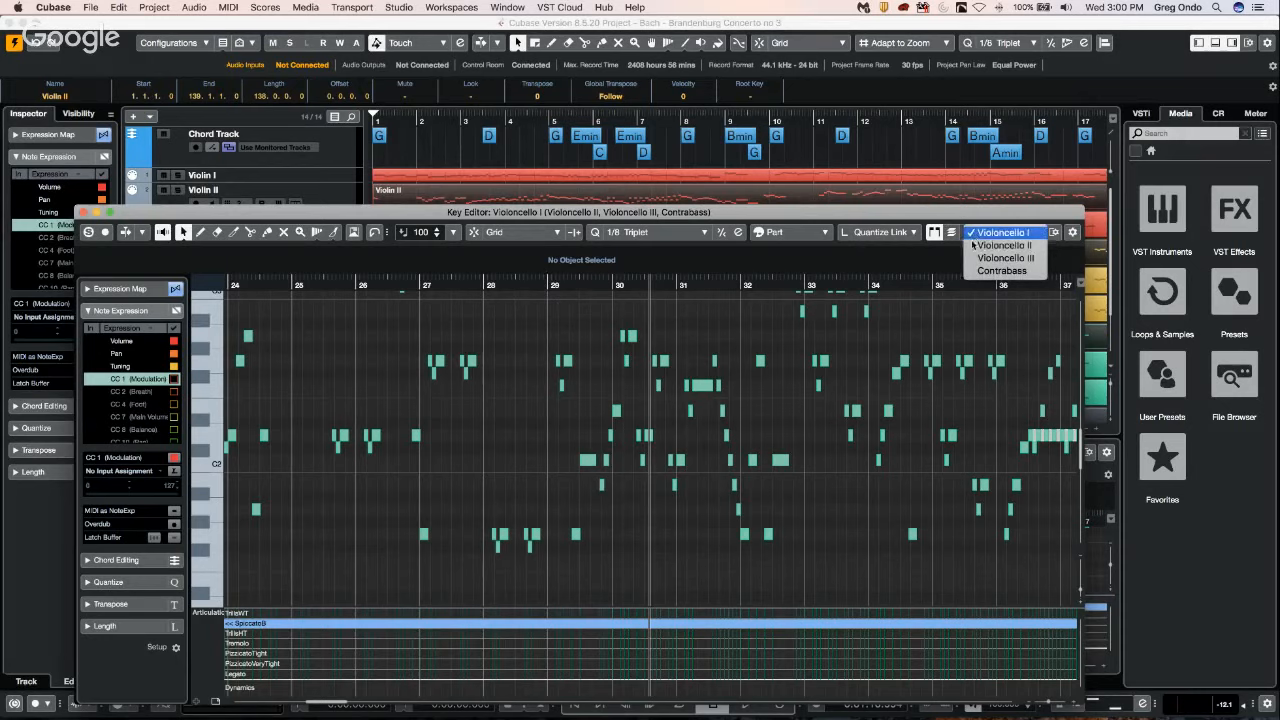
left_click(97, 230)
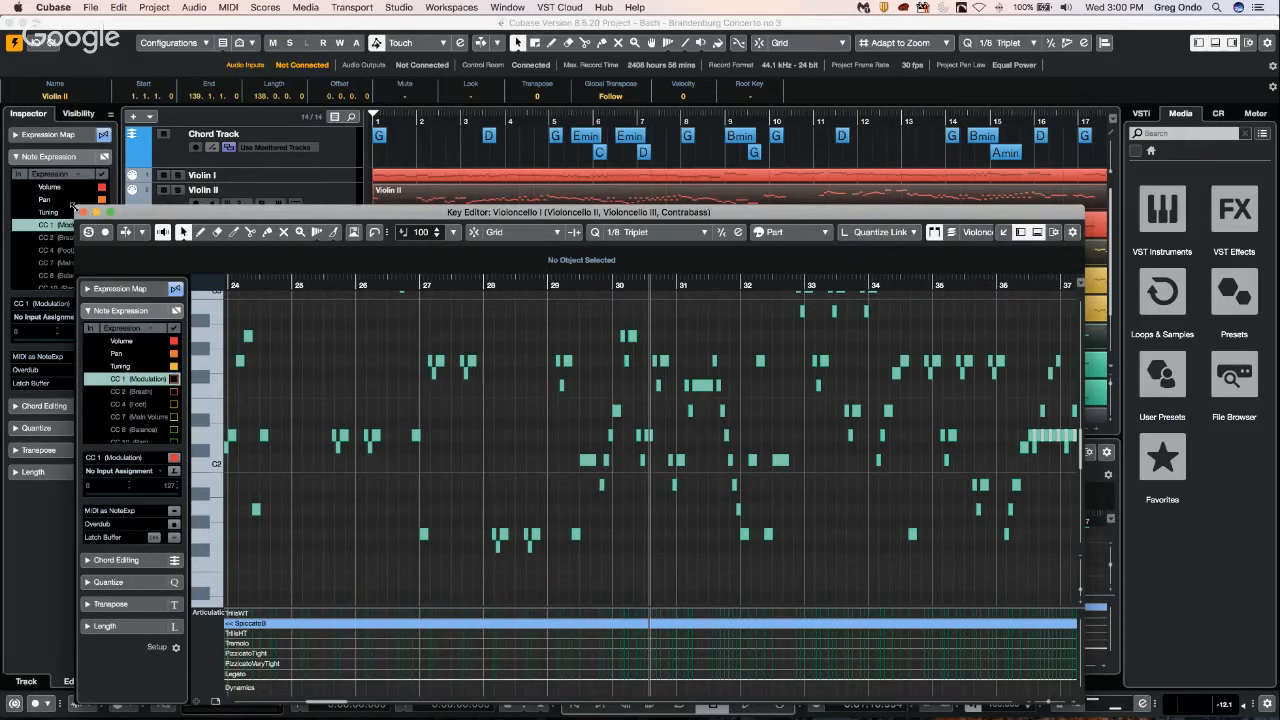
left_click(83, 212)
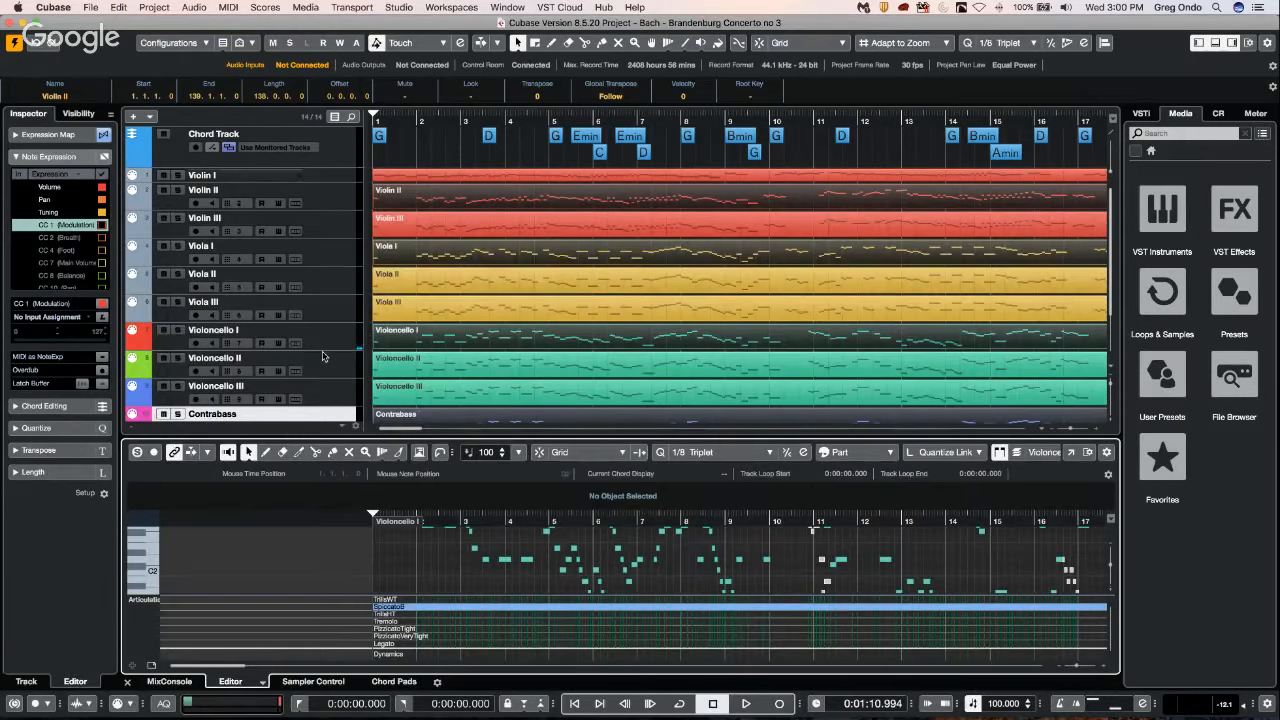
Try to select the Contrabass, Violoncello I and Viola I parts together with Violin I in the project.
scroll(322, 355, "down", 5)
left_click(443, 375)
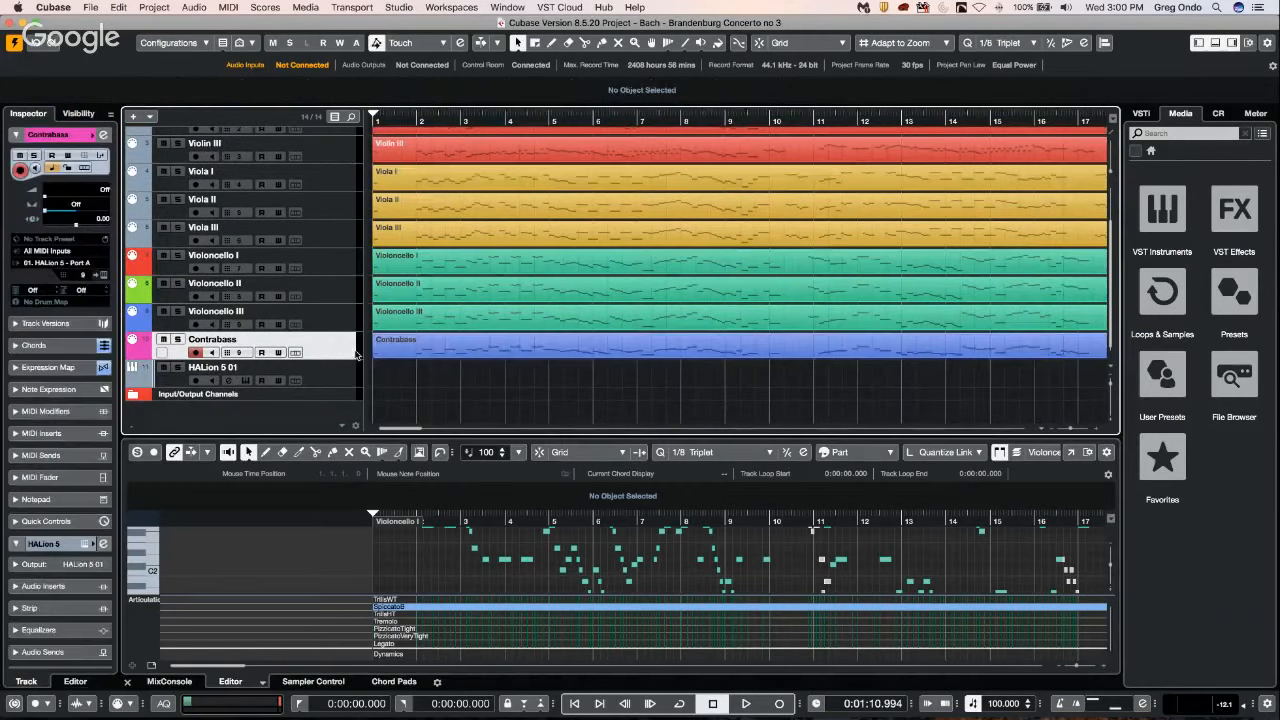
left_click(447, 354)
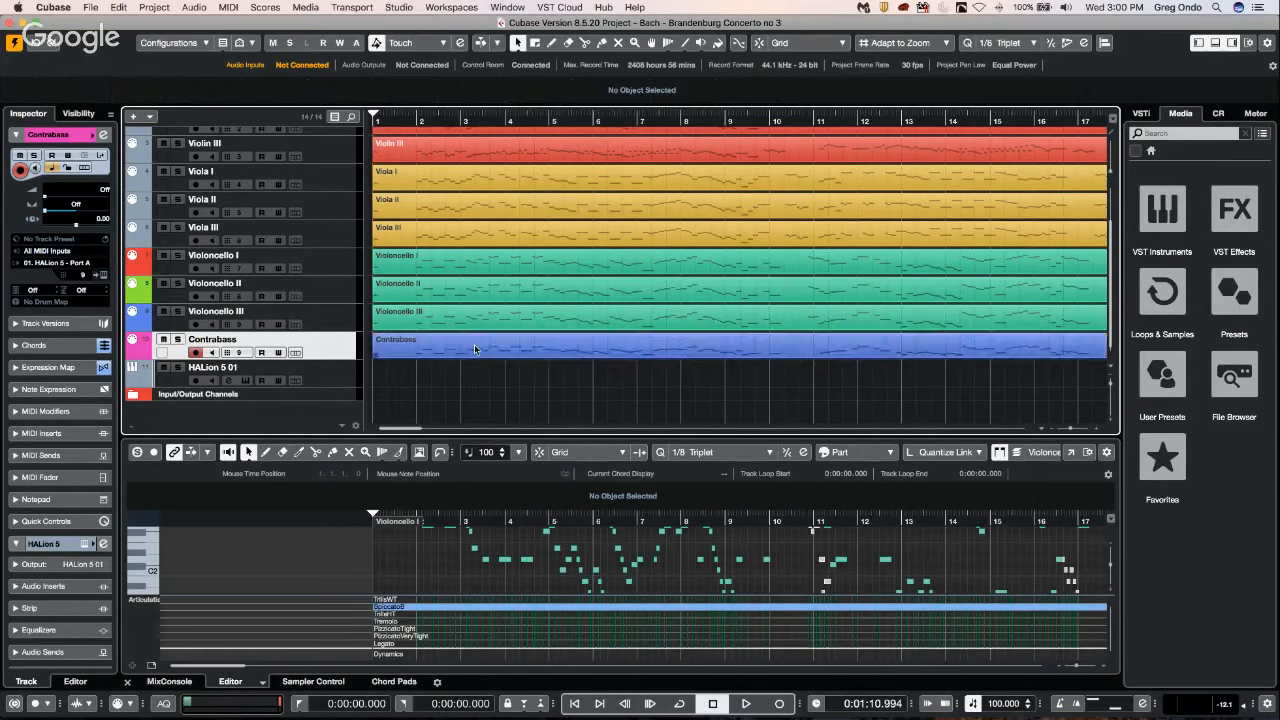
left_click(491, 269, "shift")
left_click(512, 181, "shift")
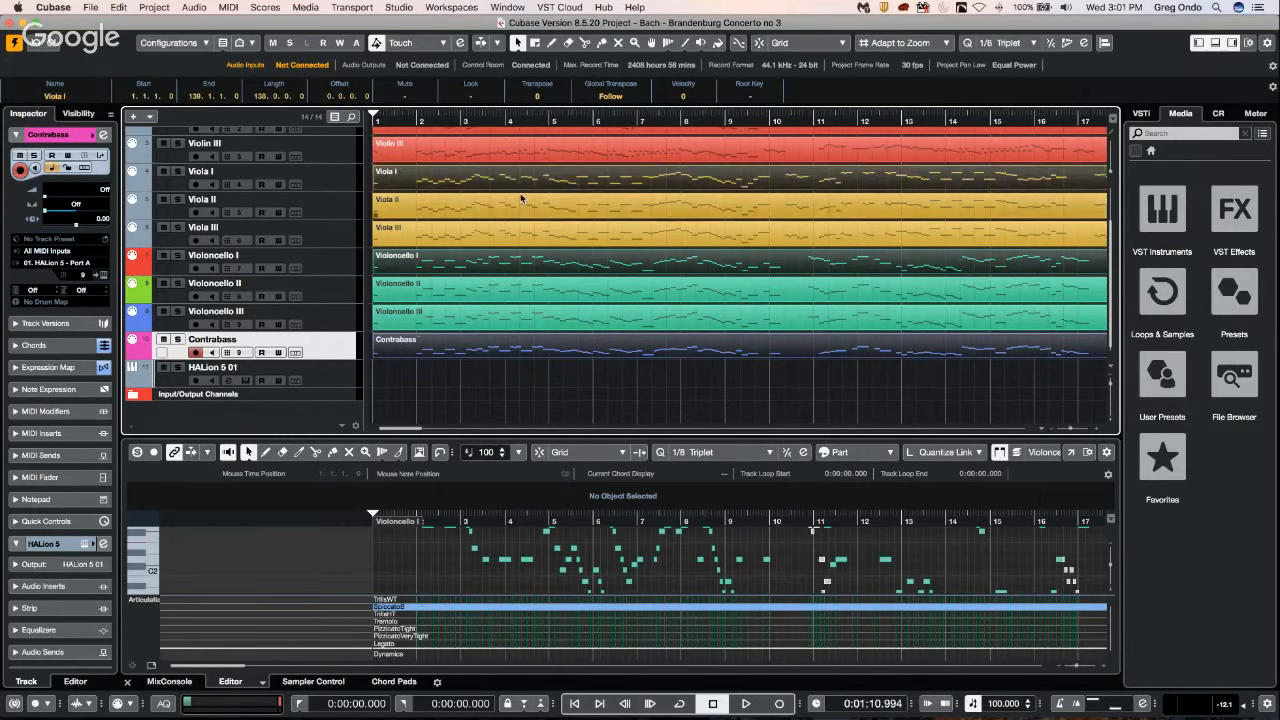
scroll(521, 199, "up", 5)
left_click(322, 177, "shift")
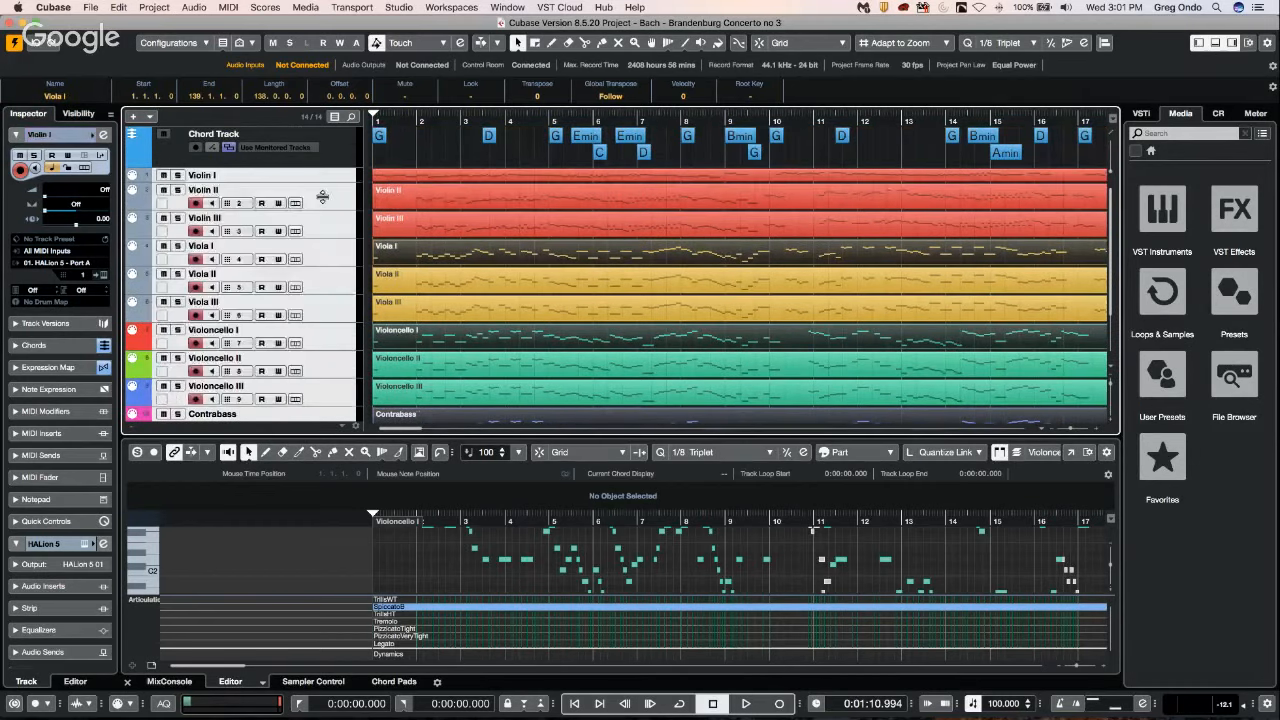
scroll(322, 197, "up", 1)
Select the Violin I, Viola I, Violoncello I and Contrabass parts together and open them in a separate Key Editor window.
left_click(424, 187)
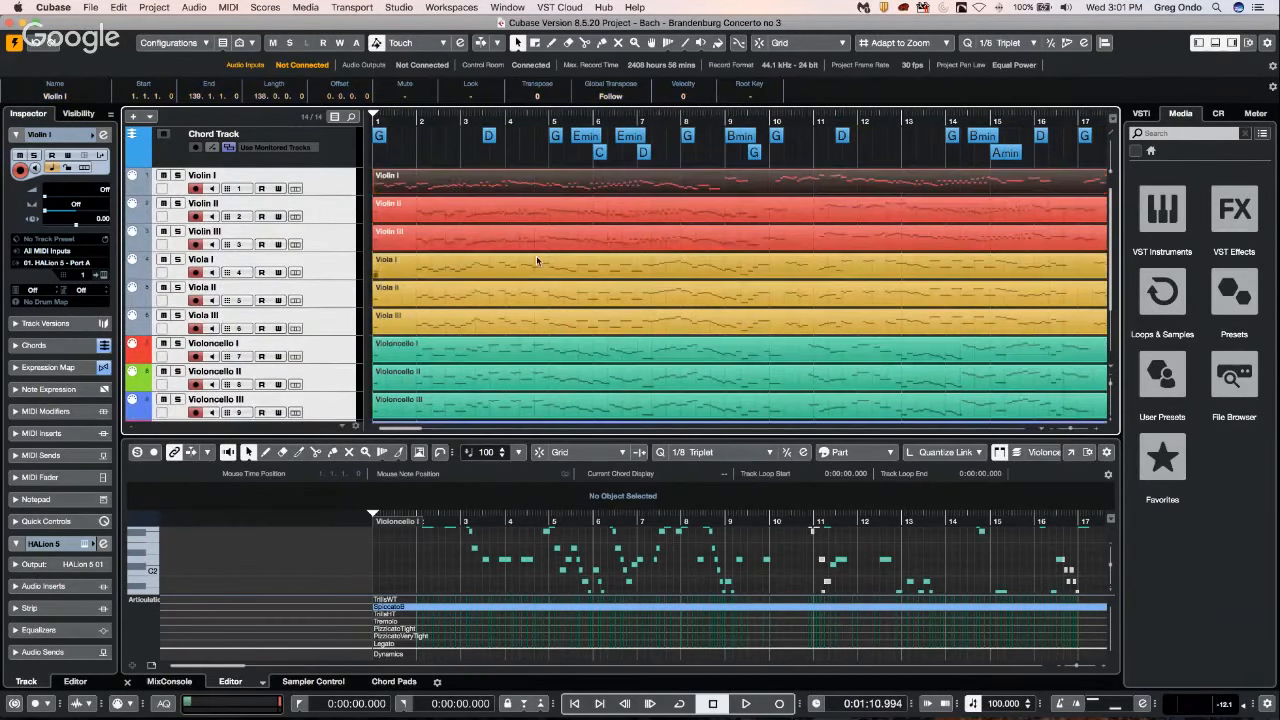
left_click(336, 181)
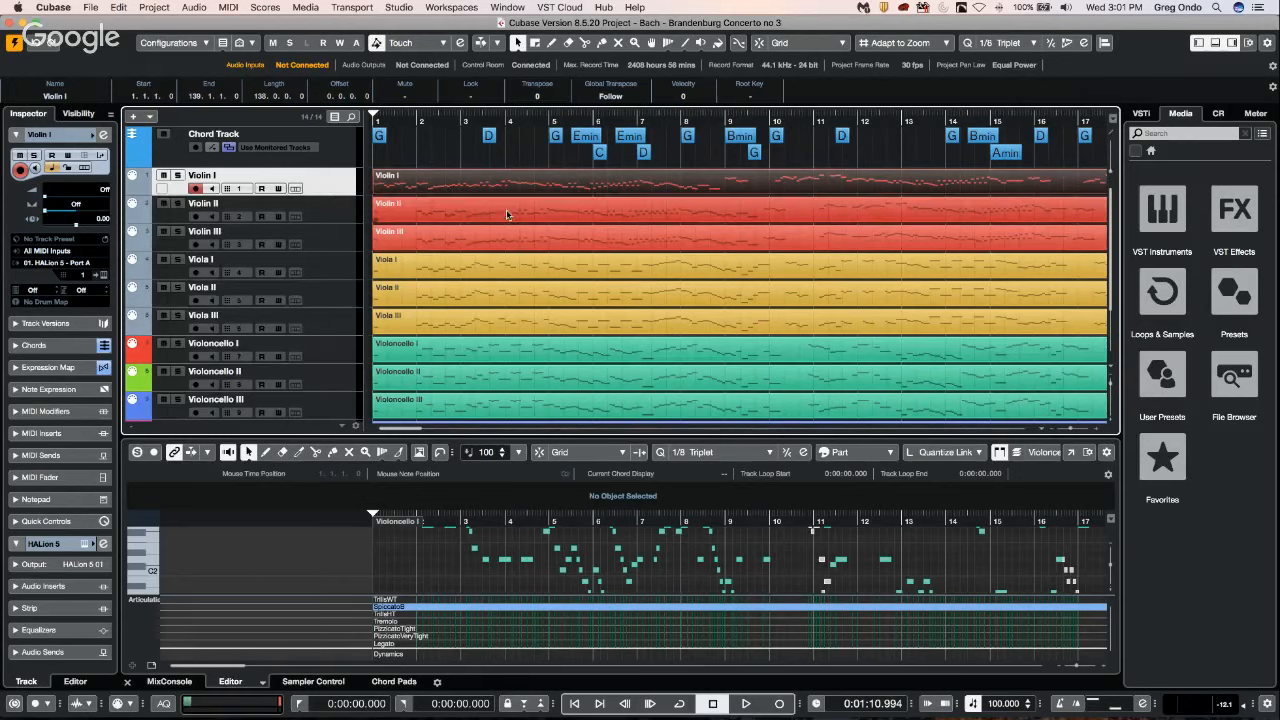
left_click(557, 245, "shift")
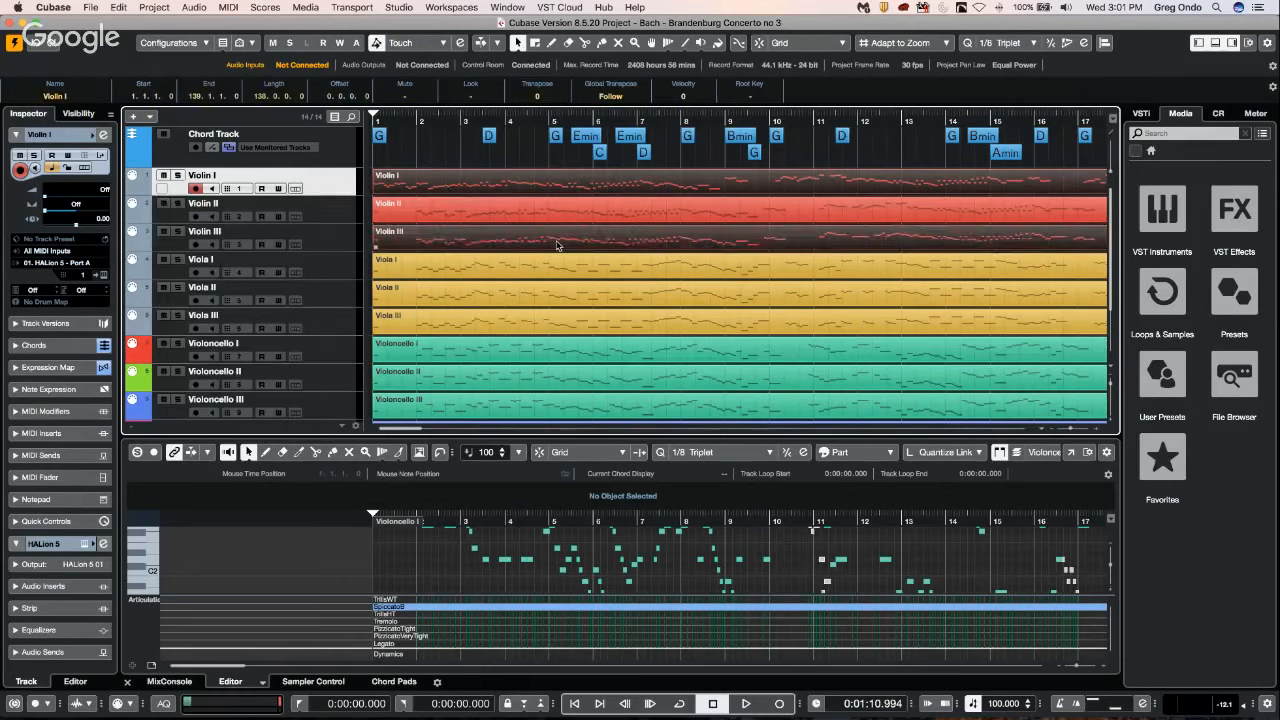
left_click(547, 274, "shift")
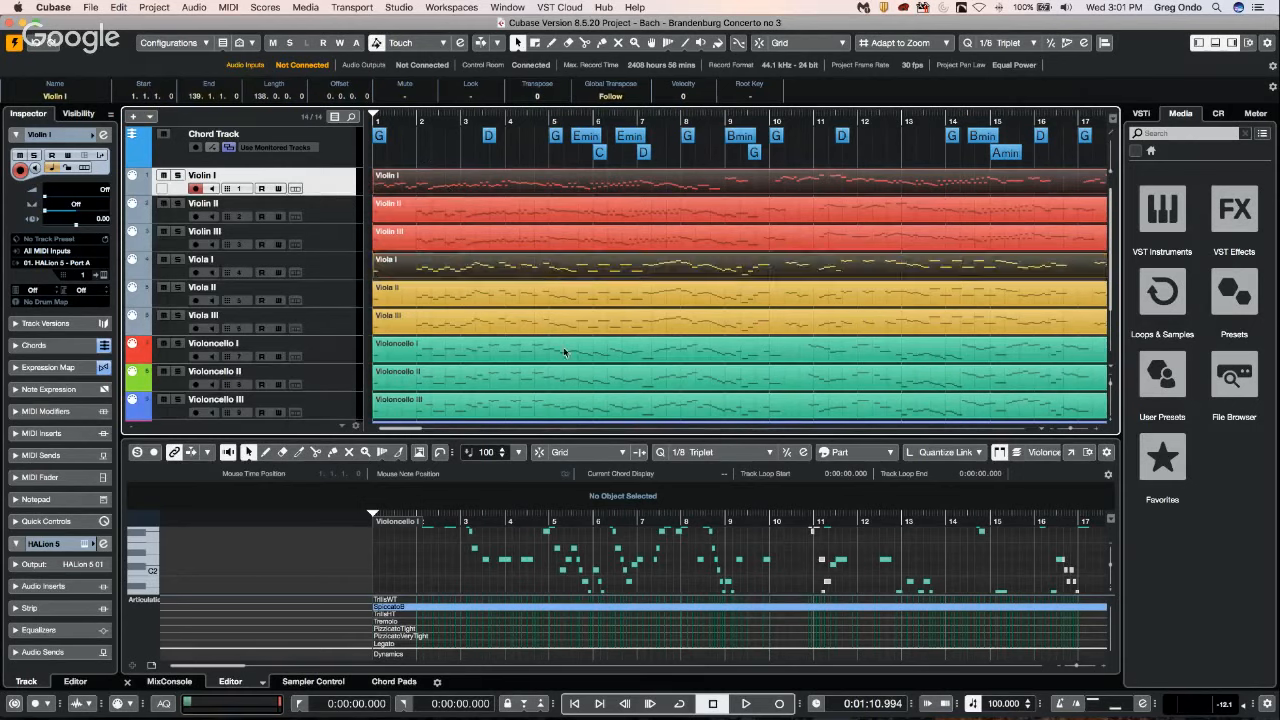
left_click(571, 358, "shift")
scroll(713, 367, "down", 2)
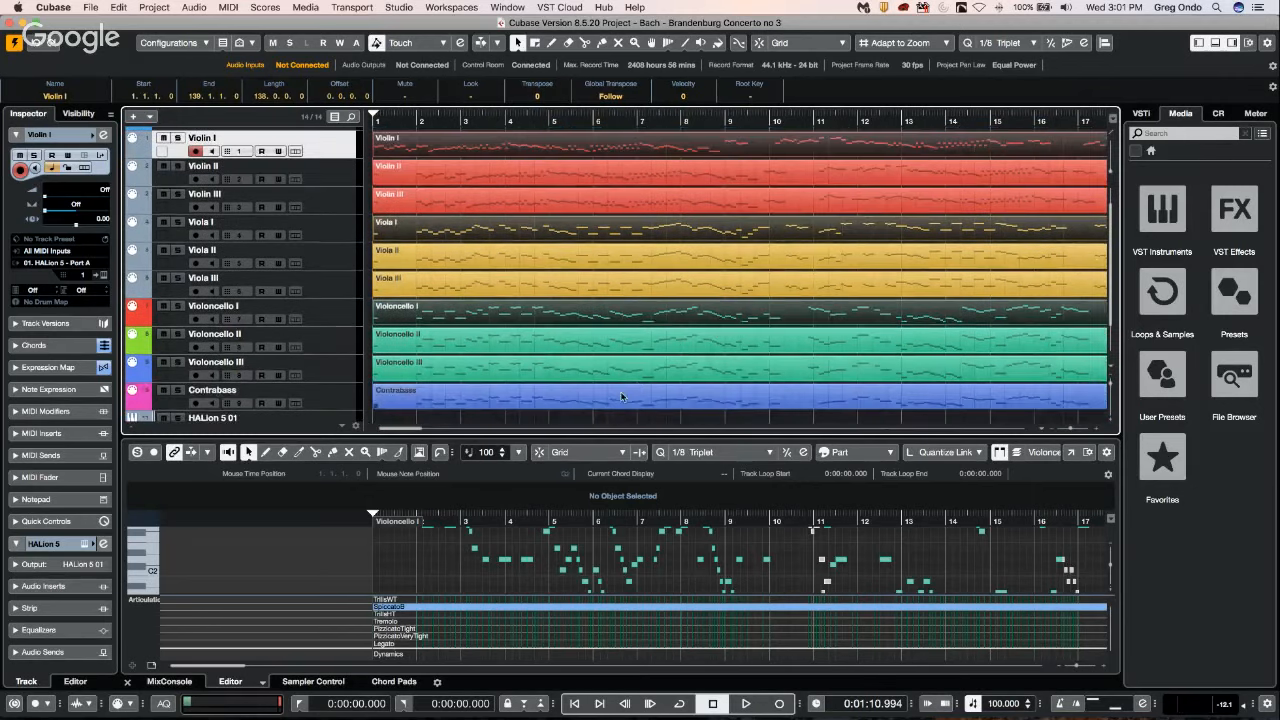
left_click(625, 405, "shift")
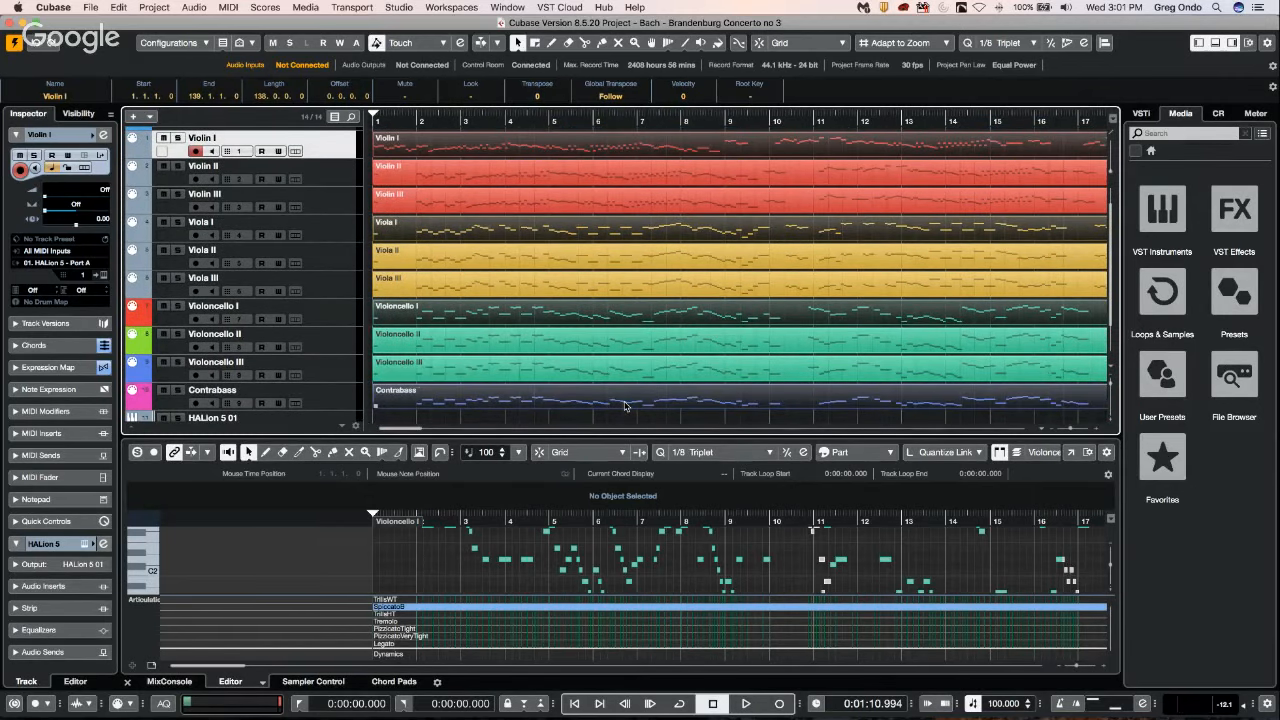
double_click(625, 405)
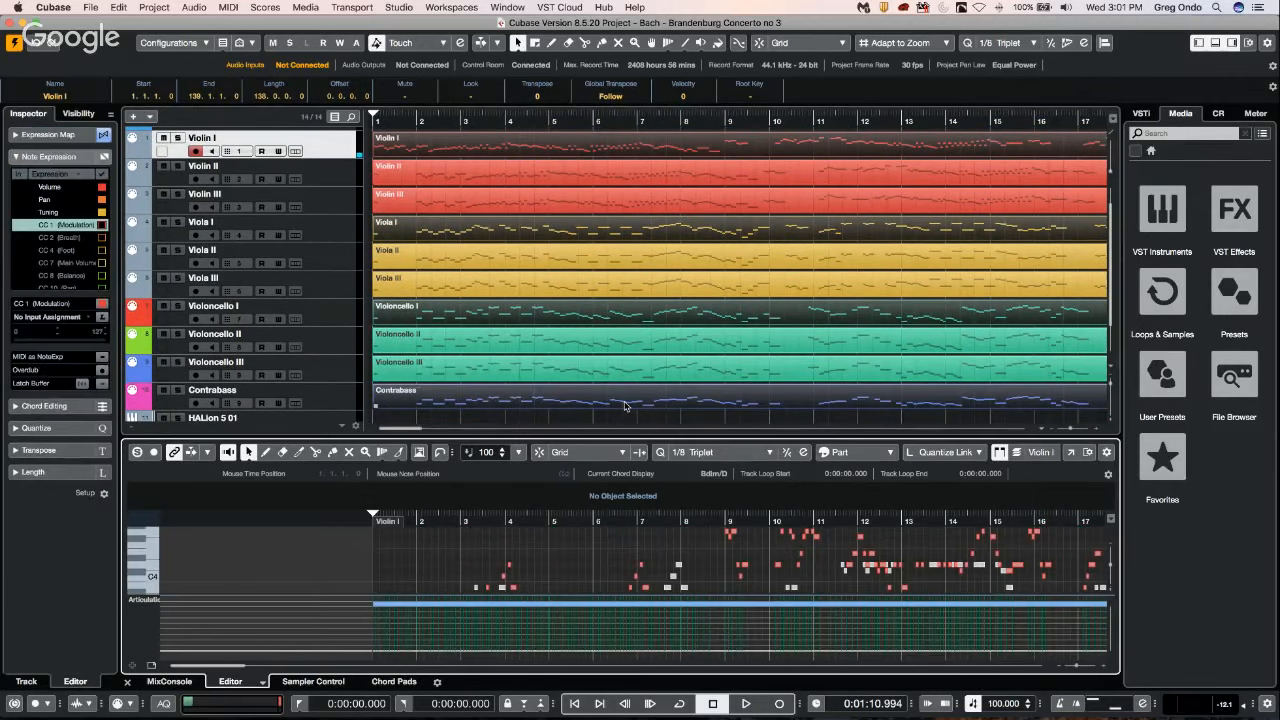
left_click(1072, 456)
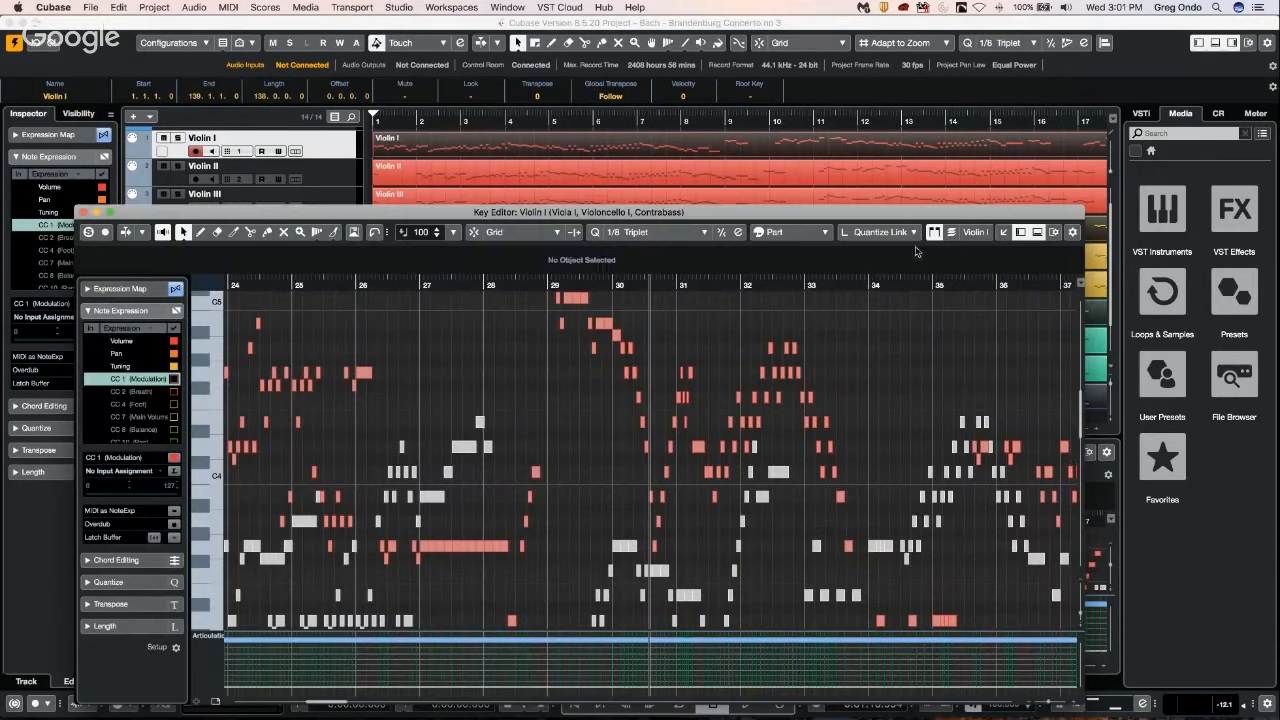
Make Viola I and subsequently Violoncello I the active part in the Key Editor, viewing the lower notes around C2 to C3.
left_click(990, 232)
left_click(979, 232)
left_click(818, 236)
left_click(958, 228)
left_click(975, 233)
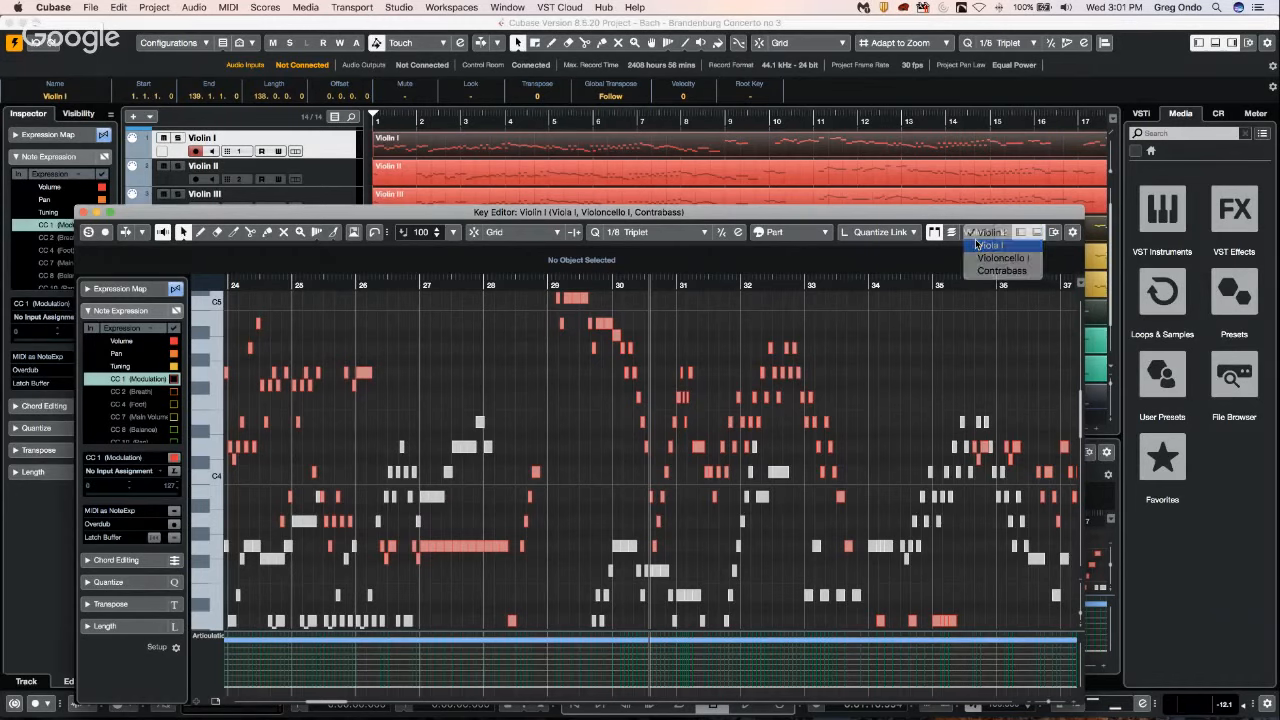
left_click(978, 245)
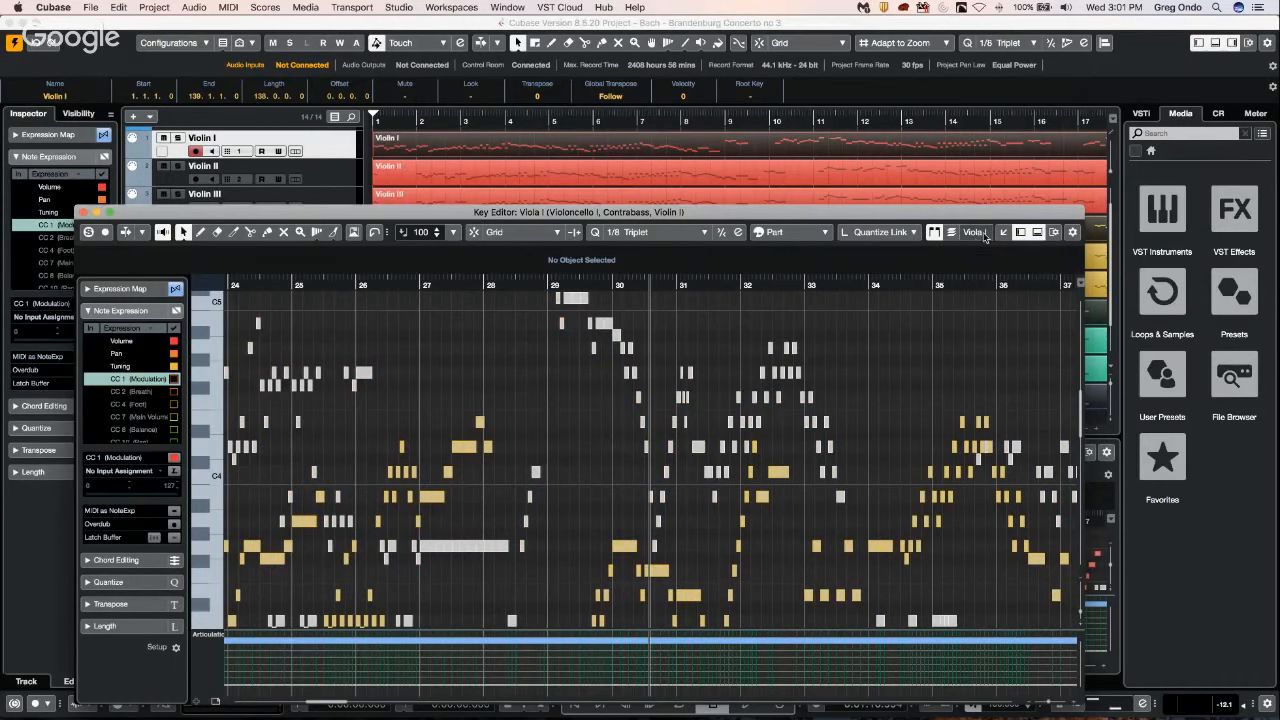
left_click(984, 233)
left_click(985, 246)
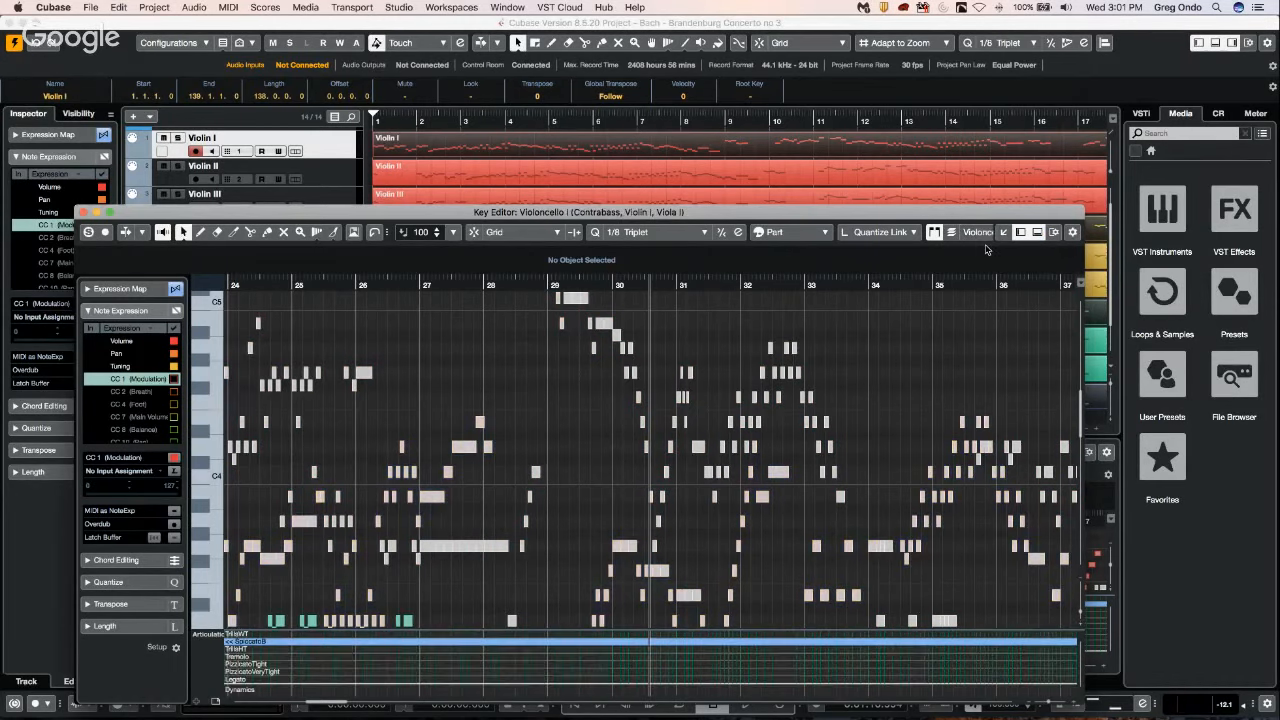
scroll(911, 363, "down", 3)
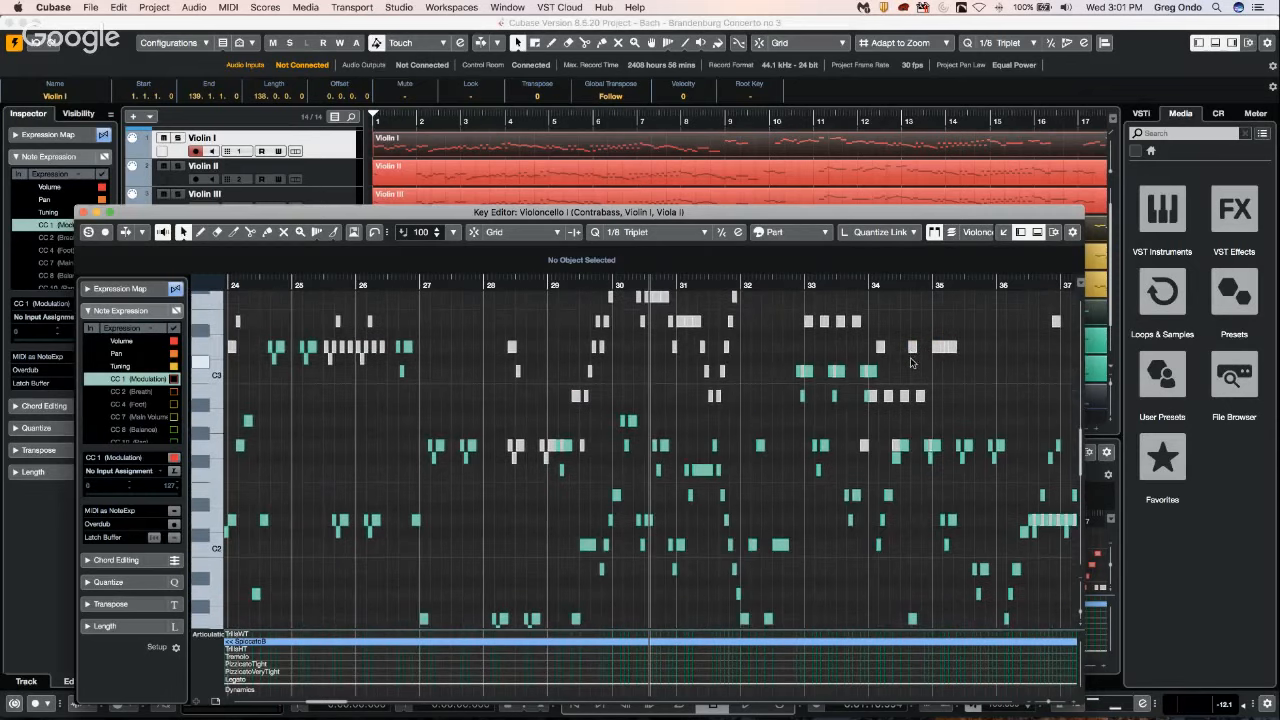
Switch the active part to Contrabass, view its notes around bars 29 to 31, and switch back to Violoncello I.
left_click(984, 233)
left_click(985, 246)
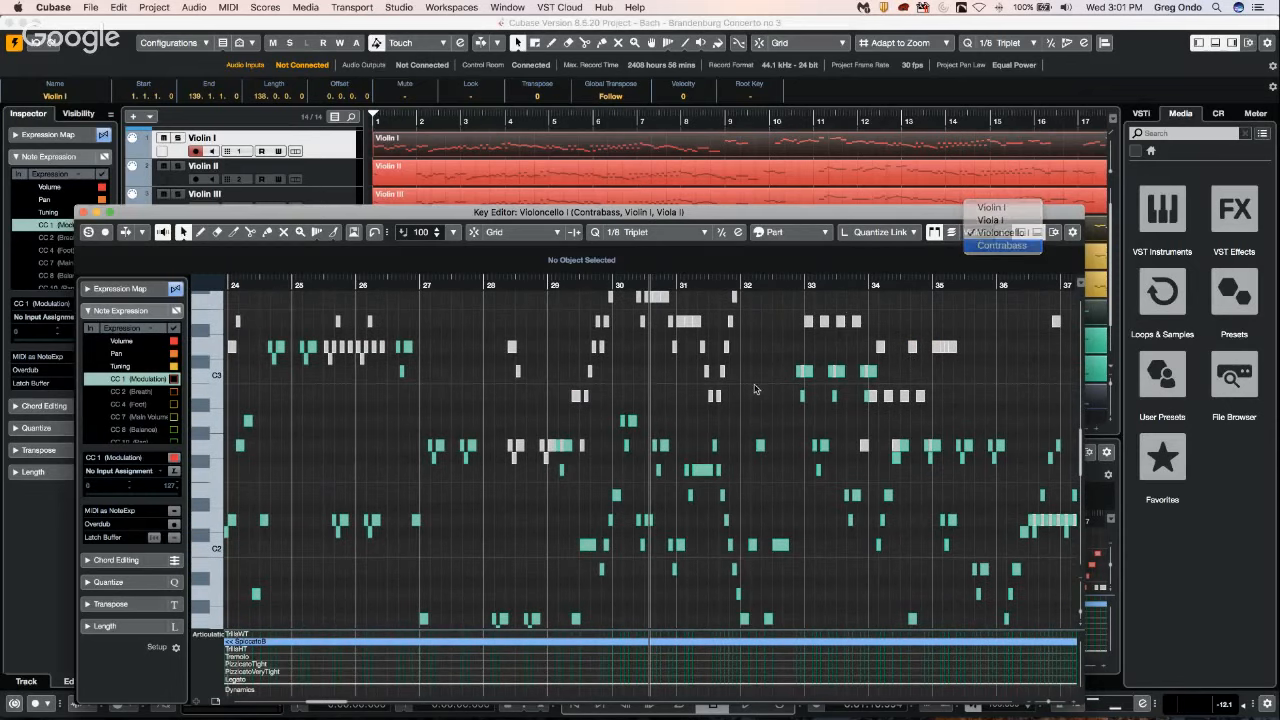
scroll(767, 392, "down", 1)
scroll(767, 392, "up", 1)
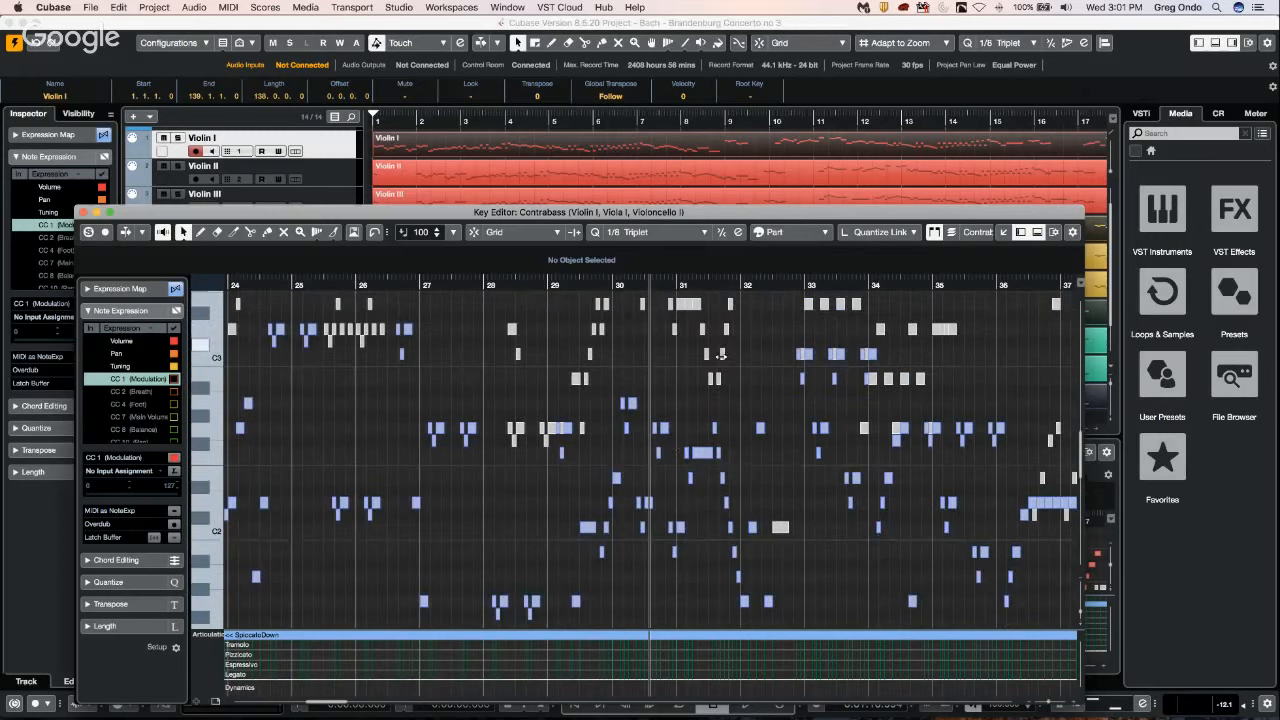
left_click_drag(633, 283, 636, 309)
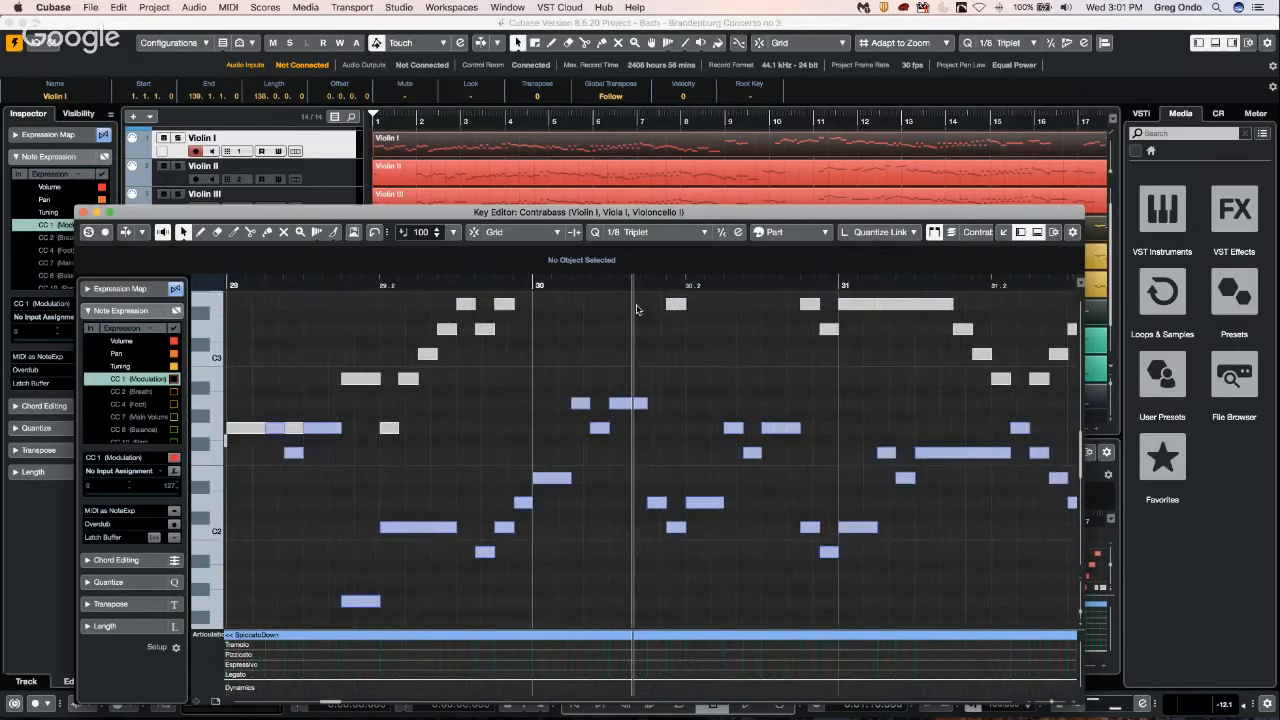
left_click(1003, 236)
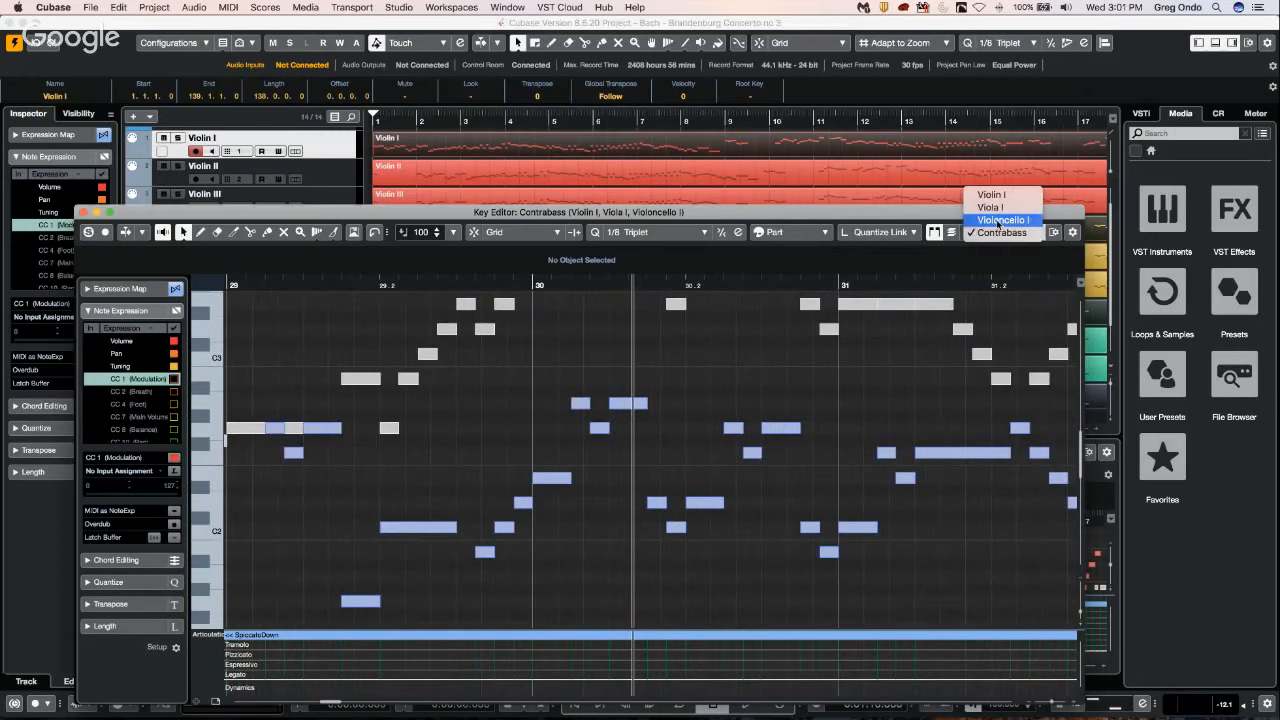
left_click(1000, 226)
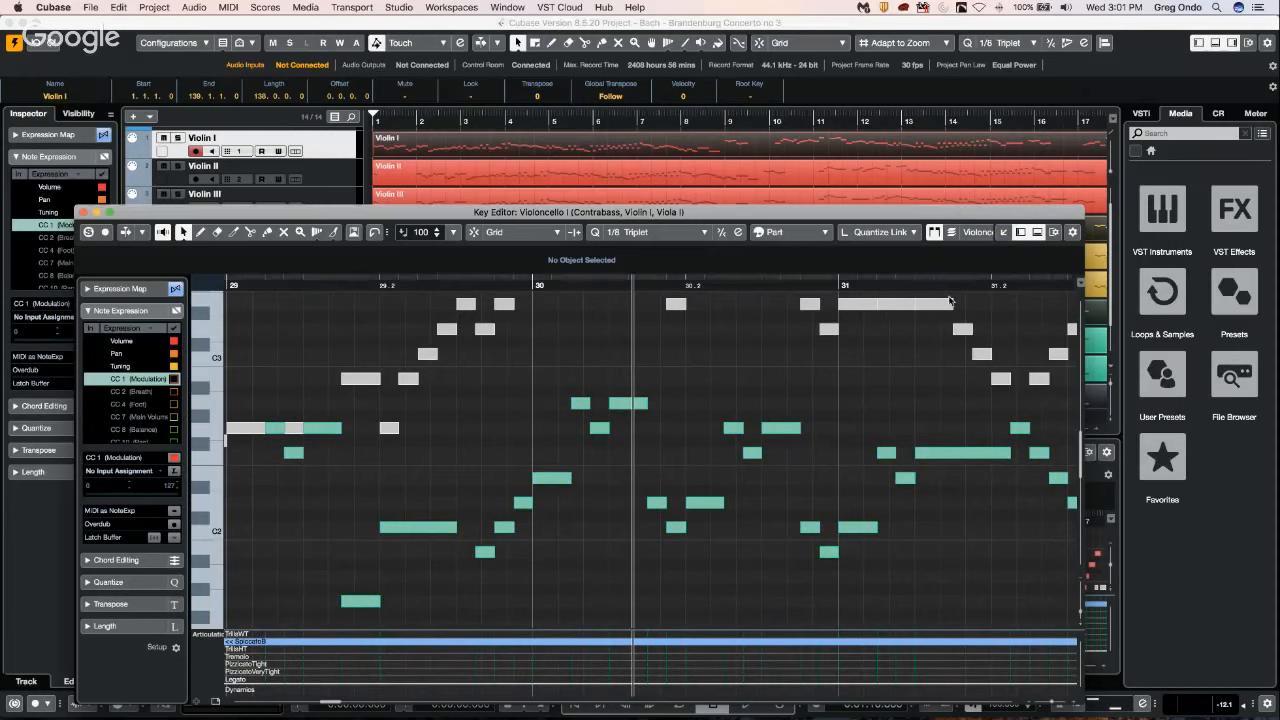
scroll(880, 490, "up", 5)
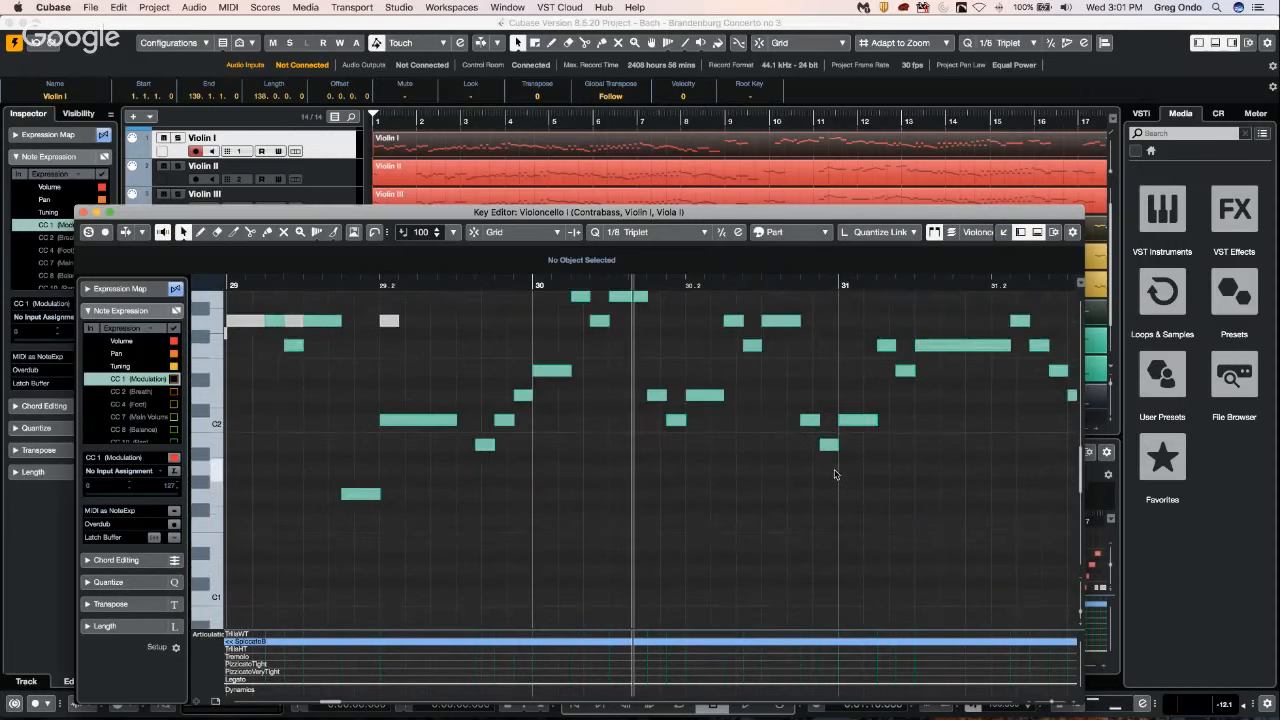
Make Violin I the active part and view its notes above C4.
left_click(977, 232)
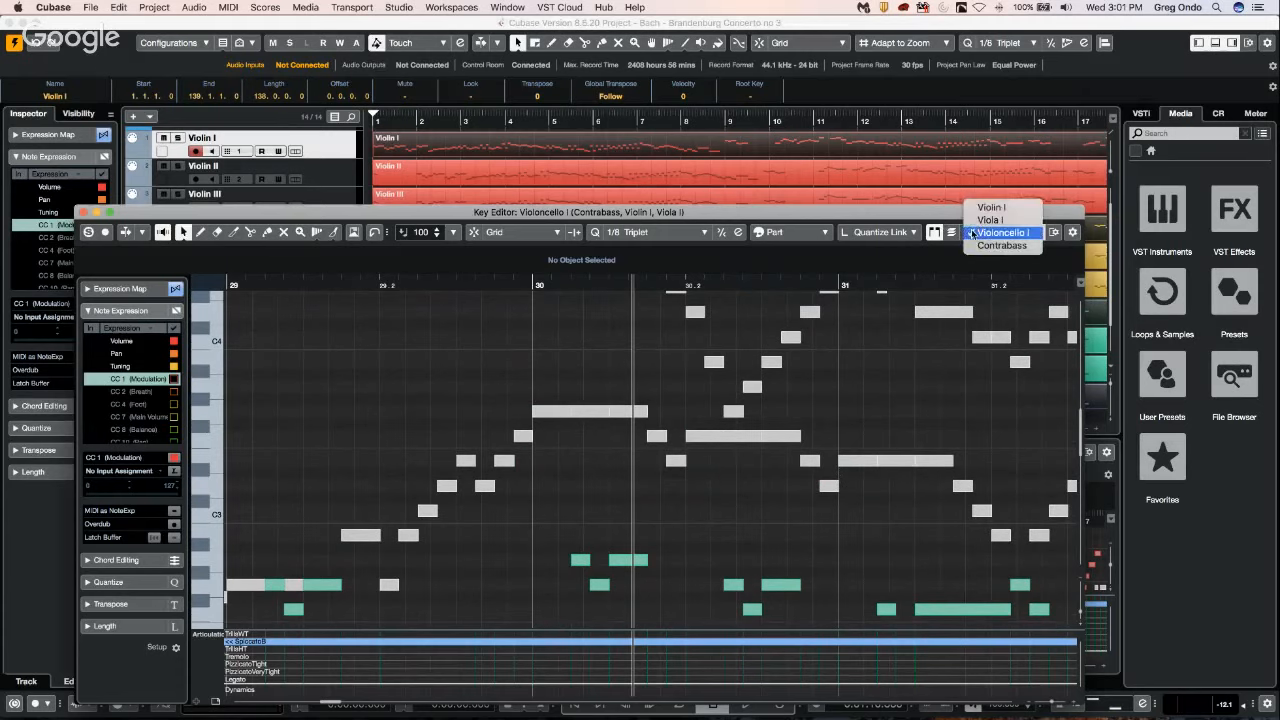
left_click(992, 207)
scroll(760, 447, "up", 8)
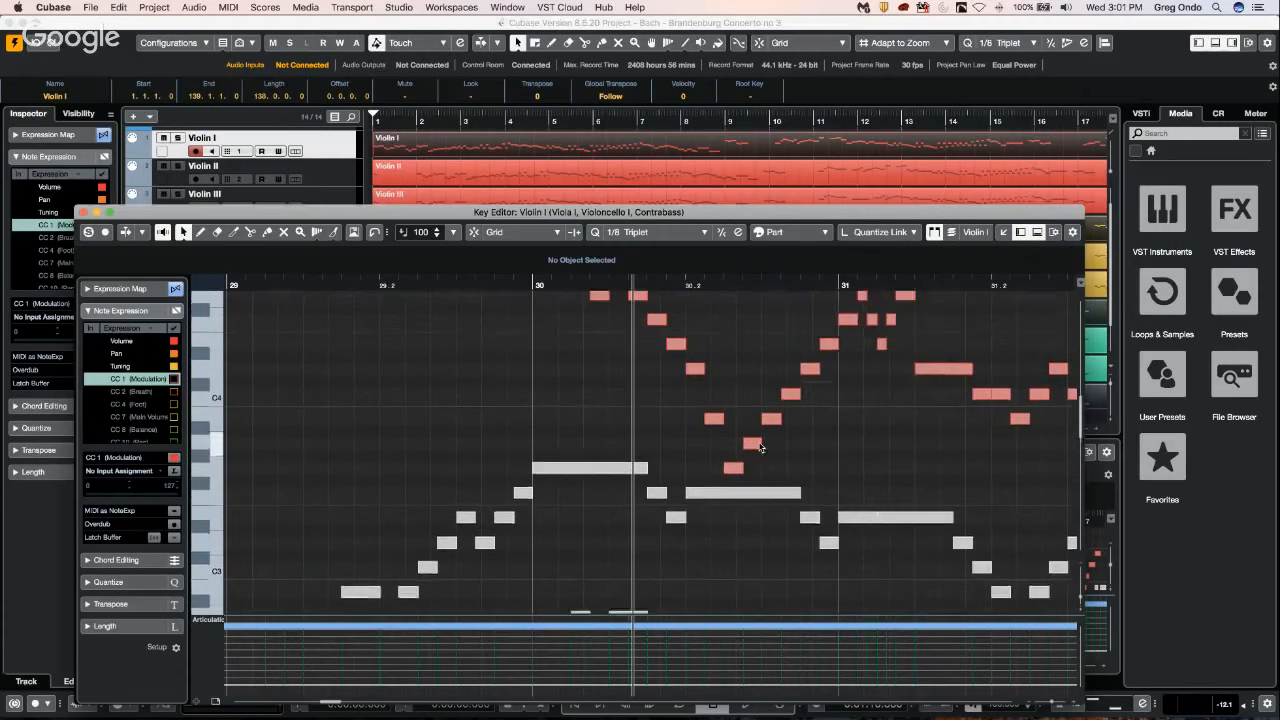
scroll(760, 447, "up", 10)
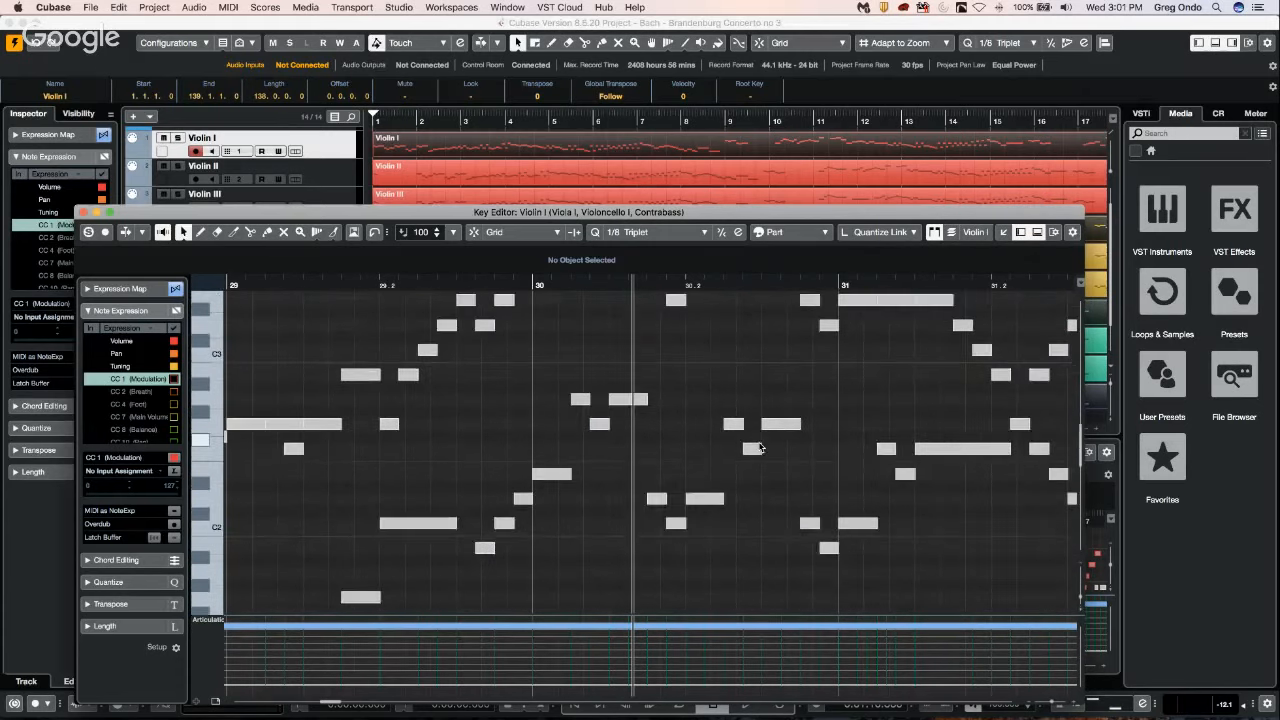
Toggle Edit Active Part Only, rectangle-select the Violin I notes between about bars 30.2 and 31, and clear the selection.
left_click(953, 233)
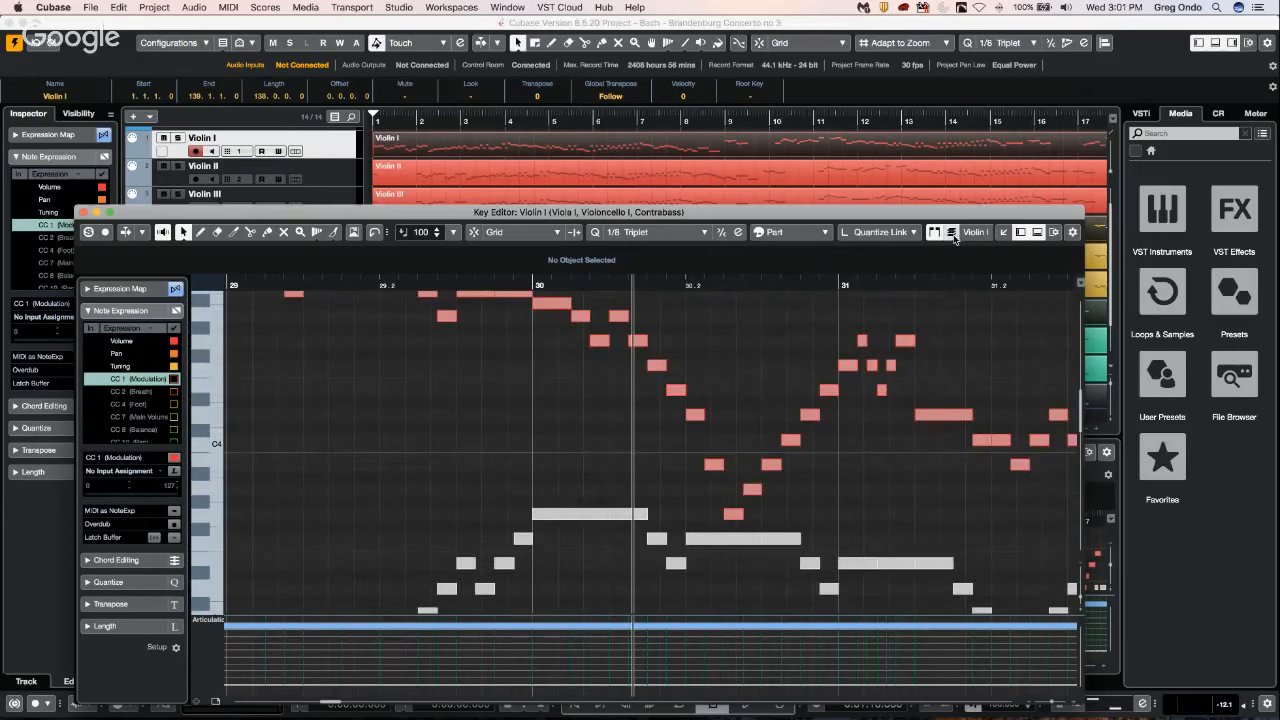
left_click_drag(676, 323, 816, 552)
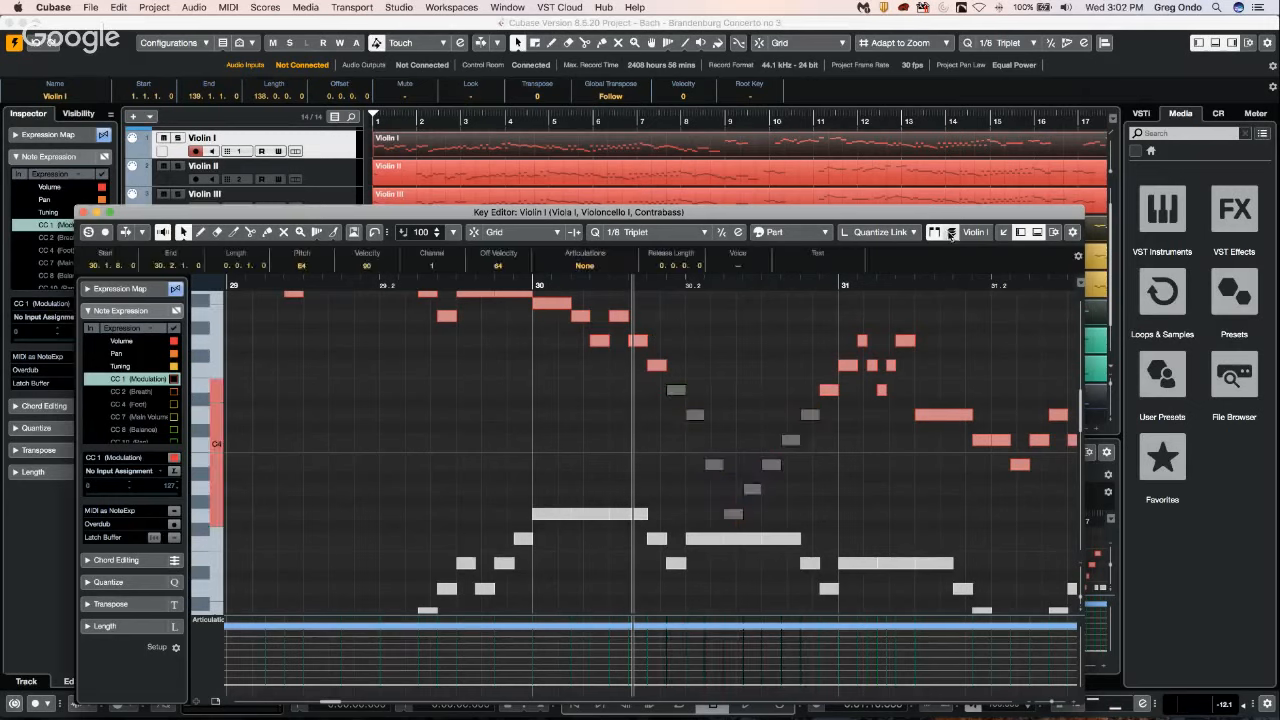
left_click(743, 412)
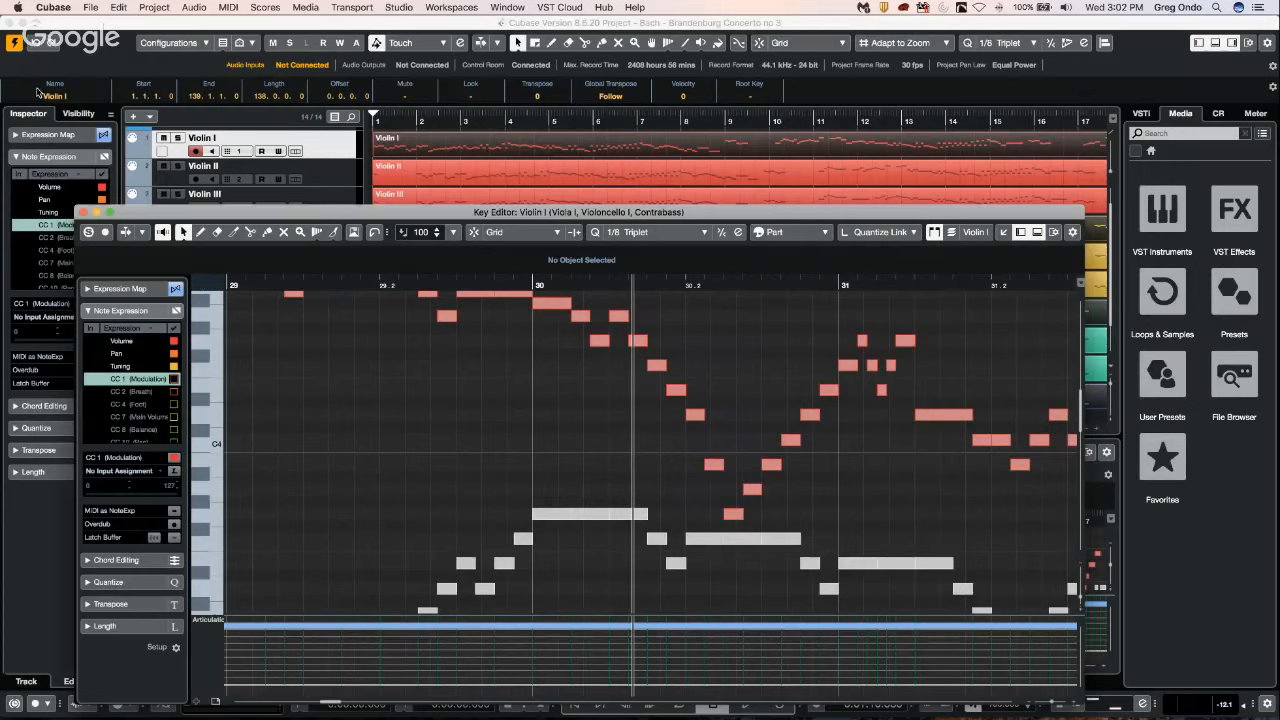
Close the Key Editor window and activate the beatles stones CX project, allowing HALion Sonic to load.
left_click(84, 212)
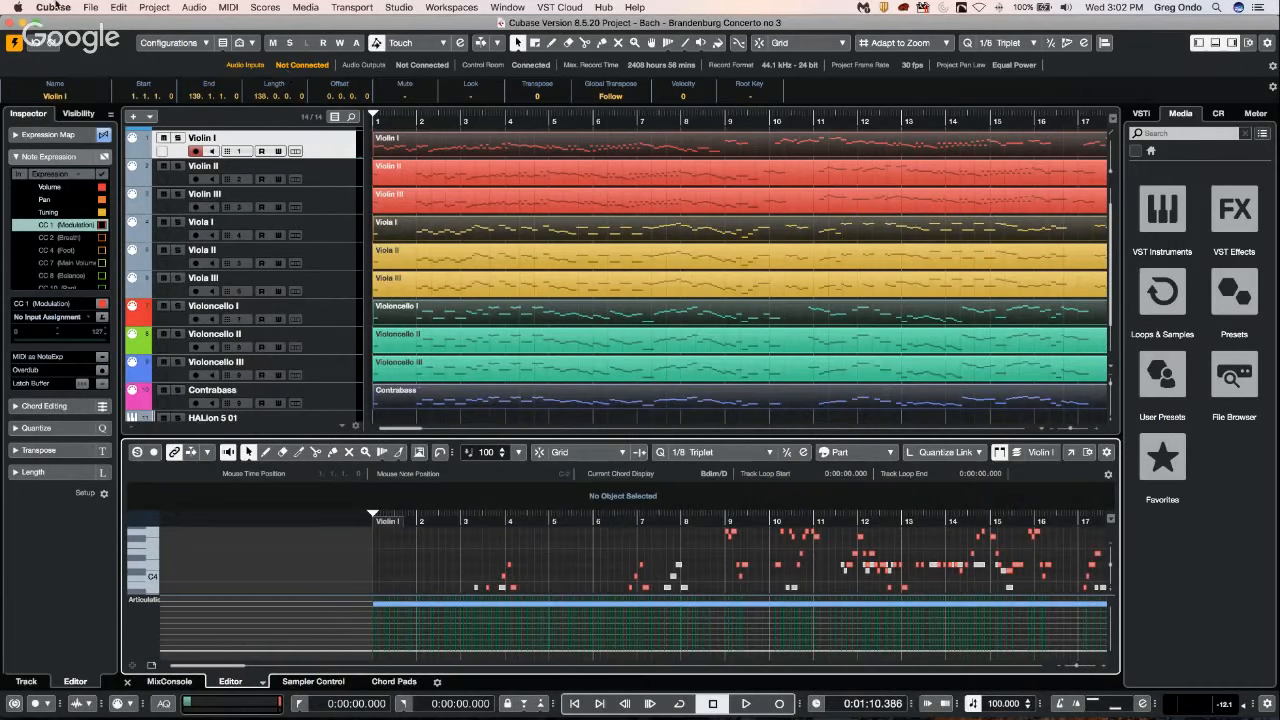
left_click(90, 7)
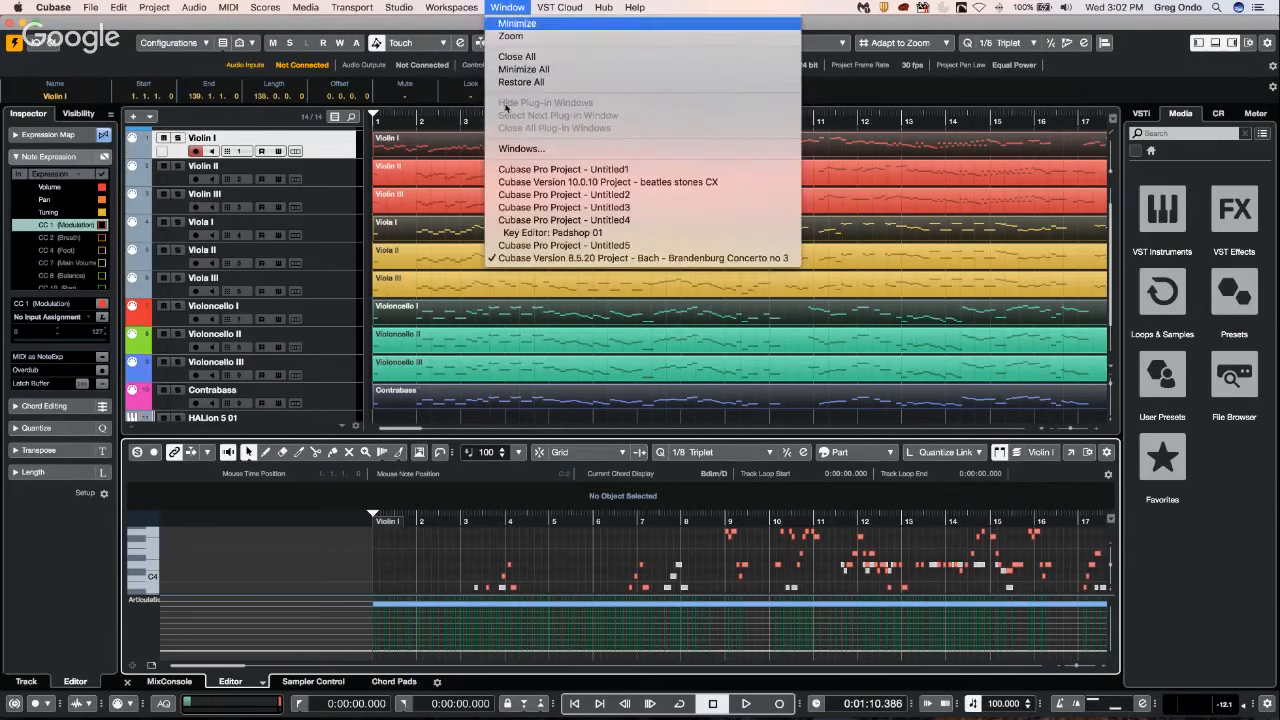
left_click(560, 258)
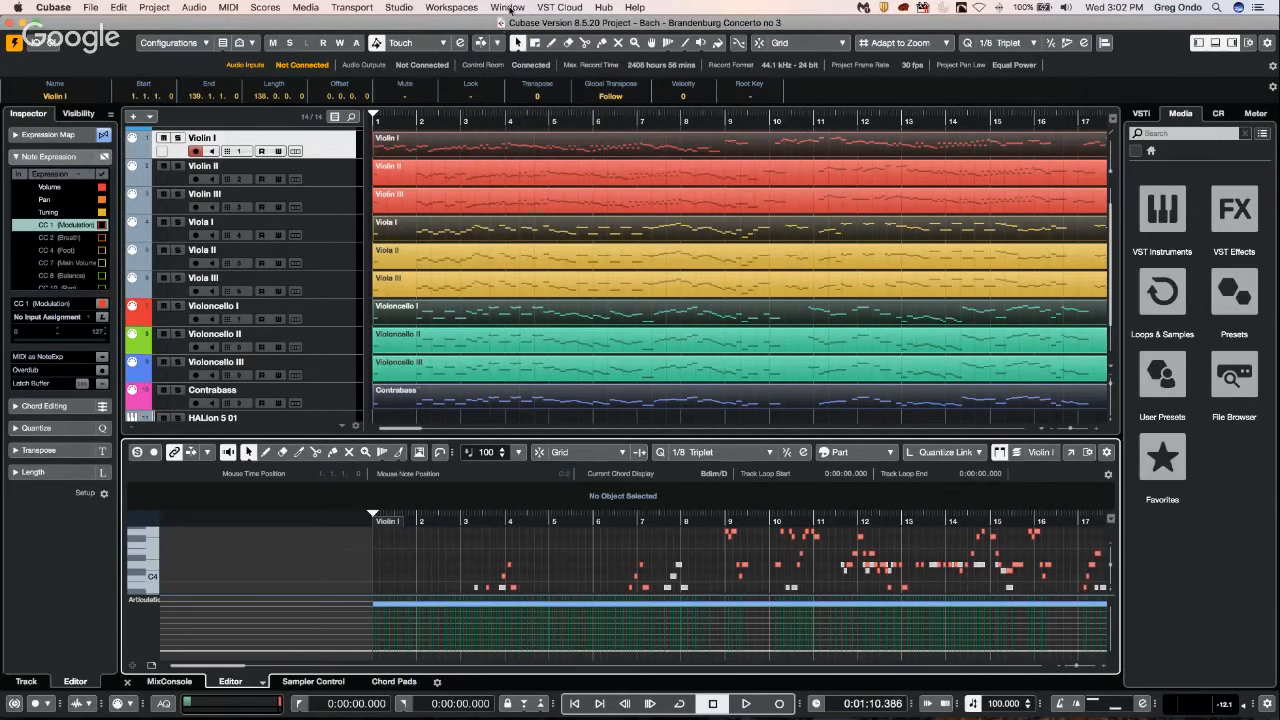
left_click(509, 8)
left_click(608, 184)
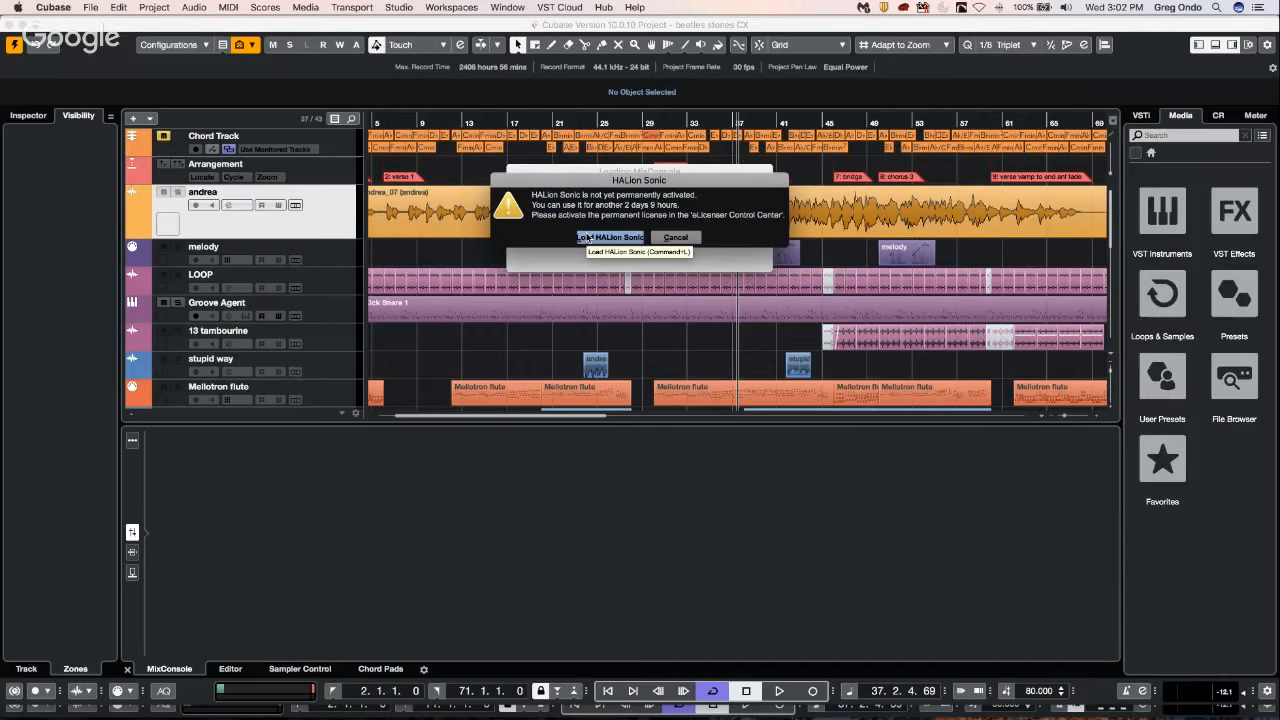
left_click(615, 239)
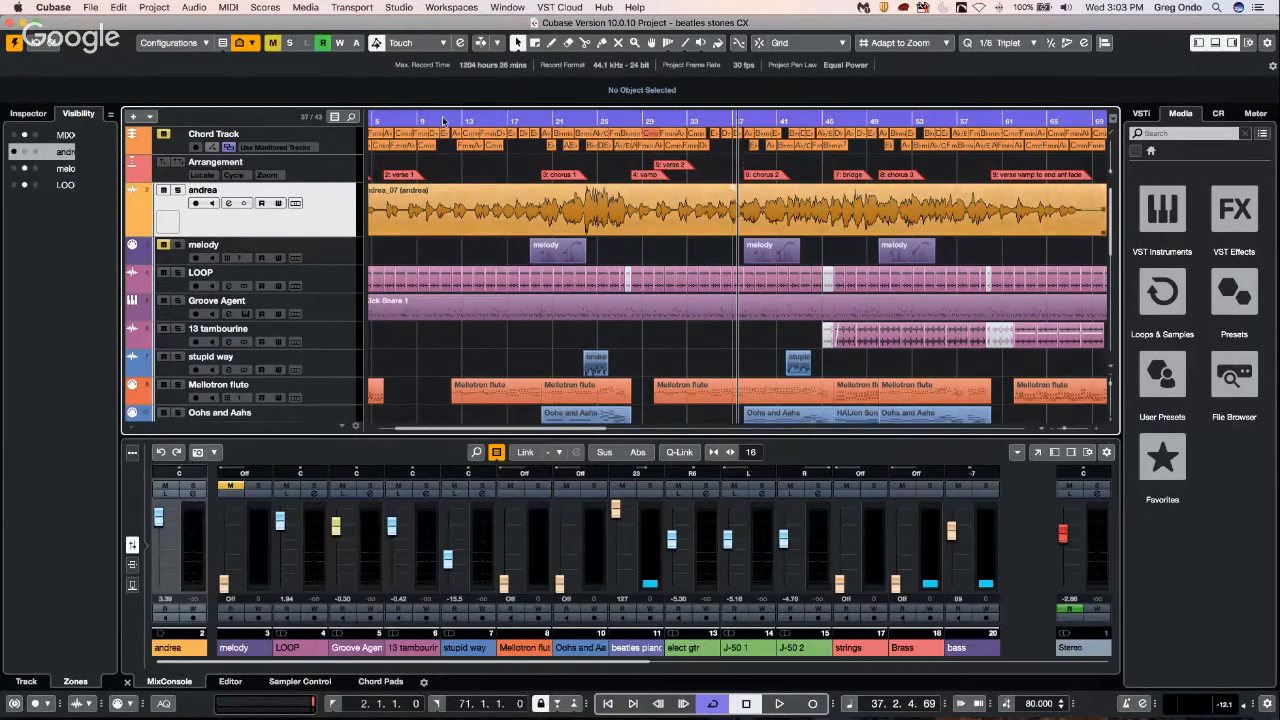
Play the song from about bar 5.
left_click(445, 121)
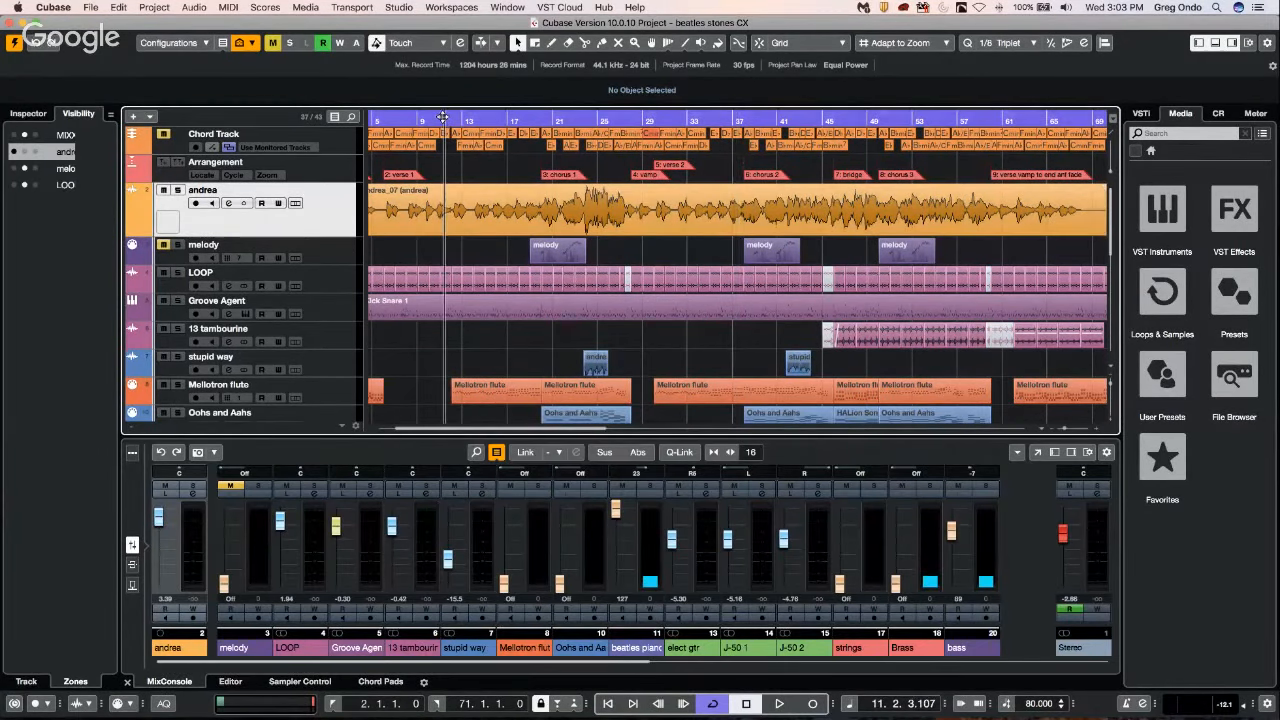
left_click(380, 117)
key("space")
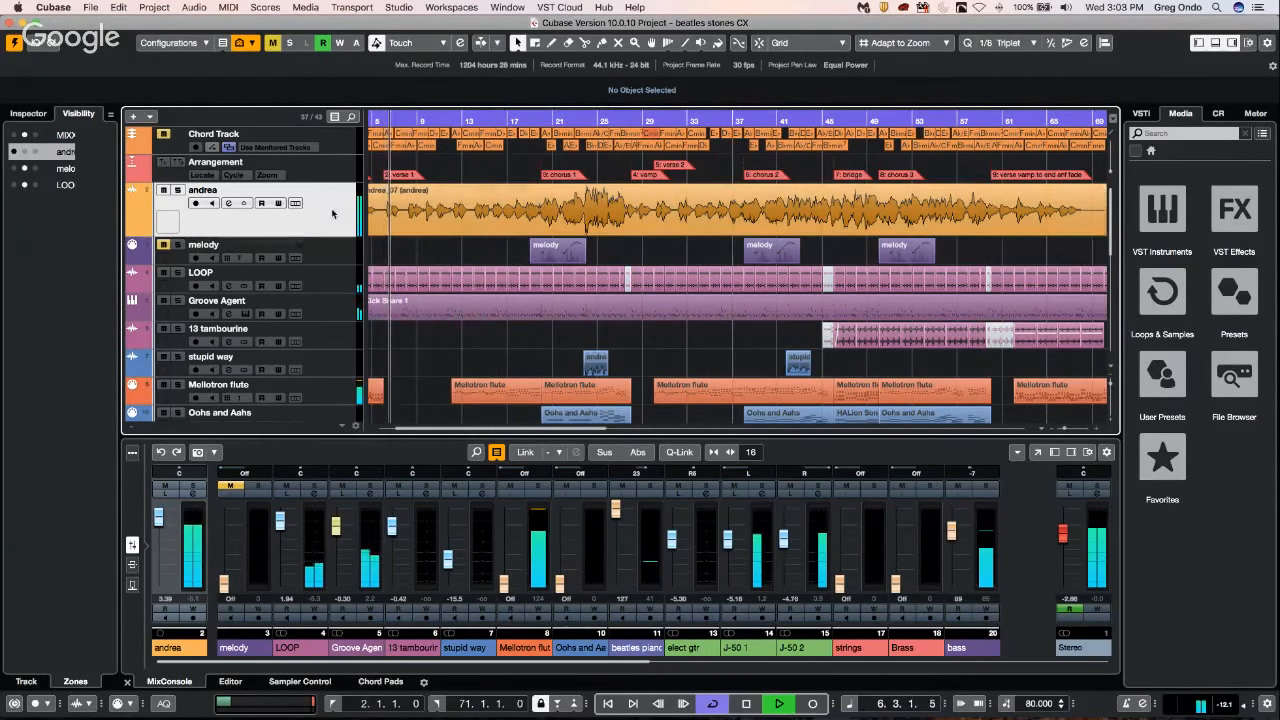
Add a Transpose track below the andrea track.
right_click(296, 223)
mouse_move(420, 225)
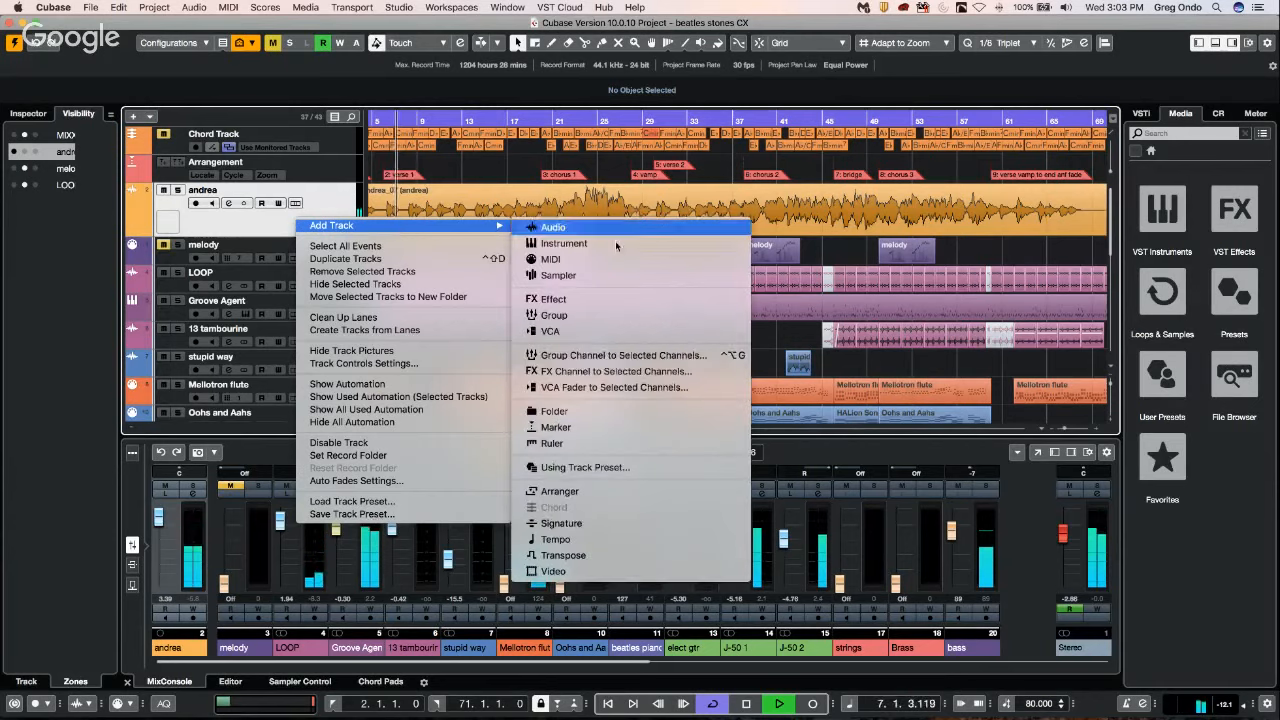
left_click(594, 556)
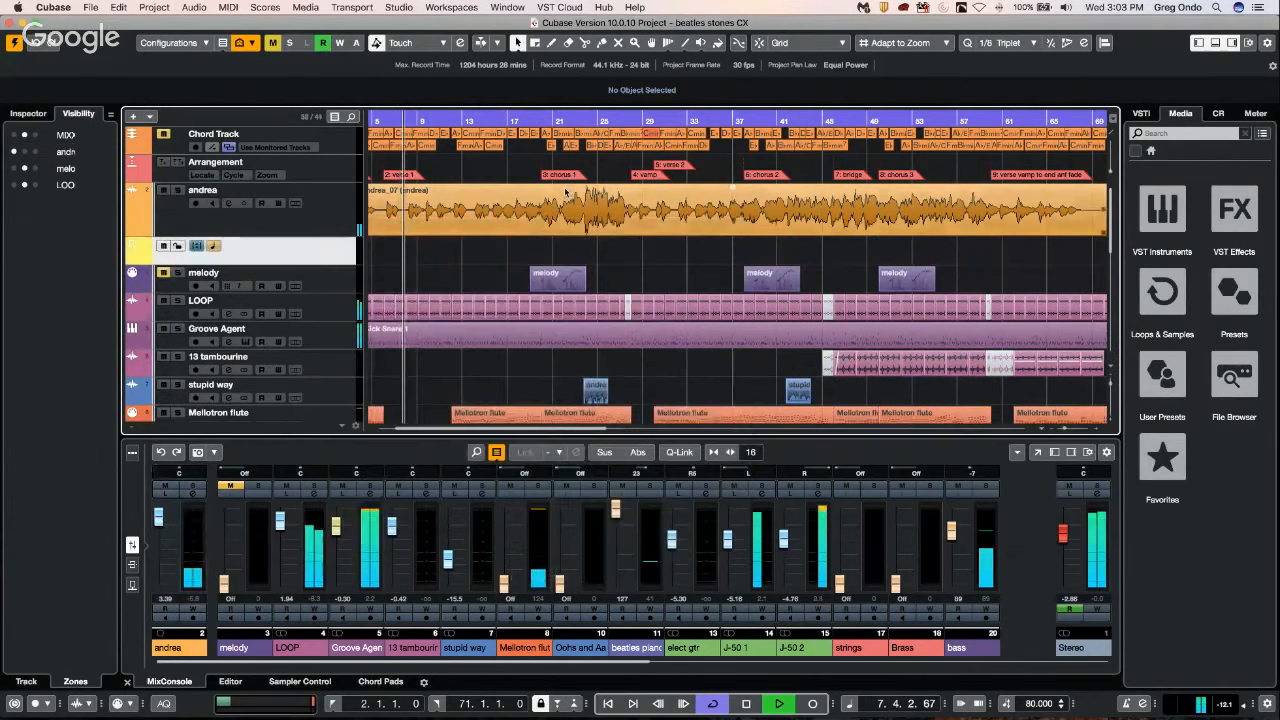
Stop playback and draw a transpose event with a value of -1 at about bar 10 on the Transpose track.
right_click(426, 253)
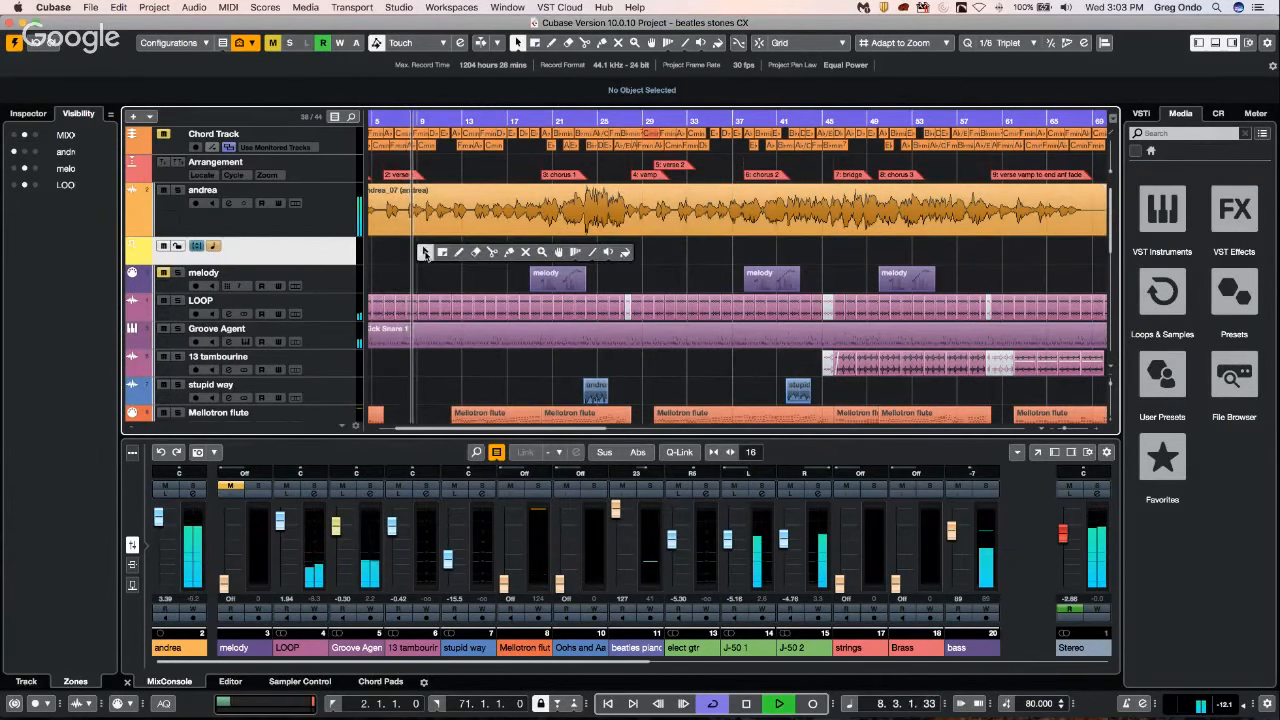
left_click(458, 252)
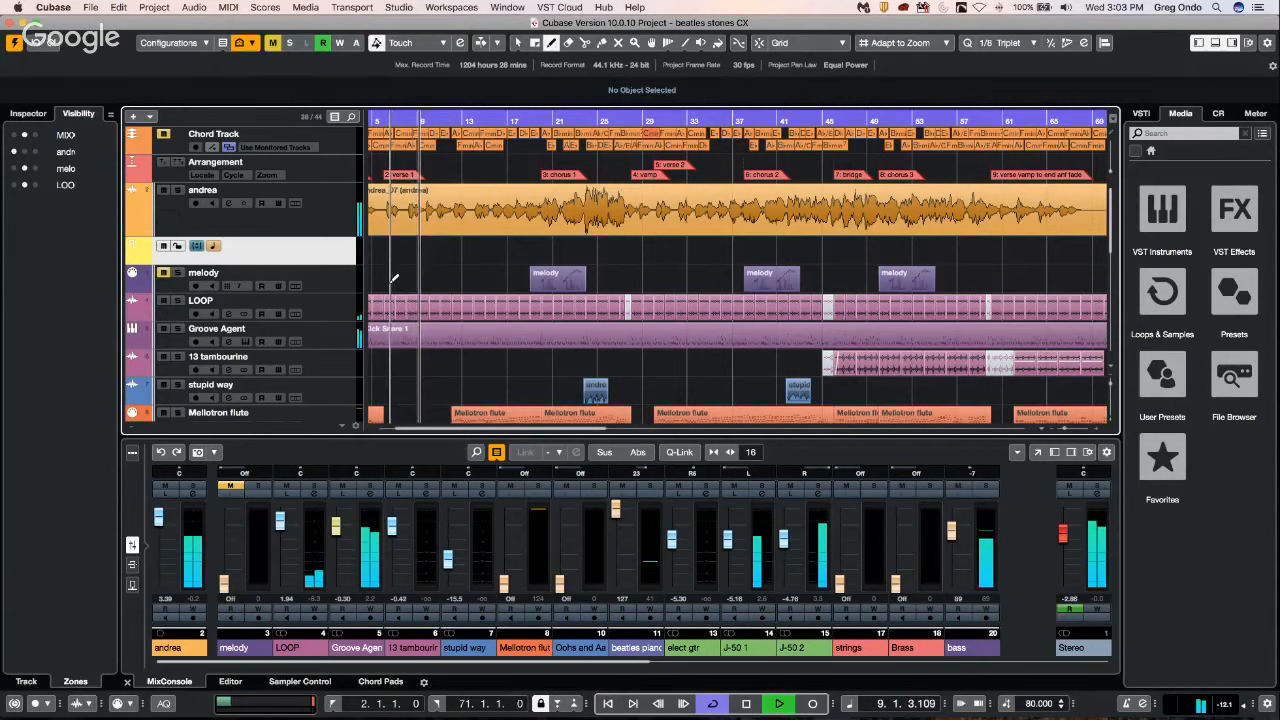
key("h")
key("h")
key("h")
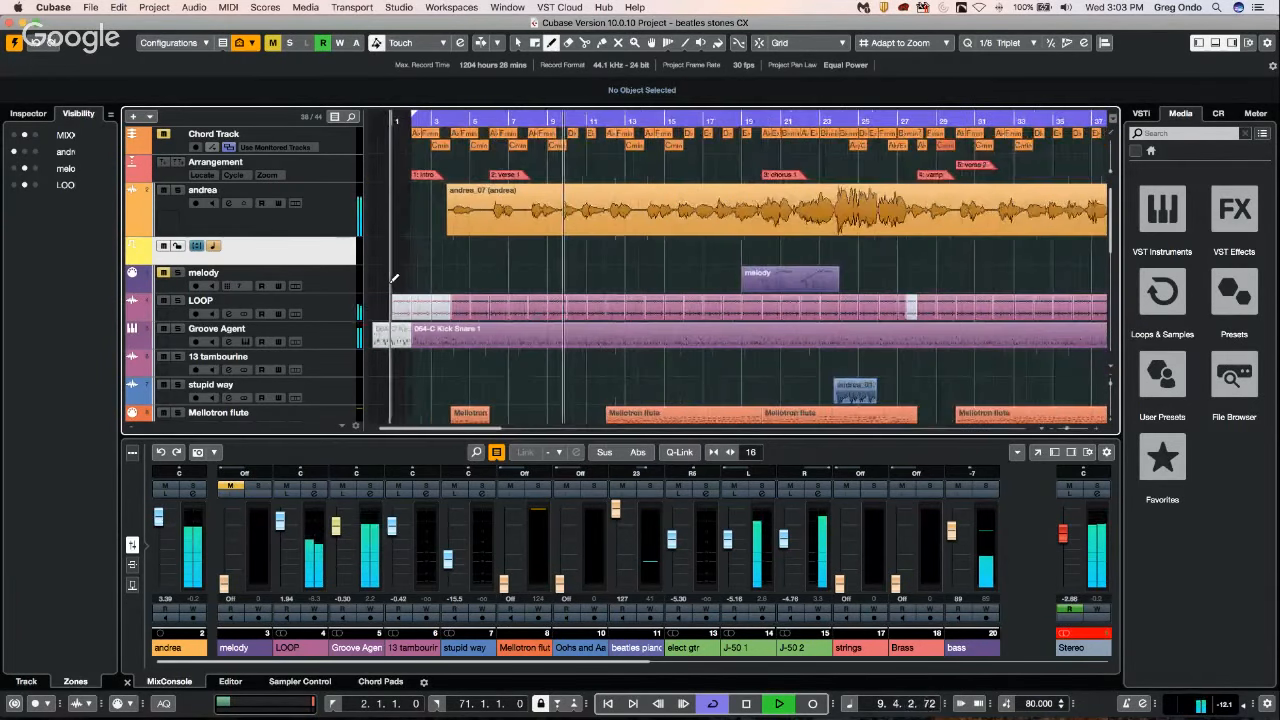
key("space")
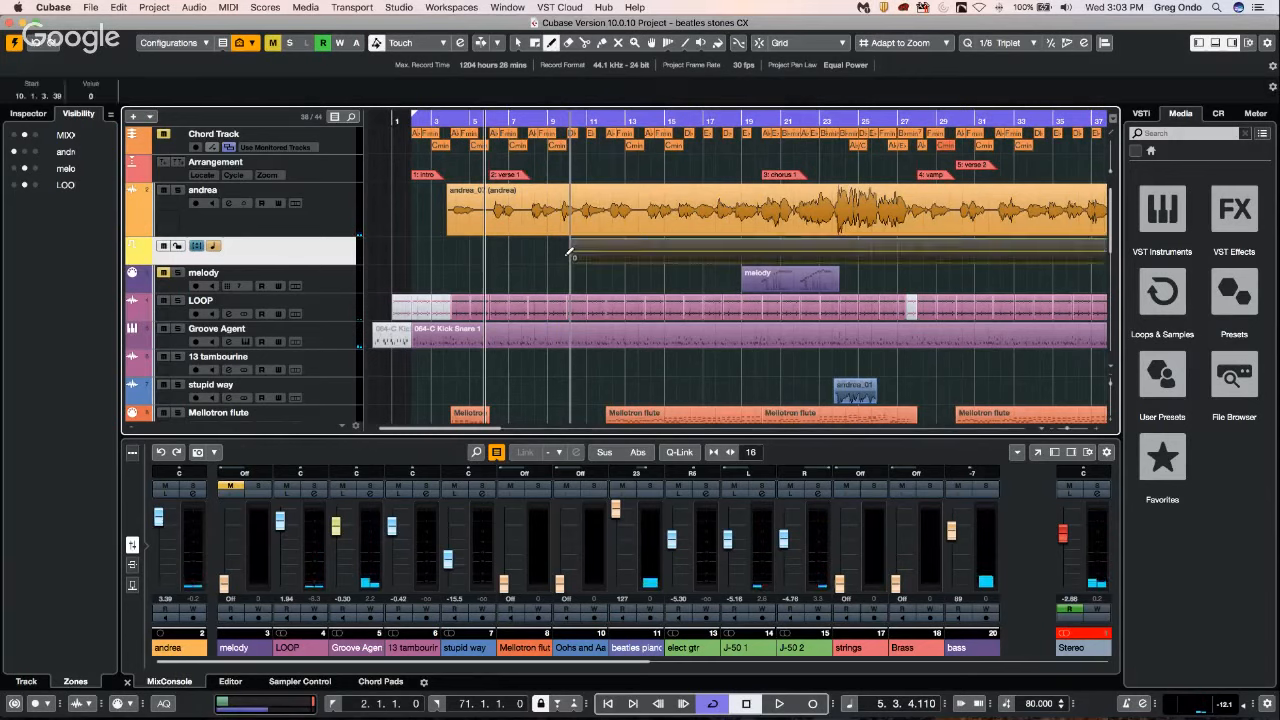
right_click(577, 257)
left_click(578, 258)
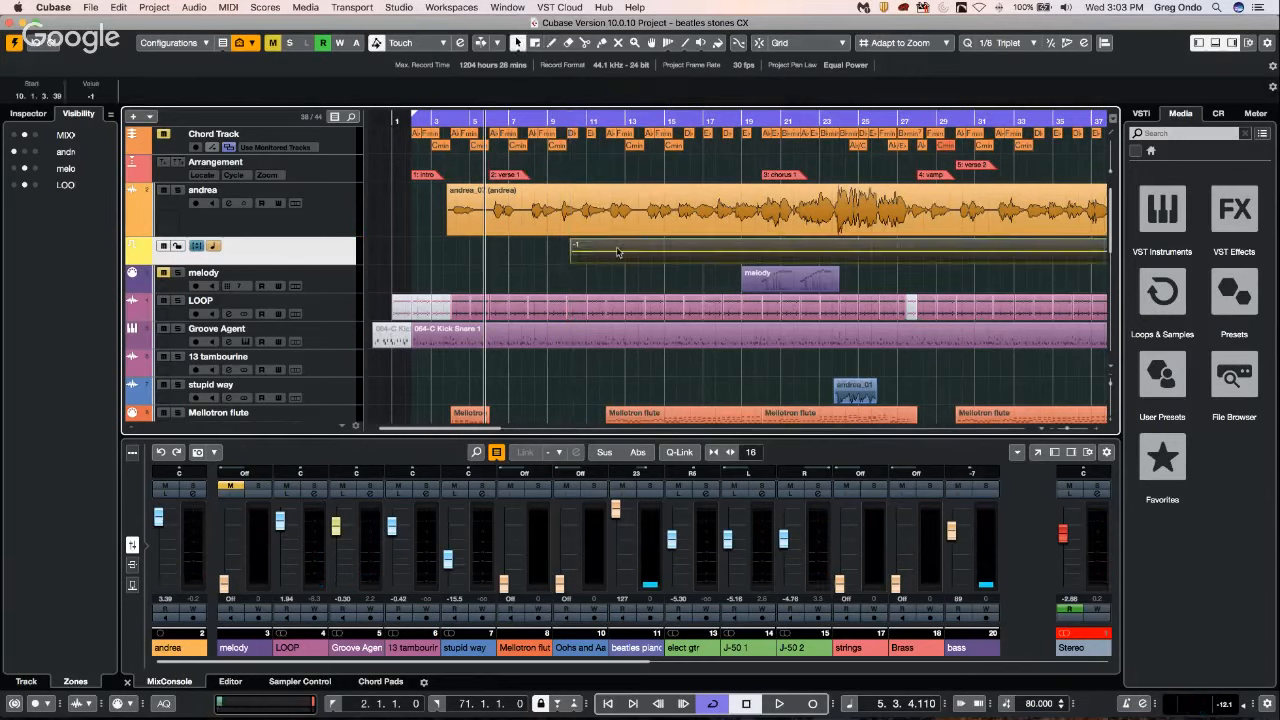
Draw three more transpose events on the Transpose track at about bars 13, 14 and 15.
right_click(616, 249)
left_click(653, 247)
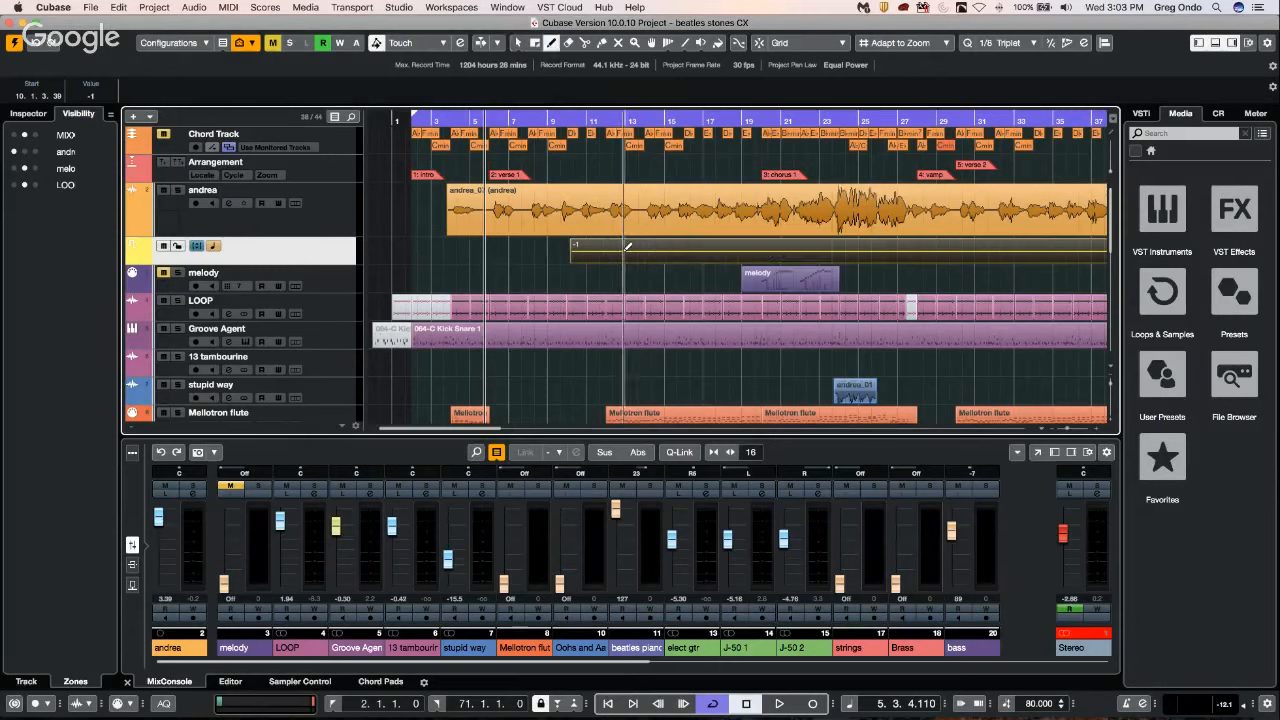
left_click(624, 249)
right_click(623, 253)
left_click(622, 252)
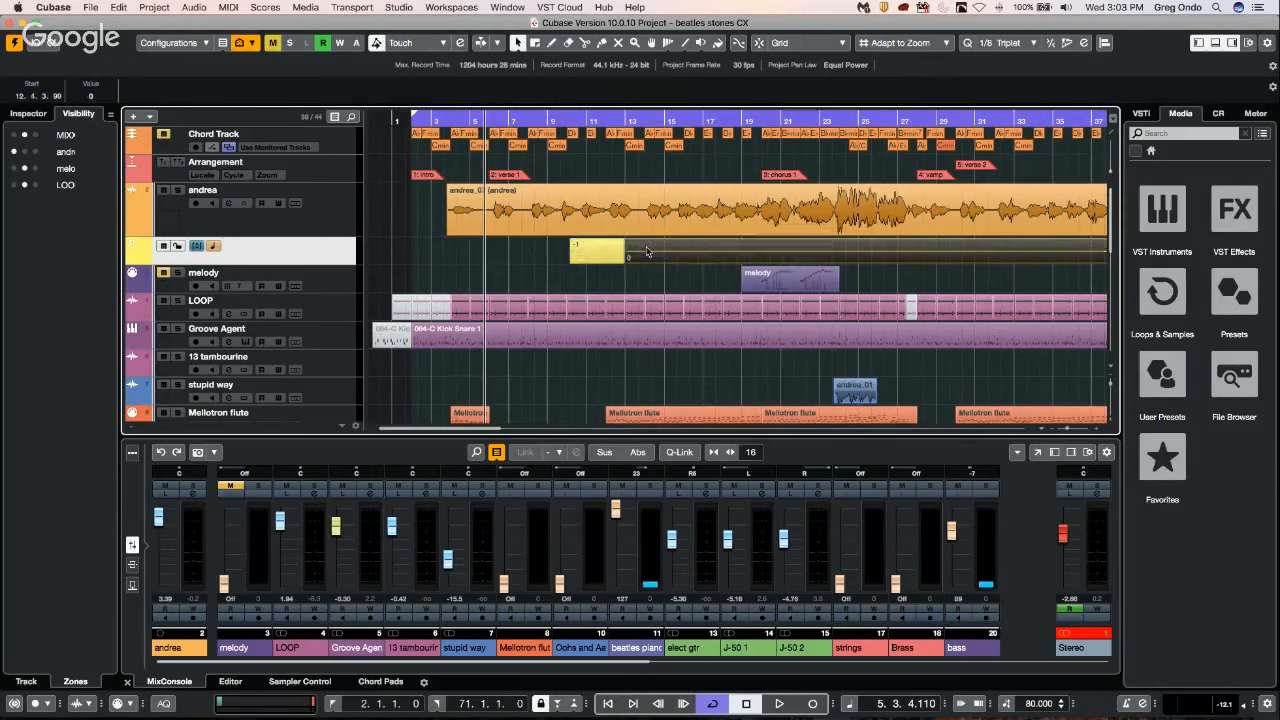
right_click(654, 252)
left_click(690, 253)
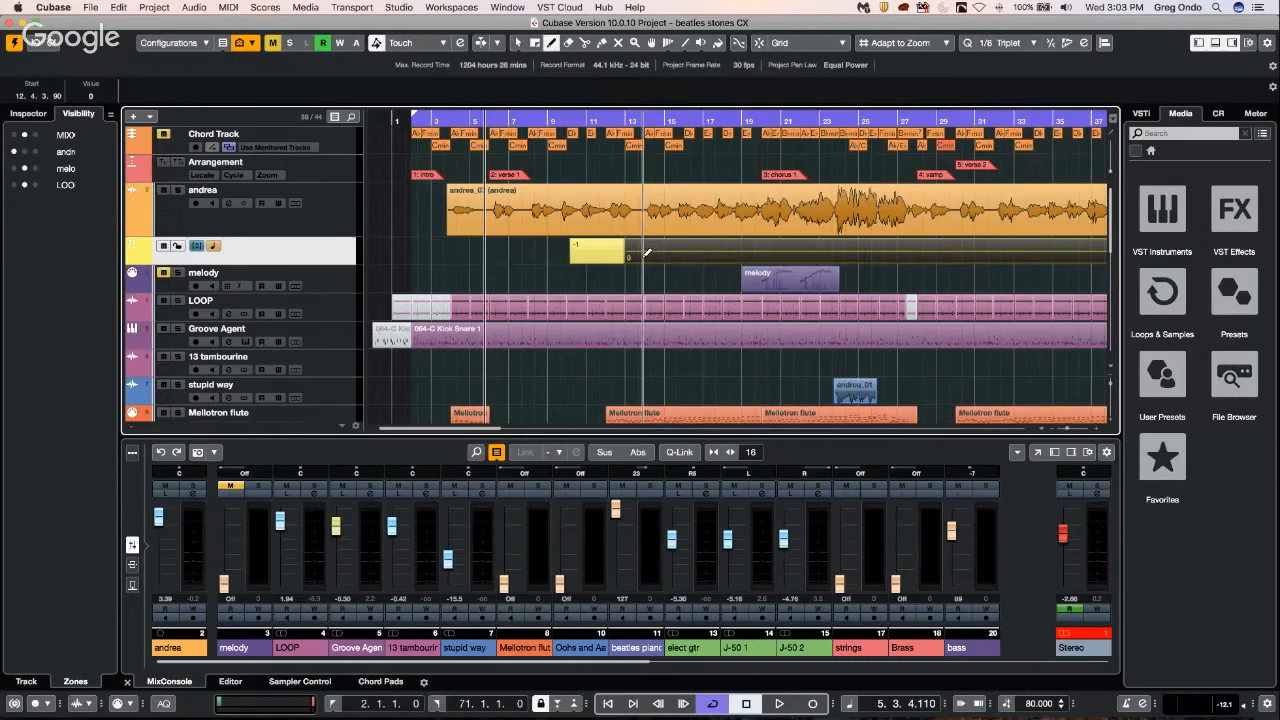
left_click(645, 254)
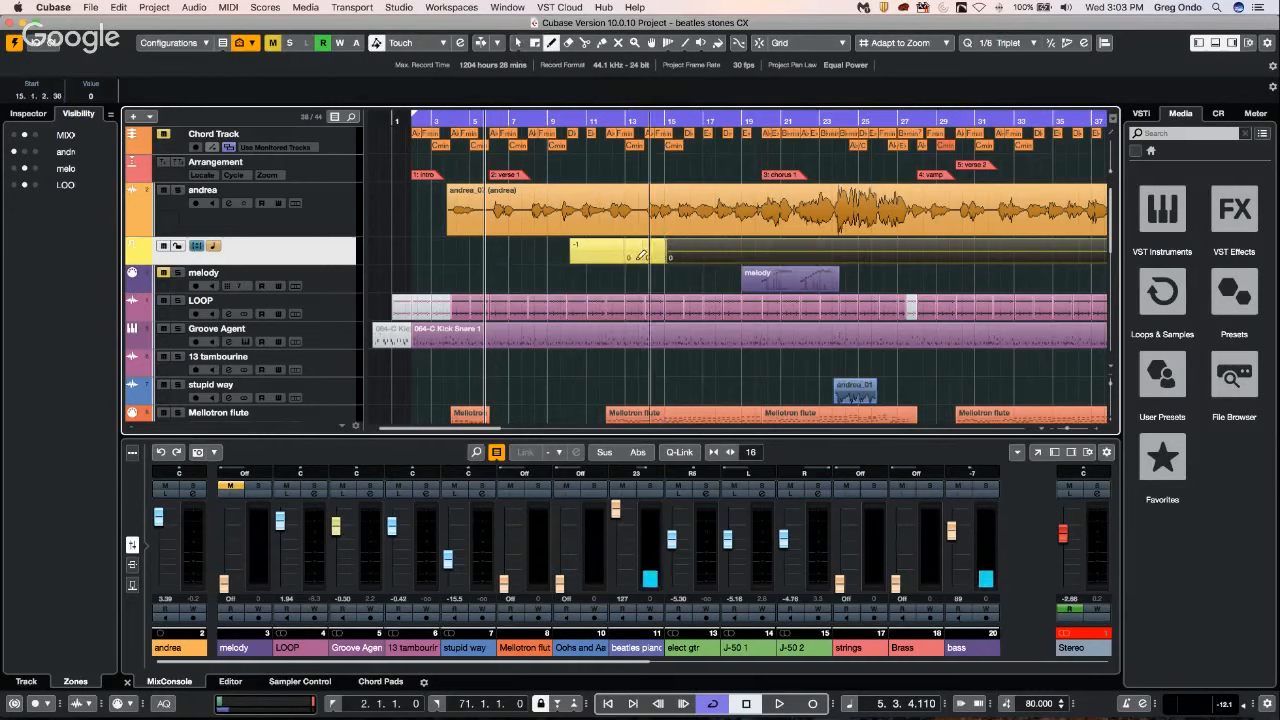
Set the transpose event at about bar 14 to 1.
right_click(648, 253)
left_click(651, 256)
left_click(653, 258)
left_click(655, 259)
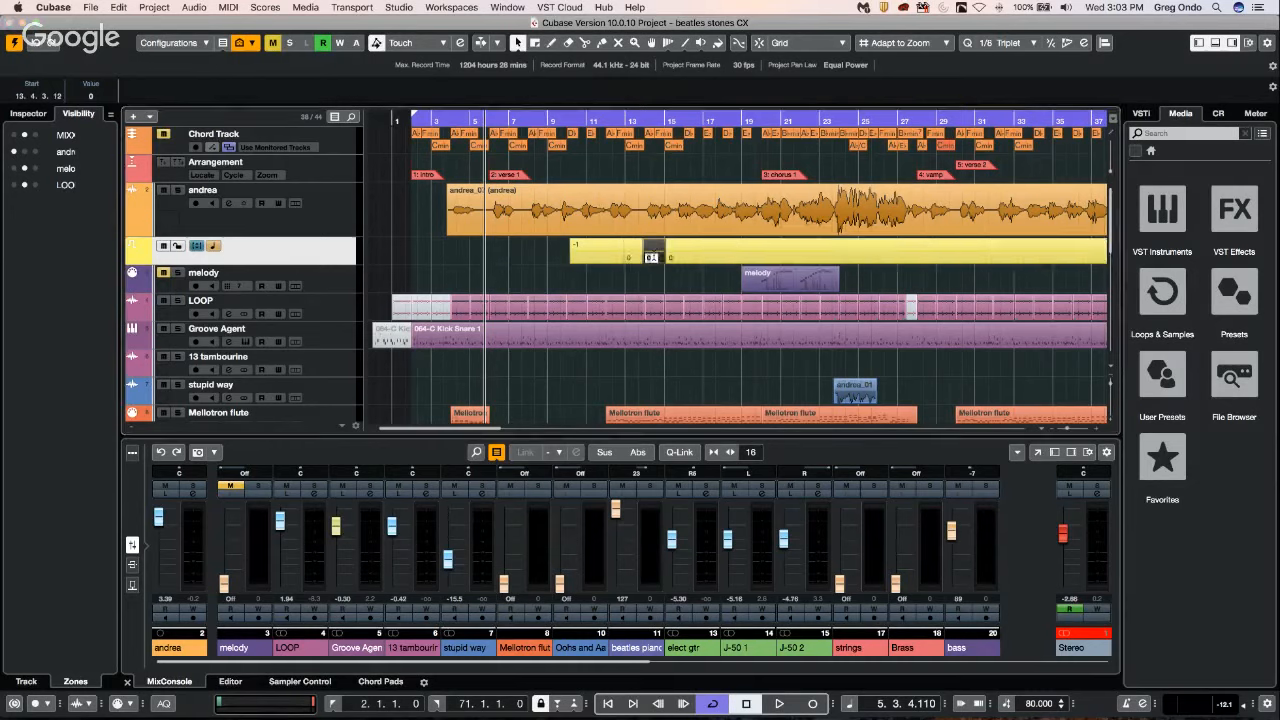
type("2")
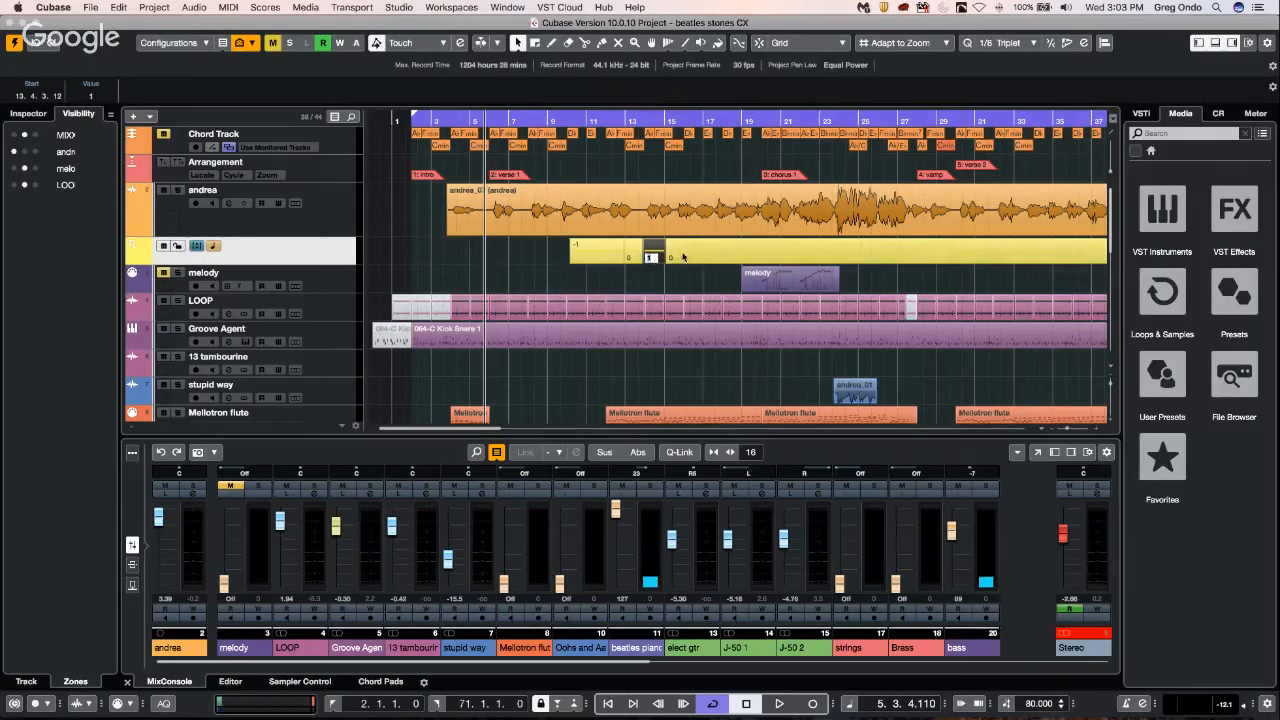
Play the song from about bar 8 and make the Transpose track about twice as tall.
left_click_drag(550, 119, 526, 122)
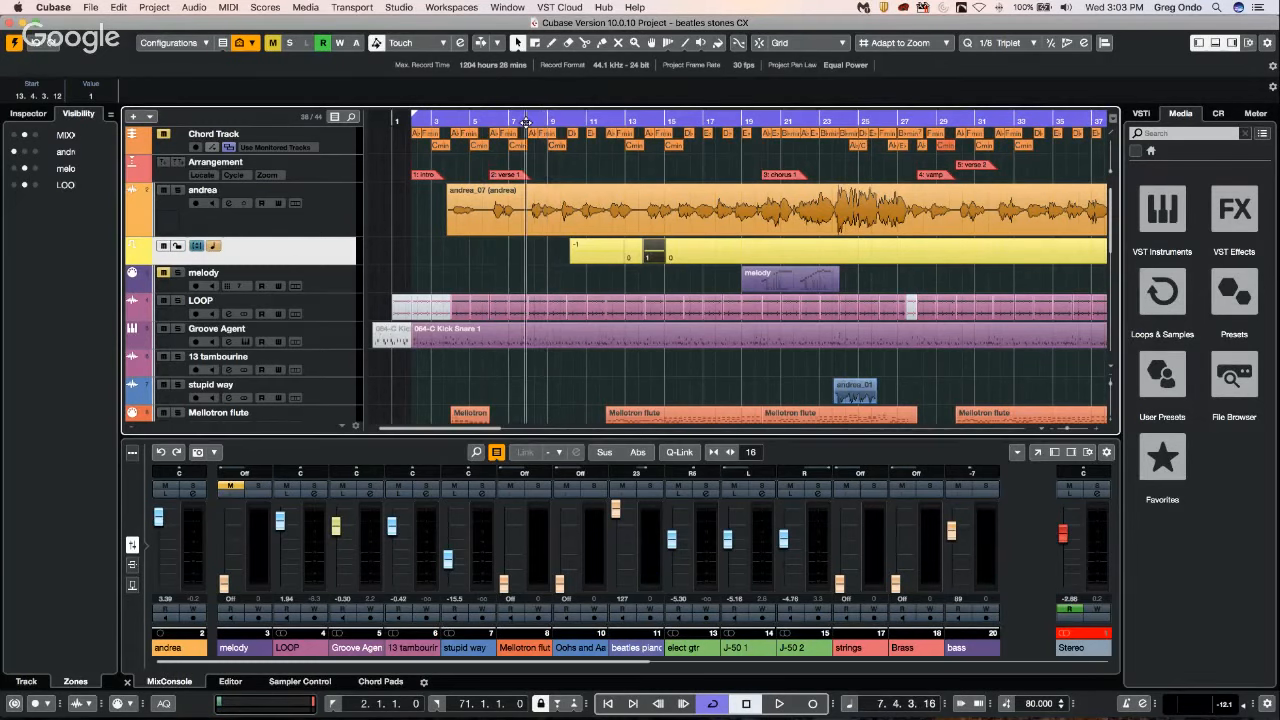
key("space")
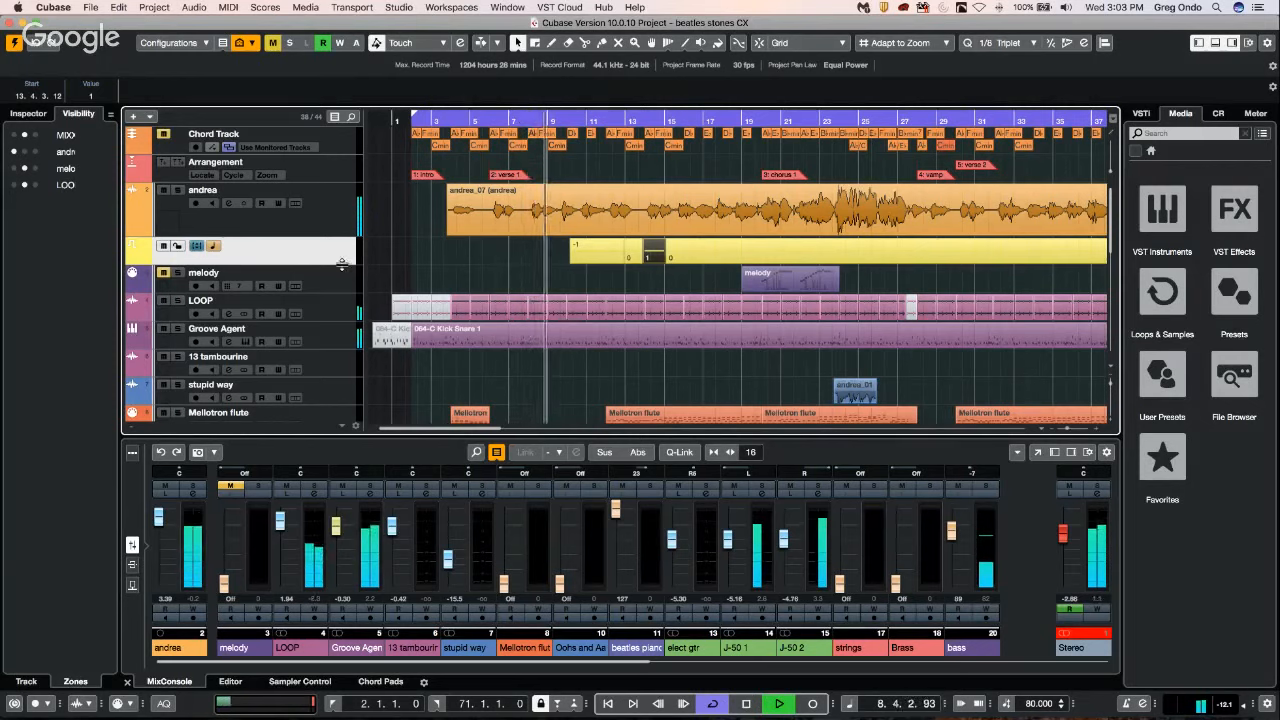
left_click_drag(339, 264, 339, 301)
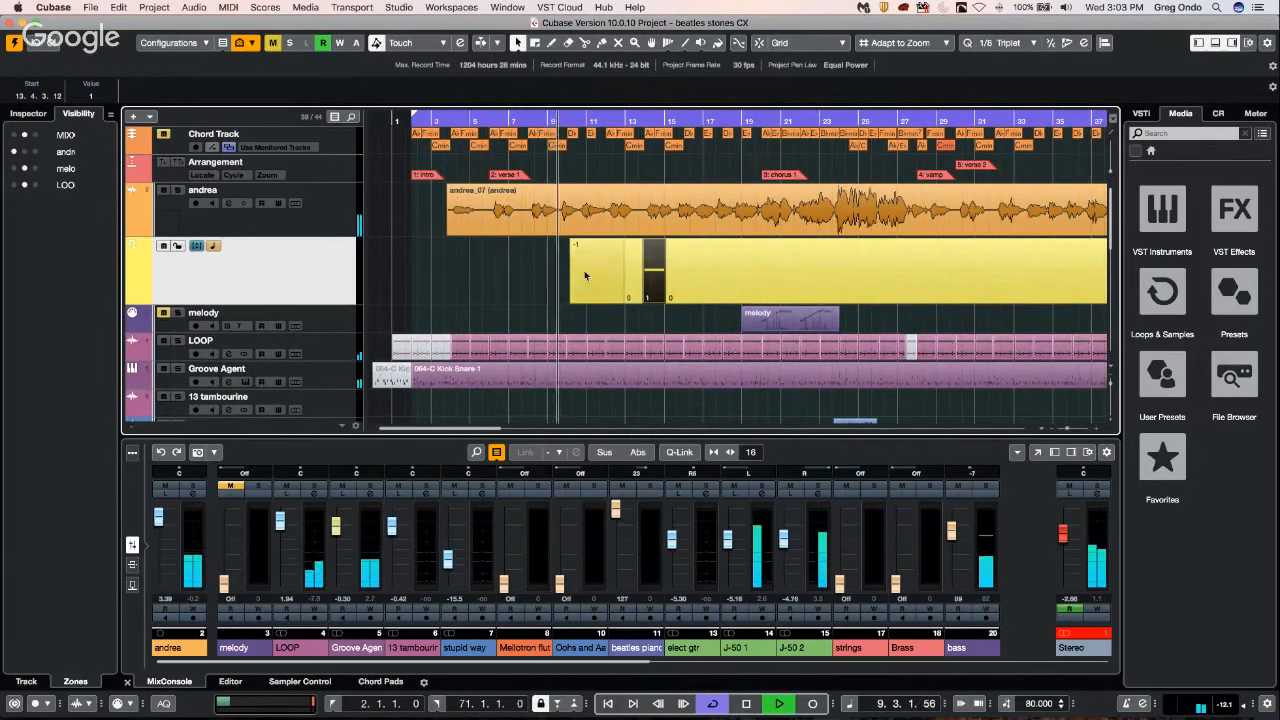
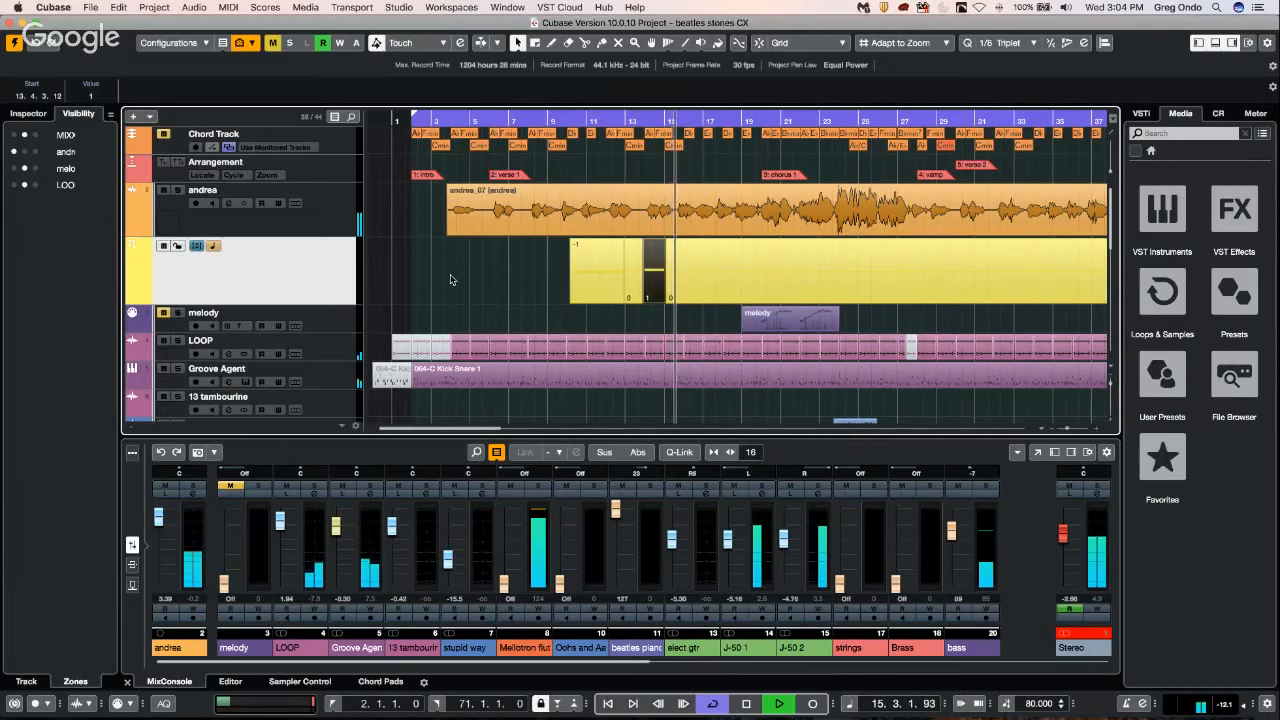
Stop playback and select the long 064-C Kick Snare 1 part on the Groove Agent track.
key("space")
scroll(480, 275, "down", 5)
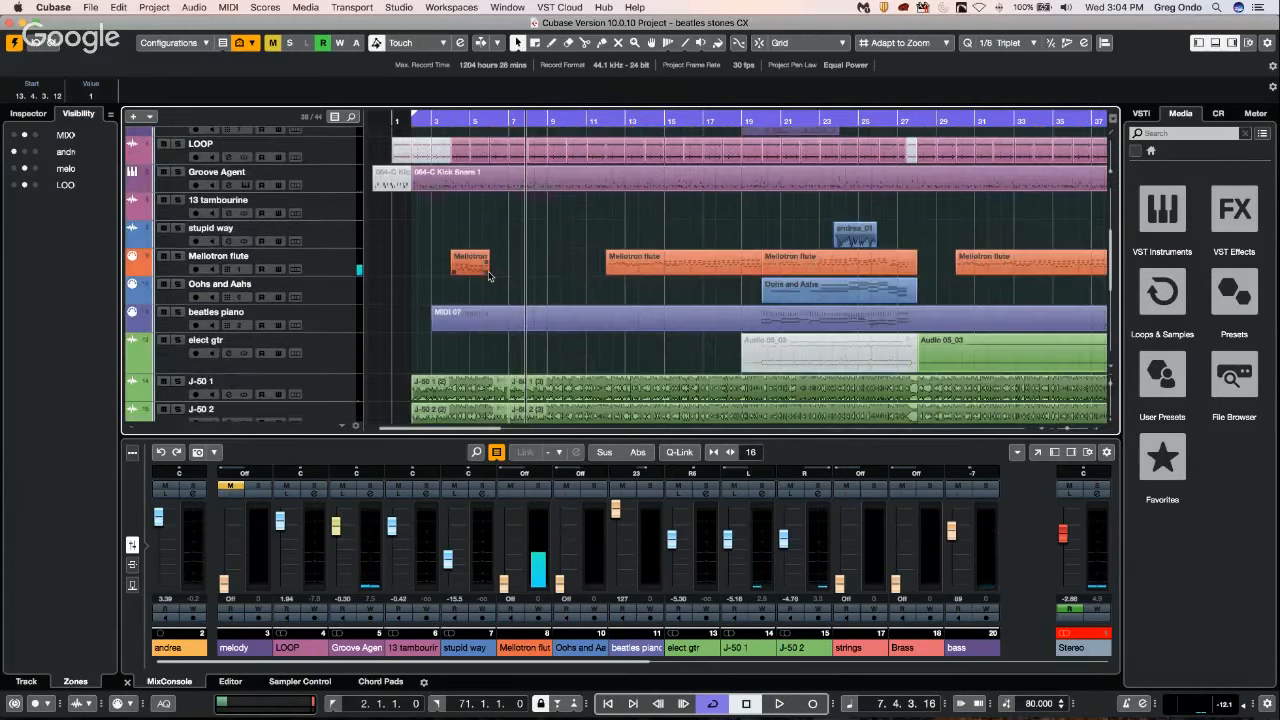
left_click(340, 178)
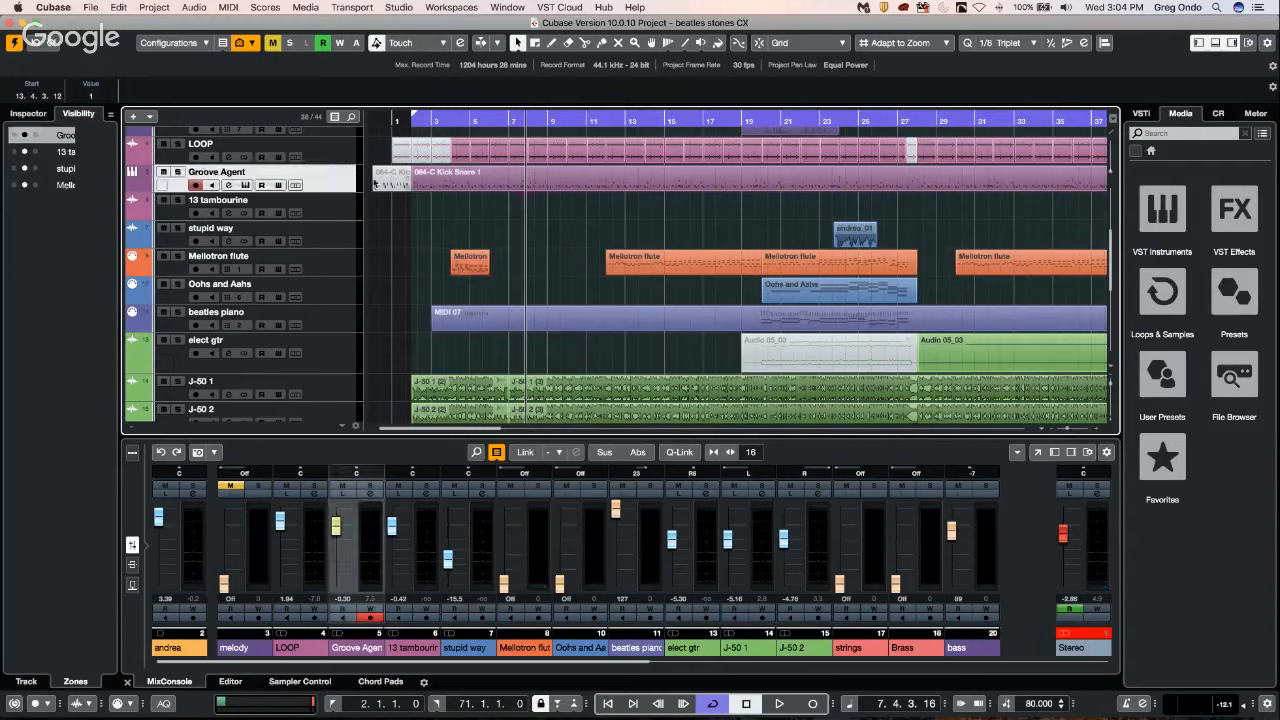
left_click(600, 178)
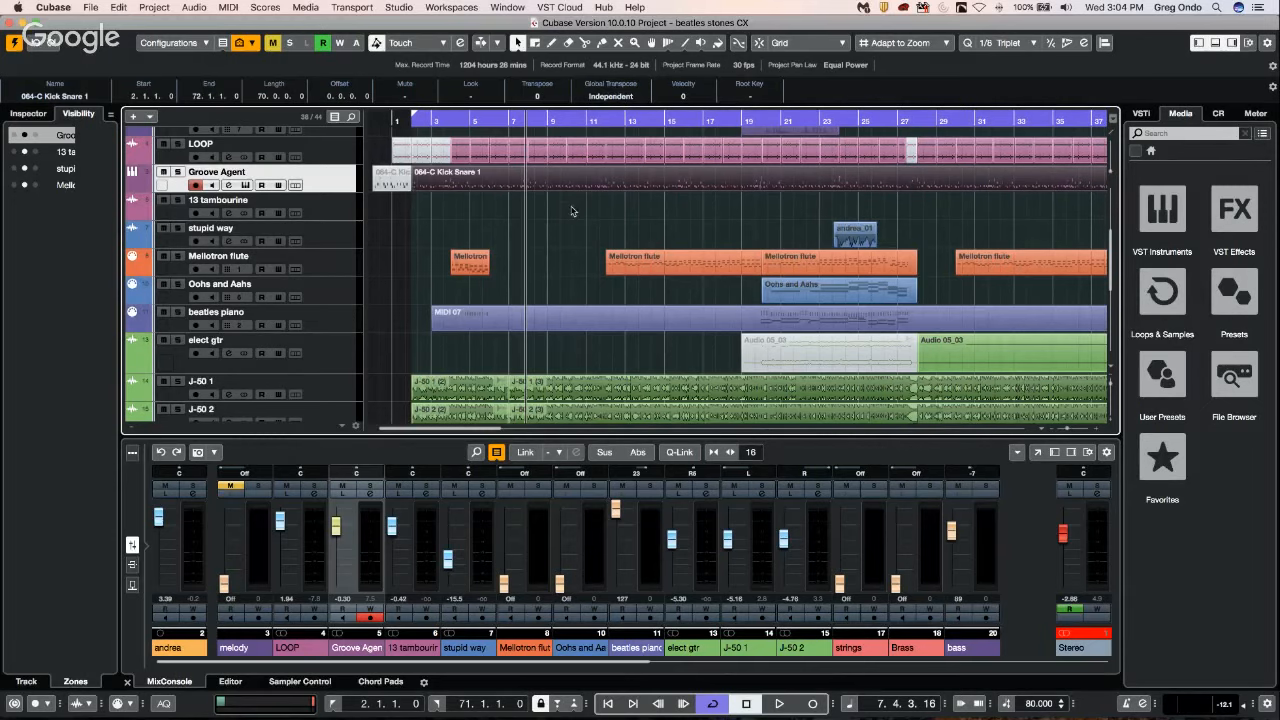
Play the song from about bar 6 through the transpose events to about bar 16, and stop.
scroll(572, 211, "up", 6)
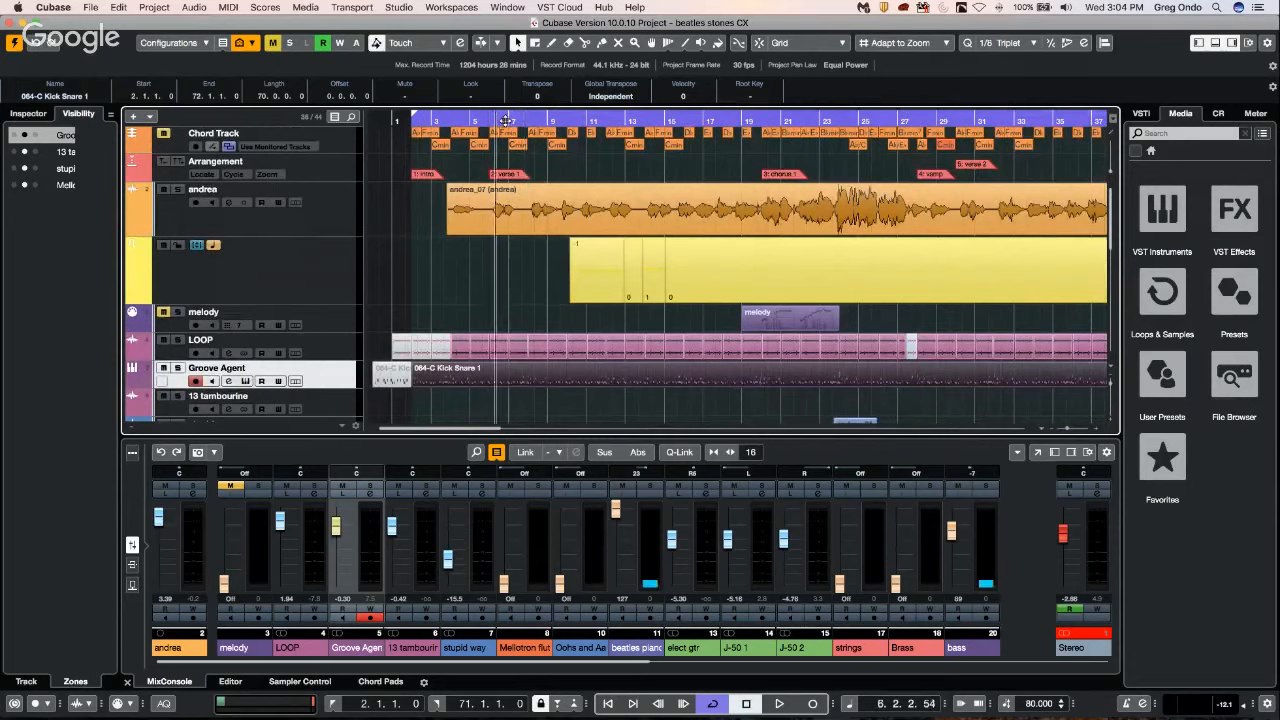
key("space")
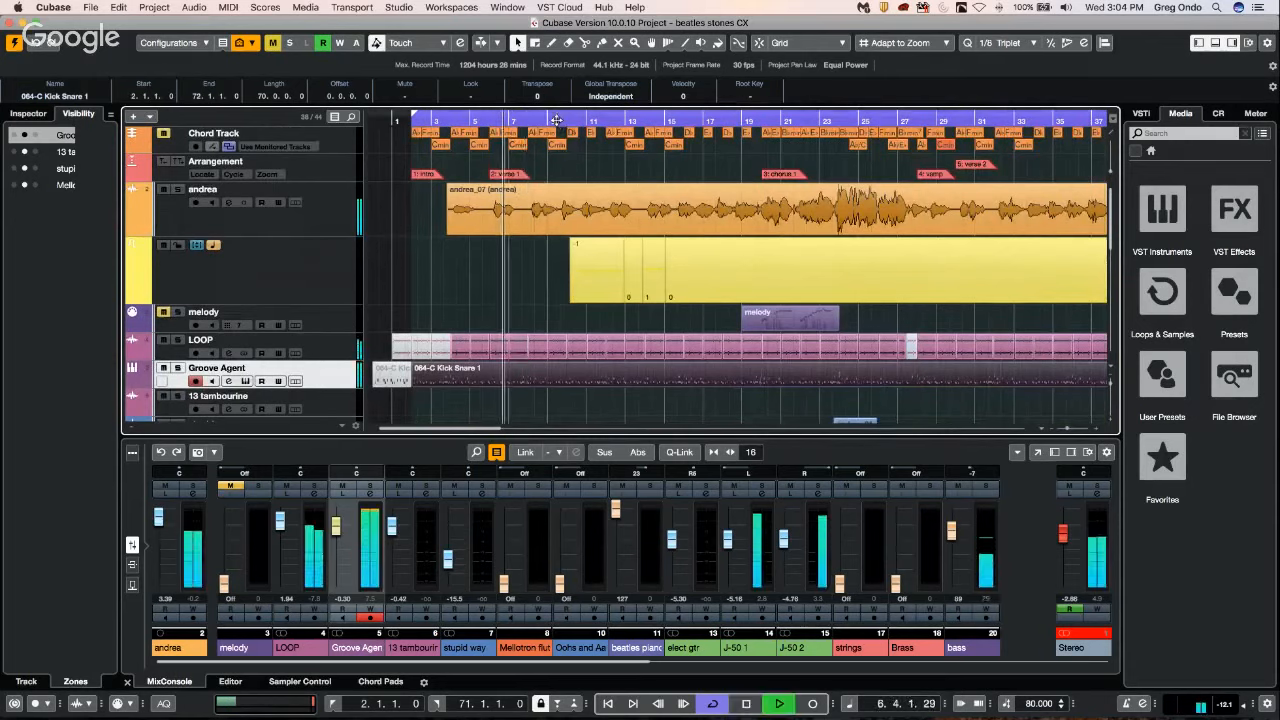
left_click(557, 120)
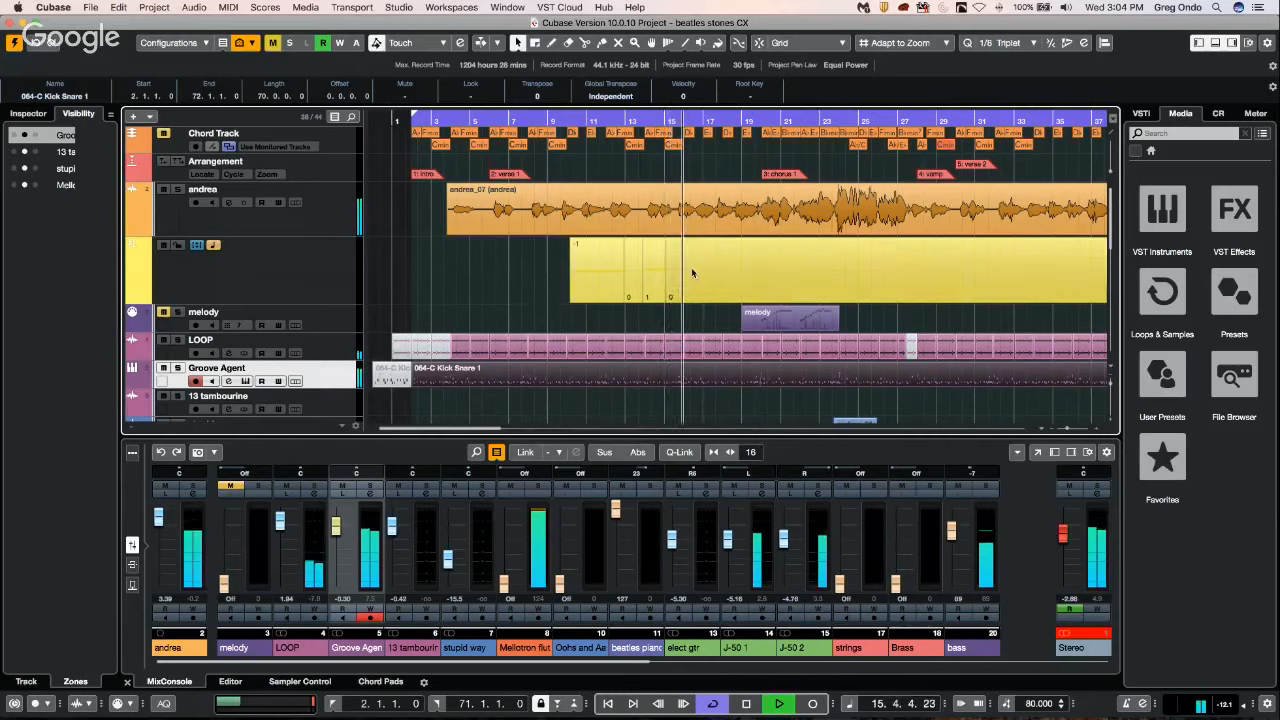
key("space")
Check the track types that can be added from the Transpose track, close the list and clear the event selection.
left_click(293, 276)
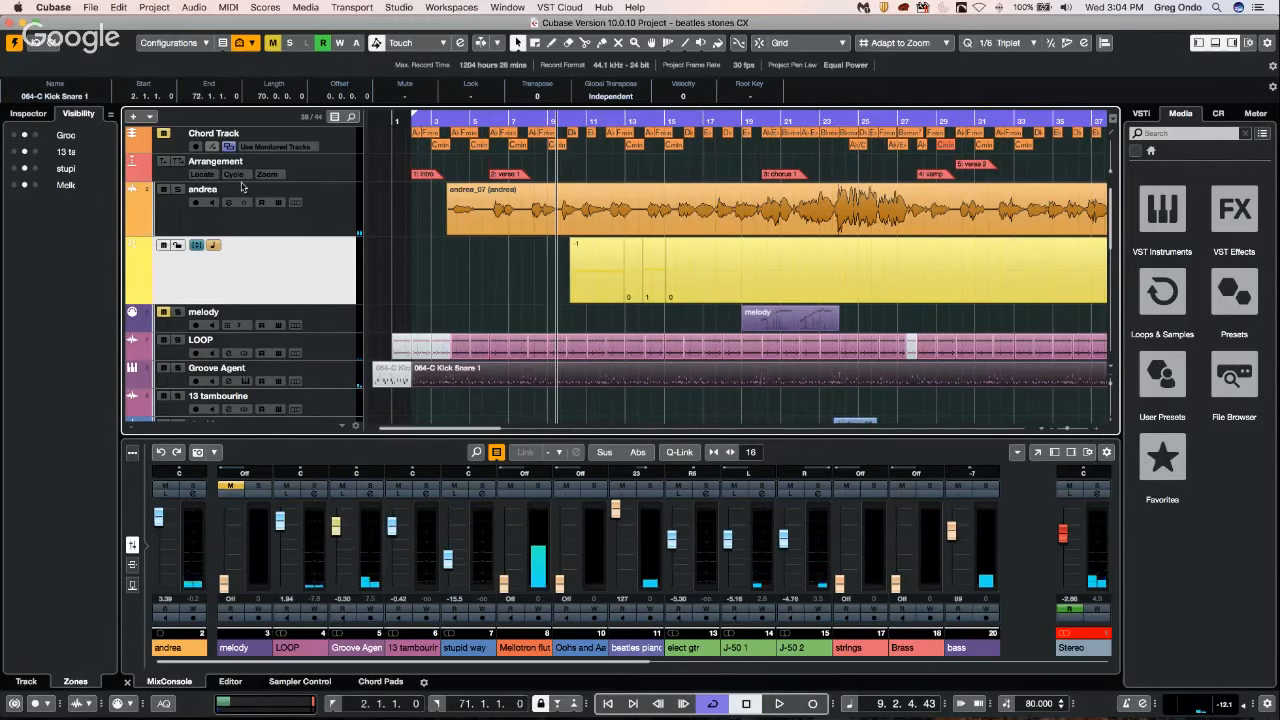
right_click(313, 270)
mouse_move(382, 272)
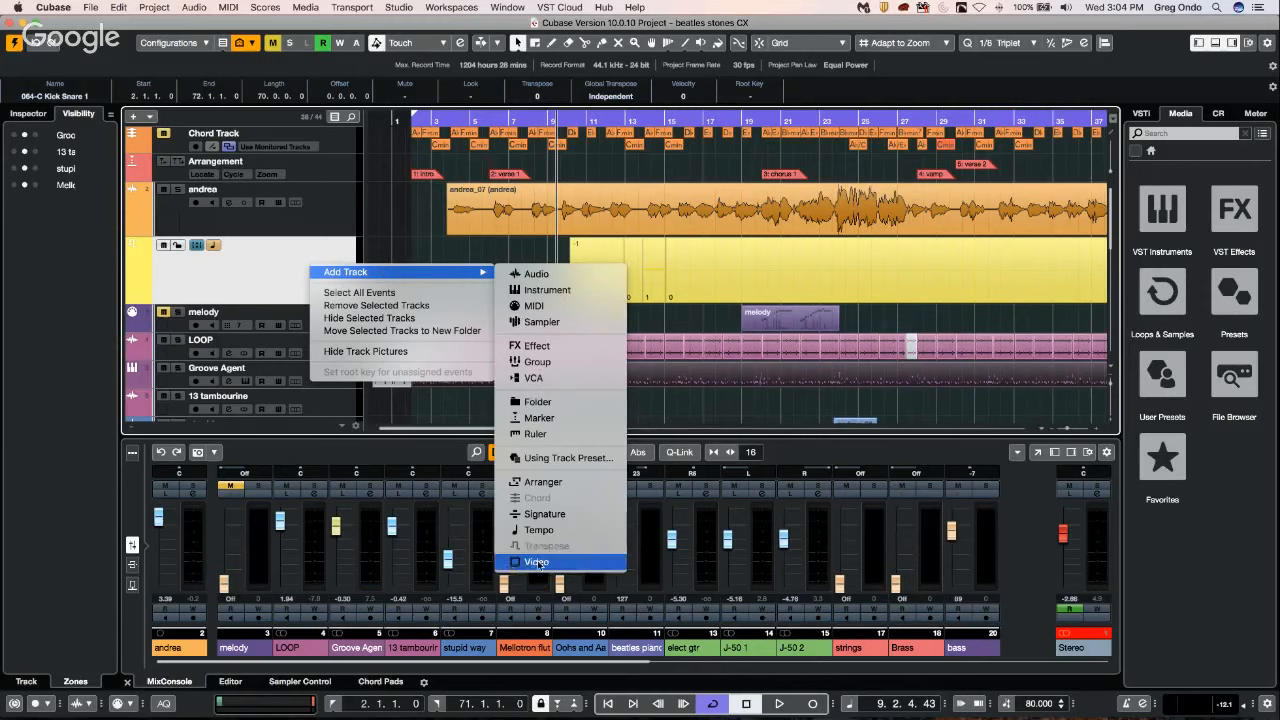
left_click(255, 275)
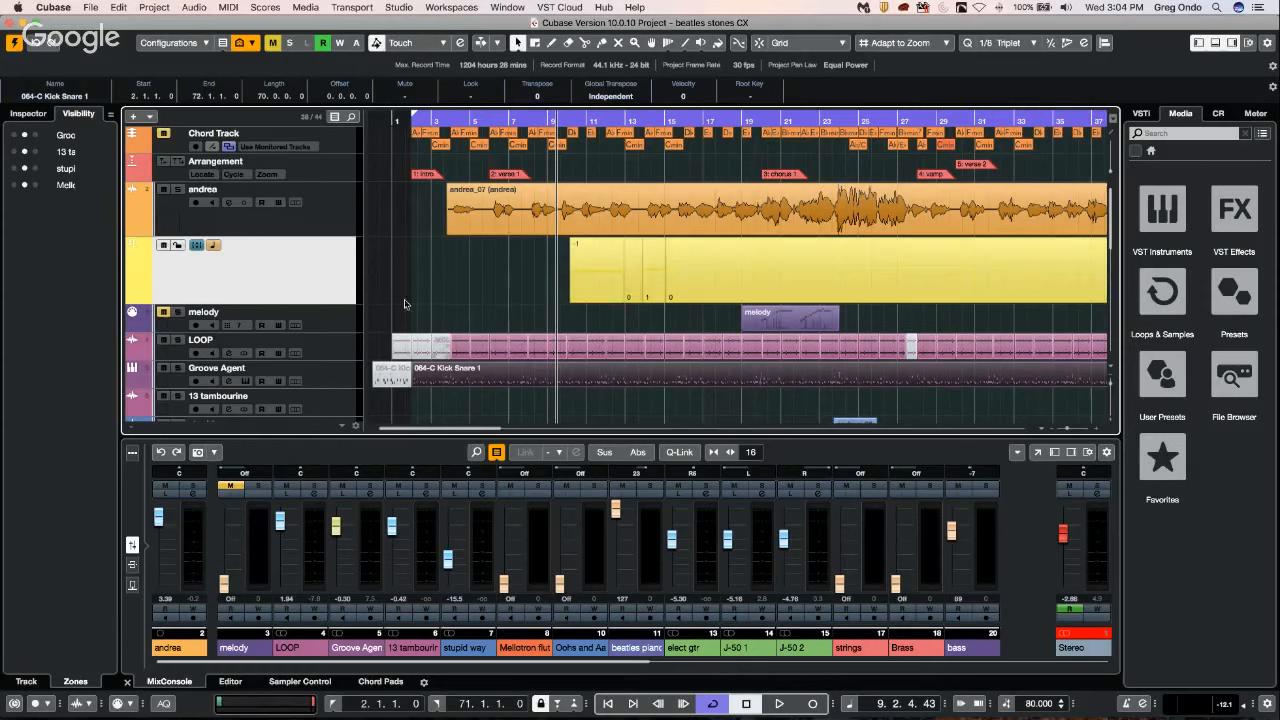
left_click(478, 280)
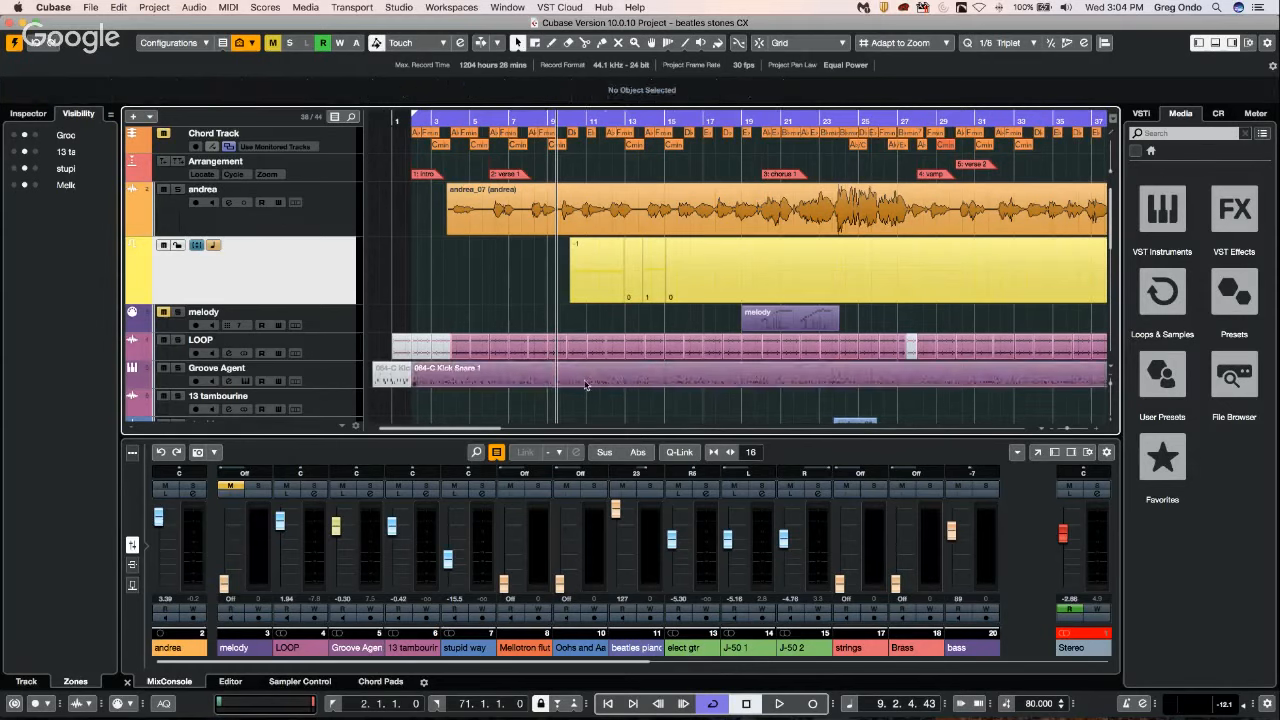
Select the 064-C Kick Snare 1 part and check its Global Transpose setting, leaving it at Independent.
left_click(586, 385)
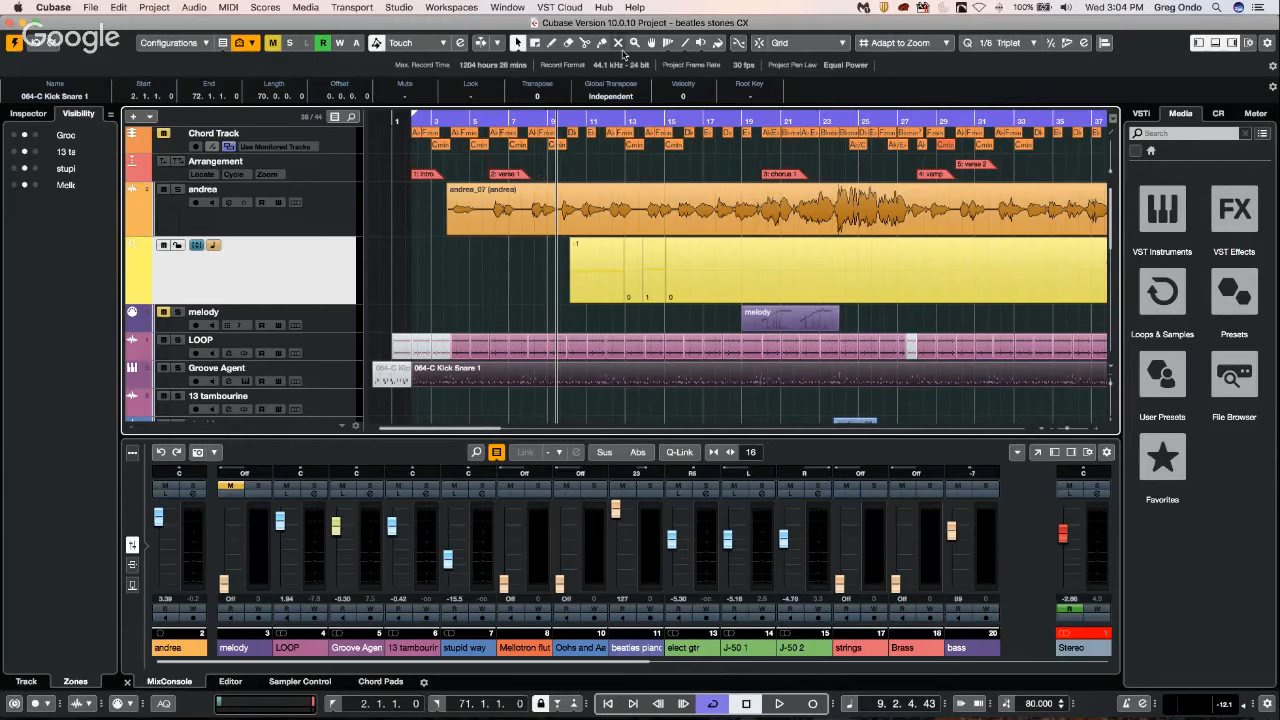
left_click(618, 97)
left_click(612, 97)
Show the inserts of the audio track above the Transpose track and load ModMachine in the first slot.
left_click(338, 227)
left_click(24, 114)
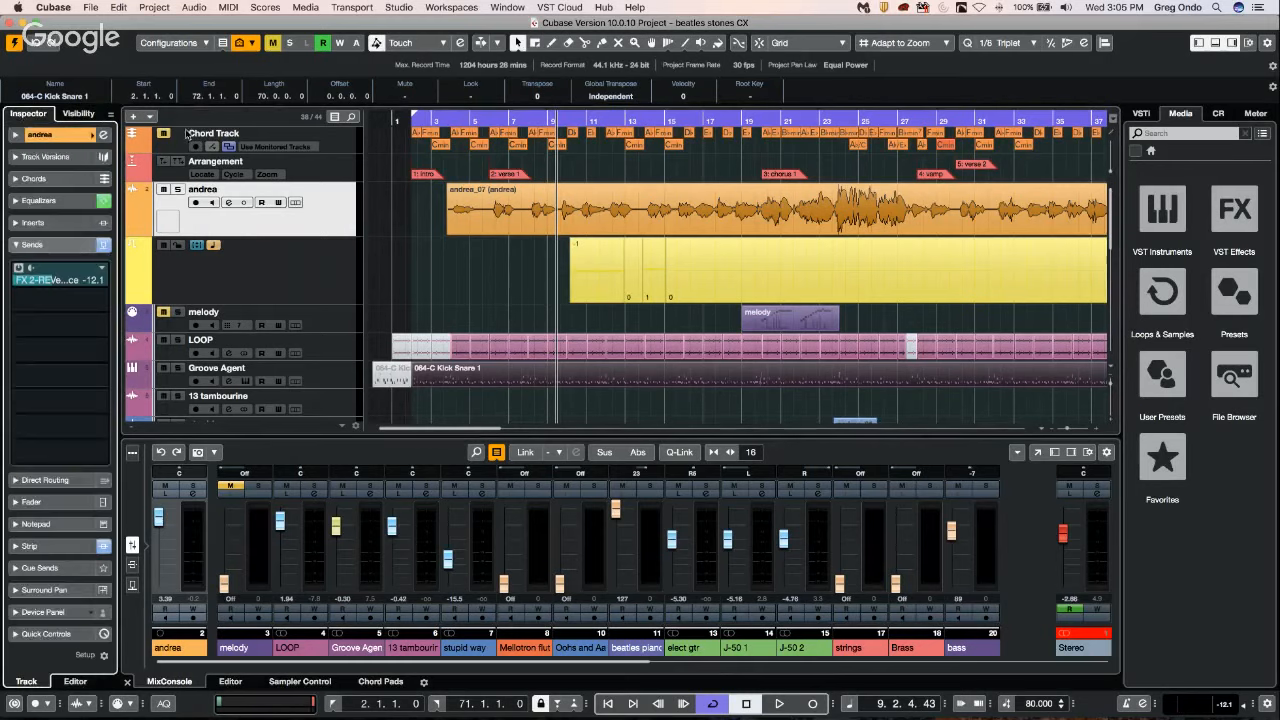
left_click(34, 222)
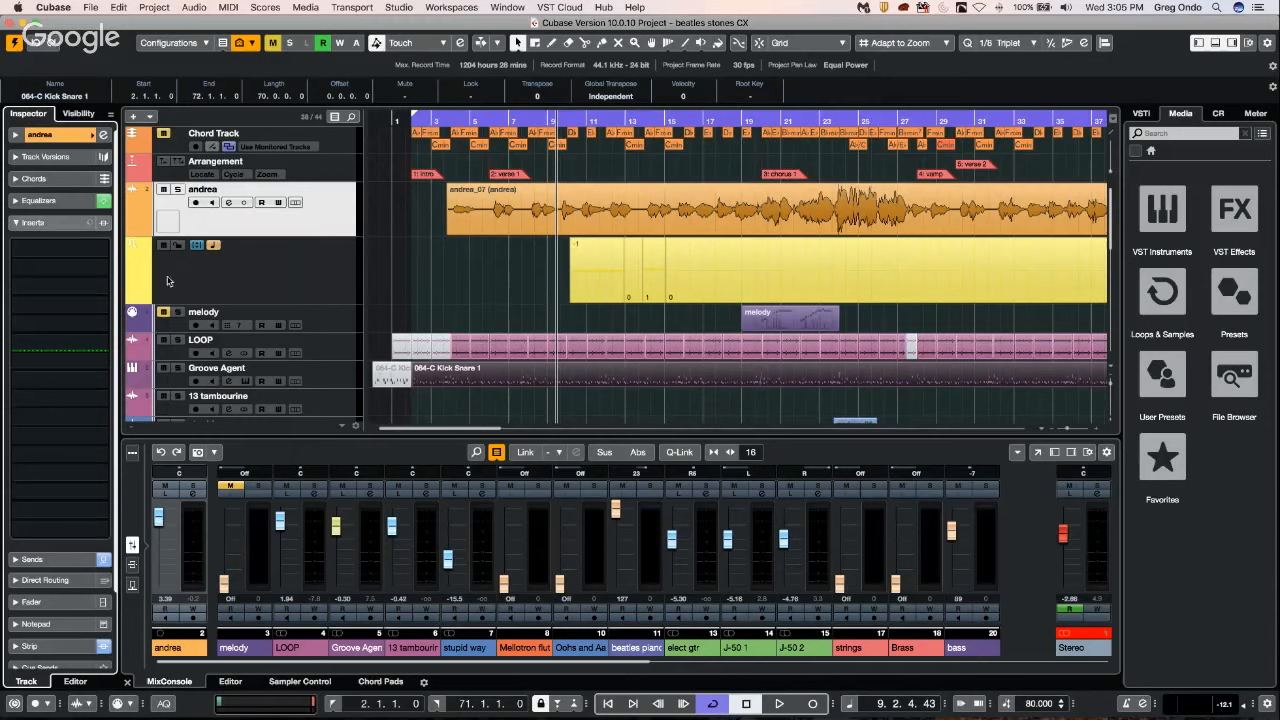
left_click(101, 246)
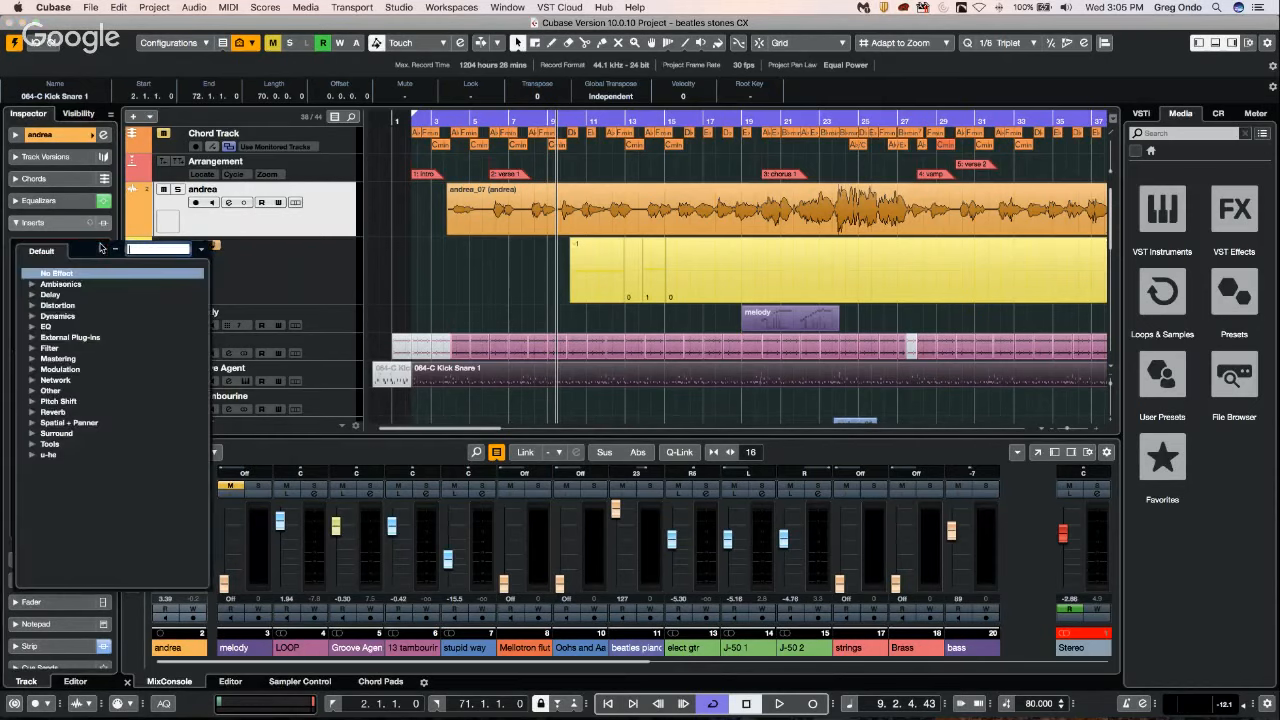
left_click(33, 296)
left_click(76, 305)
Load Brickwall Limiter in the second insert slot and DualFilter in the third.
left_click(96, 270)
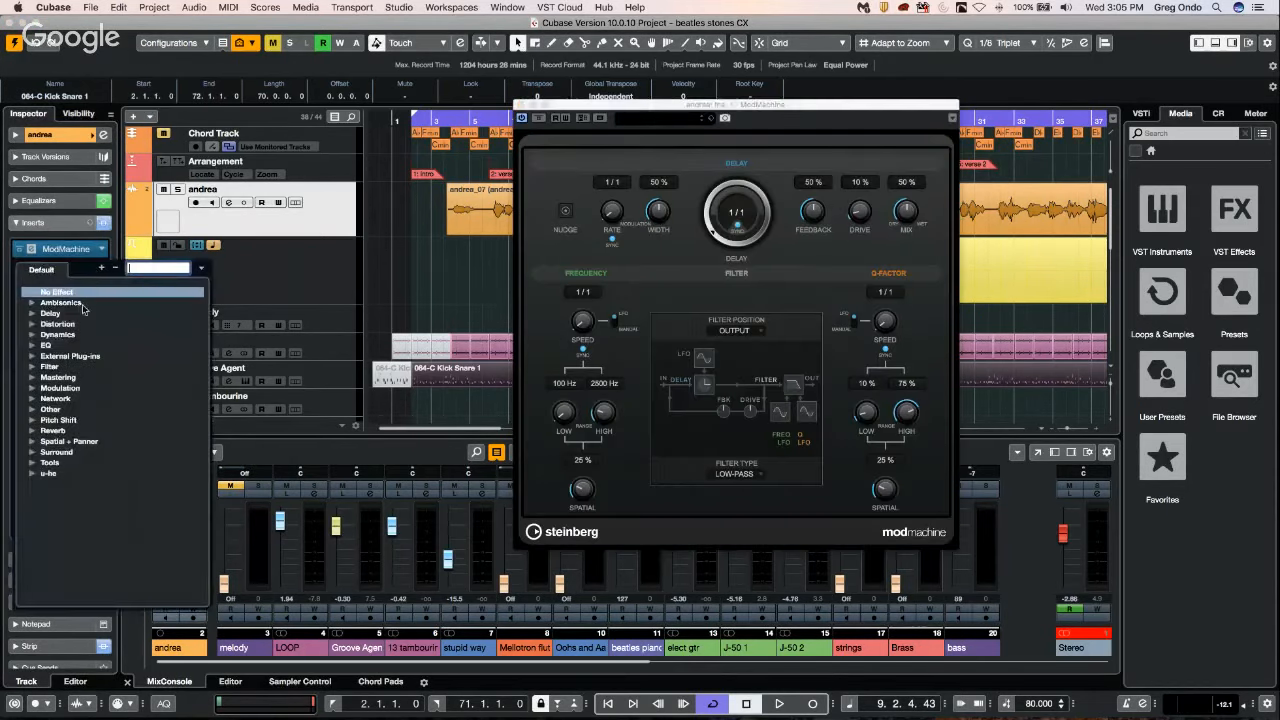
left_click(32, 335)
left_click(62, 345)
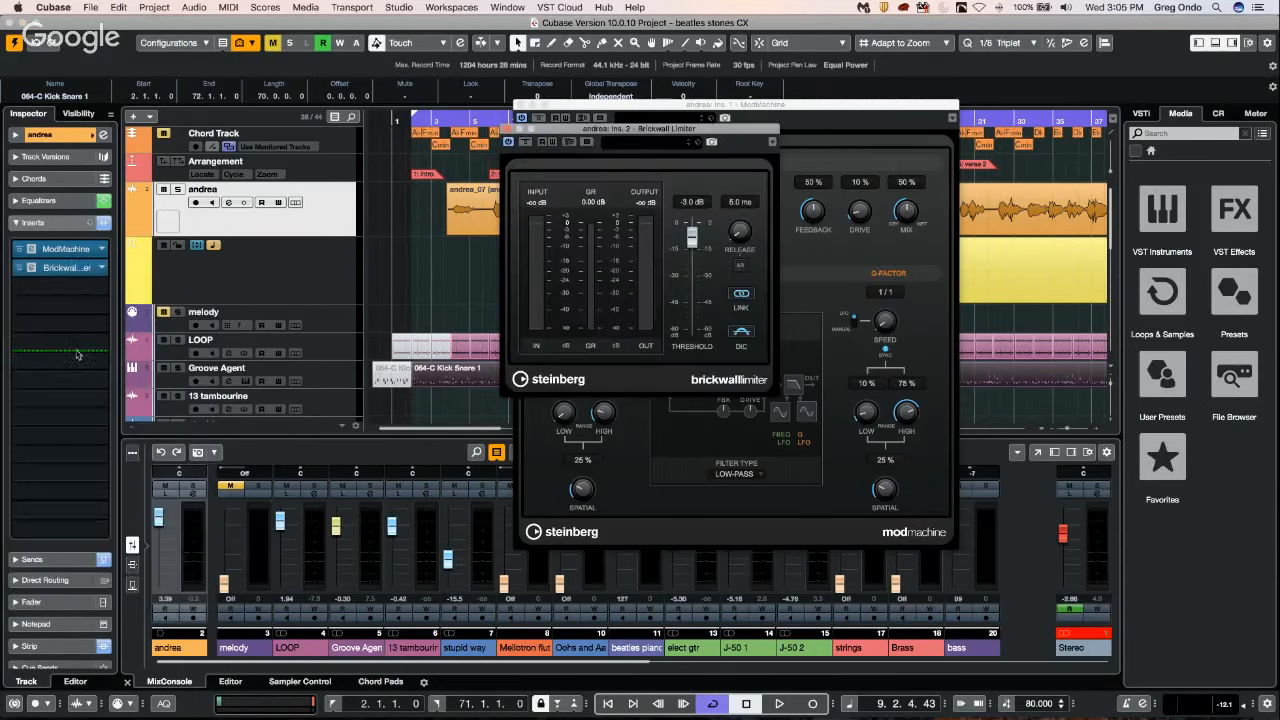
left_click(99, 288)
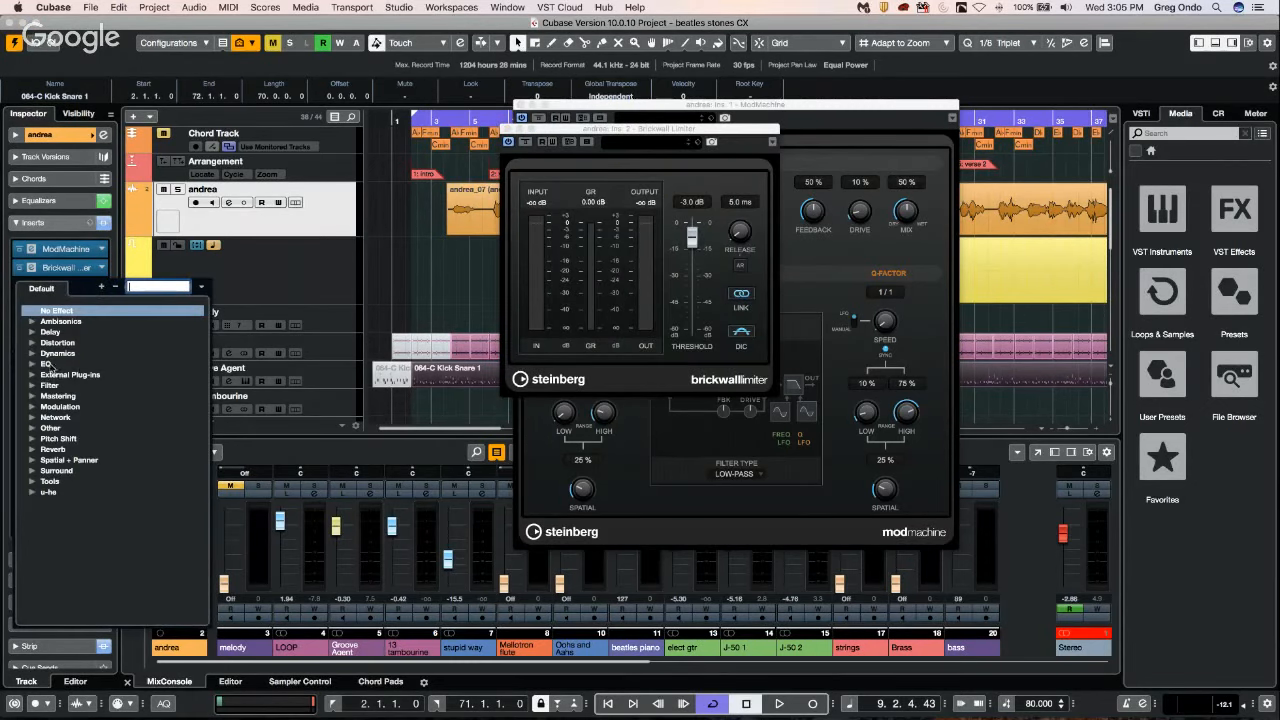
left_click(36, 388)
left_click(66, 395)
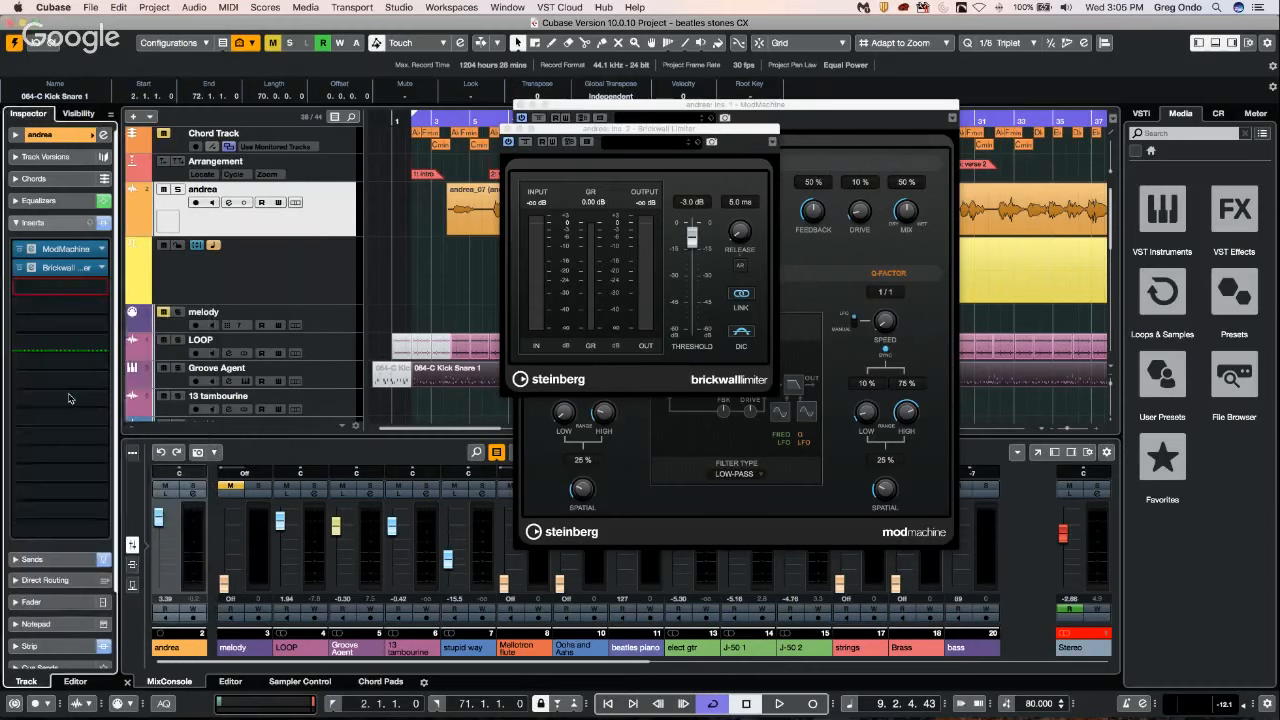
Browse the effect categories for the sixth insert slot and load AutoPan from Modulation.
left_click(82, 346)
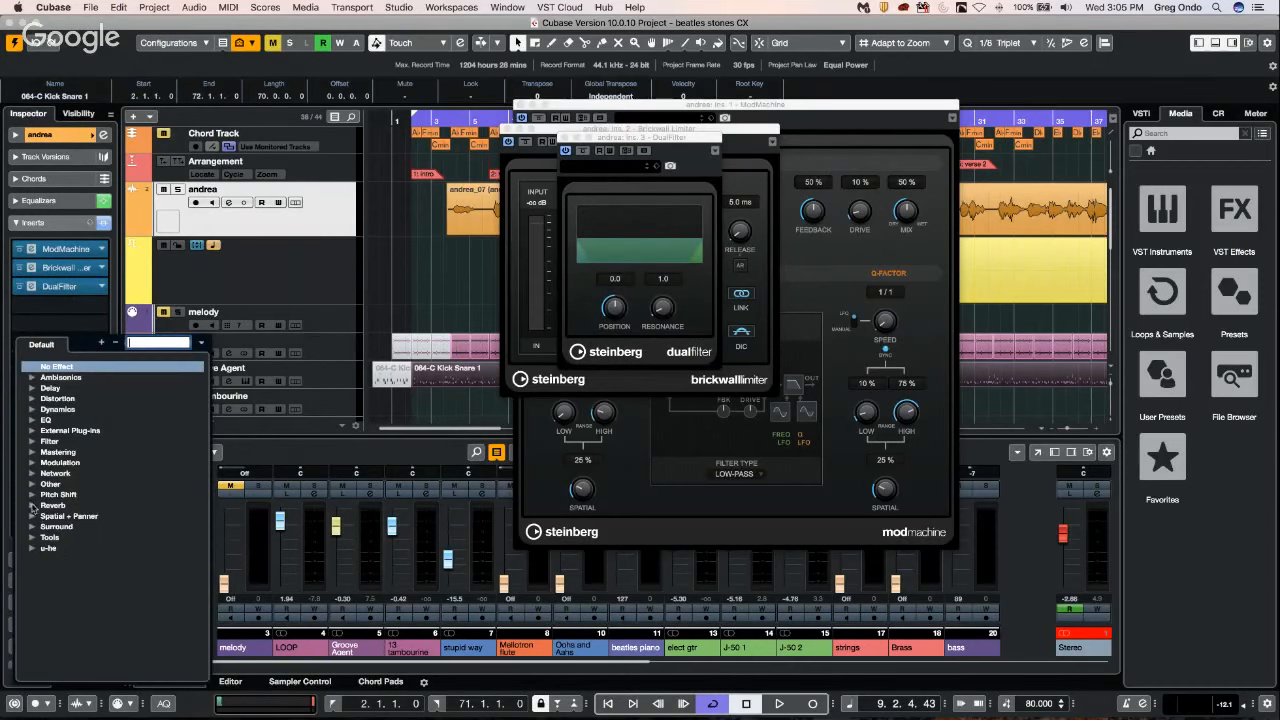
left_click(33, 506)
left_click(33, 496)
left_click(33, 485)
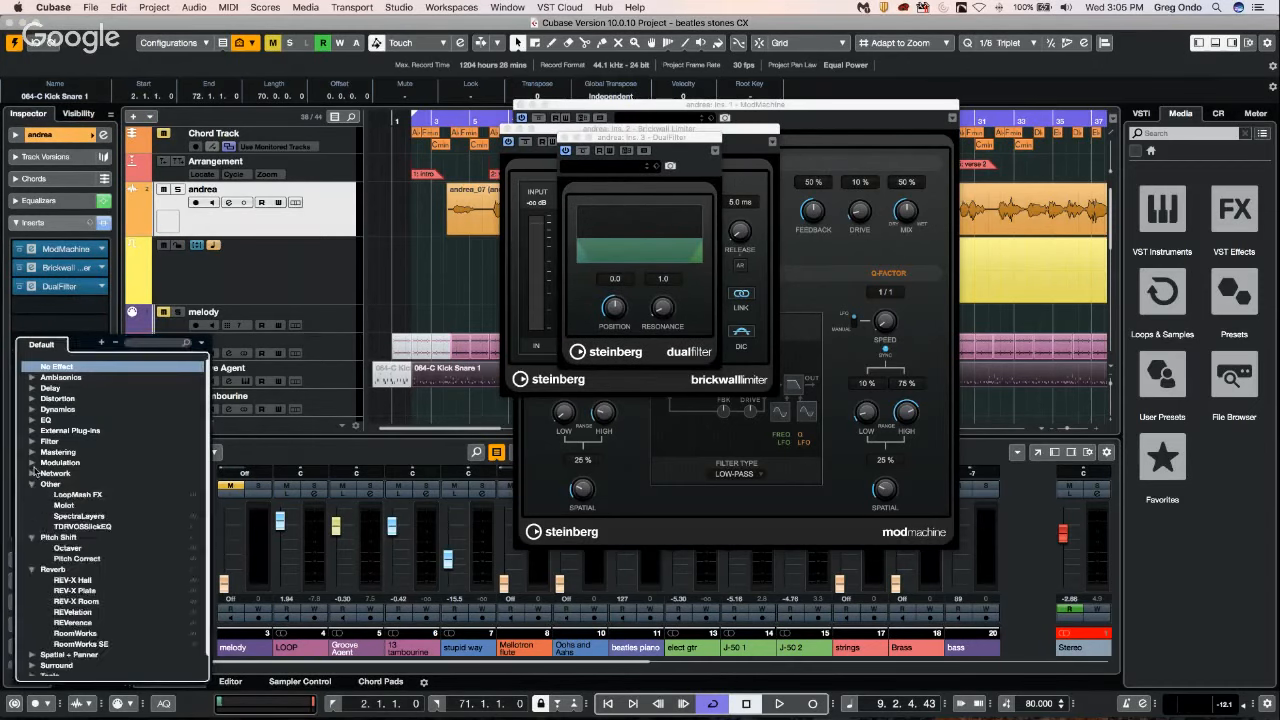
left_click(36, 465)
left_click(32, 463)
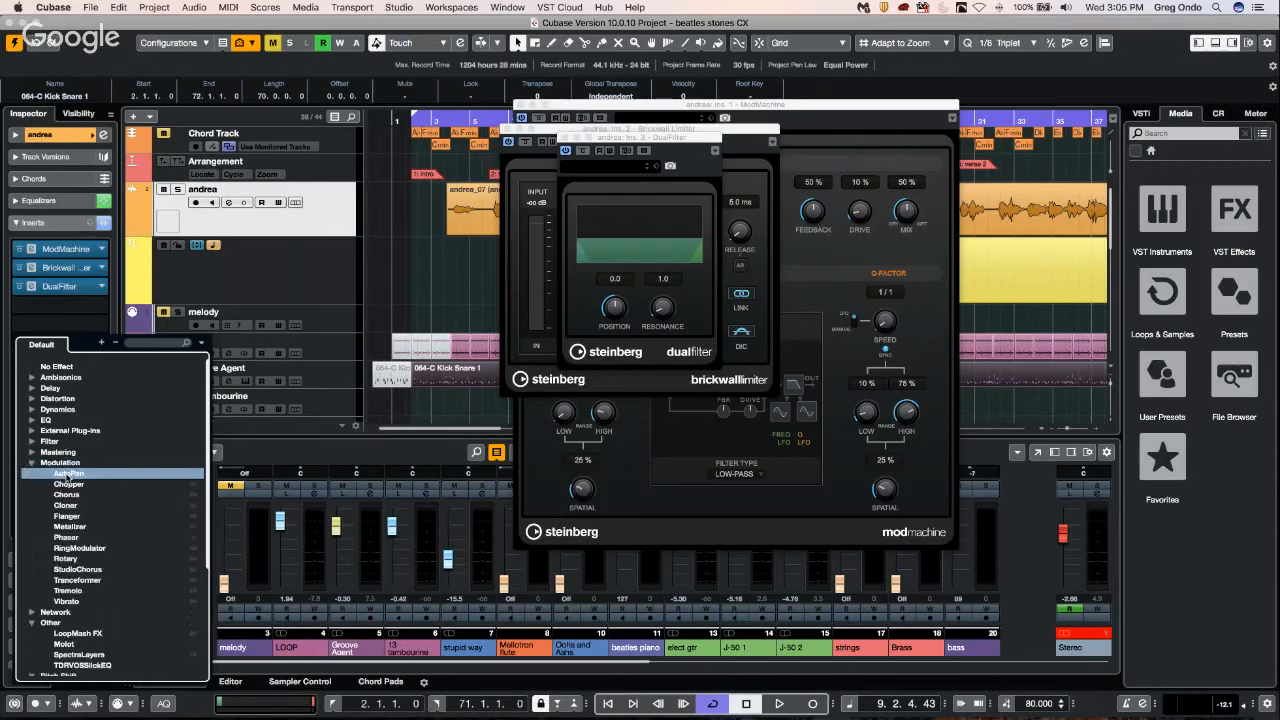
left_click(68, 473)
Close the open editor windows of the inserted effects.
left_click(482, 103)
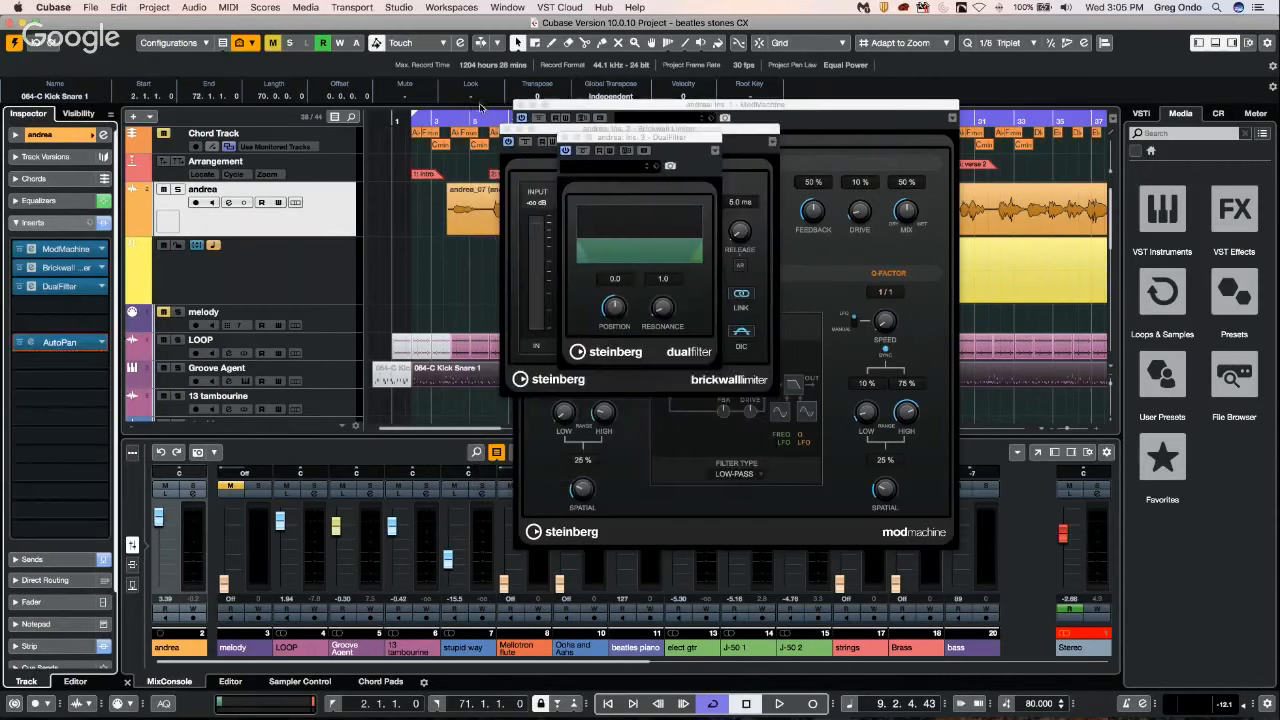
left_click(565, 137)
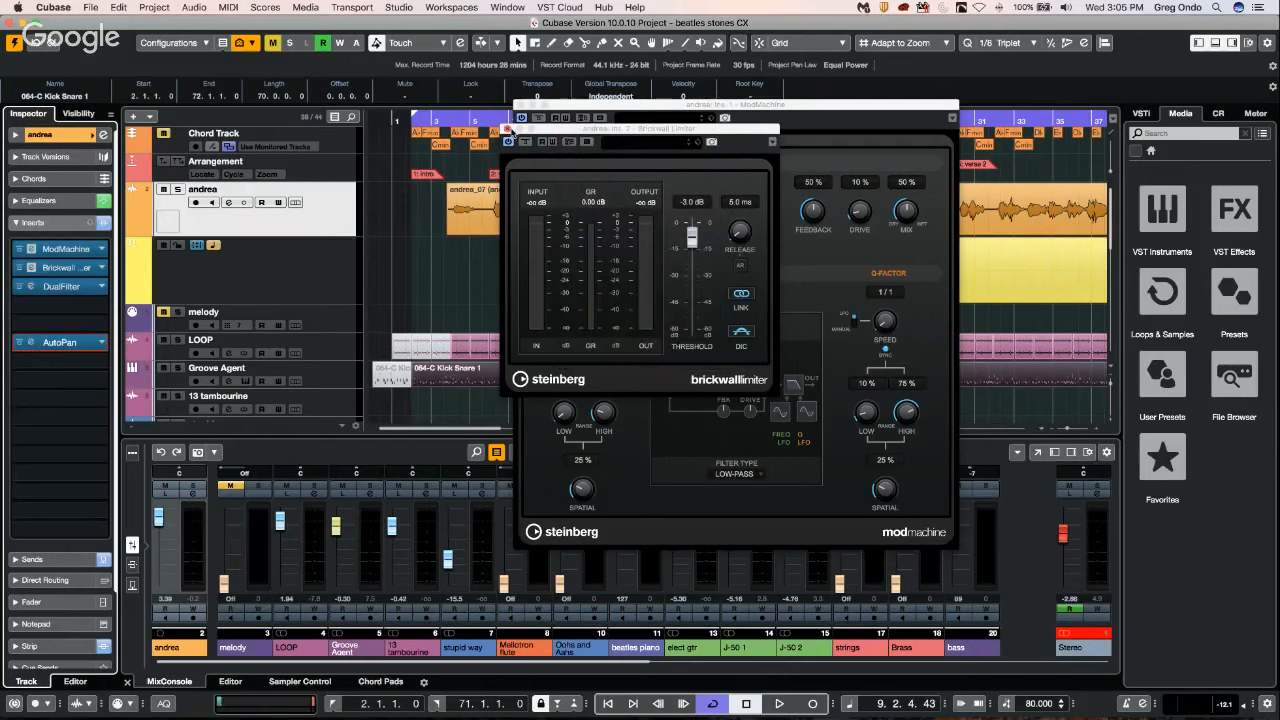
left_click(507, 128)
left_click(521, 104)
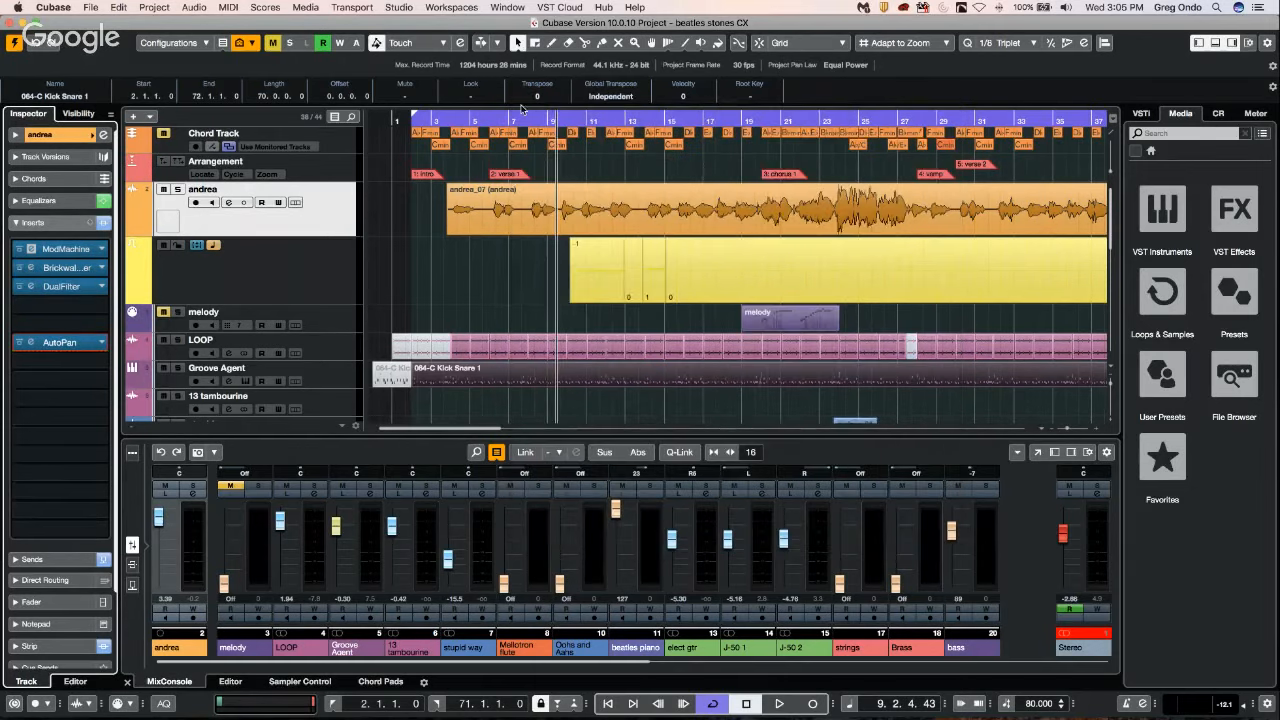
Start a reset of the audio track's insert rack twice, cancelling the confirmation each time.
left_click(75, 224)
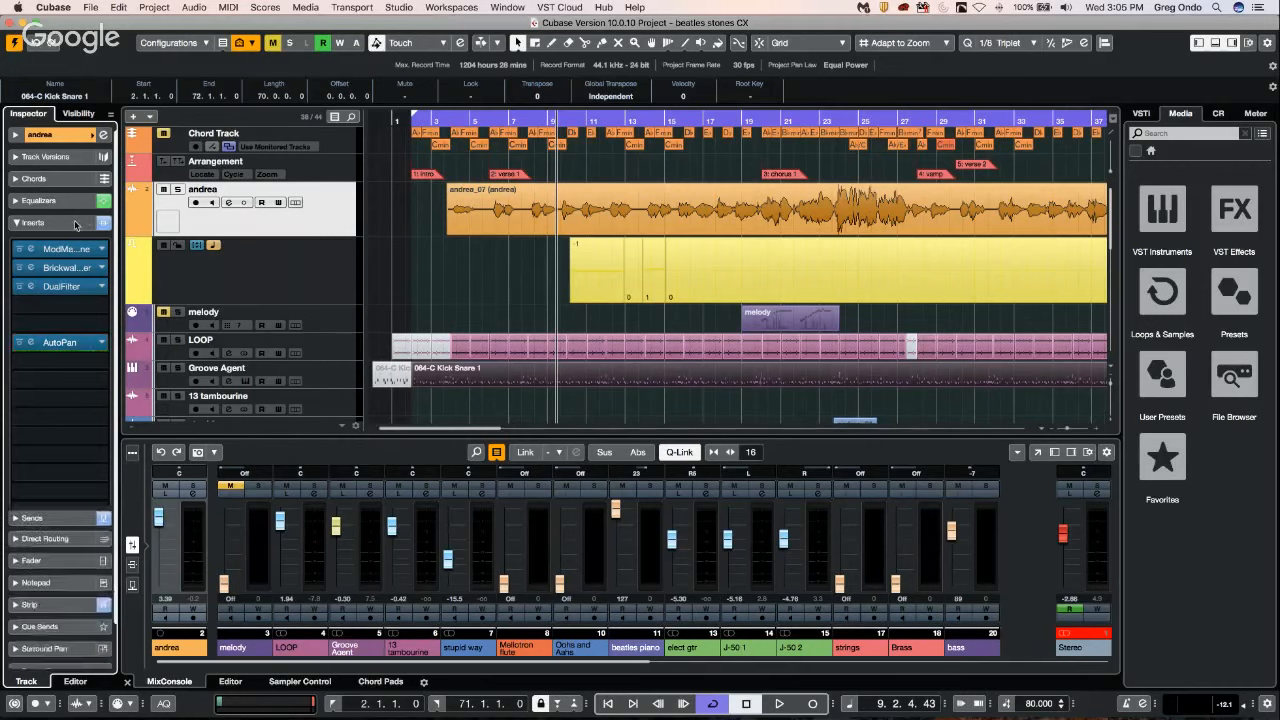
left_click(105, 224)
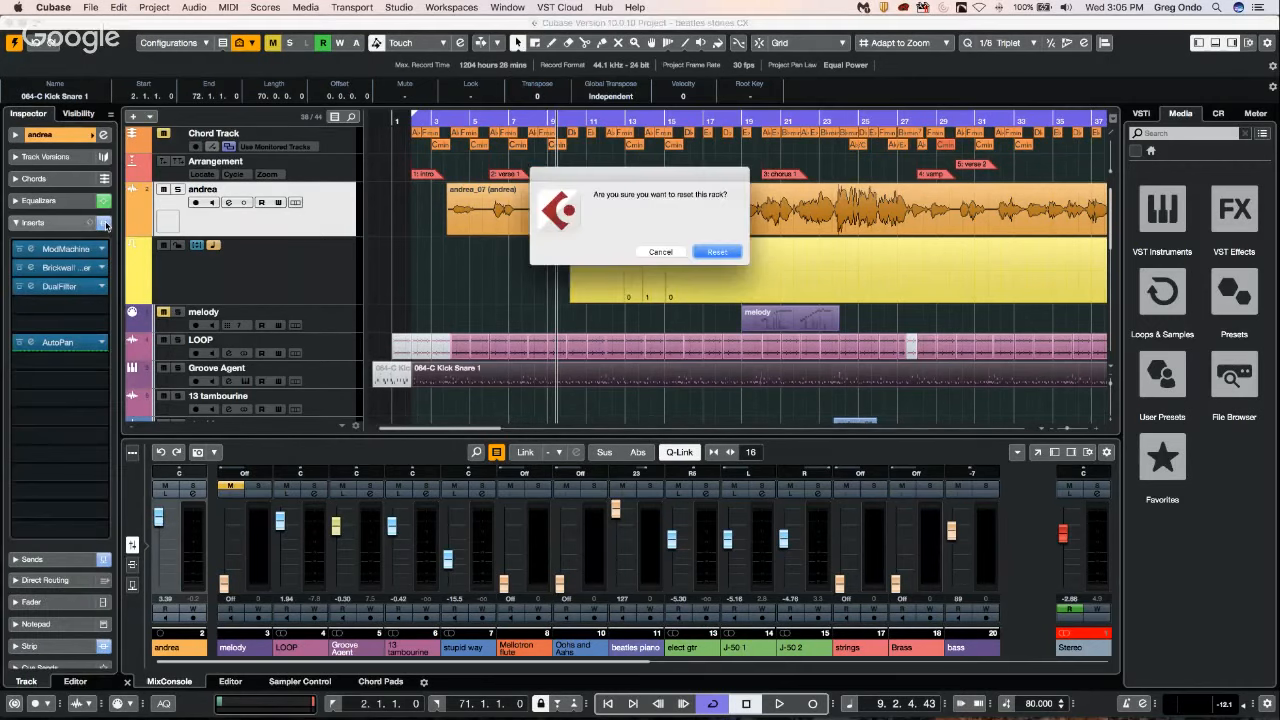
left_click(664, 251)
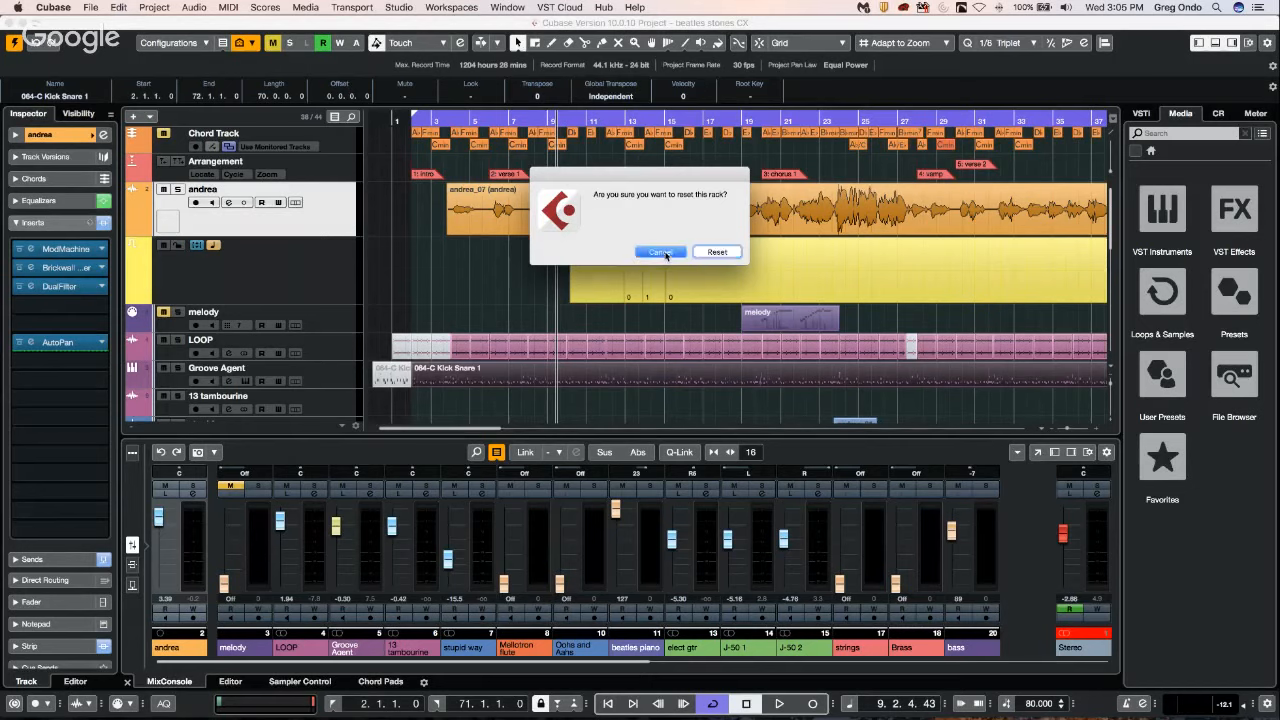
left_click(101, 224)
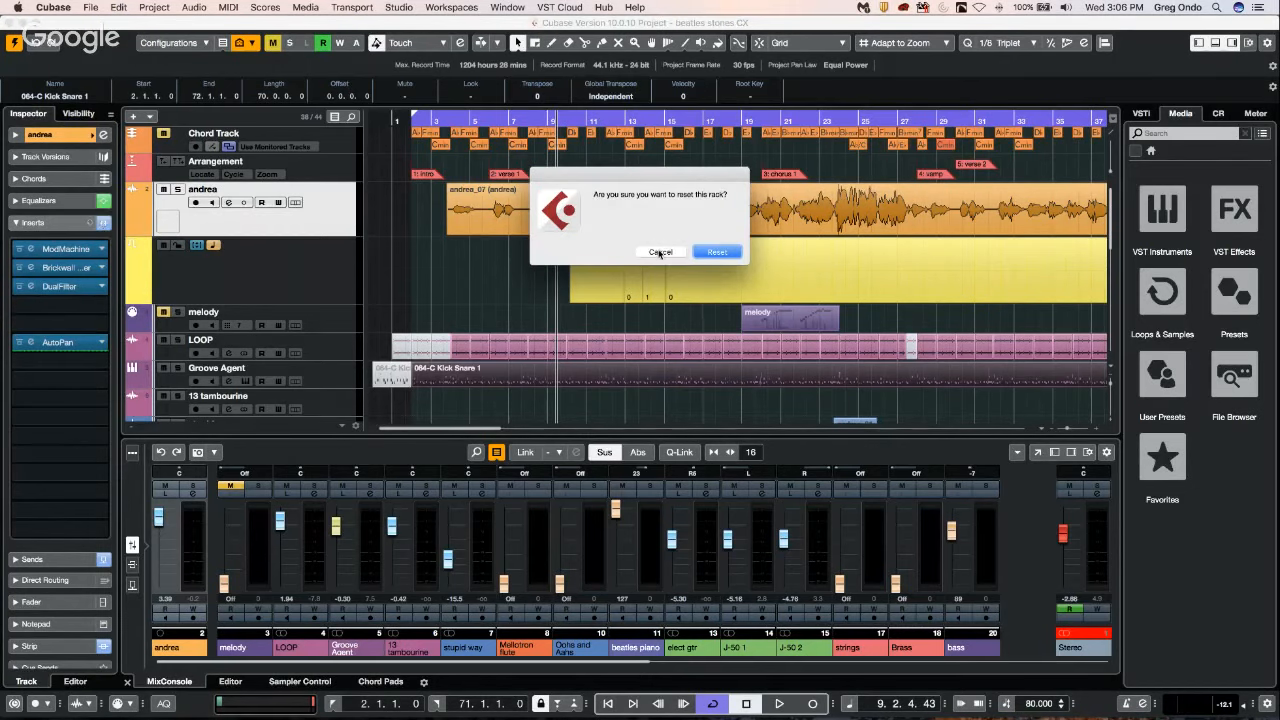
left_click(666, 256)
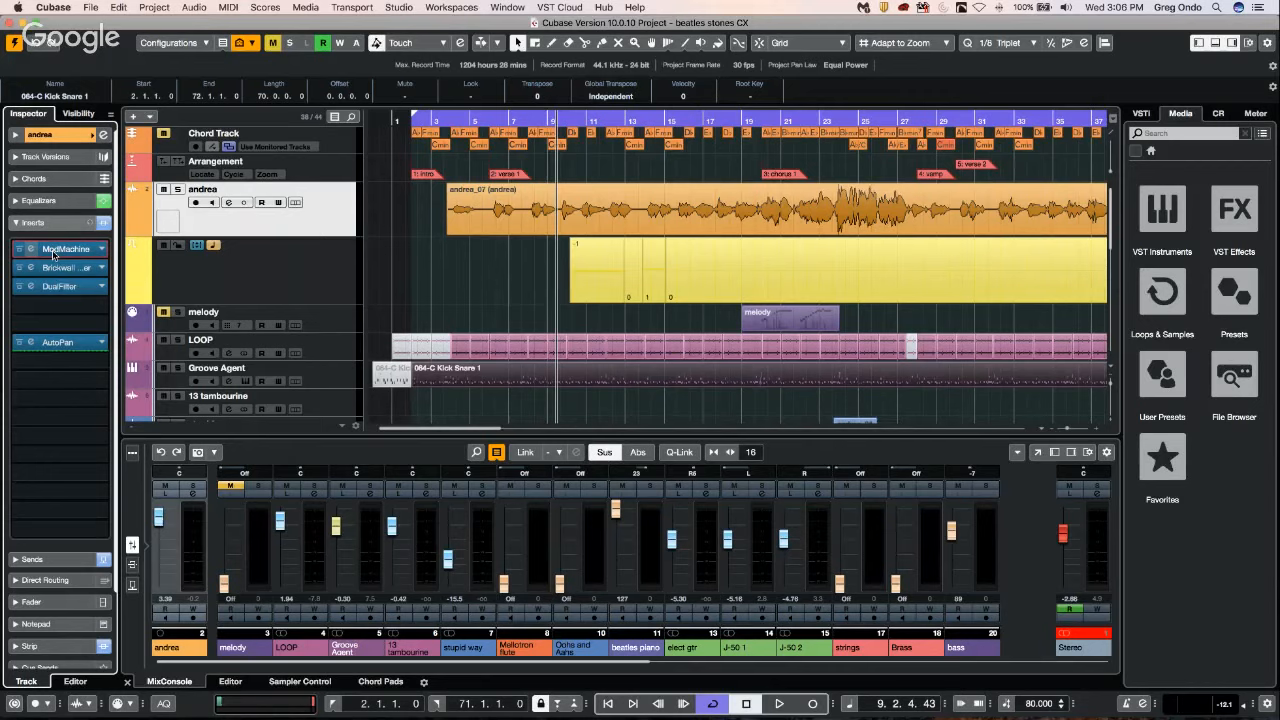
Open and close the ModMachine editor from its insert slot twice.
double_click(52, 250)
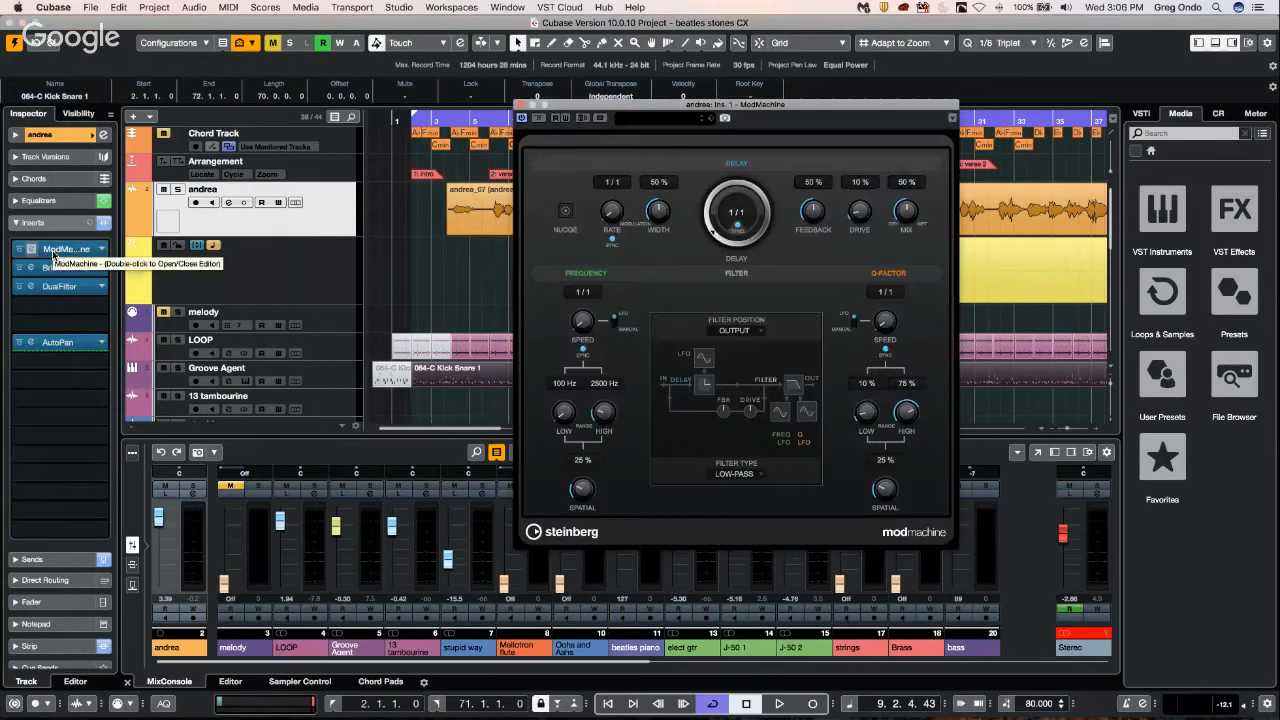
left_click(519, 104)
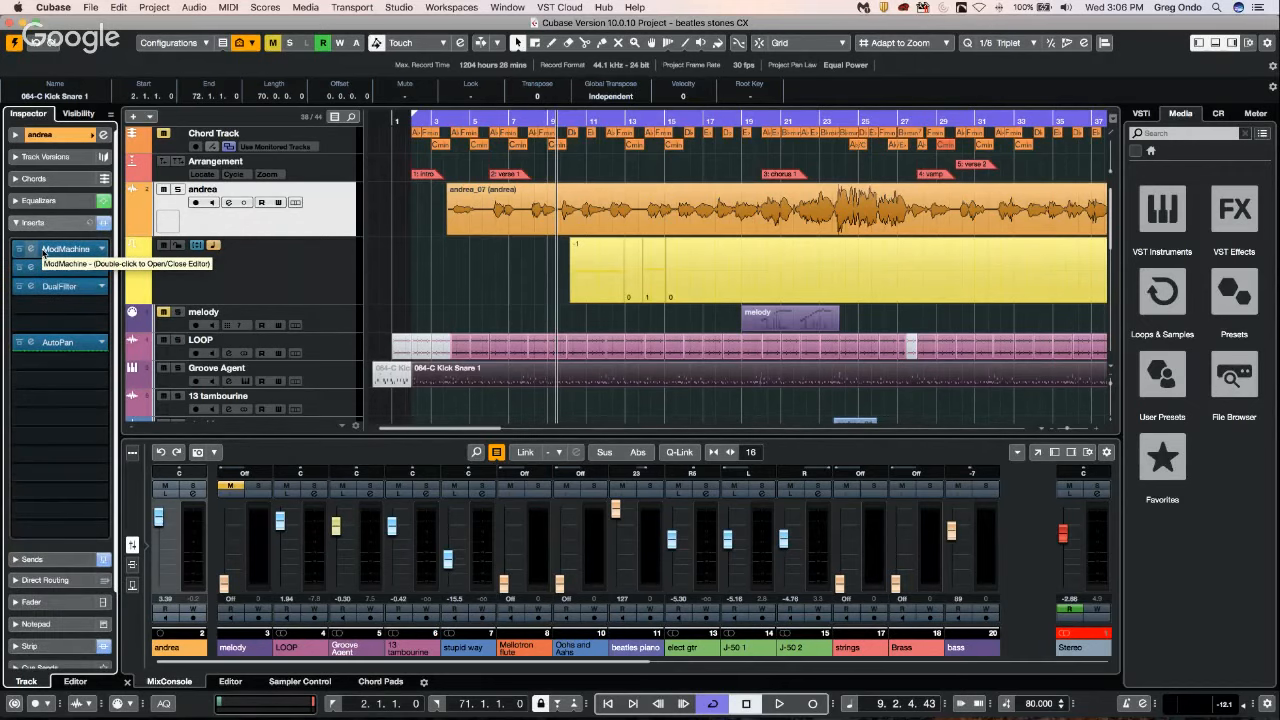
double_click(43, 255)
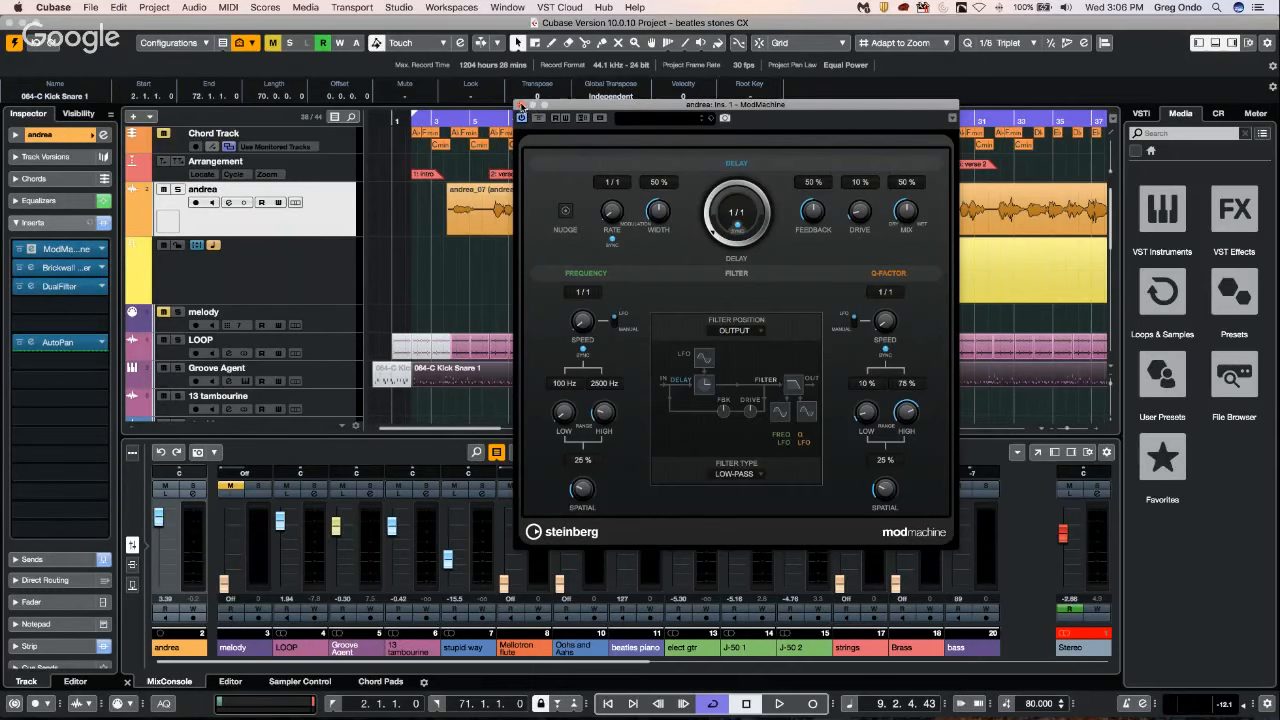
left_click(520, 105)
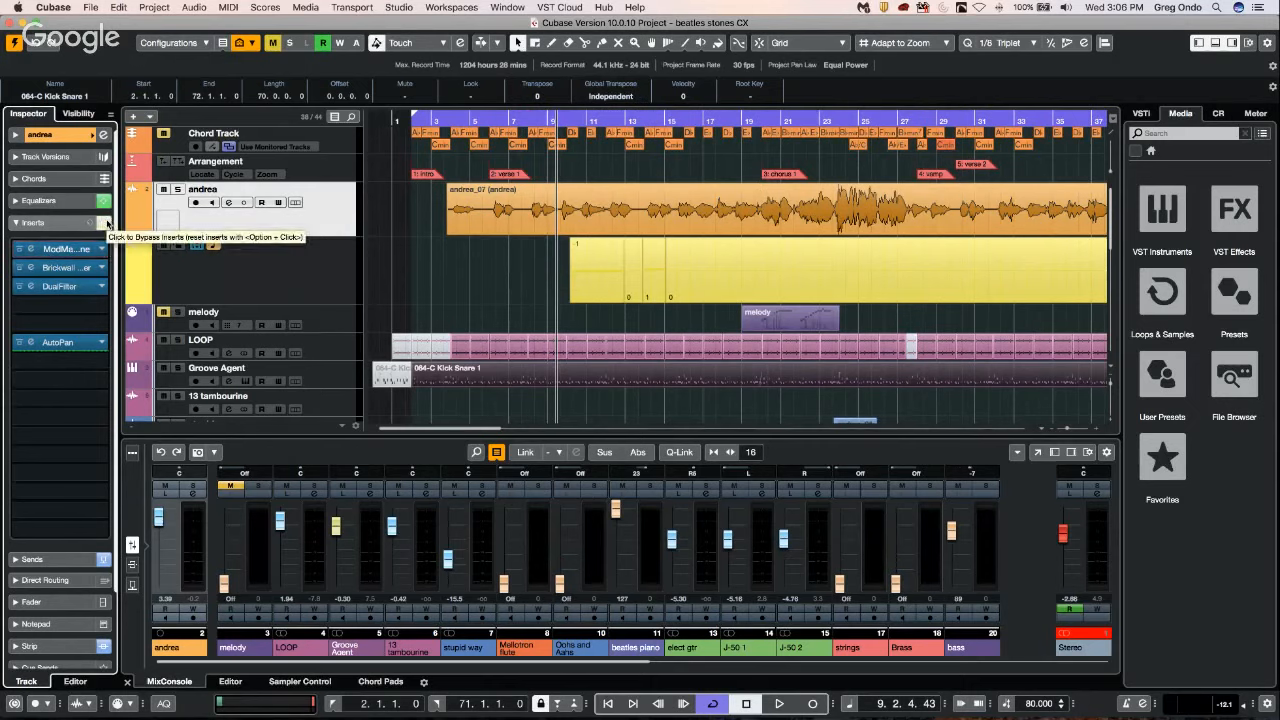
Bring up the confirmation for resetting all inserts once more and cancel it.
key("alt")
left_click(107, 223, "alt")
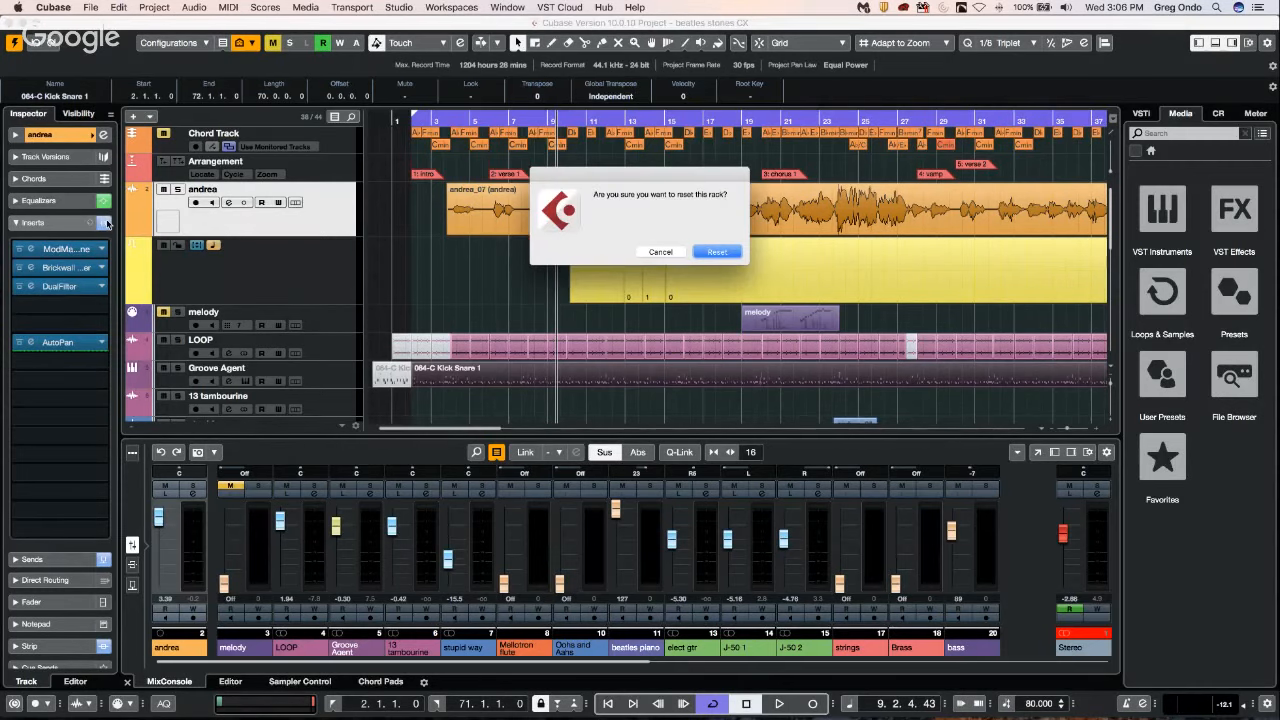
left_click(669, 253)
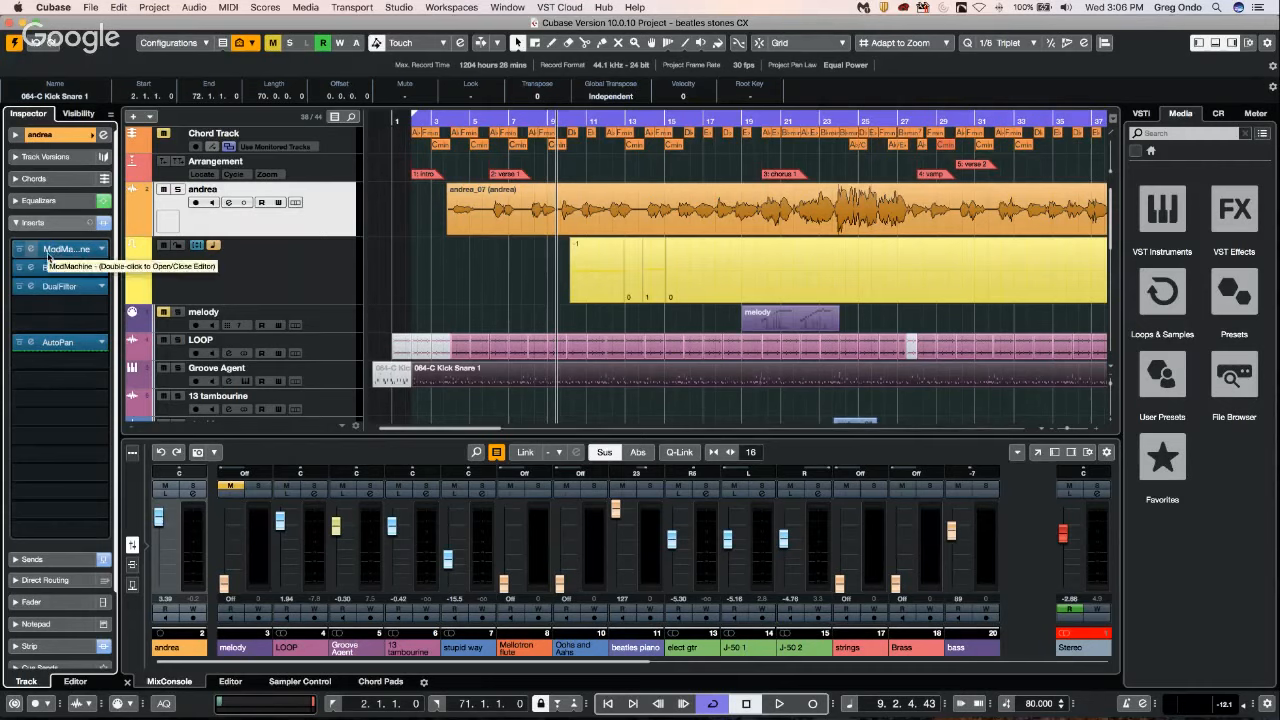
key("alt+shift")
key("alt")
right_click(47, 258)
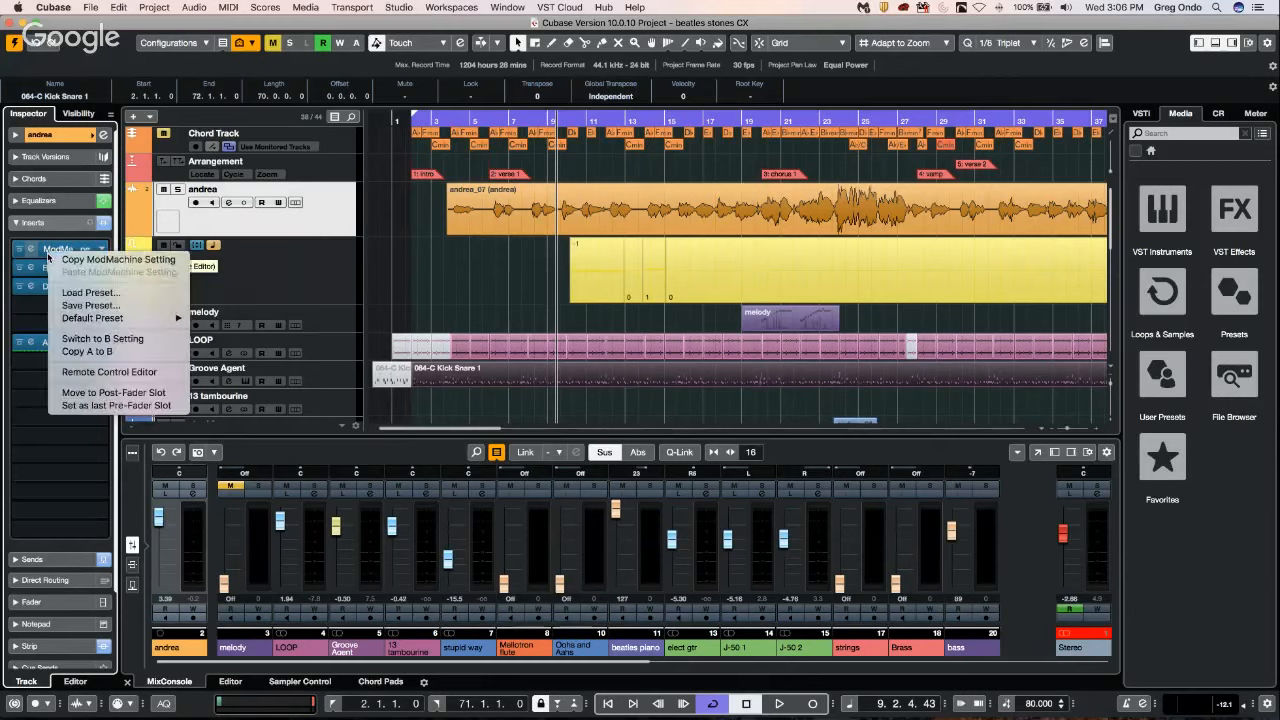
left_click(20, 394)
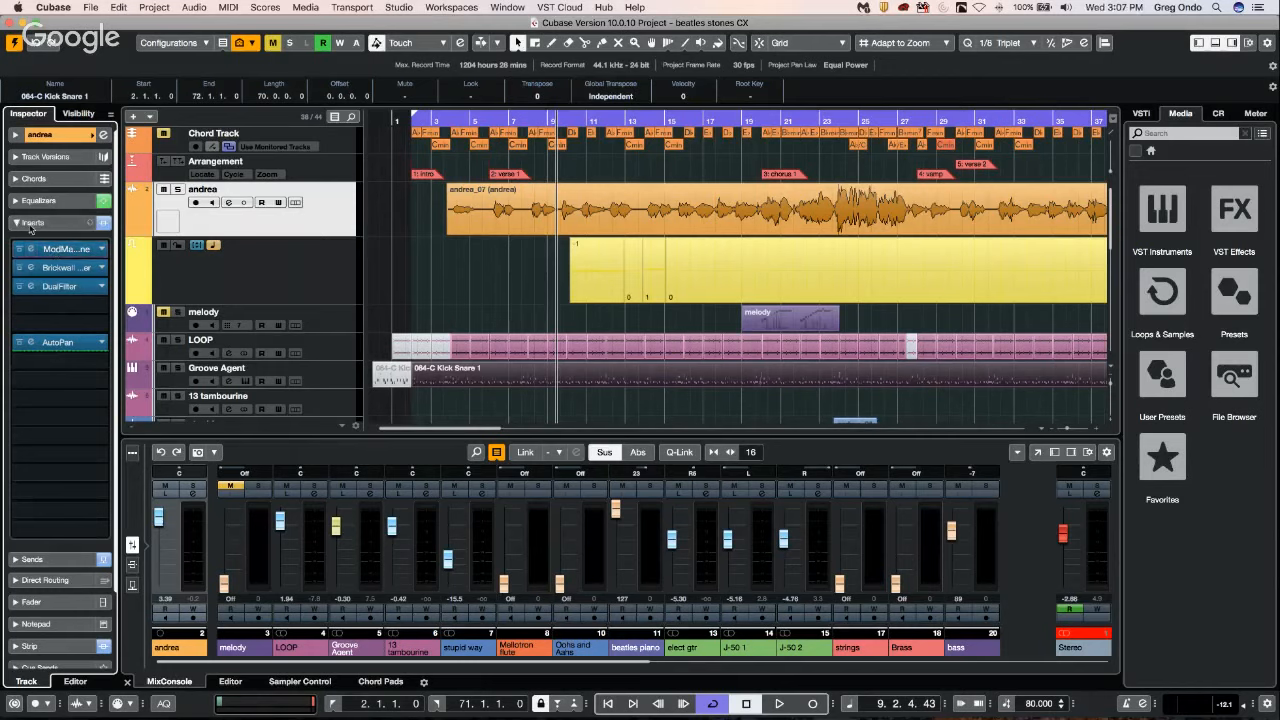
Open the ModMachine and Brickwall Limiter editors from their insert slots, and close both.
key("alt+shift")
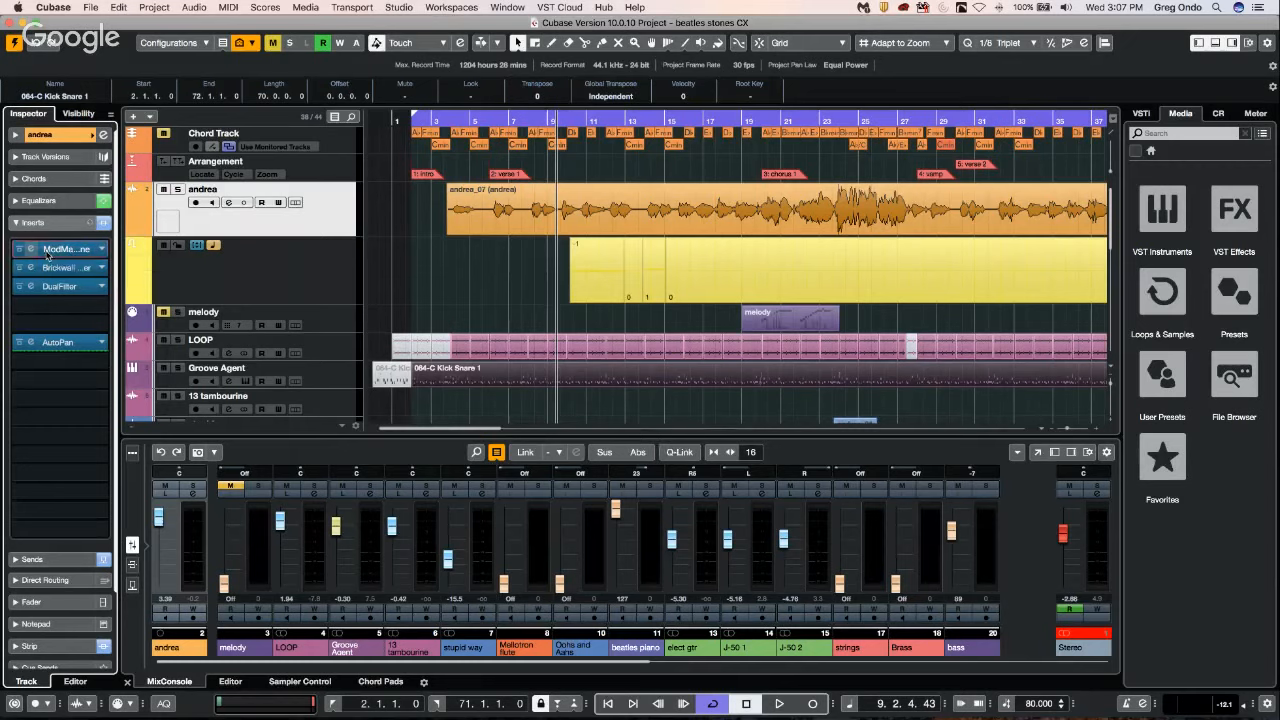
double_click(47, 252)
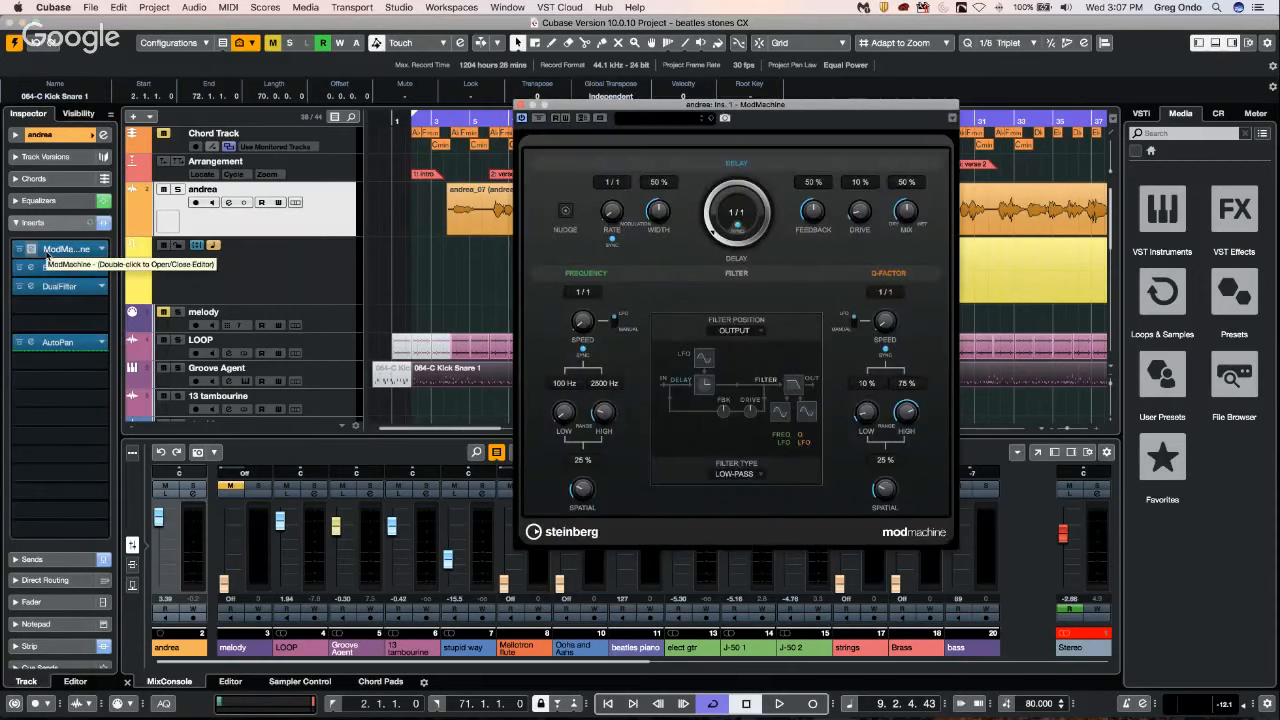
double_click(47, 267)
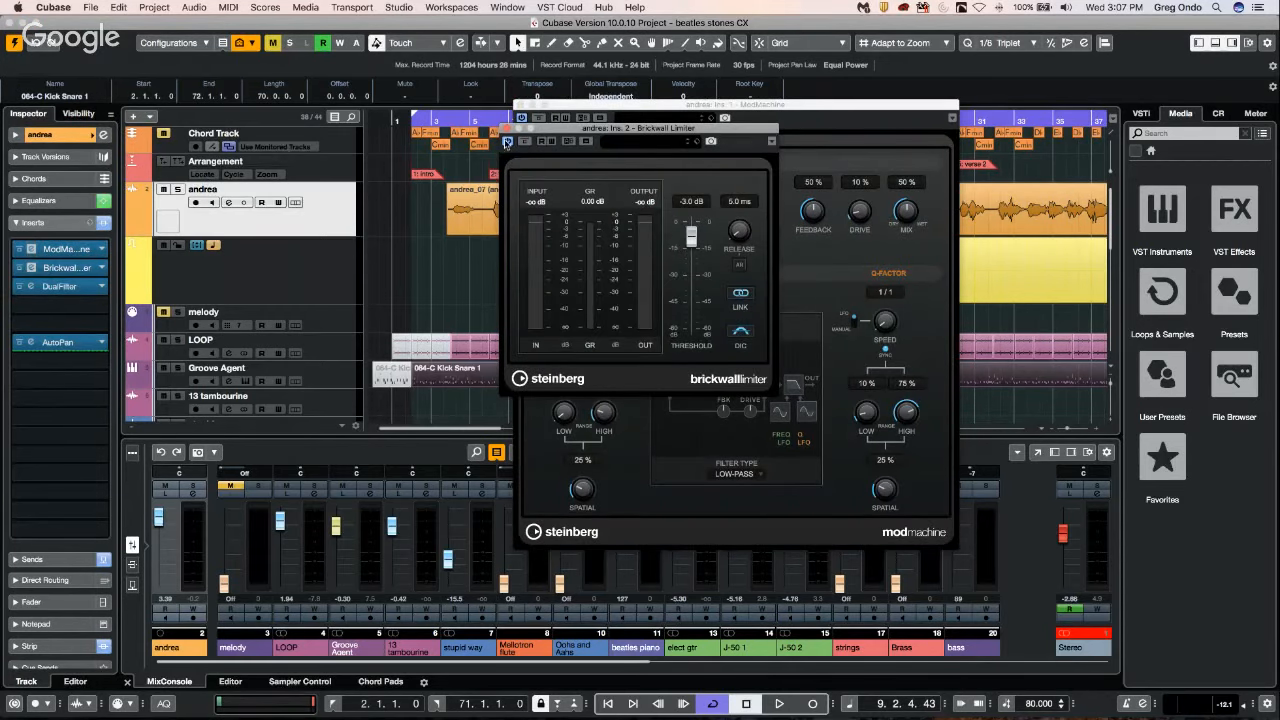
left_click(505, 127)
left_click(519, 104)
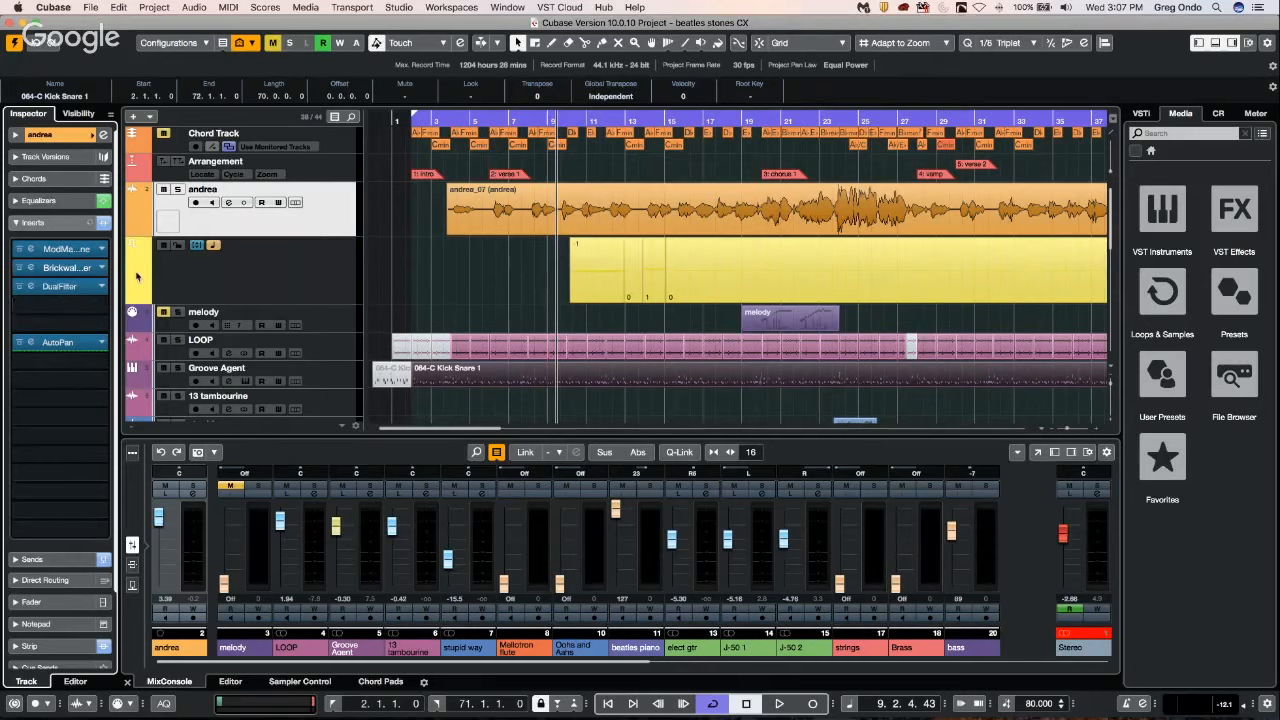
Open all of the audio track's insert editors at once, move the AutoPan and Brickwall Limiter windows apart, and close every editor.
key("alt+shift")
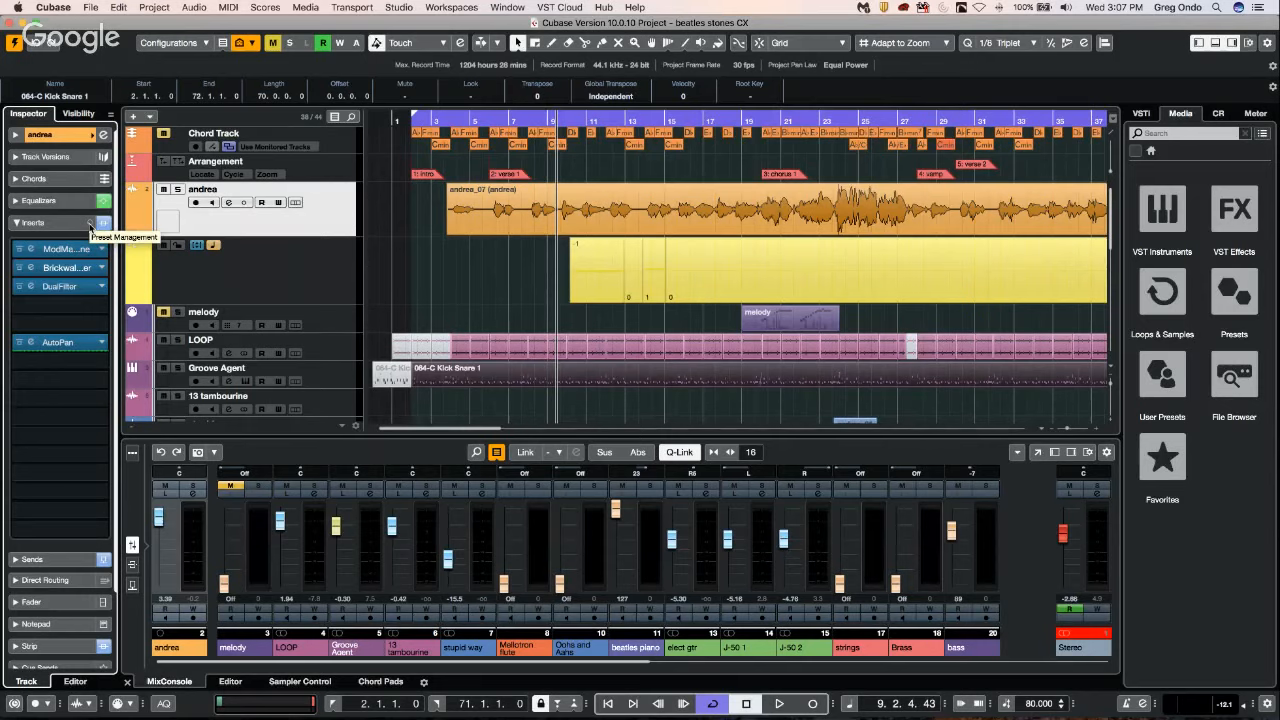
left_click(105, 136, "alt+shift")
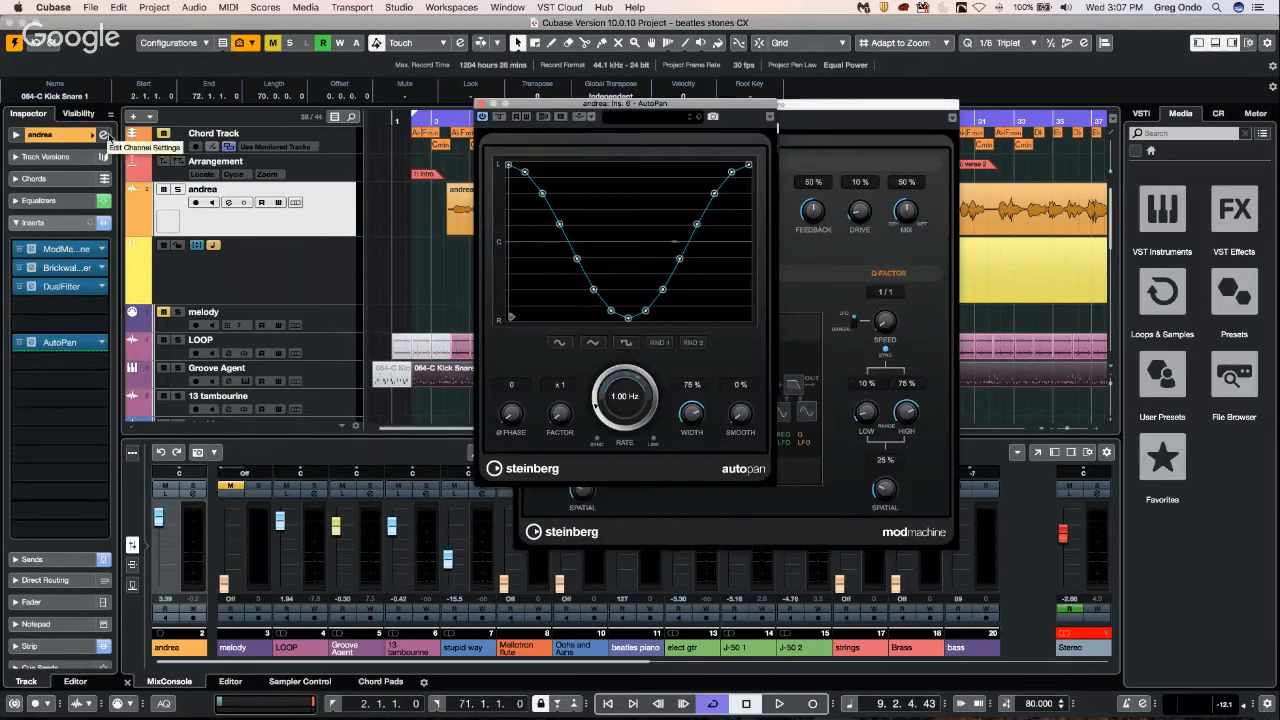
left_click_drag(541, 104, 861, 244)
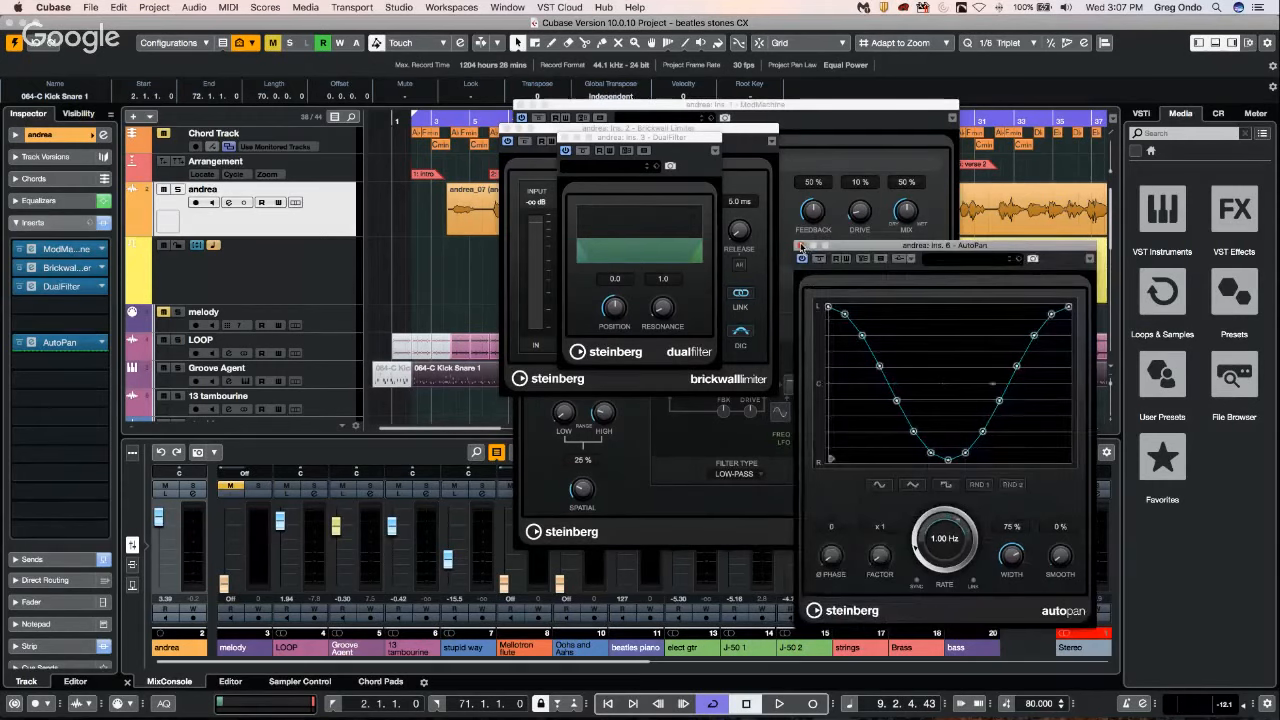
left_click(805, 247)
left_click(564, 138)
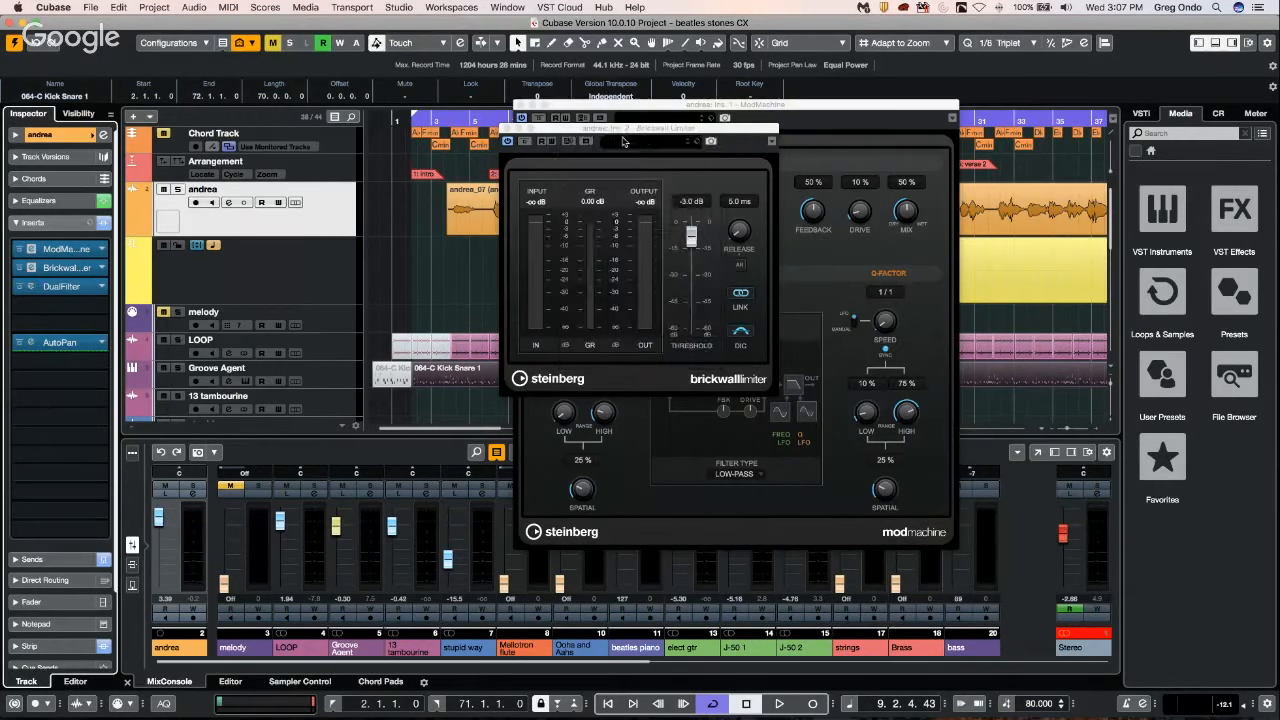
left_click_drag(620, 130, 256, 196)
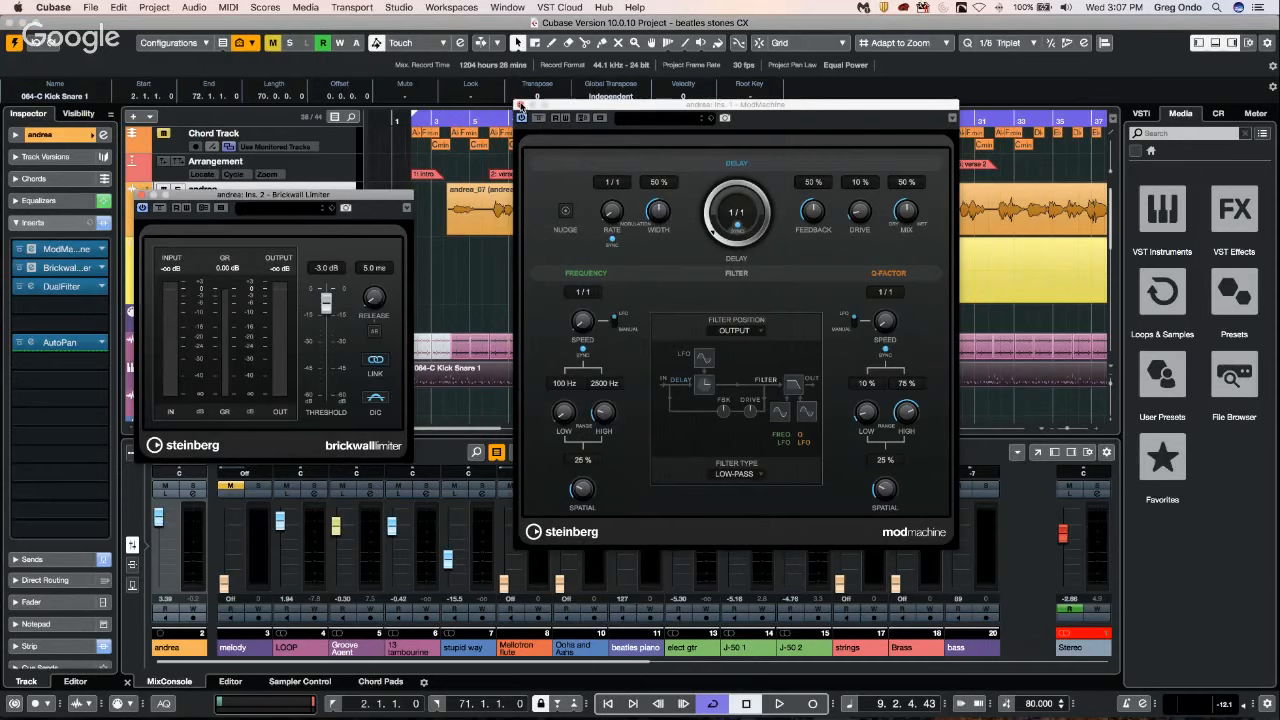
left_click(521, 104)
left_click(143, 195)
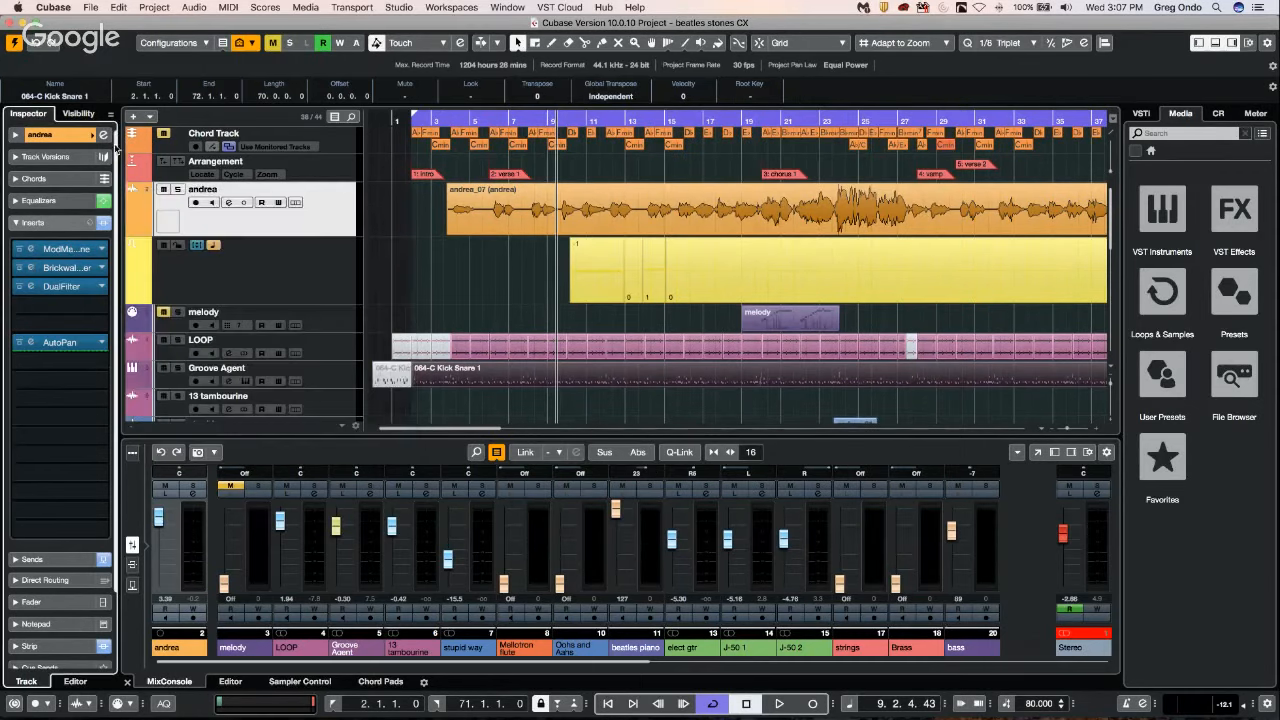
Show and hide the audio track's channel settings, and open all its insert editors together and close them.
left_click(103, 135)
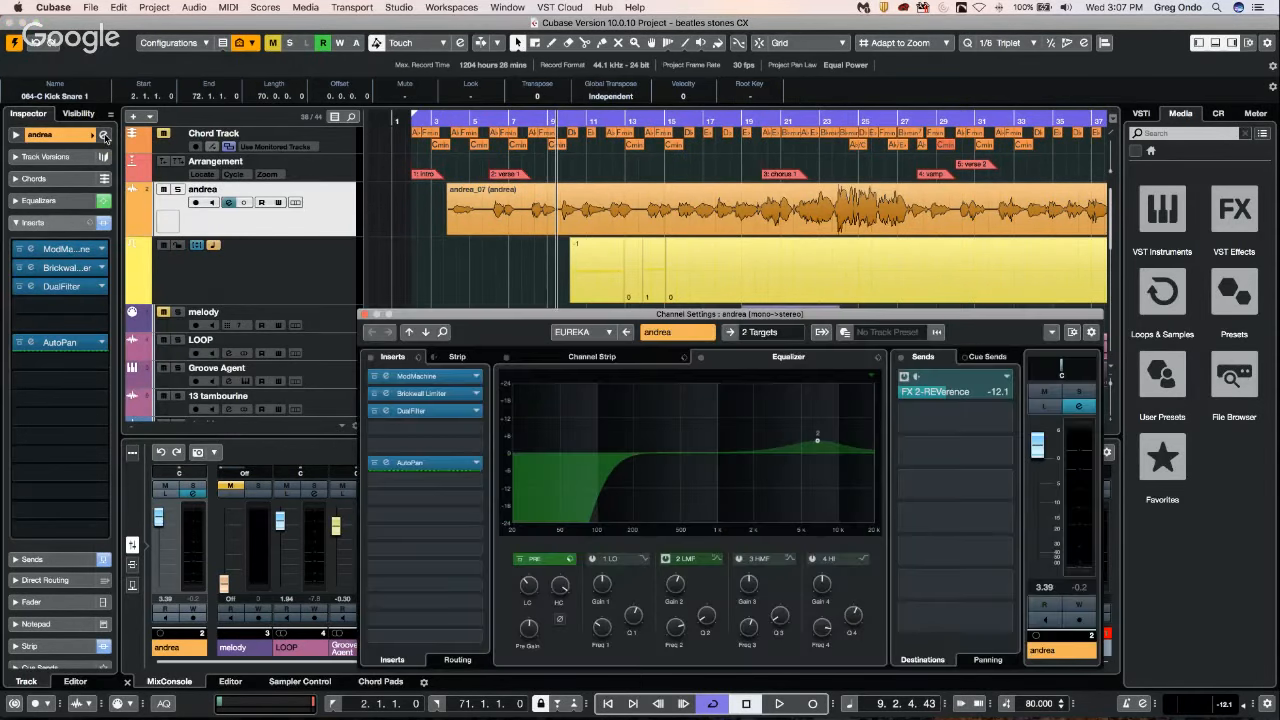
left_click(104, 136)
key("alt+shift")
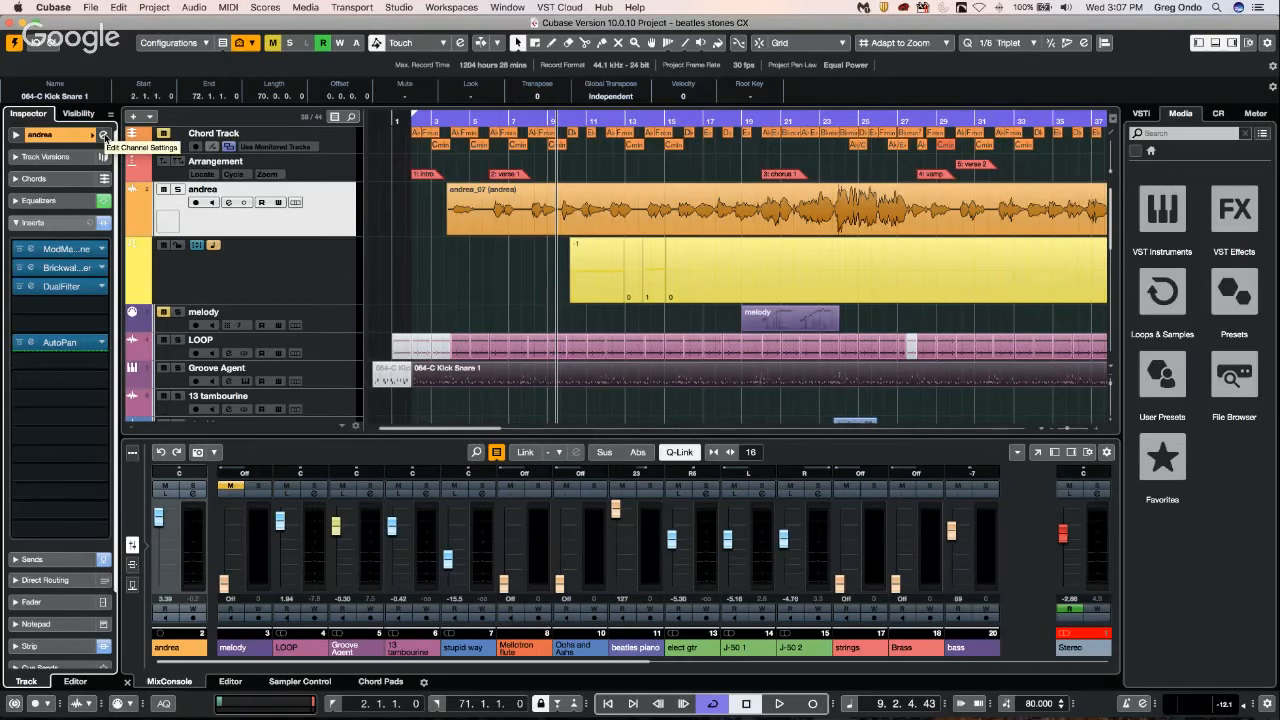
left_click(103, 135, "alt+shift")
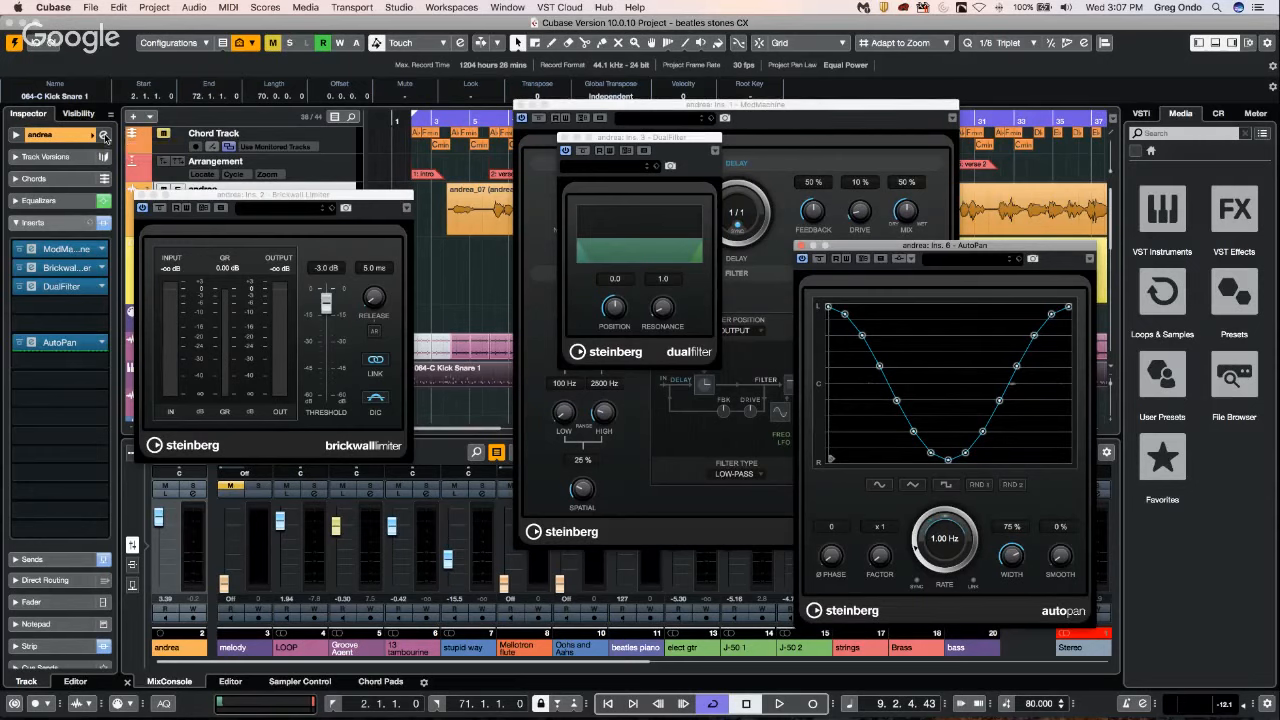
left_click(563, 138)
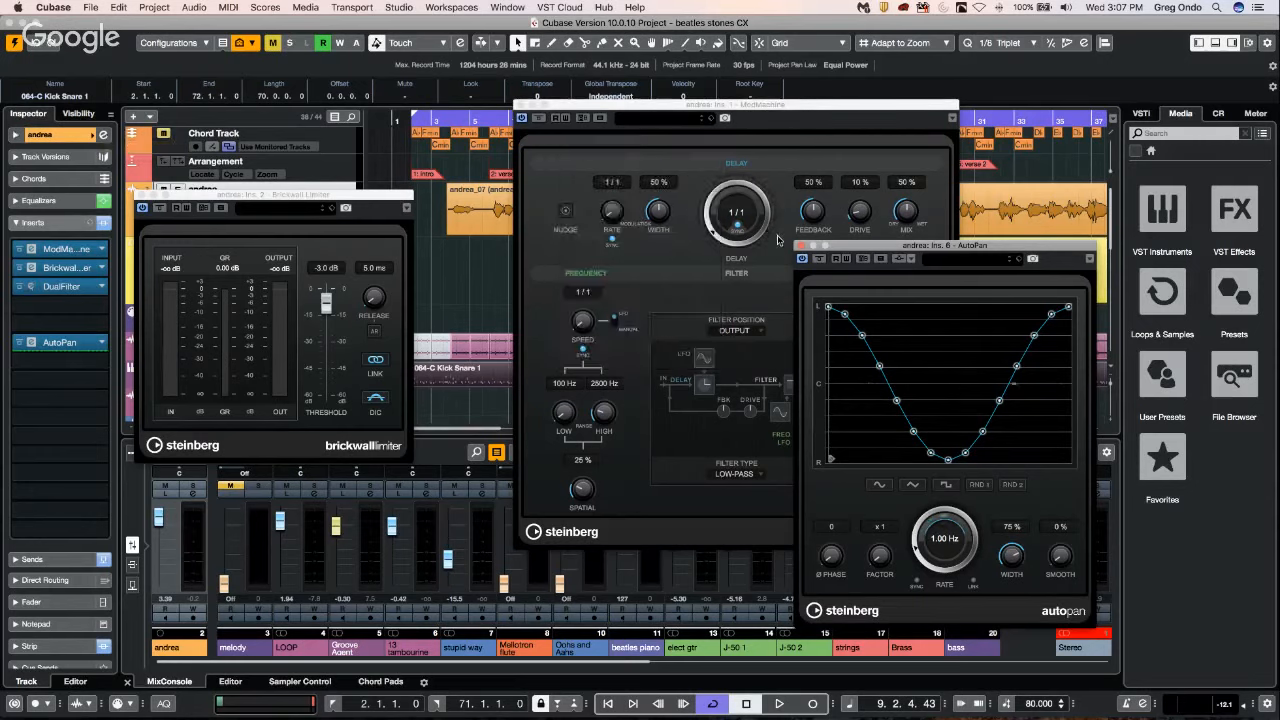
left_click(799, 245)
left_click(520, 117)
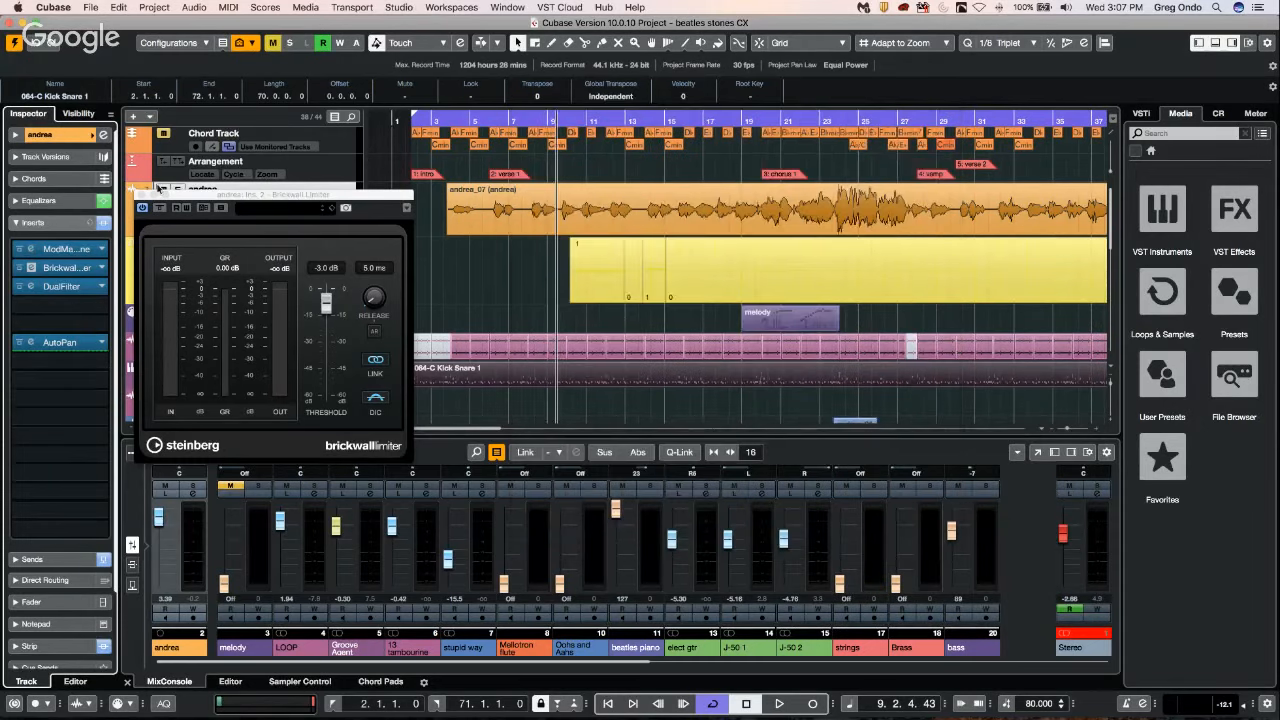
left_click(140, 195)
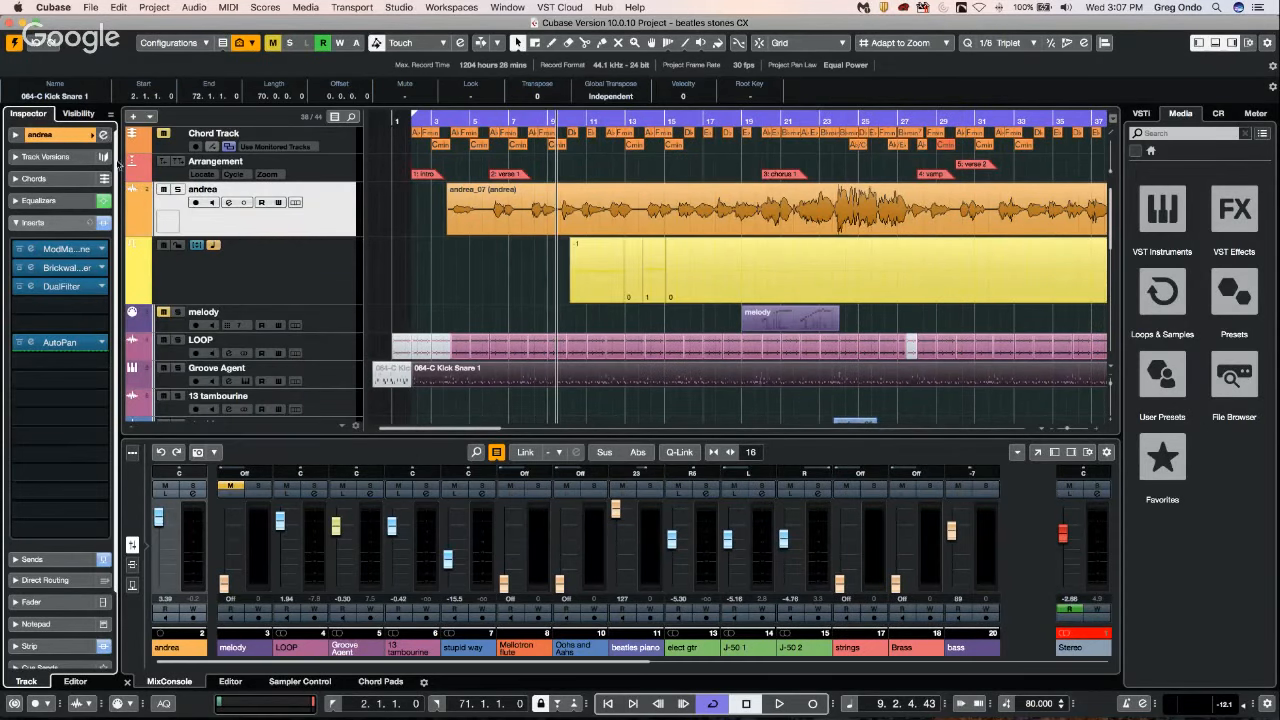
Repeat the comparison of opening the channel settings versus all insert editors for the audio track, closing every window.
left_click(103, 134)
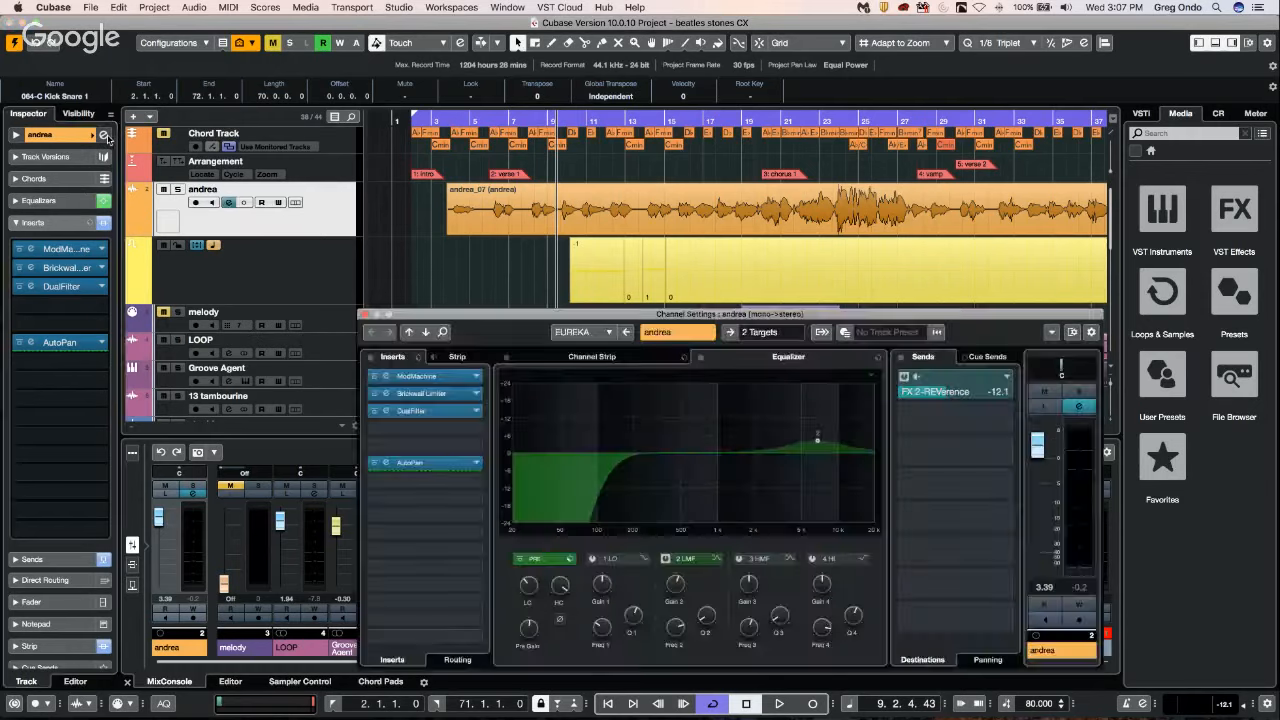
left_click(103, 134)
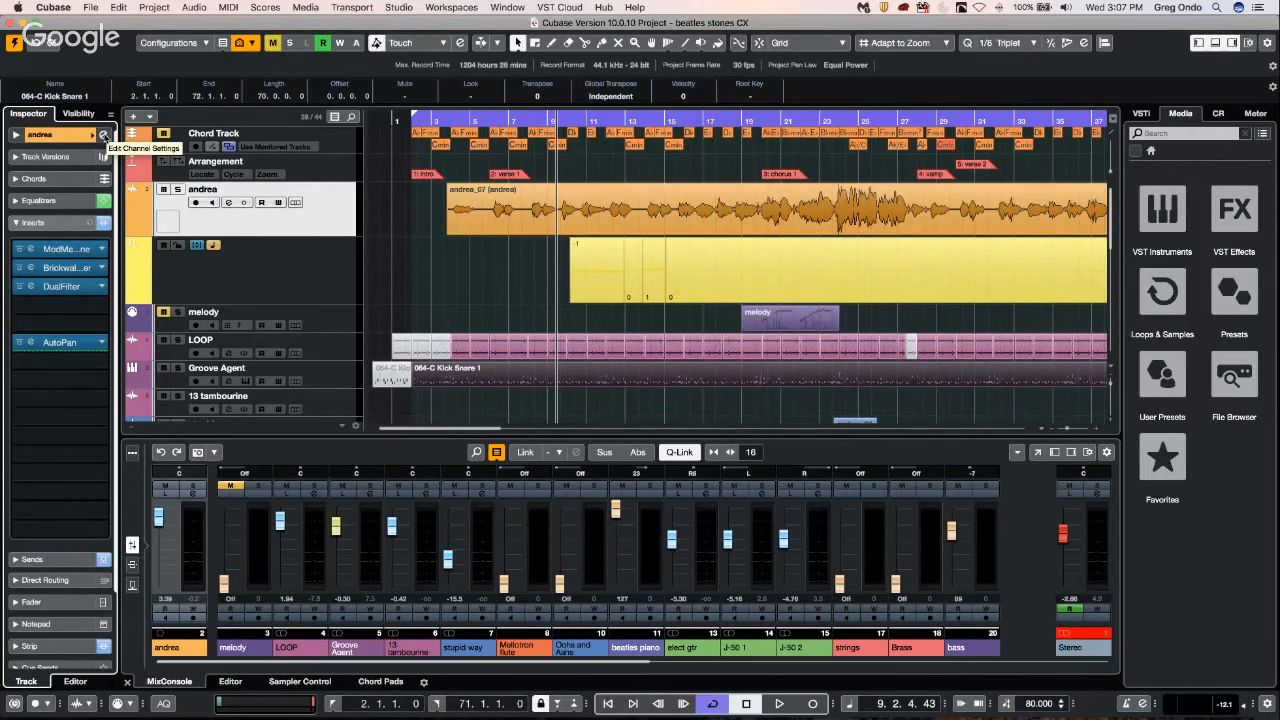
left_click(104, 136, "alt")
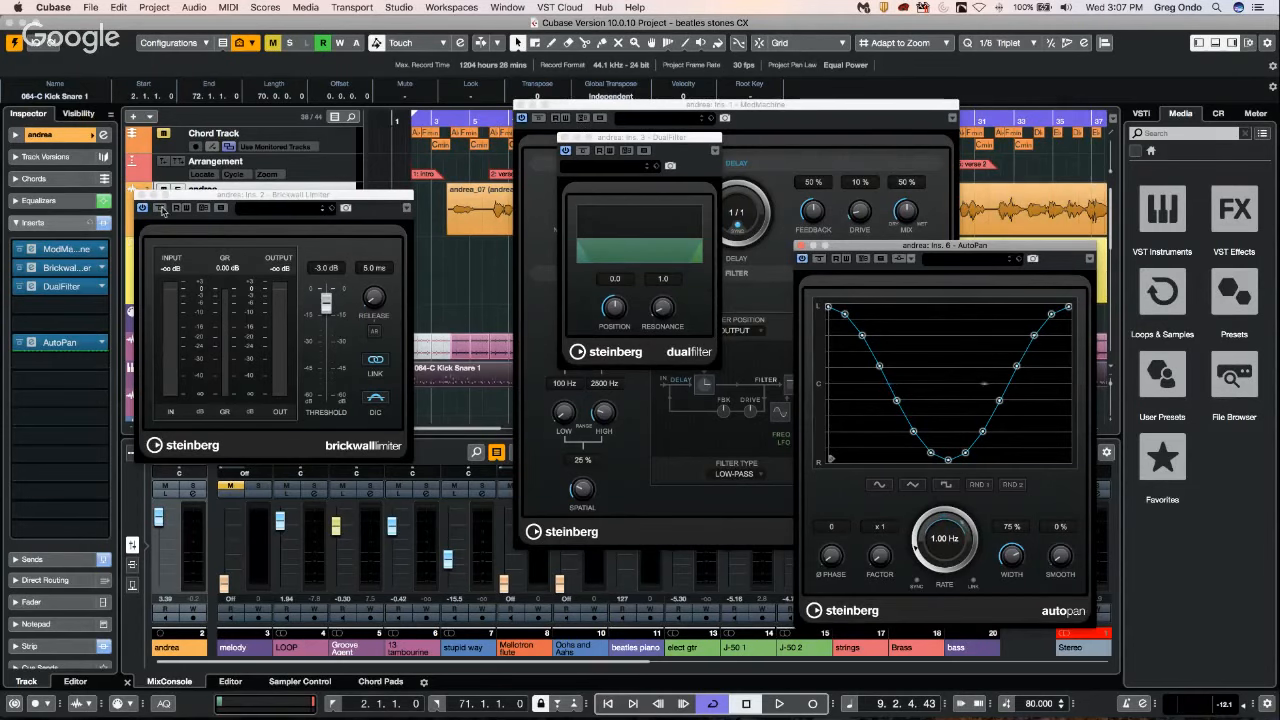
left_click(798, 245)
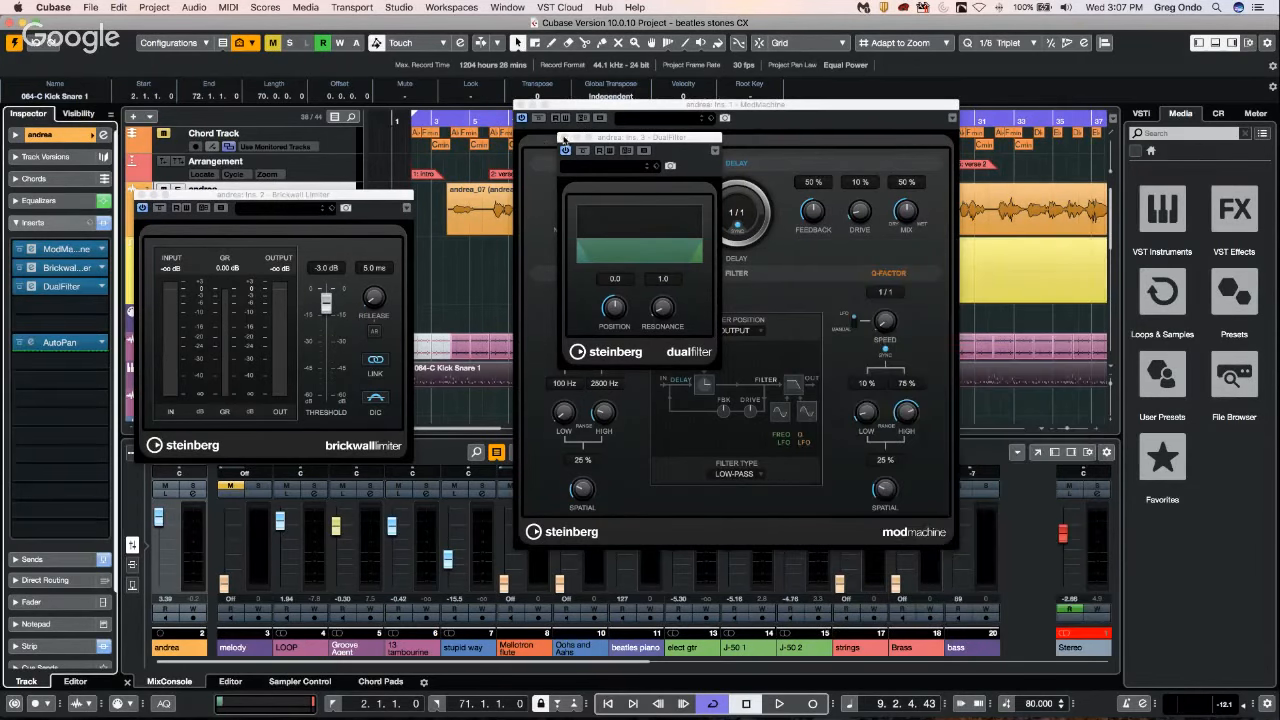
left_click(564, 140)
left_click(521, 105)
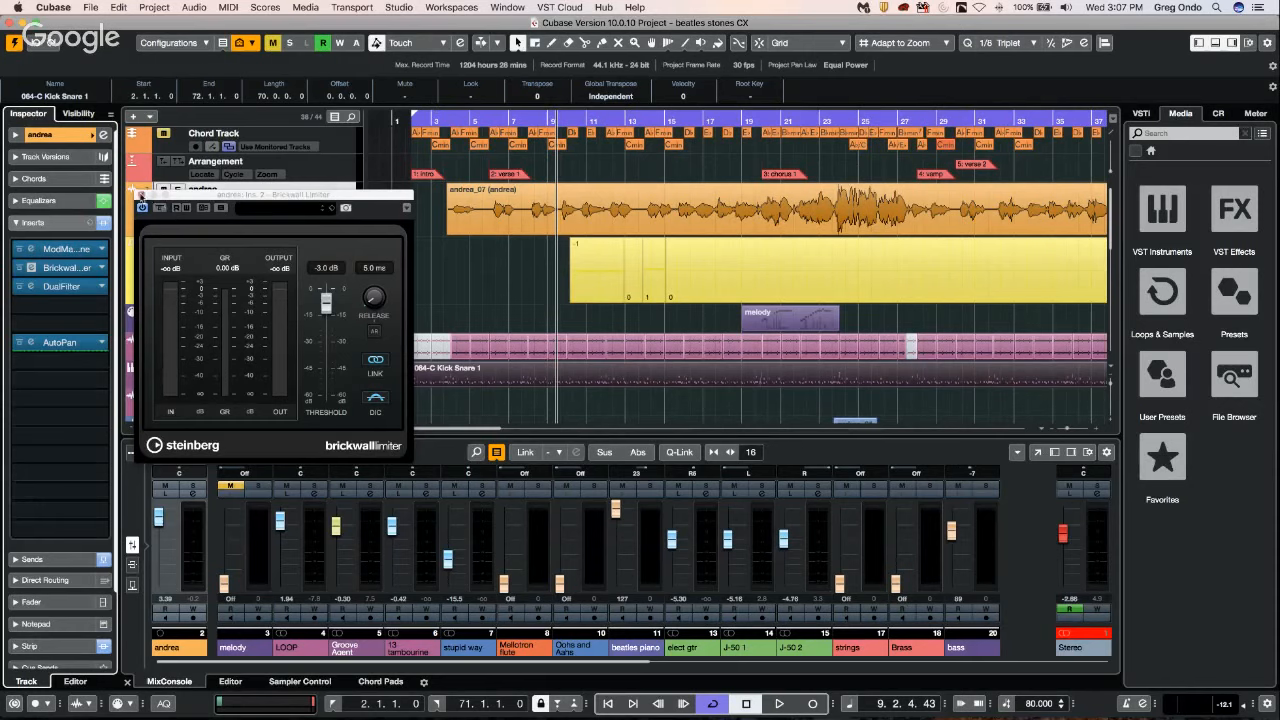
left_click(139, 194)
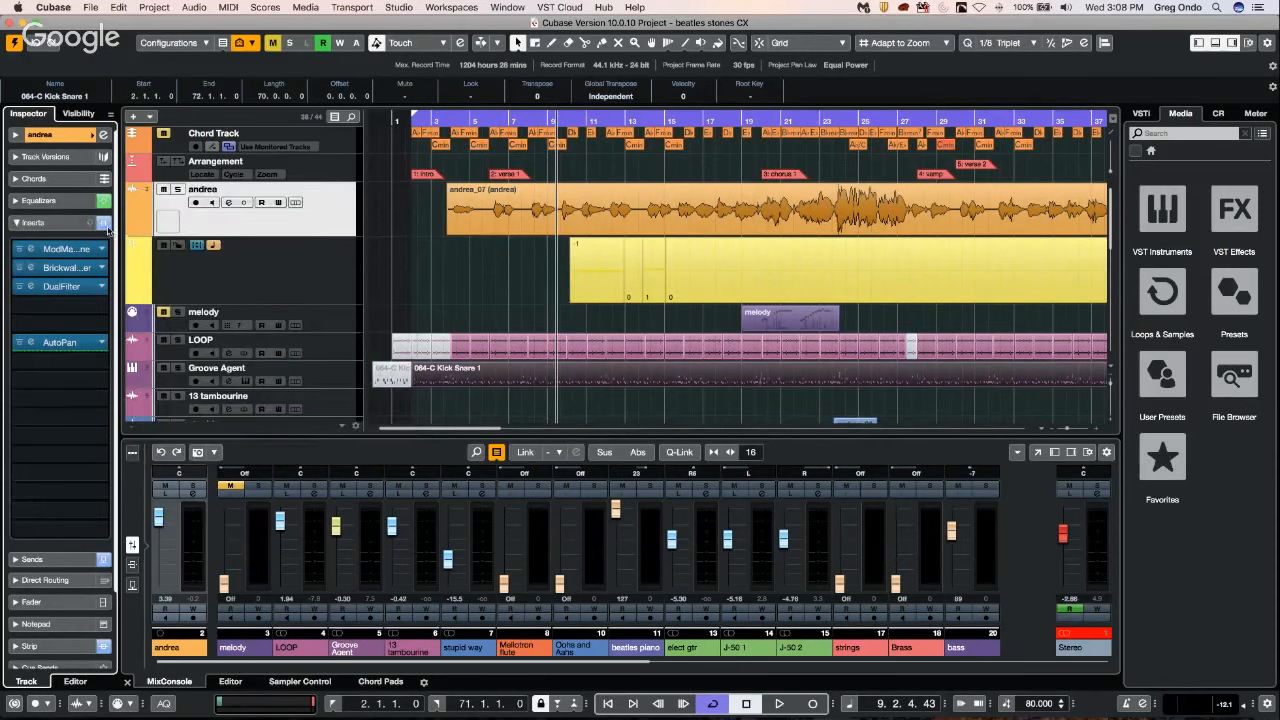
Reset all inserts on the audio track and accept the confirmation.
left_click(106, 225, "alt")
left_click(717, 251)
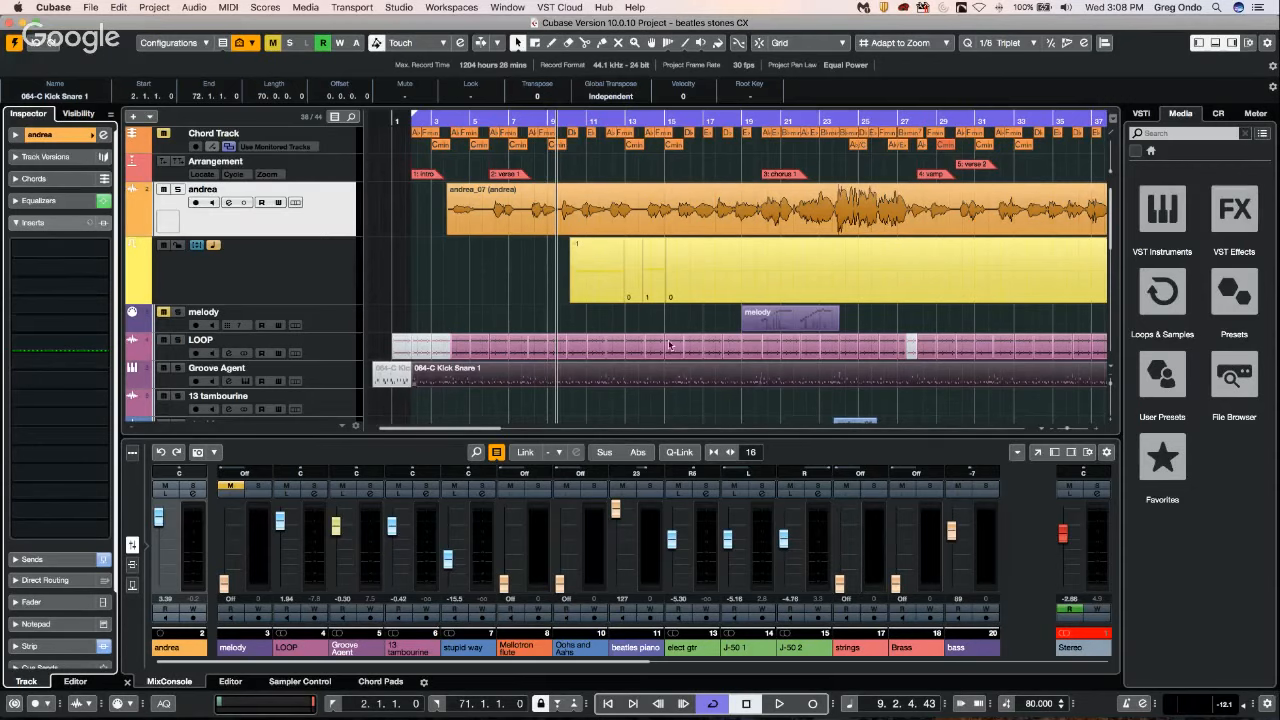
Create a new empty project in the folder proposed by the location prompt.
left_click(86, 8)
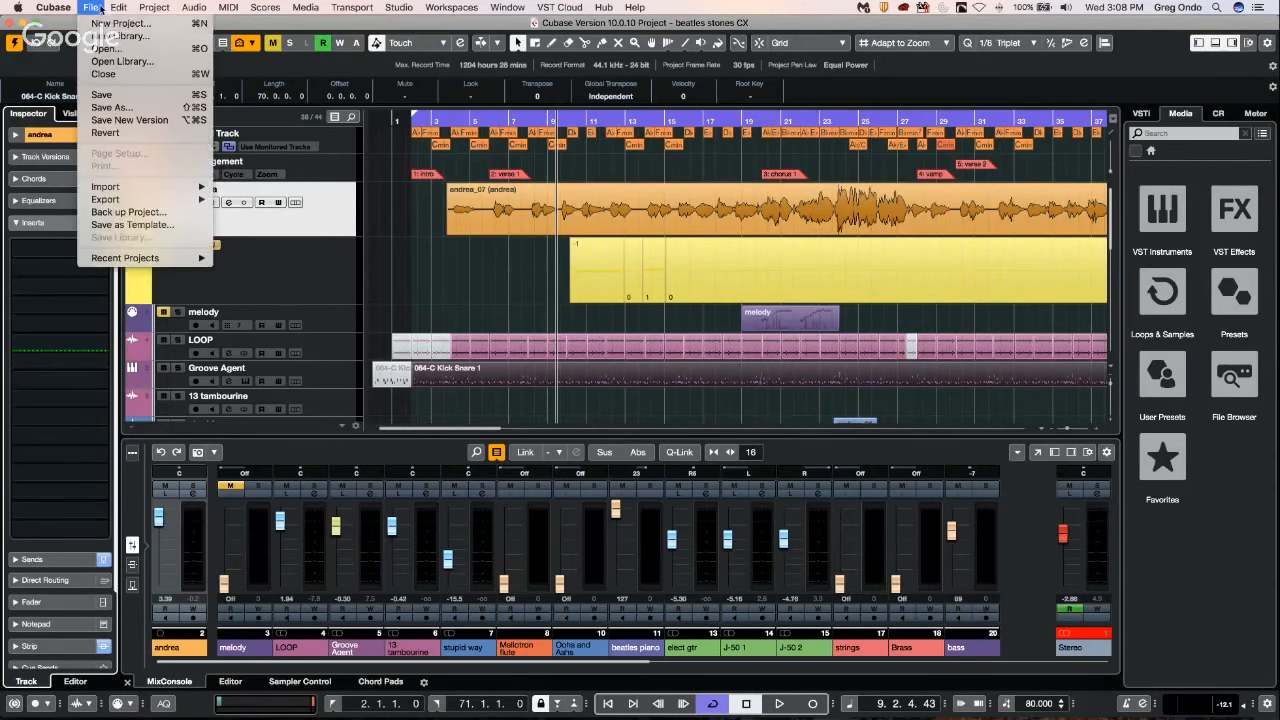
left_click(110, 22)
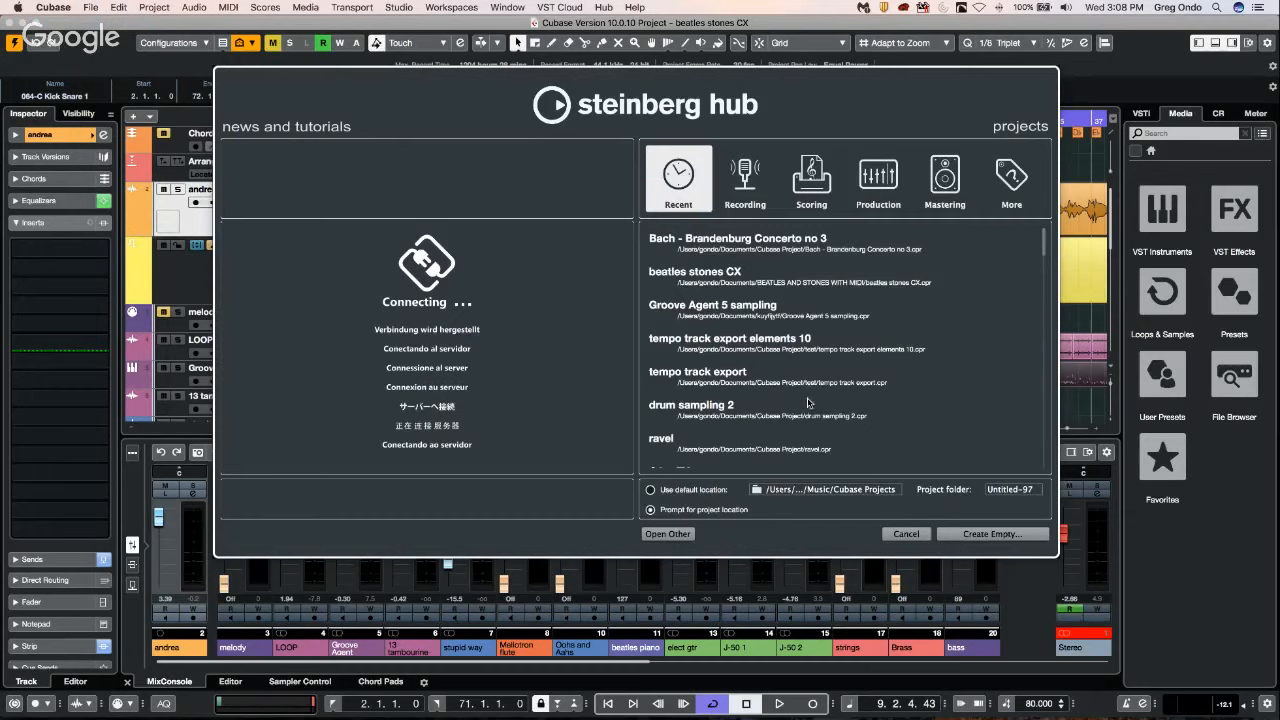
left_click(1000, 535)
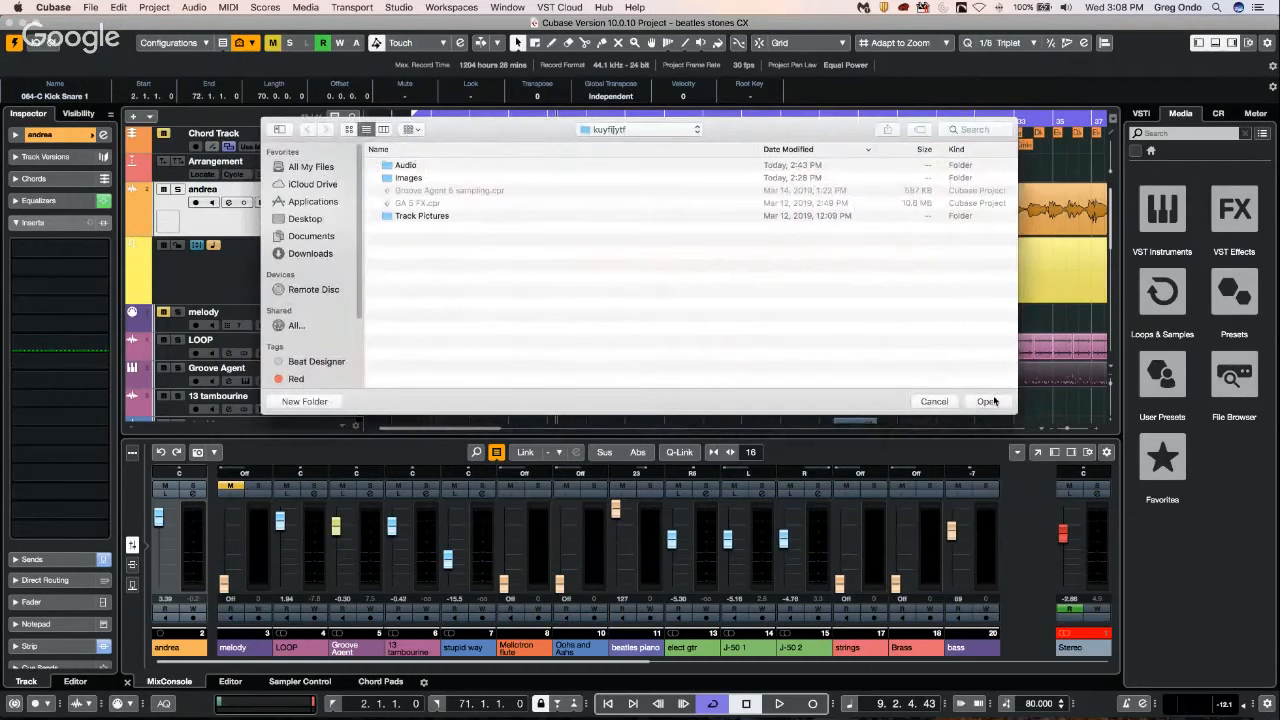
left_click(988, 401)
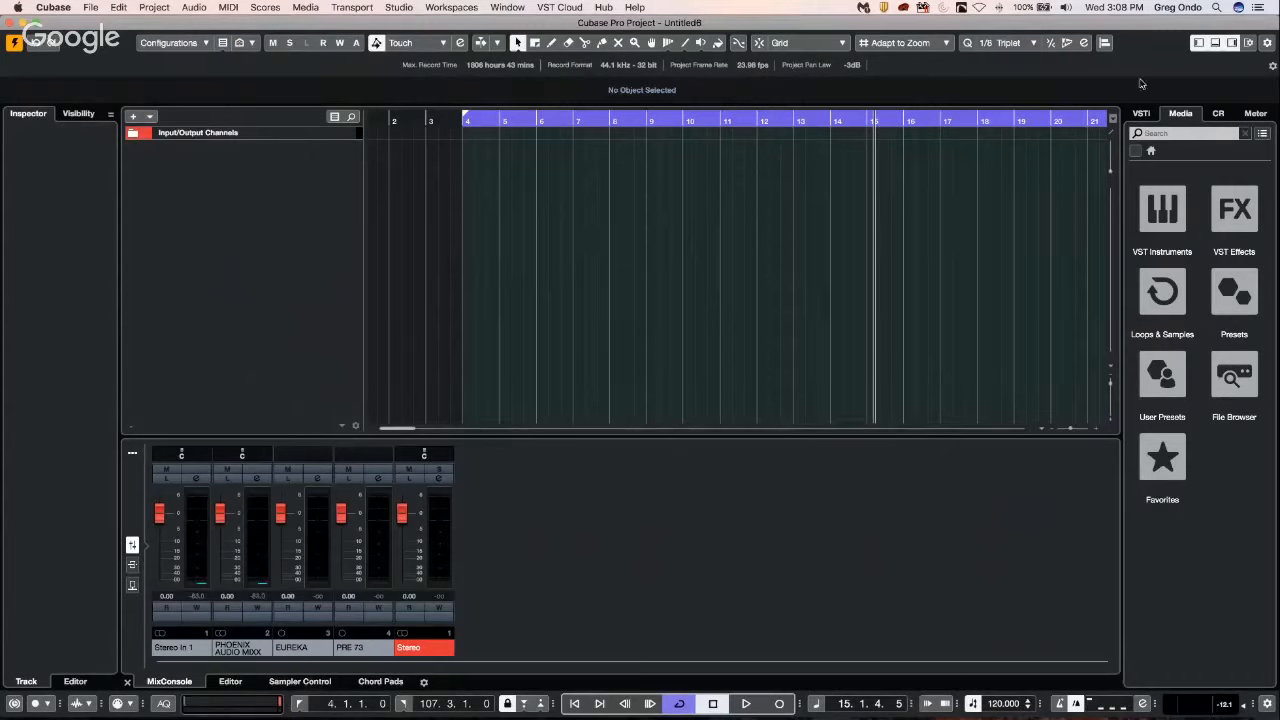
Add Groove Agent from the Drum category as a rack instrument and create a MIDI track assigned to it.
left_click(1141, 113)
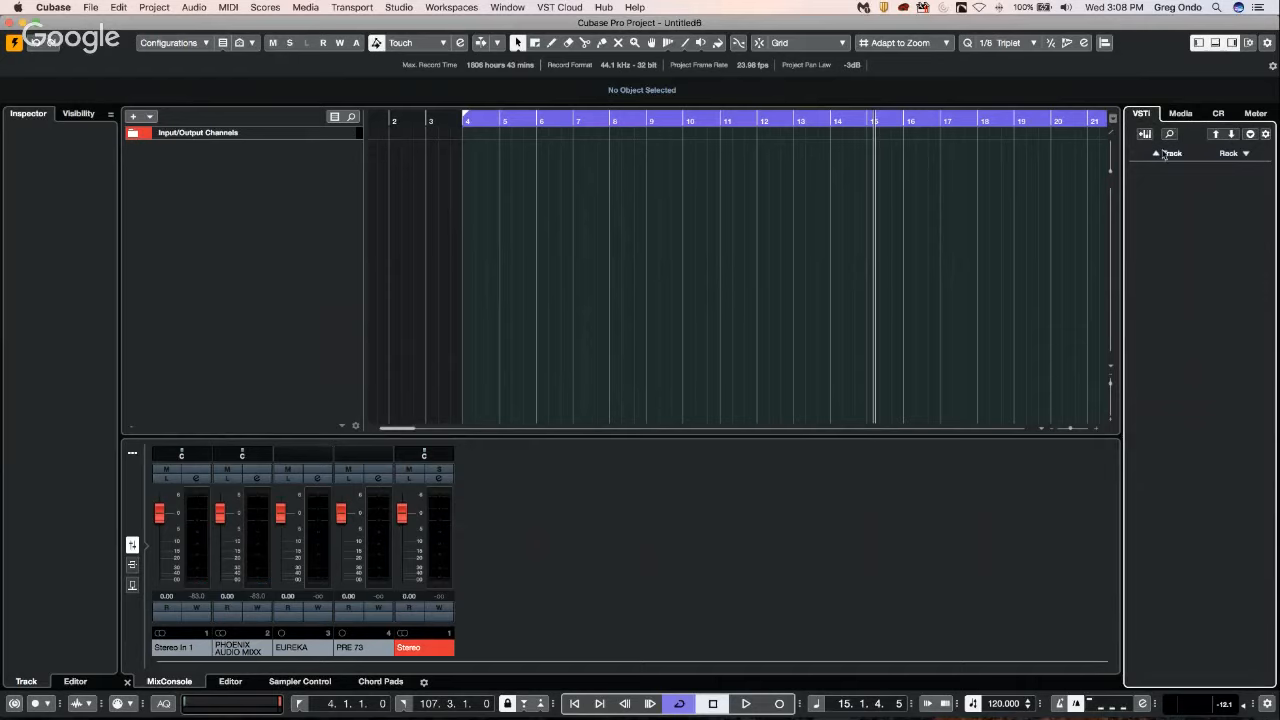
left_click(1244, 153)
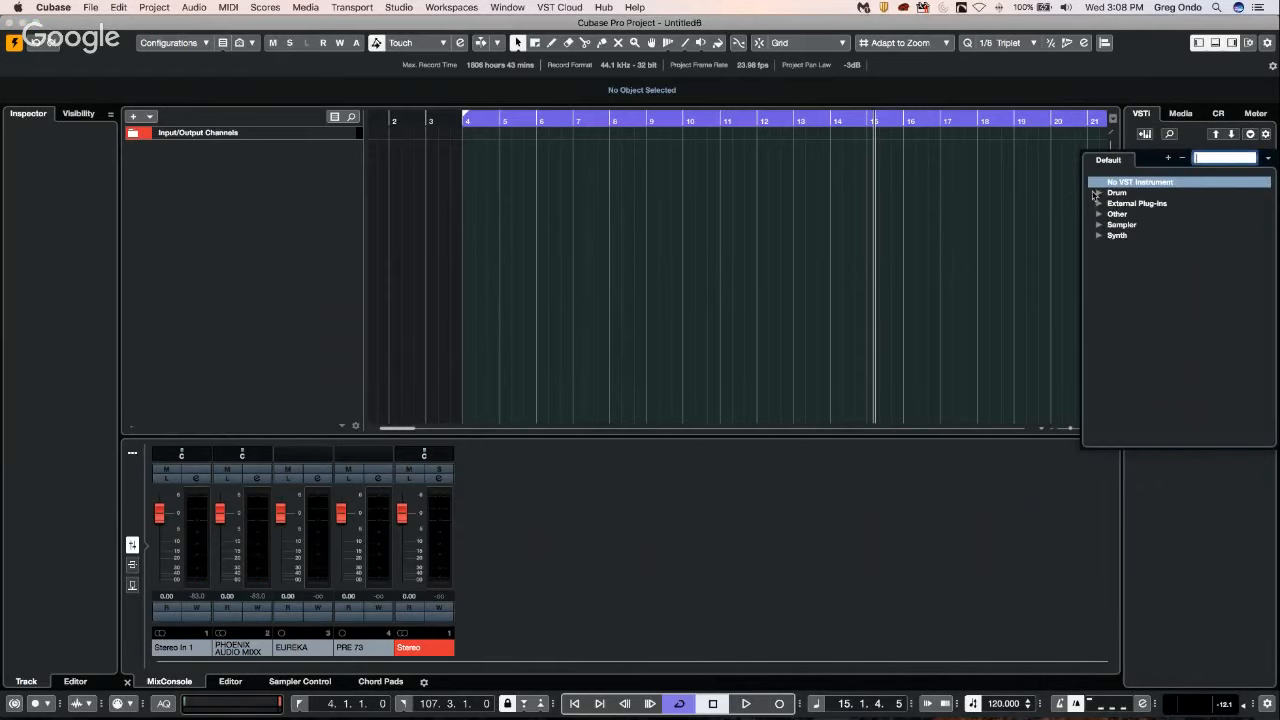
left_click(1098, 193)
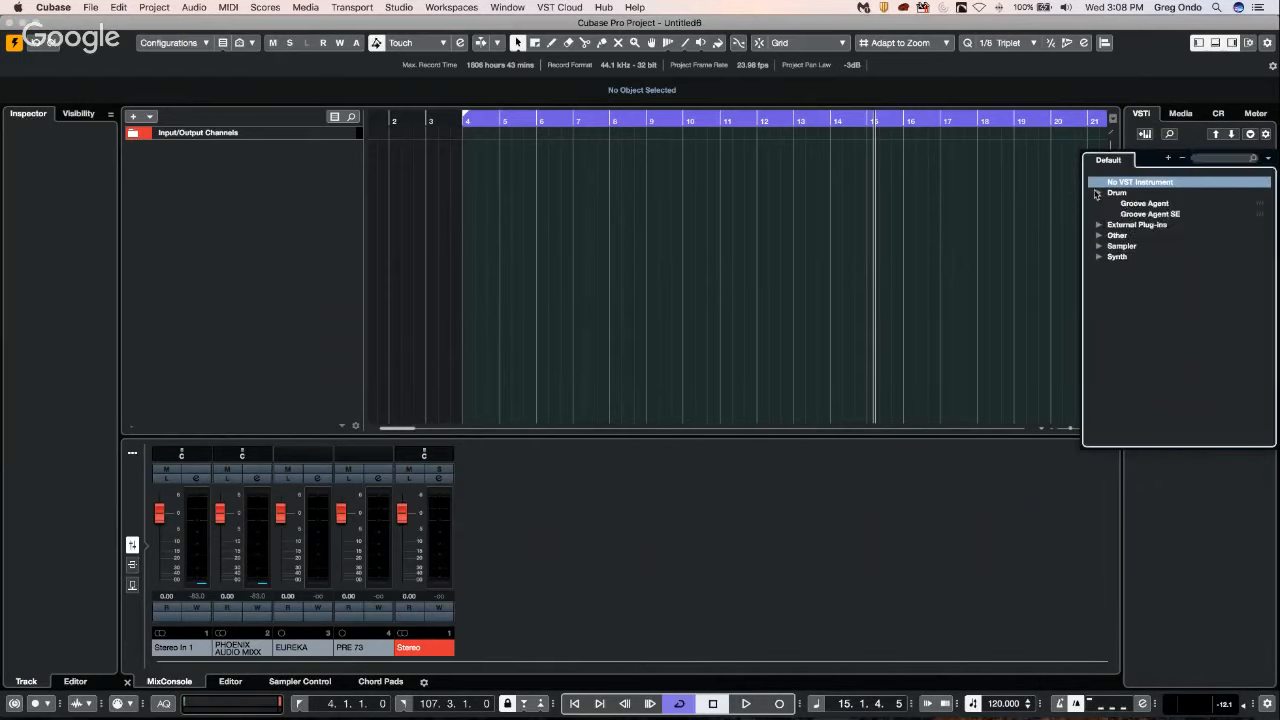
left_click(1153, 204)
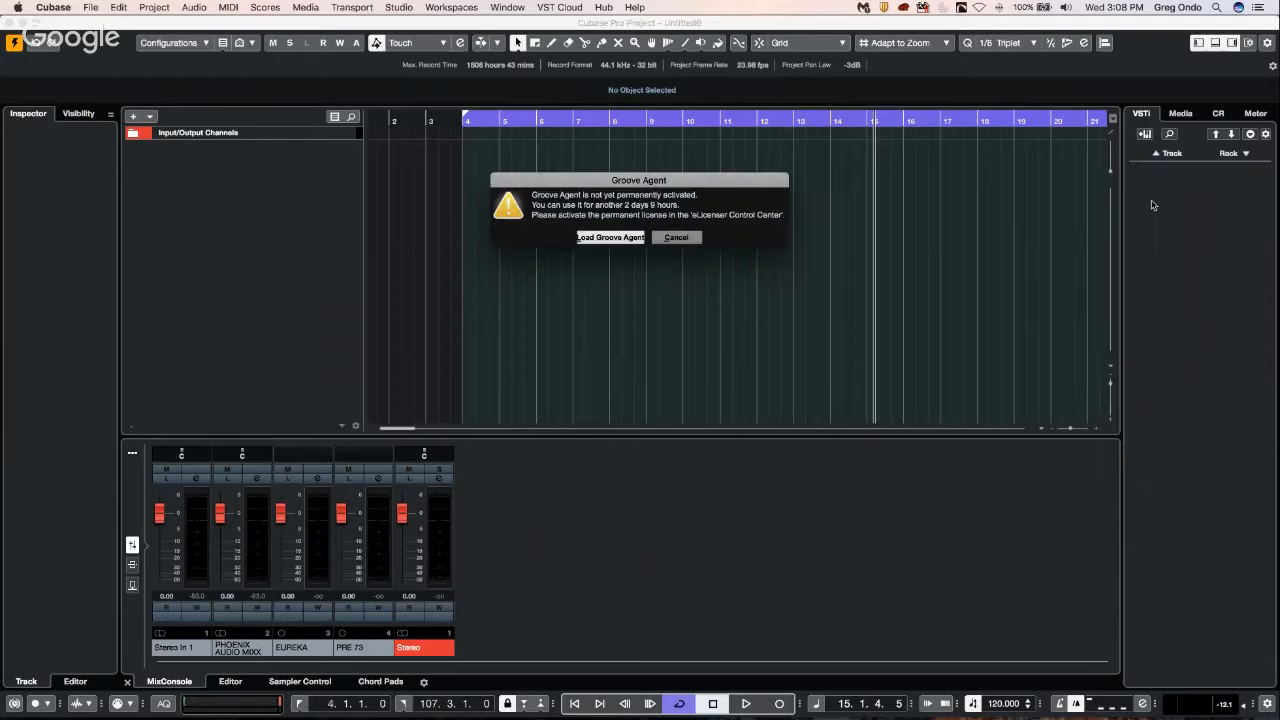
left_click(609, 238)
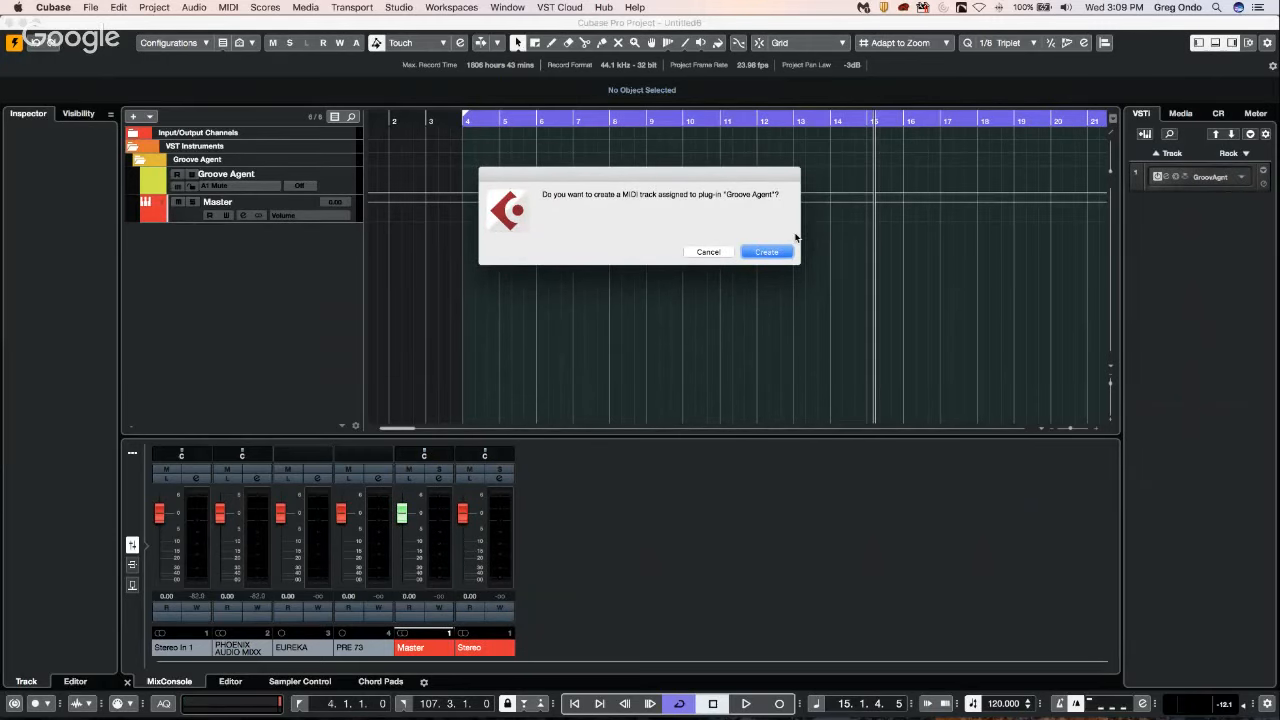
left_click(785, 251)
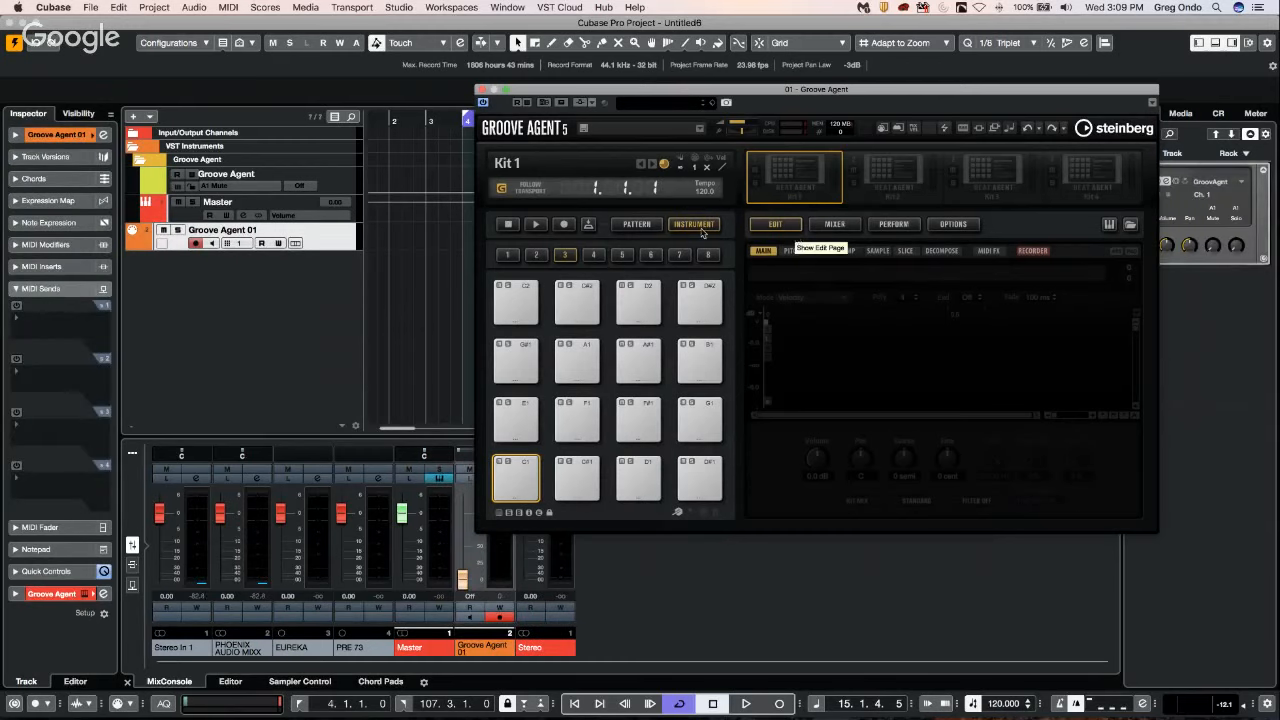
Load the Sweet Grapefruit kit from the Laser Beams instrument set into Groove Agent's first slot and close the load dialog.
right_click(786, 181)
left_click(826, 197)
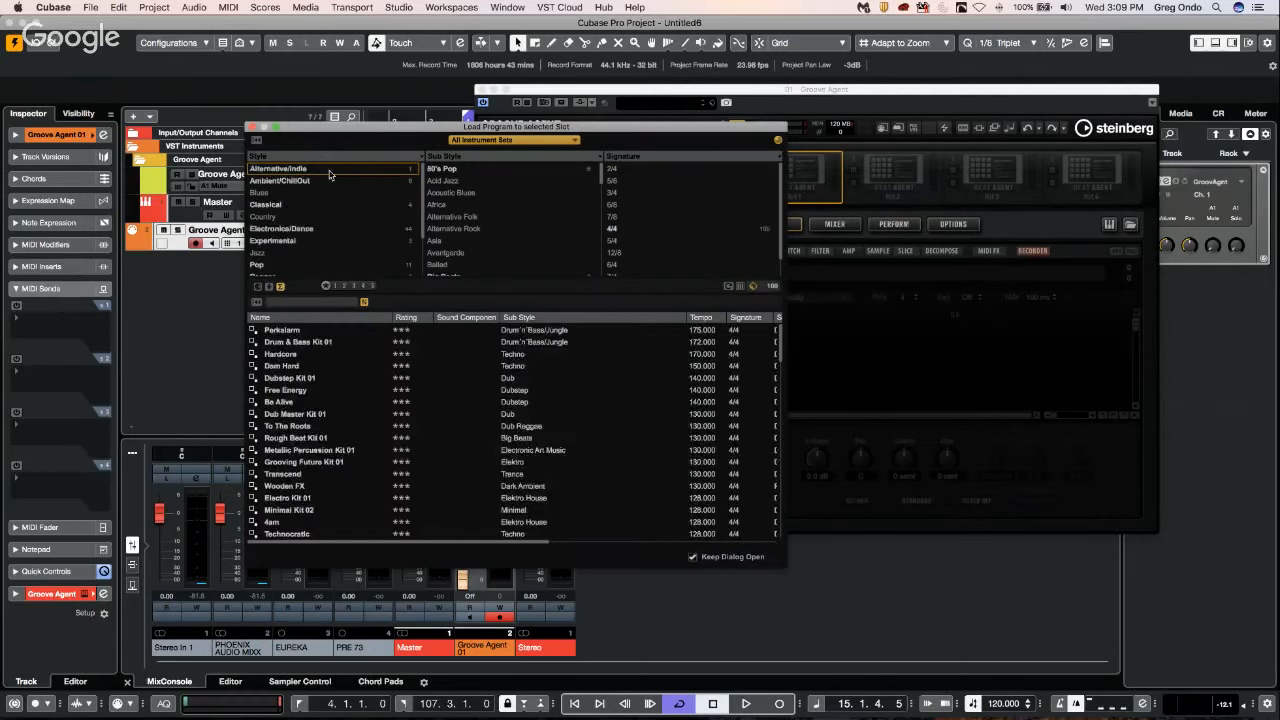
left_click(499, 142)
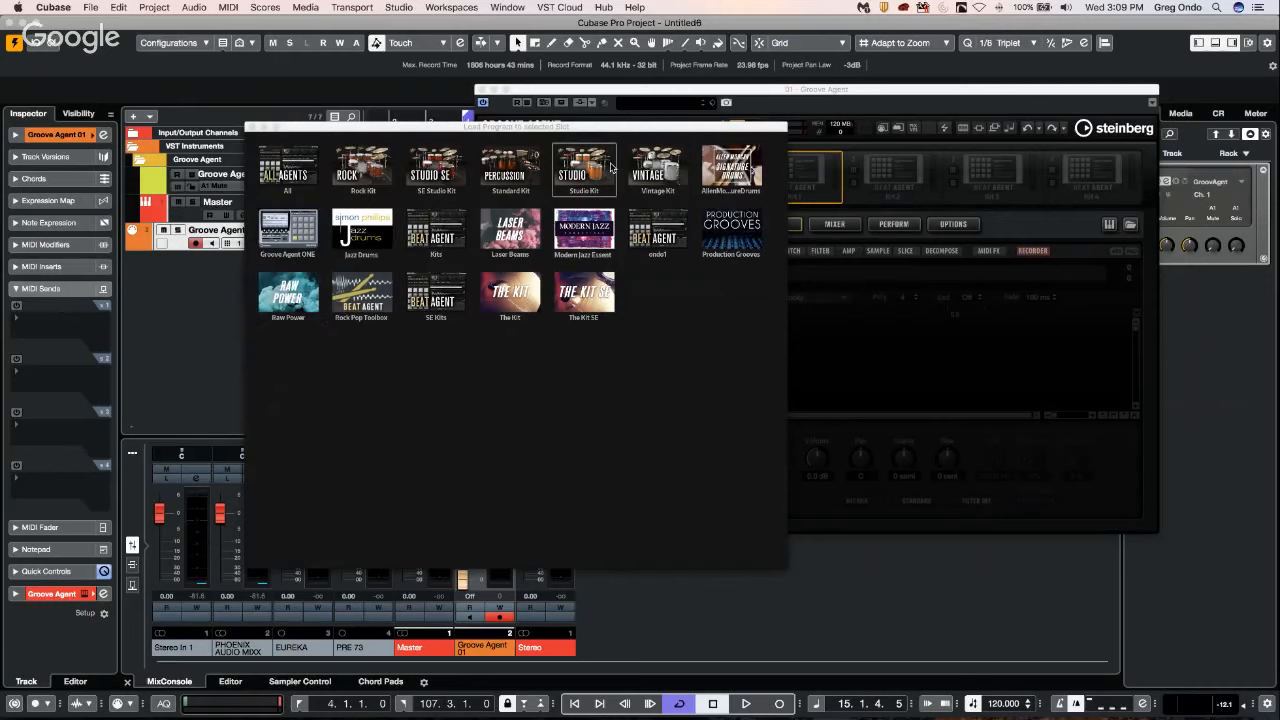
left_click(510, 229)
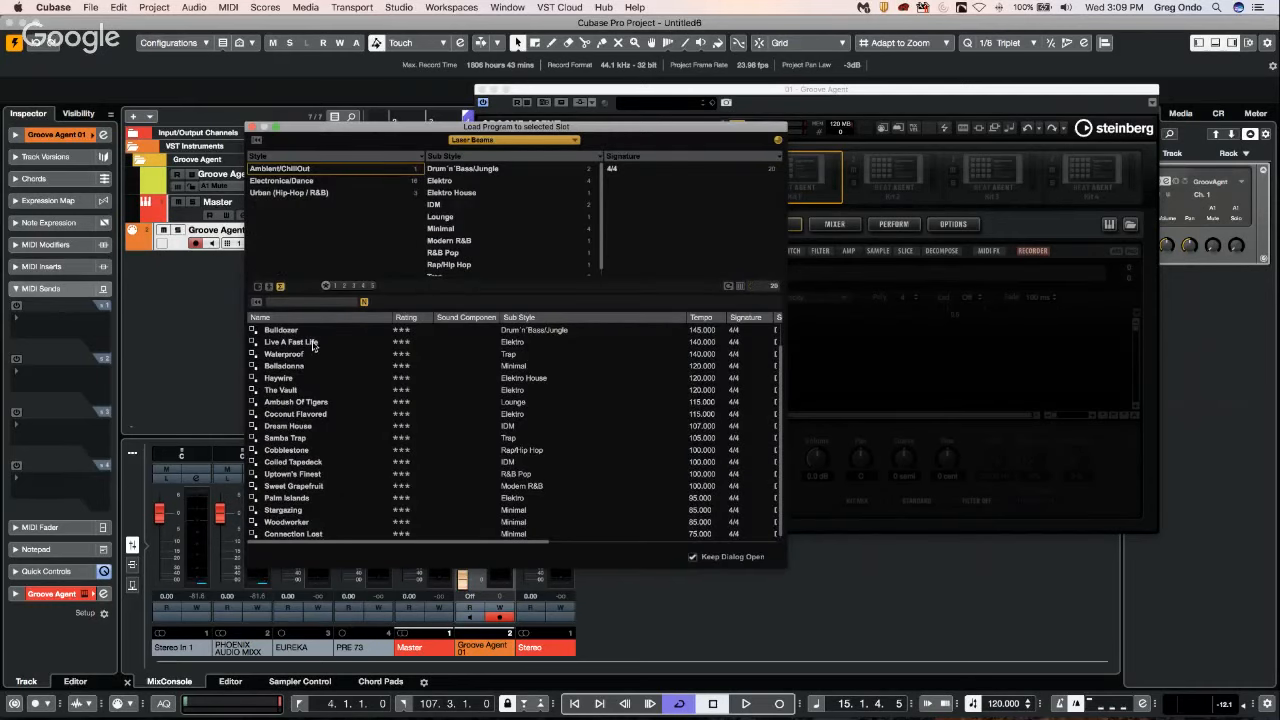
left_click(320, 487)
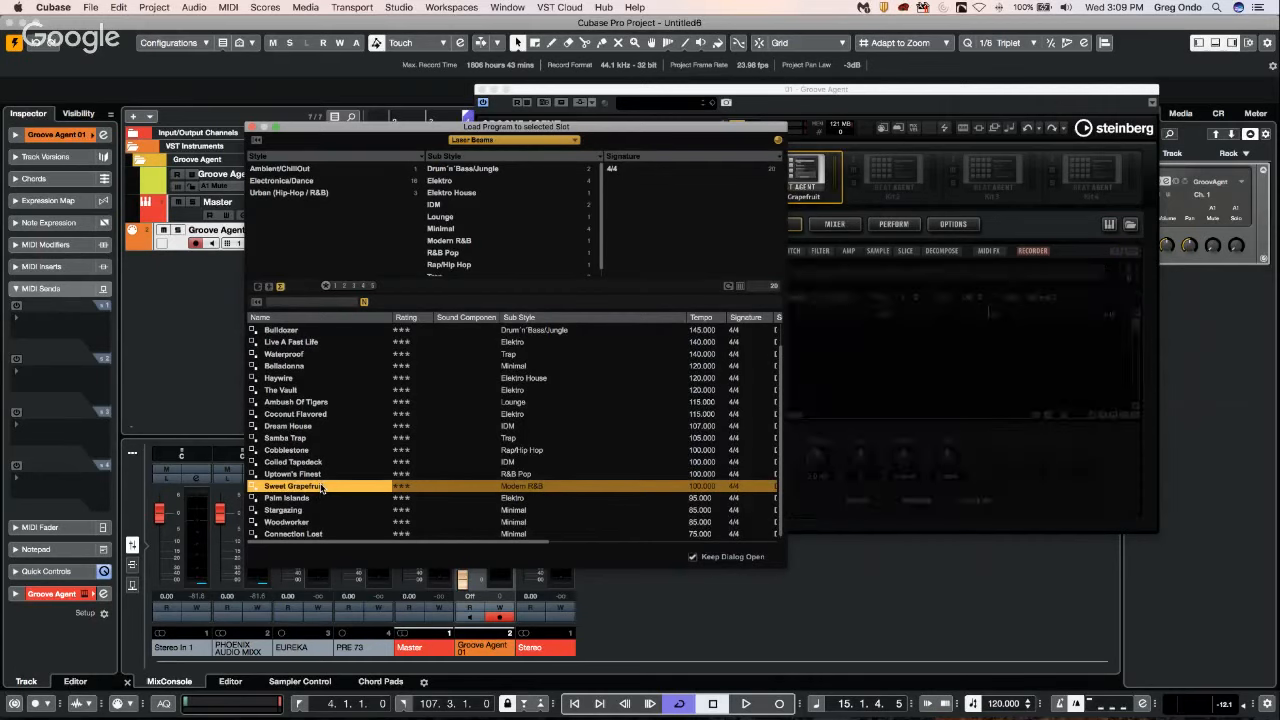
left_click(253, 129)
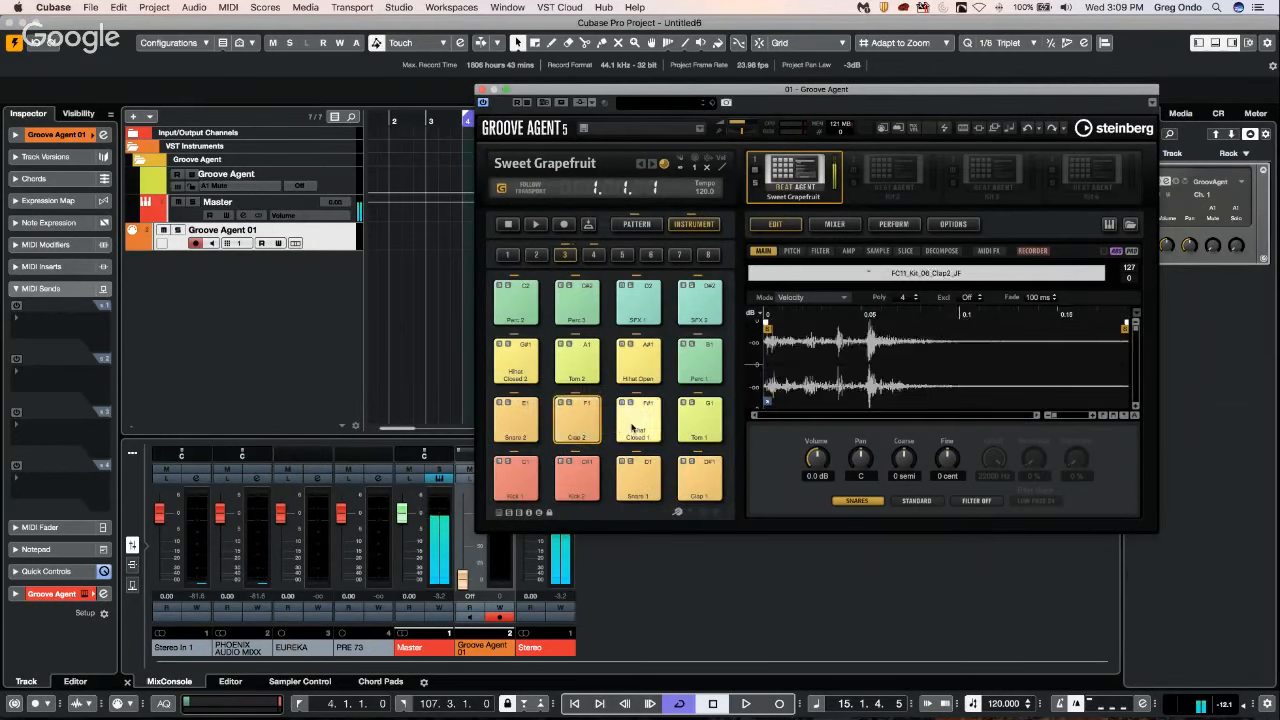
Show the kit's Intro pattern in the pattern editor, play it, and move the Groove Agent window clear of its current position.
left_click(648, 224)
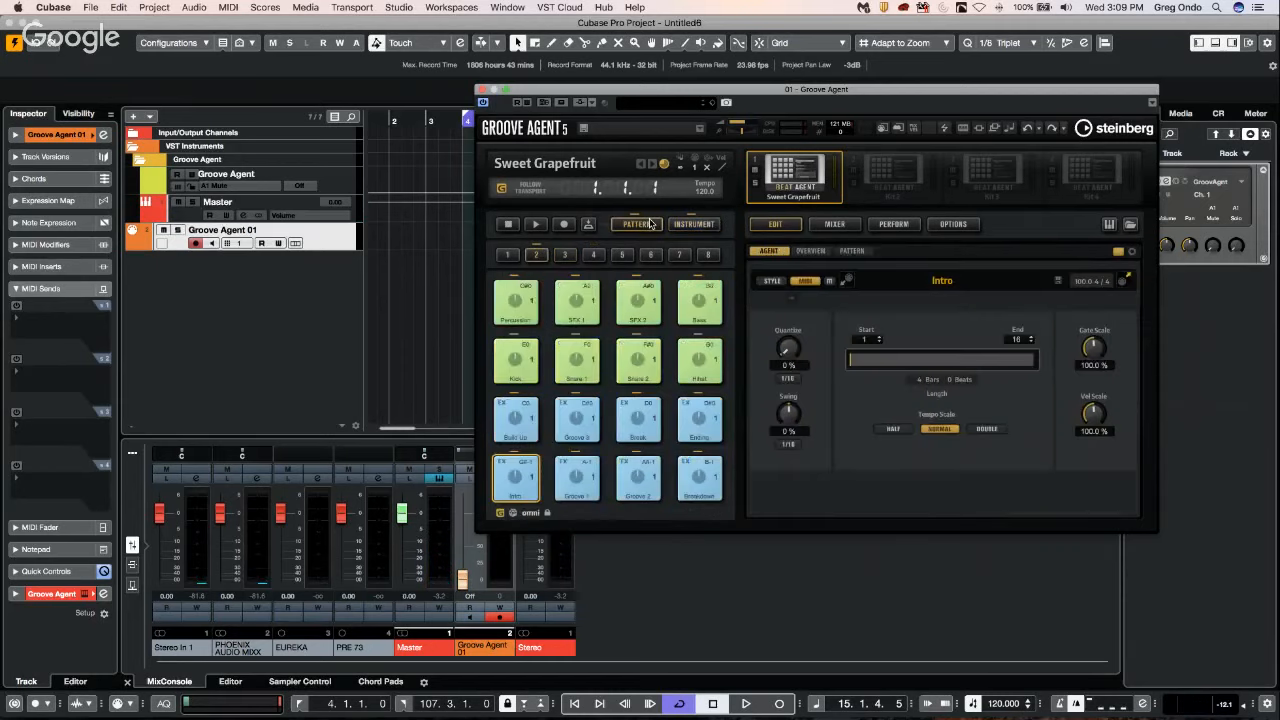
left_click(858, 251)
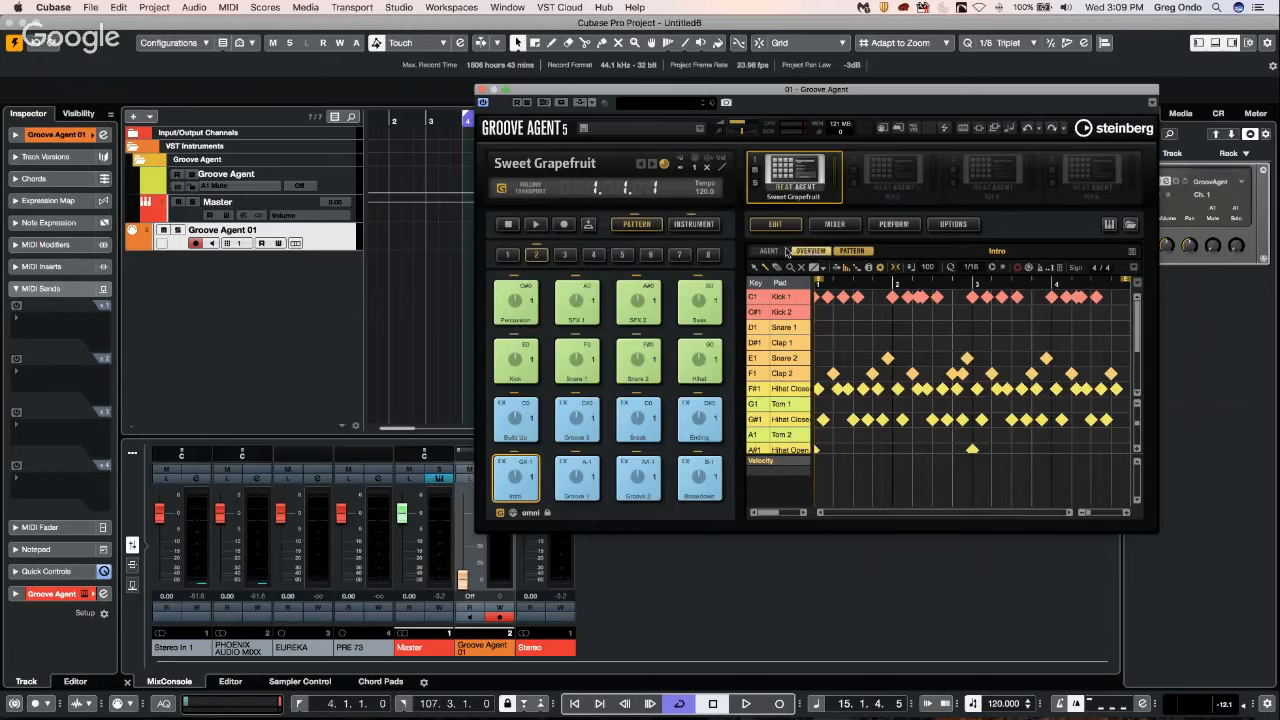
left_click(851, 251)
left_click(851, 251)
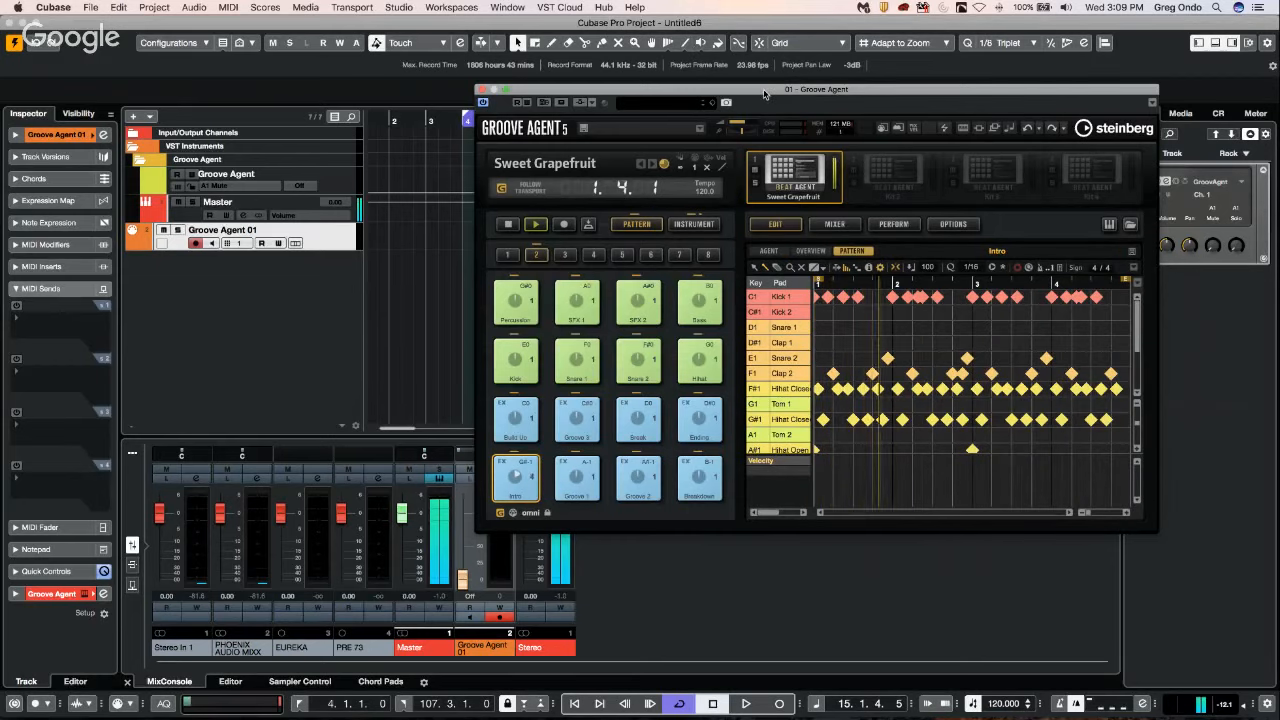
left_click_drag(765, 89, 595, 71)
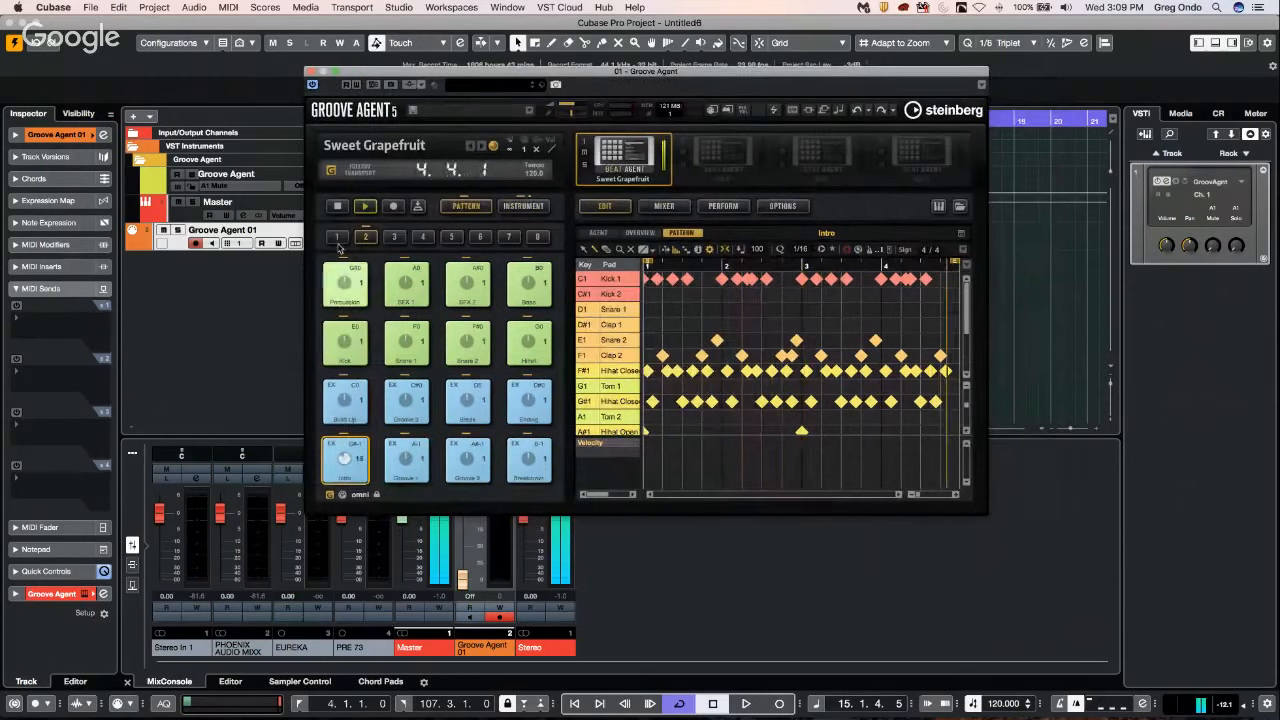
Start a new pattern on the C1 pad of pad group 3 with Kick 1 hits on all four beats.
left_click(396, 237)
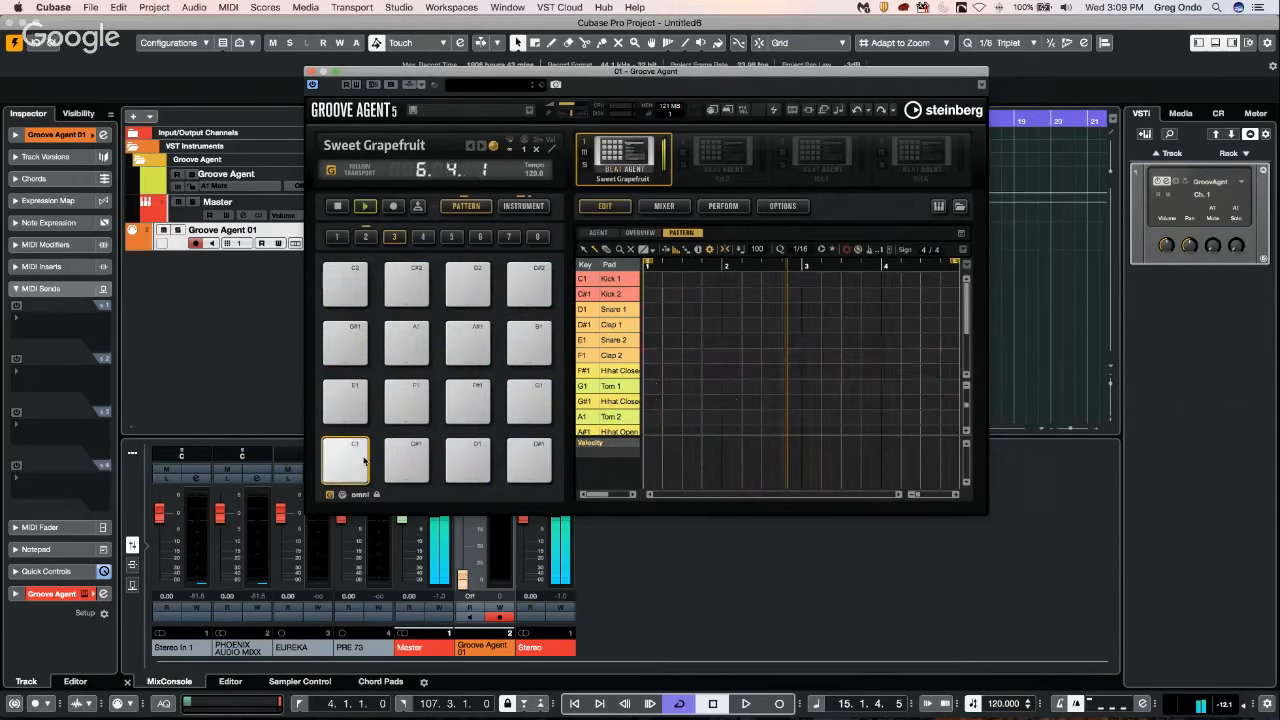
left_click(650, 280)
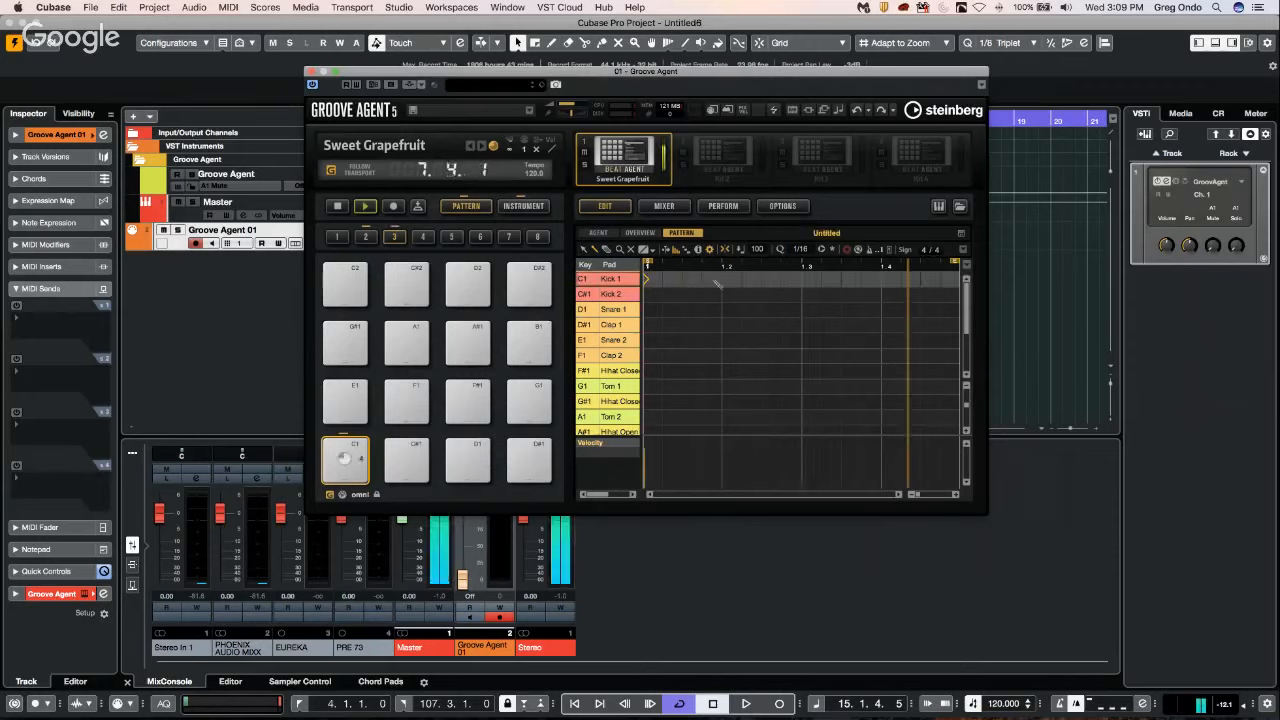
left_click(724, 281)
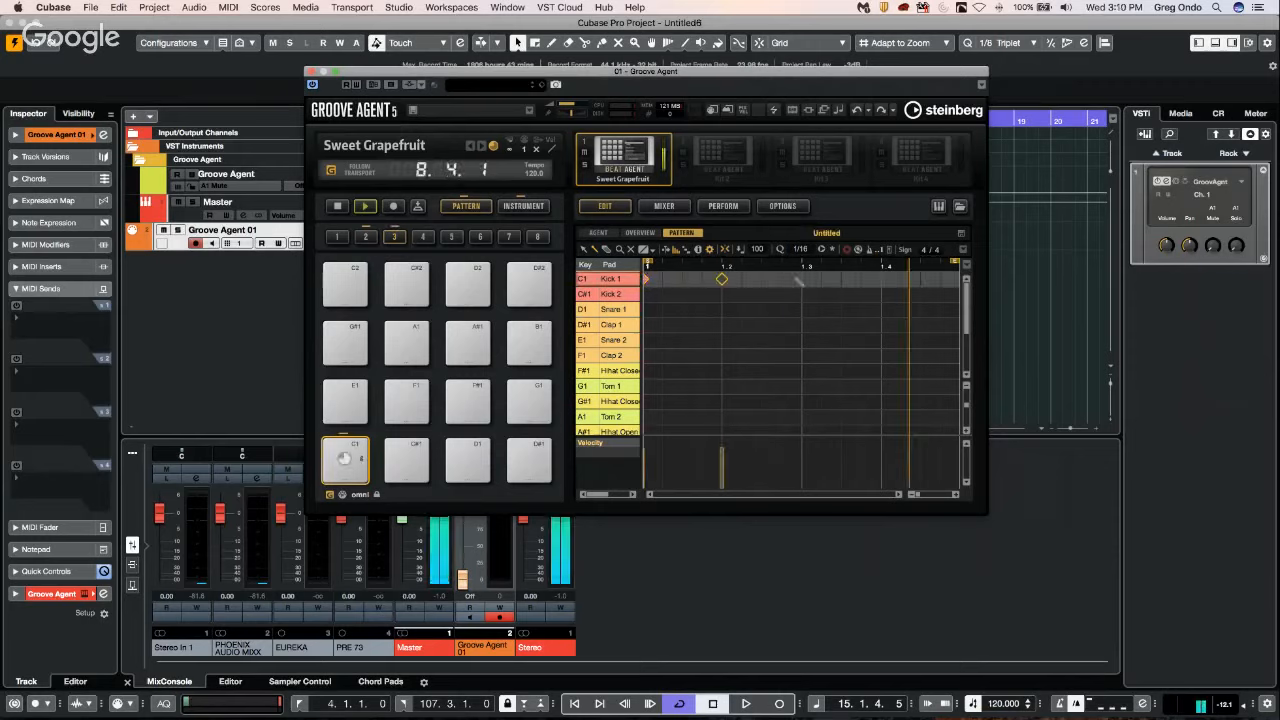
left_click(805, 280)
left_click(885, 280)
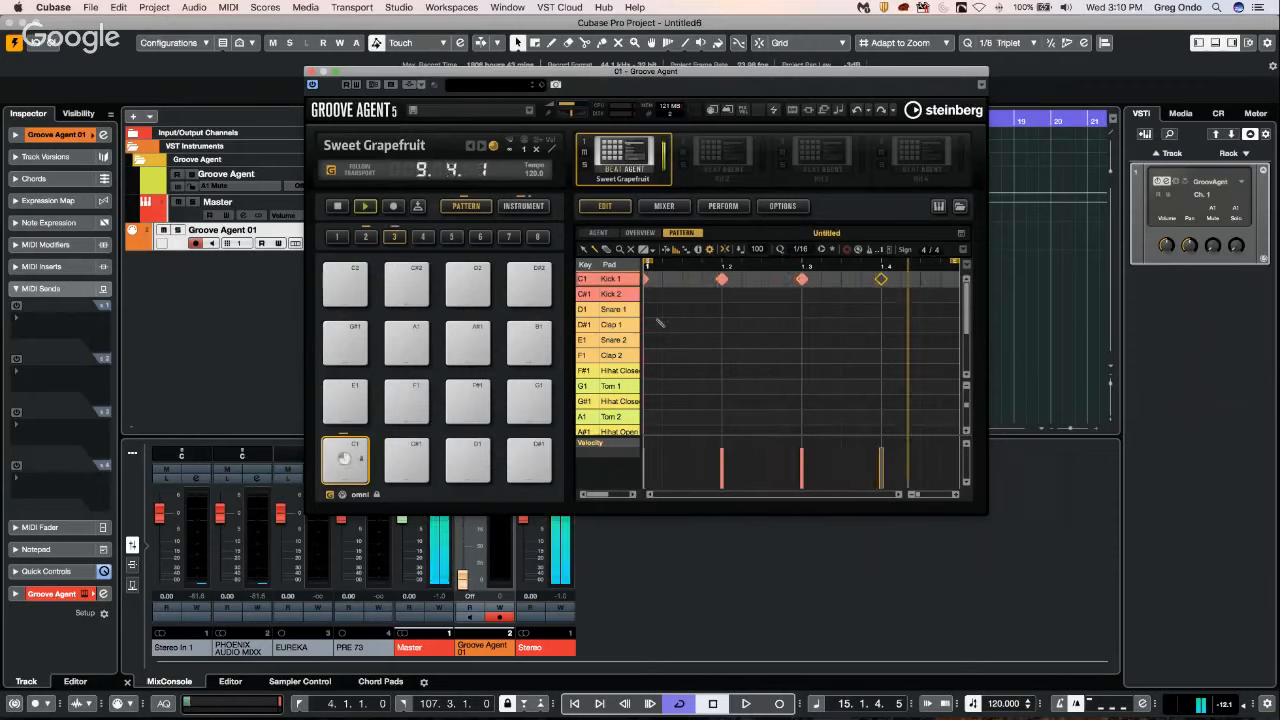
Audition other pads, then add Snare 1 hits at 1.1.3 and 1.2.2 plus a rising-velocity sixteenth run from 1.3.3 to 1.4.3.
left_click(582, 294)
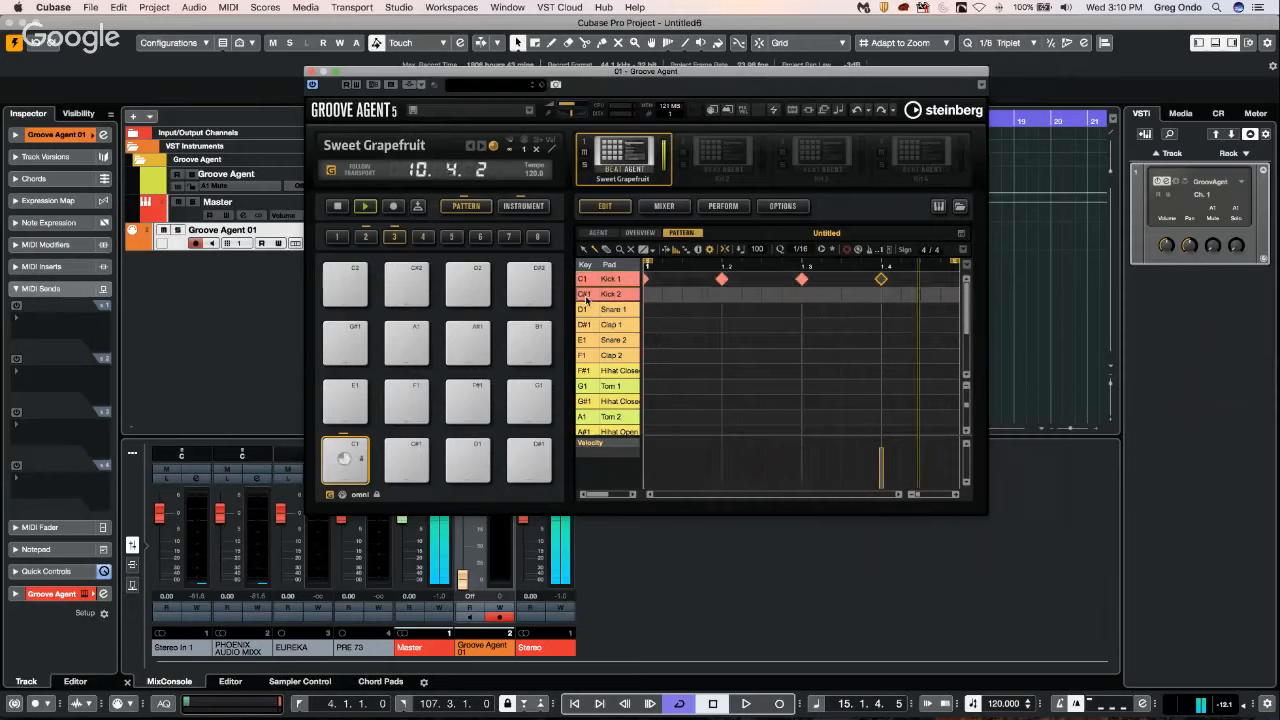
left_click(586, 328)
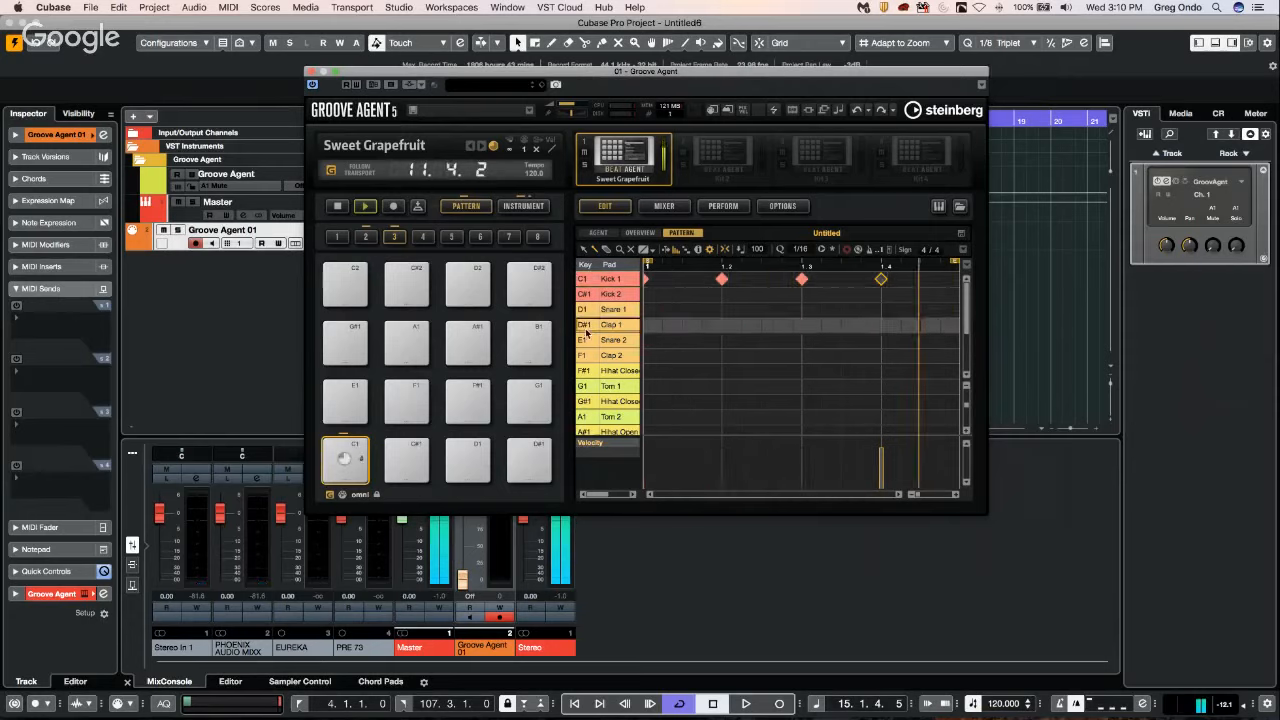
left_click(682, 309)
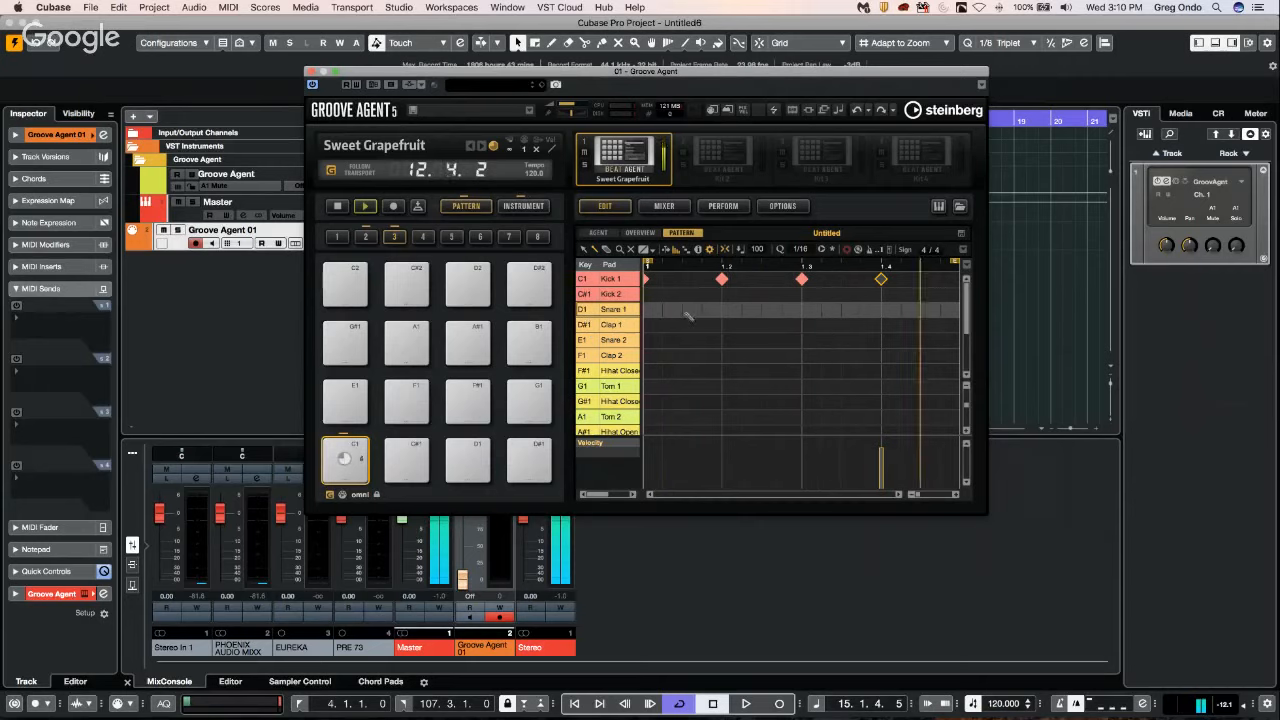
left_click(742, 309)
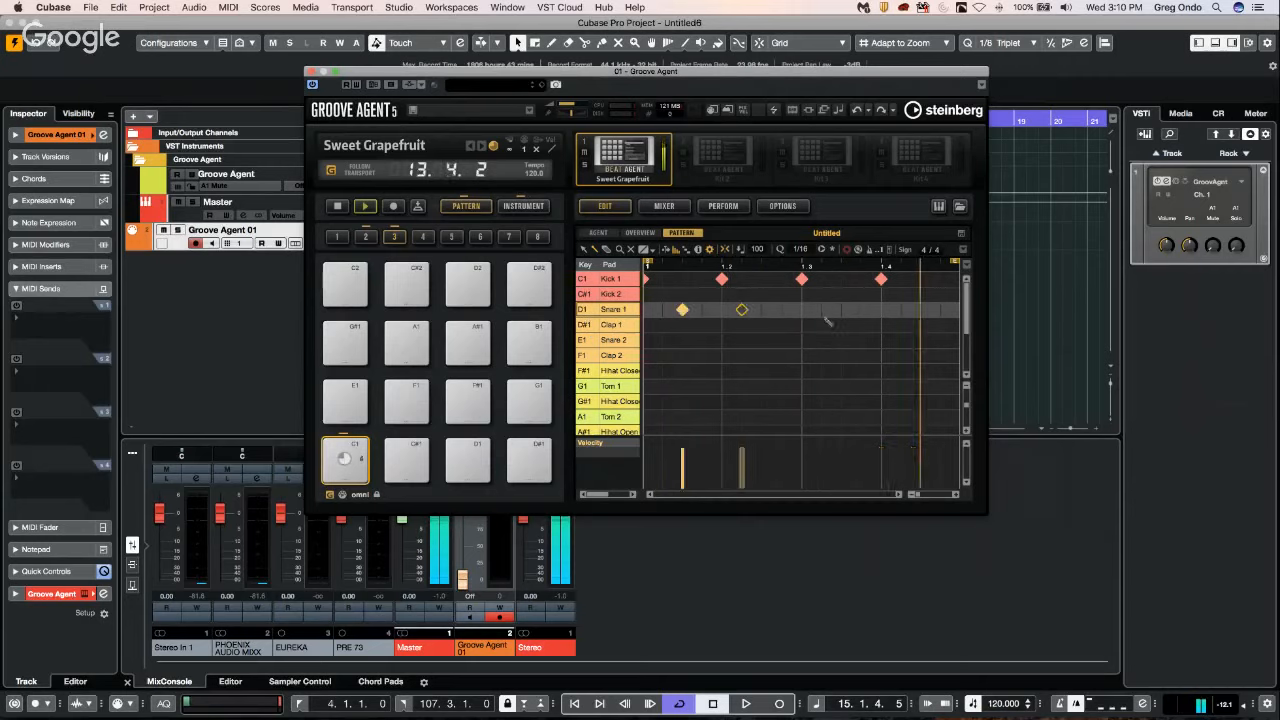
left_click_drag(843, 311, 921, 310)
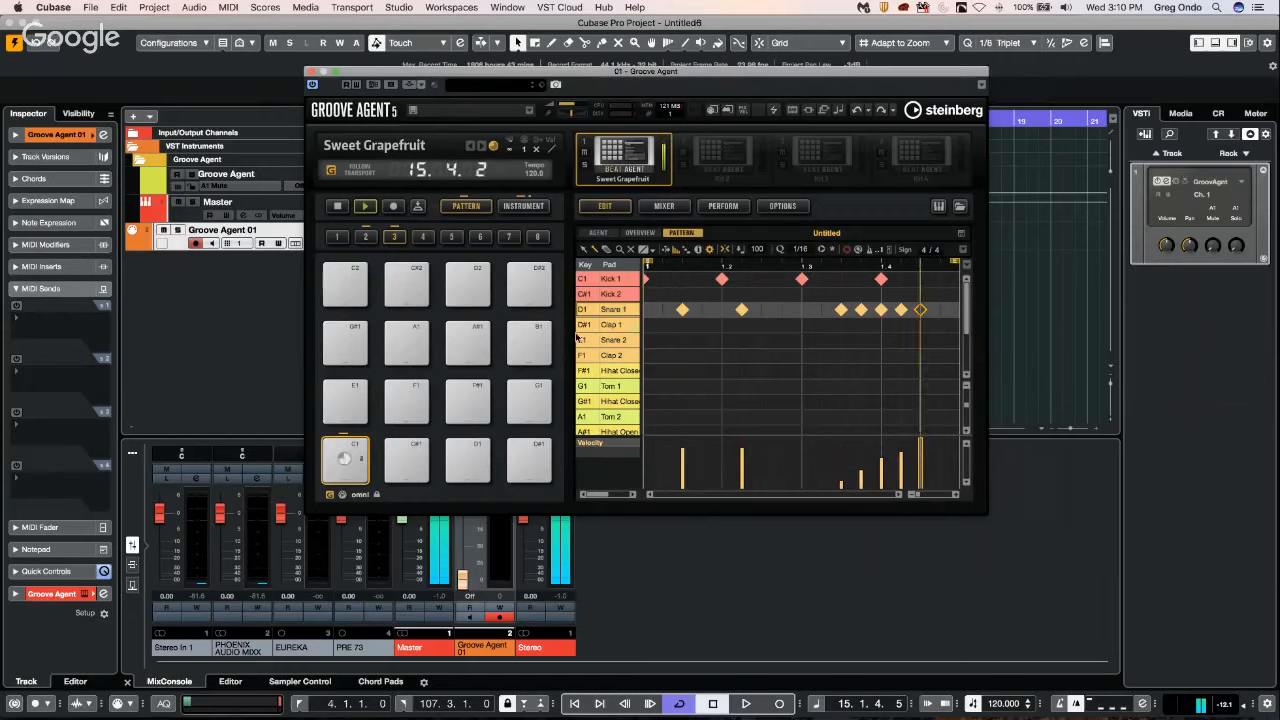
Add Hihat Closed 1 hits at 1.1.3, 1.2.3, 1.3, 1.3.4, 1.4 and 1.4.3.
left_click(683, 371)
left_click(762, 371)
left_click(802, 371)
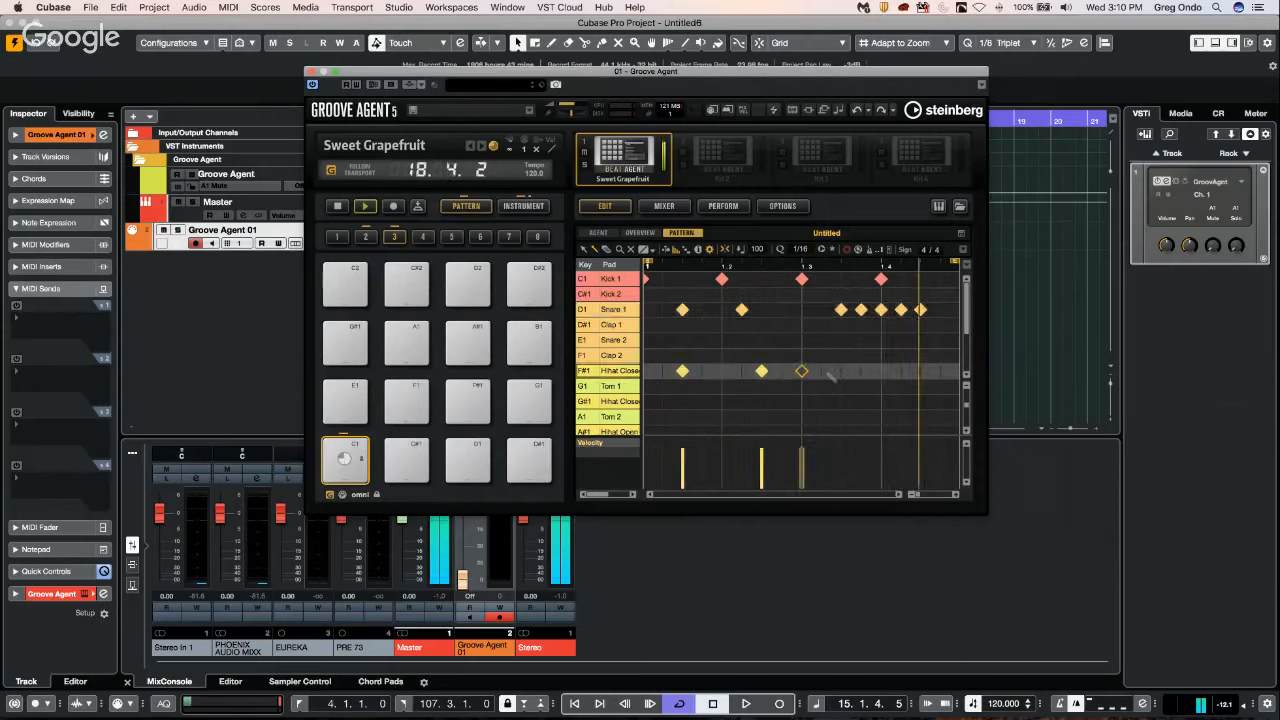
left_click(861, 371)
left_click(881, 371)
left_click(920, 371)
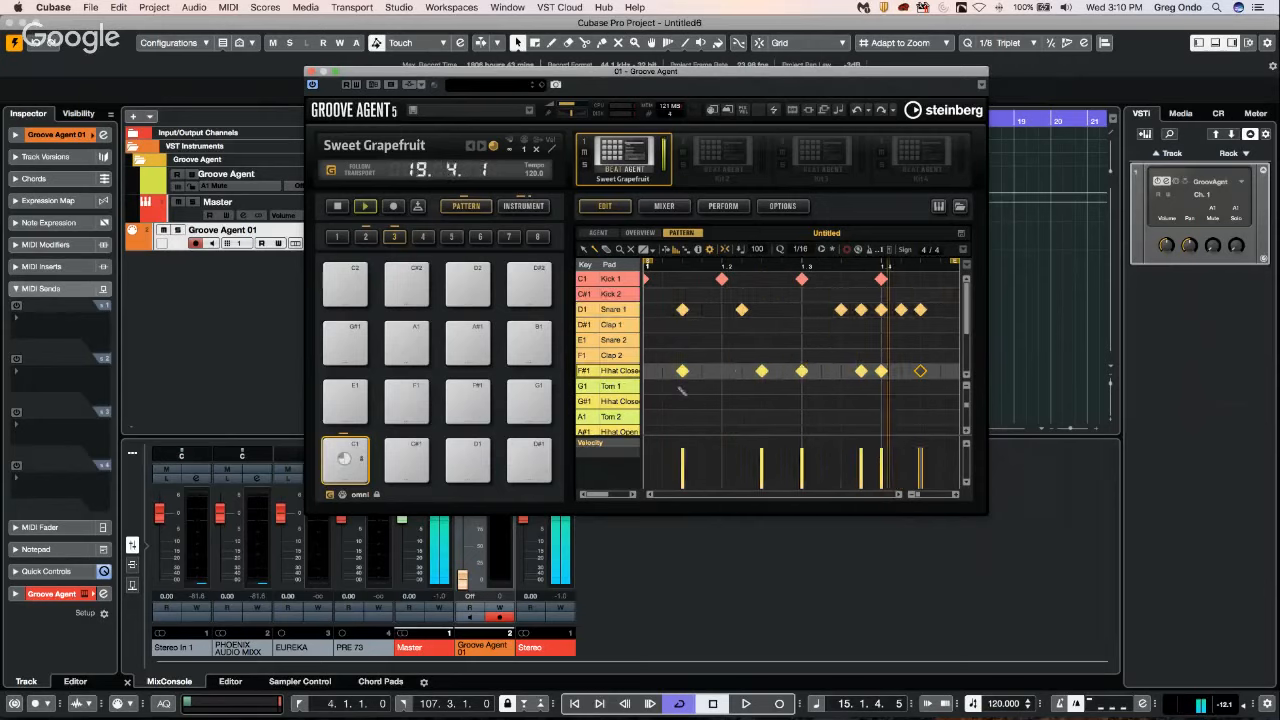
Set the Hihat Closed 2 lane's quantize to 1/32, then paint short hi-hat runs from beat 2 and vary their velocities.
left_click_drag(642, 315, 682, 314)
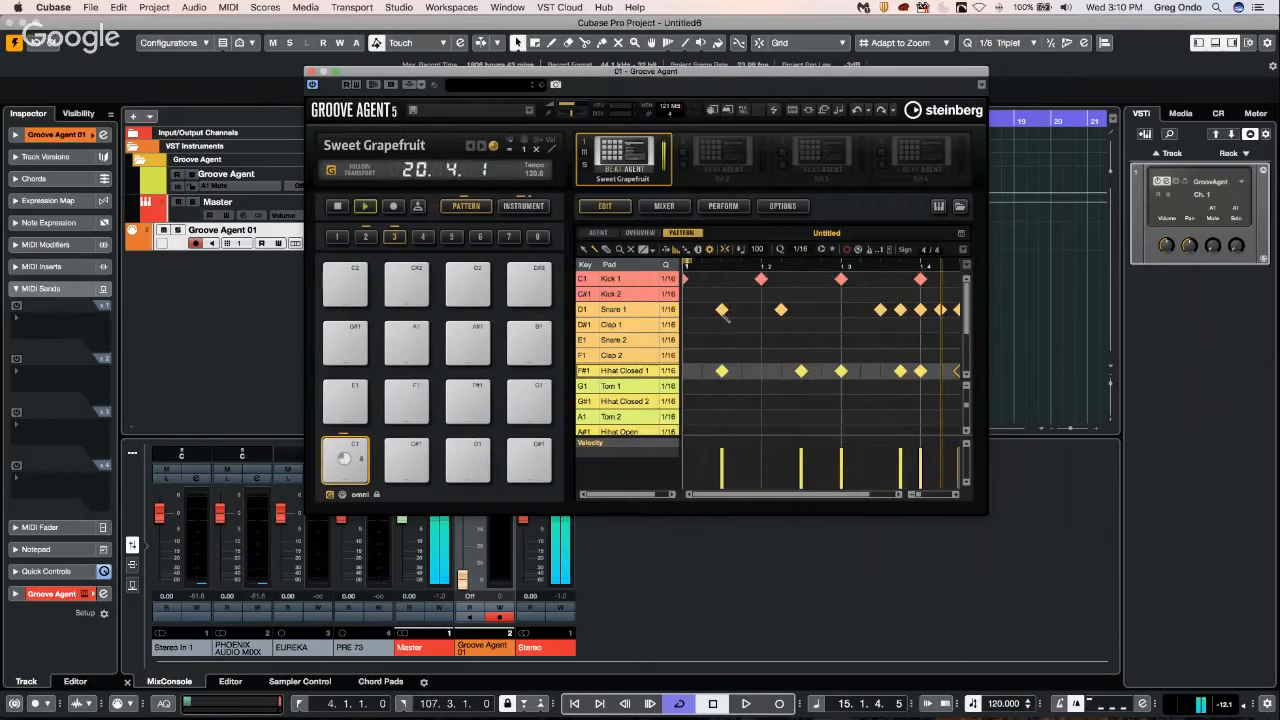
left_click(667, 401)
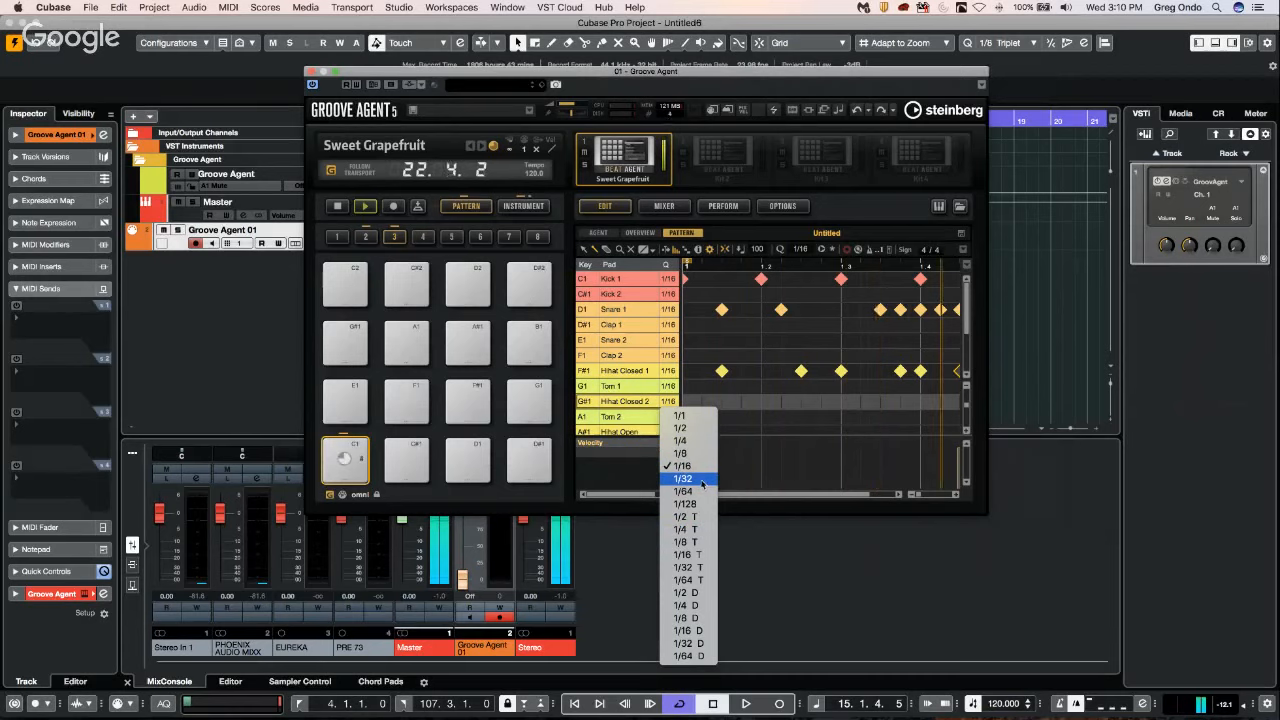
left_click(685, 479)
left_click_drag(758, 404, 910, 402)
left_click_drag(785, 471, 884, 468)
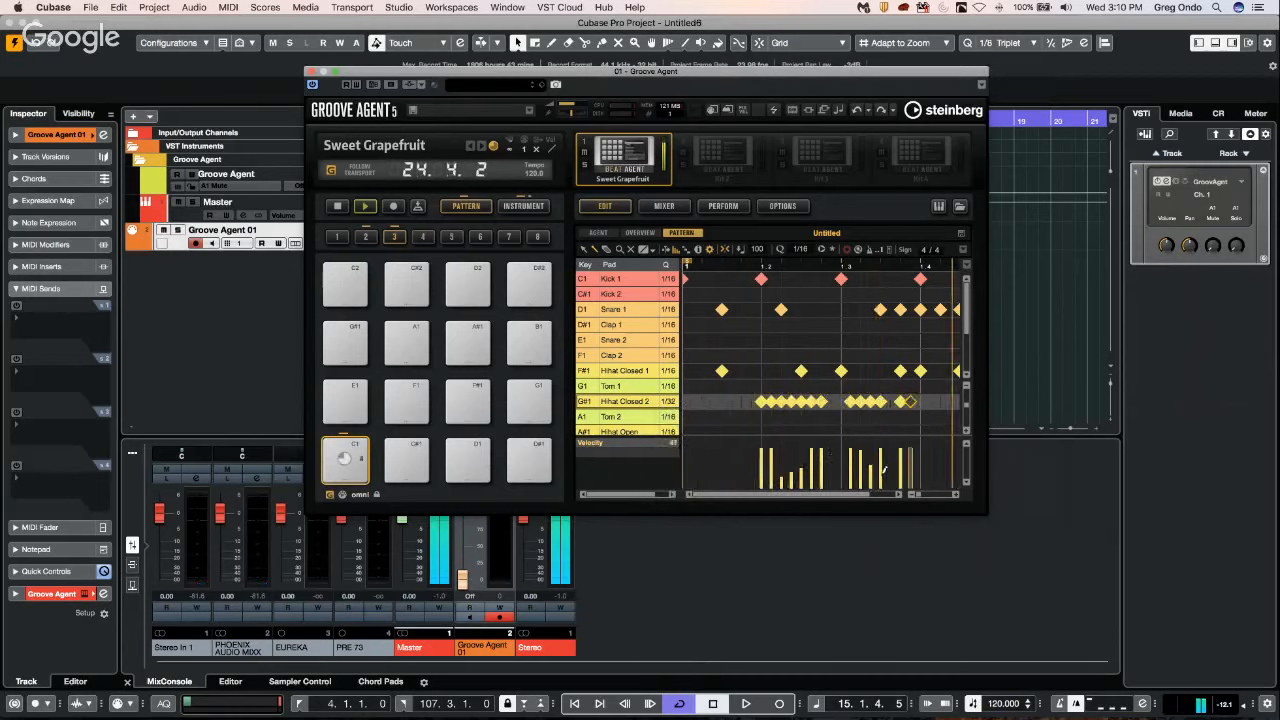
Add Perc 3 hits on beats 2 and 4 and an SFX 1 hit on beat 3.
scroll(646, 352, "down", 4)
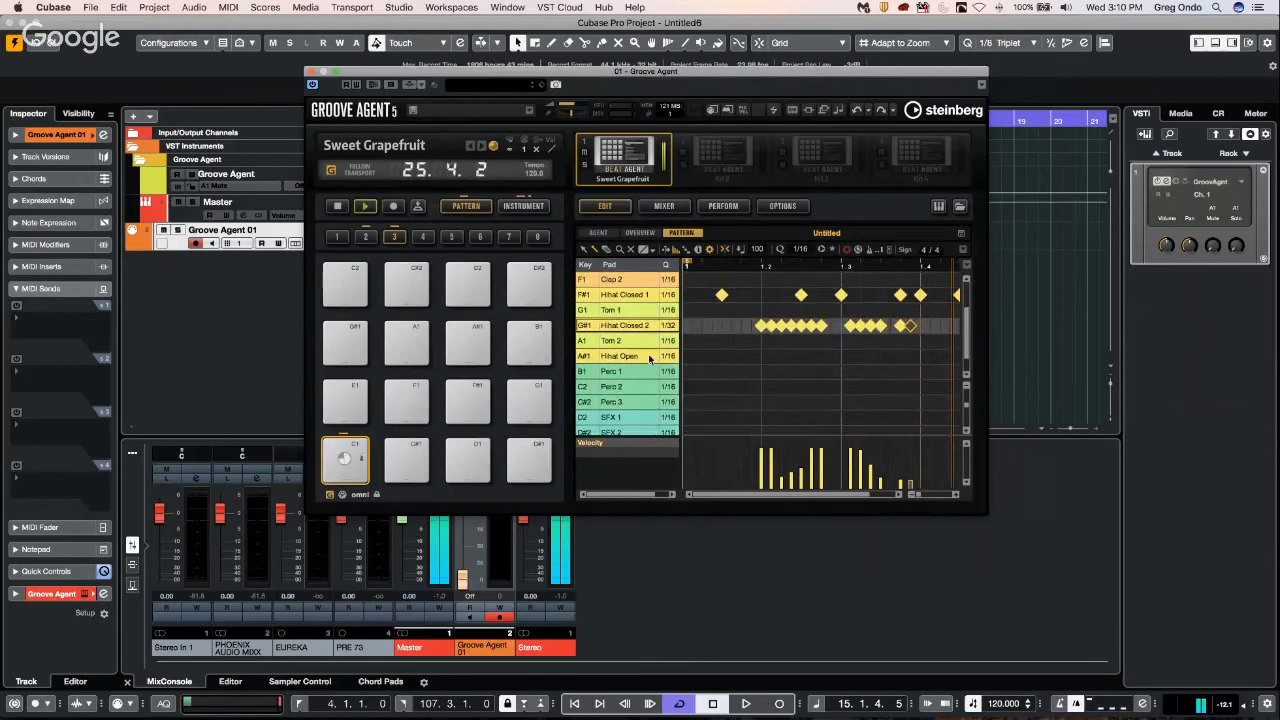
left_click(586, 401)
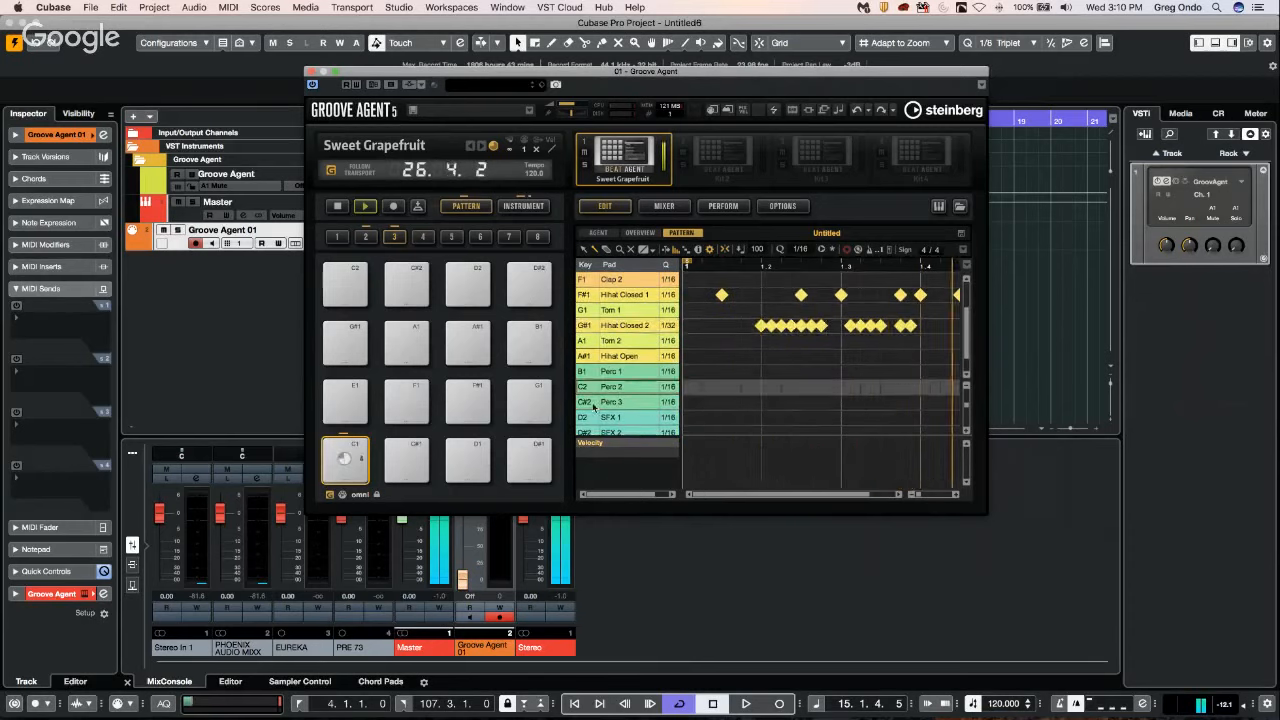
left_click(762, 403)
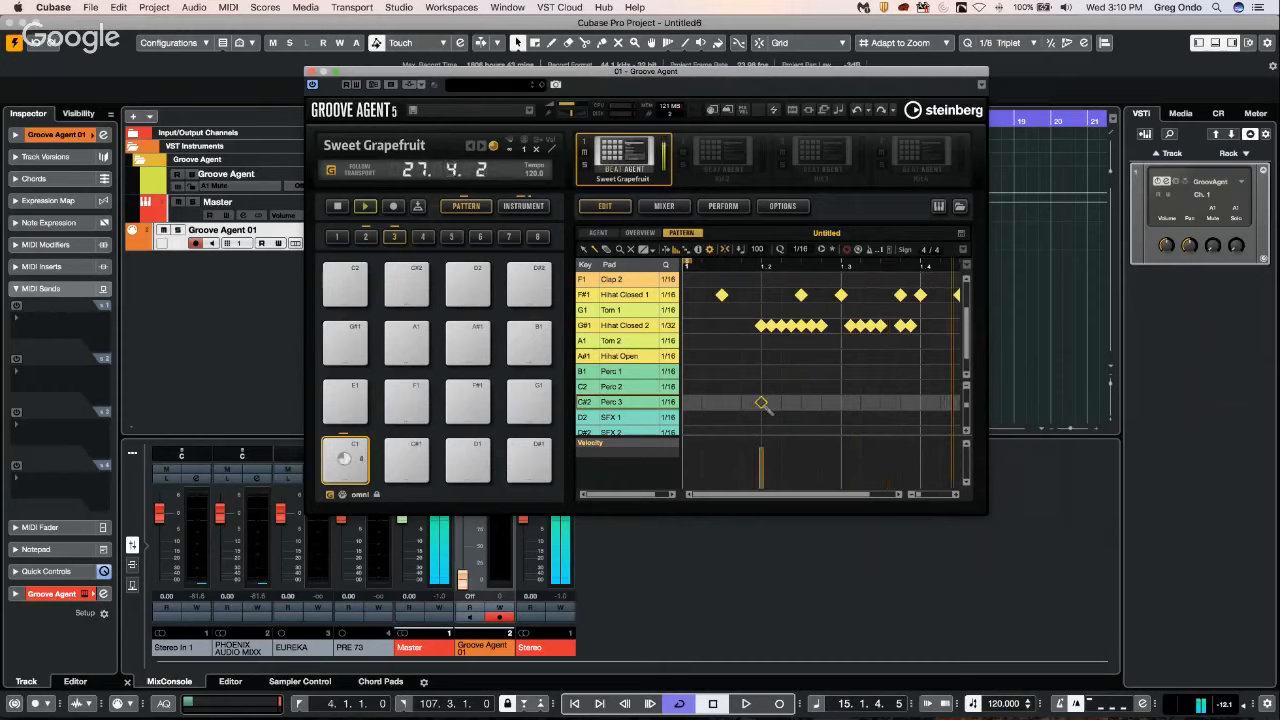
left_click(920, 402)
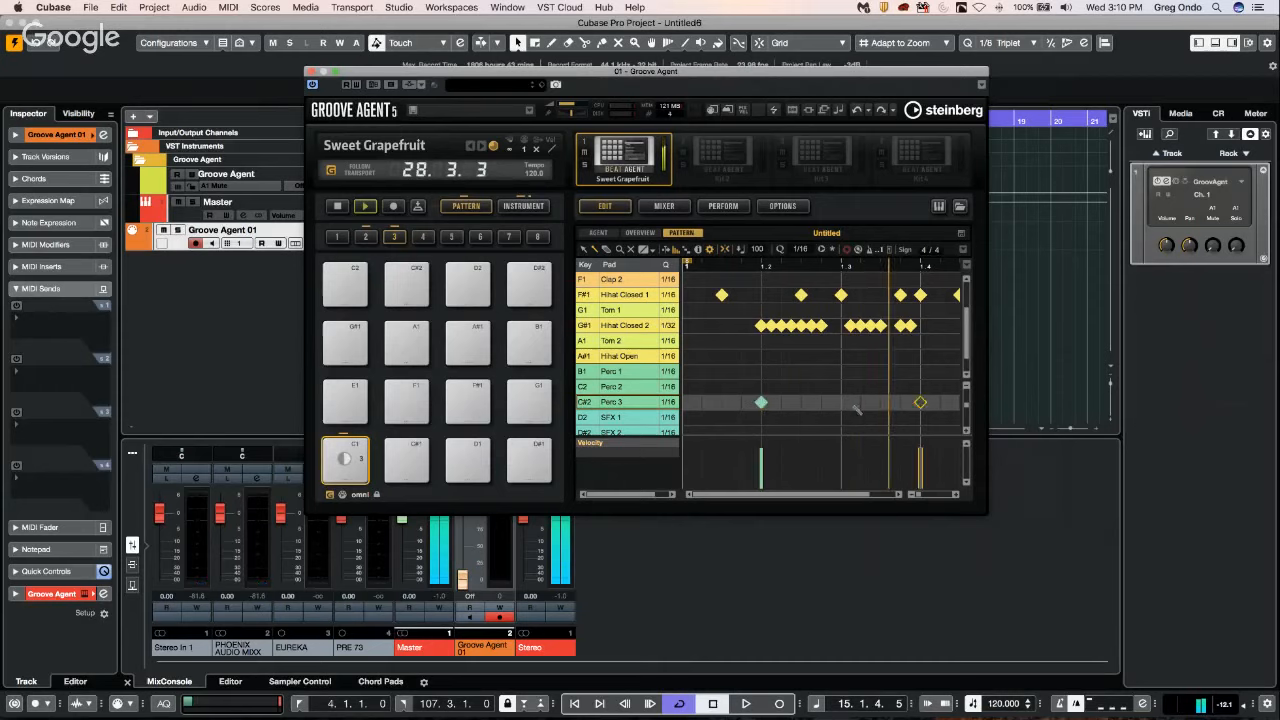
left_click(587, 418)
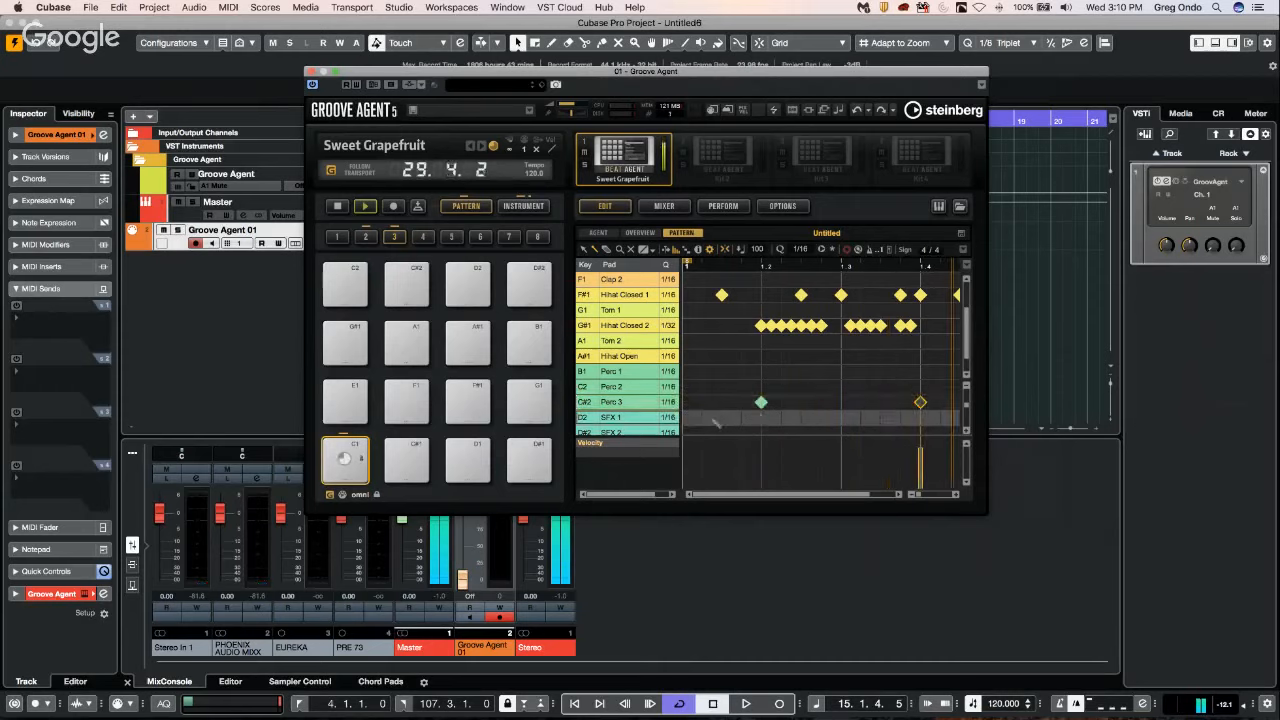
left_click(841, 417)
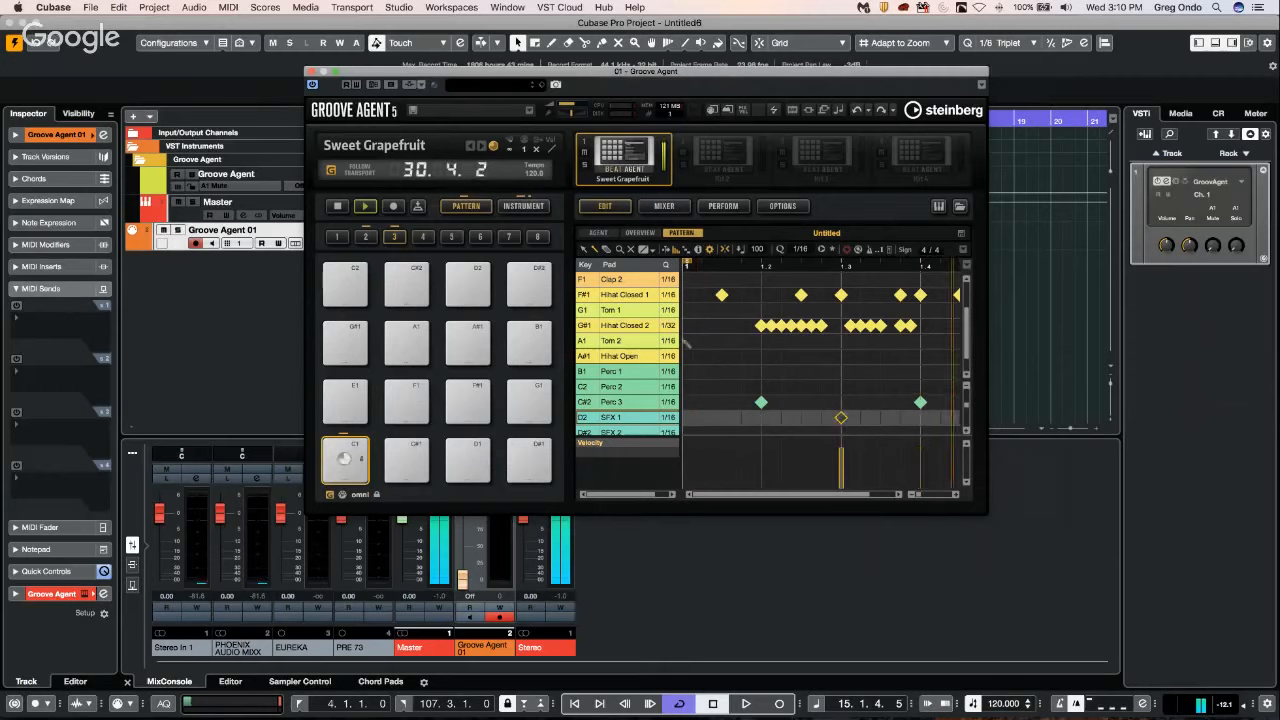
Audition the loop pads and add a Guitar Loop hit at the start of the pattern.
scroll(585, 410, "down", 2)
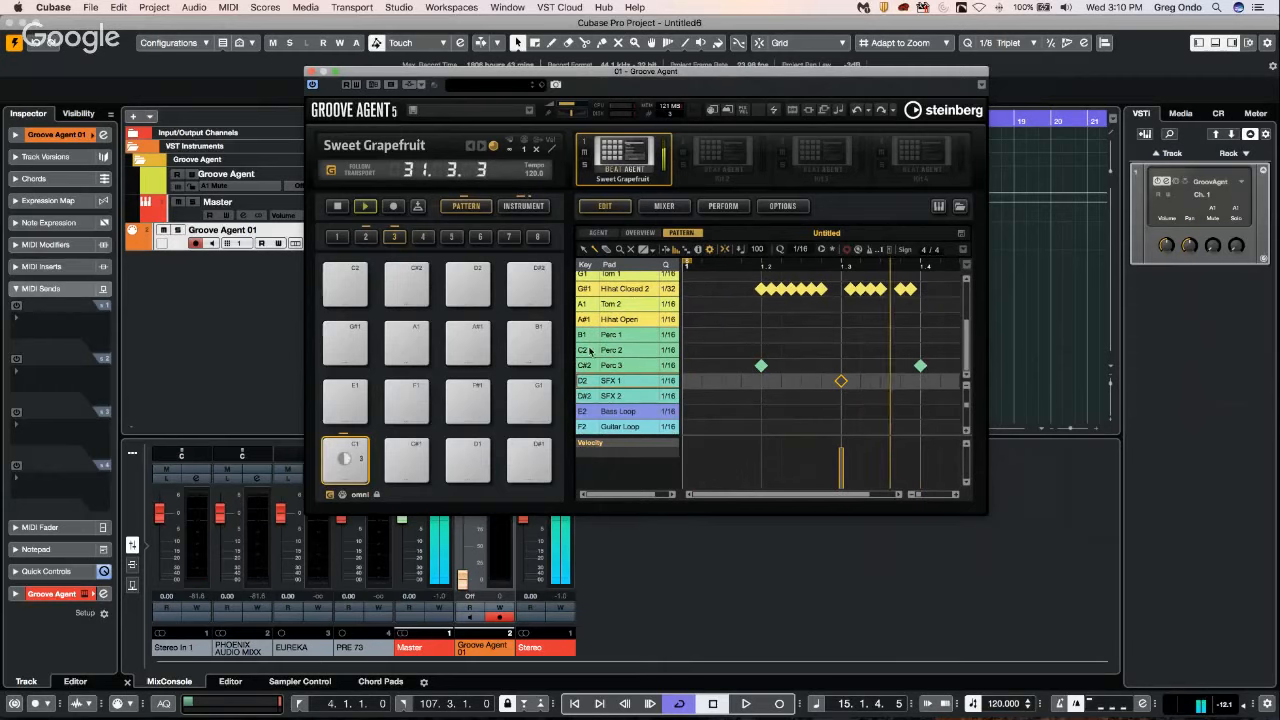
left_click(591, 412)
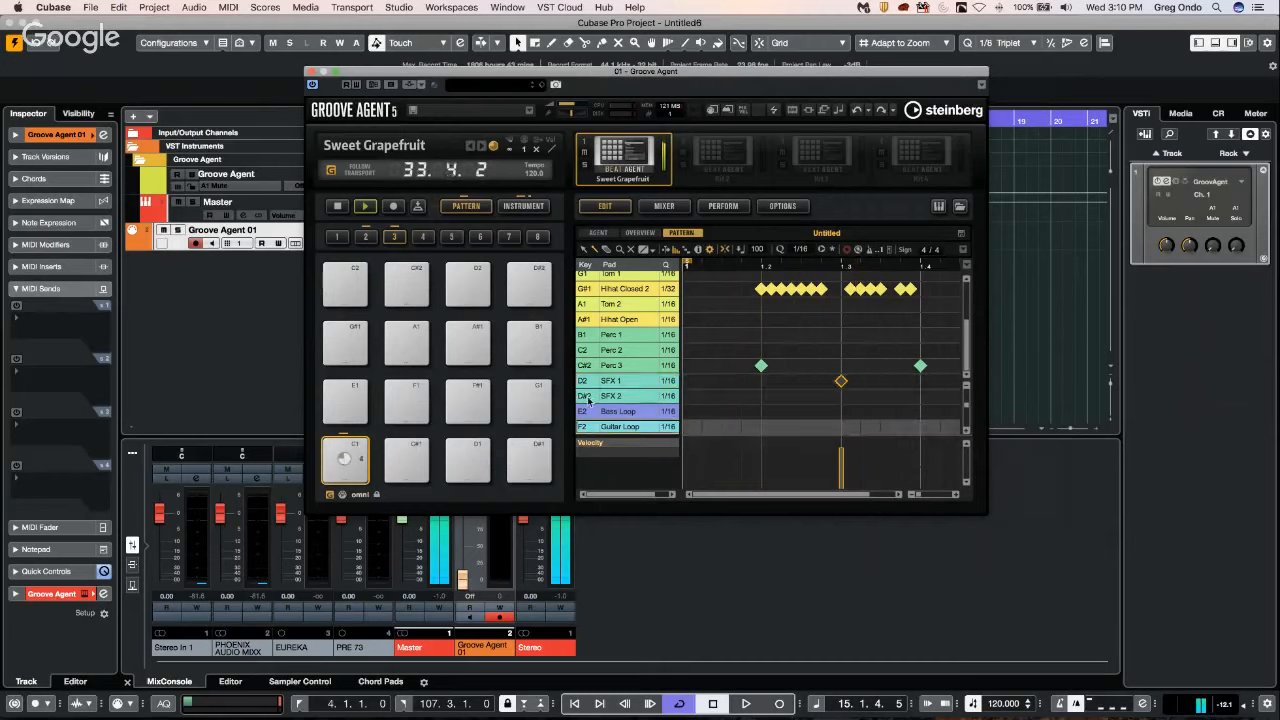
left_click(687, 428)
Add Clap 1 hits at 1.1.3, 1.2.3, 1.2.4 and 1.3.2.
scroll(619, 316, "up", 3)
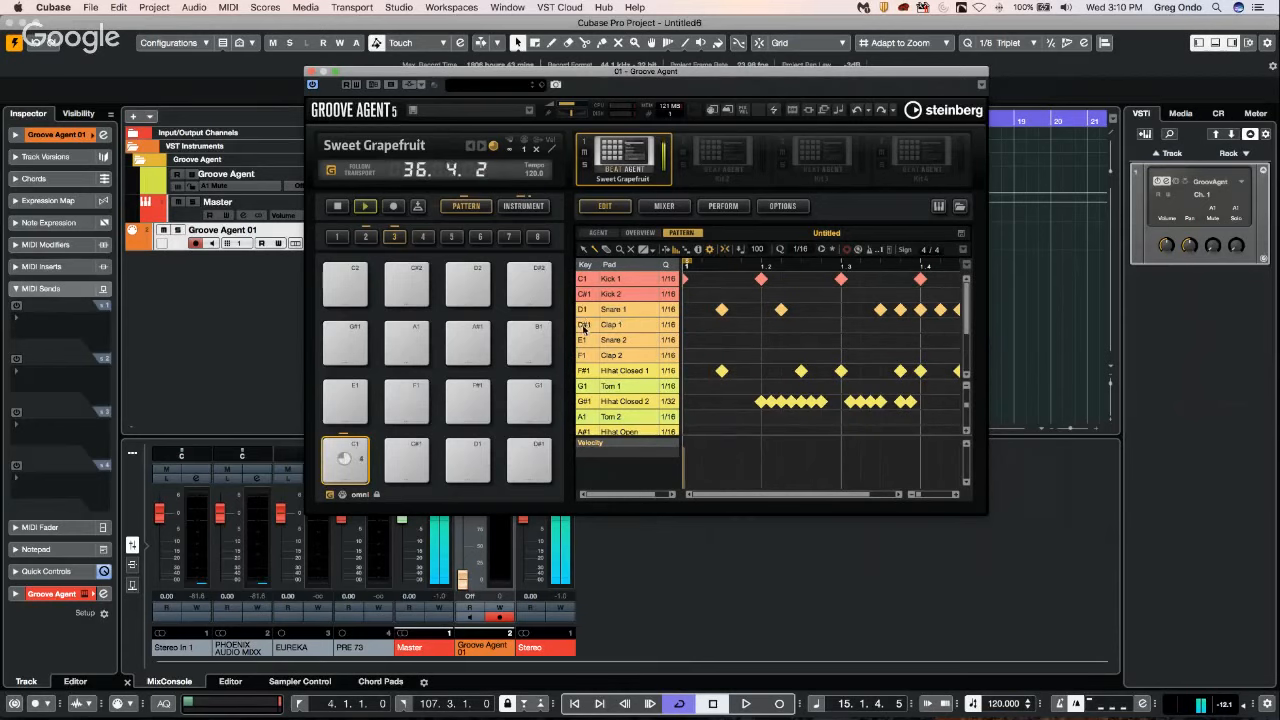
left_click(721, 324)
left_click(801, 324)
left_click(821, 324)
left_click(860, 324)
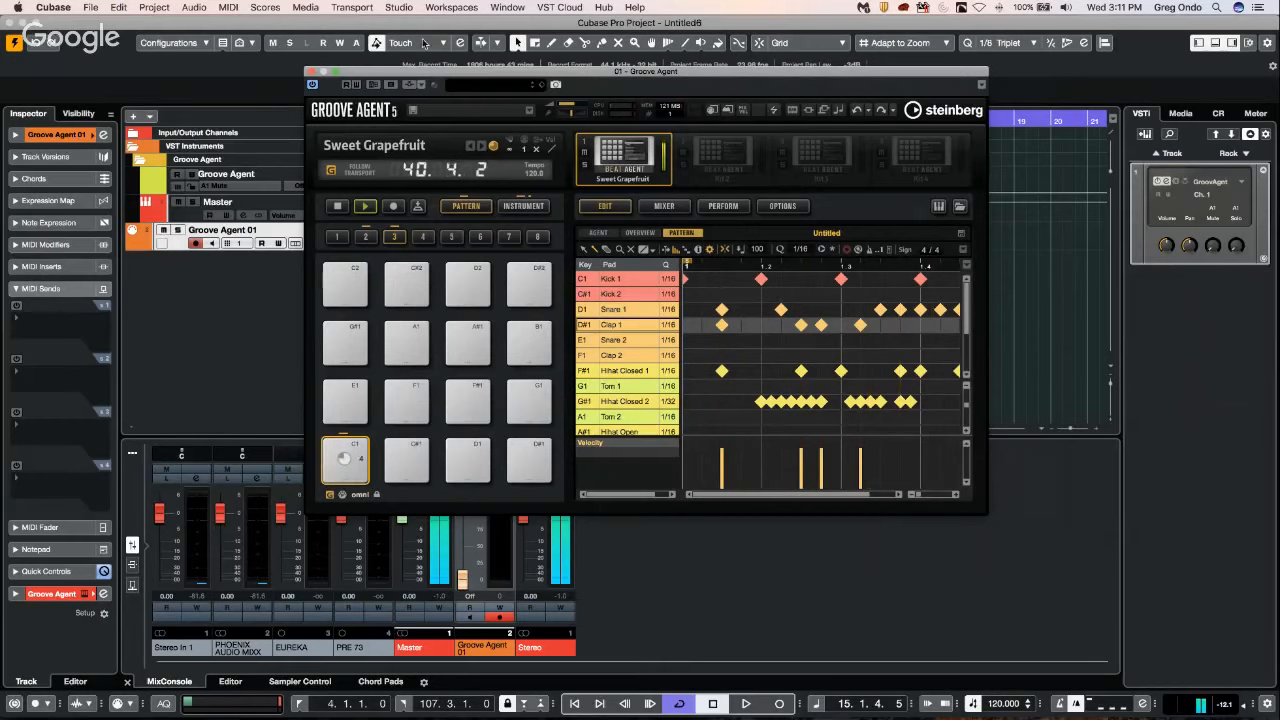
Uncover the project's event display and export the C1 pad's pattern as a MIDI part onto the Groove Agent 01 track at bar 1.
left_click_drag(408, 78, 813, 91)
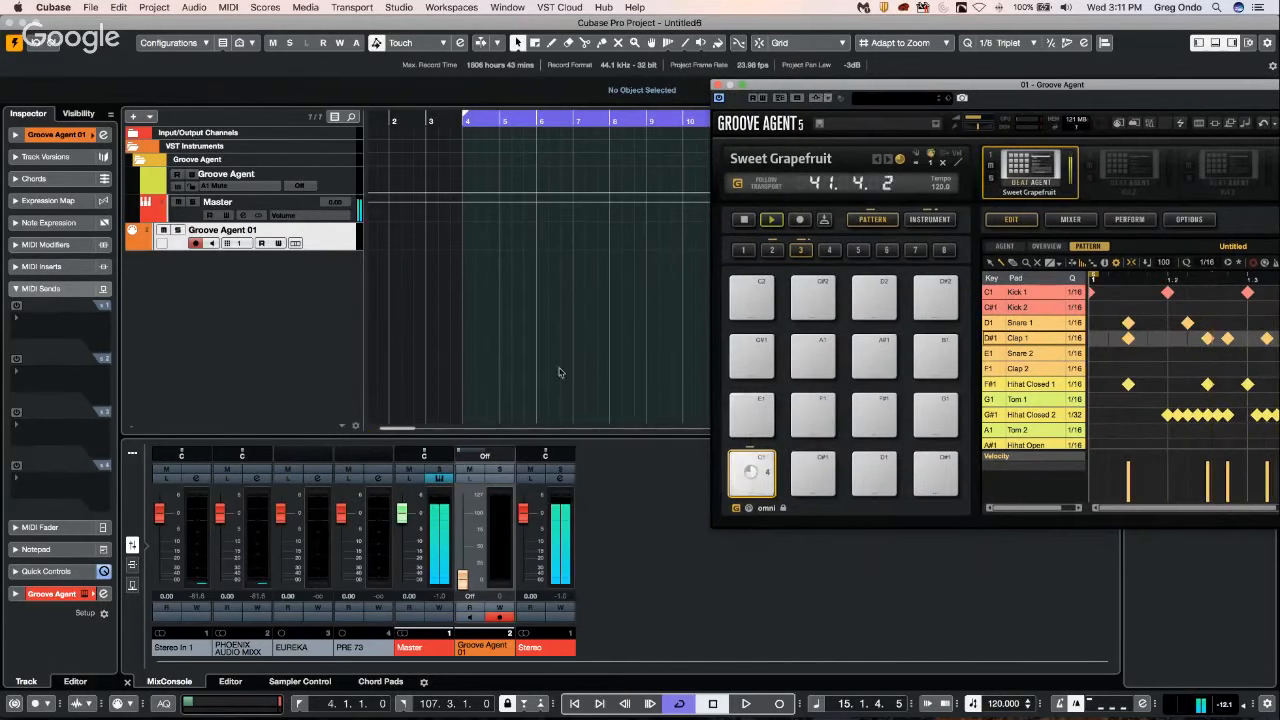
left_click_drag(751, 470, 400, 255)
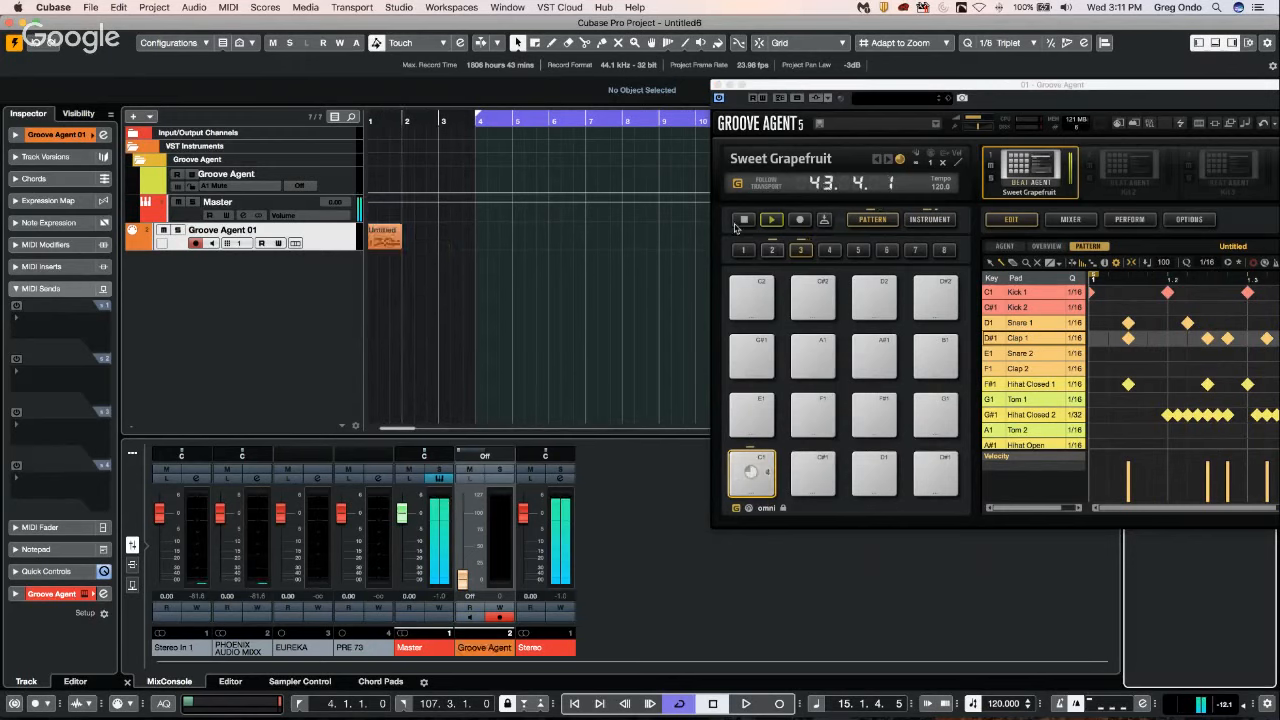
Stop the pattern, reposition the Groove Agent window so its whole pattern editor is in view, and check the Hihat Closed 1 quantize options.
left_click(1038, 309)
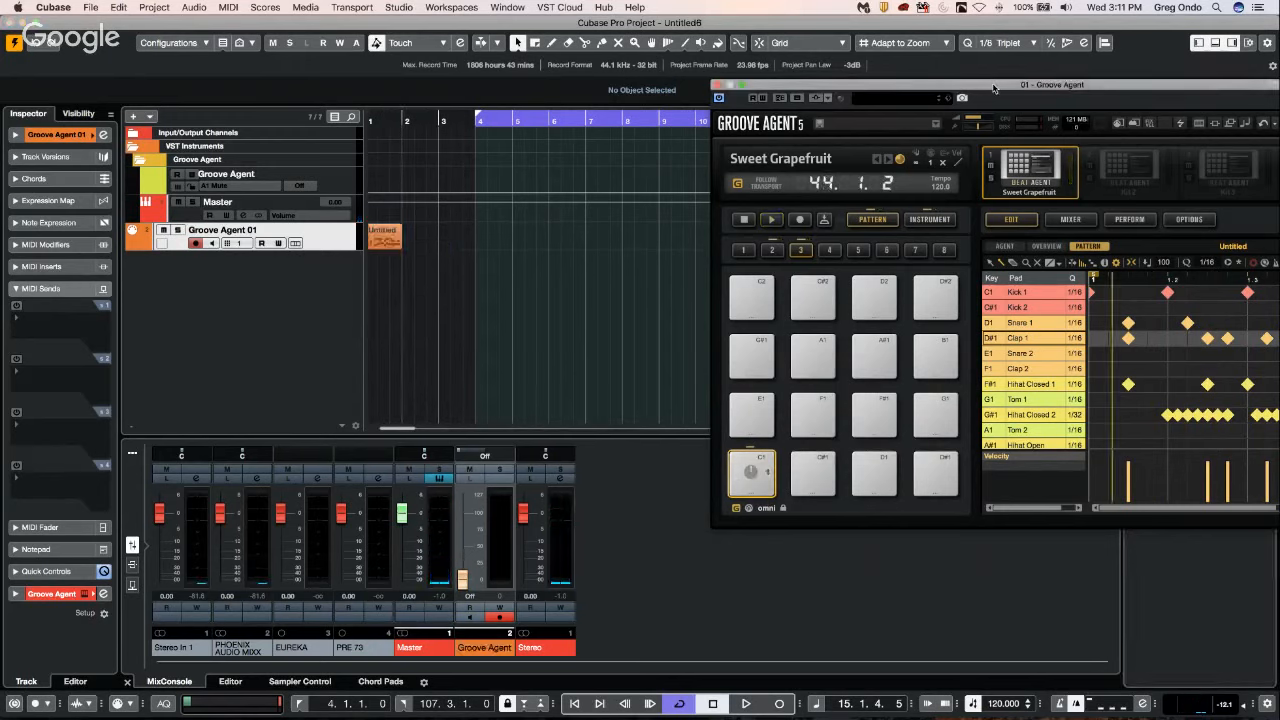
left_click_drag(993, 88, 745, 72)
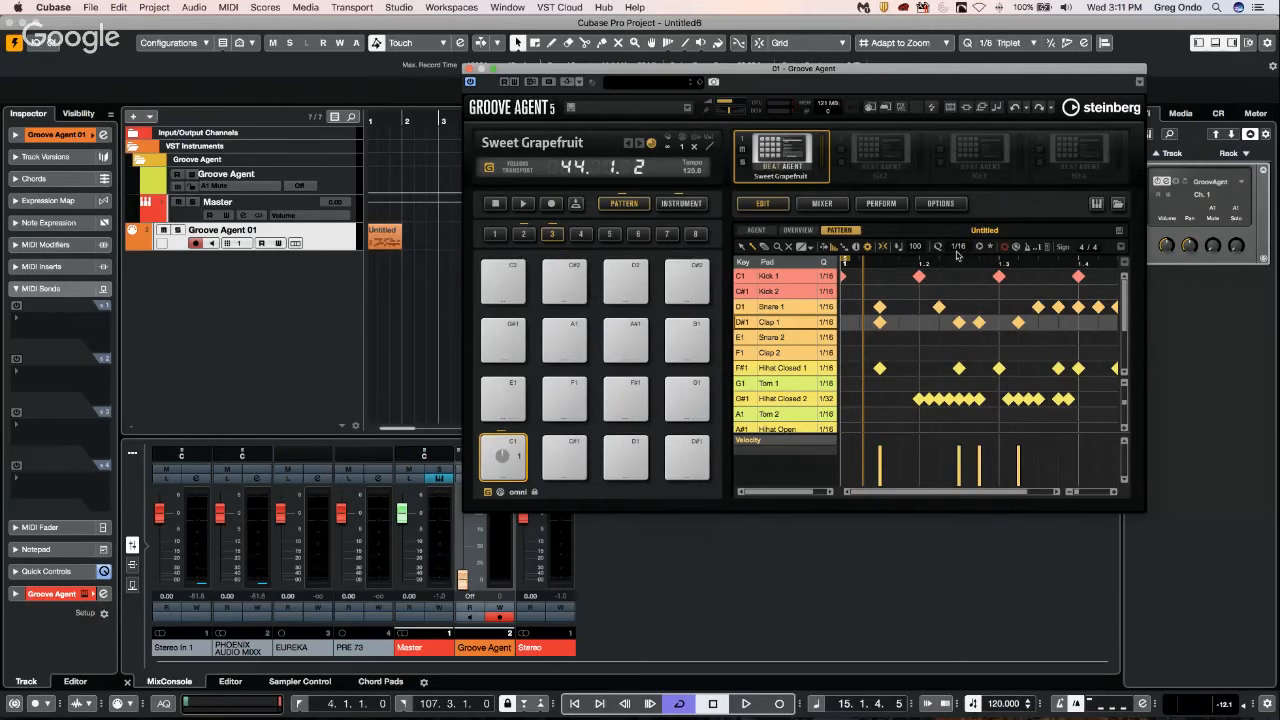
left_click(825, 368)
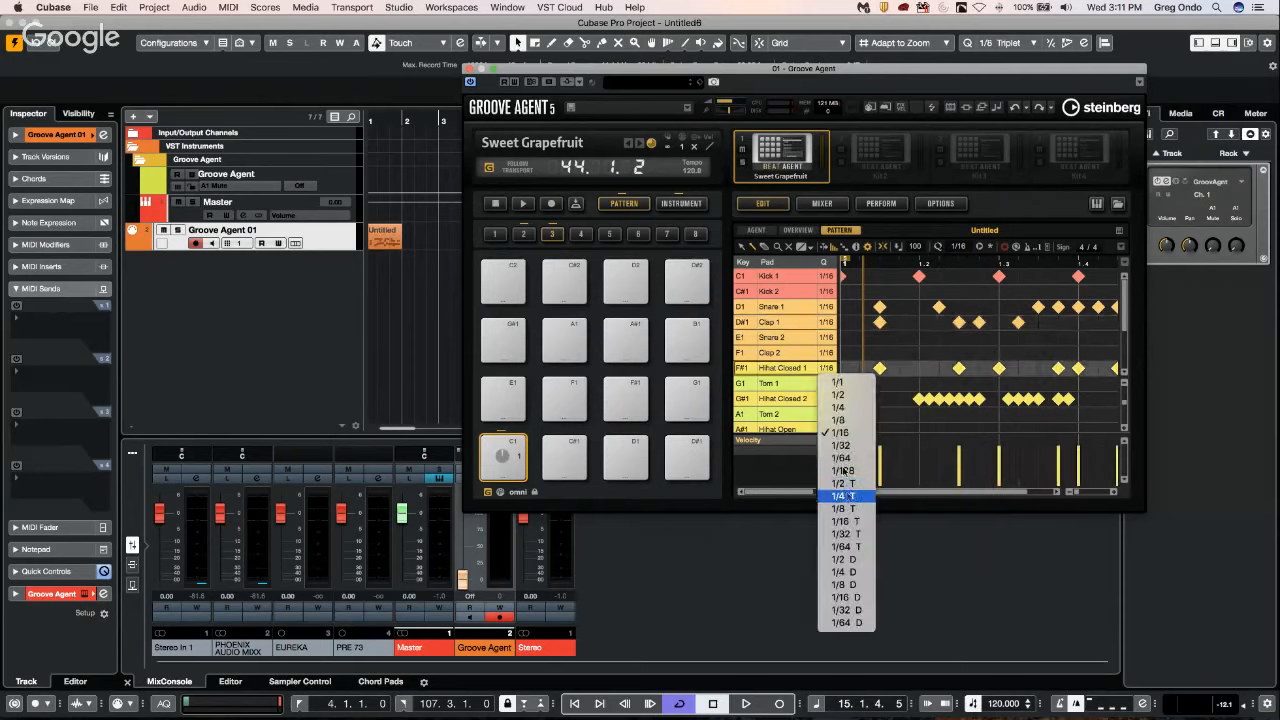
left_click(820, 433)
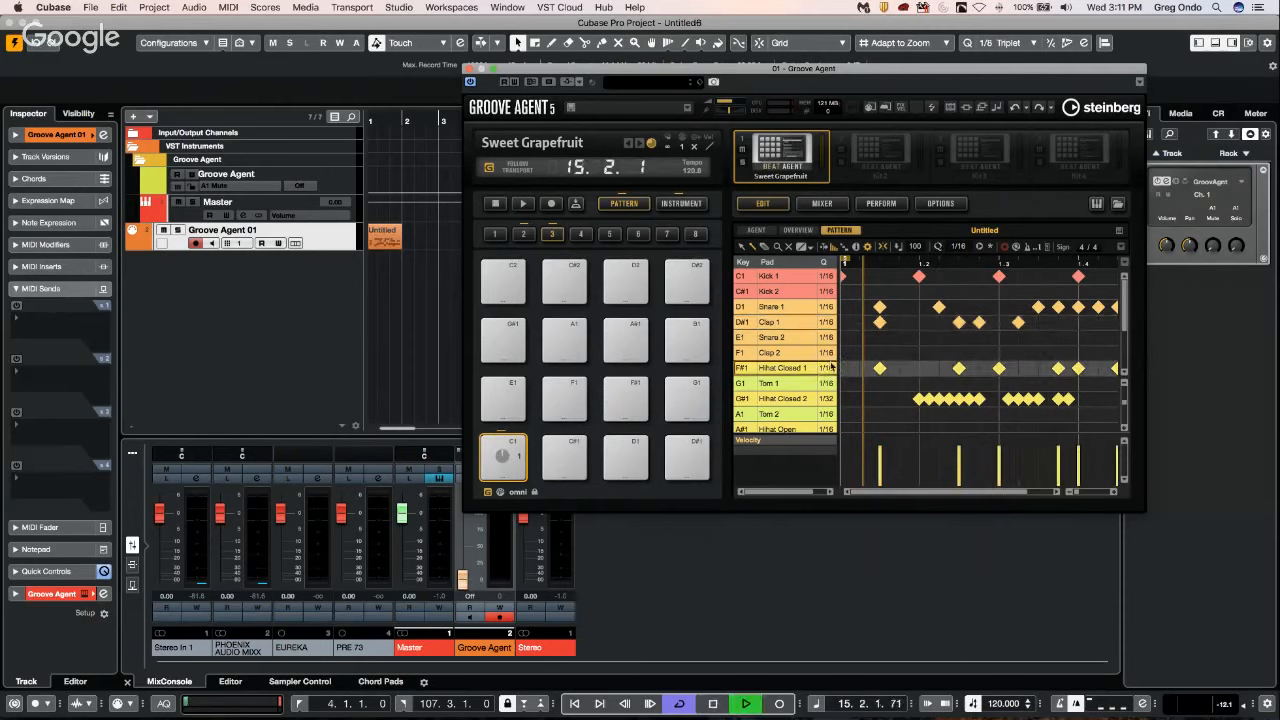
With the C1 pattern playing, replace the Hihat Closed 2 hits with a continuous 1/16 T run through the bar, varying the velocities.
key("space")
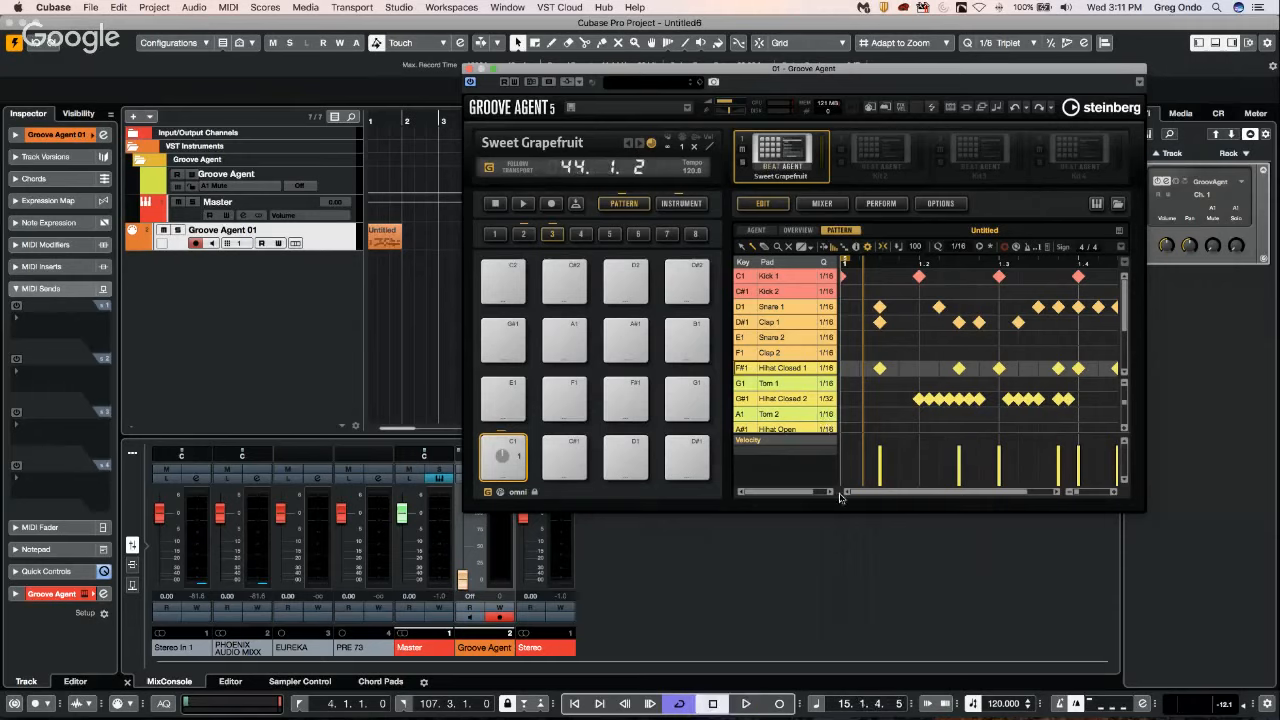
left_click(490, 457)
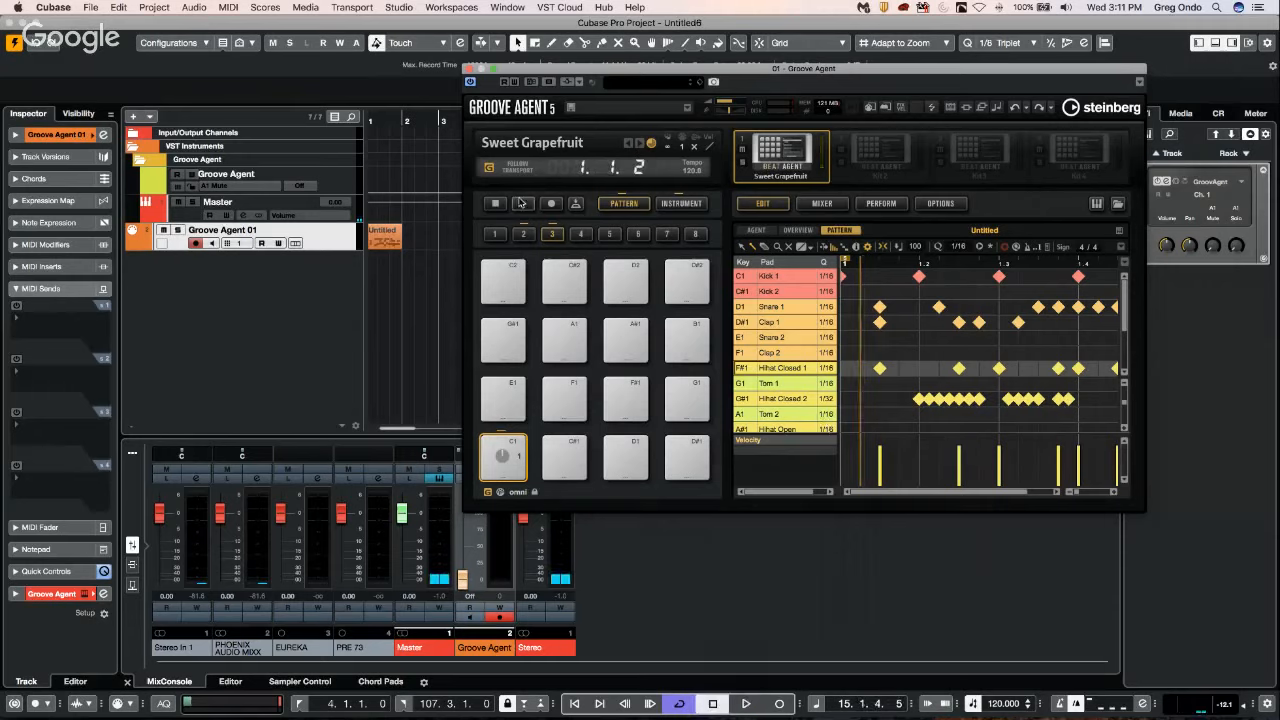
left_click_drag(928, 408, 1100, 397)
left_click(822, 399)
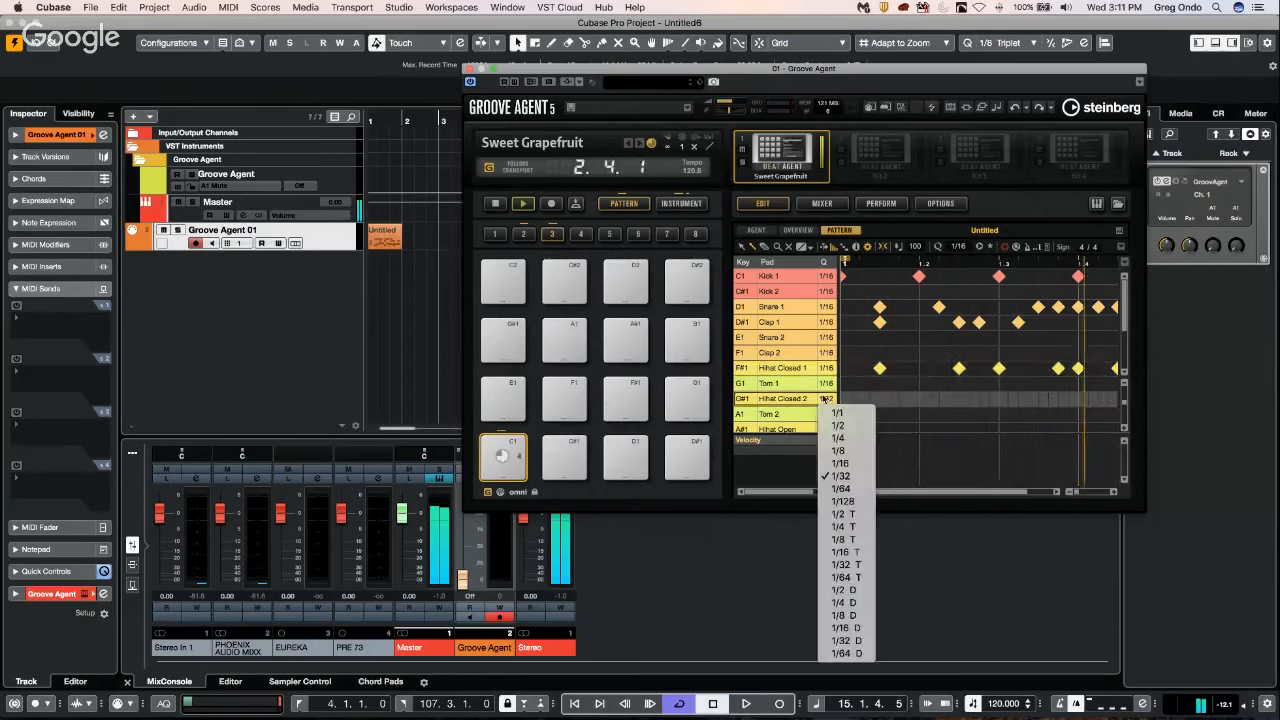
left_click(856, 564)
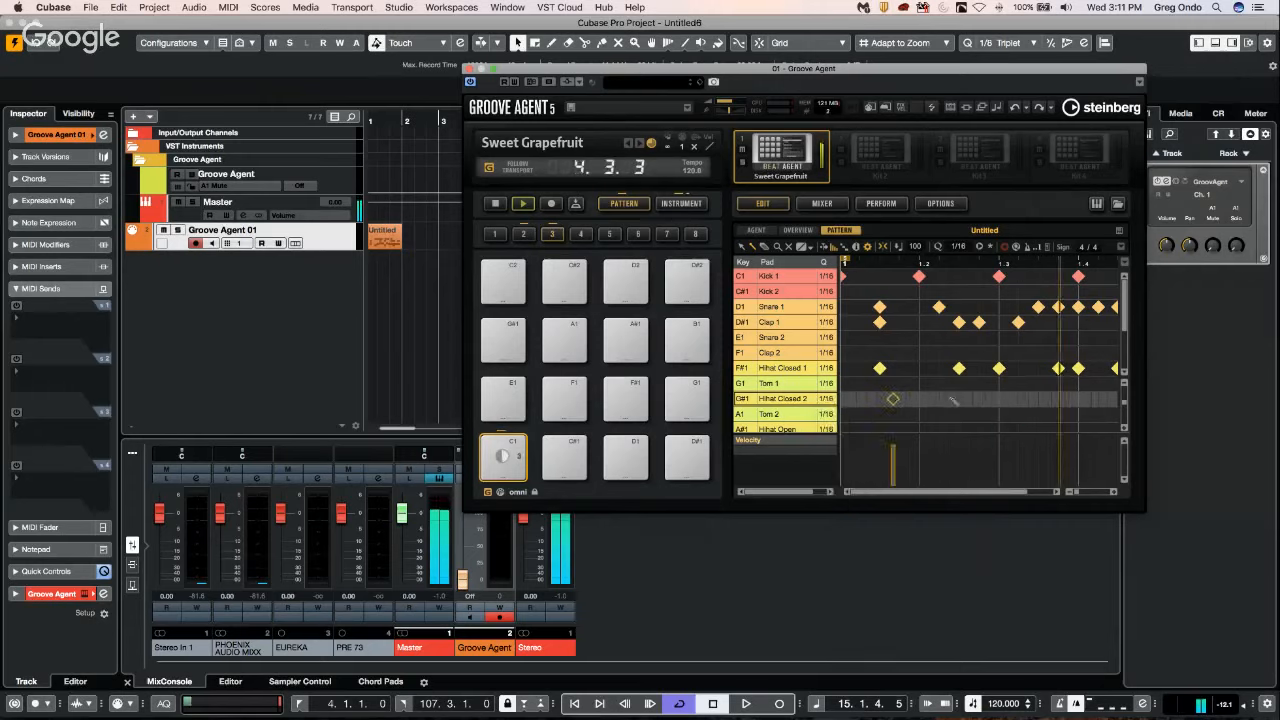
left_click_drag(886, 399, 1052, 399)
mouse_move(900, 463)
left_mouse_down()
mouse_move(968, 473)
mouse_move(1038, 459)
left_mouse_up()
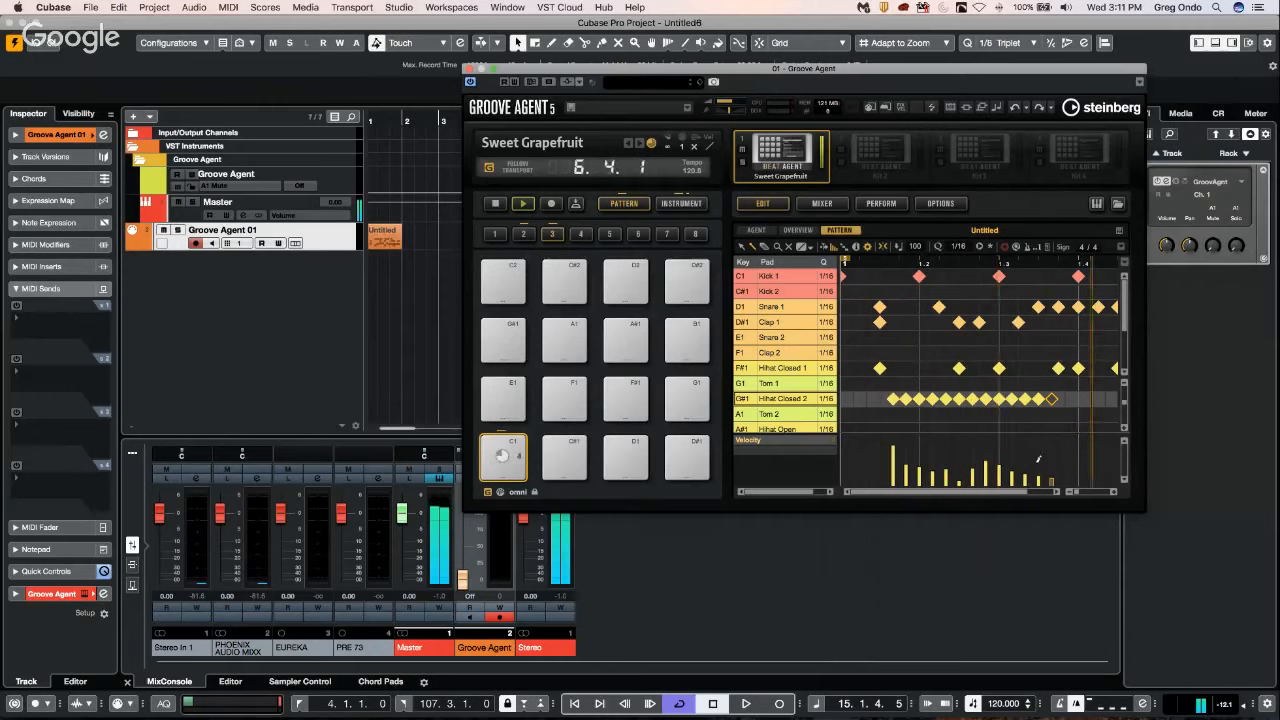
left_click_drag(1062, 399, 1112, 399)
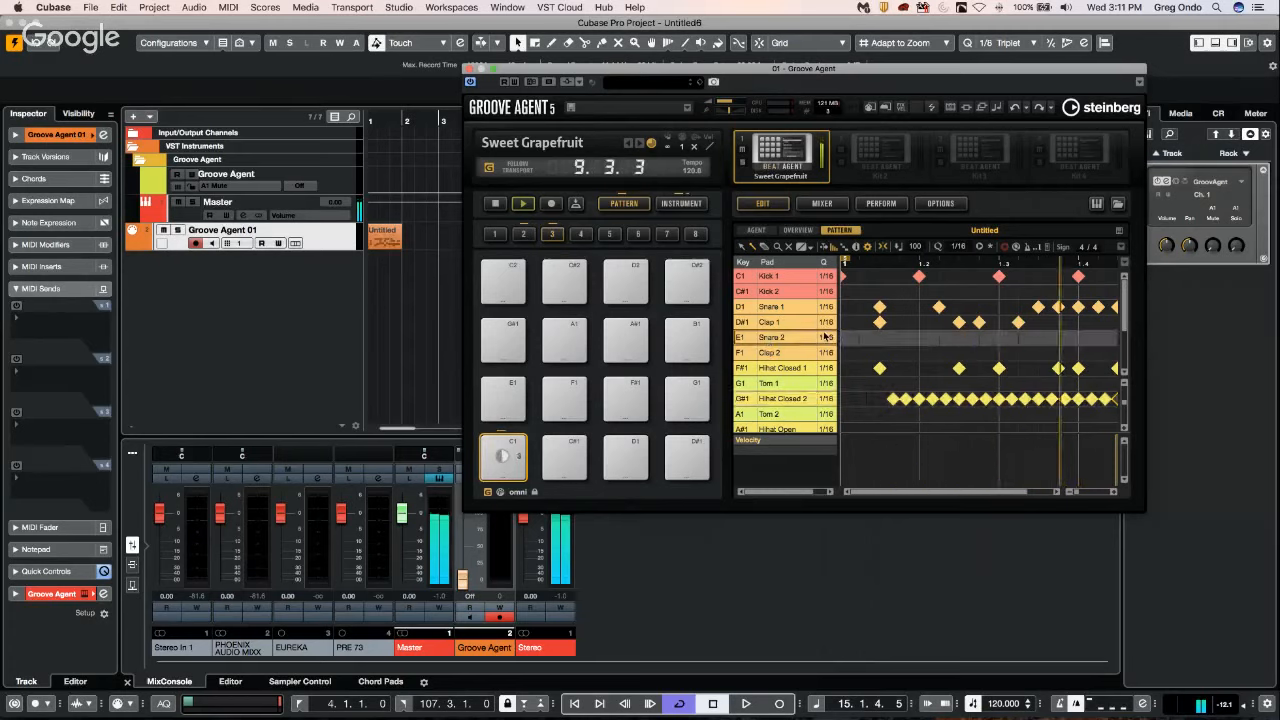
Set Snare 2's quantize to 1/4 T, add five hits across the bar, and lower the velocities of the second and third hits.
left_click(826, 337)
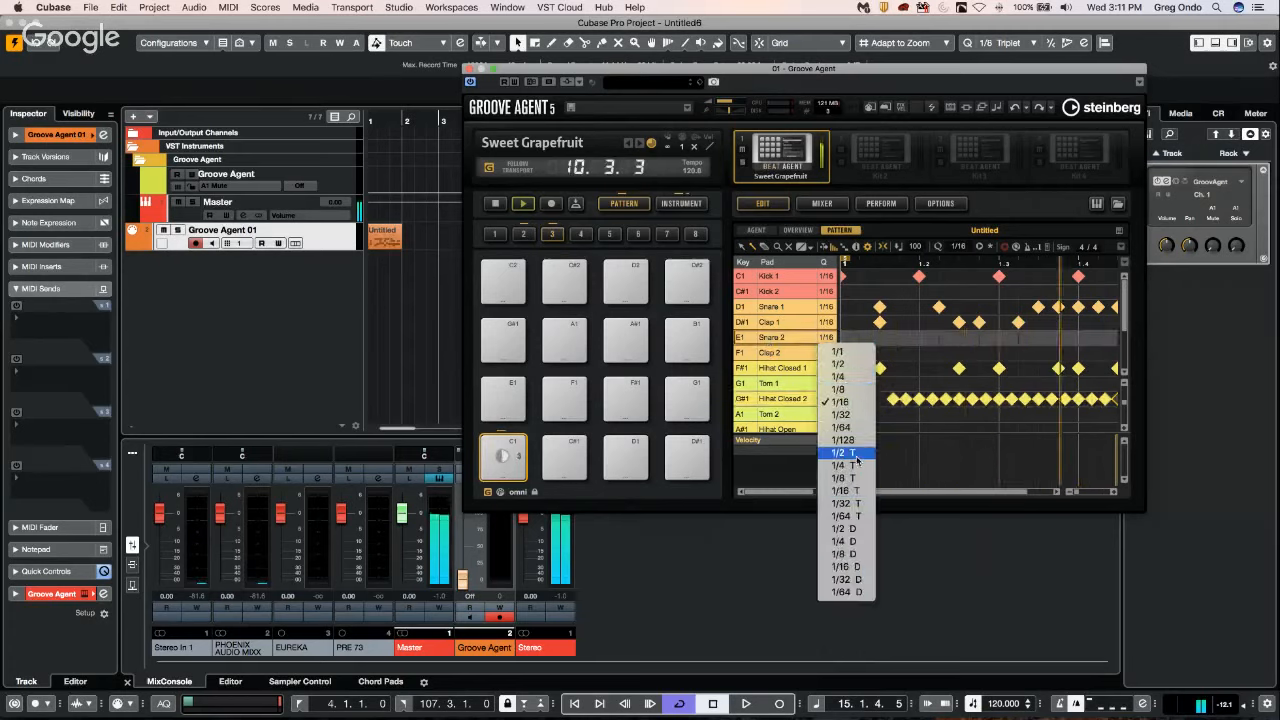
left_click(857, 466)
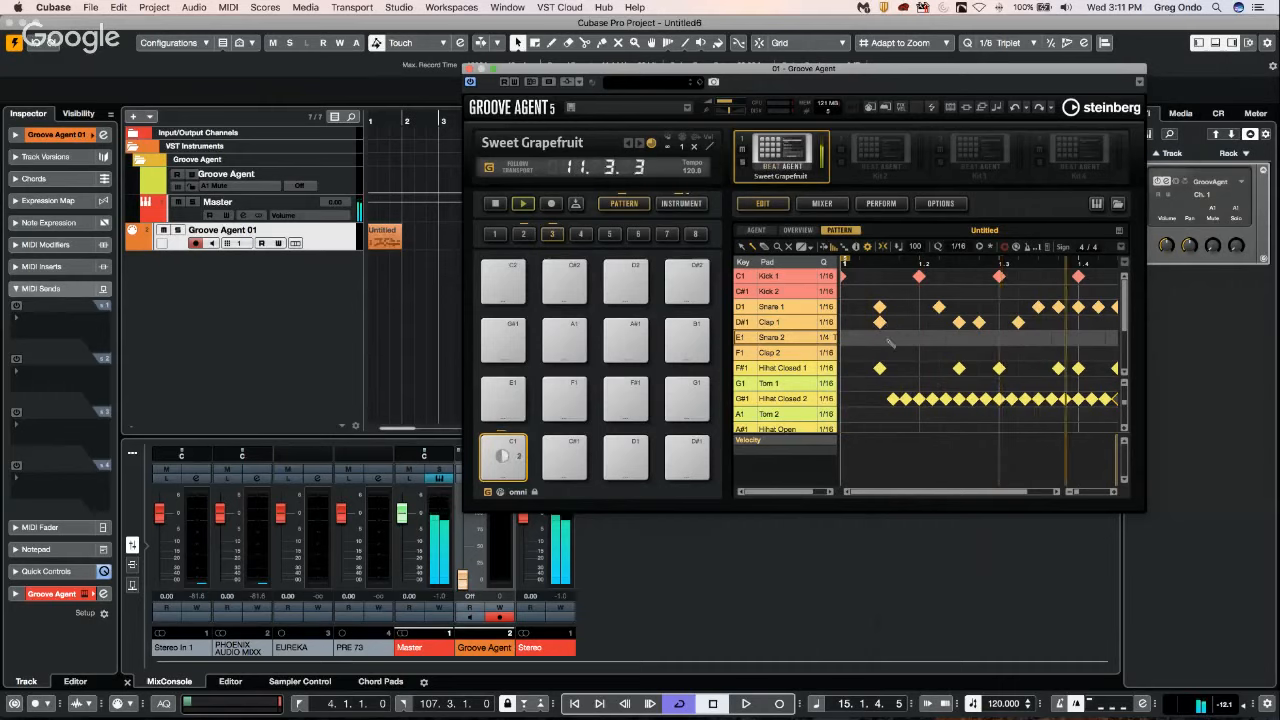
left_click_drag(891, 341, 1003, 341)
left_click(1052, 339)
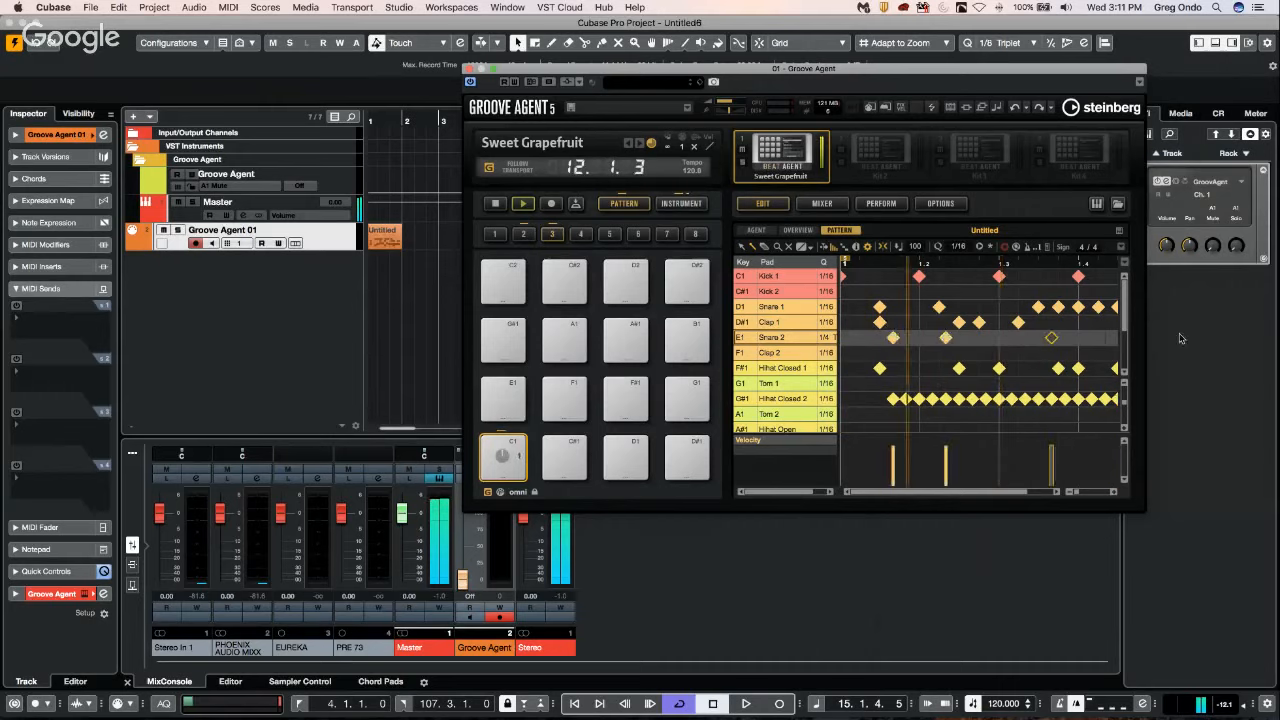
left_click(1103, 339)
left_click(999, 337)
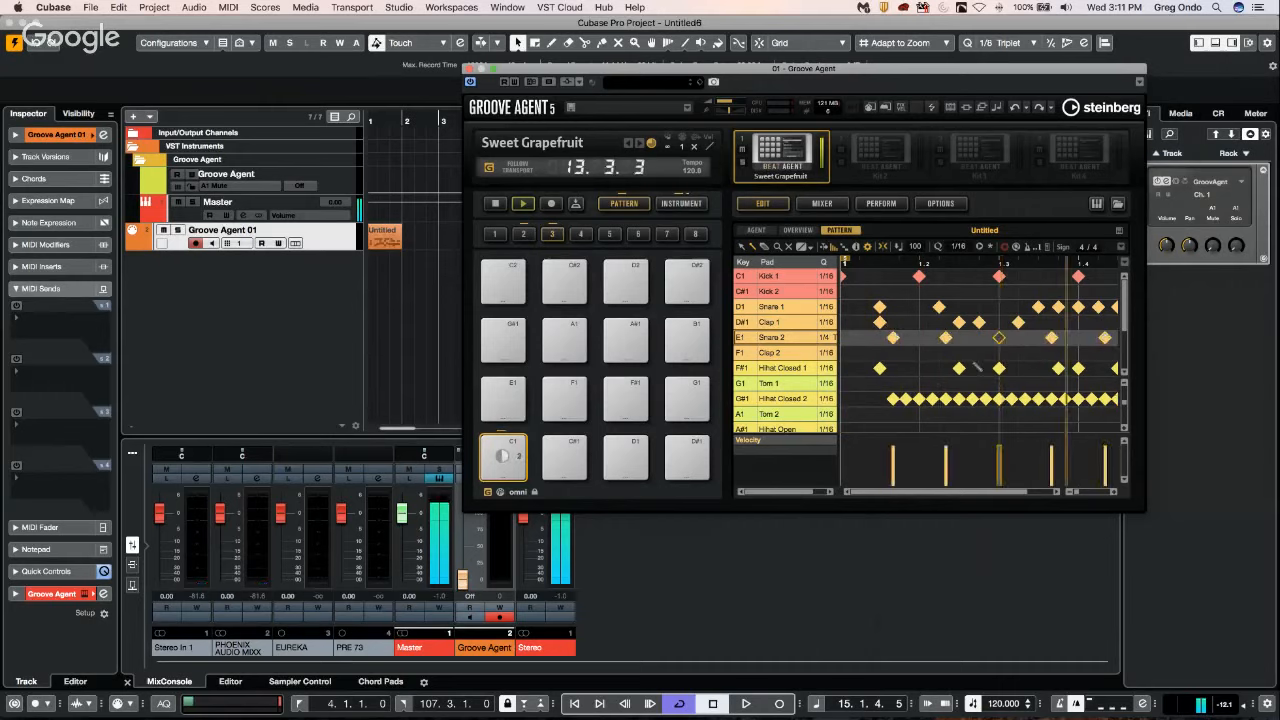
left_click(945, 468)
left_click(999, 453)
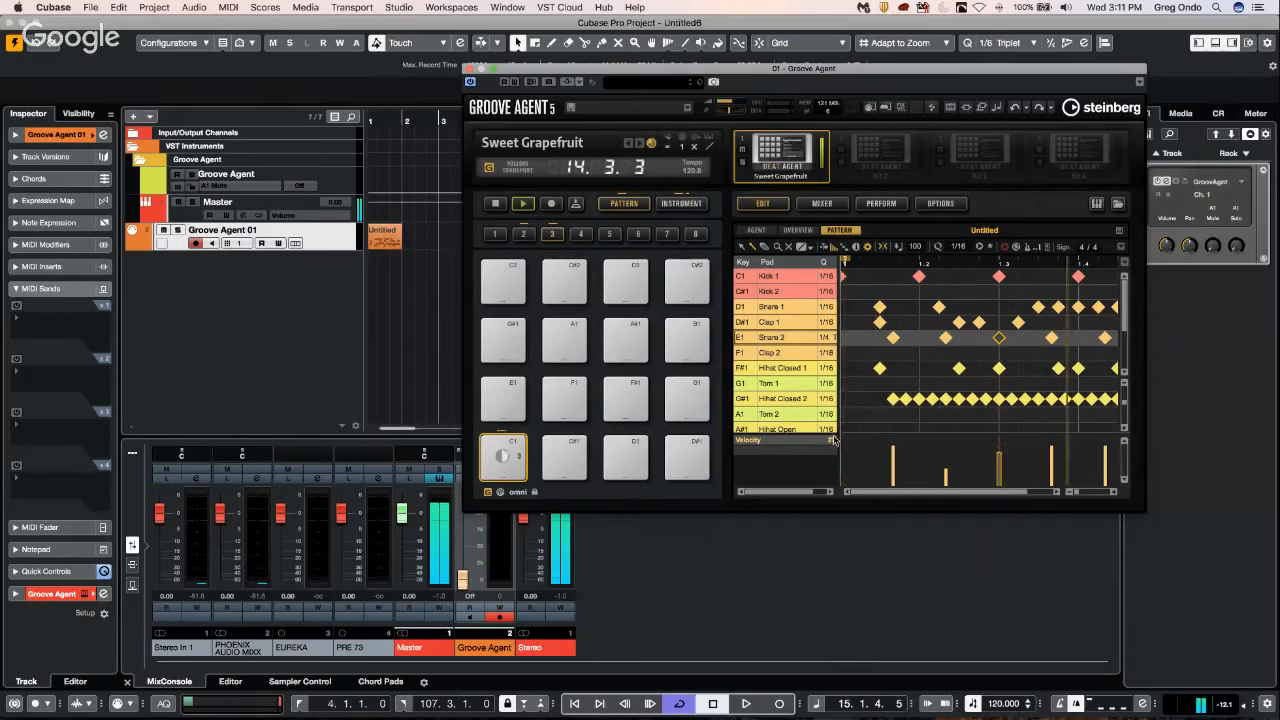
Draw a PitchBend curve in the C1 pattern that starts slightly above centre and descends below it toward the bar's end.
left_click(800, 442)
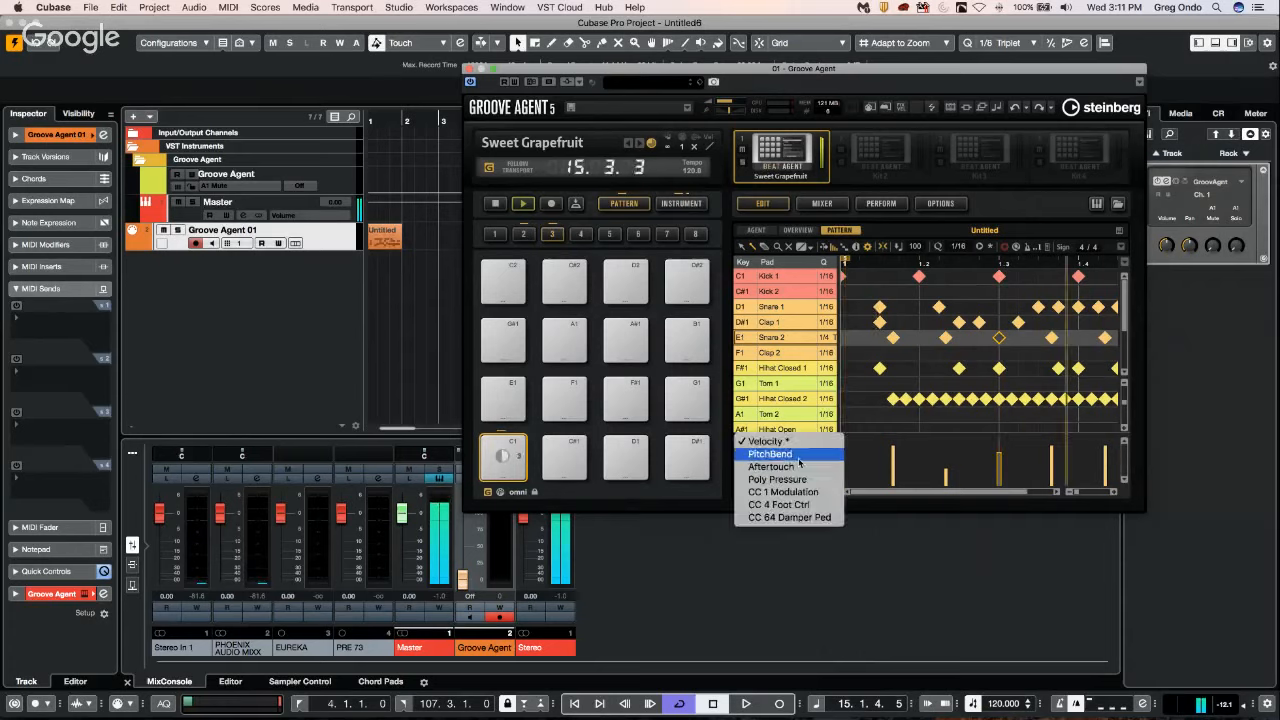
left_click(799, 458)
left_click_drag(888, 445, 1097, 470)
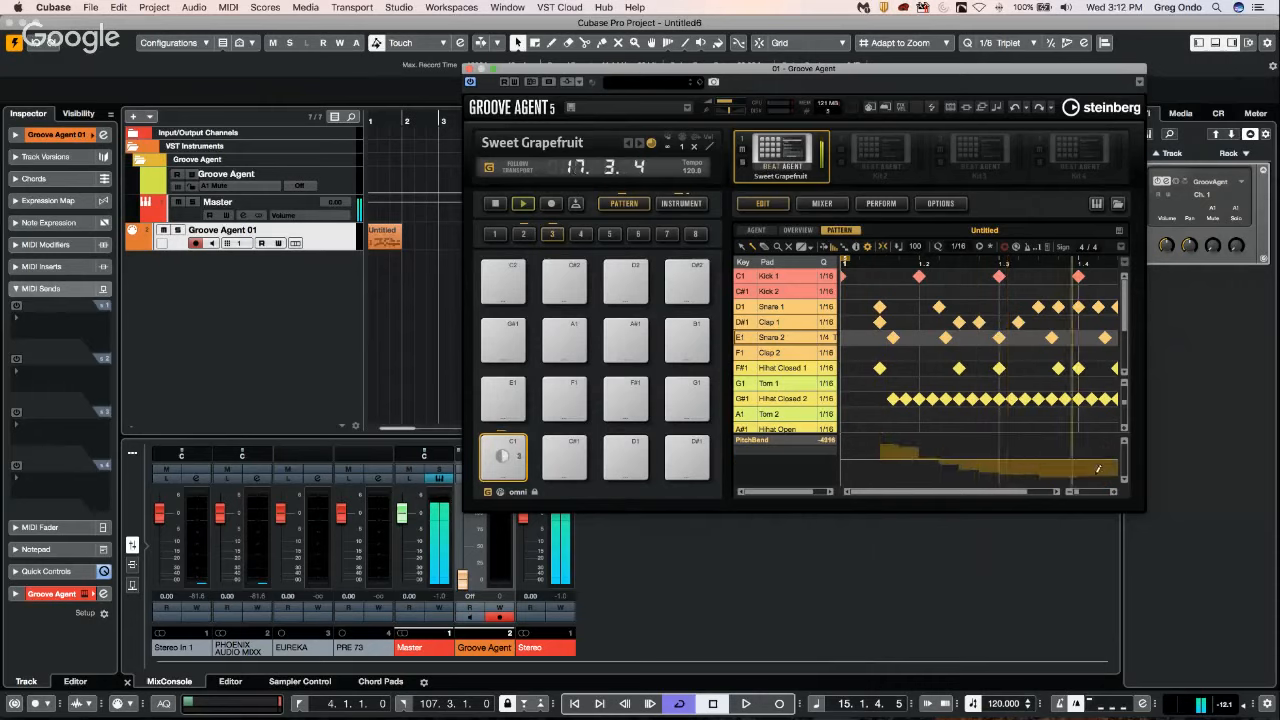
left_click(827, 441)
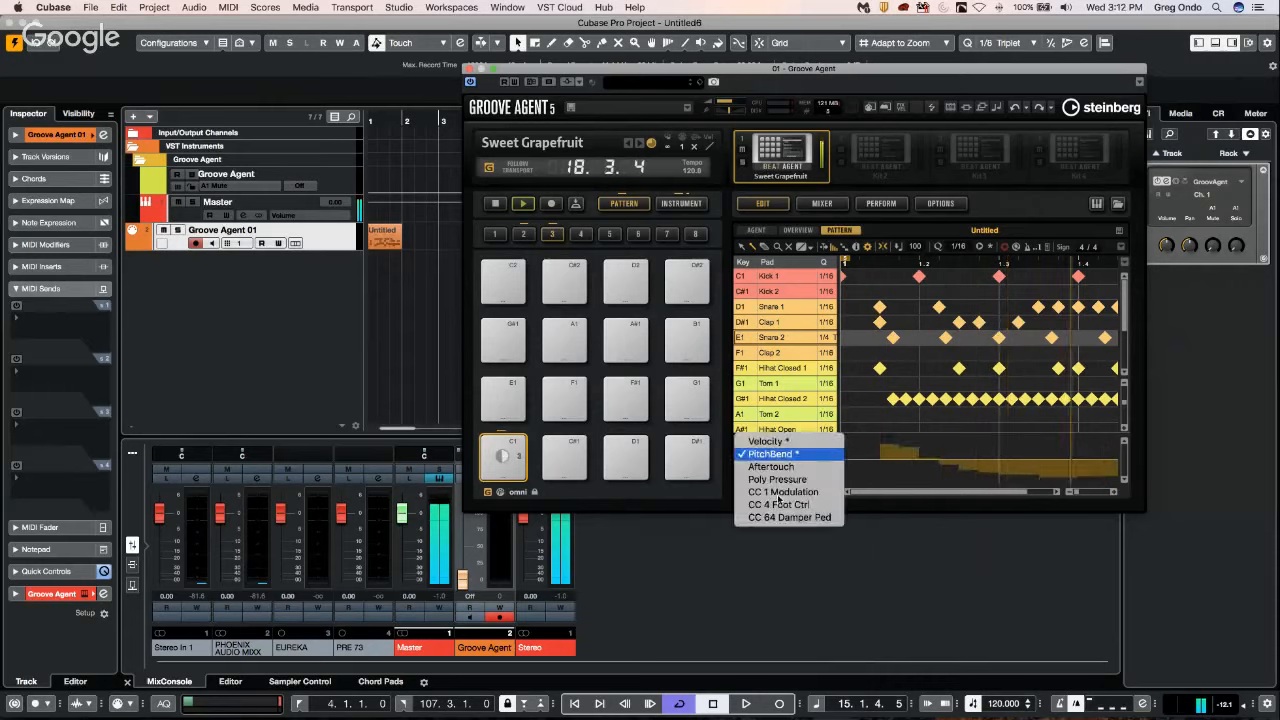
left_click(893, 462)
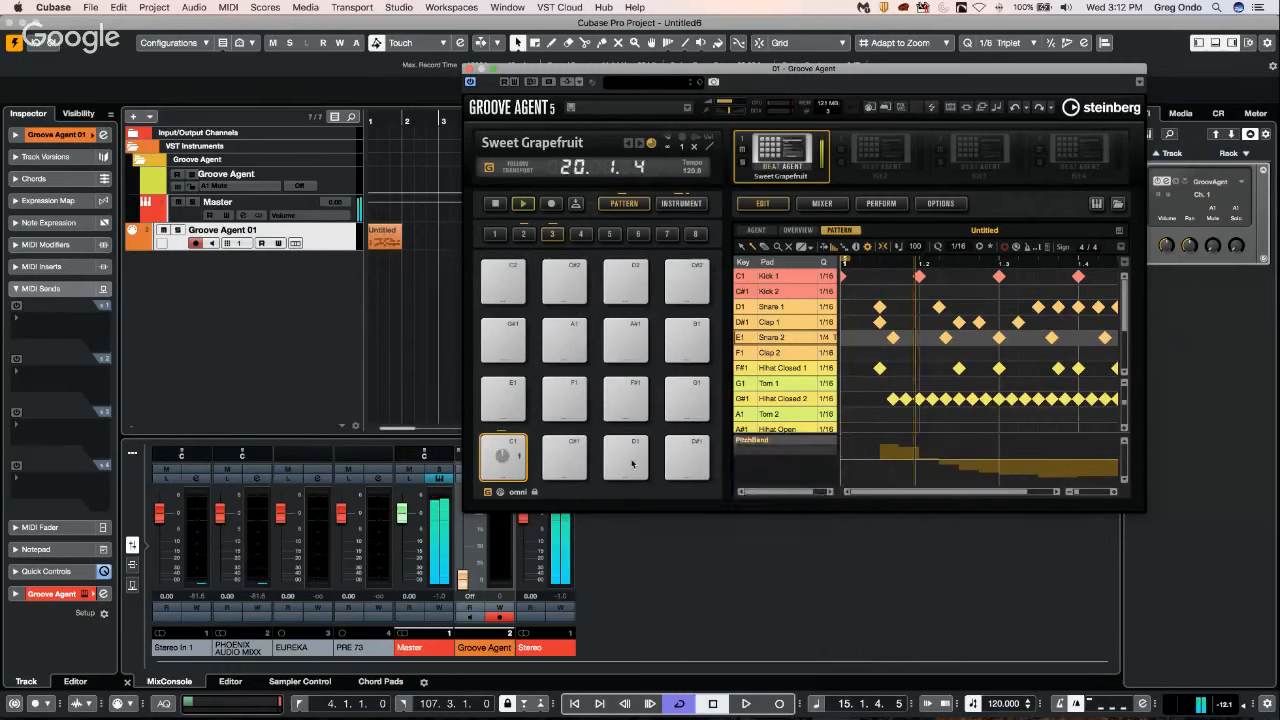
Copy the C1 pattern pad to the C#1 pad and erase most of the Hihat Closed 2 hits in the copy.
right_click(508, 458)
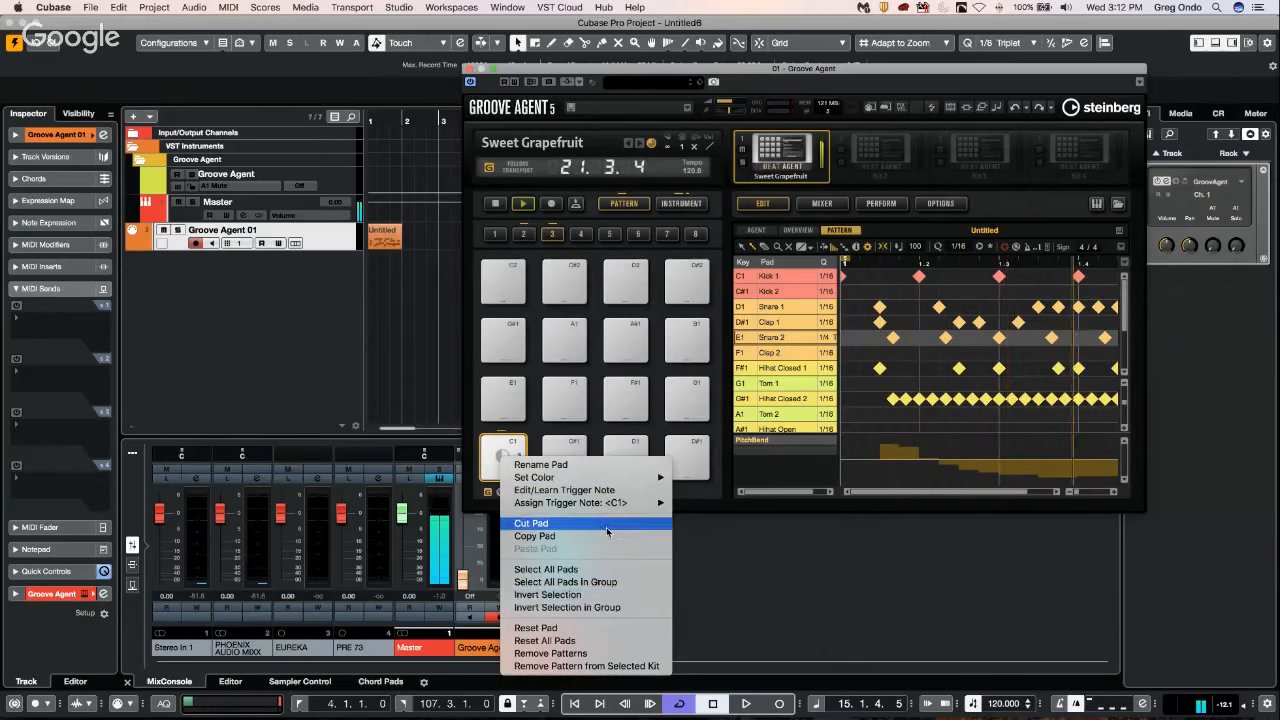
left_click(594, 536)
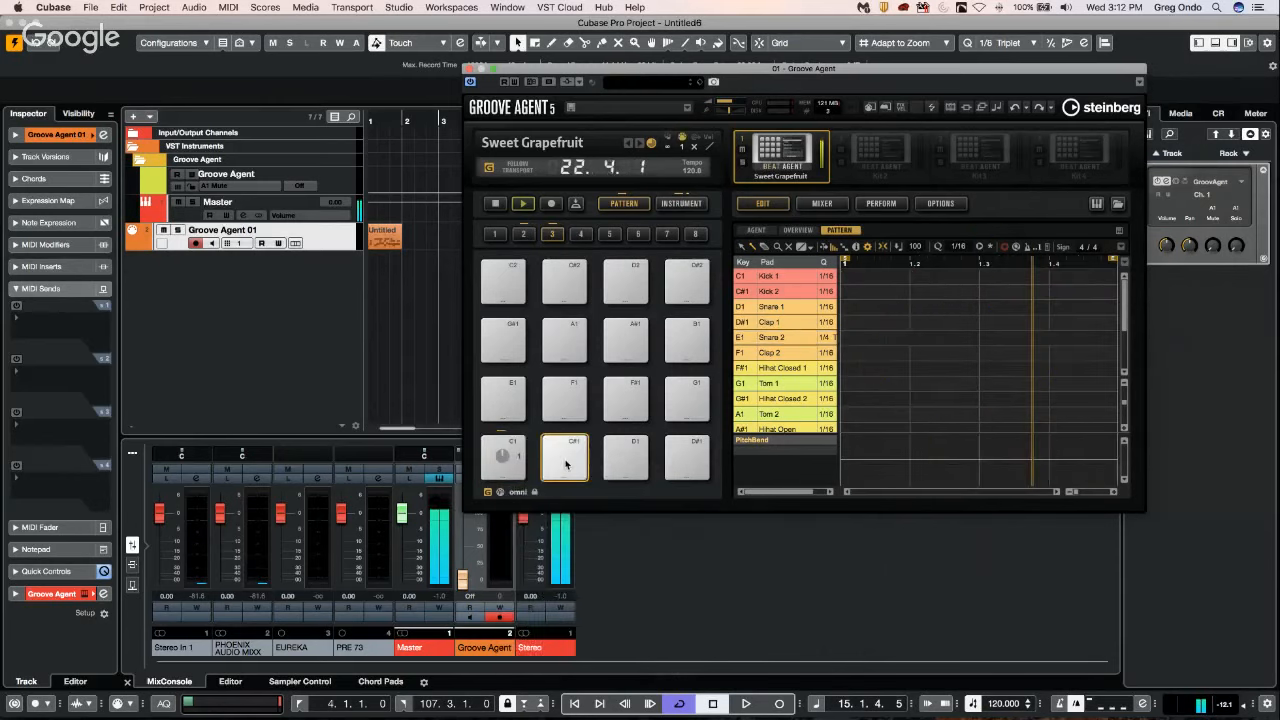
right_click(568, 459)
mouse_move(600, 478)
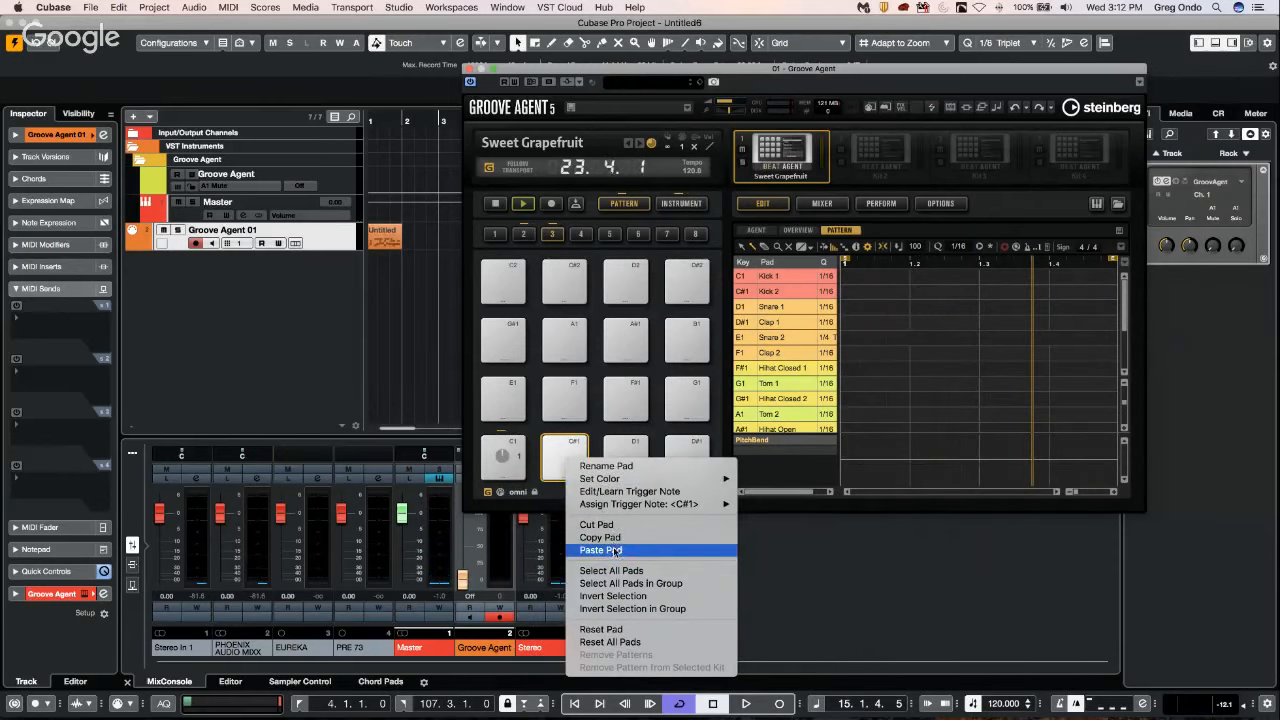
left_click(601, 550)
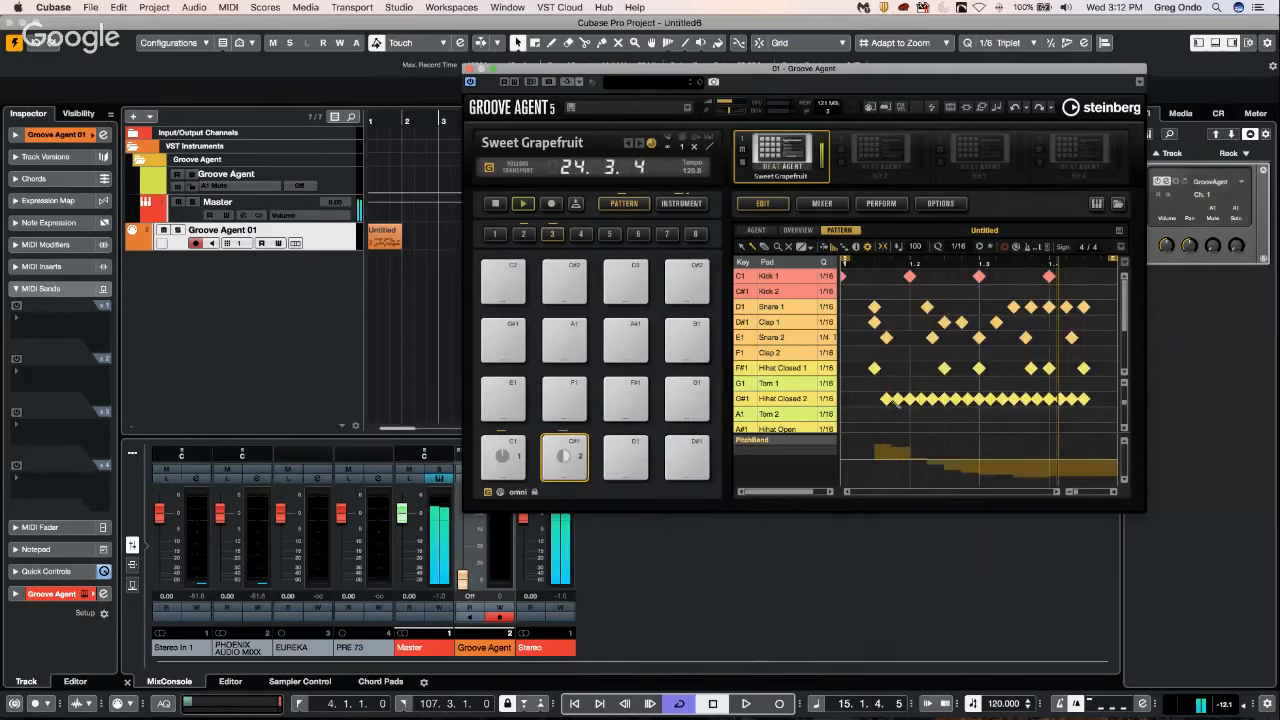
left_click_drag(898, 399, 1061, 400)
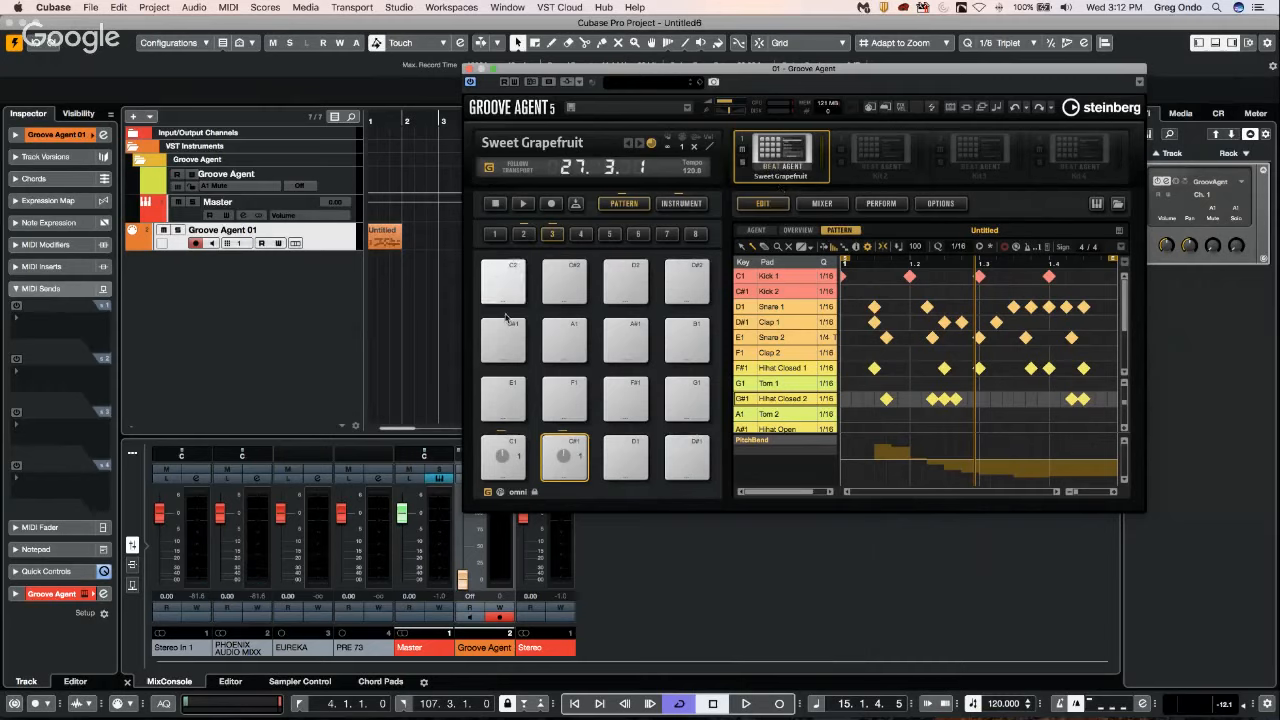
Audition the Intro pad in pad group 2 and copy it to the empty D1 pad in group 3.
left_click(523, 234)
left_click(503, 458)
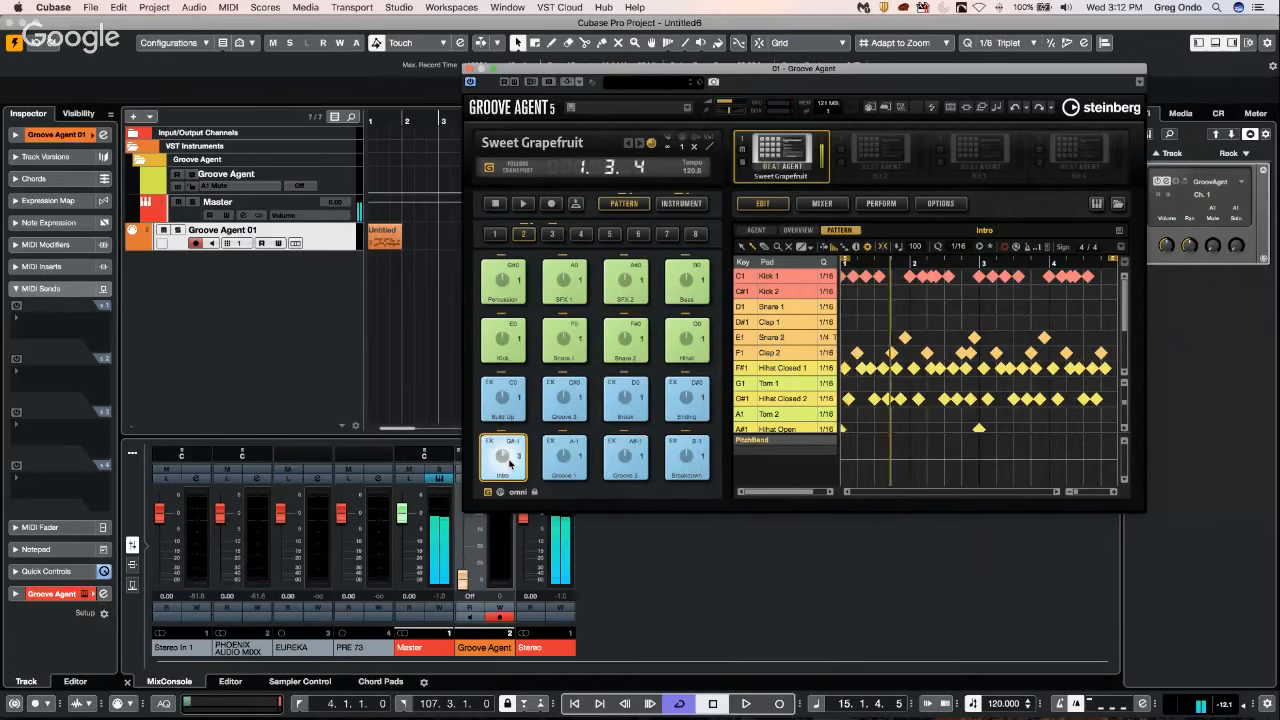
right_click(509, 461)
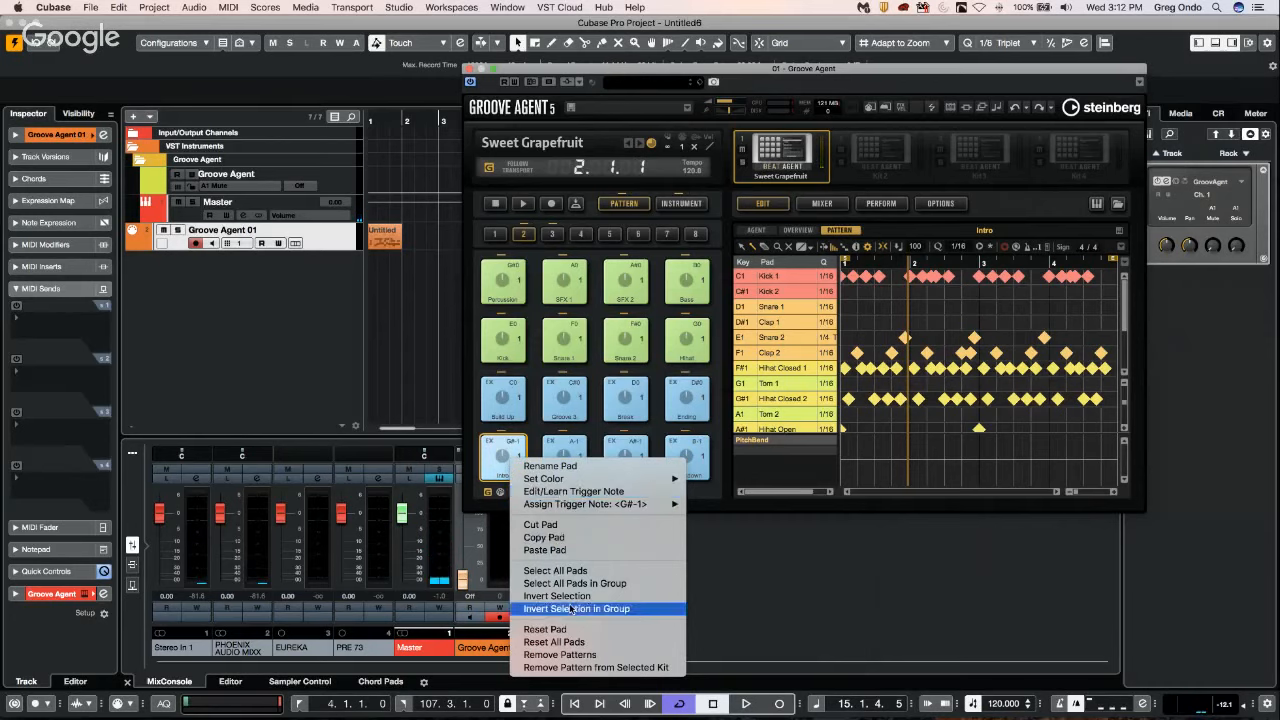
left_click(574, 541)
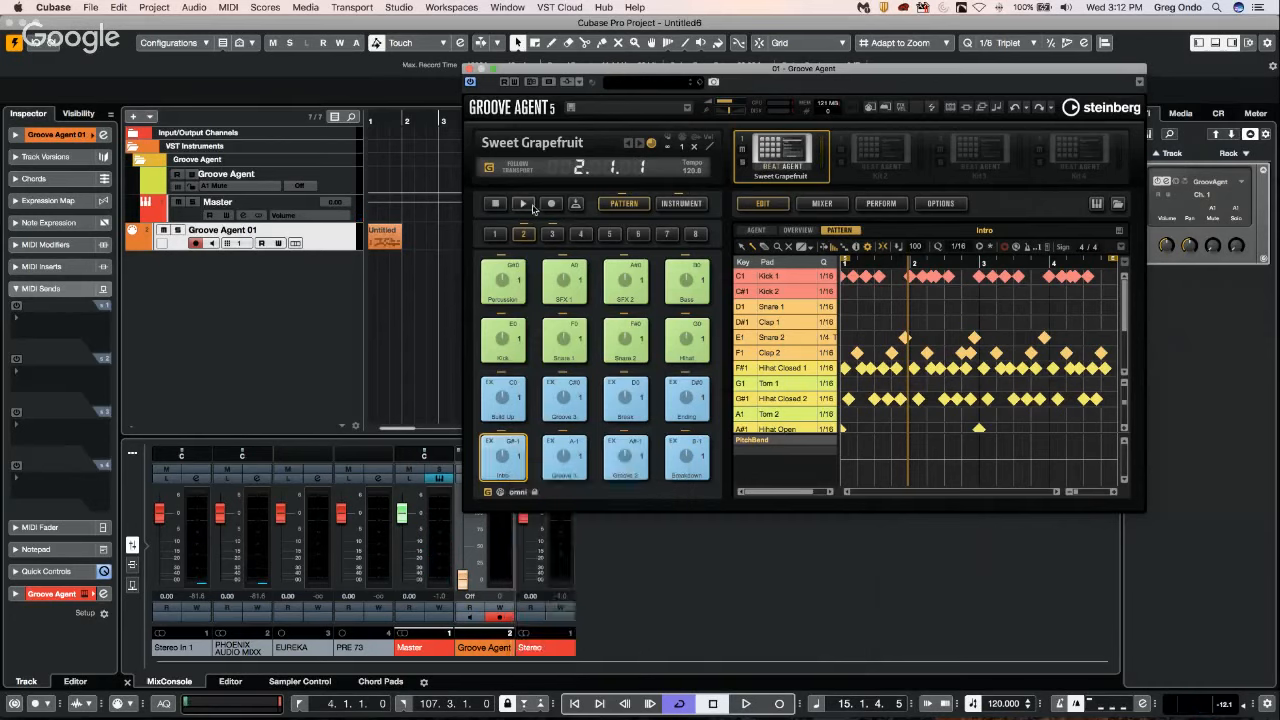
left_click(551, 234)
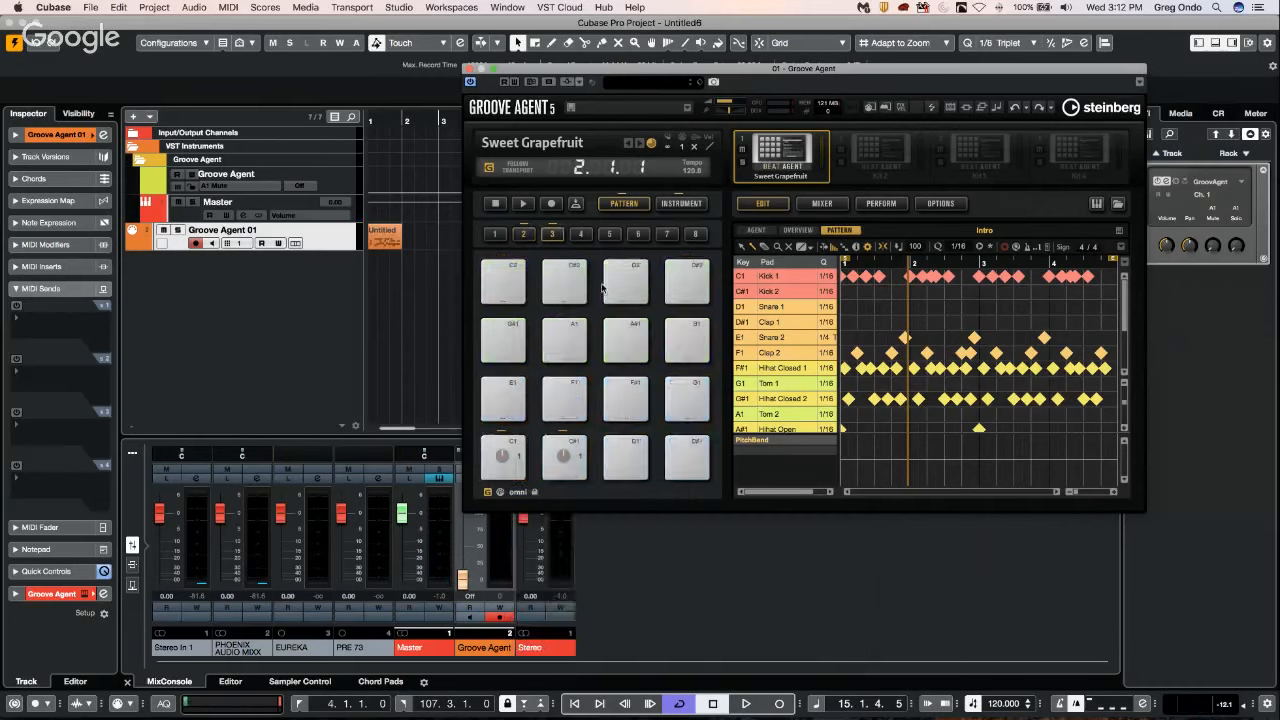
left_click(614, 476)
right_click(624, 458)
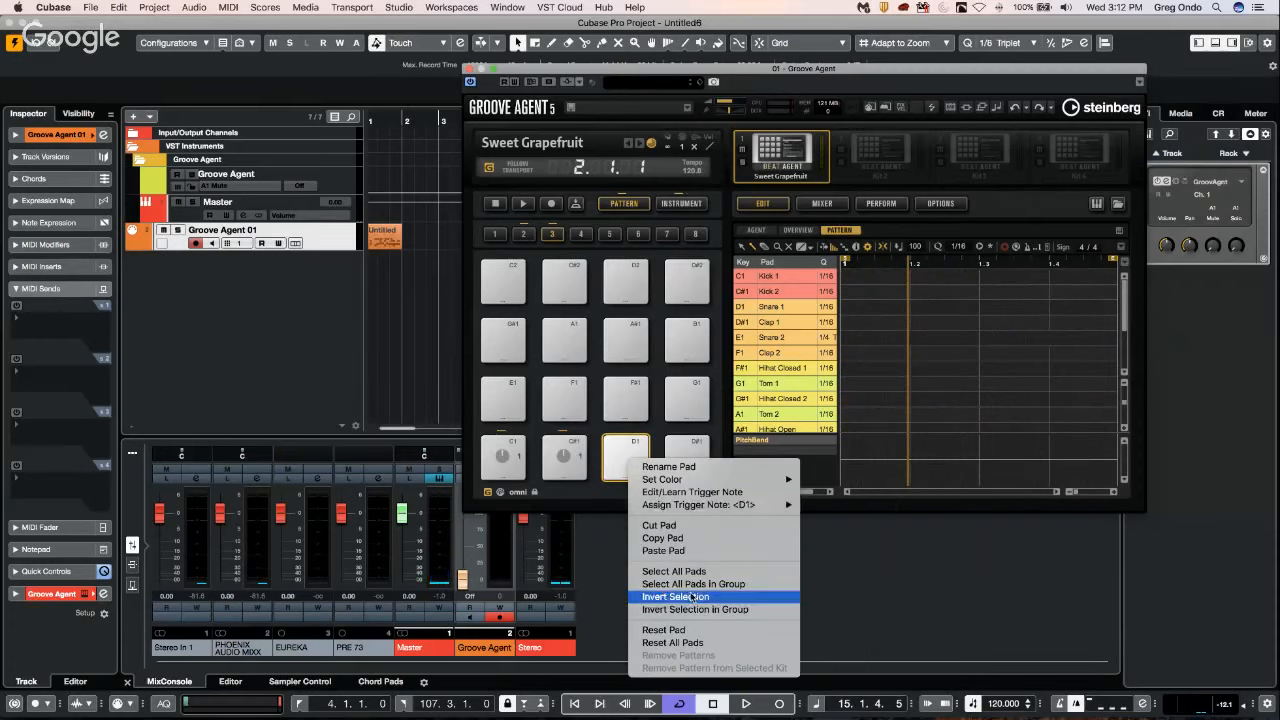
left_click(665, 550)
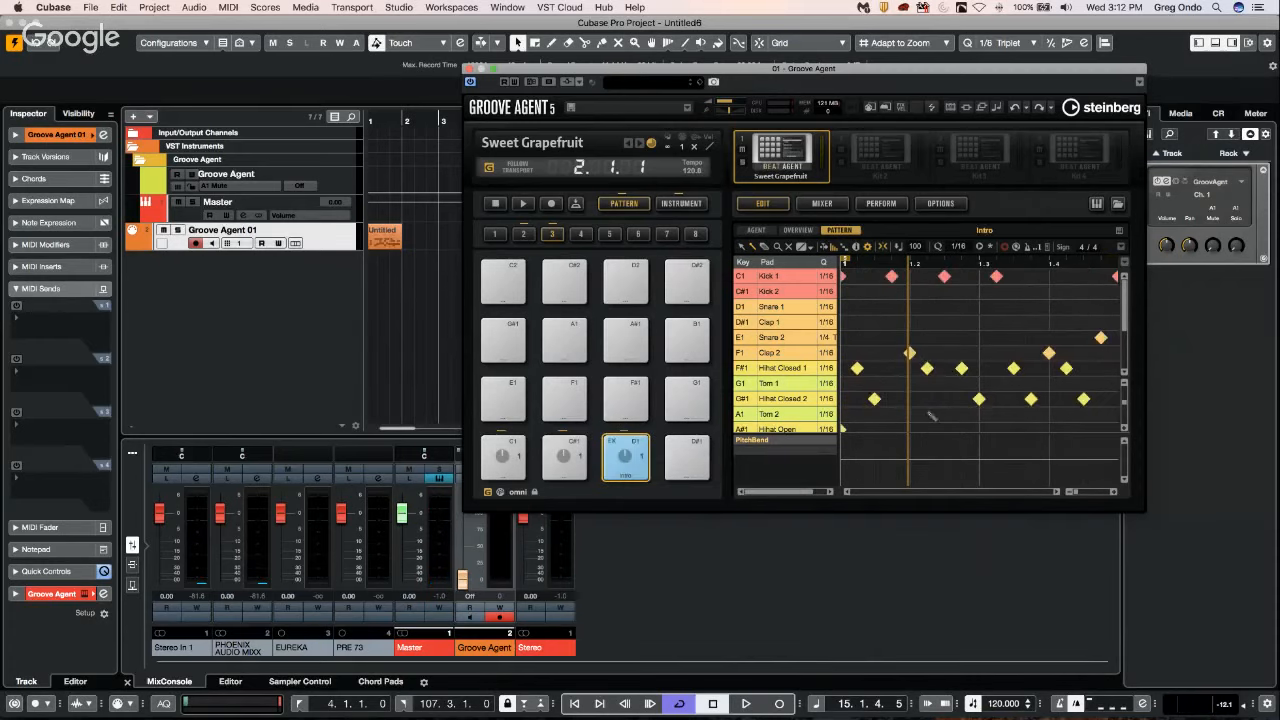
In the D1 pattern, remove two Hihat Closed 1 hits, add Snare 1, Clap 1, Snare 2, Clap 2 and Hihat Open hits, and draw upward pitch bend.
left_click(927, 368)
left_click(944, 307)
left_click(979, 322)
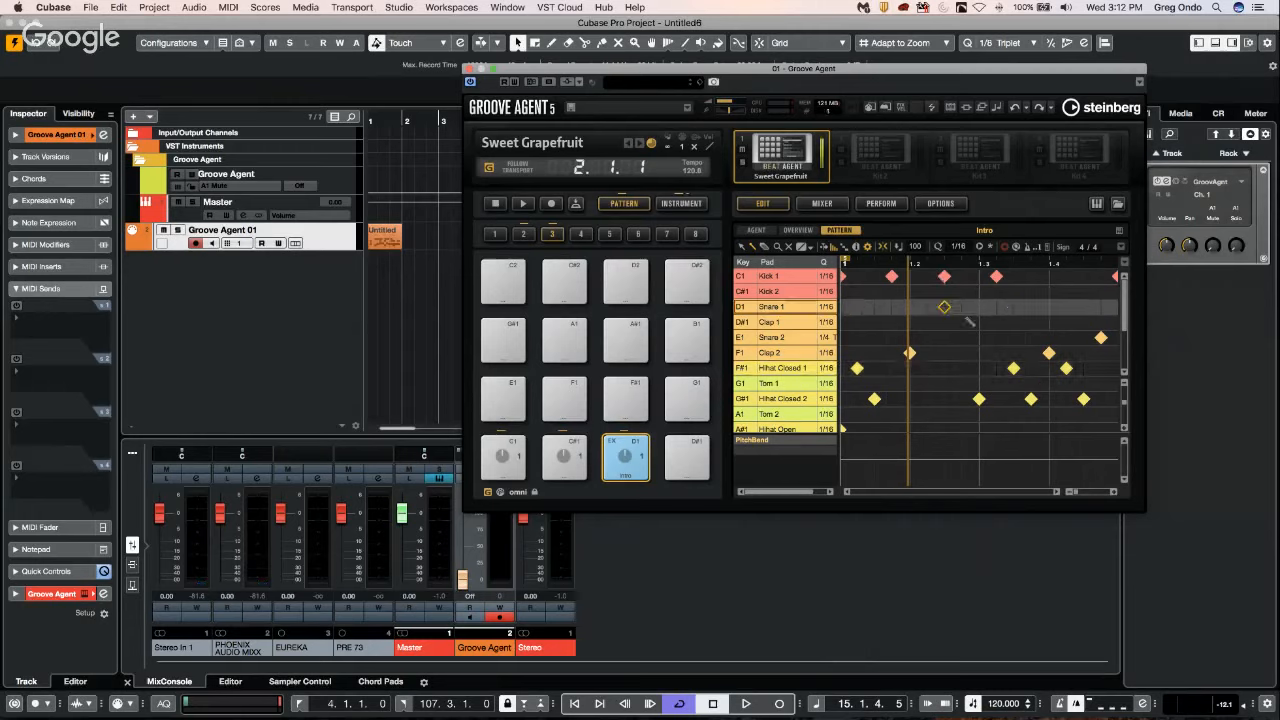
left_click(979, 337)
left_click(1031, 353)
left_click_drag(1030, 440, 1055, 438)
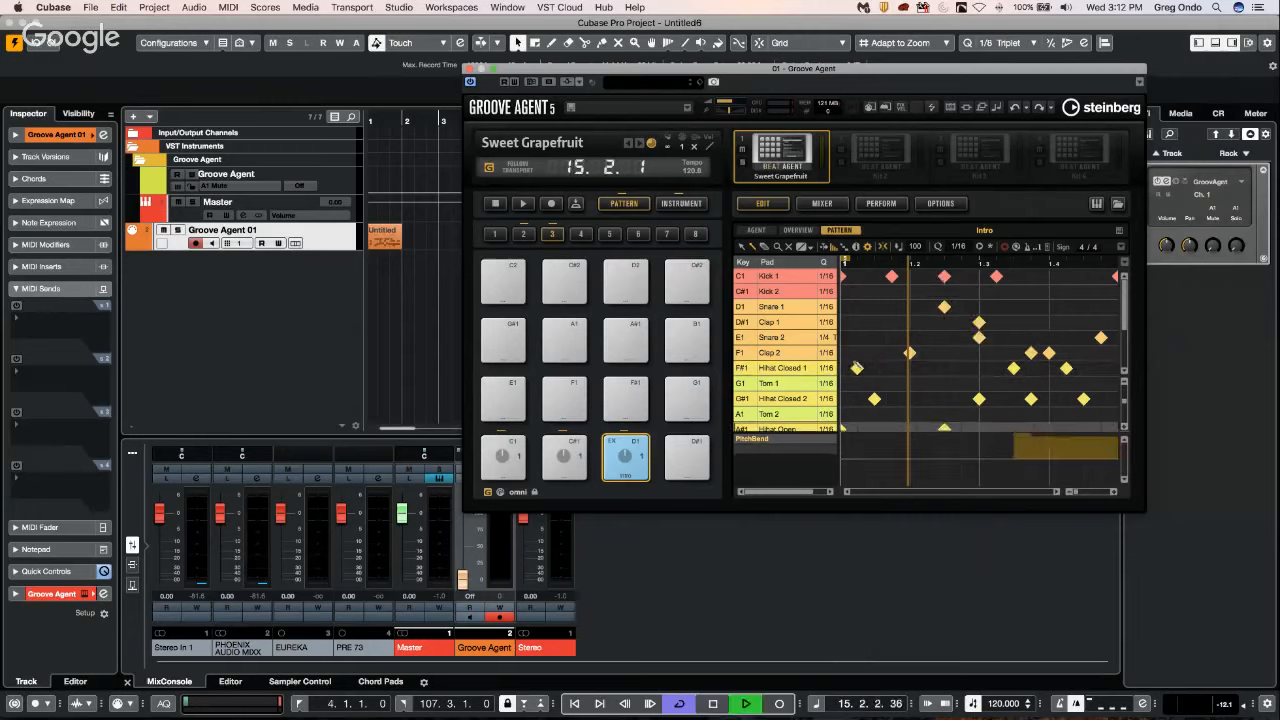
Audition the edited D1 pattern and display the preset patterns in pad group 2.
left_click(627, 474)
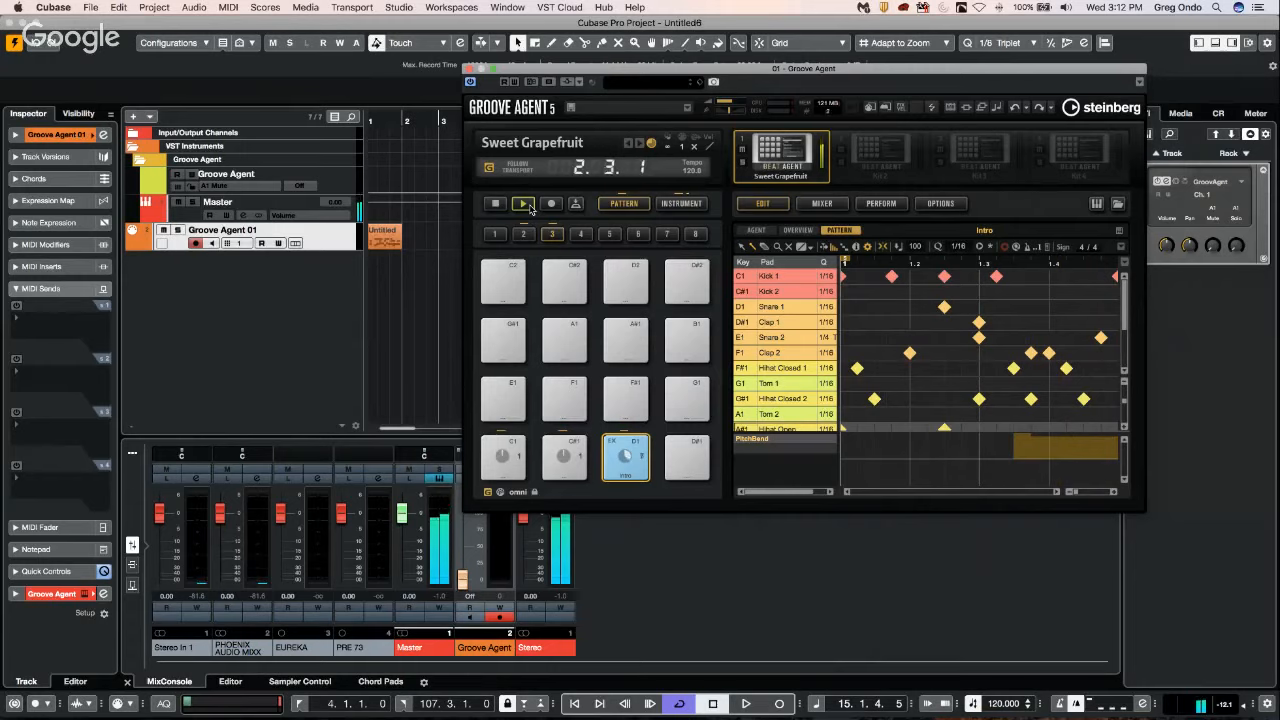
key("space")
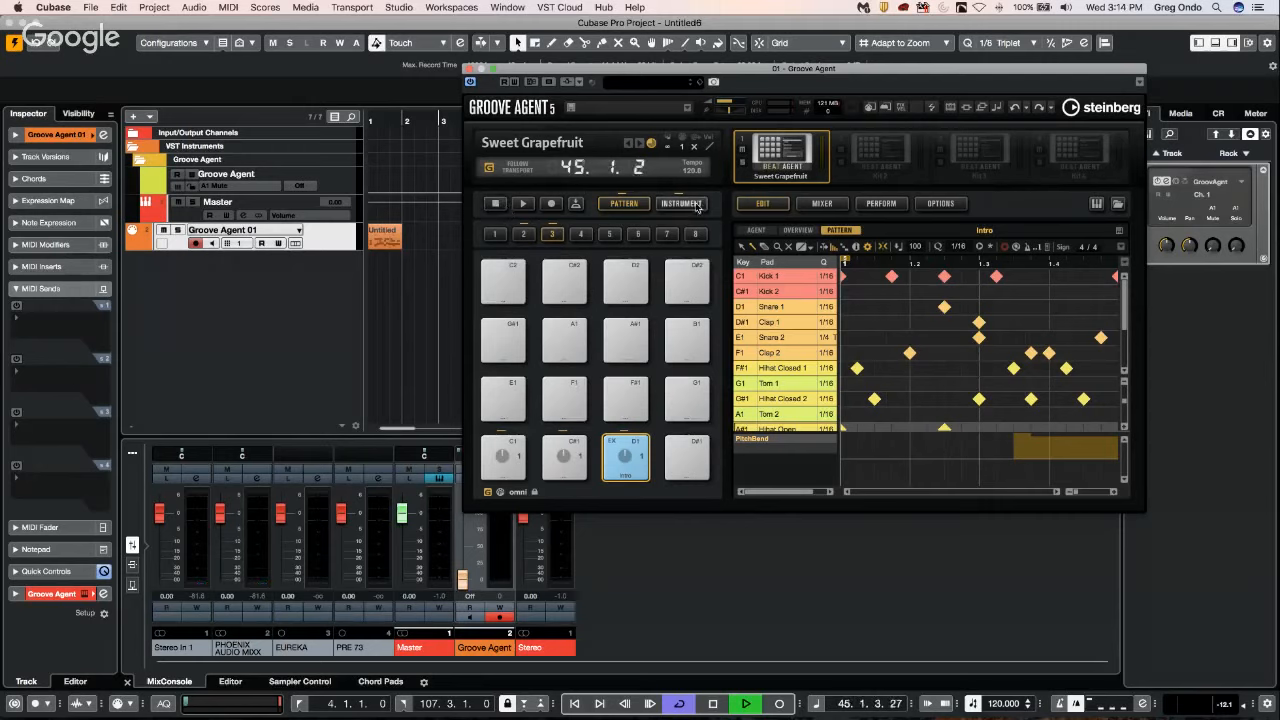
left_click(523, 234)
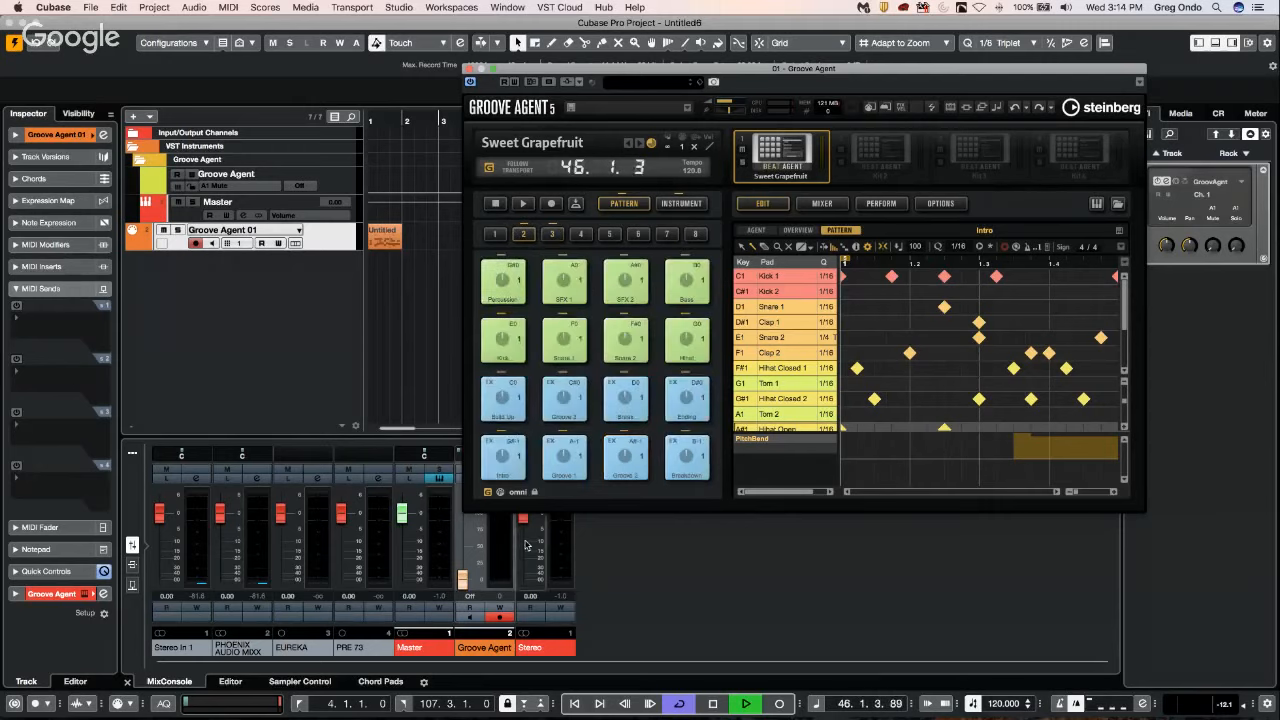
Select the Groove 3 pattern pad, then load the Lightning kit with patterns from The Kit set into the second kit slot.
left_click(502, 398)
left_click(570, 398)
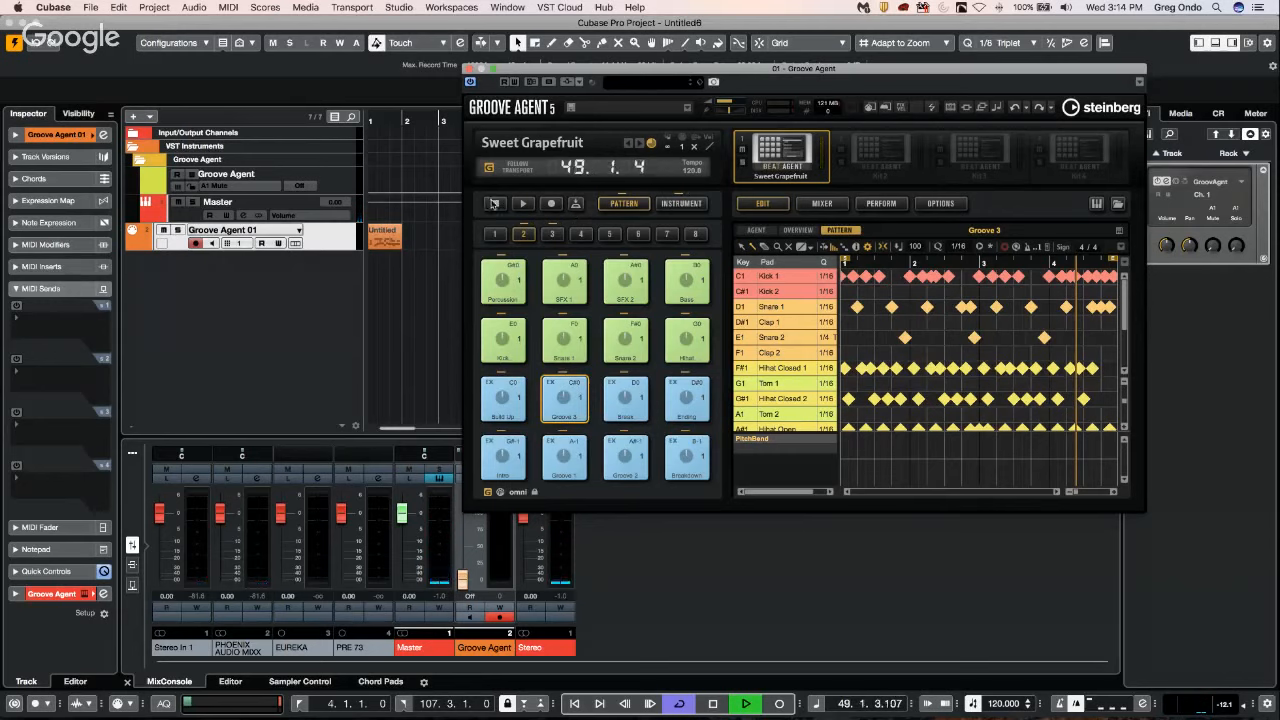
right_click(870, 146)
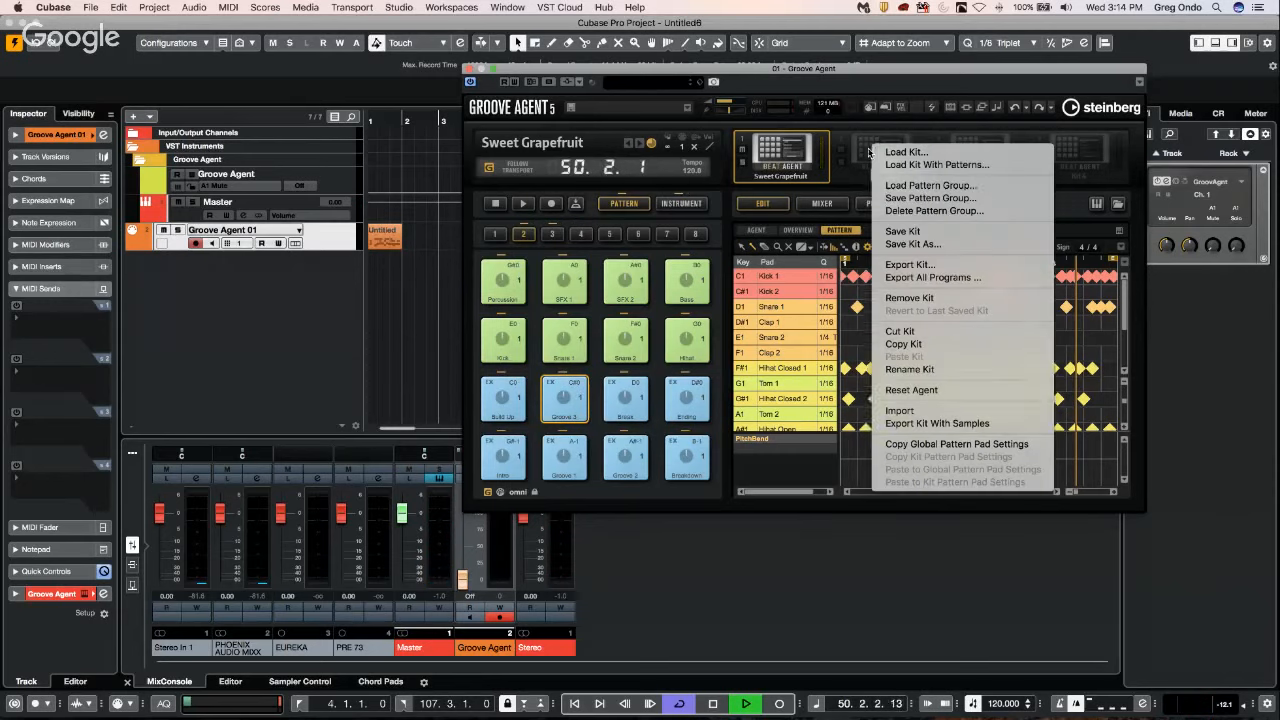
left_click(961, 165)
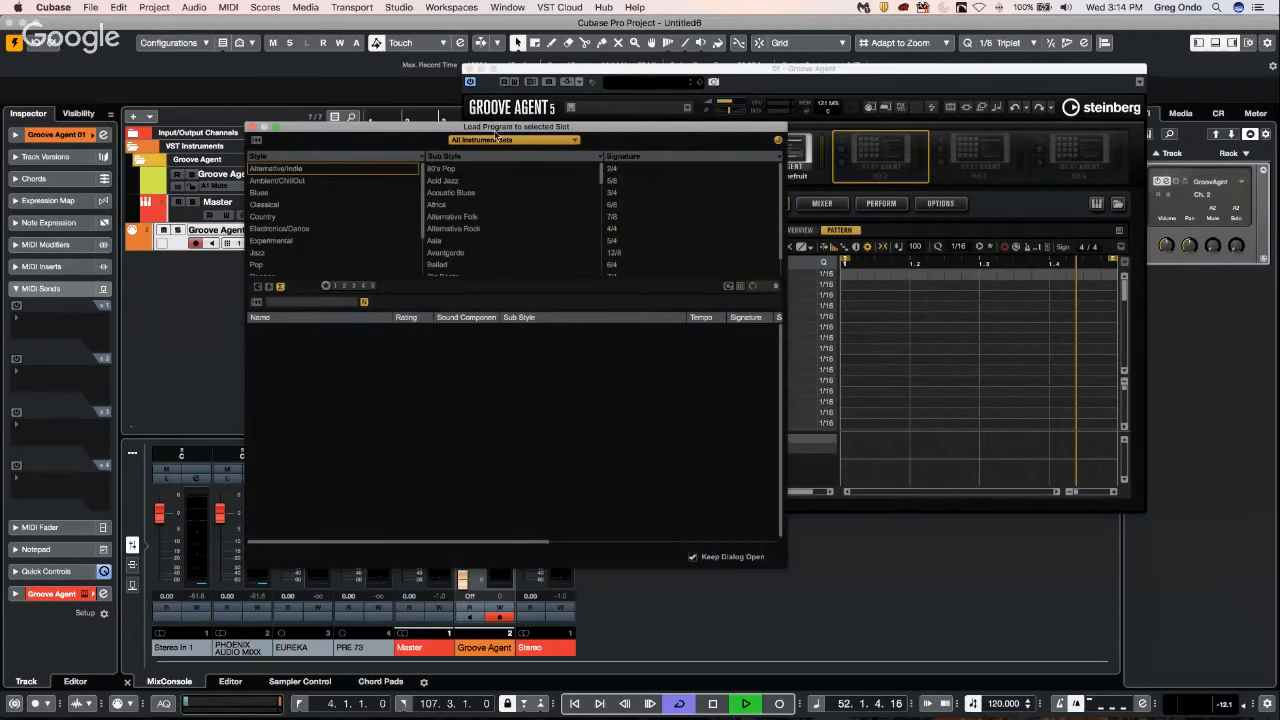
left_click(495, 141)
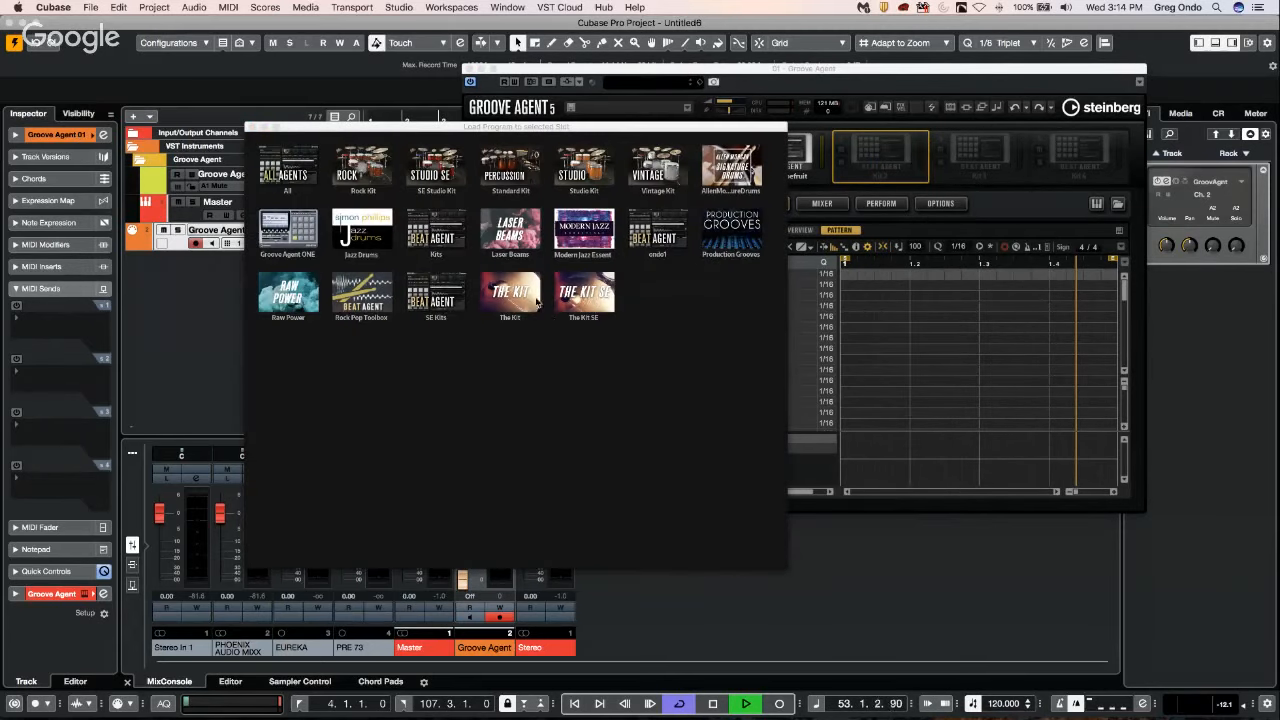
left_click(486, 318)
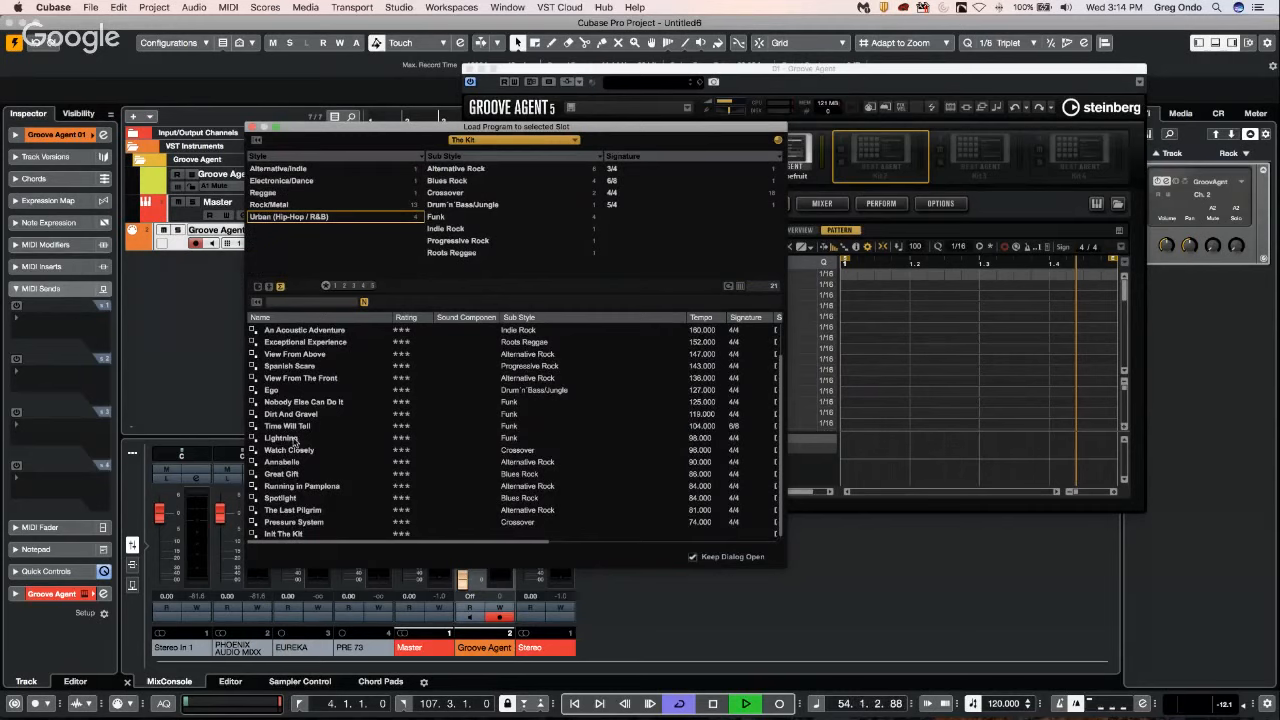
left_click(282, 438)
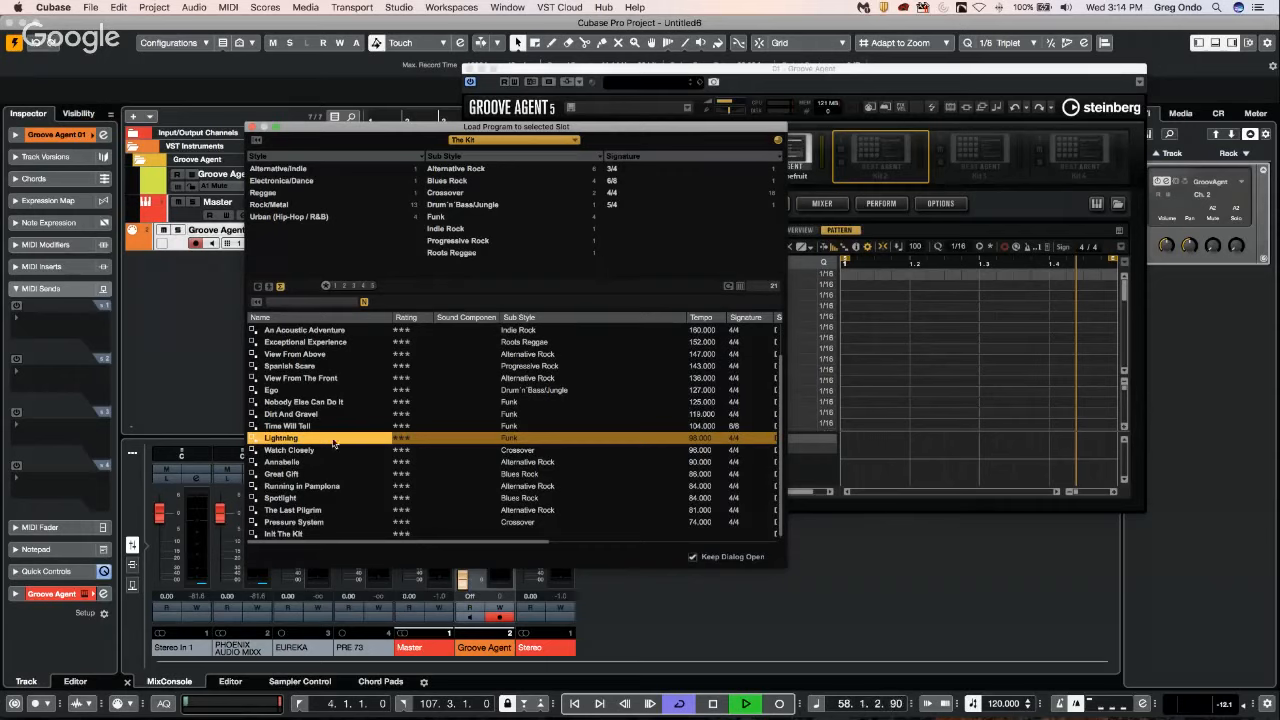
double_click(282, 438)
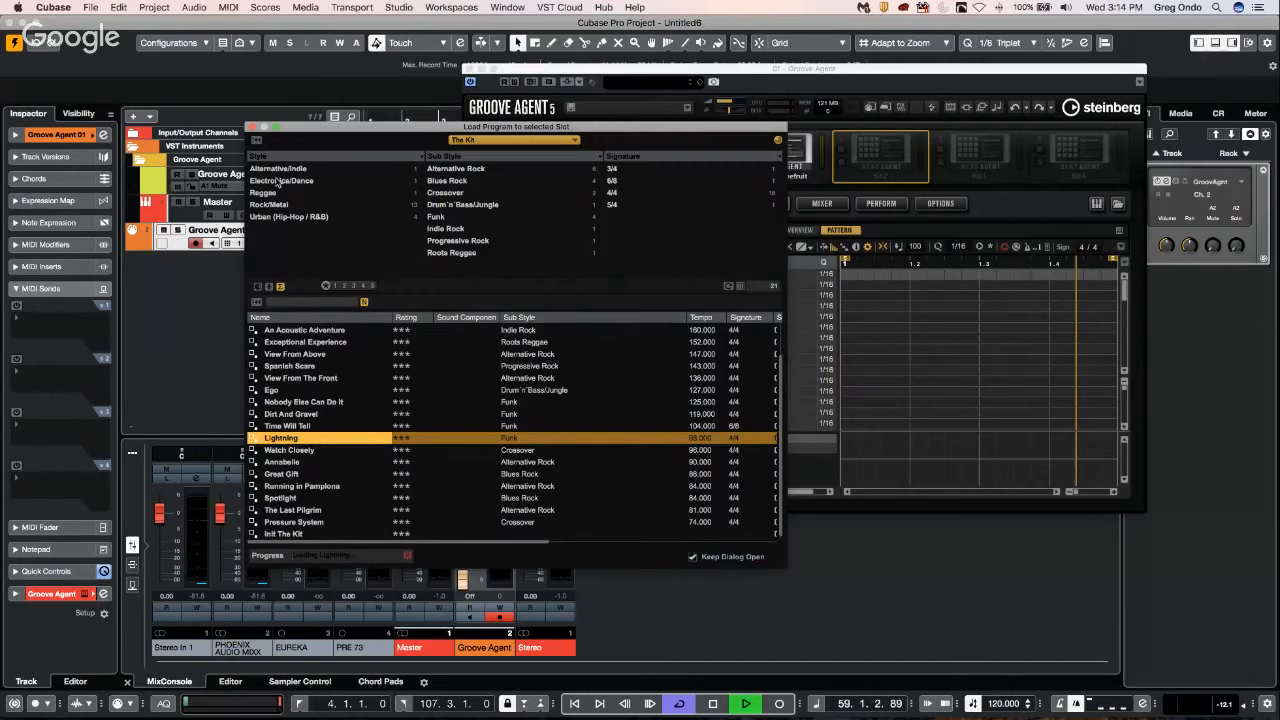
left_click(252, 128)
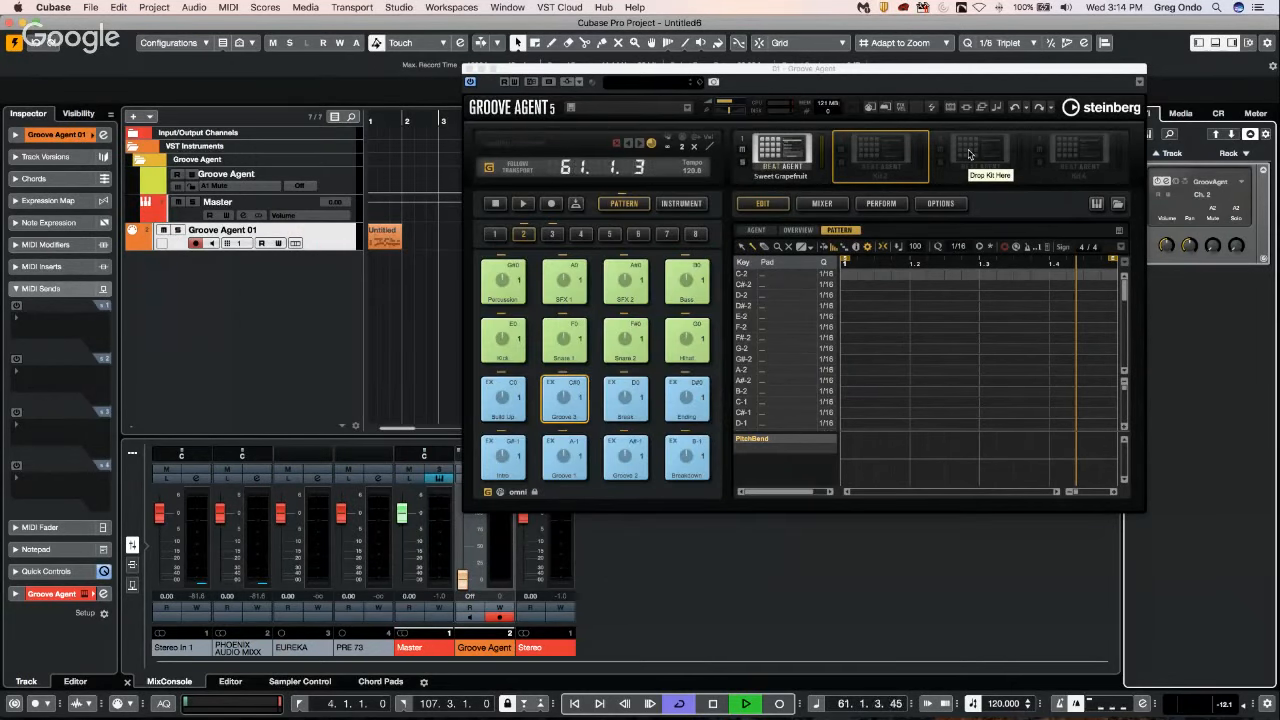
Load Disco Craze from the Percussion Agent Standard Kit set into the third kit slot, overwriting the global pattern pad settings.
right_click(968, 153)
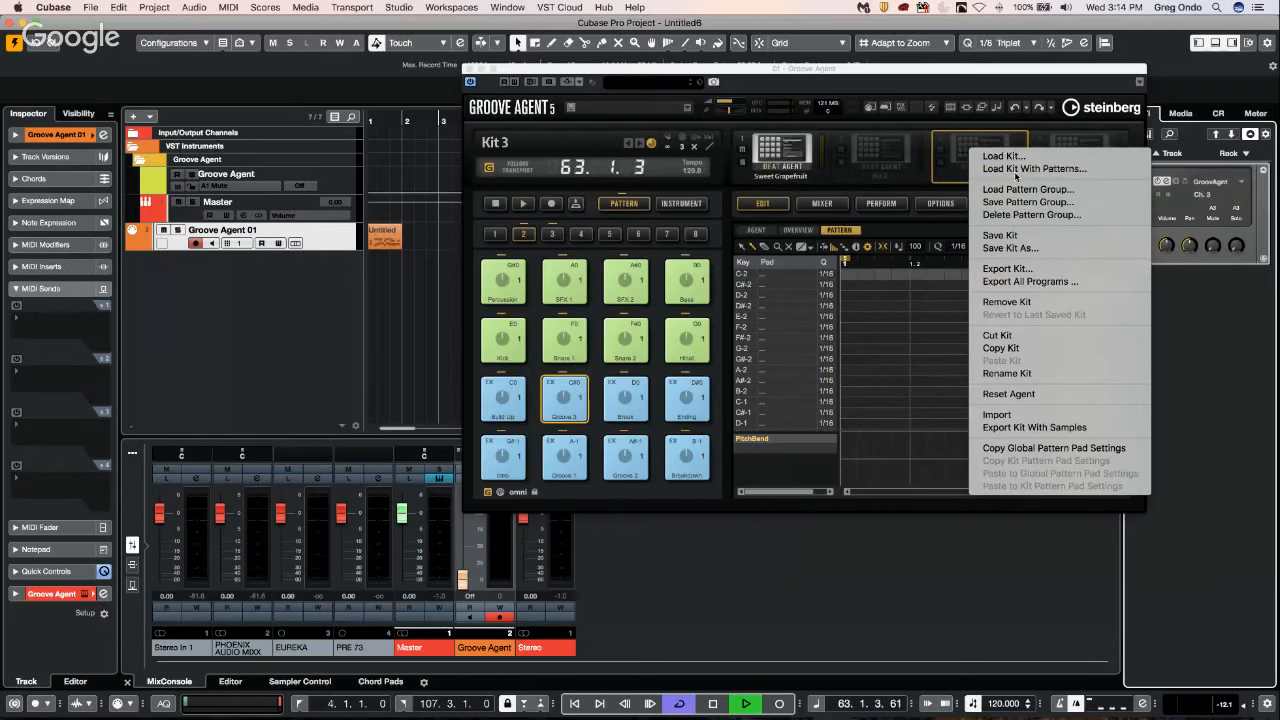
left_click(1003, 156)
left_click(517, 140)
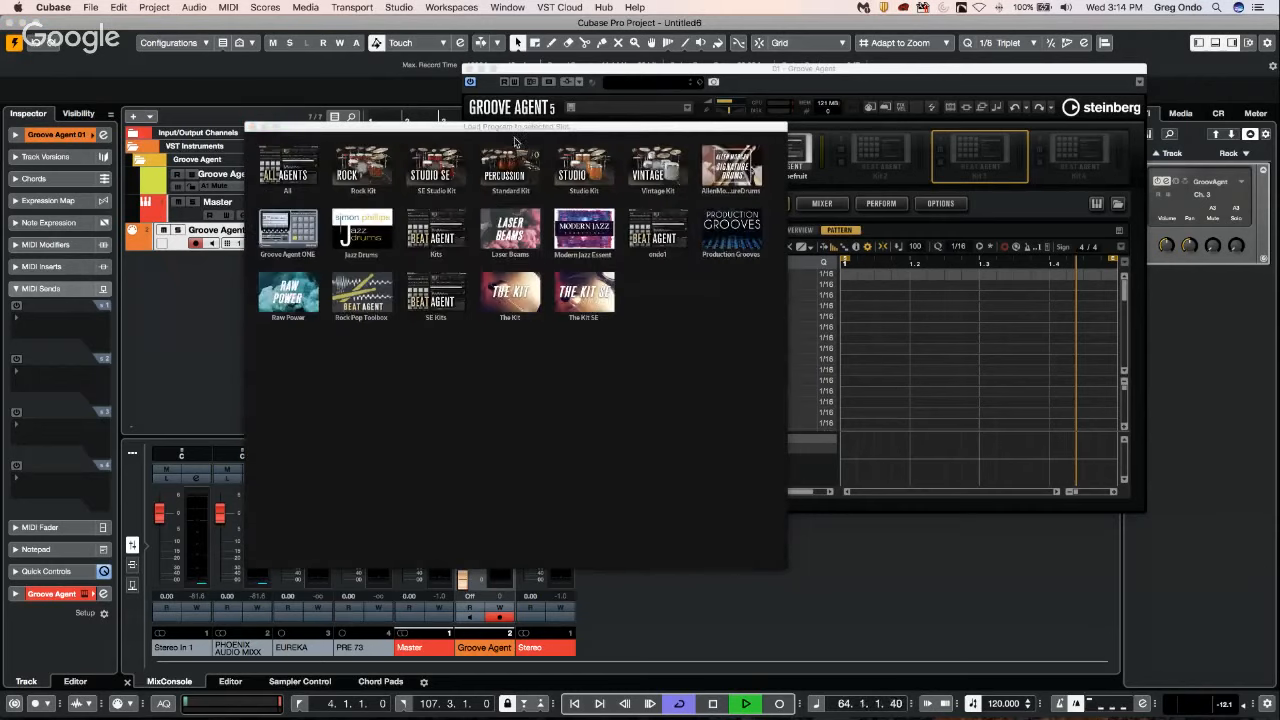
left_click(713, 228)
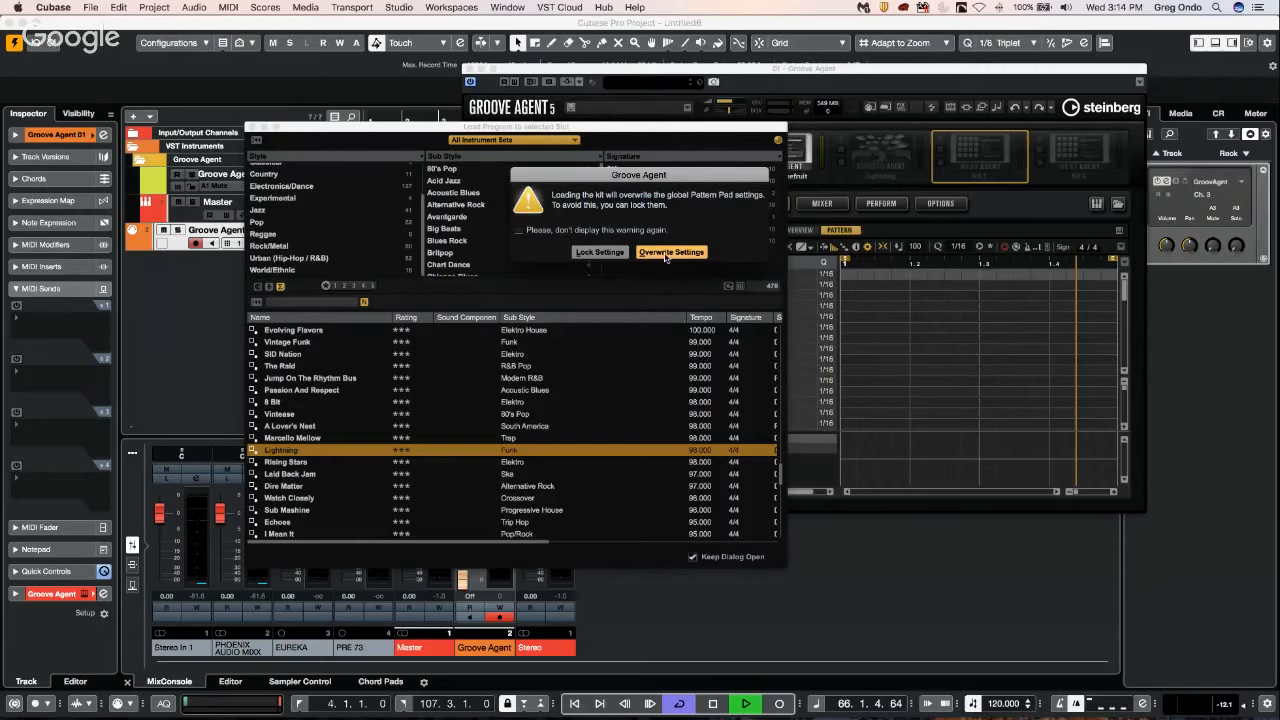
key("Return")
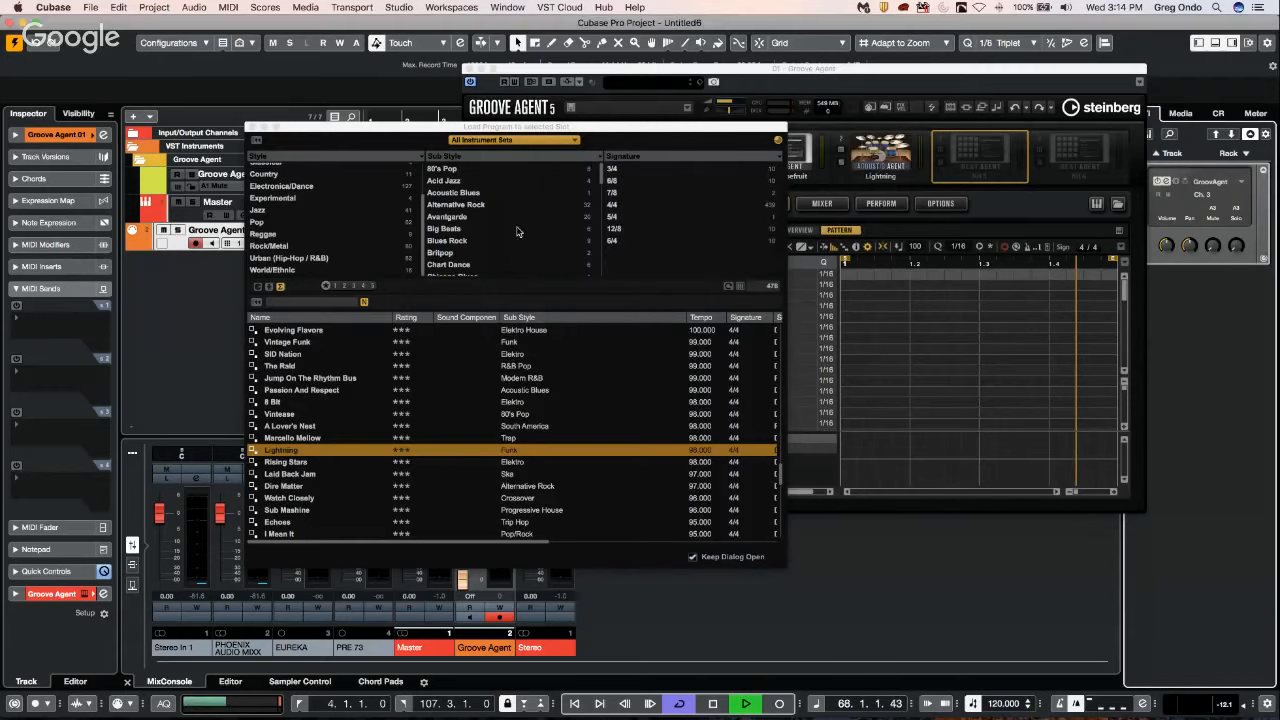
left_click(516, 141)
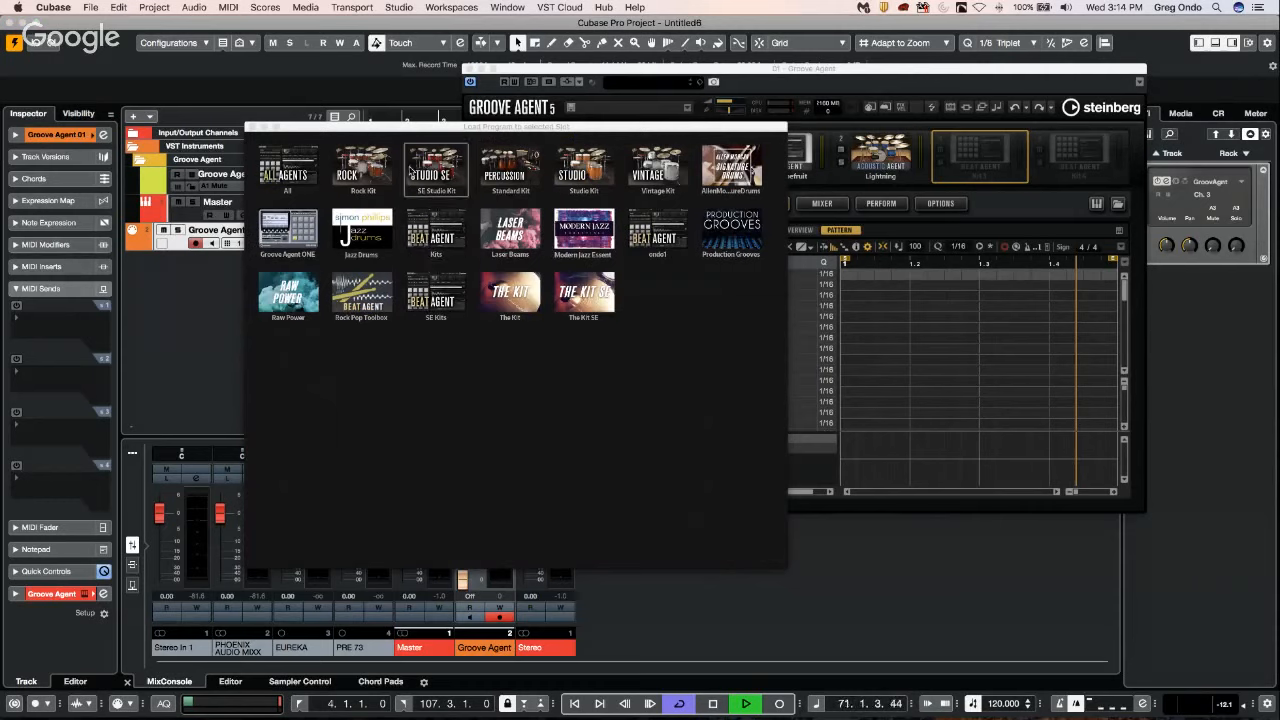
left_click(500, 181)
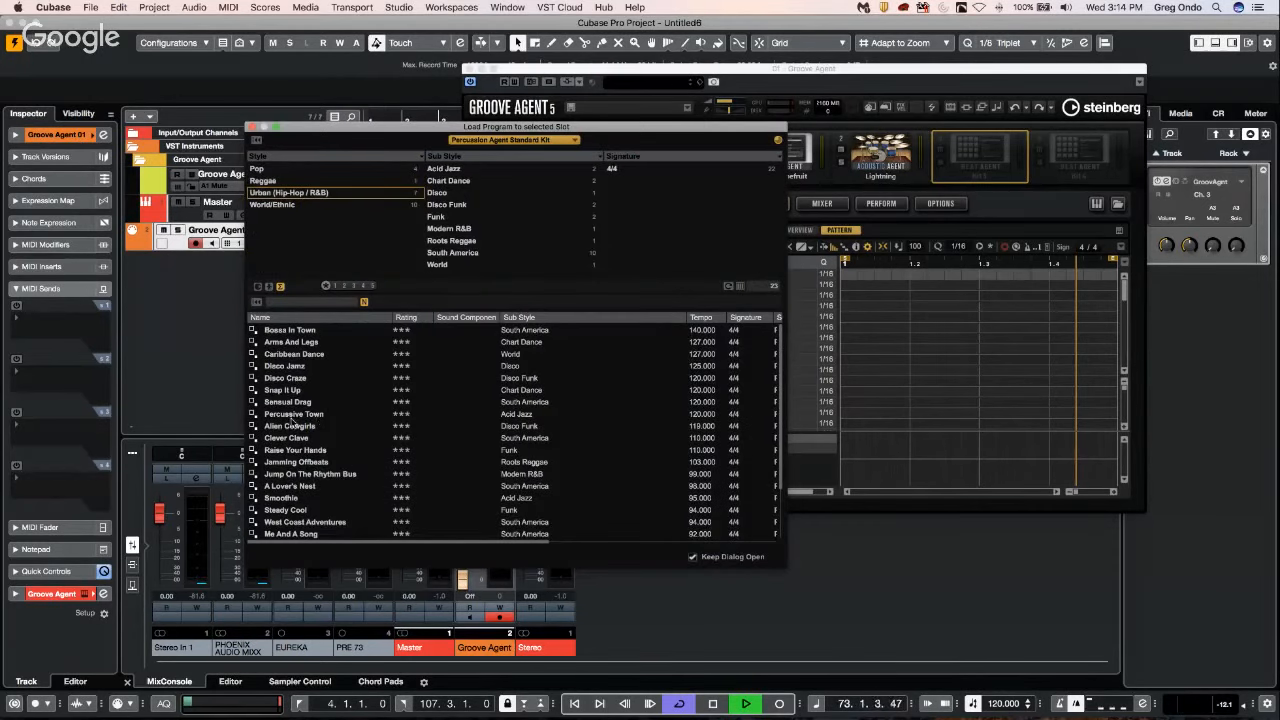
double_click(292, 378)
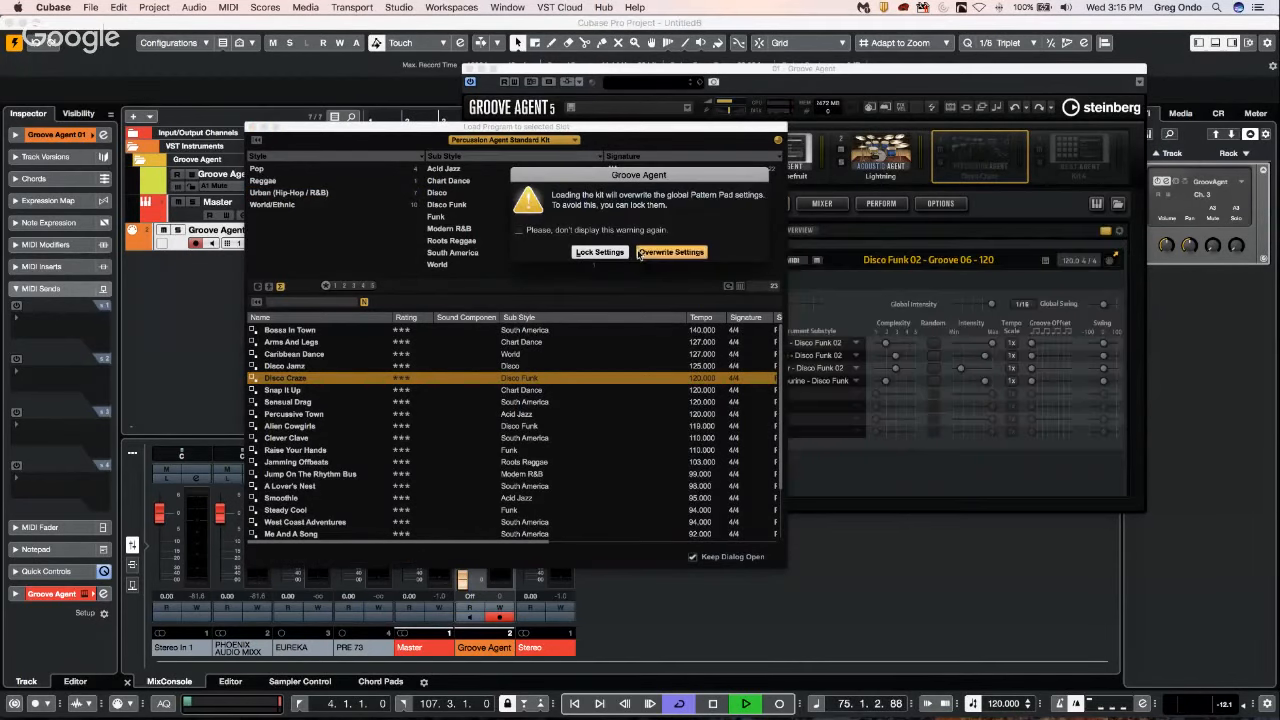
left_click(671, 252)
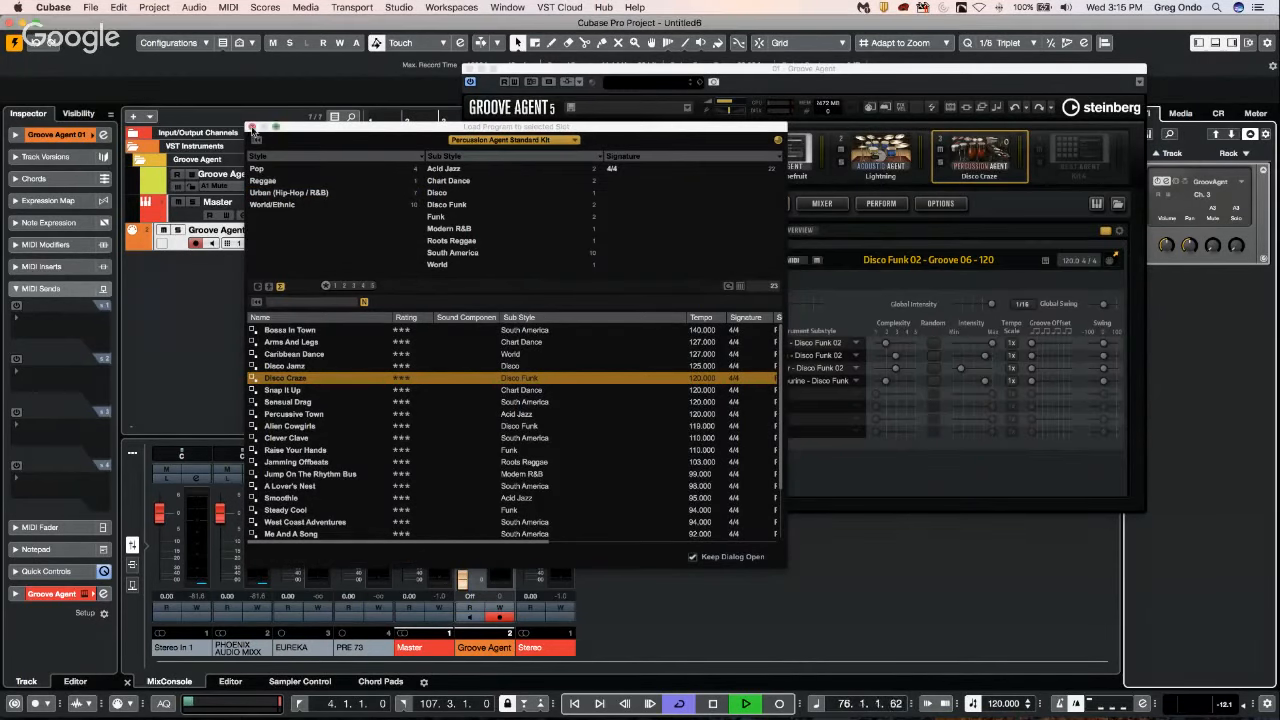
left_click(253, 128)
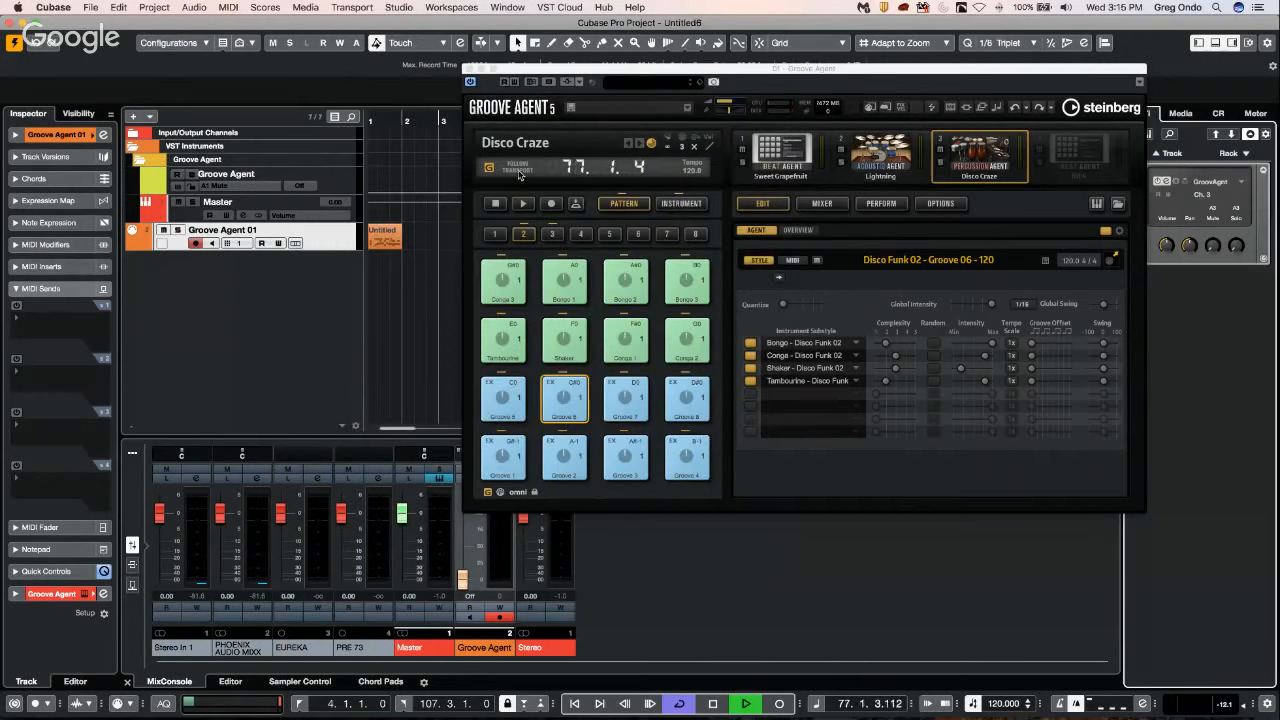
Start playback of the three loaded kits and raise the Lightning pattern's complexity to 11 with intensity at 100.
left_click(522, 203)
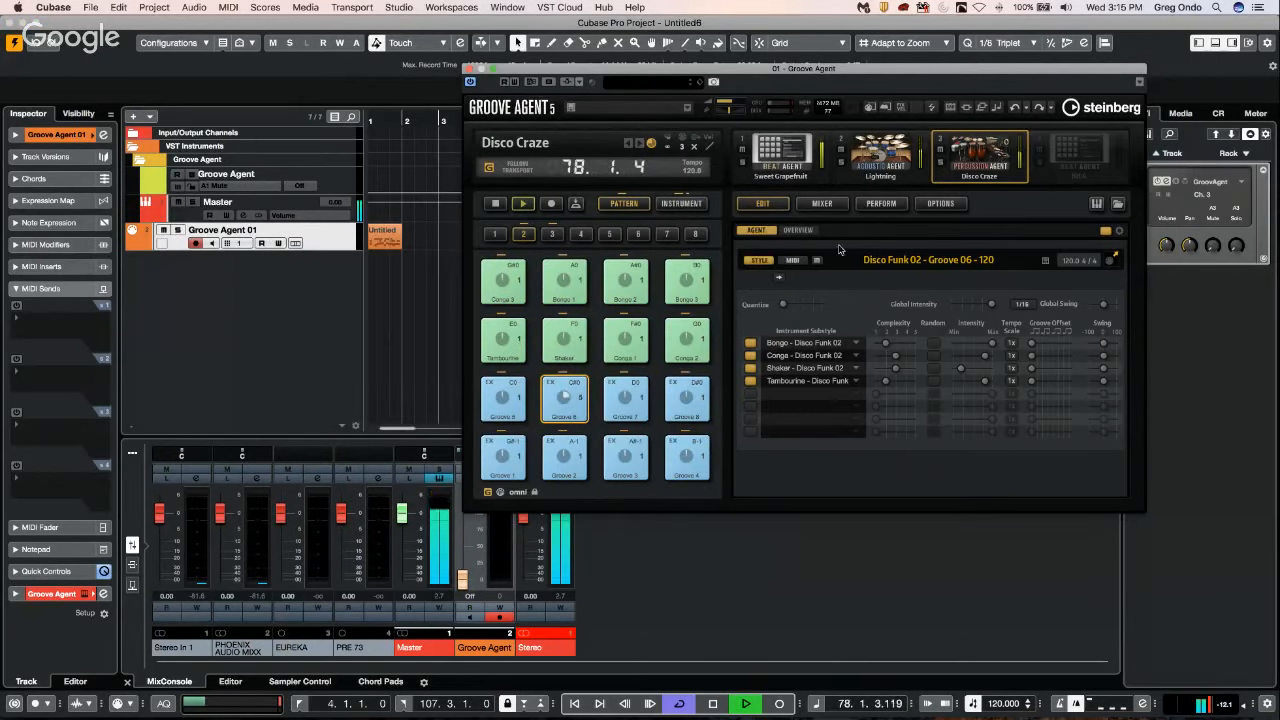
left_click(872, 162)
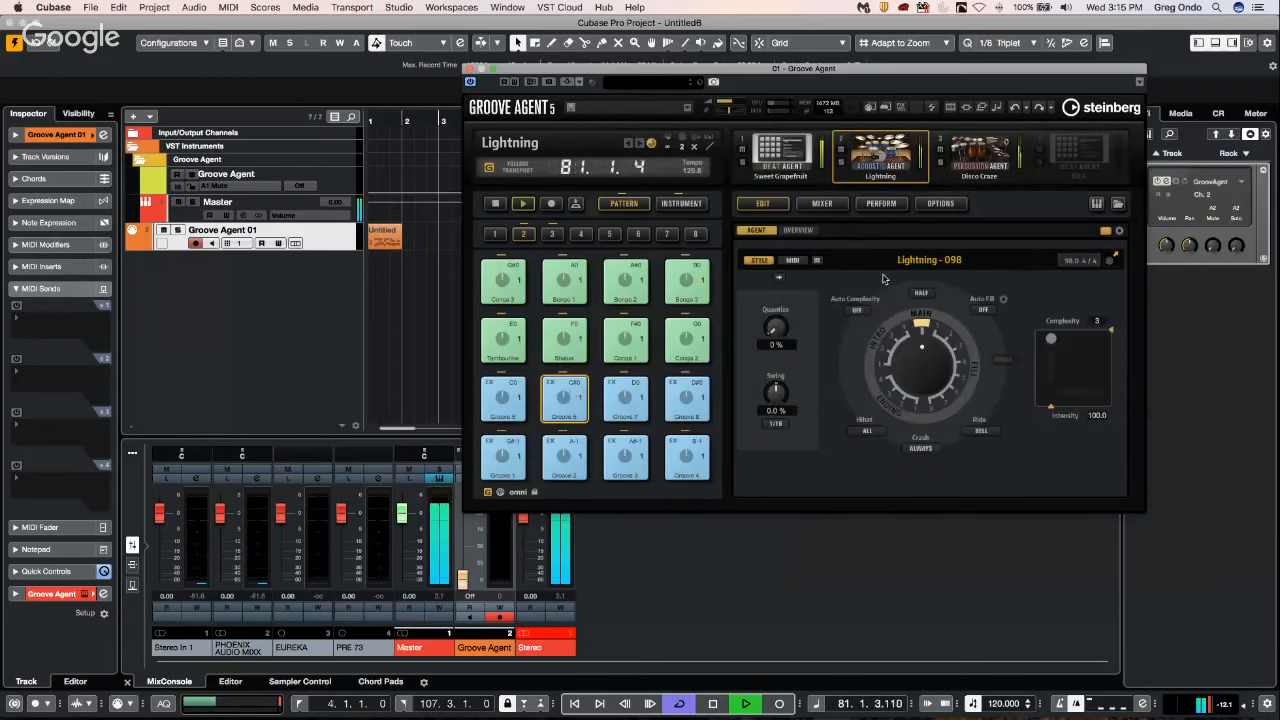
left_click_drag(1053, 340, 1086, 327)
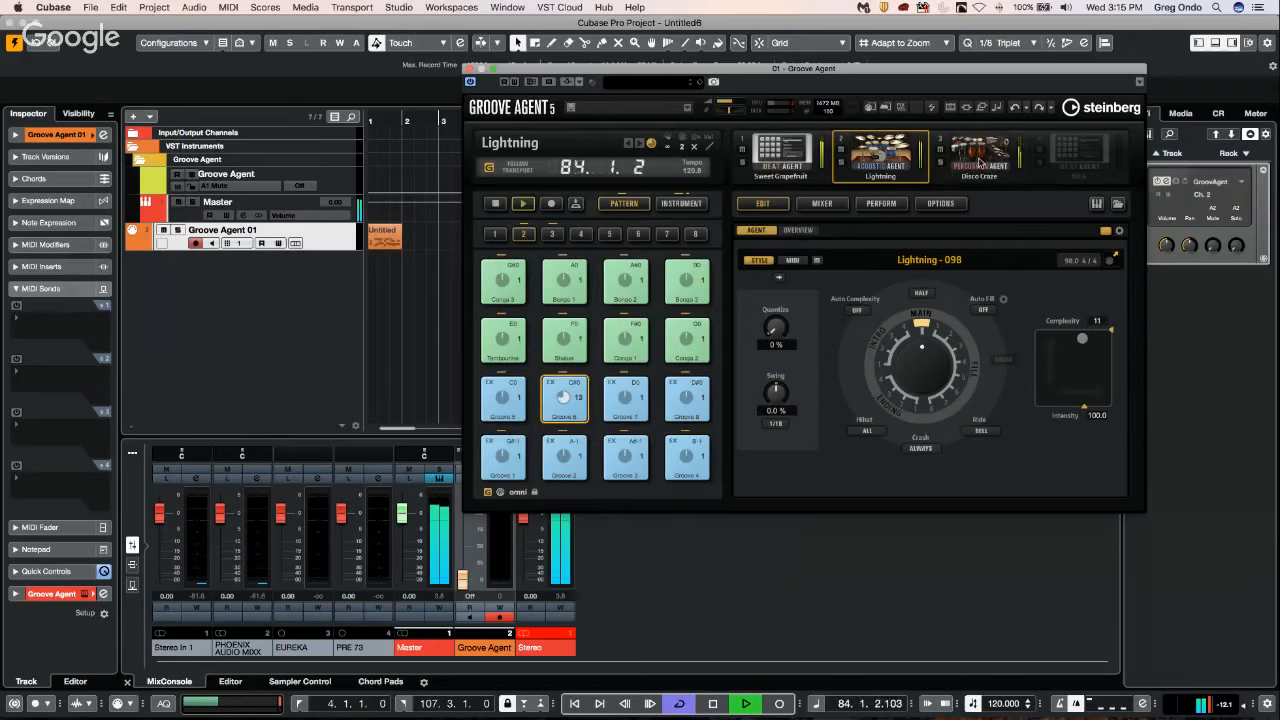
Examine the instrument pads and sound views of the Disco Craze, Lightning and Sweet Grapefruit kits.
left_click(952, 176)
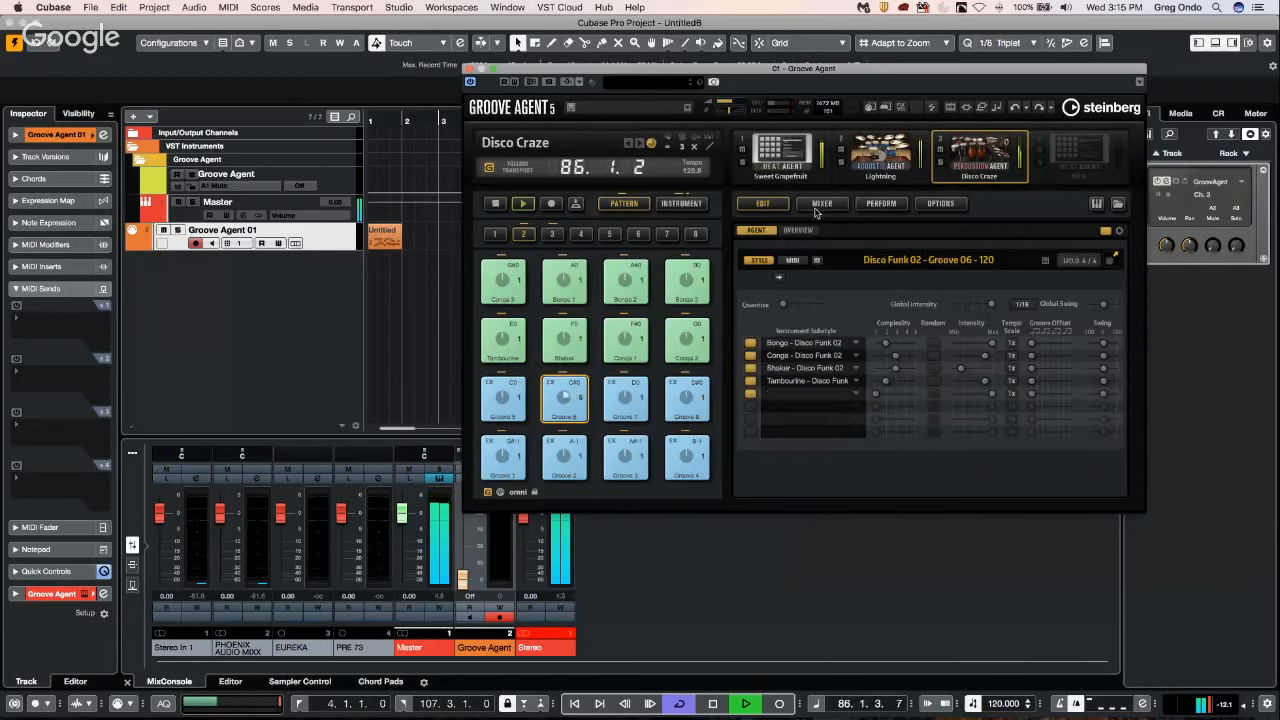
left_click(696, 204)
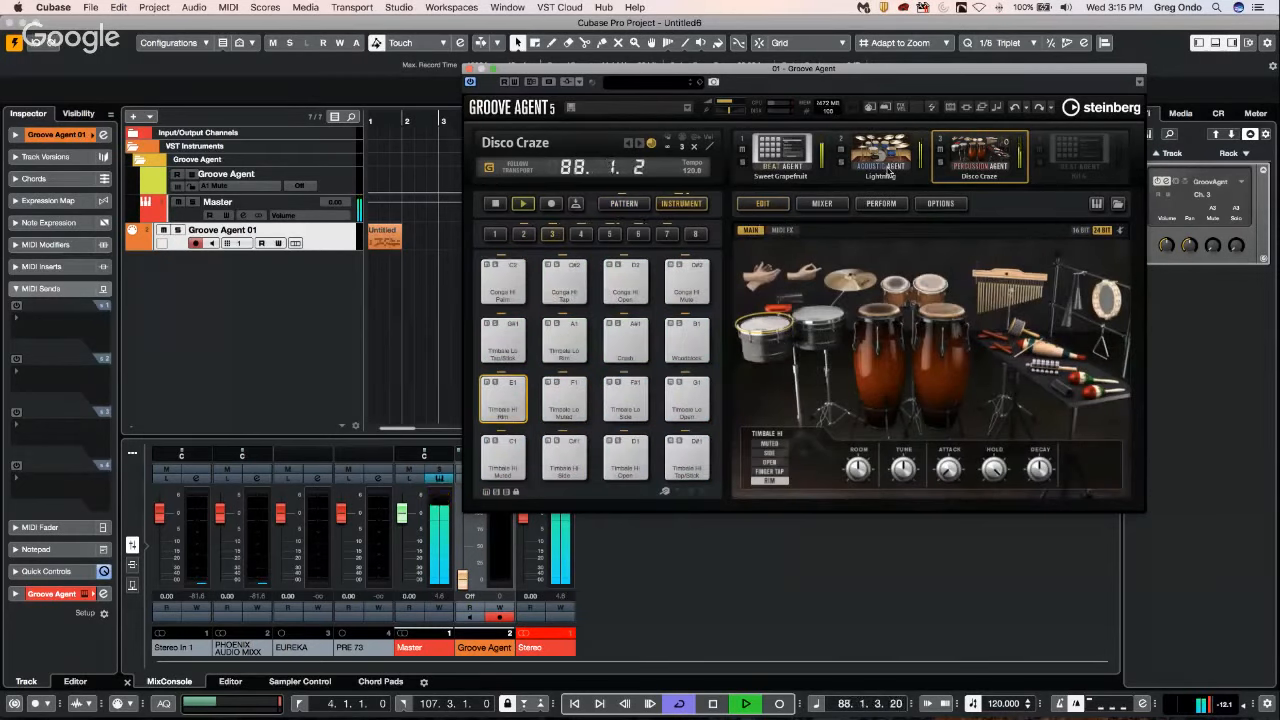
left_click(881, 172)
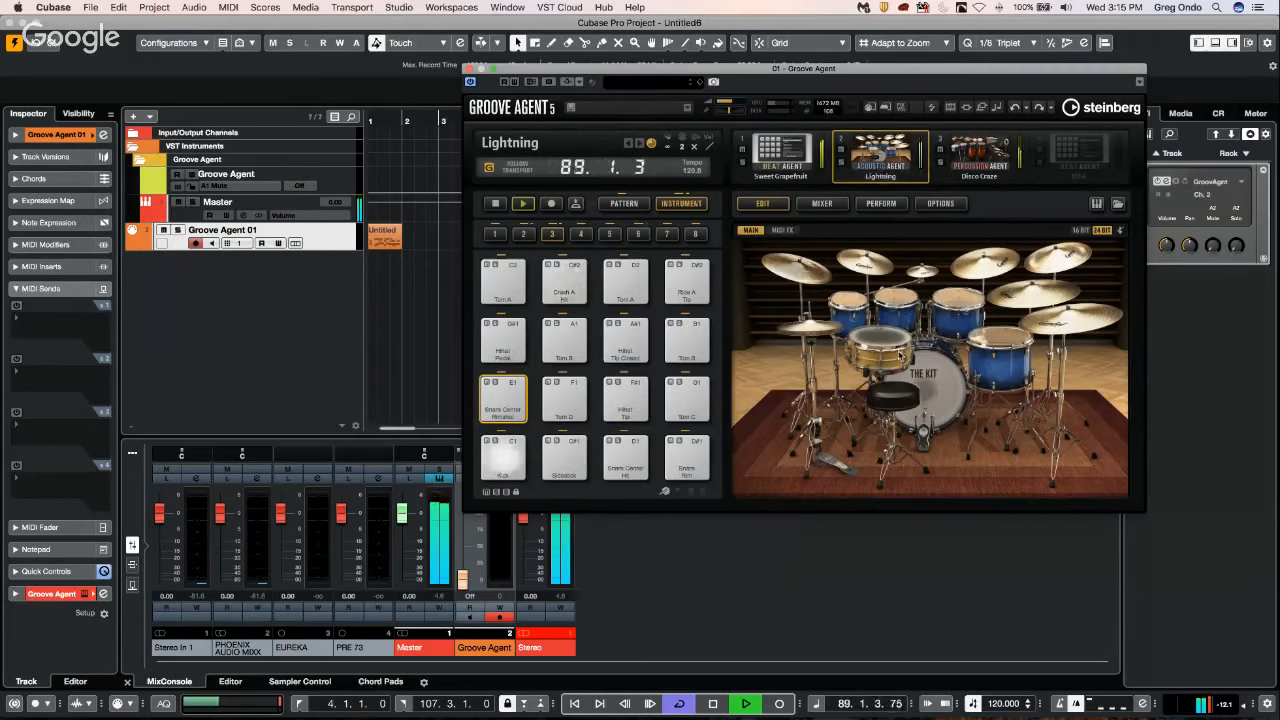
left_click(789, 165)
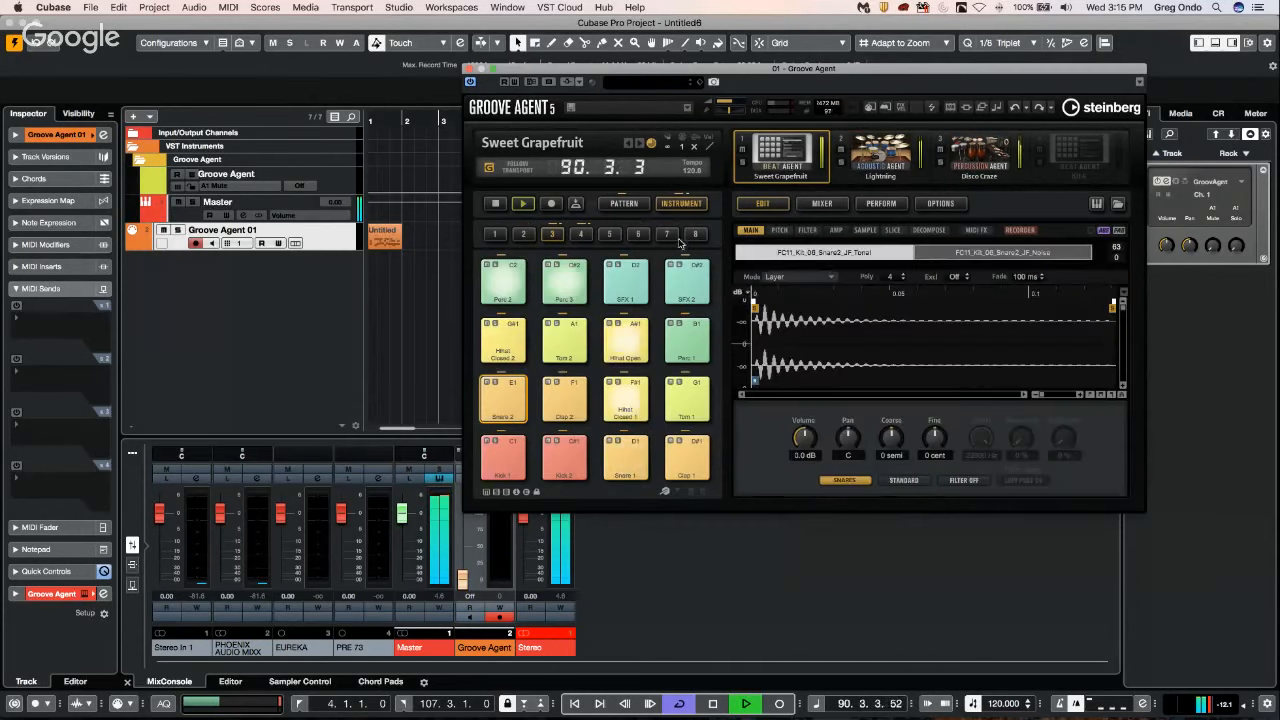
left_click(980, 155)
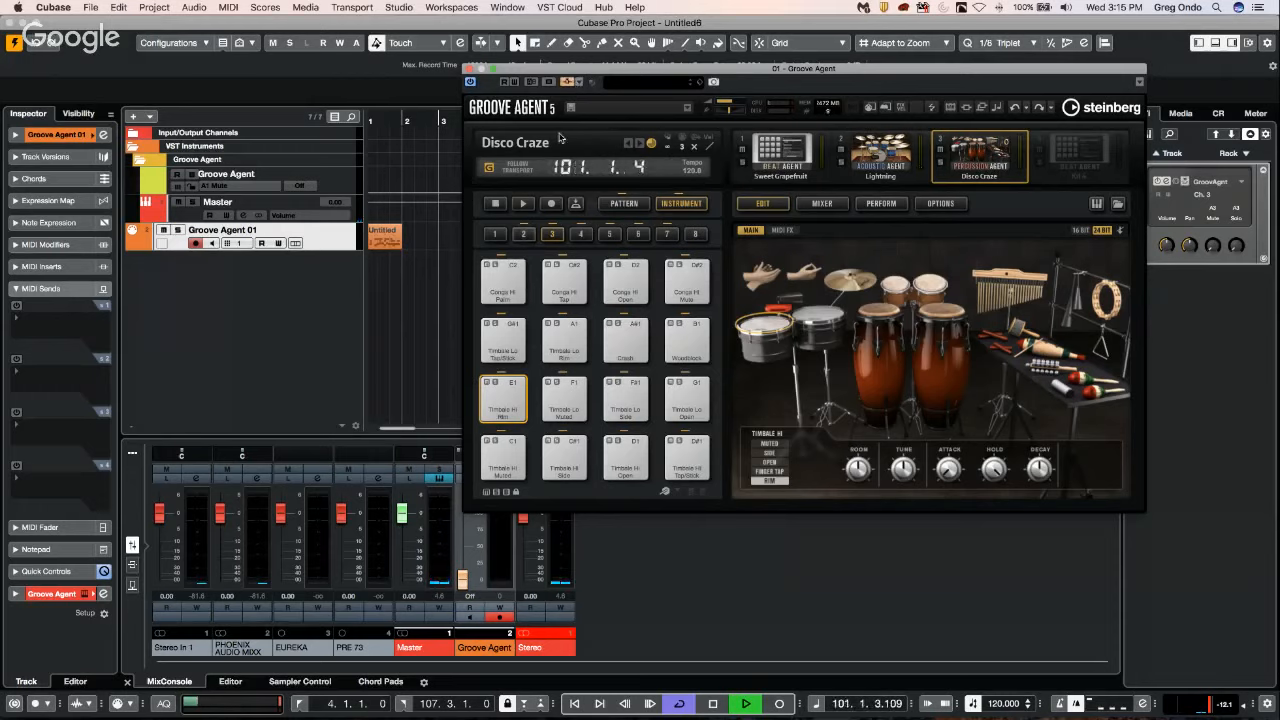
Add one mono audio track with Talkback as its input and Stereo as its output.
right_click(243, 297)
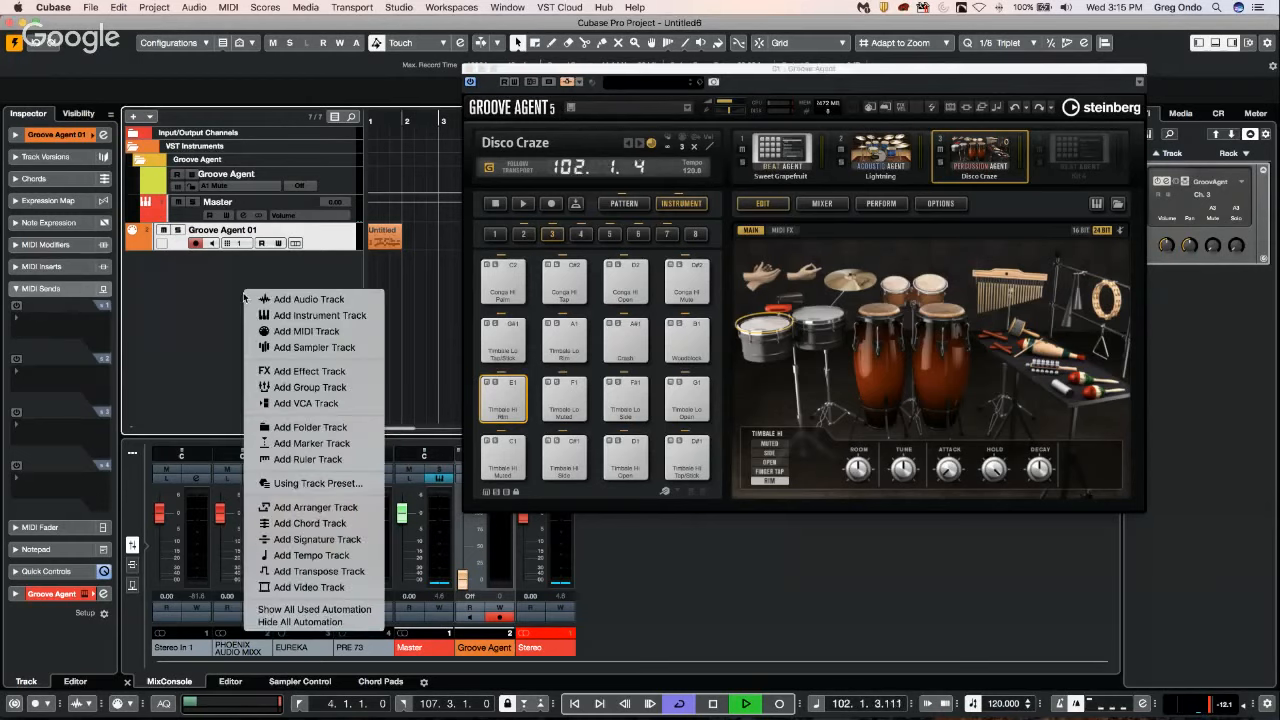
left_click(433, 326)
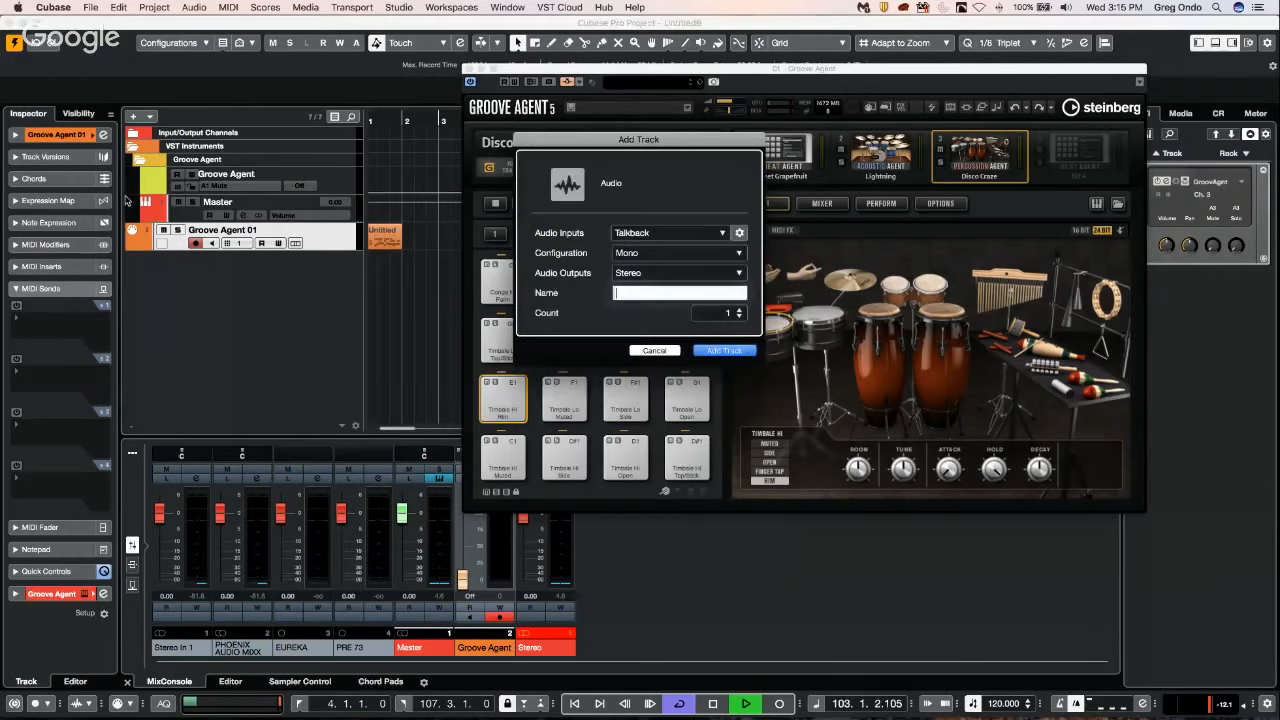
left_click(719, 351)
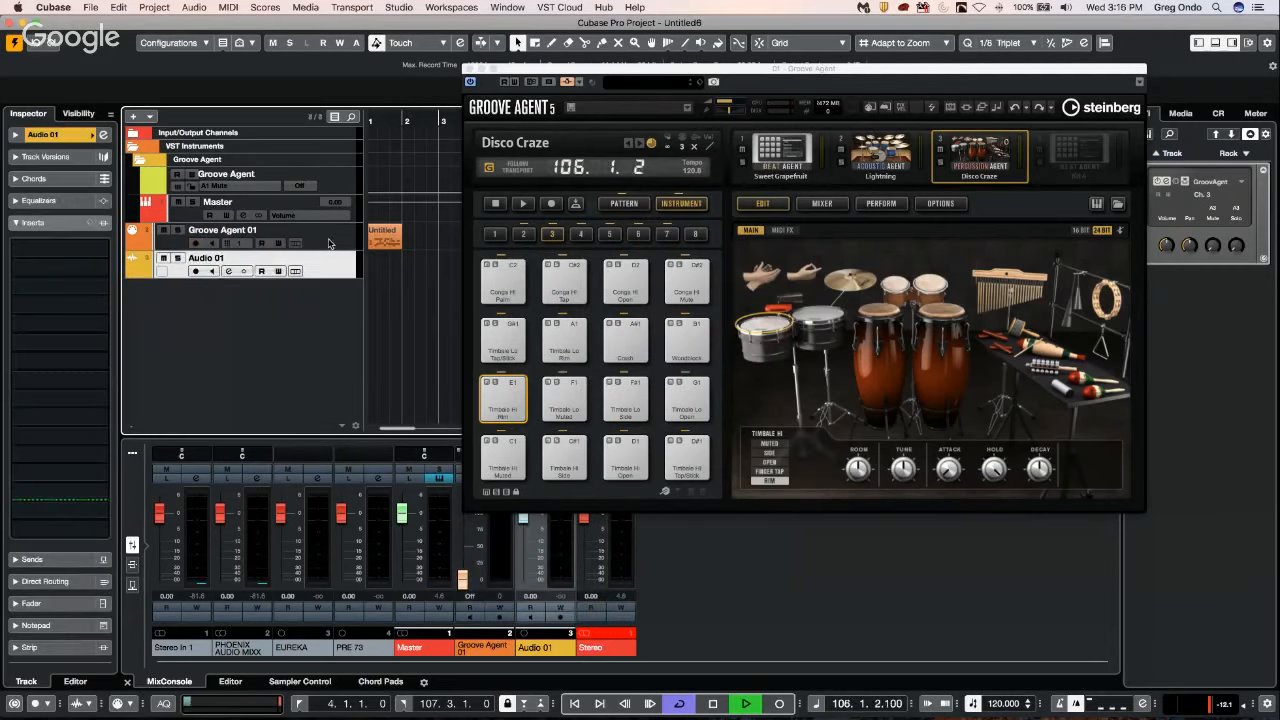
Add the Audio 01 track as a side-chain input of Groove Agent.
left_click(581, 82)
left_click(742, 225)
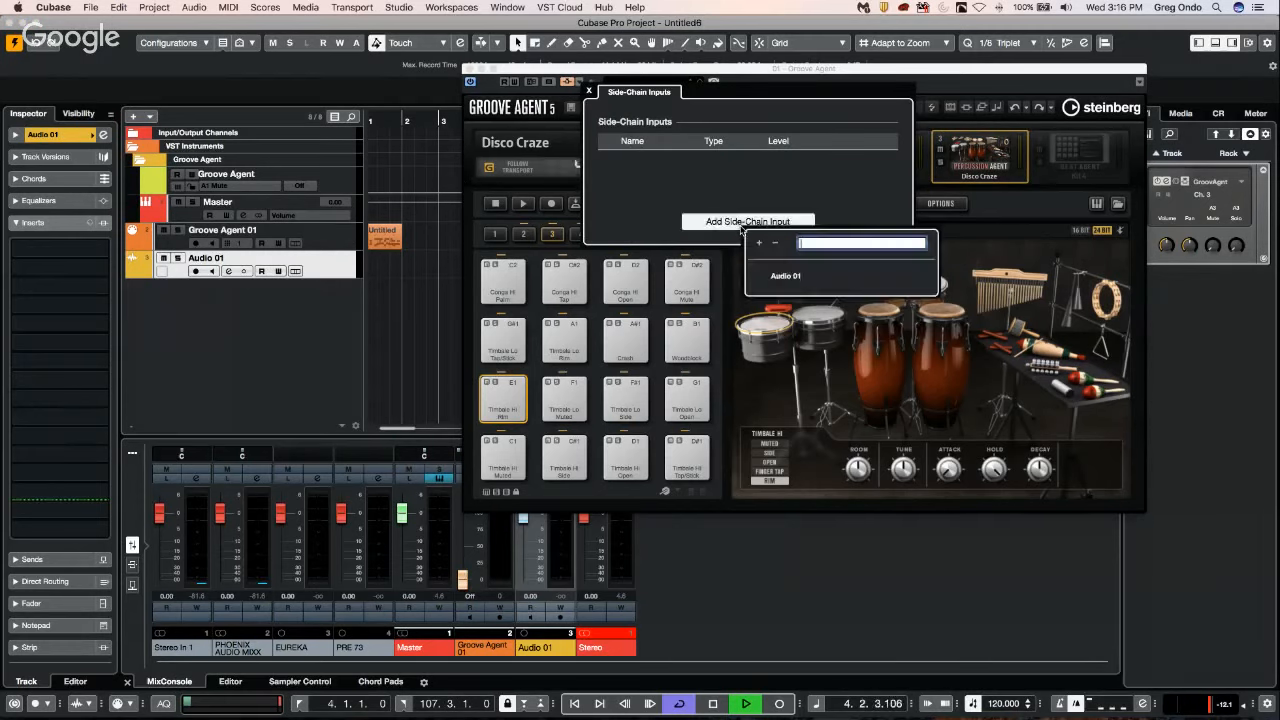
left_click(786, 280)
double_click(786, 277)
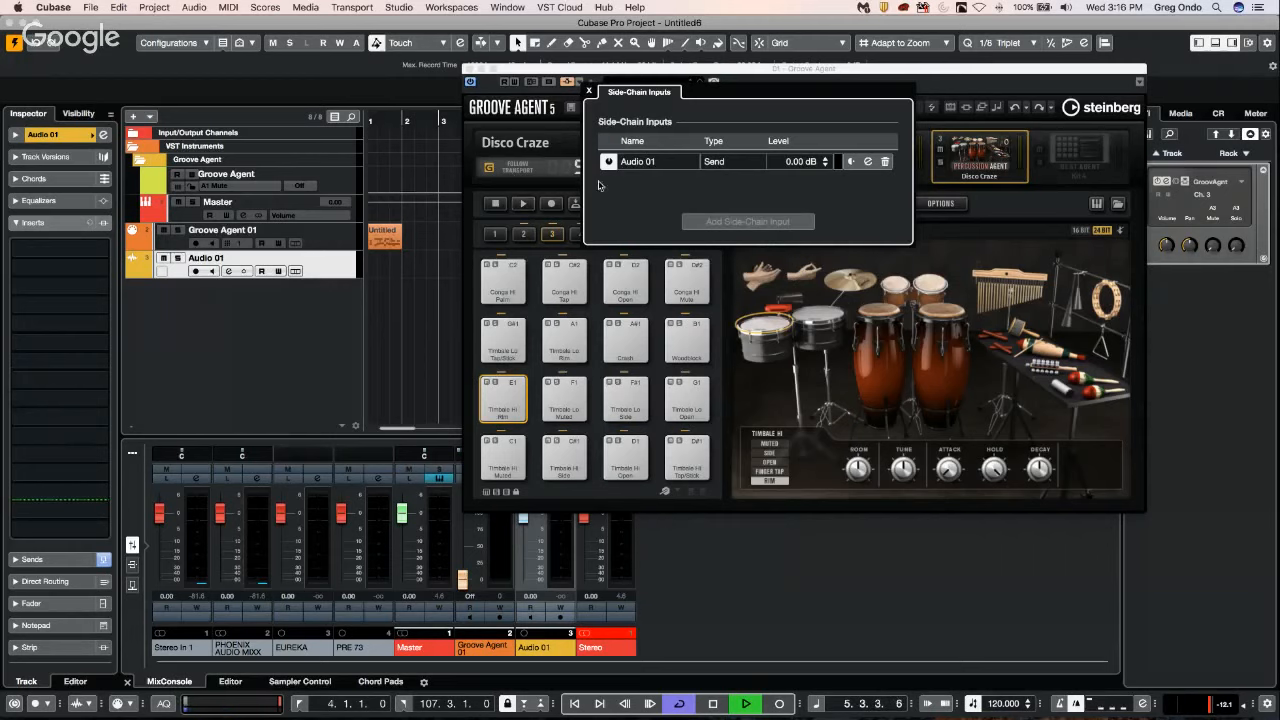
left_click(588, 91)
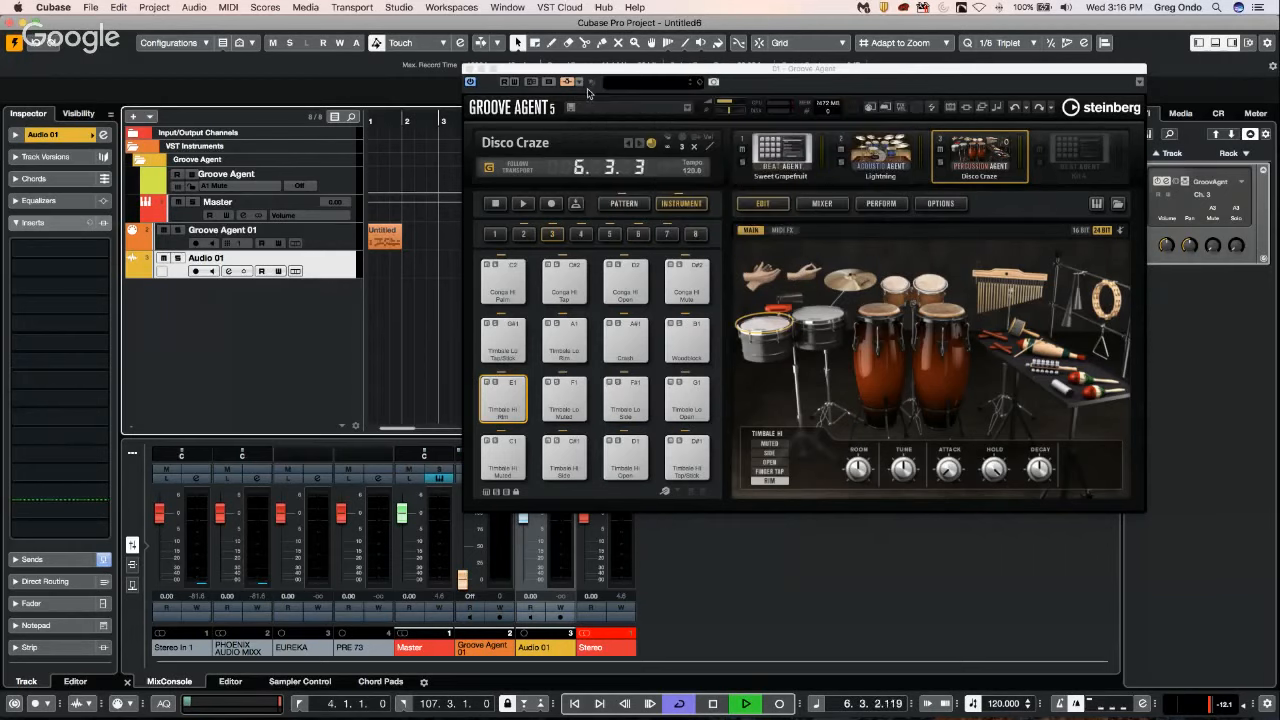
Go through the three playing kits and switch Disco Craze to the Groove 5 pattern on the C0 pad.
left_click(749, 150)
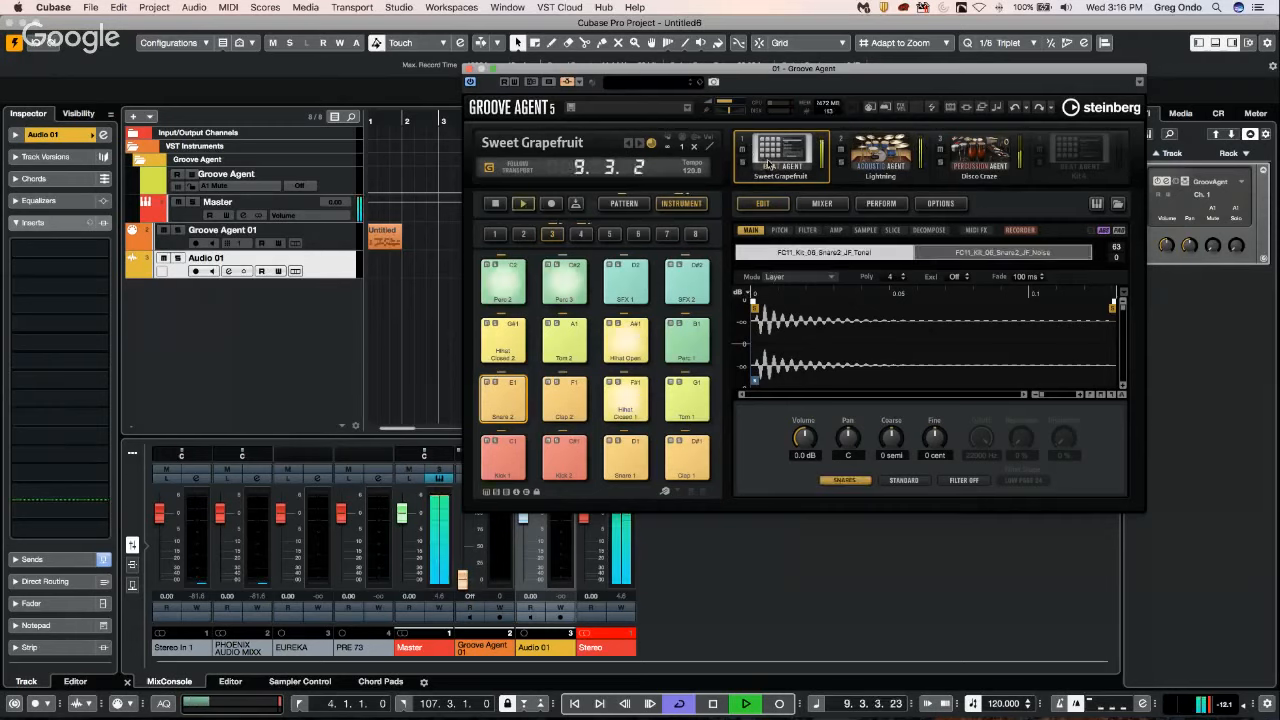
left_click(897, 158)
left_click(979, 155)
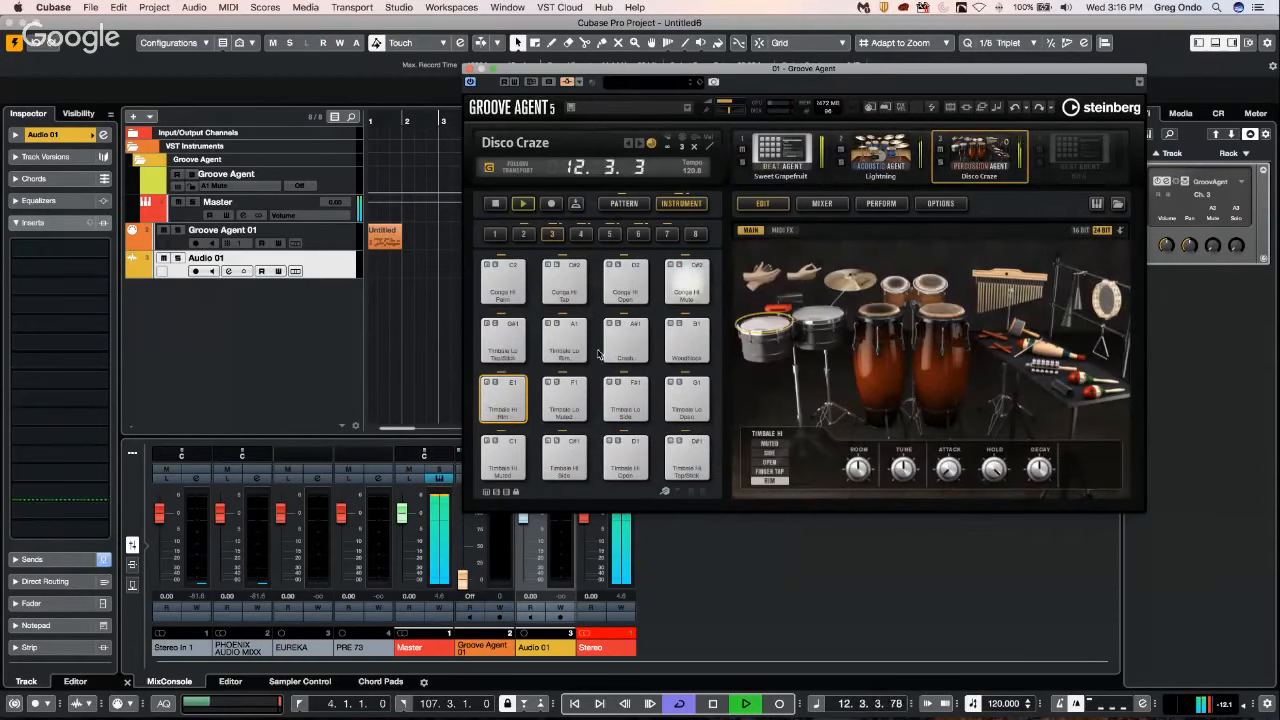
left_click(624, 203)
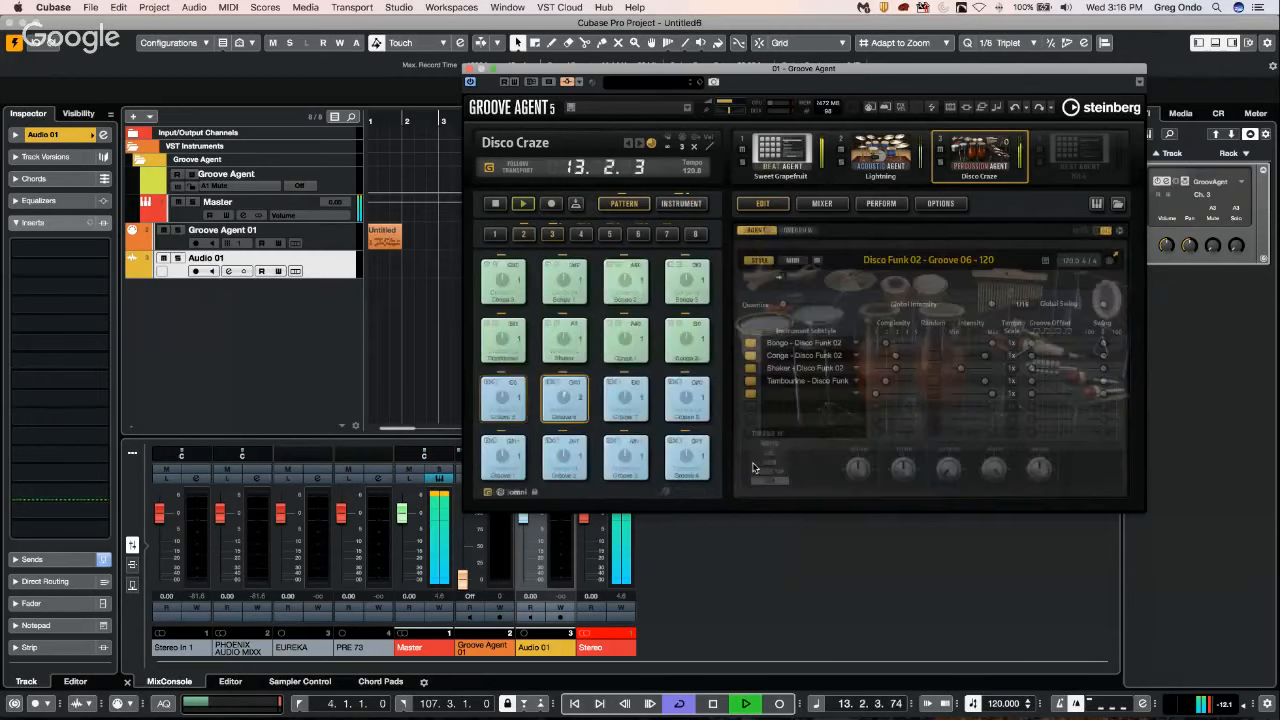
left_click(499, 399)
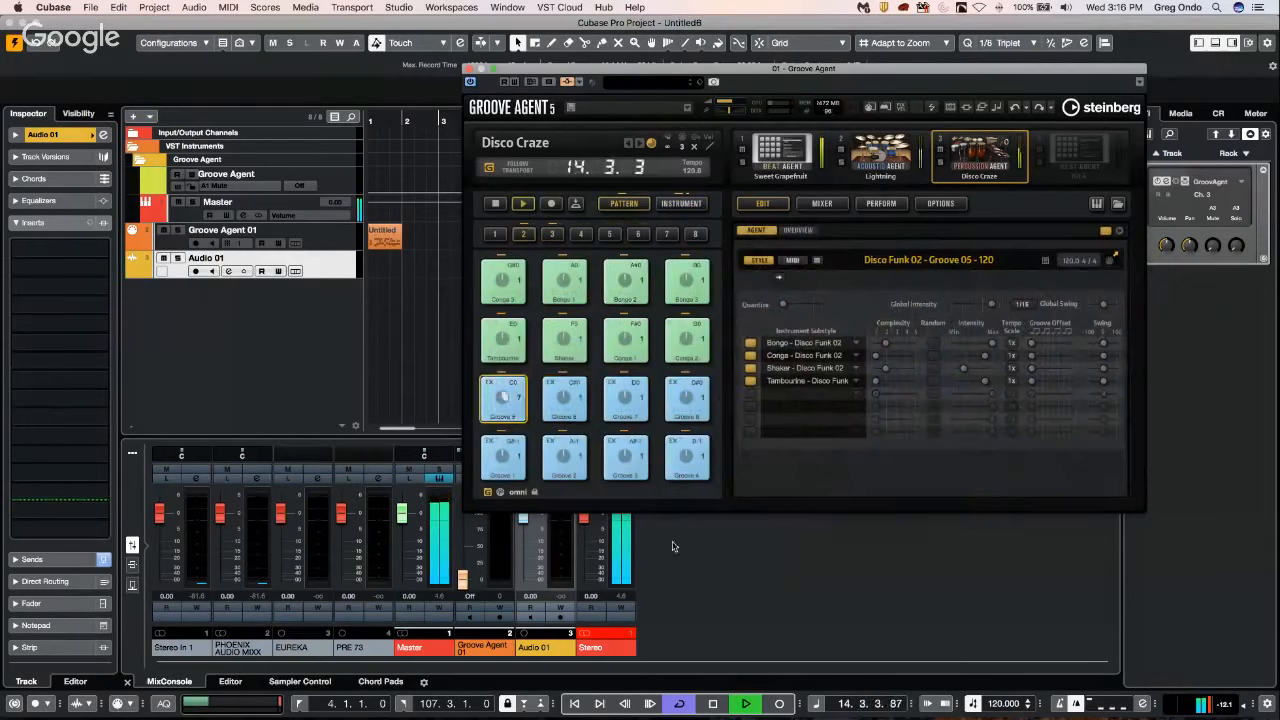
Switch Disco Craze to the Groove 2 pattern, then Groove 1, and check its instrument pads before returning to the pattern pads.
left_click(557, 456)
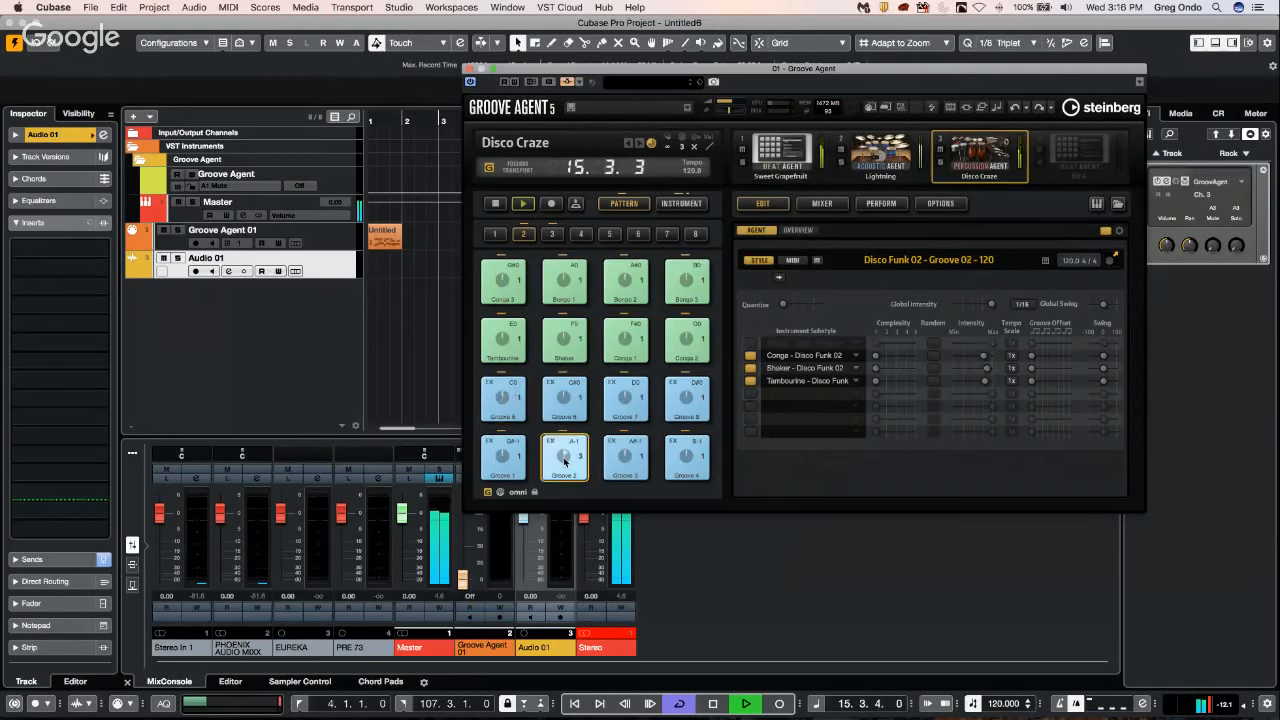
left_click(484, 466)
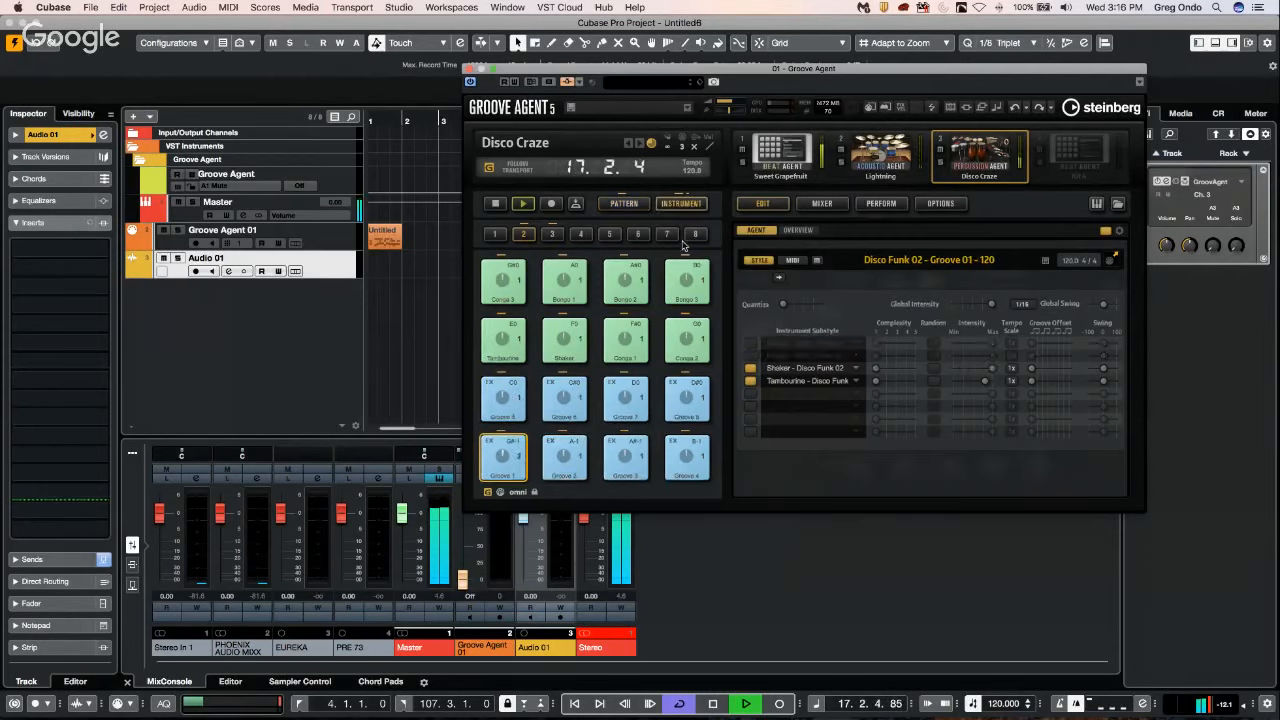
left_click(681, 204)
left_click(628, 205)
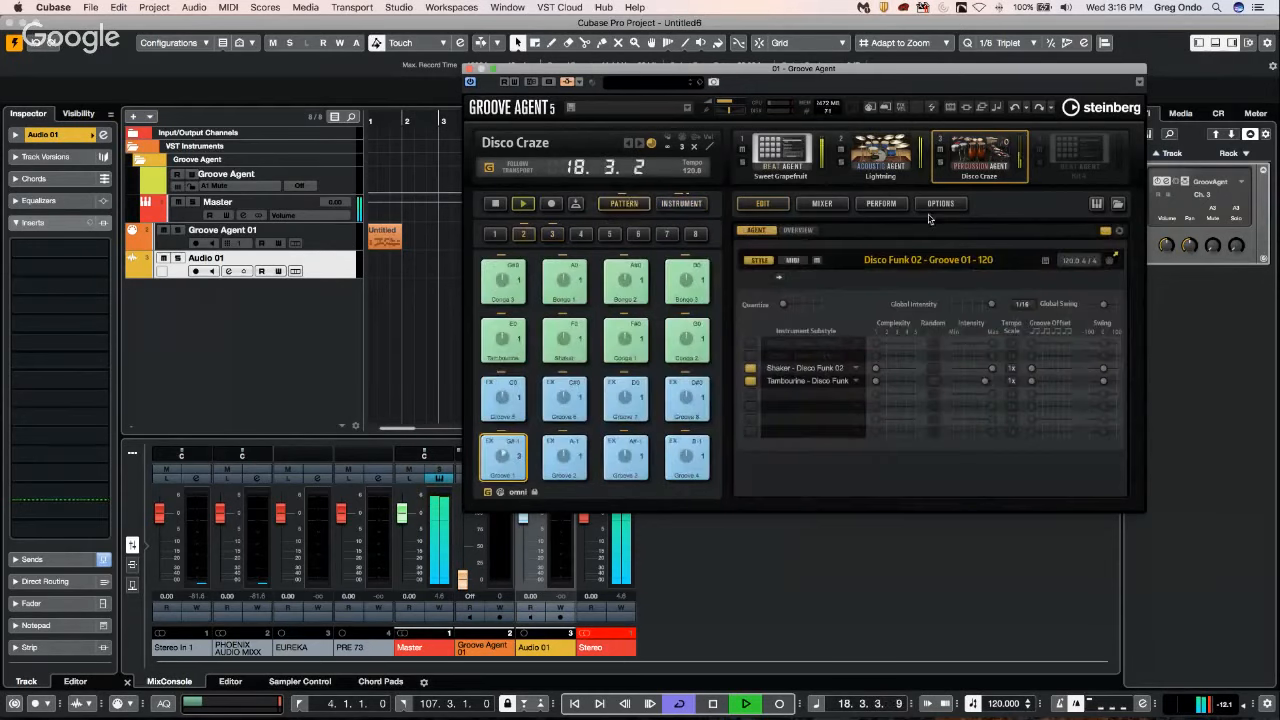
From the overview of all three kits, trigger the Groove 1, Groove 2, Break, Build Up, Groove 3 and Conga 2 rows in turn.
left_click(798, 230)
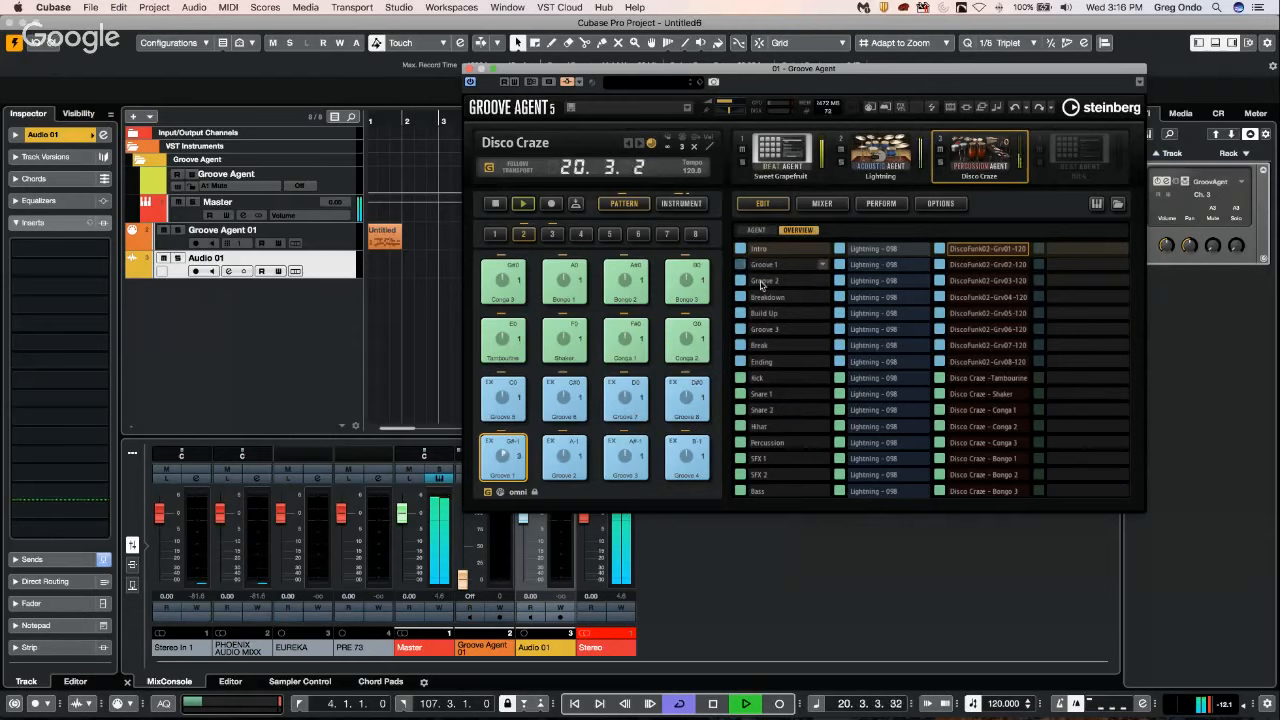
left_click(794, 266)
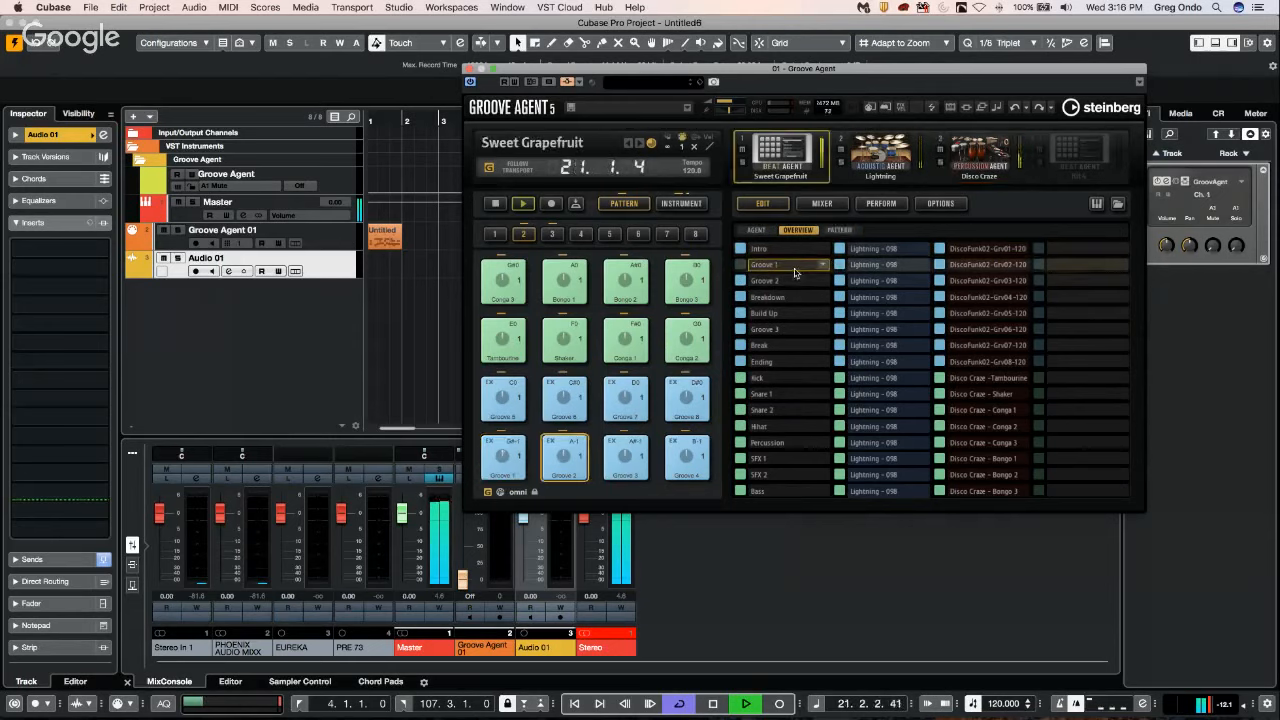
left_click(876, 281)
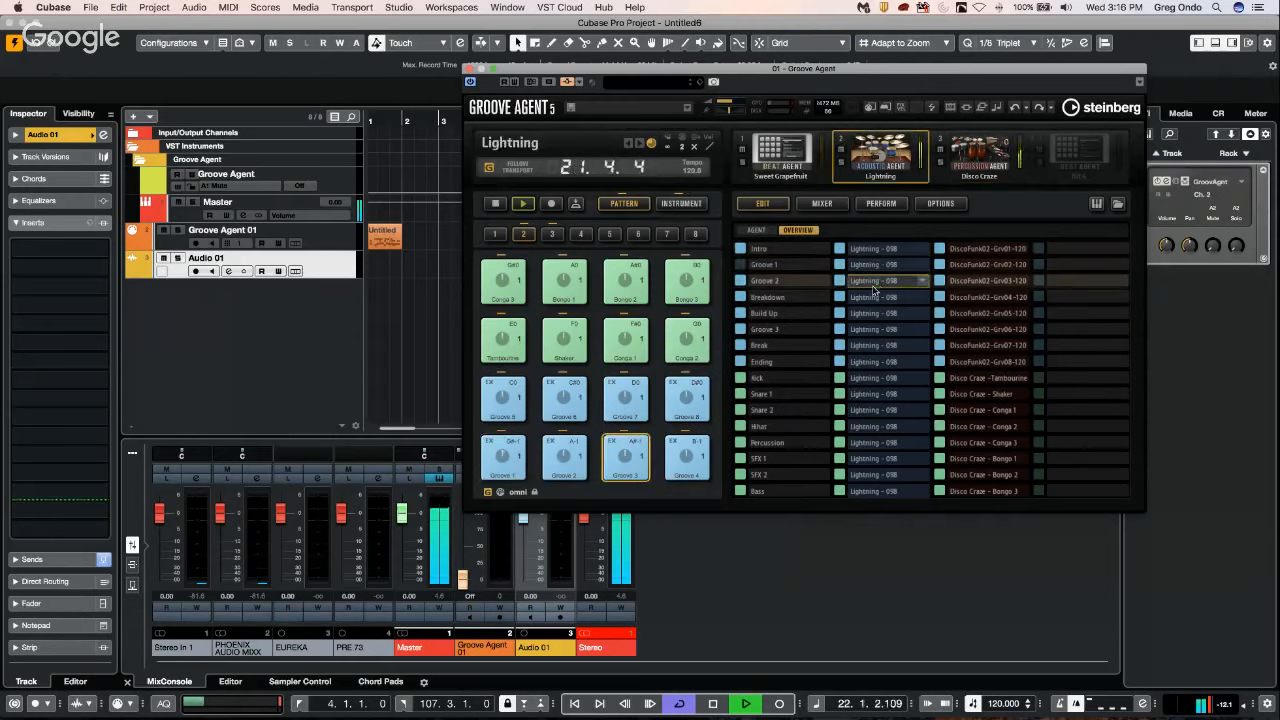
left_click(773, 347)
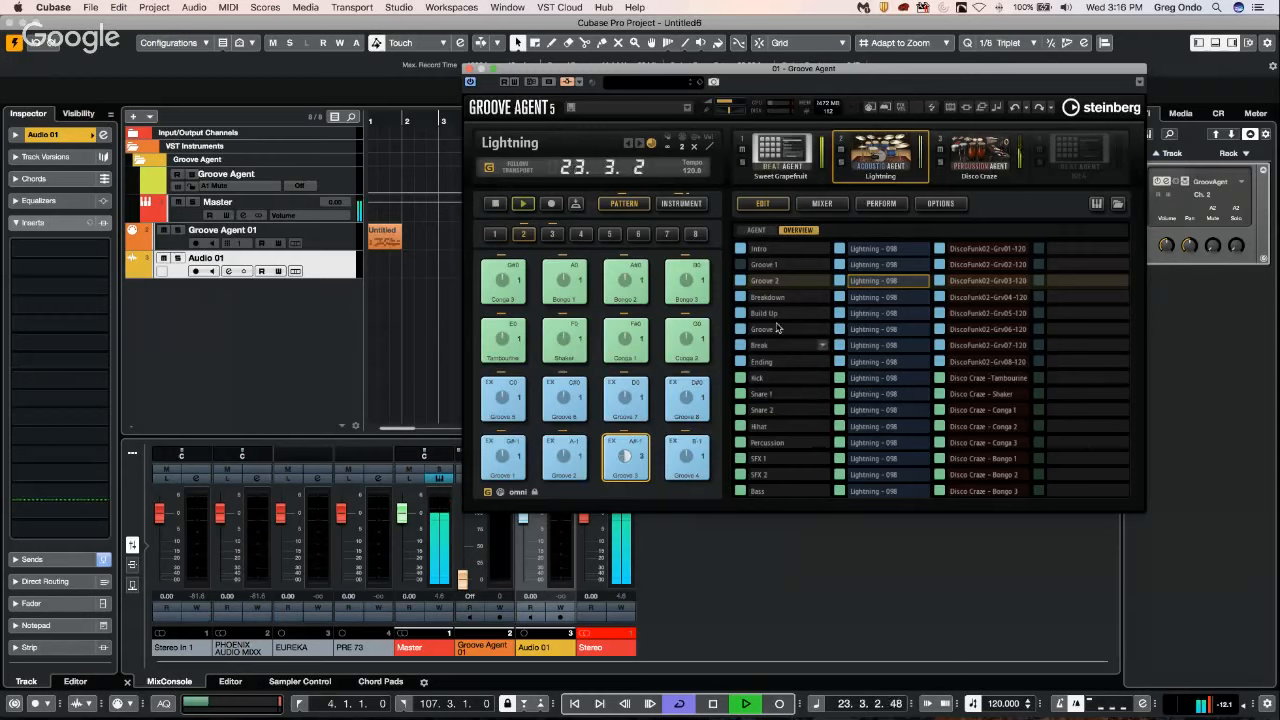
left_click(777, 318)
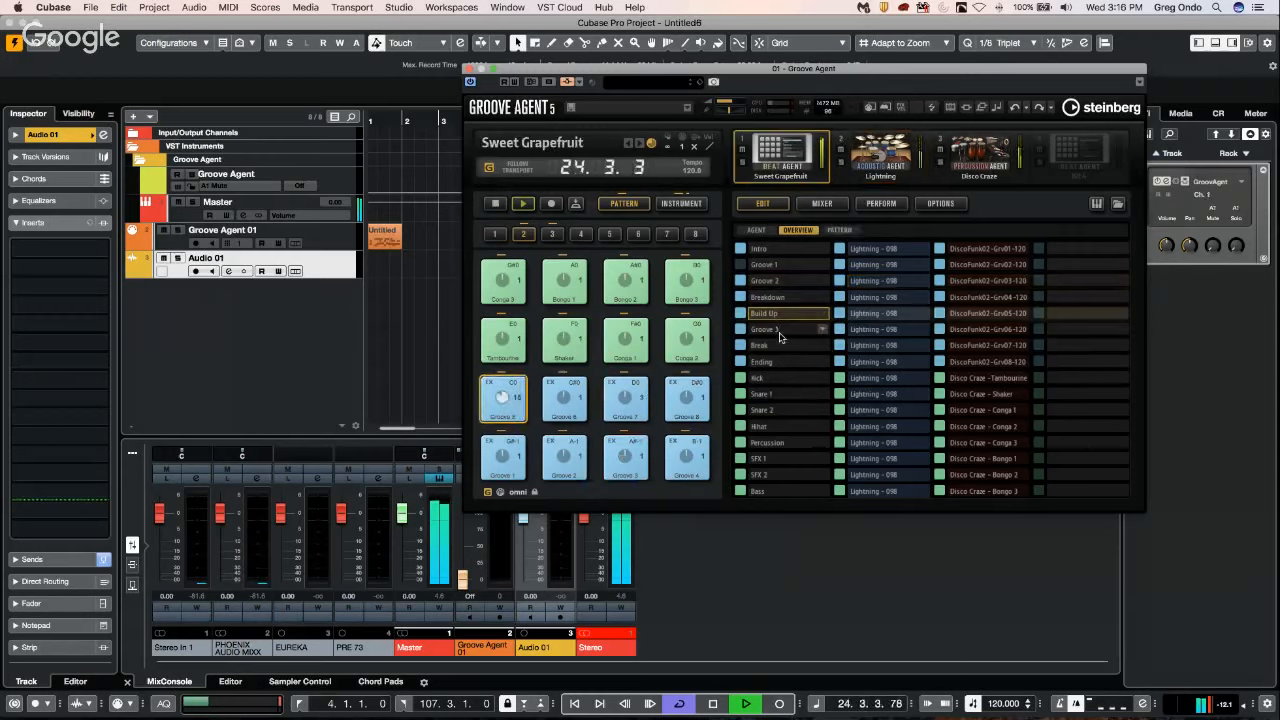
left_click(777, 329)
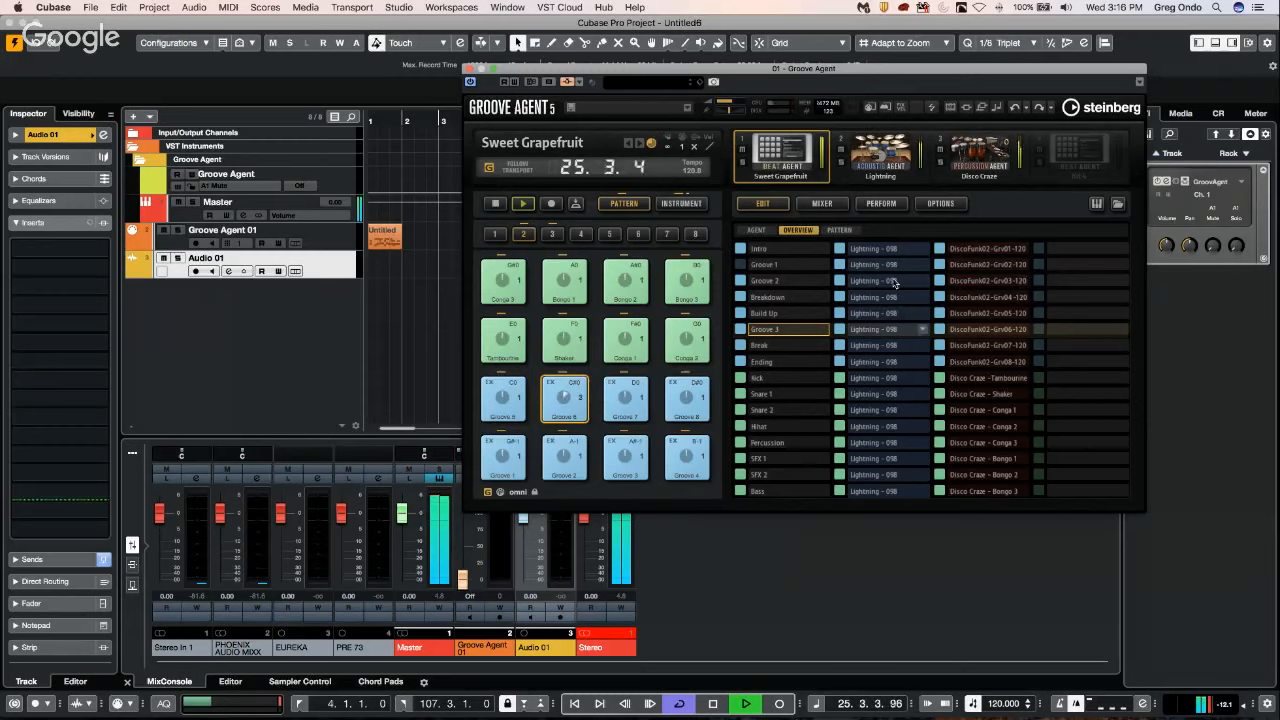
left_click(982, 428)
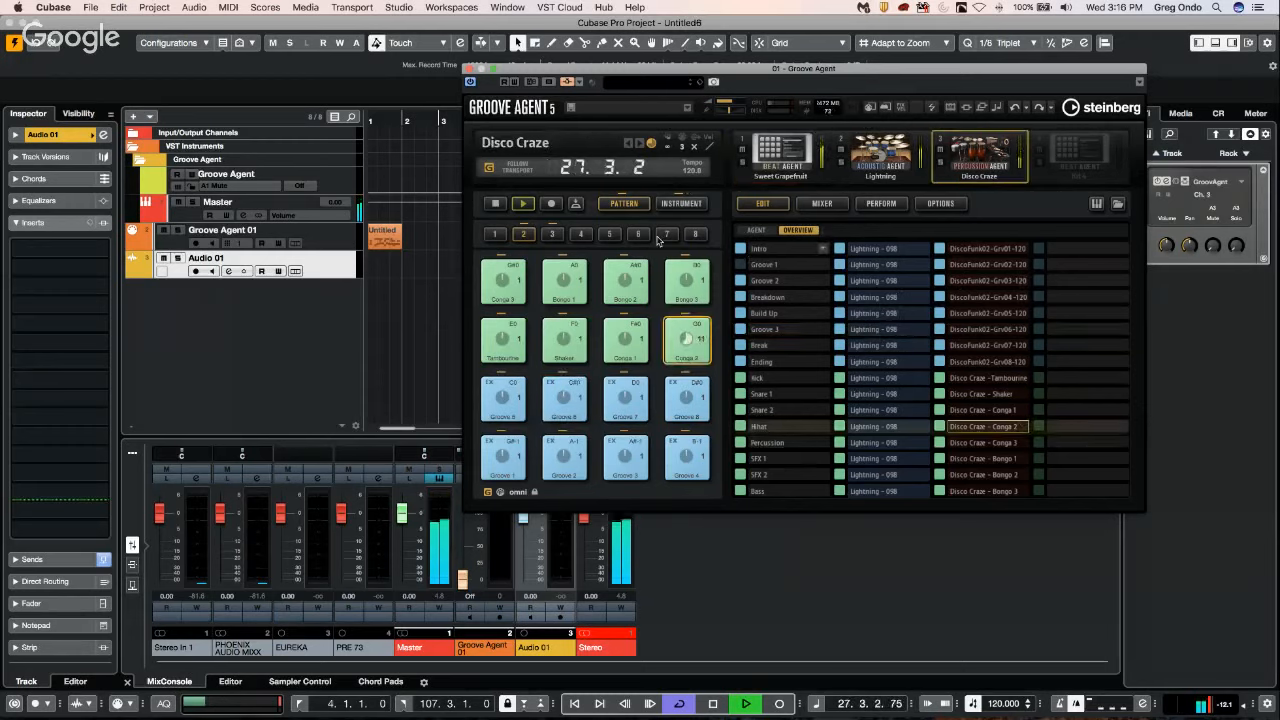
Turn off Jam mode and trigger separate patterns: Groove 3 for Sweet Grapefruit, Intro 3 and Fill 2 for Lightning, and DiscoFunk02-Grv04-120 for Disco Craze.
left_click(488, 492)
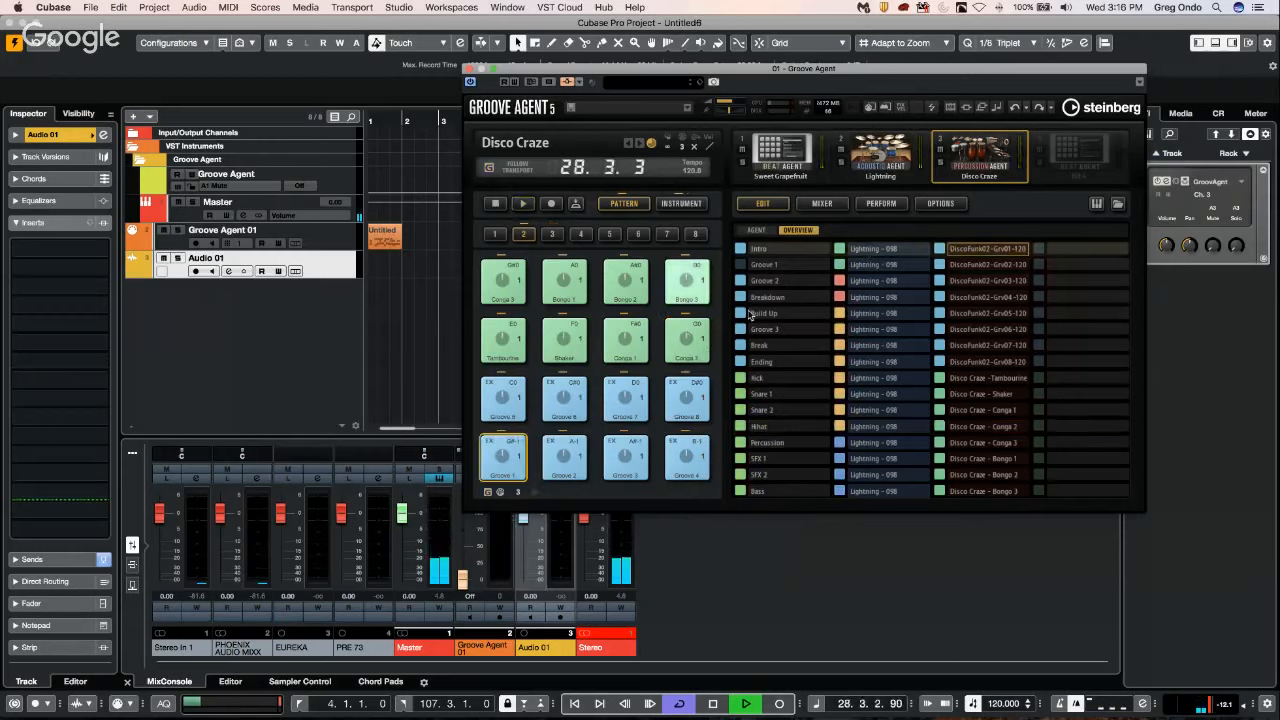
left_click(772, 329)
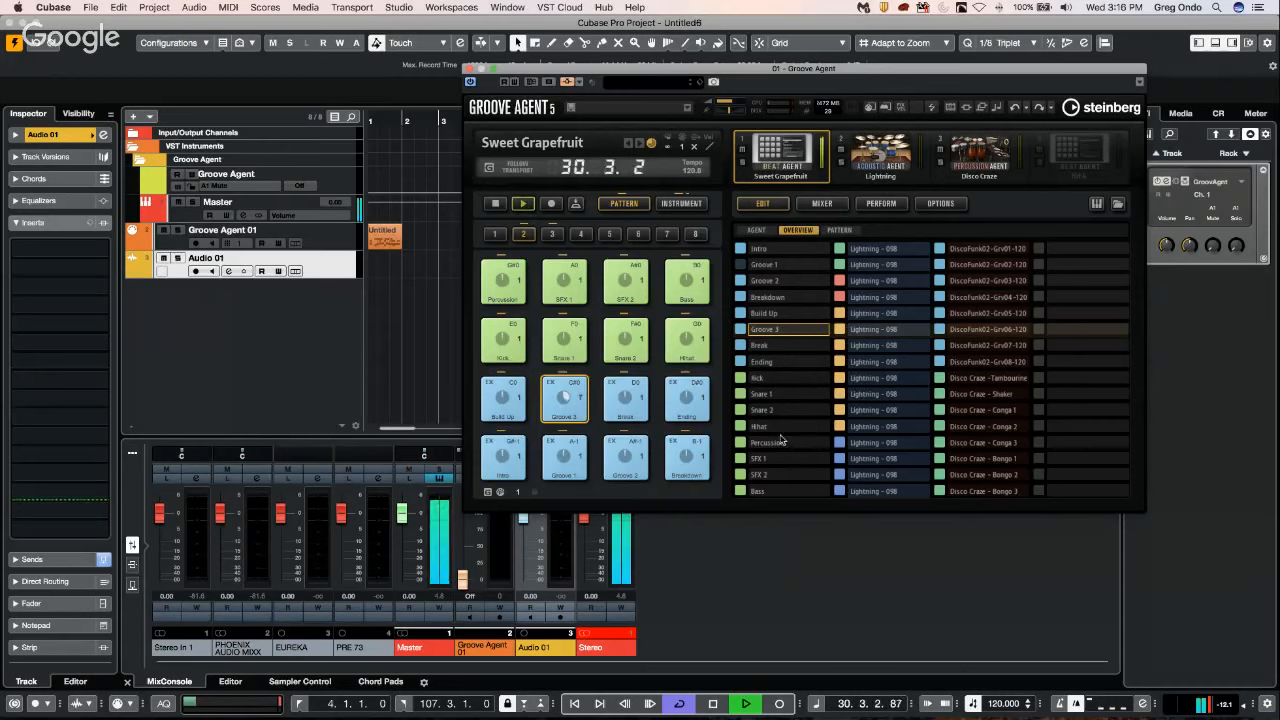
left_click(874, 267)
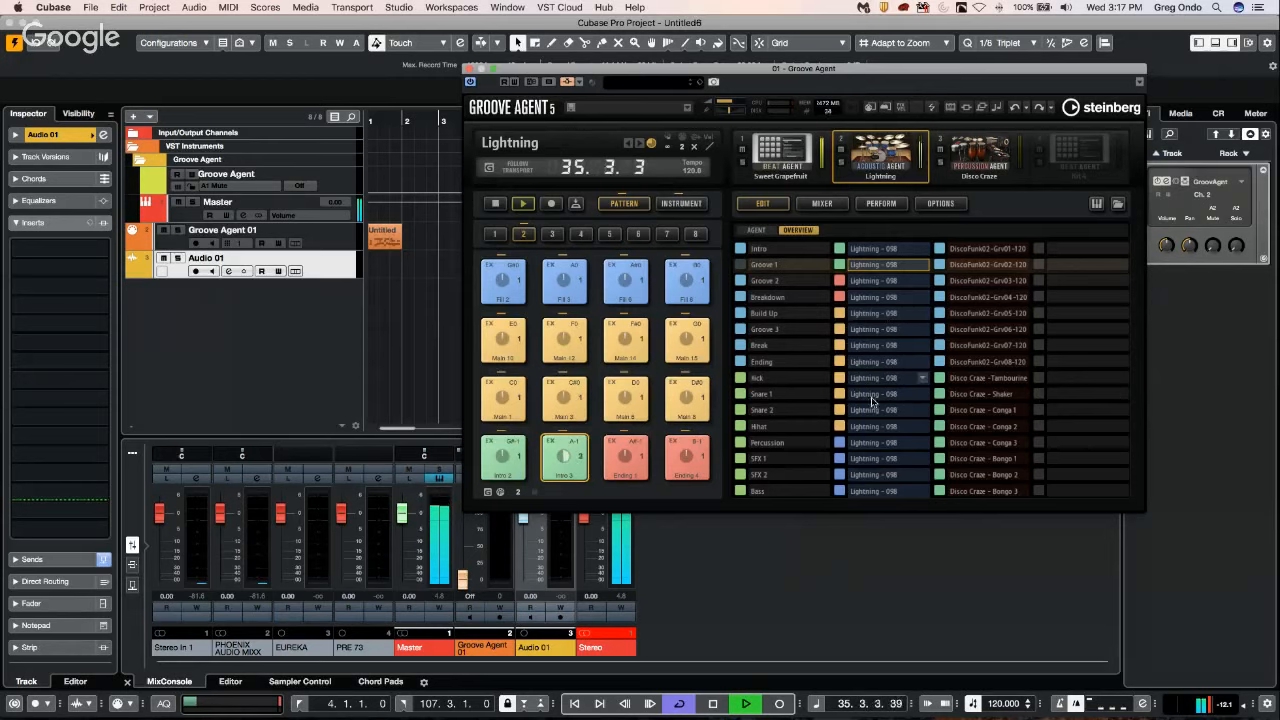
left_click(865, 446)
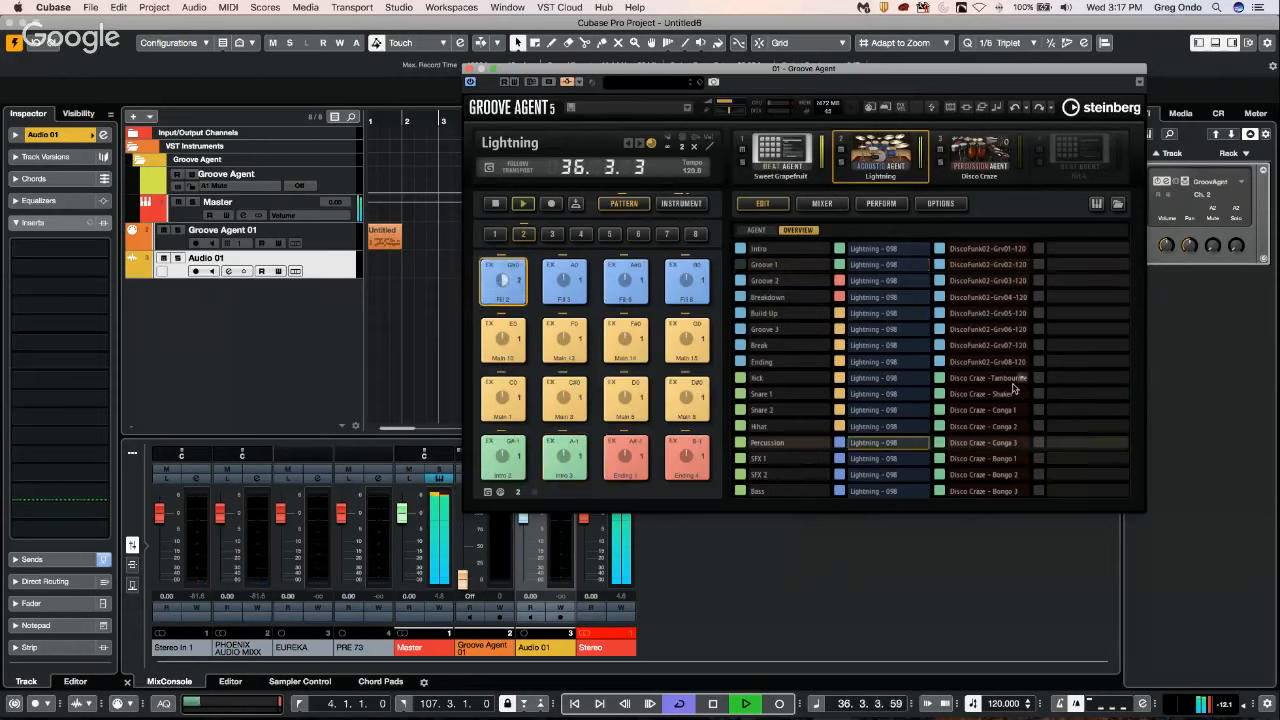
left_click(1020, 297)
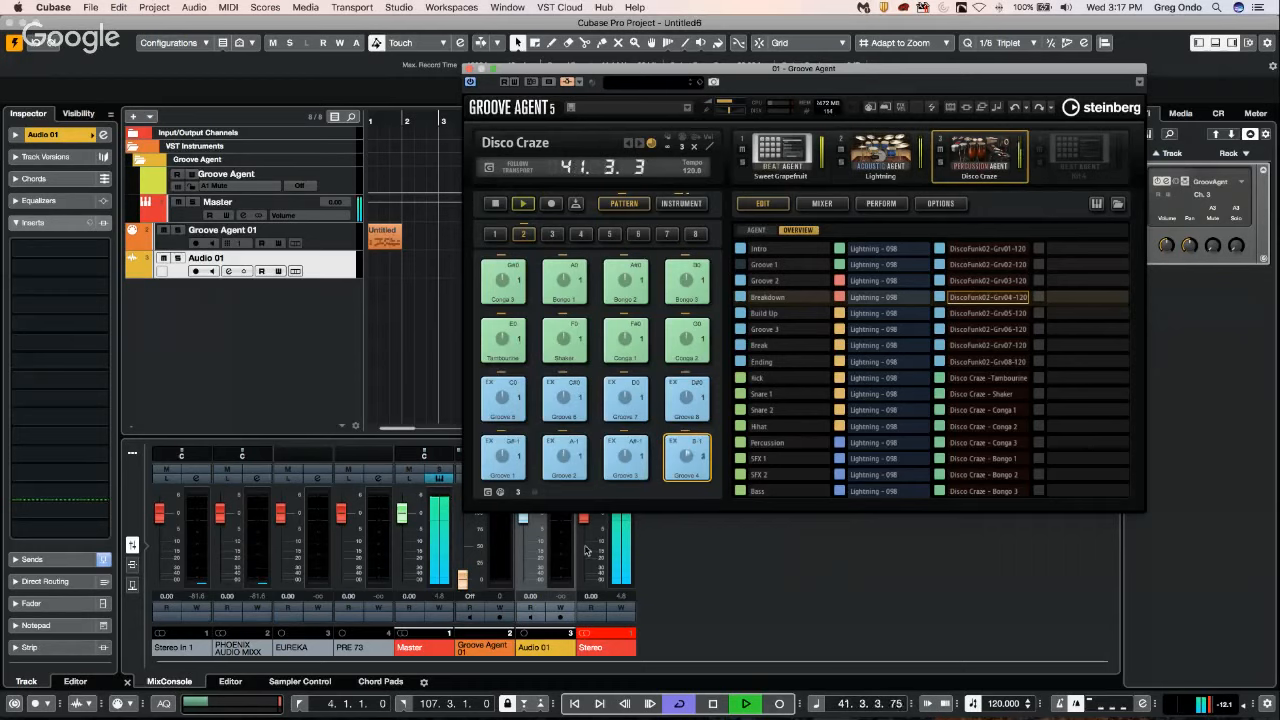
Stop the Groove Agent patterns, look over the Lightning and Disco Craze kits, and close the instrument window.
left_click(496, 206)
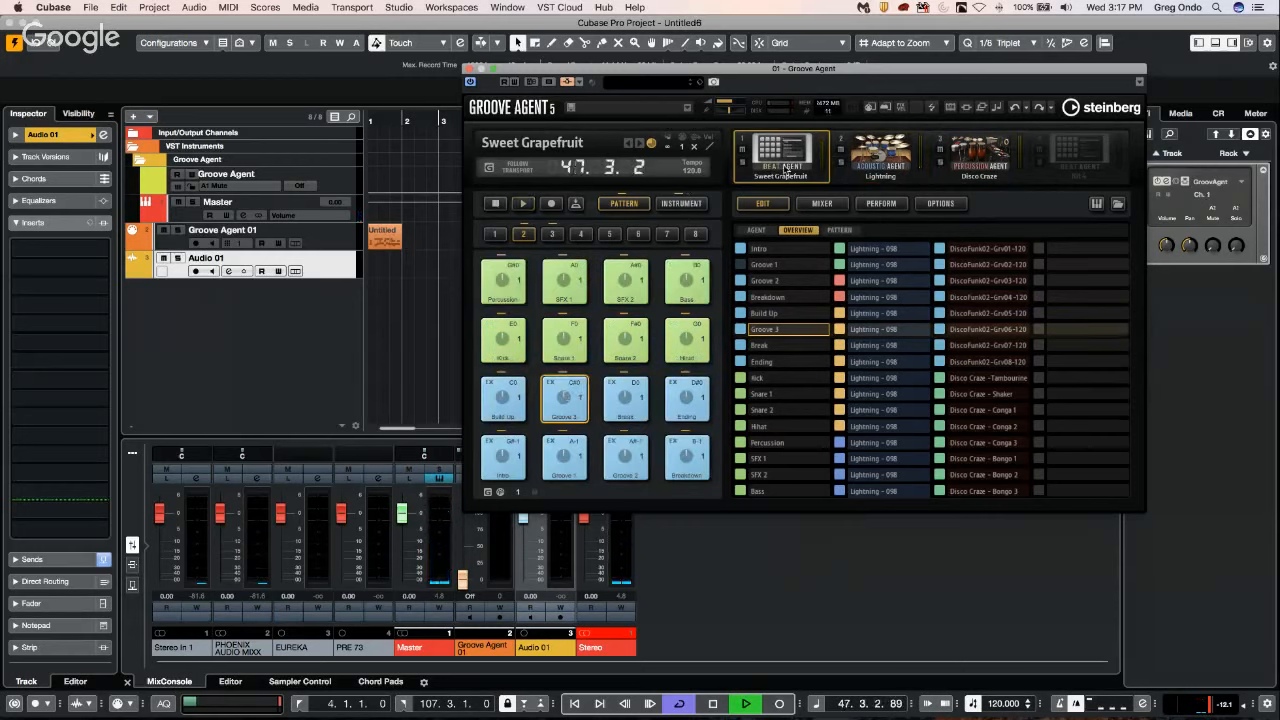
left_click(898, 166)
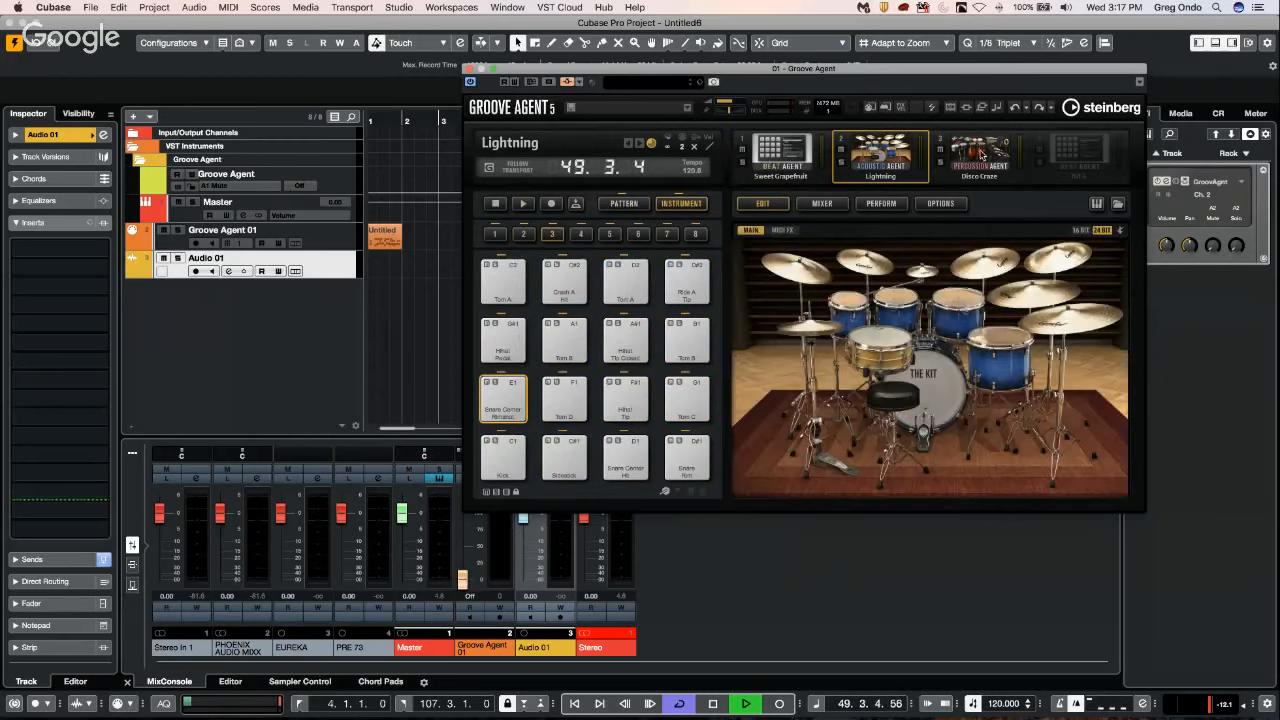
left_click(1018, 160)
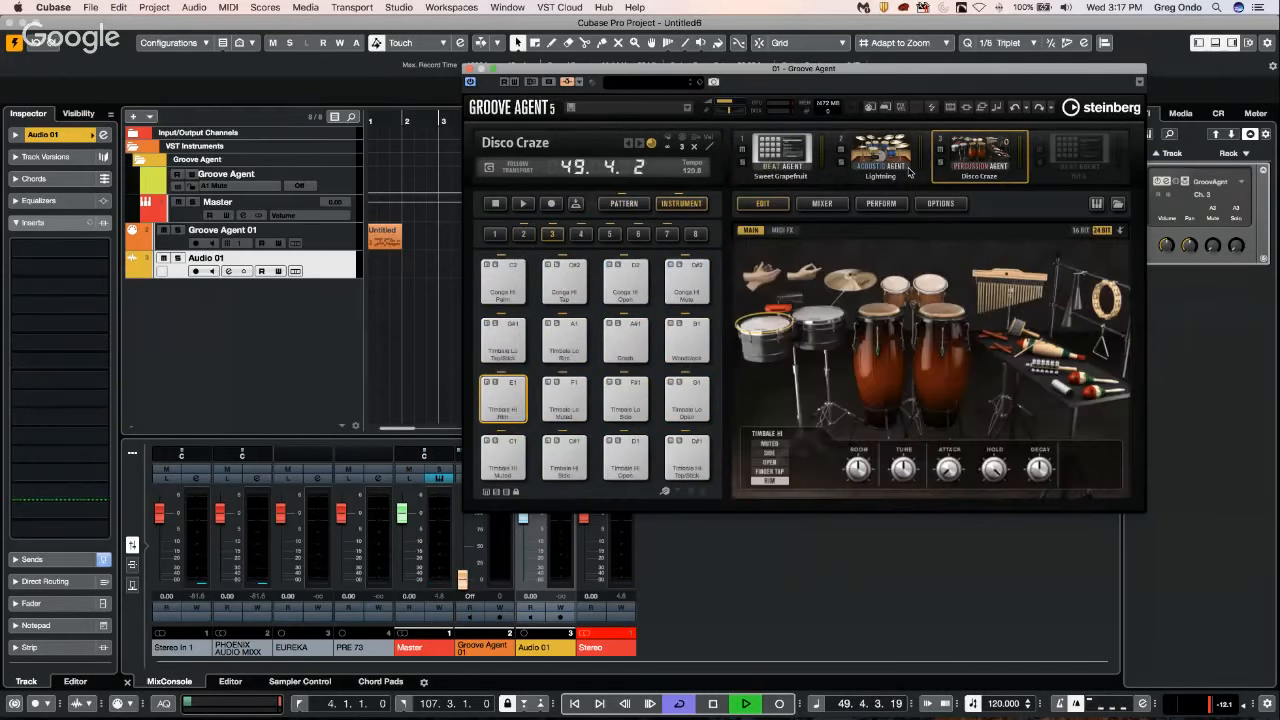
left_click(469, 69)
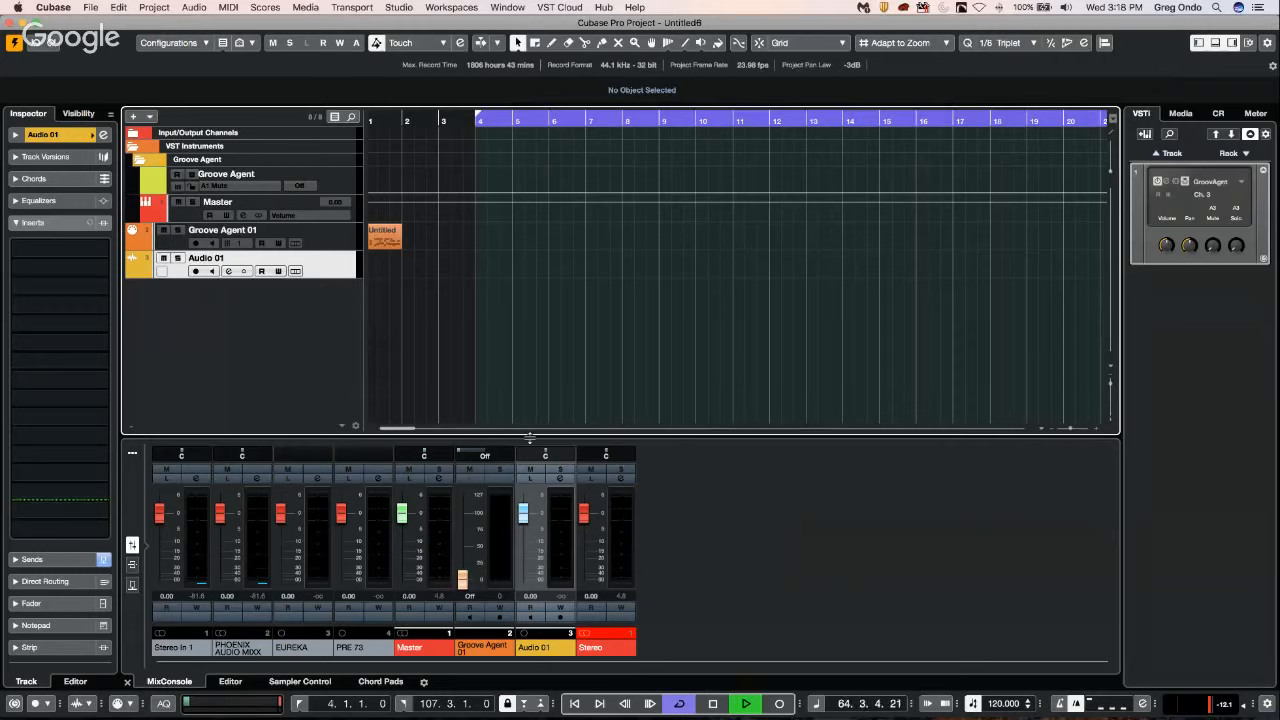
Open the project's Pool window.
left_click(400, 7)
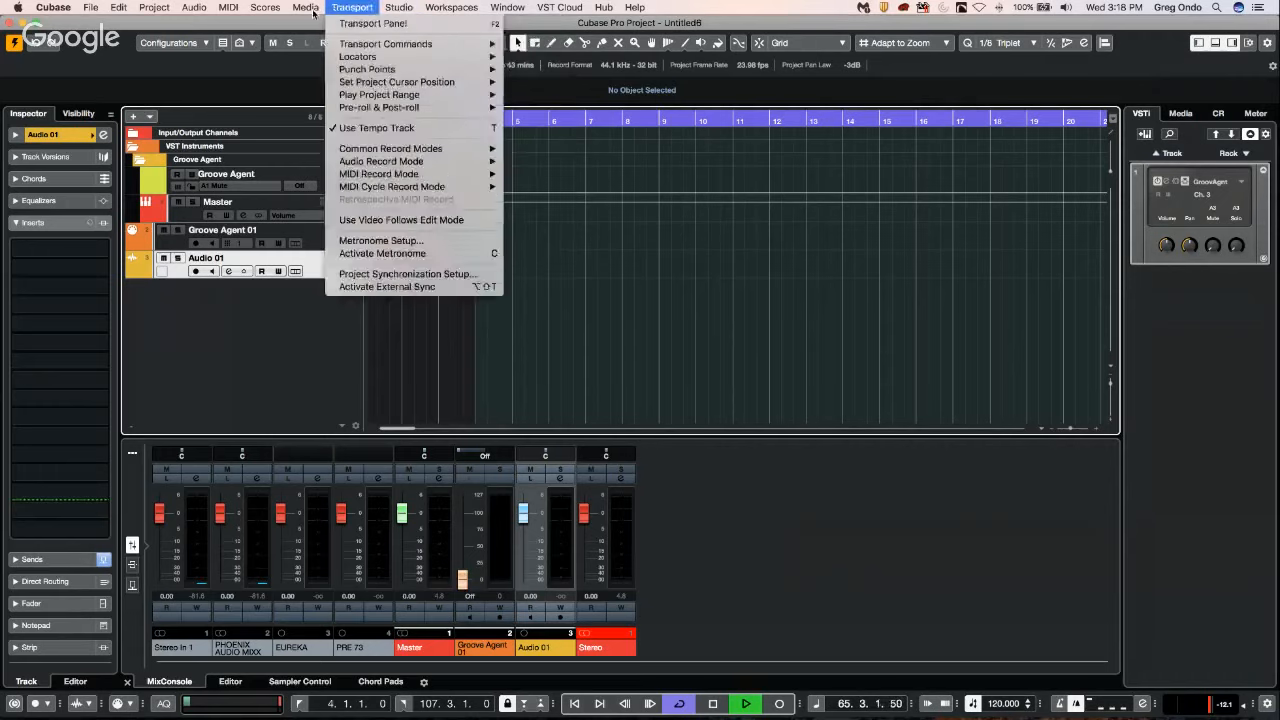
mouse_move(294, 12)
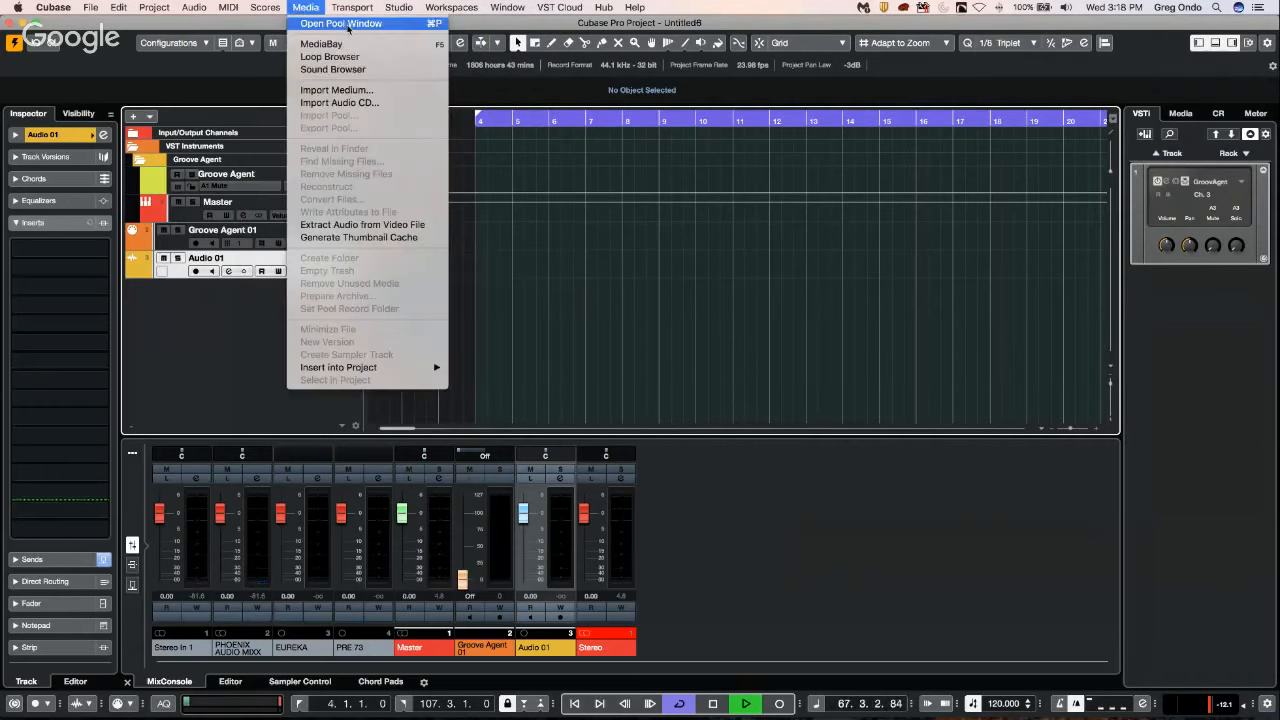
left_click(348, 24)
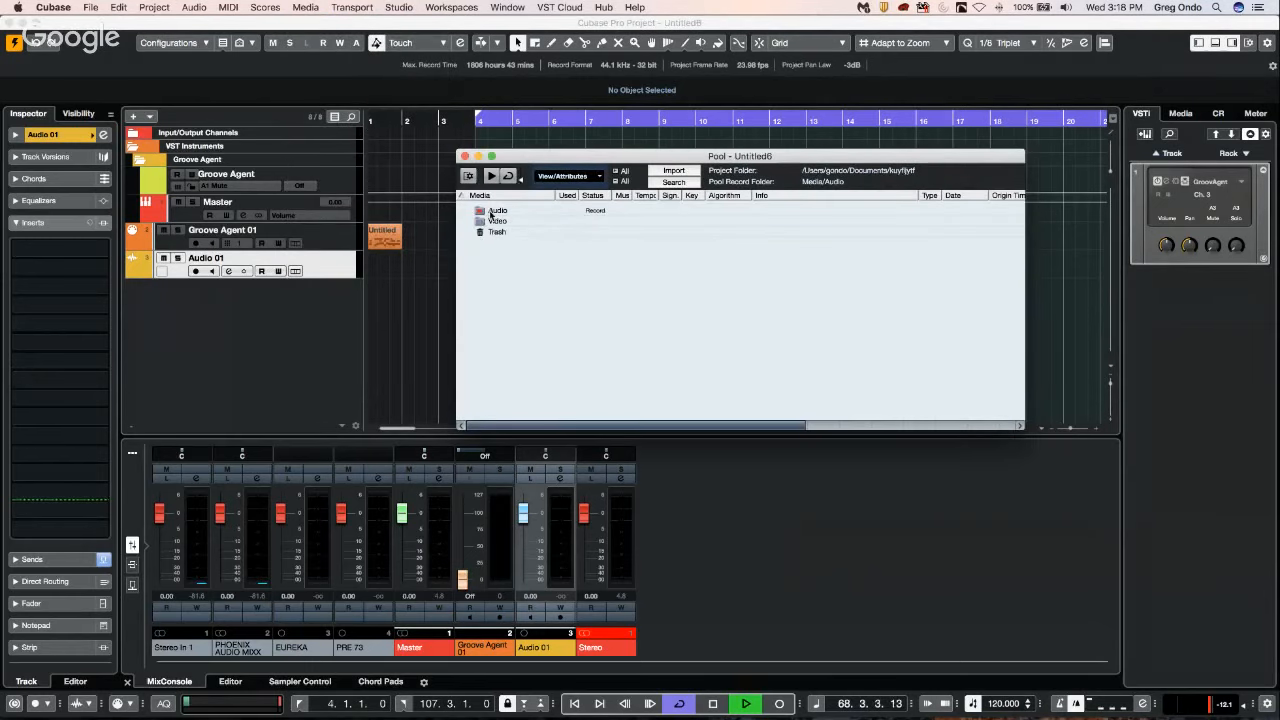
Import Kik_03.wav into the Pool from Documents/Cubase Project/Amos Moses/Audio, copying the file to the working directory.
left_click(687, 173)
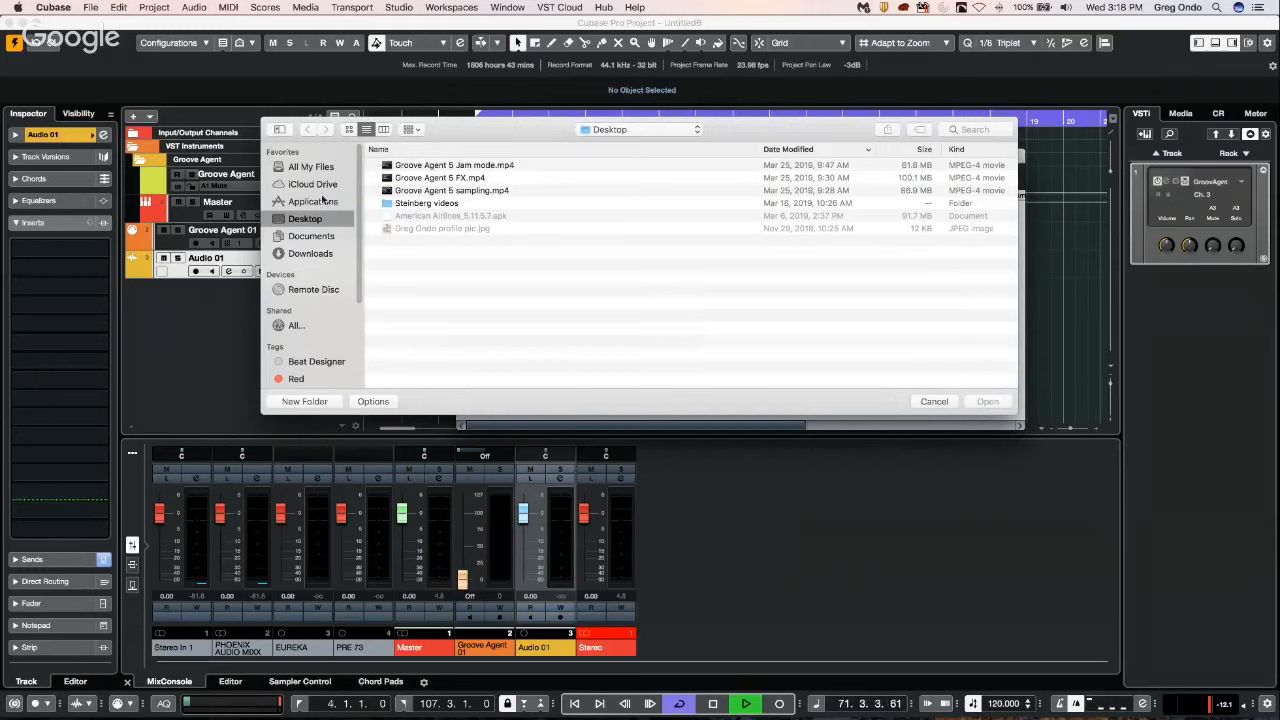
left_click(311, 235)
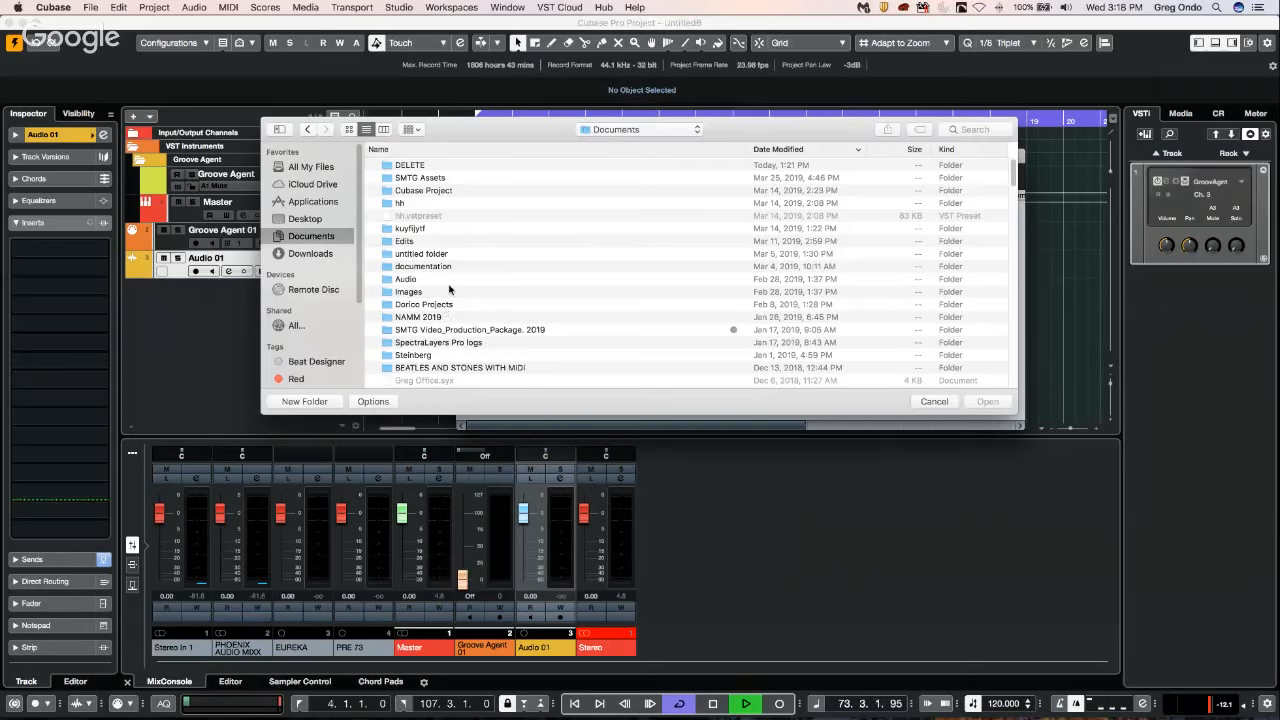
scroll(449, 289, "down", 3)
scroll(449, 289, "down", 2)
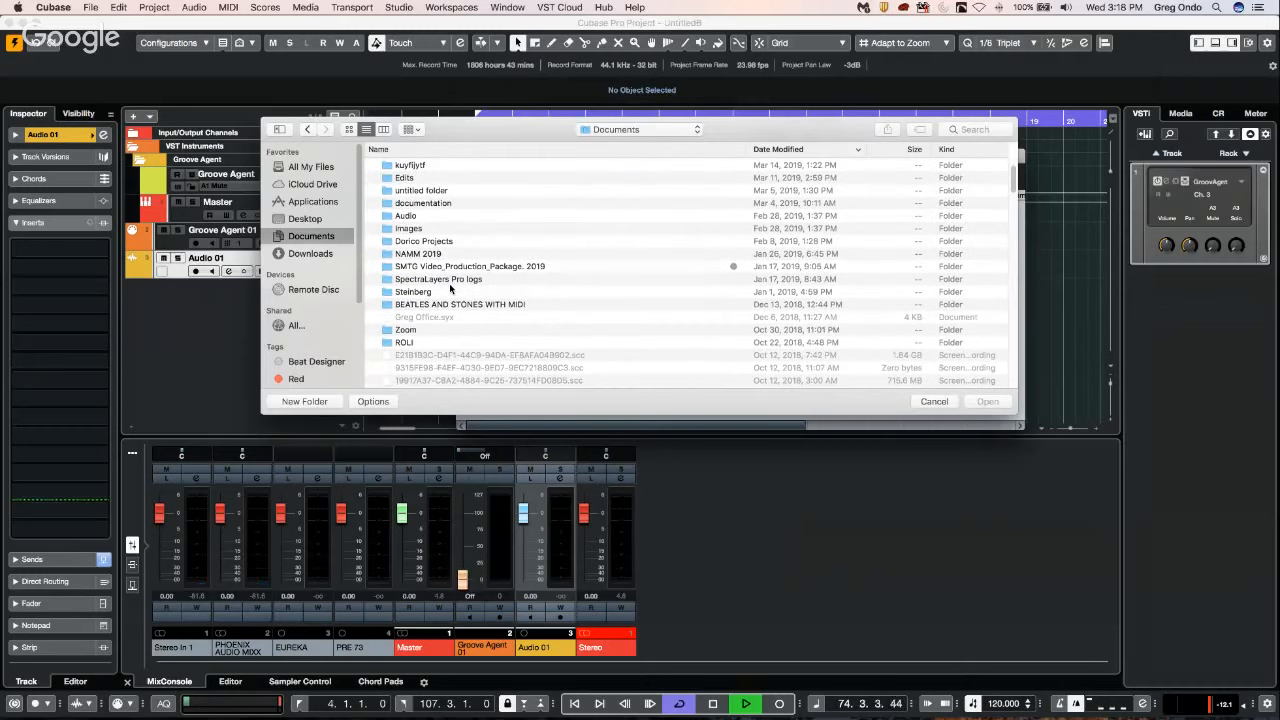
scroll(449, 288, "down", 11)
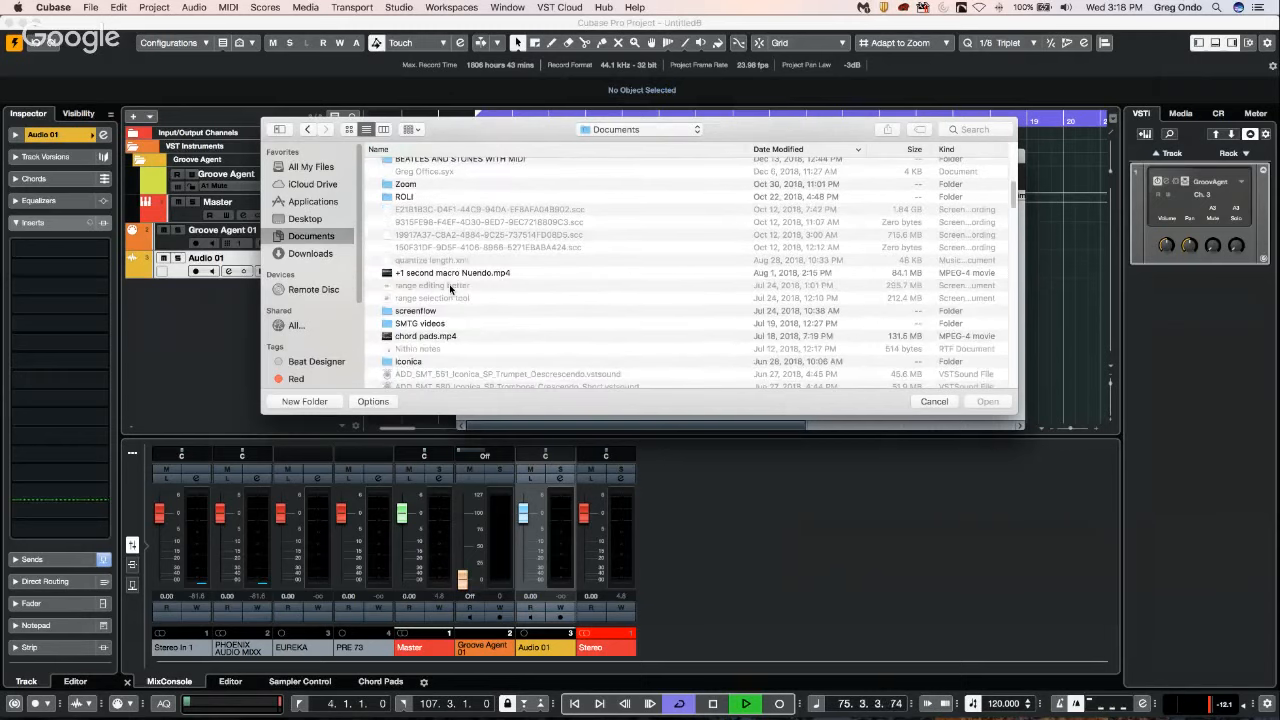
scroll(449, 285, "up", 16)
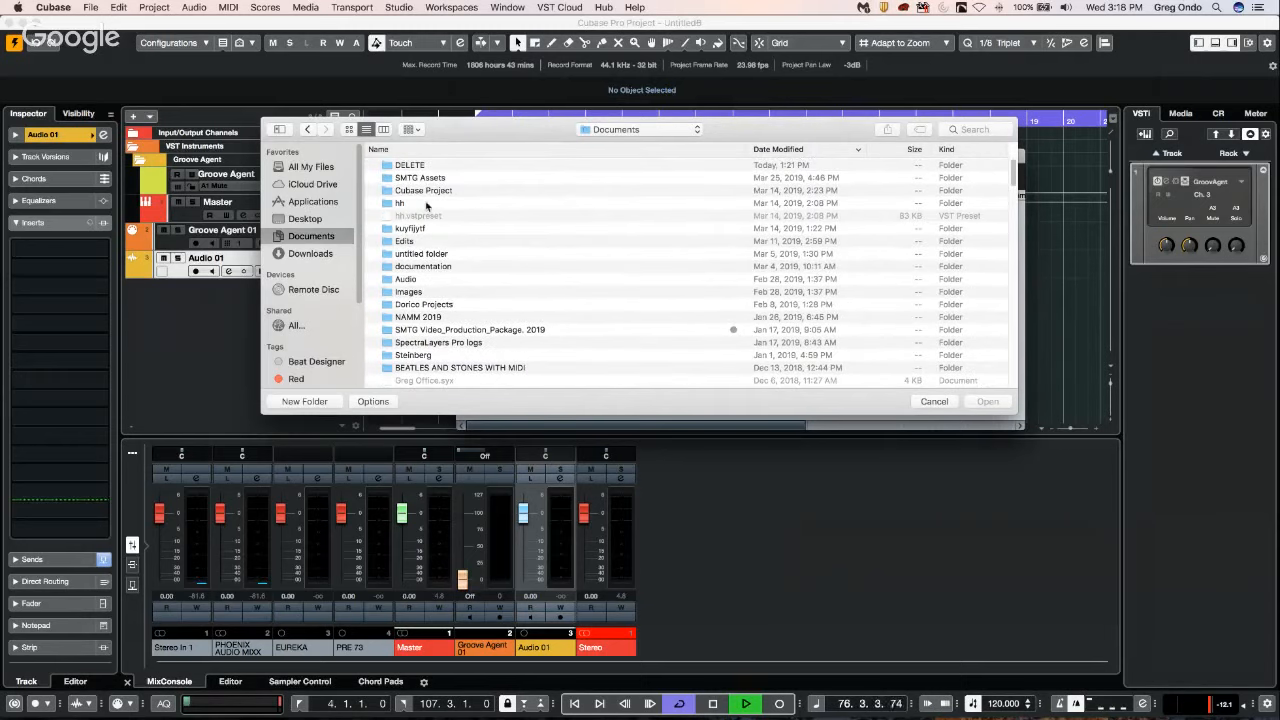
double_click(432, 191)
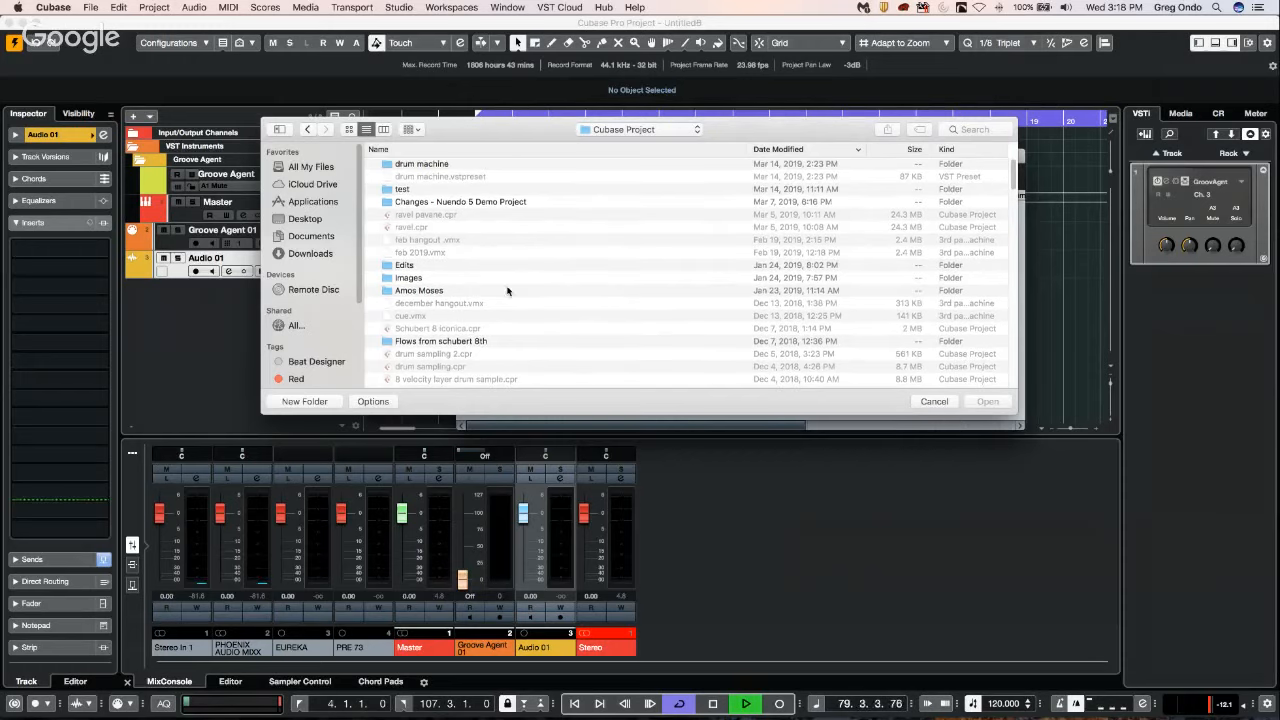
double_click(437, 292)
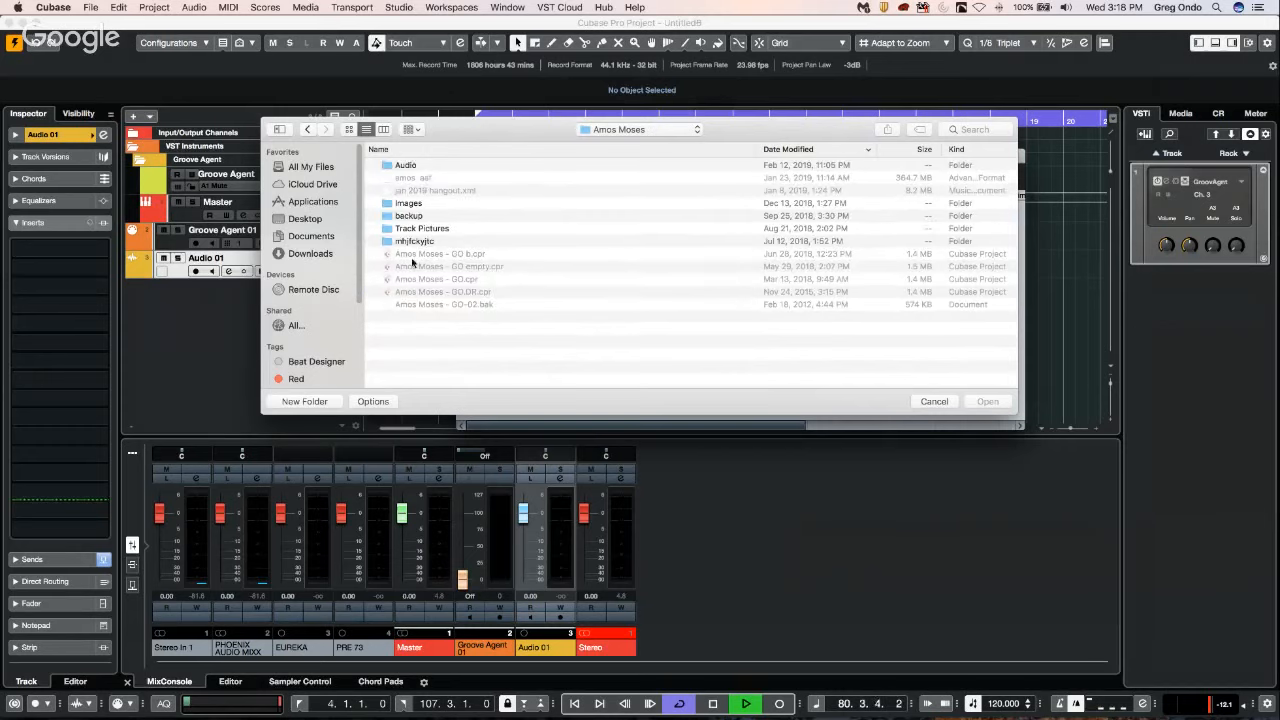
double_click(410, 167)
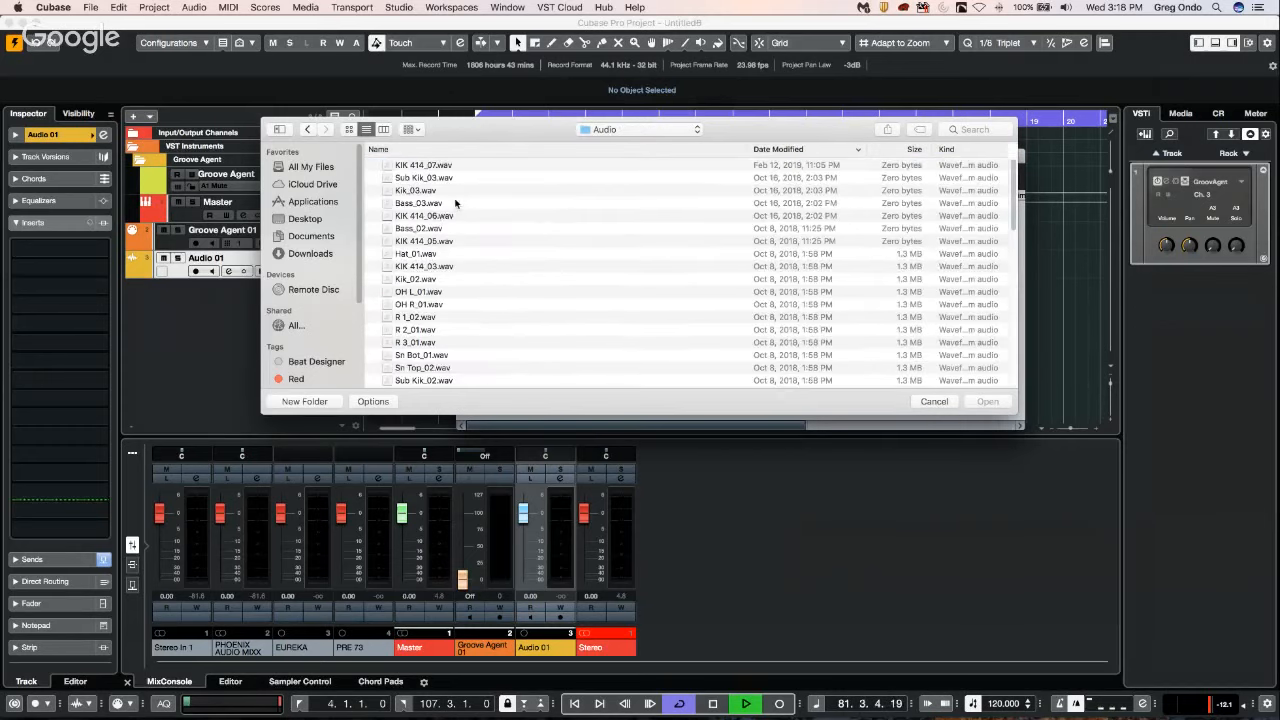
double_click(427, 189)
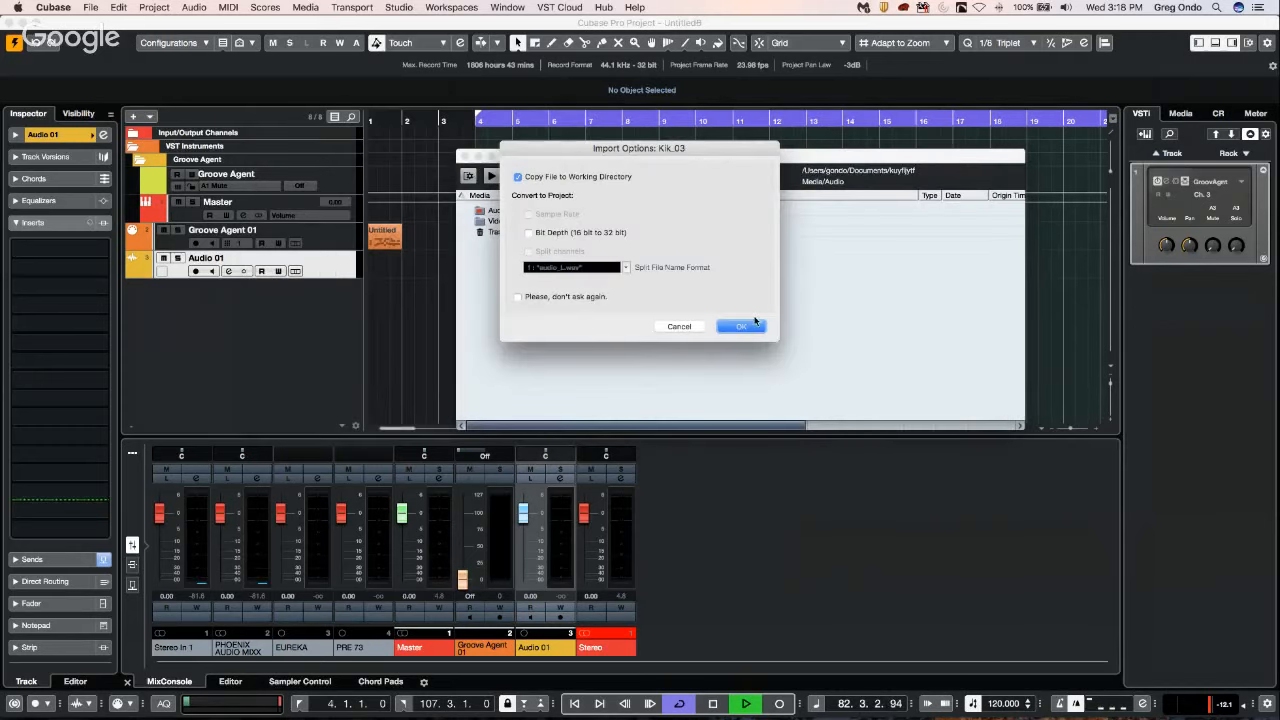
left_click(745, 327)
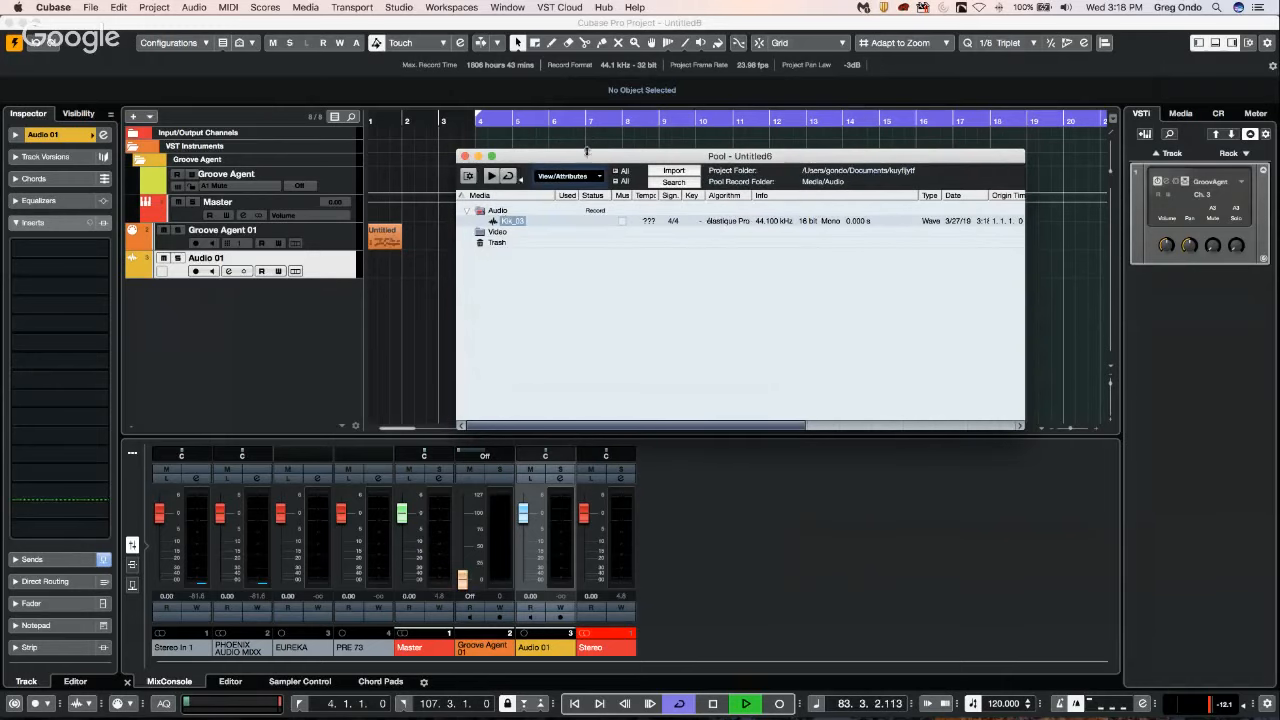
Open the Kik_03 clip from the Pool in the Sample Editor and examine its waveform with the Definition tools shown.
left_click_drag(594, 160, 803, 272)
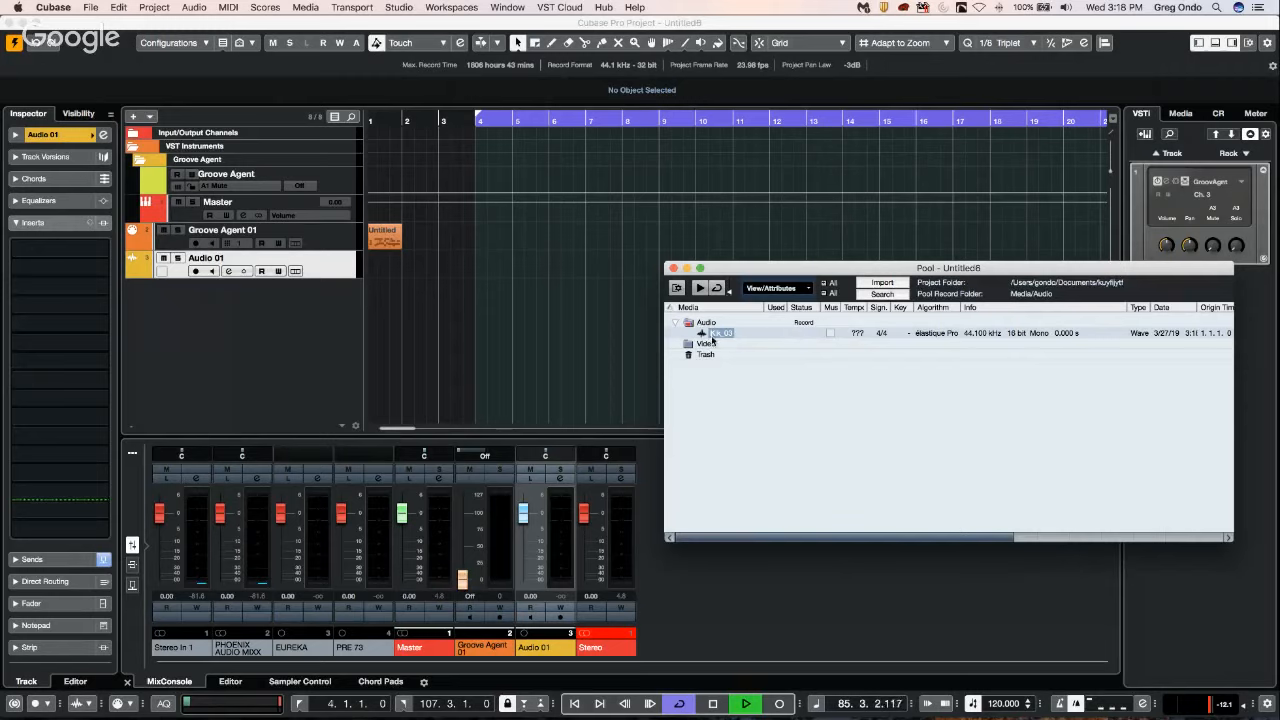
left_click(724, 335)
double_click(704, 336)
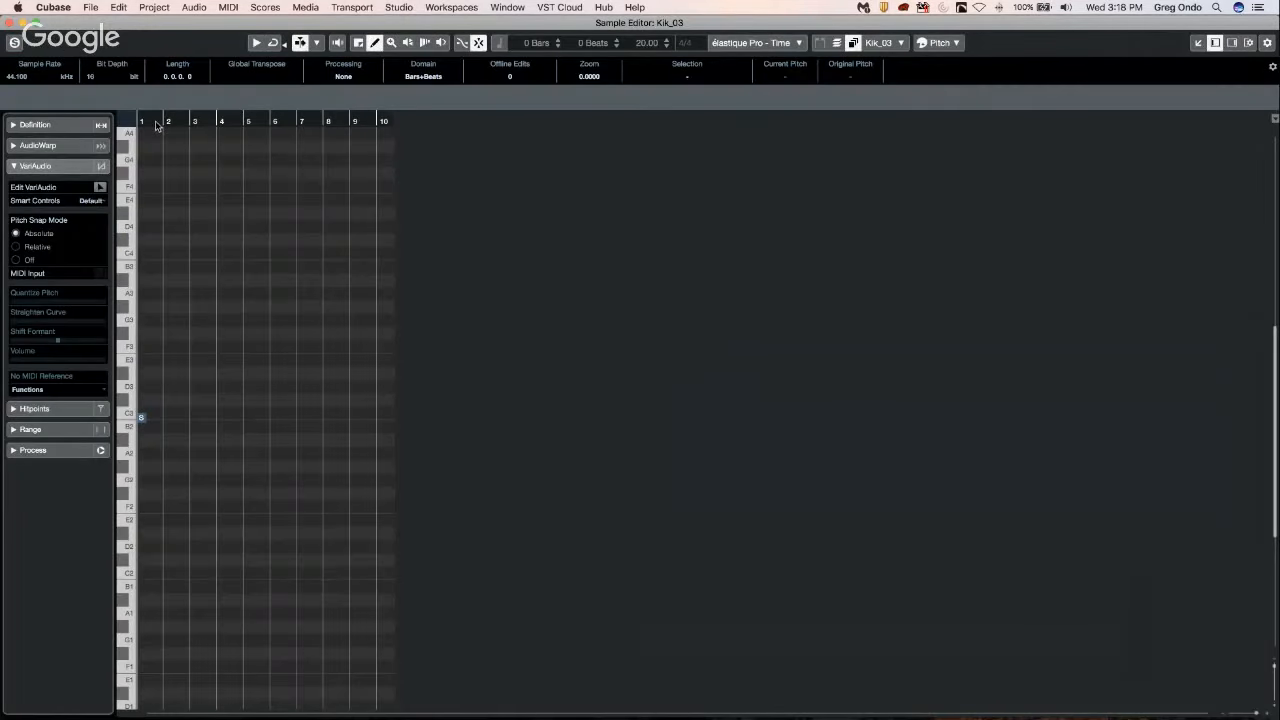
left_click(40, 125)
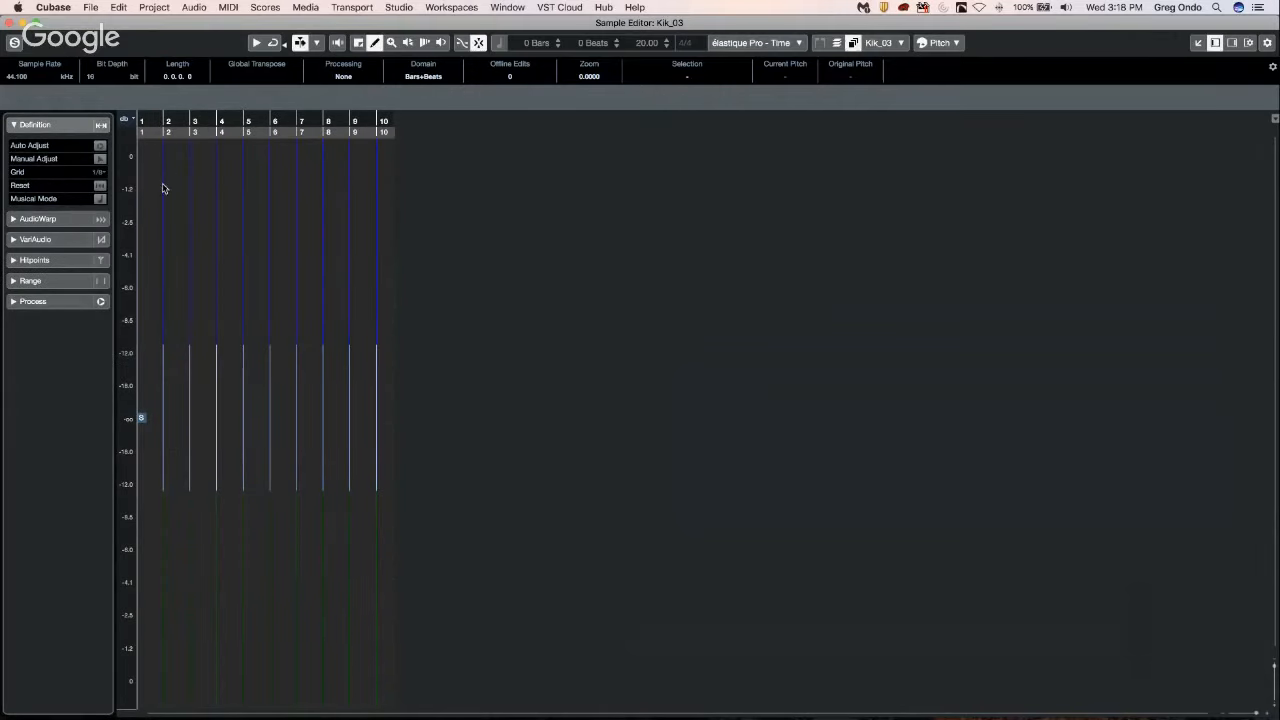
left_click_drag(167, 122, 163, 155)
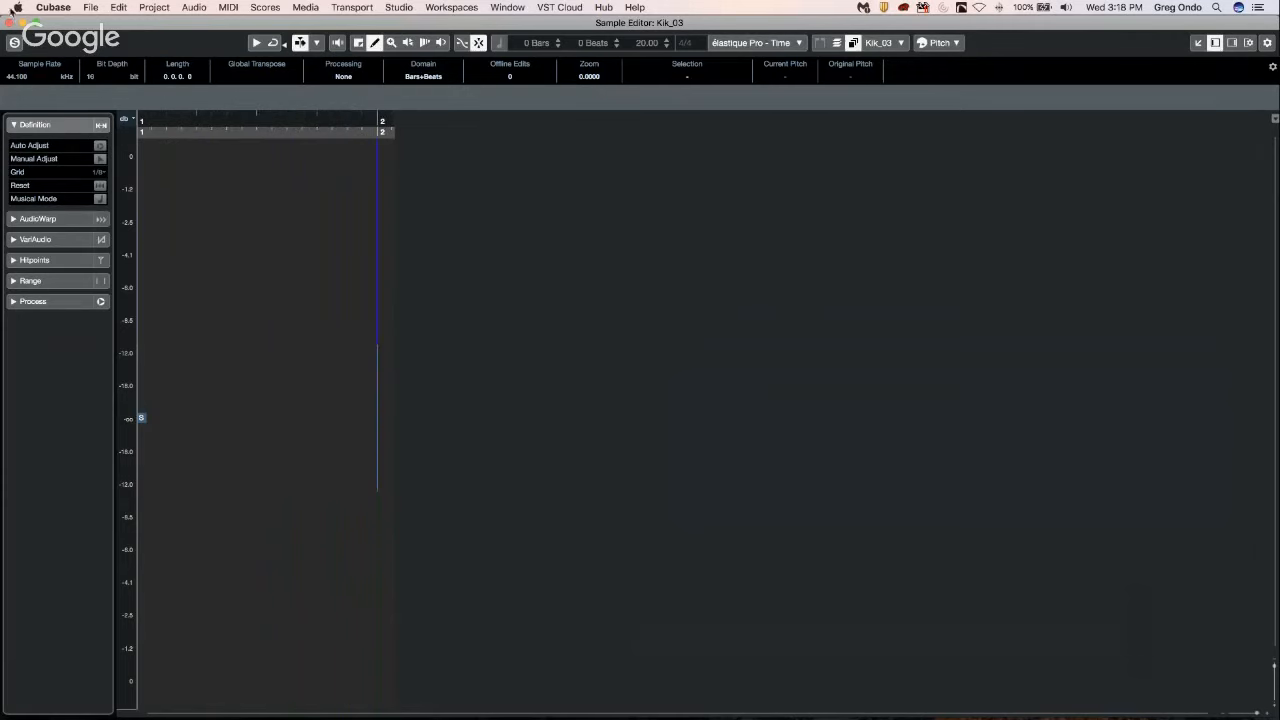
Close the Sample Editor and import J-50 1_L_01.wav from Cubase Project/CX audio/Audio into the Pool, copying the file to the working directory.
left_click(10, 22)
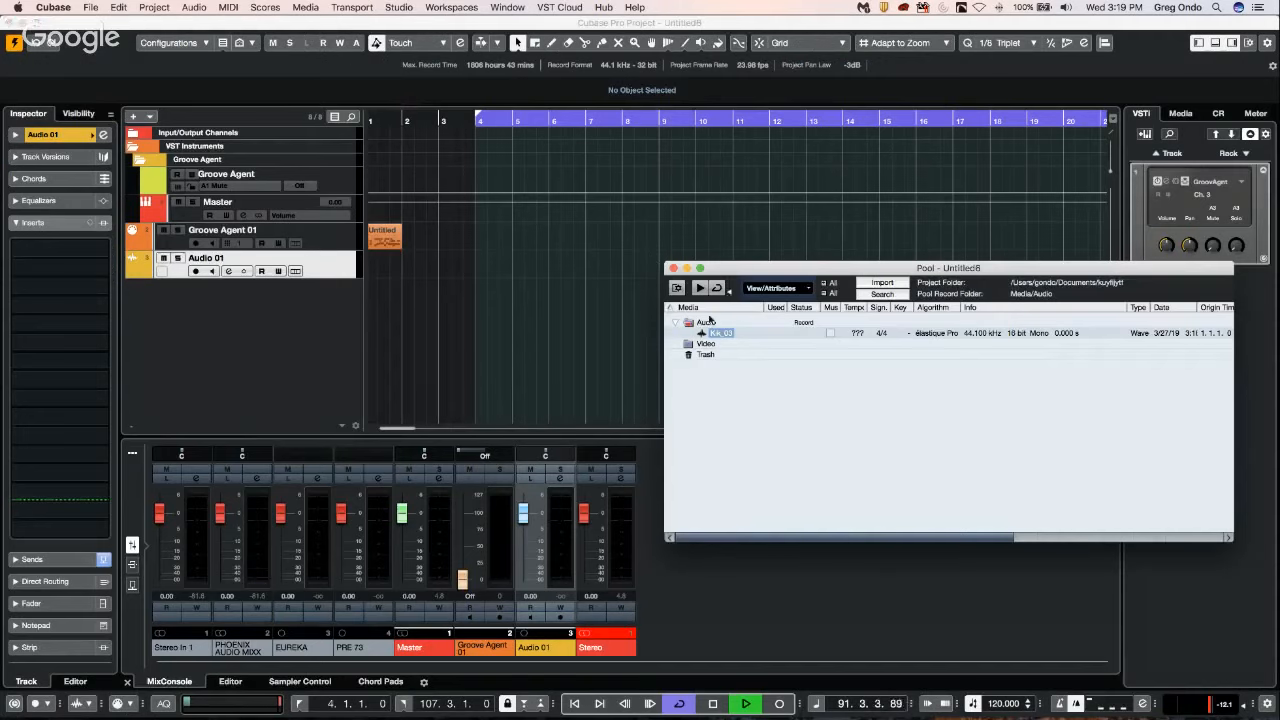
left_click(876, 284)
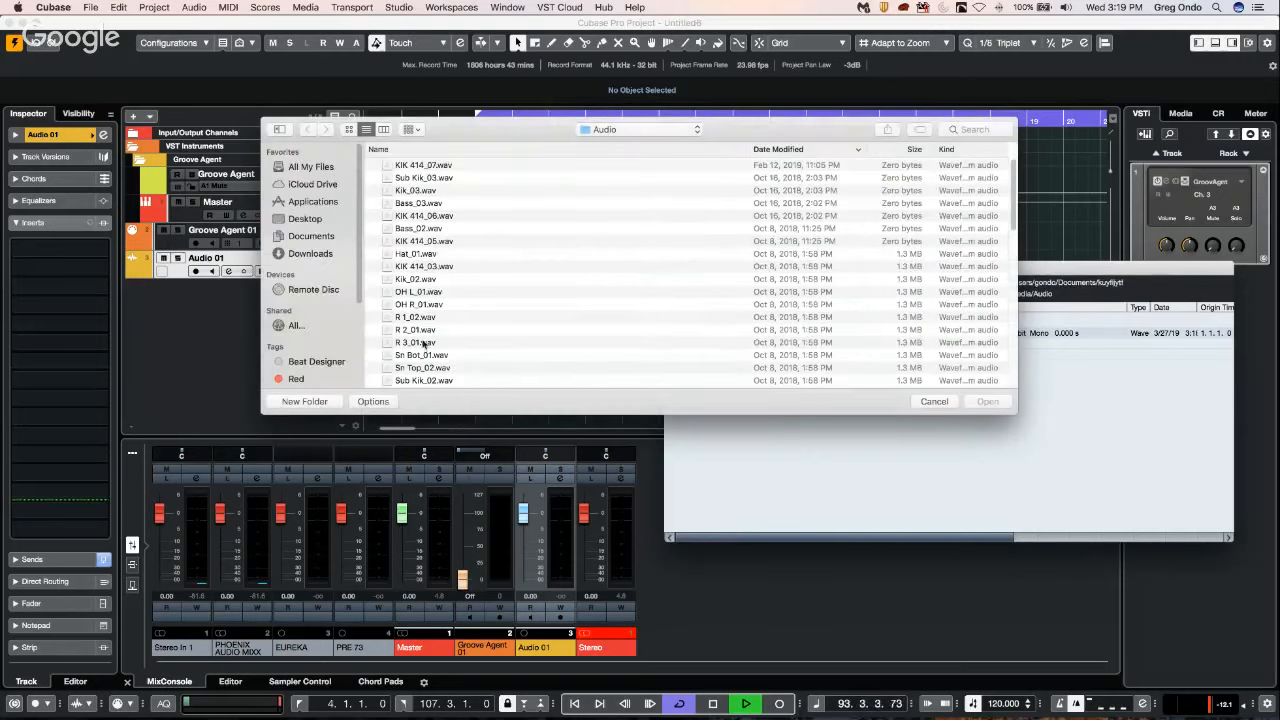
scroll(476, 296, "down", 1)
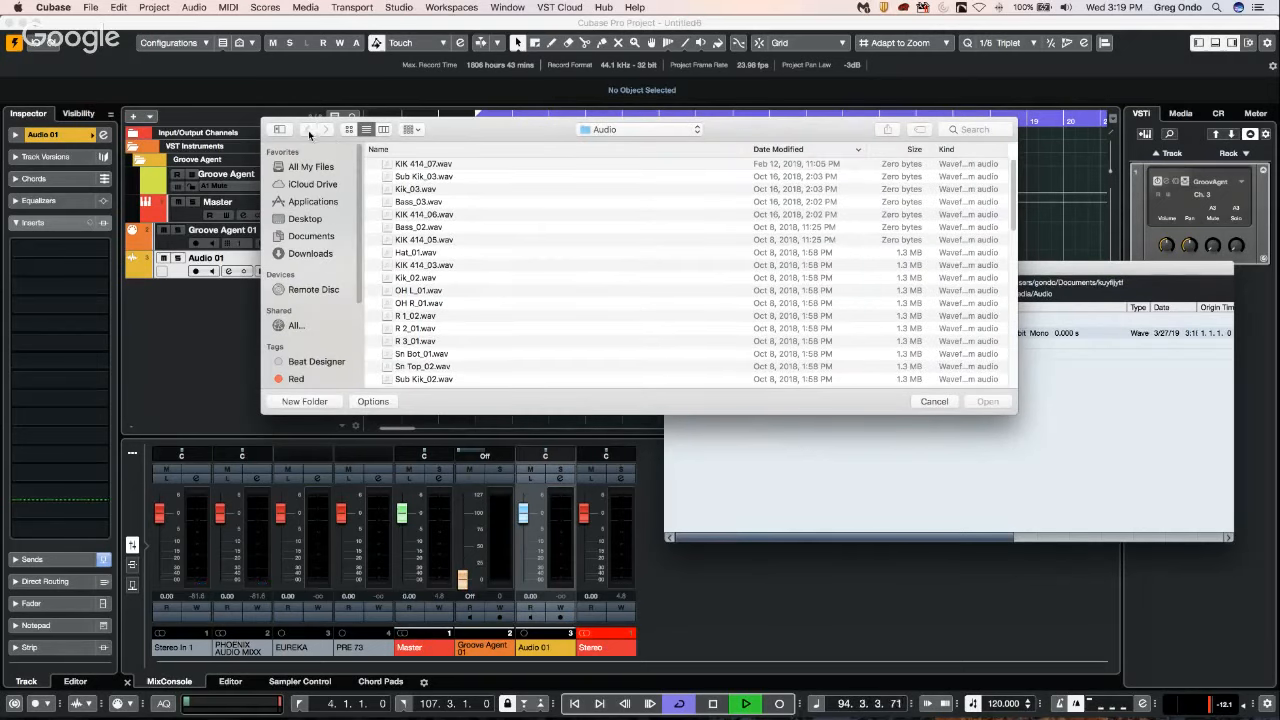
left_click(618, 132)
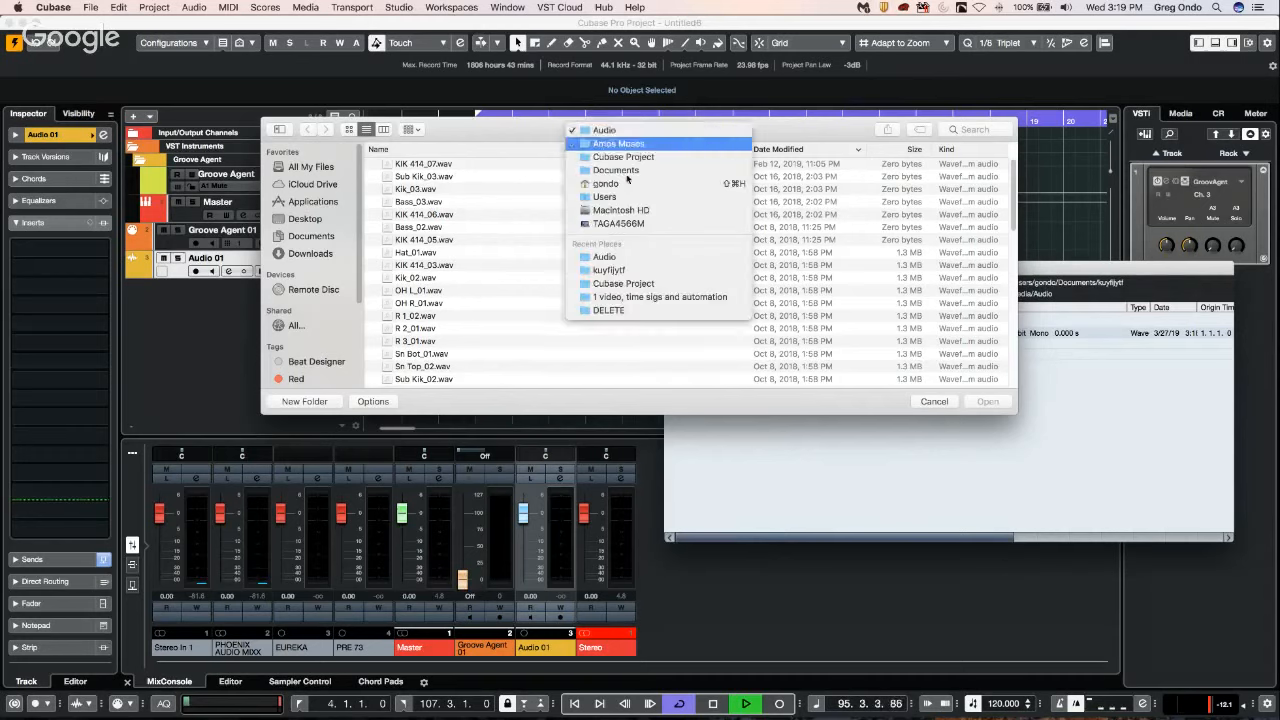
left_click(637, 159)
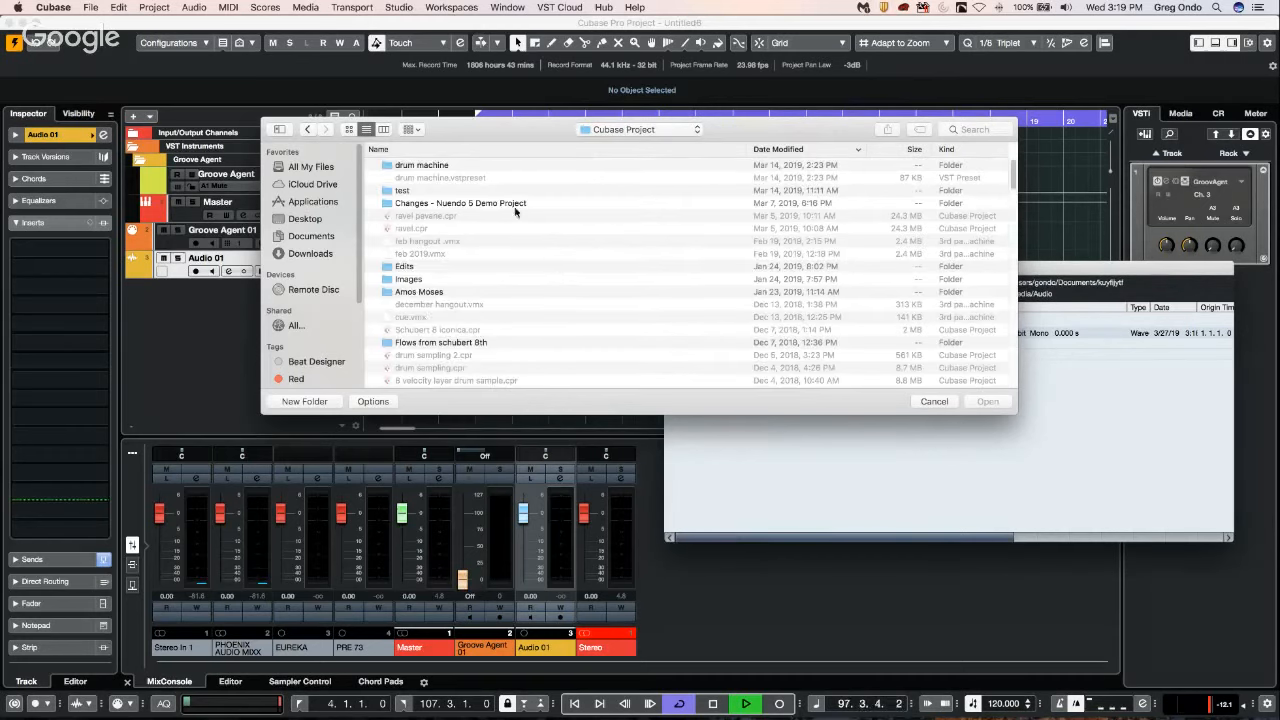
scroll(527, 241, "down", 5)
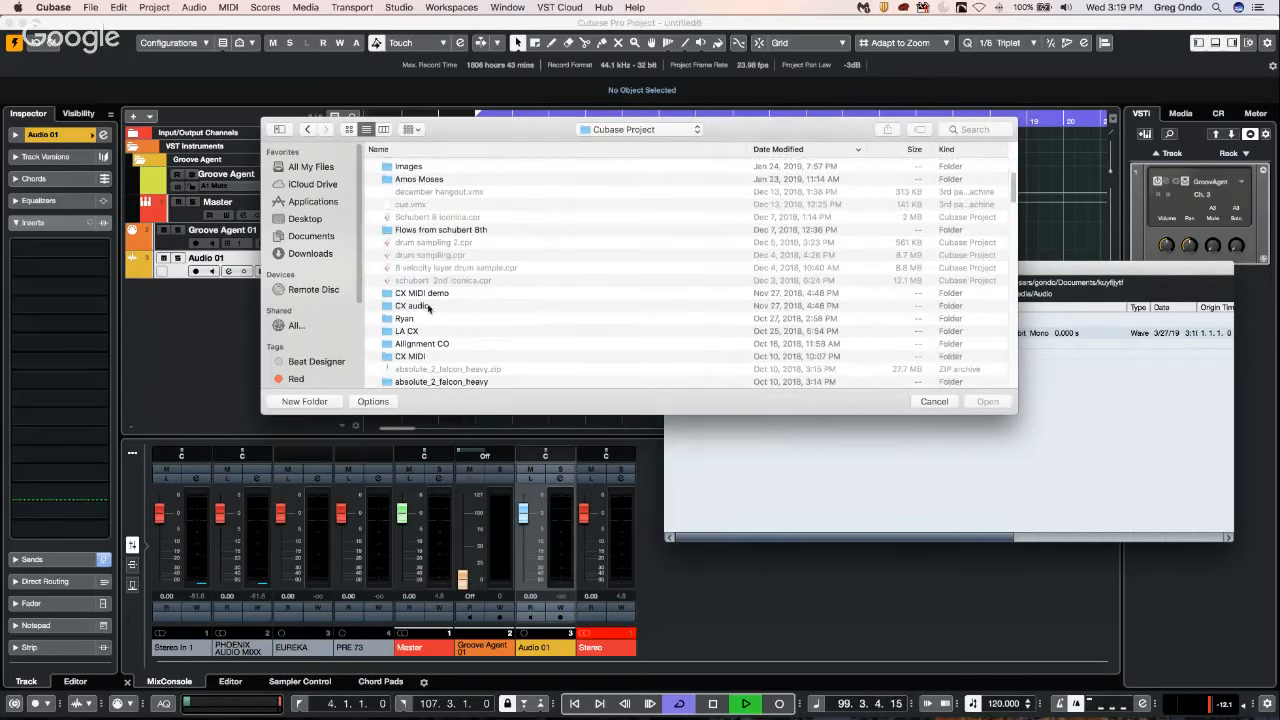
double_click(428, 306)
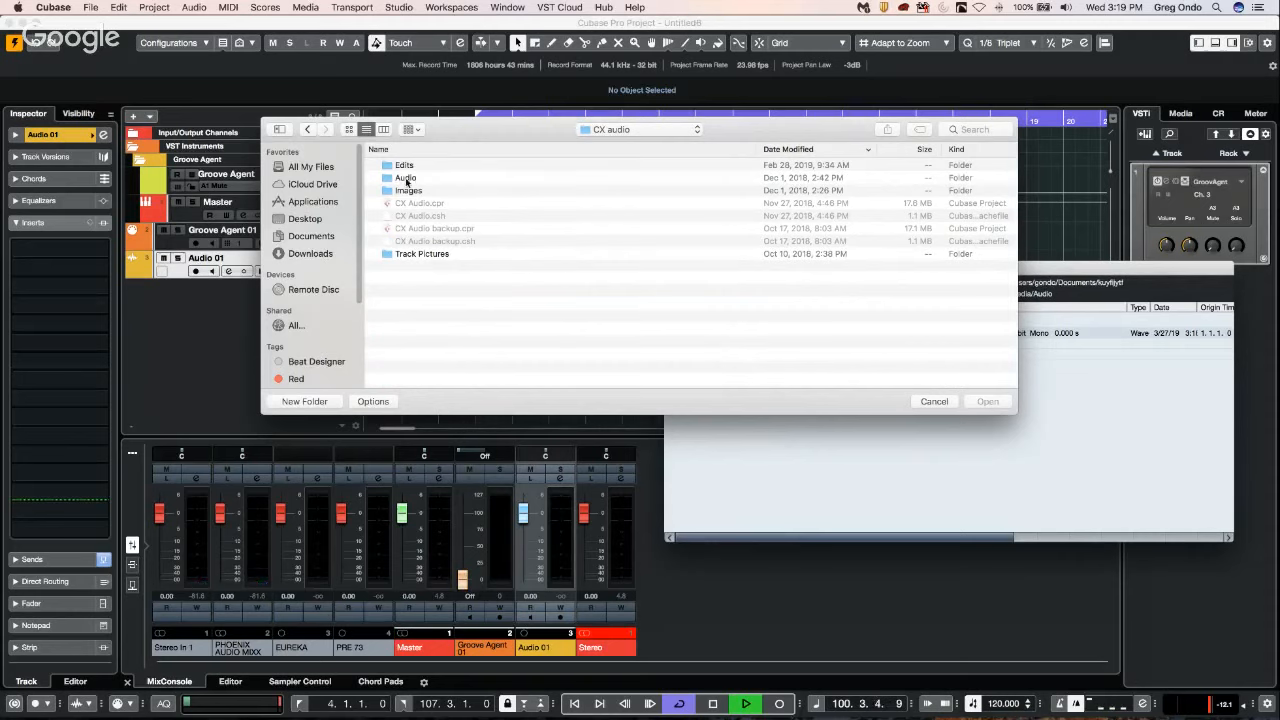
double_click(405, 178)
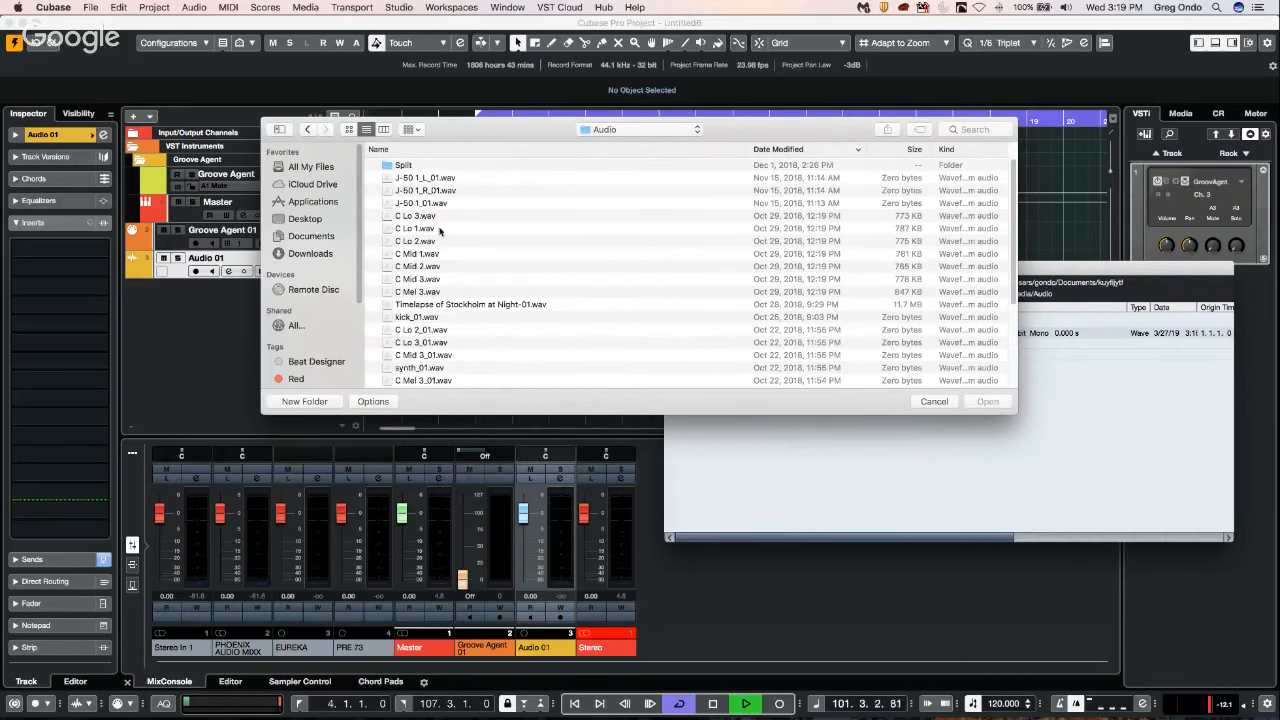
double_click(446, 181)
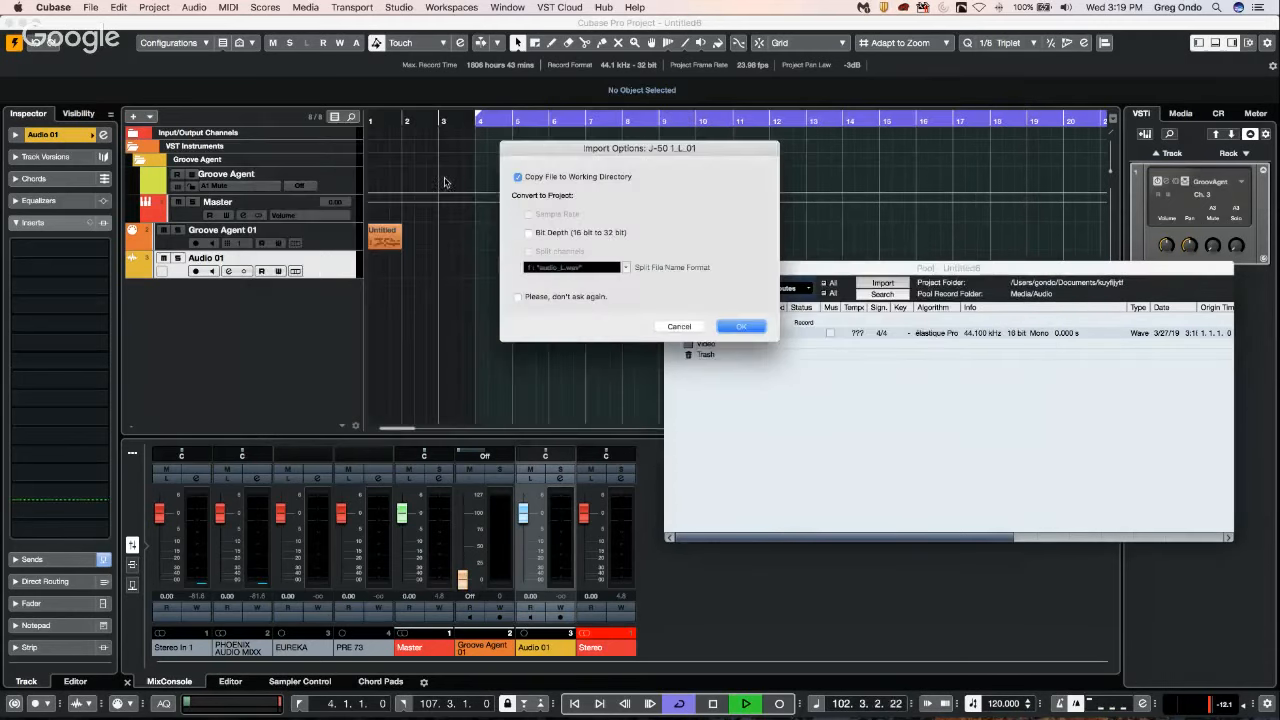
left_click(754, 330)
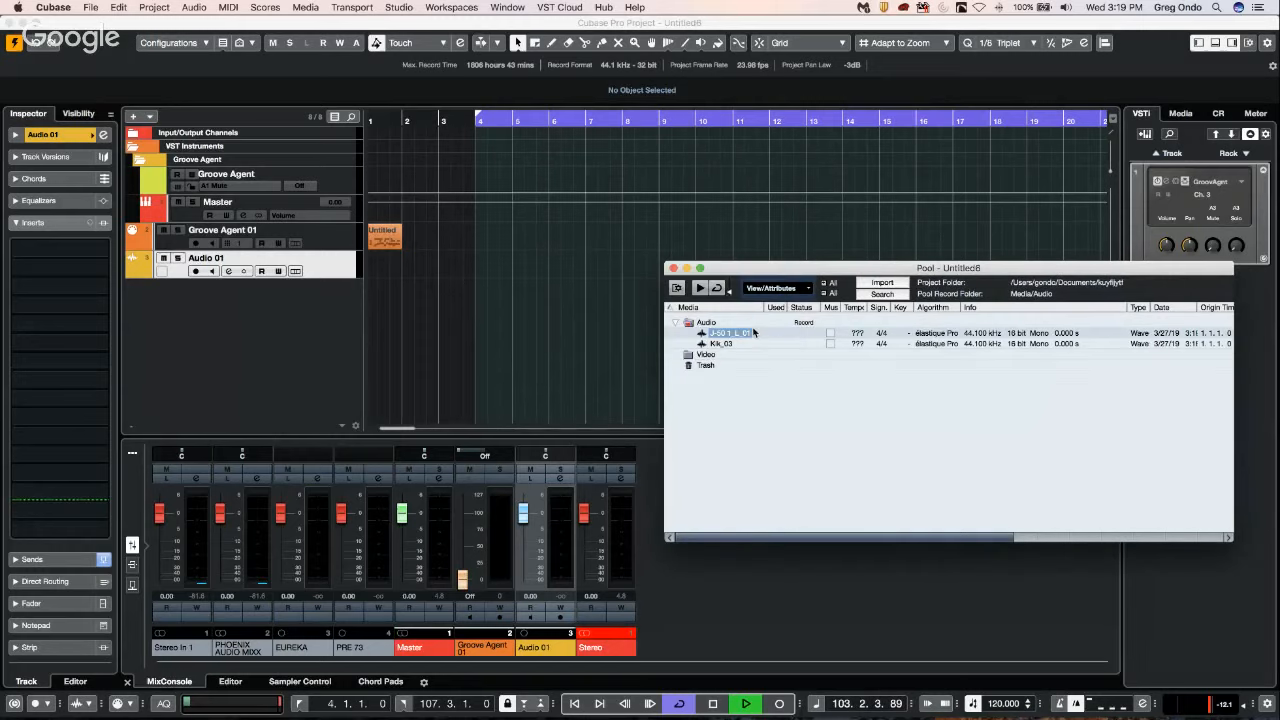
Open the J-50 1_L_01 clip in the Sample Editor, examine its waveform and the Hitpoints tools, and close the editor.
double_click(703, 340)
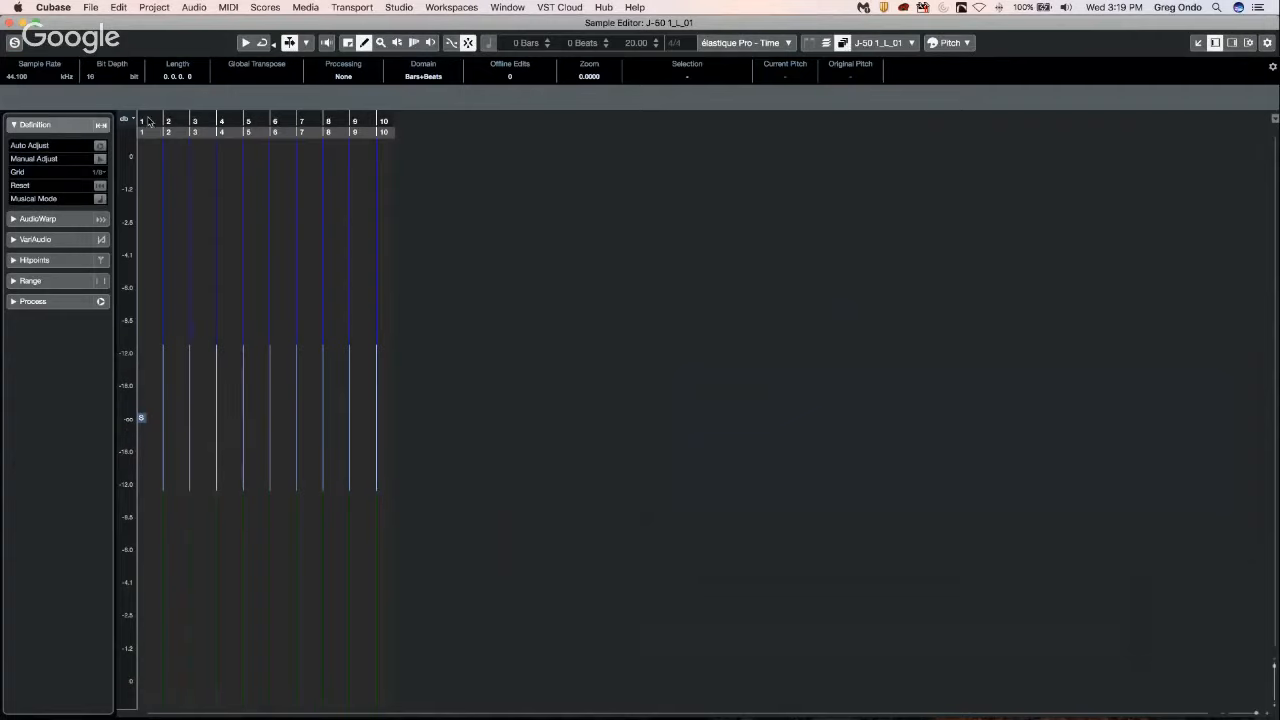
left_click_drag(152, 124, 177, 114)
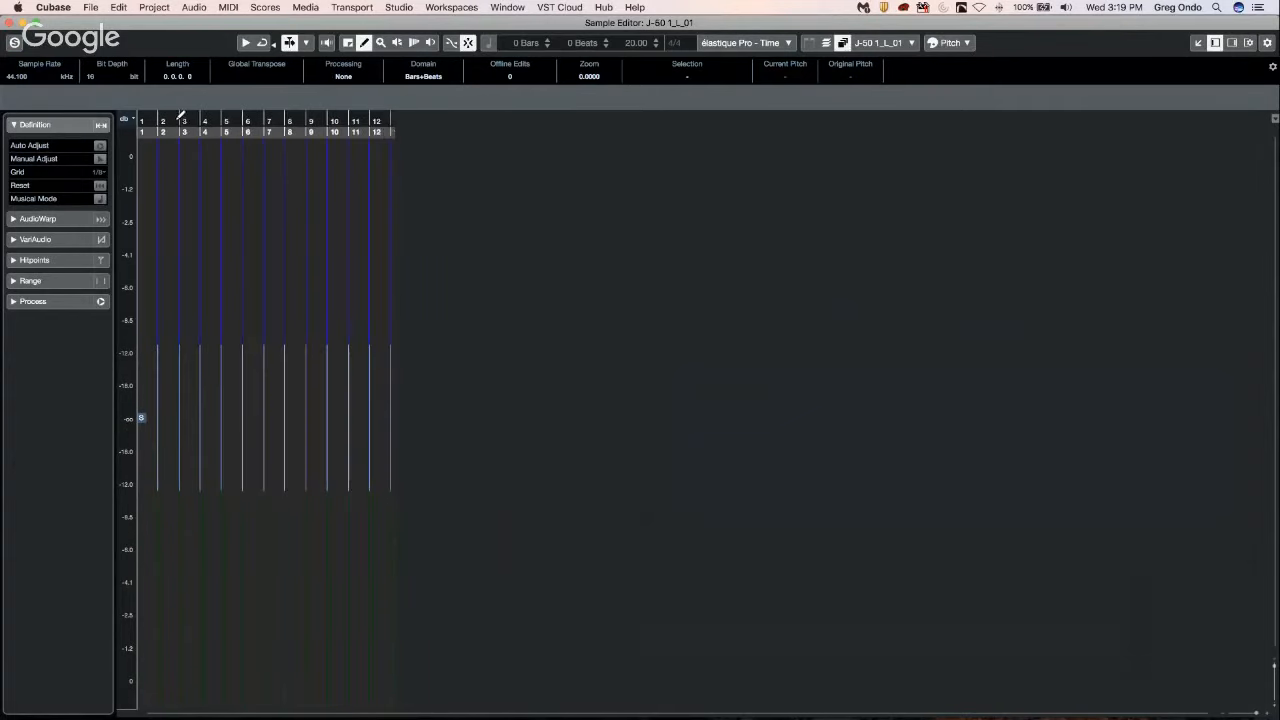
left_click(51, 263)
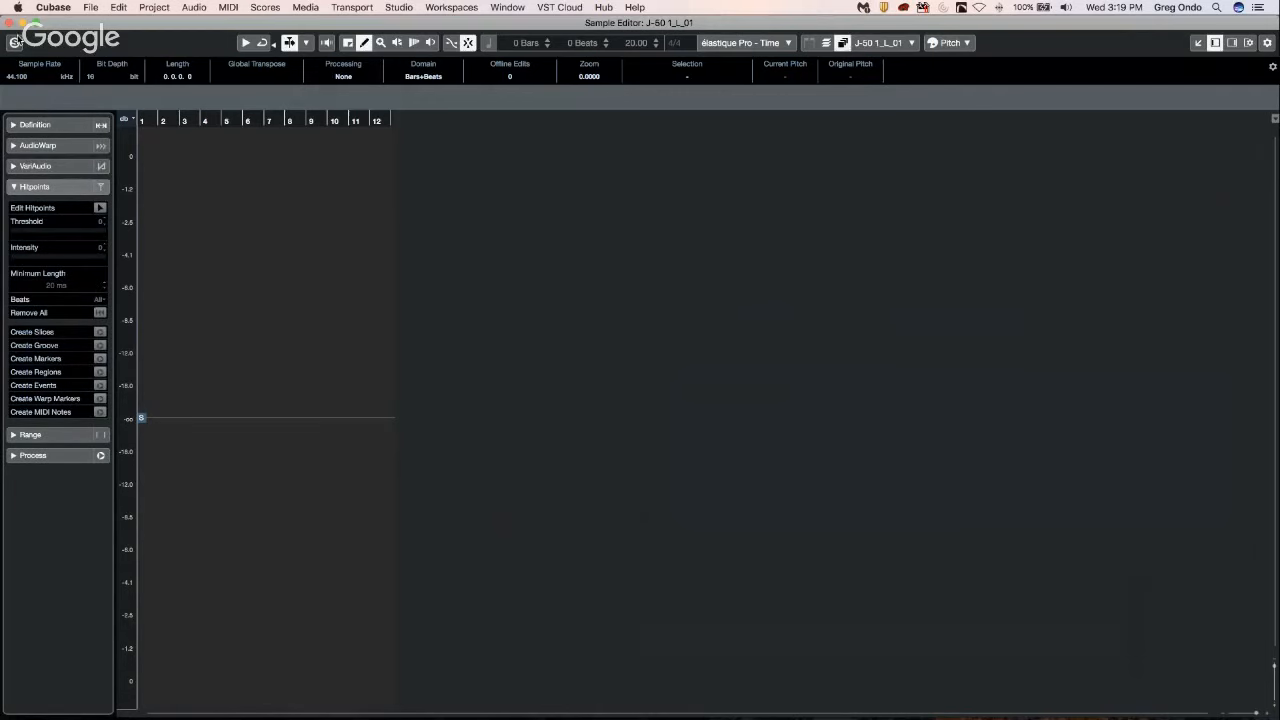
left_click(11, 23)
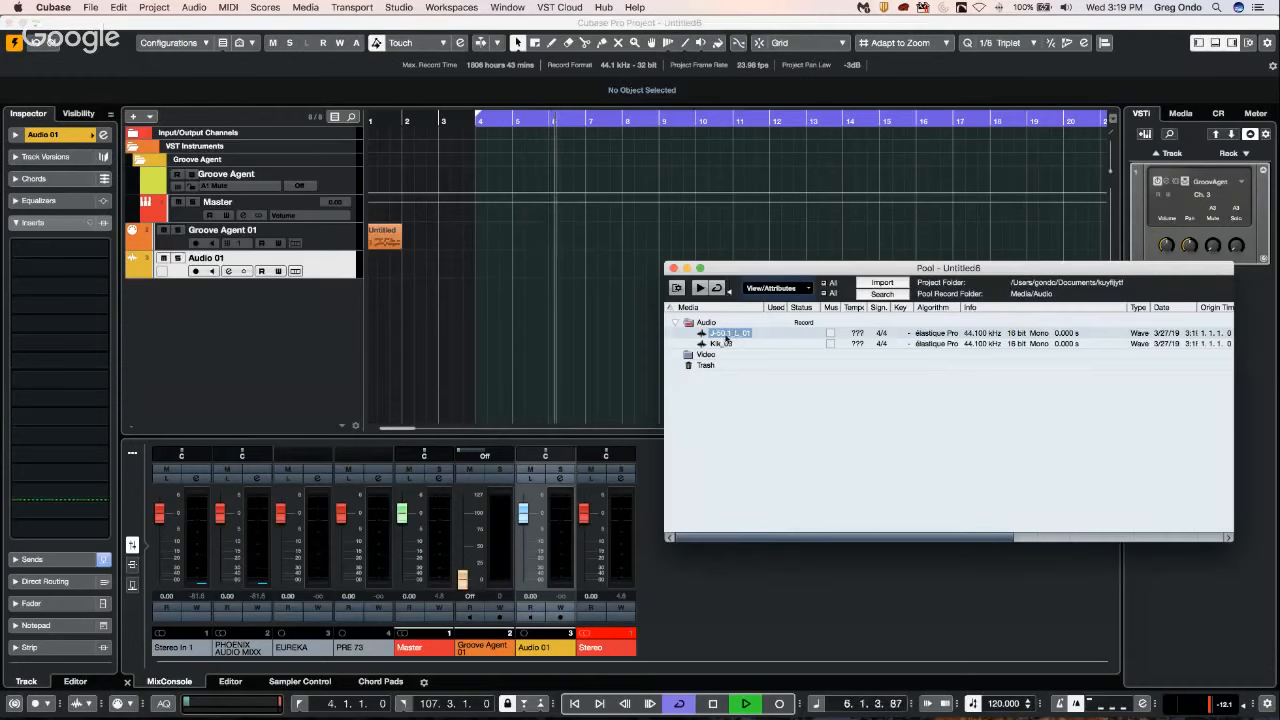
Place the J-50 1_L_01 clip from the Pool at bar 2 on a new audio track below Audio 01.
left_click_drag(489, 325, 405, 318)
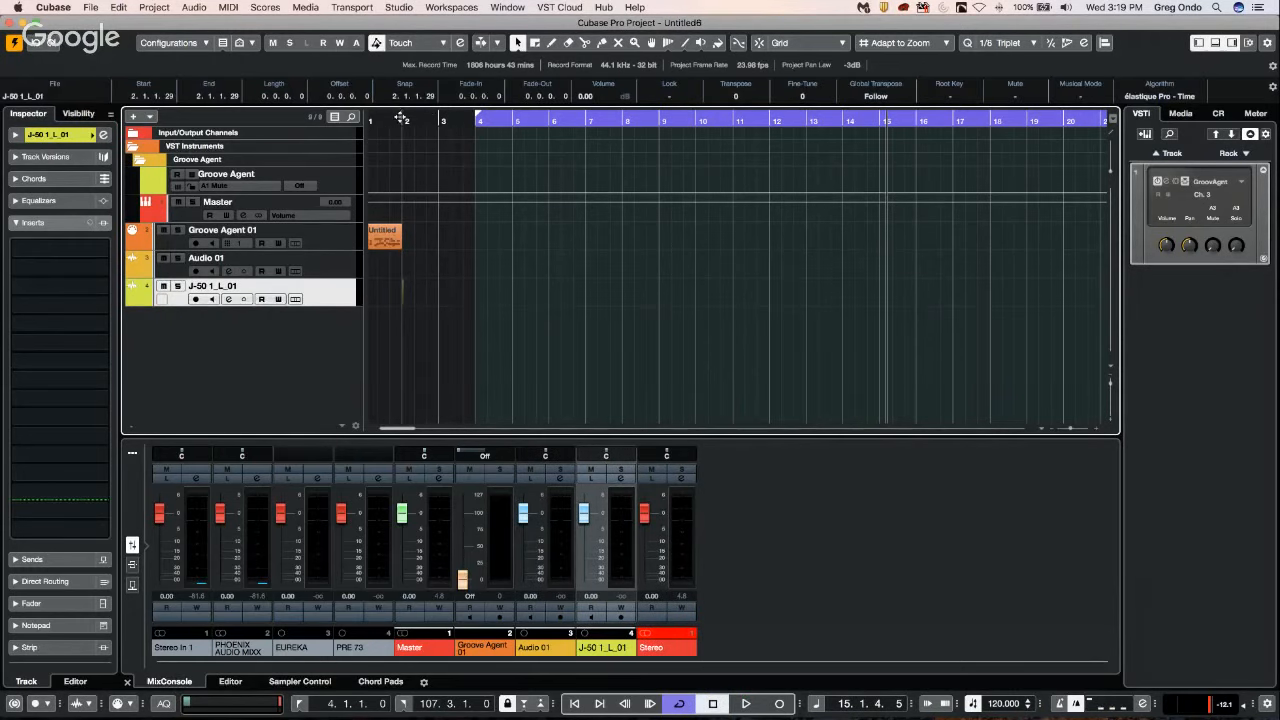
left_click_drag(400, 118, 401, 160)
Reopen the project's Pool window from the arrangement.
left_click(390, 7)
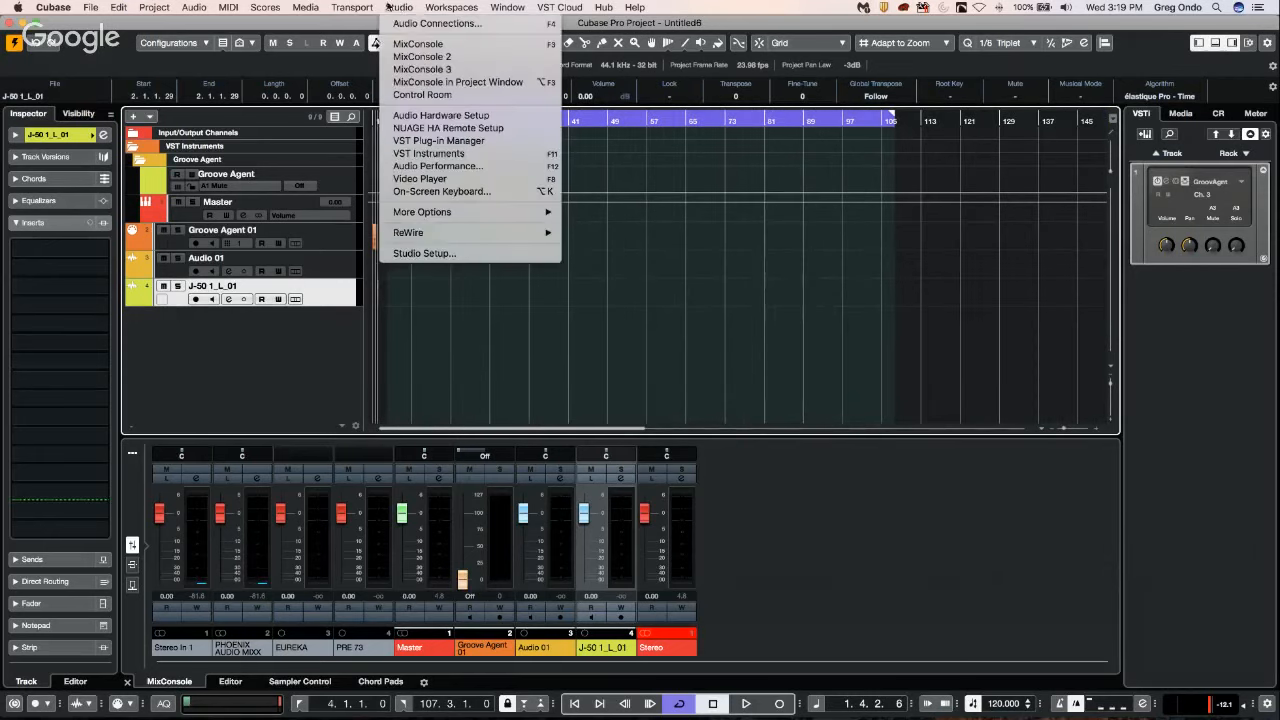
mouse_move(237, 7)
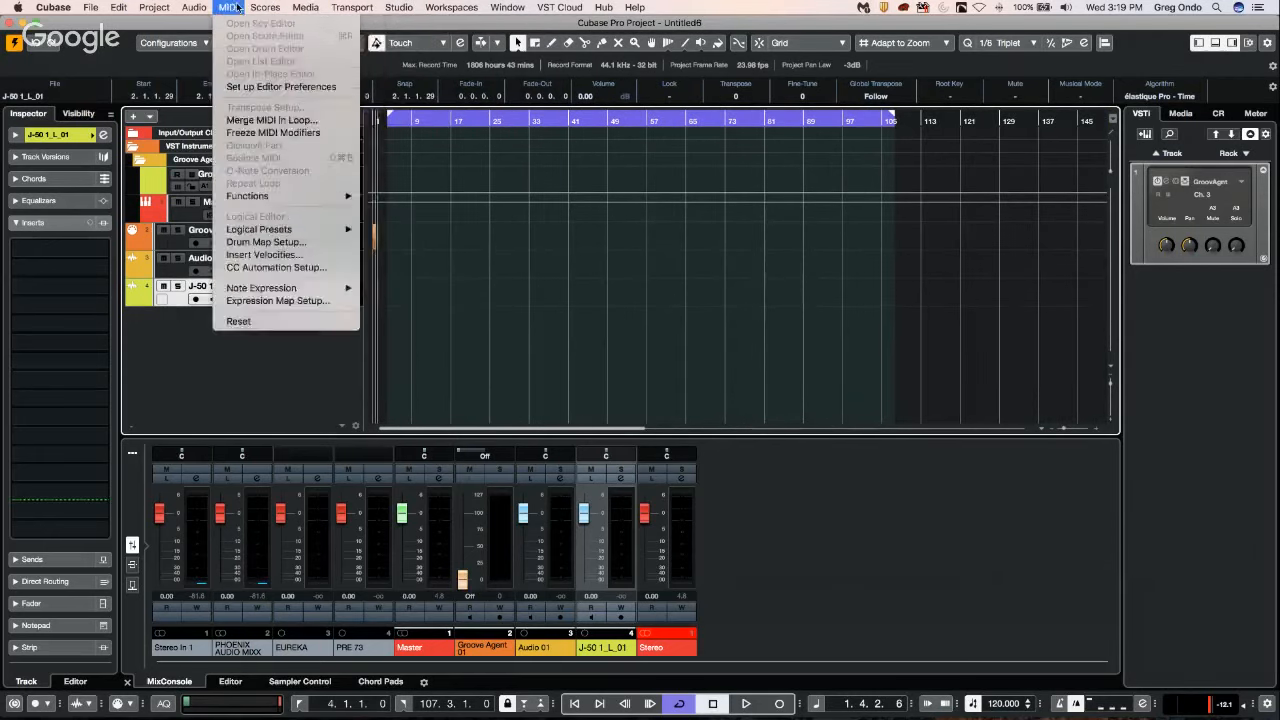
mouse_move(378, 7)
mouse_move(309, 7)
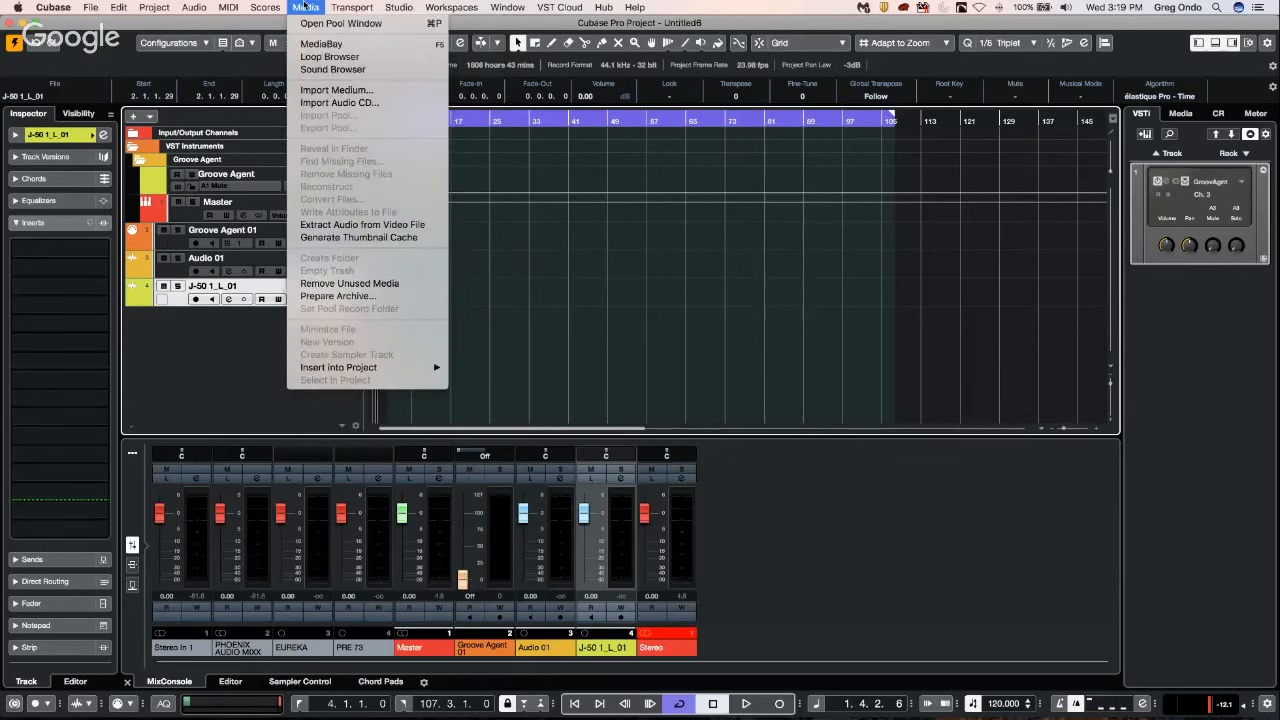
left_click(338, 23)
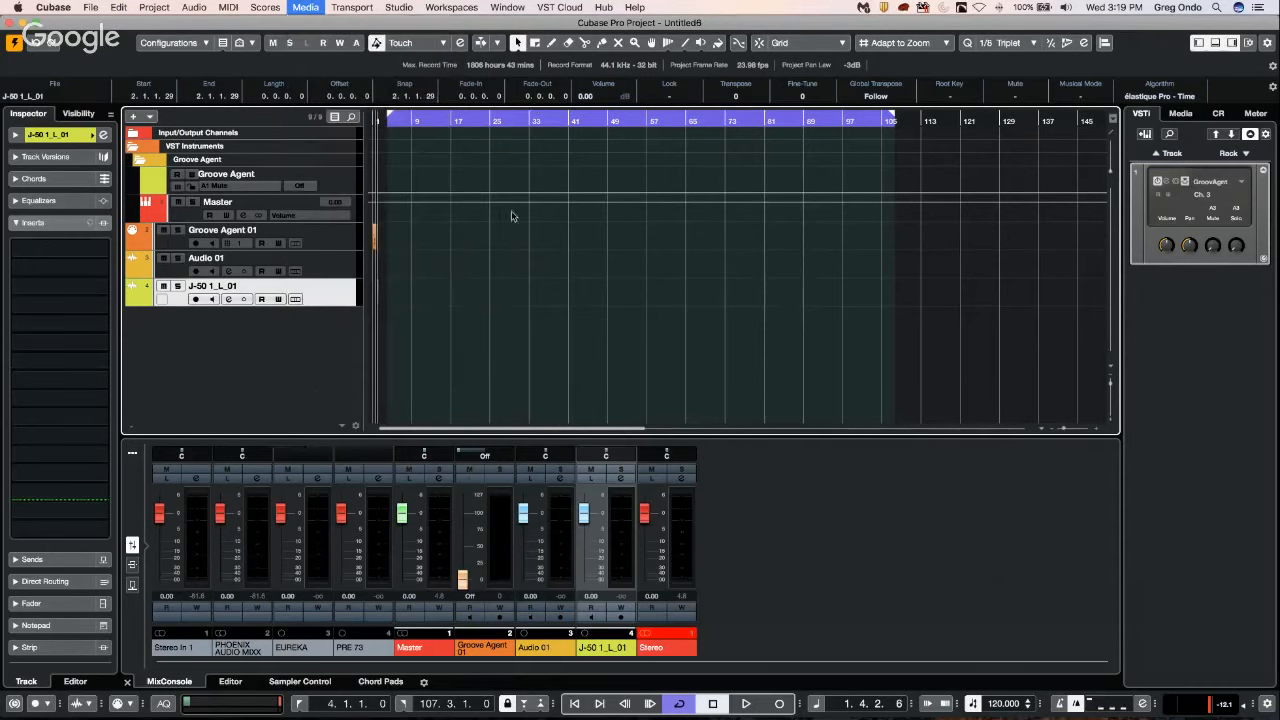
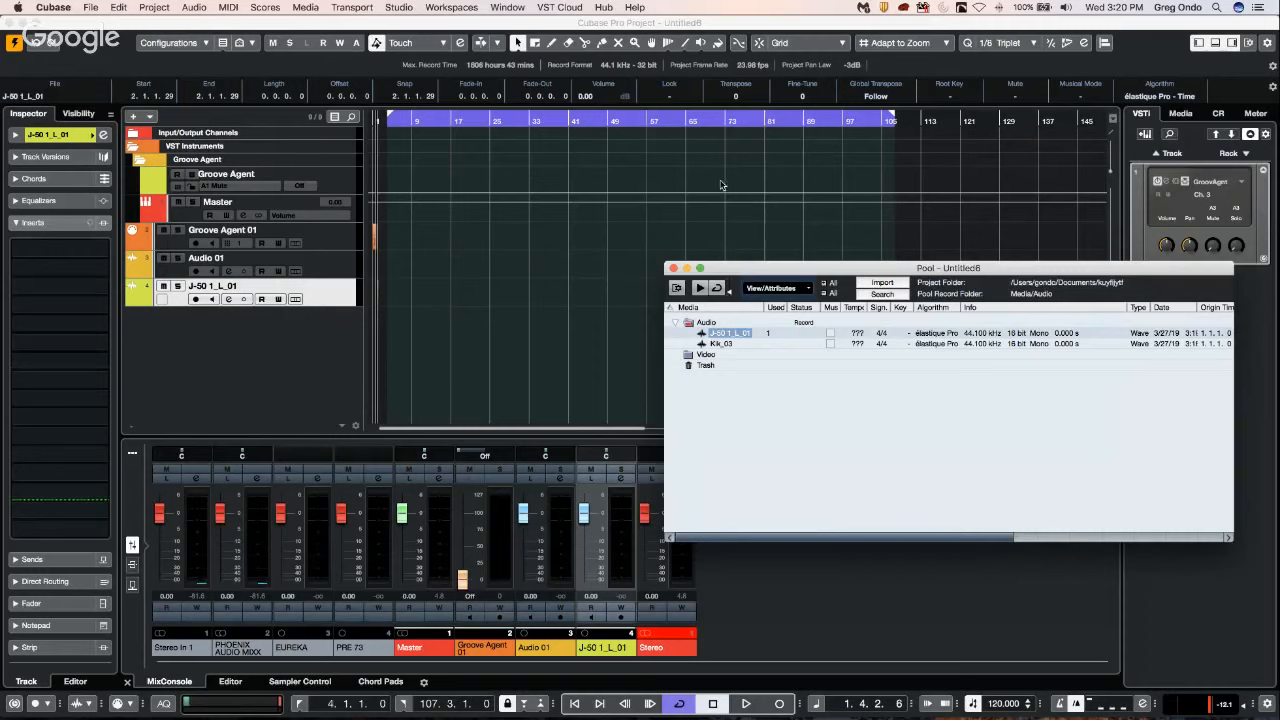
Close the Pool window and move the project's left locator to bar 1.
left_click(676, 269)
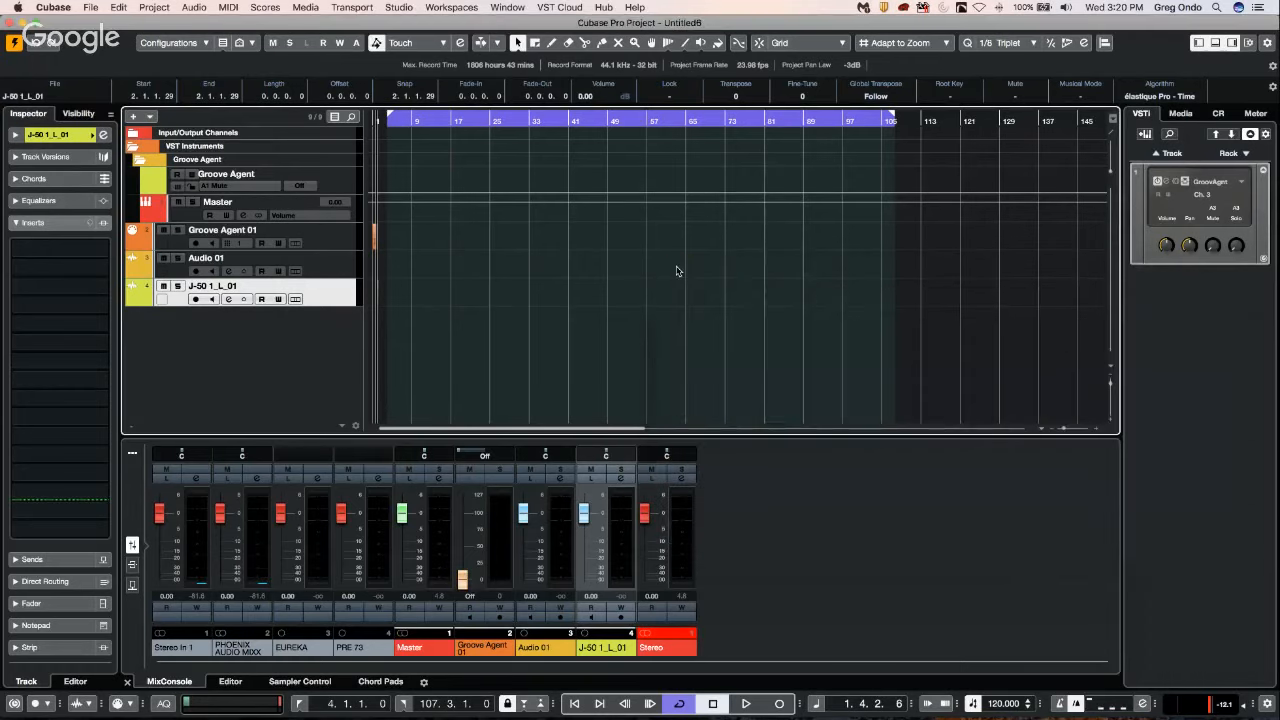
left_click(430, 118)
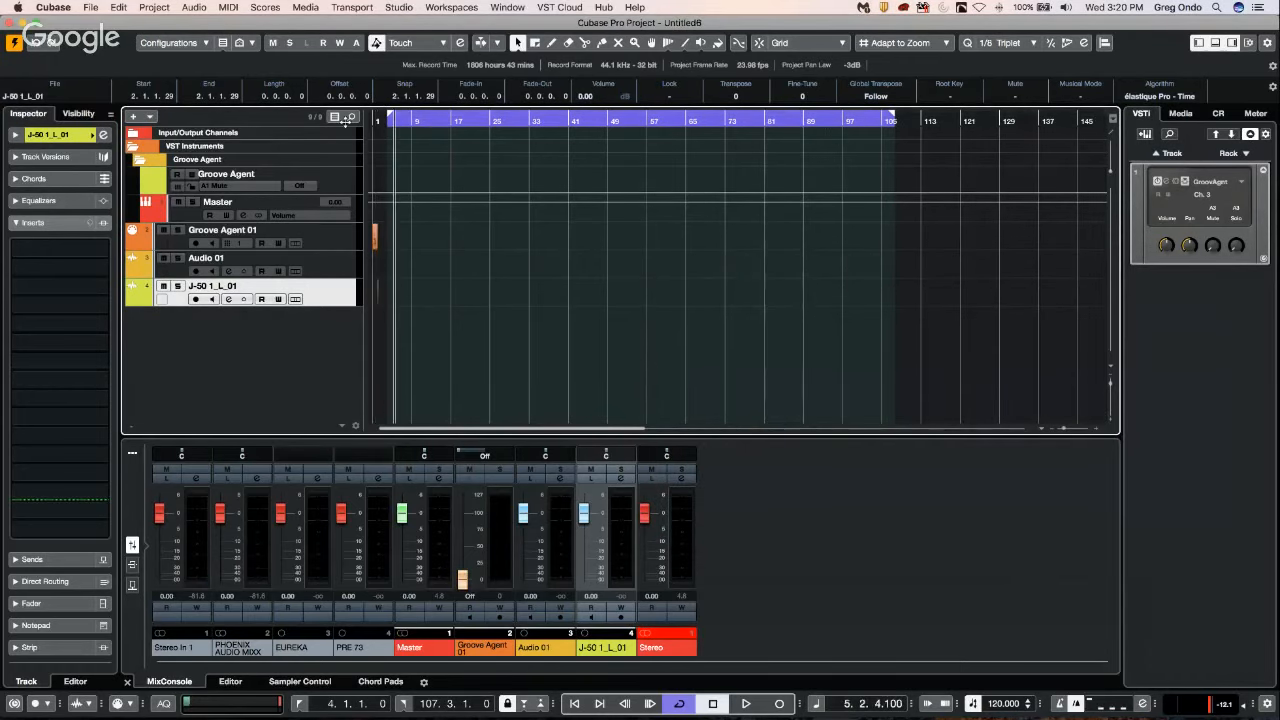
left_click_drag(390, 118, 375, 118)
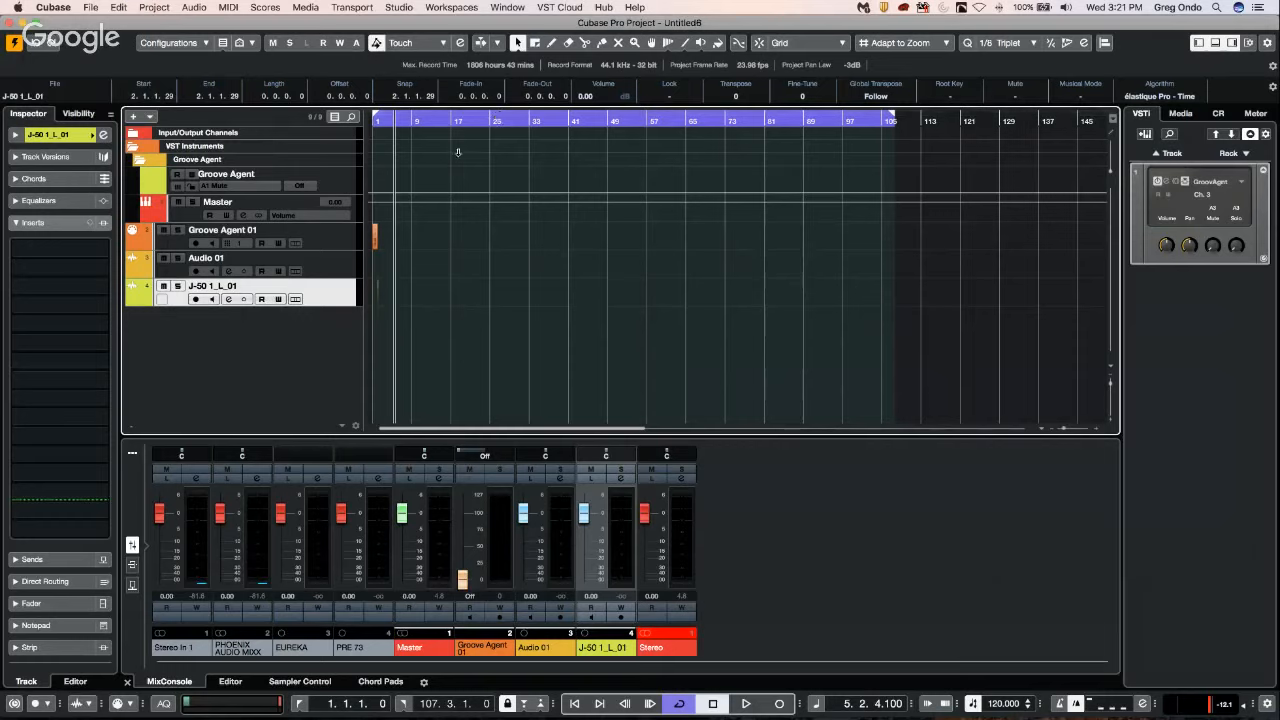
Switch to the beatles stones CX project and activate it, loading HALion Sonic with its temporary license.
left_click(507, 7)
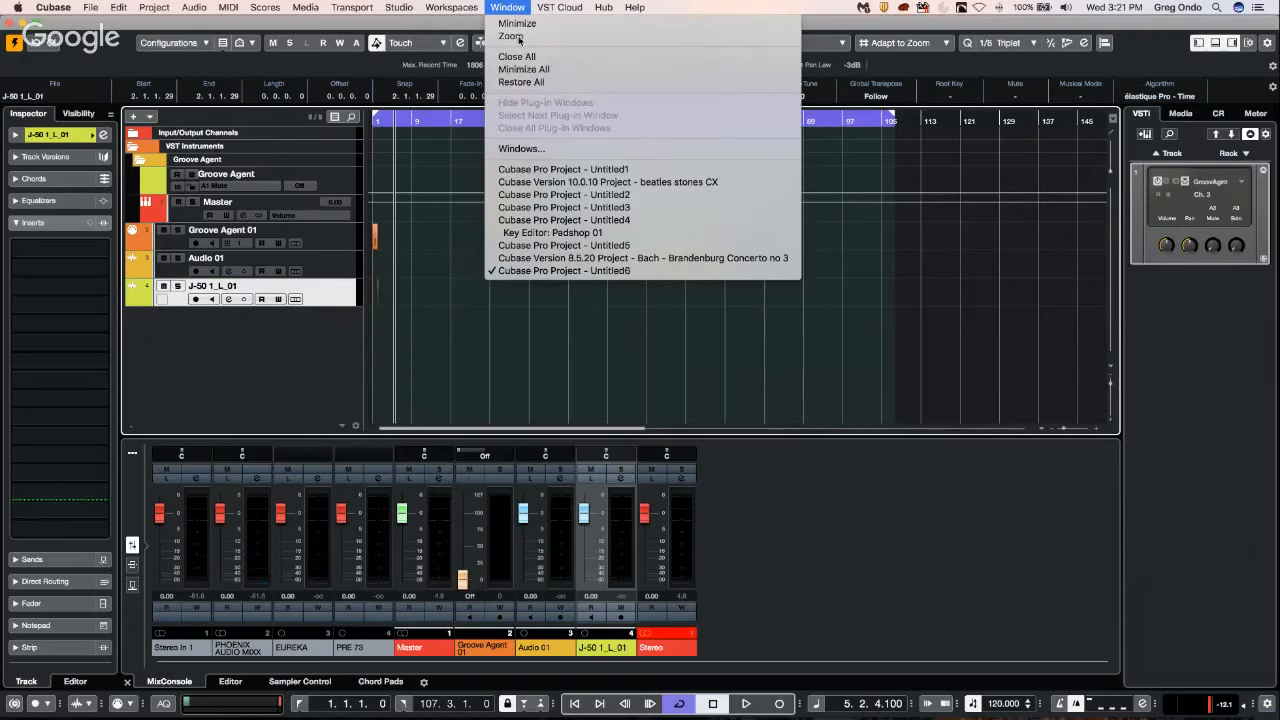
left_click(655, 190)
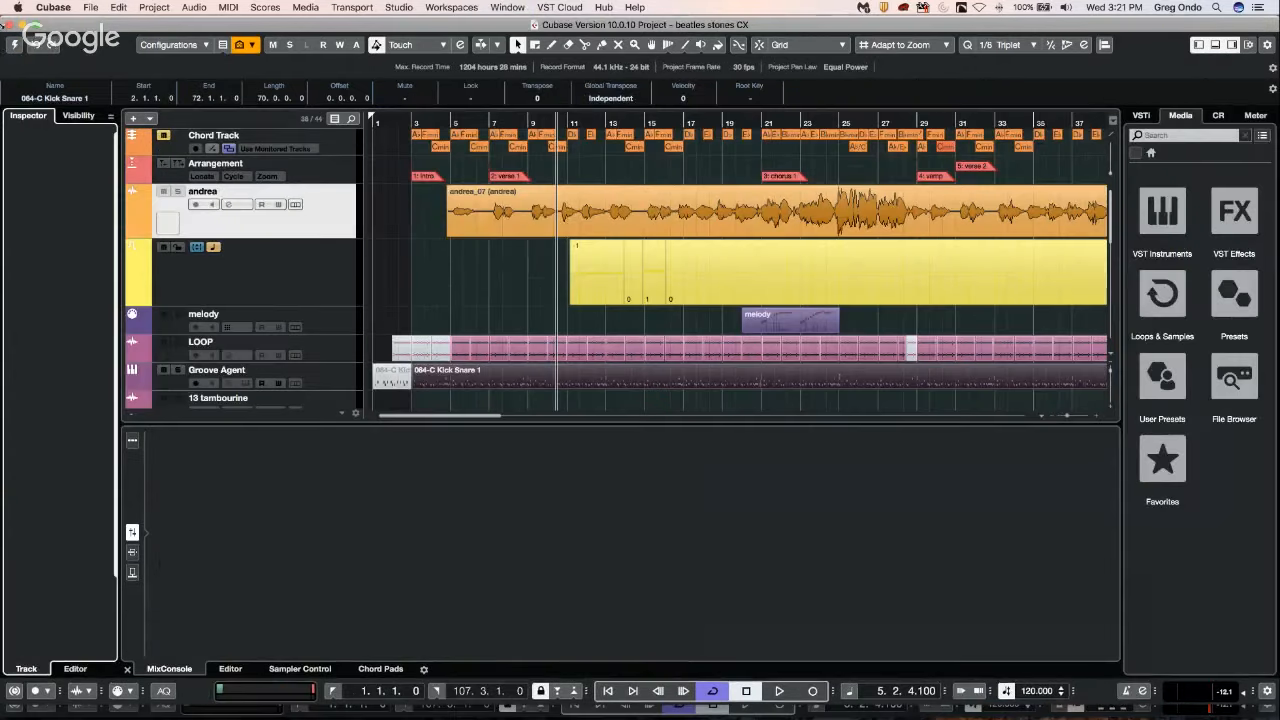
left_click(16, 45)
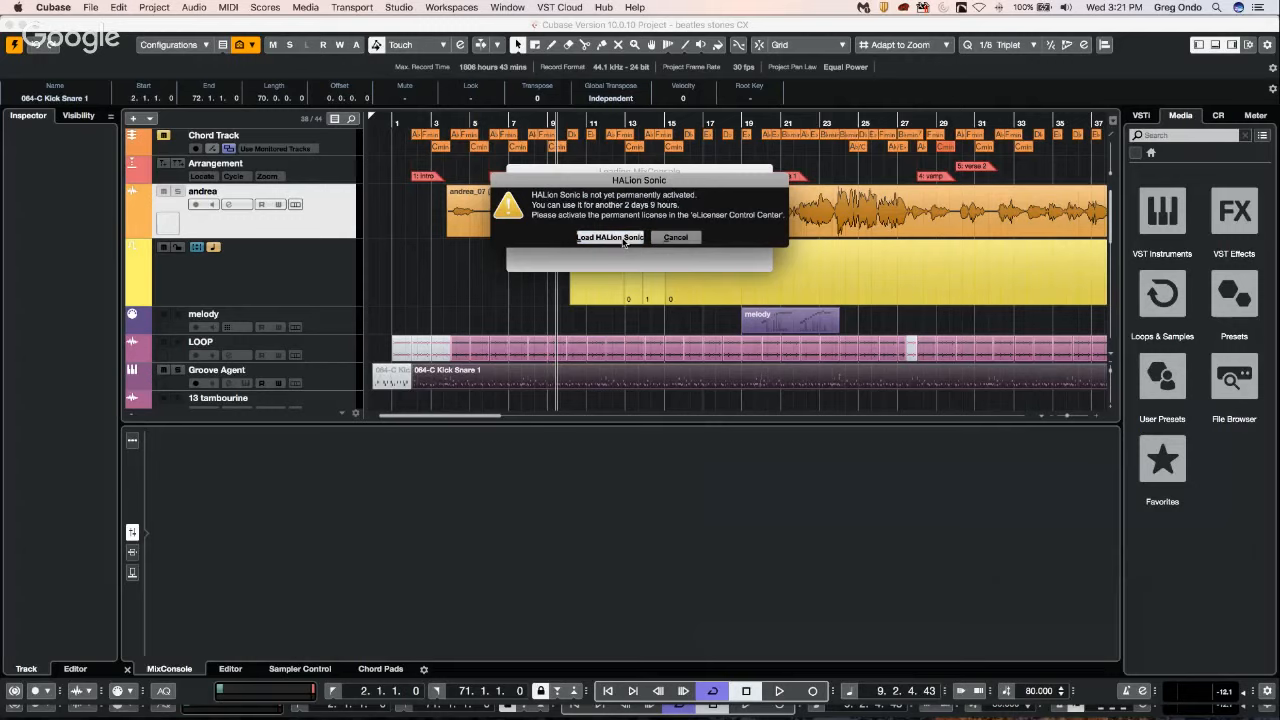
left_click(611, 237)
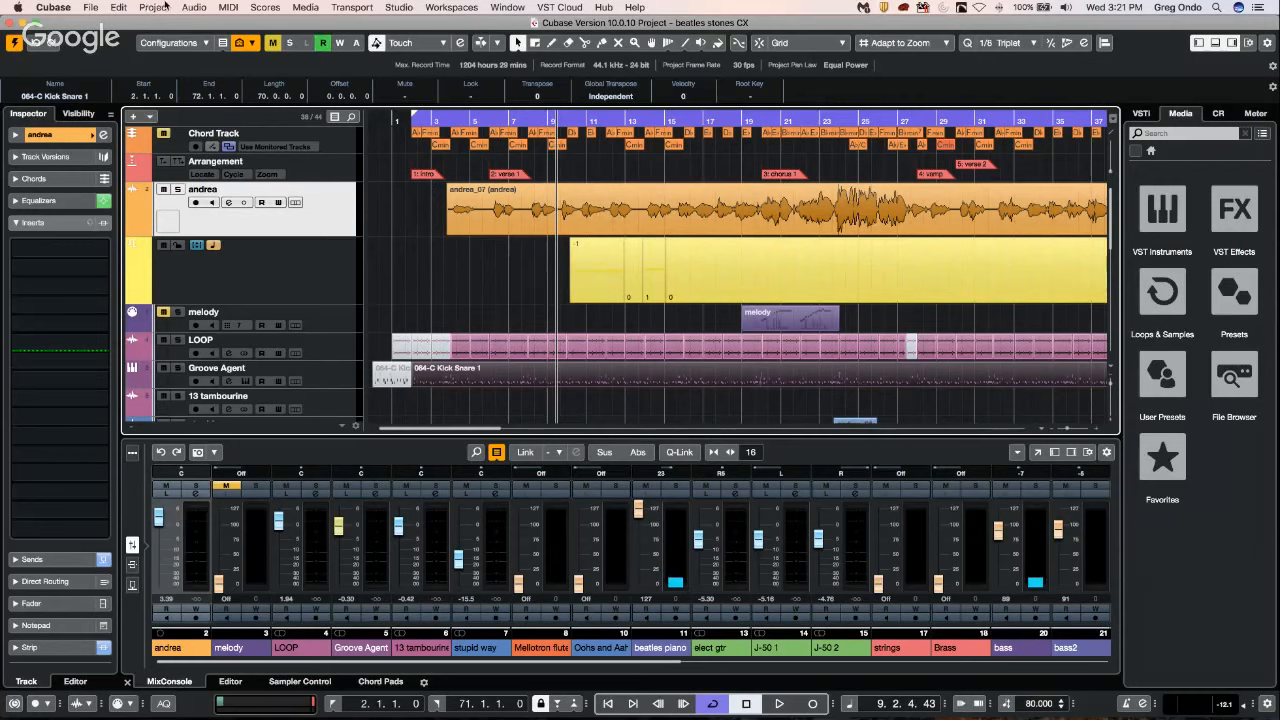
Open the Project Logical Editor and set the first filter condition to Media Type equal to Audio.
left_click(160, 7)
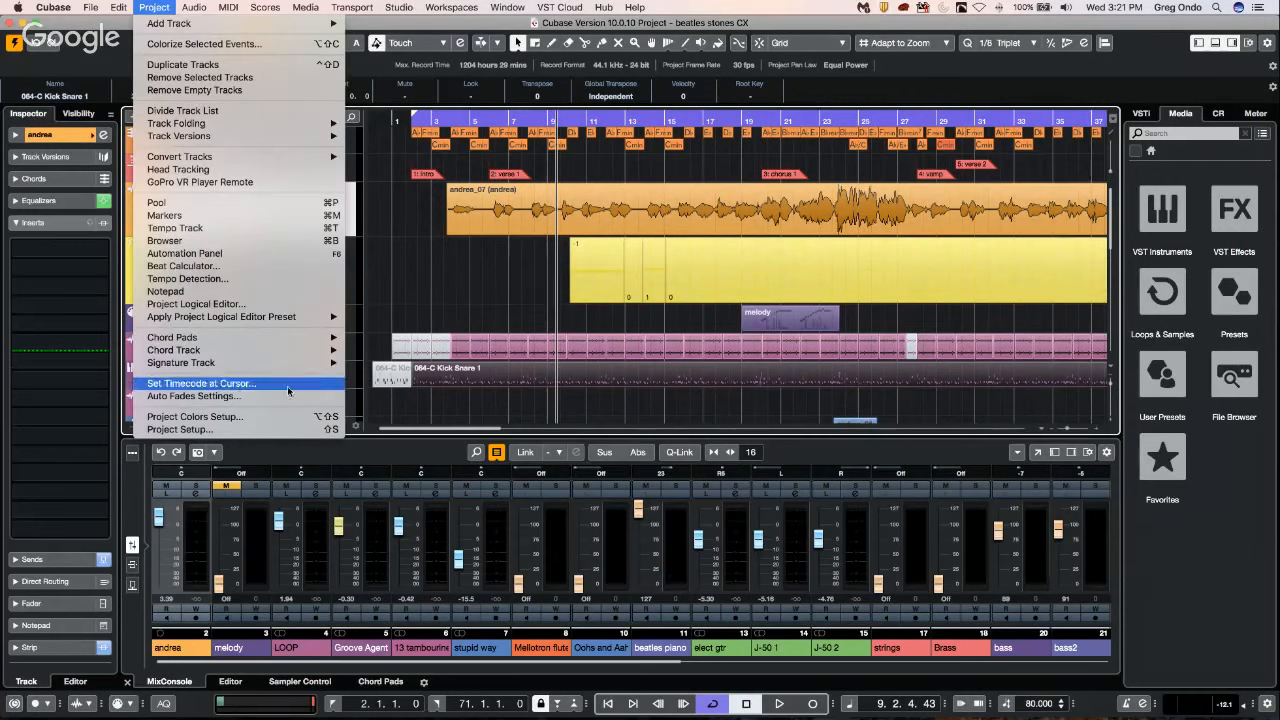
left_click(271, 304)
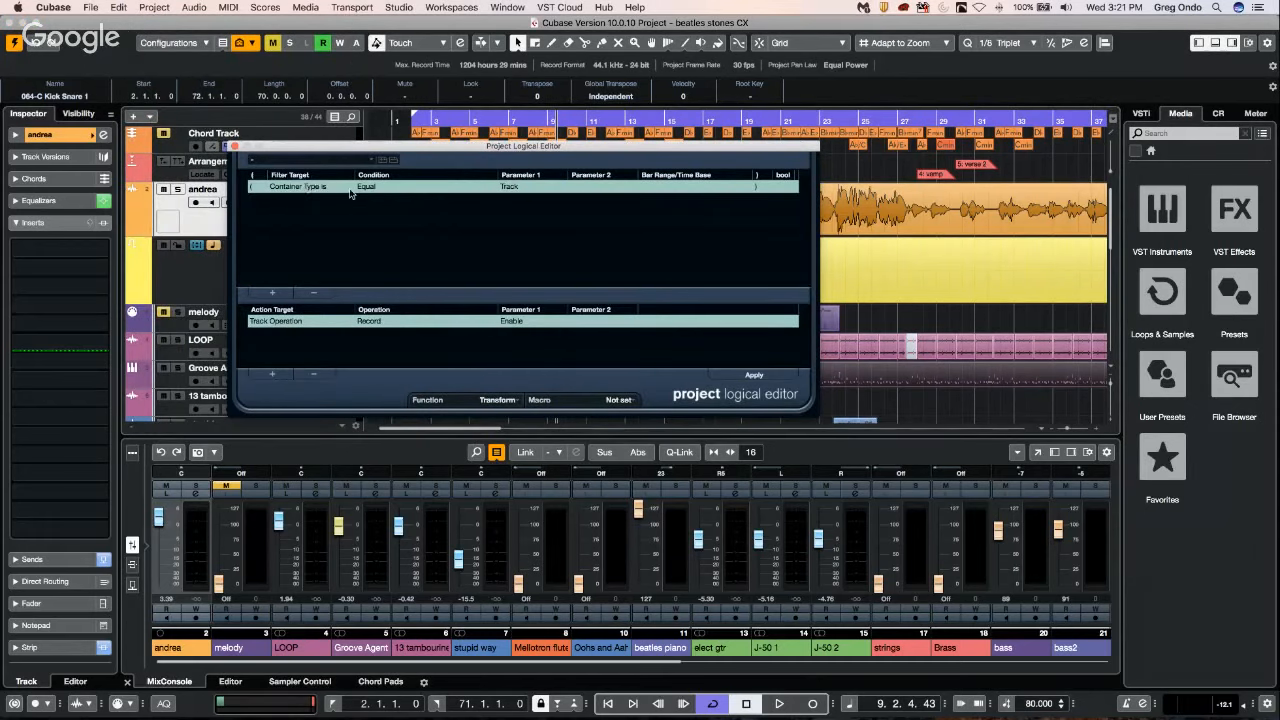
left_click(299, 187)
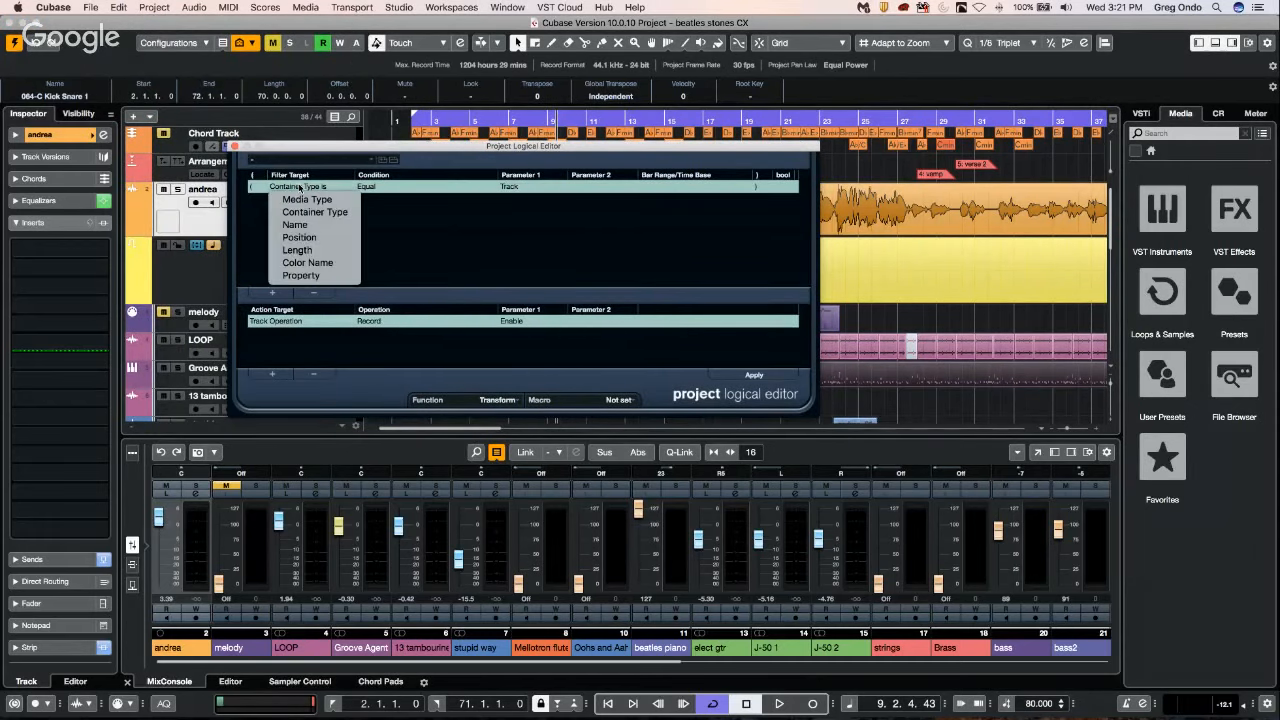
left_click(327, 214)
left_click(388, 187)
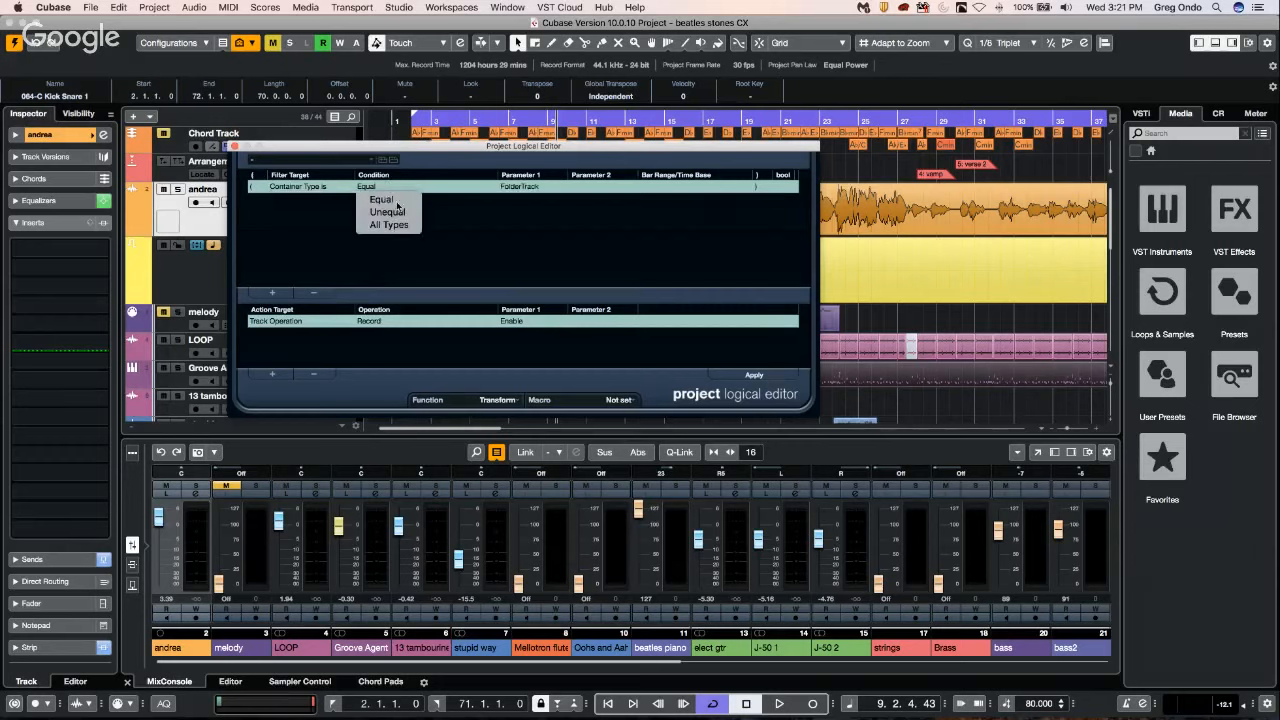
left_click(525, 188)
left_click(527, 188)
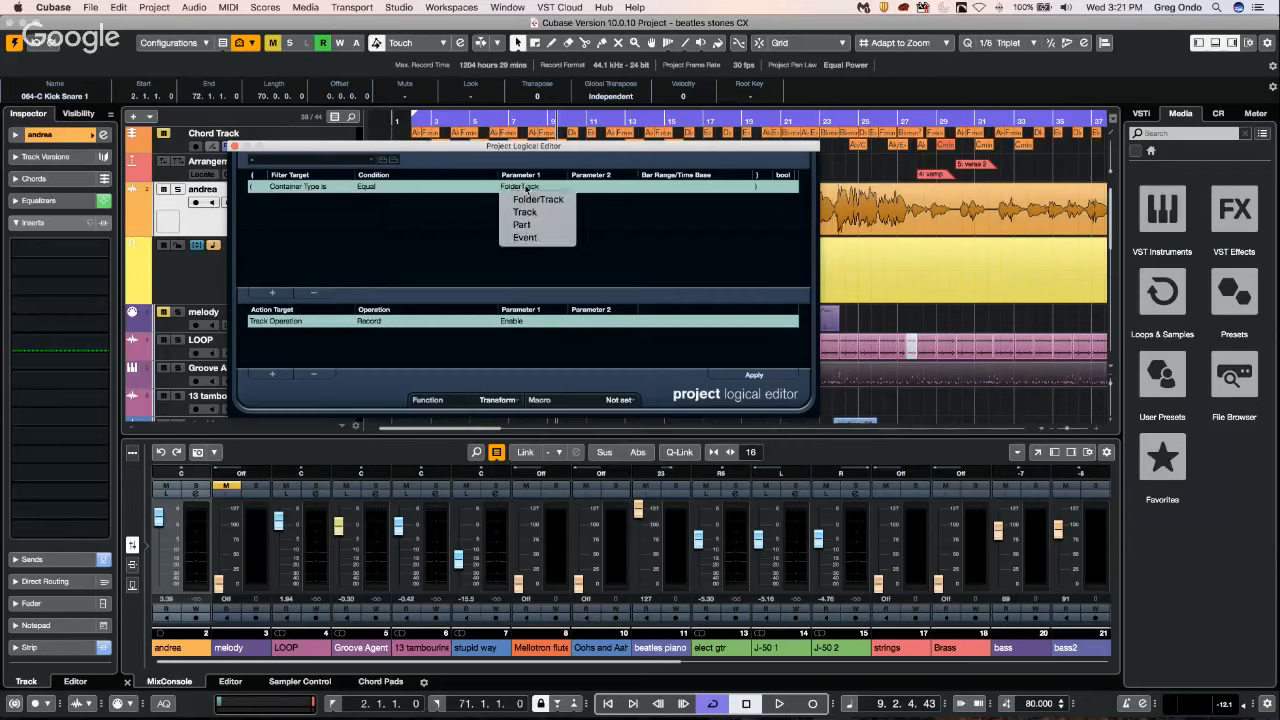
left_click(293, 188)
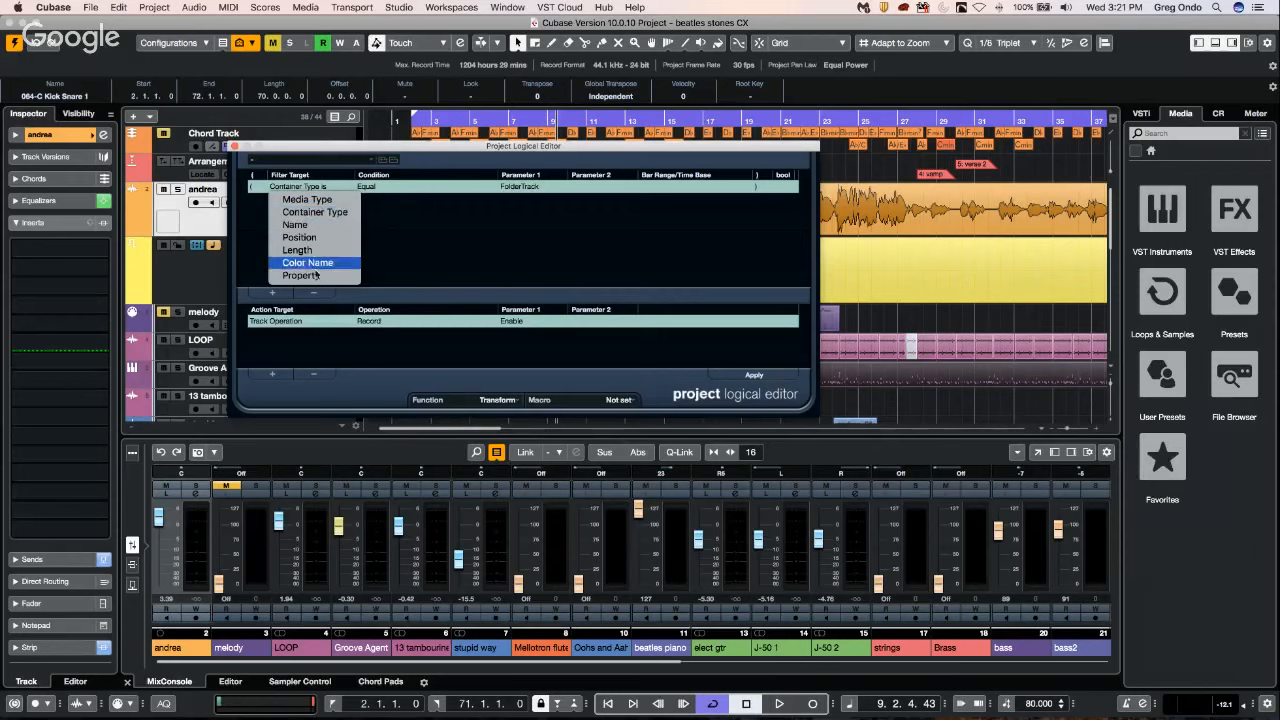
left_click(352, 200)
left_click(516, 186)
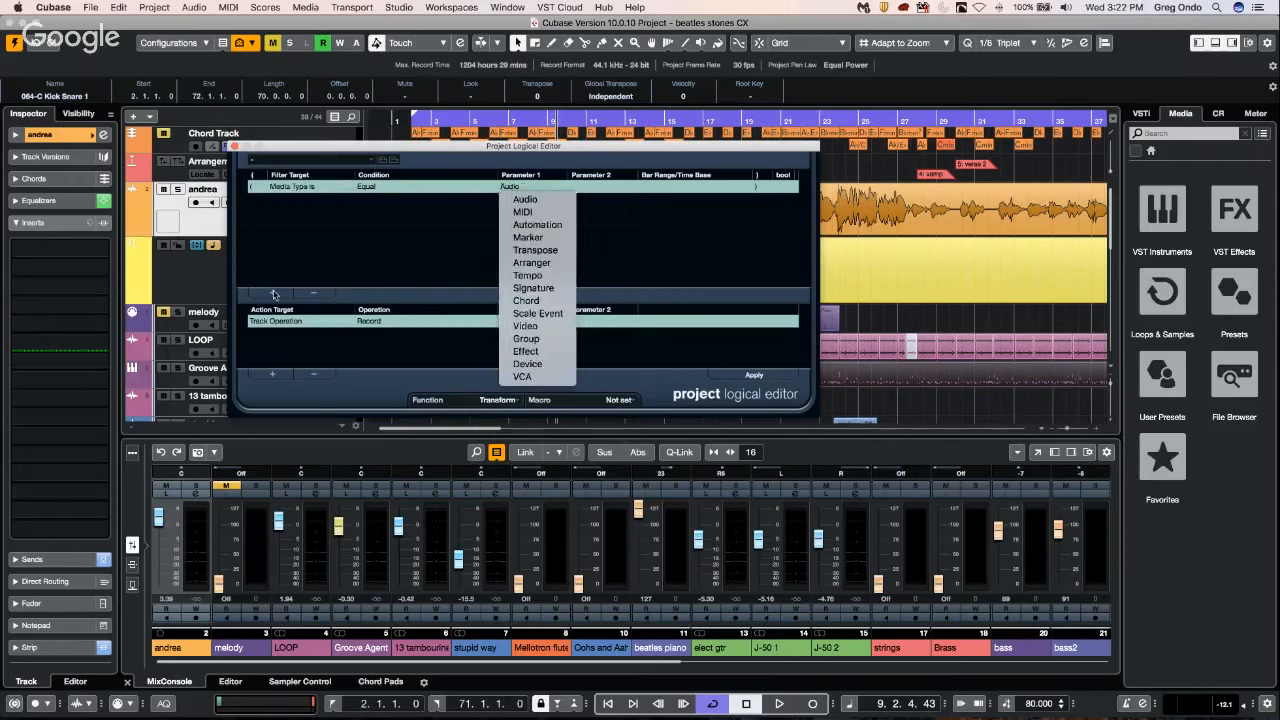
Add two more Media Type filter conditions, one equal to MIDI and one equal to Group.
left_click(274, 294)
left_click(274, 294)
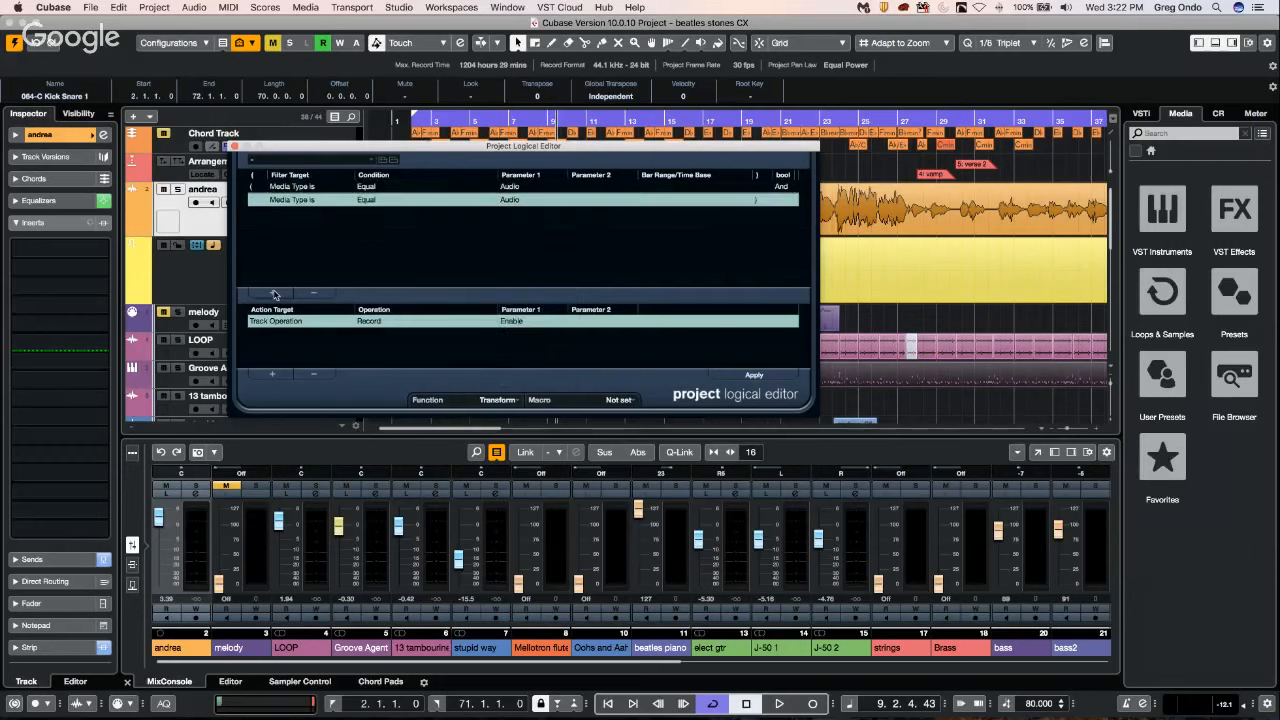
left_click(296, 204)
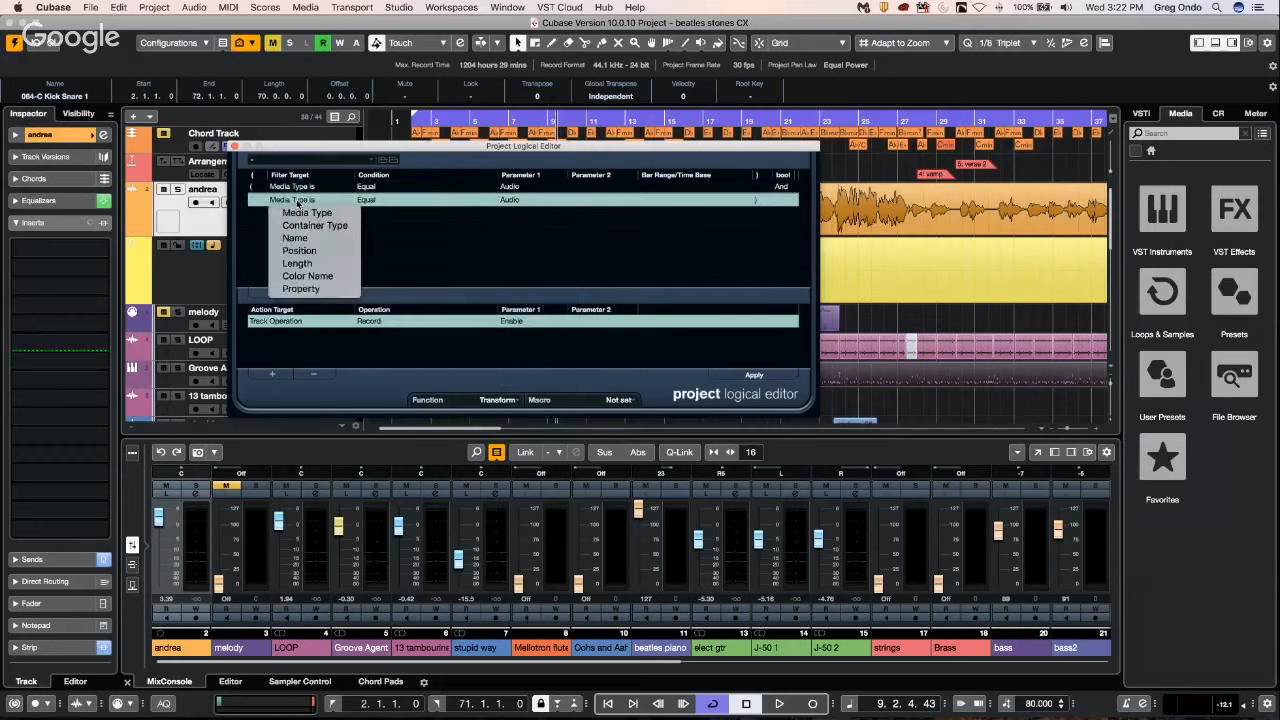
left_click(512, 200)
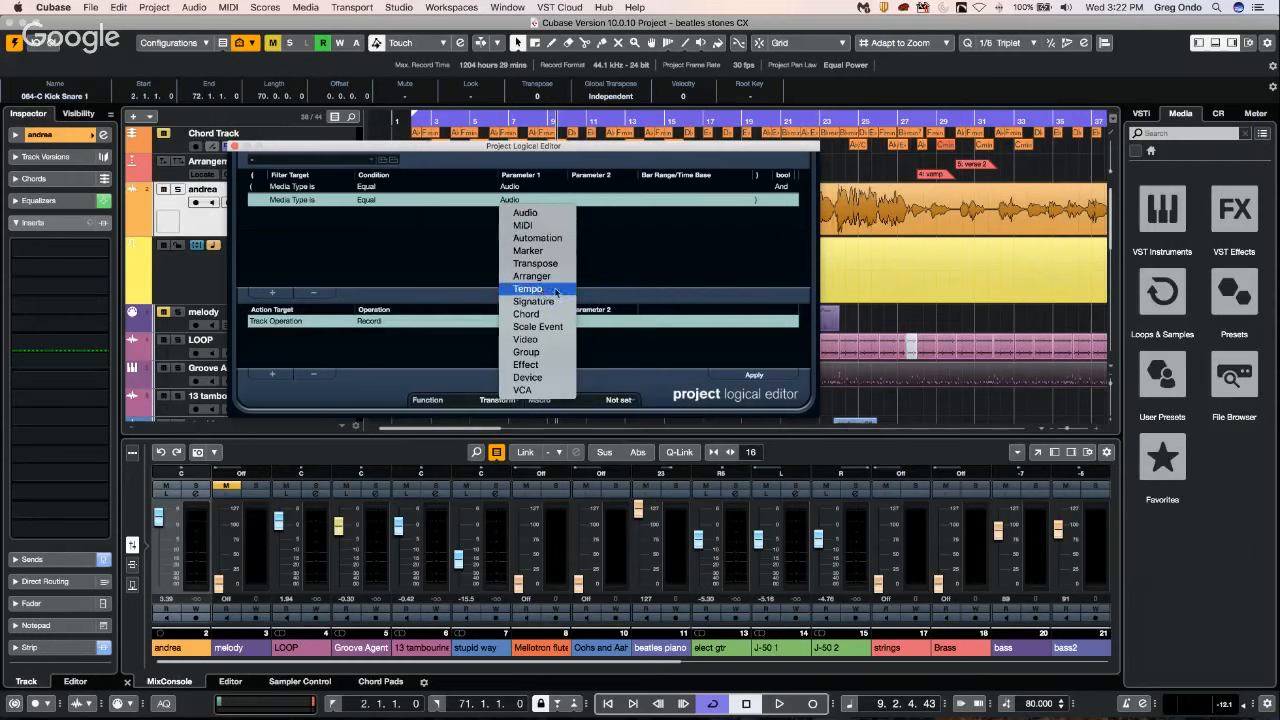
left_click(542, 227)
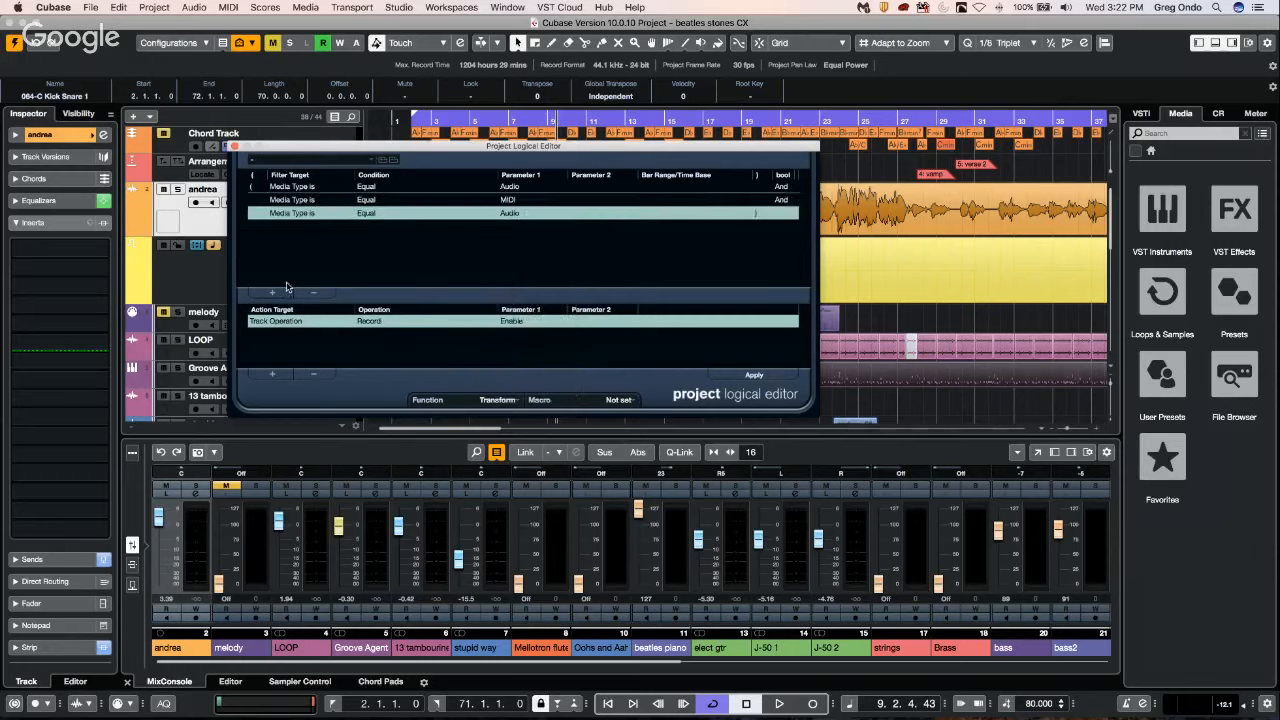
left_click(284, 291)
left_click(509, 214)
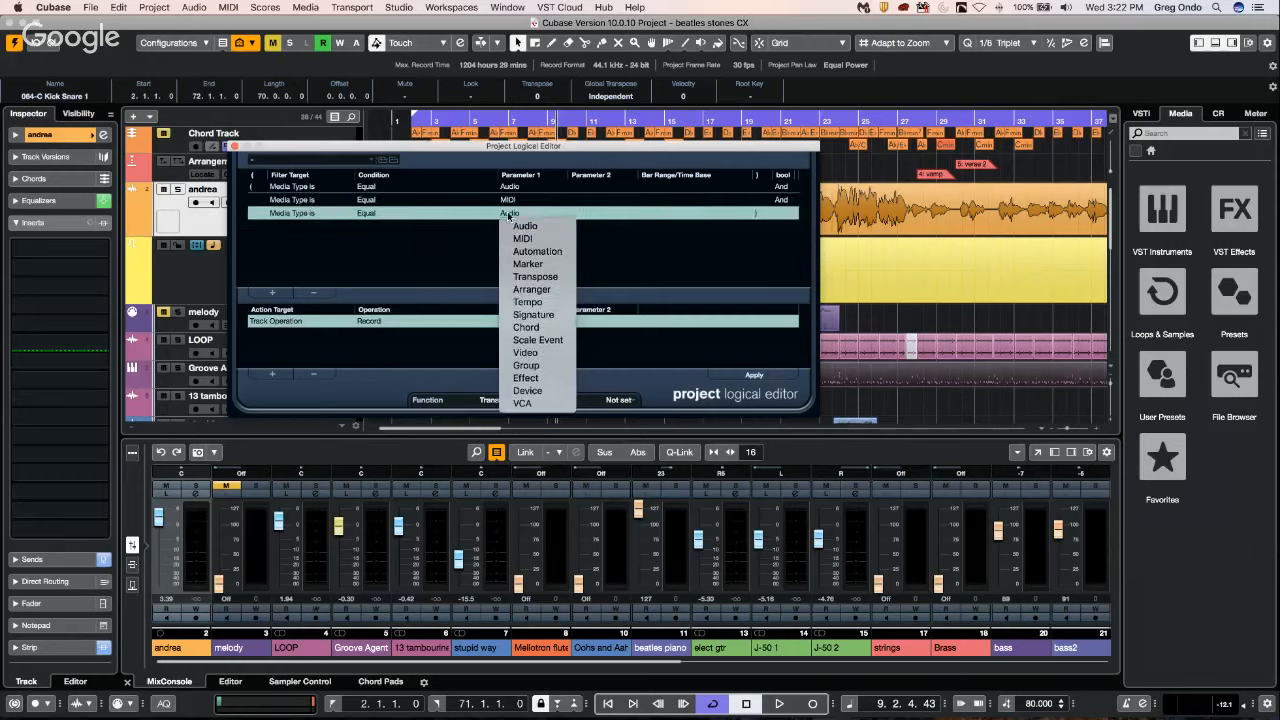
left_click(526, 365)
Set the existing Track Operation action to Inserts Bypass.
left_click(289, 321)
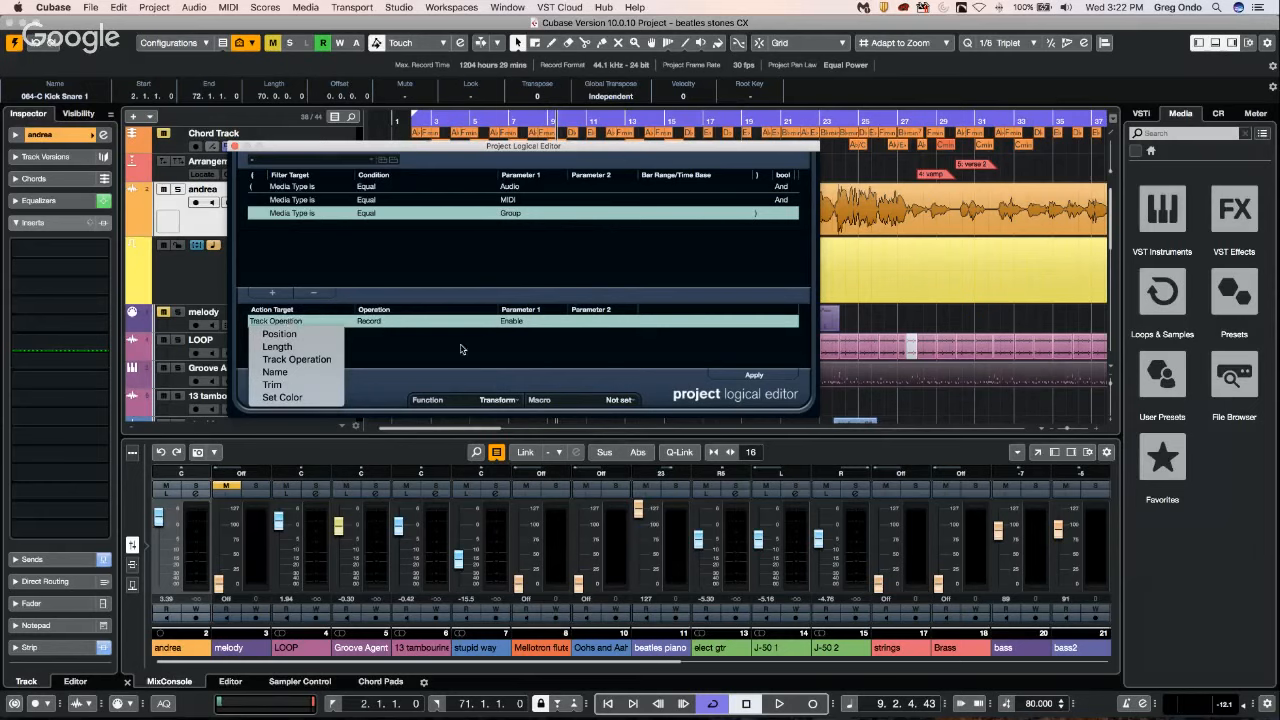
left_click(290, 321)
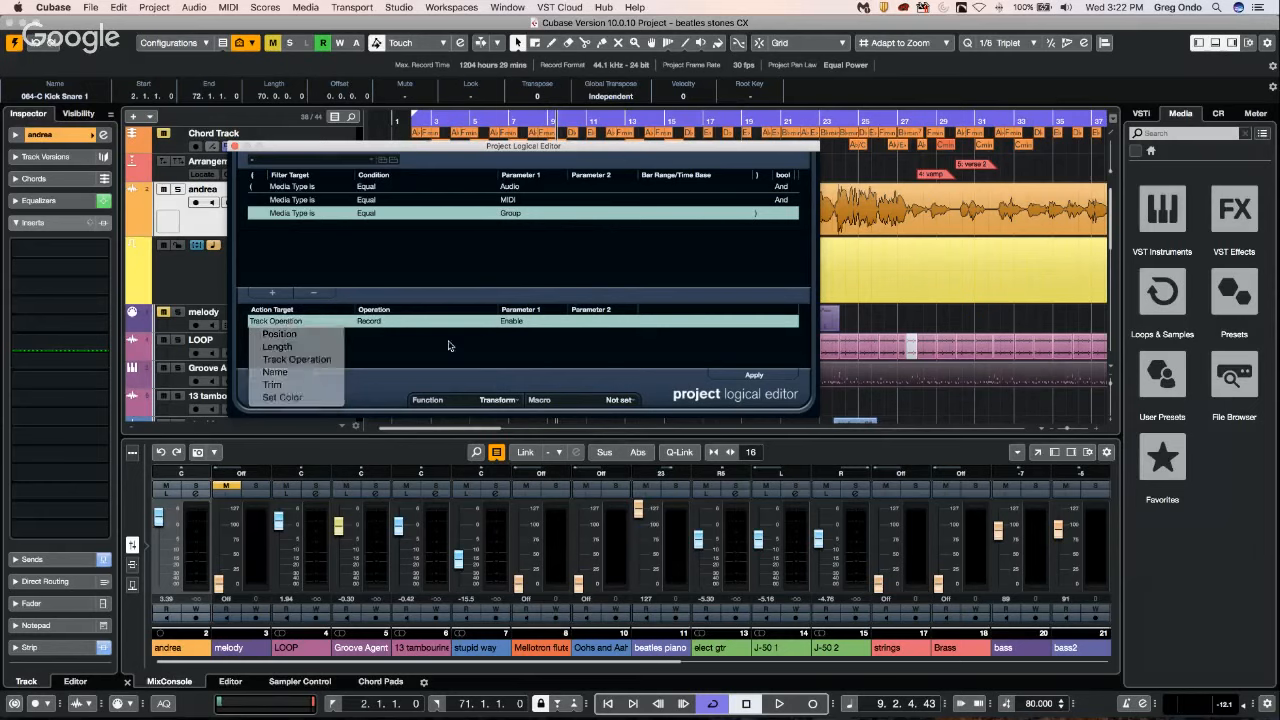
left_click(379, 322)
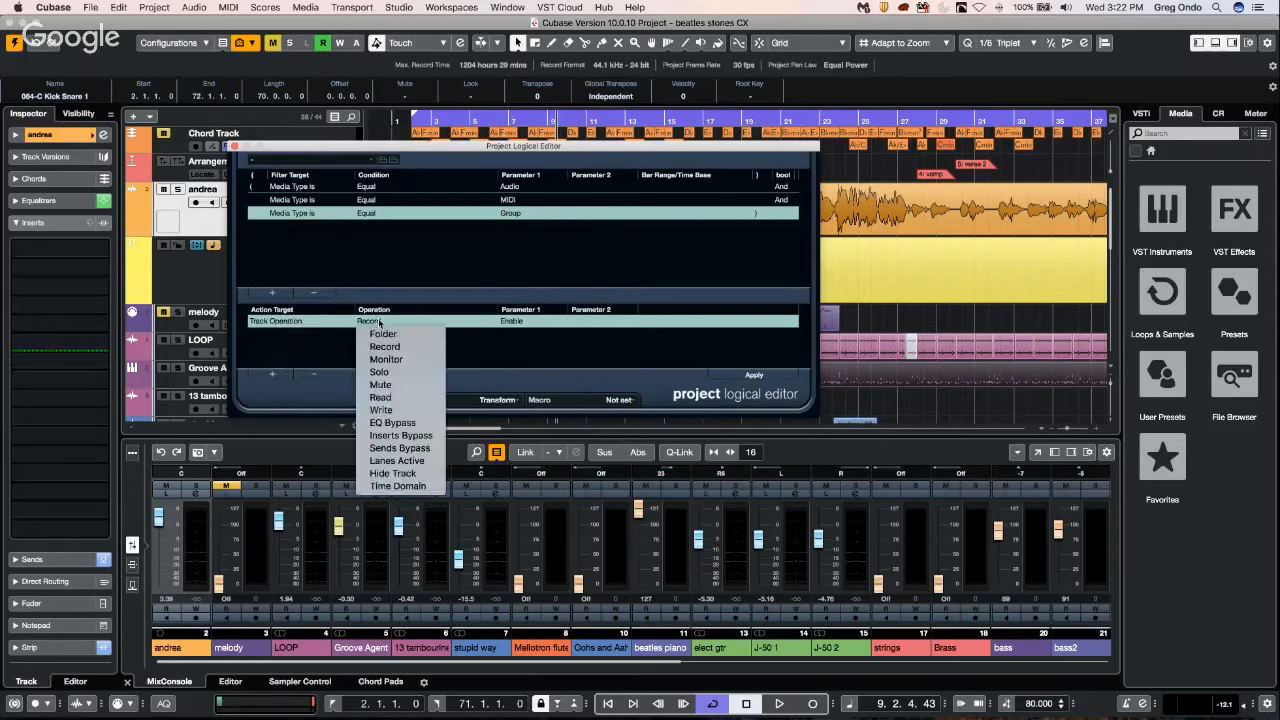
left_click(417, 436)
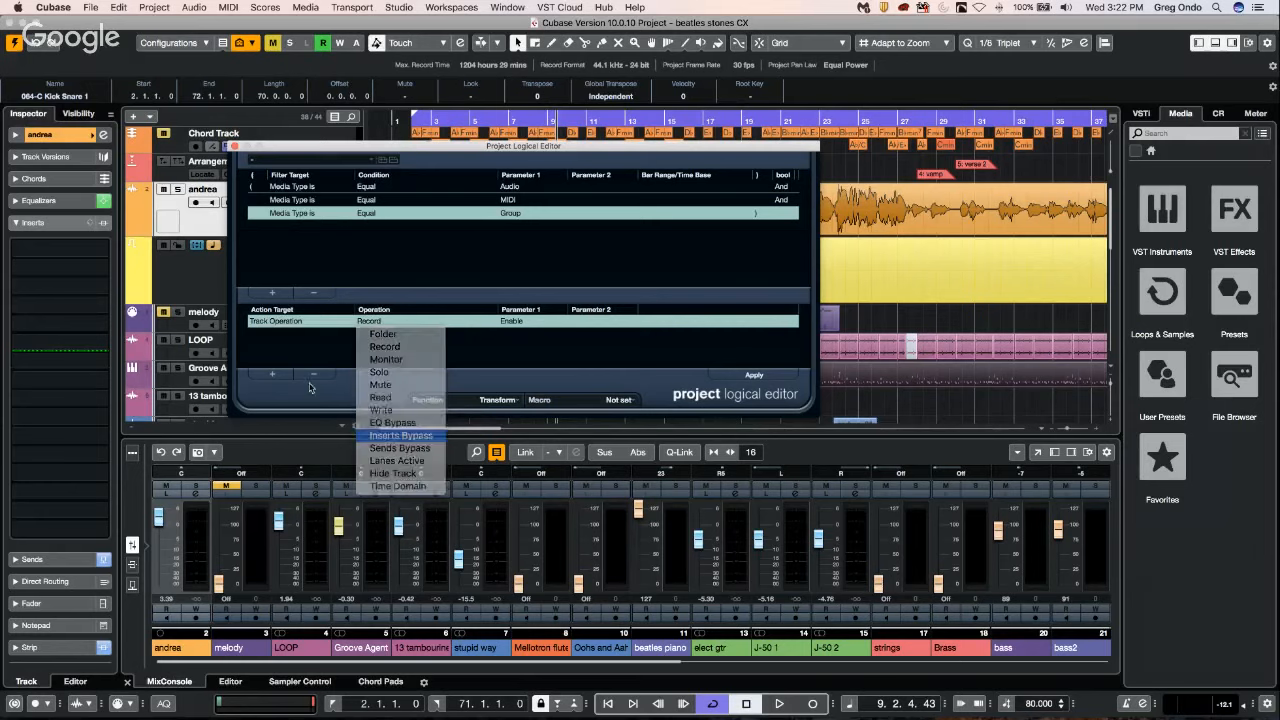
Add a second Track Operation action set to Sends Bypass and close the Project Logical Editor.
left_click(272, 375)
left_click(285, 335)
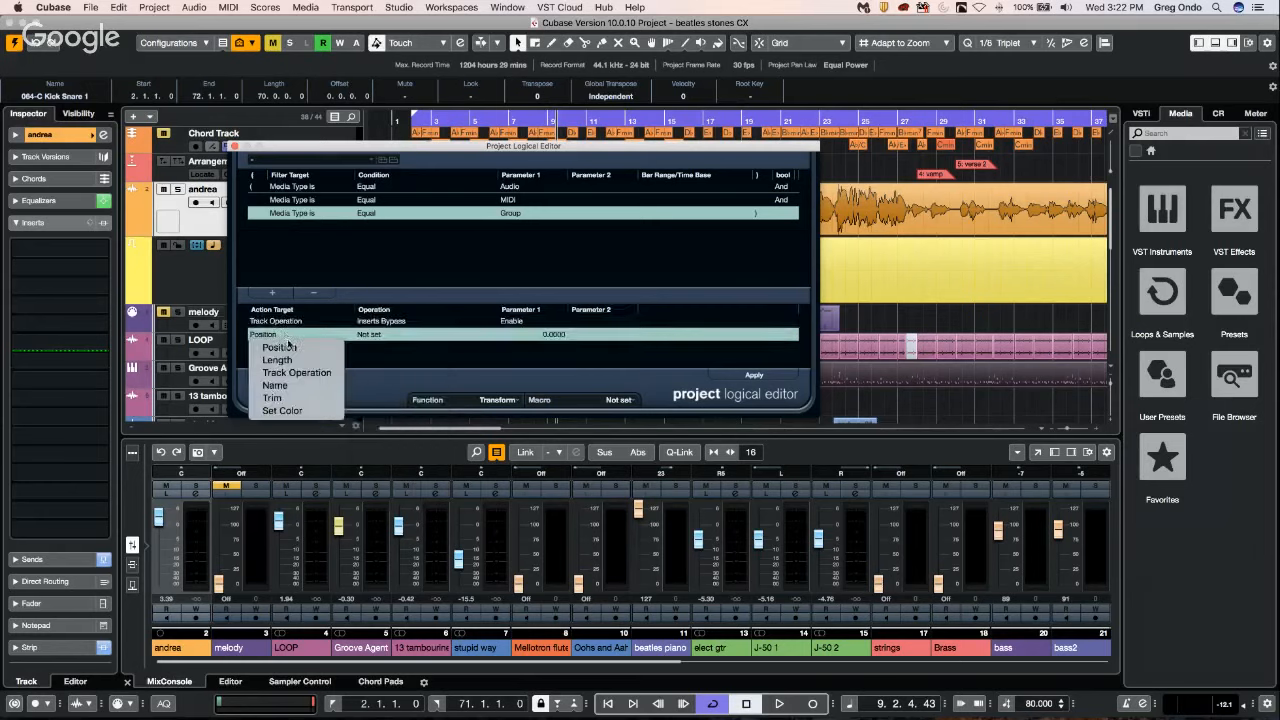
left_click(330, 373)
left_click(380, 337)
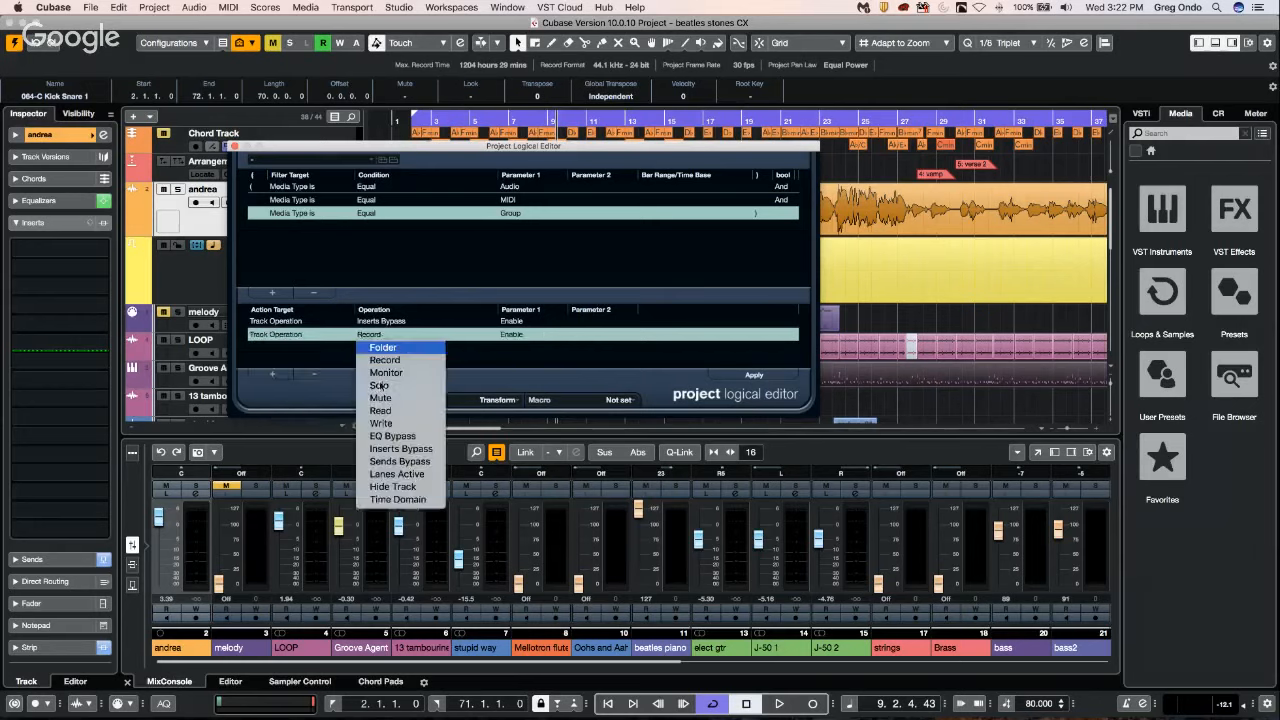
left_click(402, 461)
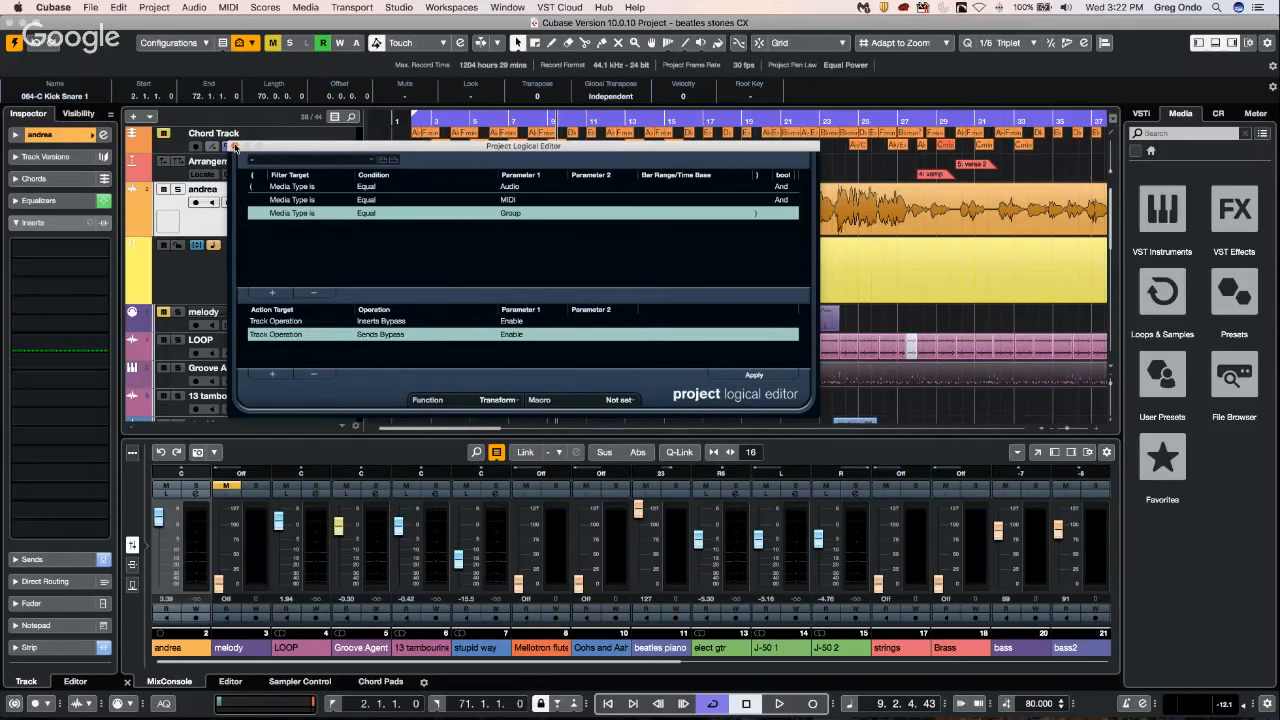
left_click(236, 147)
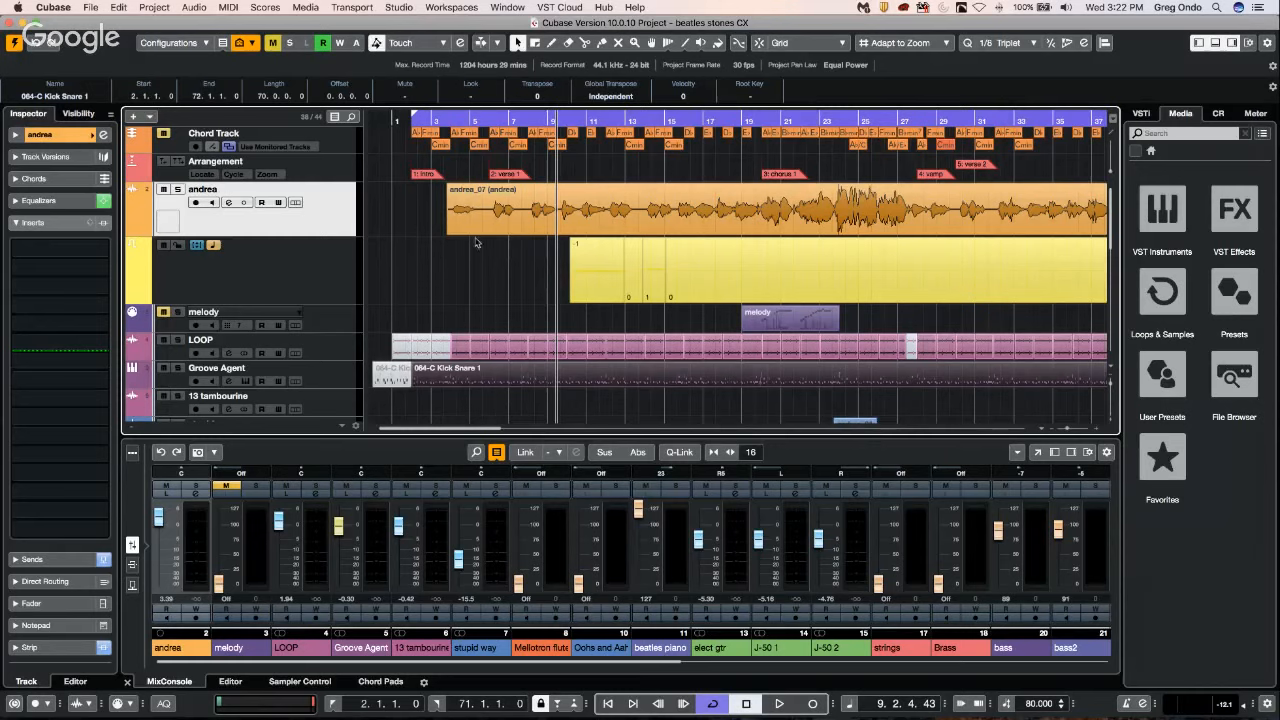
Reopen the Project Logical Editor to review its filter conditions and bypass actions, and close it again.
left_click(154, 8)
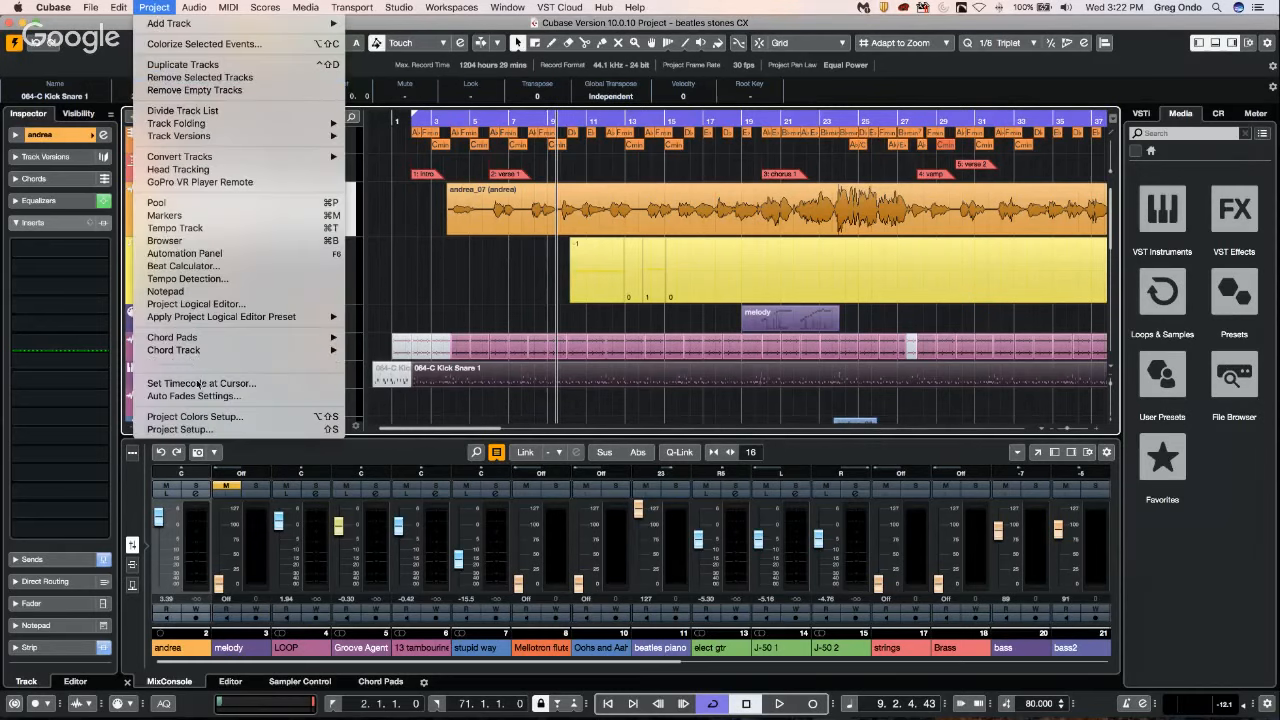
left_click(195, 303)
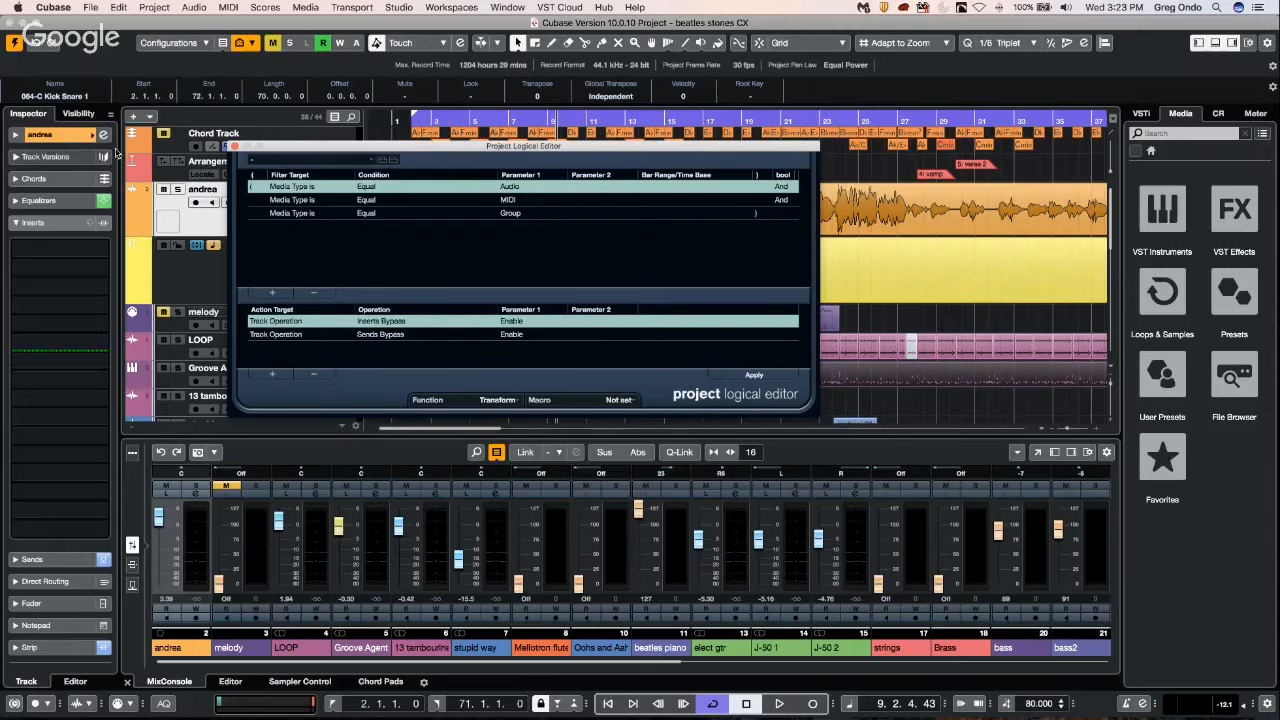
left_click(238, 147)
Start playback, open the MixConsole, and bypass the inserts and EQs on all channels.
key("space")
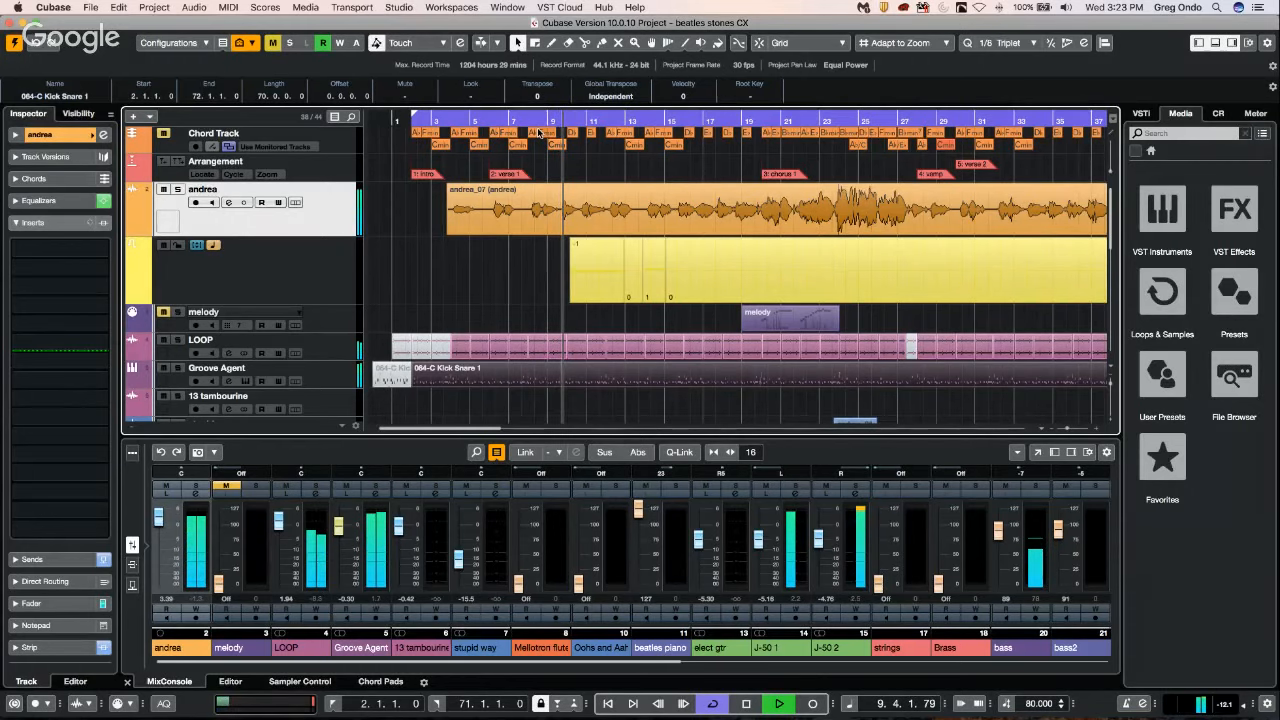
key("F3")
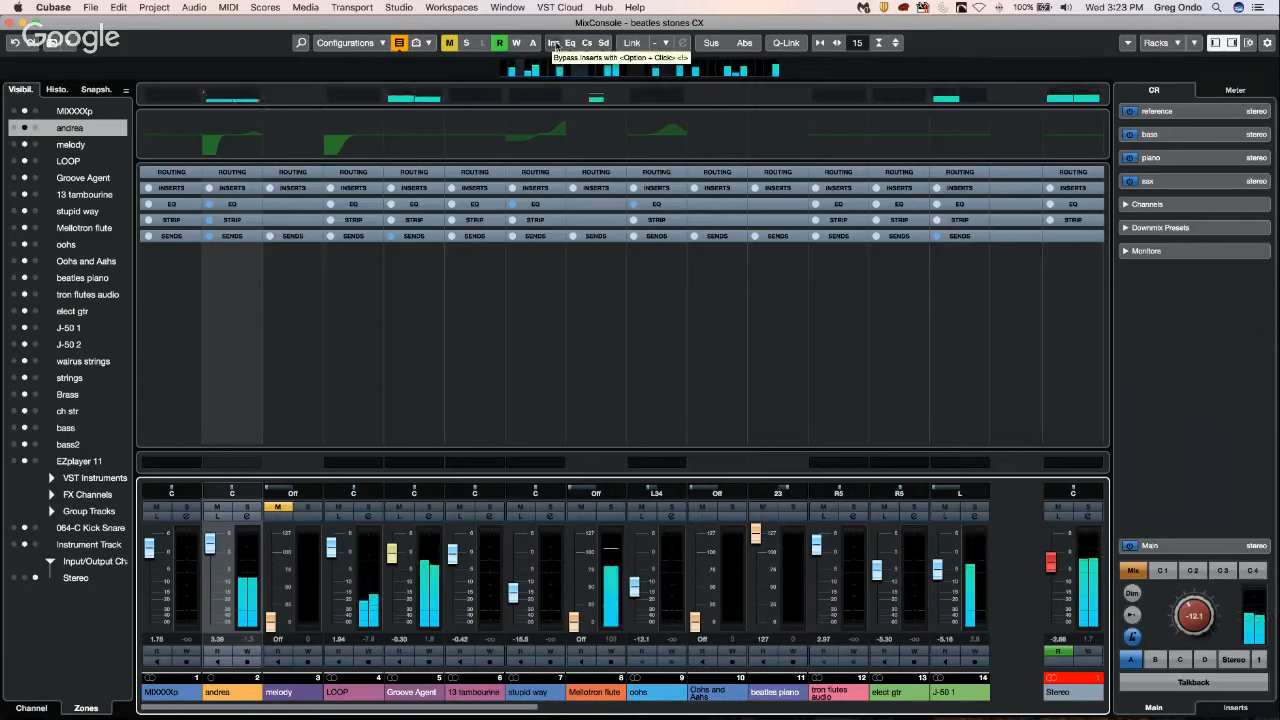
left_click(556, 45, "alt")
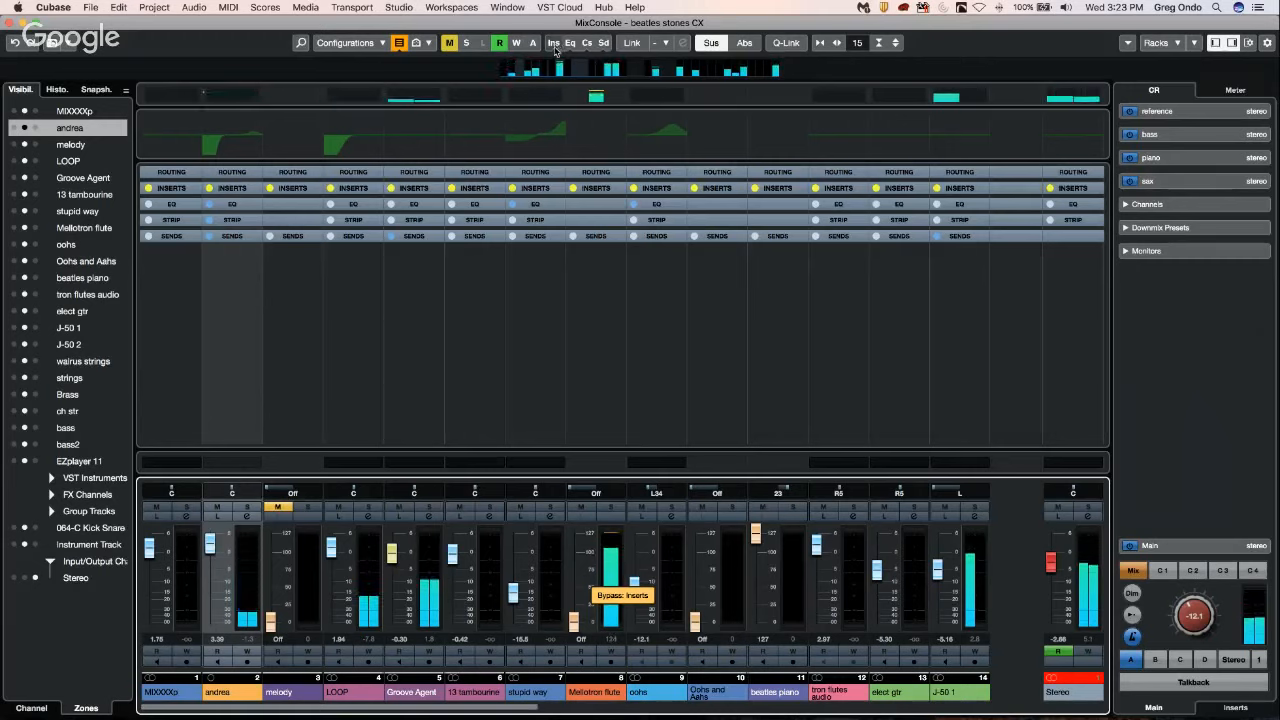
left_click(570, 44, "alt")
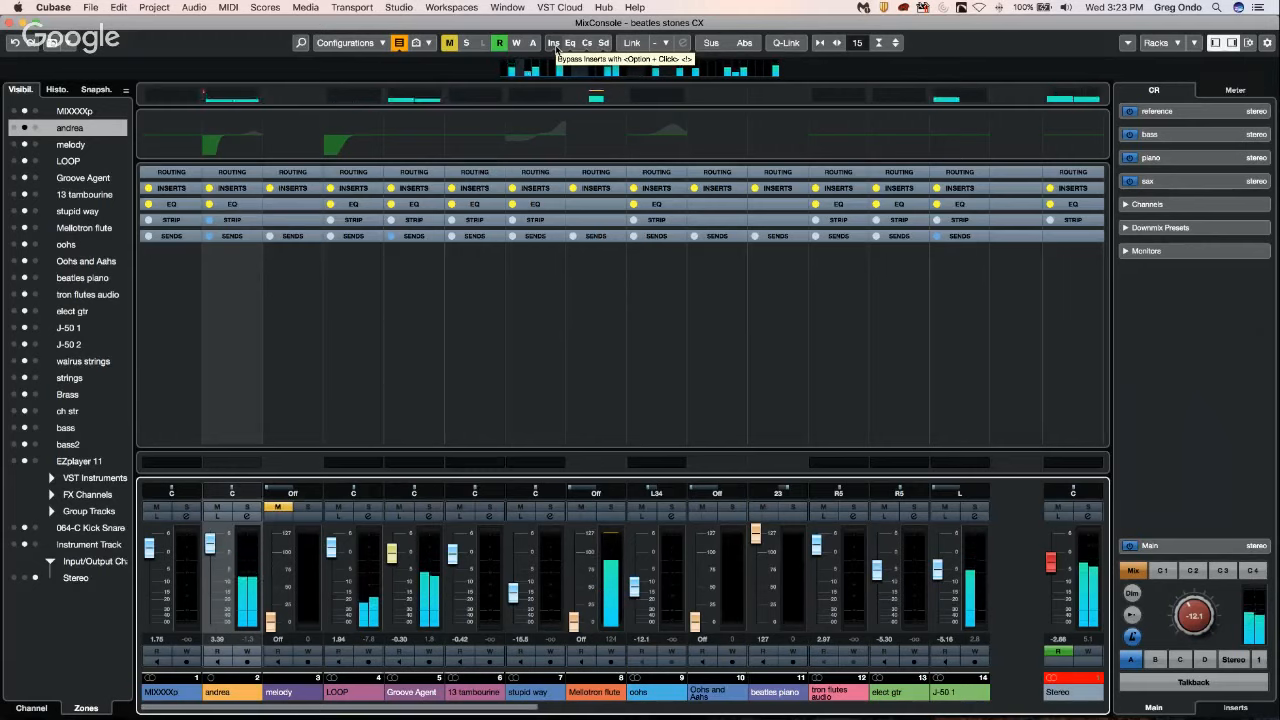
Re-enable the EQs and bypass the channel strips and sends on all channels, leaving the inserts bypassed.
left_click(556, 47, "alt")
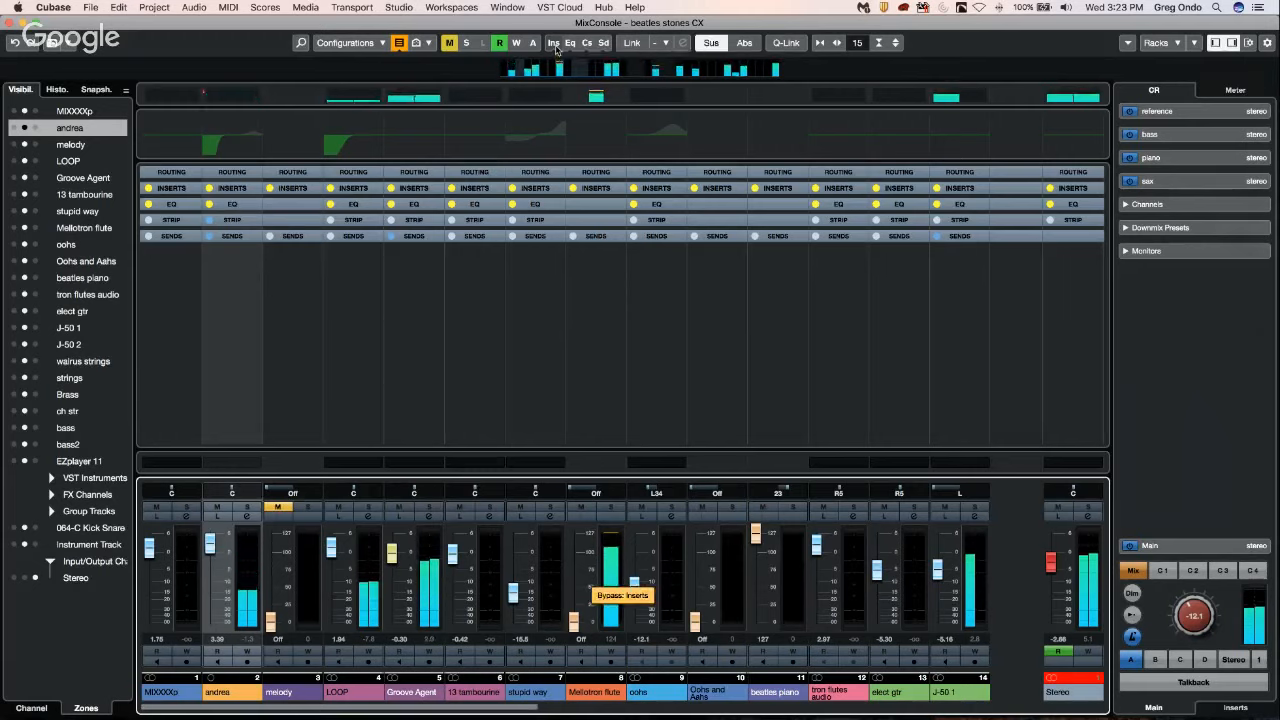
left_click(570, 46, "alt")
left_click(585, 47, "alt")
left_click(603, 43, "alt")
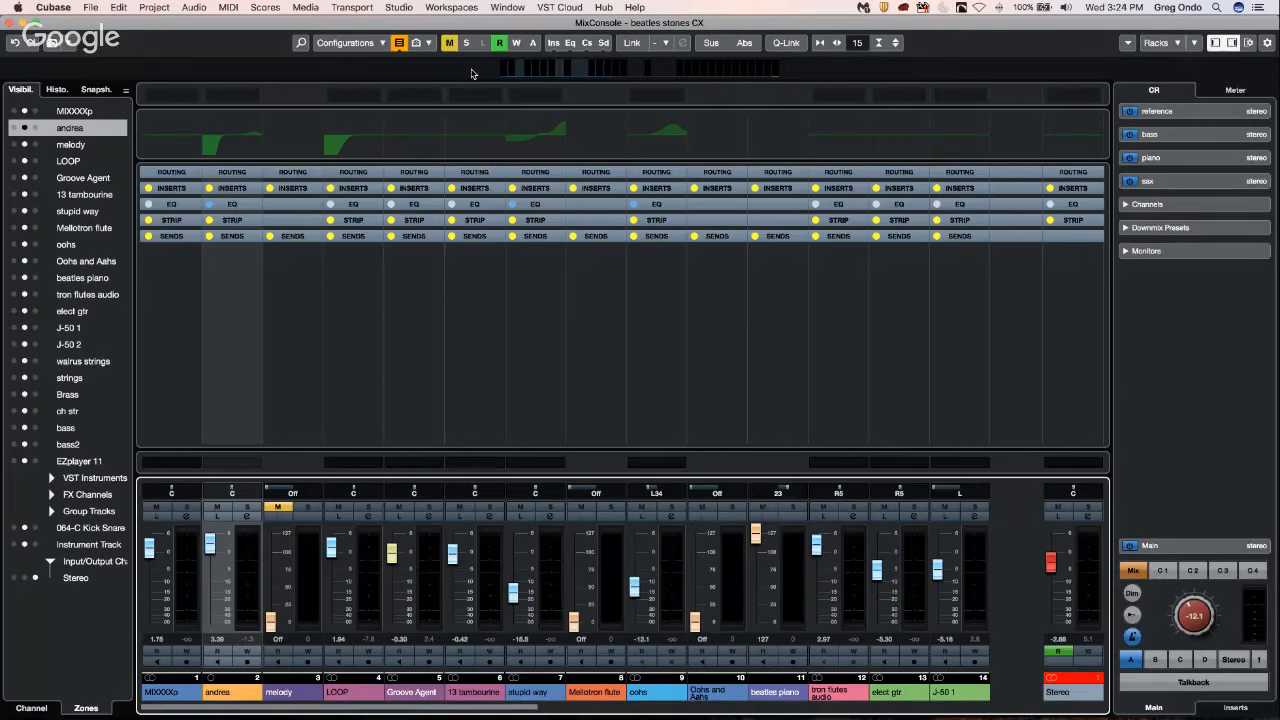
Close the MixConsole, open Groove Agent from instrument slot 3 and show its pattern pads.
left_click(10, 24)
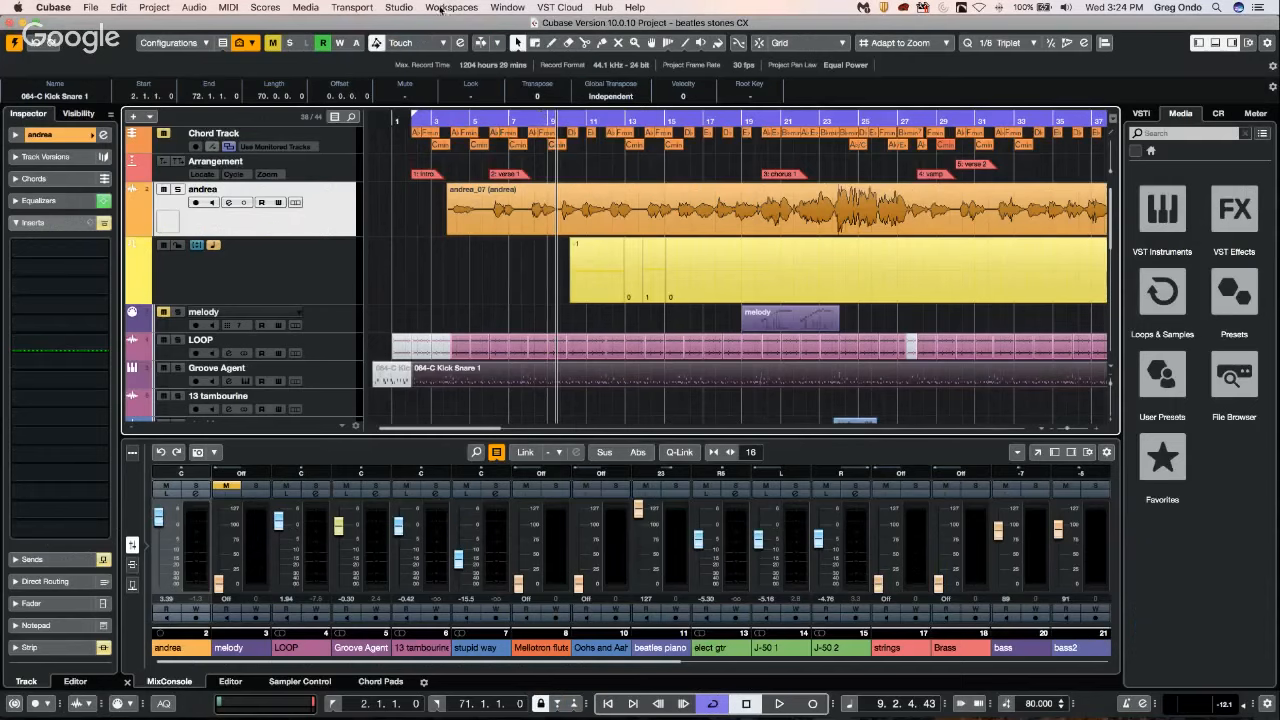
left_click(400, 8)
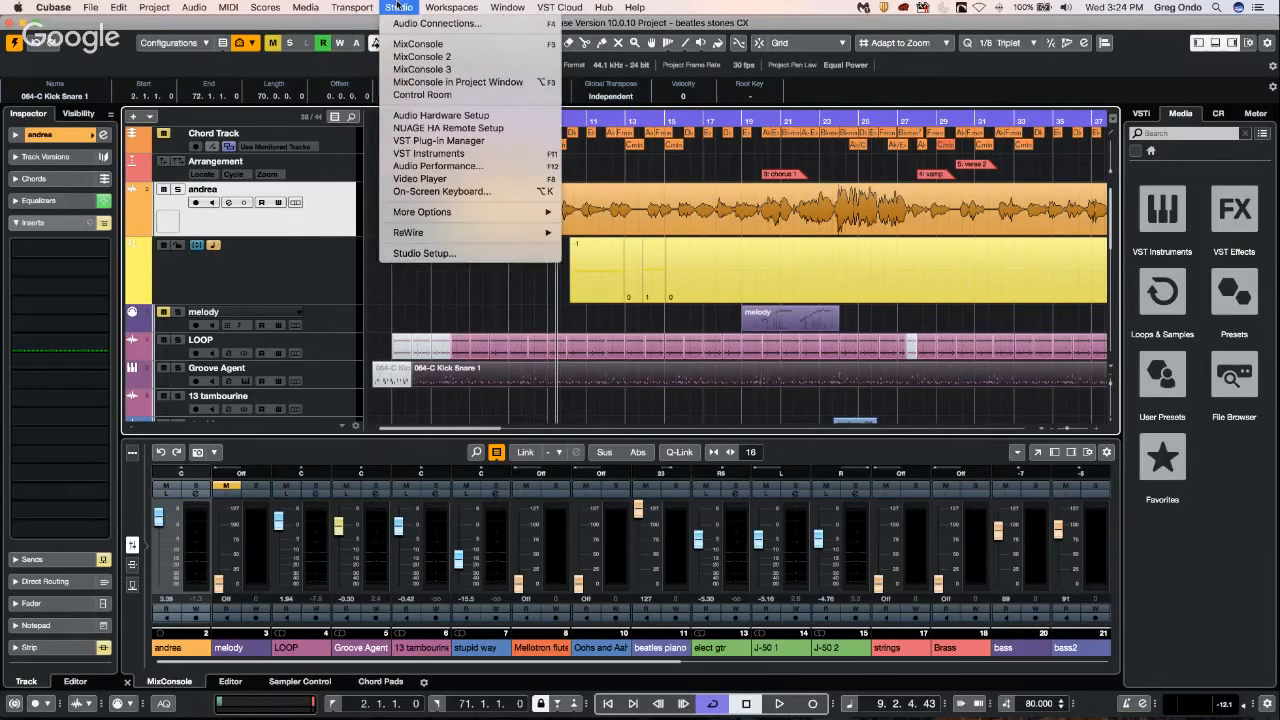
left_click(473, 295)
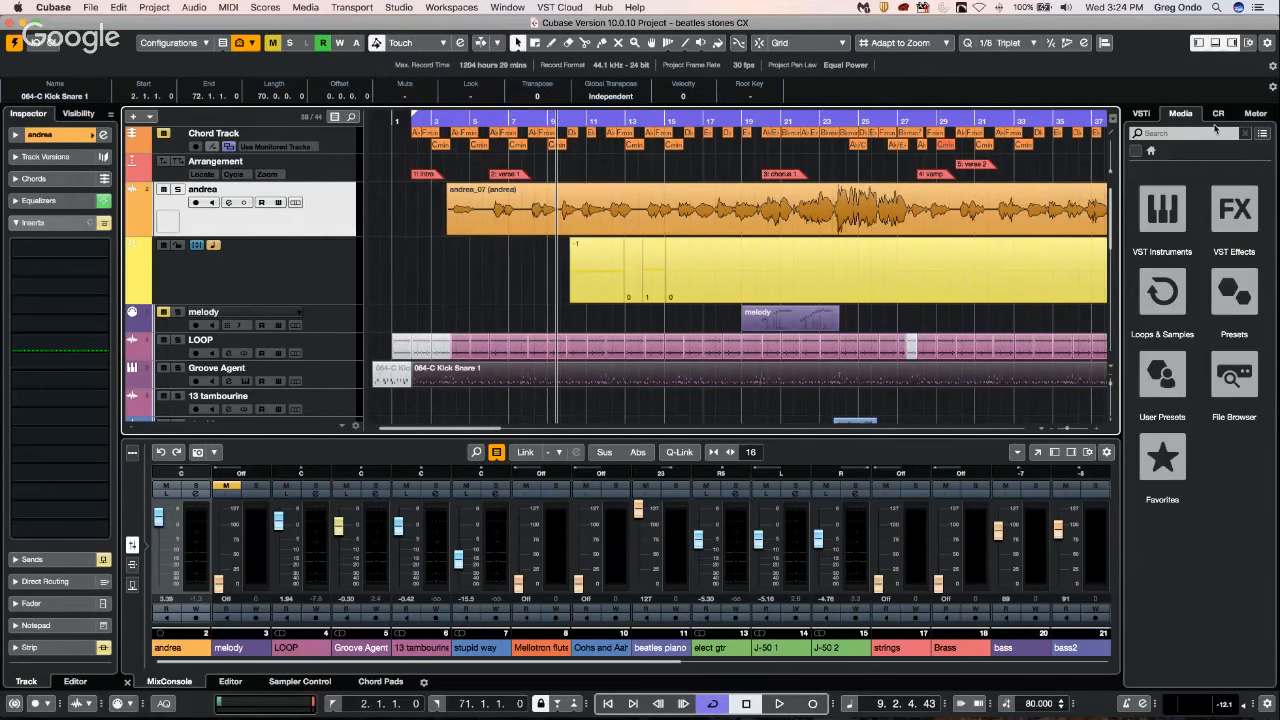
left_click(1141, 114)
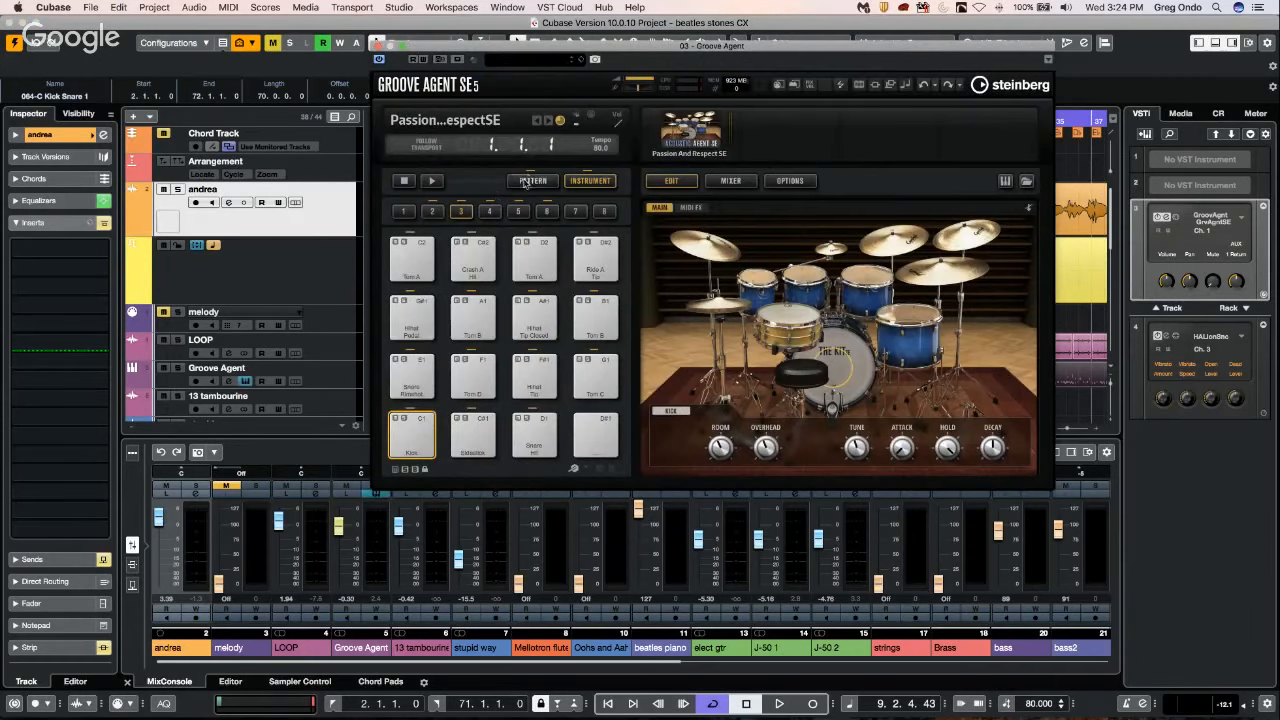
left_click(534, 182)
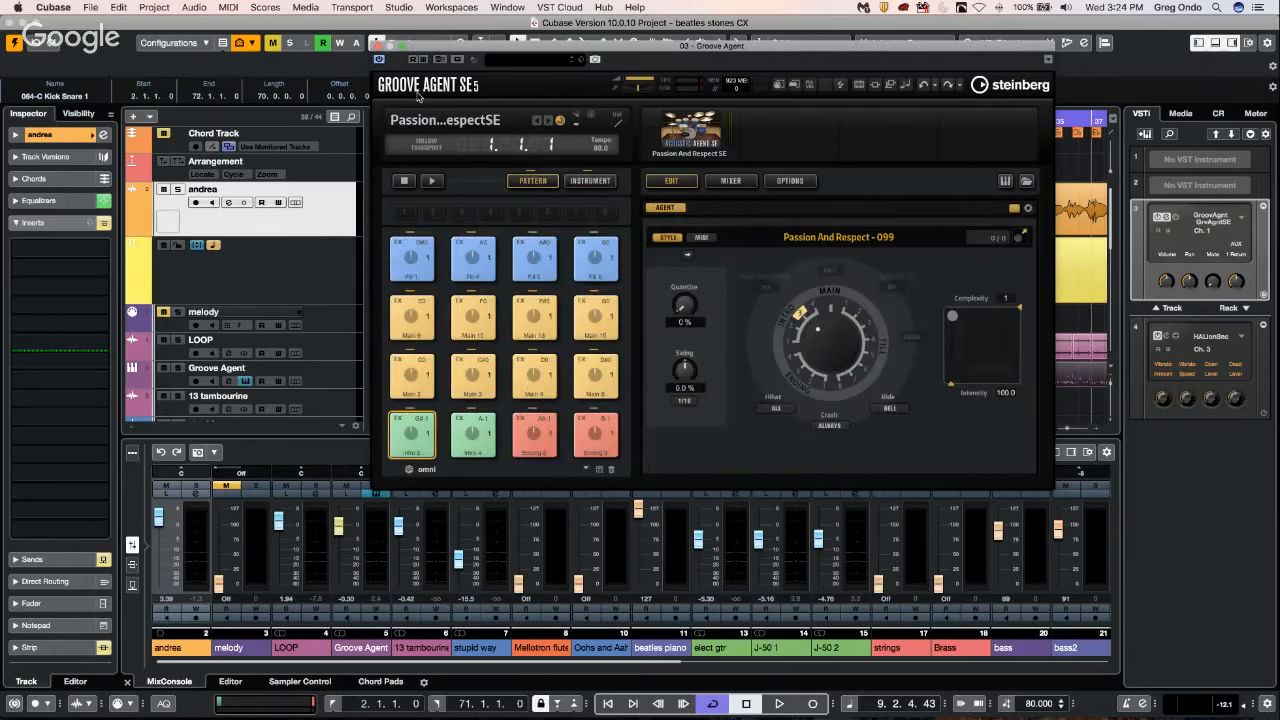
Load Groove Agent SE into instrument slot 2 with its pattern pads shown, and close the other Groove Agent window.
left_click(1160, 187)
left_click(1100, 236)
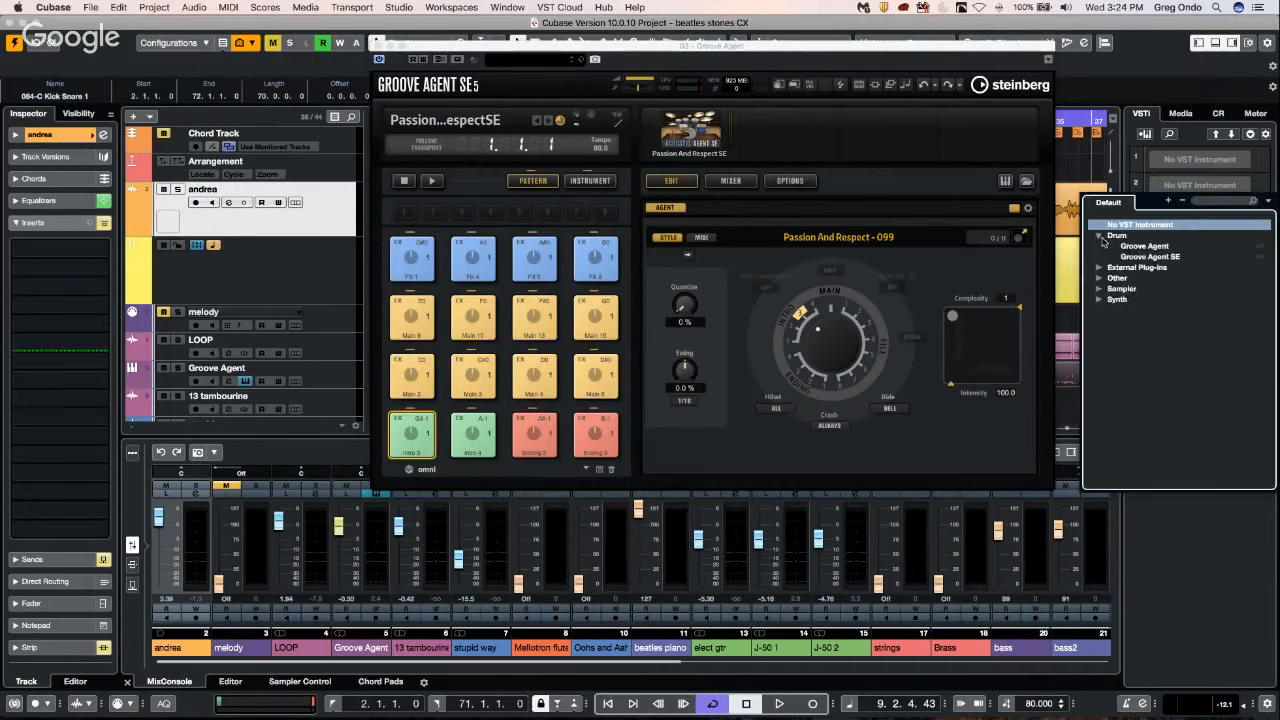
left_click(1143, 258)
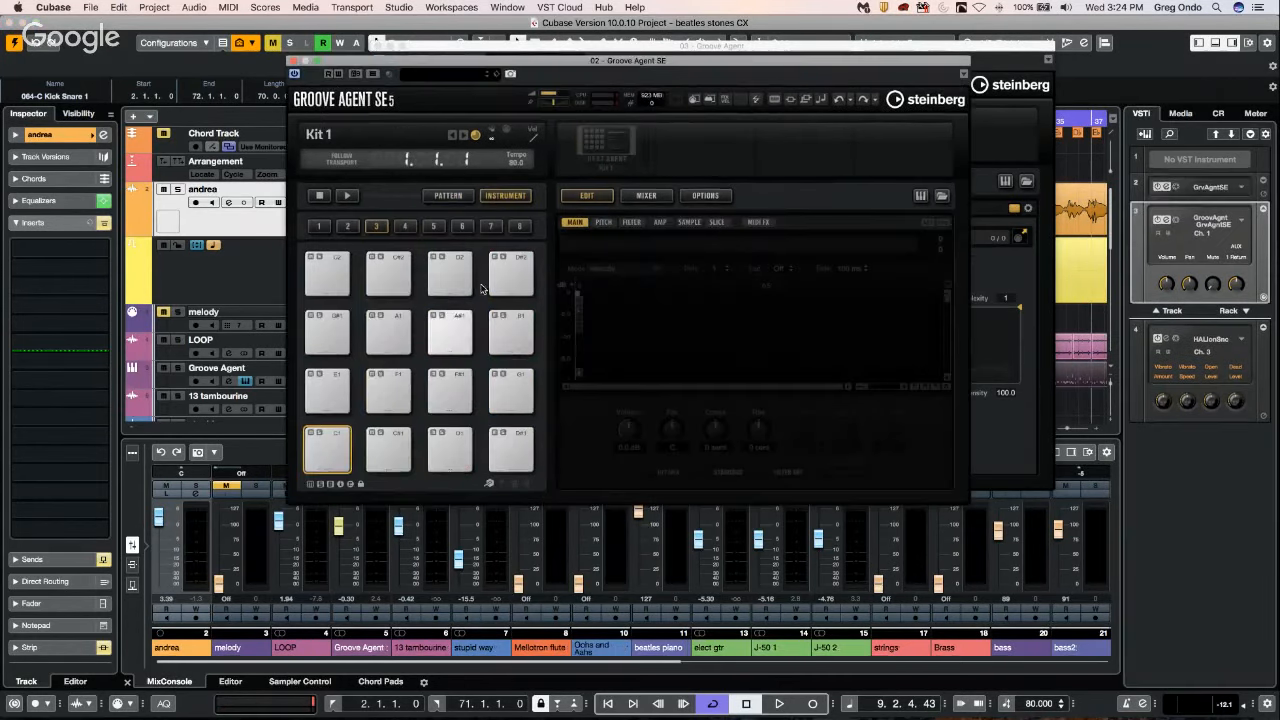
left_click(448, 195)
left_click(374, 43)
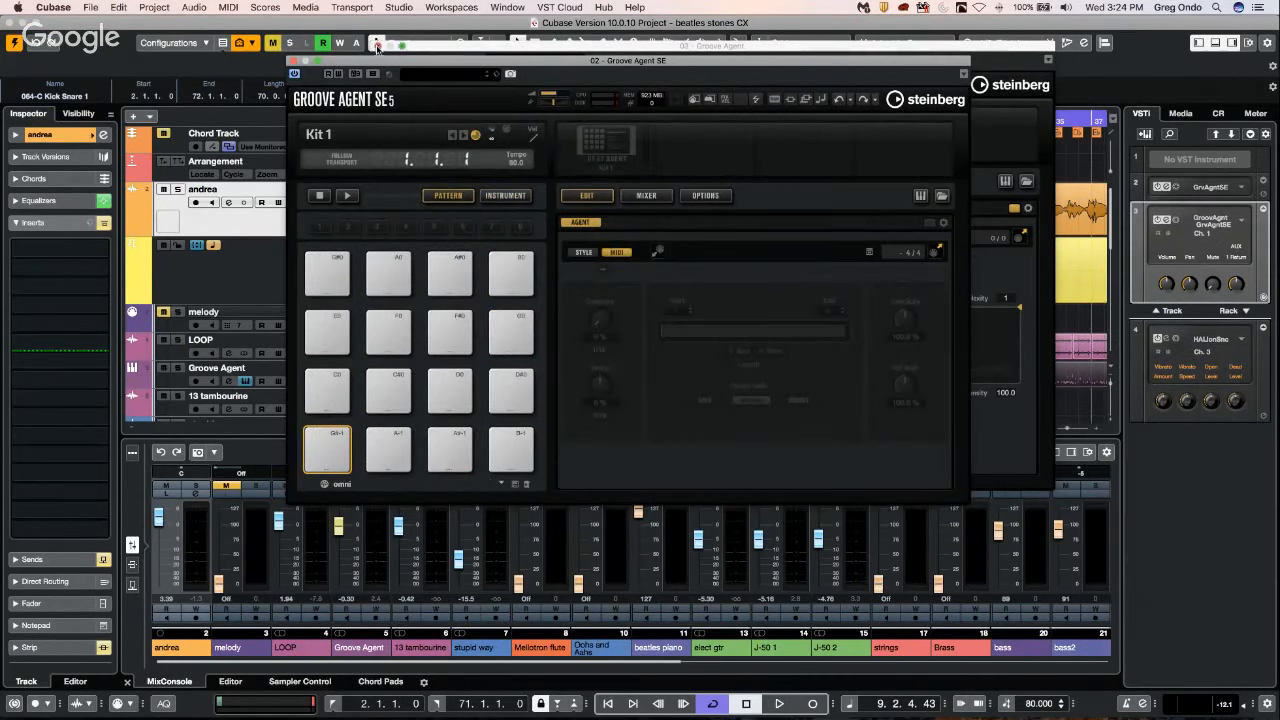
Load the kick sample 010 Construction Kit 03 SK from the GA ONE Library onto Groove Agent SE's E1 instrument pad.
left_click(1181, 114)
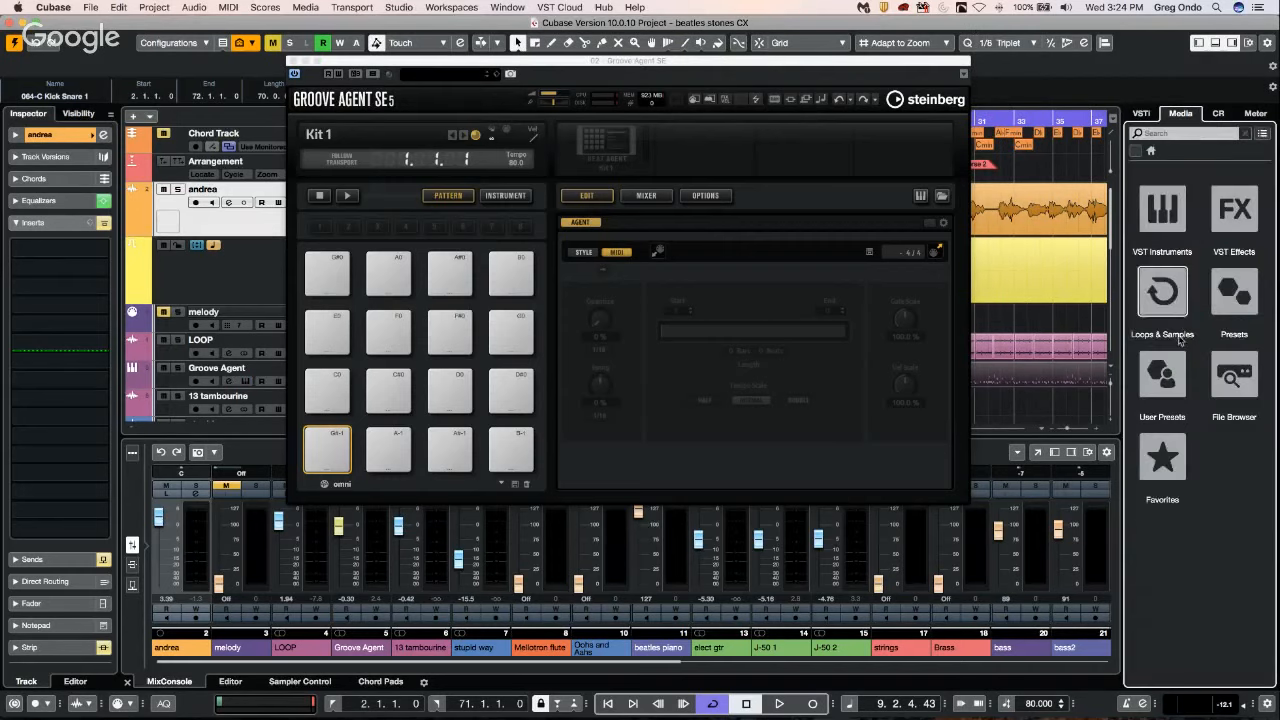
left_click(1162, 291)
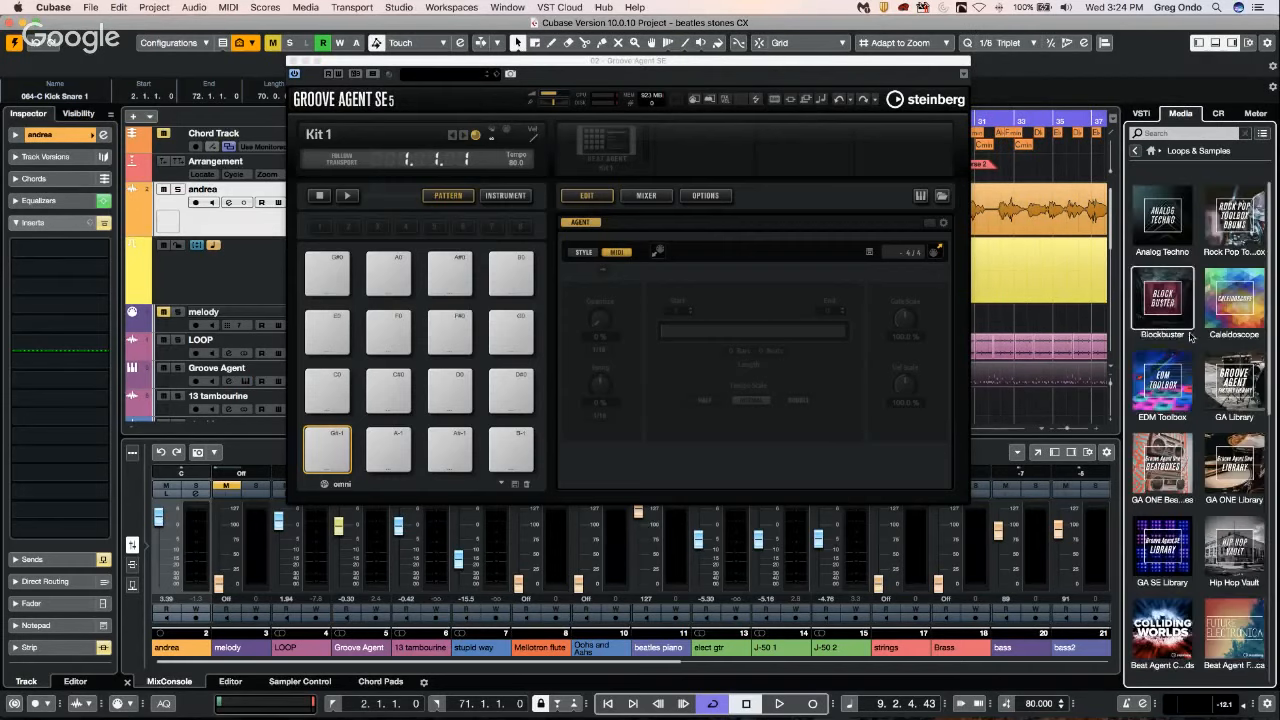
left_click(1210, 383)
left_click_drag(1175, 327, 328, 394)
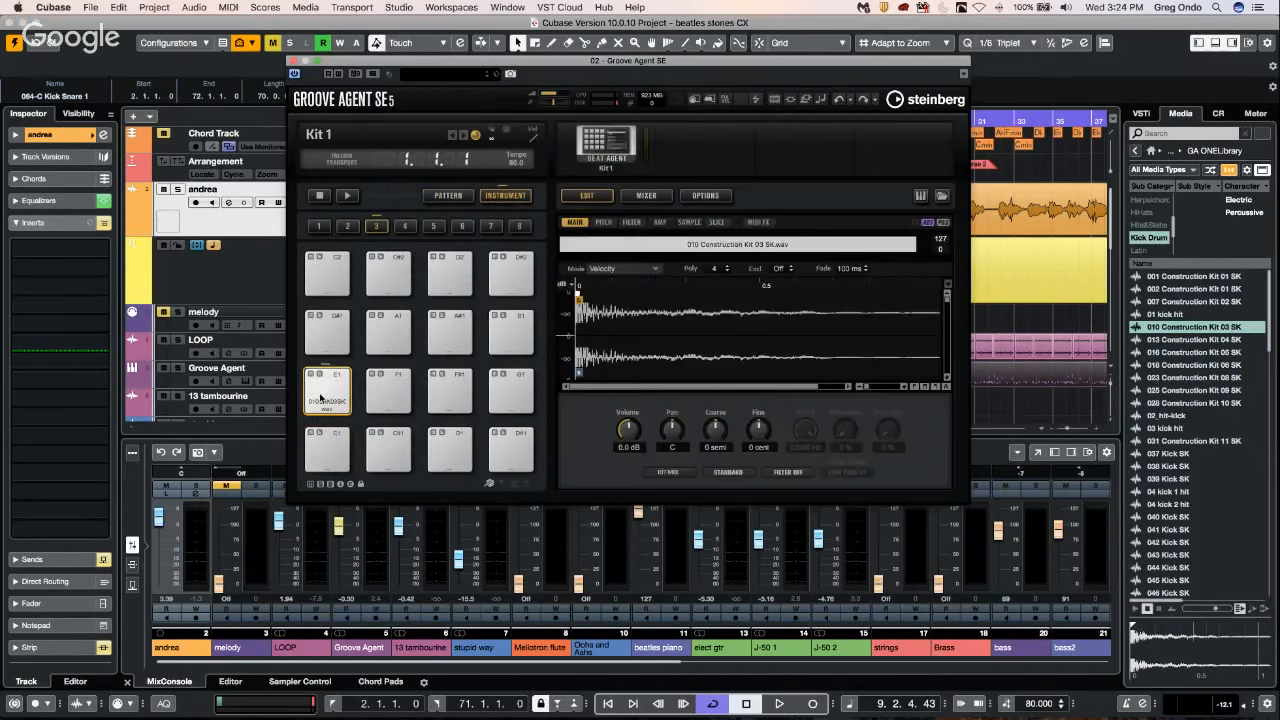
Try to bring the 042 Kick SK sample onto Groove Agent SE's pattern pads.
left_click(447, 195)
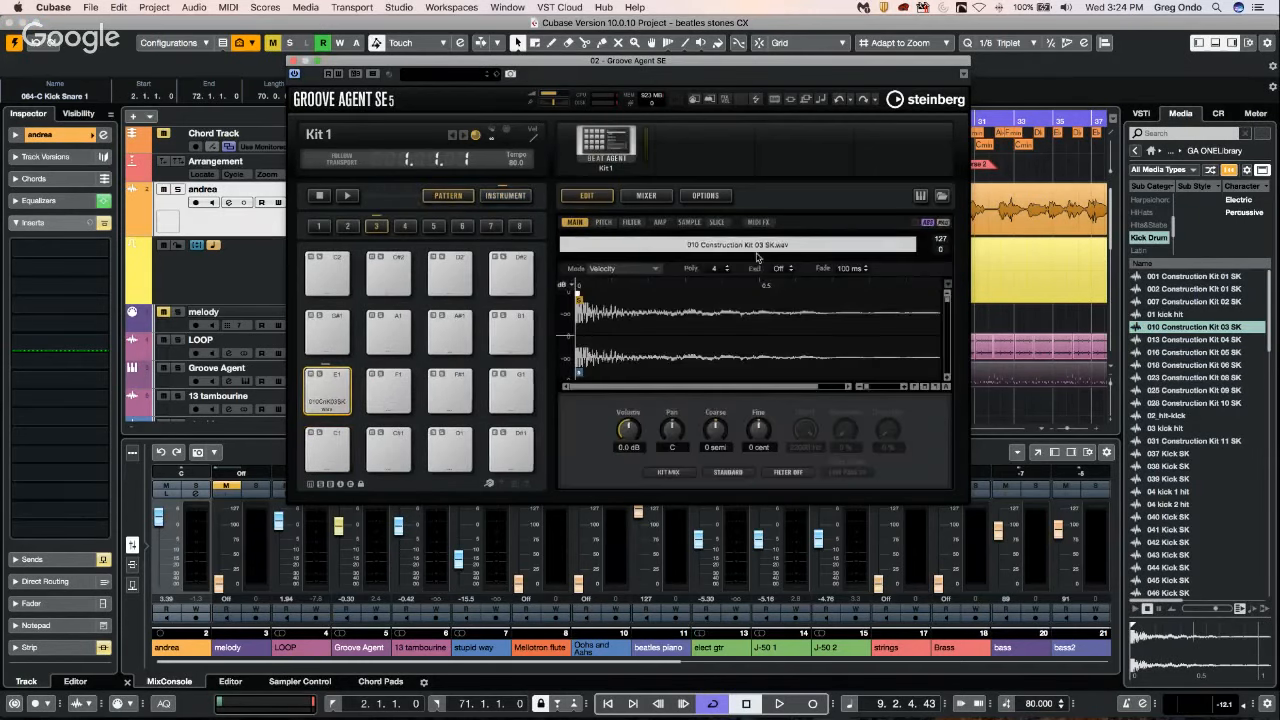
left_click_drag(1190, 543, 436, 201)
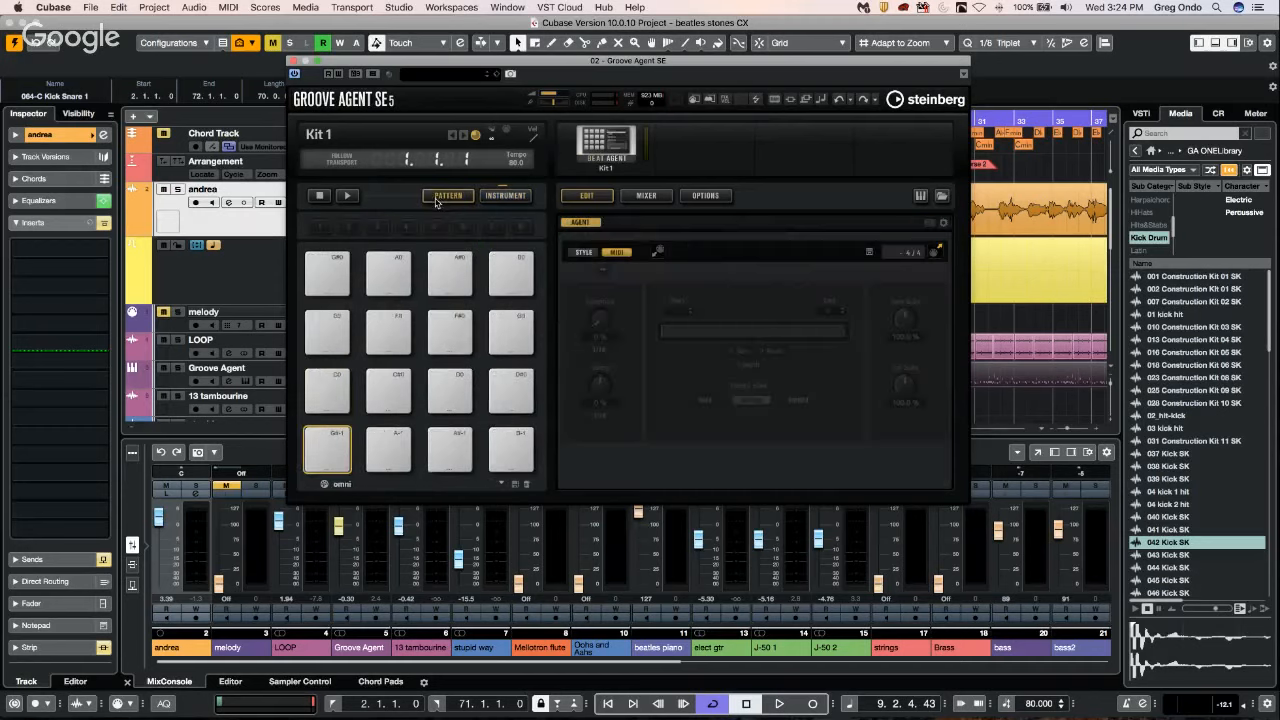
left_click(436, 203)
left_click(436, 203)
Compare the instrument and pattern pads of Groove Agent SE, and close its window.
left_click(505, 196)
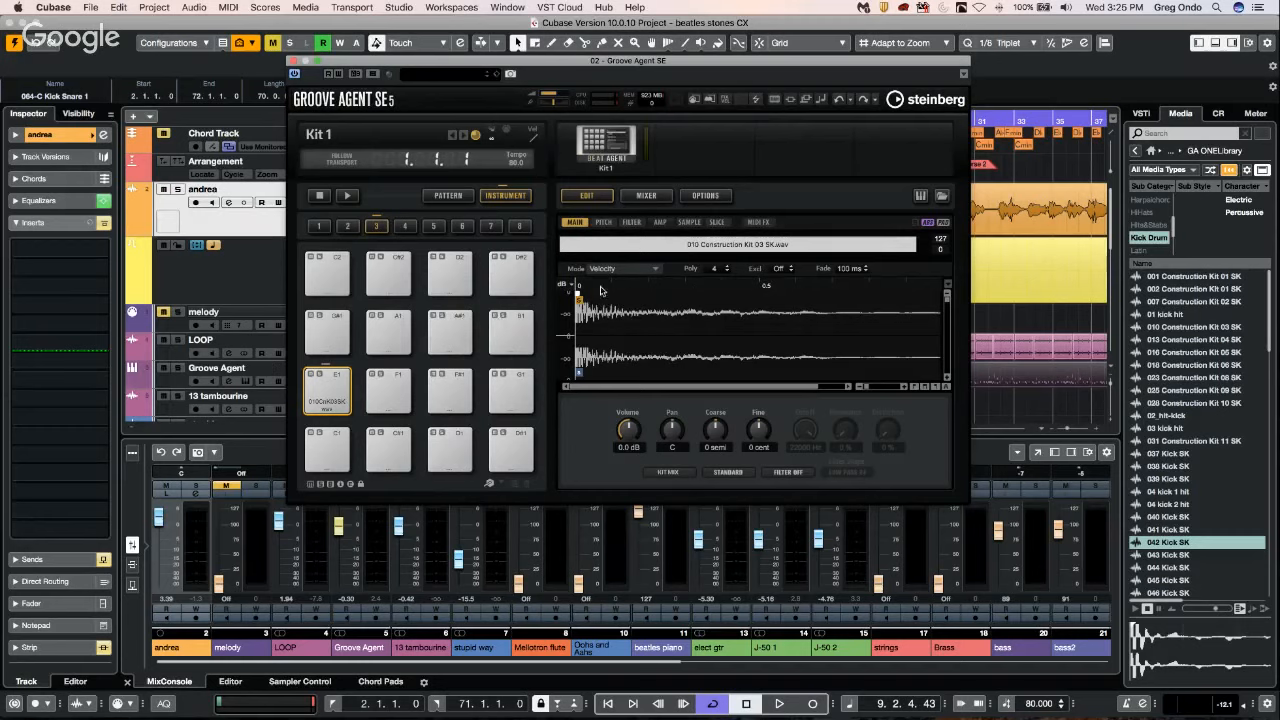
left_click(448, 196)
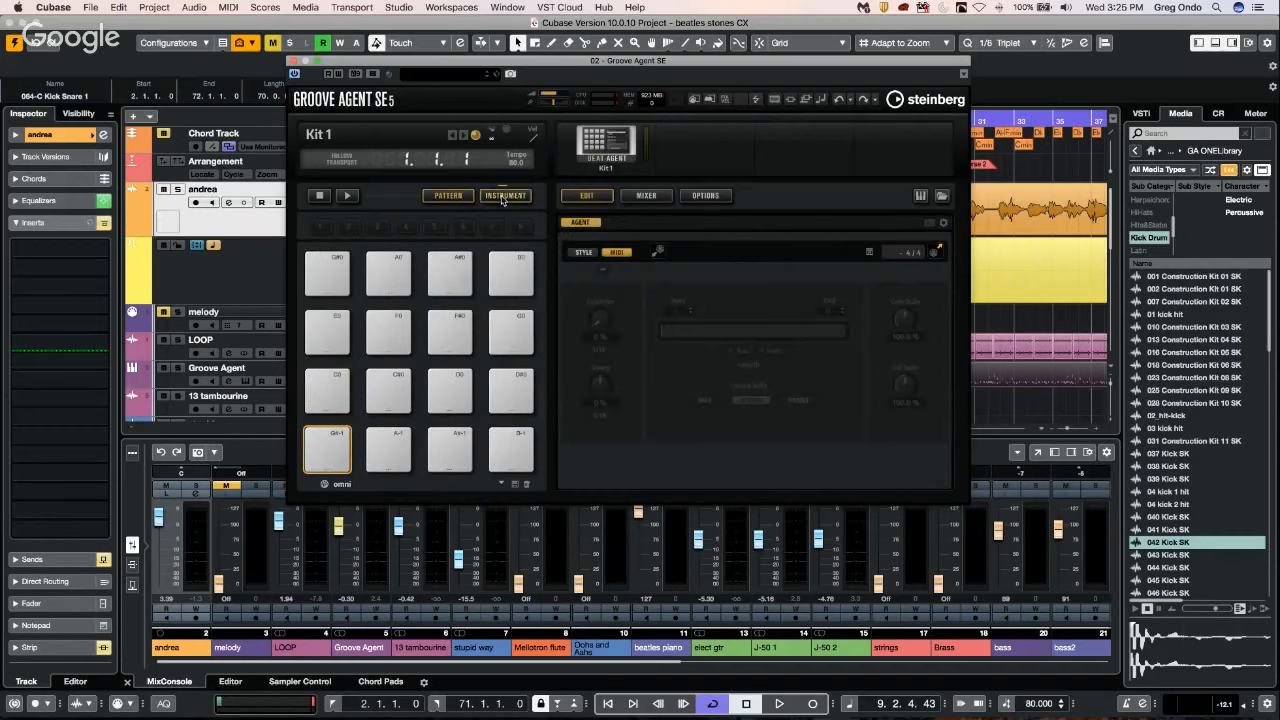
left_click(502, 198)
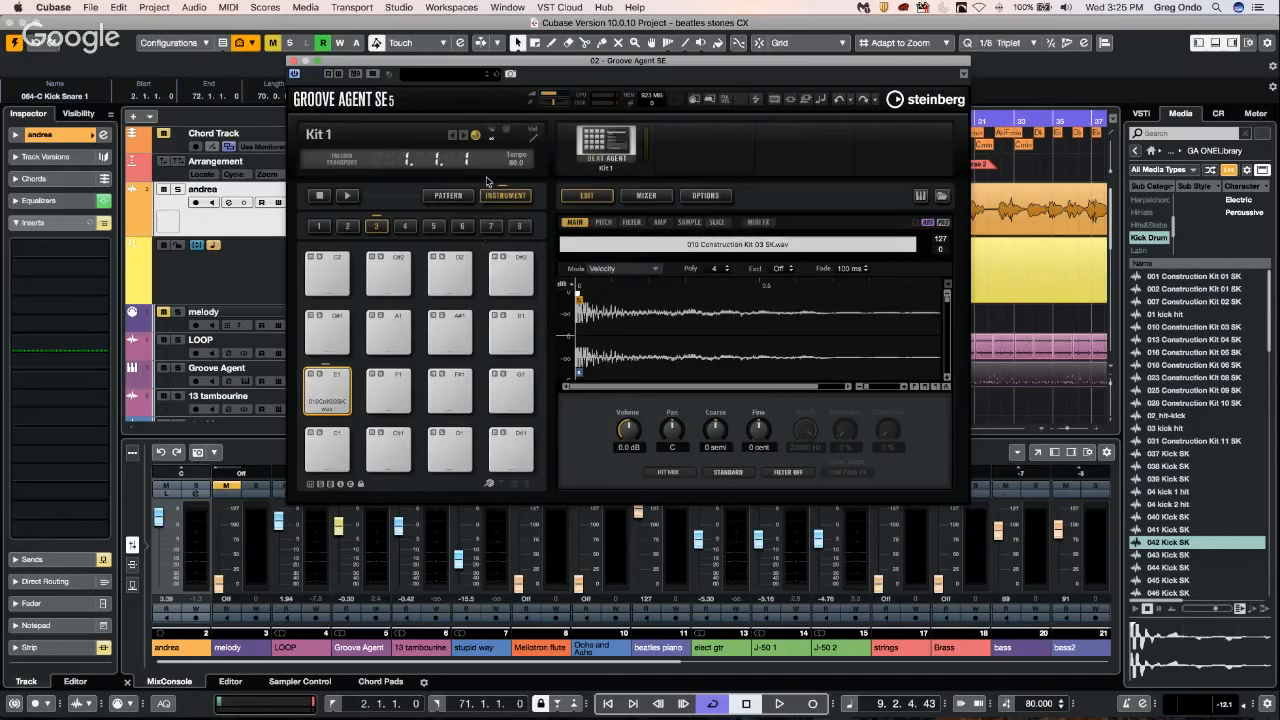
left_click(446, 197)
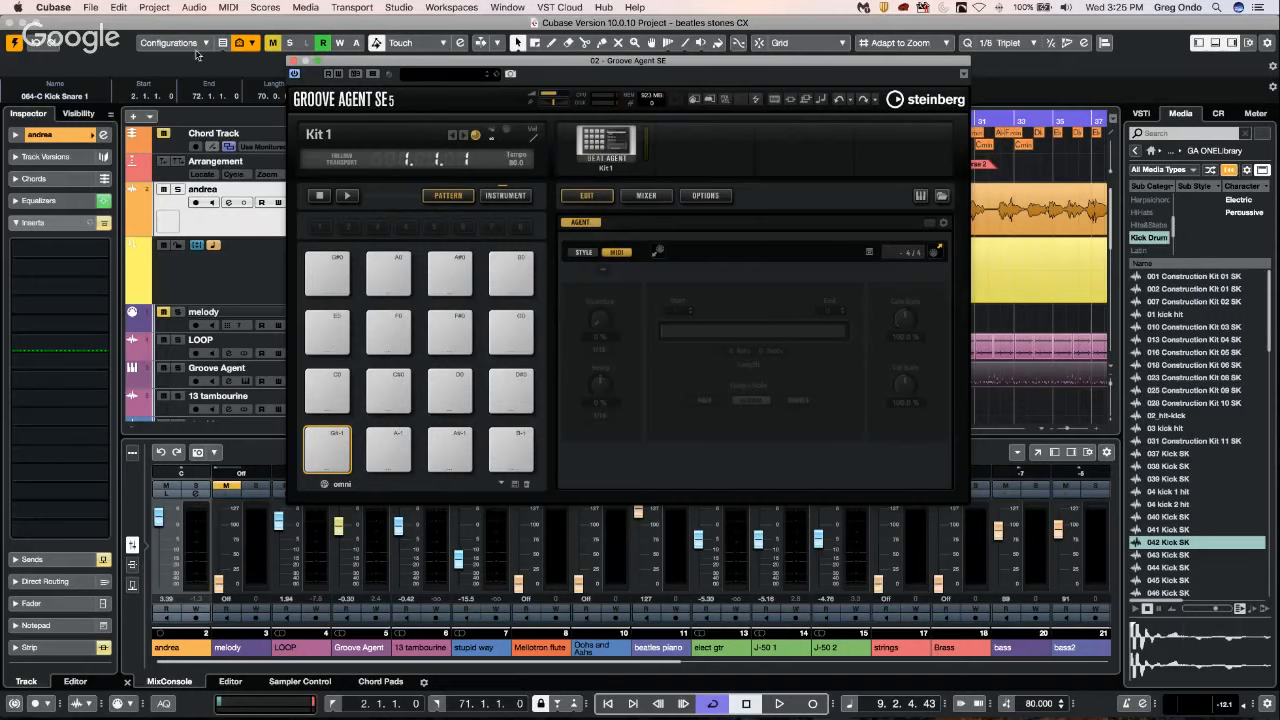
left_click(293, 61)
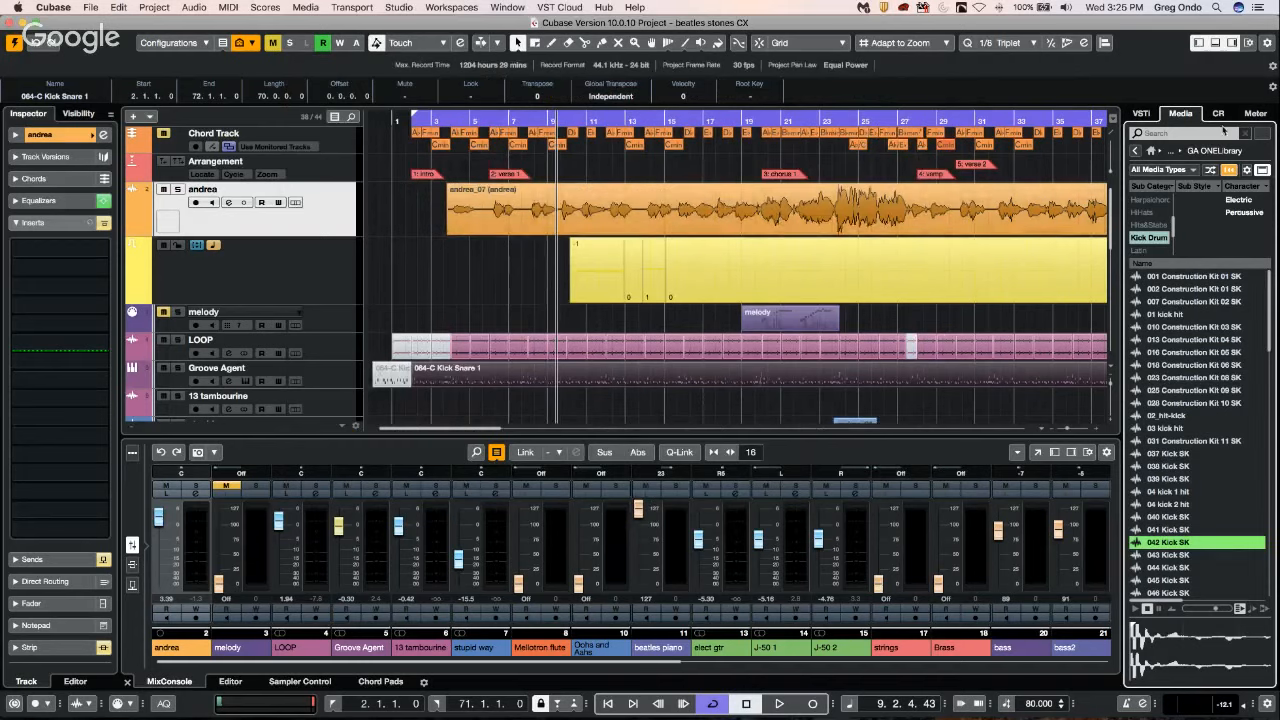
Leave the GA ONE Library and browse the VST Instruments category of the media browser.
left_click(1143, 114)
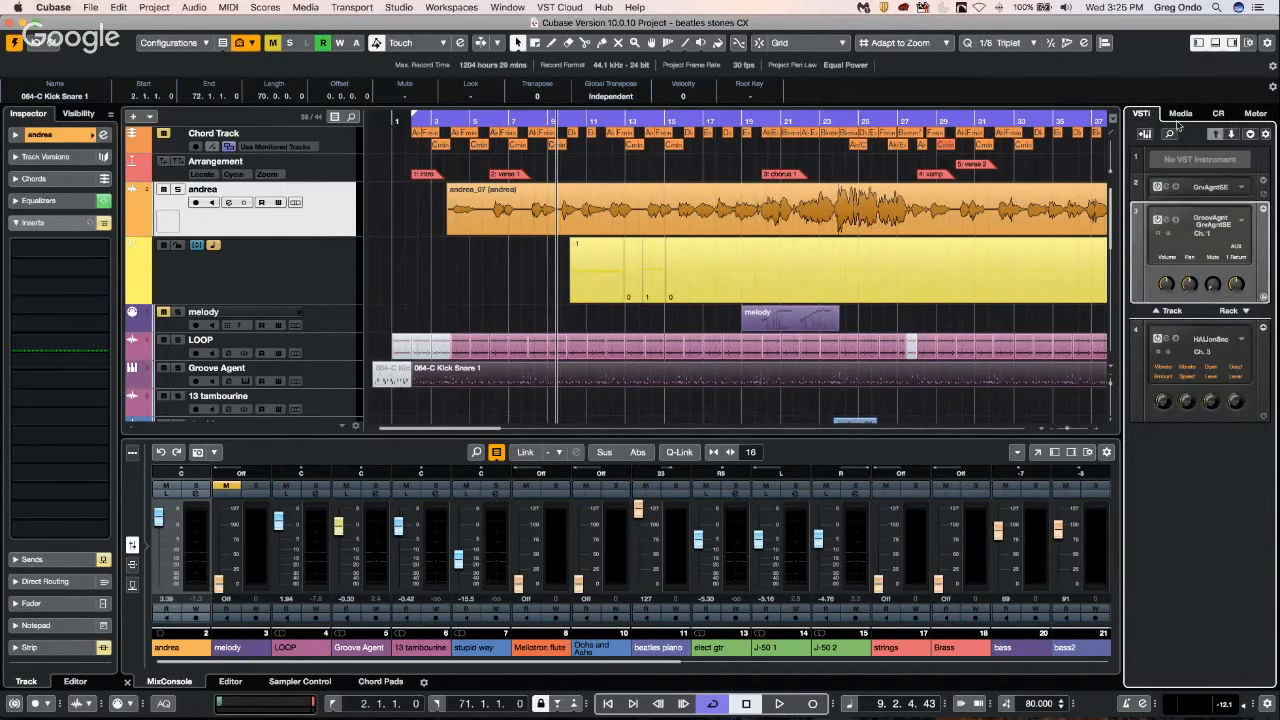
left_click(1180, 114)
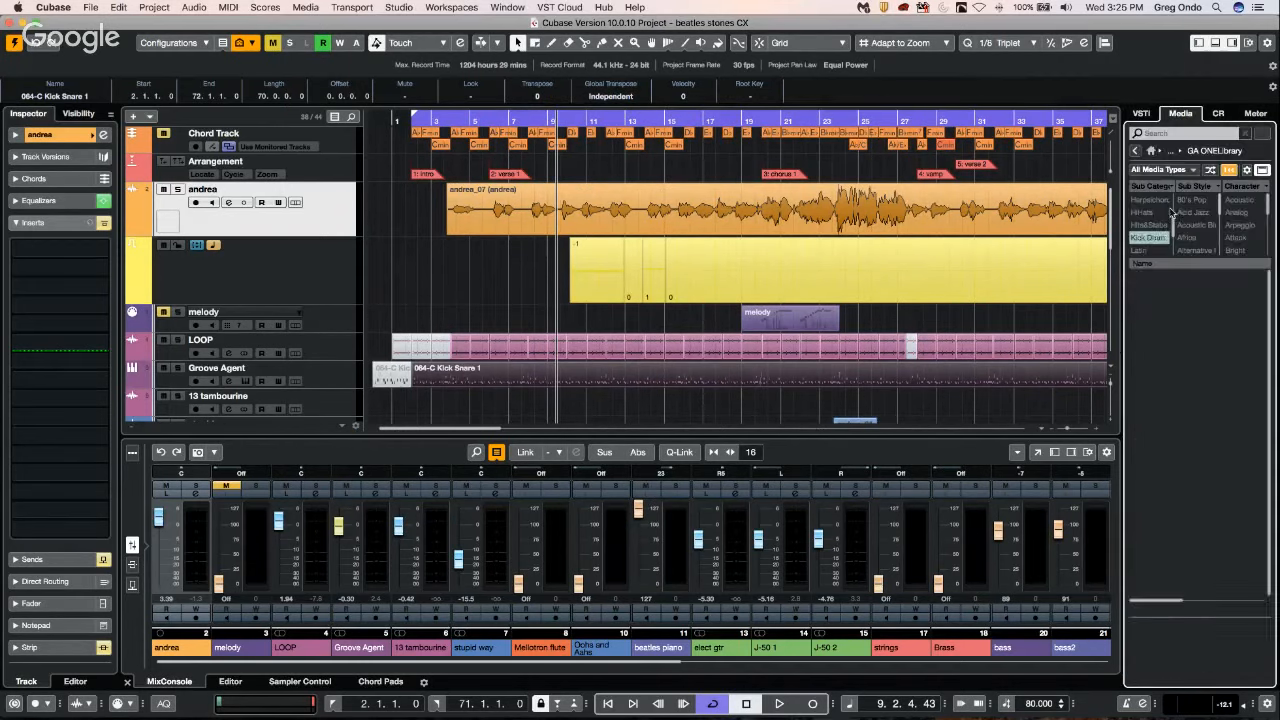
left_click(1135, 150)
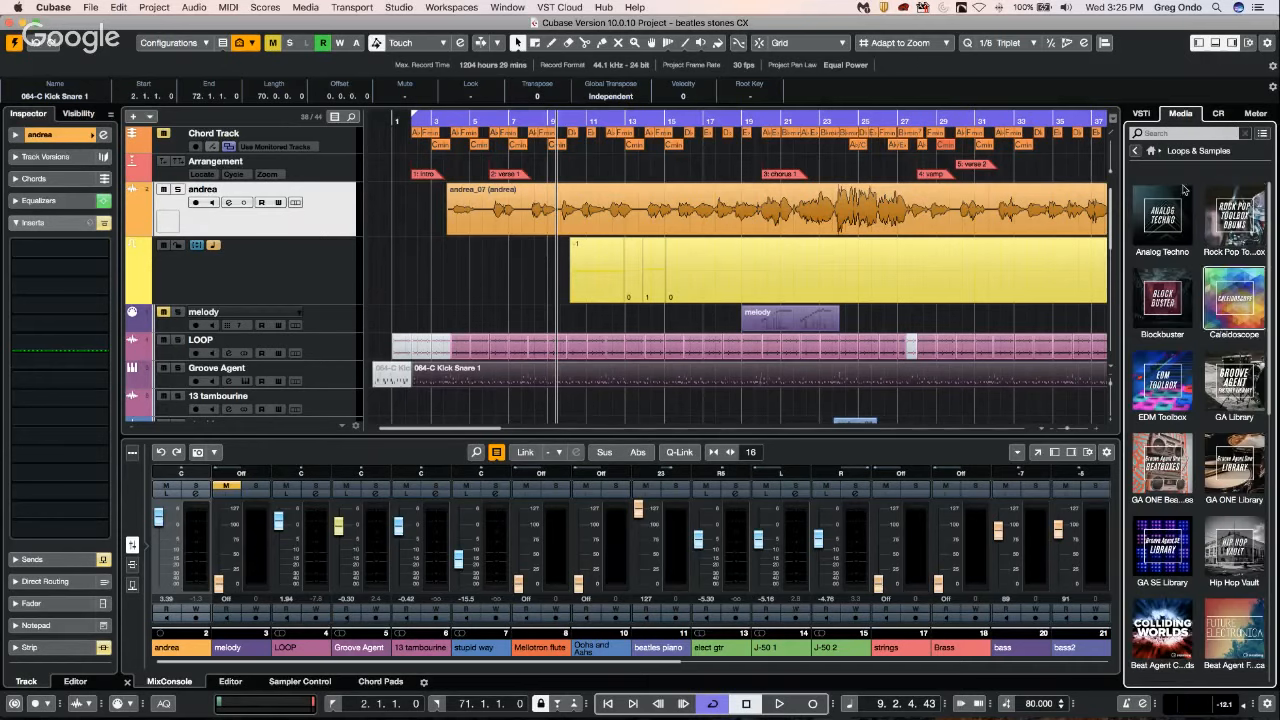
left_click(1135, 150)
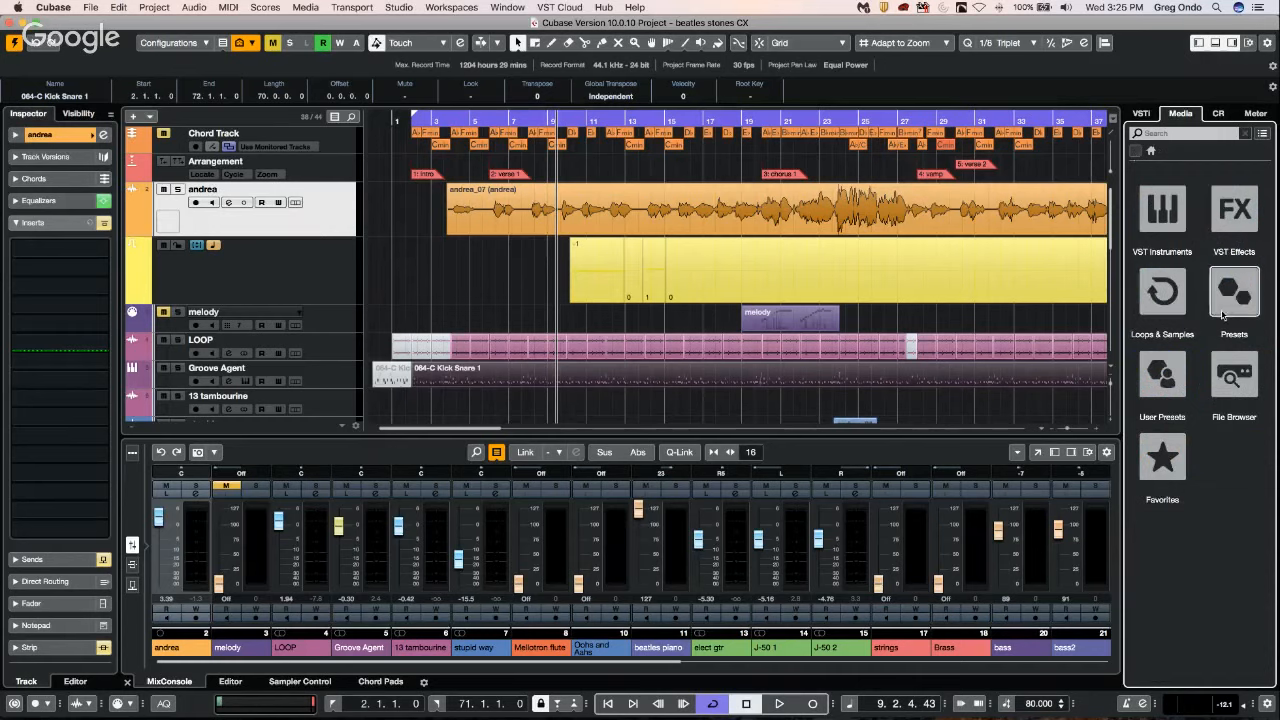
left_click(1162, 212)
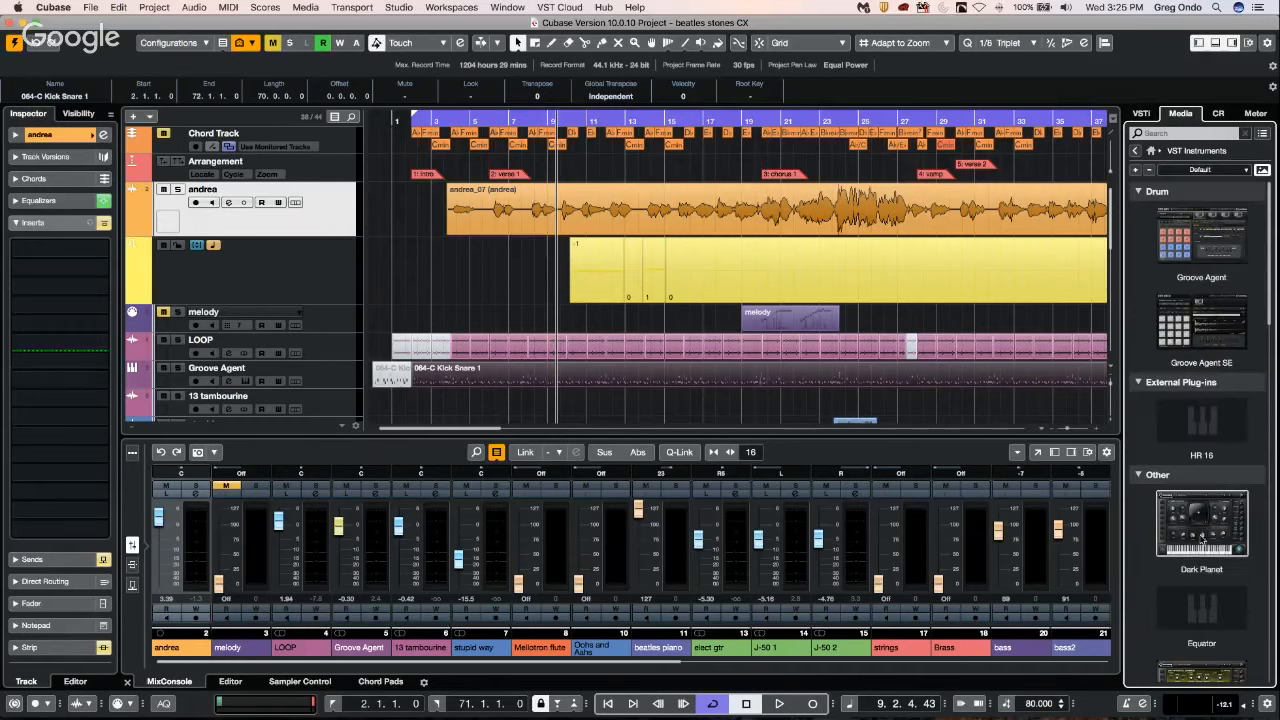
scroll(1201, 540, "down", 2)
scroll(1201, 541, "up", 2)
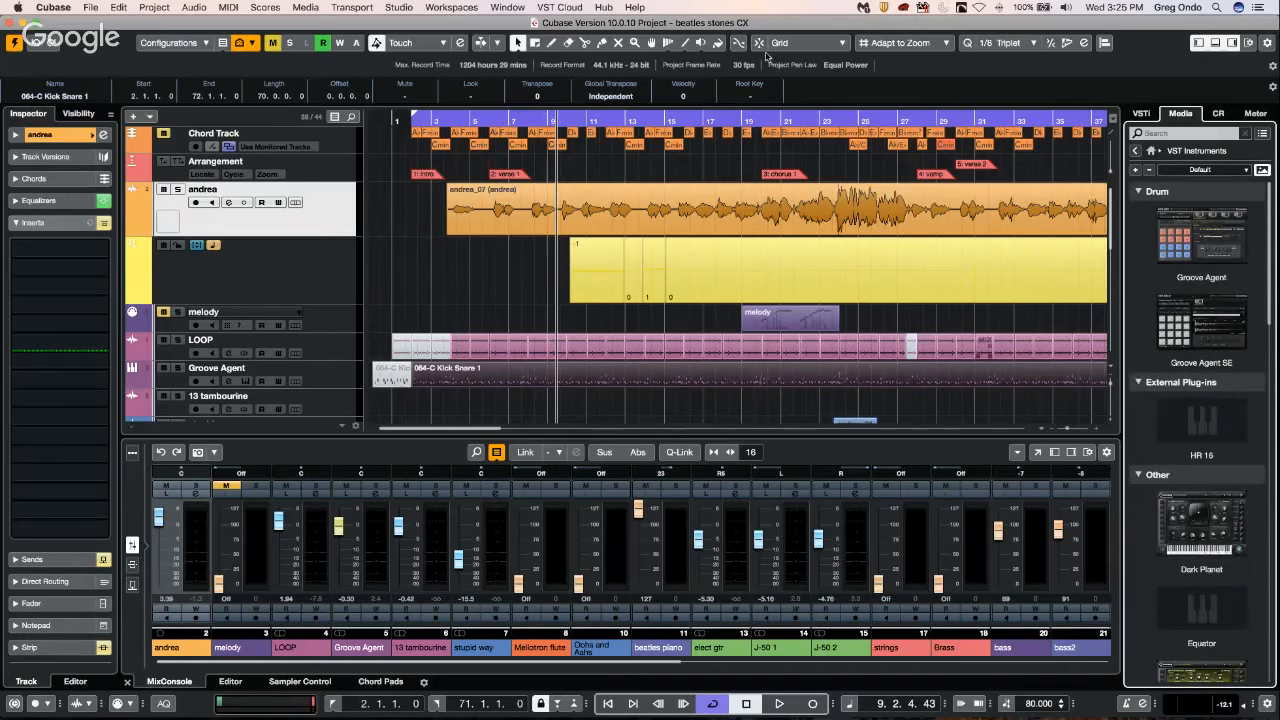
Create an empty VST instrument collection in the VST Plug-in Manager, naming it with a person's first name.
left_click(400, 7)
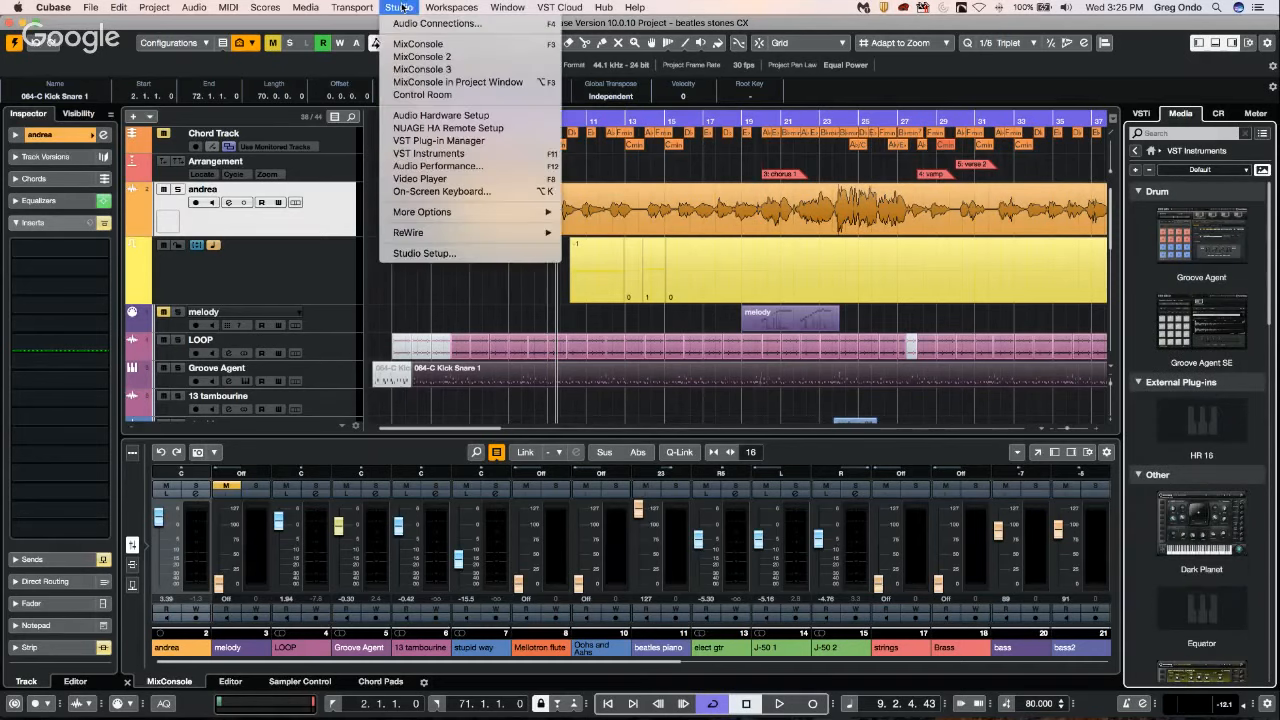
left_click(433, 152)
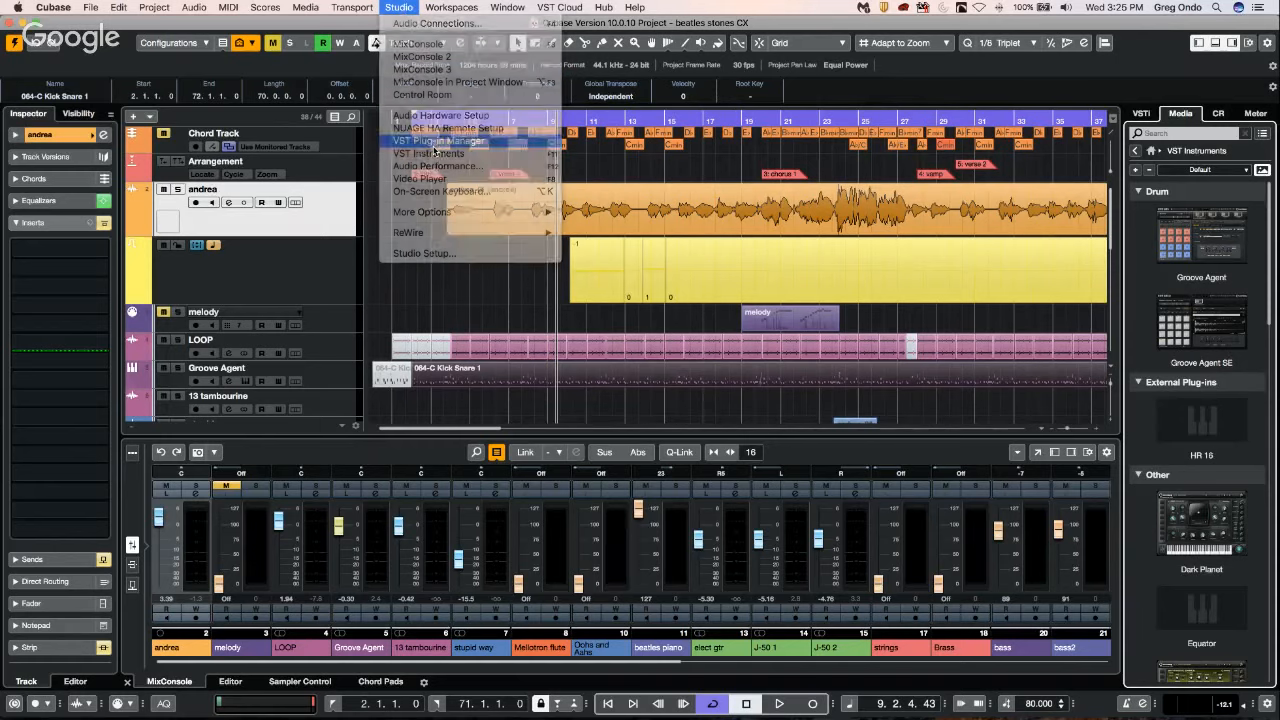
left_click(480, 107)
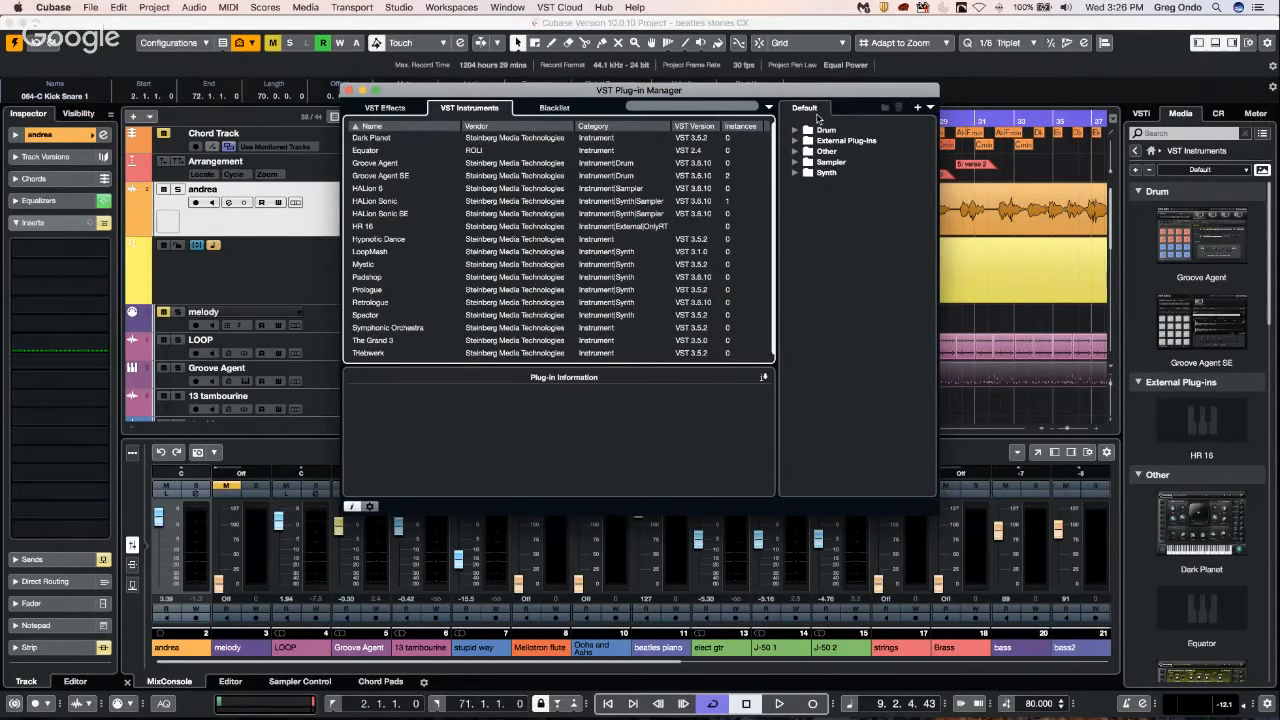
left_click(917, 107)
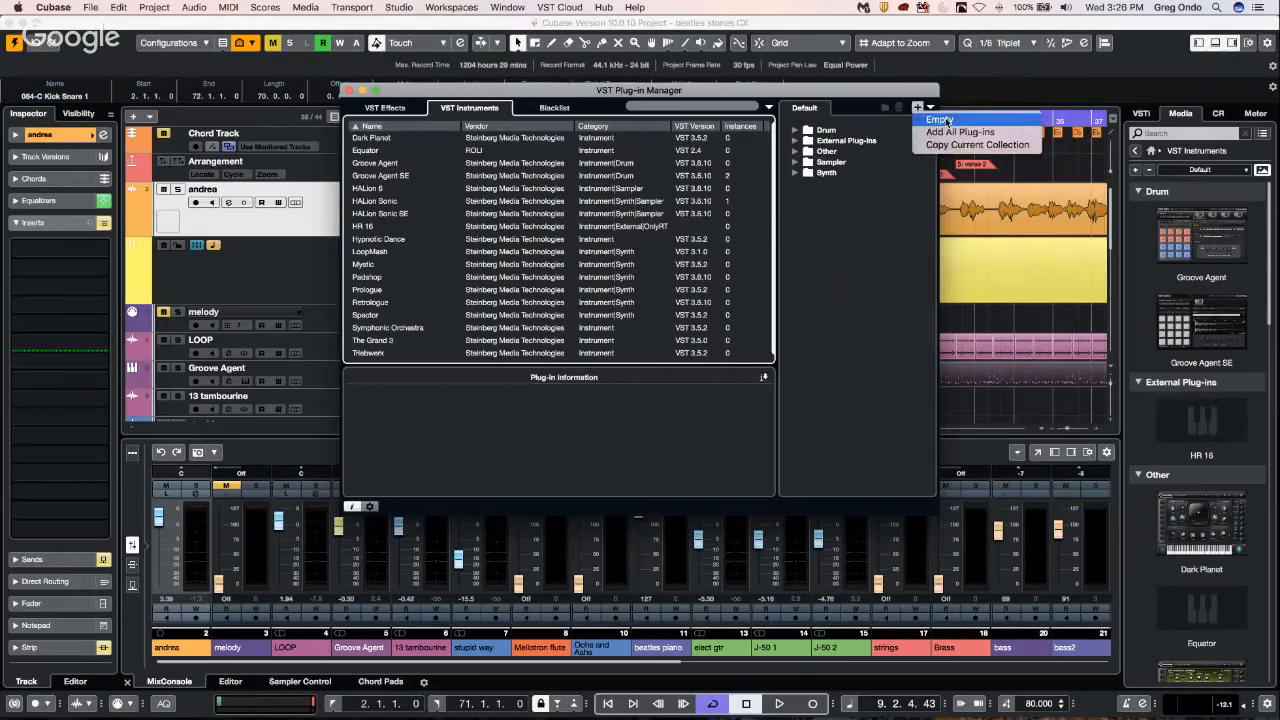
left_click(938, 121)
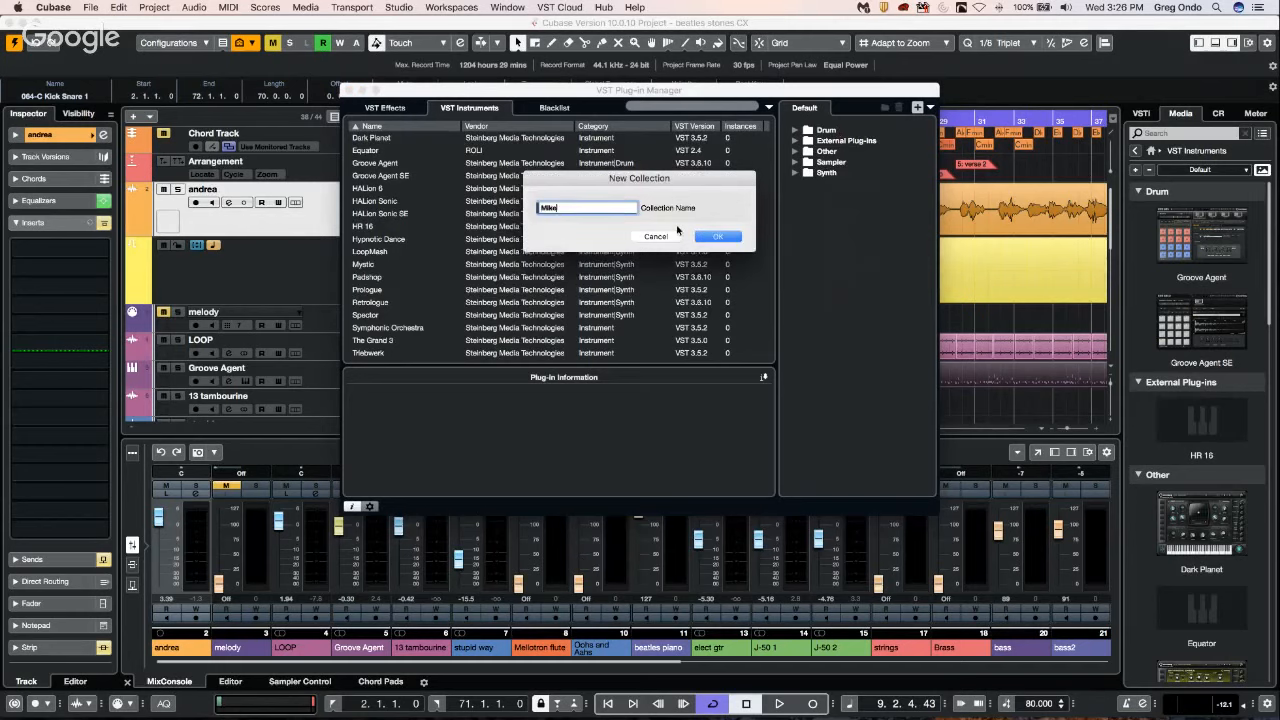
key("Return")
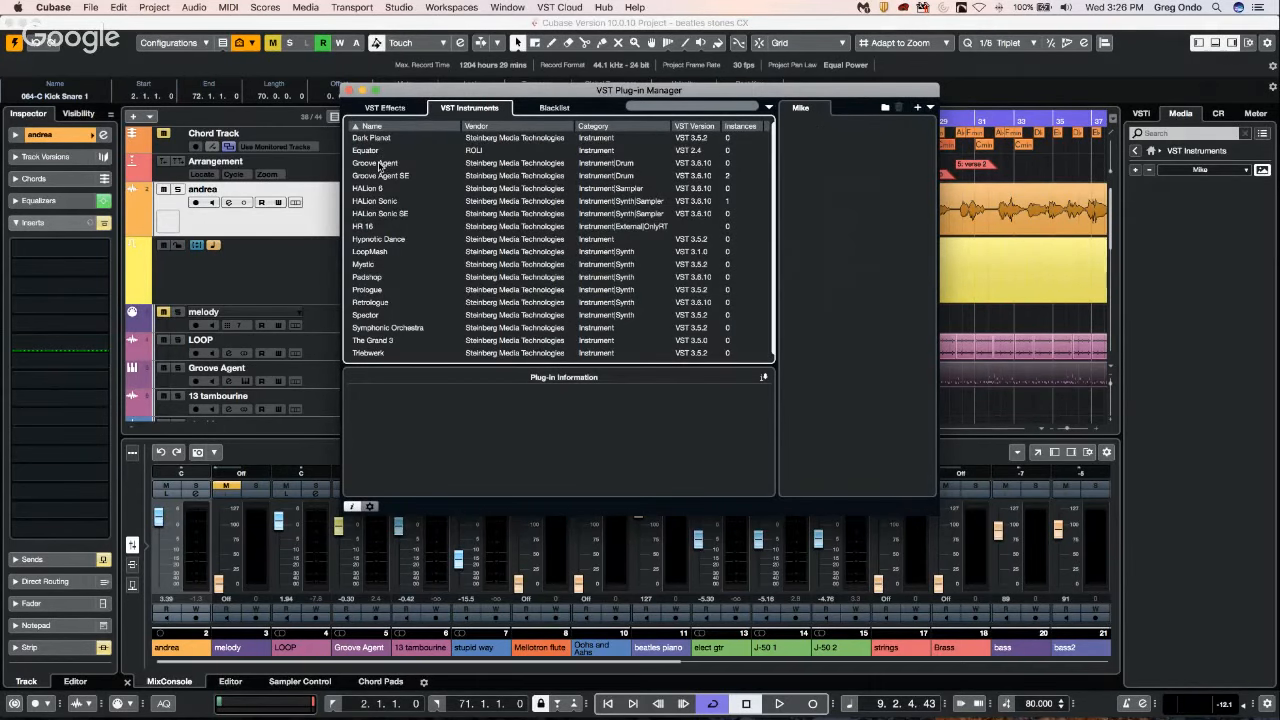
Reopen the VST Plug-in Manager and add HALion Sonic, Mystic and Groove Agent to the custom instrument collection.
left_click(1019, 265)
left_click(481, 7)
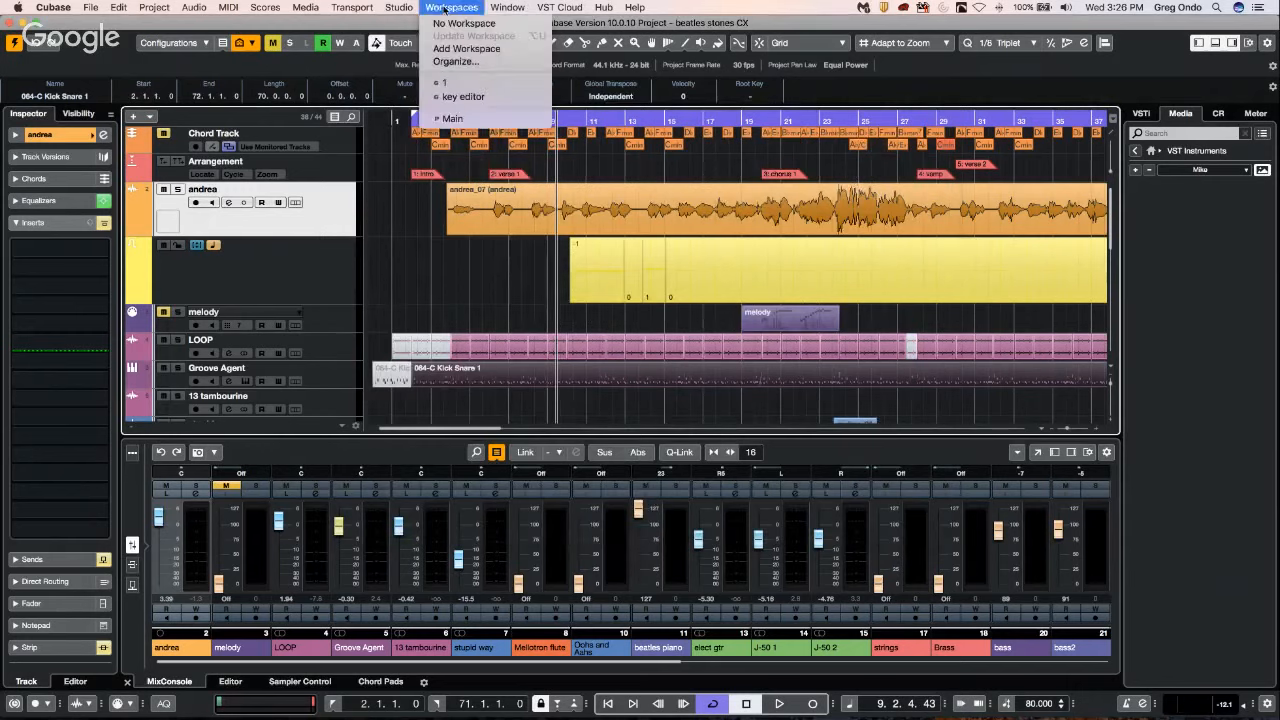
mouse_move(399, 7)
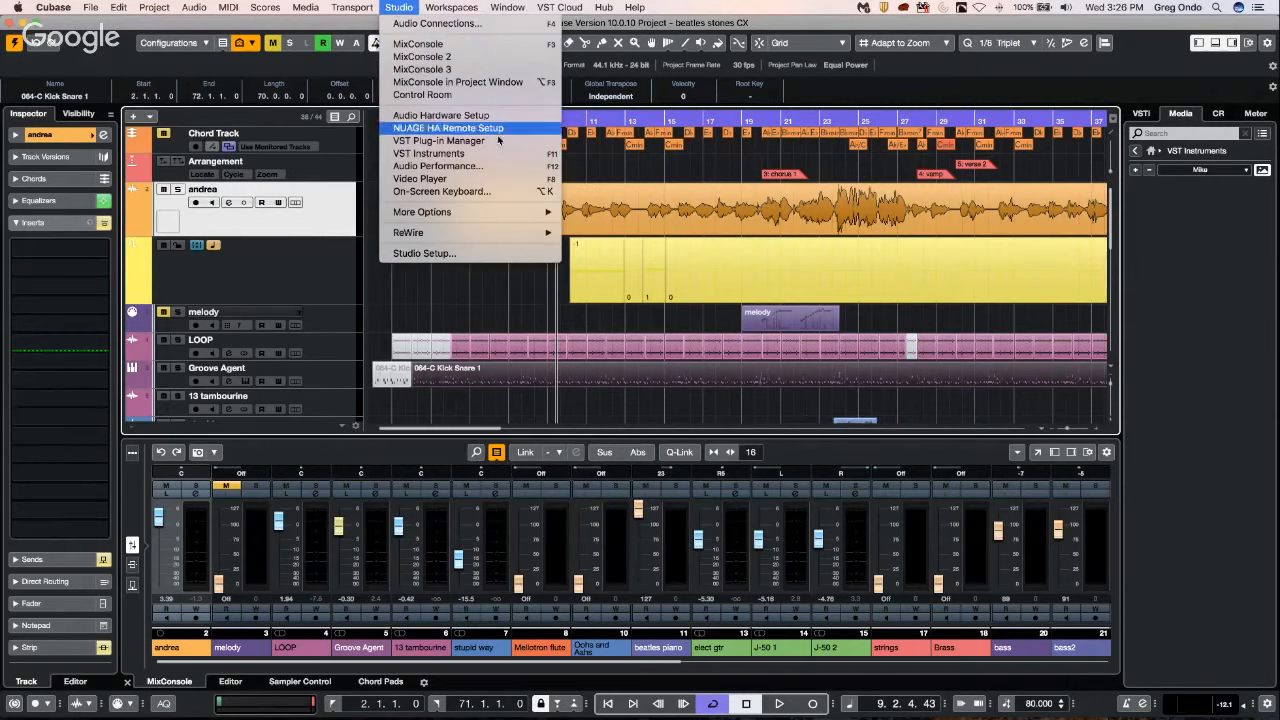
left_click(566, 124)
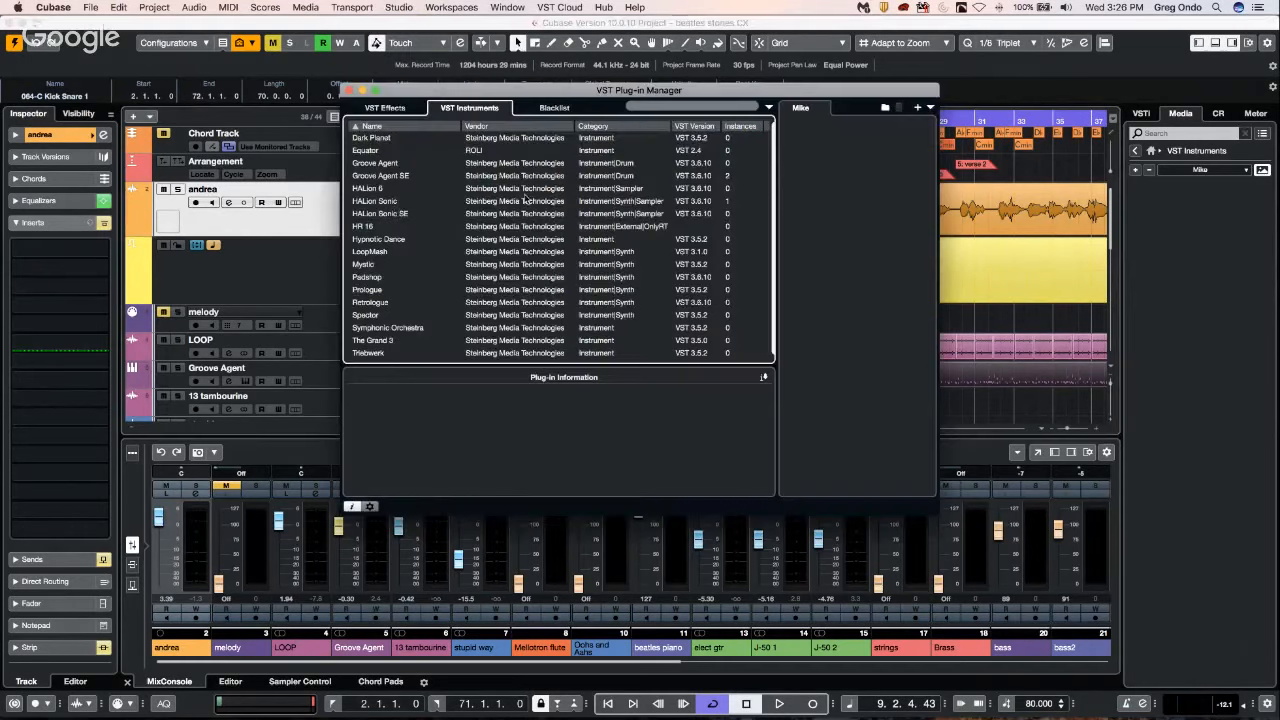
left_click(378, 201)
left_click_drag(378, 201, 828, 210)
left_click_drag(397, 262, 877, 165)
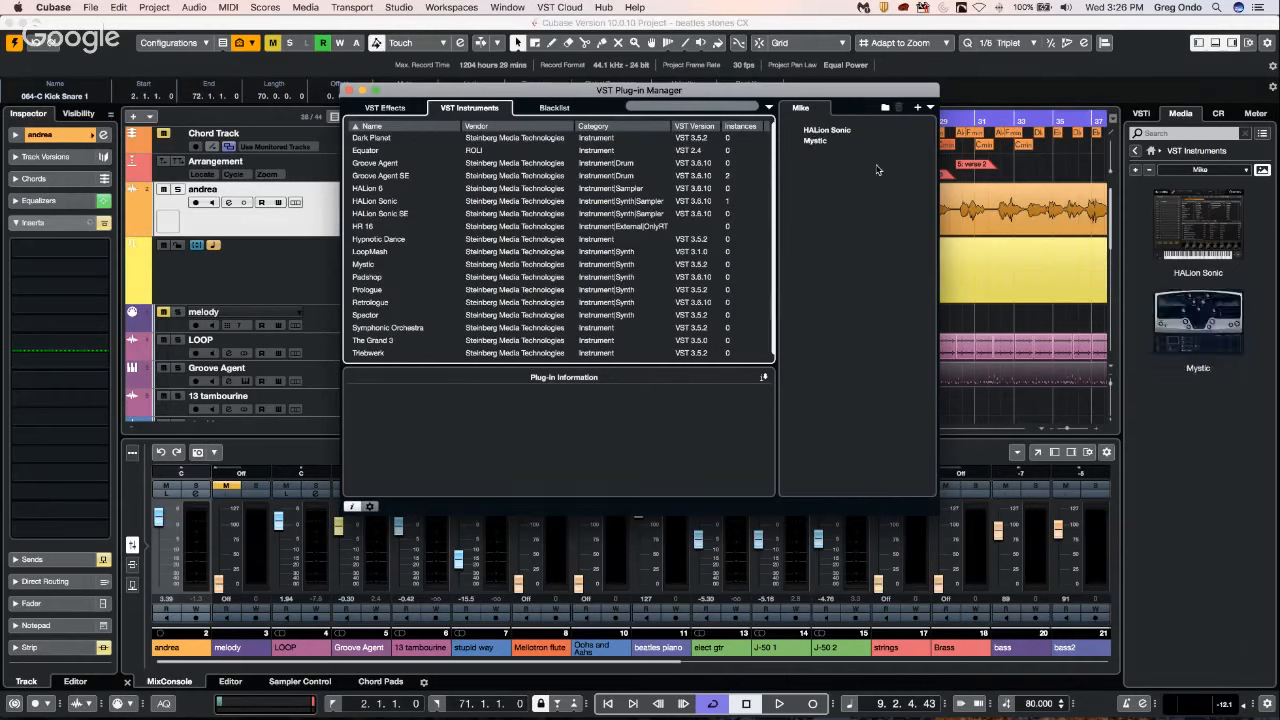
left_click(380, 172)
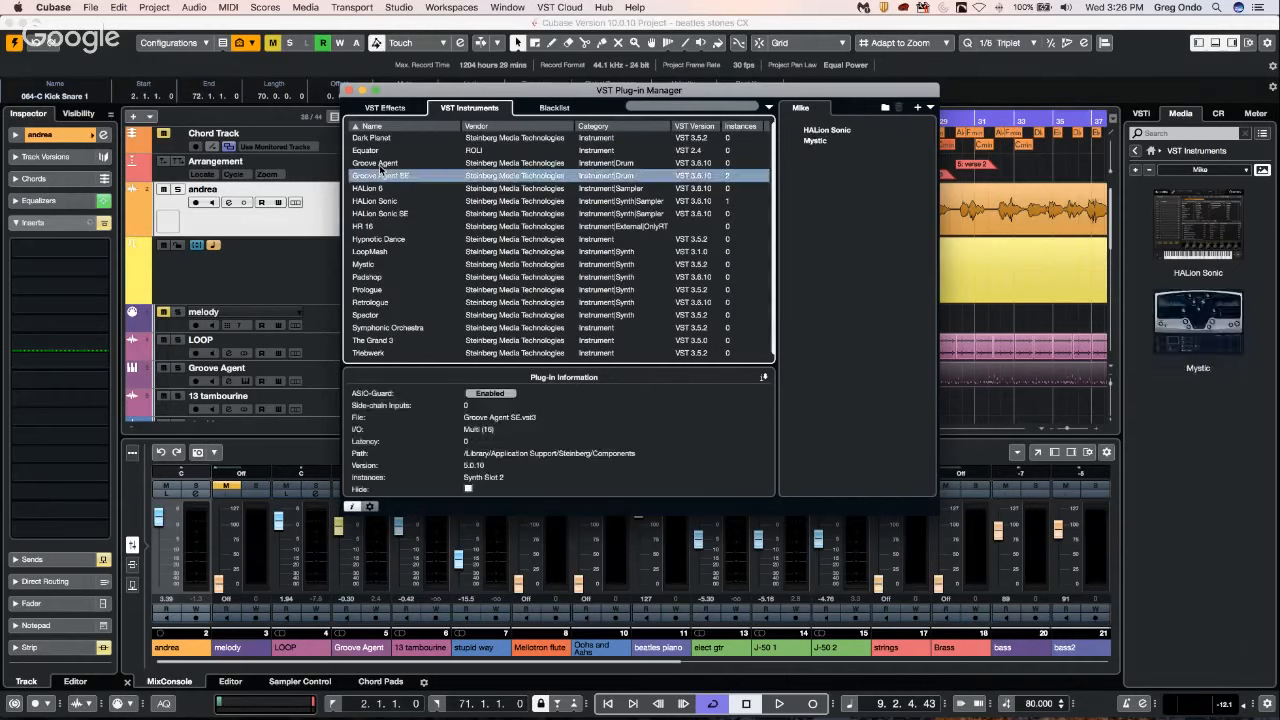
left_click(380, 163)
left_click_drag(380, 168, 852, 175)
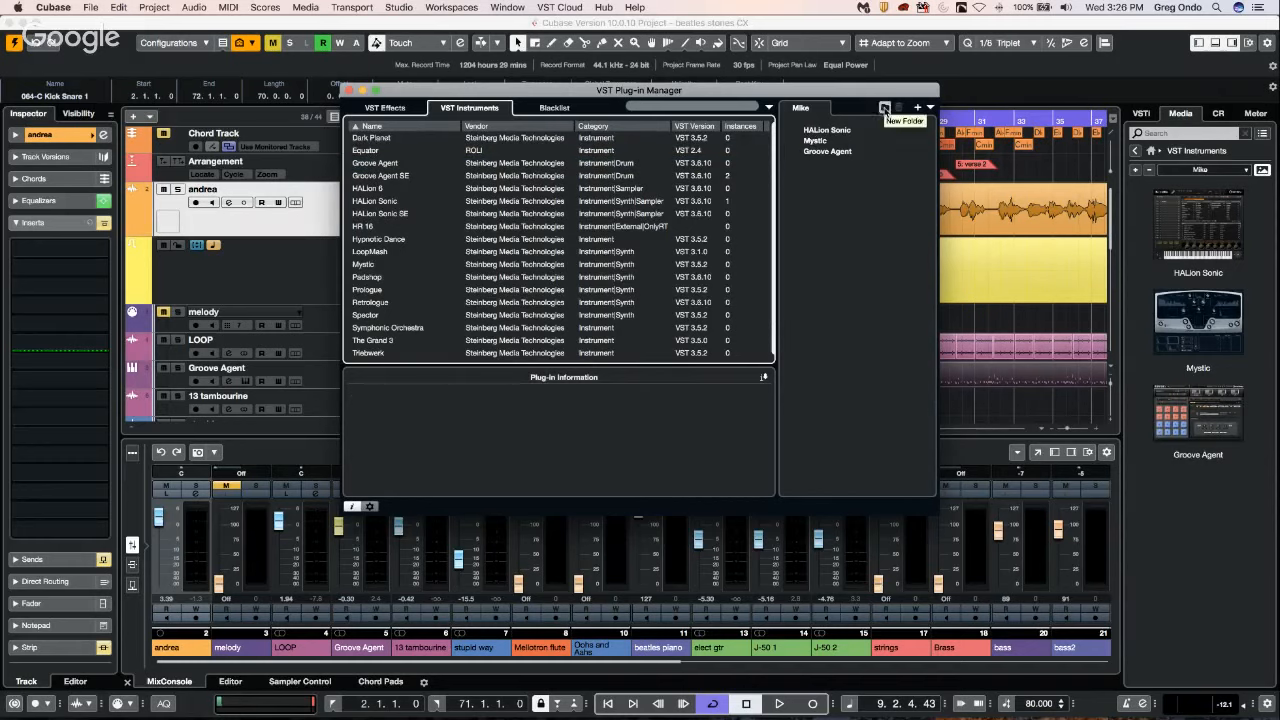
Create a folder named samples in the custom collection.
left_click(884, 108)
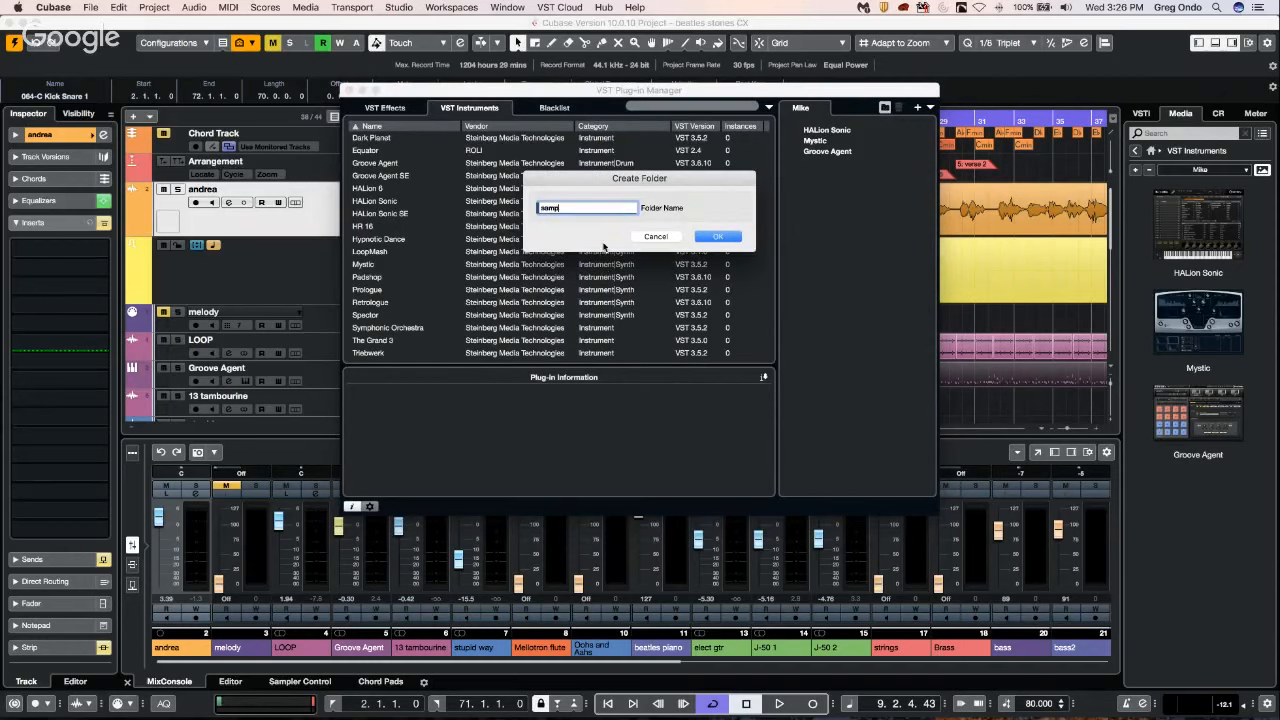
type("samples")
key("Return")
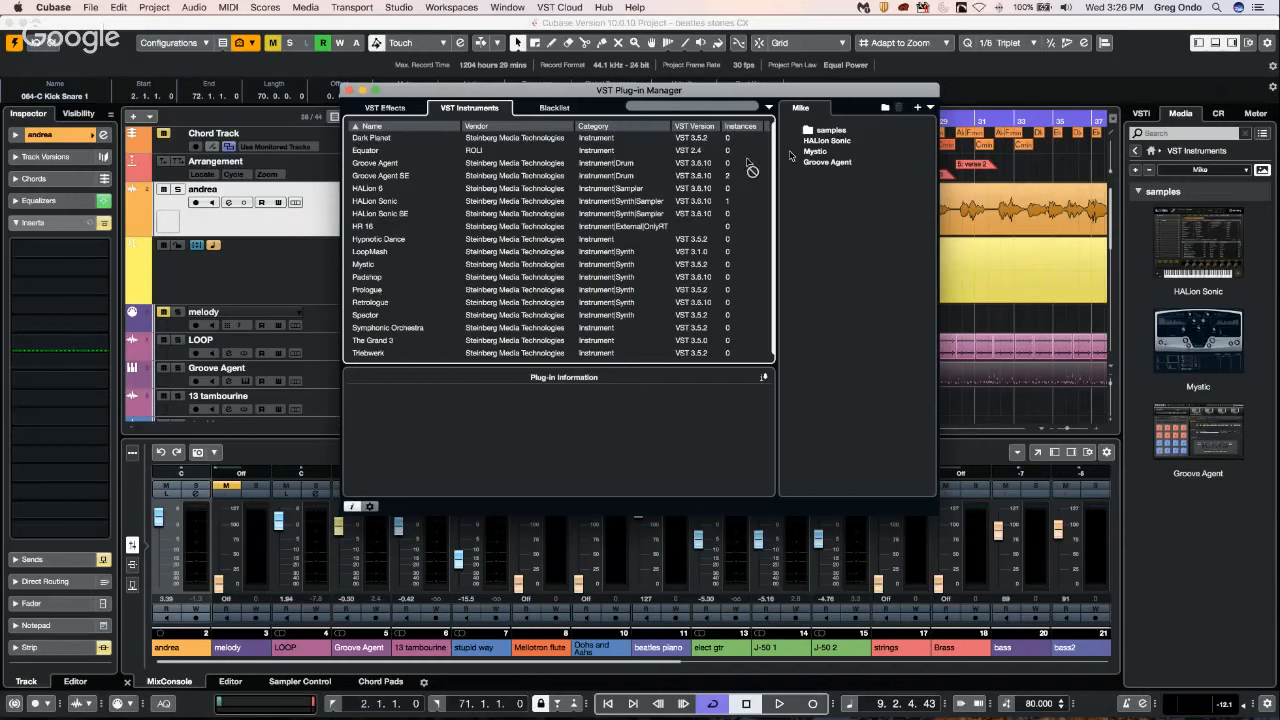
Place Spector twice in the samples folder, collapse the folder and close the VST Plug-in Manager.
left_click(830, 131)
left_click_drag(828, 131, 828, 131)
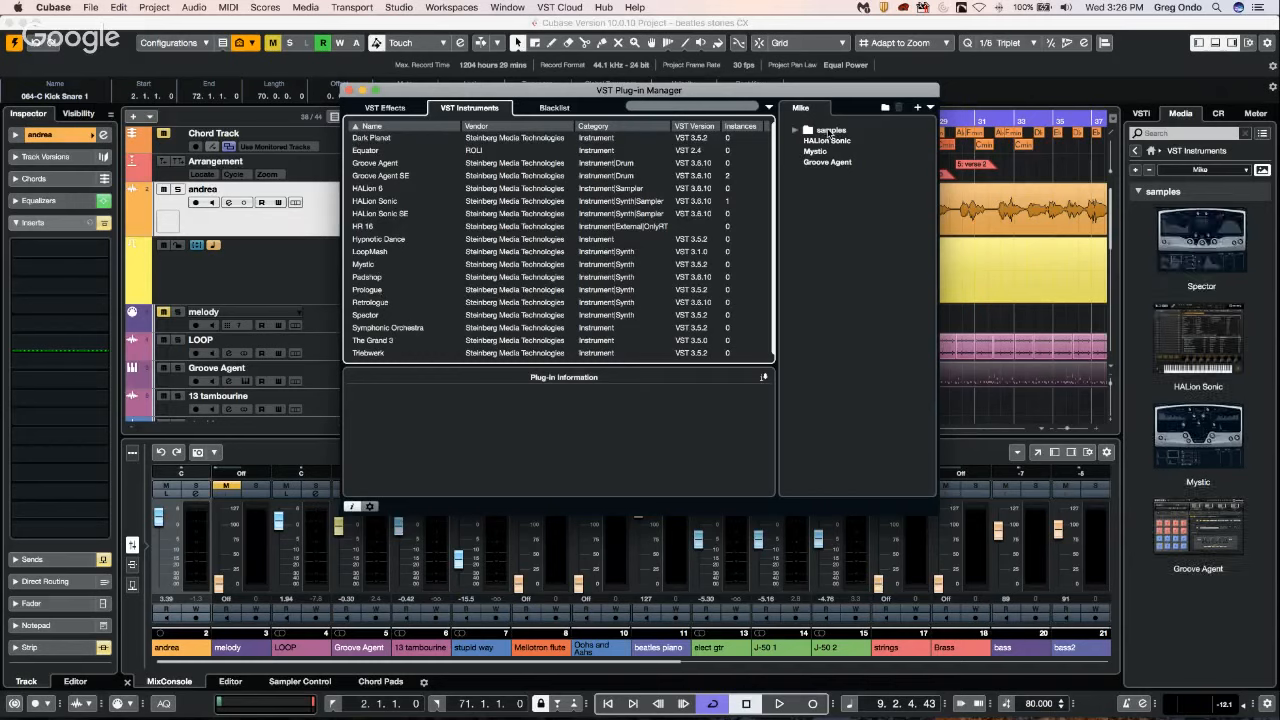
left_click_drag(373, 314, 842, 135)
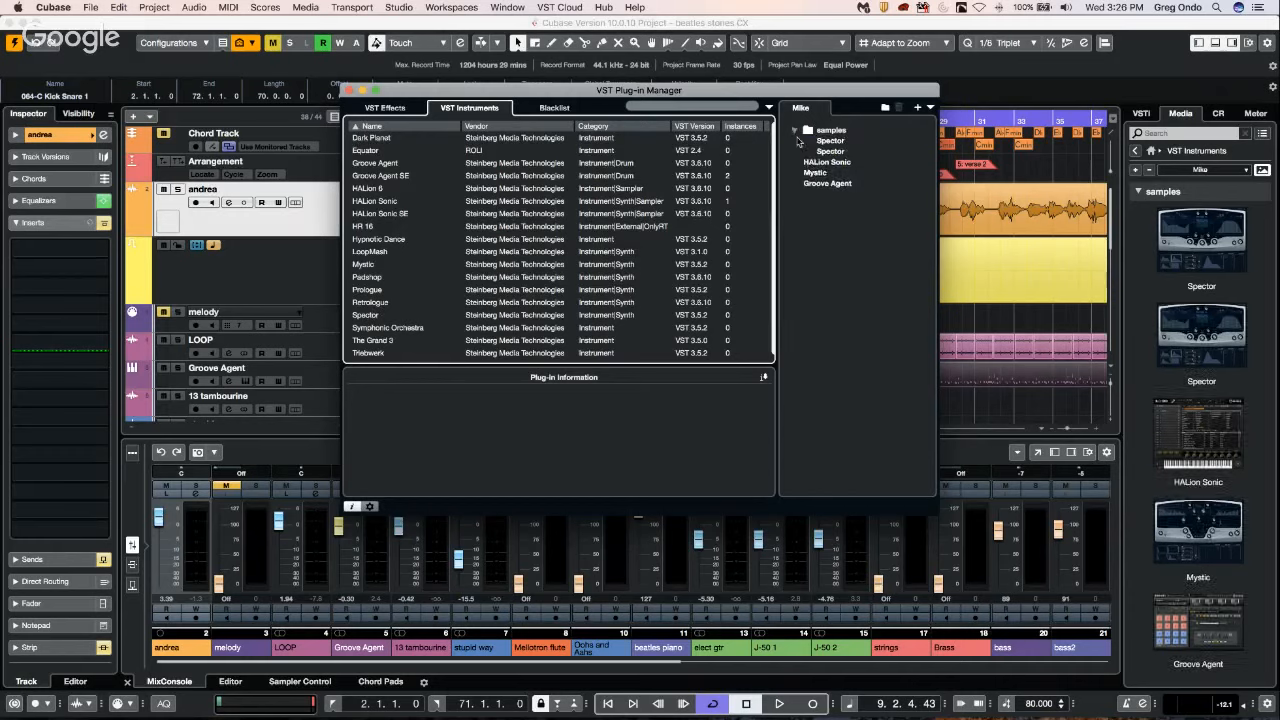
left_click(796, 131)
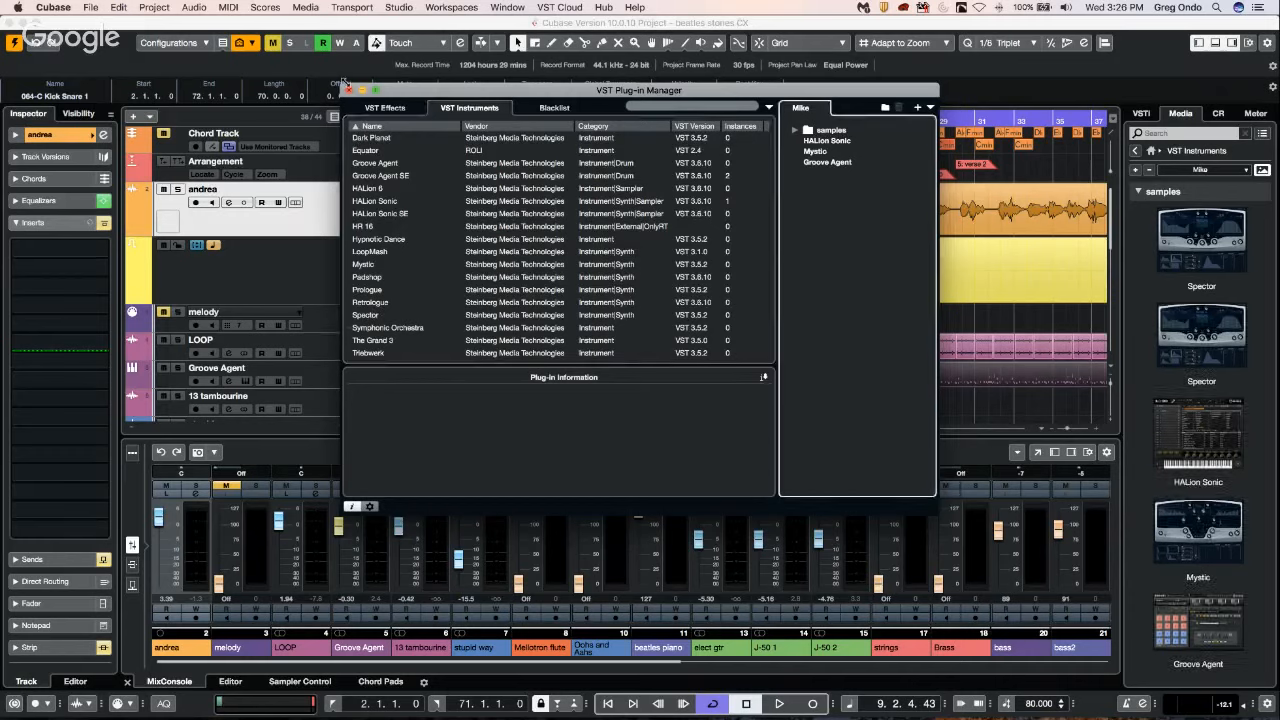
left_click(348, 91)
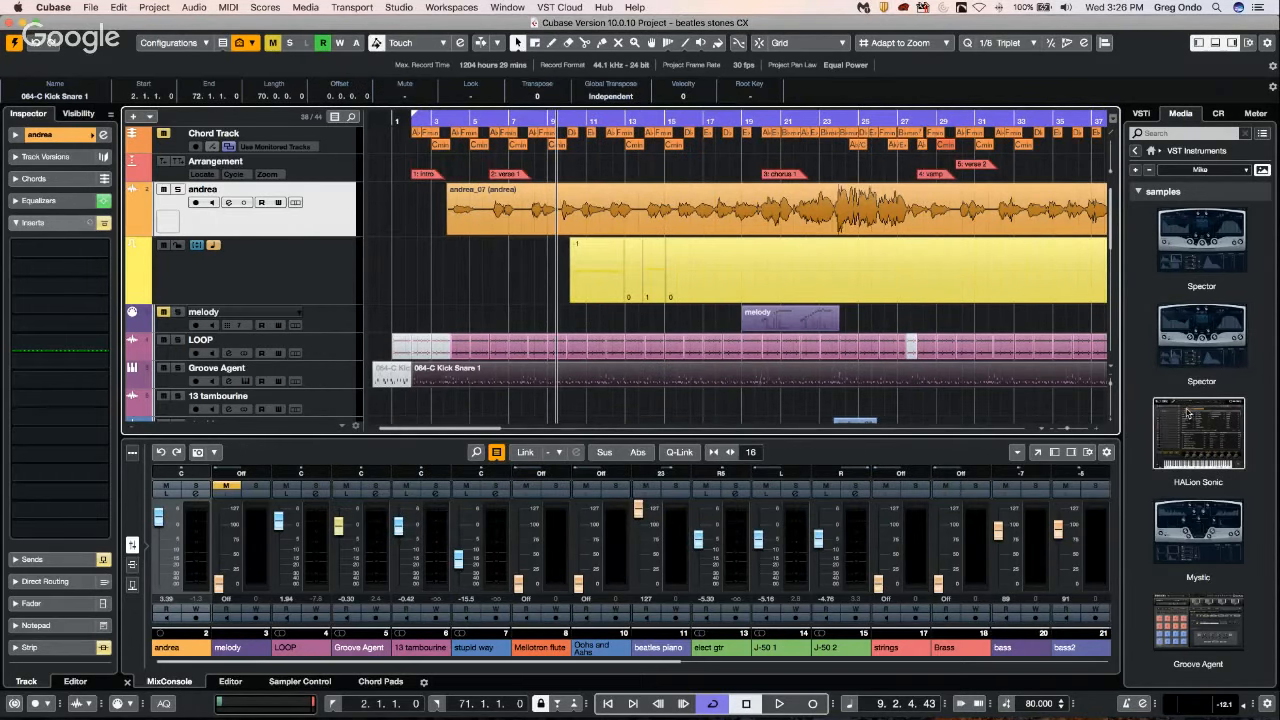
Browse the Default instrument collection in the media browser and return to the custom collection.
left_click(1208, 170)
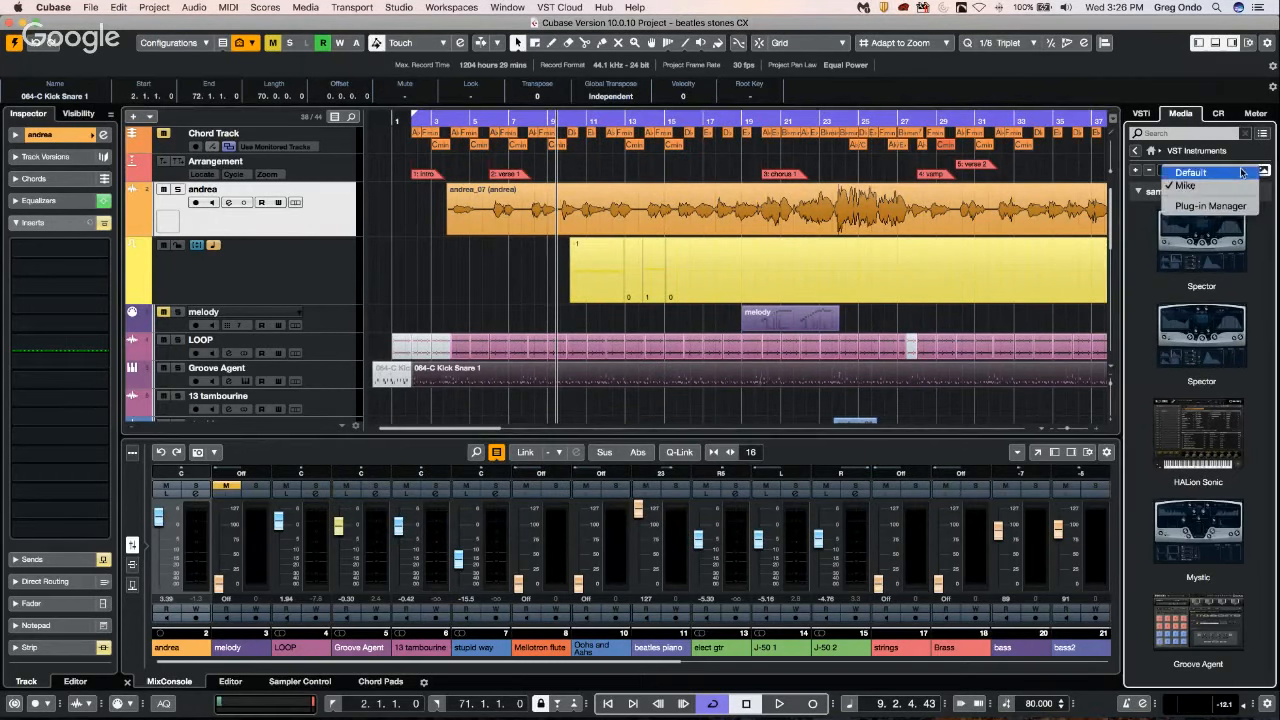
left_click(1190, 172)
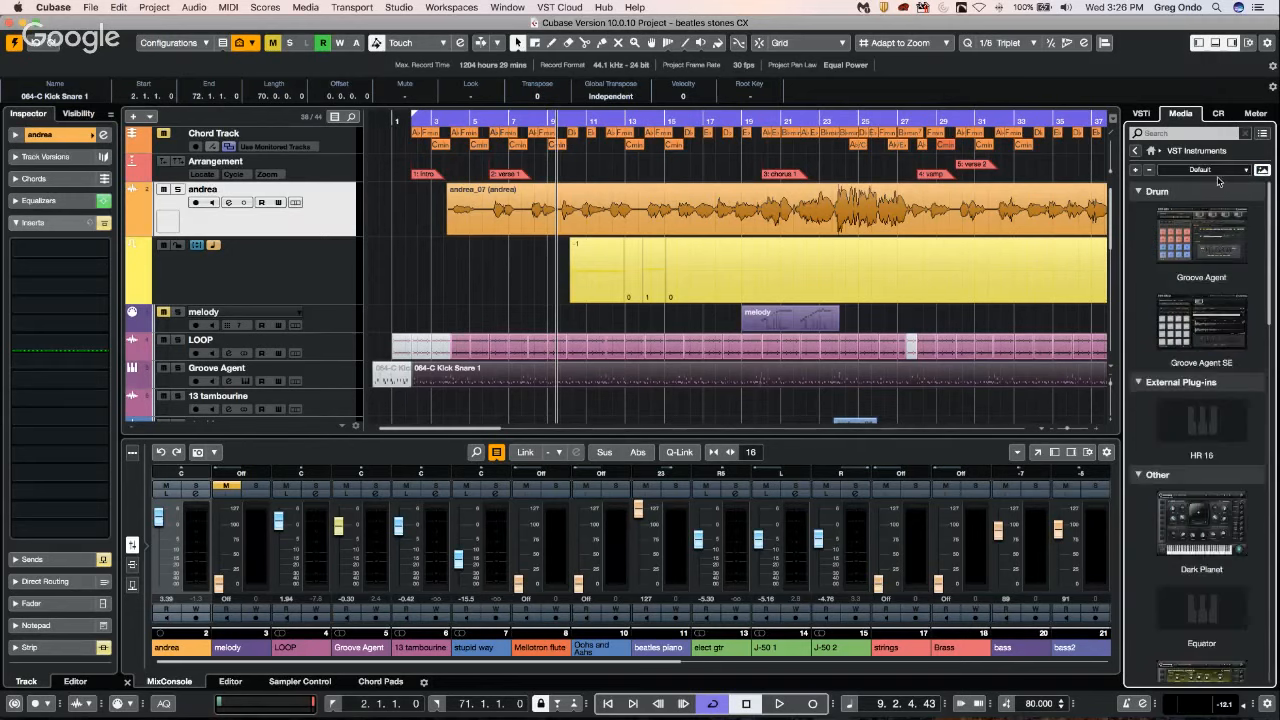
scroll(1210, 350, "down", 5)
scroll(1212, 352, "up", 5)
left_click(1247, 170)
left_click(1186, 185)
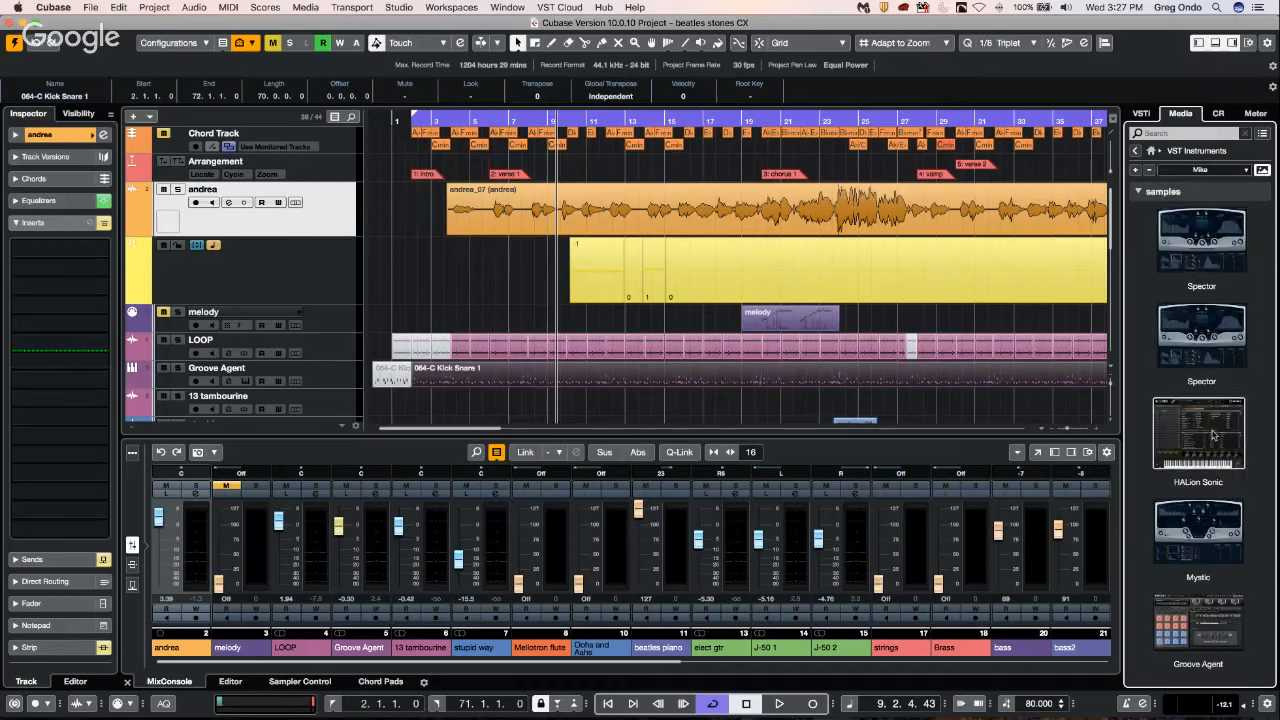
Collapse the samples folder in the media browser and list the custom collection's instruments without pictures.
scroll(1141, 195, "down", 2)
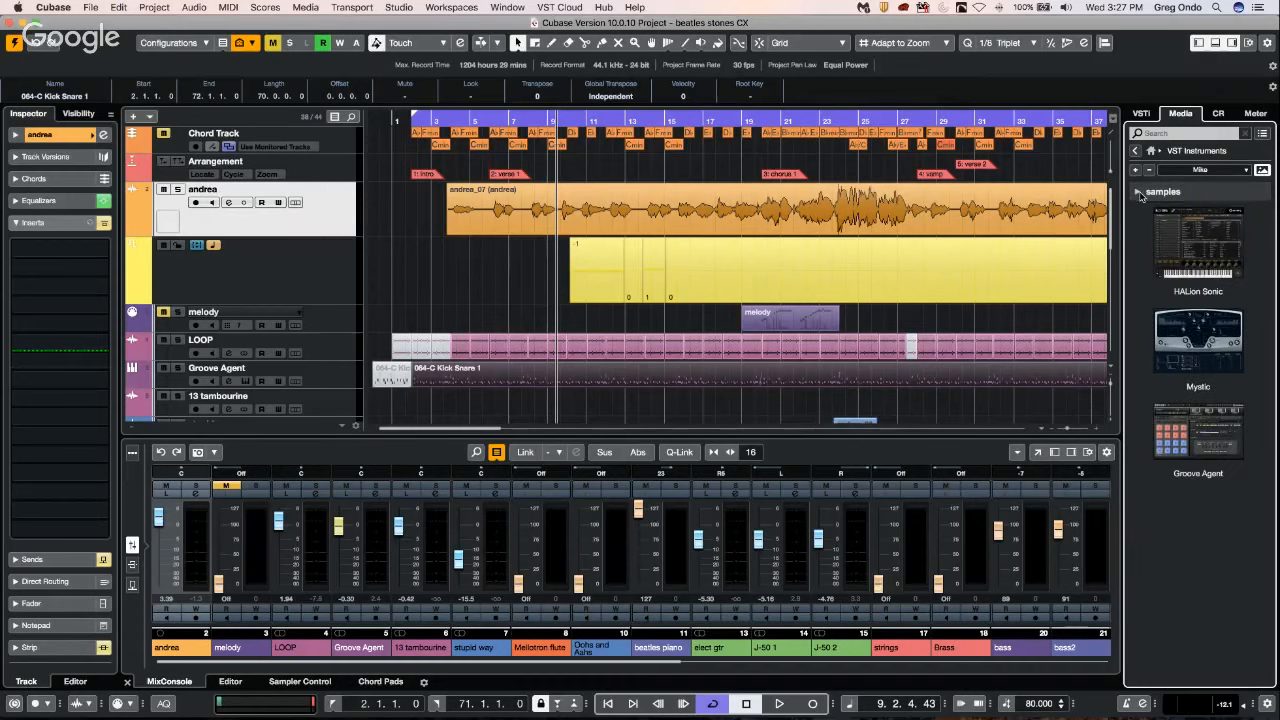
scroll(1137, 194, "up", 2)
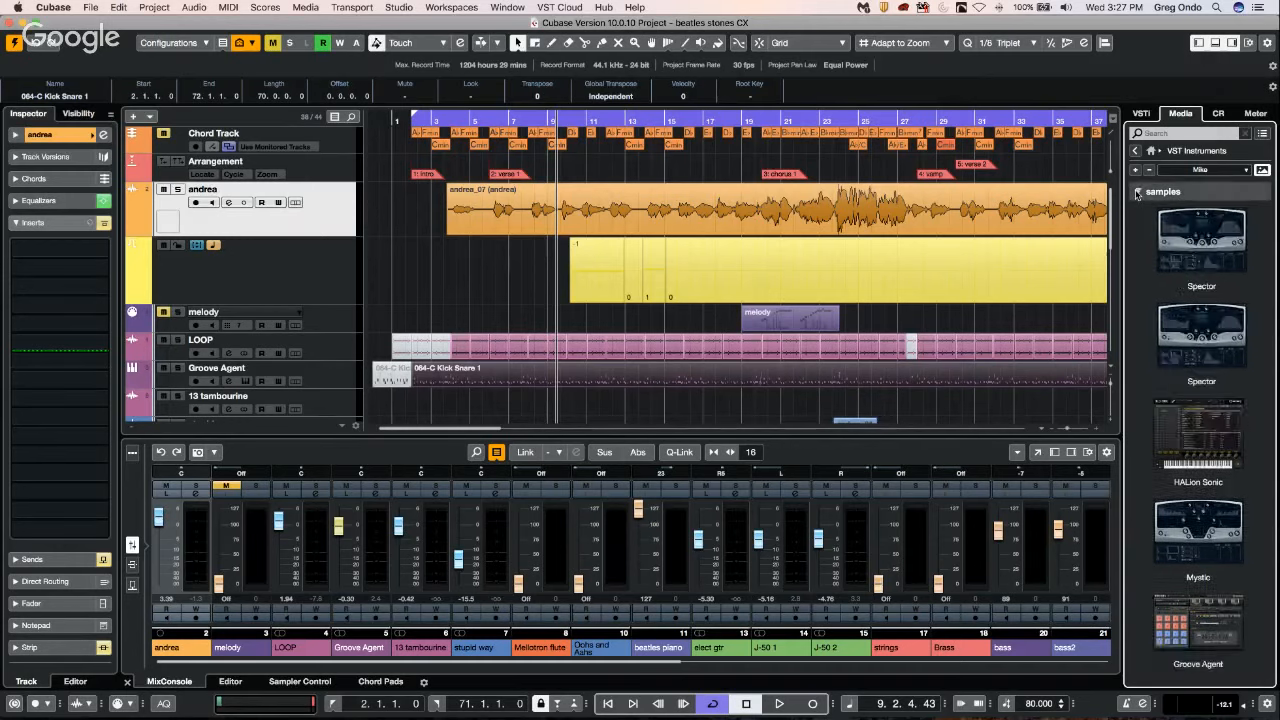
scroll(1137, 194, "down", 2)
left_click(1262, 169)
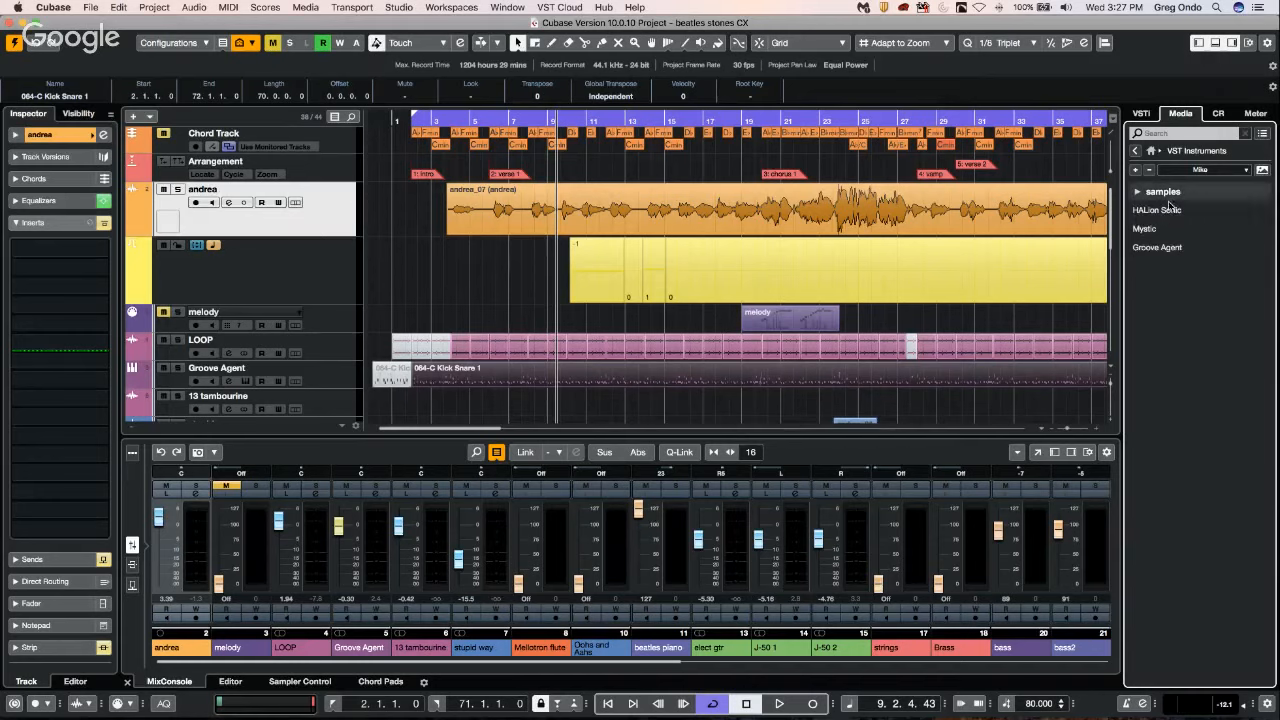
Show the Default instrument collection in the media browser and turn its plug-in pictures back on.
left_click(1245, 170)
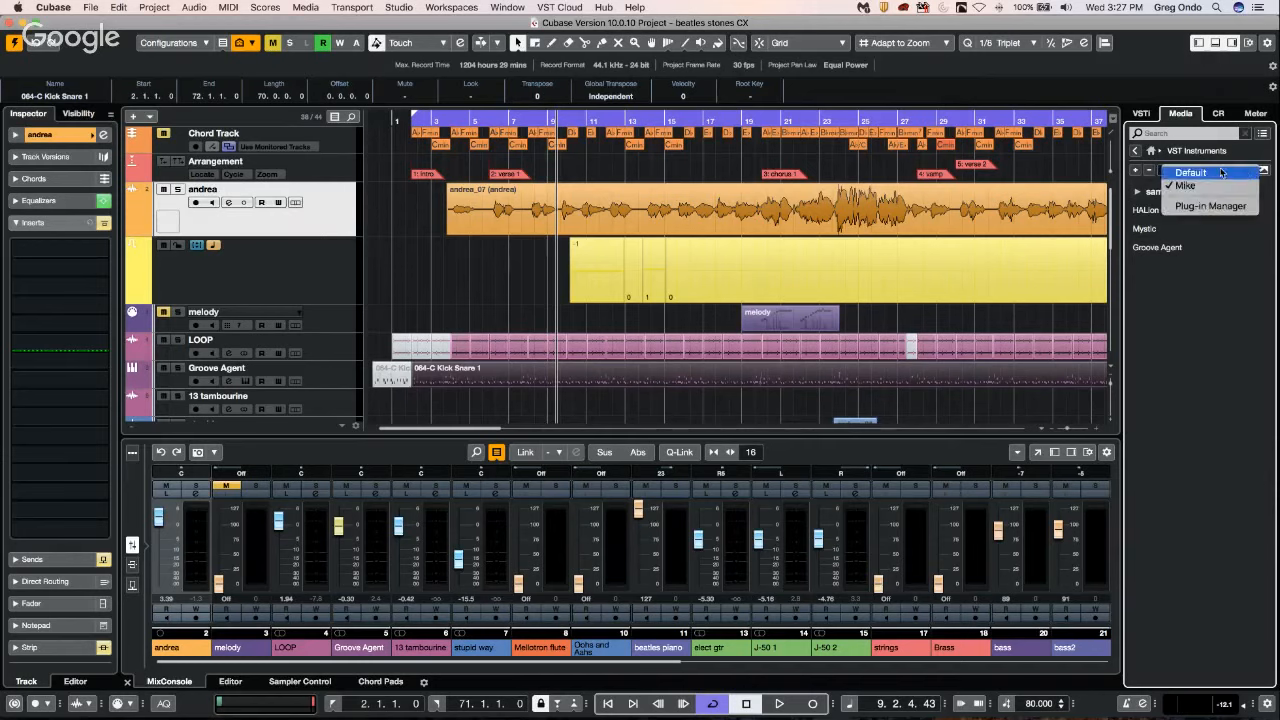
left_click(1219, 174)
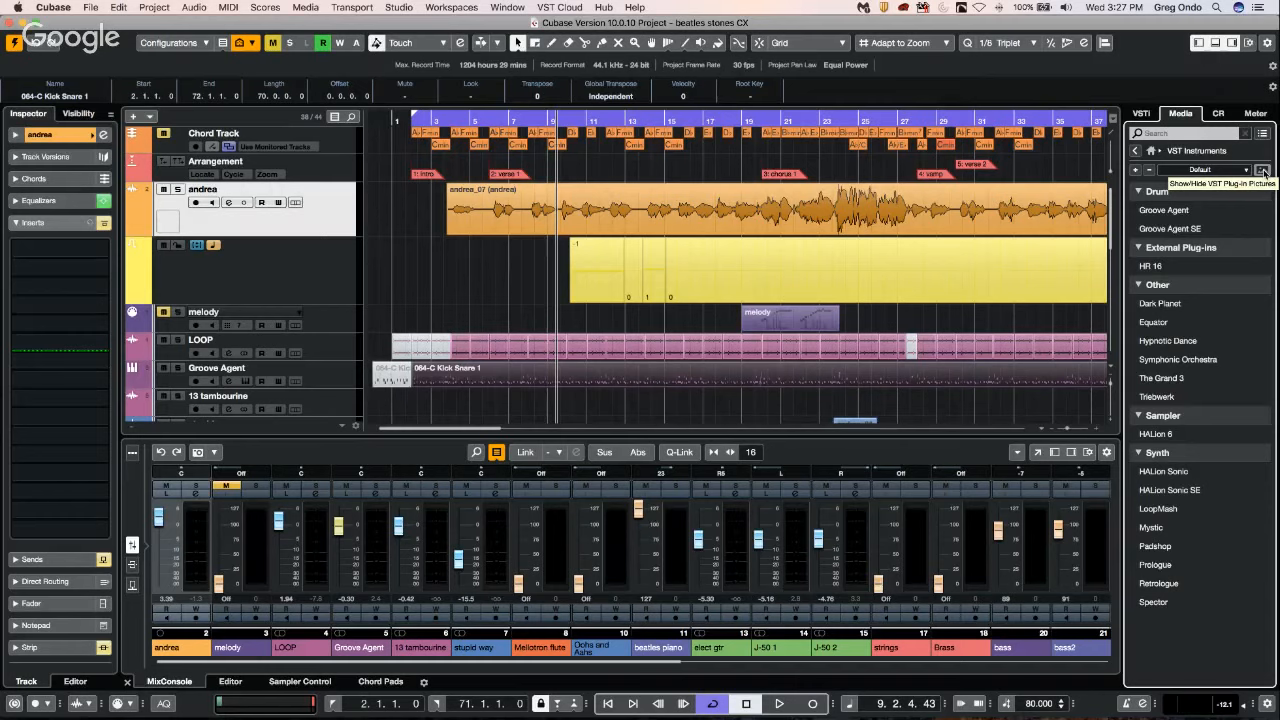
left_click(1263, 172)
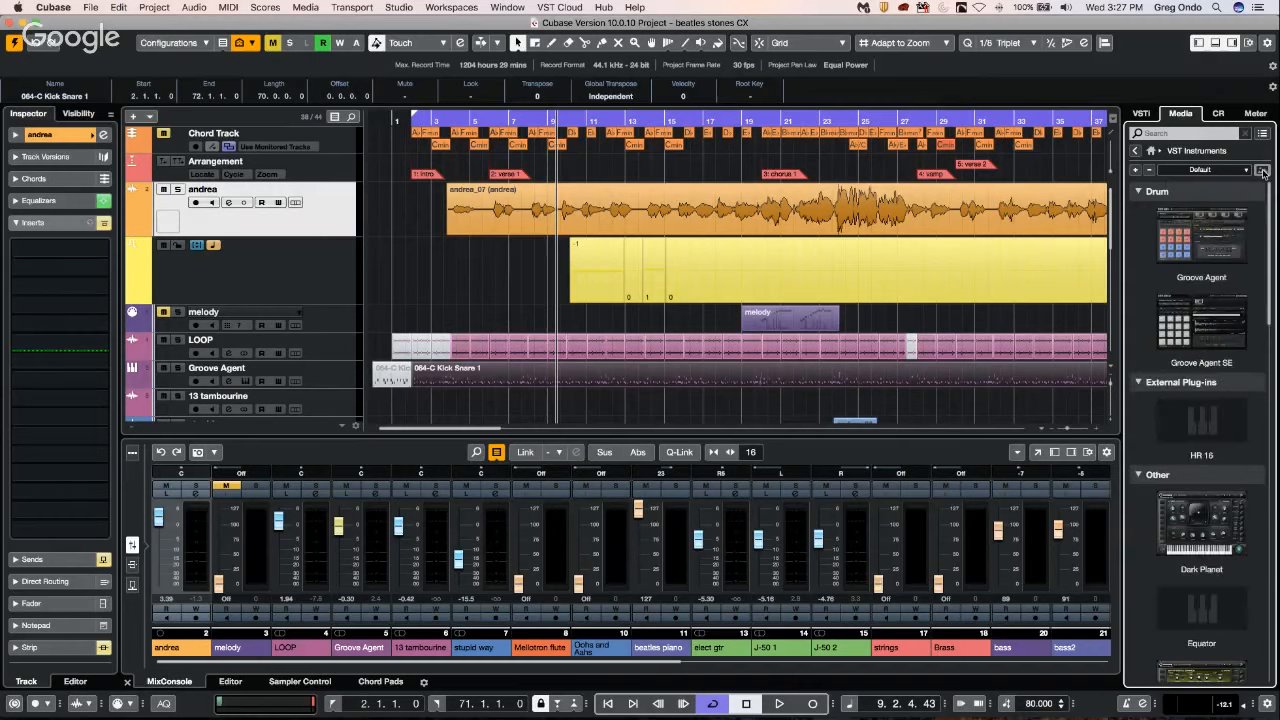
Collapse the Drum category, and demonstrate expanding and collapsing all categories of the Default collection at once.
left_click(1137, 191)
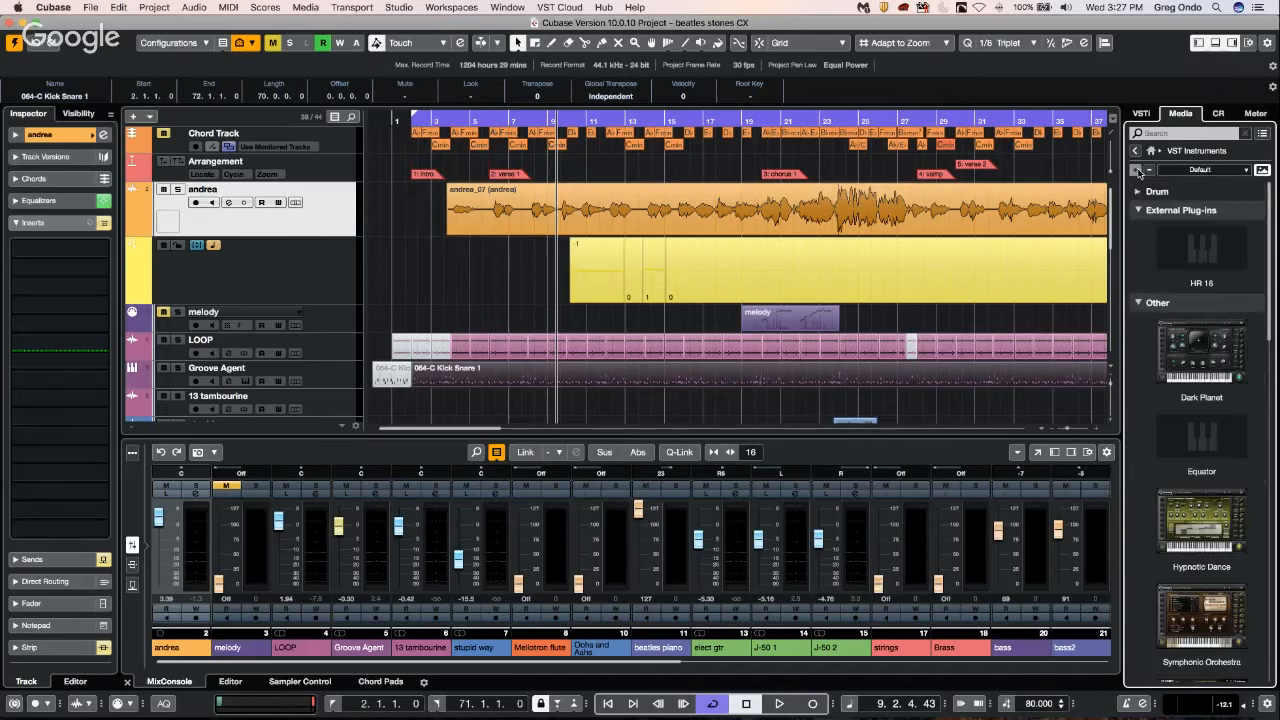
left_click(1149, 170)
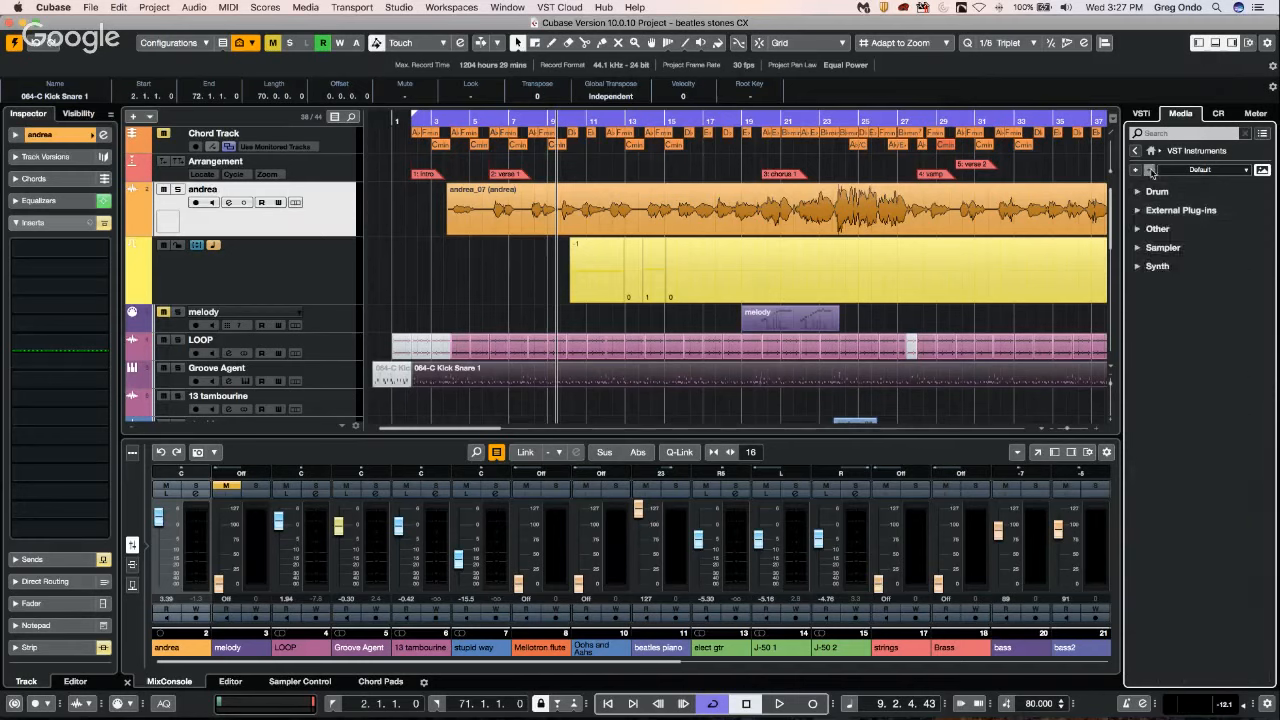
left_click(1137, 172)
left_click(1149, 170)
left_click(1137, 170)
left_click(1149, 170)
View the Default collection in the VST Plug-in Manager and switch the media browser back to the custom collection.
left_click(399, 7)
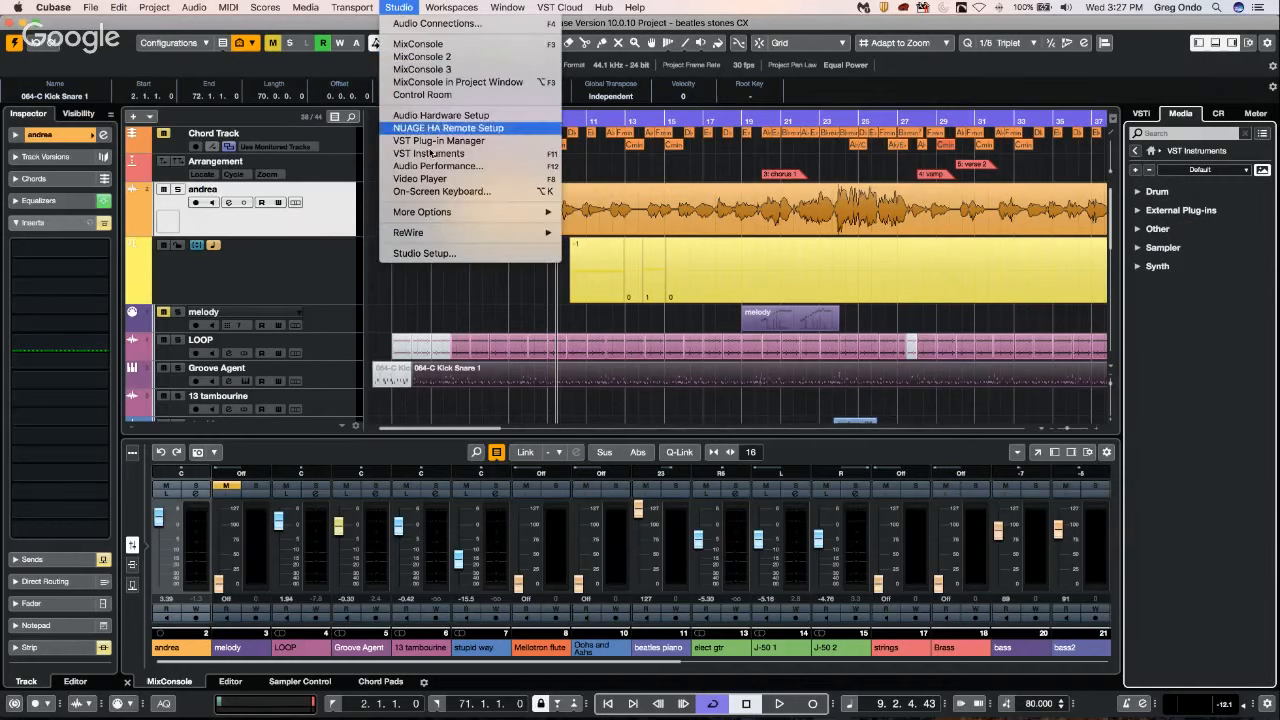
left_click(474, 143)
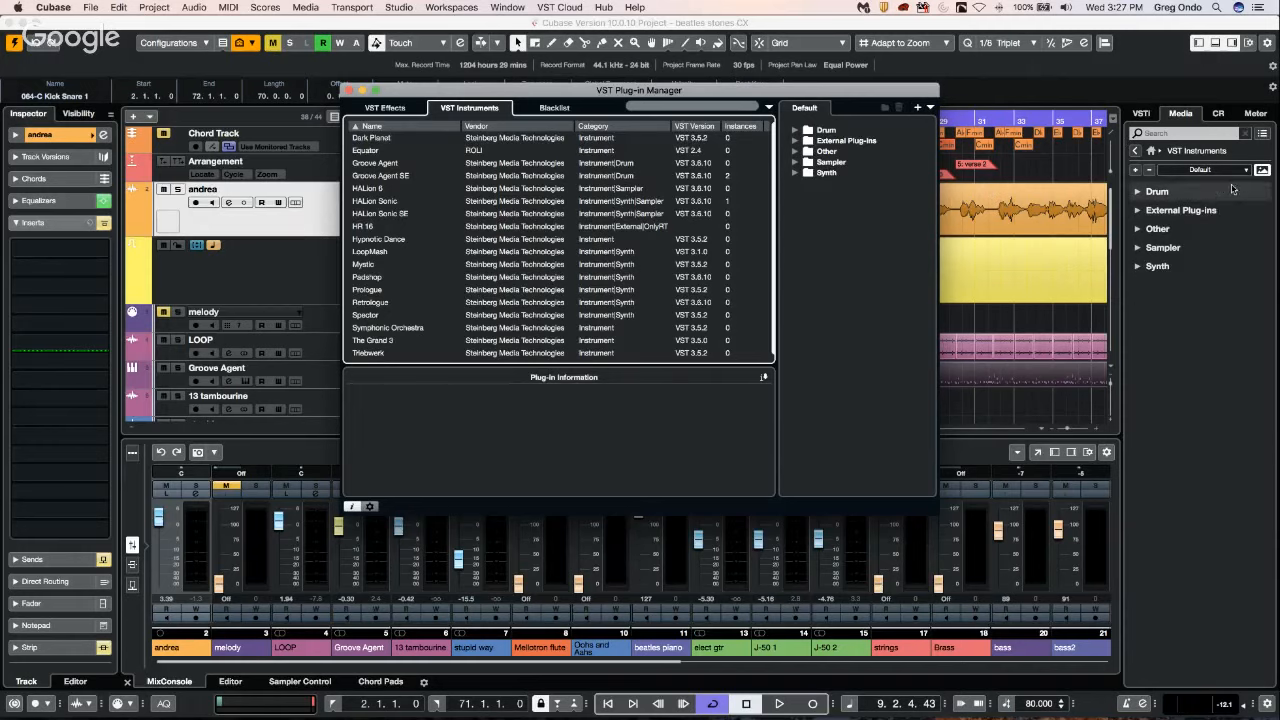
left_click(1235, 171)
left_click(1235, 185)
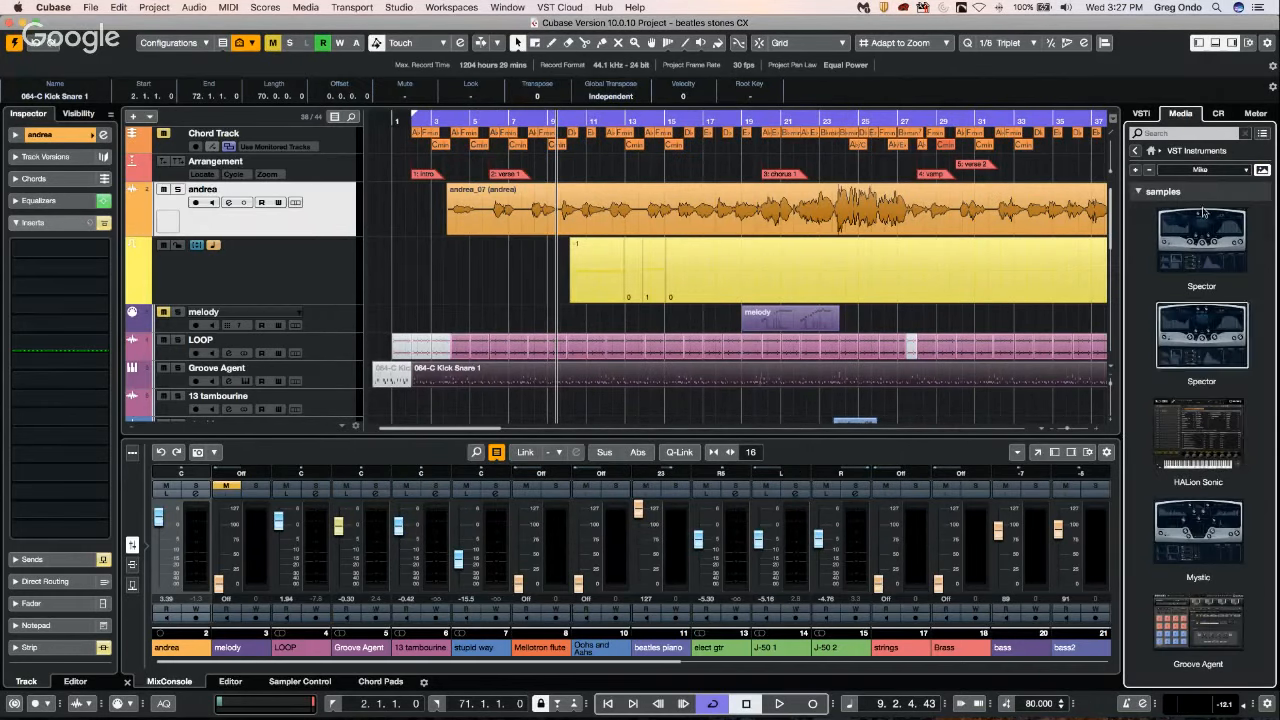
Collapse the custom collection's samples folder in the media browser and toggle the plug-in pictures off and on.
left_click(1140, 195)
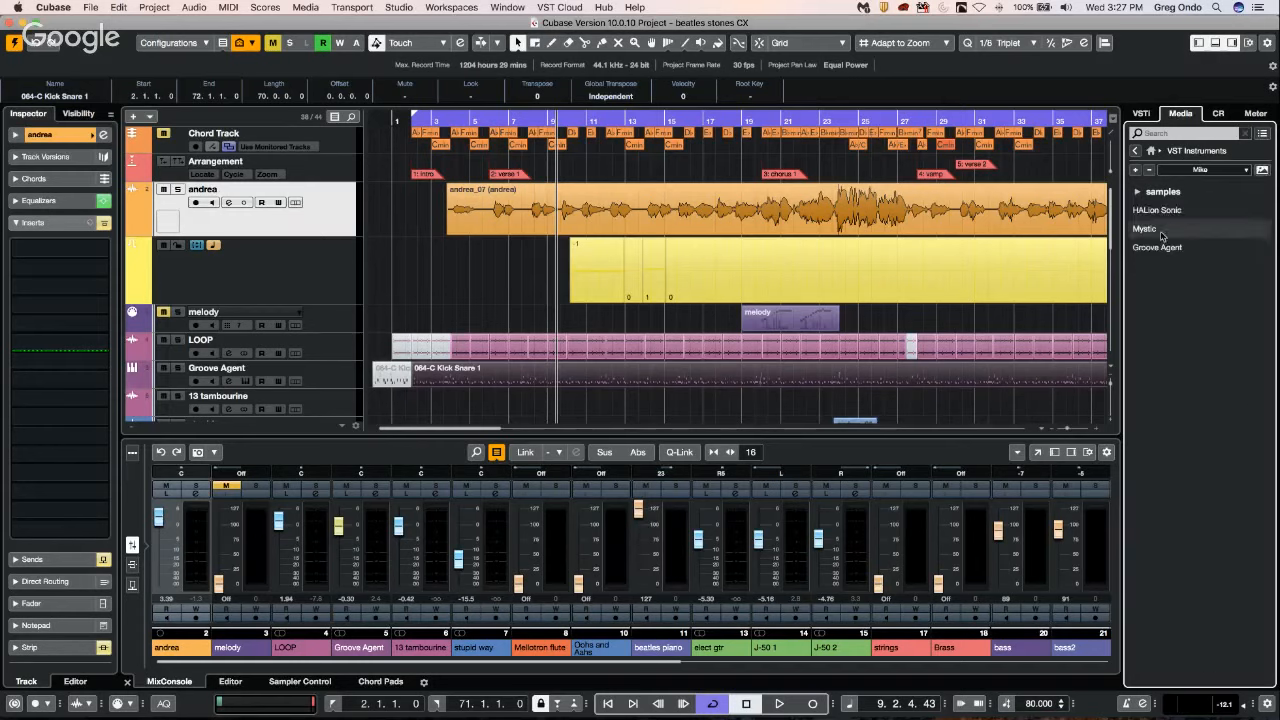
left_click(1262, 169)
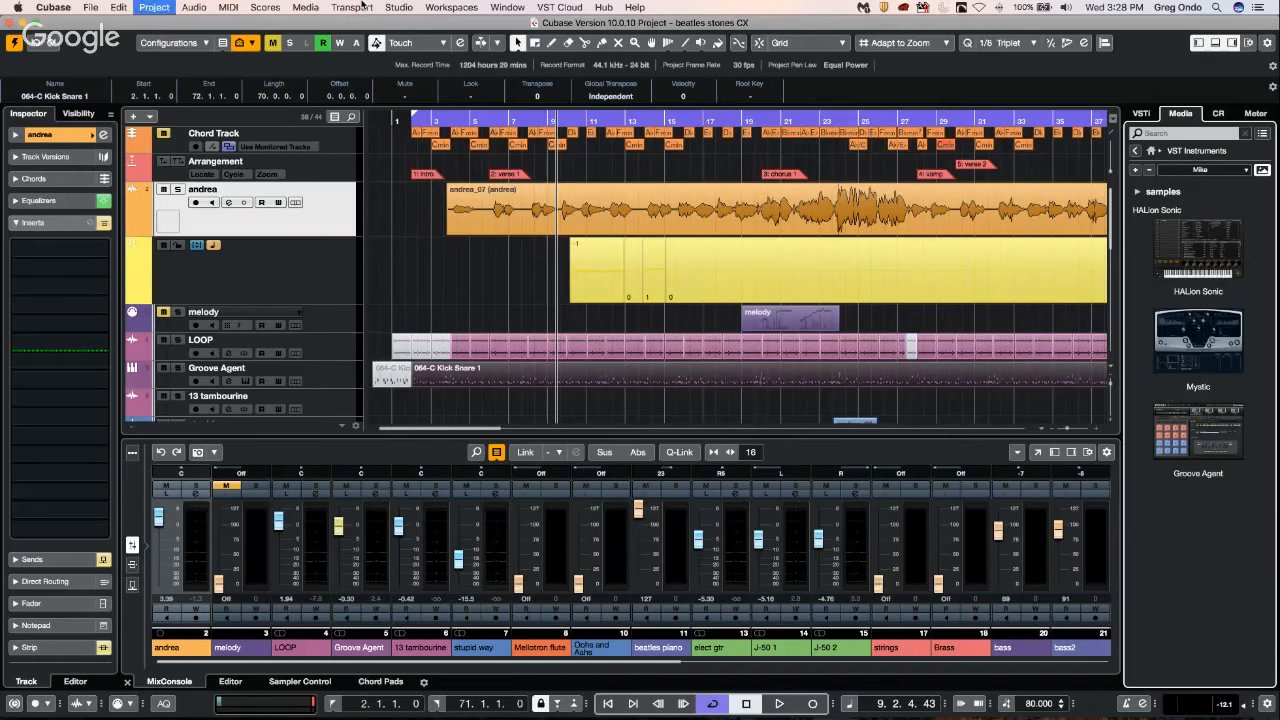
Review the operations and settings of the Automation Panel, and close it.
key("F6")
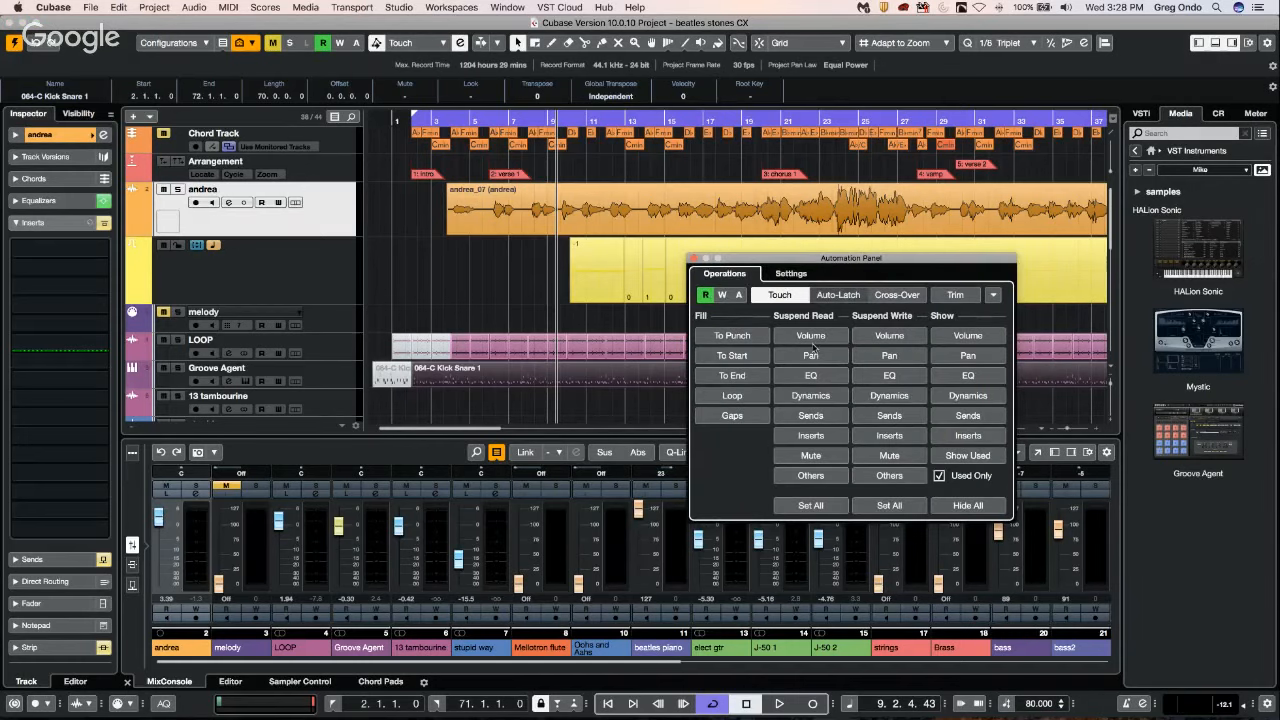
left_click(786, 273)
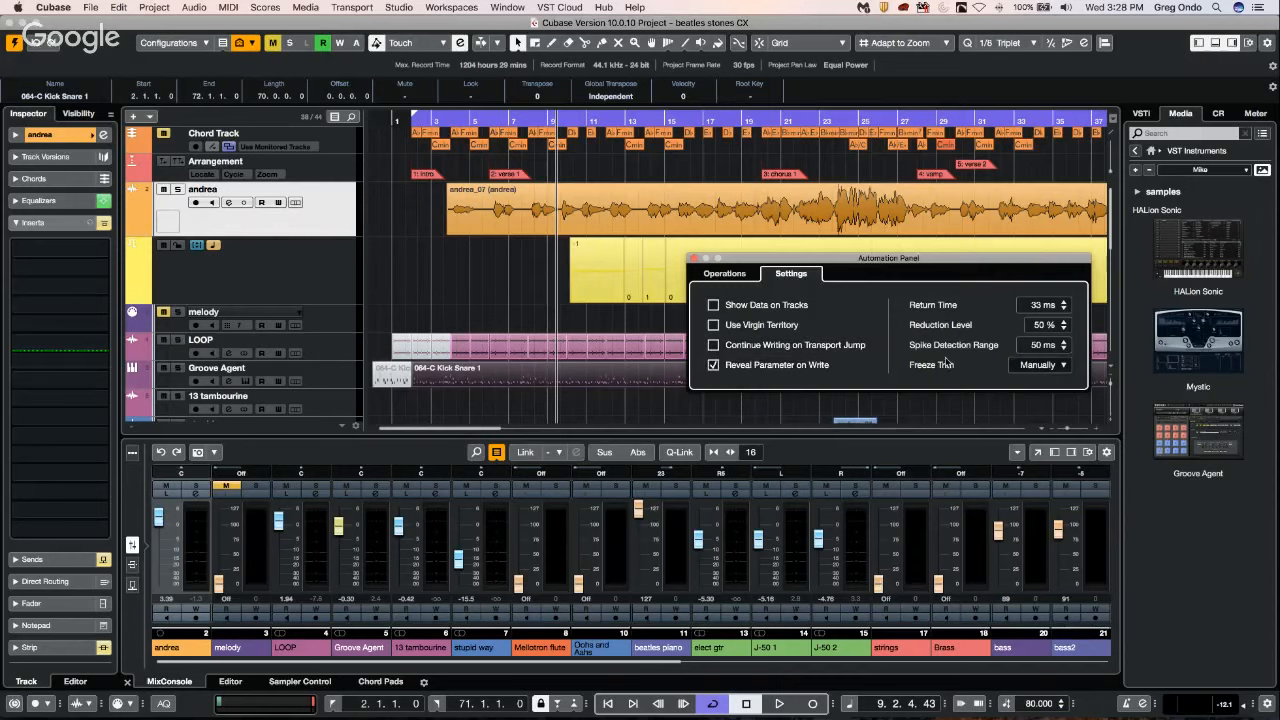
left_click(694, 259)
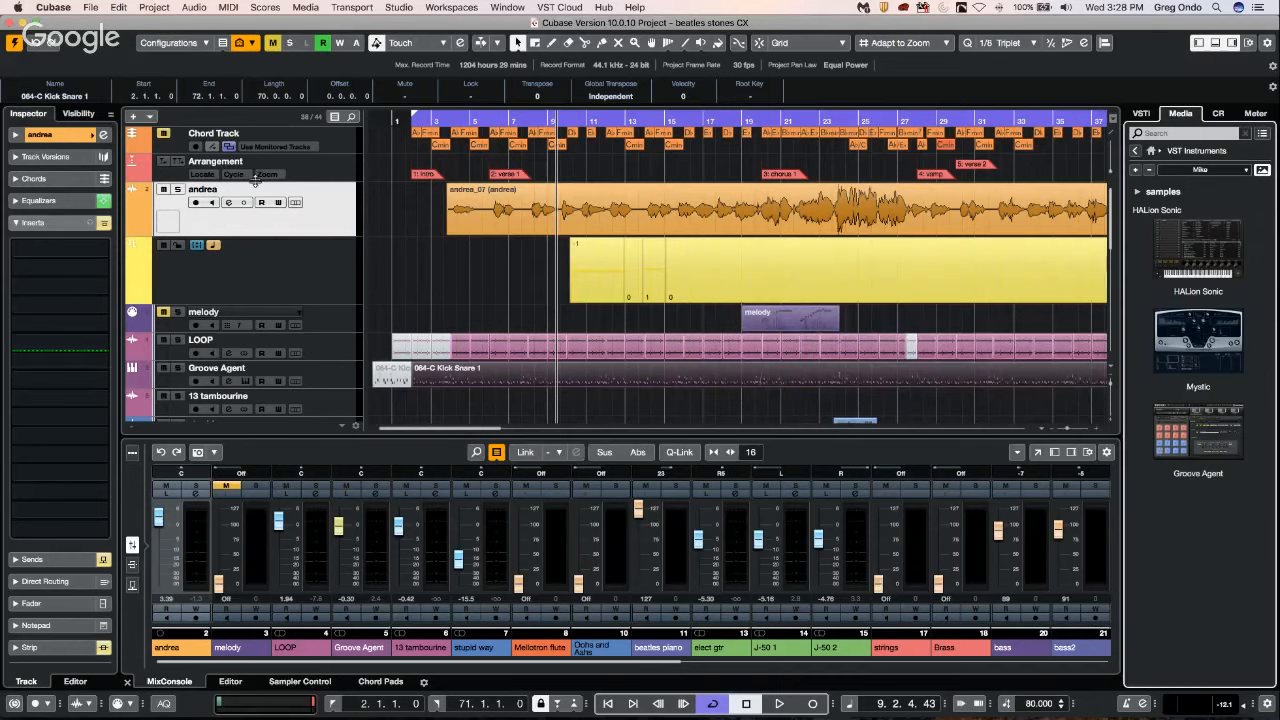
Open the andrea track's channel settings and enable automation writing on the channel during playback.
left_click(46, 135)
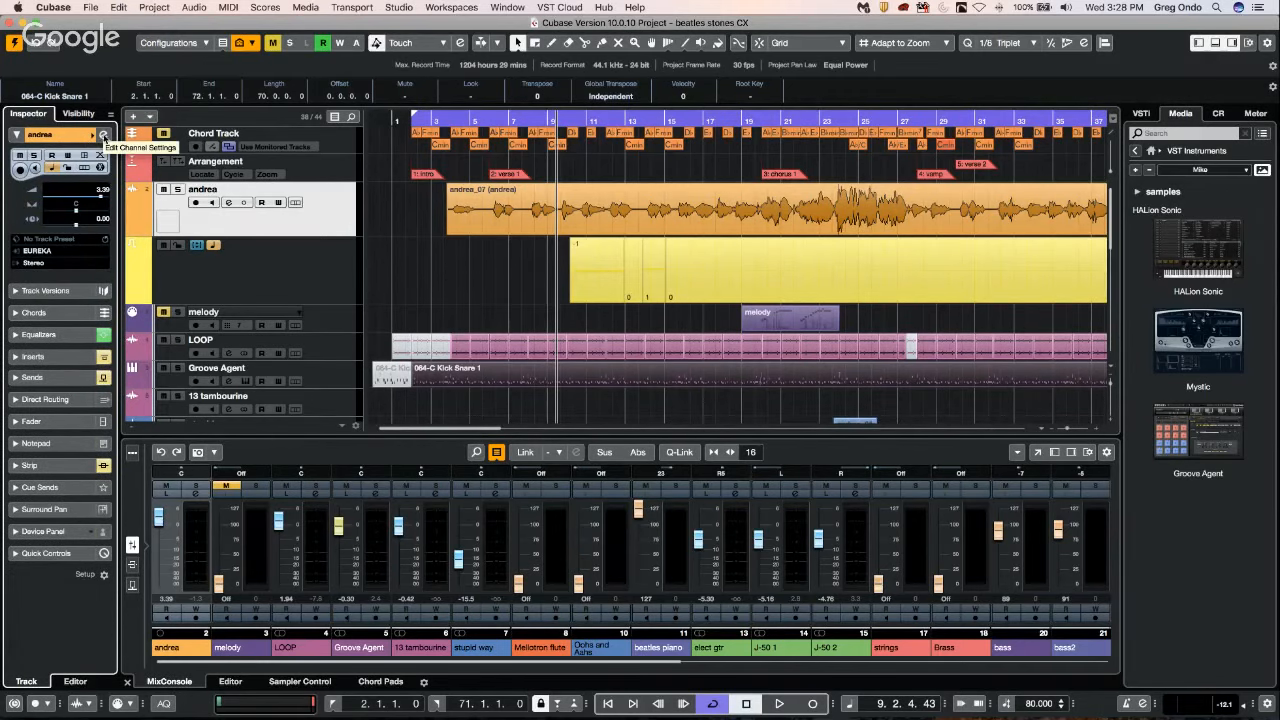
left_click(103, 135)
key("space")
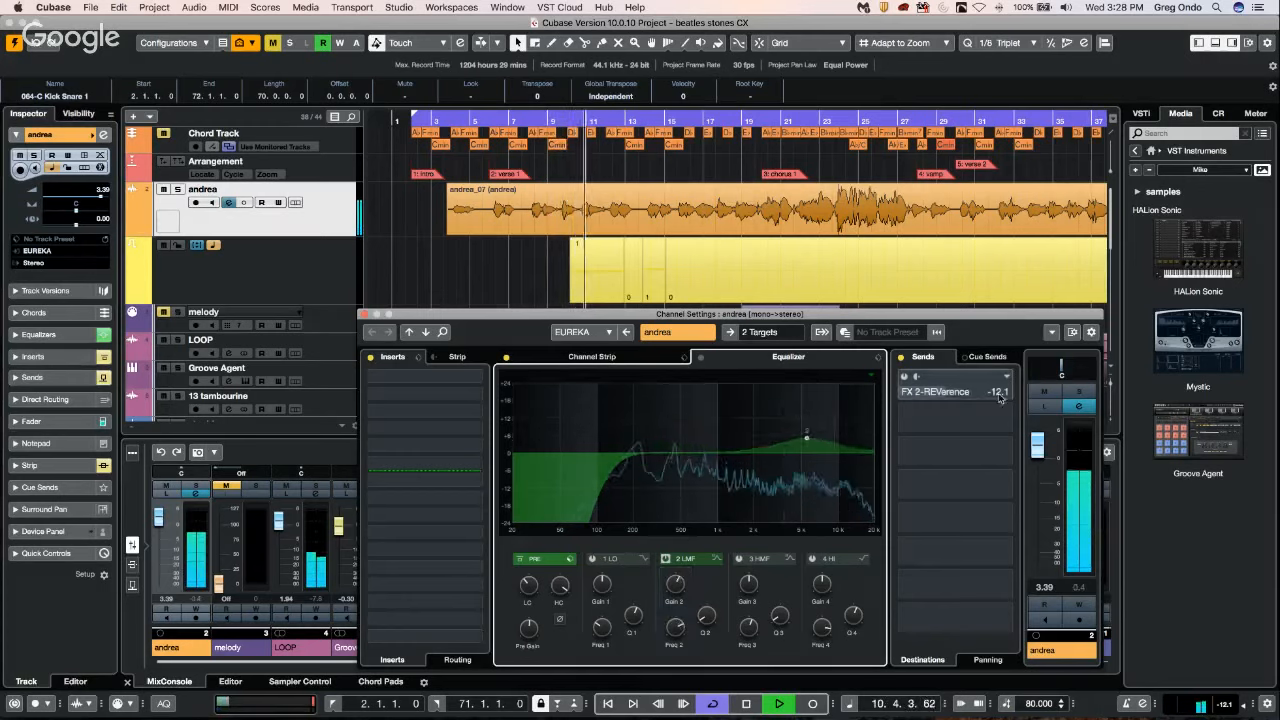
left_click(1079, 605)
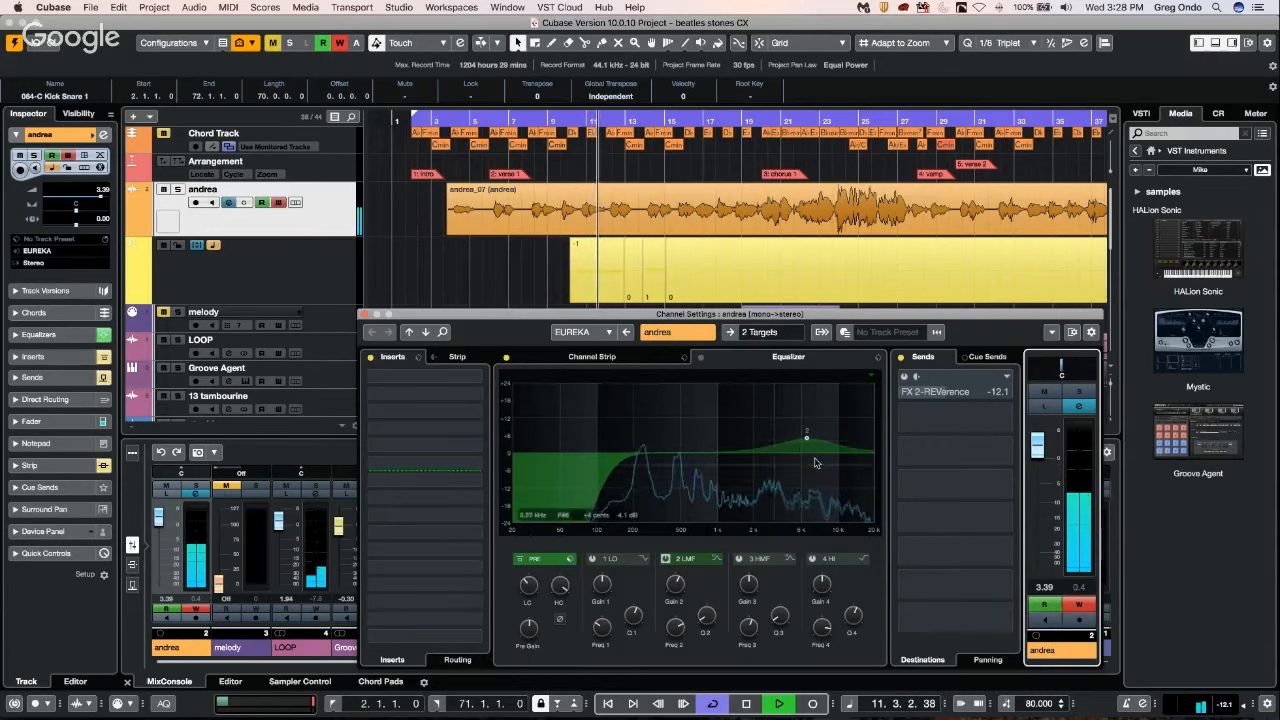
Record automation on andrea by moving EQ band 2 to about 2714 Hz and 5.3 dB and adjusting the pan.
left_click_drag(807, 438, 770, 441)
left_click_drag(1071, 368, 1066, 368)
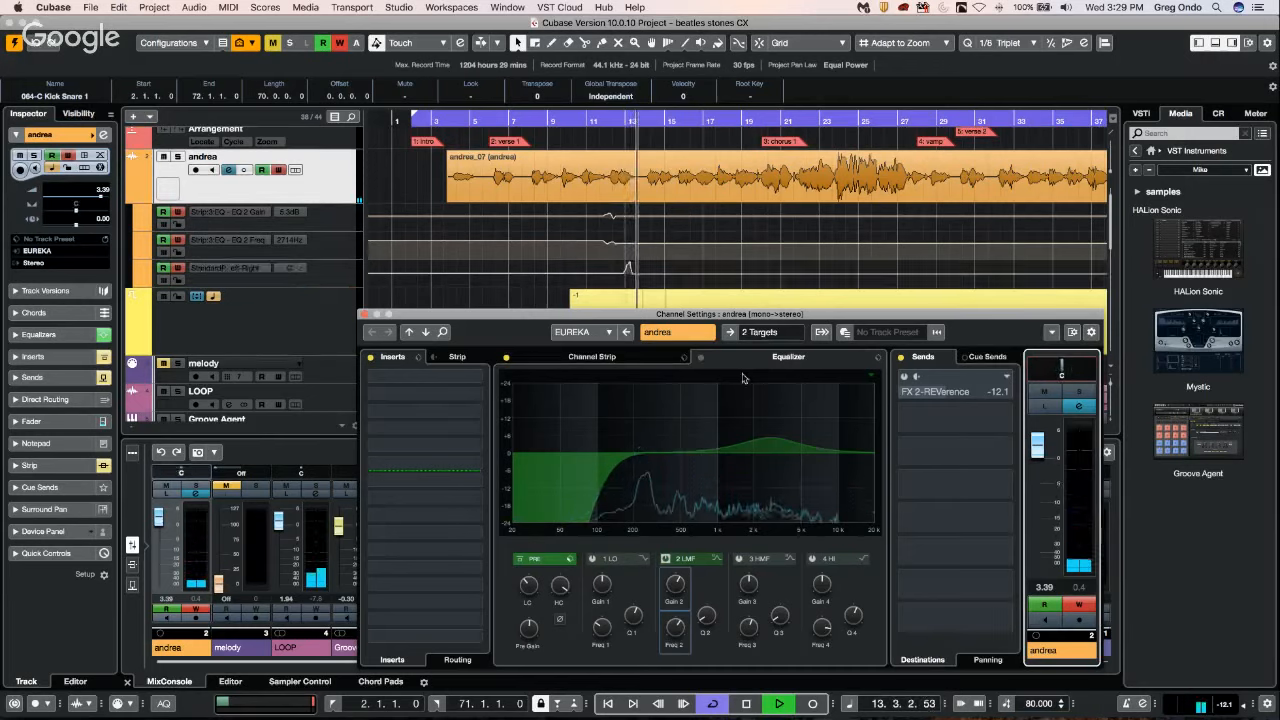
Add a boost on andrea's EQ band 3 while writing automation, and load the ModMachine delay into the first insert slot.
mouse_move(645, 452)
left_mouse_down()
mouse_move(688, 425)
mouse_move(643, 427)
left_mouse_up()
left_click(420, 378)
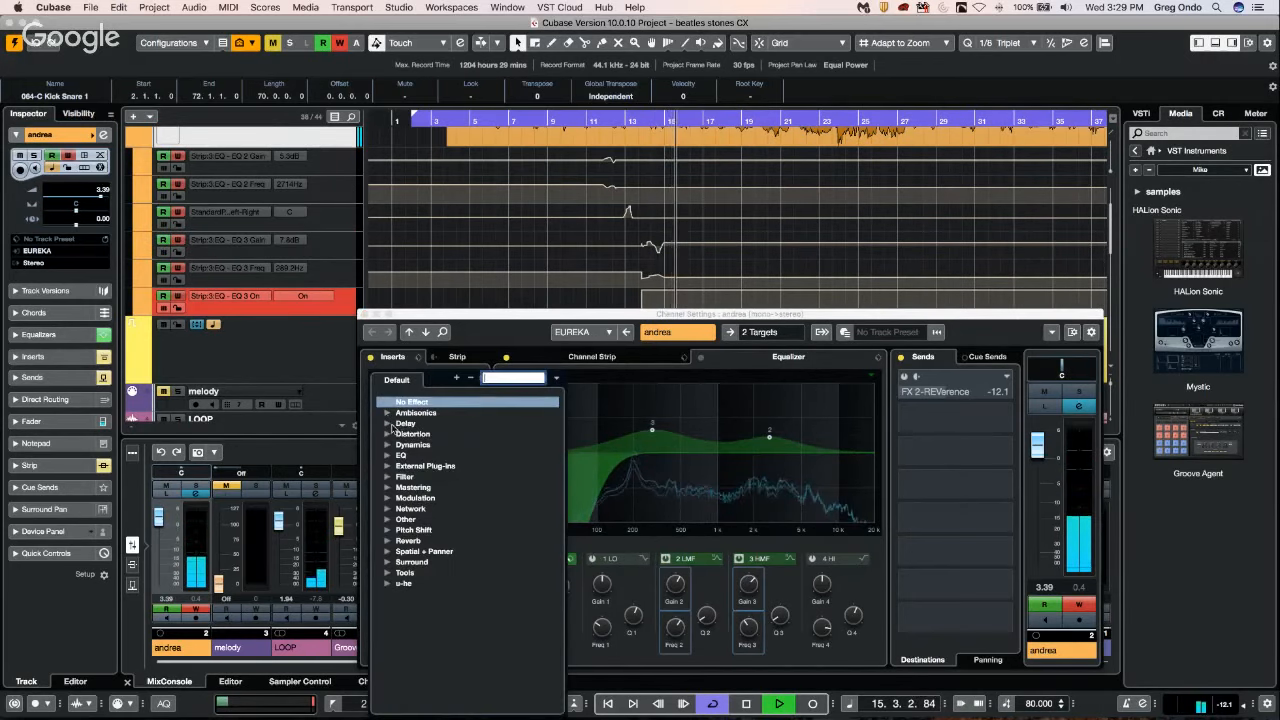
left_click(390, 424)
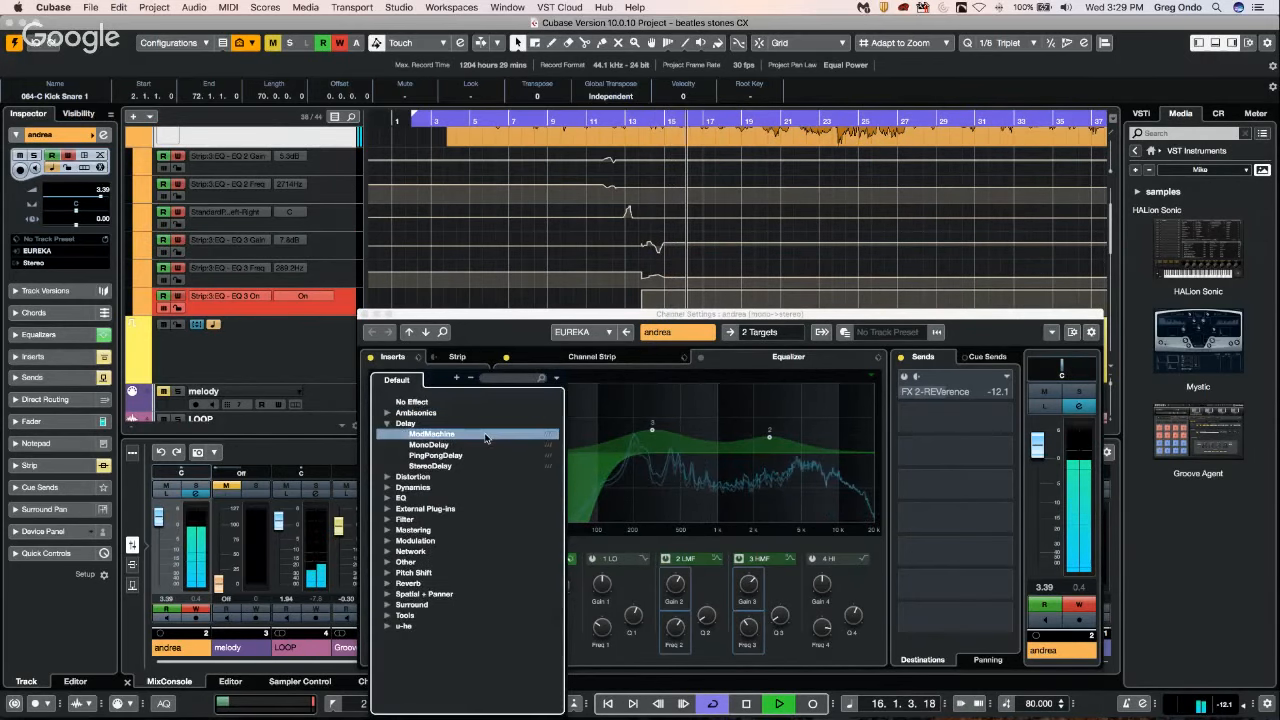
left_click(485, 437)
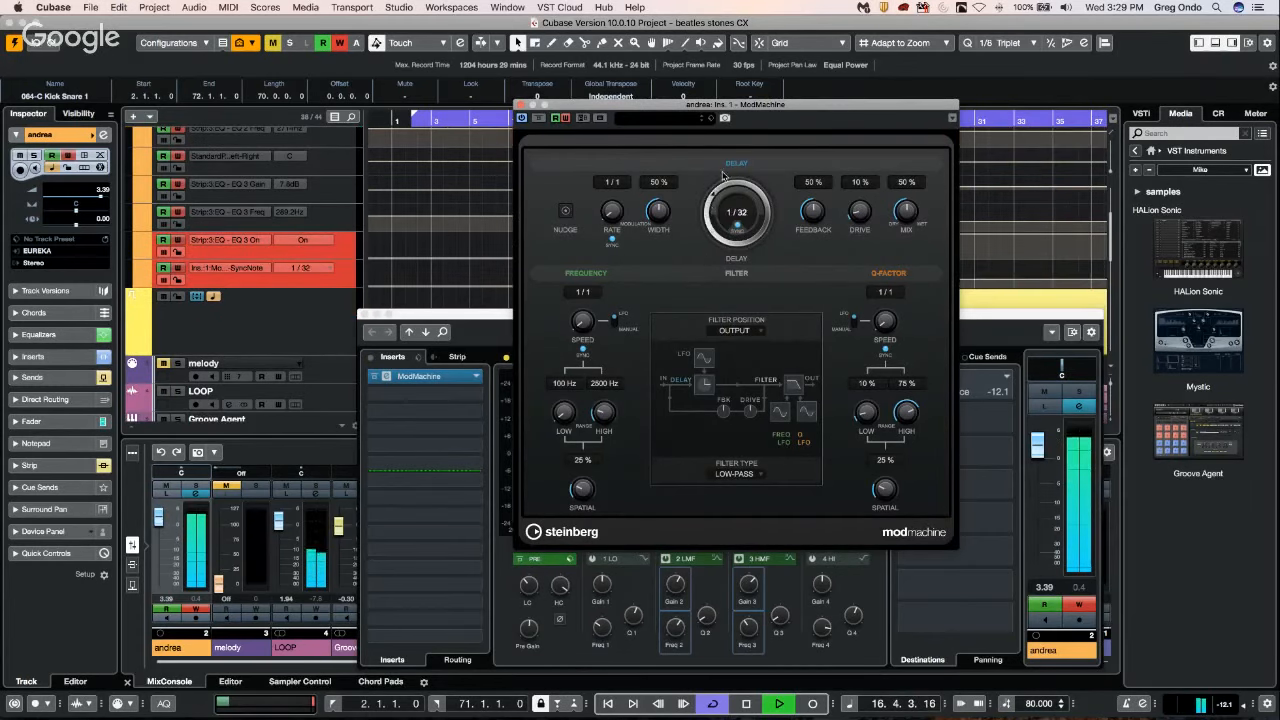
Record automation of ModMachine's delay time to 1/4, then close the plug-in and stop playback.
left_click_drag(723, 176, 712, 205)
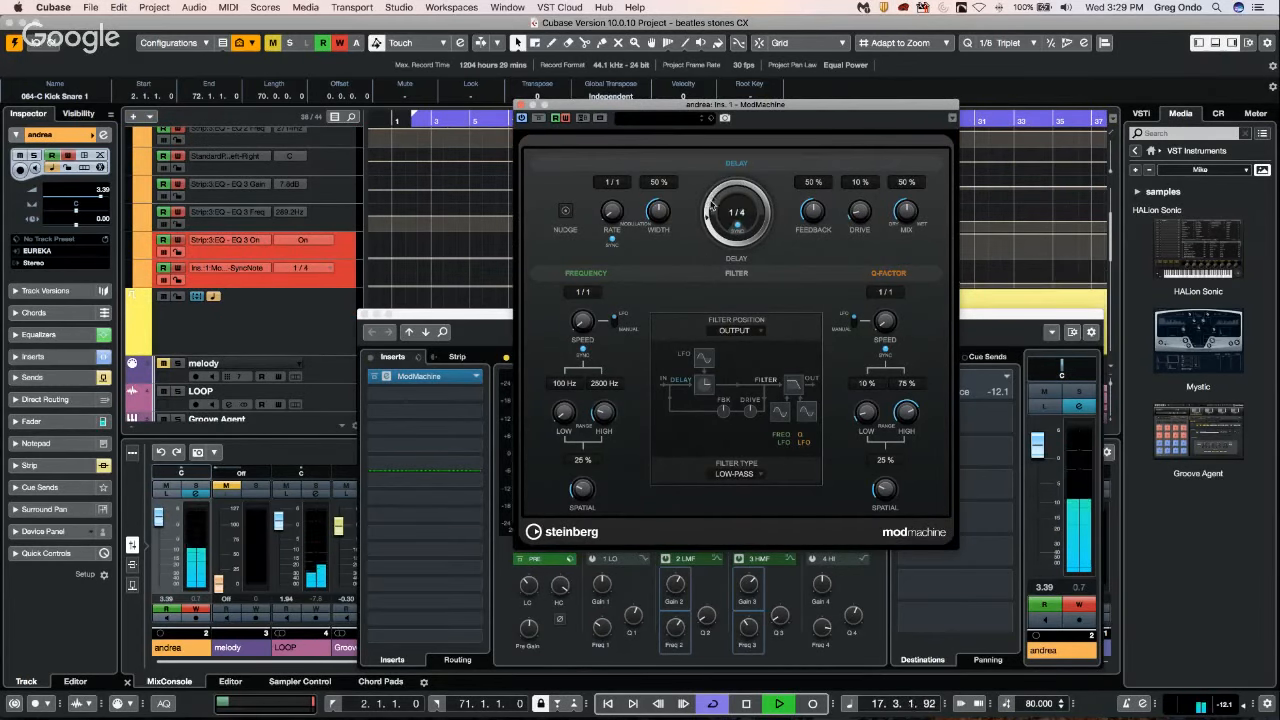
left_click(521, 105)
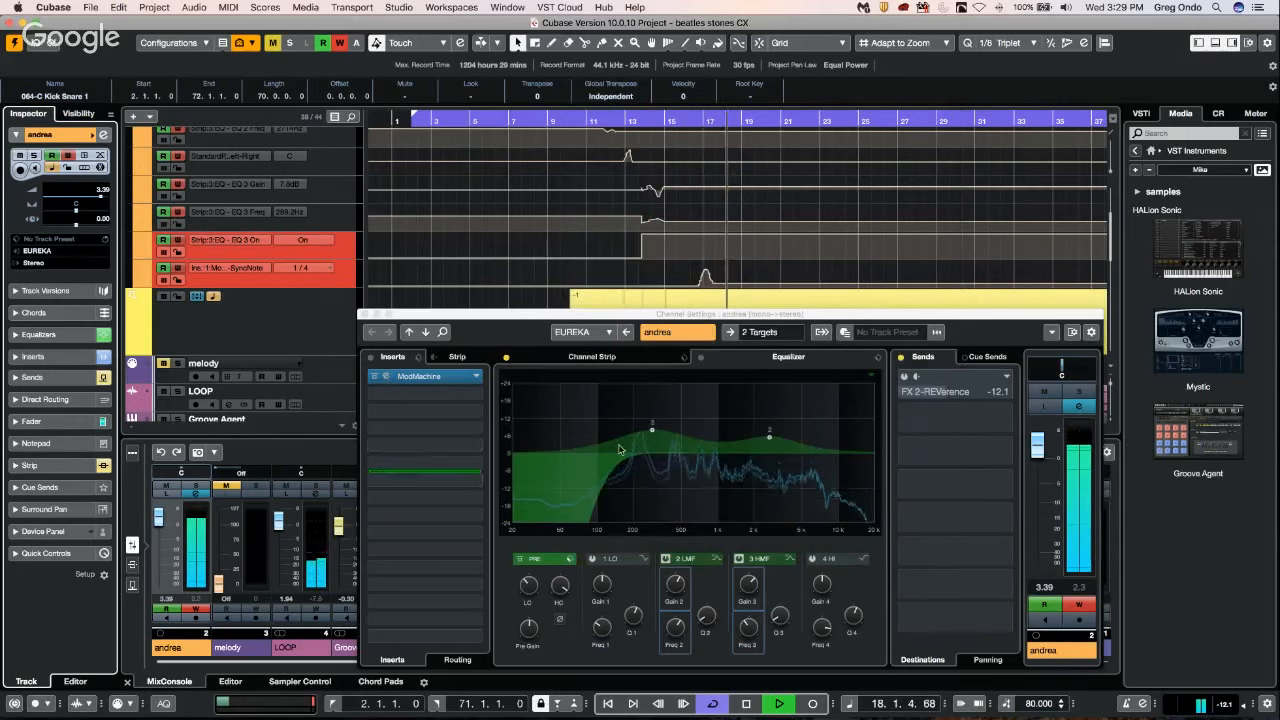
key("space")
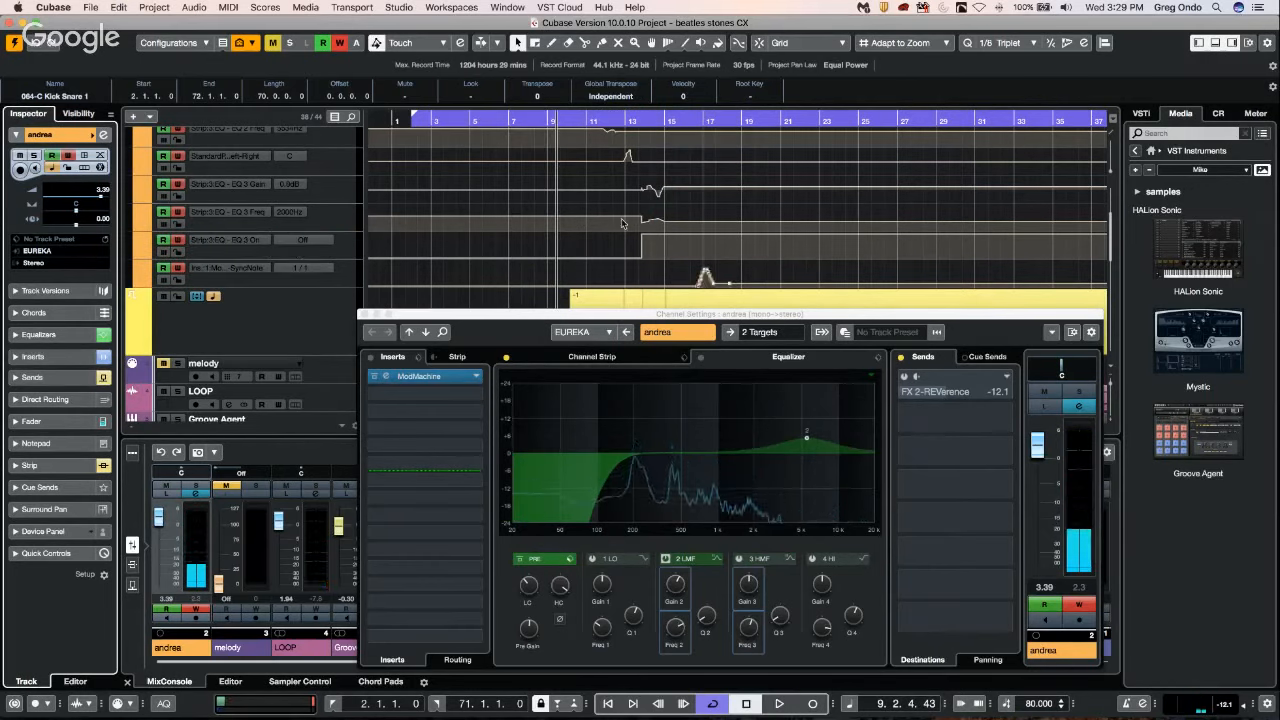
Examine the automation-track options for the EQ's LC-Freq parameter and ModMachine's ModWidth parameter.
scroll(612, 235, "up", 4)
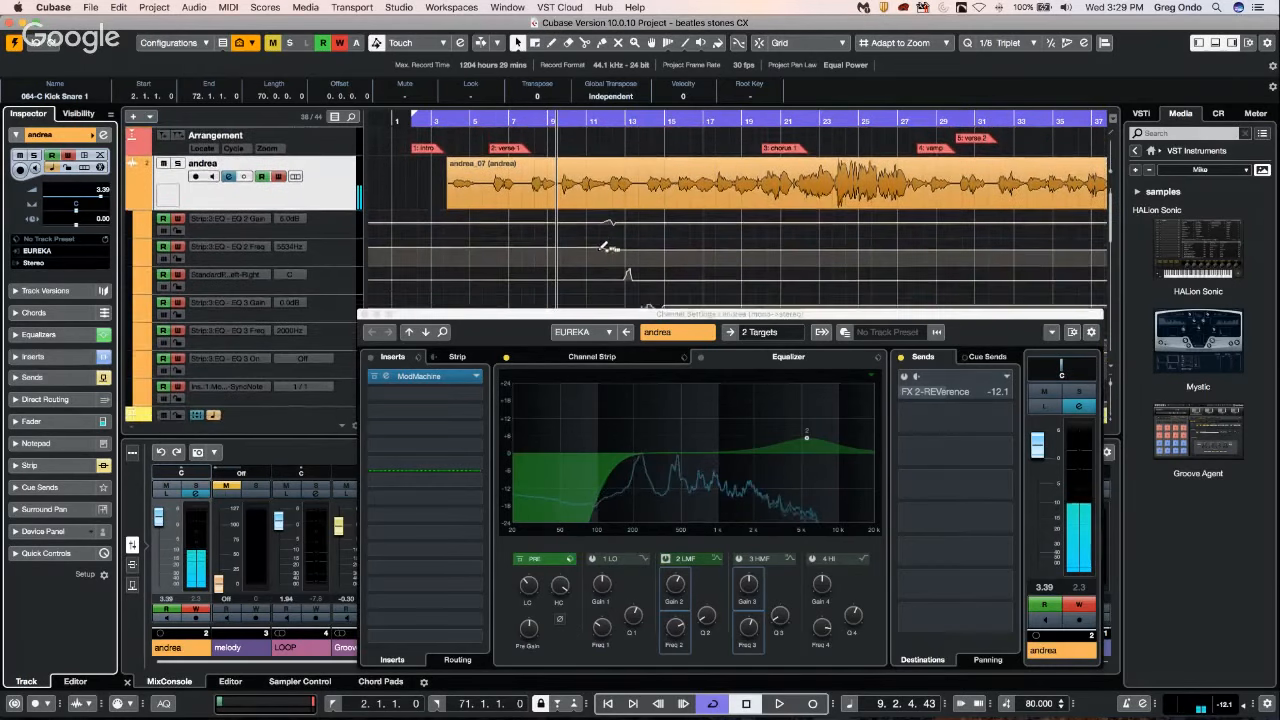
right_click(529, 587)
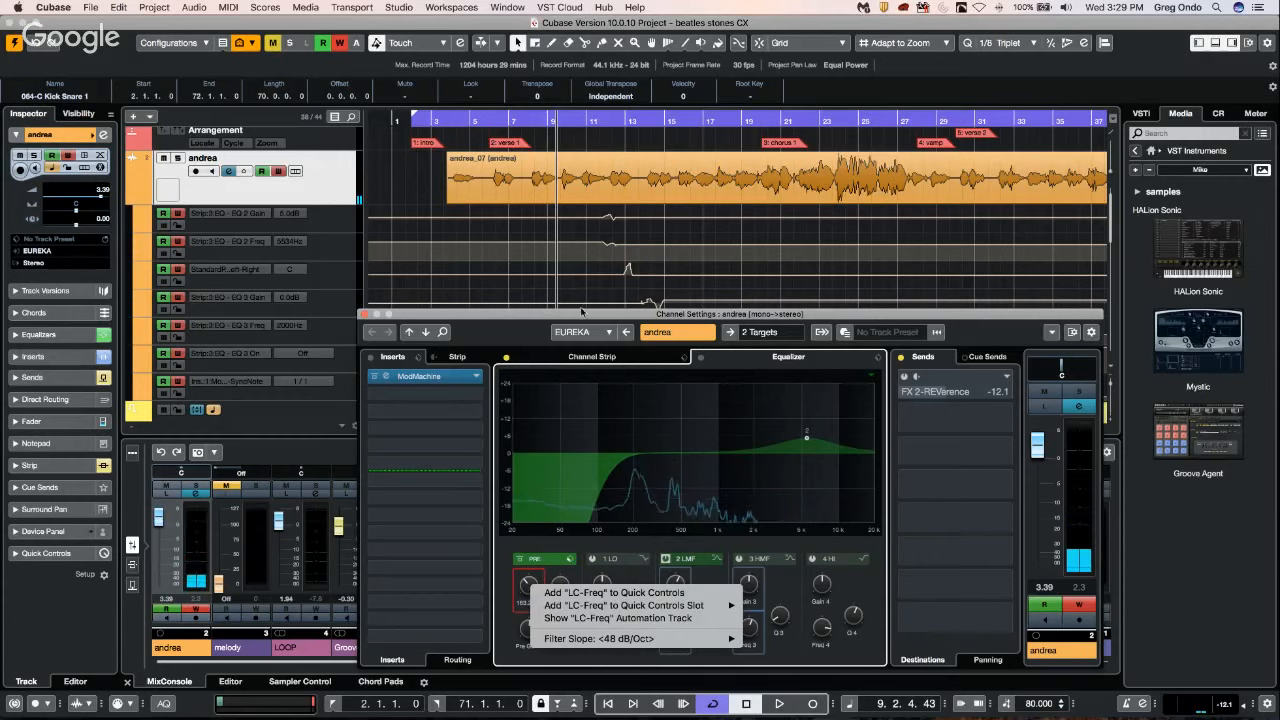
left_click(452, 378)
left_click(452, 378)
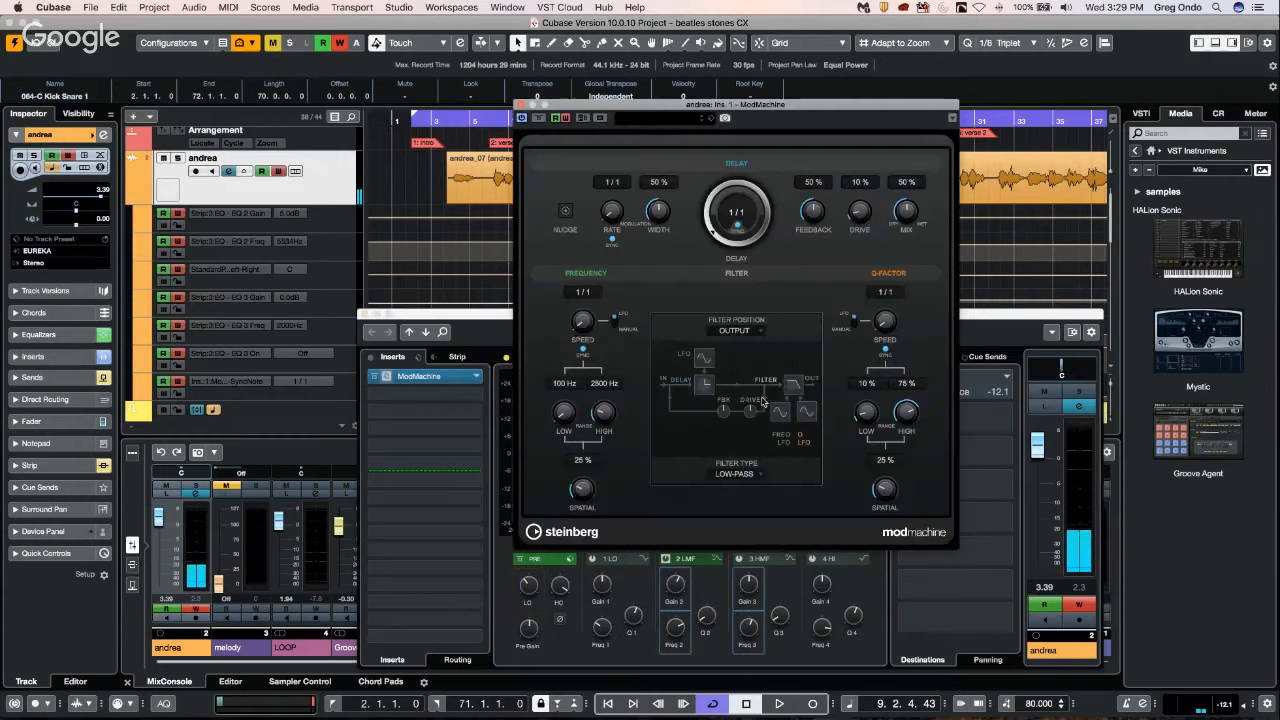
right_click(659, 208)
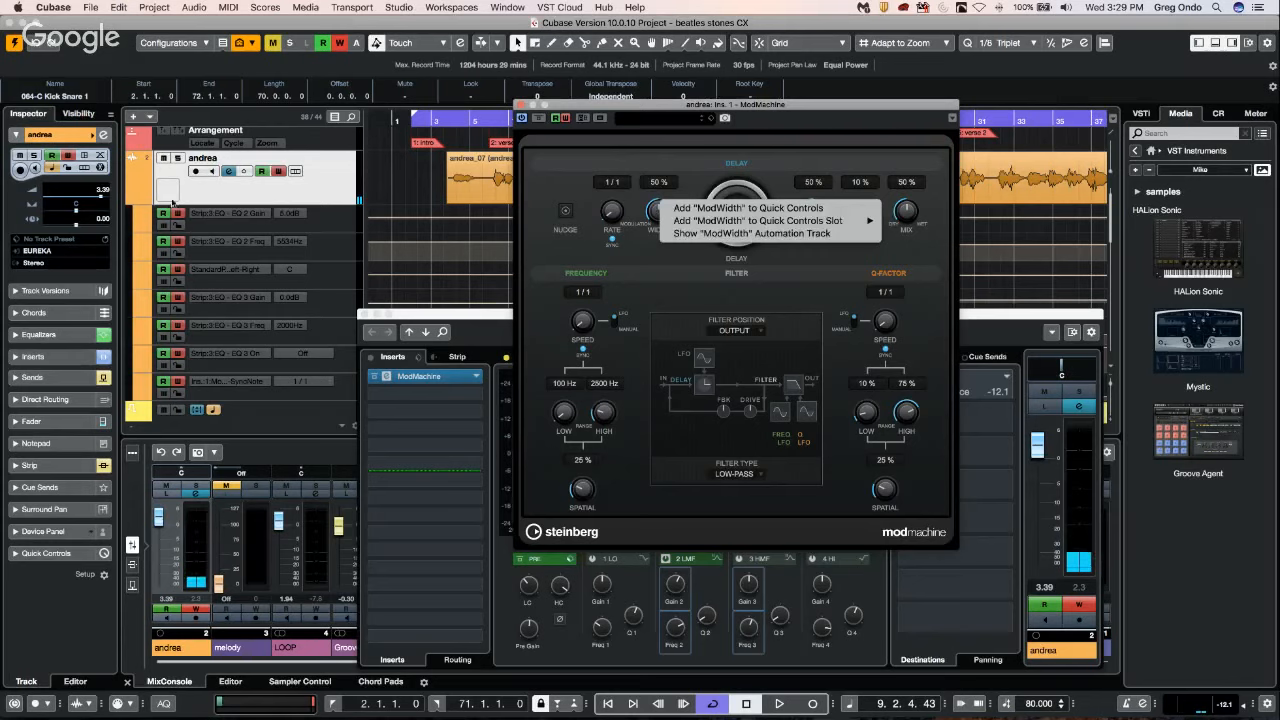
Collapse andrea's automation tracks, and show the automation track for the EQ 2 Q parameter.
left_click(133, 200)
left_click(133, 200)
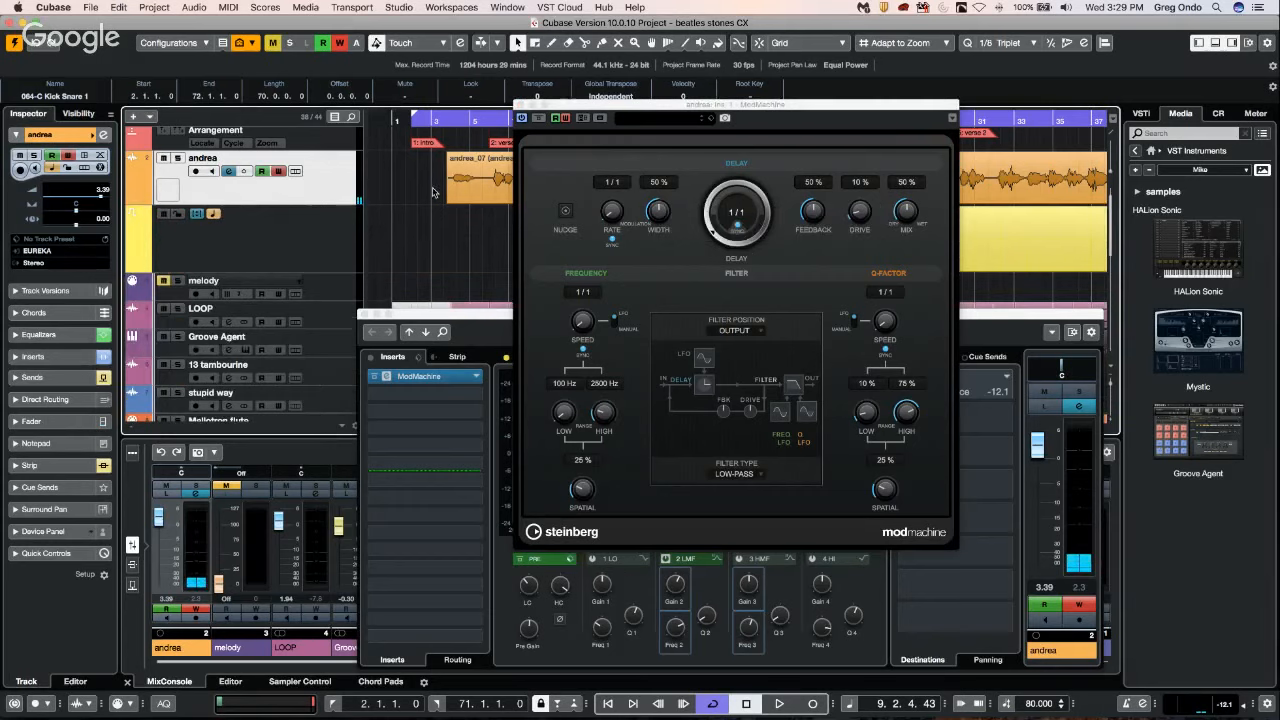
right_click(531, 627)
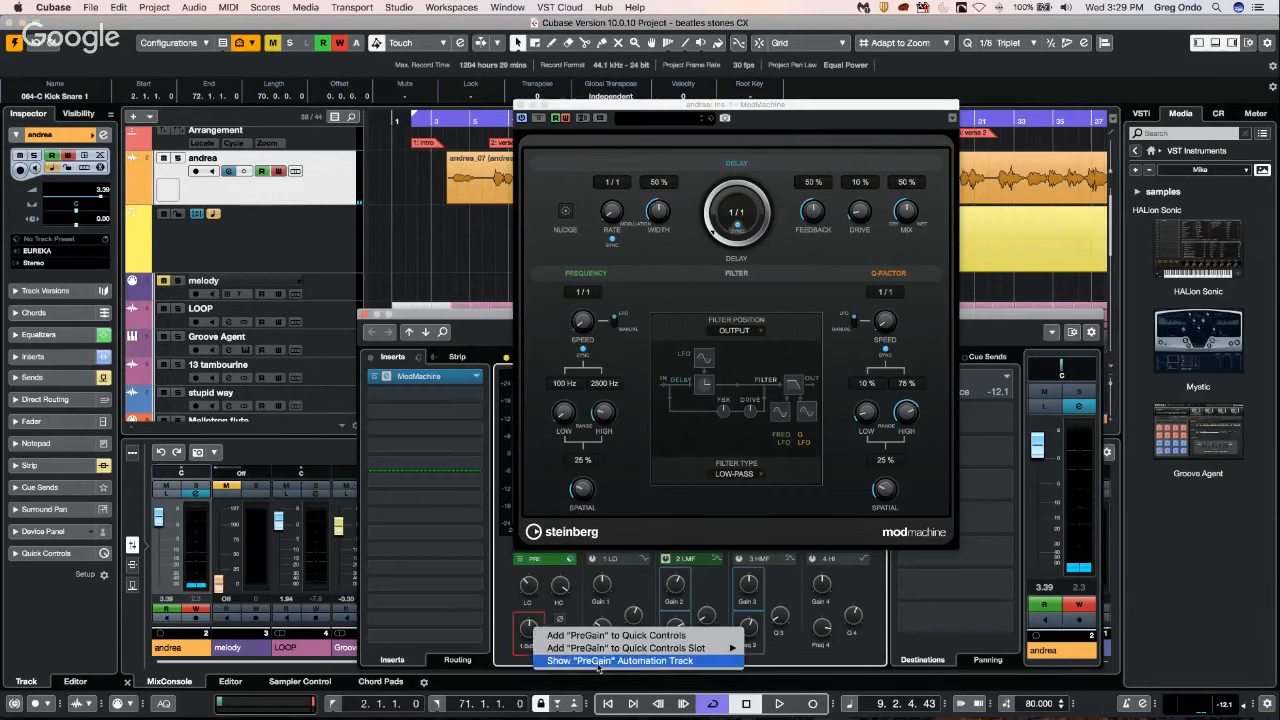
left_click(707, 616)
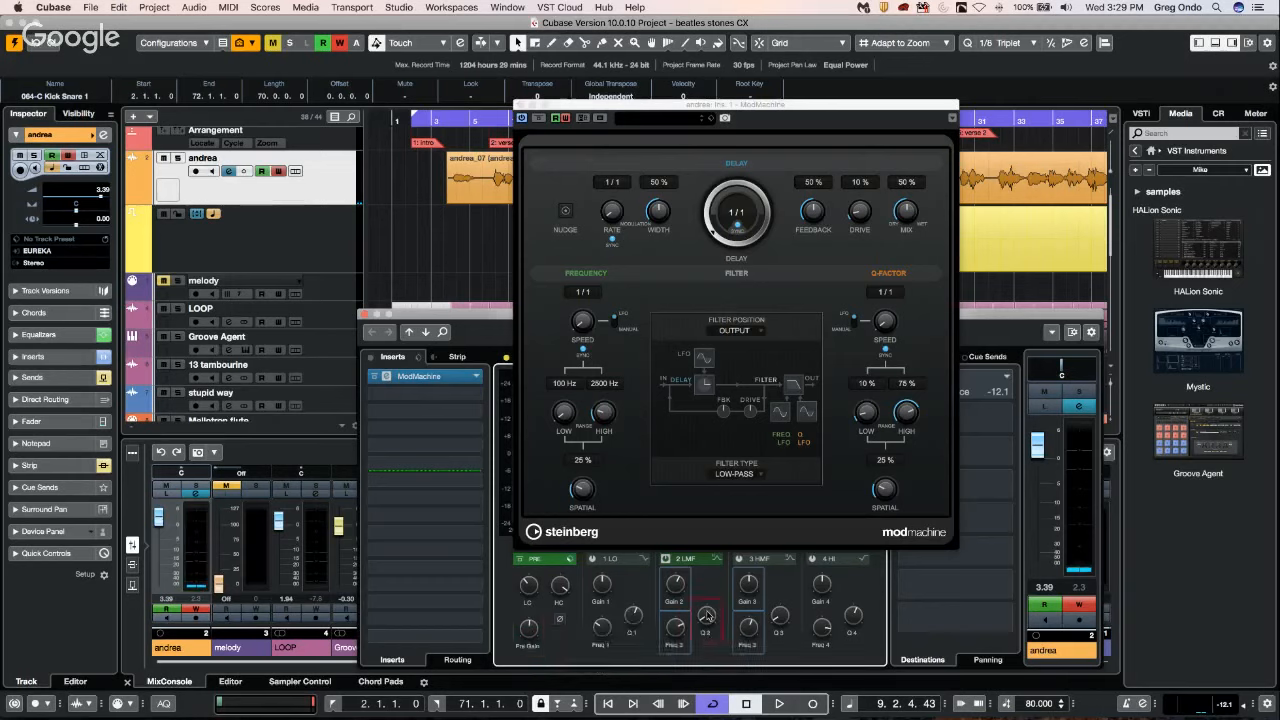
right_click(707, 616)
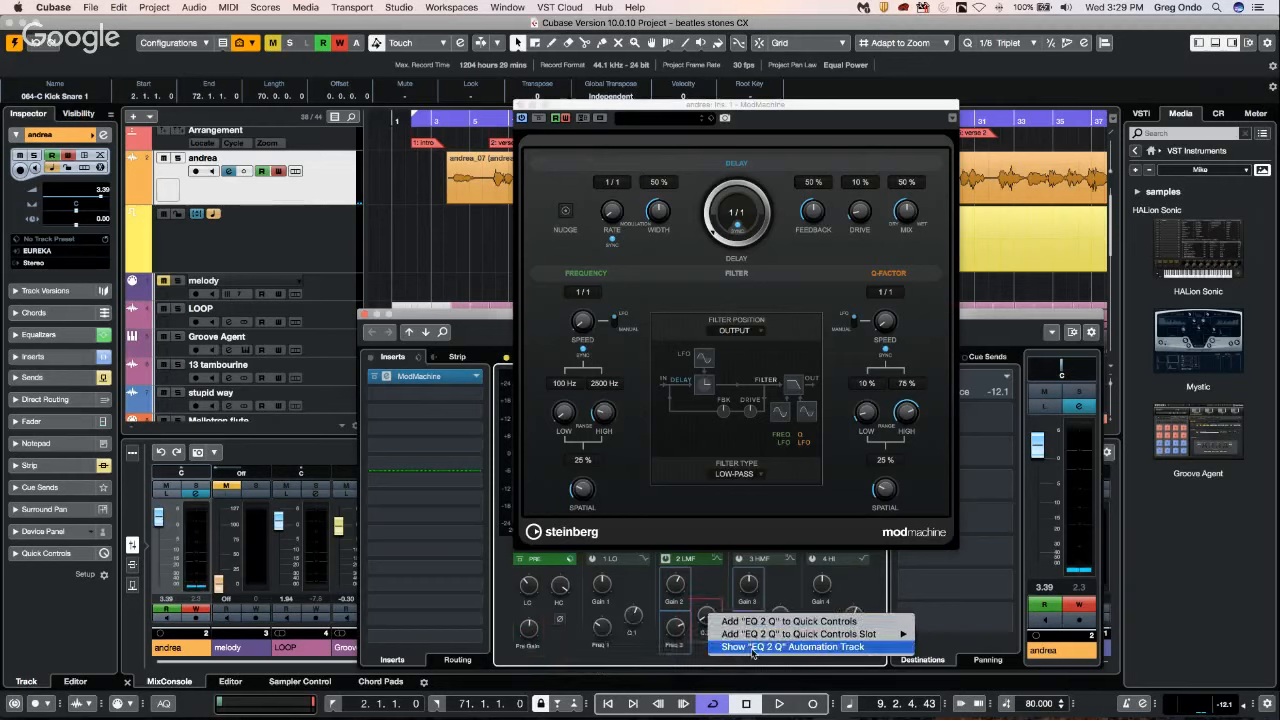
left_click(803, 647)
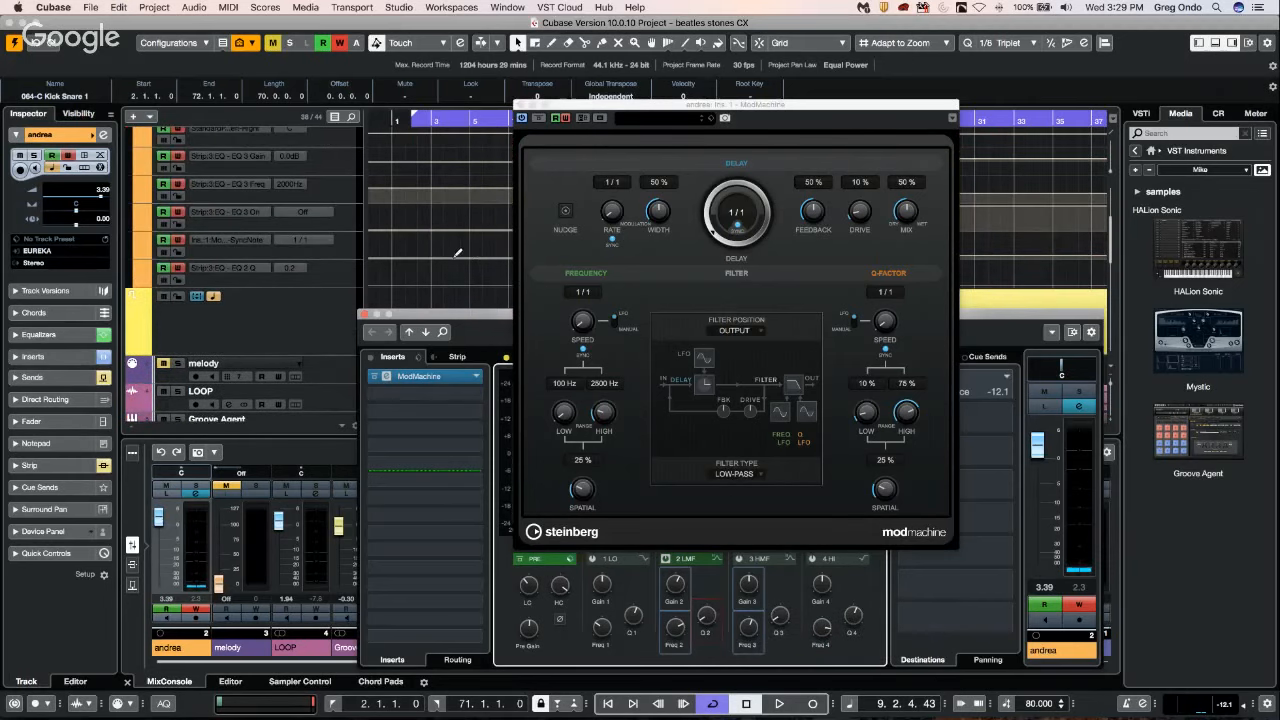
Close the ModMachine window and bring up the channel settings of the J-50 1 track.
scroll(453, 261, "up", 5)
scroll(453, 261, "down", 2)
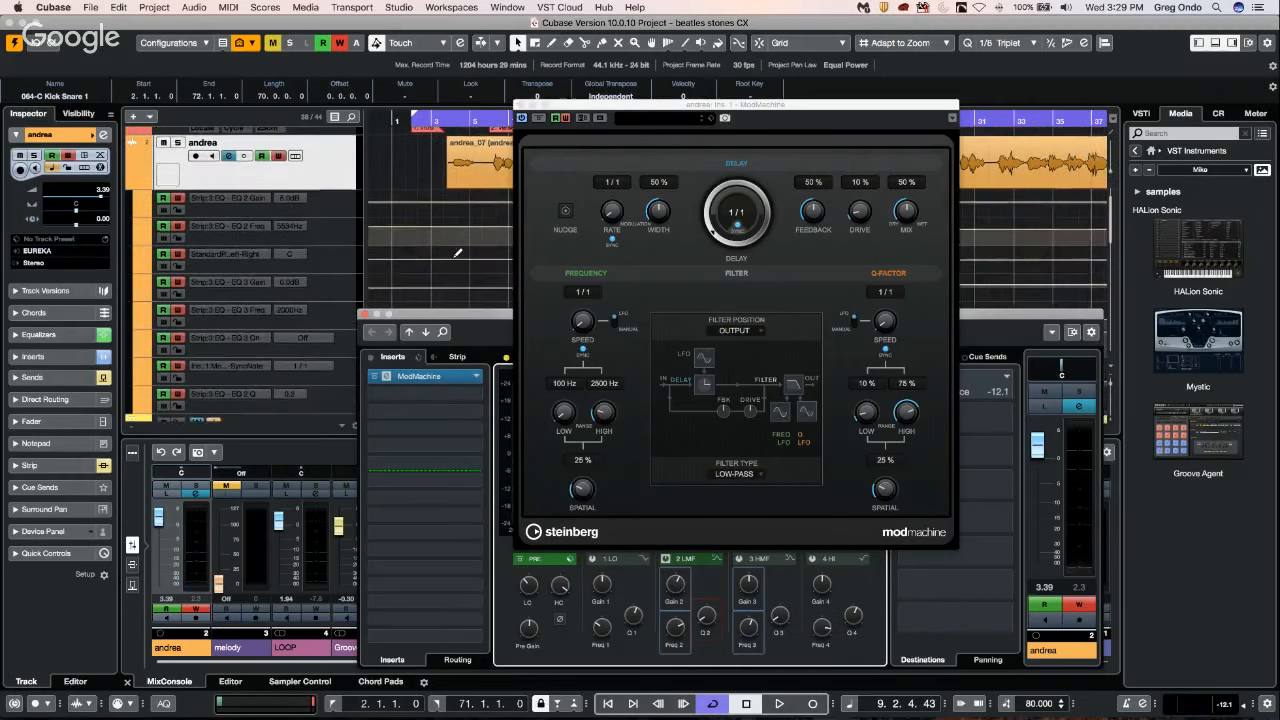
scroll(453, 261, "up", 2)
scroll(449, 263, "down", 10)
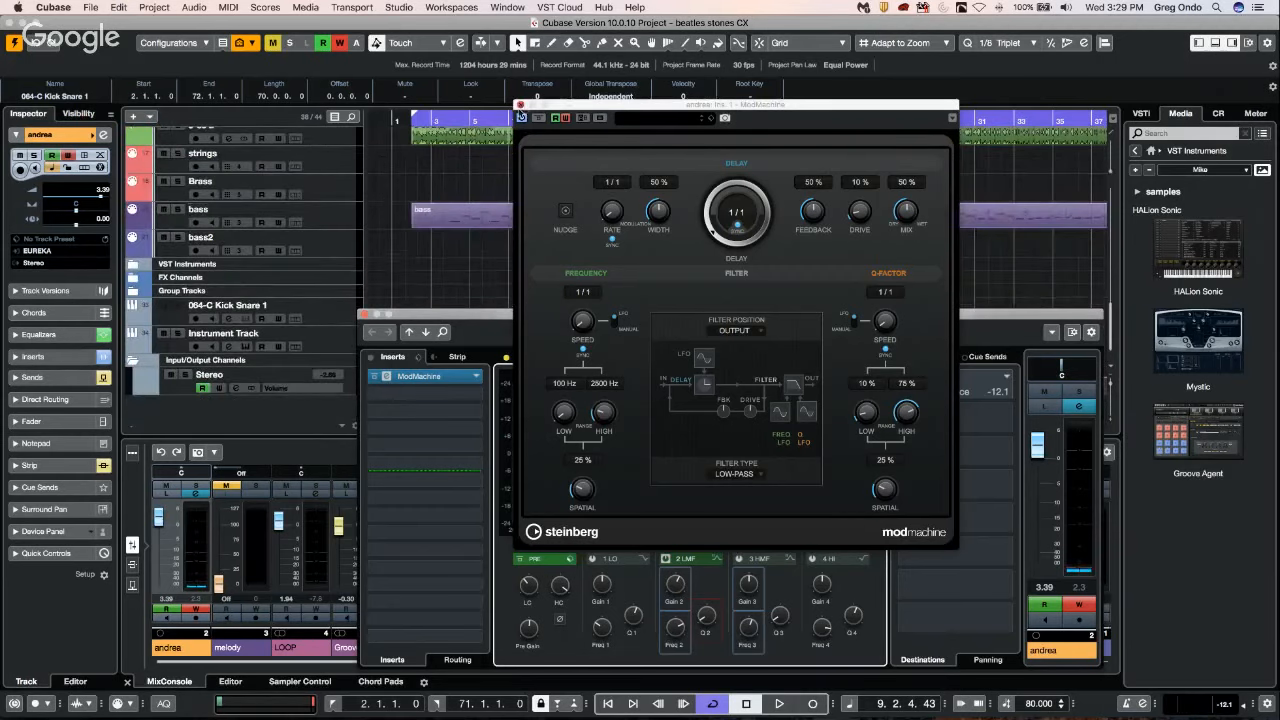
left_click(519, 104)
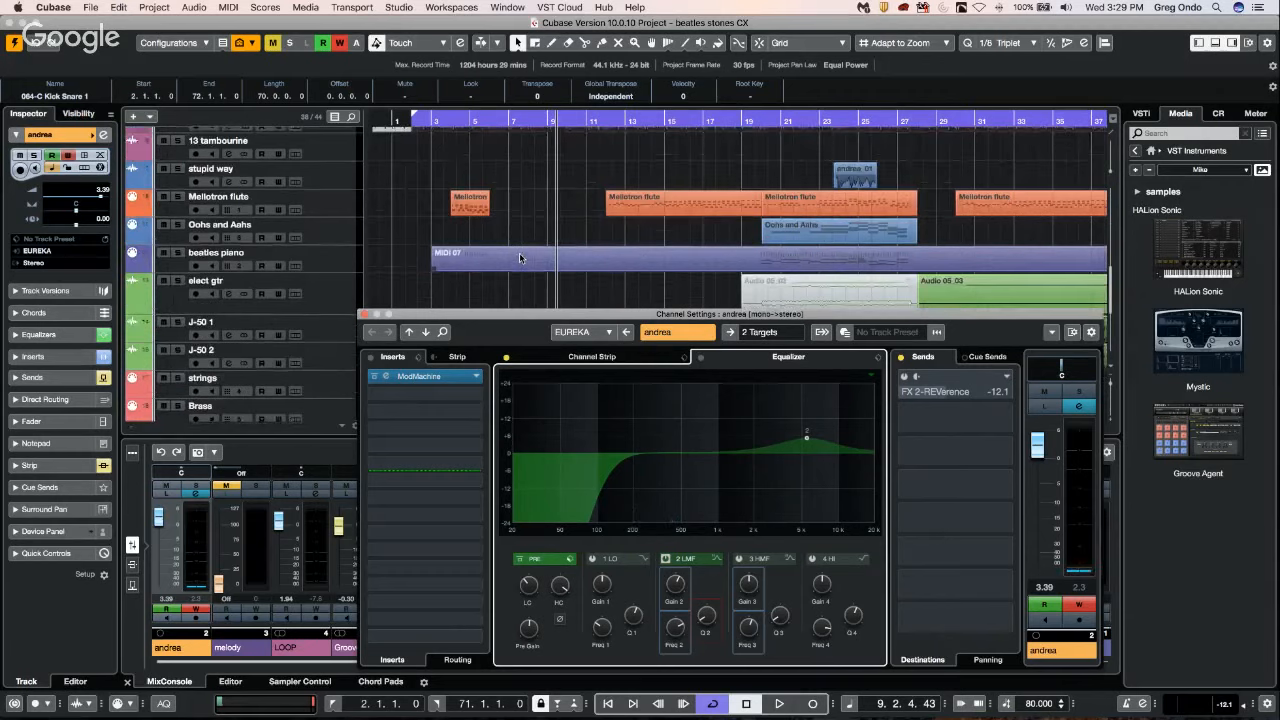
scroll(519, 258, "down", 2)
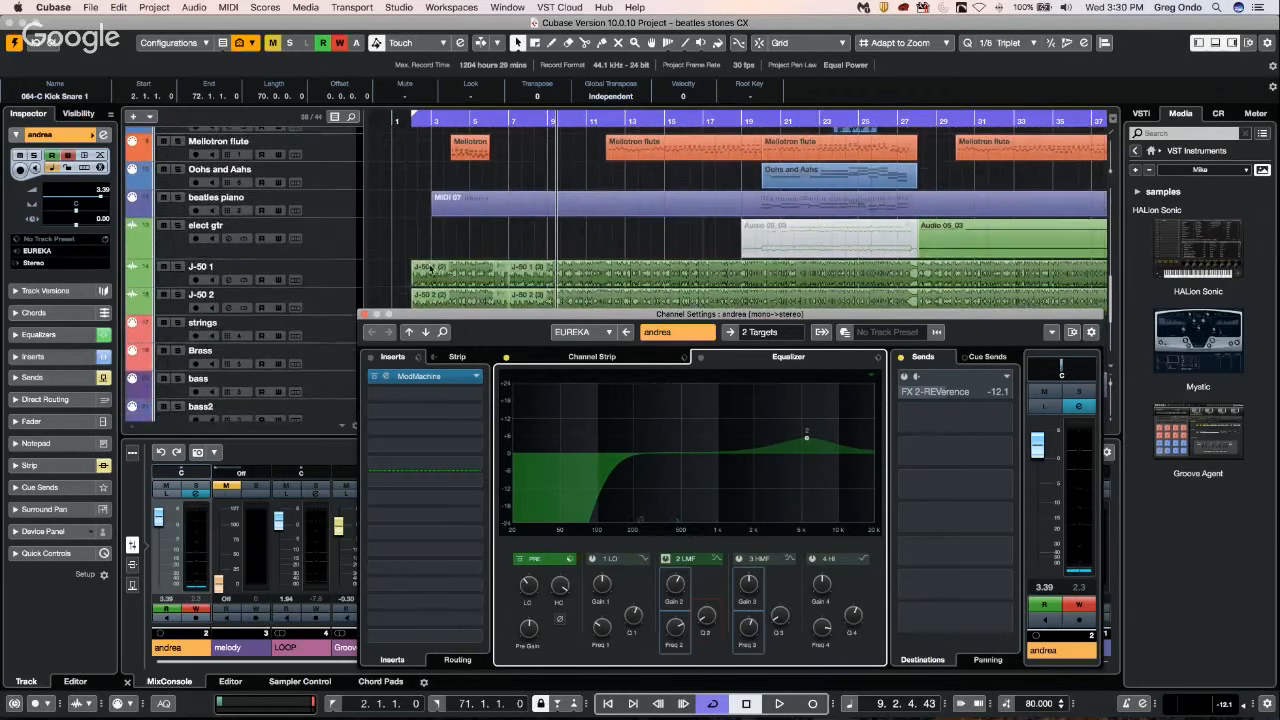
left_click(342, 272)
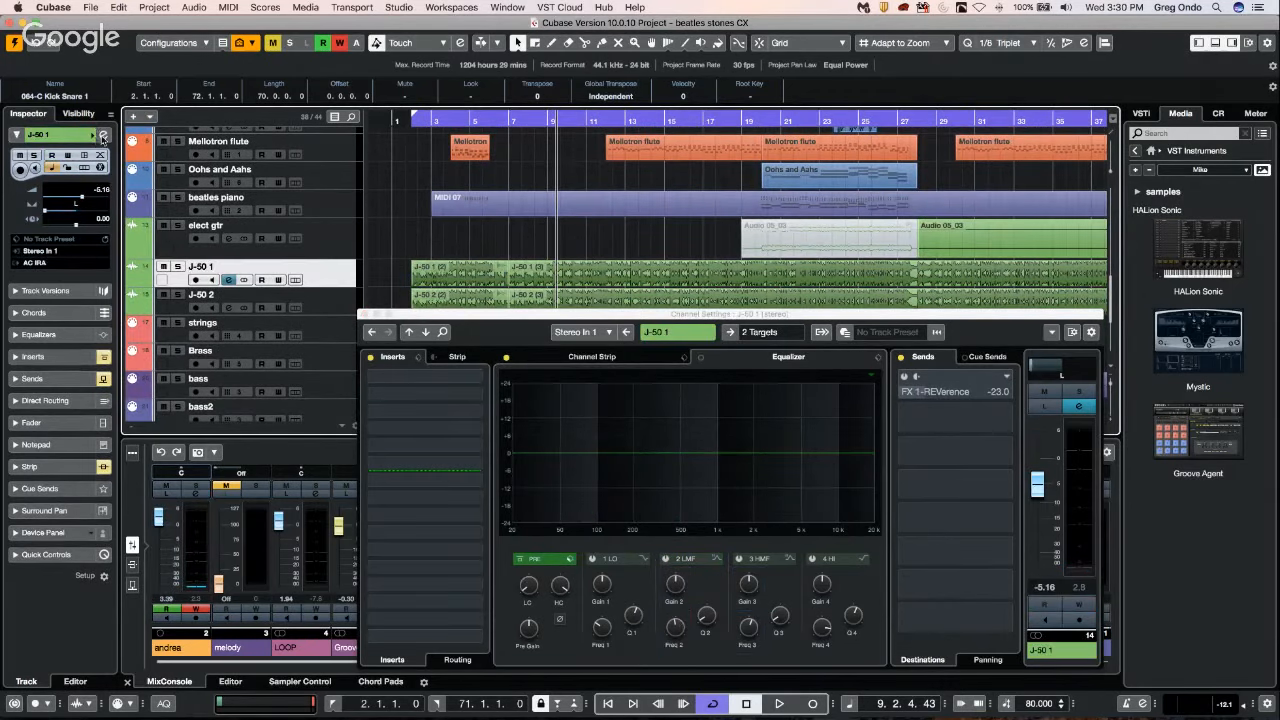
left_click(103, 135)
left_click(103, 135)
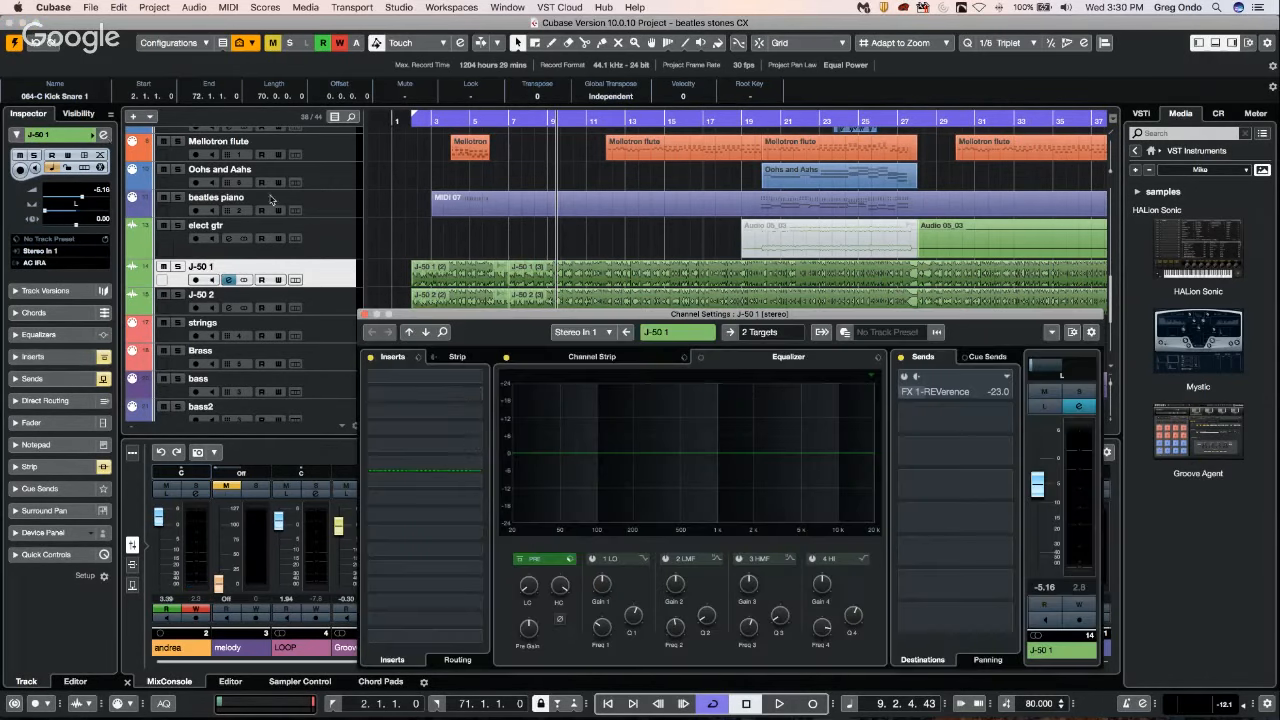
Show automation tracks for EQ 1 Q and EQ 3 Gain on J-50 1, and close the channel settings.
right_click(633, 616)
left_click(690, 646)
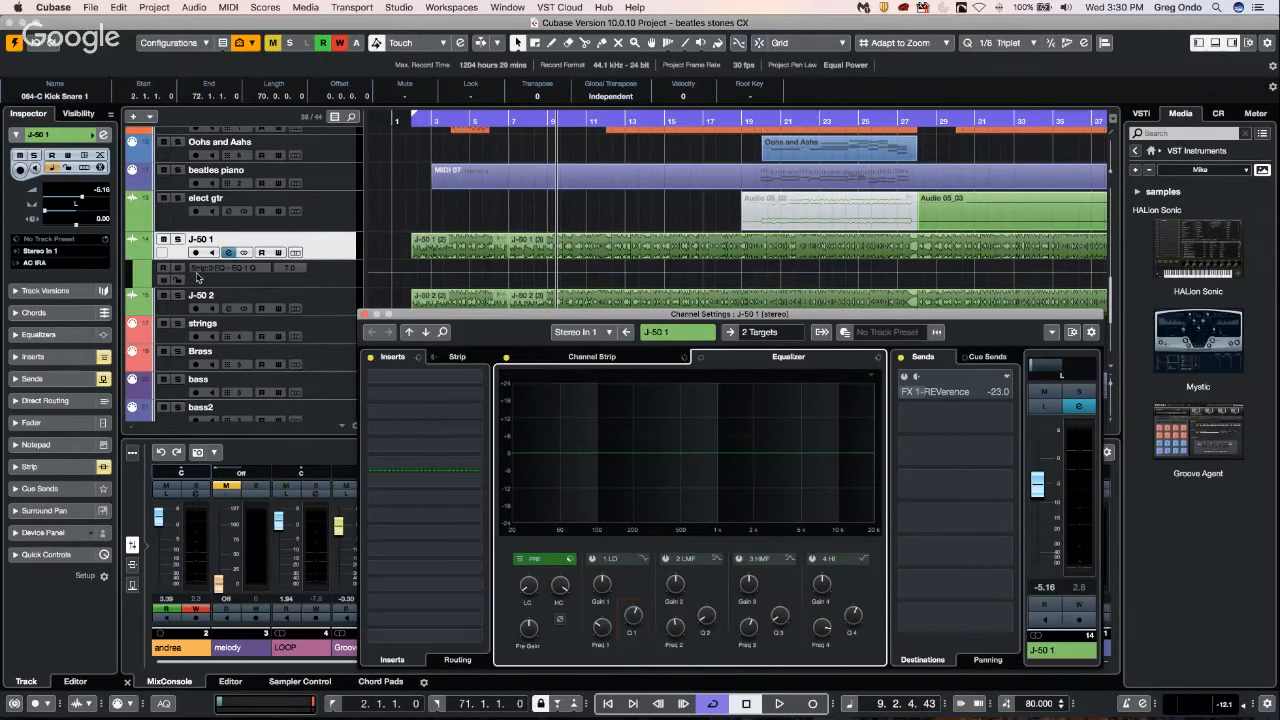
right_click(756, 586)
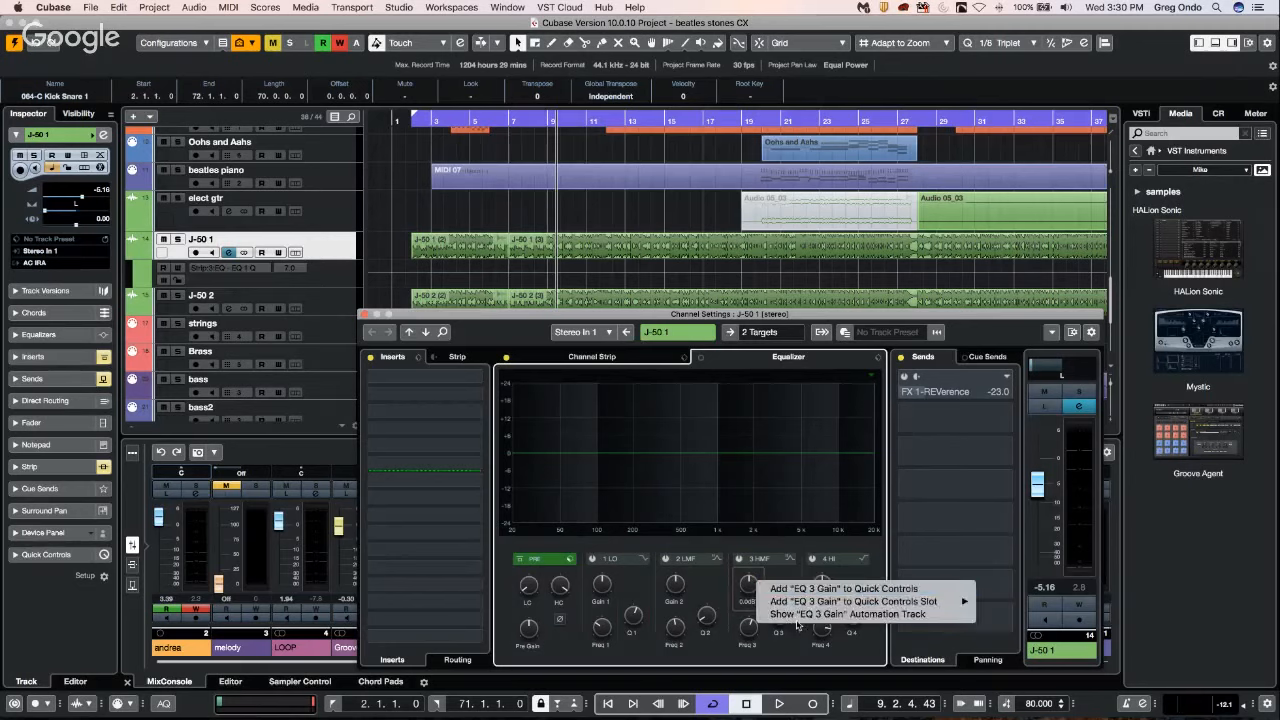
left_click(798, 614)
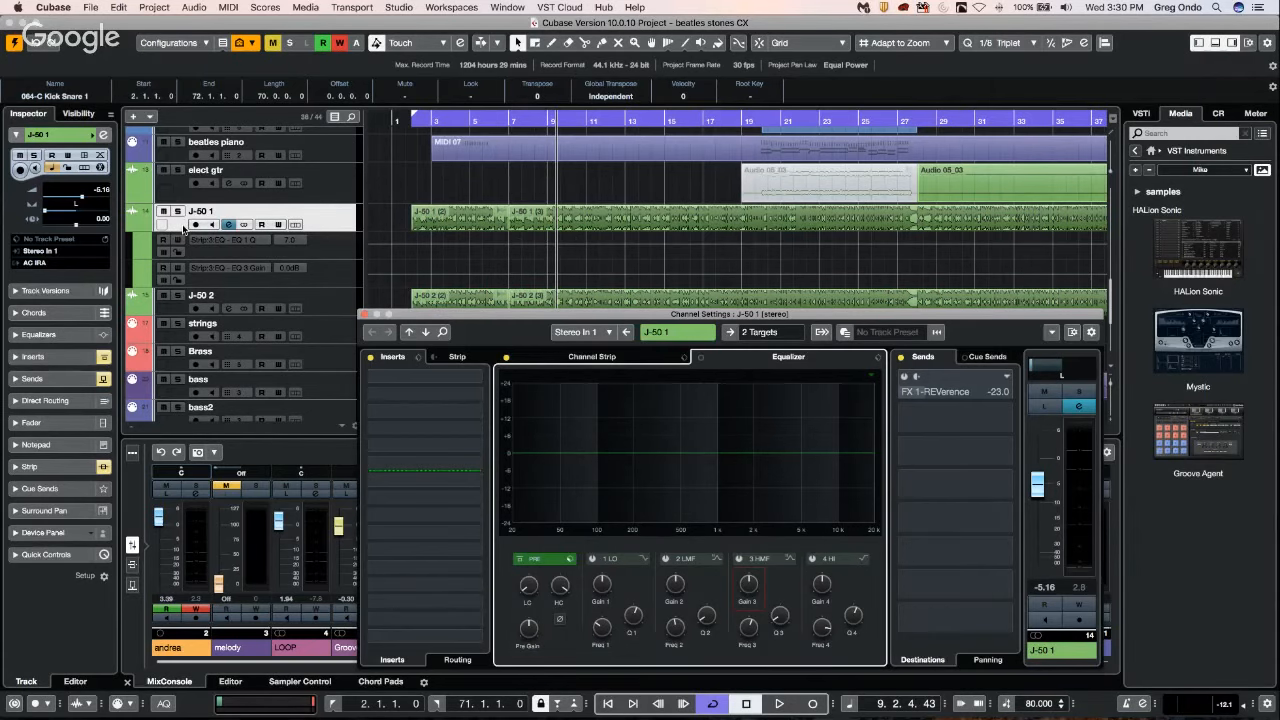
left_click(365, 315)
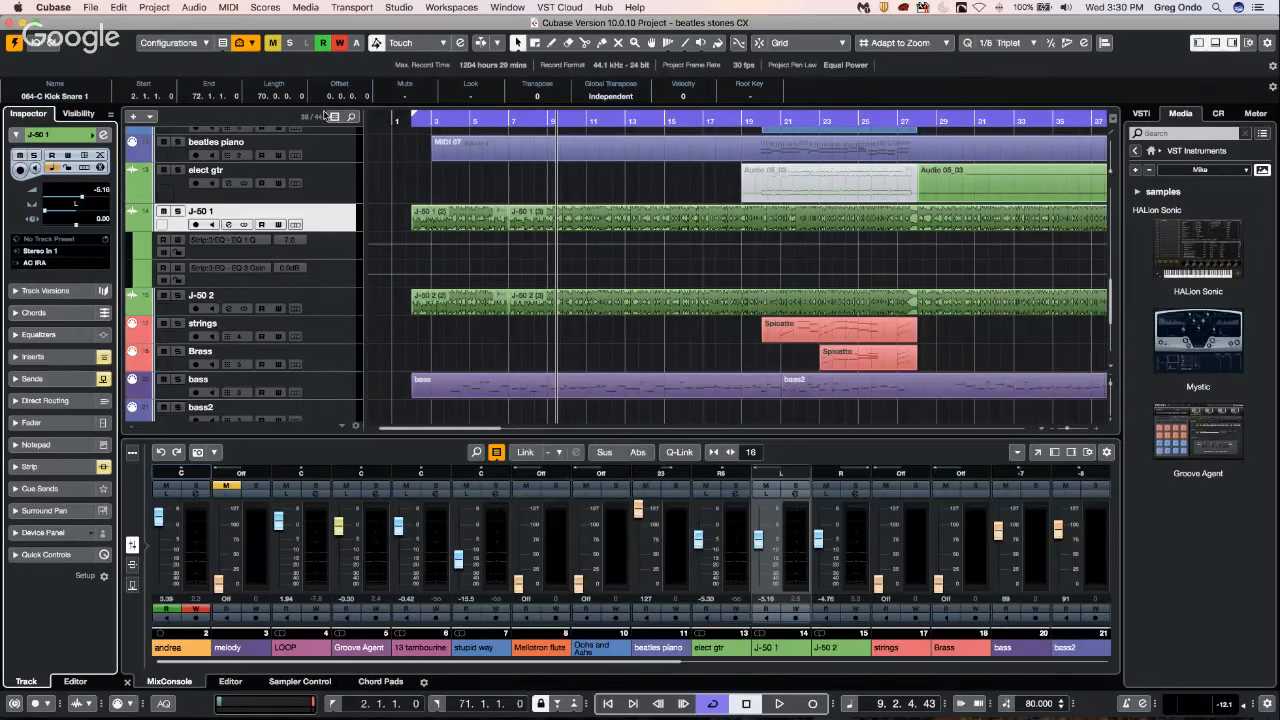
Disable Reveal Parameter on Write in the Automation Panel's settings, and close the panel.
key("F6")
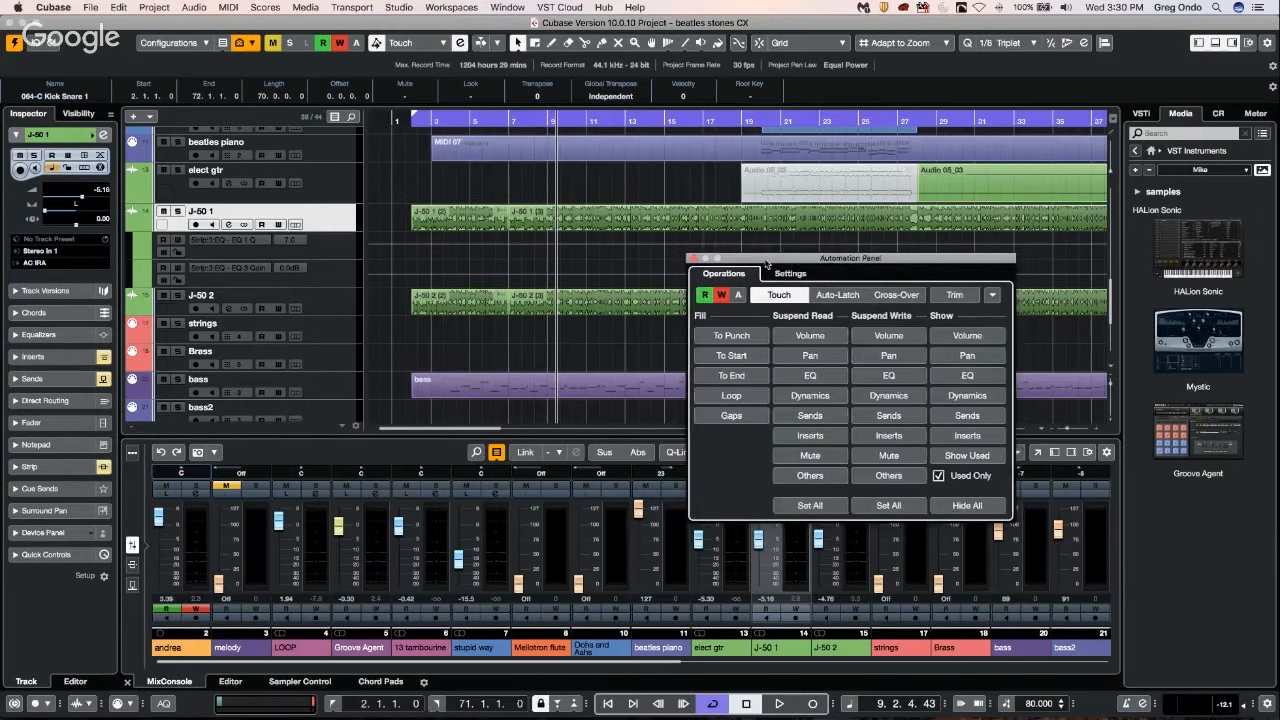
left_click_drag(778, 263, 605, 256)
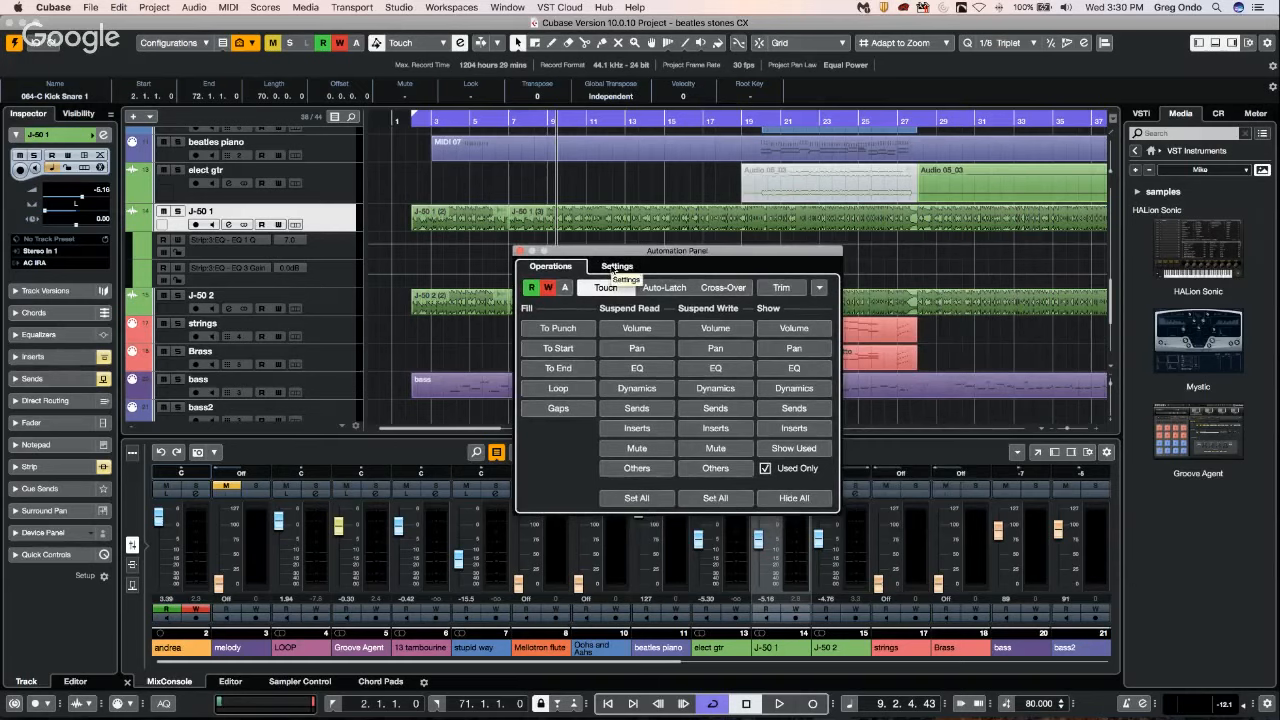
left_click(614, 267)
left_click(541, 358)
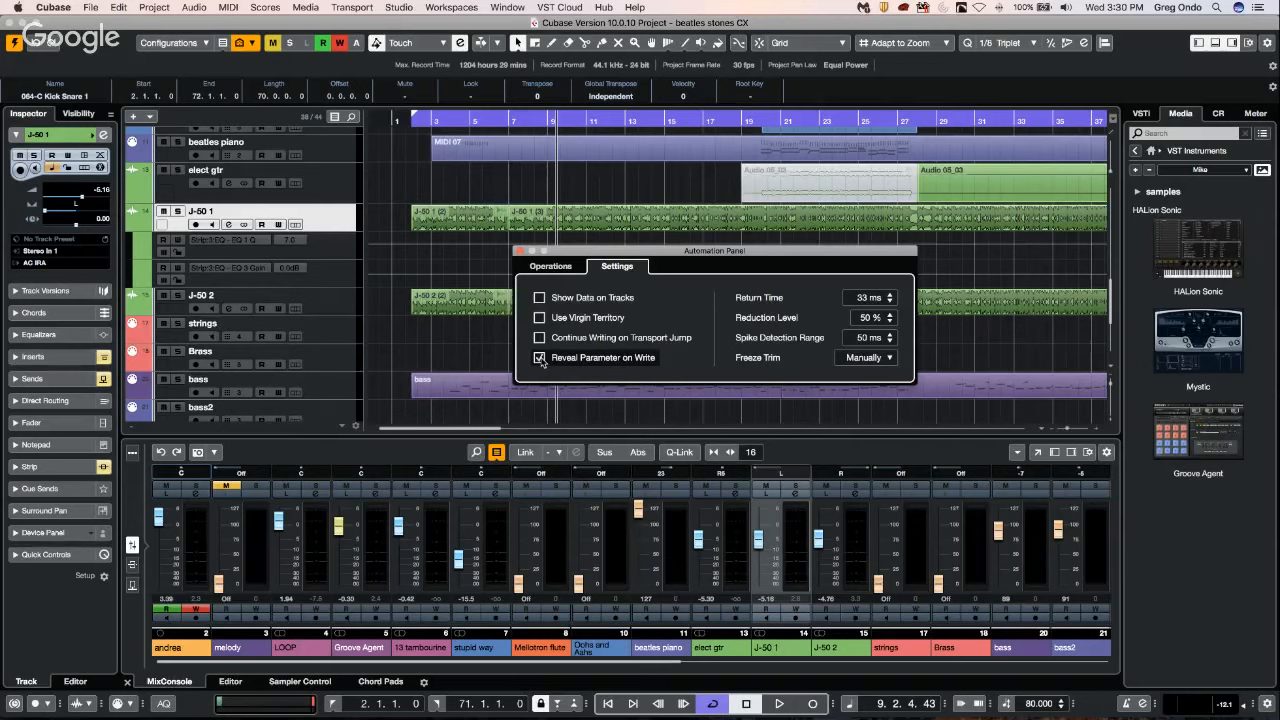
left_click(519, 252)
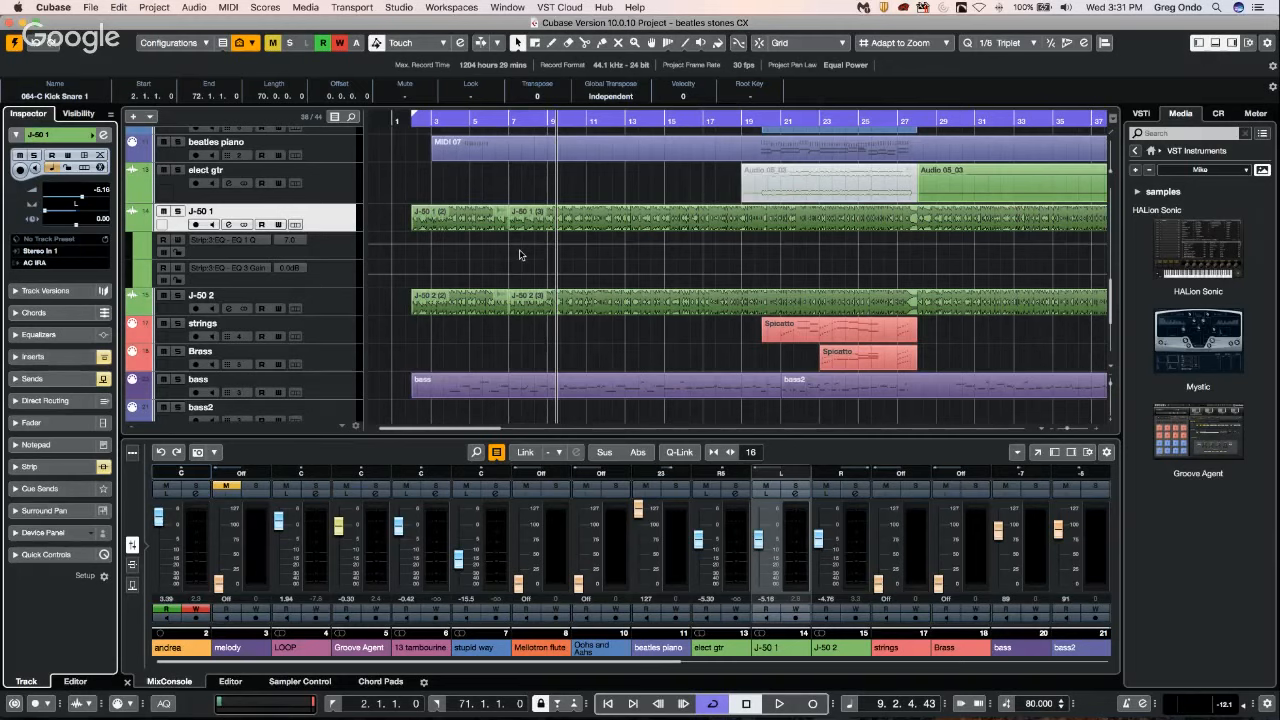
Select the first audio event on the J-50 1 track and run the Insert Fixed Silence macro.
left_click(114, 7)
left_click(492, 189)
left_click(458, 215)
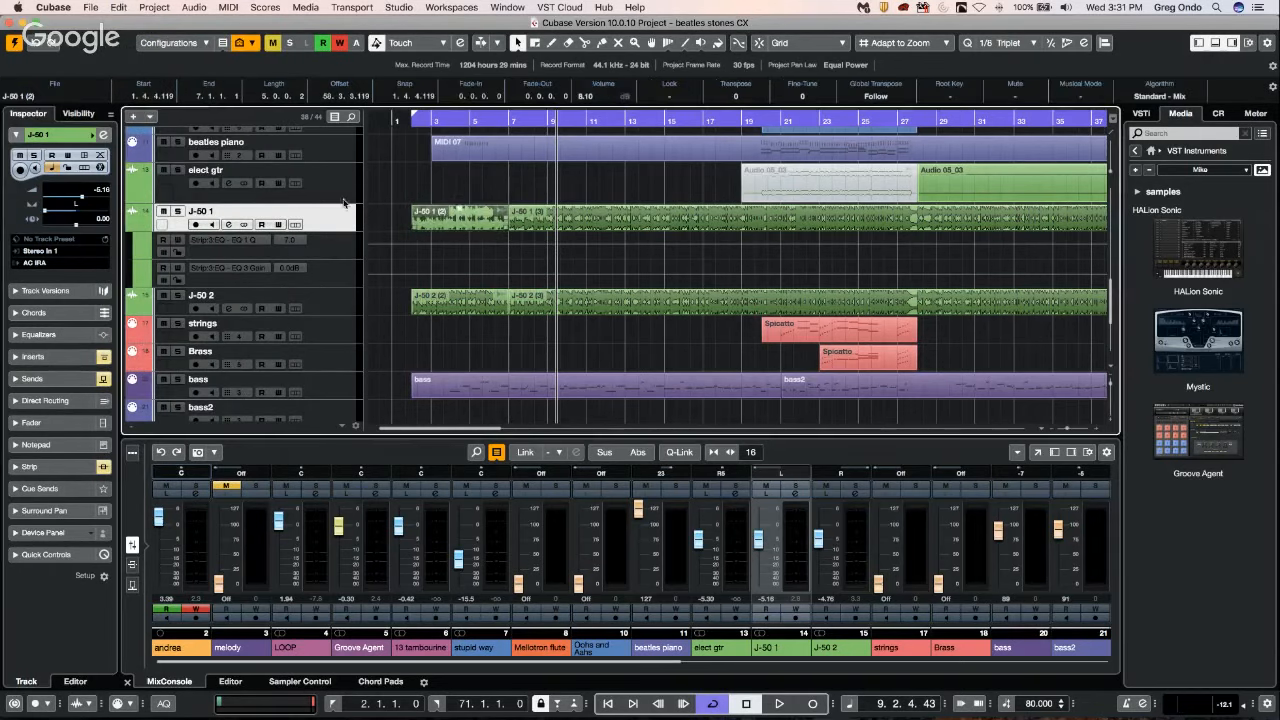
left_click(118, 7)
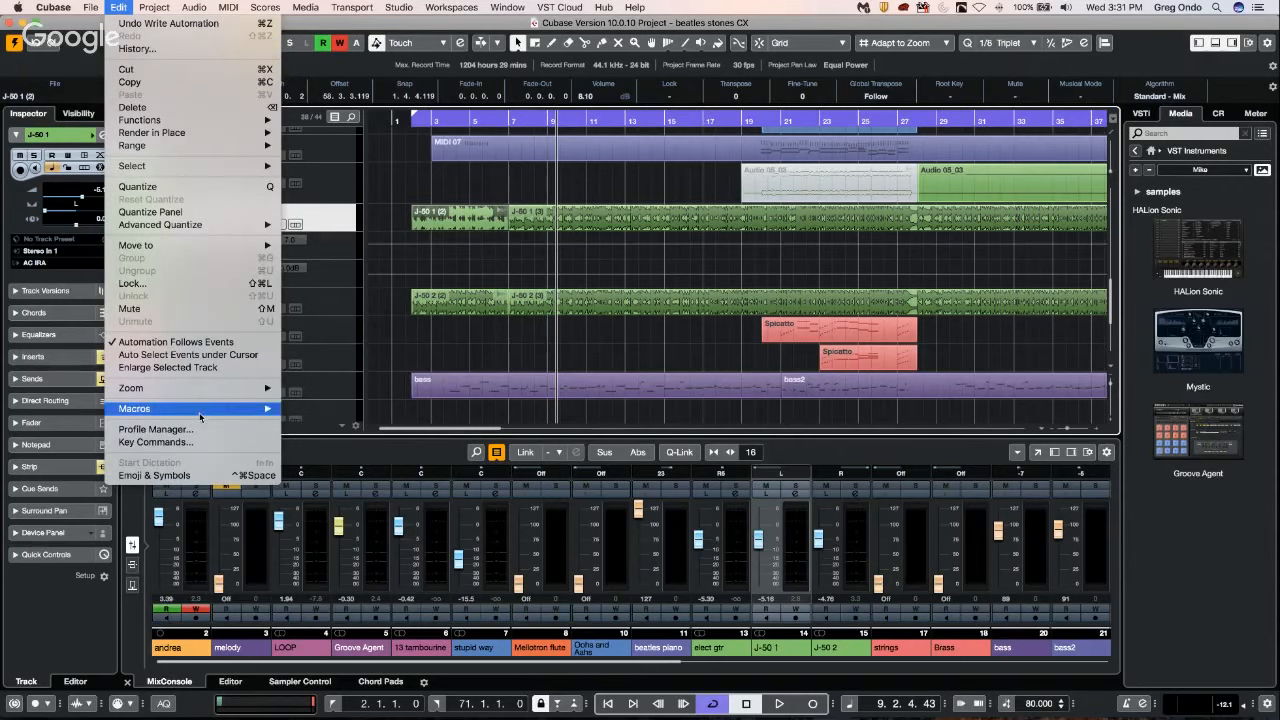
mouse_move(199, 412)
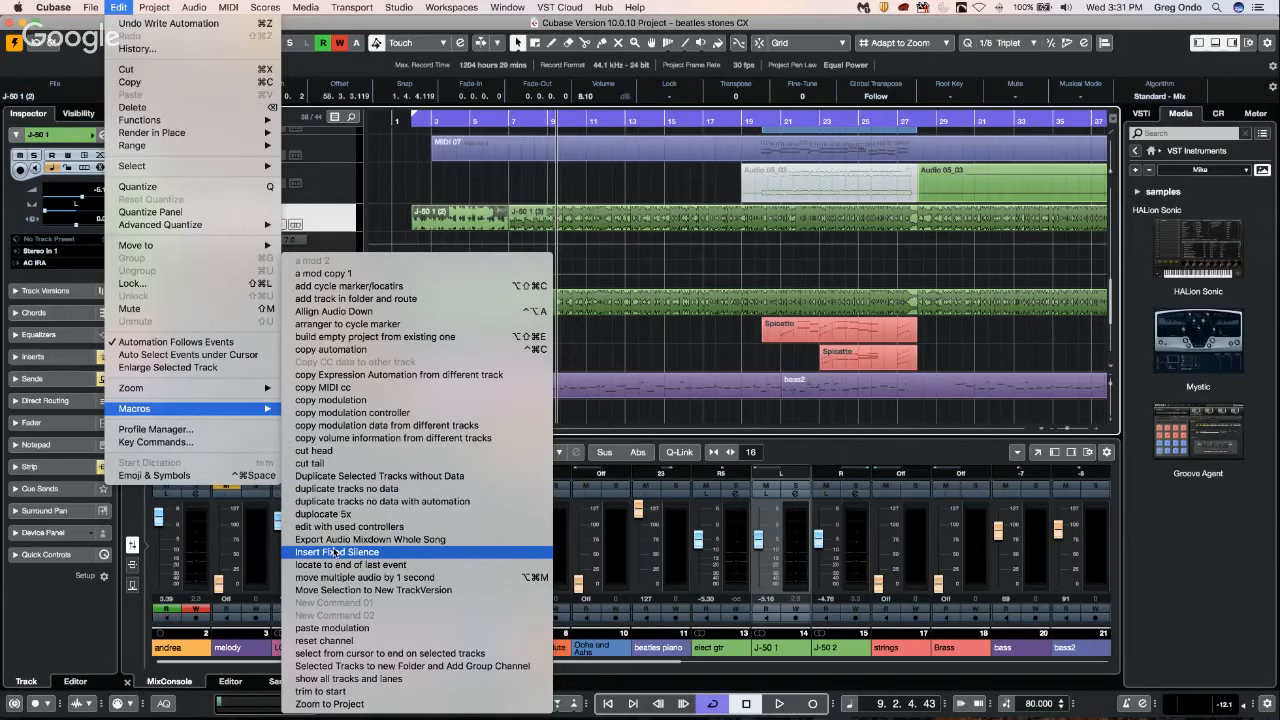
left_click(338, 552)
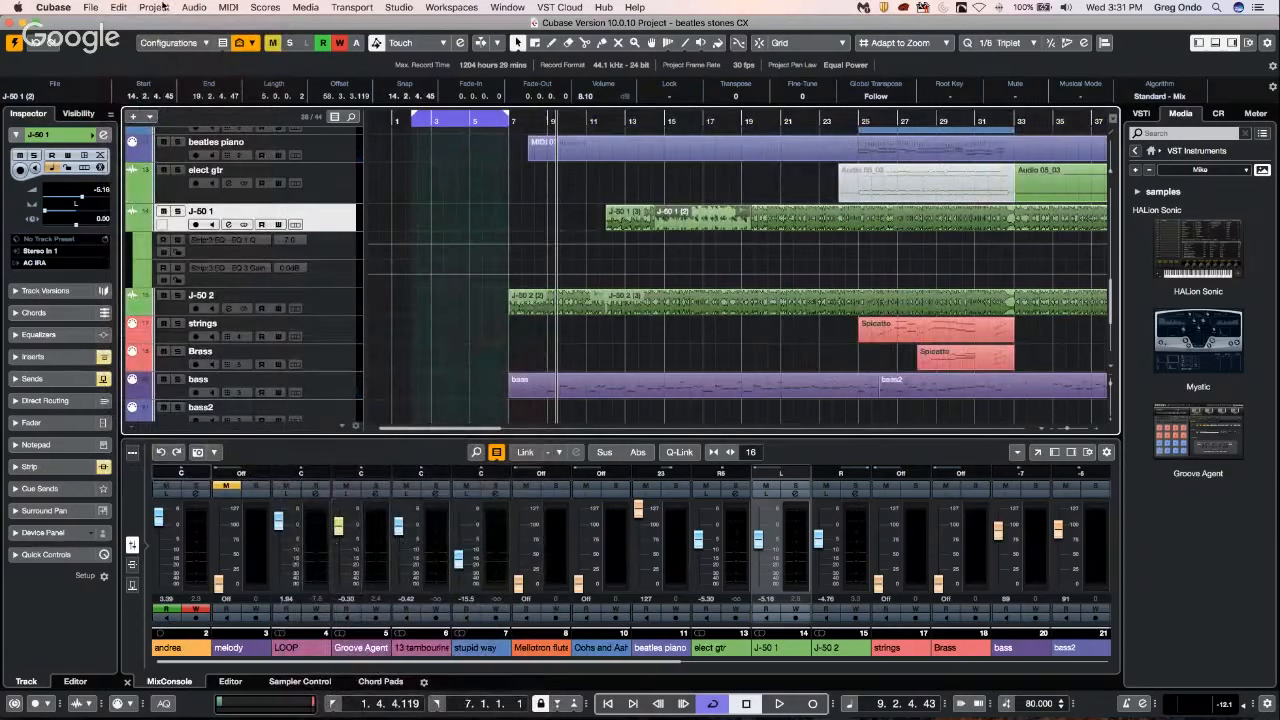
Show the macros in Key Commands and expand Insert Fixed Silence to examine its commands.
left_click(91, 8)
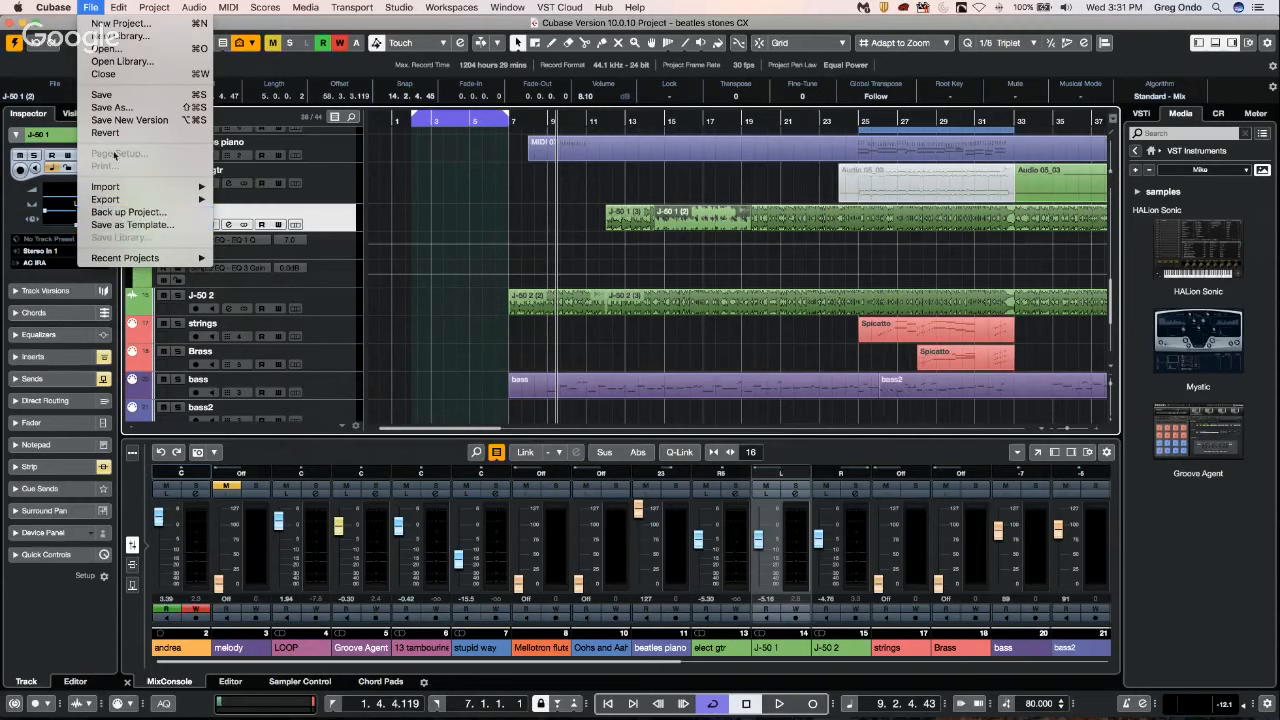
mouse_move(118, 8)
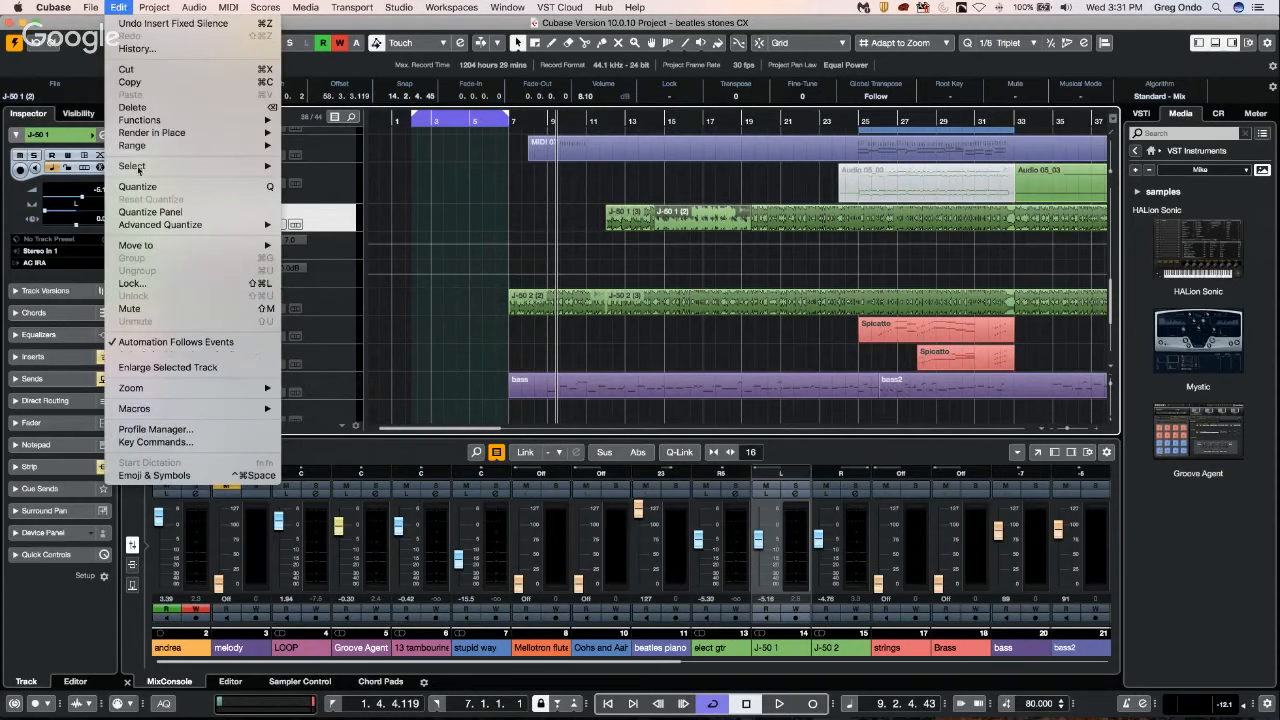
mouse_move(53, 8)
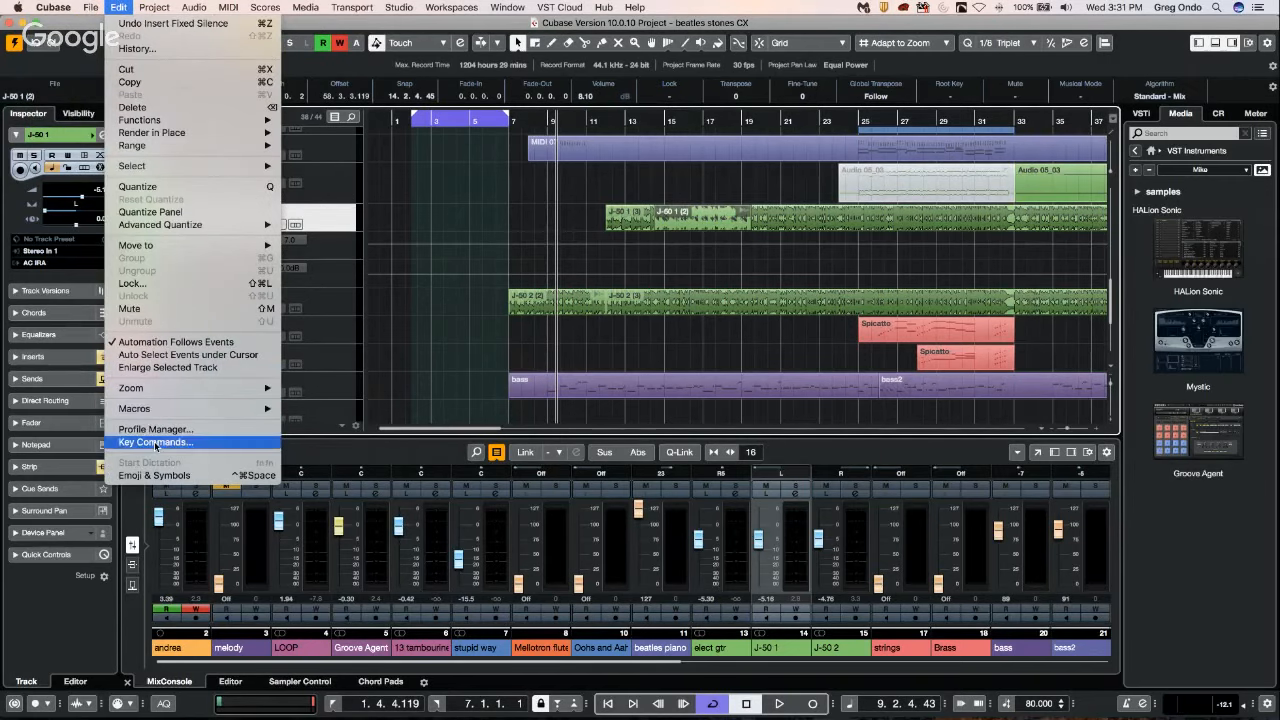
left_click(155, 442)
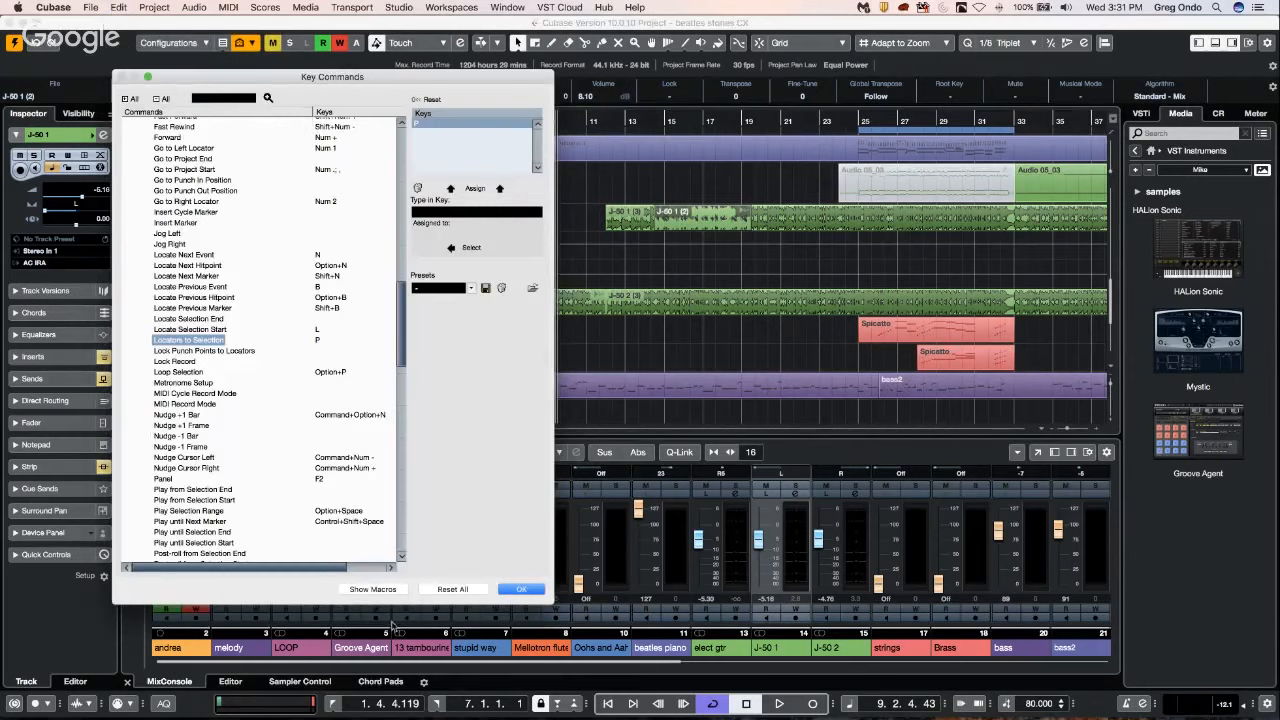
left_click(372, 589)
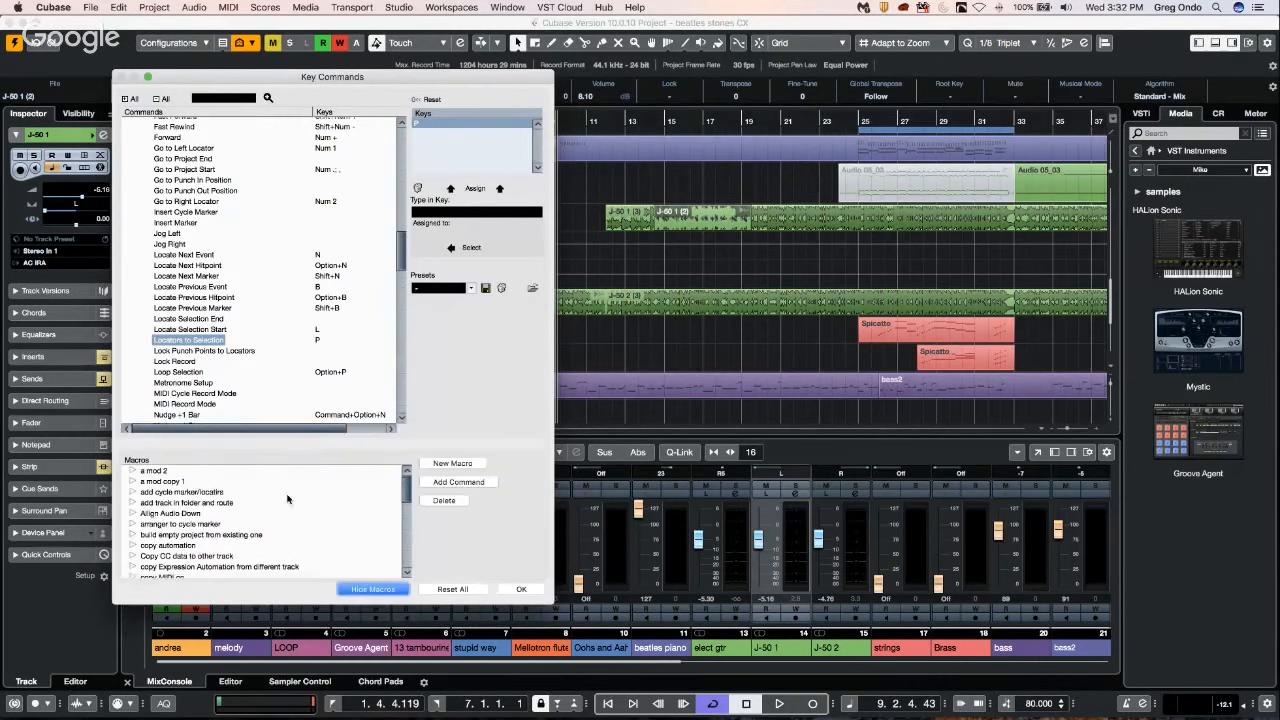
scroll(287, 498, "down", 3)
scroll(292, 492, "down", 5)
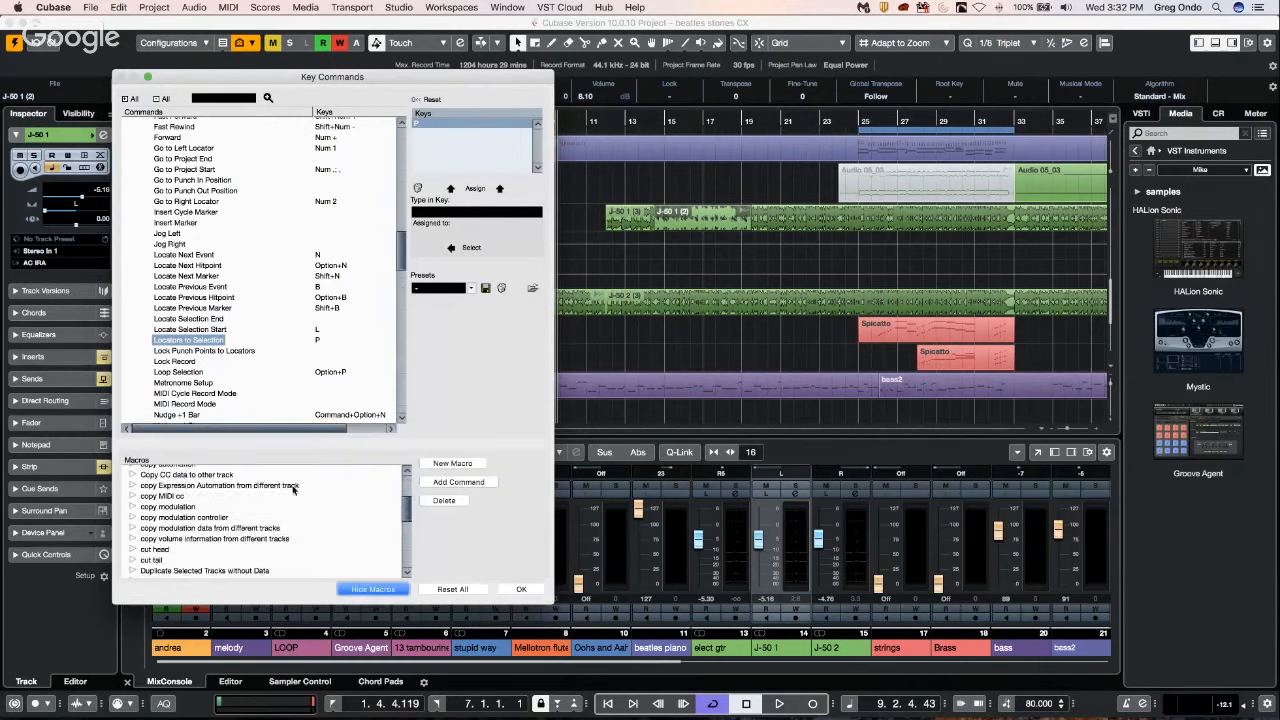
scroll(292, 487, "down", 10)
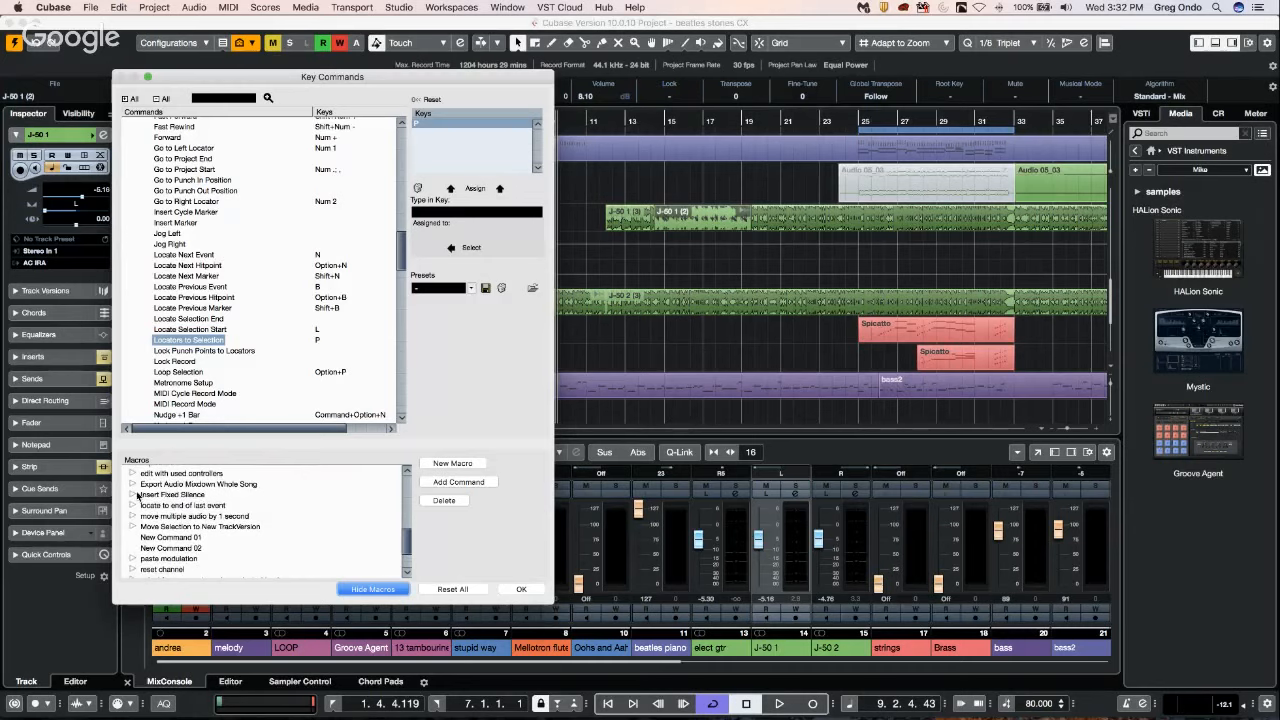
left_click(131, 494)
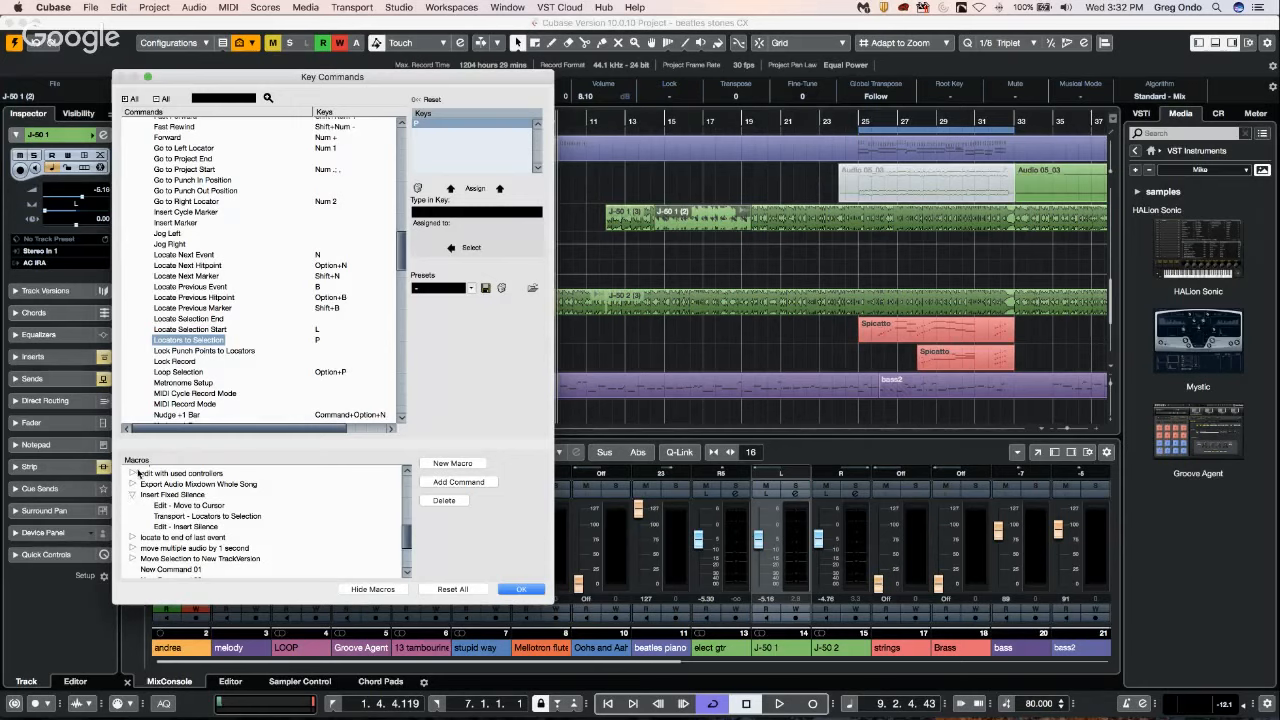
Expand the "move multiple audio by 1 second" macro to examine its commands, and close Key Commands.
left_click(133, 548)
scroll(375, 496, "down", 1)
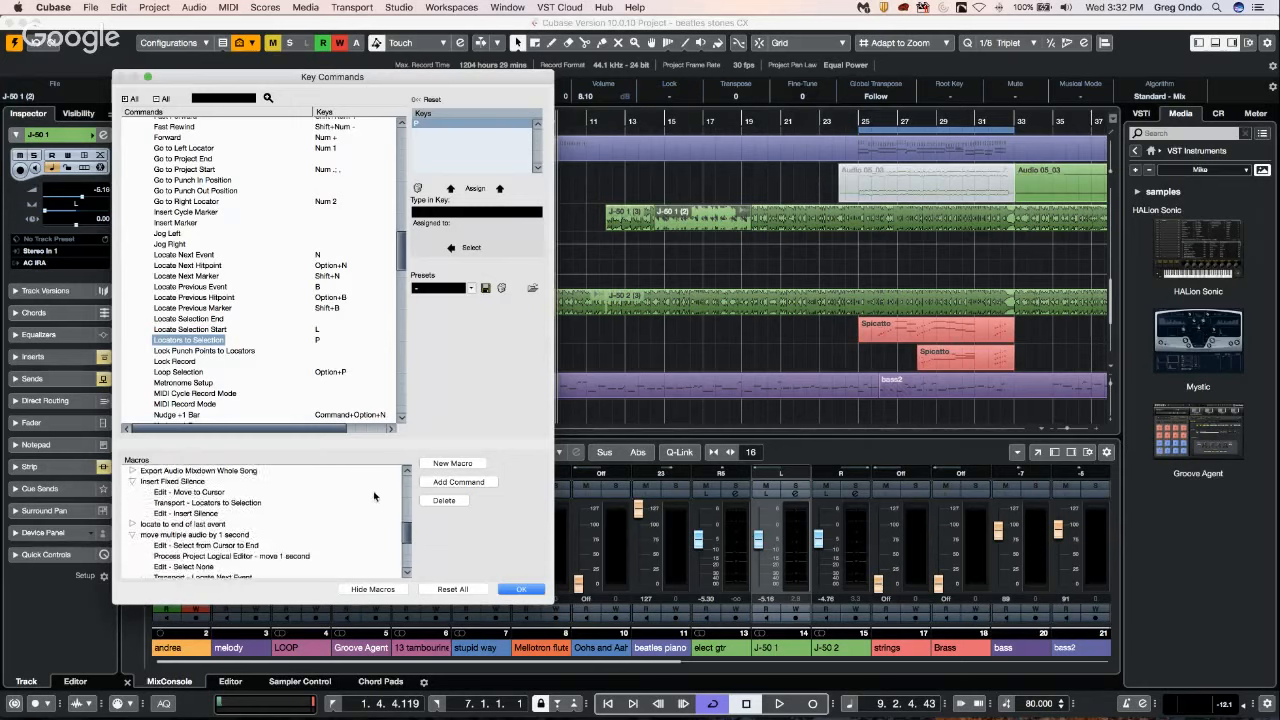
scroll(375, 496, "down", 2)
scroll(370, 492, "down", 2)
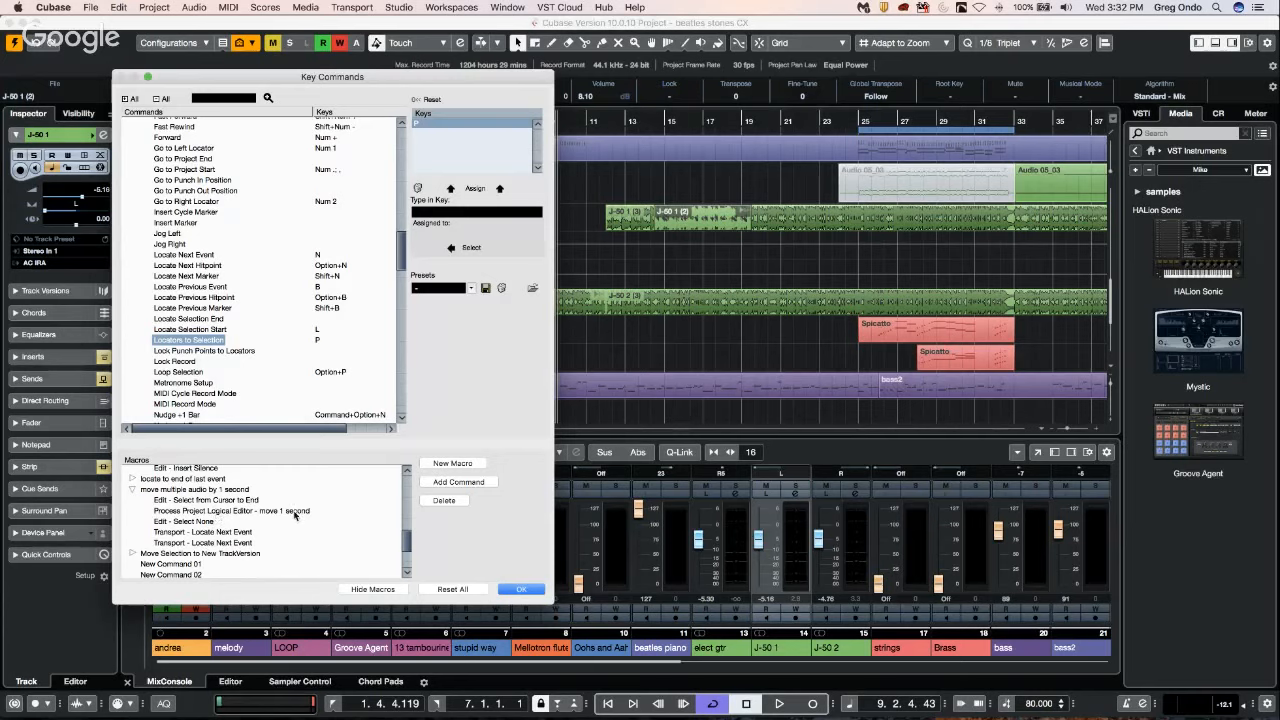
left_click(166, 8)
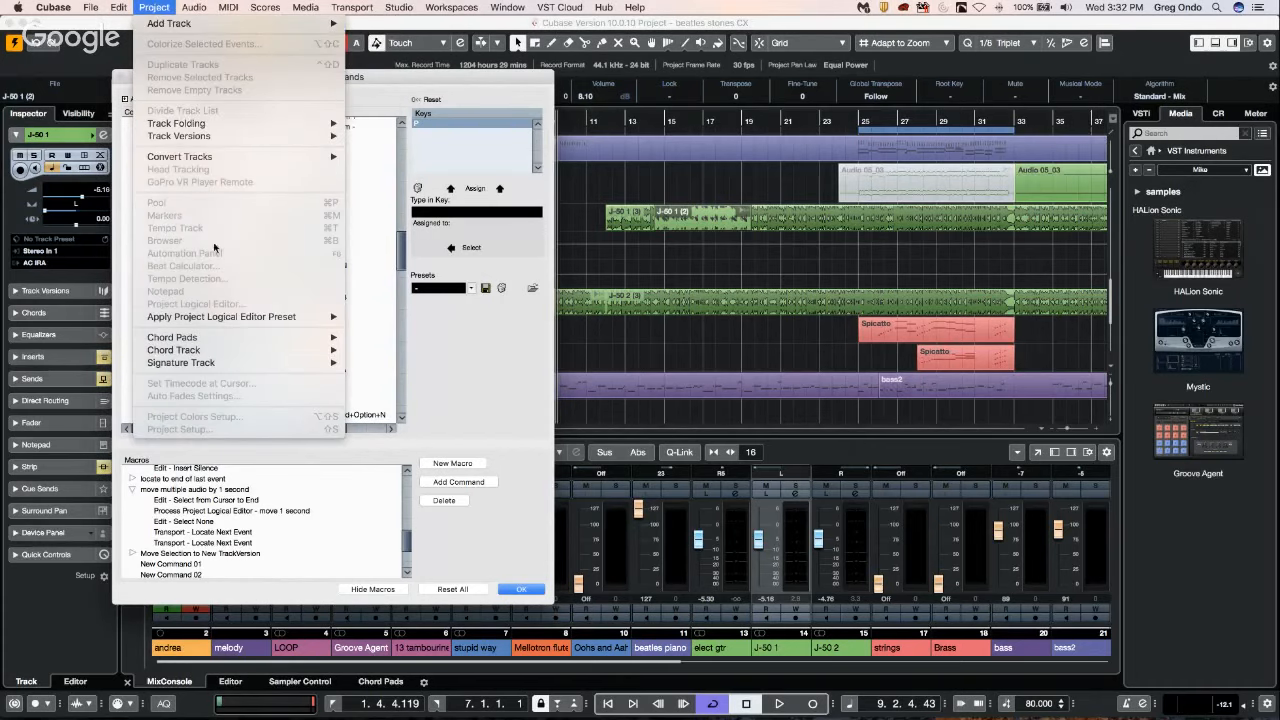
mouse_move(119, 8)
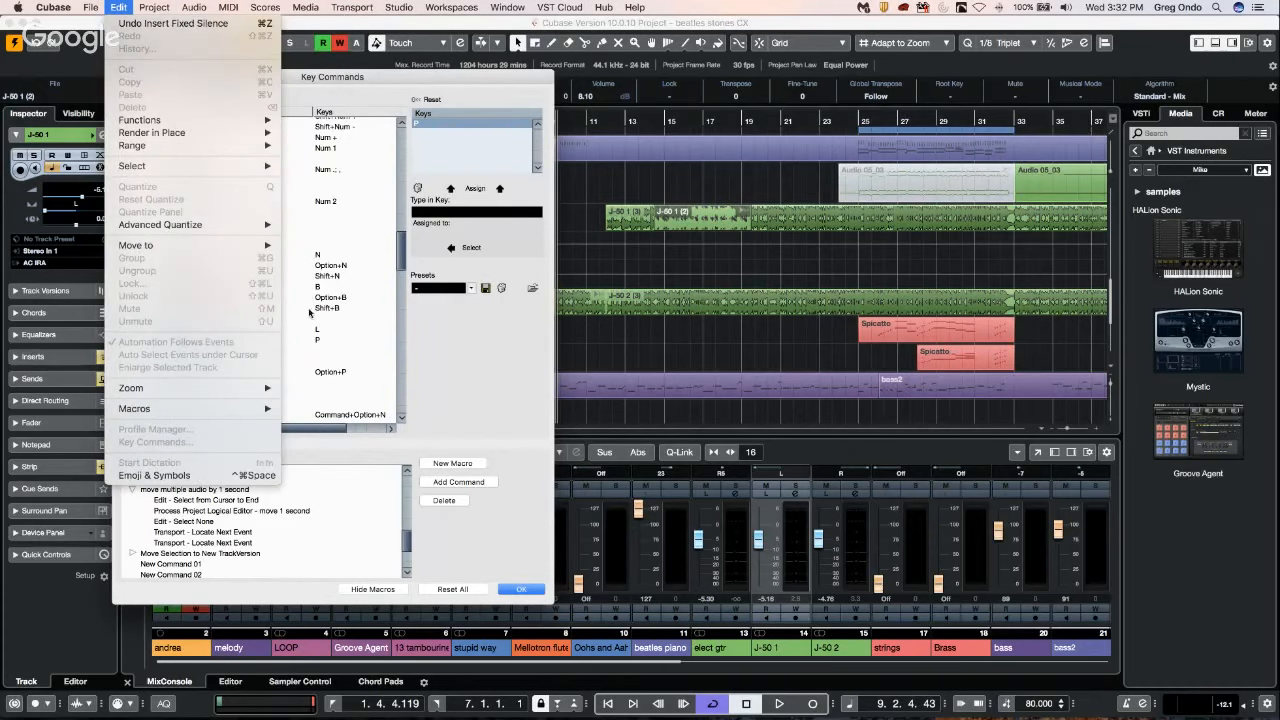
left_click(460, 450)
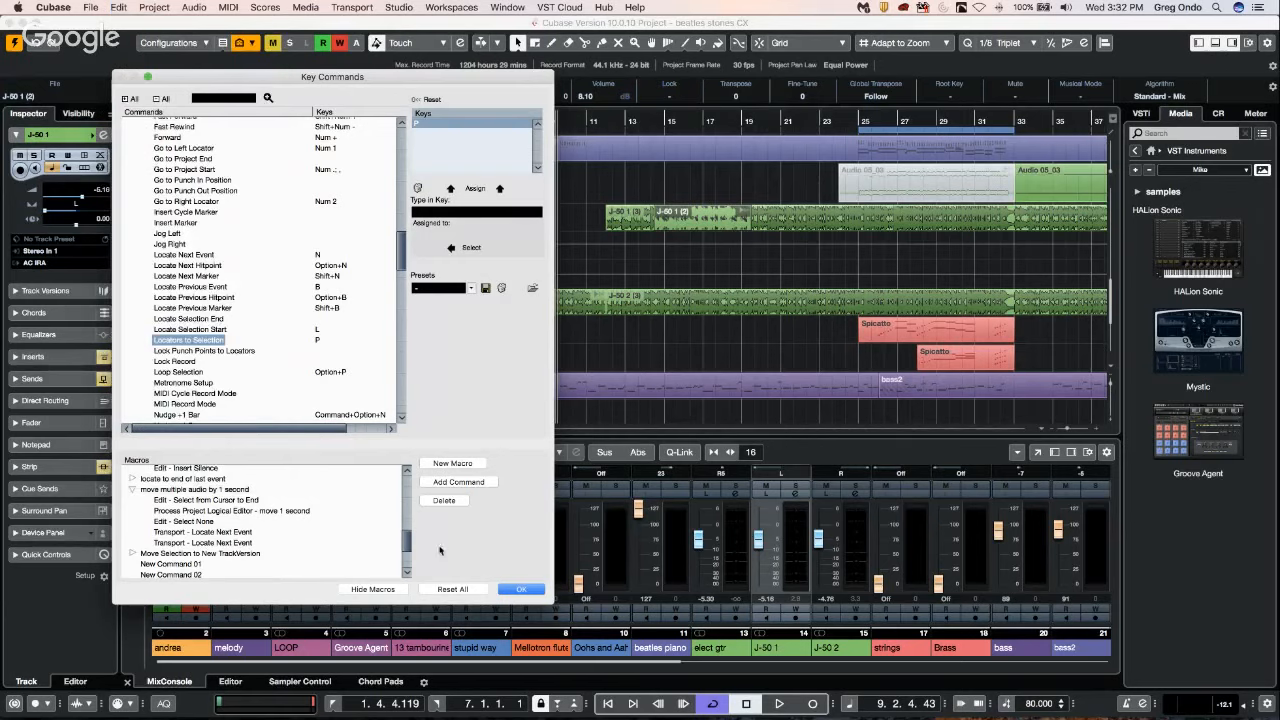
left_click(527, 590)
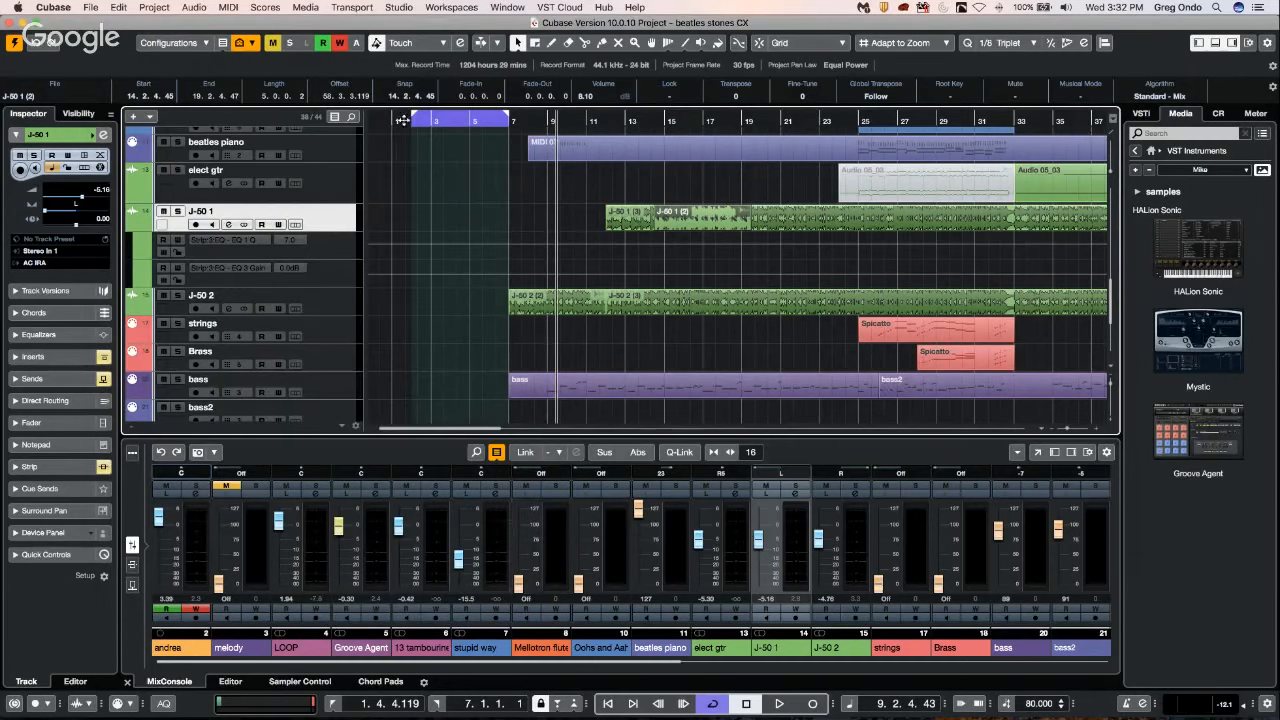
Create a new empty project from the Steinberg Hub.
left_click(400, 121)
left_click_drag(397, 96, 379, 82)
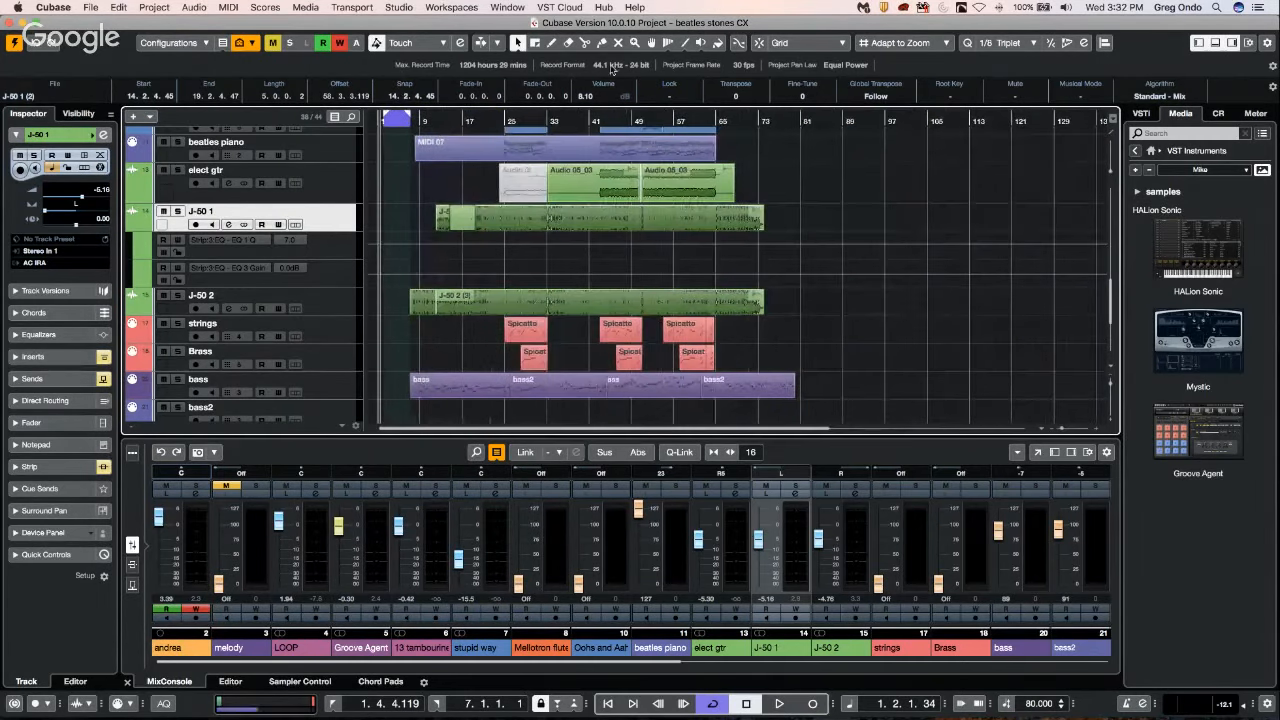
left_click(91, 7)
left_click(100, 24)
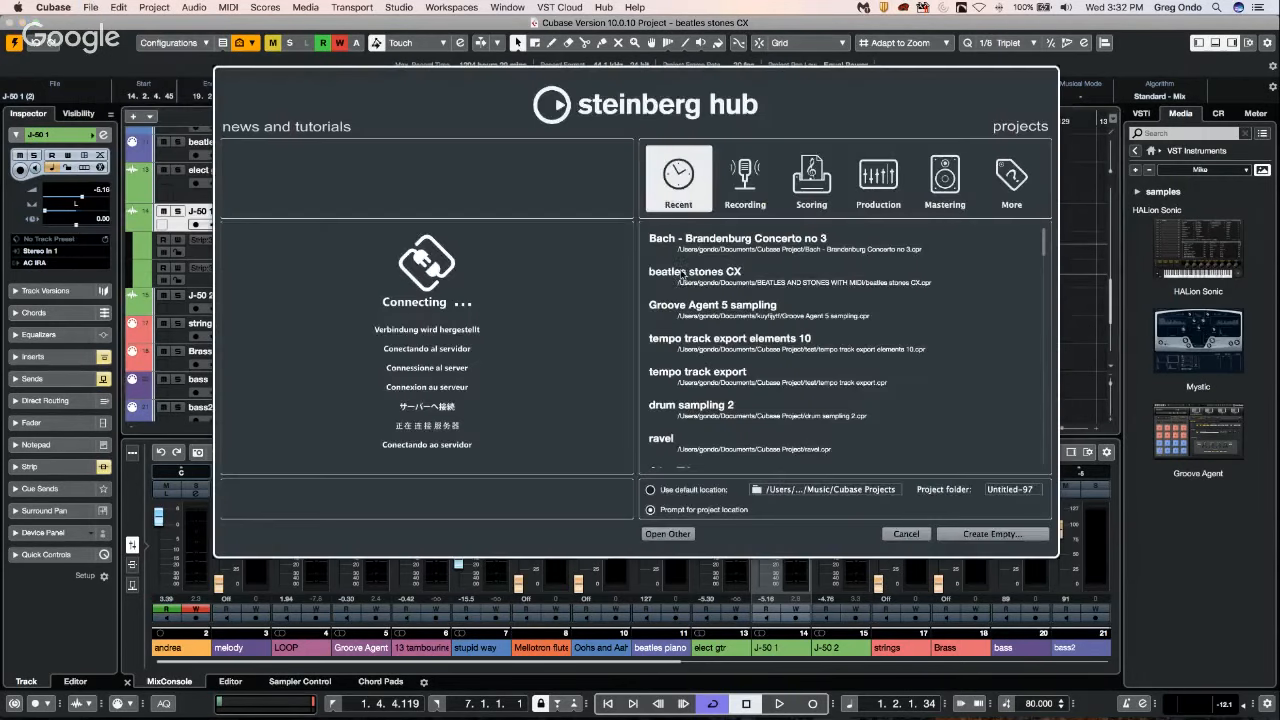
left_click(985, 534)
left_click(986, 401)
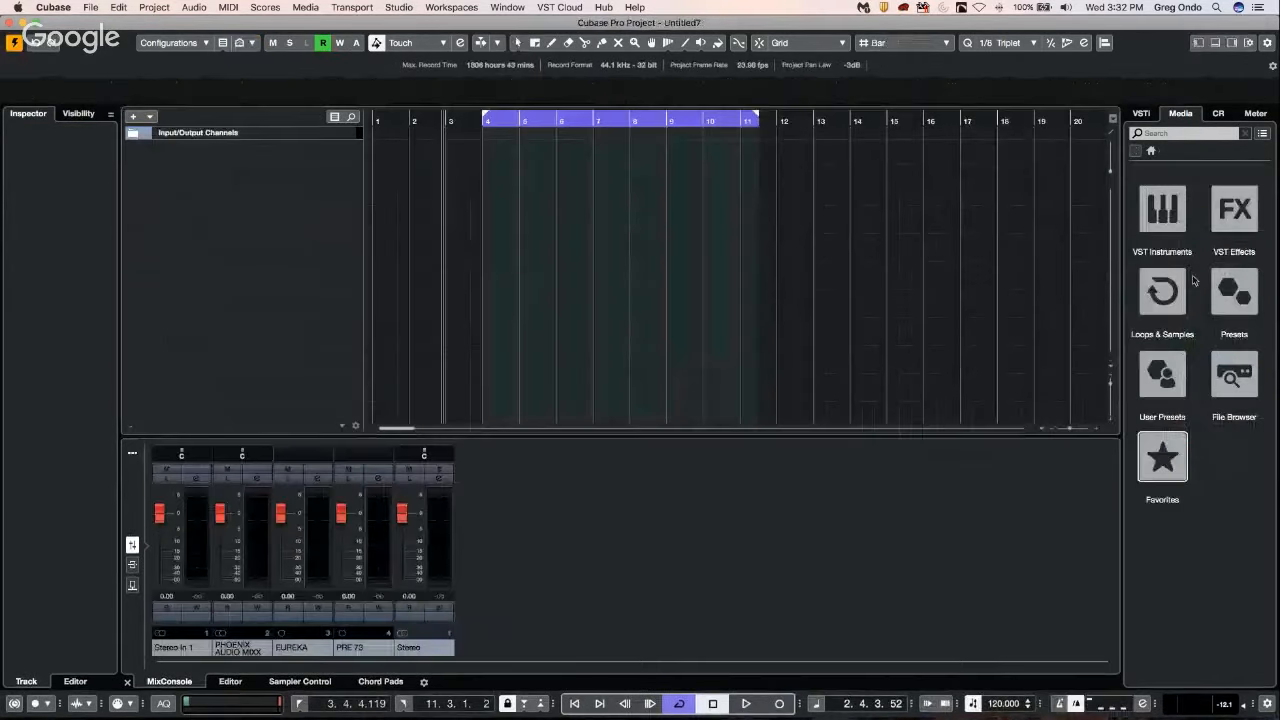
Open GA Library in Loops & Samples, clear the Kick Drum filter and filter the sub category by Beats.
left_click(1166, 288)
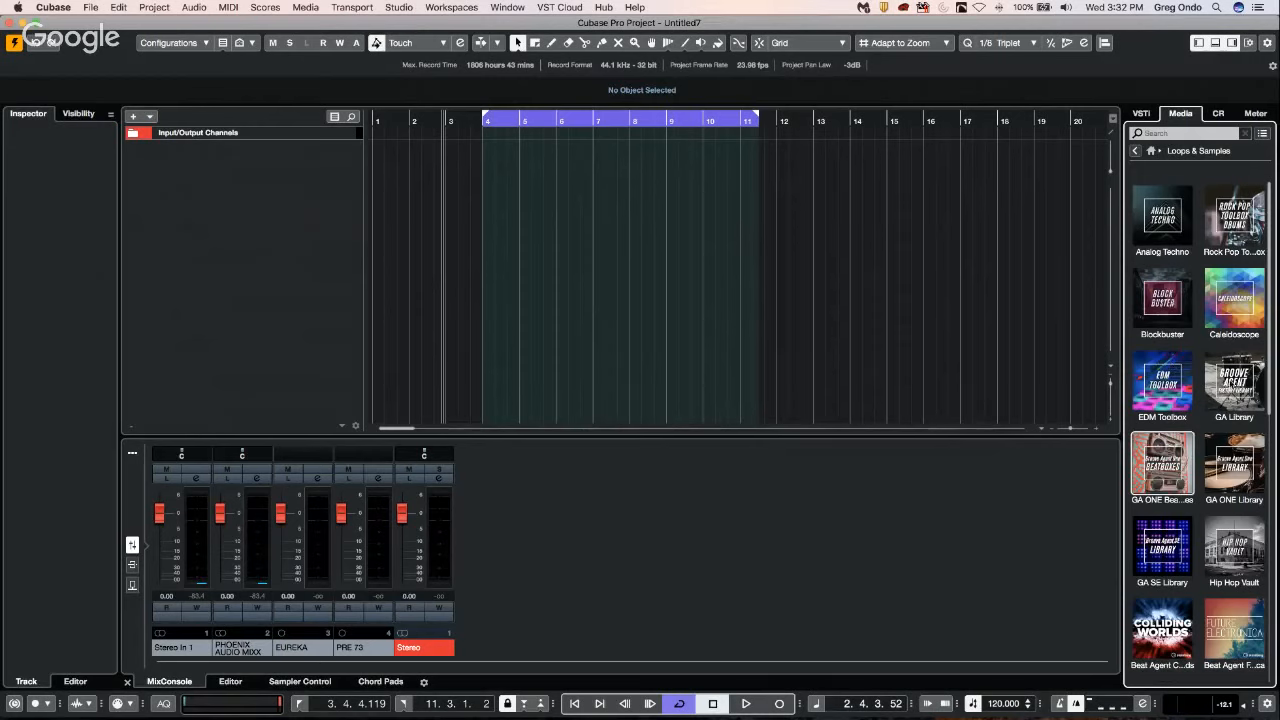
left_click(1232, 383)
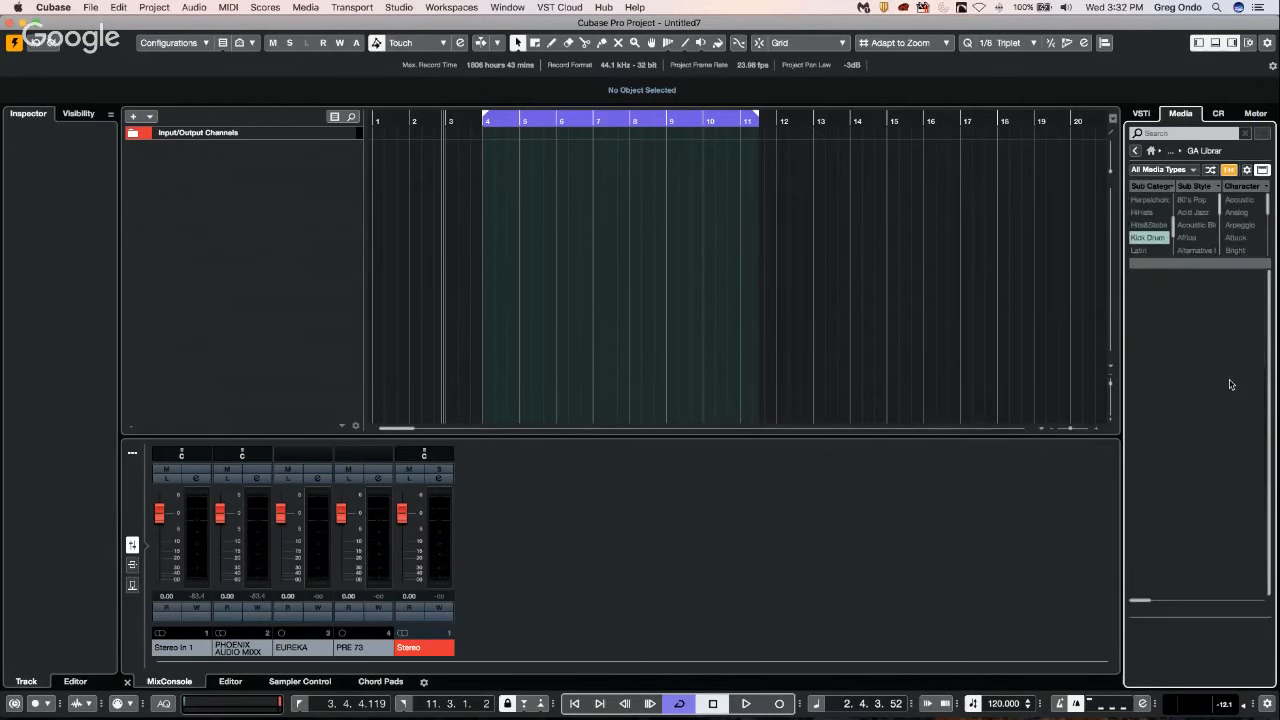
left_click(1149, 238)
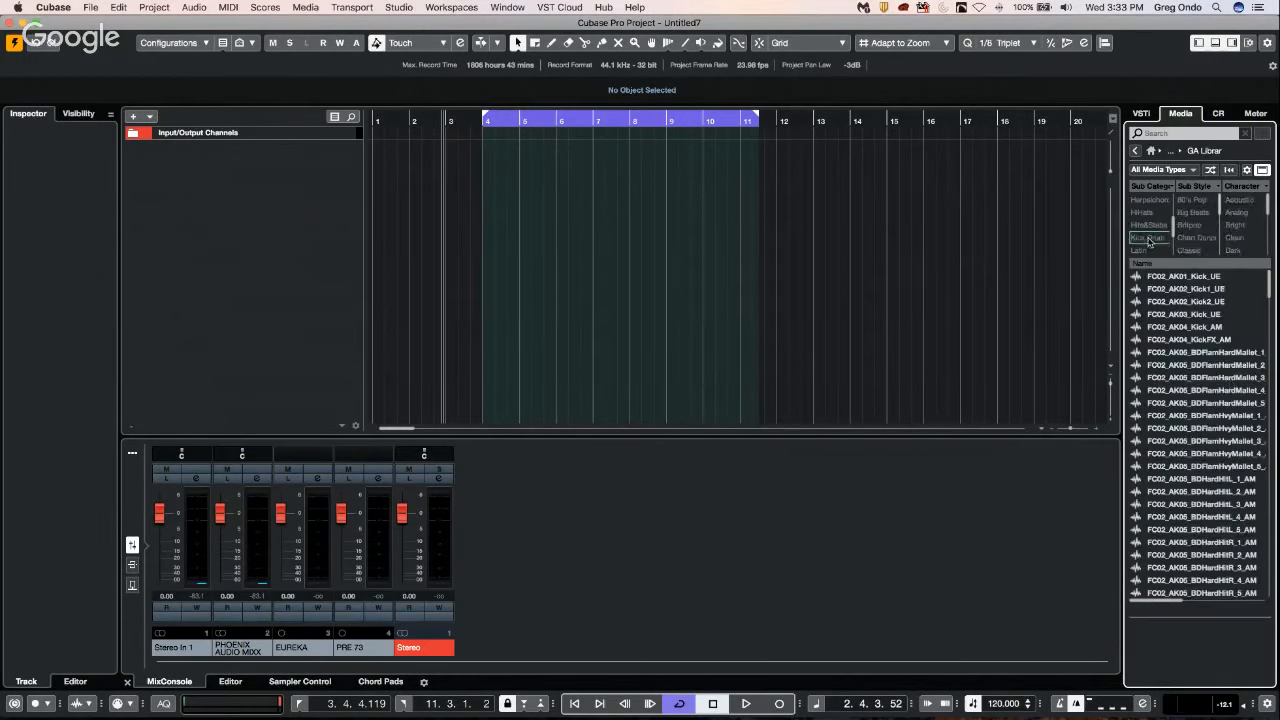
scroll(1150, 240, "down", 5)
scroll(1150, 240, "up", 10)
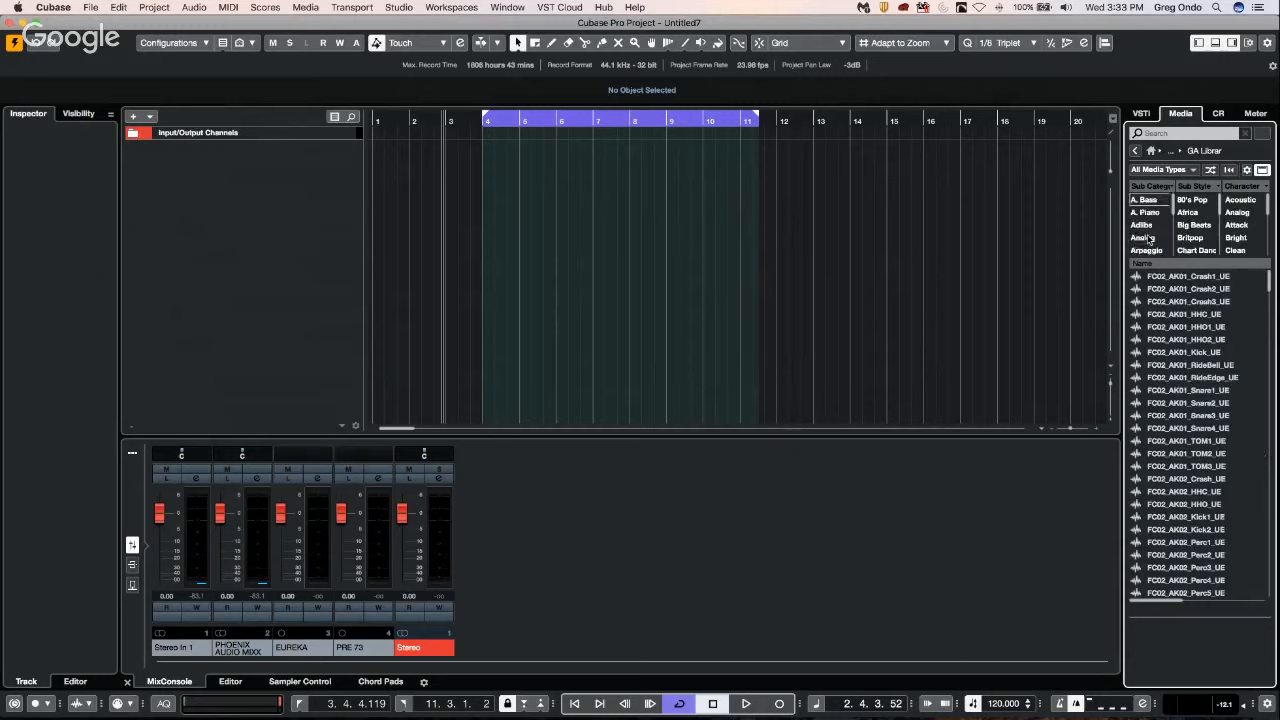
scroll(1150, 233, "down", 1)
left_click(1147, 250)
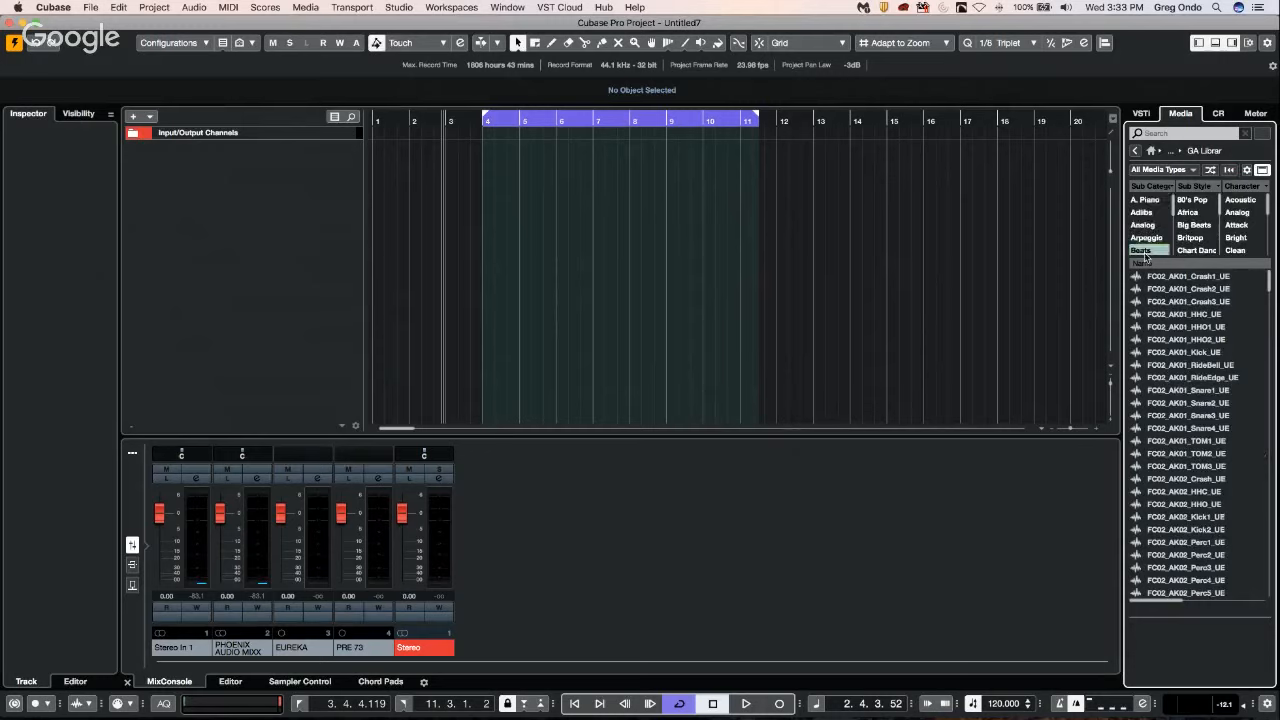
Place FC02_PD02_Loop6_RT on a new track at bar 4 and repeat it five times up to bar 28.
left_click(1150, 352)
left_click_drag(1187, 352, 483, 152)
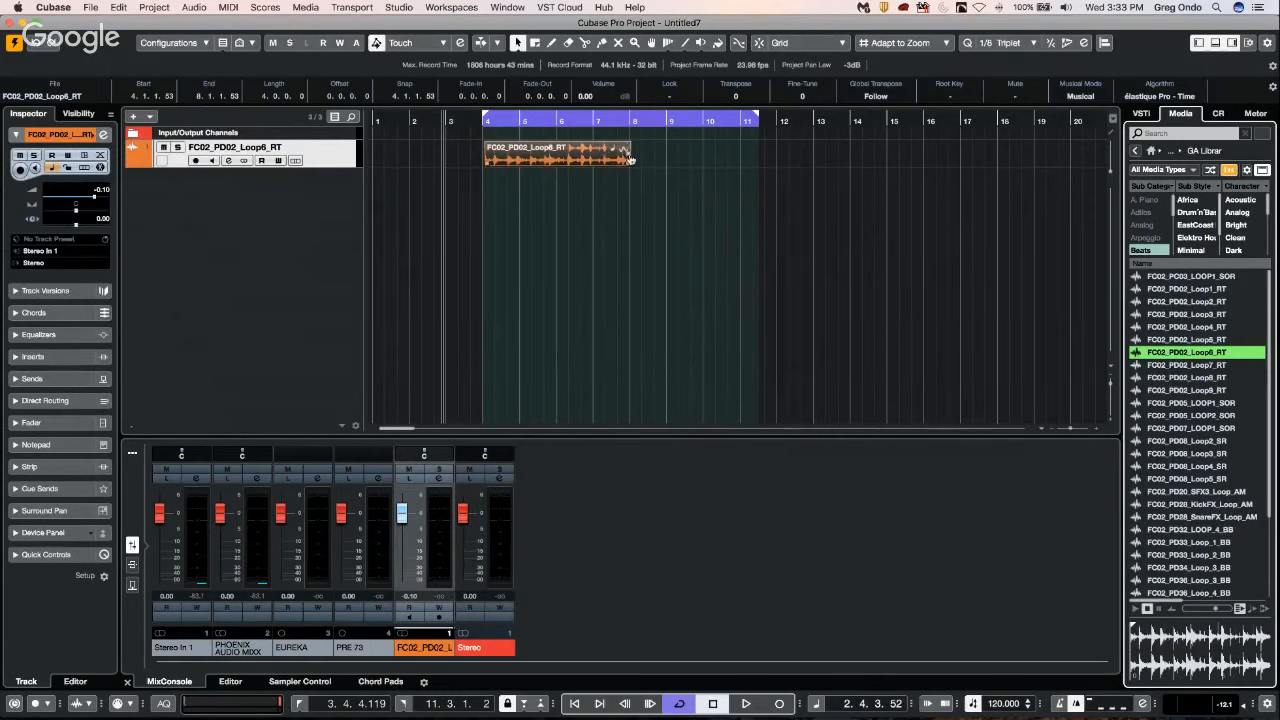
key("g")
key("g")
key("g")
key("g")
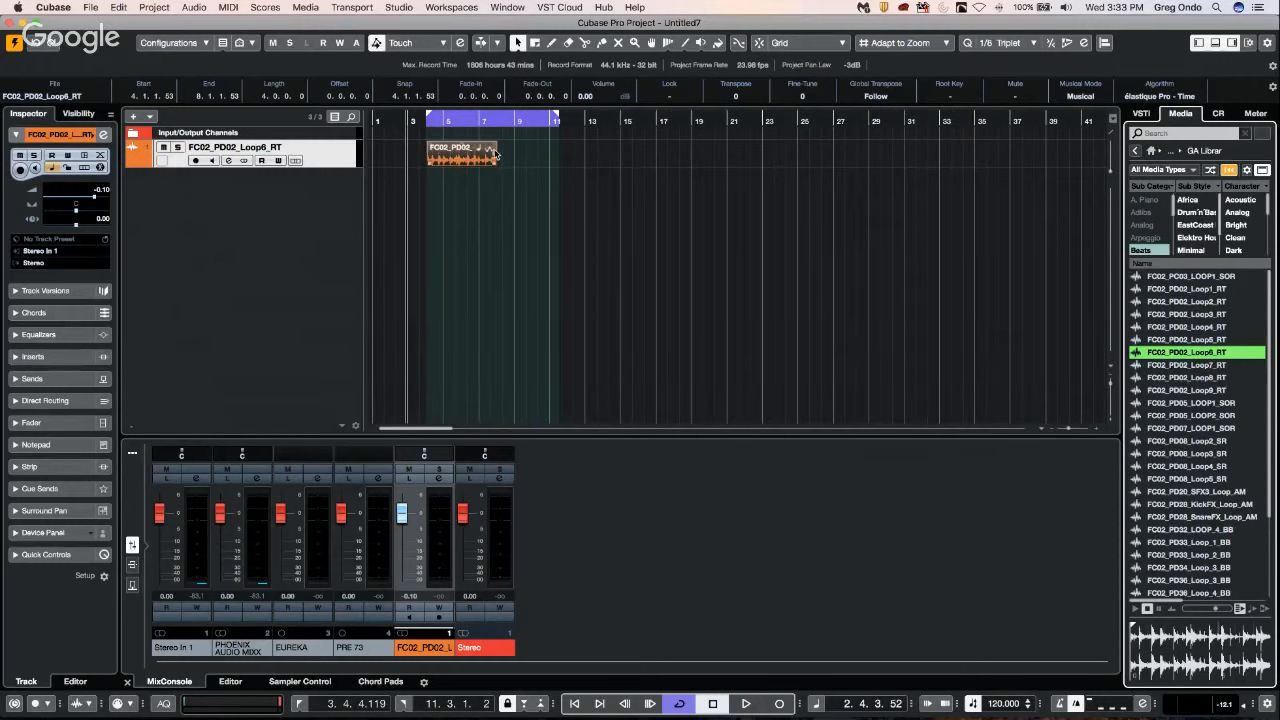
left_click_drag(843, 167, 845, 165)
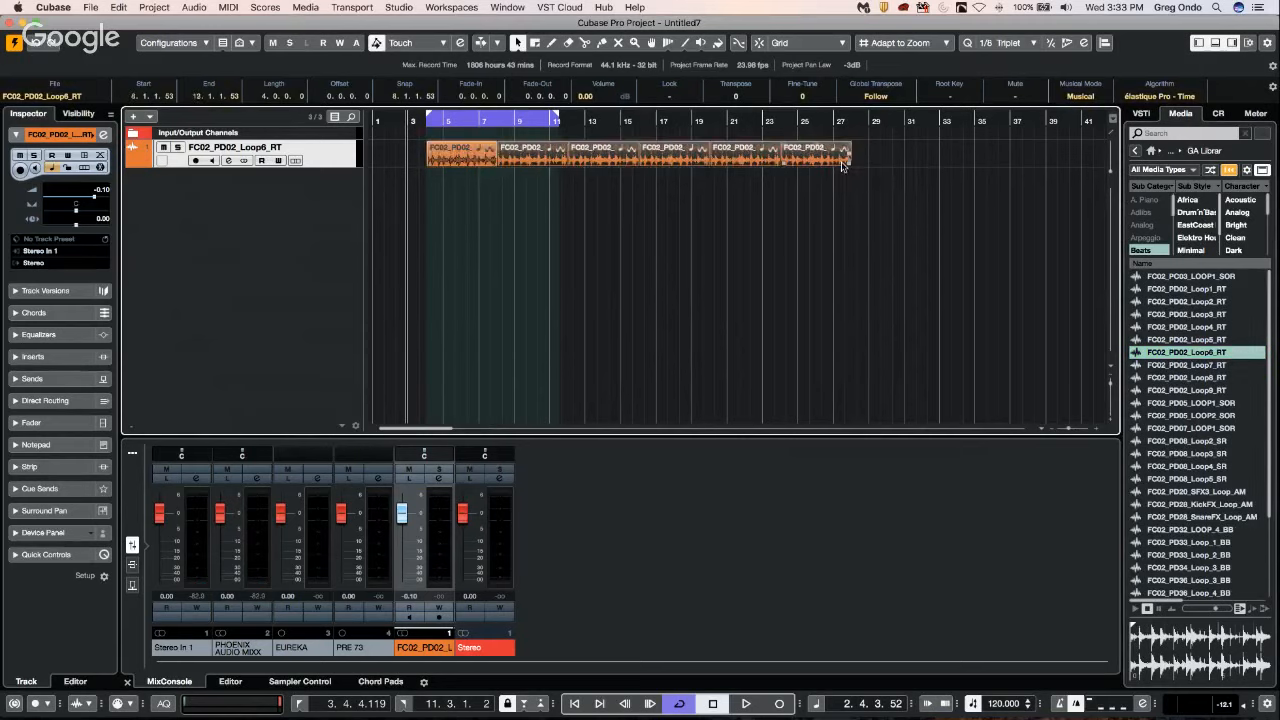
Select the first loop event on the track and run the "move multiple audio by 1 second" macro.
left_click(466, 157)
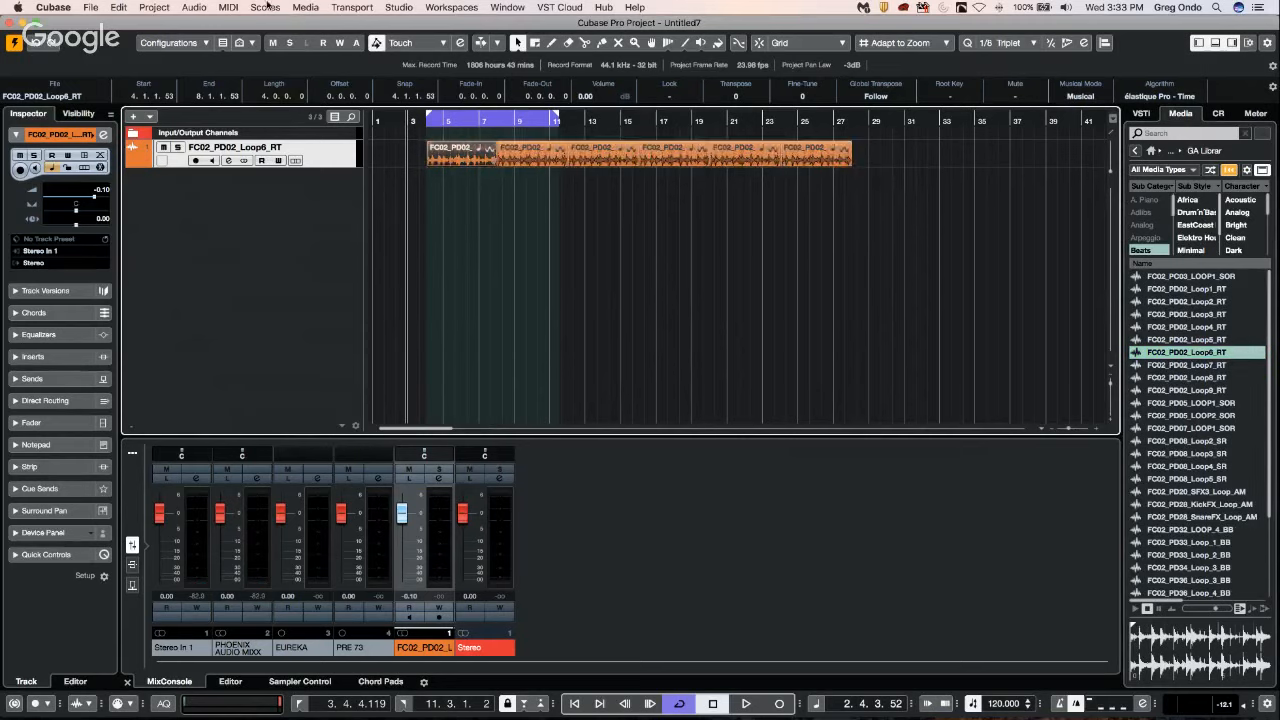
left_click(188, 7)
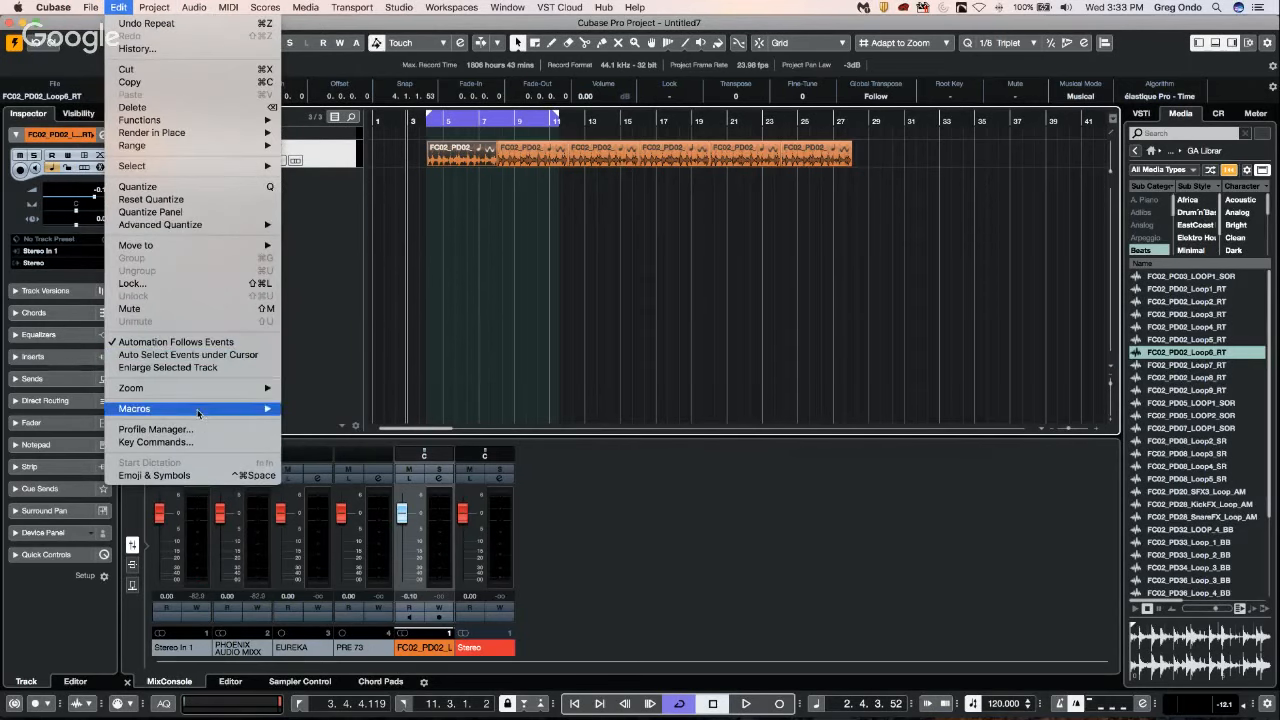
mouse_move(200, 410)
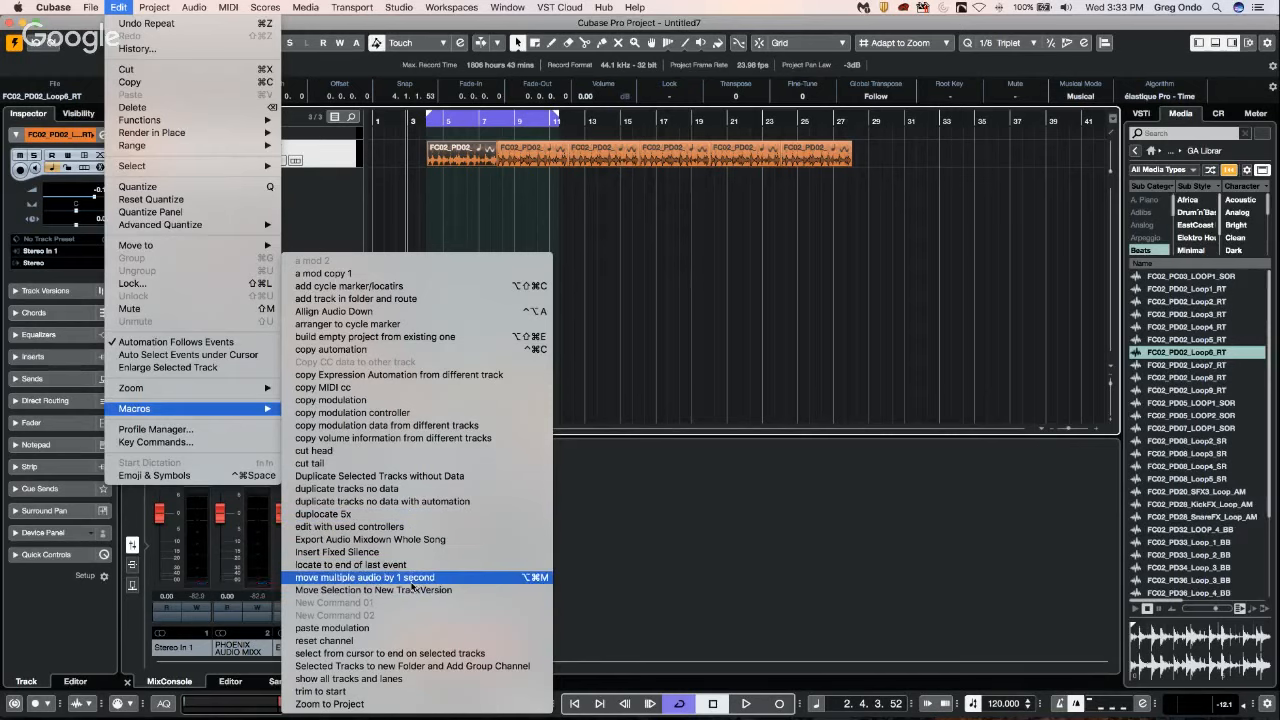
left_click(412, 580)
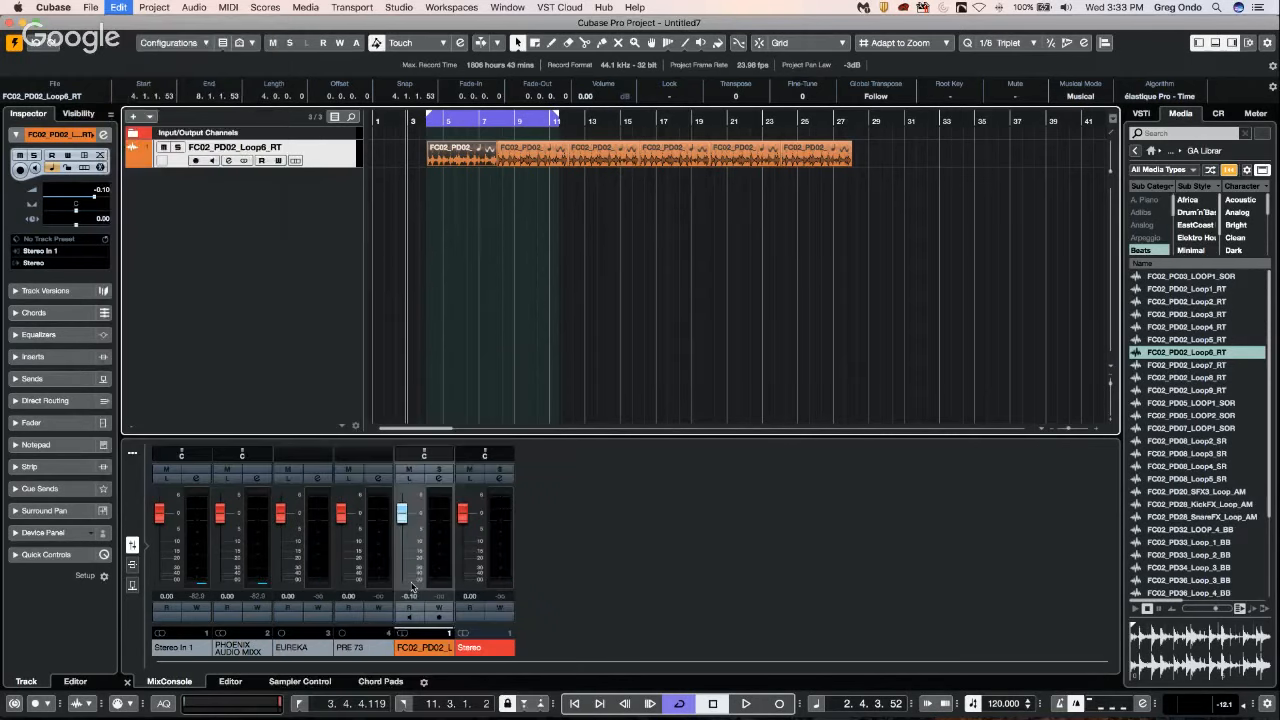
Run the "move multiple audio by 1 second" macro again from the second loop event and undo that run.
left_click(119, 8)
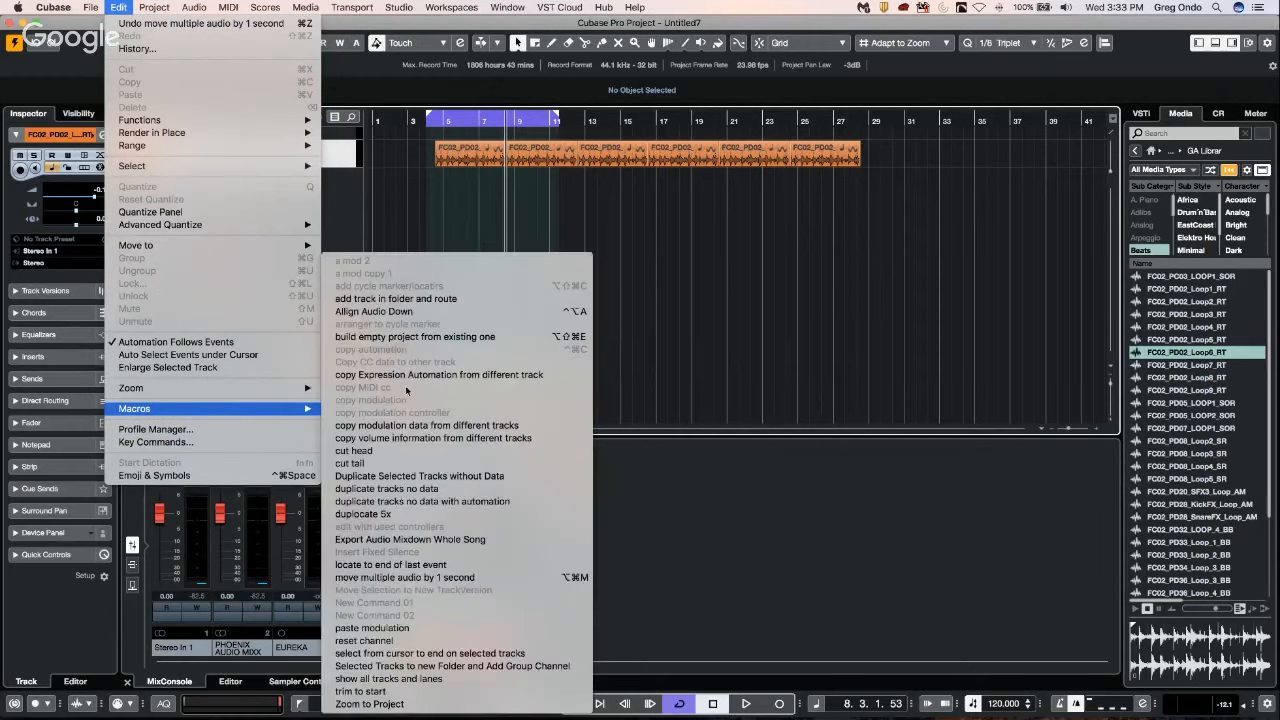
left_click(420, 577)
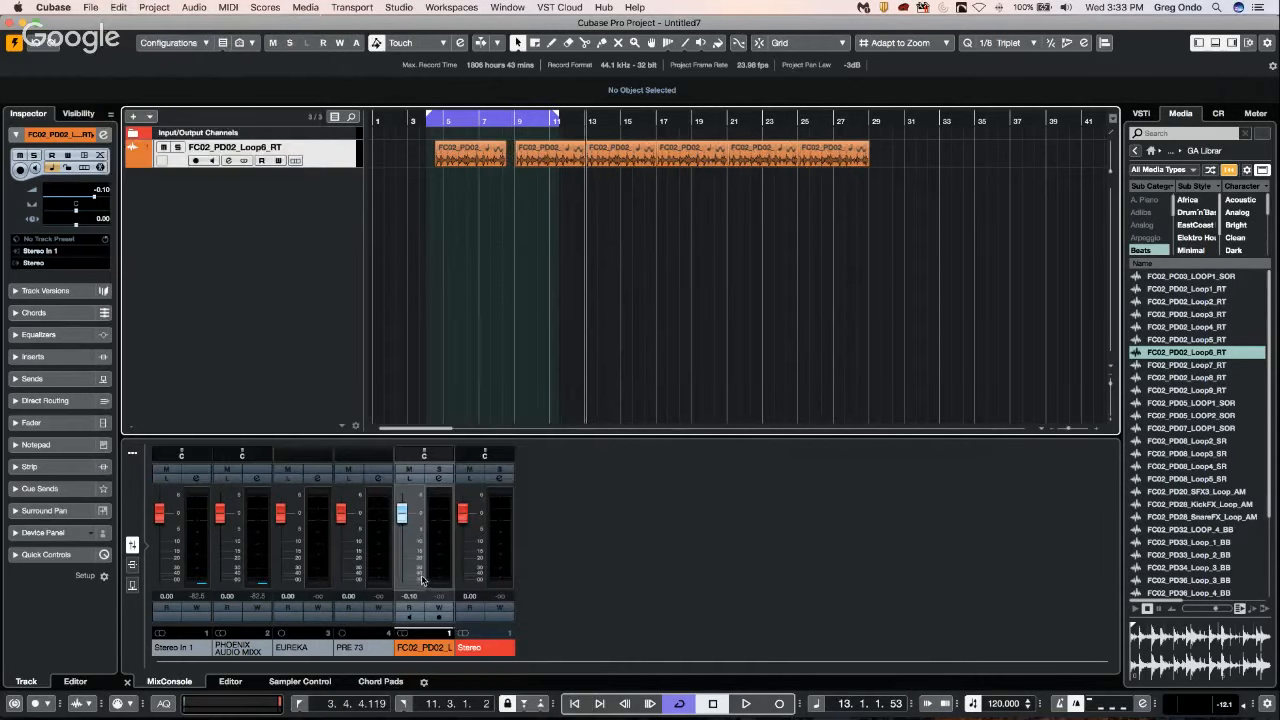
left_click(118, 7)
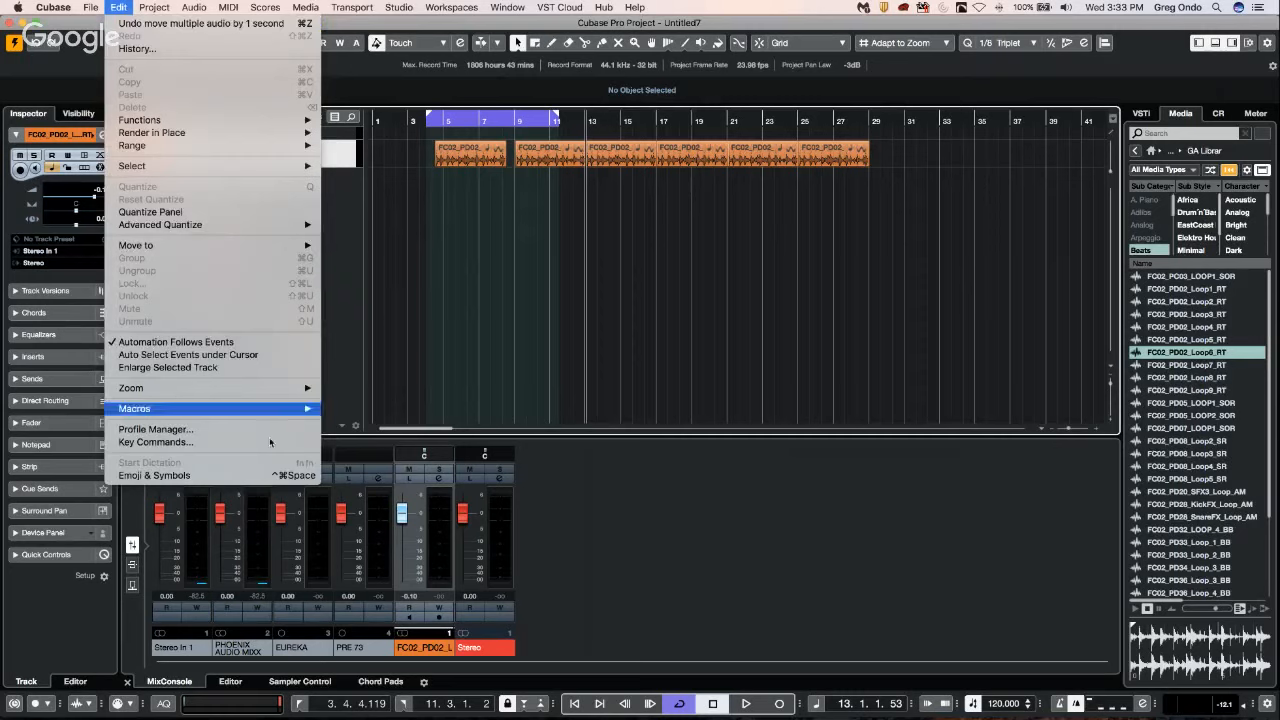
left_click(490, 253)
key("super+z")
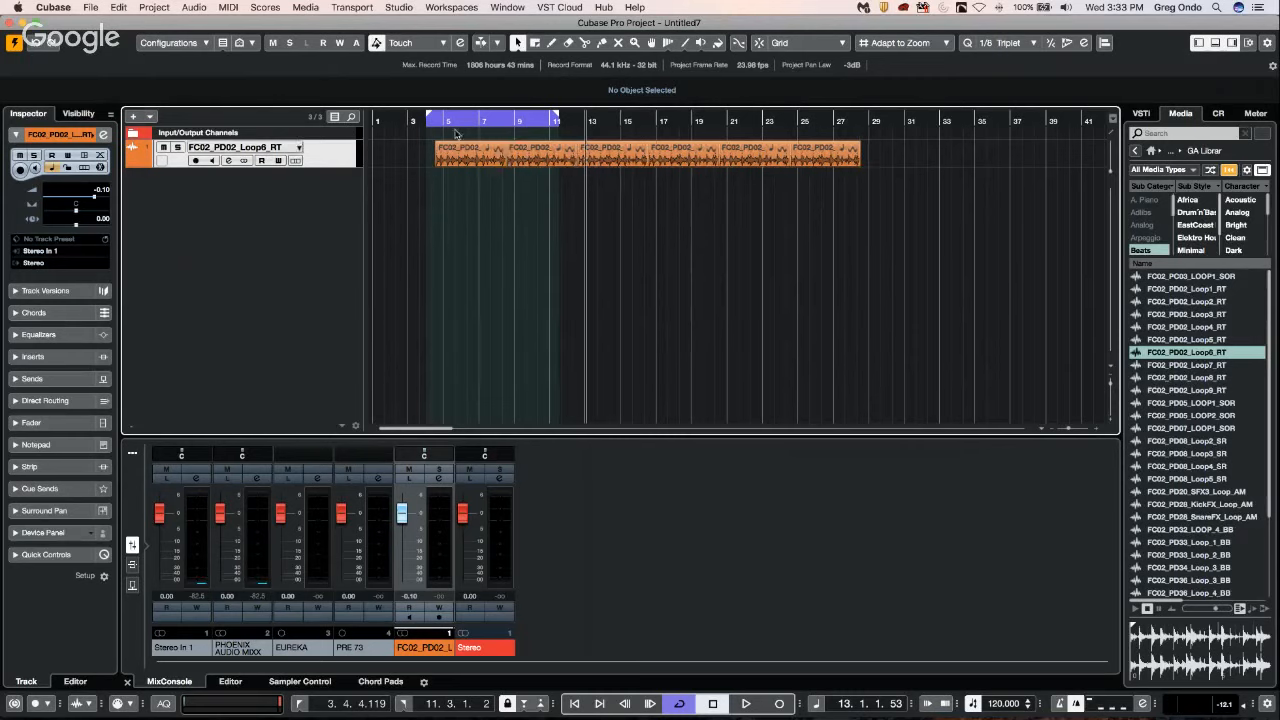
Open the Project Logical Editor.
left_click(90, 8)
left_click(413, 204)
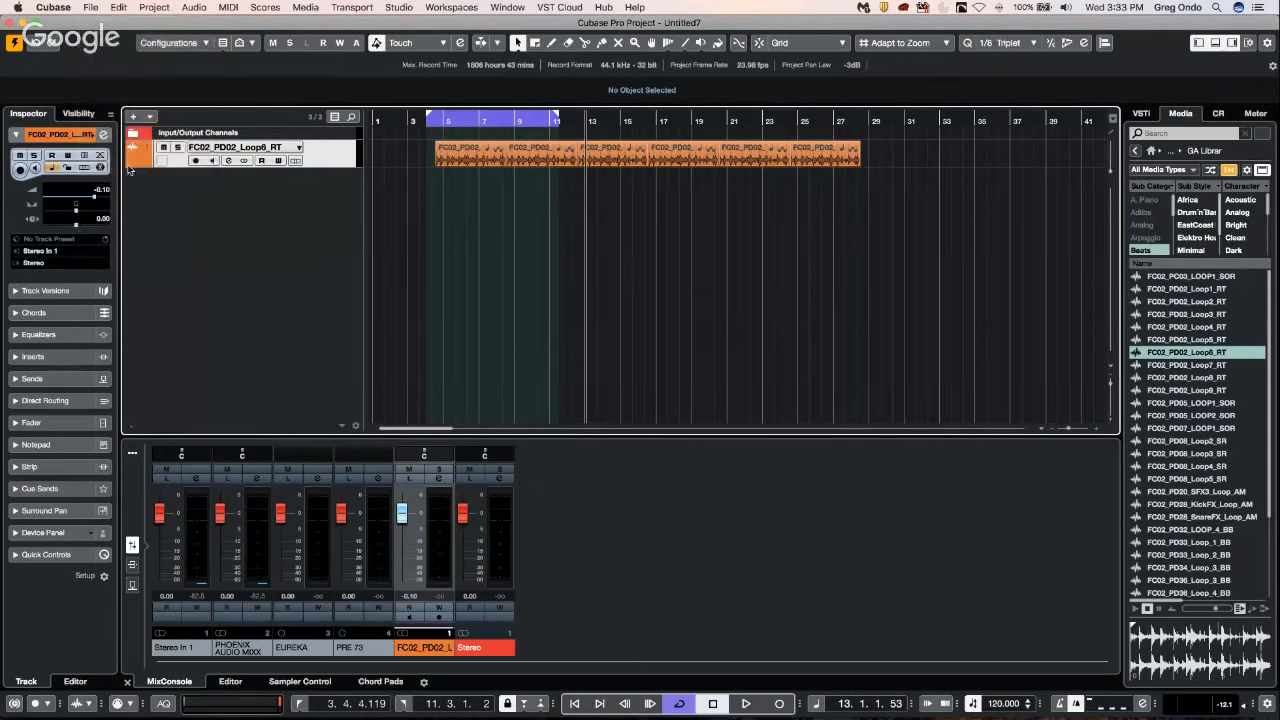
left_click(90, 8)
left_click(163, 8)
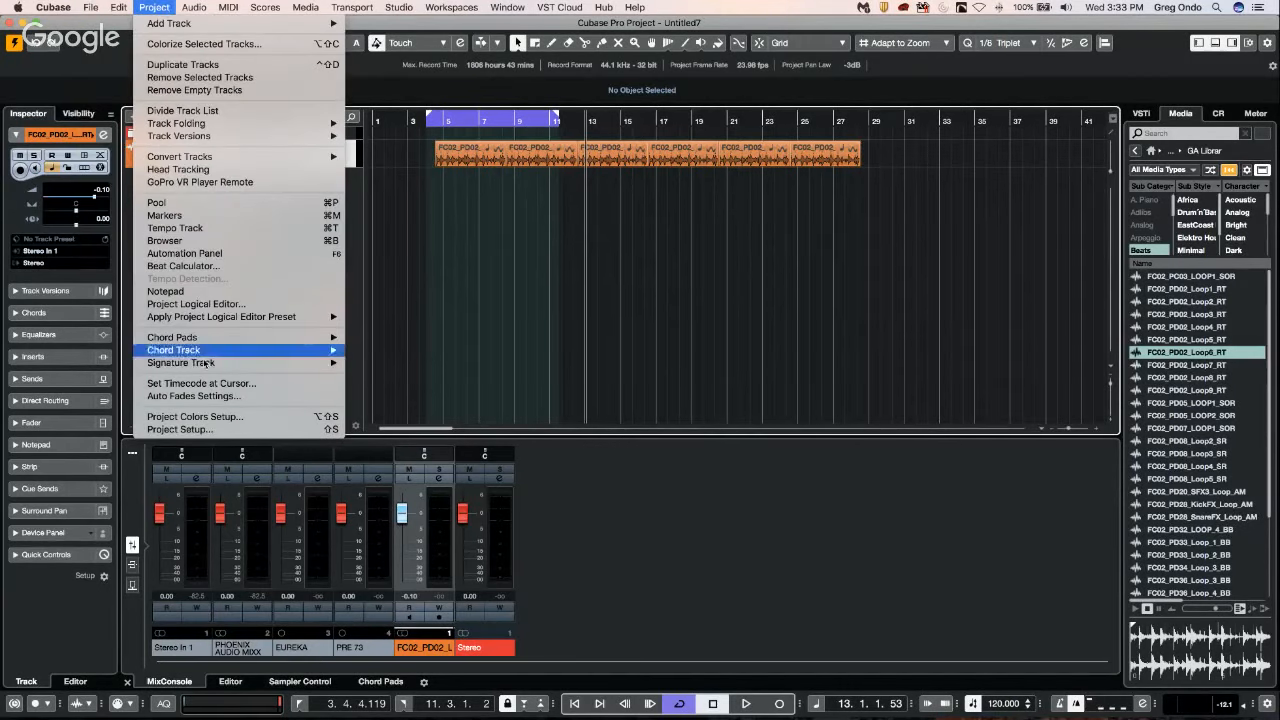
left_click(218, 304)
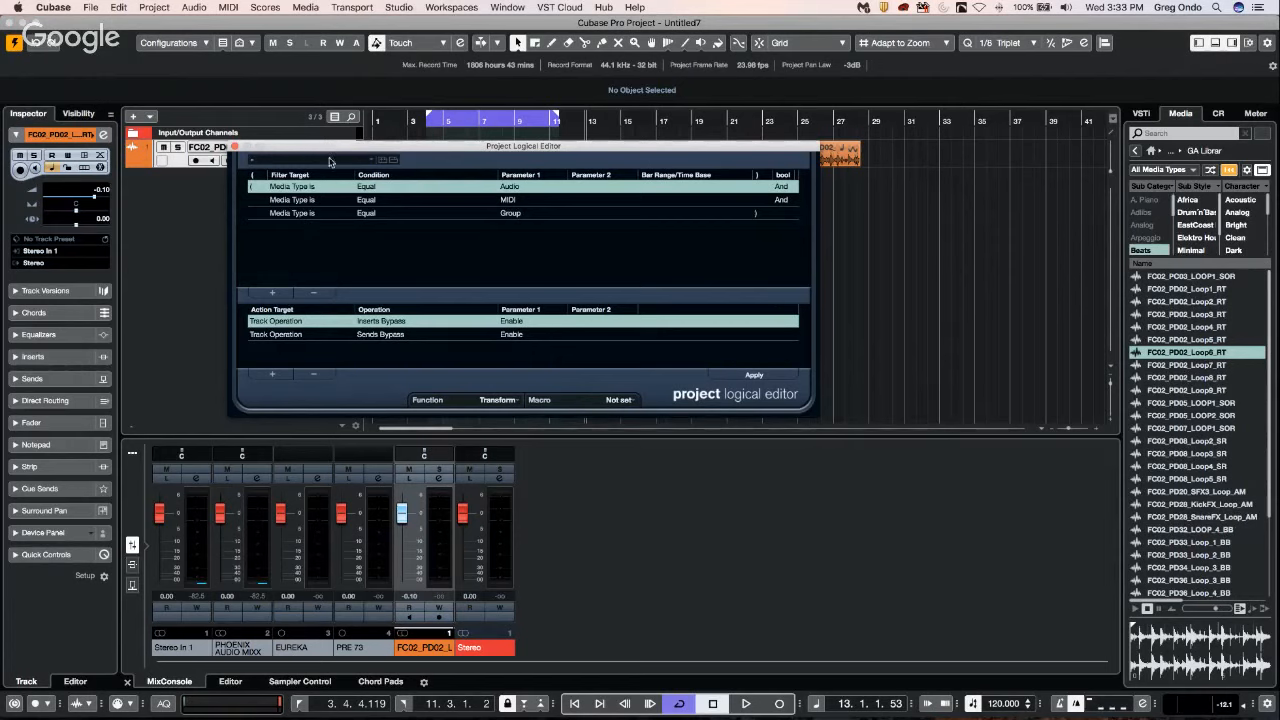
Load the "move 1 second" preset in the Project Logical Editor to show its filter and action, and close the editor.
left_click(331, 161)
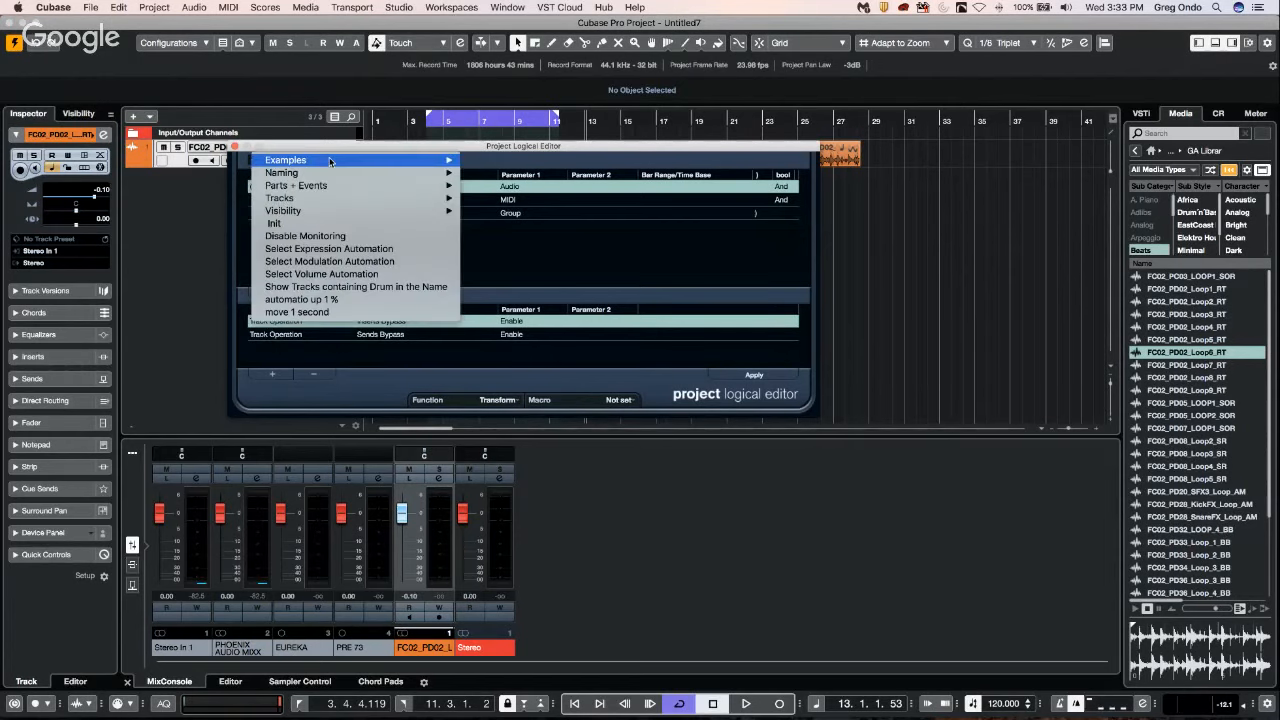
left_click(318, 312)
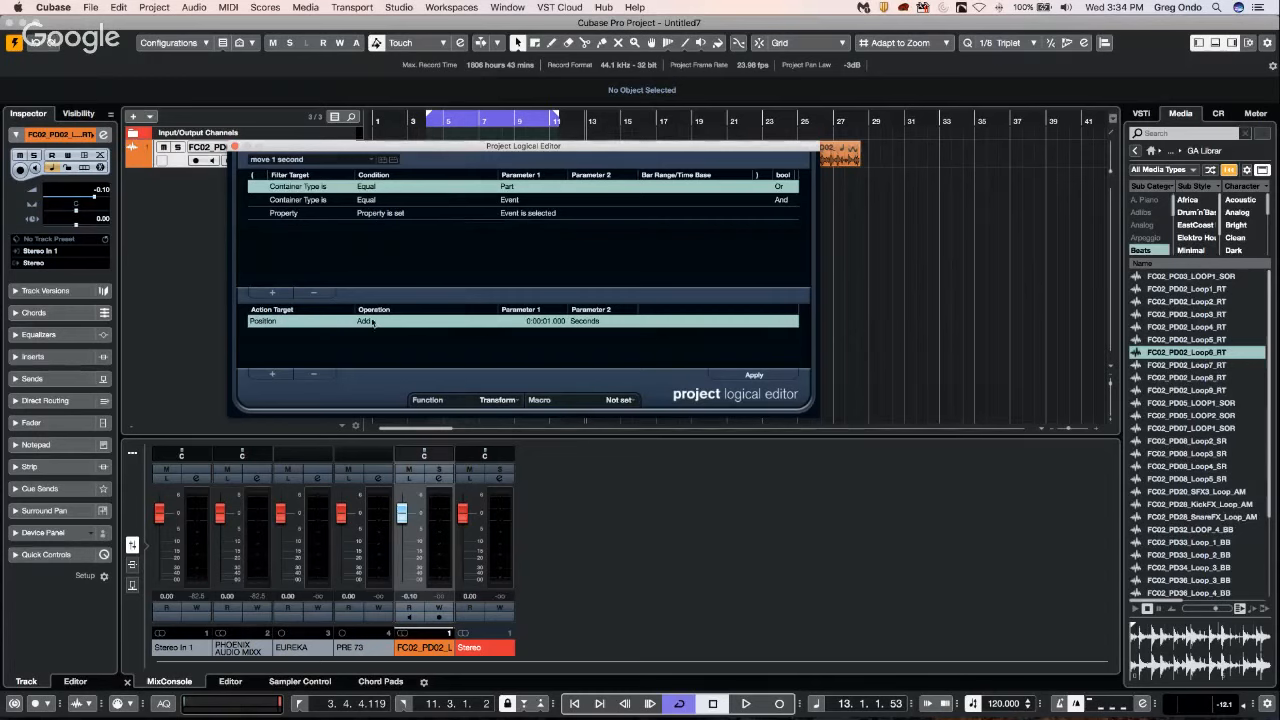
left_click(233, 146)
Show the macros in Key Commands and expand "move multiple audio by 1 second" to examine its command list.
left_click(122, 7)
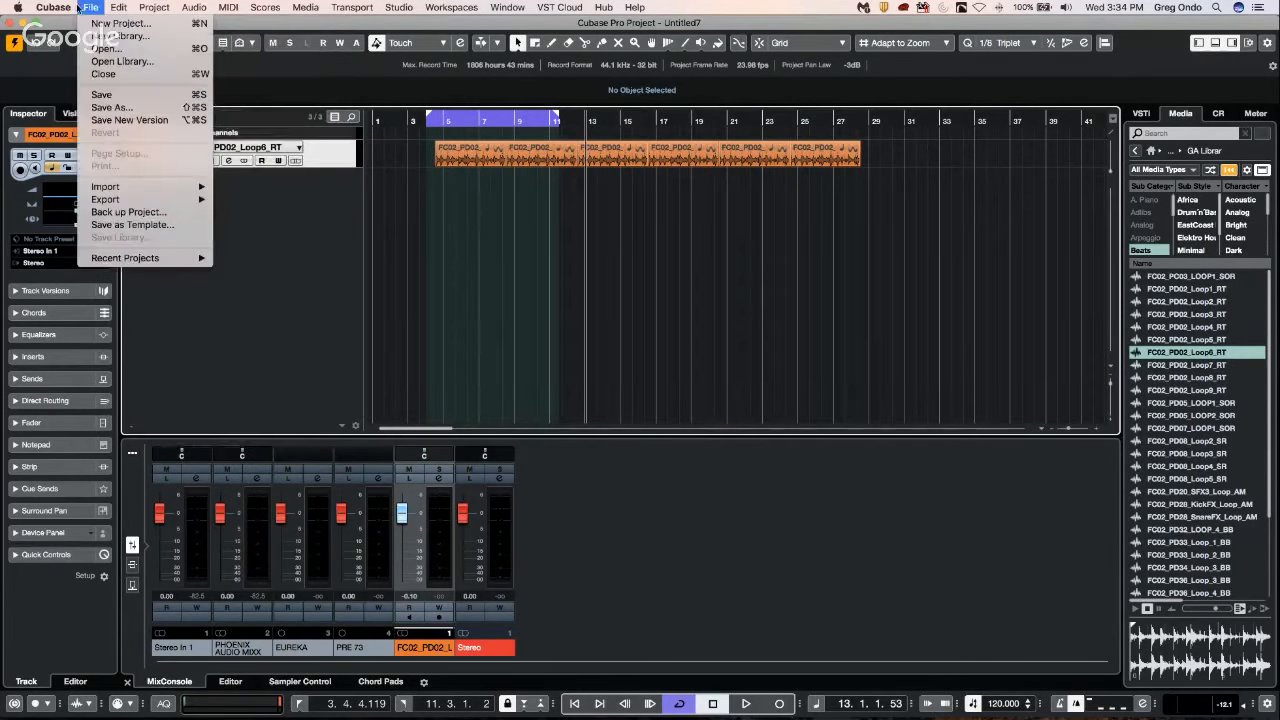
mouse_move(88, 7)
mouse_move(143, 6)
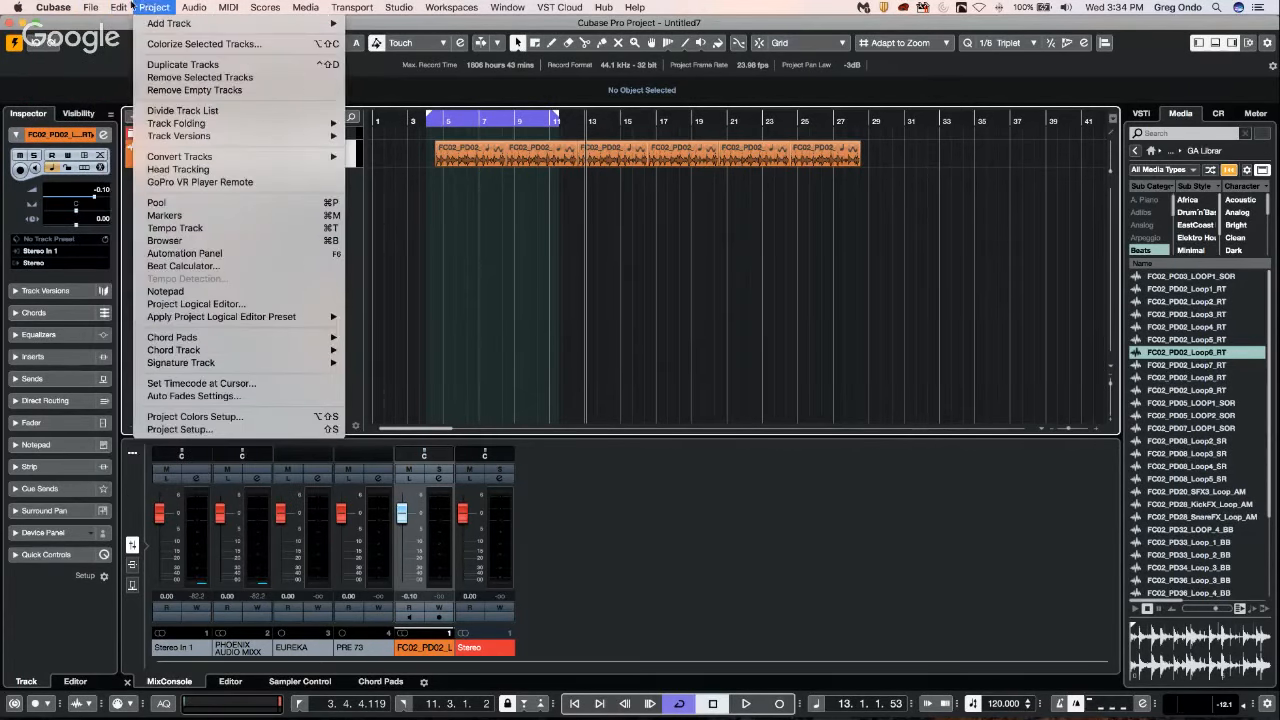
left_click(150, 437)
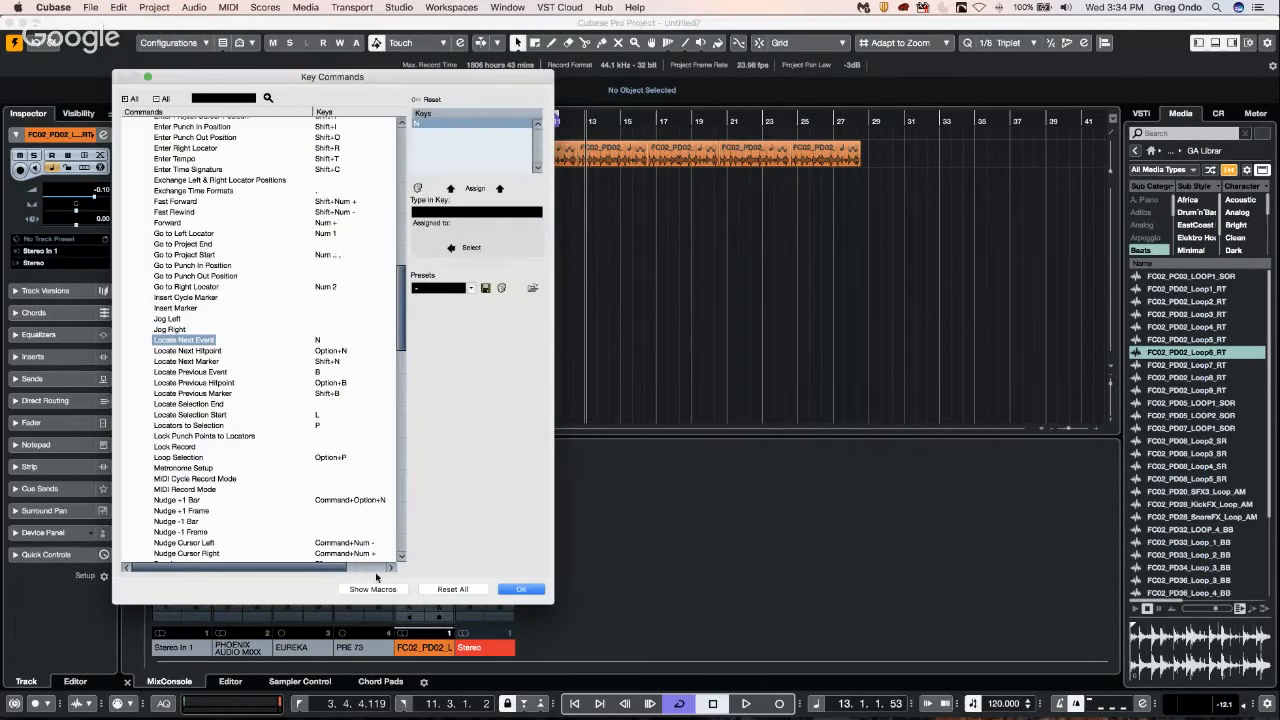
left_click(372, 589)
scroll(196, 528, "down", 5)
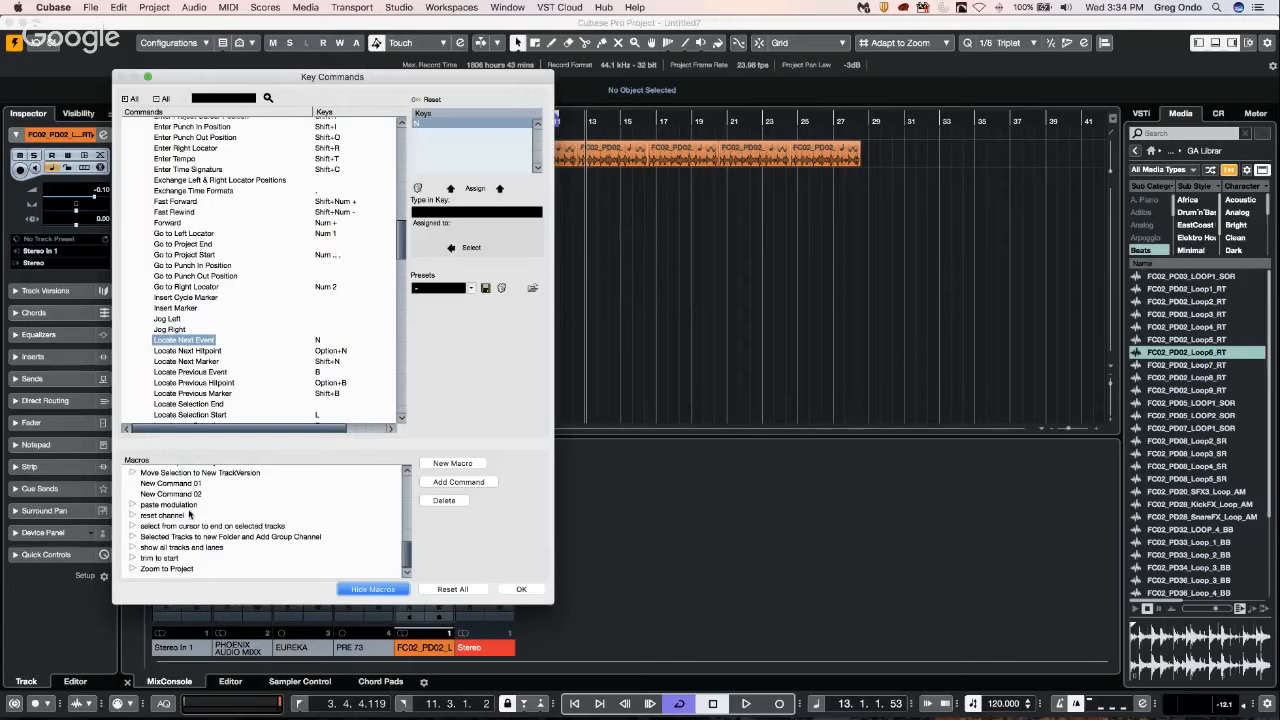
scroll(189, 514, "up", 1)
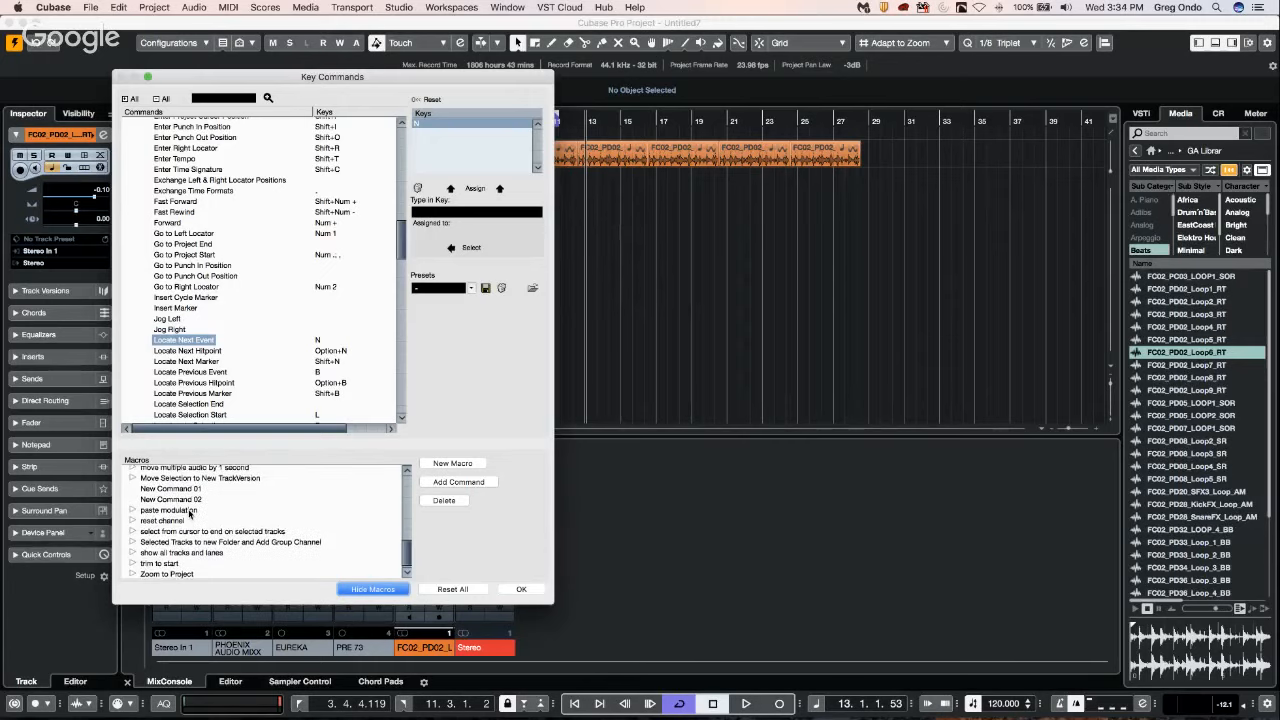
left_click(132, 471)
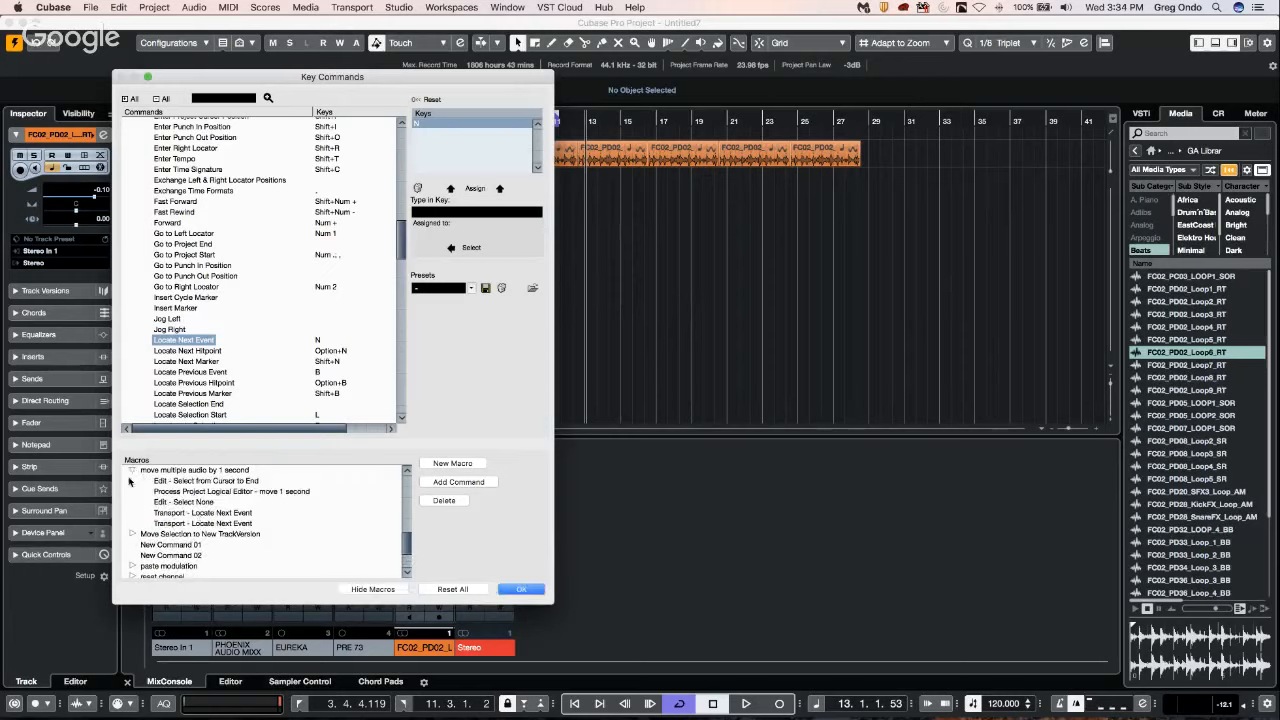
Look up the key command assigned to "move multiple audio by 1 second" in the Macro category, and close Key Commands.
scroll(200, 262, "up", 15)
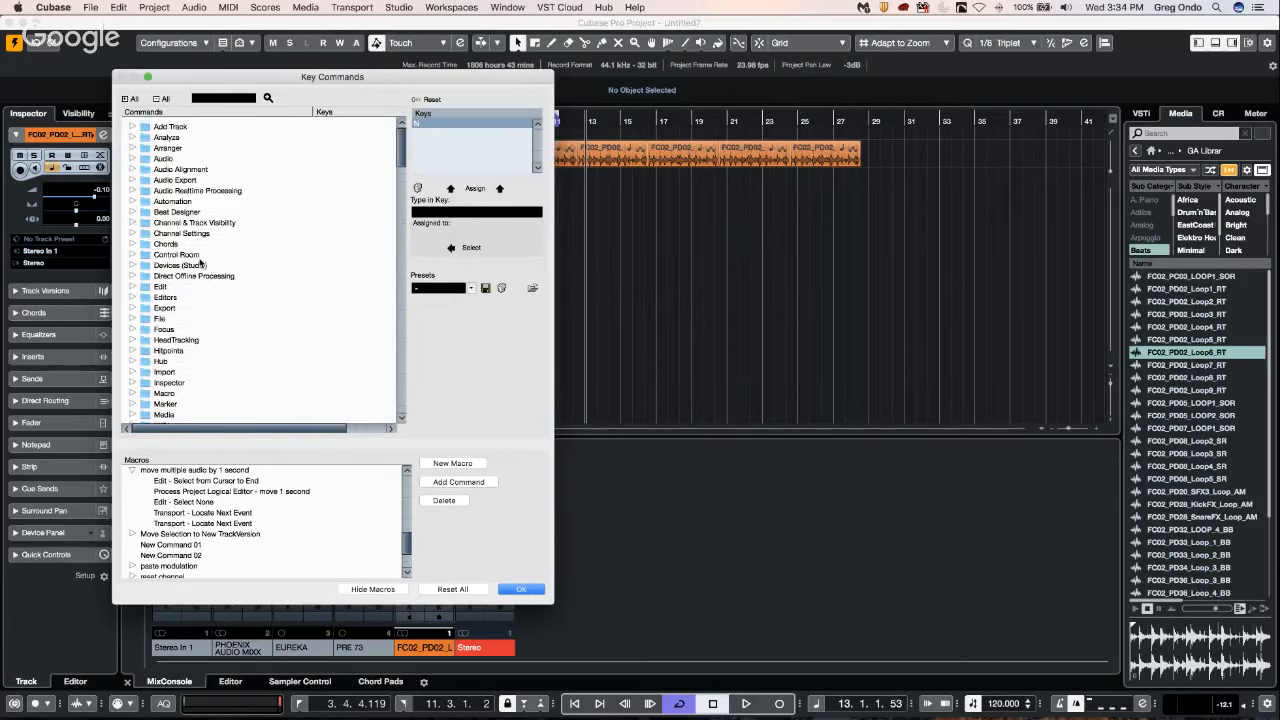
left_click(133, 308)
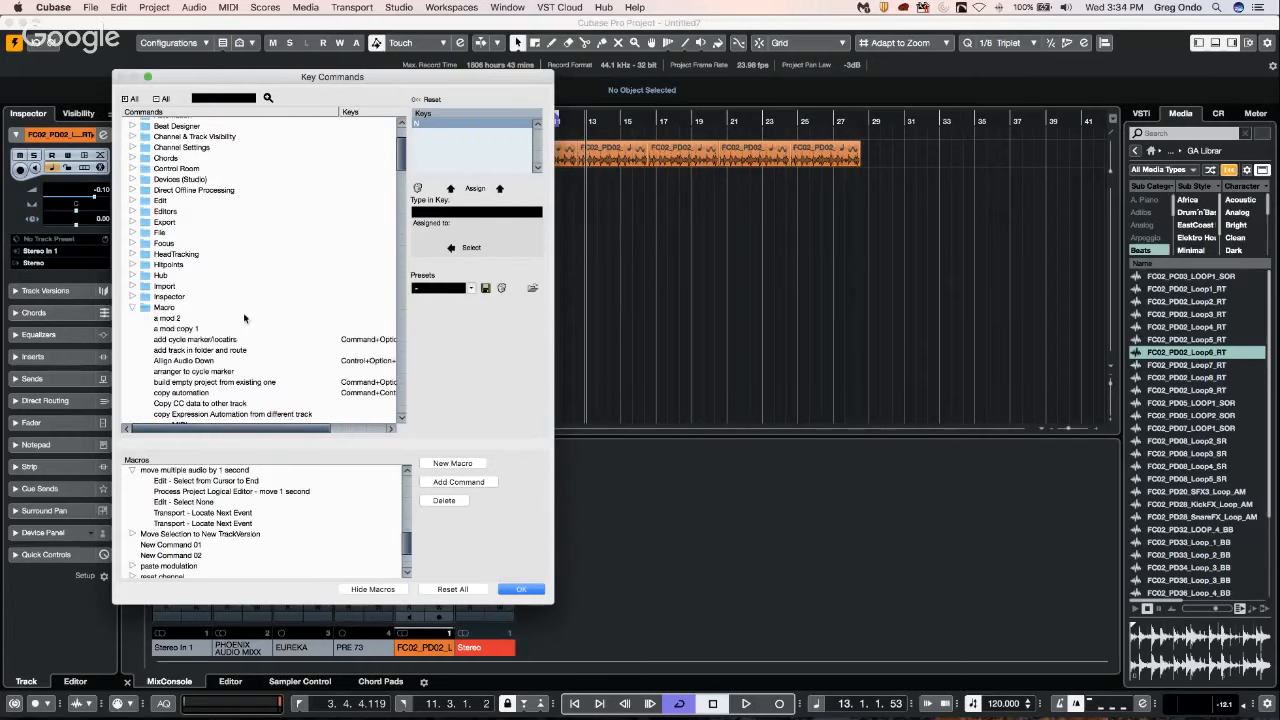
scroll(248, 320, "down", 4)
scroll(248, 320, "down", 7)
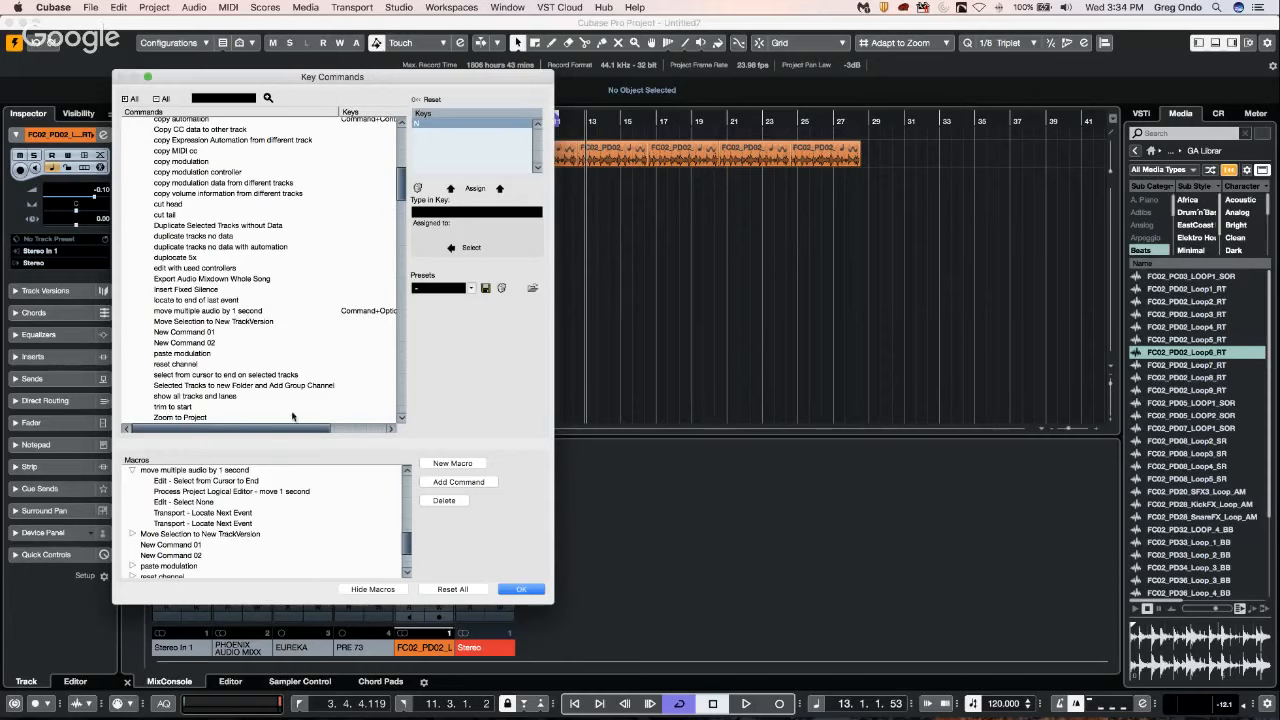
left_click_drag(300, 430, 342, 432)
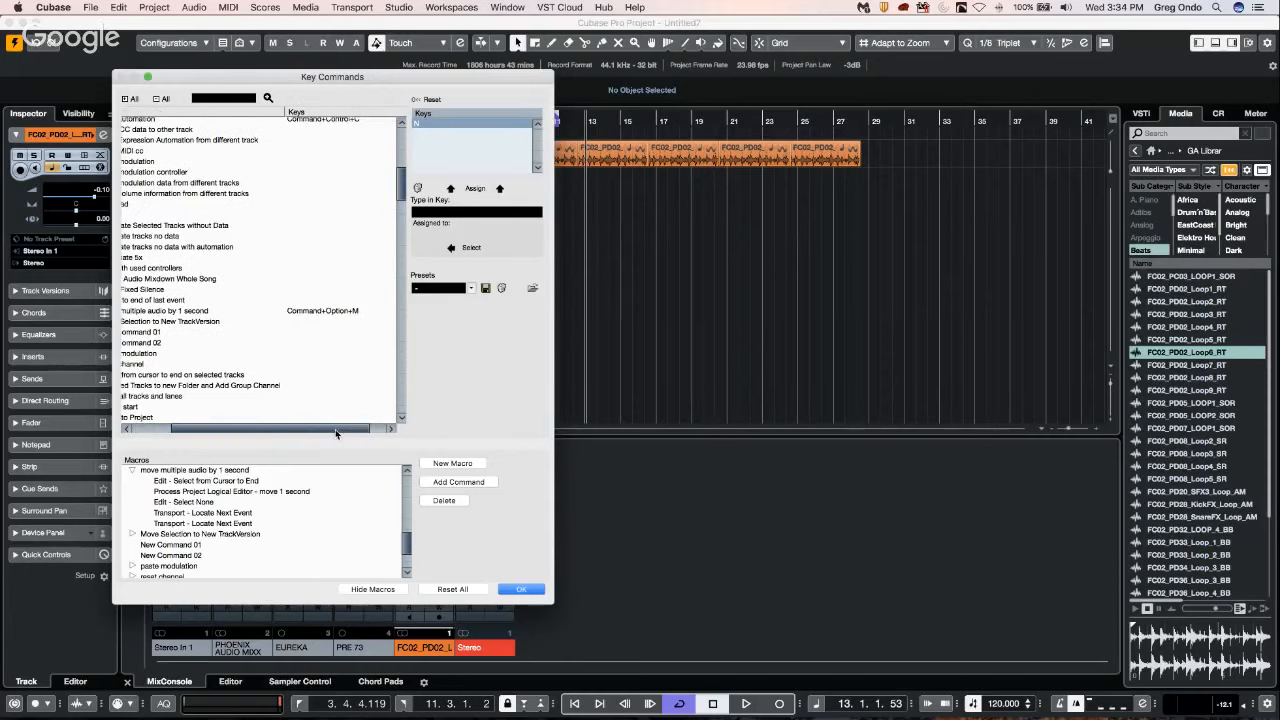
left_click(521, 590)
Run the "move multiple audio by 1 second" macro three times from the cursor at bar 13 and undo those runs.
left_click(455, 162)
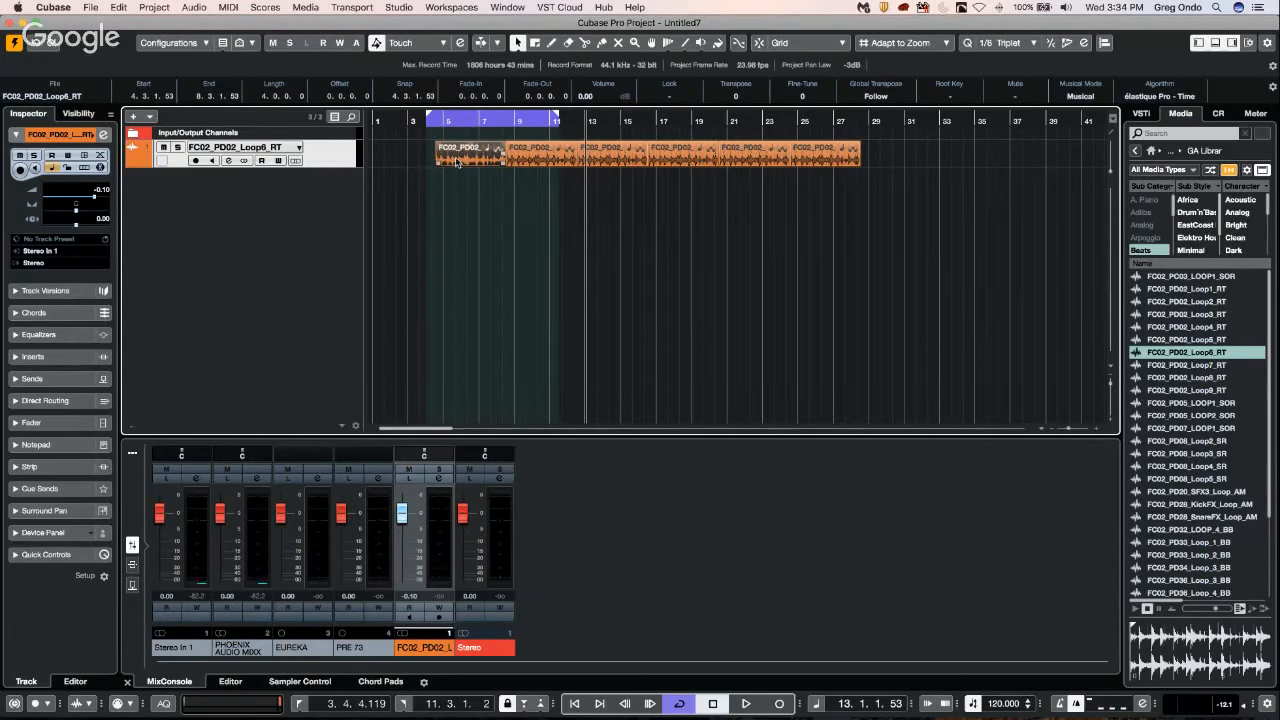
key("n")
key("n")
key("n")
key("n")
key("n")
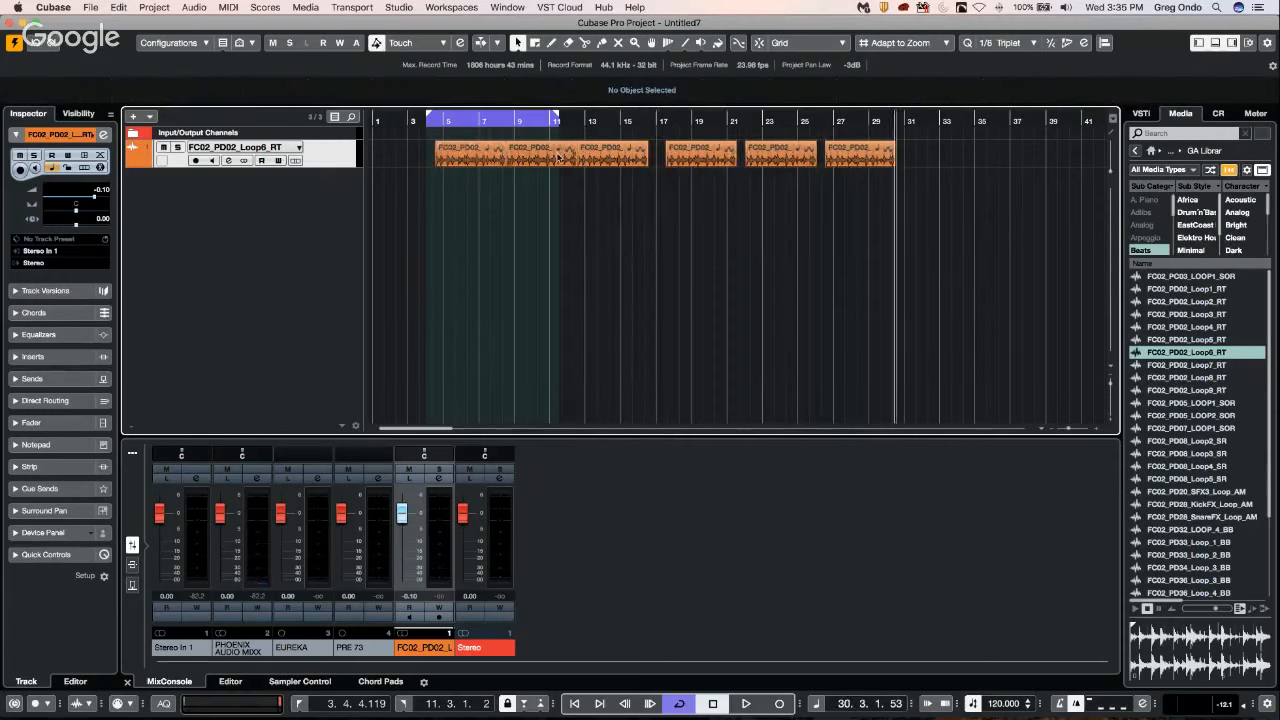
key("super+z")
key("super+z")
key("super+z")
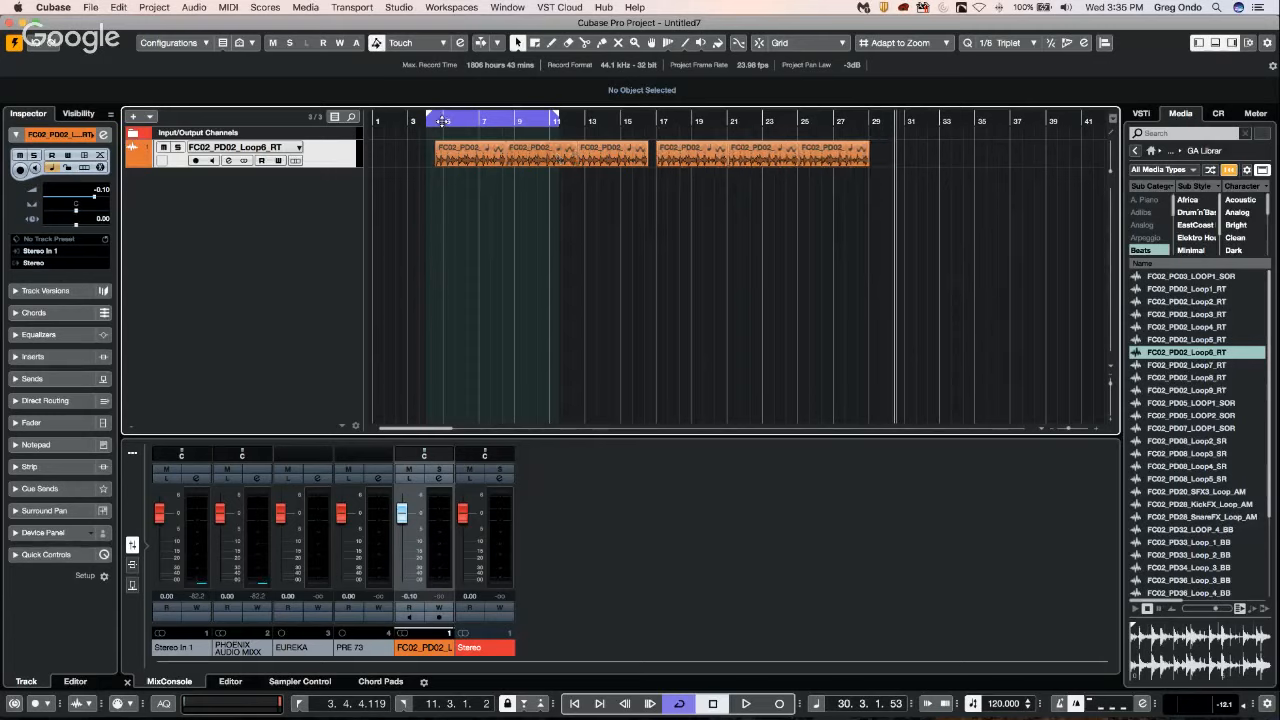
key("super+z")
Place the project cursor at the first loop event's start and repeat the "move multiple audio by 1 second" macro until all events are spaced apart.
left_click(443, 153)
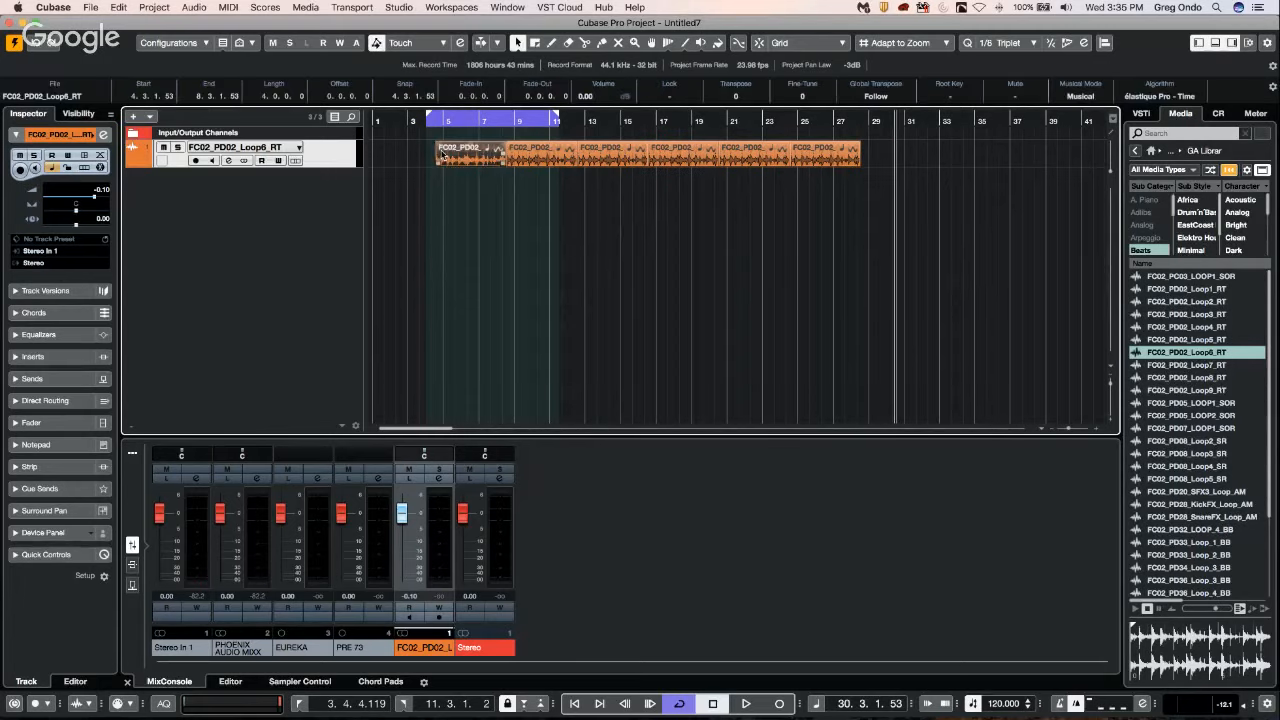
left_click_drag(455, 118, 436, 119)
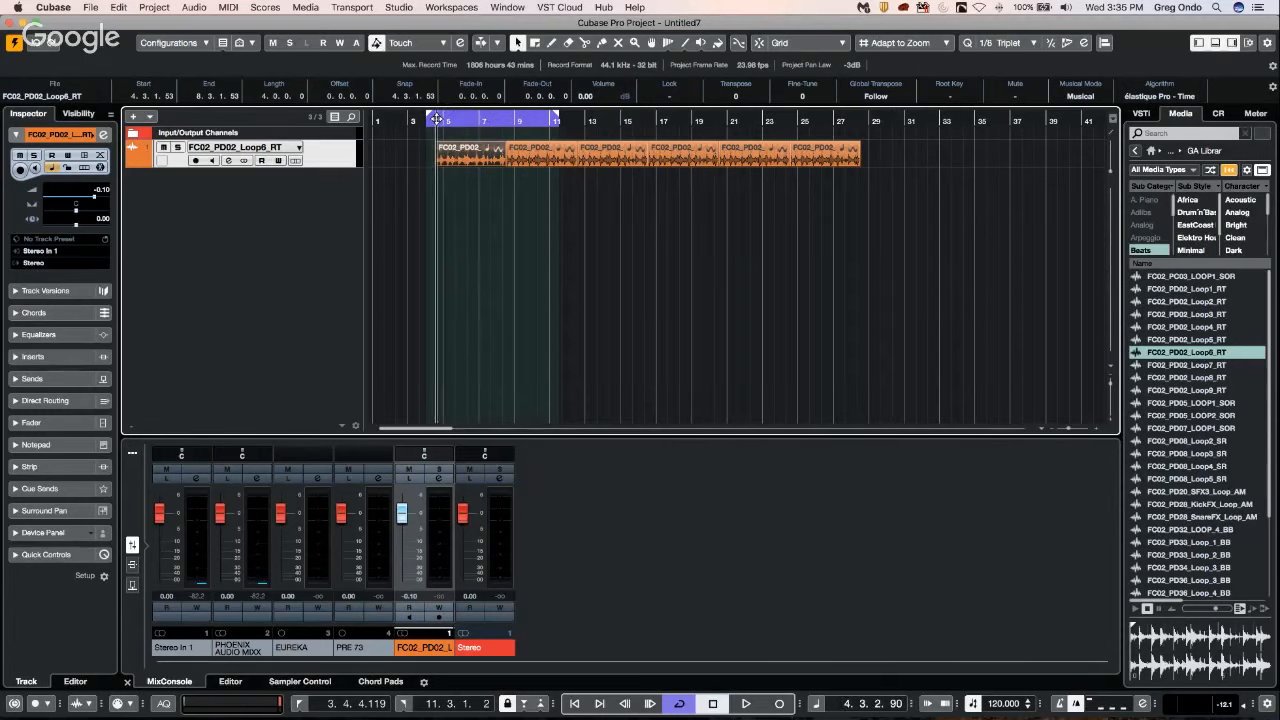
key("super+shift+z")
key("super+shift+z")
key("super+shift+z")
key("super+shift+z")
key("super+shift+z")
key("super+shift+z")
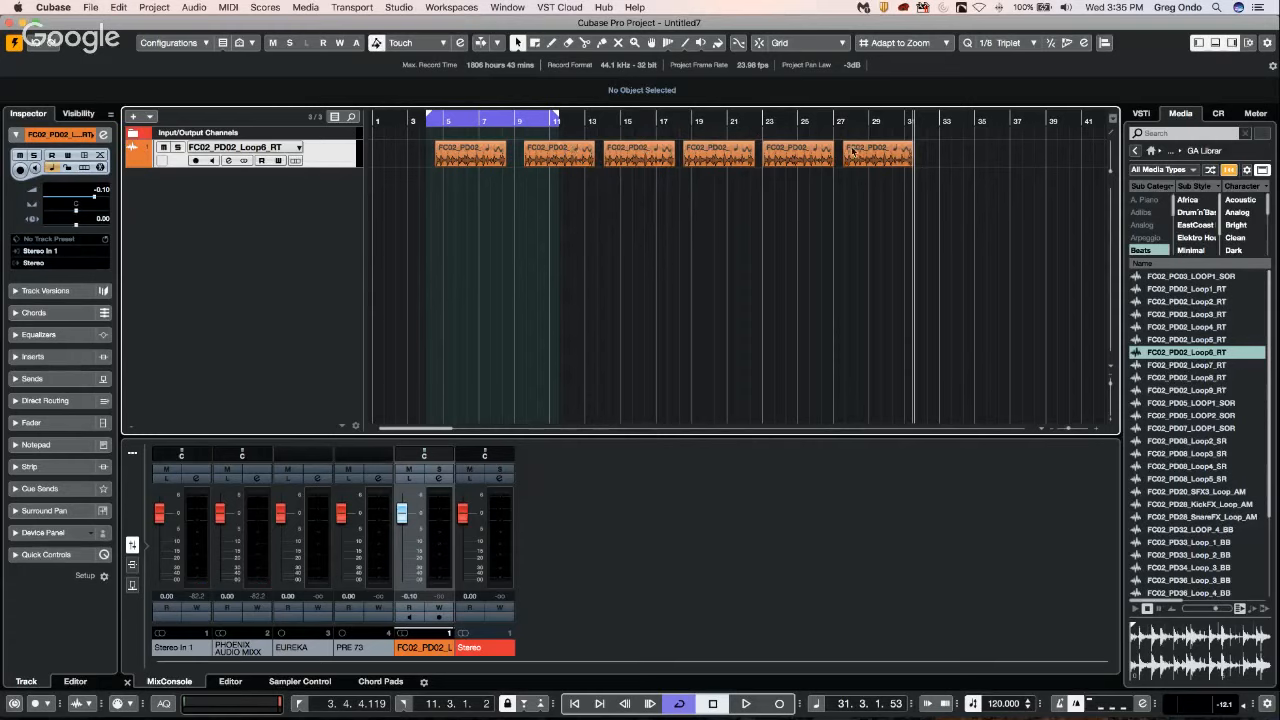
Open the Project Logical Editor and move its window aside to clear the track list and first loop event.
left_click(155, 8)
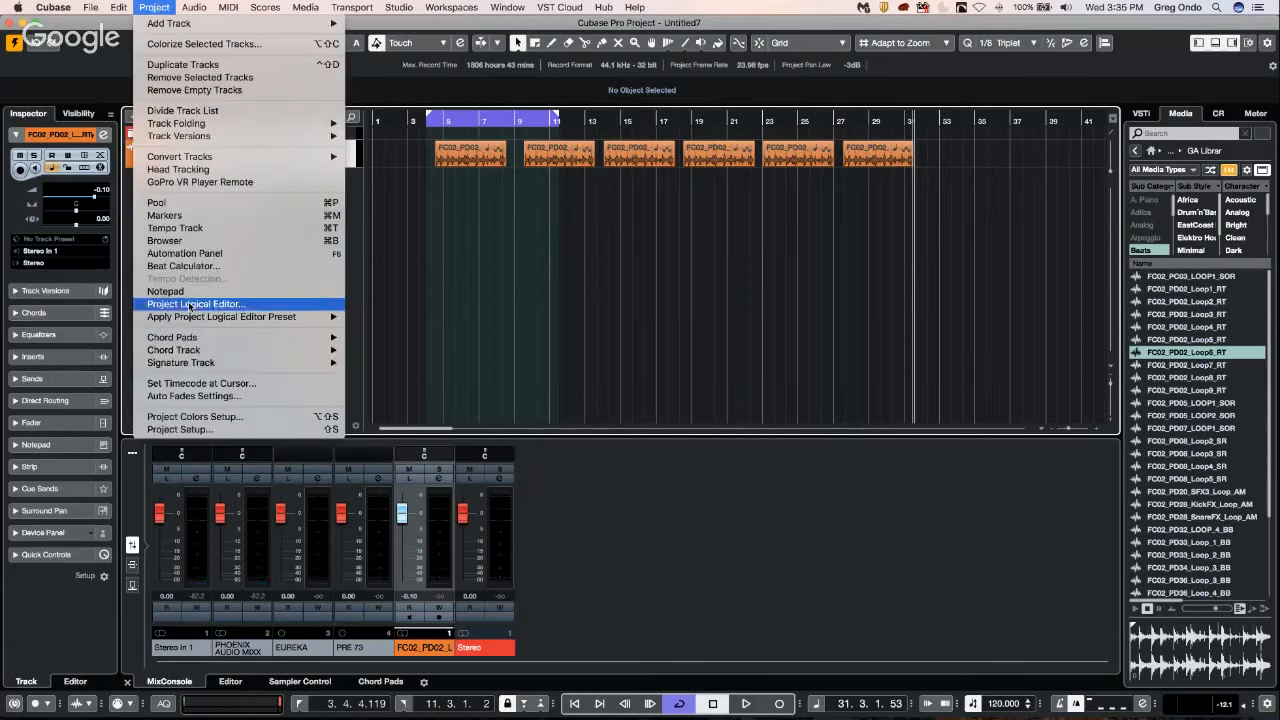
mouse_move(180, 337)
mouse_move(119, 7)
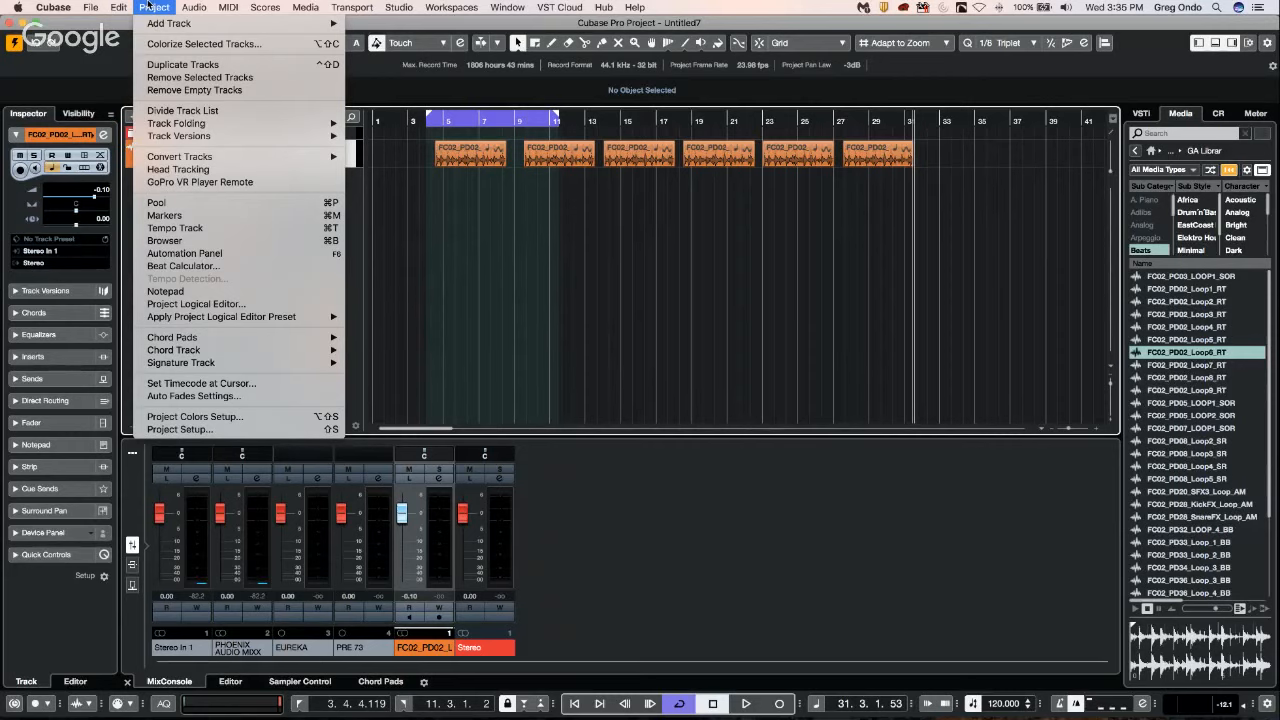
left_click(196, 303)
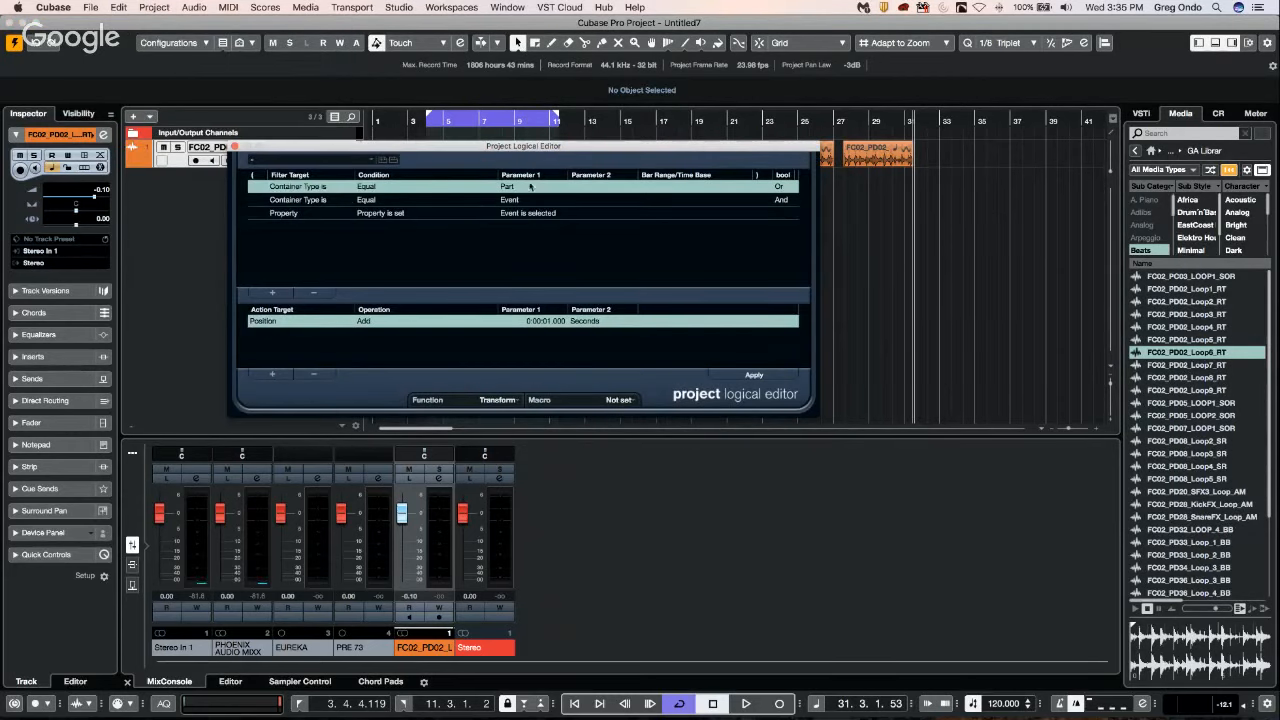
left_click_drag(508, 147, 822, 154)
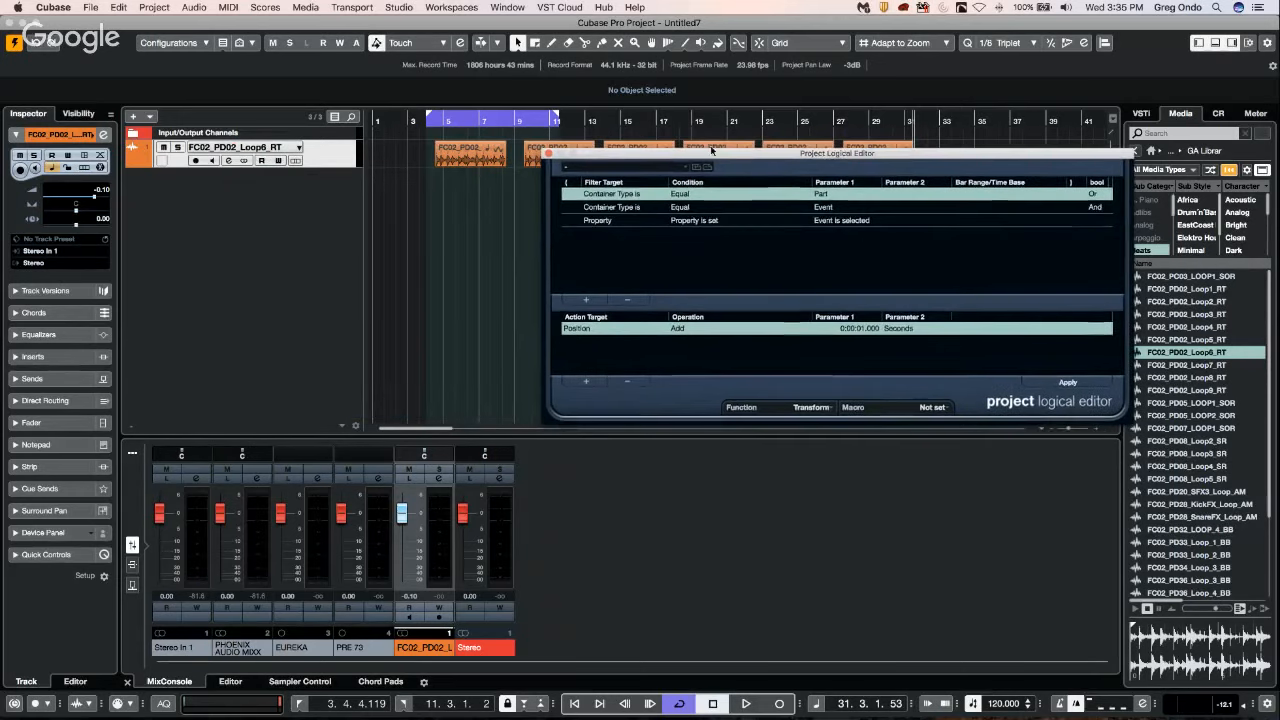
Compare the commands in the "move multiple audio by 1 second" macro with the Project Logical Editor settings, and close both windows.
left_click(118, 7)
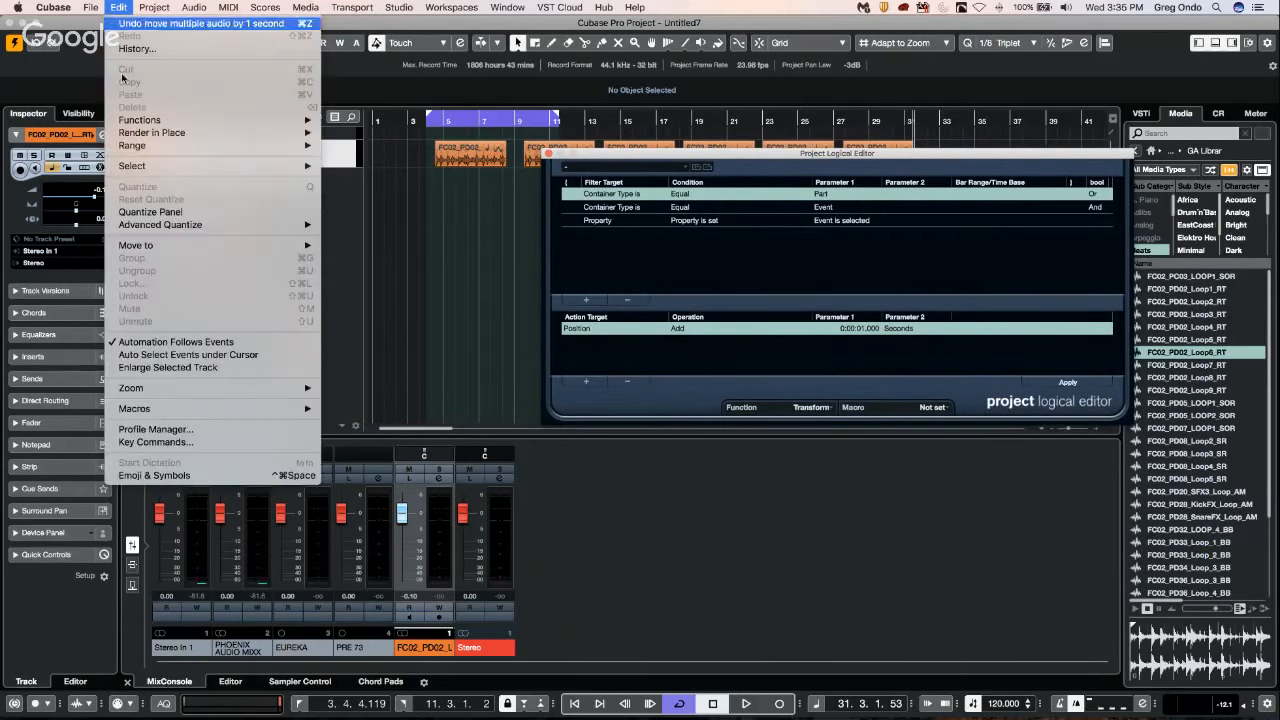
left_click(140, 442)
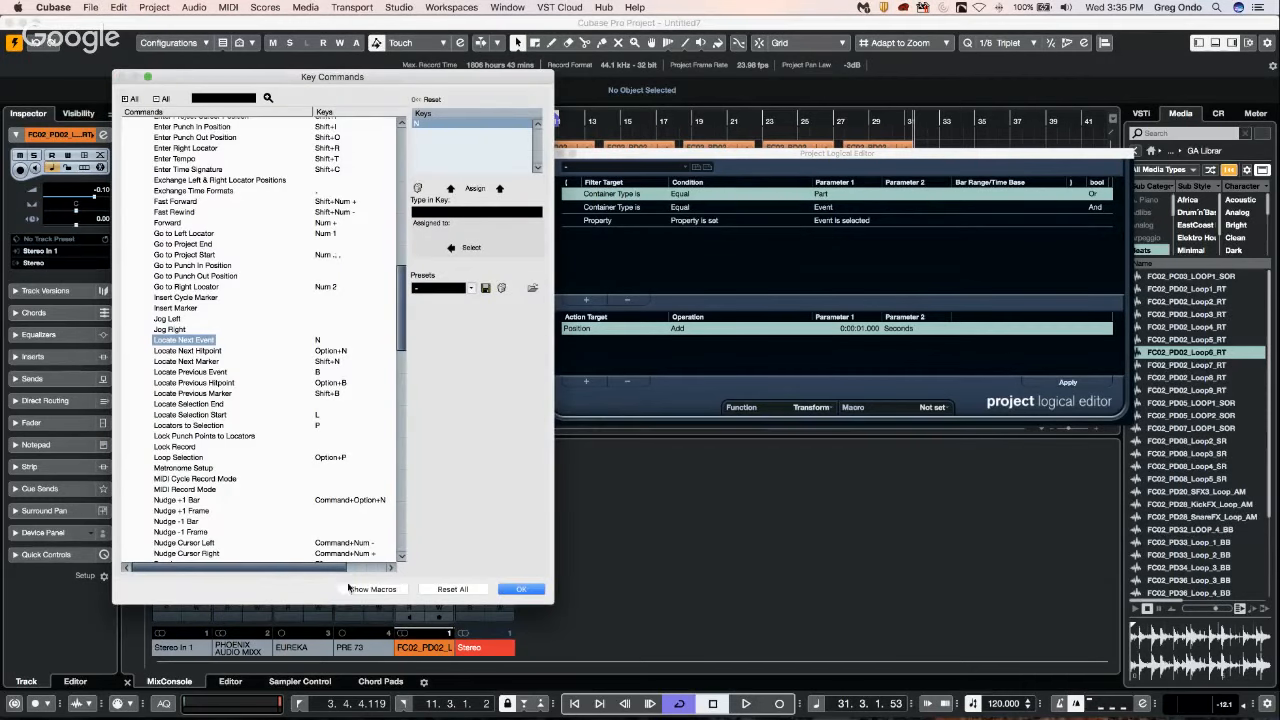
left_click(370, 589)
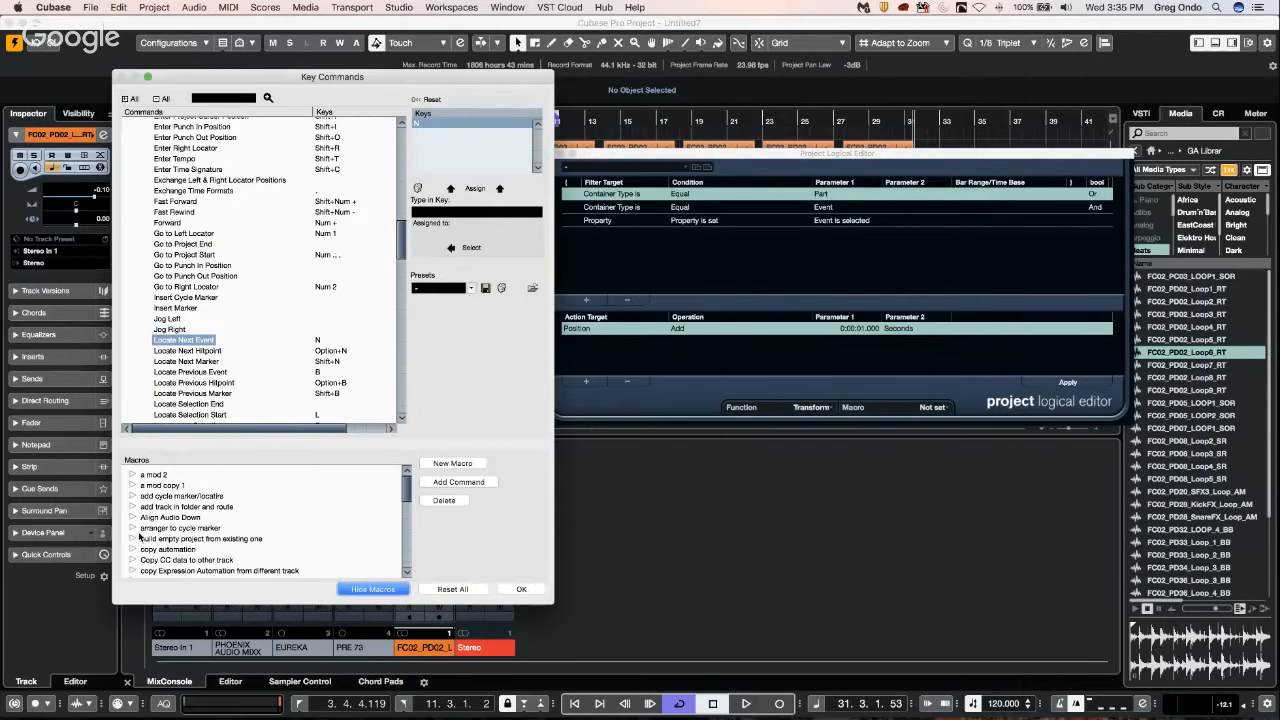
scroll(142, 538, "down", 5)
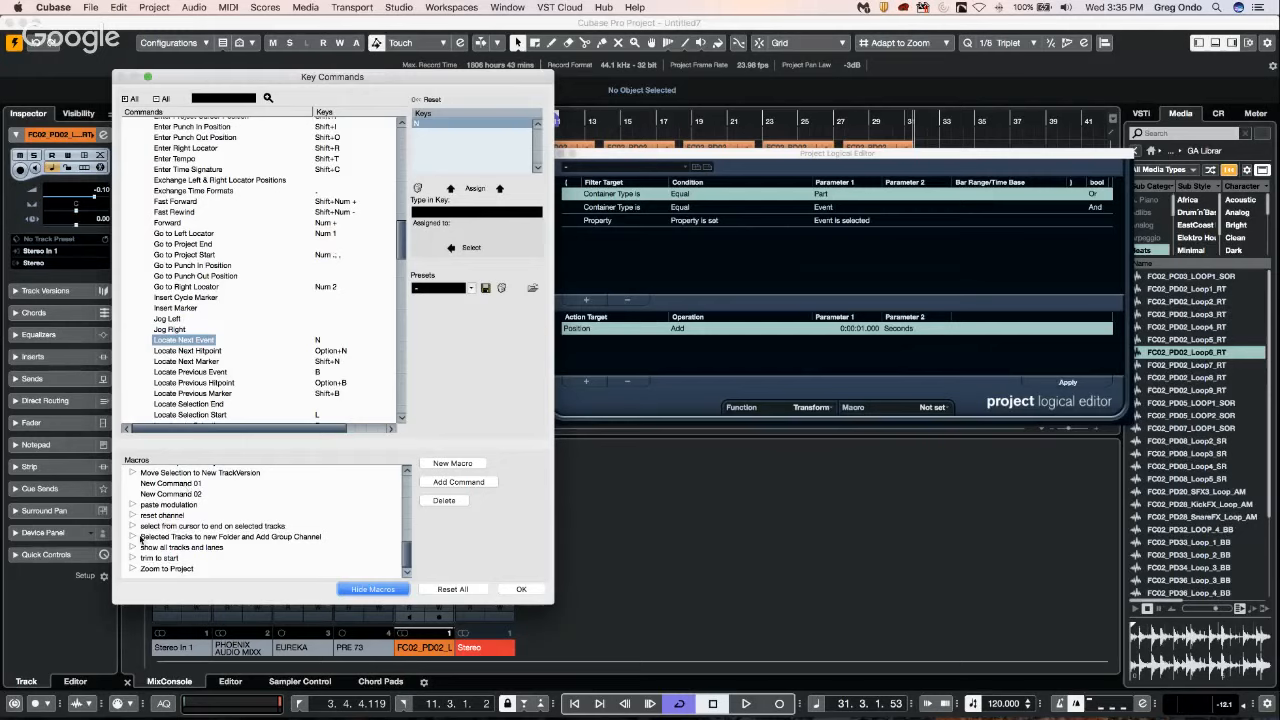
scroll(142, 510, "up", 1)
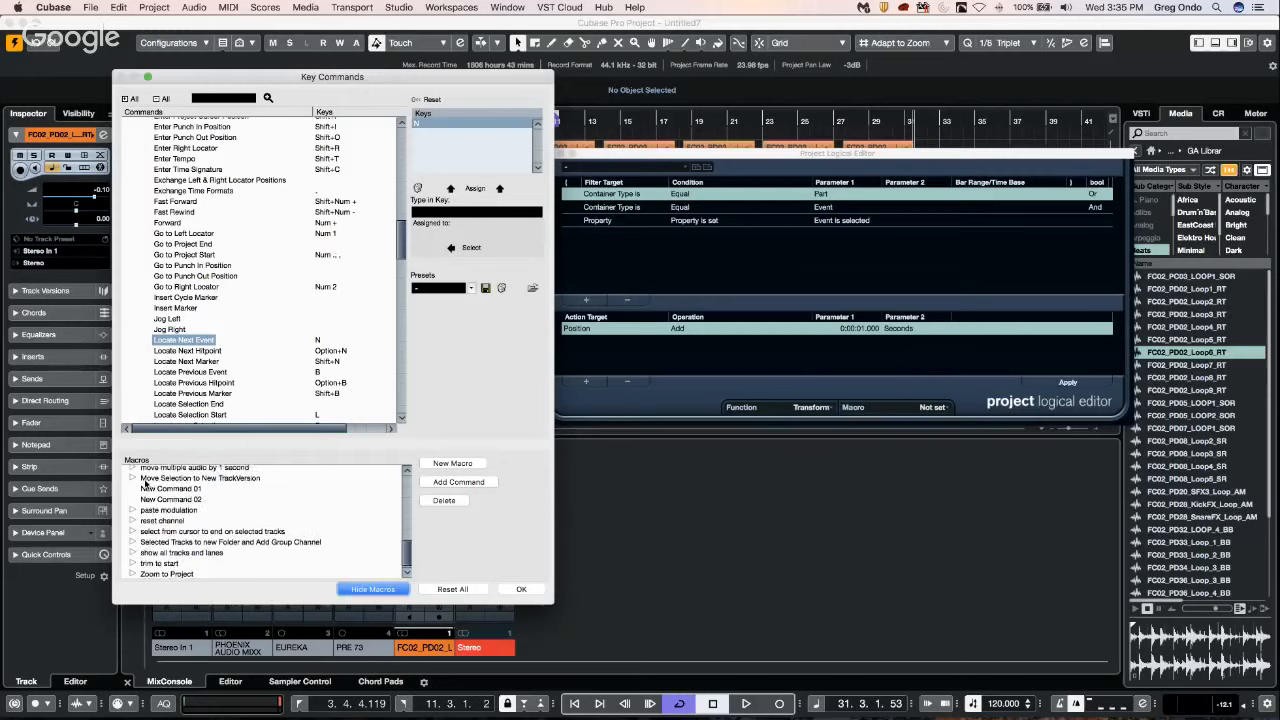
left_click(133, 468)
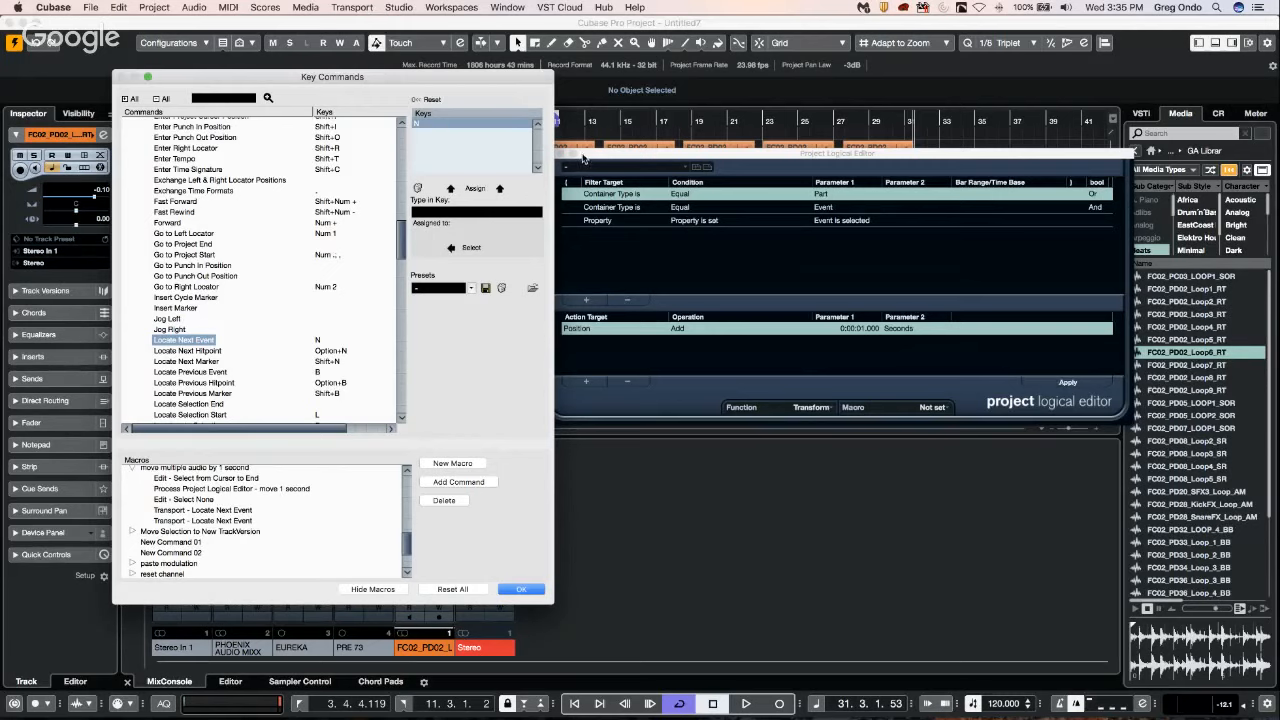
left_click_drag(580, 148, 610, 146)
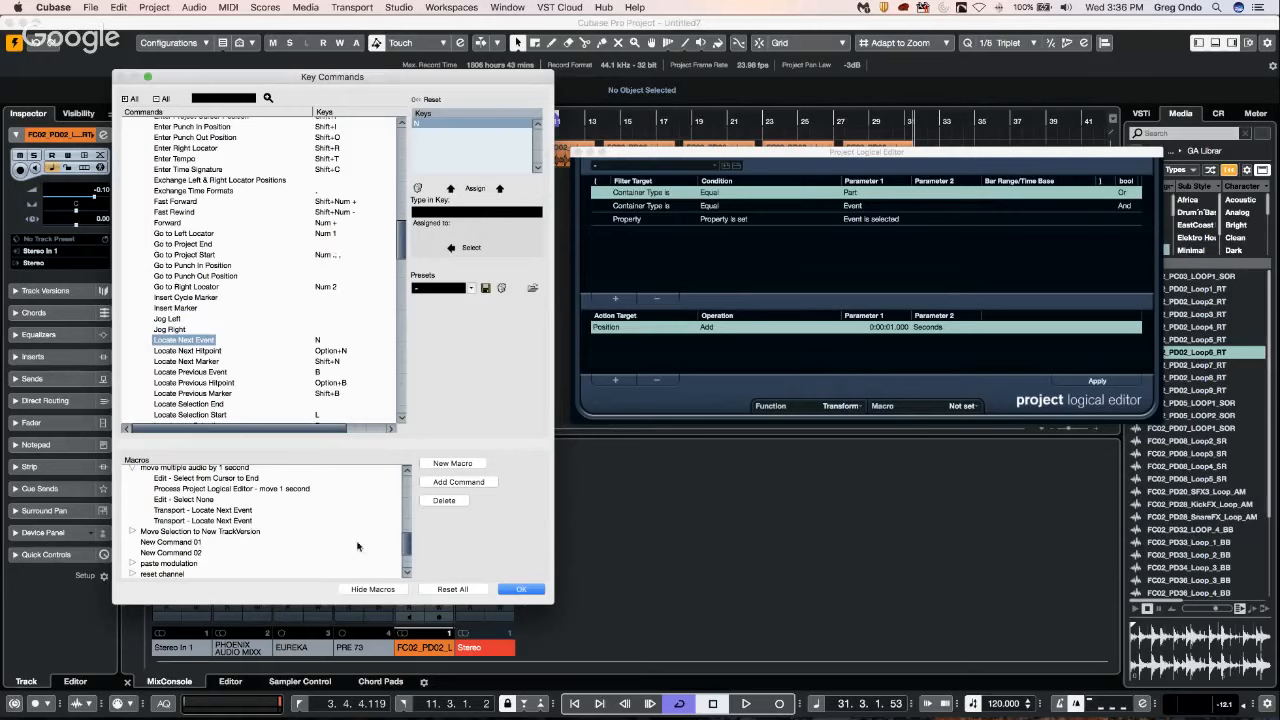
left_click(521, 589)
left_click(577, 152)
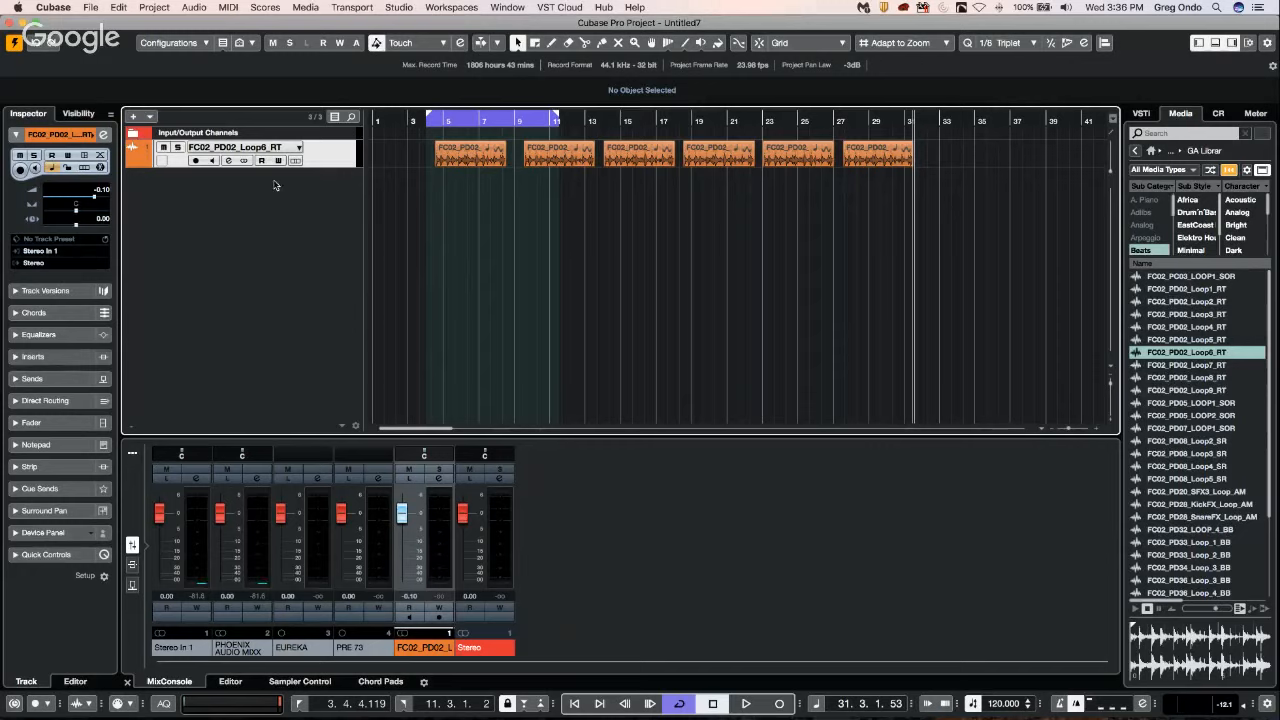
Switch to the open "beatles stones CX" project, activate it, and load HALion Sonic for its instruments.
left_click(92, 8)
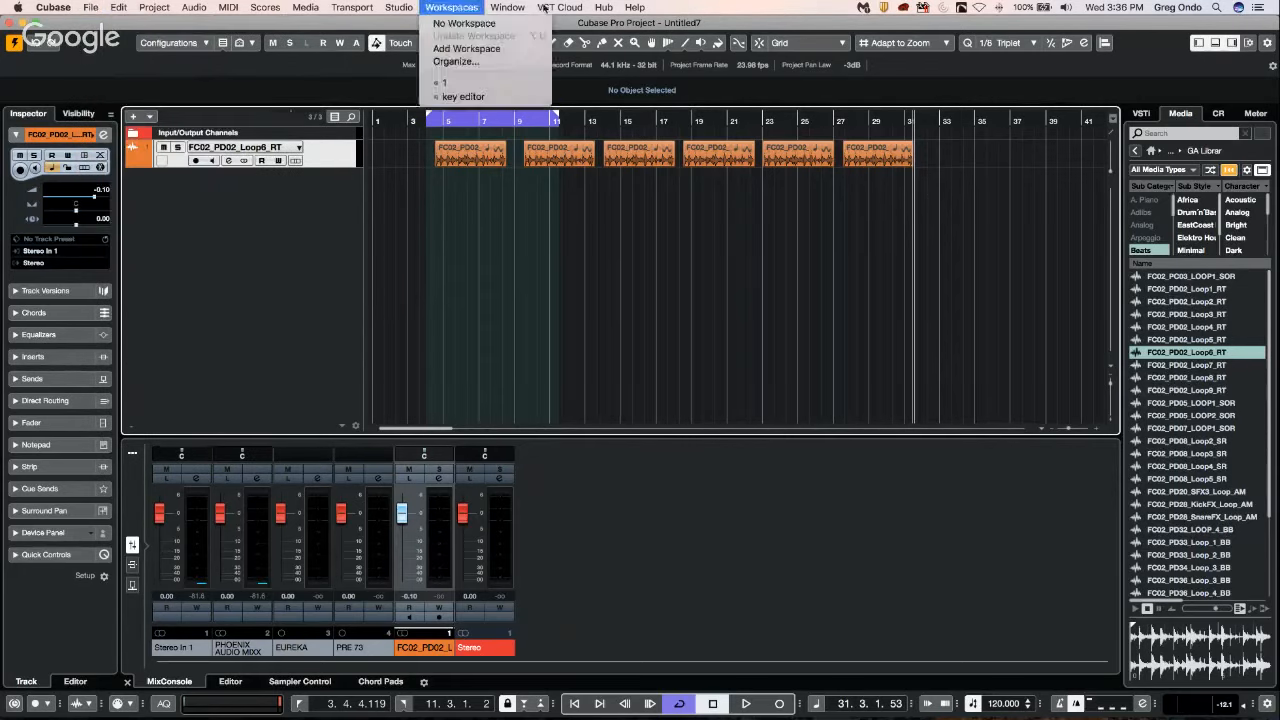
mouse_move(508, 8)
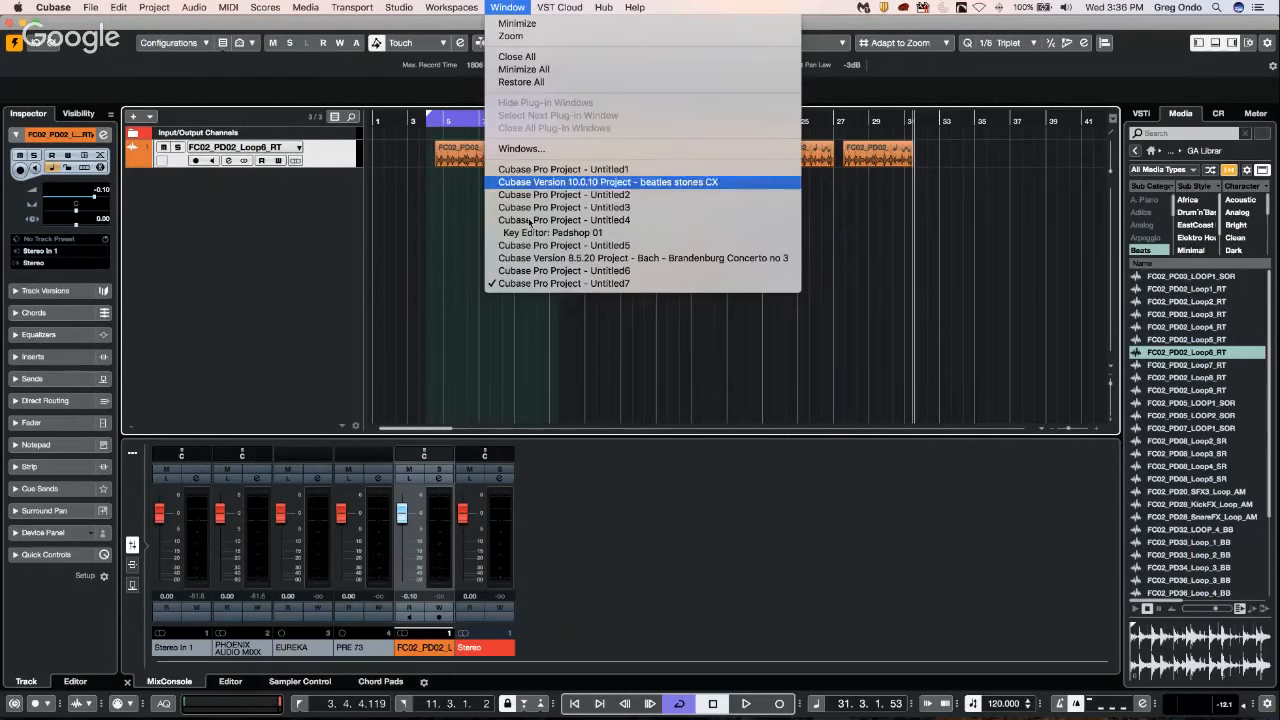
left_click(579, 183)
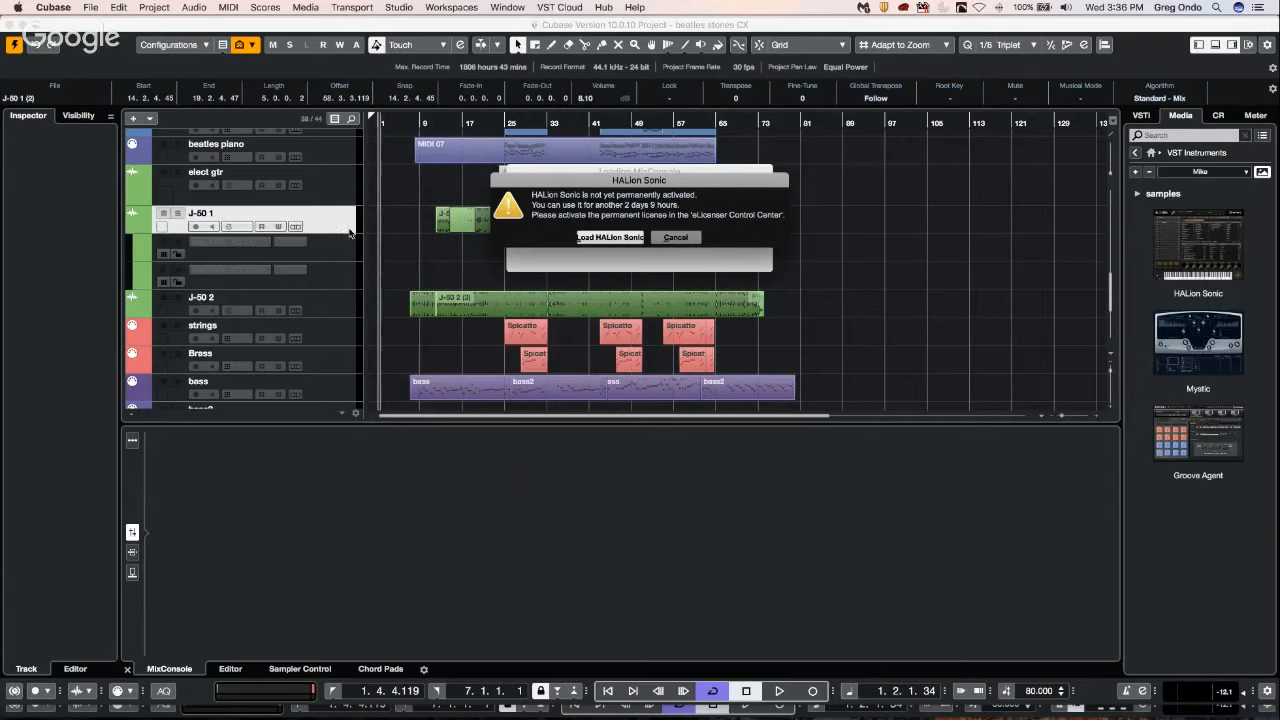
left_click(611, 238)
left_click(620, 240)
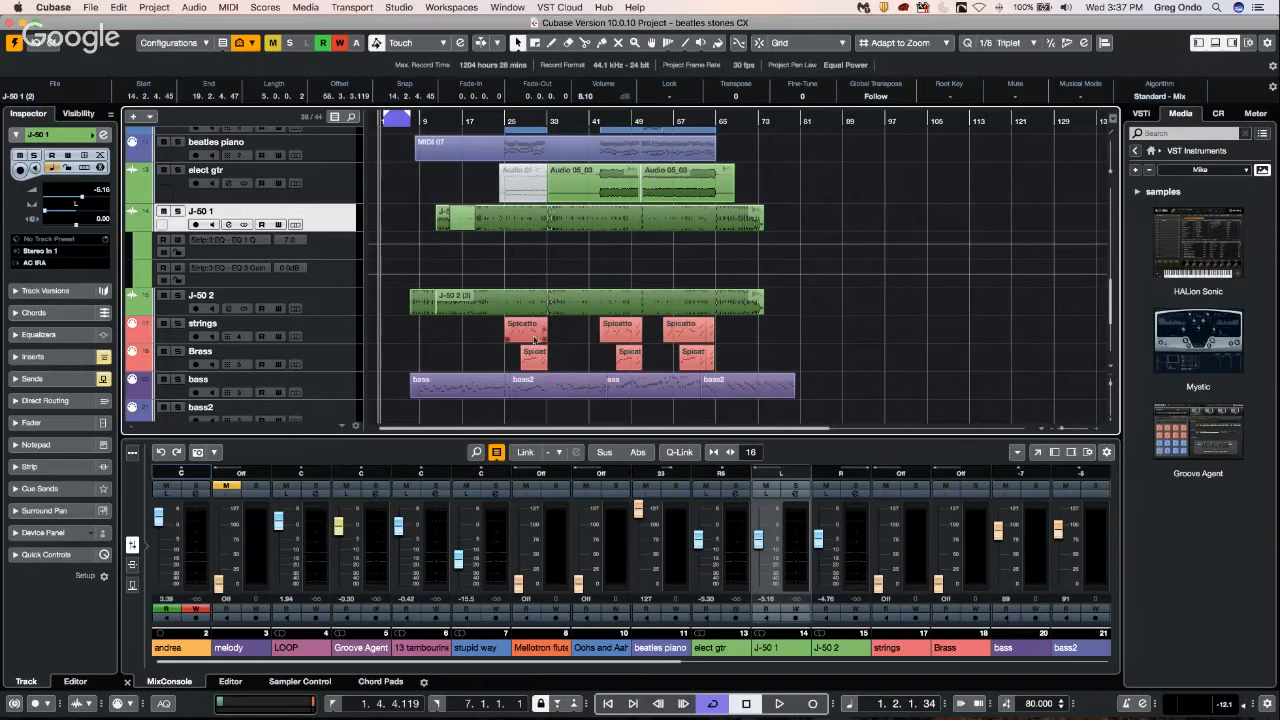
Open the first Spicatto part on the strings track in the Key Editor.
double_click(534, 341)
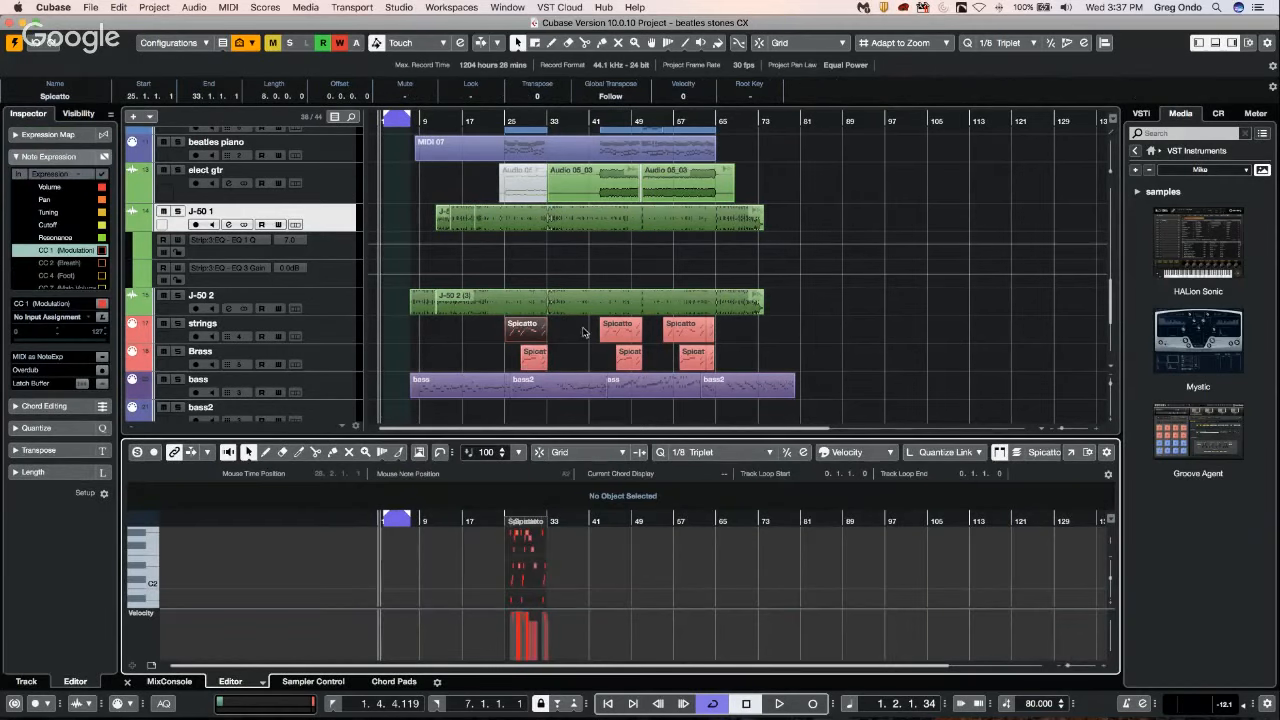
Reposition the cursor and change the zoom from both the Key Editor and project rulers to see the two linked views respond.
left_click(473, 517)
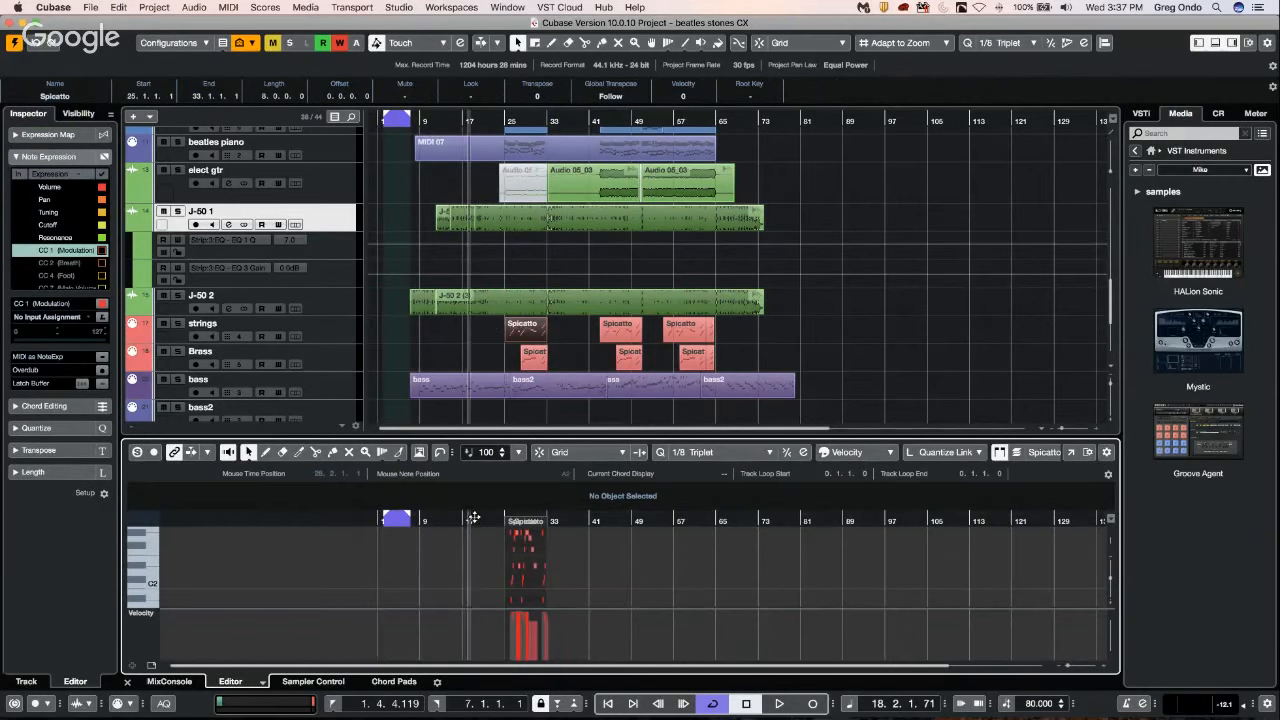
left_click_drag(474, 517, 533, 513)
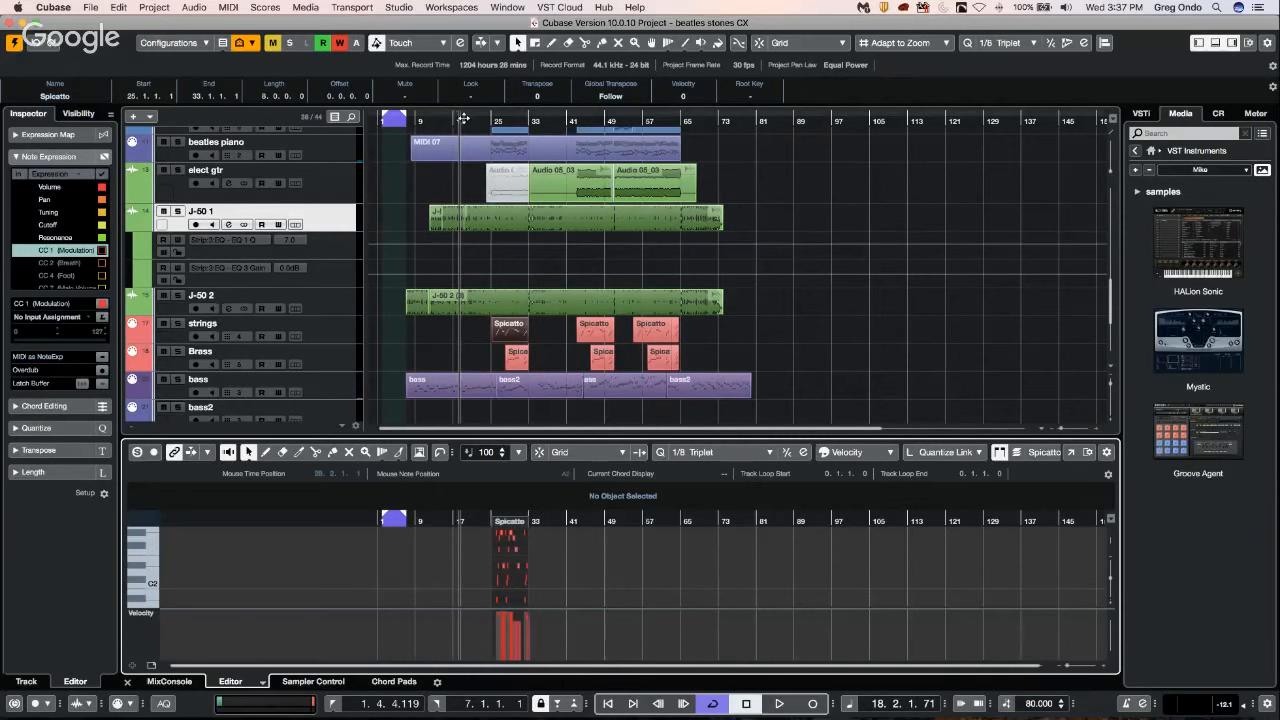
left_click_drag(464, 118, 464, 132)
left_click_drag(554, 119, 656, 124)
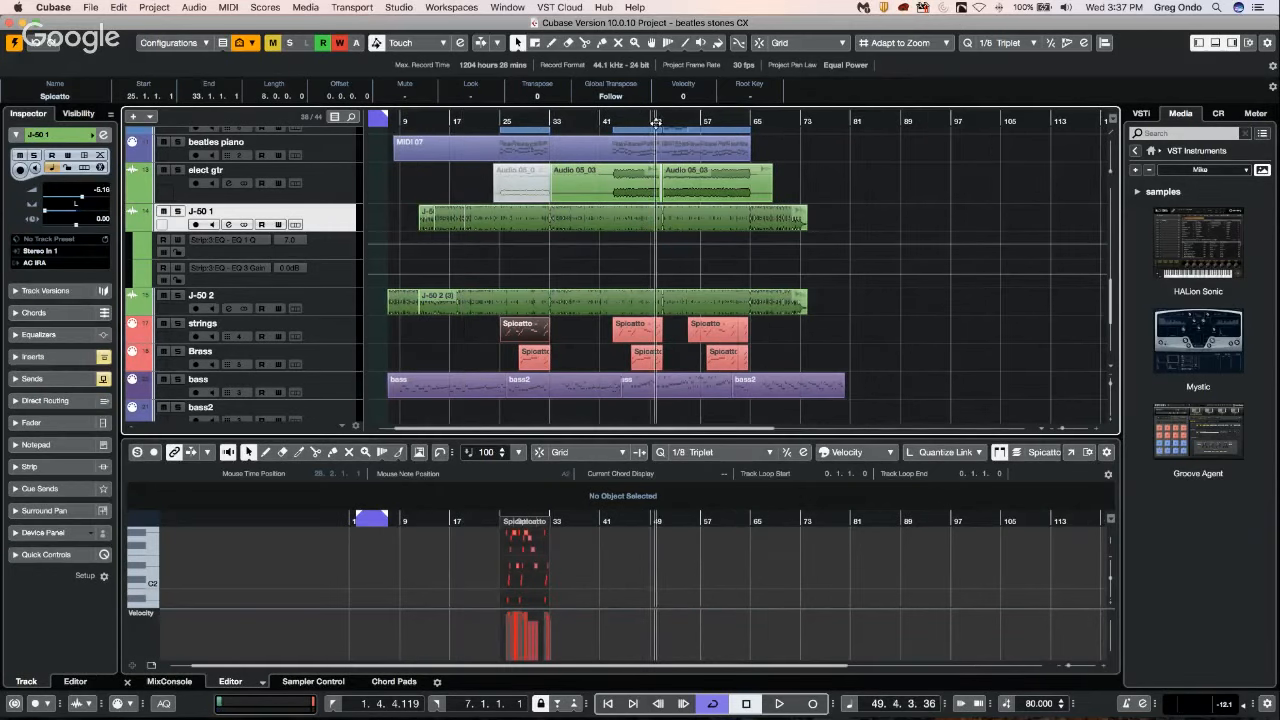
Switch the Key Editor between the Spicatto parts on the strings track, comparing how each one is displayed.
left_click(636, 337)
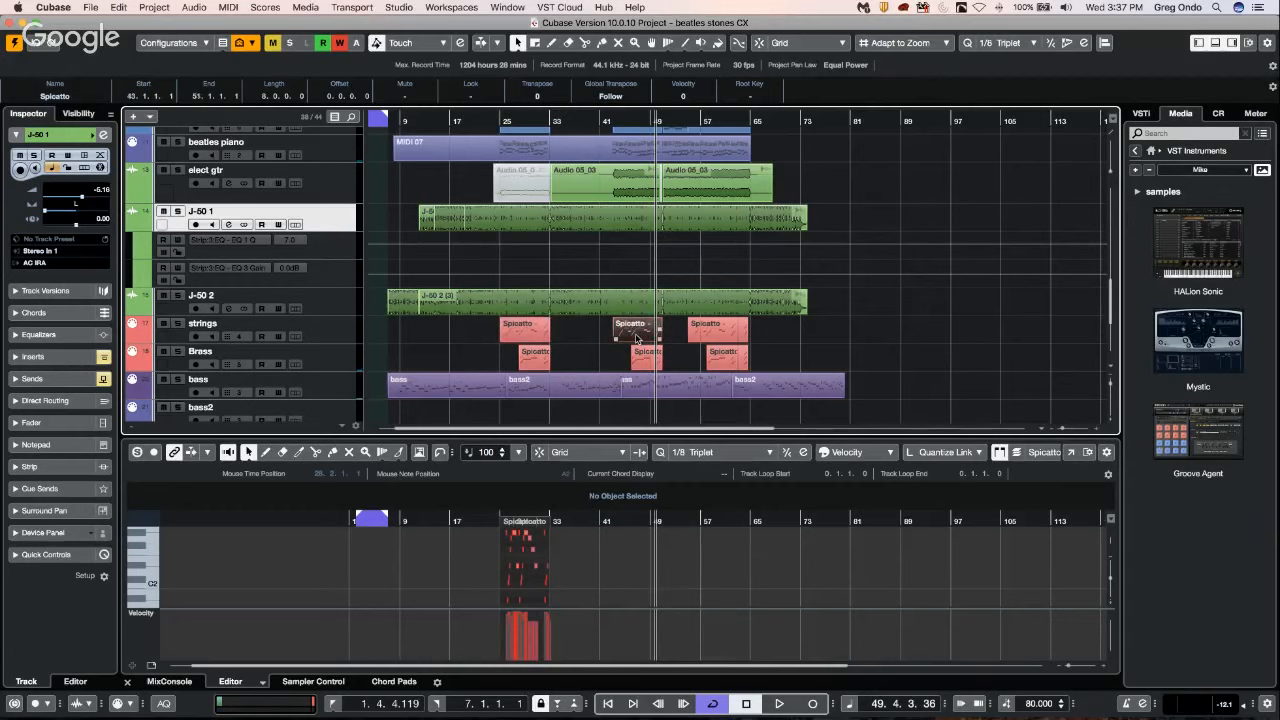
left_click(533, 336)
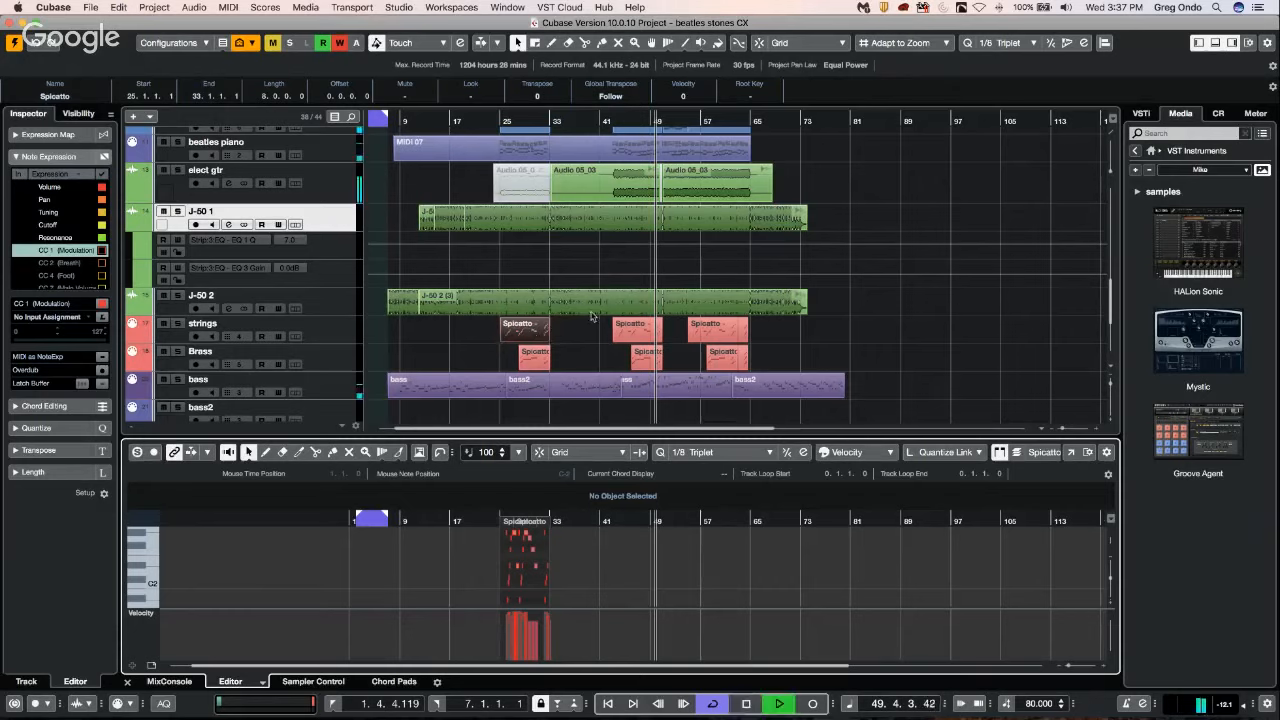
left_click(637, 336)
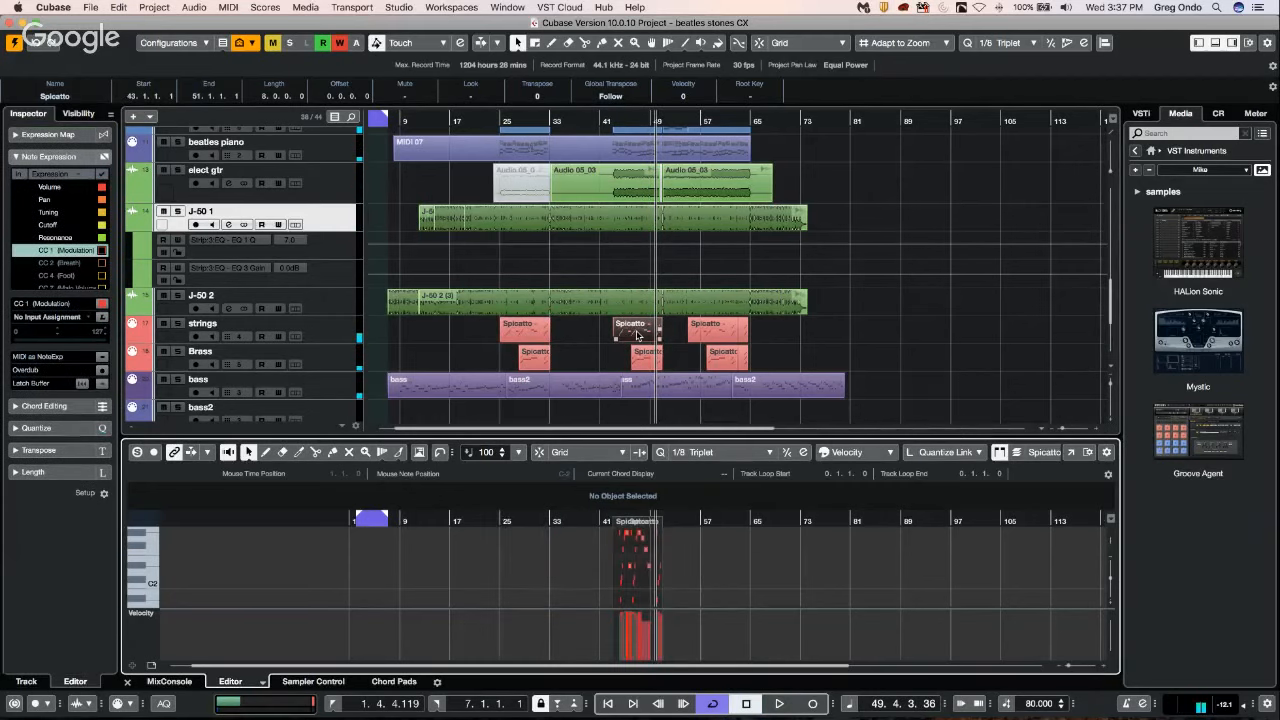
left_click(716, 332)
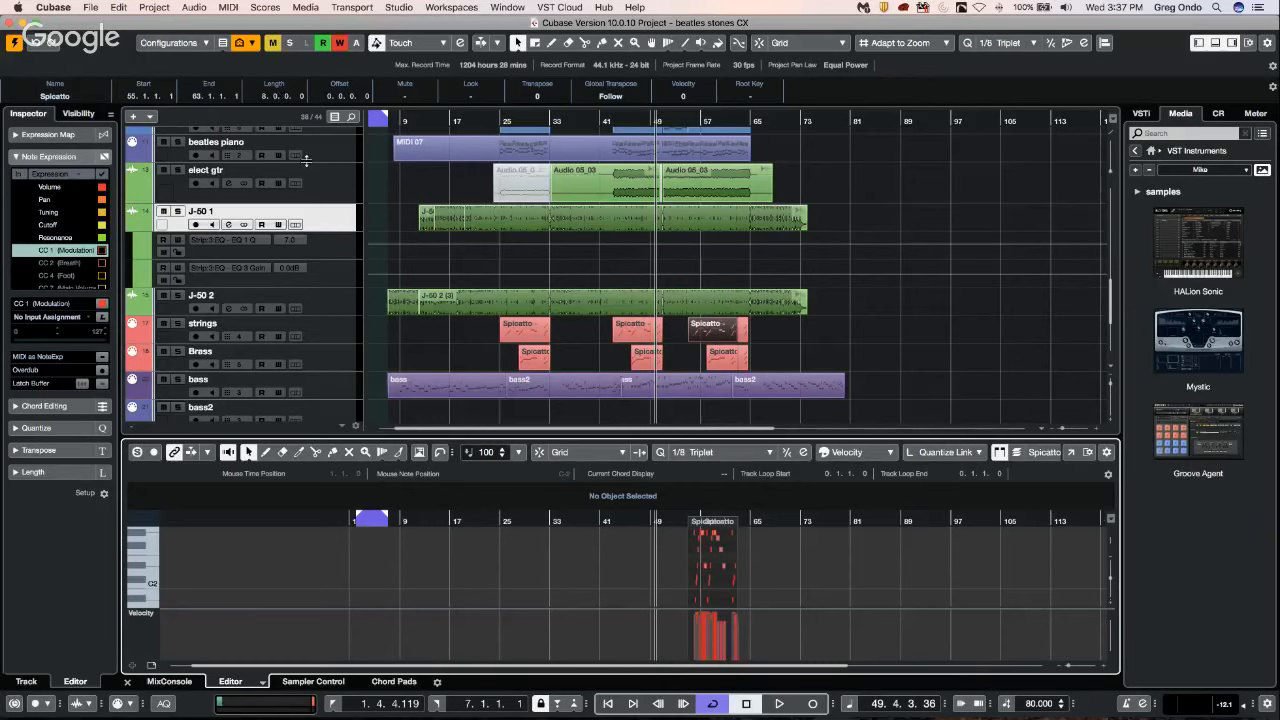
left_click(640, 333)
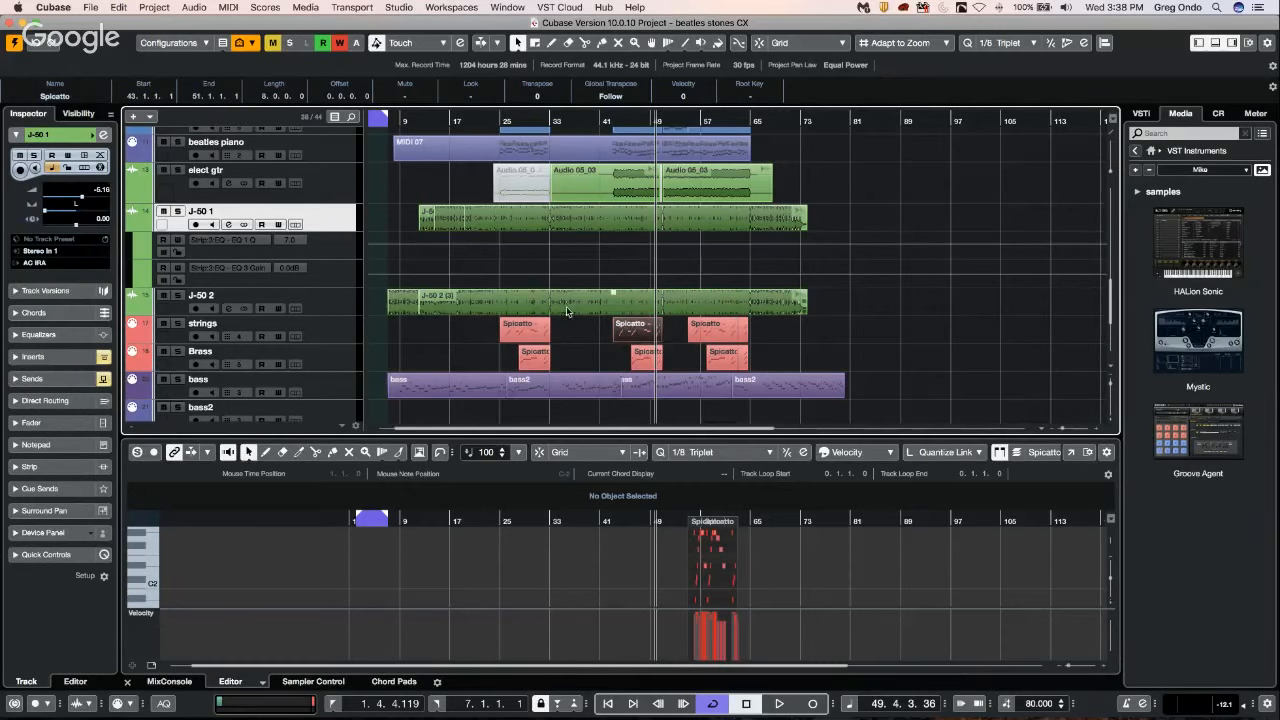
left_click(530, 330)
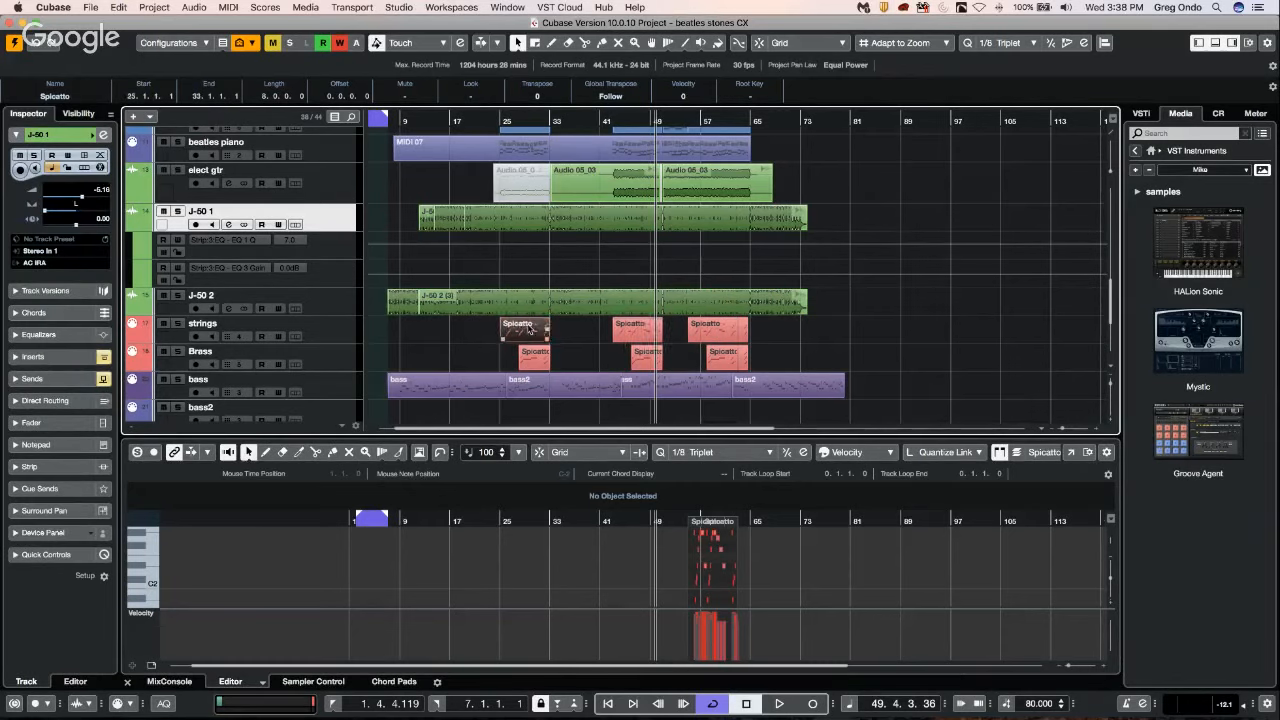
left_click(640, 328)
Review the Editing, Editing-MIDI and Editing-Project & MixConsole preferences, and close the Preferences window.
left_click(90, 7)
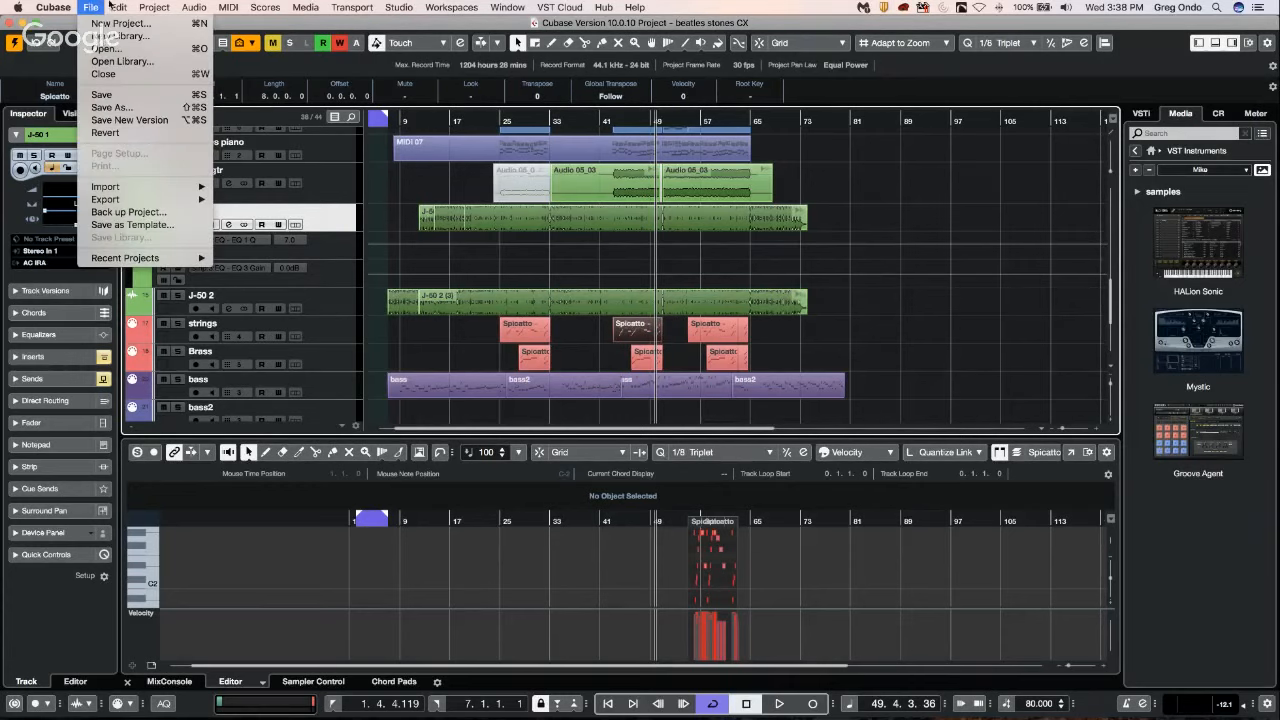
mouse_move(114, 6)
mouse_move(53, 7)
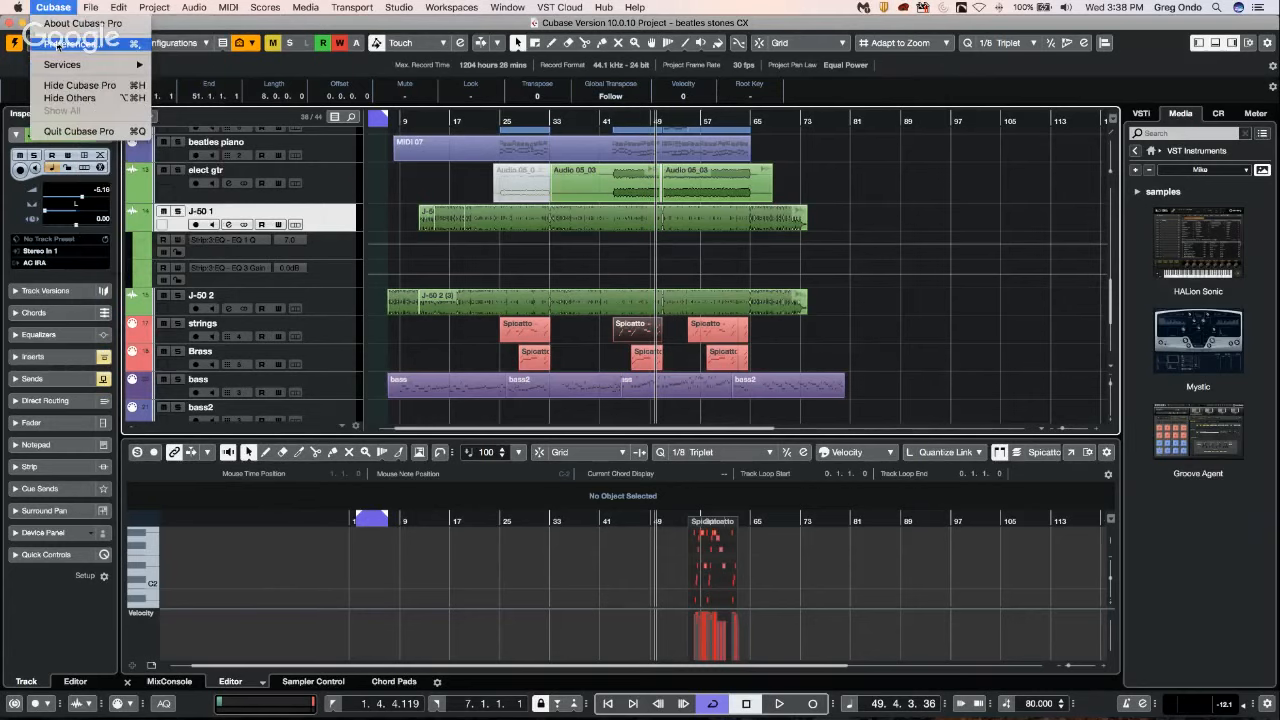
left_click(58, 44)
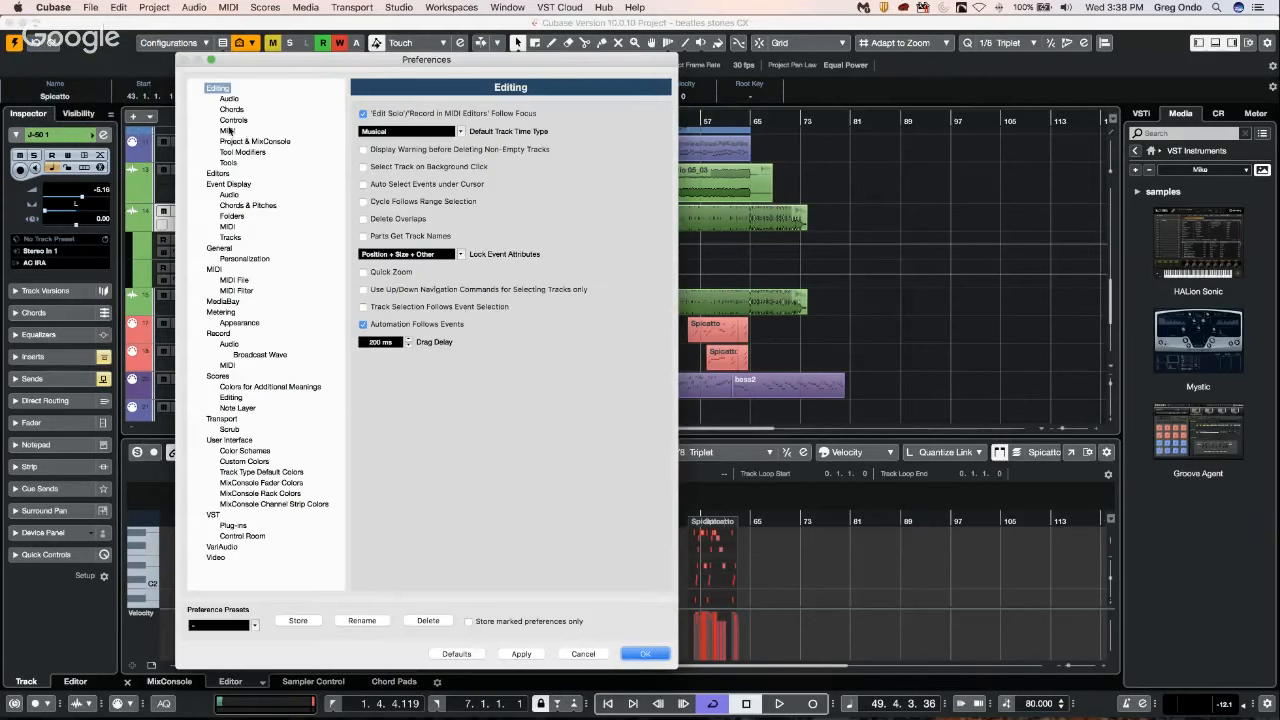
left_click(228, 130)
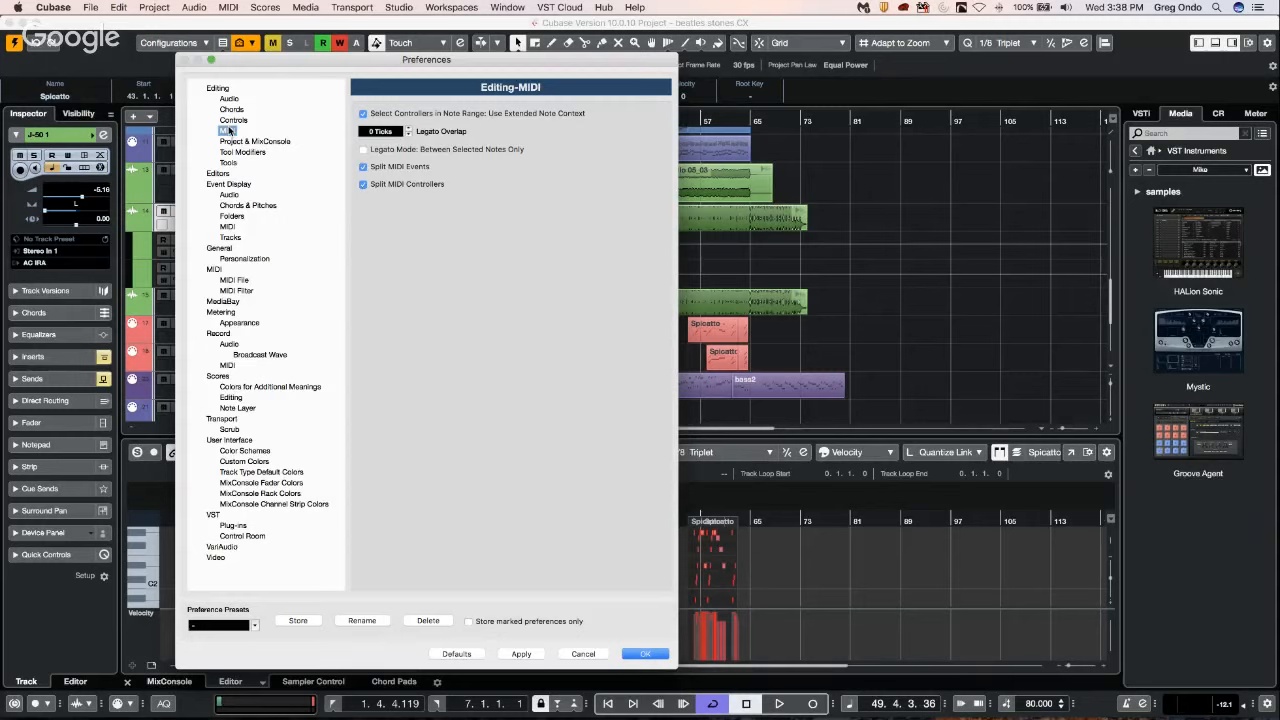
left_click(208, 89)
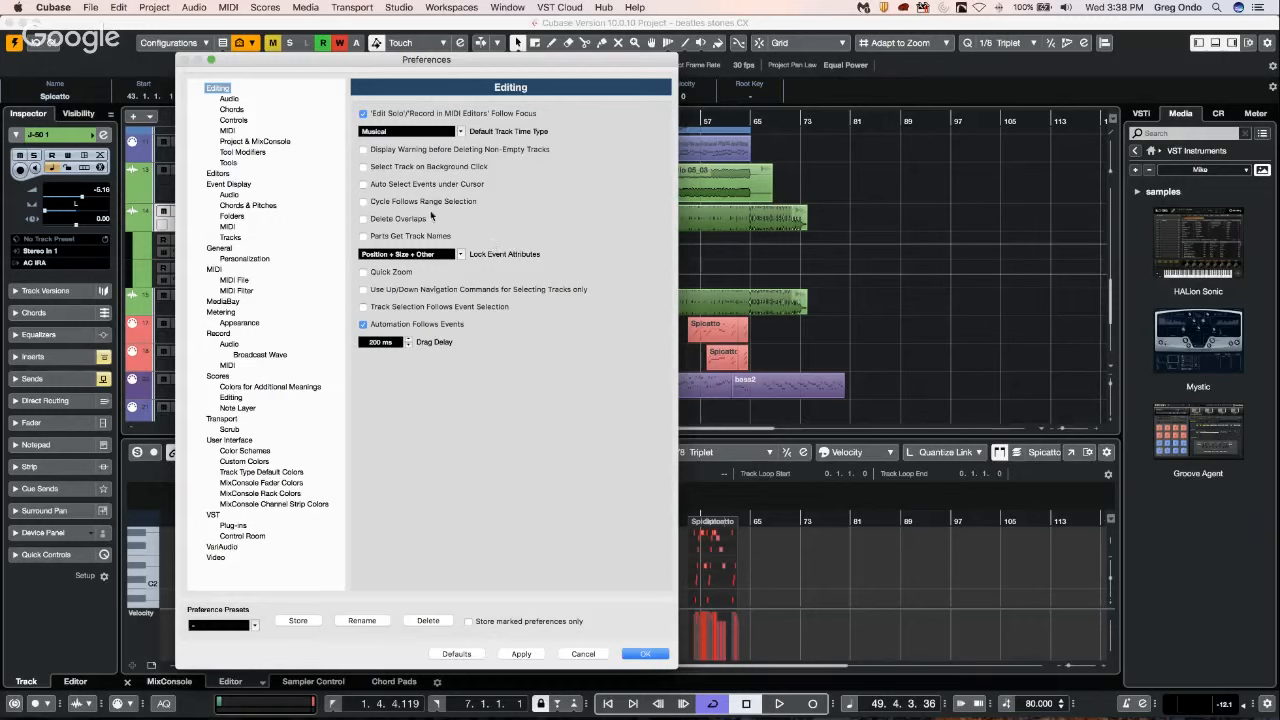
left_click(273, 146)
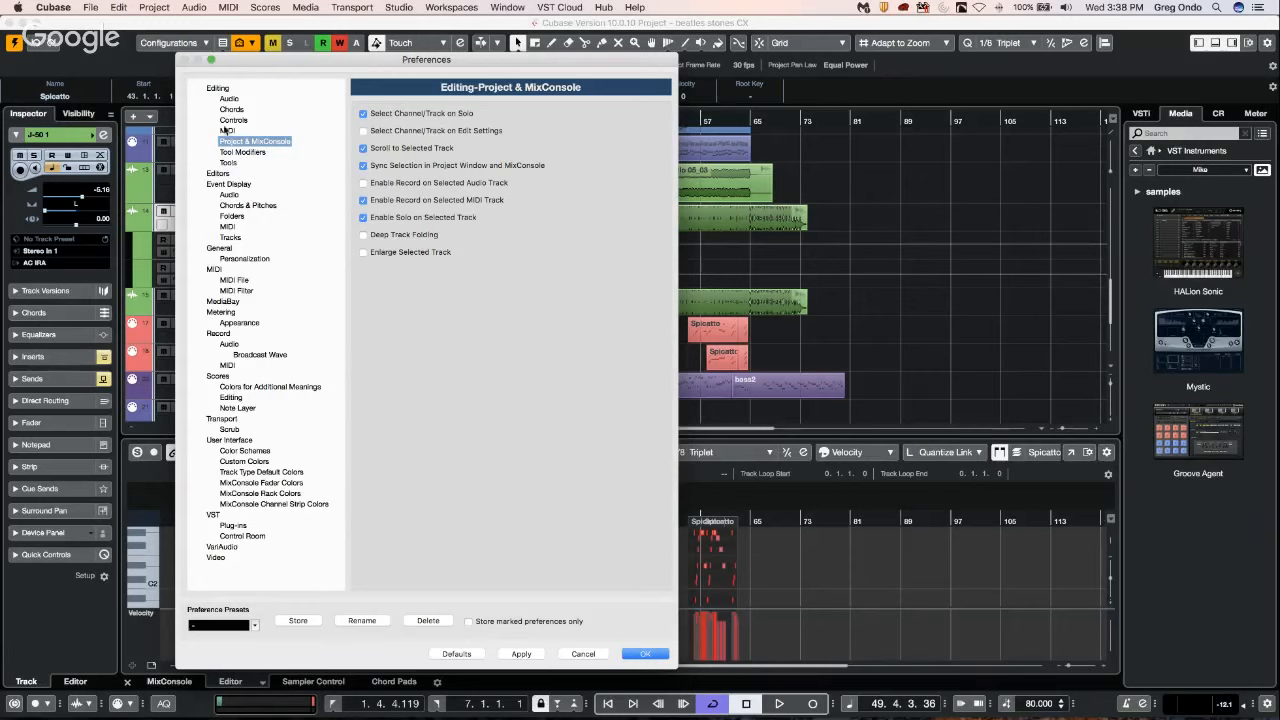
left_click(218, 89)
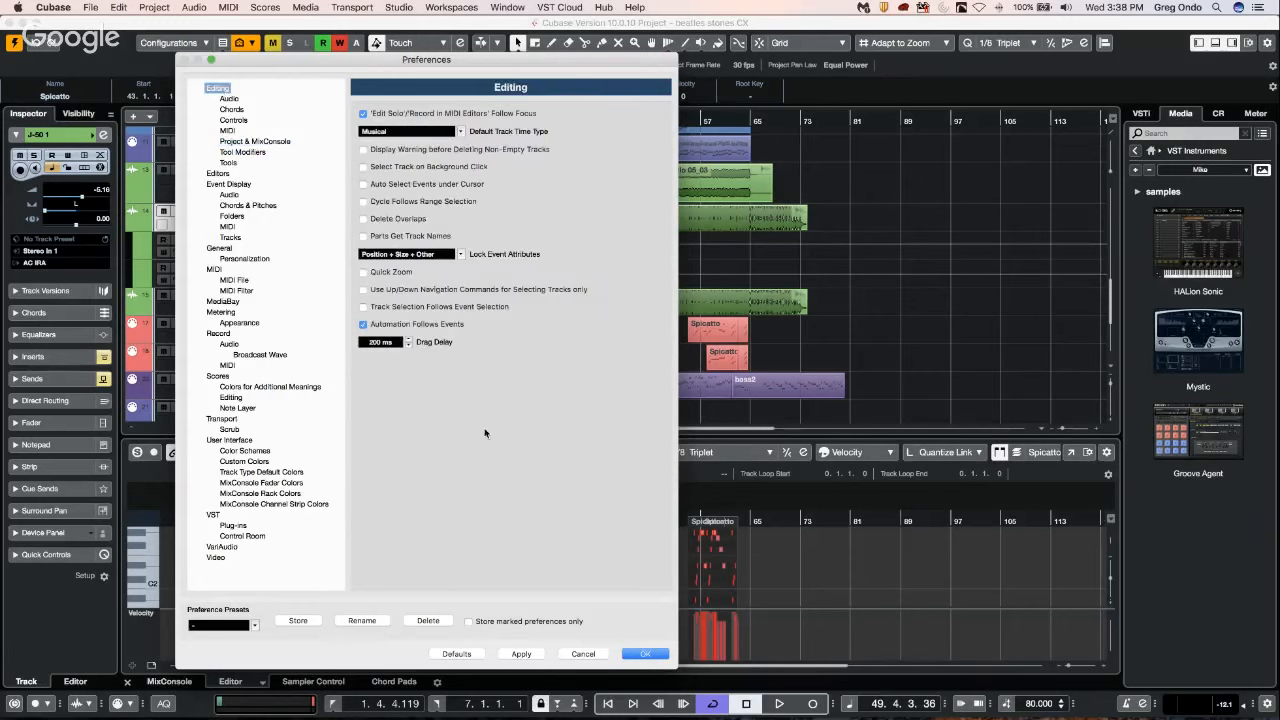
left_click(648, 654)
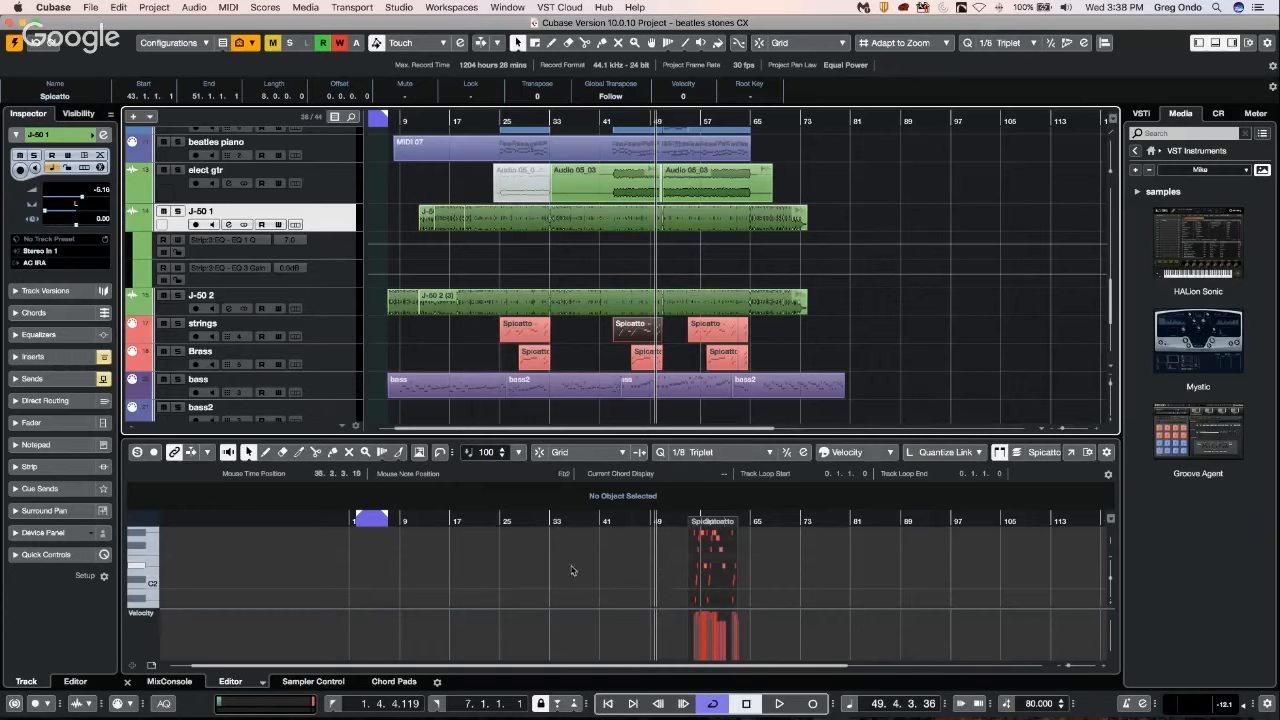
Open the second Spicatto part on the strings track in the Key Editor and unlink the editor's zoom from the project window.
left_click(528, 336)
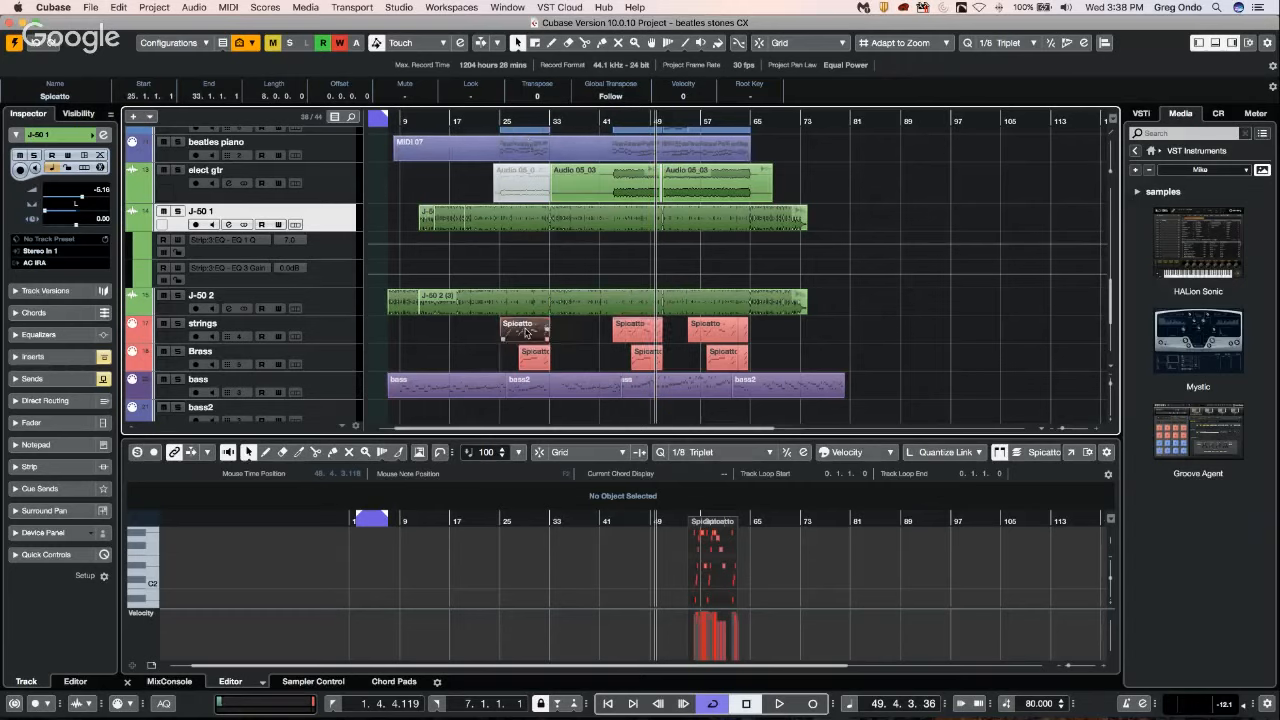
left_click(637, 335)
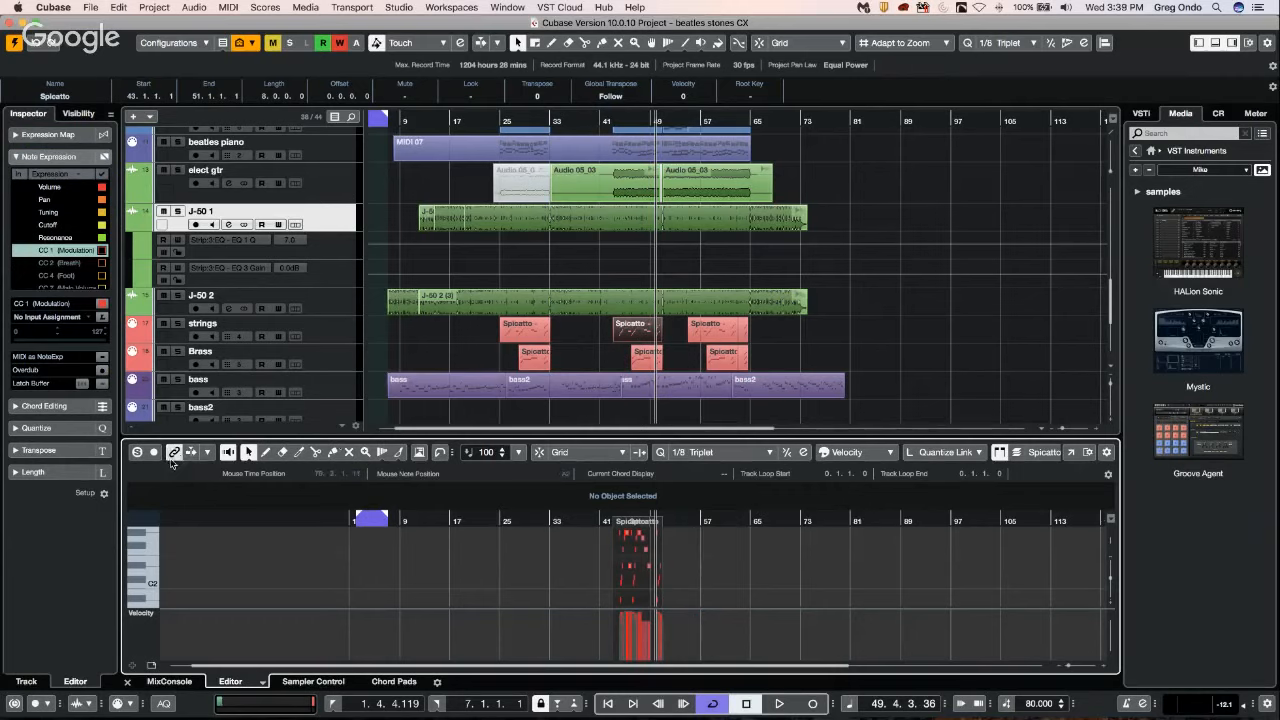
mouse_move(578, 519)
left_mouse_down()
mouse_move(578, 550)
mouse_move(577, 528)
left_mouse_up()
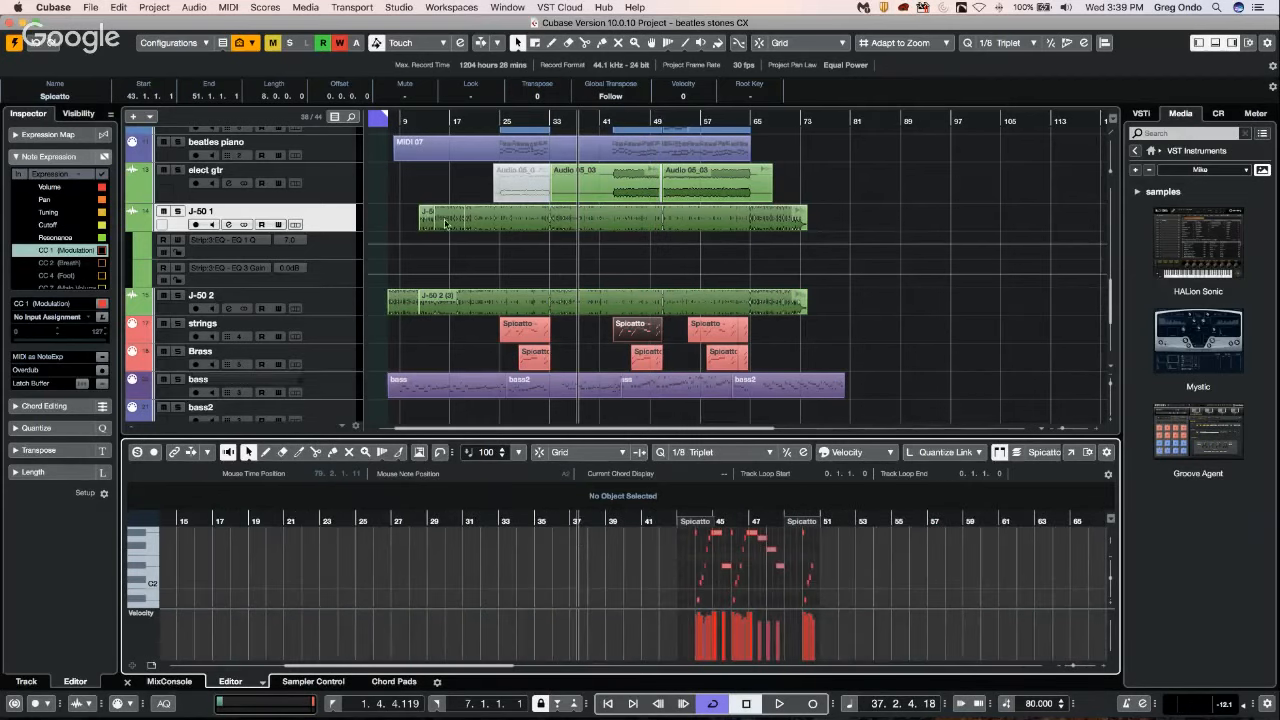
mouse_move(566, 519)
left_mouse_down()
mouse_move(566, 536)
mouse_move(570, 497)
left_mouse_up()
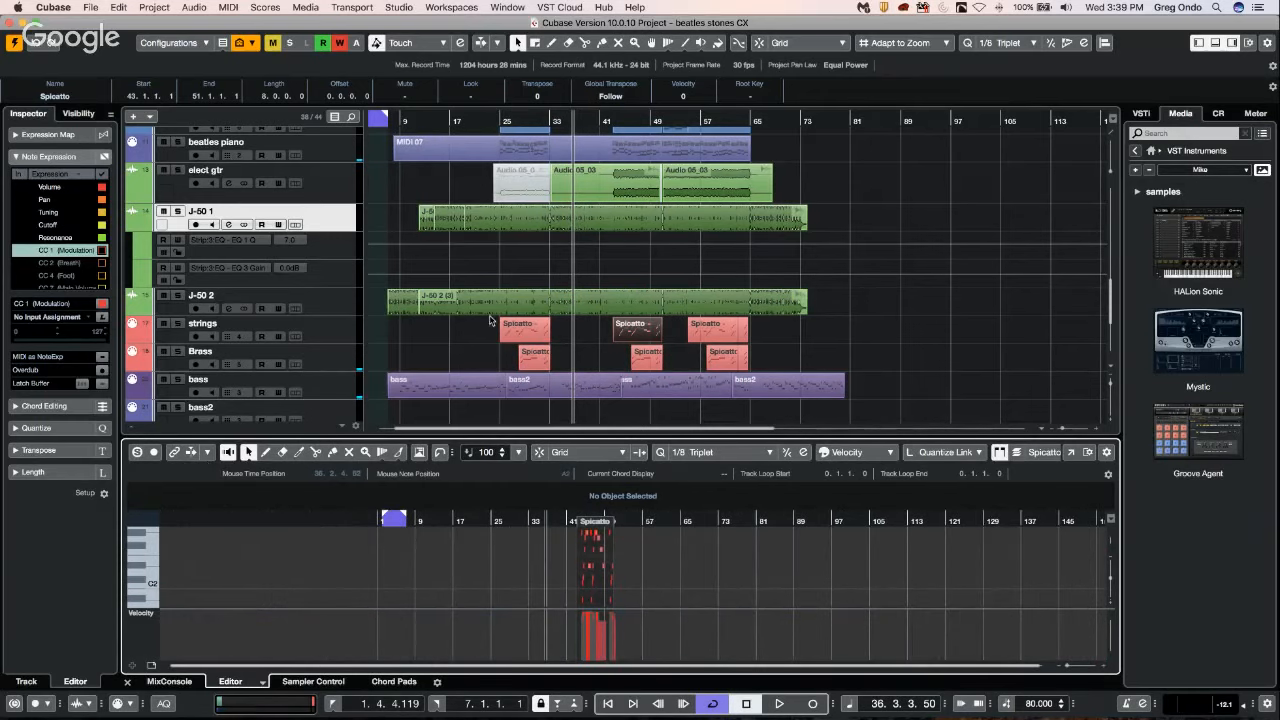
left_click_drag(525, 122, 407, 156)
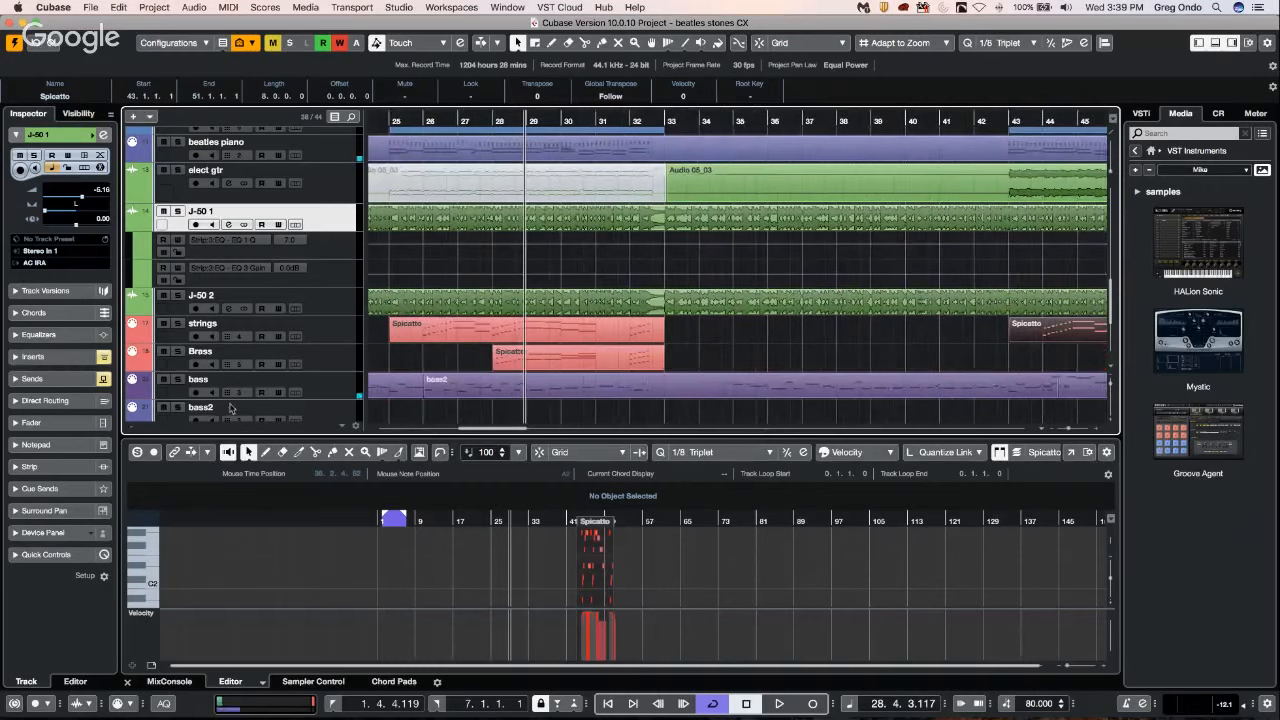
Relink the Key Editor with the project window and zoom both in around bar 45 of the second Spicatto part.
left_click(174, 452)
left_click(522, 118)
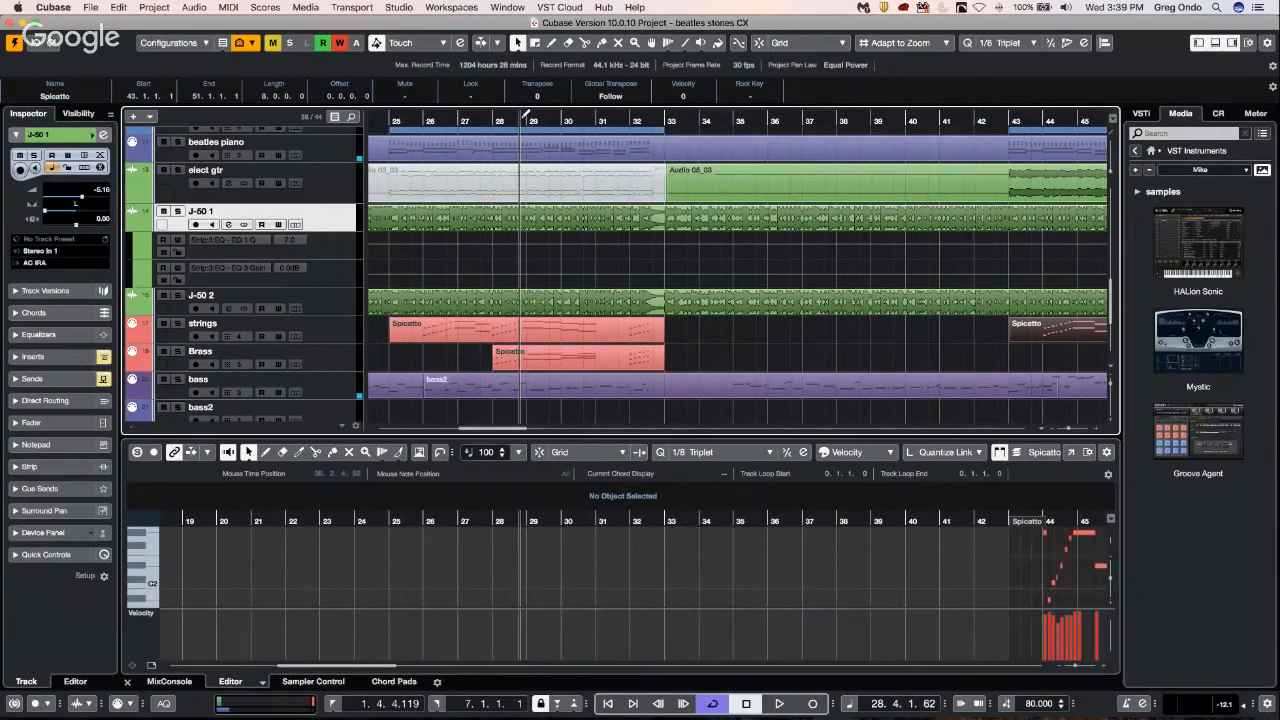
left_click_drag(525, 118, 614, 184)
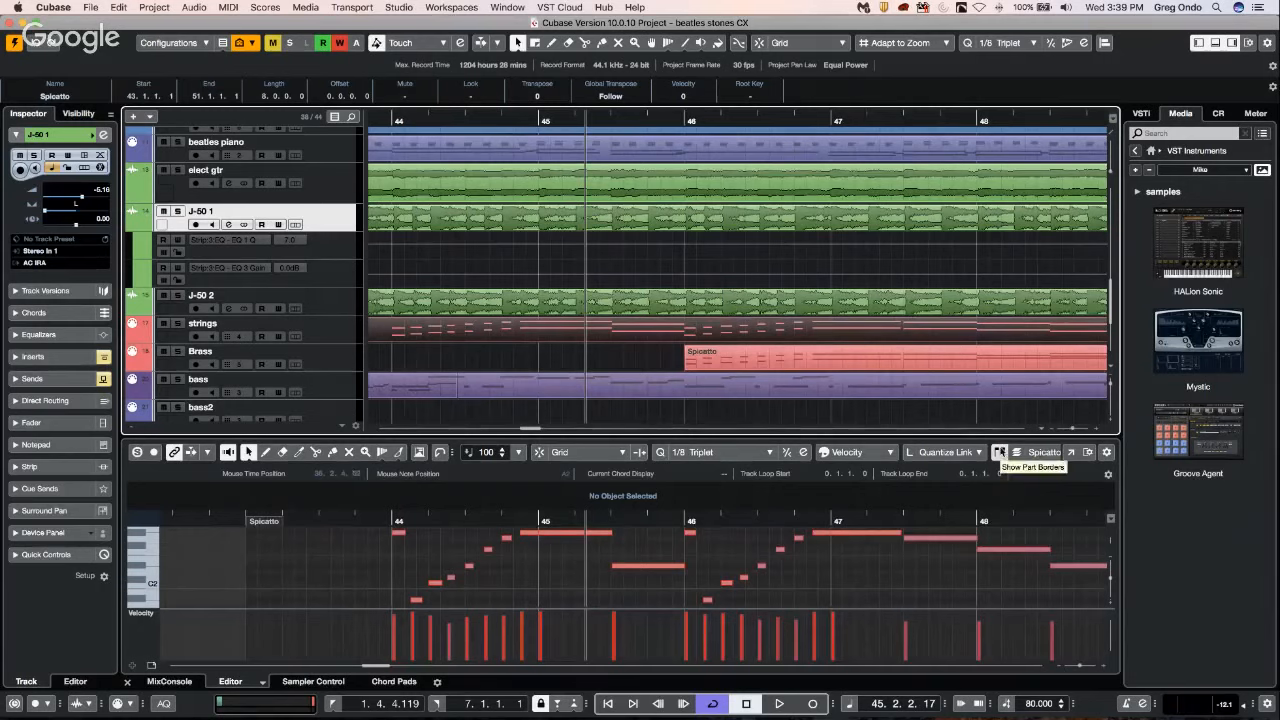
Compare the Key Editor with part borders hidden and shown along the timeline, leaving the borders hidden.
left_click(999, 452)
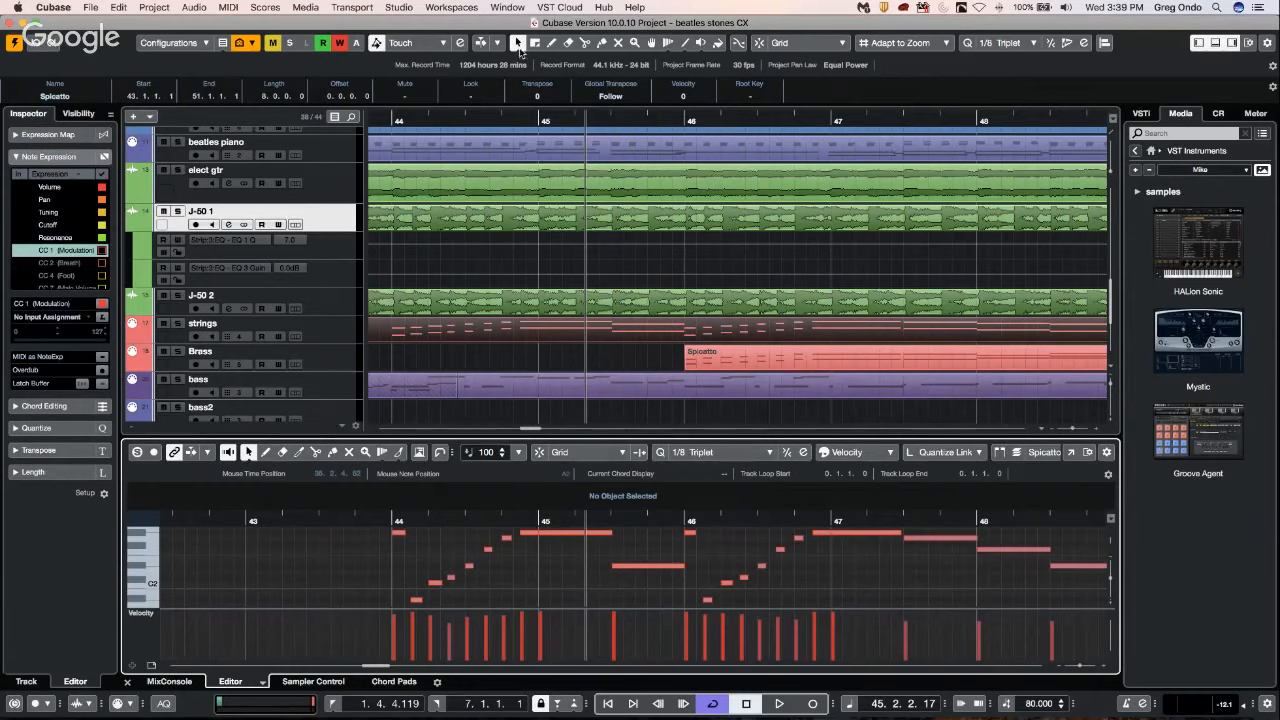
left_click_drag(498, 120, 372, 84)
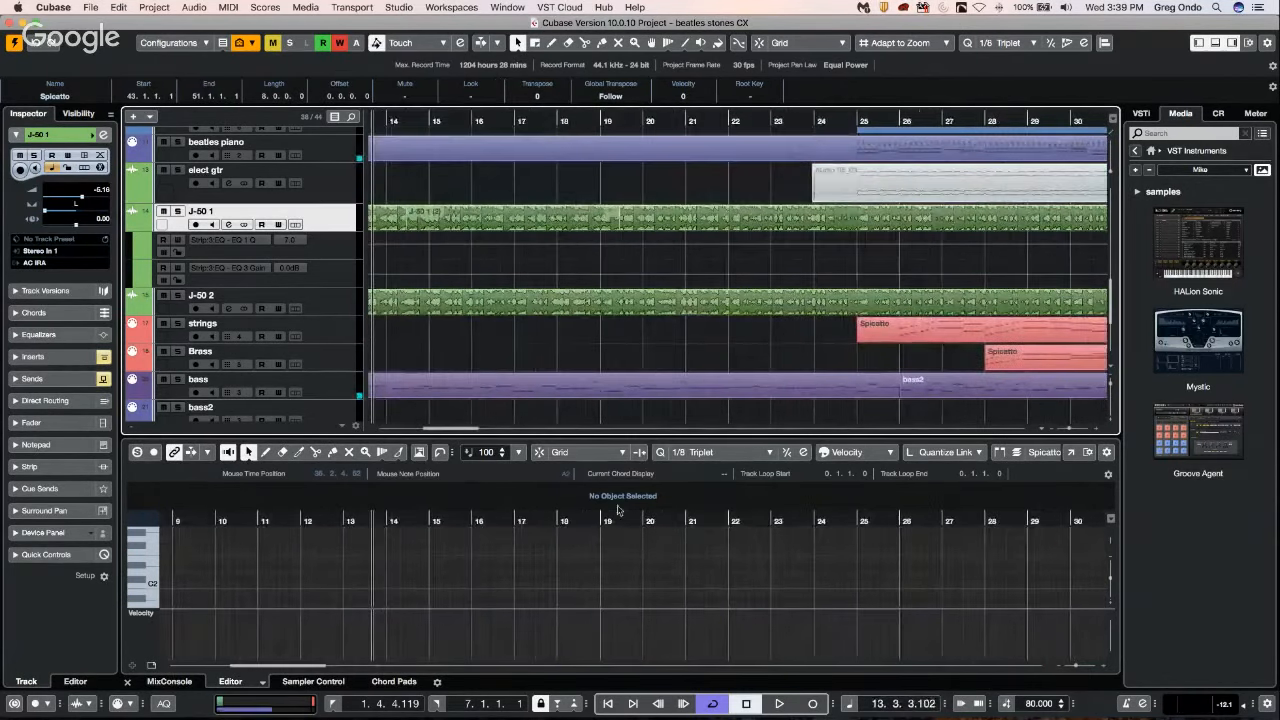
left_click_drag(551, 120, 552, 80)
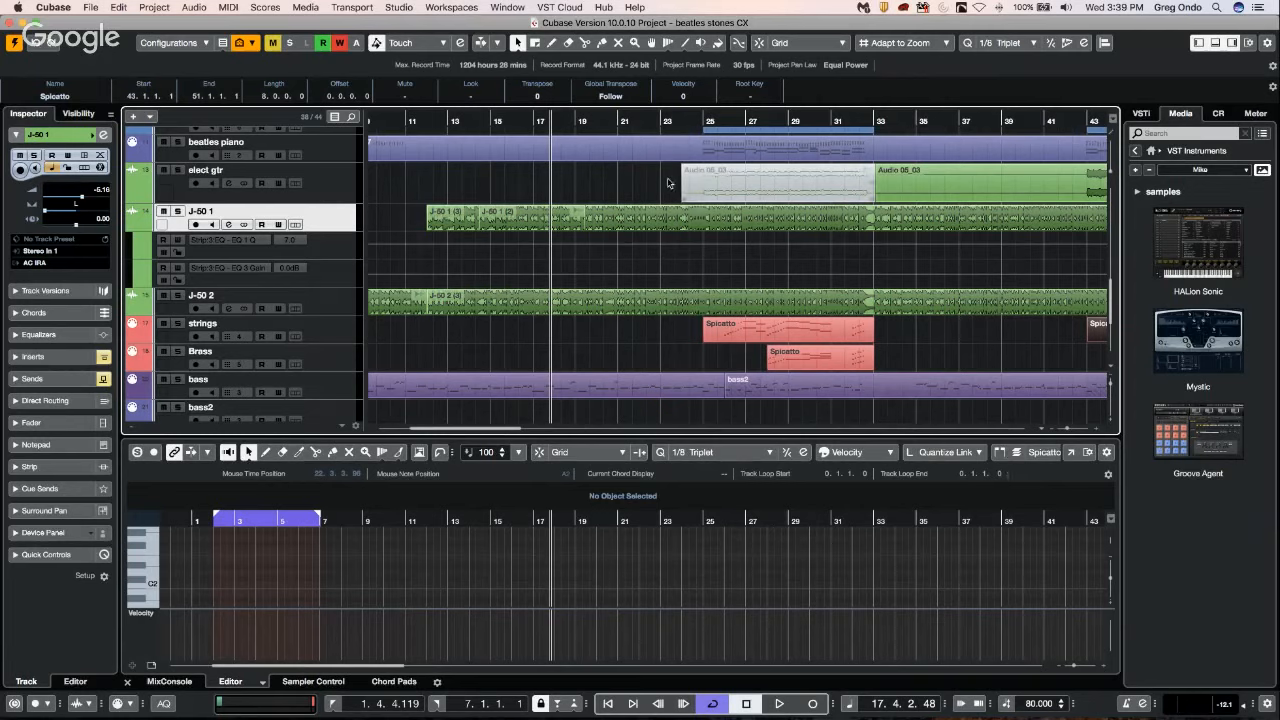
left_click(999, 452)
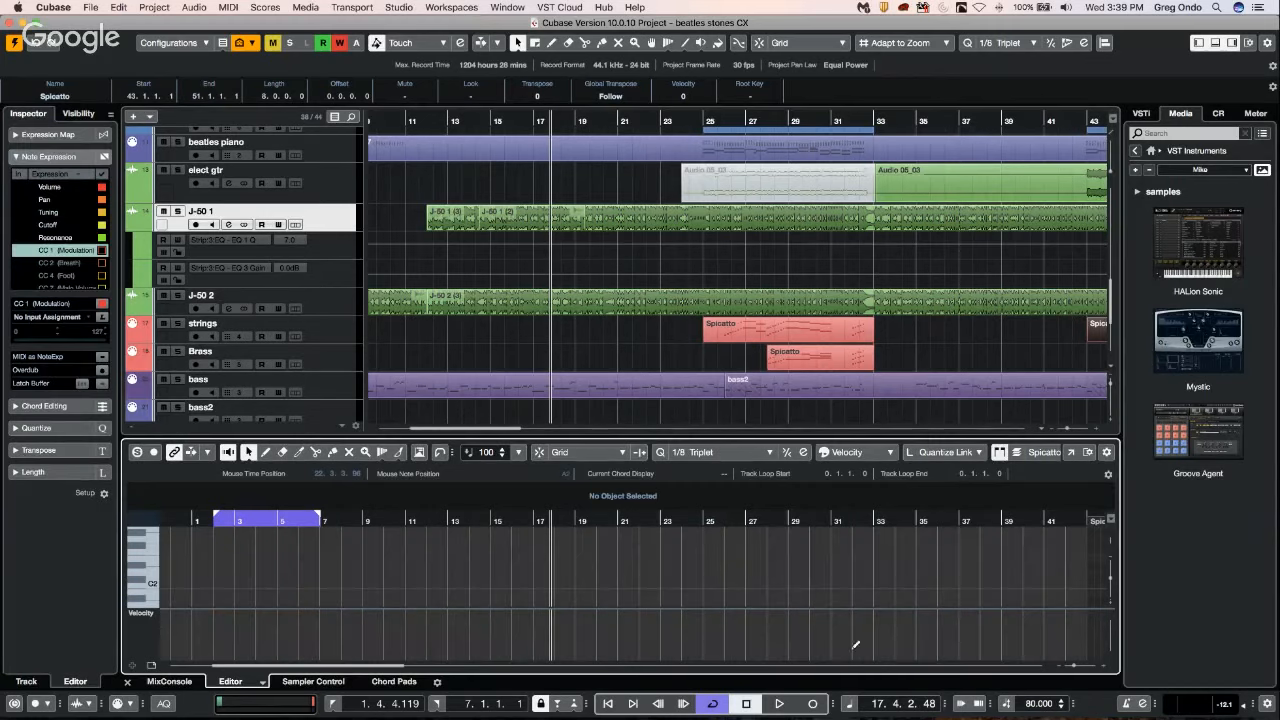
key("g")
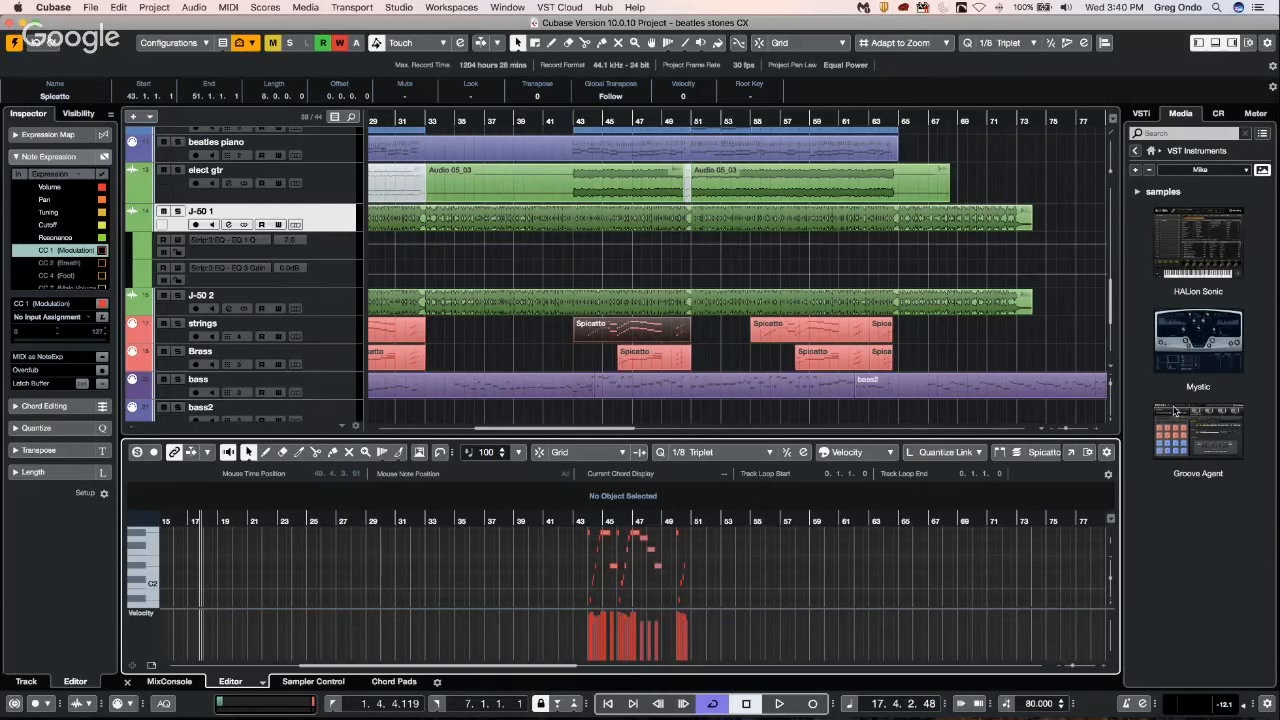
Switch the VST Instruments collection from Mike to Default and return to the media browser's home page.
left_click(1213, 169)
left_click(1209, 172)
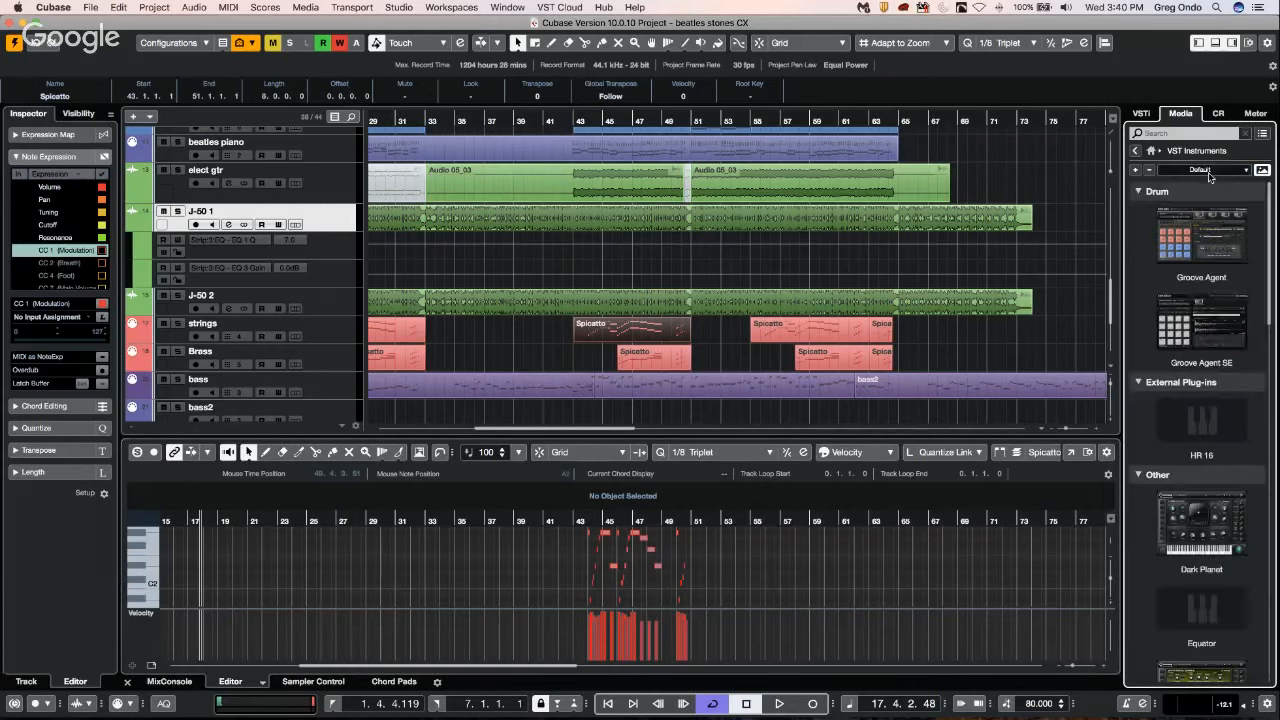
left_click(1135, 150)
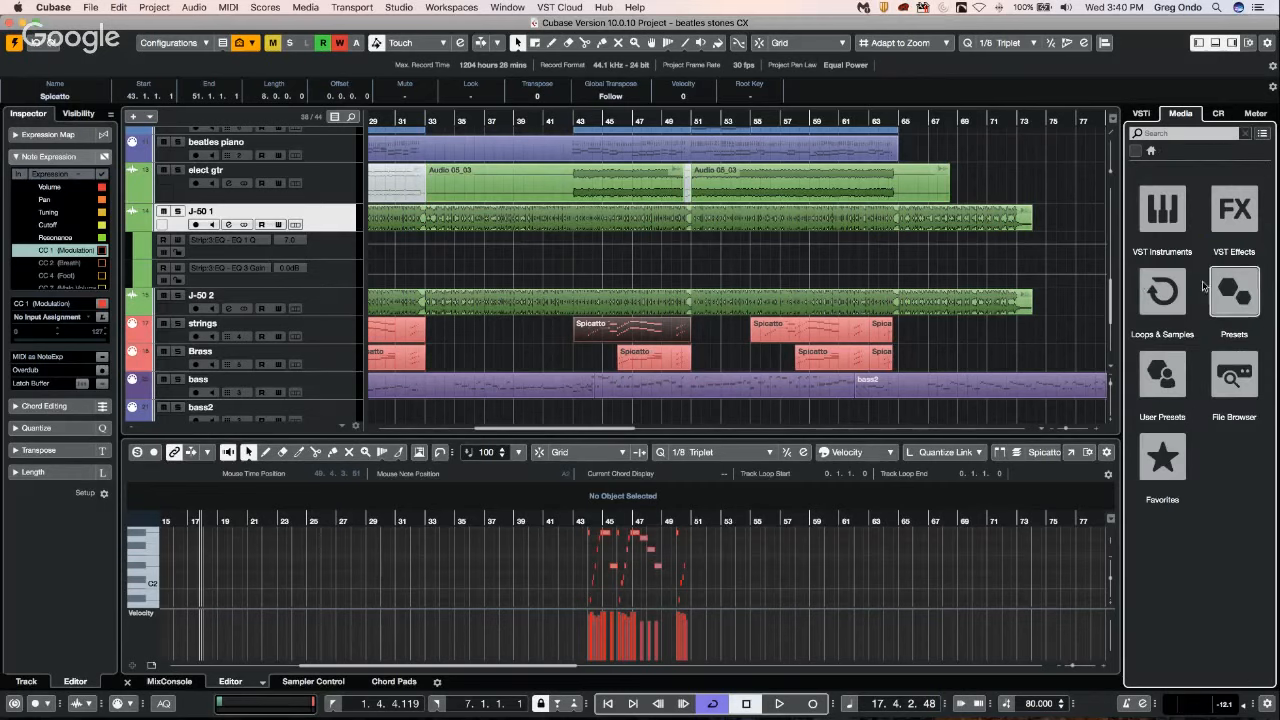
Add the Hip Hop - Kick 07 sample from the Hip Hop Vault as a new audio track between J-50 2 and strings.
left_click(1162, 300)
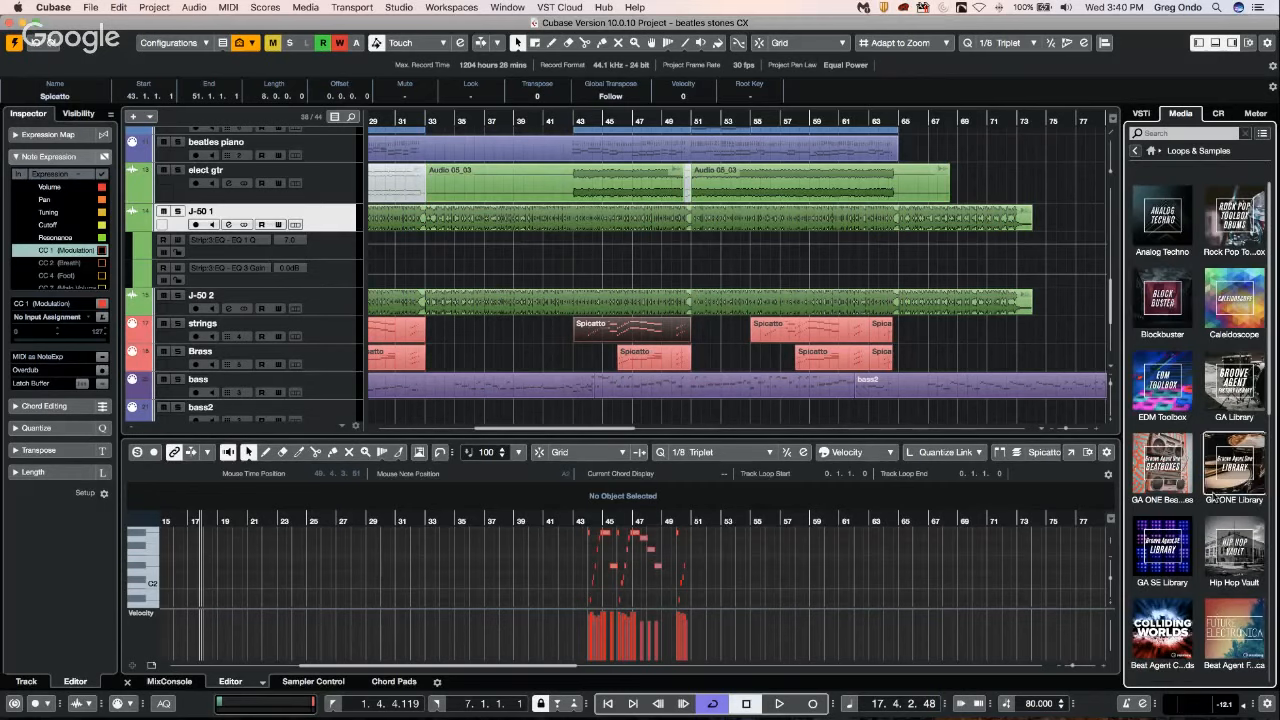
left_click(1235, 555)
left_click(1180, 441)
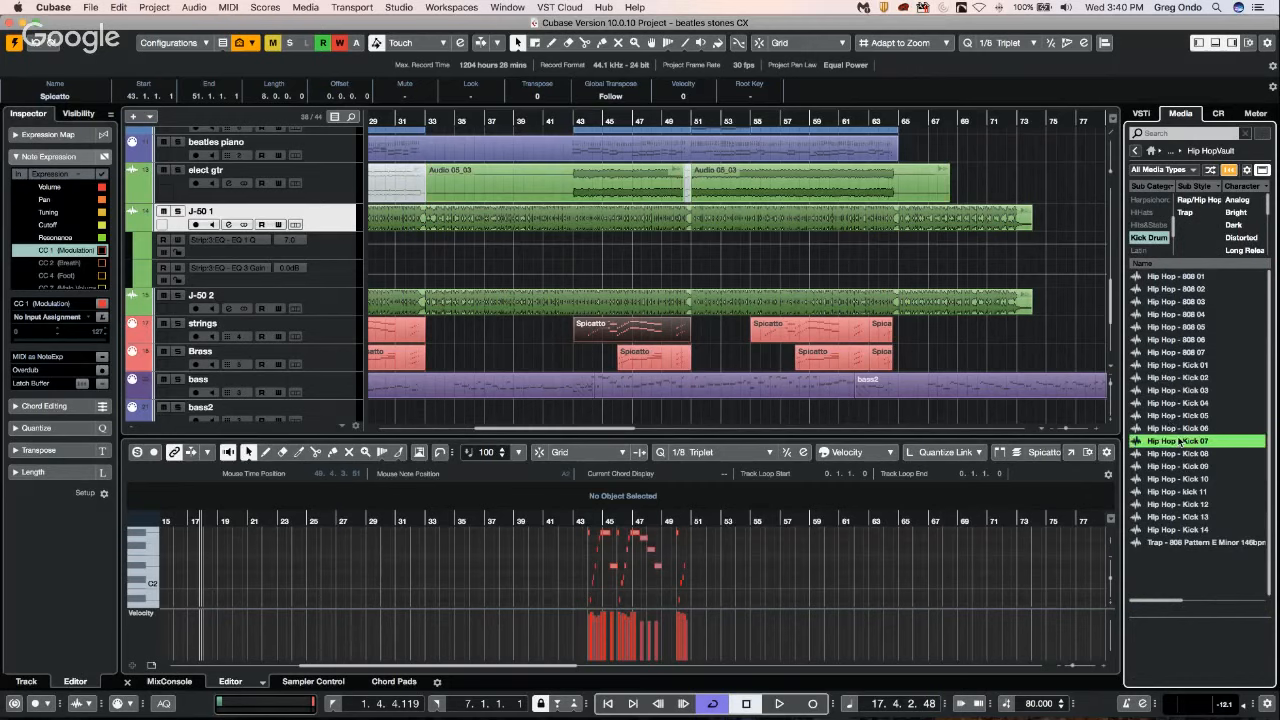
scroll(420, 340, "down", 2)
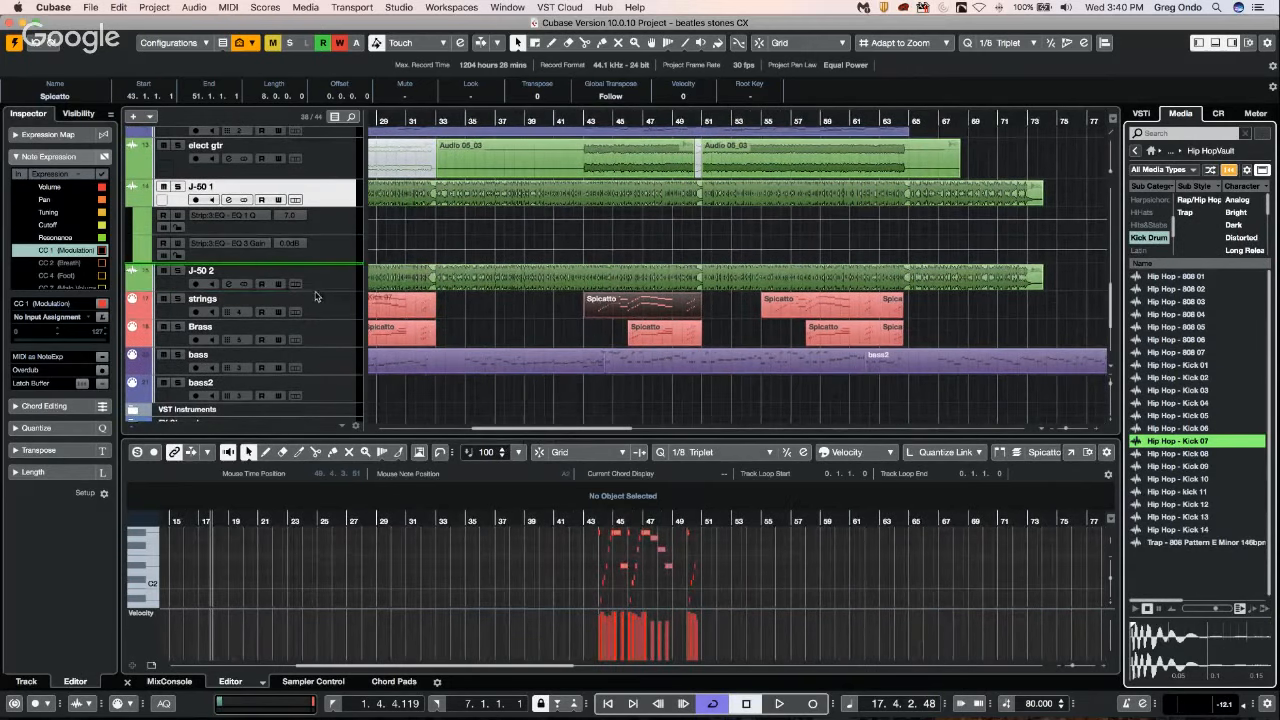
left_click_drag(315, 296, 322, 330)
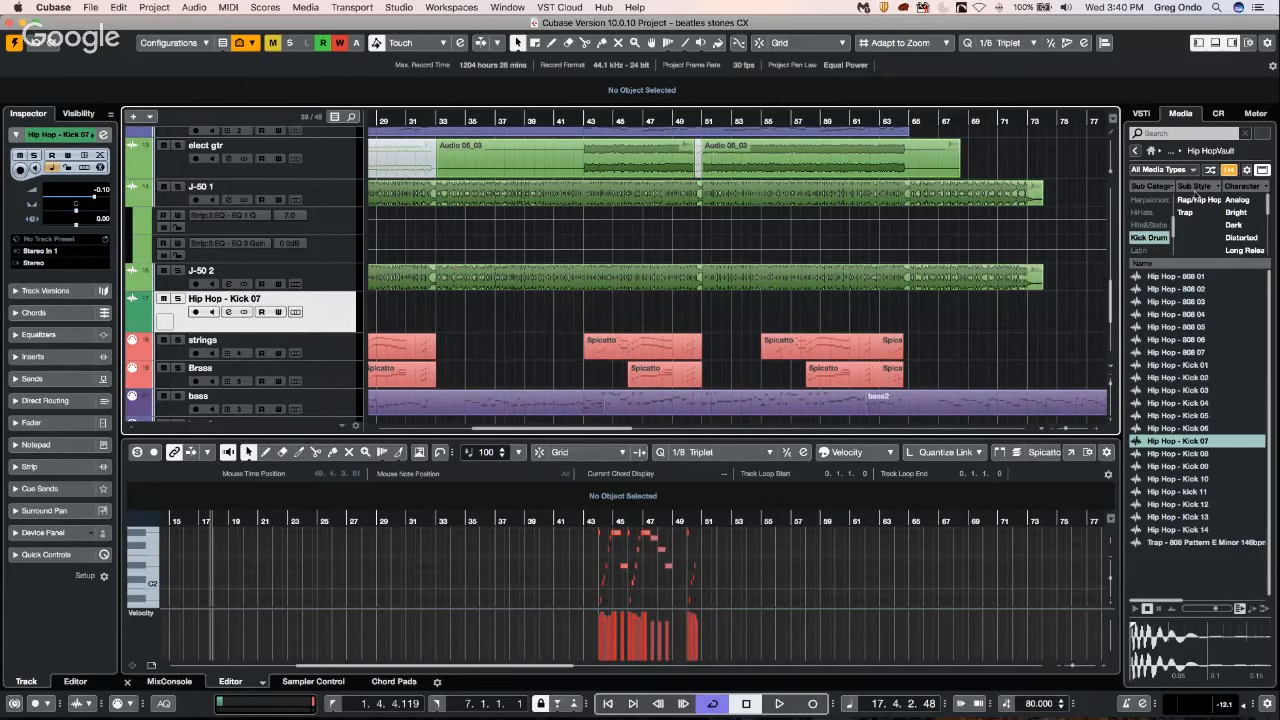
Switch the Hip Hop Vault filter from Kick Drum to Synth Bass and add the Trap - Synth Bass Loop F Minor as a new audio track above Hip Hop - Kick 07.
left_click(1146, 238)
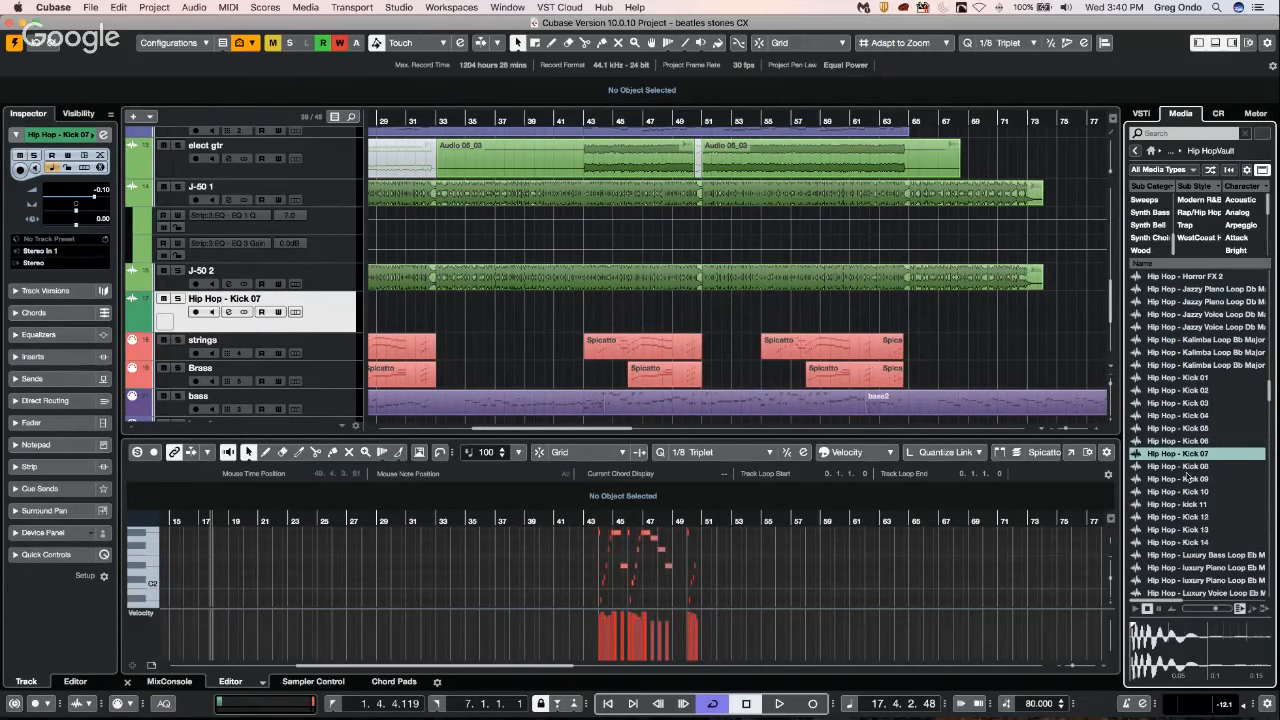
scroll(1188, 477, "up", 20)
left_click(1149, 213)
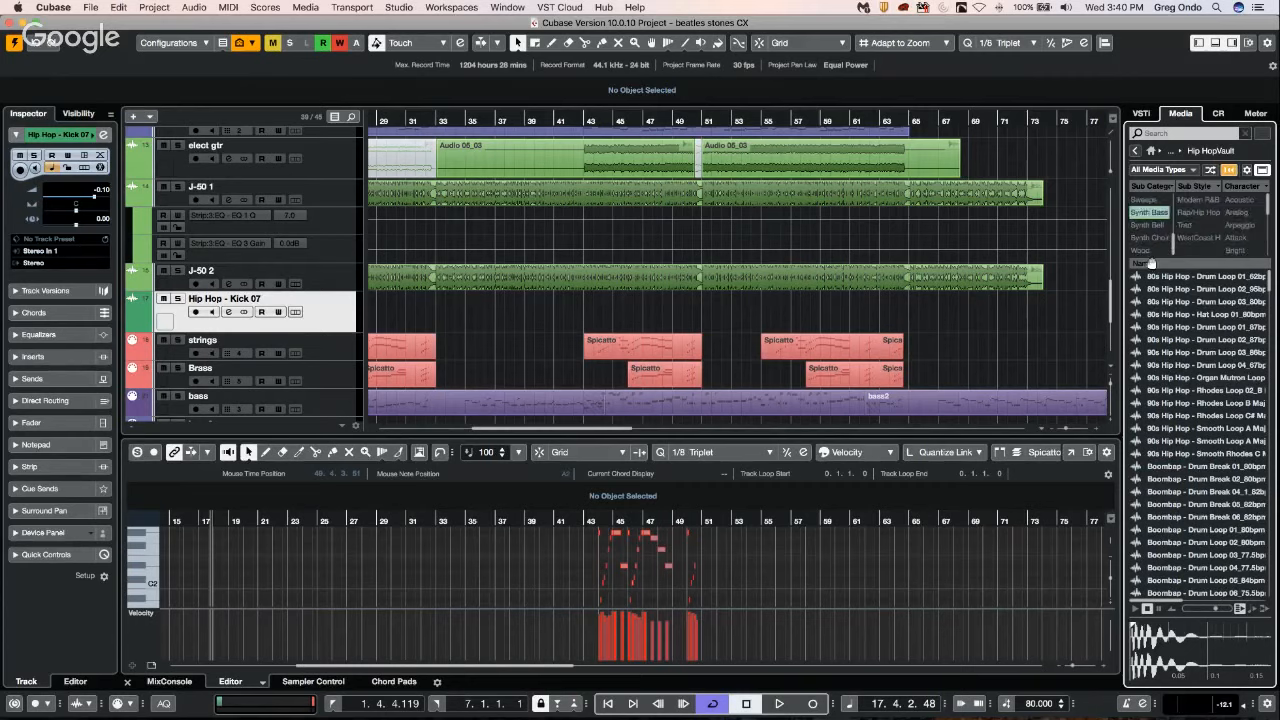
left_click(1184, 277)
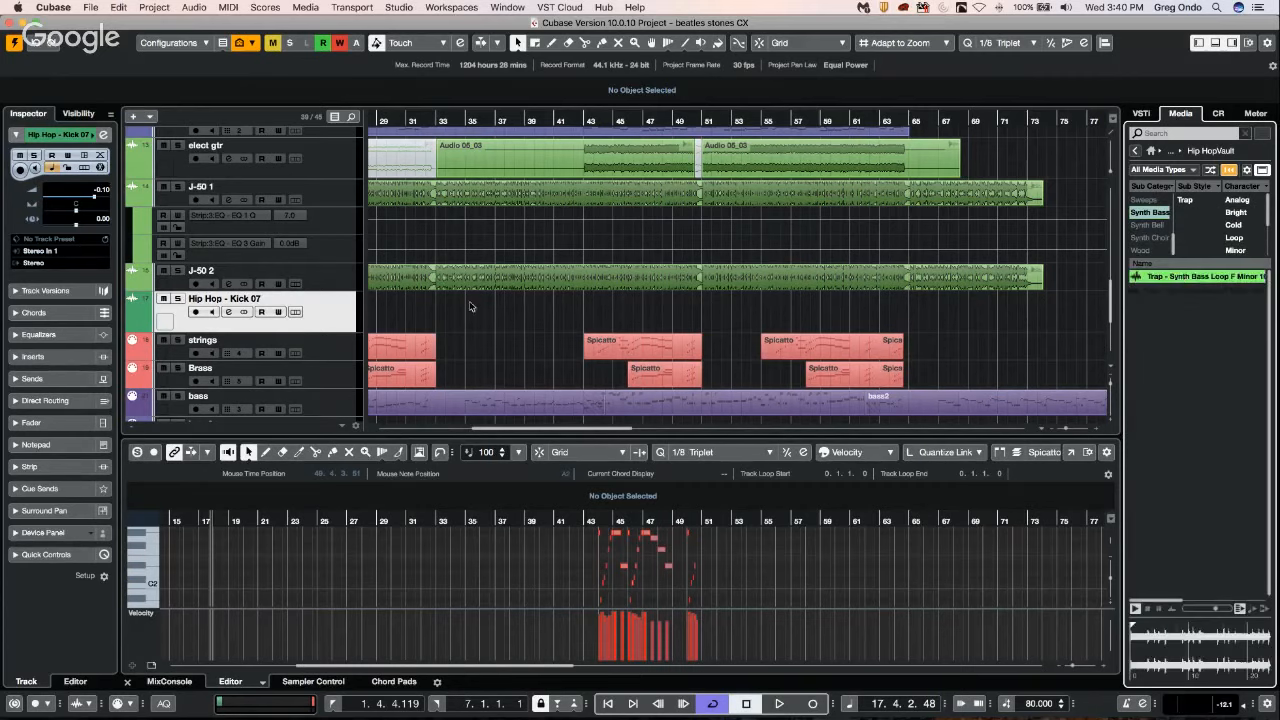
left_click_drag(471, 306, 310, 300)
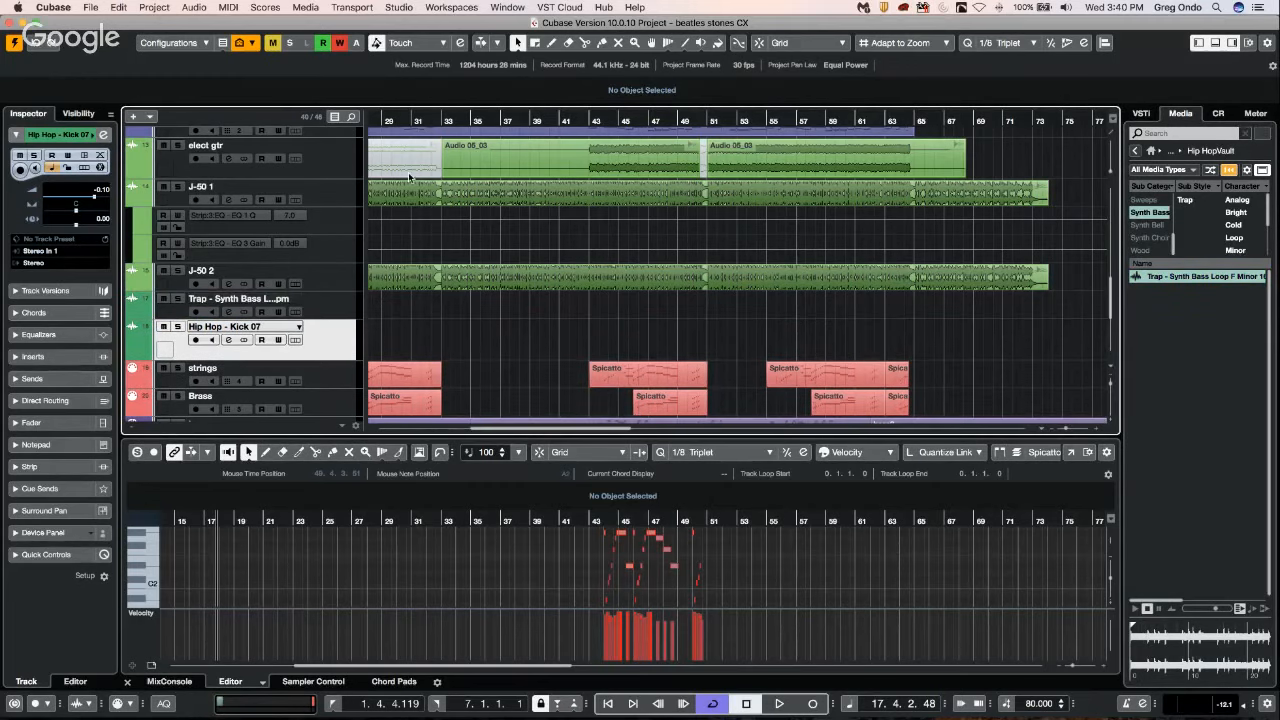
Enlarge the Trap - Synth Bass track and open Direct Offline Processing for its loop event, keeping the event in view.
mouse_move(412, 119)
left_mouse_down()
mouse_move(393, 119)
mouse_move(423, 119)
left_mouse_up()
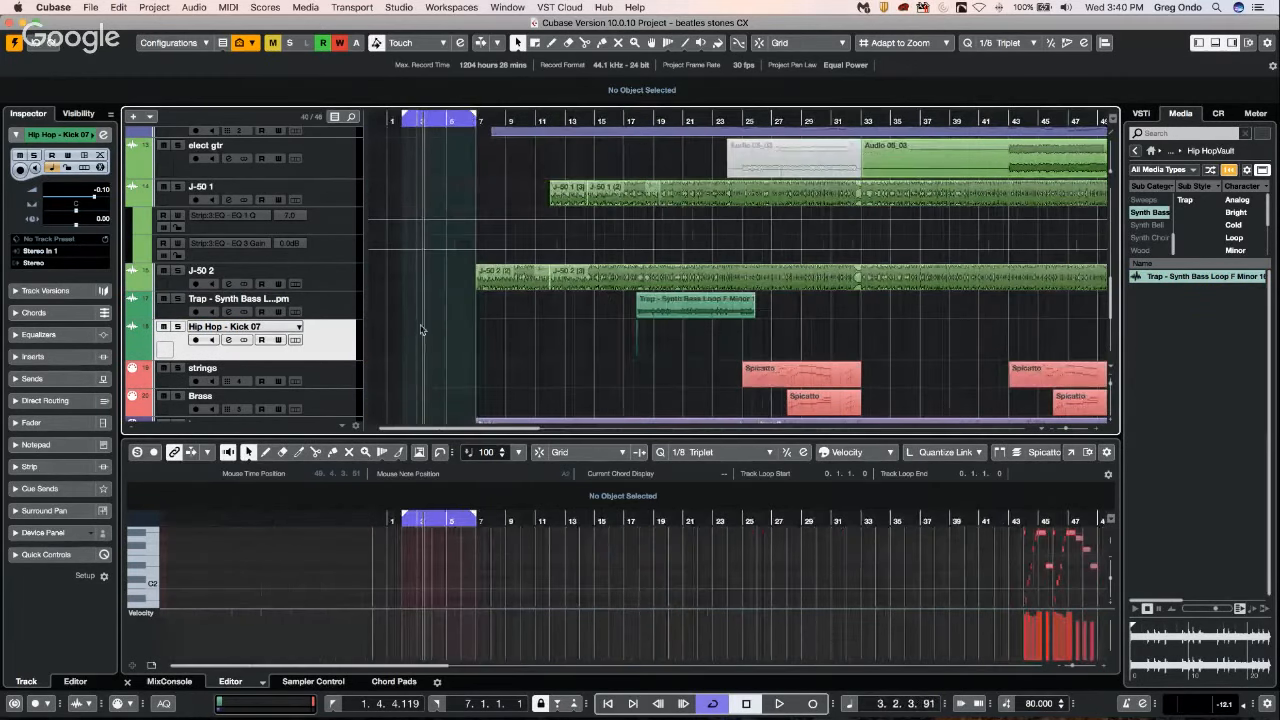
left_click_drag(346, 318, 355, 374)
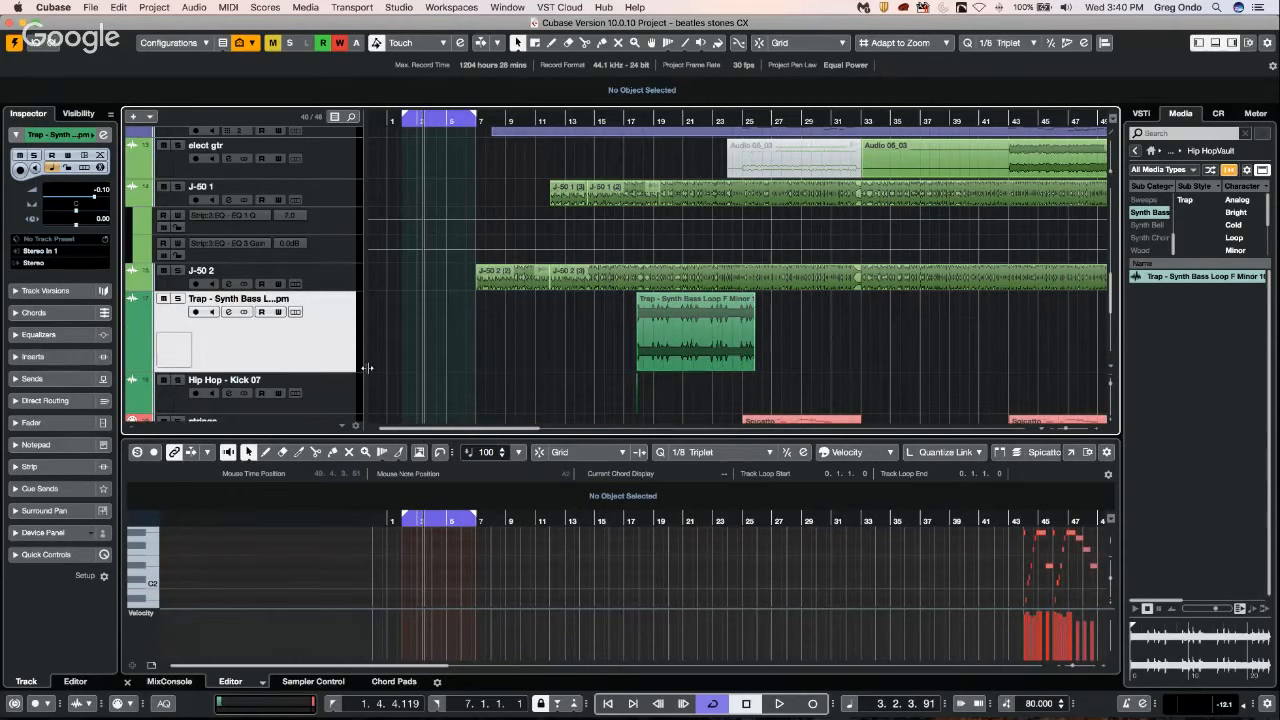
key("F7")
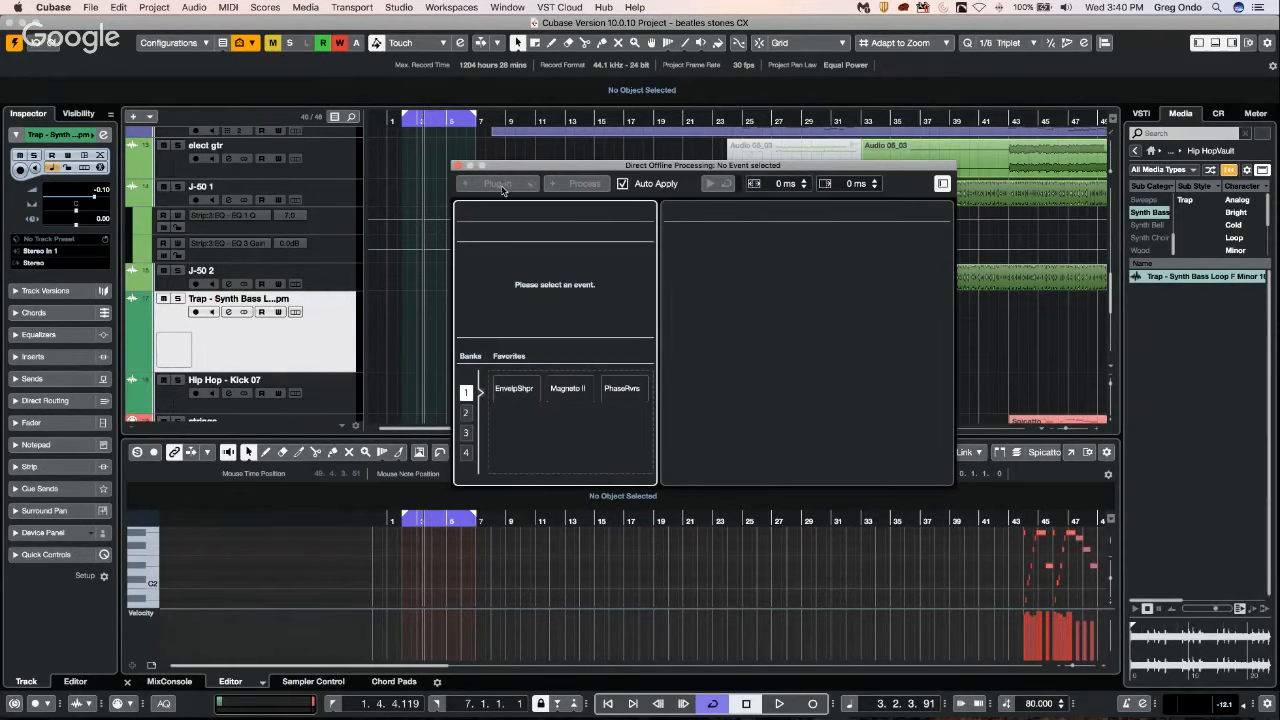
left_click_drag(570, 166, 752, 342)
left_click(677, 308)
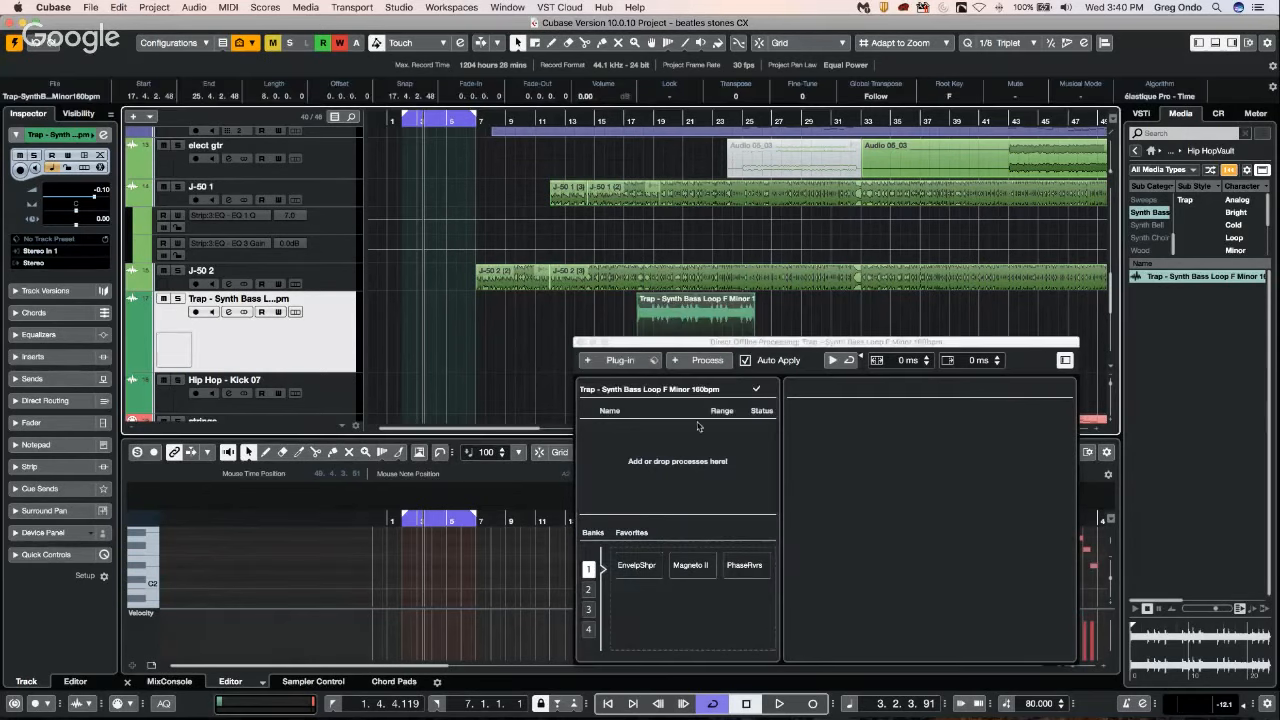
Add the StudioEQ plug-in from the EQ category as an offline process on the synth bass event.
left_click(677, 362)
left_click(652, 459)
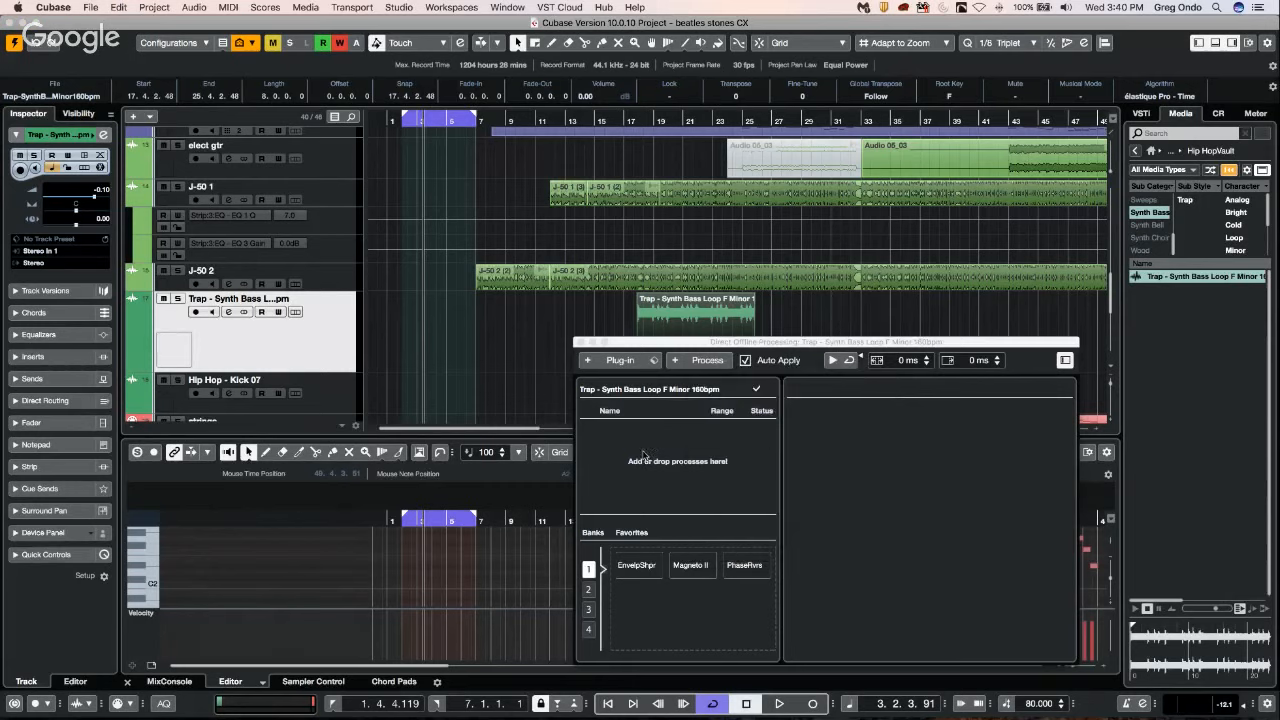
left_click(619, 361)
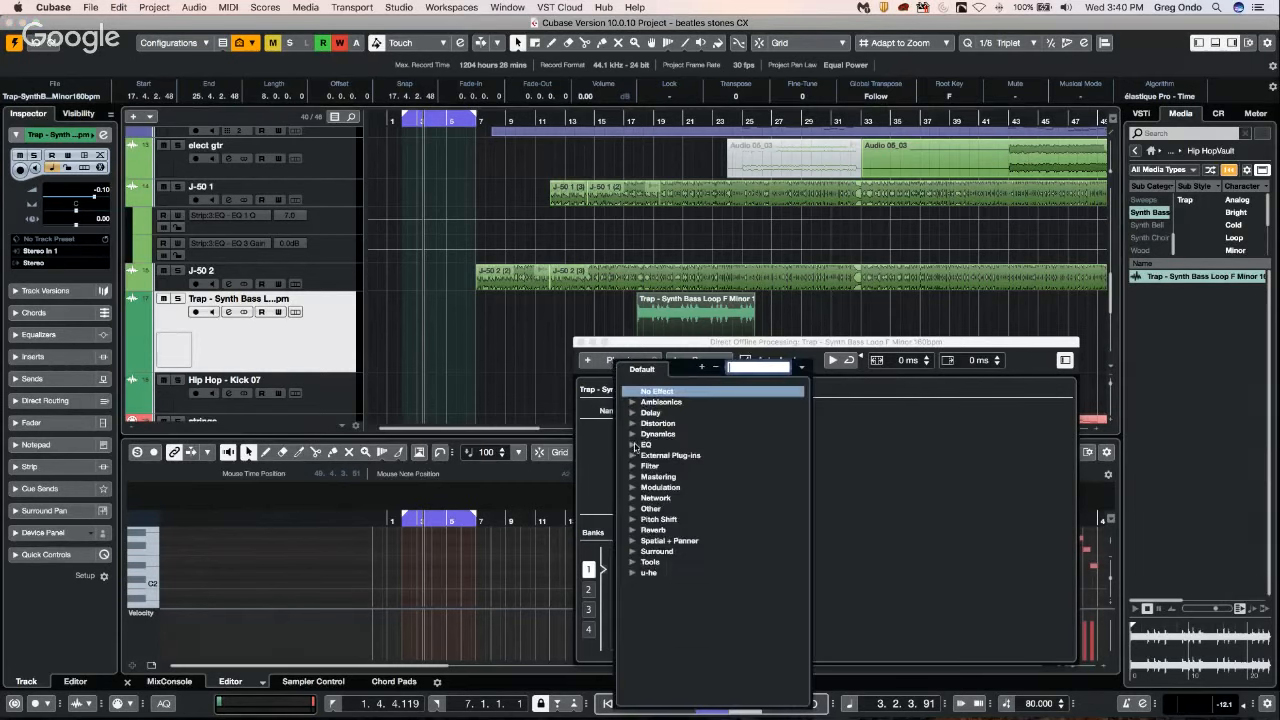
left_click(634, 445)
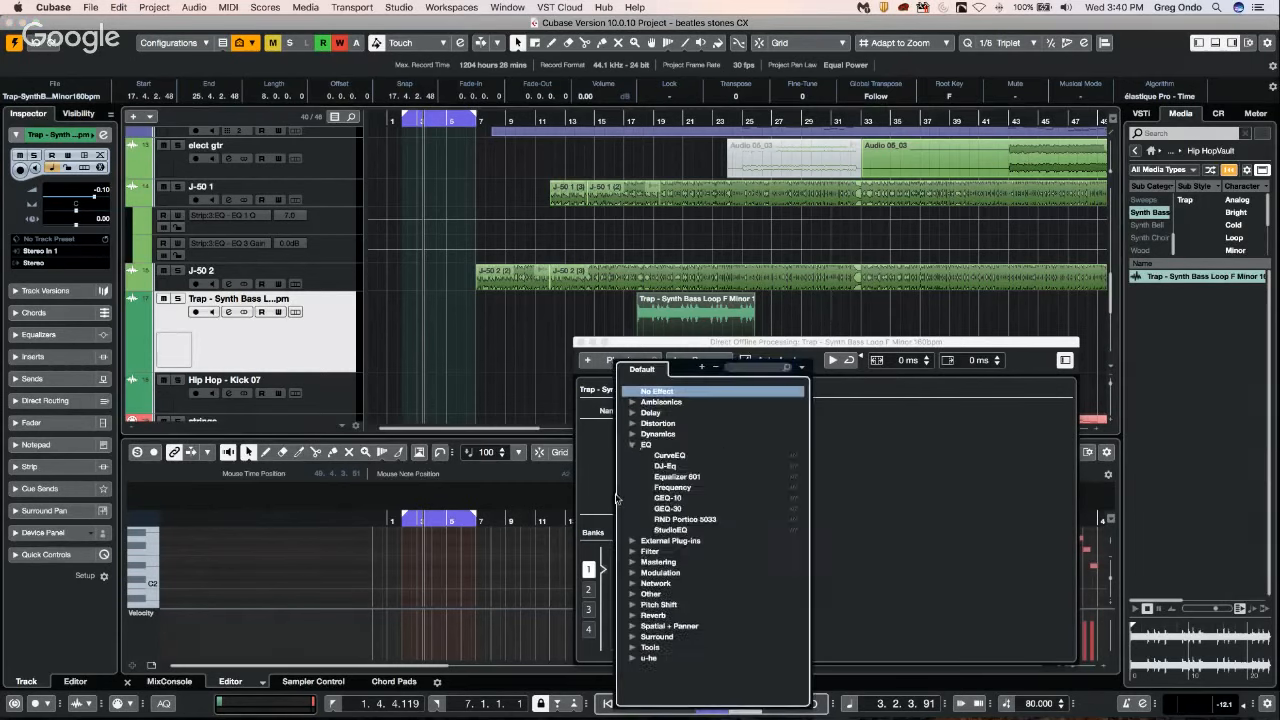
left_click(670, 530)
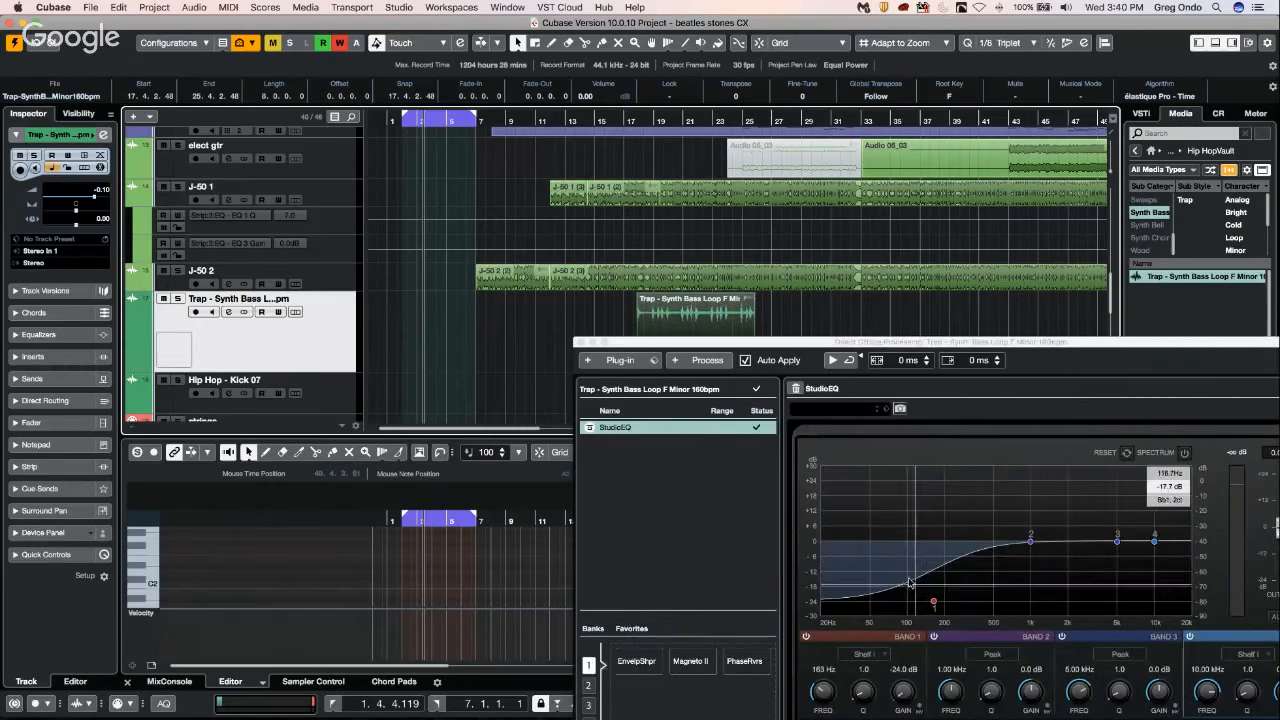
Solo the synth bass track and, around playback, cut StudioEQ band 1 to -24 dB at 163 Hz, cut band 4 at 3.10 kHz and boost band 2 to 24 dB at 918 Hz.
left_click(933, 602)
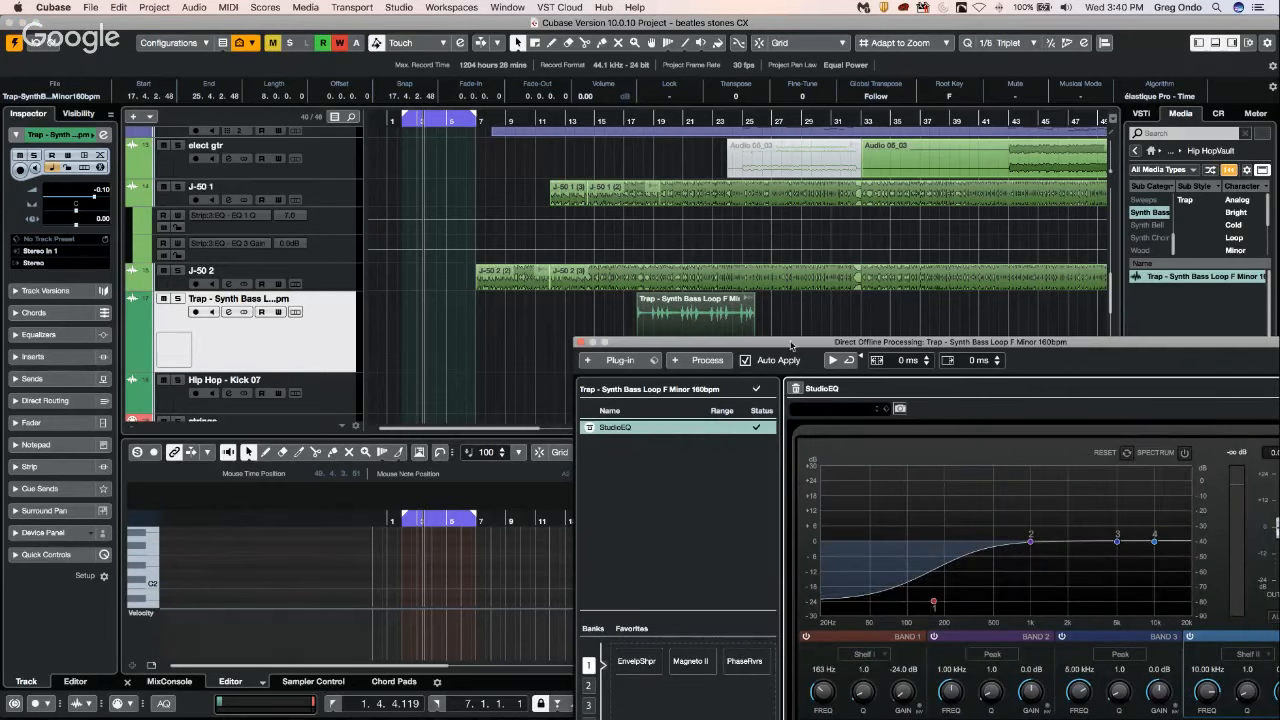
left_click(622, 121)
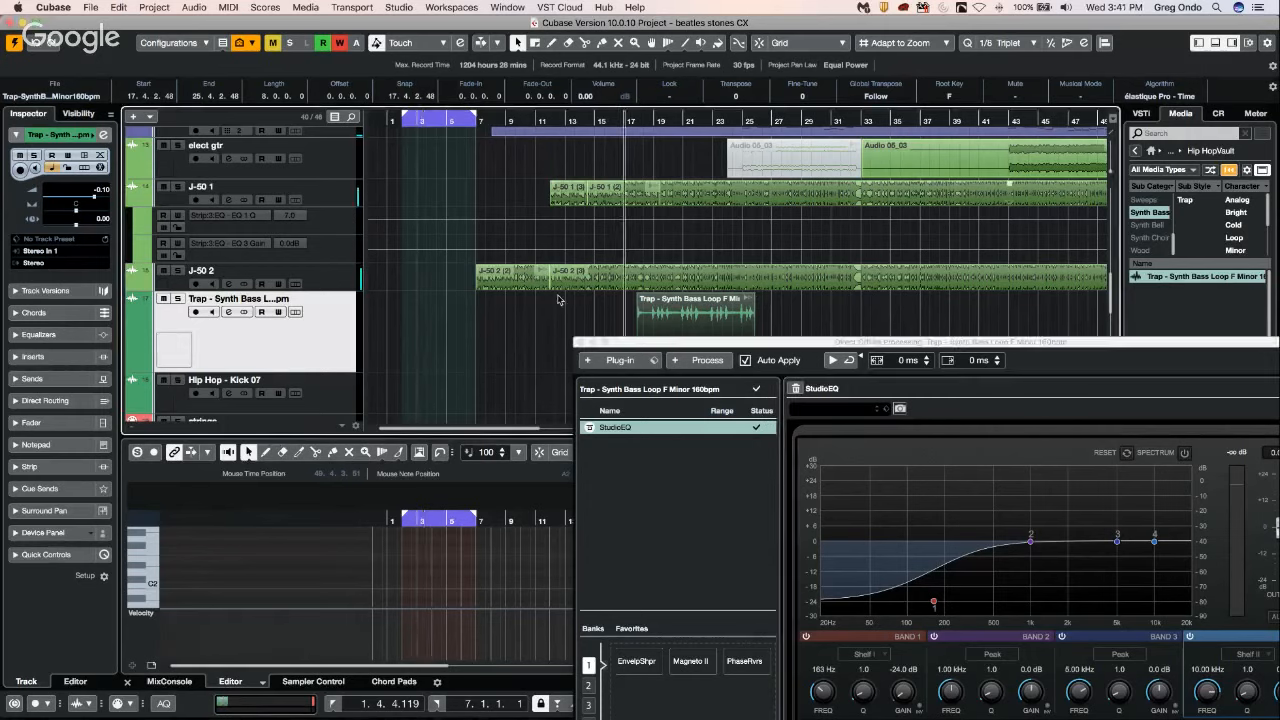
left_click(177, 298)
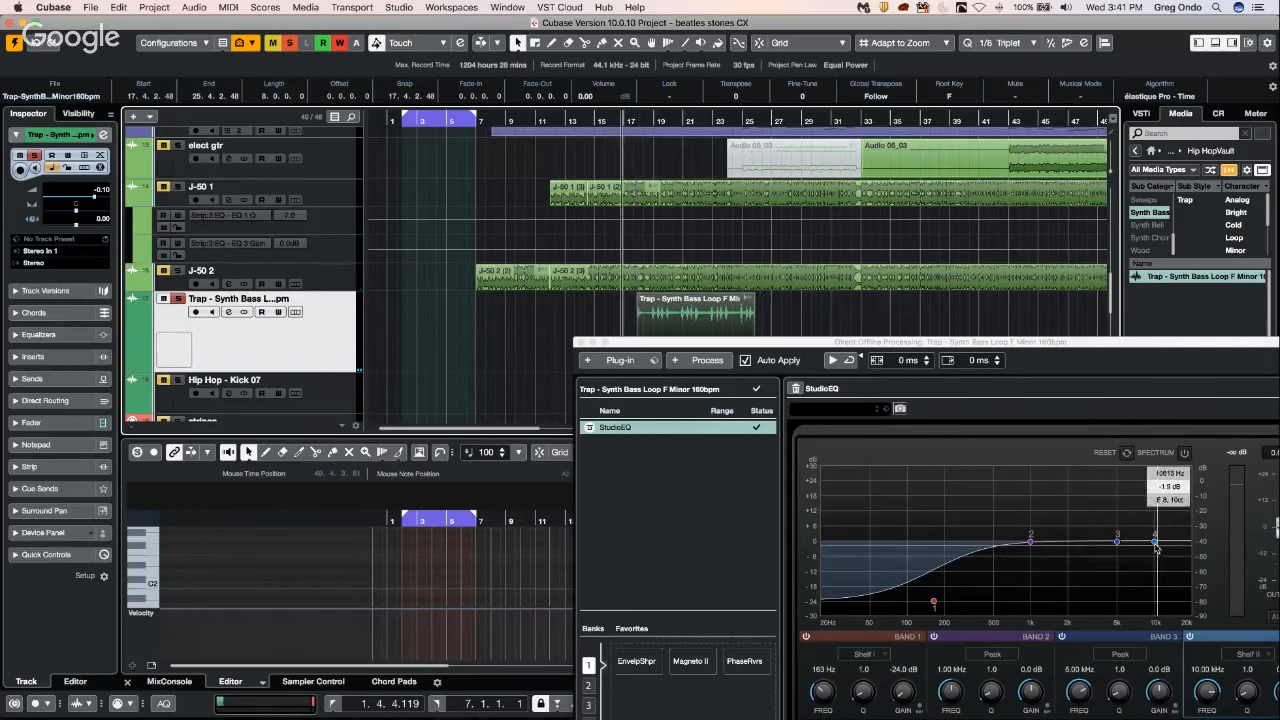
left_click_drag(1156, 542, 1093, 634)
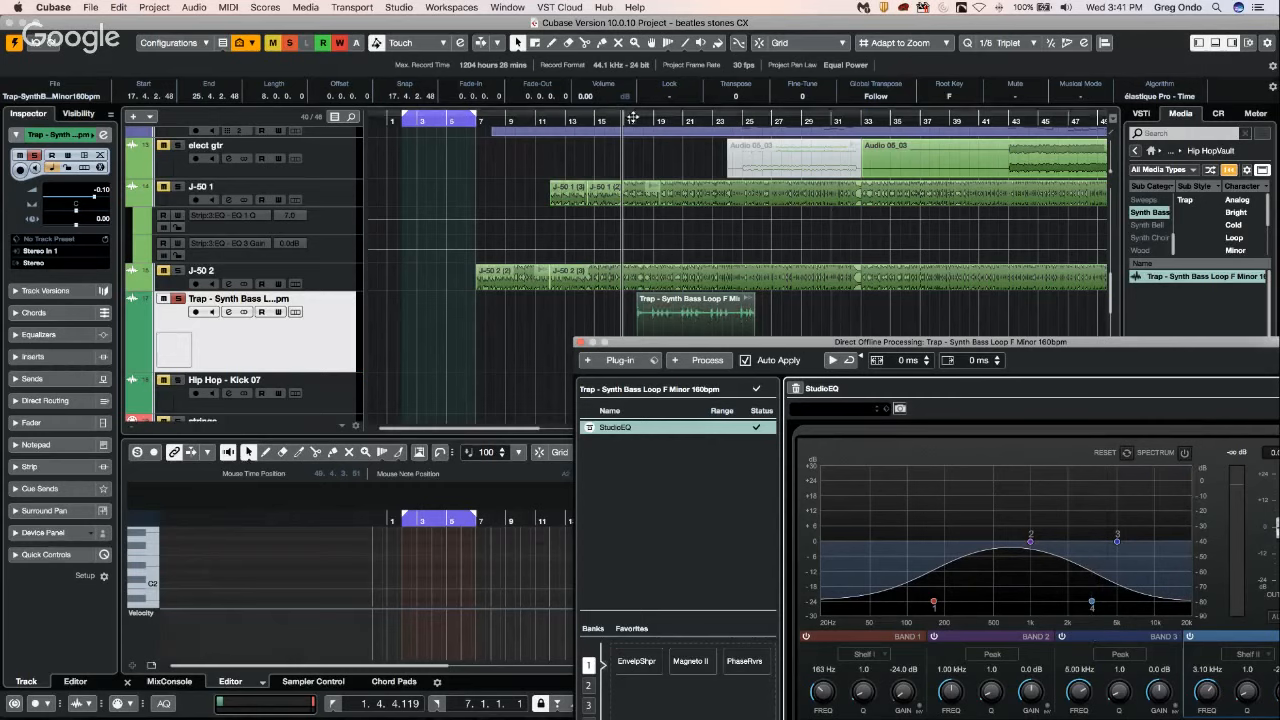
left_click(830, 180)
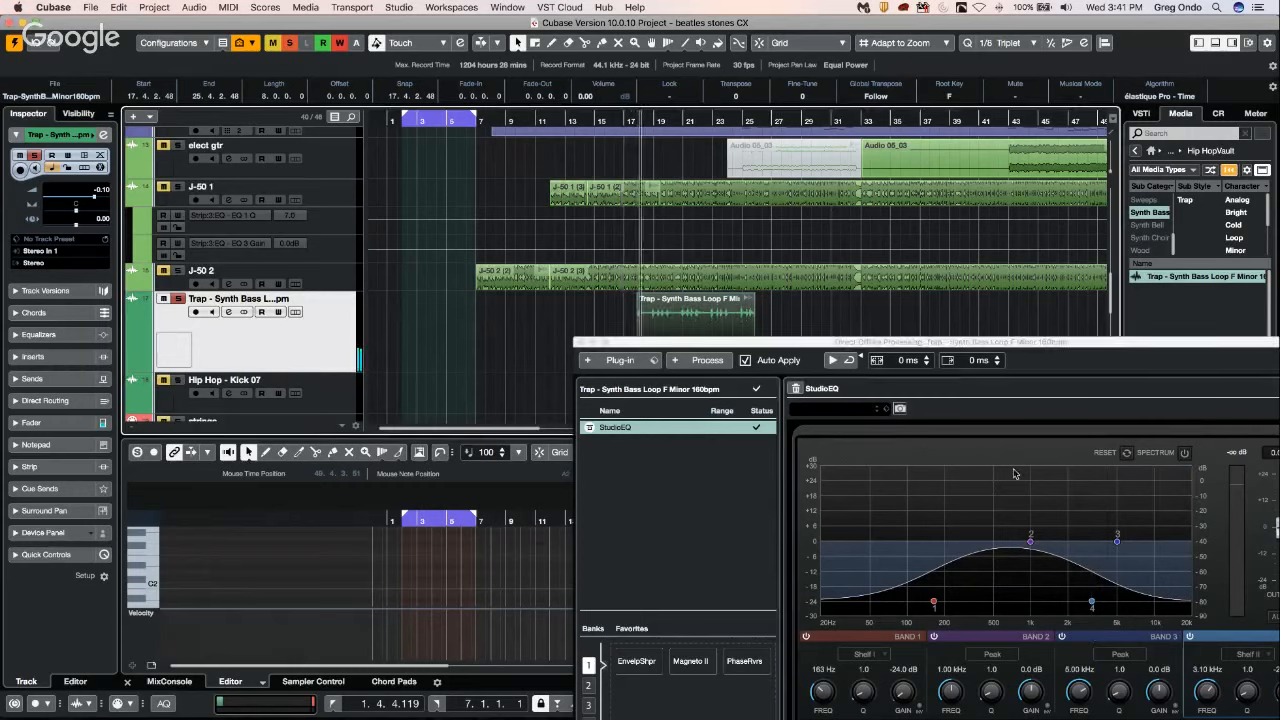
left_click_drag(1030, 543, 1026, 482)
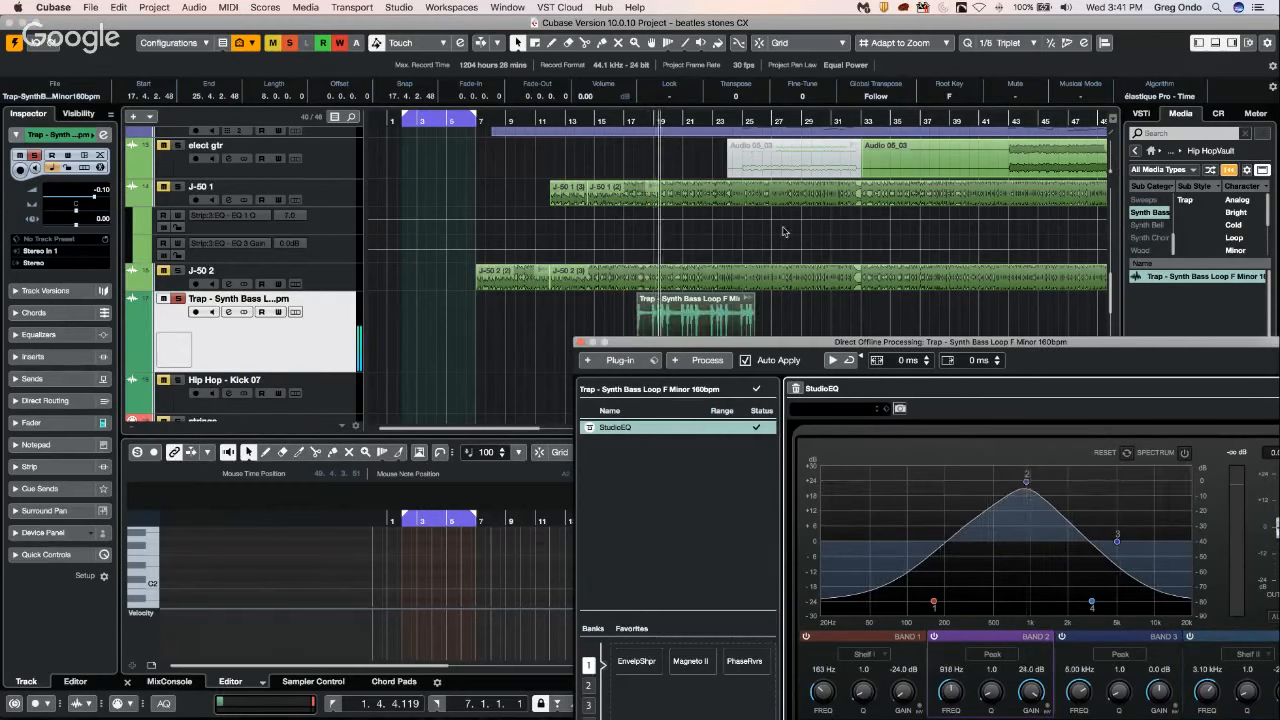
Load the Basic Hihat preset in StudioEQ during playback and replace it with the Bright Clavinet preset.
left_click(872, 414)
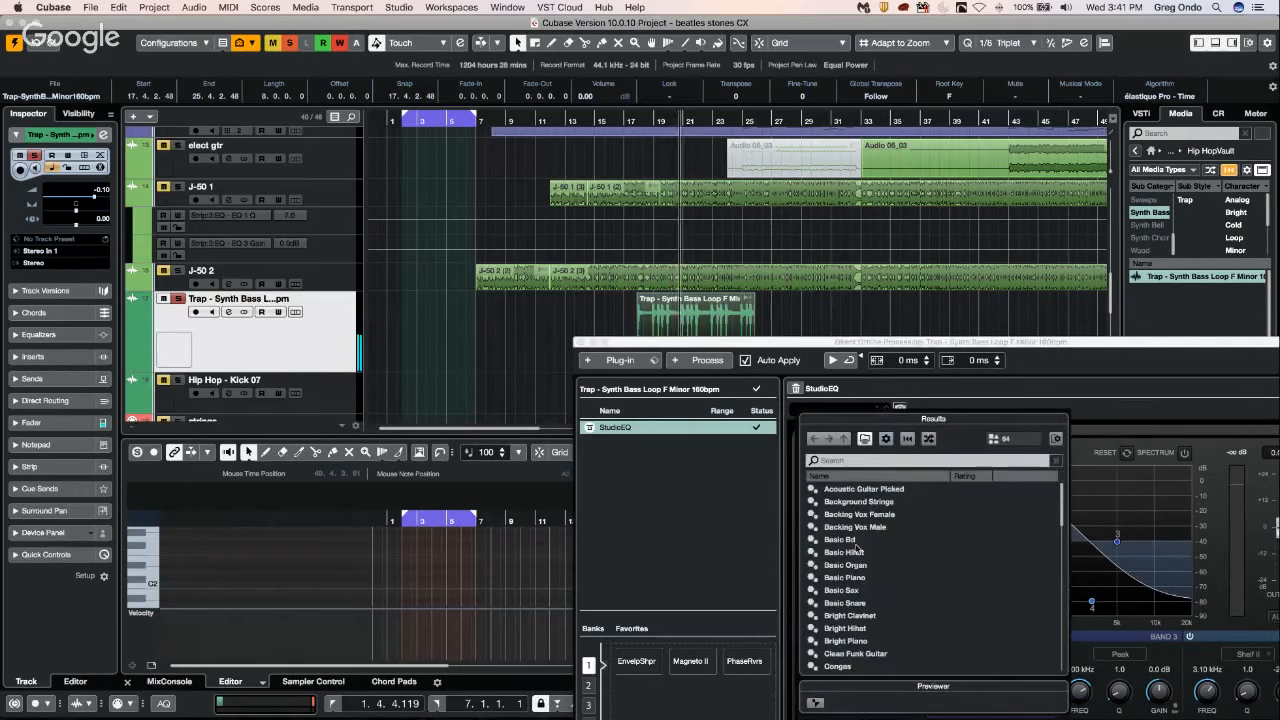
double_click(846, 552)
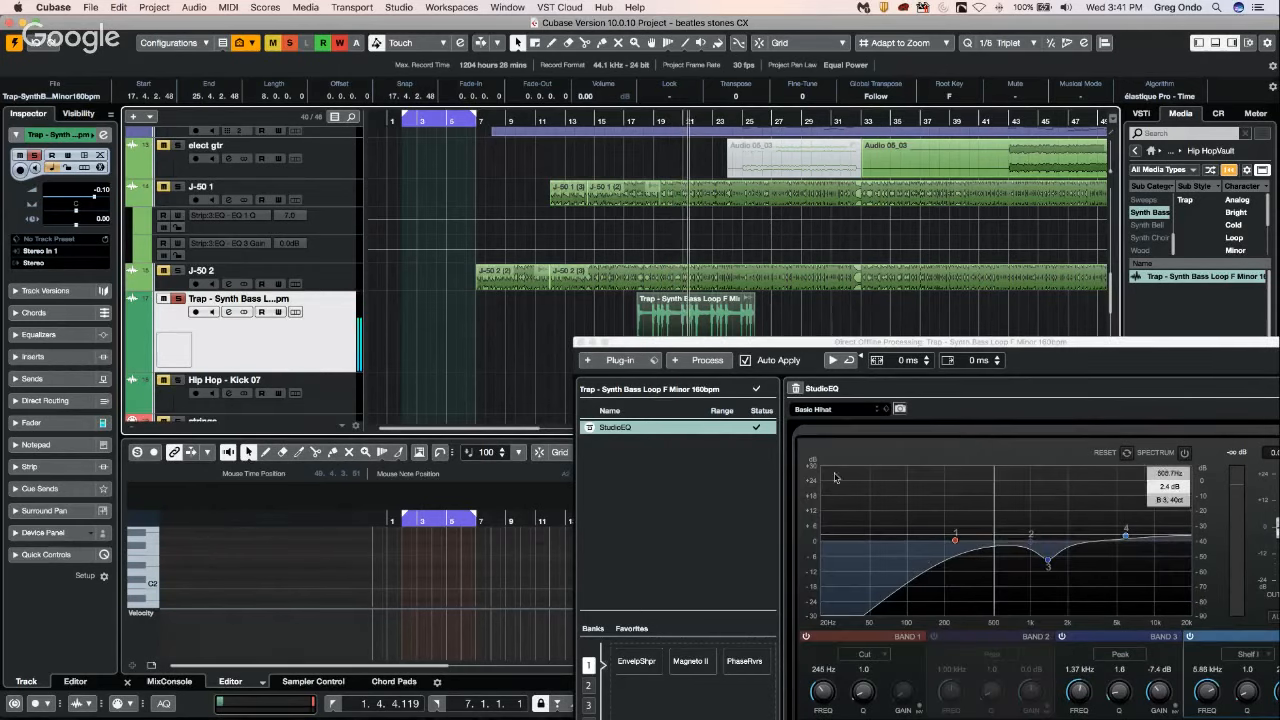
left_click(844, 412)
left_click(860, 616)
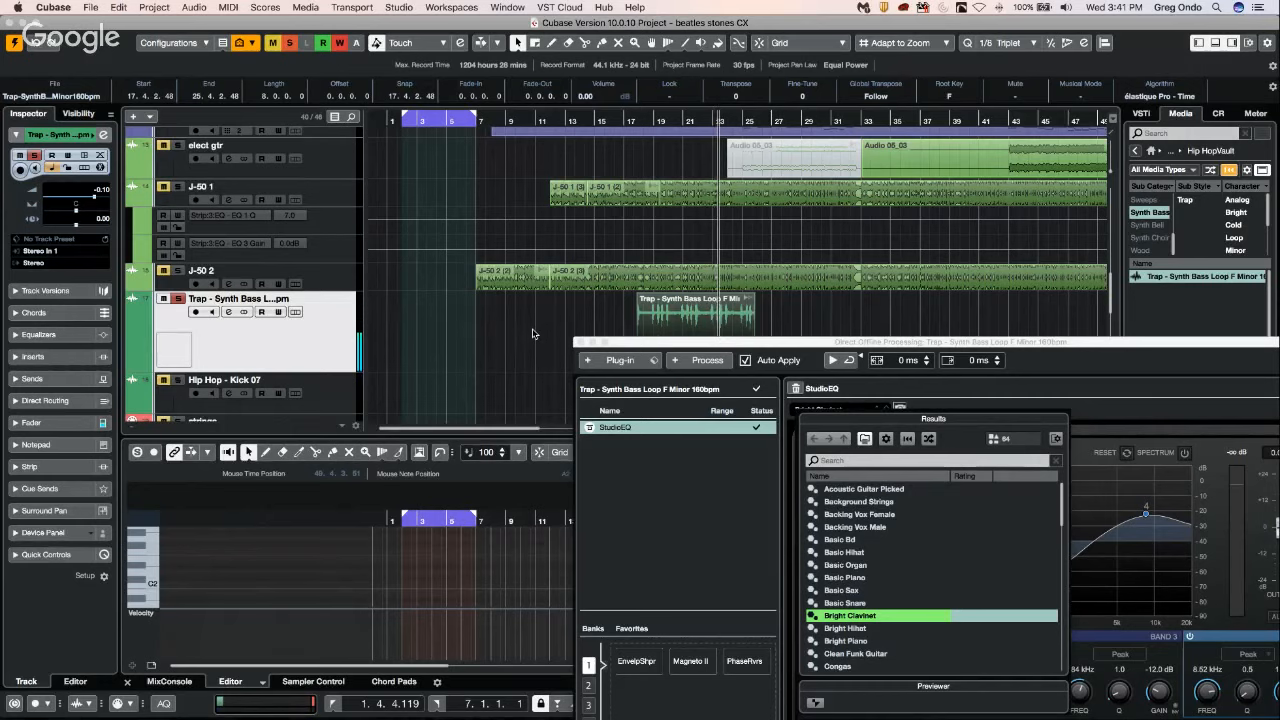
Move the Direct Offline Processing window clear of the synth bass event, deselect the event and stop playback.
left_click(670, 343)
left_click_drag(670, 343, 917, 324)
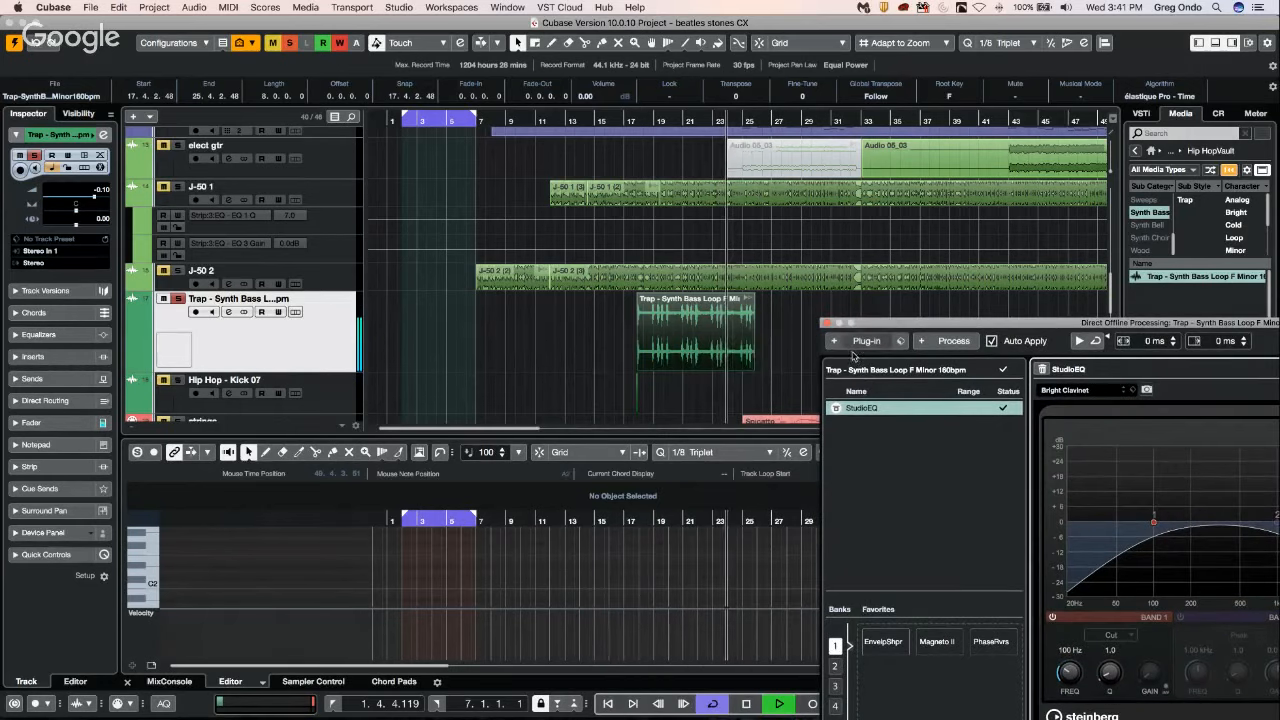
left_click(772, 343)
key("space")
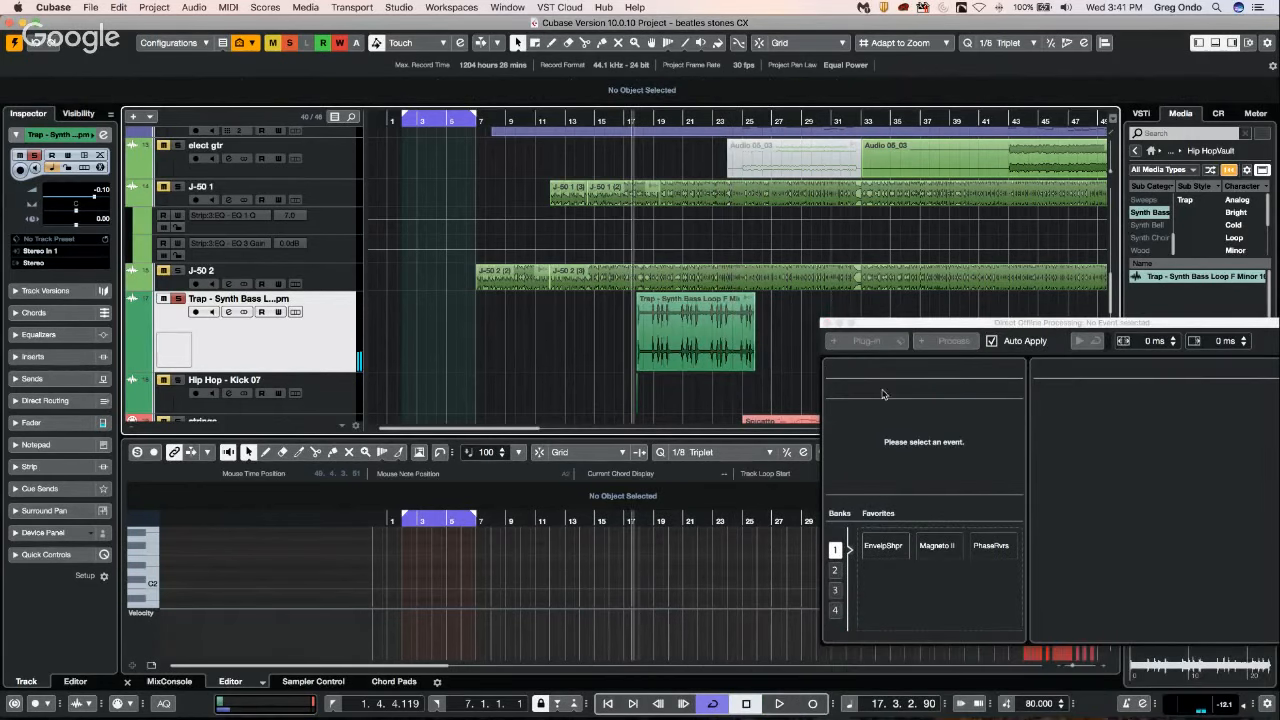
Reselect the synth bass event and view the options available for its StudioEQ process without applying any.
left_click(711, 331)
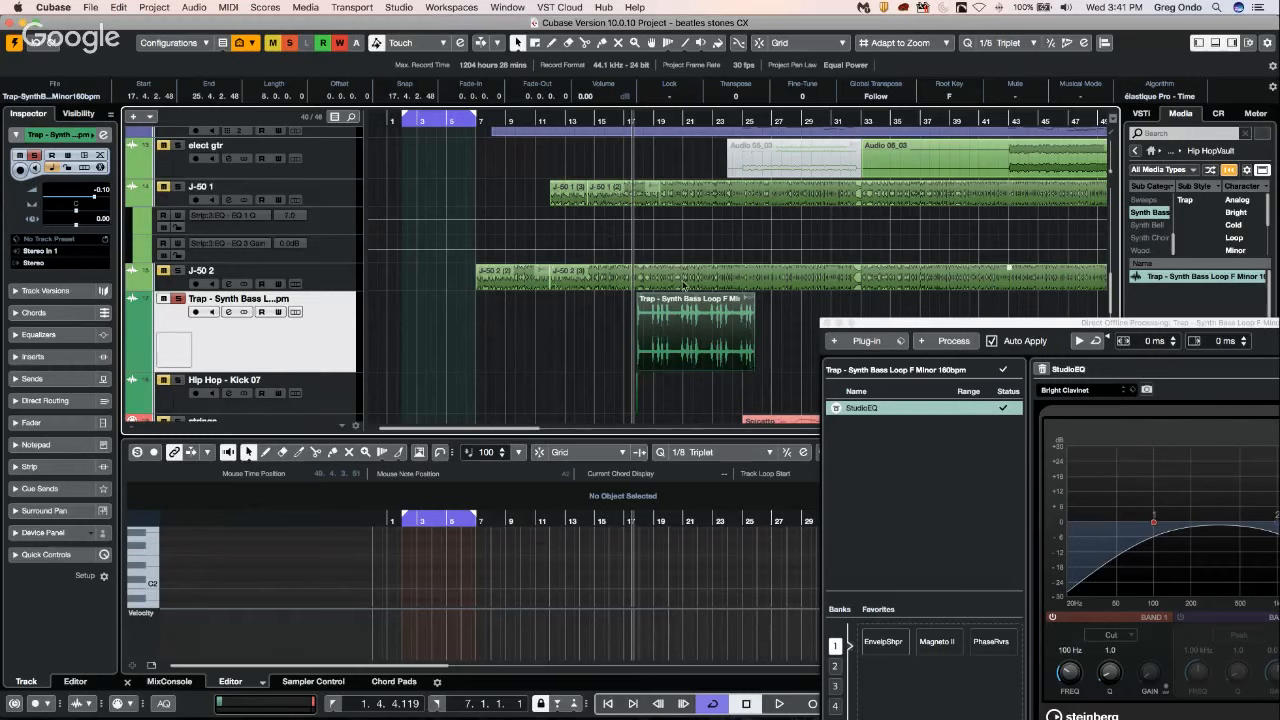
right_click(855, 410)
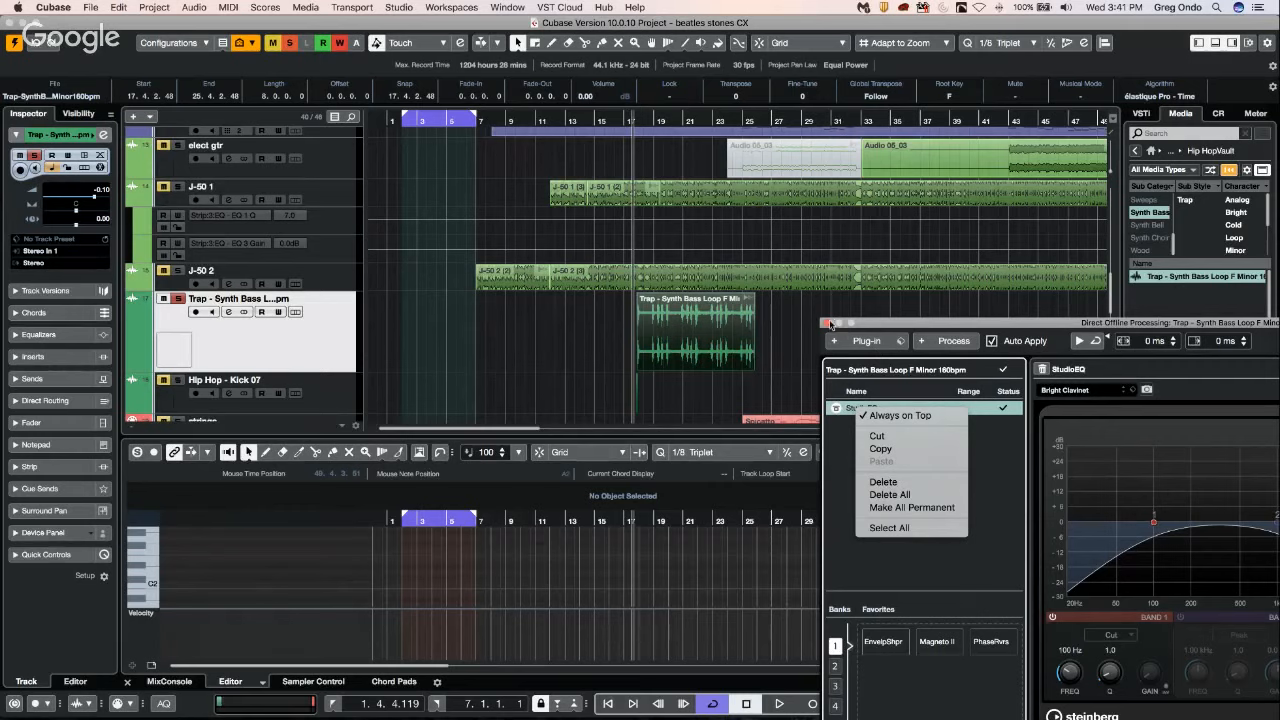
left_click(830, 327)
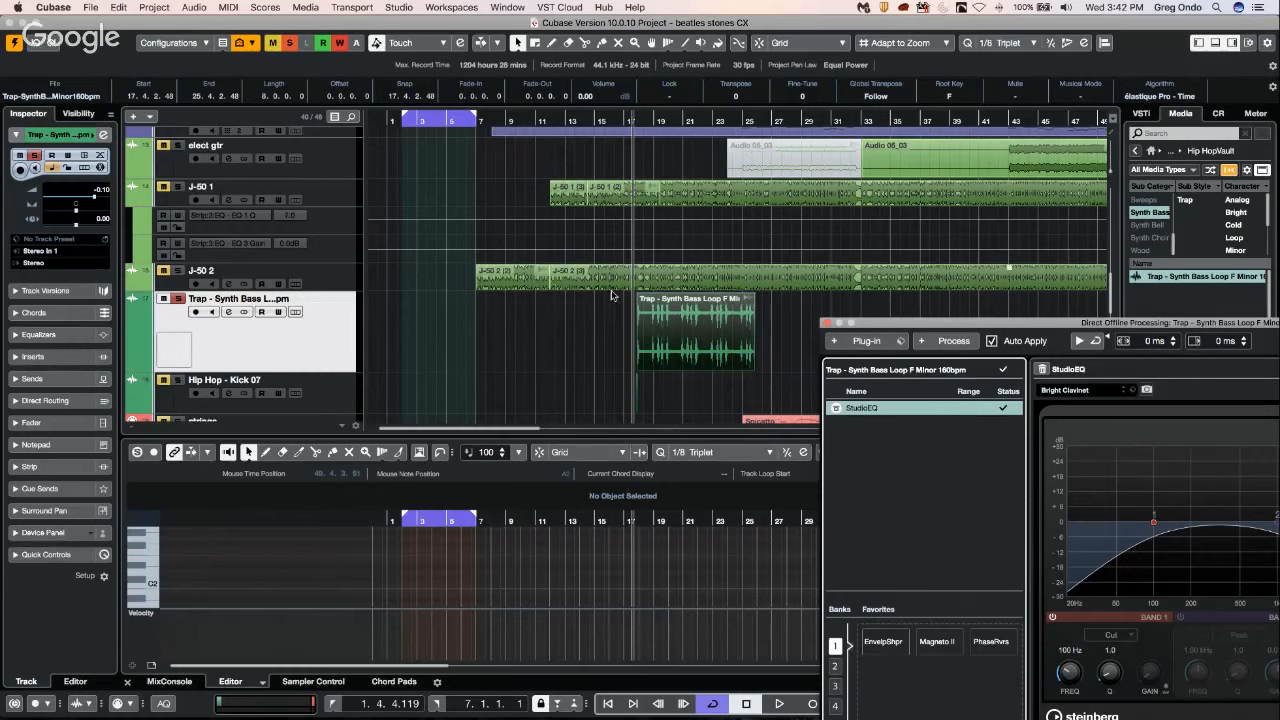
Start opening another project and go to the Cubase Project folder in the file chooser.
scroll(592, 315, "up", 6)
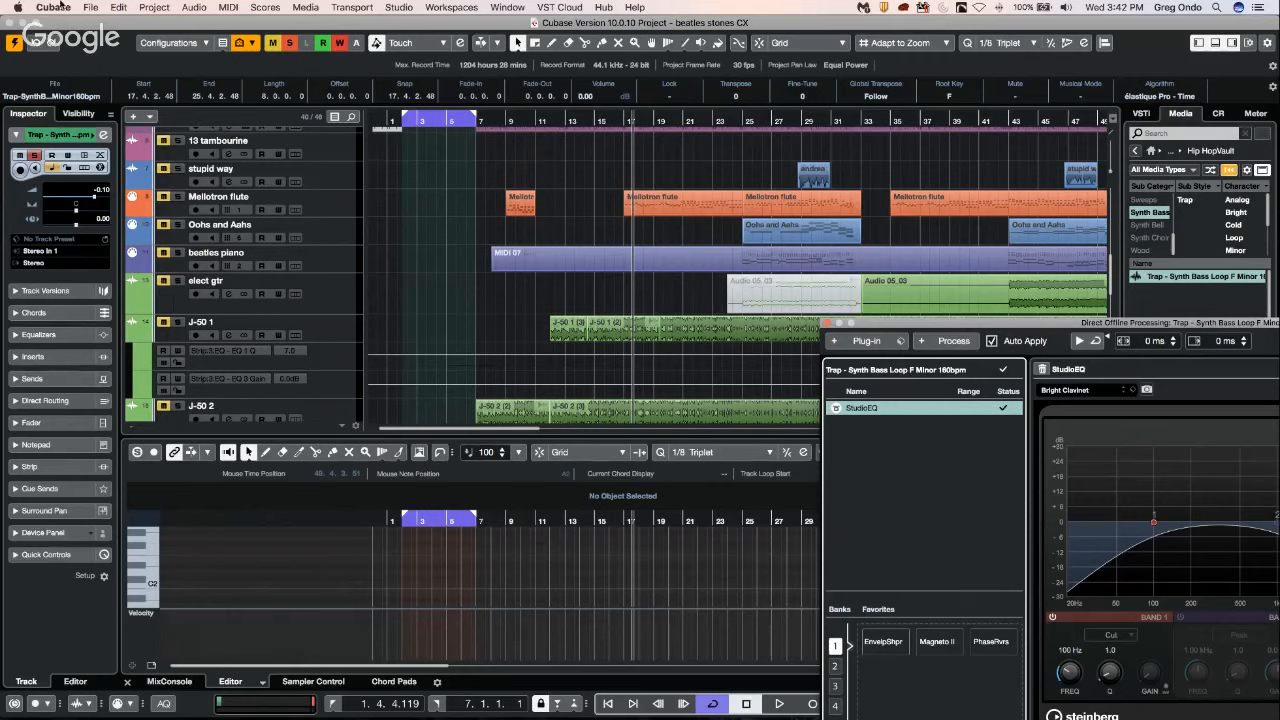
left_click(91, 8)
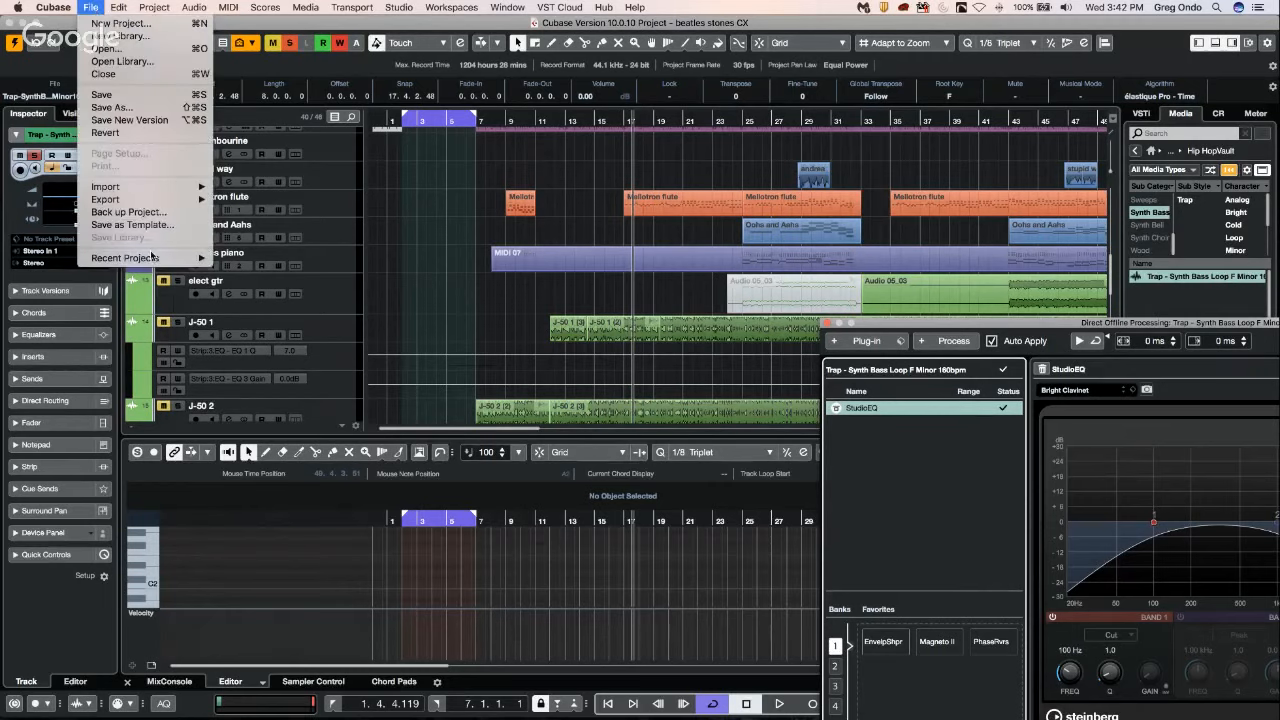
mouse_move(152, 260)
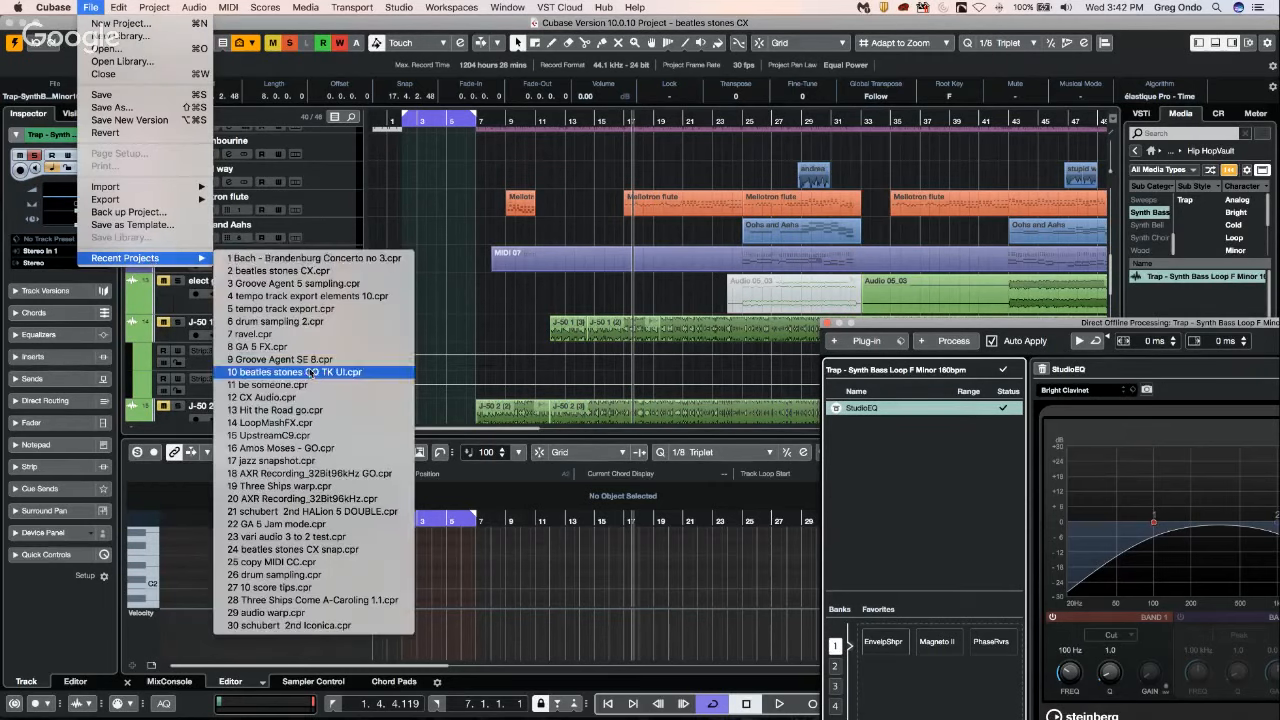
left_click(160, 49)
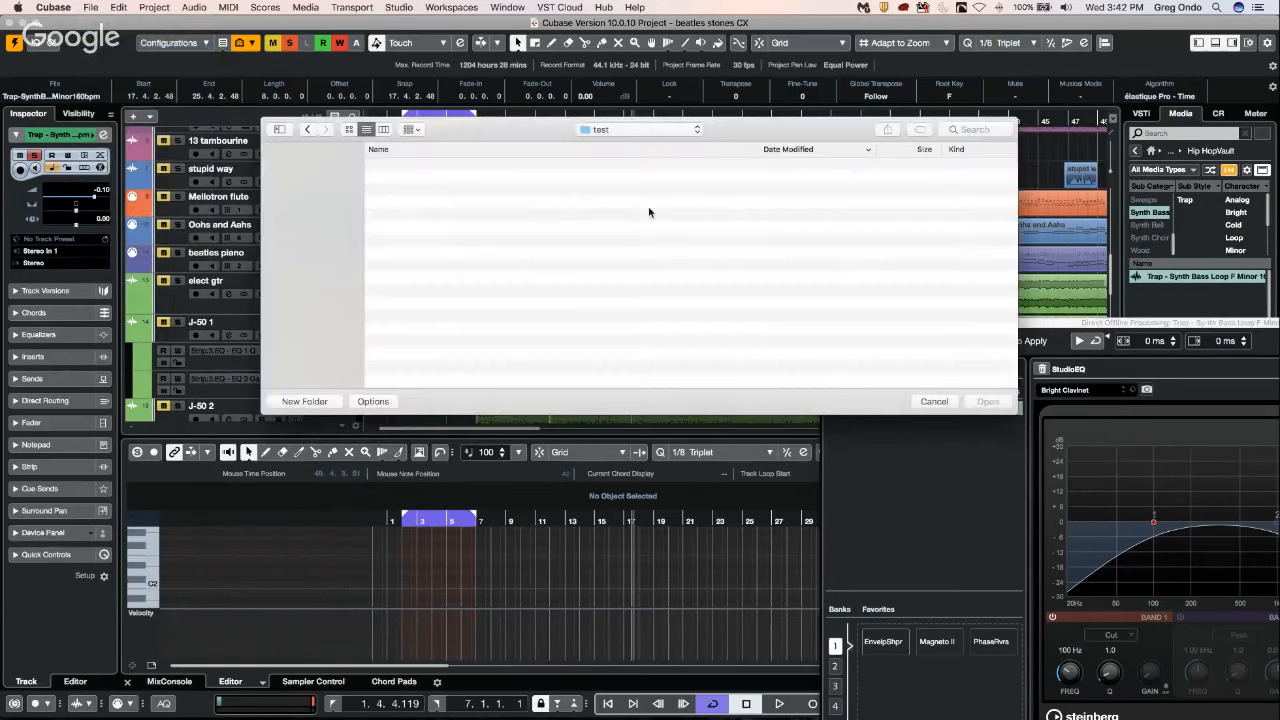
left_click(593, 130)
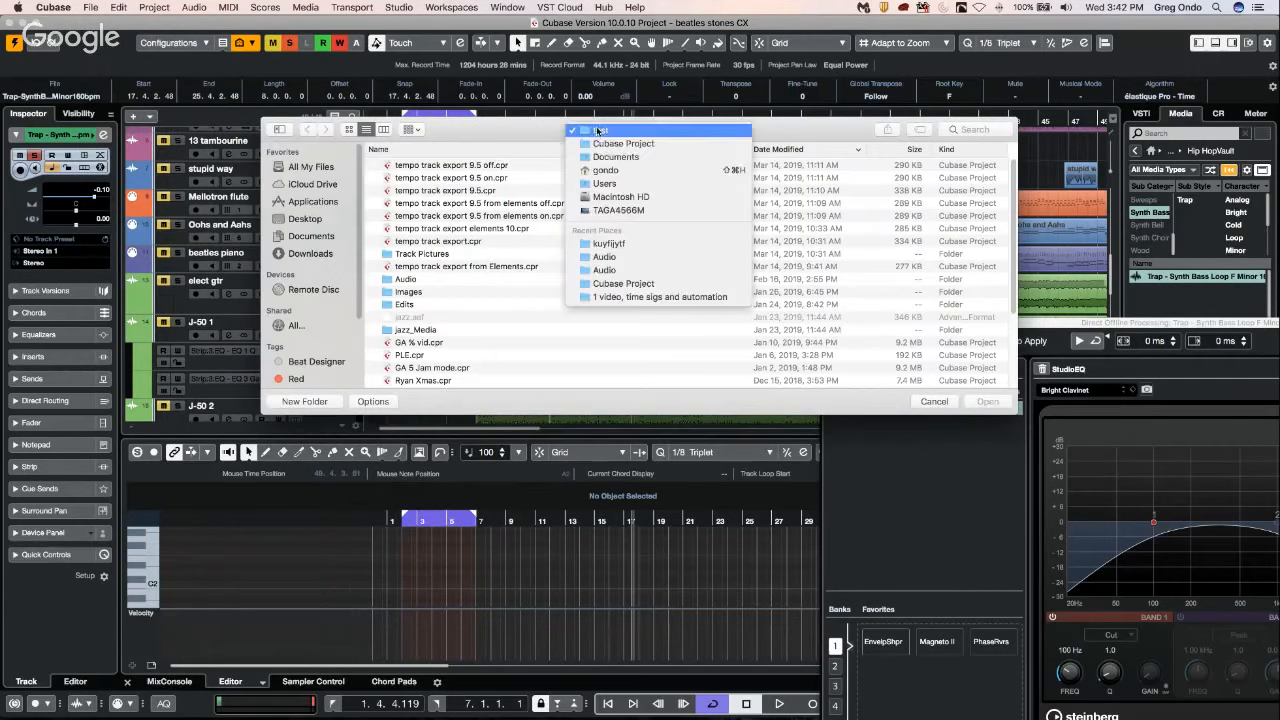
left_click(604, 155)
Open the UNINVITED project dated Sep 11, 2017 from the Uninvited C8 folder and activate it.
scroll(481, 266, "down", 15)
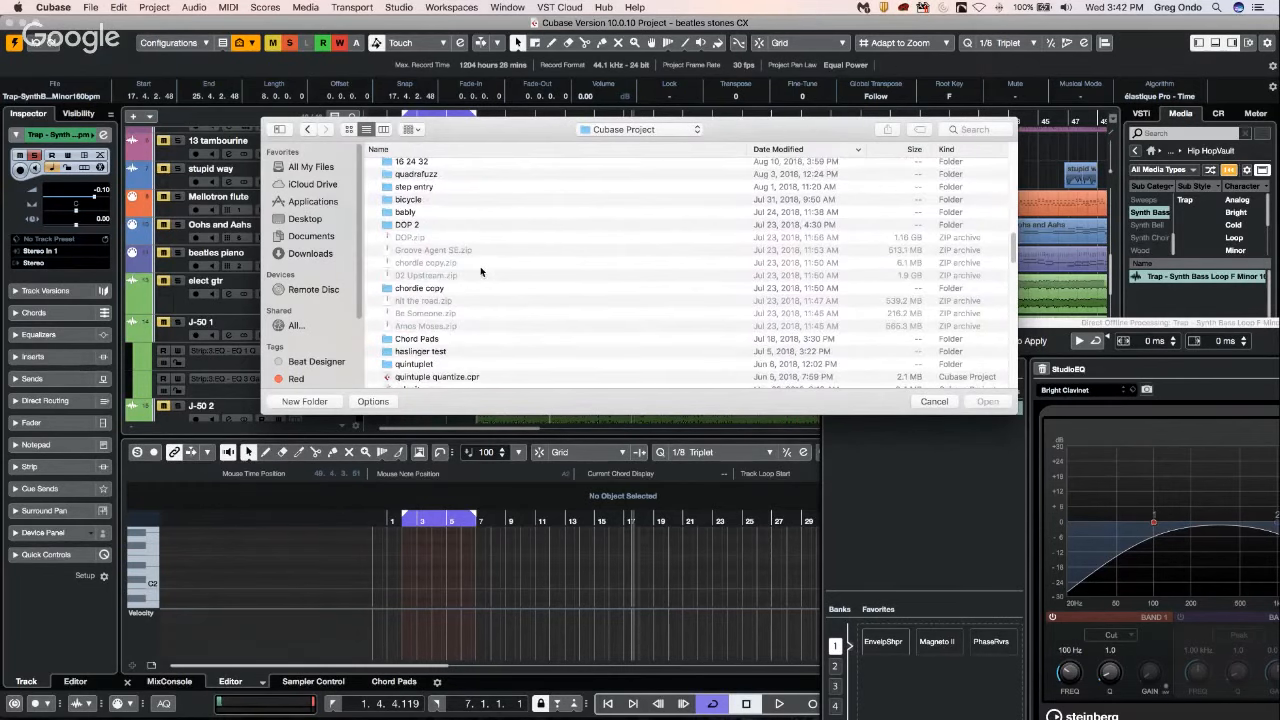
scroll(481, 266, "down", 6)
scroll(480, 280, "down", 3)
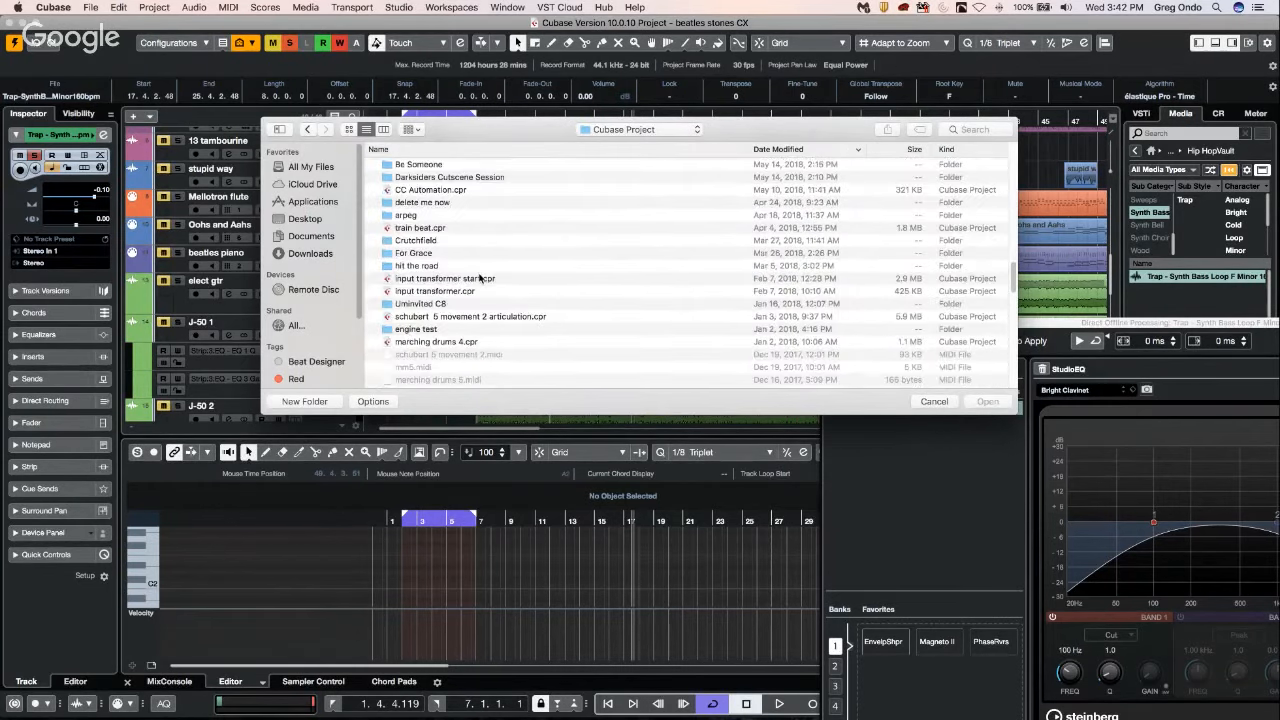
left_click(428, 304)
double_click(428, 304)
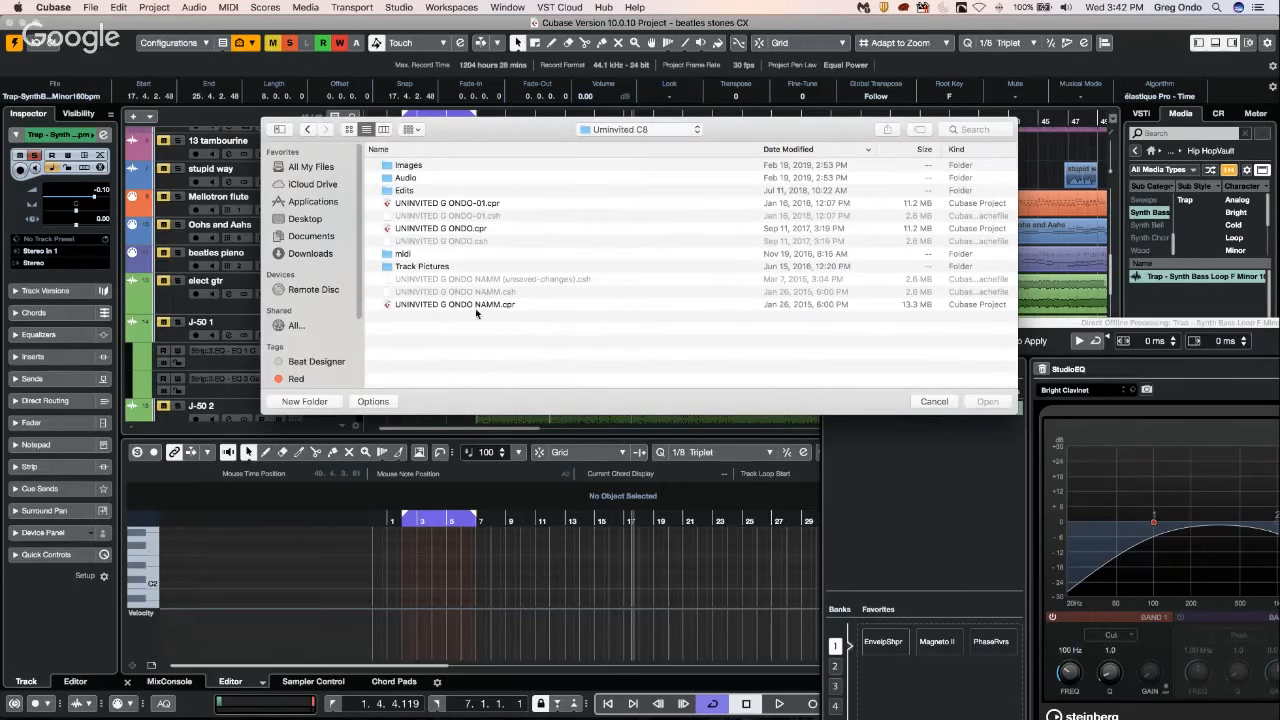
double_click(466, 229)
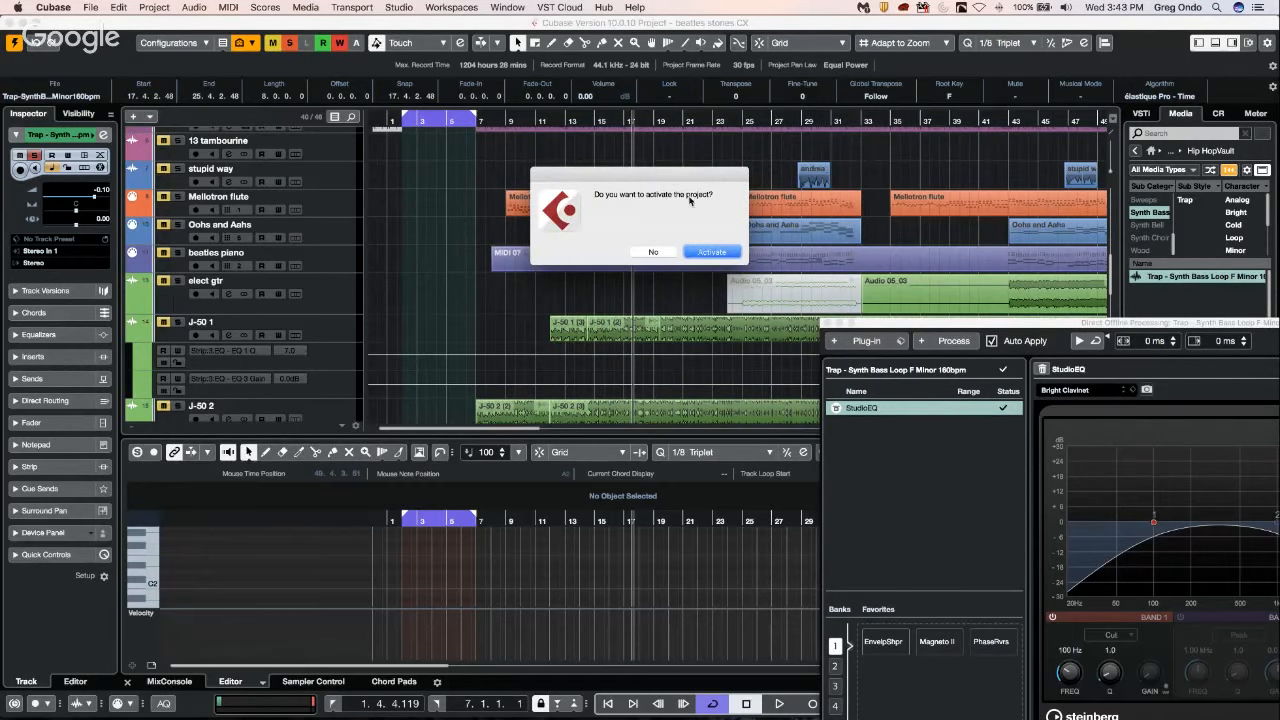
left_click(712, 252)
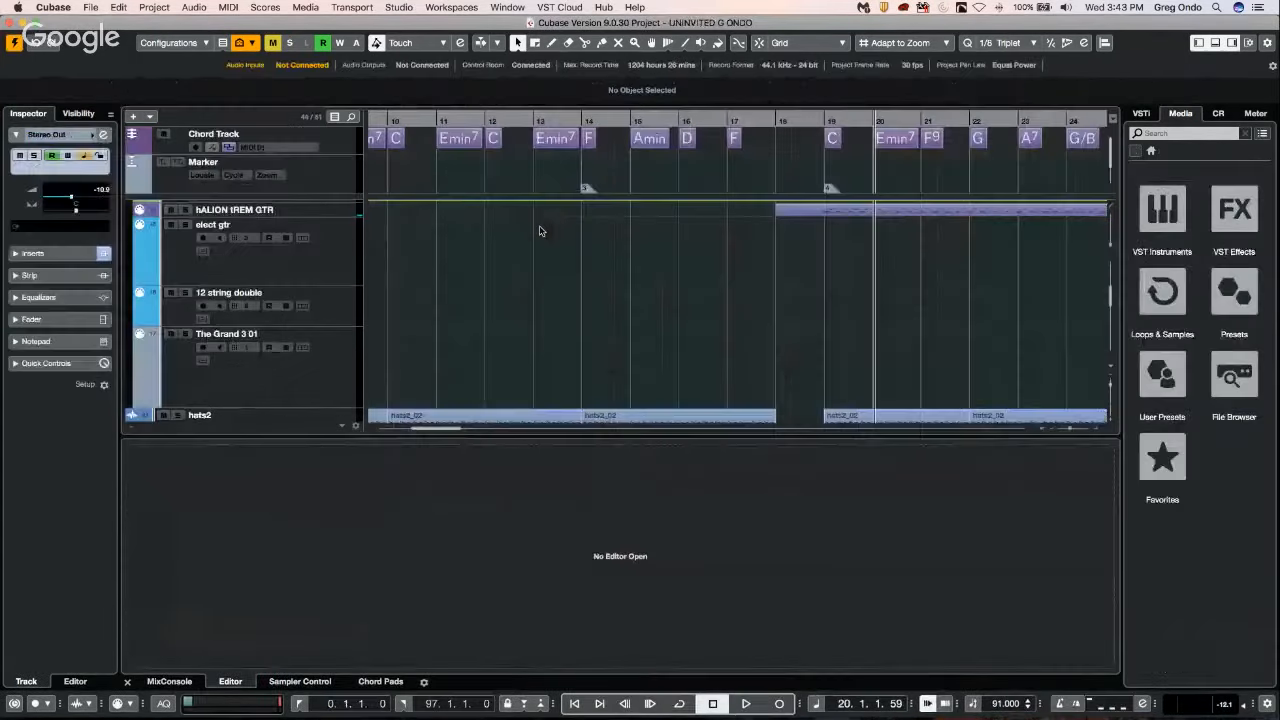
Solo the elect gtr track, play it from about bar 33 and stop playback.
left_click(447, 118)
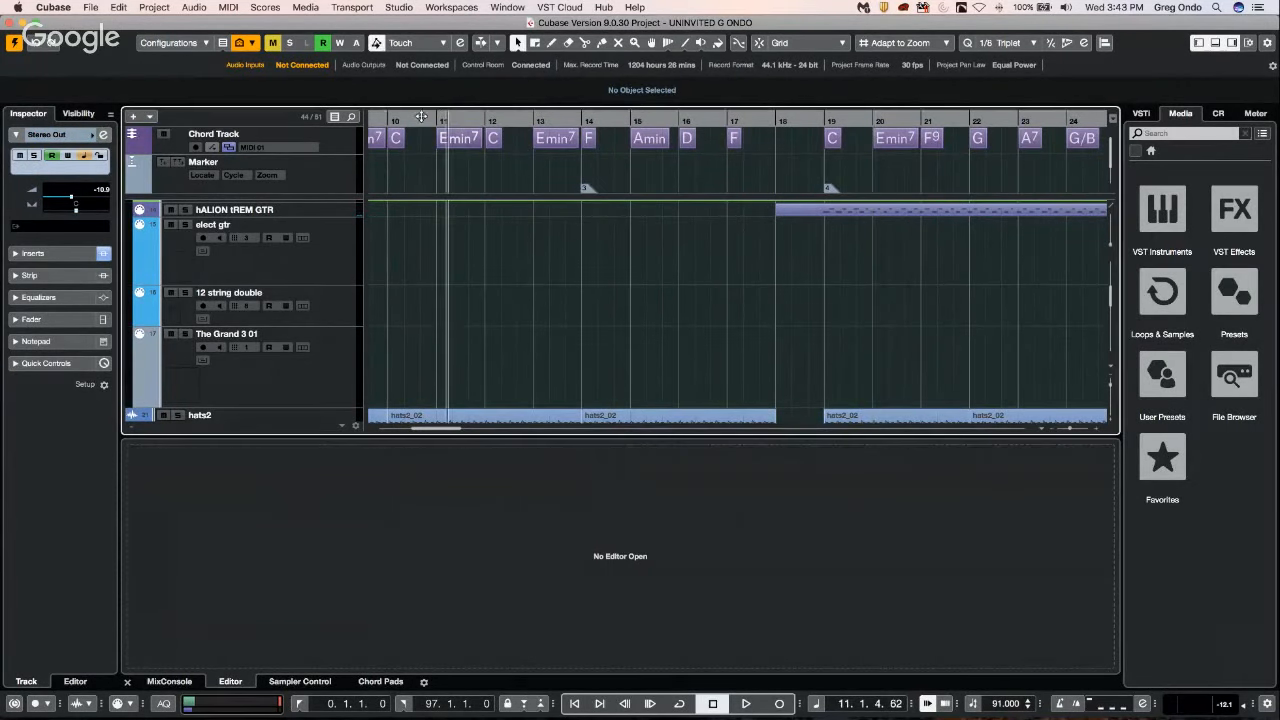
left_click_drag(425, 118, 428, 92)
left_click_drag(432, 80, 432, 72)
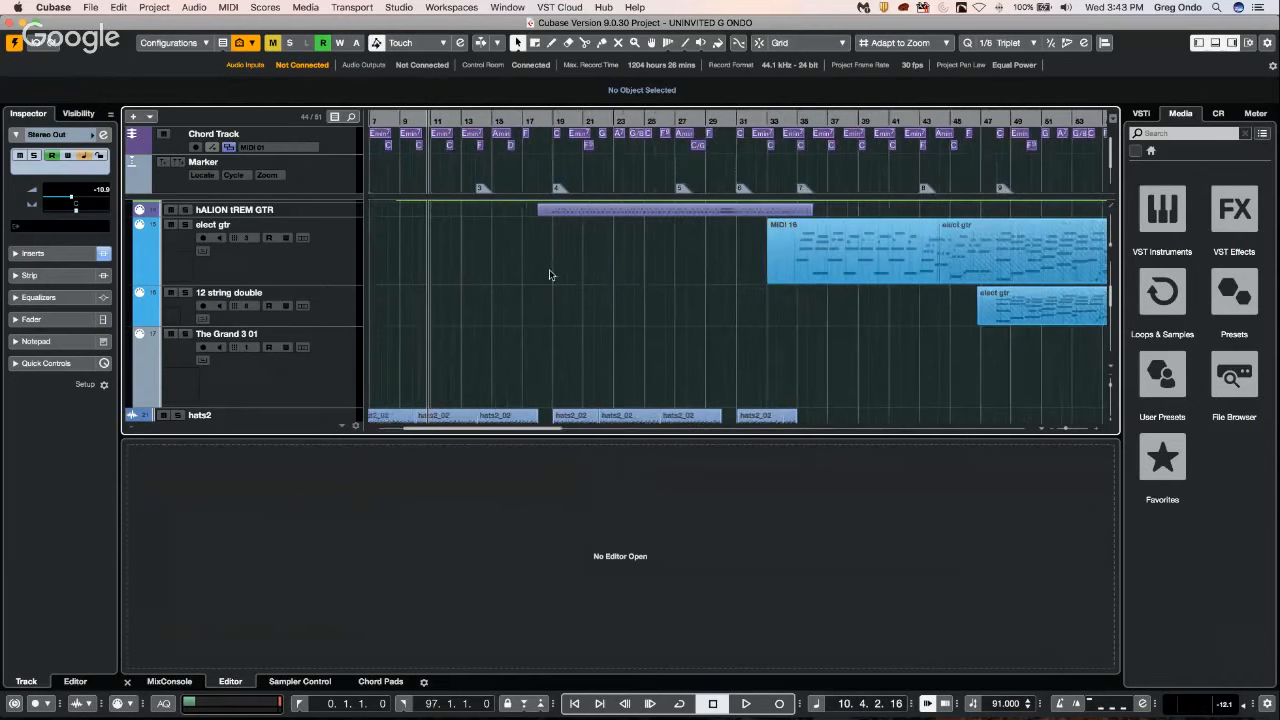
scroll(552, 276, "down", 1)
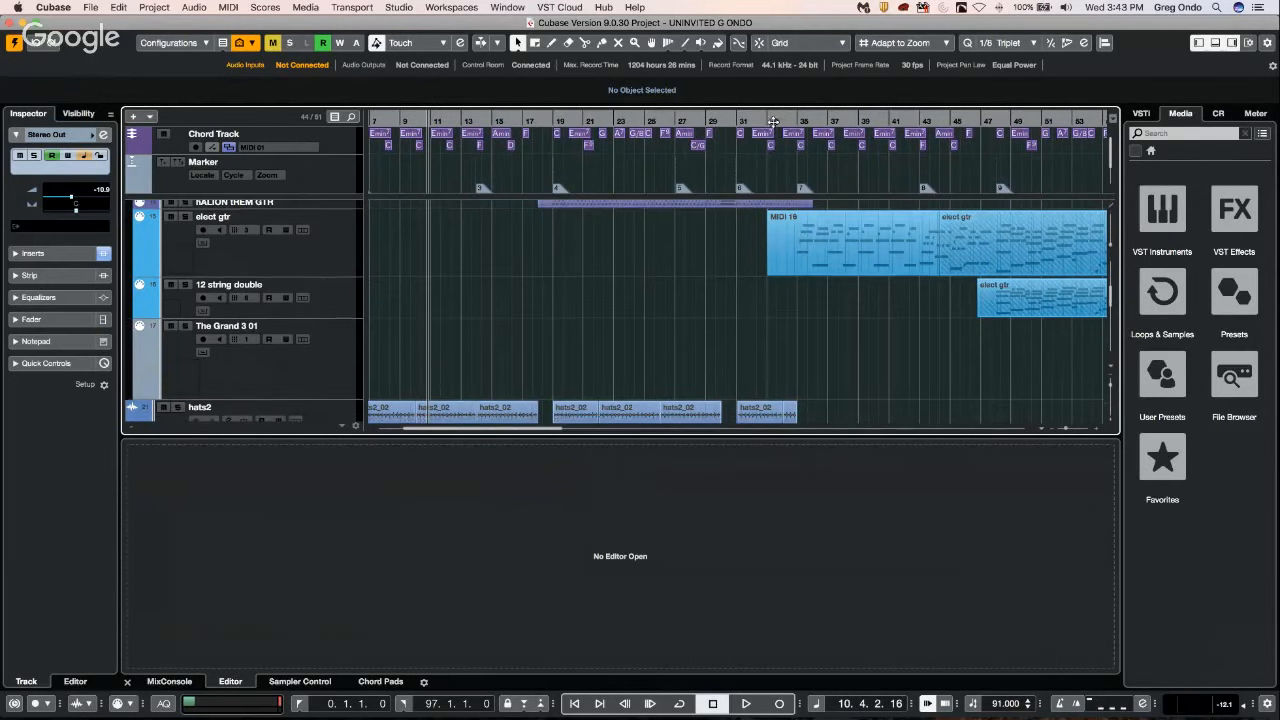
left_click(188, 217)
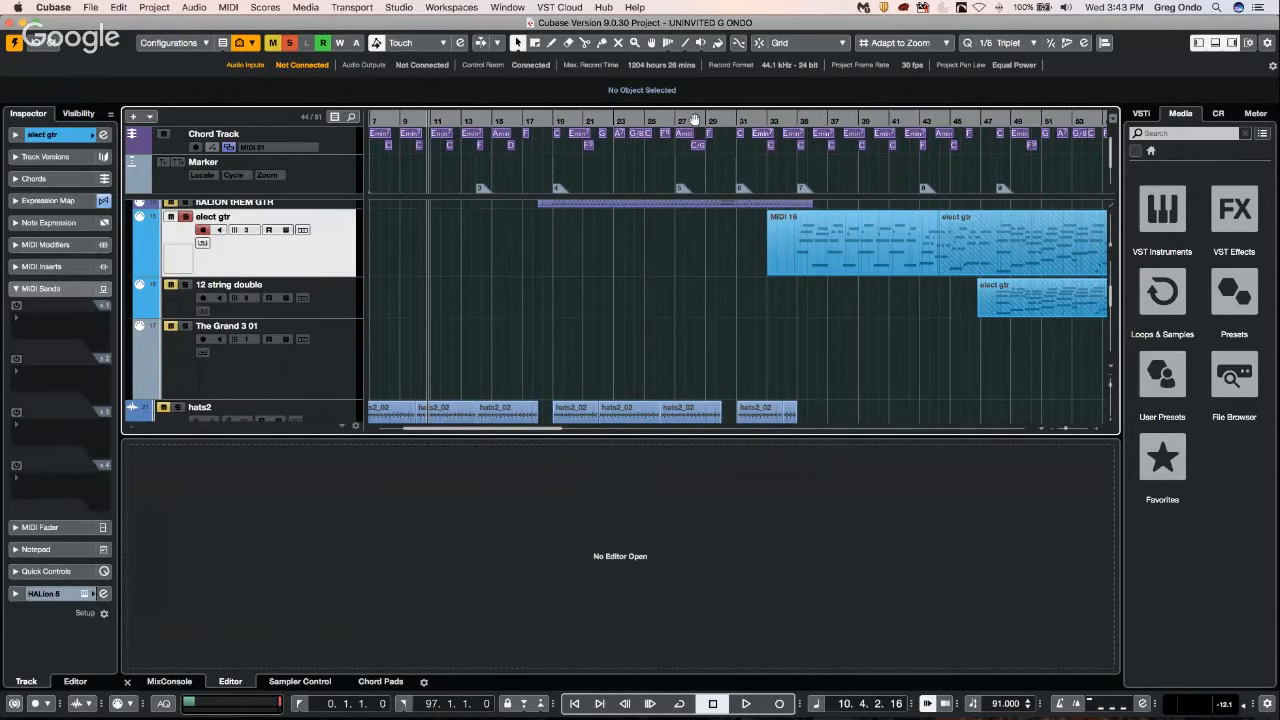
left_click(772, 119)
key("space")
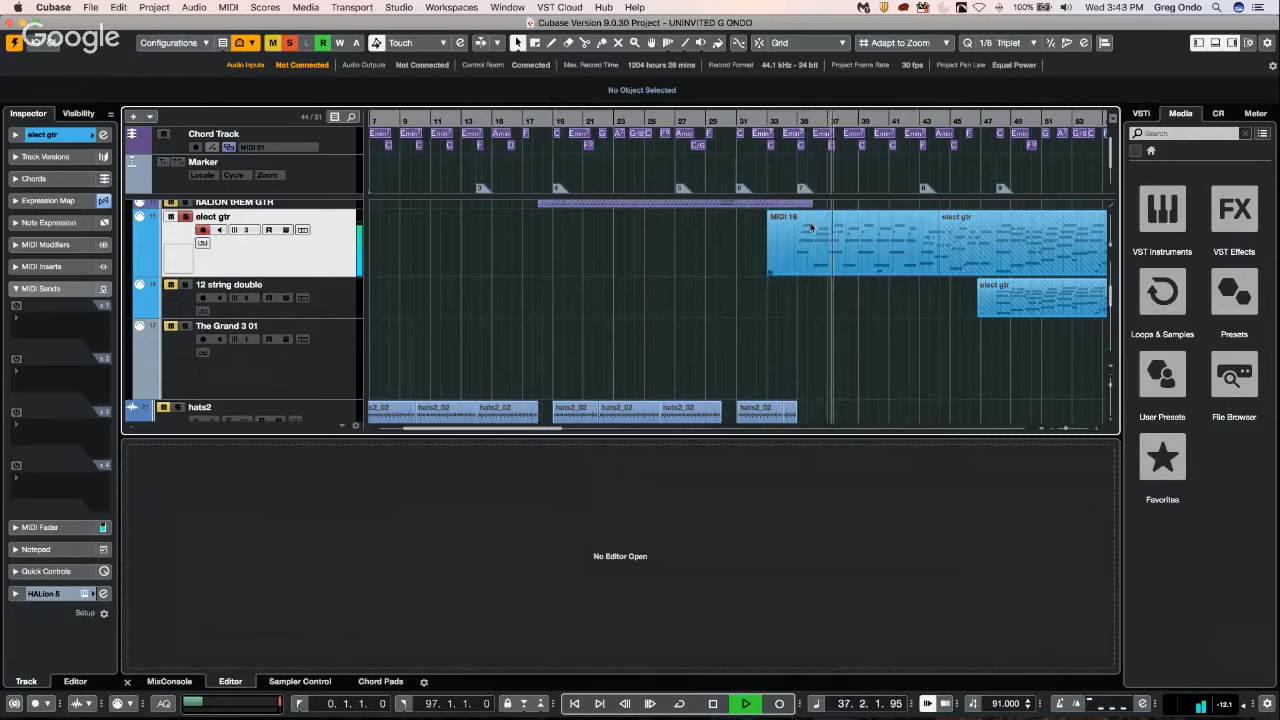
key("space")
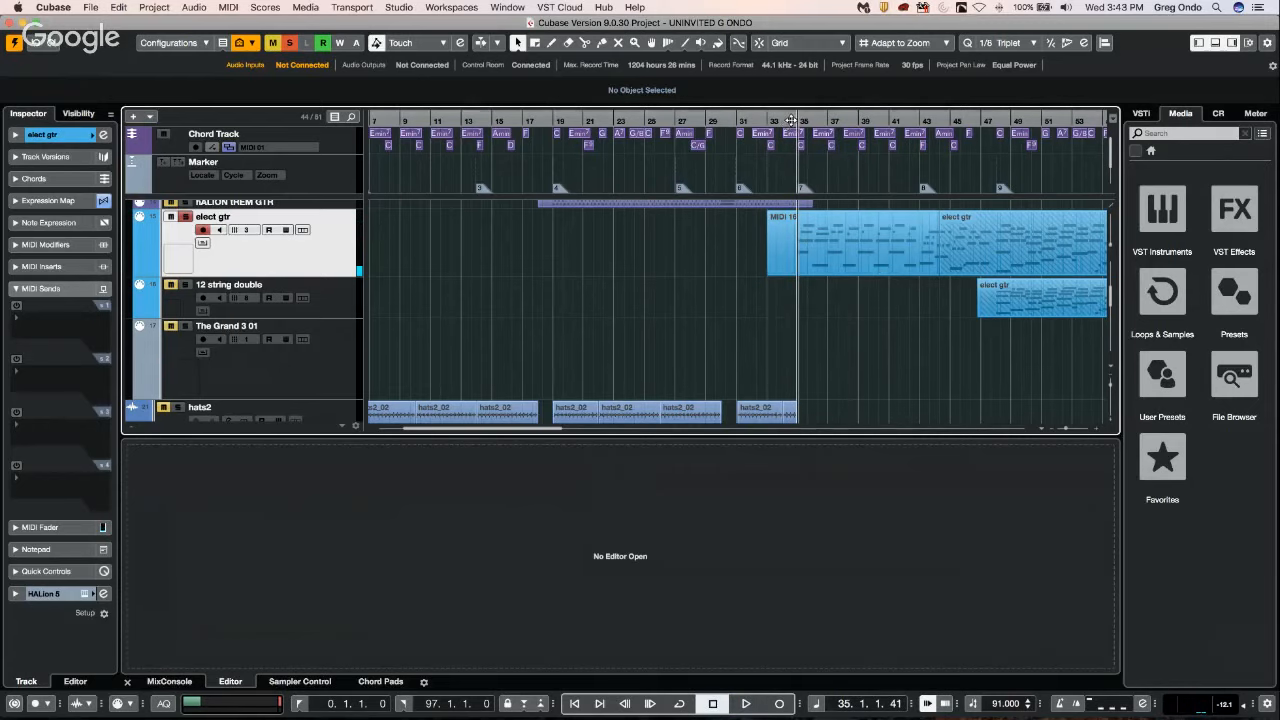
Split the elect gtr MIDI event just before bar 35 and just after bar 36, and select the middle piece.
left_click_drag(793, 120, 865, 271)
right_click(876, 232)
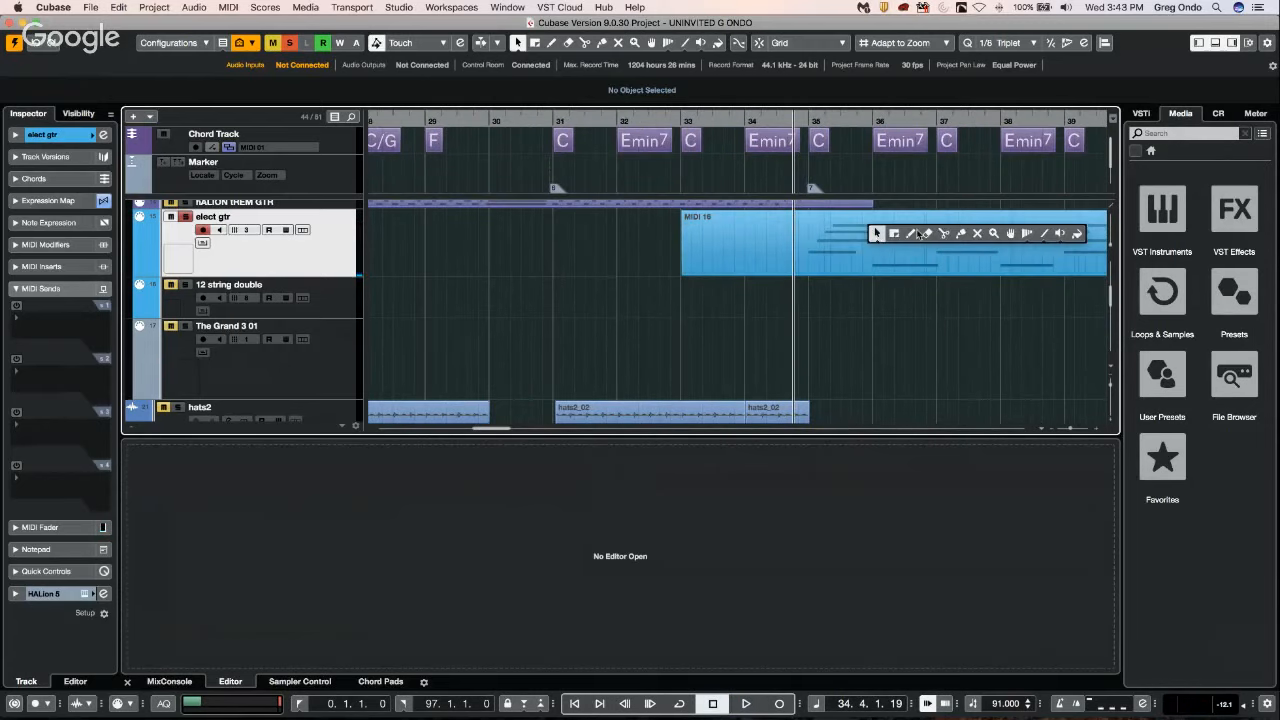
left_click(962, 232)
left_click(880, 245)
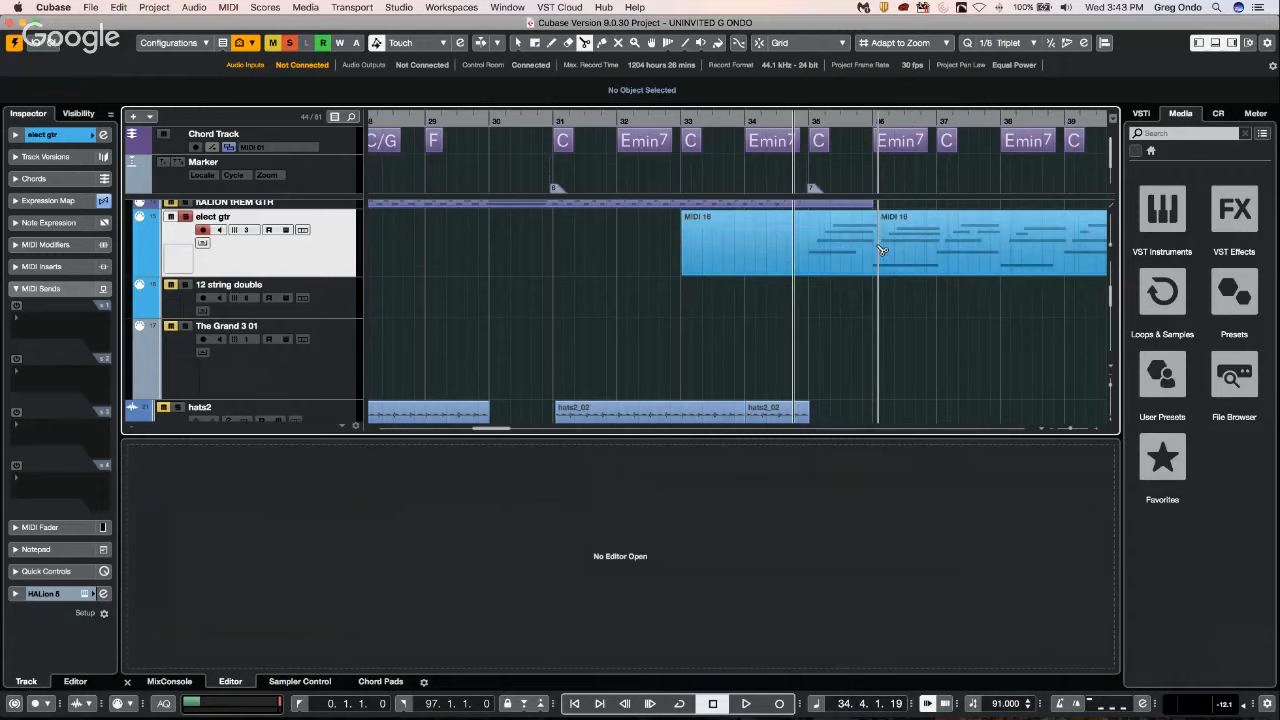
left_click(808, 256)
right_click(810, 248)
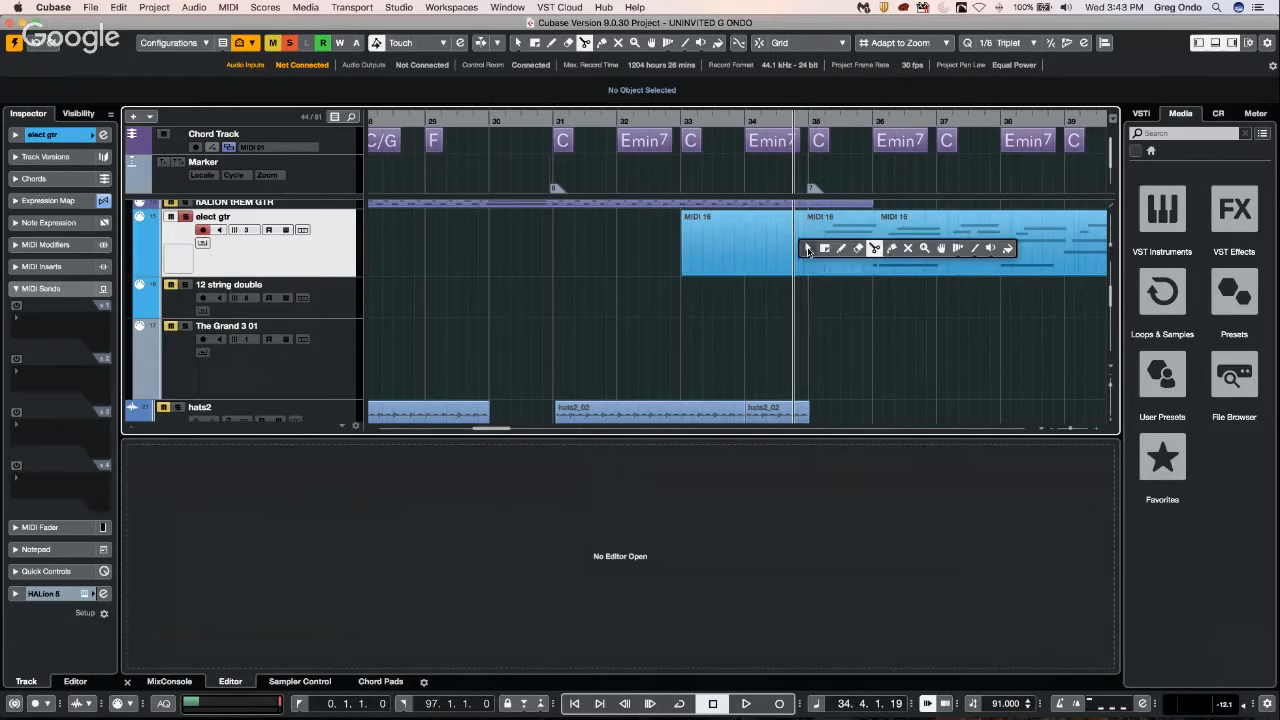
left_click(812, 248)
left_click(869, 248)
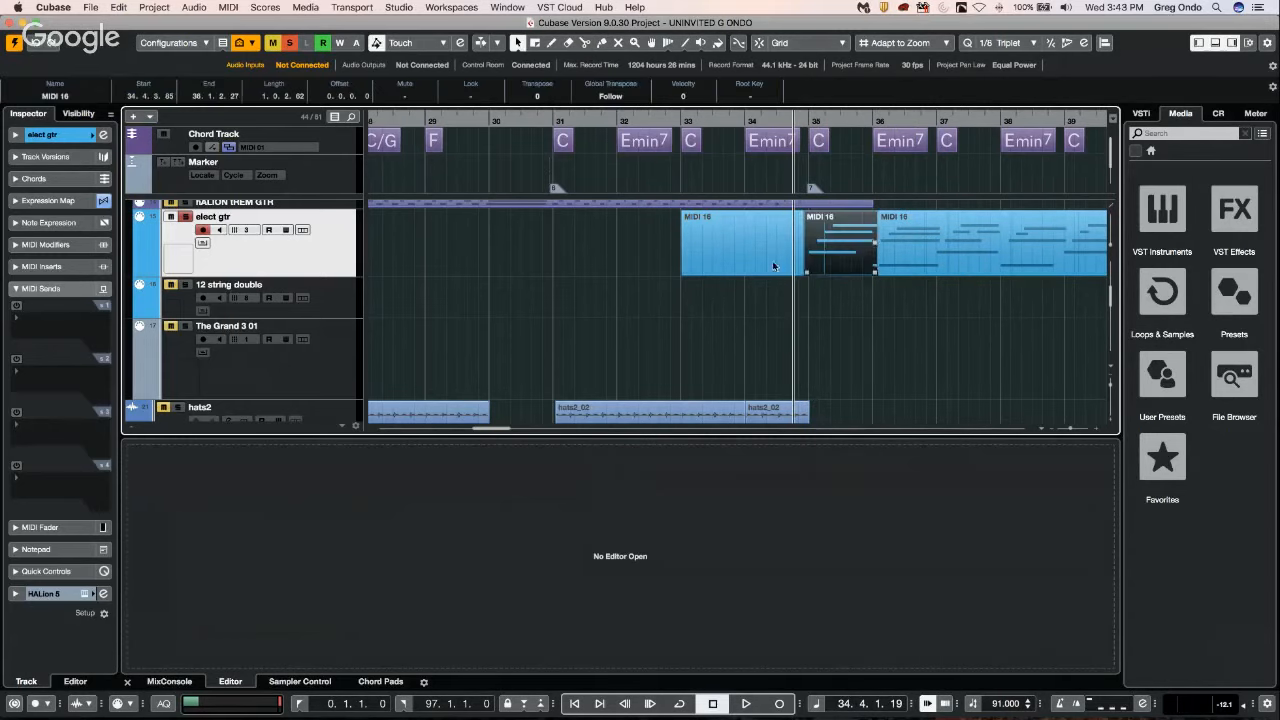
Show the Chord Pads with their player setup and set the Guitar Player's mode to Pattern.
left_click(379, 682)
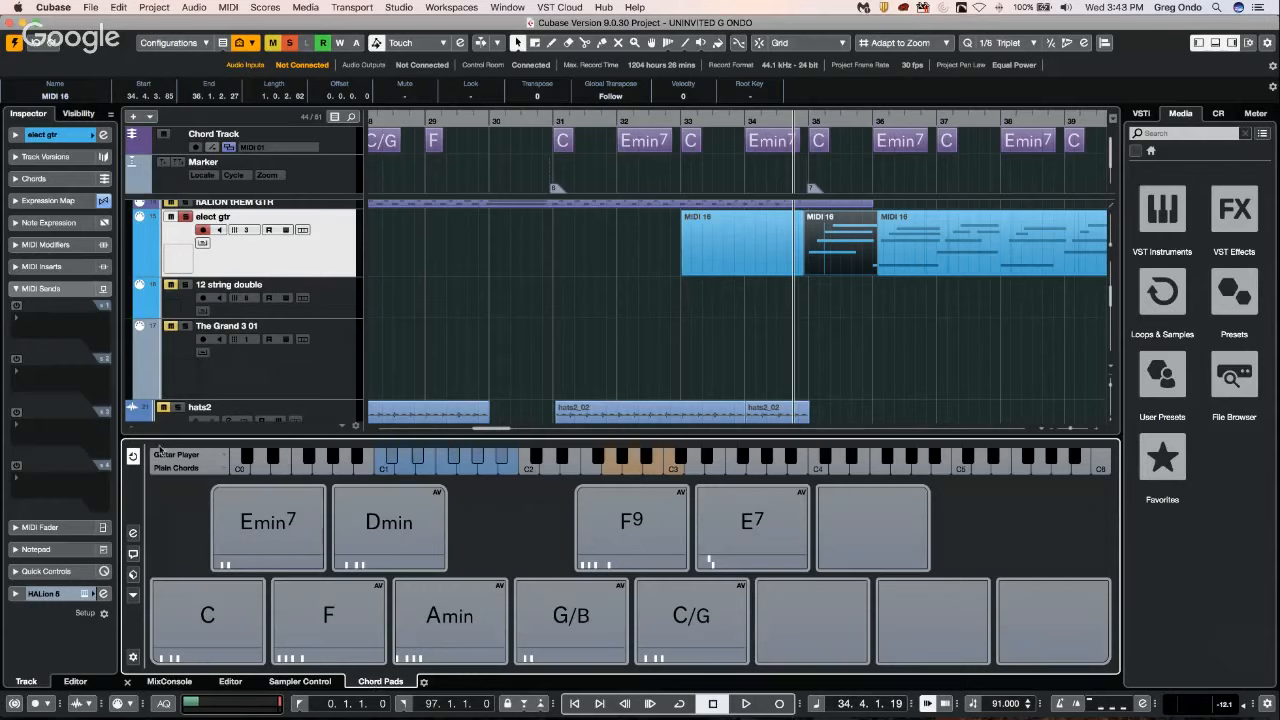
left_click(133, 533)
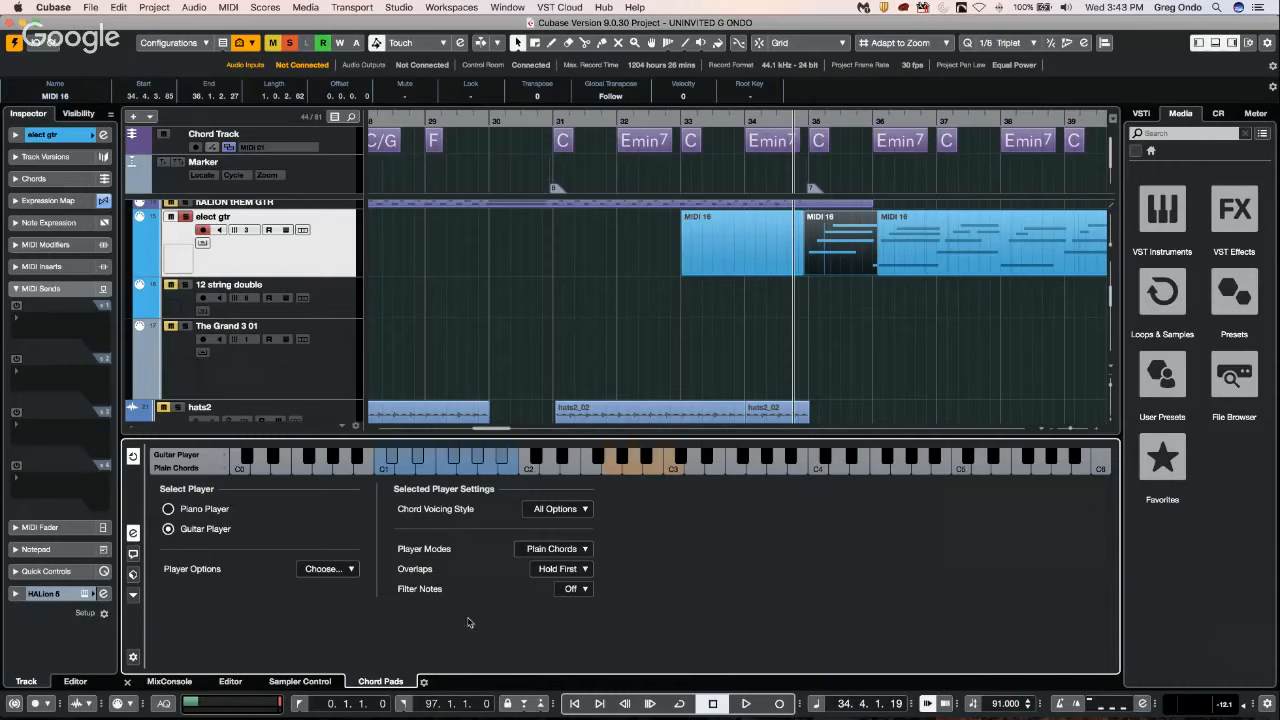
left_click(550, 549)
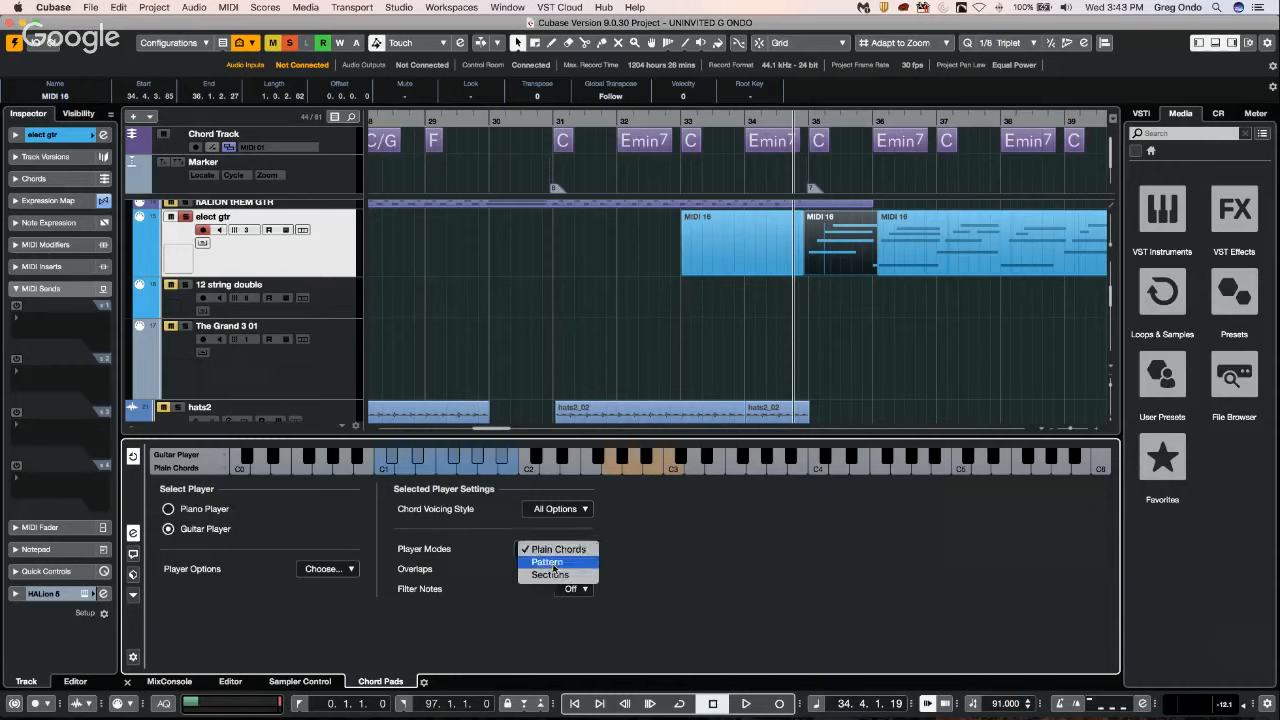
left_click(554, 563)
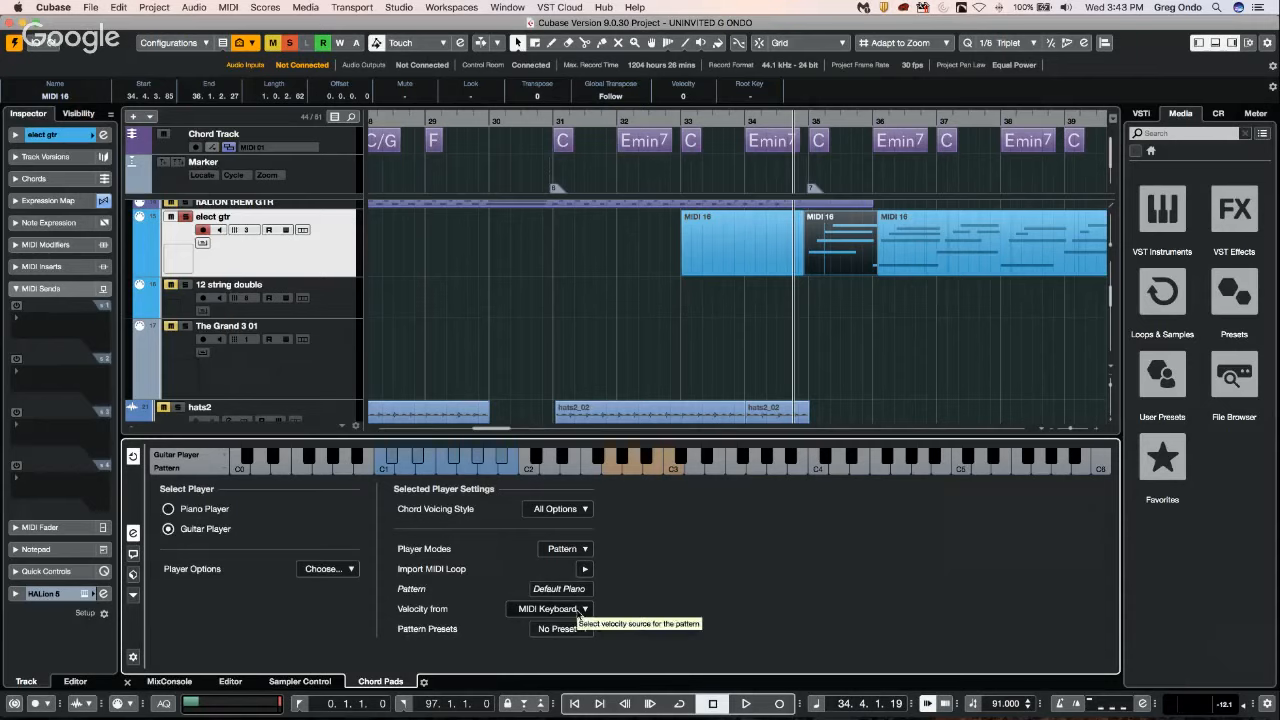
View the available player options, pattern presets and chord voicing styles without changing any of them.
left_click(340, 568)
left_click(262, 585)
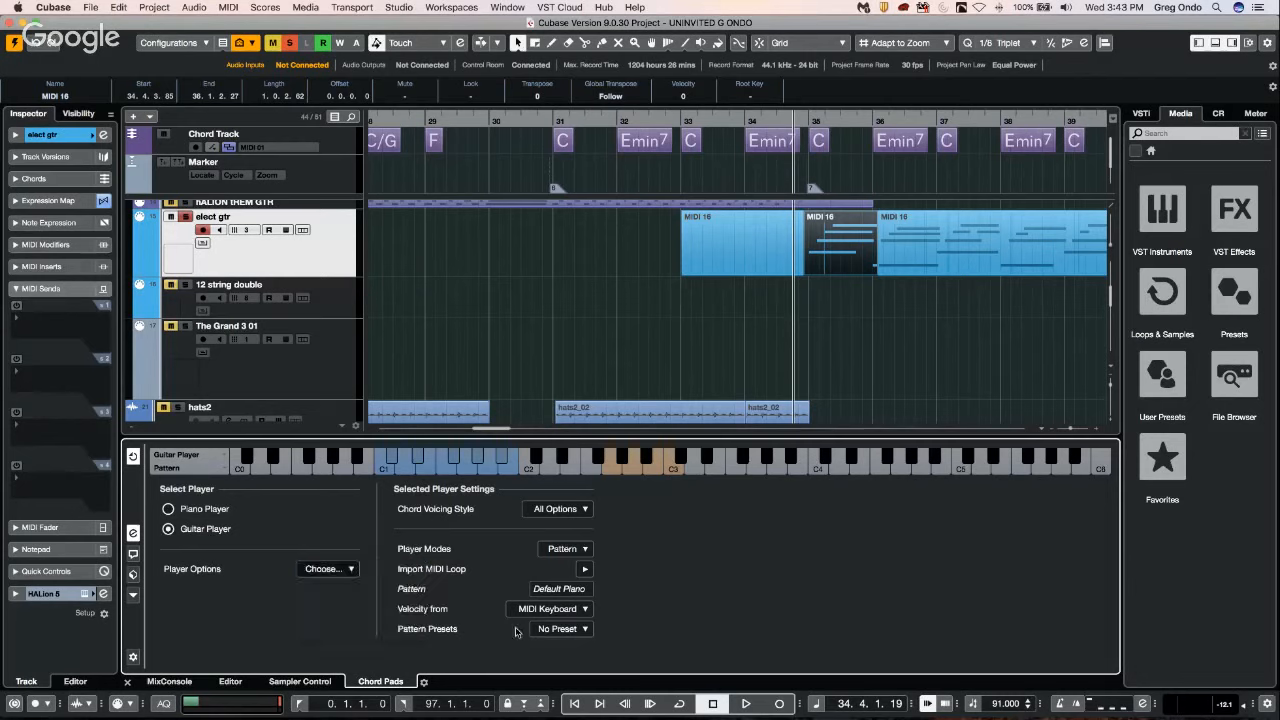
left_click(570, 632)
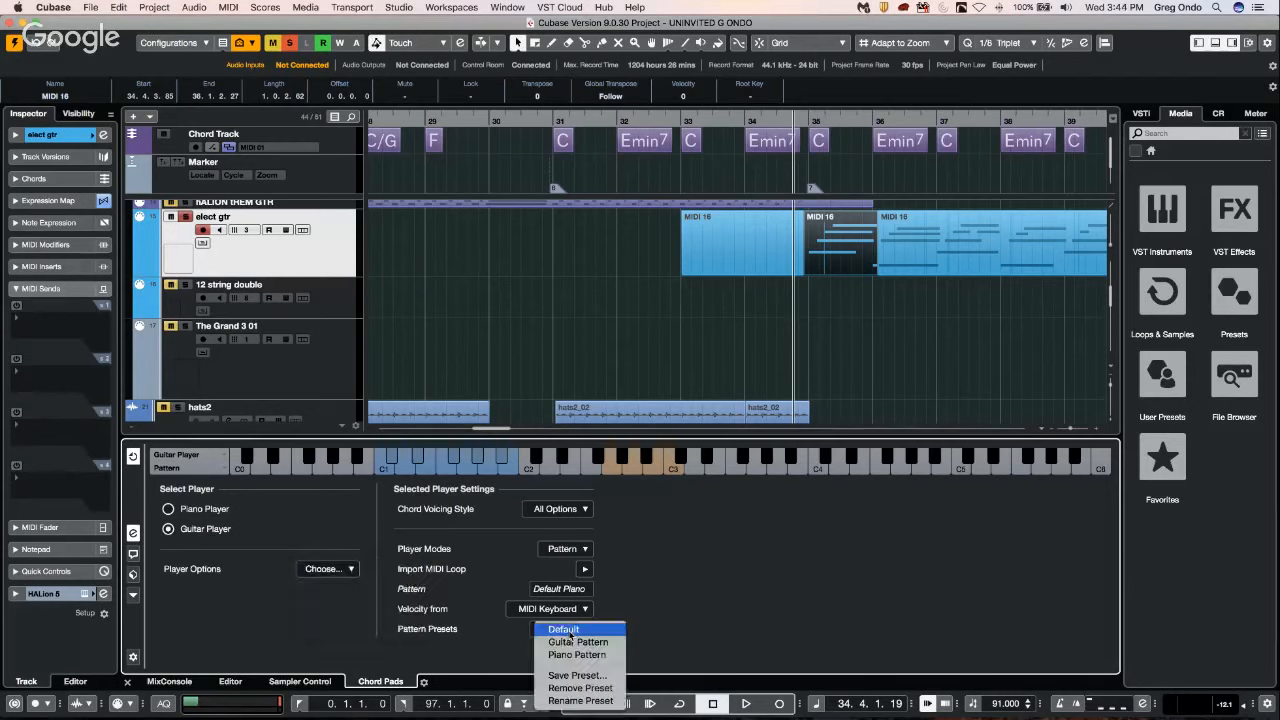
left_click(643, 626)
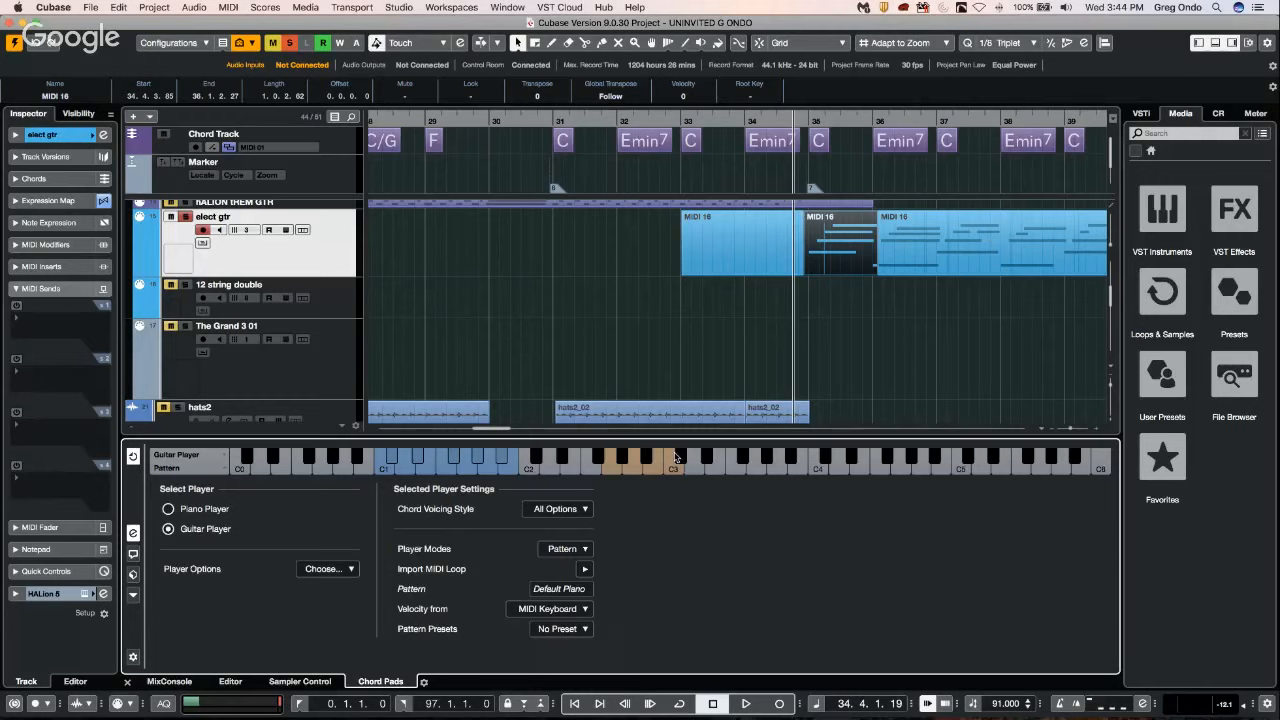
left_click(564, 511)
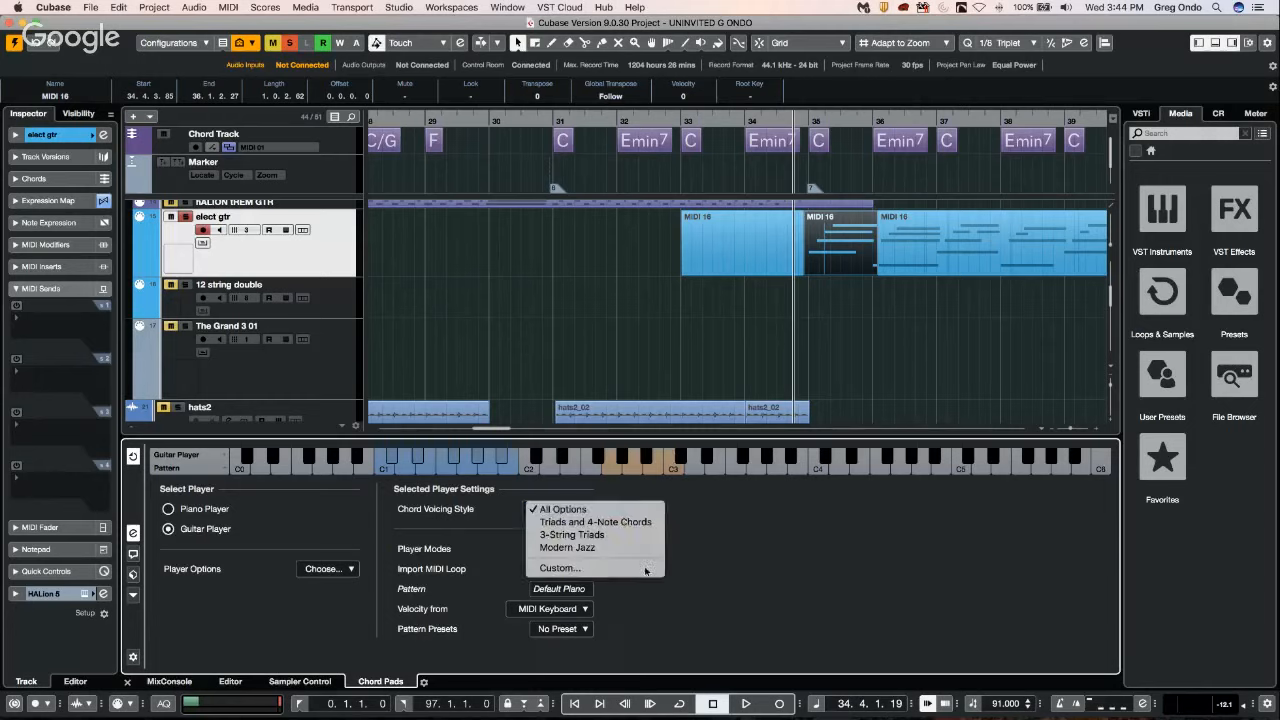
left_click(727, 591)
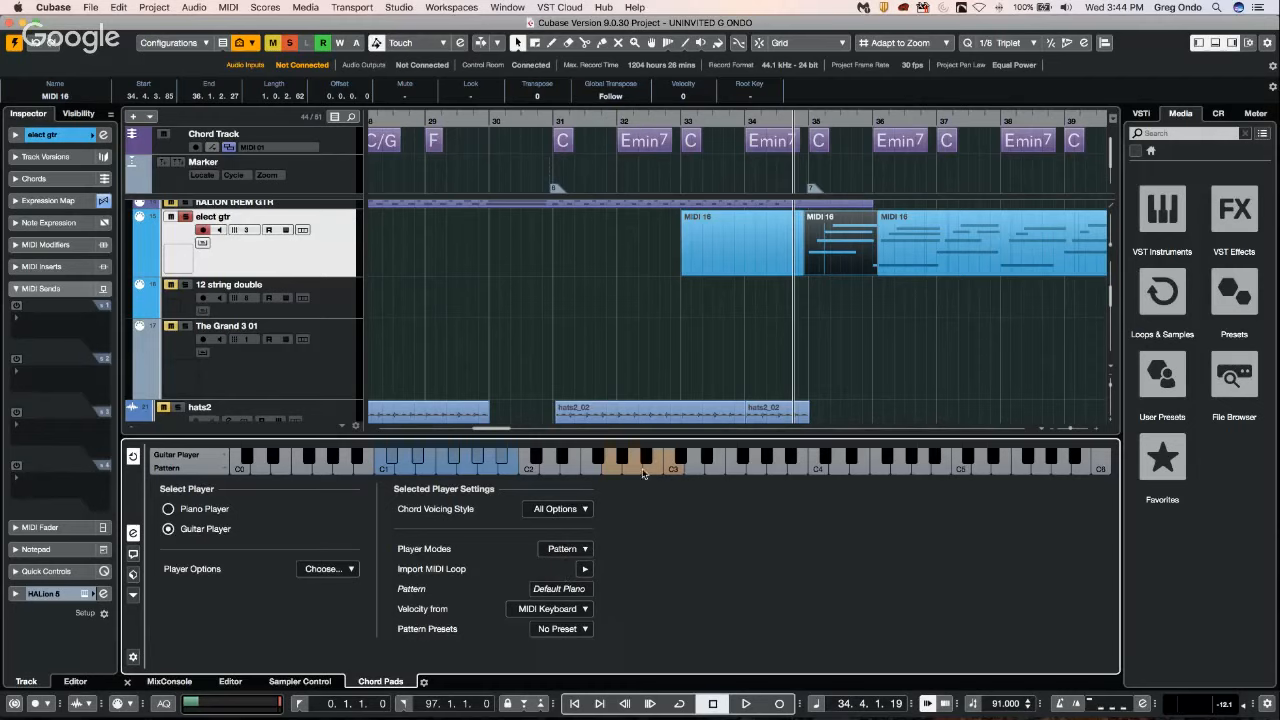
Load the selected elect gtr slice as the Guitar Player's pattern and audition it on the F9 chord pad.
left_click_drag(848, 228, 535, 599)
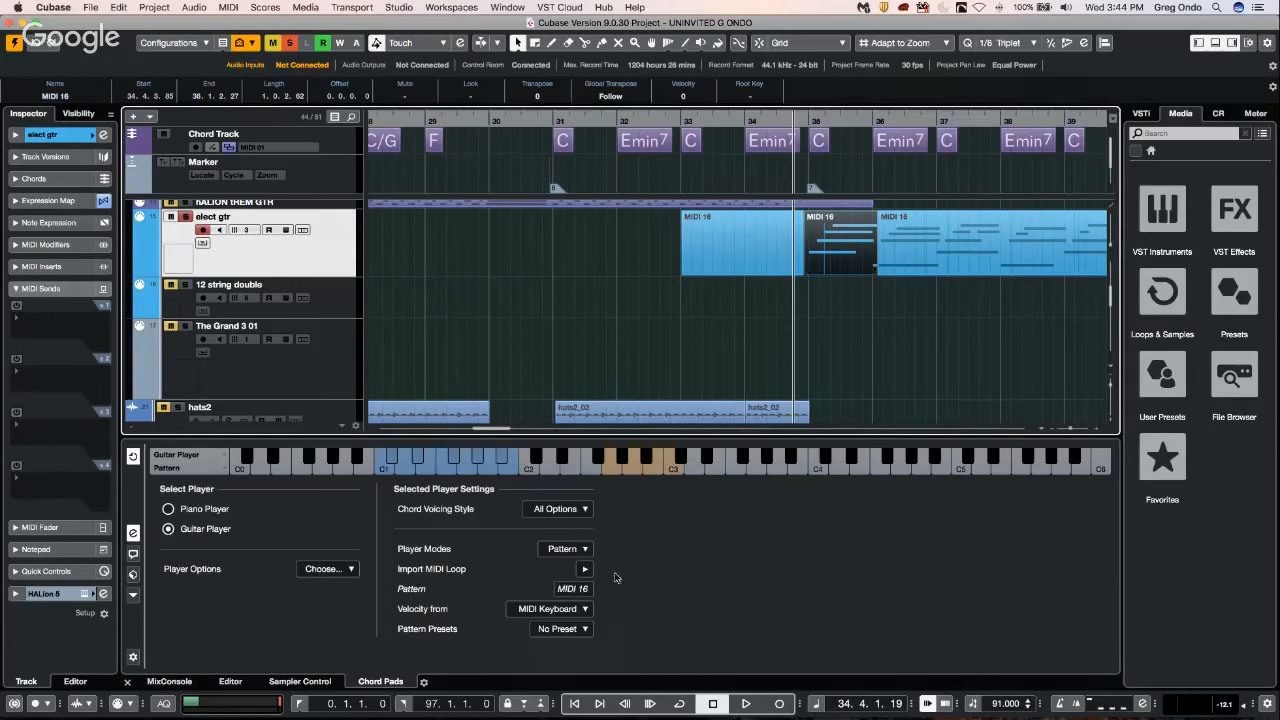
left_click(133, 532)
left_click(627, 524)
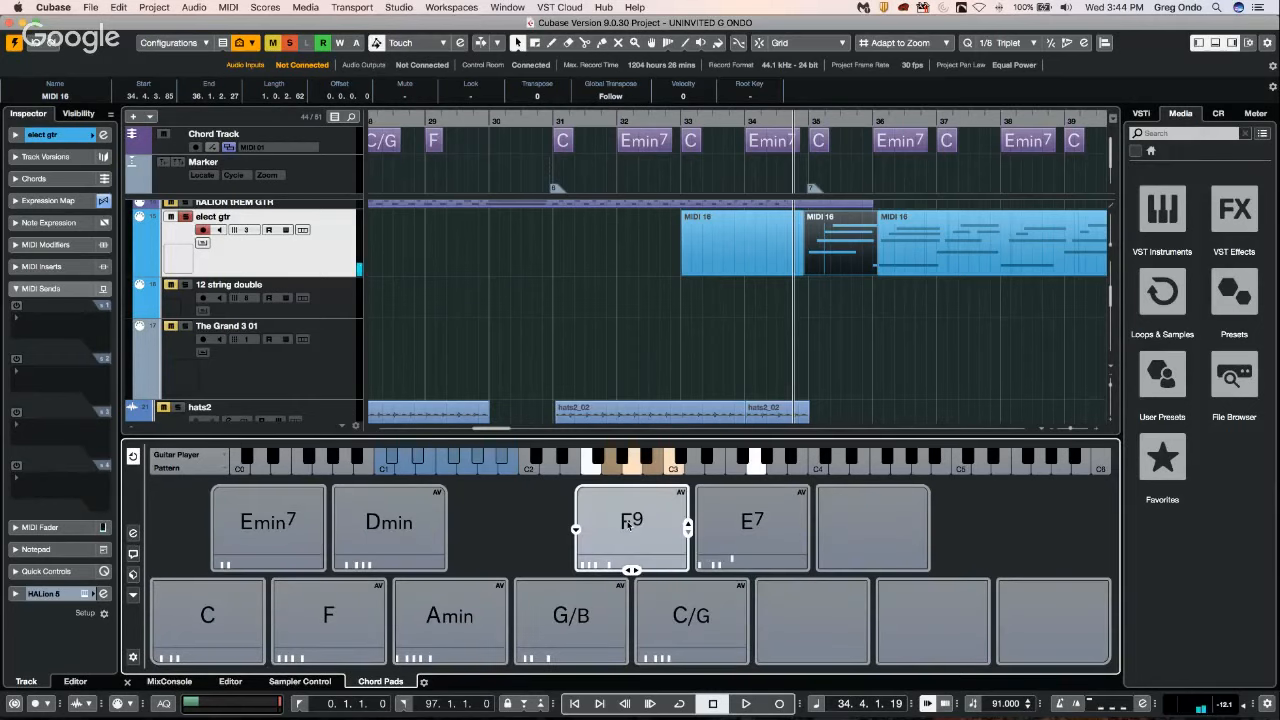
Audition the guitar pattern on the Dmin, Amin, F, G/B and C/G chord pads.
left_click(386, 521)
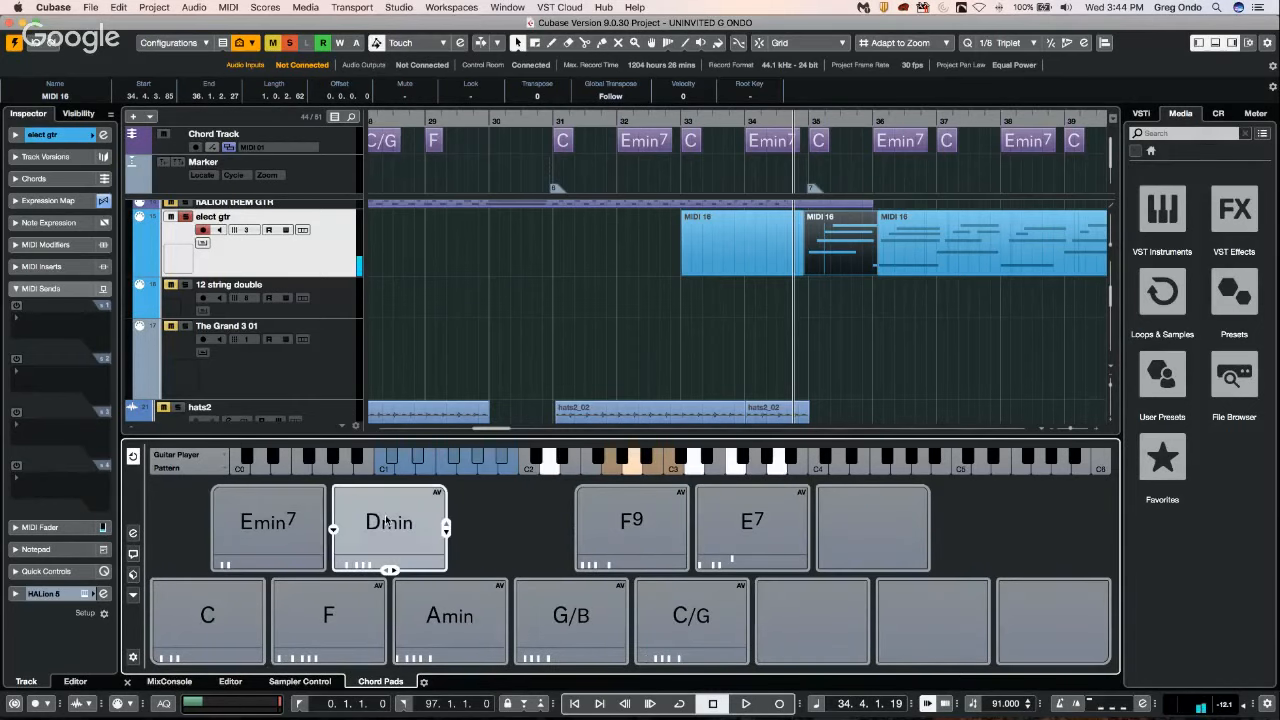
left_click(450, 617)
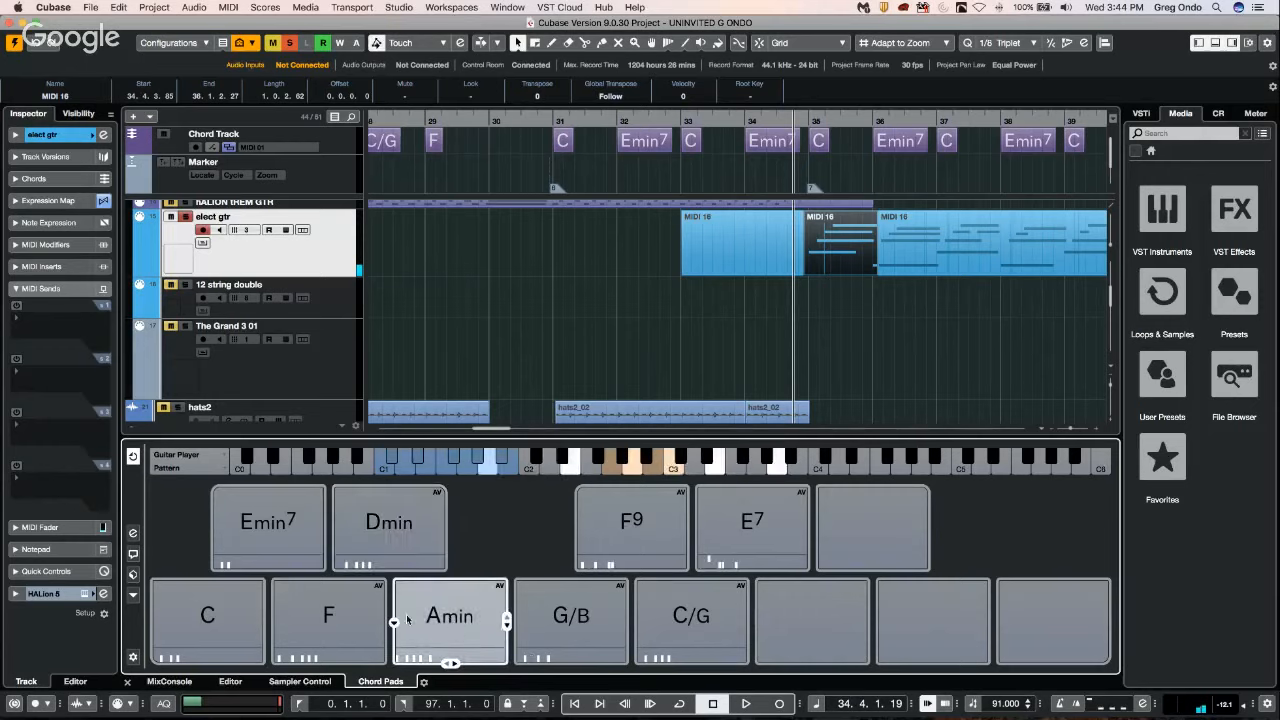
left_click(345, 622)
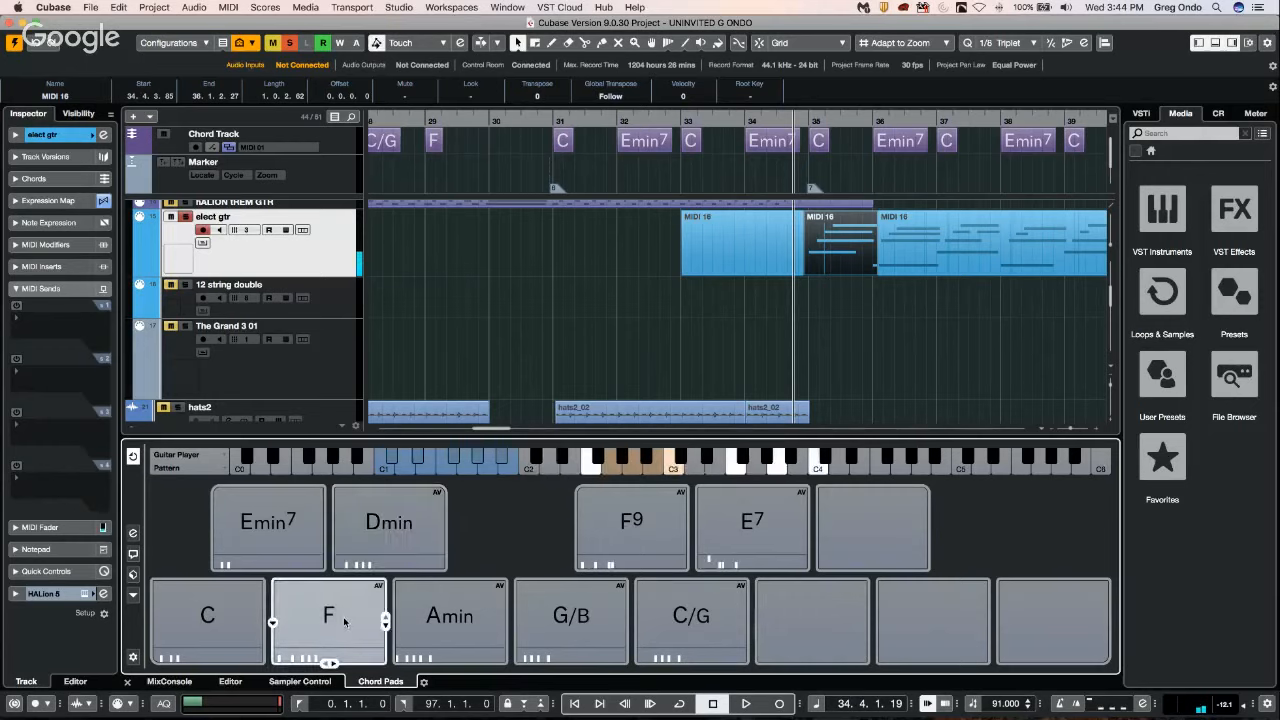
left_click(592, 619)
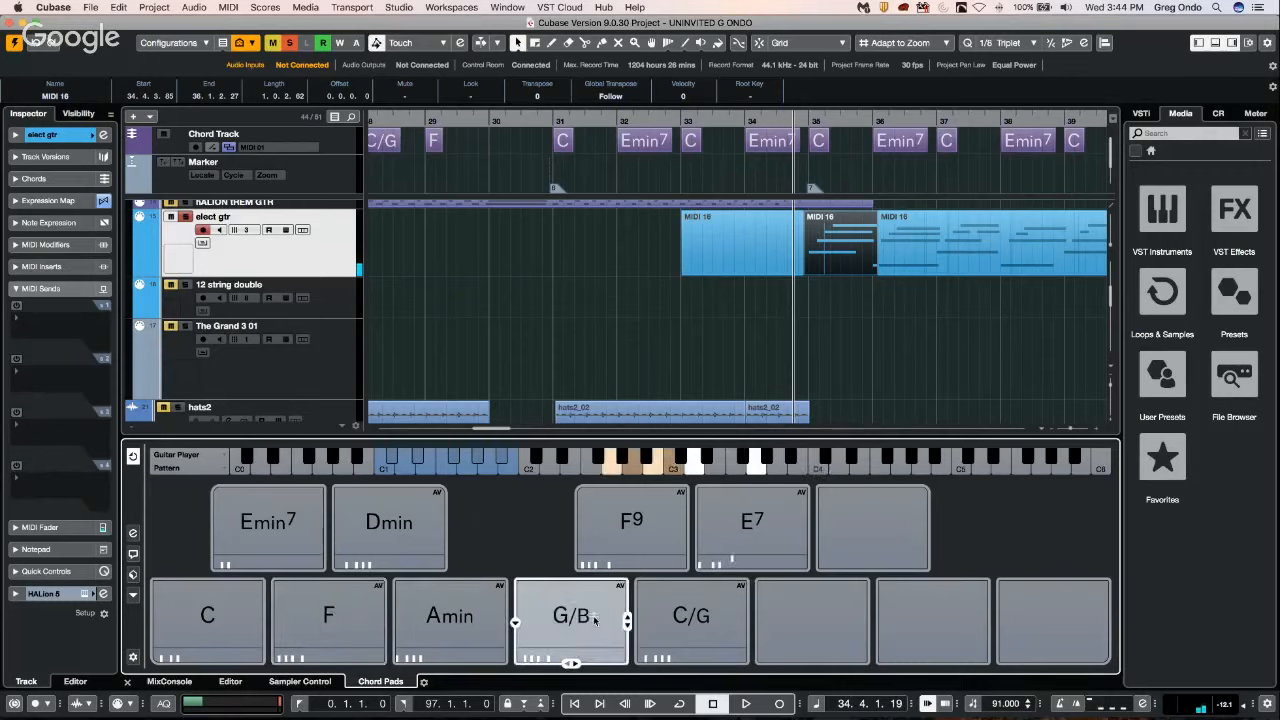
left_click(695, 629)
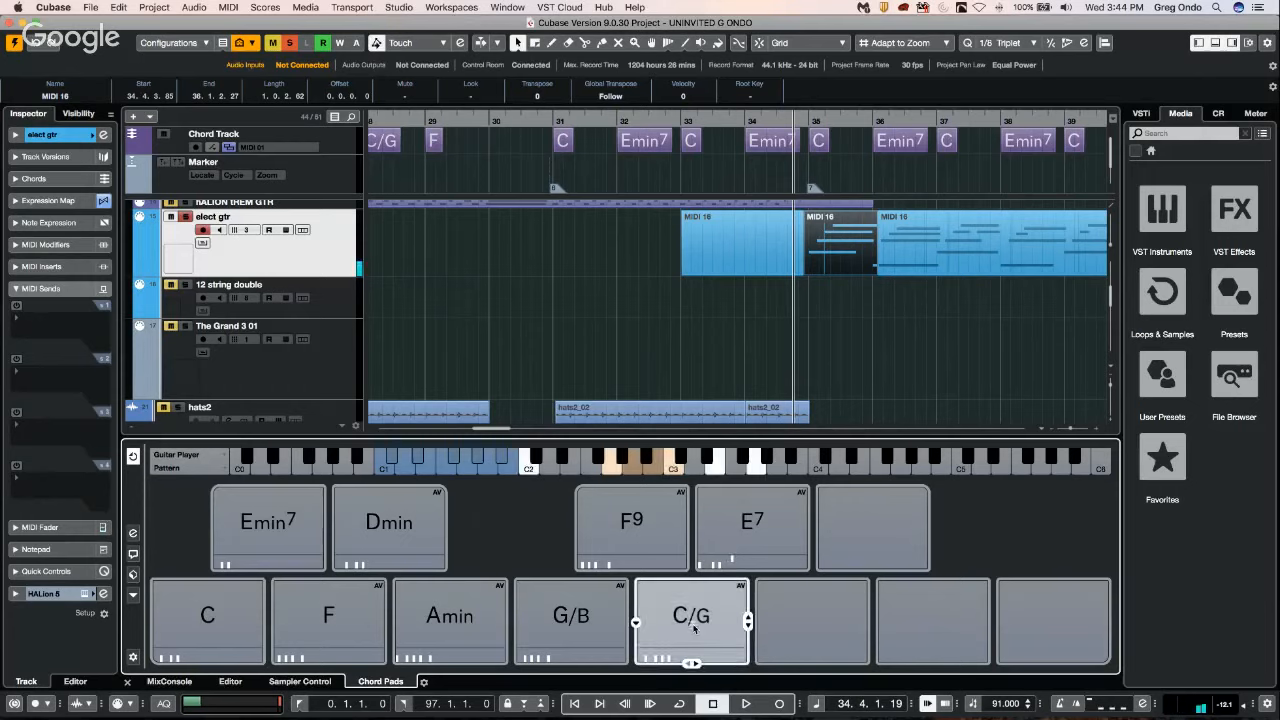
Audition the guitar pattern on the E7, F9, Dmin and Amin chord pads.
left_click(745, 517)
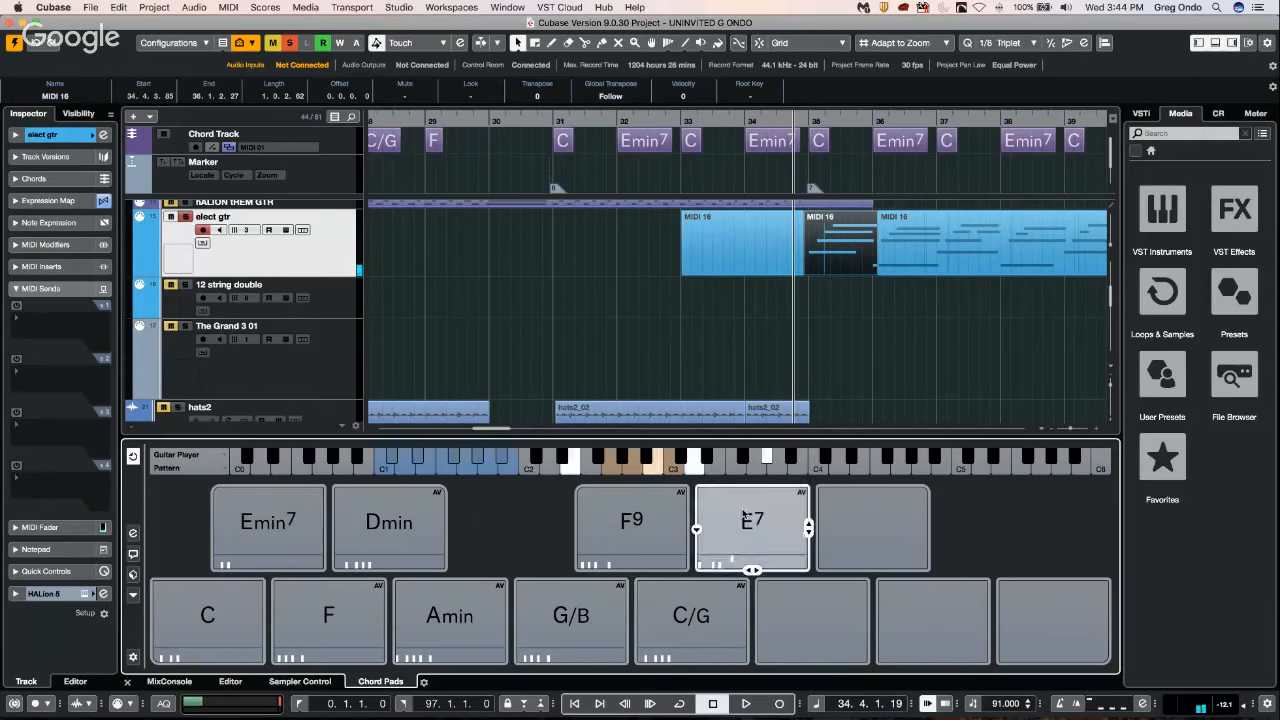
left_click(627, 521)
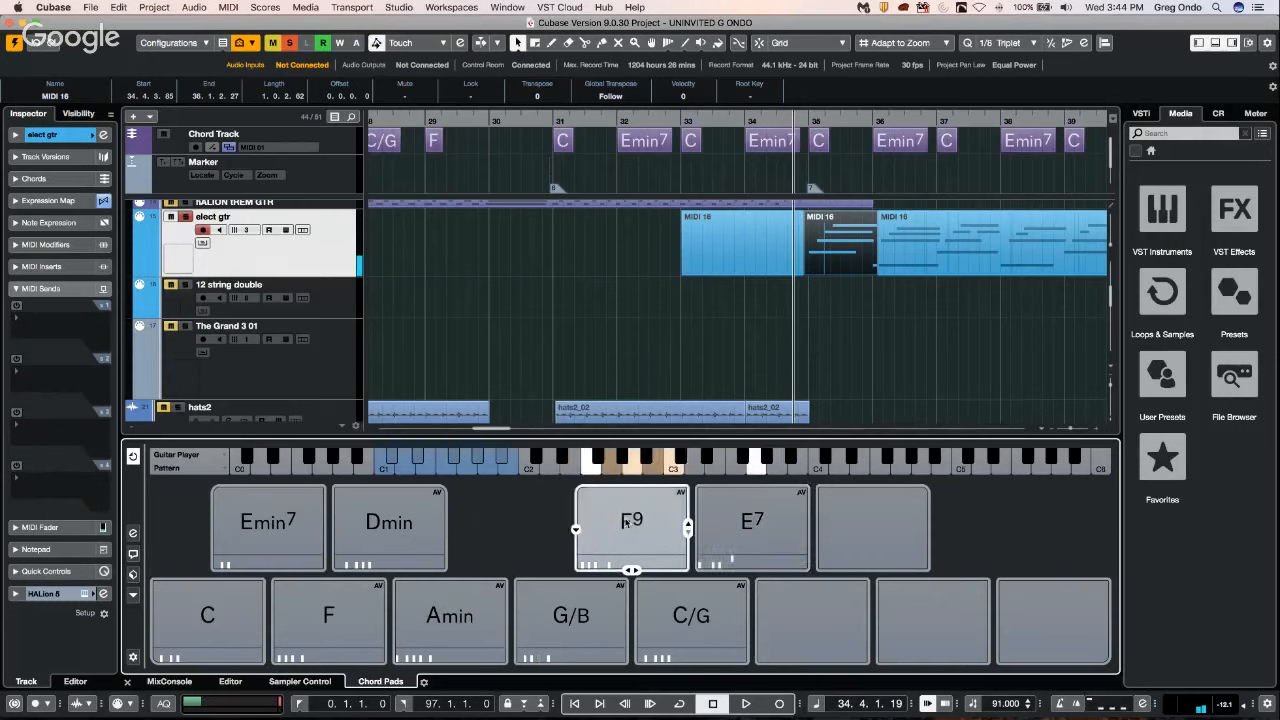
left_click(408, 518)
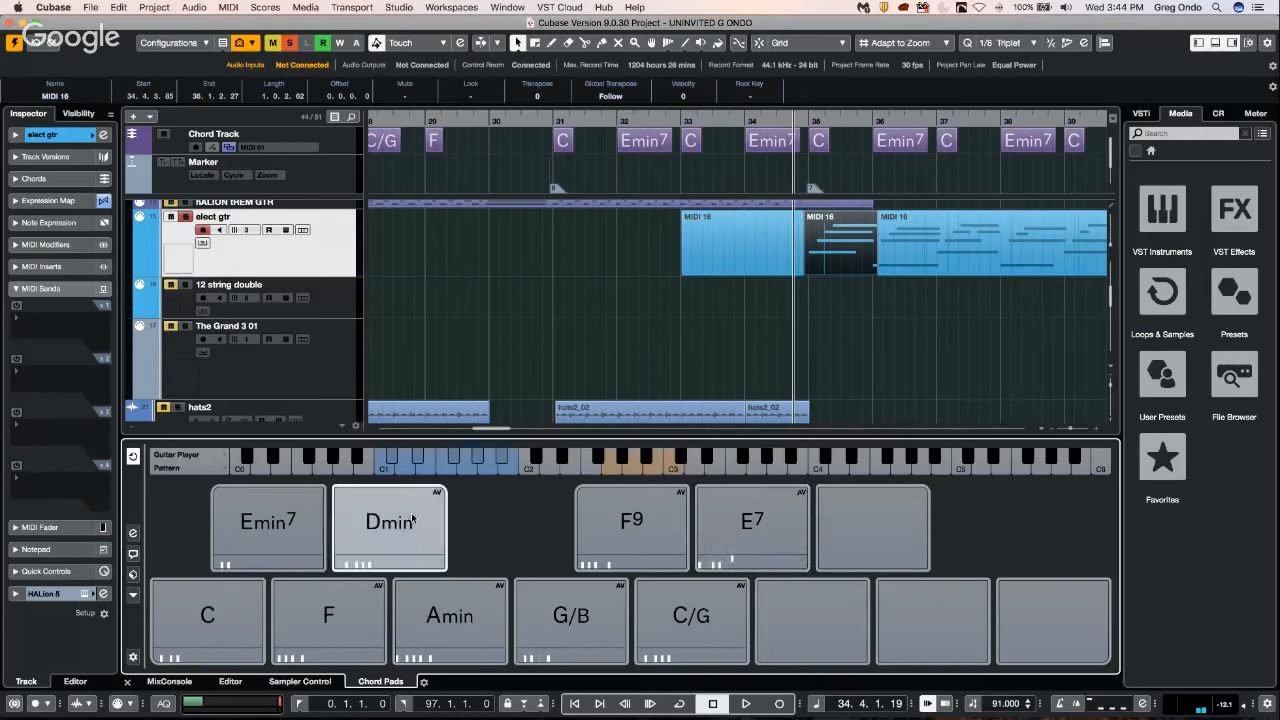
left_click(465, 641)
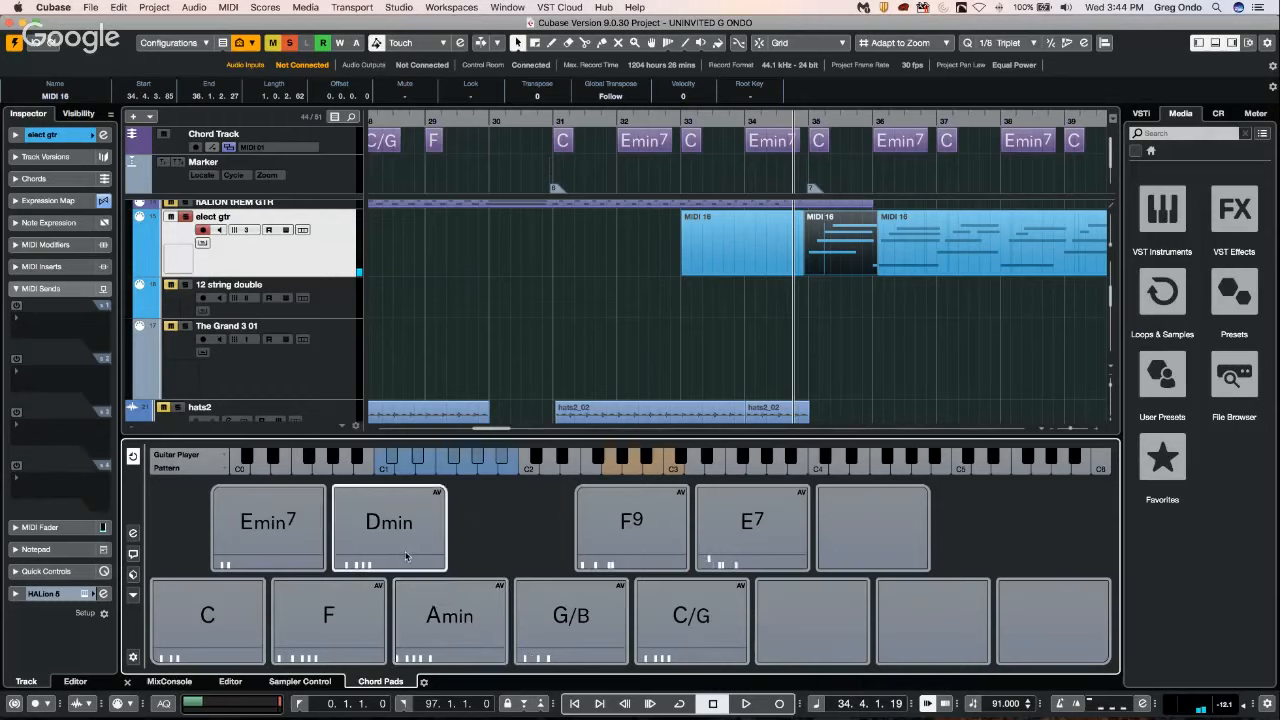
left_click(400, 522)
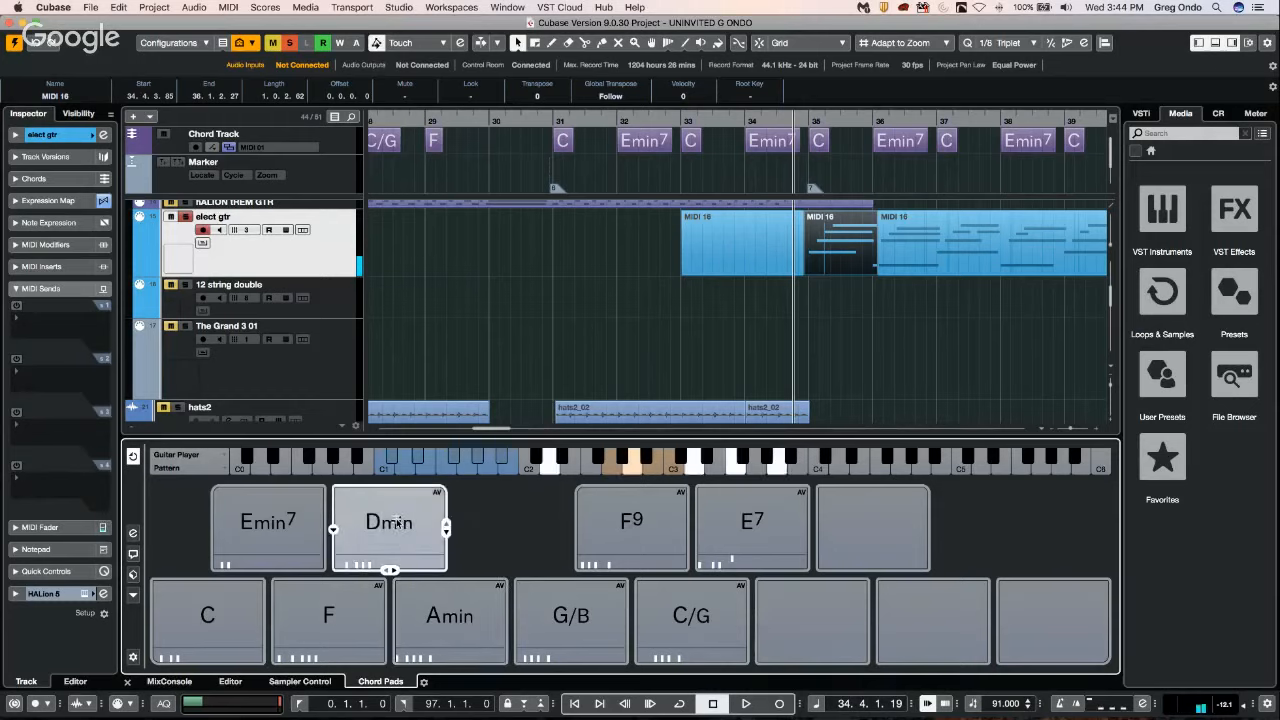
Show the chord pads' player setup and move the selected MIDI 16 slice to about bar 31 on the 12 string double track.
left_click(133, 533)
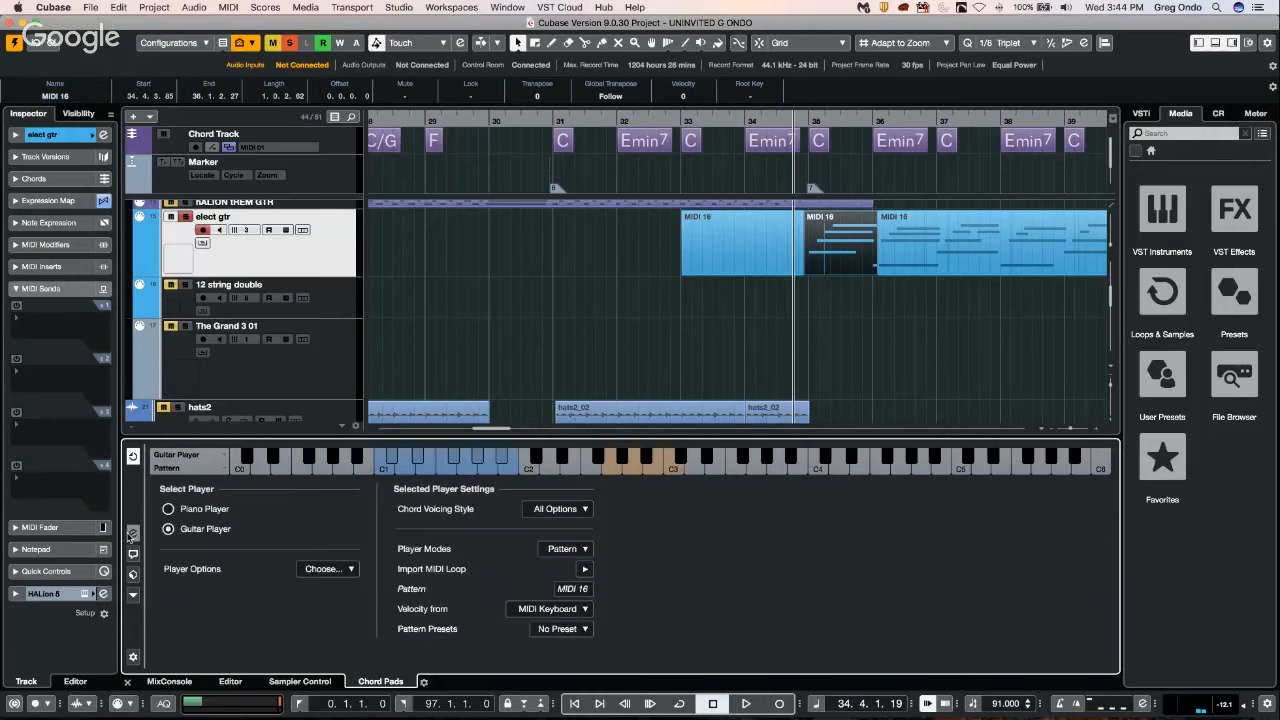
left_click_drag(833, 244, 590, 300)
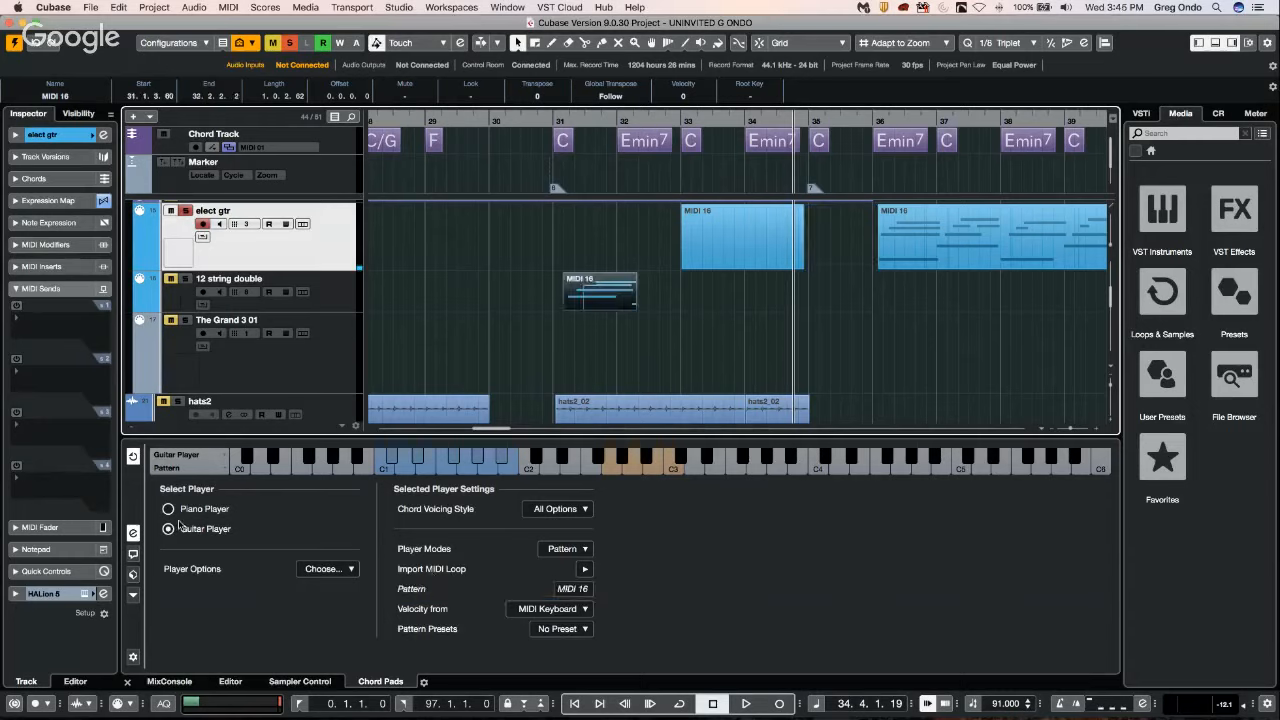
View the Chord Assistant's Circle of Fifths, close it and return from the player setup to the chord pads.
left_click(133, 553)
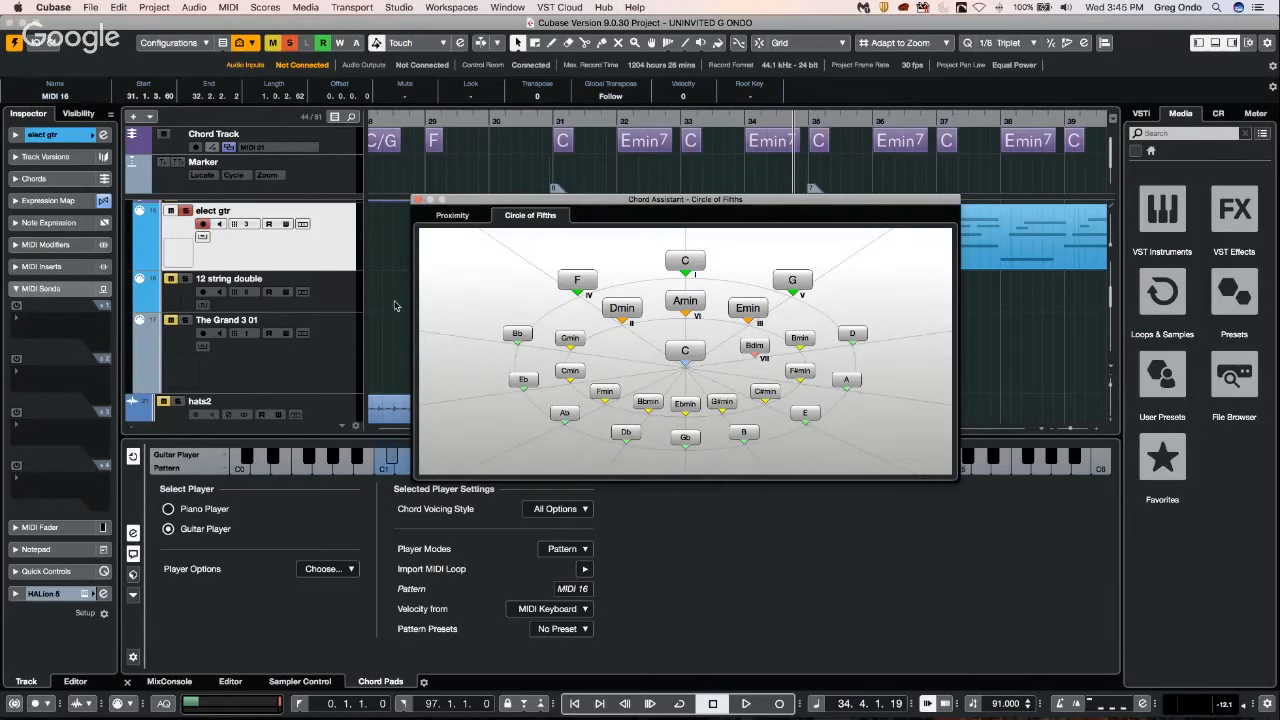
left_click(418, 199)
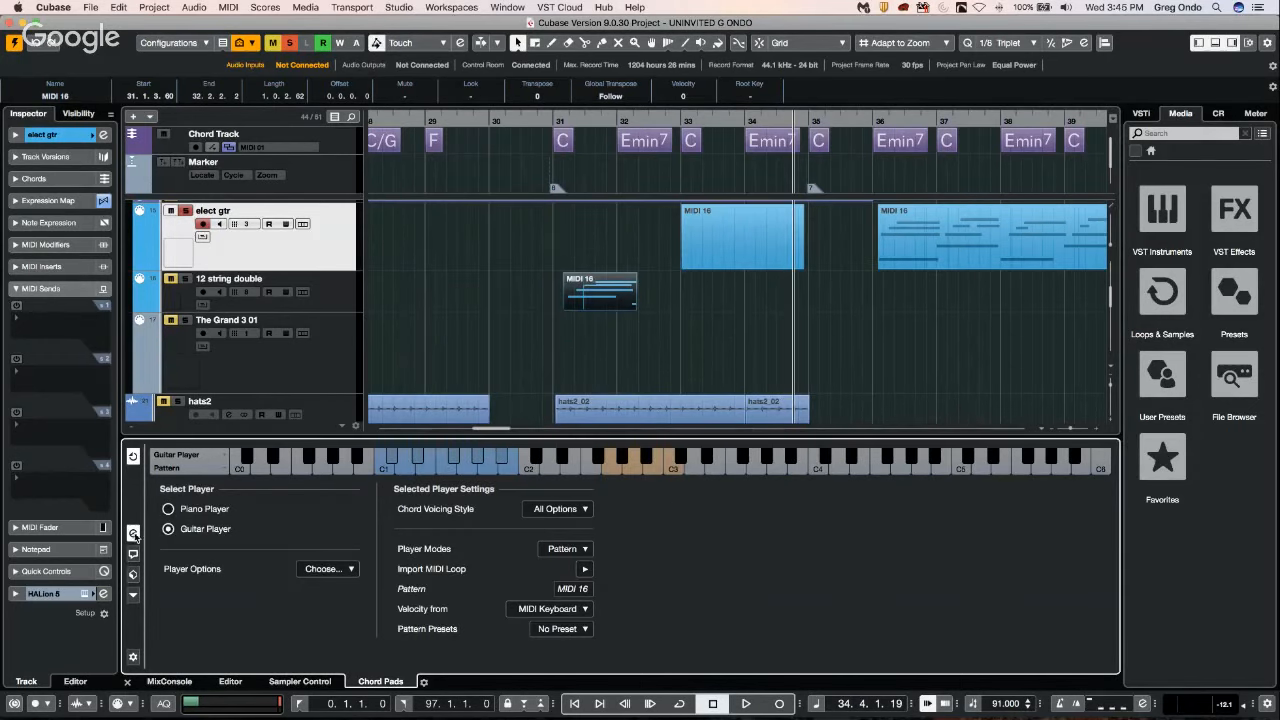
left_click(133, 533)
left_click(622, 545)
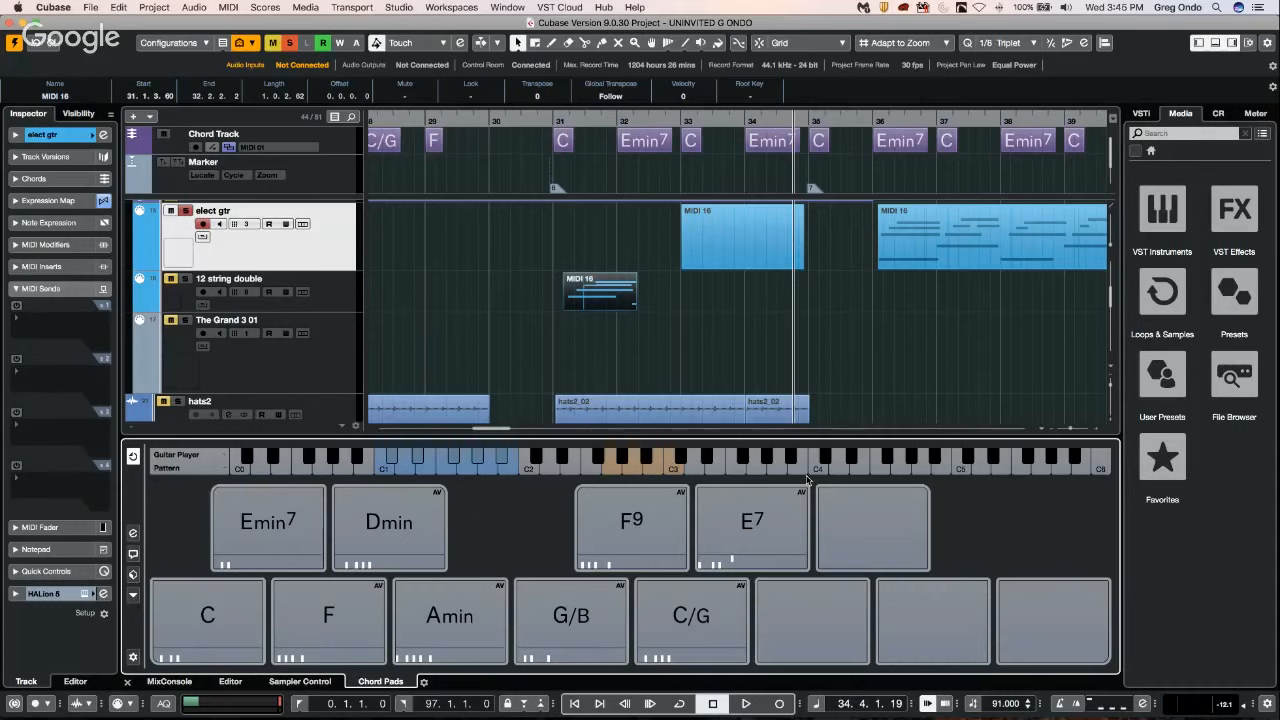
Undo the move of the MIDI 16 slice and the splitting of its original event.
left_click(750, 540)
key("super+z")
key("super+z")
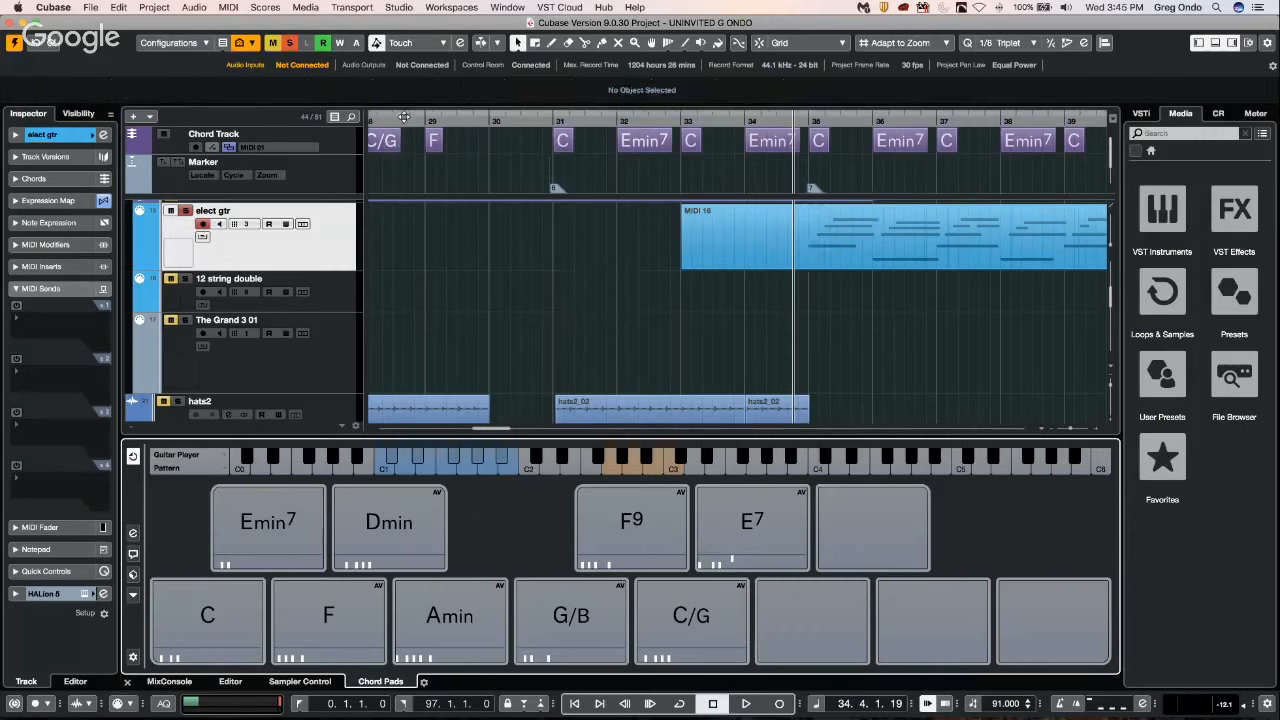
Inspect the notes of the MIDI 16, elect gtr and 12 string double events in the lower-zone editor.
left_click(400, 117)
left_click_drag(400, 62, 408, 25)
left_click(577, 240)
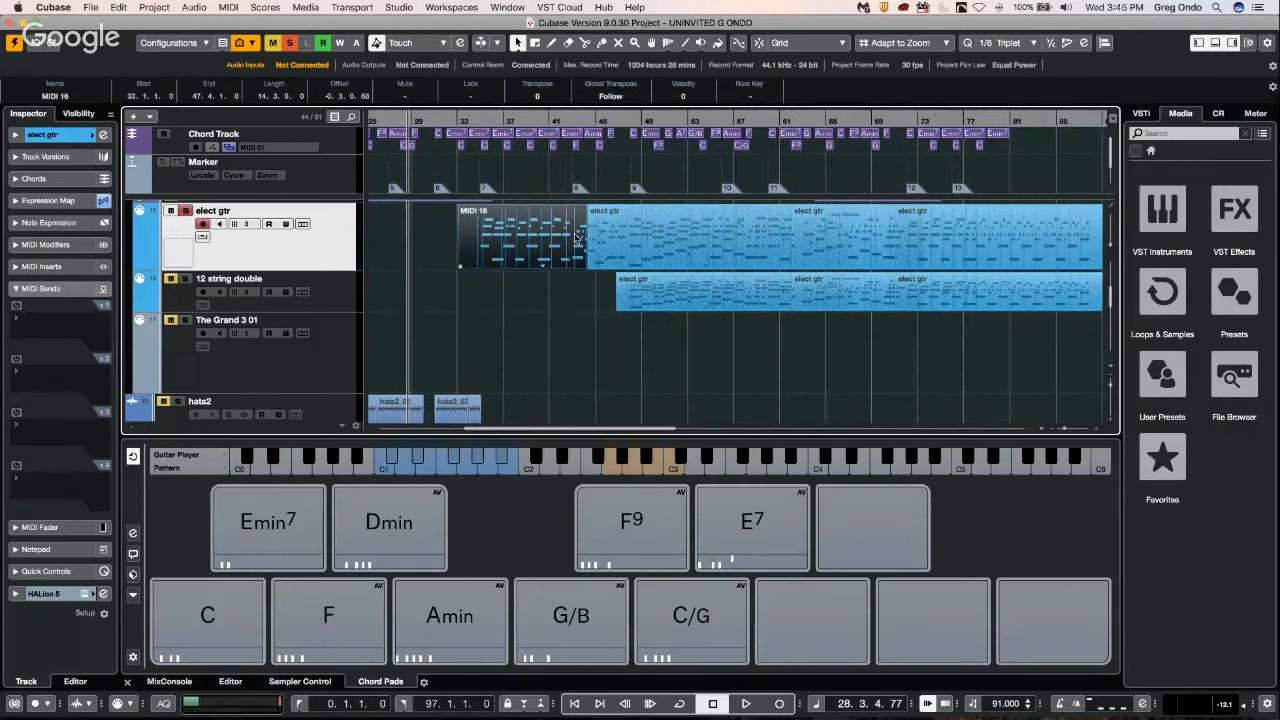
double_click(577, 239)
double_click(692, 266)
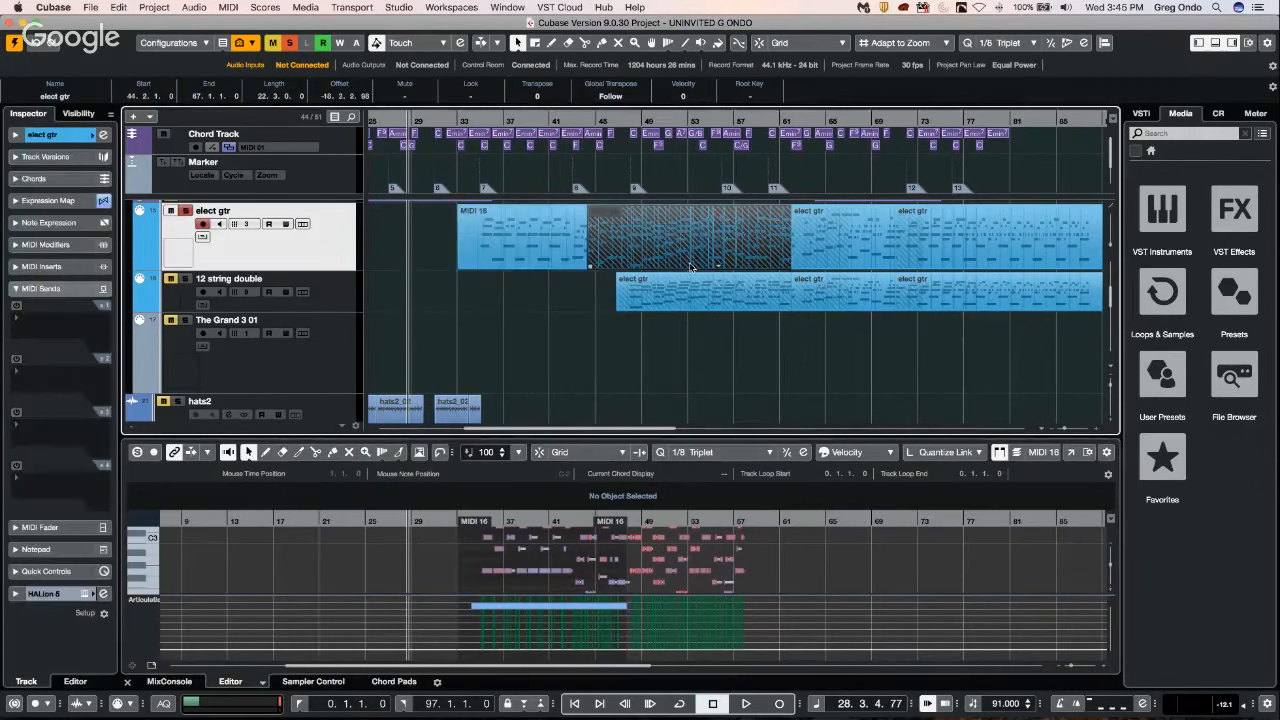
double_click(697, 303)
scroll(556, 303, "down", 10)
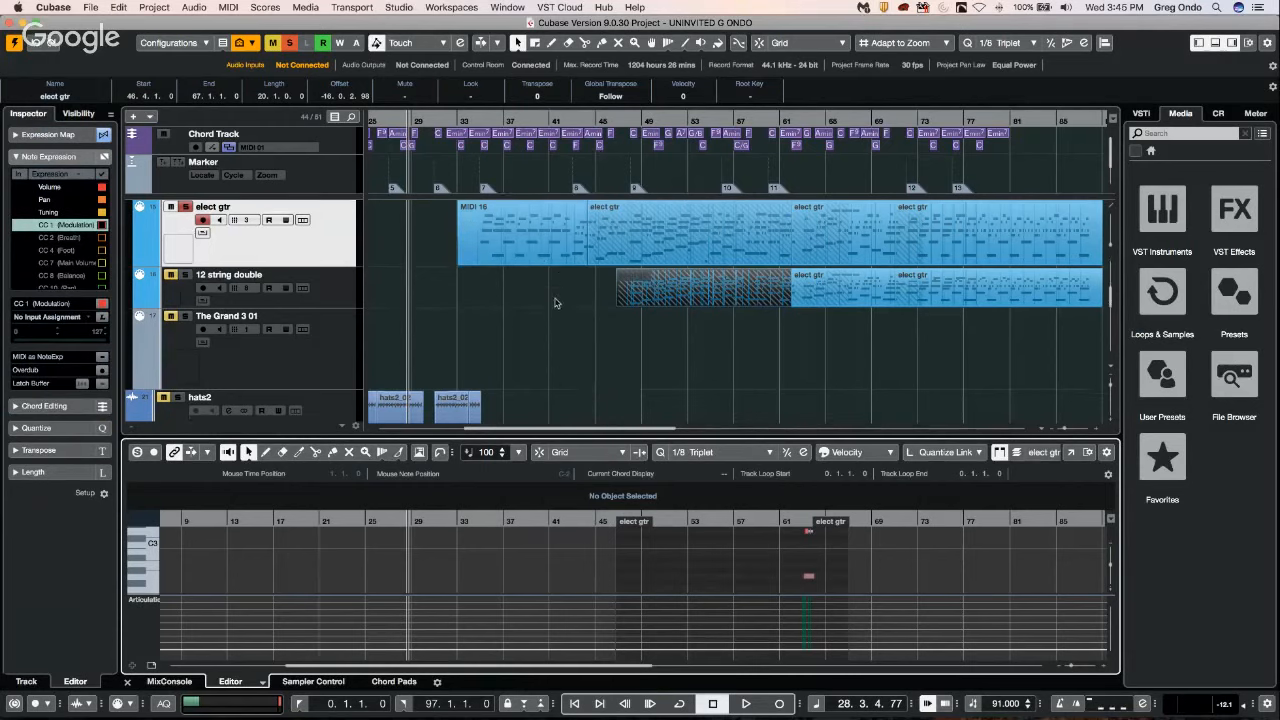
Inspect the Piano, quartet, STRINGS BASS and STRINGS TOP events, viewing the string parts' notes in the editor.
scroll(556, 305, "up", 10)
left_click(600, 297)
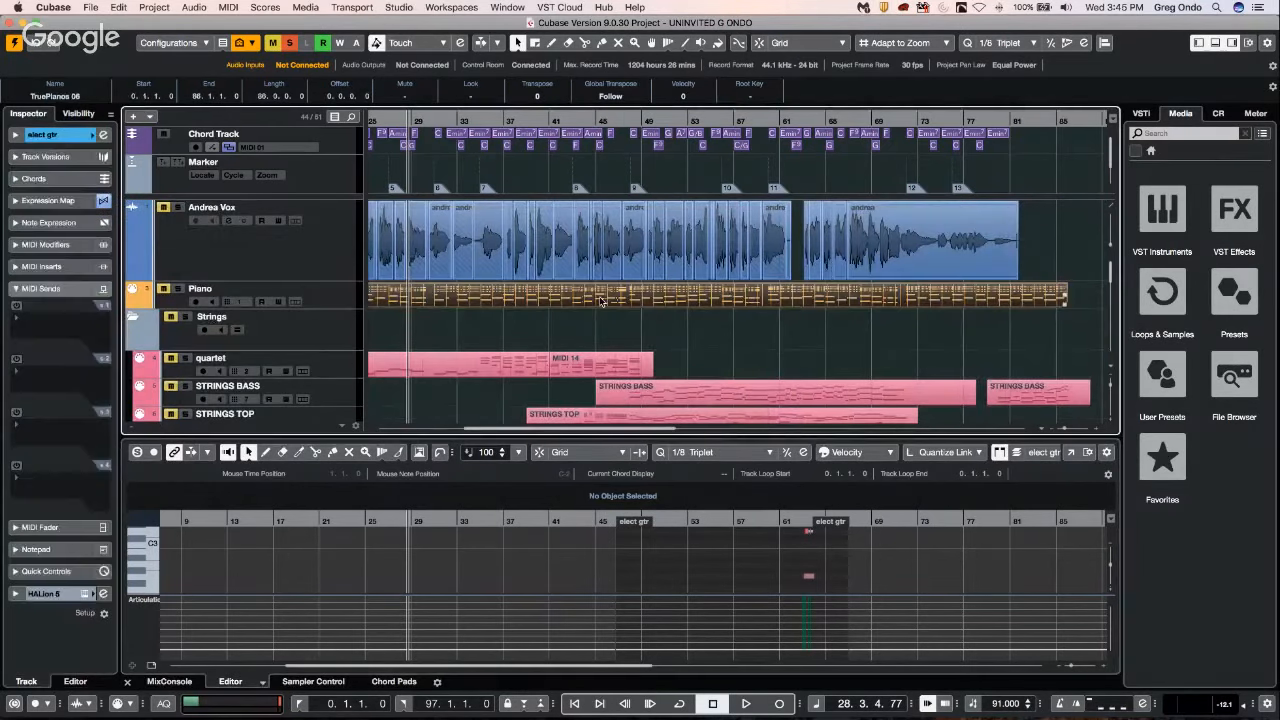
left_click(596, 366)
left_click(530, 366)
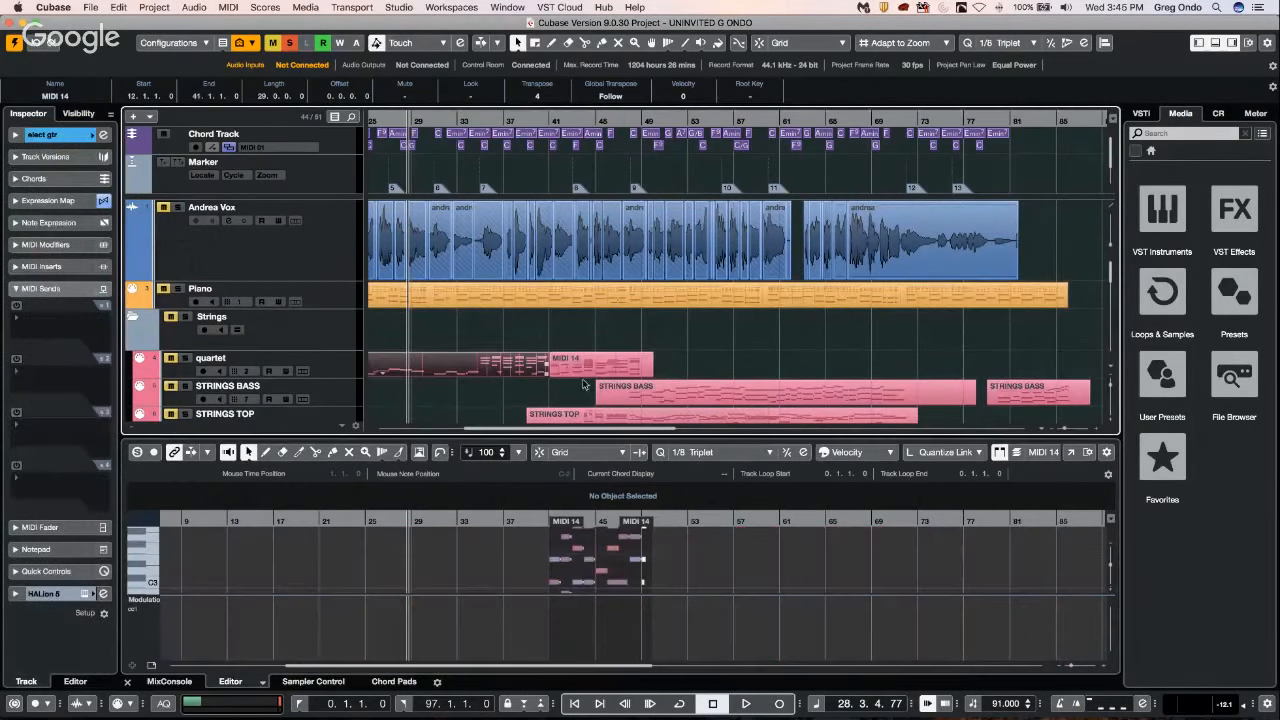
left_click(651, 388)
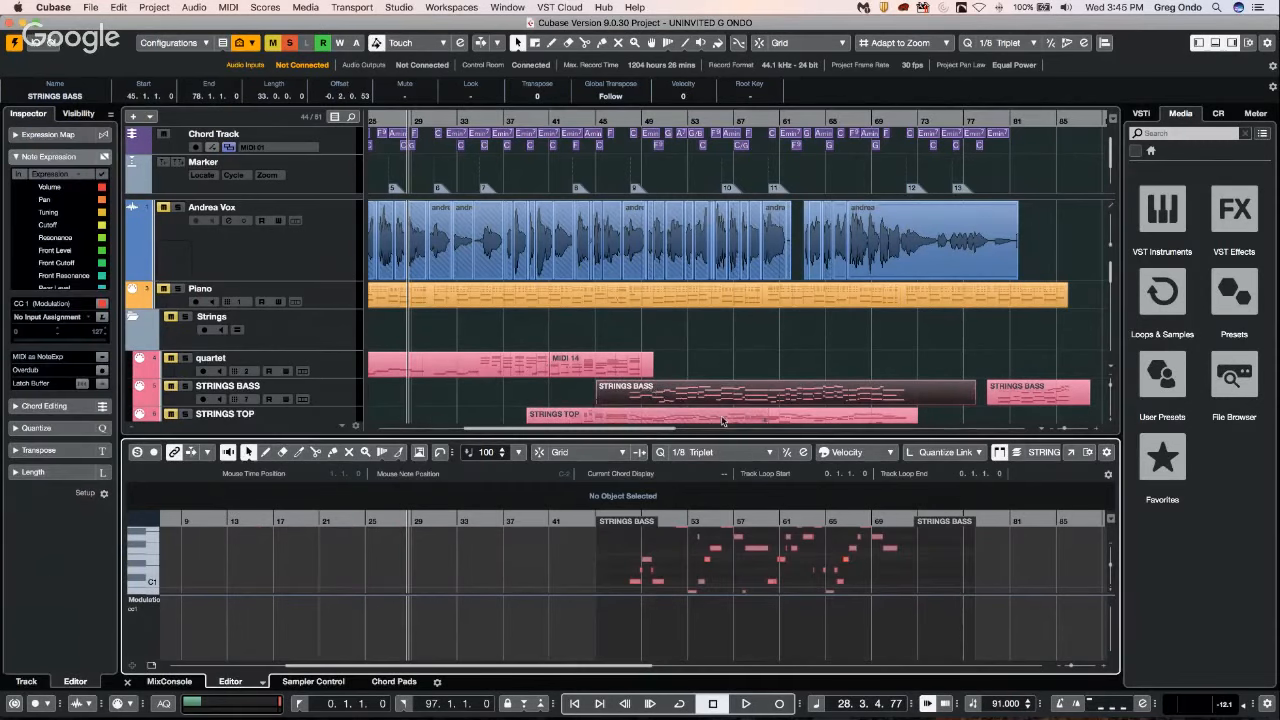
left_click(724, 421)
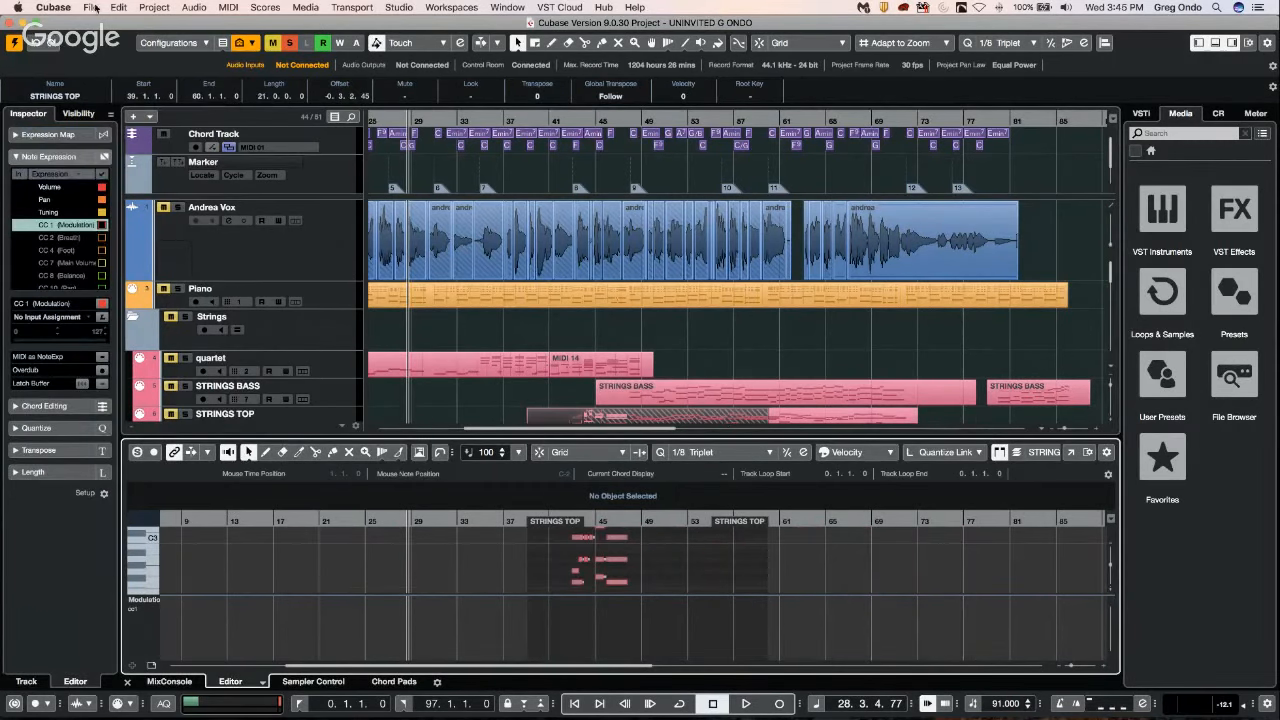
Examine the Editing and Project & MixConsole pages of the Preferences without changing any option, then close the dialog.
left_click(92, 7)
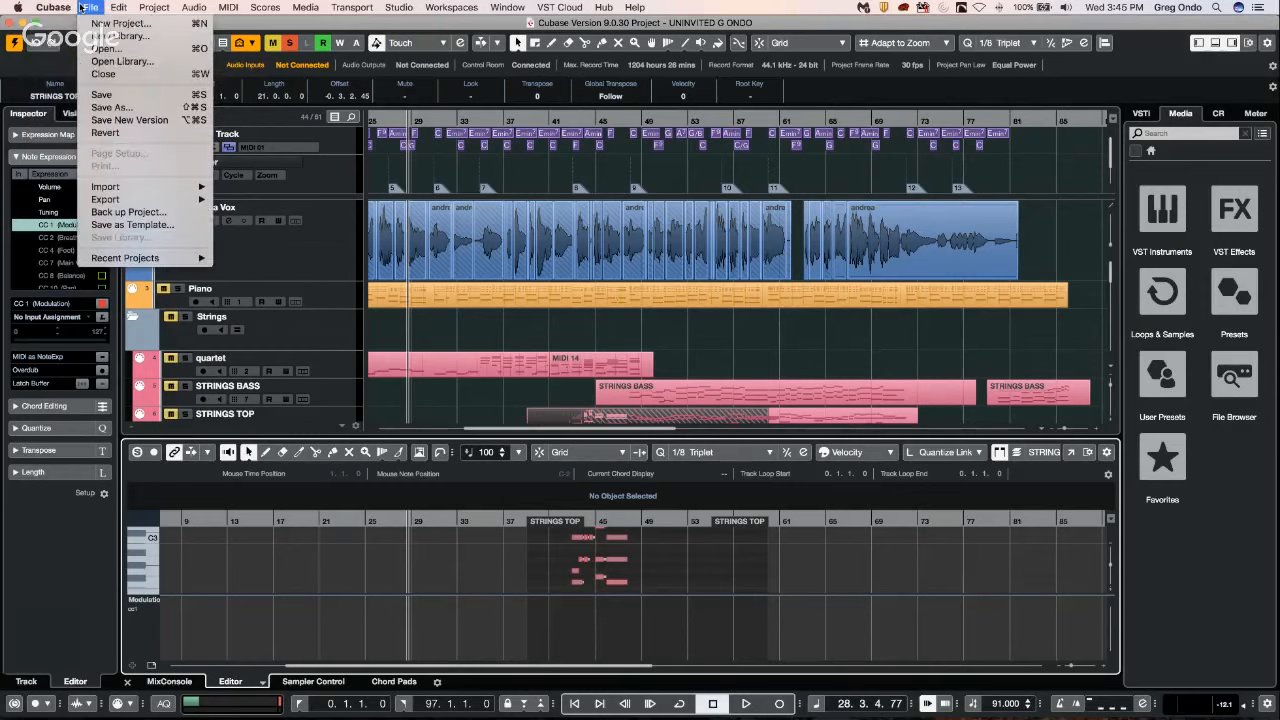
mouse_move(60, 7)
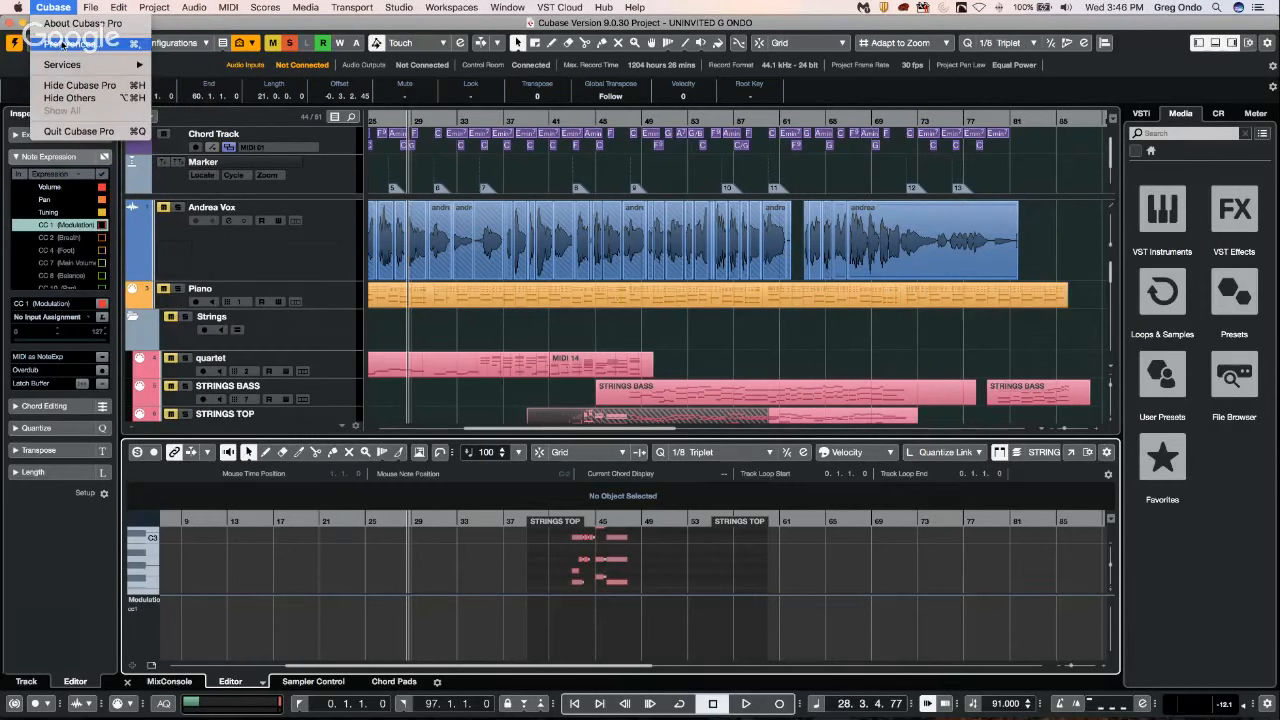
left_click(63, 45)
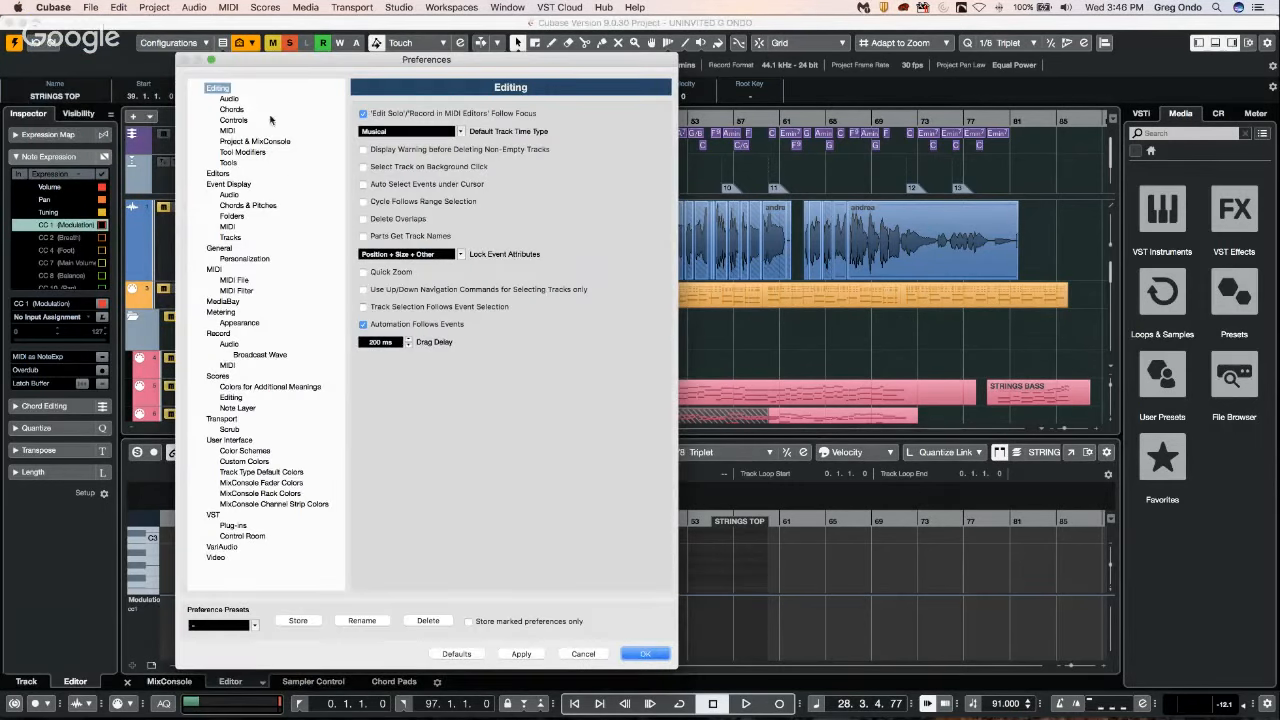
left_click(240, 142)
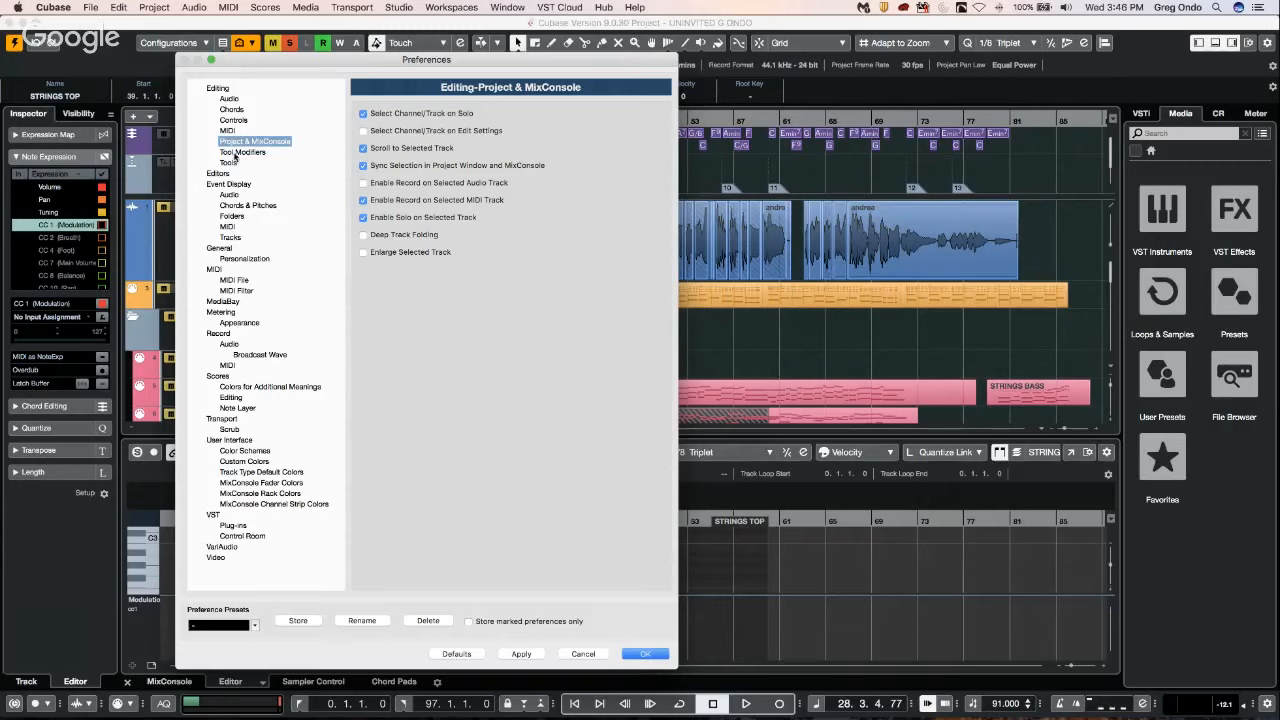
left_click(216, 88)
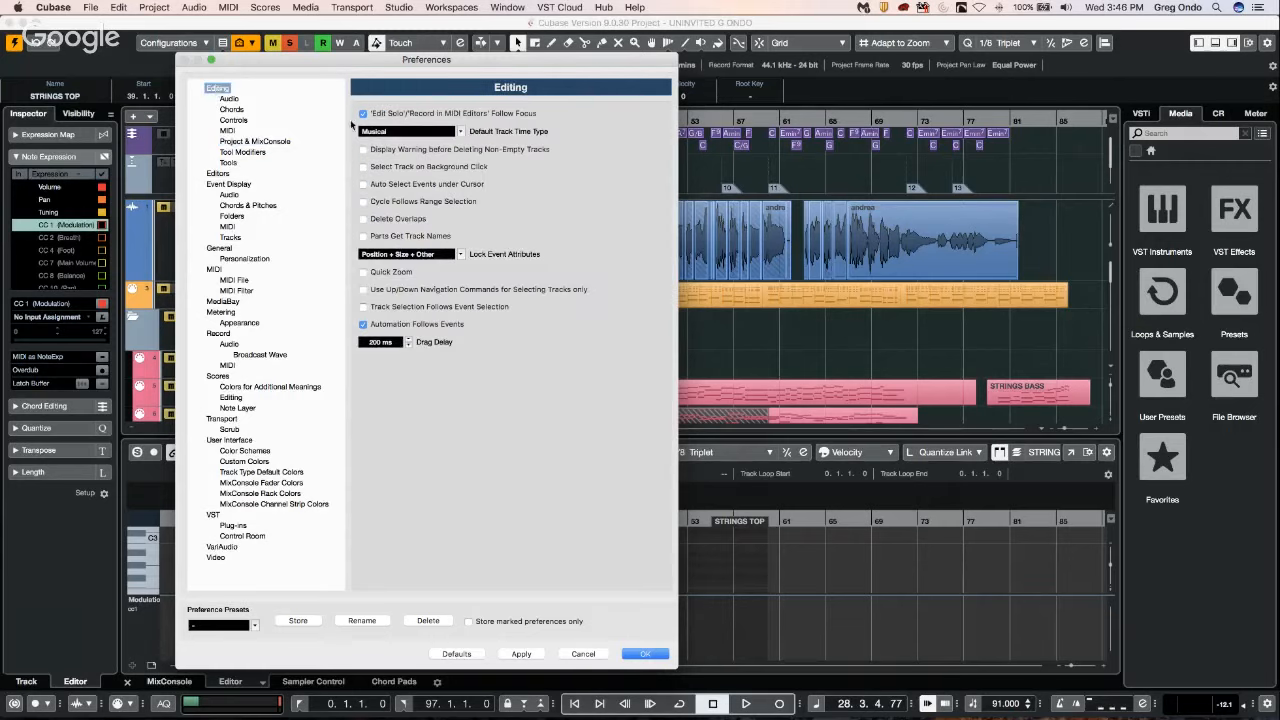
left_click(652, 654)
Compare how the STRINGS BASS, STRINGS TOP, MIDI 17 and quartet MIDI 14 events display in the editor.
left_click(836, 397)
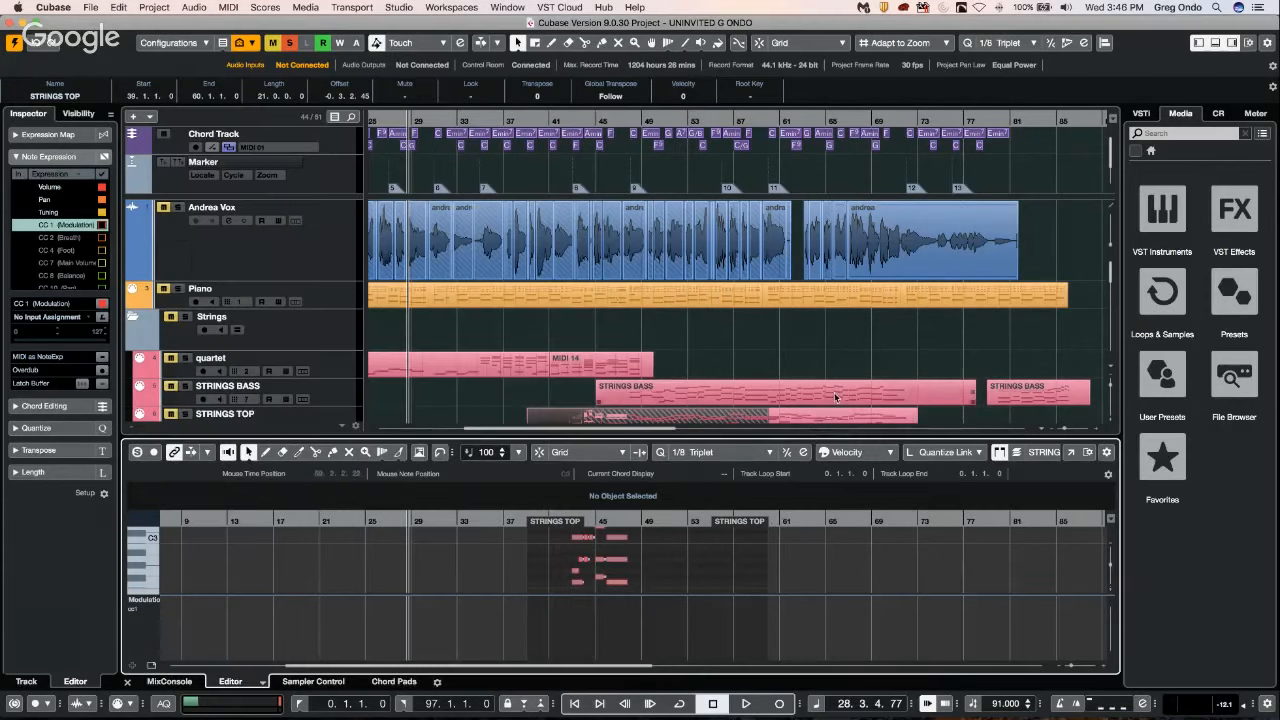
double_click(836, 397)
double_click(829, 417)
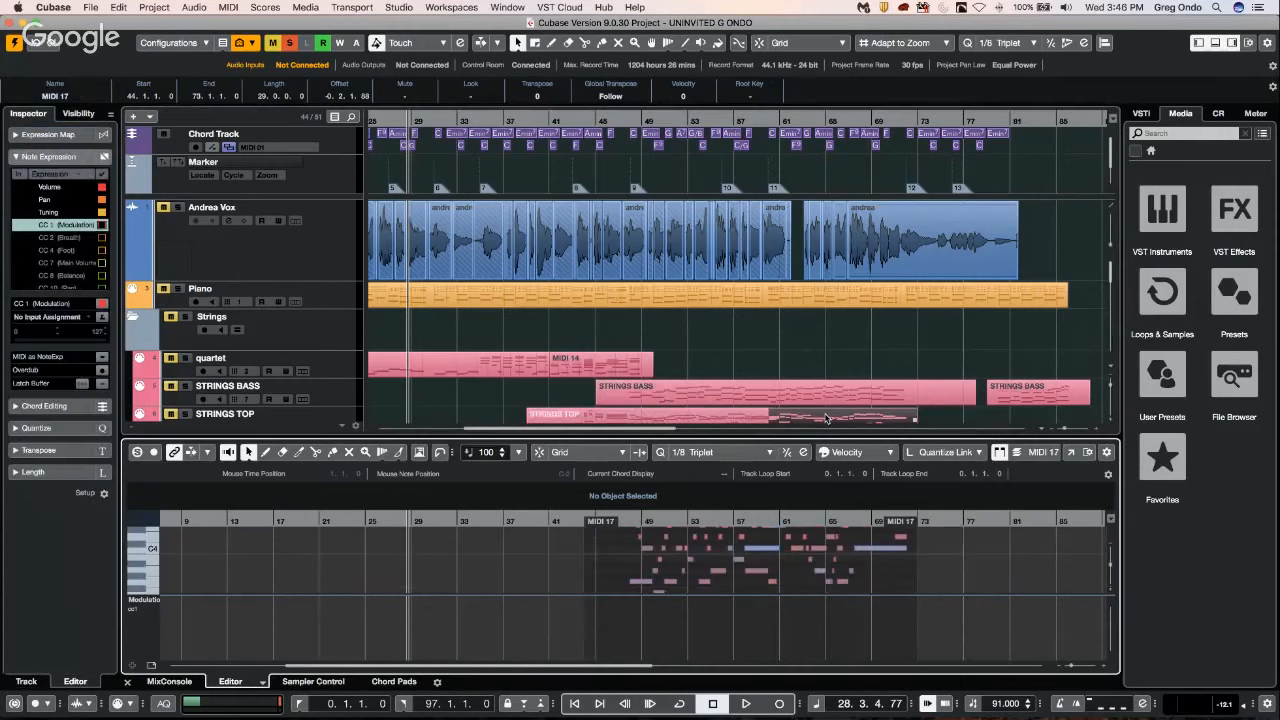
left_click(732, 420)
left_click(560, 367)
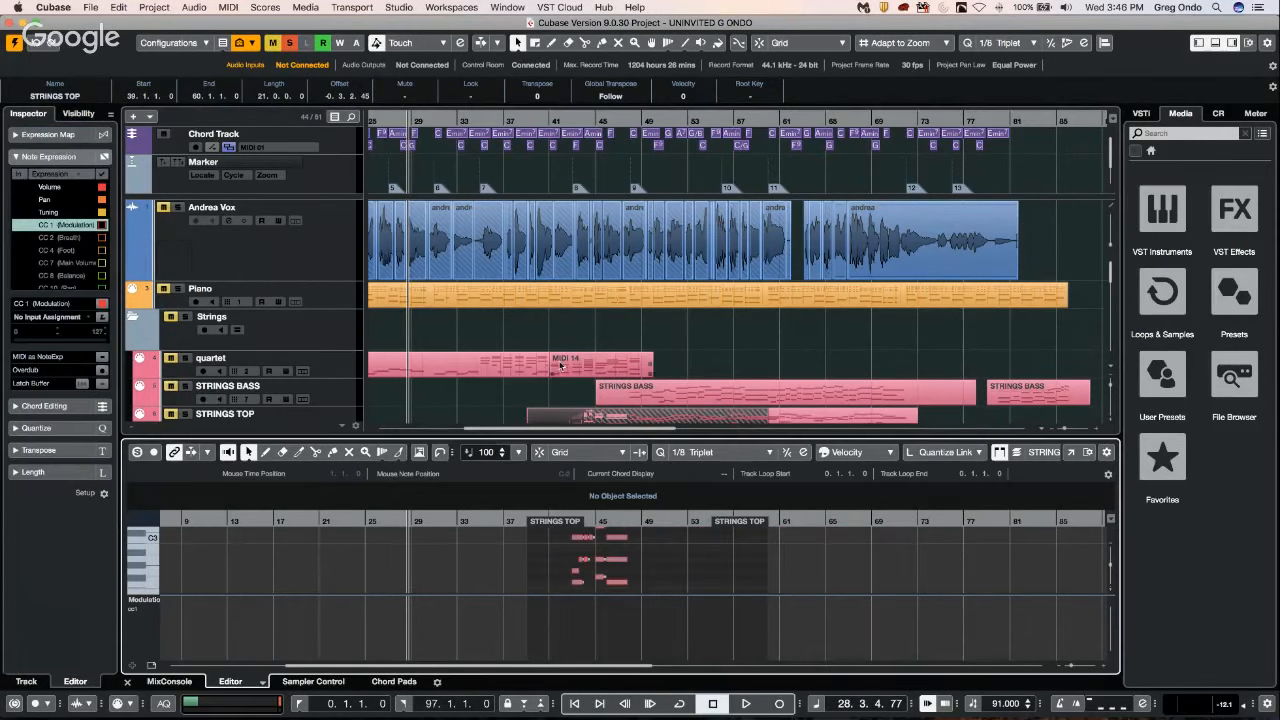
double_click(560, 367)
double_click(543, 364)
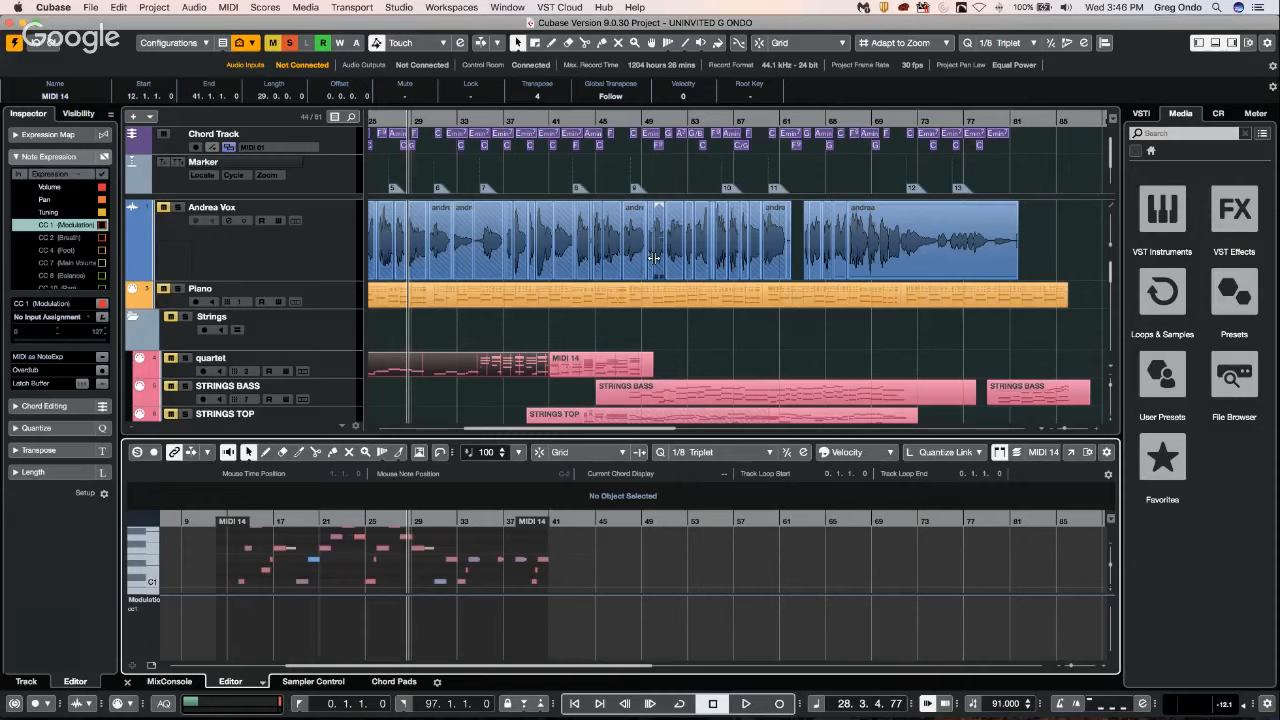
Place a shared copy of the quartet track's second MIDI 14 event at about bar 52 on the same track.
left_click(628, 367)
left_click_drag(628, 367, 781, 366)
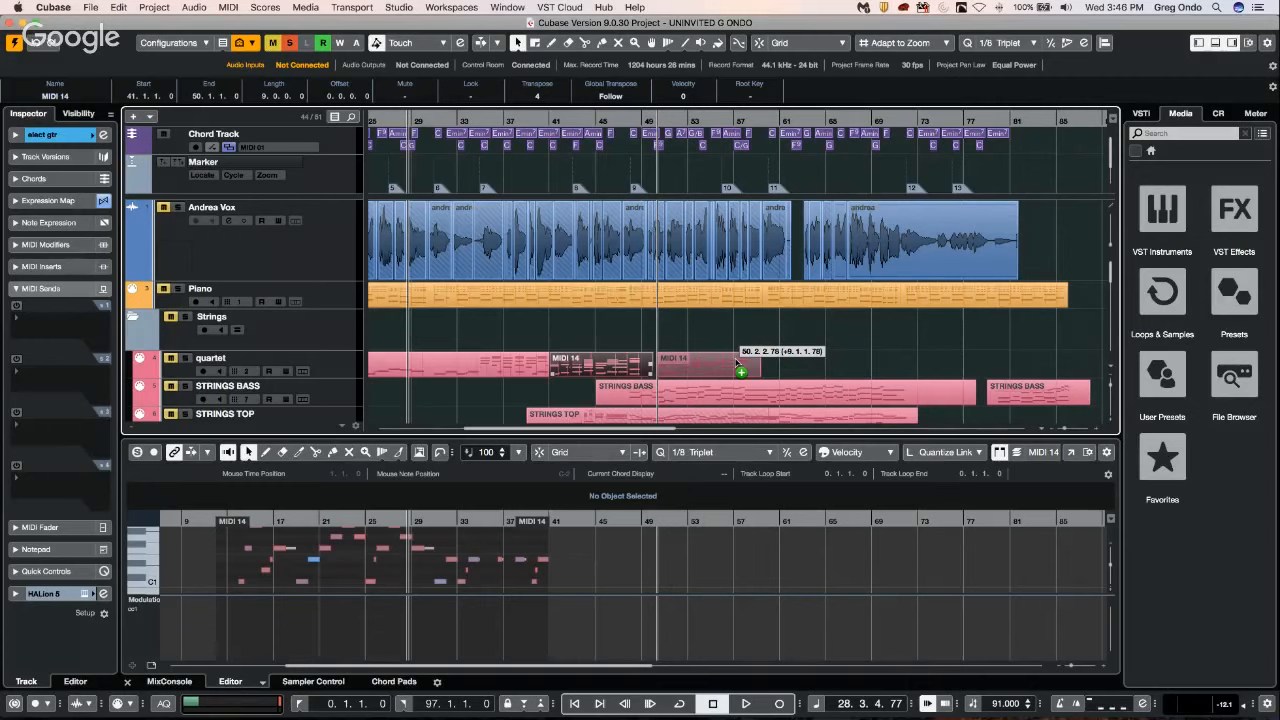
left_click_drag(737, 361, 760, 362)
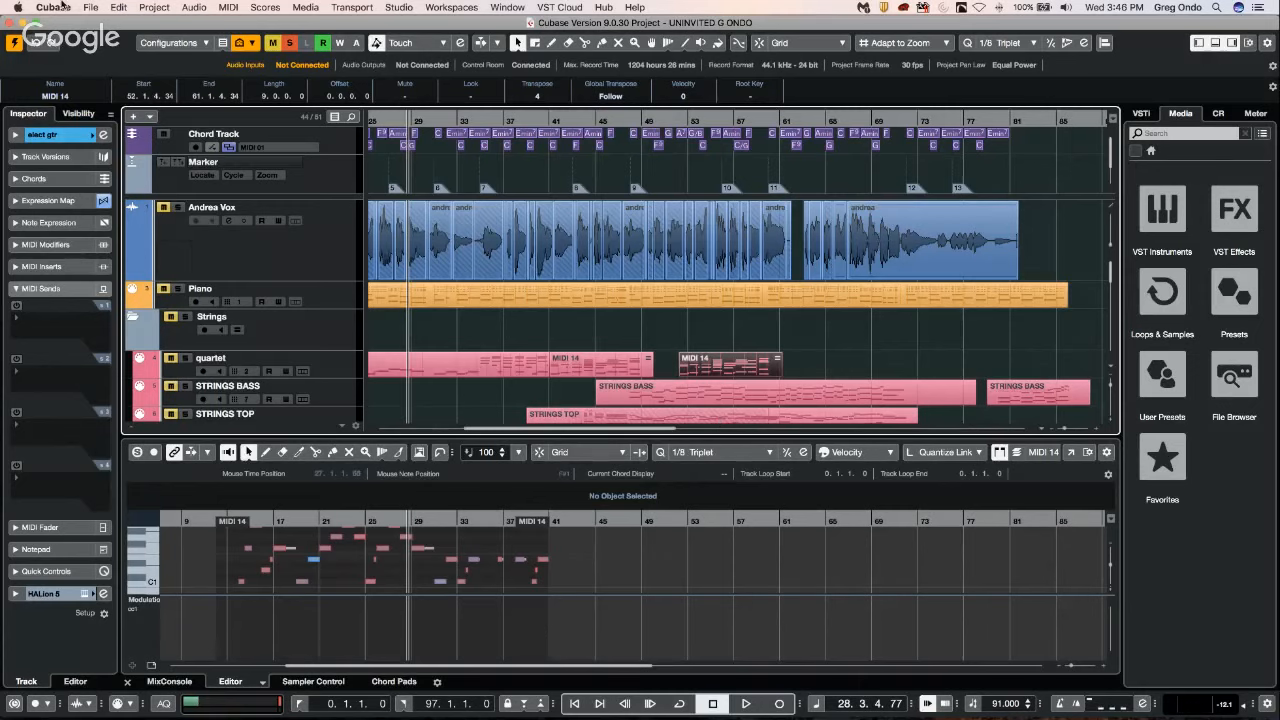
Set the custom Editor Area Background color to light blue (R 201, G 215, B 229) and view the first STRINGS BASS part against it.
left_click(91, 7)
mouse_move(55, 7)
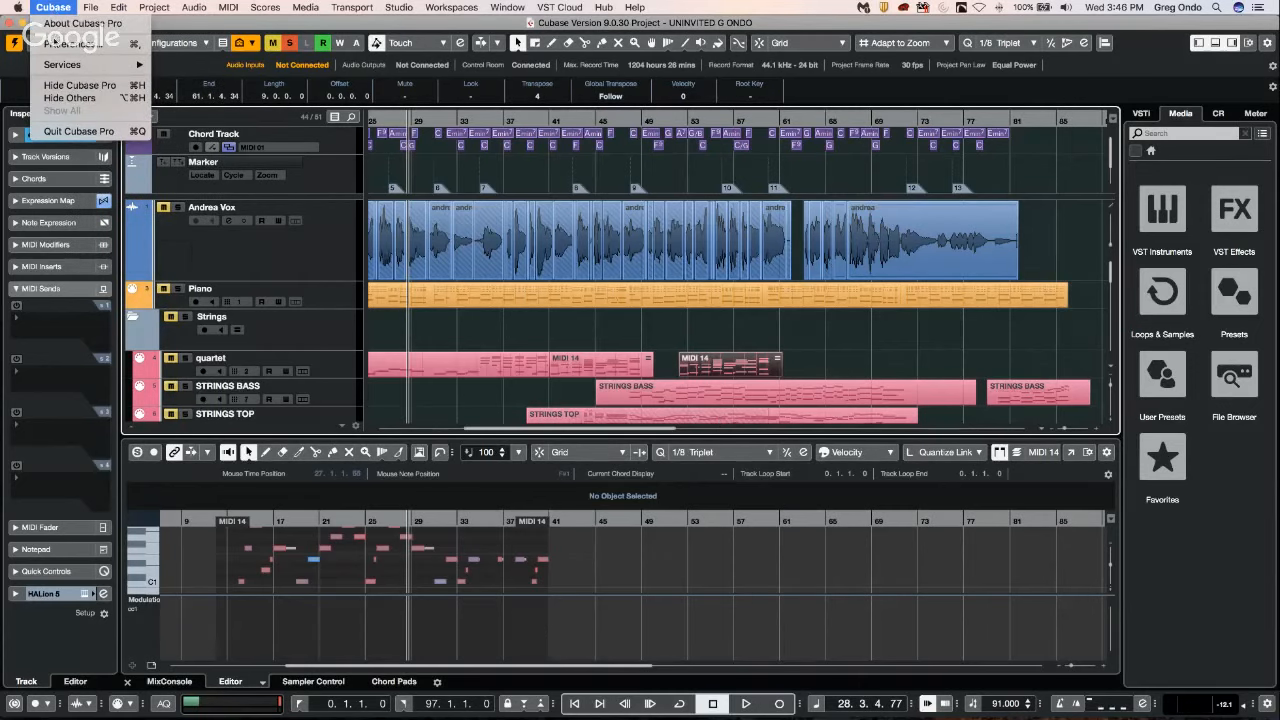
left_click(70, 43)
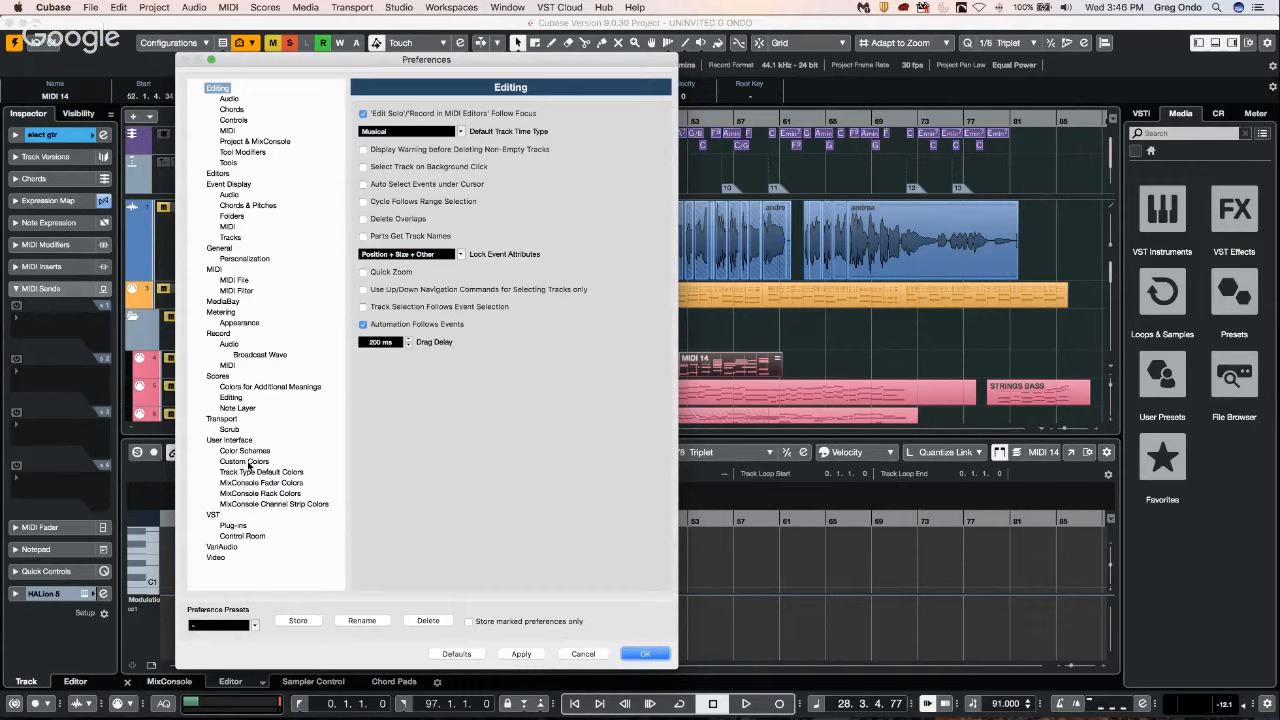
left_click(246, 441)
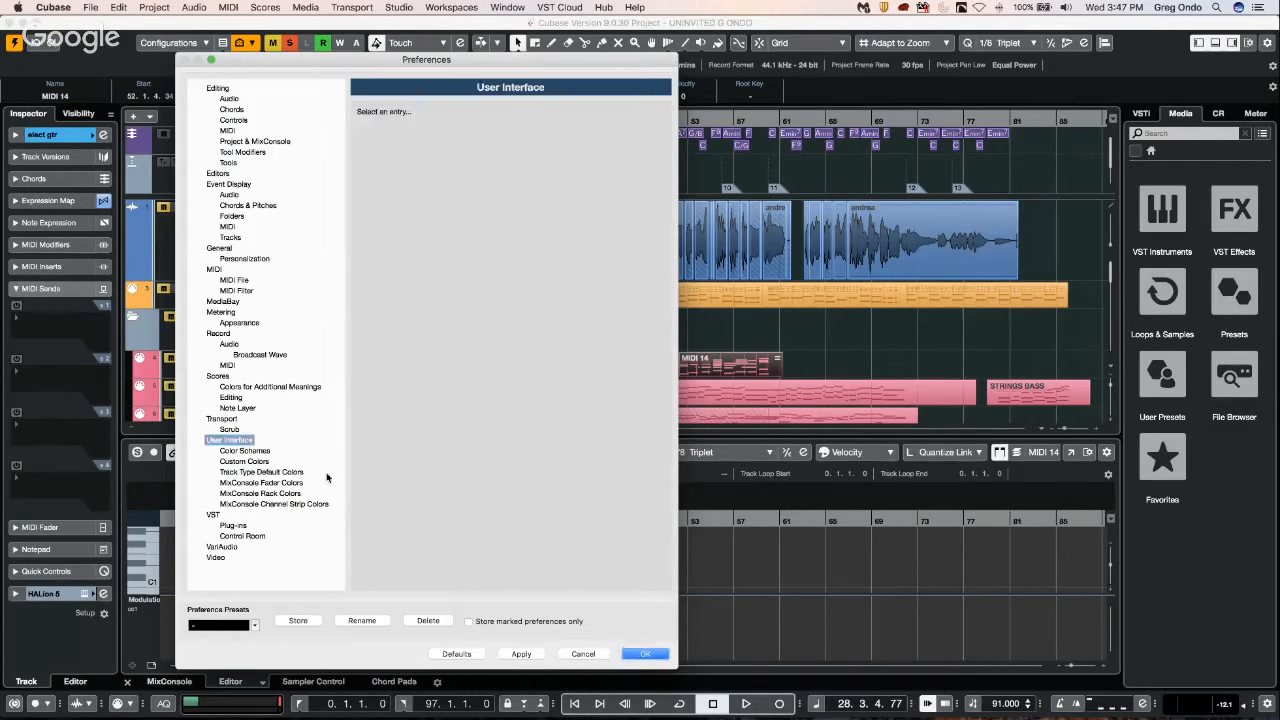
left_click(274, 473)
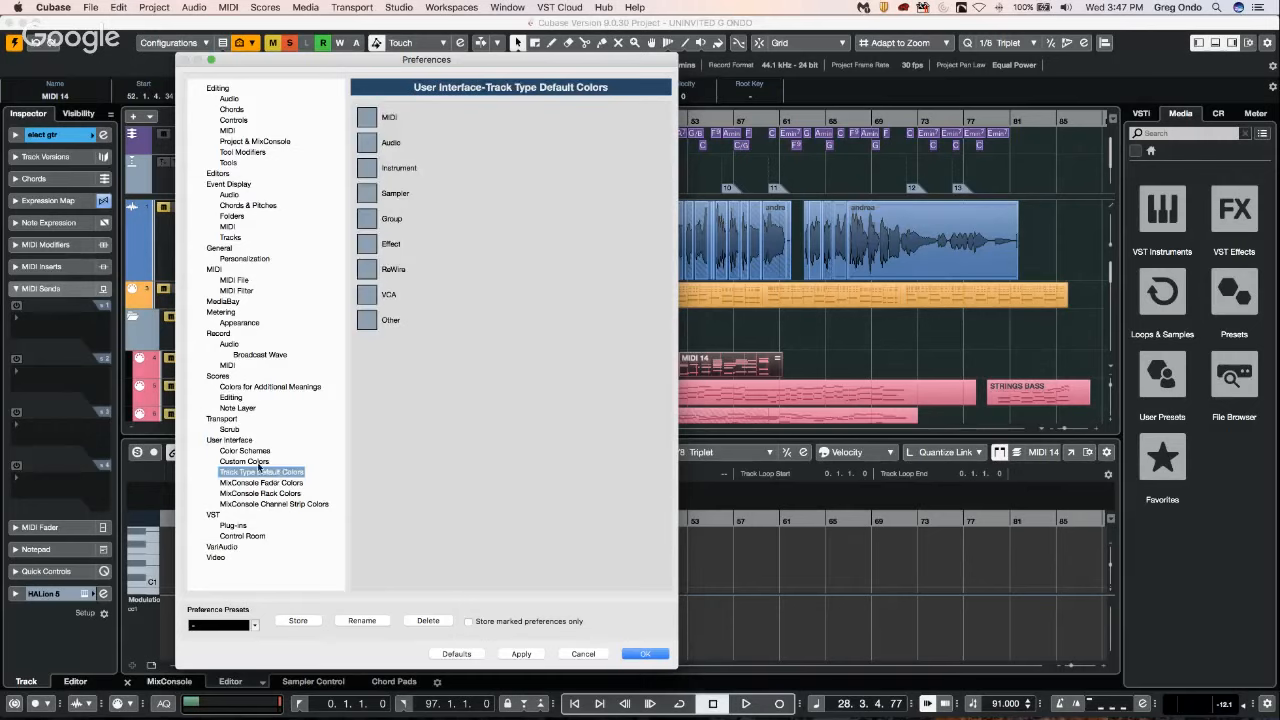
left_click(258, 463)
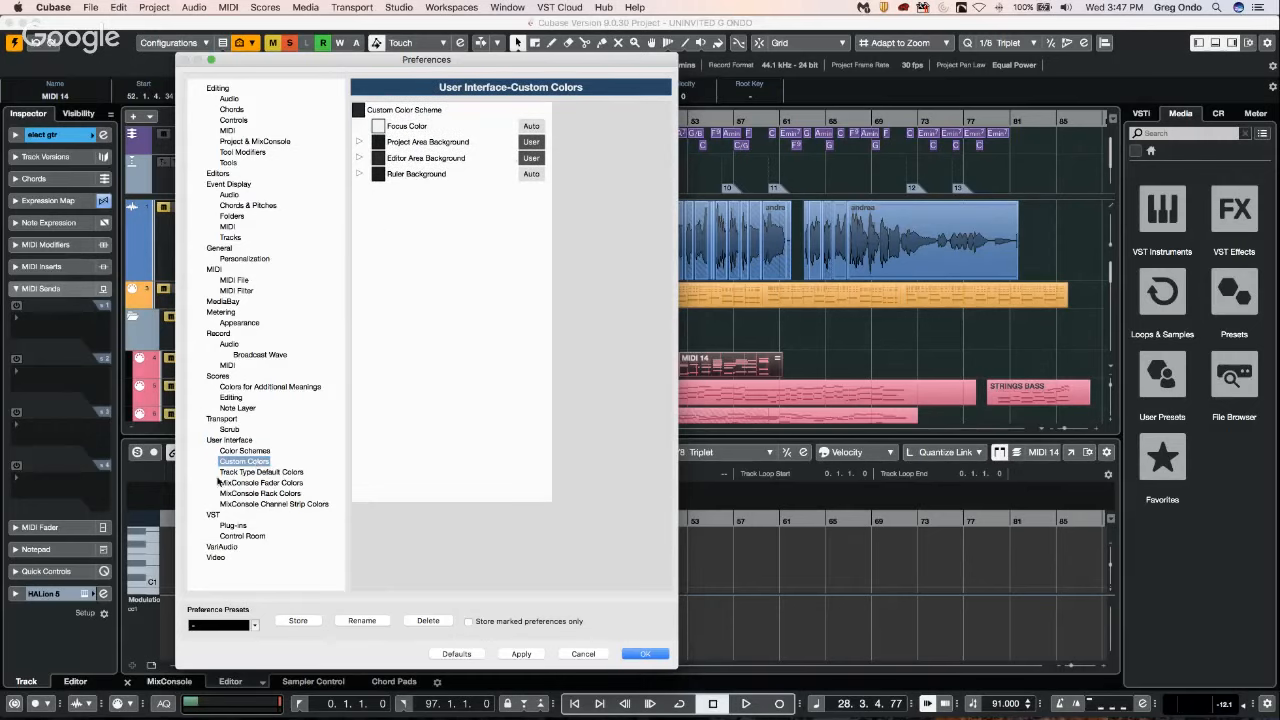
left_click(360, 158)
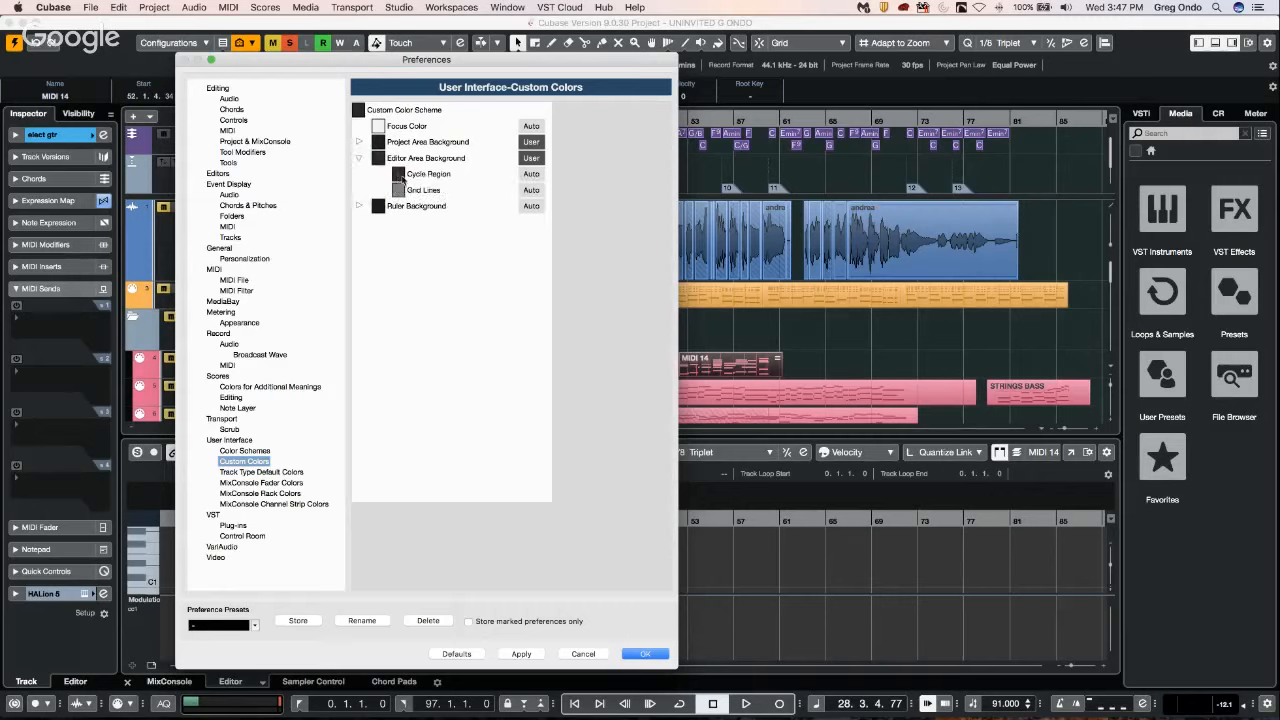
left_click(378, 160)
left_click(378, 160)
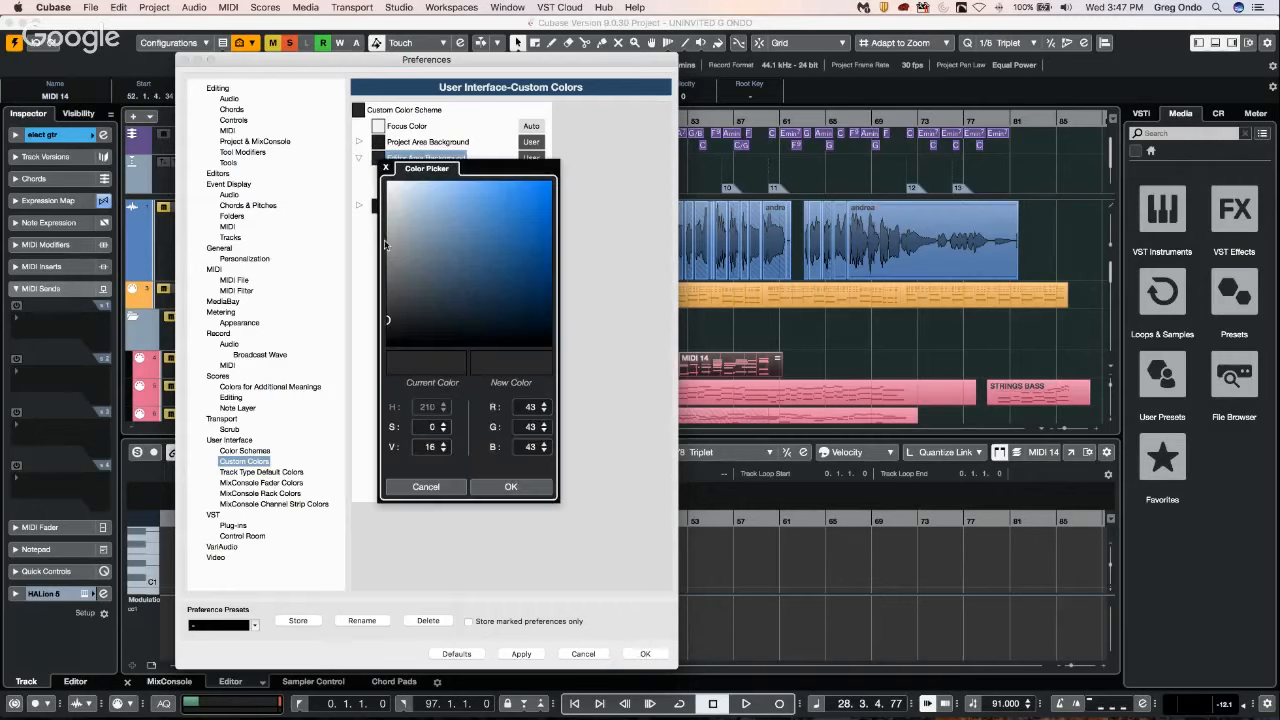
left_click_drag(412, 337, 406, 198)
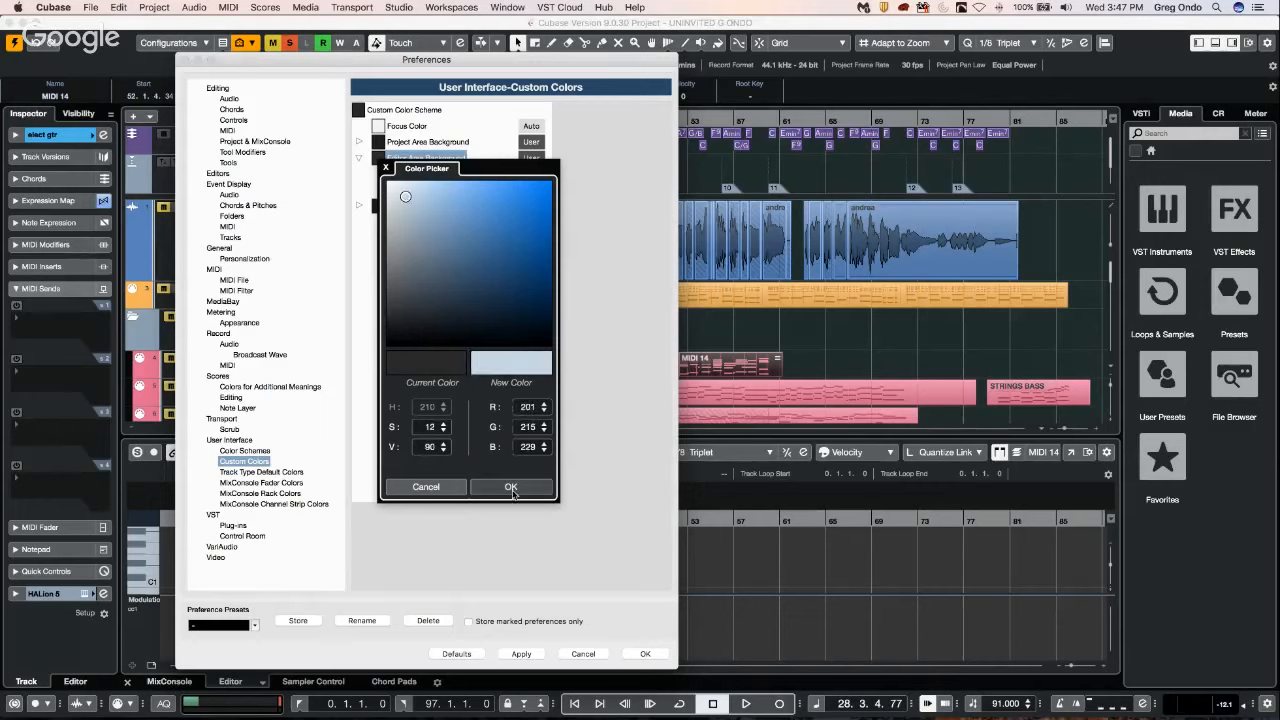
left_click(510, 487)
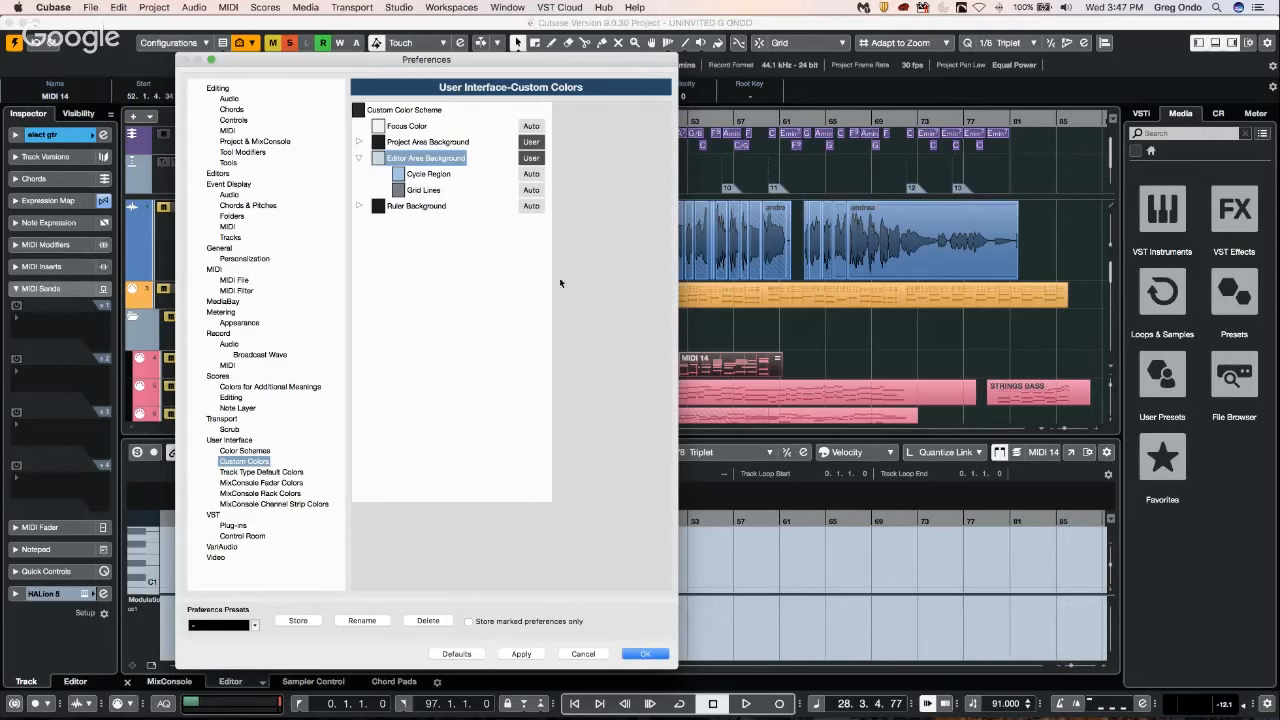
left_click(645, 653)
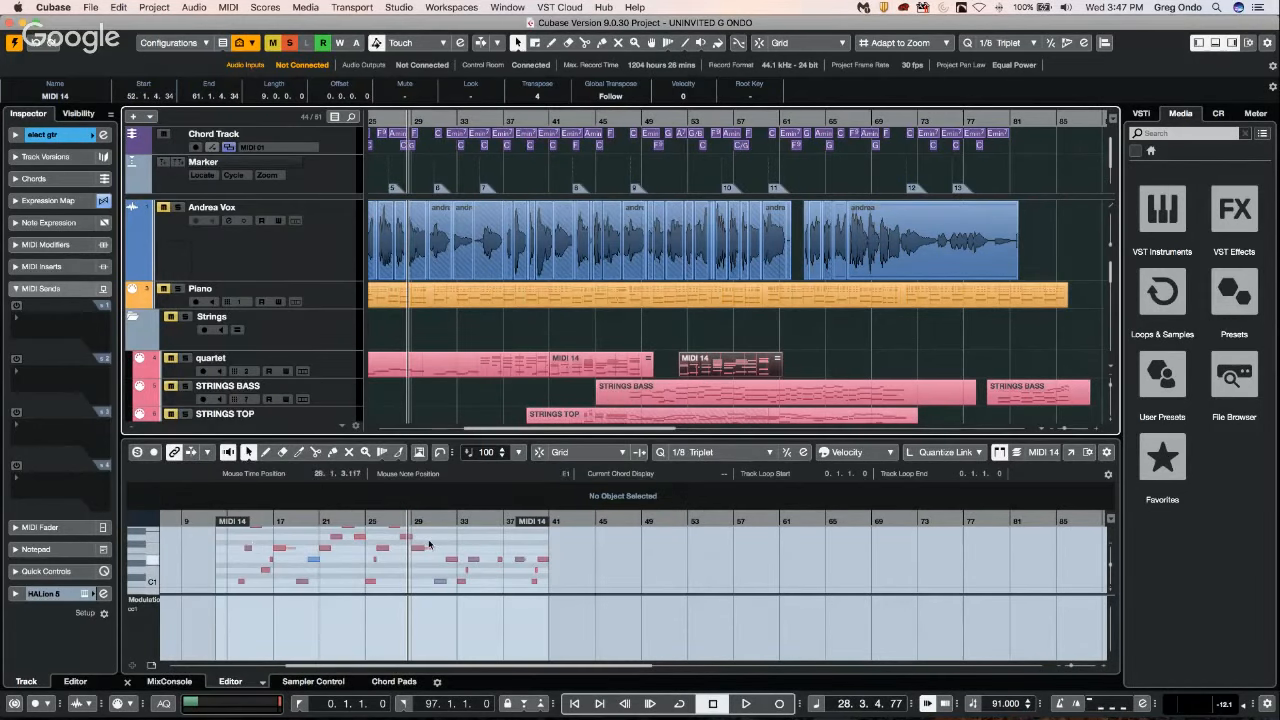
left_click(667, 396)
Set the custom Editor Area Background color to dark gray (R 35, G 37, B 40) and apply the preferences.
left_click(90, 7)
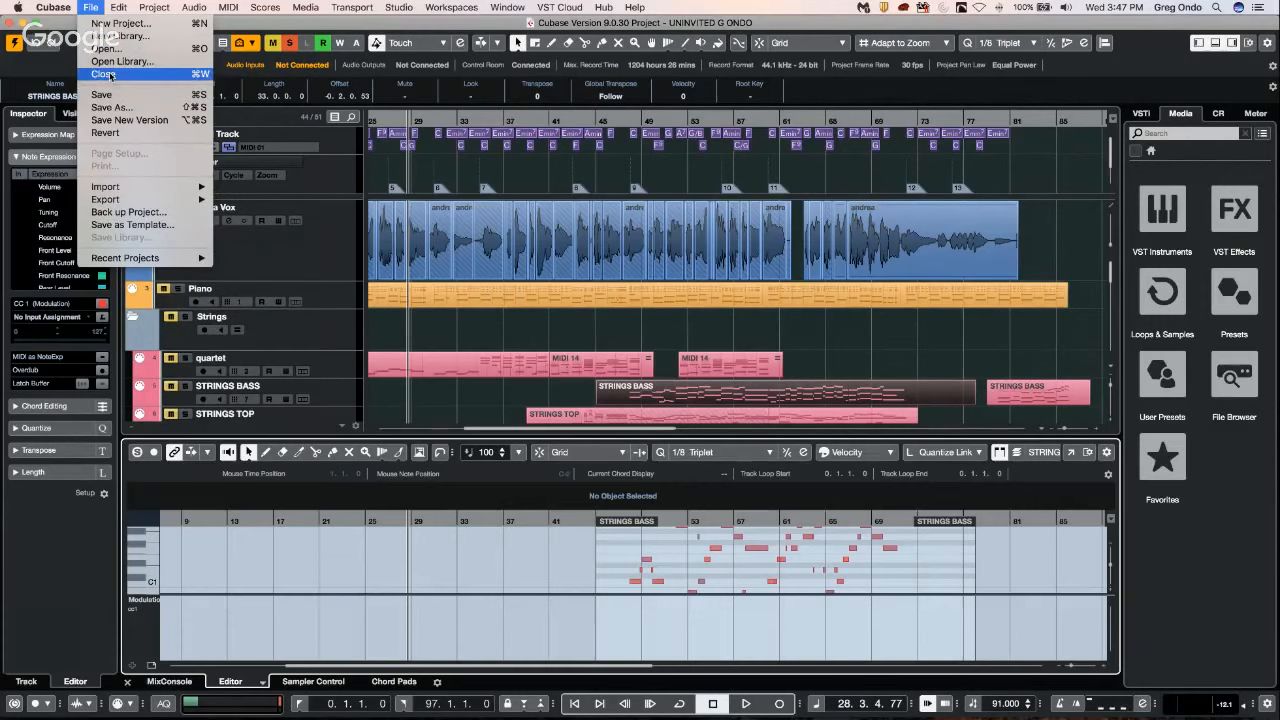
mouse_move(53, 7)
left_click(62, 43)
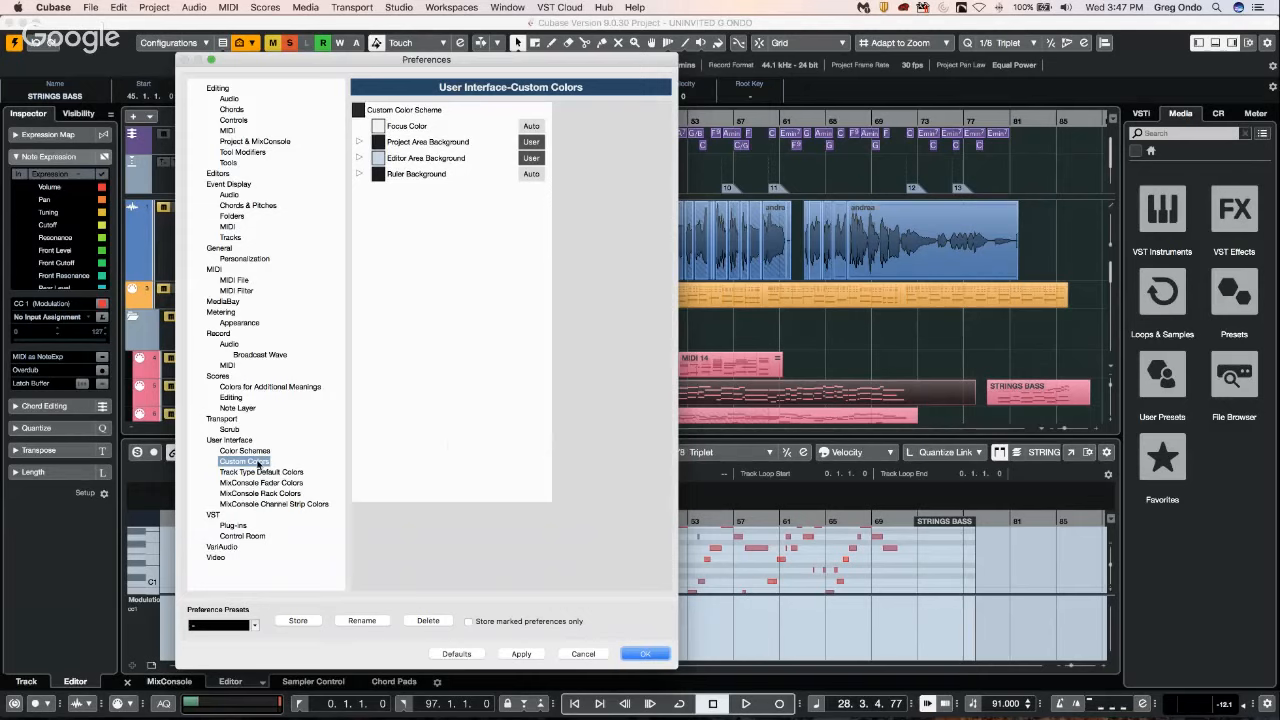
left_click(359, 158)
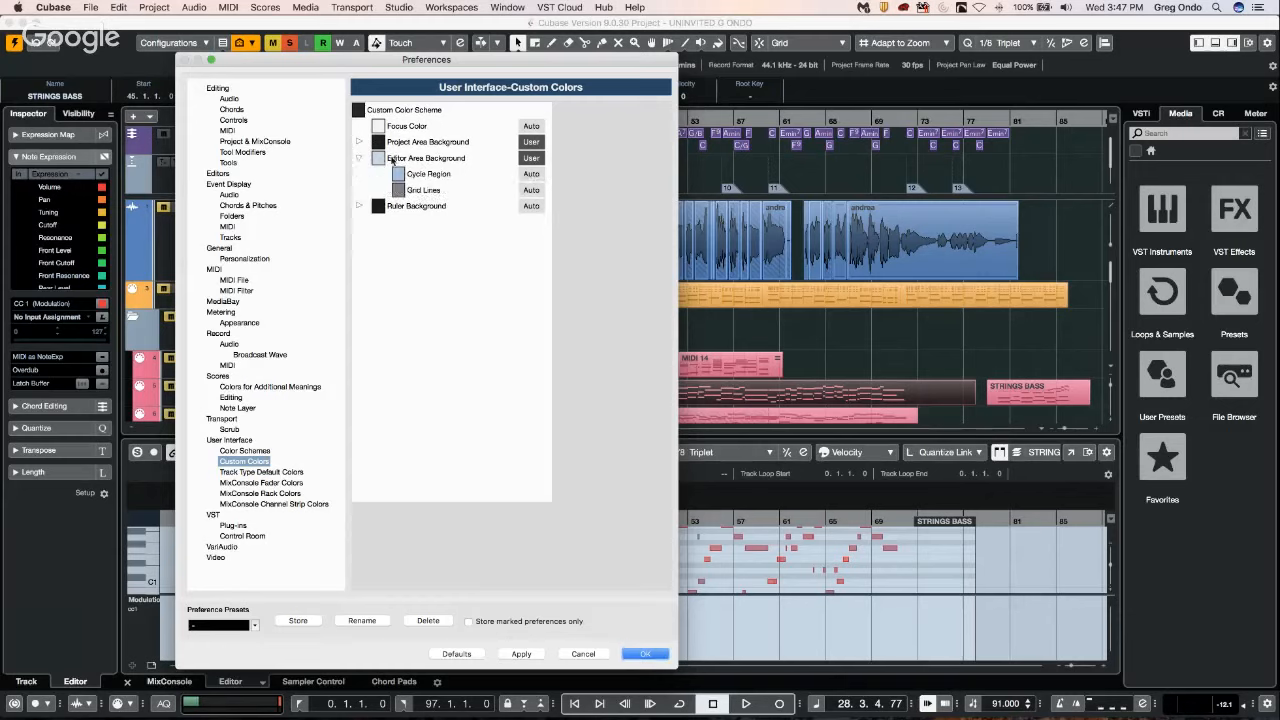
left_click(378, 158)
left_click_drag(406, 197, 406, 318)
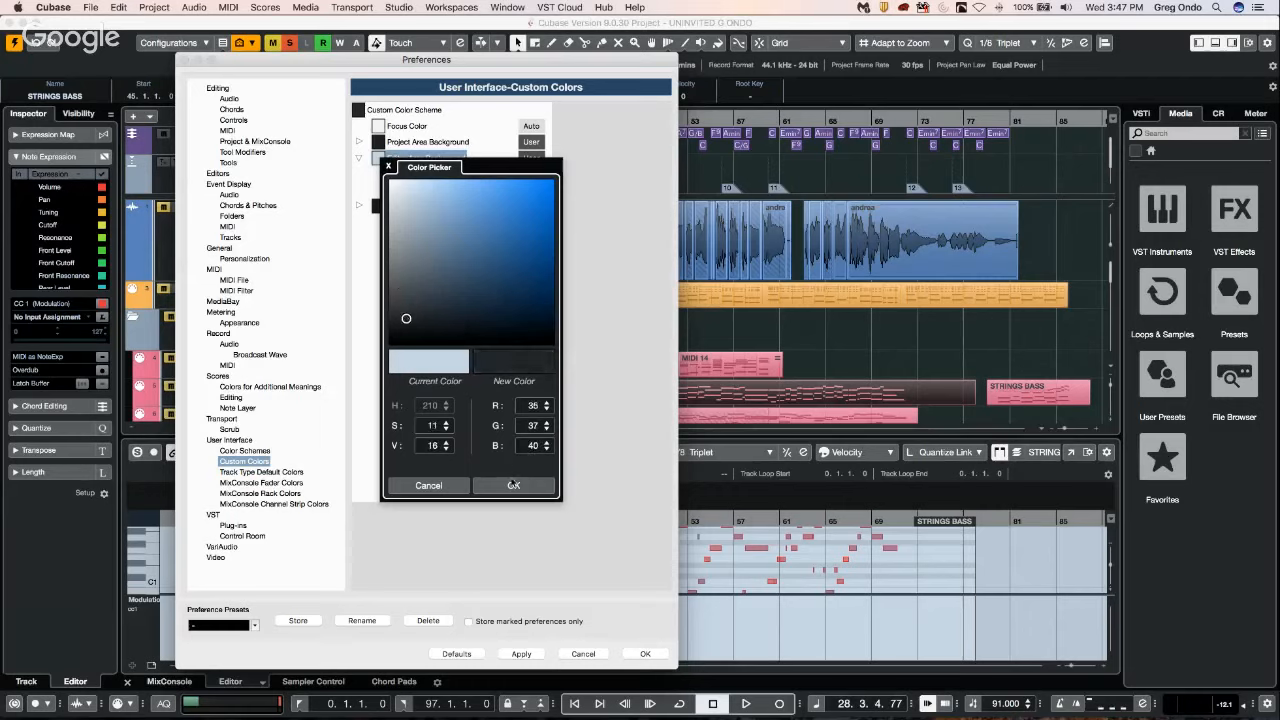
left_click(513, 486)
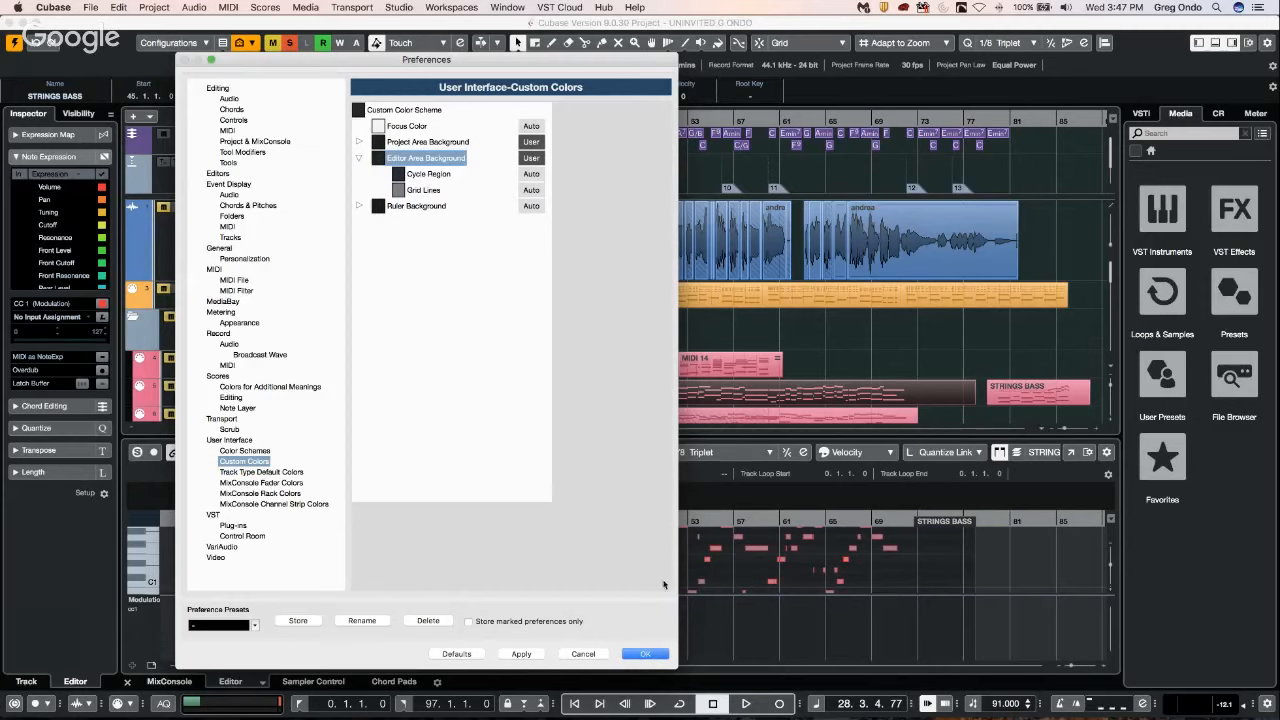
left_click(522, 654)
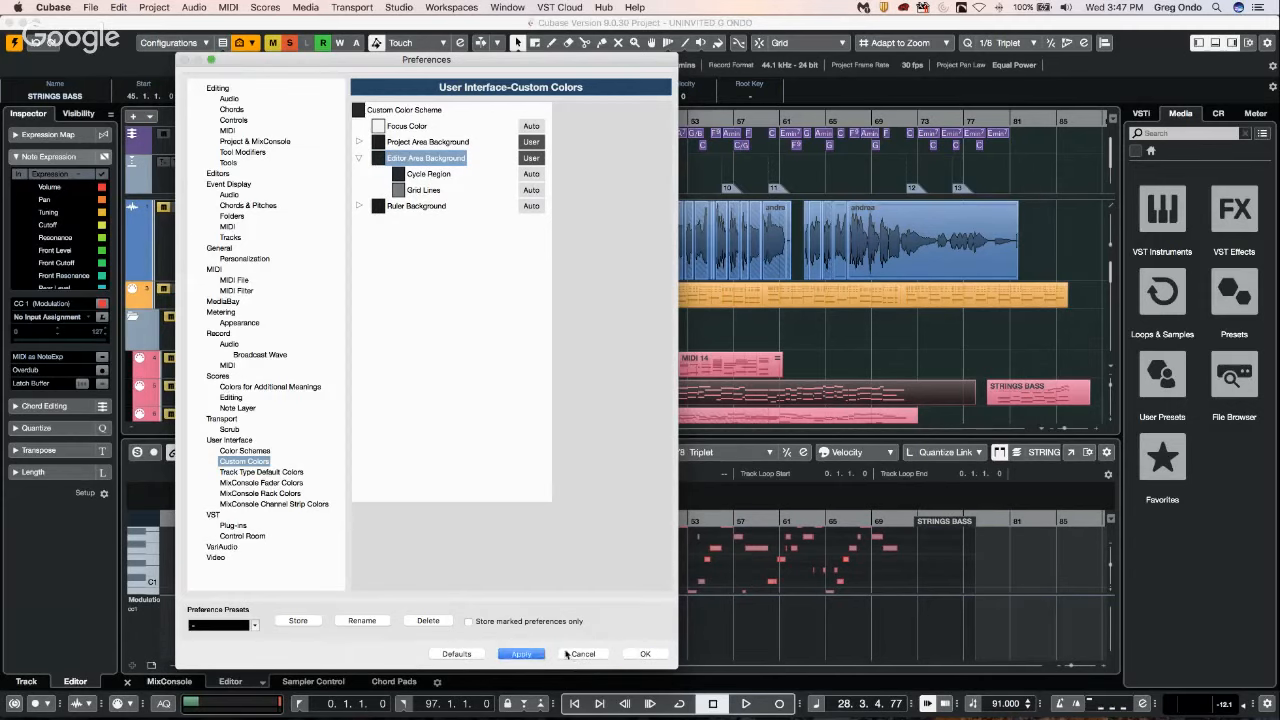
left_click(640, 654)
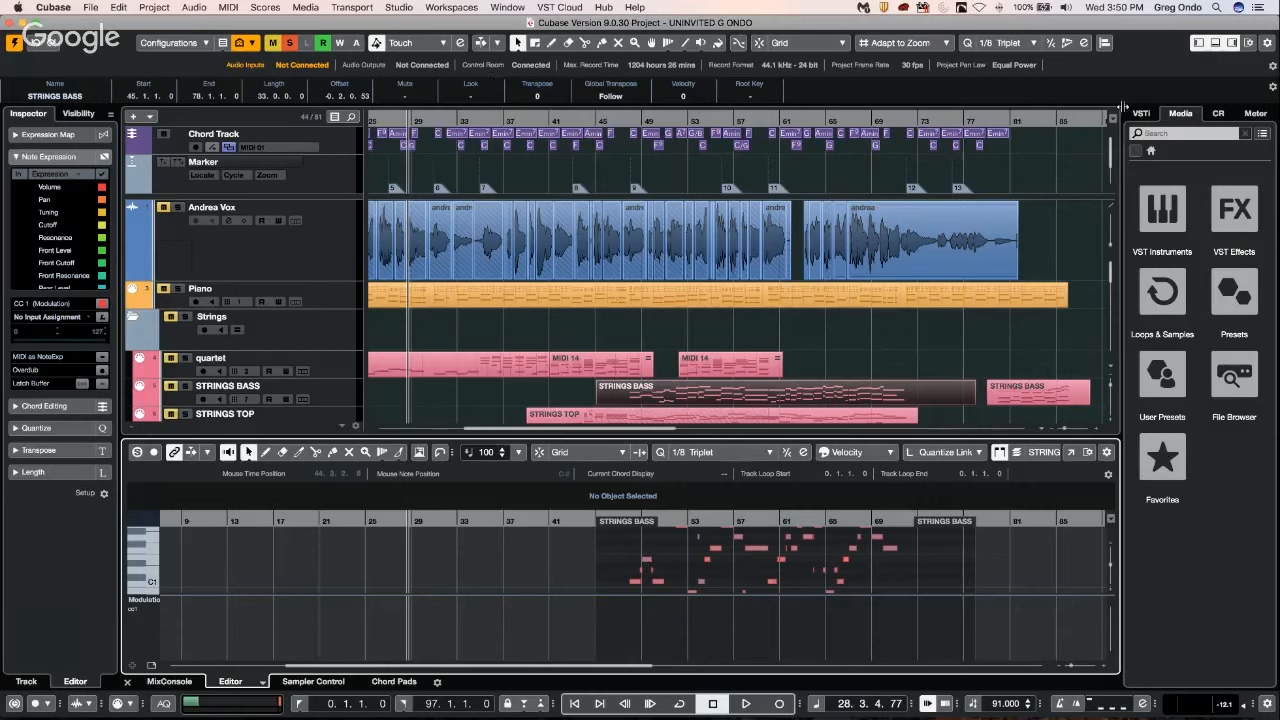
Add a Groove Agent SE instrument track above the Piano track and load the Waterproof kit from the Laser Beams set.
left_click(1162, 203)
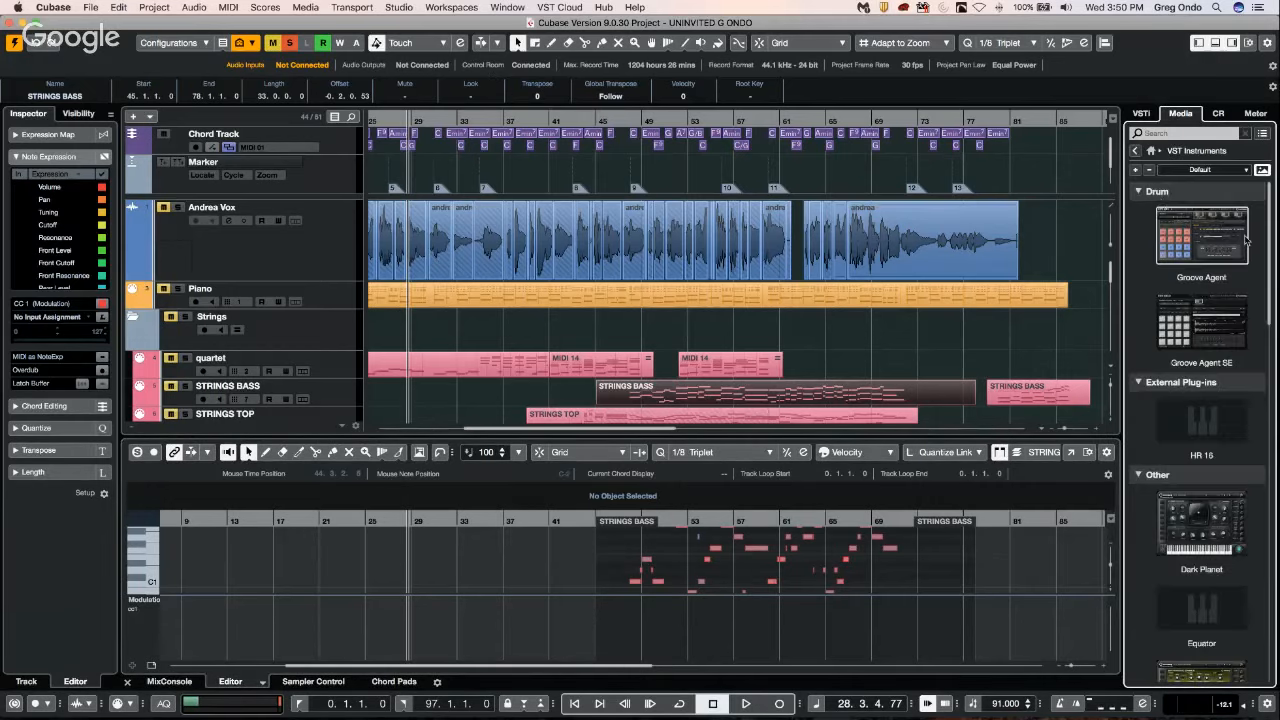
left_click_drag(1188, 315, 387, 275)
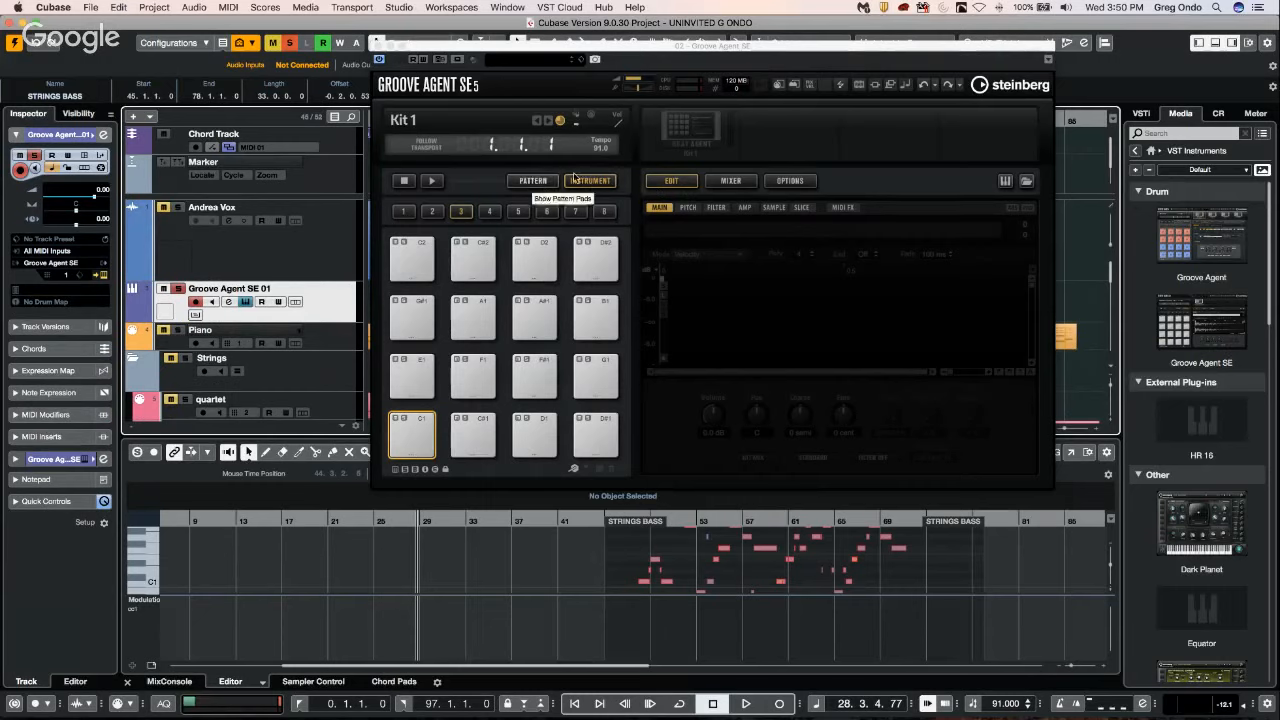
left_click(680, 120)
left_click(705, 137)
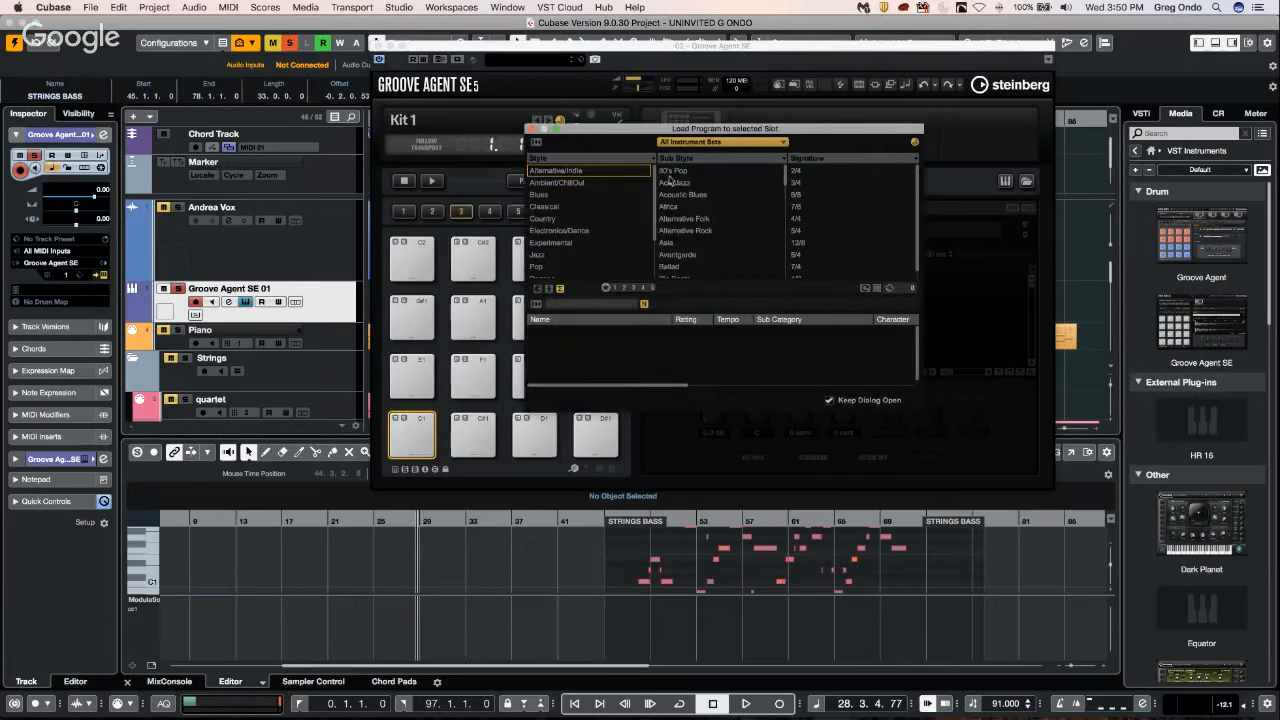
left_click(726, 145)
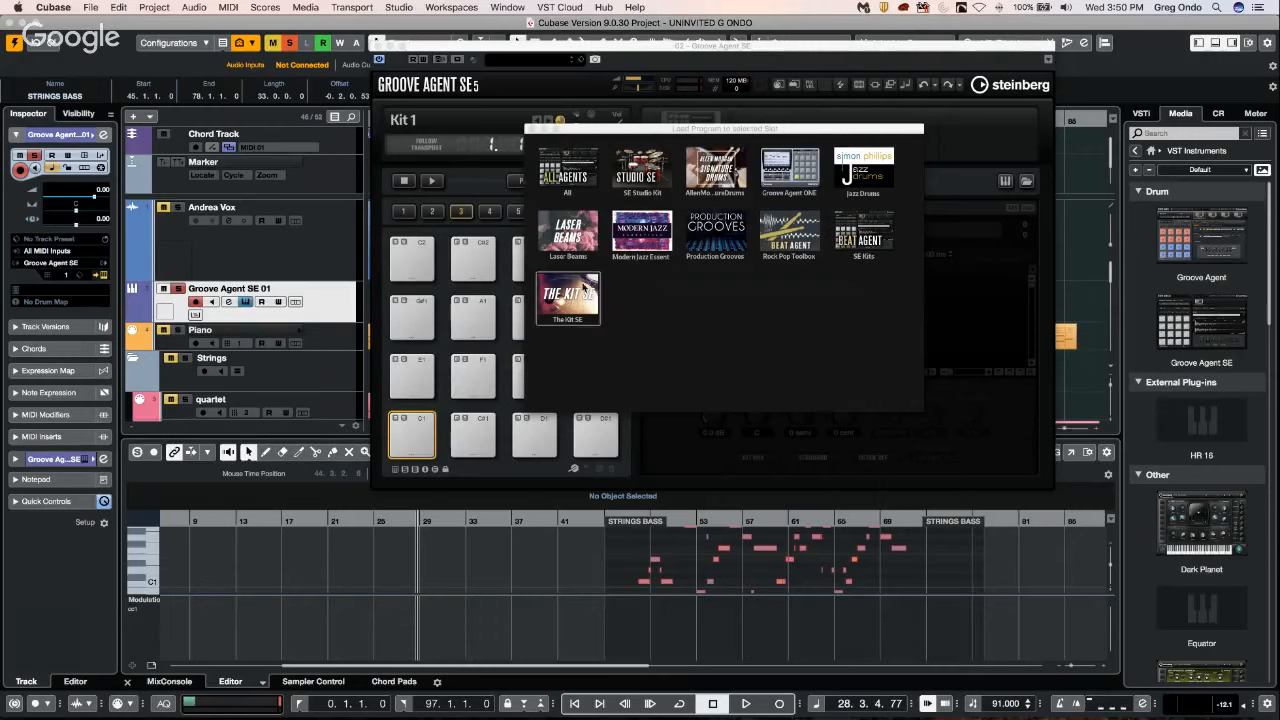
left_click(570, 232)
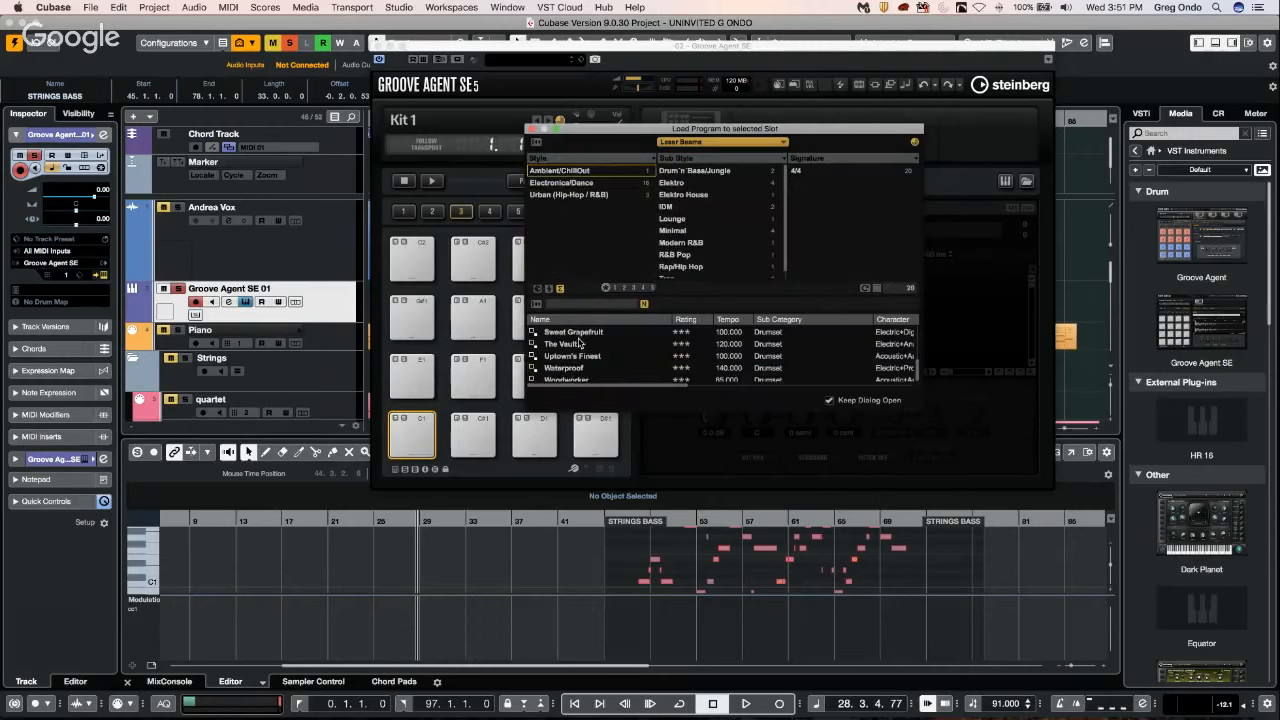
double_click(572, 368)
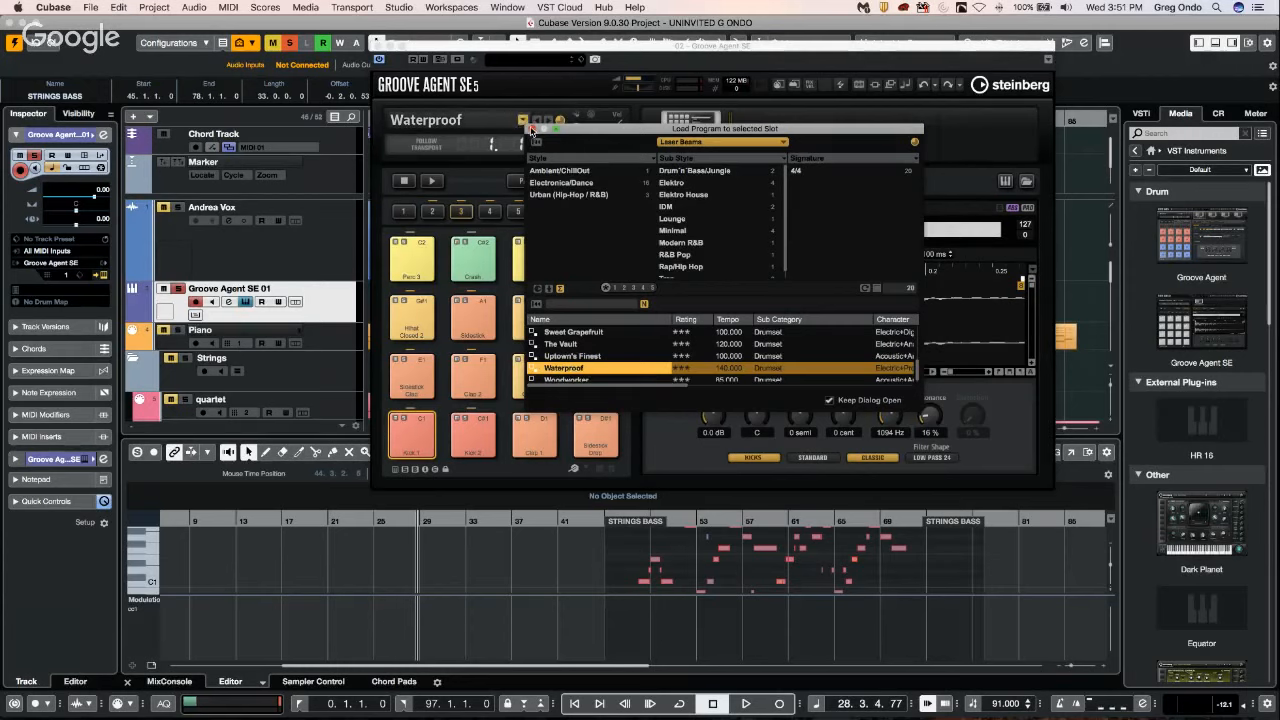
left_click(531, 129)
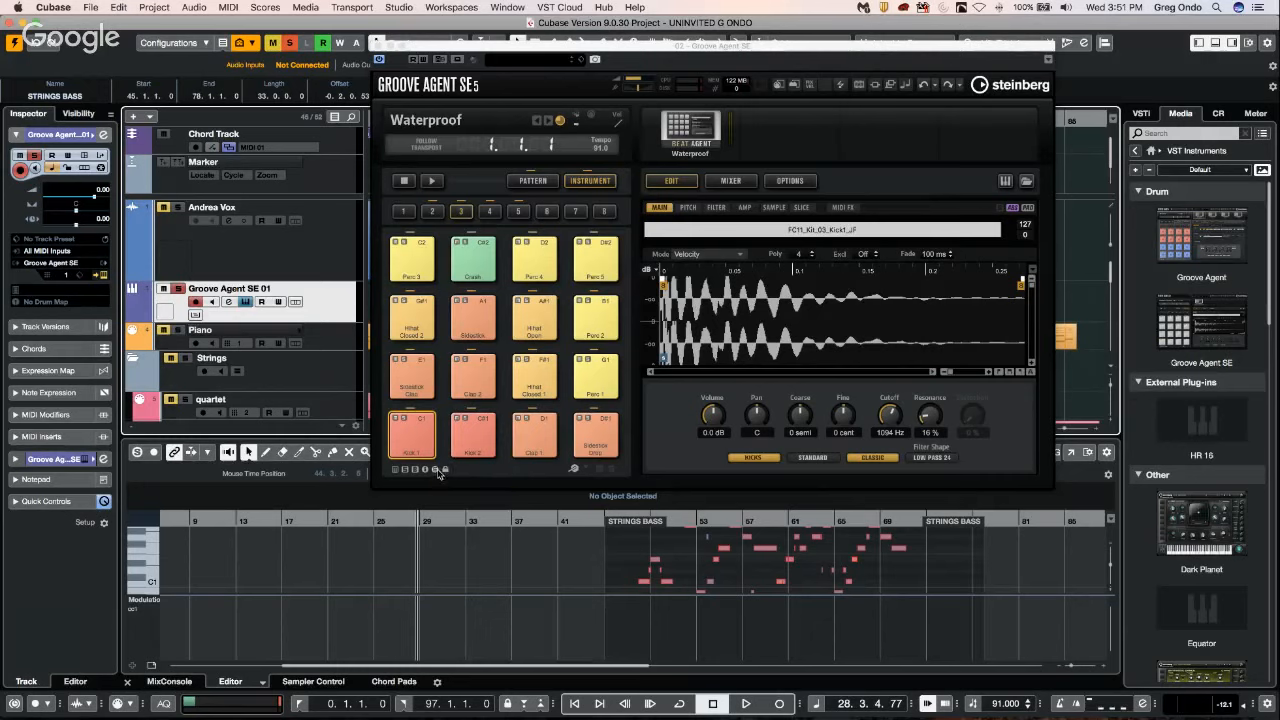
Examine the exclusive group assignments on the Waterproof kit's pads, including Kick 2, then close the instrument window.
left_click(436, 470)
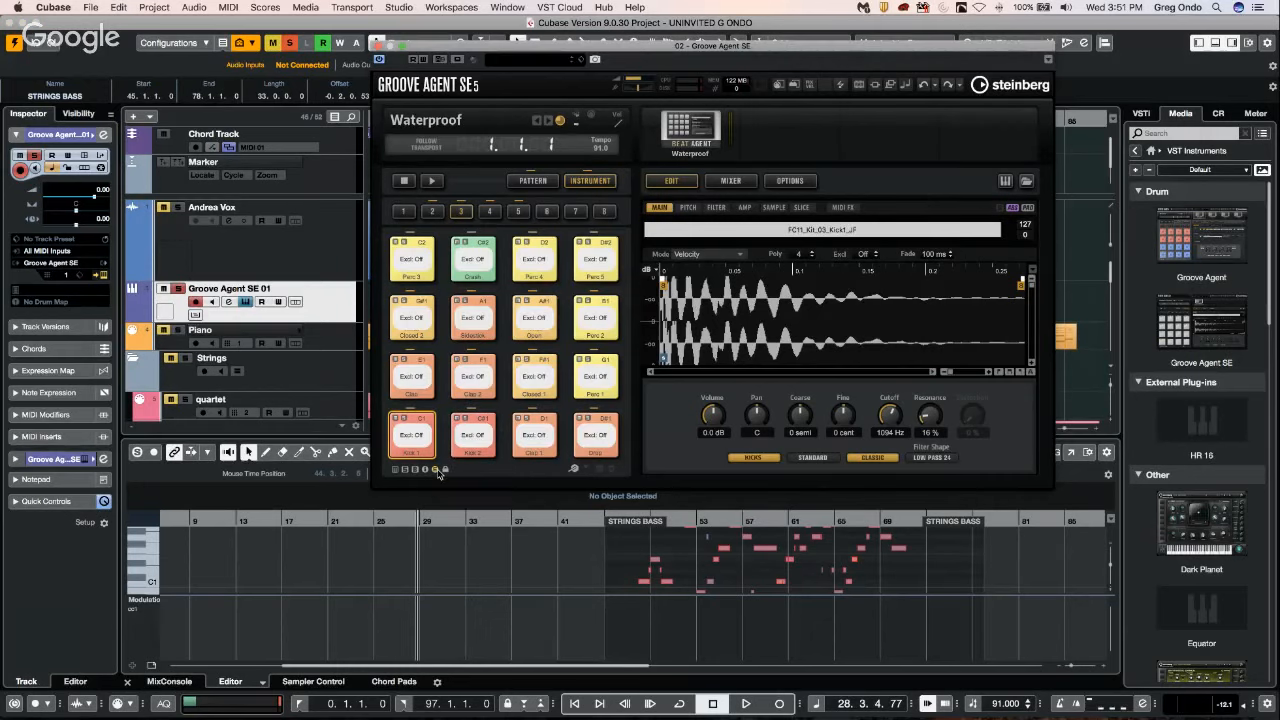
left_click(482, 440)
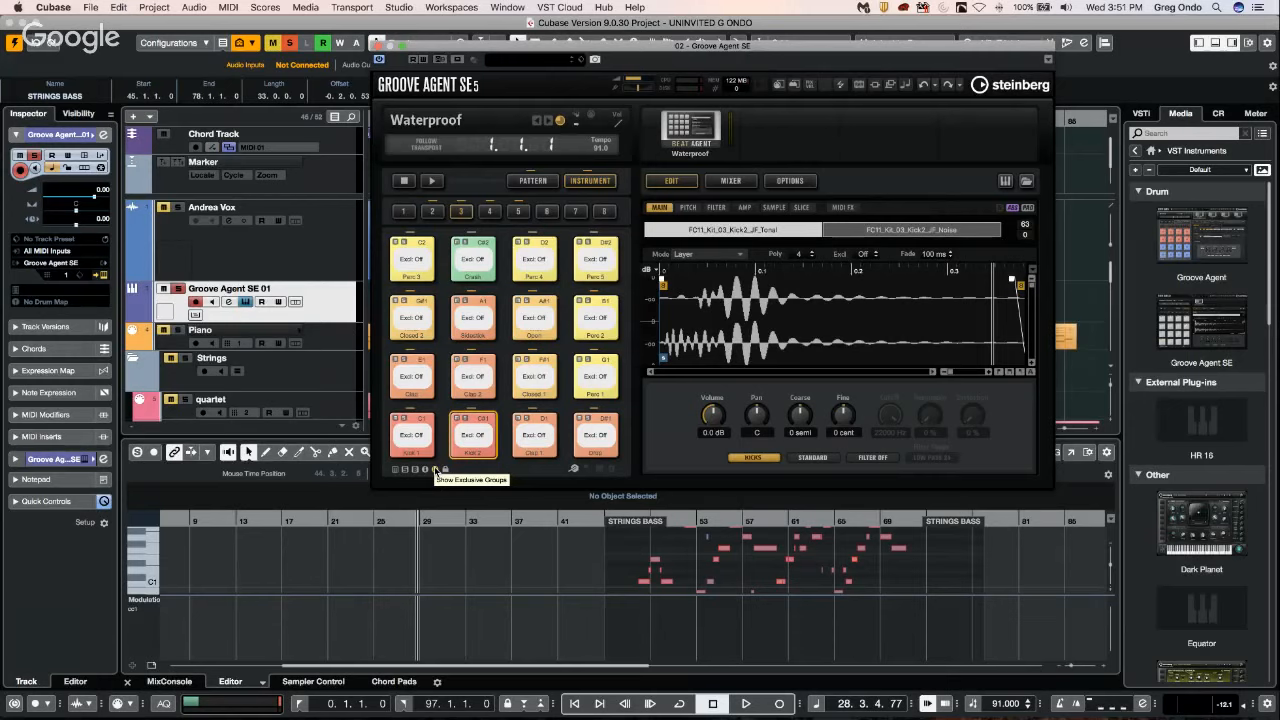
left_click(436, 470)
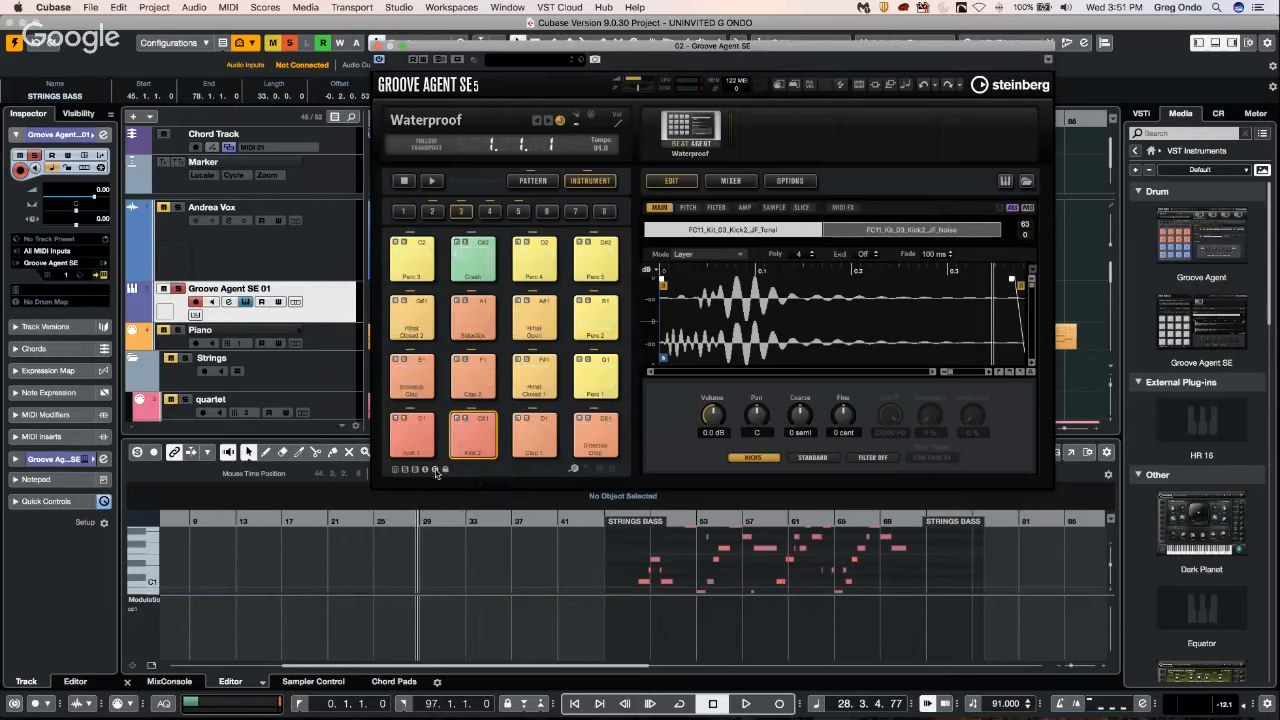
left_click(436, 468)
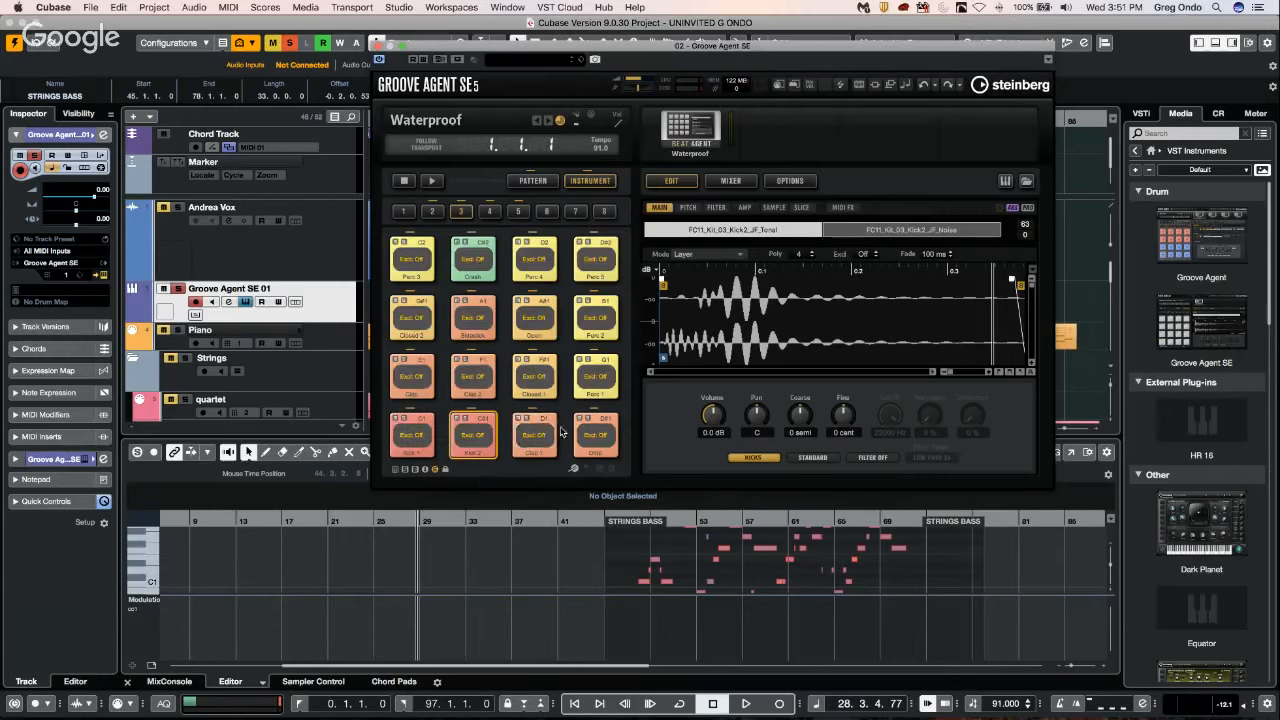
left_click(436, 469)
left_click(436, 470)
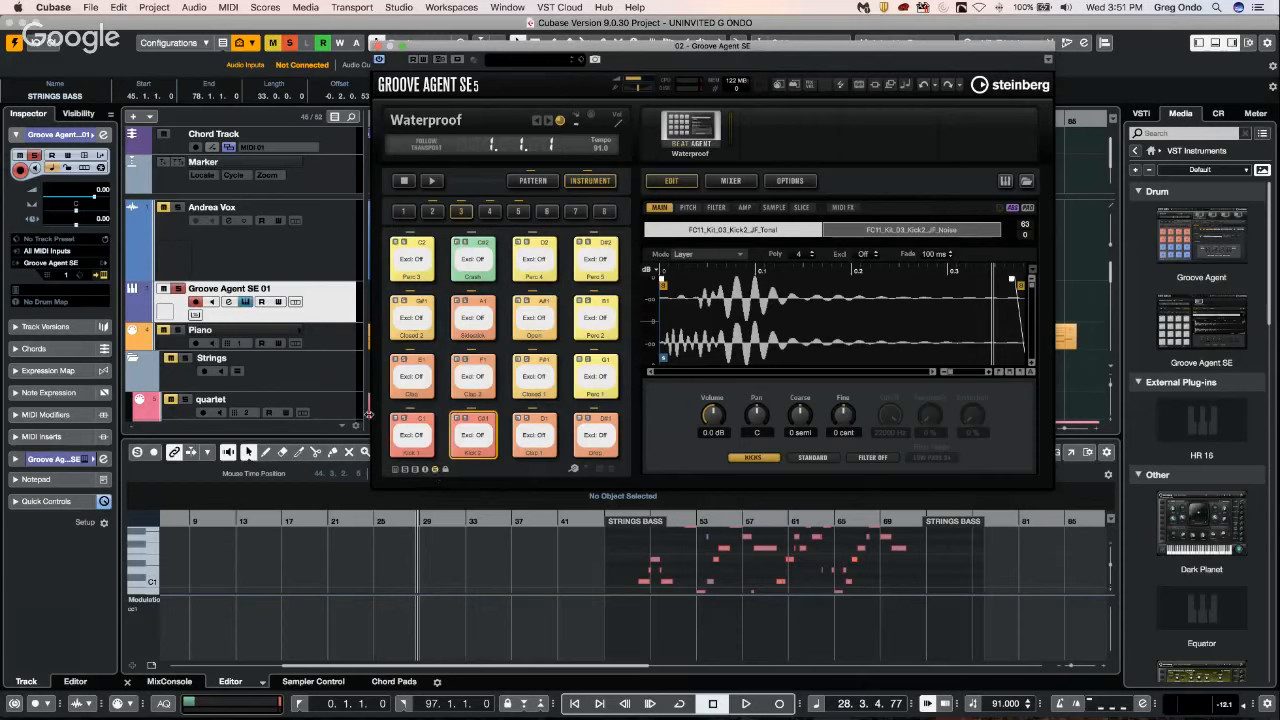
left_click(378, 45)
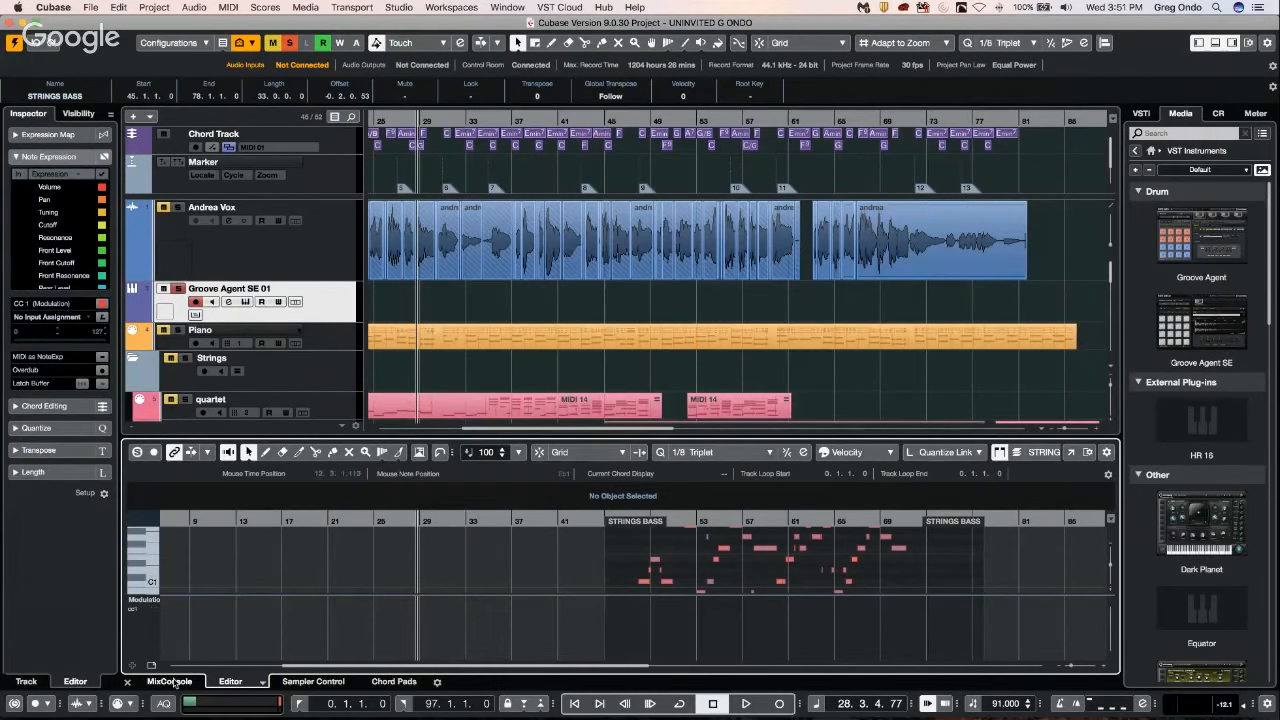
Show the MixConsole in the lower zone and lower the Mono Out channel's fader to -6.37 dB.
left_click(170, 682)
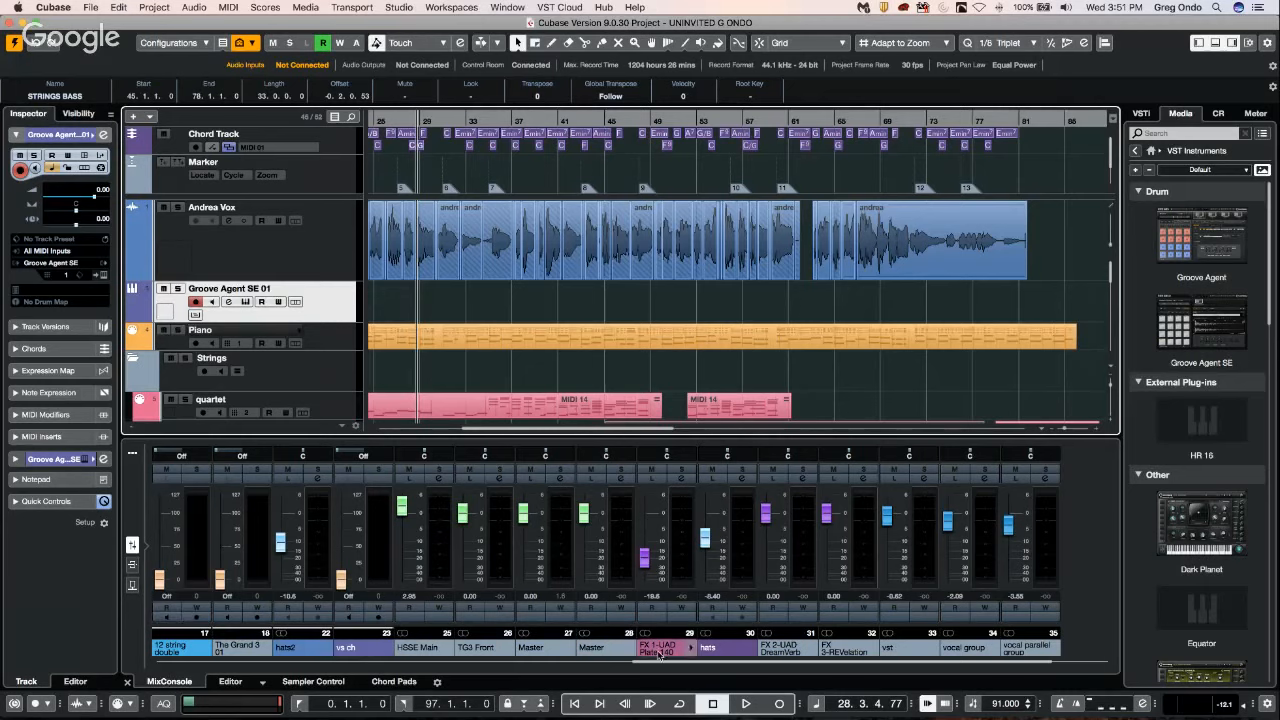
scroll(658, 655, "right", 2)
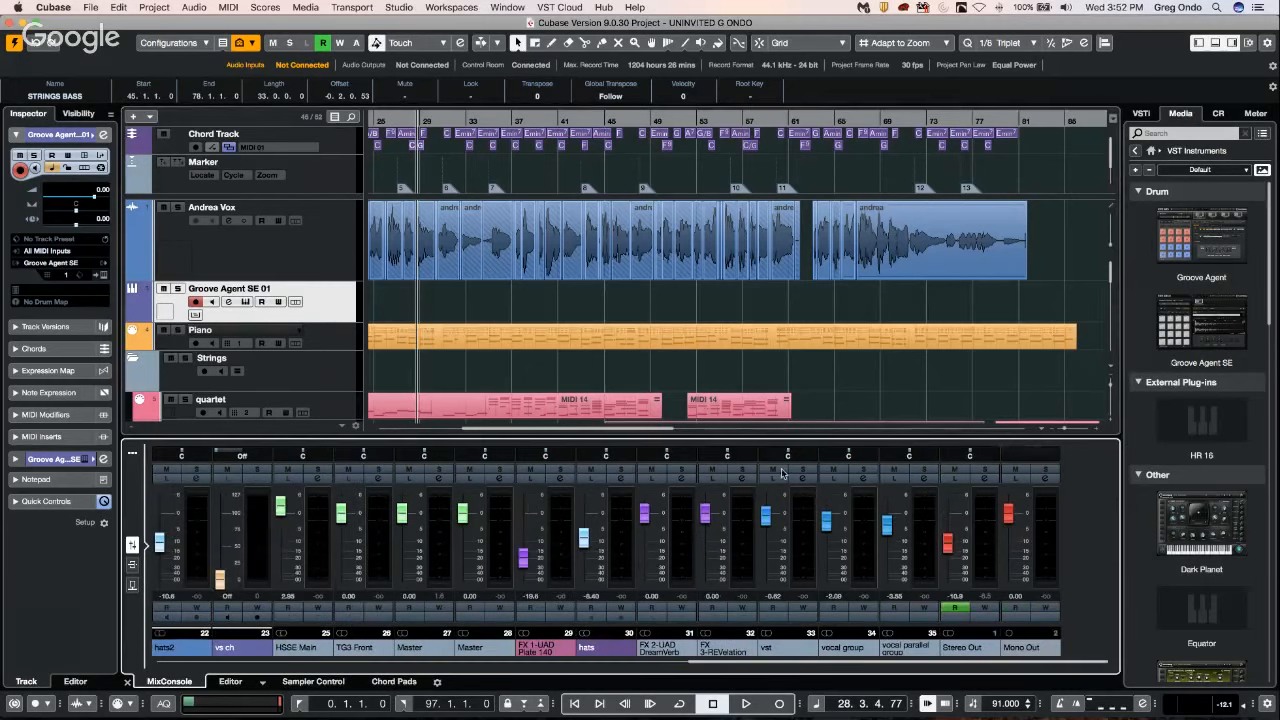
left_click(1009, 516)
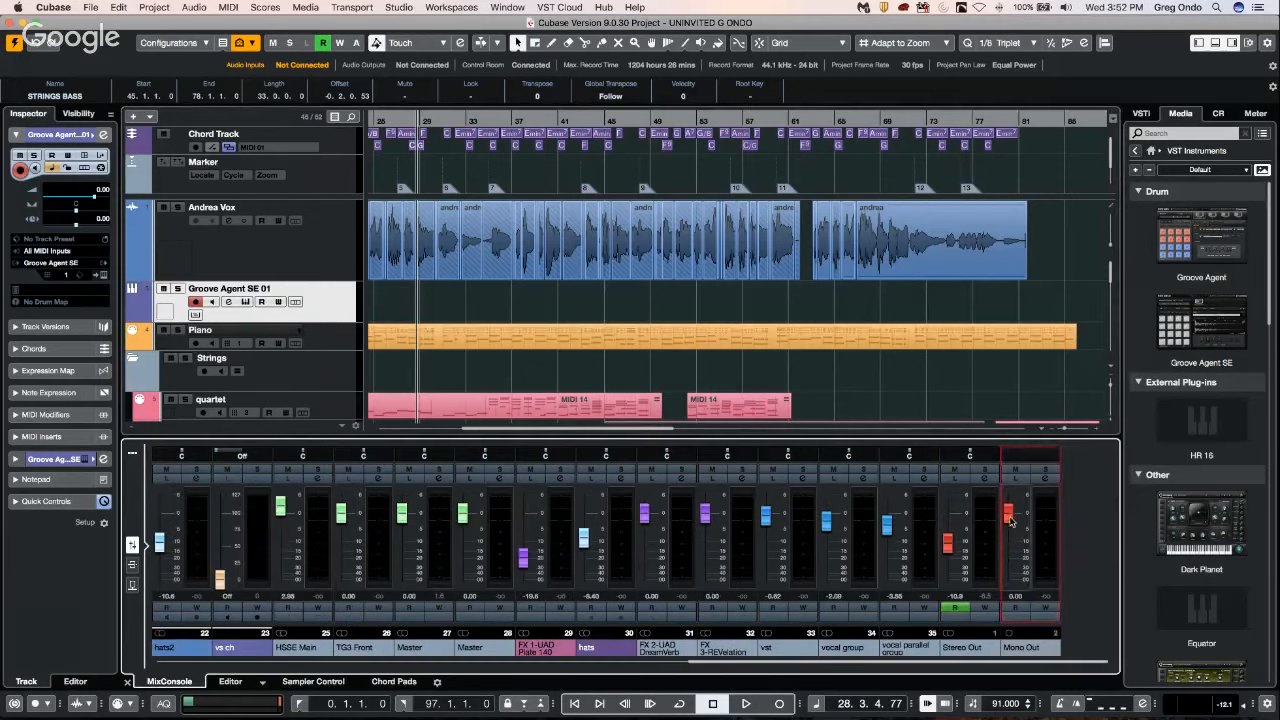
mouse_move(1010, 520)
left_mouse_down()
mouse_move(1010, 574)
mouse_move(1010, 530)
left_mouse_up()
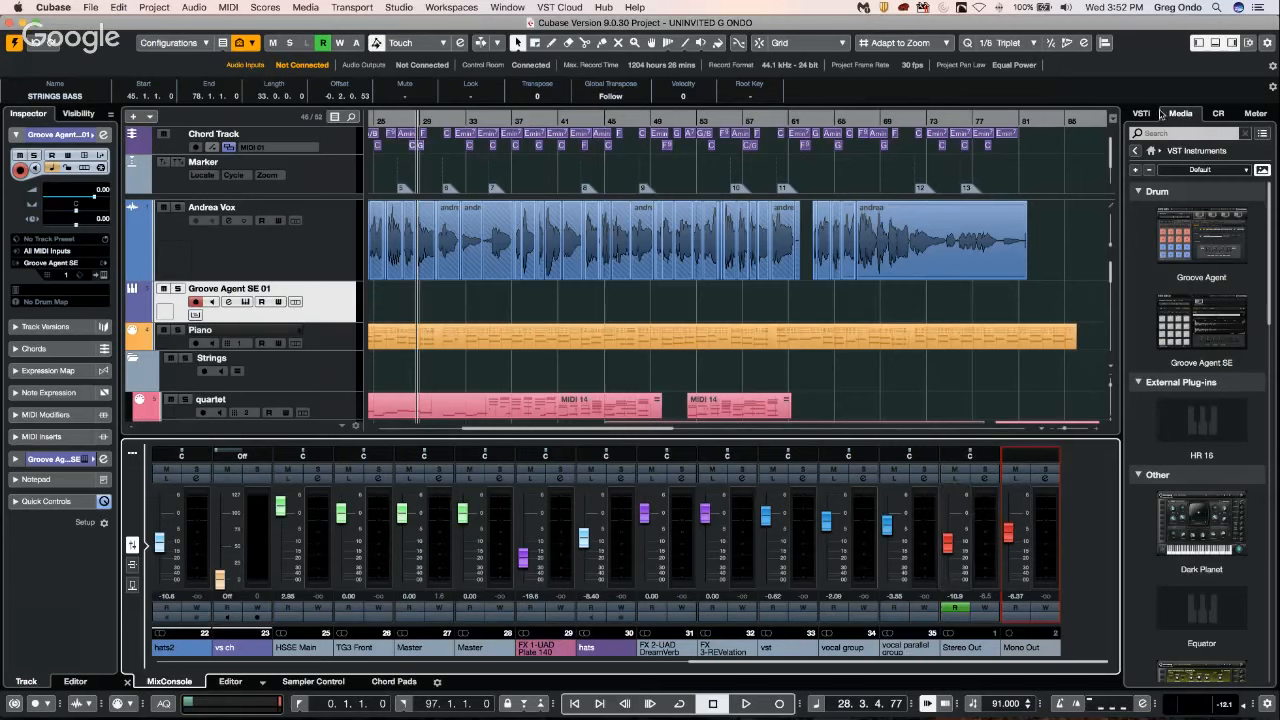
Show the Control Room, set its main level to -8.57 dB, and readjust the Mono Out channel's fader.
left_click(1219, 113)
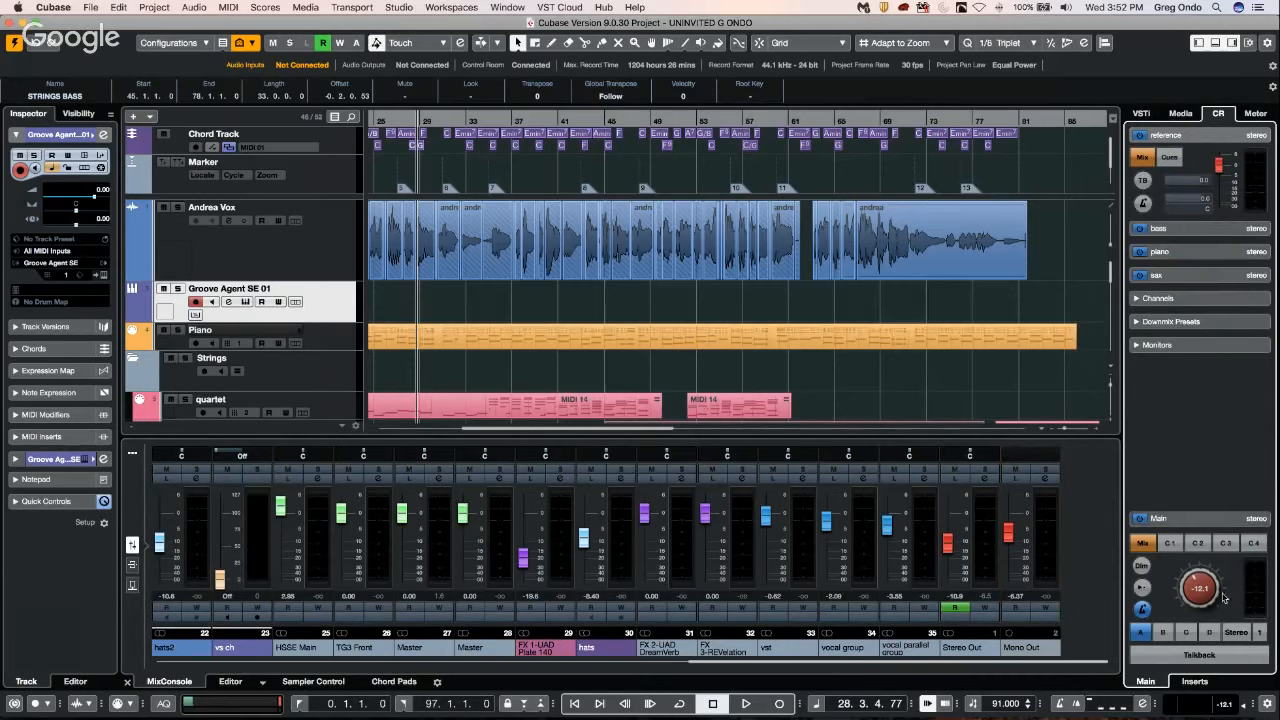
left_click_drag(1200, 580, 1205, 570)
mouse_move(1009, 533)
left_mouse_down()
mouse_move(1008, 568)
mouse_move(1009, 516)
mouse_move(998, 515)
mouse_move(1000, 553)
mouse_move(1013, 520)
mouse_move(1014, 560)
mouse_move(1012, 532)
left_mouse_up()
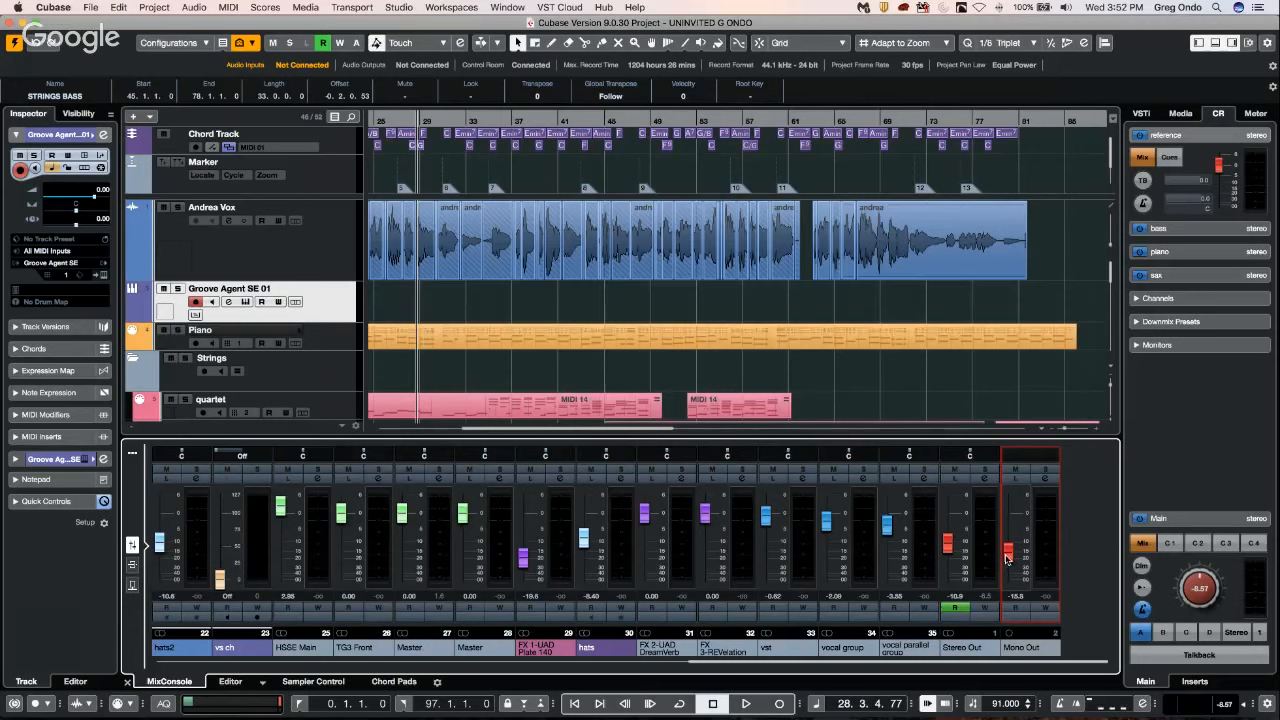
left_click_drag(1006, 559, 1007, 562)
mouse_move(1015, 533)
left_mouse_down()
mouse_move(1010, 517)
mouse_move(1008, 563)
mouse_move(1008, 525)
left_mouse_up()
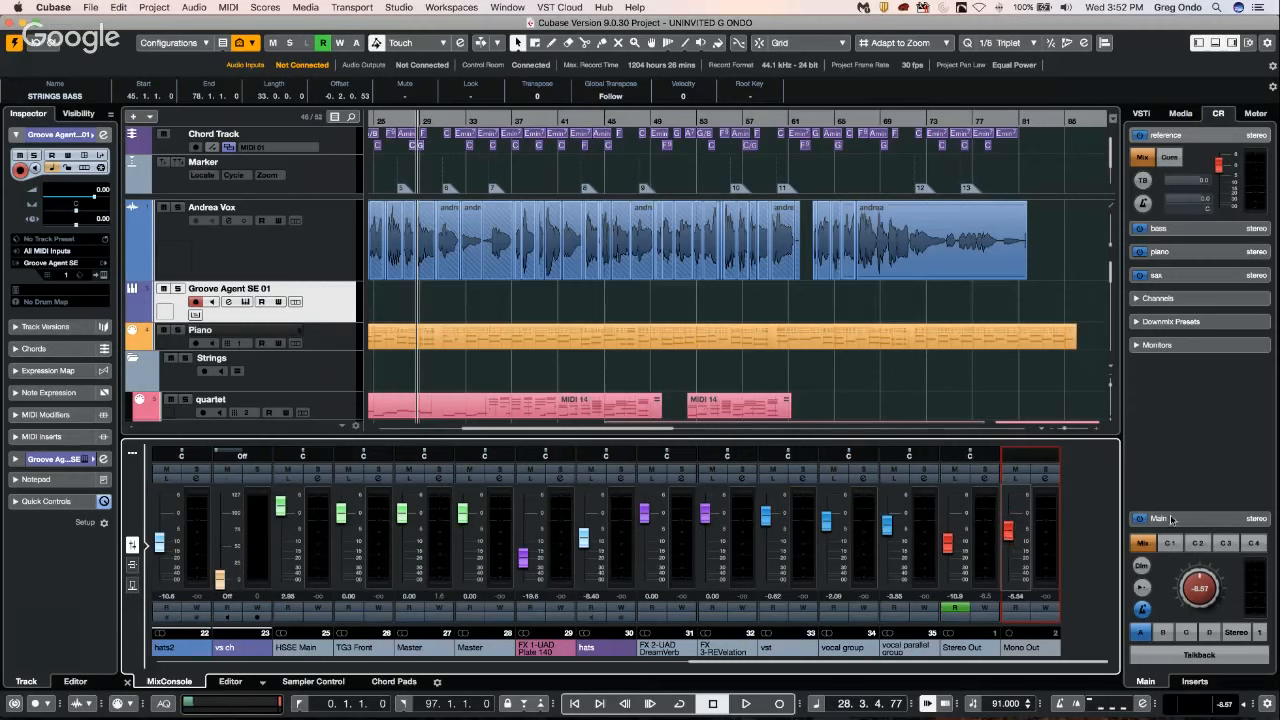
Set the Control Room main level to -8.22 dB and the Mono Out channel's fader to -0.52 dB.
left_click_drag(1191, 594, 1192, 559)
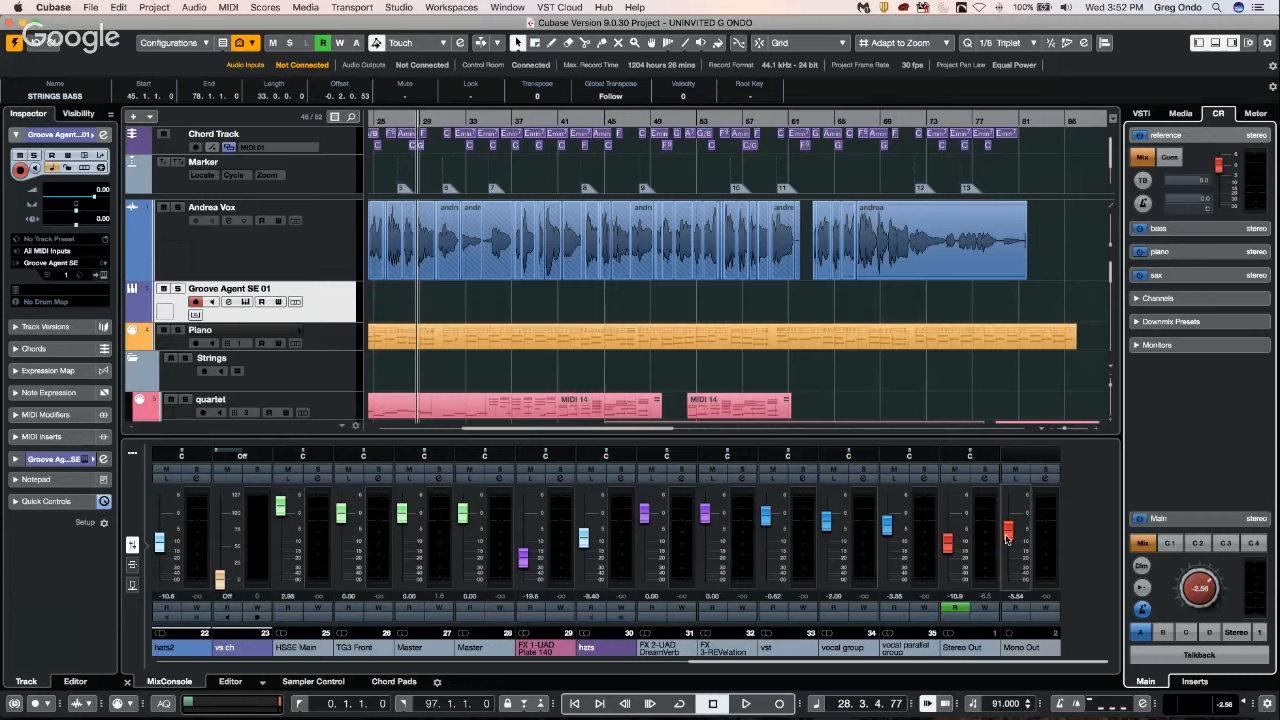
left_click_drag(1008, 534, 1015, 530)
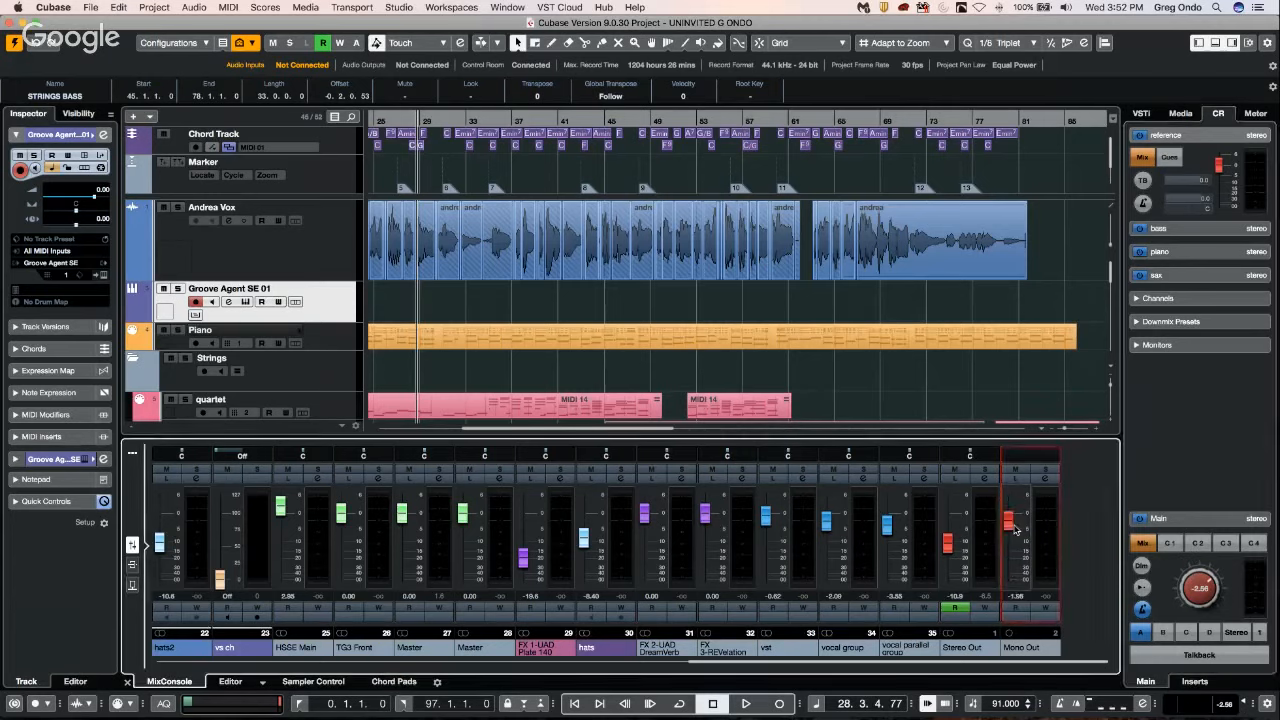
right_click(1013, 527)
left_click(1010, 522)
left_click_drag(1010, 522, 1010, 516)
left_click(1142, 588)
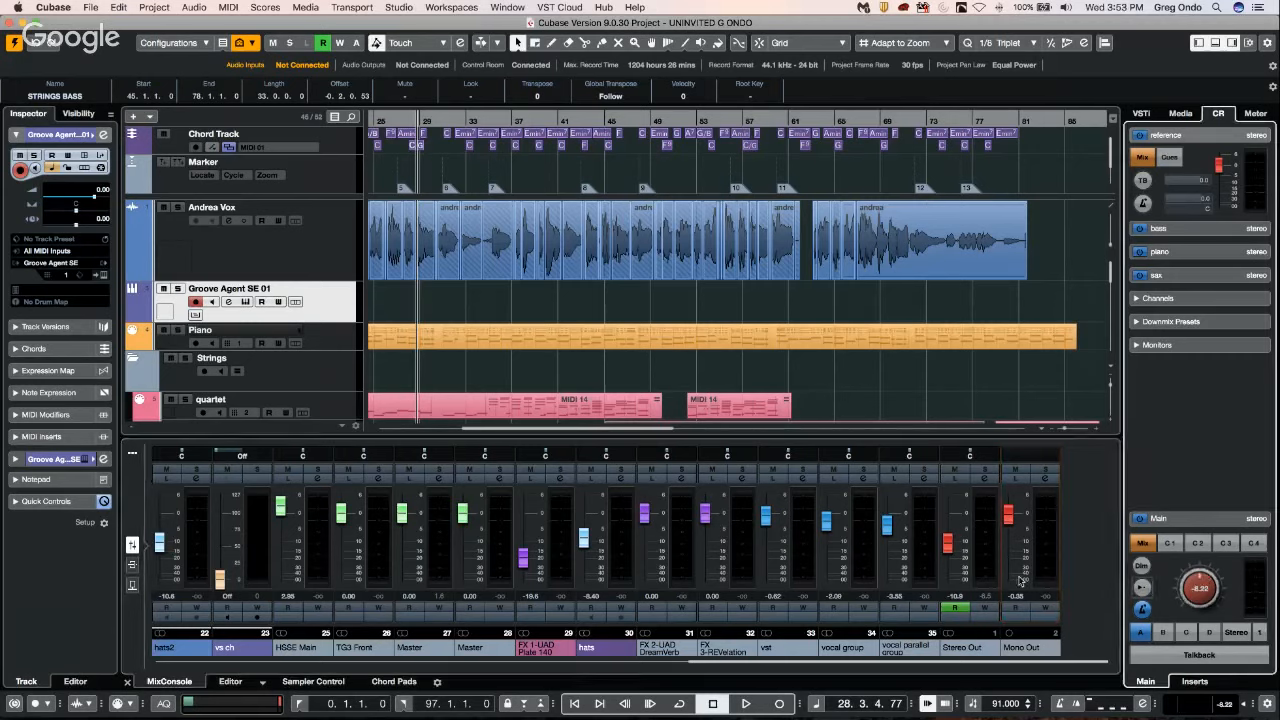
left_click(1013, 520)
left_click_drag(1014, 519, 1014, 520)
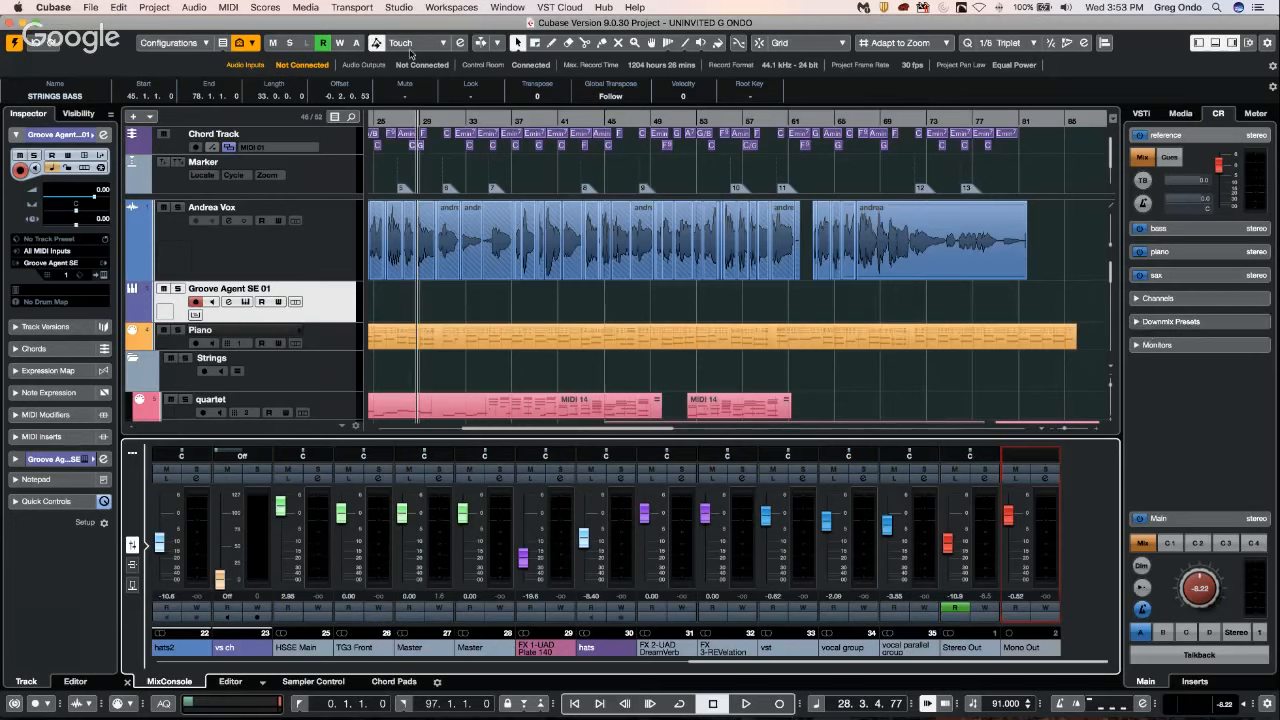
Open the Pool window over the arrangement and look through the project's audio files and their usage.
left_click(204, 8)
mouse_move(306, 8)
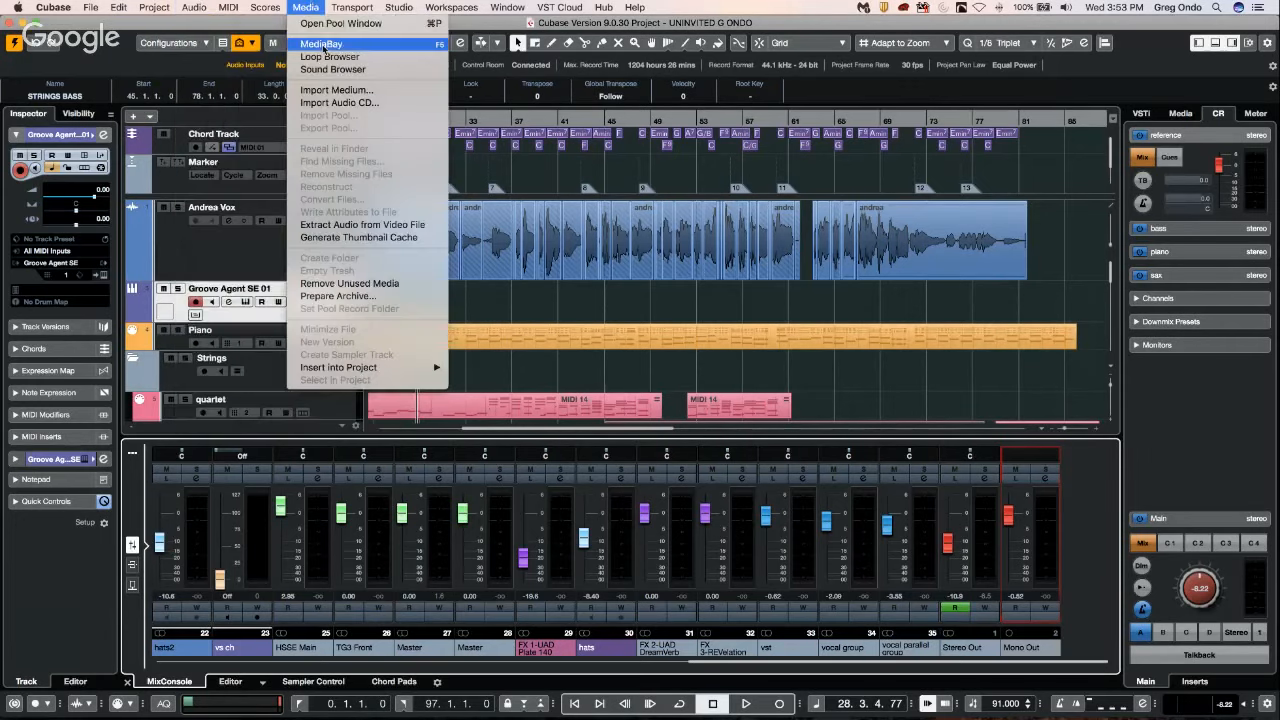
left_click(336, 22)
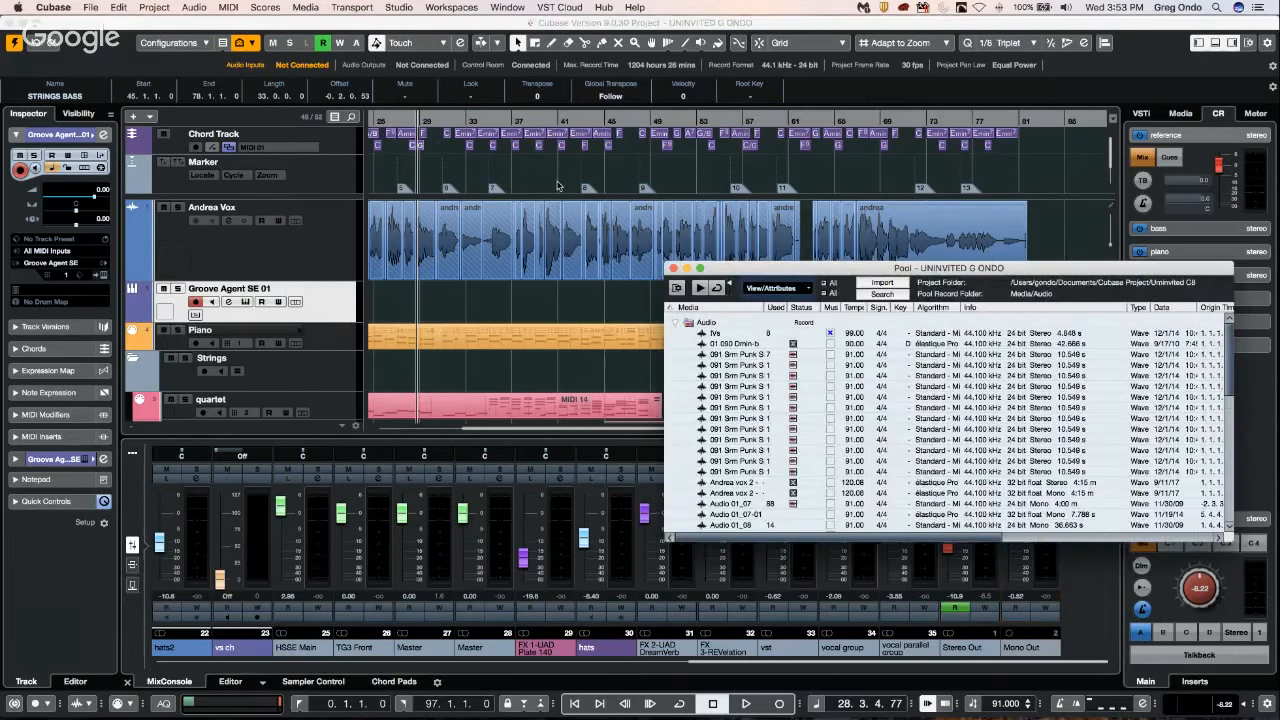
left_click_drag(763, 268, 583, 160)
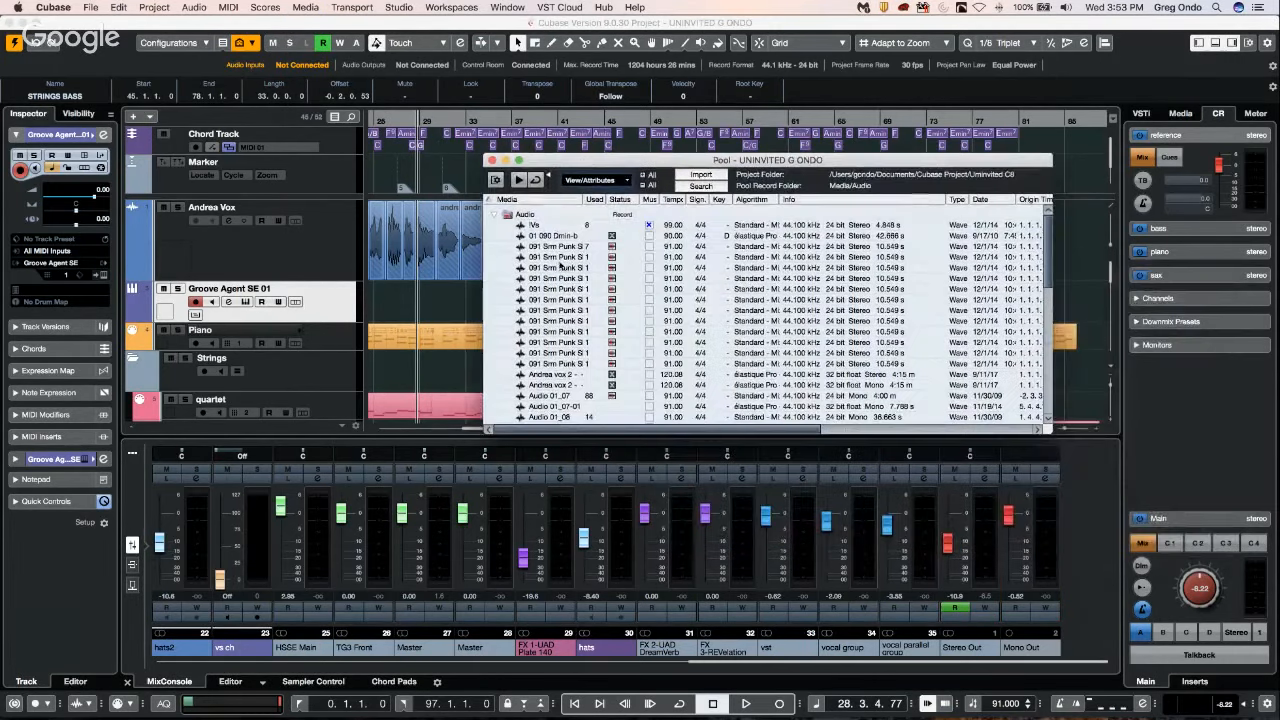
scroll(562, 268, "down", 5)
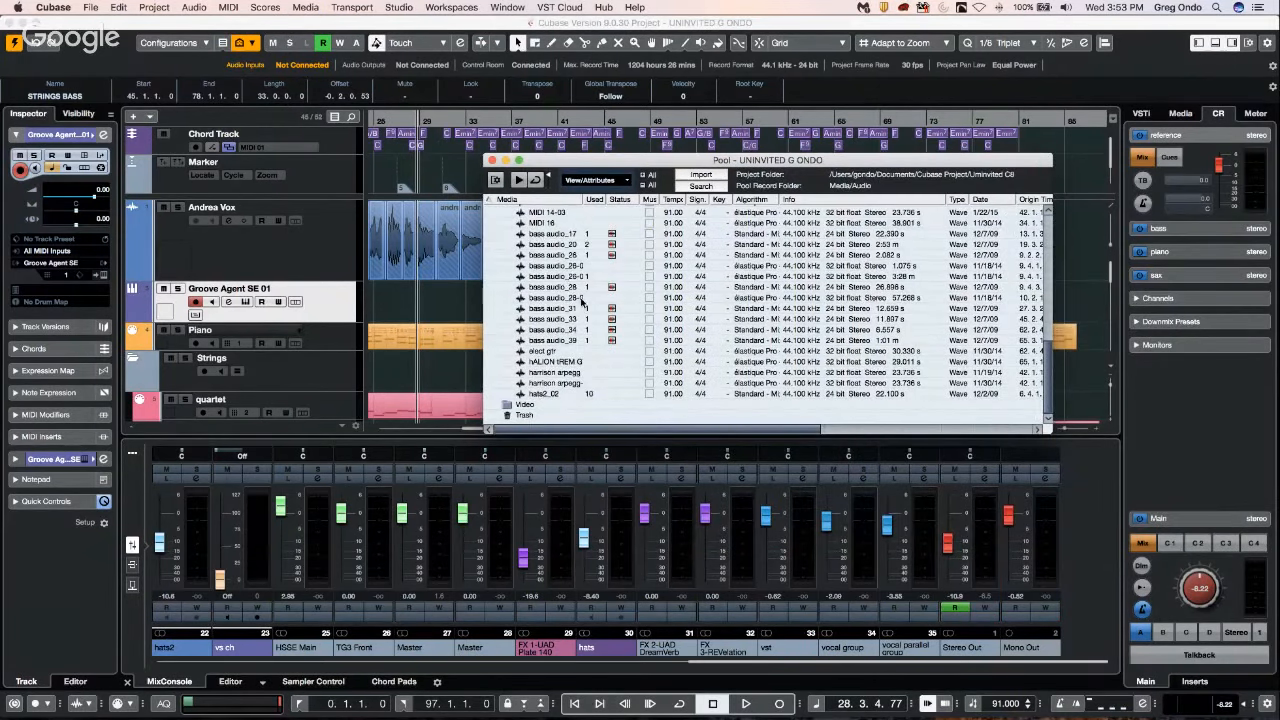
scroll(583, 302, "up", 5)
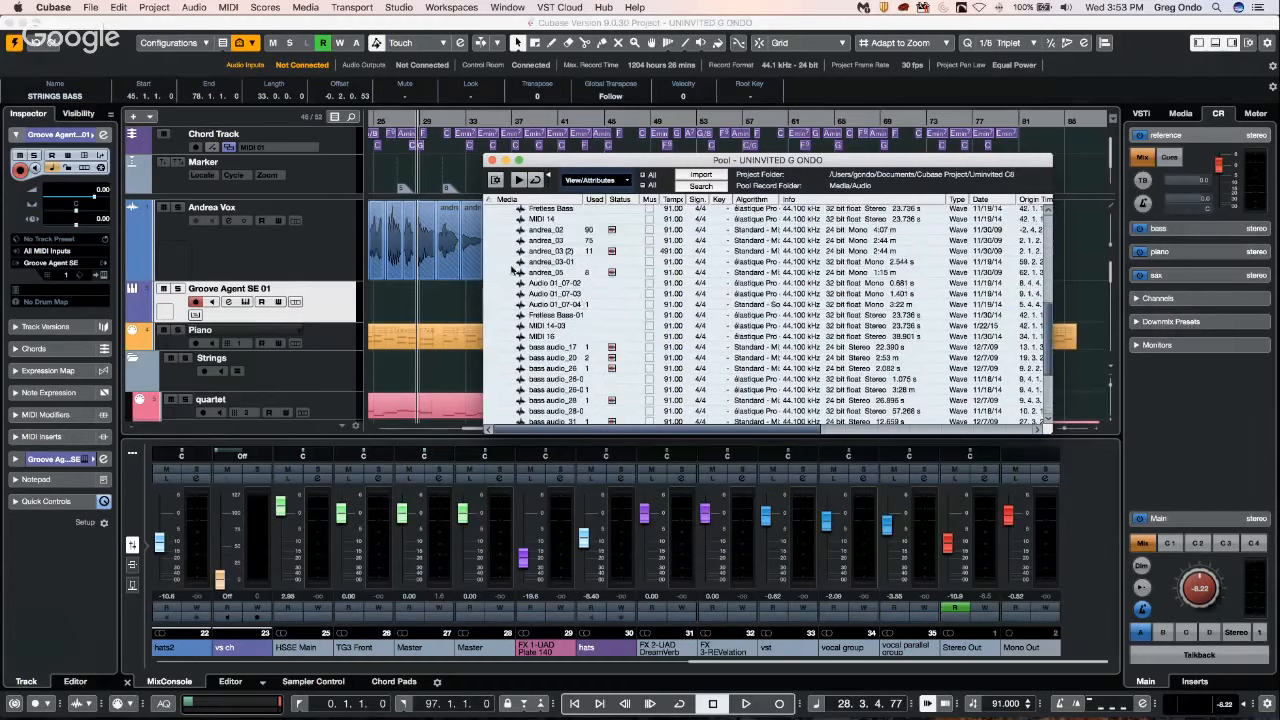
scroll(530, 286, "up", 6)
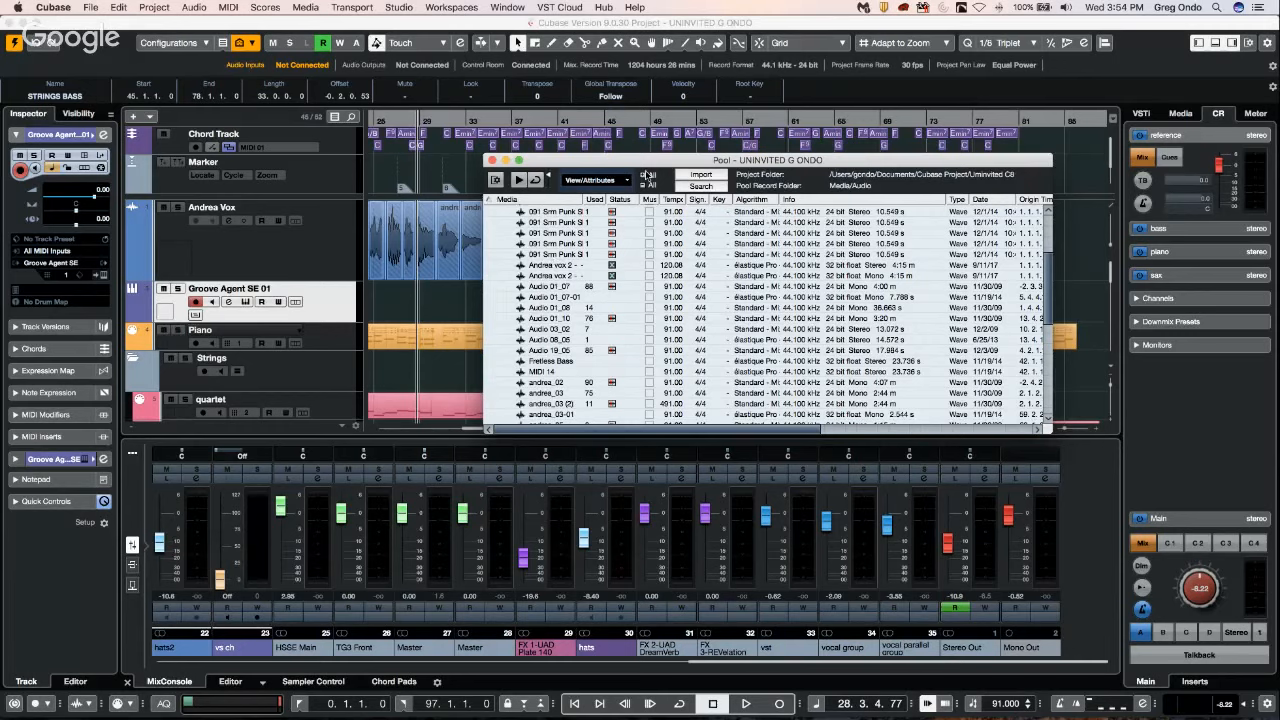
scroll(539, 290, "up", 5)
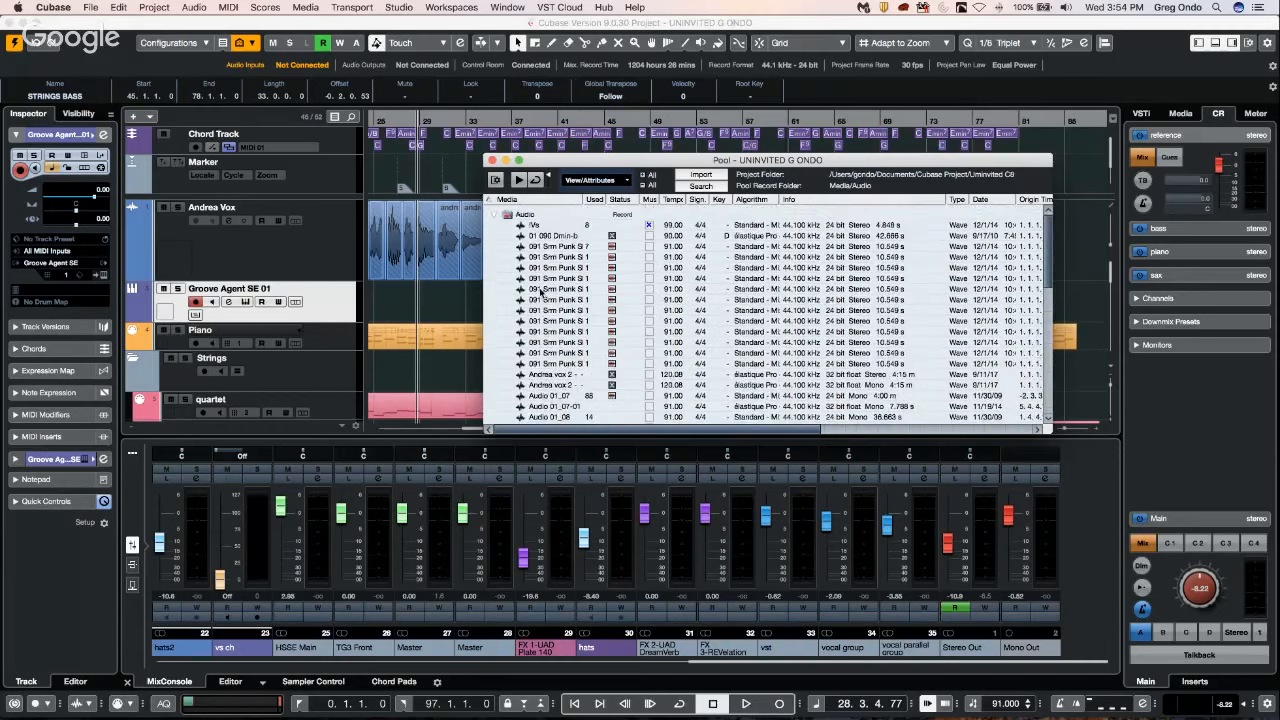
Collapse and re-expand the Pool's Audio folder, review its files again, and close the Pool window.
left_click(495, 216)
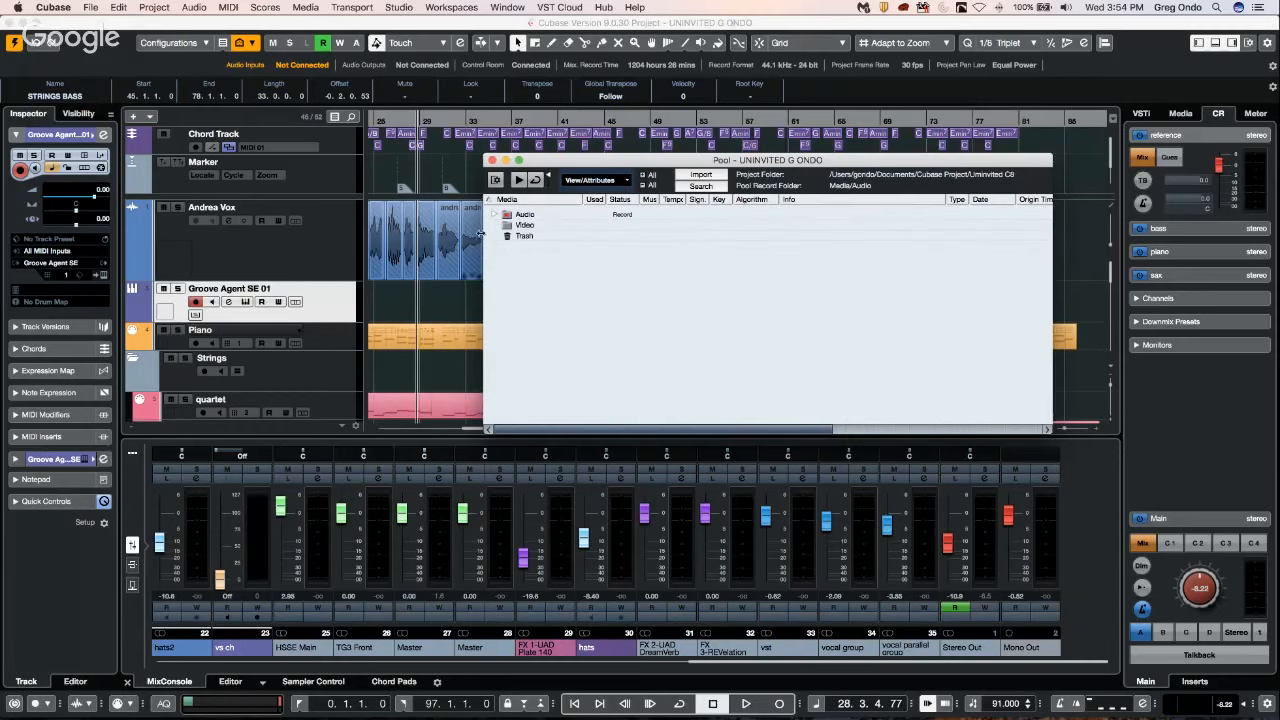
left_click(495, 216)
scroll(581, 303, "down", 3)
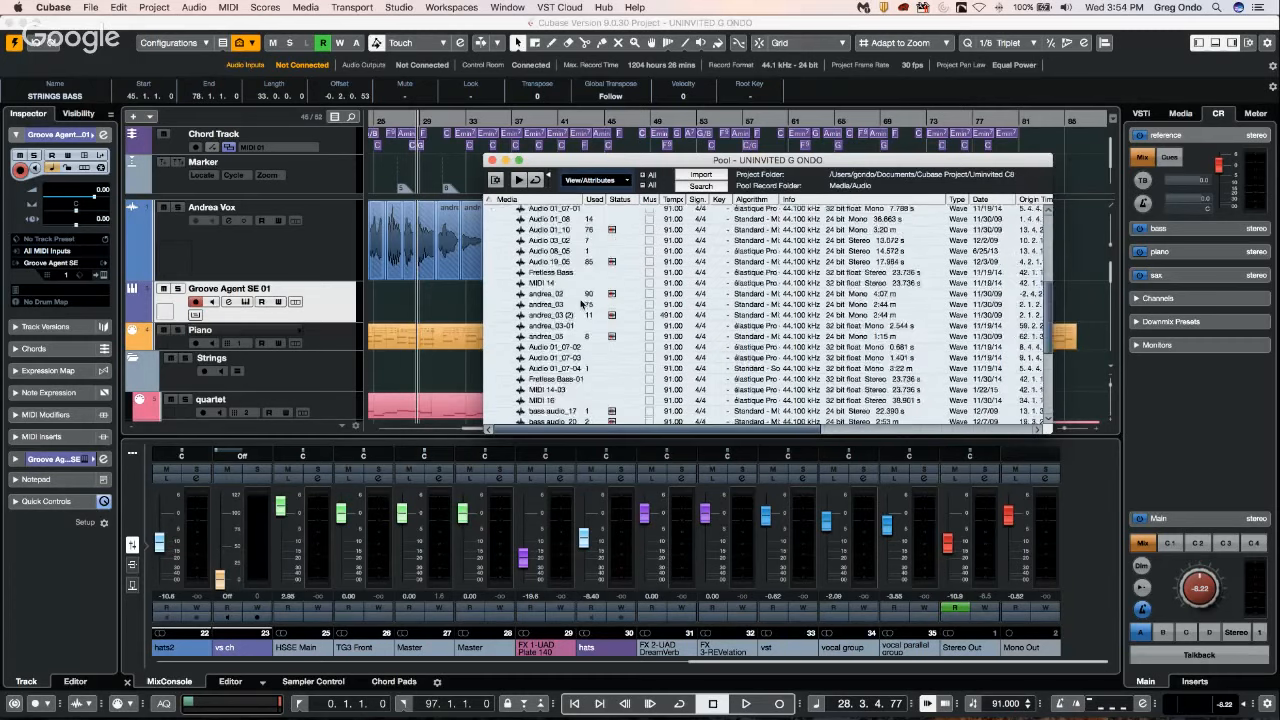
scroll(581, 303, "up", 4)
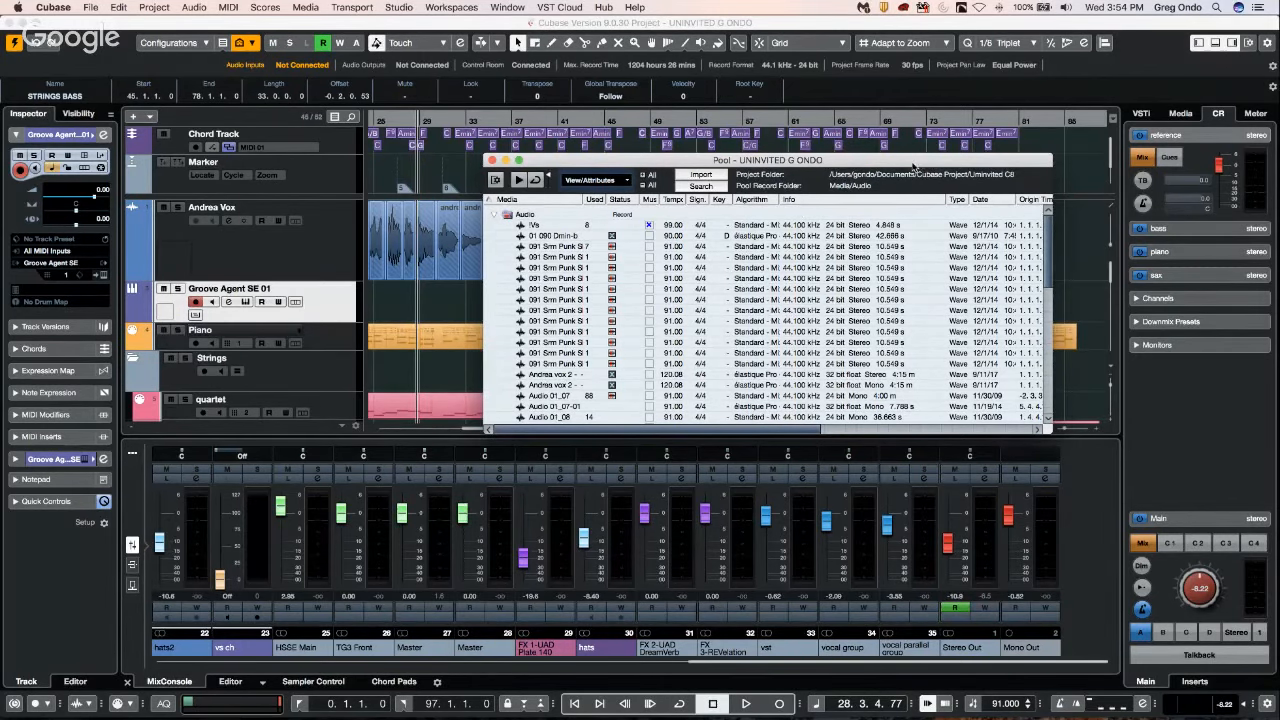
left_click_drag(931, 161, 727, 158)
left_click_drag(611, 428, 412, 429)
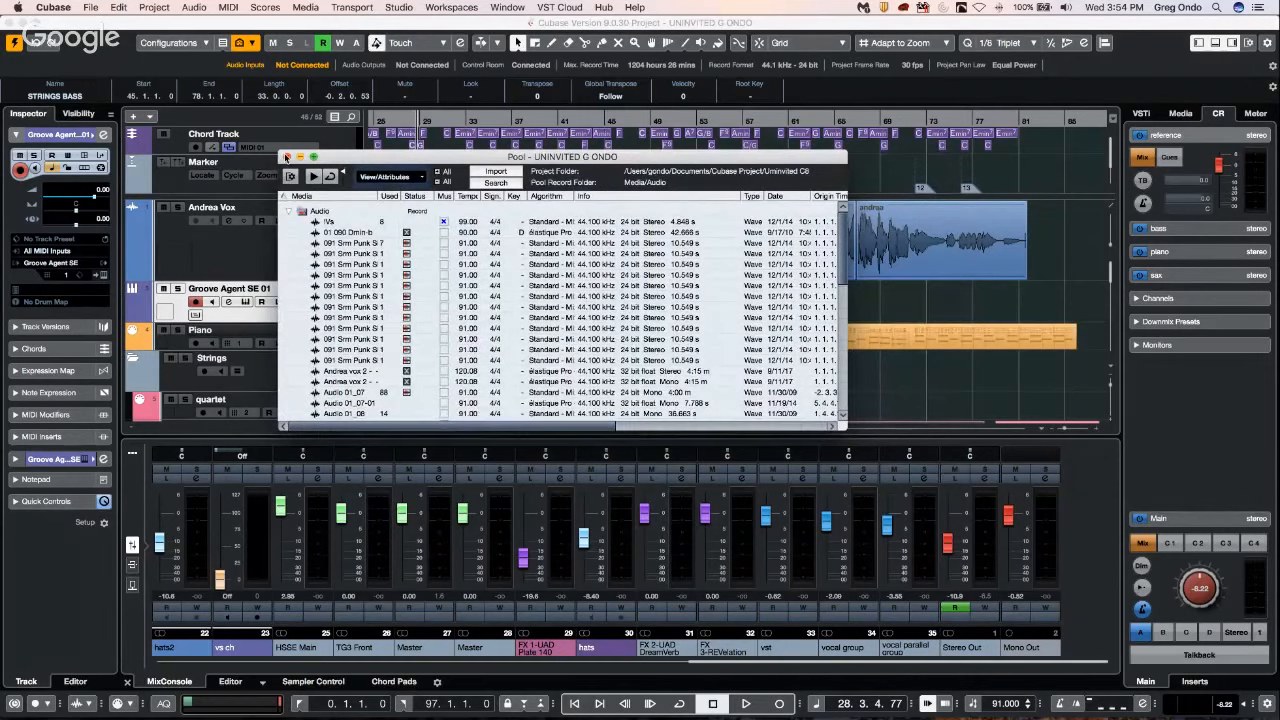
left_click(285, 157)
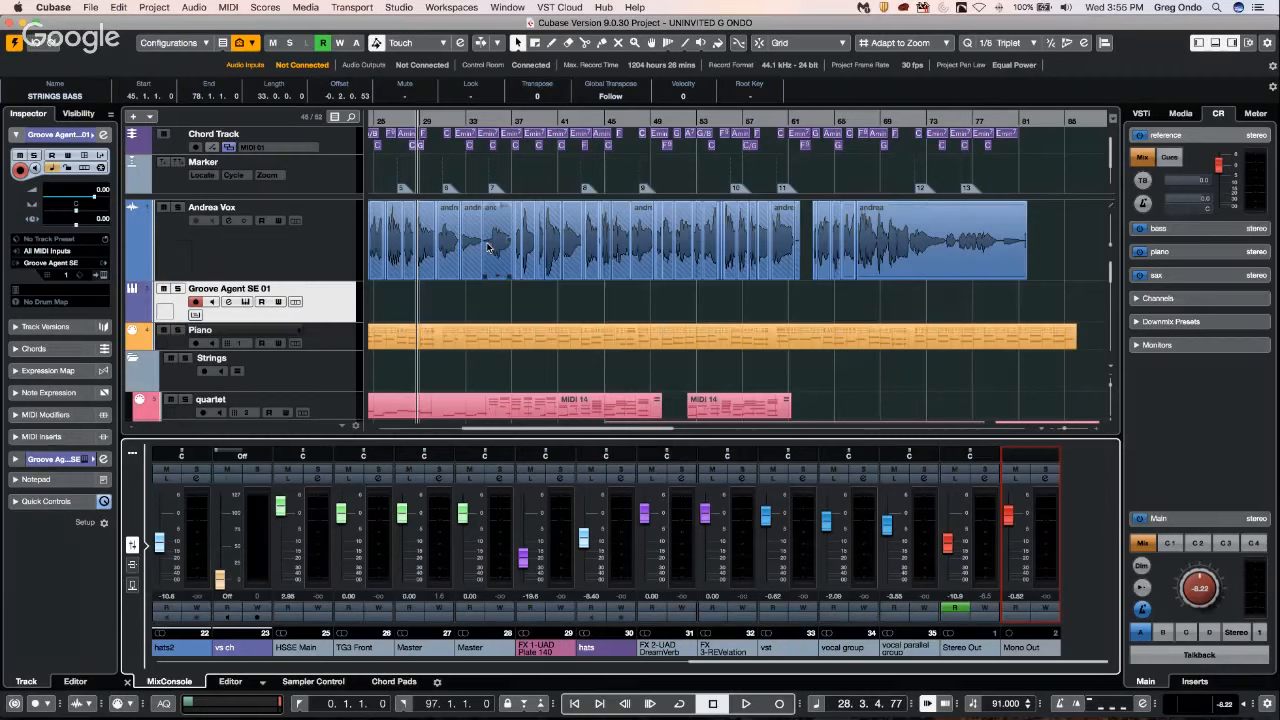
In the MIDI File preferences, choose HALion Sonic SE multi-timbral as the import destination, then apply and close the preferences.
left_click(90, 8)
mouse_move(53, 7)
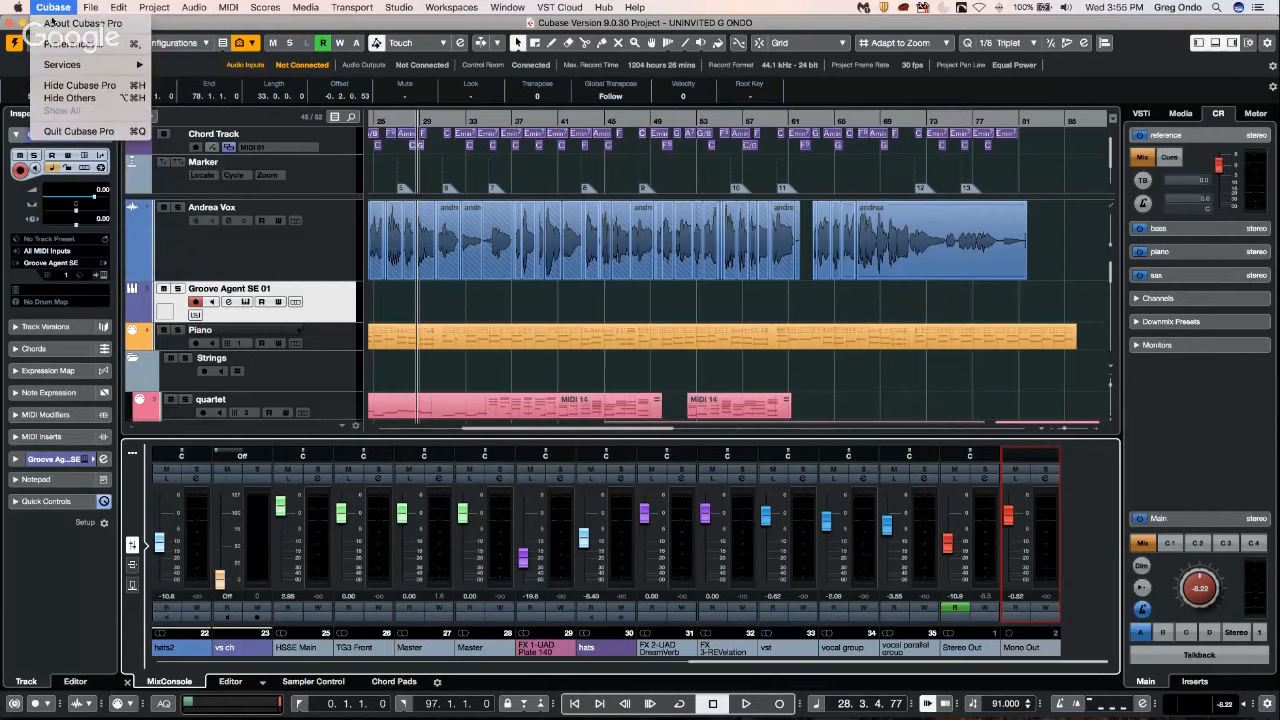
left_click(74, 46)
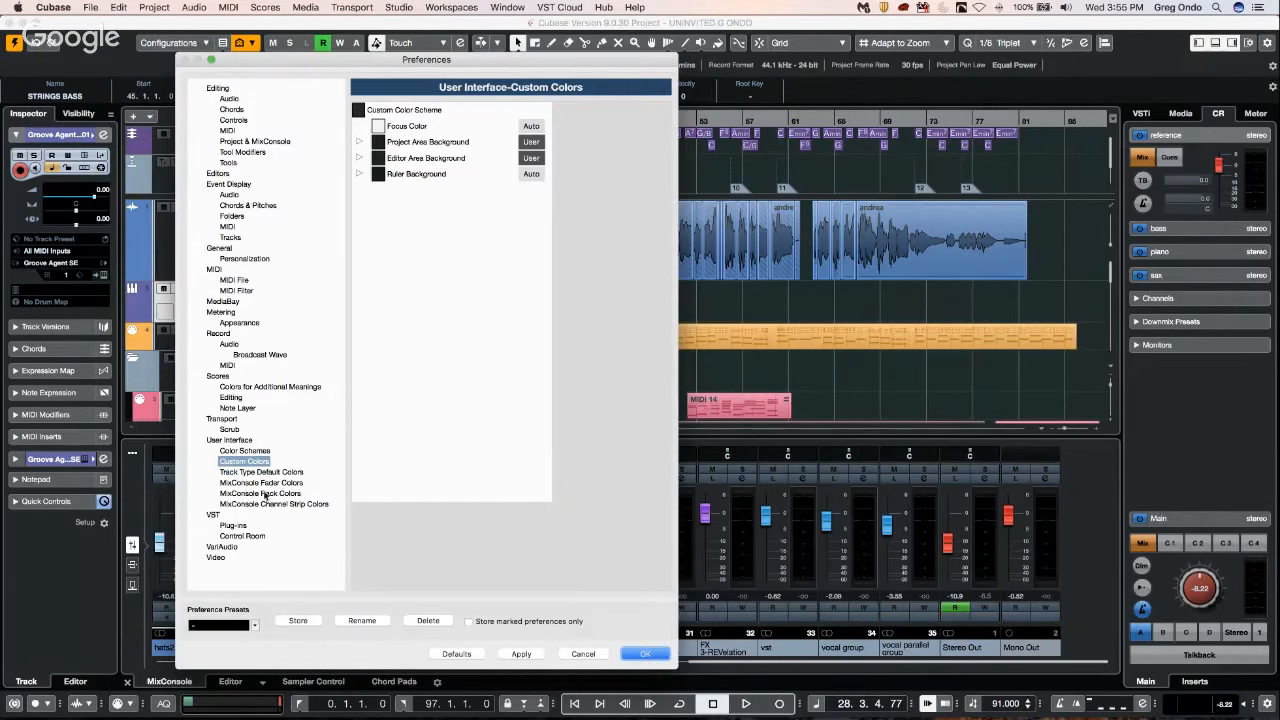
left_click(233, 280)
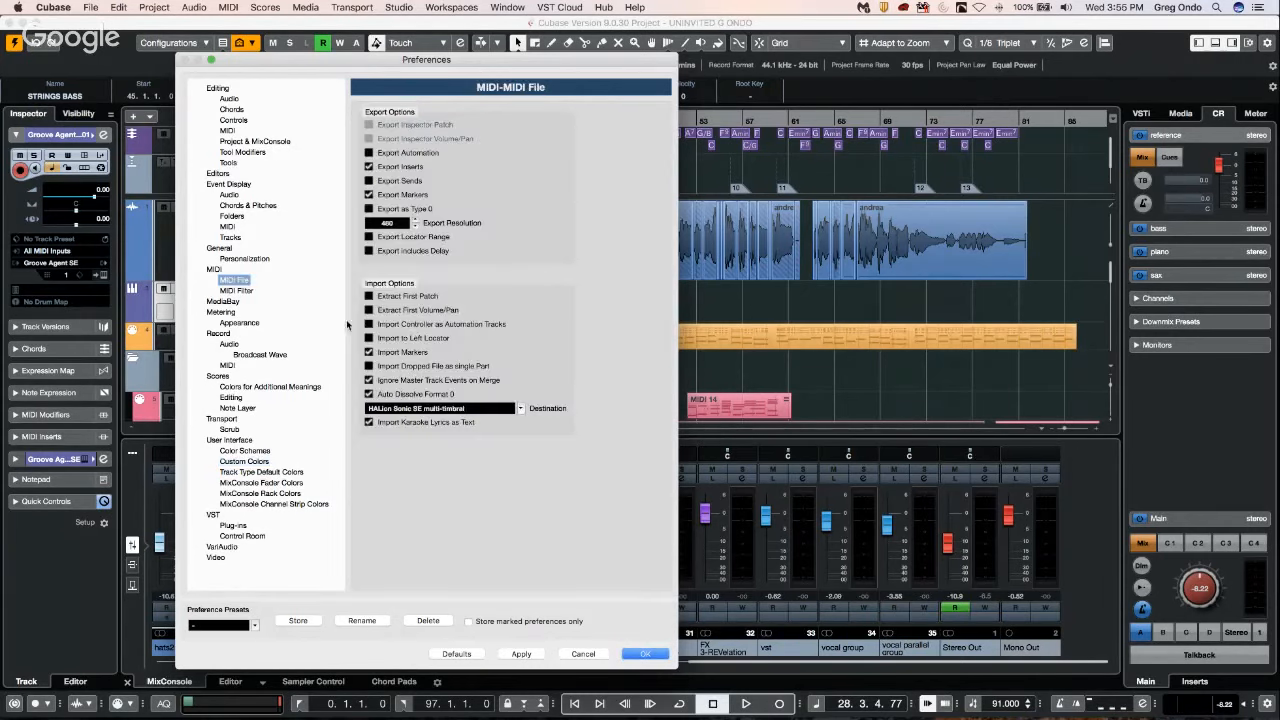
left_click(425, 410)
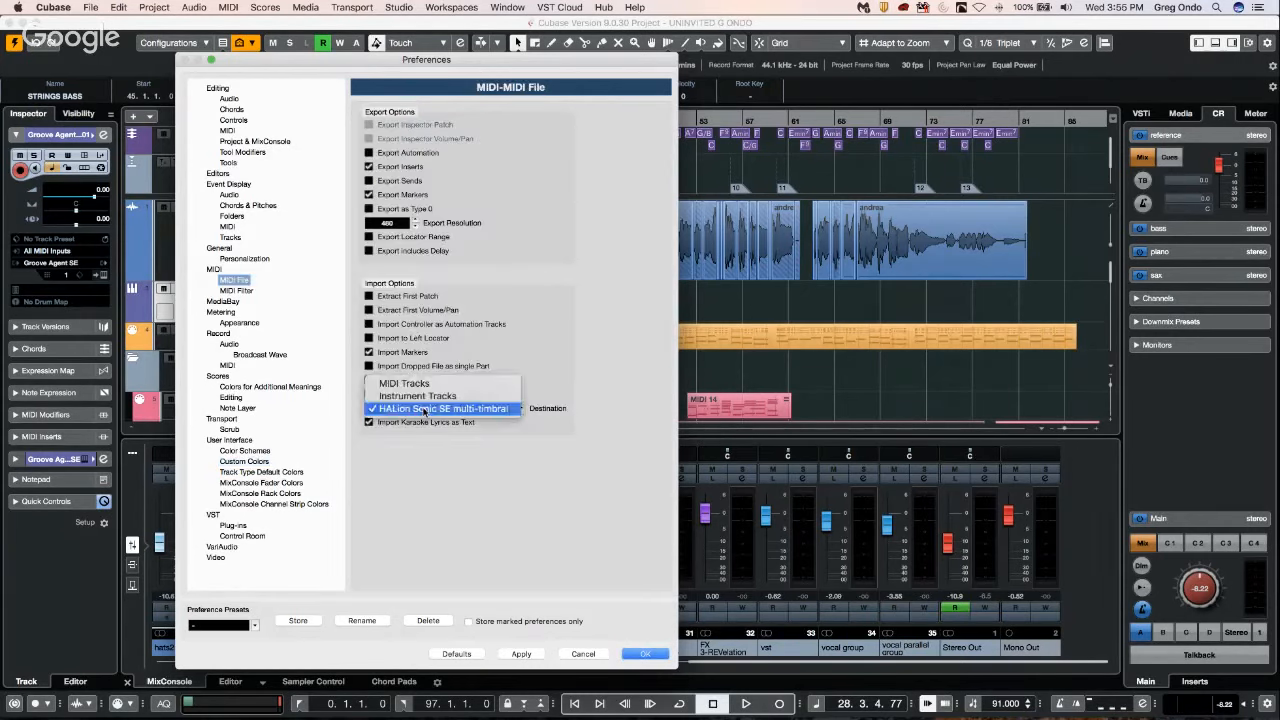
left_click(425, 410)
left_click(497, 410)
left_click(488, 413)
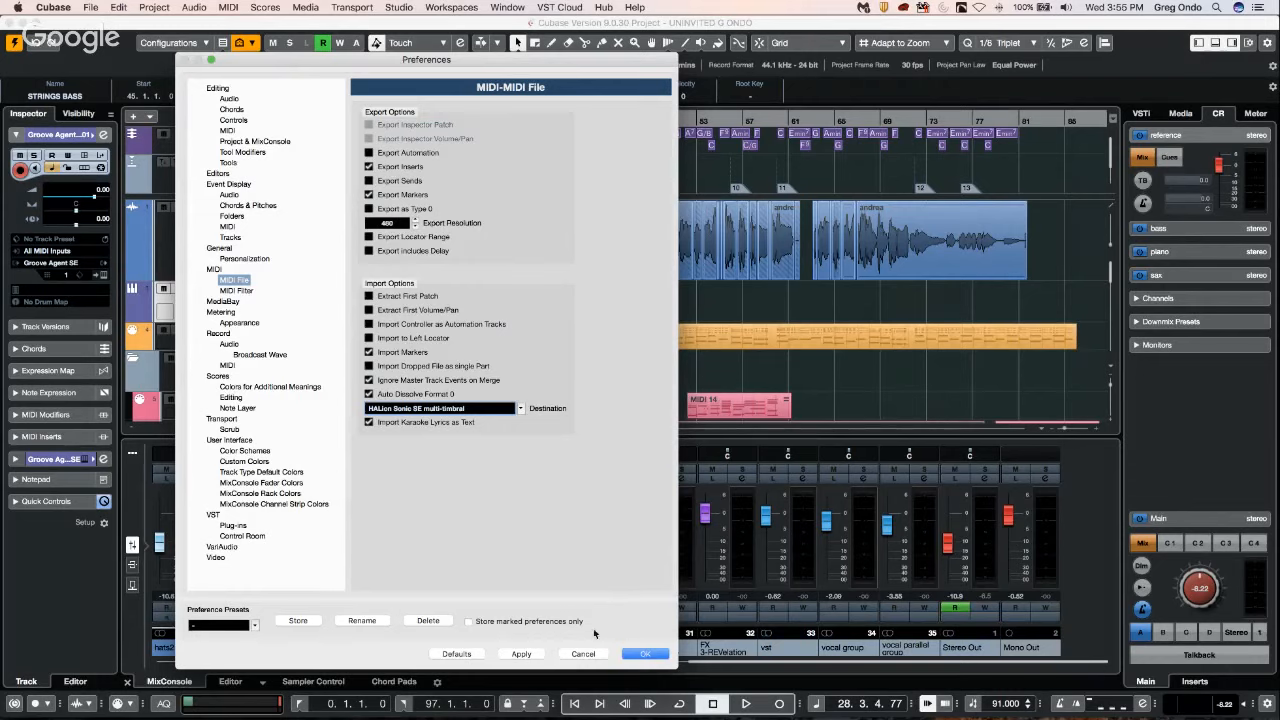
left_click(521, 653)
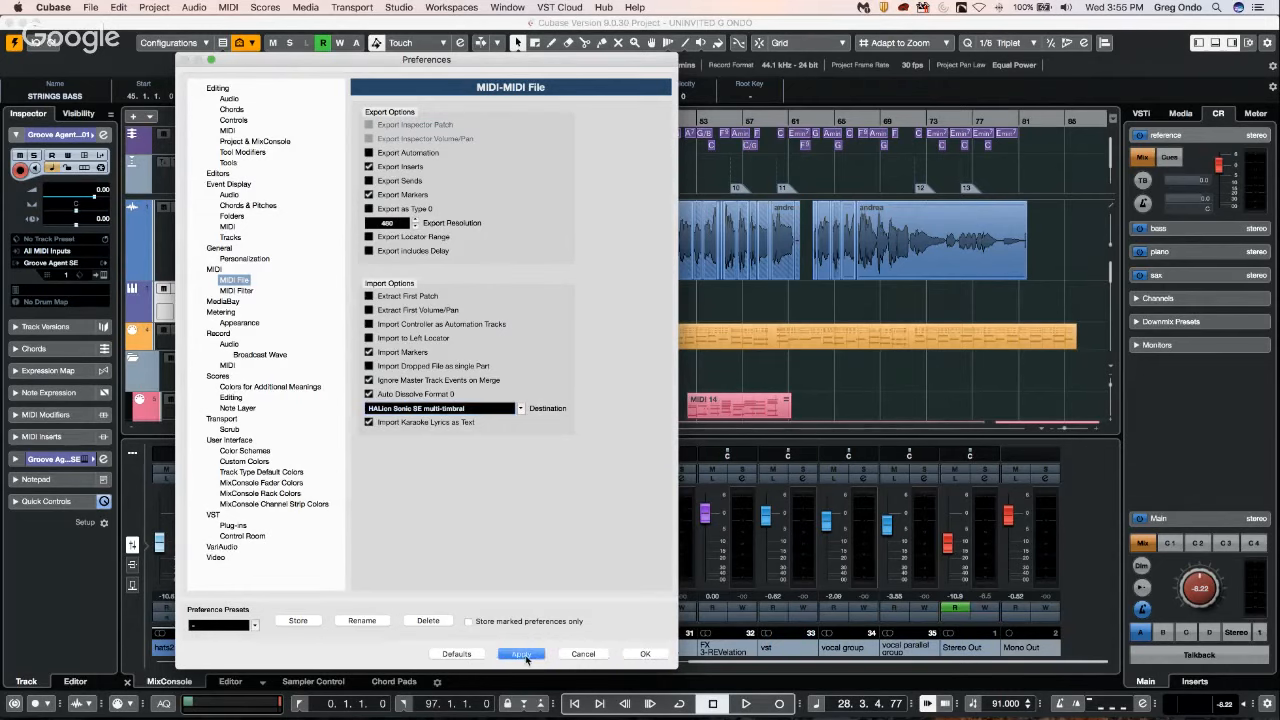
left_click(650, 654)
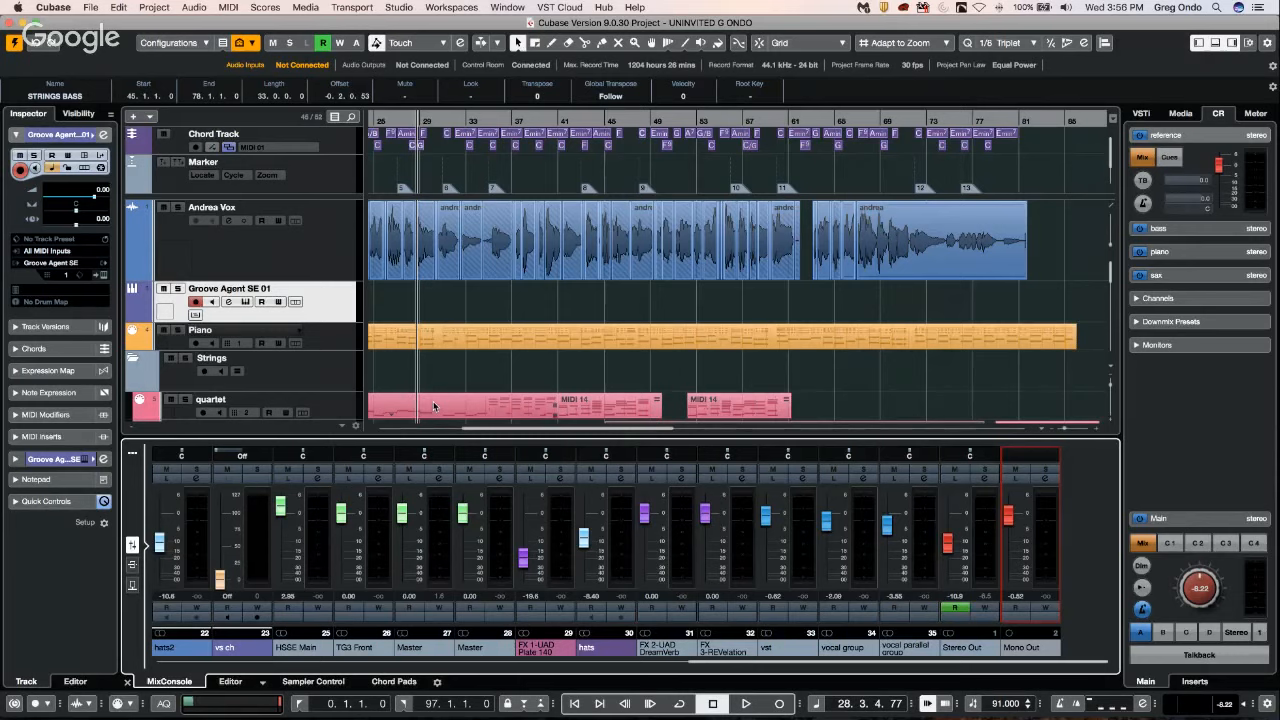
Show the media browser's home categories and look at the Favorites folders, then return to the home view.
left_click(1182, 113)
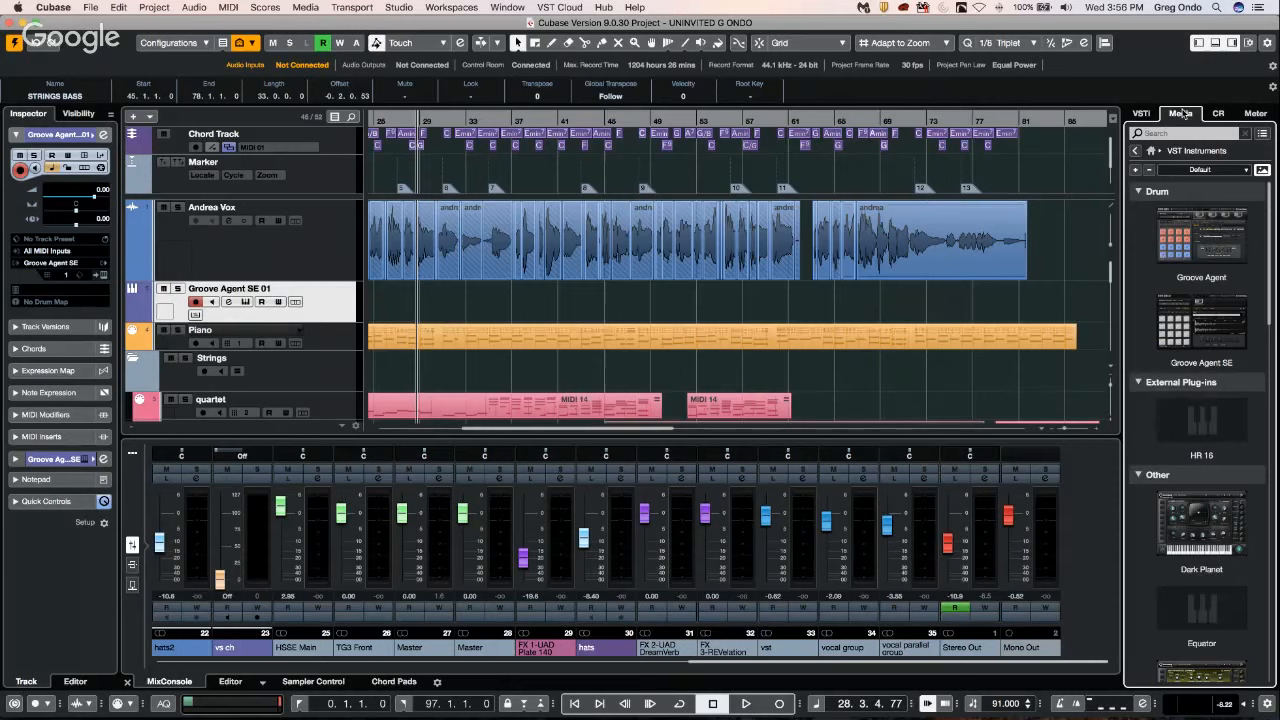
left_click(1135, 150)
left_click(1162, 457)
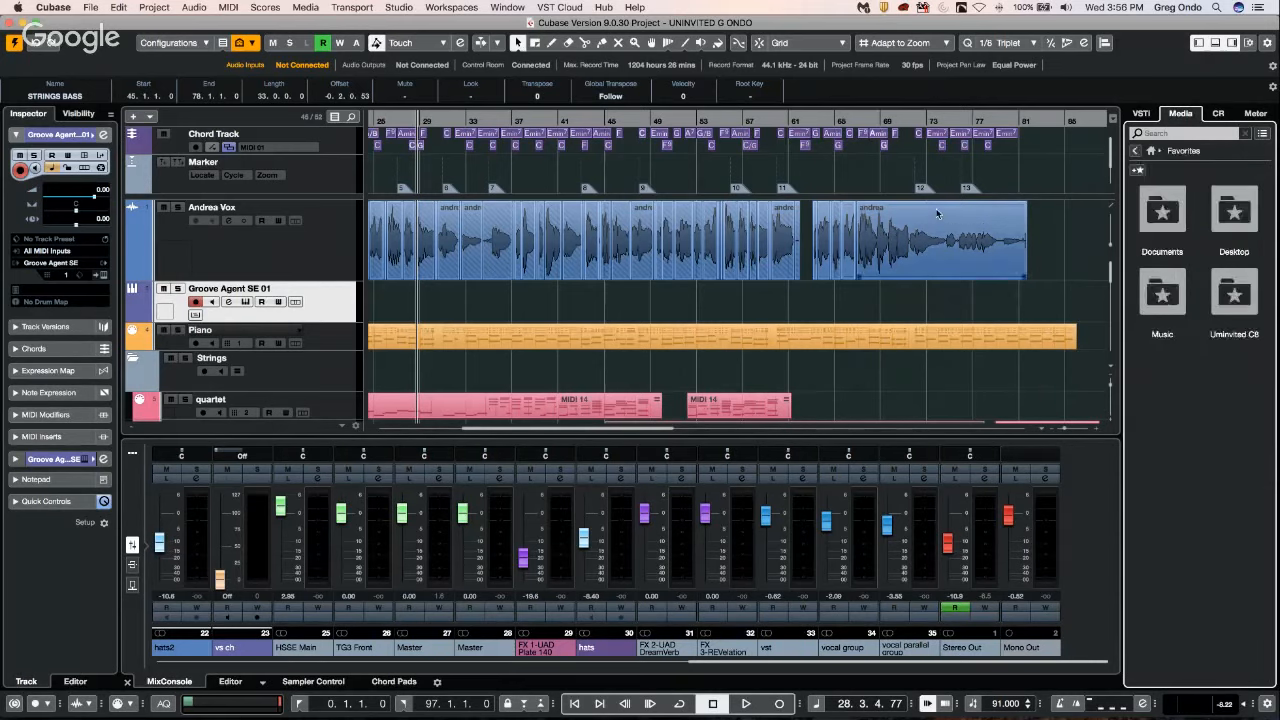
left_click(1135, 150)
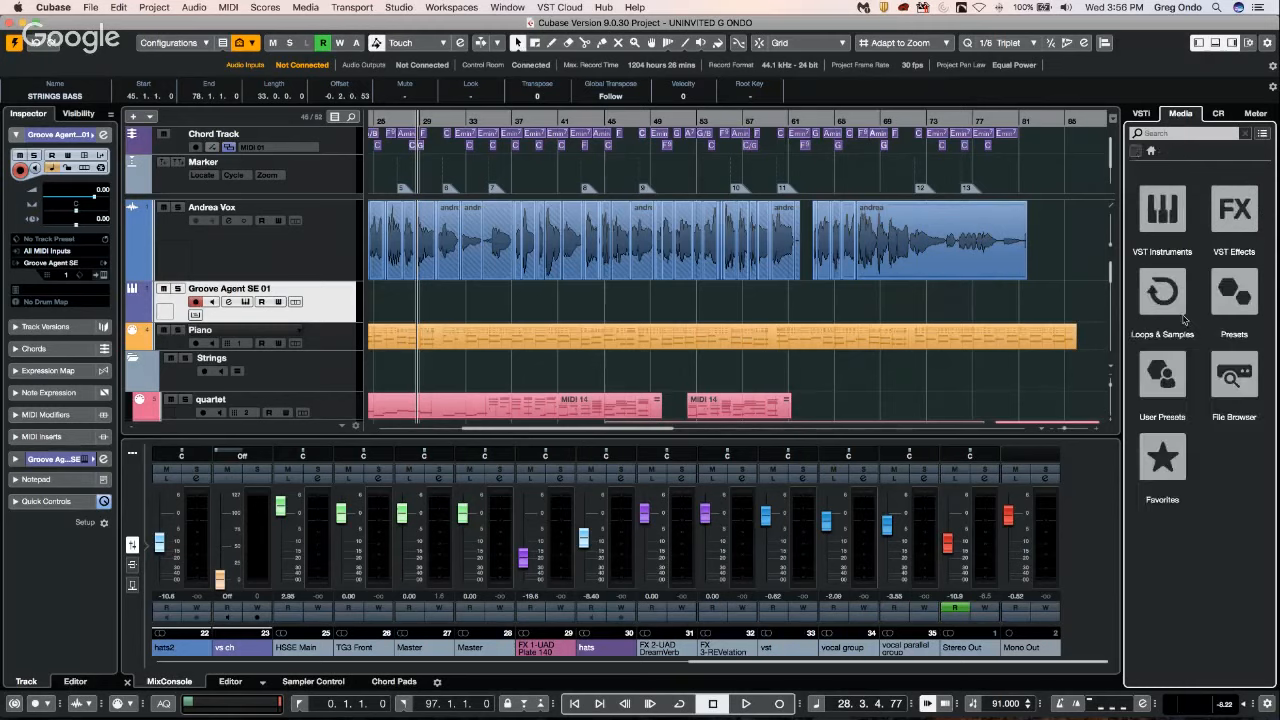
left_click(1162, 457)
left_click(1135, 150)
Open MediaBay, move it aside, show the Analog Techno content, and select the Techno - Atmo Loop E 01_128bpm loop.
left_click(305, 7)
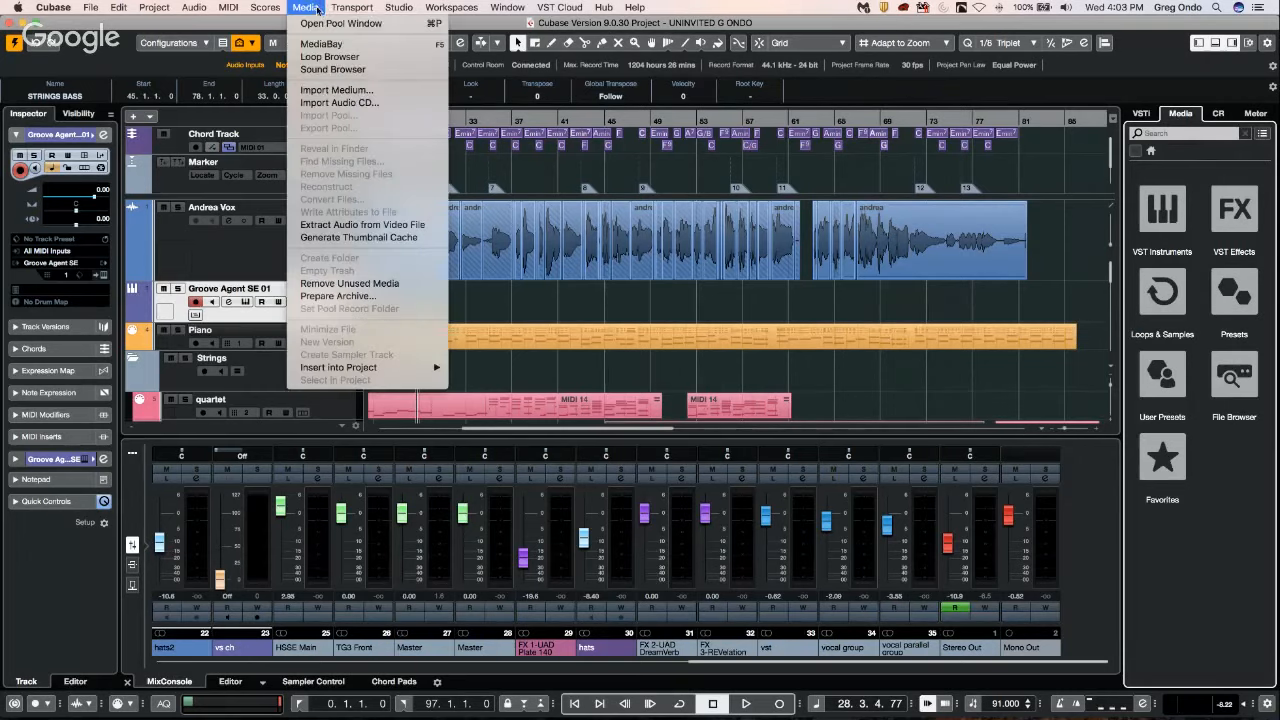
left_click(383, 46)
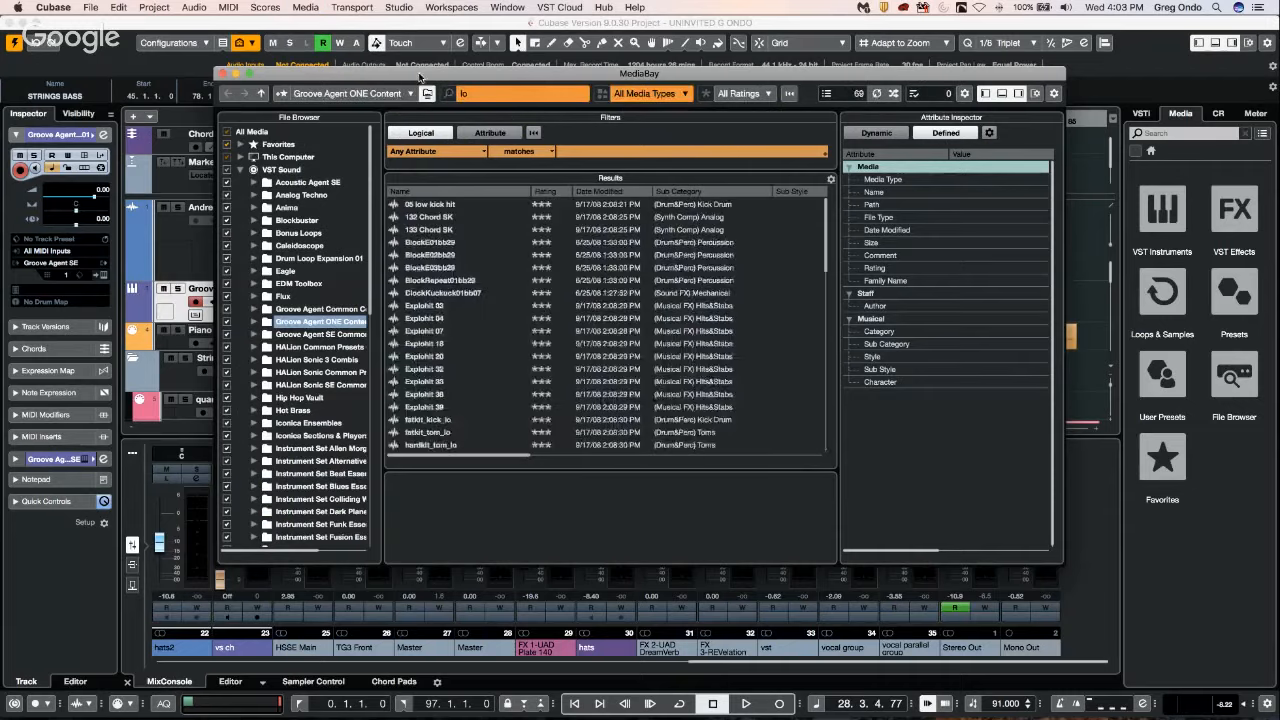
left_click_drag(419, 77, 983, 131)
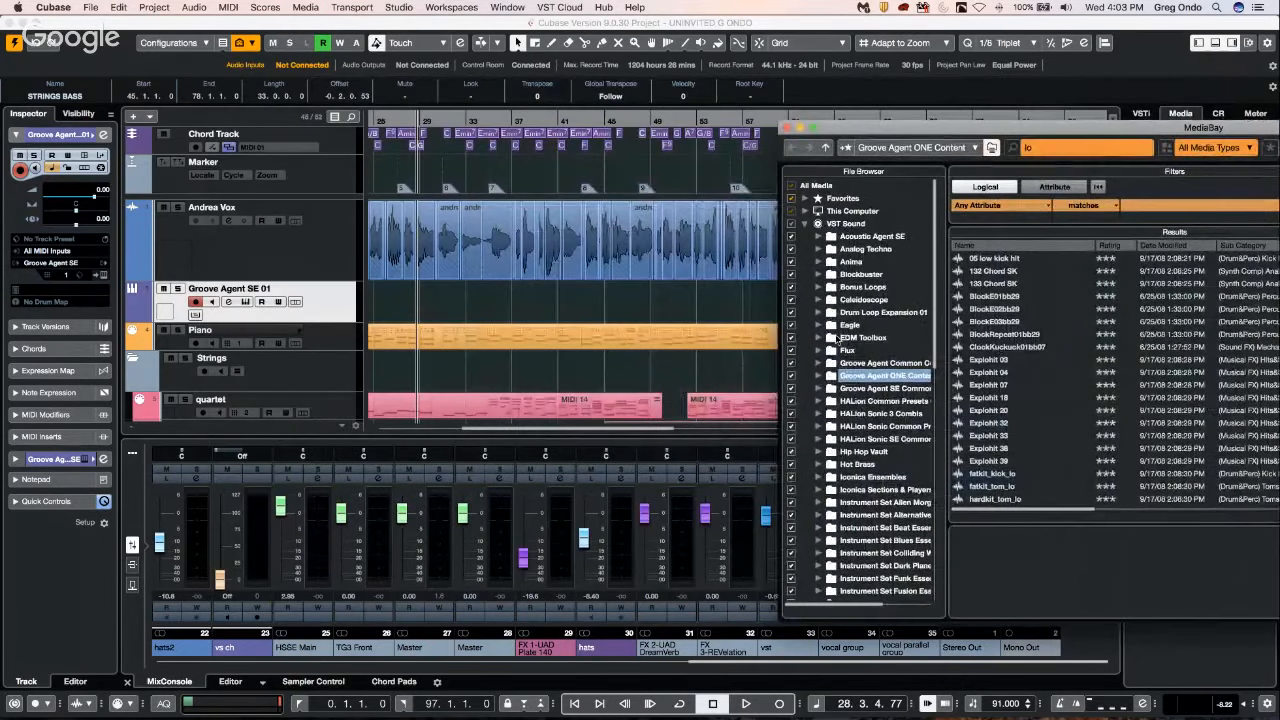
left_click(866, 249)
left_click(1010, 411)
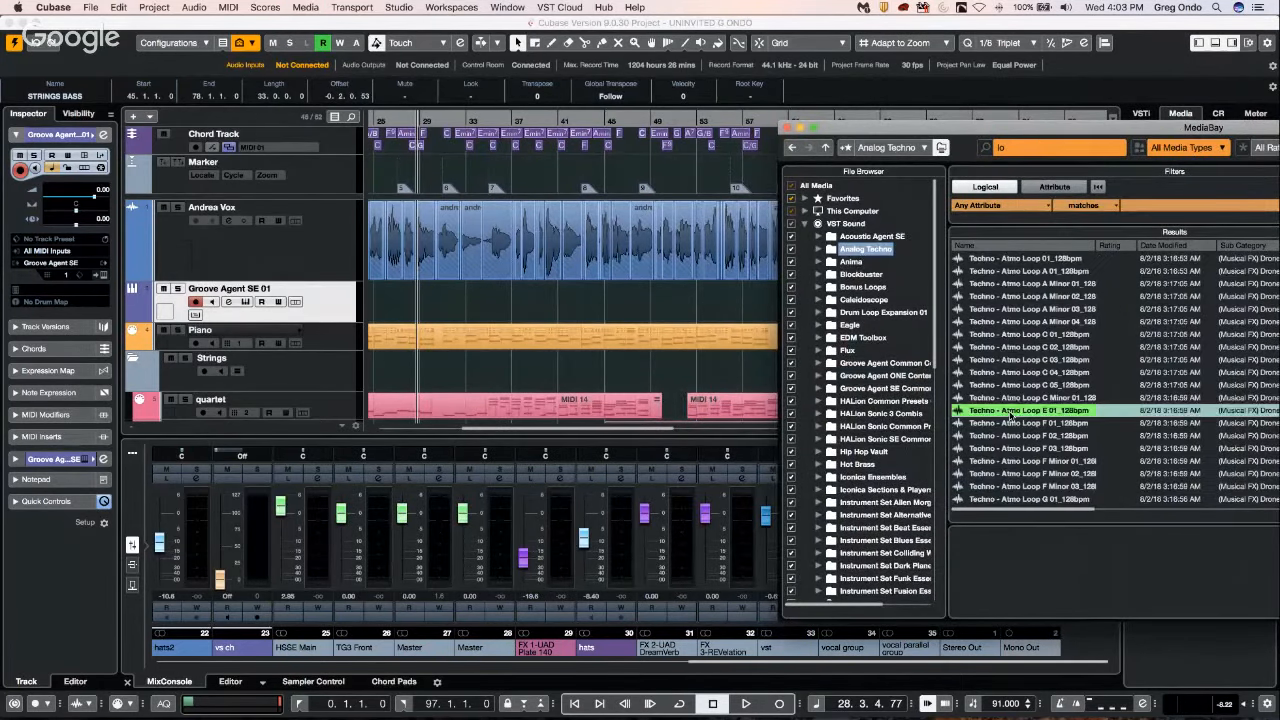
left_click_drag(998, 436, 886, 320)
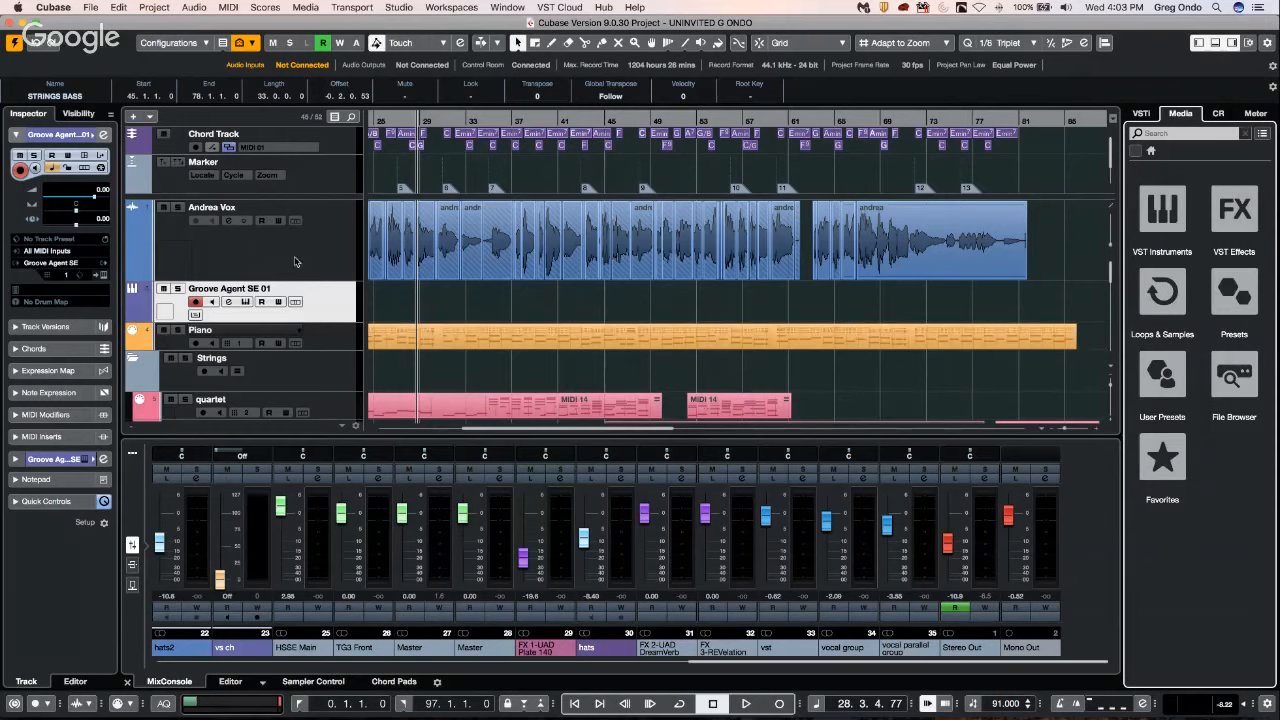
Insert the Techno - Atmo Loop C 05_128bpm loop from MediaBay onto the Vox audio track at about bar 94.
left_click(316, 7)
left_click(341, 50)
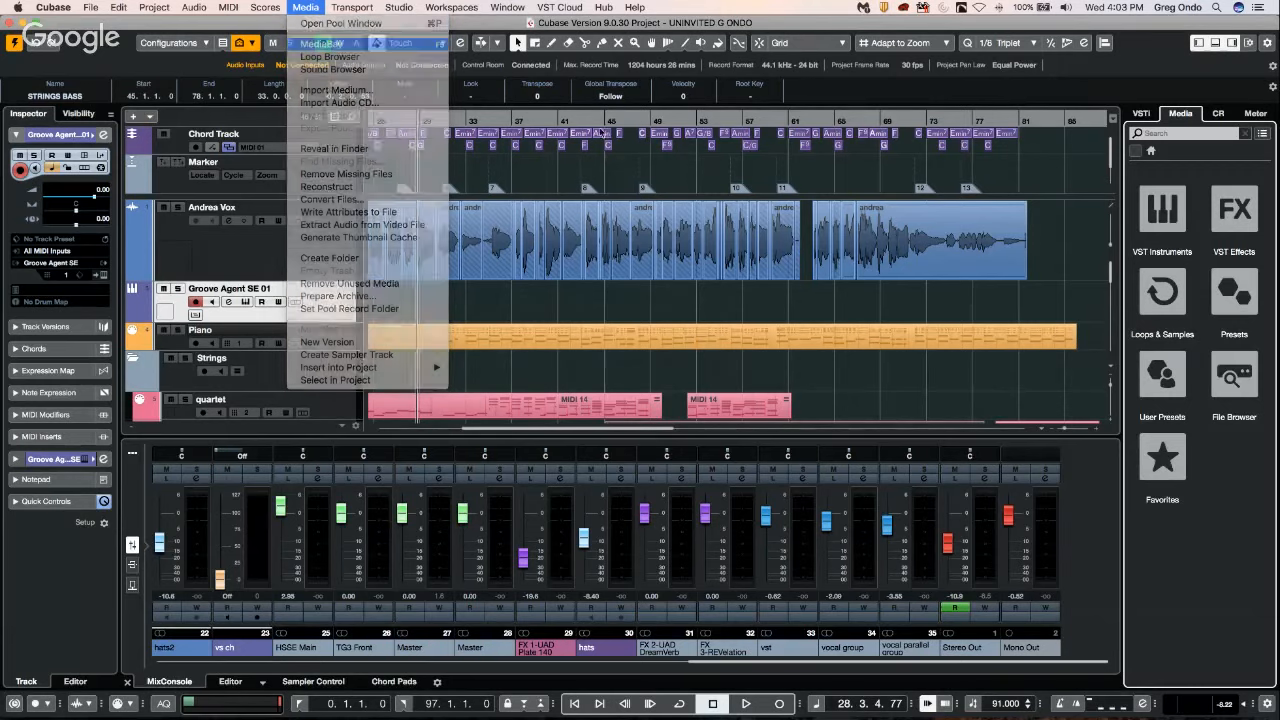
left_click_drag(522, 118, 466, 84)
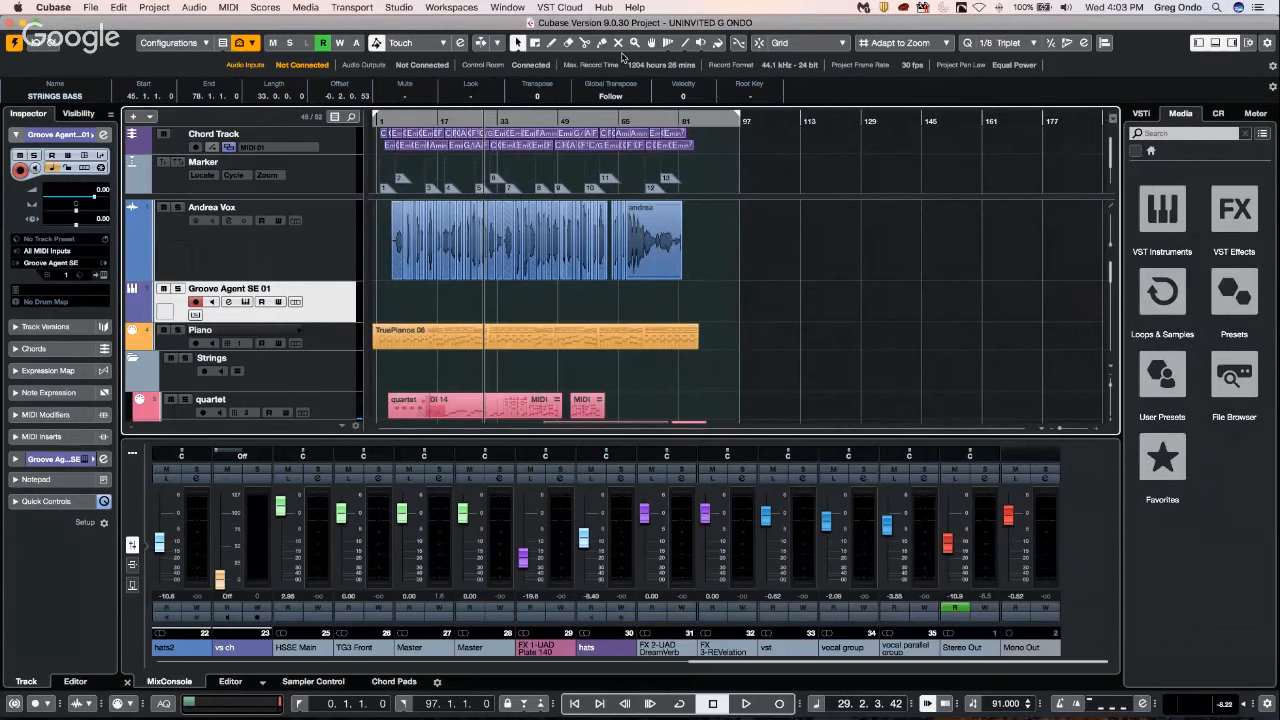
key("F5")
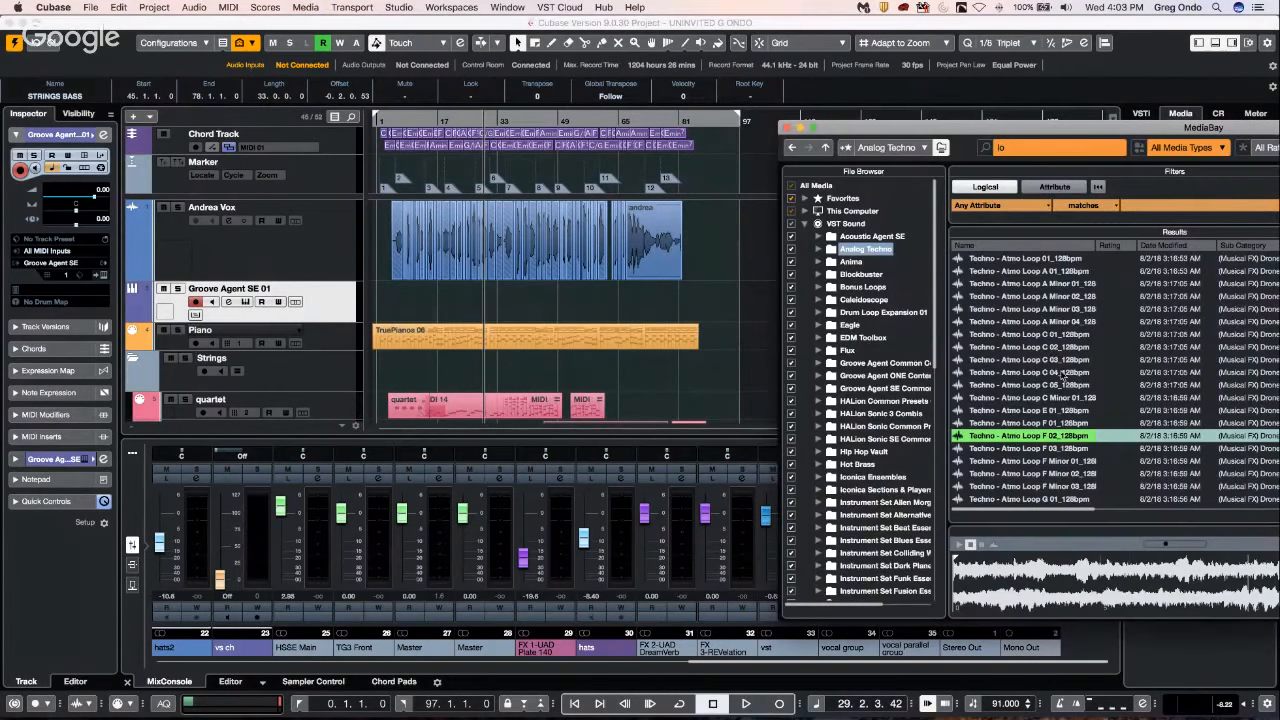
left_click_drag(1056, 387, 731, 265)
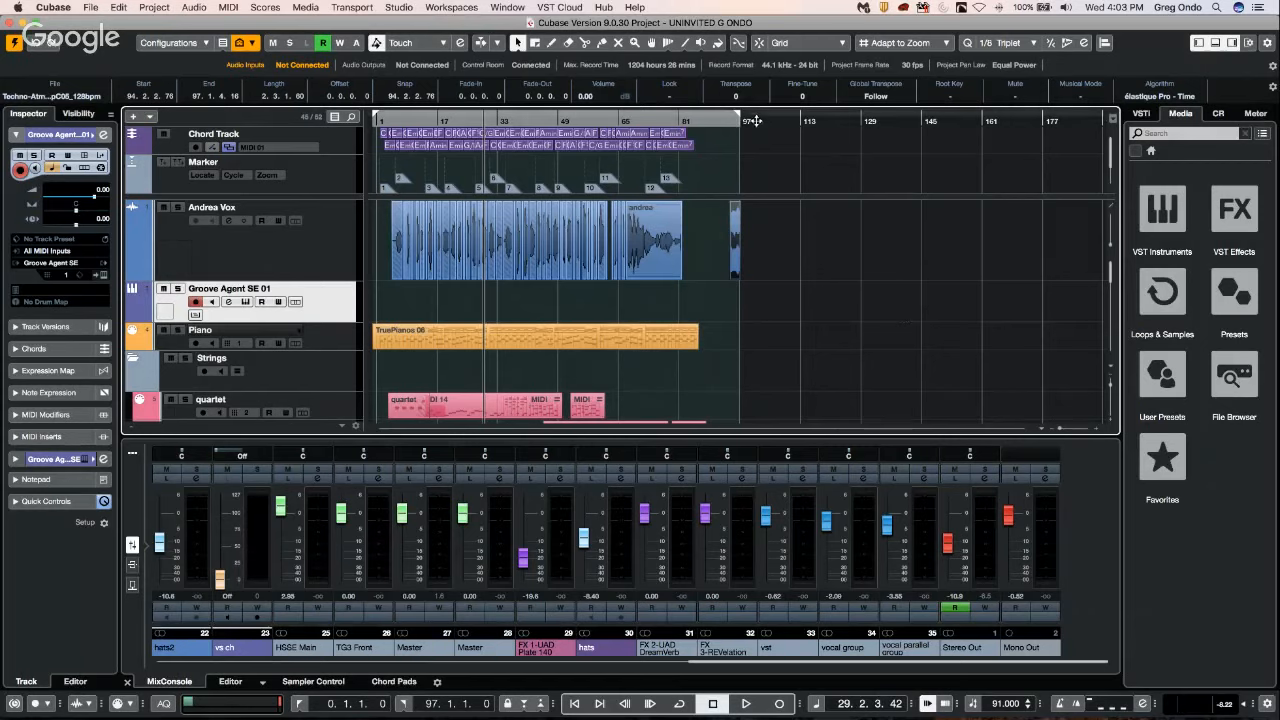
Insert the Techno - Atmo Loop F 02_128bpm loop from MediaBay onto the Vox audio track at about bar 144.
key("F5")
left_click(1030, 437)
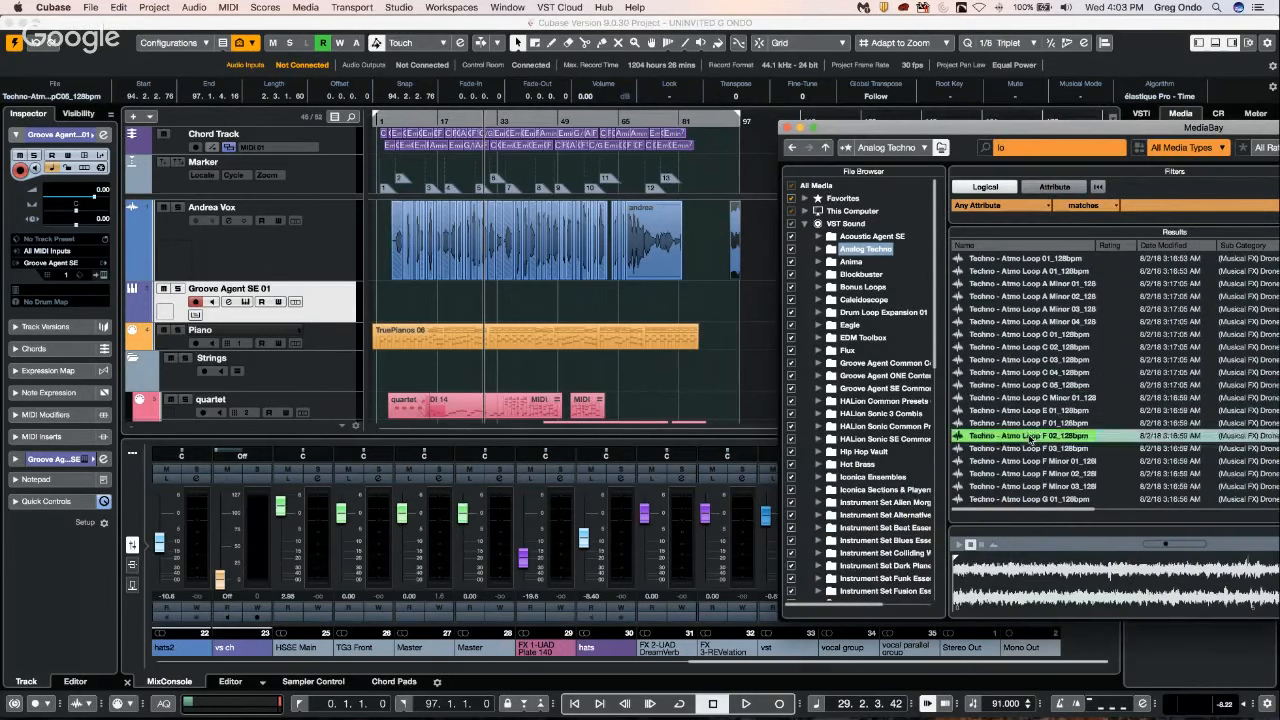
left_click_drag(1030, 437, 923, 258)
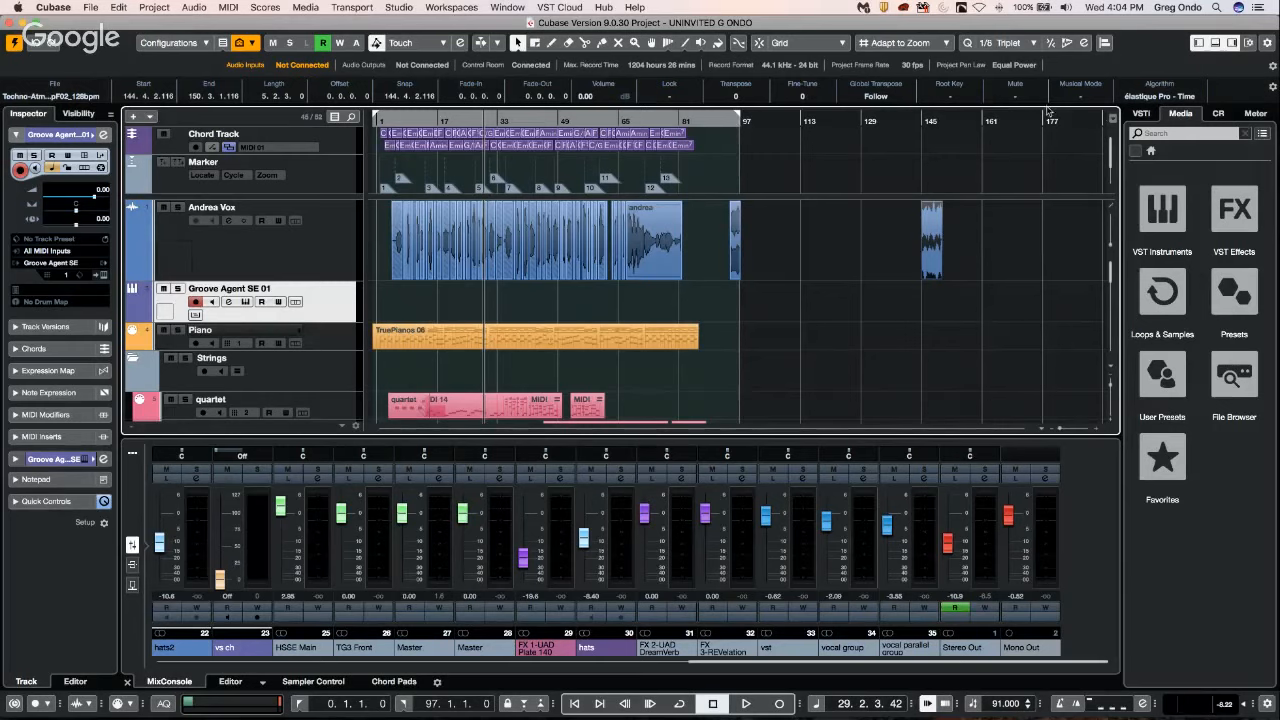
Open the Groove Agent SE instrument, hide the pads' exclusive group labels, and route the Kick 1 pad to Out 2.
left_click(1140, 117)
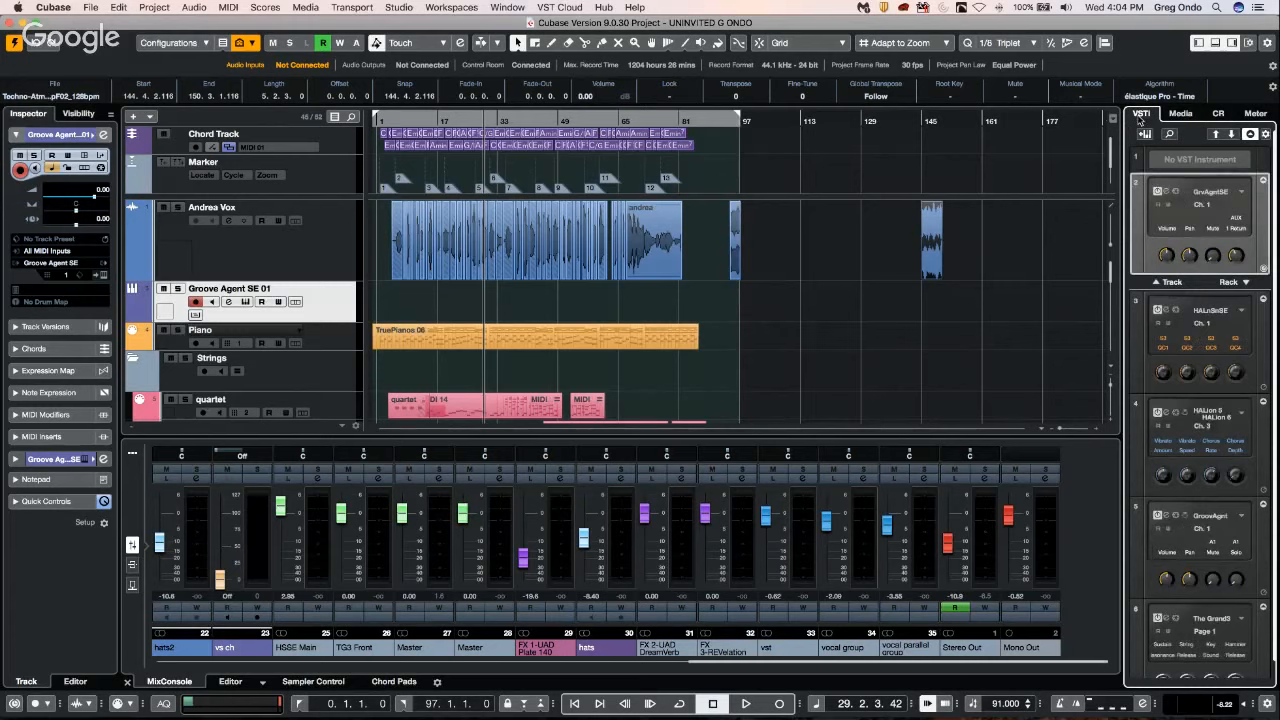
left_click(1168, 195)
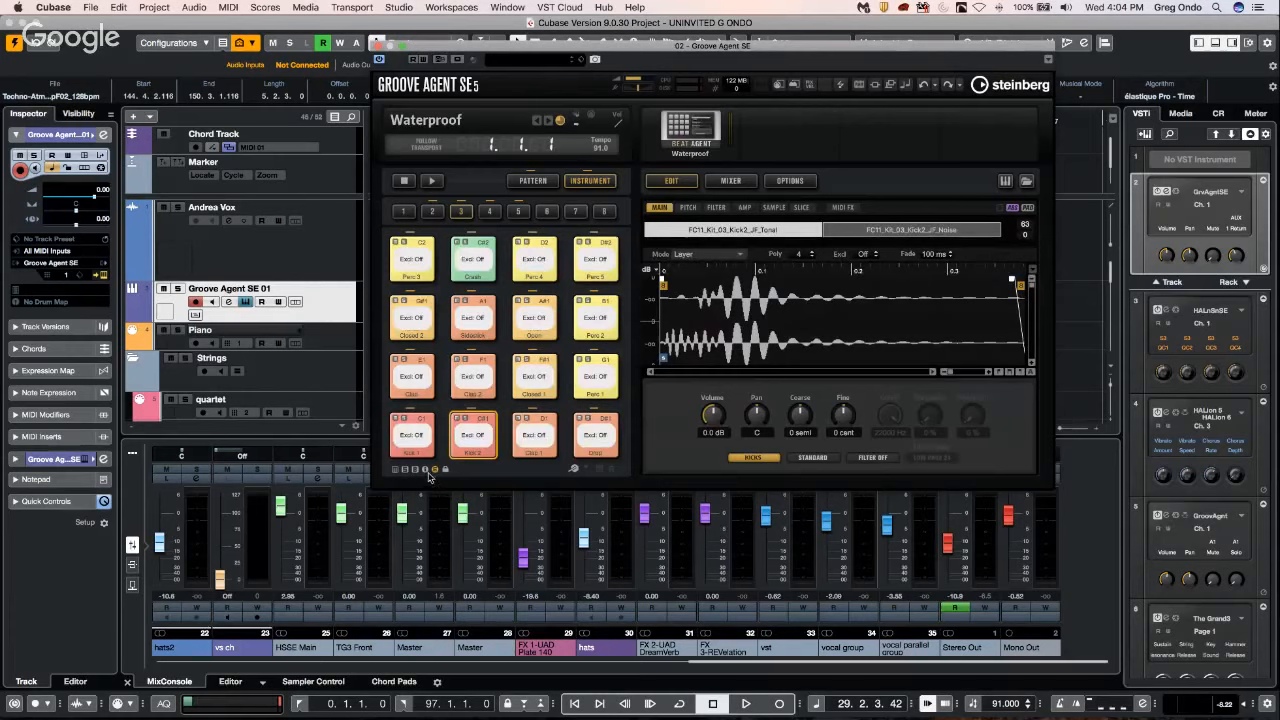
left_click(435, 470)
left_click(417, 439)
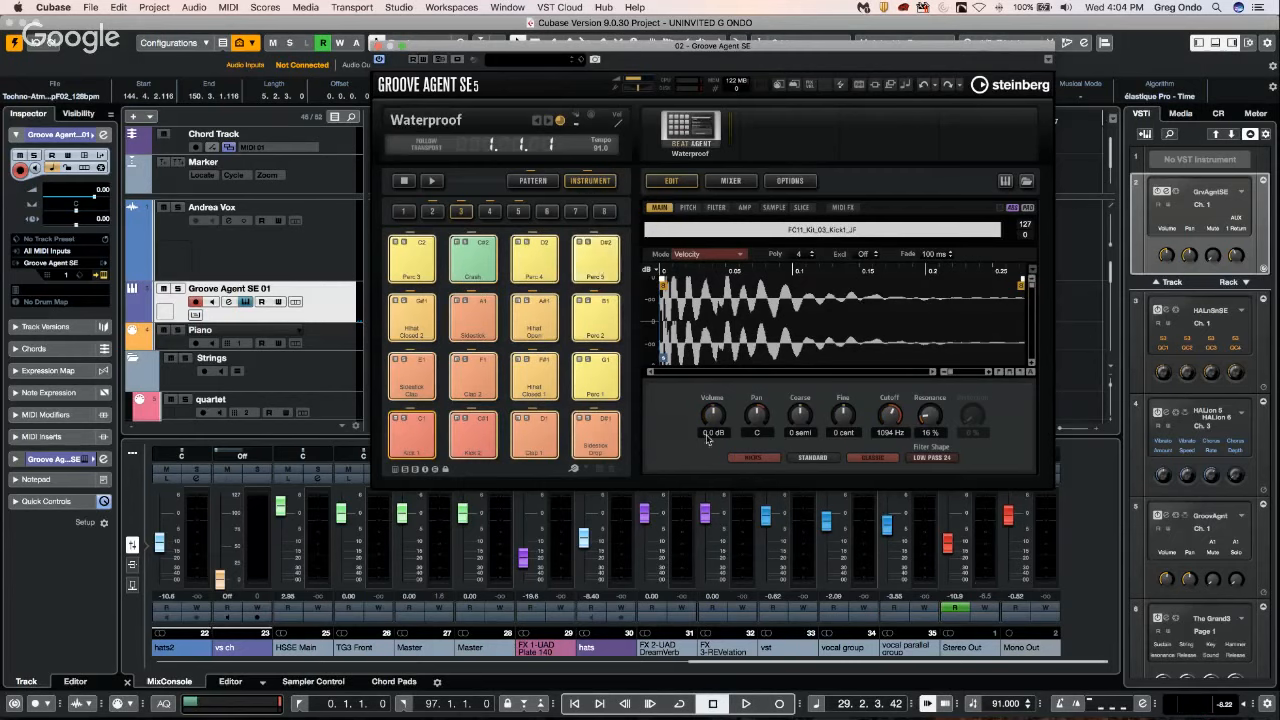
left_click(751, 459)
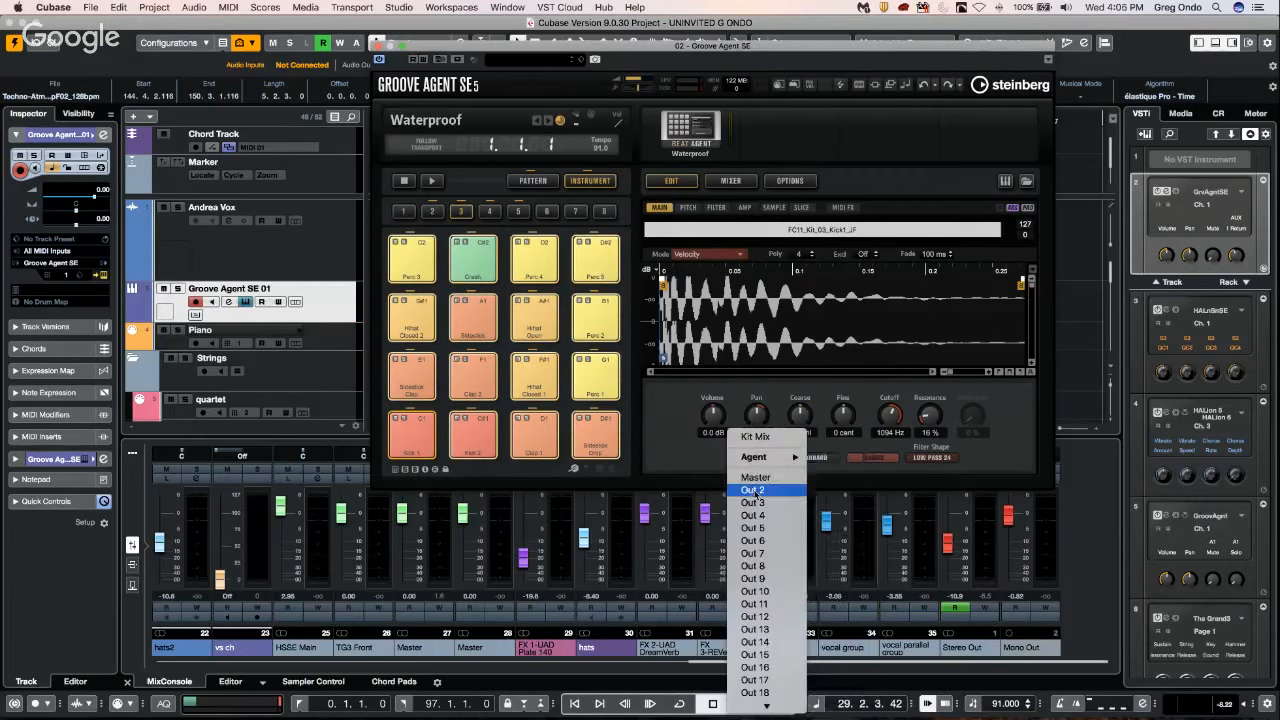
left_click(753, 491)
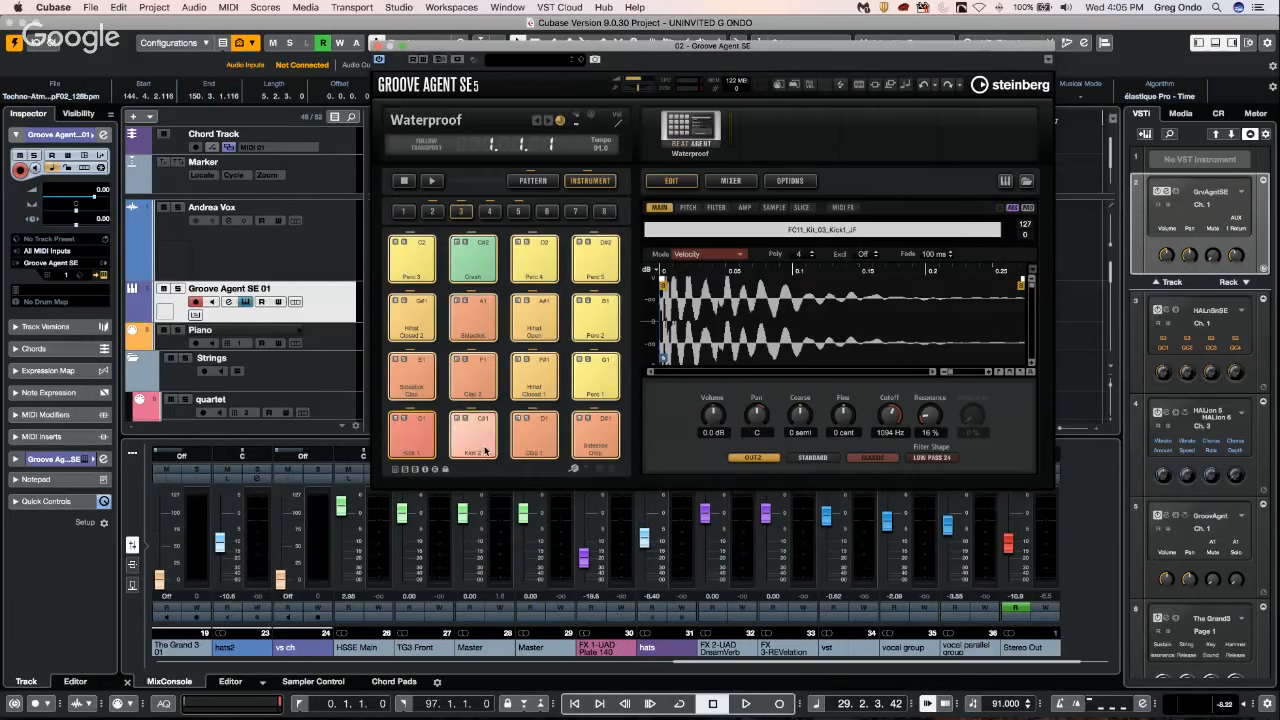
Audition the Clap 1, Clap 2 and Sidestick Clap pads in Groove Agent SE and check their output routing.
left_click(529, 442)
left_click(475, 377)
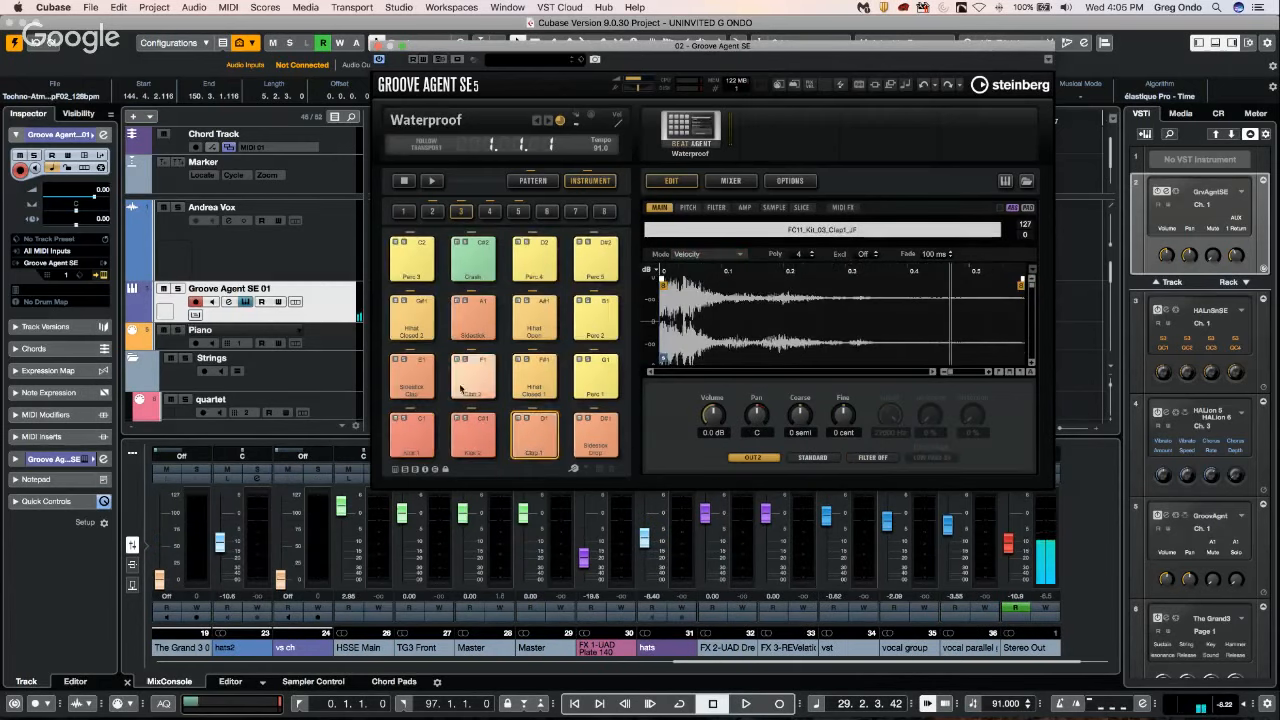
left_click(432, 374)
left_click(472, 378)
Select the Kick 1 pad and change its output bus to Out 6.
left_click(423, 436)
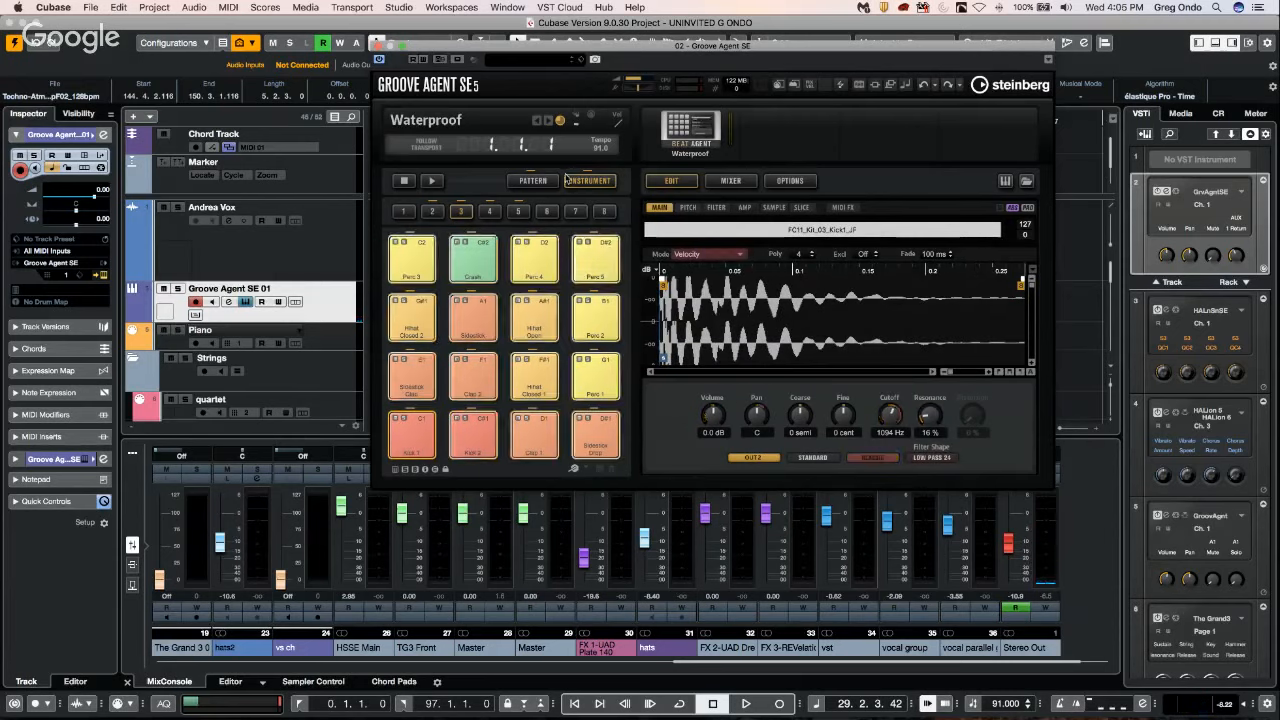
left_click(753, 457)
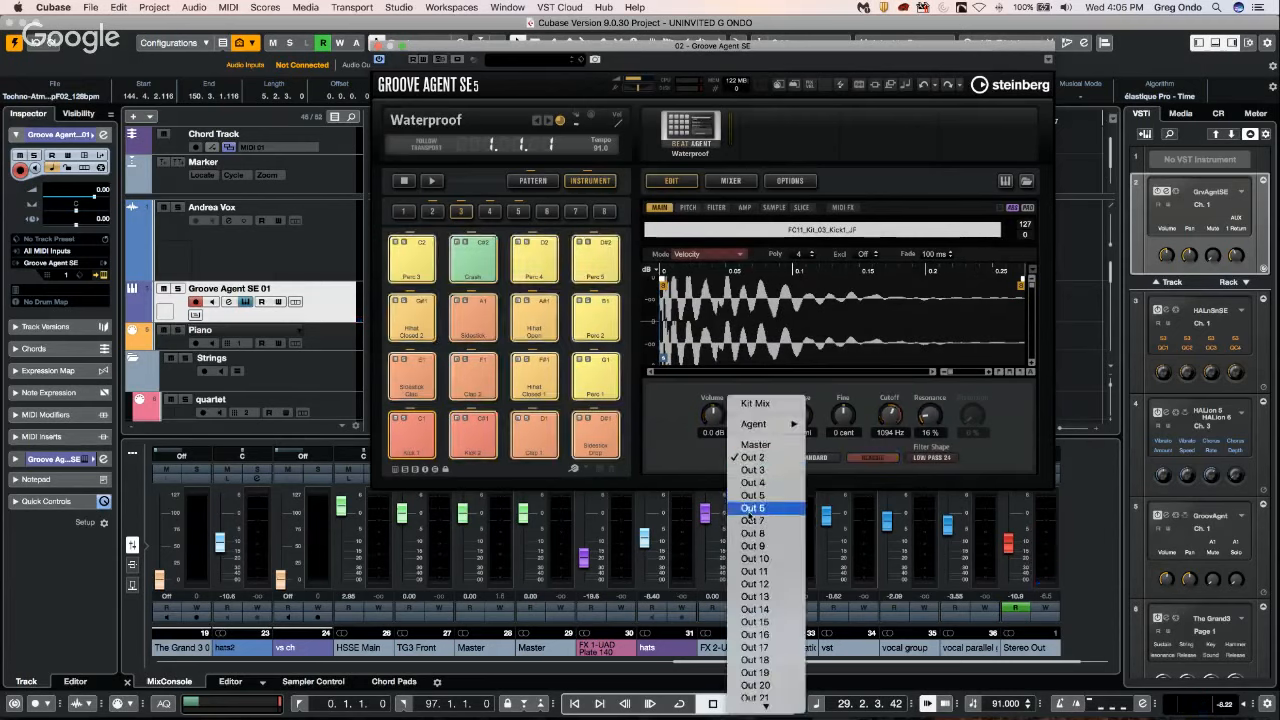
left_click(751, 510)
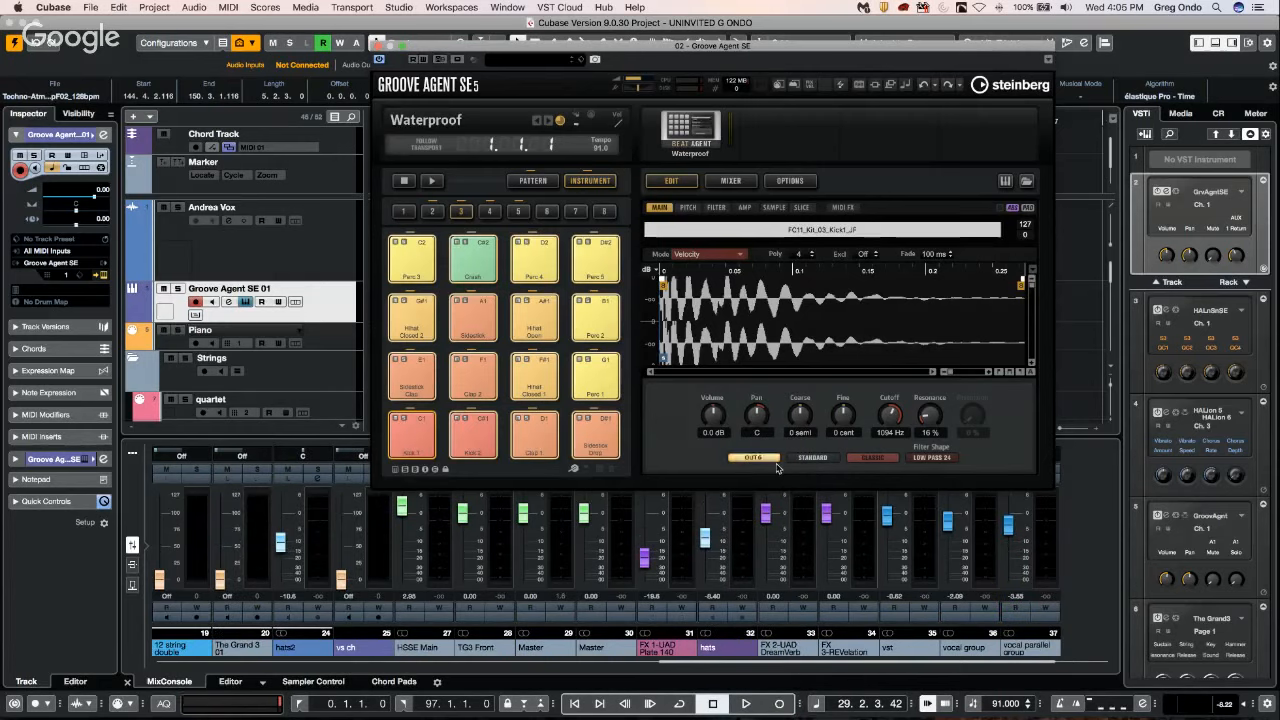
Check the Perc 1 pad, then set the Kick 1 pad's output bus to Out 4 and close Groove Agent SE.
left_click(603, 376)
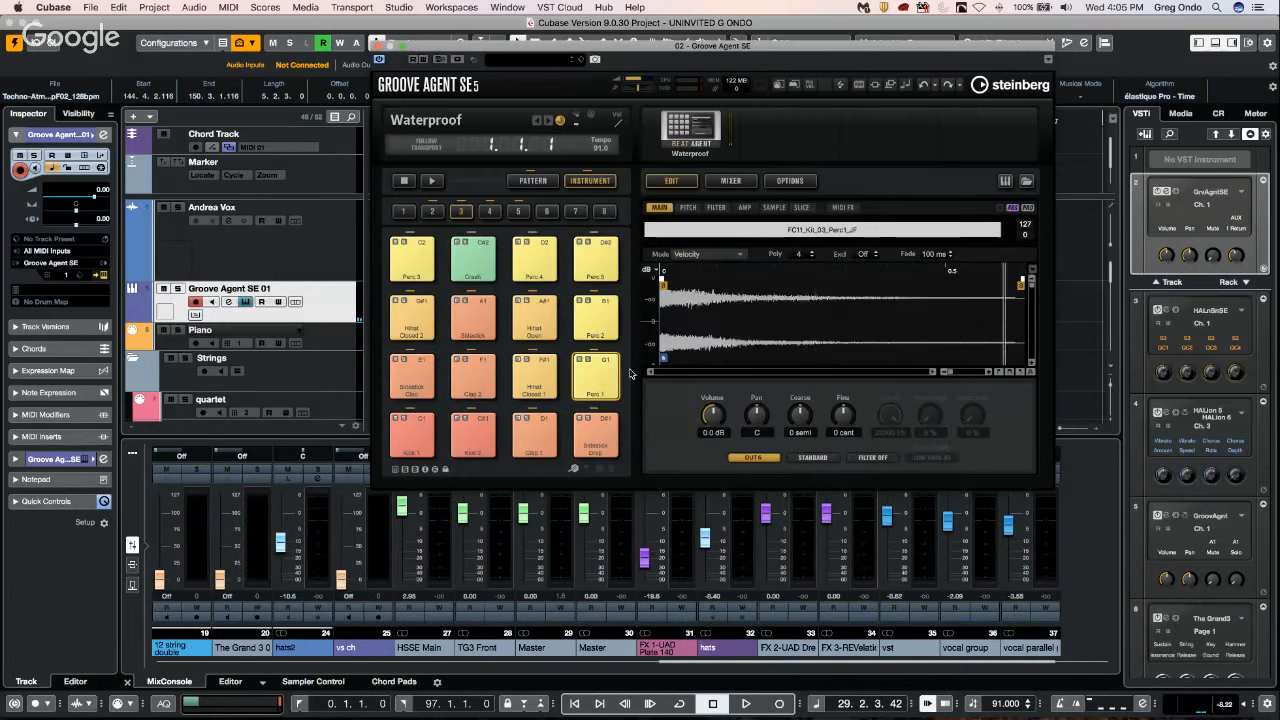
left_click(414, 438)
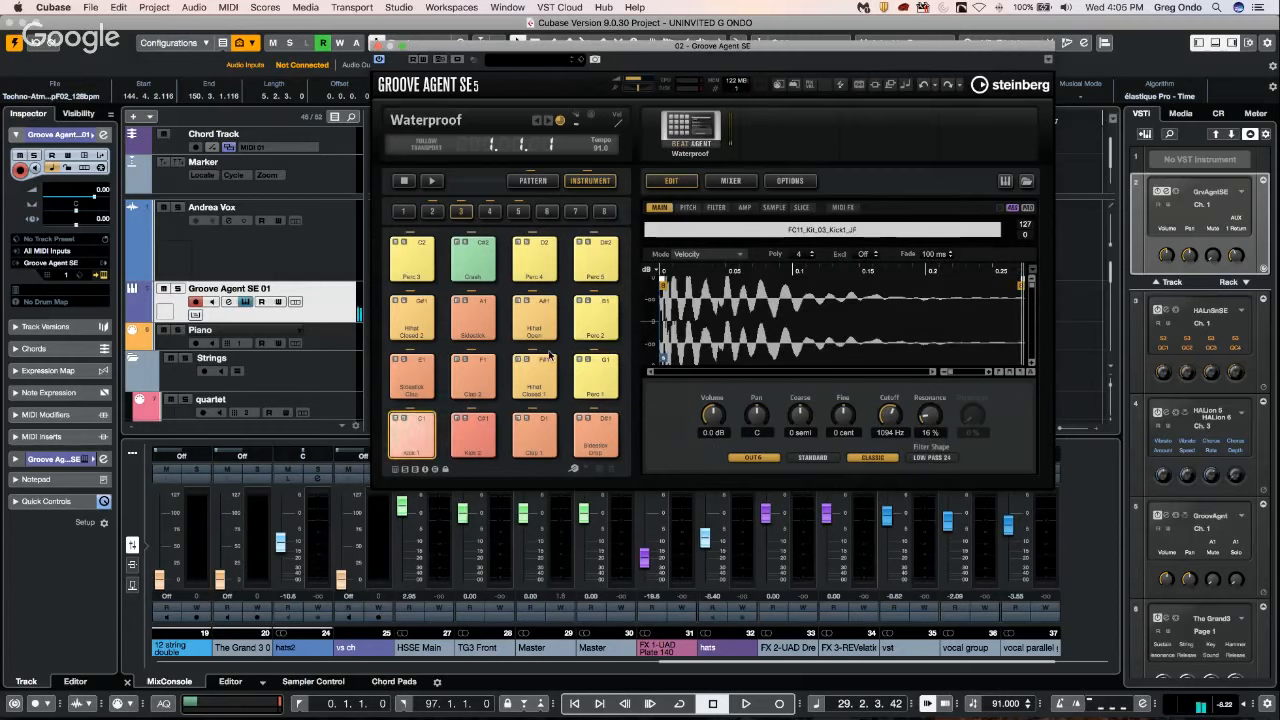
left_click(754, 459)
left_click(768, 438)
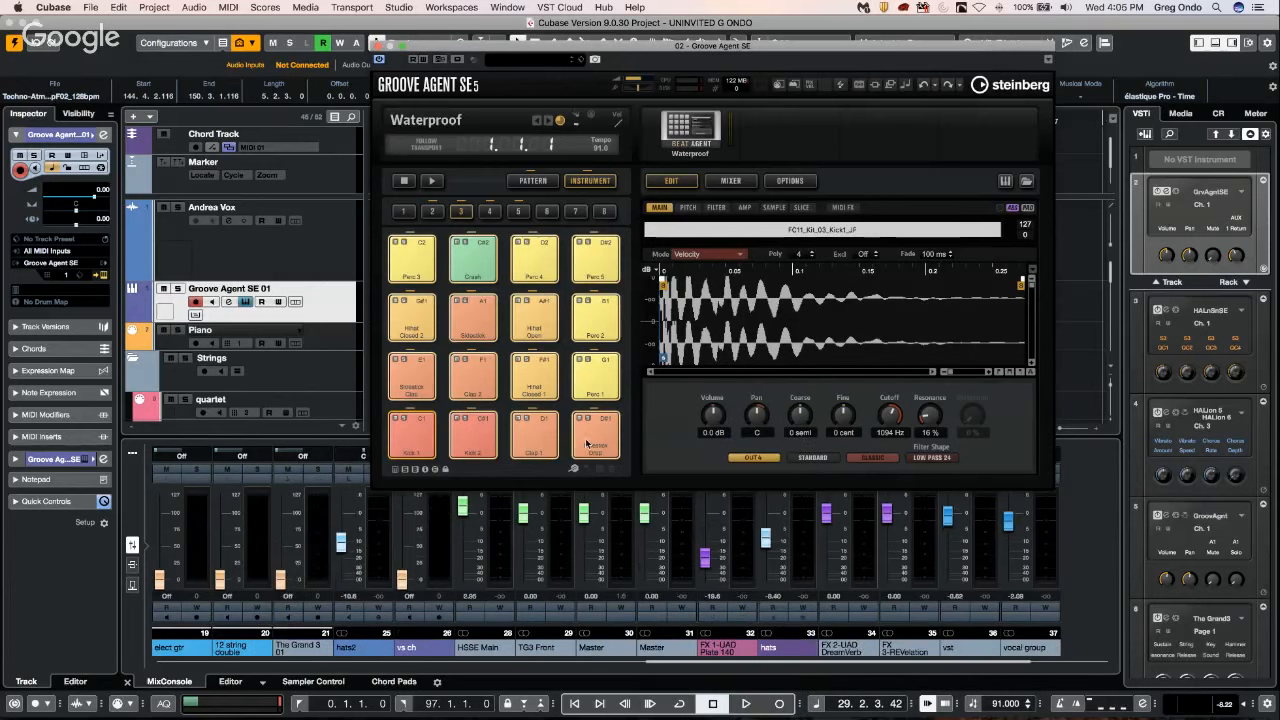
left_click(473, 376)
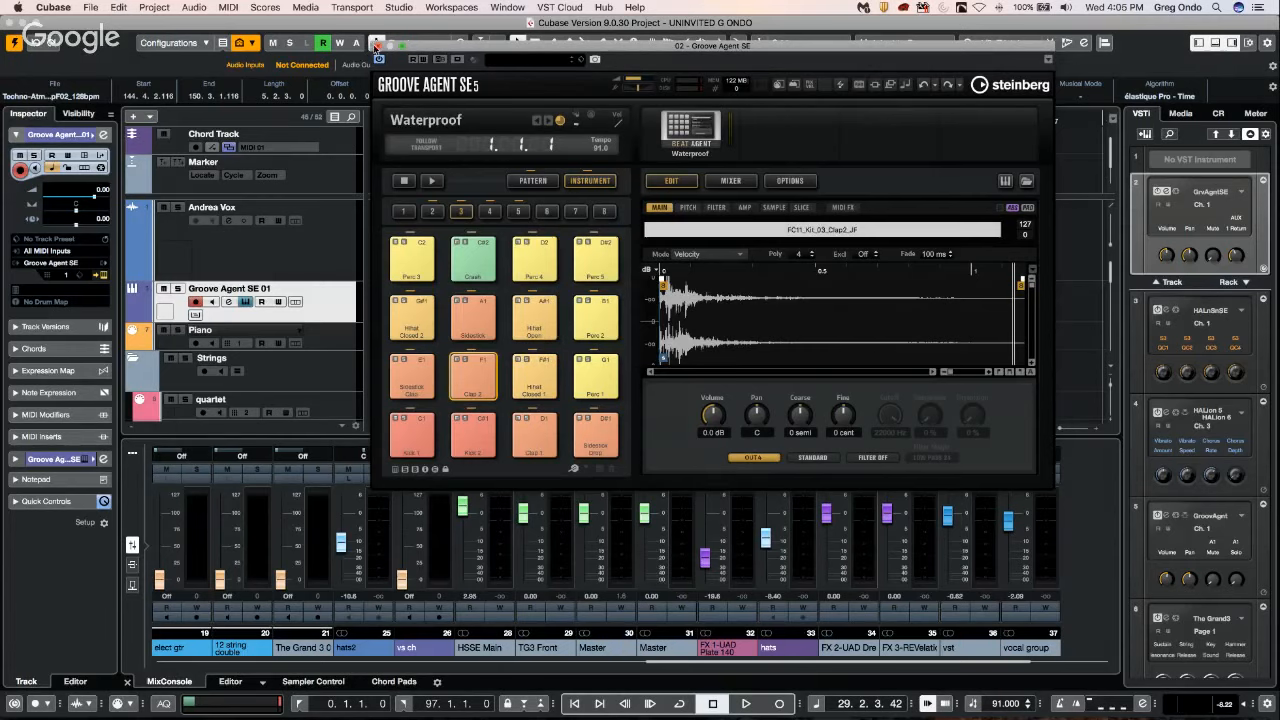
left_click(378, 46)
Reopen MediaBay and move its window so that all of its sections are in view.
left_click(399, 7)
mouse_move(311, 12)
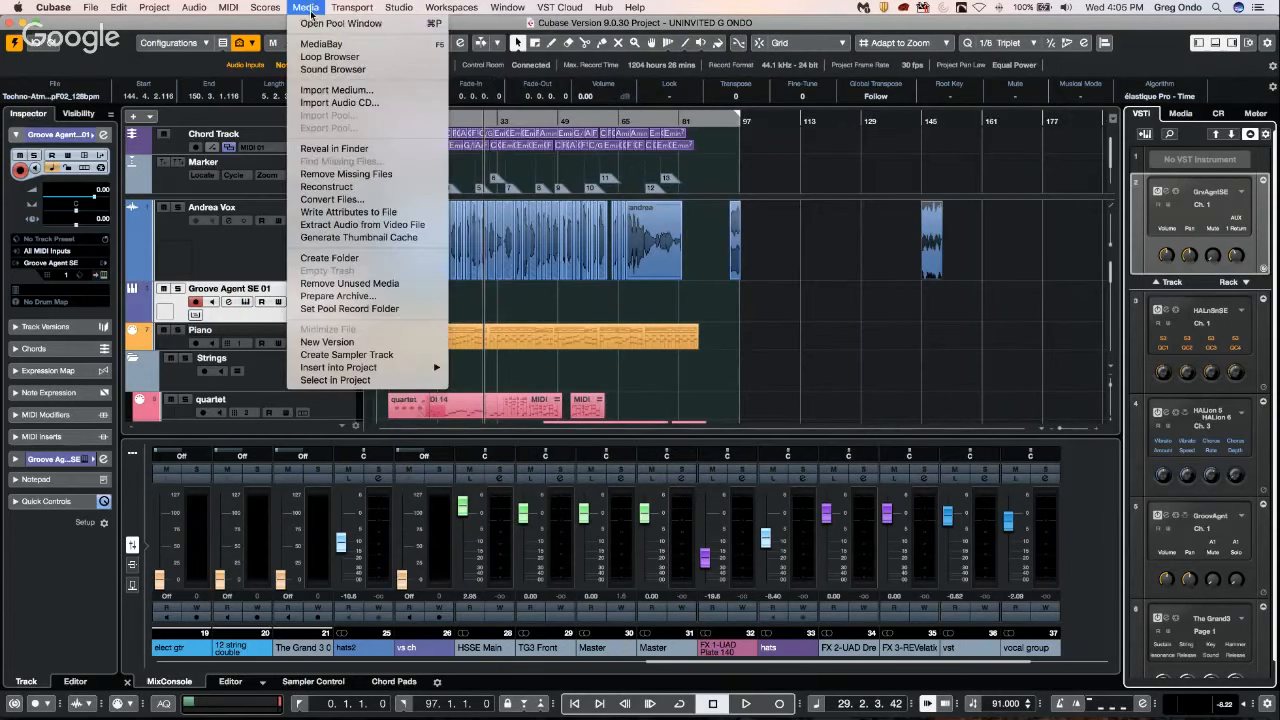
left_click(335, 45)
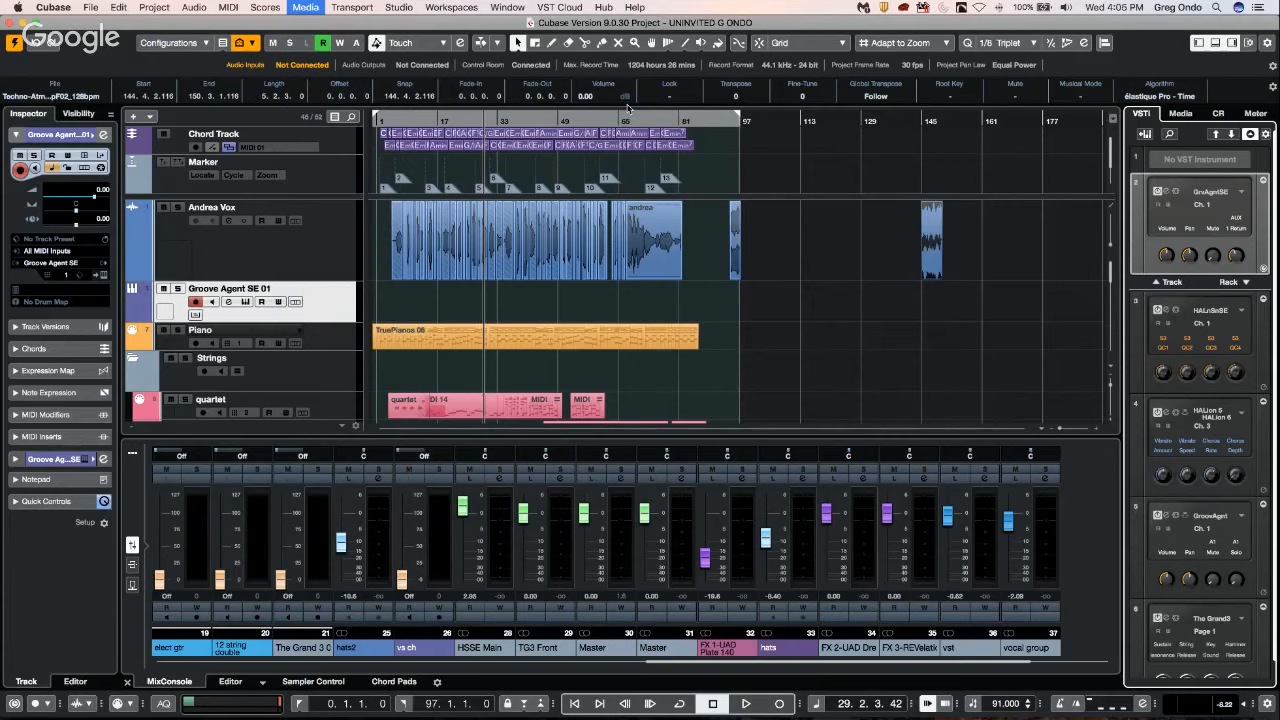
left_click_drag(857, 129, 277, 138)
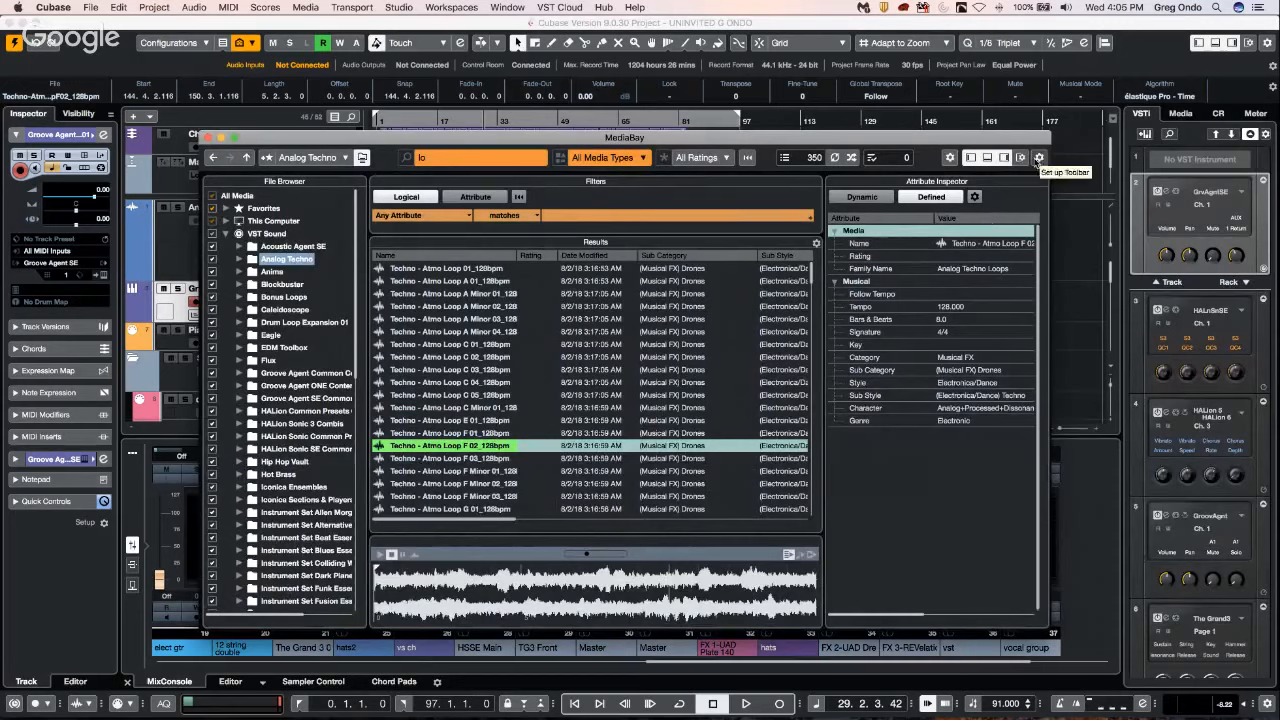
Look at MediaBay's window layout options, then show the defined attributes configuration for audio files in the Attribute Inspector.
left_click(1021, 157)
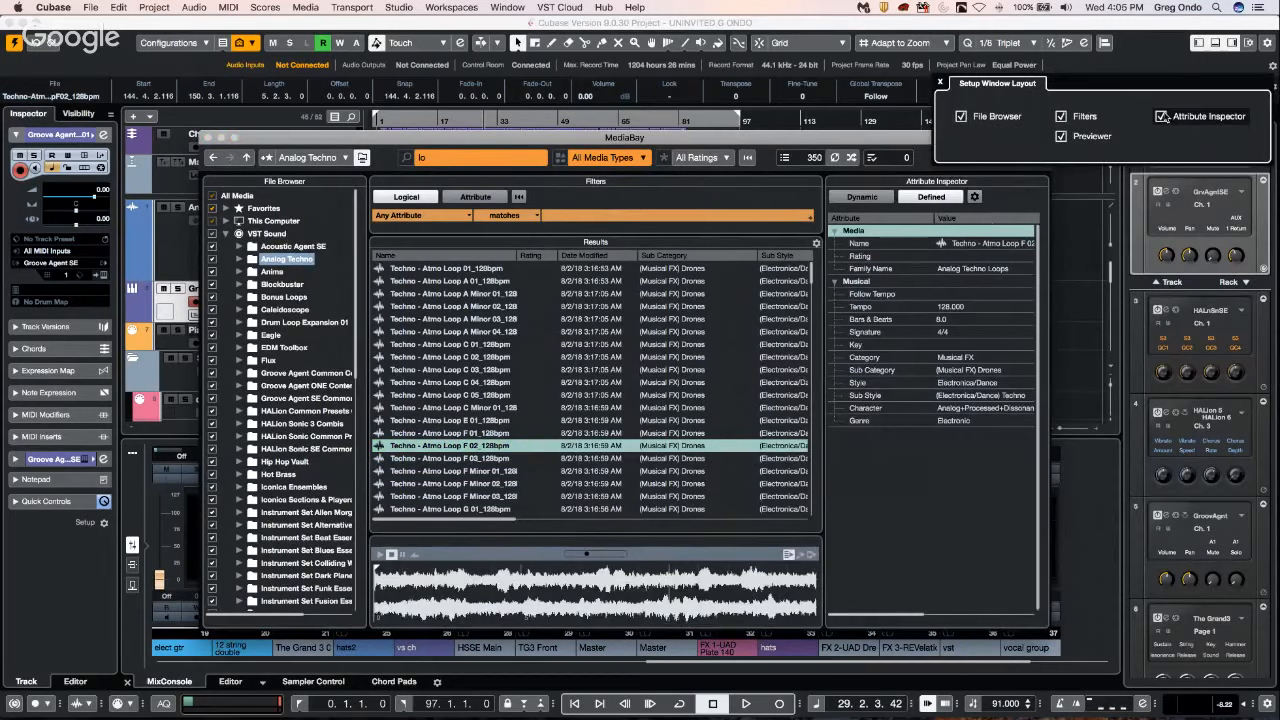
left_click(975, 197)
left_click(975, 197)
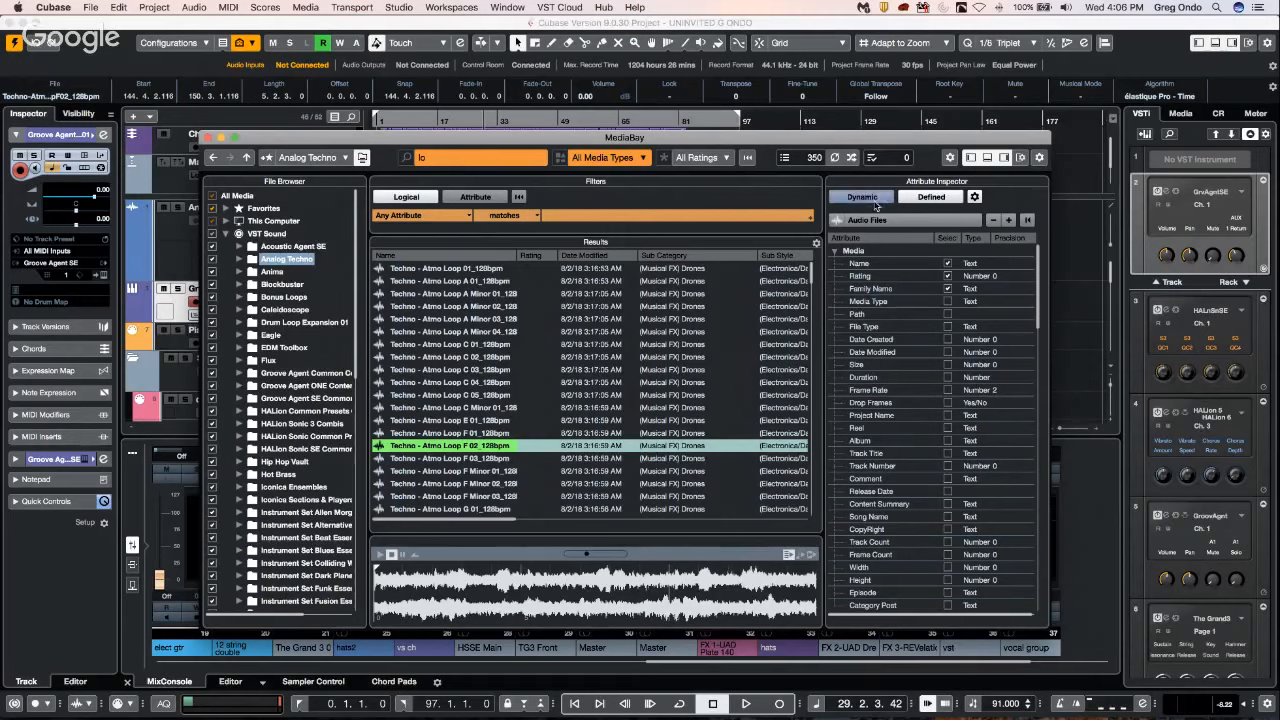
Preview Techno - Atmo Loop C 02_128bpm, show its dynamic attributes, and look at the available Family Name values without changing them.
left_click(459, 358)
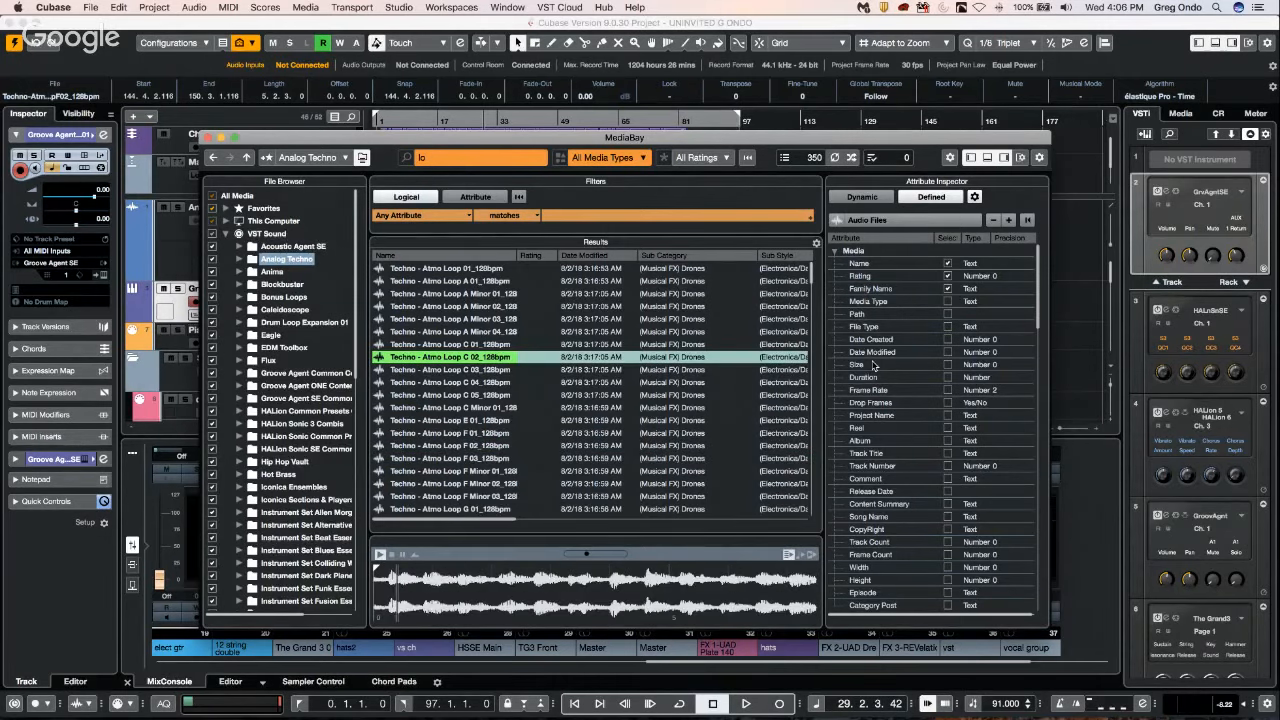
left_click(864, 198)
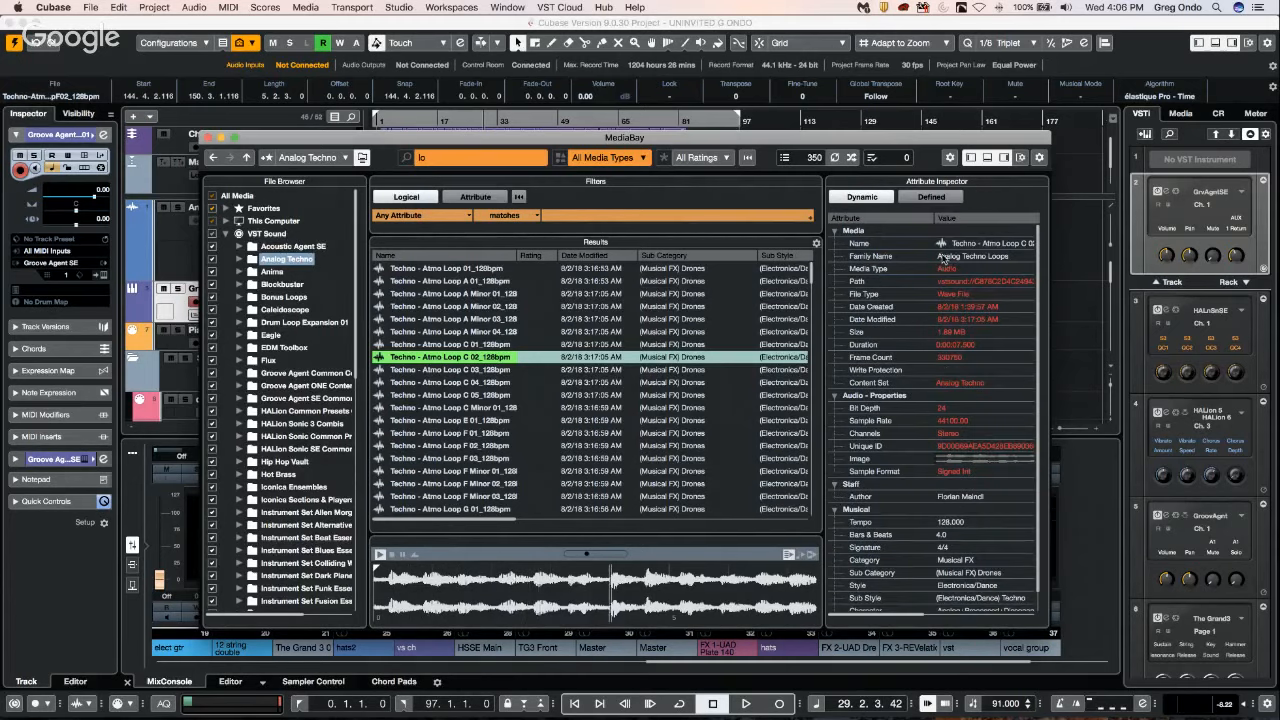
left_click(943, 258)
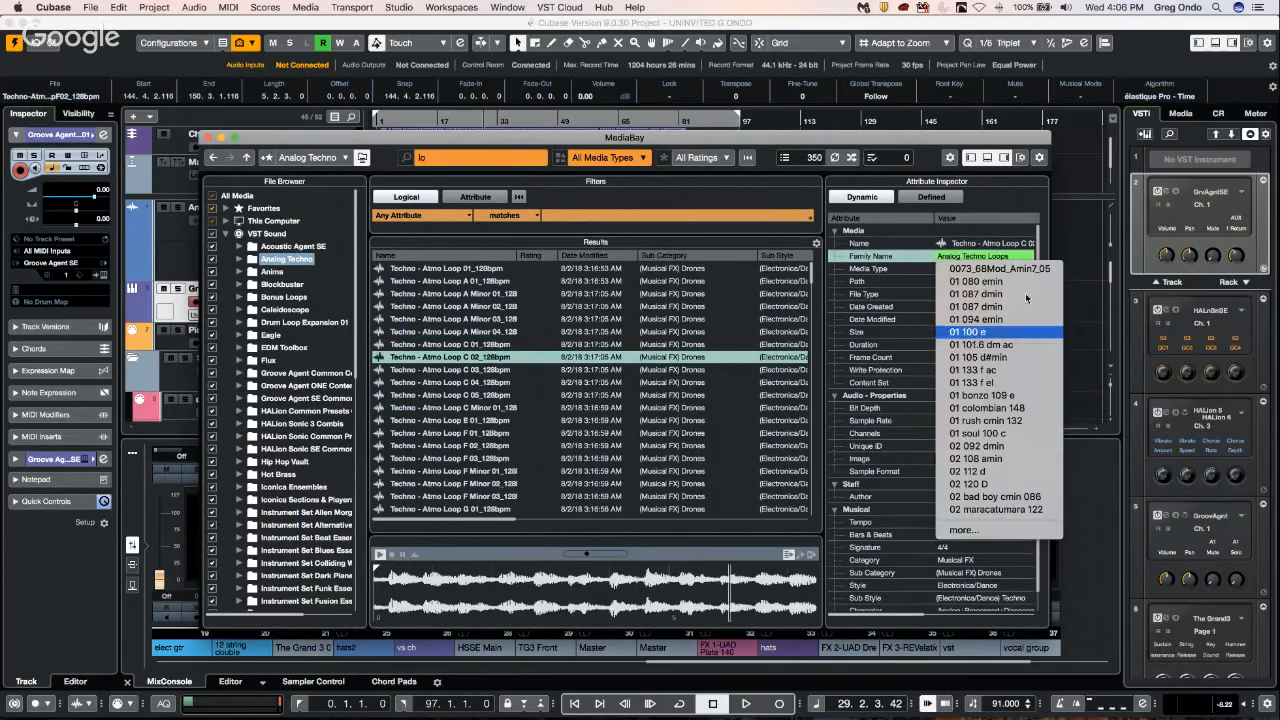
left_click(1000, 209)
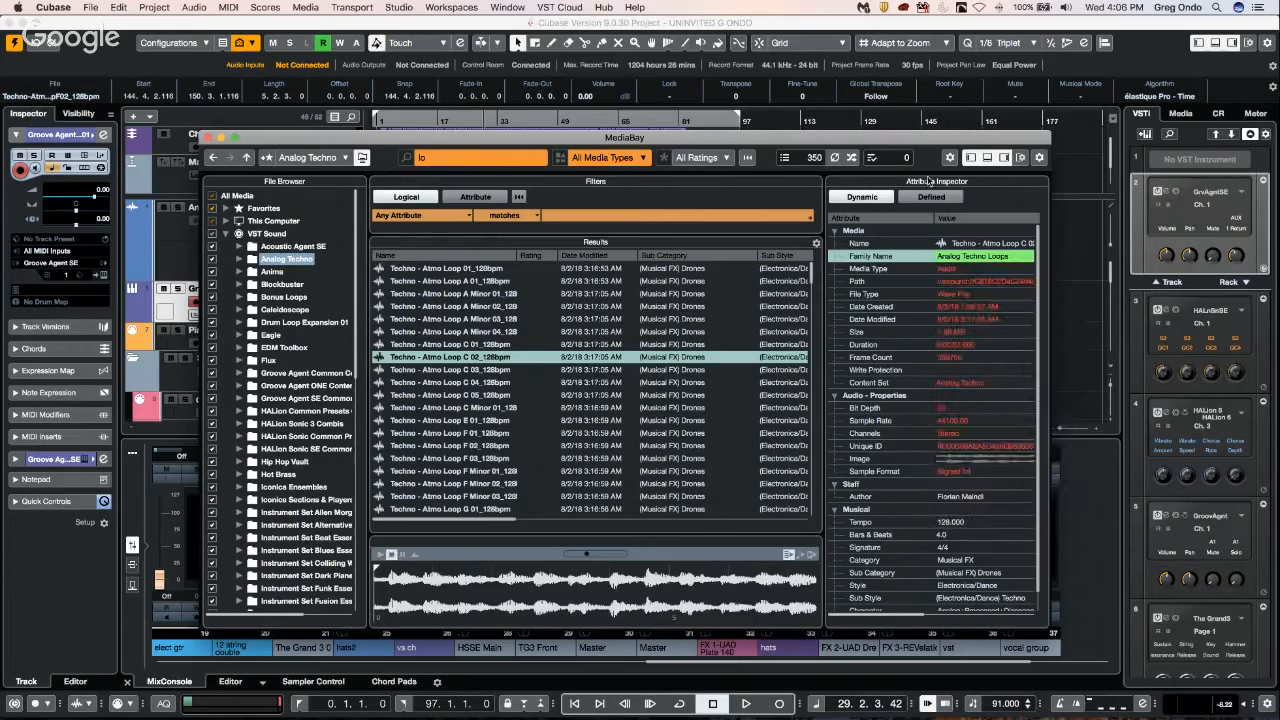
Demonstrate hiding and showing the Attribute Inspector through MediaBay's window layout setup, leave it shown, and close MediaBay.
left_click(1021, 158)
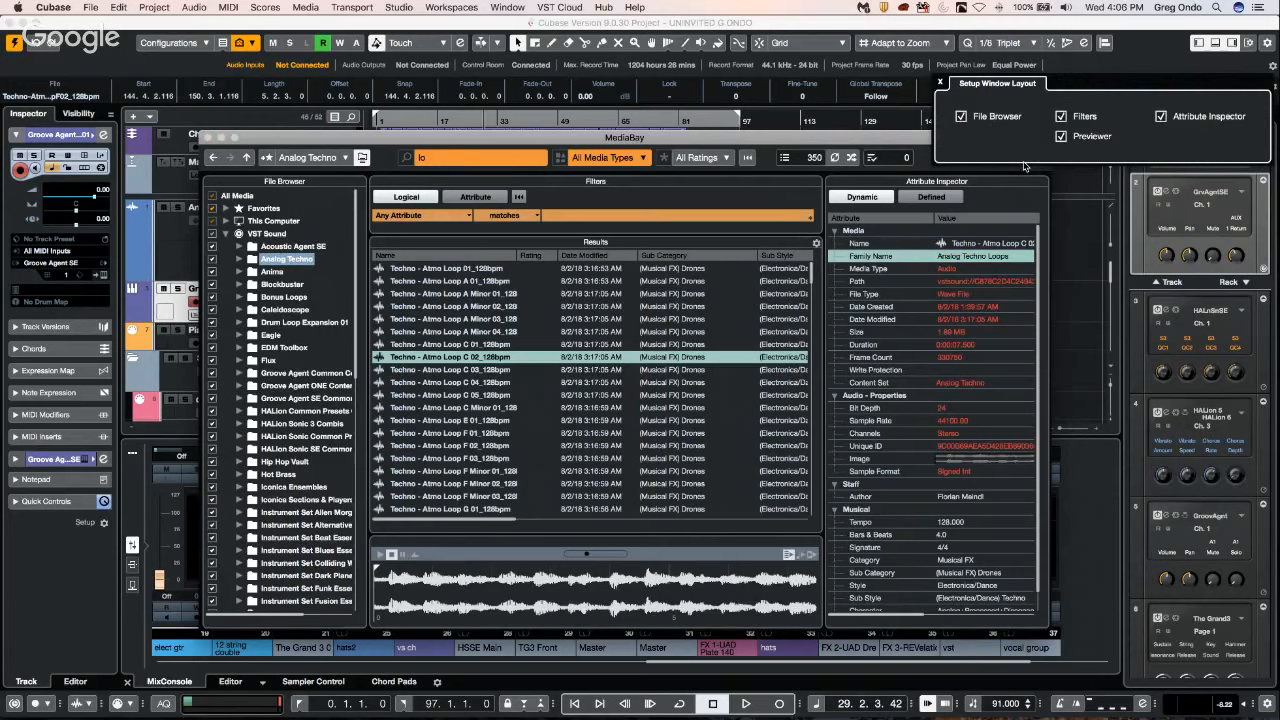
left_click(1163, 119)
left_click(1163, 119)
left_click(1163, 119)
left_click(1168, 121)
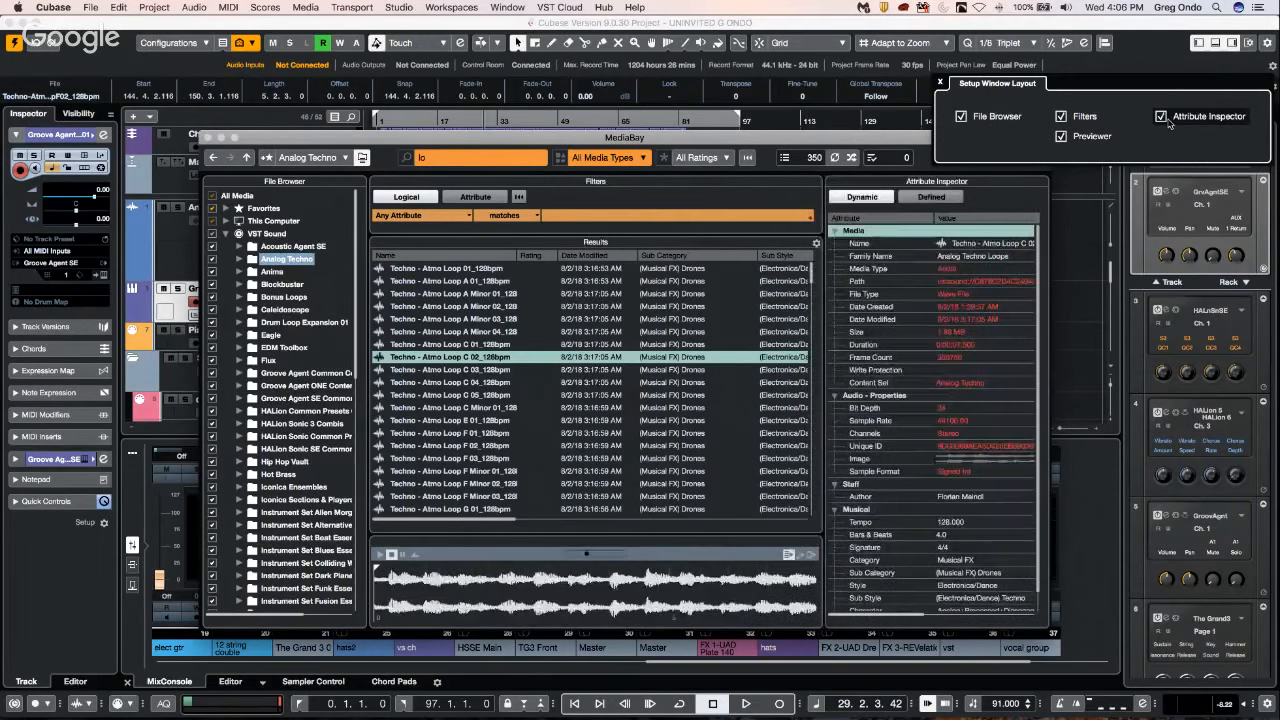
left_click(1167, 121)
left_click(1164, 120)
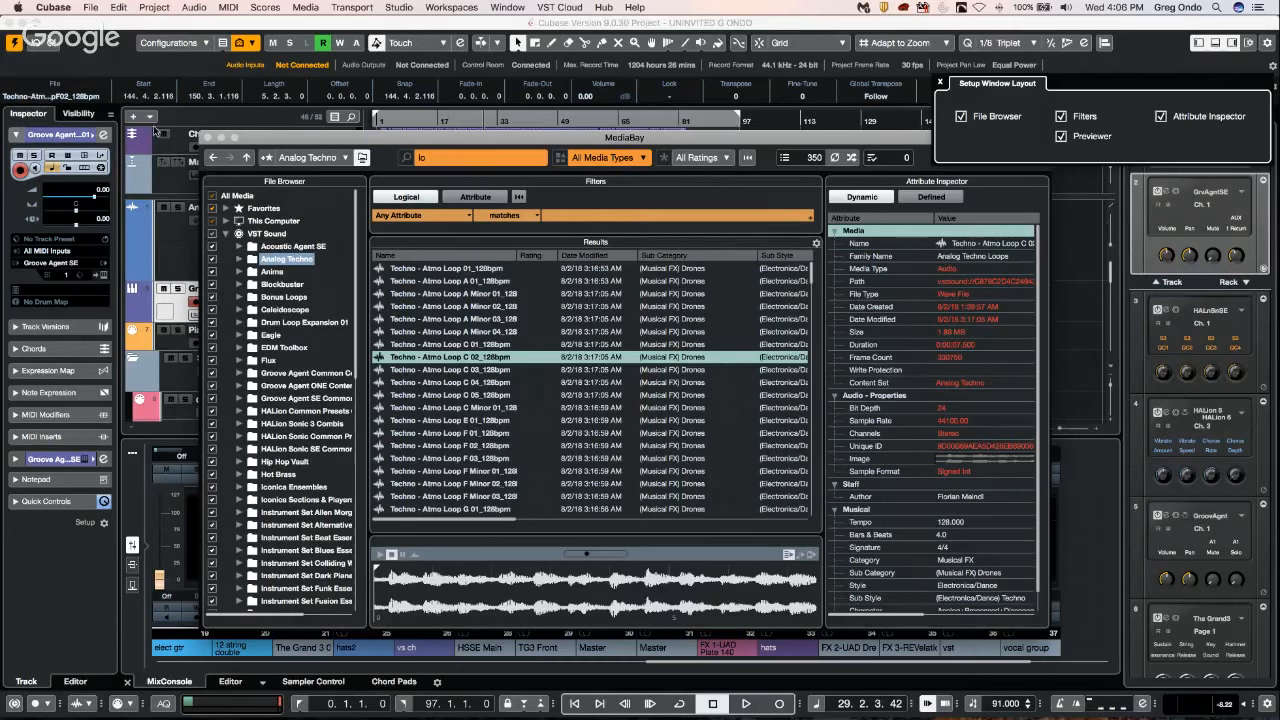
left_click(207, 138)
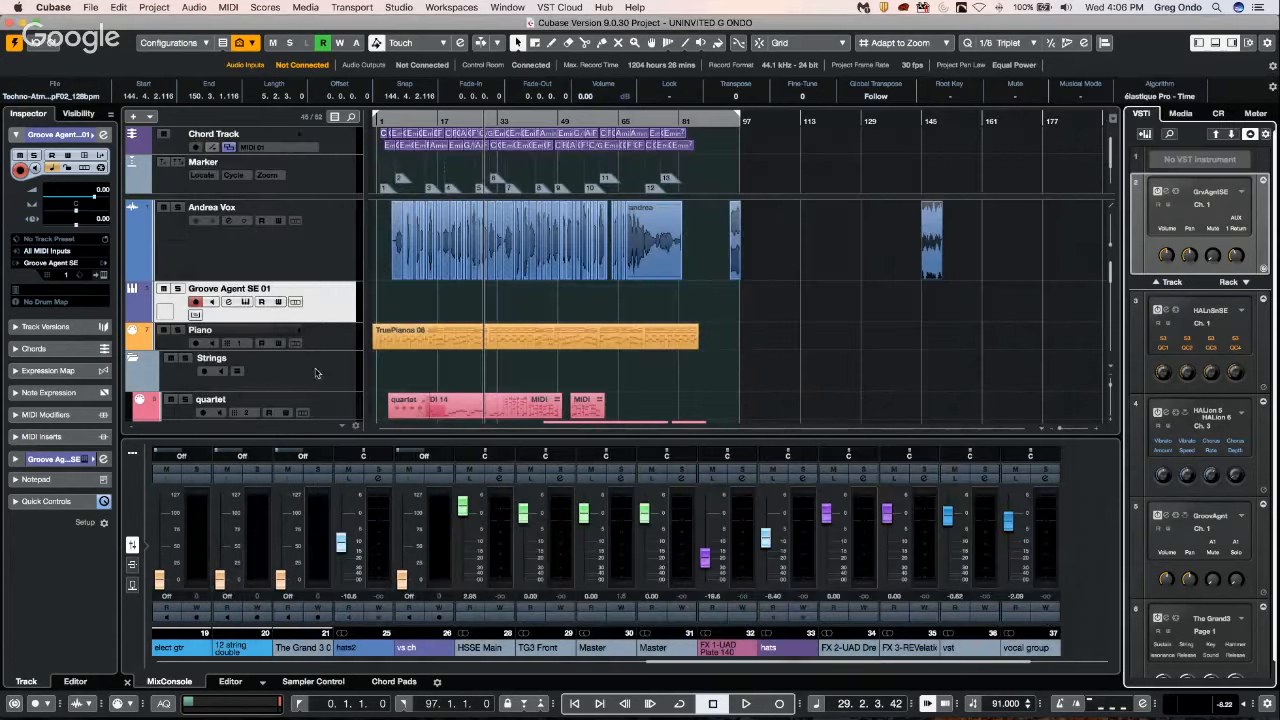
Select the Piano track, look at its MIDI Inserts in the Inspector, and expand its MIDI Sends section.
key("Down")
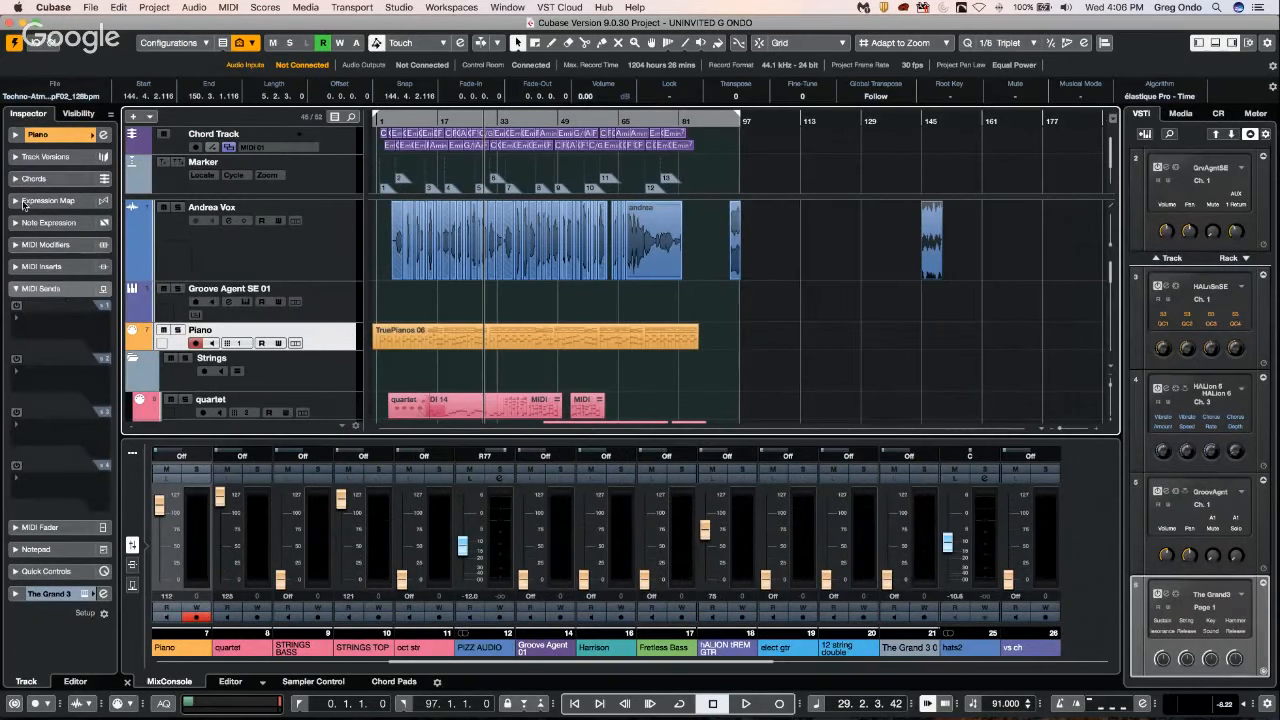
left_click(60, 290)
left_click(62, 270)
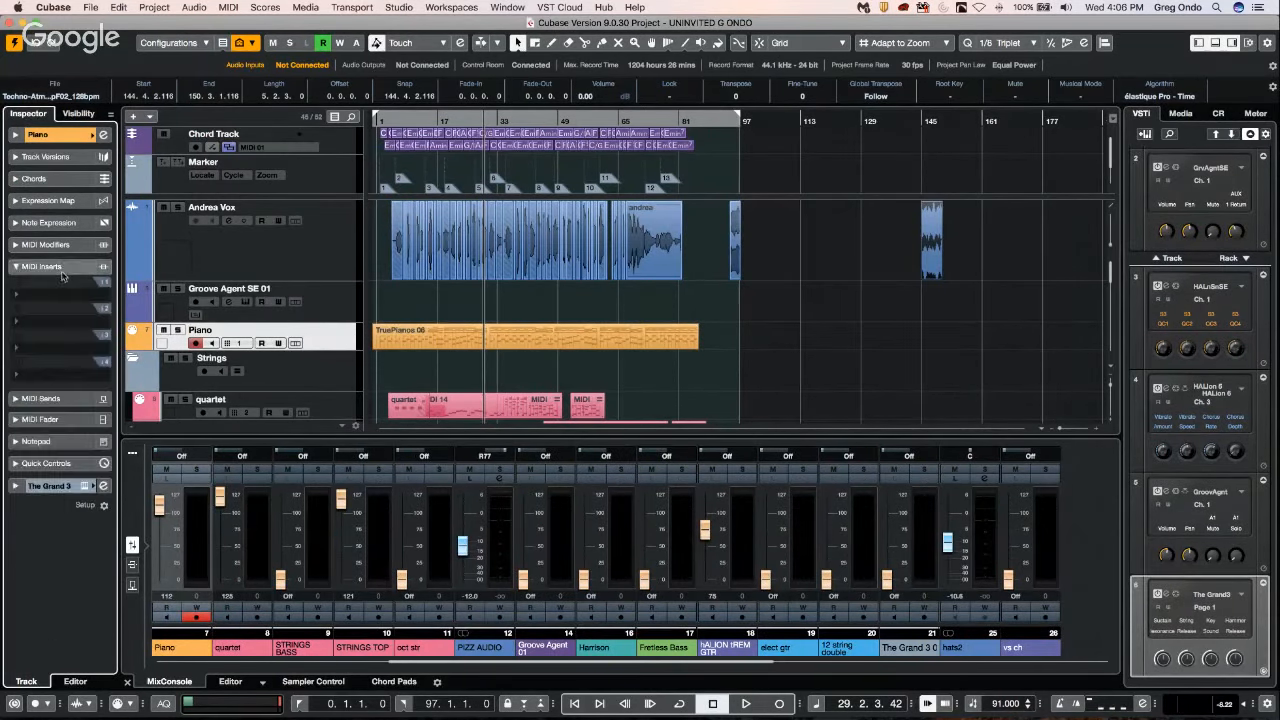
left_click(62, 268)
left_click(48, 289)
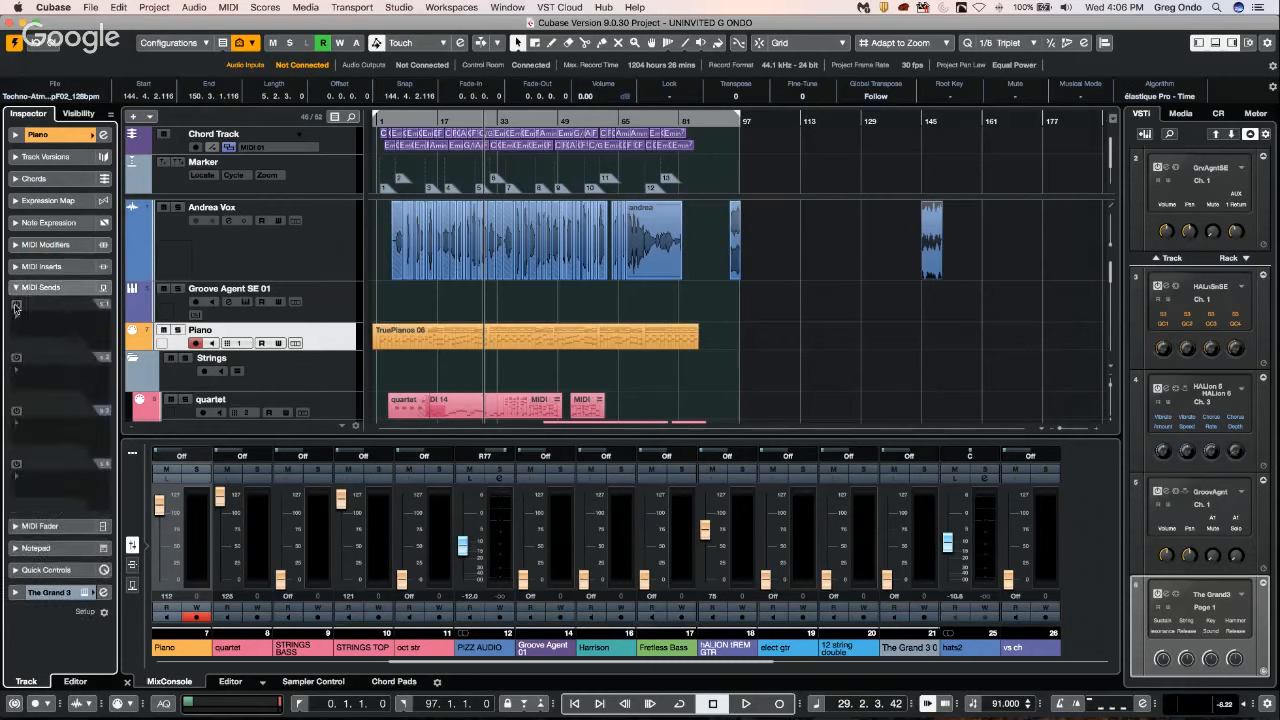
Activate the Piano track's first MIDI send and route it to 04. HALion 5 - Port C on channel 3.
left_click(16, 303)
left_click(56, 330)
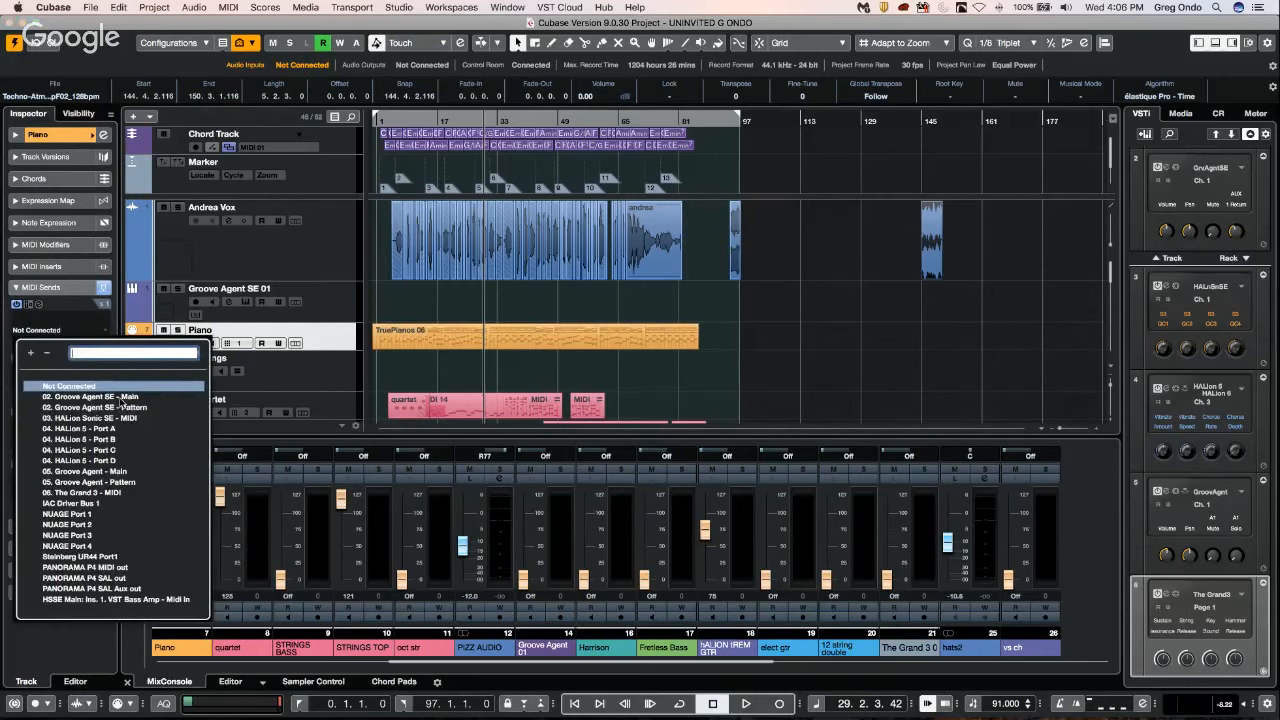
left_click(103, 450)
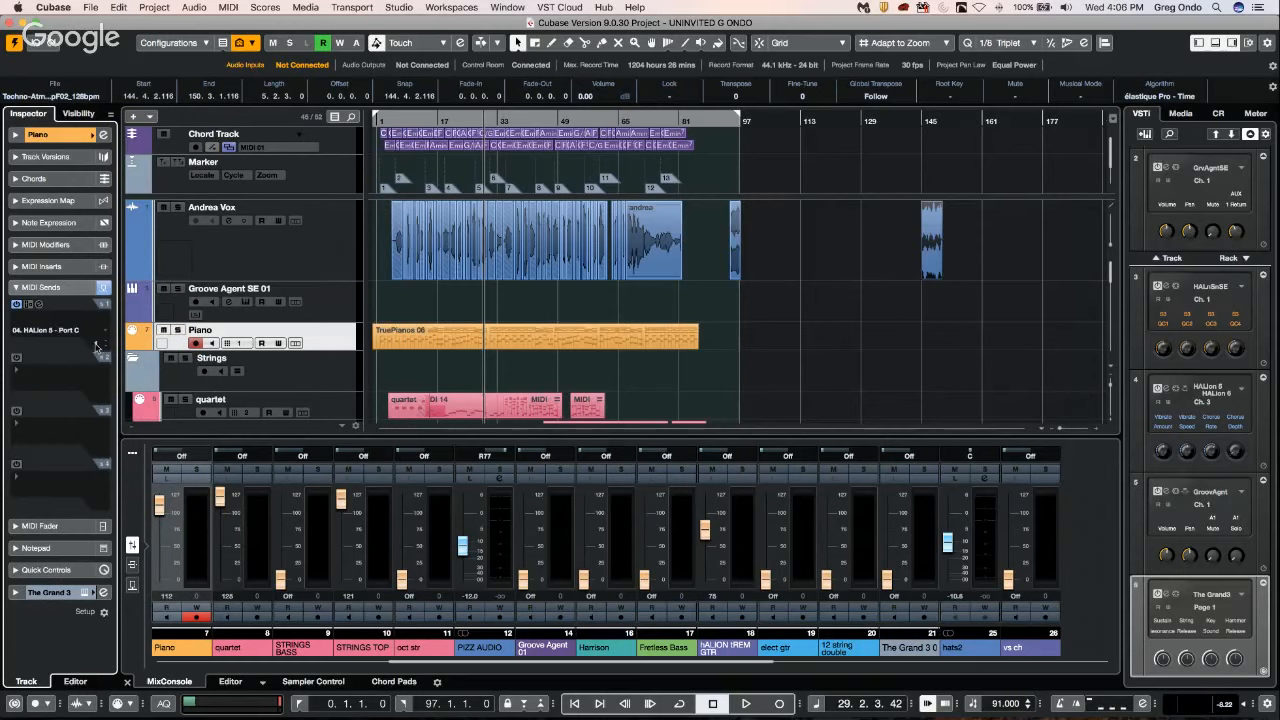
scroll(97, 347, "down", 1)
scroll(99, 346, "up", 3)
Look through the MIDI effects available for the Piano track's sends, from Arpache 5 to Transformer, without choosing one.
left_click(53, 377)
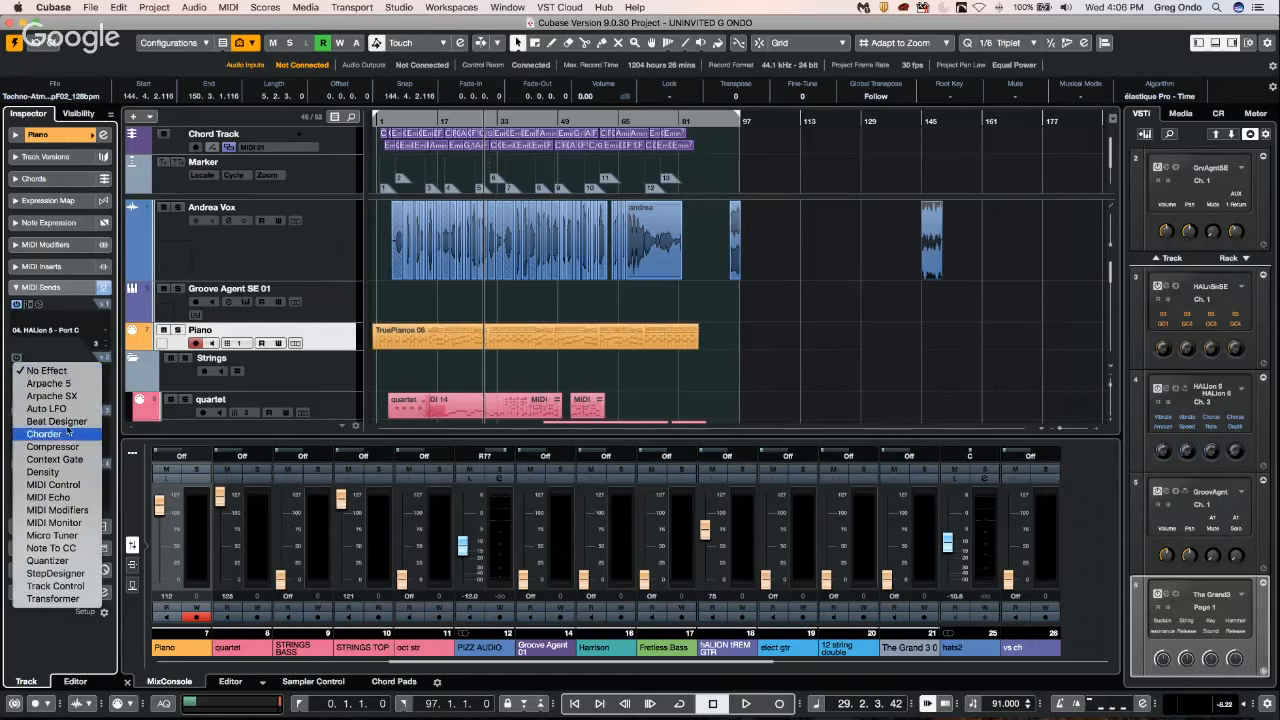
left_click(60, 348)
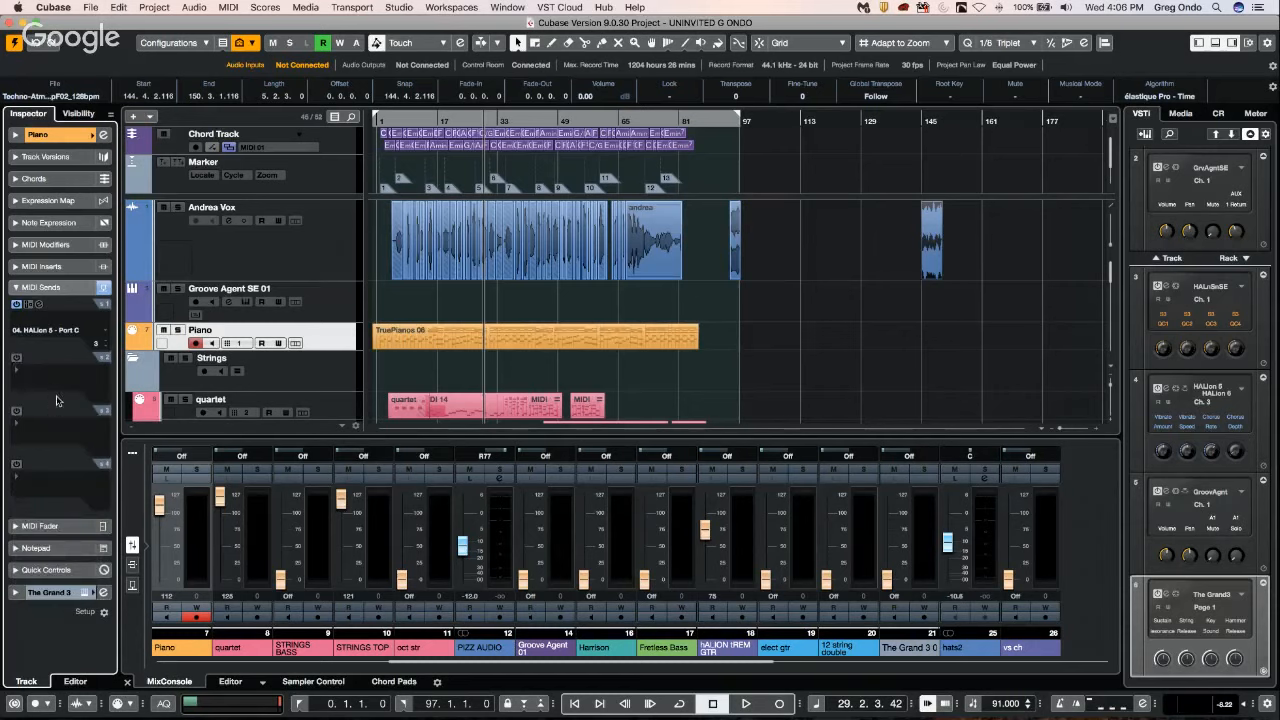
left_click(35, 319)
left_click(44, 318)
Activate the Piano track's second MIDI send, route it to 06. The Grand 3 - MIDI, and switch to the Google Hangouts window in Chrome.
left_click(16, 357)
left_click(49, 384)
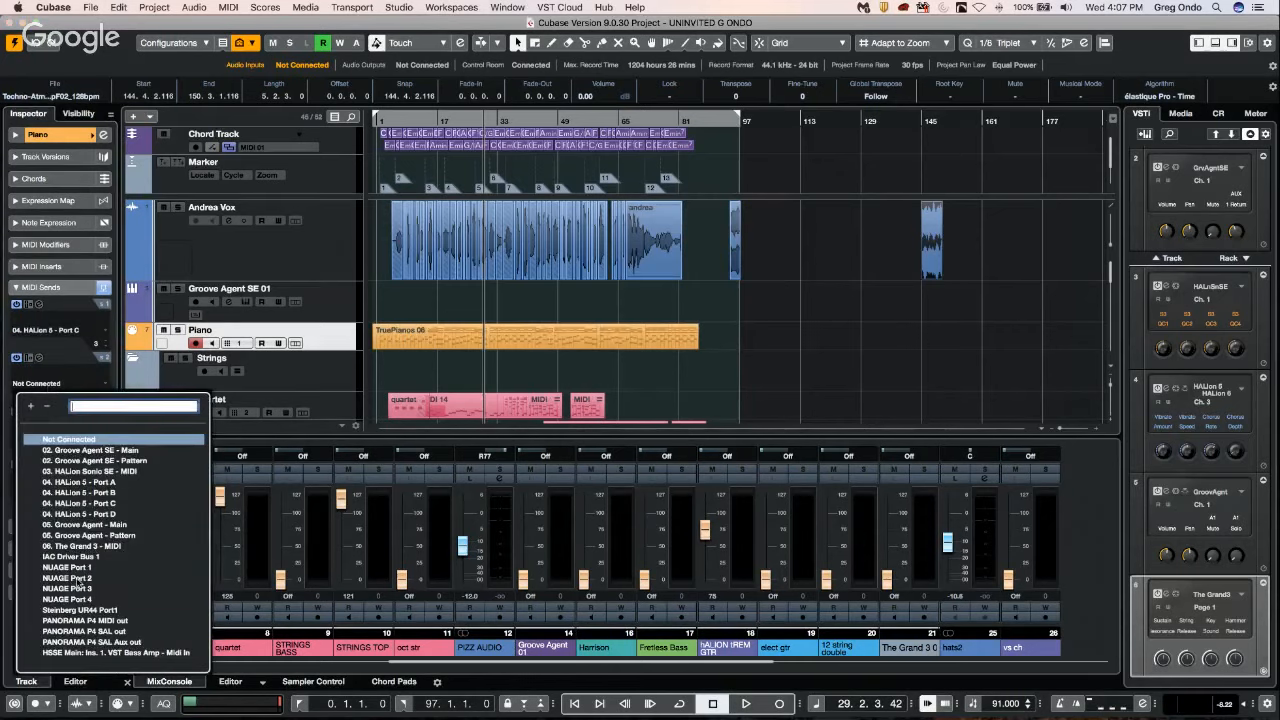
left_click(104, 547)
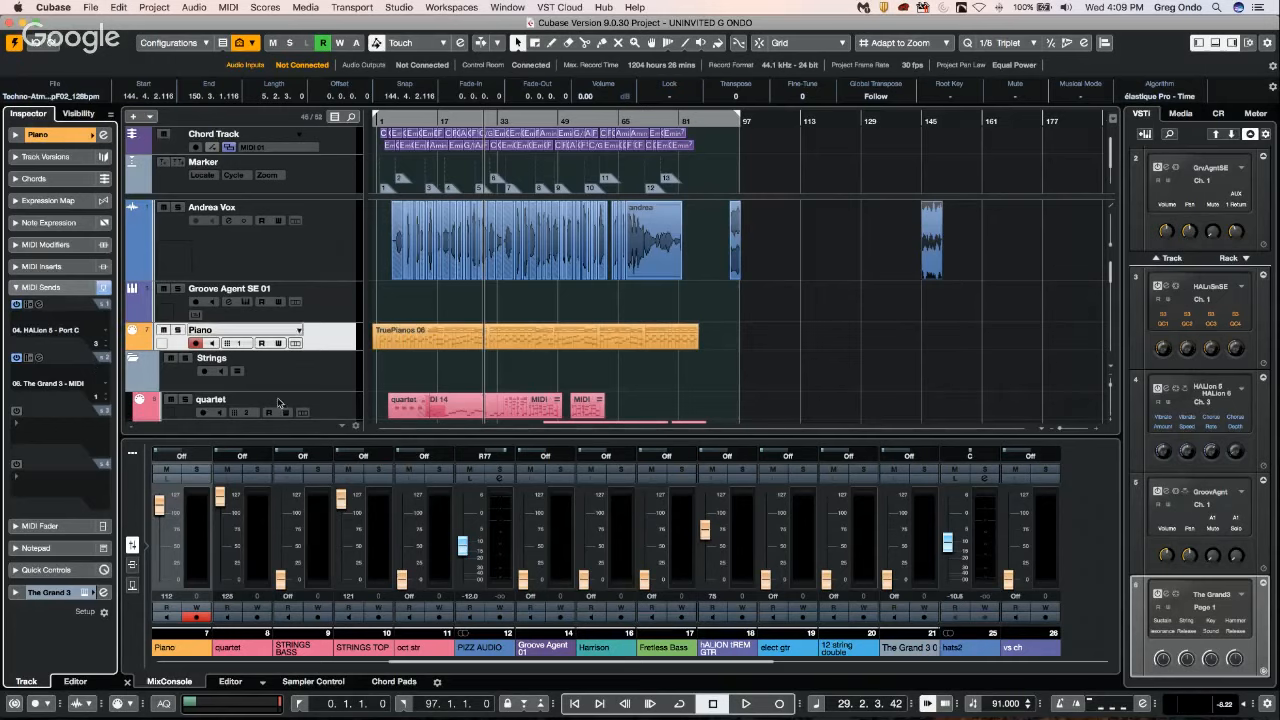
key("super+Tab")
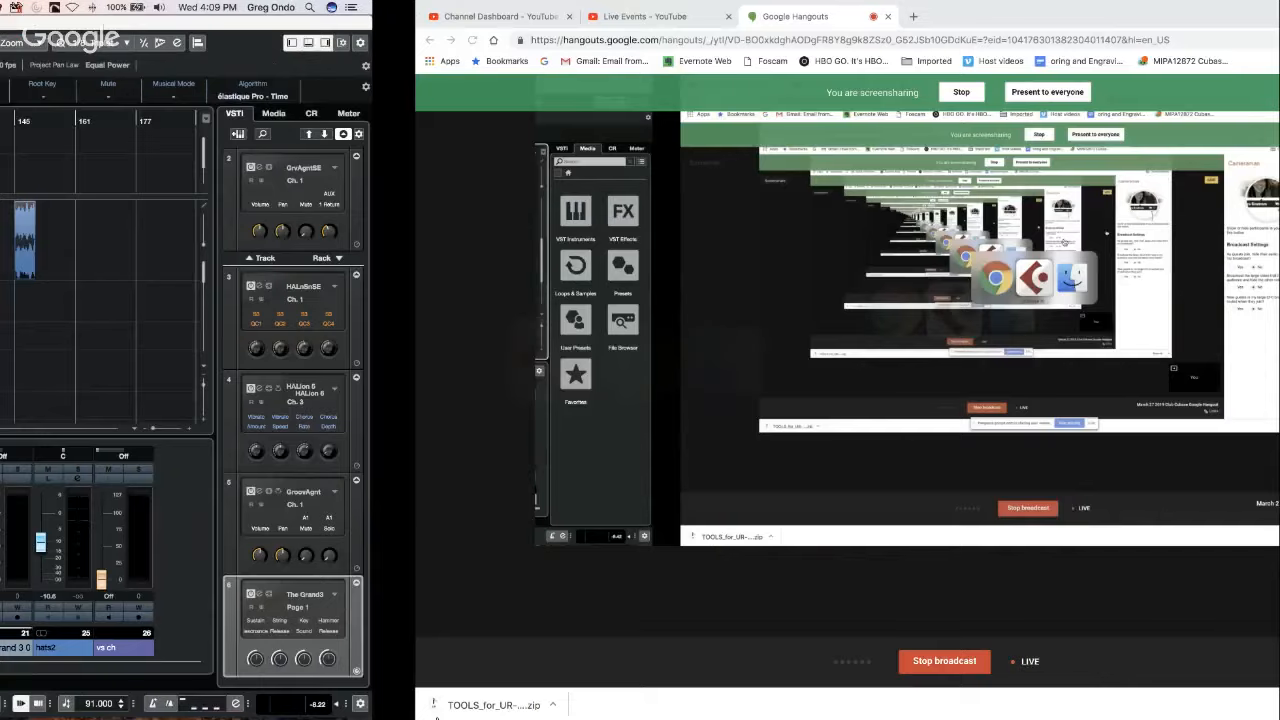